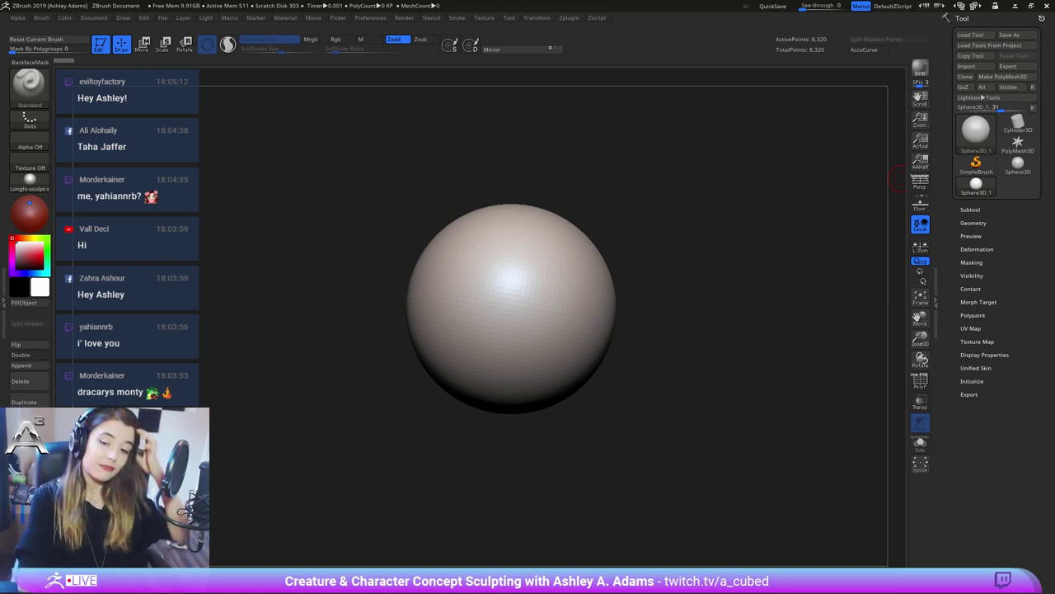
# Convert the sphere primitive into a sculptable PolyMesh3D
pyautogui.click(547, 295)
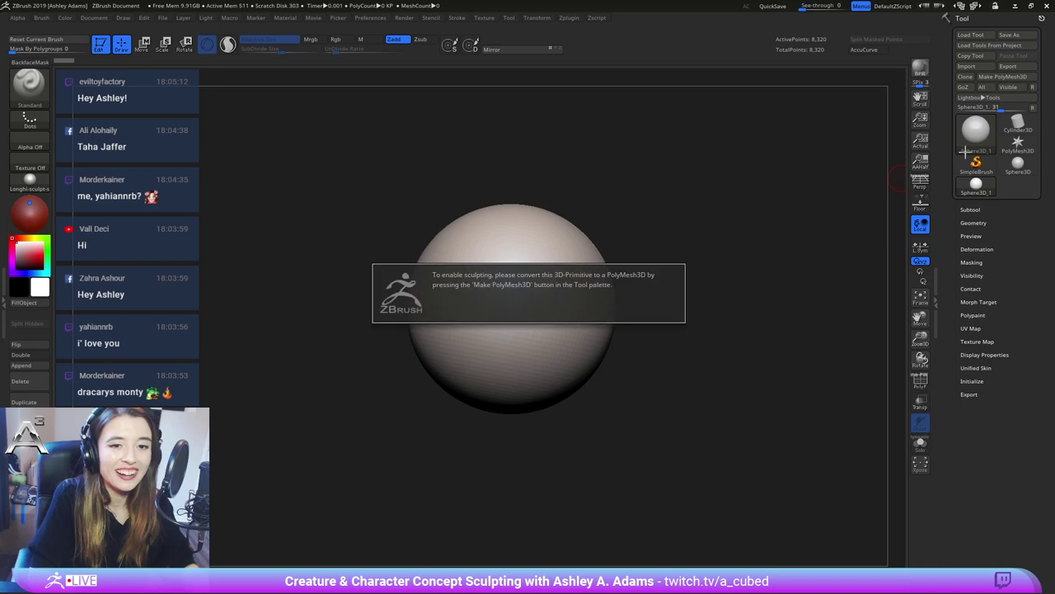
pyautogui.click(1002, 75)
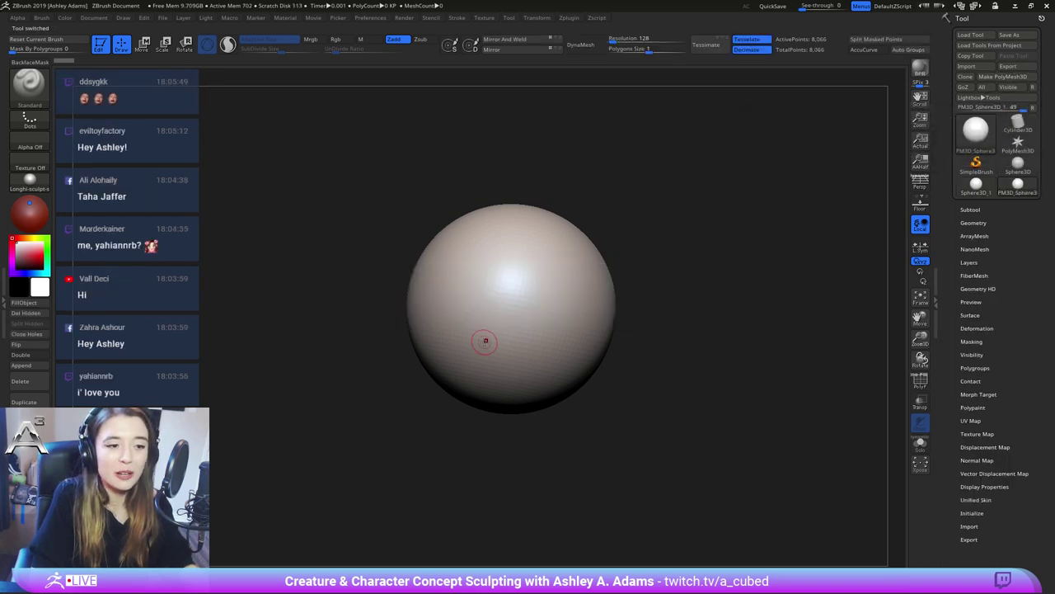
pyautogui.press('space')
pyautogui.moveTo(518, 299); pyautogui.dragTo(553, 301)
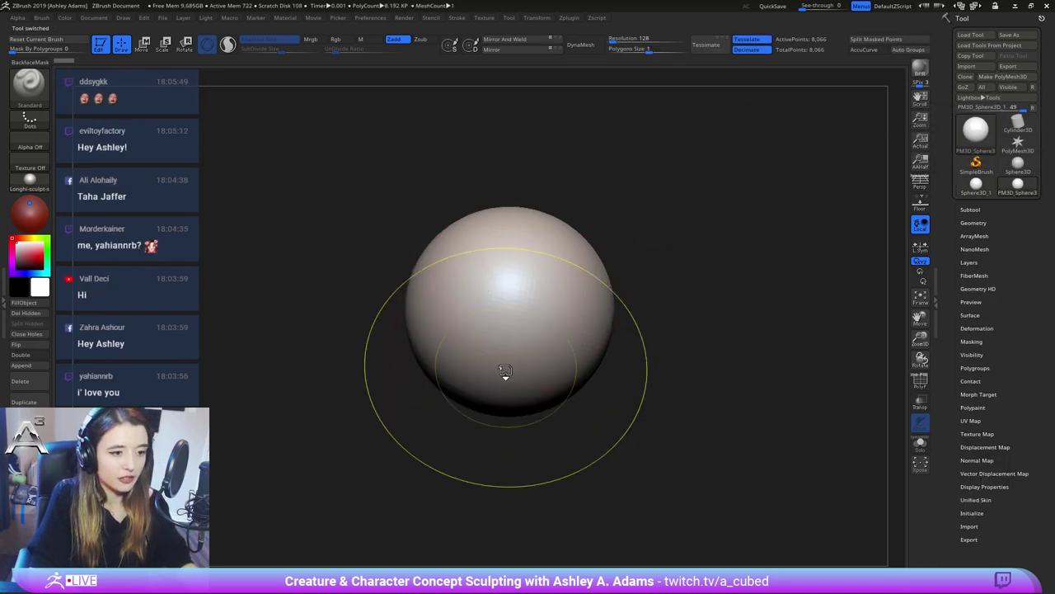
# Choose the SnakeHook brush and give it a draw size wider than the sphere
pyautogui.moveTo(505, 371)
pyautogui.keyDown('ctrl'); pyautogui.mouseDown(button='right')
pyautogui.moveTo(515, 289)
pyautogui.moveTo(555, 275)
pyautogui.moveTo(545, 306)
pyautogui.mouseUp(button='right'); pyautogui.keyUp('ctrl')
pyautogui.press('space')
pyautogui.click(525, 279)
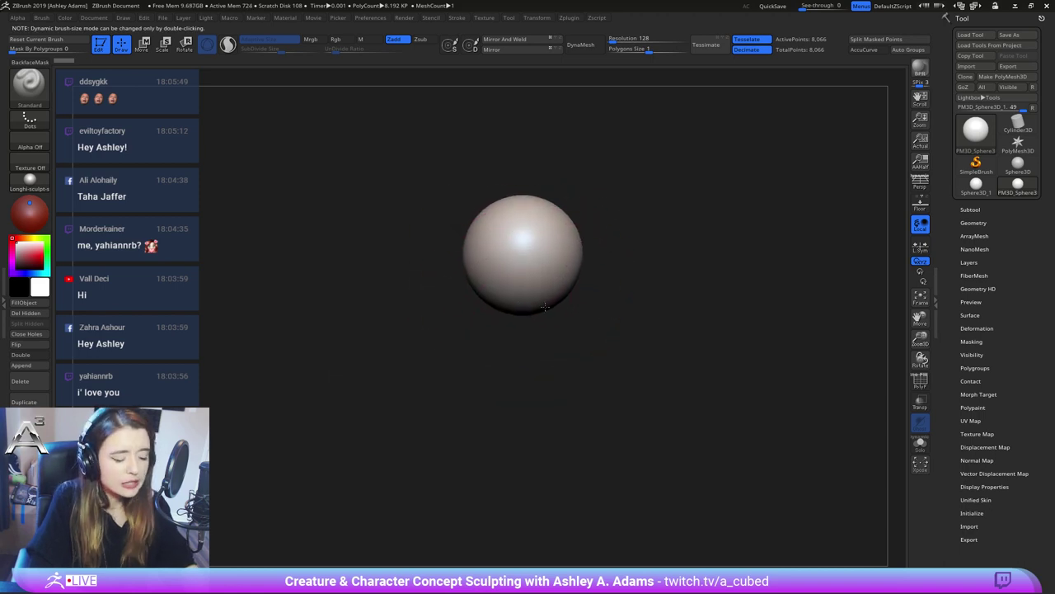
pyautogui.keyDown('alt'); pyautogui.moveTo(545, 306); pyautogui.dragTo(567, 328); pyautogui.keyUp('alt')
pyautogui.press('b')
pyautogui.press('s')
pyautogui.press('h')
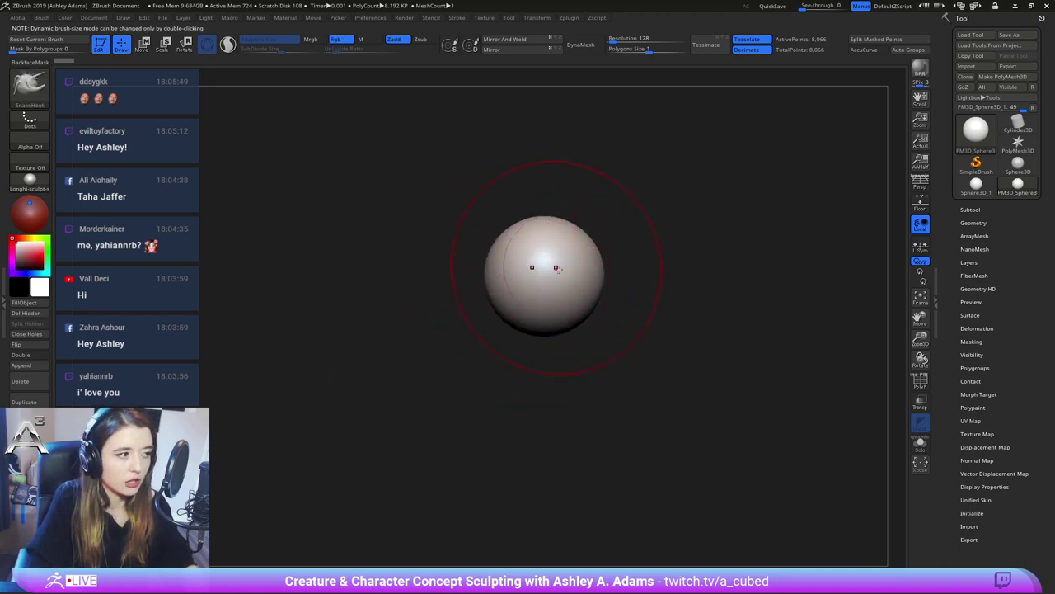
pyautogui.moveTo(555, 268); pyautogui.dragTo(469, 218, button='right')
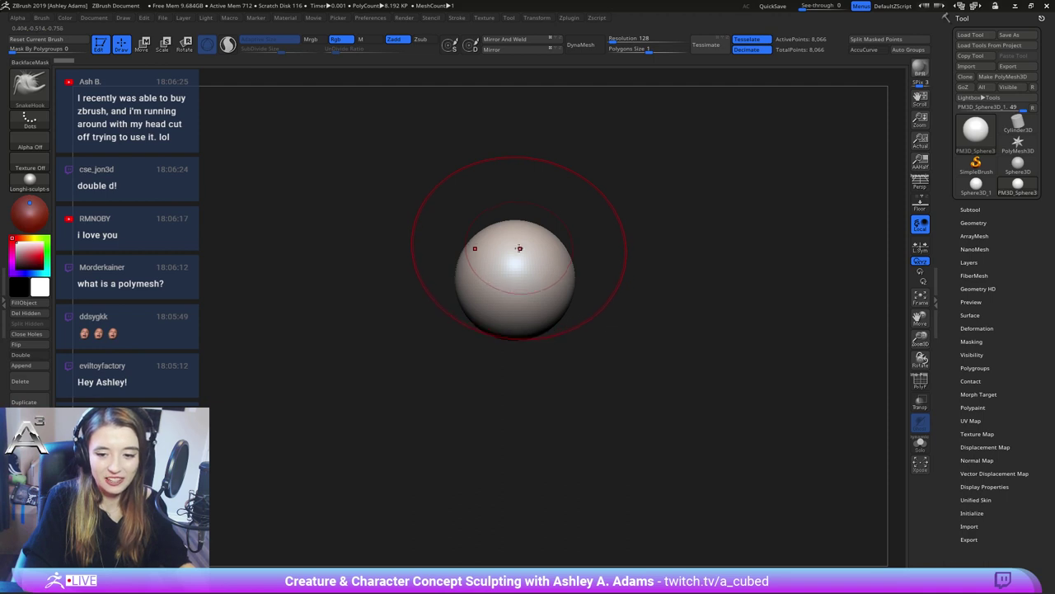
pyautogui.keyDown('alt'); pyautogui.moveTo(534, 298); pyautogui.dragTo(528, 322, button='right'); pyautogui.keyUp('alt')
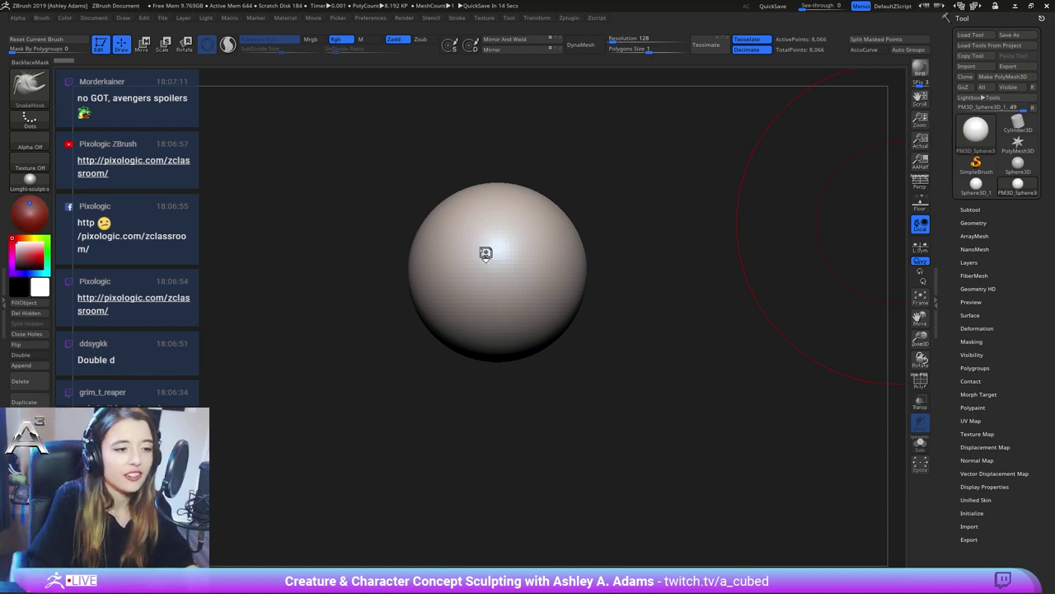
# Pull the sphere into a rough head mass with a pointed crown and a protruding lower side using SnakeHook
pyautogui.moveTo(567, 285); pyautogui.dragTo(537, 279, button='right')
pyautogui.moveTo(551, 325)
pyautogui.mouseDown()
pyautogui.moveTo(532, 322)
pyautogui.moveTo(539, 313)
pyautogui.moveTo(504, 276)
pyautogui.mouseUp()
pyautogui.press('space')
pyautogui.moveTo(516, 276); pyautogui.dragTo(544, 272, button='right')
pyautogui.moveTo(512, 291); pyautogui.dragTo(511, 315)
pyautogui.moveTo(512, 315)
pyautogui.mouseDown(button='right')
pyautogui.moveTo(555, 304)
pyautogui.moveTo(546, 247)
pyautogui.moveTo(546, 311)
pyautogui.moveTo(526, 287)
pyautogui.moveTo(632, 314)
pyautogui.moveTo(537, 289)
pyautogui.moveTo(500, 260)
pyautogui.moveTo(525, 224)
pyautogui.moveTo(544, 272)
pyautogui.moveTo(606, 231)
pyautogui.moveTo(599, 200)
pyautogui.moveTo(569, 239)
pyautogui.moveTo(474, 301)
pyautogui.mouseUp(button='right')
pyautogui.keyDown('shift'); pyautogui.moveTo(475, 301); pyautogui.dragTo(443, 282); pyautogui.keyUp('shift')
pyautogui.keyDown('shift'); pyautogui.moveTo(439, 220); pyautogui.dragTo(438, 224); pyautogui.keyUp('shift')
pyautogui.rightClick(442, 225)
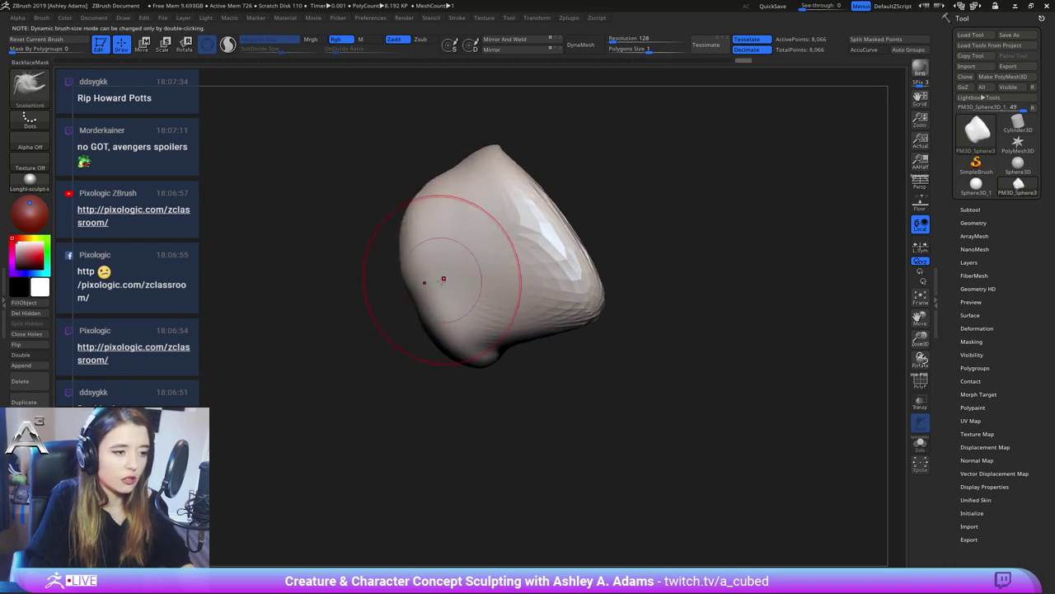
# Pull the lower end of the head mass downward and slope its upper side inward with SnakeHook
pyautogui.moveTo(461, 338); pyautogui.dragTo(458, 349)
pyautogui.moveTo(396, 330); pyautogui.dragTo(453, 326, button='right')
pyautogui.moveTo(391, 323); pyautogui.dragTo(417, 332)
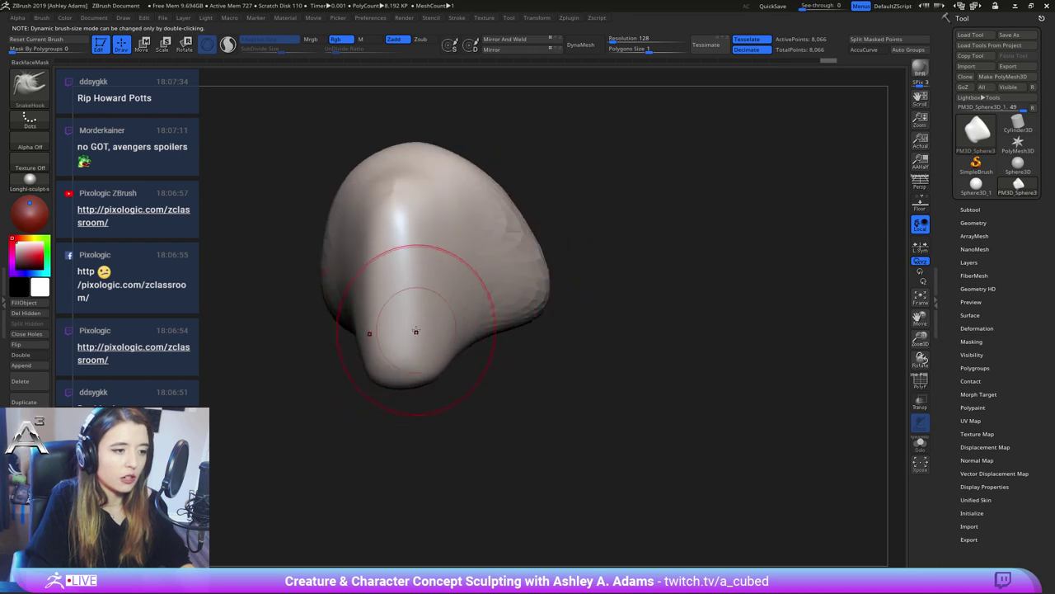
pyautogui.moveTo(426, 281); pyautogui.dragTo(433, 216, button='right')
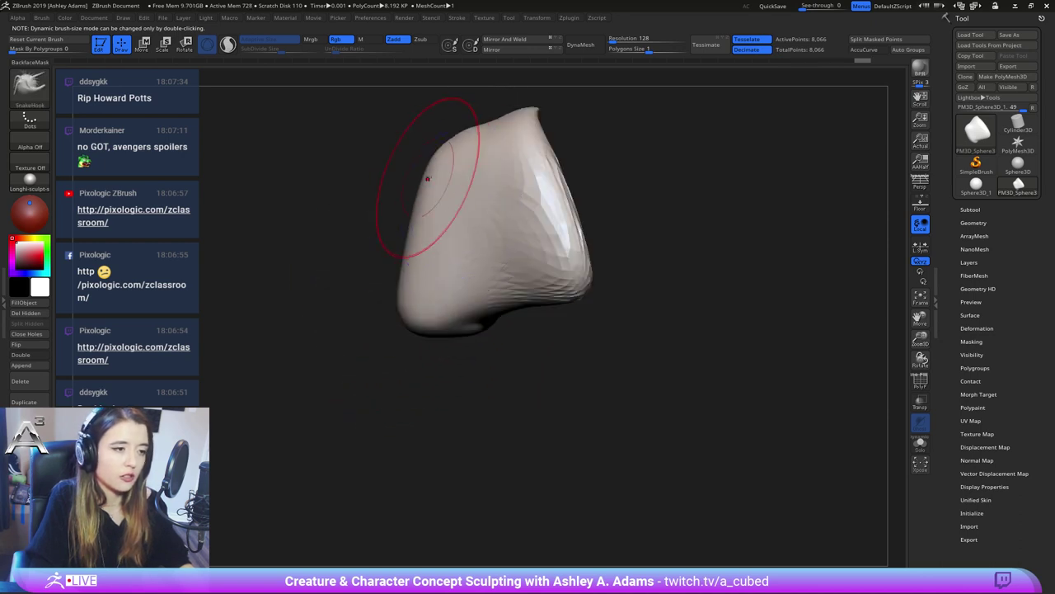
pyautogui.moveTo(446, 128); pyautogui.dragTo(453, 207)
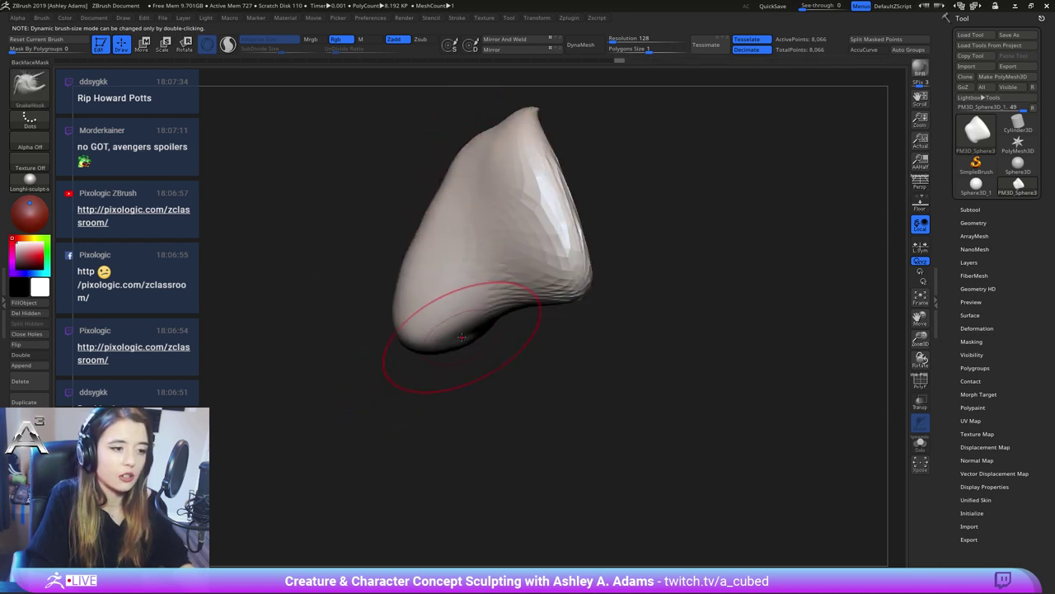
pyautogui.moveTo(461, 337); pyautogui.dragTo(452, 367)
pyautogui.moveTo(467, 186); pyautogui.dragTo(450, 164)
# Draw the underside down into a long, narrow neck and reshape the side of the head with SnakeHook
pyautogui.moveTo(486, 193); pyautogui.dragTo(479, 264, button='right')
pyautogui.moveTo(506, 264); pyautogui.dragTo(498, 320)
pyautogui.moveTo(499, 320)
pyautogui.mouseDown(button='right')
pyautogui.moveTo(549, 231)
pyautogui.moveTo(511, 220)
pyautogui.moveTo(490, 258)
pyautogui.moveTo(575, 236)
pyautogui.moveTo(495, 190)
pyautogui.moveTo(577, 259)
pyautogui.moveTo(483, 330)
pyautogui.moveTo(484, 424)
pyautogui.moveTo(475, 337)
pyautogui.moveTo(457, 362)
pyautogui.moveTo(483, 367)
pyautogui.moveTo(465, 293)
pyautogui.moveTo(480, 286)
pyautogui.mouseUp(button='right')
pyautogui.moveTo(474, 278)
pyautogui.mouseDown()
pyautogui.moveTo(438, 287)
pyautogui.moveTo(419, 262)
pyautogui.mouseUp()
pyautogui.moveTo(445, 281)
pyautogui.mouseDown(button='right')
pyautogui.moveTo(474, 247)
pyautogui.moveTo(533, 261)
pyautogui.moveTo(509, 293)
pyautogui.moveTo(443, 292)
pyautogui.mouseUp(button='right')
# Build up the side of the head above the neck with the ClayBuildup brush
pyautogui.press('b')
pyautogui.press('c')
pyautogui.press('b')
pyautogui.moveTo(521, 284)
pyautogui.mouseDown()
pyautogui.moveTo(543, 247)
pyautogui.moveTo(536, 350)
pyautogui.mouseUp()
pyautogui.moveTo(595, 315); pyautogui.dragTo(536, 318, button='right')
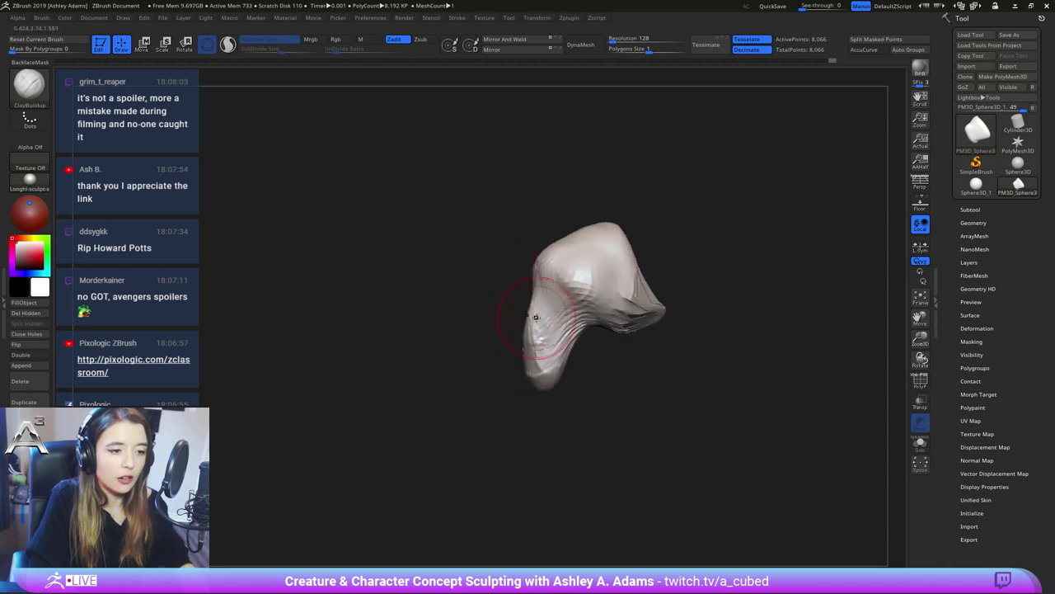
pyautogui.moveTo(592, 249); pyautogui.dragTo(578, 278, button='right')
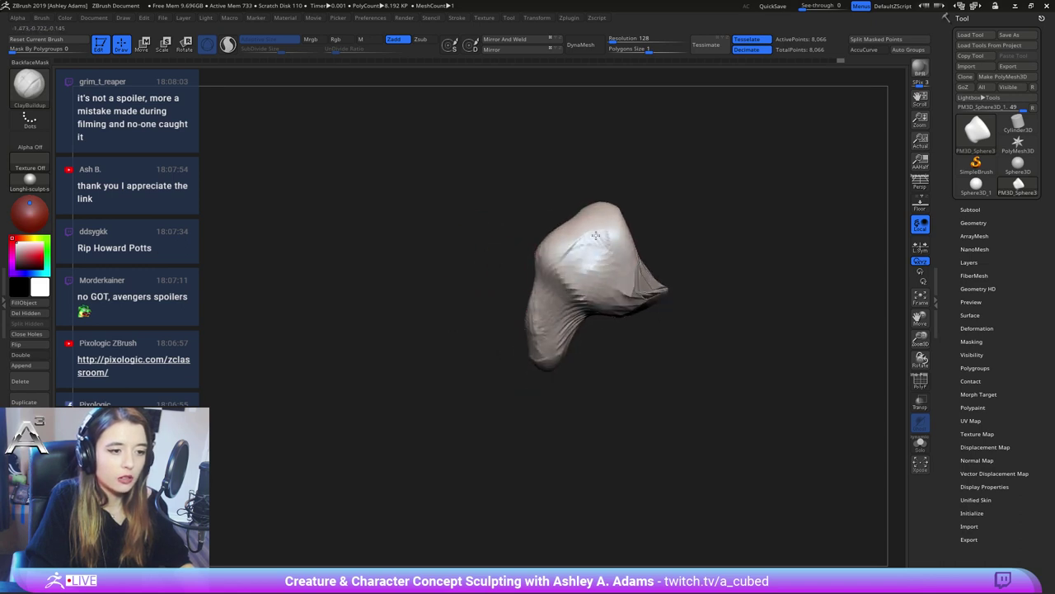
# Sculpt clay strokes across the crown of the head with ClayBuildup and turn on BackfaceMask
pyautogui.moveTo(595, 235); pyautogui.dragTo(615, 230)
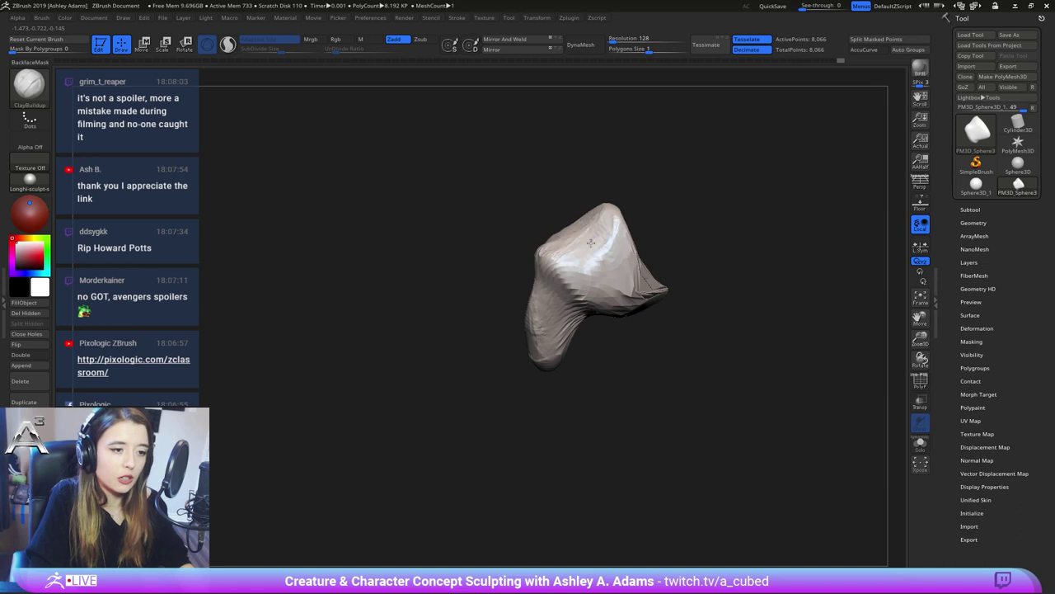
pyautogui.moveTo(593, 220); pyautogui.dragTo(604, 217)
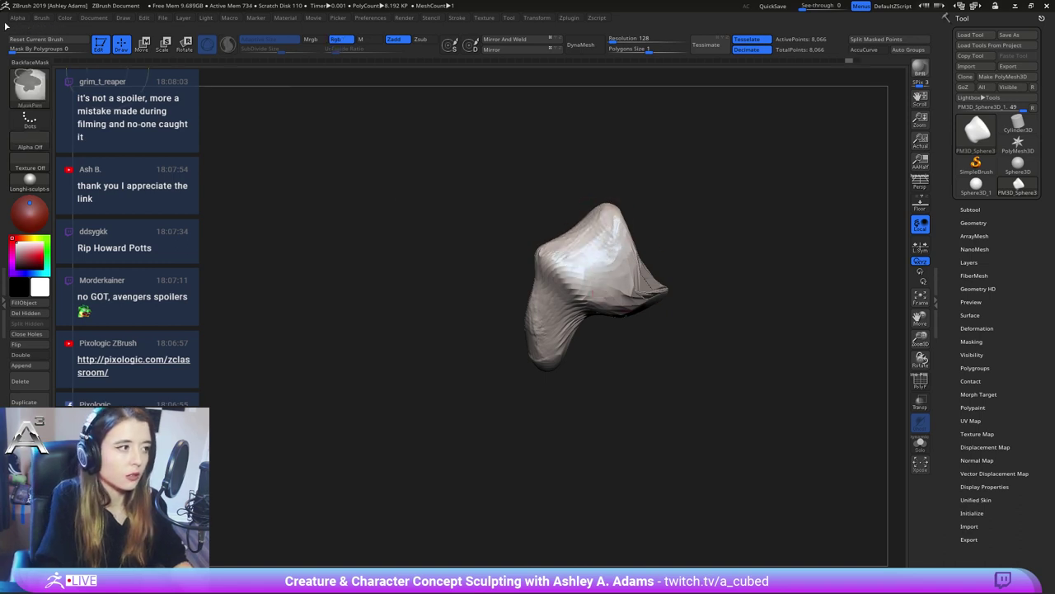
pyautogui.click(30, 63)
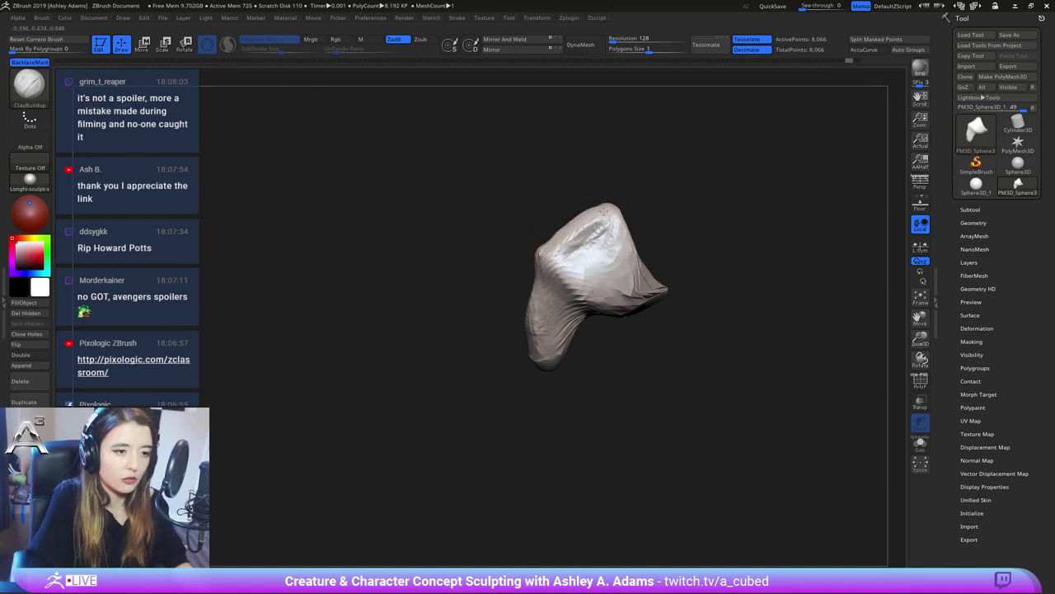
pyautogui.moveTo(613, 238); pyautogui.dragTo(625, 269, button='right')
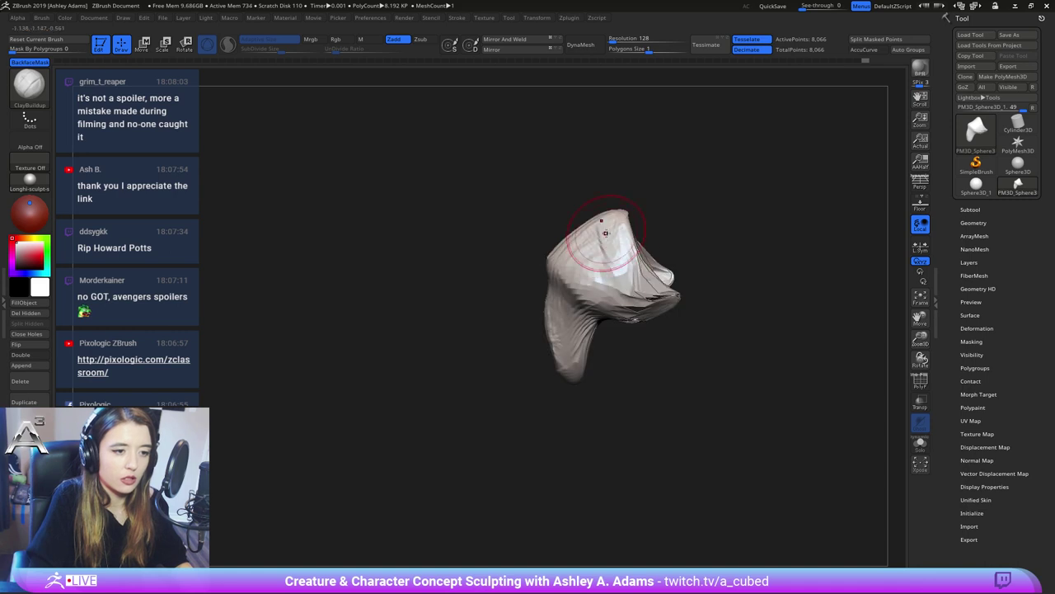
pyautogui.moveTo(605, 232)
pyautogui.mouseDown(button='right')
pyautogui.moveTo(558, 289)
pyautogui.moveTo(526, 287)
pyautogui.moveTo(509, 233)
pyautogui.moveTo(517, 250)
pyautogui.mouseUp(button='right')
pyautogui.rightClick(513, 285)
# Return to the SnakeHook brush and reset the orientation of the mesh's transform gizmo
pyautogui.press('b')
pyautogui.press('s')
pyautogui.press('h')
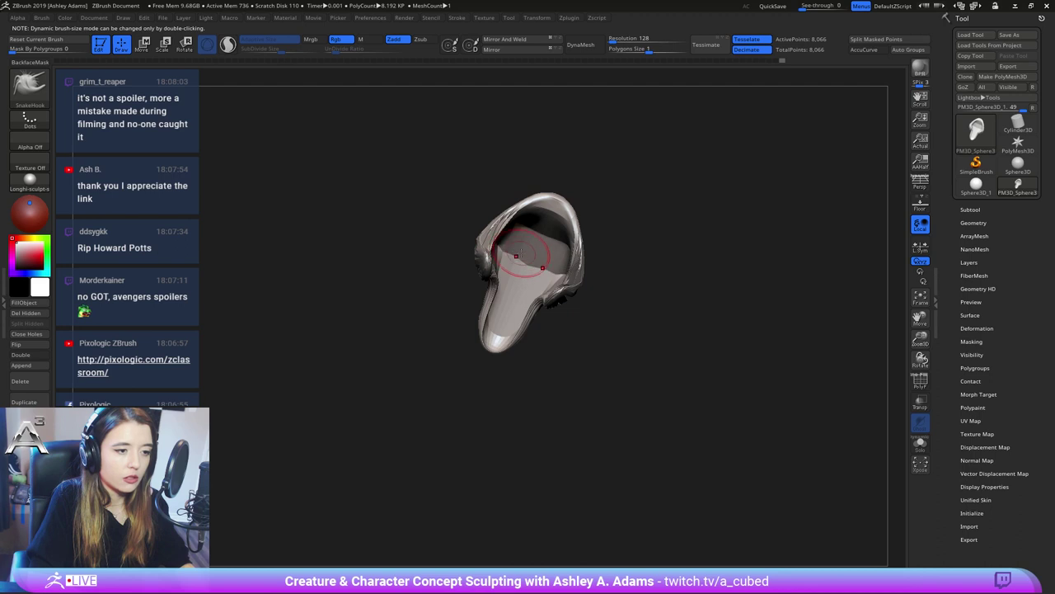
pyautogui.rightClick(547, 258)
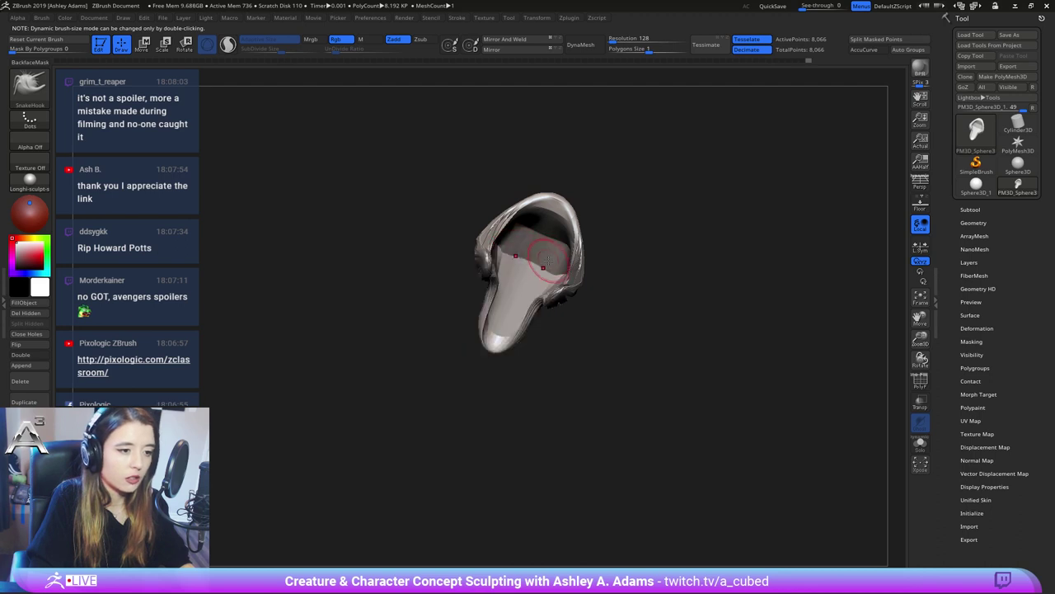
pyautogui.moveTo(546, 259)
pyautogui.mouseDown(button='right')
pyautogui.moveTo(537, 273)
pyautogui.moveTo(531, 254)
pyautogui.mouseUp(button='right')
pyautogui.press('w')
pyautogui.click(503, 102)
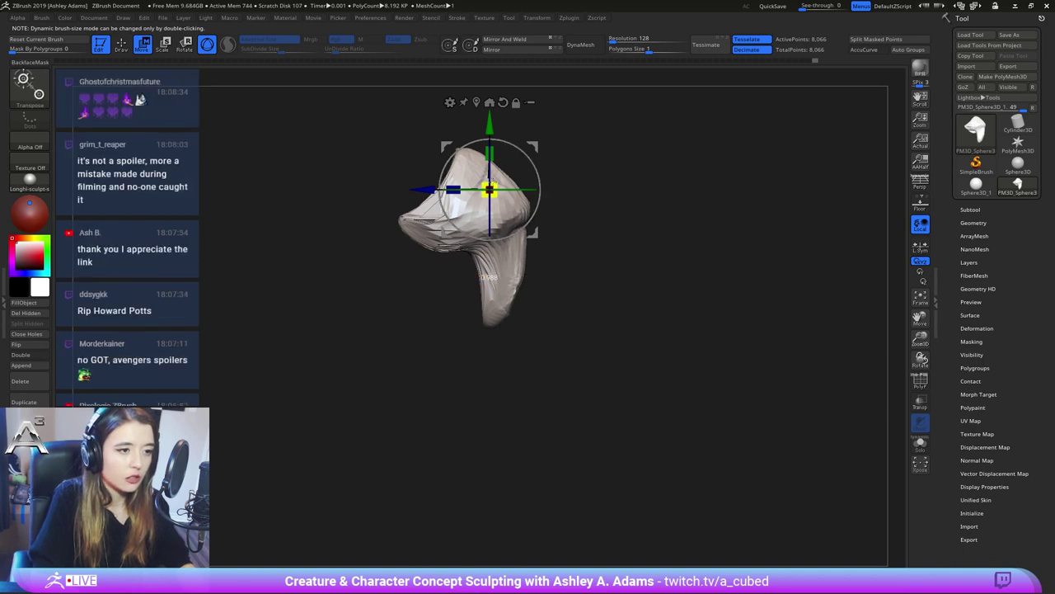
pyautogui.press('q')
# Pull the lower end of the neck out forward and backward into a shoulder and chest base using SnakeHook
pyautogui.moveTo(485, 193)
pyautogui.keyDown('ctrl'); pyautogui.mouseDown(button='right')
pyautogui.moveTo(501, 238)
pyautogui.moveTo(479, 240)
pyautogui.moveTo(532, 311)
pyautogui.mouseUp(button='right'); pyautogui.keyUp('ctrl')
pyautogui.rightClick(478, 241)
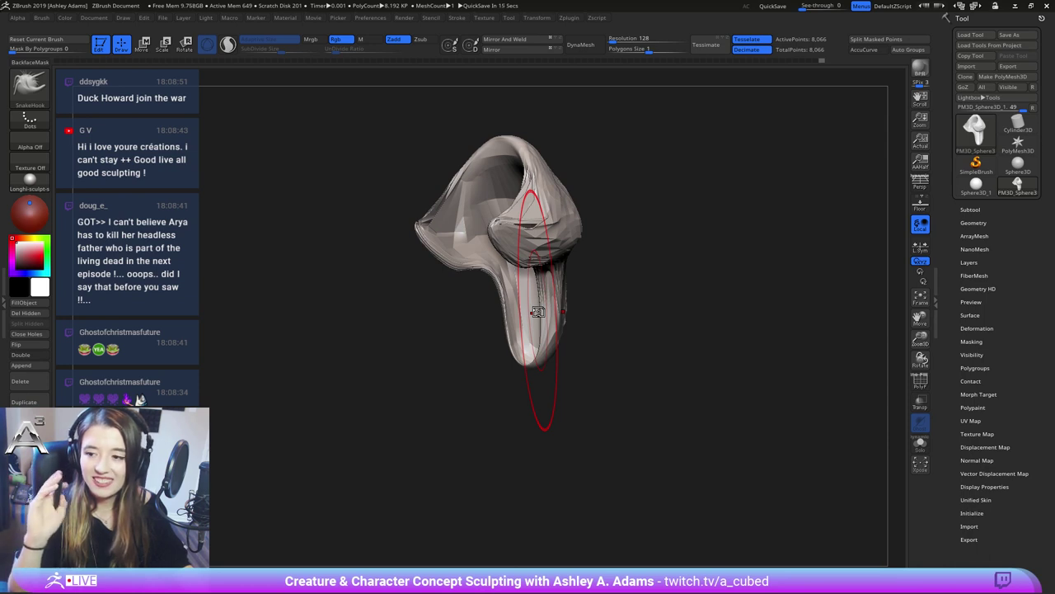
pyautogui.moveTo(626, 290); pyautogui.dragTo(541, 312)
pyautogui.press('space')
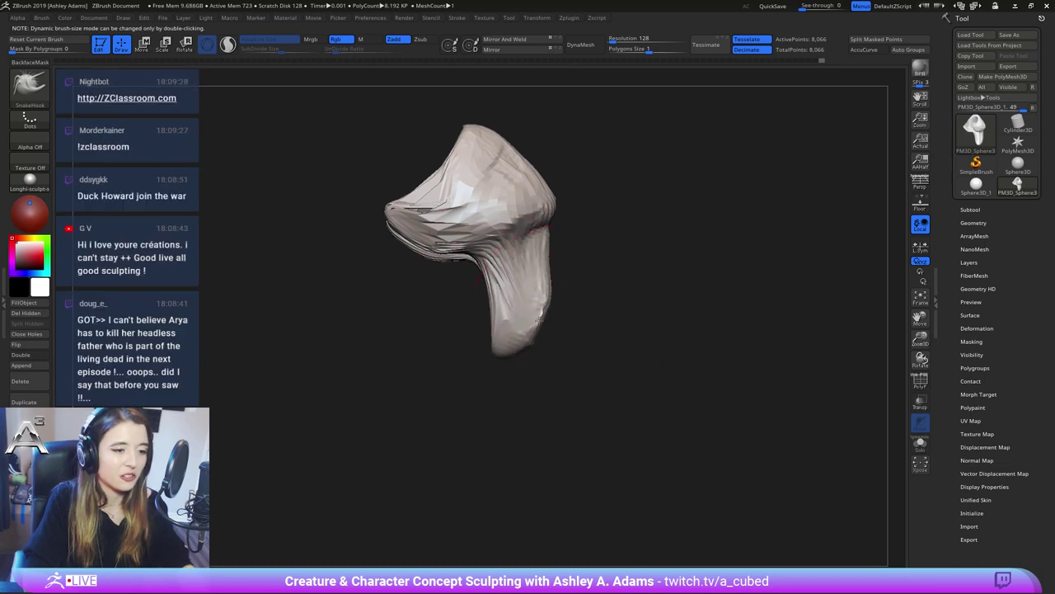
pyautogui.moveTo(504, 353)
pyautogui.mouseDown()
pyautogui.moveTo(501, 331)
pyautogui.moveTo(483, 354)
pyautogui.moveTo(430, 331)
pyautogui.moveTo(537, 364)
pyautogui.mouseUp()
pyautogui.keyDown('ctrl'); pyautogui.moveTo(555, 354); pyautogui.dragTo(514, 287, button='right'); pyautogui.keyUp('ctrl')
pyautogui.rightClick(439, 349)
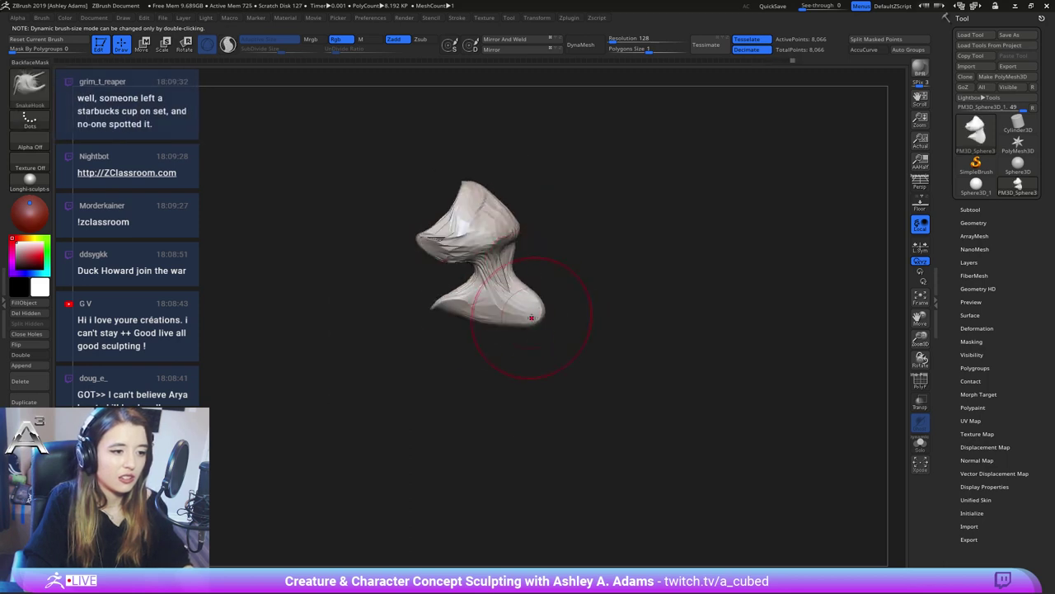
# Deepen the base below the neck and pull its back out into a rounded bulge with SnakeHook
pyautogui.moveTo(531, 318)
pyautogui.mouseDown()
pyautogui.moveTo(467, 318)
pyautogui.moveTo(463, 328)
pyautogui.moveTo(502, 341)
pyautogui.moveTo(522, 299)
pyautogui.mouseUp()
pyautogui.moveTo(523, 299); pyautogui.dragTo(536, 309, button='right')
pyautogui.moveTo(530, 319); pyautogui.dragTo(506, 312)
pyautogui.moveTo(511, 311); pyautogui.dragTo(563, 308, button='right')
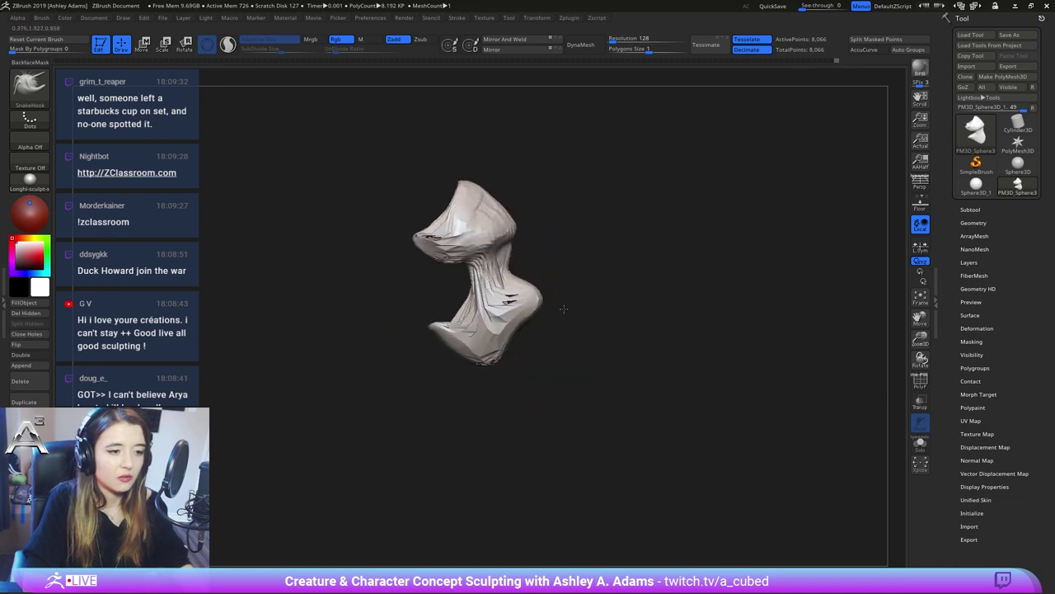
pyautogui.moveTo(506, 310); pyautogui.dragTo(536, 320)
# Turn on Sculptris Pro for SnakeHook, and switch to ClayBuildup with BackfaceMask off
pyautogui.press('\\')
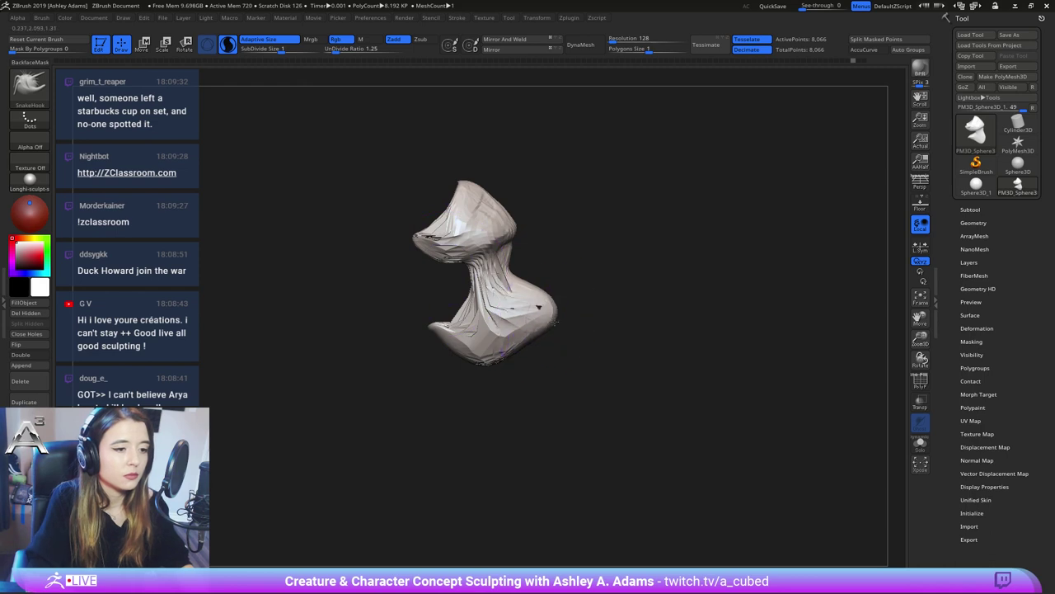
pyautogui.press('ctrl')
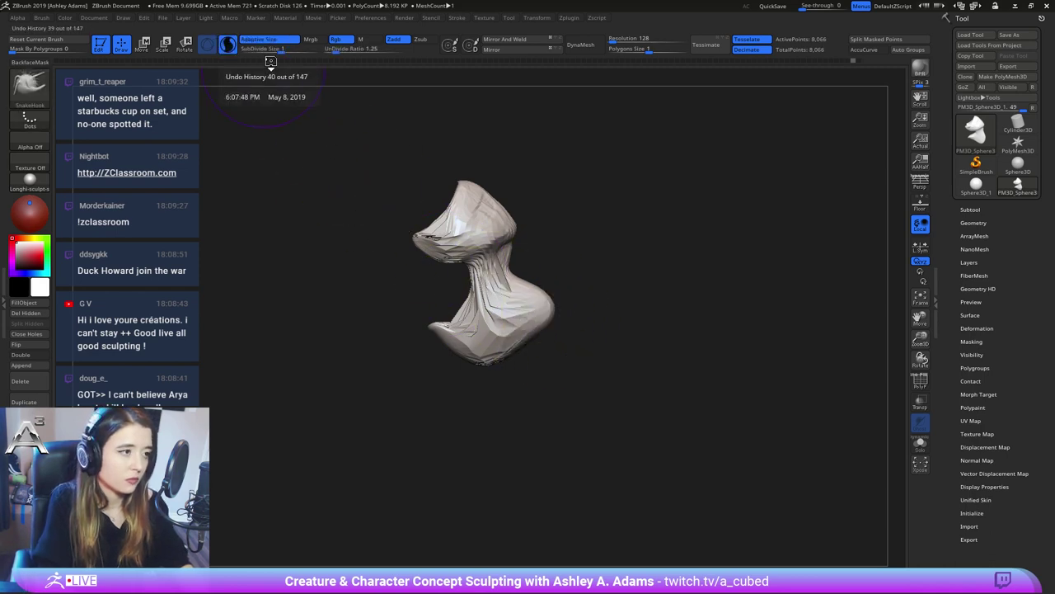
pyautogui.press('b')
pyautogui.press('c')
pyautogui.press('b')
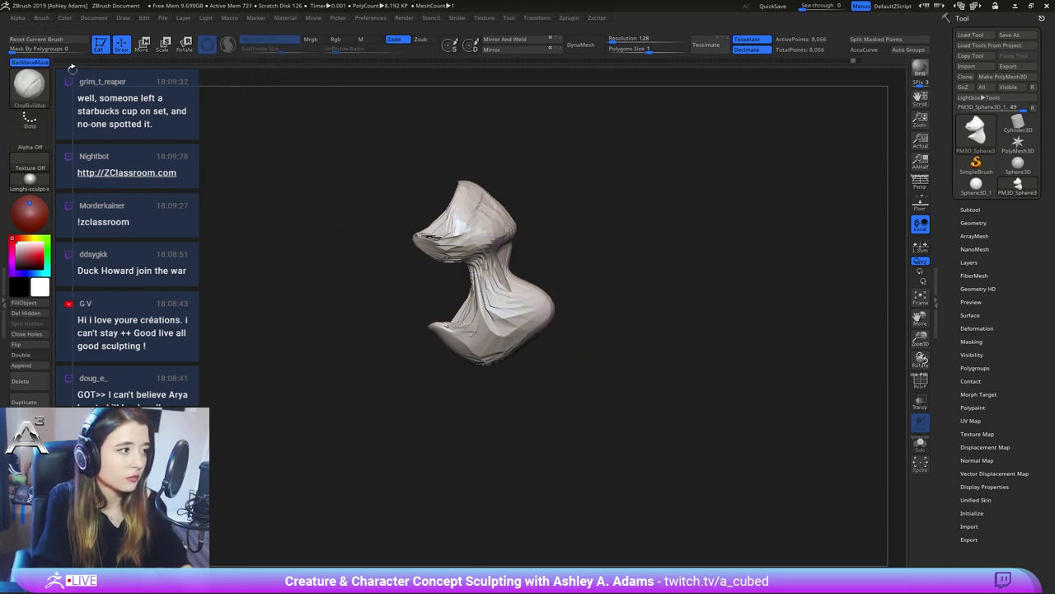
pyautogui.click(39, 63)
pyautogui.keyDown('alt'); pyautogui.moveTo(567, 291); pyautogui.dragTo(550, 281); pyautogui.keyUp('alt')
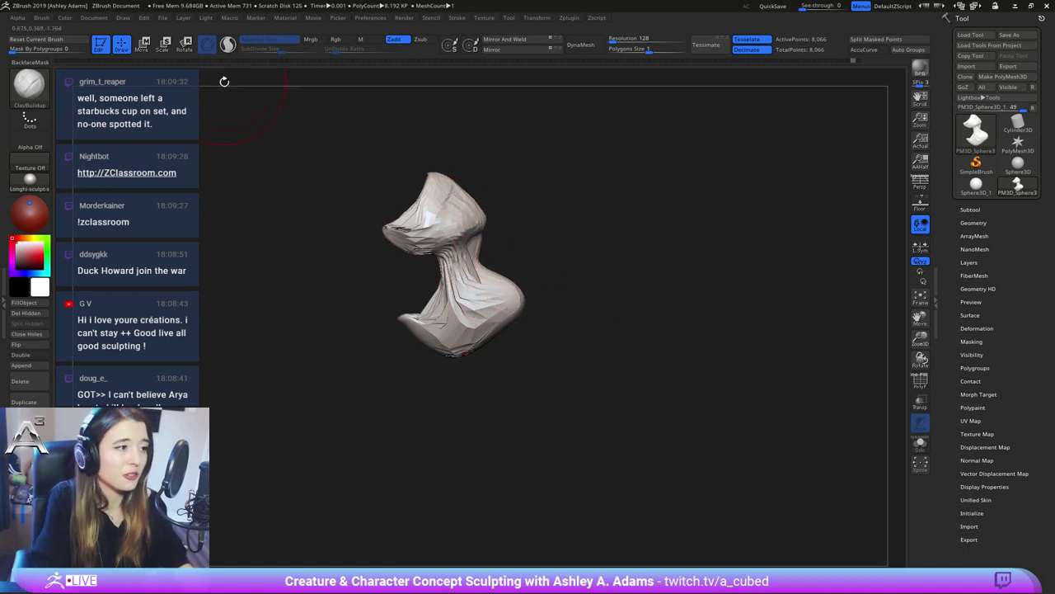
# Enable Sculptris Pro for ClayBuildup with Adaptive Size off and SubDivide Size 0.2915, and smooth the back bulge
pyautogui.click(228, 43)
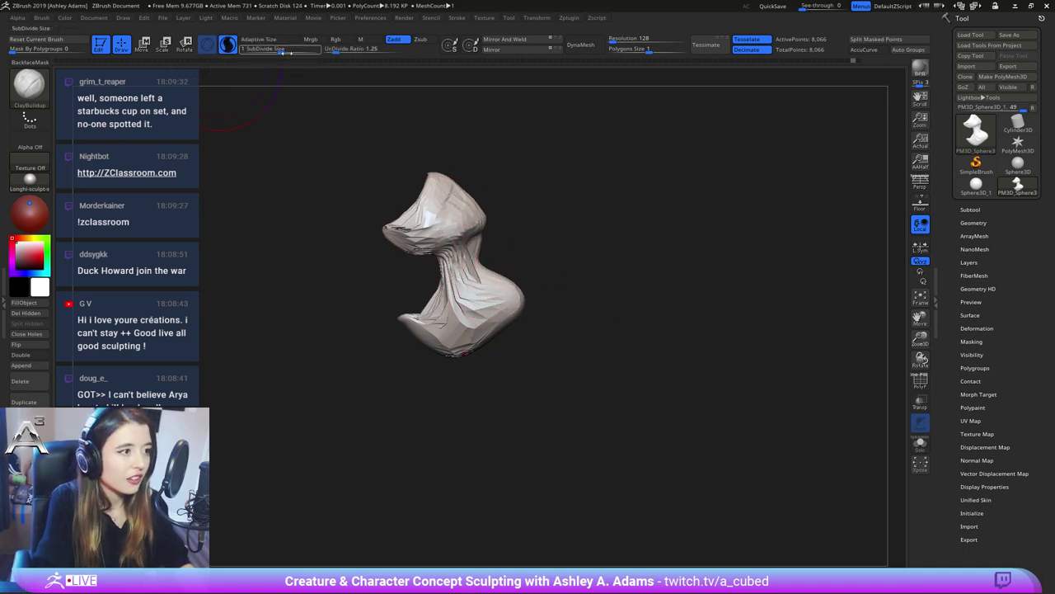
pyautogui.click(277, 42)
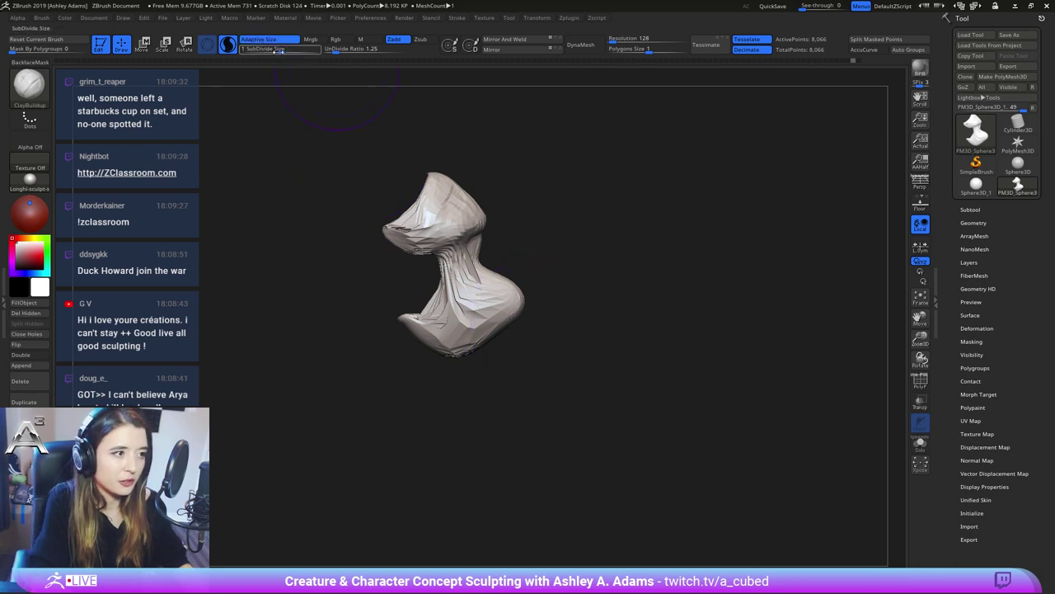
pyautogui.click(264, 50)
pyautogui.click(274, 40)
pyautogui.moveTo(279, 49); pyautogui.dragTo(271, 50)
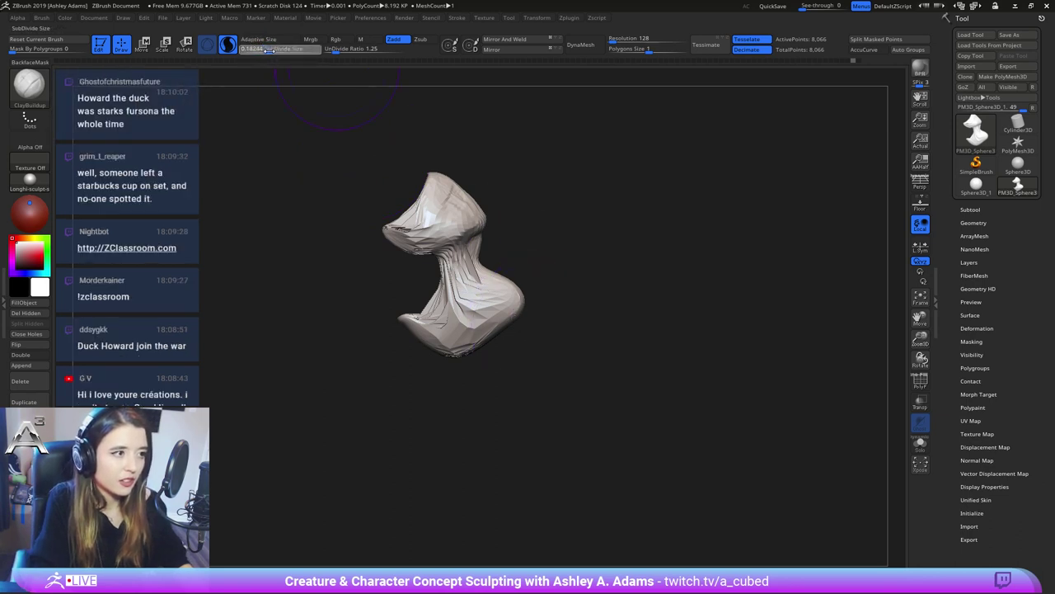
pyautogui.keyDown('shift'); pyautogui.moveTo(483, 285); pyautogui.dragTo(520, 304); pyautogui.keyUp('shift')
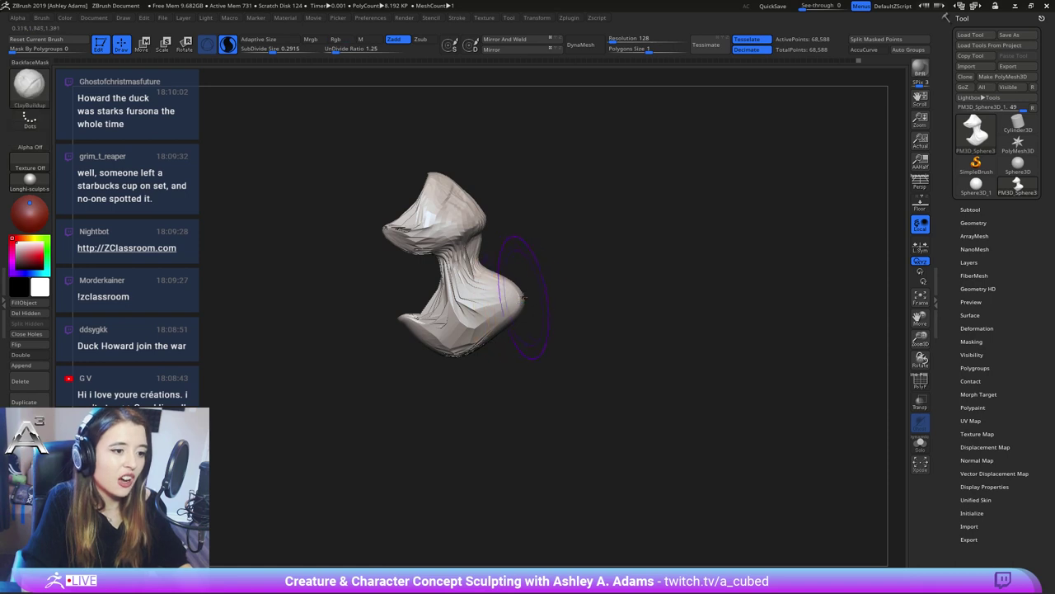
pyautogui.press('\\')
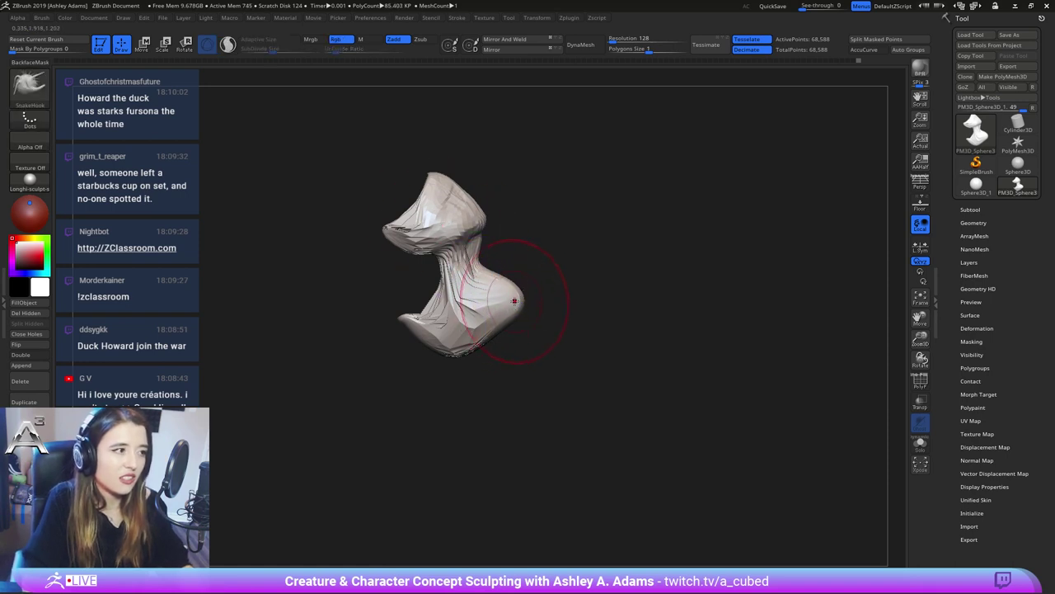
# Pull the back bulge outward into a long rounded mass and adjust the neck above it with SnakeHook
pyautogui.moveTo(432, 287); pyautogui.dragTo(587, 285)
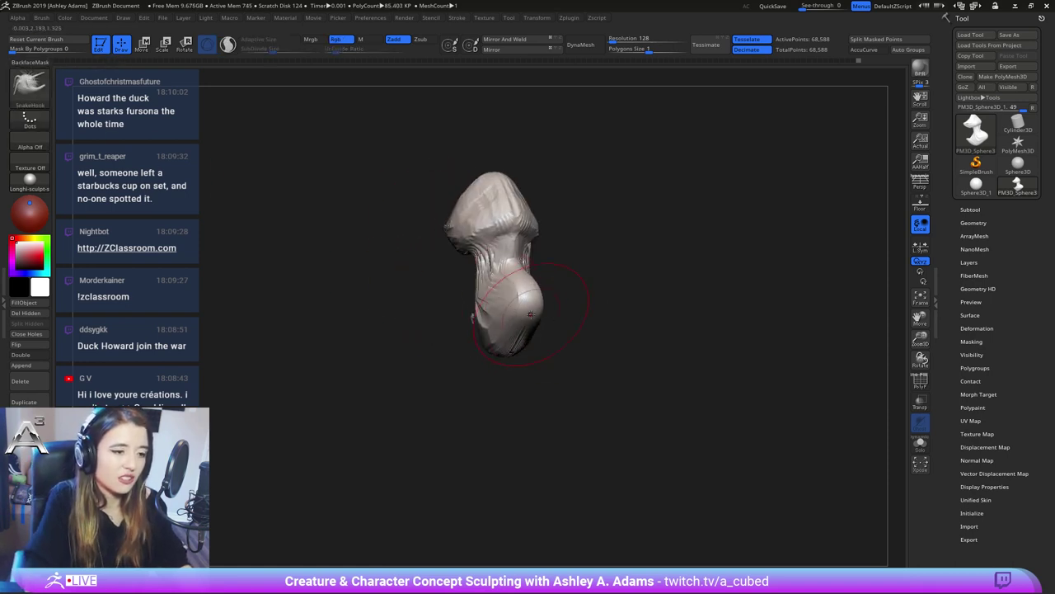
pyautogui.moveTo(541, 316); pyautogui.dragTo(523, 308)
pyautogui.moveTo(513, 266); pyautogui.dragTo(497, 252)
pyautogui.moveTo(660, 317)
pyautogui.mouseDown()
pyautogui.moveTo(529, 321)
pyautogui.moveTo(518, 365)
pyautogui.mouseUp()
pyautogui.moveTo(537, 308)
pyautogui.mouseDown()
pyautogui.moveTo(560, 316)
pyautogui.moveTo(587, 300)
pyautogui.moveTo(575, 284)
pyautogui.mouseUp()
pyautogui.moveTo(659, 290); pyautogui.dragTo(525, 289)
pyautogui.moveTo(554, 375); pyautogui.dragTo(500, 298, button='right')
pyautogui.moveTo(466, 336); pyautogui.dragTo(525, 350, button='right')
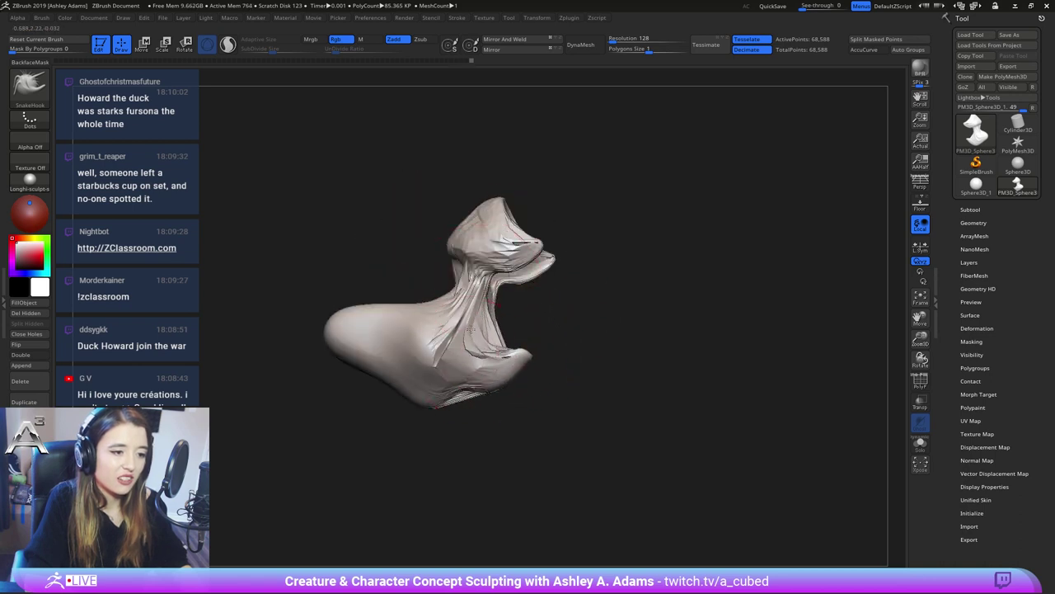
# Pull a pair of thin front legs down from the underside of the chest with SnakeHook
pyautogui.rightClick(464, 320)
pyautogui.moveTo(470, 329)
pyautogui.mouseDown(button='right')
pyautogui.moveTo(464, 320)
pyautogui.moveTo(476, 336)
pyautogui.mouseUp(button='right')
pyautogui.rightClick(476, 336)
pyautogui.moveTo(434, 344); pyautogui.dragTo(451, 364)
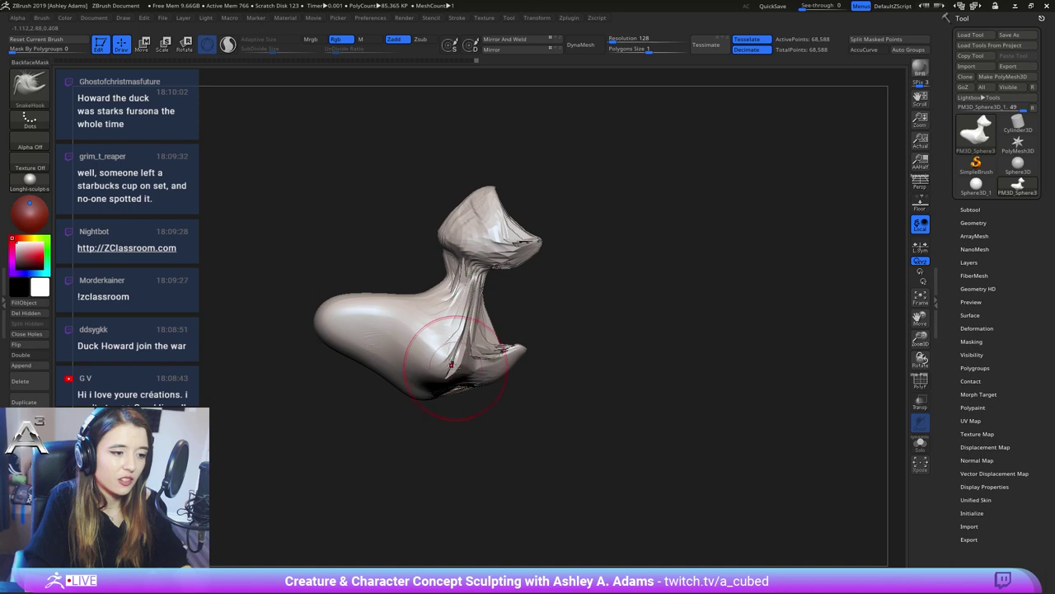
pyautogui.rightClick(375, 419)
pyautogui.keyDown('ctrl'); pyautogui.moveTo(375, 419); pyautogui.dragTo(438, 294, button='right'); pyautogui.keyUp('ctrl')
pyautogui.keyDown('alt'); pyautogui.moveTo(448, 372); pyautogui.dragTo(469, 295, button='right'); pyautogui.keyUp('alt')
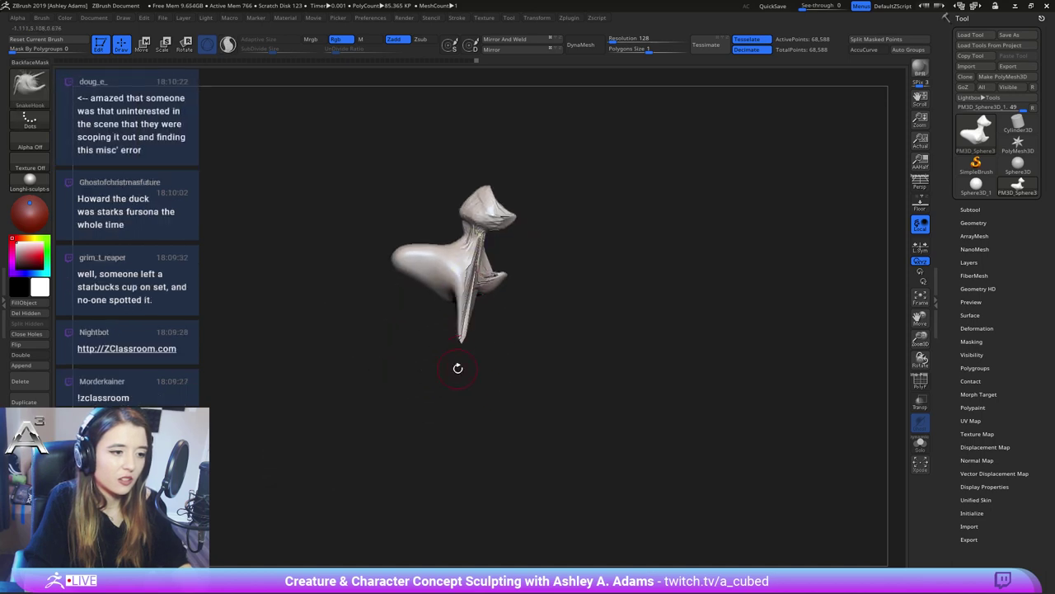
# Pull the upper edges of the front legs outward and back into pointed shoulders
pyautogui.moveTo(457, 368); pyautogui.dragTo(419, 349, button='right')
pyautogui.rightClick(419, 349)
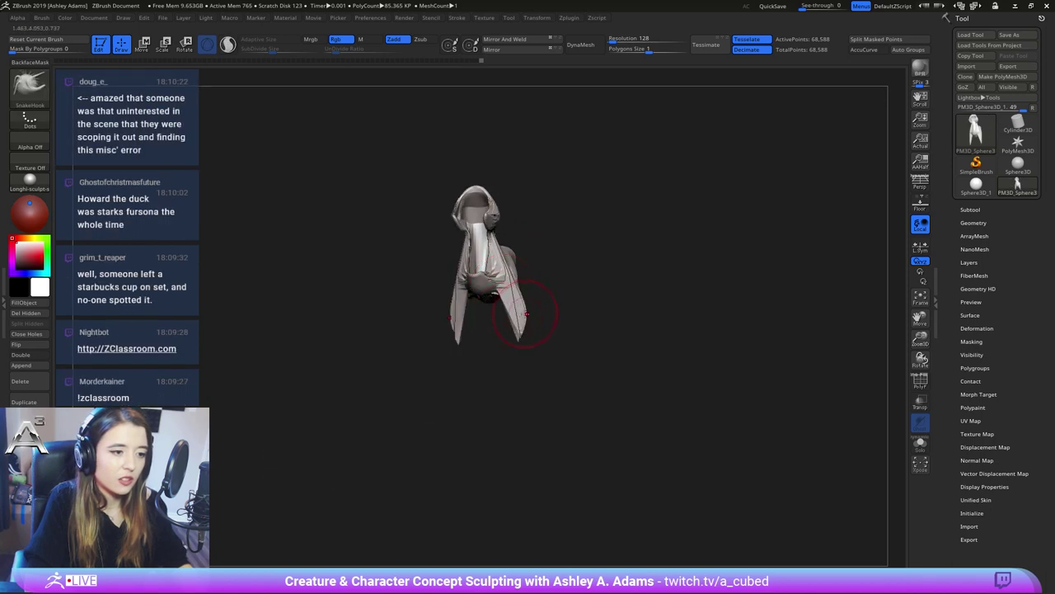
pyautogui.moveTo(526, 294); pyautogui.dragTo(535, 320, button='right')
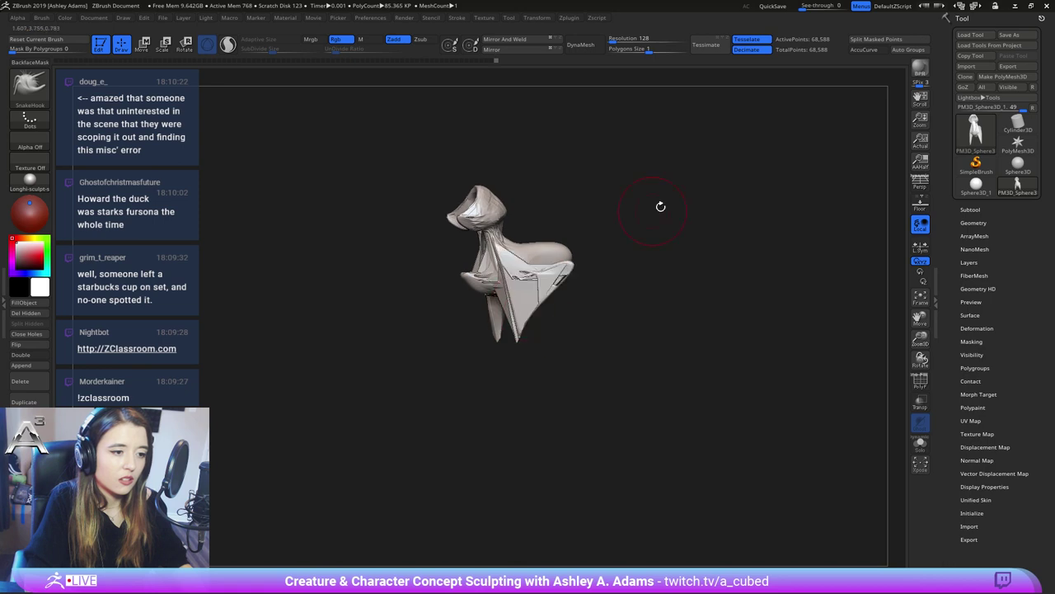
pyautogui.moveTo(578, 237)
pyautogui.mouseDown(button='right')
pyautogui.moveTo(469, 294)
pyautogui.moveTo(501, 314)
pyautogui.mouseUp(button='right')
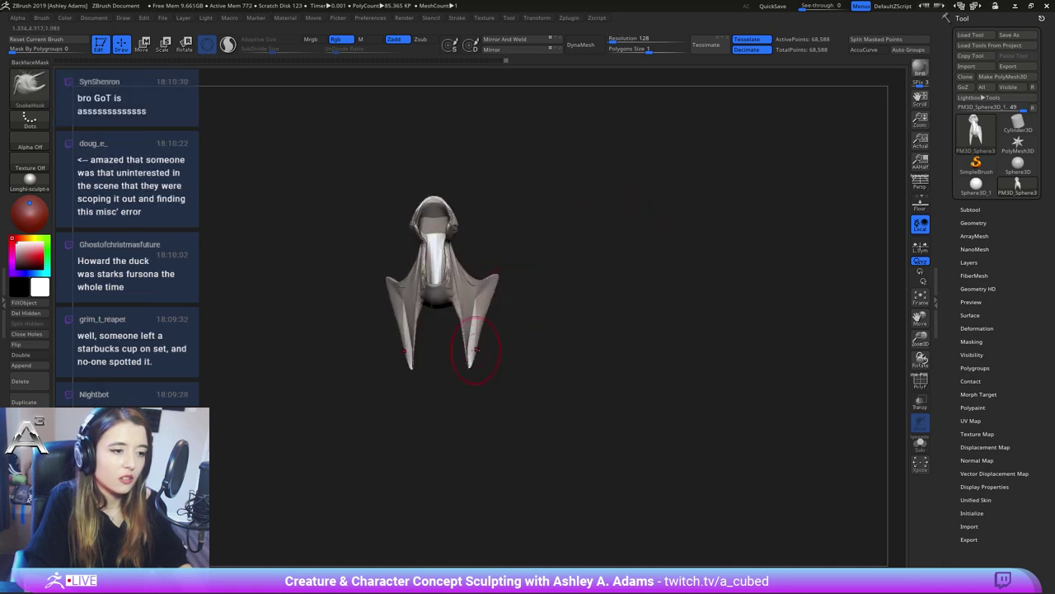
# Lengthen the front legs downward and sweep their lower ends forward below a bent elbow
pyautogui.moveTo(472, 404)
pyautogui.mouseDown(button='right')
pyautogui.moveTo(505, 356)
pyautogui.moveTo(474, 303)
pyautogui.moveTo(448, 342)
pyautogui.mouseUp(button='right')
pyautogui.rightClick(490, 327)
pyautogui.press('space')
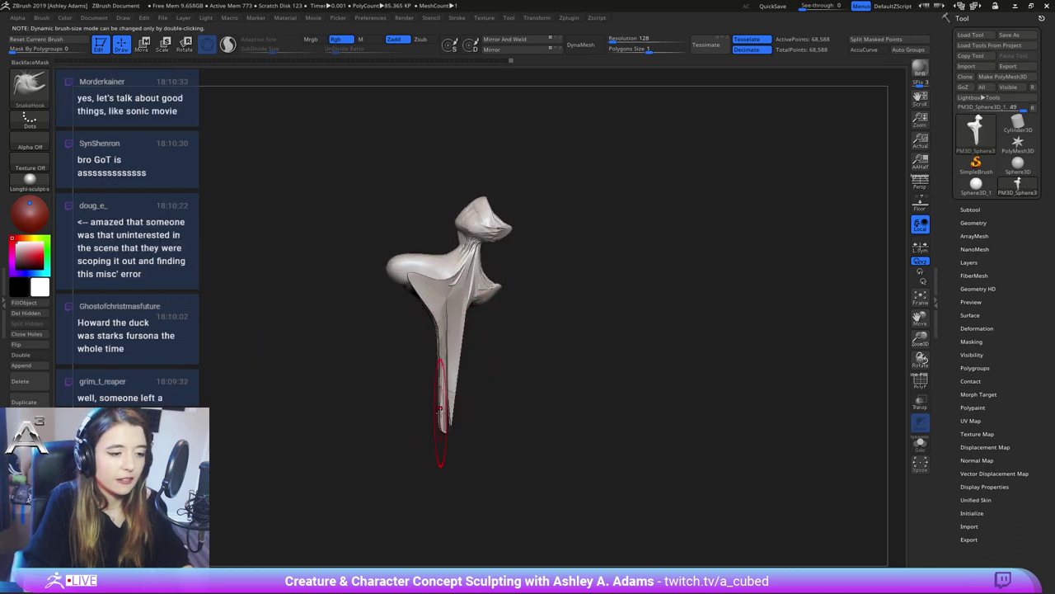
pyautogui.moveTo(487, 422)
pyautogui.mouseDown()
pyautogui.moveTo(521, 403)
pyautogui.moveTo(535, 407)
pyautogui.mouseUp()
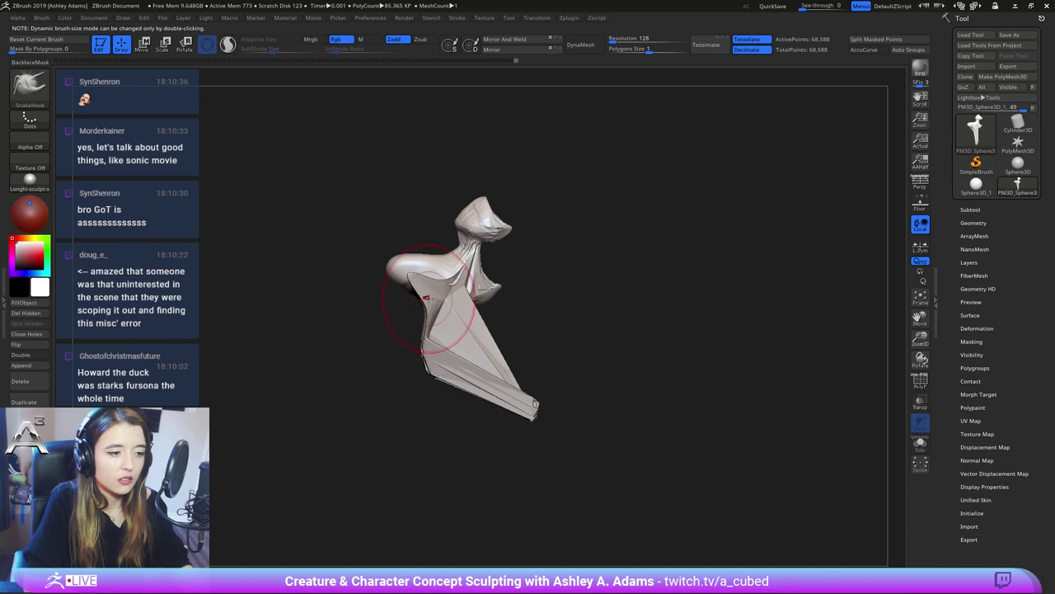
# Reshape the shoulders, elbows and lower sections of the front legs with SnakeHook, smoothing the surface between pulls
pyautogui.moveTo(391, 272); pyautogui.dragTo(396, 278)
pyautogui.moveTo(419, 330); pyautogui.dragTo(435, 332)
pyautogui.moveTo(455, 337)
pyautogui.mouseDown(button='right')
pyautogui.moveTo(383, 328)
pyautogui.moveTo(455, 349)
pyautogui.mouseUp(button='right')
pyautogui.rightClick(455, 346)
pyautogui.moveTo(467, 289); pyautogui.dragTo(492, 343, button='right')
pyautogui.keyDown('shift'); pyautogui.moveTo(487, 337); pyautogui.dragTo(471, 307); pyautogui.keyUp('shift')
pyautogui.moveTo(472, 307)
pyautogui.mouseDown(button='right')
pyautogui.moveTo(453, 330)
pyautogui.moveTo(451, 312)
pyautogui.mouseUp(button='right')
pyautogui.moveTo(463, 334)
pyautogui.mouseDown()
pyautogui.moveTo(478, 357)
pyautogui.moveTo(446, 308)
pyautogui.moveTo(487, 307)
pyautogui.mouseUp()
pyautogui.moveTo(487, 307); pyautogui.dragTo(526, 320)
pyautogui.moveTo(525, 320)
pyautogui.mouseDown(button='right')
pyautogui.moveTo(568, 320)
pyautogui.moveTo(470, 334)
pyautogui.moveTo(396, 388)
pyautogui.moveTo(469, 295)
pyautogui.mouseUp(button='right')
pyautogui.rightClick(393, 394)
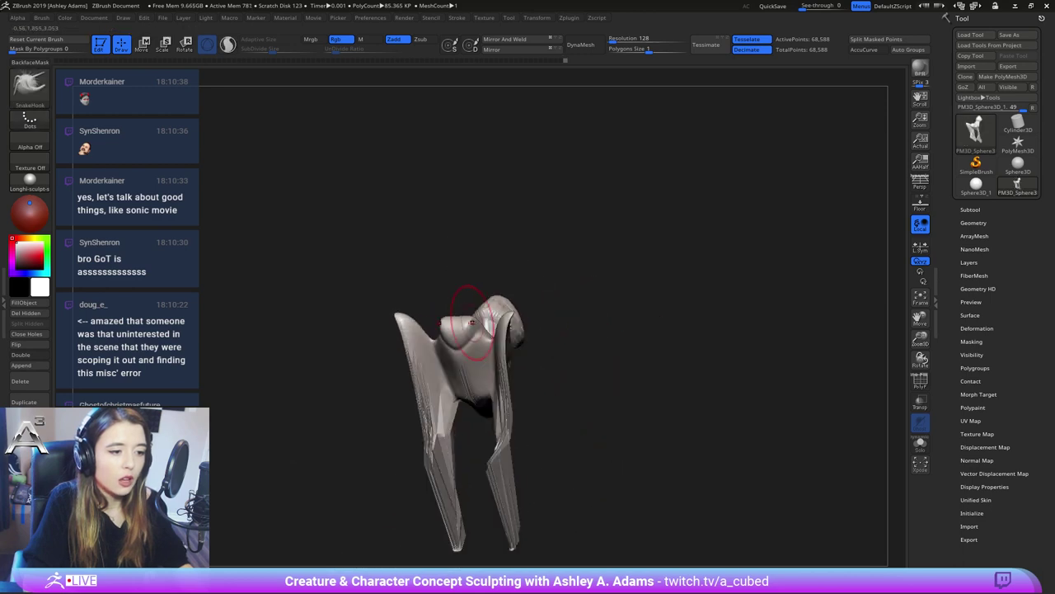
# Build up the surface of the back between the shoulders with ClayBuildup
pyautogui.press('b')
pyautogui.press('c')
pyautogui.press('b')
pyautogui.moveTo(463, 359); pyautogui.dragTo(465, 387)
pyautogui.moveTo(464, 388)
pyautogui.keyDown('alt'); pyautogui.mouseDown(button='right')
pyautogui.moveTo(511, 338)
pyautogui.moveTo(459, 284)
pyautogui.moveTo(499, 261)
pyautogui.moveTo(494, 272)
pyautogui.mouseUp(button='right'); pyautogui.keyUp('alt')
pyautogui.keyDown('ctrl'); pyautogui.moveTo(495, 272); pyautogui.dragTo(487, 323, button='right'); pyautogui.keyUp('ctrl')
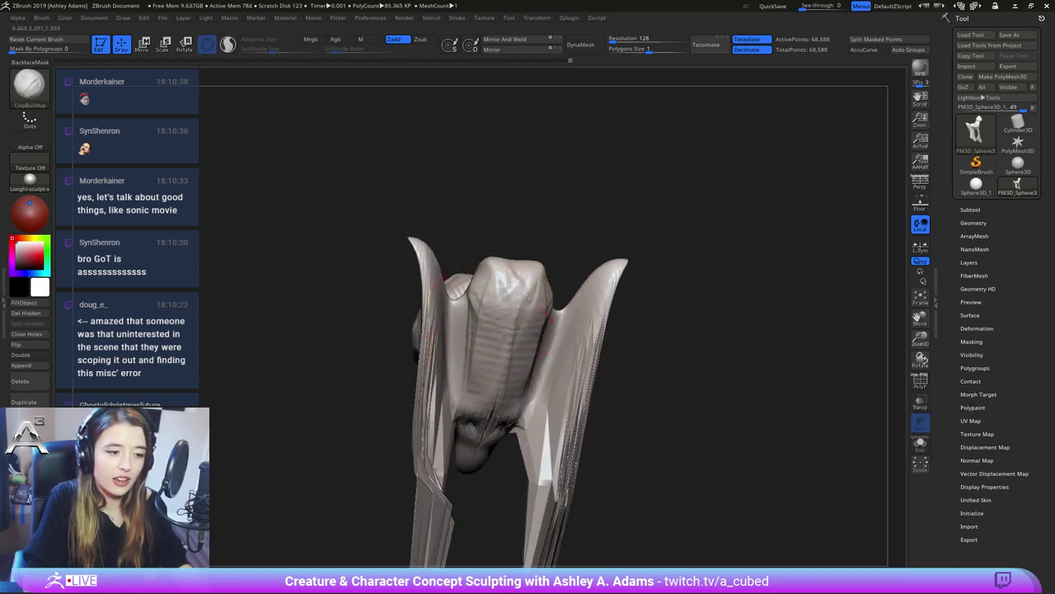
pyautogui.moveTo(536, 334)
pyautogui.mouseDown()
pyautogui.moveTo(478, 375)
pyautogui.moveTo(536, 342)
pyautogui.moveTo(478, 313)
pyautogui.moveTo(493, 284)
pyautogui.mouseUp()
pyautogui.moveTo(493, 283)
pyautogui.mouseDown(button='right')
pyautogui.moveTo(506, 217)
pyautogui.moveTo(469, 198)
pyautogui.moveTo(471, 225)
pyautogui.moveTo(497, 198)
pyautogui.moveTo(525, 249)
pyautogui.mouseUp(button='right')
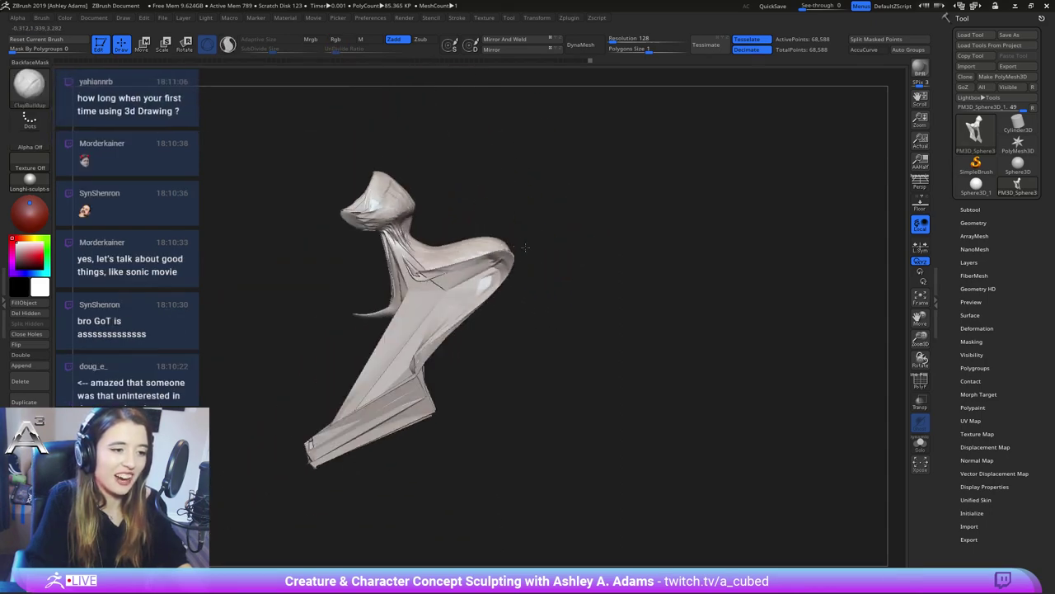
# Extend the rear of the torso backward past the shoulders into a rounded rump with SnakeHook
pyautogui.press('b')
pyautogui.press('s')
pyautogui.press('h')
pyautogui.moveTo(486, 240); pyautogui.dragTo(546, 252)
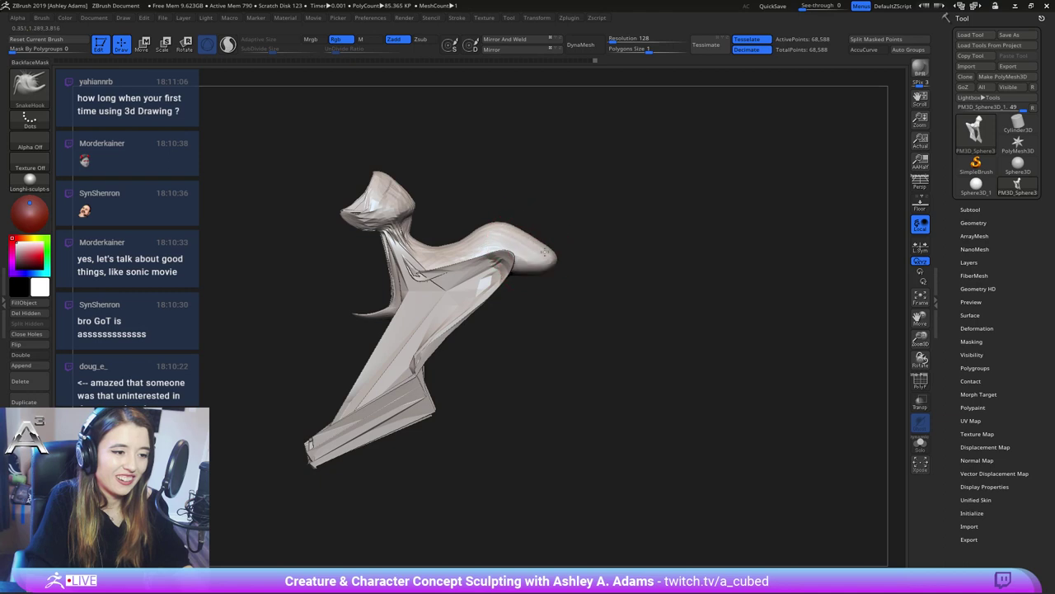
pyautogui.moveTo(537, 256); pyautogui.dragTo(527, 266, button='right')
pyautogui.moveTo(528, 267); pyautogui.dragTo(542, 271)
pyautogui.moveTo(542, 271)
pyautogui.keyDown('shift'); pyautogui.mouseDown(button='right')
pyautogui.moveTo(570, 286)
pyautogui.moveTo(529, 258)
pyautogui.mouseUp(button='right'); pyautogui.keyUp('shift')
# Mask the front of the body and pull a pair of hind legs down from the rump with SnakeHook
pyautogui.press('space')
pyautogui.click(543, 256)
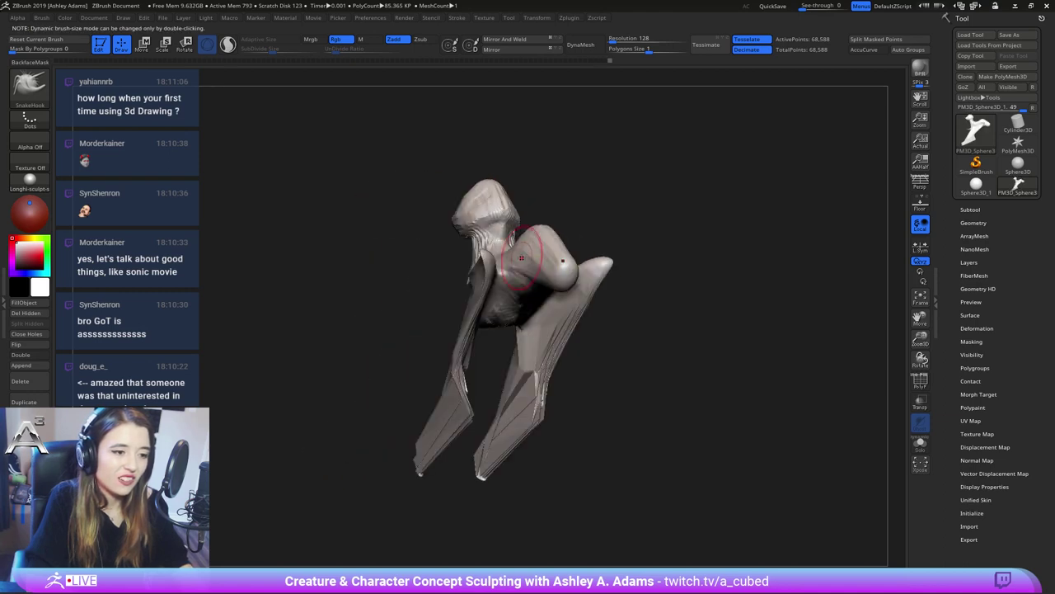
pyautogui.keyDown('ctrl'); pyautogui.click(597, 236); pyautogui.keyUp('ctrl')
pyautogui.moveTo(597, 236)
pyautogui.mouseDown(button='right')
pyautogui.moveTo(547, 259)
pyautogui.moveTo(574, 274)
pyautogui.moveTo(582, 334)
pyautogui.mouseUp(button='right')
pyautogui.press('space')
pyautogui.click(555, 260)
pyautogui.moveTo(580, 310)
pyautogui.mouseDown()
pyautogui.moveTo(554, 388)
pyautogui.moveTo(547, 460)
pyautogui.mouseUp()
pyautogui.moveTo(547, 460); pyautogui.dragTo(578, 395, button='right')
pyautogui.moveTo(578, 395)
pyautogui.keyDown('ctrl'); pyautogui.mouseDown(button='right')
pyautogui.moveTo(557, 287)
pyautogui.moveTo(522, 221)
pyautogui.mouseUp(button='right'); pyautogui.keyUp('ctrl')
# Enlarge the SnakeHook brush and sweep the hind legs backward away from the body
pyautogui.press('space')
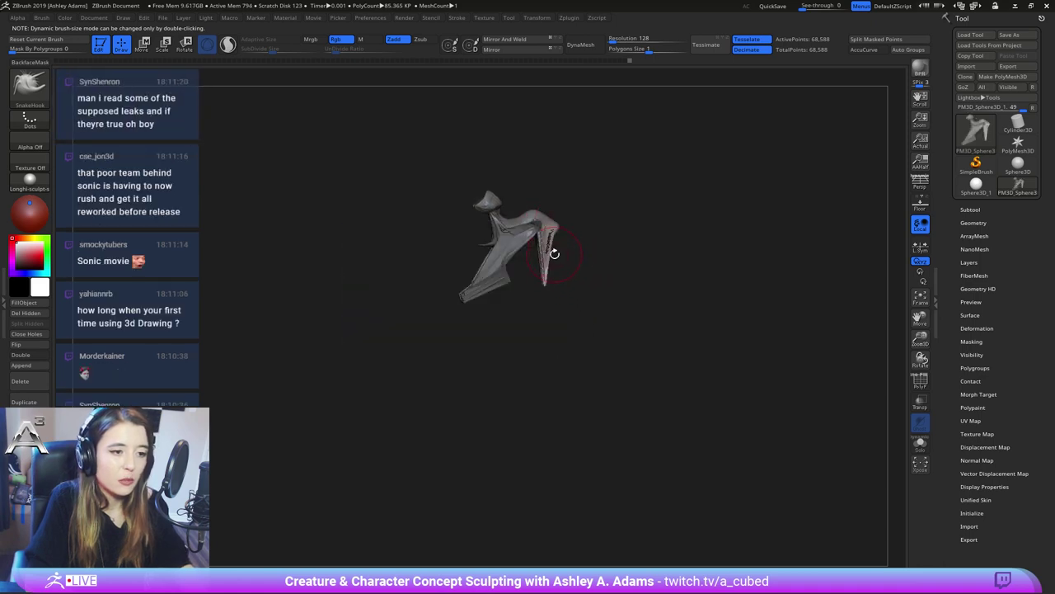
pyautogui.press('space')
pyautogui.click(552, 258)
pyautogui.keyDown('ctrl'); pyautogui.moveTo(552, 258); pyautogui.dragTo(563, 302, button='right'); pyautogui.keyUp('ctrl')
pyautogui.press('space')
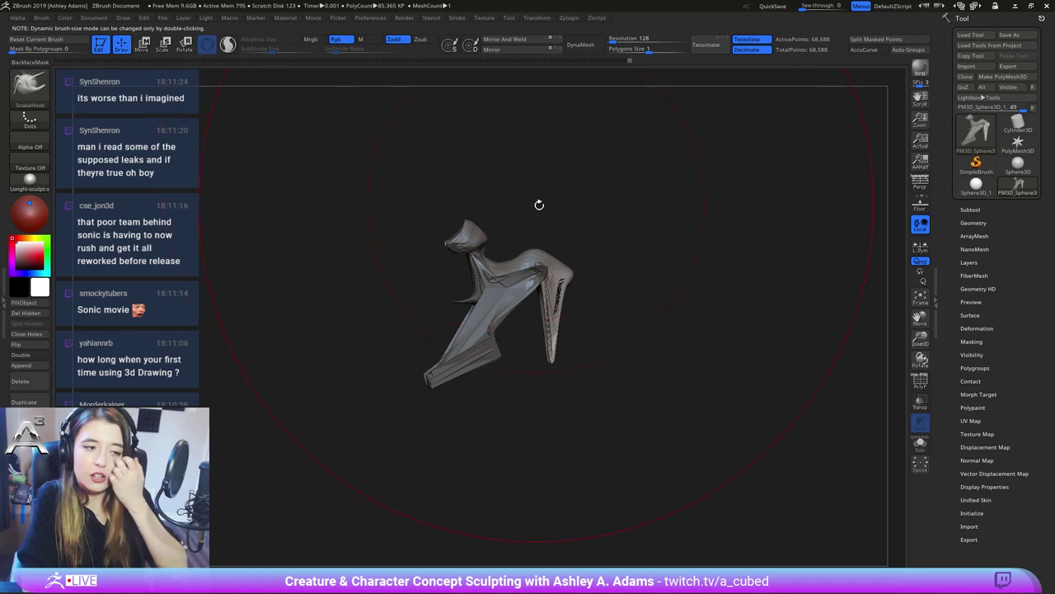
pyautogui.press('space')
pyautogui.moveTo(552, 297); pyautogui.dragTo(528, 294)
pyautogui.moveTo(528, 298); pyautogui.dragTo(544, 310, button='right')
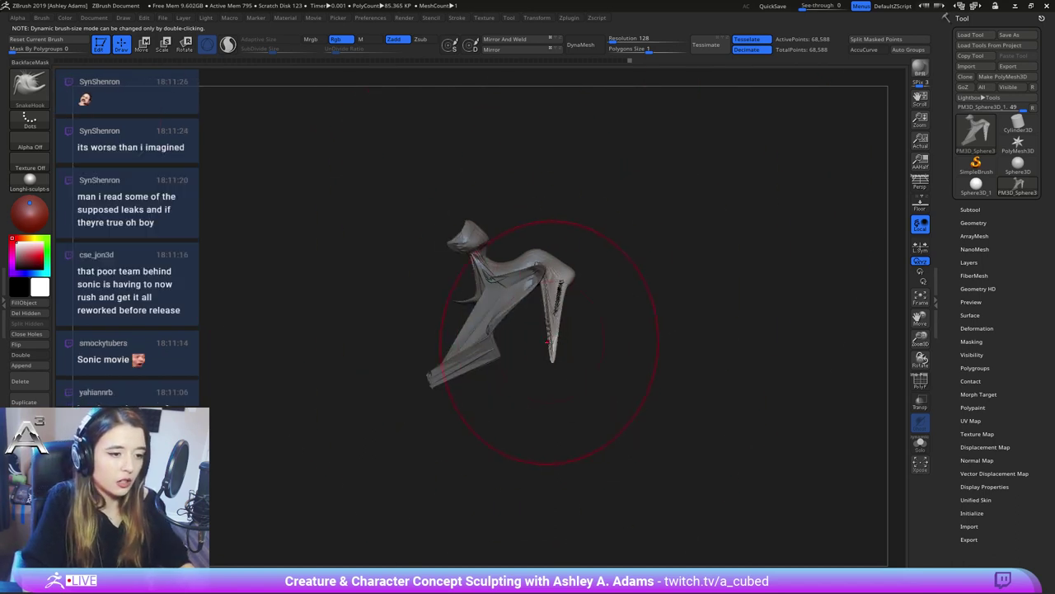
pyautogui.moveTo(548, 341)
pyautogui.mouseDown()
pyautogui.moveTo(608, 354)
pyautogui.moveTo(650, 381)
pyautogui.mouseUp()
# Reduce the brush size and raise the upper hind legs into bent haunches
pyautogui.press('space')
pyautogui.moveTo(590, 298); pyautogui.dragTo(567, 299)
pyautogui.moveTo(569, 301); pyautogui.dragTo(586, 302, button='right')
pyautogui.press('space')
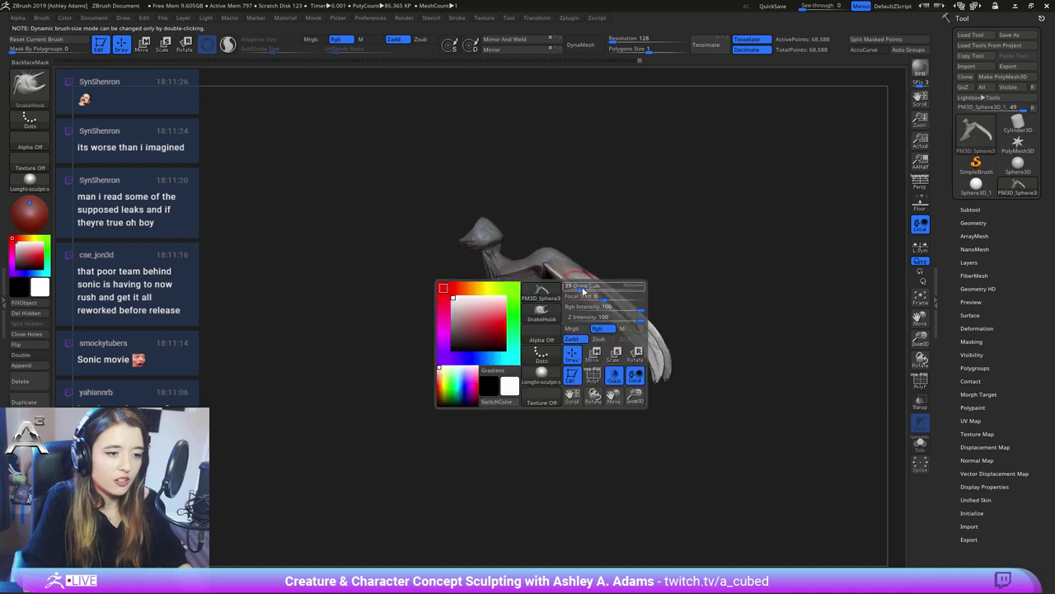
pyautogui.moveTo(583, 290)
pyautogui.mouseDown()
pyautogui.moveTo(596, 290)
pyautogui.moveTo(584, 297)
pyautogui.moveTo(608, 317)
pyautogui.moveTo(579, 285)
pyautogui.mouseUp()
pyautogui.moveTo(582, 296); pyautogui.dragTo(527, 302, button='right')
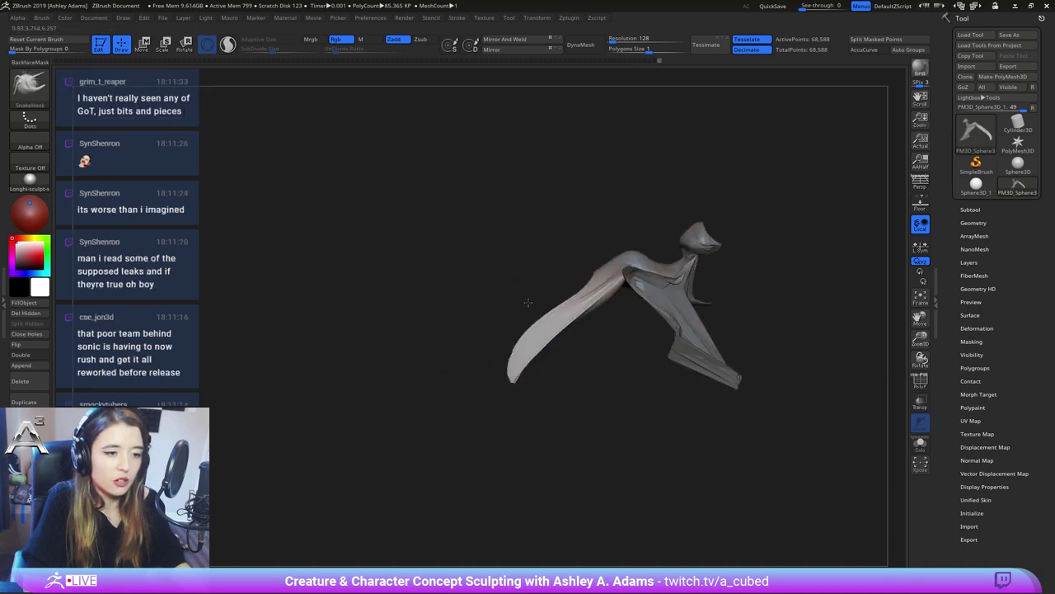
pyautogui.moveTo(547, 323)
pyautogui.mouseDown()
pyautogui.moveTo(584, 283)
pyautogui.moveTo(553, 296)
pyautogui.mouseUp()
pyautogui.moveTo(520, 358)
pyautogui.keyDown('shift'); pyautogui.mouseDown()
pyautogui.moveTo(589, 299)
pyautogui.moveTo(535, 346)
pyautogui.mouseUp(); pyautogui.keyUp('shift')
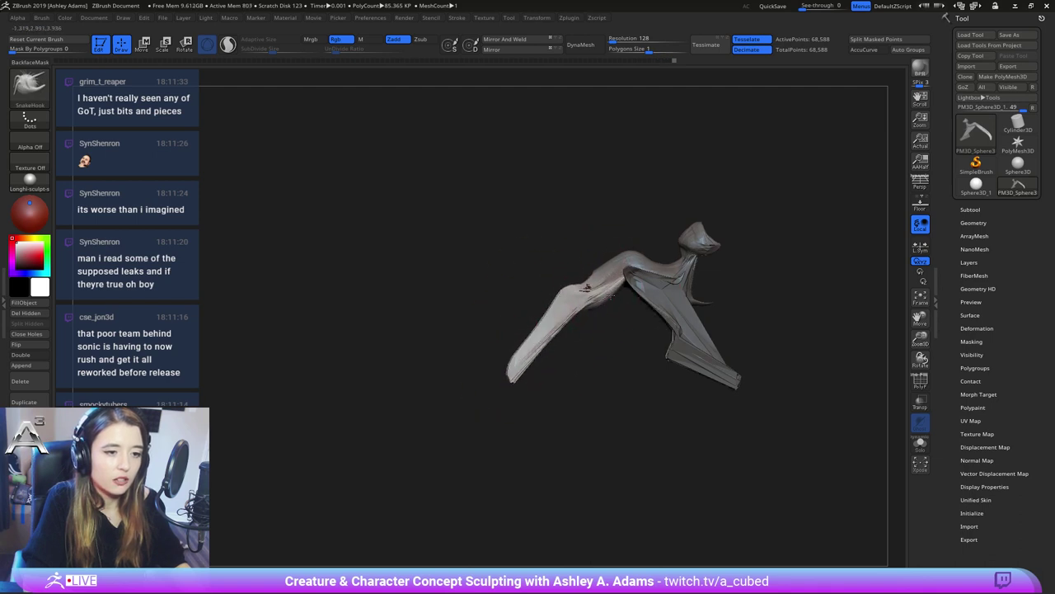
# Adjust the haunches with a resized SnakeHook brush and clear the mask from the body
pyautogui.press('space')
pyautogui.moveTo(605, 306)
pyautogui.mouseDown()
pyautogui.moveTo(588, 297)
pyautogui.moveTo(579, 310)
pyautogui.mouseUp()
pyautogui.moveTo(486, 290); pyautogui.dragTo(539, 288)
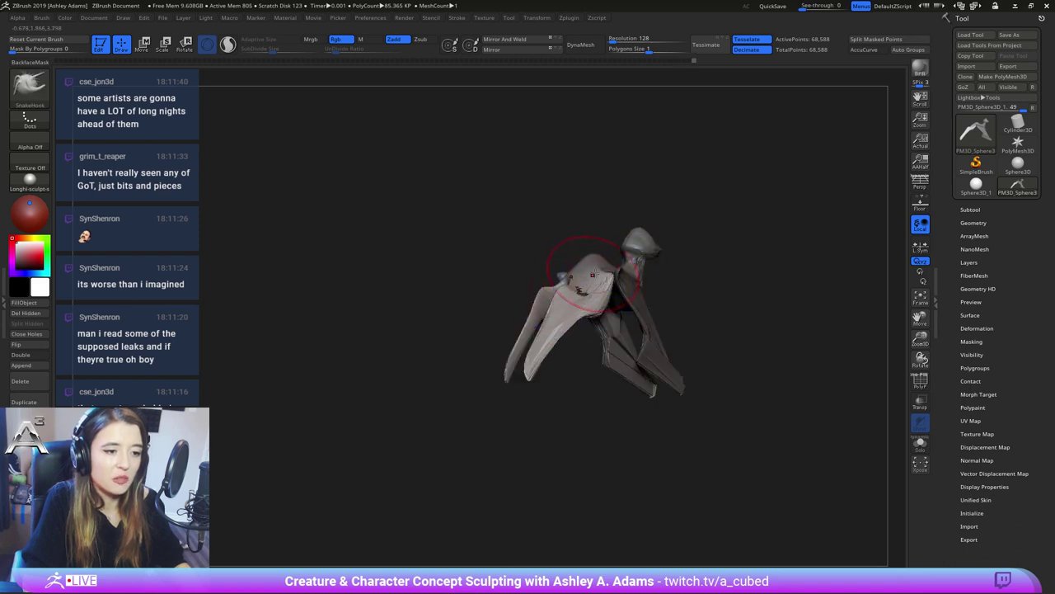
pyautogui.moveTo(593, 275); pyautogui.dragTo(639, 271, button='right')
pyautogui.keyDown('ctrl'); pyautogui.moveTo(642, 269); pyautogui.dragTo(679, 243); pyautogui.keyUp('ctrl')
pyautogui.moveTo(660, 264); pyautogui.dragTo(643, 274, button='right')
pyautogui.keyDown('ctrl'); pyautogui.moveTo(577, 289); pyautogui.dragTo(545, 381, button='right'); pyautogui.keyUp('ctrl')
# Pull the back of the skull outward and thicken the neck where it meets the back
pyautogui.rightClick(434, 326)
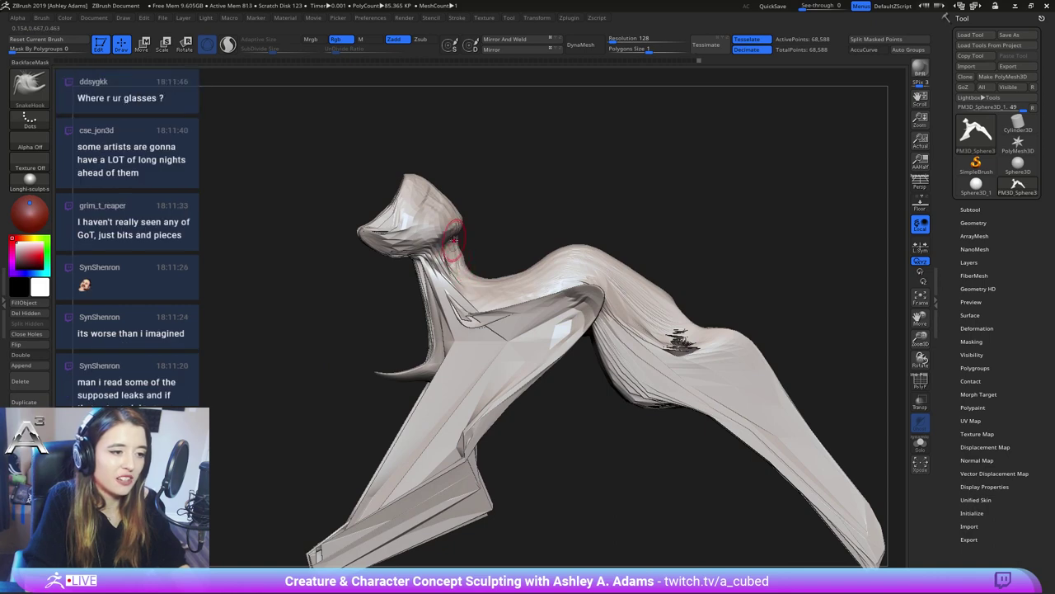
pyautogui.moveTo(464, 235); pyautogui.dragTo(458, 234, button='right')
pyautogui.moveTo(449, 228)
pyautogui.mouseDown()
pyautogui.moveTo(481, 227)
pyautogui.moveTo(484, 265)
pyautogui.mouseUp()
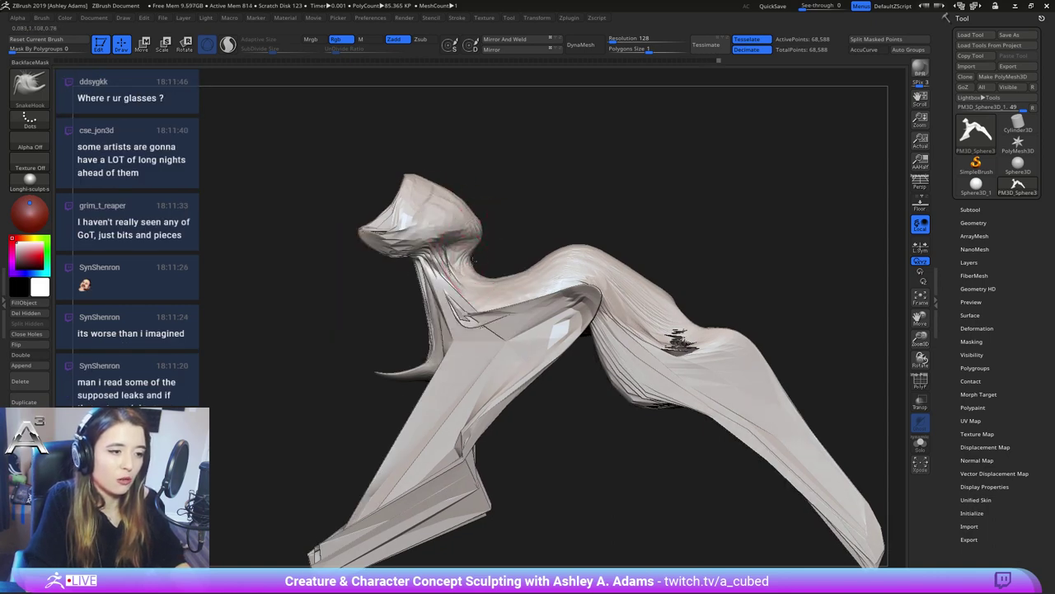
pyautogui.moveTo(484, 265); pyautogui.dragTo(484, 282, button='right')
pyautogui.moveTo(494, 282); pyautogui.dragTo(498, 274)
pyautogui.moveTo(515, 278); pyautogui.dragTo(510, 273, button='right')
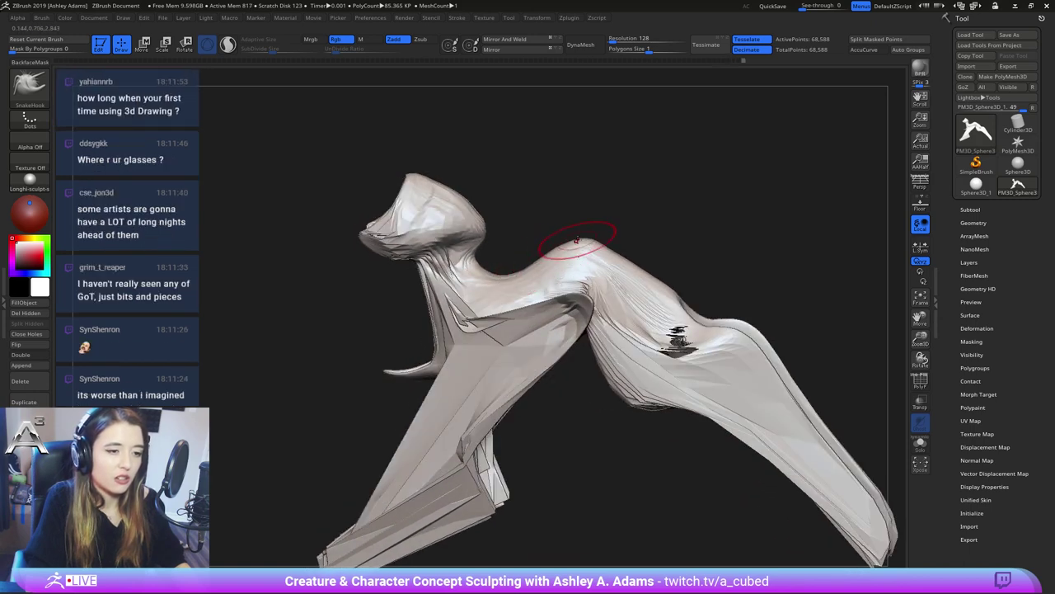
# Reshape the front of the head with SnakeHook so it slopes from the crown to a tapered muzzle
pyautogui.moveTo(617, 350)
pyautogui.keyDown('ctrl'); pyautogui.mouseDown(button='right')
pyautogui.moveTo(620, 320)
pyautogui.moveTo(665, 312)
pyautogui.moveTo(650, 307)
pyautogui.mouseUp(button='right'); pyautogui.keyUp('ctrl')
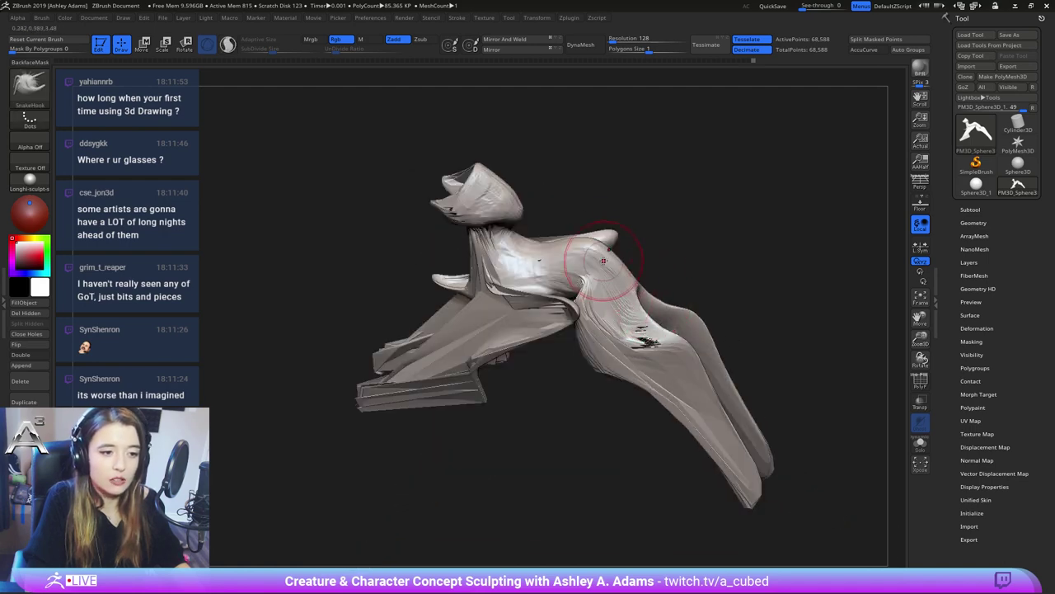
pyautogui.moveTo(603, 261)
pyautogui.mouseDown(button='right')
pyautogui.moveTo(594, 262)
pyautogui.moveTo(600, 247)
pyautogui.mouseUp(button='right')
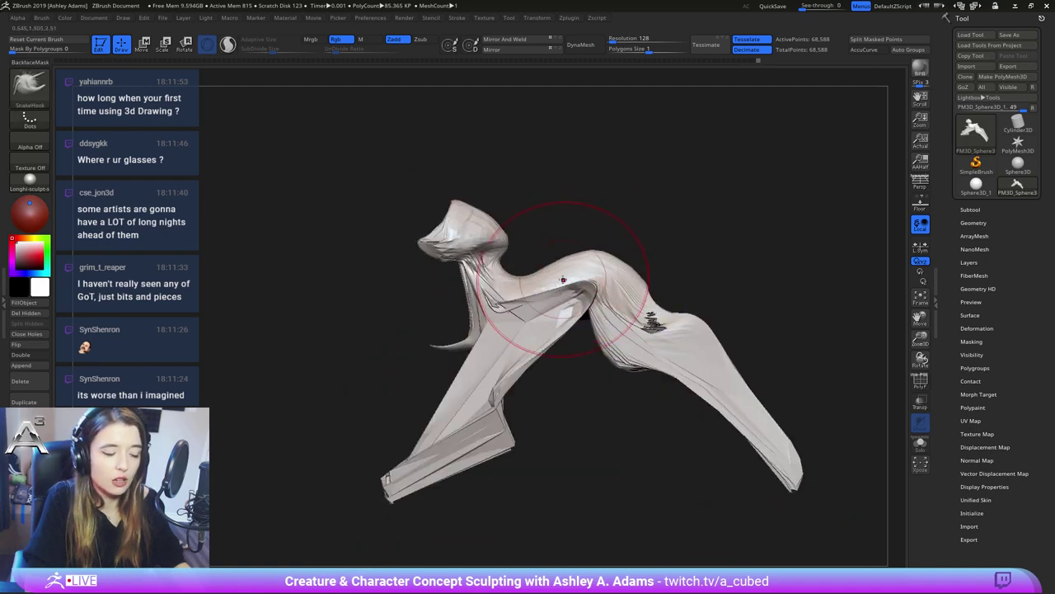
pyautogui.press('space')
pyautogui.moveTo(575, 314); pyautogui.dragTo(557, 313)
pyautogui.keyDown('alt'); pyautogui.moveTo(452, 231); pyautogui.dragTo(577, 244, button='right'); pyautogui.keyUp('alt')
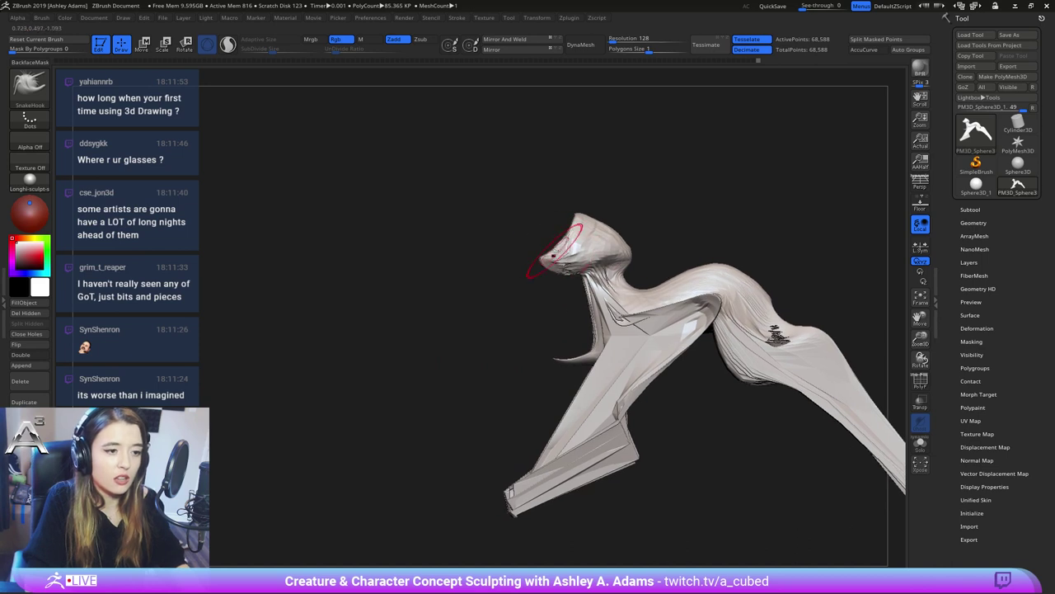
pyautogui.press('space')
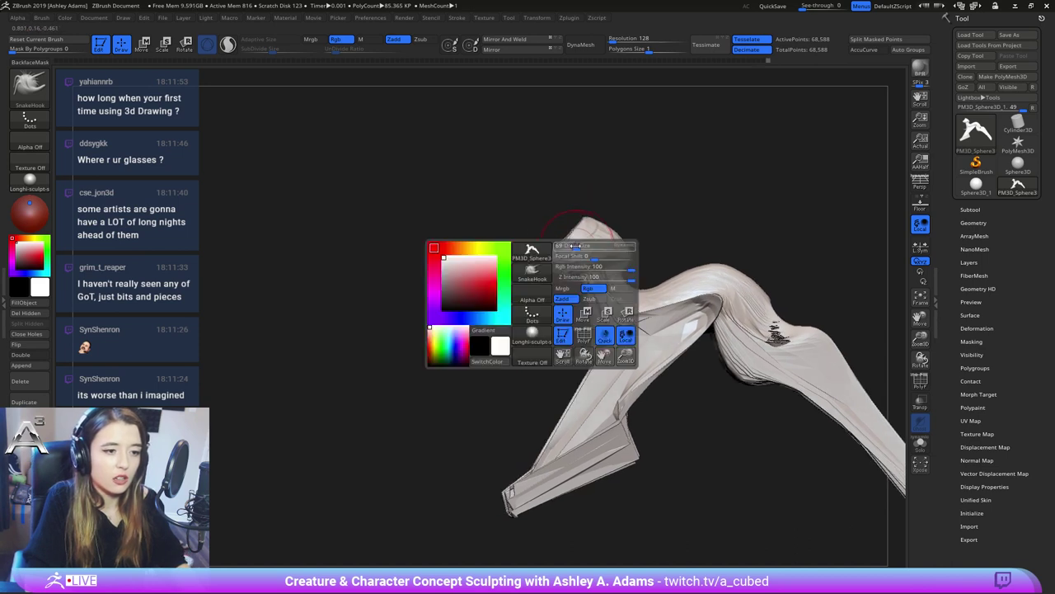
pyautogui.press('space')
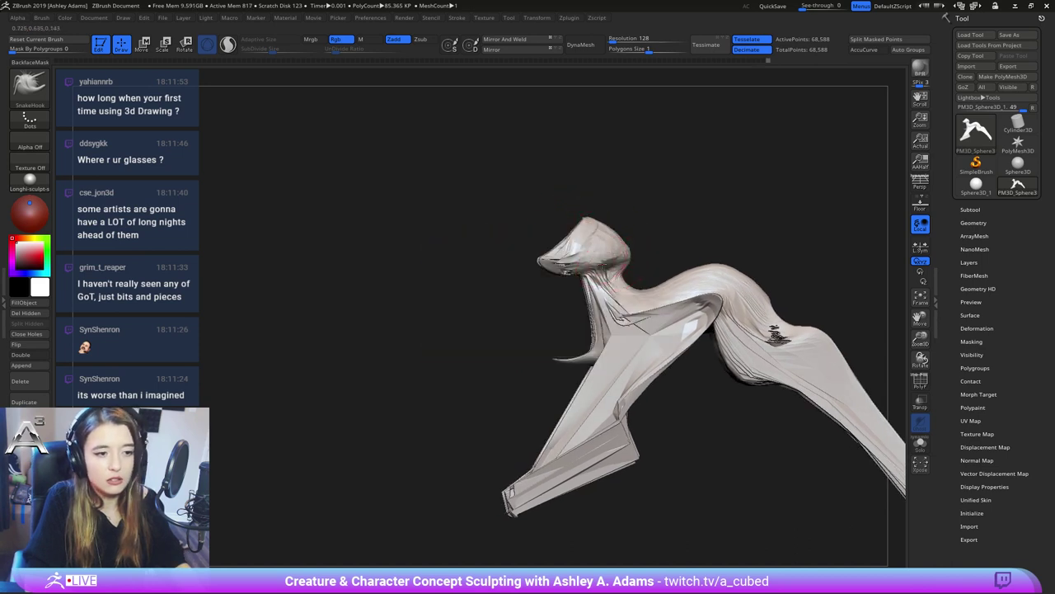
pyautogui.moveTo(582, 272)
pyautogui.mouseDown()
pyautogui.moveTo(607, 277)
pyautogui.moveTo(636, 256)
pyautogui.moveTo(627, 235)
pyautogui.mouseUp()
# Smooth the torn creases on the sides of the hips and haunches
pyautogui.moveTo(474, 224); pyautogui.dragTo(651, 232)
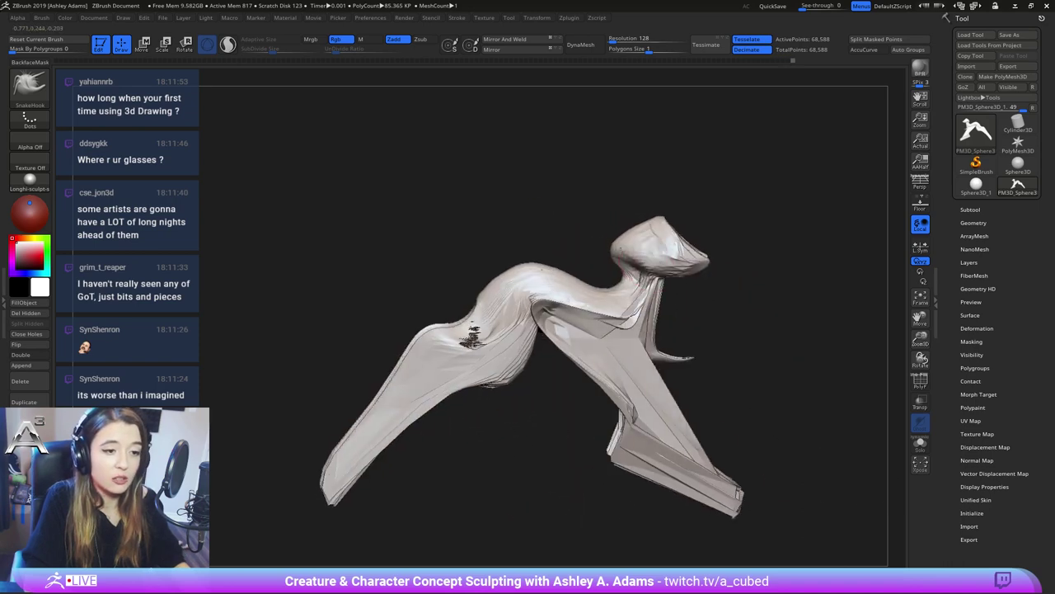
pyautogui.keyDown('alt'); pyautogui.moveTo(726, 284); pyautogui.dragTo(643, 241); pyautogui.keyUp('alt')
pyautogui.moveTo(582, 263); pyautogui.dragTo(612, 231, button='right')
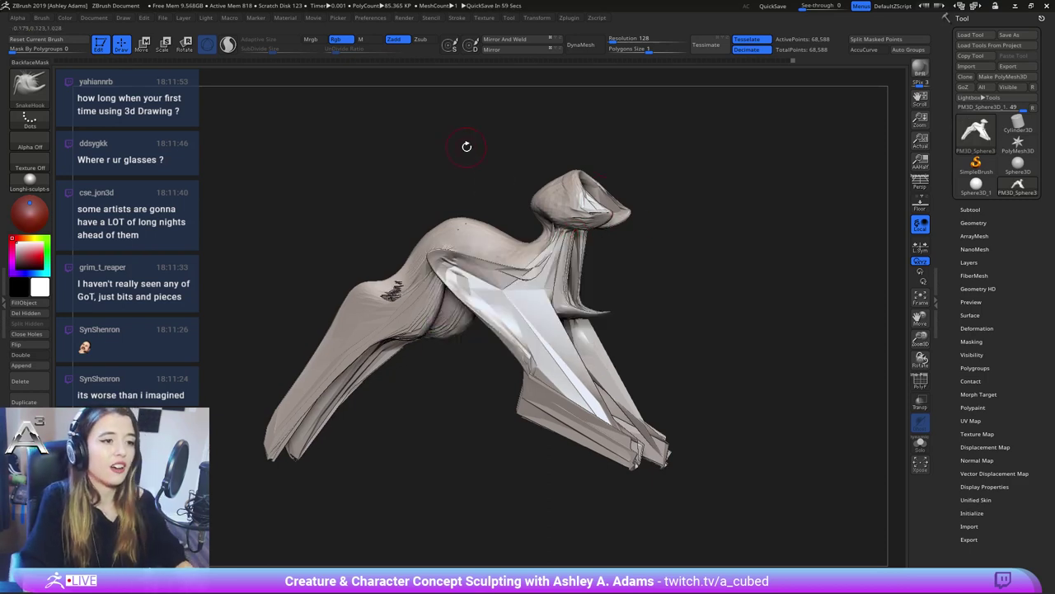
pyautogui.moveTo(466, 146); pyautogui.dragTo(532, 366, button='right')
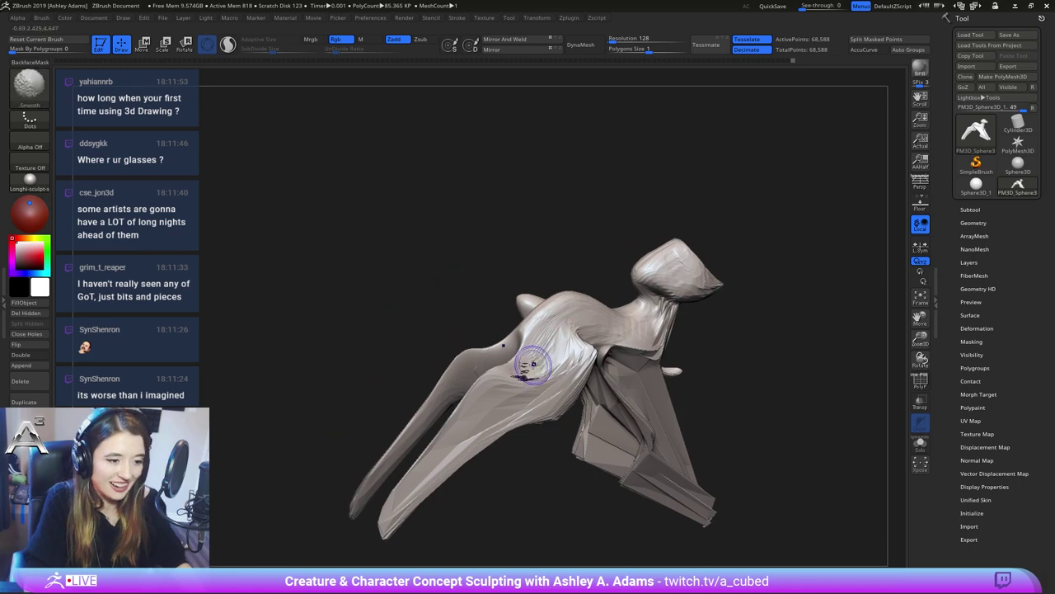
pyautogui.keyDown('shift'); pyautogui.moveTo(534, 365); pyautogui.dragTo(555, 346); pyautogui.keyUp('shift')
pyautogui.moveTo(555, 346); pyautogui.dragTo(548, 358, button='right')
pyautogui.moveTo(548, 358)
pyautogui.keyDown('shift'); pyautogui.mouseDown()
pyautogui.moveTo(511, 366)
pyautogui.moveTo(512, 376)
pyautogui.mouseUp(); pyautogui.keyUp('shift')
pyautogui.moveTo(512, 373)
pyautogui.mouseDown(button='right')
pyautogui.moveTo(528, 333)
pyautogui.moveTo(483, 345)
pyautogui.mouseUp(button='right')
pyautogui.keyDown('shift'); pyautogui.moveTo(489, 337); pyautogui.dragTo(509, 382); pyautogui.keyUp('shift')
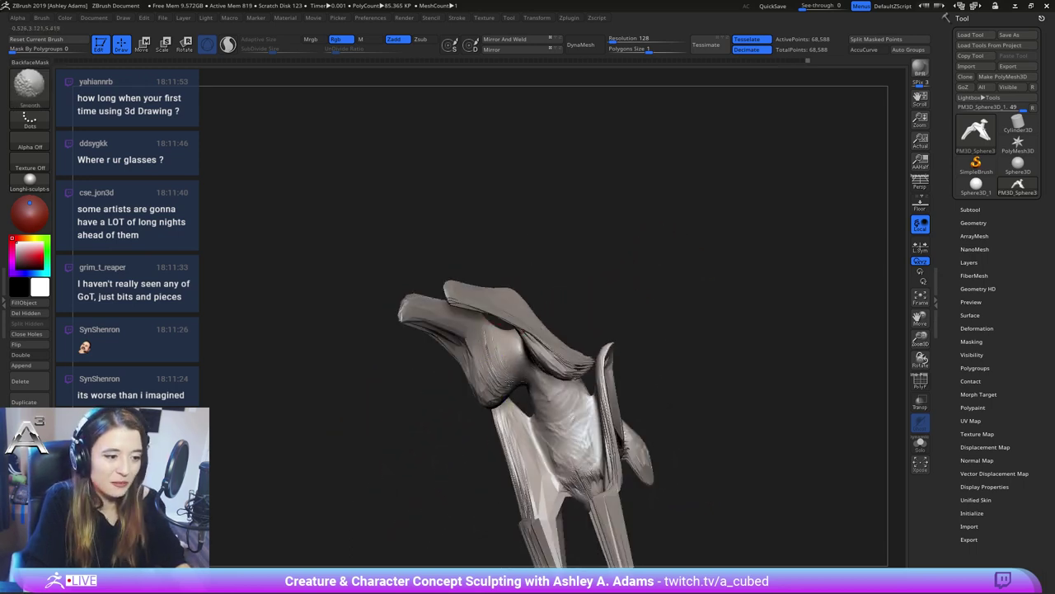
pyautogui.moveTo(487, 324)
pyautogui.mouseDown(button='right')
pyautogui.moveTo(487, 341)
pyautogui.moveTo(493, 334)
pyautogui.mouseUp(button='right')
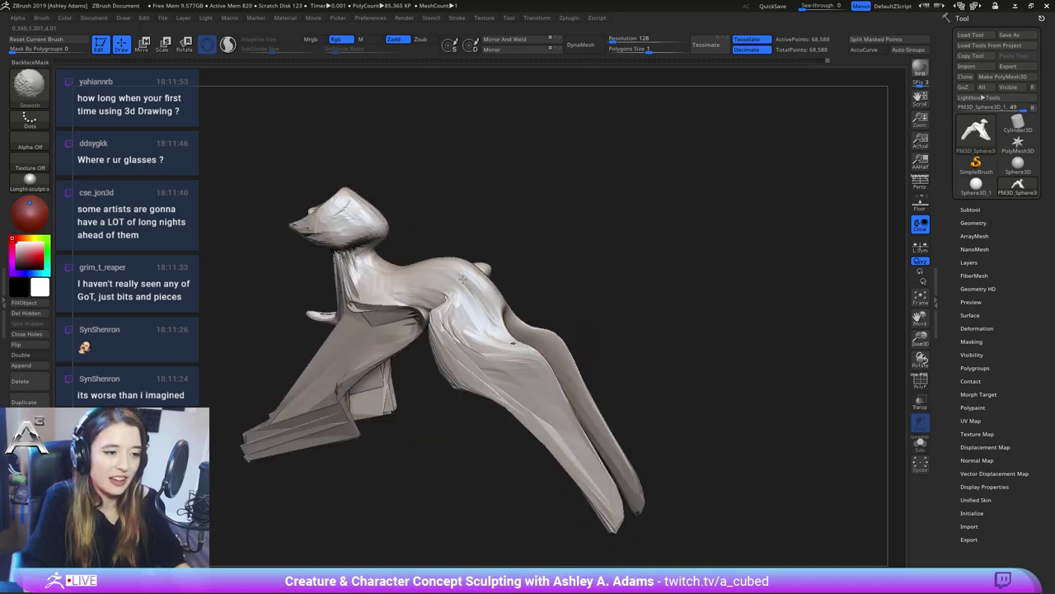
# Smooth the creased folds on the sides of the neck below the skull
pyautogui.moveTo(463, 278)
pyautogui.mouseDown(button='right')
pyautogui.moveTo(419, 247)
pyautogui.moveTo(540, 283)
pyautogui.moveTo(477, 281)
pyautogui.mouseUp(button='right')
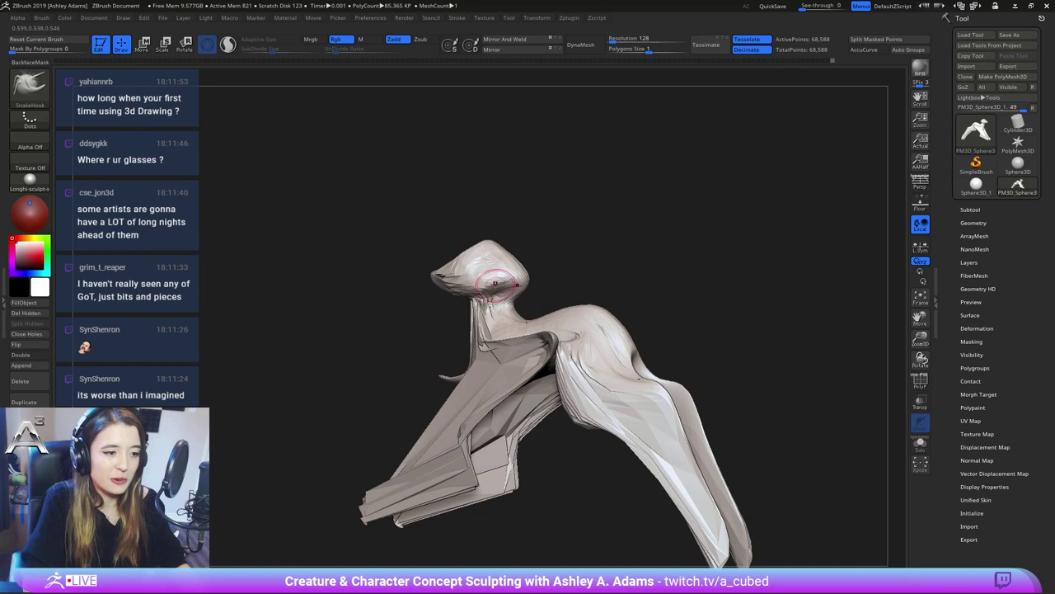
pyautogui.press('b')
pyautogui.press('c')
pyautogui.press('b')
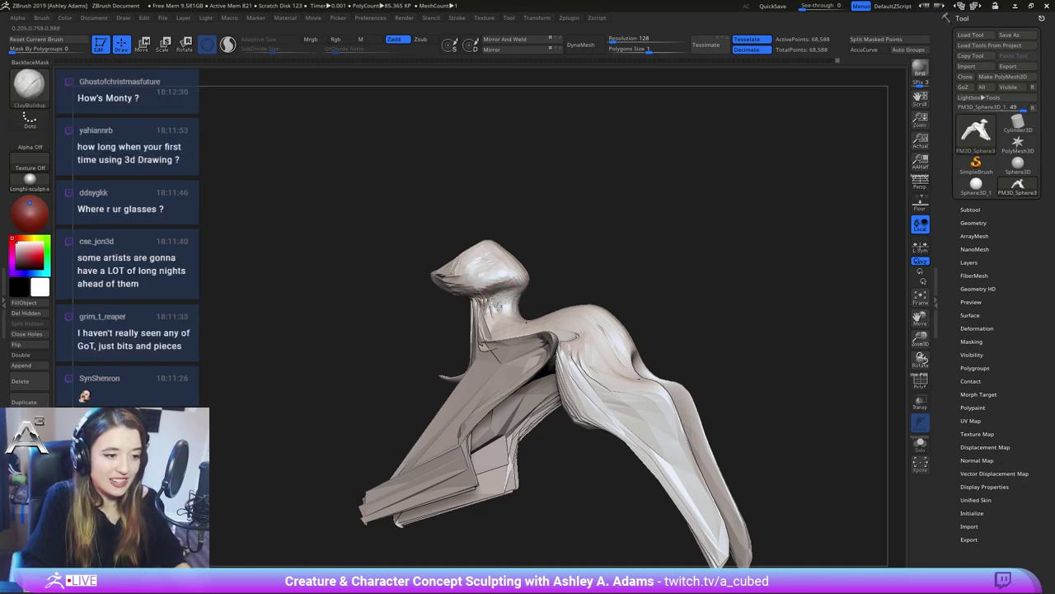
pyautogui.moveTo(495, 303)
pyautogui.mouseDown(button='right')
pyautogui.moveTo(528, 297)
pyautogui.moveTo(481, 285)
pyautogui.mouseUp(button='right')
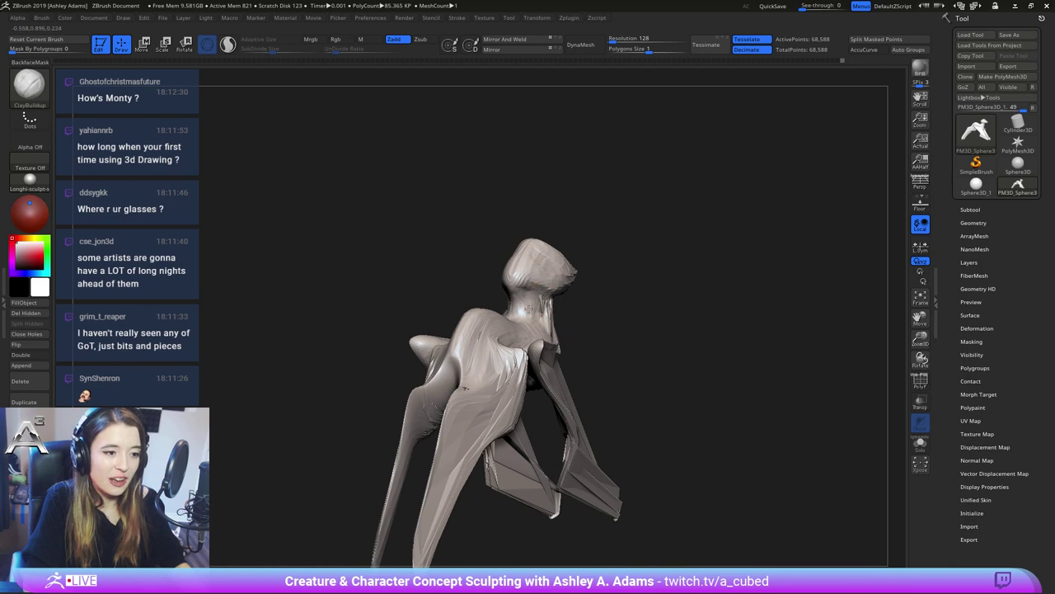
pyautogui.moveTo(528, 309); pyautogui.dragTo(546, 308, button='right')
pyautogui.keyDown('shift'); pyautogui.moveTo(546, 302); pyautogui.dragTo(548, 317); pyautogui.keyUp('shift')
pyautogui.moveTo(548, 318); pyautogui.dragTo(559, 305, button='right')
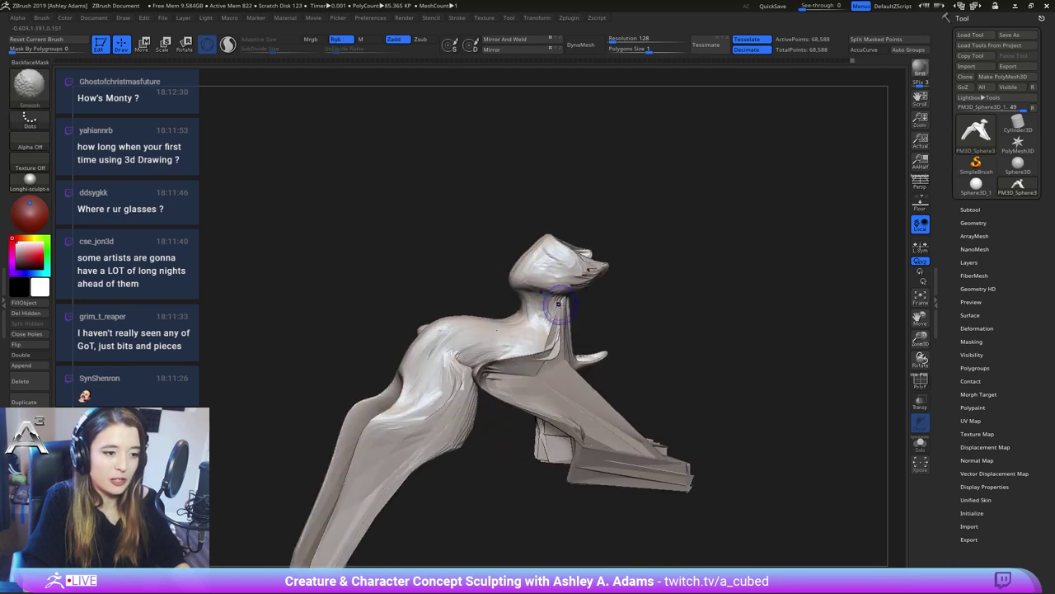
pyautogui.keyDown('shift'); pyautogui.moveTo(559, 305); pyautogui.dragTo(547, 322); pyautogui.keyUp('shift')
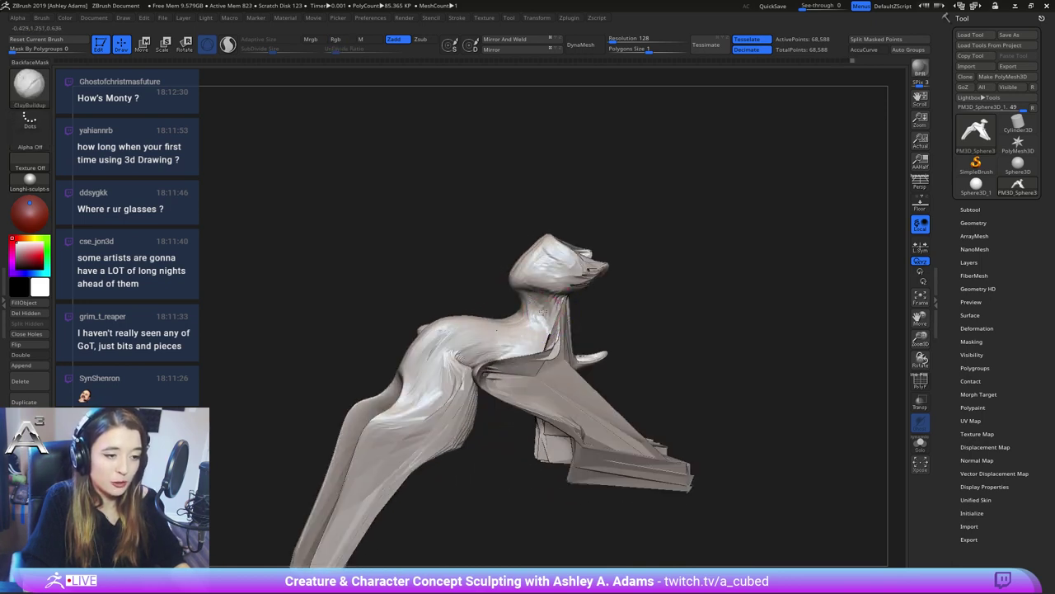
pyautogui.press('shift')
pyautogui.moveTo(497, 330)
pyautogui.mouseDown(button='right')
pyautogui.moveTo(547, 318)
pyautogui.moveTo(536, 324)
pyautogui.moveTo(540, 302)
pyautogui.moveTo(530, 310)
pyautogui.moveTo(540, 288)
pyautogui.mouseUp(button='right')
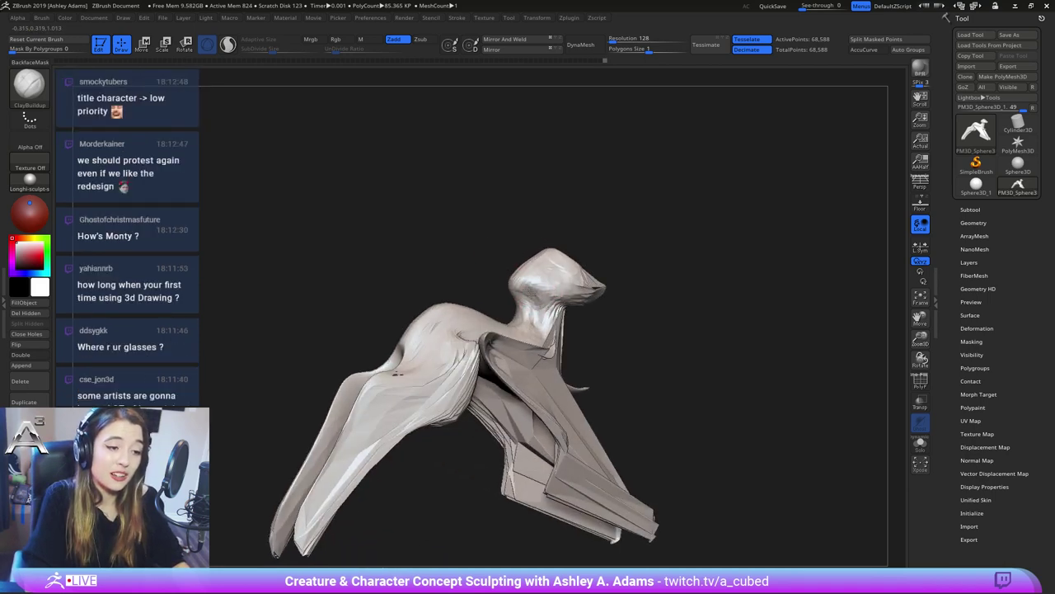
pyautogui.moveTo(523, 285); pyautogui.dragTo(503, 280, button='right')
pyautogui.moveTo(585, 276)
pyautogui.mouseDown(button='right')
pyautogui.moveTo(655, 302)
pyautogui.moveTo(558, 302)
pyautogui.moveTo(536, 240)
pyautogui.mouseUp(button='right')
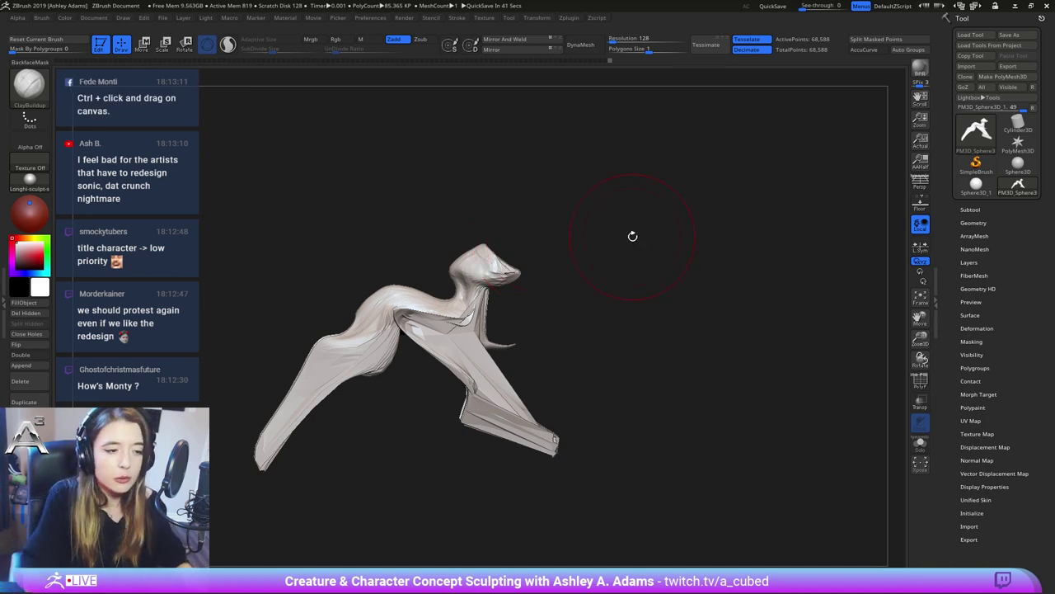
# Append a sphere to the creature as a new subtool
pyautogui.moveTo(467, 330); pyautogui.dragTo(371, 363, button='right')
pyautogui.rightClick(467, 367)
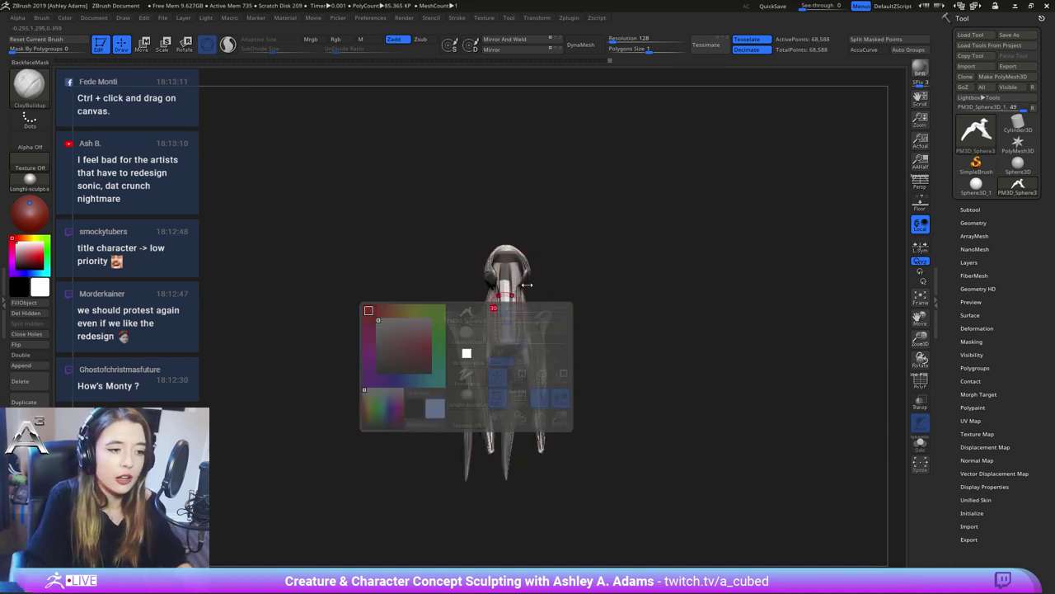
pyautogui.click(969, 210)
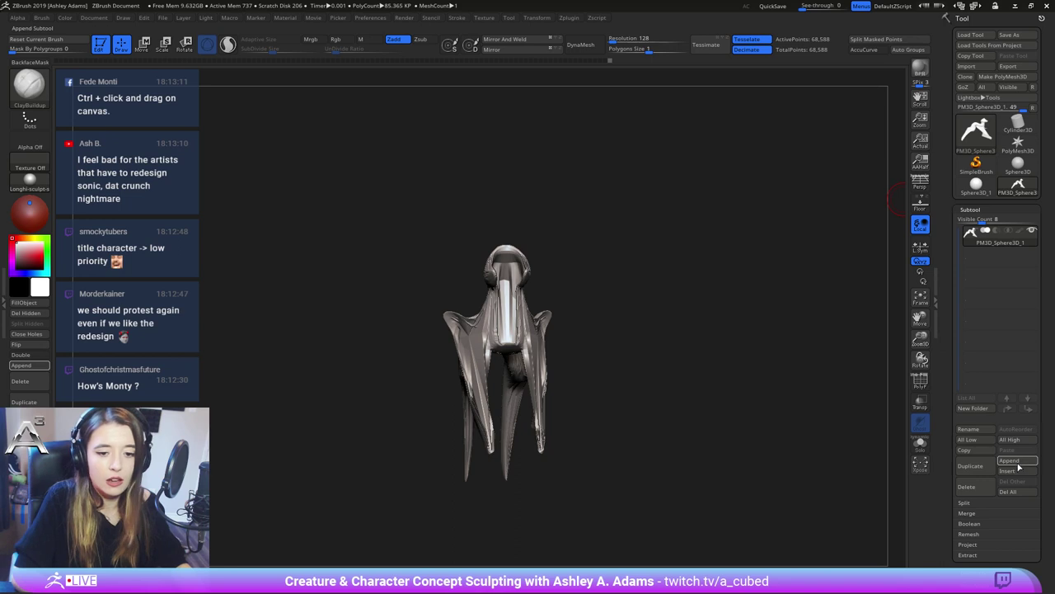
pyautogui.click(1010, 461)
pyautogui.click(672, 442)
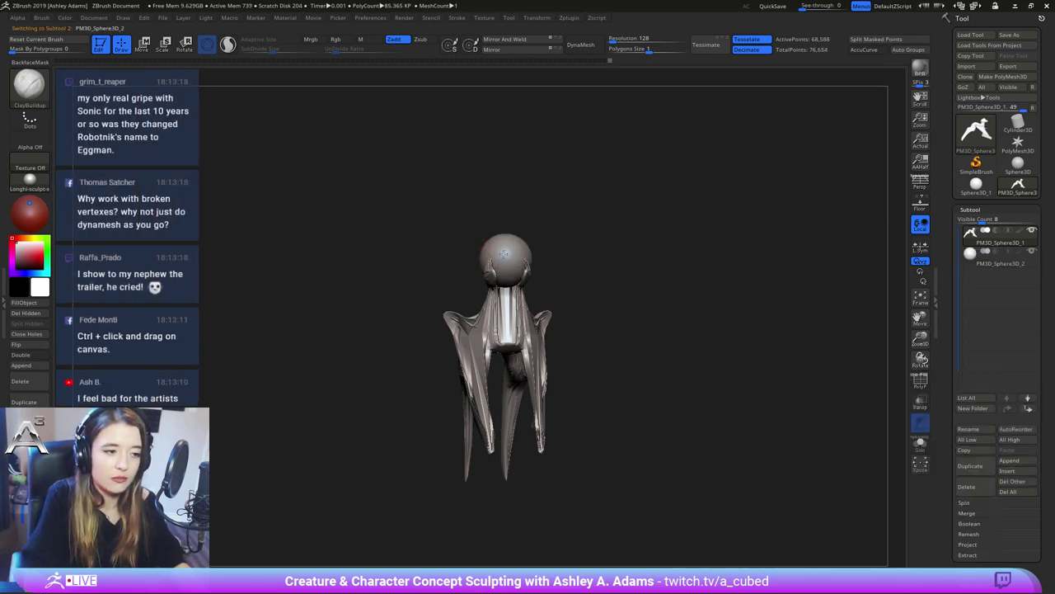
# Make the new sphere active, move it down in front of the neck and stretch it into a tall ellipsoid
pyautogui.moveTo(504, 254); pyautogui.dragTo(568, 267, button='right')
pyautogui.press('w')
pyautogui.moveTo(490, 255); pyautogui.dragTo(493, 320)
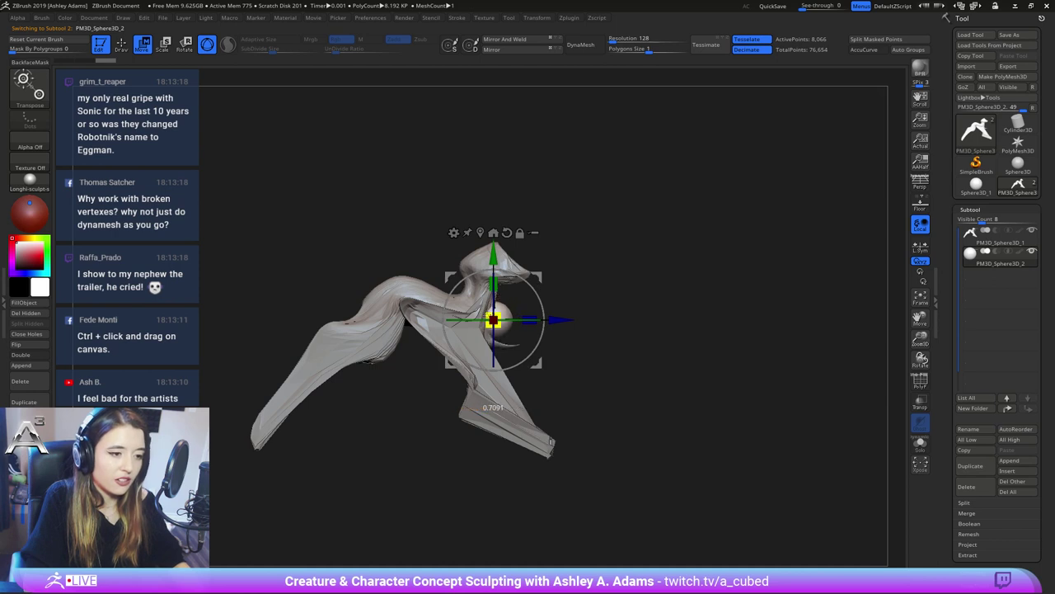
pyautogui.moveTo(509, 250); pyautogui.dragTo(538, 267)
pyautogui.moveTo(565, 247)
pyautogui.mouseDown(button='right')
pyautogui.moveTo(486, 262)
pyautogui.moveTo(478, 302)
pyautogui.mouseUp(button='right')
pyautogui.press('q')
# Bend the stretched sphere with a resized SnakeHook brush so it fills the hollow between head and chest
pyautogui.rightClick(459, 363)
pyautogui.press('space')
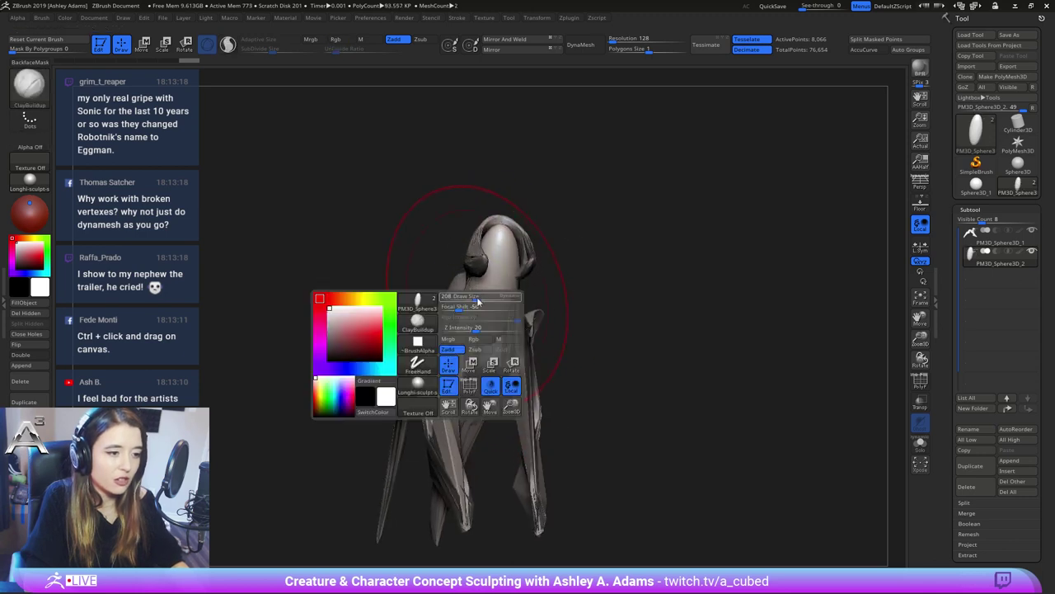
pyautogui.moveTo(479, 302); pyautogui.dragTo(472, 301)
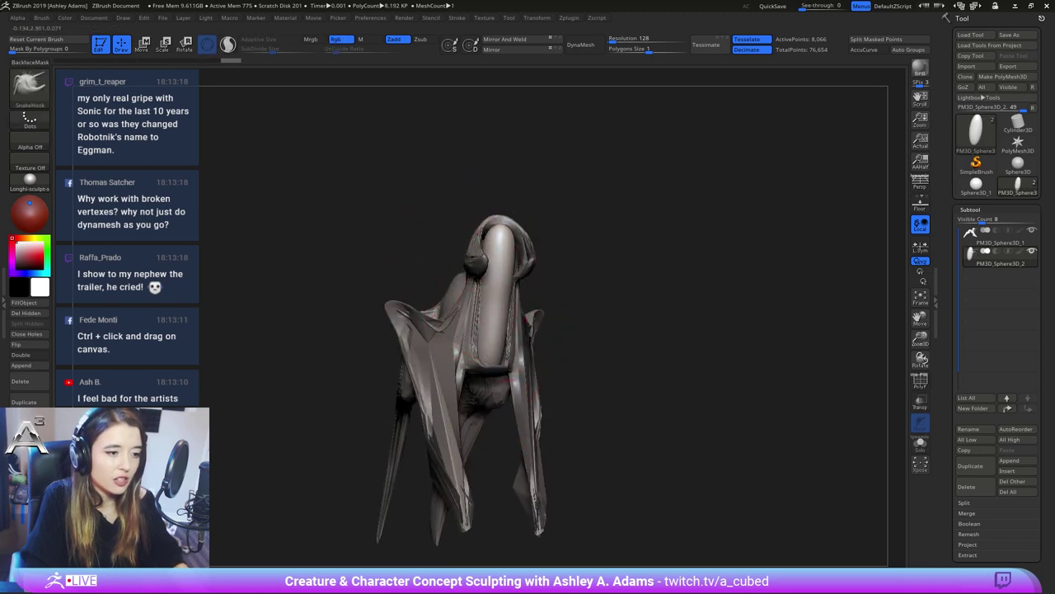
pyautogui.moveTo(526, 354); pyautogui.dragTo(603, 338, button='right')
pyautogui.moveTo(488, 312)
pyautogui.mouseDown(button='right')
pyautogui.moveTo(450, 324)
pyautogui.moveTo(474, 379)
pyautogui.moveTo(493, 367)
pyautogui.mouseUp(button='right')
pyautogui.press('space')
pyautogui.moveTo(495, 327); pyautogui.dragTo(493, 328)
pyautogui.moveTo(495, 334); pyautogui.dragTo(567, 338, button='right')
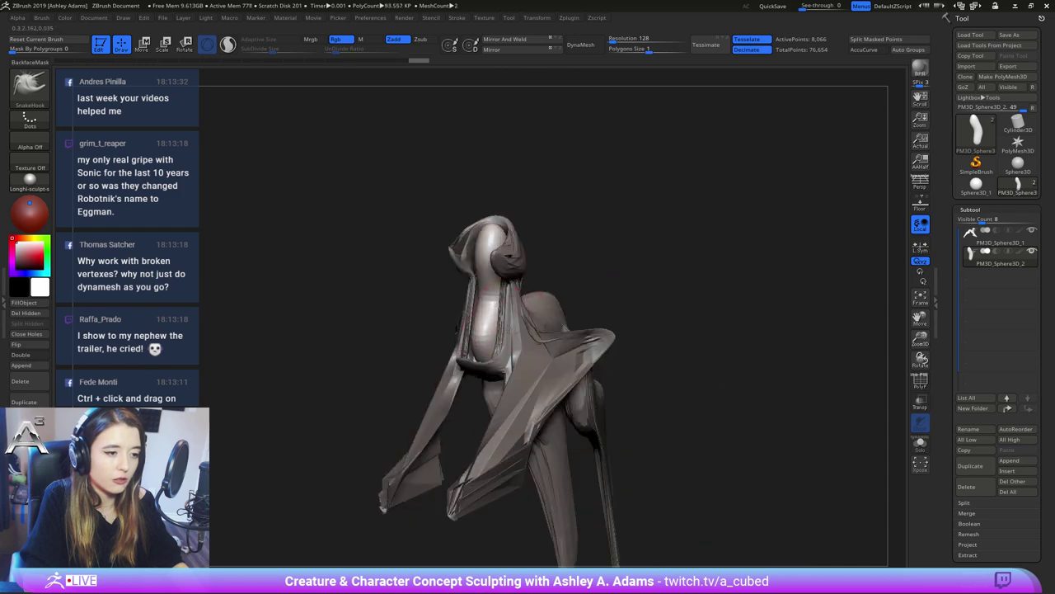
pyautogui.moveTo(503, 335); pyautogui.dragTo(505, 322, button='right')
# Pull the upper end of the new piece out over the forehead into a long, downward-curving trunk with SnakeHook
pyautogui.press('space')
pyautogui.moveTo(485, 257)
pyautogui.mouseDown()
pyautogui.moveTo(461, 219)
pyautogui.moveTo(473, 230)
pyautogui.mouseUp()
pyautogui.moveTo(484, 221)
pyautogui.mouseDown(button='right')
pyautogui.moveTo(547, 255)
pyautogui.moveTo(542, 242)
pyautogui.mouseUp(button='right')
pyautogui.moveTo(512, 225)
pyautogui.mouseDown()
pyautogui.moveTo(507, 208)
pyautogui.moveTo(561, 236)
pyautogui.moveTo(566, 277)
pyautogui.mouseUp()
pyautogui.moveTo(513, 236)
pyautogui.mouseDown()
pyautogui.moveTo(497, 248)
pyautogui.moveTo(512, 237)
pyautogui.mouseUp()
pyautogui.press('space')
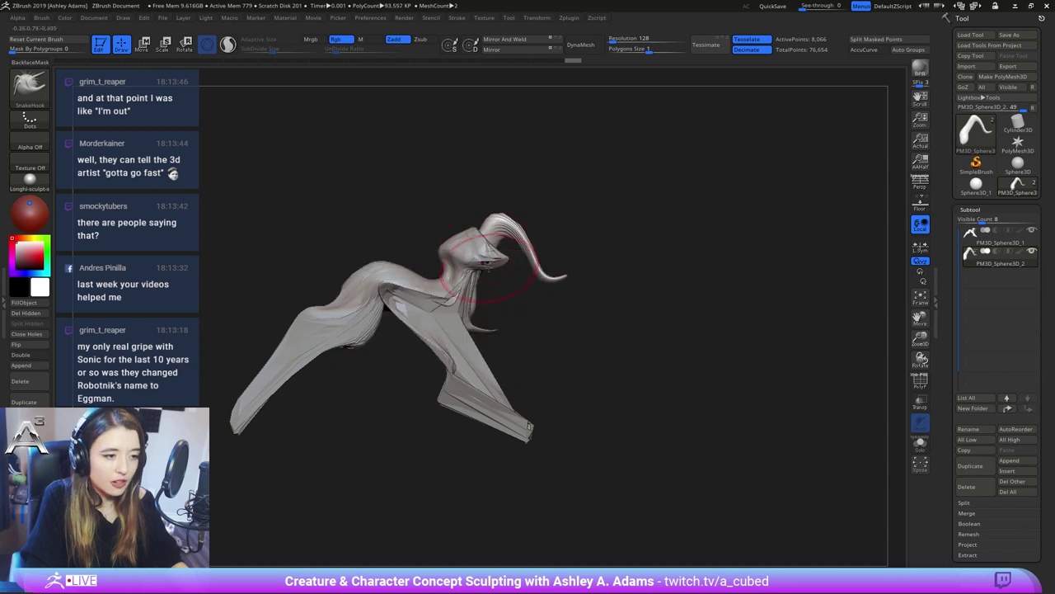
# Refine the trunk's arch from the front and side with SnakeHook, slimming its shaft and turning up the tip
pyautogui.moveTo(469, 279)
pyautogui.mouseDown(button='right')
pyautogui.moveTo(476, 231)
pyautogui.moveTo(513, 233)
pyautogui.moveTo(516, 243)
pyautogui.mouseUp(button='right')
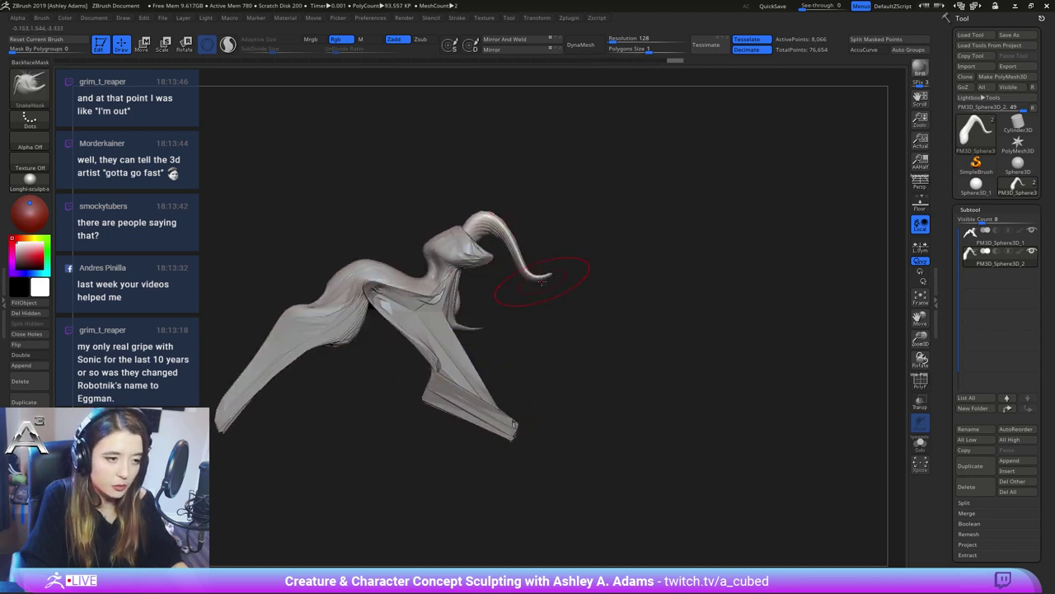
pyautogui.moveTo(547, 290); pyautogui.dragTo(494, 287, button='right')
pyautogui.moveTo(544, 273); pyautogui.dragTo(552, 268)
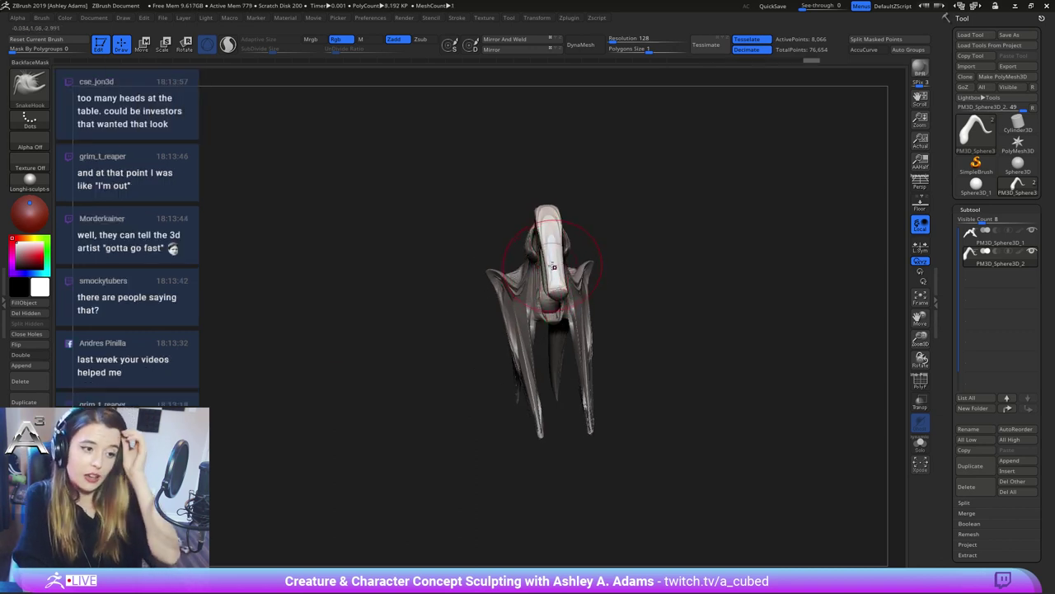
pyautogui.moveTo(549, 223)
pyautogui.mouseDown(button='right')
pyautogui.moveTo(570, 215)
pyautogui.moveTo(642, 320)
pyautogui.mouseUp(button='right')
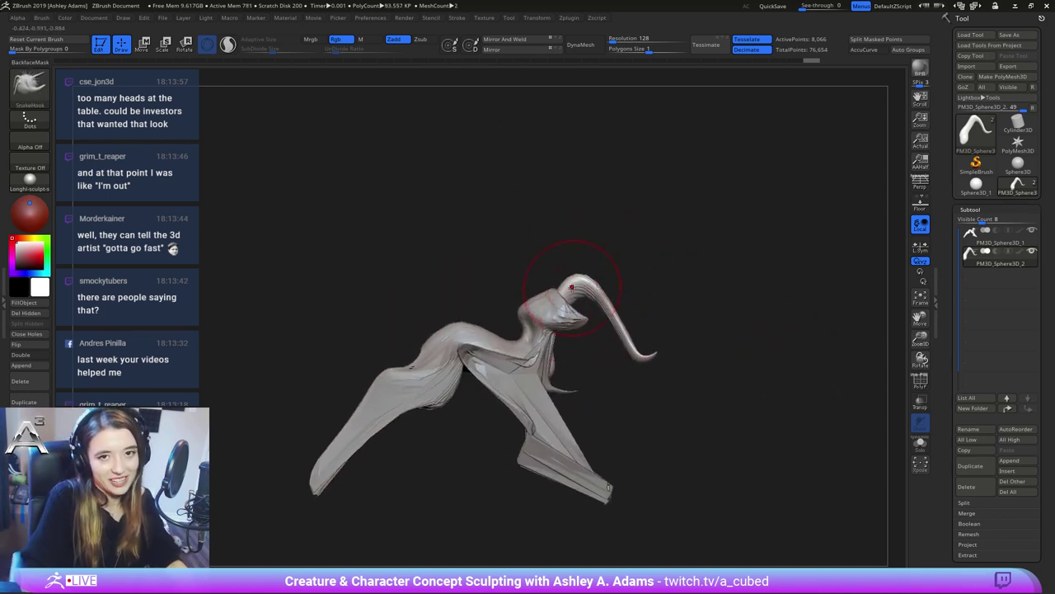
pyautogui.moveTo(570, 287); pyautogui.dragTo(585, 297, button='right')
pyautogui.press('space')
pyautogui.moveTo(605, 320); pyautogui.dragTo(549, 283, button='right')
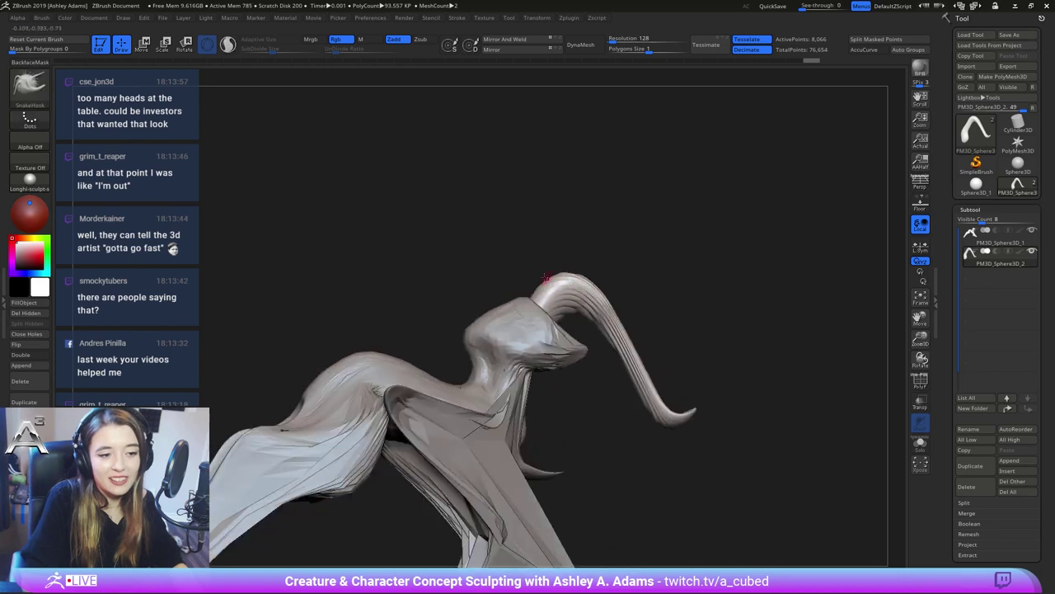
# Build up volume along the trunk's curve with ClayBuildup and turn on BackfaceMask for the strokes
pyautogui.rightClick(567, 302)
pyautogui.moveTo(548, 310)
pyautogui.mouseDown()
pyautogui.moveTo(583, 295)
pyautogui.moveTo(620, 342)
pyautogui.moveTo(571, 295)
pyautogui.mouseUp()
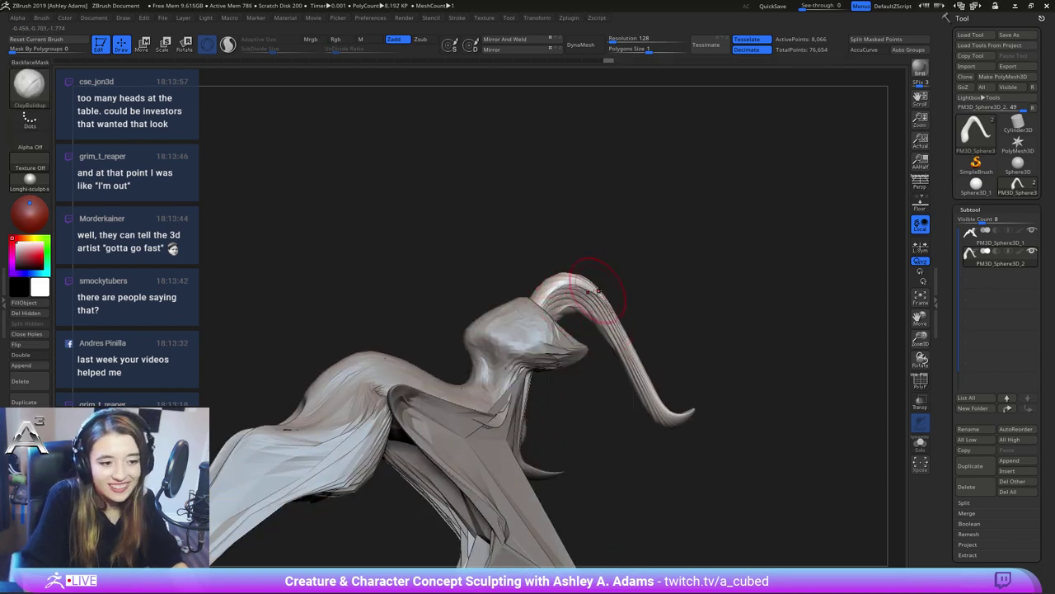
pyautogui.moveTo(584, 281); pyautogui.dragTo(604, 284, button='right')
pyautogui.moveTo(574, 307)
pyautogui.mouseDown()
pyautogui.moveTo(604, 288)
pyautogui.moveTo(643, 357)
pyautogui.mouseUp()
pyautogui.keyDown('alt'); pyautogui.moveTo(643, 358); pyautogui.dragTo(618, 275, button='right'); pyautogui.keyUp('alt')
pyautogui.moveTo(581, 206); pyautogui.dragTo(612, 252)
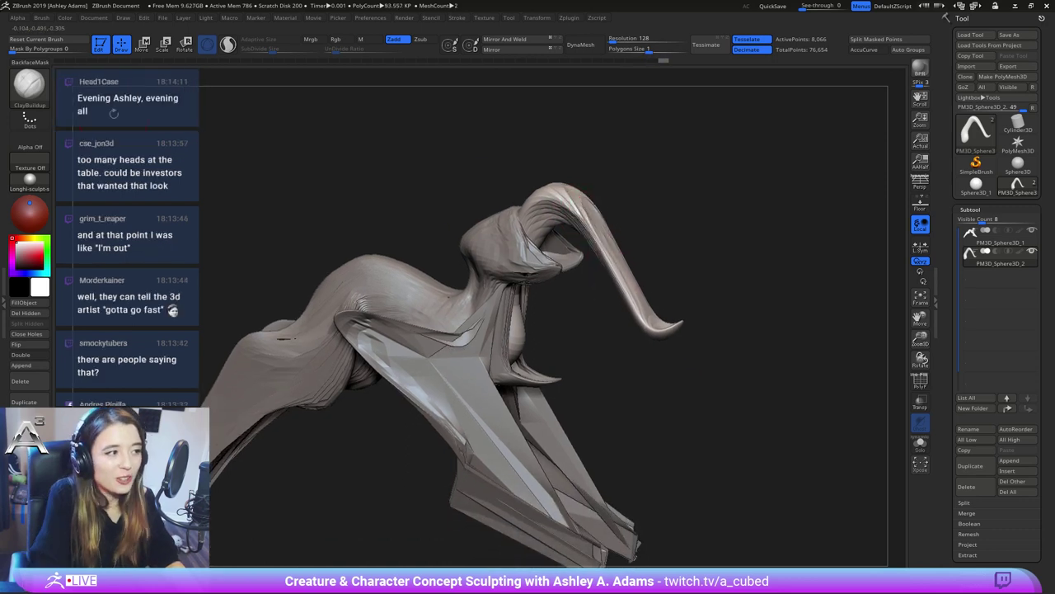
pyautogui.click(25, 63)
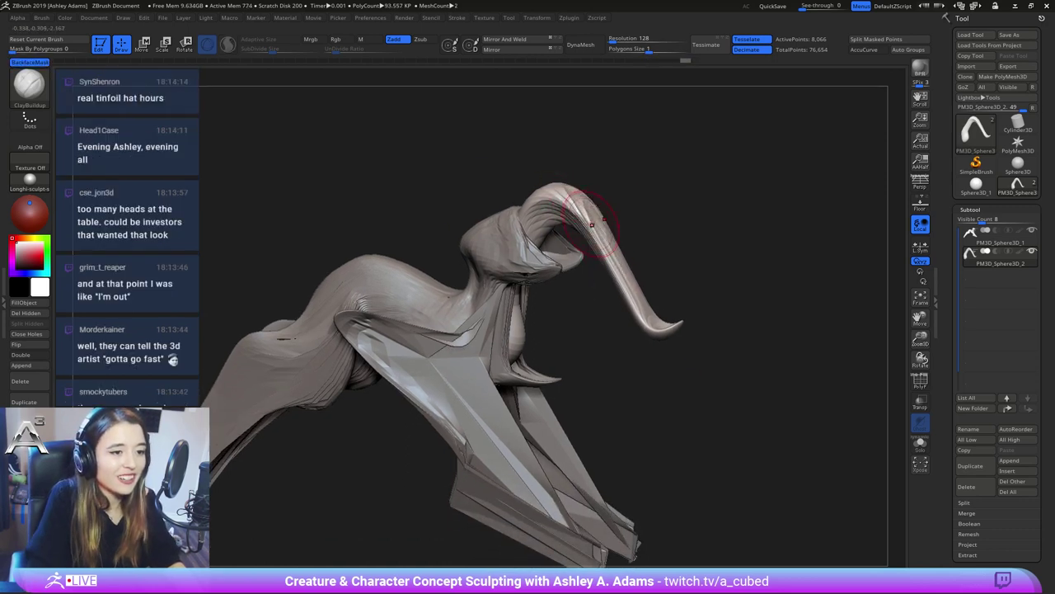
pyautogui.moveTo(584, 198)
pyautogui.mouseDown()
pyautogui.moveTo(623, 277)
pyautogui.moveTo(641, 235)
pyautogui.moveTo(636, 247)
pyautogui.mouseUp()
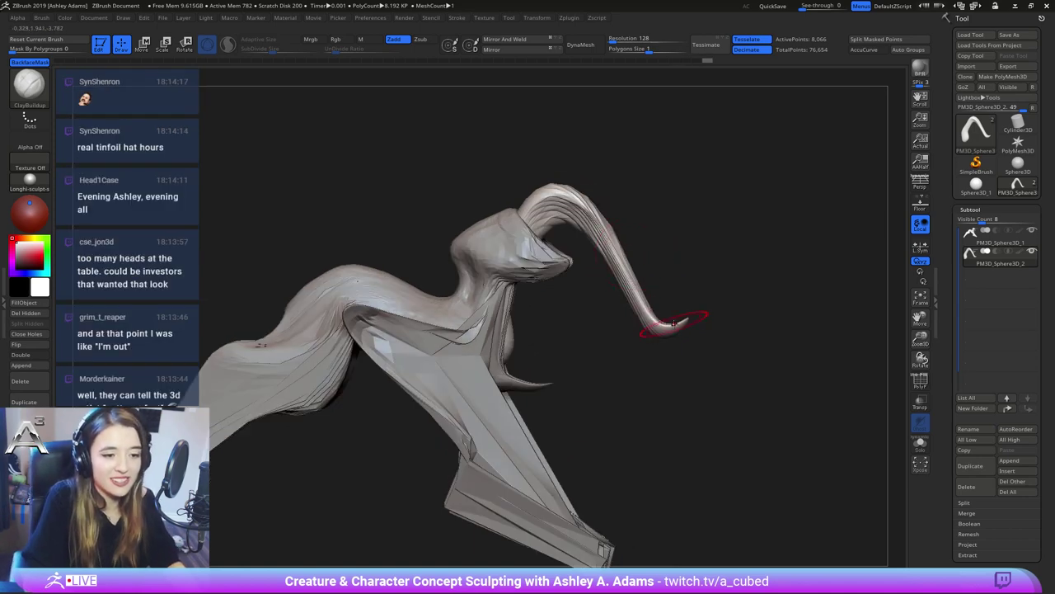
# Widen the top of the trunk with SnakeHook and bend its lower half into a fuller S-curve with a hooked tip
pyautogui.moveTo(709, 298); pyautogui.dragTo(666, 301)
pyautogui.press('b')
pyautogui.press('s')
pyautogui.press('h')
pyautogui.keyDown('alt'); pyautogui.click(652, 283); pyautogui.keyUp('alt')
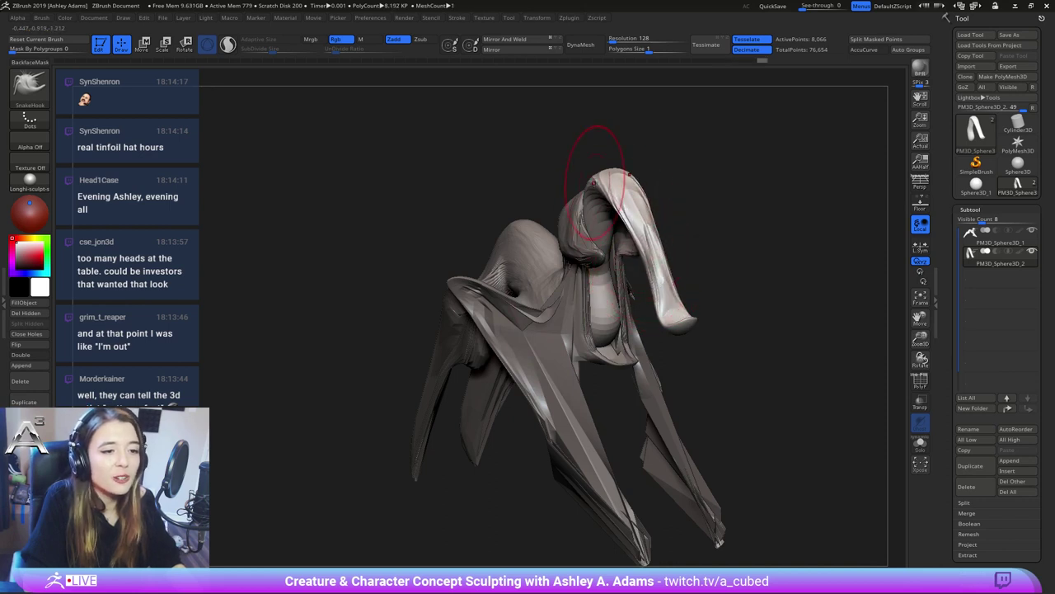
pyautogui.moveTo(636, 178)
pyautogui.mouseDown()
pyautogui.moveTo(602, 163)
pyautogui.moveTo(664, 348)
pyautogui.mouseUp()
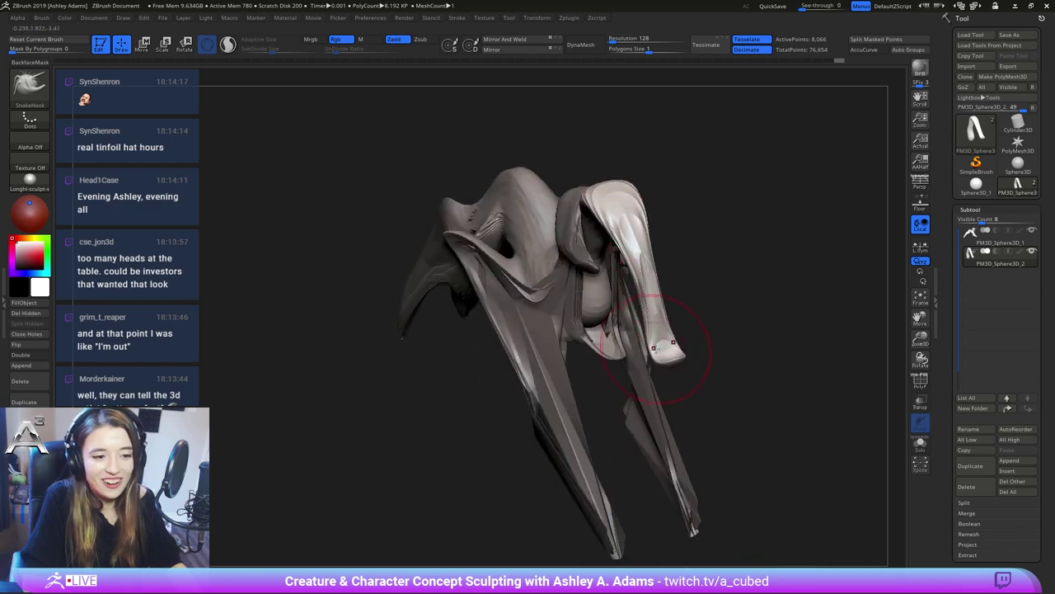
pyautogui.moveTo(653, 239)
pyautogui.mouseDown()
pyautogui.moveTo(653, 274)
pyautogui.moveTo(692, 351)
pyautogui.moveTo(682, 320)
pyautogui.mouseUp()
pyautogui.press('space')
pyautogui.keyDown('alt'); pyautogui.moveTo(678, 359); pyautogui.dragTo(666, 305); pyautogui.keyUp('alt')
pyautogui.press('space')
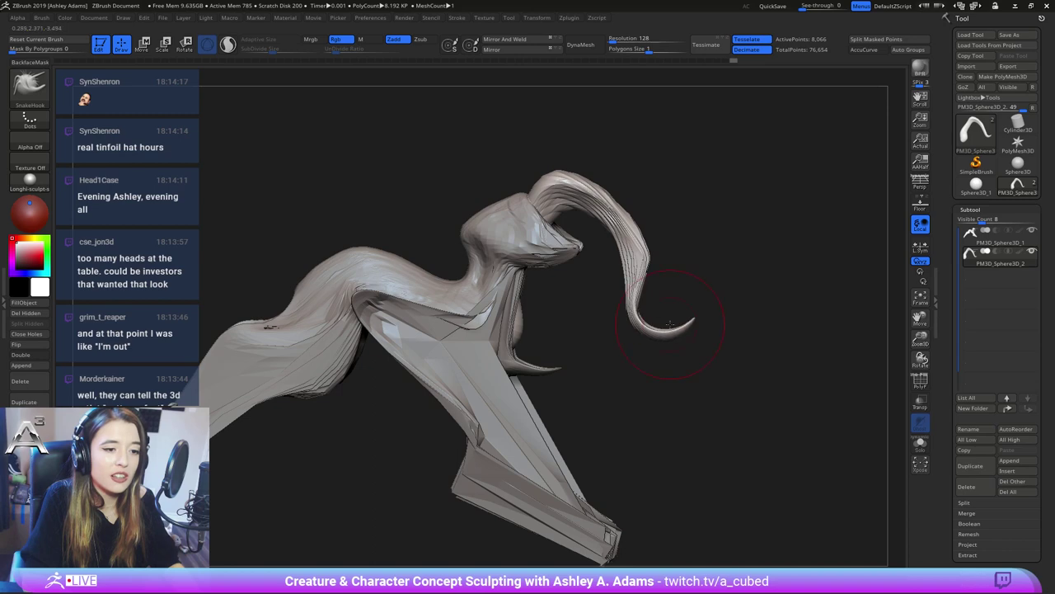
pyautogui.press('shift')
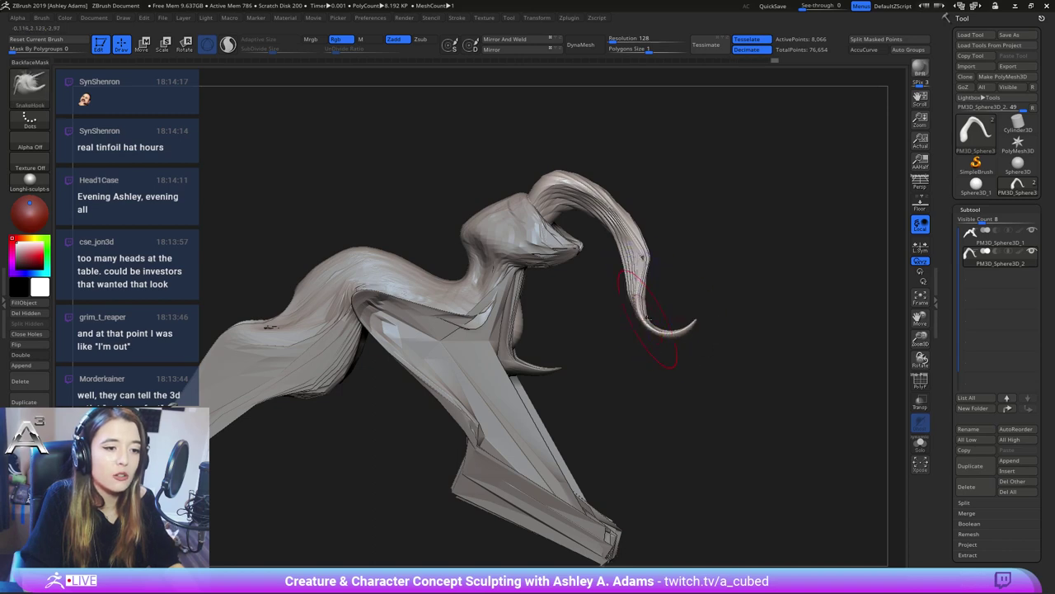
# Shift the middle of the trunk sideways with SnakeHook from the front and smooth its outer bend
pyautogui.moveTo(666, 301); pyautogui.dragTo(592, 303)
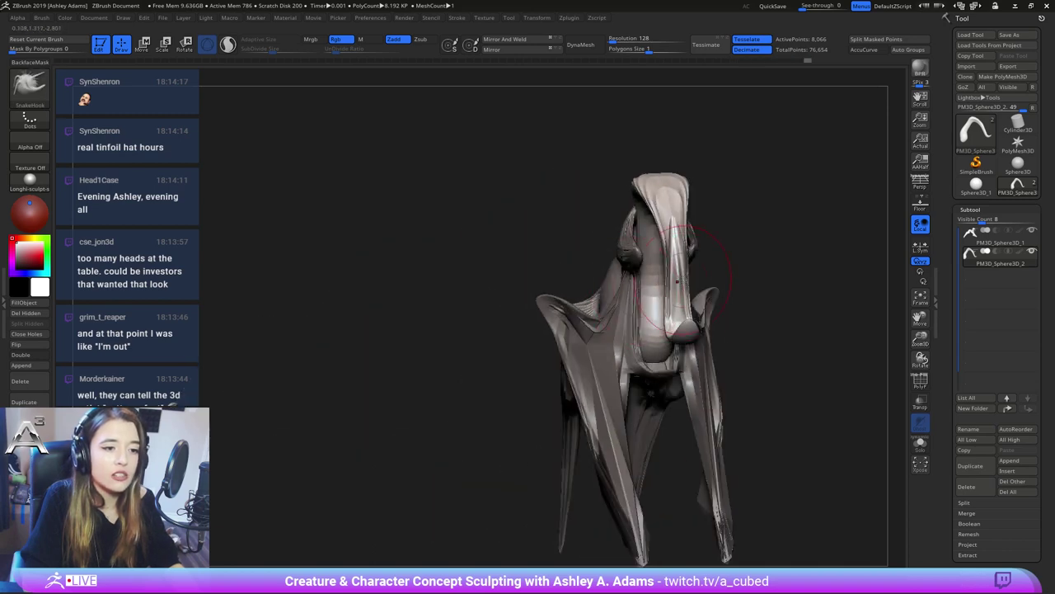
pyautogui.press('space')
pyautogui.moveTo(645, 276); pyautogui.dragTo(688, 269)
pyautogui.moveTo(689, 269); pyautogui.dragTo(697, 264, button='right')
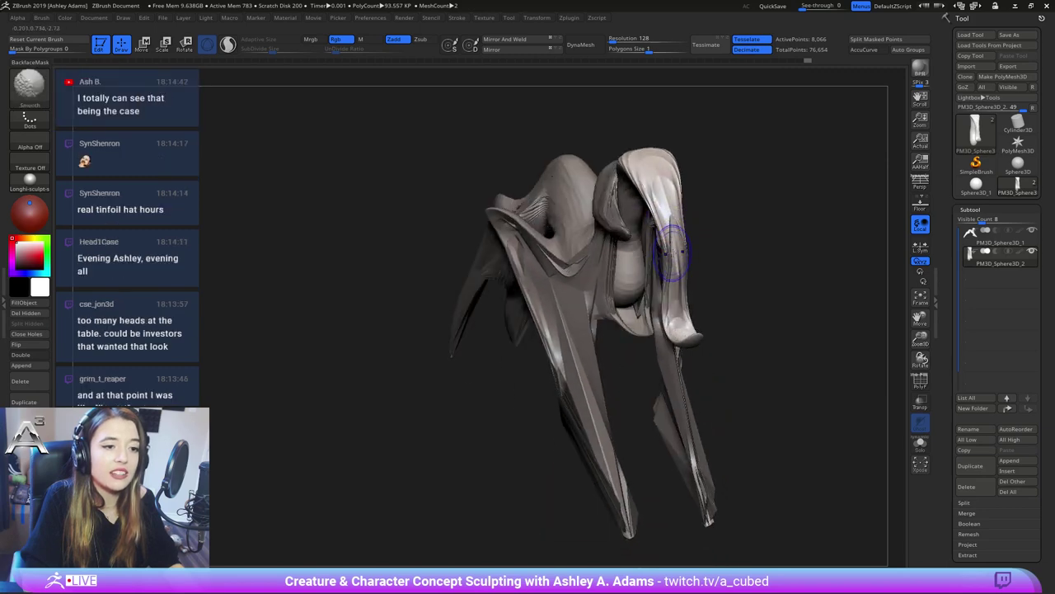
pyautogui.keyDown('shift'); pyautogui.moveTo(671, 239); pyautogui.dragTo(677, 275); pyautogui.keyUp('shift')
pyautogui.moveTo(611, 303); pyautogui.dragTo(646, 308, button='right')
pyautogui.rightClick(646, 309)
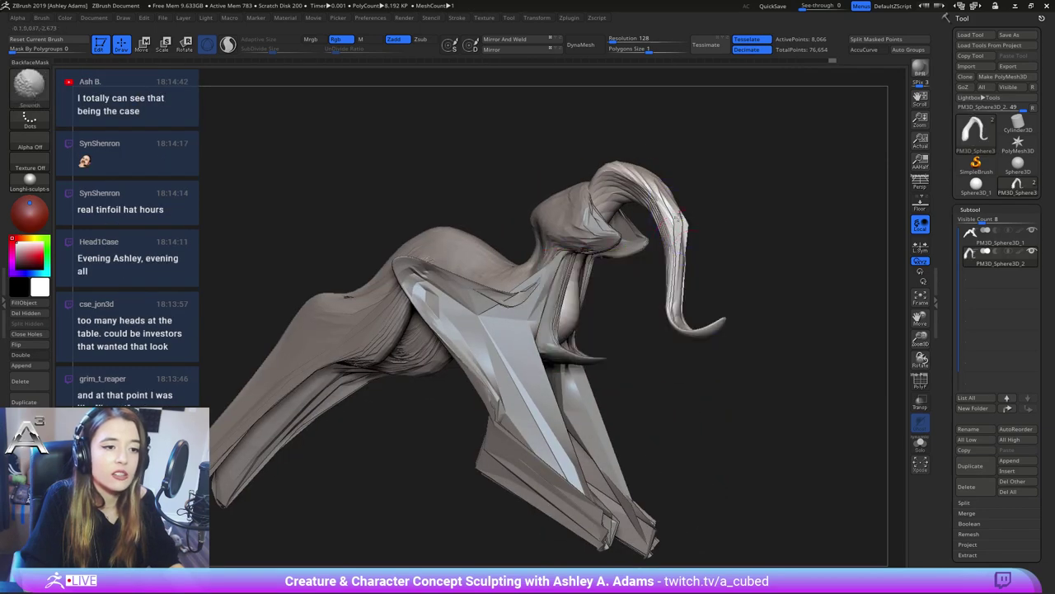
pyautogui.keyDown('shift'); pyautogui.moveTo(659, 198); pyautogui.dragTo(685, 285); pyautogui.keyUp('shift')
# Reshape the base and upper arch of the trunk where it leaves the forehead with SnakeHook
pyautogui.moveTo(695, 248); pyautogui.dragTo(583, 204, button='right')
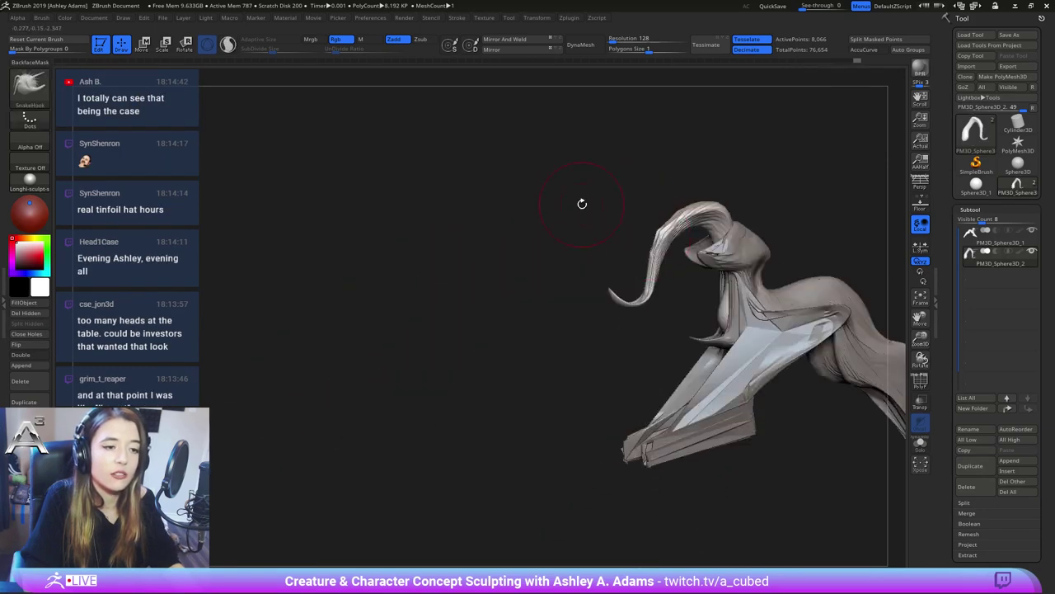
pyautogui.keyDown('alt'); pyautogui.moveTo(781, 320); pyautogui.dragTo(562, 363, button='right'); pyautogui.keyUp('alt')
pyautogui.rightClick(562, 363)
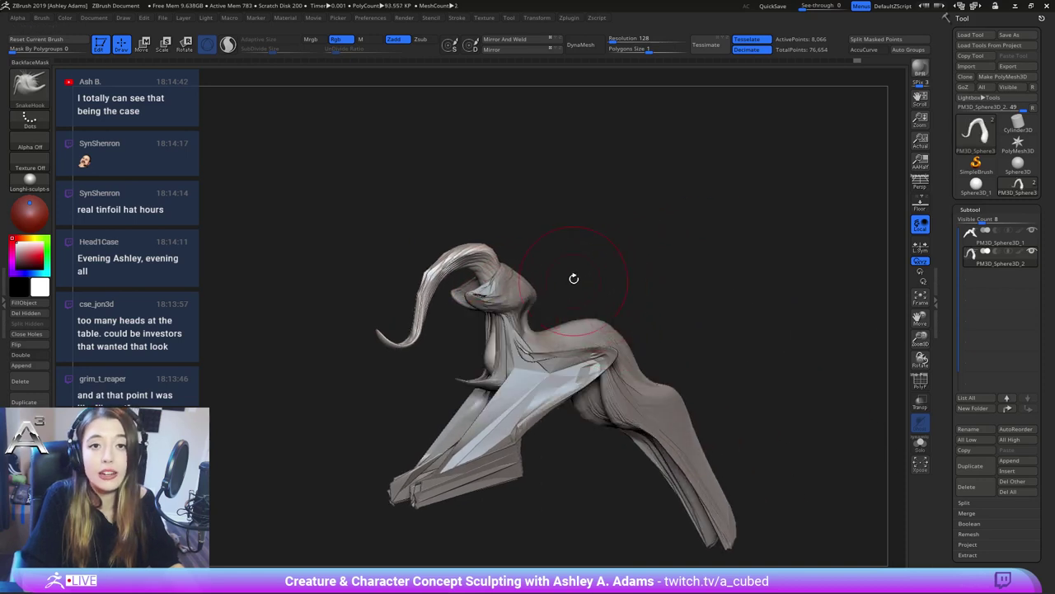
pyautogui.moveTo(574, 279)
pyautogui.mouseDown()
pyautogui.moveTo(635, 322)
pyautogui.moveTo(655, 305)
pyautogui.mouseUp()
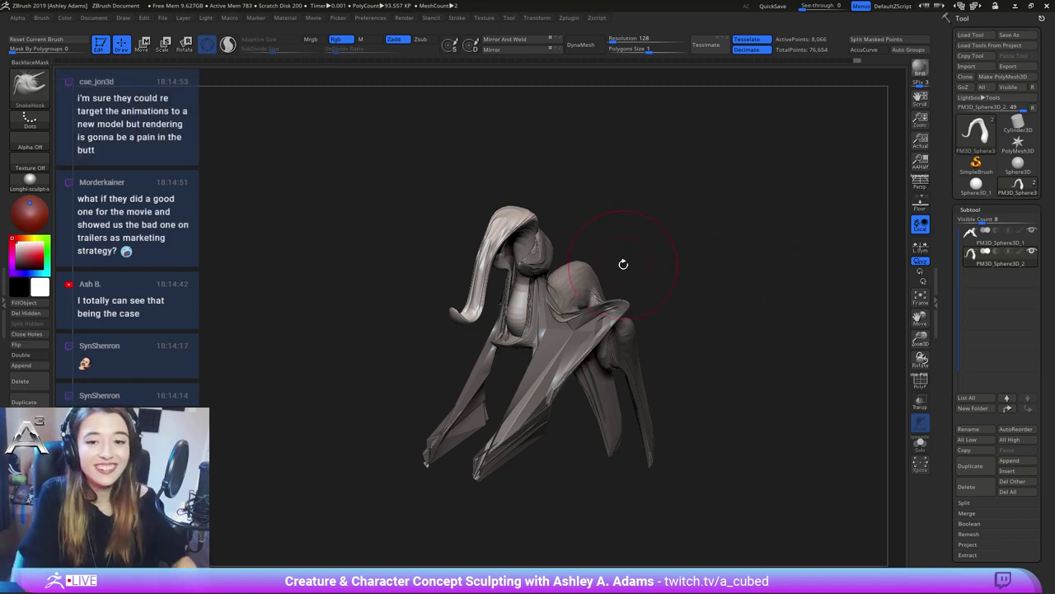
pyautogui.moveTo(501, 221)
pyautogui.mouseDown(button='right')
pyautogui.moveTo(606, 227)
pyautogui.moveTo(558, 246)
pyautogui.moveTo(577, 208)
pyautogui.moveTo(571, 223)
pyautogui.mouseUp(button='right')
pyautogui.moveTo(576, 211); pyautogui.dragTo(559, 193)
pyautogui.moveTo(540, 198); pyautogui.dragTo(526, 211, button='right')
pyautogui.rightClick(524, 212)
pyautogui.moveTo(522, 214)
pyautogui.mouseDown()
pyautogui.moveTo(579, 225)
pyautogui.moveTo(613, 275)
pyautogui.mouseUp()
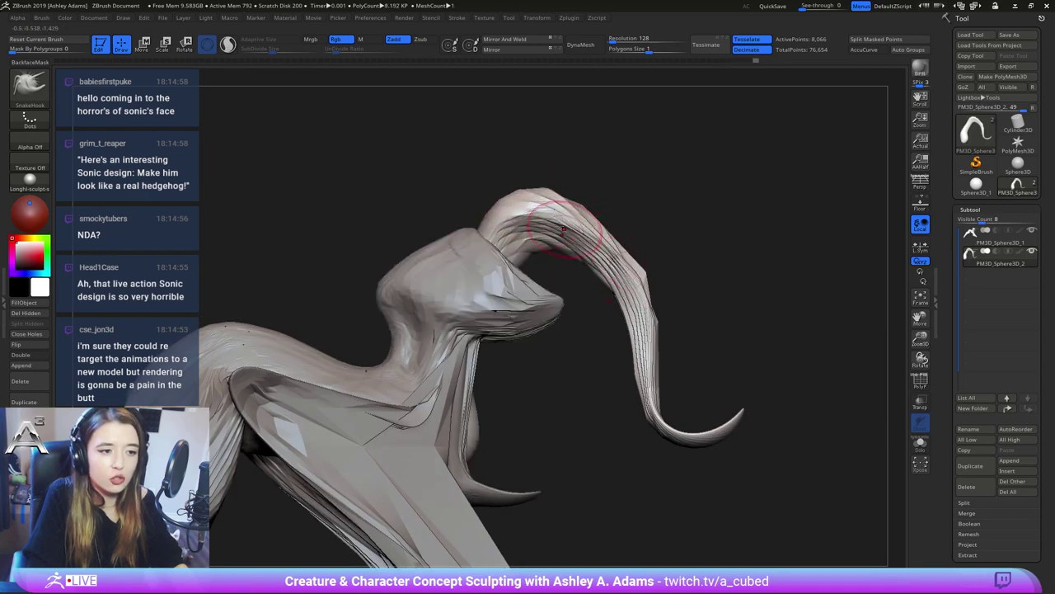
pyautogui.moveTo(494, 247); pyautogui.dragTo(499, 236)
# Add clay along the side and underside of the trunk's shaft with ClayBuildup
pyautogui.moveTo(500, 235)
pyautogui.mouseDown(button='right')
pyautogui.moveTo(490, 207)
pyautogui.moveTo(517, 179)
pyautogui.moveTo(527, 194)
pyautogui.moveTo(635, 181)
pyautogui.moveTo(631, 191)
pyautogui.moveTo(683, 247)
pyautogui.mouseUp(button='right')
pyautogui.press('b')
pyautogui.press('c')
pyautogui.press('b')
pyautogui.moveTo(670, 284)
pyautogui.mouseDown(button='right')
pyautogui.moveTo(631, 201)
pyautogui.moveTo(551, 180)
pyautogui.mouseUp(button='right')
pyautogui.moveTo(551, 179); pyautogui.dragTo(618, 260)
pyautogui.moveTo(620, 258); pyautogui.dragTo(577, 194, button='right')
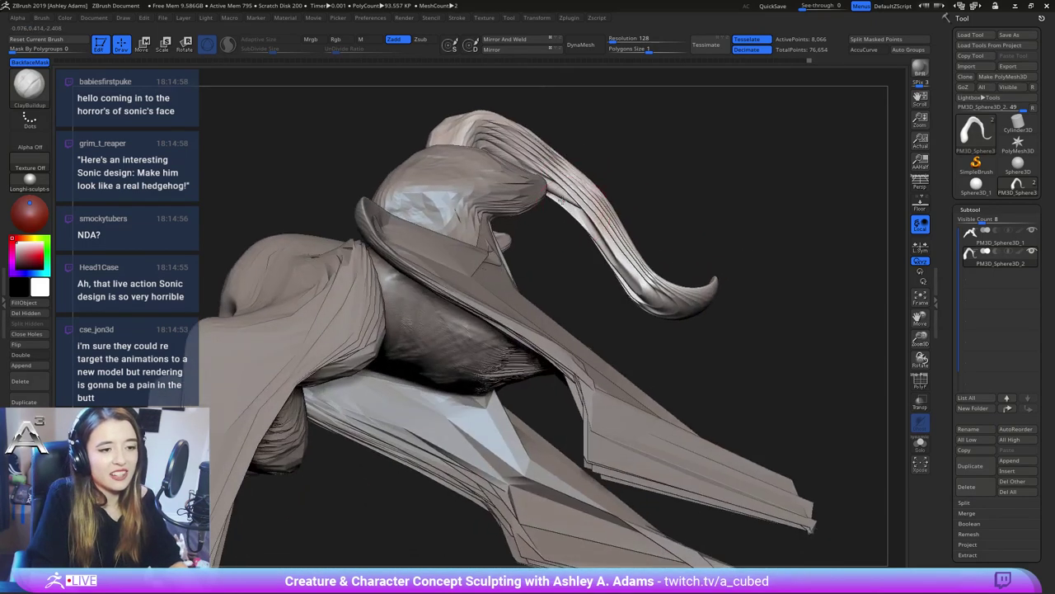
# Add clay along the trunk's outer shaft and onto its inner end in front of the neck with ClayBuildup
pyautogui.moveTo(554, 190); pyautogui.dragTo(610, 251)
pyautogui.moveTo(582, 350)
pyautogui.mouseDown(button='right')
pyautogui.moveTo(495, 157)
pyautogui.moveTo(497, 169)
pyautogui.mouseUp(button='right')
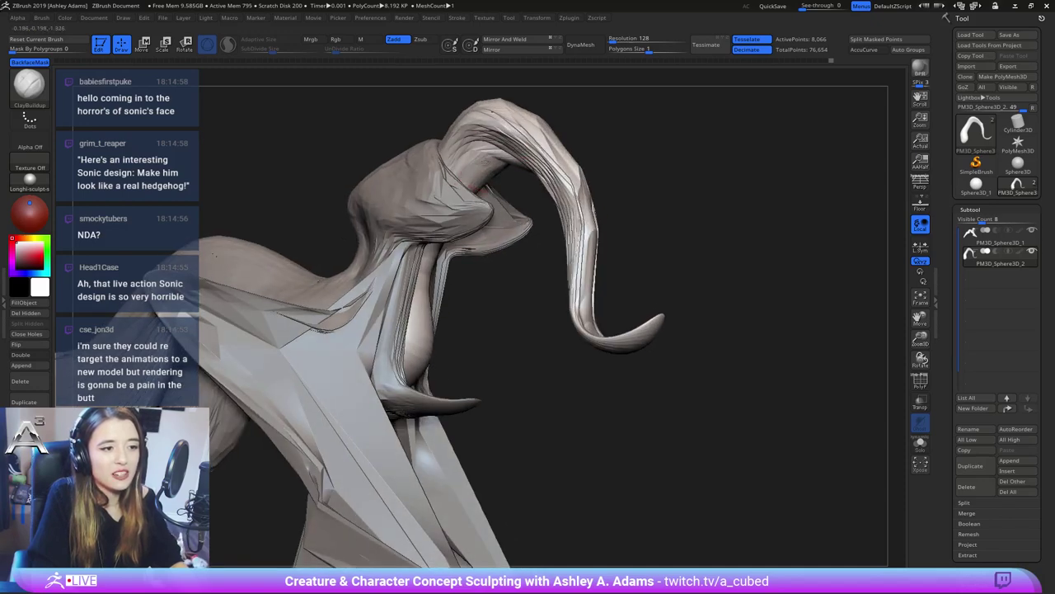
pyautogui.moveTo(495, 173); pyautogui.dragTo(495, 222, button='right')
pyautogui.moveTo(412, 336); pyautogui.dragTo(404, 352, button='right')
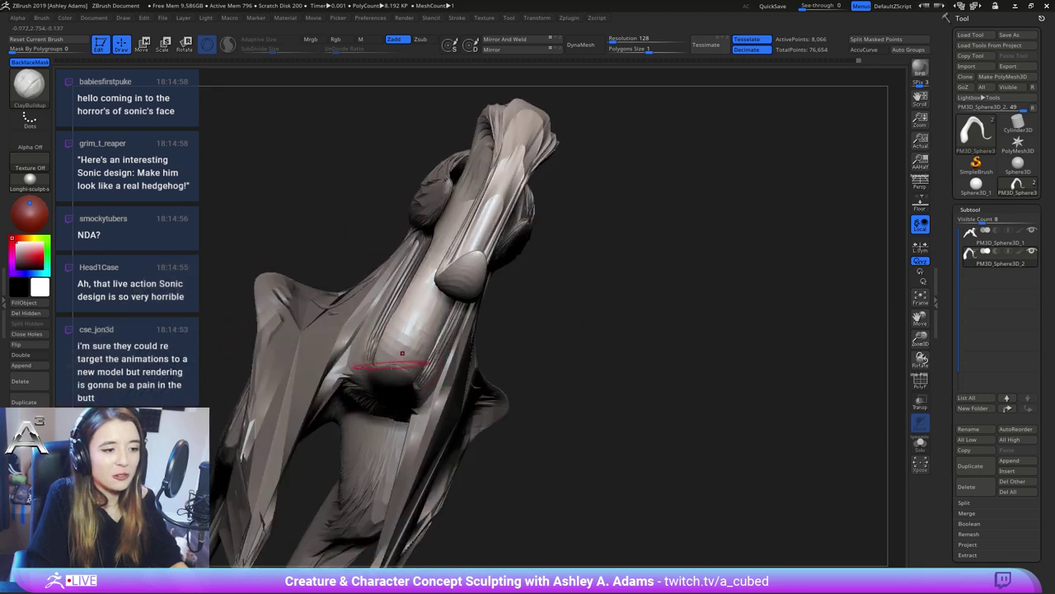
pyautogui.moveTo(403, 352); pyautogui.dragTo(416, 300)
pyautogui.moveTo(410, 325); pyautogui.dragTo(387, 334, button='right')
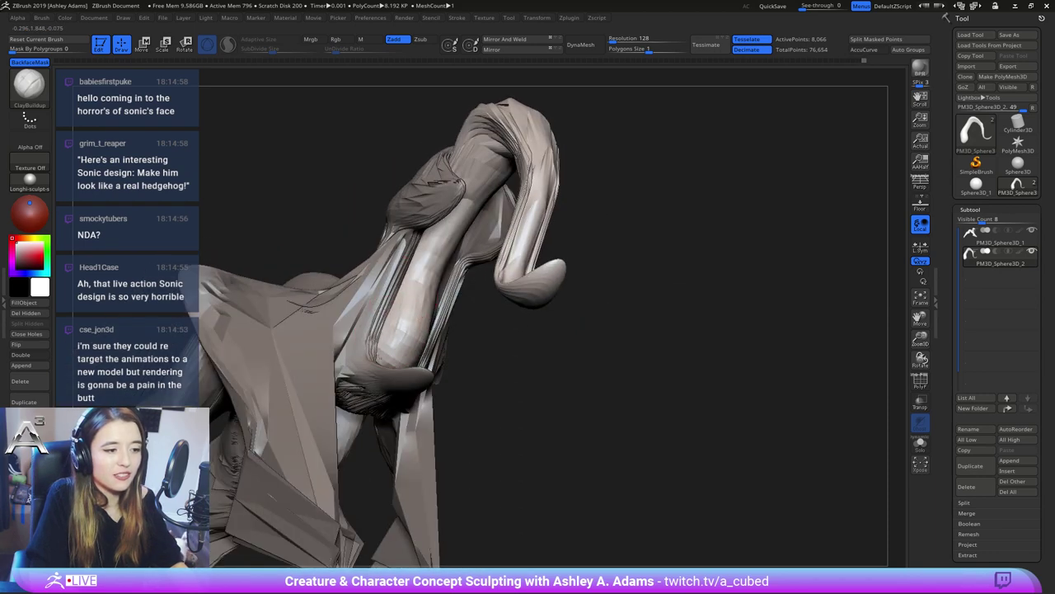
pyautogui.moveTo(397, 330); pyautogui.dragTo(411, 293)
pyautogui.moveTo(389, 350)
pyautogui.mouseDown()
pyautogui.moveTo(423, 276)
pyautogui.moveTo(421, 252)
pyautogui.mouseUp()
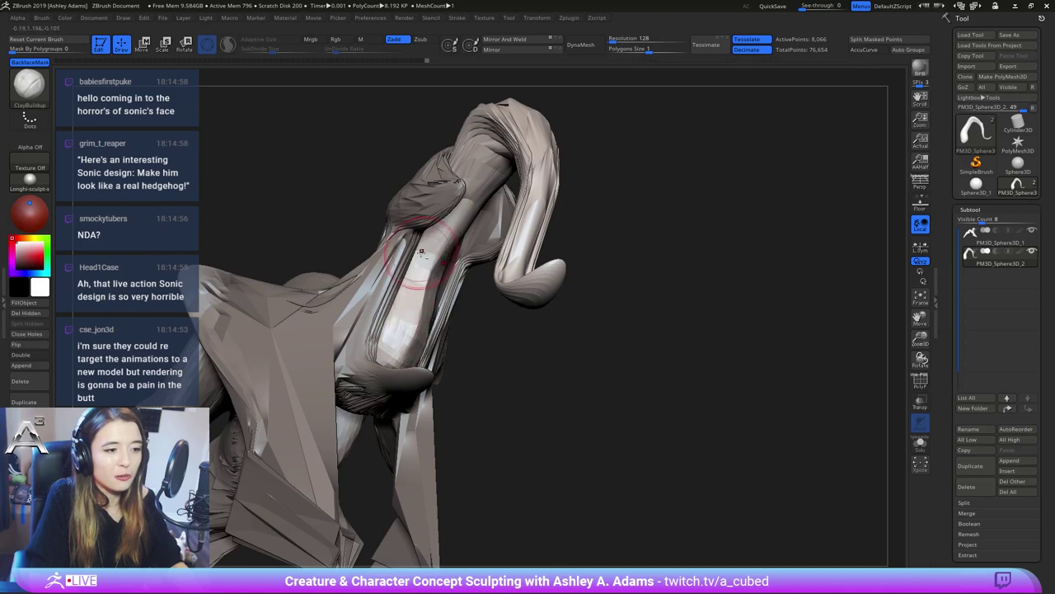
# Build up the sides and rounded bottom of the trunk's inner end above the chest with ClayBuildup
pyautogui.moveTo(421, 252); pyautogui.dragTo(440, 214, button='right')
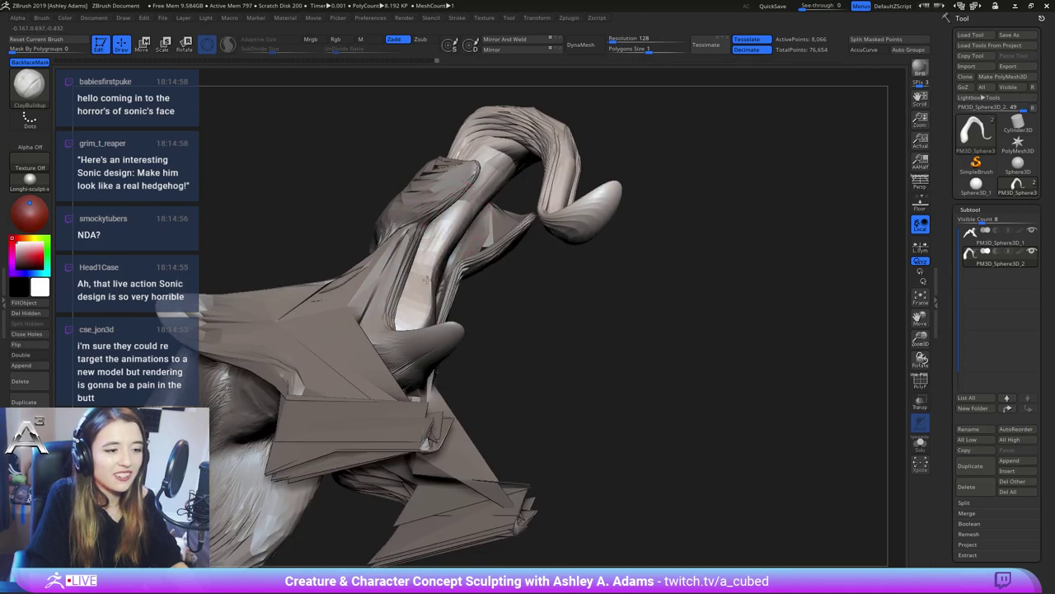
pyautogui.moveTo(428, 268); pyautogui.dragTo(411, 300)
pyautogui.moveTo(410, 300); pyautogui.dragTo(367, 314, button='right')
pyautogui.moveTo(422, 326)
pyautogui.mouseDown()
pyautogui.moveTo(433, 268)
pyautogui.moveTo(396, 350)
pyautogui.mouseUp()
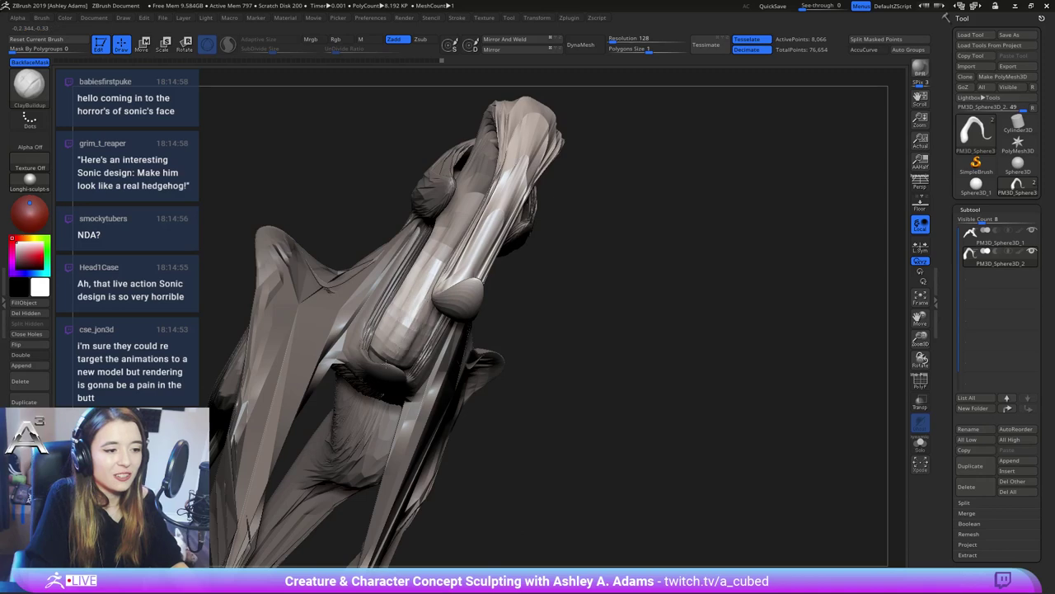
pyautogui.moveTo(413, 334); pyautogui.dragTo(390, 339, button='right')
pyautogui.moveTo(381, 370); pyautogui.dragTo(402, 336)
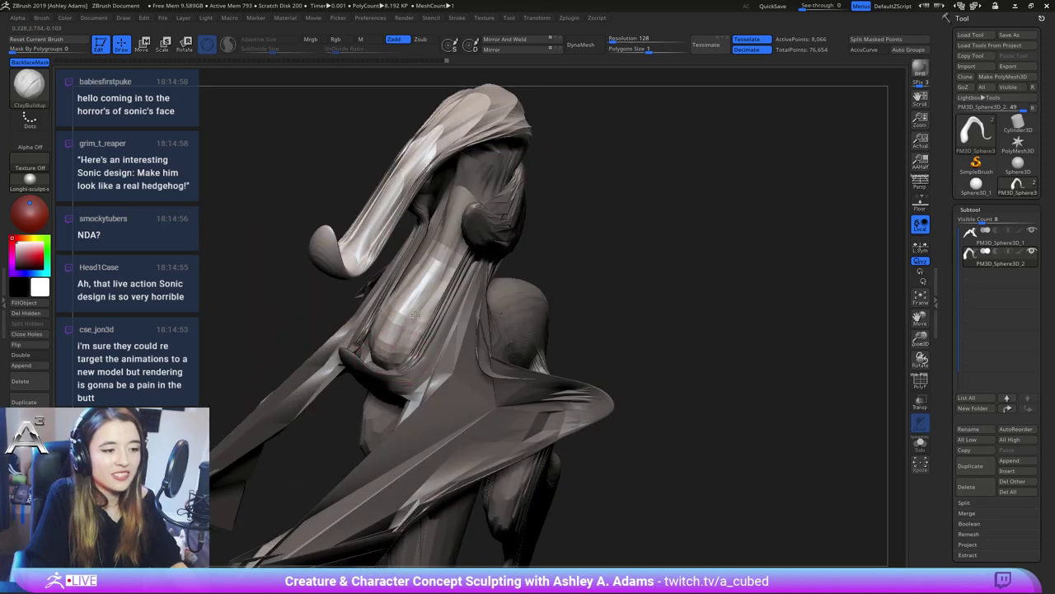
# Activate the body subtool and reshape the back and crown of the head with SnakeHook
pyautogui.moveTo(447, 280)
pyautogui.mouseDown(button='right')
pyautogui.moveTo(453, 238)
pyautogui.moveTo(480, 198)
pyautogui.mouseUp(button='right')
pyautogui.moveTo(476, 273); pyautogui.dragTo(513, 259, button='right')
pyautogui.moveTo(513, 259); pyautogui.dragTo(456, 322, button='right')
pyautogui.rightClick(456, 322)
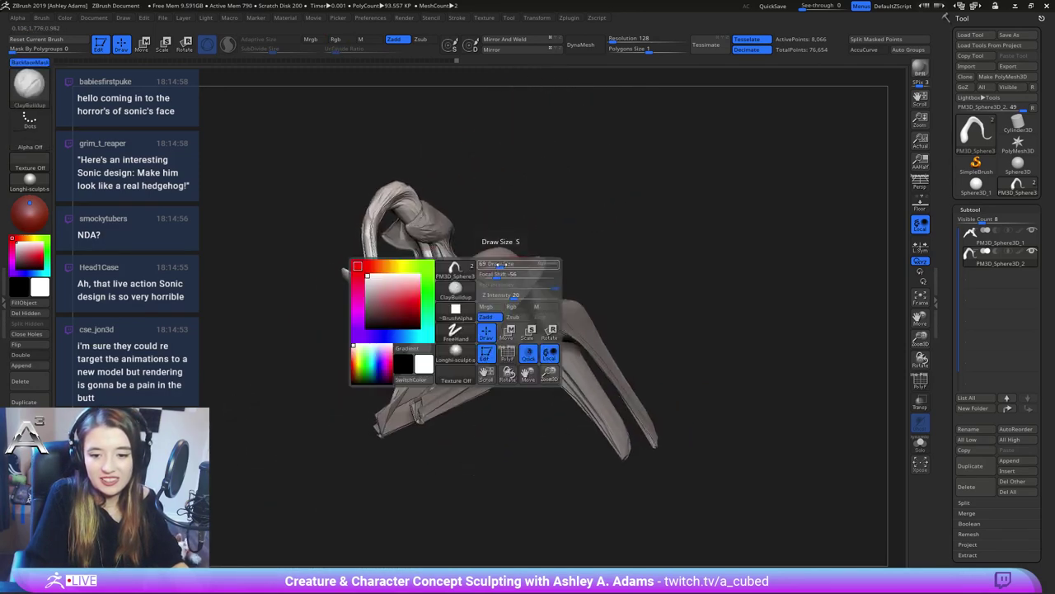
pyautogui.moveTo(540, 258); pyautogui.dragTo(303, 99, button='right')
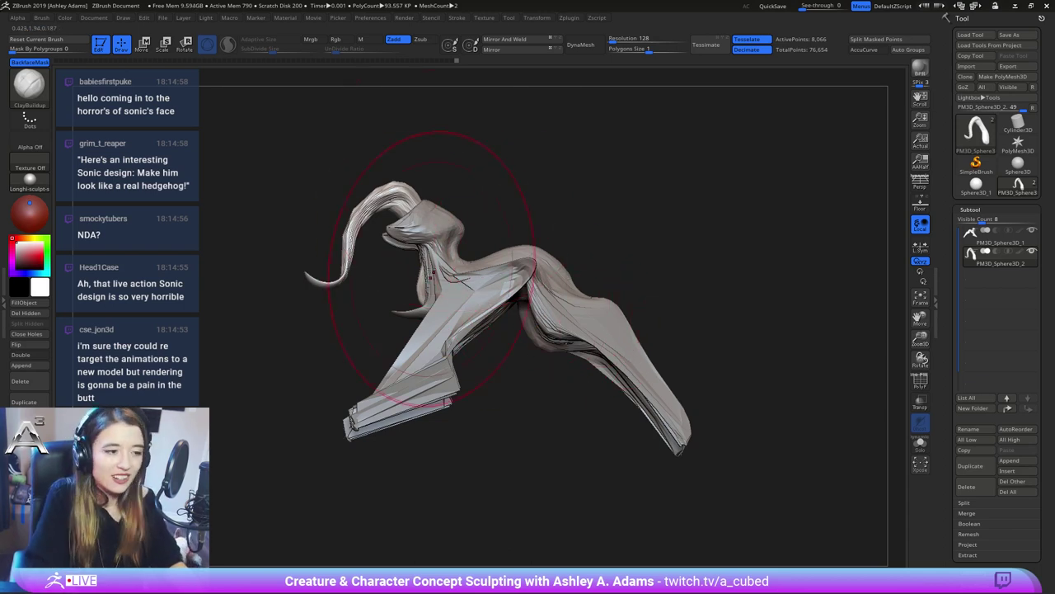
pyautogui.moveTo(431, 276)
pyautogui.mouseDown(button='right')
pyautogui.moveTo(495, 280)
pyautogui.moveTo(456, 266)
pyautogui.moveTo(497, 313)
pyautogui.moveTo(500, 350)
pyautogui.mouseUp(button='right')
pyautogui.keyDown('alt'); pyautogui.click(477, 269); pyautogui.keyUp('alt')
pyautogui.rightClick(481, 265)
pyautogui.press('b')
pyautogui.press('s')
pyautogui.press('h')
pyautogui.moveTo(448, 236); pyautogui.dragTo(433, 206)
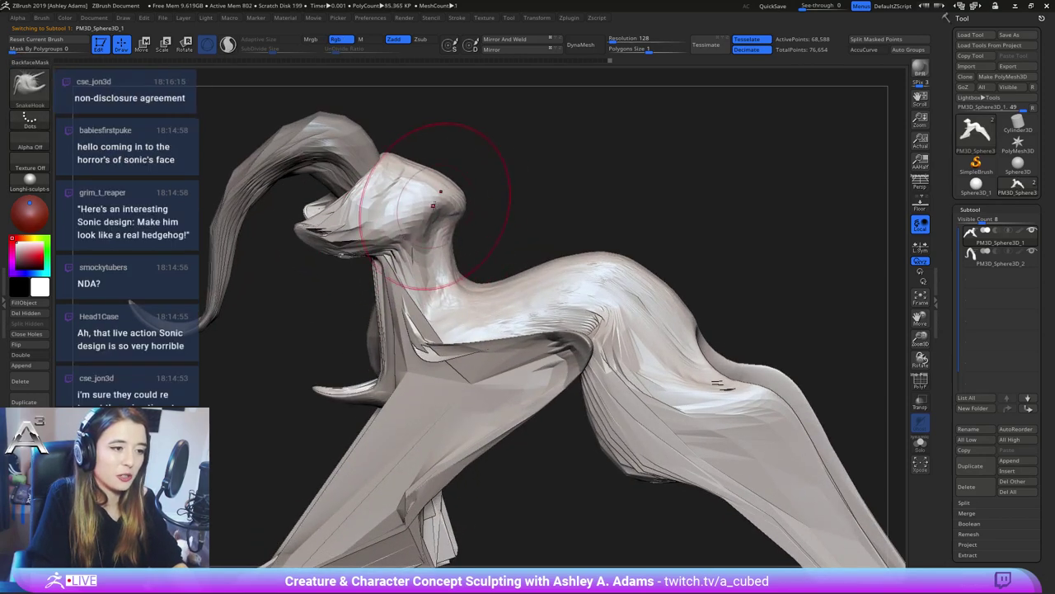
pyautogui.moveTo(433, 205); pyautogui.dragTo(589, 277, button='right')
pyautogui.rightClick(425, 179)
pyautogui.moveTo(425, 178)
pyautogui.mouseDown()
pyautogui.moveTo(409, 179)
pyautogui.moveTo(406, 163)
pyautogui.mouseUp()
pyautogui.keyDown('ctrl'); pyautogui.moveTo(424, 259); pyautogui.dragTo(426, 180, button='right'); pyautogui.keyUp('ctrl')
# Mask the front half of the body, including the head, shoulders and front legs, leaving the hindquarters free
pyautogui.moveTo(330, 321)
pyautogui.mouseDown(button='right')
pyautogui.moveTo(412, 332)
pyautogui.moveTo(427, 274)
pyautogui.moveTo(420, 291)
pyautogui.moveTo(428, 300)
pyautogui.moveTo(404, 251)
pyautogui.moveTo(466, 304)
pyautogui.moveTo(495, 294)
pyautogui.moveTo(483, 302)
pyautogui.mouseUp(button='right')
pyautogui.press('space')
pyautogui.press('space')
pyautogui.press('space')
pyautogui.click(528, 250)
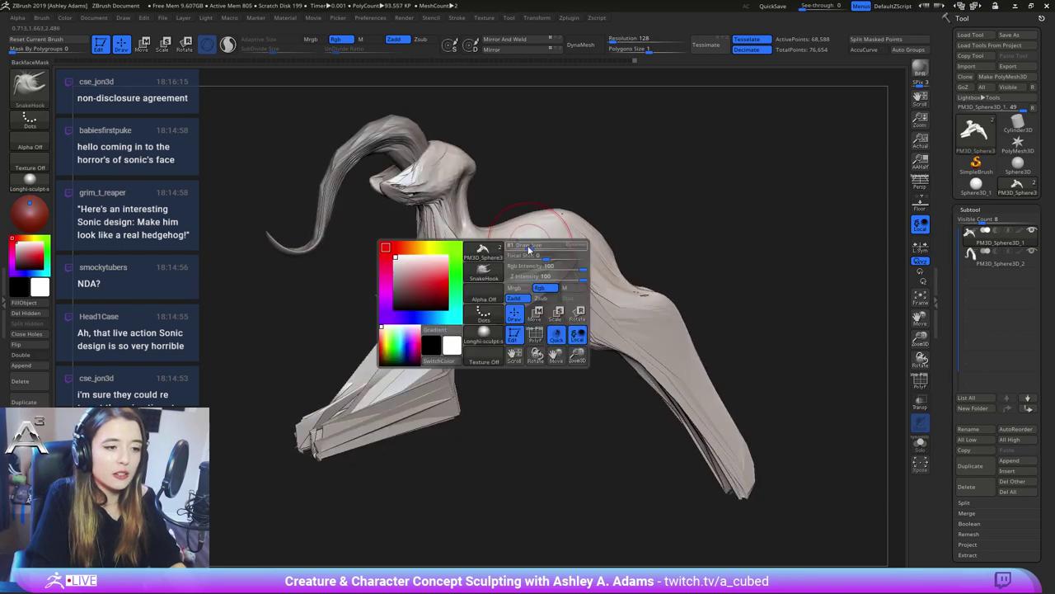
pyautogui.moveTo(538, 239)
pyautogui.mouseDown(button='right')
pyautogui.moveTo(528, 224)
pyautogui.moveTo(433, 222)
pyautogui.moveTo(397, 206)
pyautogui.mouseUp(button='right')
pyautogui.press('w')
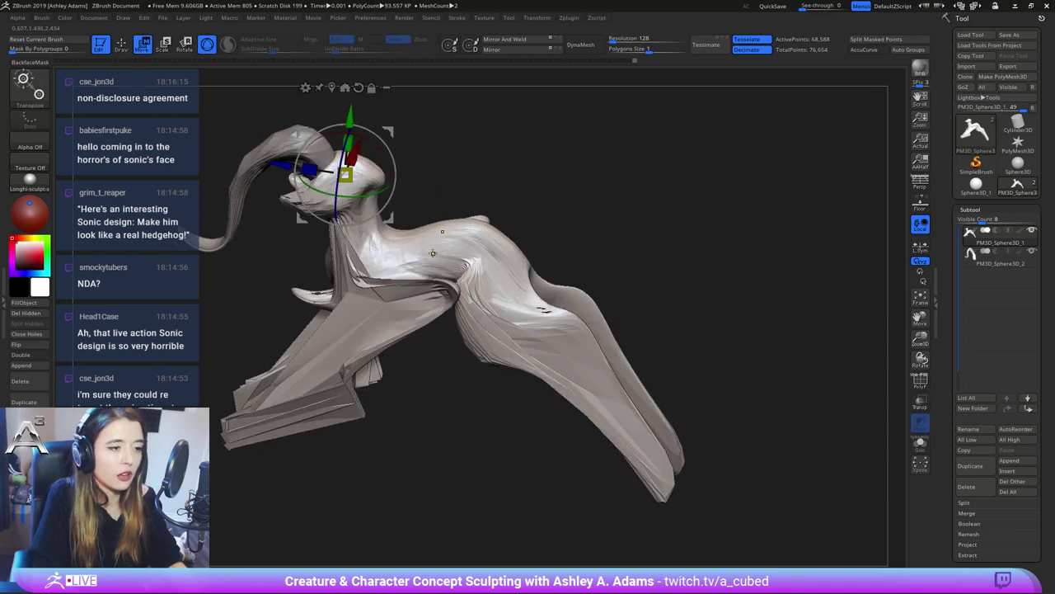
pyautogui.moveTo(441, 251)
pyautogui.keyDown('ctrl'); pyautogui.mouseDown()
pyautogui.moveTo(485, 250)
pyautogui.moveTo(489, 263)
pyautogui.mouseUp(); pyautogui.keyUp('ctrl')
pyautogui.moveTo(549, 257)
pyautogui.mouseDown(button='right')
pyautogui.moveTo(555, 242)
pyautogui.moveTo(470, 198)
pyautogui.moveTo(450, 260)
pyautogui.mouseUp(button='right')
pyautogui.press('q')
pyautogui.moveTo(498, 227); pyautogui.dragTo(505, 330, button='right')
pyautogui.moveTo(485, 146)
pyautogui.keyDown('ctrl'); pyautogui.mouseDown()
pyautogui.moveTo(376, 366)
pyautogui.moveTo(388, 402)
pyautogui.mouseUp(); pyautogui.keyUp('ctrl')
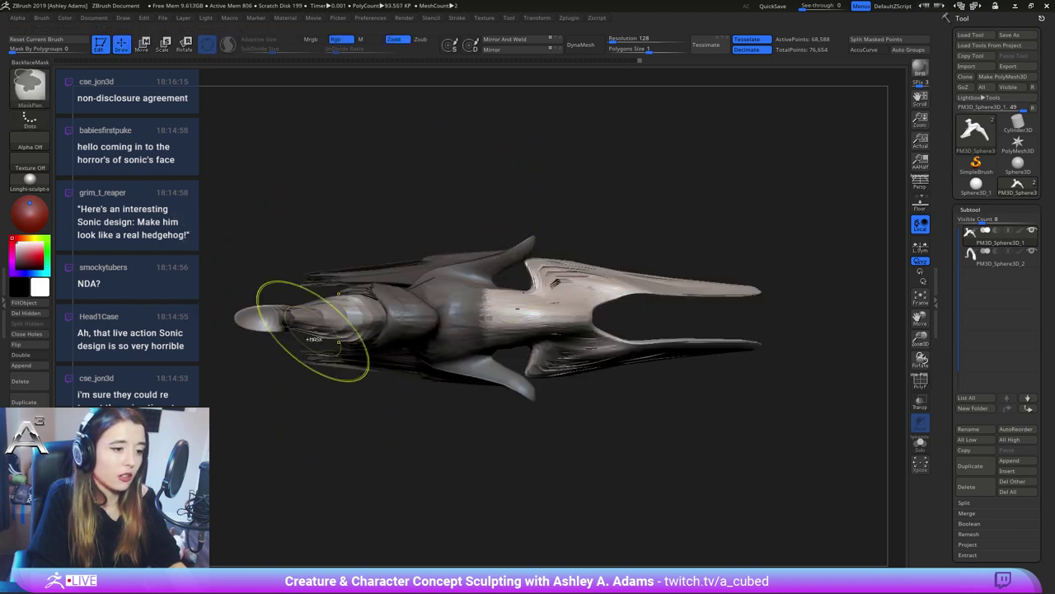
pyautogui.keyDown('ctrl'); pyautogui.moveTo(385, 159); pyautogui.dragTo(514, 379); pyautogui.keyUp('ctrl')
pyautogui.moveTo(517, 371)
pyautogui.mouseDown(button='right')
pyautogui.moveTo(528, 304)
pyautogui.moveTo(499, 284)
pyautogui.moveTo(489, 258)
pyautogui.mouseUp(button='right')
# Reset the gizmo's orientation, move the unmasked hindquarters backward and up to lengthen the torso, and clear the mask
pyautogui.press('w')
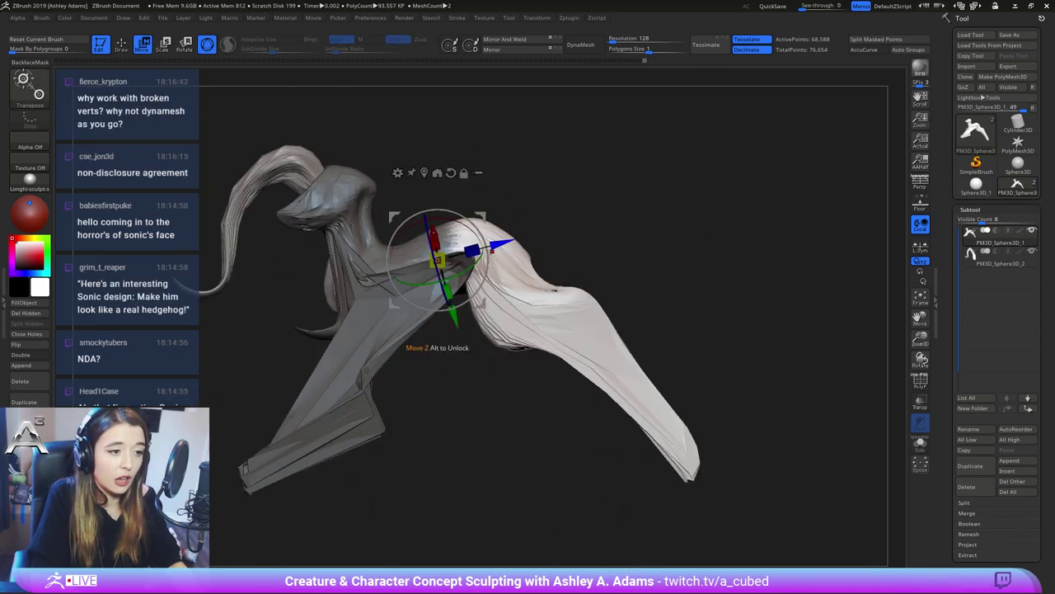
pyautogui.click(451, 172)
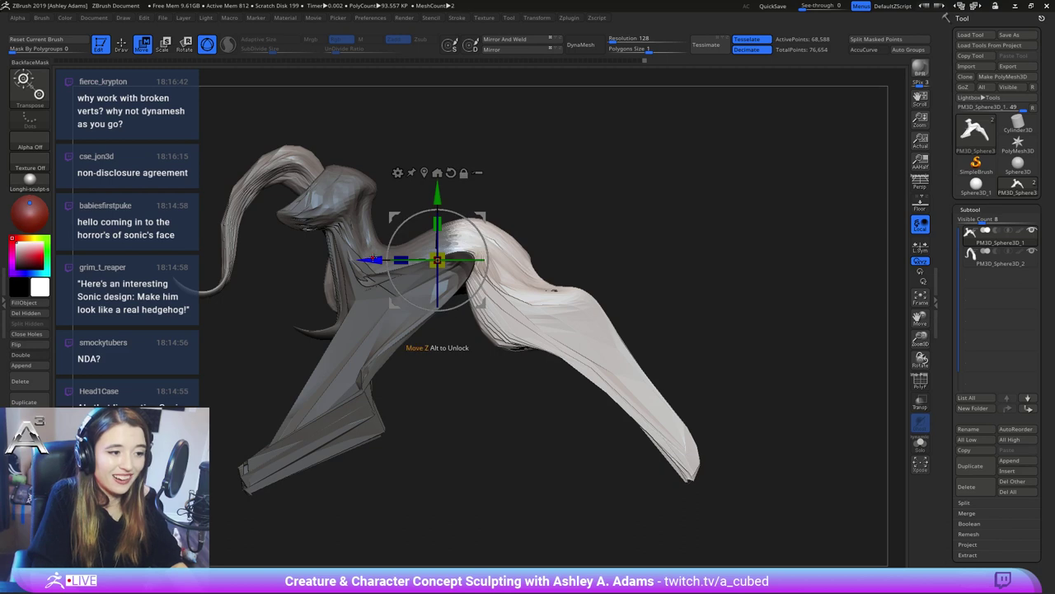
pyautogui.moveTo(372, 260); pyautogui.dragTo(415, 261)
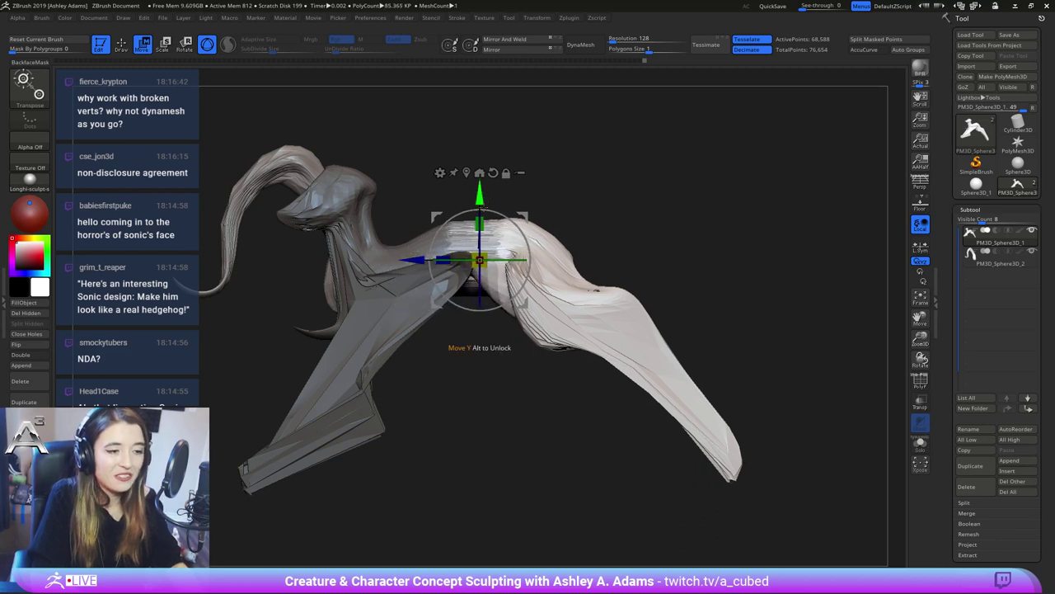
pyautogui.moveTo(482, 203); pyautogui.dragTo(483, 188)
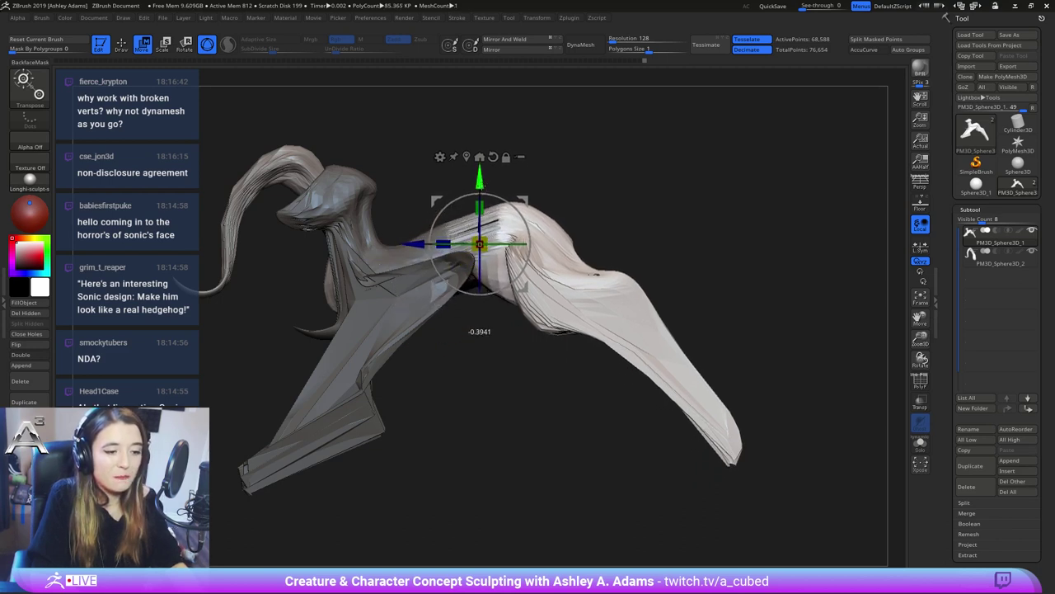
pyautogui.moveTo(529, 310)
pyautogui.keyDown('ctrl'); pyautogui.mouseDown(button='right')
pyautogui.moveTo(532, 247)
pyautogui.moveTo(478, 243)
pyautogui.mouseUp(button='right'); pyautogui.keyUp('ctrl')
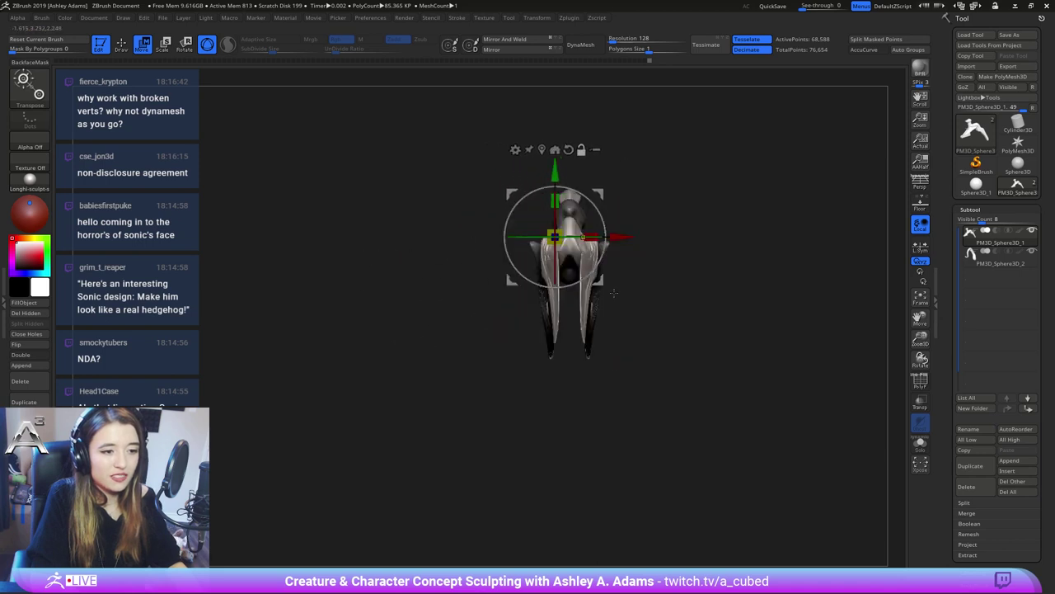
pyautogui.keyDown('alt'); pyautogui.moveTo(613, 289); pyautogui.dragTo(534, 303, button='right'); pyautogui.keyUp('alt')
pyautogui.press('q')
pyautogui.moveTo(596, 265); pyautogui.dragTo(512, 289, button='right')
pyautogui.keyDown('ctrl'); pyautogui.moveTo(622, 307); pyautogui.dragTo(634, 318); pyautogui.keyUp('ctrl')
pyautogui.keyDown('ctrl'); pyautogui.moveTo(485, 247); pyautogui.dragTo(492, 307, button='right'); pyautogui.keyUp('ctrl')
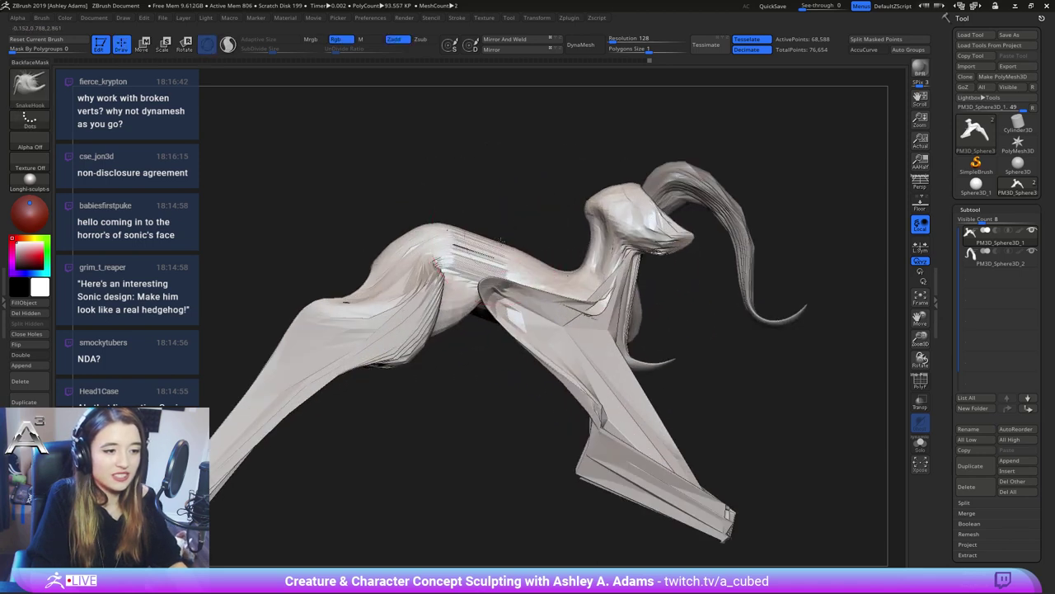
# Reshape the stretched back between hips and shoulders with SnakeHook and smooth the torn flank
pyautogui.press('space')
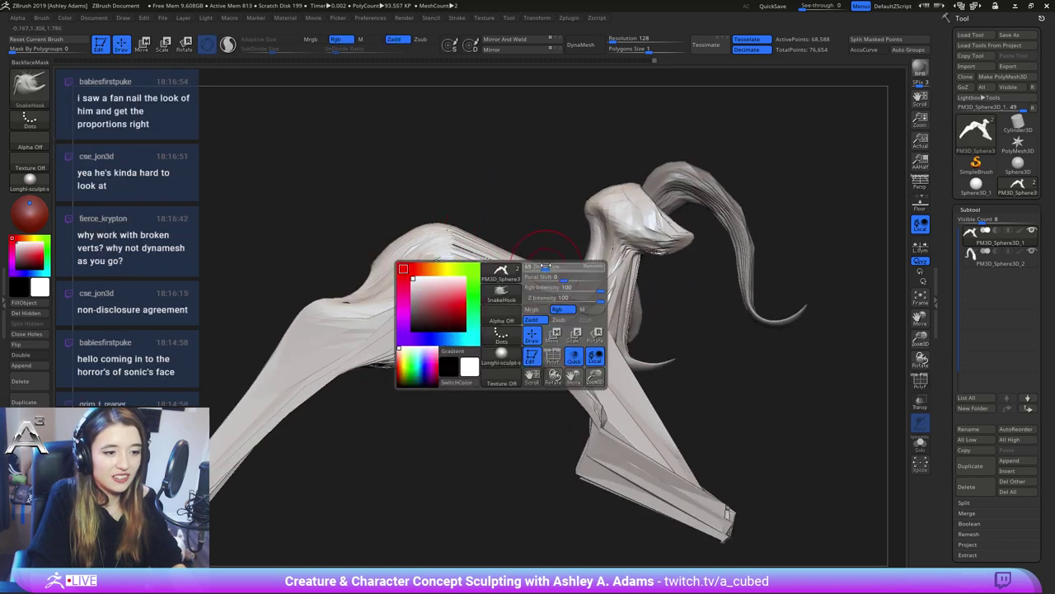
pyautogui.press('space')
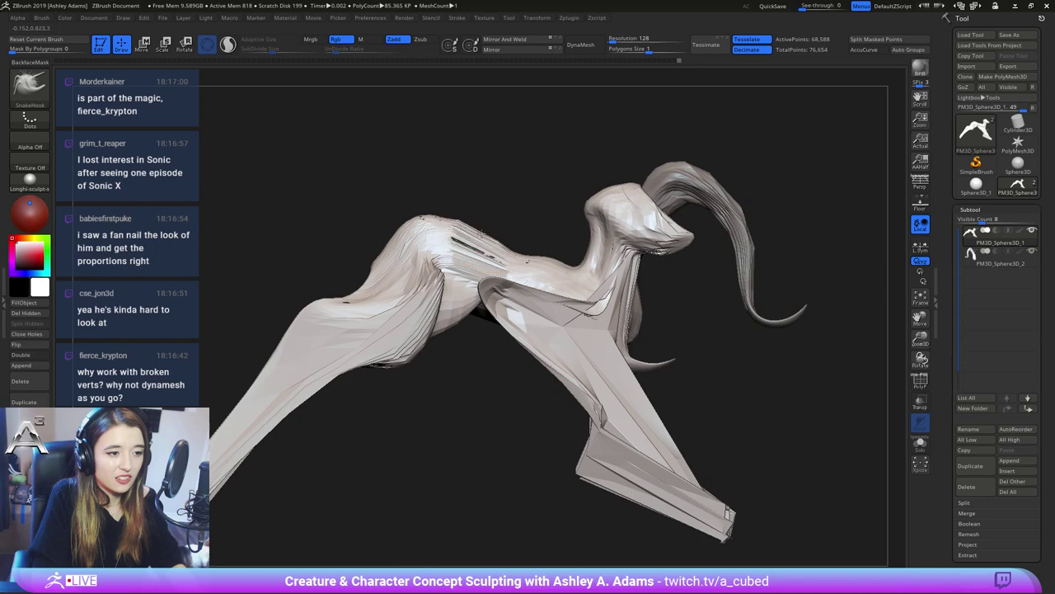
pyautogui.keyDown('shift'); pyautogui.moveTo(456, 231); pyautogui.dragTo(473, 251); pyautogui.keyUp('shift')
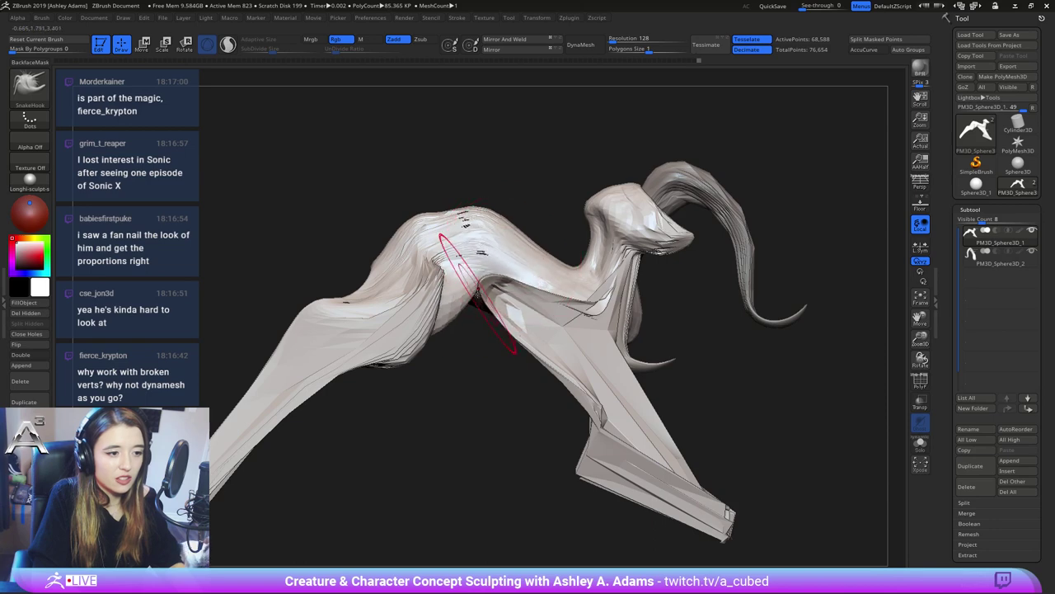
pyautogui.moveTo(519, 306); pyautogui.dragTo(486, 322, button='right')
# Reshape the belly and upper front legs with SnakeHook and smooth the blocky front feet into tapered points
pyautogui.moveTo(540, 394); pyautogui.dragTo(492, 360)
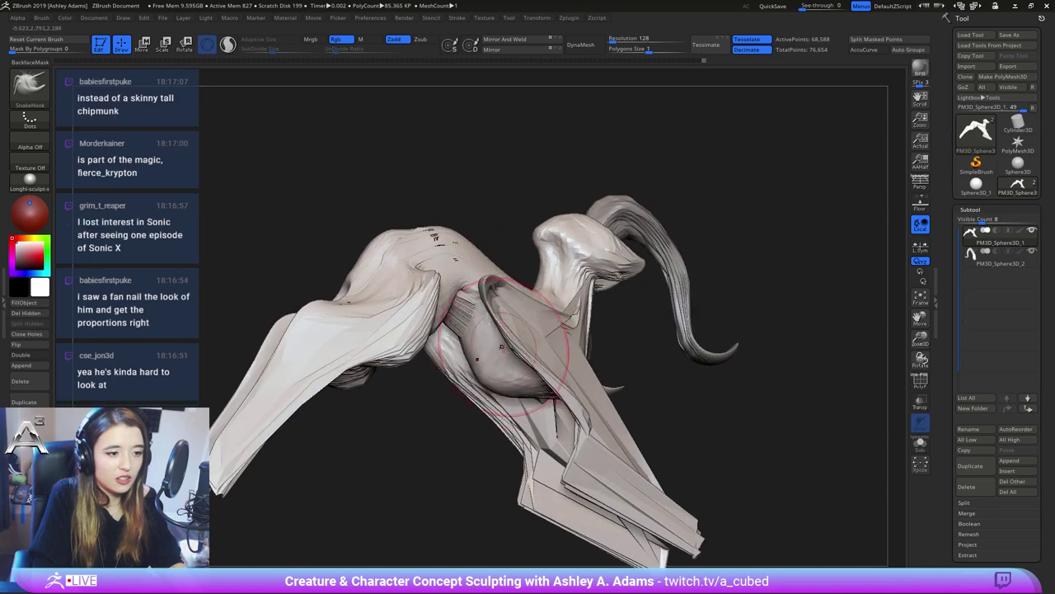
pyautogui.keyDown('shift'); pyautogui.moveTo(504, 365); pyautogui.dragTo(535, 342, button='right'); pyautogui.keyUp('shift')
pyautogui.moveTo(517, 359); pyautogui.dragTo(619, 418)
pyautogui.moveTo(544, 352)
pyautogui.keyDown('shift'); pyautogui.mouseDown()
pyautogui.moveTo(677, 477)
pyautogui.moveTo(672, 463)
pyautogui.mouseUp(); pyautogui.keyUp('shift')
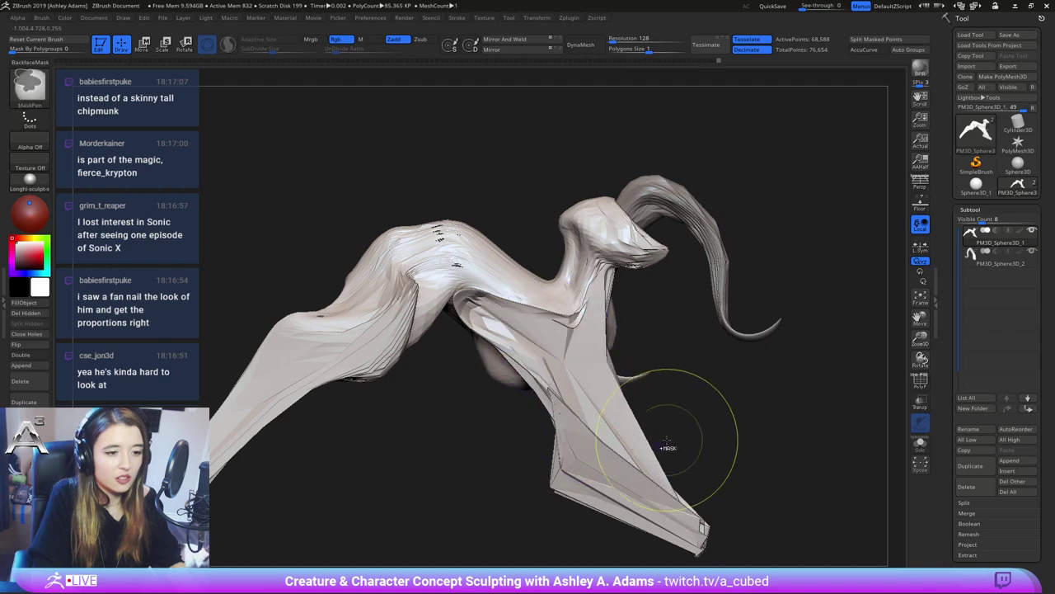
pyautogui.keyDown('ctrl'); pyautogui.moveTo(667, 445); pyautogui.dragTo(437, 309, button='right'); pyautogui.keyUp('ctrl')
pyautogui.keyDown('shift'); pyautogui.moveTo(525, 330); pyautogui.dragTo(515, 367); pyautogui.keyUp('shift')
pyautogui.moveTo(515, 367); pyautogui.dragTo(521, 341, button='right')
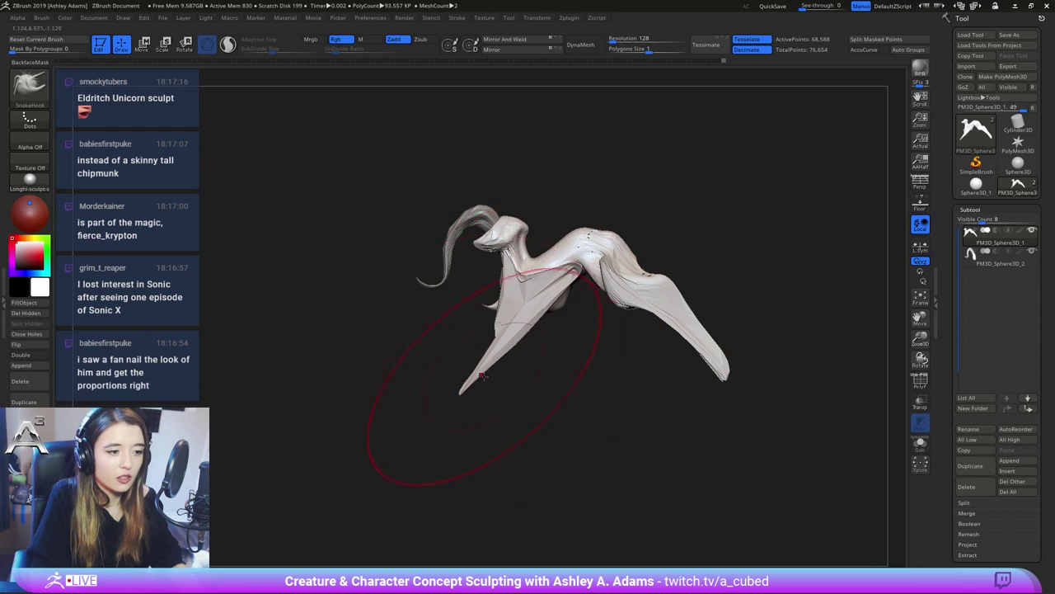
# Pull the lower front legs forward into a long reaching stride with a bent elbow using SnakeHook
pyautogui.moveTo(480, 382); pyautogui.dragTo(428, 399)
pyautogui.press('space')
pyautogui.moveTo(481, 325)
pyautogui.mouseDown()
pyautogui.moveTo(528, 324)
pyautogui.moveTo(513, 327)
pyautogui.mouseUp()
pyautogui.press('space')
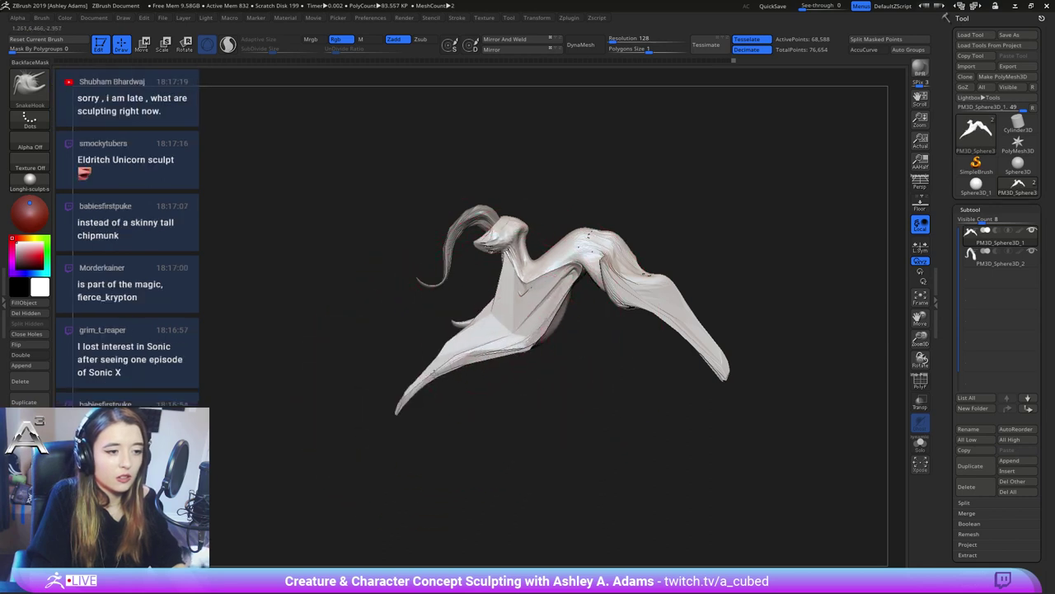
# Extend the hind legs backward with SnakeHook and smooth them into a downward curve from the haunch
pyautogui.moveTo(700, 377); pyautogui.dragTo(757, 401)
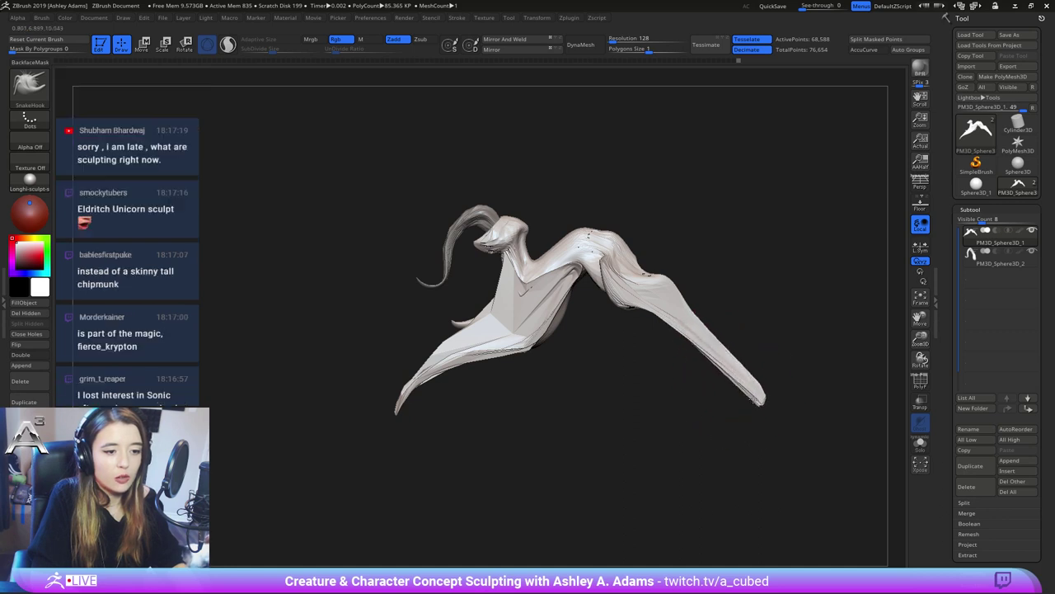
pyautogui.keyDown('shift'); pyautogui.moveTo(673, 317); pyautogui.dragTo(750, 387); pyautogui.keyUp('shift')
pyautogui.moveTo(701, 334)
pyautogui.keyDown('shift'); pyautogui.mouseDown()
pyautogui.moveTo(648, 304)
pyautogui.moveTo(711, 327)
pyautogui.moveTo(686, 302)
pyautogui.mouseUp(); pyautogui.keyUp('shift')
pyautogui.press('space')
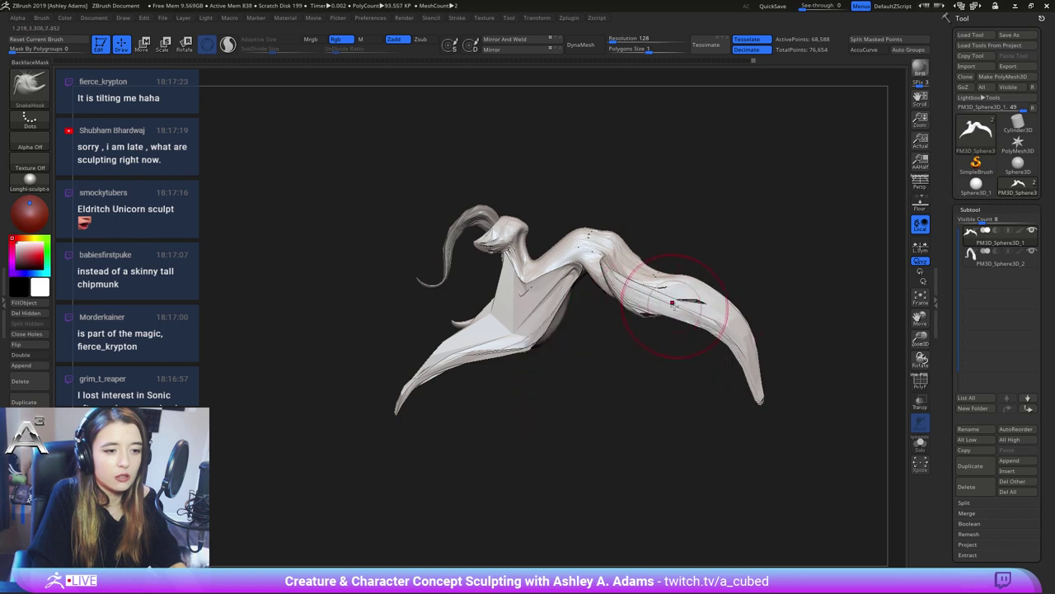
pyautogui.press('space')
pyautogui.moveTo(608, 281)
pyautogui.mouseDown()
pyautogui.moveTo(596, 268)
pyautogui.moveTo(614, 271)
pyautogui.mouseUp()
# Build up the haunch with ClayBuildup and smooth the transition into the thigh
pyautogui.press('b')
pyautogui.press('c')
pyautogui.press('b')
pyautogui.moveTo(609, 270); pyautogui.dragTo(584, 273, button='right')
pyautogui.moveTo(587, 268); pyautogui.dragTo(615, 277)
pyautogui.moveTo(610, 277)
pyautogui.mouseDown(button='right')
pyautogui.moveTo(595, 274)
pyautogui.moveTo(614, 267)
pyautogui.mouseUp(button='right')
pyautogui.moveTo(630, 269); pyautogui.dragTo(614, 270)
pyautogui.keyDown('alt'); pyautogui.moveTo(695, 237); pyautogui.dragTo(619, 262, button='right'); pyautogui.keyUp('alt')
pyautogui.moveTo(547, 288)
pyautogui.keyDown('shift'); pyautogui.mouseDown()
pyautogui.moveTo(581, 329)
pyautogui.moveTo(641, 330)
pyautogui.mouseUp(); pyautogui.keyUp('shift')
# Reshape the hind legs' thigh and lower section with SnakeHook to define the joint bend
pyautogui.press('b')
pyautogui.press('s')
pyautogui.press('h')
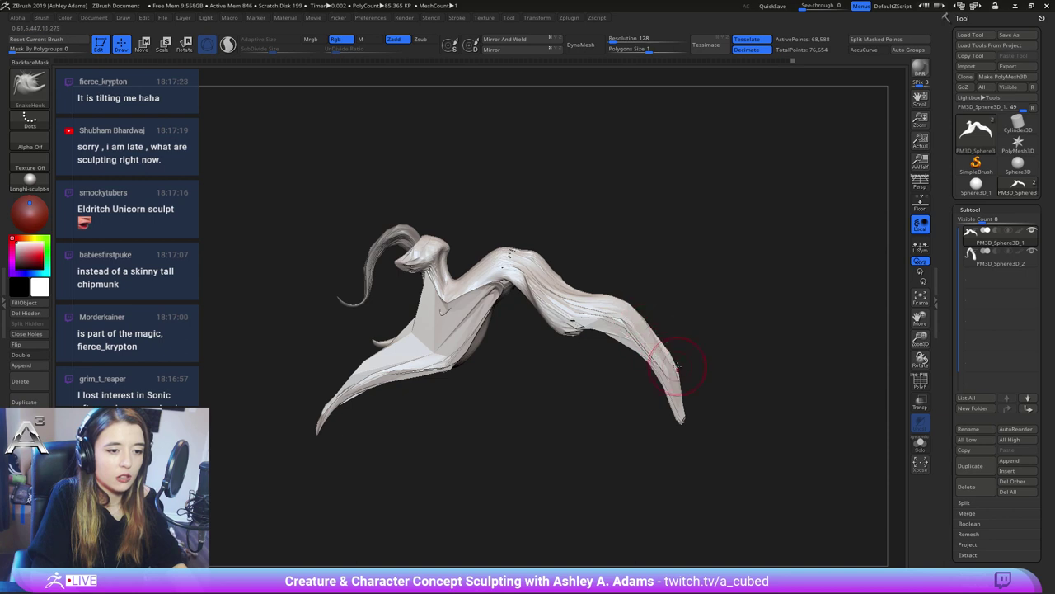
pyautogui.moveTo(677, 367); pyautogui.dragTo(669, 364)
pyautogui.press('space')
pyautogui.moveTo(627, 304); pyautogui.dragTo(636, 301)
pyautogui.moveTo(620, 336)
pyautogui.mouseDown()
pyautogui.moveTo(616, 298)
pyautogui.moveTo(525, 300)
pyautogui.moveTo(635, 304)
pyautogui.mouseUp()
# Pull the rump up into a high peak and reshape the back and waist with SnakeHook
pyautogui.keyDown('alt'); pyautogui.moveTo(713, 331); pyautogui.dragTo(537, 334); pyautogui.keyUp('alt')
pyautogui.moveTo(513, 286)
pyautogui.mouseDown()
pyautogui.moveTo(541, 254)
pyautogui.moveTo(480, 221)
pyautogui.moveTo(477, 239)
pyautogui.moveTo(465, 236)
pyautogui.mouseUp()
pyautogui.moveTo(516, 285)
pyautogui.keyDown('ctrl'); pyautogui.mouseDown(button='right')
pyautogui.moveTo(518, 250)
pyautogui.moveTo(523, 293)
pyautogui.mouseUp(button='right'); pyautogui.keyUp('ctrl')
pyautogui.press('space')
pyautogui.moveTo(540, 284)
pyautogui.mouseDown()
pyautogui.moveTo(559, 288)
pyautogui.moveTo(566, 276)
pyautogui.moveTo(517, 254)
pyautogui.mouseUp()
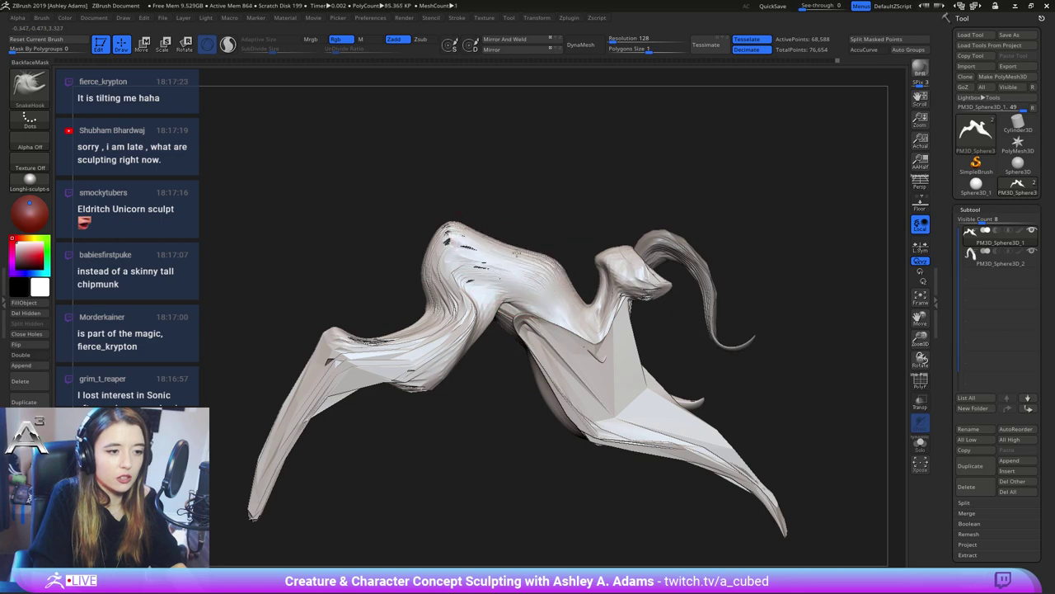
pyautogui.keyDown('alt'); pyautogui.moveTo(521, 295); pyautogui.dragTo(481, 194, button='right'); pyautogui.keyUp('alt')
pyautogui.moveTo(485, 239)
pyautogui.mouseDown(button='right')
pyautogui.moveTo(516, 265)
pyautogui.moveTo(470, 243)
pyautogui.mouseUp(button='right')
pyautogui.rightClick(470, 243)
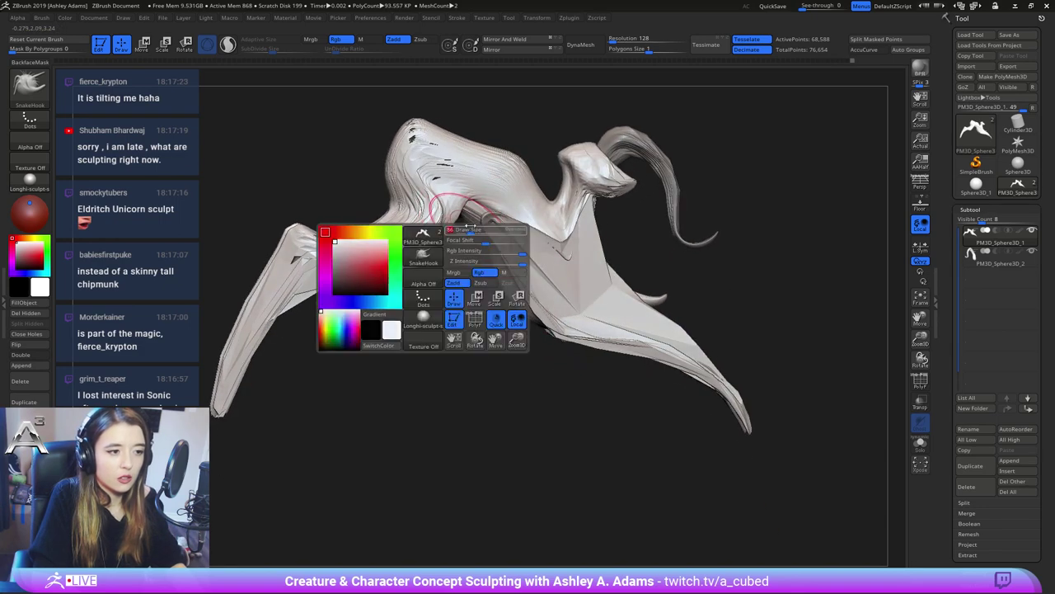
pyautogui.moveTo(489, 198); pyautogui.dragTo(484, 195, button='right')
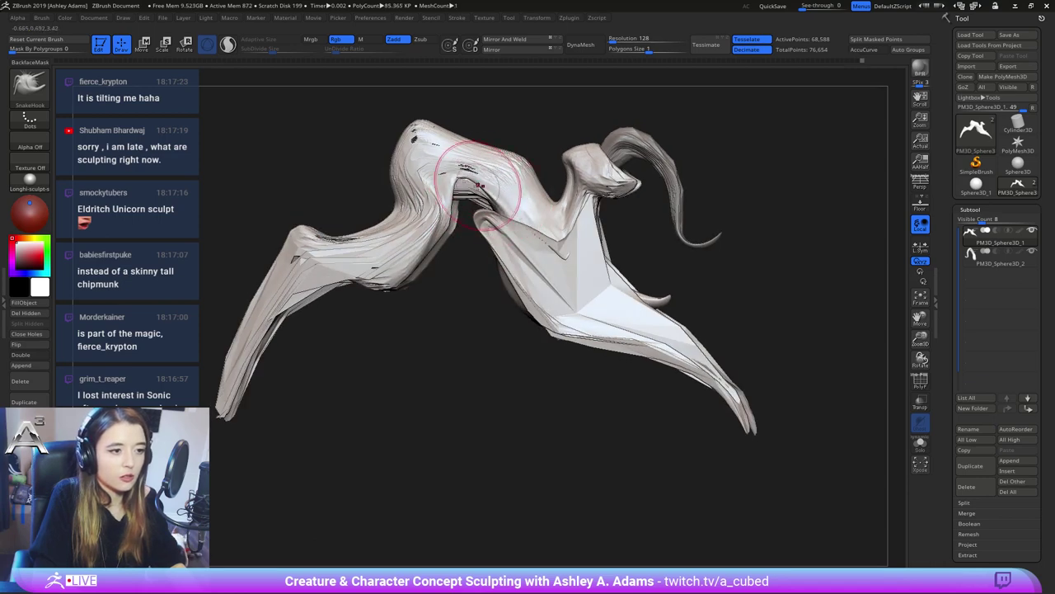
# Rework the torn surface along the flank behind the shoulder with ClayBuildup and smoothing
pyautogui.press('b')
pyautogui.press('c')
pyautogui.press('b')
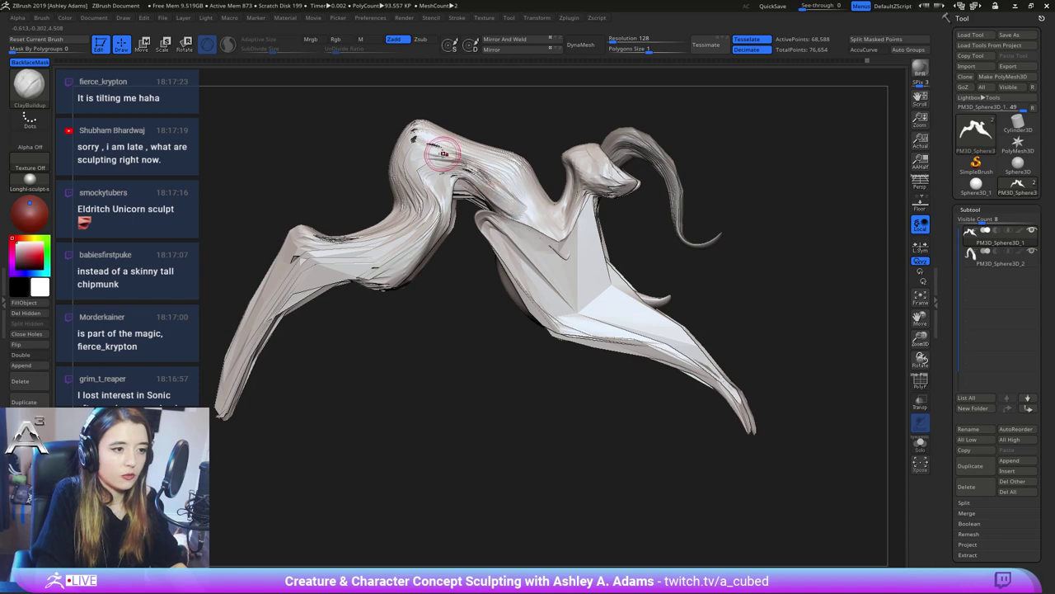
pyautogui.keyDown('shift'); pyautogui.moveTo(444, 154); pyautogui.dragTo(510, 201); pyautogui.keyUp('shift')
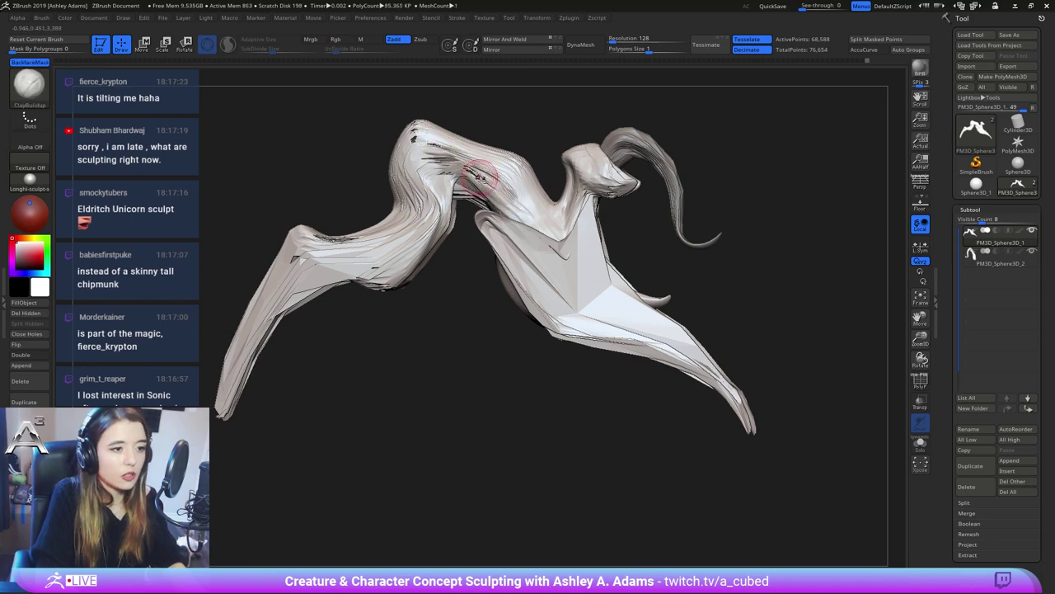
pyautogui.moveTo(496, 163)
pyautogui.mouseDown(button='right')
pyautogui.moveTo(435, 145)
pyautogui.moveTo(505, 229)
pyautogui.moveTo(528, 222)
pyautogui.mouseUp(button='right')
pyautogui.rightClick(505, 229)
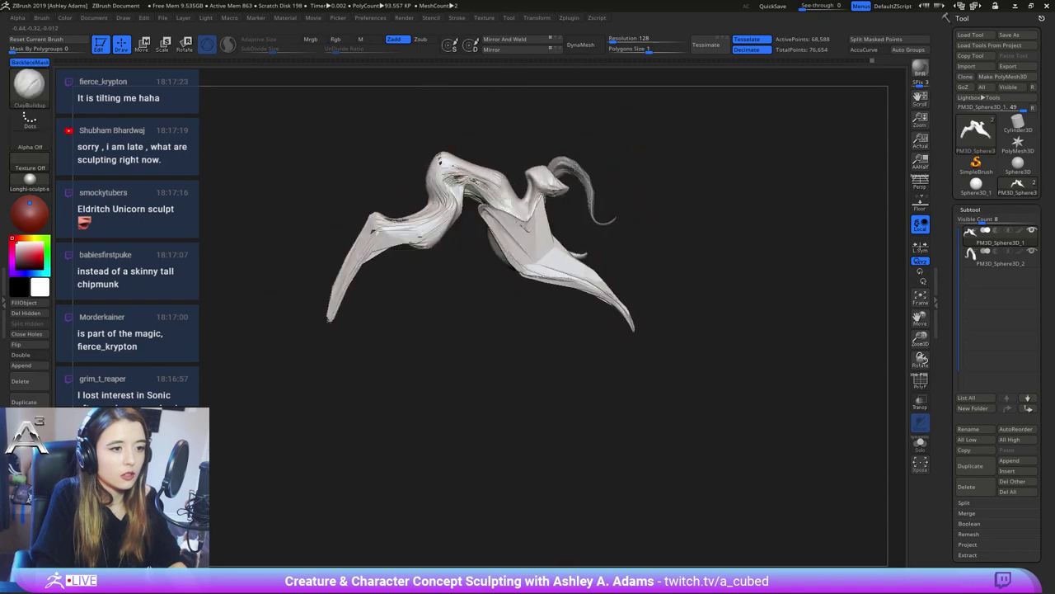
# Select the trunk piece and pull its upper curve further outward with SnakeHook
pyautogui.keyDown('alt'); pyautogui.click(587, 180); pyautogui.keyUp('alt')
pyautogui.keyDown('alt'); pyautogui.moveTo(604, 170); pyautogui.dragTo(534, 188, button='right'); pyautogui.keyUp('alt')
pyautogui.press('b')
pyautogui.press('s')
pyautogui.press('h')
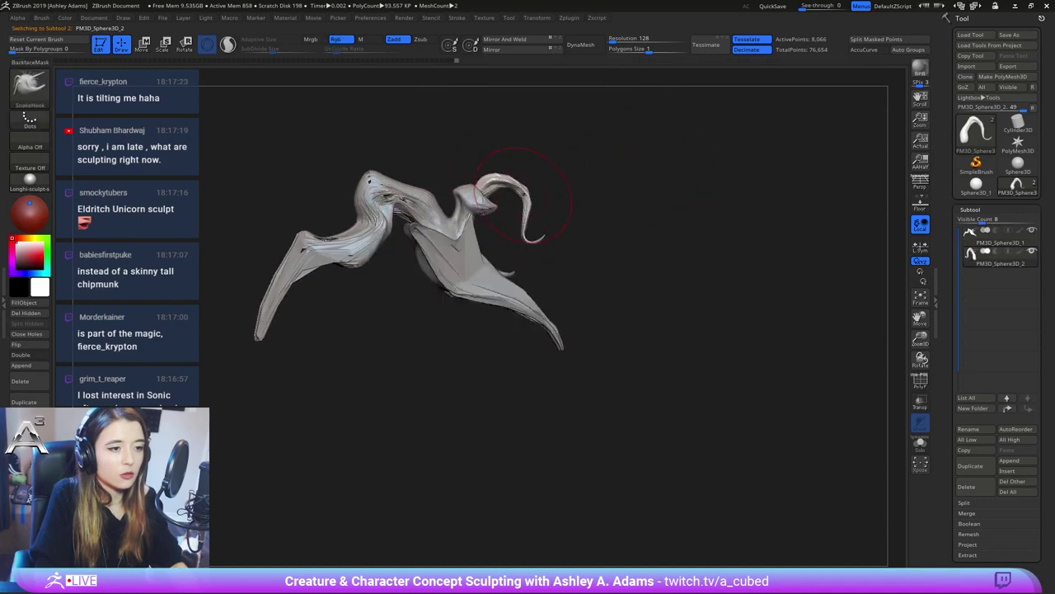
pyautogui.moveTo(522, 173)
pyautogui.mouseDown()
pyautogui.moveTo(523, 152)
pyautogui.moveTo(580, 180)
pyautogui.mouseUp()
pyautogui.moveTo(614, 176)
pyautogui.mouseDown(button='right')
pyautogui.moveTo(562, 171)
pyautogui.moveTo(486, 218)
pyautogui.moveTo(434, 223)
pyautogui.mouseUp(button='right')
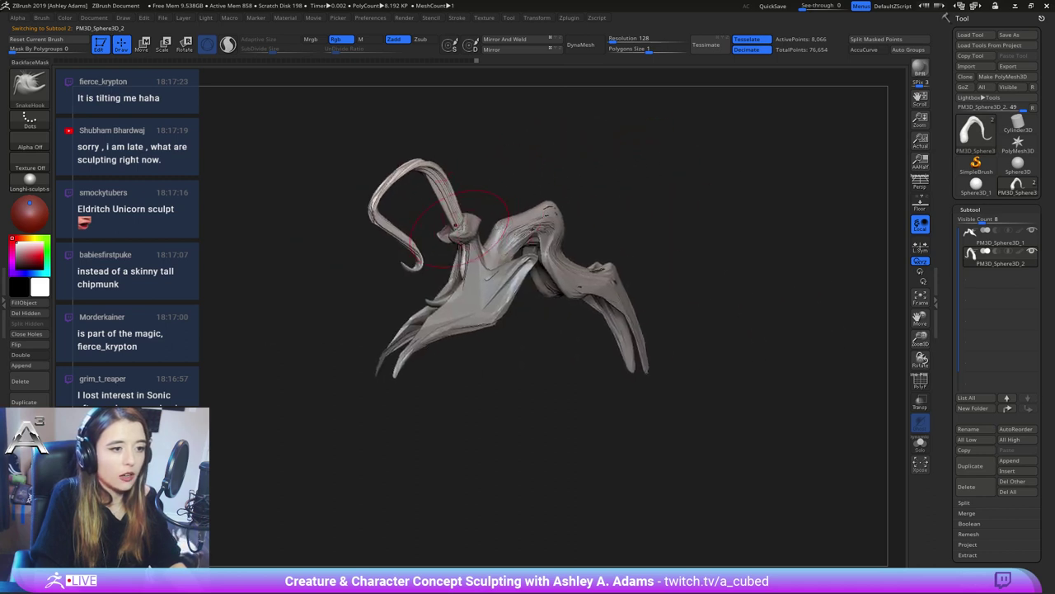
# Select the body and use MaskLasso with an inverted mask to protect everything except the head
pyautogui.keyDown('alt'); pyautogui.click(476, 221); pyautogui.keyUp('alt')
pyautogui.keyDown('alt'); pyautogui.moveTo(480, 193); pyautogui.dragTo(554, 229, button='right'); pyautogui.keyUp('alt')
pyautogui.press('b')
pyautogui.press('c')
pyautogui.press('b')
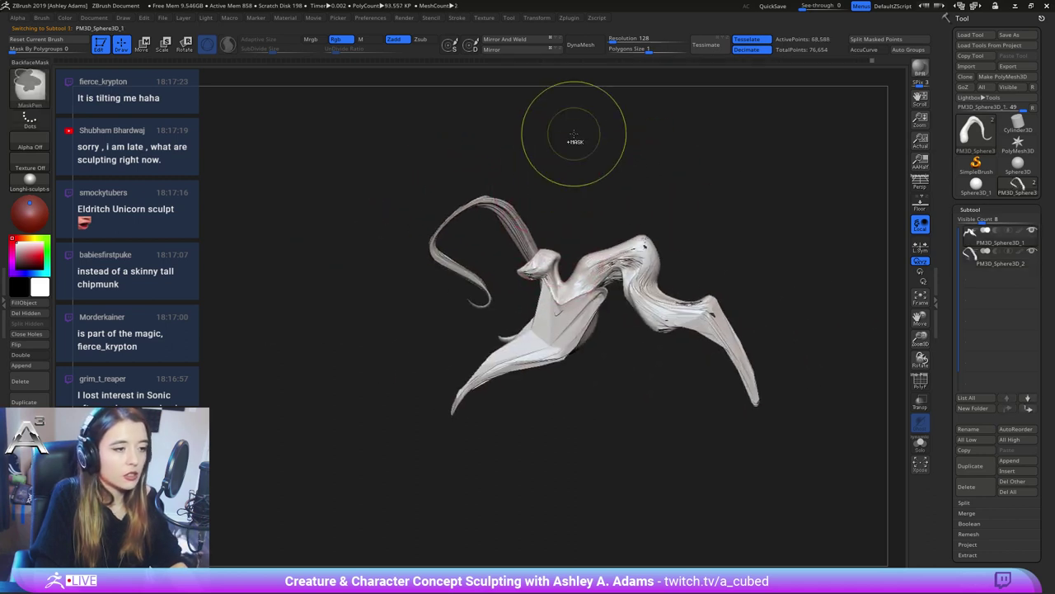
pyautogui.press('b')
pyautogui.press('m')
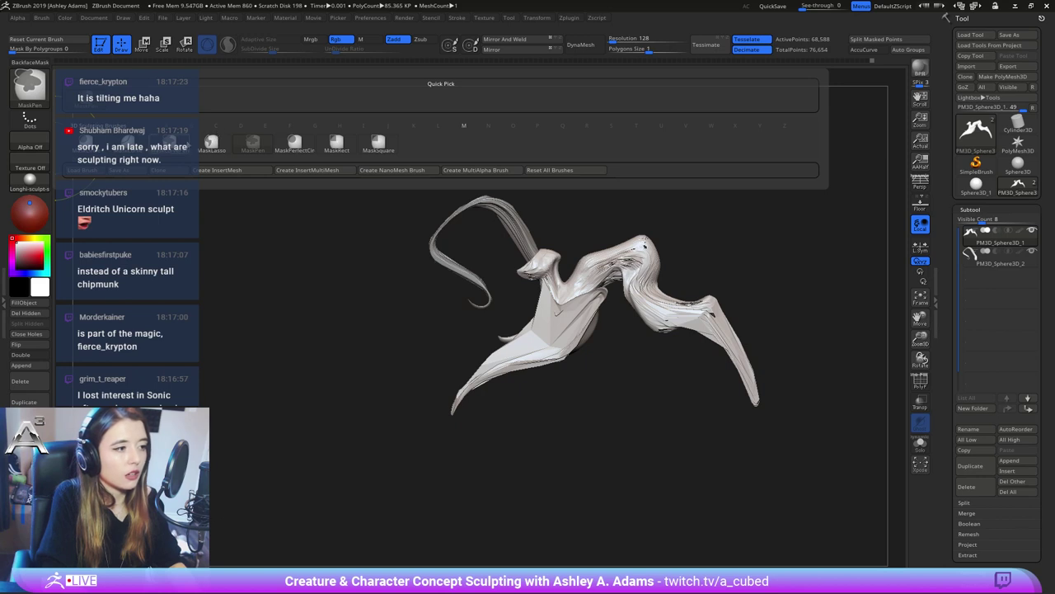
pyautogui.keyDown('ctrl'); pyautogui.click(210, 144); pyautogui.keyUp('ctrl')
pyautogui.moveTo(541, 125)
pyautogui.keyDown('ctrl'); pyautogui.mouseDown()
pyautogui.moveTo(403, 287)
pyautogui.moveTo(536, 295)
pyautogui.moveTo(596, 197)
pyautogui.mouseUp(); pyautogui.keyUp('ctrl')
pyautogui.keyDown('ctrl'); pyautogui.click(540, 165); pyautogui.keyUp('ctrl')
pyautogui.moveTo(544, 241)
pyautogui.mouseDown(button='right')
pyautogui.moveTo(638, 270)
pyautogui.moveTo(633, 217)
pyautogui.moveTo(583, 322)
pyautogui.mouseUp(button='right')
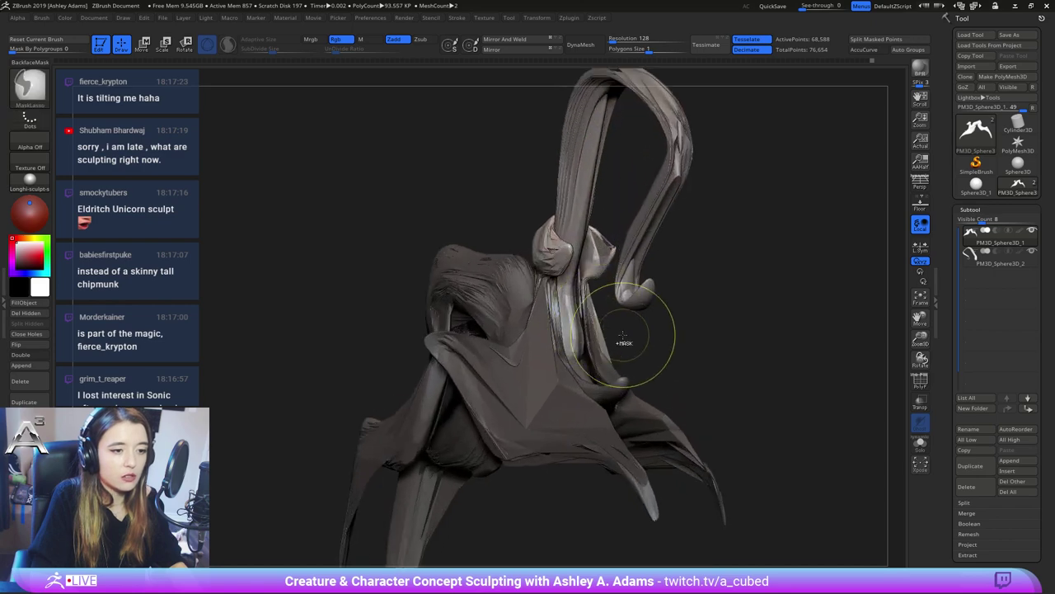
# Lasso more mask over the neck surfaces beneath the head so only the head stays free
pyautogui.moveTo(618, 300)
pyautogui.keyDown('ctrl'); pyautogui.mouseDown()
pyautogui.moveTo(597, 285)
pyautogui.moveTo(589, 296)
pyautogui.mouseUp(); pyautogui.keyUp('ctrl')
pyautogui.moveTo(612, 224); pyautogui.dragTo(579, 312, button='right')
pyautogui.keyDown('ctrl'); pyautogui.moveTo(584, 291); pyautogui.dragTo(507, 281); pyautogui.keyUp('ctrl')
pyautogui.moveTo(642, 271); pyautogui.dragTo(571, 302, button='right')
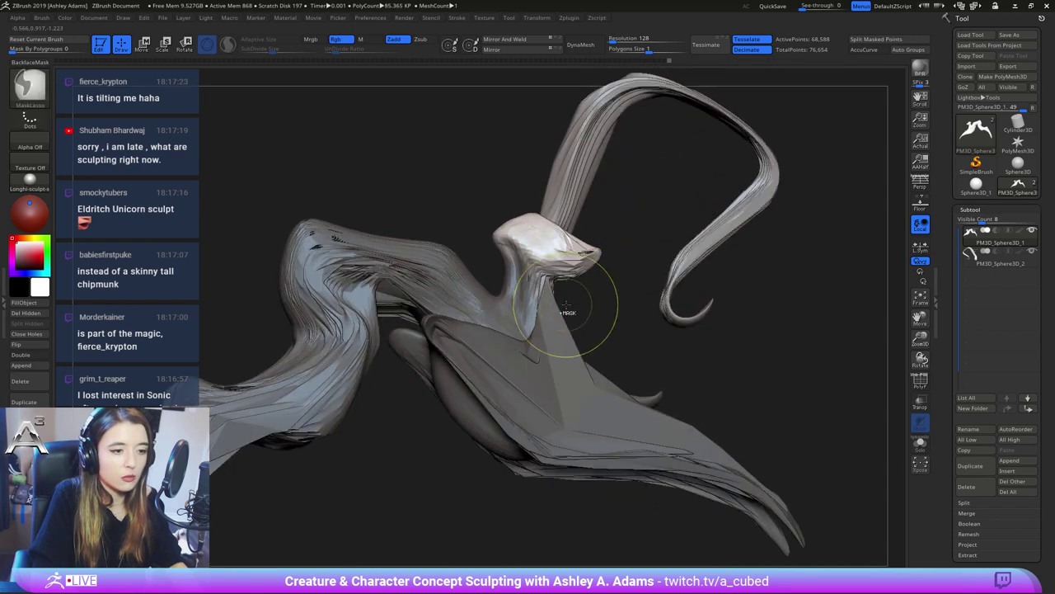
pyautogui.keyDown('ctrl'); pyautogui.moveTo(575, 291); pyautogui.dragTo(509, 277); pyautogui.keyUp('ctrl')
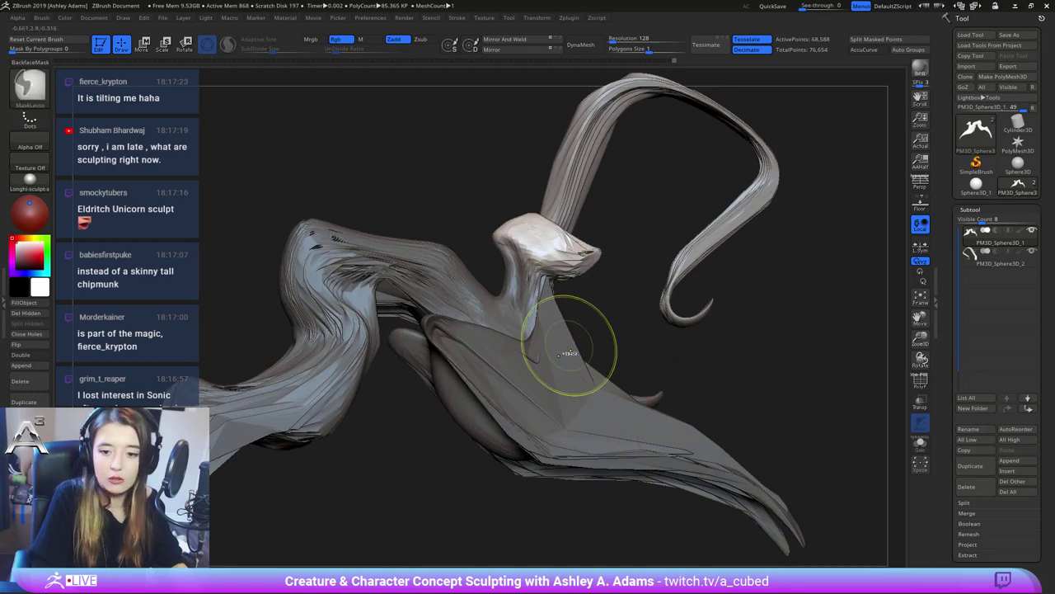
pyautogui.keyDown('ctrl'); pyautogui.moveTo(569, 350); pyautogui.dragTo(624, 270, button='right'); pyautogui.keyUp('ctrl')
# Centre the transform gizmo on the unmasked head and set it to transform the head and trunk pieces together
pyautogui.press('w')
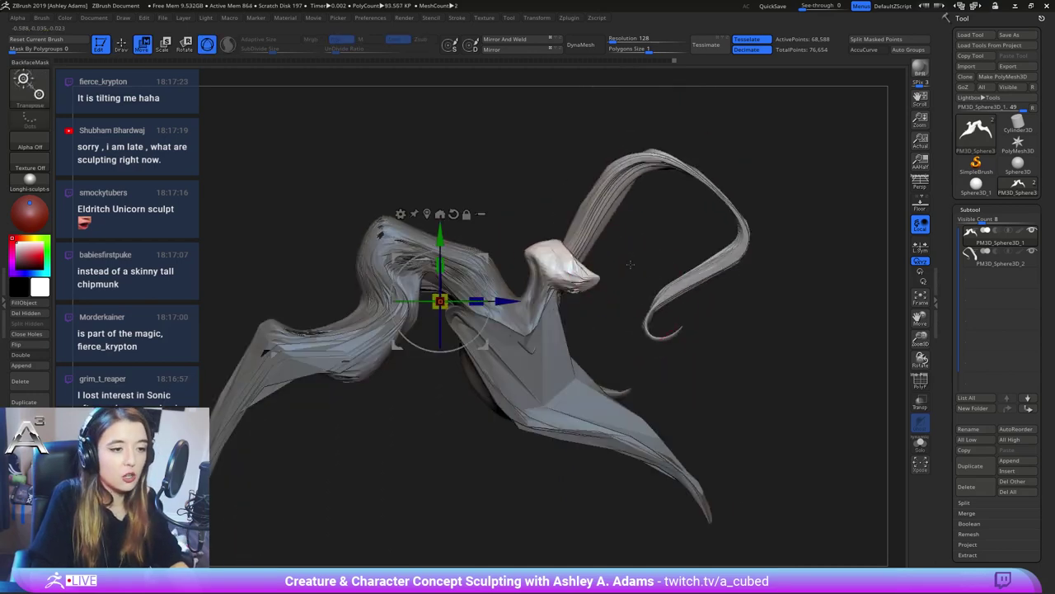
pyautogui.click(467, 214)
pyautogui.moveTo(483, 259); pyautogui.dragTo(592, 231)
pyautogui.keyDown('alt'); pyautogui.moveTo(564, 245); pyautogui.dragTo(511, 301, button='right'); pyautogui.keyUp('alt')
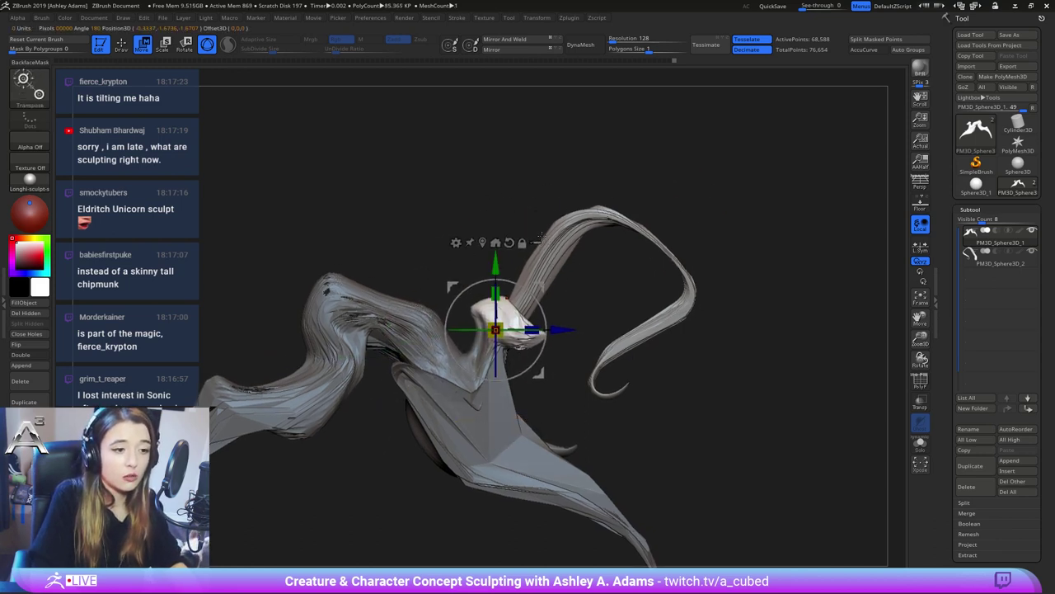
pyautogui.keyDown('ctrl'); pyautogui.keyDown('shift'); pyautogui.click(540, 275); pyautogui.keyUp('shift'); pyautogui.keyUp('ctrl')
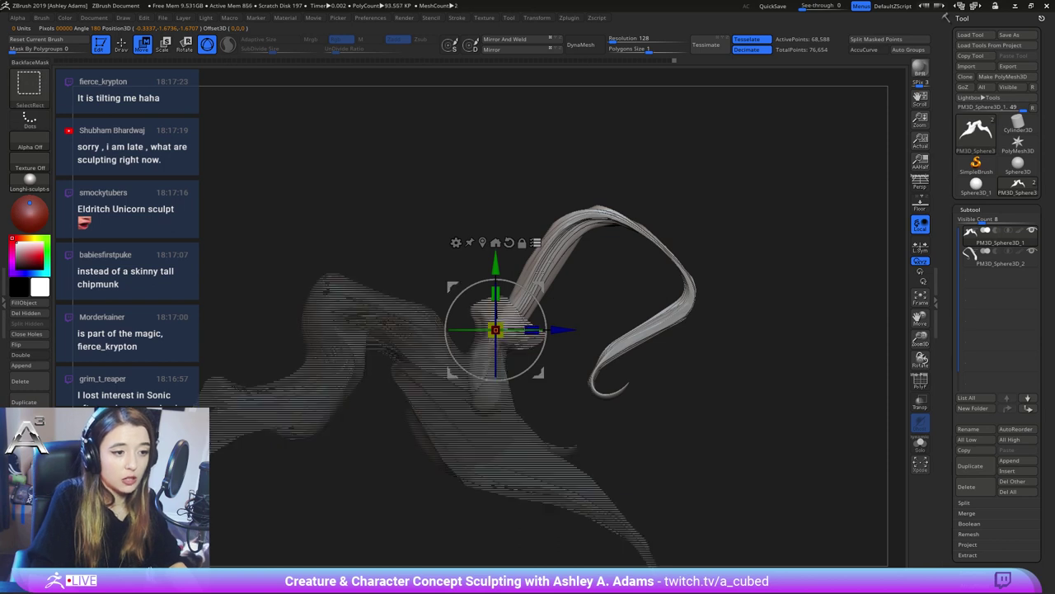
# Raise the head and trunk together above the shoulders and rotate them forward and downward
pyautogui.moveTo(499, 266); pyautogui.dragTo(499, 226)
pyautogui.moveTo(556, 289)
pyautogui.mouseDown()
pyautogui.moveTo(569, 288)
pyautogui.moveTo(546, 286)
pyautogui.mouseUp()
pyautogui.moveTo(484, 230); pyautogui.dragTo(483, 207)
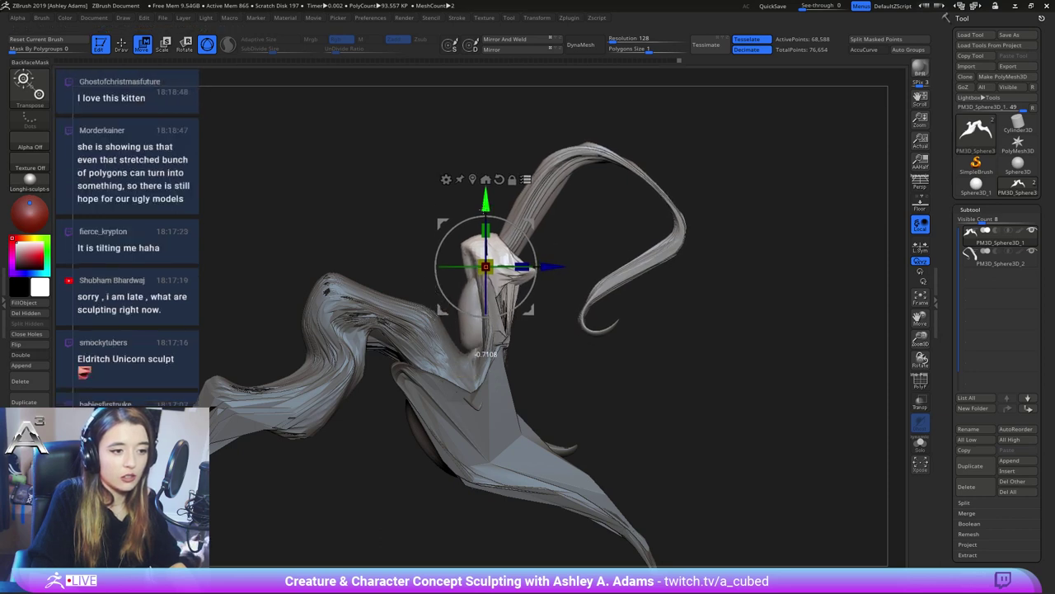
pyautogui.moveTo(529, 241); pyautogui.dragTo(556, 305)
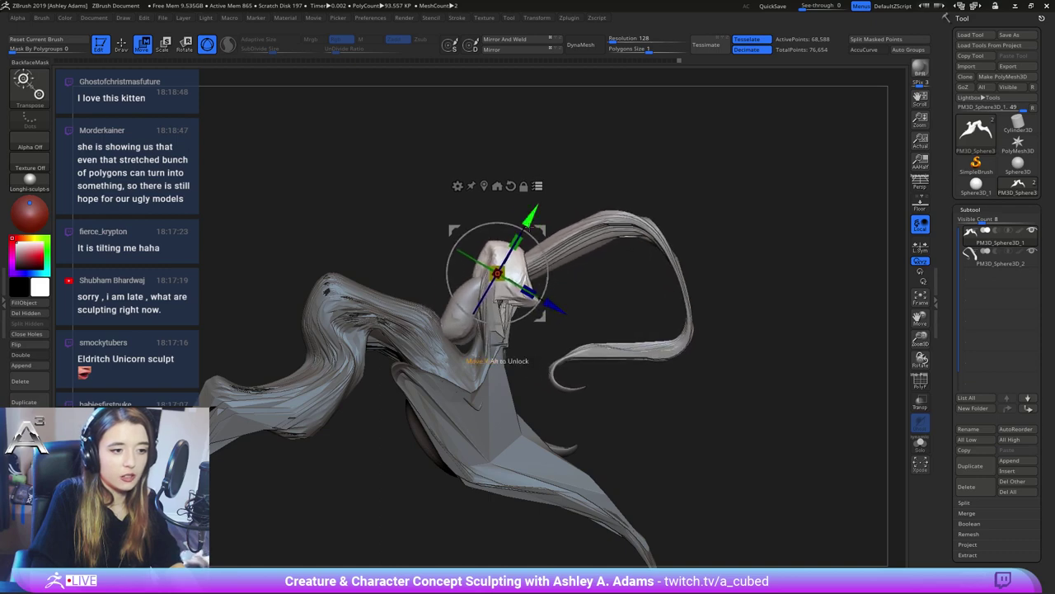
pyautogui.moveTo(530, 215); pyautogui.dragTo(537, 203)
# Reshape the stretched neck with SnakeHook and smoothing, tucking the trunk piece's rounded inner end inside it
pyautogui.moveTo(538, 203); pyautogui.dragTo(375, 213, button='right')
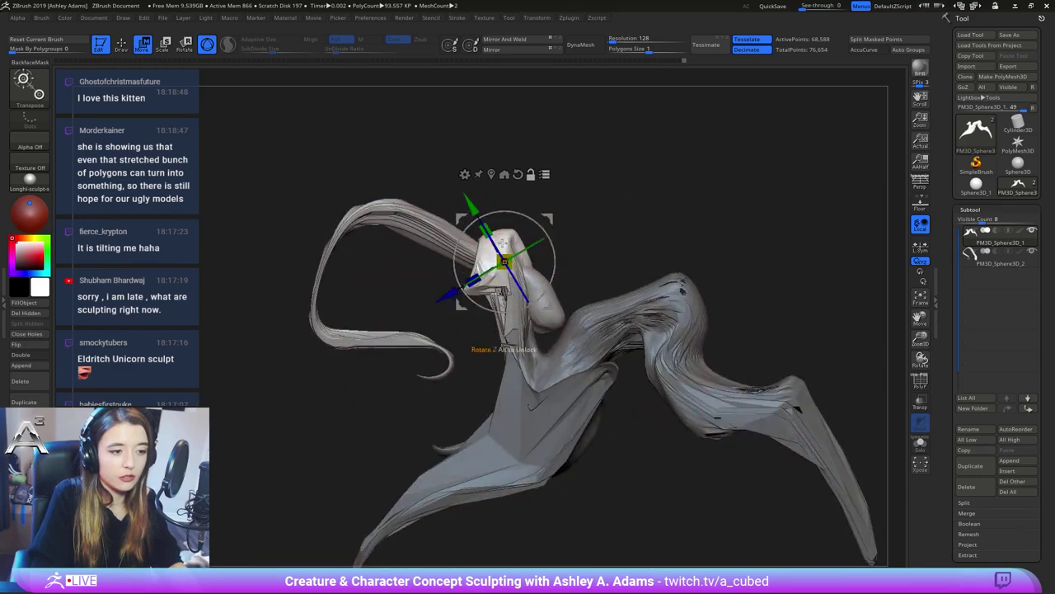
pyautogui.keyDown('alt'); pyautogui.moveTo(537, 180); pyautogui.dragTo(496, 160, button='right'); pyautogui.keyUp('alt')
pyautogui.press('q')
pyautogui.press('space')
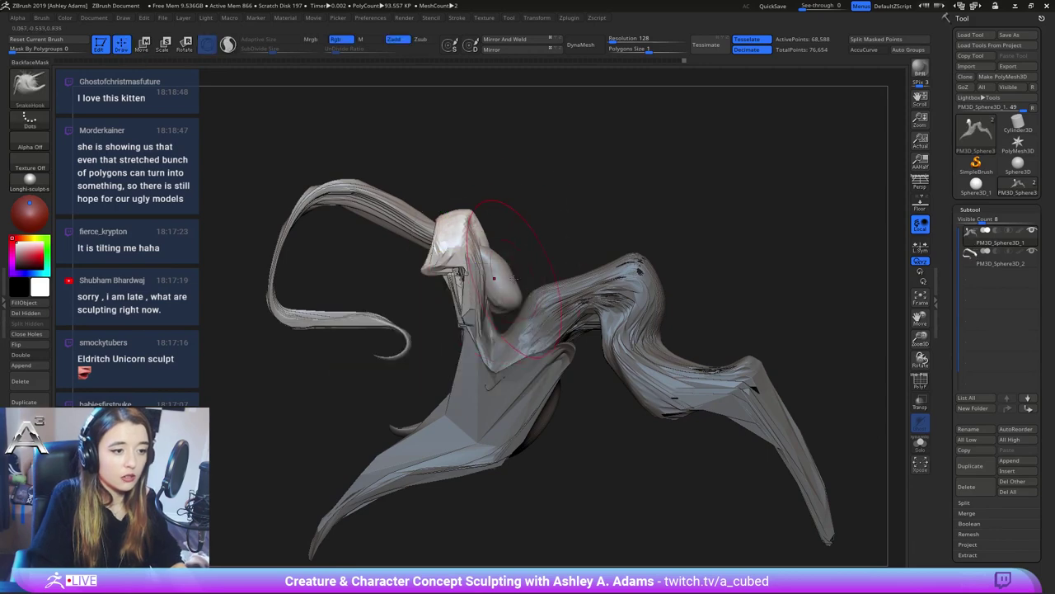
pyautogui.keyDown('alt'); pyautogui.click(521, 294); pyautogui.keyUp('alt')
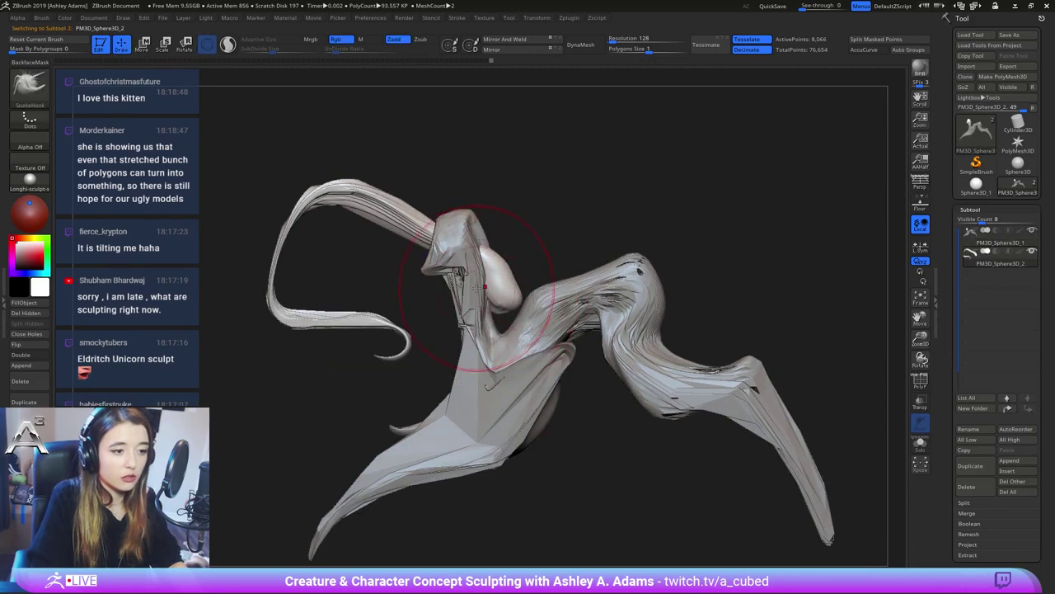
pyautogui.press('space')
pyautogui.moveTo(487, 334); pyautogui.dragTo(474, 334)
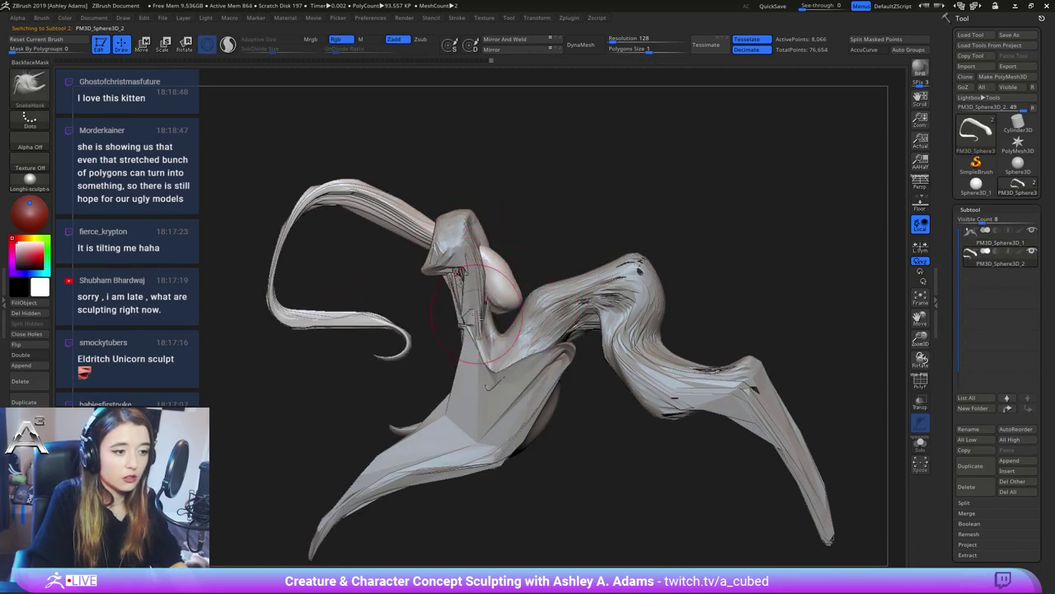
pyautogui.keyDown('alt'); pyautogui.click(465, 286); pyautogui.keyUp('alt')
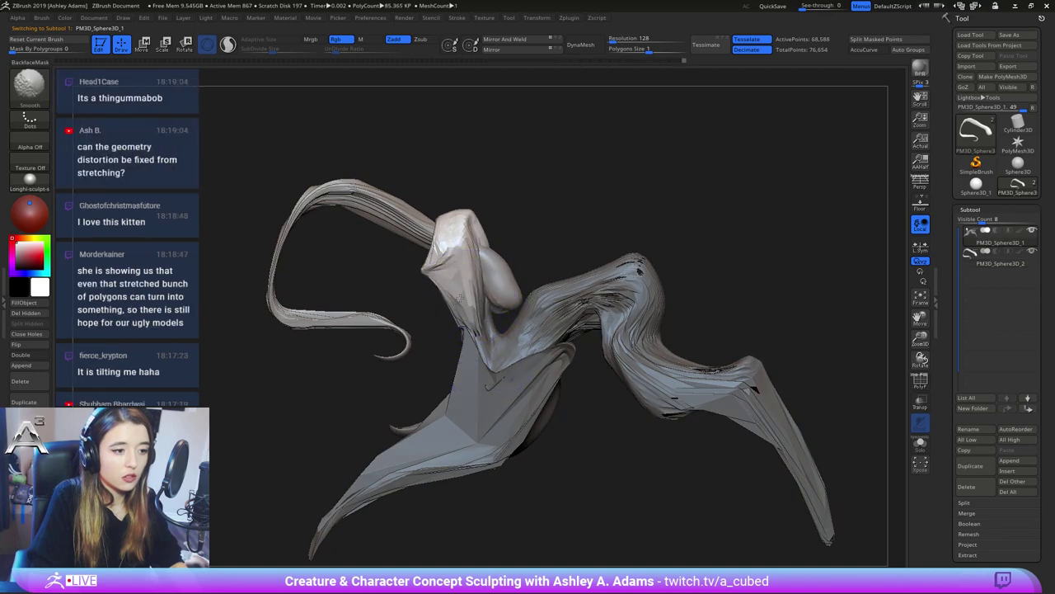
pyautogui.keyDown('alt'); pyautogui.click(513, 297); pyautogui.keyUp('alt')
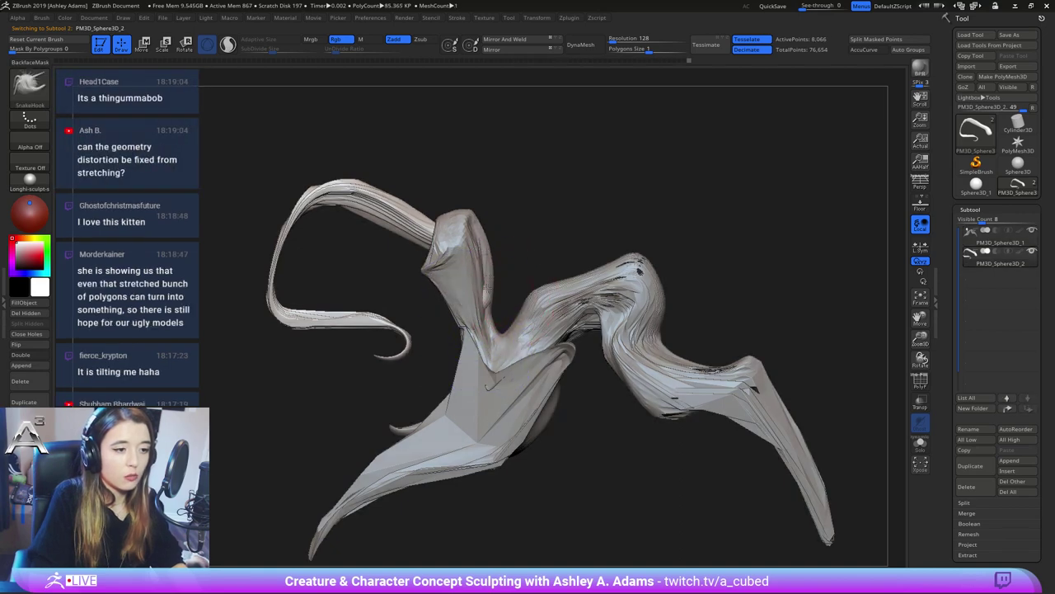
# Pull the trunk piece's inner end out in front of the neck as a curved strand reaching the chest
pyautogui.moveTo(475, 306); pyautogui.dragTo(503, 334, button='right')
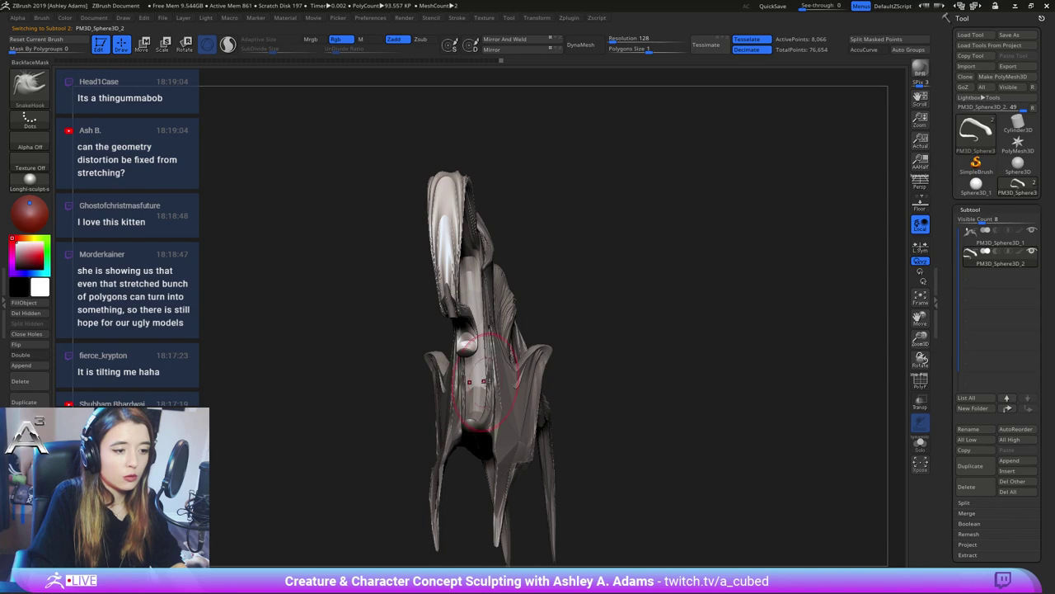
pyautogui.moveTo(484, 380); pyautogui.dragTo(487, 367, button='right')
pyautogui.moveTo(460, 330); pyautogui.dragTo(482, 351, button='right')
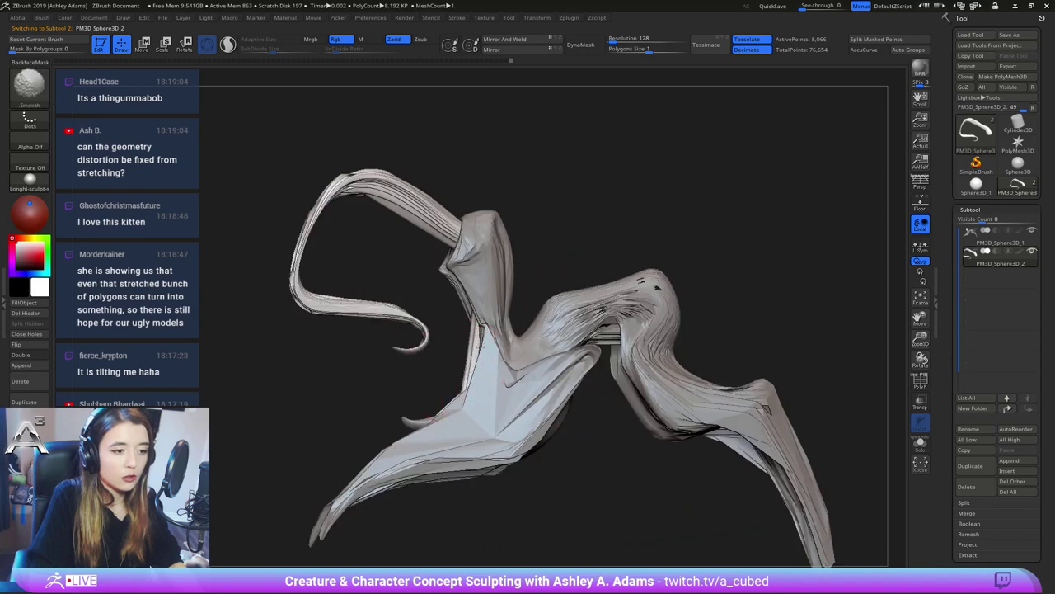
pyautogui.moveTo(493, 357); pyautogui.dragTo(451, 360)
pyautogui.press('space')
pyautogui.moveTo(430, 402); pyautogui.dragTo(464, 325)
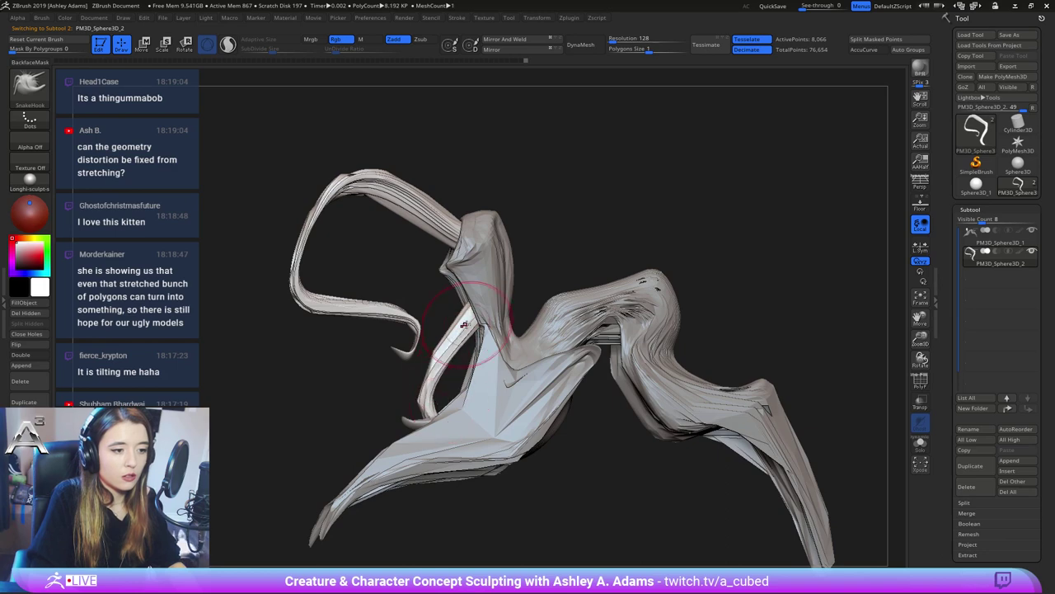
# Refine the strand in front of the neck with SnakeHook and smooth its surface
pyautogui.moveTo(447, 306)
pyautogui.mouseDown(button='right')
pyautogui.moveTo(534, 252)
pyautogui.moveTo(551, 260)
pyautogui.mouseUp(button='right')
pyautogui.press('space')
pyautogui.moveTo(509, 305); pyautogui.dragTo(580, 332, button='right')
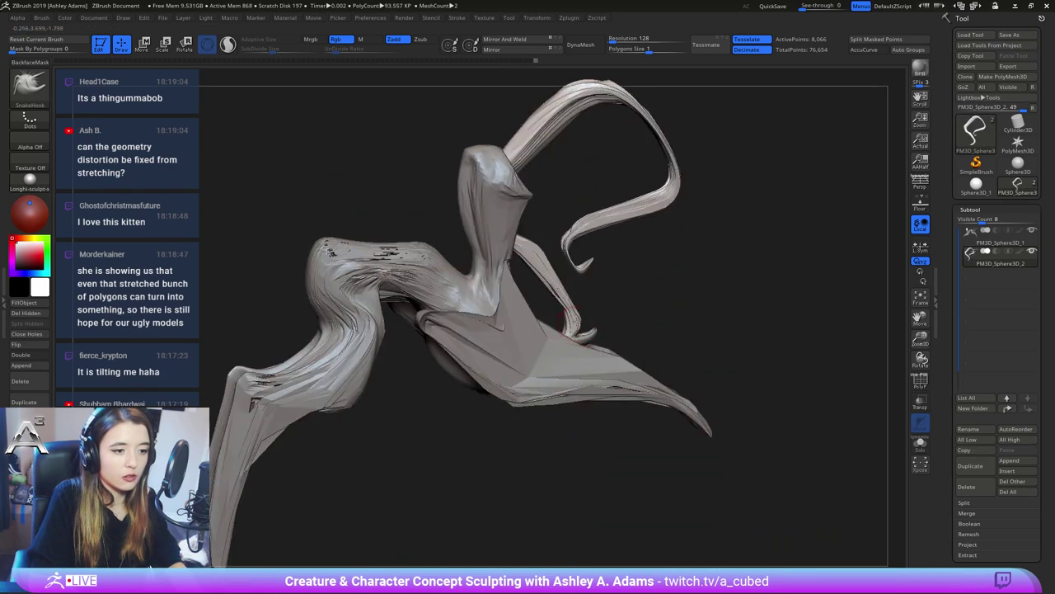
pyautogui.moveTo(552, 282)
pyautogui.mouseDown(button='right')
pyautogui.moveTo(520, 322)
pyautogui.moveTo(532, 330)
pyautogui.moveTo(532, 301)
pyautogui.moveTo(516, 305)
pyautogui.mouseUp(button='right')
pyautogui.press('space')
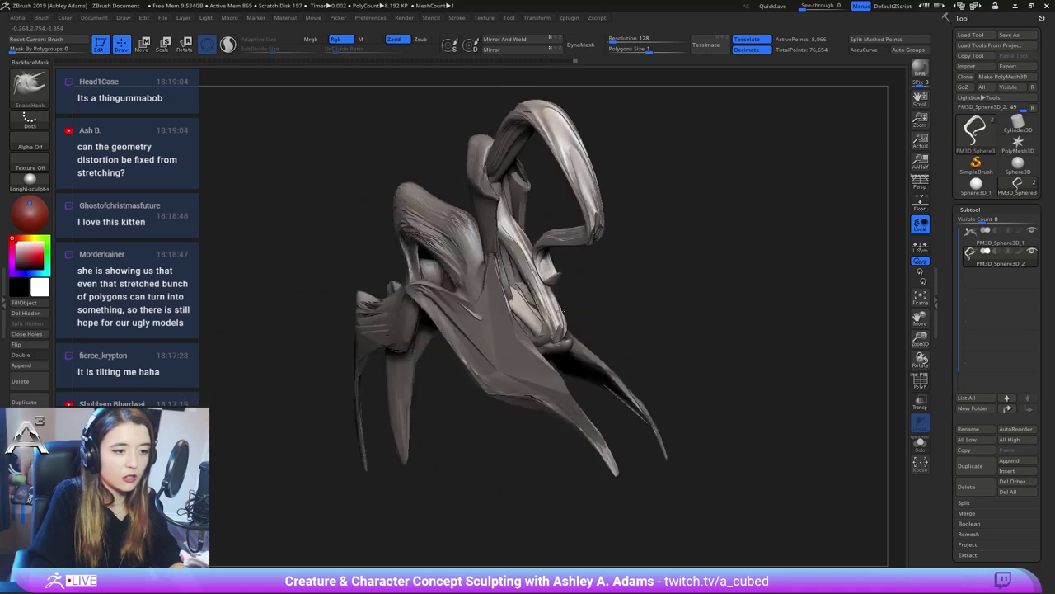
pyautogui.press('shift')
pyautogui.keyDown('shift'); pyautogui.moveTo(529, 308); pyautogui.dragTo(523, 303); pyautogui.keyUp('shift')
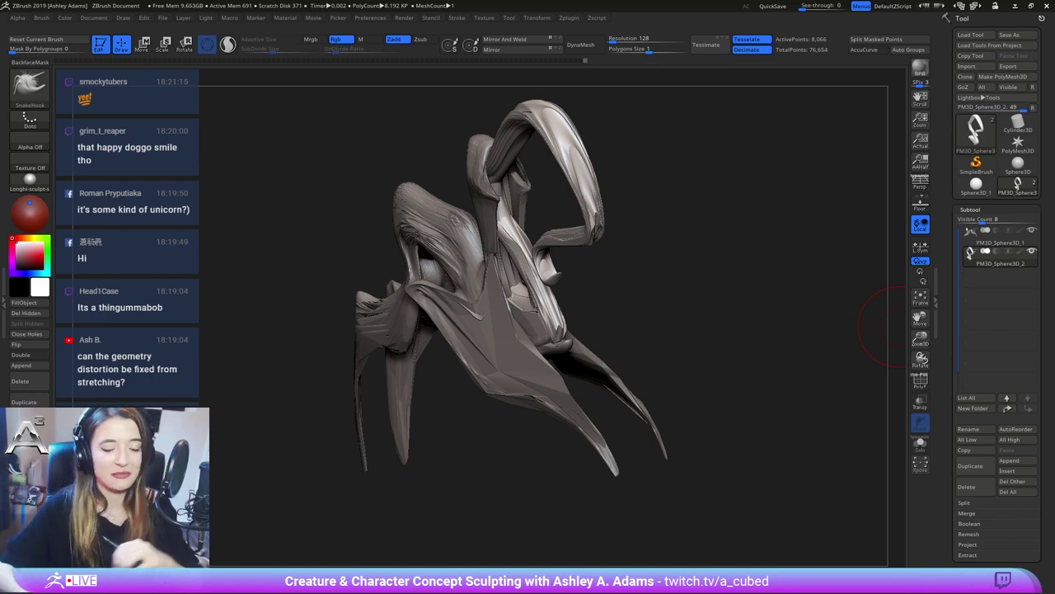
# Select the body and widen the hips and hind thighs from above with SnakeHook
pyautogui.moveTo(899, 326); pyautogui.dragTo(689, 219, button='right')
pyautogui.moveTo(470, 212)
pyautogui.mouseDown(button='right')
pyautogui.moveTo(486, 244)
pyautogui.moveTo(481, 280)
pyautogui.mouseUp(button='right')
pyautogui.press('space')
pyautogui.moveTo(520, 229); pyautogui.dragTo(526, 190)
pyautogui.keyDown('alt'); pyautogui.click(532, 198); pyautogui.keyUp('alt')
pyautogui.moveTo(578, 247); pyautogui.dragTo(605, 186, button='right')
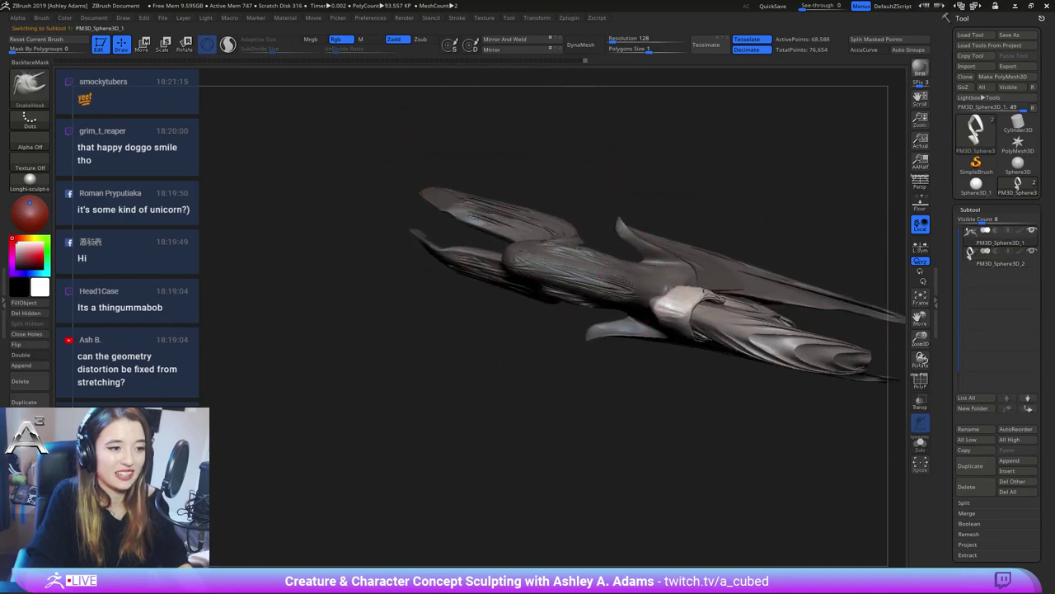
pyautogui.press('space')
pyautogui.moveTo(545, 246)
pyautogui.mouseDown()
pyautogui.moveTo(533, 246)
pyautogui.moveTo(514, 210)
pyautogui.moveTo(485, 211)
pyautogui.mouseUp()
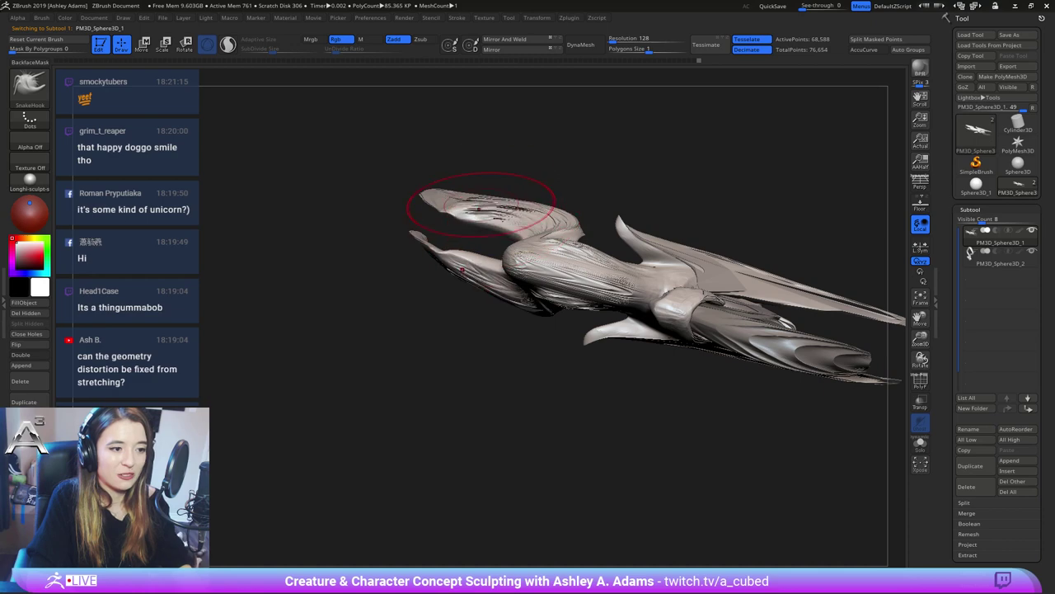
pyautogui.moveTo(484, 211); pyautogui.dragTo(445, 194, button='right')
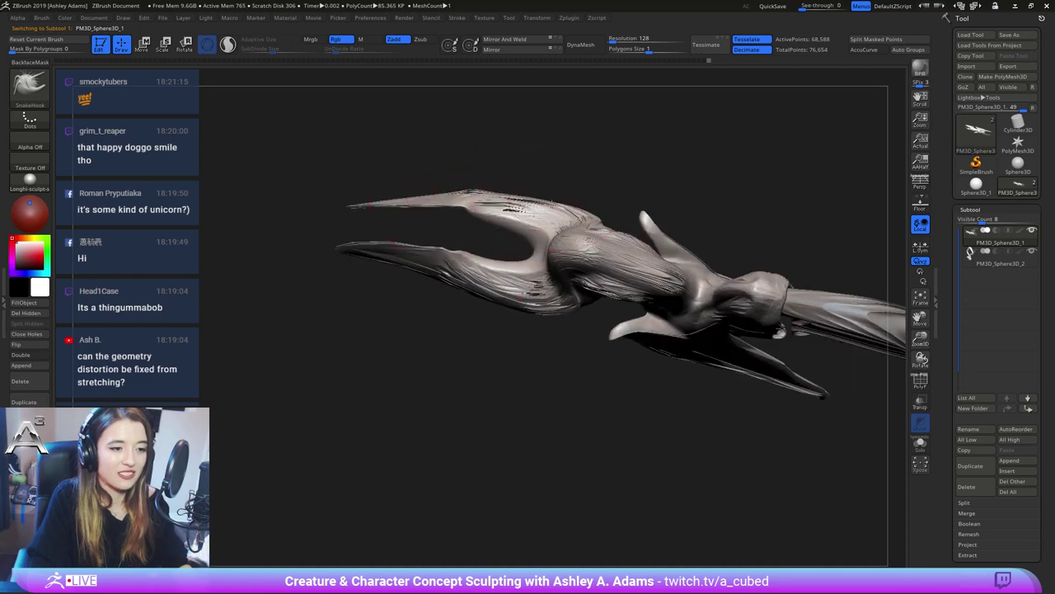
pyautogui.moveTo(569, 202)
pyautogui.mouseDown()
pyautogui.moveTo(620, 235)
pyautogui.moveTo(602, 245)
pyautogui.mouseUp()
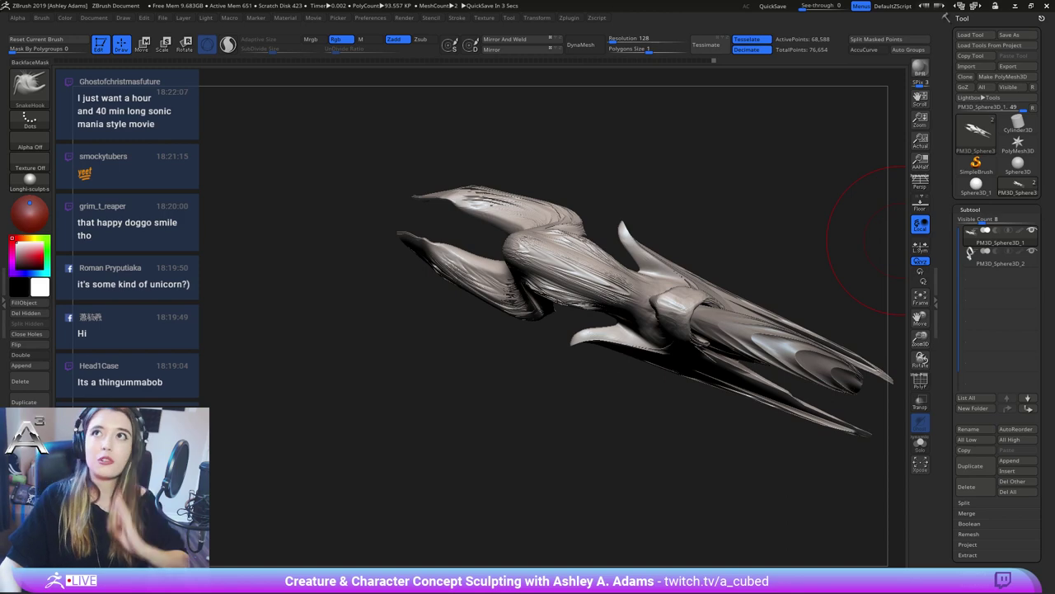
# Fill out the hind thigh's front and underside and refine the rump's shape with SnakeHook
pyautogui.moveTo(901, 241)
pyautogui.mouseDown()
pyautogui.moveTo(561, 238)
pyautogui.moveTo(523, 259)
pyautogui.moveTo(558, 229)
pyautogui.moveTo(475, 218)
pyautogui.moveTo(607, 235)
pyautogui.moveTo(530, 229)
pyautogui.moveTo(582, 261)
pyautogui.moveTo(559, 228)
pyautogui.moveTo(594, 239)
pyautogui.moveTo(633, 199)
pyautogui.moveTo(580, 207)
pyautogui.moveTo(584, 227)
pyautogui.moveTo(552, 218)
pyautogui.mouseUp()
pyautogui.press('space')
pyautogui.press('space')
pyautogui.press('space')
pyautogui.press('space')
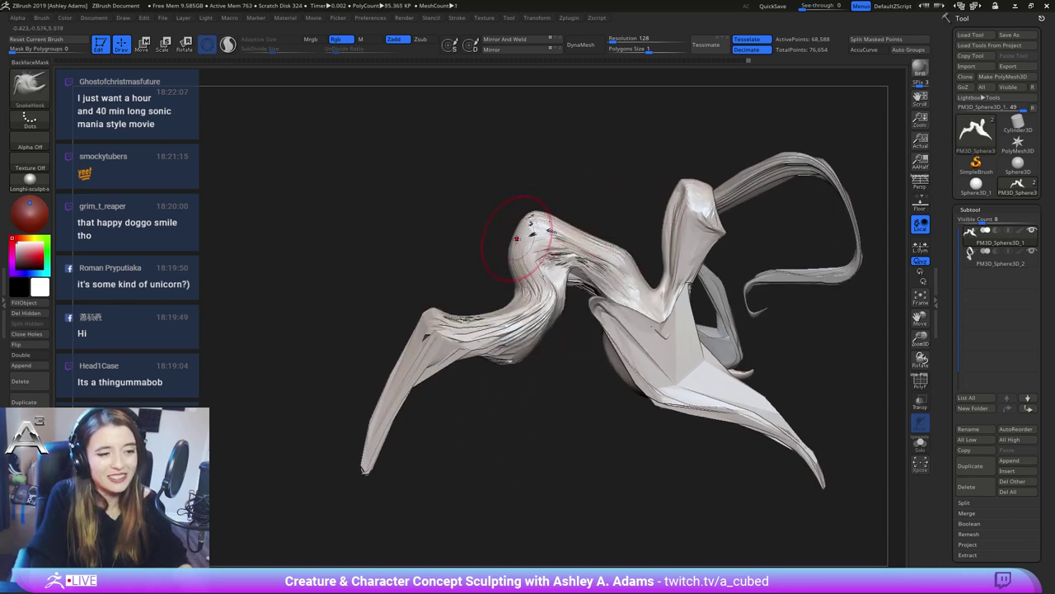
pyautogui.press('space')
pyautogui.moveTo(569, 278)
pyautogui.mouseDown()
pyautogui.moveTo(558, 315)
pyautogui.moveTo(525, 357)
pyautogui.moveTo(542, 350)
pyautogui.mouseUp()
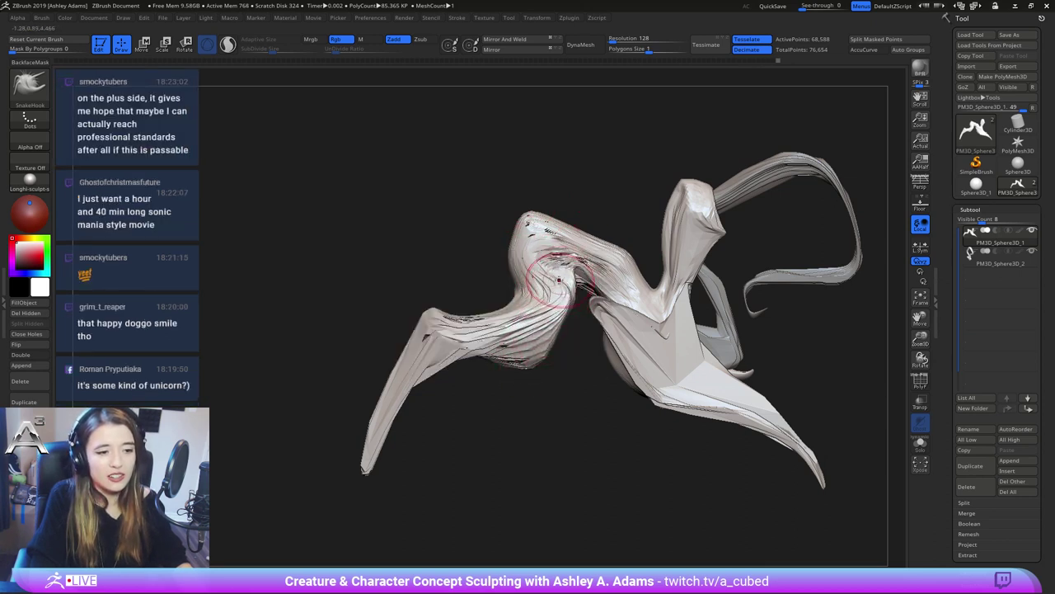
pyautogui.press('space')
pyautogui.moveTo(542, 265); pyautogui.dragTo(539, 265)
pyautogui.moveTo(533, 245)
pyautogui.mouseDown(button='right')
pyautogui.moveTo(514, 245)
pyautogui.moveTo(527, 246)
pyautogui.mouseUp(button='right')
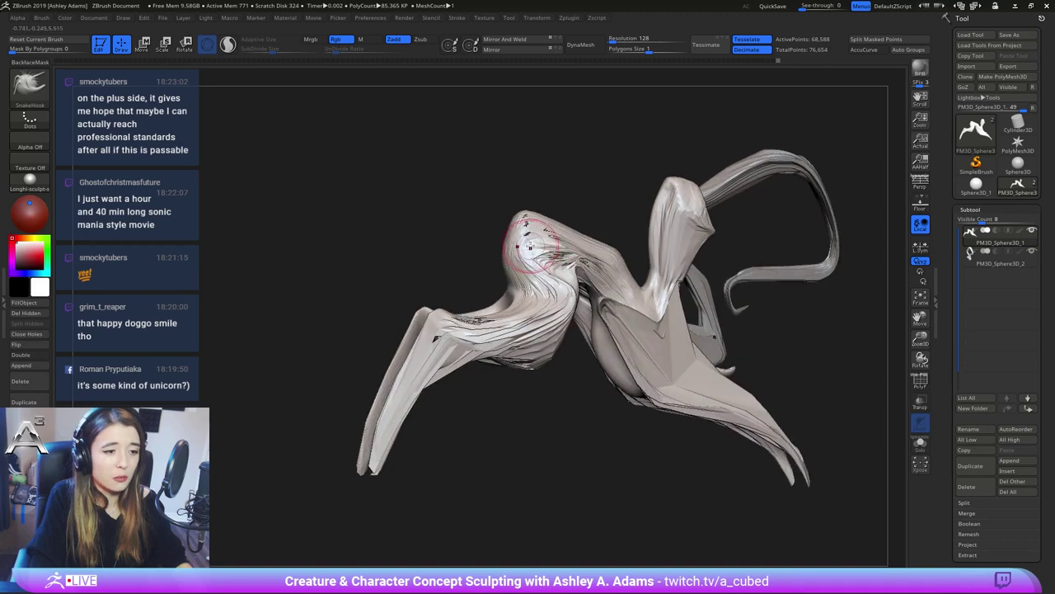
pyautogui.press('space')
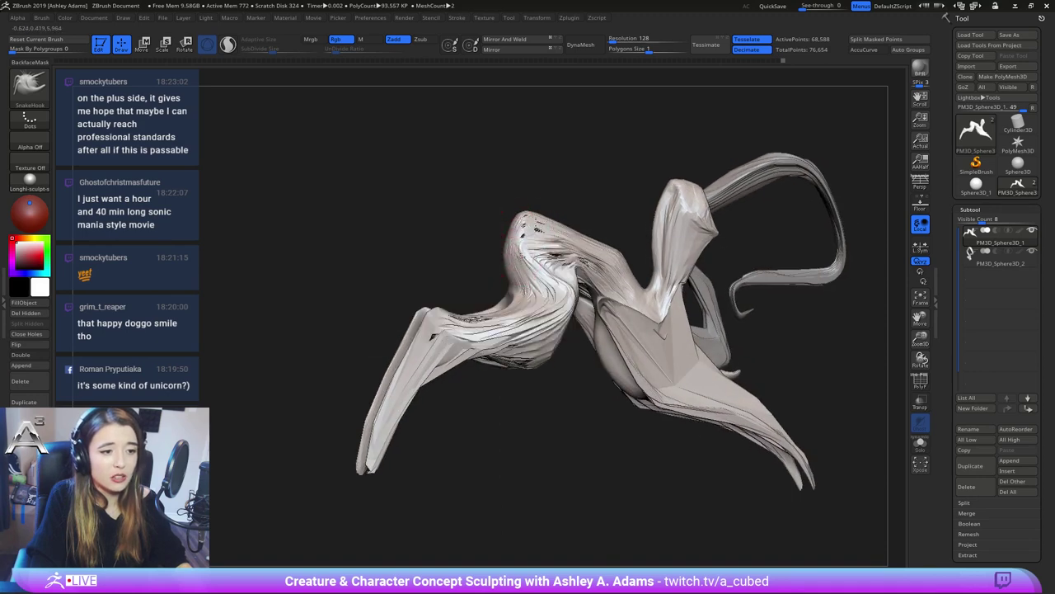
pyautogui.moveTo(519, 243); pyautogui.dragTo(551, 243, button='right')
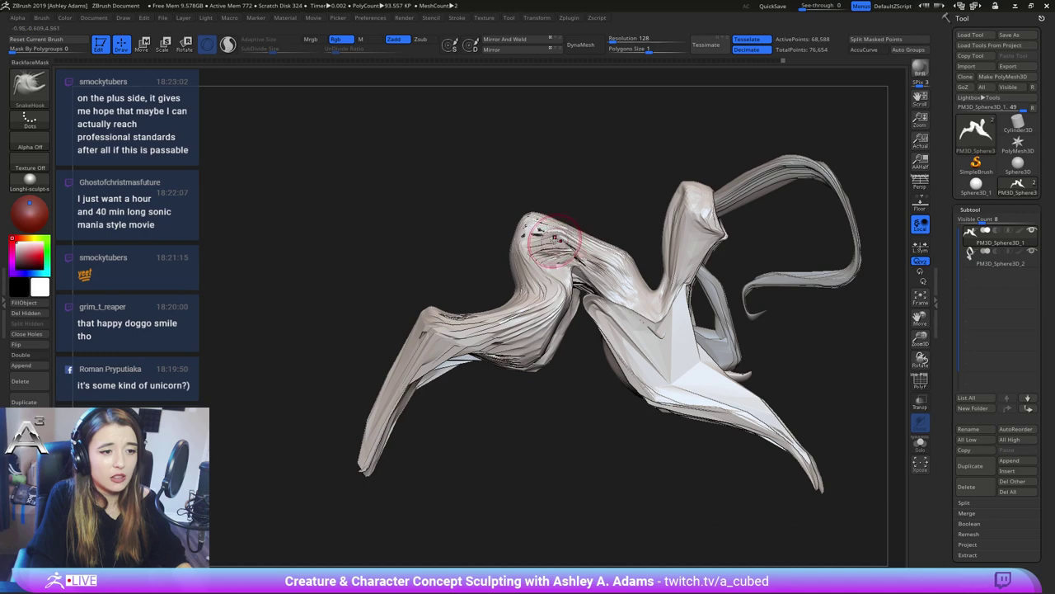
pyautogui.moveTo(454, 167)
pyautogui.mouseDown()
pyautogui.moveTo(640, 208)
pyautogui.moveTo(618, 227)
pyautogui.mouseUp()
pyautogui.press('space')
pyautogui.press('space')
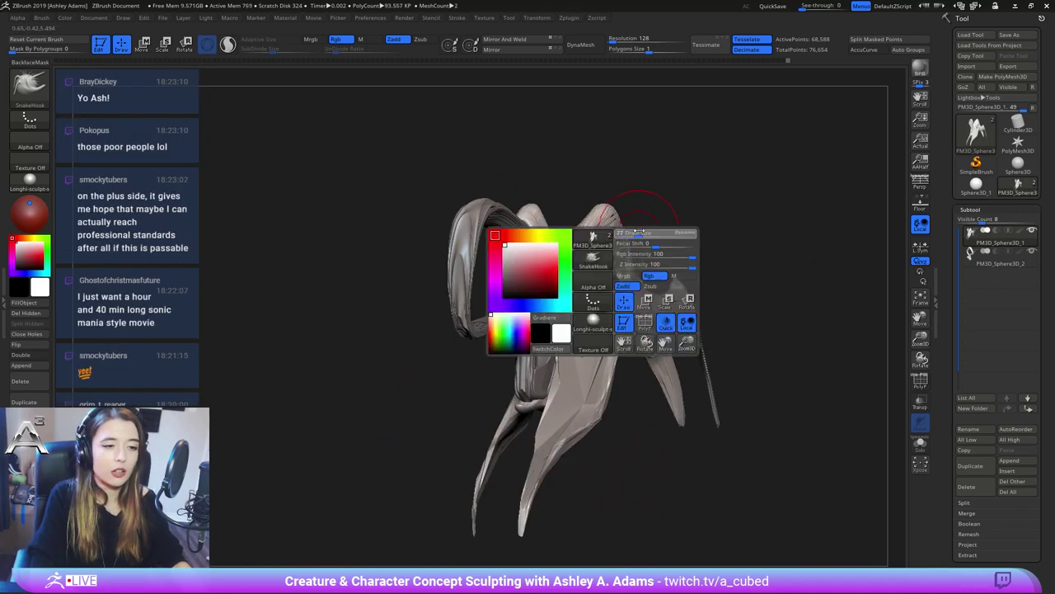
pyautogui.moveTo(615, 230)
pyautogui.mouseDown(button='right')
pyautogui.moveTo(628, 191)
pyautogui.moveTo(608, 275)
pyautogui.moveTo(541, 259)
pyautogui.mouseUp(button='right')
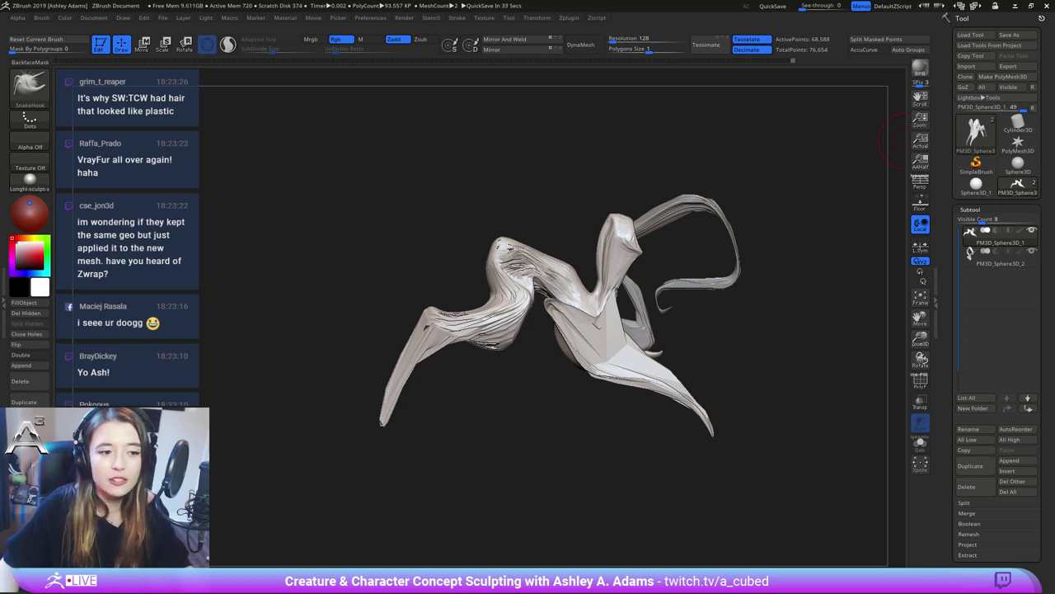
pyautogui.moveTo(813, 252); pyautogui.dragTo(784, 262)
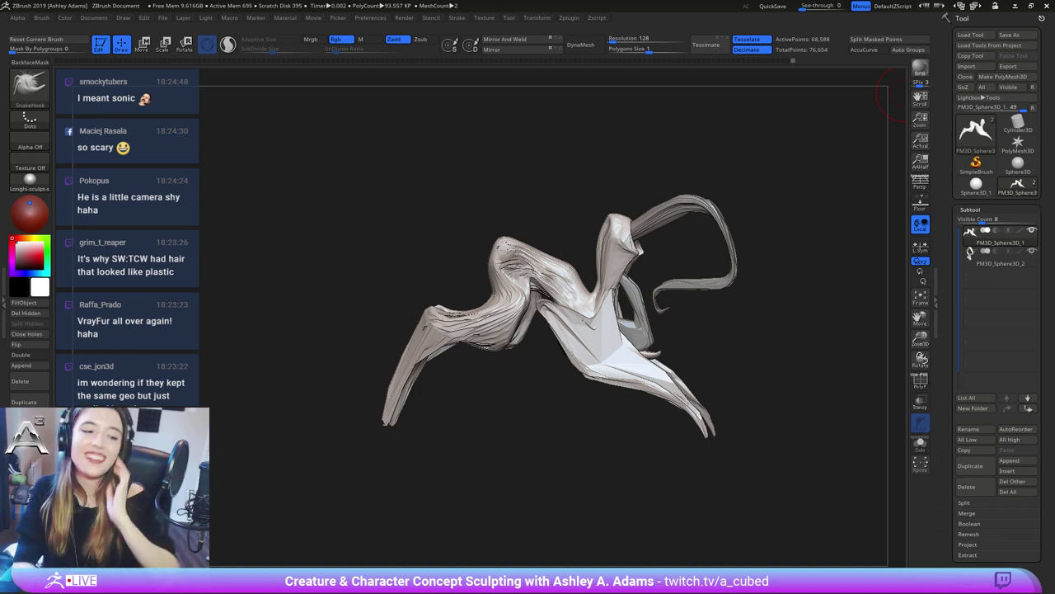
pyautogui.moveTo(804, 209); pyautogui.dragTo(789, 198)
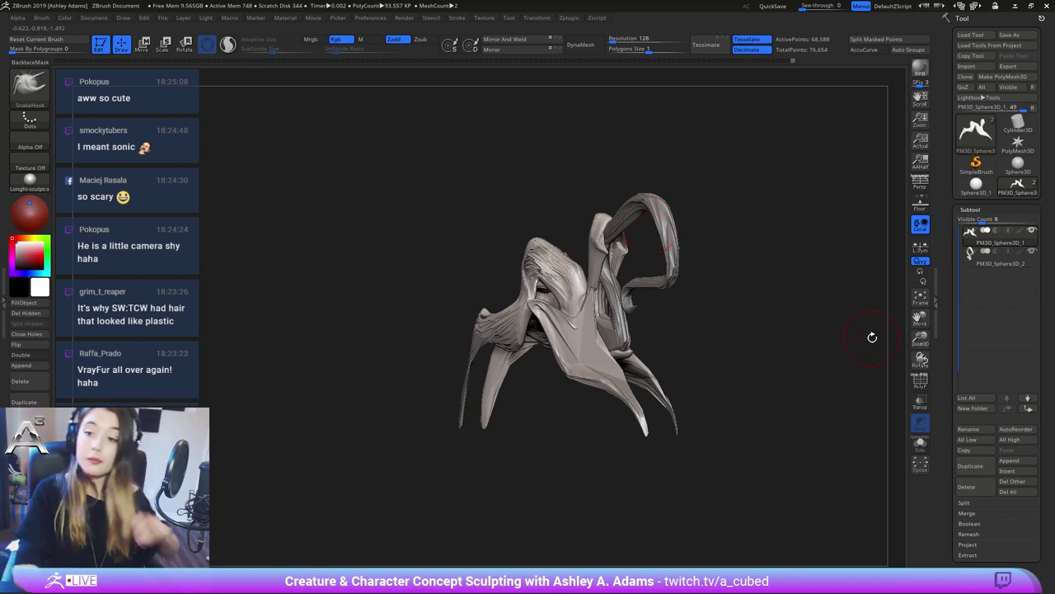
pyautogui.moveTo(789, 327)
pyautogui.mouseDown()
pyautogui.moveTo(660, 305)
pyautogui.moveTo(647, 412)
pyautogui.mouseUp()
pyautogui.press('space')
pyautogui.moveTo(517, 228); pyautogui.dragTo(488, 225)
pyautogui.moveTo(512, 387)
pyautogui.keyDown('alt'); pyautogui.mouseDown()
pyautogui.moveTo(494, 322)
pyautogui.moveTo(552, 318)
pyautogui.mouseUp(); pyautogui.keyUp('alt')
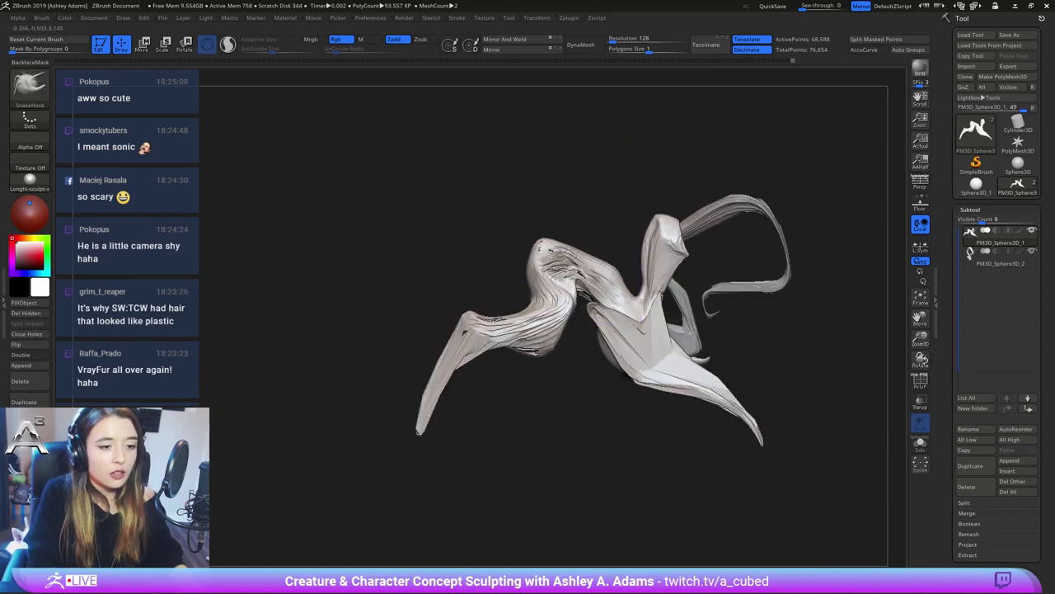
# Mask the front half of the body and rotate the hindquarters so the hind legs stretch out backward
pyautogui.moveTo(574, 132)
pyautogui.keyDown('ctrl'); pyautogui.keyDown('shift'); pyautogui.mouseDown()
pyautogui.moveTo(573, 445)
pyautogui.moveTo(579, 247)
pyautogui.moveTo(678, 176)
pyautogui.moveTo(669, 228)
pyautogui.mouseUp(); pyautogui.keyUp('shift'); pyautogui.keyUp('ctrl')
pyautogui.press('w')
pyautogui.moveTo(687, 322); pyautogui.dragTo(622, 302)
pyautogui.moveTo(594, 224); pyautogui.dragTo(631, 251)
pyautogui.keyDown('alt'); pyautogui.moveTo(652, 178); pyautogui.dragTo(693, 277); pyautogui.keyUp('alt')
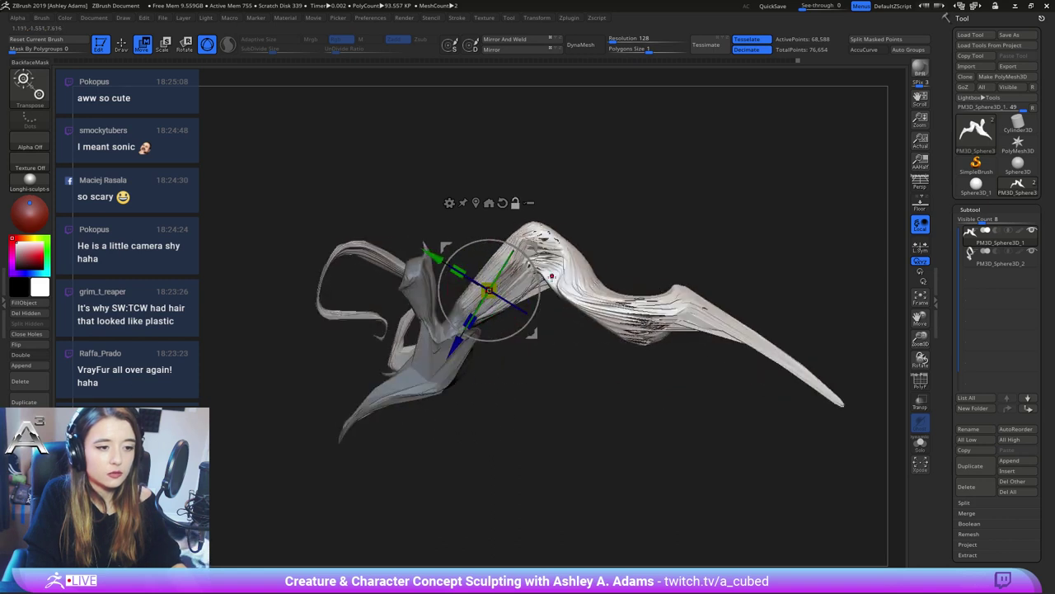
# Recenter the gizmo on the rump, adjust the position of the hindquarters and clear the mask
pyautogui.keyDown('alt'); pyautogui.moveTo(535, 246); pyautogui.dragTo(578, 177); pyautogui.keyUp('alt')
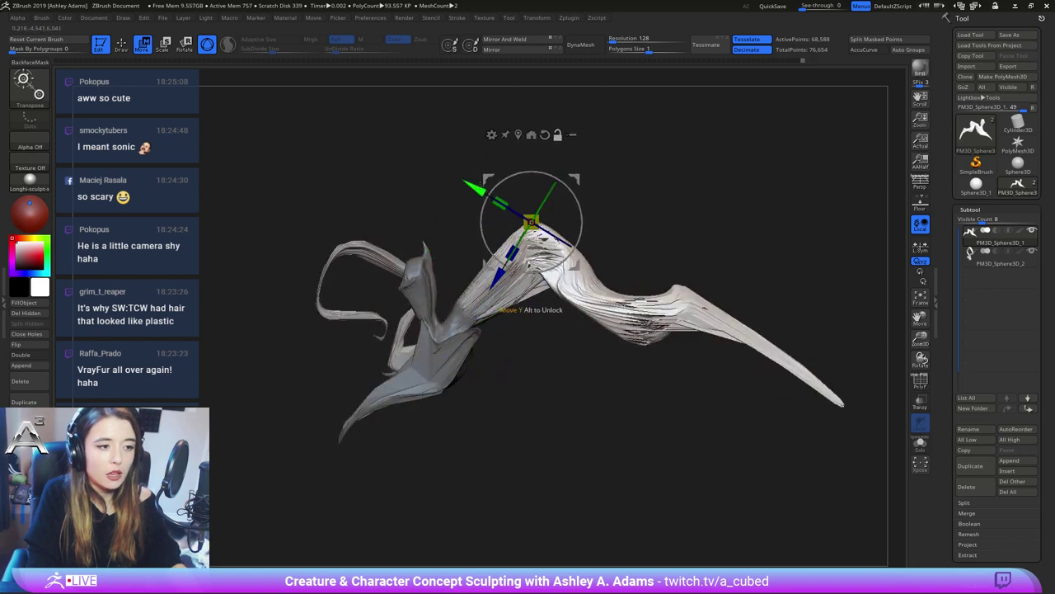
pyautogui.keyDown('alt'); pyautogui.moveTo(481, 184); pyautogui.dragTo(493, 192); pyautogui.keyUp('alt')
pyautogui.keyDown('alt'); pyautogui.moveTo(647, 198); pyautogui.dragTo(508, 269); pyautogui.keyUp('alt')
pyautogui.moveTo(546, 261)
pyautogui.mouseDown(button='right')
pyautogui.moveTo(636, 259)
pyautogui.moveTo(616, 266)
pyautogui.moveTo(606, 251)
pyautogui.mouseUp(button='right')
pyautogui.keyDown('alt'); pyautogui.moveTo(606, 252); pyautogui.dragTo(672, 239, button='right'); pyautogui.keyUp('alt')
pyautogui.moveTo(672, 239)
pyautogui.keyDown('ctrl'); pyautogui.mouseDown(button='right')
pyautogui.moveTo(673, 259)
pyautogui.moveTo(681, 235)
pyautogui.mouseUp(button='right'); pyautogui.keyUp('ctrl')
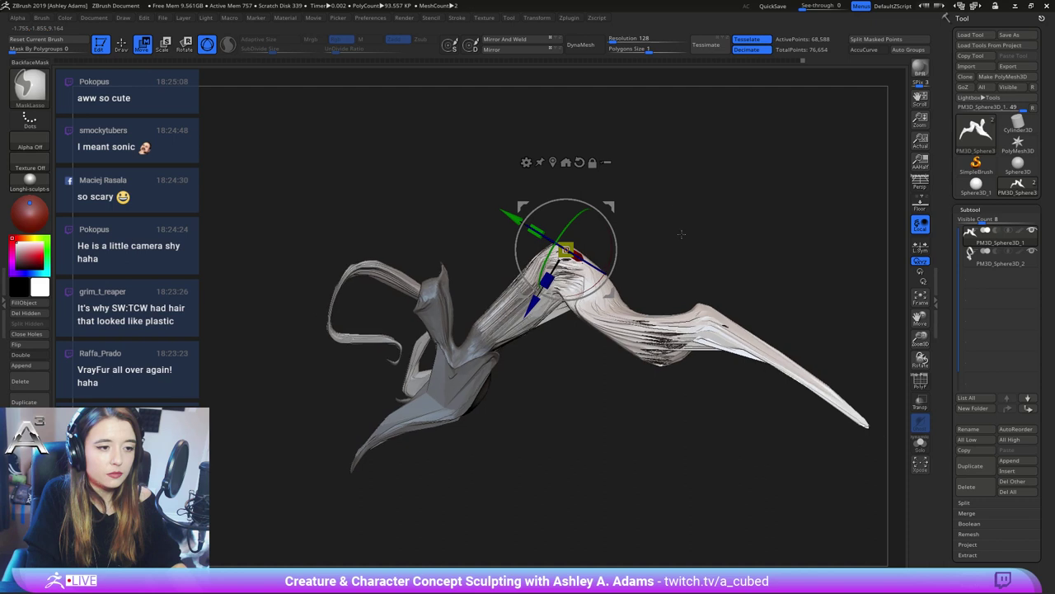
pyautogui.keyDown('ctrl'); pyautogui.moveTo(682, 234); pyautogui.dragTo(661, 258); pyautogui.keyUp('ctrl')
# Smooth the torso and pull its back line up into a curve between the neck and rump with SnakeHook
pyautogui.keyDown('alt'); pyautogui.moveTo(569, 334); pyautogui.dragTo(638, 285, button='right'); pyautogui.keyUp('alt')
pyautogui.press('q')
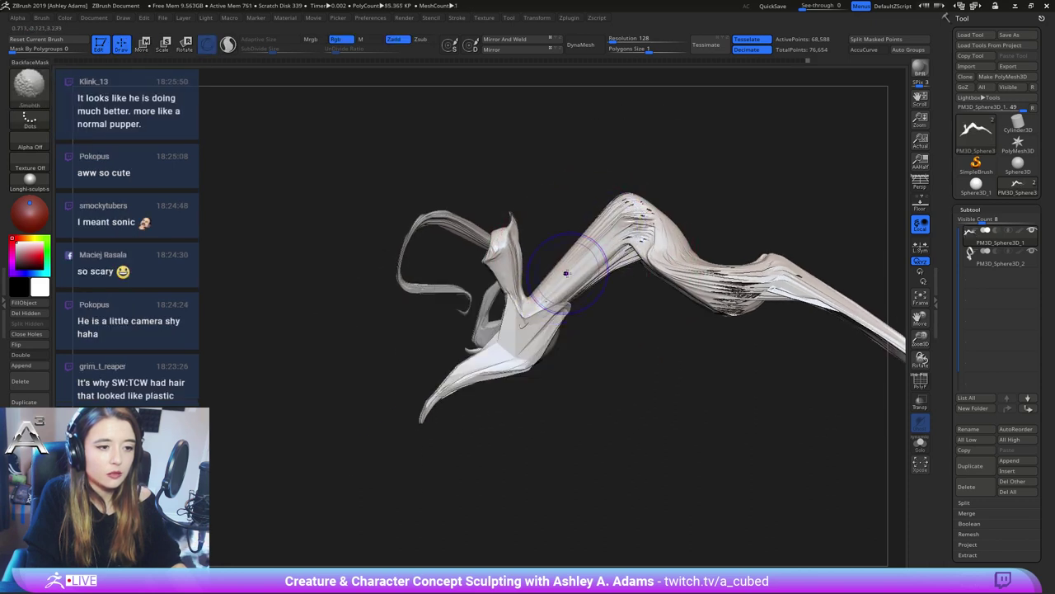
pyautogui.keyDown('shift'); pyautogui.moveTo(567, 273); pyautogui.dragTo(537, 307); pyautogui.keyUp('shift')
pyautogui.rightClick(519, 332)
pyautogui.moveTo(574, 245); pyautogui.dragTo(587, 231)
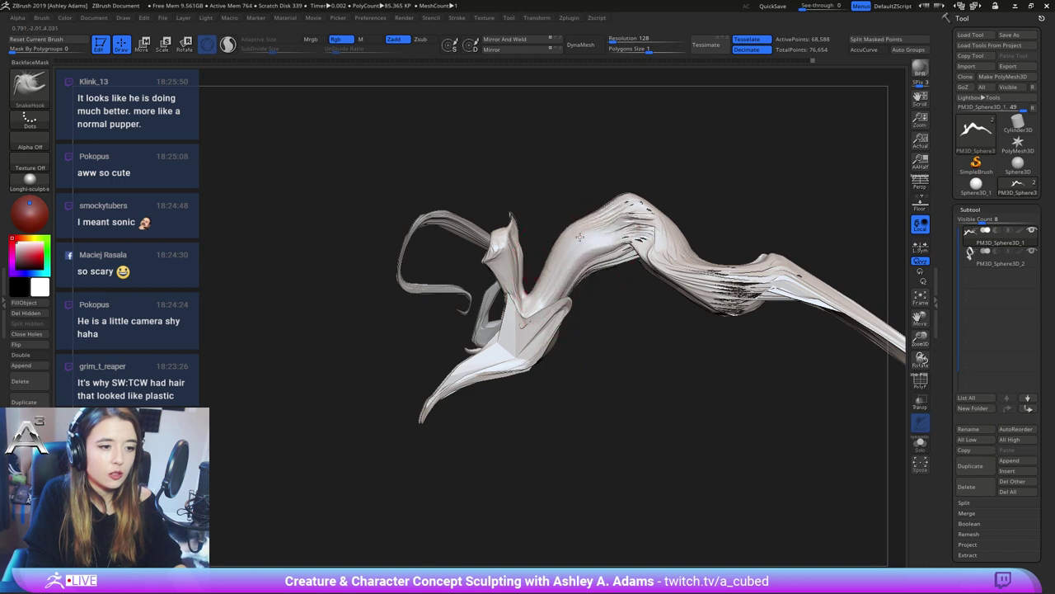
pyautogui.moveTo(567, 323); pyautogui.dragTo(554, 340, button='right')
pyautogui.rightClick(525, 340)
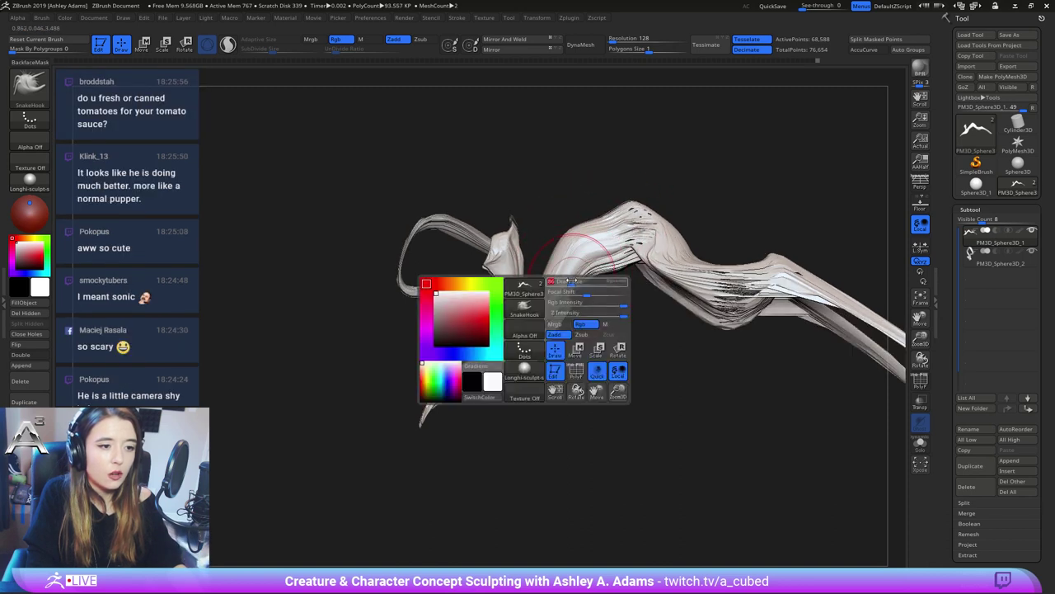
# Pull the underside of the body in front of the hind thighs downward with SnakeHook
pyautogui.moveTo(612, 254); pyautogui.dragTo(608, 287)
pyautogui.moveTo(617, 331)
pyautogui.mouseDown(button='right')
pyautogui.moveTo(636, 300)
pyautogui.moveTo(612, 311)
pyautogui.mouseUp(button='right')
pyautogui.rightClick(566, 316)
pyautogui.moveTo(589, 265); pyautogui.dragTo(595, 274)
pyautogui.moveTo(608, 313); pyautogui.dragTo(567, 333, button='right')
pyautogui.rightClick(569, 330)
pyautogui.moveTo(575, 311); pyautogui.dragTo(562, 311)
# Refine the arch of the back in front of the rump with SnakeHook
pyautogui.moveTo(495, 329); pyautogui.dragTo(534, 320, button='right')
pyautogui.rightClick(534, 320)
pyautogui.moveTo(577, 267); pyautogui.dragTo(586, 251)
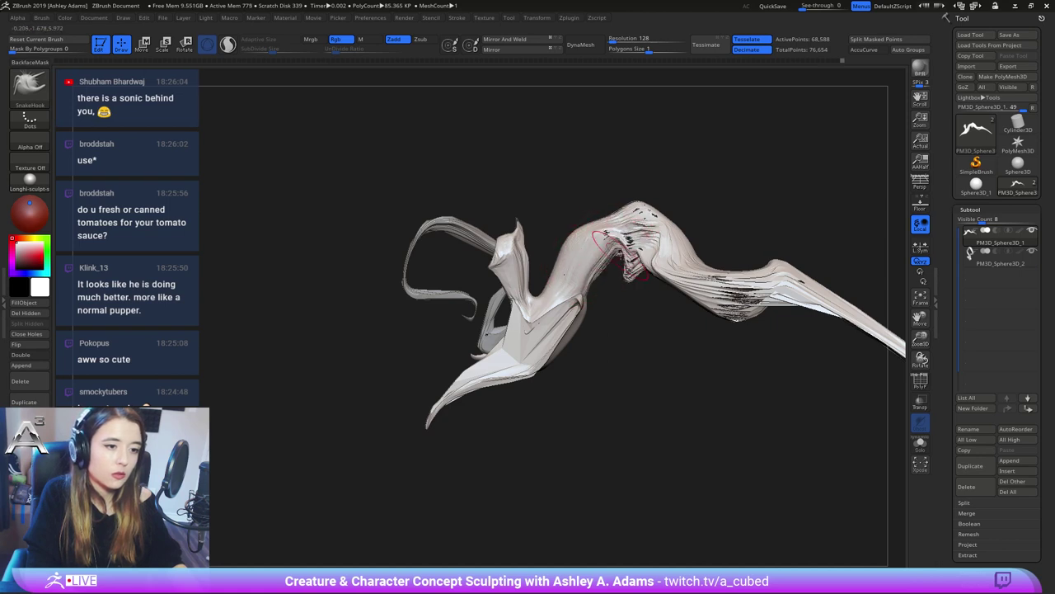
pyautogui.moveTo(583, 229); pyautogui.dragTo(577, 221)
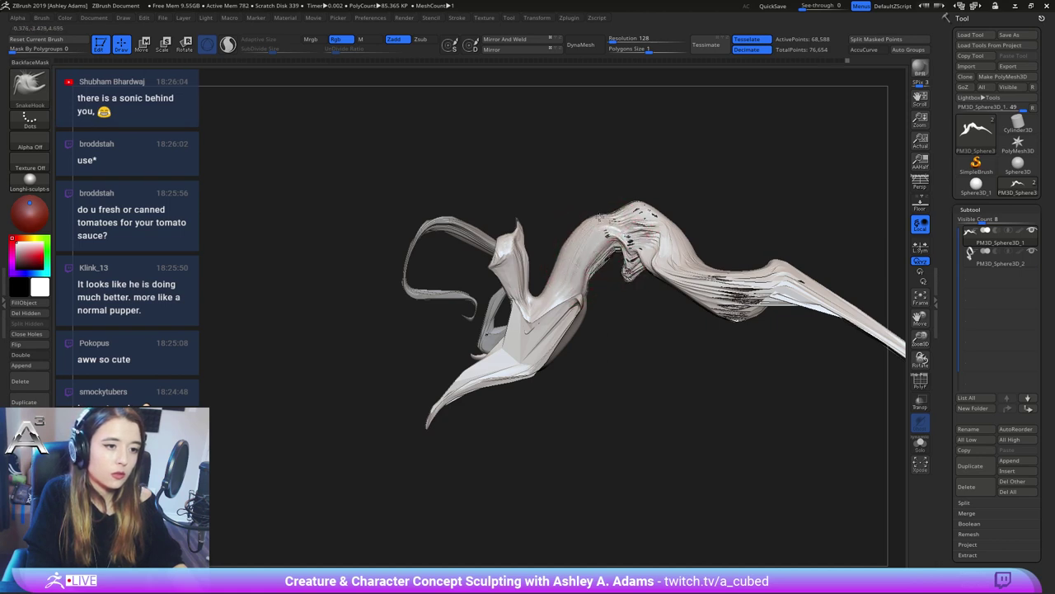
pyautogui.rightClick(527, 315)
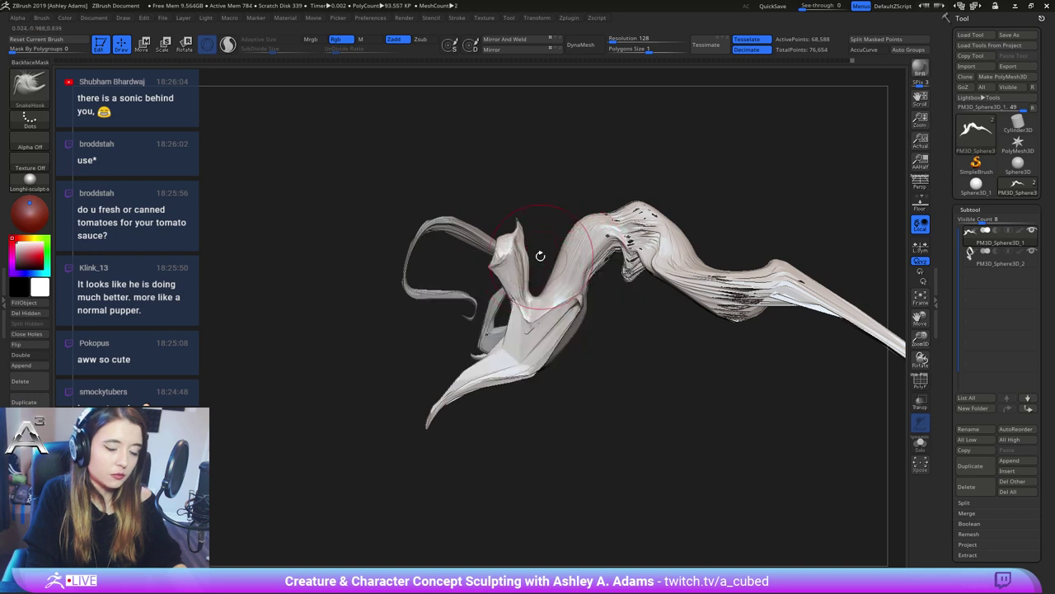
pyautogui.moveTo(539, 257); pyautogui.dragTo(568, 271, button='right')
pyautogui.keyDown('ctrl'); pyautogui.moveTo(569, 271); pyautogui.dragTo(660, 320, button='right'); pyautogui.keyUp('ctrl')
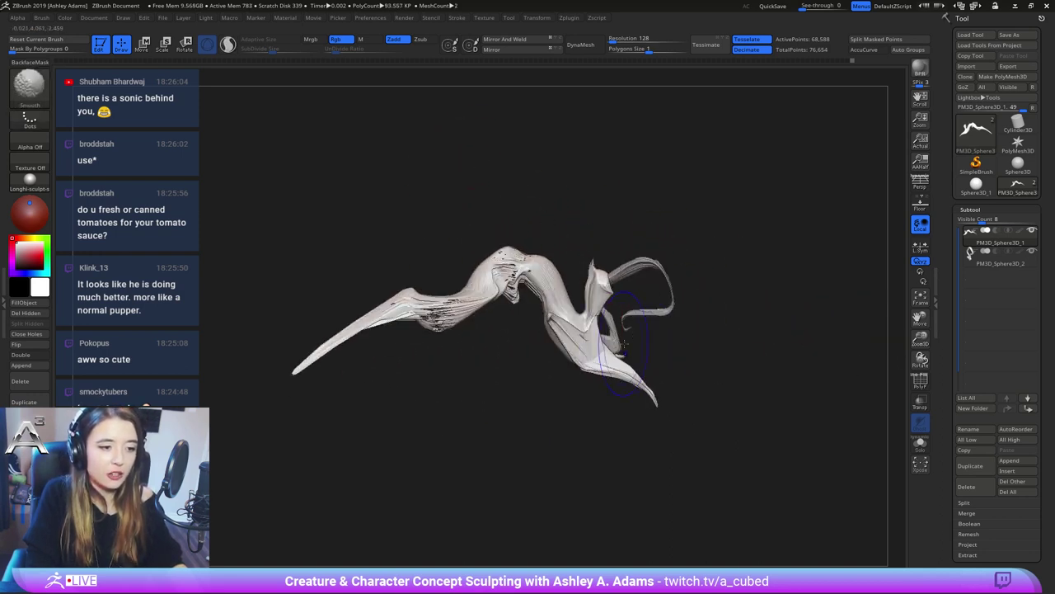
# Append a cube as a new subtool and enlarge it with the gizmo
pyautogui.click(1022, 462)
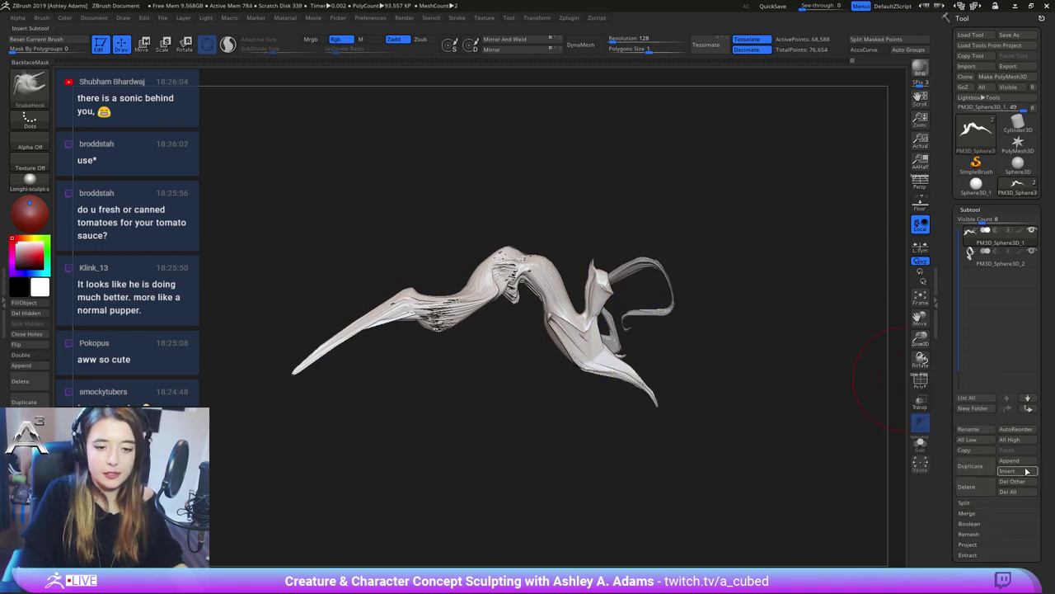
pyautogui.click(1015, 461)
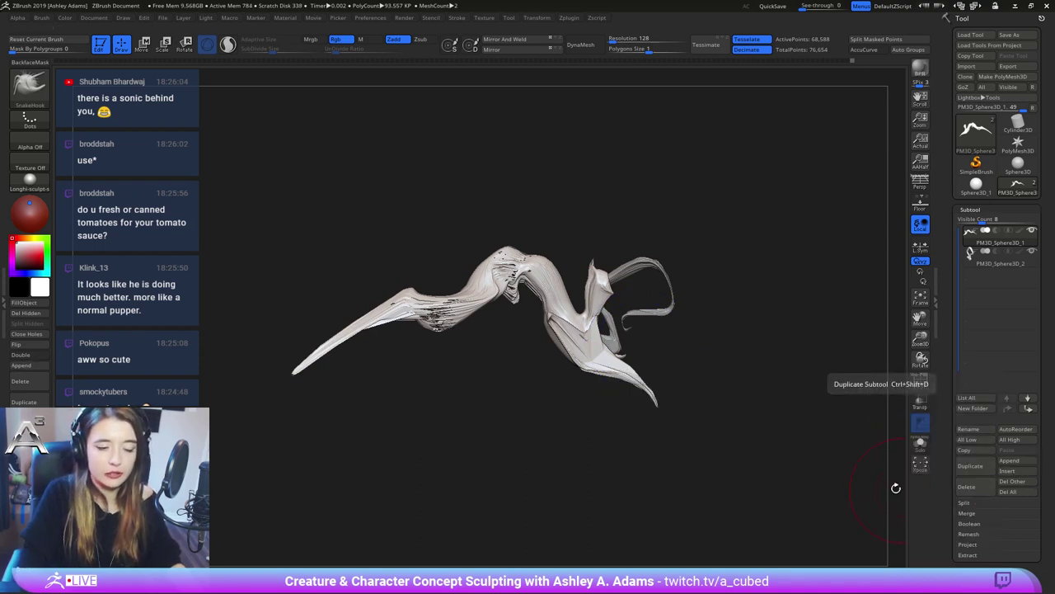
pyautogui.click(1015, 460)
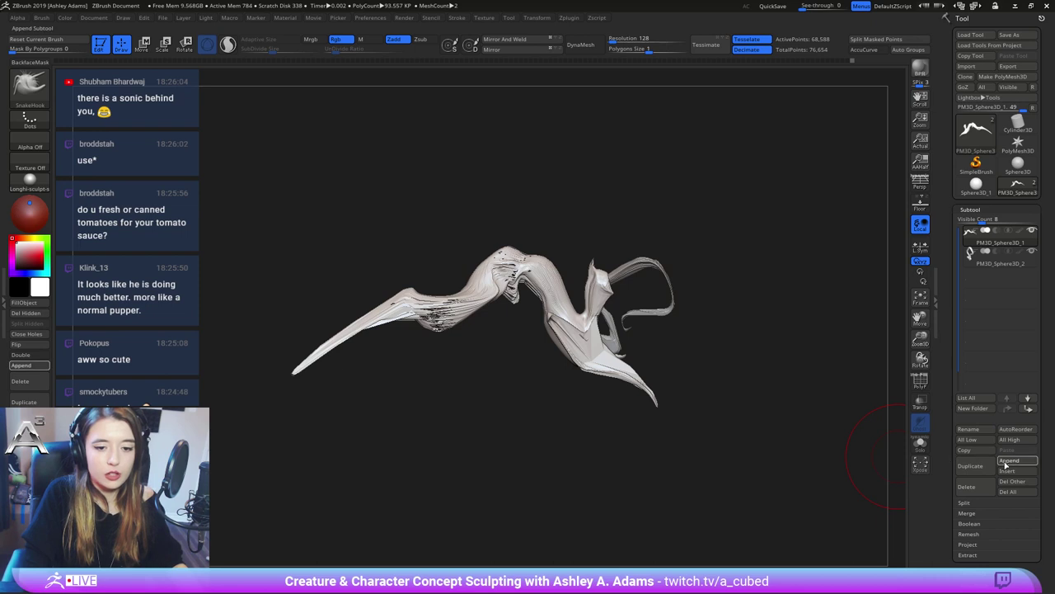
pyautogui.click(1010, 460)
pyautogui.click(672, 445)
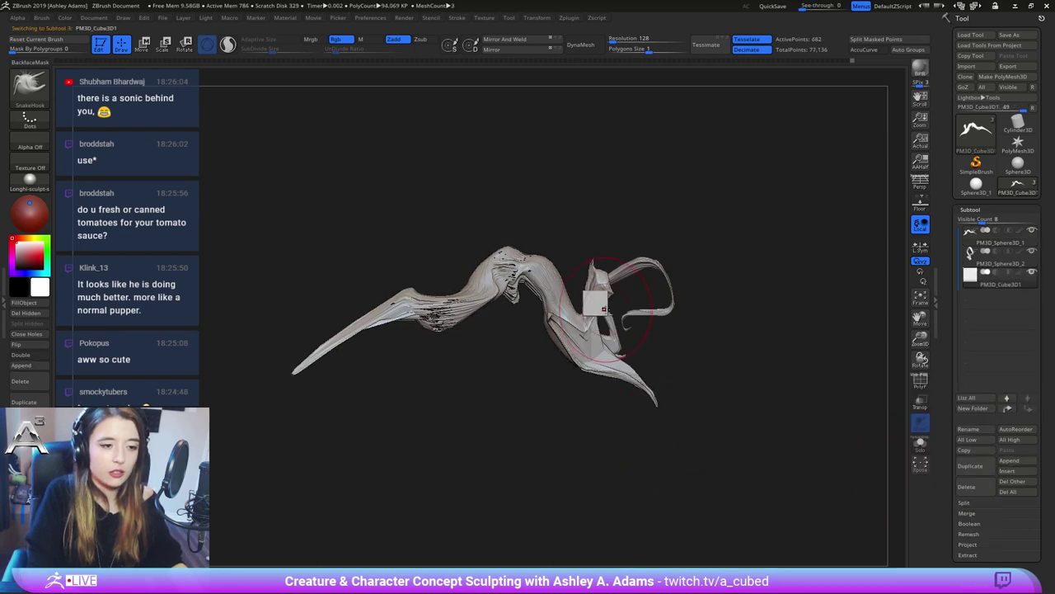
pyautogui.press('w')
pyautogui.moveTo(596, 303); pyautogui.dragTo(709, 257)
pyautogui.moveTo(595, 283); pyautogui.dragTo(594, 321)
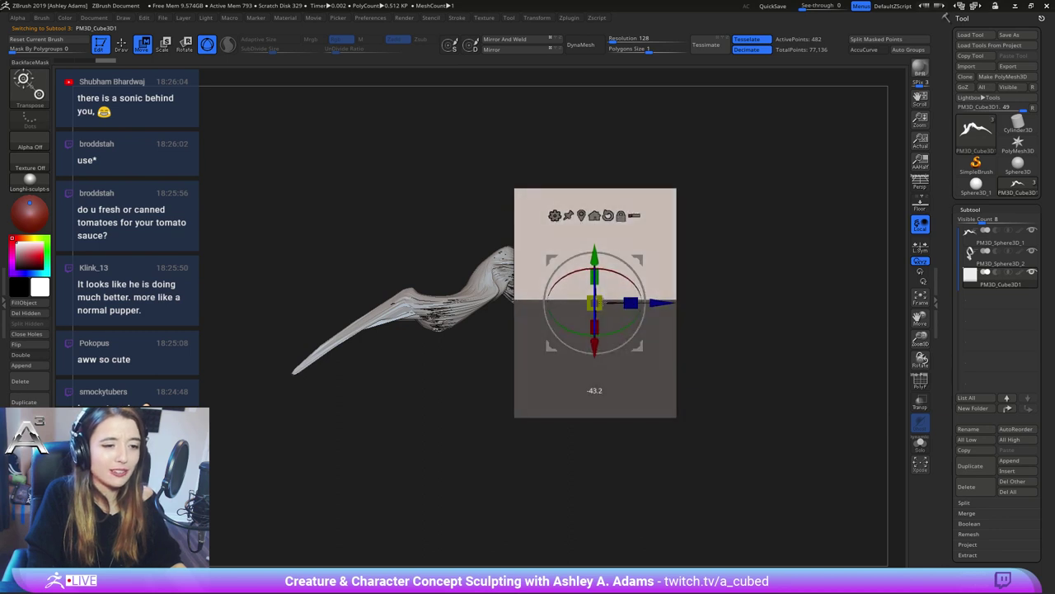
pyautogui.hotkey('ctrl', 'z')
pyautogui.moveTo(595, 283); pyautogui.dragTo(594, 321)
pyautogui.hotkey('ctrl', 'z')
# Scale the cube into a wide, thin slab and lower it under the feet as a ground plane
pyautogui.moveTo(595, 266); pyautogui.dragTo(701, 239)
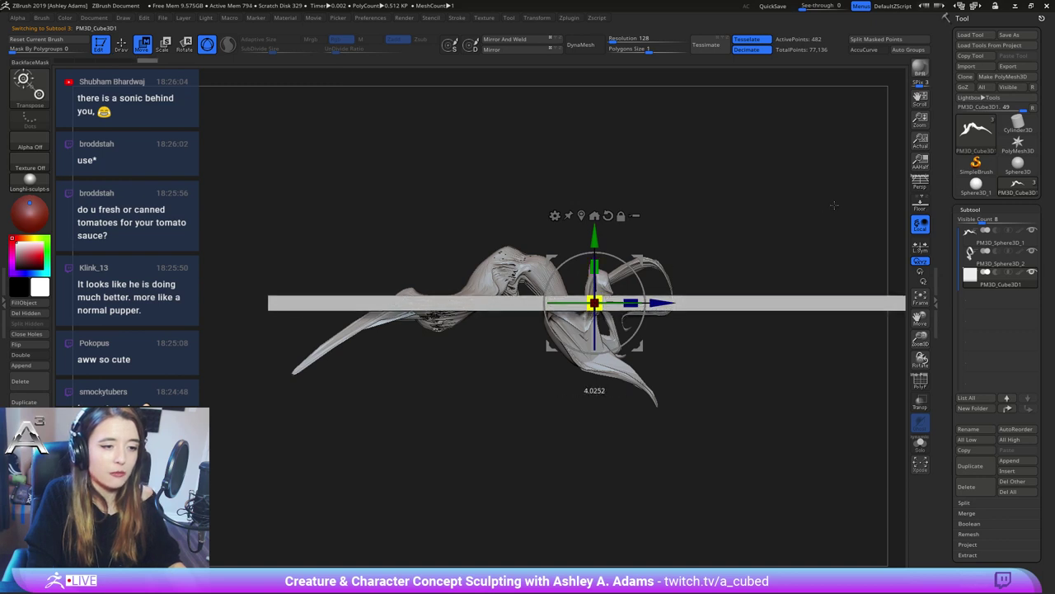
pyautogui.moveTo(594, 266); pyautogui.dragTo(563, 469)
pyautogui.moveTo(594, 290); pyautogui.dragTo(595, 364)
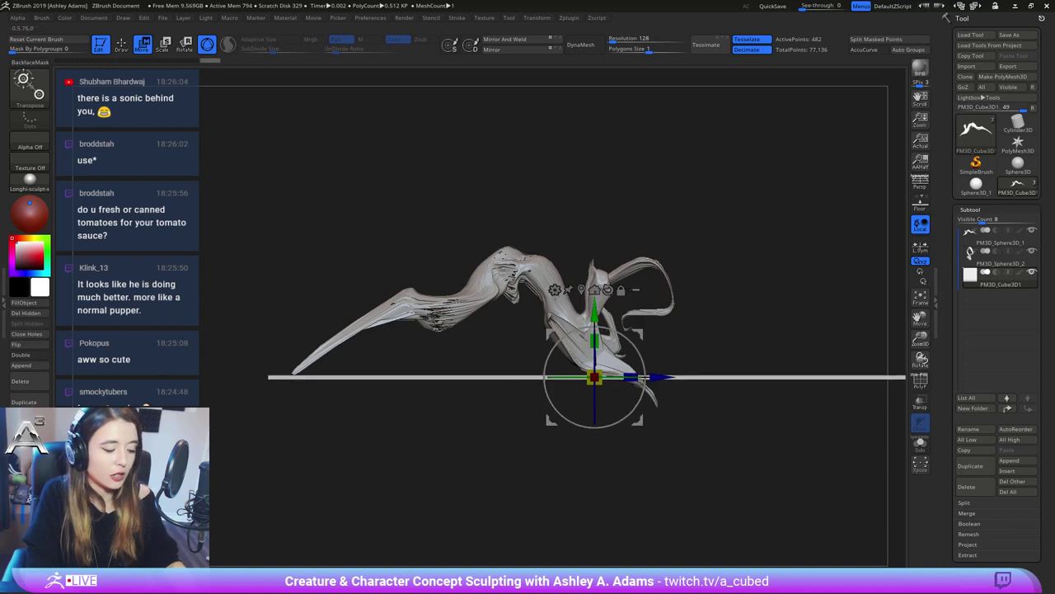
# Select the body and raise the front paws onto the ground plane with a larger SnakeHook brush
pyautogui.press('q')
pyautogui.keyDown('alt'); pyautogui.click(578, 350); pyautogui.keyUp('alt')
pyautogui.press('space')
pyautogui.moveTo(587, 342); pyautogui.dragTo(630, 337)
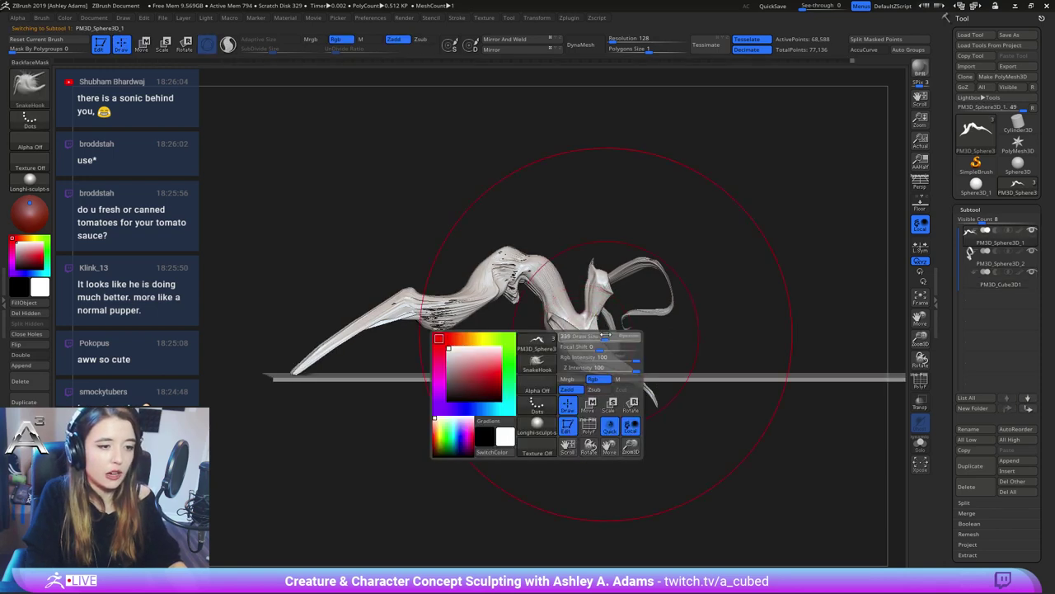
pyautogui.moveTo(657, 402)
pyautogui.mouseDown()
pyautogui.moveTo(681, 369)
pyautogui.moveTo(695, 313)
pyautogui.moveTo(600, 320)
pyautogui.mouseUp()
# Widen the shoulders and spread the forelegs outward from above with a smaller SnakeHook brush
pyautogui.press('space')
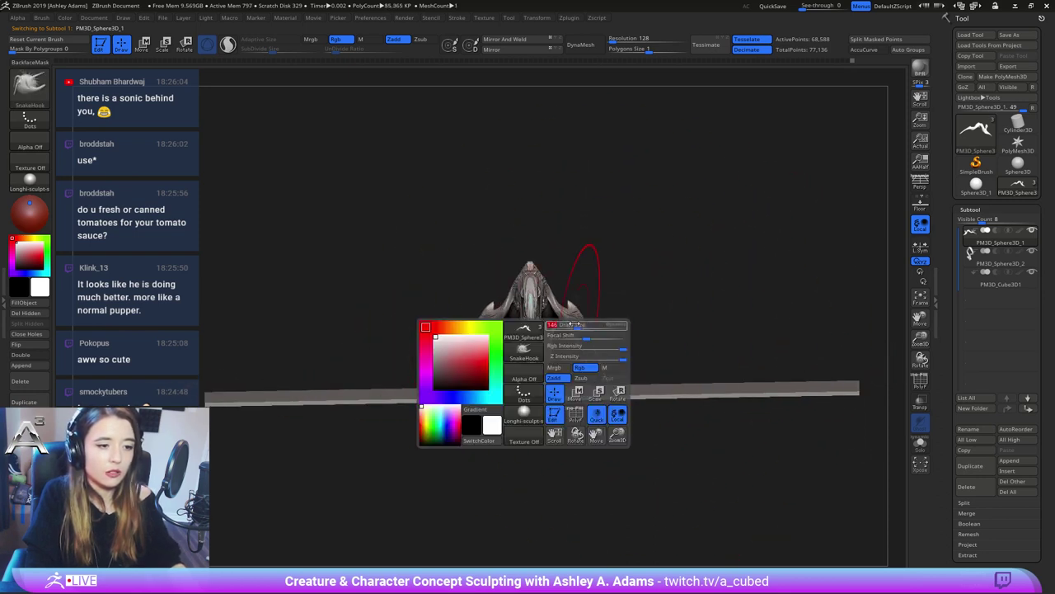
pyautogui.moveTo(575, 324)
pyautogui.mouseDown(button='right')
pyautogui.moveTo(573, 371)
pyautogui.moveTo(568, 329)
pyautogui.mouseUp(button='right')
pyautogui.moveTo(568, 281)
pyautogui.mouseDown(button='right')
pyautogui.moveTo(559, 353)
pyautogui.moveTo(570, 292)
pyautogui.mouseUp(button='right')
pyautogui.rightClick(570, 288)
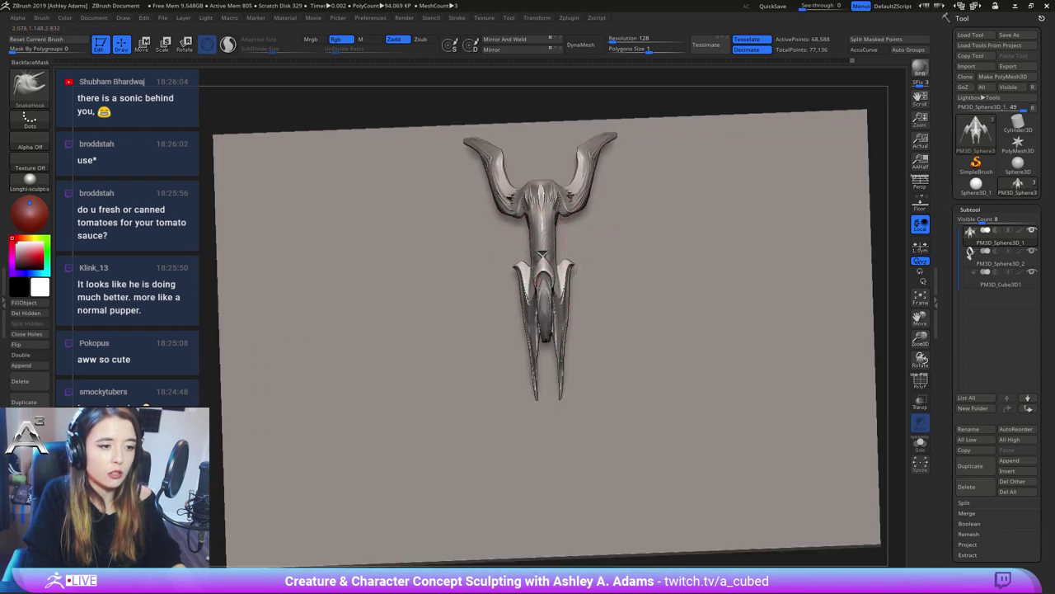
pyautogui.moveTo(568, 266); pyautogui.dragTo(579, 266)
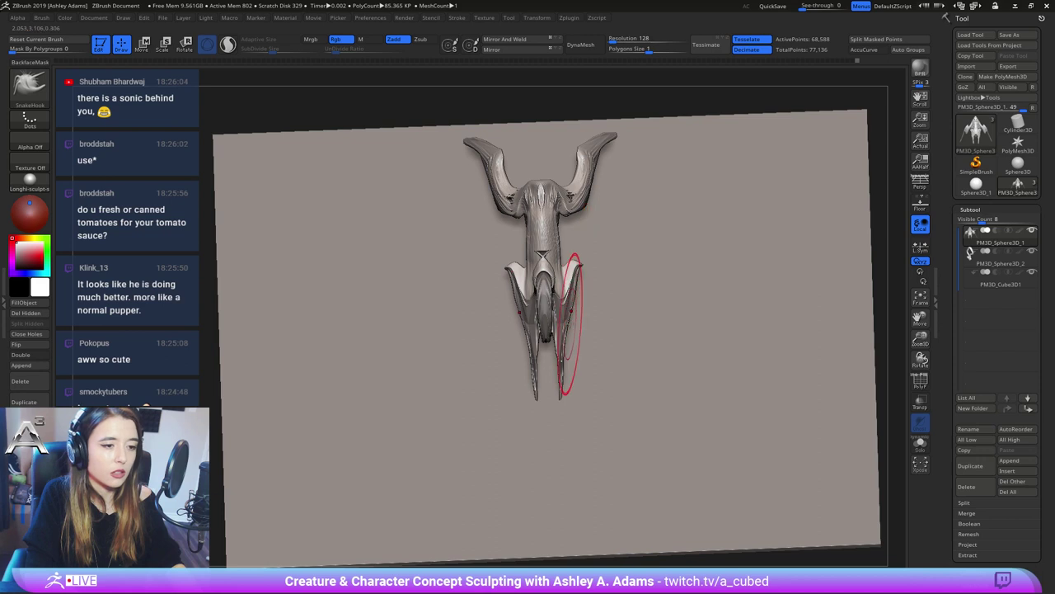
pyautogui.moveTo(569, 340)
pyautogui.mouseDown()
pyautogui.moveTo(584, 340)
pyautogui.moveTo(583, 354)
pyautogui.mouseUp()
# Refine the torso between the rump and shoulders with SnakeHook and build it up with ClayBuildup
pyautogui.moveTo(582, 304)
pyautogui.mouseDown(button='right')
pyautogui.moveTo(579, 264)
pyautogui.moveTo(613, 331)
pyautogui.moveTo(500, 359)
pyautogui.moveTo(481, 333)
pyautogui.moveTo(546, 337)
pyautogui.mouseUp(button='right')
pyautogui.rightClick(575, 306)
pyautogui.rightClick(480, 329)
pyautogui.moveTo(559, 297)
pyautogui.mouseDown()
pyautogui.moveTo(598, 305)
pyautogui.moveTo(573, 282)
pyautogui.mouseUp()
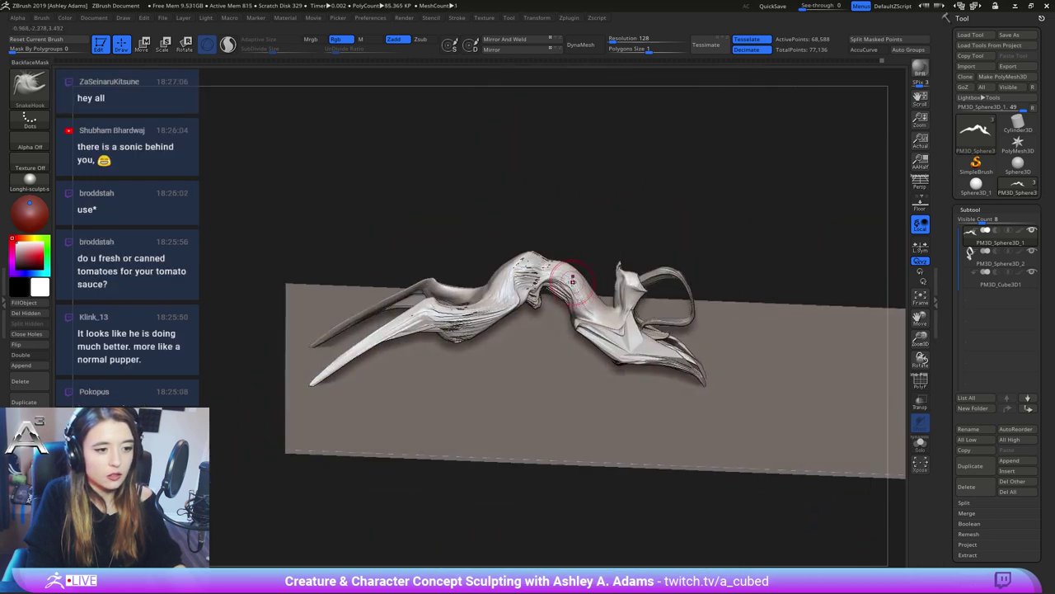
pyautogui.moveTo(576, 307)
pyautogui.keyDown('alt'); pyautogui.mouseDown(button='right')
pyautogui.moveTo(574, 256)
pyautogui.moveTo(595, 272)
pyautogui.mouseUp(button='right'); pyautogui.keyUp('alt')
pyautogui.press('b')
pyautogui.press('c')
pyautogui.press('b')
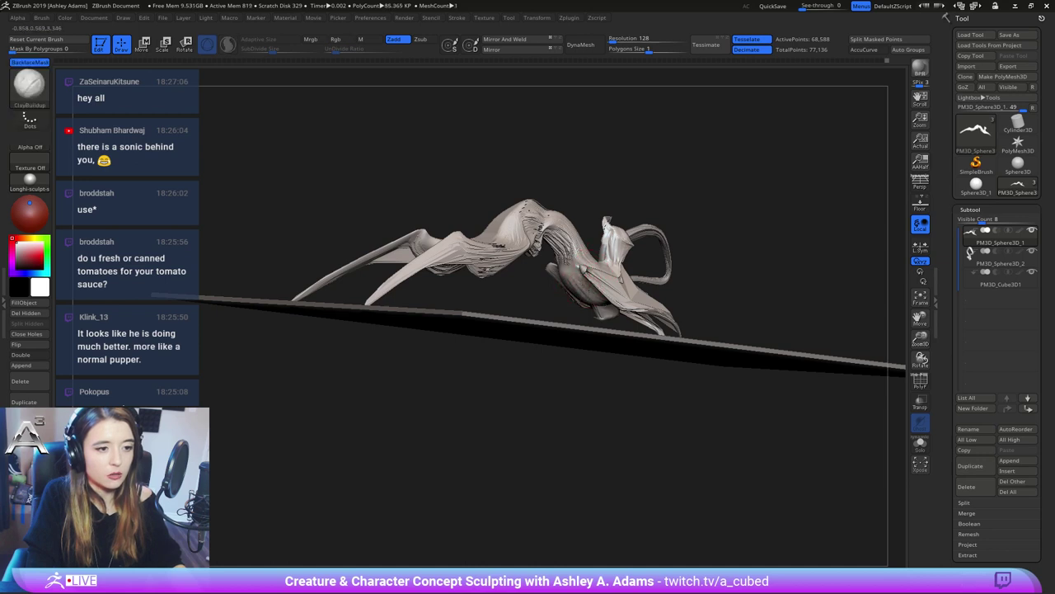
pyautogui.press('shift')
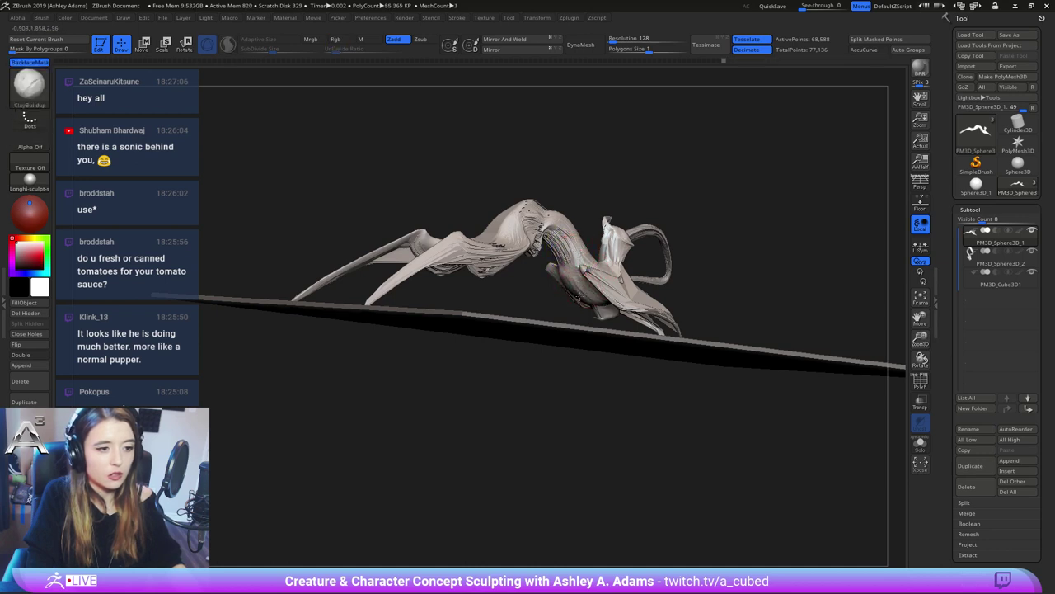
pyautogui.moveTo(604, 252); pyautogui.dragTo(615, 275, button='right')
# Pull a long pointed fin backward from the shoulder along the flank with SnakeHook and refine its shape
pyautogui.press('b')
pyautogui.press('s')
pyautogui.press('h')
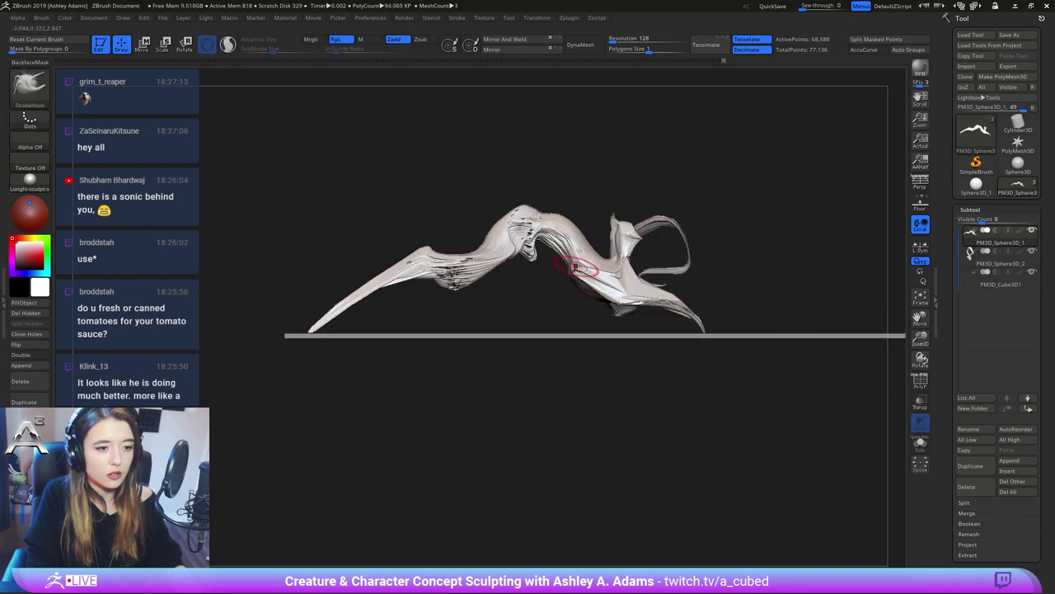
pyautogui.moveTo(541, 263)
pyautogui.mouseDown()
pyautogui.moveTo(518, 281)
pyautogui.moveTo(560, 273)
pyautogui.moveTo(610, 289)
pyautogui.moveTo(528, 276)
pyautogui.moveTo(549, 272)
pyautogui.moveTo(516, 282)
pyautogui.mouseUp()
pyautogui.press('space')
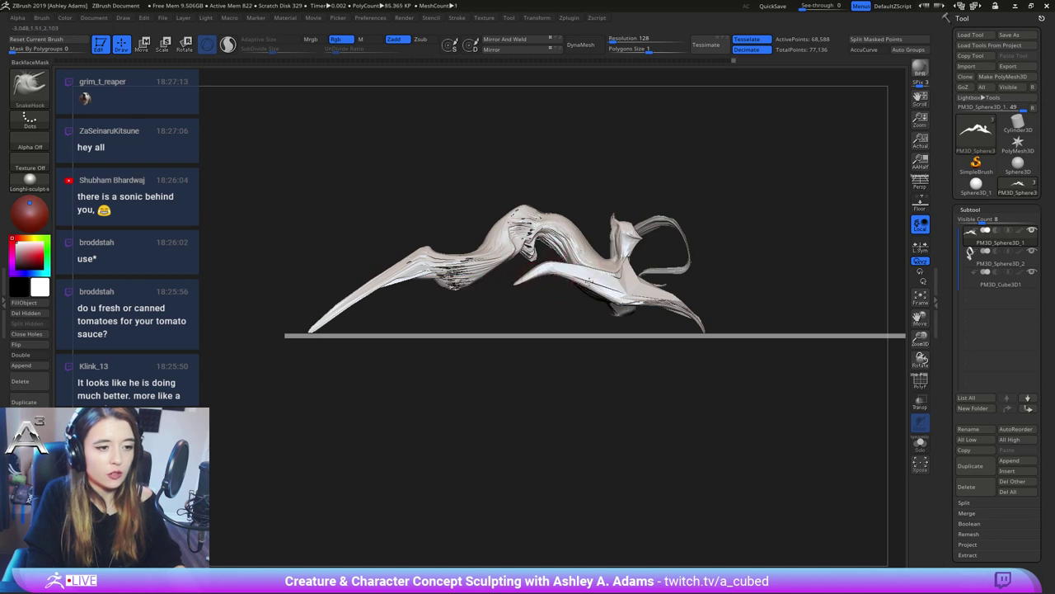
pyautogui.moveTo(611, 289)
pyautogui.mouseDown()
pyautogui.moveTo(624, 275)
pyautogui.moveTo(493, 258)
pyautogui.mouseUp()
# Isolate the head with an inverted lasso mask and try to raise and tilt it with the gizmo
pyautogui.keyDown('alt'); pyautogui.moveTo(493, 258); pyautogui.dragTo(560, 277, button='right'); pyautogui.keyUp('alt')
pyautogui.rightClick(563, 274)
pyautogui.moveTo(572, 231)
pyautogui.keyDown('ctrl'); pyautogui.mouseDown()
pyautogui.moveTo(513, 283)
pyautogui.moveTo(550, 305)
pyautogui.mouseUp(); pyautogui.keyUp('ctrl')
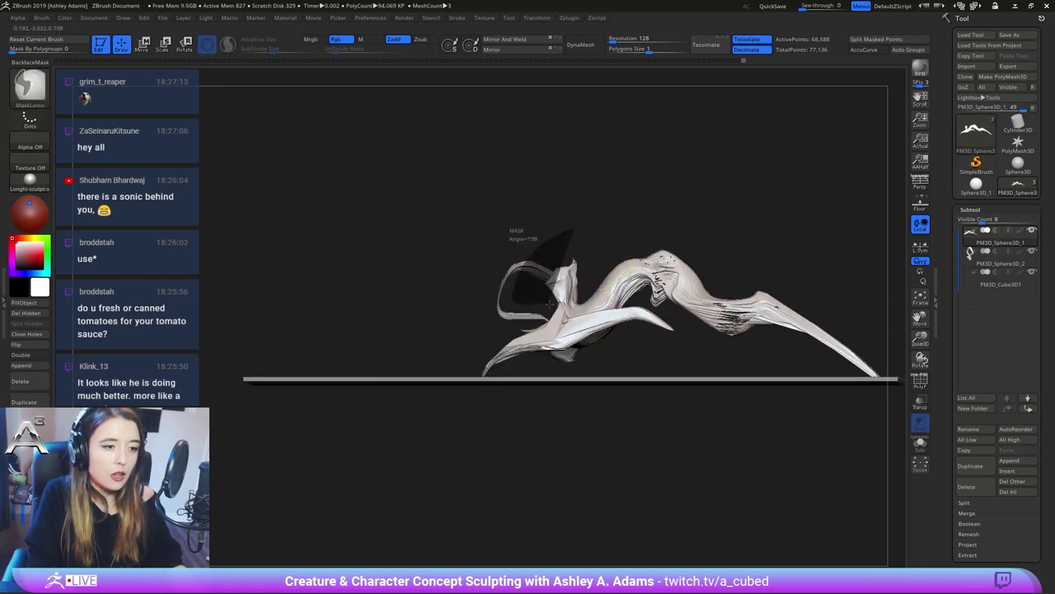
pyautogui.keyDown('ctrl'); pyautogui.moveTo(570, 202); pyautogui.dragTo(569, 205); pyautogui.keyUp('ctrl')
pyautogui.keyDown('ctrl'); pyautogui.click(680, 360); pyautogui.keyUp('ctrl')
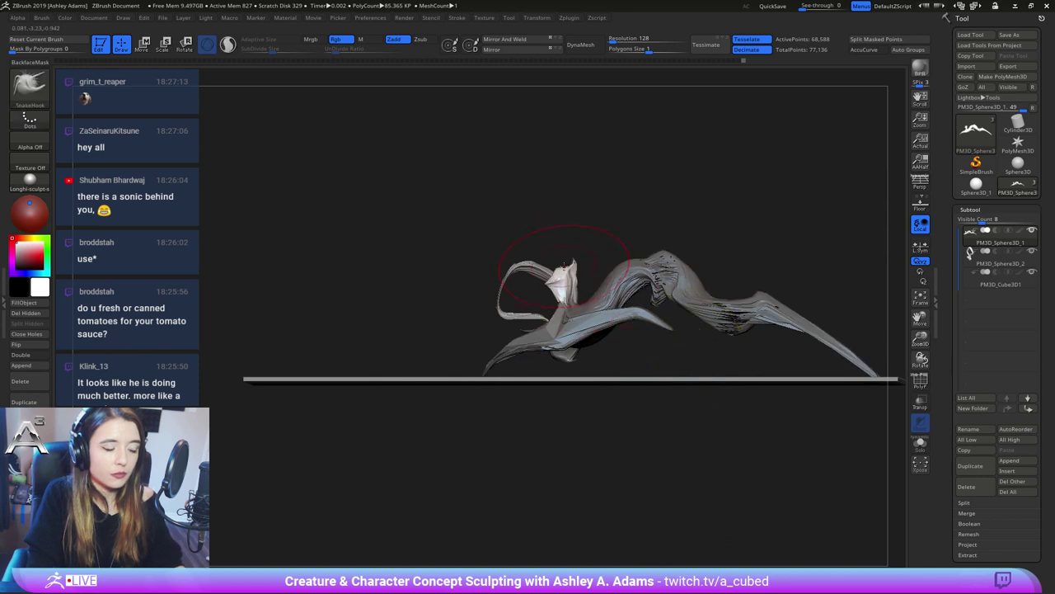
pyautogui.press('w')
pyautogui.keyDown('alt'); pyautogui.click(679, 165); pyautogui.keyUp('alt')
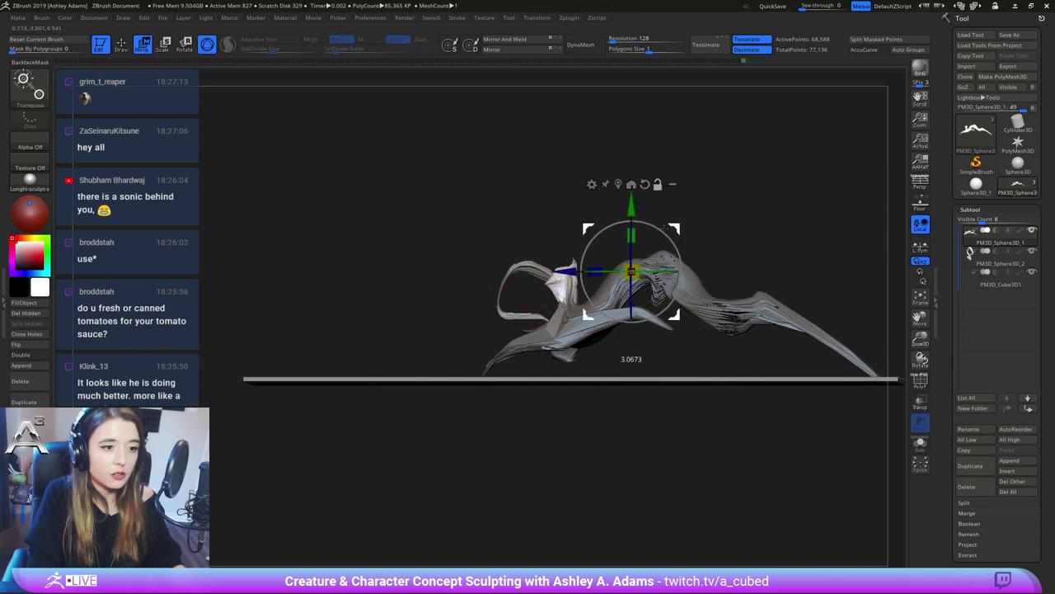
pyautogui.click(618, 184)
pyautogui.moveTo(570, 231); pyautogui.dragTo(570, 210)
pyautogui.moveTo(612, 245); pyautogui.dragTo(480, 215)
pyautogui.moveTo(578, 206); pyautogui.dragTo(631, 191)
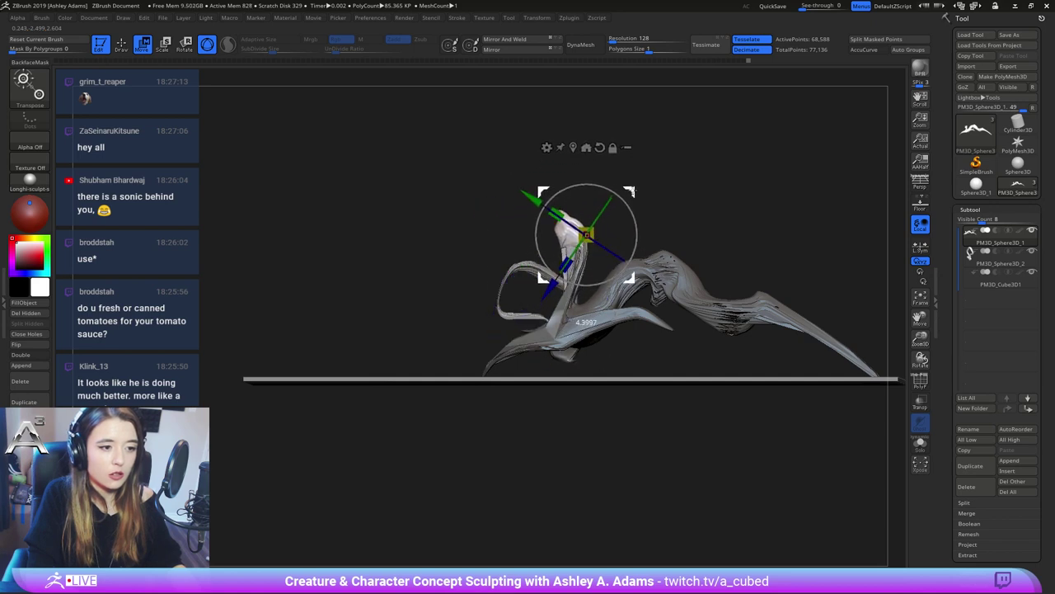
# Undo the head's move and rotation
pyautogui.hotkey('ctrl', 'z')
pyautogui.hotkey('ctrl', 'z')
pyautogui.hotkey('ctrl', 'z')
pyautogui.press('q')
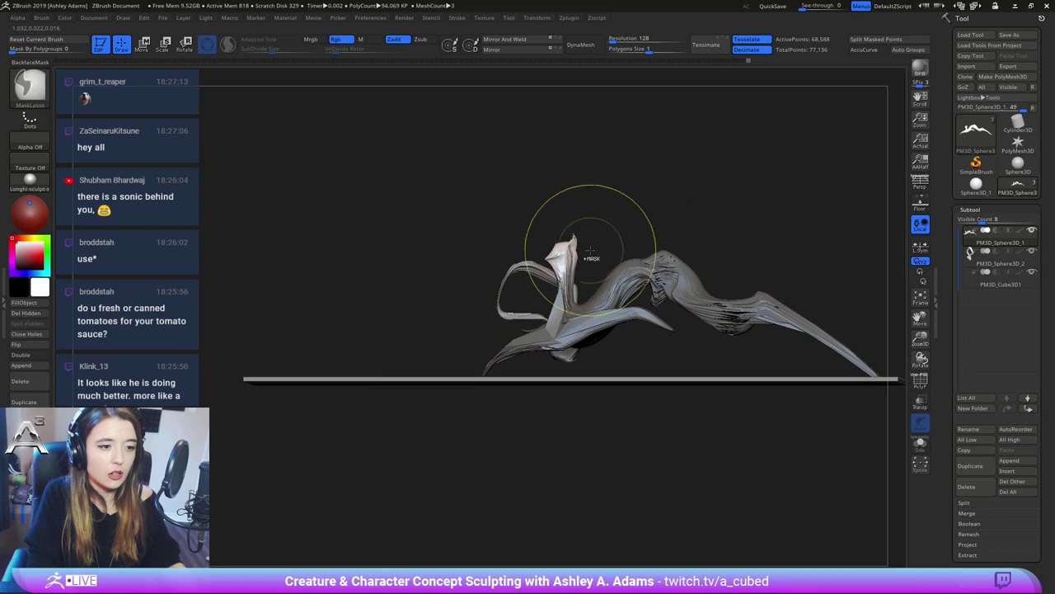
pyautogui.hotkey('ctrl', 'z')
# Clear the mask, enable Sculptris Pro and try smoothing the front of the neck
pyautogui.keyDown('ctrl'); pyautogui.moveTo(598, 250); pyautogui.dragTo(638, 213); pyautogui.keyUp('ctrl')
pyautogui.press('\\')
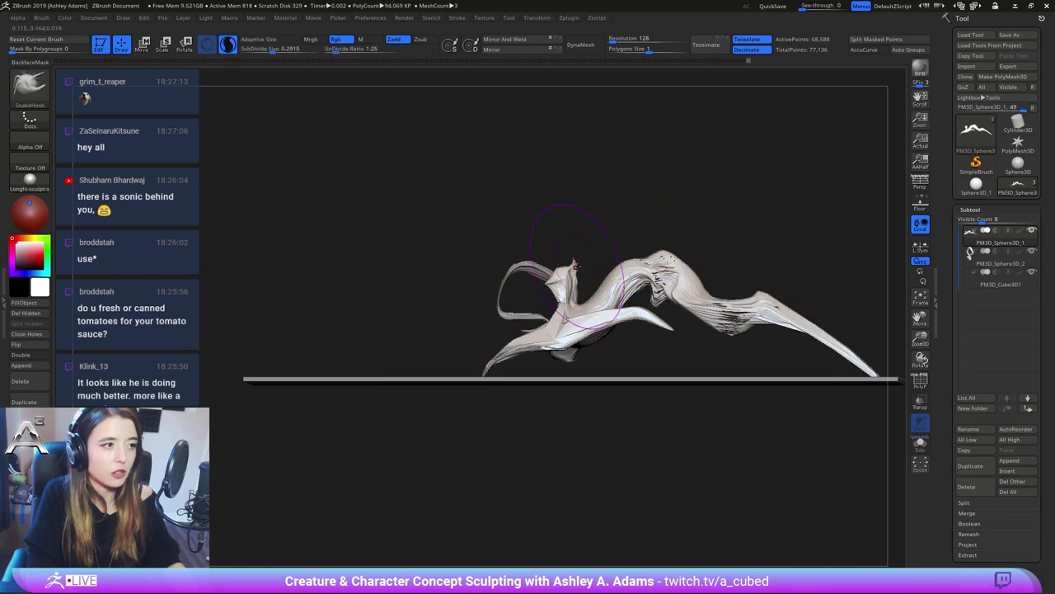
pyautogui.keyDown('ctrl'); pyautogui.moveTo(582, 274); pyautogui.dragTo(575, 328, button='right'); pyautogui.keyUp('ctrl')
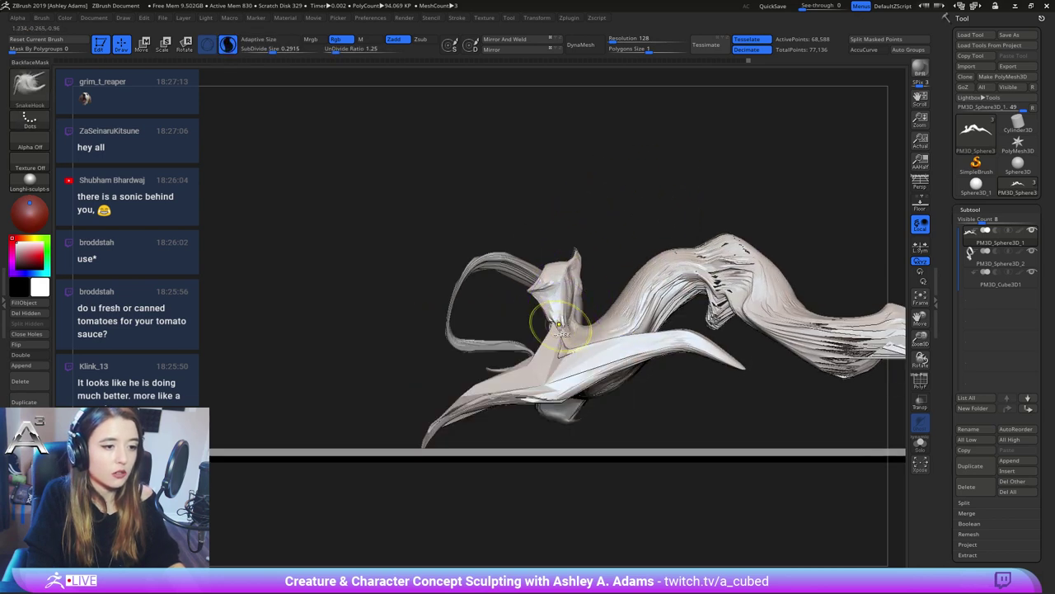
pyautogui.press('shift')
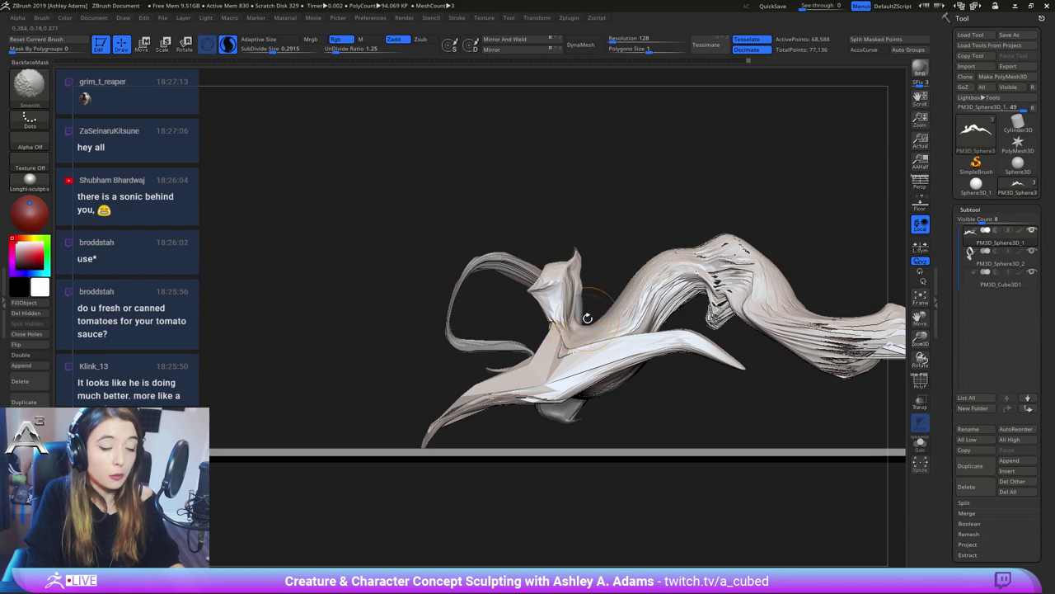
pyautogui.keyDown('shift'); pyautogui.moveTo(559, 324); pyautogui.dragTo(573, 309); pyautogui.keyUp('shift')
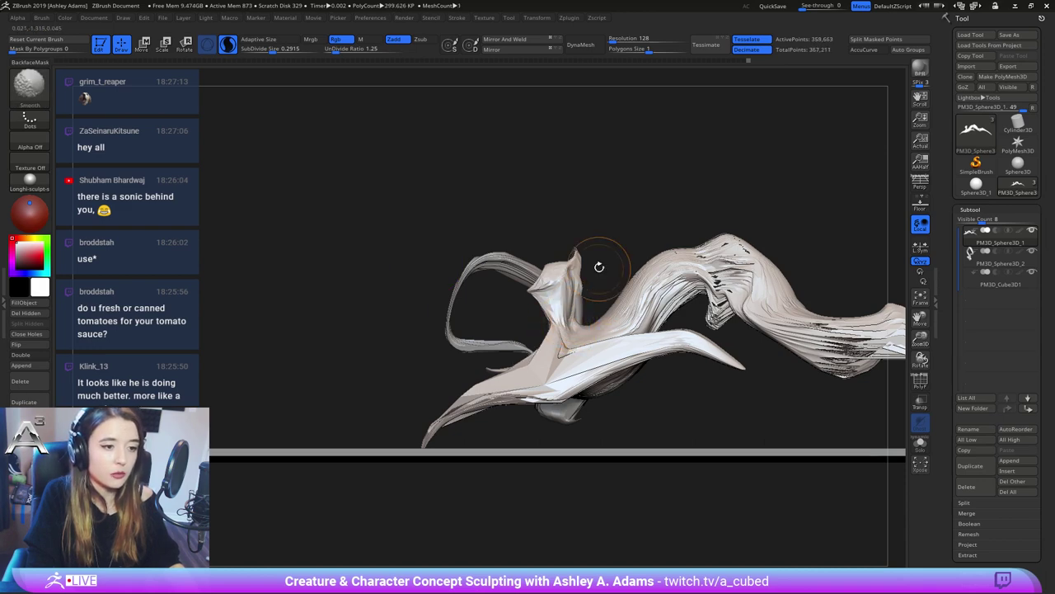
# Show the wireframe, set the Sculptris Pro SubDivide Size to 0.67007 and smooth the neck below the head
pyautogui.click(920, 382)
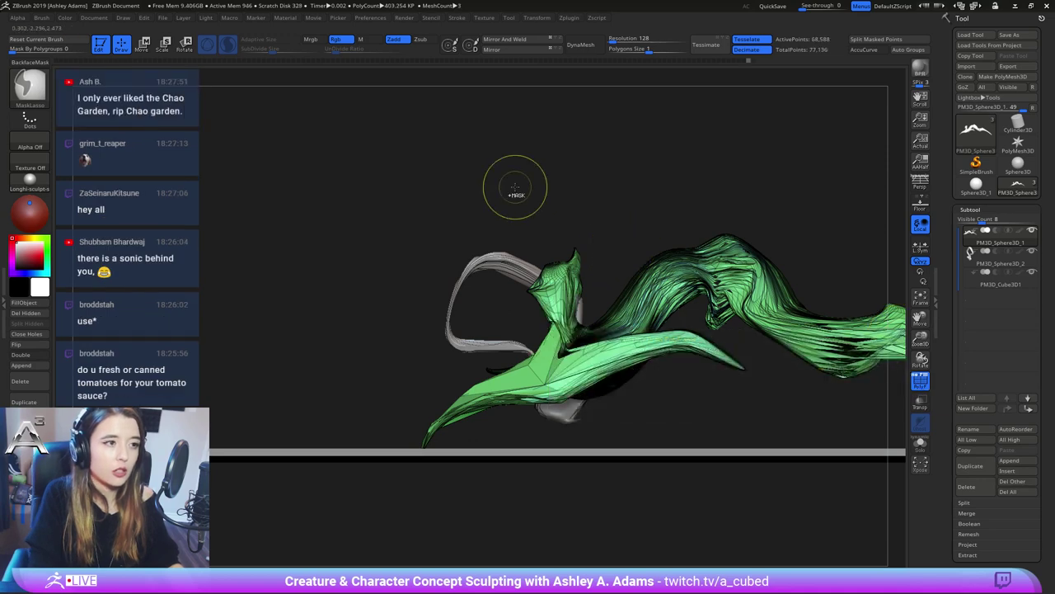
pyautogui.keyDown('ctrl'); pyautogui.moveTo(516, 187); pyautogui.dragTo(405, 168, button='right'); pyautogui.keyUp('ctrl')
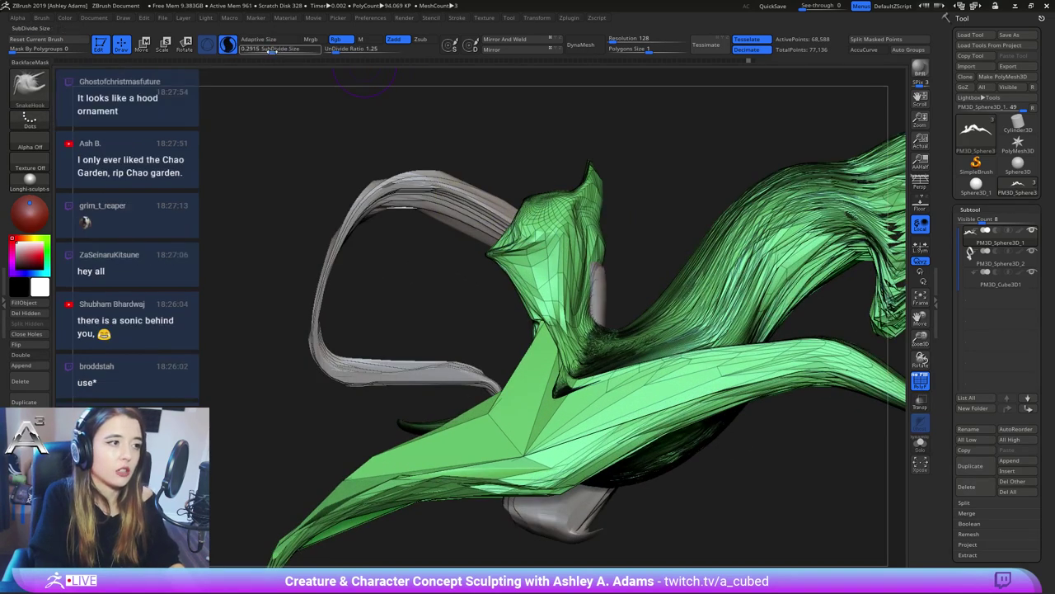
pyautogui.moveTo(271, 50); pyautogui.dragTo(266, 50)
pyautogui.press('shift')
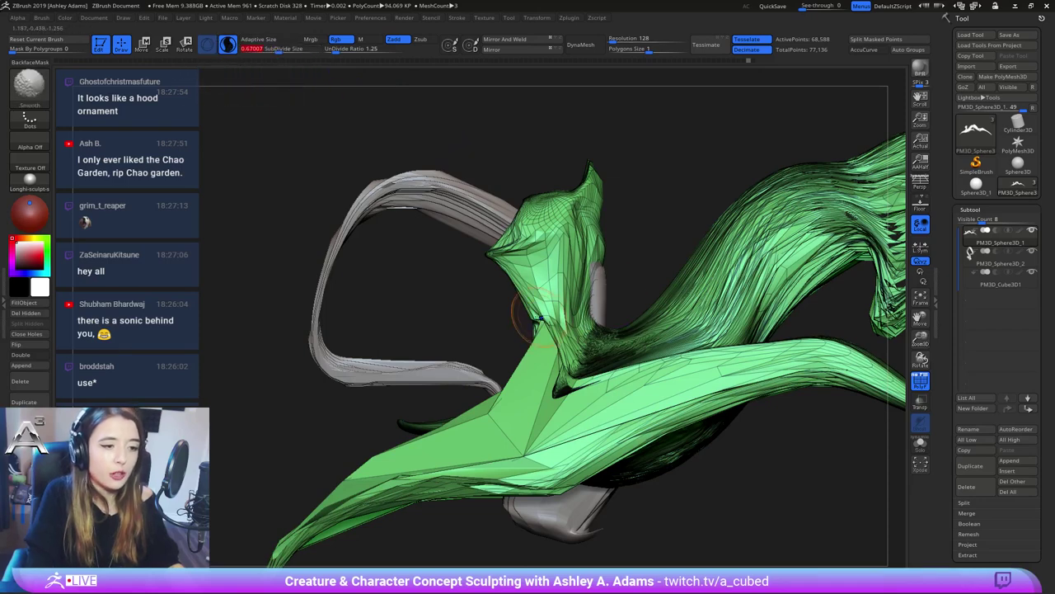
pyautogui.moveTo(541, 318)
pyautogui.keyDown('shift'); pyautogui.mouseDown()
pyautogui.moveTo(576, 318)
pyautogui.moveTo(566, 261)
pyautogui.moveTo(537, 281)
pyautogui.moveTo(565, 363)
pyautogui.mouseUp(); pyautogui.keyUp('shift')
pyautogui.press('p')
pyautogui.press('p')
pyautogui.moveTo(627, 292)
pyautogui.mouseDown()
pyautogui.moveTo(548, 315)
pyautogui.moveTo(534, 359)
pyautogui.moveTo(548, 392)
pyautogui.mouseUp()
pyautogui.moveTo(547, 393)
pyautogui.keyDown('ctrl'); pyautogui.mouseDown(button='right')
pyautogui.moveTo(539, 363)
pyautogui.moveTo(576, 277)
pyautogui.mouseUp(button='right'); pyautogui.keyUp('ctrl')
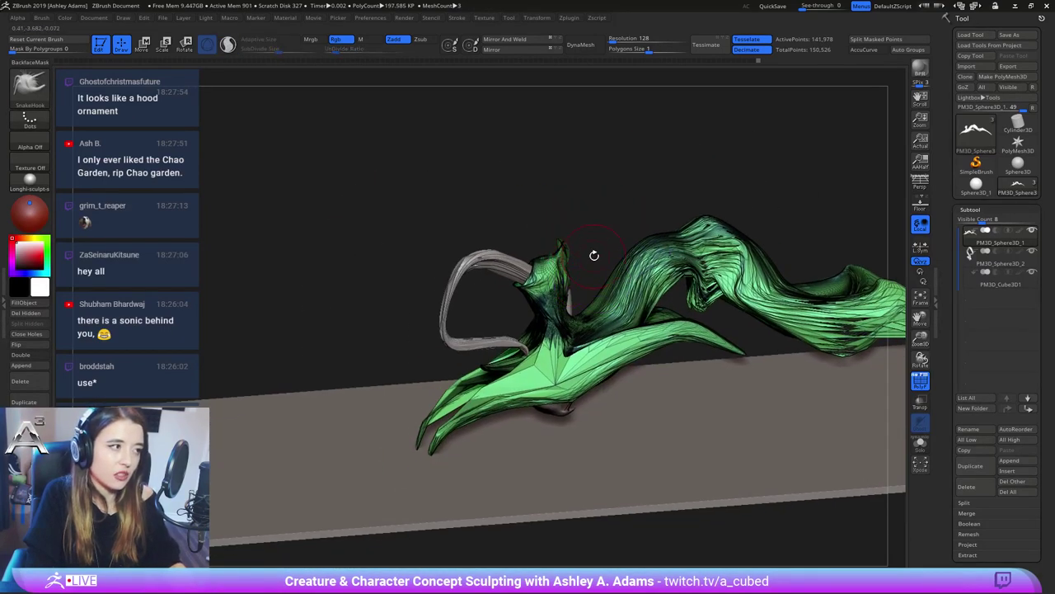
# Hide the wireframe and pull the head upward into a tall, pointed crest with SnakeHook
pyautogui.press('space')
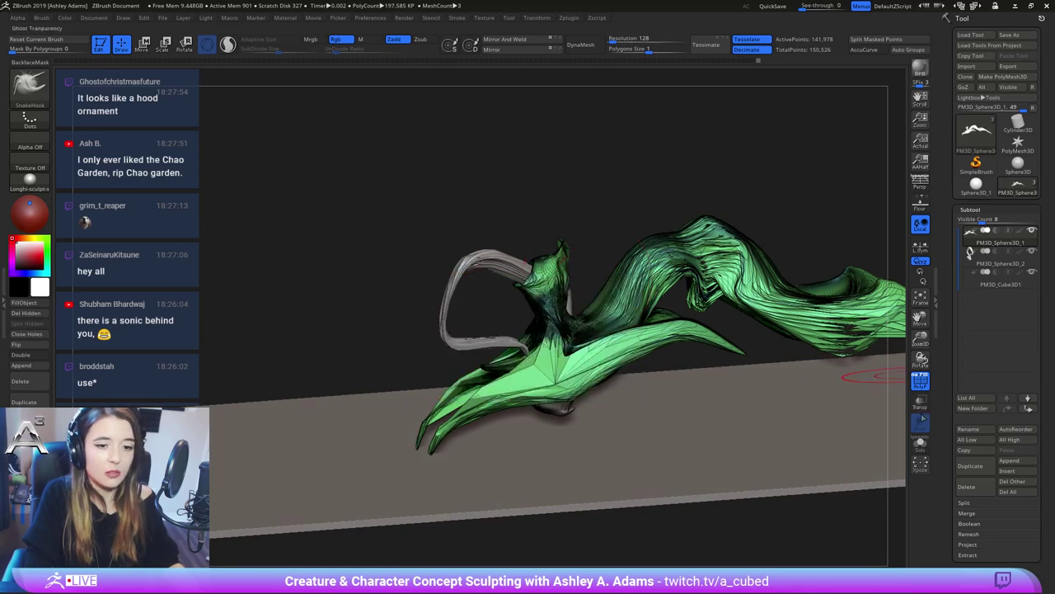
pyautogui.click(924, 386)
pyautogui.moveTo(701, 363); pyautogui.dragTo(606, 284, button='right')
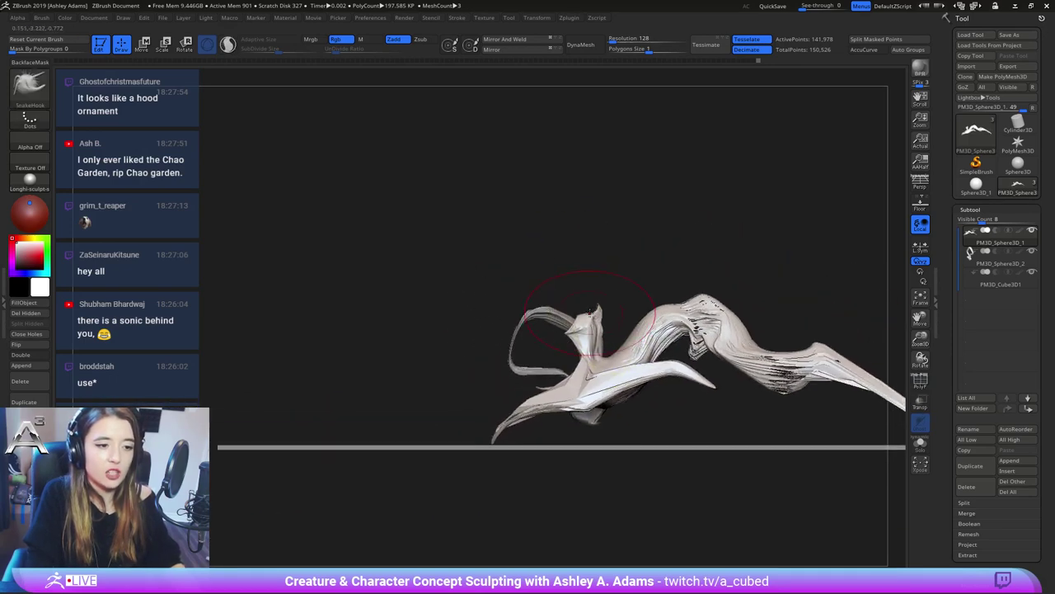
pyautogui.moveTo(615, 364); pyautogui.dragTo(608, 371, button='right')
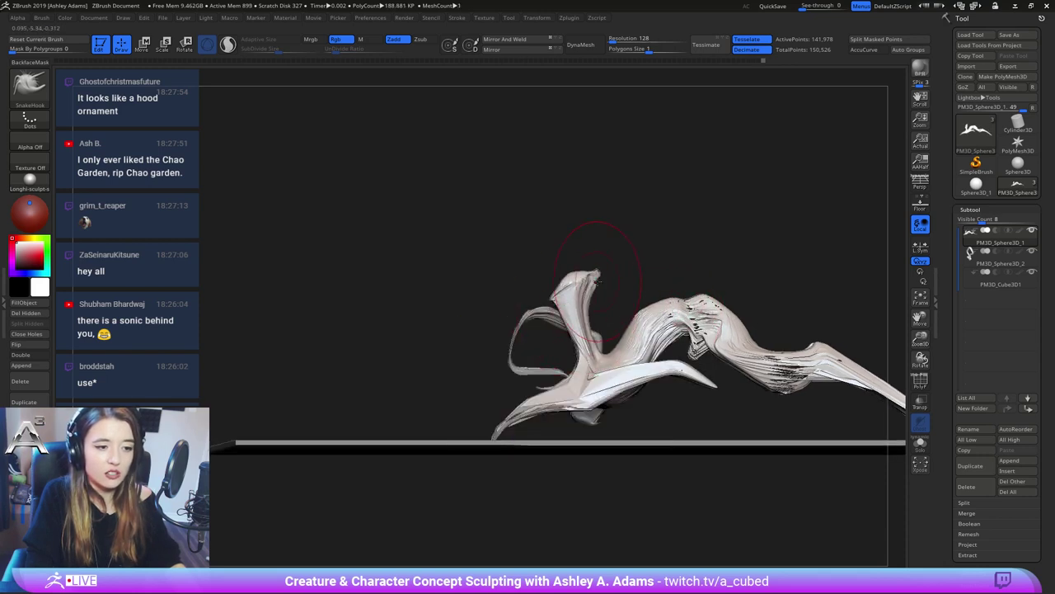
pyautogui.moveTo(598, 281); pyautogui.dragTo(590, 257)
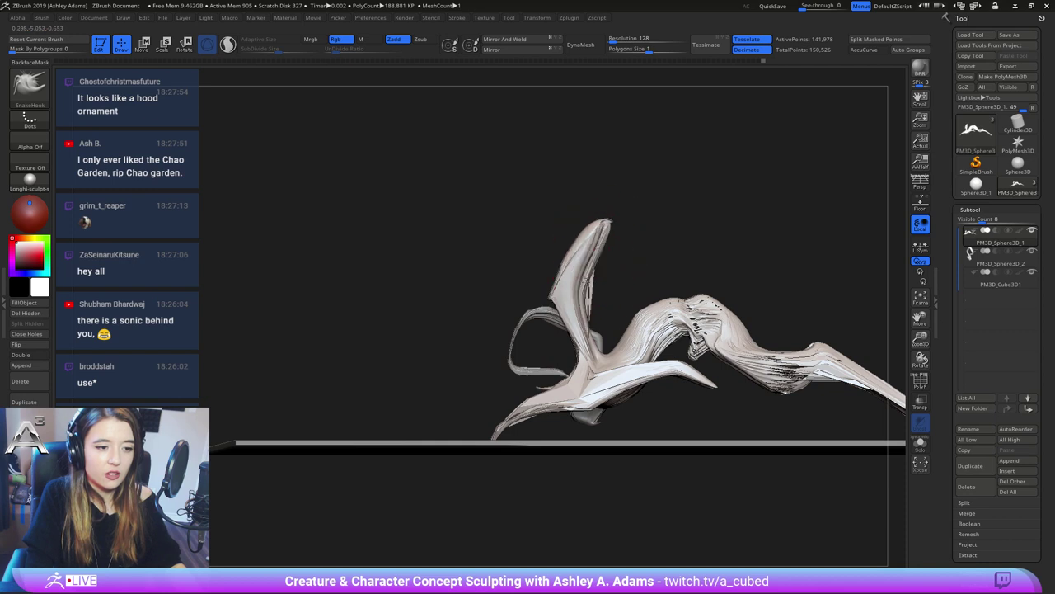
pyautogui.press('shift')
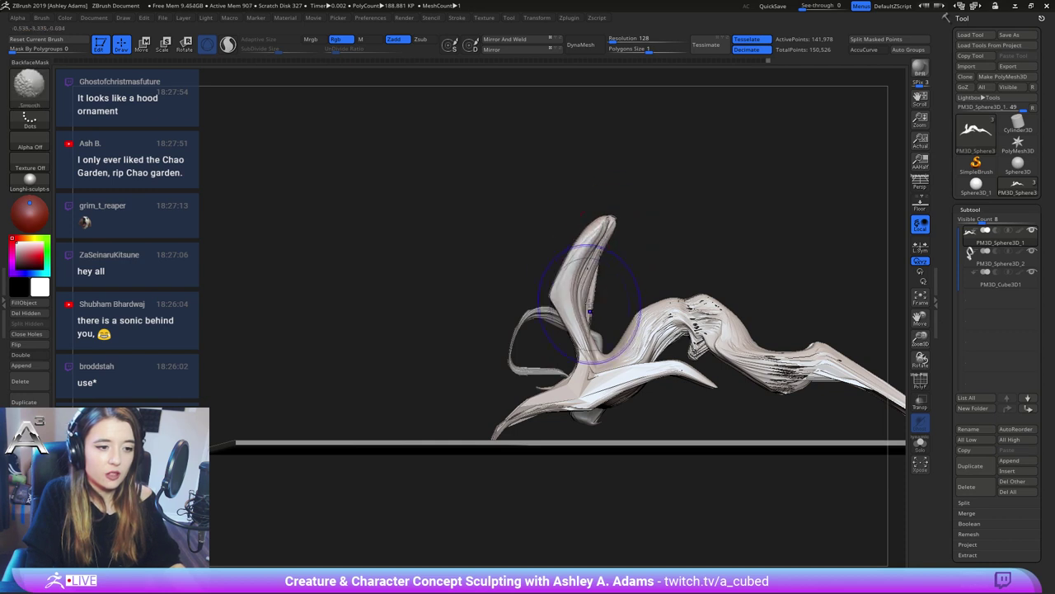
# Widen the front of the crested head with SnakeHook and smooth its surface up to the tip
pyautogui.moveTo(536, 335); pyautogui.dragTo(536, 330, button='right')
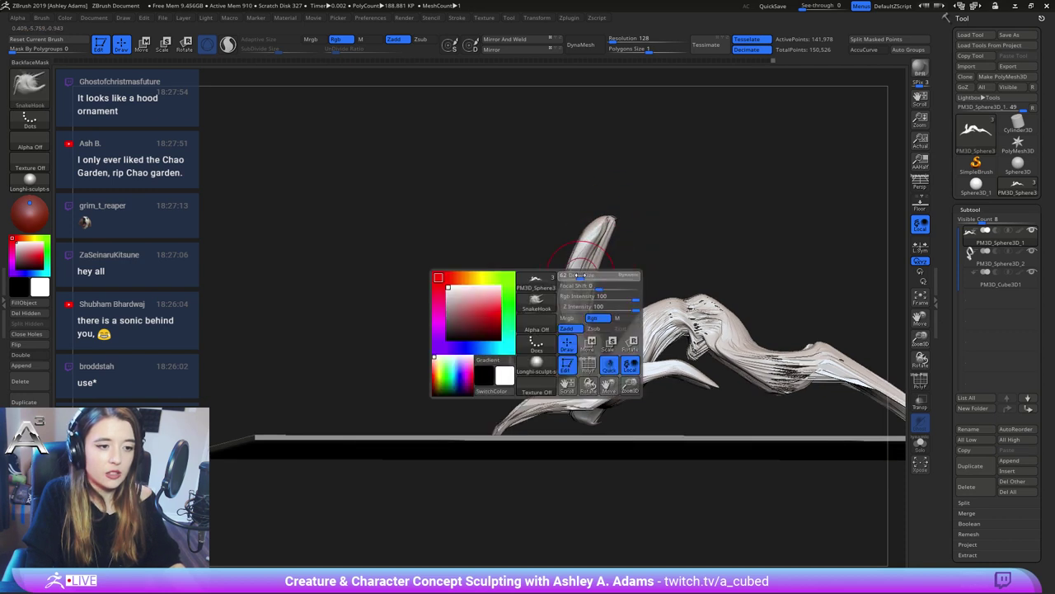
pyautogui.moveTo(568, 277); pyautogui.dragTo(559, 274)
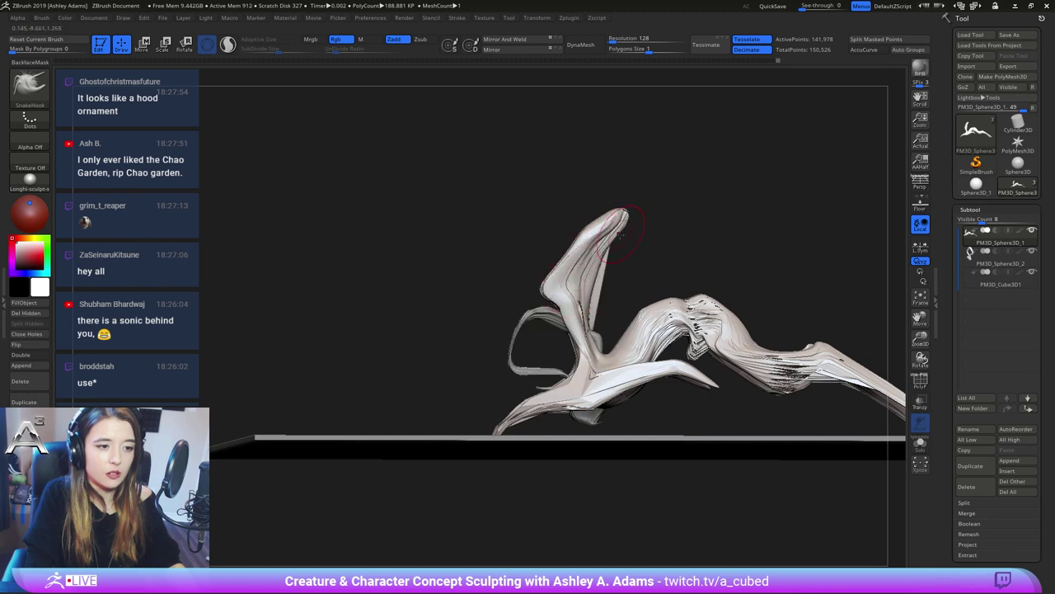
pyautogui.press('shift')
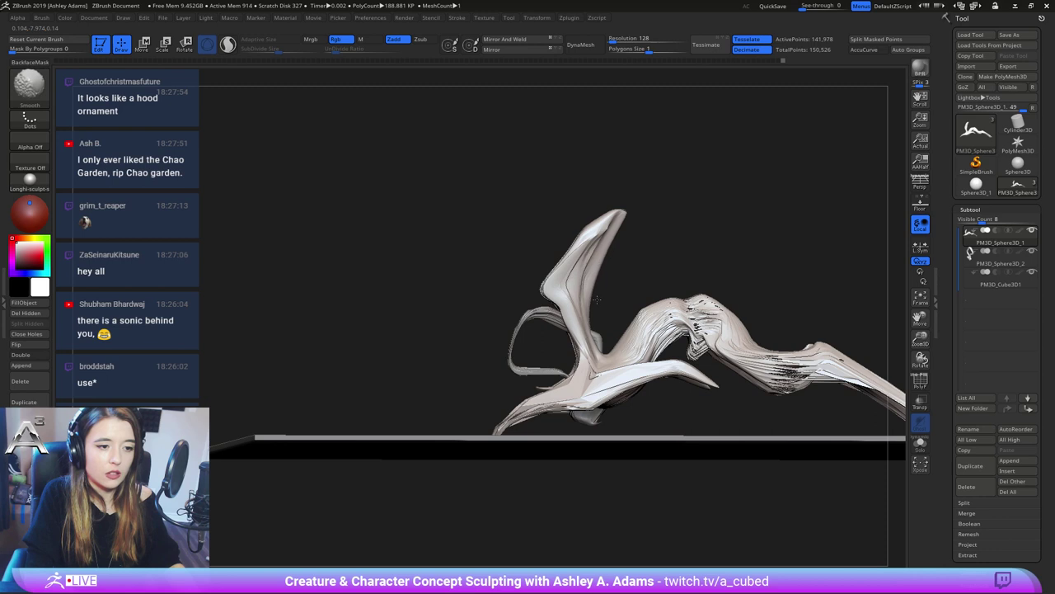
pyautogui.keyDown('shift'); pyautogui.moveTo(597, 299); pyautogui.dragTo(617, 219); pyautogui.keyUp('shift')
pyautogui.moveTo(580, 246)
pyautogui.mouseDown(button='right')
pyautogui.moveTo(617, 244)
pyautogui.moveTo(640, 277)
pyautogui.moveTo(633, 284)
pyautogui.mouseUp(button='right')
pyautogui.moveTo(642, 284); pyautogui.dragTo(680, 282)
pyautogui.moveTo(679, 282)
pyautogui.mouseDown(button='right')
pyautogui.moveTo(633, 279)
pyautogui.moveTo(649, 269)
pyautogui.mouseUp(button='right')
# Select the looping strand PM3D_Sphere3D_2 and pull it forward, away from the head
pyautogui.keyDown('alt'); pyautogui.click(626, 258); pyautogui.keyUp('alt')
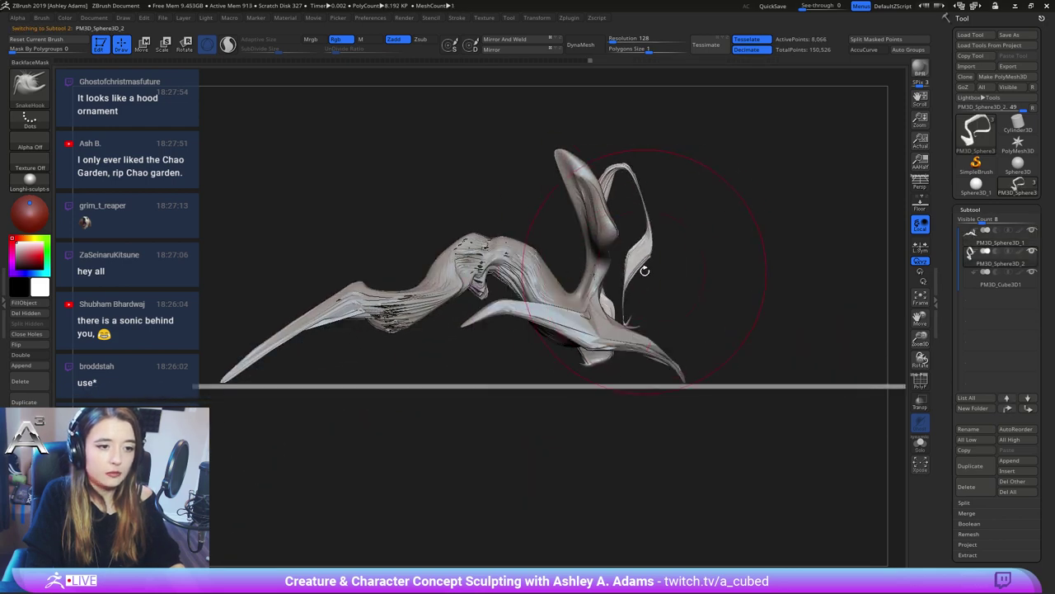
pyautogui.moveTo(645, 270); pyautogui.dragTo(733, 247)
pyautogui.moveTo(614, 284); pyautogui.dragTo(670, 272)
pyautogui.press('space')
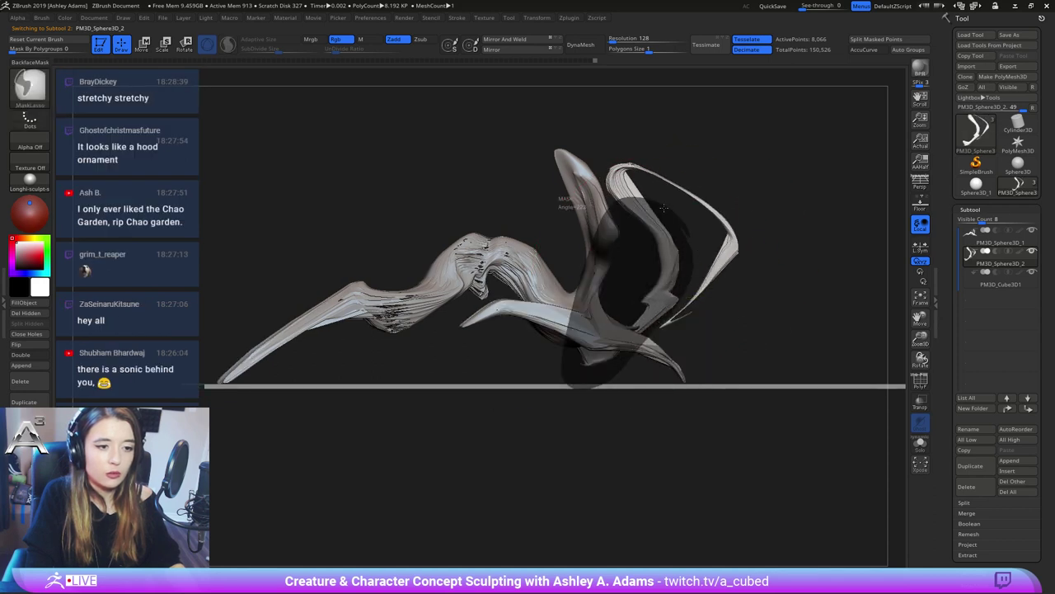
# Isolate the strand's inner section with a lasso mask, pull it back against the neck and clear the mask
pyautogui.keyDown('ctrl'); pyautogui.moveTo(663, 208); pyautogui.dragTo(666, 211); pyautogui.keyUp('ctrl')
pyautogui.press('space')
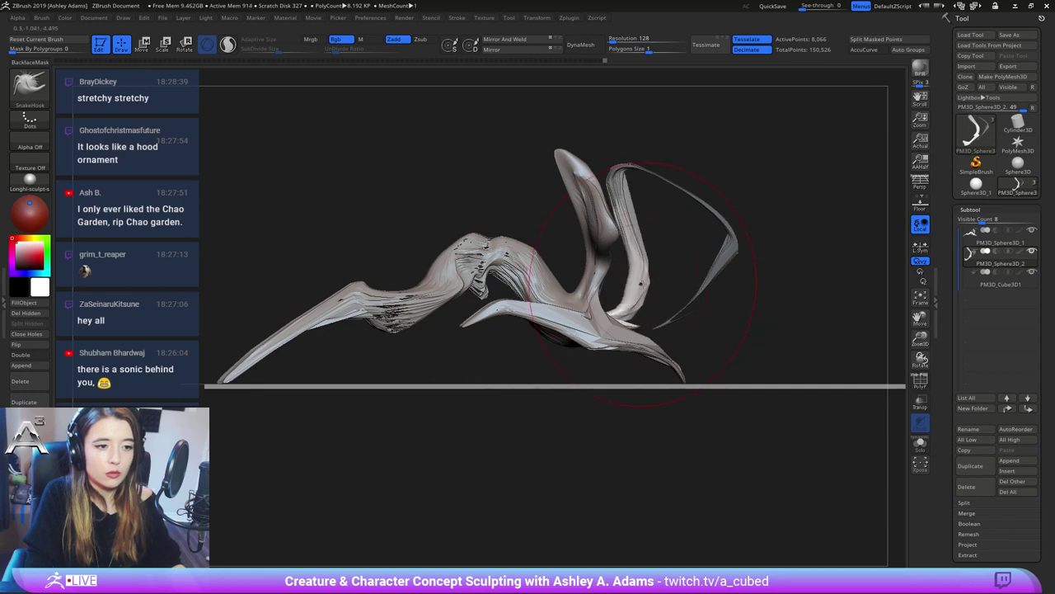
pyautogui.press('space')
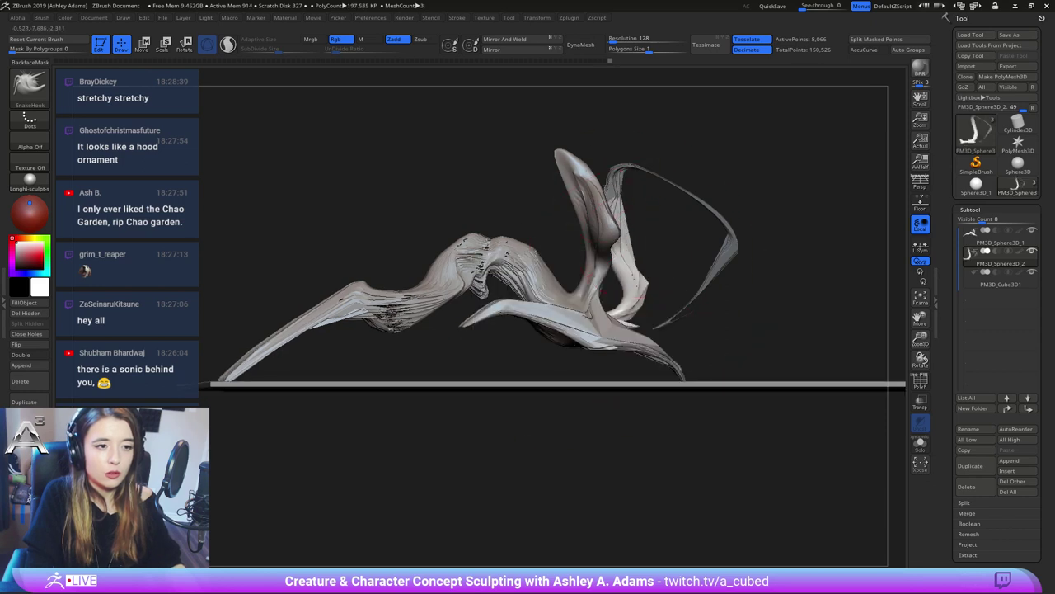
pyautogui.keyDown('ctrl'); pyautogui.moveTo(663, 233); pyautogui.dragTo(670, 239); pyautogui.keyUp('ctrl')
pyautogui.press('space')
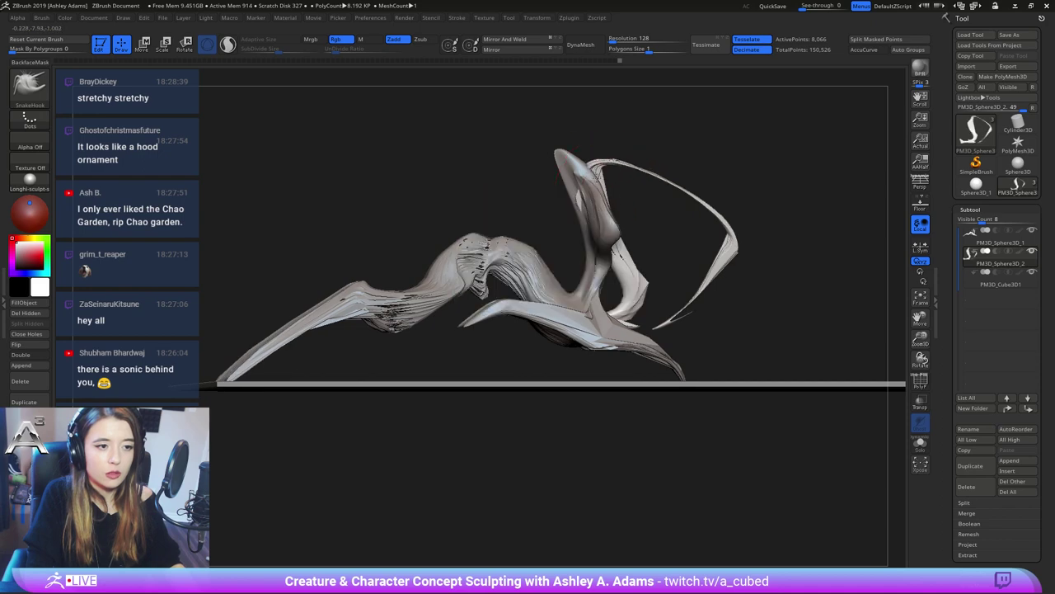
# Reshape the strand's upper section along the side of the head with SnakeHook
pyautogui.moveTo(597, 175)
pyautogui.mouseDown(button='right')
pyautogui.moveTo(561, 194)
pyautogui.moveTo(592, 218)
pyautogui.mouseUp(button='right')
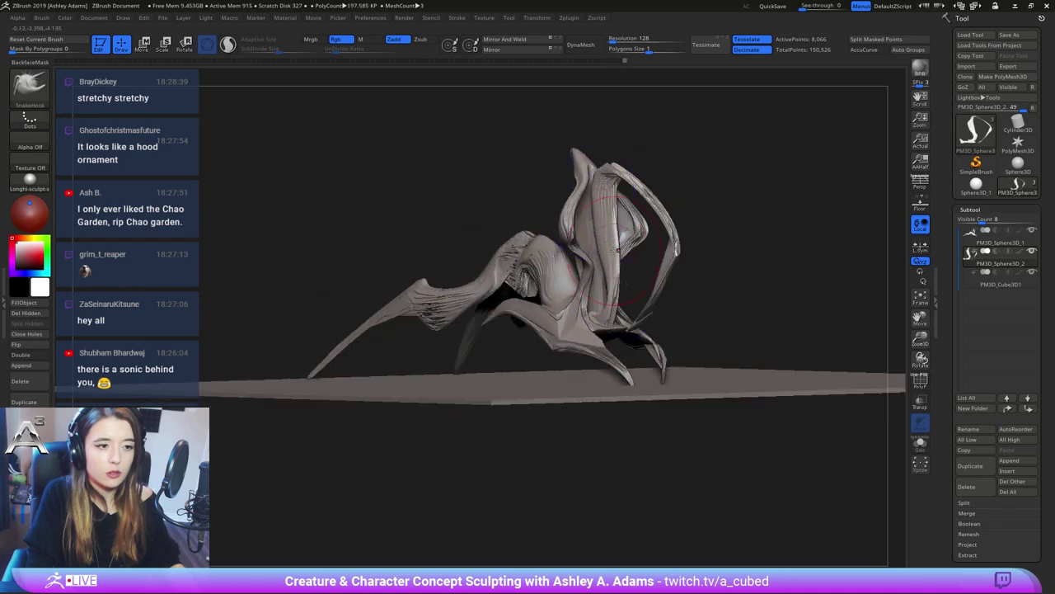
pyautogui.moveTo(612, 281); pyautogui.dragTo(564, 273, button='right')
pyautogui.press('space')
pyautogui.moveTo(597, 216)
pyautogui.mouseDown(button='right')
pyautogui.moveTo(551, 214)
pyautogui.moveTo(503, 248)
pyautogui.mouseUp(button='right')
pyautogui.press('space')
pyautogui.moveTo(610, 268); pyautogui.dragTo(598, 268)
# Adjust the SnakeHook brush size and fit the strands around the head from the front and side
pyautogui.moveTo(569, 248); pyautogui.dragTo(630, 229, button='right')
pyautogui.press('space')
pyautogui.moveTo(620, 229); pyautogui.dragTo(632, 229)
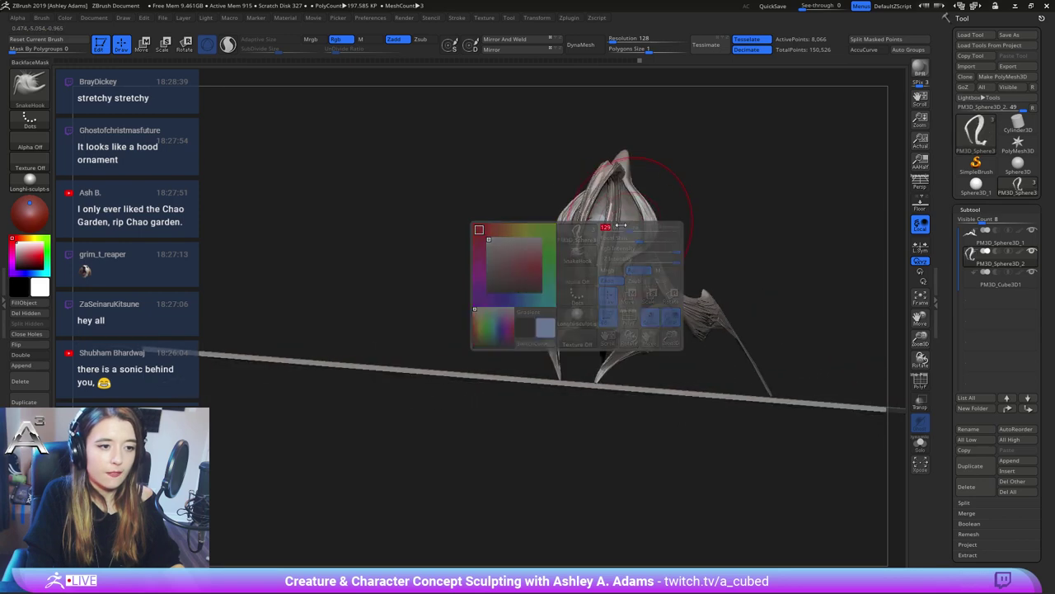
pyautogui.moveTo(645, 226)
pyautogui.mouseDown(button='right')
pyautogui.moveTo(628, 209)
pyautogui.moveTo(663, 217)
pyautogui.moveTo(653, 223)
pyautogui.mouseUp(button='right')
pyautogui.press('space')
pyautogui.moveTo(654, 222); pyautogui.dragTo(642, 222)
pyautogui.moveTo(641, 223)
pyautogui.mouseDown(button='right')
pyautogui.moveTo(620, 240)
pyautogui.moveTo(629, 247)
pyautogui.mouseUp(button='right')
pyautogui.press('space')
pyautogui.moveTo(661, 170); pyautogui.dragTo(670, 160)
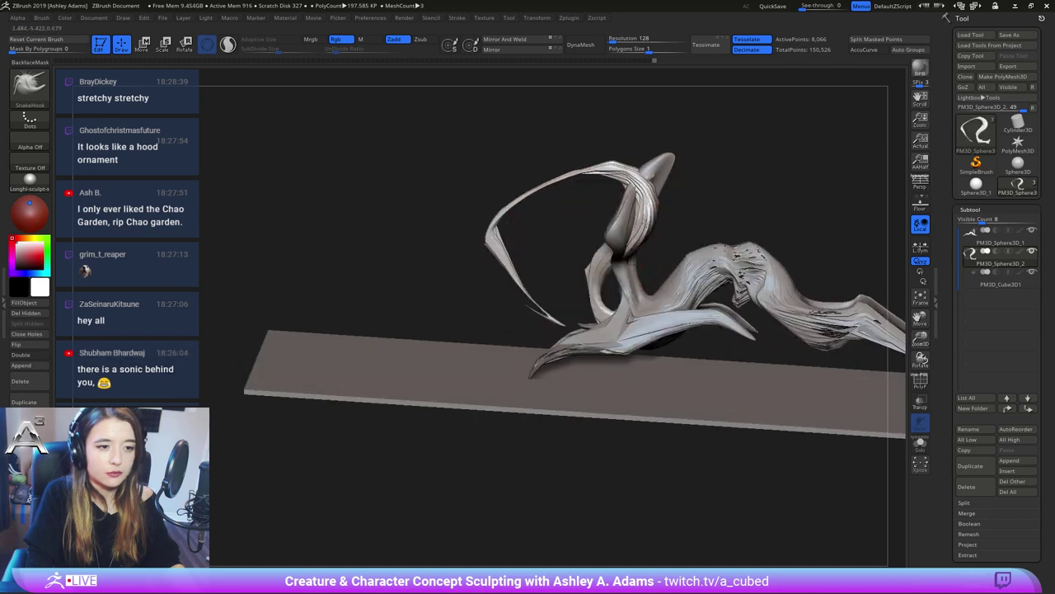
# Select the body PM3D_Sphere3D_1 and pull the neck beneath the head into a backward-open curve
pyautogui.keyDown('alt'); pyautogui.click(650, 210); pyautogui.keyUp('alt')
pyautogui.press('space')
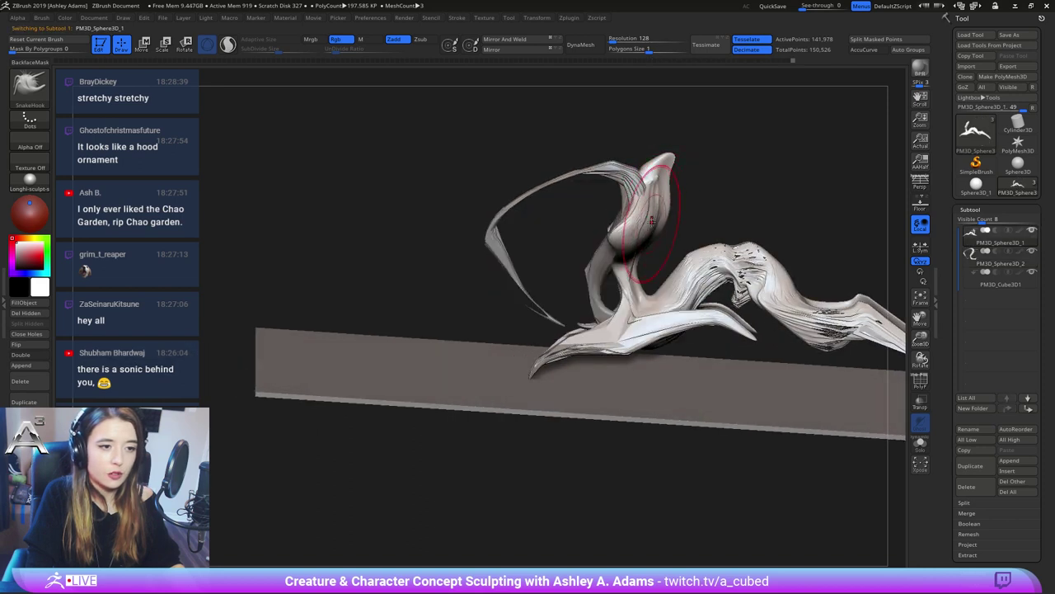
pyautogui.moveTo(635, 258); pyautogui.dragTo(647, 257, button='right')
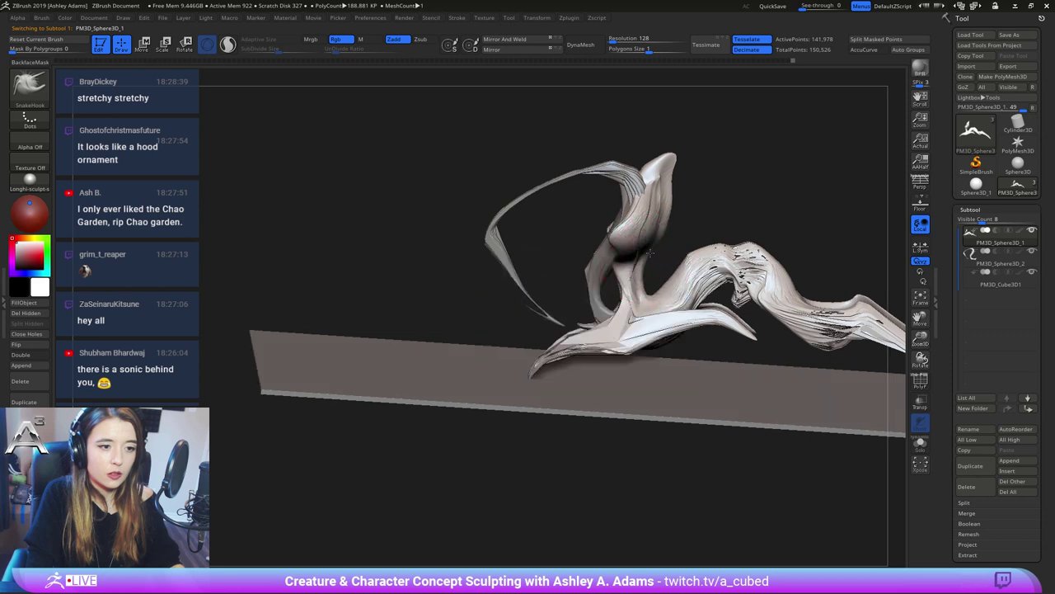
pyautogui.moveTo(642, 292); pyautogui.dragTo(629, 299)
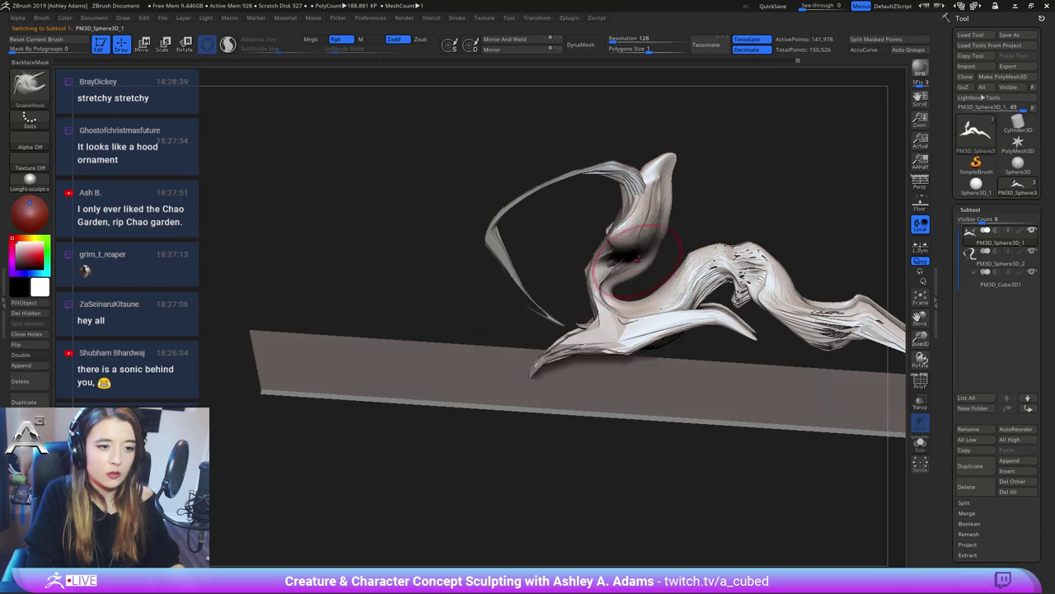
pyautogui.rightClick(588, 352)
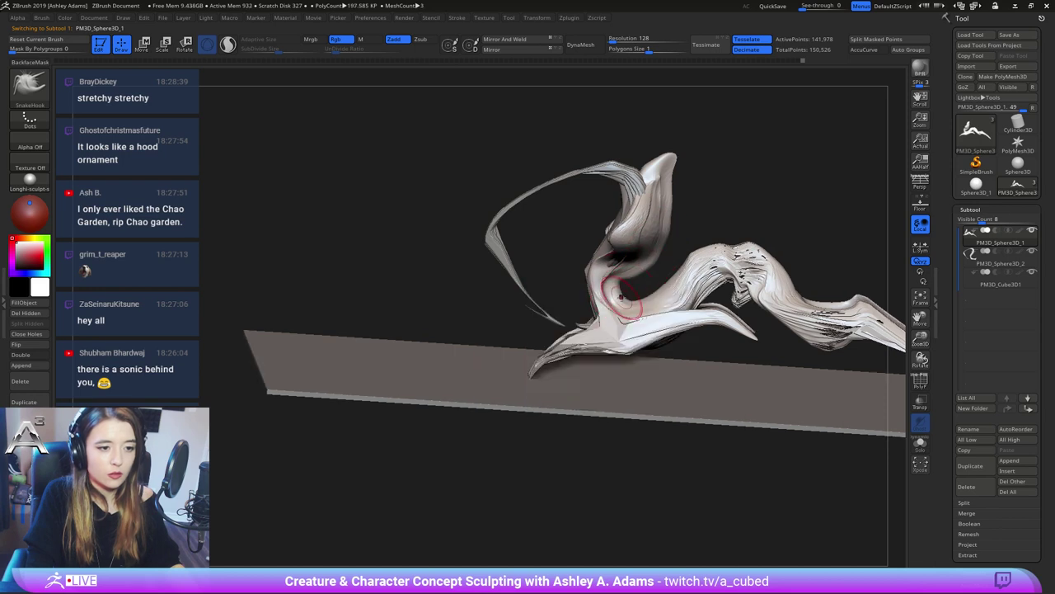
# Reshape the crest's rear edge and tip with SnakeHook, and smooth the curve of the neck
pyautogui.moveTo(663, 288); pyautogui.dragTo(691, 314, button='right')
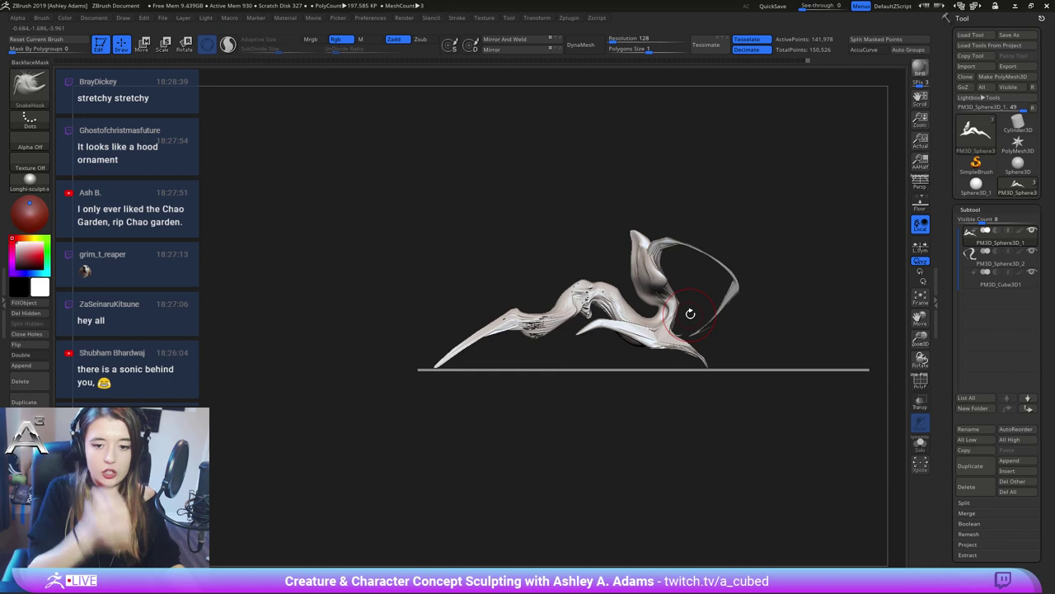
pyautogui.press('f')
pyautogui.press('space')
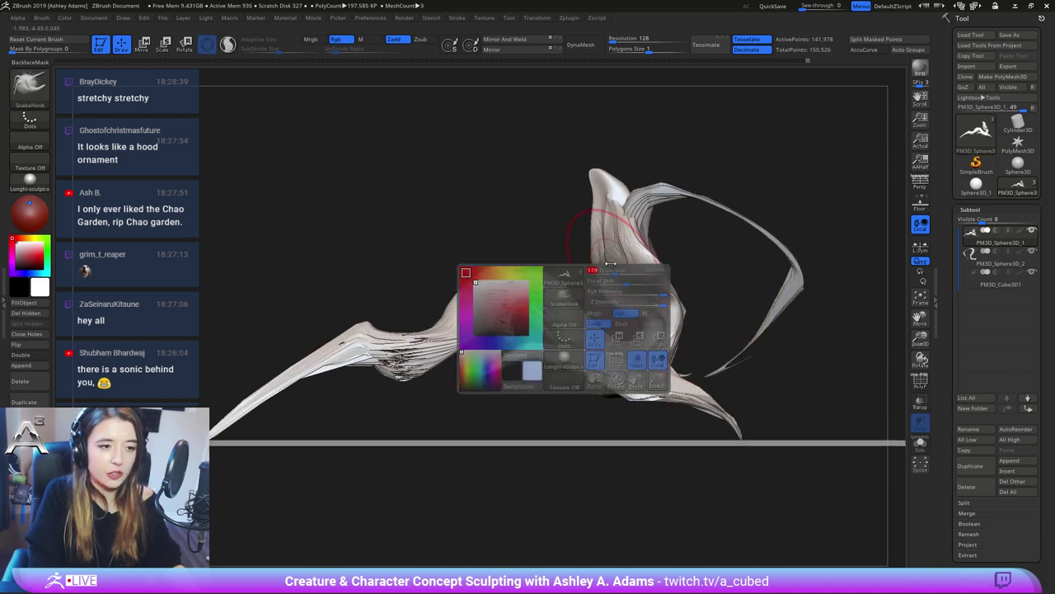
pyautogui.moveTo(602, 163)
pyautogui.mouseDown()
pyautogui.moveTo(618, 178)
pyautogui.moveTo(608, 188)
pyautogui.moveTo(604, 180)
pyautogui.moveTo(598, 259)
pyautogui.mouseUp()
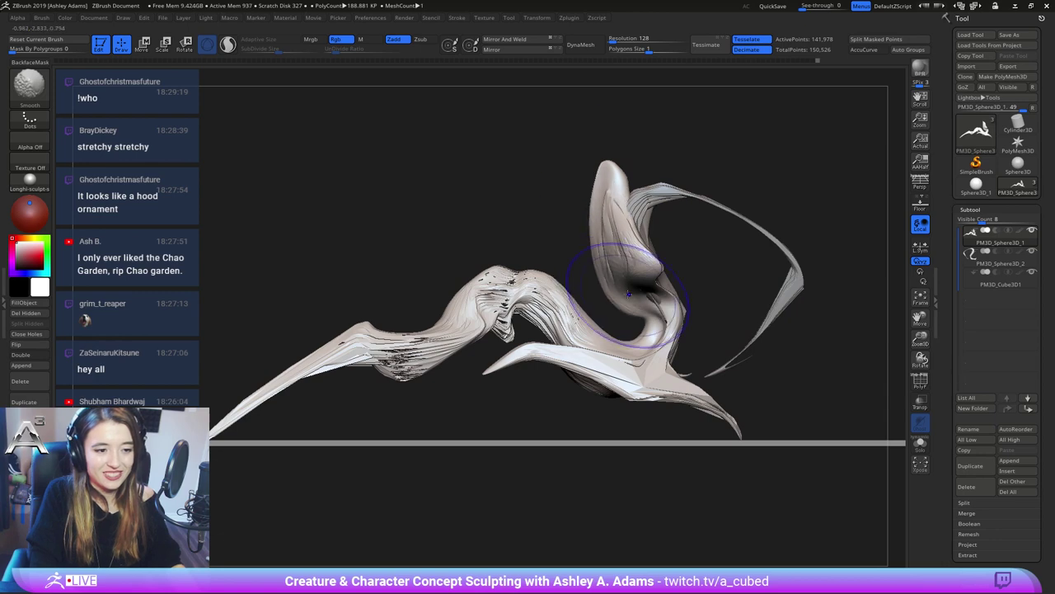
pyautogui.press('space')
pyautogui.moveTo(652, 303)
pyautogui.keyDown('shift'); pyautogui.mouseDown()
pyautogui.moveTo(657, 327)
pyautogui.moveTo(653, 307)
pyautogui.mouseUp(); pyautogui.keyUp('shift')
# Solo the body to work on the hollow front of the head and neck with Sculptris Pro, and smooth the neck
pyautogui.moveTo(670, 310); pyautogui.dragTo(622, 330, button='right')
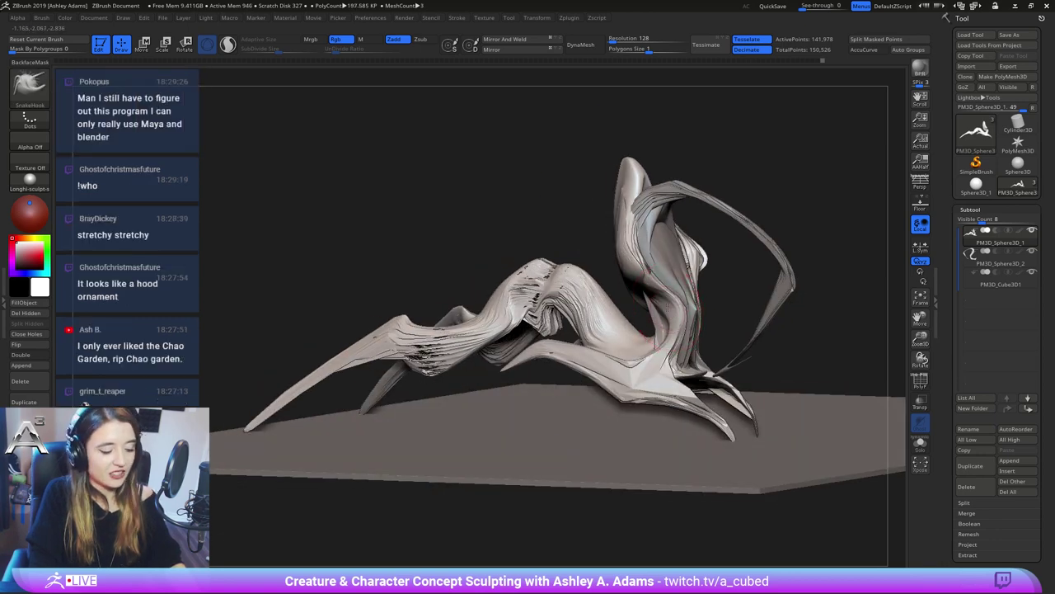
pyautogui.press('b')
pyautogui.press('i')
pyautogui.press('n')
pyautogui.moveTo(670, 302); pyautogui.dragTo(665, 357)
pyautogui.moveTo(886, 418)
pyautogui.mouseDown()
pyautogui.moveTo(813, 396)
pyautogui.moveTo(767, 330)
pyautogui.mouseUp()
pyautogui.moveTo(659, 235); pyautogui.dragTo(664, 260)
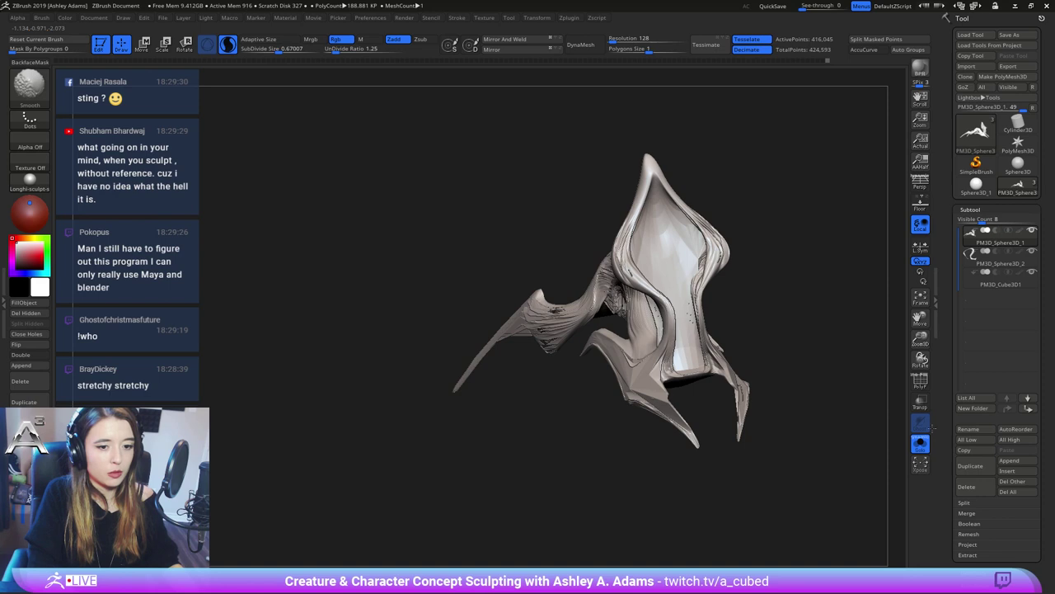
pyautogui.moveTo(754, 351)
pyautogui.mouseDown()
pyautogui.moveTo(812, 363)
pyautogui.moveTo(866, 342)
pyautogui.mouseUp()
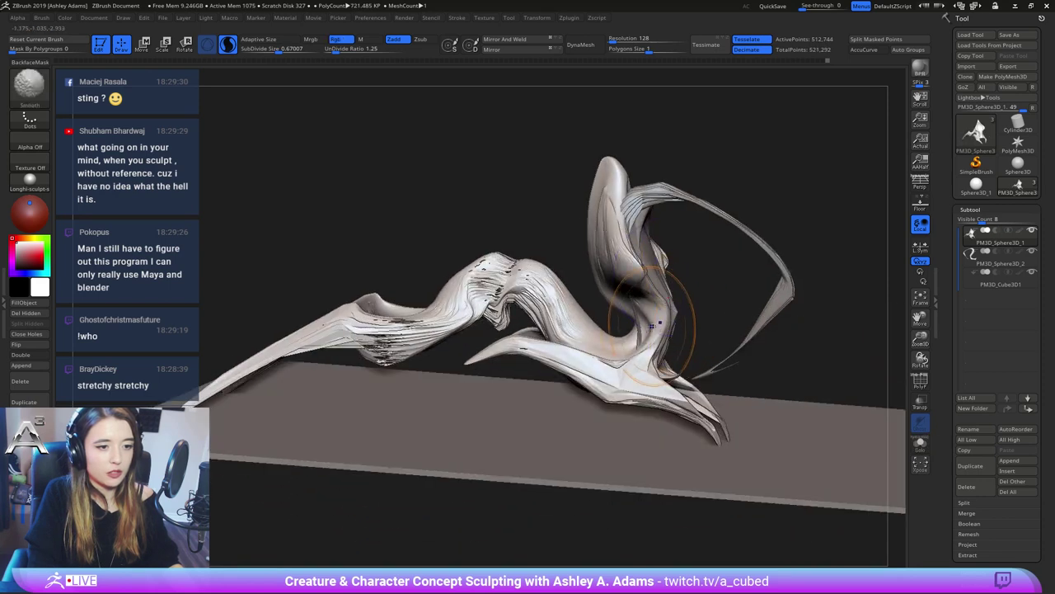
pyautogui.moveTo(670, 329)
pyautogui.keyDown('shift'); pyautogui.mouseDown()
pyautogui.moveTo(639, 307)
pyautogui.moveTo(650, 299)
pyautogui.mouseUp(); pyautogui.keyUp('shift')
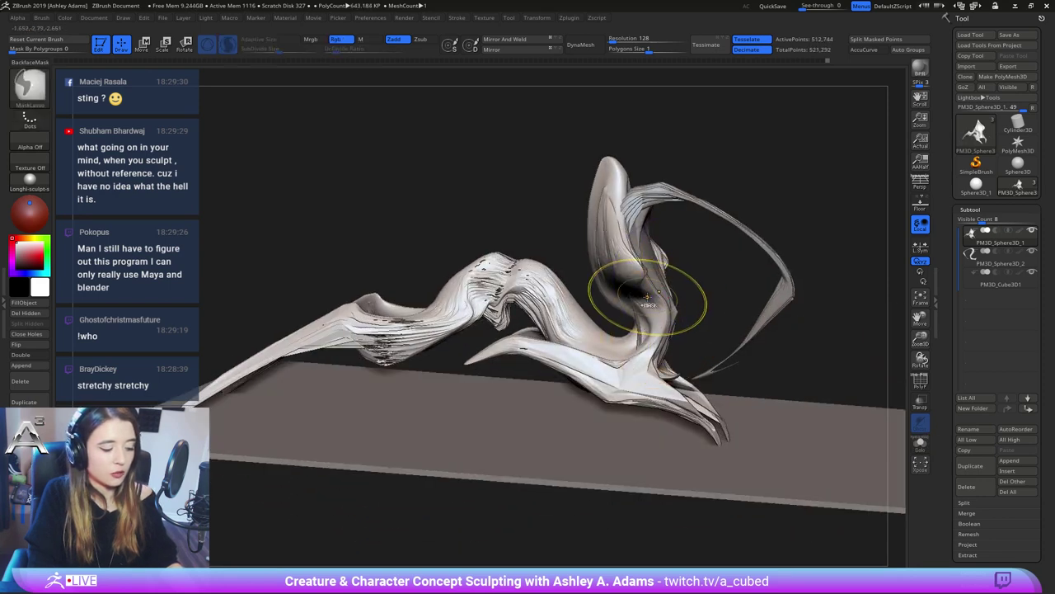
# Undo the last stroke and smooth the curve of the neck beneath the hollow head
pyautogui.hotkey('ctrl', 'z')
pyautogui.press('\\')
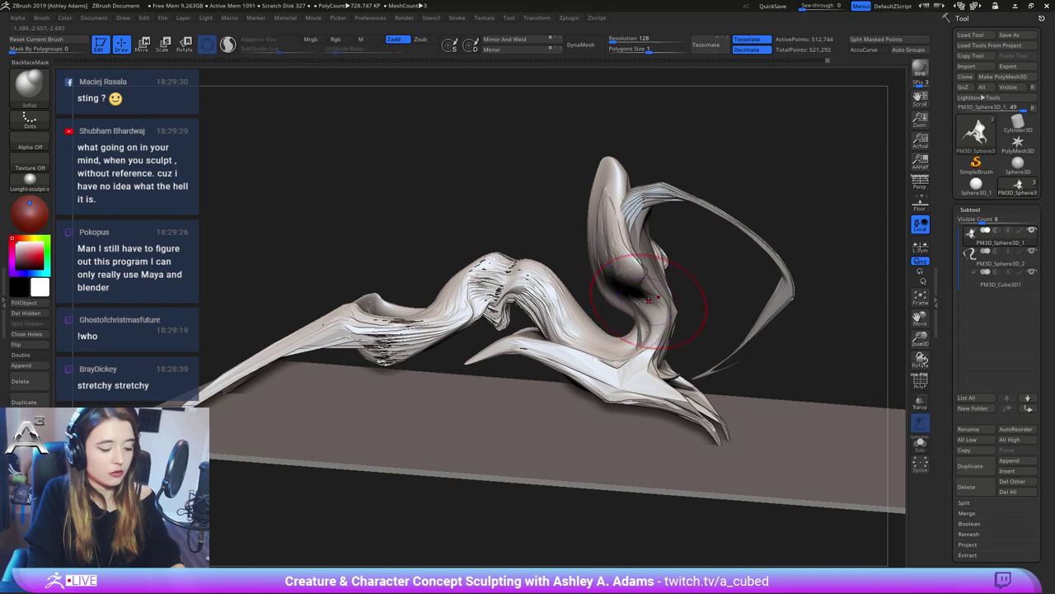
pyautogui.keyDown('shift'); pyautogui.moveTo(649, 299); pyautogui.dragTo(643, 330); pyautogui.keyUp('shift')
pyautogui.moveTo(677, 306); pyautogui.dragTo(656, 315, button='right')
pyautogui.rightClick(646, 318)
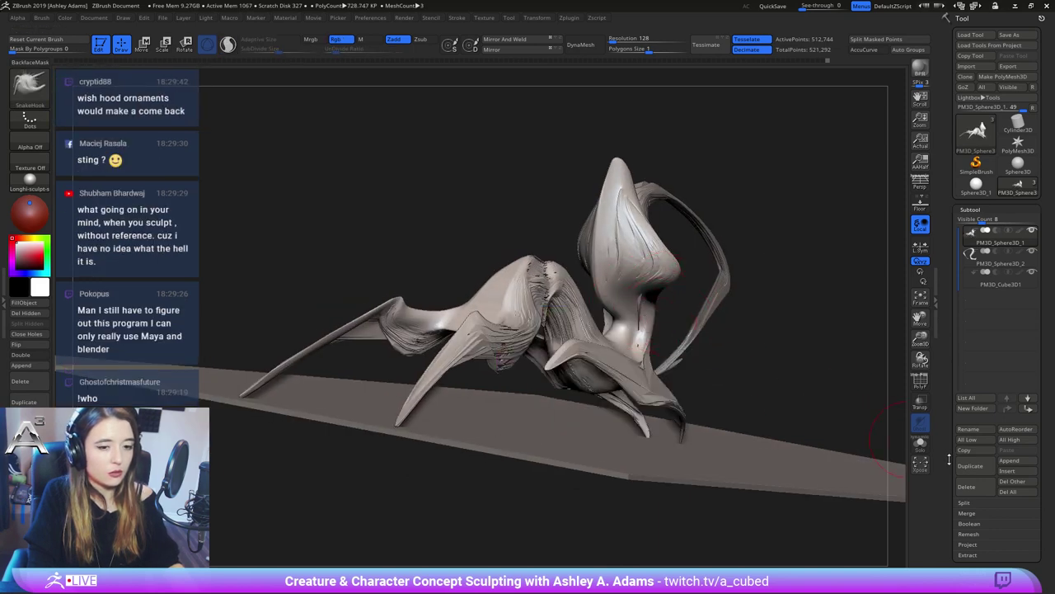
# Try to pull the crest's tip forward into a point with SnakeHook, and undo the stroke
pyautogui.moveTo(705, 345); pyautogui.dragTo(569, 239, button='right')
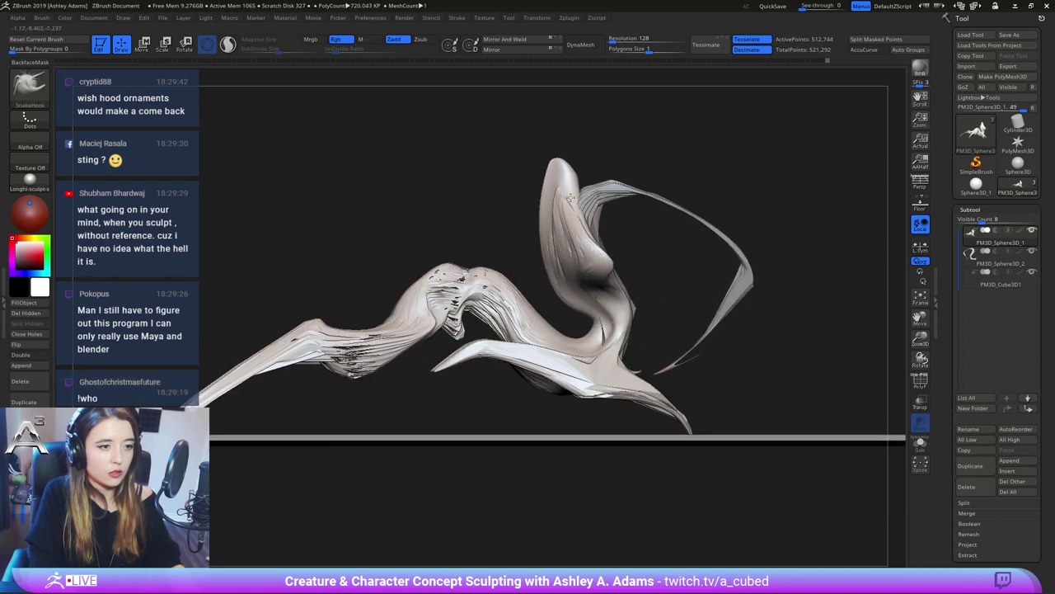
pyautogui.press('space')
pyautogui.moveTo(563, 158); pyautogui.dragTo(572, 147)
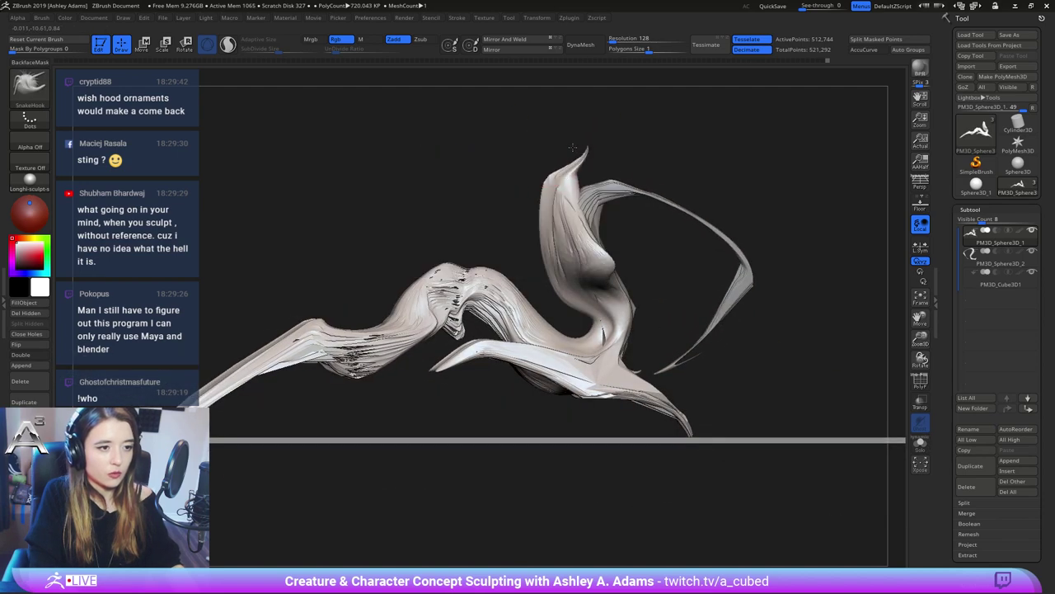
pyautogui.hotkey('ctrl', 'z')
# Mask everything except the crest's tip with a softened, inverted lasso mask and extend the tip into a long forward-pointing spike
pyautogui.press('space')
pyautogui.moveTo(529, 191)
pyautogui.keyDown('ctrl'); pyautogui.mouseDown()
pyautogui.moveTo(591, 124)
pyautogui.moveTo(531, 126)
pyautogui.mouseUp(); pyautogui.keyUp('ctrl')
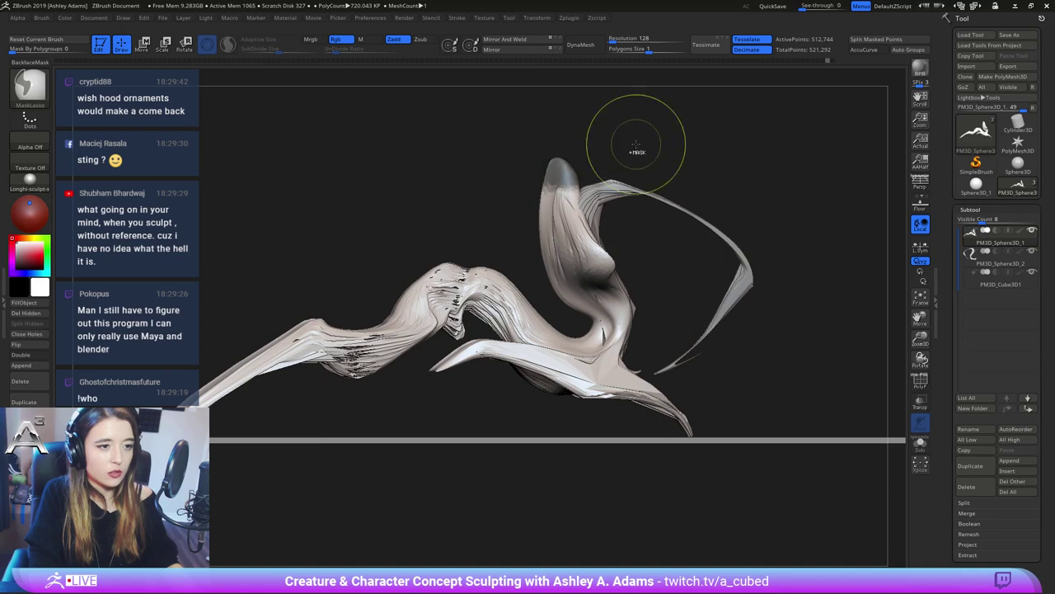
pyautogui.keyDown('ctrl'); pyautogui.click(562, 173); pyautogui.keyUp('ctrl')
pyautogui.keyDown('ctrl'); pyautogui.click(615, 158); pyautogui.keyUp('ctrl')
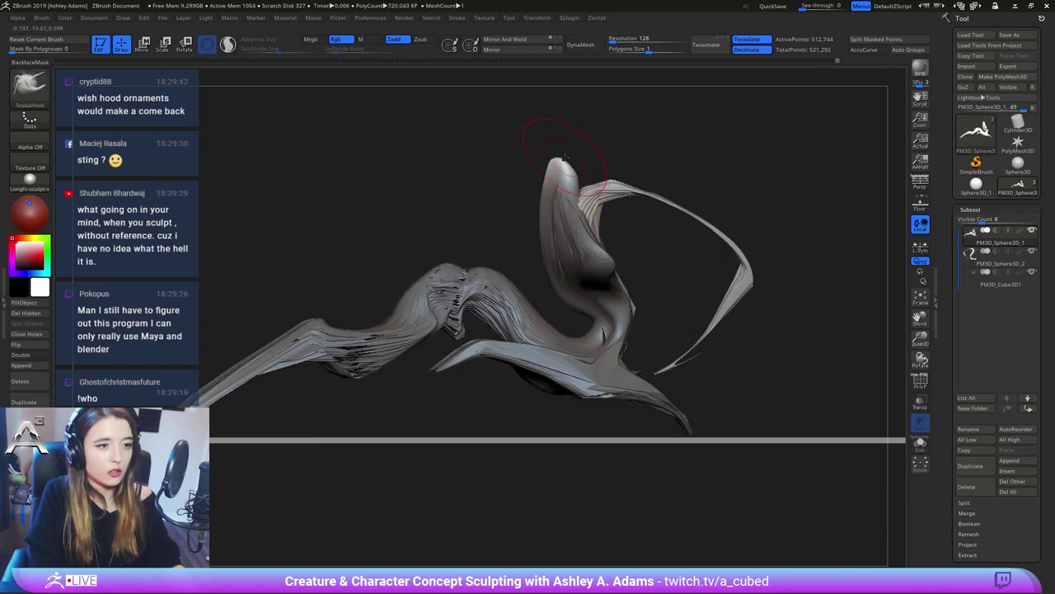
pyautogui.press('w')
pyautogui.moveTo(570, 266)
pyautogui.keyDown('alt'); pyautogui.mouseDown()
pyautogui.moveTo(571, 136)
pyautogui.moveTo(617, 216)
pyautogui.moveTo(571, 203)
pyautogui.moveTo(614, 240)
pyautogui.moveTo(628, 290)
pyautogui.moveTo(643, 216)
pyautogui.moveTo(666, 223)
pyautogui.moveTo(665, 240)
pyautogui.moveTo(615, 240)
pyautogui.moveTo(631, 247)
pyautogui.mouseUp(); pyautogui.keyUp('alt')
pyautogui.press('q')
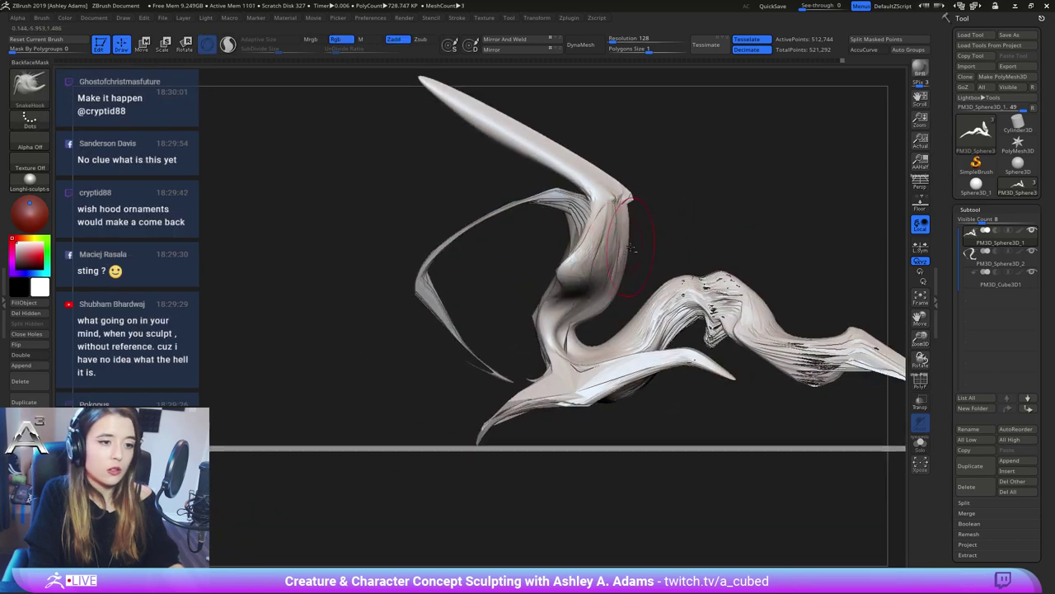
# Bend and taper the head's long spike into a slender curve with an upturned tip using SnakeHook, and turn AccuCurve off
pyautogui.press('space')
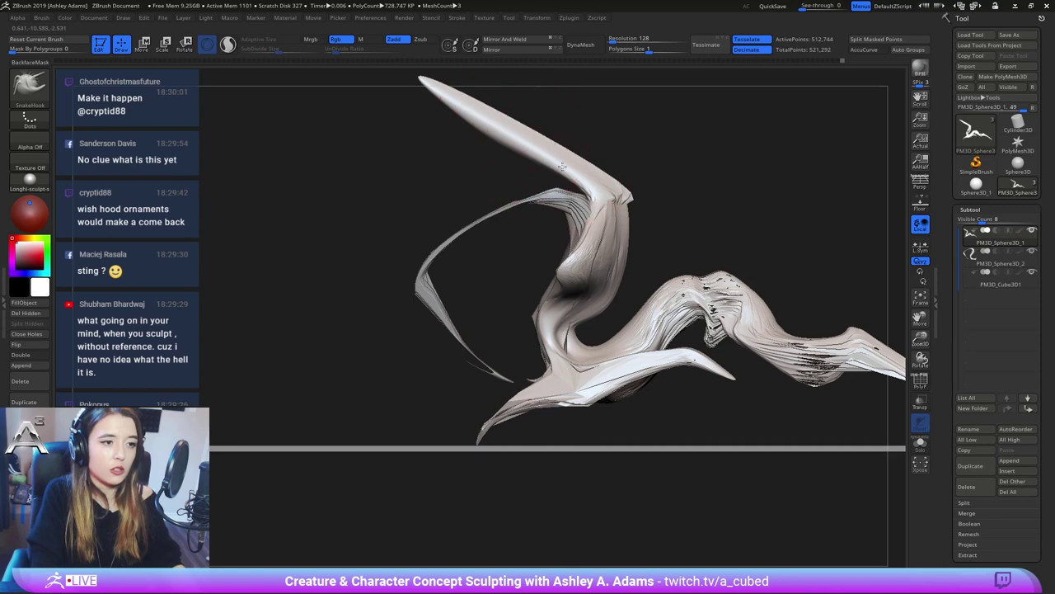
pyautogui.press('space')
pyautogui.moveTo(541, 162); pyautogui.dragTo(592, 183)
pyautogui.moveTo(487, 117)
pyautogui.mouseDown(button='right')
pyautogui.moveTo(480, 123)
pyautogui.moveTo(518, 170)
pyautogui.mouseUp(button='right')
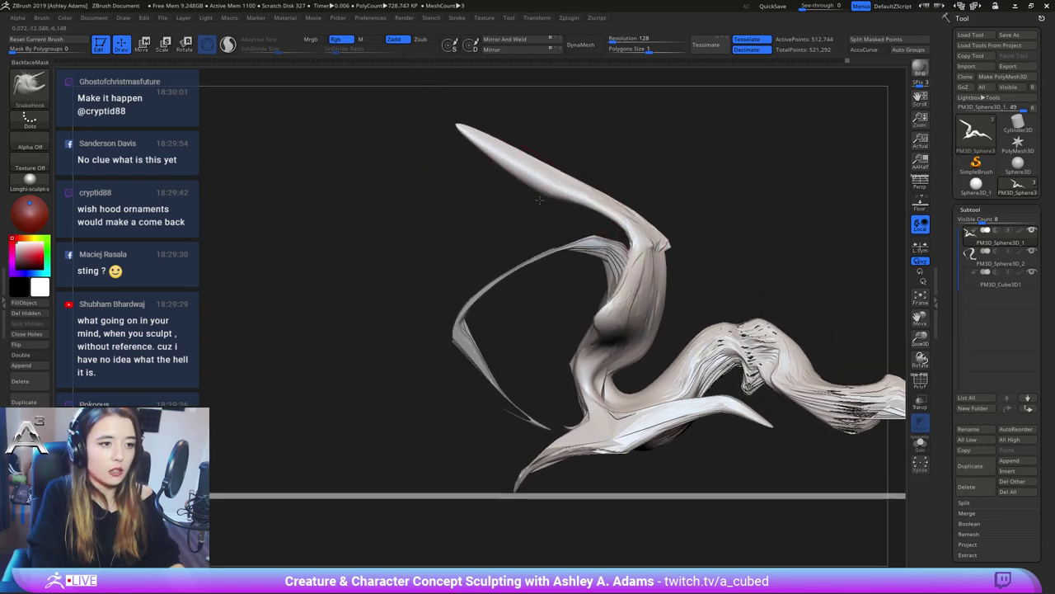
pyautogui.moveTo(539, 199)
pyautogui.mouseDown()
pyautogui.moveTo(566, 205)
pyautogui.moveTo(590, 186)
pyautogui.mouseUp()
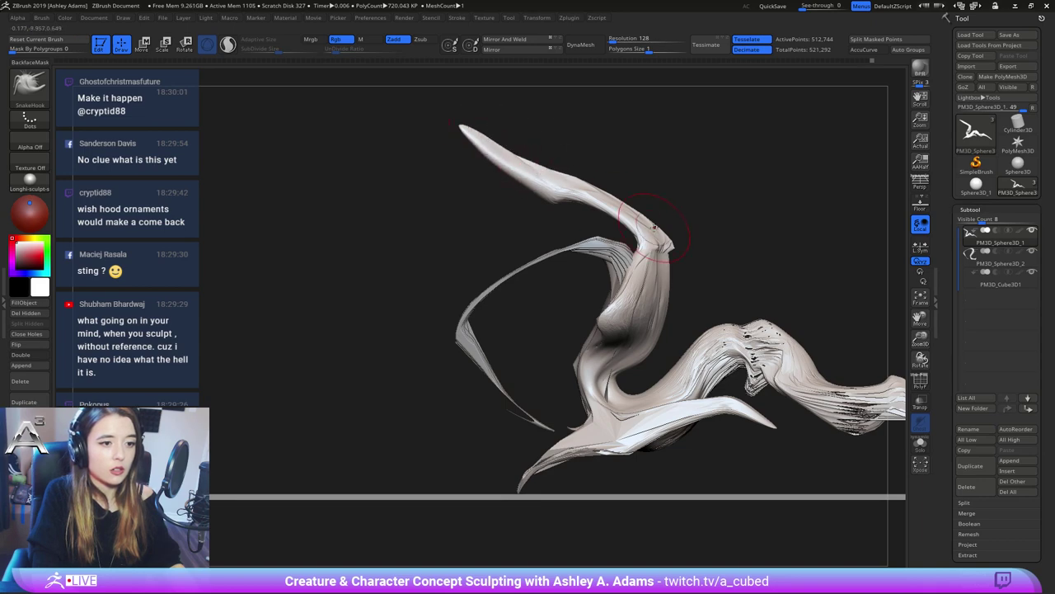
pyautogui.keyDown('ctrl'); pyautogui.moveTo(654, 228); pyautogui.dragTo(569, 216, button='right'); pyautogui.keyUp('ctrl')
pyautogui.keyDown('alt'); pyautogui.moveTo(483, 107); pyautogui.dragTo(584, 184, button='right'); pyautogui.keyUp('alt')
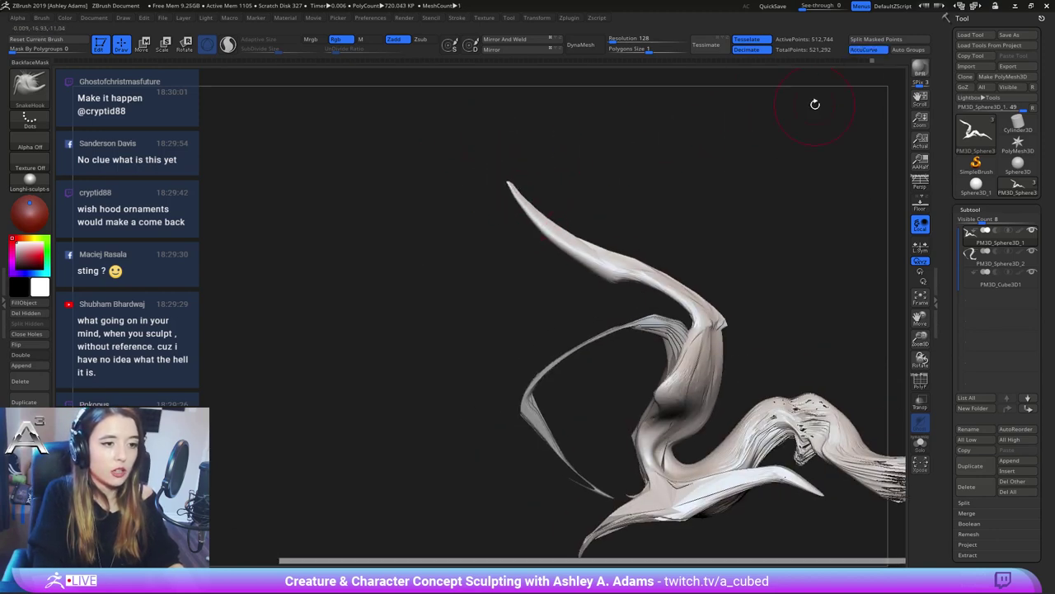
pyautogui.click(859, 51)
pyautogui.keyDown('ctrl'); pyautogui.moveTo(676, 233); pyautogui.dragTo(592, 202, button='right'); pyautogui.keyUp('ctrl')
pyautogui.moveTo(592, 203)
pyautogui.keyDown('alt'); pyautogui.mouseDown(button='right')
pyautogui.moveTo(566, 151)
pyautogui.moveTo(653, 165)
pyautogui.moveTo(567, 147)
pyautogui.moveTo(630, 208)
pyautogui.moveTo(543, 284)
pyautogui.mouseUp(button='right'); pyautogui.keyUp('alt')
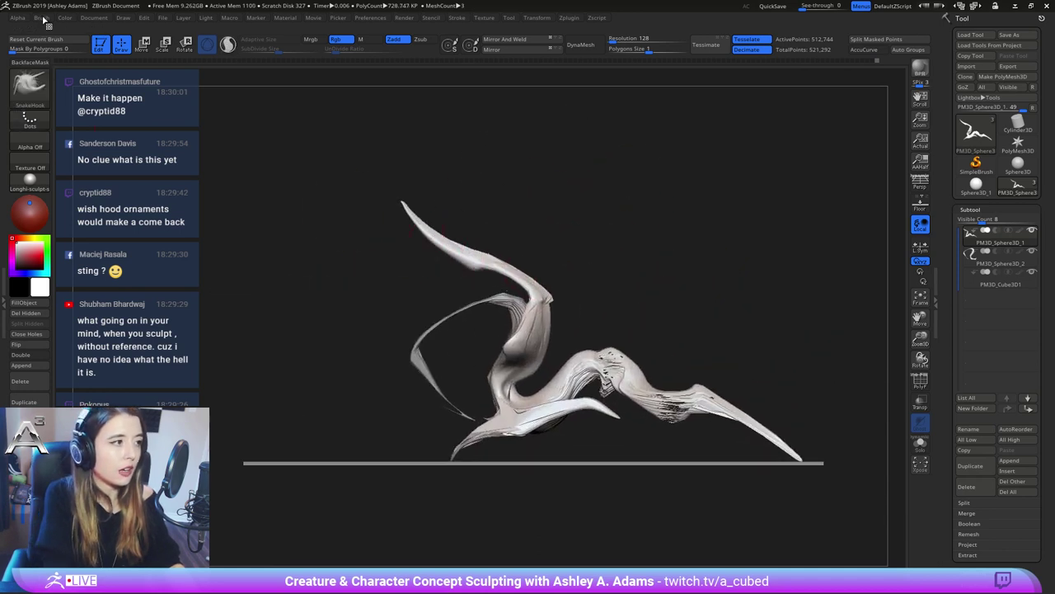
# Show the AccuCurve option in the brush's curve settings by switching it on and off again
pyautogui.click(47, 19)
pyautogui.click(38, 30)
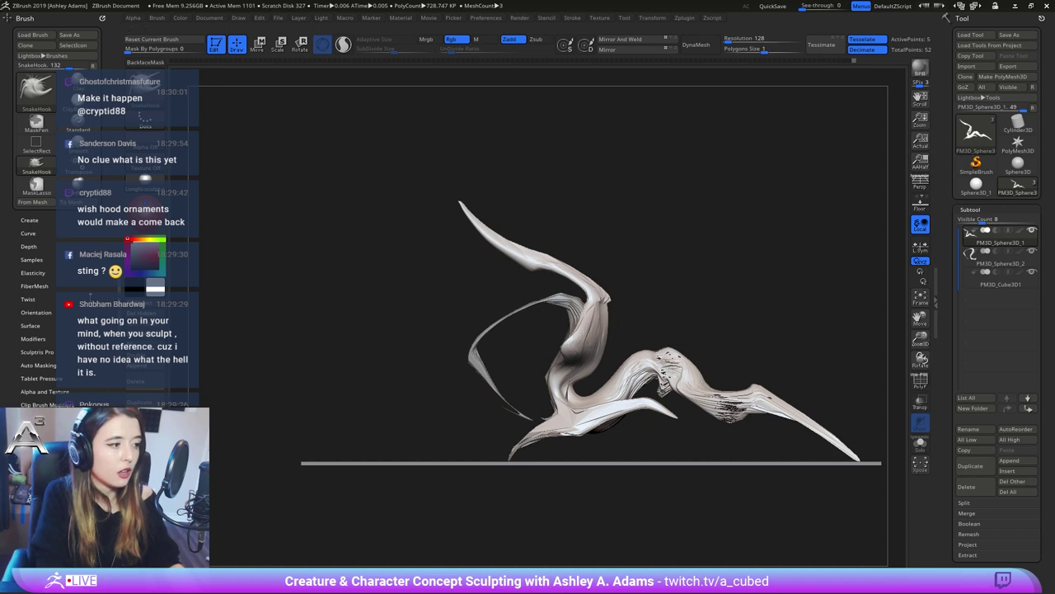
pyautogui.click(31, 233)
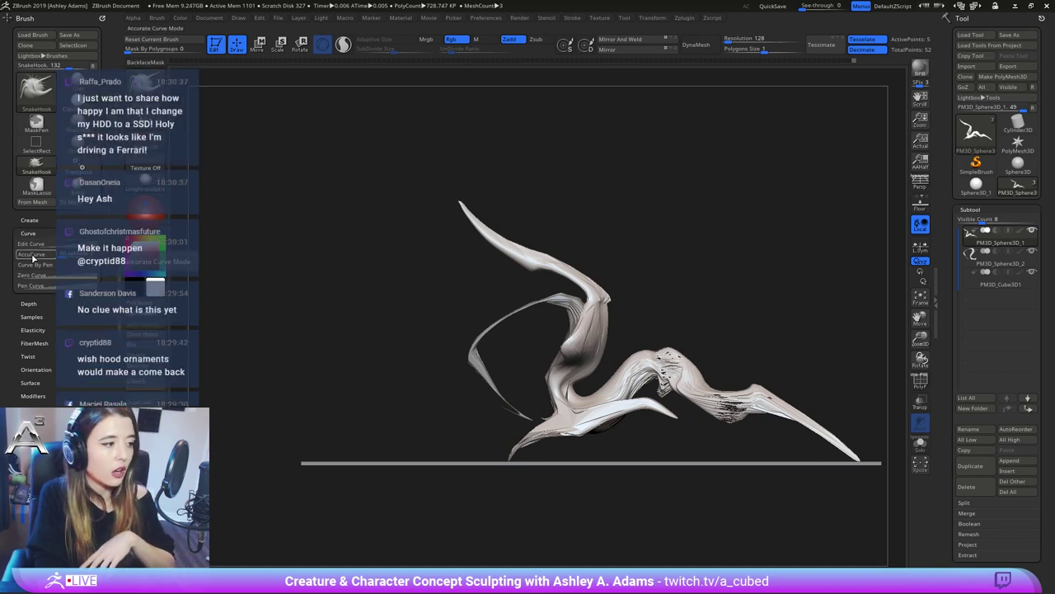
pyautogui.click(39, 257)
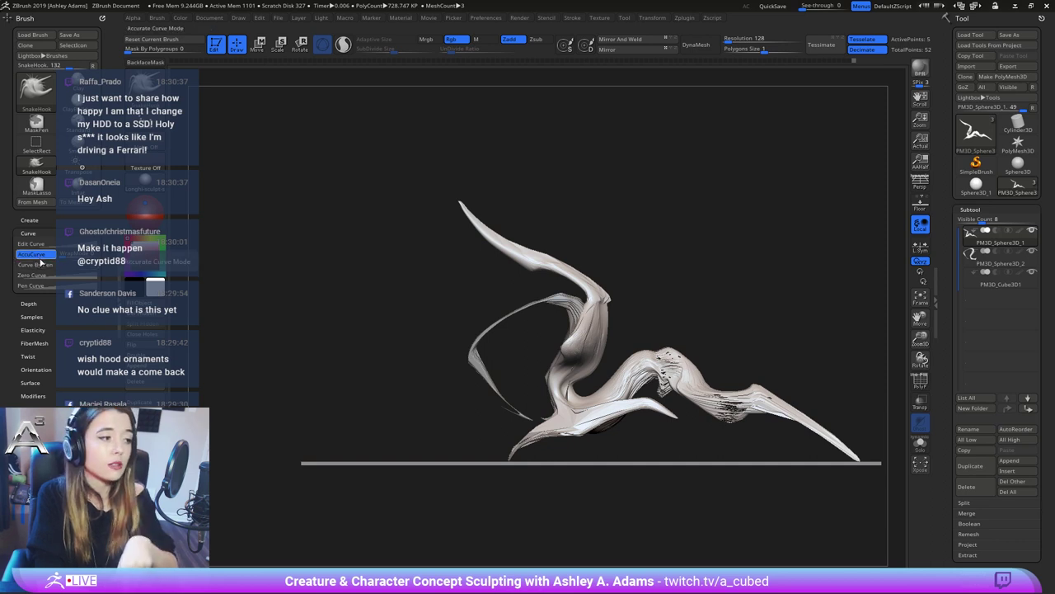
pyautogui.click(37, 257)
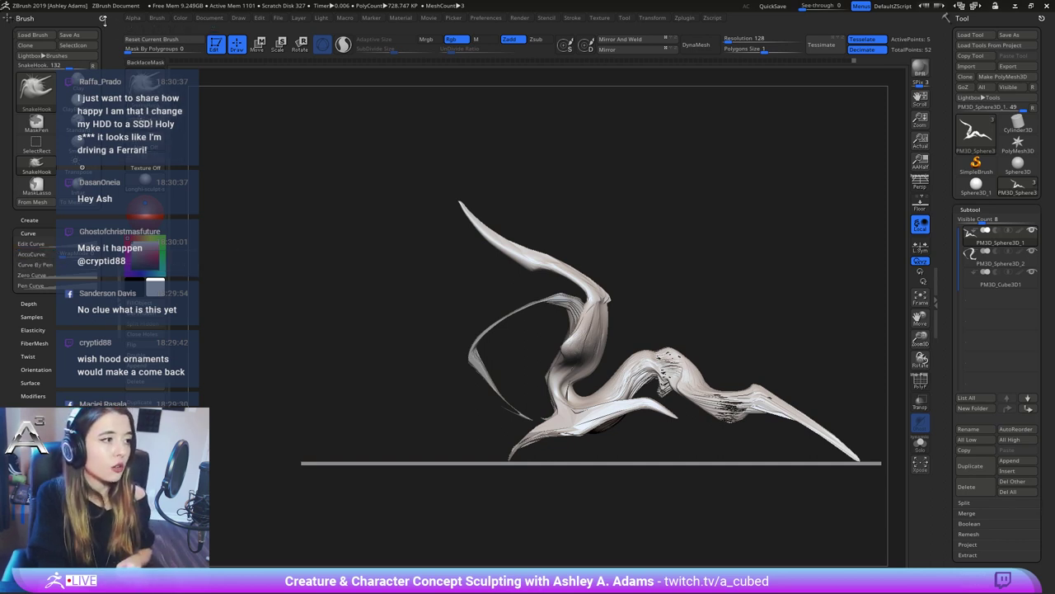
pyautogui.click(103, 19)
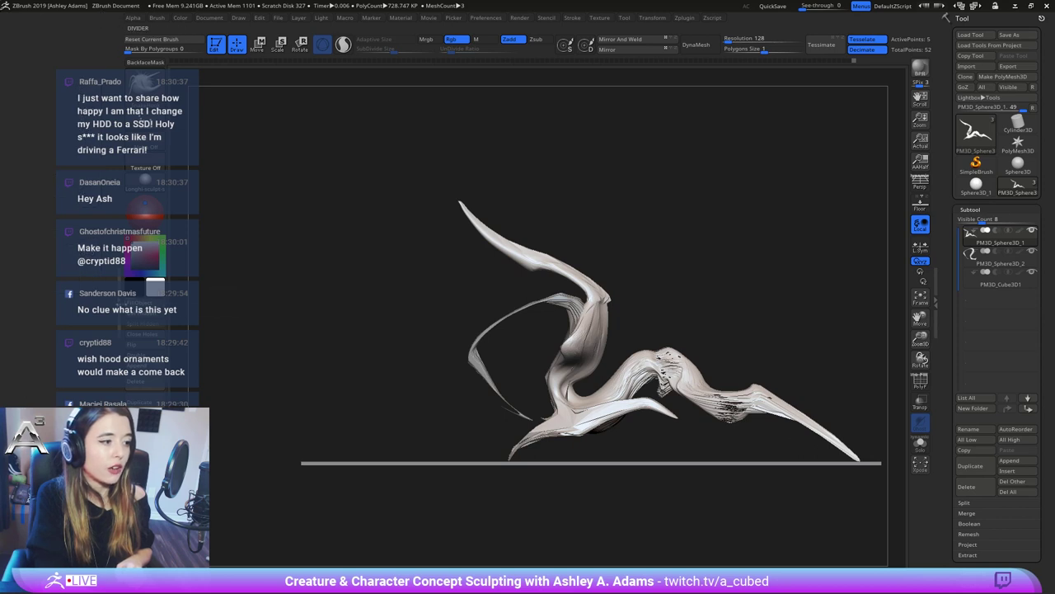
pyautogui.doubleClick(121, 300)
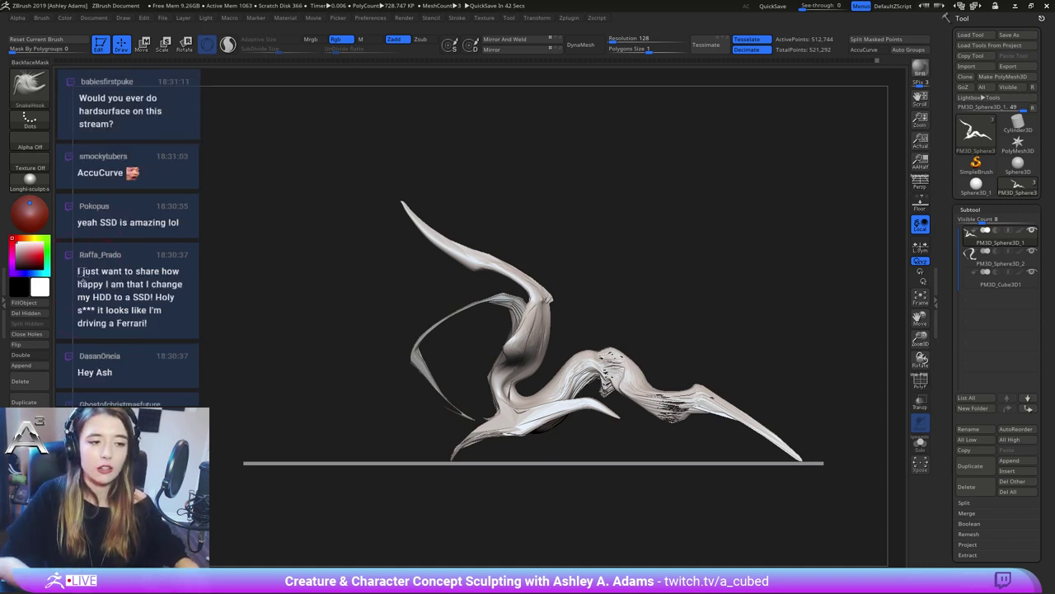
# Select the strands PM3D_Sphere3D_2 and pull a strand beside the neck forward with SnakeHook
pyautogui.moveTo(534, 298); pyautogui.dragTo(548, 263, button='right')
pyautogui.keyDown('alt'); pyautogui.click(528, 287); pyautogui.keyUp('alt')
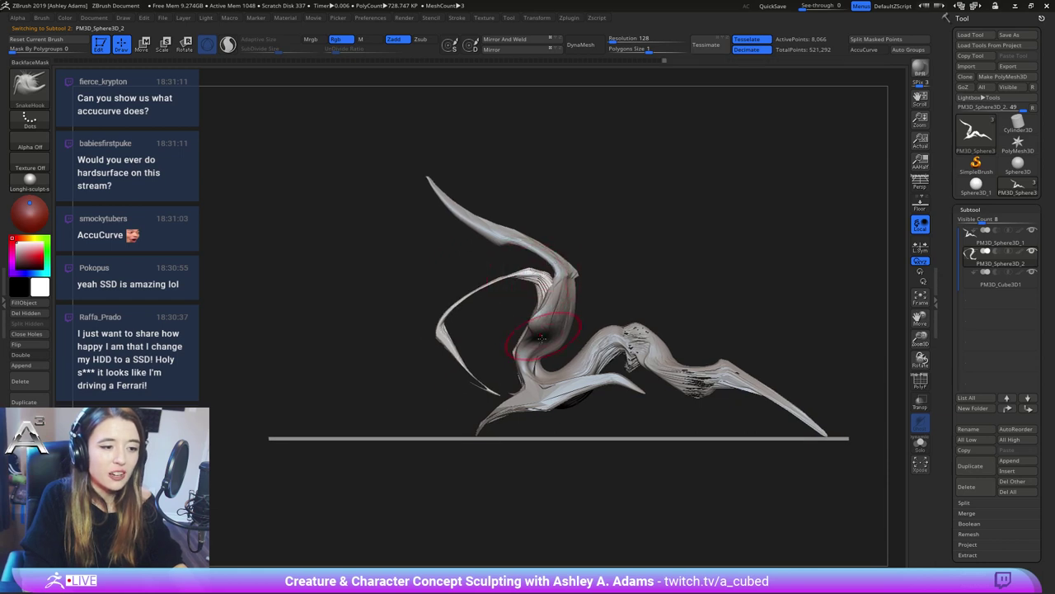
pyautogui.moveTo(532, 339); pyautogui.dragTo(494, 358)
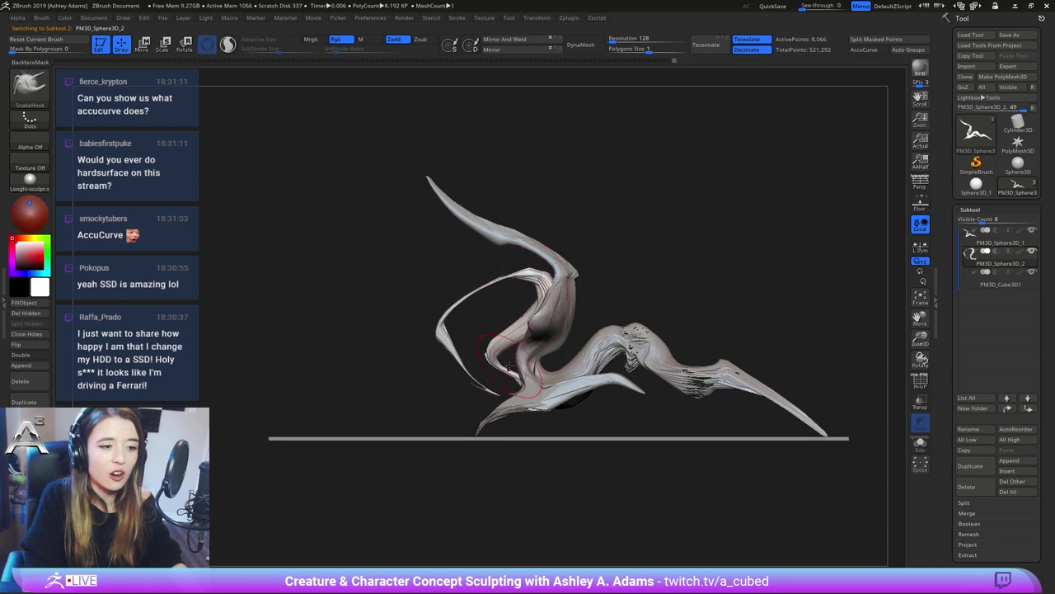
# Mask the inner strand beside the neck, soften the mask, and pull the outer looping strand farther forward into a wider arc
pyautogui.moveTo(427, 385)
pyautogui.keyDown('ctrl'); pyautogui.mouseDown()
pyautogui.moveTo(476, 405)
pyautogui.moveTo(504, 292)
pyautogui.moveTo(459, 274)
pyautogui.moveTo(523, 299)
pyautogui.mouseUp(); pyautogui.keyUp('ctrl')
pyautogui.keyDown('ctrl'); pyautogui.click(481, 327); pyautogui.keyUp('ctrl')
pyautogui.press('space')
pyautogui.moveTo(455, 307); pyautogui.dragTo(412, 307)
pyautogui.press('space')
pyautogui.moveTo(453, 340); pyautogui.dragTo(445, 339)
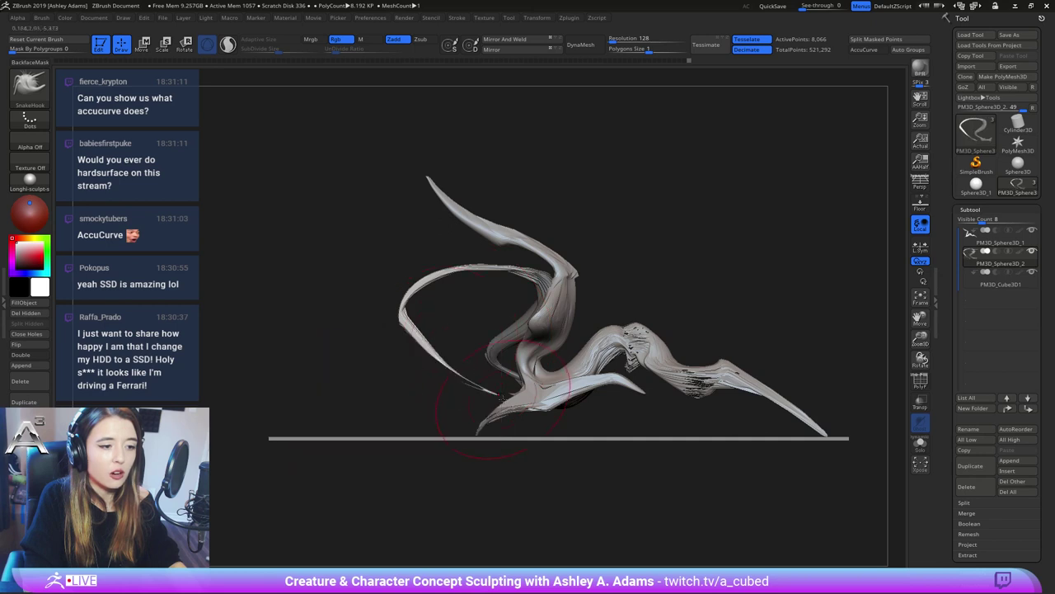
# Undo the first pull on the outer strand's lower tip, and swing the tip forward away from the legs with a resized brush
pyautogui.moveTo(499, 395)
pyautogui.mouseDown()
pyautogui.moveTo(478, 364)
pyautogui.moveTo(470, 375)
pyautogui.mouseUp()
pyautogui.hotkey('ctrl', 'z')
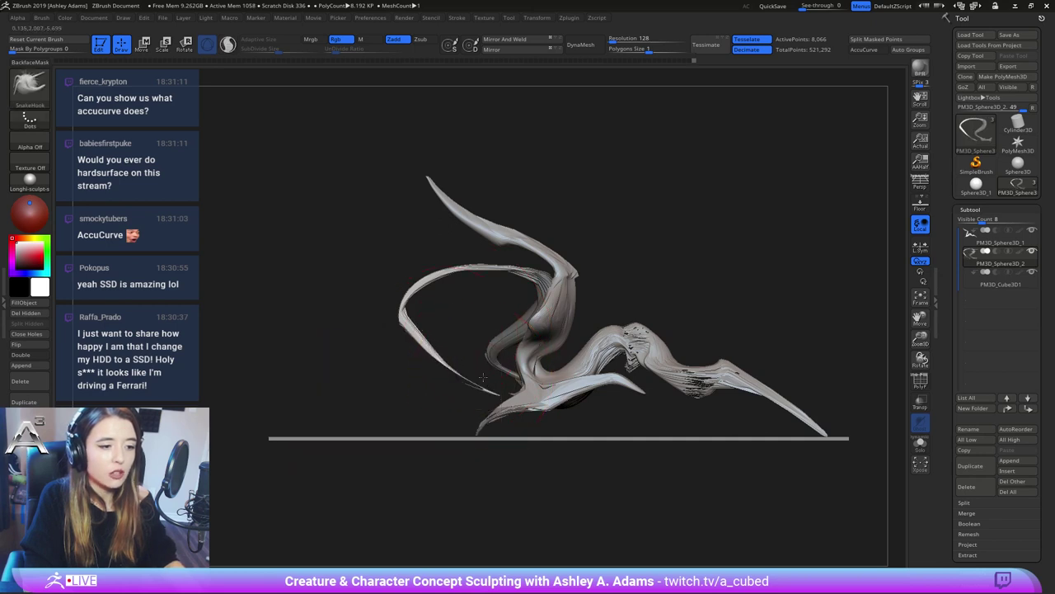
pyautogui.press('space')
pyautogui.moveTo(437, 434); pyautogui.dragTo(447, 434)
pyautogui.moveTo(488, 392)
pyautogui.mouseDown()
pyautogui.moveTo(468, 405)
pyautogui.moveTo(354, 419)
pyautogui.mouseUp()
# Reshape the middle of the outer strand into a smooth arc that drops forward toward the ground
pyautogui.moveTo(443, 380); pyautogui.dragTo(660, 375)
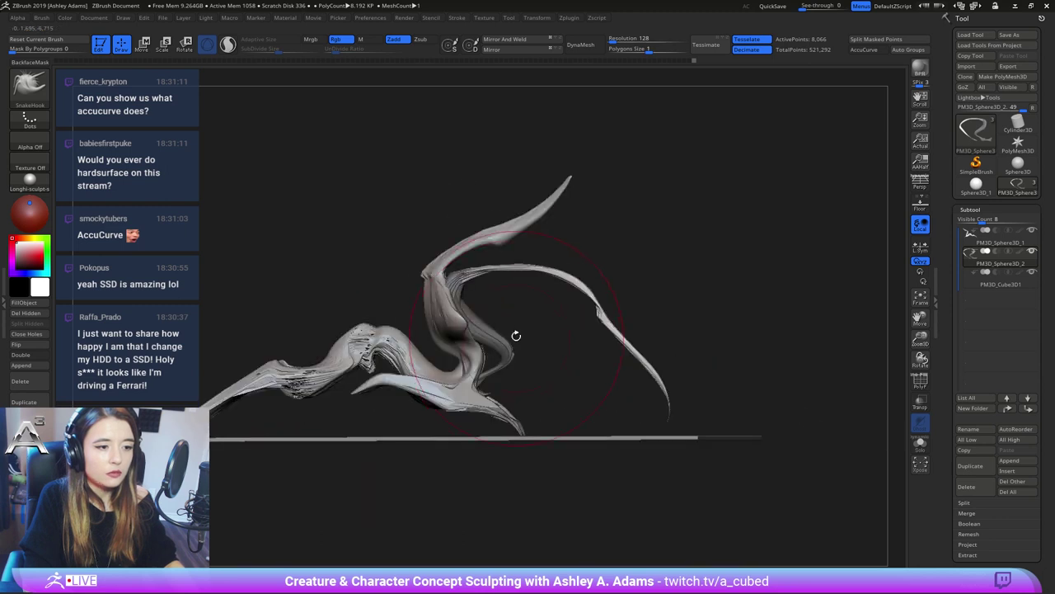
pyautogui.press('space')
pyautogui.moveTo(517, 335); pyautogui.dragTo(564, 317)
pyautogui.moveTo(623, 332)
pyautogui.mouseDown()
pyautogui.moveTo(603, 358)
pyautogui.moveTo(577, 293)
pyautogui.moveTo(545, 289)
pyautogui.moveTo(577, 314)
pyautogui.mouseUp()
pyautogui.press('space')
pyautogui.moveTo(590, 322)
pyautogui.mouseDown()
pyautogui.moveTo(590, 293)
pyautogui.moveTo(609, 287)
pyautogui.mouseUp()
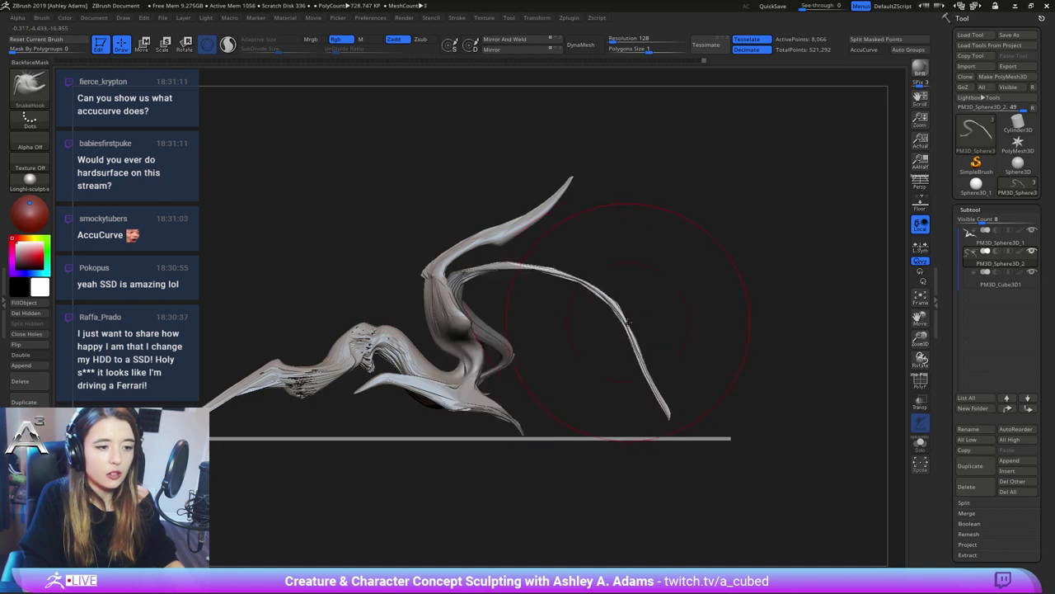
# Bend the outer strand inward at mid-length and push its lower end forward to form a stepped curve
pyautogui.moveTo(631, 334)
pyautogui.mouseDown()
pyautogui.moveTo(602, 386)
pyautogui.moveTo(585, 328)
pyautogui.moveTo(558, 302)
pyautogui.moveTo(541, 338)
pyautogui.moveTo(505, 346)
pyautogui.mouseUp()
pyautogui.moveTo(522, 361); pyautogui.dragTo(531, 399)
pyautogui.moveTo(508, 355); pyautogui.dragTo(493, 359)
pyautogui.moveTo(538, 391); pyautogui.dragTo(541, 351)
# Pull the outer strand's tip upward with an adjusted brush size, and undo the latest strokes
pyautogui.moveTo(565, 398); pyautogui.dragTo(570, 418, button='right')
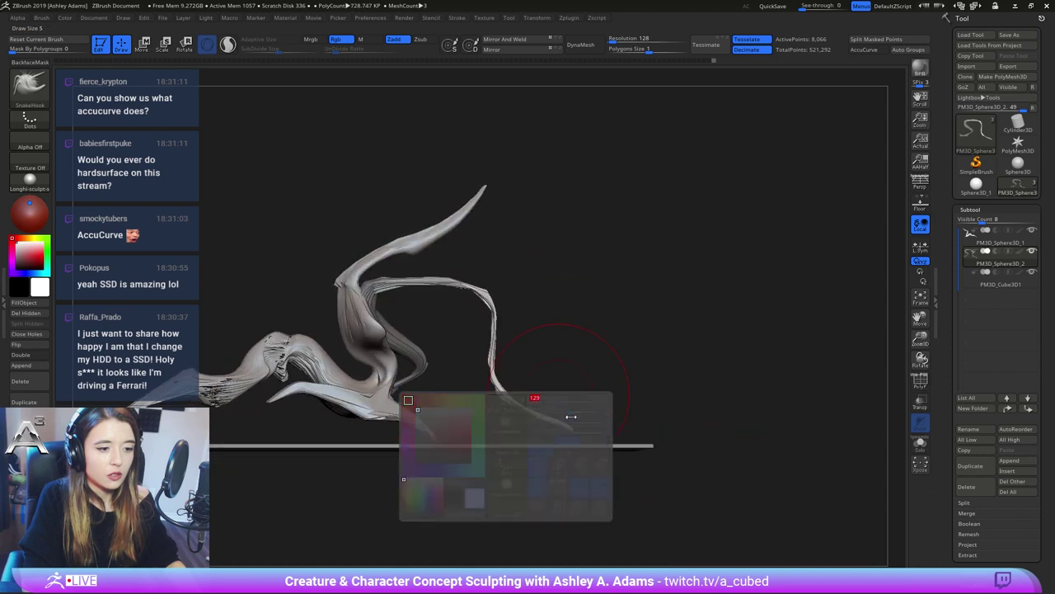
pyautogui.moveTo(569, 426)
pyautogui.keyDown('shift'); pyautogui.mouseDown()
pyautogui.moveTo(576, 402)
pyautogui.moveTo(564, 409)
pyautogui.moveTo(590, 408)
pyautogui.moveTo(564, 389)
pyautogui.moveTo(582, 404)
pyautogui.moveTo(579, 394)
pyautogui.mouseUp(); pyautogui.keyUp('shift')
pyautogui.hotkey('ctrl', 'z')
pyautogui.hotkey('ctrl', 'z')
pyautogui.hotkey('ctrl', 'z')
pyautogui.moveTo(511, 387)
pyautogui.mouseDown(button='right')
pyautogui.moveTo(606, 354)
pyautogui.moveTo(504, 294)
pyautogui.mouseUp(button='right')
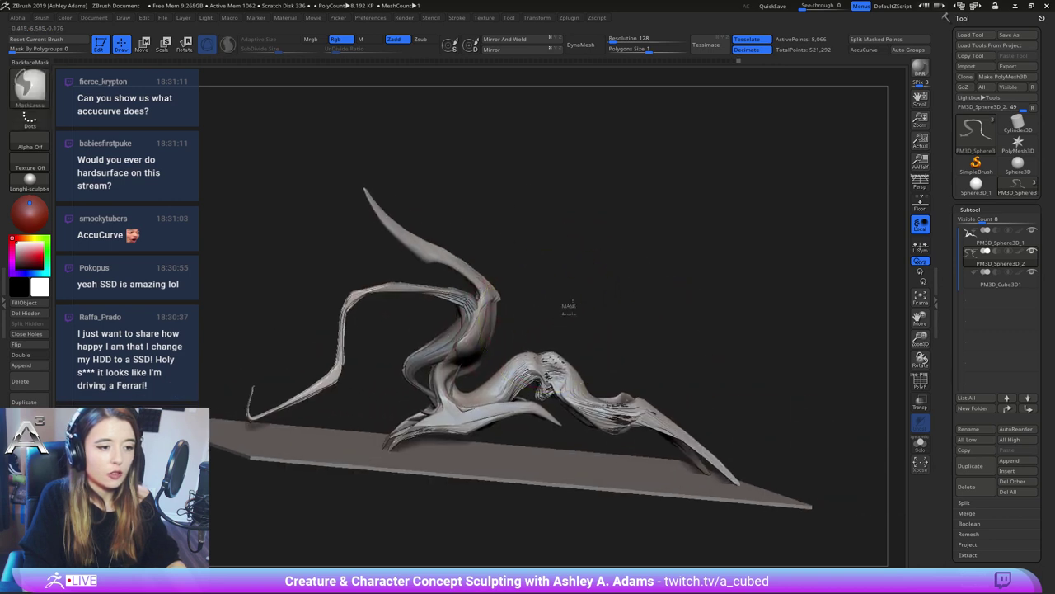
# Select the body PM3D_Sphere3D_1 and isolate it with Solo
pyautogui.keyDown('alt'); pyautogui.moveTo(568, 305); pyautogui.dragTo(584, 244, button='right'); pyautogui.keyUp('alt')
pyautogui.press('s')
pyautogui.keyDown('ctrl'); pyautogui.moveTo(530, 294); pyautogui.dragTo(604, 289, button='right'); pyautogui.keyUp('ctrl')
pyautogui.keyDown('alt'); pyautogui.click(468, 369); pyautogui.keyUp('alt')
pyautogui.moveTo(468, 369); pyautogui.dragTo(468, 336, button='right')
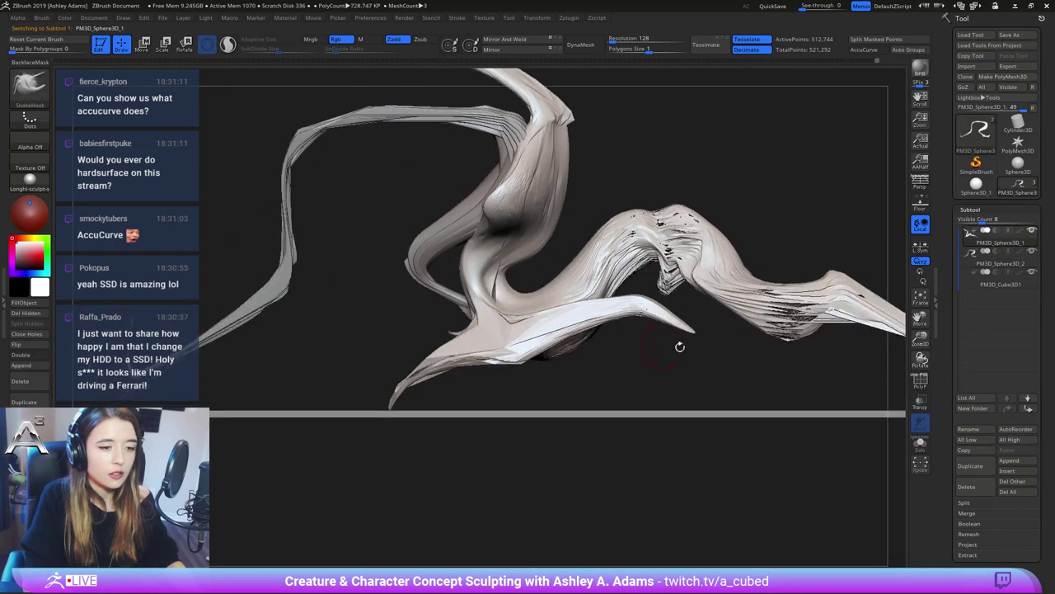
pyautogui.click(922, 443)
# Smooth the inner rim along the front hollow of the head and neck
pyautogui.moveTo(540, 313); pyautogui.dragTo(573, 295, button='right')
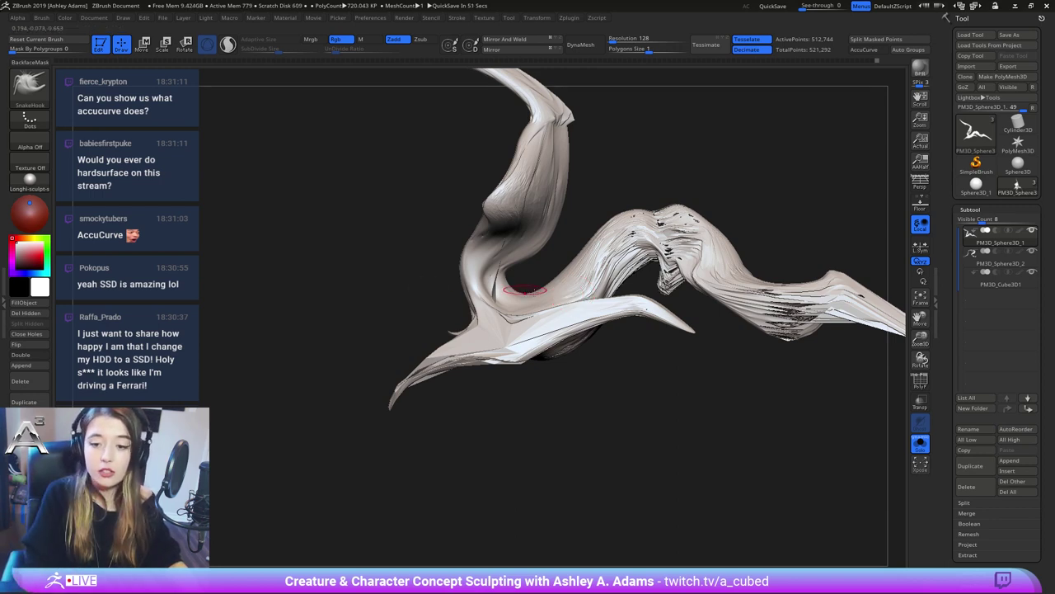
pyautogui.moveTo(421, 262); pyautogui.dragTo(570, 260)
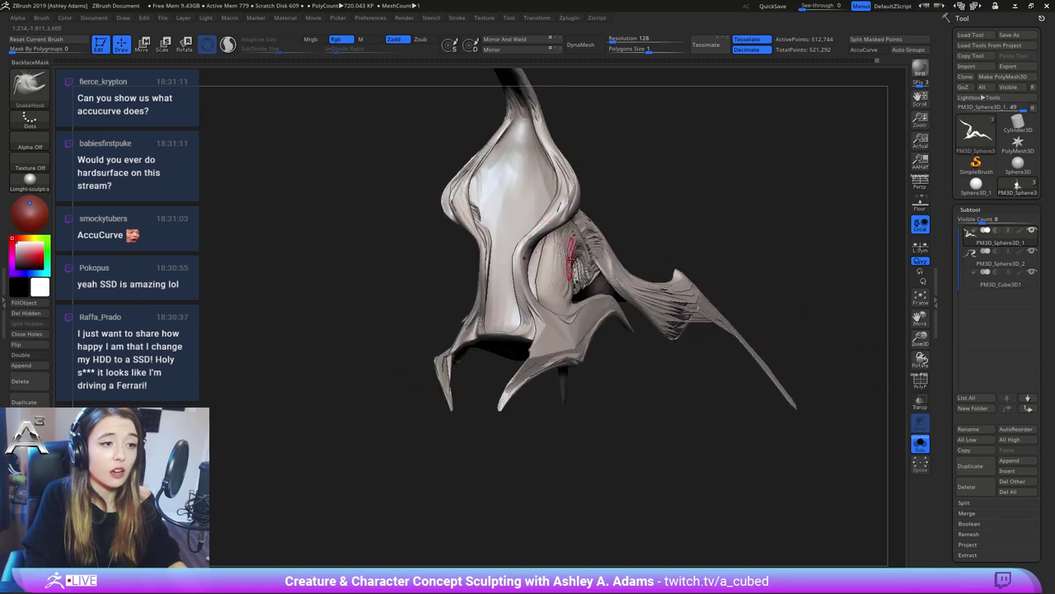
pyautogui.moveTo(489, 160); pyautogui.dragTo(558, 217, button='right')
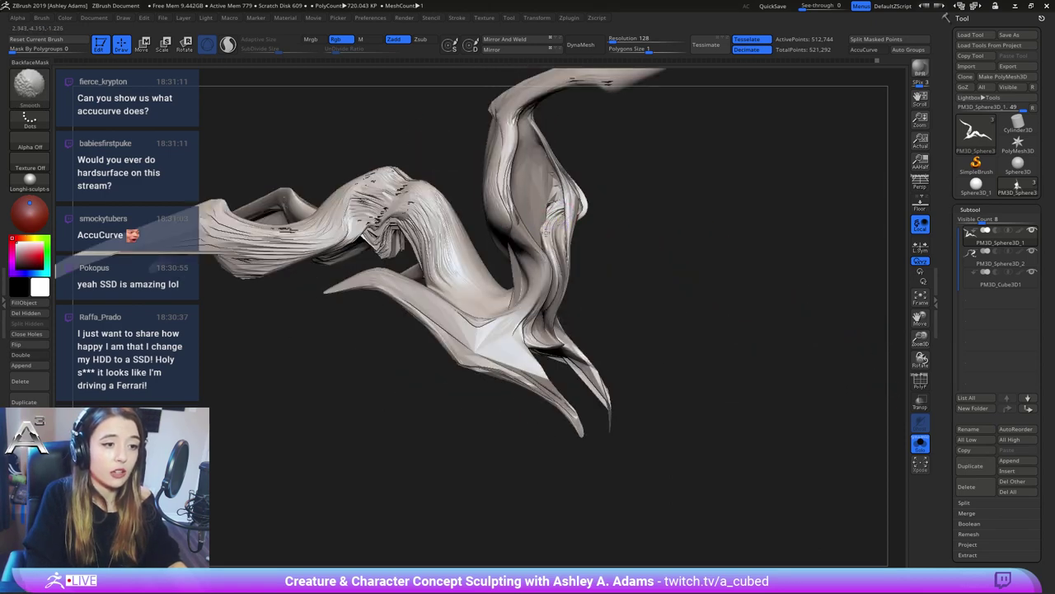
pyautogui.keyDown('shift'); pyautogui.moveTo(558, 201); pyautogui.dragTo(562, 206); pyautogui.keyUp('shift')
pyautogui.moveTo(610, 212)
pyautogui.mouseDown(button='right')
pyautogui.moveTo(490, 274)
pyautogui.moveTo(592, 319)
pyautogui.moveTo(589, 330)
pyautogui.mouseUp(button='right')
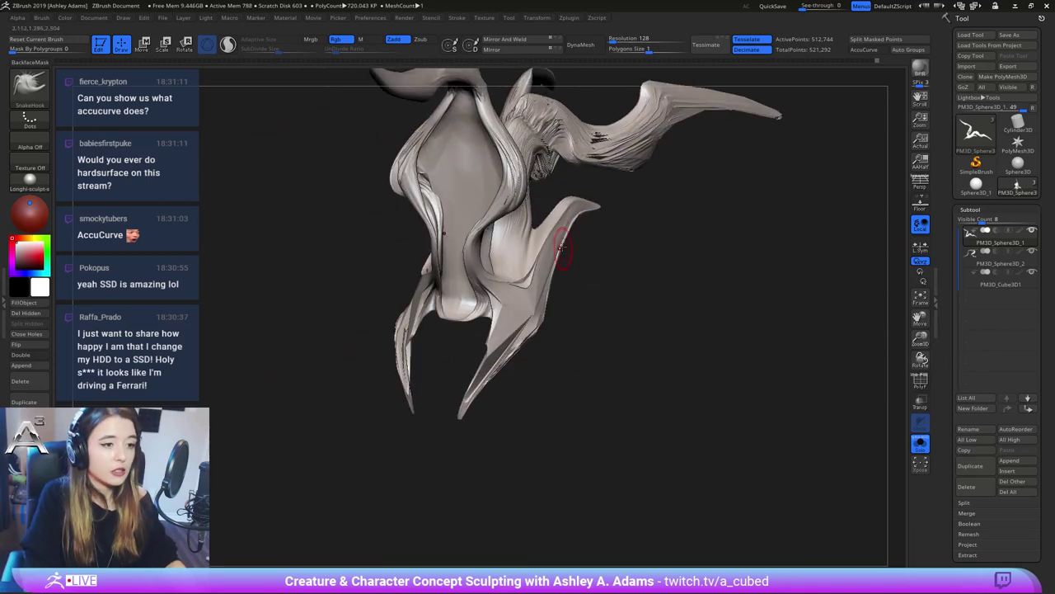
# Choose DamStandard, switch back to SnakeHook, and pull out the chest point between the front legs
pyautogui.moveTo(522, 227)
pyautogui.mouseDown(button='right')
pyautogui.moveTo(557, 225)
pyautogui.moveTo(524, 259)
pyautogui.moveTo(531, 244)
pyautogui.mouseUp(button='right')
pyautogui.press('b')
pyautogui.press('d')
pyautogui.press('s')
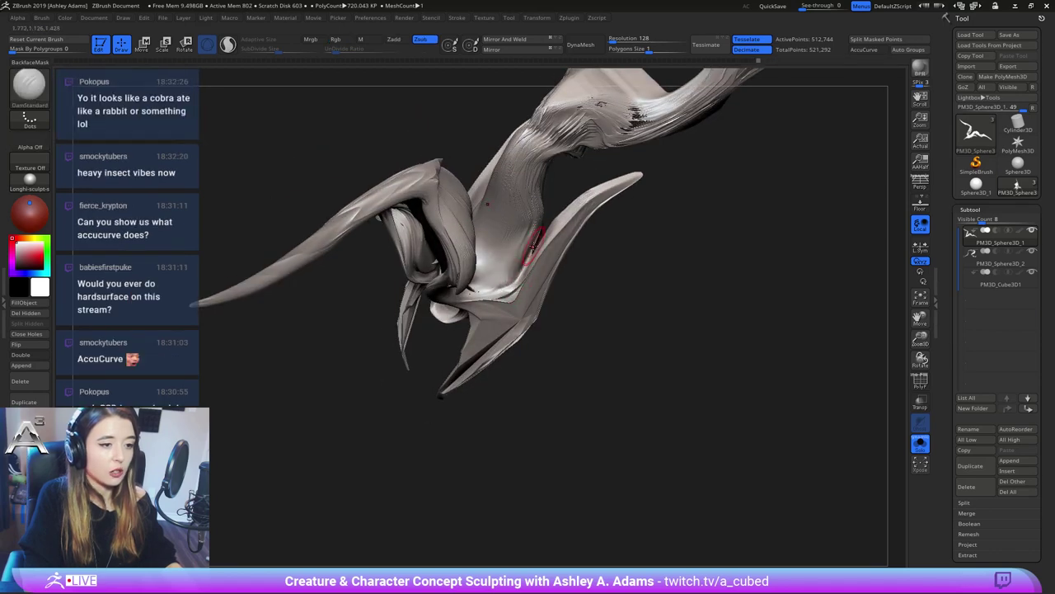
pyautogui.moveTo(493, 287); pyautogui.dragTo(564, 315, button='right')
pyautogui.press('b')
pyautogui.press('s')
pyautogui.press('h')
pyautogui.moveTo(489, 333); pyautogui.dragTo(487, 326)
# Mask the front leg and its claw with MaskLasso, covering it up to where it joins the chest
pyautogui.moveTo(431, 314)
pyautogui.mouseDown(button='right')
pyautogui.moveTo(462, 349)
pyautogui.moveTo(474, 317)
pyautogui.moveTo(508, 302)
pyautogui.moveTo(541, 354)
pyautogui.moveTo(514, 305)
pyautogui.mouseUp(button='right')
pyautogui.press('space')
pyautogui.moveTo(507, 354)
pyautogui.keyDown('ctrl'); pyautogui.mouseDown()
pyautogui.moveTo(614, 396)
pyautogui.moveTo(575, 304)
pyautogui.mouseUp(); pyautogui.keyUp('ctrl')
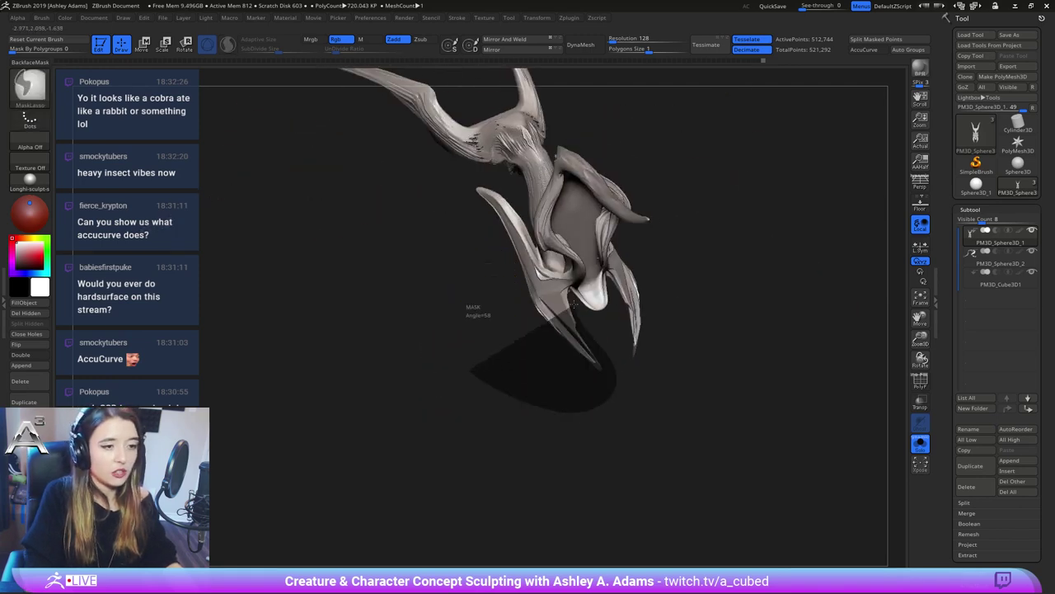
pyautogui.keyDown('ctrl'); pyautogui.moveTo(530, 229); pyautogui.dragTo(406, 185); pyautogui.keyUp('ctrl')
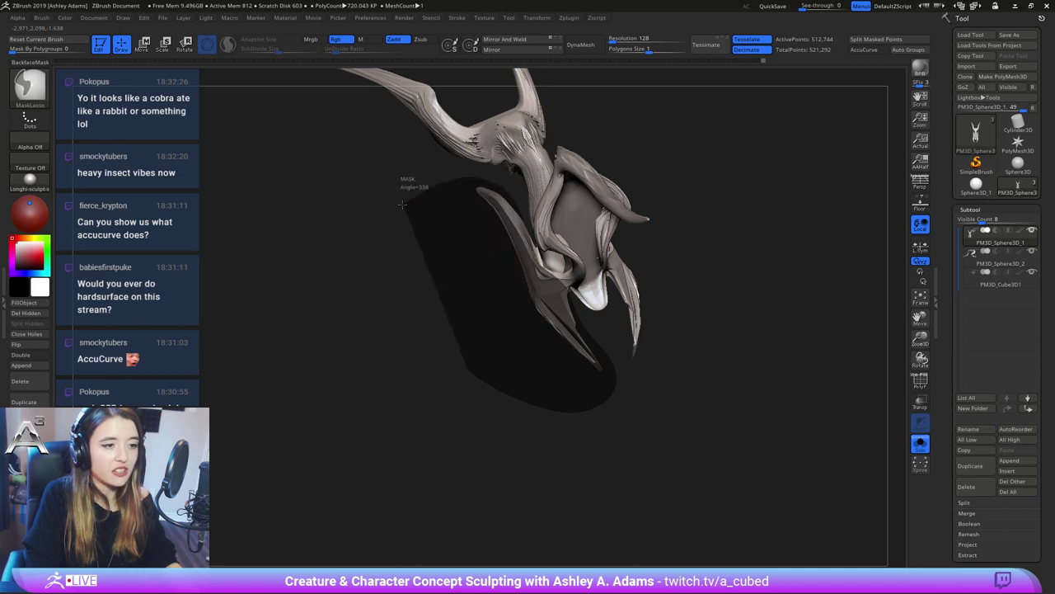
pyautogui.moveTo(453, 224)
pyautogui.mouseDown(button='right')
pyautogui.moveTo(484, 259)
pyautogui.moveTo(484, 386)
pyautogui.mouseUp(button='right')
pyautogui.keyDown('ctrl'); pyautogui.moveTo(483, 392); pyautogui.dragTo(510, 356); pyautogui.keyUp('ctrl')
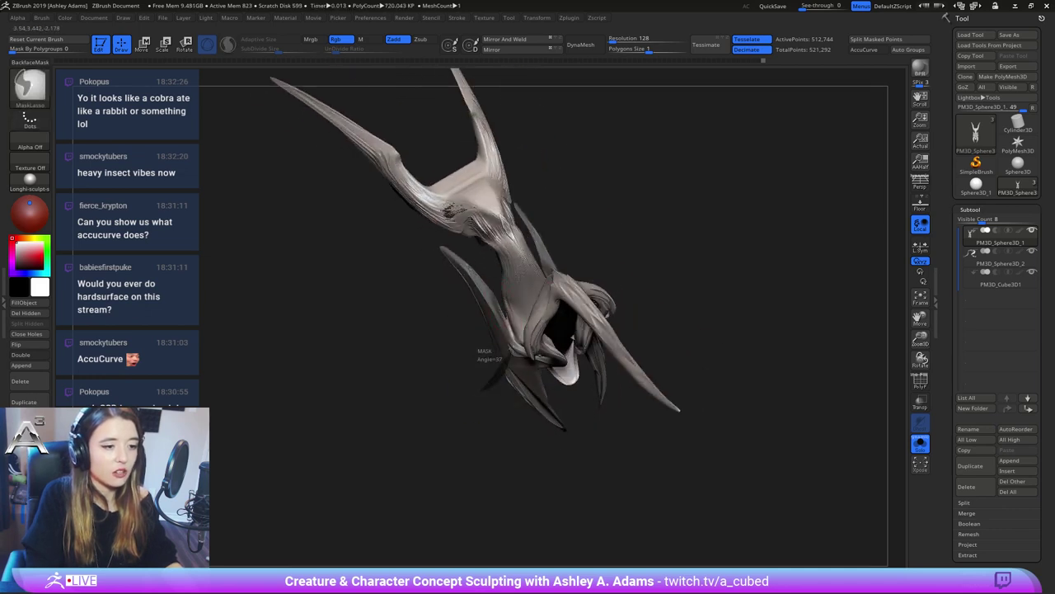
pyautogui.keyDown('ctrl'); pyautogui.moveTo(498, 297); pyautogui.dragTo(458, 257); pyautogui.keyUp('ctrl')
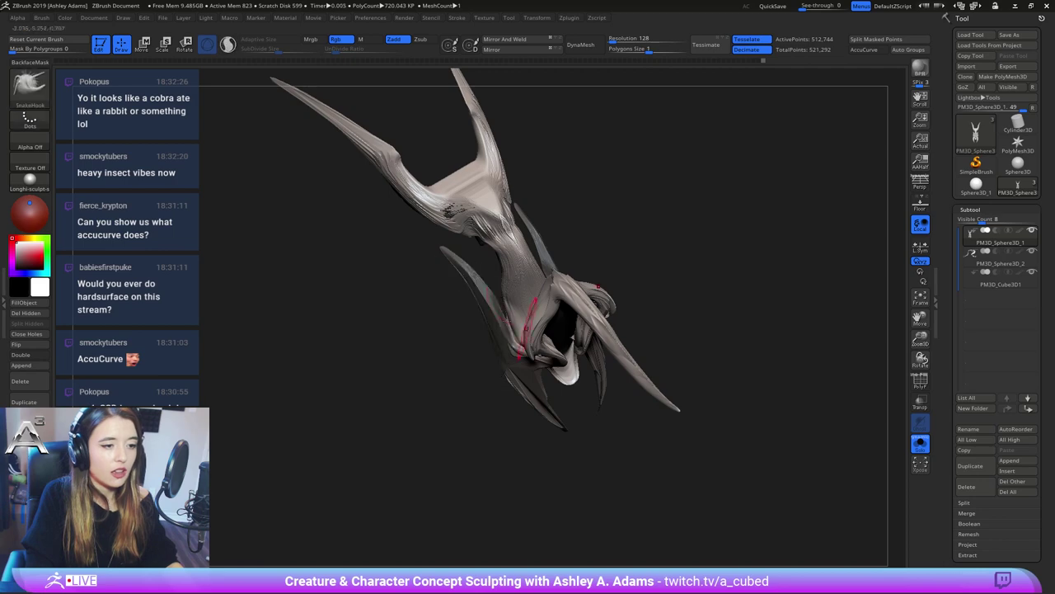
# Choose MaskPen as the masking brush and refine the mask border where the front legs meet the chest
pyautogui.moveTo(528, 309)
pyautogui.mouseDown(button='right')
pyautogui.moveTo(612, 265)
pyautogui.moveTo(624, 341)
pyautogui.moveTo(606, 357)
pyautogui.moveTo(620, 339)
pyautogui.moveTo(651, 339)
pyautogui.moveTo(612, 326)
pyautogui.moveTo(561, 360)
pyautogui.moveTo(505, 356)
pyautogui.mouseUp(button='right')
pyautogui.click(41, 97)
pyautogui.keyDown('ctrl'); pyautogui.click(28, 91); pyautogui.keyUp('ctrl')
pyautogui.moveTo(492, 311); pyautogui.dragTo(450, 315, button='right')
pyautogui.press('space')
pyautogui.moveTo(625, 298); pyautogui.dragTo(582, 285, button='right')
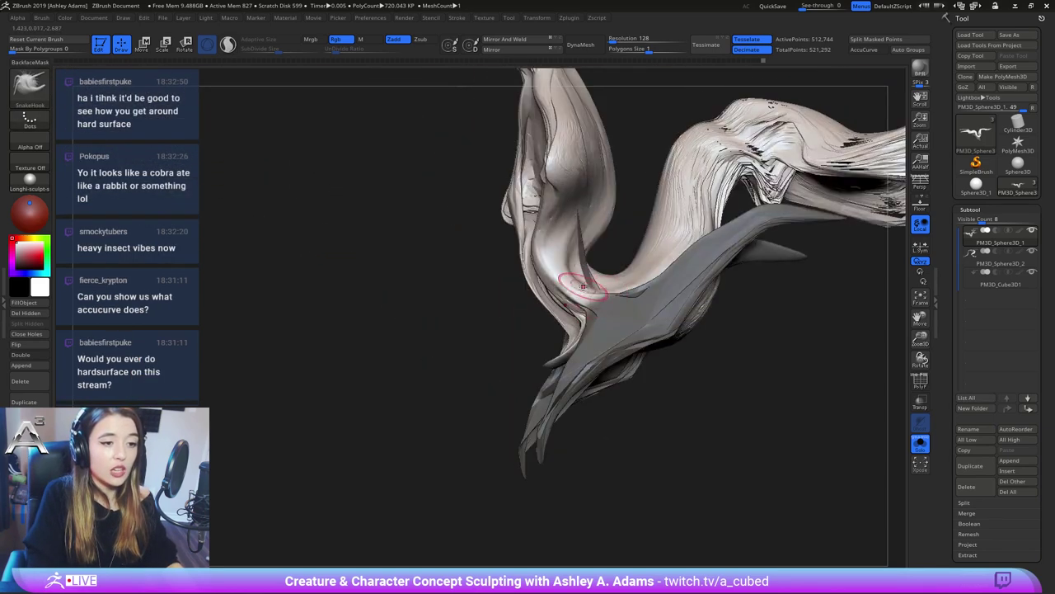
pyautogui.press('space')
pyautogui.press('ctrl')
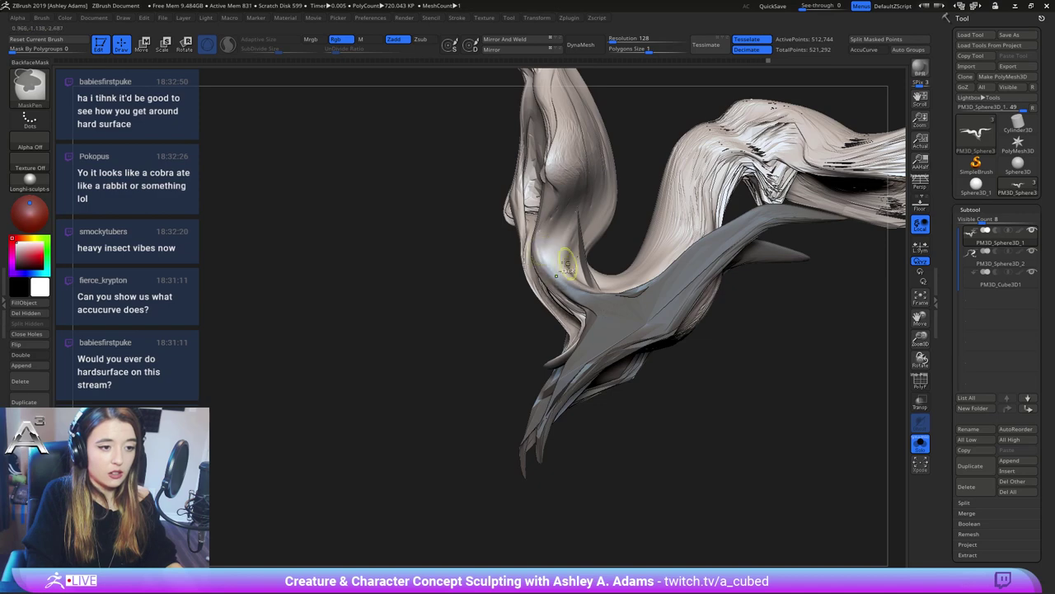
pyautogui.moveTo(578, 262); pyautogui.dragTo(588, 299, button='right')
pyautogui.moveTo(676, 292)
pyautogui.keyDown('ctrl'); pyautogui.mouseDown(button='right')
pyautogui.moveTo(524, 327)
pyautogui.moveTo(570, 312)
pyautogui.moveTo(676, 459)
pyautogui.moveTo(618, 438)
pyautogui.moveTo(539, 295)
pyautogui.mouseUp(button='right'); pyautogui.keyUp('ctrl')
pyautogui.press('ctrl')
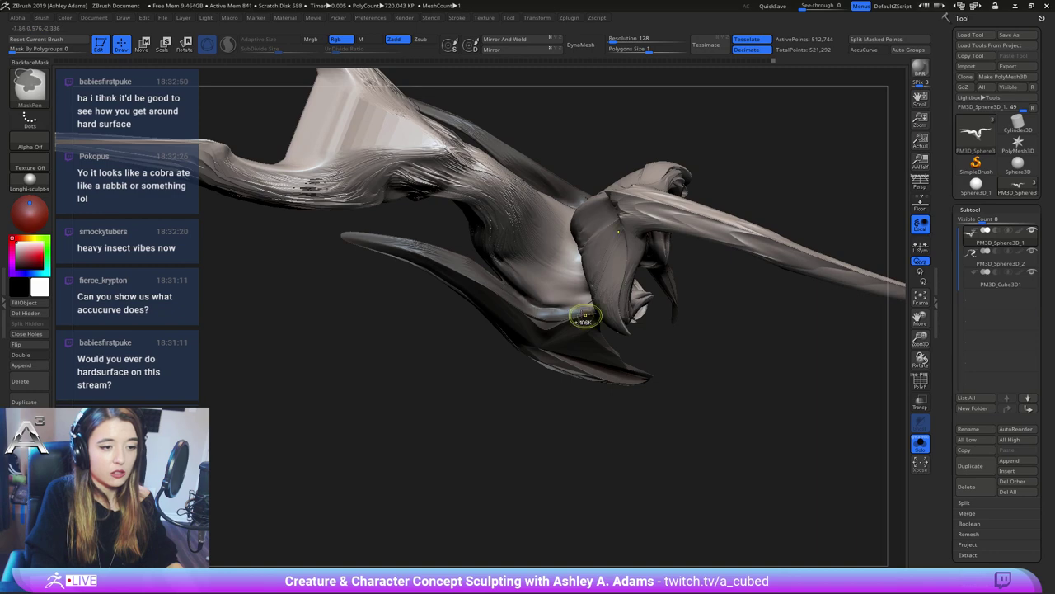
pyautogui.moveTo(584, 379); pyautogui.dragTo(588, 320, button='right')
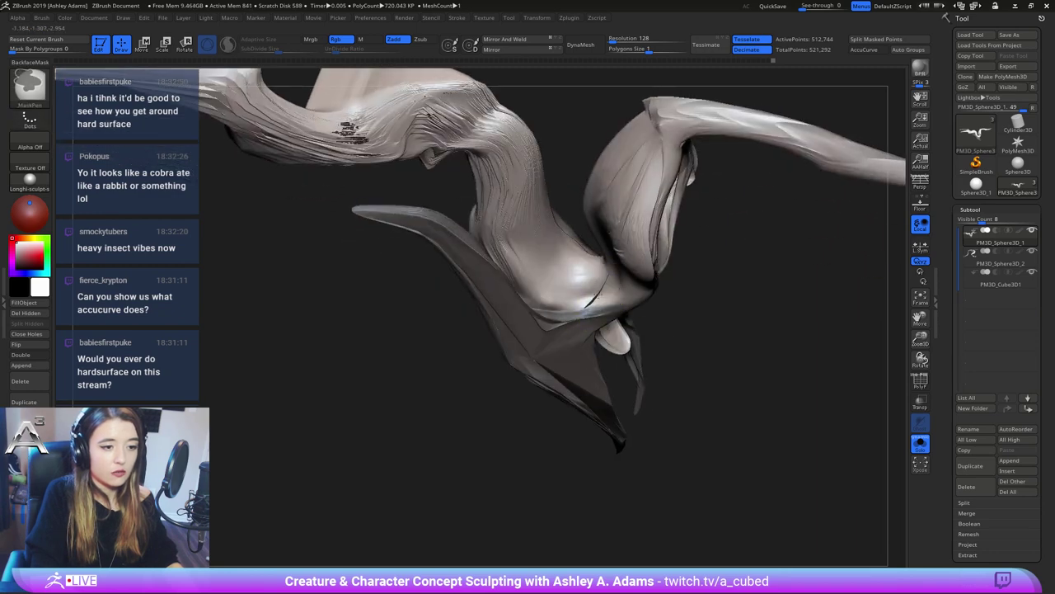
# Split the masked front legs off the body into their own subtool with Split Masked Points
pyautogui.moveTo(555, 298)
pyautogui.mouseDown(button='right')
pyautogui.moveTo(594, 336)
pyautogui.moveTo(478, 206)
pyautogui.mouseUp(button='right')
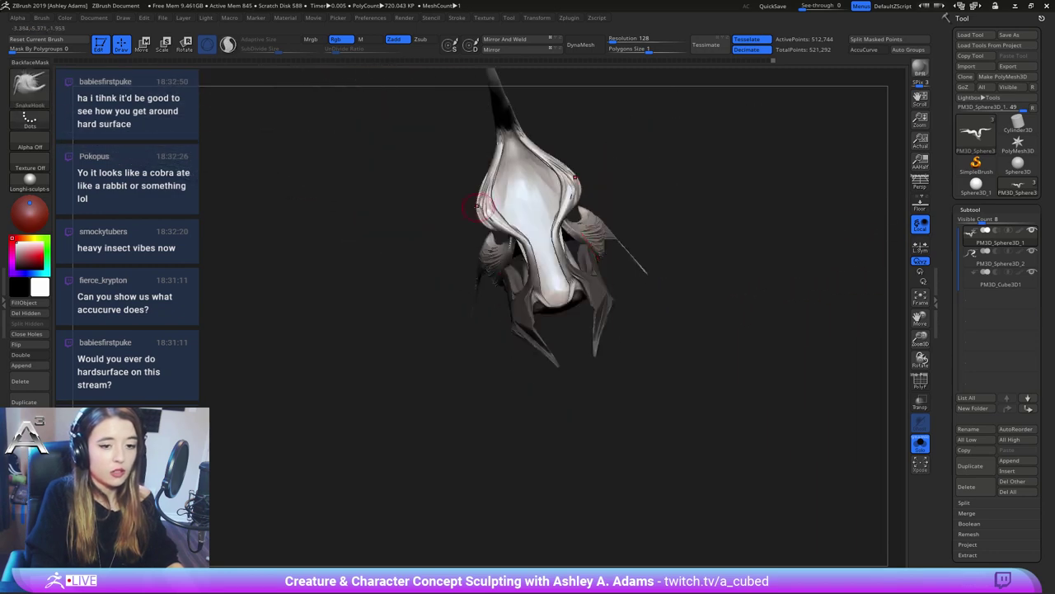
pyautogui.click(967, 502)
pyautogui.click(984, 554)
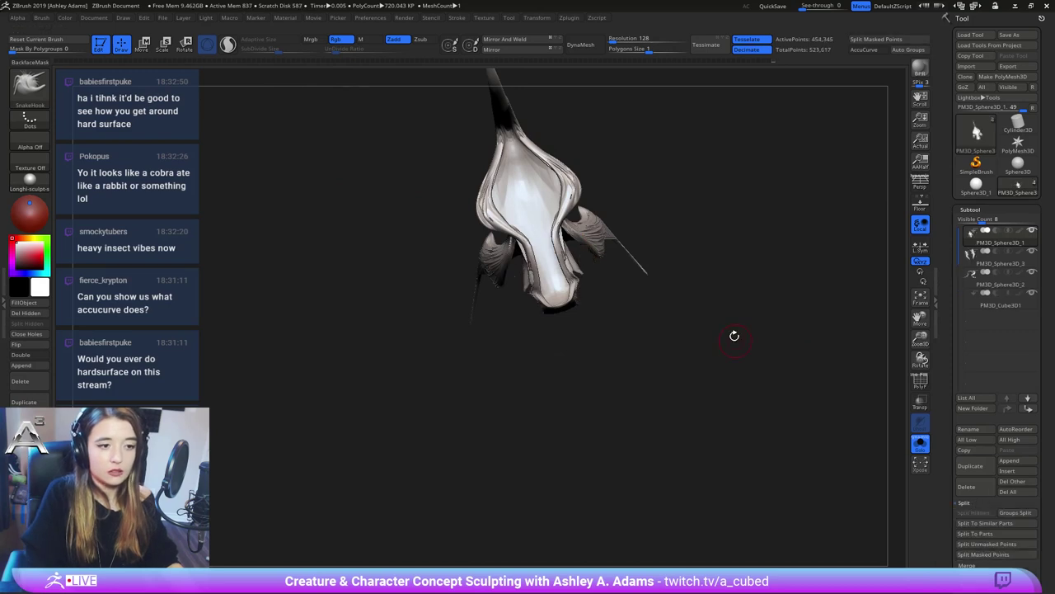
# Close the holes the split left in the body and smooth the filled patch on the chest
pyautogui.moveTo(733, 334); pyautogui.dragTo(337, 219, button='right')
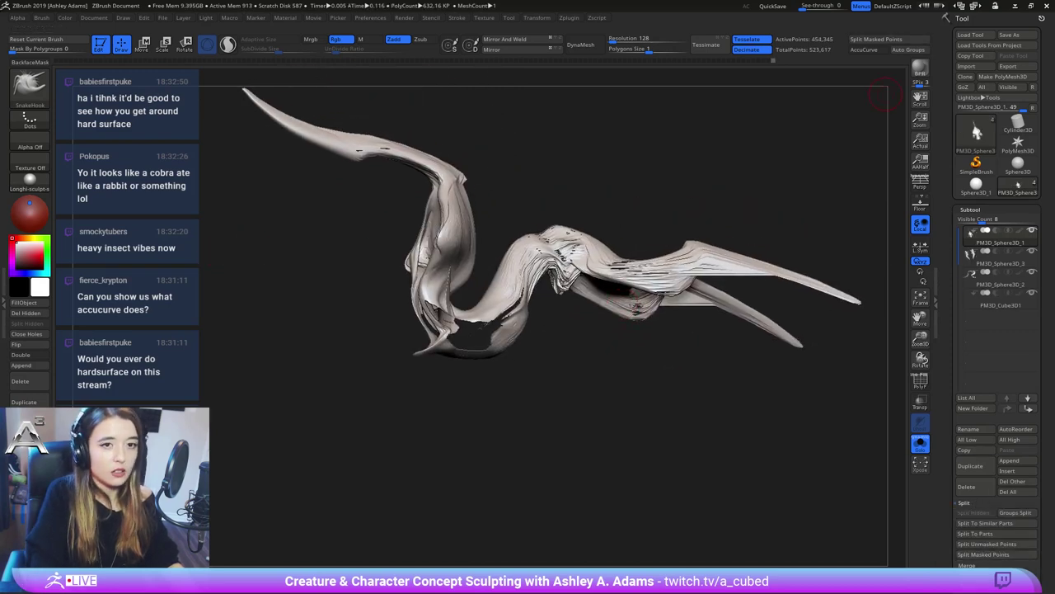
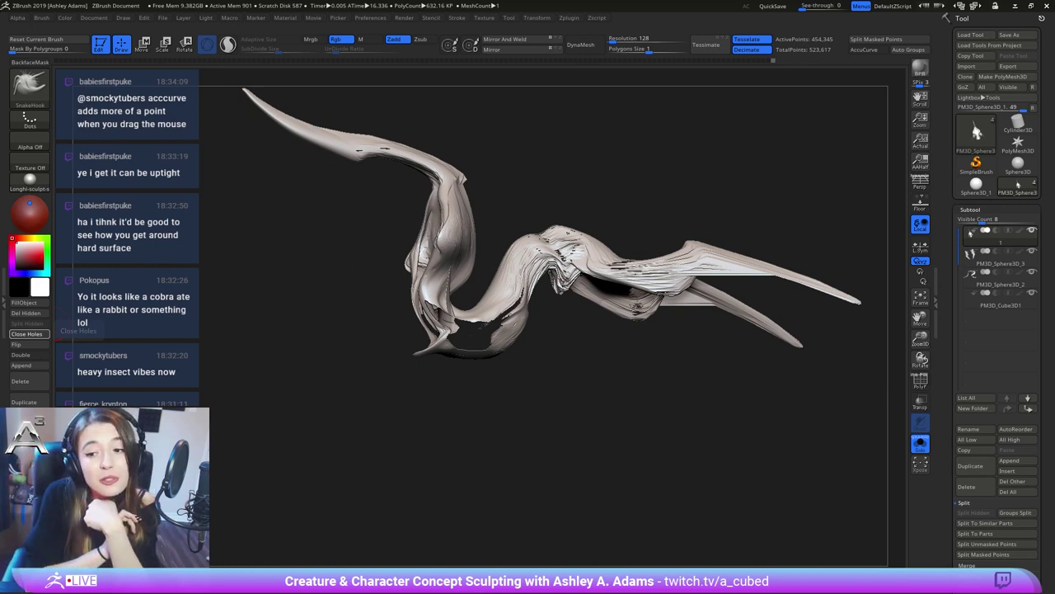
pyautogui.click(26, 333)
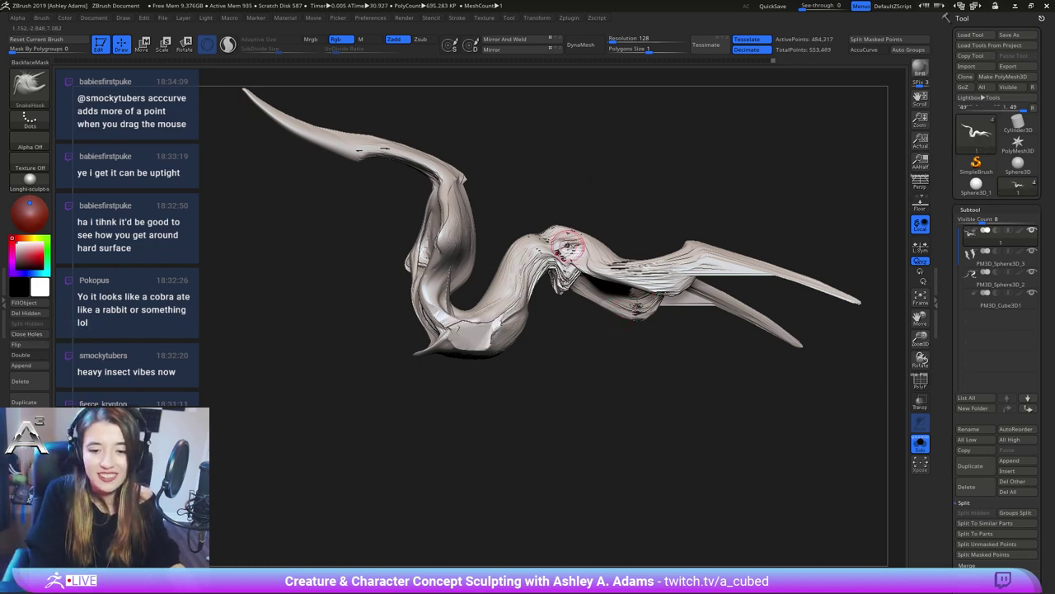
pyautogui.moveTo(565, 248)
pyautogui.mouseDown(button='right')
pyautogui.moveTo(535, 301)
pyautogui.moveTo(593, 282)
pyautogui.moveTo(582, 323)
pyautogui.mouseUp(button='right')
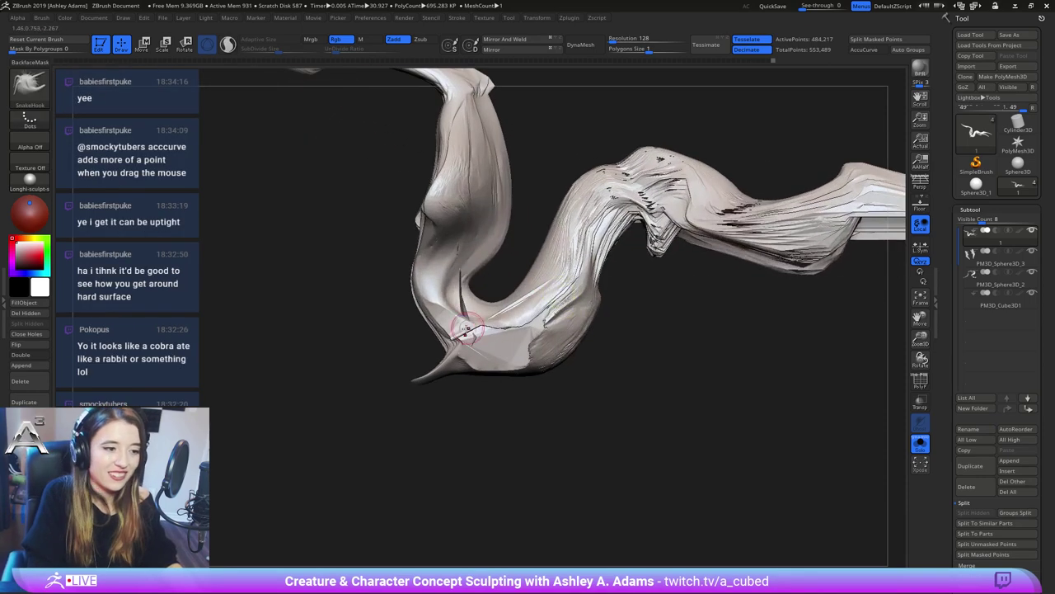
pyautogui.moveTo(467, 328)
pyautogui.keyDown('shift'); pyautogui.mouseDown()
pyautogui.moveTo(497, 337)
pyautogui.moveTo(491, 344)
pyautogui.moveTo(540, 320)
pyautogui.moveTo(534, 307)
pyautogui.moveTo(513, 307)
pyautogui.moveTo(546, 319)
pyautogui.moveTo(495, 361)
pyautogui.moveTo(474, 360)
pyautogui.mouseUp(); pyautogui.keyUp('shift')
pyautogui.moveTo(469, 363)
pyautogui.mouseDown(button='right')
pyautogui.moveTo(590, 371)
pyautogui.moveTo(536, 310)
pyautogui.mouseUp(button='right')
pyautogui.rightClick(457, 384)
pyautogui.keyDown('shift'); pyautogui.moveTo(447, 339); pyautogui.dragTo(461, 292); pyautogui.keyUp('shift')
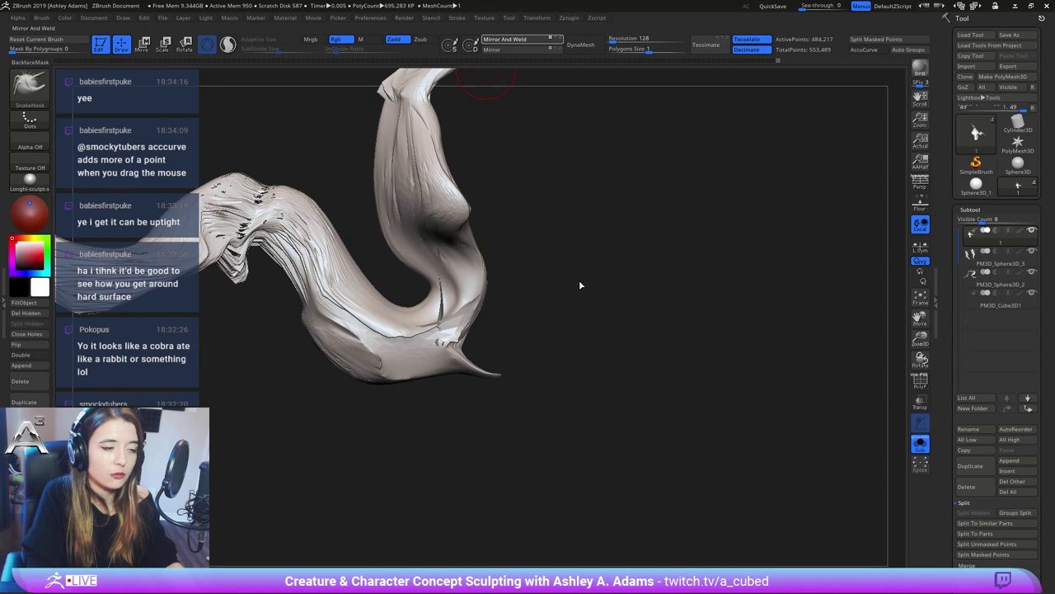
# Mirror and weld the body, and smooth the seam at the base of the neck
pyautogui.moveTo(580, 280)
pyautogui.mouseDown(button='right')
pyautogui.moveTo(559, 312)
pyautogui.moveTo(505, 315)
pyautogui.mouseUp(button='right')
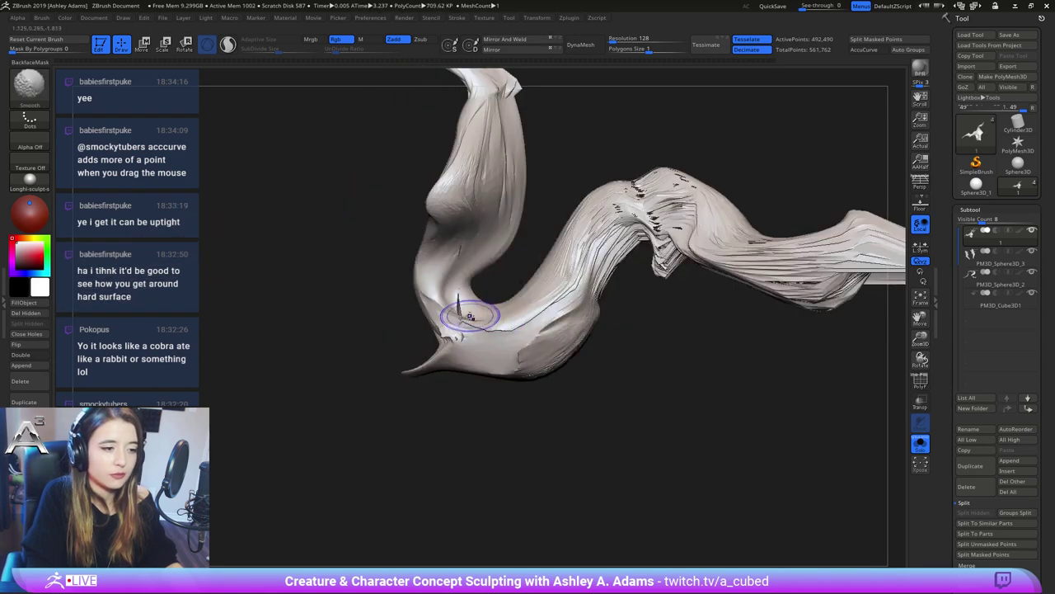
pyautogui.keyDown('shift'); pyautogui.moveTo(479, 320); pyautogui.dragTo(438, 306); pyautogui.keyUp('shift')
pyautogui.moveTo(553, 343); pyautogui.dragTo(648, 313, button='right')
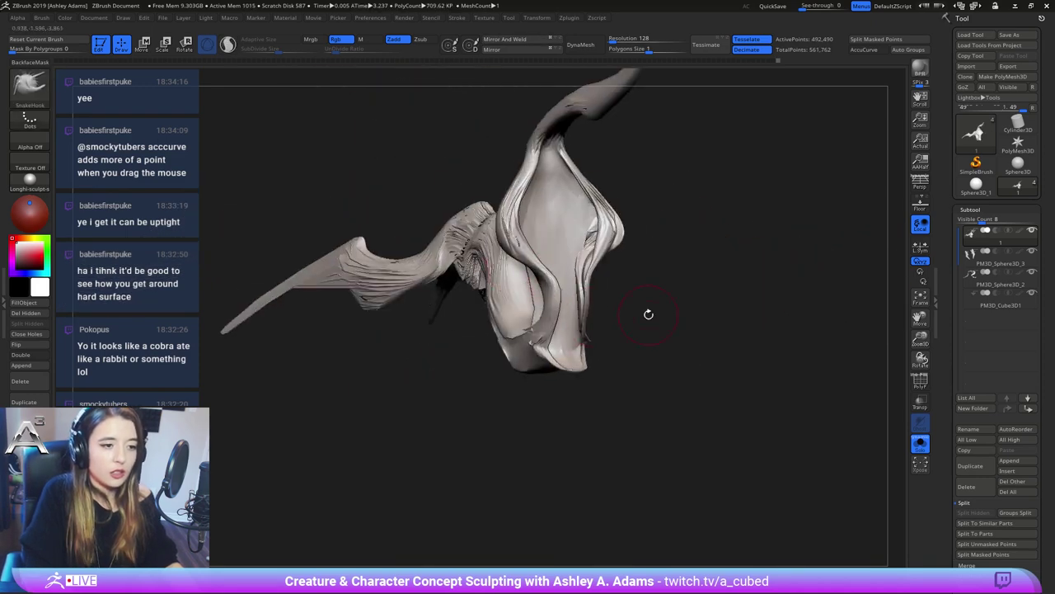
# Check the body's mesh integrity in the geometry settings and run Fix Mesh
pyautogui.click(968, 487)
pyautogui.click(871, 509)
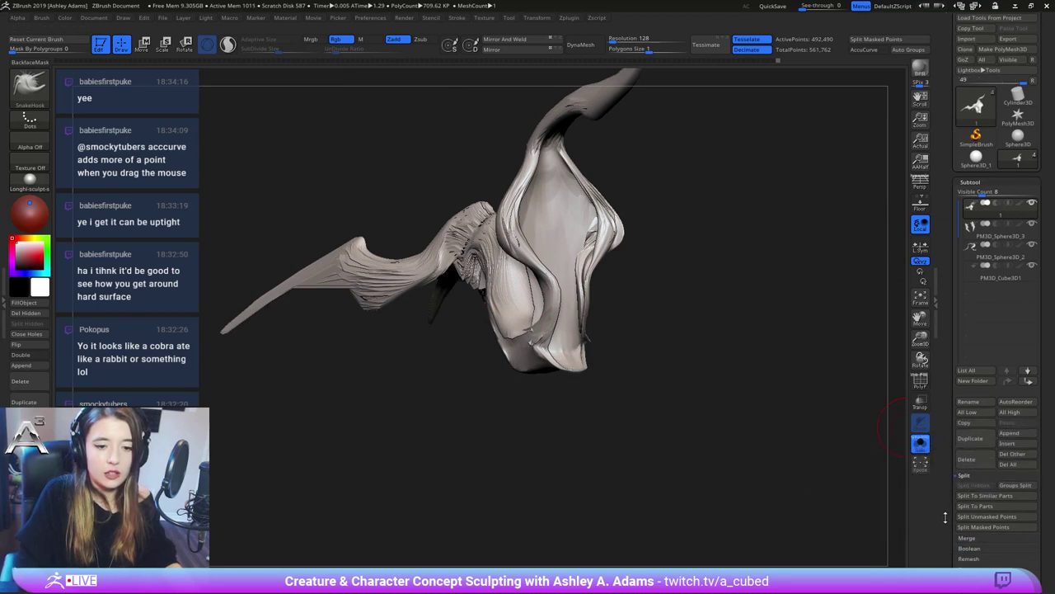
pyautogui.click(997, 430)
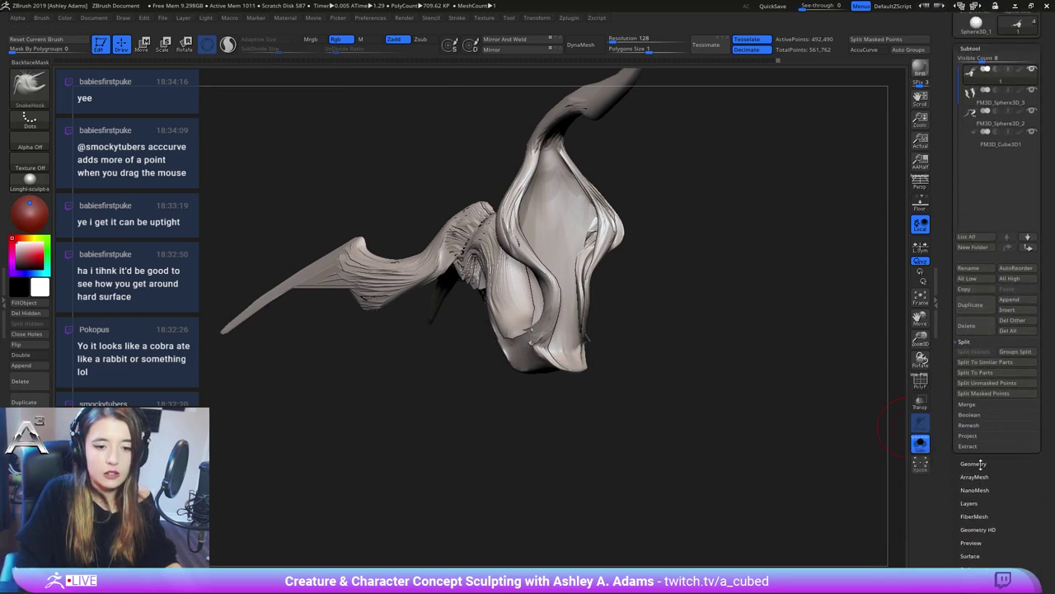
pyautogui.click(979, 364)
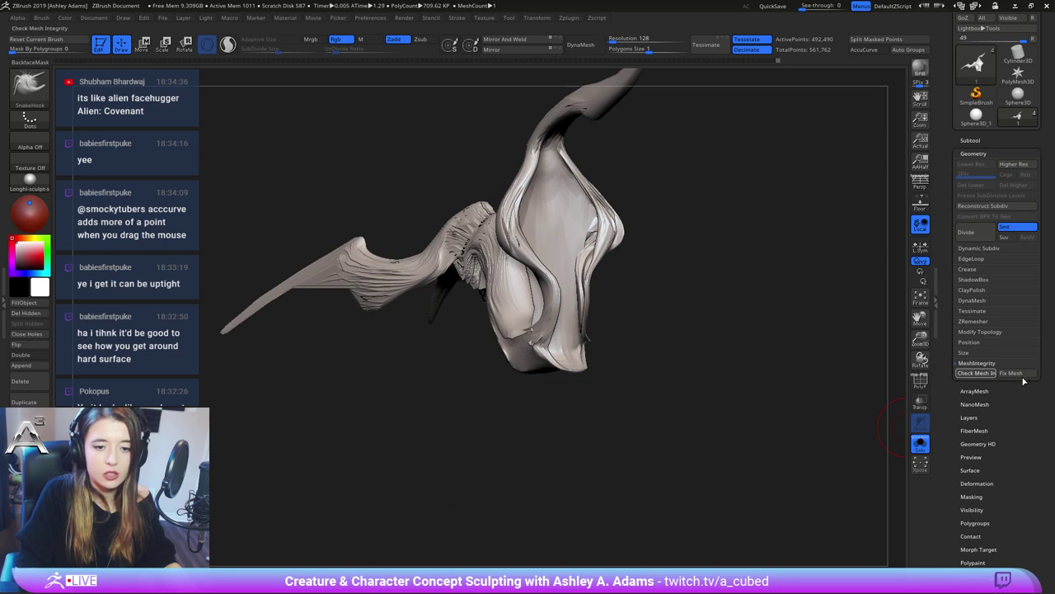
pyautogui.click(1024, 374)
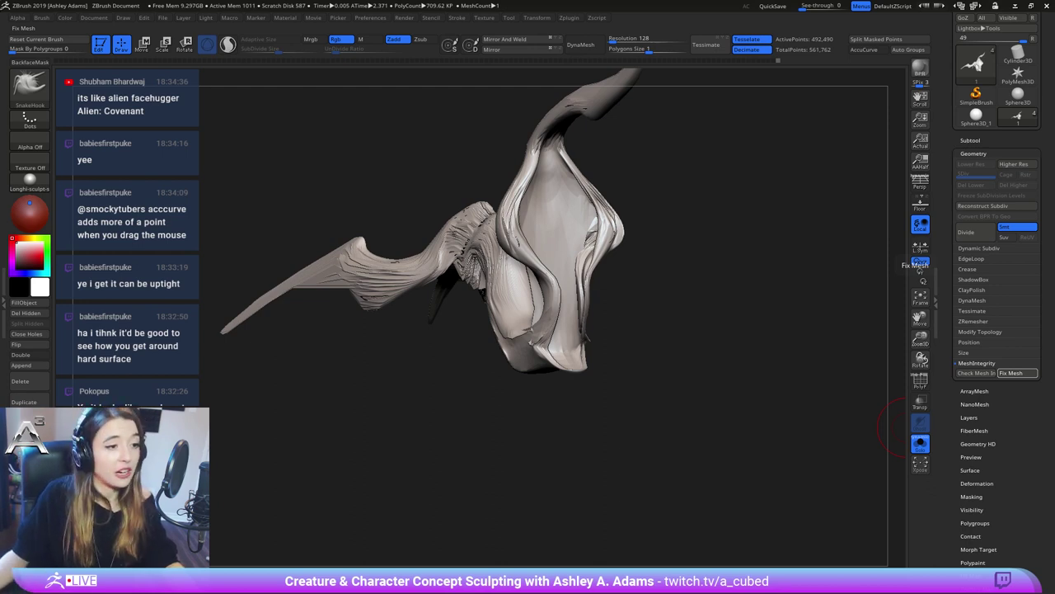
pyautogui.click(1016, 373)
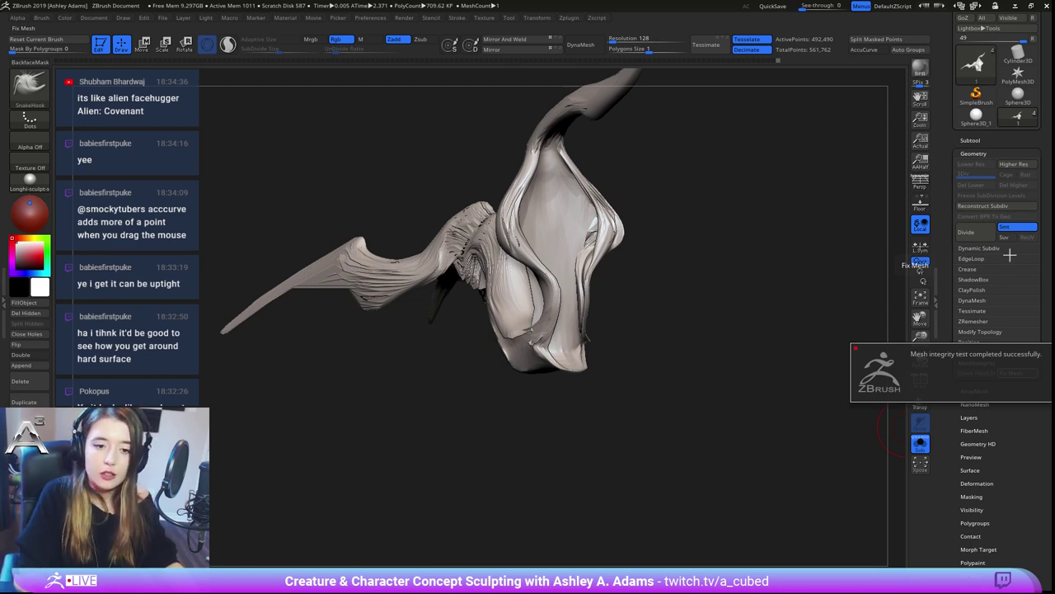
# Smooth the patched side of the chest and choose the Inflat brush
pyautogui.moveTo(607, 290); pyautogui.dragTo(709, 290)
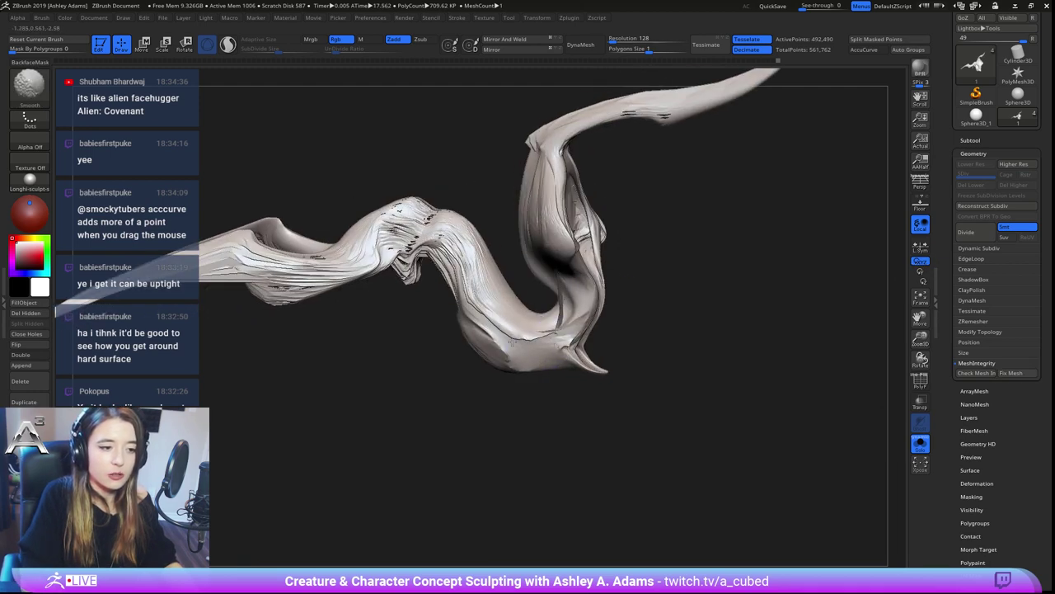
pyautogui.moveTo(503, 334)
pyautogui.mouseDown(button='right')
pyautogui.moveTo(608, 349)
pyautogui.moveTo(532, 397)
pyautogui.moveTo(519, 338)
pyautogui.mouseUp(button='right')
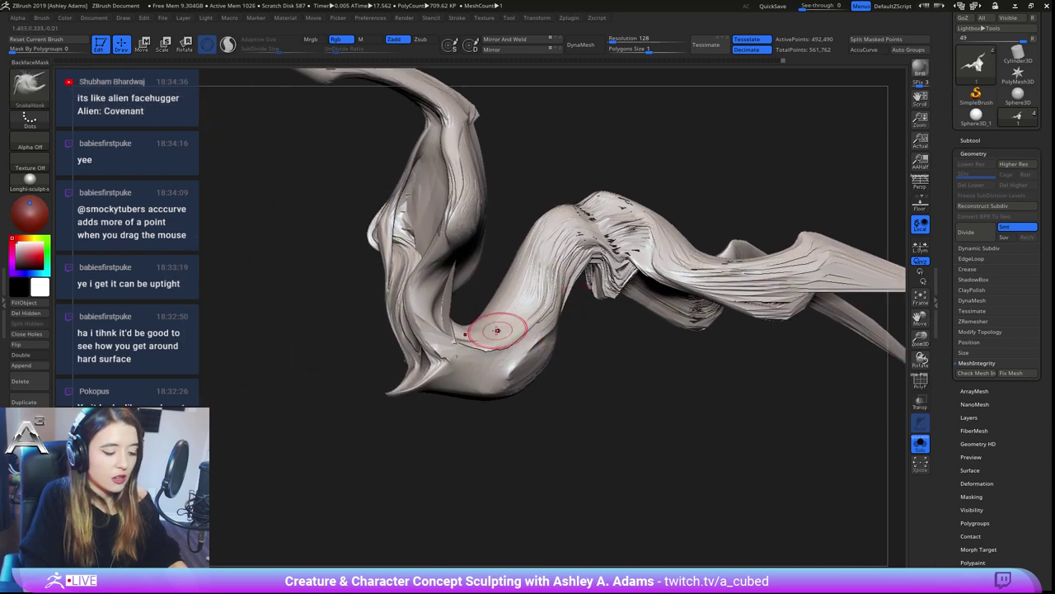
pyautogui.press('space')
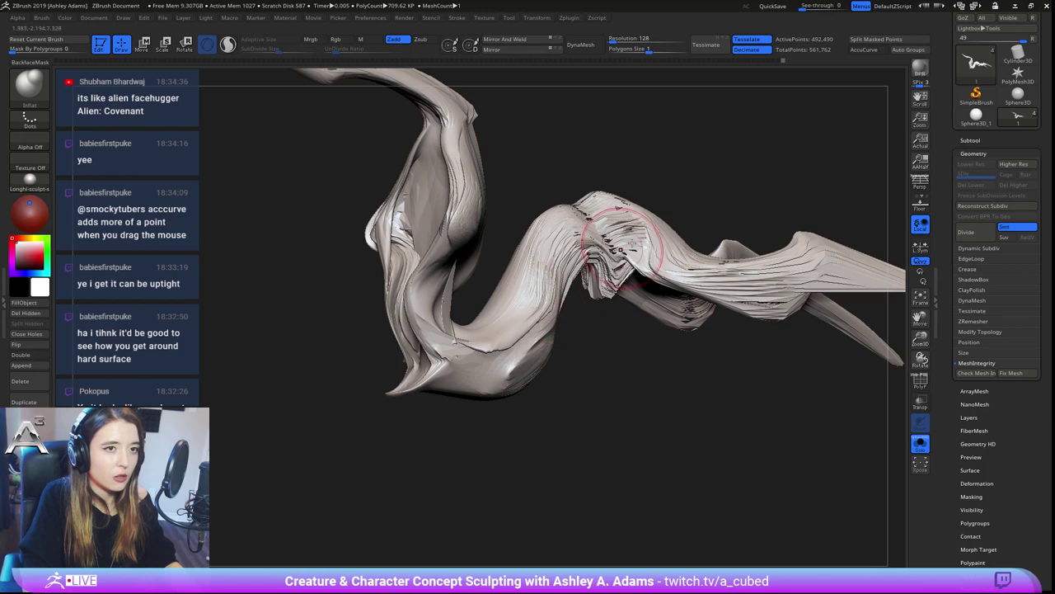
pyautogui.click(1030, 6)
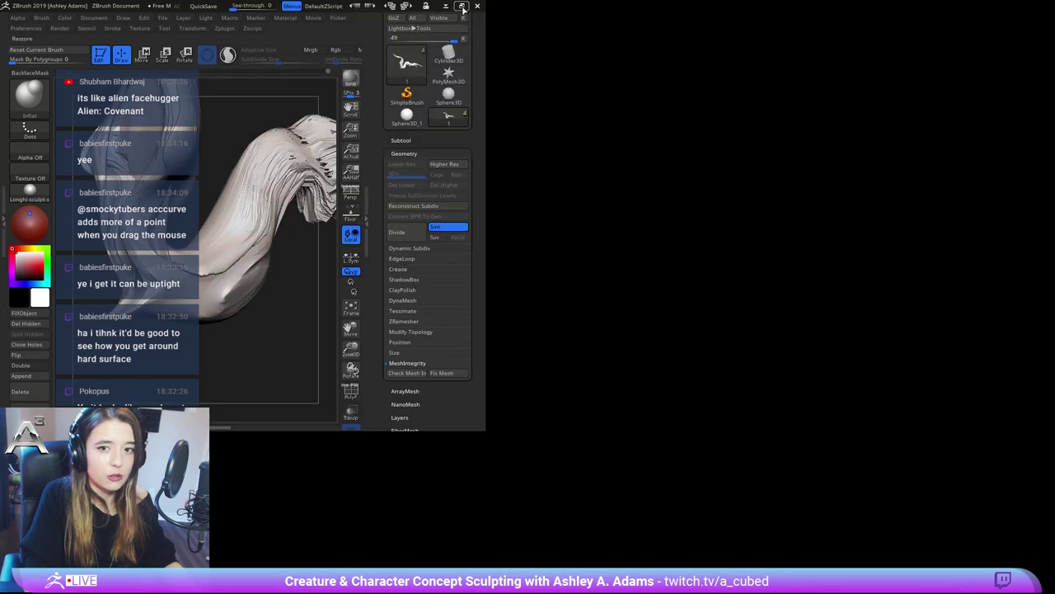
pyautogui.click(462, 7)
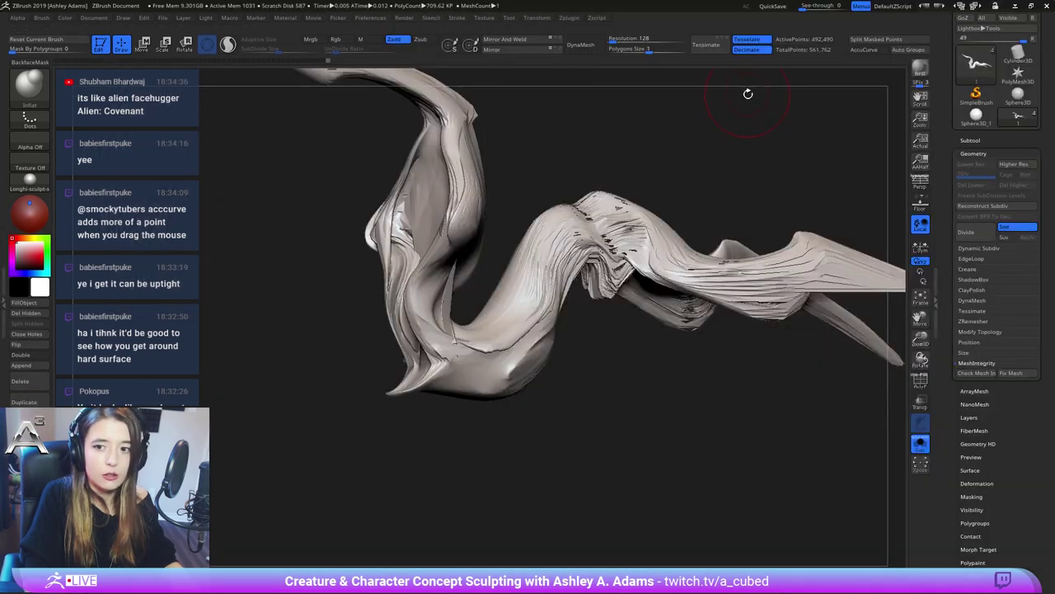
pyautogui.click(1031, 5)
pyautogui.click(462, 7)
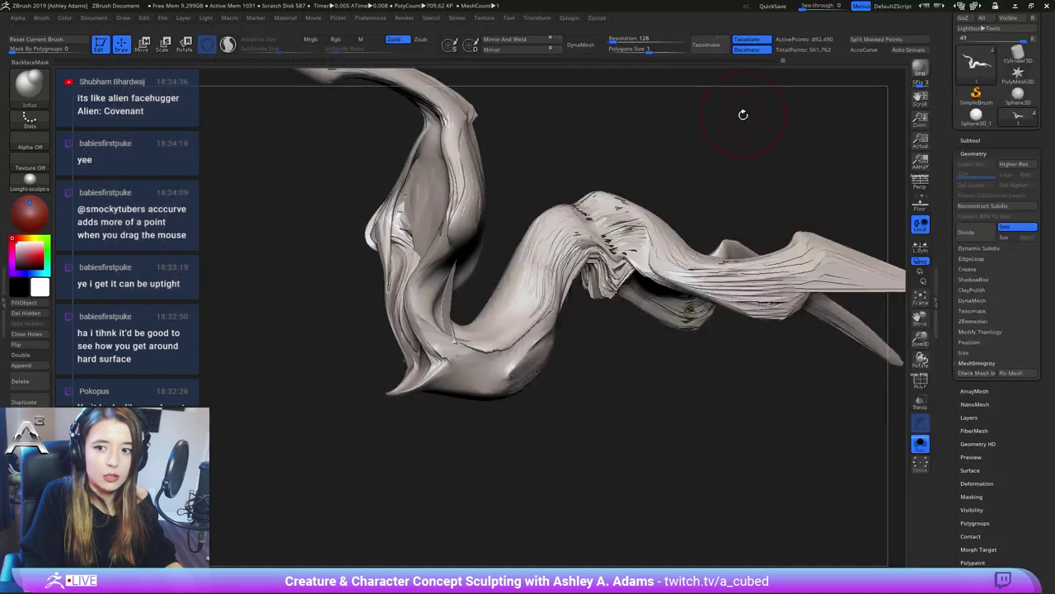
# Inflate the crease running up the neck and the seam line along the side of the chest
pyautogui.moveTo(467, 295)
pyautogui.mouseDown()
pyautogui.moveTo(578, 307)
pyautogui.moveTo(563, 329)
pyautogui.mouseUp()
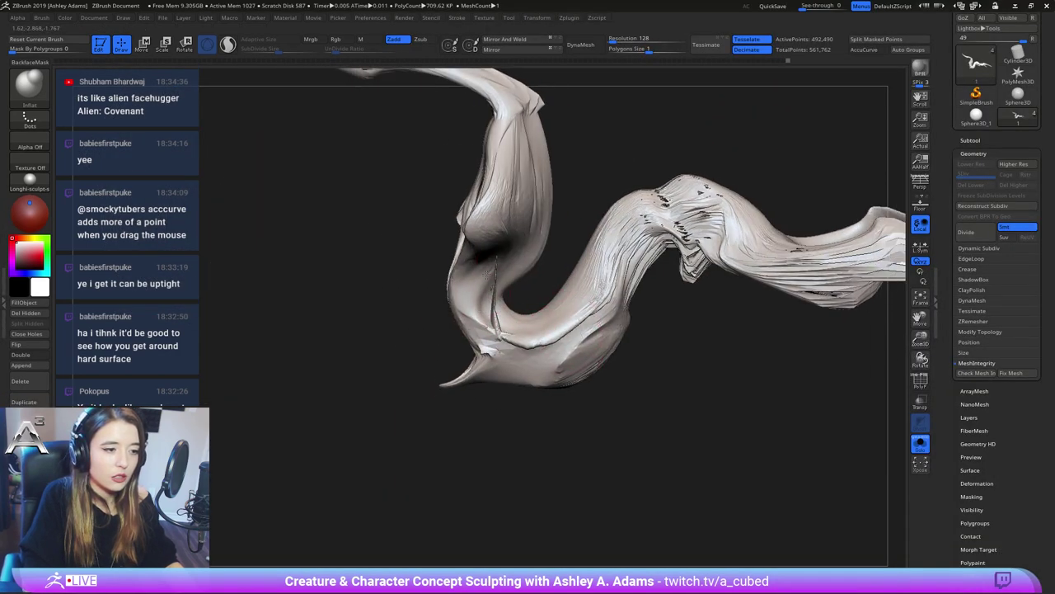
pyautogui.moveTo(505, 302); pyautogui.dragTo(500, 326, button='right')
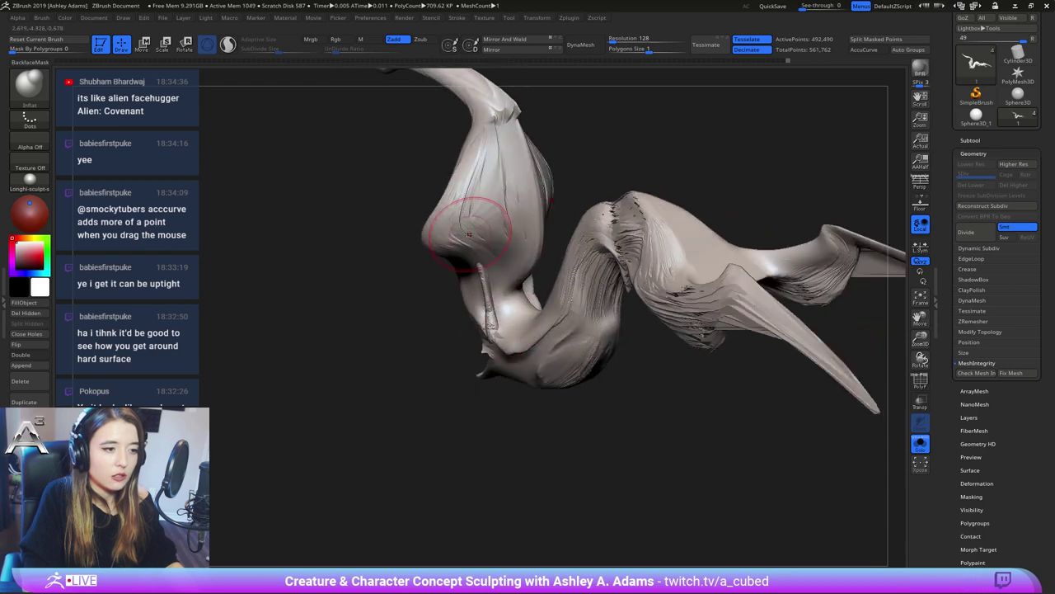
pyautogui.moveTo(469, 234); pyautogui.dragTo(489, 268, button='right')
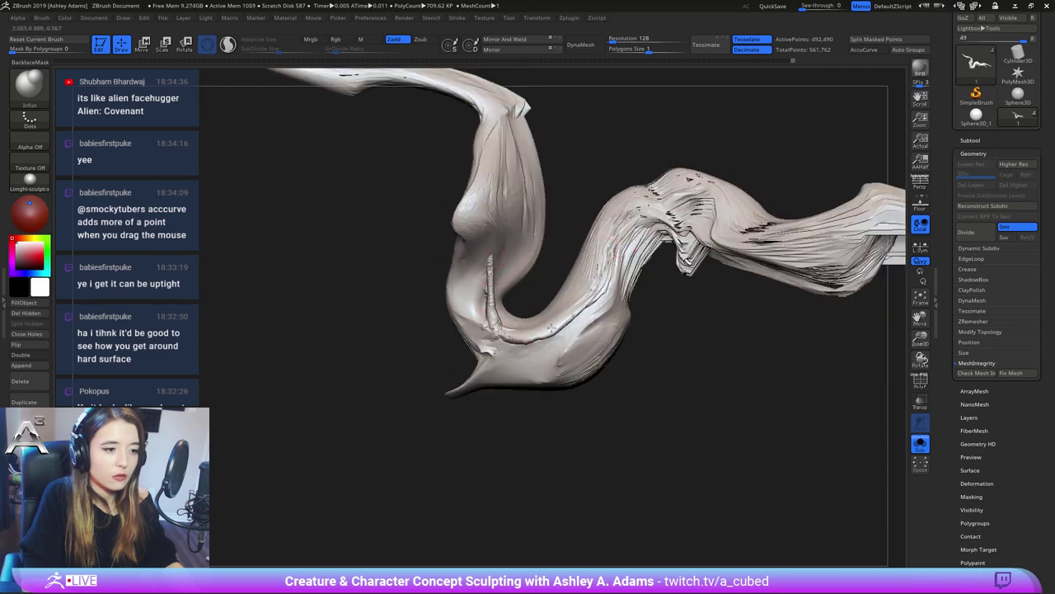
pyautogui.moveTo(617, 251); pyautogui.dragTo(542, 330, button='right')
# Turn off Solo to show every part and select the front-leg subtool PM3D_Sphere3D_3
pyautogui.click(922, 446)
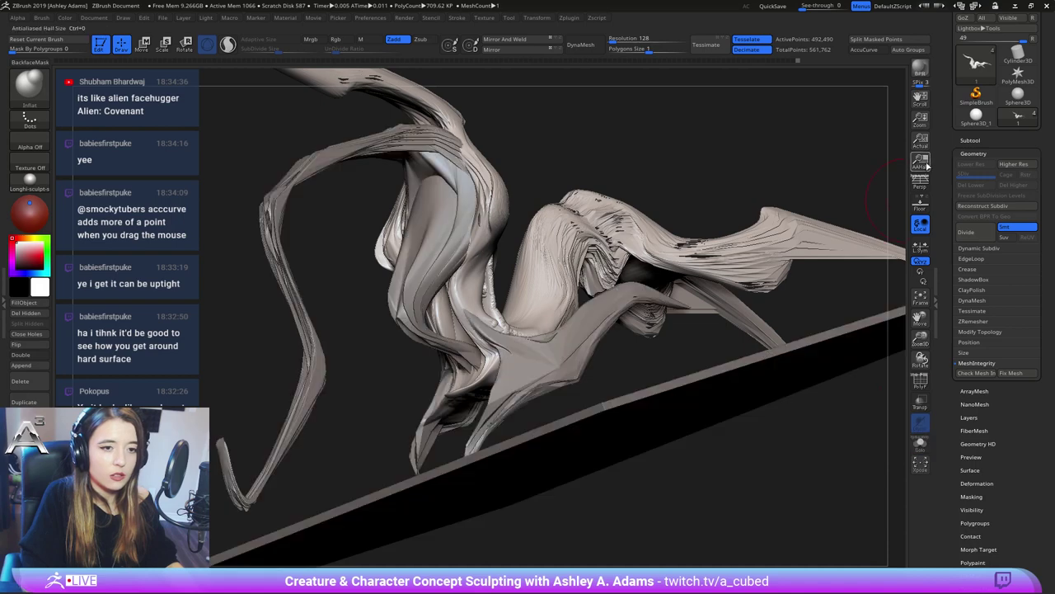
pyautogui.click(970, 140)
pyautogui.keyDown('alt'); pyautogui.click(544, 346); pyautogui.keyUp('alt')
pyautogui.moveTo(543, 346)
pyautogui.mouseDown(button='right')
pyautogui.moveTo(569, 330)
pyautogui.moveTo(590, 285)
pyautogui.mouseUp(button='right')
# Pull the upper edge of the front legs against the chest with SnakeHook
pyautogui.press('b')
pyautogui.press('s')
pyautogui.press('h')
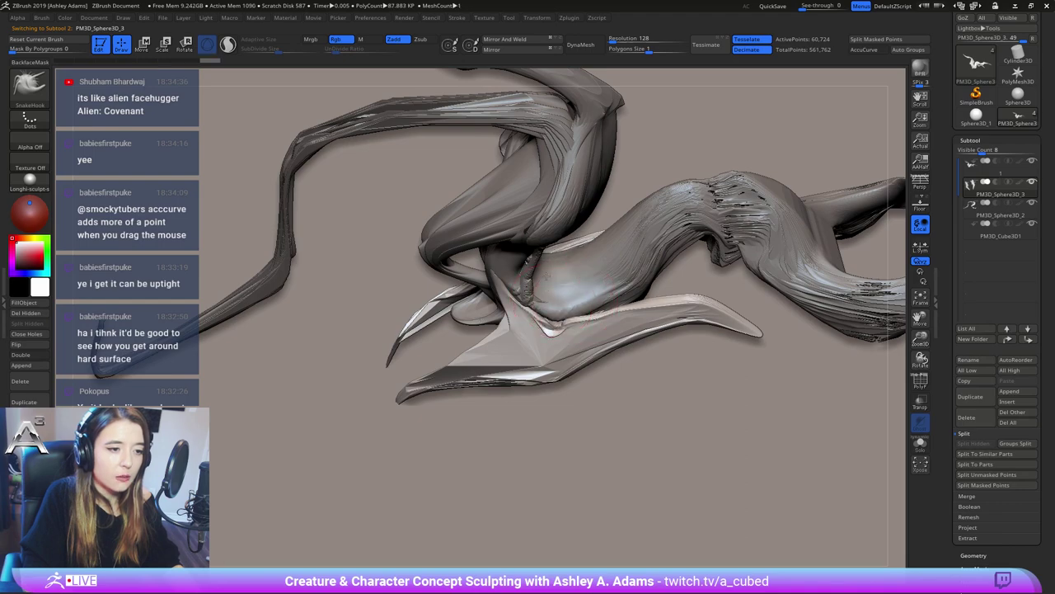
pyautogui.moveTo(577, 298)
pyautogui.mouseDown(button='right')
pyautogui.moveTo(487, 260)
pyautogui.moveTo(521, 305)
pyautogui.mouseUp(button='right')
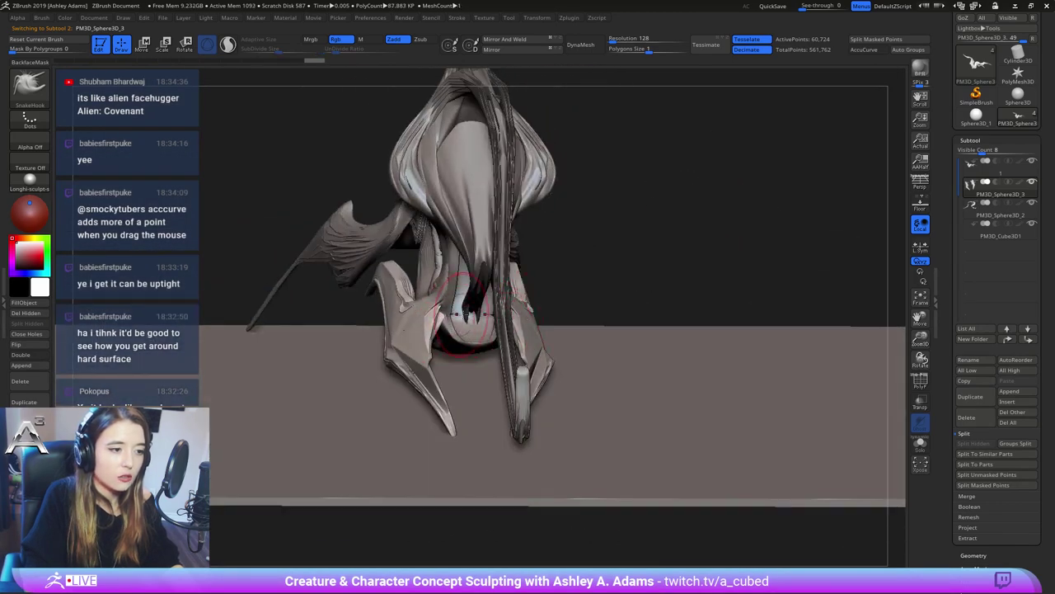
pyautogui.moveTo(437, 311)
pyautogui.mouseDown(button='right')
pyautogui.moveTo(465, 323)
pyautogui.moveTo(484, 313)
pyautogui.moveTo(431, 305)
pyautogui.moveTo(499, 304)
pyautogui.mouseUp(button='right')
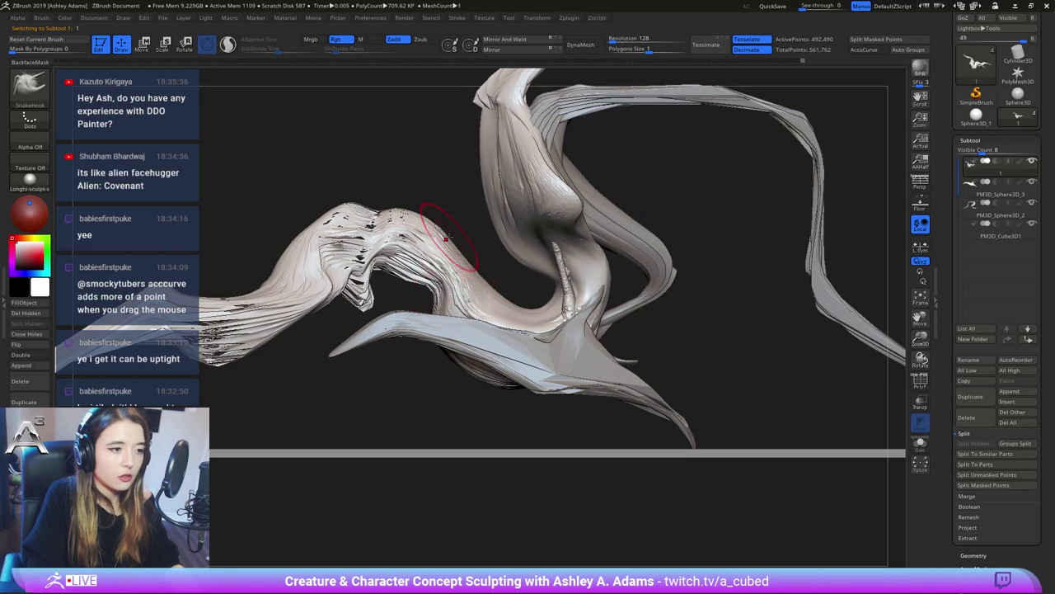
# Pull the crest of the creature's arched back upward into a peak with SnakeHook
pyautogui.moveTo(446, 239); pyautogui.dragTo(432, 229)
pyautogui.press('s')
pyautogui.click(417, 219)
pyautogui.moveTo(356, 218)
pyautogui.mouseDown()
pyautogui.moveTo(385, 207)
pyautogui.moveTo(384, 195)
pyautogui.mouseUp()
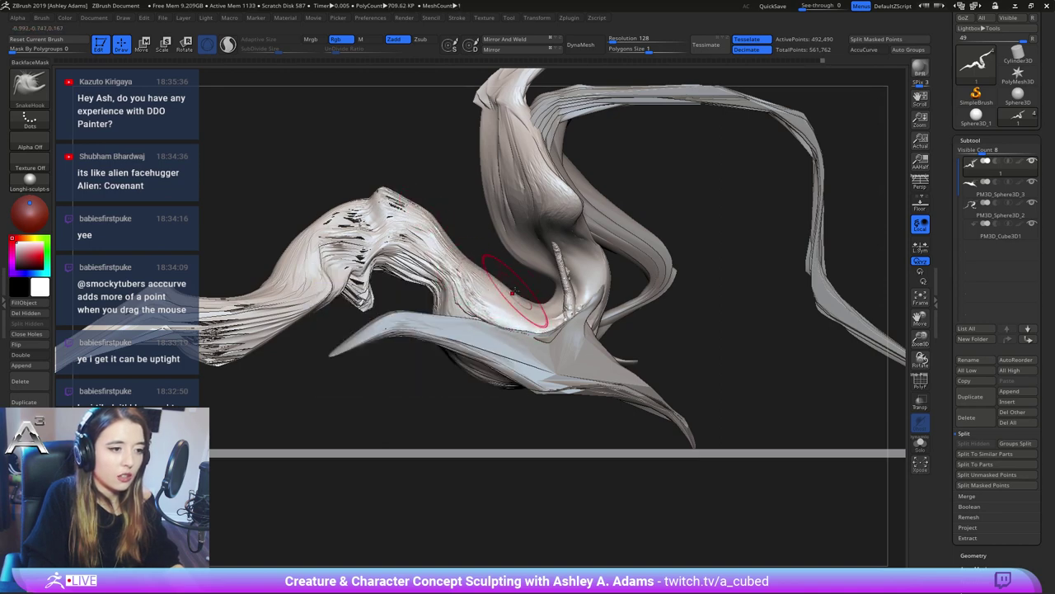
# Choose the ClayBuildup brush and build up the body where it meets the base of the neck
pyautogui.moveTo(513, 292); pyautogui.dragTo(503, 294, button='right')
pyautogui.press('b')
pyautogui.press('c')
pyautogui.press('b')
pyautogui.moveTo(527, 305); pyautogui.dragTo(478, 276)
# Hide the ground plane subtool PM3D_Cube3D1 and select the front-leg subtool PM3D_Sphere3D_3
pyautogui.moveTo(480, 280)
pyautogui.mouseDown(button='right')
pyautogui.moveTo(521, 288)
pyautogui.moveTo(492, 310)
pyautogui.moveTo(497, 337)
pyautogui.moveTo(464, 330)
pyautogui.mouseUp(button='right')
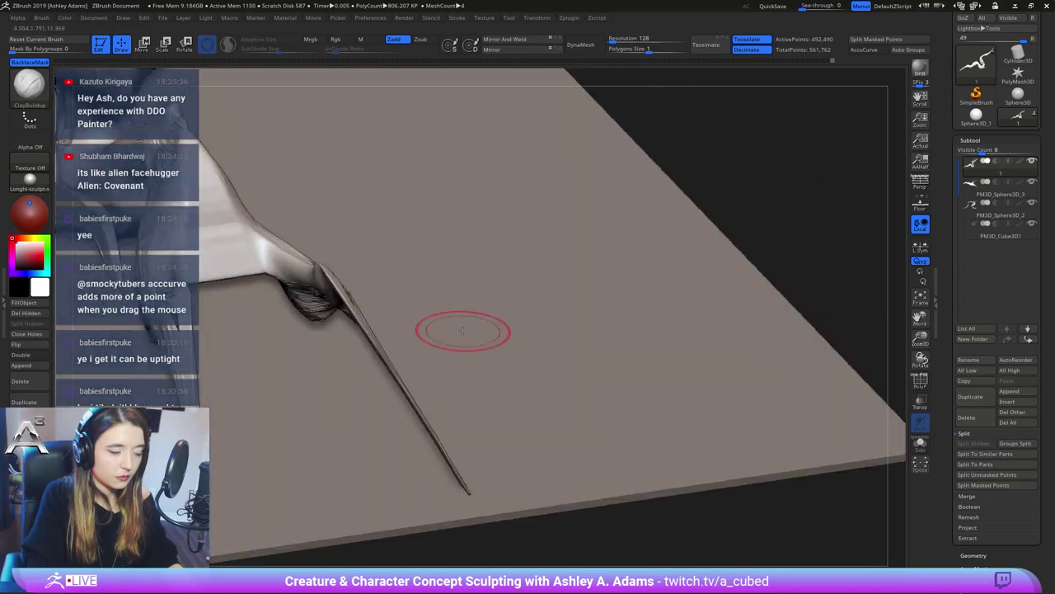
pyautogui.keyDown('alt'); pyautogui.click(557, 347); pyautogui.keyUp('alt')
pyautogui.click(1031, 224)
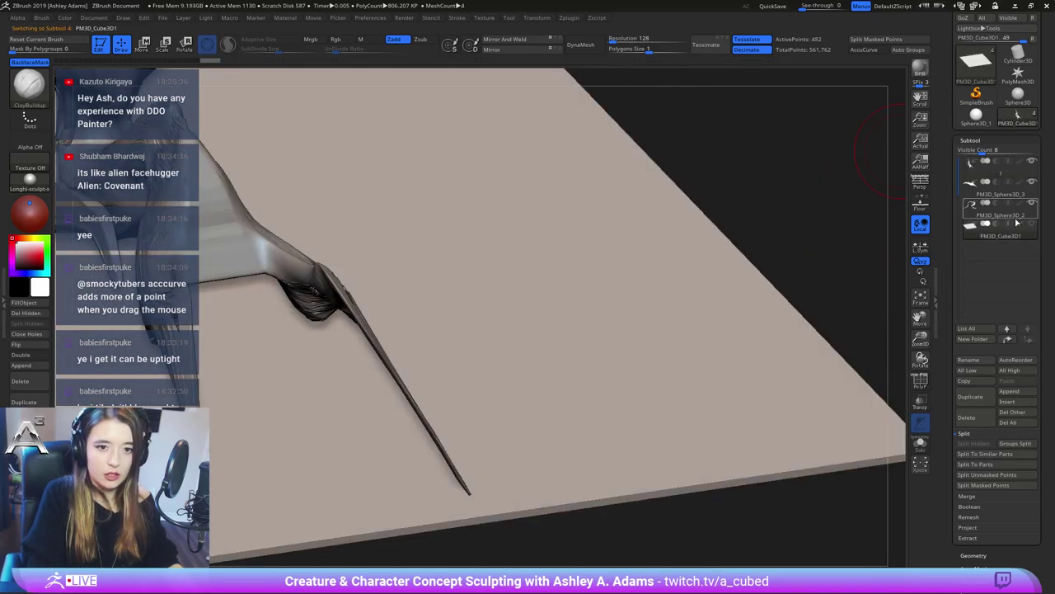
pyautogui.moveTo(598, 331); pyautogui.dragTo(879, 381, button='right')
pyautogui.keyDown('alt'); pyautogui.click(483, 275); pyautogui.keyUp('alt')
pyautogui.moveTo(483, 268)
pyautogui.mouseDown(button='right')
pyautogui.moveTo(525, 292)
pyautogui.moveTo(781, 256)
pyautogui.mouseUp(button='right')
pyautogui.keyDown('alt'); pyautogui.click(523, 316); pyautogui.keyUp('alt')
pyautogui.rightClick(523, 320)
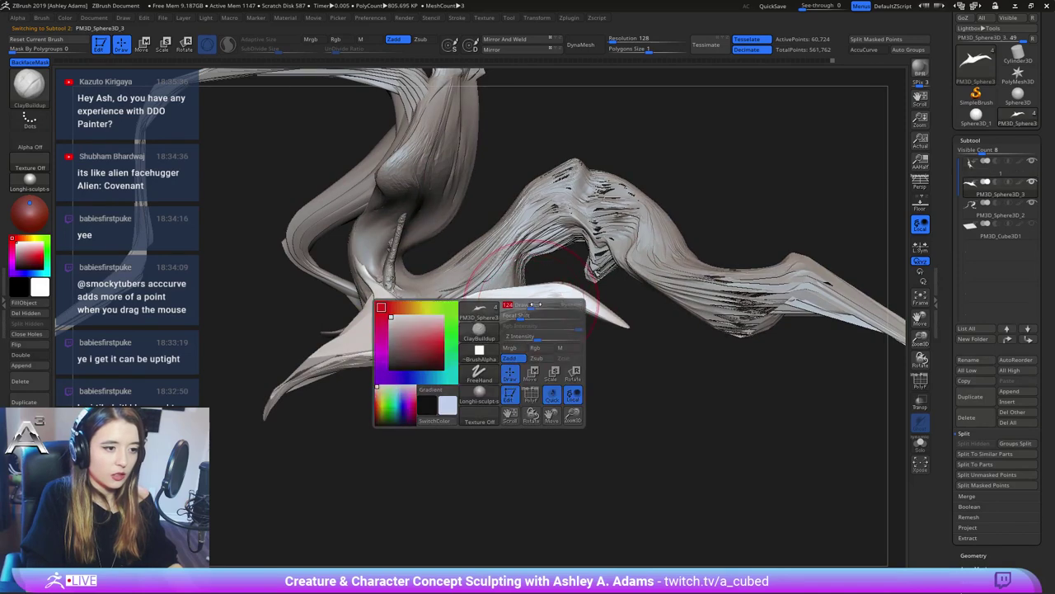
# Try to smooth the front legs' rear-pointing spike and pull it in with SnakeHook
pyautogui.moveTo(615, 315)
pyautogui.keyDown('shift'); pyautogui.mouseDown()
pyautogui.moveTo(570, 305)
pyautogui.moveTo(567, 290)
pyautogui.moveTo(629, 210)
pyautogui.moveTo(744, 148)
pyautogui.mouseUp(); pyautogui.keyUp('shift')
pyautogui.rightClick(498, 366)
pyautogui.click(550, 310)
pyautogui.keyDown('ctrl'); pyautogui.moveTo(657, 227); pyautogui.dragTo(640, 164, button='right'); pyautogui.keyUp('ctrl')
pyautogui.hotkey('ctrl', 'z')
pyautogui.rightClick(522, 325)
pyautogui.click(571, 269)
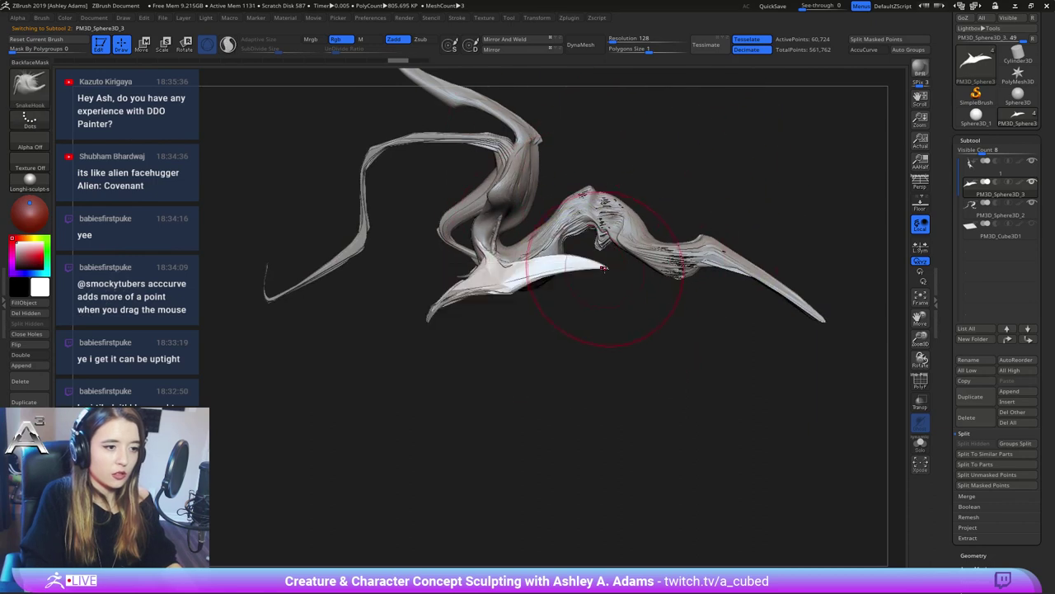
pyautogui.moveTo(604, 266); pyautogui.dragTo(557, 278)
pyautogui.rightClick(564, 273)
pyautogui.hotkey('ctrl', 'z')
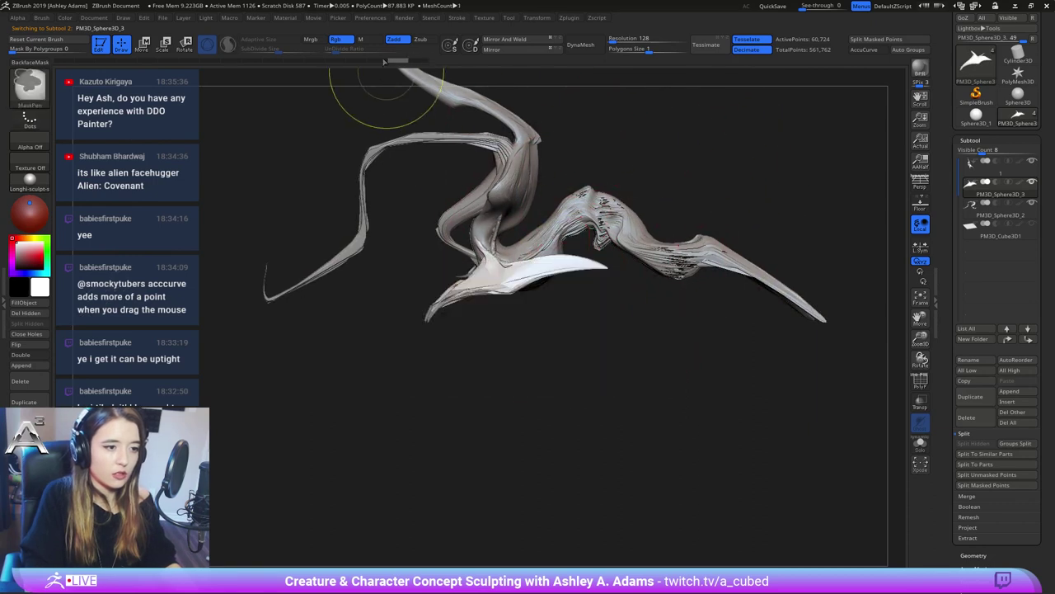
# Hide the rear-pointing spikes of the front-leg subtool with a selection rectangle
pyautogui.moveTo(616, 276); pyautogui.dragTo(591, 283, button='right')
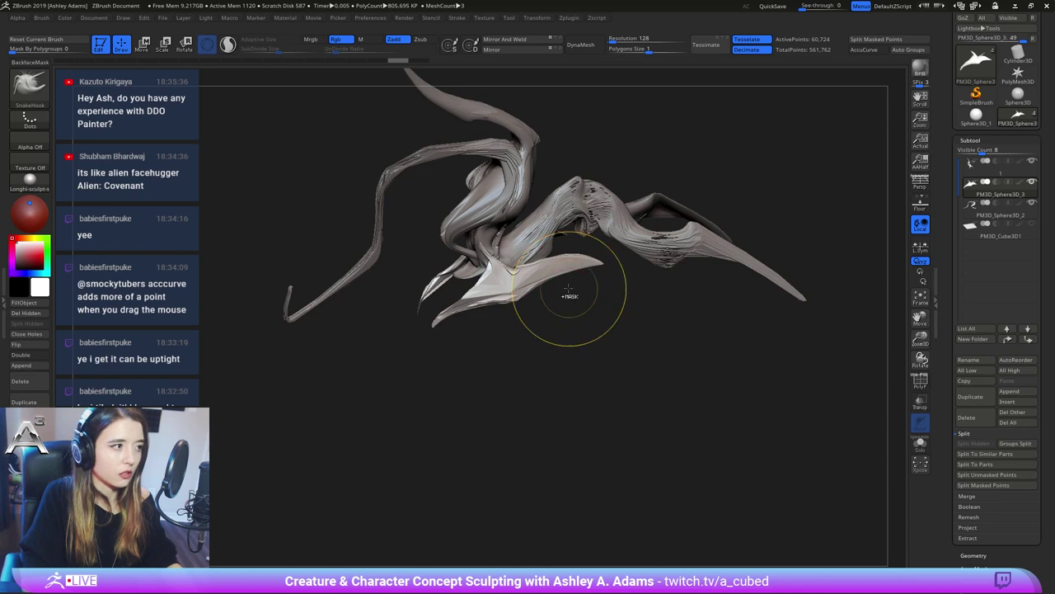
pyautogui.keyDown('ctrl'); pyautogui.keyDown('shift'); pyautogui.moveTo(663, 319); pyautogui.dragTo(543, 205); pyautogui.keyUp('shift'); pyautogui.keyUp('ctrl')
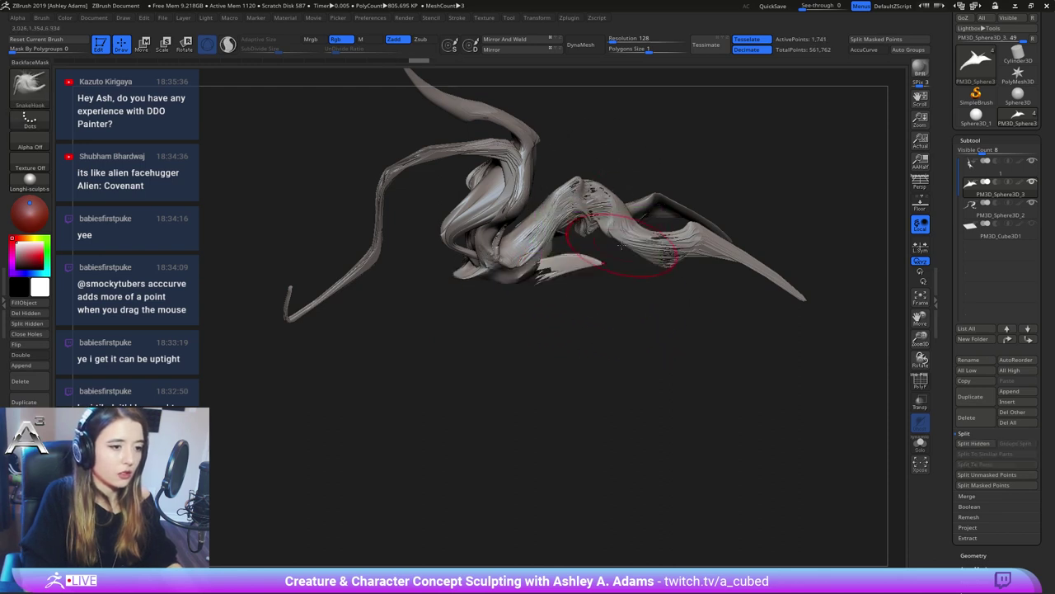
pyautogui.keyDown('ctrl'); pyautogui.keyDown('shift'); pyautogui.click(617, 275); pyautogui.keyUp('shift'); pyautogui.keyUp('ctrl')
pyautogui.keyDown('ctrl'); pyautogui.keyDown('alt'); pyautogui.keyDown('shift'); pyautogui.moveTo(632, 320); pyautogui.dragTo(546, 207); pyautogui.keyUp('shift'); pyautogui.keyUp('alt'); pyautogui.keyUp('ctrl')
pyautogui.moveTo(545, 165); pyautogui.dragTo(495, 241, button='right')
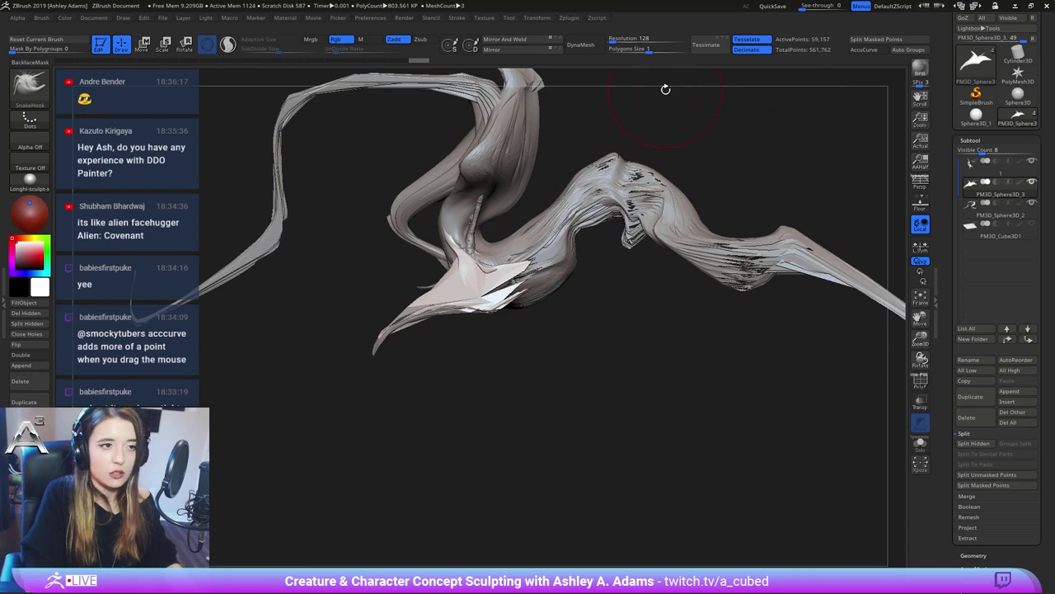
# Save the tool to disk and try DynaMesh on the front legs with their rear spikes hidden
pyautogui.moveTo(955, 36); pyautogui.dragTo(957, 105)
pyautogui.click(1023, 35)
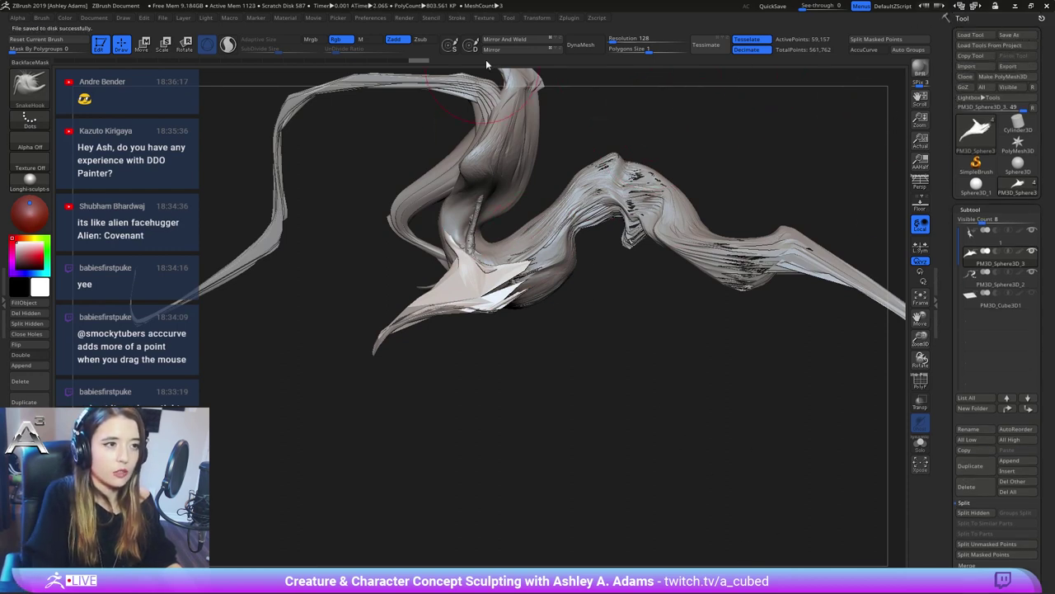
pyautogui.click(581, 44)
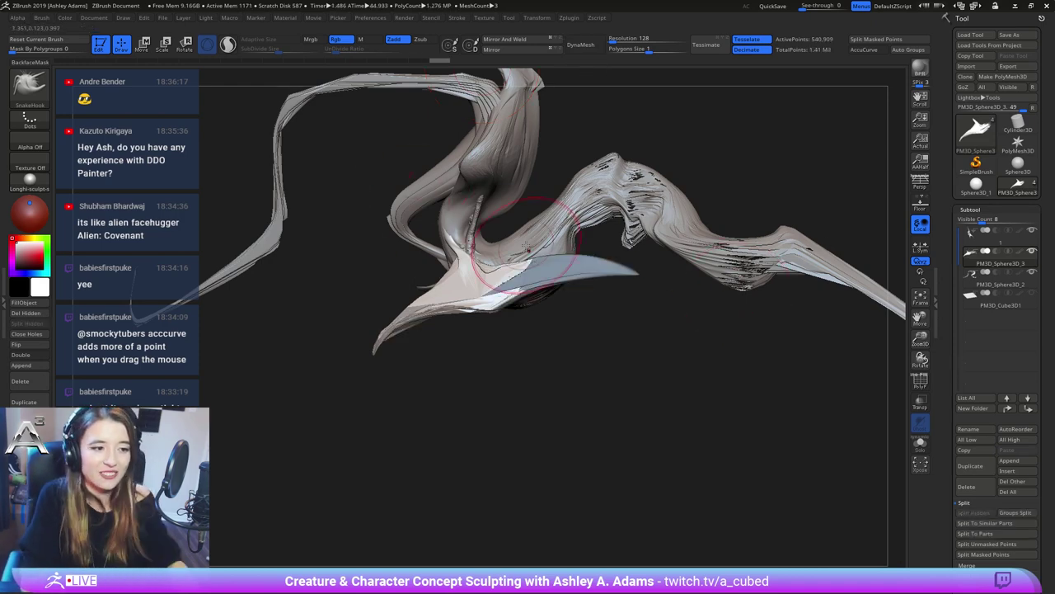
pyautogui.hotkey('ctrl', 'z')
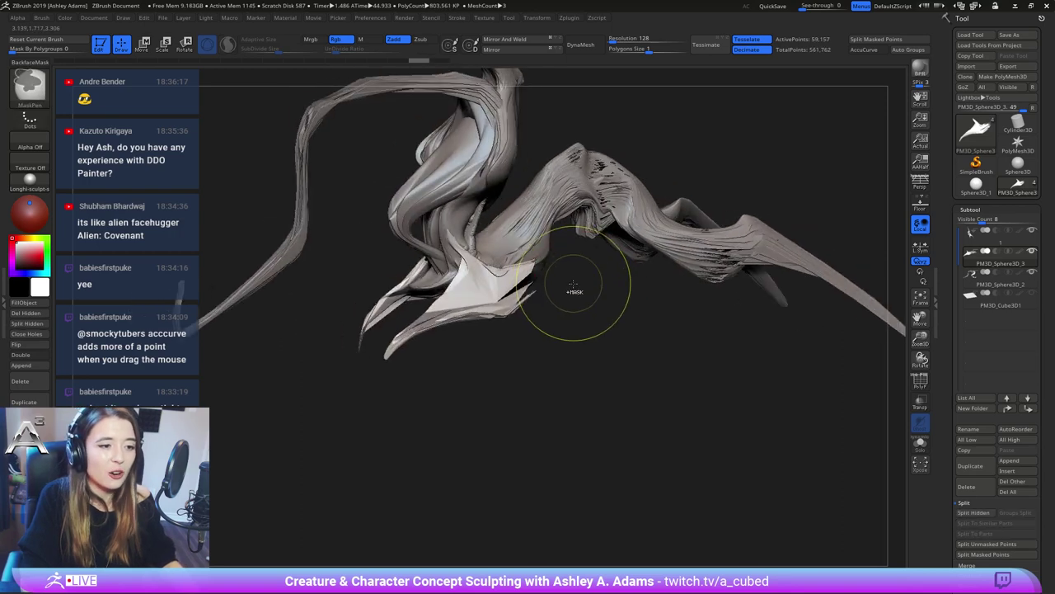
# Delete the hidden rear spikes and remesh the front legs with DynaMesh at resolution 128
pyautogui.click(33, 315)
pyautogui.moveTo(561, 273); pyautogui.dragTo(558, 222)
pyautogui.keyDown('alt'); pyautogui.moveTo(558, 222); pyautogui.dragTo(572, 260, button='right'); pyautogui.keyUp('alt')
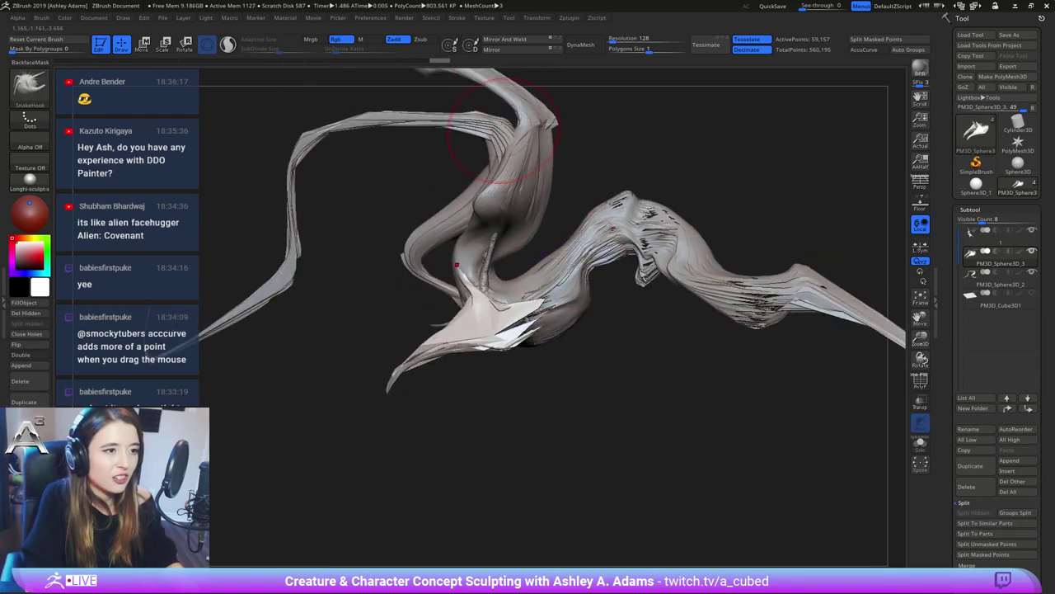
pyautogui.click(583, 47)
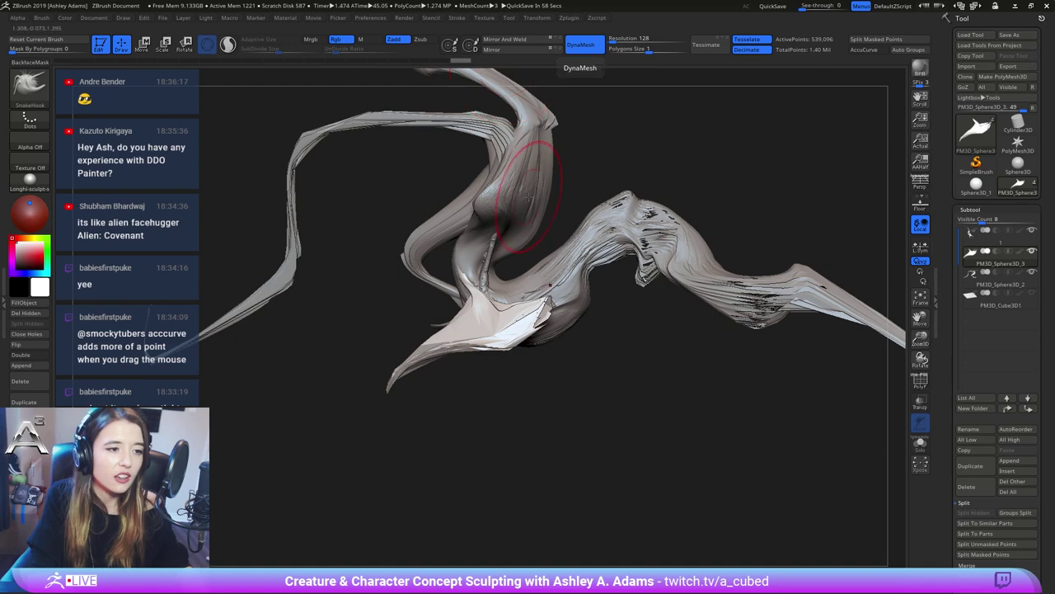
# Select the body subtool 1 and turn on AccuCurve for the SnakeHook brush
pyautogui.keyDown('alt'); pyautogui.click(532, 175); pyautogui.keyUp('alt')
pyautogui.keyDown('alt'); pyautogui.moveTo(565, 174); pyautogui.dragTo(526, 282); pyautogui.keyUp('alt')
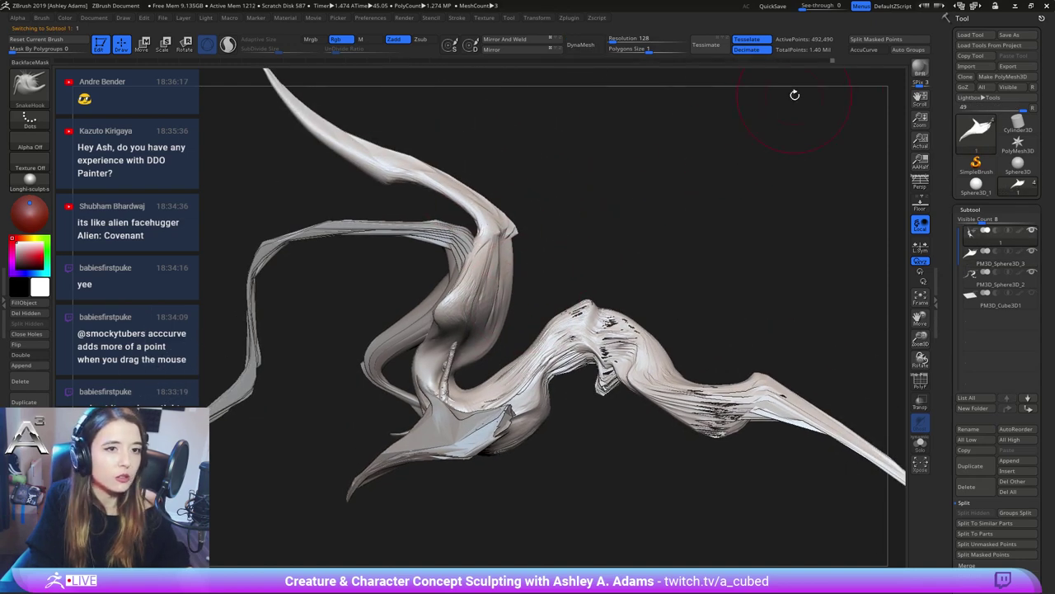
pyautogui.press('space')
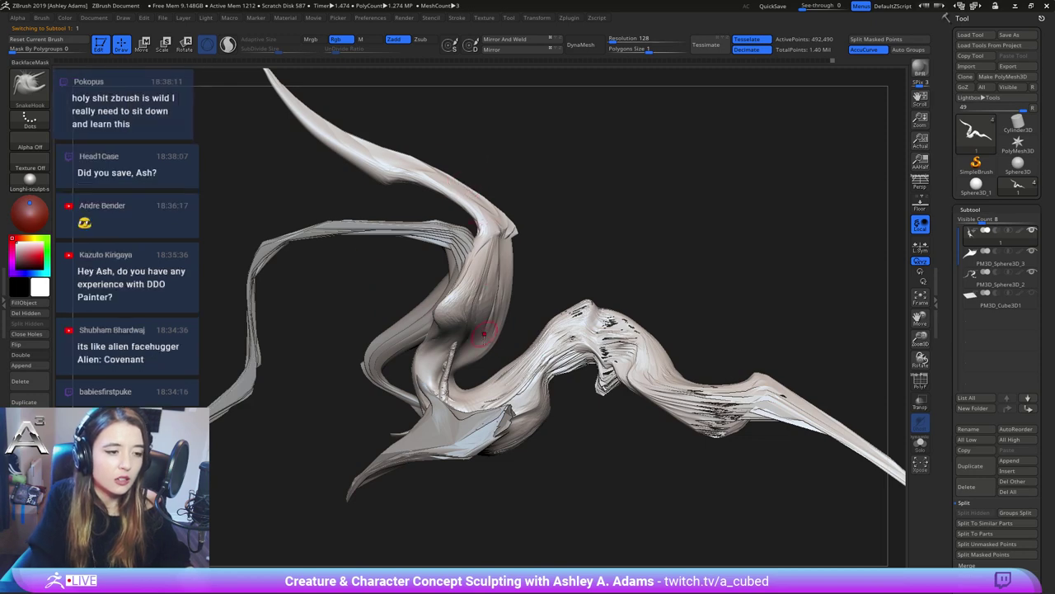
pyautogui.moveTo(466, 188); pyautogui.dragTo(866, 190)
# Switch to the Sphere3D_1 tool and convert it to a PolyMesh3D for testing SnakeHook
pyautogui.click(976, 183)
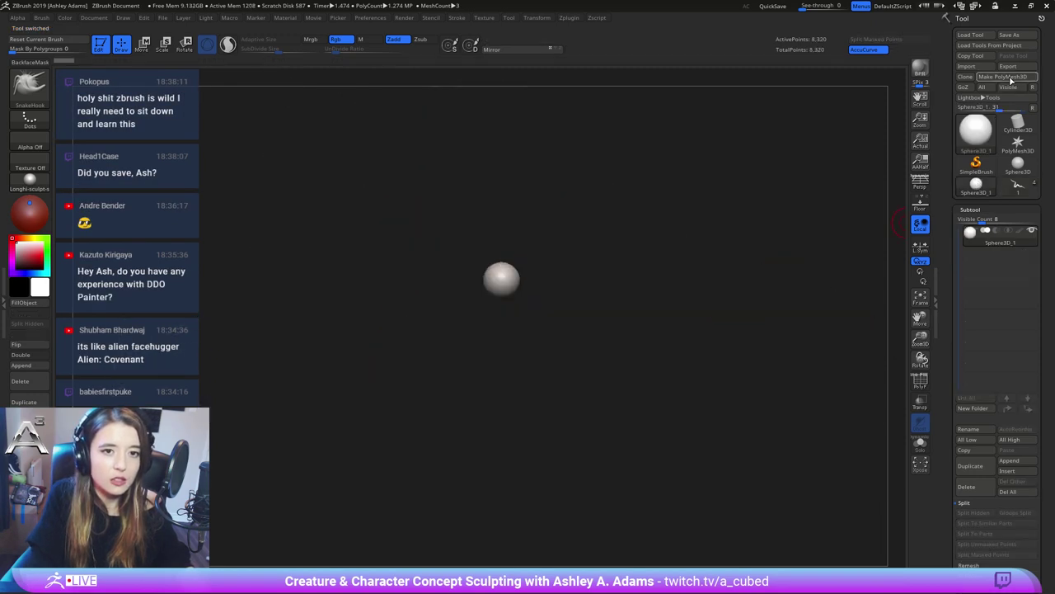
pyautogui.click(1003, 76)
pyautogui.press('f')
pyautogui.moveTo(549, 246); pyautogui.dragTo(566, 231)
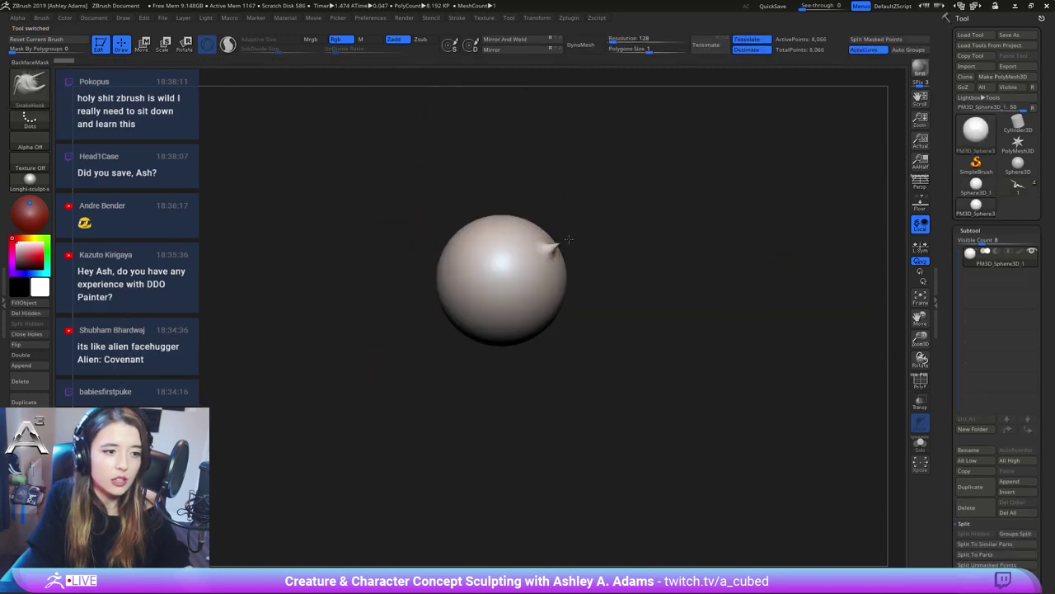
pyautogui.hotkey('ctrl', 'z')
# Pull sharp spikes from the side of the test sphere with AccuCurve on and display its polyframe
pyautogui.press('space')
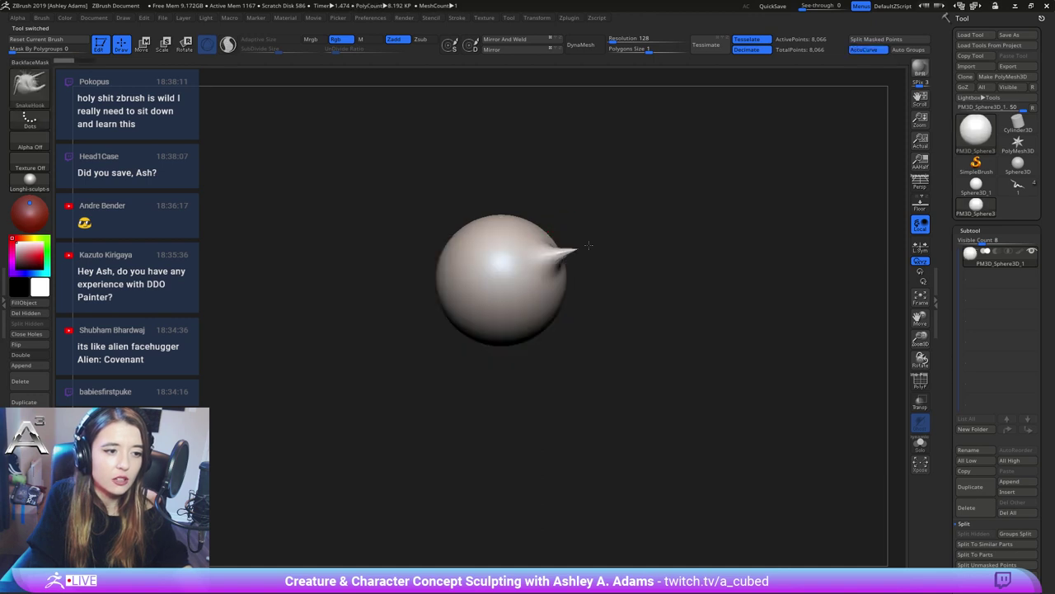
pyautogui.moveTo(632, 212); pyautogui.dragTo(595, 209)
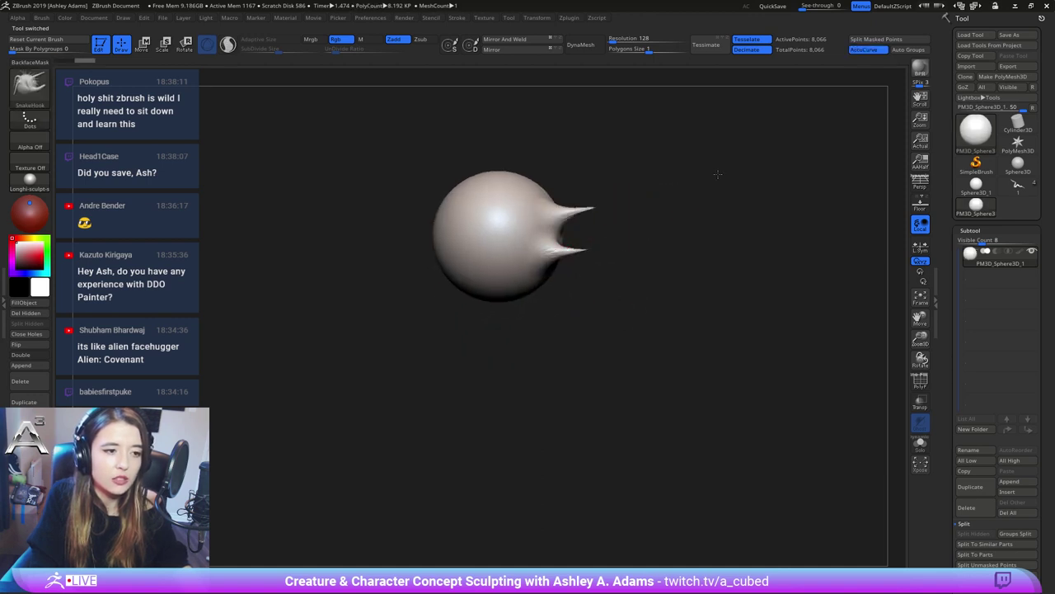
pyautogui.moveTo(665, 183)
pyautogui.mouseDown()
pyautogui.moveTo(643, 194)
pyautogui.moveTo(620, 262)
pyautogui.moveTo(601, 277)
pyautogui.mouseUp()
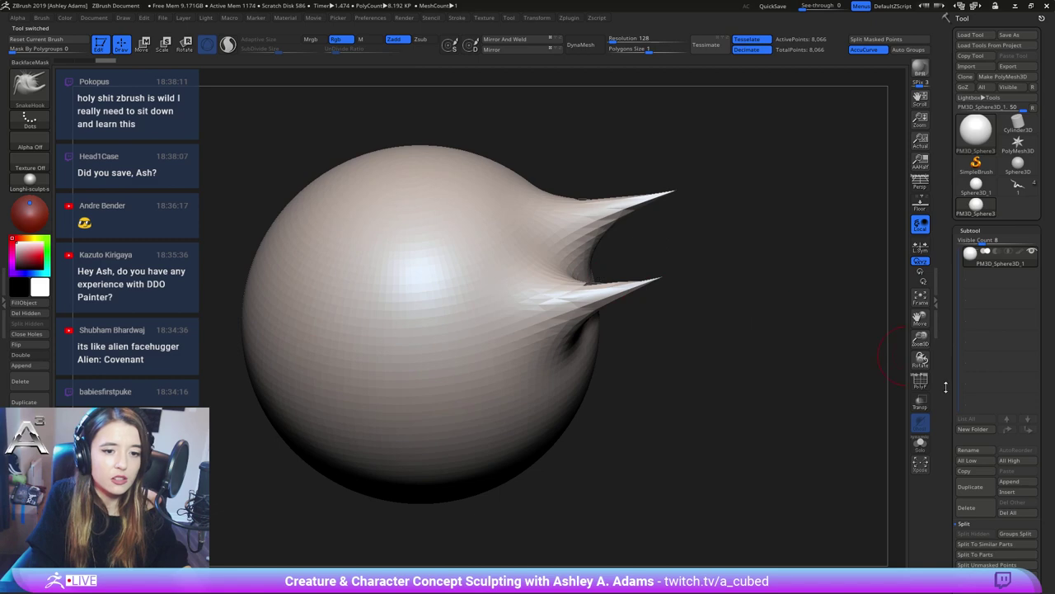
pyautogui.click(920, 379)
pyautogui.moveTo(653, 255)
pyautogui.mouseDown()
pyautogui.moveTo(534, 206)
pyautogui.moveTo(599, 169)
pyautogui.mouseUp()
pyautogui.press('space')
pyautogui.keyDown('alt'); pyautogui.moveTo(616, 219); pyautogui.dragTo(696, 272); pyautogui.keyUp('alt')
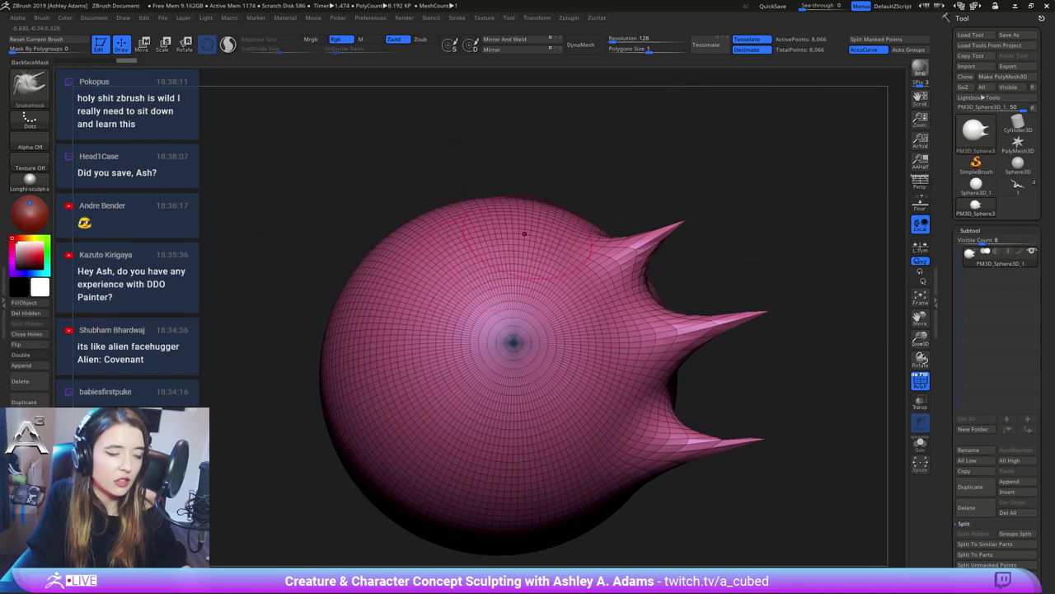
pyautogui.keyDown('alt'); pyautogui.moveTo(530, 182); pyautogui.dragTo(553, 264); pyautogui.keyUp('alt')
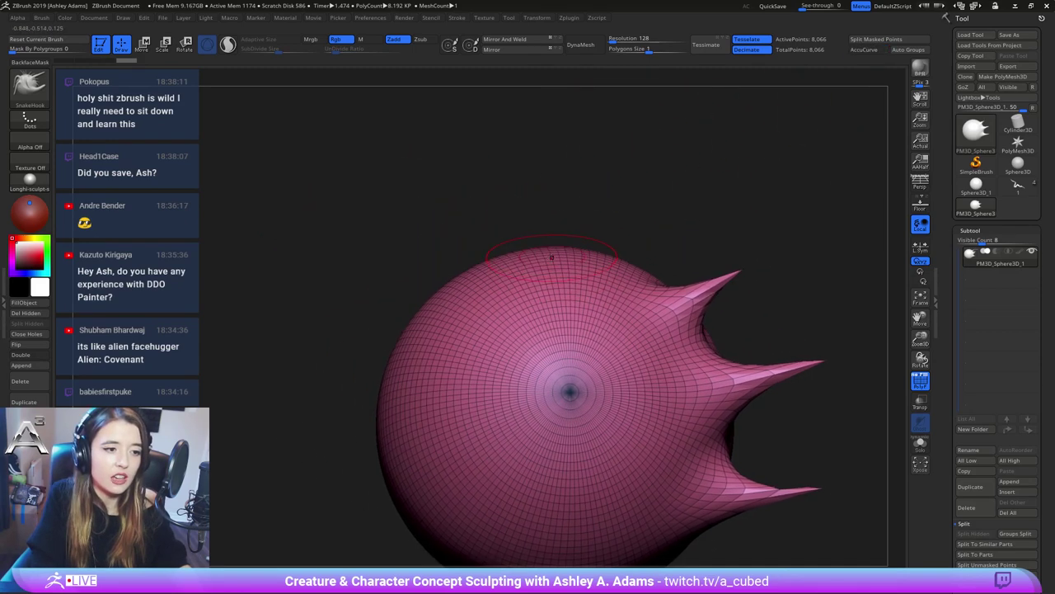
# Pull a long curved horn from the top of the test sphere with AccuCurve off for comparison
pyautogui.rightClick(552, 257)
pyautogui.moveTo(537, 282)
pyautogui.keyDown('ctrl'); pyautogui.mouseDown(button='right')
pyautogui.moveTo(697, 269)
pyautogui.moveTo(733, 298)
pyautogui.mouseUp(button='right'); pyautogui.keyUp('ctrl')
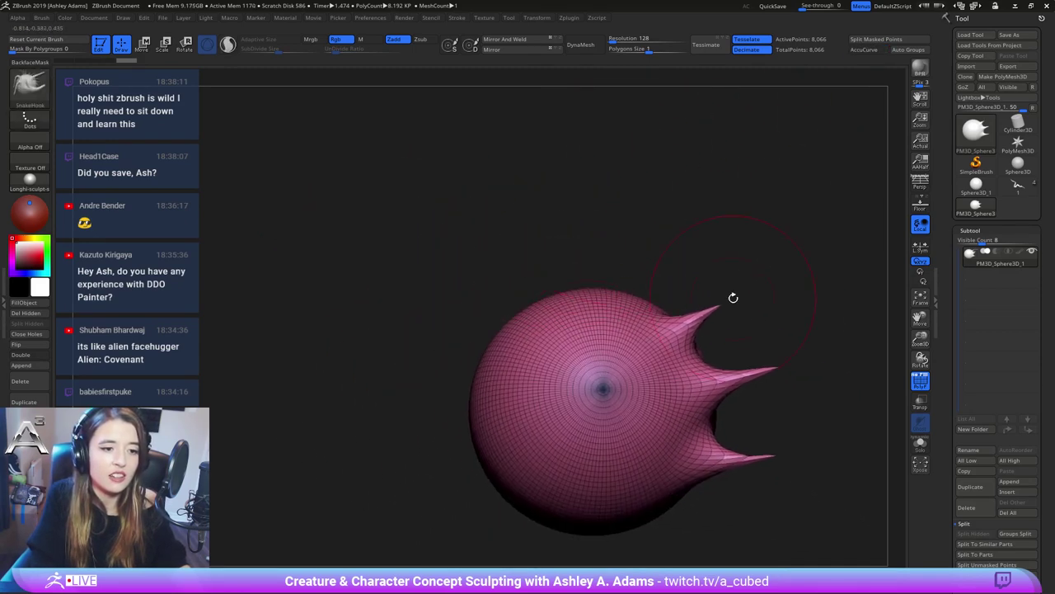
pyautogui.moveTo(554, 307)
pyautogui.mouseDown()
pyautogui.moveTo(467, 168)
pyautogui.moveTo(240, 165)
pyautogui.moveTo(207, 198)
pyautogui.moveTo(202, 247)
pyautogui.mouseUp()
pyautogui.hotkey('ctrl', 'z')
pyautogui.moveTo(595, 297)
pyautogui.mouseDown()
pyautogui.moveTo(569, 206)
pyautogui.moveTo(780, 115)
pyautogui.mouseUp()
pyautogui.keyDown('alt'); pyautogui.moveTo(688, 292); pyautogui.dragTo(531, 191); pyautogui.keyUp('alt')
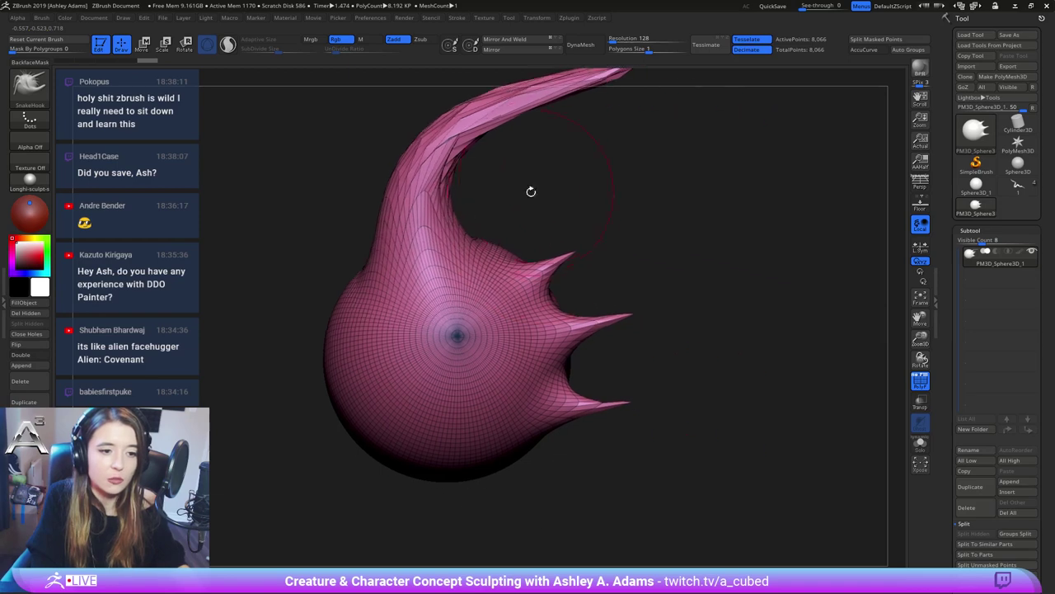
# Undo all the SnakeHook pulls on the test sphere
pyautogui.hotkey('ctrl', 'z')
pyautogui.hotkey('ctrl', 'z')
pyautogui.hotkey('ctrl', 'z')
pyautogui.hotkey('ctrl', 'z')
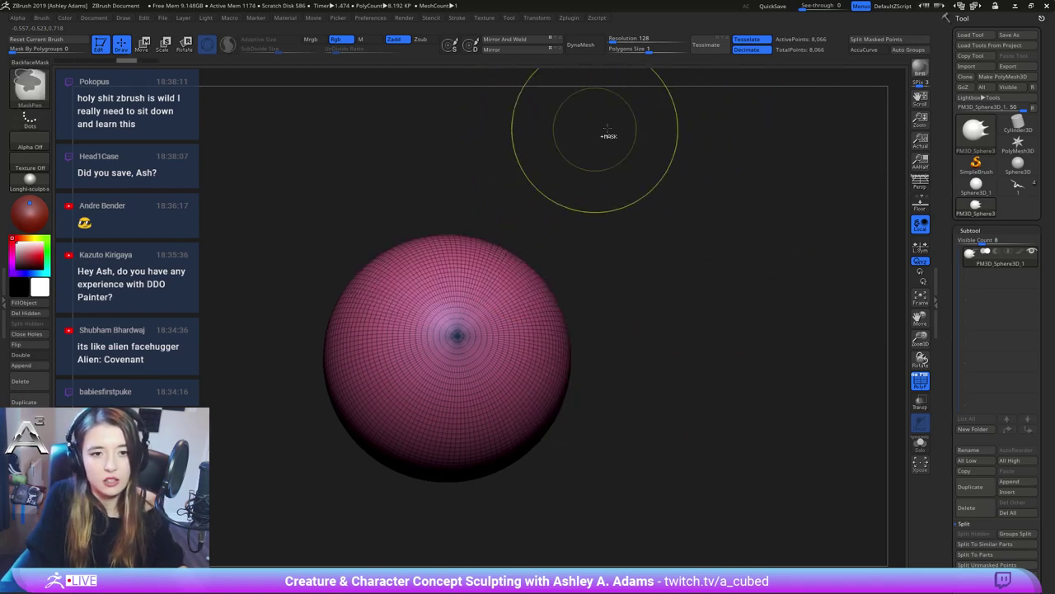
# Switch back to the creature tool and turn off its polyframe display
pyautogui.click(977, 185)
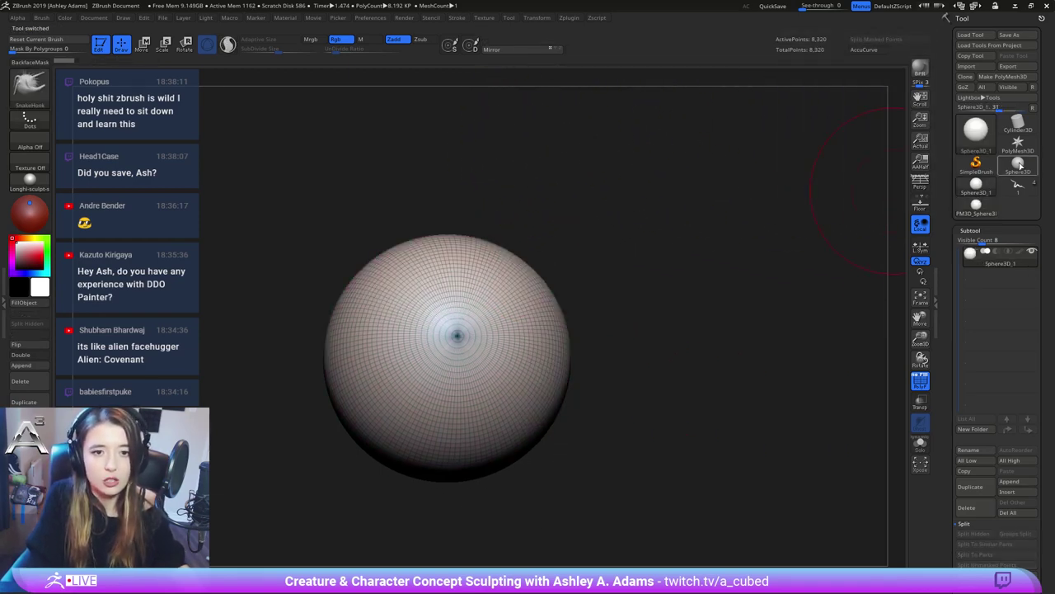
pyautogui.click(1019, 165)
pyautogui.click(1018, 186)
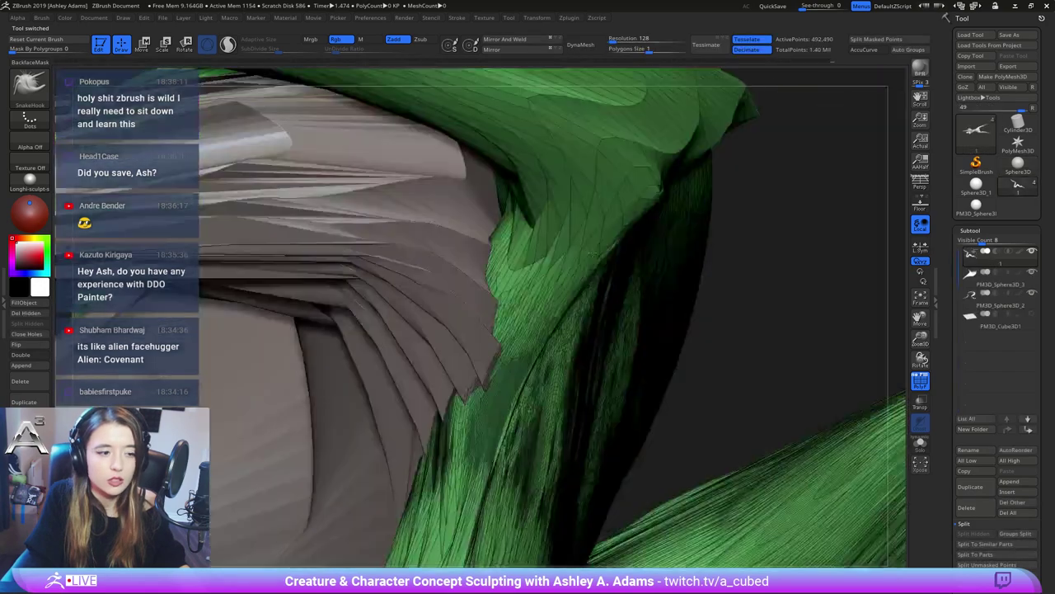
pyautogui.moveTo(874, 355); pyautogui.dragTo(898, 400)
pyautogui.click(920, 381)
# Carve creases across the crest of the arched back with the DamStandard brush
pyautogui.keyDown('ctrl'); pyautogui.moveTo(616, 279); pyautogui.dragTo(591, 182, button='right'); pyautogui.keyUp('ctrl')
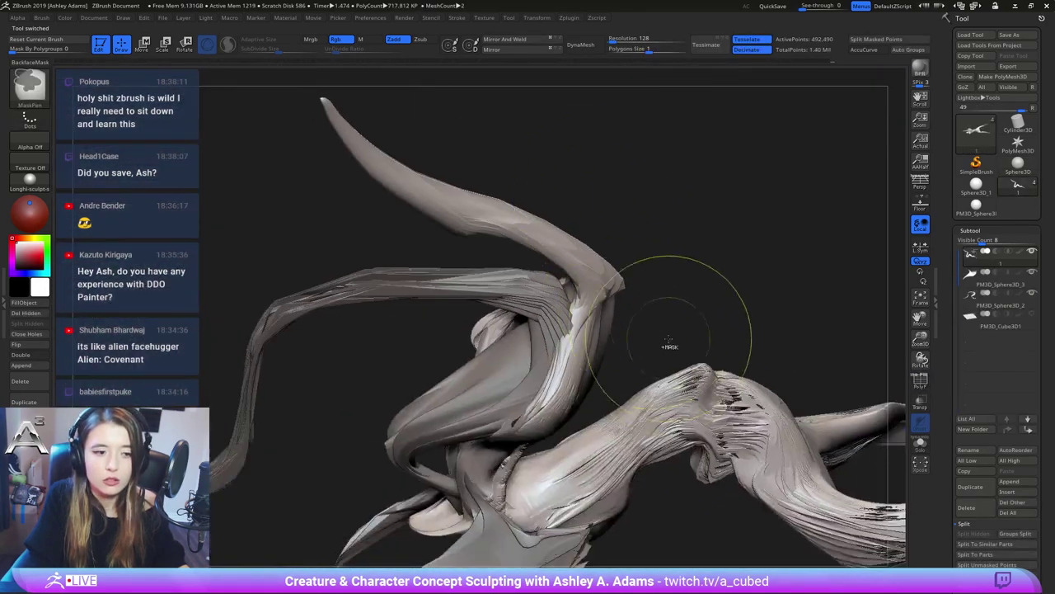
pyautogui.keyDown('alt'); pyautogui.moveTo(829, 326); pyautogui.dragTo(801, 215, button='right'); pyautogui.keyUp('alt')
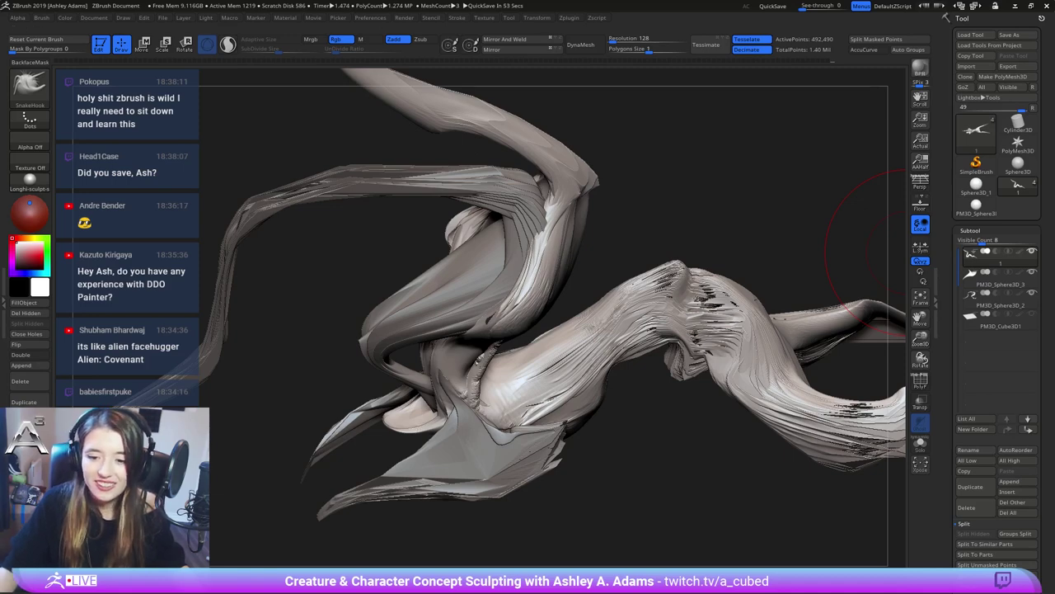
pyautogui.moveTo(895, 268); pyautogui.dragTo(581, 268, button='right')
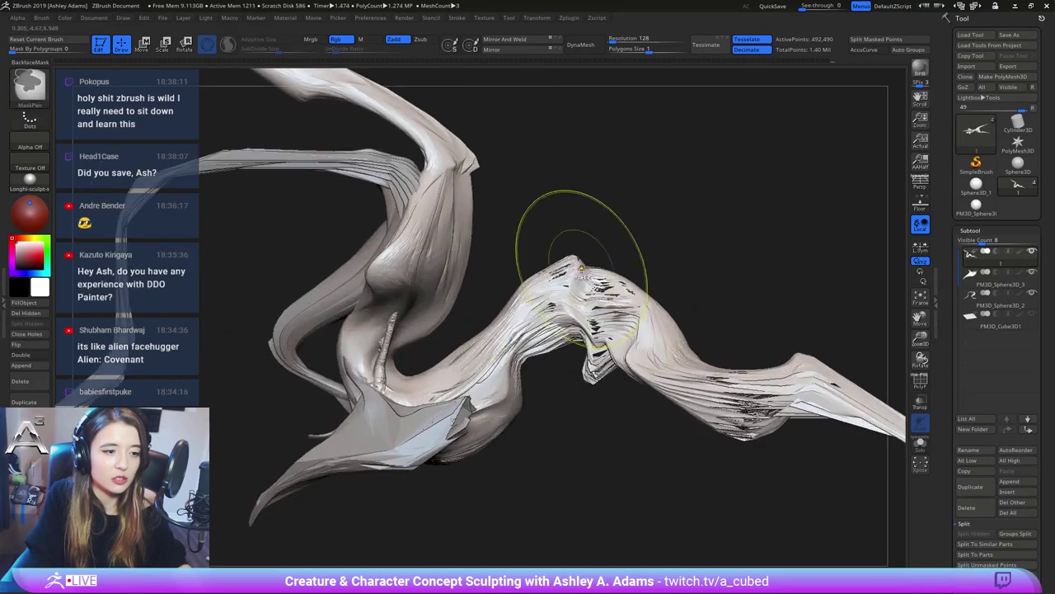
pyautogui.press('space')
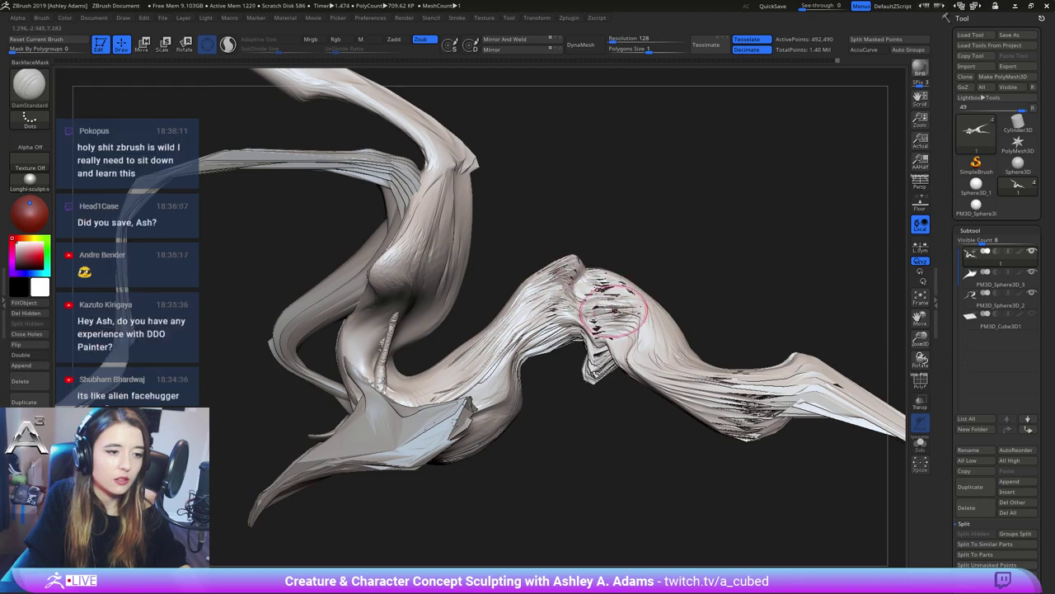
pyautogui.moveTo(557, 305)
pyautogui.mouseDown()
pyautogui.moveTo(604, 334)
pyautogui.moveTo(595, 325)
pyautogui.moveTo(625, 322)
pyautogui.mouseUp()
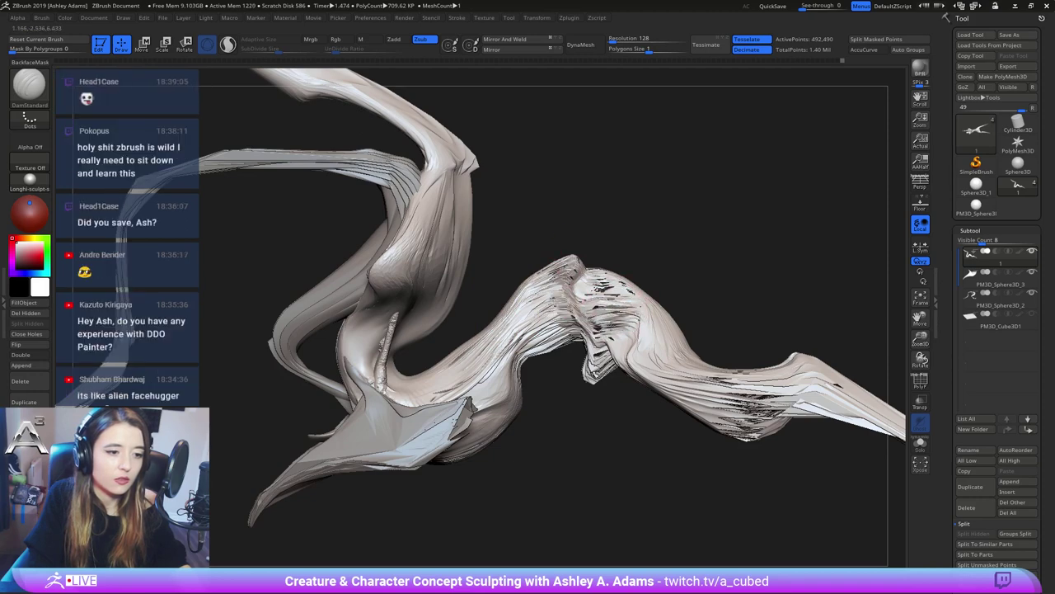
# Choose SnakeHook and reshape the underside of the chest just behind the front legs
pyautogui.keyDown('alt'); pyautogui.moveTo(607, 325); pyautogui.dragTo(629, 250, button='right'); pyautogui.keyUp('alt')
pyautogui.rightClick(584, 369)
pyautogui.press('b')
pyautogui.press('s')
pyautogui.press('h')
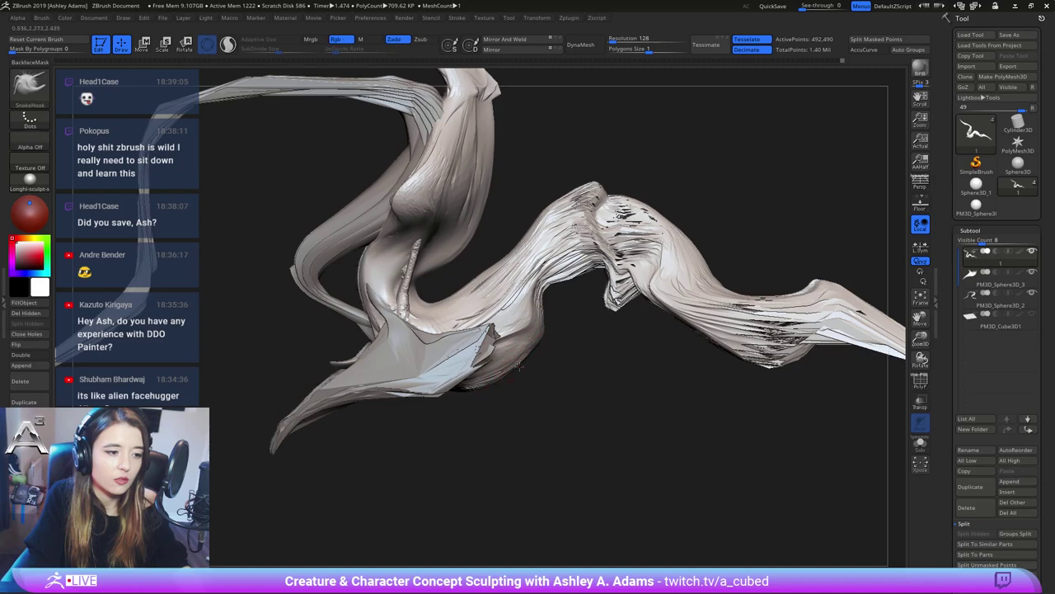
pyautogui.moveTo(478, 383)
pyautogui.mouseDown()
pyautogui.moveTo(472, 392)
pyautogui.moveTo(512, 371)
pyautogui.mouseUp()
pyautogui.rightClick(458, 301)
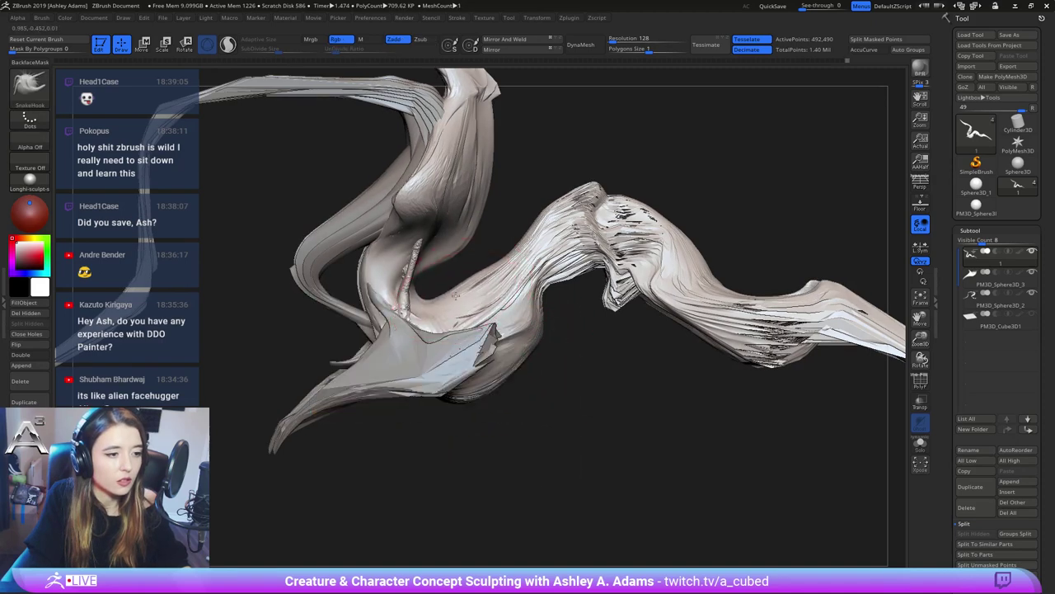
# Adjust the front slope of the arched back and the chest surface above the front leg with SnakeHook
pyautogui.moveTo(460, 292); pyautogui.dragTo(464, 278)
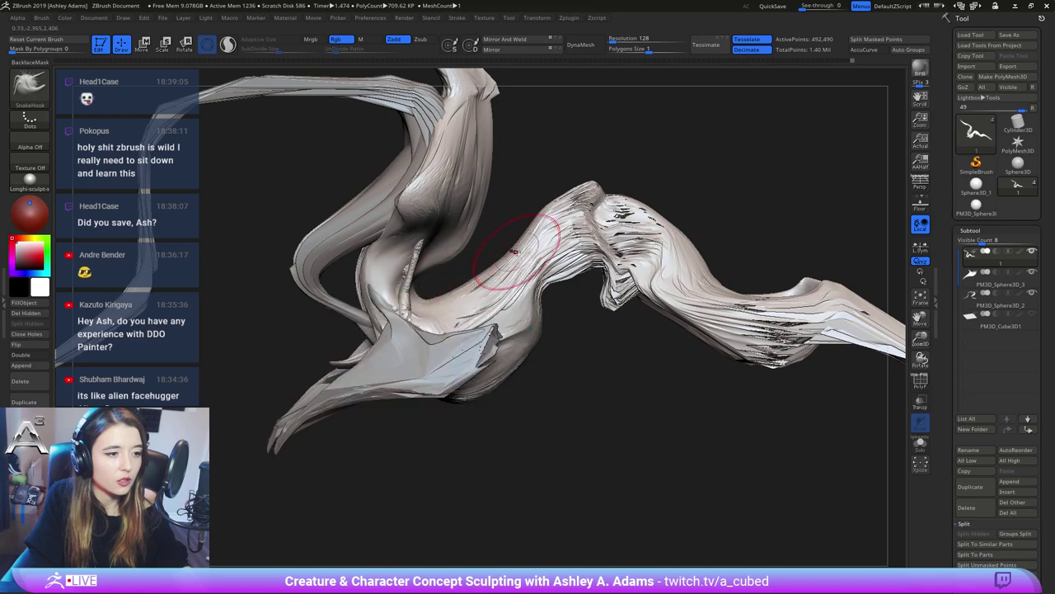
pyautogui.moveTo(523, 236); pyautogui.dragTo(445, 280, button='right')
pyautogui.press('space')
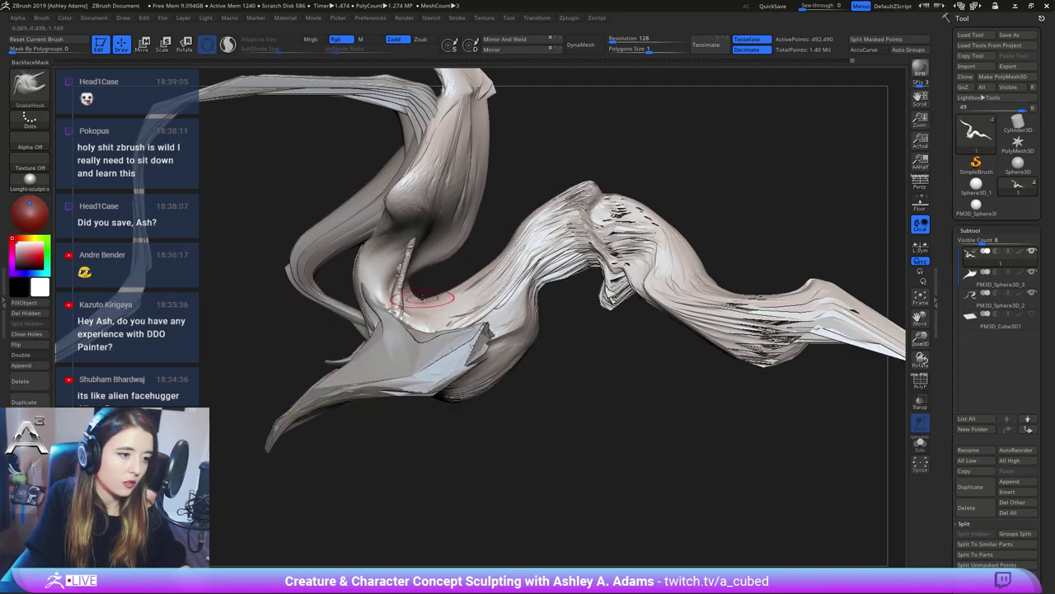
pyautogui.press('space')
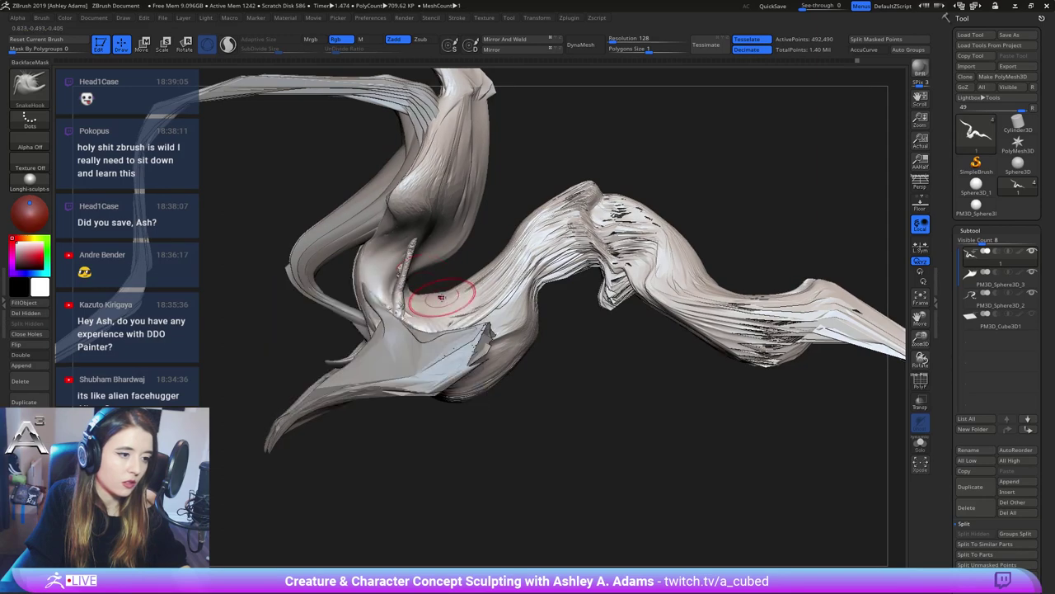
pyautogui.moveTo(445, 292)
pyautogui.mouseDown(button='right')
pyautogui.moveTo(427, 350)
pyautogui.moveTo(459, 301)
pyautogui.moveTo(454, 336)
pyautogui.moveTo(434, 315)
pyautogui.moveTo(448, 343)
pyautogui.mouseUp(button='right')
# Select the front leg subtool, reshape its upper end around the shoulder and stretch the foot tip outward with SnakeHook
pyautogui.keyDown('alt'); pyautogui.click(449, 345); pyautogui.keyUp('alt')
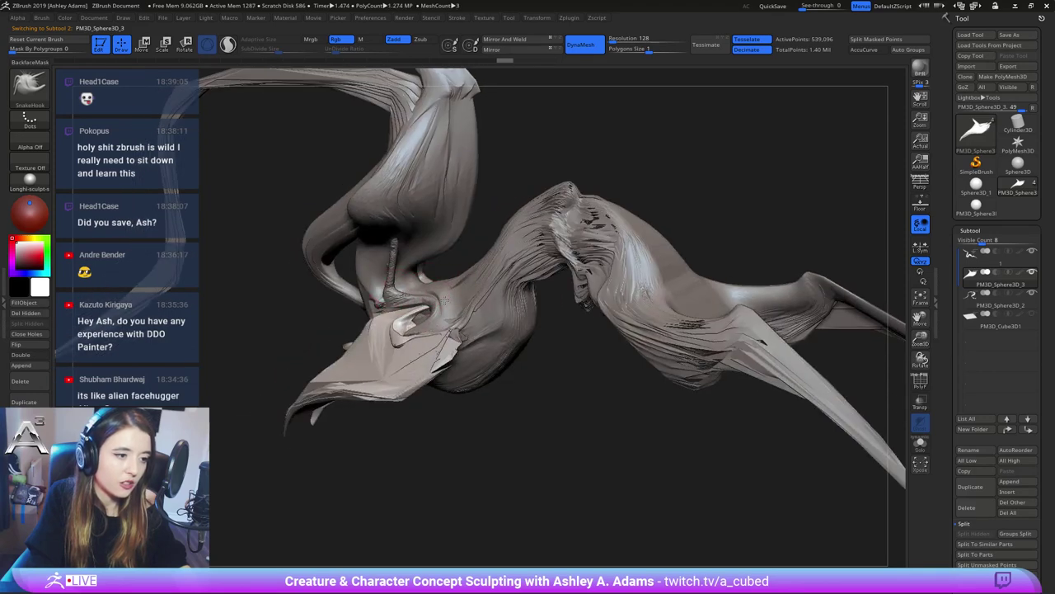
pyautogui.moveTo(445, 300); pyautogui.dragTo(415, 317, button='right')
pyautogui.rightClick(399, 394)
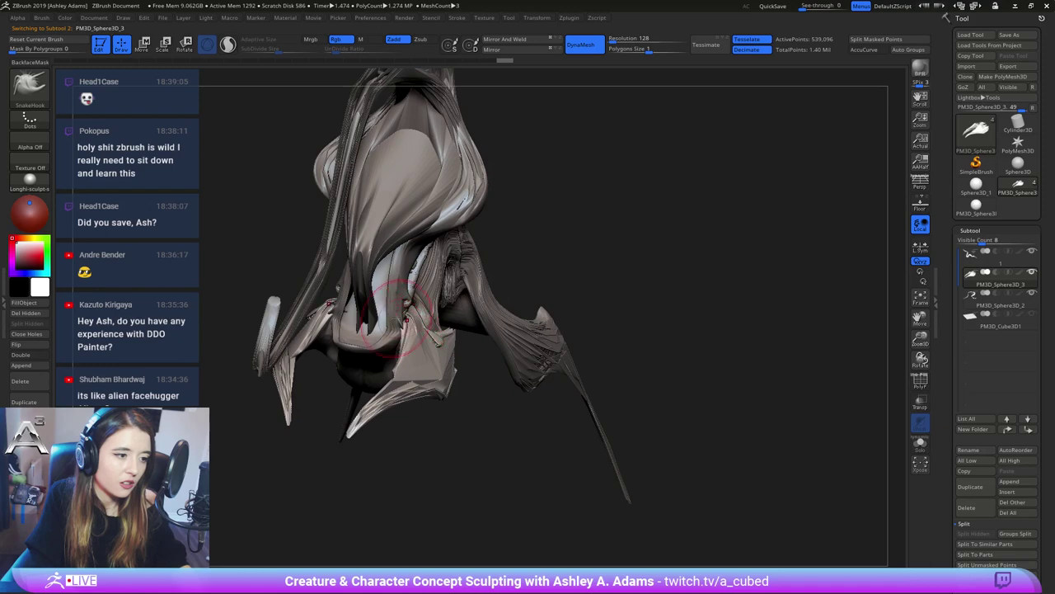
pyautogui.moveTo(398, 318); pyautogui.dragTo(392, 314)
pyautogui.moveTo(416, 309); pyautogui.dragTo(428, 320, button='right')
pyautogui.rightClick(395, 379)
pyautogui.moveTo(417, 306)
pyautogui.mouseDown()
pyautogui.moveTo(440, 313)
pyautogui.moveTo(377, 327)
pyautogui.mouseUp()
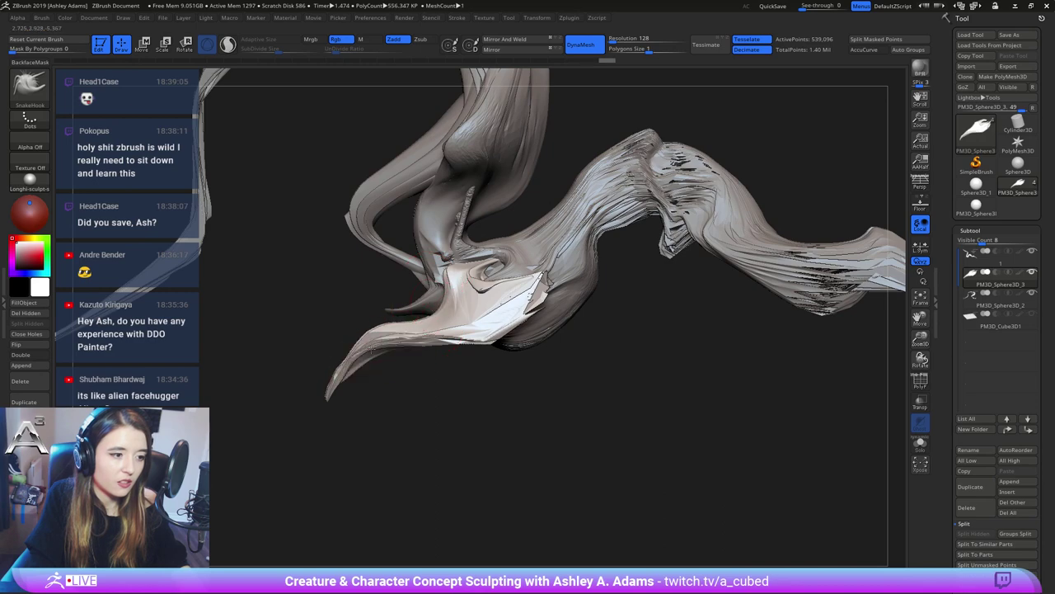
pyautogui.moveTo(329, 396); pyautogui.dragTo(317, 405)
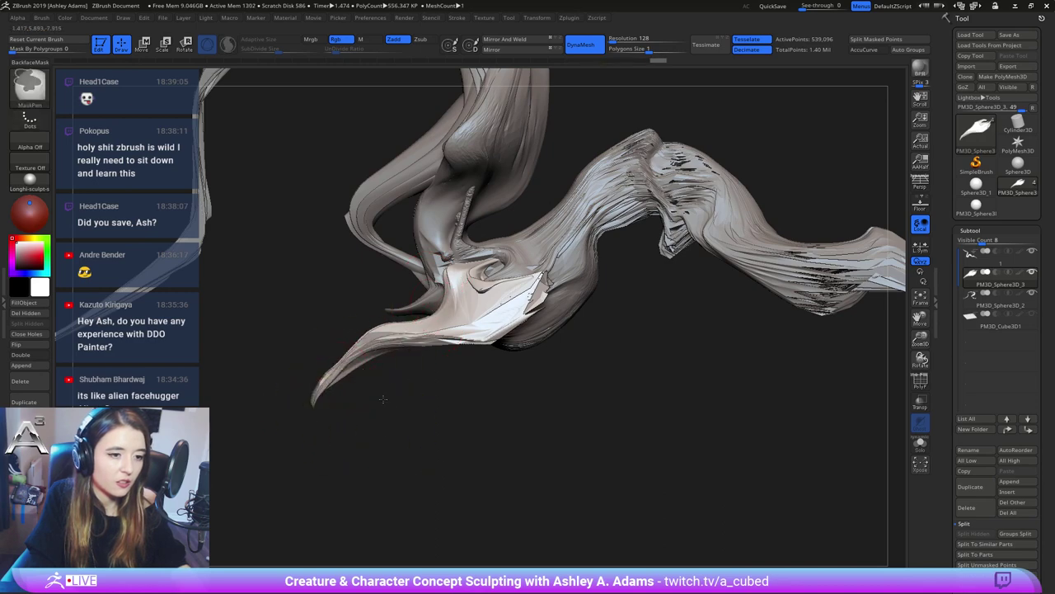
# Show the flat PM3D_Cube3D1 ground plane beneath the creature and make the body the active subtool
pyautogui.keyDown('ctrl'); pyautogui.moveTo(384, 398); pyautogui.dragTo(547, 337, button='right'); pyautogui.keyUp('ctrl')
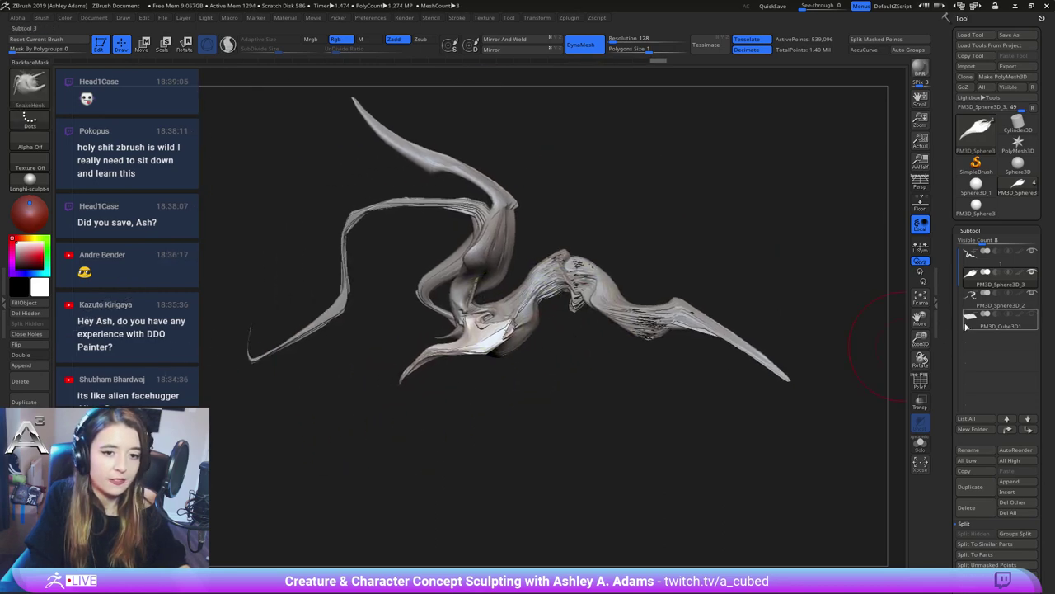
pyautogui.click(1033, 315)
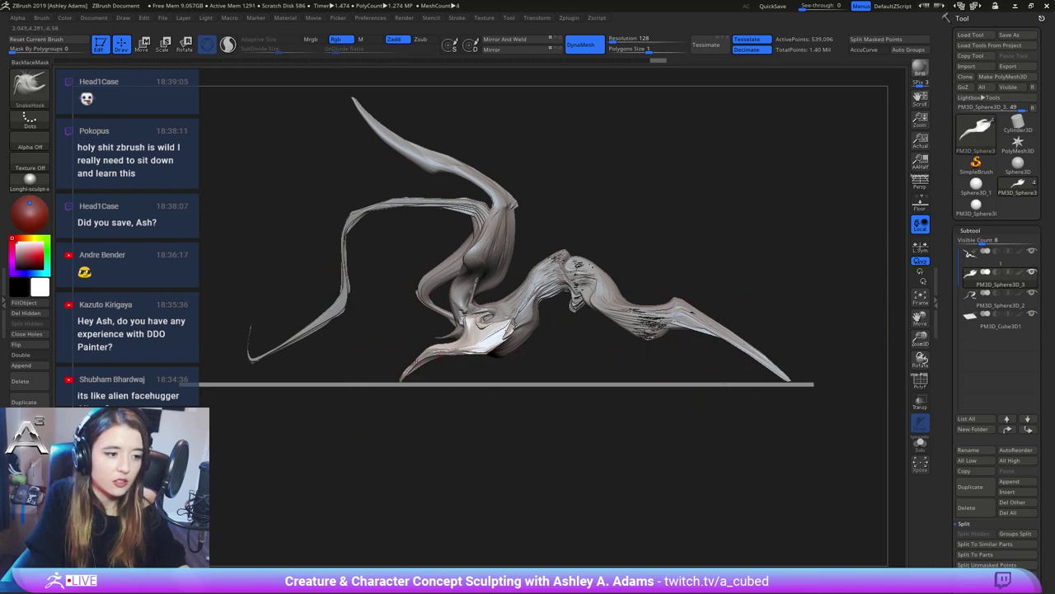
pyautogui.moveTo(649, 352); pyautogui.dragTo(659, 322, button='right')
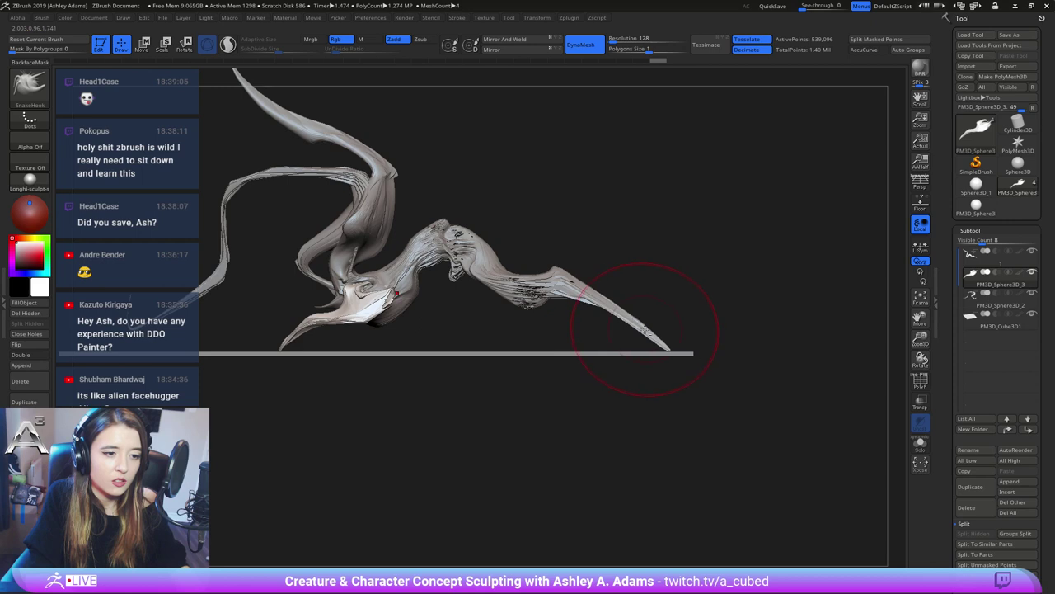
pyautogui.keyDown('alt'); pyautogui.click(668, 345); pyautogui.keyUp('alt')
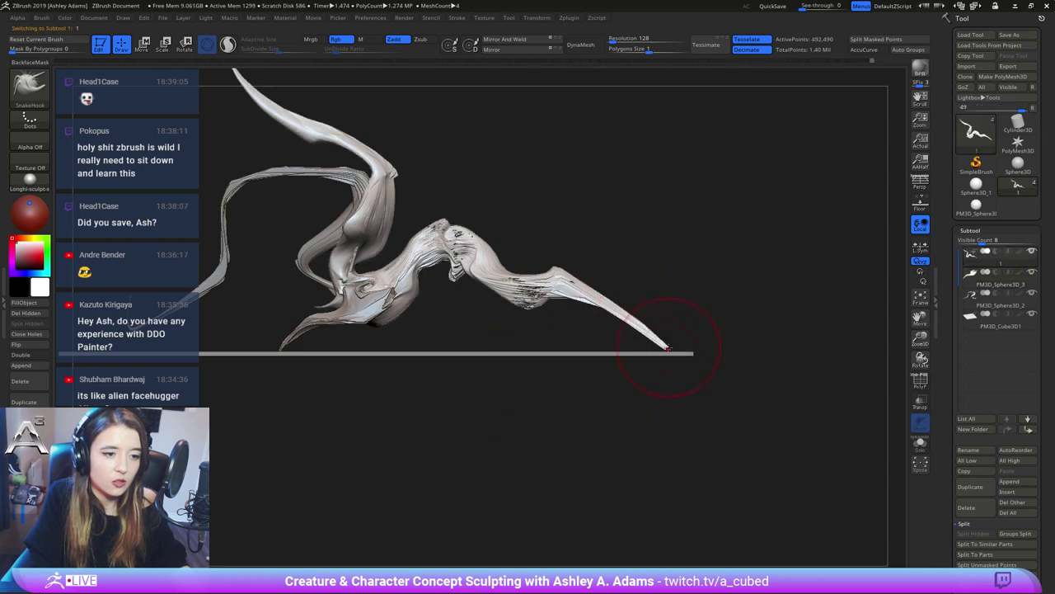
# Try to bend the end of the hind leg steeply down to the ground plane with SnakeHook
pyautogui.moveTo(668, 347); pyautogui.dragTo(623, 351)
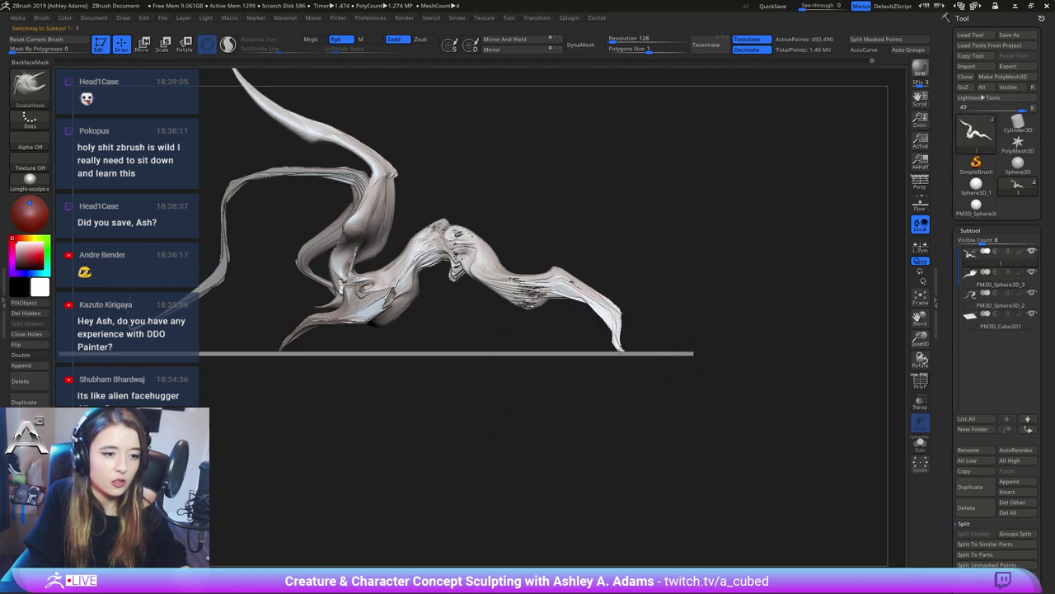
pyautogui.moveTo(608, 312); pyautogui.dragTo(622, 316)
pyautogui.hotkey('ctrl', 'z')
pyautogui.hotkey('ctrl', 'z')
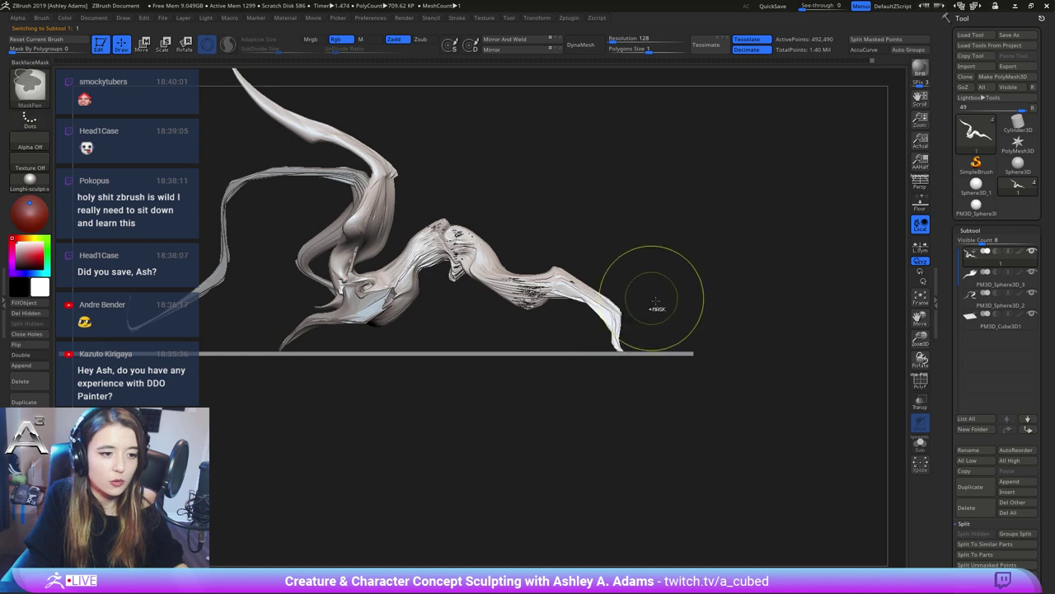
# Nudge the hind foot tip against the ground plane and adjust the upper hind leg with SnakeHook
pyautogui.press('space')
pyautogui.moveTo(662, 353)
pyautogui.mouseDown()
pyautogui.moveTo(654, 353)
pyautogui.moveTo(667, 348)
pyautogui.mouseUp()
pyautogui.moveTo(633, 288); pyautogui.dragTo(602, 293)
pyautogui.press('space')
pyautogui.moveTo(600, 293); pyautogui.dragTo(563, 308, button='right')
pyautogui.press('space')
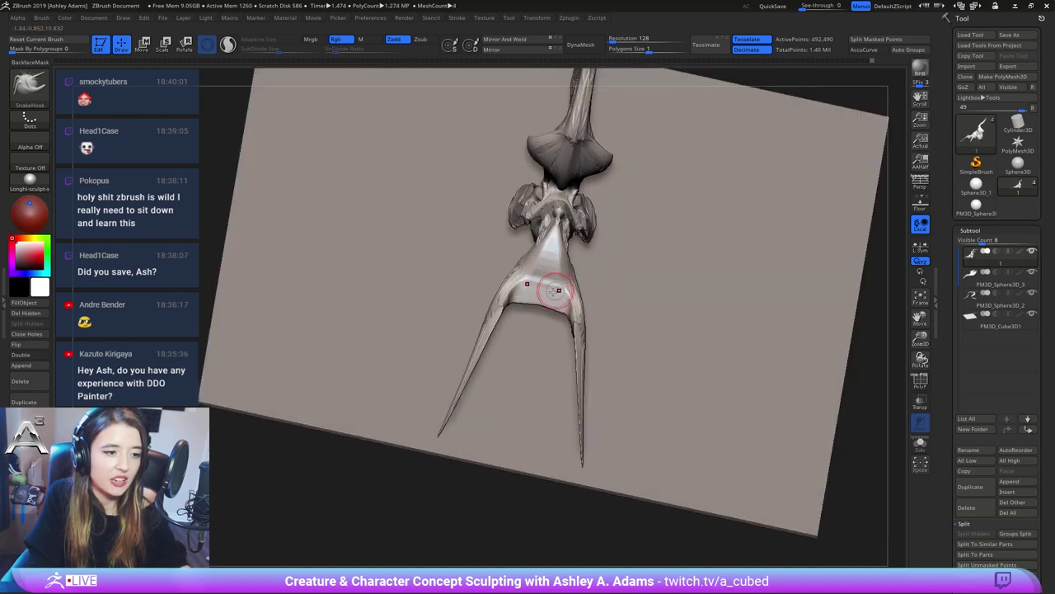
# Choose ClayBuildup and build up volume across the rump between the hind legs
pyautogui.press('b')
pyautogui.press('c')
pyautogui.press('b')
pyautogui.moveTo(524, 283)
pyautogui.mouseDown()
pyautogui.moveTo(549, 280)
pyautogui.moveTo(551, 250)
pyautogui.mouseUp()
pyautogui.moveTo(548, 305)
pyautogui.mouseDown(button='right')
pyautogui.moveTo(498, 271)
pyautogui.moveTo(545, 297)
pyautogui.moveTo(431, 357)
pyautogui.moveTo(511, 290)
pyautogui.mouseUp(button='right')
# Switch back to SnakeHook and smooth the surface and rear edge of the rump between the hind legs
pyautogui.press('b')
pyautogui.press('s')
pyautogui.press('h')
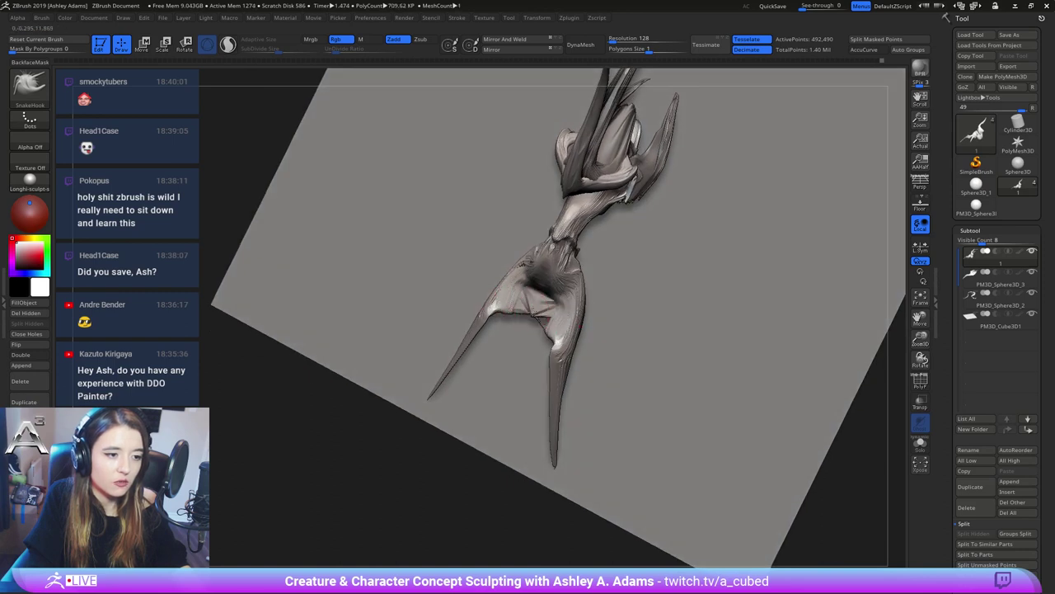
pyautogui.keyDown('shift'); pyautogui.moveTo(512, 309); pyautogui.dragTo(537, 312); pyautogui.keyUp('shift')
pyautogui.moveTo(536, 288); pyautogui.dragTo(545, 321, button='right')
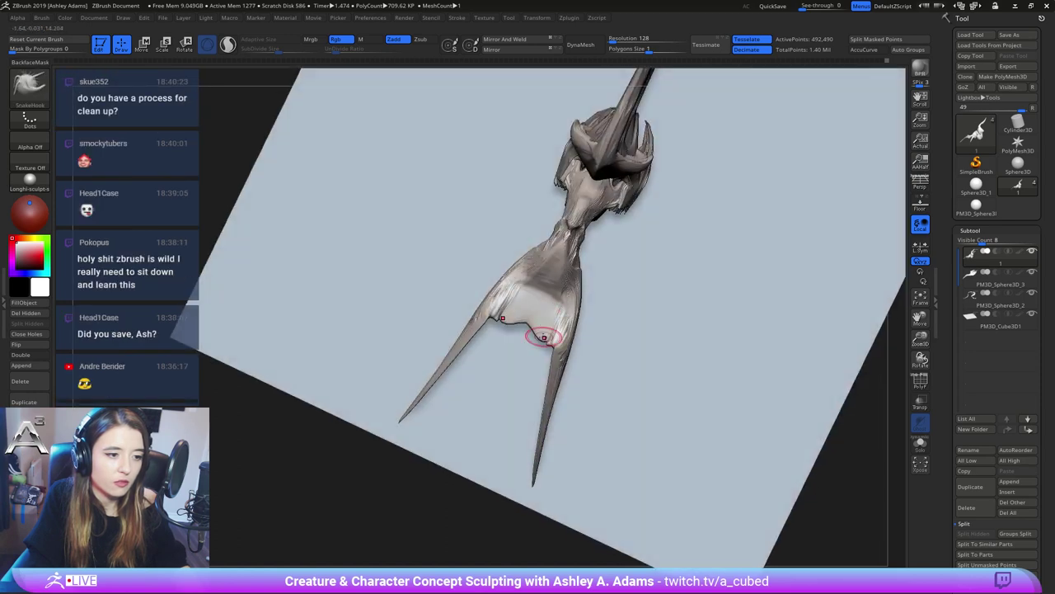
pyautogui.keyDown('shift'); pyautogui.moveTo(540, 317); pyautogui.dragTo(536, 306); pyautogui.keyUp('shift')
pyautogui.moveTo(536, 306)
pyautogui.mouseDown(button='right')
pyautogui.moveTo(532, 280)
pyautogui.moveTo(512, 279)
pyautogui.moveTo(563, 292)
pyautogui.moveTo(534, 301)
pyautogui.moveTo(537, 316)
pyautogui.mouseUp(button='right')
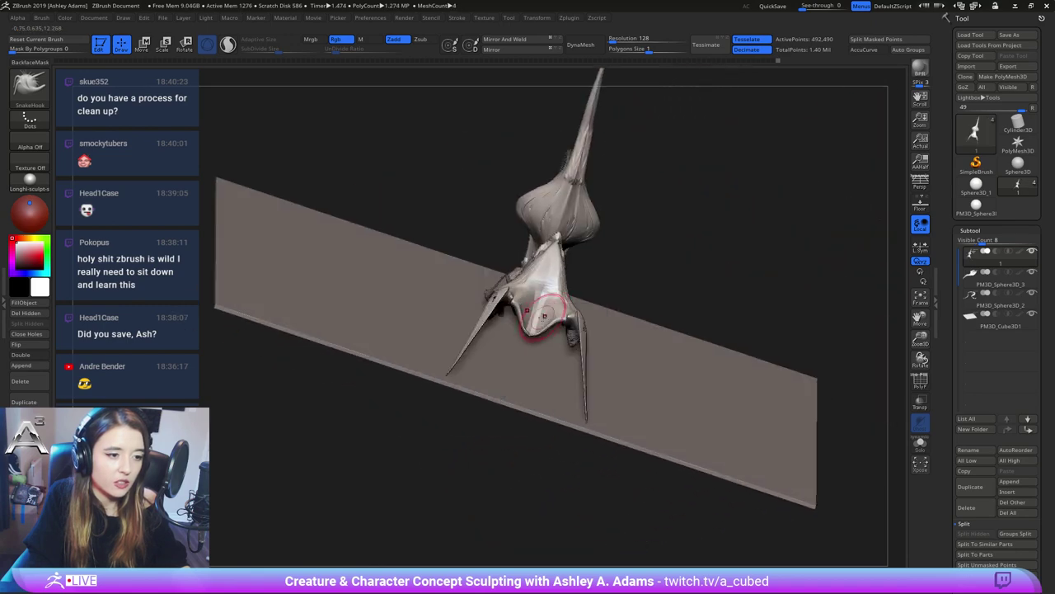
# Pull the rear edge of the pelvis out between the hind legs into a tapered tail-like projection
pyautogui.moveTo(550, 306); pyautogui.dragTo(545, 328)
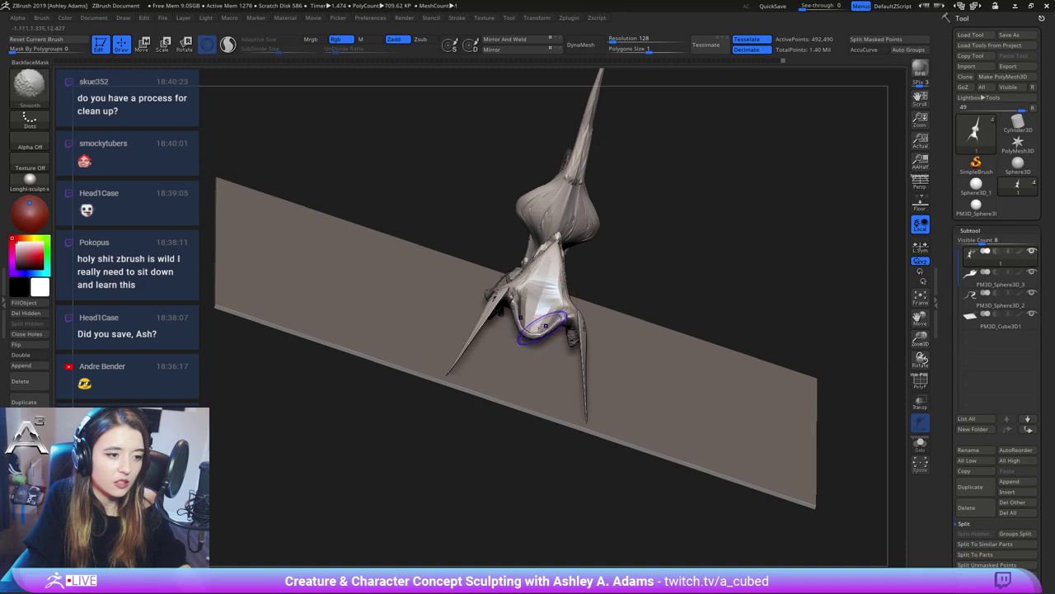
pyautogui.moveTo(546, 329)
pyautogui.mouseDown(button='right')
pyautogui.moveTo(591, 334)
pyautogui.moveTo(544, 329)
pyautogui.moveTo(541, 307)
pyautogui.moveTo(524, 313)
pyautogui.moveTo(532, 317)
pyautogui.mouseUp(button='right')
pyautogui.press('space')
pyautogui.moveTo(552, 325); pyautogui.dragTo(551, 332)
pyautogui.press('shift')
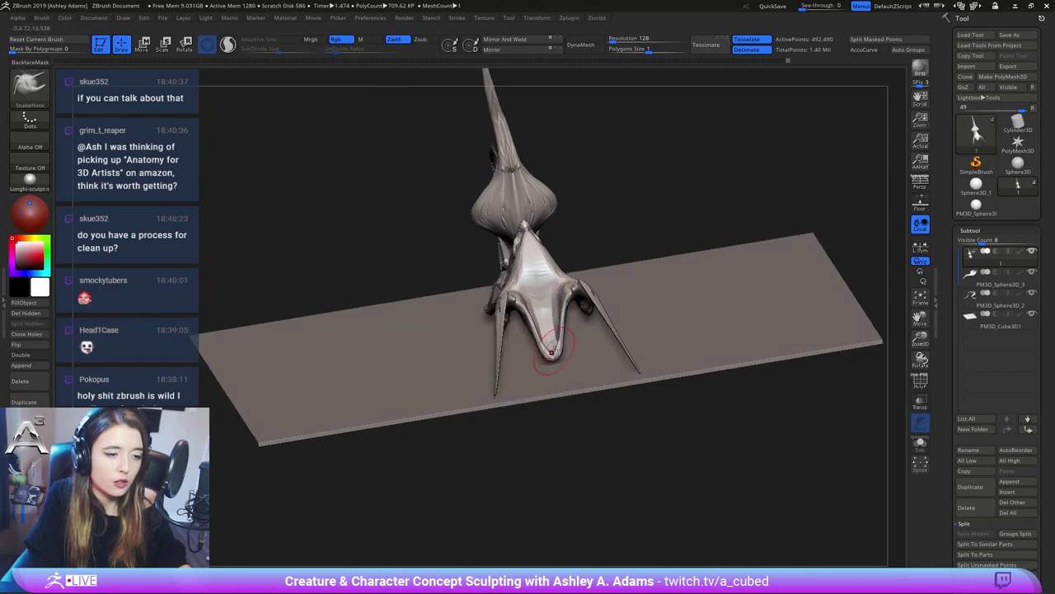
pyautogui.moveTo(547, 334); pyautogui.dragTo(556, 321, button='right')
pyautogui.moveTo(579, 329); pyautogui.dragTo(564, 346, button='right')
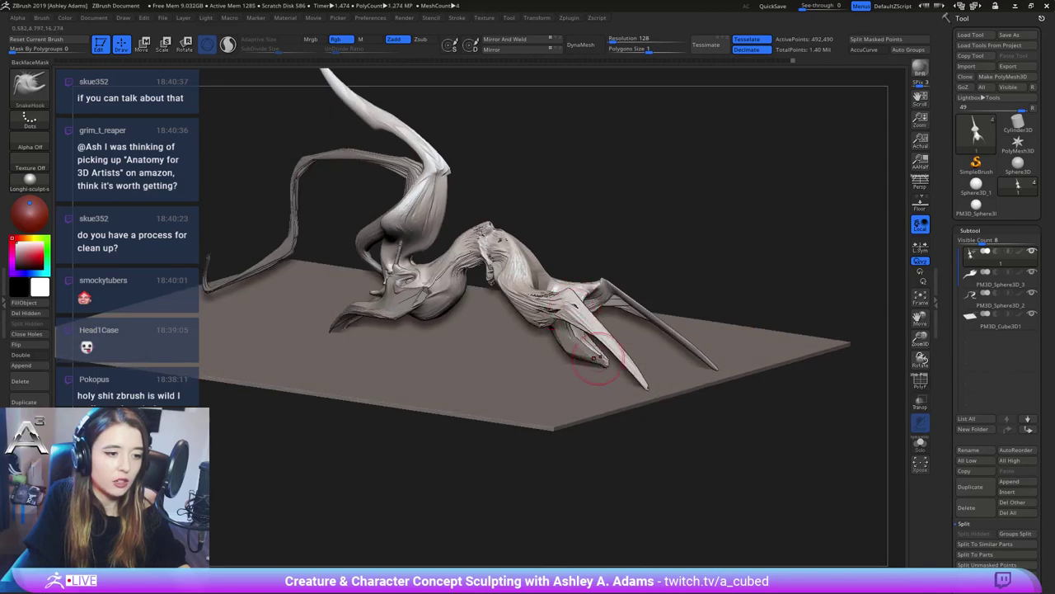
# Narrow the projection between the hind legs and smooth it down to a short stub beneath the pelvis
pyautogui.keyDown('shift'); pyautogui.moveTo(599, 358); pyautogui.dragTo(588, 361); pyautogui.keyUp('shift')
pyautogui.moveTo(589, 361); pyautogui.dragTo(575, 341, button='right')
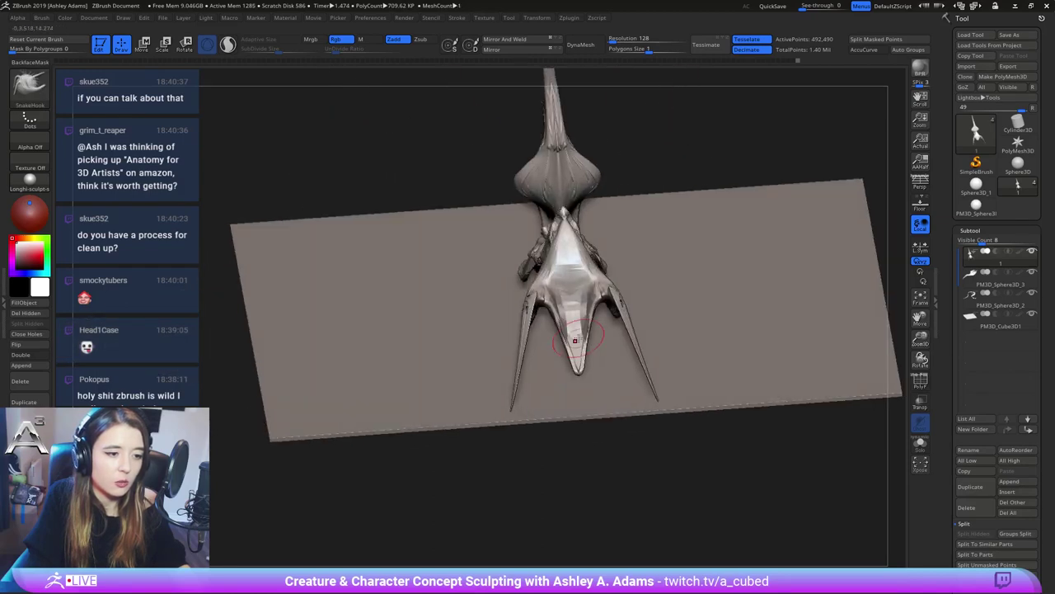
pyautogui.moveTo(599, 306); pyautogui.dragTo(577, 337)
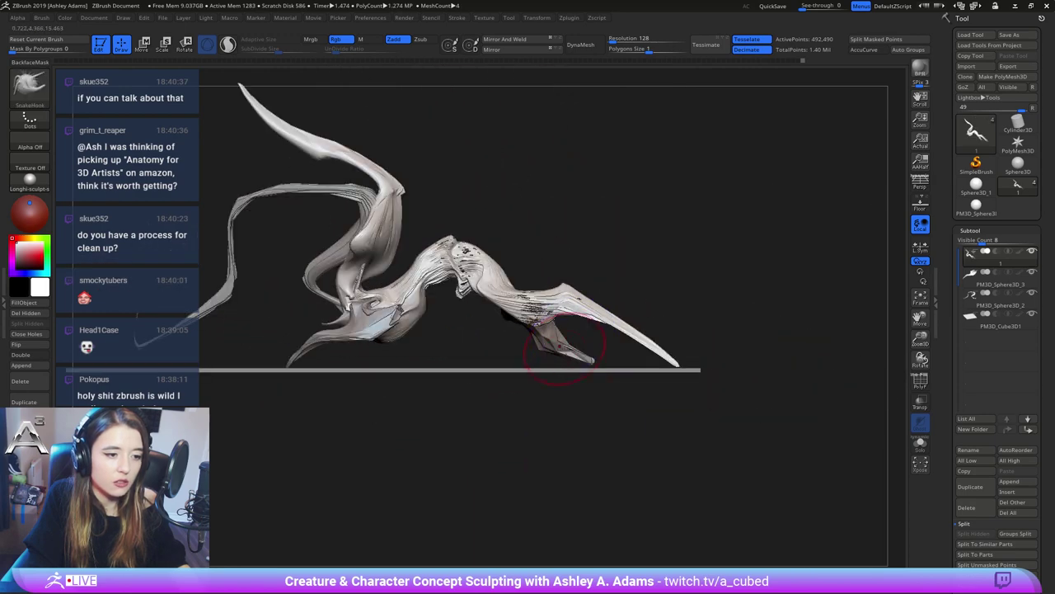
pyautogui.press('shift')
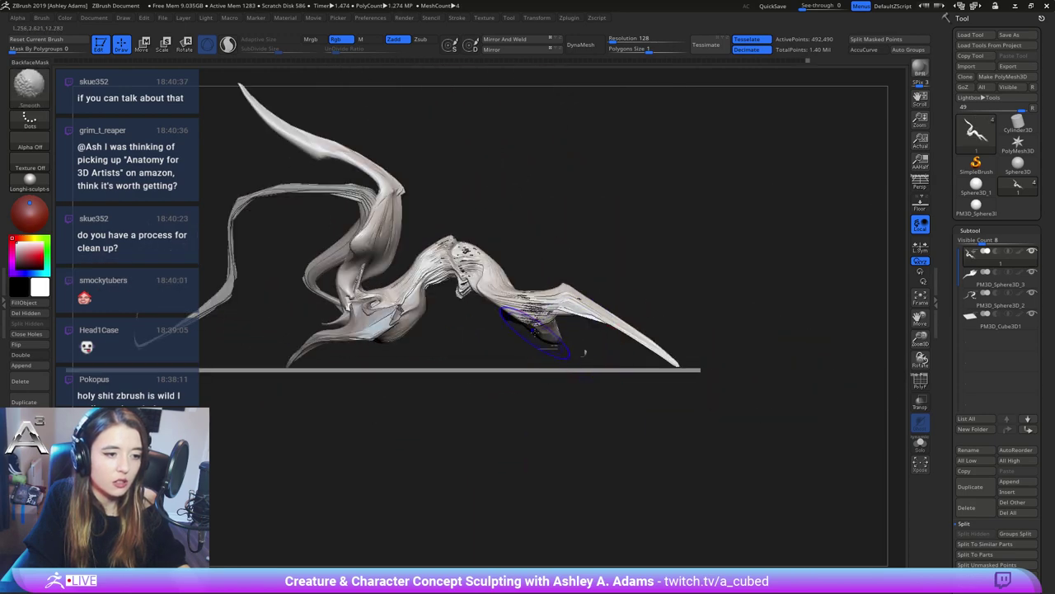
pyautogui.rightClick(490, 310)
pyautogui.moveTo(479, 307)
pyautogui.mouseDown(button='right')
pyautogui.moveTo(488, 302)
pyautogui.moveTo(509, 328)
pyautogui.moveTo(521, 290)
pyautogui.moveTo(684, 356)
pyautogui.mouseUp(button='right')
pyautogui.press('shift')
# Choose SnakeHook and pull up a second bump on the arched back just behind the crest
pyautogui.press('b')
pyautogui.press('s')
pyautogui.press('h')
pyautogui.moveTo(577, 314)
pyautogui.mouseDown()
pyautogui.moveTo(570, 307)
pyautogui.moveTo(567, 328)
pyautogui.mouseUp()
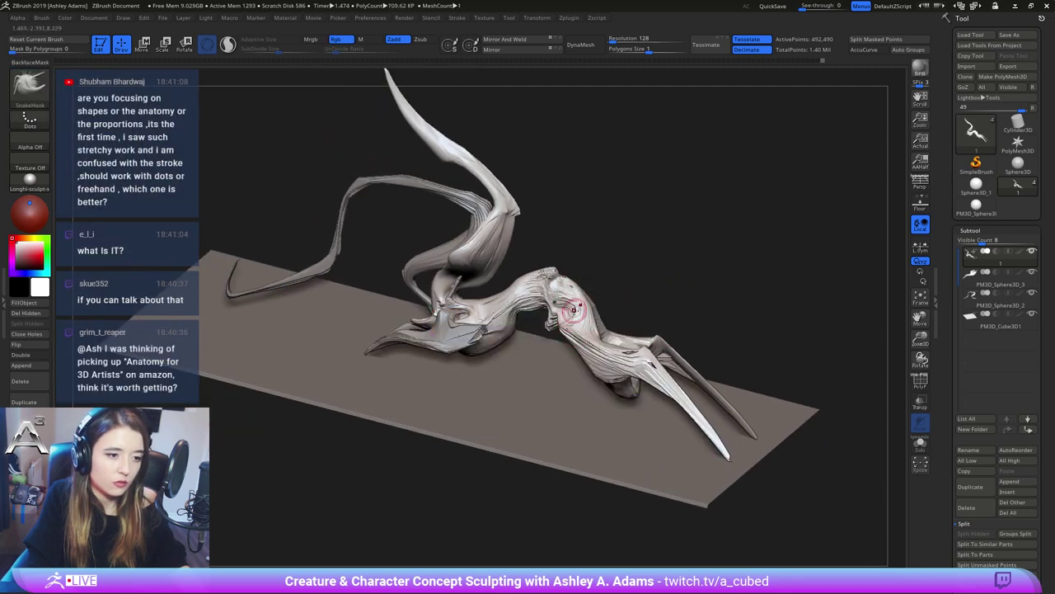
pyautogui.press('space')
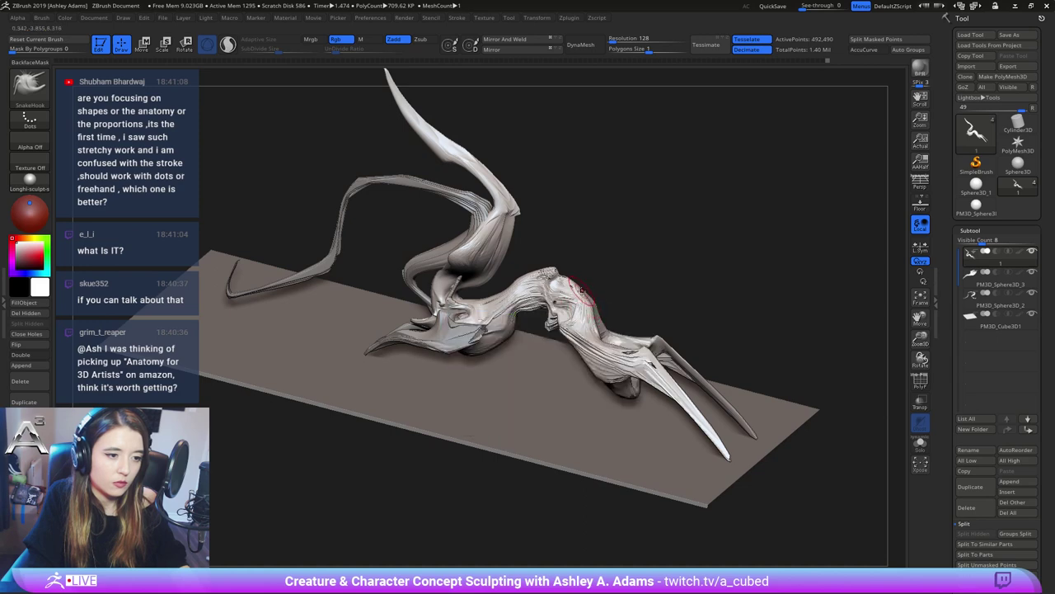
pyautogui.press('space')
pyautogui.moveTo(569, 285); pyautogui.dragTo(502, 291, button='right')
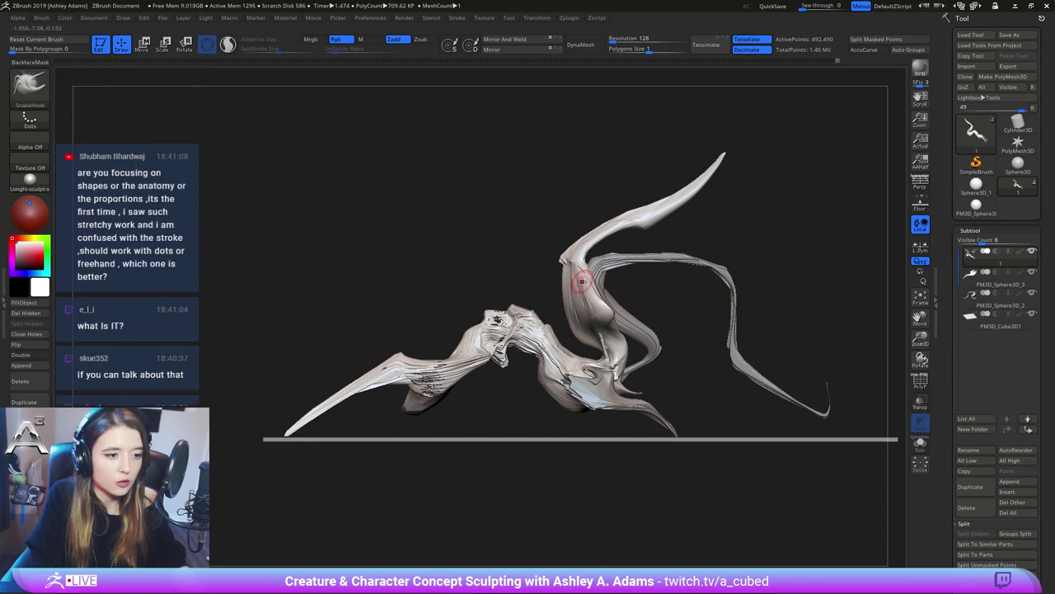
# Pull the upper joint of the hind leg upward into a sharp raised peak with SnakeHook
pyautogui.moveTo(651, 323)
pyautogui.mouseDown(button='right')
pyautogui.moveTo(519, 338)
pyautogui.moveTo(548, 350)
pyautogui.moveTo(464, 327)
pyautogui.mouseUp(button='right')
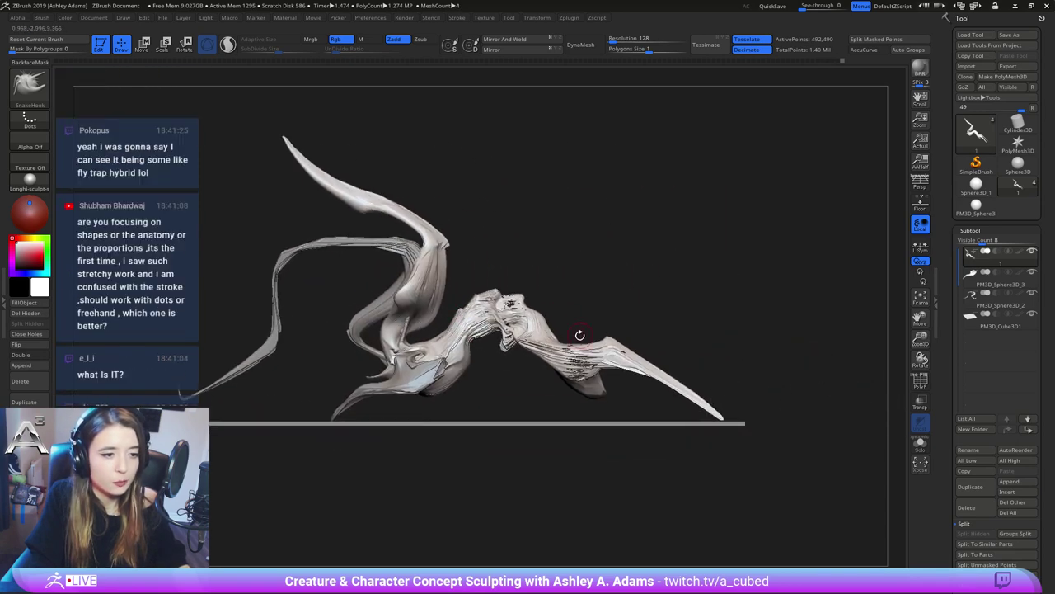
pyautogui.press('space')
pyautogui.moveTo(574, 352); pyautogui.dragTo(605, 323)
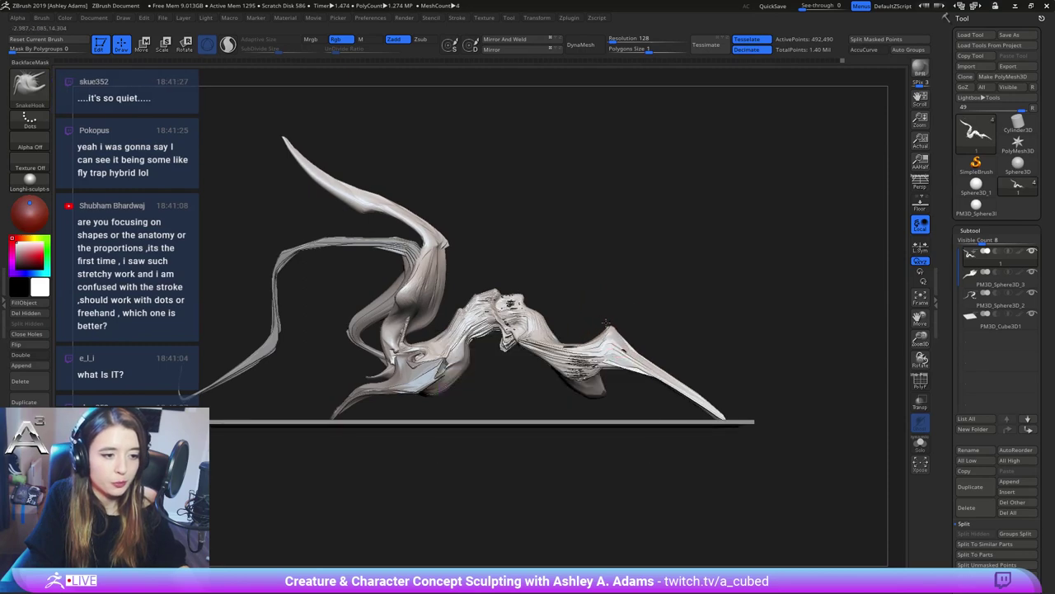
pyautogui.moveTo(650, 374)
pyautogui.keyDown('alt'); pyautogui.mouseDown(button='right')
pyautogui.moveTo(645, 331)
pyautogui.moveTo(698, 361)
pyautogui.moveTo(668, 346)
pyautogui.mouseUp(button='right'); pyautogui.keyUp('alt')
# Pull pointed bumps out of the front slope of the arched back and reshape the chest below it
pyautogui.press('space')
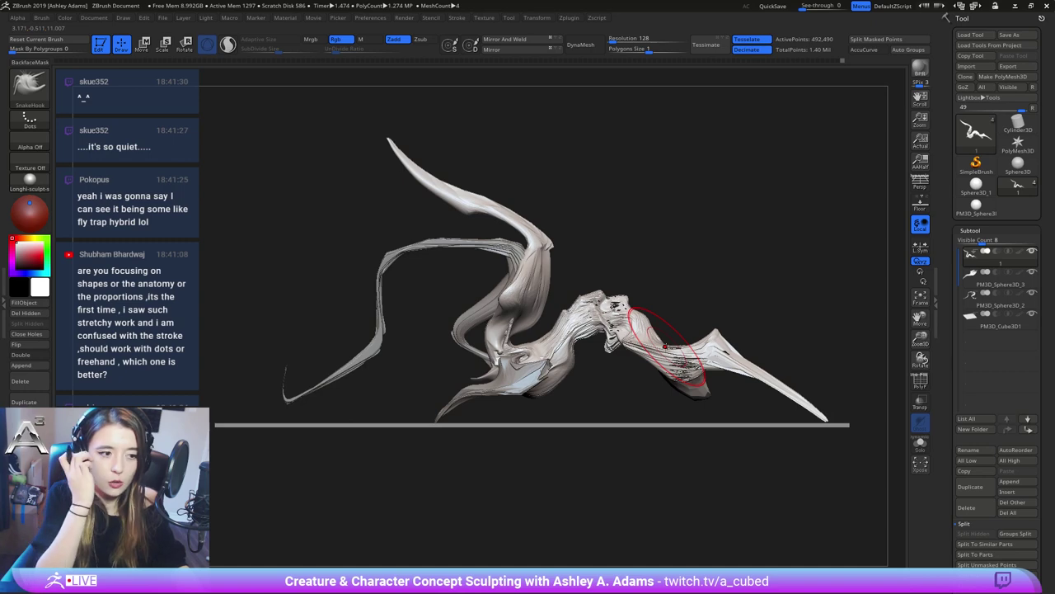
pyautogui.moveTo(513, 320)
pyautogui.keyDown('alt'); pyautogui.mouseDown(button='right')
pyautogui.moveTo(564, 307)
pyautogui.moveTo(558, 317)
pyautogui.mouseUp(button='right'); pyautogui.keyUp('alt')
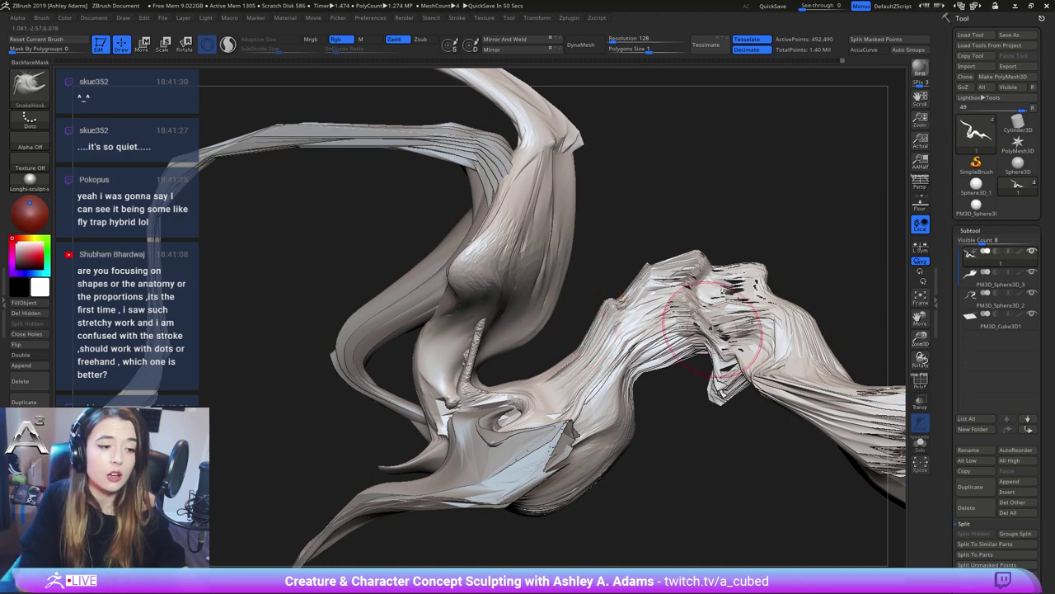
pyautogui.moveTo(678, 359)
pyautogui.mouseDown()
pyautogui.moveTo(669, 347)
pyautogui.moveTo(638, 365)
pyautogui.moveTo(608, 495)
pyautogui.moveTo(558, 502)
pyautogui.moveTo(576, 499)
pyautogui.moveTo(607, 414)
pyautogui.mouseUp()
pyautogui.moveTo(600, 406)
pyautogui.mouseDown(button='right')
pyautogui.moveTo(619, 399)
pyautogui.moveTo(590, 419)
pyautogui.mouseUp(button='right')
pyautogui.rightClick(590, 419)
# Choose DamStandard and carve creases along the side of the chest up toward the arched back
pyautogui.press('b')
pyautogui.press('d')
pyautogui.press('s')
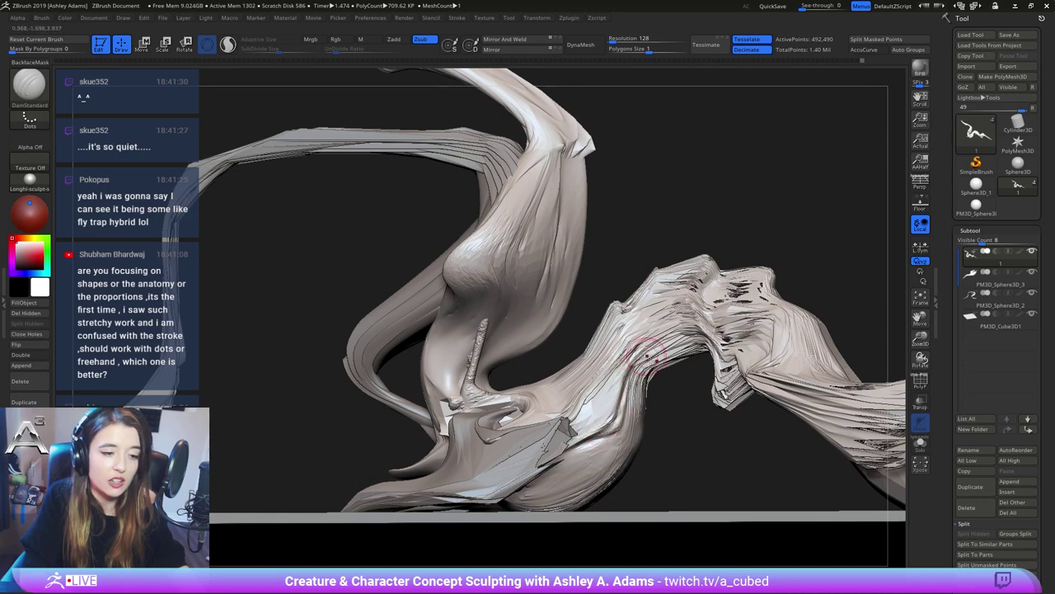
pyautogui.moveTo(629, 375); pyautogui.dragTo(587, 427, button='right')
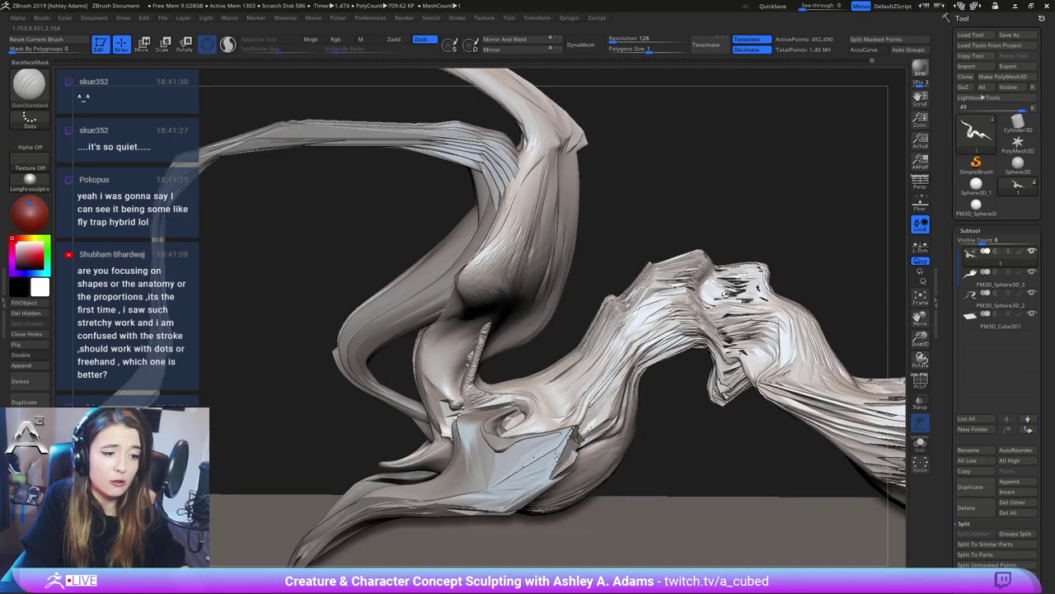
pyautogui.moveTo(586, 431)
pyautogui.mouseDown()
pyautogui.moveTo(620, 395)
pyautogui.moveTo(635, 343)
pyautogui.mouseUp()
# Carve curved folds into the body around the front leg's shoulder socket with DamStandard
pyautogui.moveTo(630, 344)
pyautogui.keyDown('ctrl'); pyautogui.mouseDown(button='right')
pyautogui.moveTo(596, 377)
pyautogui.moveTo(572, 353)
pyautogui.moveTo(610, 395)
pyautogui.moveTo(600, 425)
pyautogui.moveTo(554, 358)
pyautogui.mouseUp(button='right'); pyautogui.keyUp('ctrl')
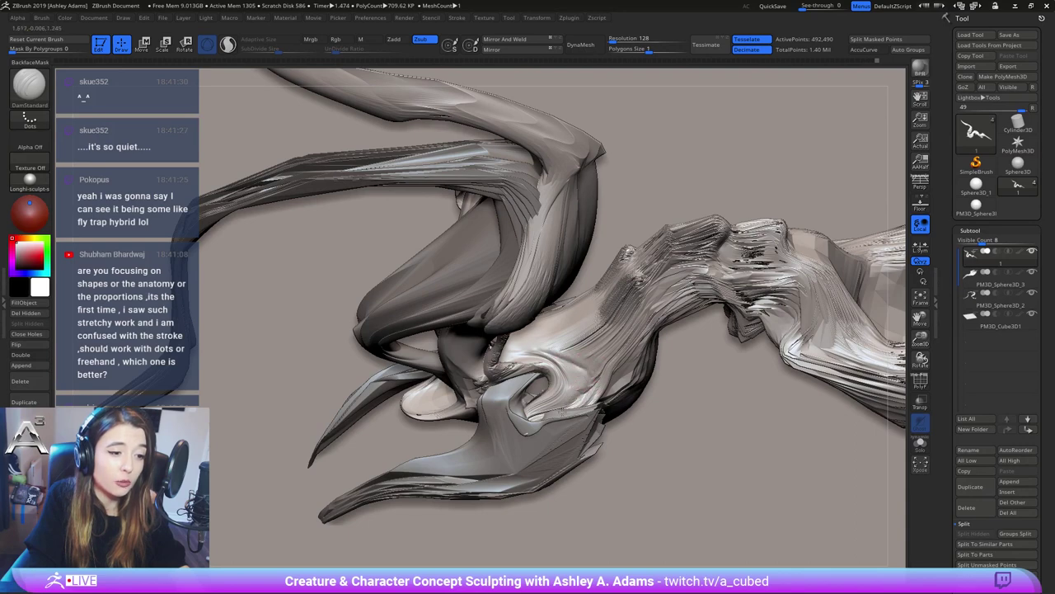
pyautogui.moveTo(577, 366); pyautogui.dragTo(507, 335)
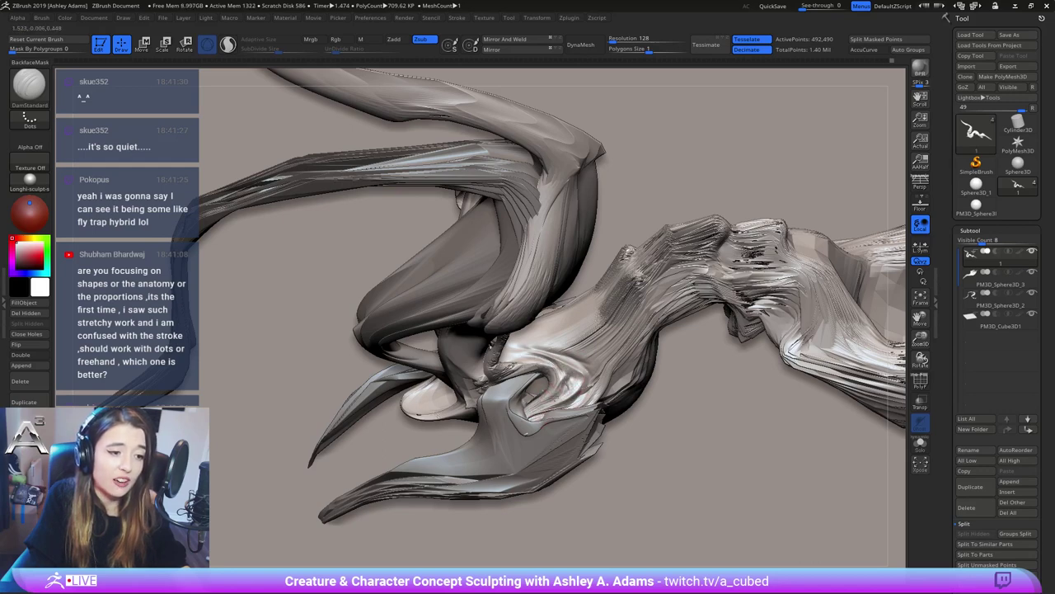
pyautogui.moveTo(558, 391); pyautogui.dragTo(593, 350, button='right')
pyautogui.press('ctrl')
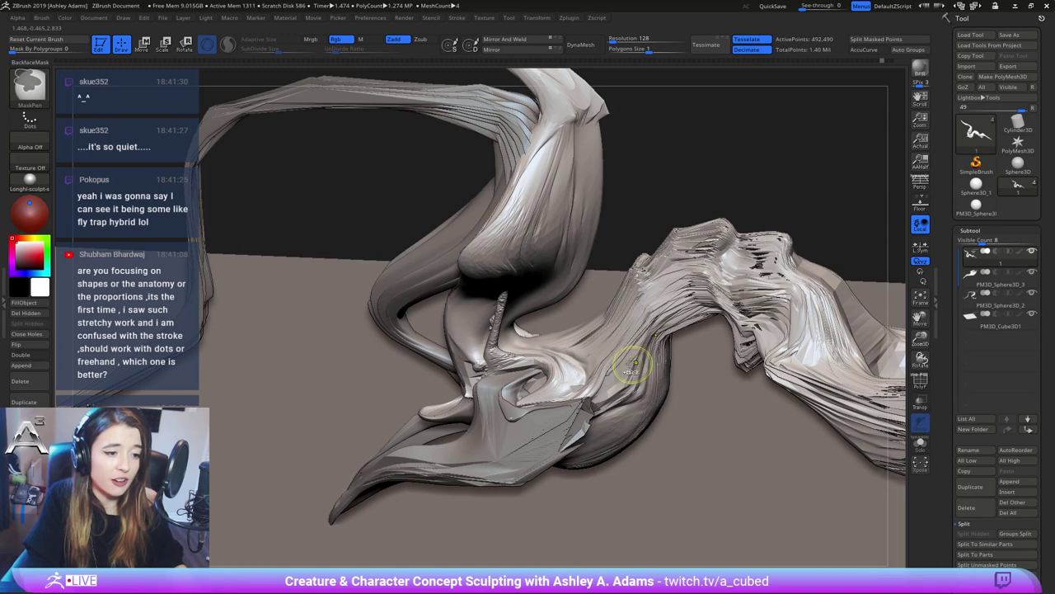
# Carve further creases with DamStandard from the fold around the front shoulder socket up the side of the chest
pyautogui.moveTo(559, 334); pyautogui.dragTo(571, 334, button='right')
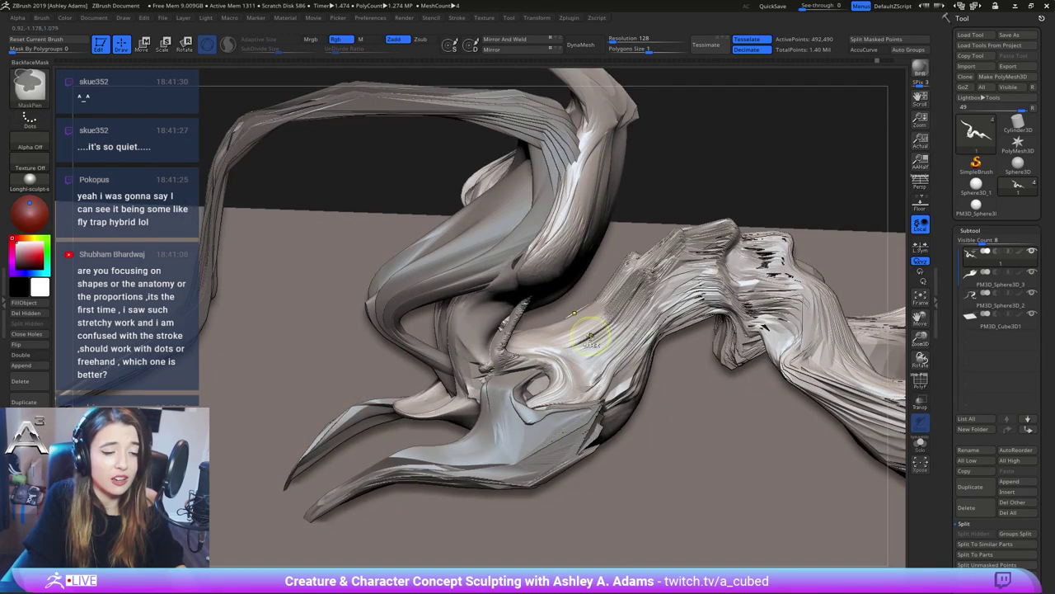
pyautogui.moveTo(583, 340); pyautogui.dragTo(620, 315)
pyautogui.click(649, 339)
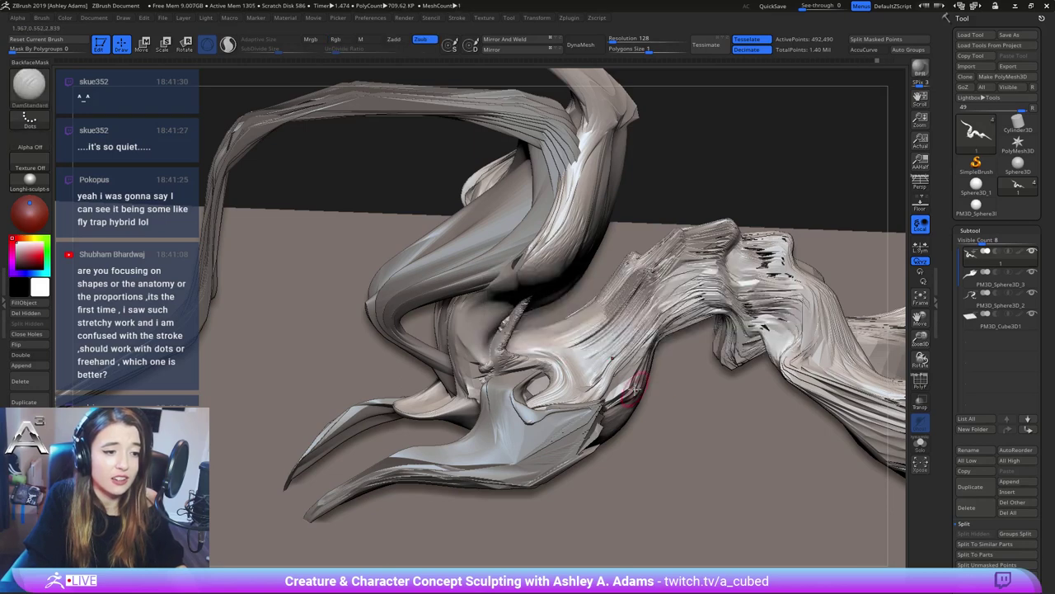
# Adjust the brush size, switch to SnakeHook and pull the rounded underside of the chest up toward the arched back
pyautogui.moveTo(634, 389); pyautogui.dragTo(612, 340, button='right')
pyautogui.press('space')
pyautogui.moveTo(606, 338); pyautogui.dragTo(590, 339)
pyautogui.press('space')
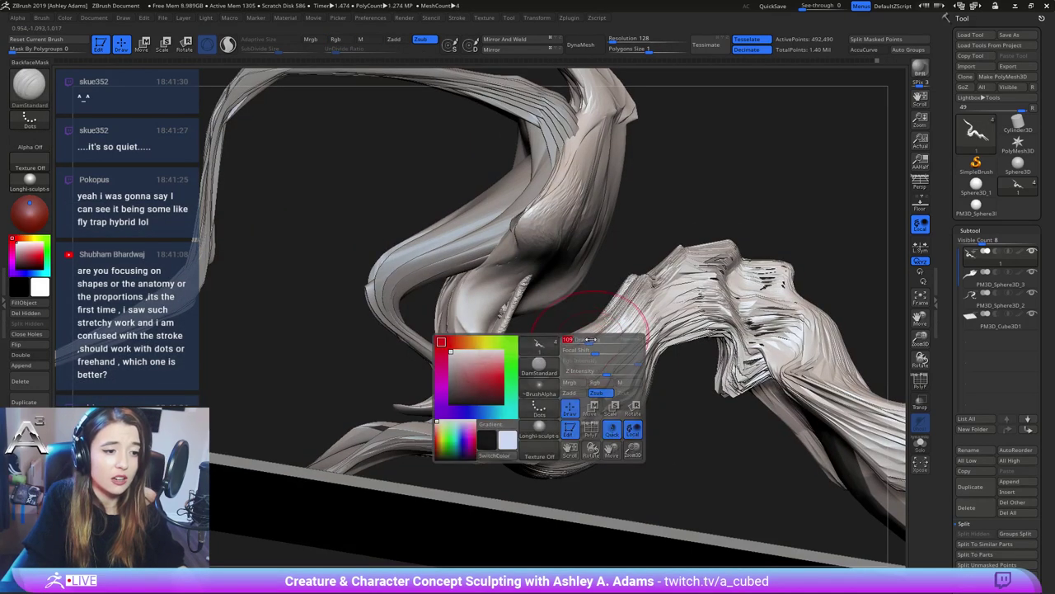
pyautogui.moveTo(591, 339); pyautogui.dragTo(595, 356, button='right')
pyautogui.press('b')
pyautogui.press('s')
pyautogui.press('h')
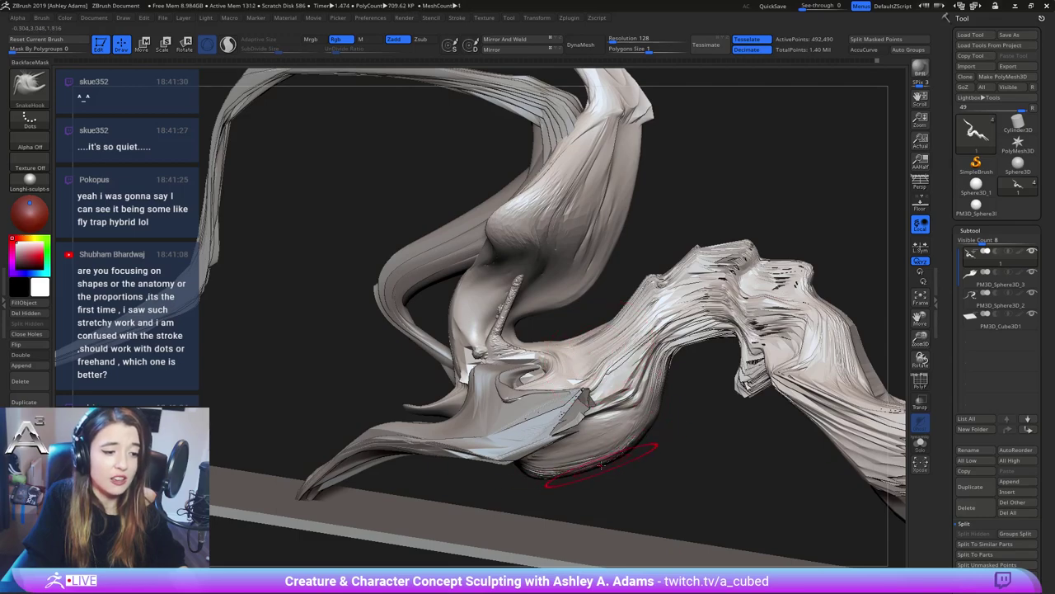
pyautogui.moveTo(625, 450); pyautogui.dragTo(648, 430)
# Reduce the SnakeHook brush size and reshape the front surface of the neck base beside the thin upright spike
pyautogui.moveTo(662, 415)
pyautogui.mouseDown(button='right')
pyautogui.moveTo(572, 402)
pyautogui.moveTo(561, 388)
pyautogui.mouseUp(button='right')
pyautogui.press('space')
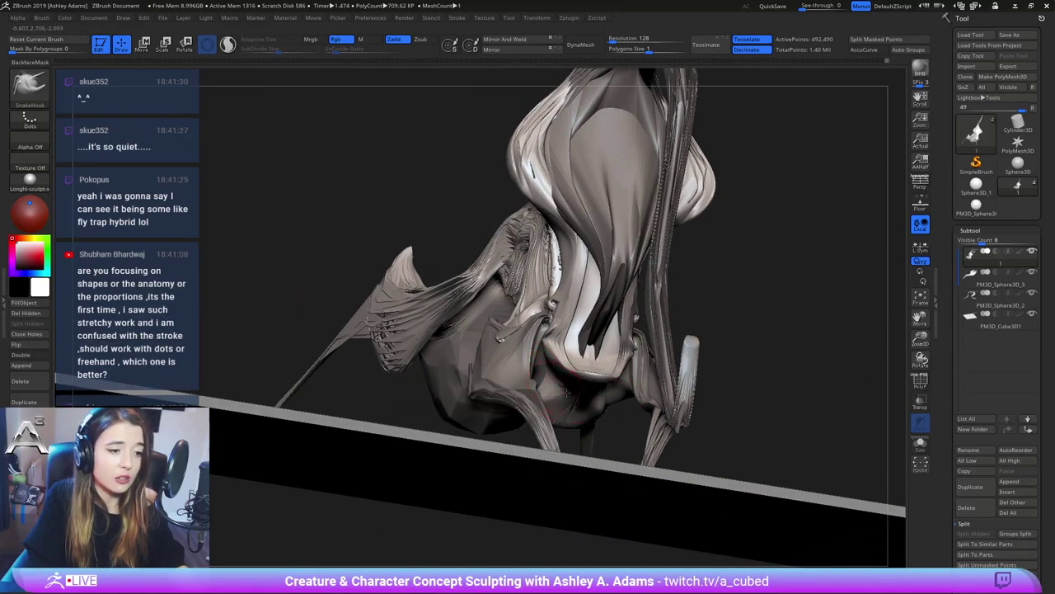
pyautogui.moveTo(545, 361); pyautogui.dragTo(521, 360)
pyautogui.moveTo(429, 317)
pyautogui.mouseDown(button='right')
pyautogui.moveTo(528, 332)
pyautogui.moveTo(539, 327)
pyautogui.moveTo(545, 292)
pyautogui.mouseUp(button='right')
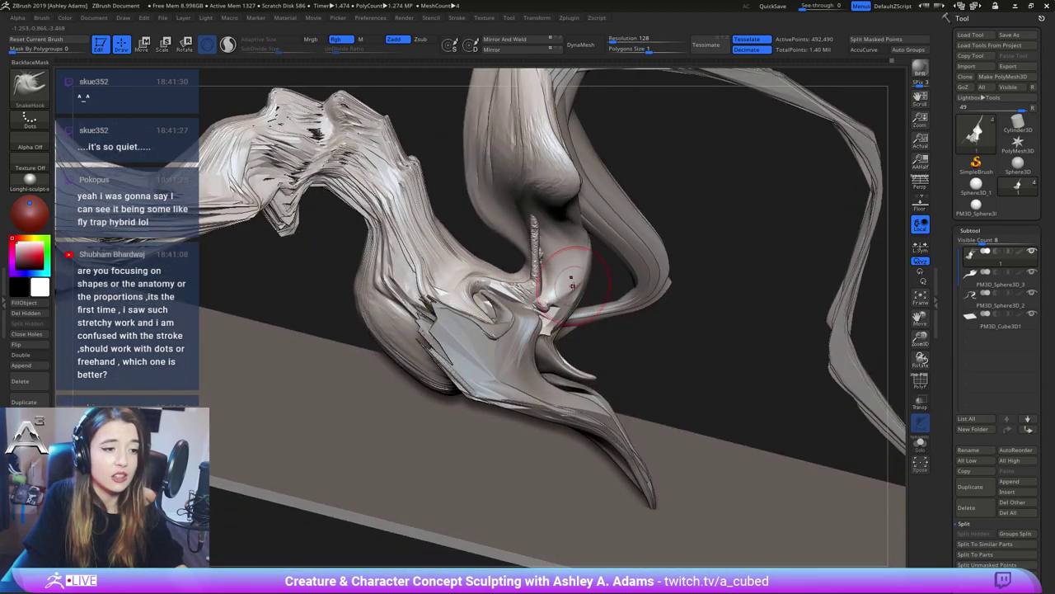
pyautogui.moveTo(573, 285); pyautogui.dragTo(575, 308)
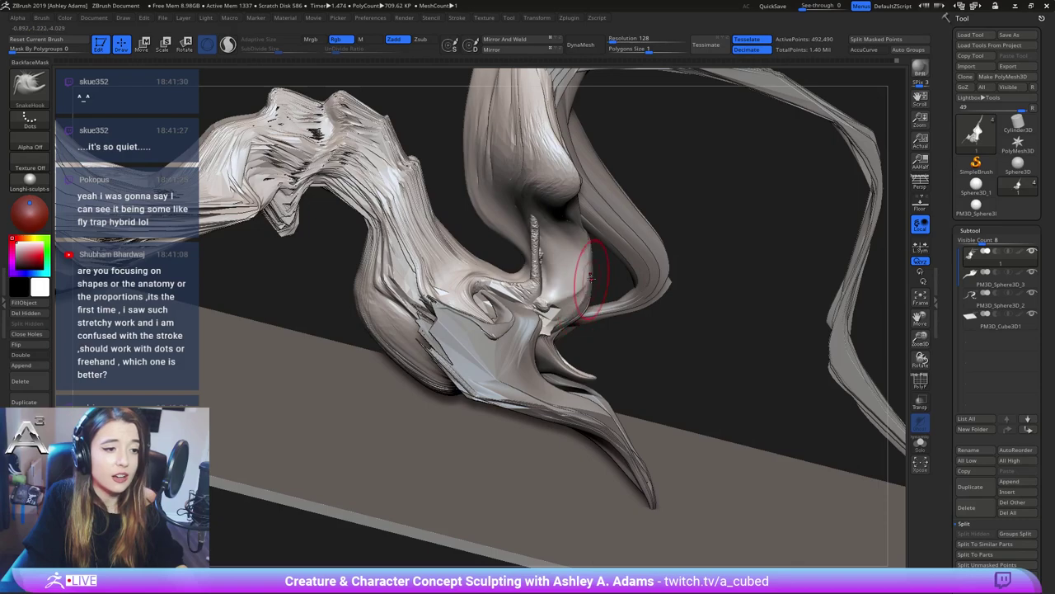
pyautogui.keyDown('ctrl'); pyautogui.moveTo(601, 325); pyautogui.dragTo(603, 291, button='right'); pyautogui.keyUp('ctrl')
pyautogui.moveTo(604, 290)
pyautogui.mouseDown(button='right')
pyautogui.moveTo(590, 311)
pyautogui.moveTo(573, 284)
pyautogui.moveTo(572, 302)
pyautogui.mouseUp(button='right')
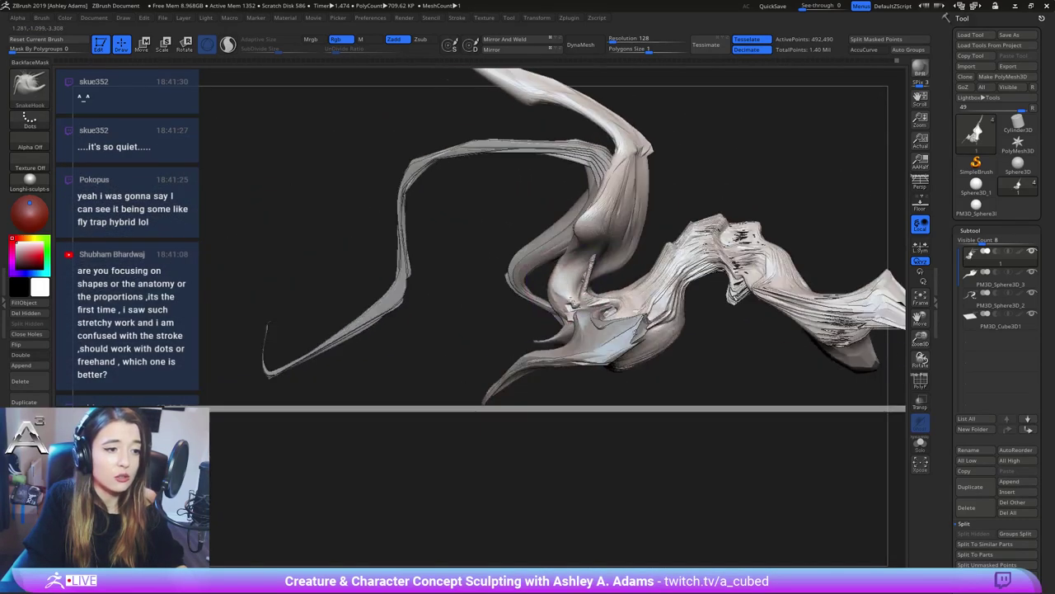
# Reshape the bulbous swelling at the base of the upper horn with the SnakeHook brush, adjusting the brush size
pyautogui.rightClick(558, 274)
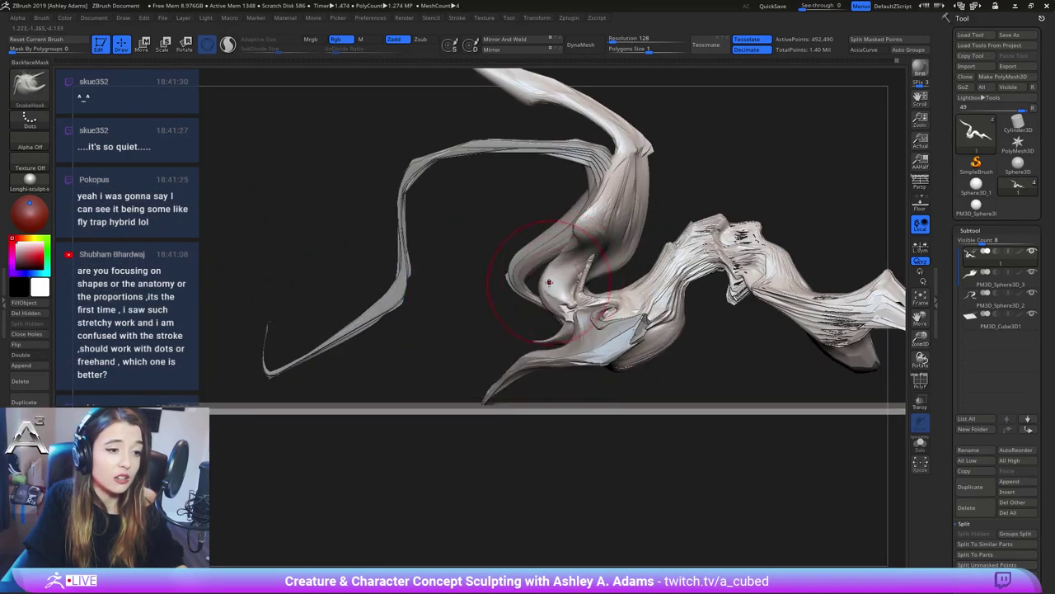
pyautogui.moveTo(548, 283); pyautogui.dragTo(556, 256)
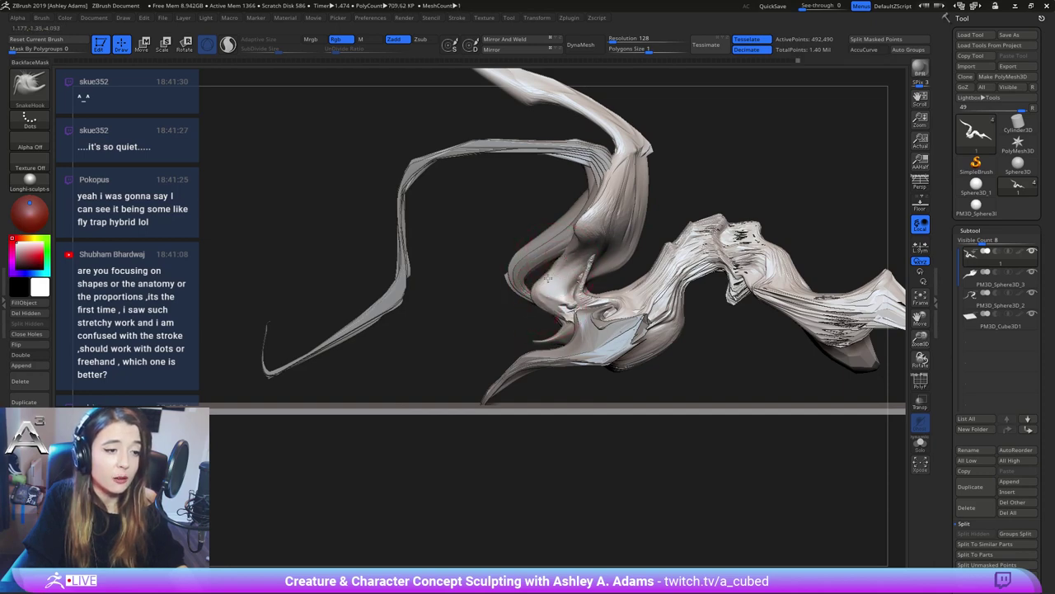
pyautogui.keyDown('alt'); pyautogui.moveTo(632, 210); pyautogui.dragTo(594, 254, button='right'); pyautogui.keyUp('alt')
pyautogui.rightClick(595, 252)
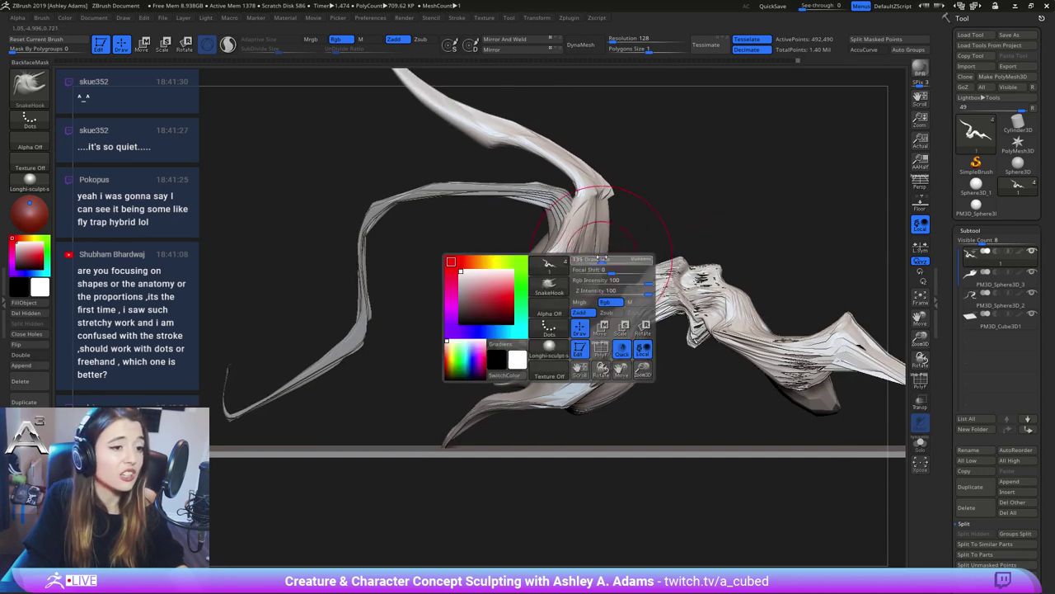
pyautogui.moveTo(595, 253)
pyautogui.mouseDown()
pyautogui.moveTo(604, 231)
pyautogui.moveTo(593, 265)
pyautogui.moveTo(629, 304)
pyautogui.moveTo(658, 293)
pyautogui.moveTo(681, 304)
pyautogui.moveTo(658, 298)
pyautogui.mouseUp()
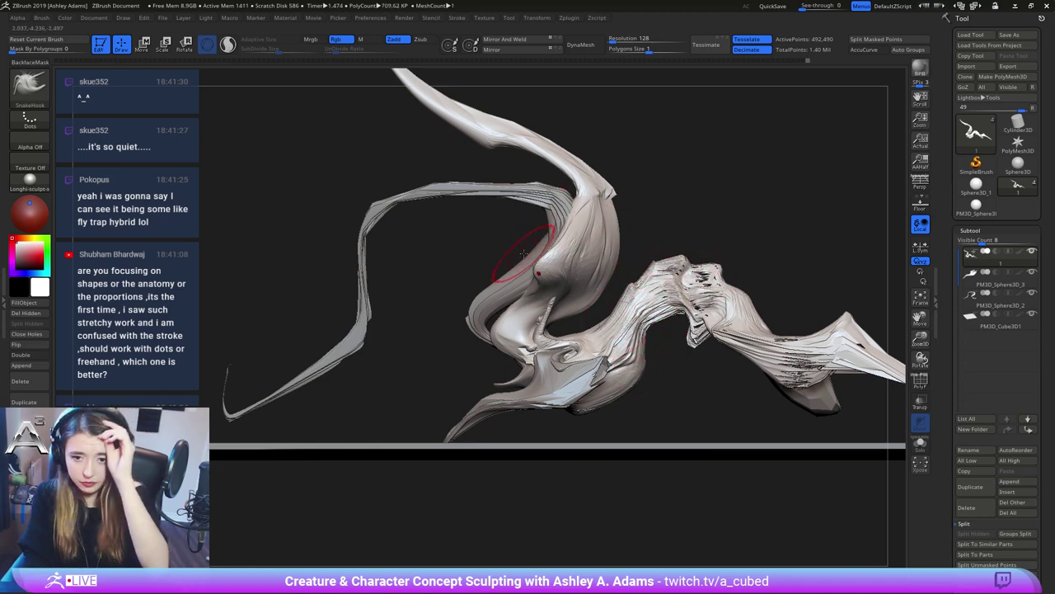
# Bend the lower part of the upper horn into an upward arch with SnakeHook and pull its tip outward
pyautogui.moveTo(610, 185); pyautogui.dragTo(626, 288, button='right')
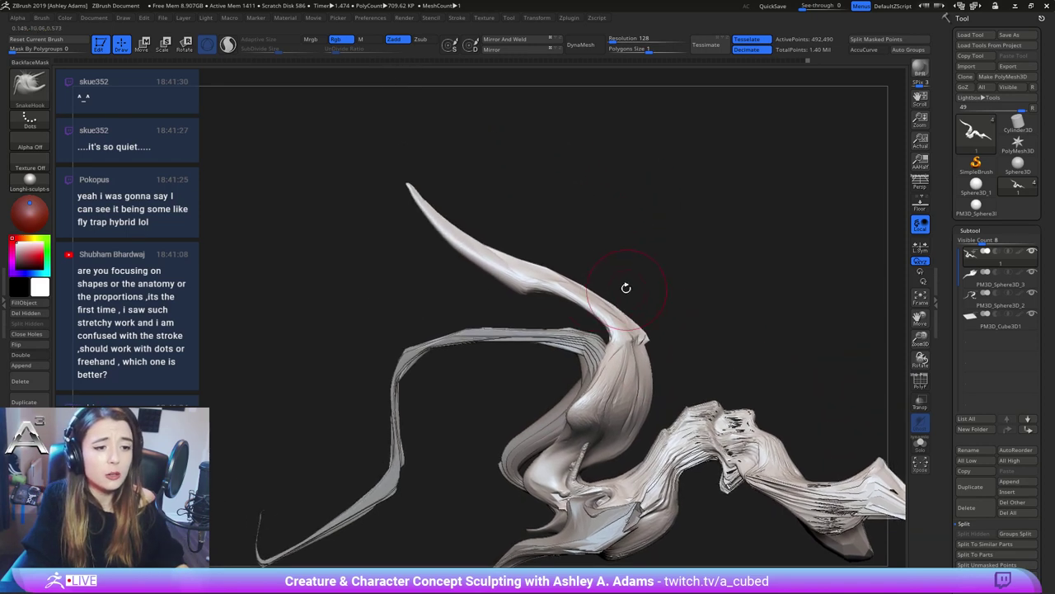
pyautogui.press('space')
pyautogui.press('space')
pyautogui.moveTo(593, 295); pyautogui.dragTo(583, 304)
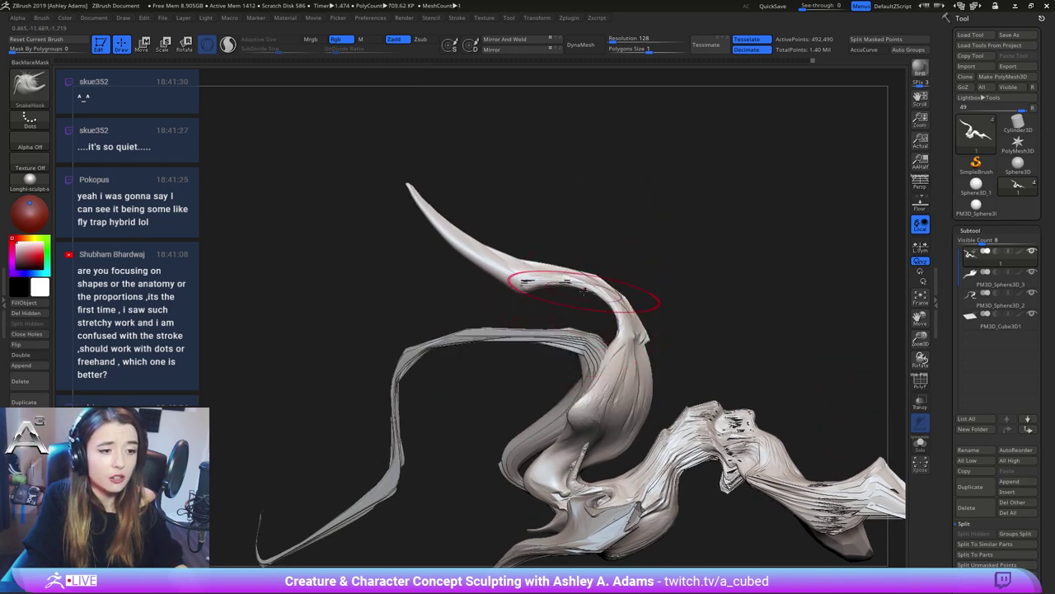
pyautogui.keyDown('ctrl'); pyautogui.moveTo(588, 281); pyautogui.dragTo(571, 259, button='right'); pyautogui.keyUp('ctrl')
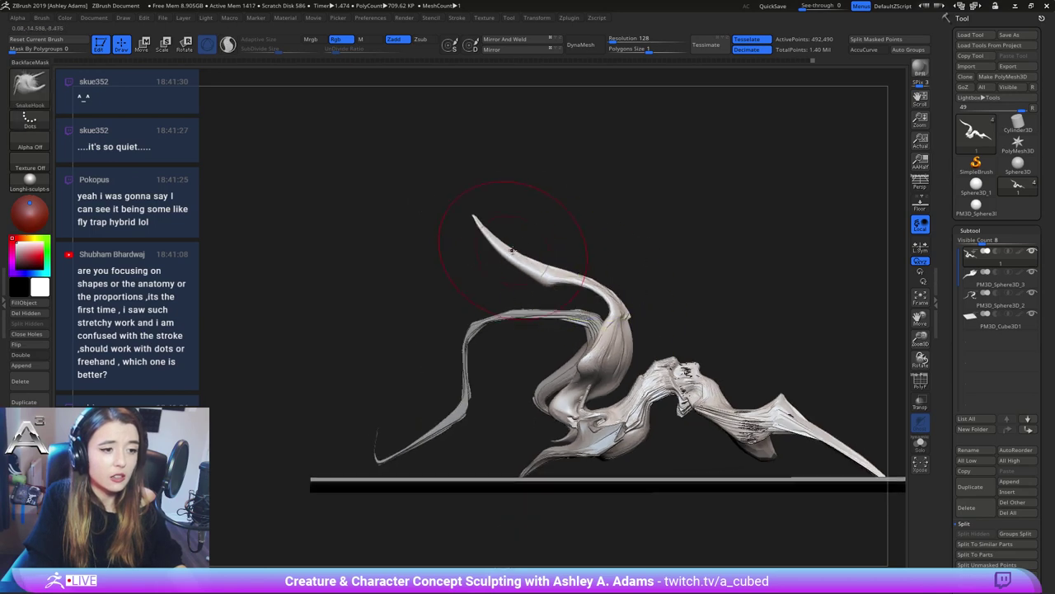
pyautogui.moveTo(487, 236); pyautogui.dragTo(477, 229)
pyautogui.moveTo(508, 266)
pyautogui.mouseDown(button='right')
pyautogui.moveTo(596, 253)
pyautogui.moveTo(479, 245)
pyautogui.moveTo(589, 252)
pyautogui.moveTo(535, 329)
pyautogui.mouseUp(button='right')
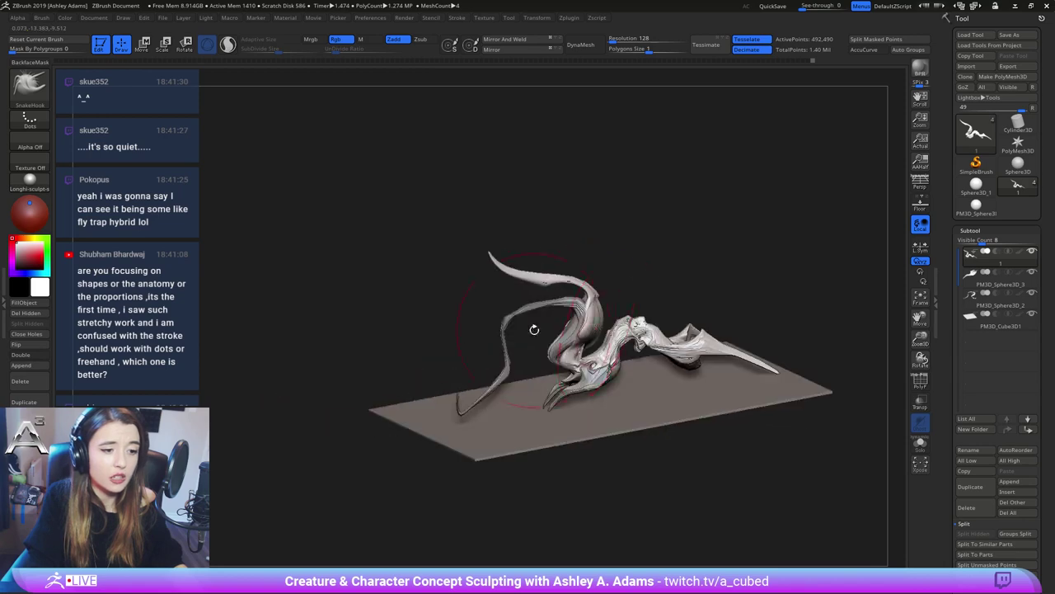
# Examine the stretched polygons on the arched back up close with the wireframe temporarily displayed
pyautogui.keyDown('ctrl'); pyautogui.moveTo(629, 310); pyautogui.dragTo(583, 393, button='right'); pyautogui.keyUp('ctrl')
pyautogui.rightClick(467, 404)
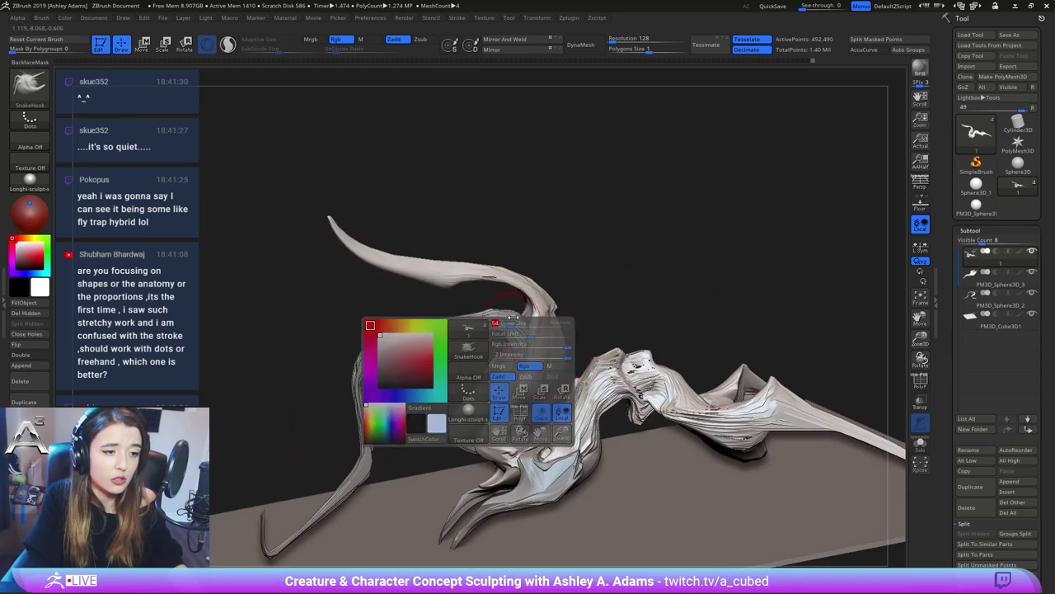
pyautogui.moveTo(467, 404); pyautogui.dragTo(577, 351, button='right')
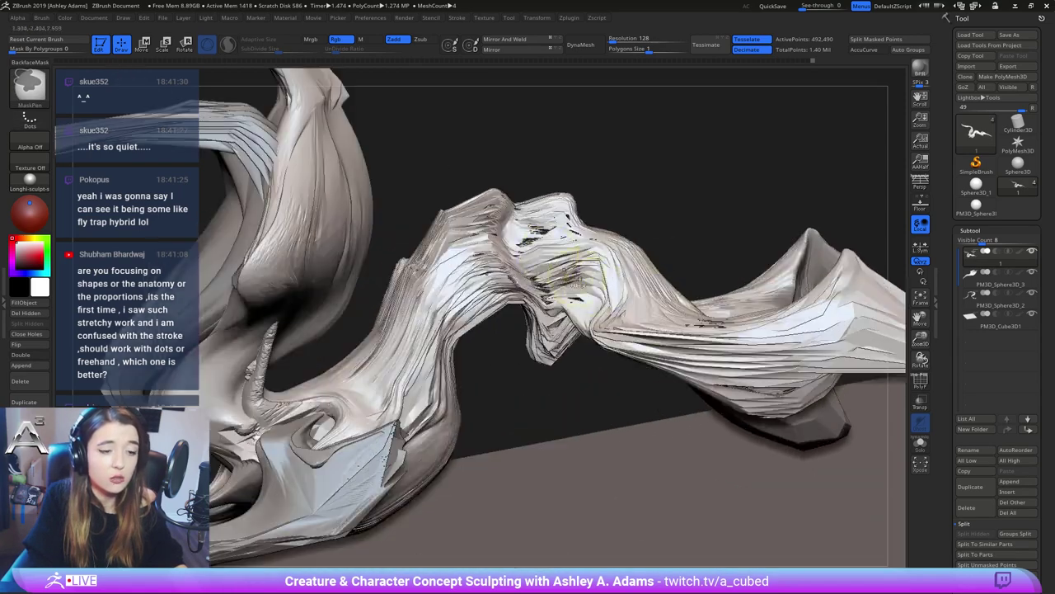
pyautogui.moveTo(545, 285); pyautogui.dragTo(495, 350, button='right')
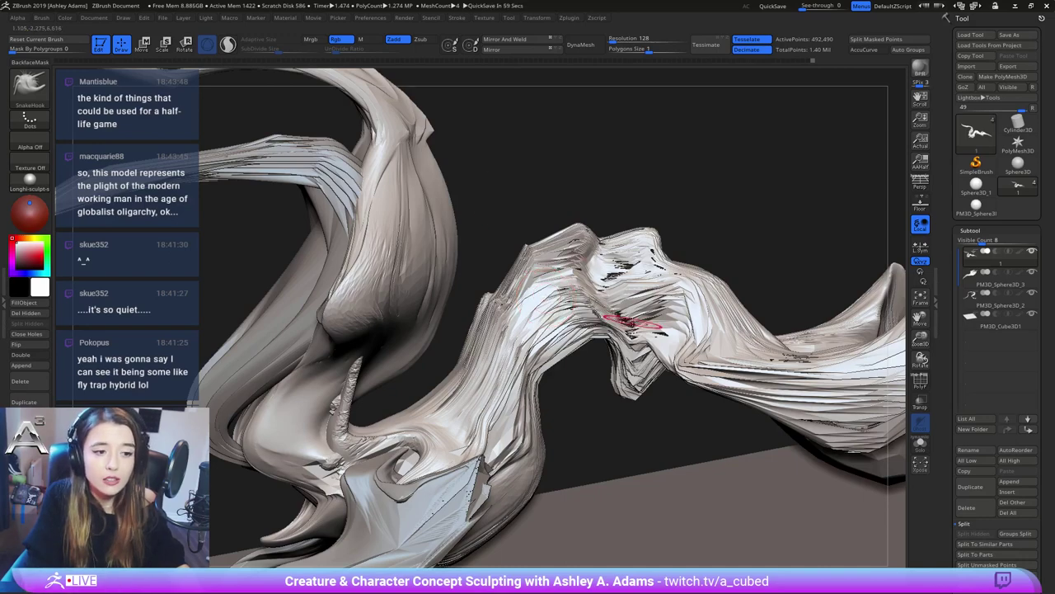
pyautogui.click(920, 381)
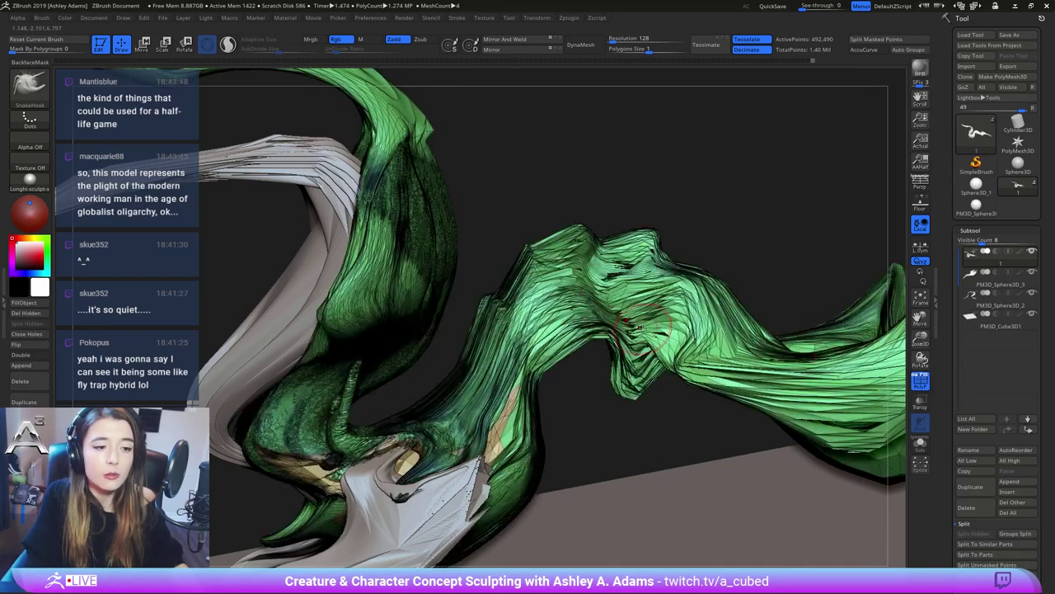
pyautogui.keyDown('ctrl'); pyautogui.moveTo(640, 328); pyautogui.dragTo(400, 259, button='right'); pyautogui.keyUp('ctrl')
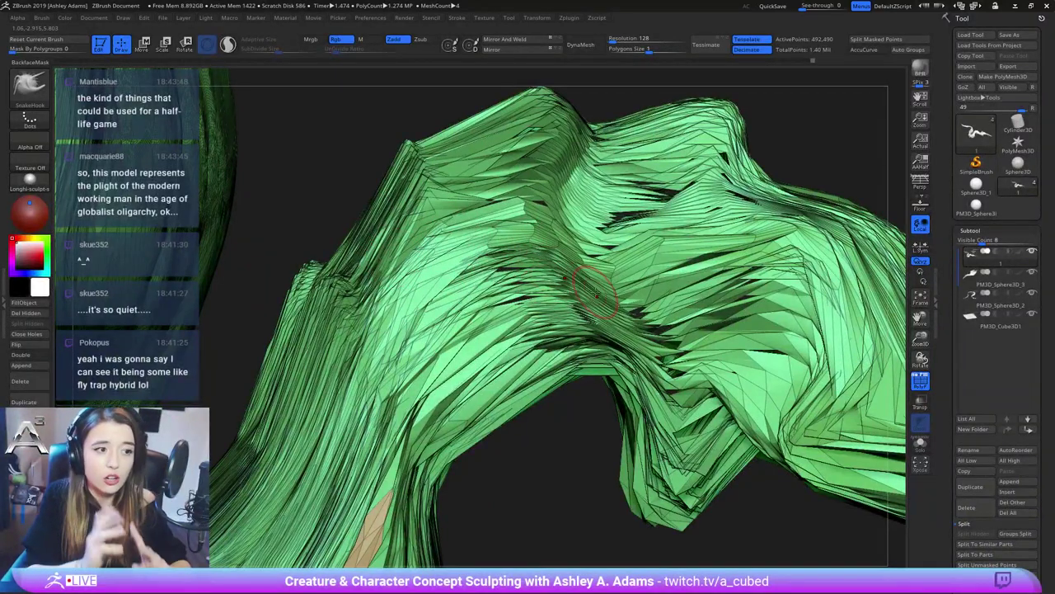
pyautogui.moveTo(424, 257)
pyautogui.mouseDown(button='right')
pyautogui.moveTo(326, 247)
pyautogui.moveTo(418, 250)
pyautogui.moveTo(424, 241)
pyautogui.moveTo(432, 261)
pyautogui.mouseUp(button='right')
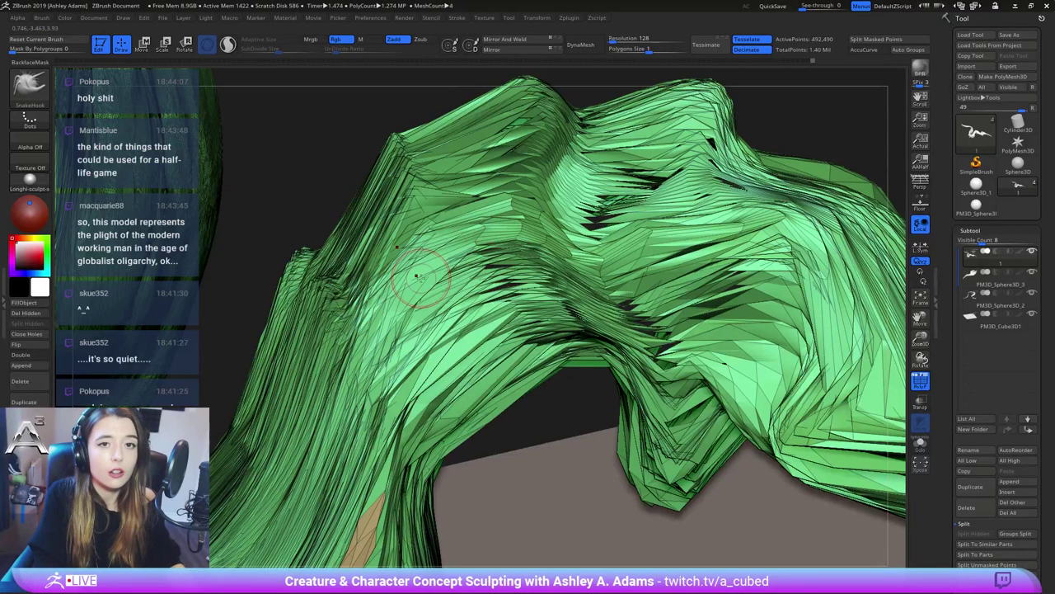
pyautogui.click(921, 382)
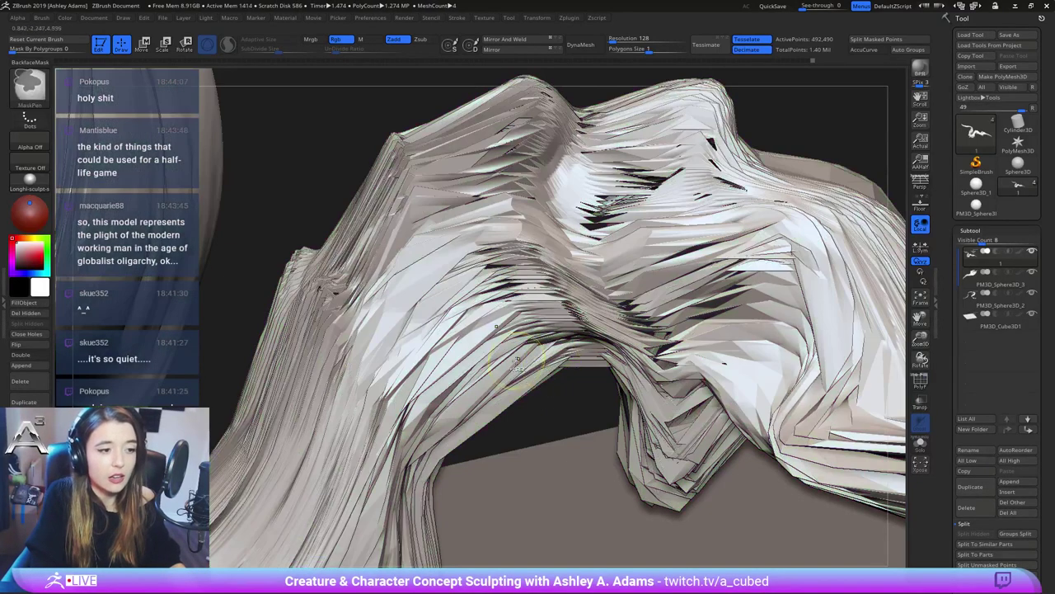
# Carve creases with the DamStandard brush into the folds beneath the bulb and across its surface
pyautogui.moveTo(536, 371); pyautogui.dragTo(508, 326)
pyautogui.moveTo(511, 331)
pyautogui.keyDown('ctrl'); pyautogui.mouseDown(button='right')
pyautogui.moveTo(505, 348)
pyautogui.moveTo(536, 320)
pyautogui.moveTo(487, 310)
pyautogui.mouseUp(button='right'); pyautogui.keyUp('ctrl')
pyautogui.press('b')
pyautogui.press('d')
pyautogui.press('s')
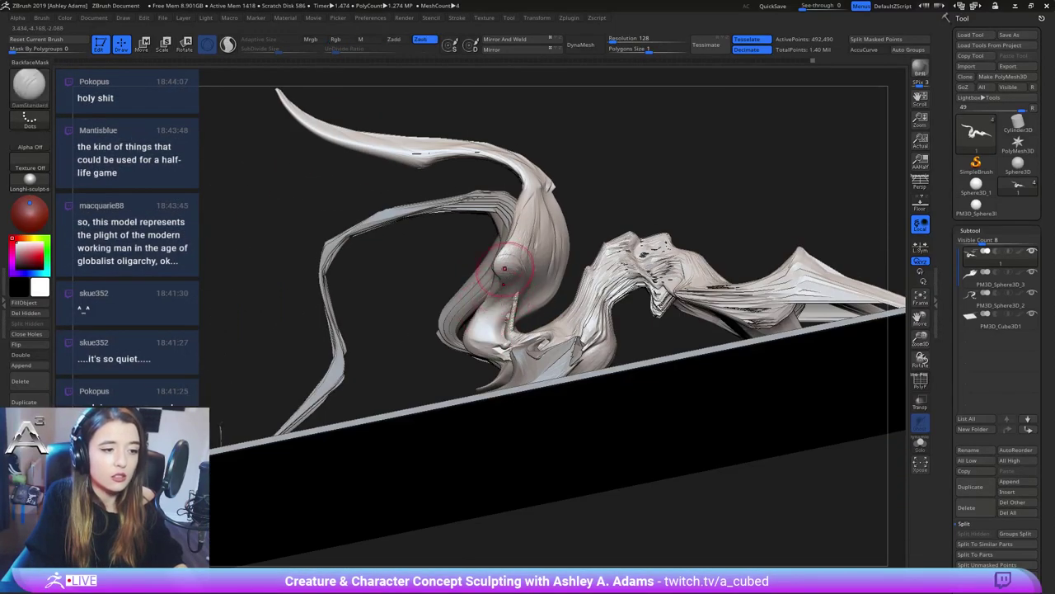
pyautogui.moveTo(484, 342)
pyautogui.mouseDown()
pyautogui.moveTo(498, 305)
pyautogui.moveTo(481, 340)
pyautogui.mouseUp()
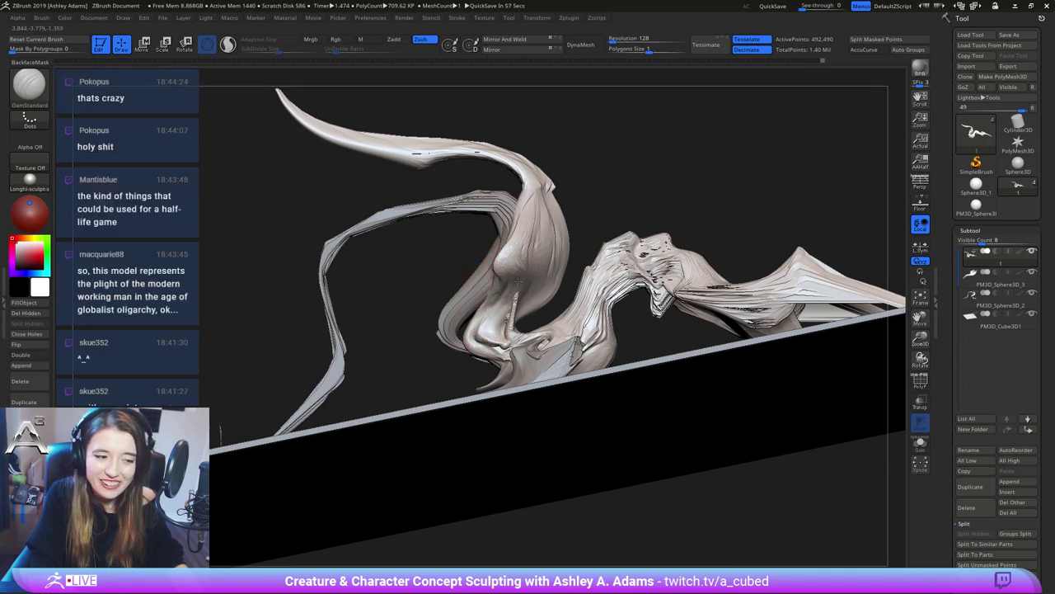
pyautogui.moveTo(494, 315)
pyautogui.mouseDown()
pyautogui.moveTo(486, 338)
pyautogui.moveTo(534, 301)
pyautogui.mouseUp()
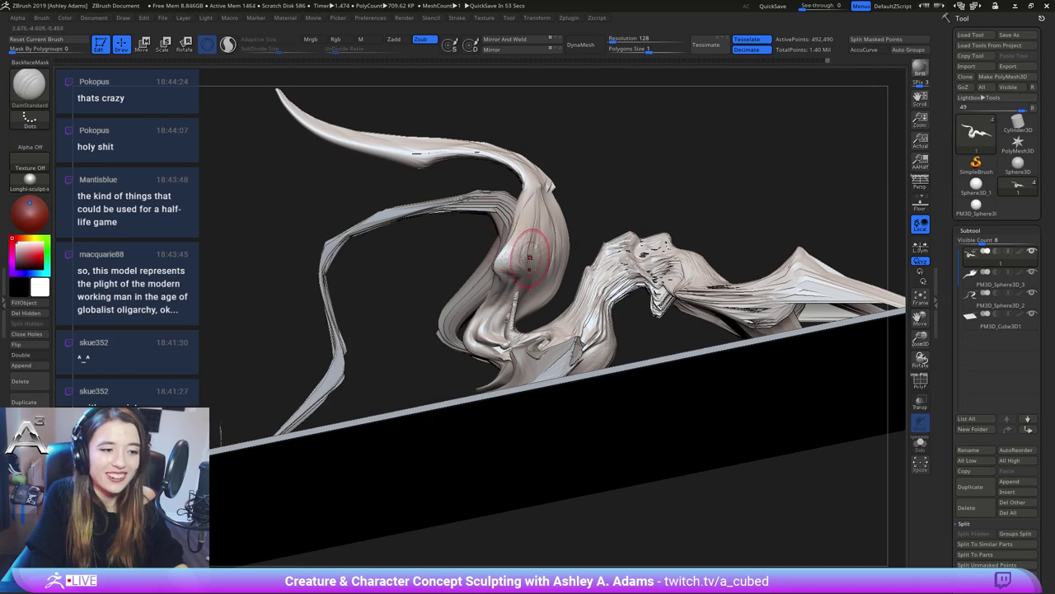
# Deepen the creases around the opening under the bulb and in the lower folds, working from several sides
pyautogui.moveTo(530, 246); pyautogui.dragTo(485, 236, button='right')
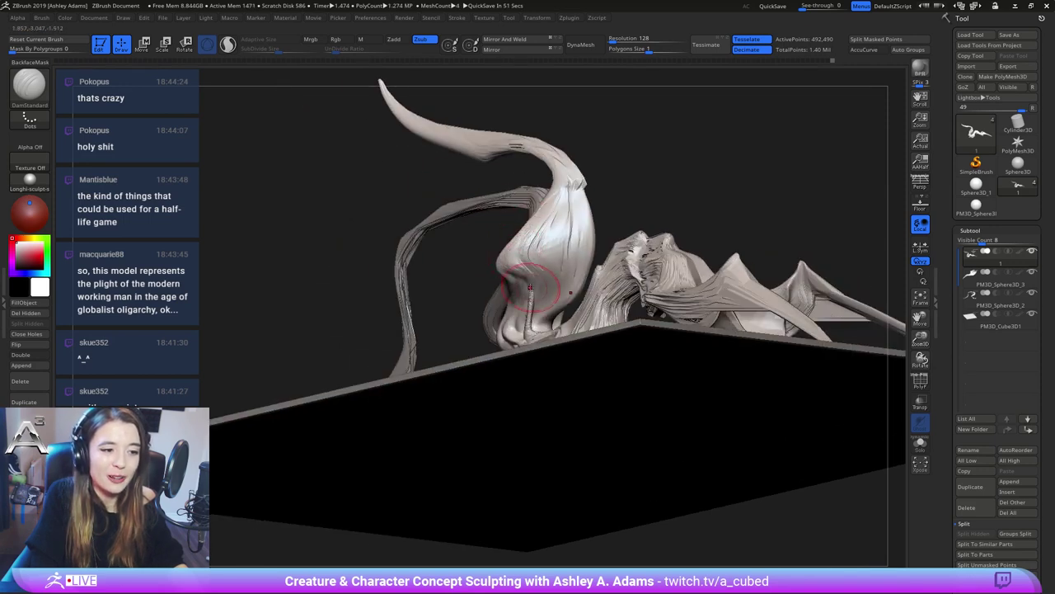
pyautogui.moveTo(502, 267)
pyautogui.mouseDown()
pyautogui.moveTo(524, 281)
pyautogui.moveTo(532, 322)
pyautogui.mouseUp()
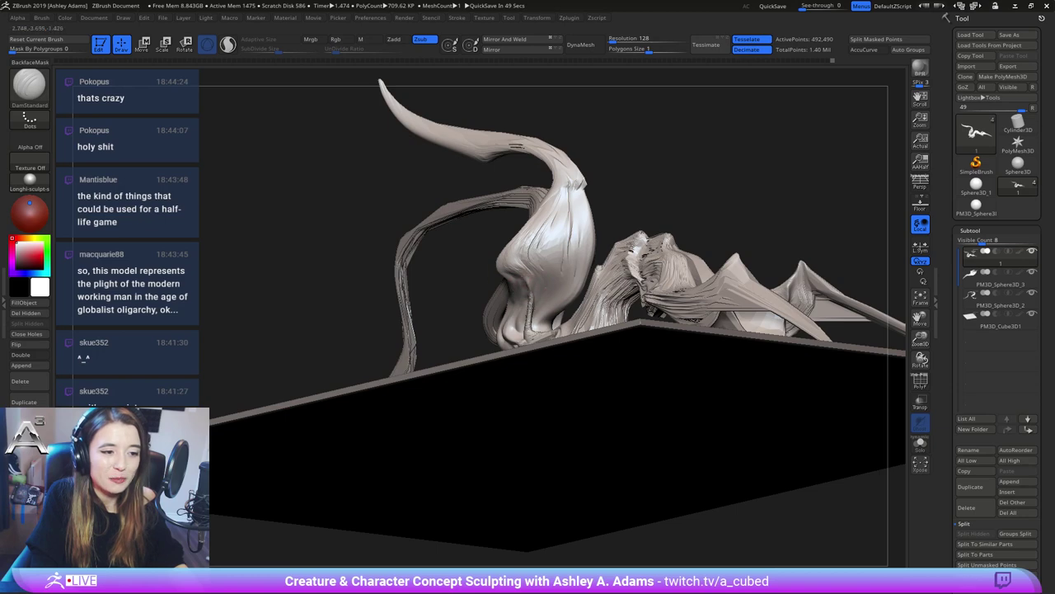
pyautogui.moveTo(516, 305); pyautogui.dragTo(519, 292, button='right')
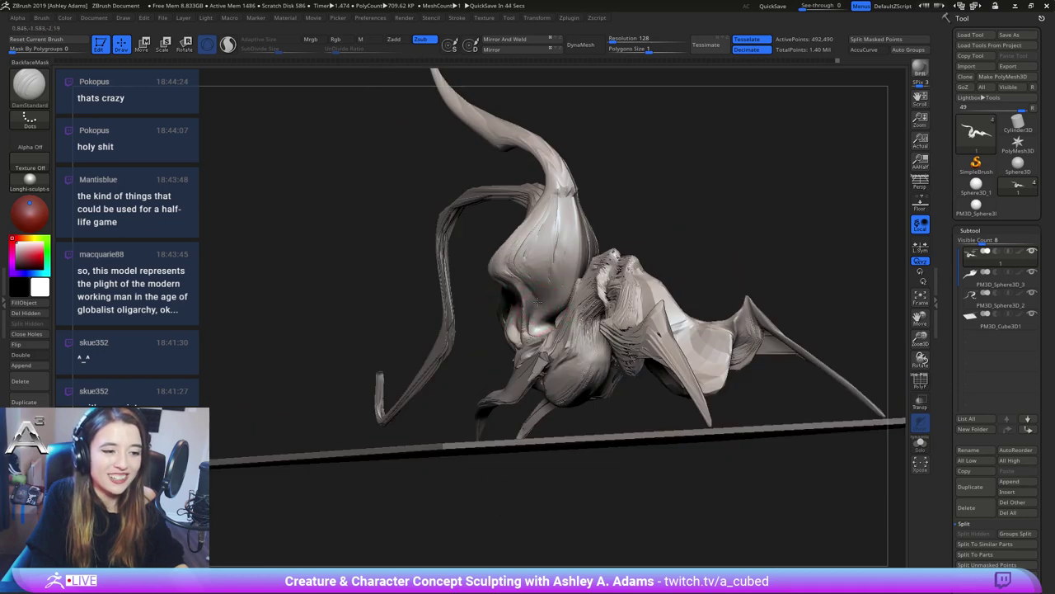
pyautogui.moveTo(509, 268); pyautogui.dragTo(537, 284, button='right')
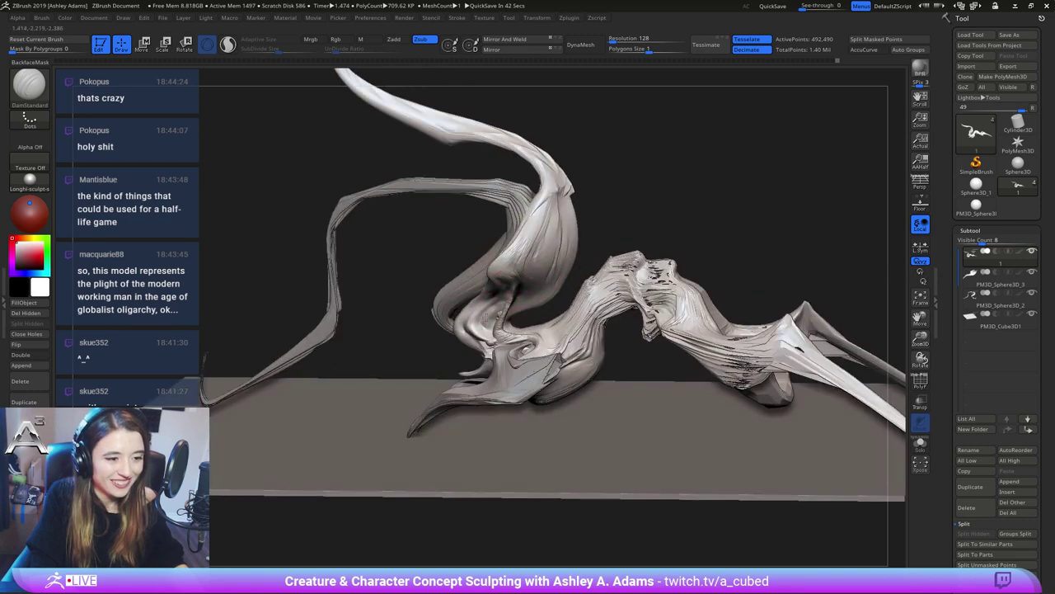
pyautogui.moveTo(497, 331)
pyautogui.mouseDown(button='right')
pyautogui.moveTo(480, 350)
pyautogui.moveTo(488, 342)
pyautogui.mouseUp(button='right')
pyautogui.moveTo(486, 341); pyautogui.dragTo(476, 336)
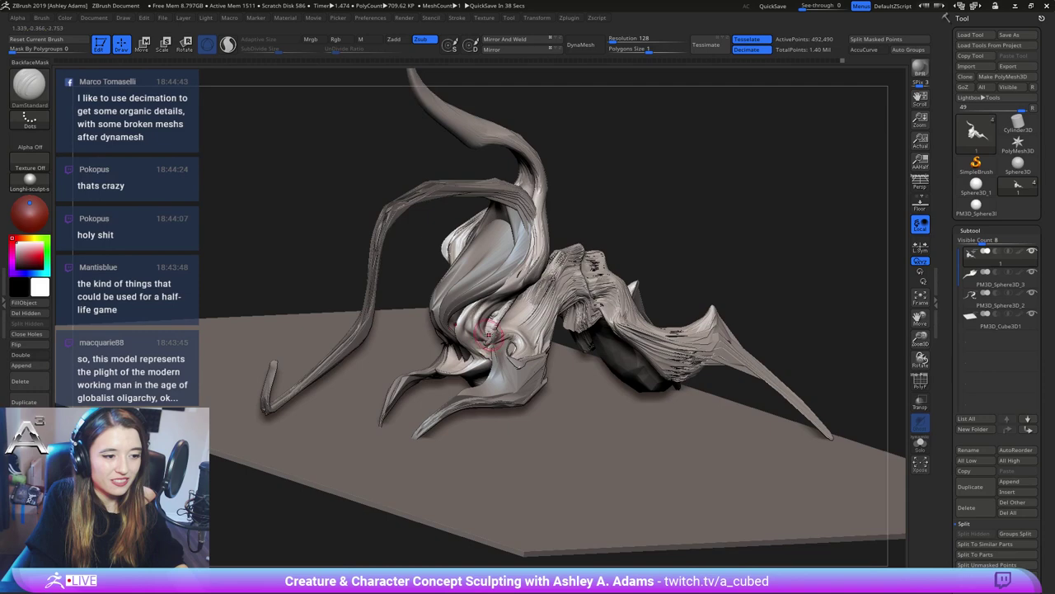
pyautogui.moveTo(474, 317)
pyautogui.mouseDown(button='right')
pyautogui.moveTo(469, 309)
pyautogui.moveTo(540, 327)
pyautogui.moveTo(500, 312)
pyautogui.mouseUp(button='right')
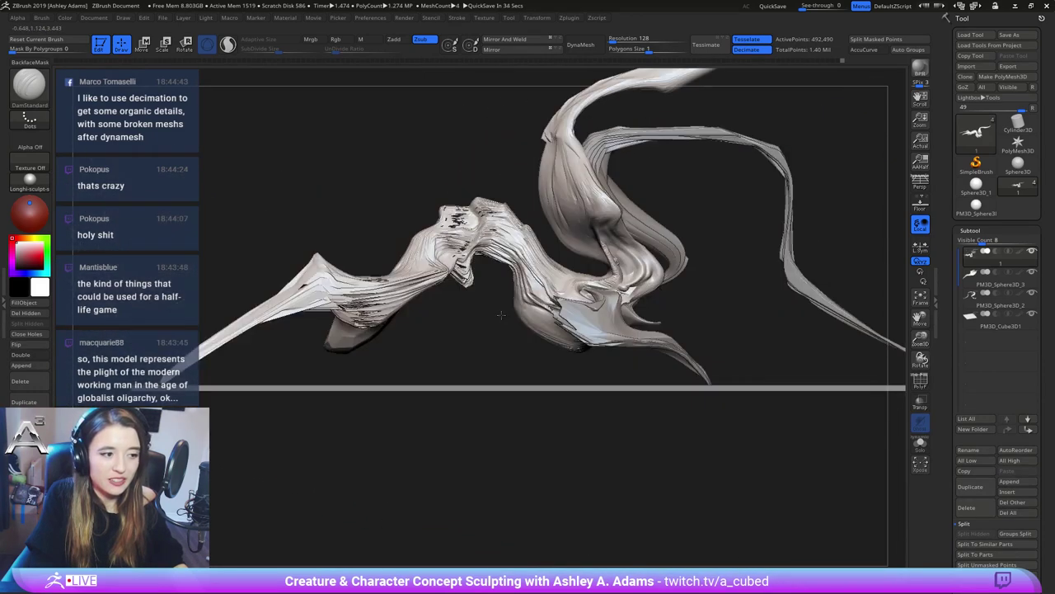
# Smooth the dark lump under the rear body and rework the underside with SnakeHook
pyautogui.press('b')
pyautogui.press('s')
pyautogui.press('h')
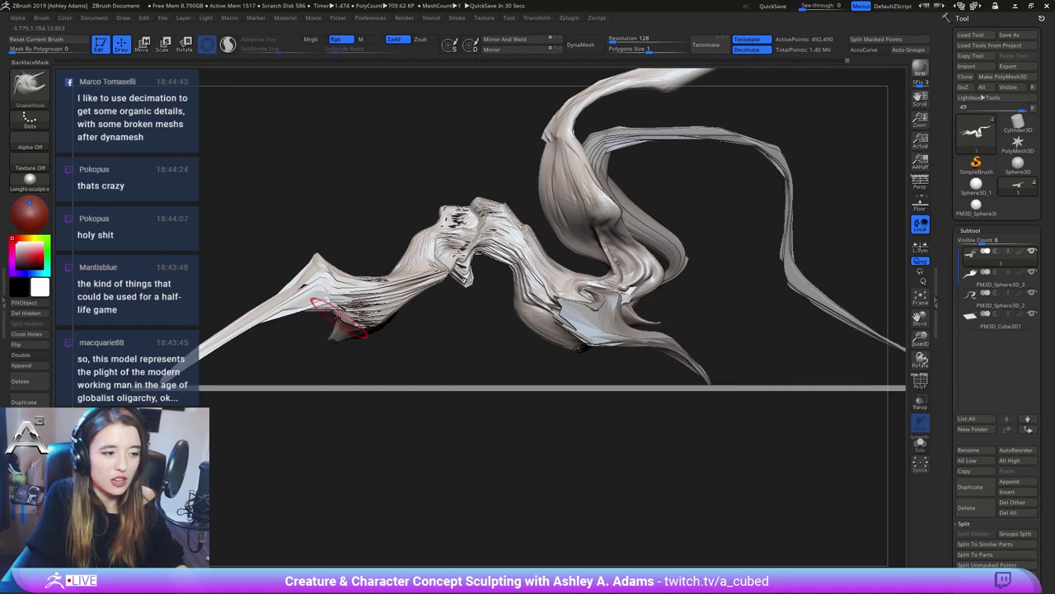
pyautogui.press('shift')
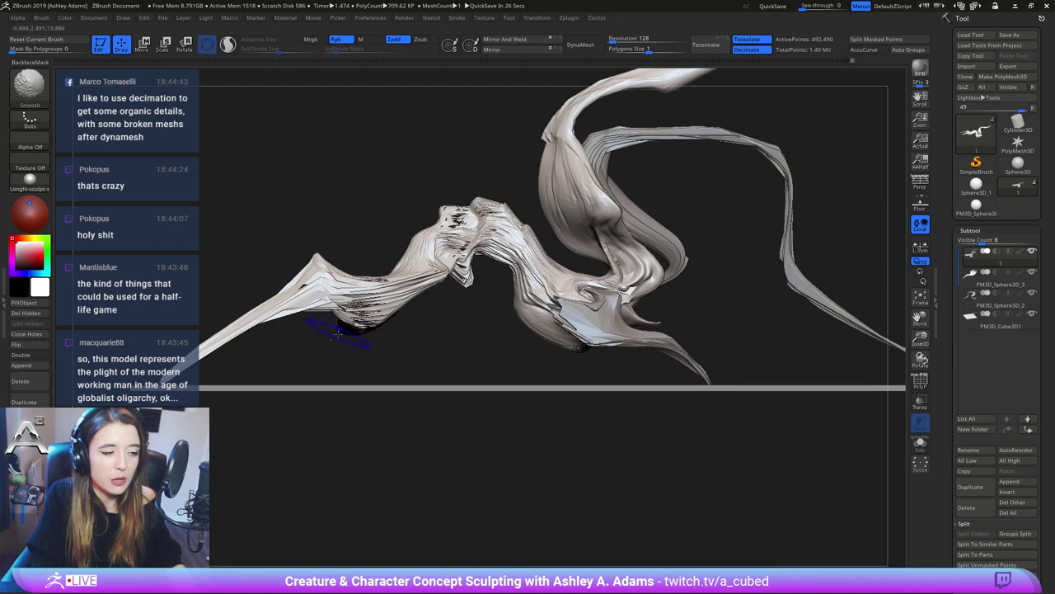
pyautogui.moveTo(360, 328)
pyautogui.mouseDown()
pyautogui.moveTo(340, 324)
pyautogui.moveTo(451, 306)
pyautogui.moveTo(403, 324)
pyautogui.moveTo(406, 287)
pyautogui.moveTo(417, 349)
pyautogui.moveTo(432, 317)
pyautogui.mouseUp()
pyautogui.moveTo(437, 305)
pyautogui.mouseDown(button='right')
pyautogui.moveTo(474, 299)
pyautogui.moveTo(450, 307)
pyautogui.mouseUp(button='right')
pyautogui.keyDown('shift'); pyautogui.moveTo(401, 276); pyautogui.dragTo(392, 264); pyautogui.keyUp('shift')
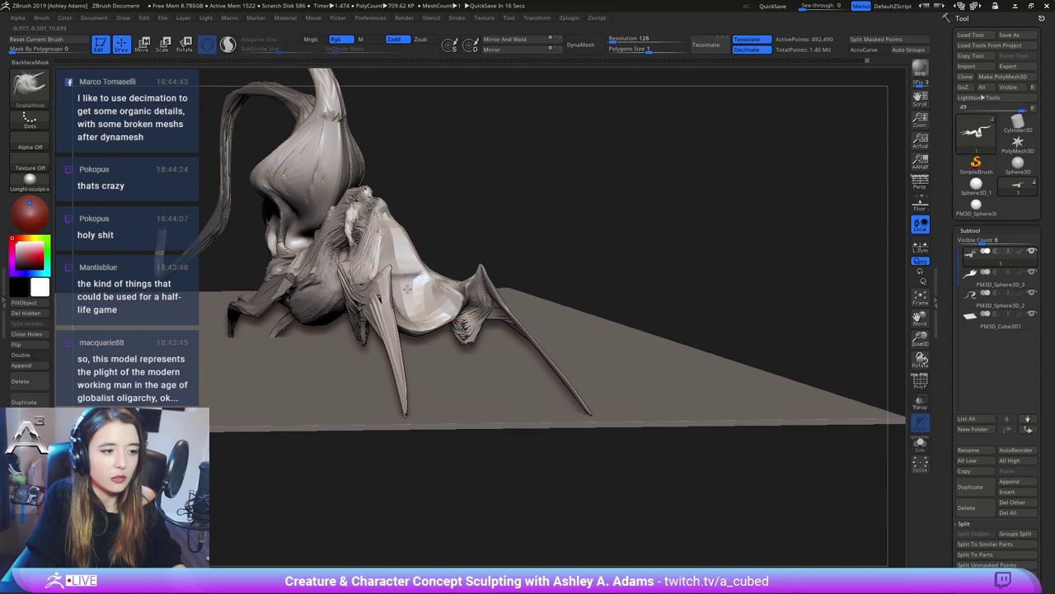
pyautogui.moveTo(393, 250)
pyautogui.mouseDown(button='right')
pyautogui.moveTo(398, 271)
pyautogui.moveTo(389, 249)
pyautogui.moveTo(483, 238)
pyautogui.moveTo(483, 308)
pyautogui.moveTo(492, 249)
pyautogui.mouseUp(button='right')
pyautogui.press('b')
pyautogui.press('c')
pyautogui.press('b')
pyautogui.keyDown('alt'); pyautogui.moveTo(483, 164); pyautogui.dragTo(502, 243, button='right'); pyautogui.keyUp('alt')
pyautogui.press('space')
pyautogui.moveTo(495, 245); pyautogui.dragTo(552, 223)
# Make the PM3D_Sphere3D_2 tendril subtool active and pull its striped fold outward into a fuller curve with SnakeHook
pyautogui.keyDown('alt'); pyautogui.click(531, 241); pyautogui.keyUp('alt')
pyautogui.press('b')
pyautogui.press('s')
pyautogui.press('h')
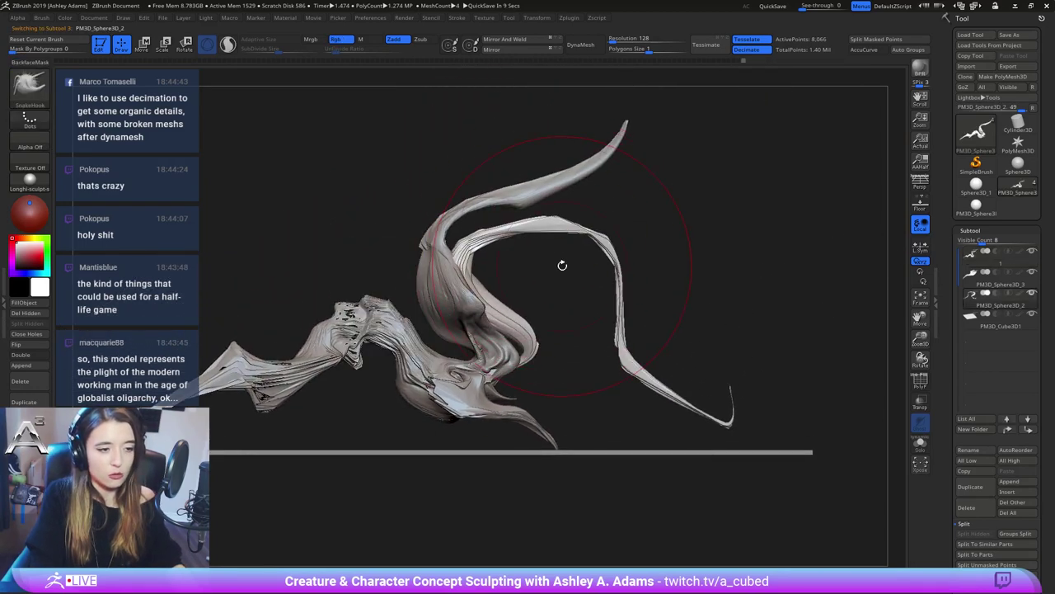
pyautogui.moveTo(561, 264); pyautogui.dragTo(557, 272, button='right')
pyautogui.press('space')
pyautogui.moveTo(501, 316)
pyautogui.mouseDown()
pyautogui.moveTo(487, 316)
pyautogui.moveTo(544, 337)
pyautogui.mouseUp()
pyautogui.moveTo(554, 345); pyautogui.dragTo(567, 346, button='right')
pyautogui.moveTo(538, 334)
pyautogui.mouseDown()
pyautogui.moveTo(551, 344)
pyautogui.moveTo(546, 315)
pyautogui.mouseUp()
pyautogui.moveTo(562, 336)
pyautogui.mouseDown(button='right')
pyautogui.moveTo(556, 320)
pyautogui.moveTo(536, 336)
pyautogui.mouseUp(button='right')
pyautogui.moveTo(511, 300); pyautogui.dragTo(486, 268)
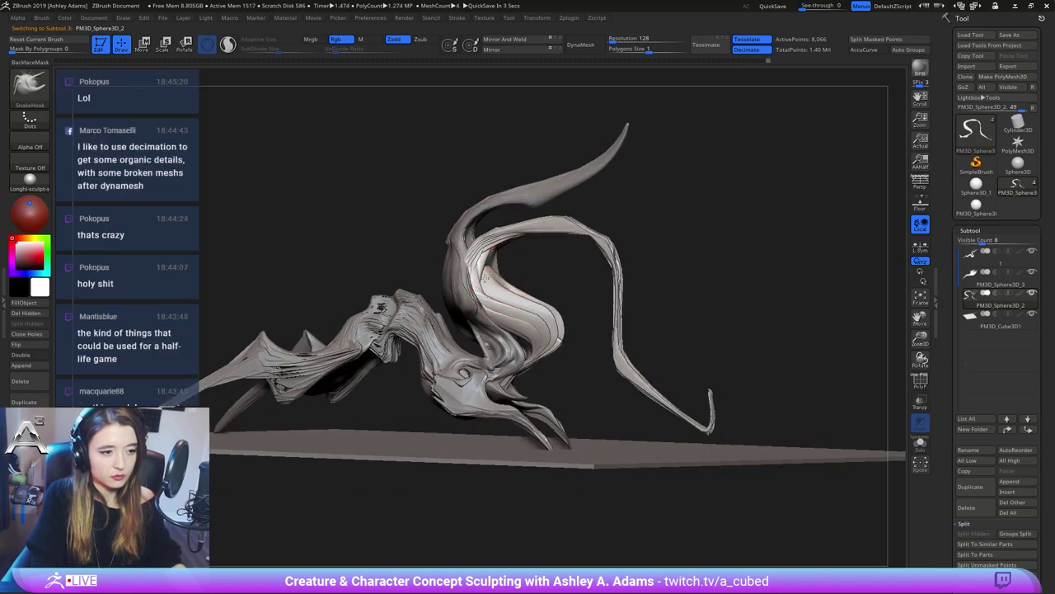
# Save the sculpt to disk as a tool file named 2
pyautogui.moveTo(589, 301); pyautogui.dragTo(499, 288, button='right')
pyautogui.rightClick(438, 372)
pyautogui.moveTo(438, 372)
pyautogui.keyDown('alt'); pyautogui.mouseDown(button='right')
pyautogui.moveTo(459, 307)
pyautogui.moveTo(618, 316)
pyautogui.moveTo(624, 289)
pyautogui.moveTo(652, 316)
pyautogui.moveTo(614, 193)
pyautogui.moveTo(672, 260)
pyautogui.mouseUp(button='right'); pyautogui.keyUp('alt')
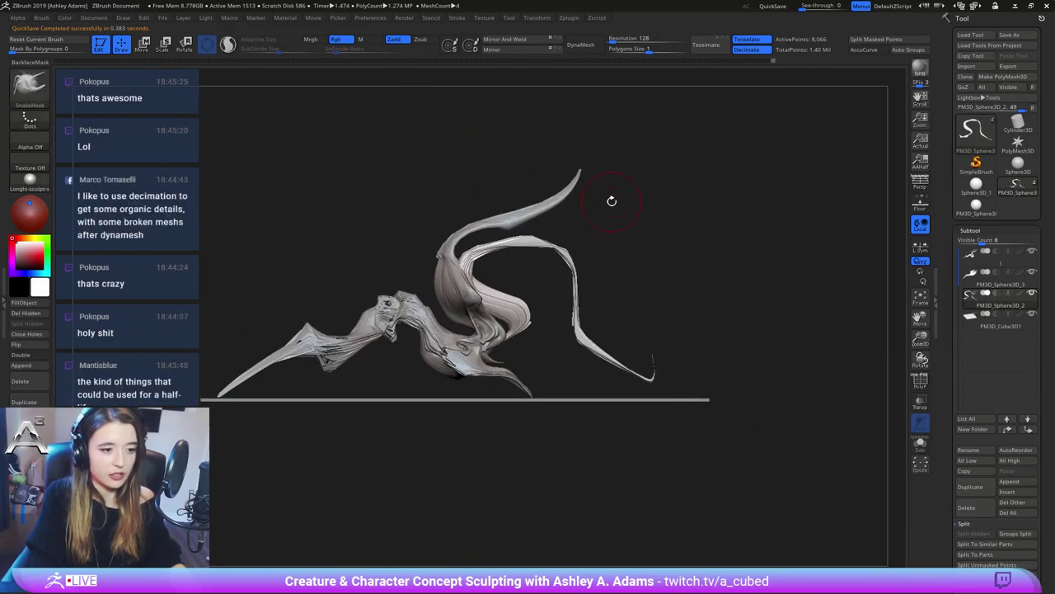
pyautogui.click(1013, 36)
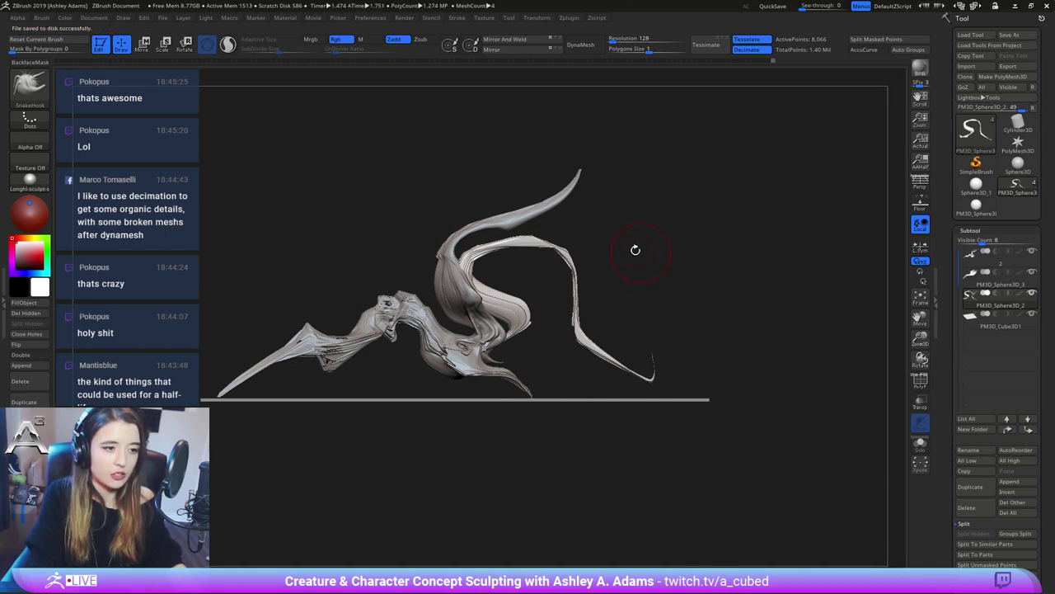
# Examine the creature's silhouette, looping tendril and the folds under the bulb from several angles
pyautogui.moveTo(636, 247); pyautogui.dragTo(397, 260)
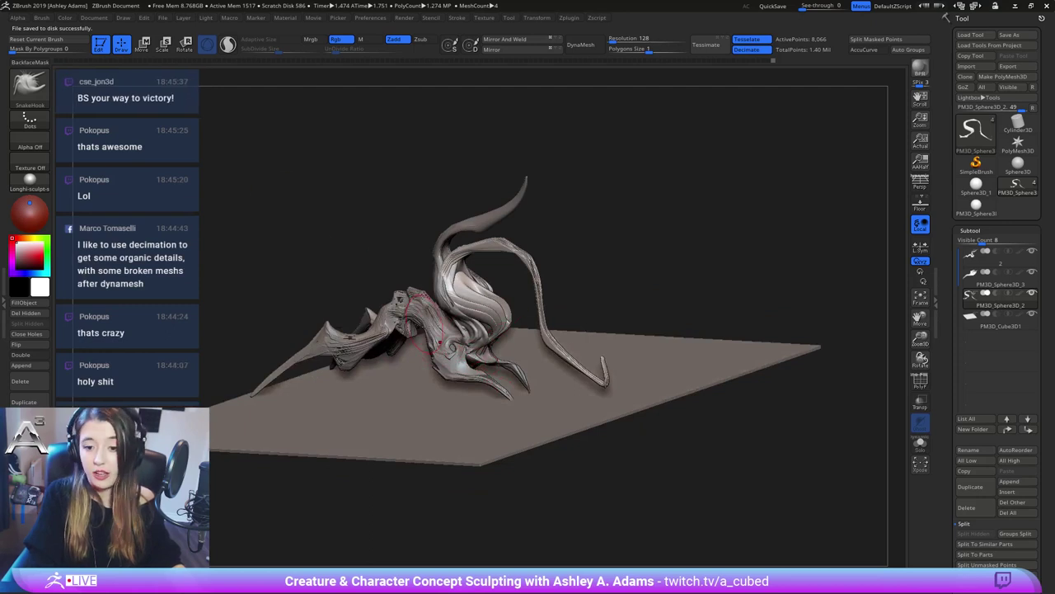
pyautogui.keyDown('alt'); pyautogui.moveTo(478, 355); pyautogui.dragTo(577, 342, button='right'); pyautogui.keyUp('alt')
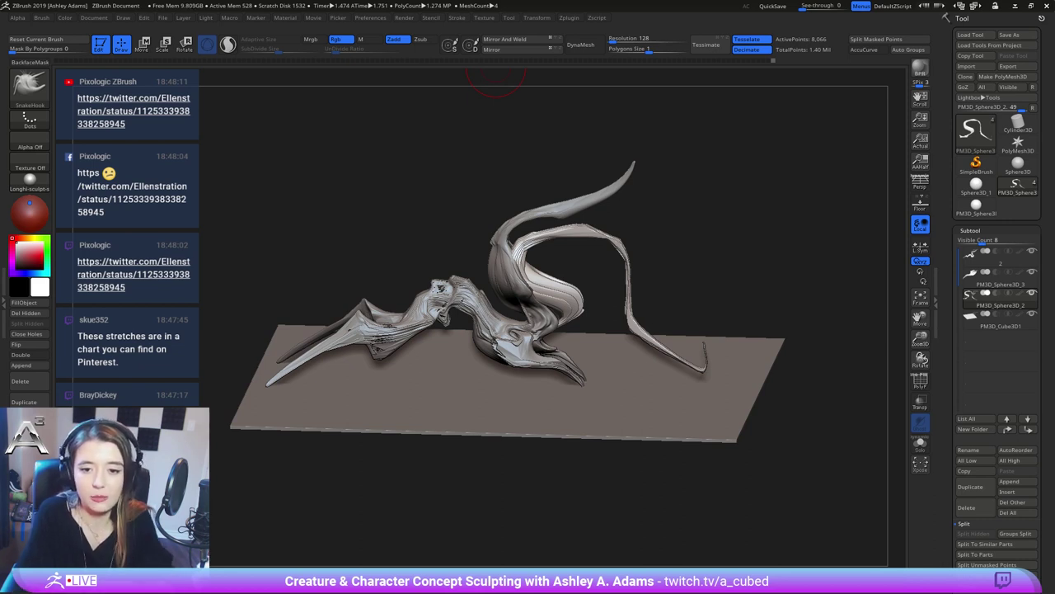
pyautogui.moveTo(742, 314); pyautogui.dragTo(579, 296)
pyautogui.moveTo(396, 301); pyautogui.dragTo(425, 326)
pyautogui.moveTo(425, 325); pyautogui.dragTo(450, 362, button='right')
pyautogui.keyDown('ctrl'); pyautogui.moveTo(487, 206); pyautogui.dragTo(528, 272, button='right'); pyautogui.keyUp('ctrl')
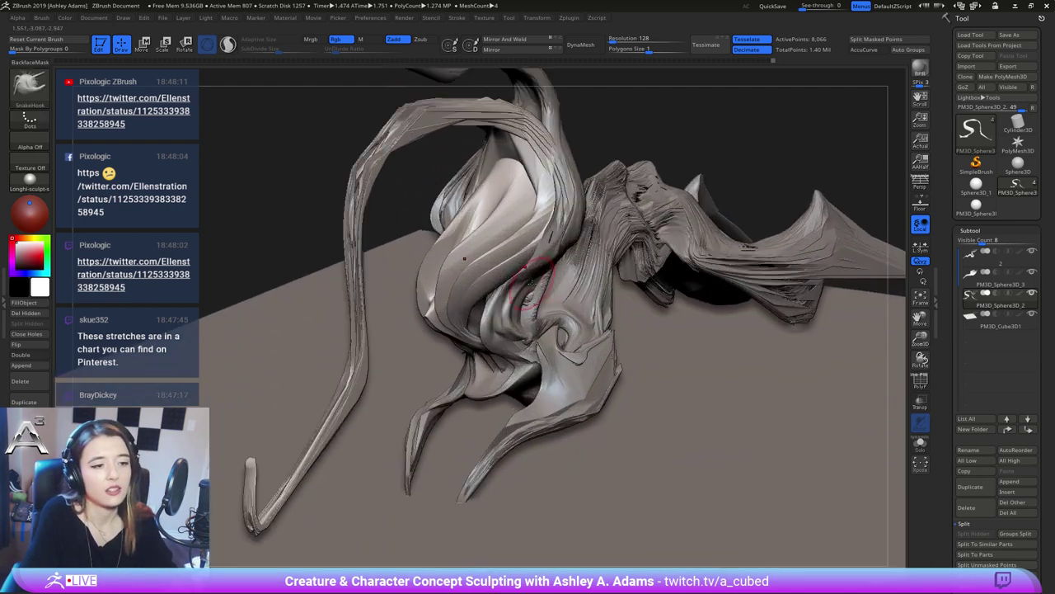
pyautogui.moveTo(476, 322); pyautogui.dragTo(630, 330, button='right')
# Thicken the thin outer length of the tendril using an enlarged Inflat brush
pyautogui.press('space')
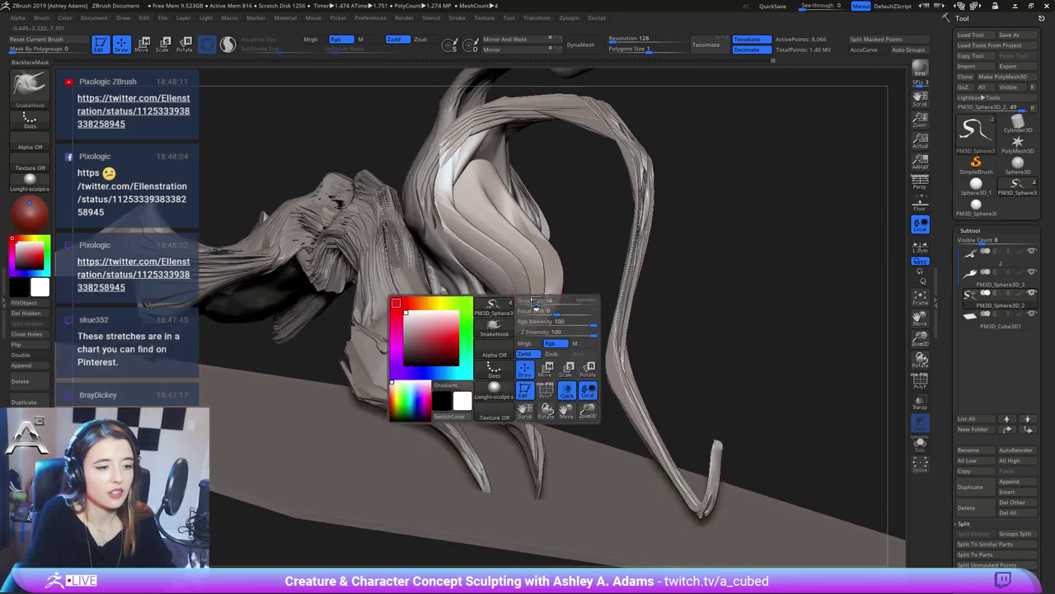
pyautogui.moveTo(550, 314); pyautogui.dragTo(620, 264)
pyautogui.rightClick(627, 261)
pyautogui.moveTo(610, 272); pyautogui.dragTo(625, 314, button='right')
pyautogui.moveTo(625, 312); pyautogui.dragTo(627, 214)
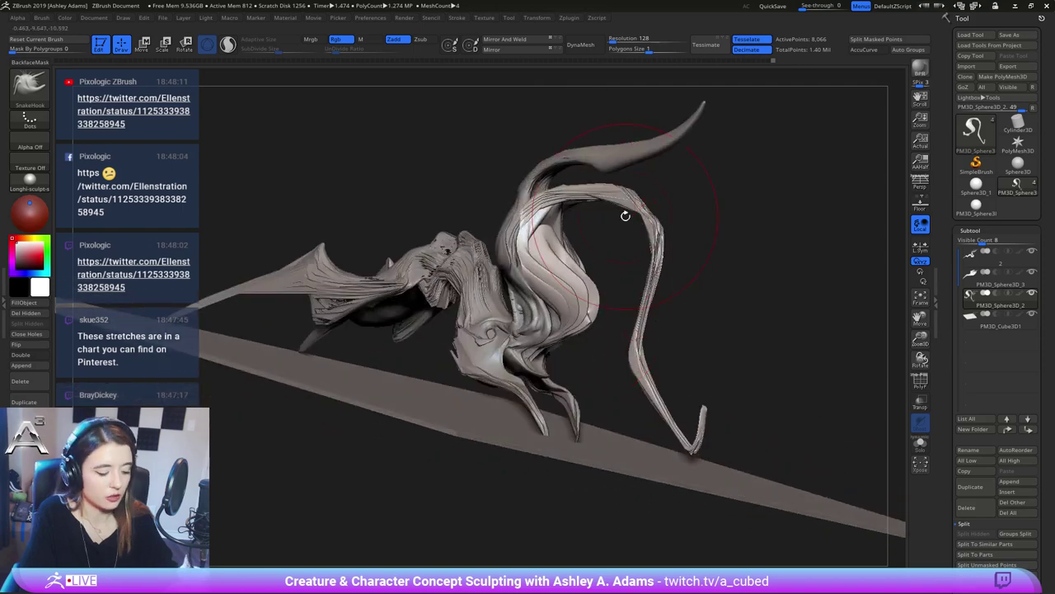
pyautogui.press('b')
pyautogui.press('p')
pyautogui.press('i')
pyautogui.press('b')
pyautogui.press('i')
pyautogui.press('n')
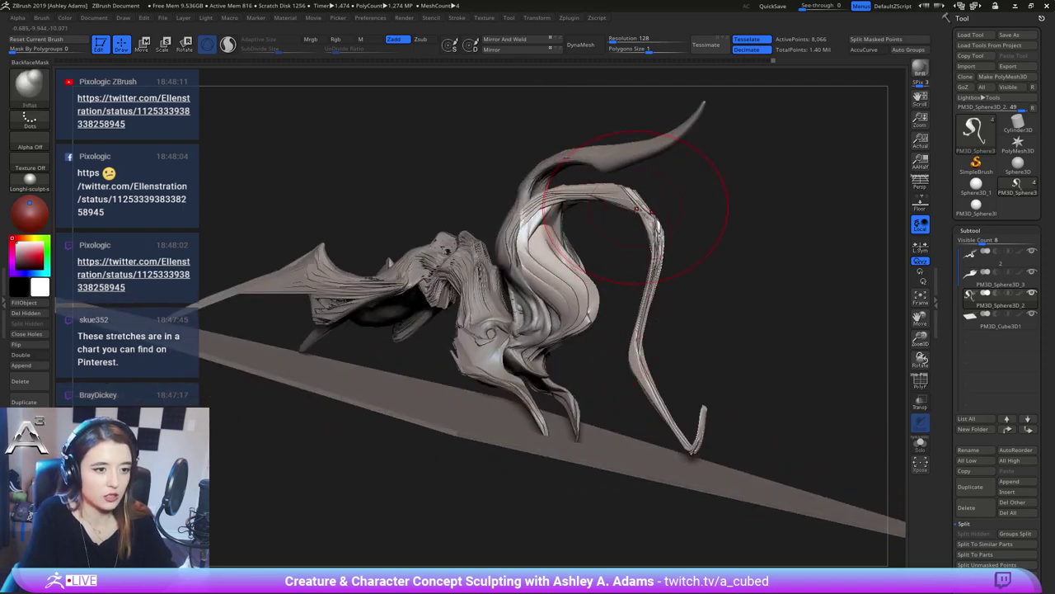
pyautogui.moveTo(640, 355); pyautogui.dragTo(647, 371)
pyautogui.moveTo(647, 371); pyautogui.dragTo(544, 363, button='right')
pyautogui.moveTo(635, 351)
pyautogui.mouseDown()
pyautogui.moveTo(620, 379)
pyautogui.moveTo(643, 346)
pyautogui.moveTo(608, 381)
pyautogui.moveTo(631, 355)
pyautogui.mouseUp()
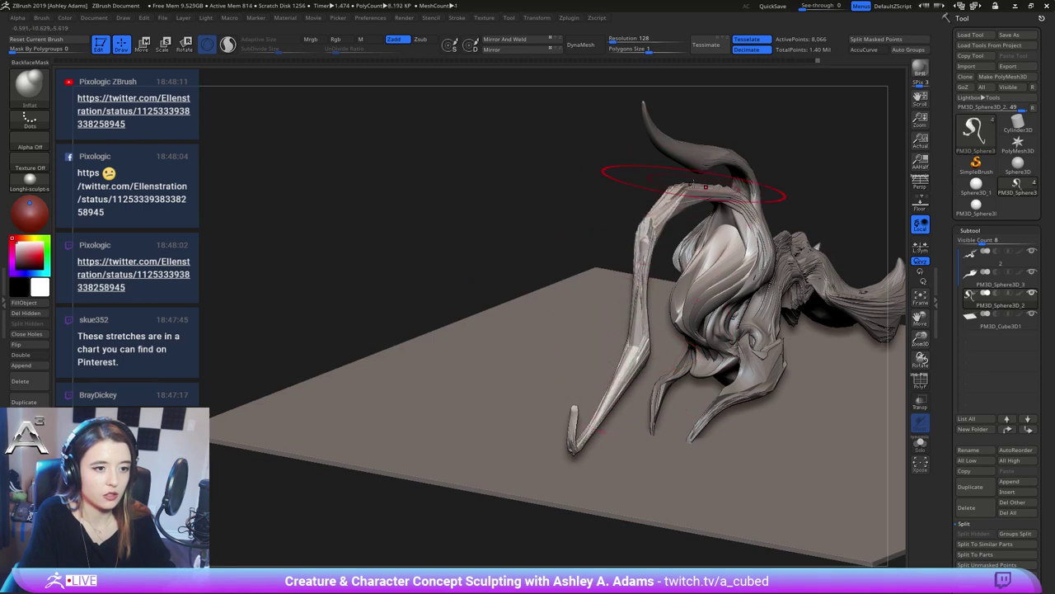
# Inflate the tendril's striped fold beneath the arch and round out its outer edge
pyautogui.moveTo(648, 170)
pyautogui.mouseDown()
pyautogui.moveTo(701, 199)
pyautogui.moveTo(771, 198)
pyautogui.moveTo(798, 229)
pyautogui.mouseUp()
pyautogui.moveTo(779, 264)
pyautogui.mouseDown()
pyautogui.moveTo(747, 290)
pyautogui.moveTo(739, 330)
pyautogui.moveTo(736, 296)
pyautogui.moveTo(767, 280)
pyautogui.mouseUp()
pyautogui.moveTo(752, 293); pyautogui.dragTo(778, 276, button='right')
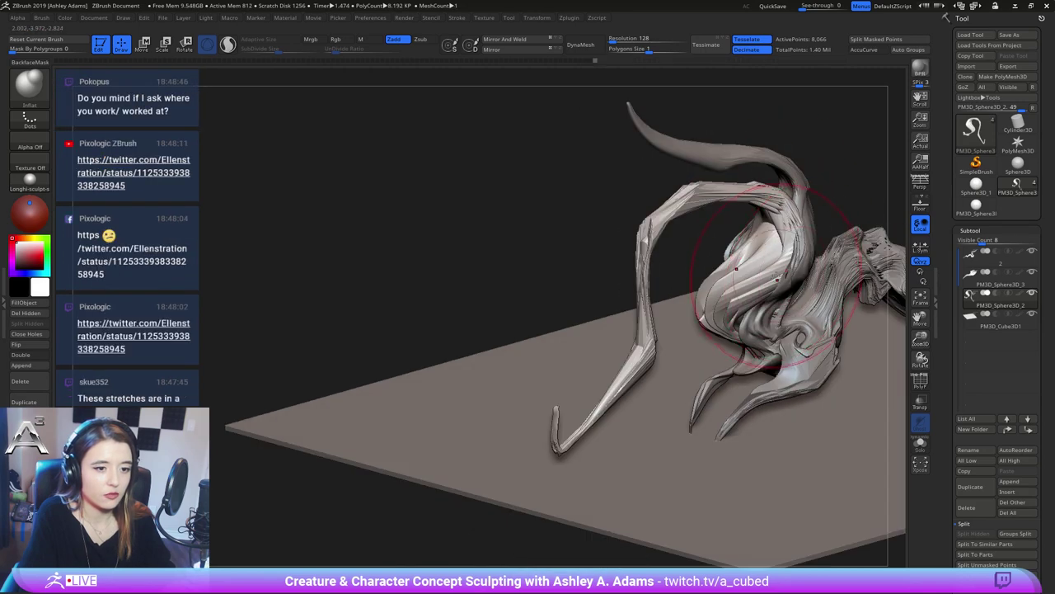
pyautogui.moveTo(778, 276); pyautogui.dragTo(735, 294)
pyautogui.moveTo(738, 298)
pyautogui.mouseDown(button='right')
pyautogui.moveTo(755, 282)
pyautogui.moveTo(812, 284)
pyautogui.moveTo(724, 293)
pyautogui.moveTo(724, 270)
pyautogui.moveTo(675, 284)
pyautogui.mouseUp(button='right')
pyautogui.rightClick(723, 302)
pyautogui.press('space')
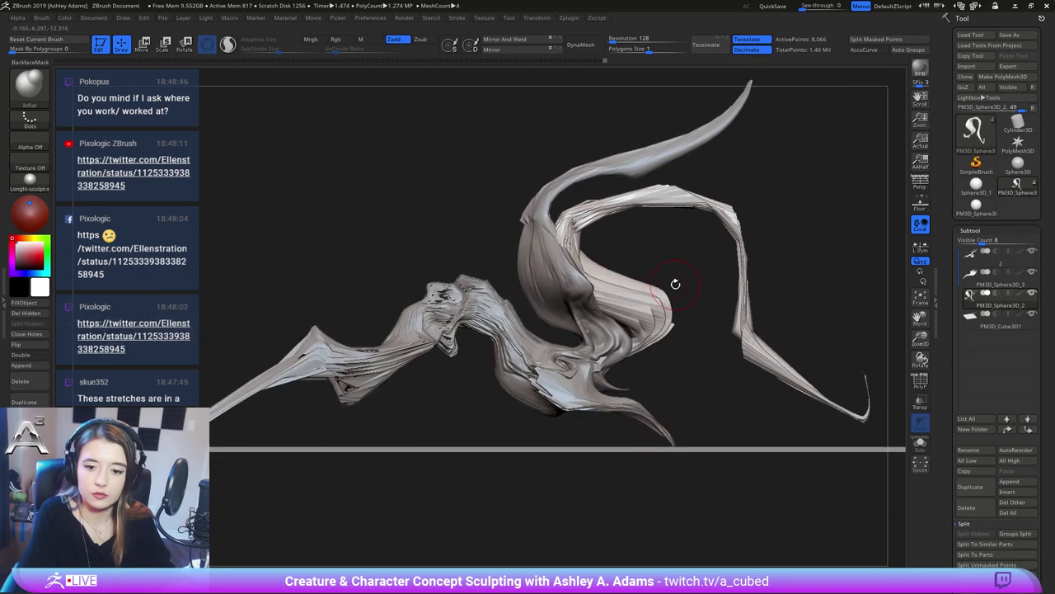
pyautogui.press('space')
pyautogui.moveTo(675, 286); pyautogui.dragTo(686, 288)
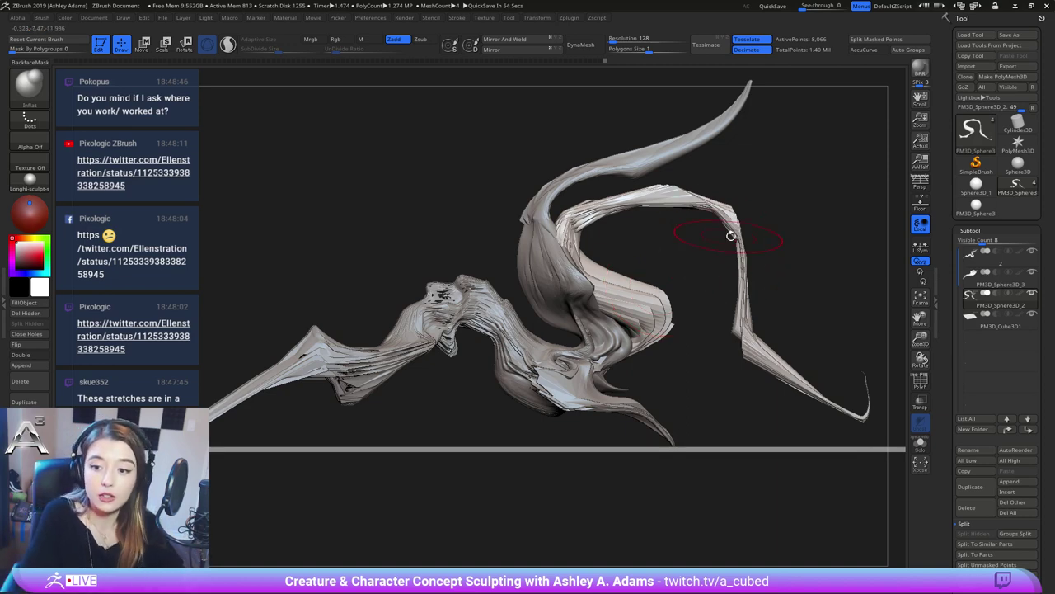
# Make subtool 2, the horn and body mesh, active with the SnakeHook brush and face its opposite side
pyautogui.moveTo(531, 240); pyautogui.dragTo(522, 221)
pyautogui.keyDown('alt'); pyautogui.click(521, 222); pyautogui.keyUp('alt')
pyautogui.press('b')
pyautogui.press('s')
pyautogui.press('h')
pyautogui.moveTo(521, 221)
pyautogui.keyDown('shift'); pyautogui.mouseDown(button='right')
pyautogui.moveTo(606, 246)
pyautogui.moveTo(618, 239)
pyautogui.moveTo(600, 235)
pyautogui.moveTo(633, 221)
pyautogui.moveTo(649, 248)
pyautogui.moveTo(630, 247)
pyautogui.mouseUp(button='right'); pyautogui.keyUp('shift')
# Pull the bulb's front edge and the folds at its junction with the body into shape with SnakeHook
pyautogui.press('space')
pyautogui.press('space')
pyautogui.press('space')
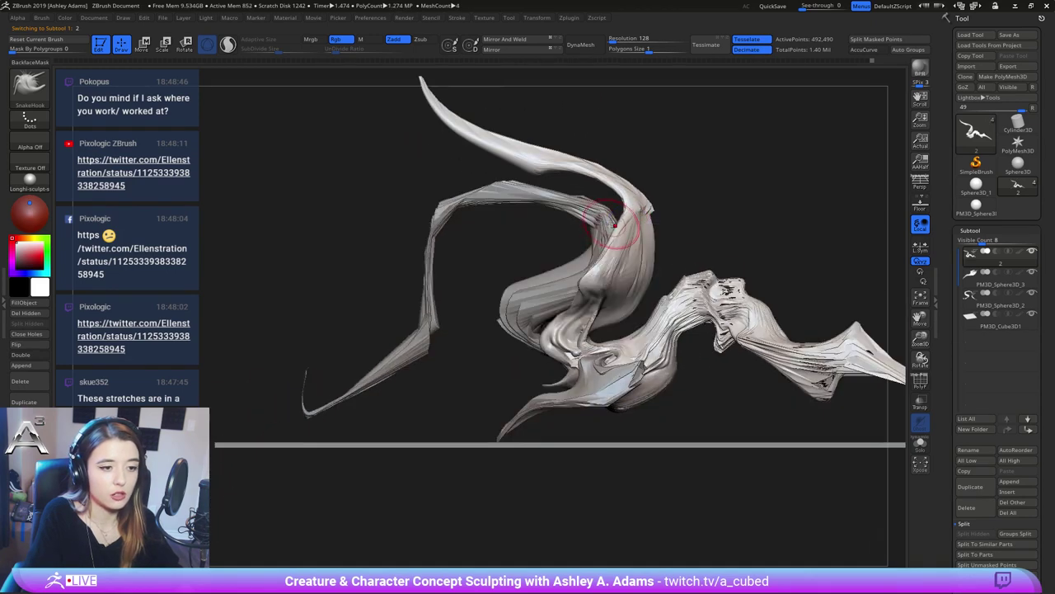
pyautogui.moveTo(614, 230); pyautogui.dragTo(607, 245)
pyautogui.moveTo(575, 292); pyautogui.dragTo(564, 309, button='right')
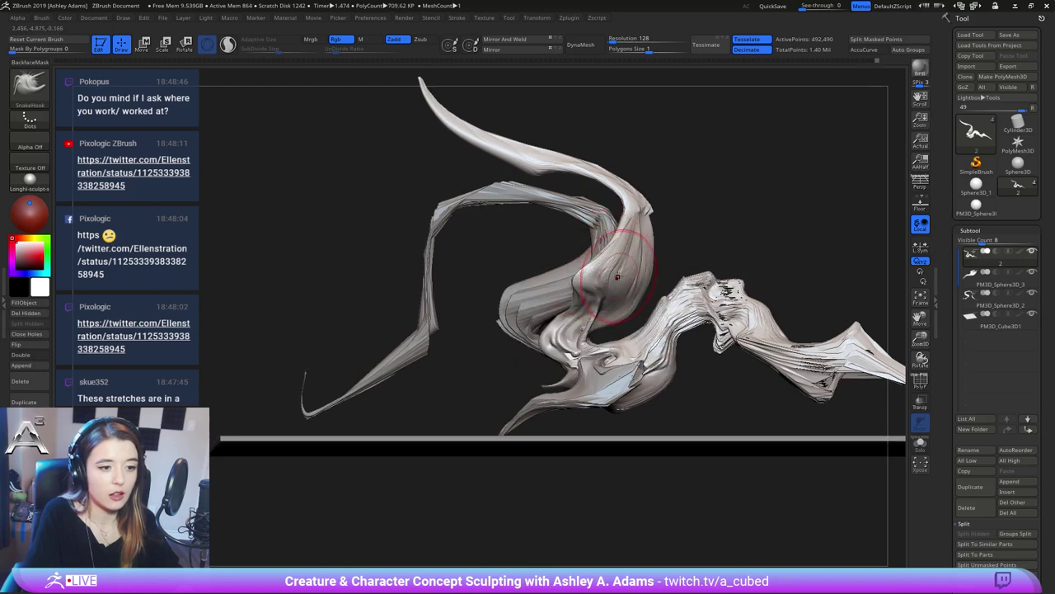
pyautogui.moveTo(592, 337); pyautogui.dragTo(593, 345, button='right')
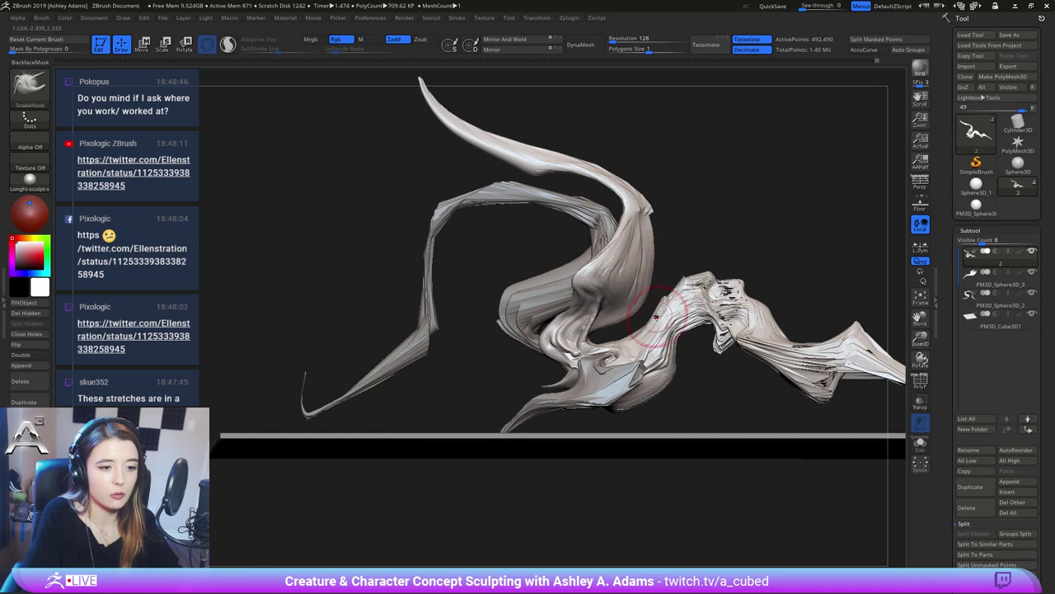
pyautogui.moveTo(637, 317)
pyautogui.mouseDown(button='right')
pyautogui.moveTo(640, 325)
pyautogui.moveTo(616, 346)
pyautogui.mouseUp(button='right')
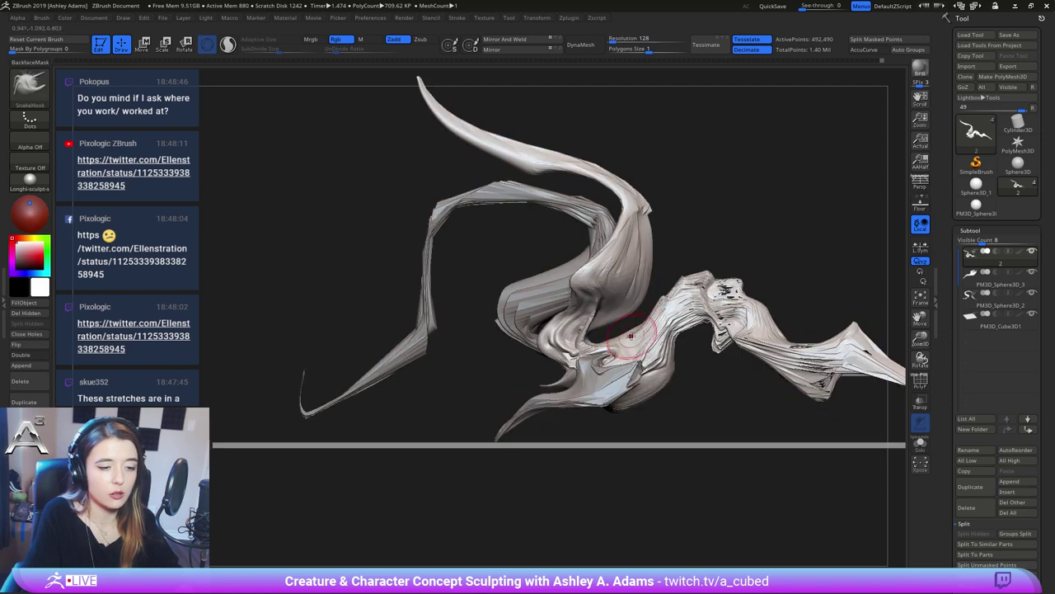
# Switch the masking brush to MaskLasso and mask the body section directly below and behind the bulb
pyautogui.press('ctrl')
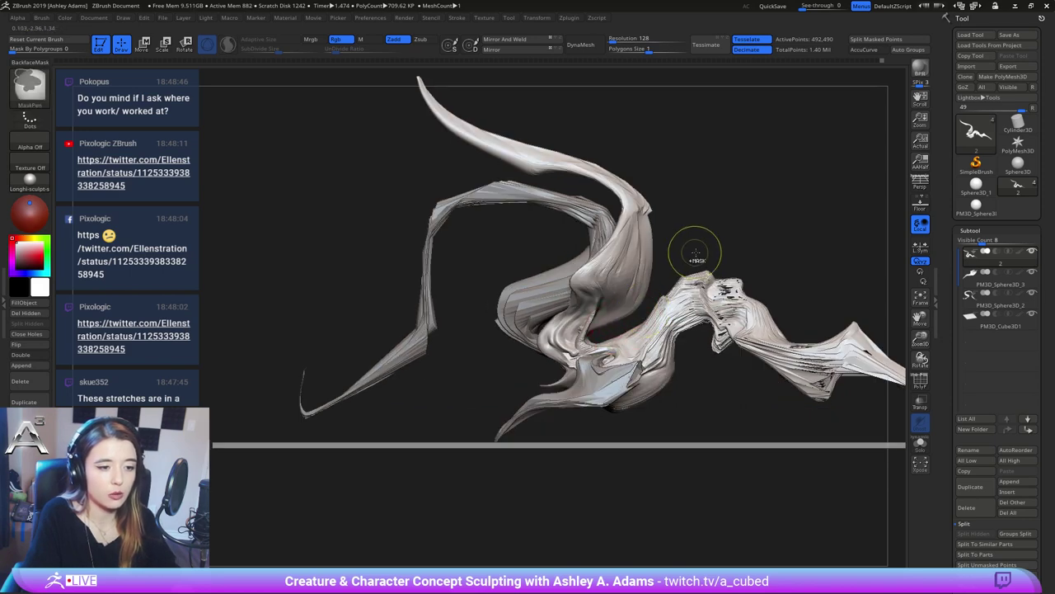
pyautogui.keyDown('ctrl'); pyautogui.click(29, 83); pyautogui.keyUp('ctrl')
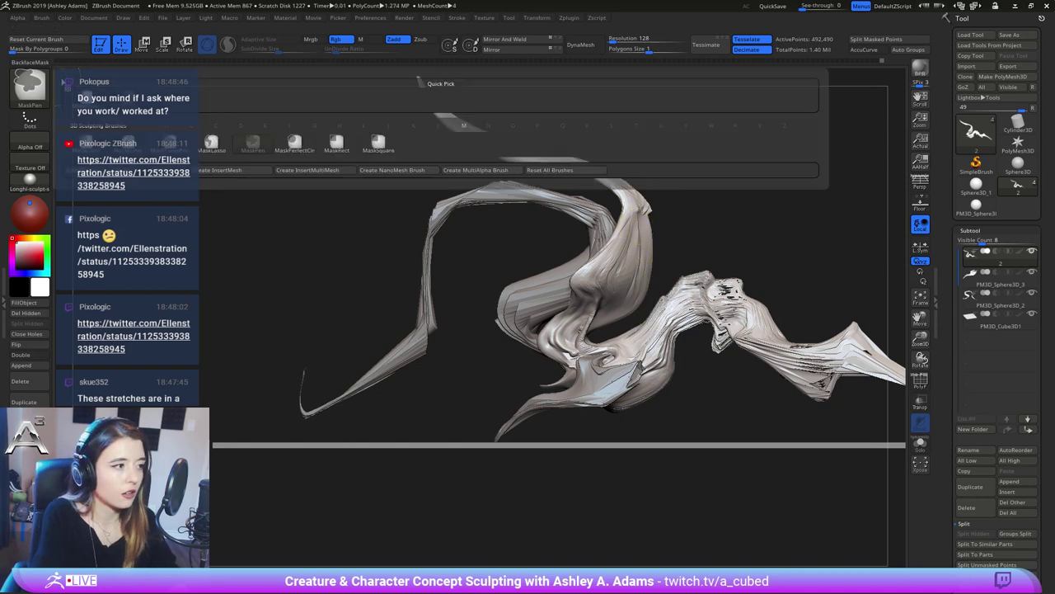
pyautogui.keyDown('ctrl'); pyautogui.click(93, 102); pyautogui.keyUp('ctrl')
pyautogui.moveTo(484, 391)
pyautogui.keyDown('ctrl'); pyautogui.mouseDown()
pyautogui.moveTo(754, 354)
pyautogui.moveTo(724, 264)
pyautogui.mouseUp(); pyautogui.keyUp('ctrl')
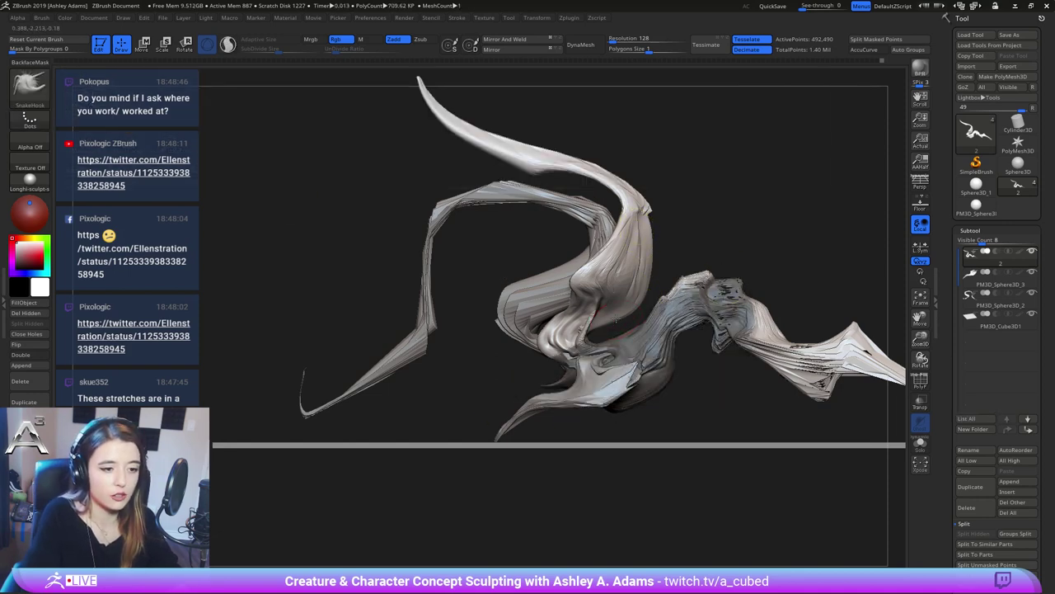
# Reshape the bulb's underside above the masked body with SnakeHook, working from the side and rear
pyautogui.press('space')
pyautogui.moveTo(616, 321); pyautogui.dragTo(624, 319)
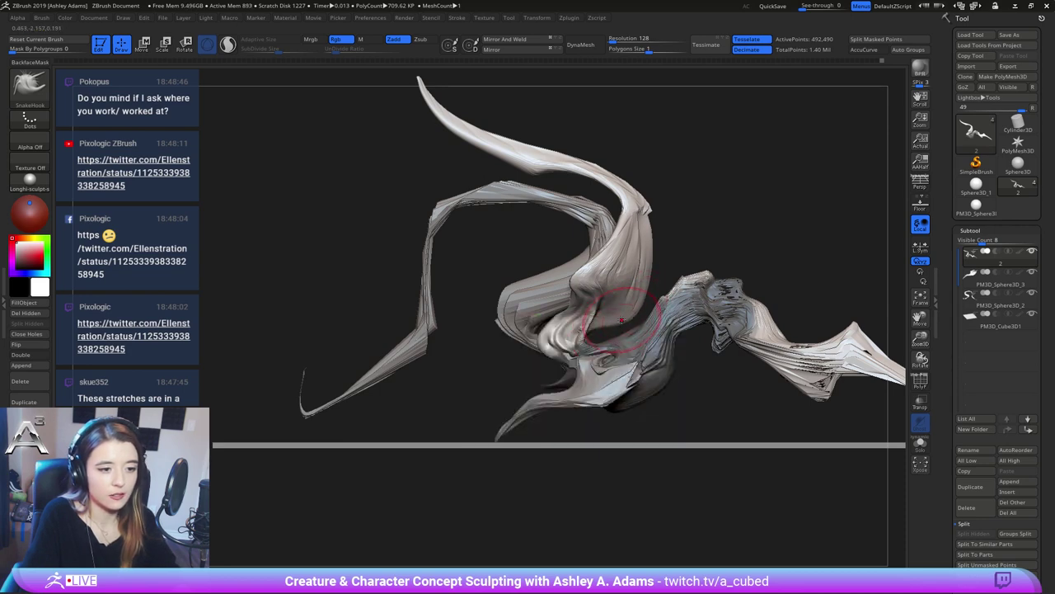
pyautogui.moveTo(637, 298); pyautogui.dragTo(576, 298, button='right')
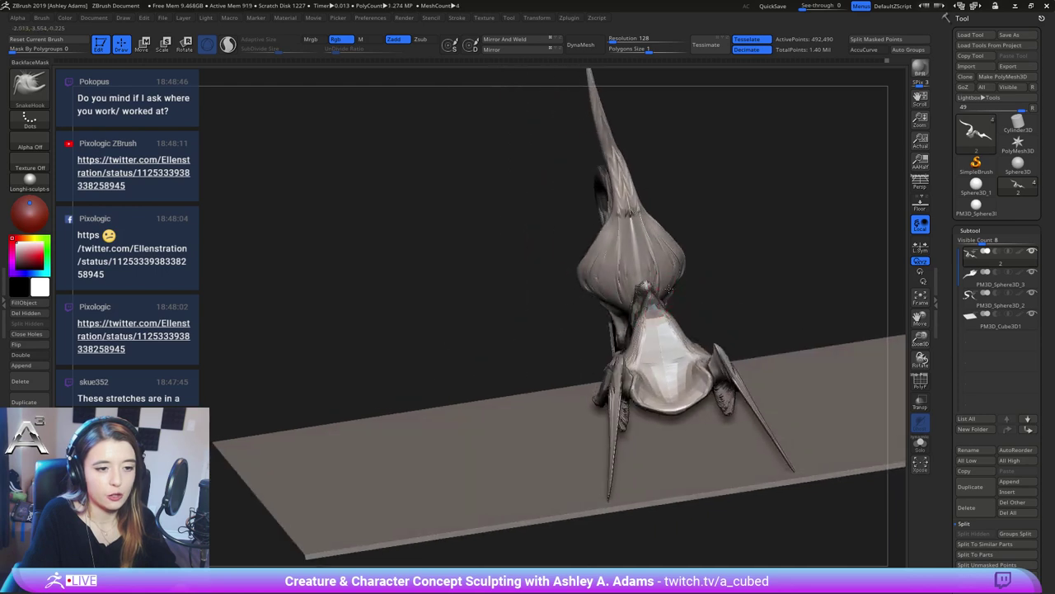
pyautogui.moveTo(669, 289); pyautogui.dragTo(649, 276, button='right')
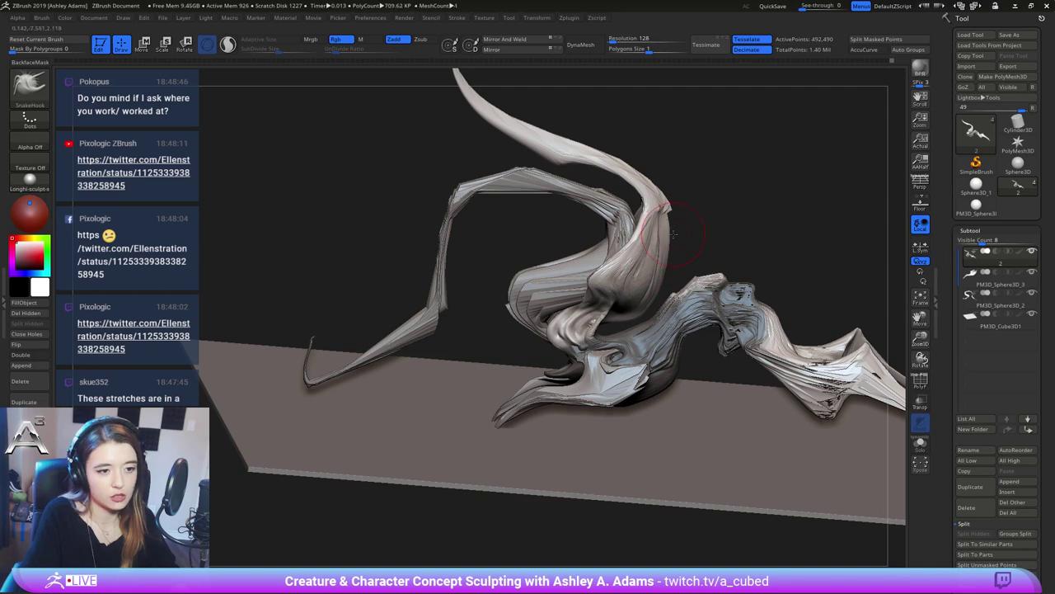
# Reshape the bulb's flared side contours symmetrically from the front with SnakeHook
pyautogui.moveTo(653, 254); pyautogui.dragTo(677, 362, button='right')
pyautogui.keyDown('shift'); pyautogui.moveTo(659, 401); pyautogui.dragTo(657, 385, button='right'); pyautogui.keyUp('shift')
pyautogui.keyDown('alt'); pyautogui.moveTo(679, 320); pyautogui.dragTo(710, 265, button='right'); pyautogui.keyUp('alt')
pyautogui.moveTo(623, 294); pyautogui.dragTo(618, 295, button='right')
pyautogui.press('space')
pyautogui.moveTo(619, 294)
pyautogui.mouseDown()
pyautogui.moveTo(627, 312)
pyautogui.moveTo(606, 331)
pyautogui.mouseUp()
pyautogui.moveTo(651, 346)
pyautogui.mouseDown(button='right')
pyautogui.moveTo(581, 367)
pyautogui.moveTo(647, 346)
pyautogui.mouseUp(button='right')
pyautogui.press('space')
pyautogui.moveTo(610, 266); pyautogui.dragTo(604, 270)
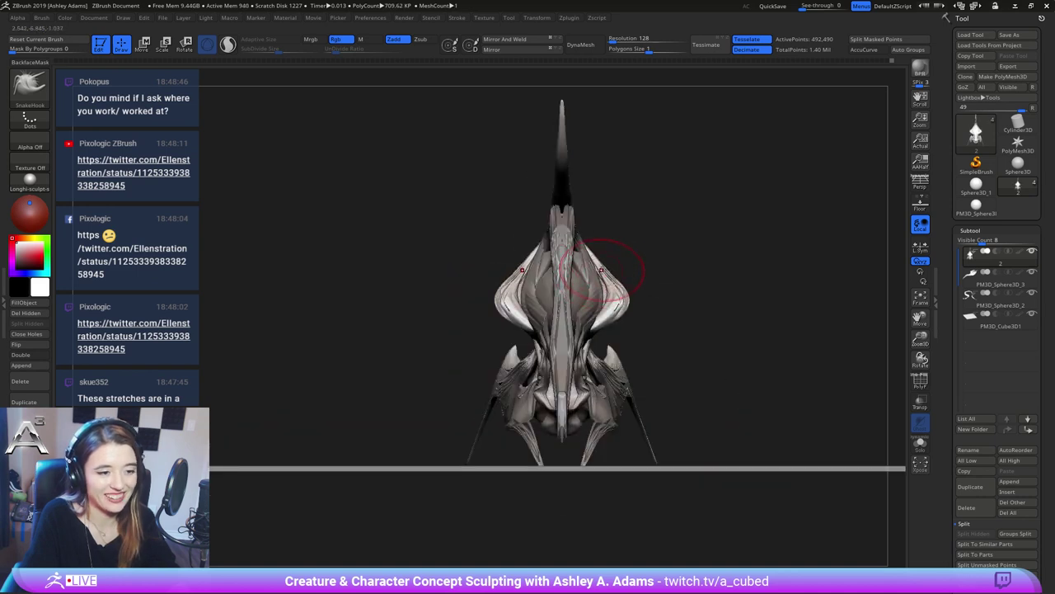
# Pull both sides of the bulb outward into sharp points with SnakeHook, undoing a trial stroke on its lower edge
pyautogui.keyDown('ctrl'); pyautogui.moveTo(655, 349); pyautogui.dragTo(635, 306, button='right'); pyautogui.keyUp('ctrl')
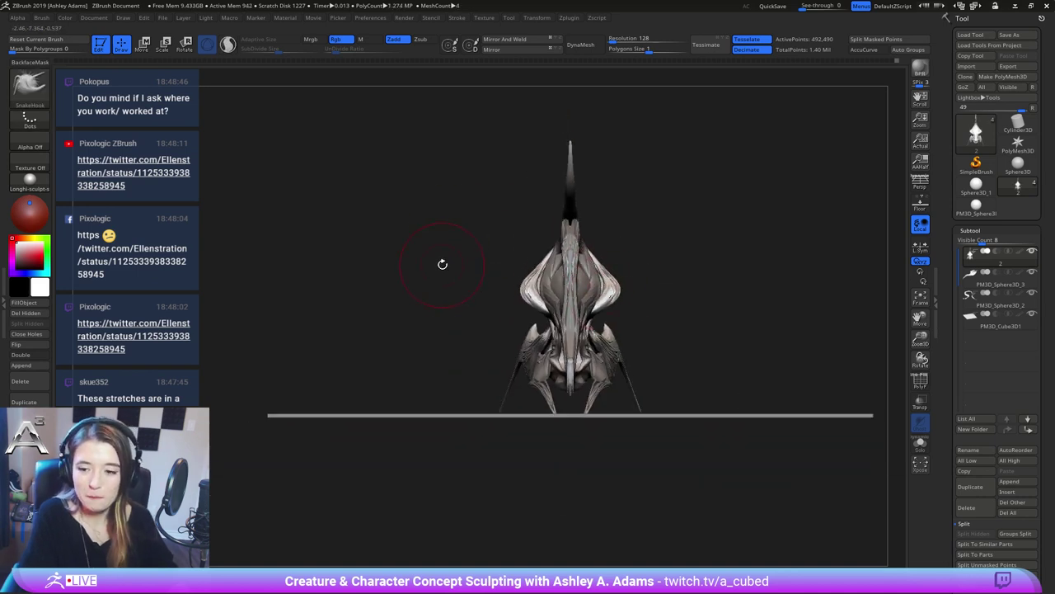
pyautogui.moveTo(441, 264)
pyautogui.mouseDown(button='right')
pyautogui.moveTo(548, 263)
pyautogui.moveTo(602, 293)
pyautogui.moveTo(643, 281)
pyautogui.mouseUp(button='right')
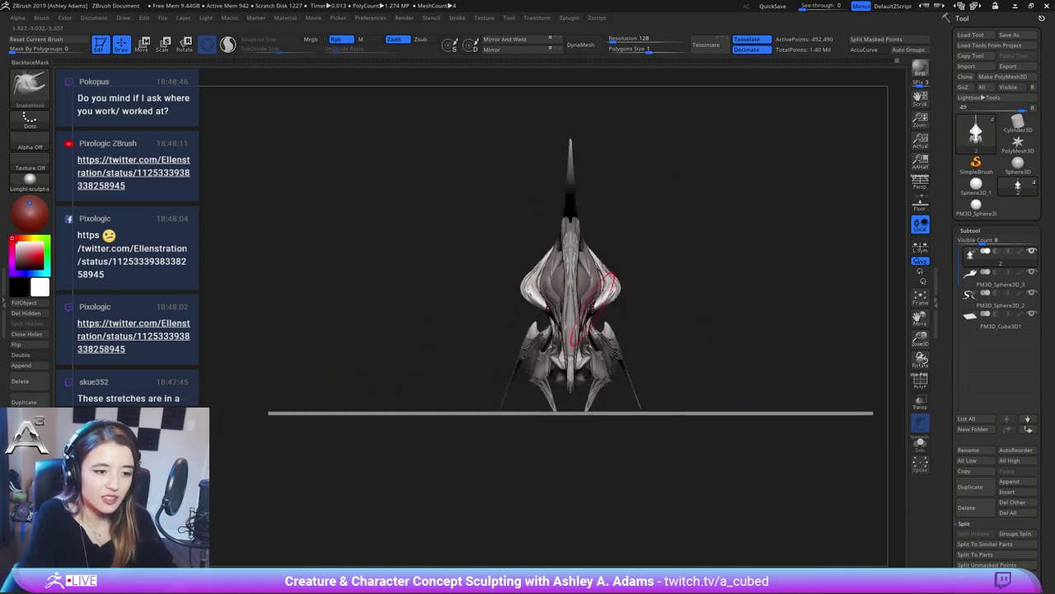
pyautogui.moveTo(594, 310); pyautogui.dragTo(578, 330, button='right')
pyautogui.hotkey('ctrl', 'z')
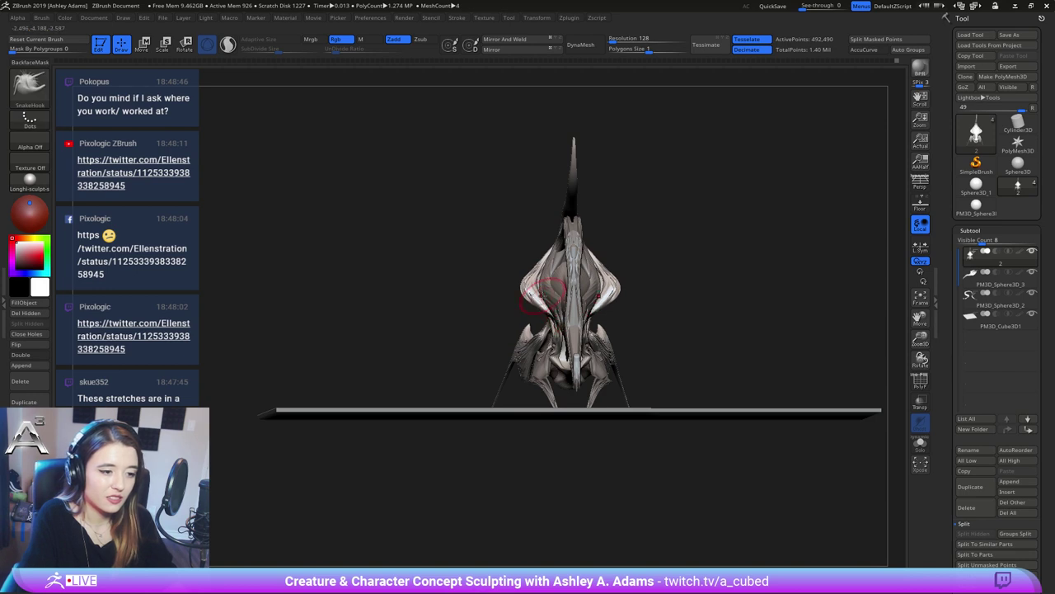
pyautogui.moveTo(521, 330); pyautogui.dragTo(504, 354, button='right')
pyautogui.moveTo(511, 282); pyautogui.dragTo(500, 279)
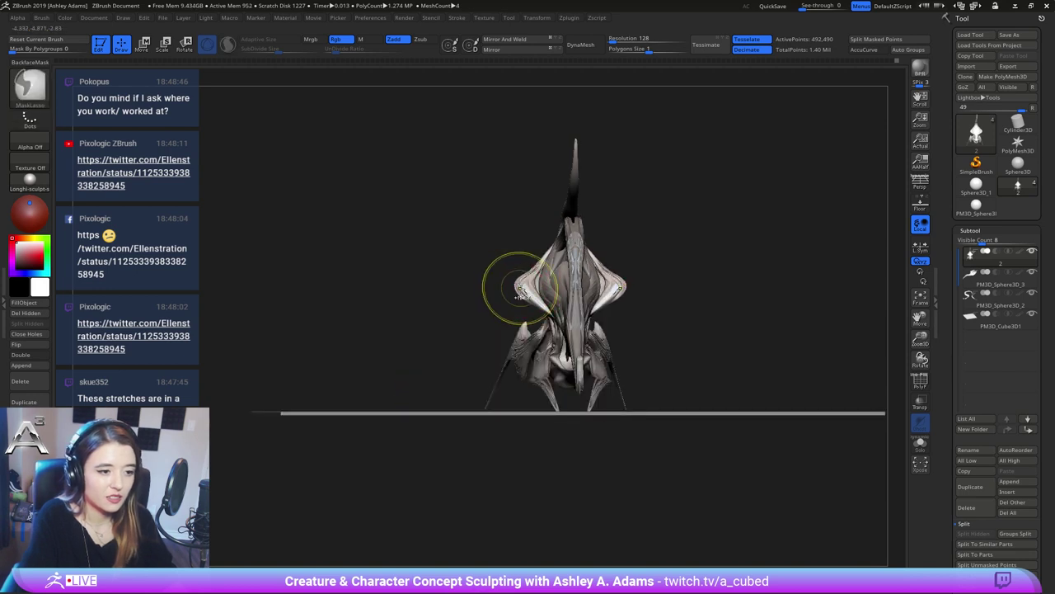
pyautogui.rightClick(519, 288)
pyautogui.moveTo(519, 288); pyautogui.dragTo(521, 293, button='right')
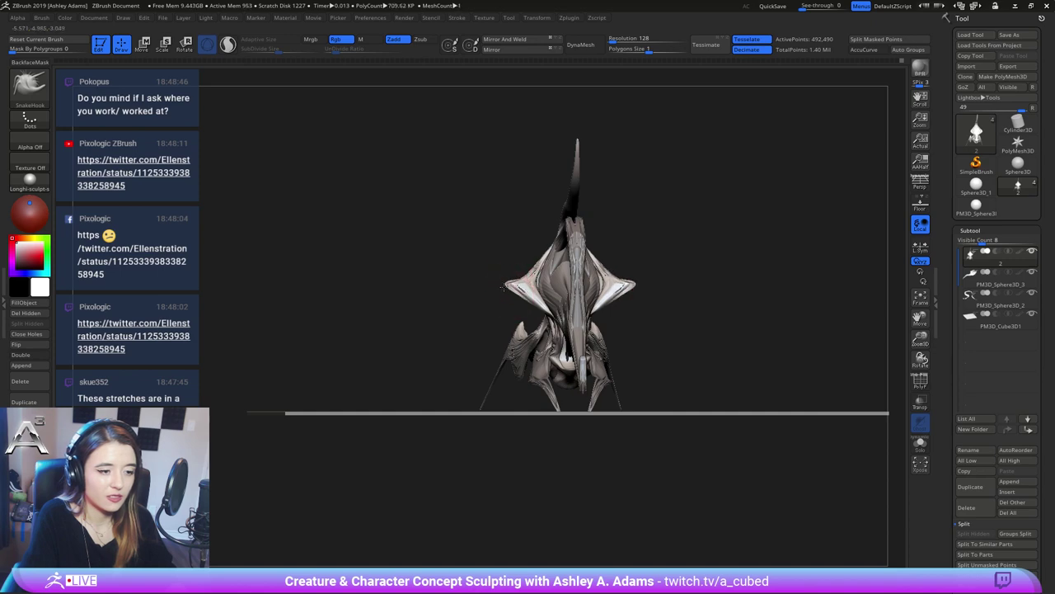
pyautogui.moveTo(521, 293); pyautogui.dragTo(490, 274, button='right')
# Smooth the surfaces of the bulb's pointed side flares and face the model's front
pyautogui.rightClick(573, 285)
pyautogui.rightClick(547, 279)
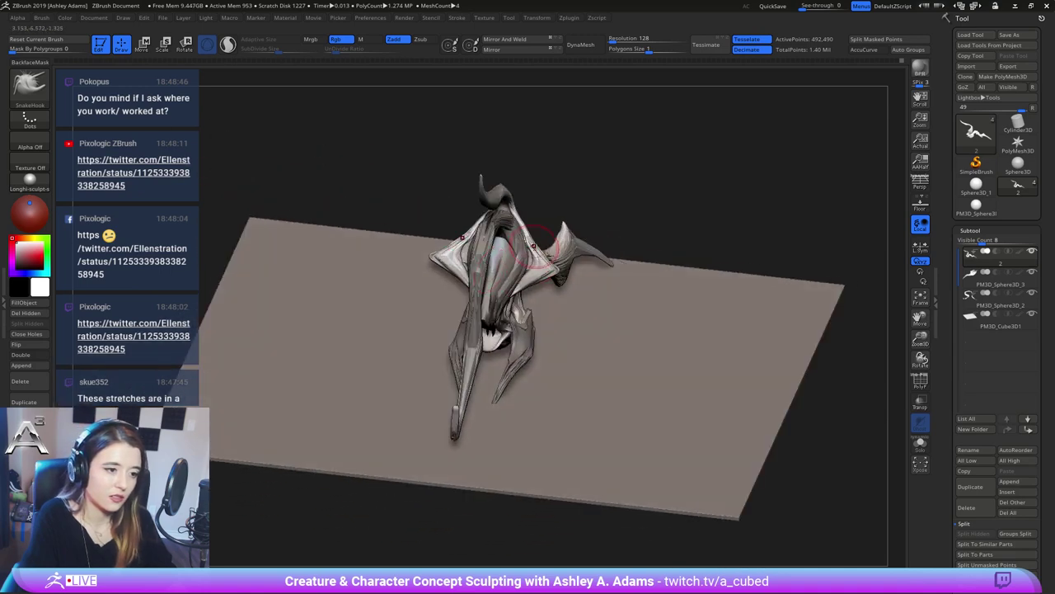
pyautogui.press('shift')
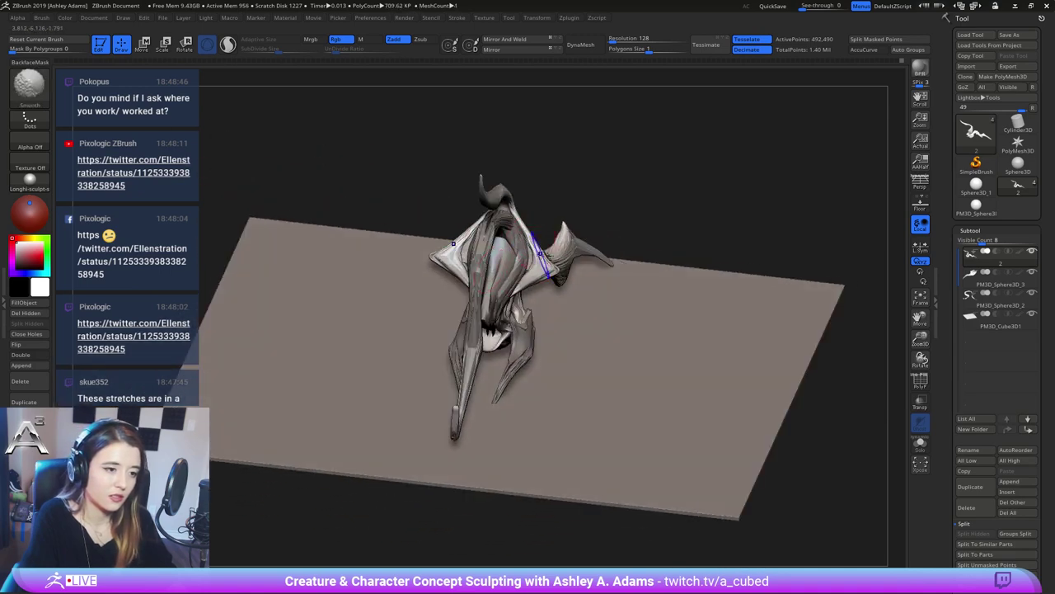
pyautogui.moveTo(530, 240)
pyautogui.keyDown('shift'); pyautogui.mouseDown(button='right')
pyautogui.moveTo(511, 247)
pyautogui.moveTo(569, 272)
pyautogui.mouseUp(button='right'); pyautogui.keyUp('shift')
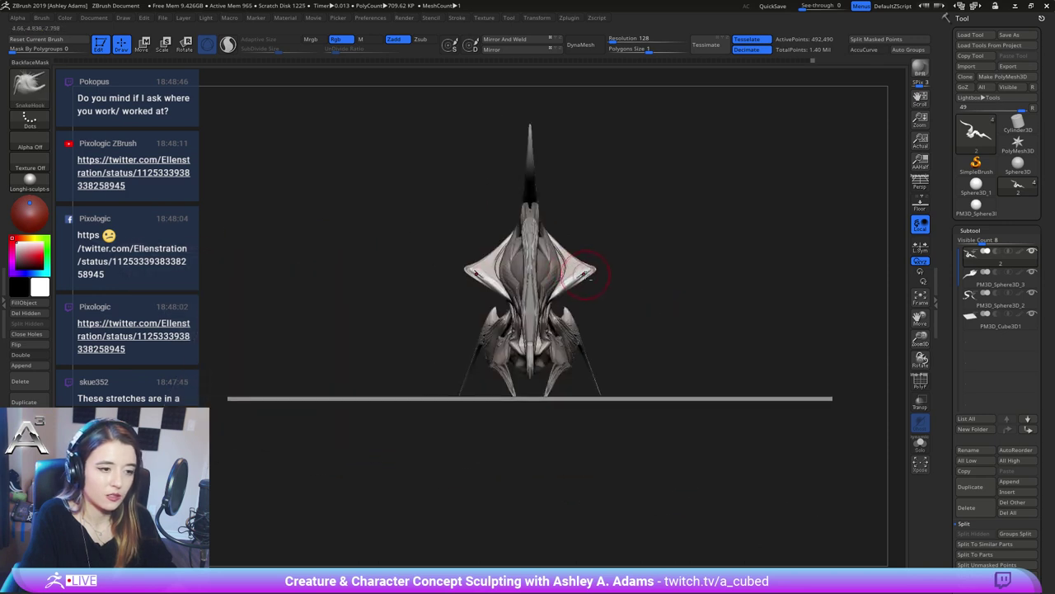
# Try pulling the side points into long spikes without and with AccuCurve, undo both pulls and leave AccuCurve on
pyautogui.moveTo(594, 269); pyautogui.dragTo(632, 249)
pyautogui.hotkey('ctrl', 'z')
pyautogui.click(869, 51)
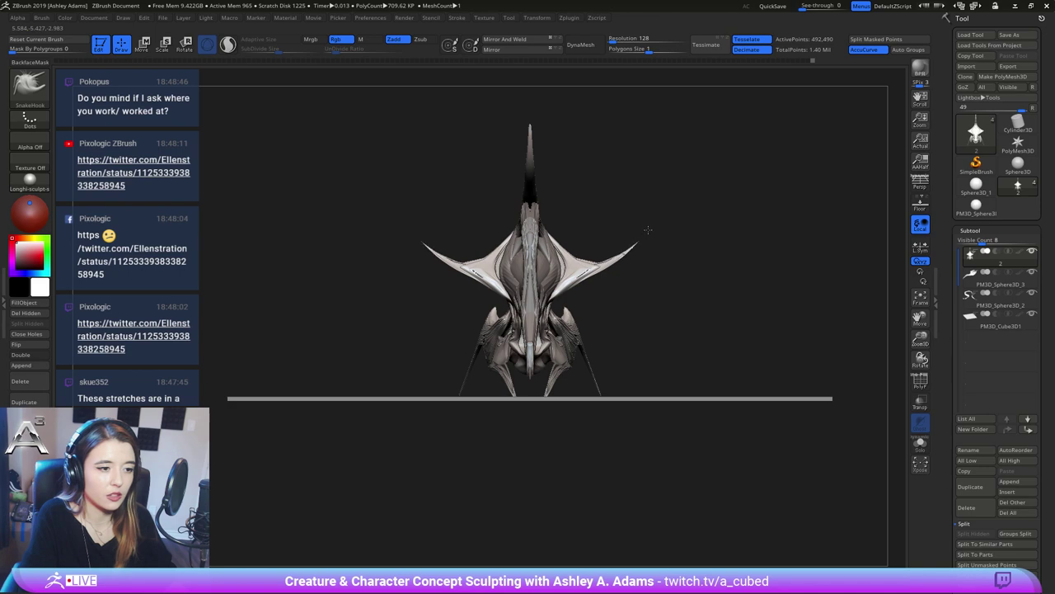
pyautogui.hotkey('ctrl', 'z')
# Extend the bulb's side points outward and upward into long tapered spikes using SnakeHook with AccuCurve
pyautogui.moveTo(620, 265); pyautogui.dragTo(602, 276, button='right')
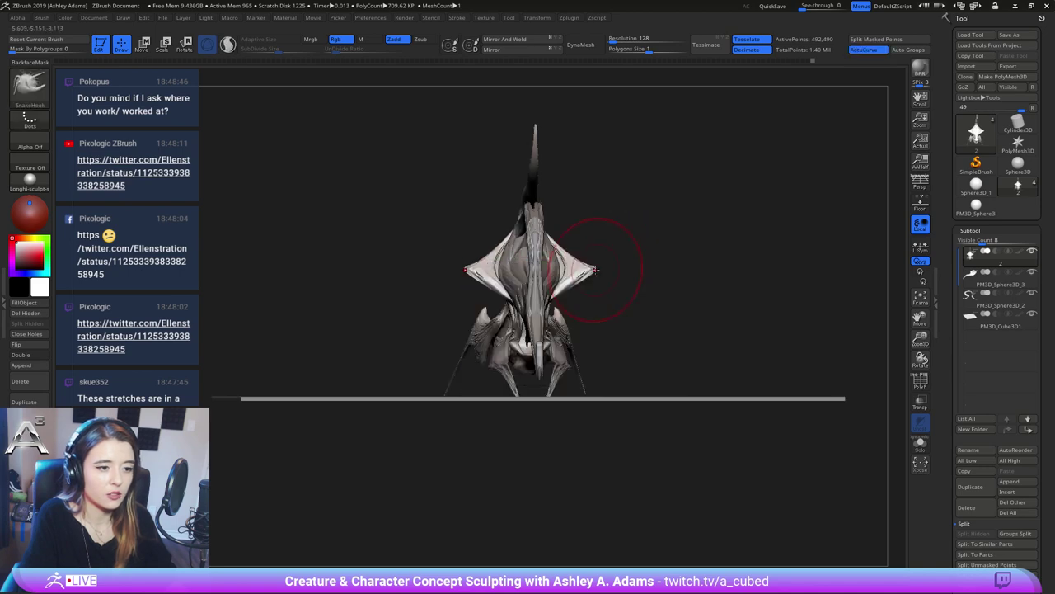
pyautogui.moveTo(593, 266); pyautogui.dragTo(669, 235)
pyautogui.moveTo(668, 237); pyautogui.dragTo(562, 259, button='right')
pyautogui.moveTo(562, 259); pyautogui.dragTo(561, 302)
pyautogui.moveTo(523, 299)
pyautogui.mouseDown(button='right')
pyautogui.moveTo(575, 269)
pyautogui.moveTo(540, 351)
pyautogui.moveTo(593, 257)
pyautogui.moveTo(566, 292)
pyautogui.moveTo(602, 273)
pyautogui.mouseUp(button='right')
pyautogui.rightClick(537, 352)
# Pull a small pointed spur out of the back of the horn's base and smooth around it
pyautogui.moveTo(584, 258)
pyautogui.mouseDown()
pyautogui.moveTo(599, 239)
pyautogui.moveTo(577, 235)
pyautogui.moveTo(597, 239)
pyautogui.moveTo(589, 244)
pyautogui.moveTo(602, 221)
pyautogui.moveTo(607, 229)
pyautogui.mouseUp()
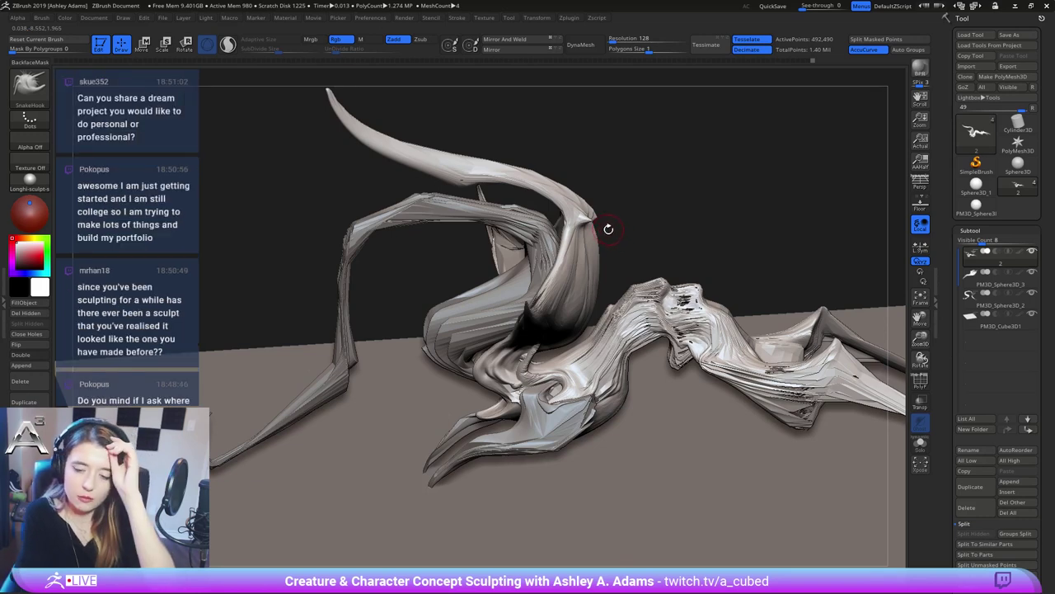
pyautogui.moveTo(606, 226); pyautogui.dragTo(592, 213)
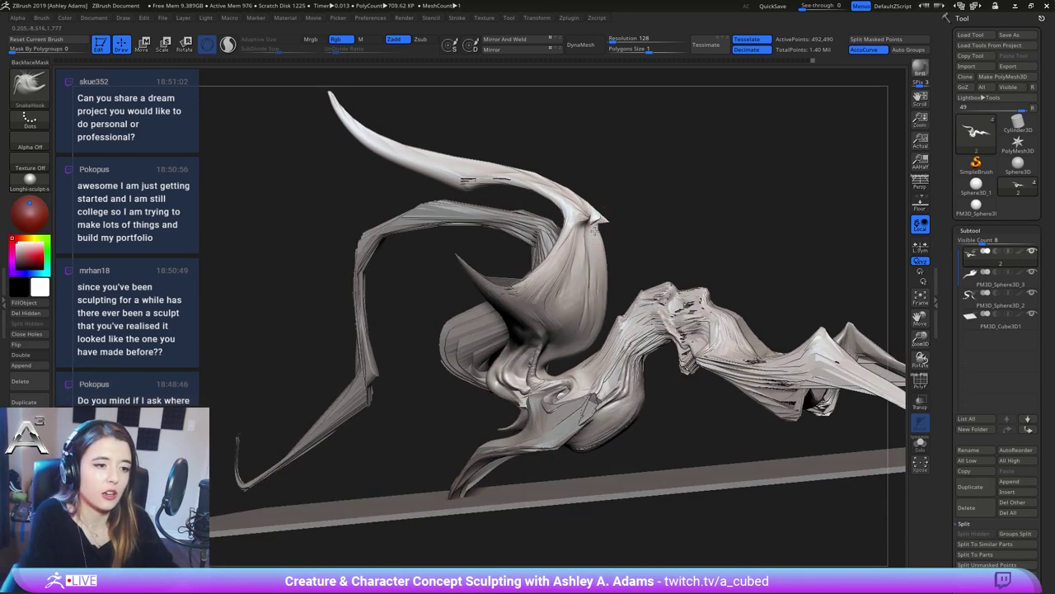
pyautogui.moveTo(597, 216); pyautogui.dragTo(613, 213)
pyautogui.press('shift')
pyautogui.moveTo(613, 212); pyautogui.dragTo(577, 221, button='right')
pyautogui.keyDown('shift'); pyautogui.moveTo(606, 216); pyautogui.dragTo(608, 212); pyautogui.keyUp('shift')
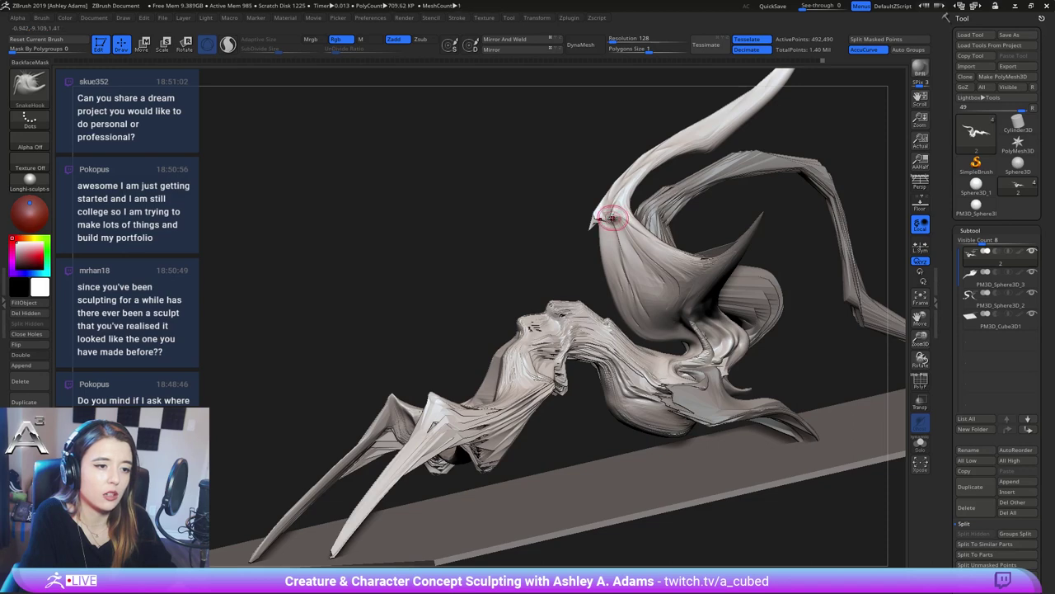
pyautogui.moveTo(611, 217); pyautogui.dragTo(610, 216)
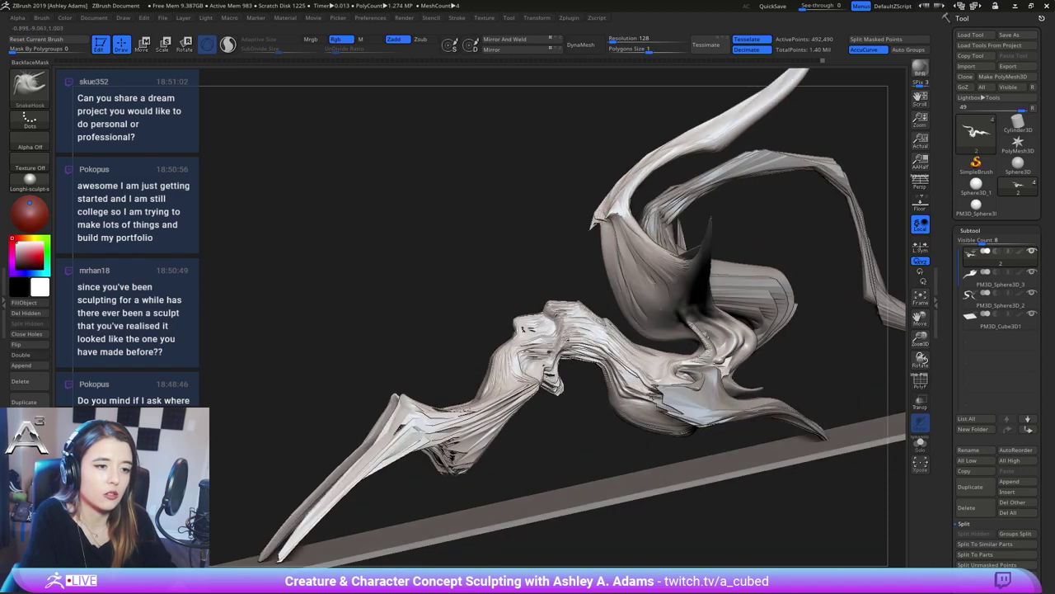
# Smooth the small spur at the back of the horn's base and nudge its surrounding surface with SnakeHook
pyautogui.press('shift')
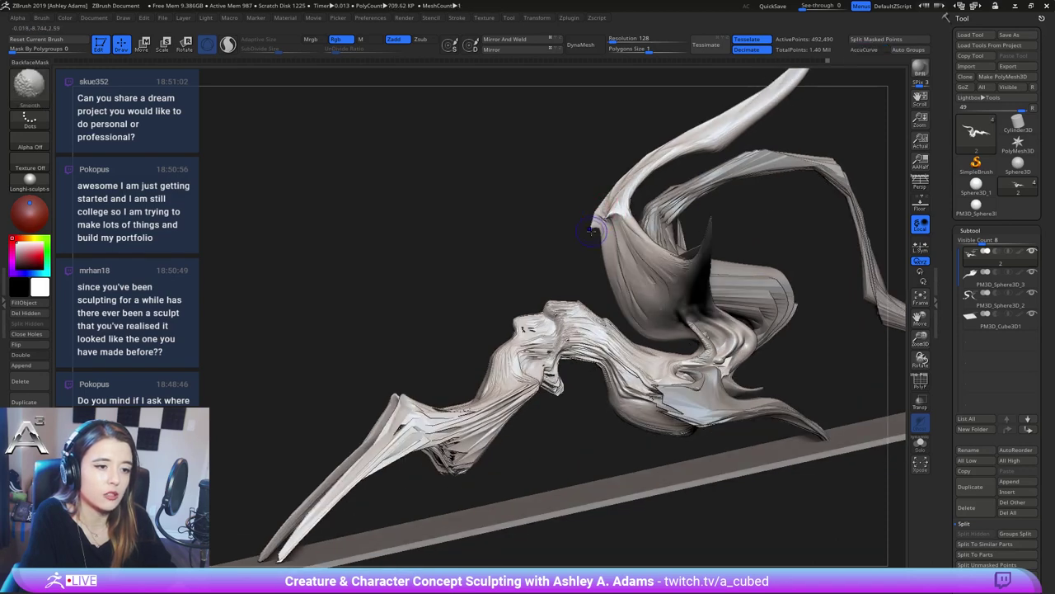
pyautogui.moveTo(599, 217)
pyautogui.keyDown('shift'); pyautogui.mouseDown()
pyautogui.moveTo(629, 204)
pyautogui.moveTo(623, 247)
pyautogui.mouseUp(); pyautogui.keyUp('shift')
pyautogui.press('shift')
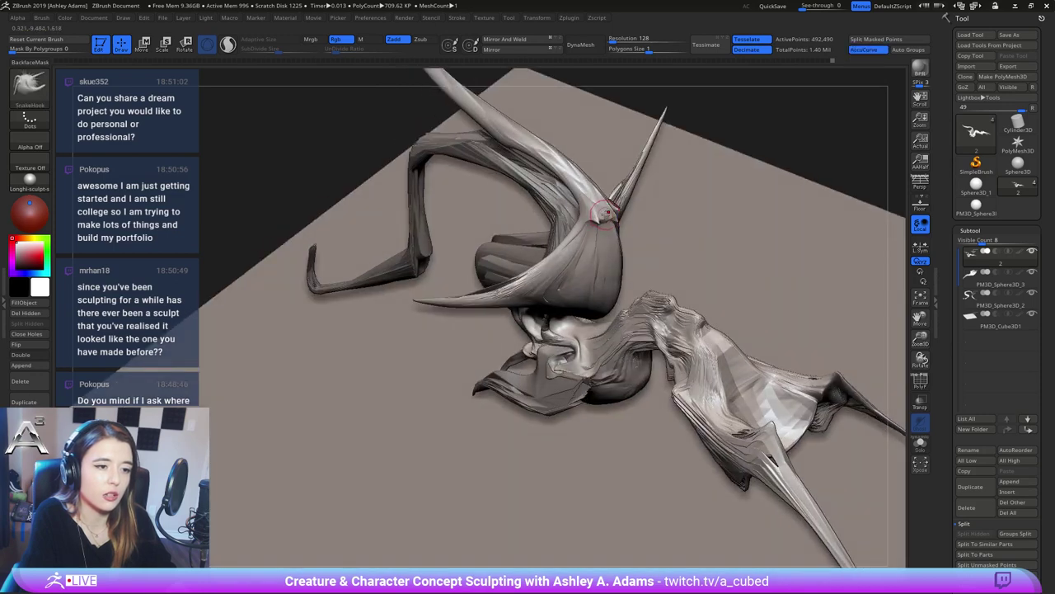
pyautogui.moveTo(595, 217)
pyautogui.mouseDown(button='right')
pyautogui.moveTo(610, 220)
pyautogui.moveTo(586, 224)
pyautogui.mouseUp(button='right')
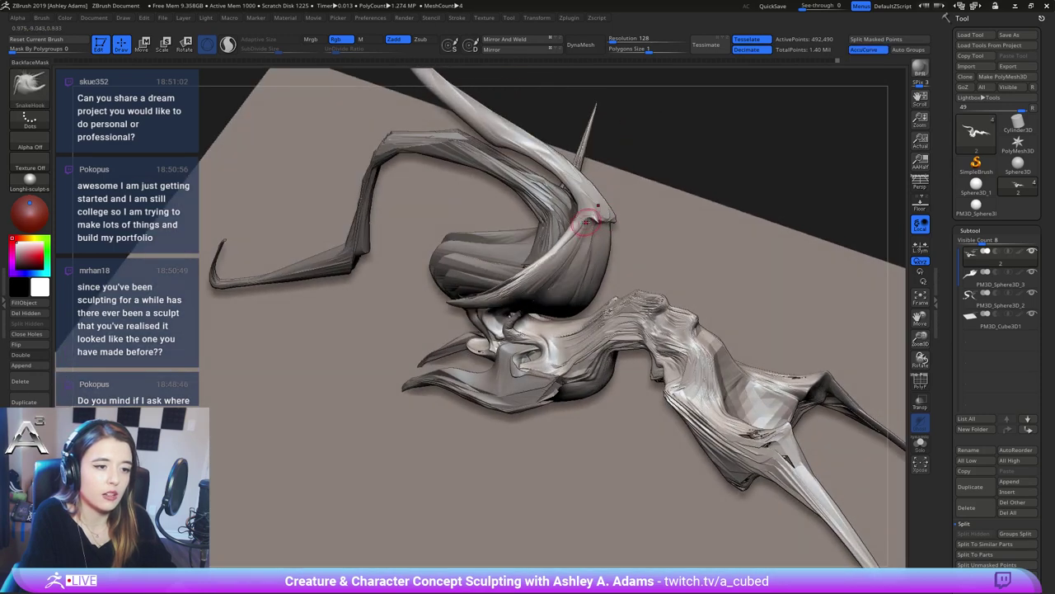
pyautogui.moveTo(583, 216); pyautogui.dragTo(584, 218)
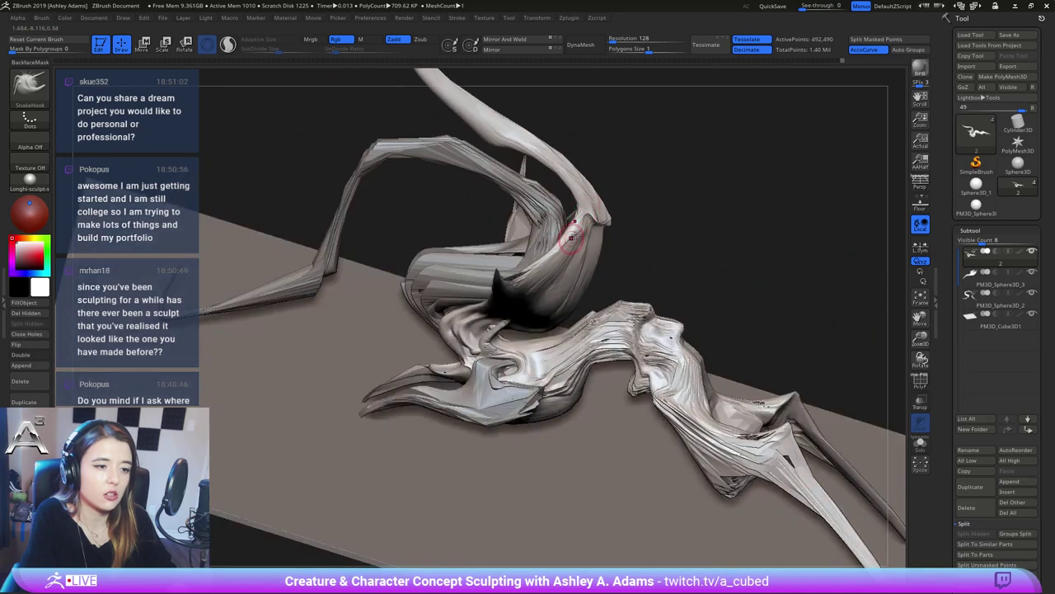
pyautogui.moveTo(580, 229)
pyautogui.mouseDown()
pyautogui.moveTo(612, 232)
pyautogui.moveTo(590, 235)
pyautogui.moveTo(620, 212)
pyautogui.mouseUp()
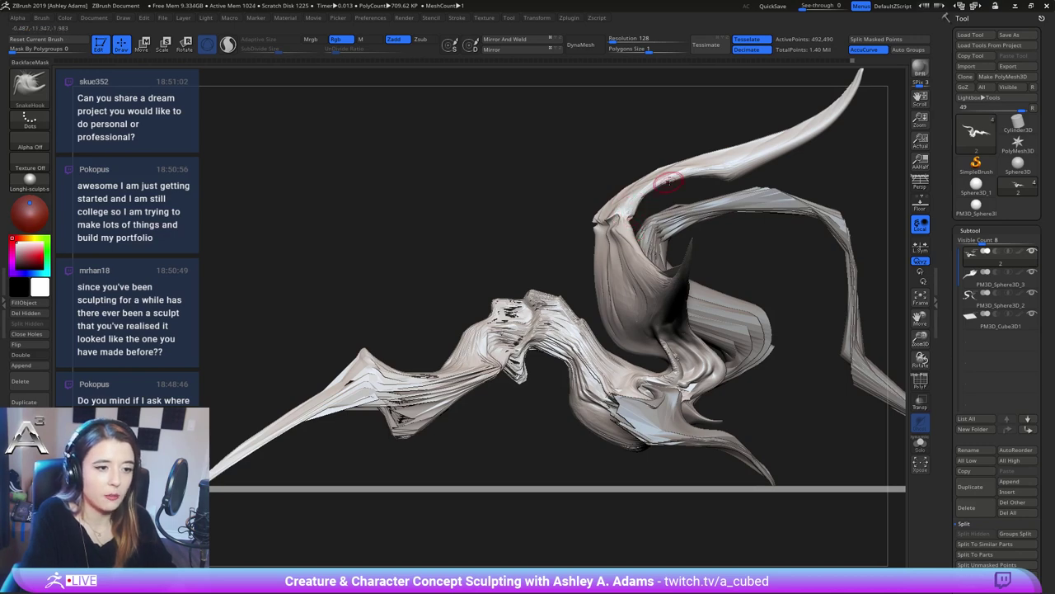
# Smooth the horn's upper end and thicken the thin section just below its tip with the Inflat brush
pyautogui.moveTo(670, 176)
pyautogui.keyDown('ctrl'); pyautogui.mouseDown(button='right')
pyautogui.moveTo(742, 173)
pyautogui.moveTo(579, 232)
pyautogui.mouseUp(button='right'); pyautogui.keyUp('ctrl')
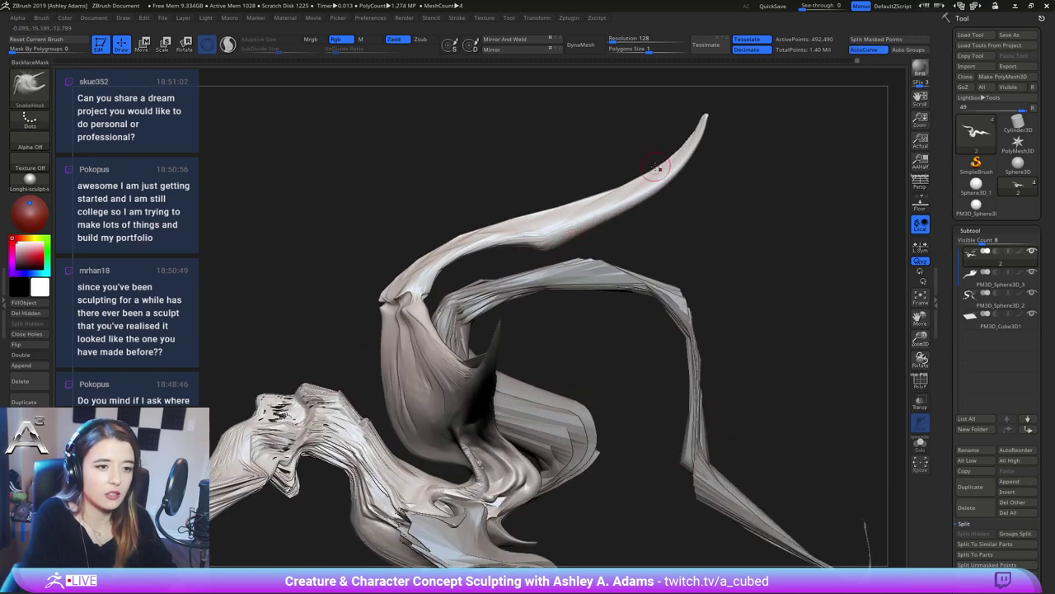
pyautogui.keyDown('alt'); pyautogui.moveTo(728, 95); pyautogui.dragTo(689, 192, button='right'); pyautogui.keyUp('alt')
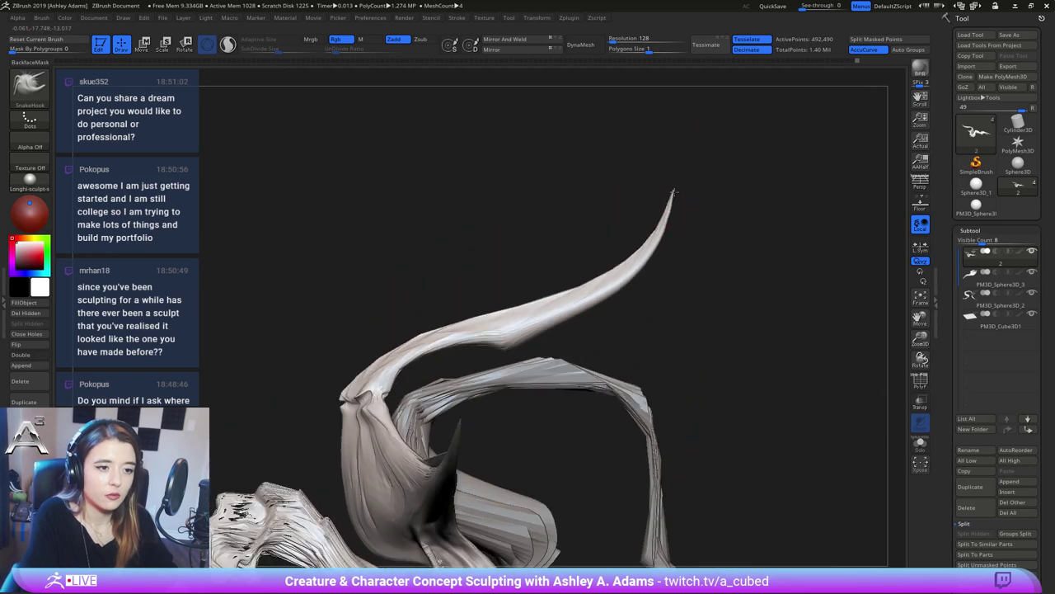
pyautogui.press('shift')
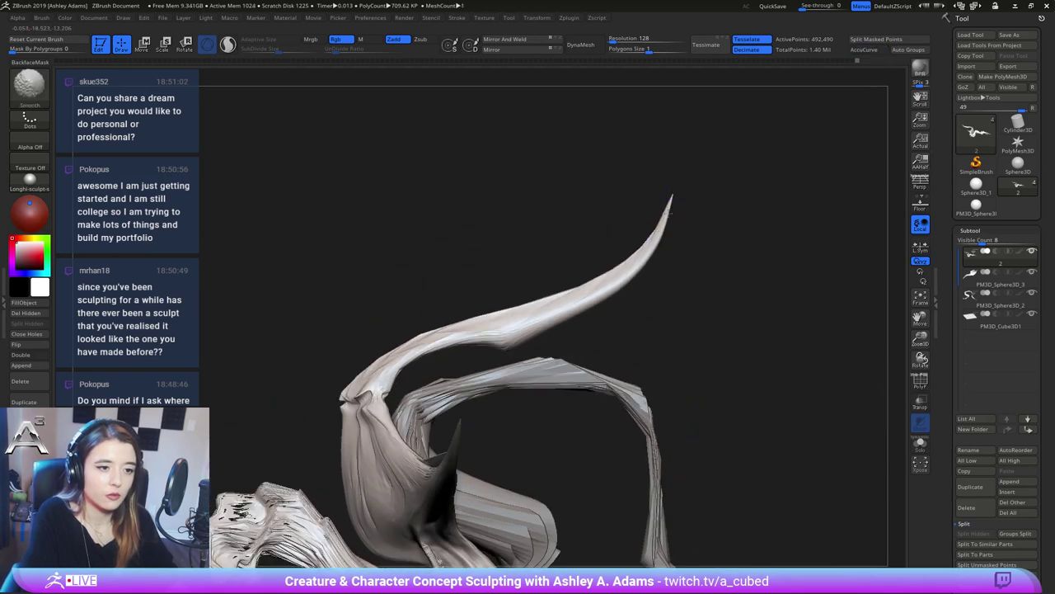
pyautogui.moveTo(631, 268); pyautogui.dragTo(616, 285, button='right')
pyautogui.moveTo(643, 237); pyautogui.dragTo(658, 241, button='right')
pyautogui.press('b')
pyautogui.press('i')
pyautogui.press('n')
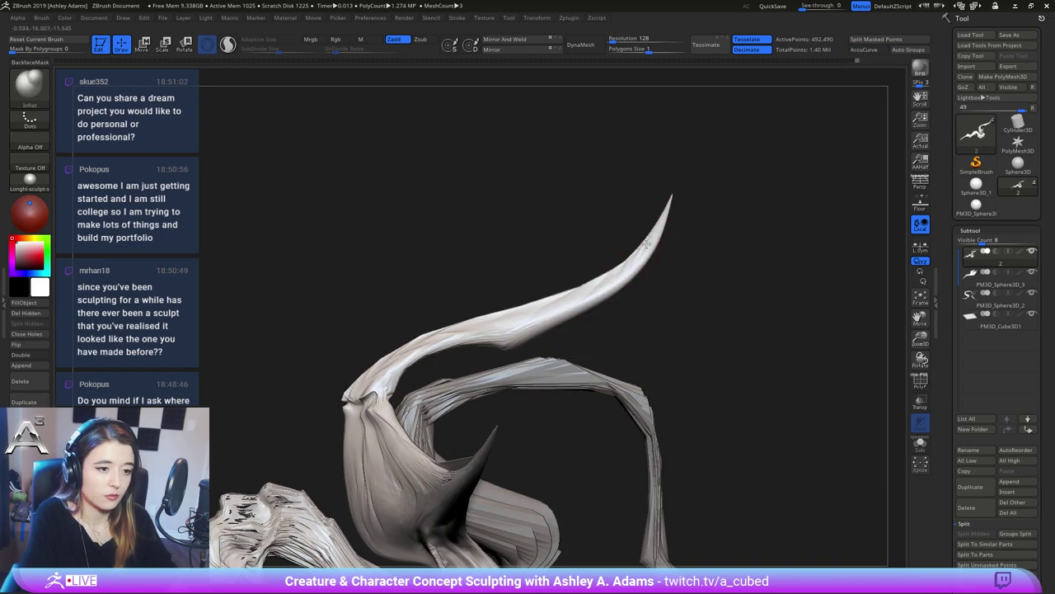
pyautogui.moveTo(653, 236)
pyautogui.mouseDown()
pyautogui.moveTo(663, 216)
pyautogui.moveTo(624, 264)
pyautogui.mouseUp()
pyautogui.moveTo(628, 261)
pyautogui.mouseDown(button='right')
pyautogui.moveTo(641, 250)
pyautogui.moveTo(618, 239)
pyautogui.moveTo(625, 248)
pyautogui.mouseUp(button='right')
# Bend the horn's tip into a steeper upward curve using short SnakeHook pulls
pyautogui.press('space')
pyautogui.press('b')
pyautogui.press('s')
pyautogui.press('h')
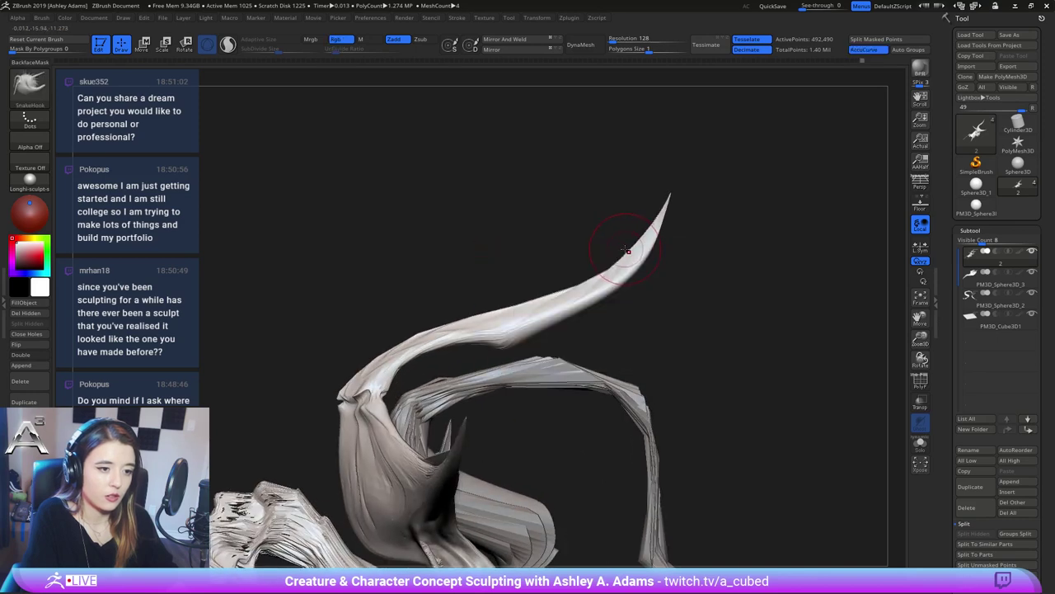
pyautogui.moveTo(633, 247); pyautogui.dragTo(639, 250)
pyautogui.moveTo(650, 222); pyautogui.dragTo(655, 225)
pyautogui.moveTo(651, 227); pyautogui.dragTo(657, 223, button='right')
pyautogui.moveTo(655, 218); pyautogui.dragTo(659, 219)
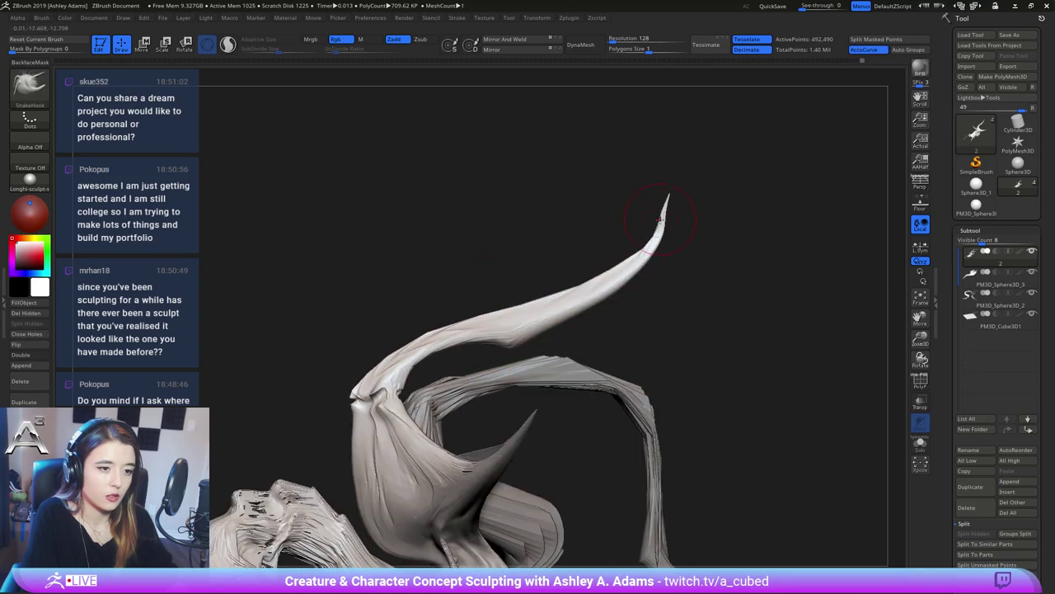
pyautogui.moveTo(667, 257); pyautogui.dragTo(568, 167)
# Switch to the tendril subtool and soften its hanging lower bend with a larger SnakeHook brush
pyautogui.rightClick(612, 304)
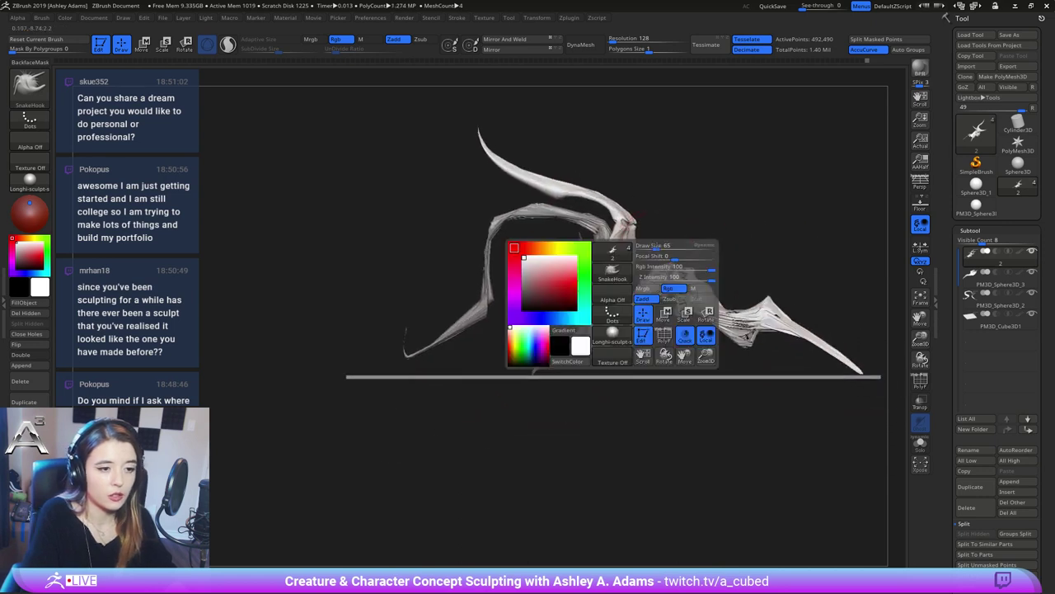
pyautogui.keyDown('alt'); pyautogui.click(465, 324); pyautogui.keyUp('alt')
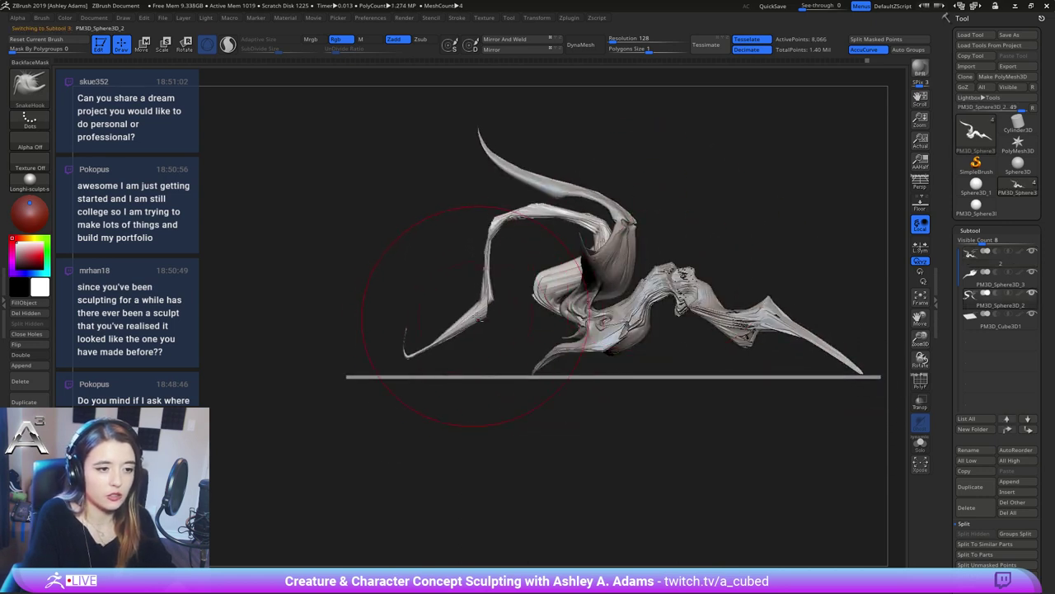
pyautogui.keyDown('alt'); pyautogui.moveTo(458, 316); pyautogui.dragTo(549, 315); pyautogui.keyUp('alt')
pyautogui.moveTo(500, 351); pyautogui.dragTo(451, 349)
pyautogui.rightClick(544, 326)
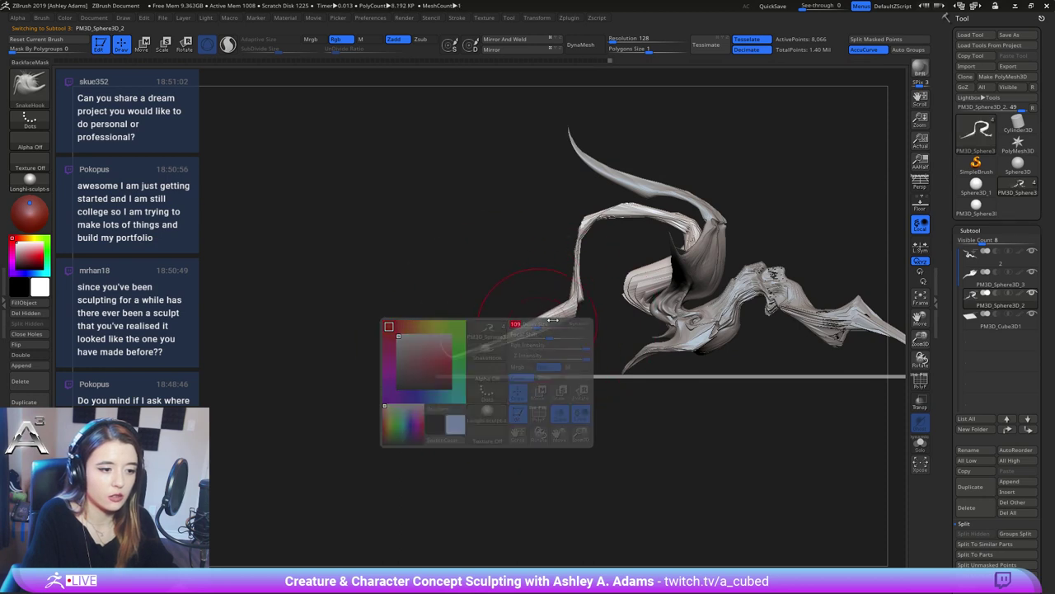
pyautogui.moveTo(531, 333); pyautogui.dragTo(537, 333)
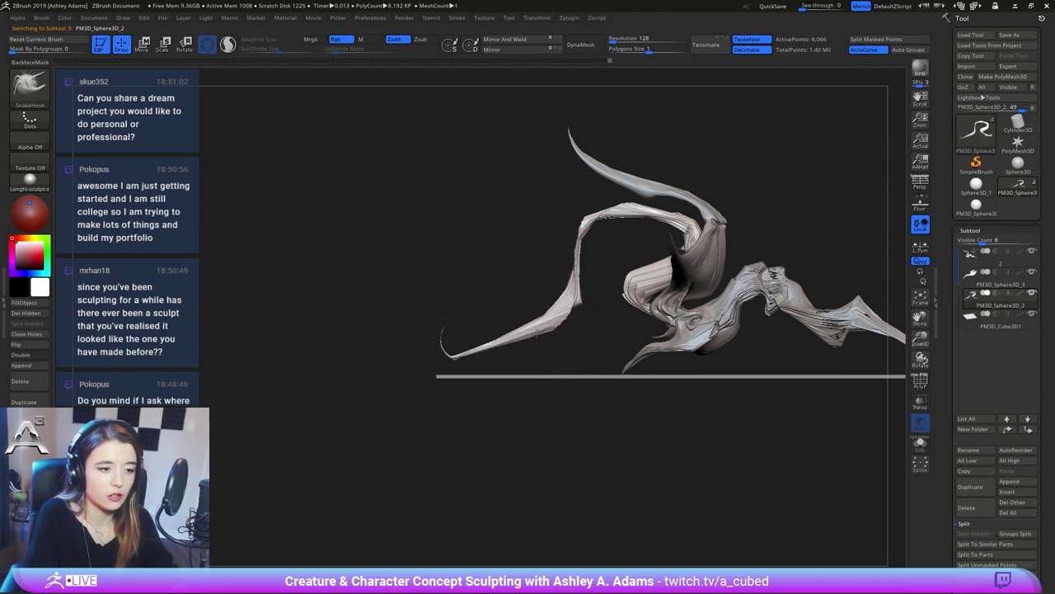
pyautogui.rightClick(577, 280)
pyautogui.moveTo(571, 301)
pyautogui.mouseDown()
pyautogui.moveTo(609, 293)
pyautogui.moveTo(547, 239)
pyautogui.mouseUp()
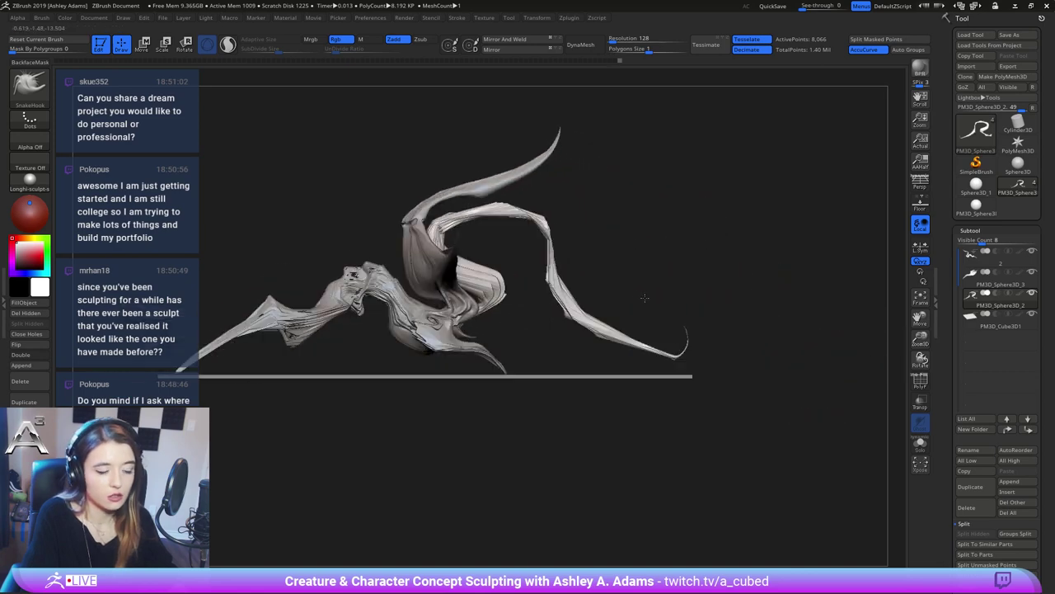
pyautogui.moveTo(569, 302)
pyautogui.mouseDown()
pyautogui.moveTo(549, 283)
pyautogui.moveTo(586, 310)
pyautogui.moveTo(617, 297)
pyautogui.moveTo(653, 317)
pyautogui.moveTo(565, 299)
pyautogui.moveTo(607, 257)
pyautogui.mouseUp()
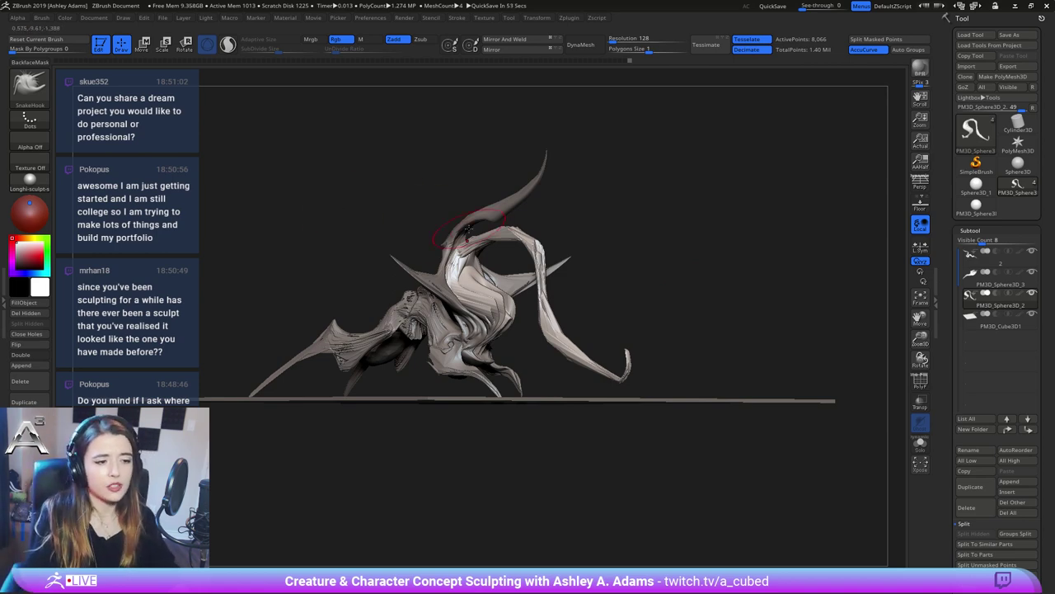
# Spread the folds at the tendril's base outward on both sides with SnakeHook
pyautogui.moveTo(697, 269)
pyautogui.mouseDown()
pyautogui.moveTo(643, 307)
pyautogui.moveTo(550, 278)
pyautogui.mouseUp()
pyautogui.keyDown('ctrl'); pyautogui.moveTo(547, 279); pyautogui.dragTo(594, 282, button='right'); pyautogui.keyUp('ctrl')
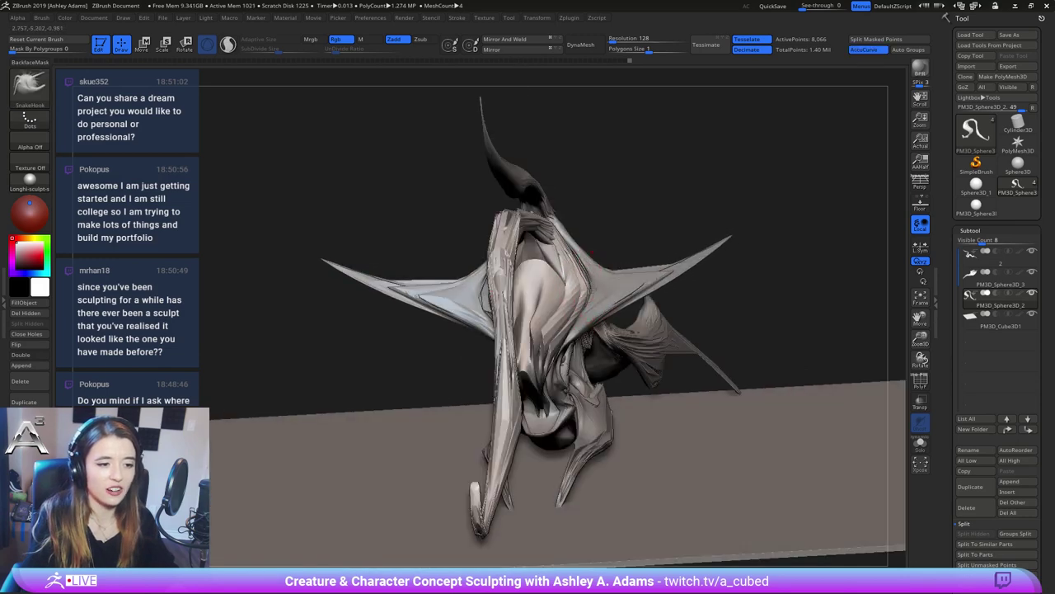
pyautogui.moveTo(582, 271)
pyautogui.mouseDown()
pyautogui.moveTo(602, 249)
pyautogui.moveTo(581, 305)
pyautogui.moveTo(588, 284)
pyautogui.moveTo(580, 293)
pyautogui.mouseUp()
pyautogui.moveTo(580, 292)
pyautogui.mouseDown(button='right')
pyautogui.moveTo(591, 245)
pyautogui.moveTo(569, 287)
pyautogui.moveTo(500, 293)
pyautogui.mouseUp(button='right')
pyautogui.moveTo(493, 293); pyautogui.dragTo(484, 294)
pyautogui.moveTo(478, 289); pyautogui.dragTo(528, 291, button='right')
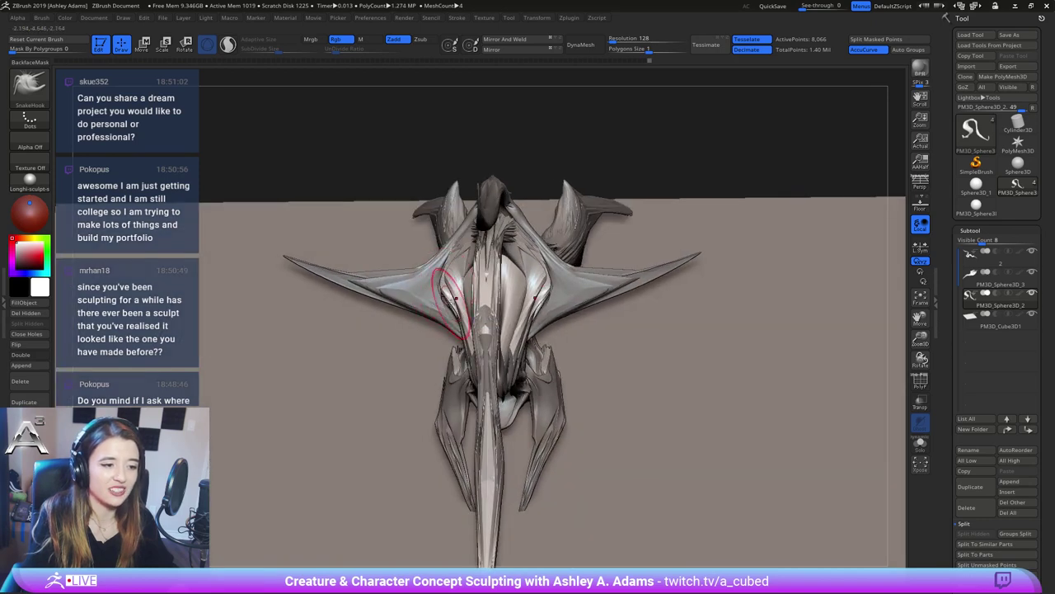
pyautogui.moveTo(453, 302); pyautogui.dragTo(447, 298)
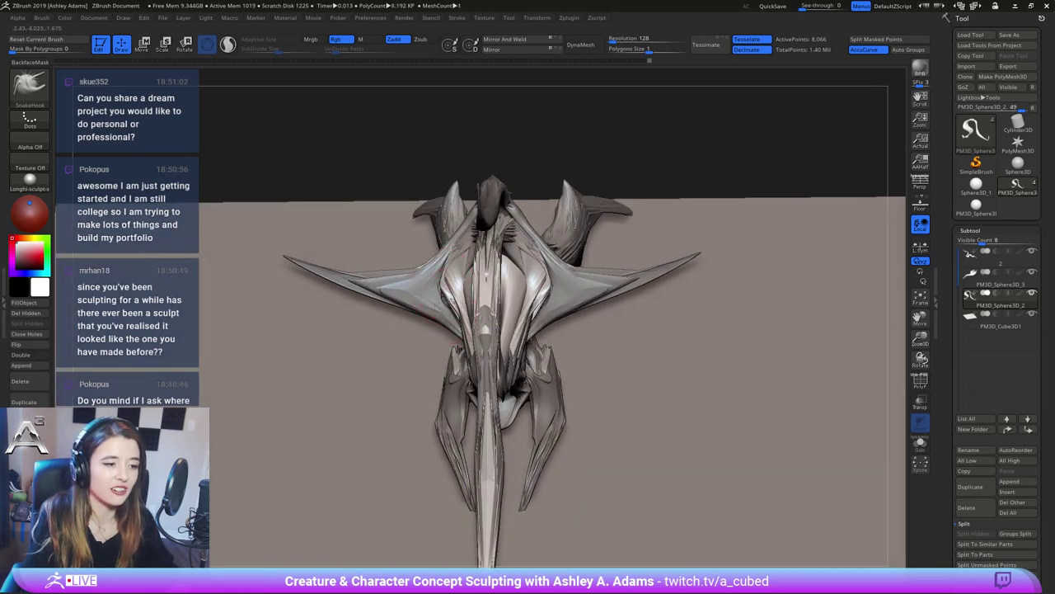
pyautogui.moveTo(538, 315); pyautogui.dragTo(515, 364)
pyautogui.moveTo(527, 344)
pyautogui.mouseDown(button='right')
pyautogui.moveTo(534, 297)
pyautogui.moveTo(468, 281)
pyautogui.moveTo(463, 295)
pyautogui.moveTo(553, 272)
pyautogui.moveTo(526, 332)
pyautogui.moveTo(578, 309)
pyautogui.mouseUp(button='right')
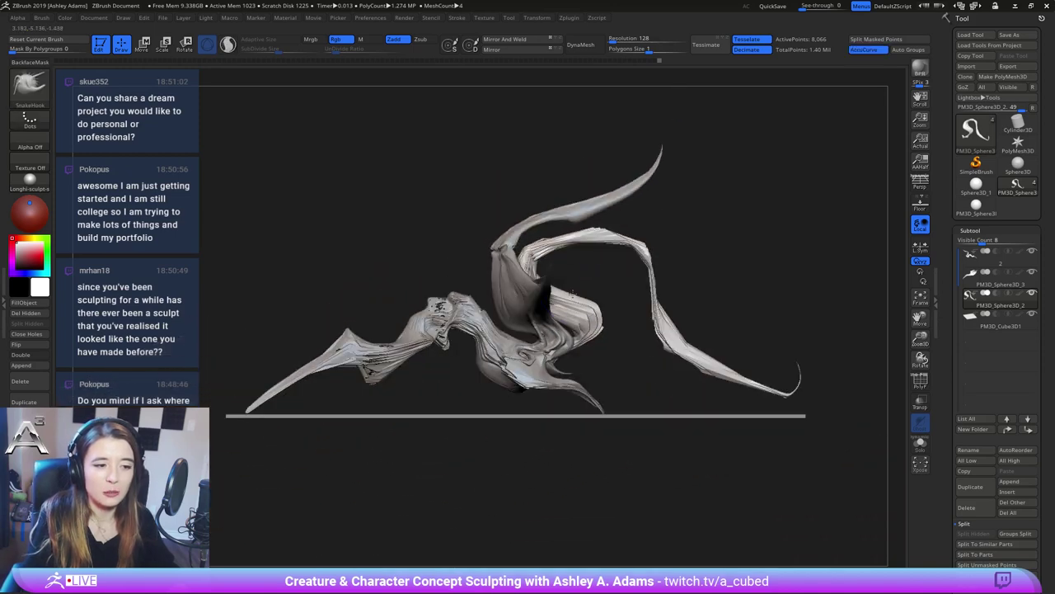
# Undo the last two strokes and pull the tendril's upper bend inward into a rounder arch with SnakeHook
pyautogui.hotkey('ctrl', 'z')
pyautogui.hotkey('ctrl', 'z')
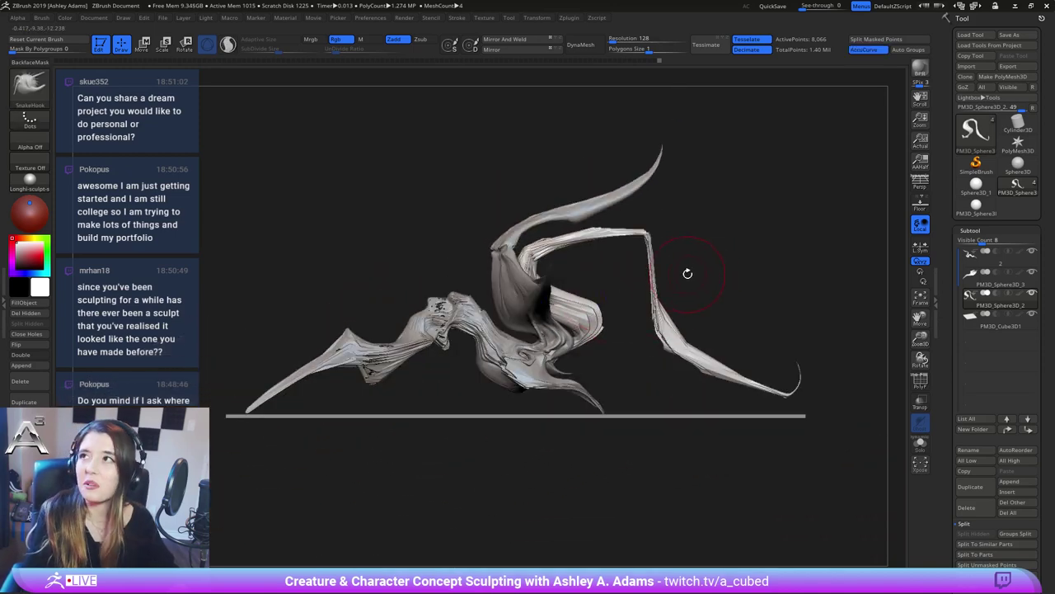
pyautogui.moveTo(667, 264)
pyautogui.mouseDown()
pyautogui.moveTo(629, 219)
pyautogui.moveTo(643, 227)
pyautogui.mouseUp()
pyautogui.press('space')
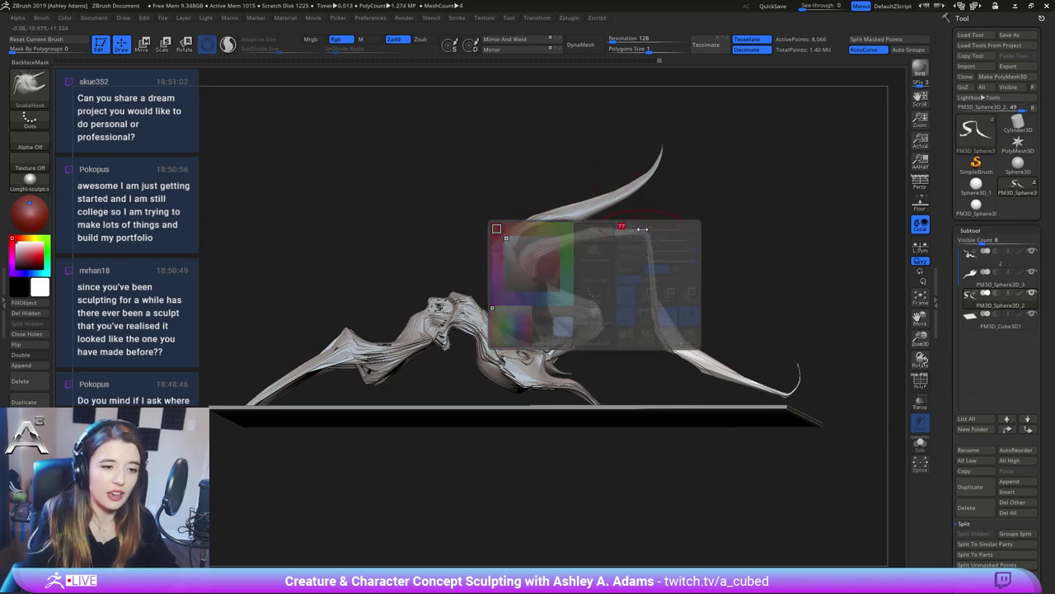
pyautogui.moveTo(650, 308); pyautogui.dragTo(659, 315)
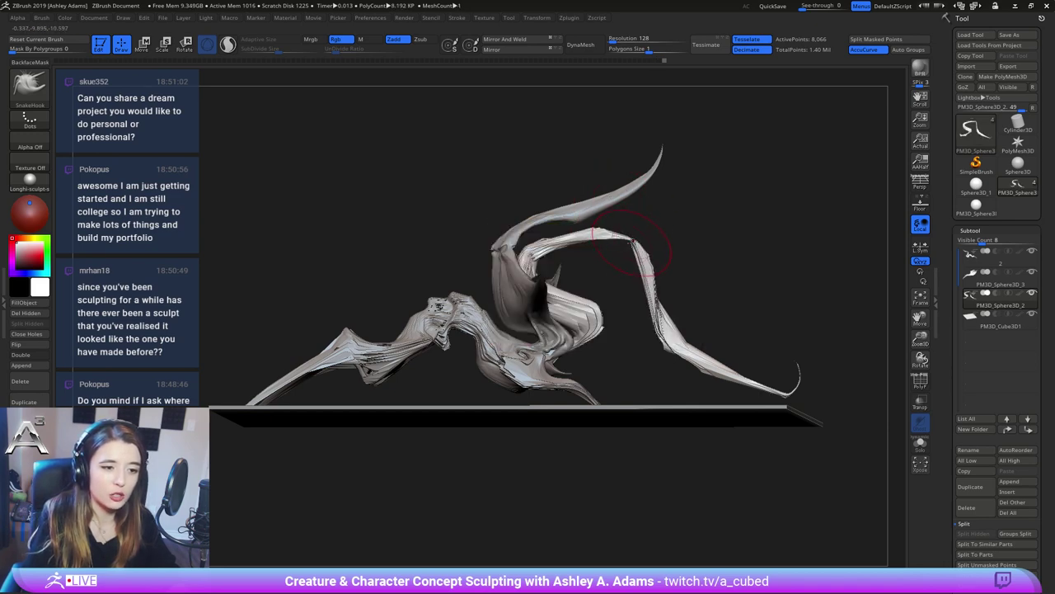
pyautogui.moveTo(654, 311); pyautogui.dragTo(661, 327)
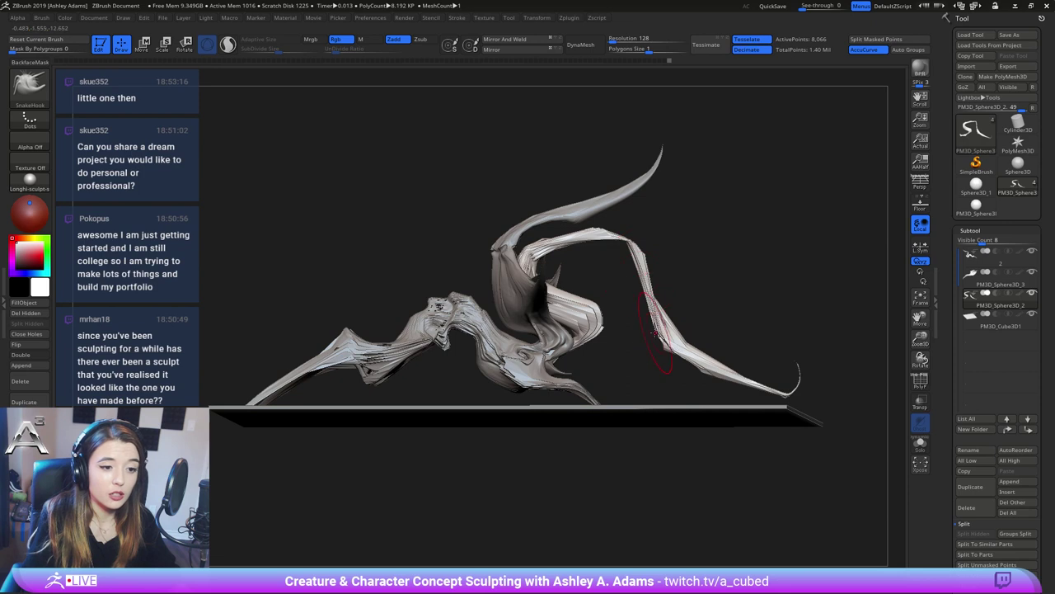
pyautogui.moveTo(679, 280)
pyautogui.mouseDown()
pyautogui.moveTo(632, 262)
pyautogui.moveTo(606, 282)
pyautogui.mouseUp()
pyautogui.moveTo(566, 238); pyautogui.dragTo(572, 234)
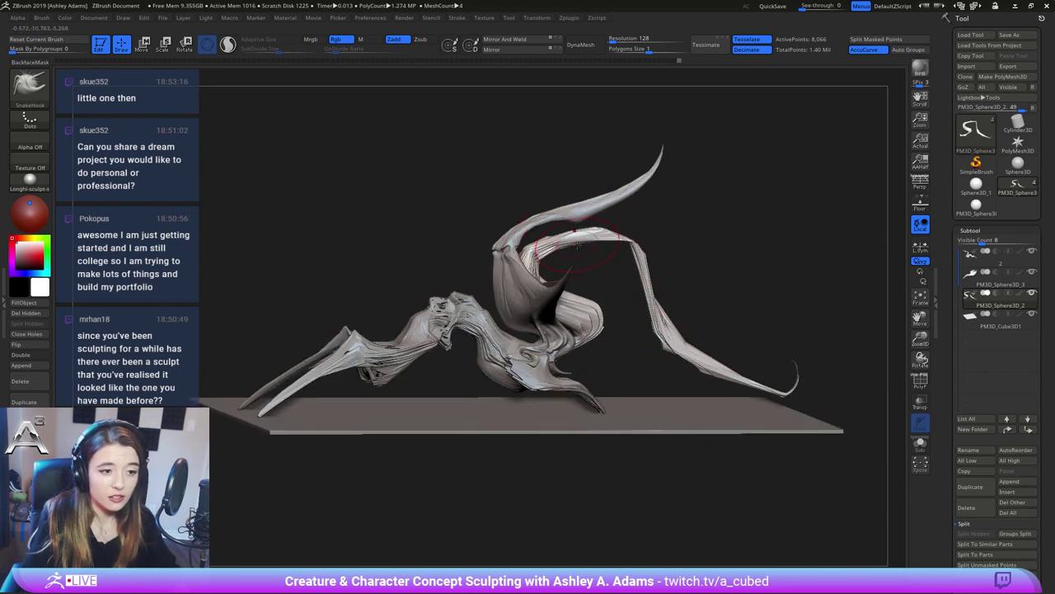
# Smooth the tendril's bends down its length and shape its end into a fuller upward curl
pyautogui.press('space')
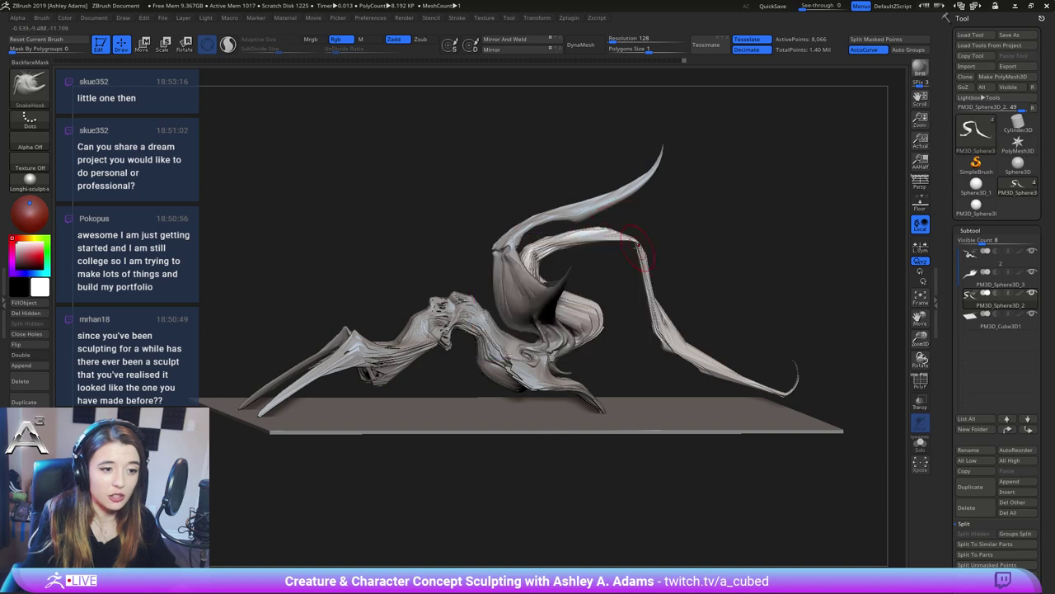
pyautogui.moveTo(635, 245)
pyautogui.keyDown('shift'); pyautogui.mouseDown()
pyautogui.moveTo(618, 234)
pyautogui.moveTo(642, 309)
pyautogui.moveTo(630, 245)
pyautogui.moveTo(676, 252)
pyautogui.moveTo(527, 318)
pyautogui.moveTo(396, 301)
pyautogui.mouseUp(); pyautogui.keyUp('shift')
pyautogui.press('space')
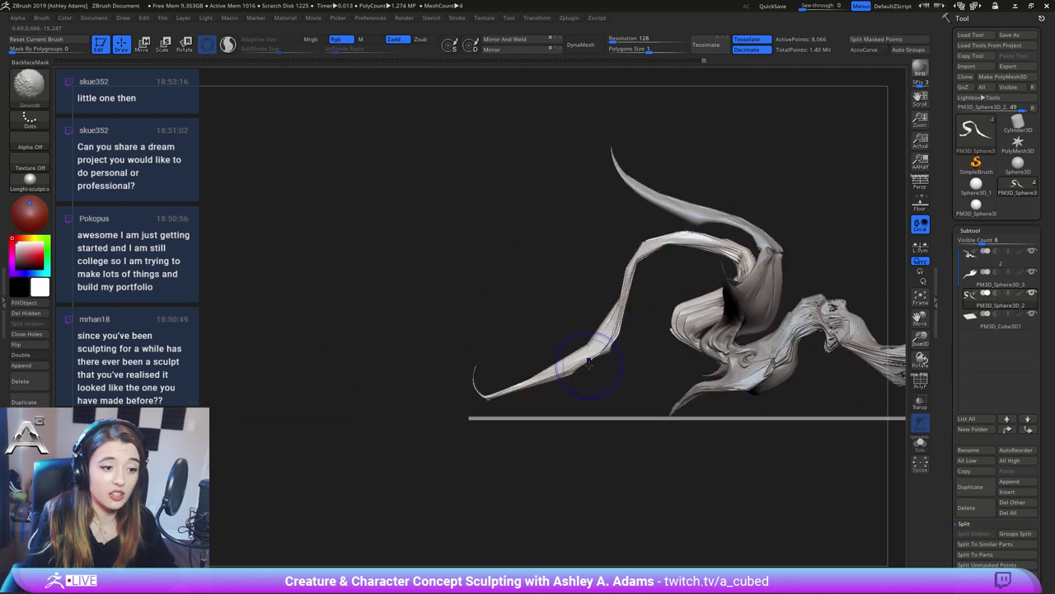
pyautogui.moveTo(491, 396)
pyautogui.mouseDown()
pyautogui.moveTo(498, 389)
pyautogui.moveTo(483, 391)
pyautogui.moveTo(542, 377)
pyautogui.mouseUp()
pyautogui.keyDown('alt'); pyautogui.moveTo(410, 240); pyautogui.dragTo(306, 259); pyautogui.keyUp('alt')
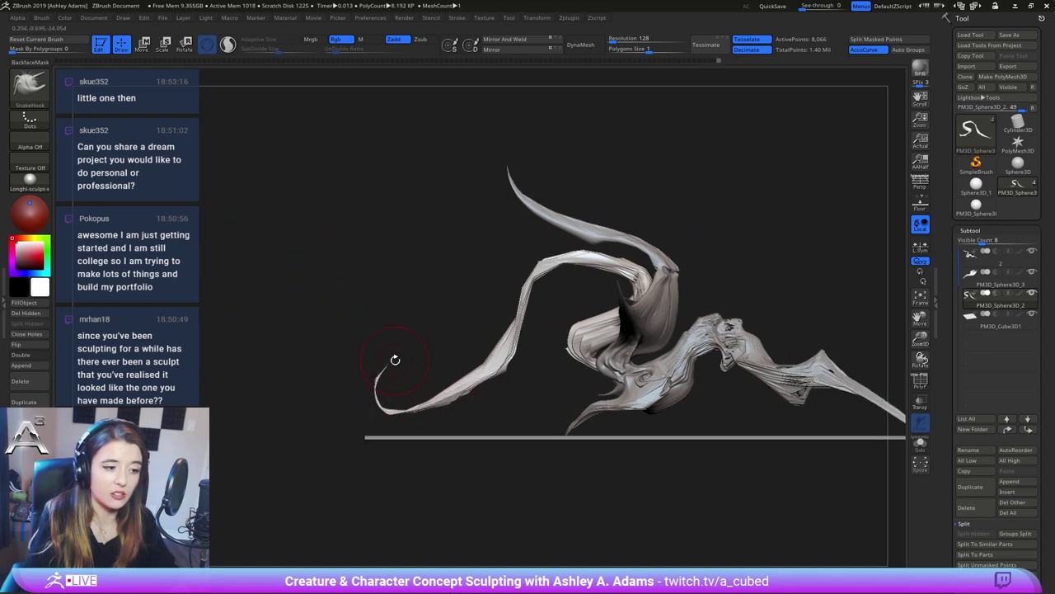
# Reshape the rounded fold beneath the tendril's arch with SnakeHook, pulling its lower edge outward and down
pyautogui.moveTo(393, 360)
pyautogui.mouseDown()
pyautogui.moveTo(423, 330)
pyautogui.moveTo(497, 361)
pyautogui.moveTo(469, 349)
pyautogui.moveTo(541, 354)
pyautogui.moveTo(733, 325)
pyautogui.mouseUp()
pyautogui.keyDown('alt'); pyautogui.moveTo(547, 290); pyautogui.dragTo(454, 288); pyautogui.keyUp('alt')
pyautogui.press('space')
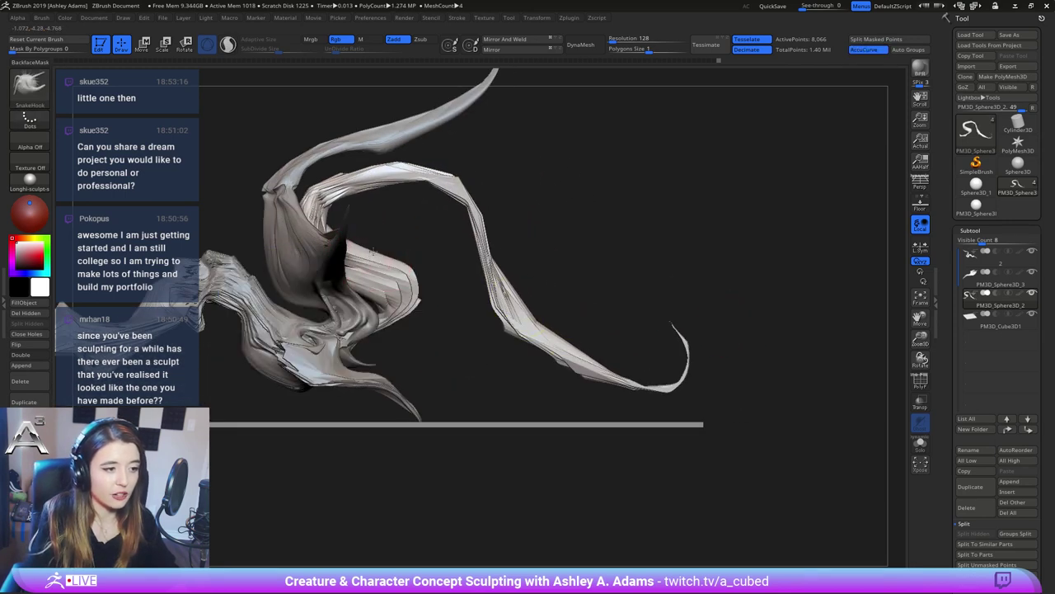
pyautogui.moveTo(408, 316)
pyautogui.mouseDown()
pyautogui.moveTo(424, 306)
pyautogui.moveTo(386, 332)
pyautogui.mouseUp()
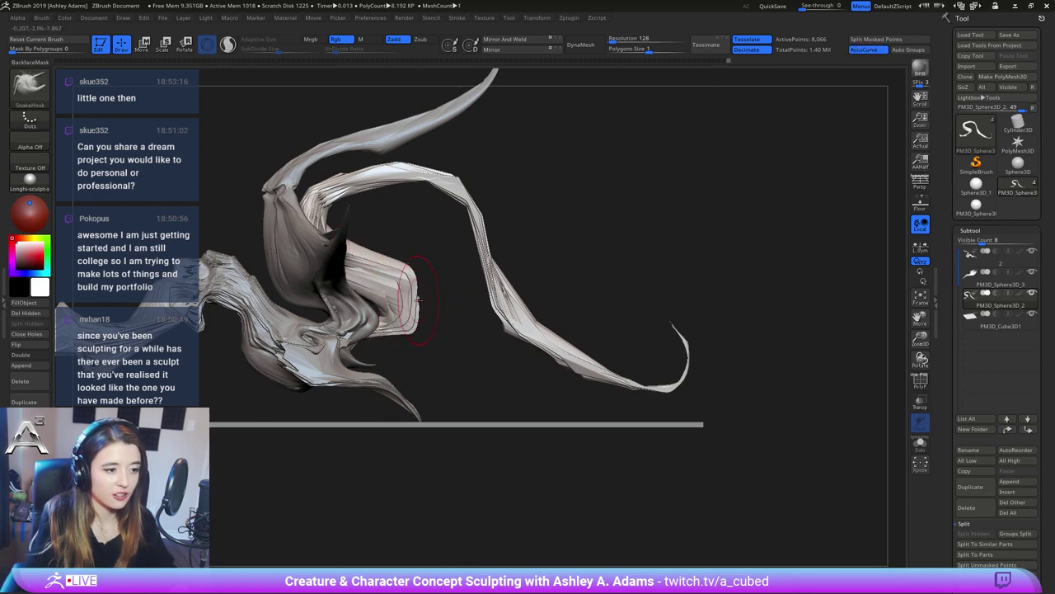
pyautogui.moveTo(413, 295)
pyautogui.mouseDown()
pyautogui.moveTo(418, 302)
pyautogui.moveTo(413, 283)
pyautogui.moveTo(393, 278)
pyautogui.mouseUp()
pyautogui.moveTo(399, 266)
pyautogui.keyDown('ctrl'); pyautogui.mouseDown(button='right')
pyautogui.moveTo(402, 252)
pyautogui.moveTo(433, 259)
pyautogui.mouseUp(button='right'); pyautogui.keyUp('ctrl')
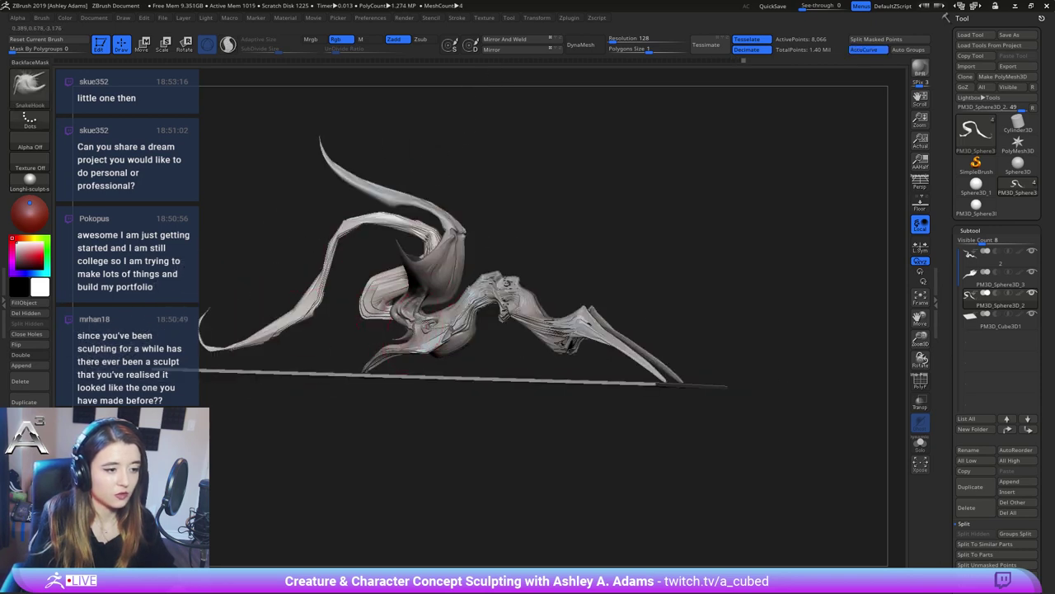
pyautogui.moveTo(397, 320)
pyautogui.mouseDown(button='right')
pyautogui.moveTo(423, 327)
pyautogui.moveTo(410, 342)
pyautogui.moveTo(498, 272)
pyautogui.moveTo(410, 334)
pyautogui.mouseUp(button='right')
pyautogui.press('space')
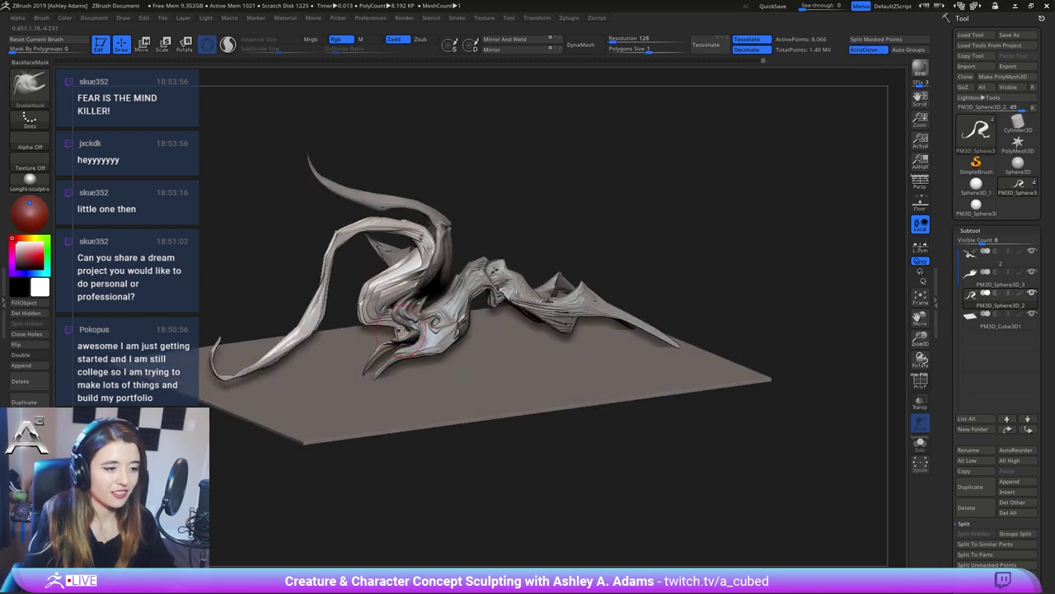
# Save the sculpt to disk as a new tool file named 3
pyautogui.moveTo(399, 306)
pyautogui.keyDown('alt'); pyautogui.mouseDown(button='right')
pyautogui.moveTo(482, 348)
pyautogui.moveTo(681, 186)
pyautogui.mouseUp(button='right'); pyautogui.keyUp('alt')
pyautogui.click(1012, 36)
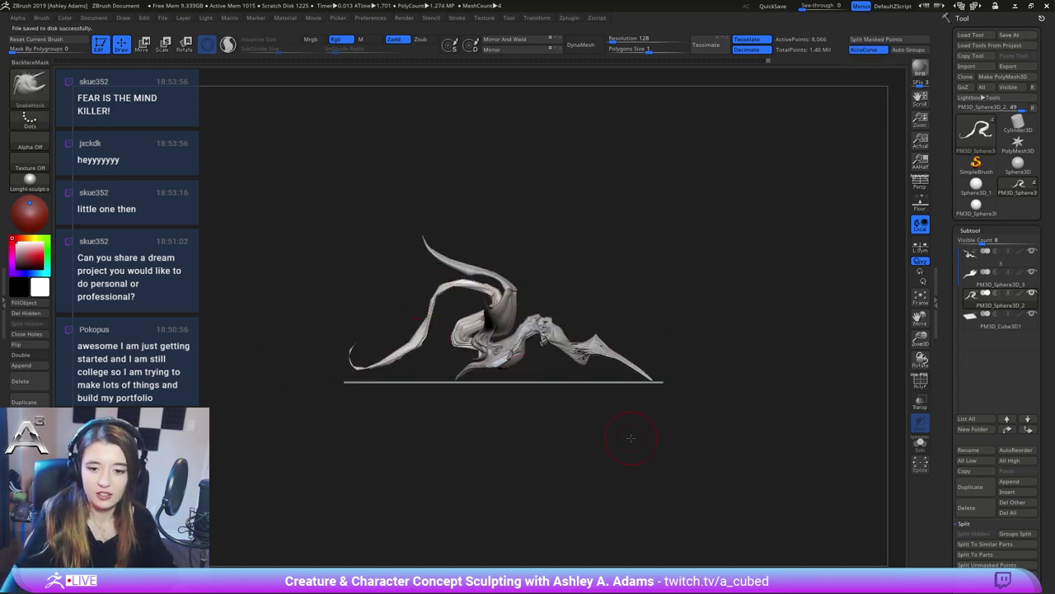
pyautogui.moveTo(526, 348); pyautogui.dragTo(540, 443, button='right')
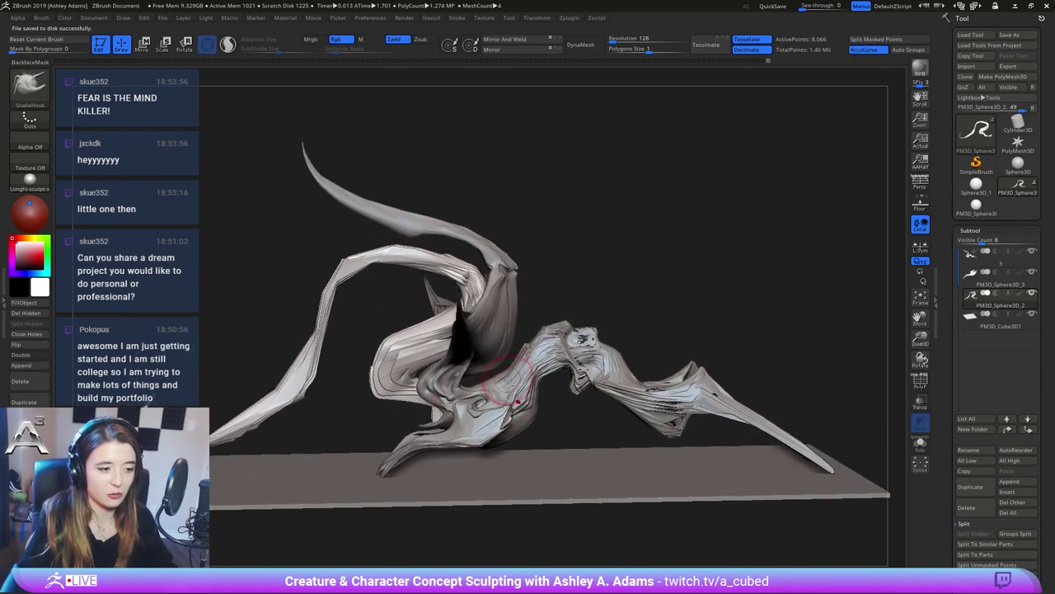
# Select the main body subtool and pull the small curled folds beneath the head outward into a fuller lip with SnakeHook
pyautogui.keyDown('alt'); pyautogui.click(460, 403); pyautogui.keyUp('alt')
pyautogui.keyDown('ctrl'); pyautogui.moveTo(460, 391); pyautogui.dragTo(472, 370, button='right'); pyautogui.keyUp('ctrl')
pyautogui.moveTo(424, 365); pyautogui.dragTo(405, 379)
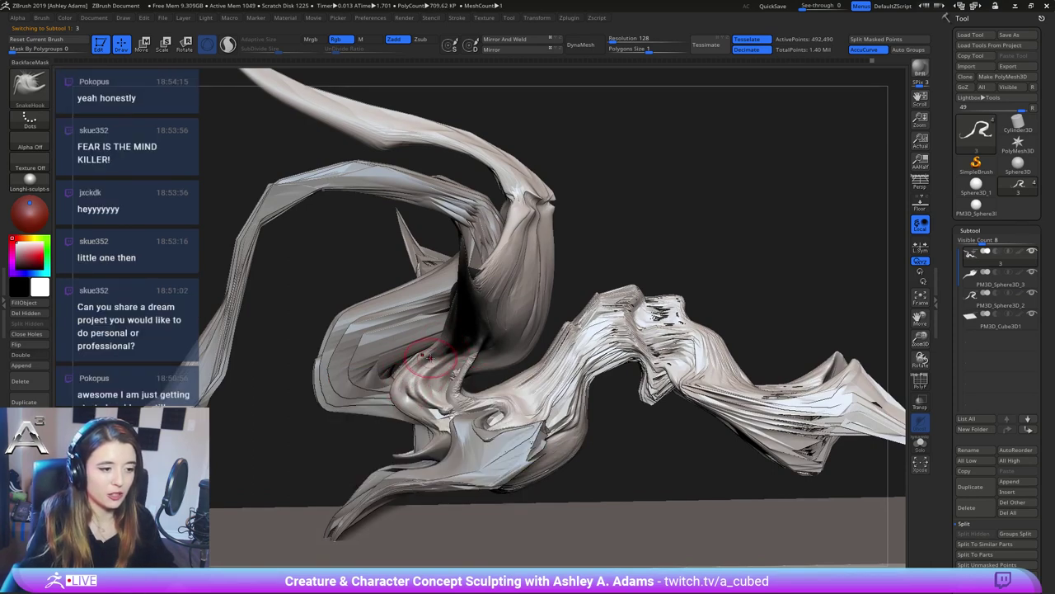
pyautogui.moveTo(425, 361); pyautogui.dragTo(385, 404, button='right')
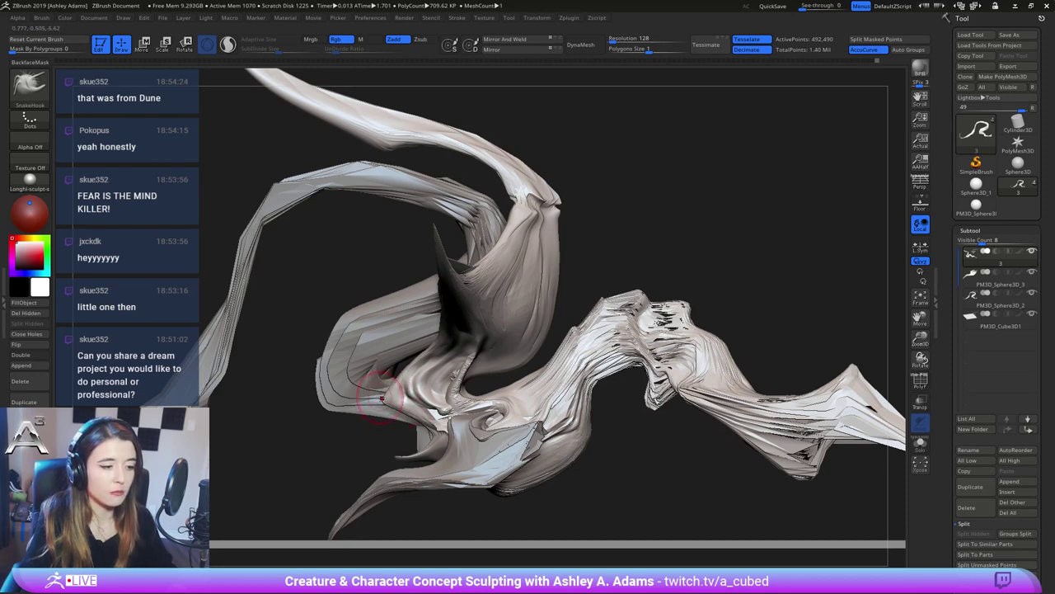
pyautogui.press('space')
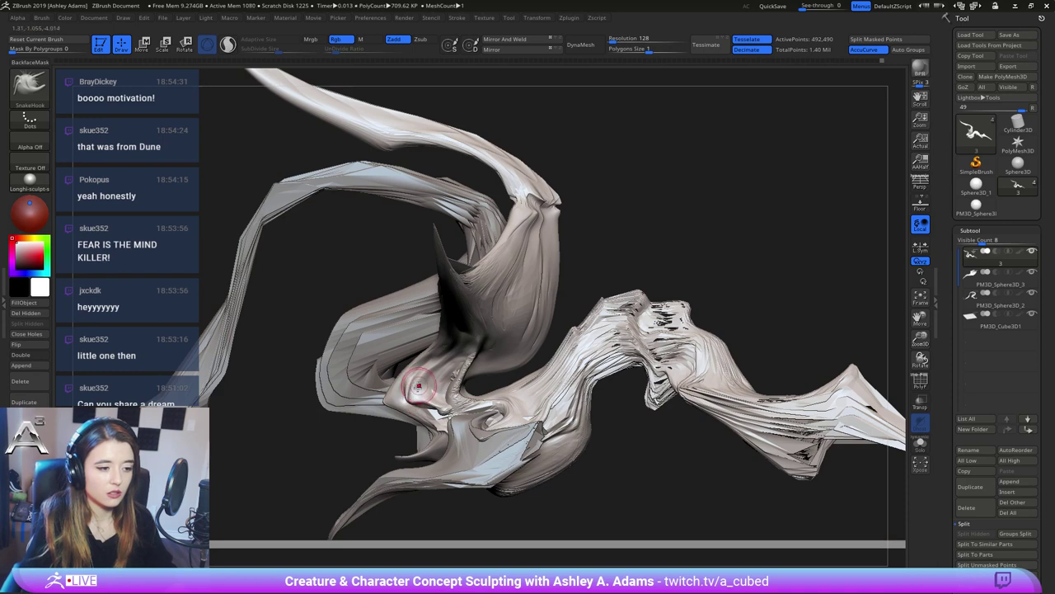
pyautogui.press('space')
pyautogui.moveTo(427, 383)
pyautogui.mouseDown(button='right')
pyautogui.moveTo(468, 389)
pyautogui.moveTo(471, 379)
pyautogui.moveTo(404, 418)
pyautogui.moveTo(417, 407)
pyautogui.mouseUp(button='right')
pyautogui.press('space')
pyautogui.press('space')
pyautogui.moveTo(467, 348); pyautogui.dragTo(460, 348)
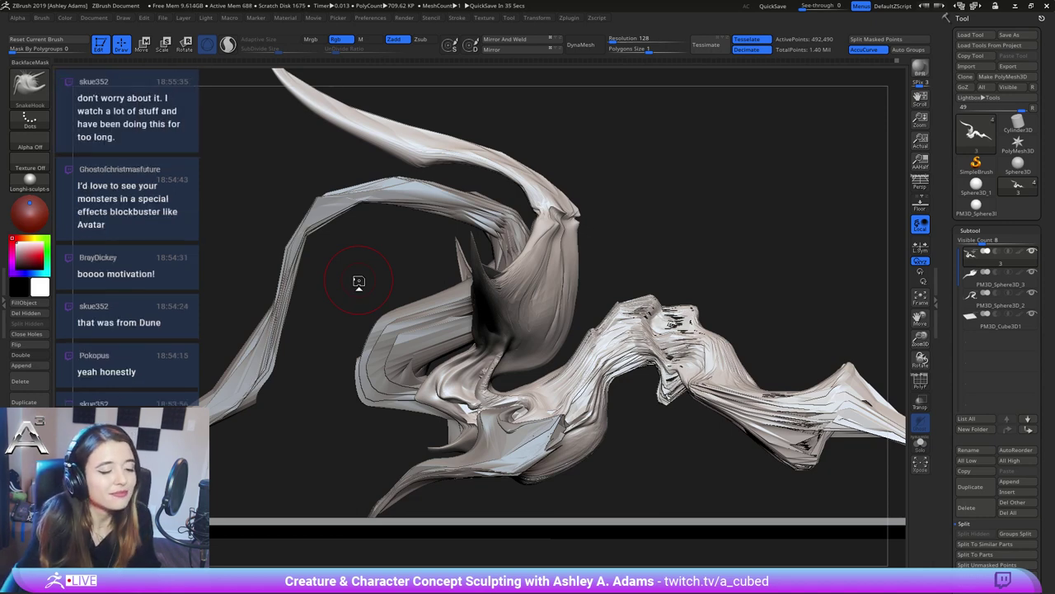
# Refine the upper contour of the arched torso between the head and the long limb with SnakeHook
pyautogui.moveTo(358, 282); pyautogui.dragTo(563, 369)
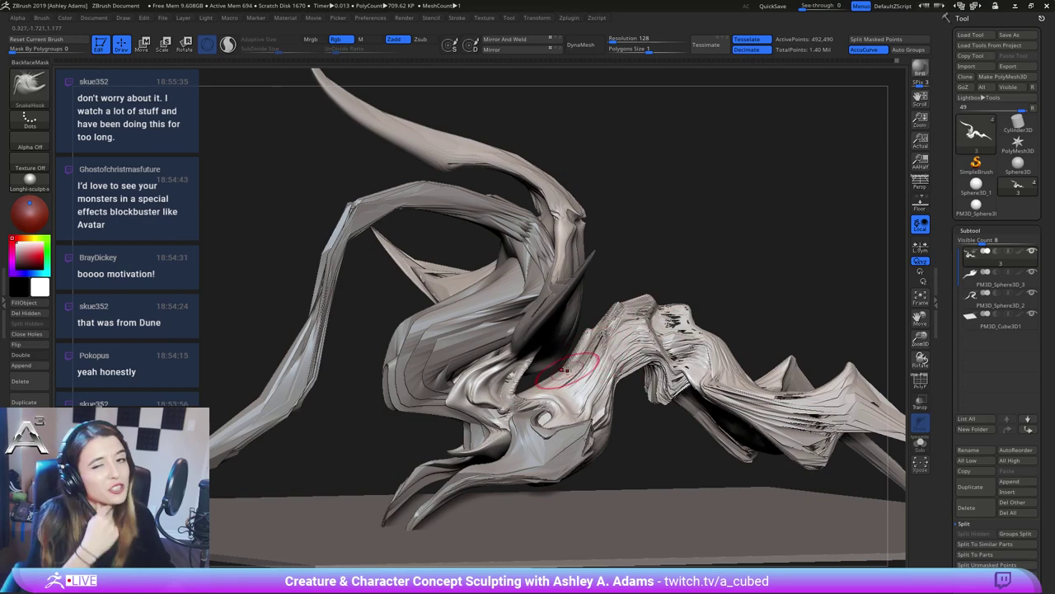
pyautogui.moveTo(616, 371)
pyautogui.keyDown('ctrl'); pyautogui.mouseDown(button='right')
pyautogui.moveTo(620, 336)
pyautogui.moveTo(647, 385)
pyautogui.mouseUp(button='right'); pyautogui.keyUp('ctrl')
pyautogui.rightClick(582, 436)
pyautogui.keyDown('alt'); pyautogui.moveTo(586, 359); pyautogui.dragTo(605, 345, button='right'); pyautogui.keyUp('alt')
pyautogui.moveTo(549, 320); pyautogui.dragTo(643, 318)
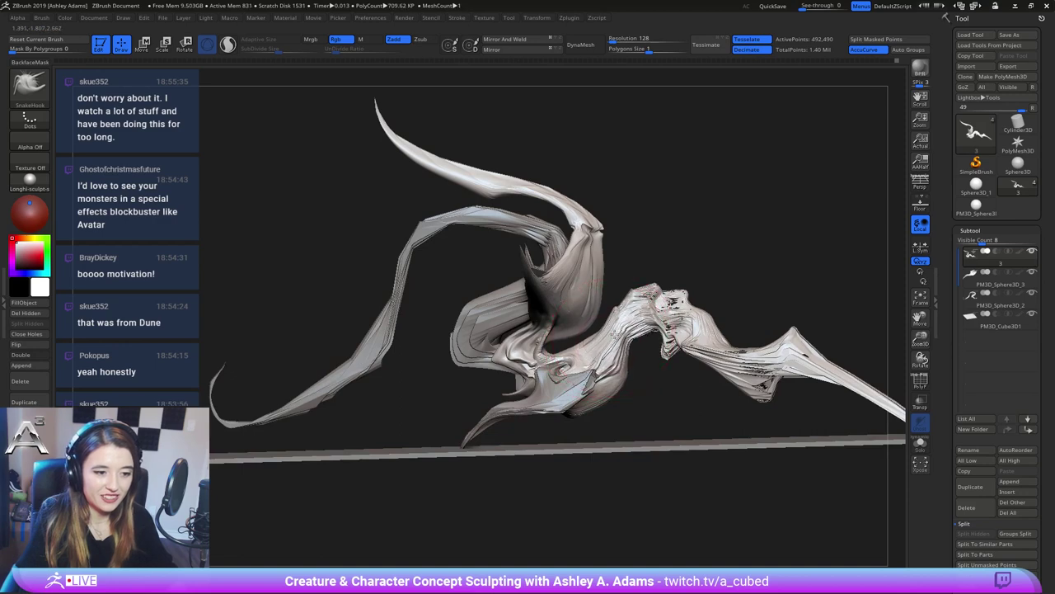
pyautogui.press('space')
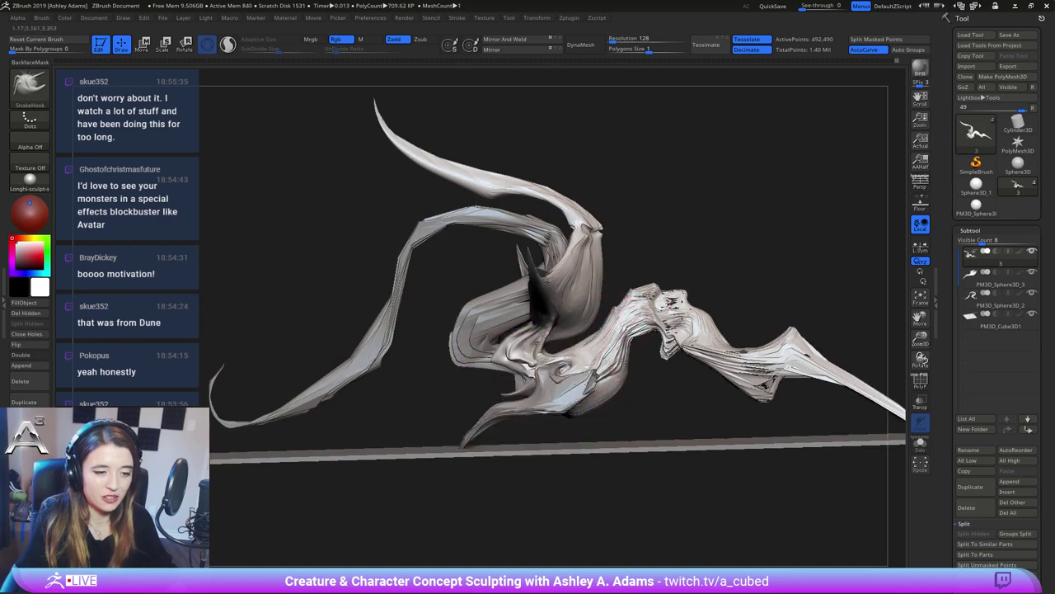
pyautogui.moveTo(629, 338); pyautogui.dragTo(640, 327)
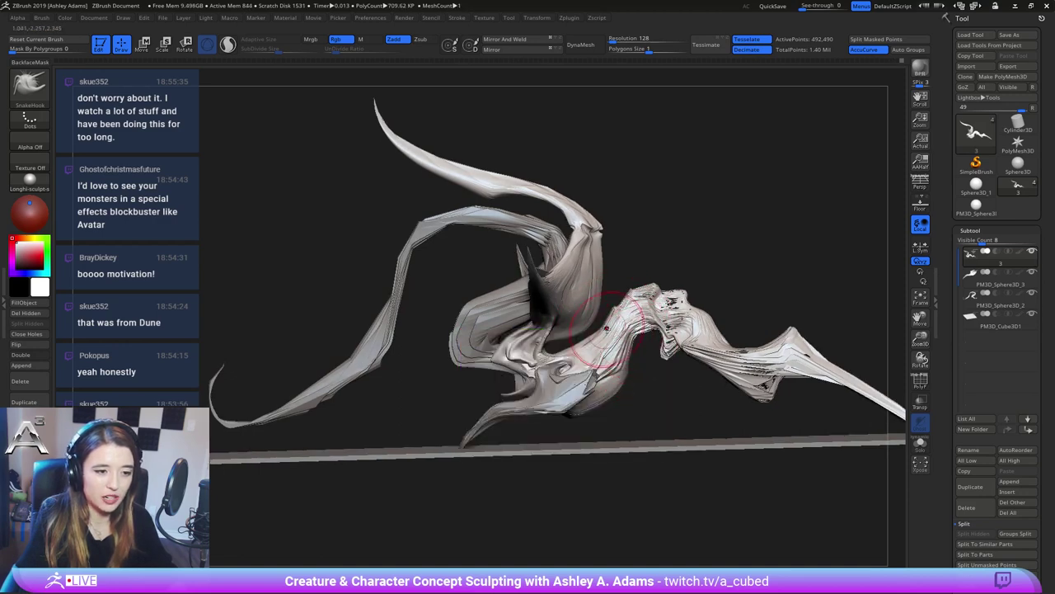
pyautogui.moveTo(596, 359)
pyautogui.keyDown('alt'); pyautogui.mouseDown(button='right')
pyautogui.moveTo(589, 333)
pyautogui.moveTo(671, 289)
pyautogui.moveTo(612, 318)
pyautogui.moveTo(588, 376)
pyautogui.mouseUp(button='right'); pyautogui.keyUp('alt')
pyautogui.moveTo(580, 372); pyautogui.dragTo(589, 370)
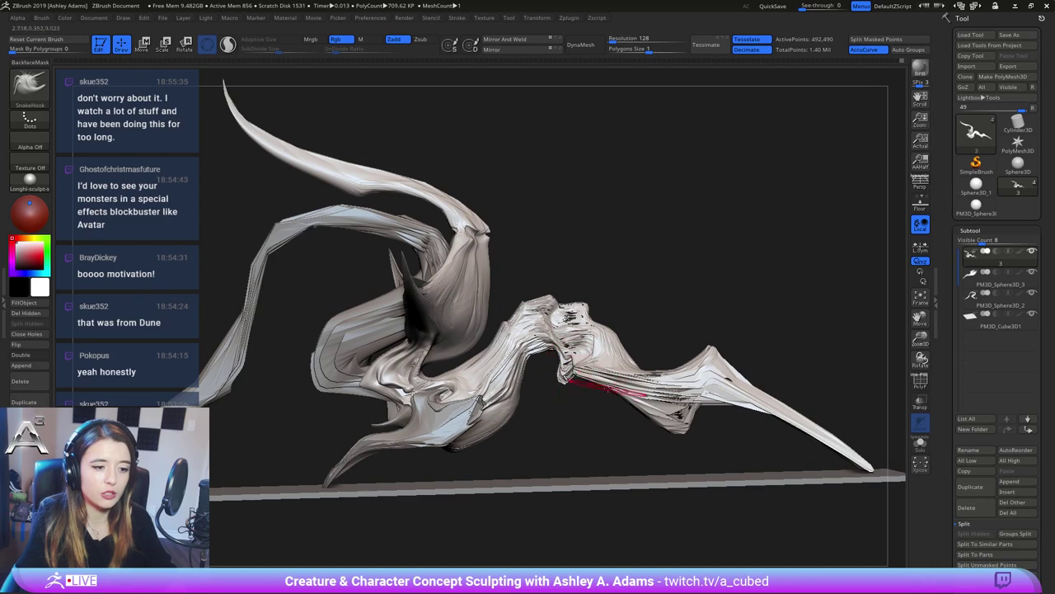
# Tighten the long limb's pointed lower flap and upper contour with SnakeHook, and undo the last stroke
pyautogui.moveTo(681, 422); pyautogui.dragTo(711, 397)
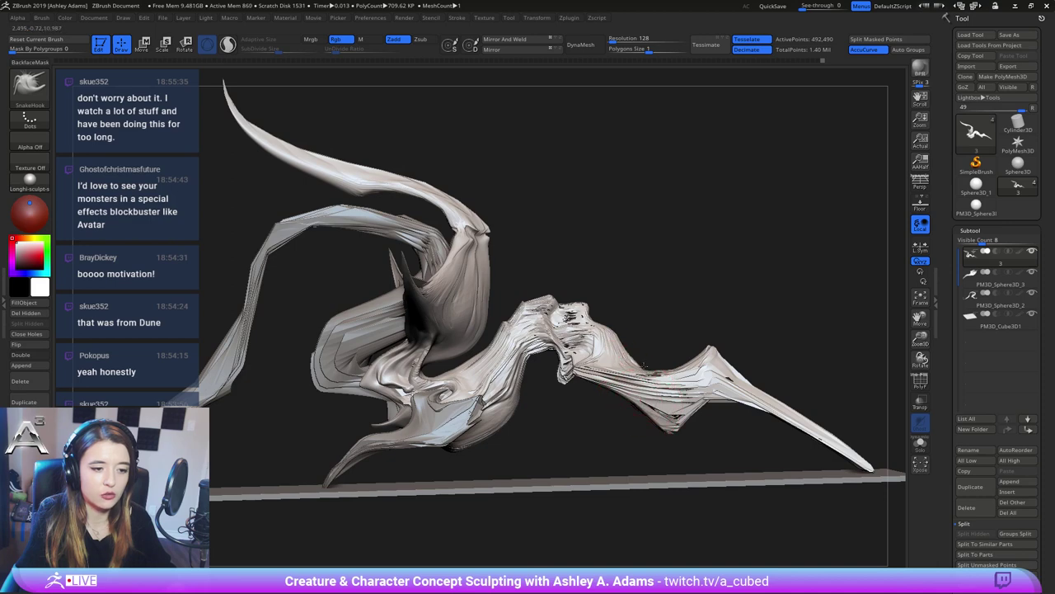
pyautogui.moveTo(643, 369); pyautogui.dragTo(646, 367)
pyautogui.moveTo(611, 335); pyautogui.dragTo(615, 329)
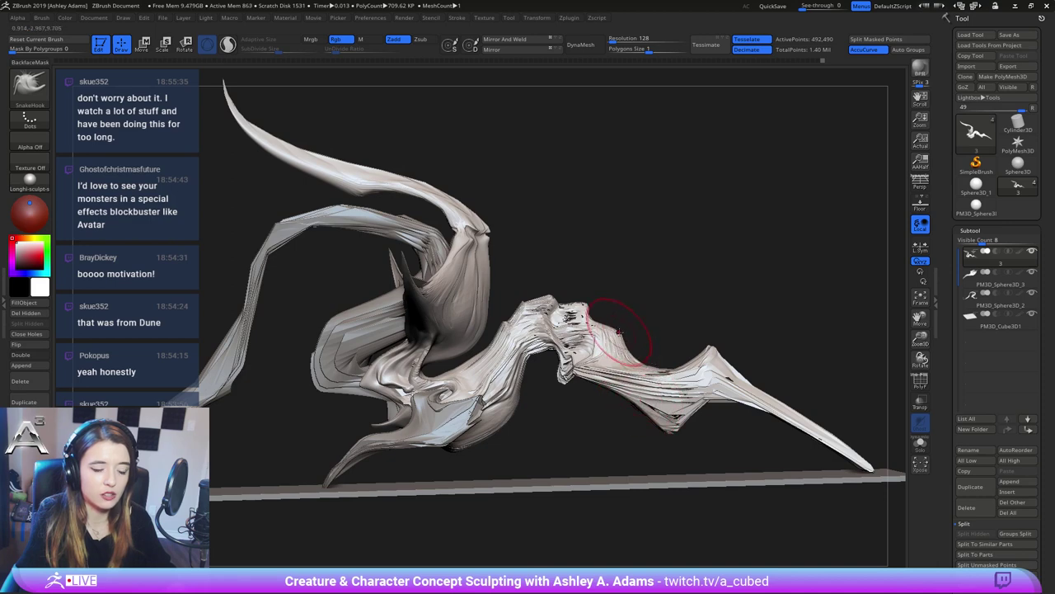
pyautogui.keyDown('ctrl'); pyautogui.moveTo(619, 341); pyautogui.dragTo(607, 288, button='right'); pyautogui.keyUp('ctrl')
pyautogui.moveTo(606, 289)
pyautogui.mouseDown(button='right')
pyautogui.moveTo(487, 301)
pyautogui.moveTo(544, 326)
pyautogui.mouseUp(button='right')
pyautogui.hotkey('ctrl', 'z')
# Smooth the head's bulging front surface and pull its upper edge toward the horn's base with SnakeHook
pyautogui.press('space')
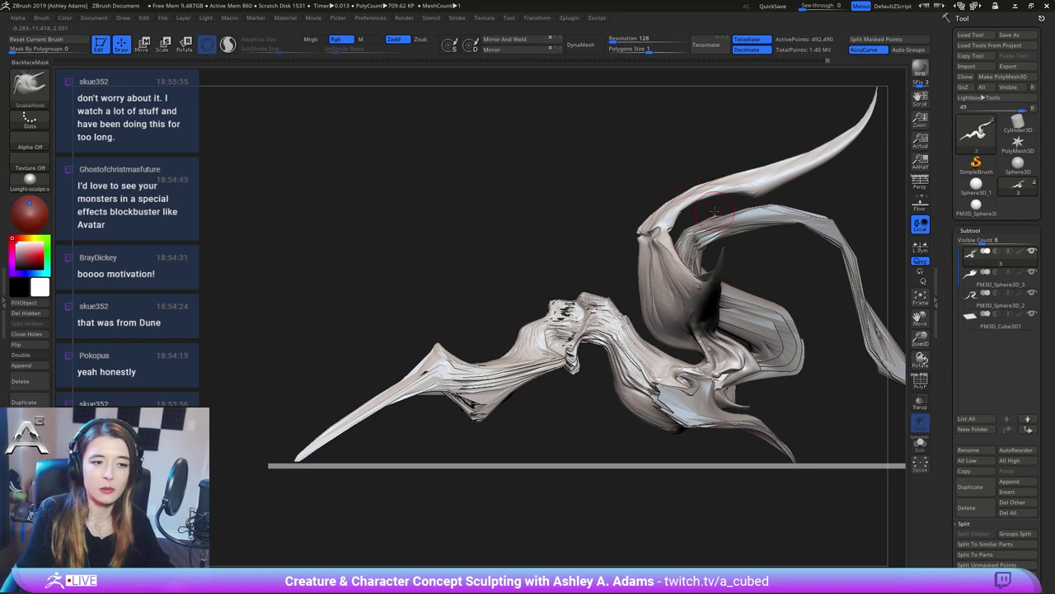
pyautogui.keyDown('alt'); pyautogui.moveTo(621, 251); pyautogui.dragTo(569, 295, button='right'); pyautogui.keyUp('alt')
pyautogui.press('space')
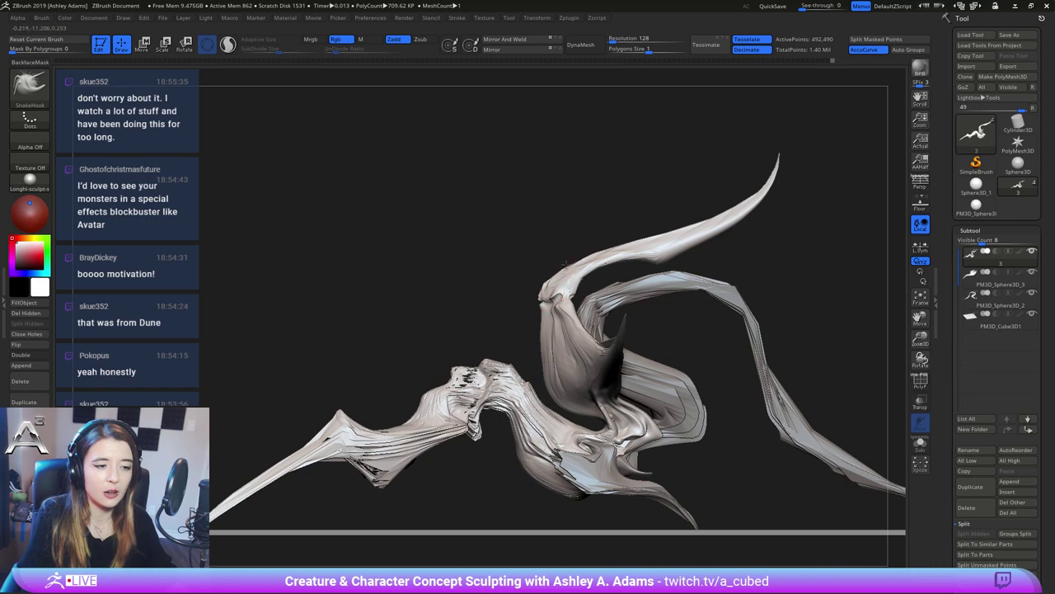
pyautogui.press('space')
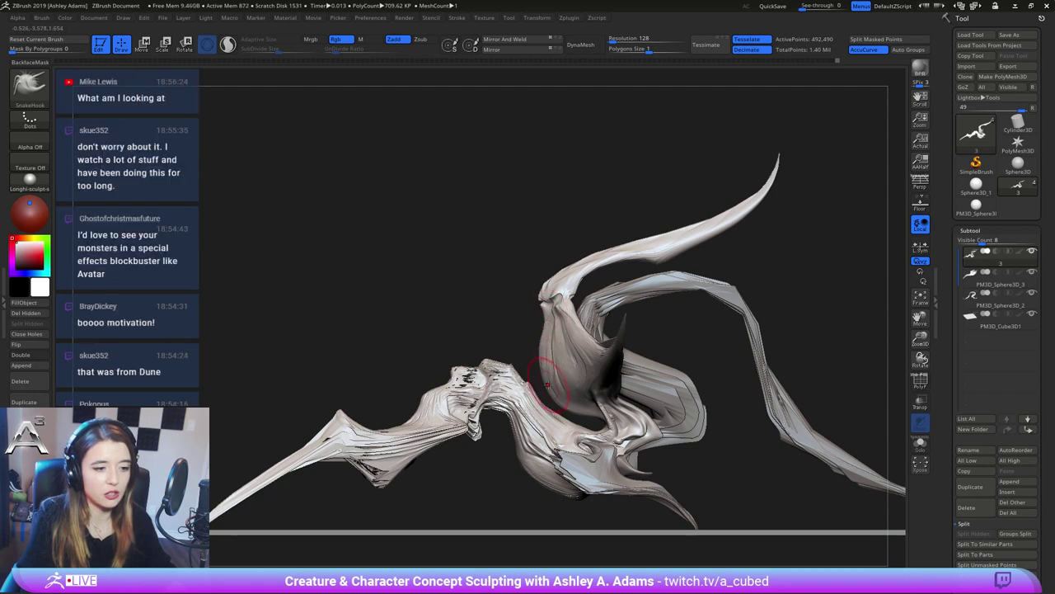
pyautogui.keyDown('shift'); pyautogui.moveTo(560, 349); pyautogui.dragTo(556, 353); pyautogui.keyUp('shift')
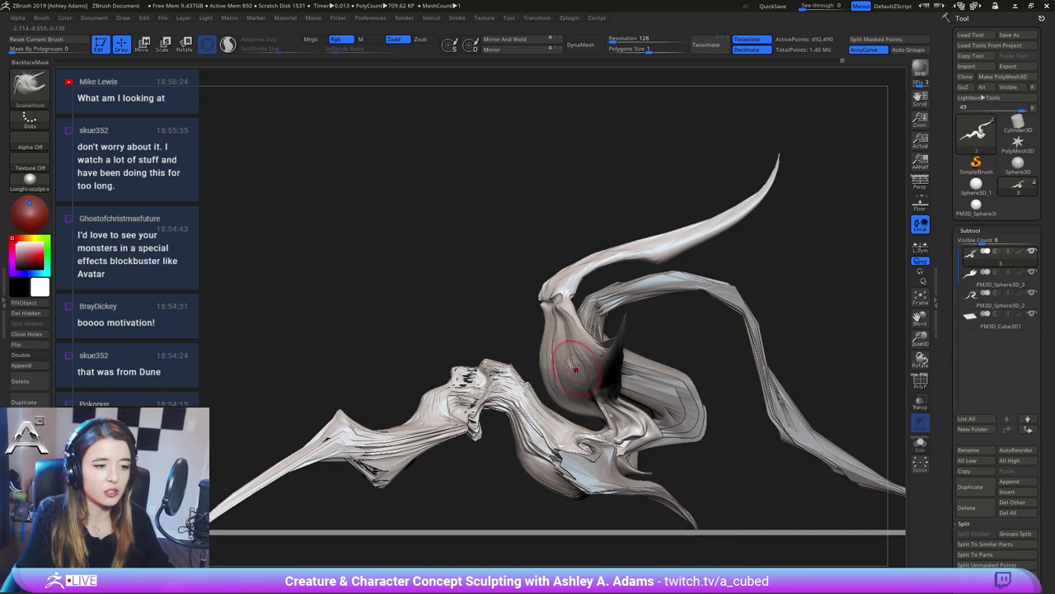
pyautogui.moveTo(571, 377)
pyautogui.mouseDown()
pyautogui.moveTo(581, 400)
pyautogui.moveTo(559, 374)
pyautogui.mouseUp()
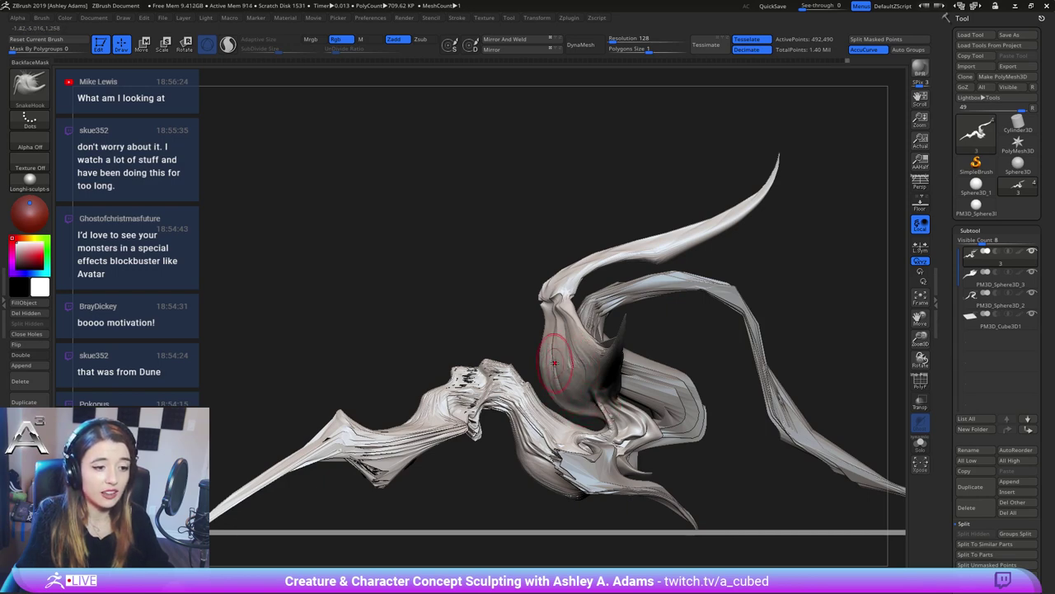
pyautogui.moveTo(635, 379)
pyautogui.keyDown('ctrl'); pyautogui.mouseDown(button='right')
pyautogui.moveTo(623, 261)
pyautogui.moveTo(614, 380)
pyautogui.moveTo(556, 372)
pyautogui.moveTo(603, 314)
pyautogui.mouseUp(button='right'); pyautogui.keyUp('ctrl')
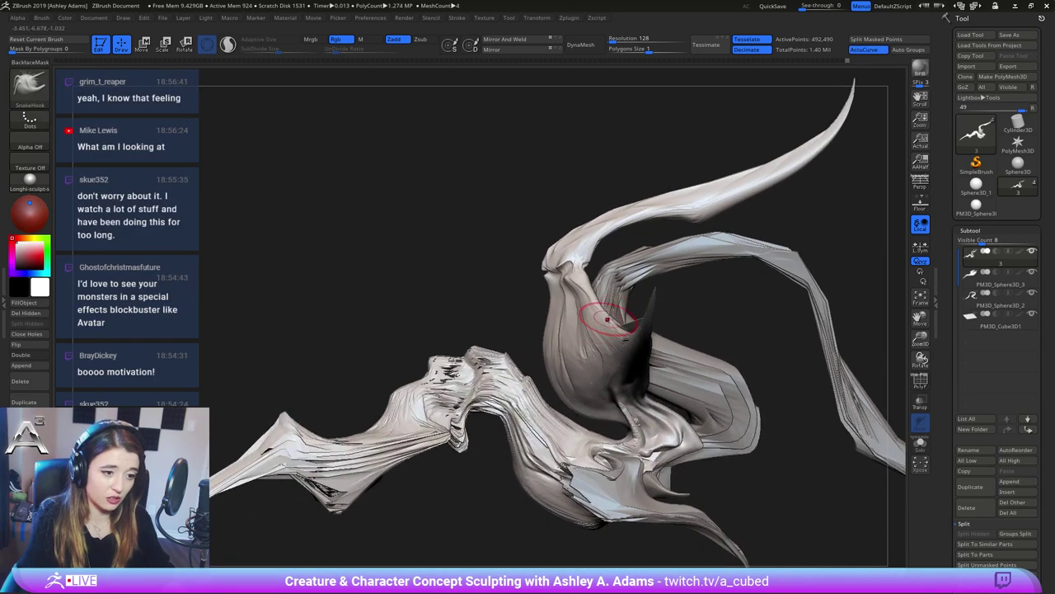
pyautogui.moveTo(607, 319); pyautogui.dragTo(593, 307)
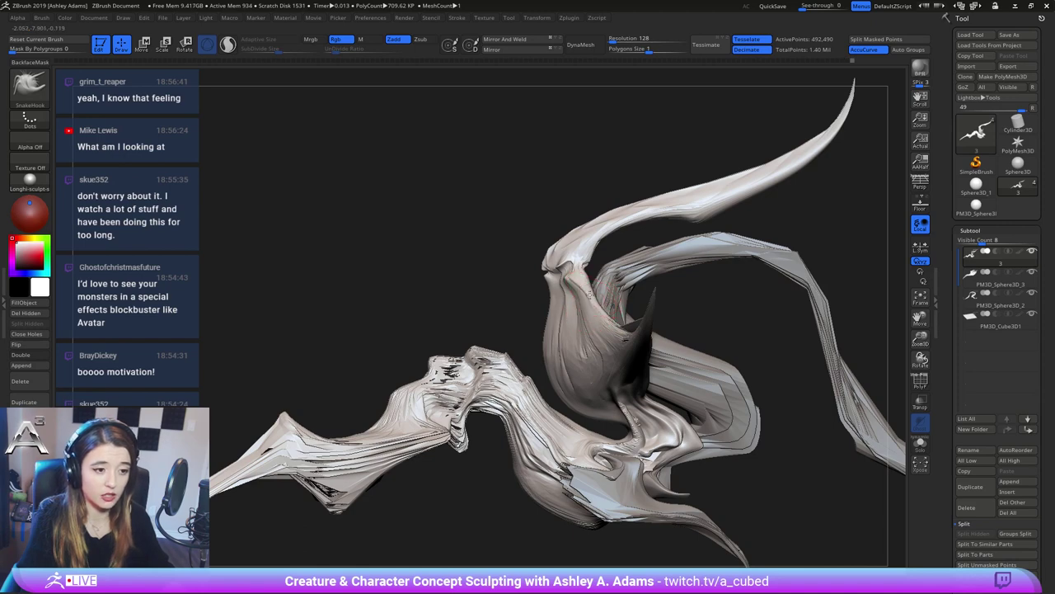
pyautogui.moveTo(603, 304)
pyautogui.mouseDown(button='right')
pyautogui.moveTo(613, 302)
pyautogui.moveTo(597, 308)
pyautogui.mouseUp(button='right')
# Adjust the head's symmetrical silhouette from the front, reshaping the shoulders between the horn and the side spikes with SnakeHook
pyautogui.press('ctrl')
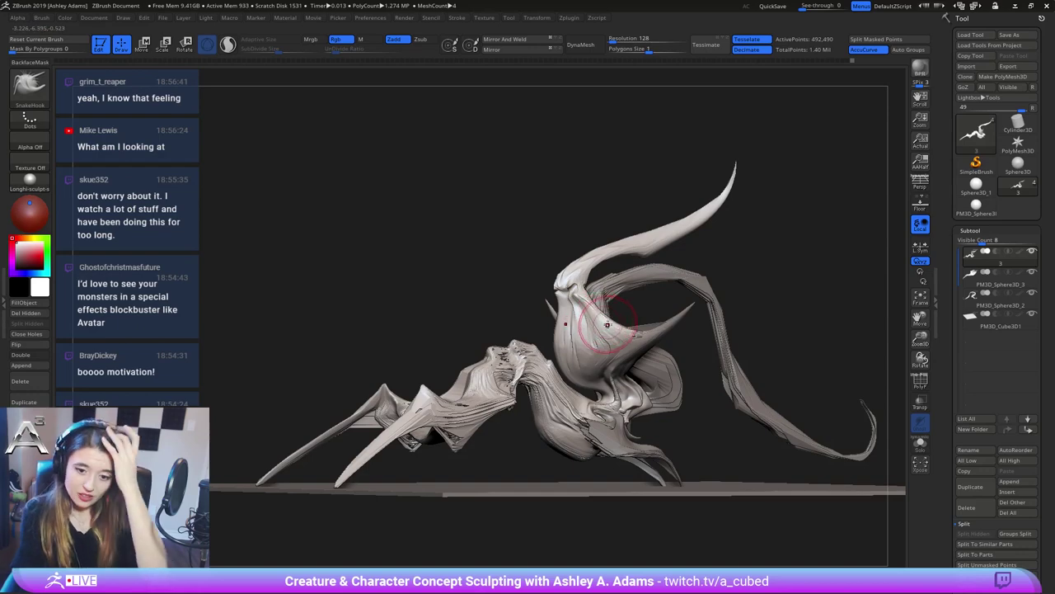
pyautogui.moveTo(565, 322)
pyautogui.mouseDown(button='right')
pyautogui.moveTo(608, 318)
pyautogui.moveTo(613, 308)
pyautogui.moveTo(551, 315)
pyautogui.moveTo(572, 316)
pyautogui.mouseUp(button='right')
pyautogui.rightClick(555, 323)
pyautogui.moveTo(589, 320); pyautogui.dragTo(601, 331)
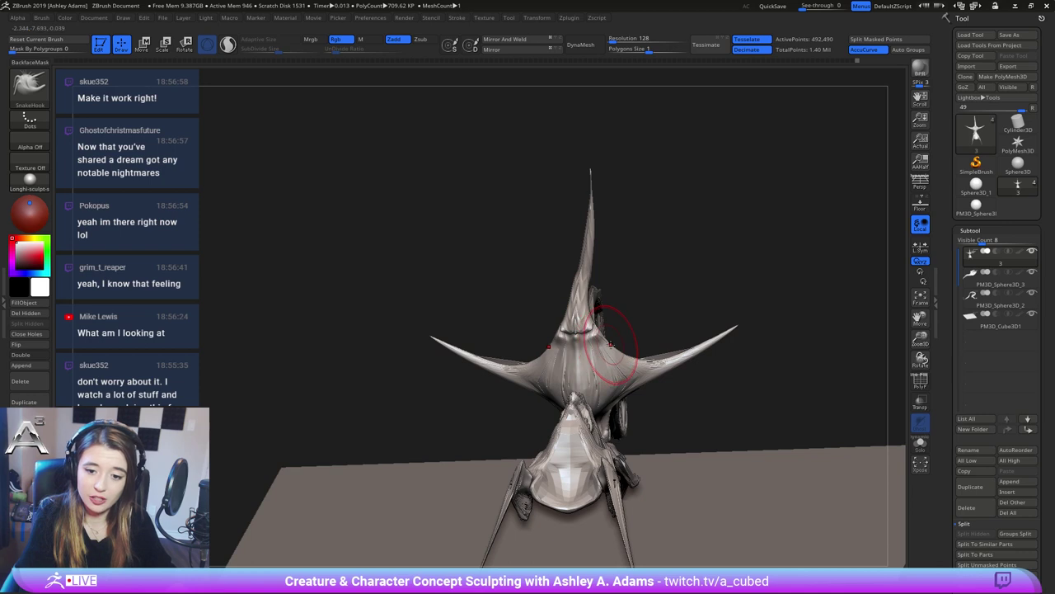
pyautogui.moveTo(601, 319); pyautogui.dragTo(616, 295)
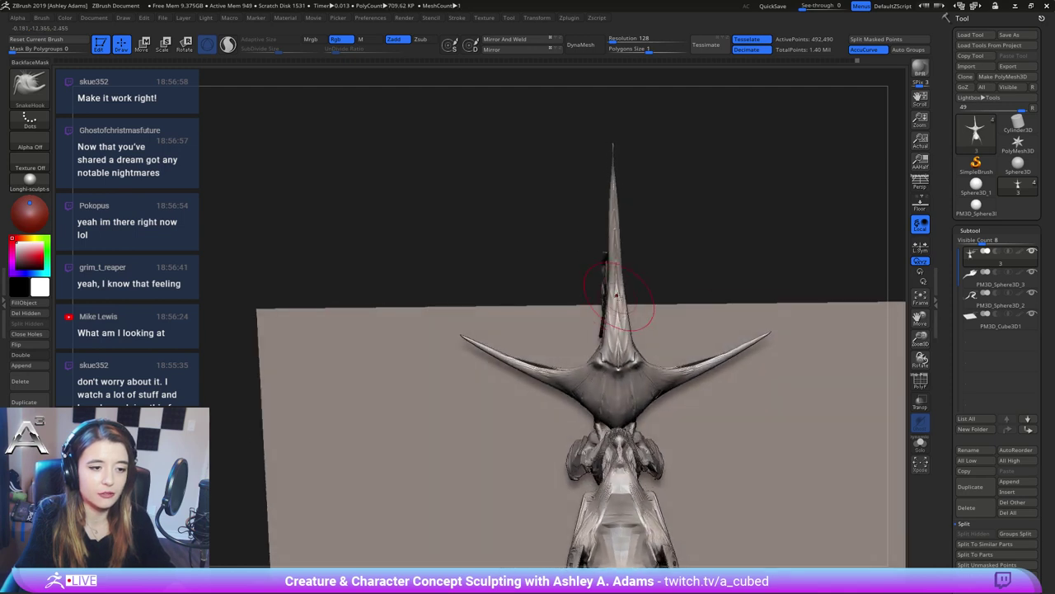
pyautogui.moveTo(593, 361); pyautogui.dragTo(594, 353)
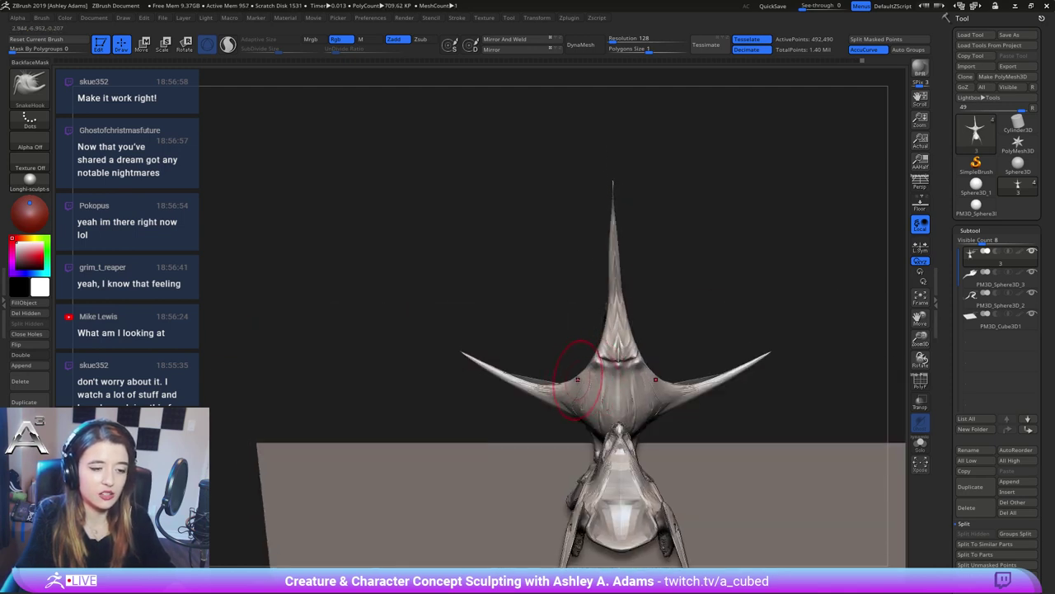
pyautogui.press('space')
pyautogui.moveTo(578, 379); pyautogui.dragTo(569, 380)
# Refine the horn's curve from above and from the side, pulling its tip upward and reshaping its middle with SnakeHook
pyautogui.moveTo(570, 380)
pyautogui.mouseDown(button='right')
pyautogui.moveTo(618, 346)
pyautogui.moveTo(642, 351)
pyautogui.moveTo(627, 361)
pyautogui.moveTo(666, 292)
pyautogui.moveTo(643, 304)
pyautogui.moveTo(651, 285)
pyautogui.mouseUp(button='right')
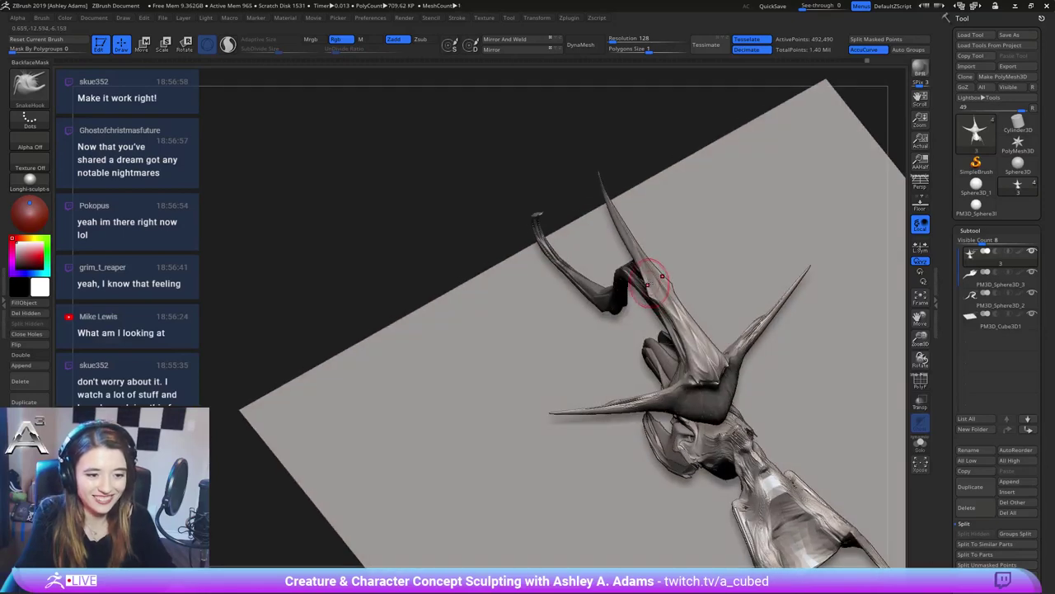
pyautogui.moveTo(663, 279); pyautogui.dragTo(655, 322, button='right')
pyautogui.moveTo(660, 322); pyautogui.dragTo(624, 299)
pyautogui.rightClick(624, 299)
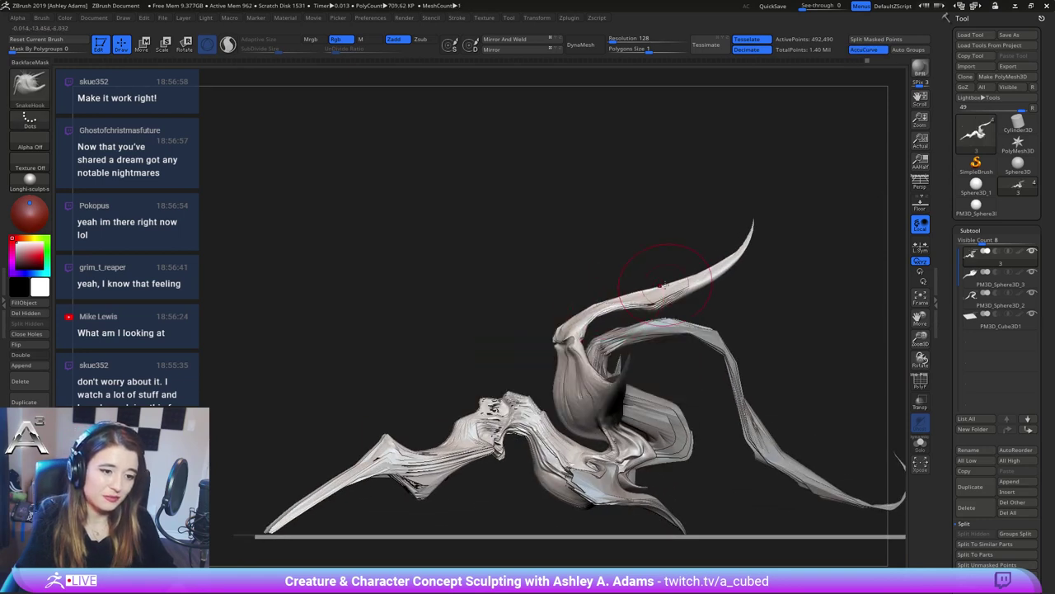
pyautogui.moveTo(731, 258); pyautogui.dragTo(744, 241)
pyautogui.keyDown('ctrl'); pyautogui.moveTo(721, 381); pyautogui.dragTo(684, 321, button='right'); pyautogui.keyUp('ctrl')
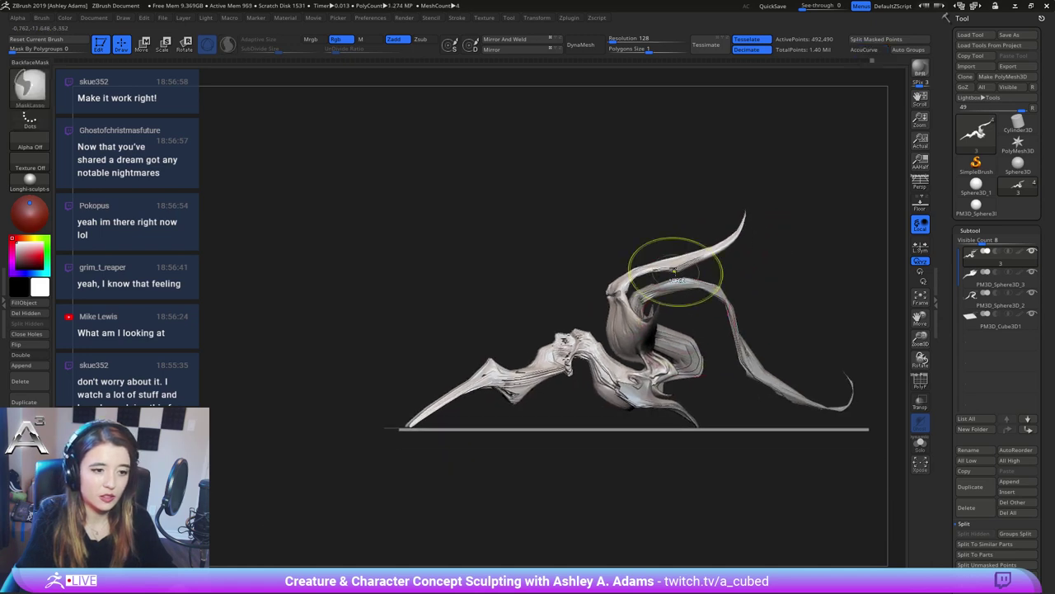
pyautogui.keyDown('ctrl'); pyautogui.moveTo(676, 277); pyautogui.dragTo(682, 323, button='right'); pyautogui.keyUp('ctrl')
pyautogui.moveTo(694, 245); pyautogui.dragTo(693, 233)
pyautogui.moveTo(693, 233); pyautogui.dragTo(701, 236, button='right')
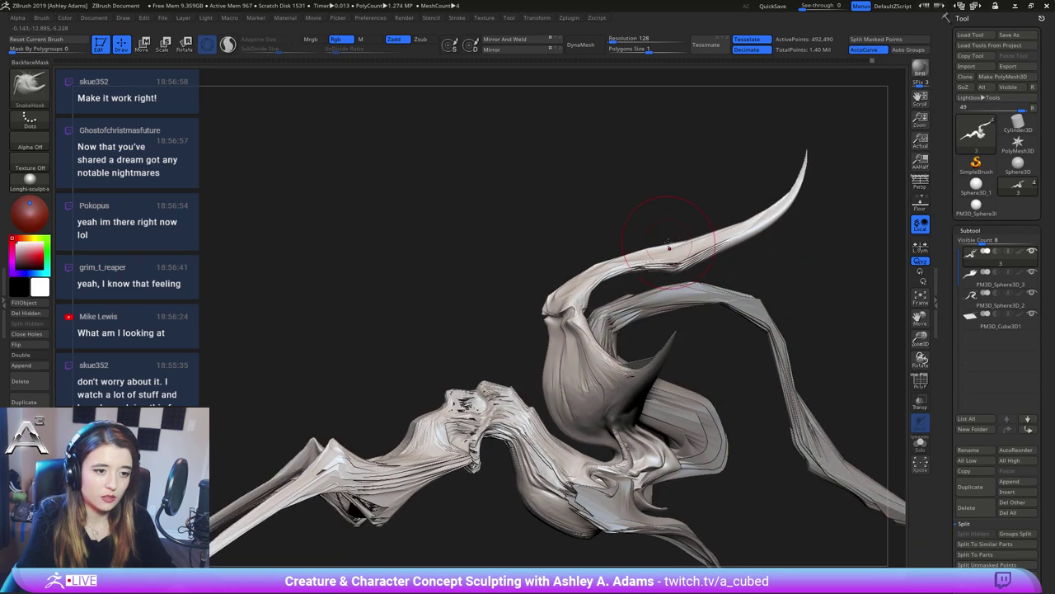
pyautogui.moveTo(669, 248); pyautogui.dragTo(646, 257)
# Reselect the main body subtool and pull the curled fold beneath the head outward over the rounded tendril fold
pyautogui.moveTo(676, 330)
pyautogui.mouseDown(button='right')
pyautogui.moveTo(728, 330)
pyautogui.moveTo(747, 354)
pyautogui.moveTo(612, 294)
pyautogui.mouseUp(button='right')
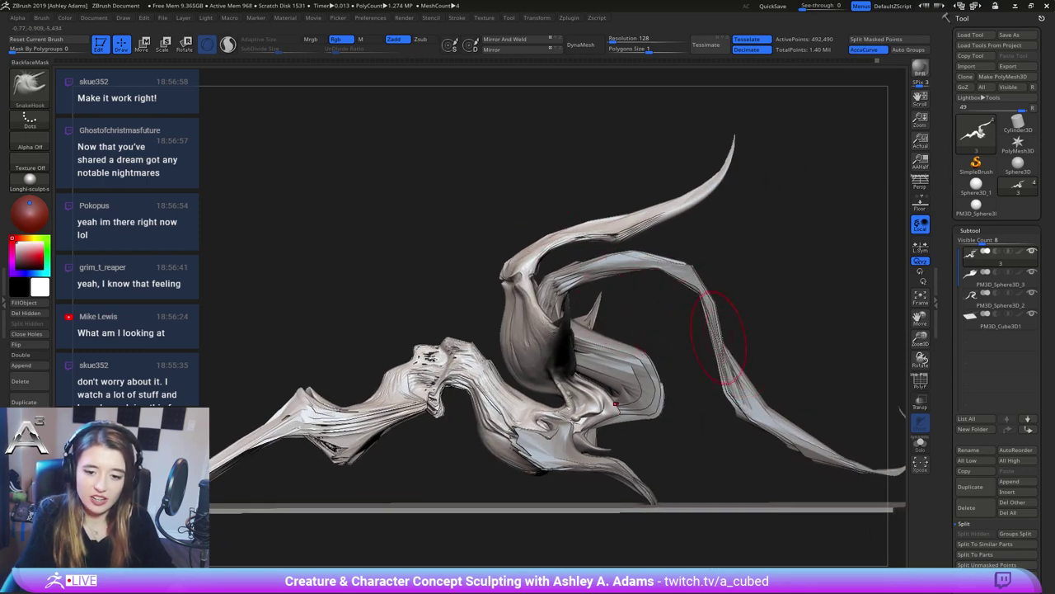
pyautogui.keyDown('alt'); pyautogui.click(703, 328); pyautogui.keyUp('alt')
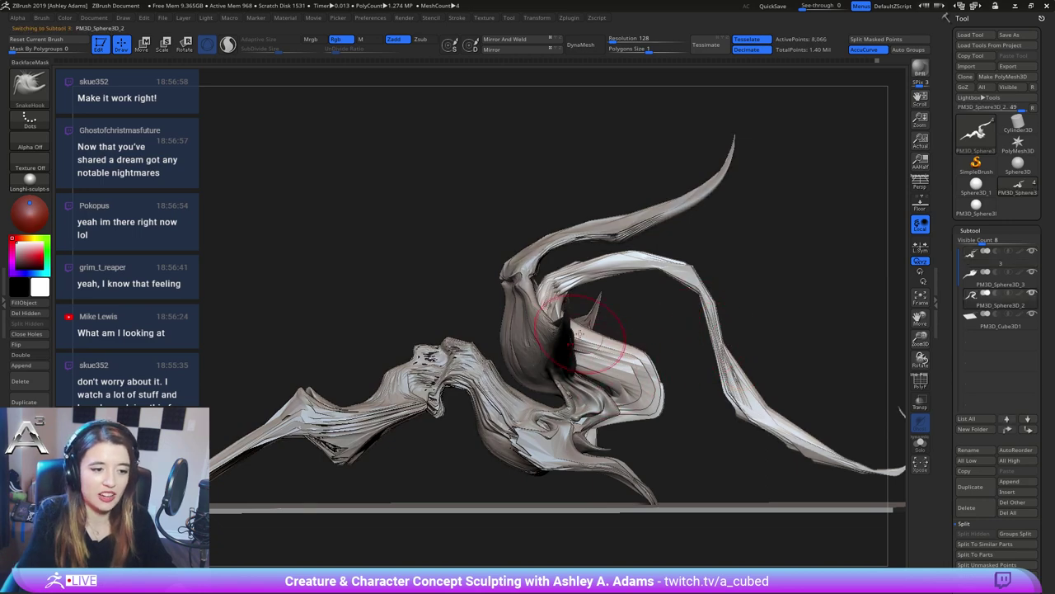
pyautogui.keyDown('alt'); pyautogui.click(607, 401); pyautogui.keyUp('alt')
pyautogui.moveTo(680, 400); pyautogui.dragTo(616, 408, button='right')
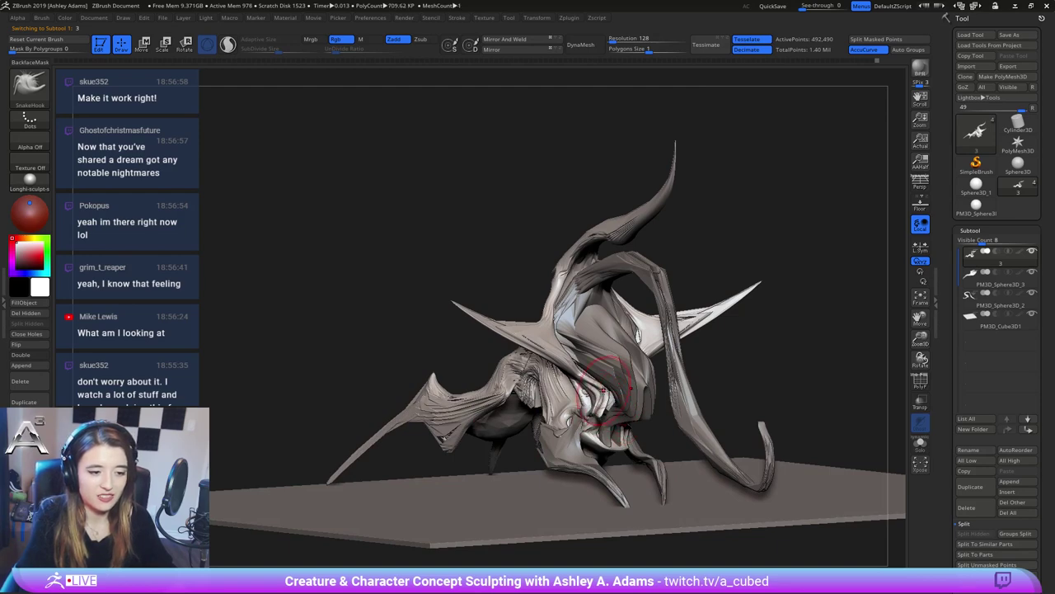
pyautogui.moveTo(603, 389)
pyautogui.mouseDown(button='right')
pyautogui.moveTo(594, 396)
pyautogui.moveTo(636, 409)
pyautogui.moveTo(636, 386)
pyautogui.moveTo(594, 394)
pyautogui.moveTo(586, 380)
pyautogui.mouseUp(button='right')
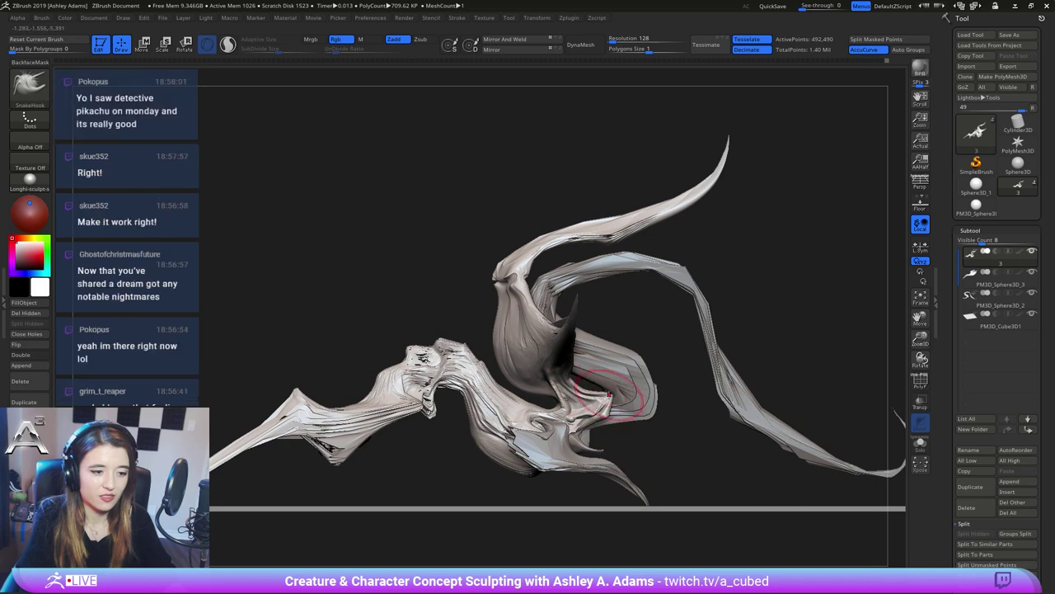
pyautogui.moveTo(617, 404); pyautogui.dragTo(607, 381, button='right')
pyautogui.moveTo(519, 404); pyautogui.dragTo(598, 380, button='right')
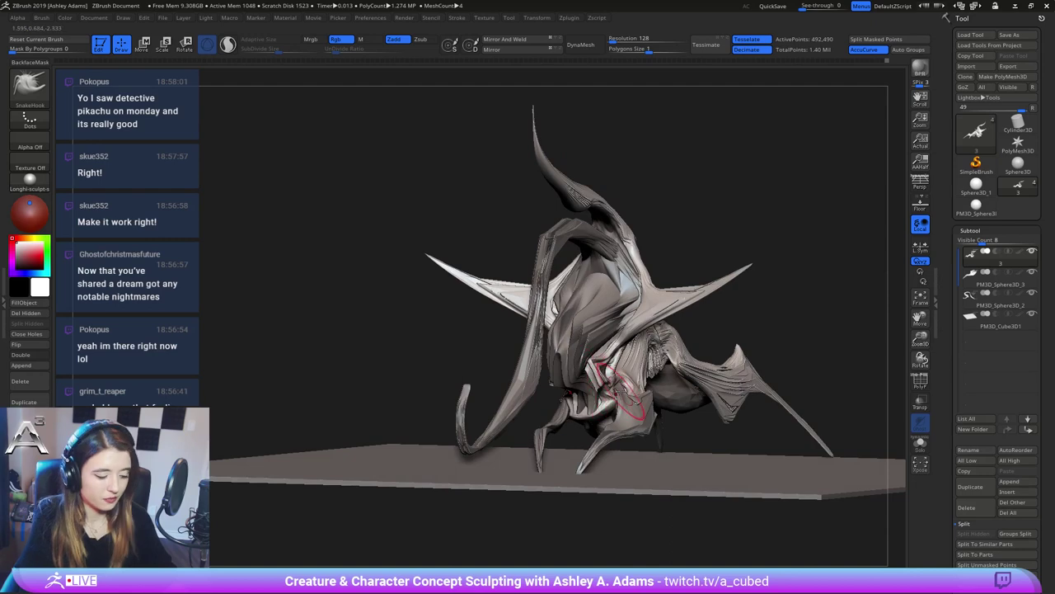
# Fill out the curled fold beneath the head with the Inflat brush, return to SnakeHook and check the whole creature
pyautogui.press('b')
pyautogui.press('i')
pyautogui.press('n')
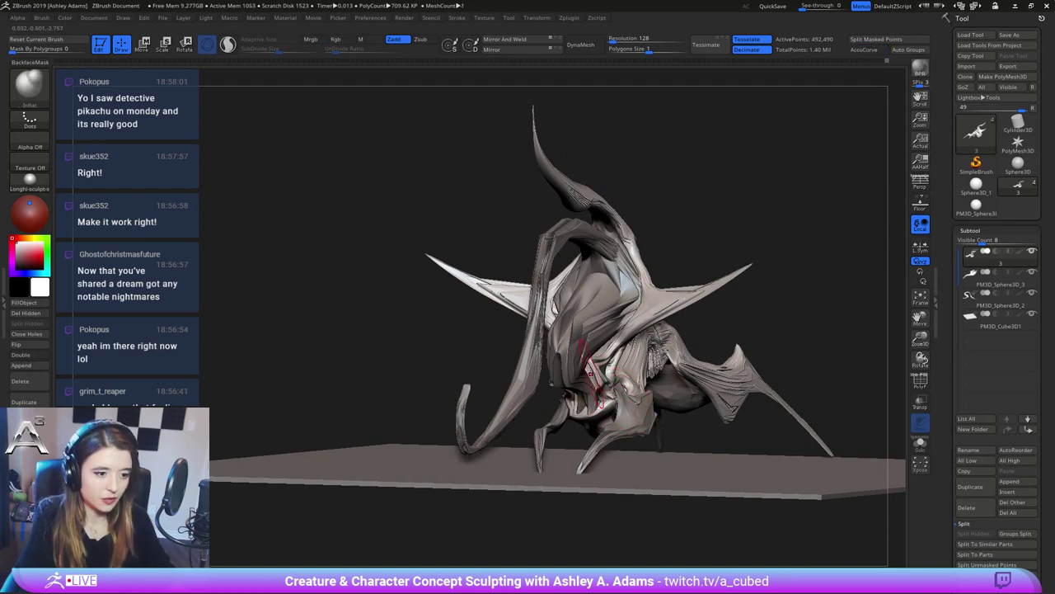
pyautogui.moveTo(606, 388); pyautogui.dragTo(581, 394, button='right')
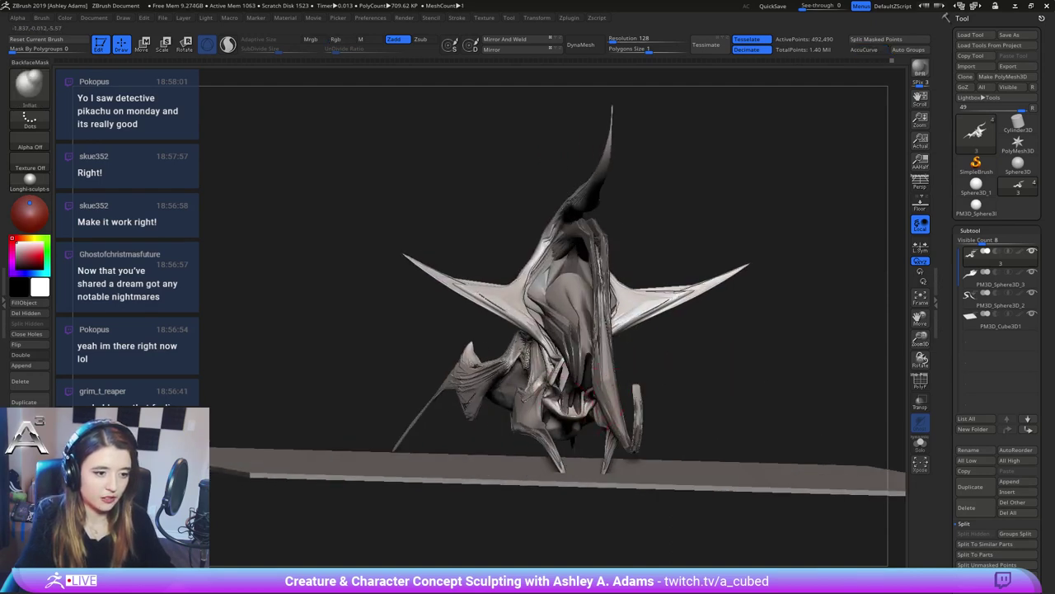
pyautogui.moveTo(577, 350); pyautogui.dragTo(572, 355, button='right')
pyautogui.moveTo(485, 431); pyautogui.dragTo(501, 408, button='right')
pyautogui.rightClick(501, 408)
pyautogui.press('b')
pyautogui.press('s')
pyautogui.press('h')
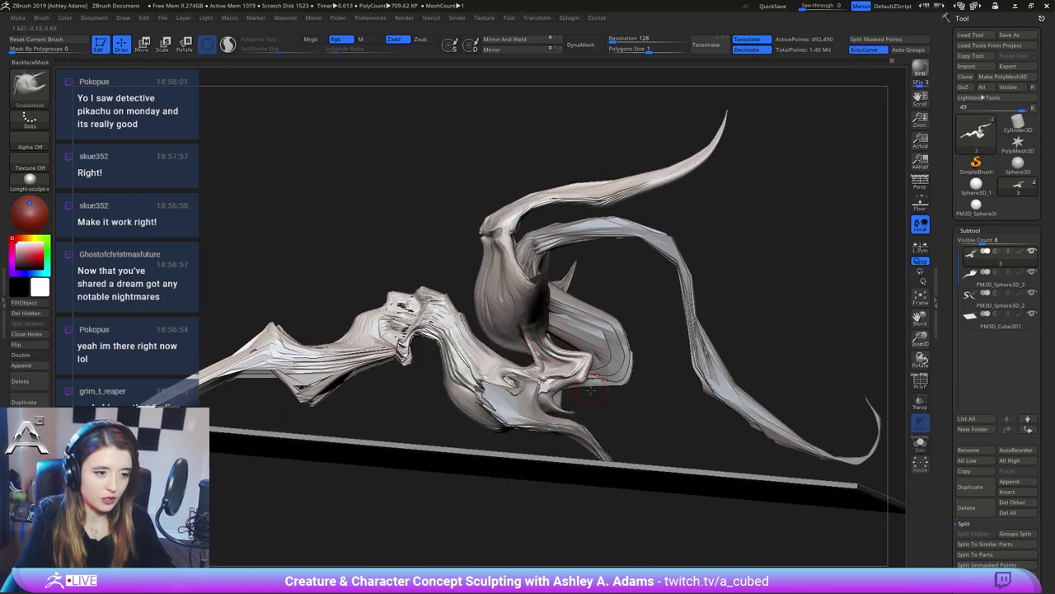
pyautogui.moveTo(549, 345)
pyautogui.mouseDown(button='right')
pyautogui.moveTo(605, 327)
pyautogui.moveTo(582, 356)
pyautogui.mouseUp(button='right')
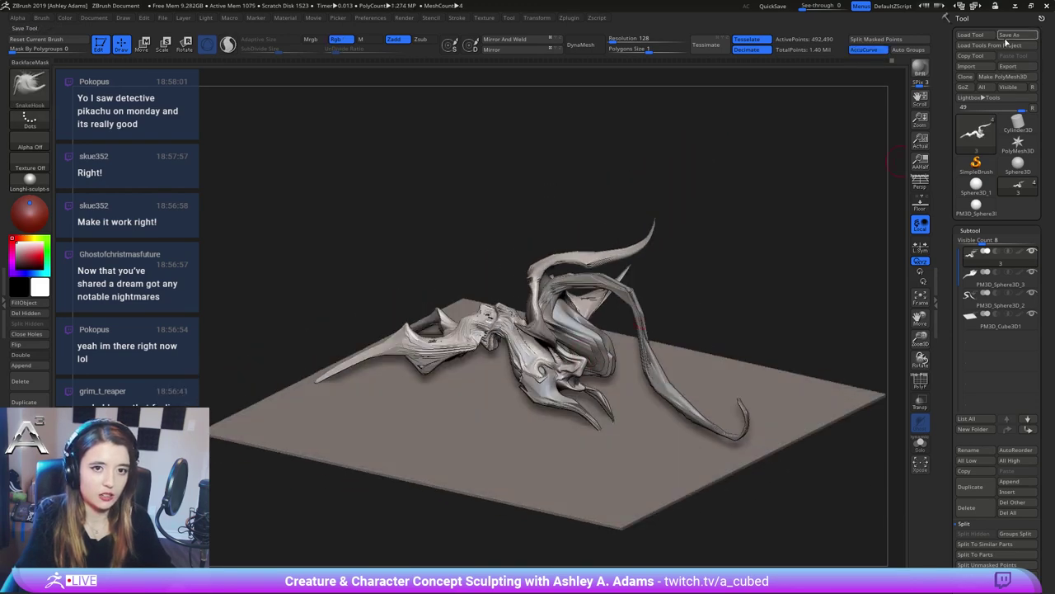
# Save the tool over its existing file and remesh the main body with DynaMesh at resolution 128
pyautogui.click(1007, 35)
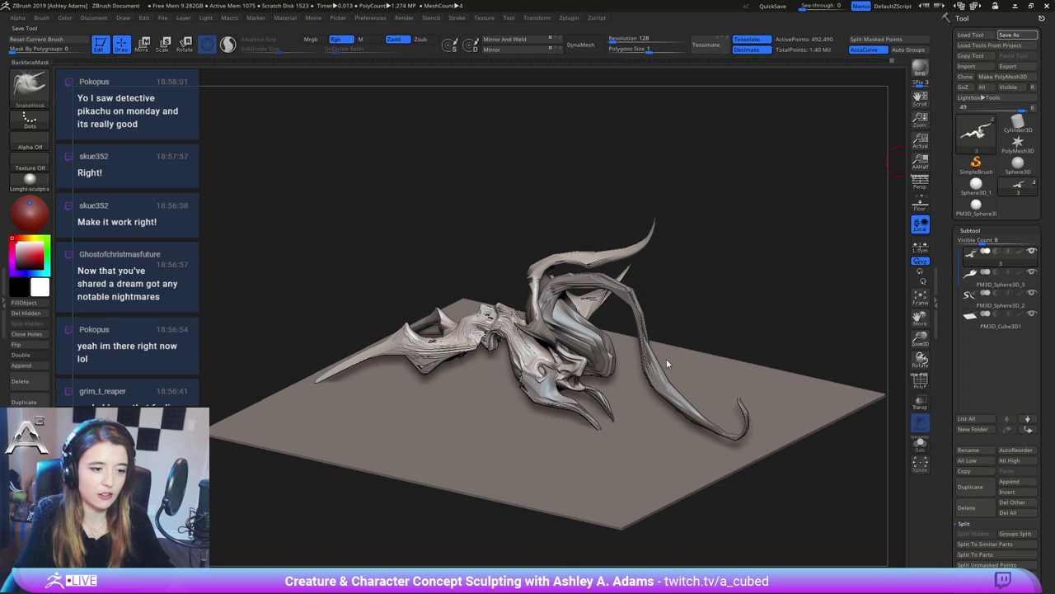
pyautogui.moveTo(580, 284); pyautogui.dragTo(630, 330, button='right')
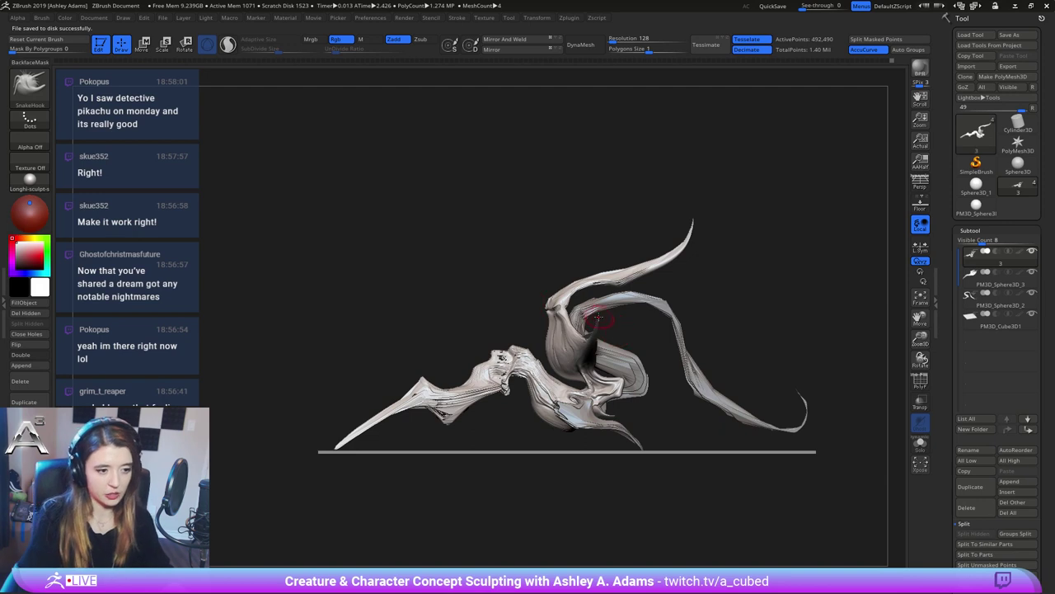
pyautogui.click(598, 53)
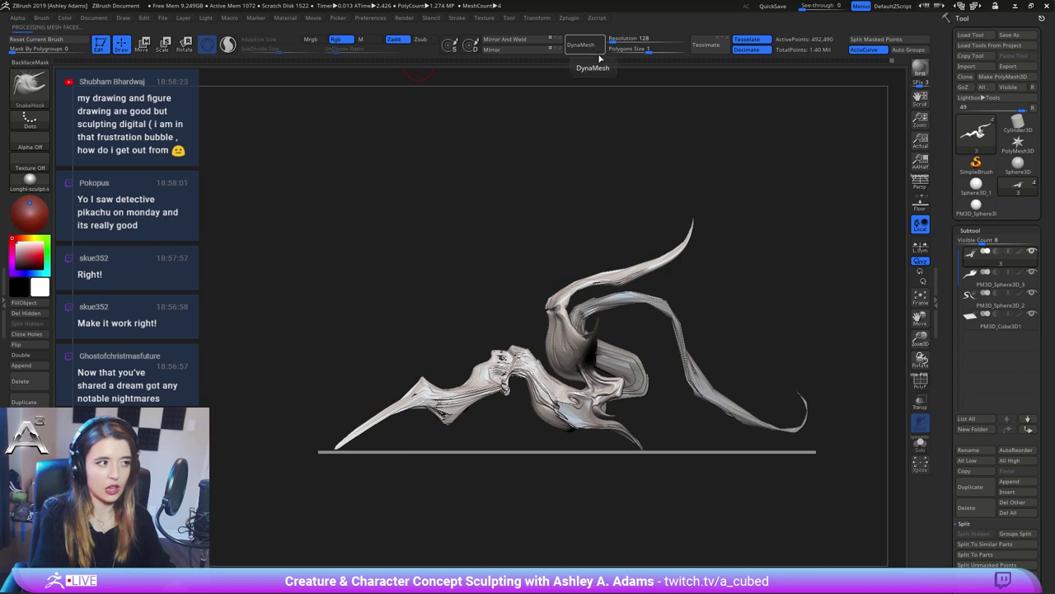
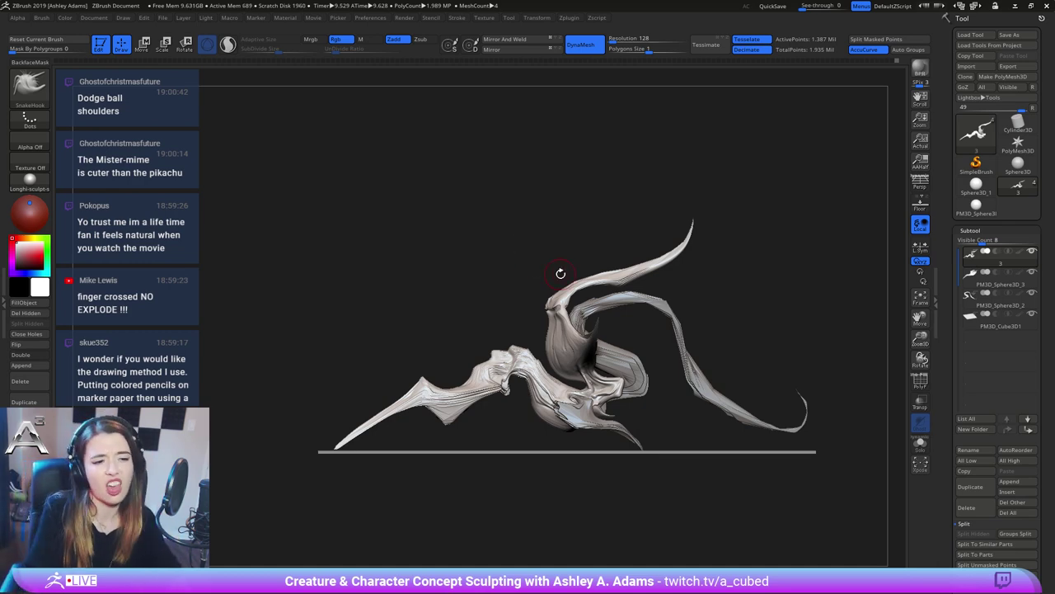
pyautogui.moveTo(576, 282); pyautogui.dragTo(632, 368, button='right')
pyautogui.moveTo(571, 314); pyautogui.dragTo(569, 360)
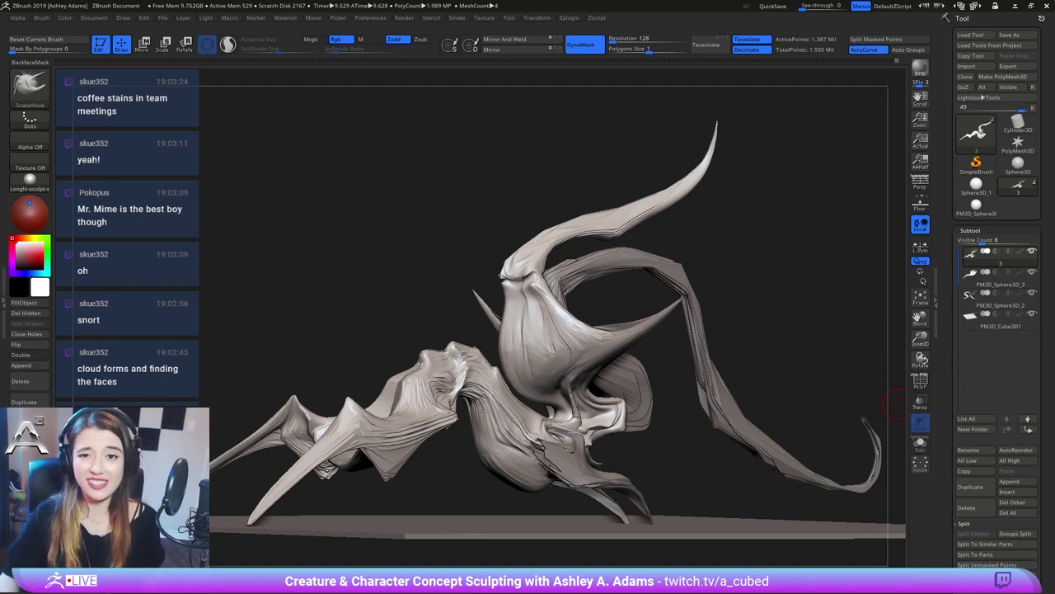
# Switch to the tendril subtool PM3D_Sphere3D_2 and adjust its upper folds behind the head with SnakeHook
pyautogui.moveTo(554, 318)
pyautogui.mouseDown(button='right')
pyautogui.moveTo(533, 319)
pyautogui.moveTo(630, 328)
pyautogui.moveTo(632, 315)
pyautogui.moveTo(522, 313)
pyautogui.moveTo(485, 330)
pyautogui.mouseUp(button='right')
pyautogui.keyDown('alt'); pyautogui.click(485, 310); pyautogui.keyUp('alt')
pyautogui.press('space')
pyautogui.moveTo(485, 330); pyautogui.dragTo(489, 330)
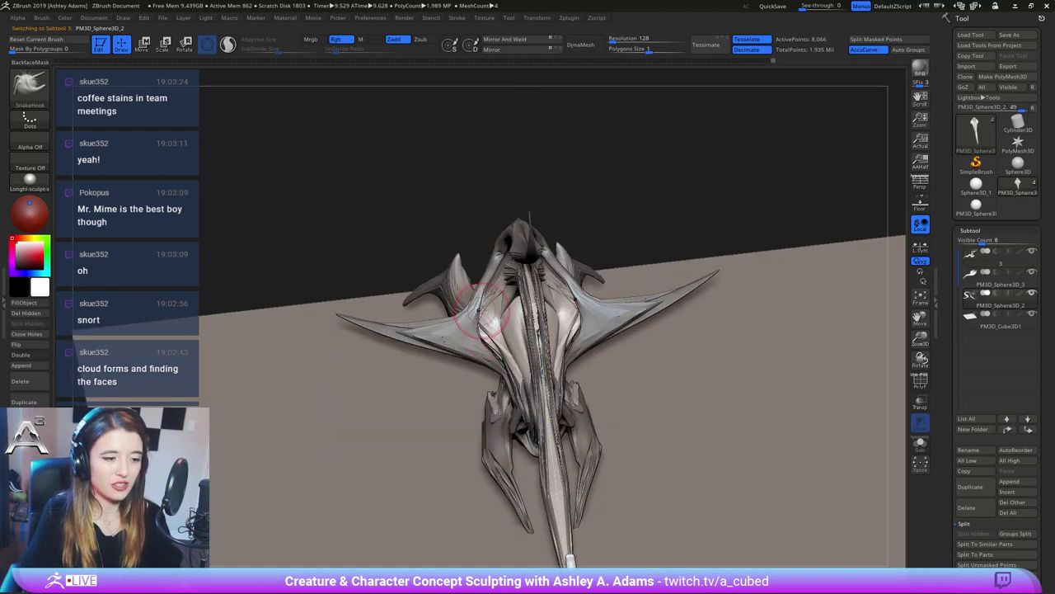
pyautogui.moveTo(484, 313); pyautogui.dragTo(536, 289, button='right')
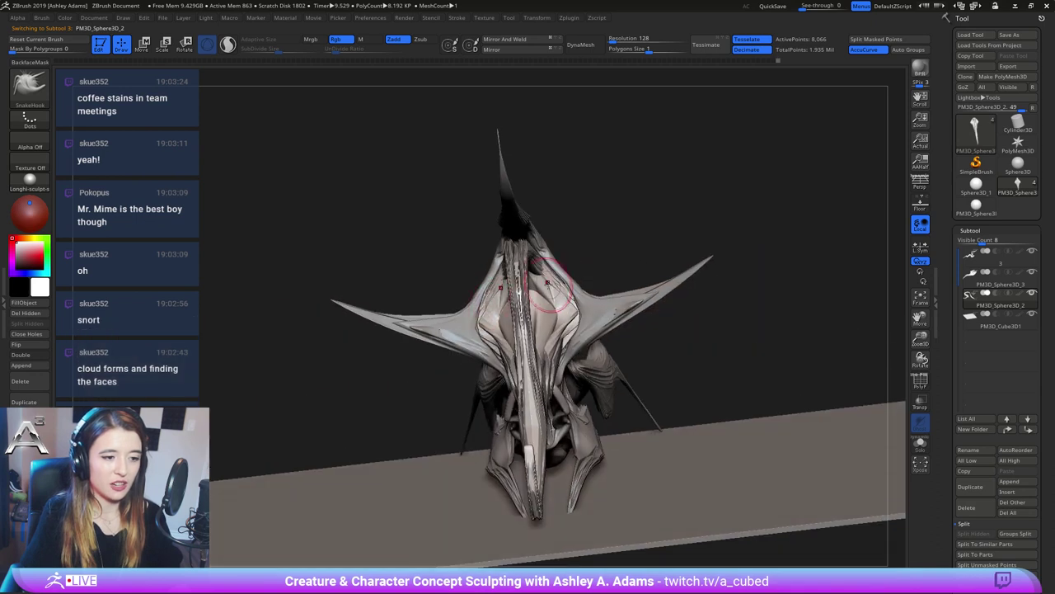
pyautogui.moveTo(547, 281)
pyautogui.mouseDown()
pyautogui.moveTo(558, 277)
pyautogui.moveTo(557, 317)
pyautogui.mouseUp()
pyautogui.moveTo(555, 324); pyautogui.dragTo(643, 309, button='right')
pyautogui.moveTo(453, 301); pyautogui.dragTo(424, 295)
pyautogui.moveTo(422, 293); pyautogui.dragTo(313, 255, button='right')
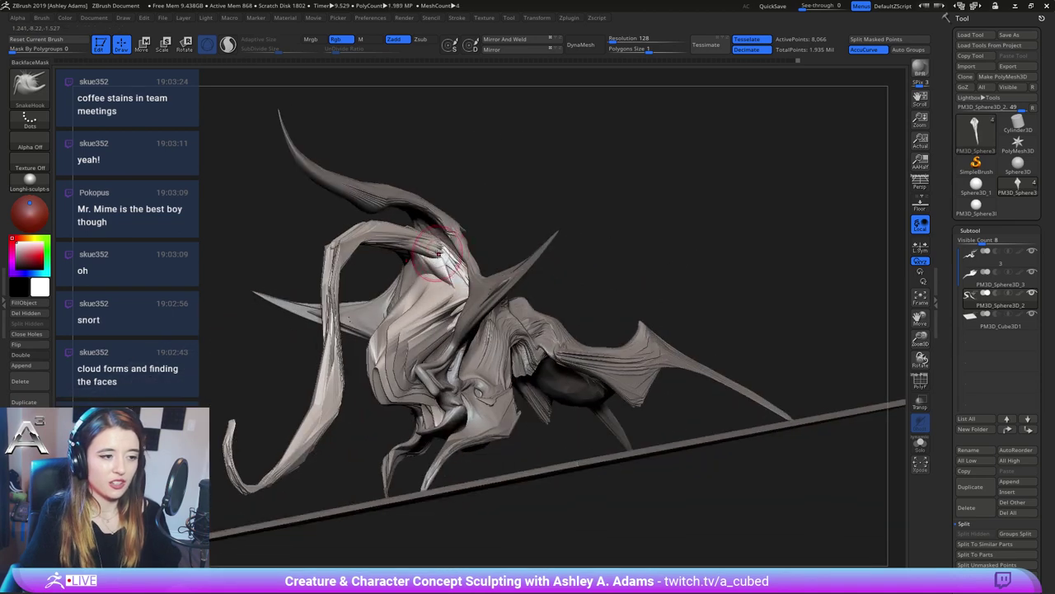
# Refine the tendril's inner folds behind the head with SnakeHook, working from the side and from behind
pyautogui.moveTo(432, 260)
pyautogui.mouseDown(button='right')
pyautogui.moveTo(429, 289)
pyautogui.moveTo(354, 252)
pyautogui.mouseUp(button='right')
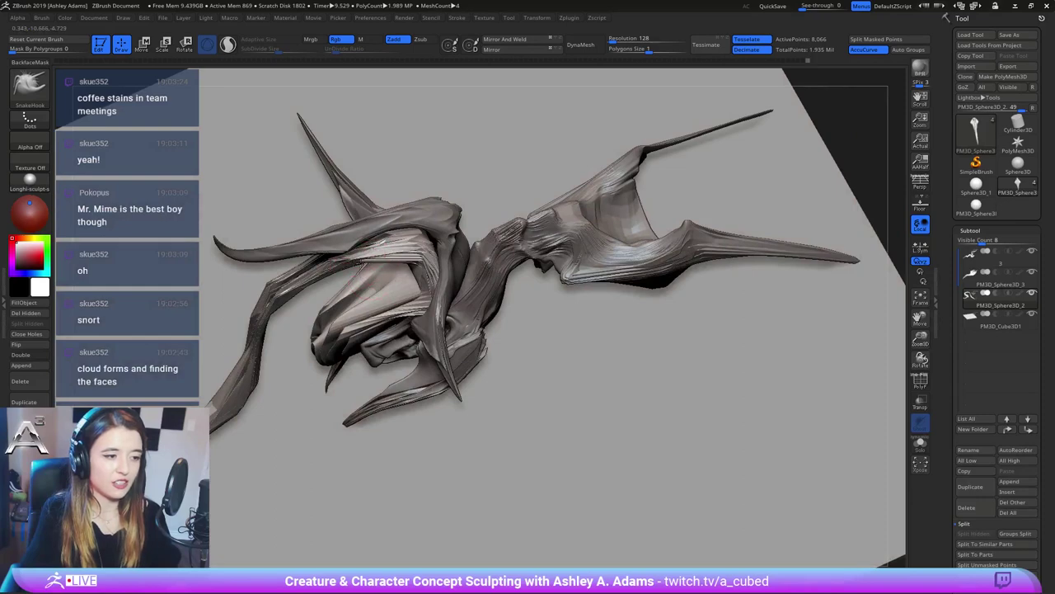
pyautogui.moveTo(429, 269); pyautogui.dragTo(423, 206, button='right')
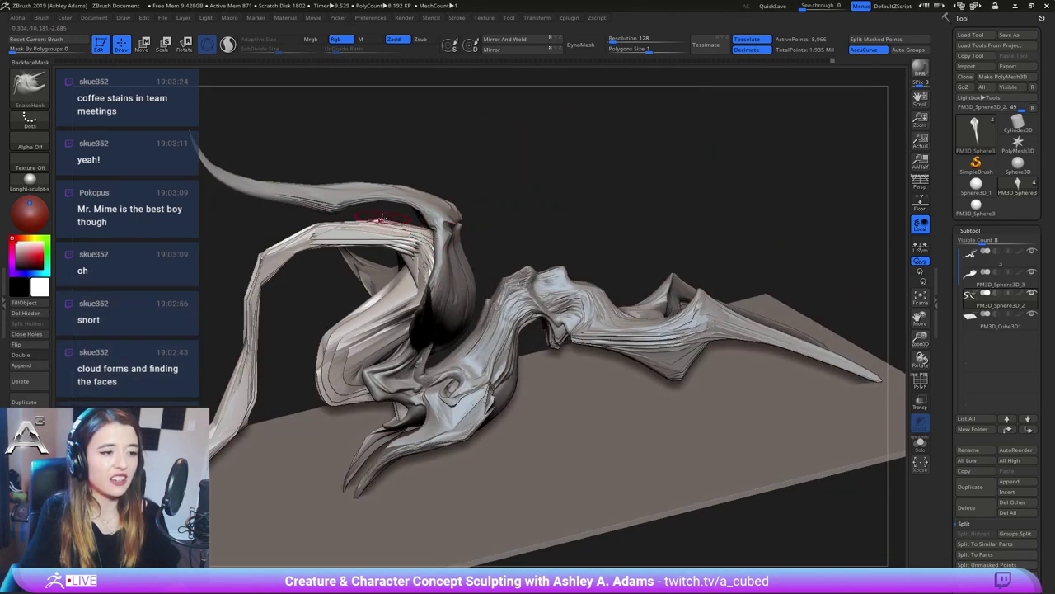
pyautogui.moveTo(398, 216)
pyautogui.mouseDown(button='right')
pyautogui.moveTo(420, 231)
pyautogui.moveTo(445, 283)
pyautogui.mouseUp(button='right')
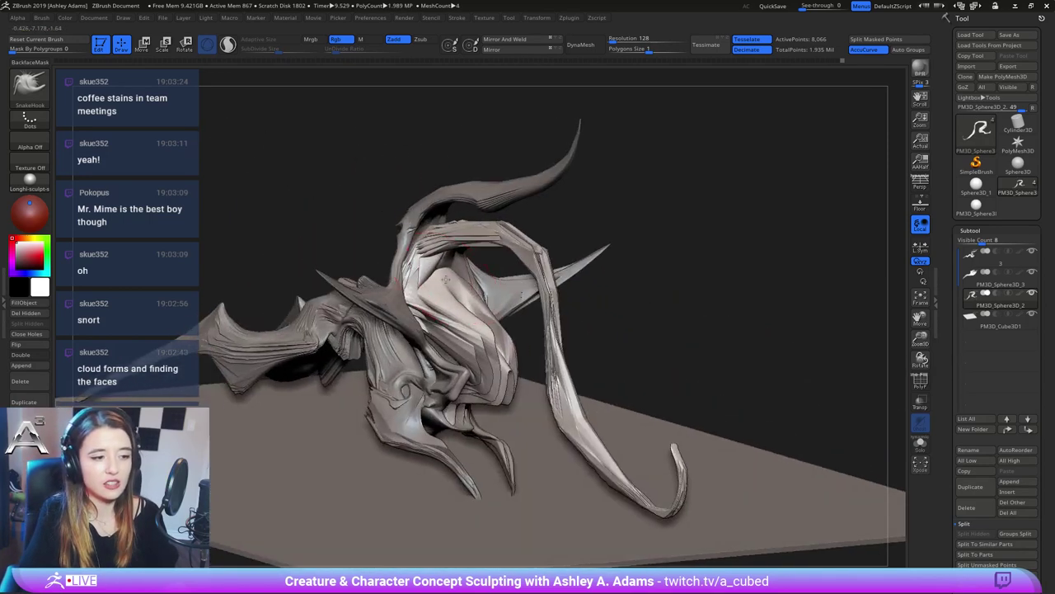
pyautogui.moveTo(446, 279); pyautogui.dragTo(434, 268)
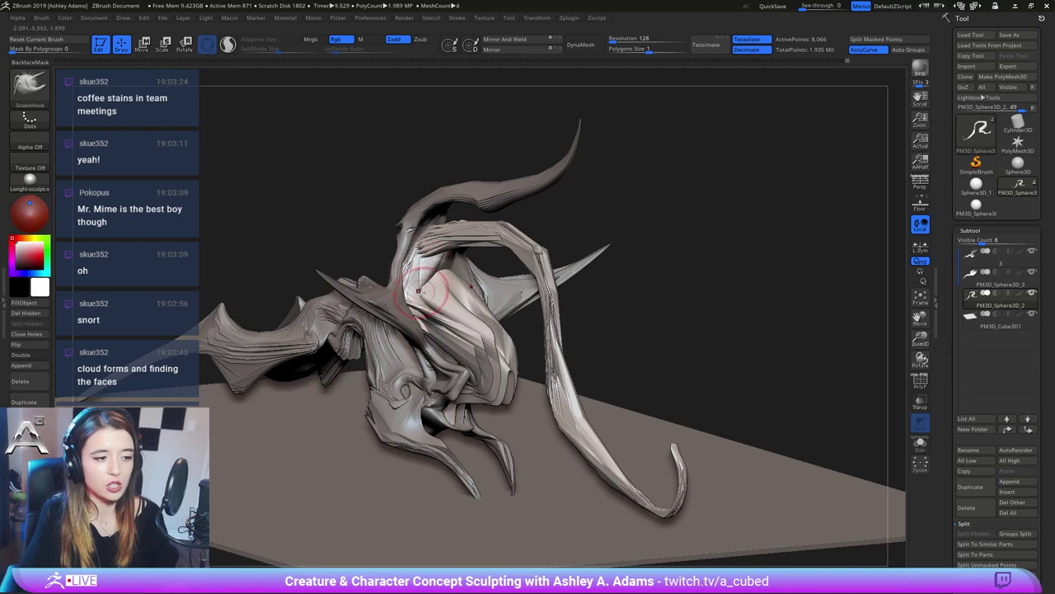
pyautogui.moveTo(421, 292); pyautogui.dragTo(414, 295, button='right')
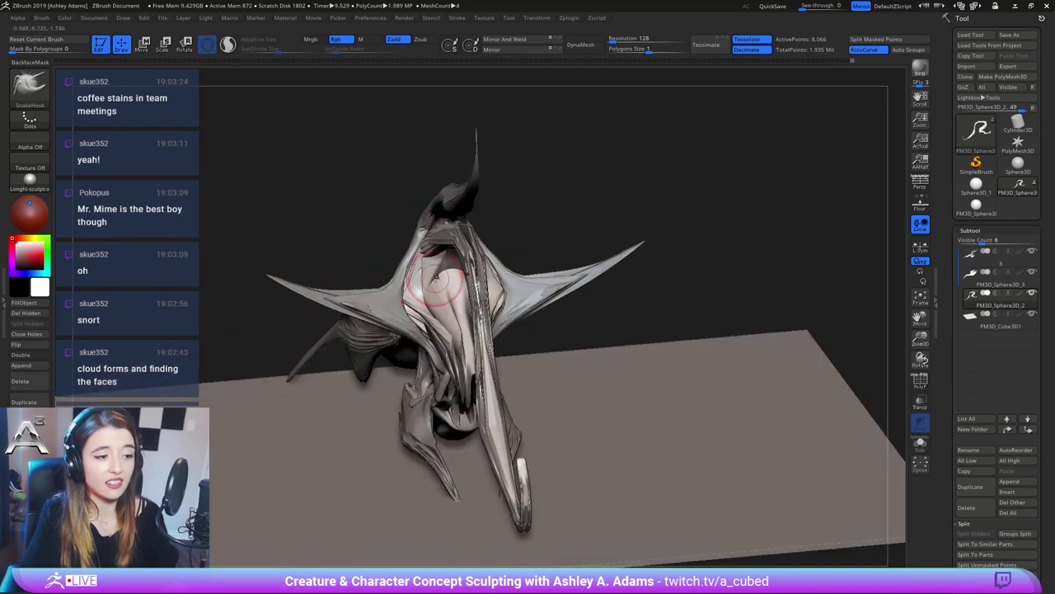
pyautogui.moveTo(438, 289); pyautogui.dragTo(451, 268)
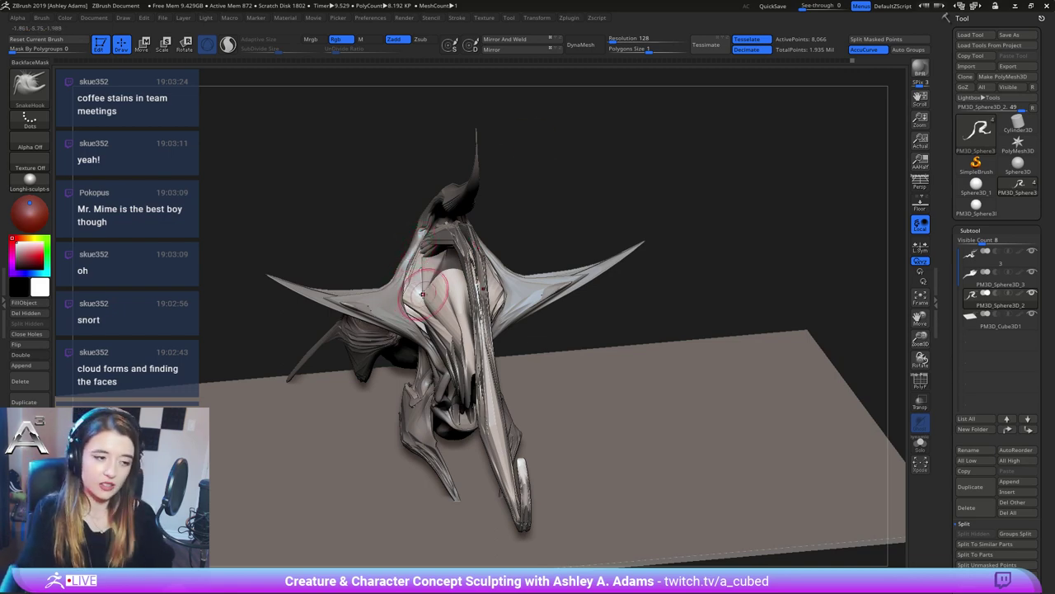
pyautogui.moveTo(419, 284)
pyautogui.mouseDown(button='right')
pyautogui.moveTo(431, 331)
pyautogui.moveTo(502, 282)
pyautogui.moveTo(506, 330)
pyautogui.mouseUp(button='right')
# Reselect the main body subtool, smooth the area behind the head and adjust its shape with SnakeHook
pyautogui.keyDown('alt'); pyautogui.click(502, 298); pyautogui.keyUp('alt')
pyautogui.keyDown('shift'); pyautogui.moveTo(508, 292); pyautogui.dragTo(486, 301); pyautogui.keyUp('shift')
pyautogui.moveTo(518, 294)
pyautogui.mouseDown(button='right')
pyautogui.moveTo(488, 250)
pyautogui.moveTo(493, 239)
pyautogui.moveTo(536, 278)
pyautogui.mouseUp(button='right')
pyautogui.press('space')
pyautogui.moveTo(538, 287); pyautogui.dragTo(554, 283)
pyautogui.moveTo(569, 304)
pyautogui.keyDown('alt'); pyautogui.mouseDown(button='right')
pyautogui.moveTo(493, 322)
pyautogui.moveTo(487, 284)
pyautogui.mouseUp(button='right'); pyautogui.keyUp('alt')
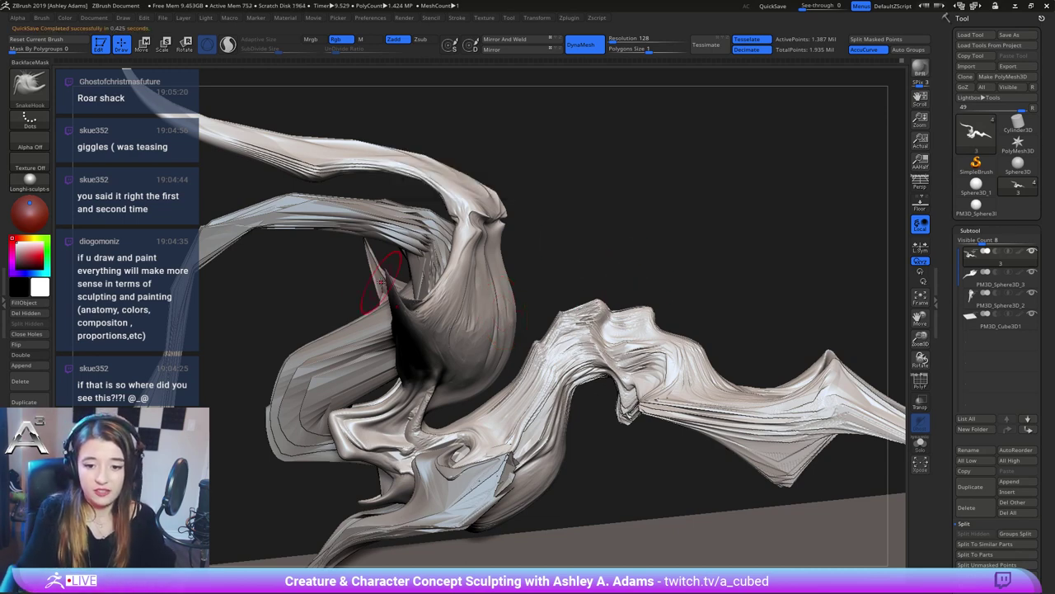
# Examine the head, the folds beneath it and the torso up close from several angles
pyautogui.moveTo(446, 305); pyautogui.dragTo(527, 342, button='right')
pyautogui.keyDown('alt'); pyautogui.moveTo(479, 305); pyautogui.dragTo(540, 295, button='right'); pyautogui.keyUp('alt')
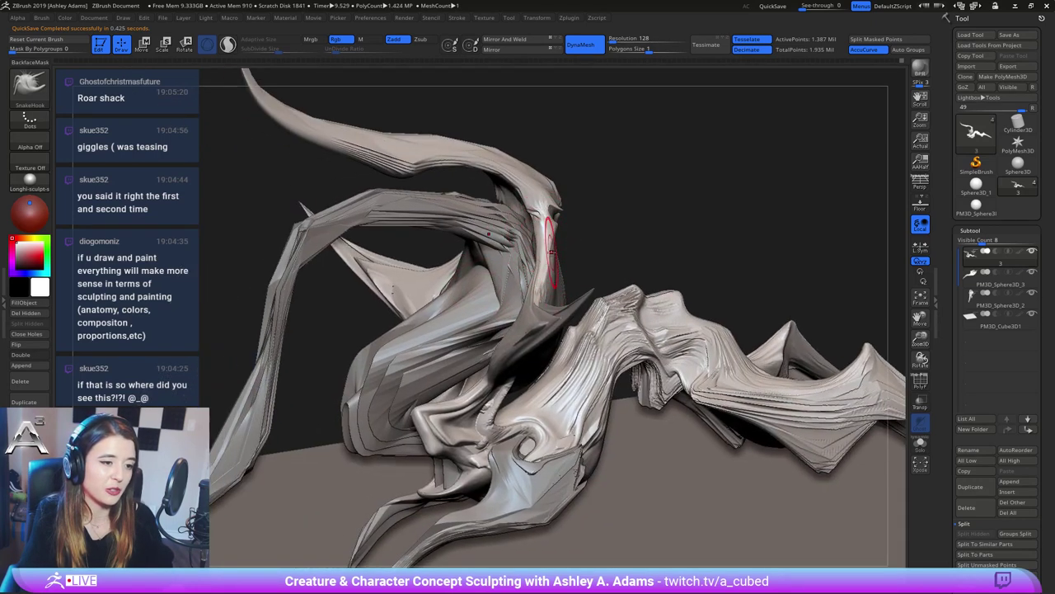
pyautogui.keyDown('ctrl'); pyautogui.moveTo(554, 353); pyautogui.dragTo(548, 165, button='right'); pyautogui.keyUp('ctrl')
pyautogui.moveTo(437, 347); pyautogui.dragTo(564, 388, button='right')
pyautogui.rightClick(401, 350)
pyautogui.moveTo(397, 280); pyautogui.dragTo(569, 347, button='right')
pyautogui.moveTo(461, 239)
pyautogui.keyDown('ctrl'); pyautogui.mouseDown(button='right')
pyautogui.moveTo(454, 289)
pyautogui.moveTo(544, 239)
pyautogui.moveTo(535, 244)
pyautogui.mouseUp(button='right'); pyautogui.keyUp('ctrl')
pyautogui.rightClick(497, 293)
pyautogui.moveTo(676, 371); pyautogui.dragTo(796, 305, button='right')
# Isolate the main body in Solo mode, check it with the polyframe and study the surface flow along its arched back
pyautogui.click(921, 443)
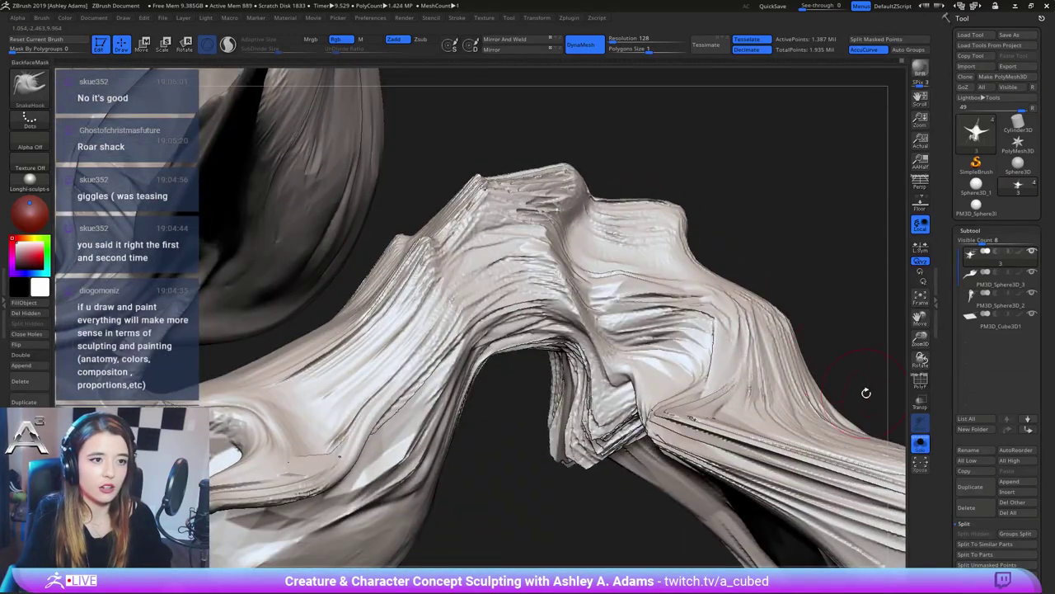
pyautogui.moveTo(865, 393); pyautogui.dragTo(746, 355, button='right')
pyautogui.moveTo(499, 194)
pyautogui.mouseDown(button='right')
pyautogui.moveTo(548, 284)
pyautogui.moveTo(566, 293)
pyautogui.moveTo(571, 342)
pyautogui.moveTo(536, 350)
pyautogui.mouseUp(button='right')
pyautogui.click(921, 385)
pyautogui.moveTo(437, 260)
pyautogui.keyDown('ctrl'); pyautogui.mouseDown(button='right')
pyautogui.moveTo(475, 350)
pyautogui.moveTo(486, 216)
pyautogui.mouseUp(button='right'); pyautogui.keyUp('ctrl')
pyautogui.click(922, 384)
pyautogui.moveTo(486, 272)
pyautogui.mouseDown(button='right')
pyautogui.moveTo(521, 332)
pyautogui.moveTo(518, 350)
pyautogui.moveTo(515, 342)
pyautogui.mouseUp(button='right')
pyautogui.rightClick(515, 340)
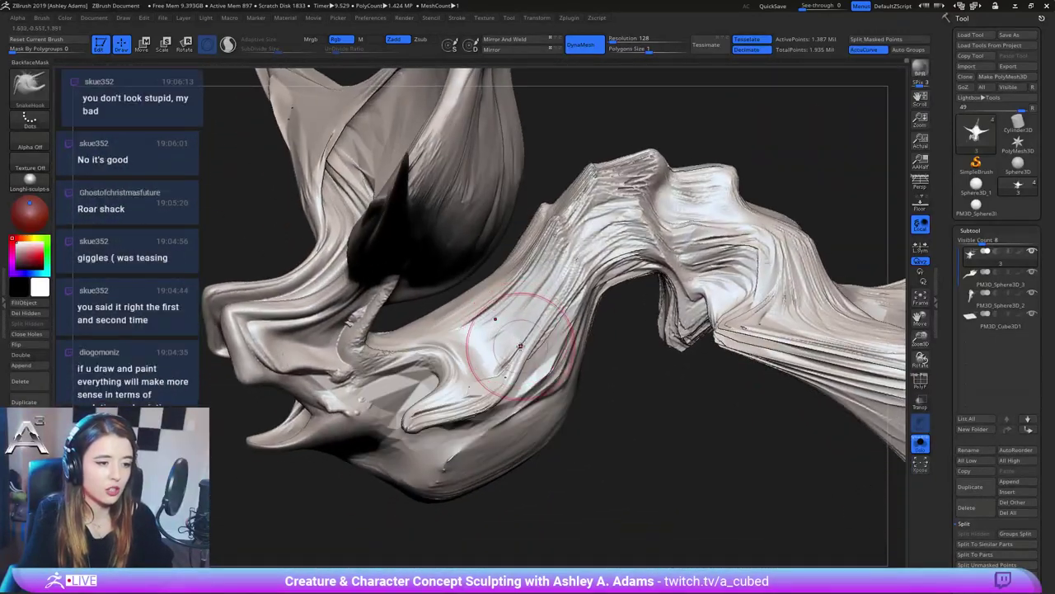
pyautogui.moveTo(554, 285); pyautogui.dragTo(537, 294, button='right')
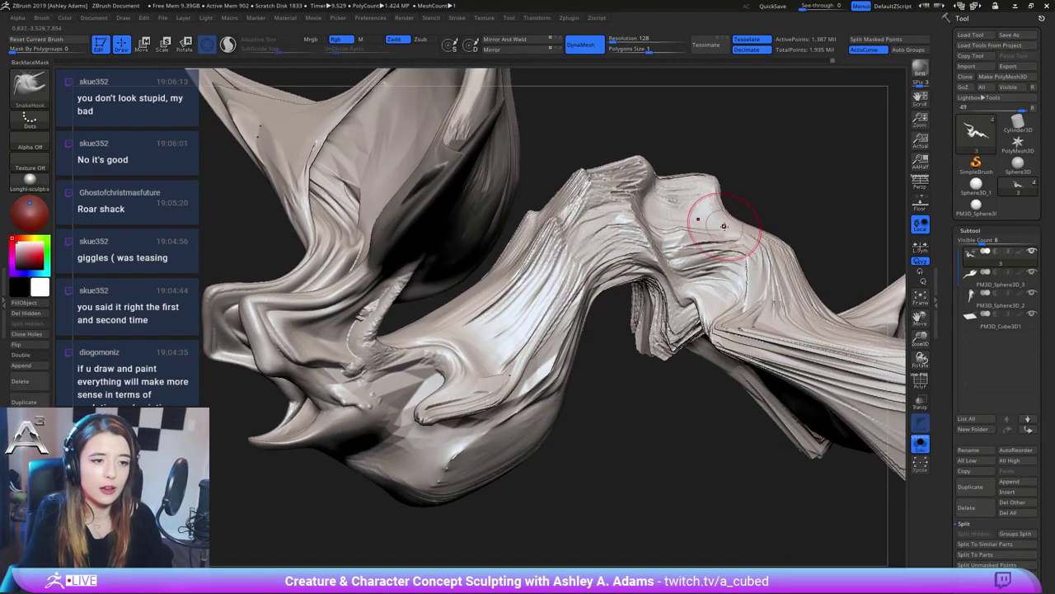
pyautogui.moveTo(726, 217)
pyautogui.mouseDown(button='right')
pyautogui.moveTo(580, 216)
pyautogui.moveTo(670, 216)
pyautogui.mouseUp(button='right')
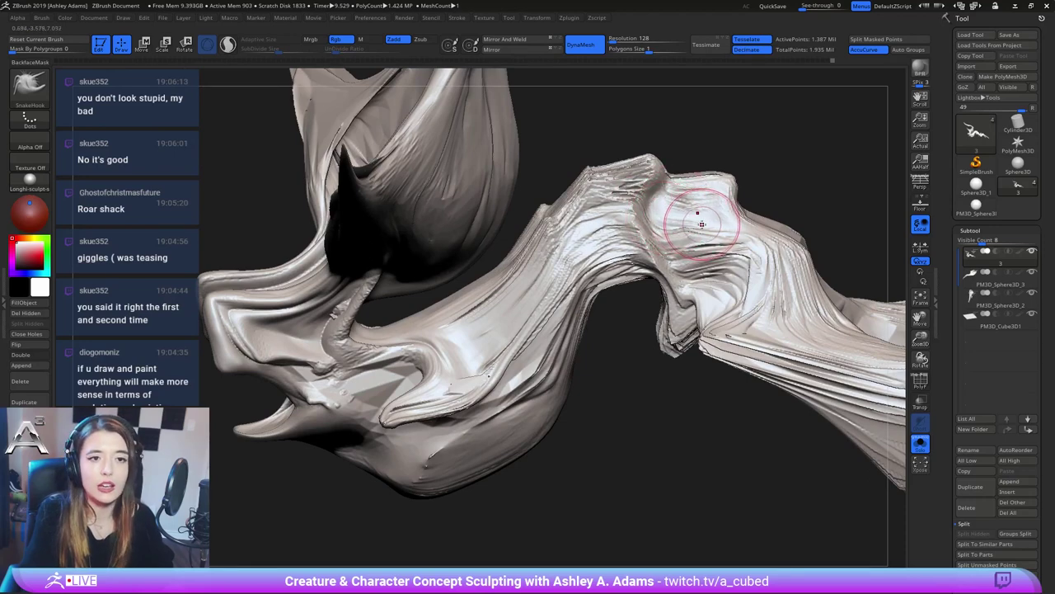
pyautogui.moveTo(685, 221); pyautogui.dragTo(634, 334, button='right')
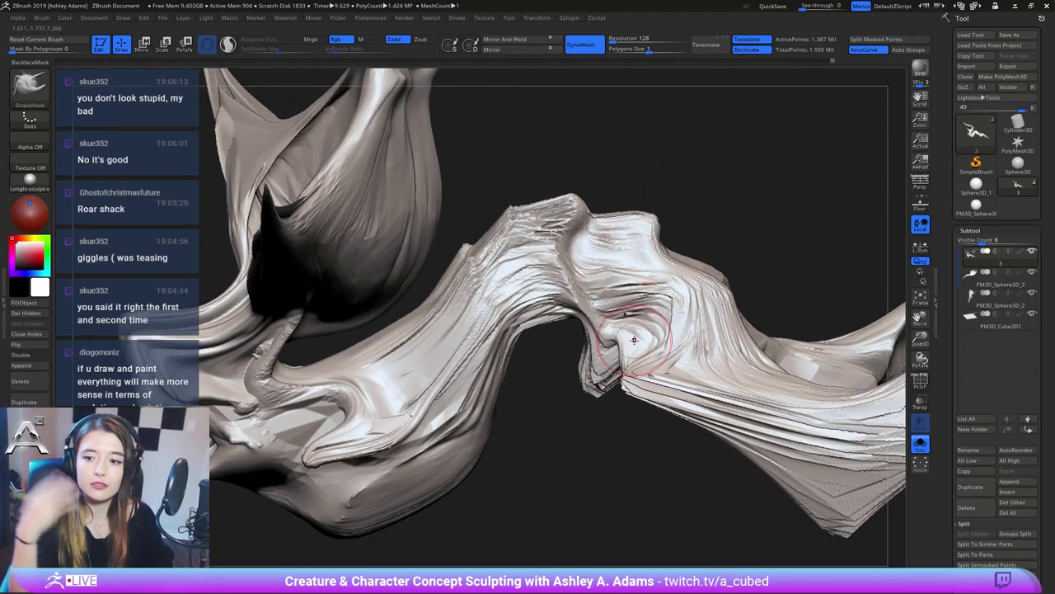
# Pull the surface folds behind the arched back with SnakeHook and bring the other subtools back into view
pyautogui.moveTo(671, 314); pyautogui.dragTo(625, 306)
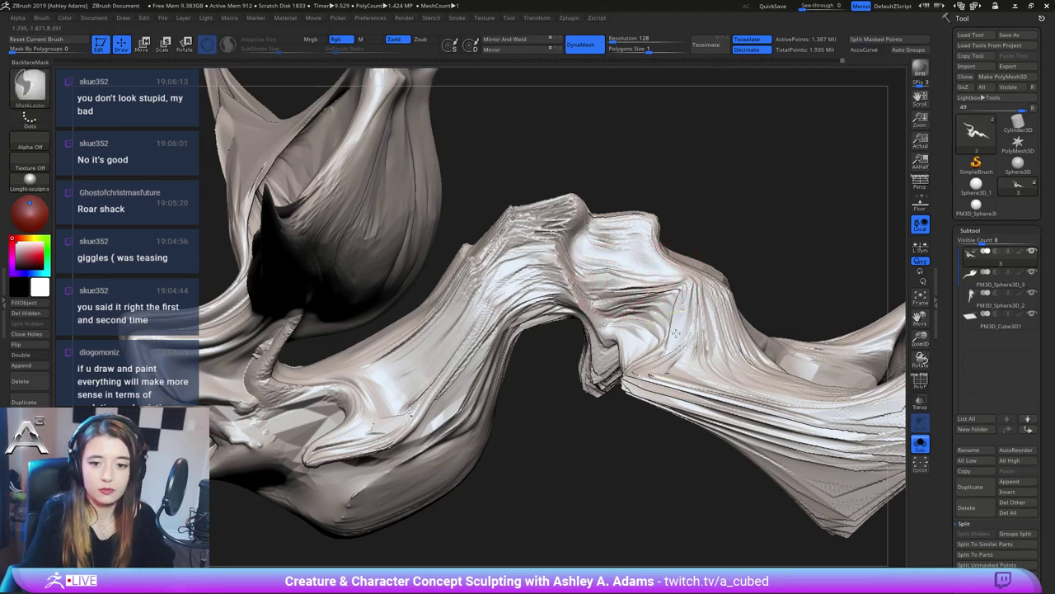
pyautogui.keyDown('ctrl'); pyautogui.moveTo(684, 336); pyautogui.dragTo(686, 353, button='right'); pyautogui.keyUp('ctrl')
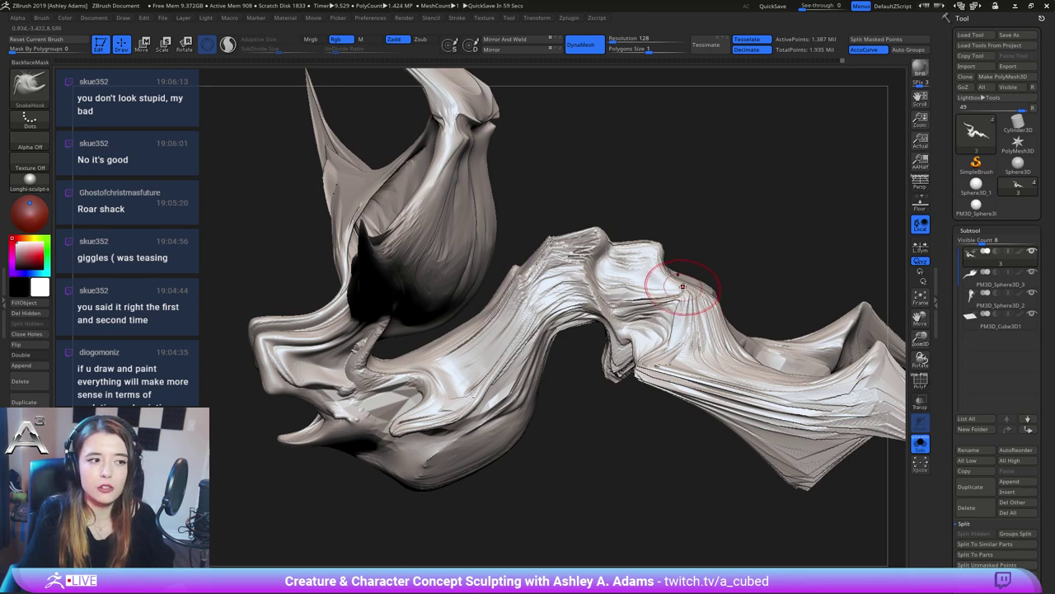
pyautogui.moveTo(683, 287)
pyautogui.mouseDown(button='right')
pyautogui.moveTo(642, 267)
pyautogui.moveTo(660, 280)
pyautogui.moveTo(644, 277)
pyautogui.moveTo(613, 245)
pyautogui.moveTo(577, 243)
pyautogui.moveTo(582, 254)
pyautogui.mouseUp(button='right')
pyautogui.click(926, 447)
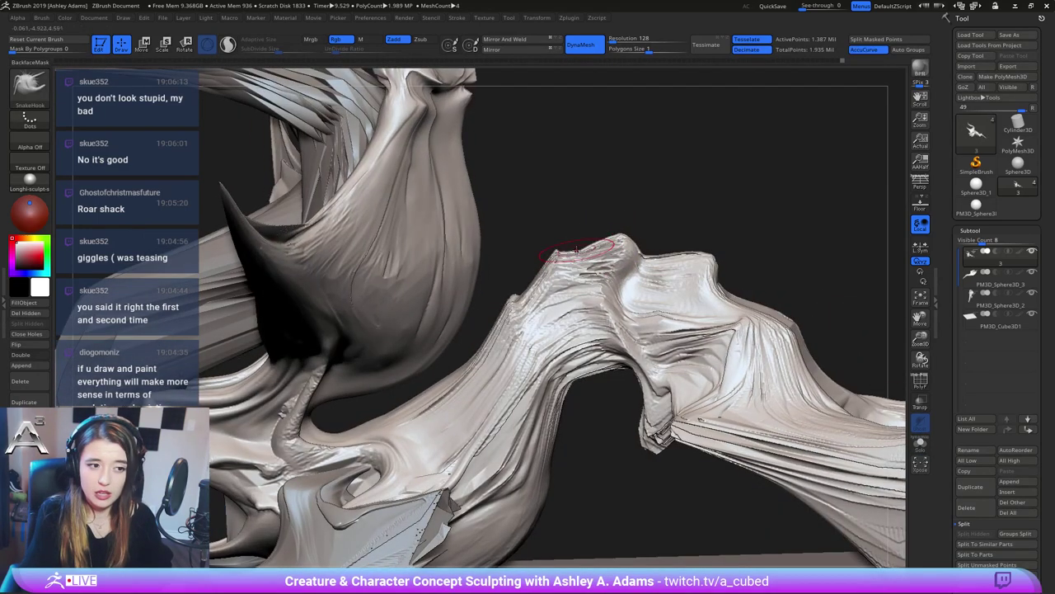
# Pull the bumps along the top of the arched back into sharper peaks with SnakeHook
pyautogui.moveTo(577, 255); pyautogui.dragTo(548, 245)
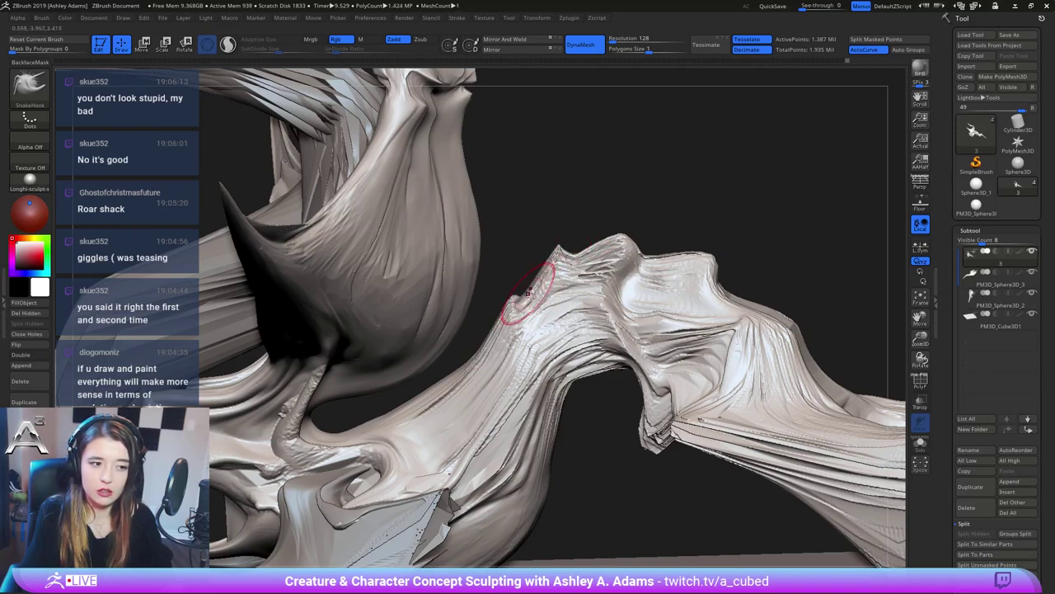
pyautogui.moveTo(534, 298); pyautogui.dragTo(528, 304)
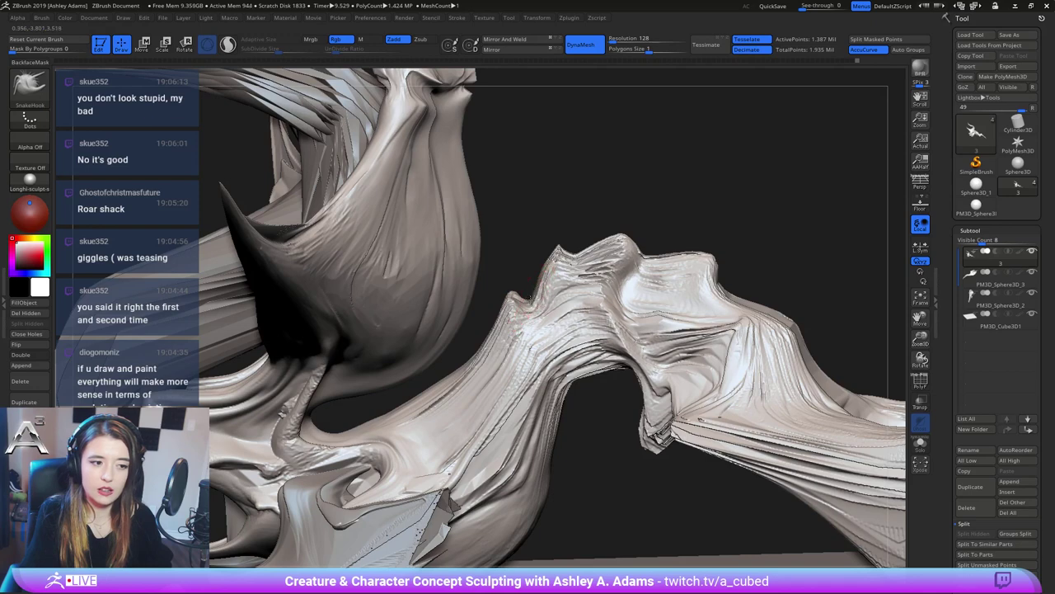
pyautogui.press('space')
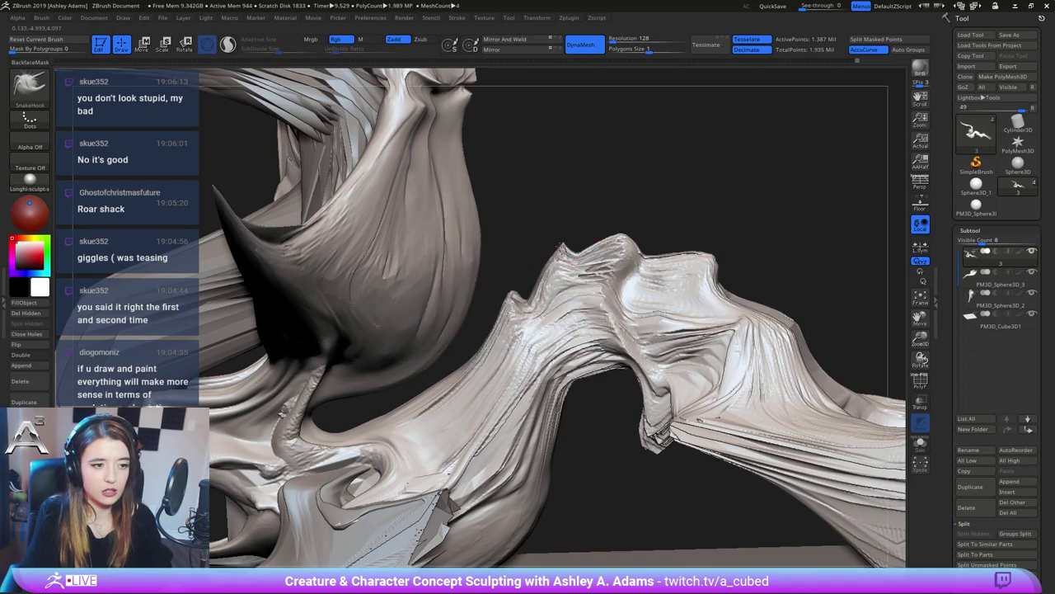
pyautogui.moveTo(621, 240)
pyautogui.mouseDown()
pyautogui.moveTo(631, 229)
pyautogui.moveTo(644, 258)
pyautogui.mouseUp()
# Carve creases between and below the peaks of the arched back with the DamStandard brush
pyautogui.press('b')
pyautogui.press('d')
pyautogui.press('s')
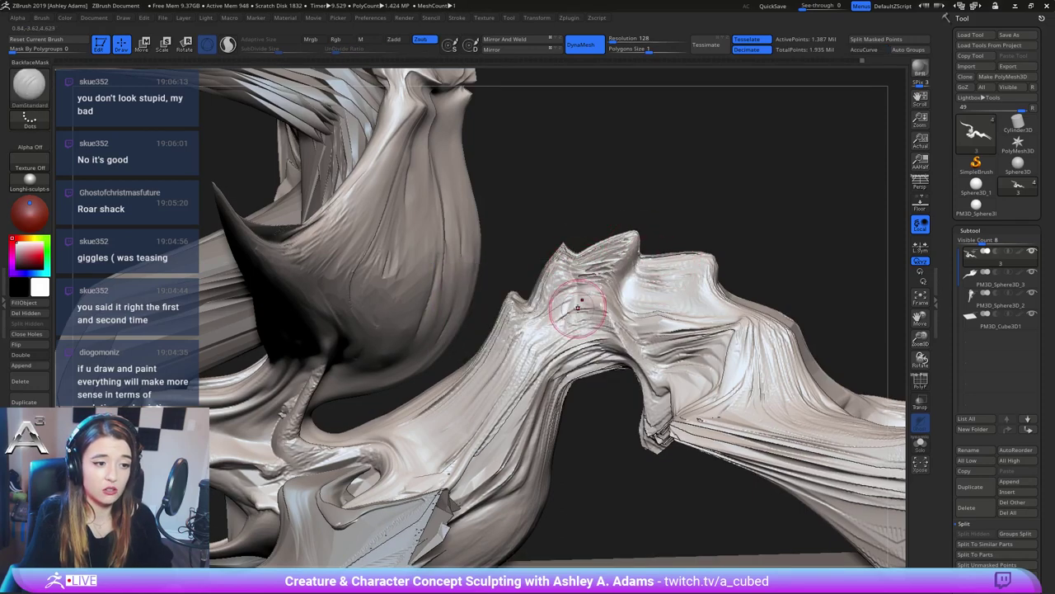
pyautogui.moveTo(537, 288); pyautogui.dragTo(534, 368)
pyautogui.moveTo(526, 318); pyautogui.dragTo(536, 330)
pyautogui.moveTo(538, 335); pyautogui.dragTo(577, 358, button='right')
pyautogui.moveTo(531, 322); pyautogui.dragTo(530, 334)
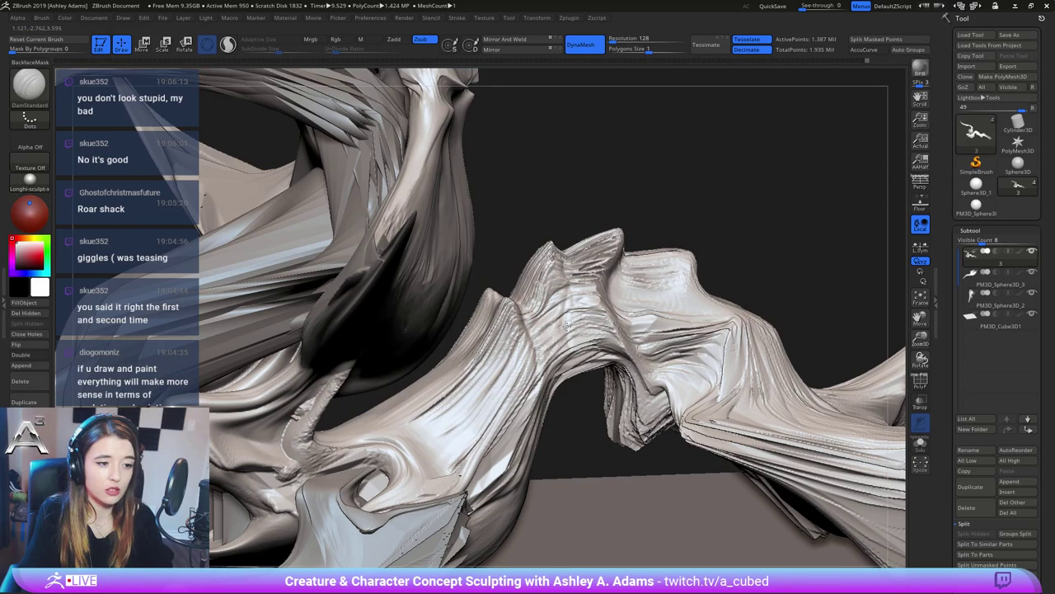
pyautogui.moveTo(552, 339); pyautogui.dragTo(556, 342)
pyautogui.moveTo(589, 315); pyautogui.dragTo(608, 313, button='right')
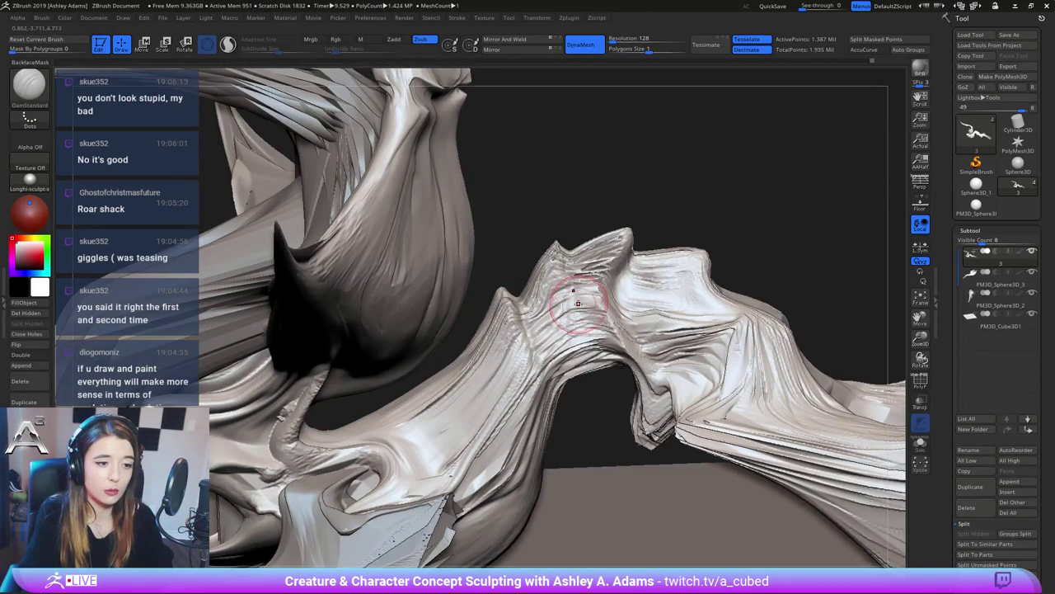
pyautogui.moveTo(578, 304); pyautogui.dragTo(580, 296)
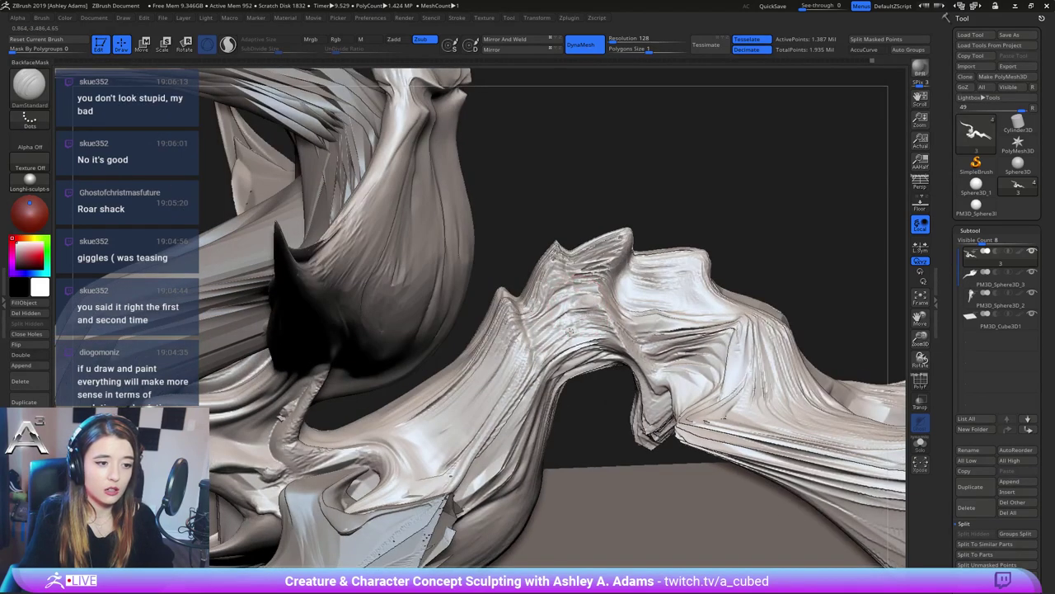
# Cut finer DamStandard creases around the highest peak of the arched back and check the whole creature
pyautogui.moveTo(582, 271)
pyautogui.mouseDown(button='right')
pyautogui.moveTo(615, 289)
pyautogui.moveTo(582, 274)
pyautogui.mouseUp(button='right')
pyautogui.moveTo(575, 269); pyautogui.dragTo(623, 239)
pyautogui.moveTo(637, 285); pyautogui.dragTo(619, 274, button='right')
pyautogui.press('space')
pyautogui.moveTo(627, 279)
pyautogui.mouseDown()
pyautogui.moveTo(657, 283)
pyautogui.moveTo(631, 280)
pyautogui.mouseUp()
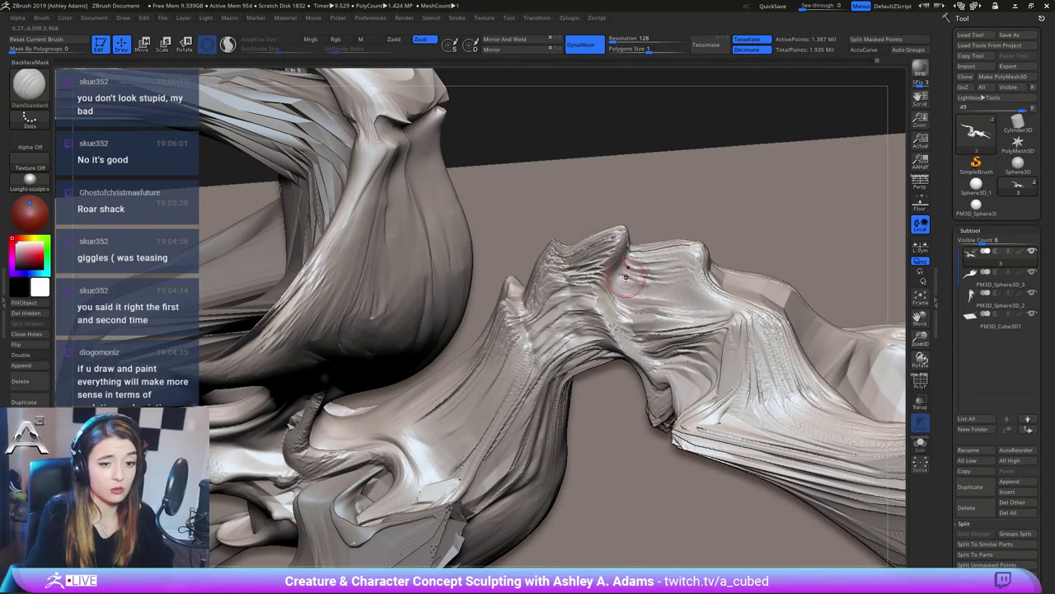
pyautogui.keyDown('ctrl'); pyautogui.moveTo(645, 271); pyautogui.dragTo(656, 247, button='right'); pyautogui.keyUp('ctrl')
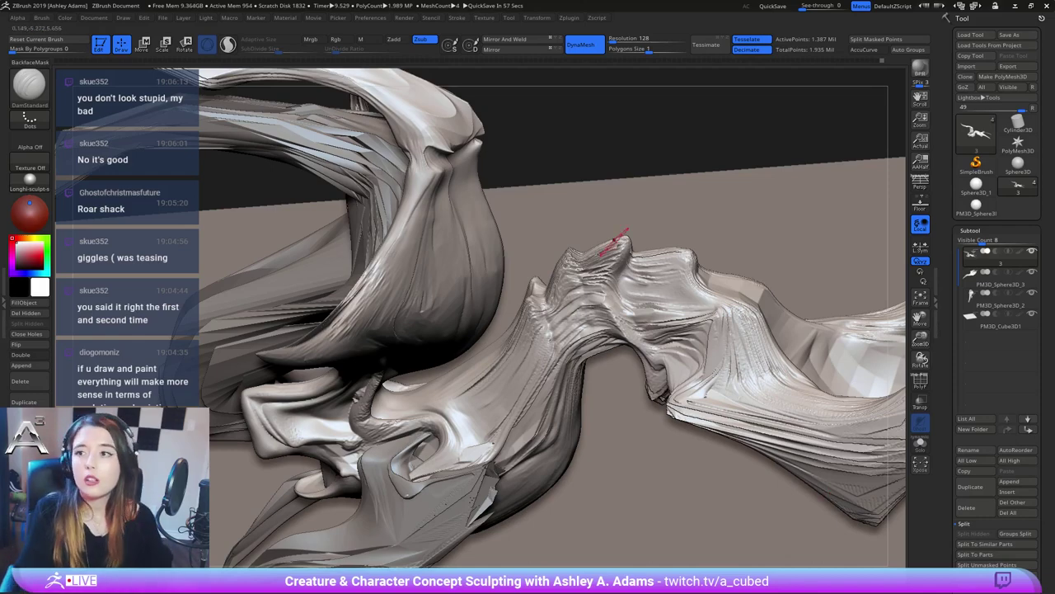
pyautogui.moveTo(669, 284); pyautogui.dragTo(467, 292, button='right')
pyautogui.moveTo(467, 293); pyautogui.dragTo(474, 286)
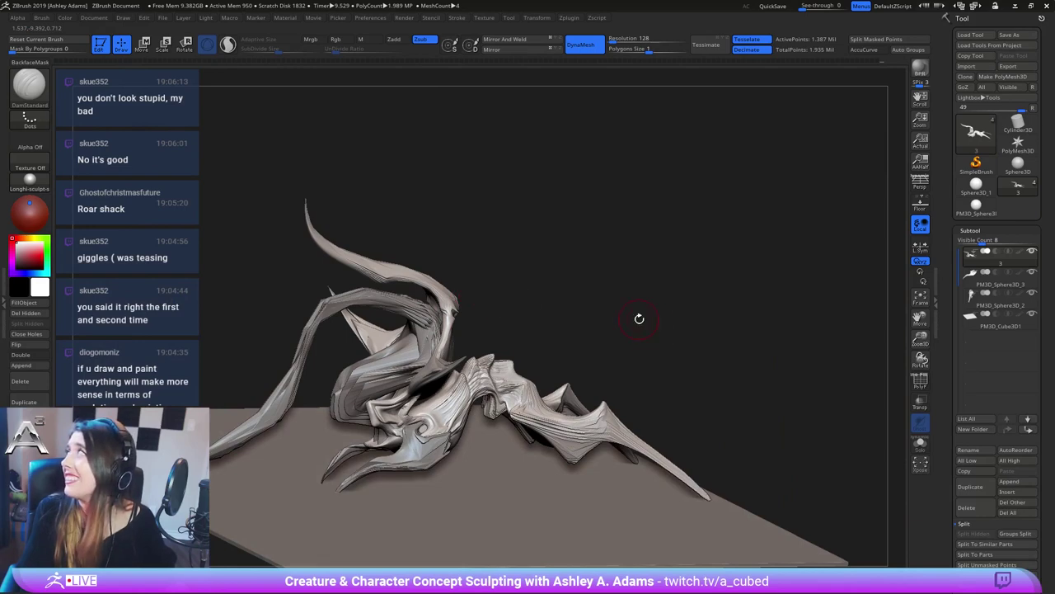
pyautogui.keyDown('alt'); pyautogui.moveTo(564, 342); pyautogui.dragTo(606, 334, button='right'); pyautogui.keyUp('alt')
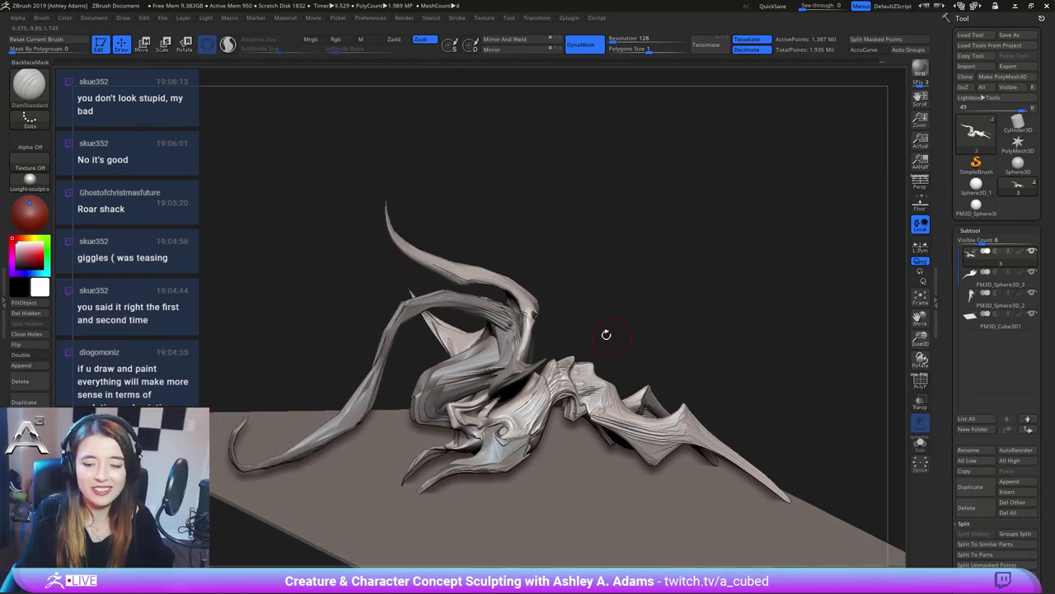
# Make the long bent limb and its folded mass, PM3D_Sphere3D_2, the active subtool
pyautogui.keyDown('ctrl'); pyautogui.moveTo(502, 264); pyautogui.dragTo(478, 295, button='right'); pyautogui.keyUp('ctrl')
pyautogui.keyDown('alt'); pyautogui.click(477, 296); pyautogui.keyUp('alt')
pyautogui.press('space')
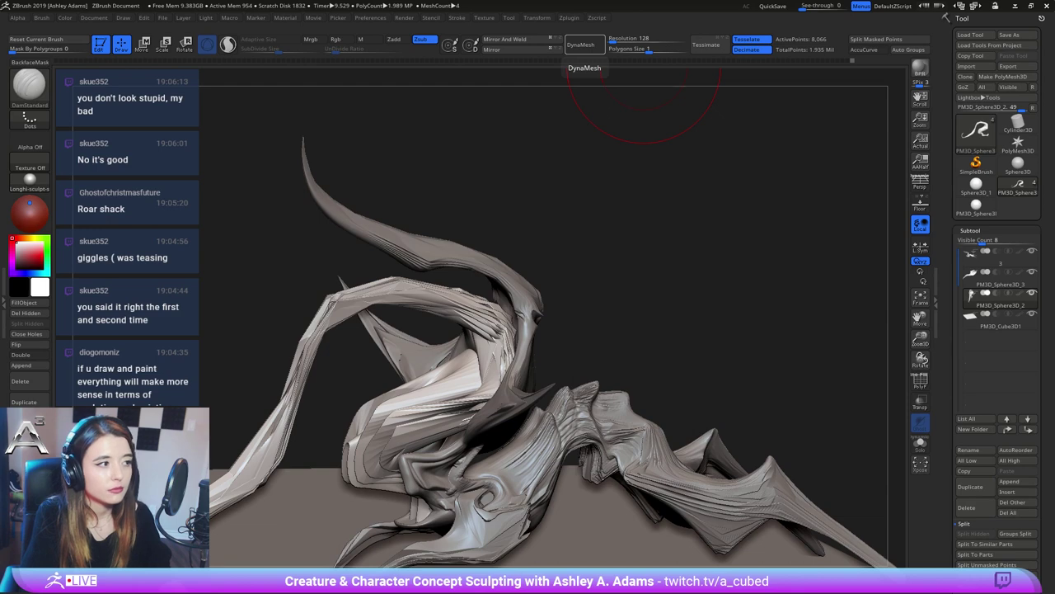
pyautogui.click(581, 45)
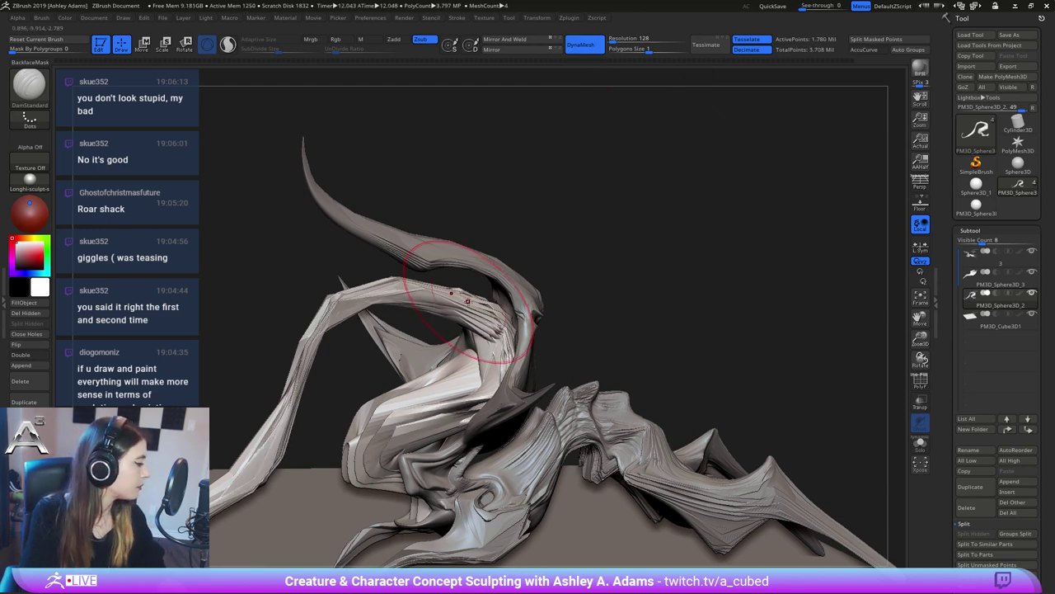
pyautogui.moveTo(484, 322)
pyautogui.mouseDown(button='right')
pyautogui.moveTo(457, 302)
pyautogui.moveTo(546, 262)
pyautogui.moveTo(539, 258)
pyautogui.mouseUp(button='right')
pyautogui.hotkey('ctrl', 'z')
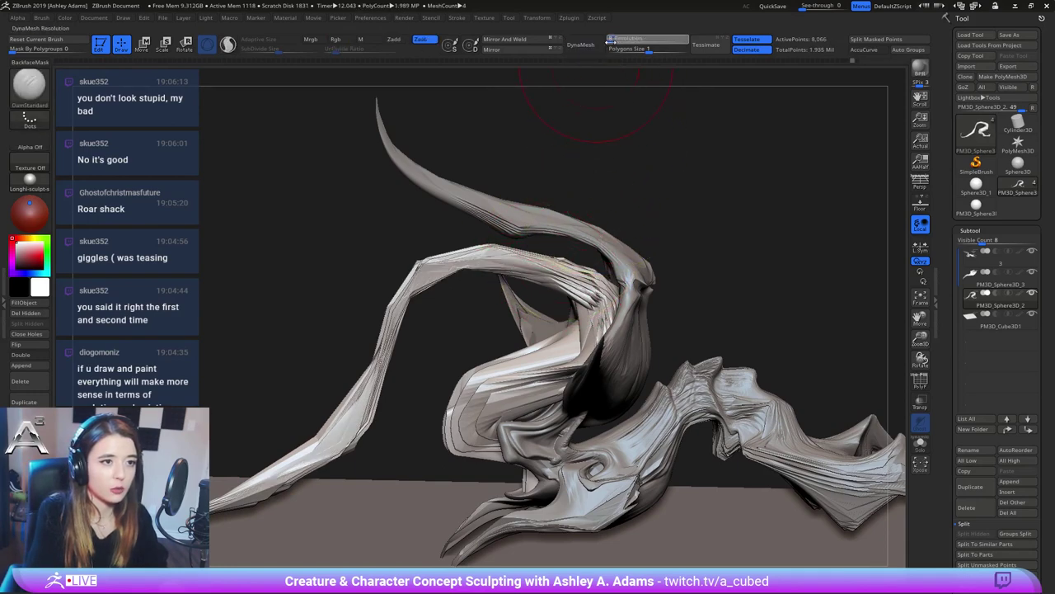
# Remesh the long limb subtool with DynaMesh at resolution 72 and smooth the faceted surface along the limb
pyautogui.press('Return')
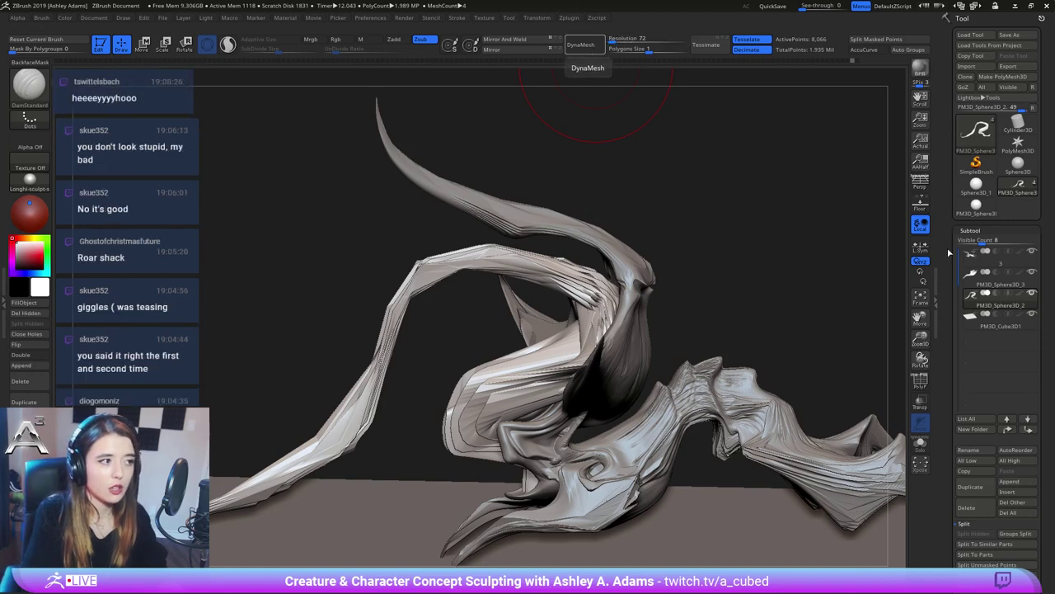
pyautogui.click(580, 44)
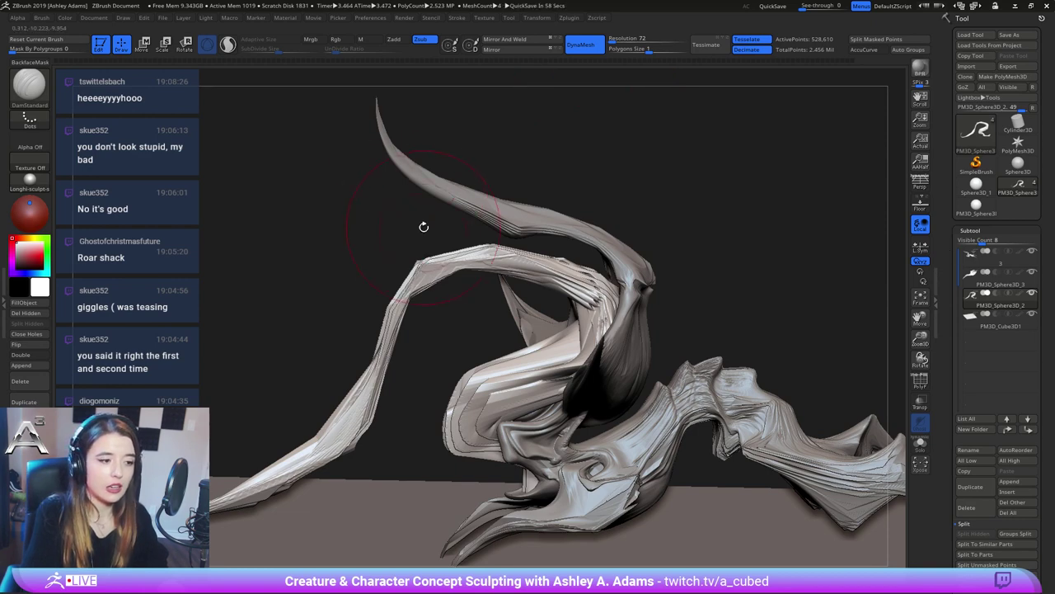
pyautogui.moveTo(382, 370)
pyautogui.keyDown('shift'); pyautogui.mouseDown()
pyautogui.moveTo(251, 482)
pyautogui.moveTo(378, 290)
pyautogui.moveTo(577, 285)
pyautogui.moveTo(597, 305)
pyautogui.mouseUp(); pyautogui.keyUp('shift')
pyautogui.moveTo(363, 389)
pyautogui.keyDown('shift'); pyautogui.mouseDown()
pyautogui.moveTo(229, 495)
pyautogui.moveTo(330, 434)
pyautogui.moveTo(422, 274)
pyautogui.moveTo(595, 284)
pyautogui.mouseUp(); pyautogui.keyUp('shift')
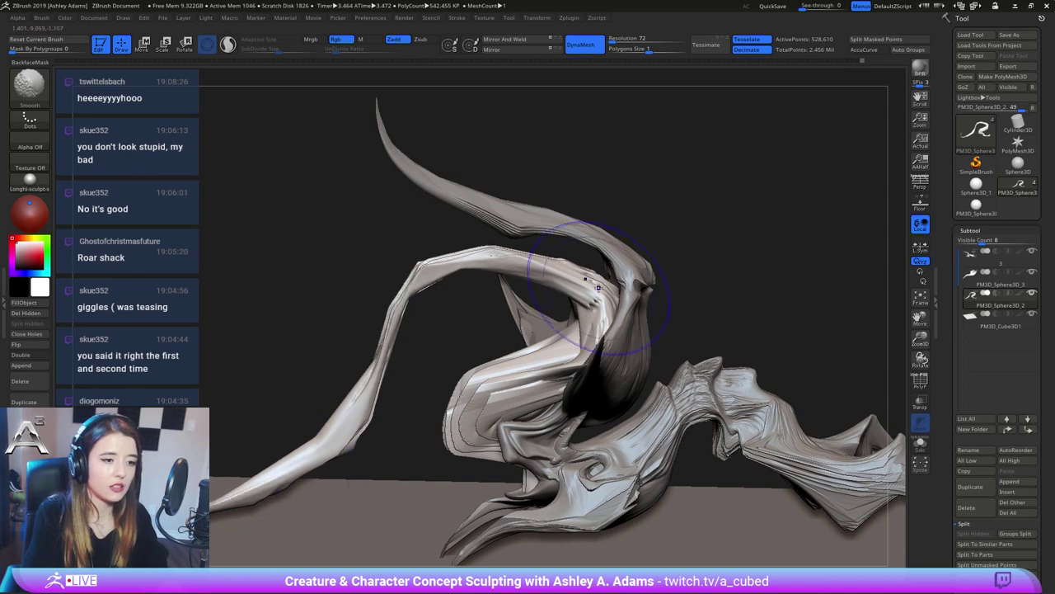
# Pull the folds at the base of the long limb, near the head, with a small SnakeHook brush
pyautogui.moveTo(577, 299)
pyautogui.mouseDown(button='right')
pyautogui.moveTo(540, 309)
pyautogui.moveTo(569, 363)
pyautogui.mouseUp(button='right')
pyautogui.press('space')
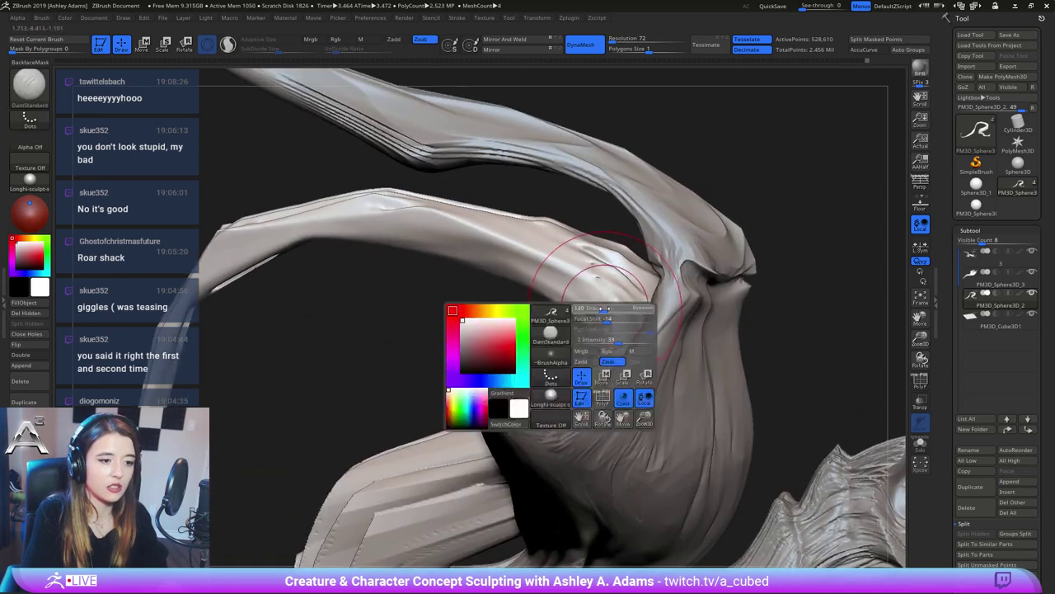
pyautogui.moveTo(615, 317); pyautogui.dragTo(587, 319)
pyautogui.moveTo(587, 319); pyautogui.dragTo(617, 313, button='right')
pyautogui.press('space')
pyautogui.moveTo(594, 311)
pyautogui.mouseDown()
pyautogui.moveTo(577, 311)
pyautogui.moveTo(594, 302)
pyautogui.moveTo(585, 271)
pyautogui.mouseUp()
pyautogui.press('b')
pyautogui.press('s')
pyautogui.press('h')
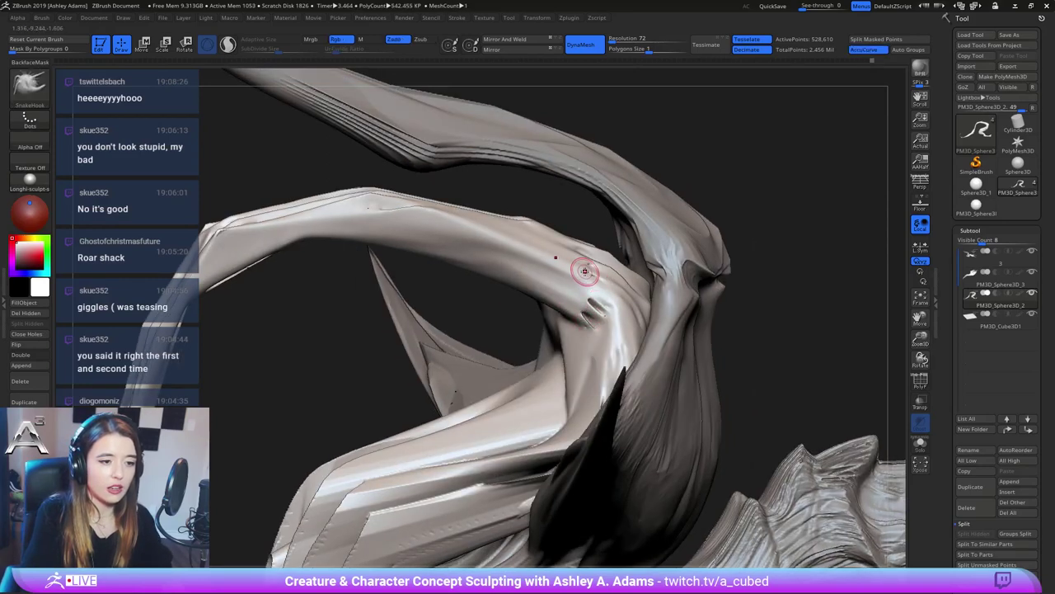
pyautogui.moveTo(600, 287); pyautogui.dragTo(569, 294, button='right')
pyautogui.moveTo(584, 269); pyautogui.dragTo(589, 266)
pyautogui.hotkey('ctrl', 'z')
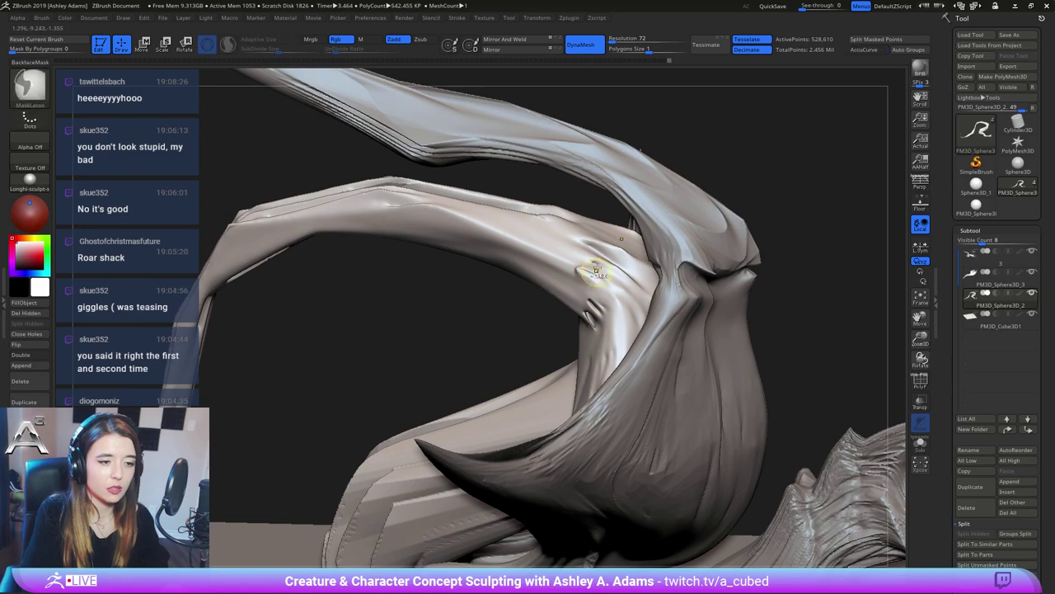
pyautogui.moveTo(603, 291); pyautogui.dragTo(597, 307, button='right')
pyautogui.moveTo(586, 269); pyautogui.dragTo(579, 249)
pyautogui.moveTo(569, 238)
pyautogui.mouseDown(button='right')
pyautogui.moveTo(604, 307)
pyautogui.moveTo(624, 300)
pyautogui.mouseUp(button='right')
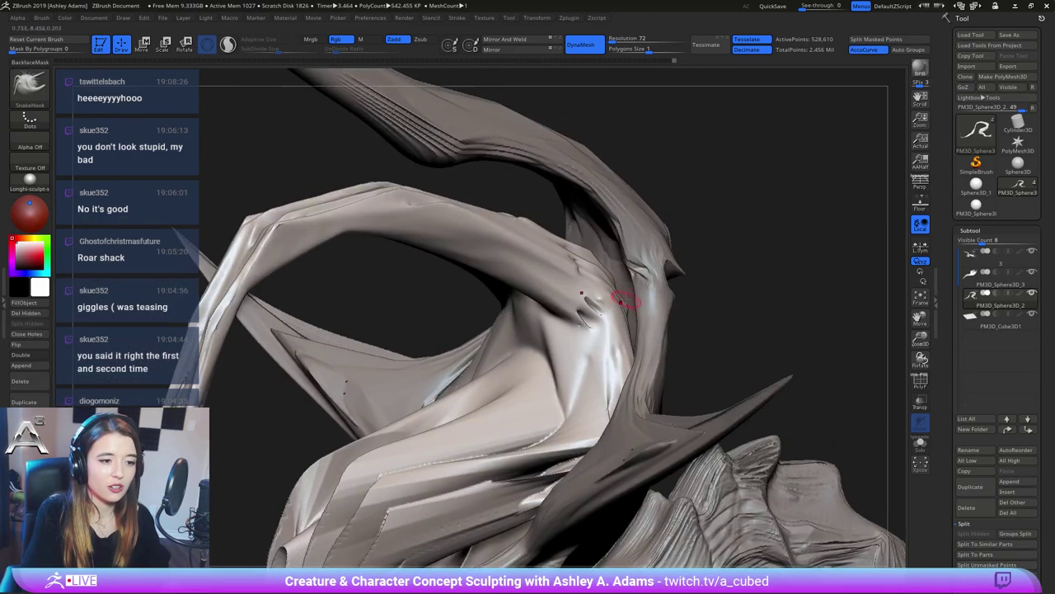
# Carve a DamStandard crease along the underside of the limb's arch and smooth the surface around it
pyautogui.moveTo(566, 325)
pyautogui.mouseDown(button='right')
pyautogui.moveTo(606, 312)
pyautogui.moveTo(495, 245)
pyautogui.moveTo(382, 231)
pyautogui.mouseUp(button='right')
pyautogui.press('b')
pyautogui.press('d')
pyautogui.press('s')
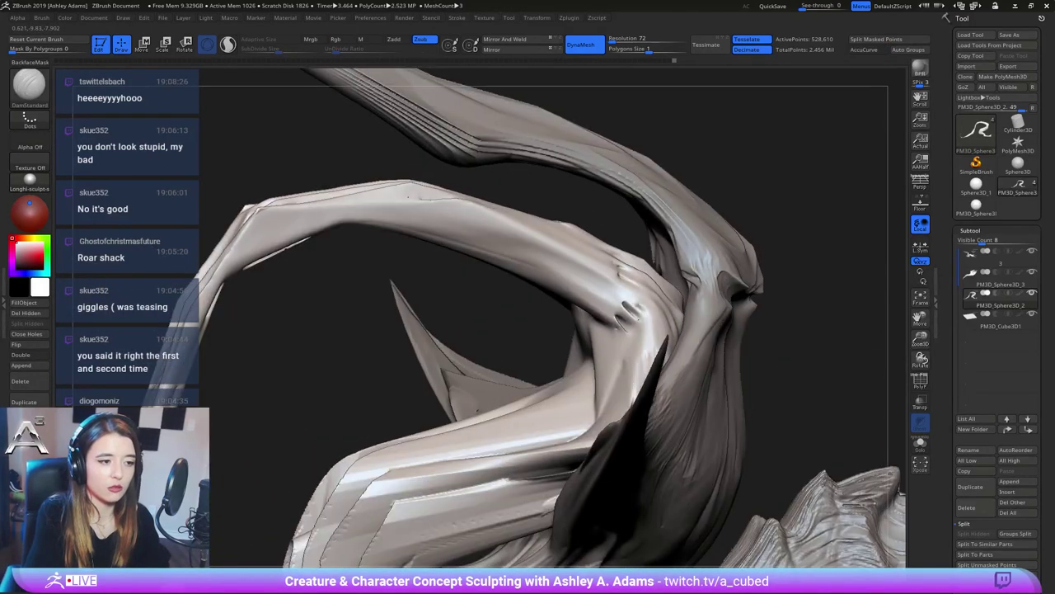
pyautogui.moveTo(432, 240)
pyautogui.mouseDown()
pyautogui.moveTo(625, 316)
pyautogui.moveTo(376, 234)
pyautogui.moveTo(415, 234)
pyautogui.moveTo(592, 303)
pyautogui.mouseUp()
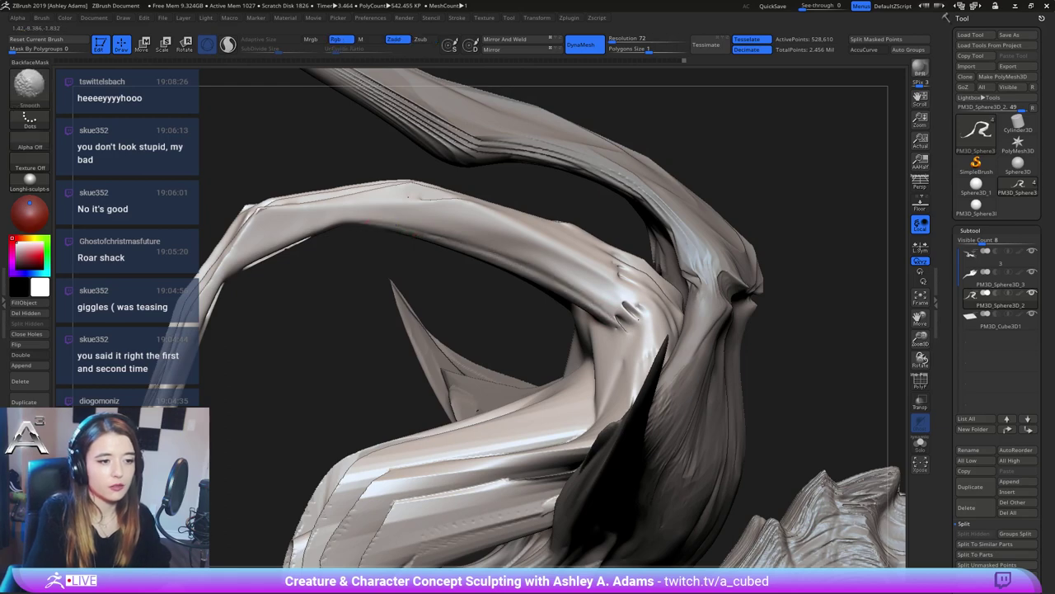
pyautogui.keyDown('shift'); pyautogui.moveTo(415, 235); pyautogui.dragTo(354, 234); pyautogui.keyUp('shift')
# Pull a short spur out of the inner side of the limb's lower bend with SnakeHook
pyautogui.moveTo(375, 248)
pyautogui.keyDown('ctrl'); pyautogui.mouseDown(button='right')
pyautogui.moveTo(481, 261)
pyautogui.moveTo(523, 340)
pyautogui.moveTo(615, 327)
pyautogui.moveTo(528, 398)
pyautogui.moveTo(578, 330)
pyautogui.mouseUp(button='right'); pyautogui.keyUp('ctrl')
pyautogui.press('space')
pyautogui.rightClick(526, 400)
pyautogui.moveTo(596, 247)
pyautogui.keyDown('alt'); pyautogui.mouseDown(button='right')
pyautogui.moveTo(567, 220)
pyautogui.moveTo(587, 239)
pyautogui.mouseUp(button='right'); pyautogui.keyUp('alt')
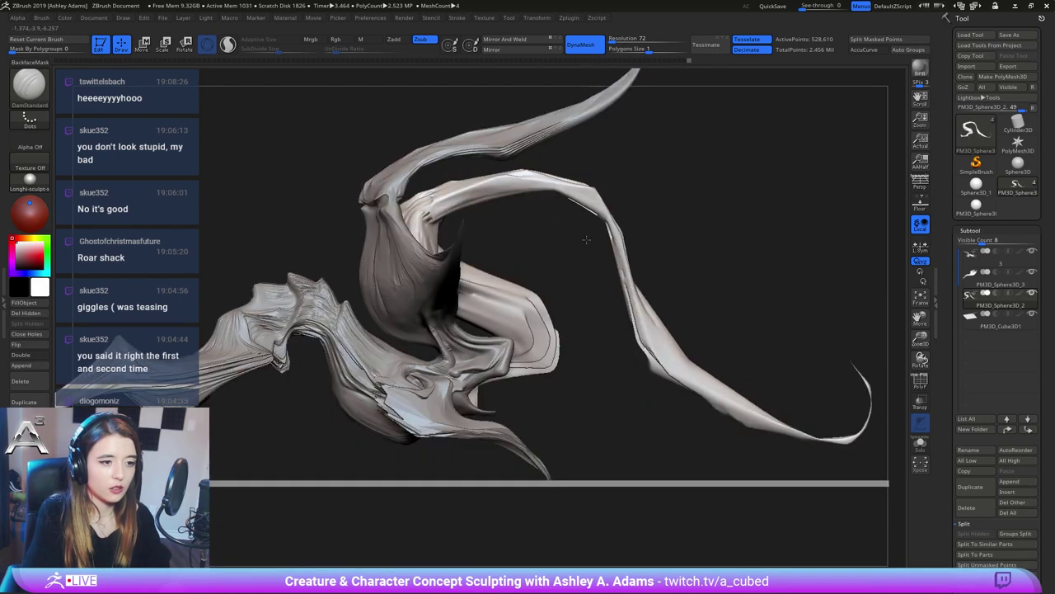
pyautogui.press('space')
pyautogui.moveTo(665, 348); pyautogui.dragTo(669, 346, button='right')
pyautogui.press('space')
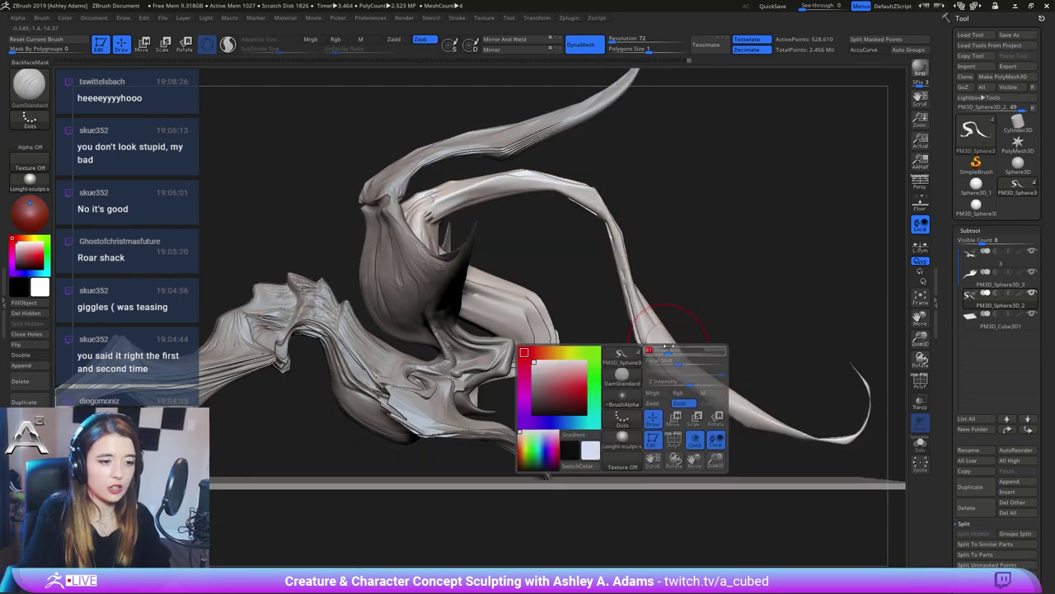
pyautogui.press('b')
pyautogui.press('s')
pyautogui.press('h')
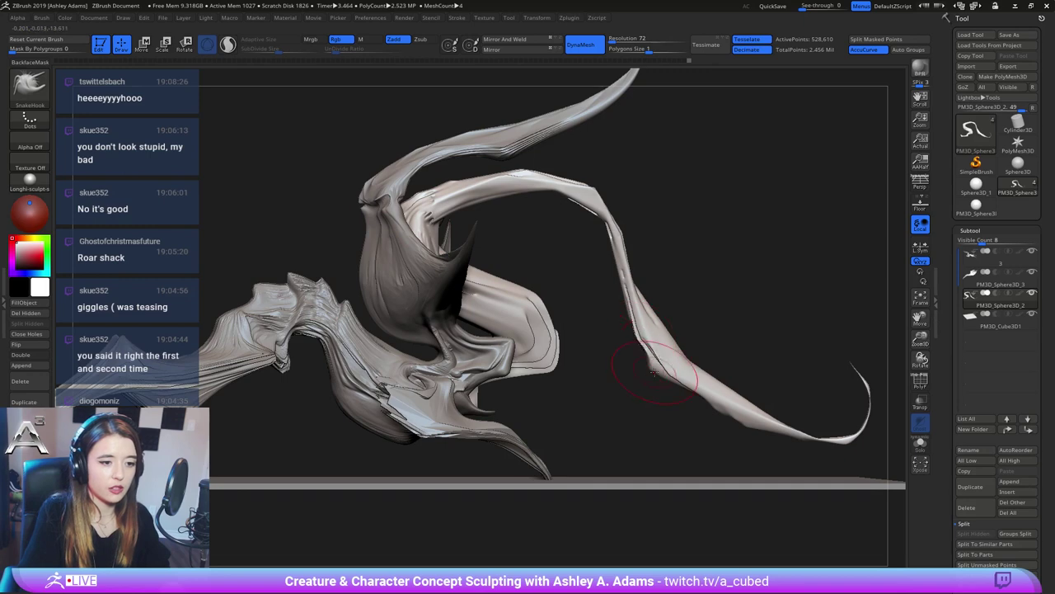
pyautogui.moveTo(658, 369); pyautogui.dragTo(638, 371)
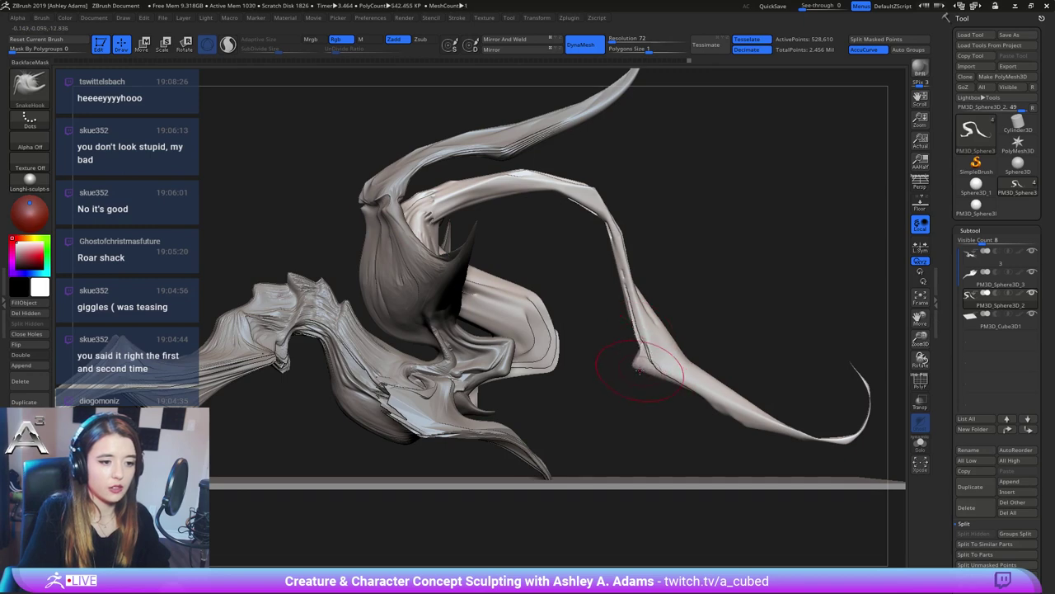
# Adjust the SnakeHook size and pull a small pointed spike from the front edge of the folded mass
pyautogui.press('space')
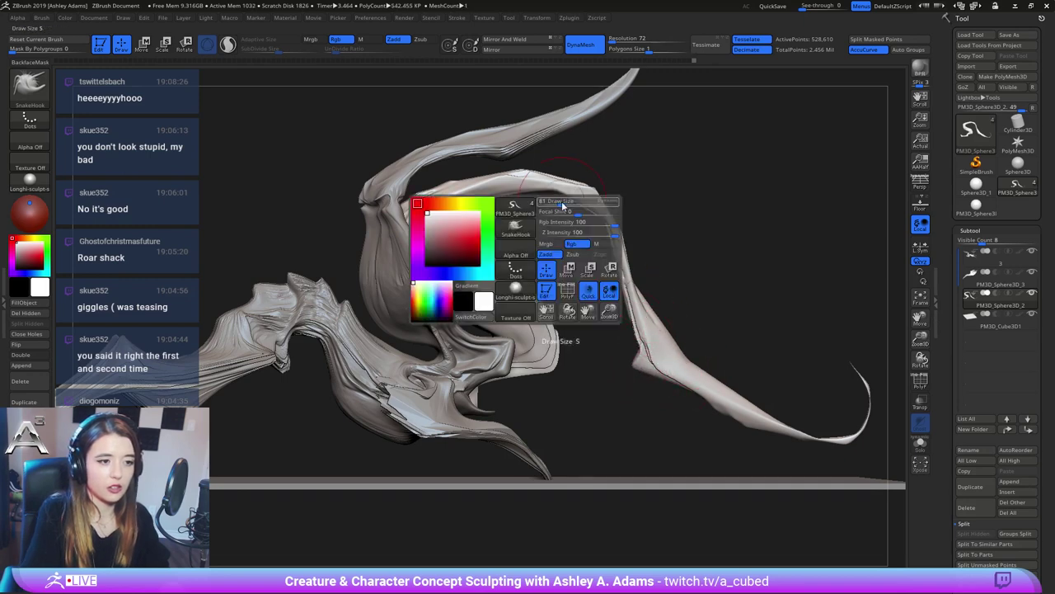
pyautogui.moveTo(563, 206); pyautogui.dragTo(567, 207)
pyautogui.moveTo(567, 285); pyautogui.dragTo(549, 287)
pyautogui.press('space')
pyautogui.moveTo(576, 332); pyautogui.dragTo(568, 333)
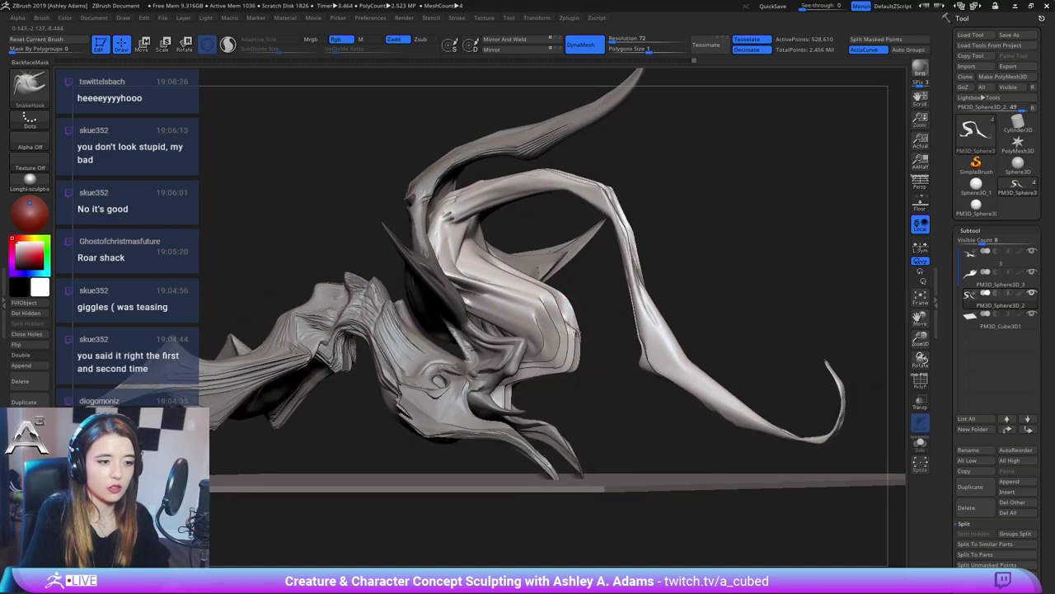
pyautogui.moveTo(575, 326); pyautogui.dragTo(576, 320, button='right')
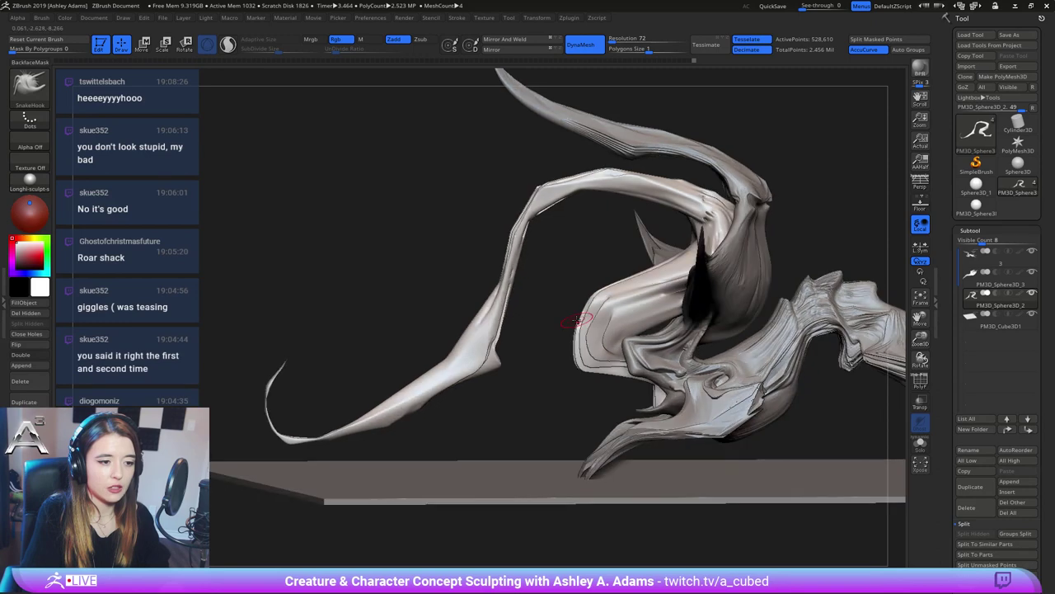
pyautogui.moveTo(577, 320); pyautogui.dragTo(565, 324)
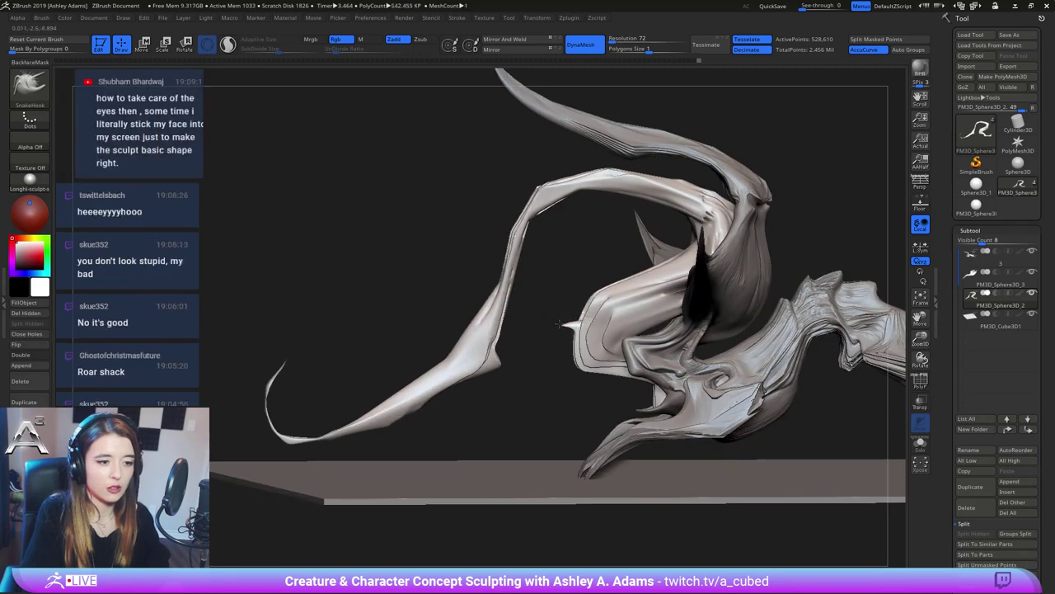
pyautogui.moveTo(565, 324); pyautogui.dragTo(559, 320, button='right')
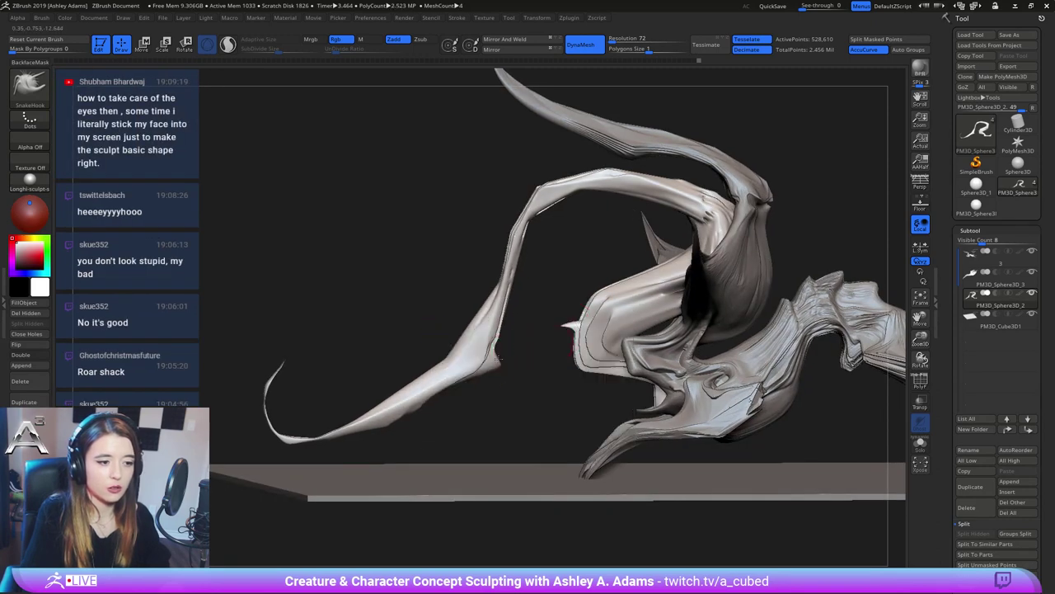
pyautogui.moveTo(561, 334)
pyautogui.mouseDown()
pyautogui.moveTo(489, 341)
pyautogui.moveTo(608, 317)
pyautogui.moveTo(582, 360)
pyautogui.moveTo(577, 334)
pyautogui.mouseUp()
# Smooth the hollow on the inner side of the limb just above the spur at its lower bend
pyautogui.press('space')
pyautogui.moveTo(554, 327); pyautogui.dragTo(520, 375, button='right')
pyautogui.rightClick(511, 385)
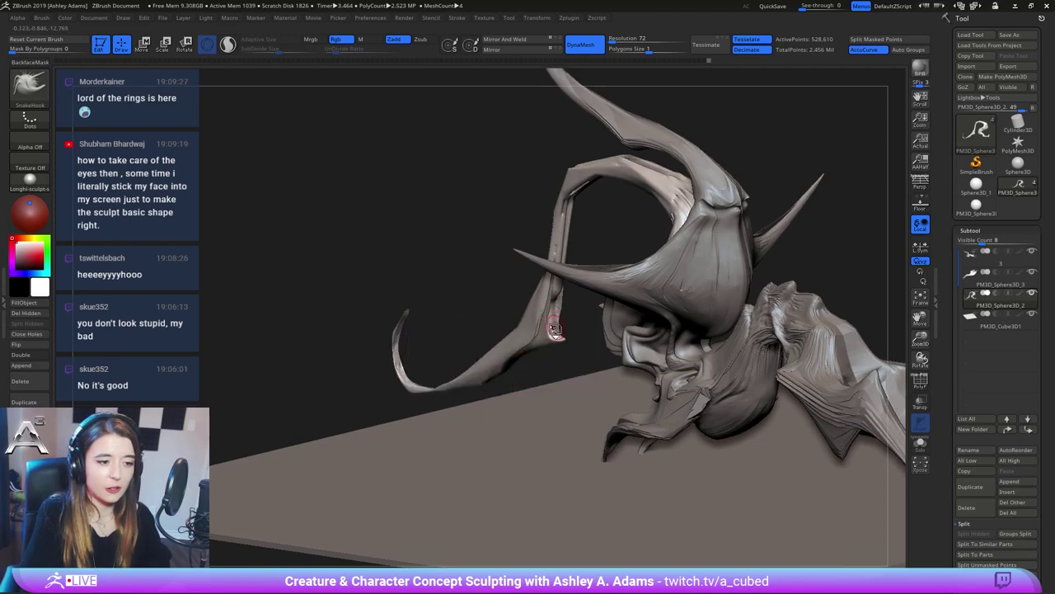
pyautogui.moveTo(555, 330)
pyautogui.keyDown('ctrl'); pyautogui.mouseDown(button='right')
pyautogui.moveTo(566, 400)
pyautogui.moveTo(568, 344)
pyautogui.mouseUp(button='right'); pyautogui.keyUp('ctrl')
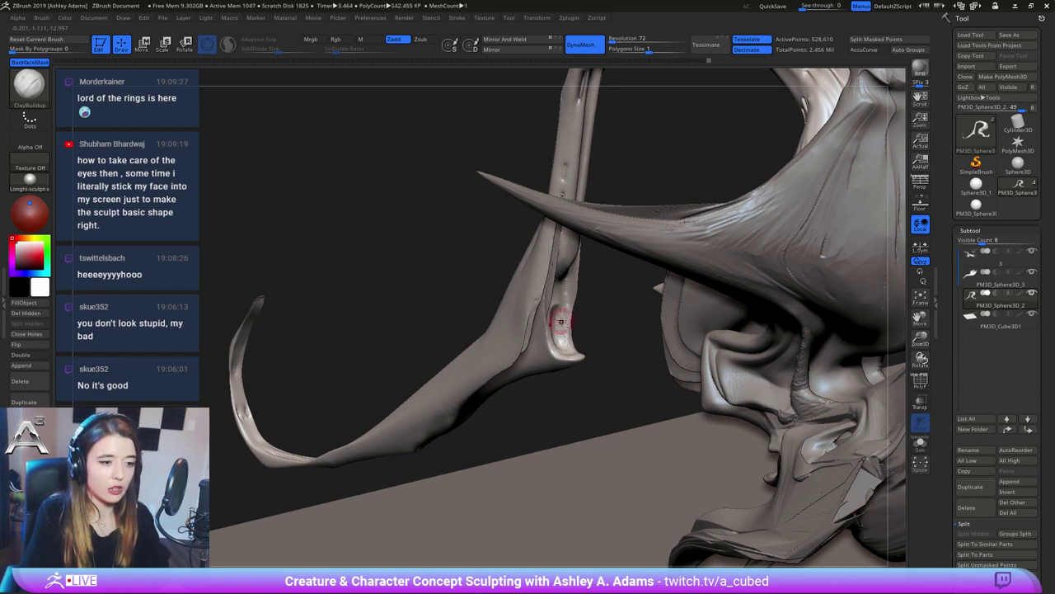
pyautogui.keyDown('shift'); pyautogui.moveTo(553, 313); pyautogui.dragTo(566, 306); pyautogui.keyUp('shift')
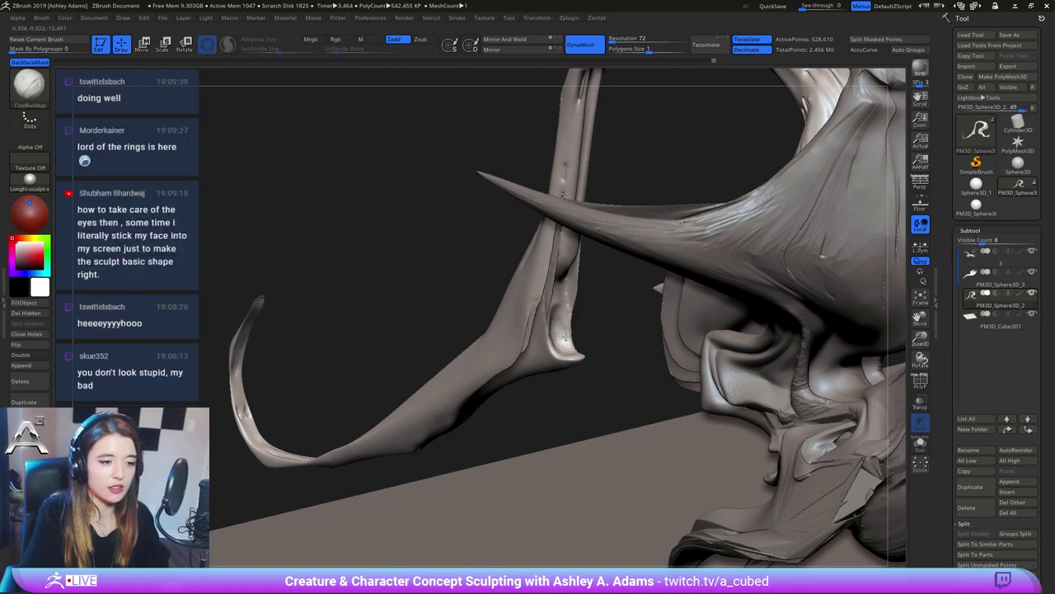
pyautogui.keyDown('shift'); pyautogui.moveTo(564, 336); pyautogui.dragTo(559, 344); pyautogui.keyUp('shift')
# Refine the spur at the limb's lower bend with SnakeHook, shaping its tip and underside
pyautogui.moveTo(555, 317)
pyautogui.keyDown('ctrl'); pyautogui.mouseDown(button='right')
pyautogui.moveTo(587, 307)
pyautogui.moveTo(569, 342)
pyautogui.mouseUp(button='right'); pyautogui.keyUp('ctrl')
pyautogui.press('space')
pyautogui.moveTo(566, 346); pyautogui.dragTo(572, 347)
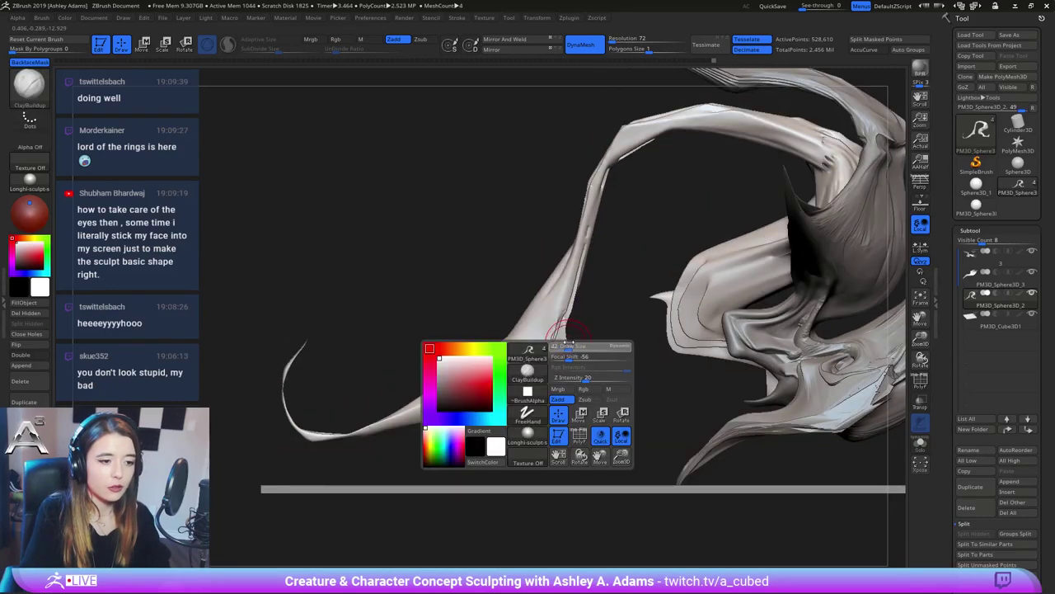
pyautogui.press('b')
pyautogui.press('s')
pyautogui.press('h')
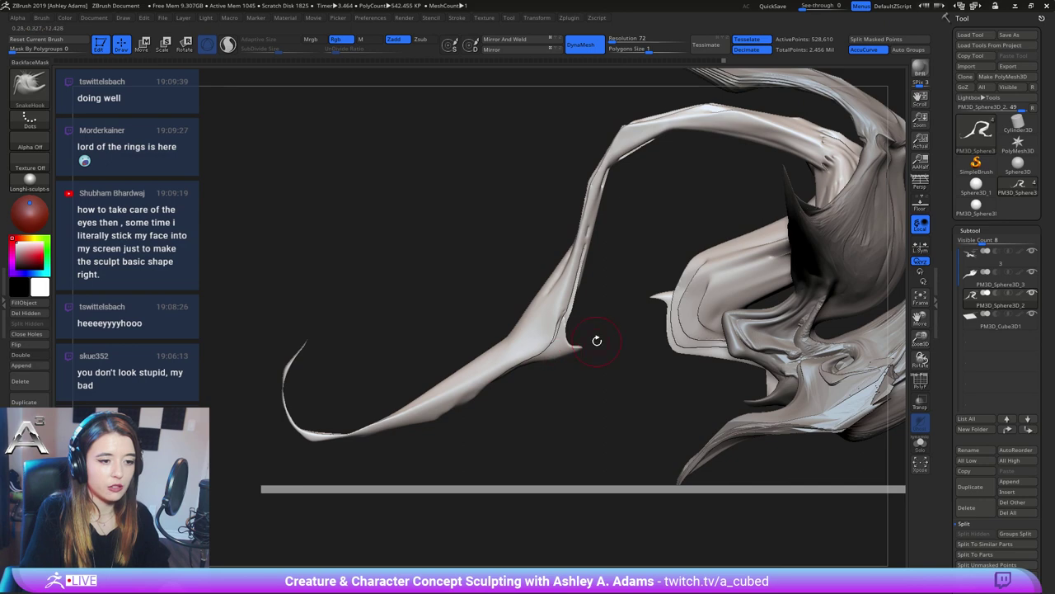
pyautogui.moveTo(593, 342); pyautogui.dragTo(587, 343, button='right')
pyautogui.moveTo(558, 351); pyautogui.dragTo(567, 356)
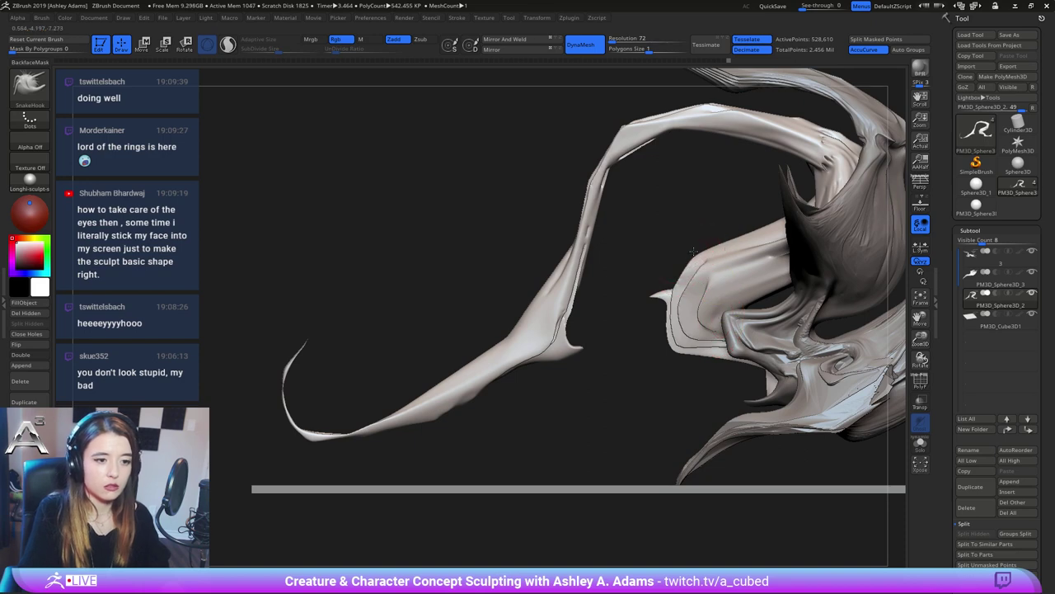
# Adjust the upper contour of the folded mass beneath the limb's arch with SnakeHook
pyautogui.moveTo(696, 253); pyautogui.dragTo(706, 247)
pyautogui.keyDown('alt'); pyautogui.moveTo(707, 235); pyautogui.dragTo(649, 266, button='right'); pyautogui.keyUp('alt')
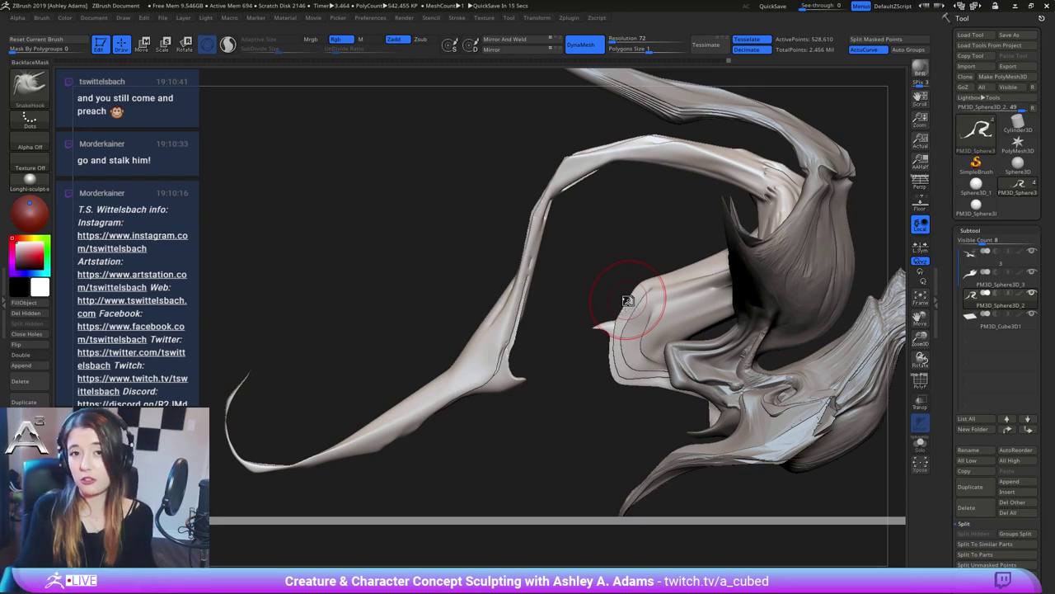
pyautogui.moveTo(659, 298); pyautogui.dragTo(662, 307, button='right')
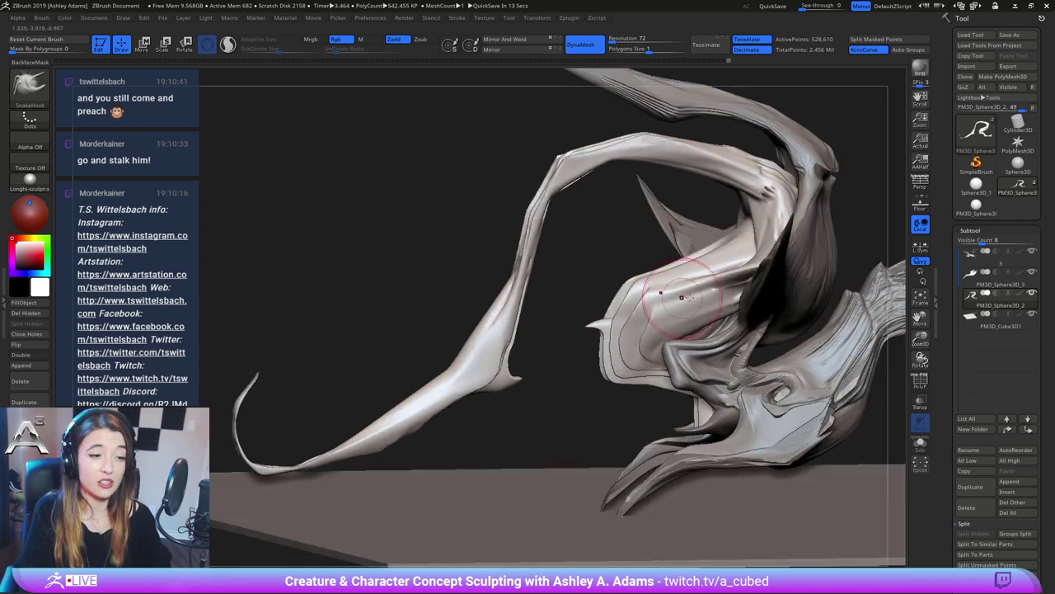
pyautogui.moveTo(684, 259); pyautogui.dragTo(678, 247, button='right')
pyautogui.press('space')
pyautogui.moveTo(676, 256)
pyautogui.mouseDown()
pyautogui.moveTo(710, 251)
pyautogui.moveTo(649, 269)
pyautogui.mouseUp()
# Reshape the inner edge of the limb's upper bend with a larger SnakeHook brush
pyautogui.moveTo(731, 236); pyautogui.dragTo(724, 239, button='right')
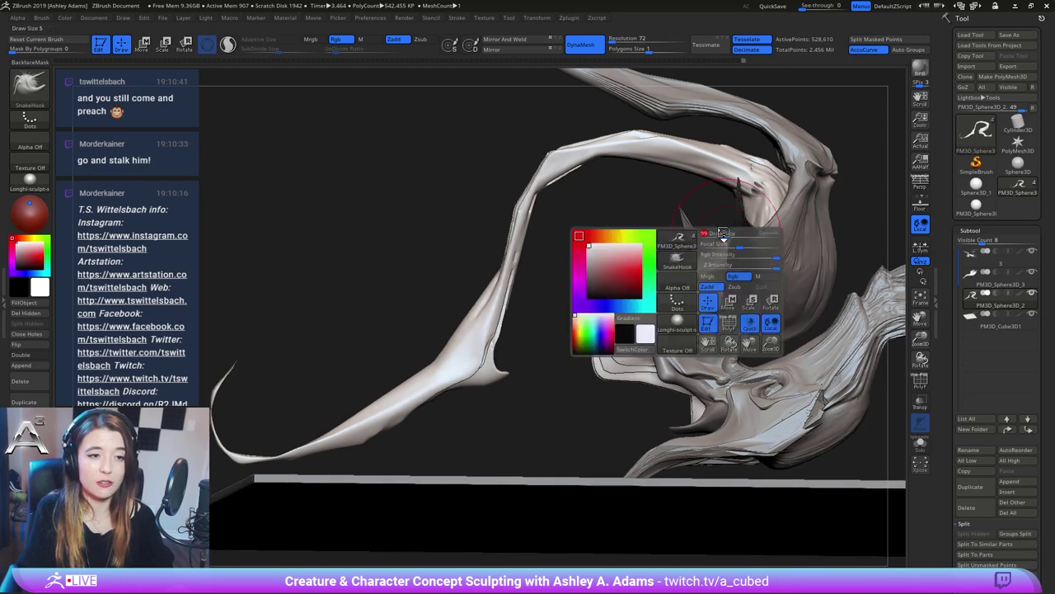
pyautogui.moveTo(587, 156); pyautogui.dragTo(569, 177, button='right')
pyautogui.moveTo(563, 174)
pyautogui.mouseDown()
pyautogui.moveTo(573, 160)
pyautogui.moveTo(546, 188)
pyautogui.mouseUp()
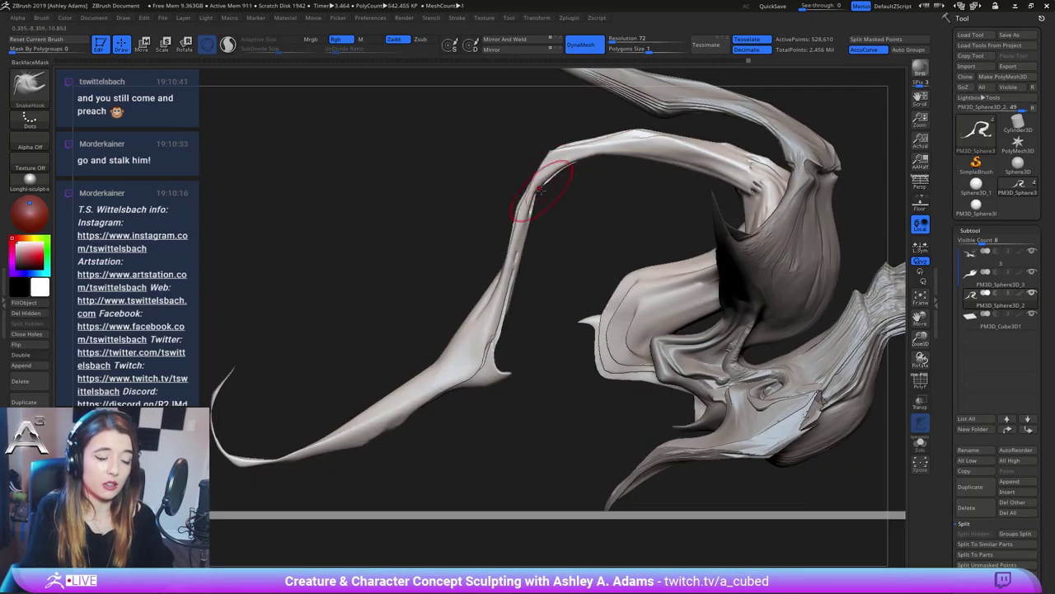
# Inspect the reshaped limb and the spike on the folded mass from several angles and distances
pyautogui.press('space')
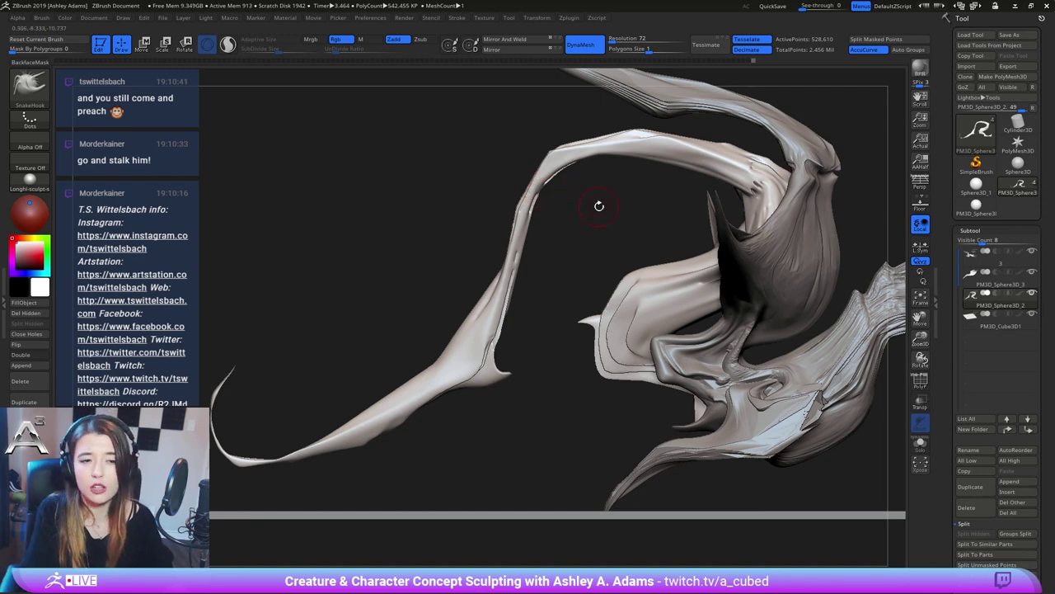
pyautogui.keyDown('ctrl'); pyautogui.moveTo(621, 229); pyautogui.dragTo(623, 136, button='right'); pyautogui.keyUp('ctrl')
pyautogui.moveTo(629, 224); pyautogui.dragTo(586, 244)
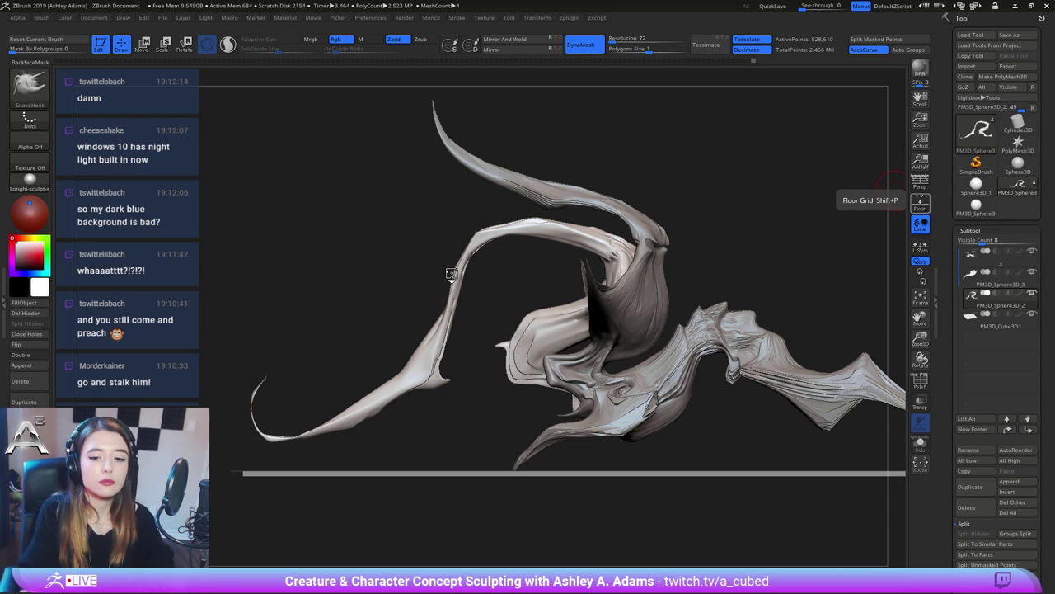
pyautogui.moveTo(571, 331)
pyautogui.mouseDown(button='right')
pyautogui.moveTo(662, 326)
pyautogui.moveTo(606, 329)
pyautogui.mouseUp(button='right')
pyautogui.keyDown('ctrl'); pyautogui.moveTo(606, 330); pyautogui.dragTo(609, 396, button='right'); pyautogui.keyUp('ctrl')
pyautogui.moveTo(512, 362); pyautogui.dragTo(530, 354, button='right')
pyautogui.press('space')
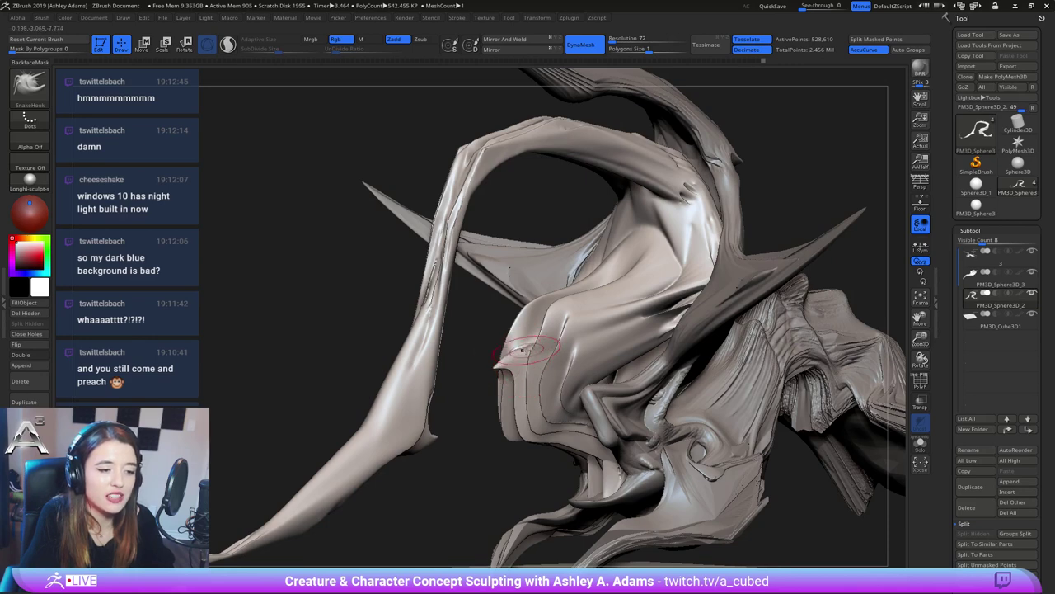
pyautogui.keyDown('ctrl'); pyautogui.moveTo(539, 378); pyautogui.dragTo(557, 275, button='right'); pyautogui.keyUp('ctrl')
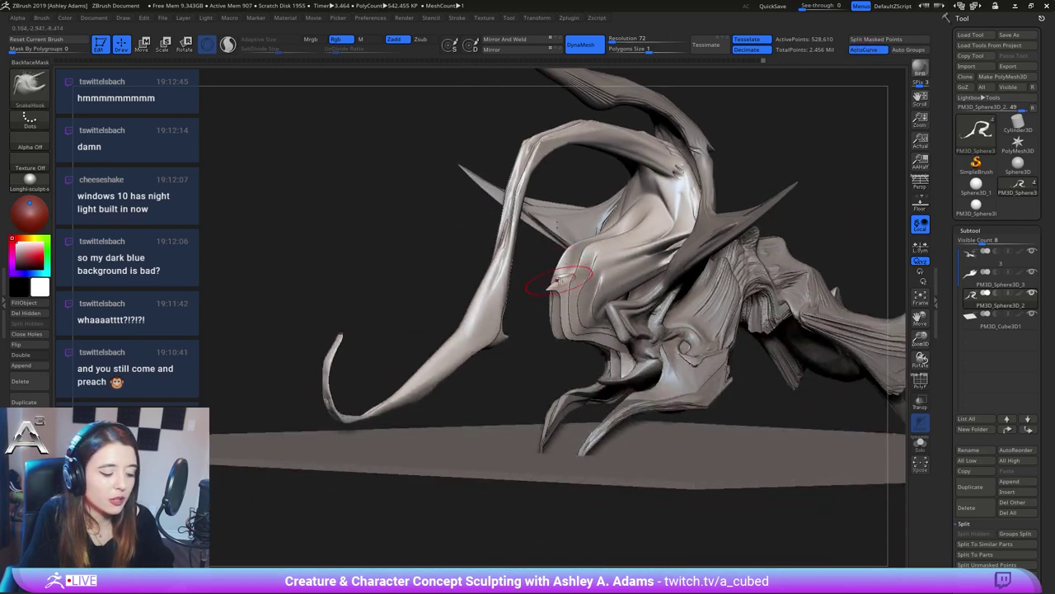
# Isolate the limb subtool and draw a CurveTube strand across the gap between the limb's lower spur and the folded mass
pyautogui.press('b')
pyautogui.click(493, 371)
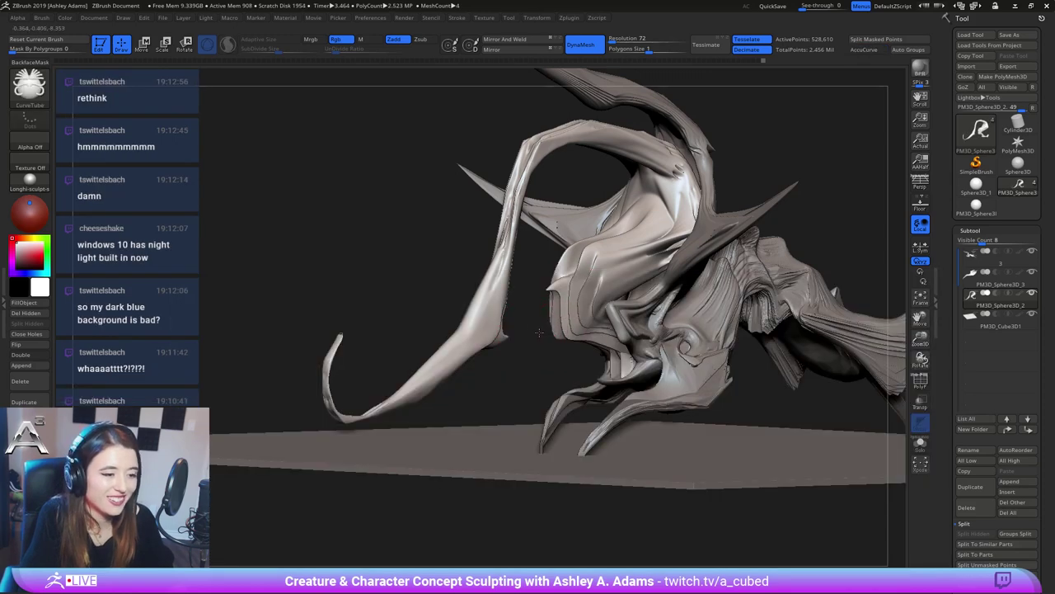
pyautogui.moveTo(567, 311); pyautogui.dragTo(511, 335)
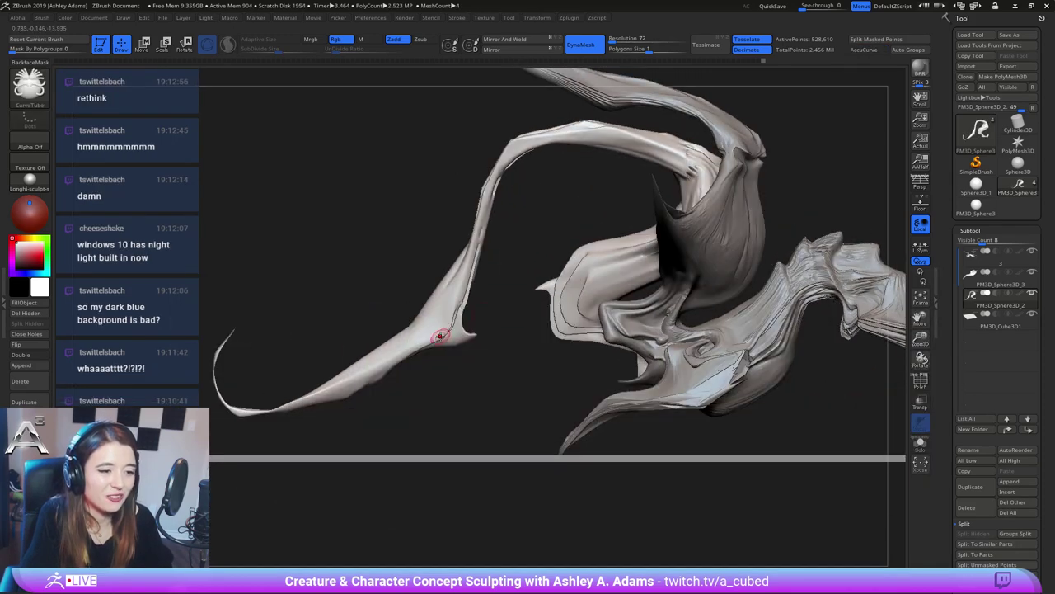
pyautogui.moveTo(441, 336); pyautogui.dragTo(573, 285)
pyautogui.moveTo(602, 325); pyautogui.dragTo(729, 276, button='right')
pyautogui.hotkey('ctrl', 'z')
pyautogui.click(921, 445)
pyautogui.moveTo(864, 443); pyautogui.dragTo(609, 288, button='right')
pyautogui.keyDown('shift'); pyautogui.moveTo(609, 289); pyautogui.dragTo(617, 280); pyautogui.keyUp('shift')
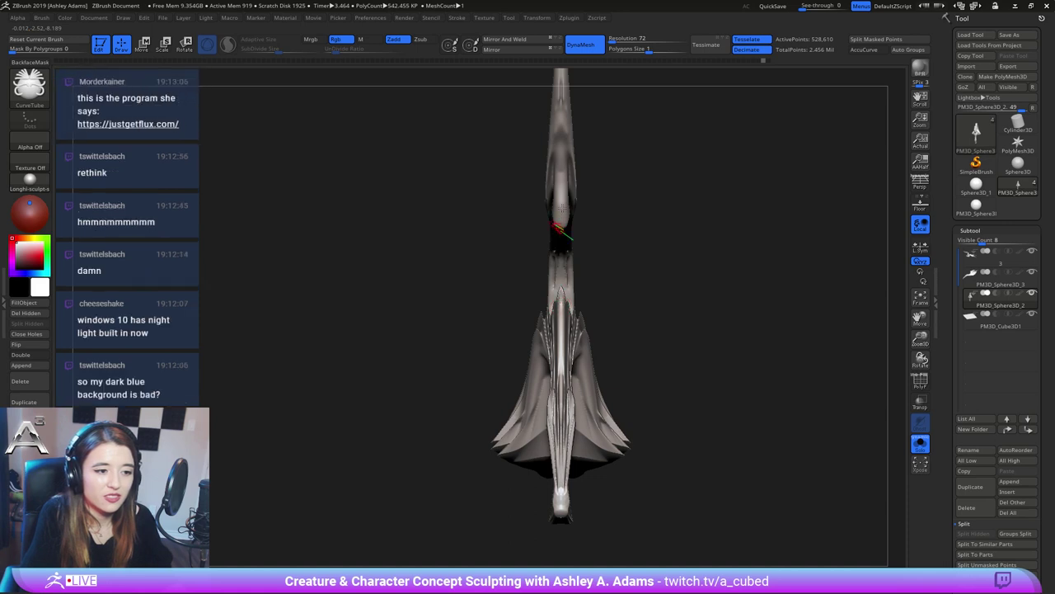
pyautogui.moveTo(563, 223); pyautogui.dragTo(573, 216)
pyautogui.hotkey('ctrl', 'z')
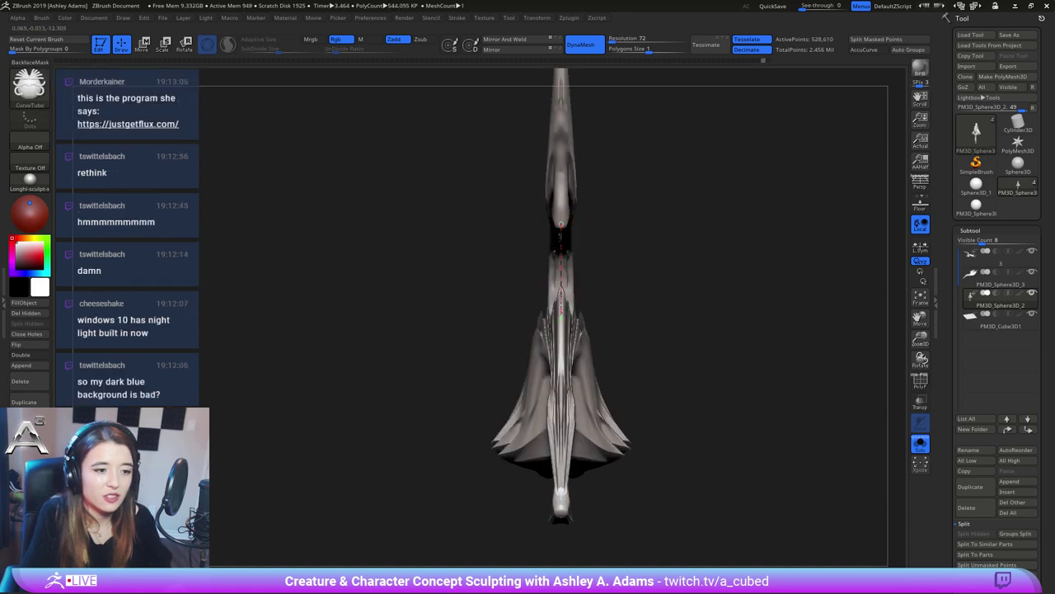
pyautogui.moveTo(562, 316); pyautogui.dragTo(561, 319)
# Switch to the SnakeHook brush and split the masked points so the new tube becomes its own subtool
pyautogui.moveTo(615, 223)
pyautogui.mouseDown(button='right')
pyautogui.moveTo(636, 305)
pyautogui.moveTo(656, 248)
pyautogui.moveTo(685, 373)
pyautogui.mouseUp(button='right')
pyautogui.press('space')
pyautogui.moveTo(587, 290); pyautogui.dragTo(605, 286)
pyautogui.press('b')
pyautogui.press('s')
pyautogui.press('h')
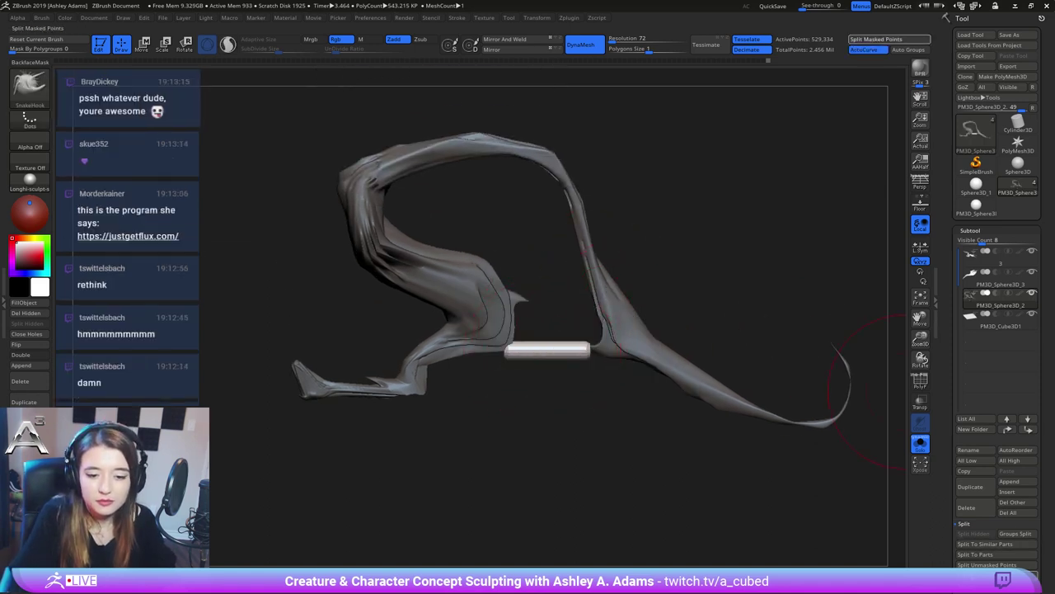
pyautogui.click(876, 39)
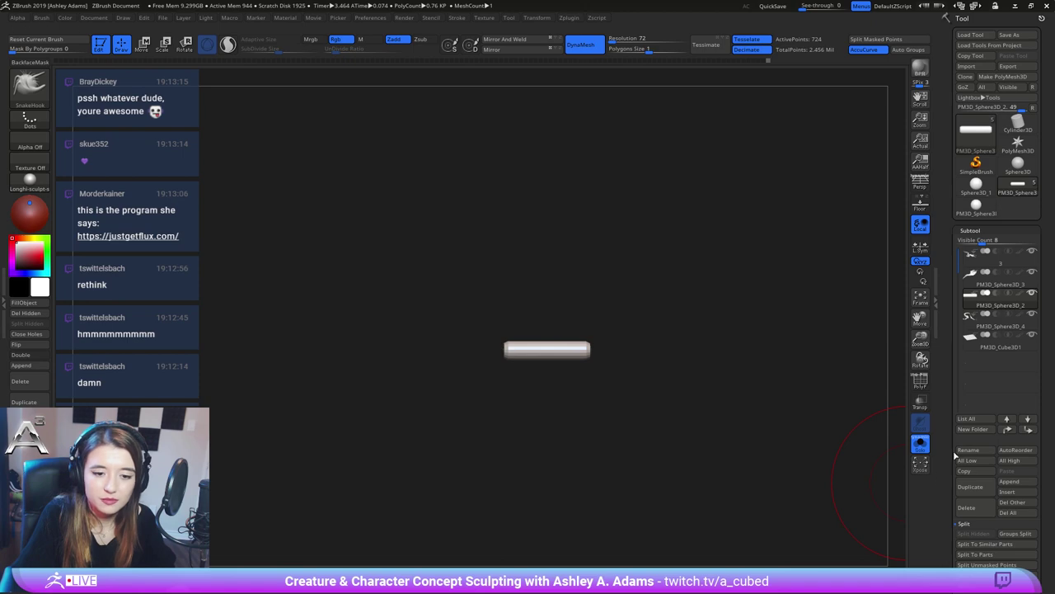
# Show the other subtools again and pull the tube's end up to the folded mass's spike with a large SnakeHook brush
pyautogui.click(920, 444)
pyautogui.moveTo(719, 392); pyautogui.dragTo(665, 349, button='right')
pyautogui.press('space')
pyautogui.moveTo(664, 350); pyautogui.dragTo(657, 311)
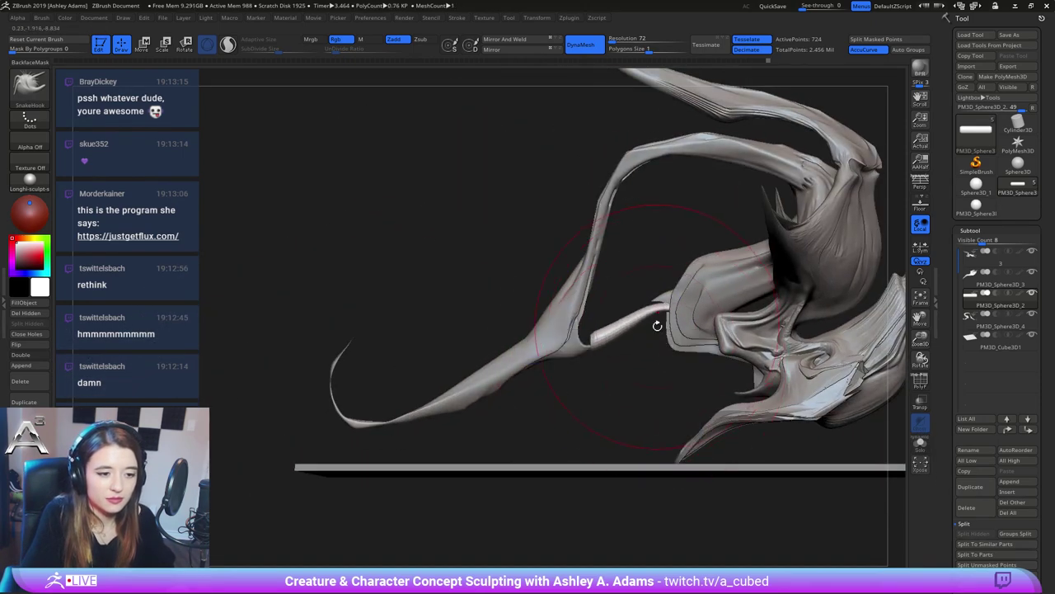
pyautogui.moveTo(602, 337)
pyautogui.mouseDown()
pyautogui.moveTo(584, 333)
pyautogui.moveTo(666, 305)
pyautogui.moveTo(650, 307)
pyautogui.mouseUp()
# Bend the tube into a drooping S-curve with SnakeHook, seating its other end at the limb's lower spur
pyautogui.moveTo(650, 308); pyautogui.dragTo(843, 400, button='right')
pyautogui.moveTo(637, 311)
pyautogui.mouseDown()
pyautogui.moveTo(635, 355)
pyautogui.moveTo(611, 340)
pyautogui.mouseUp()
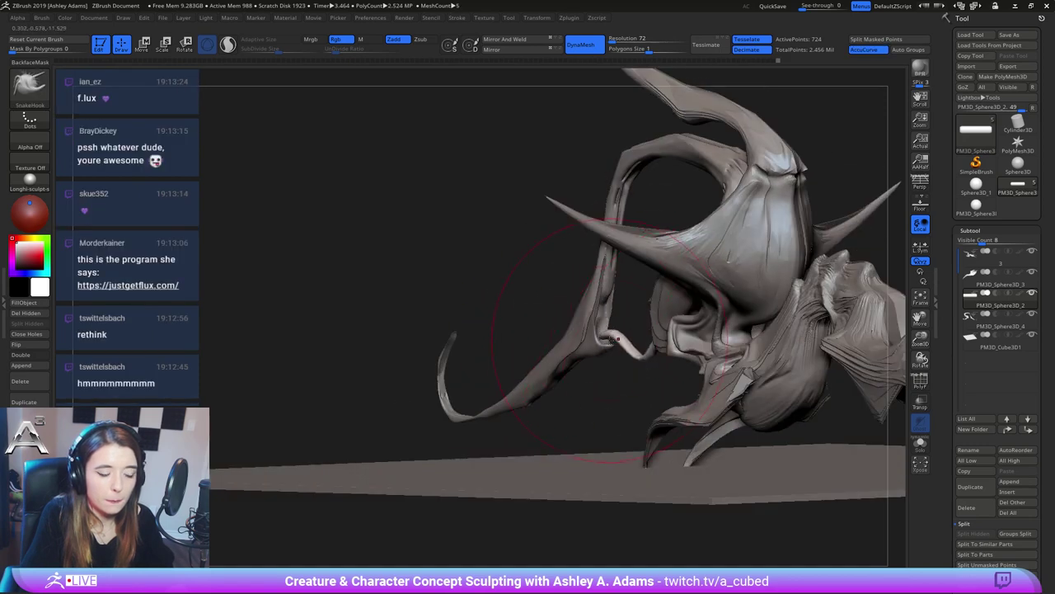
pyautogui.moveTo(611, 339); pyautogui.dragTo(440, 319, button='right')
pyautogui.moveTo(609, 337); pyautogui.dragTo(610, 337)
pyautogui.moveTo(633, 359); pyautogui.dragTo(643, 342, button='right')
pyautogui.moveTo(652, 342); pyautogui.dragTo(653, 334)
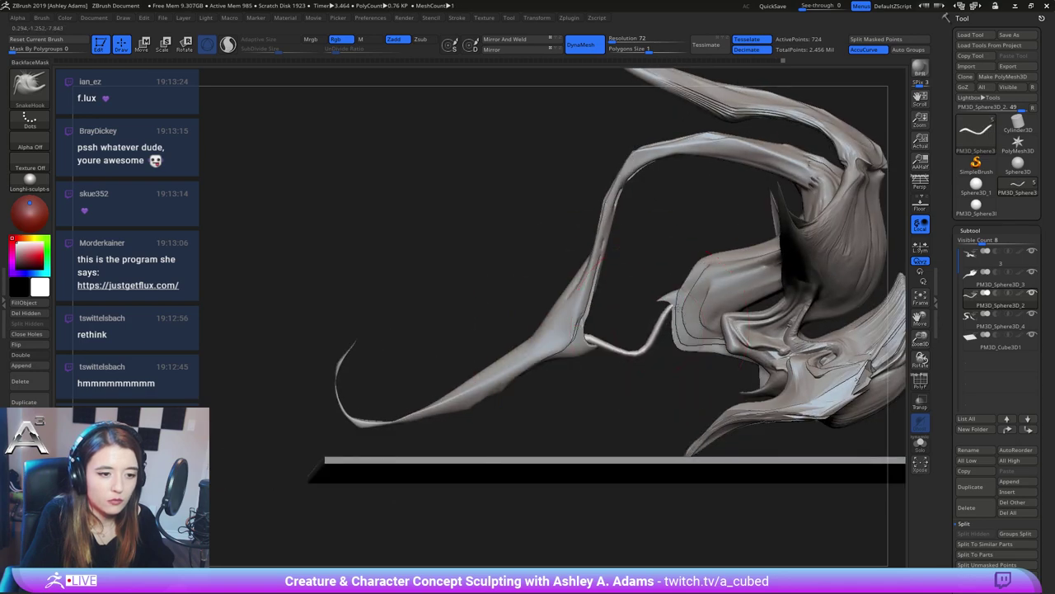
# Apply Mirror And Weld to the tube and smooth its end near the folded mass's spike
pyautogui.moveTo(716, 313); pyautogui.dragTo(759, 343, button='right')
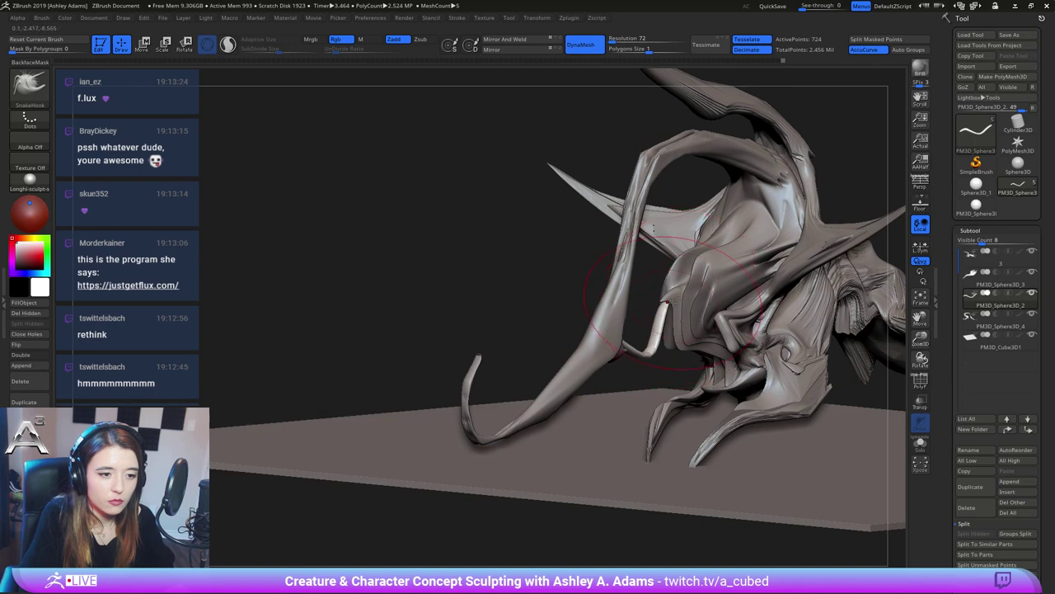
pyautogui.click(521, 41)
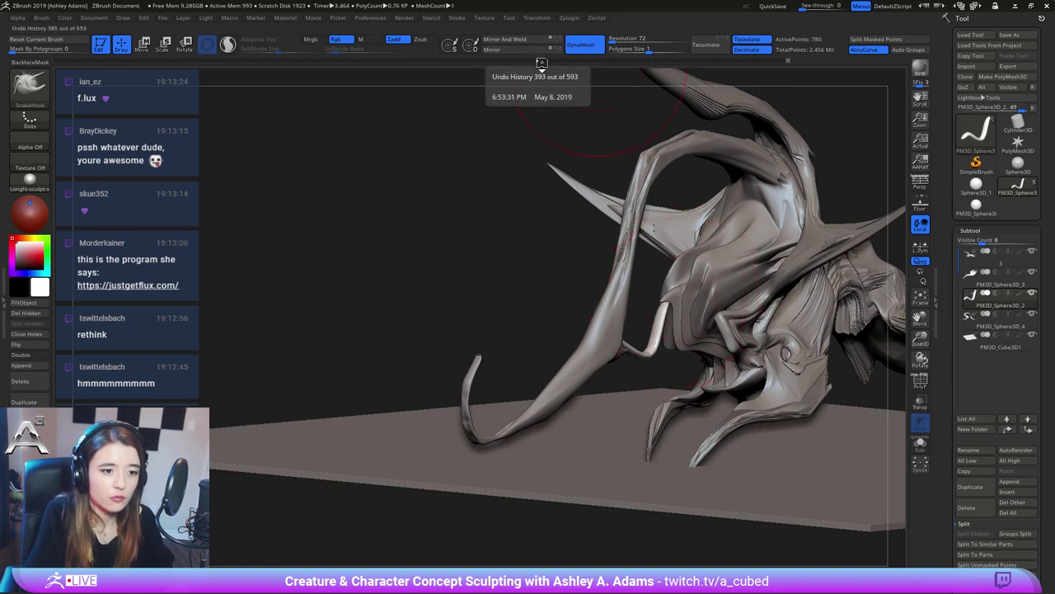
pyautogui.click(523, 43)
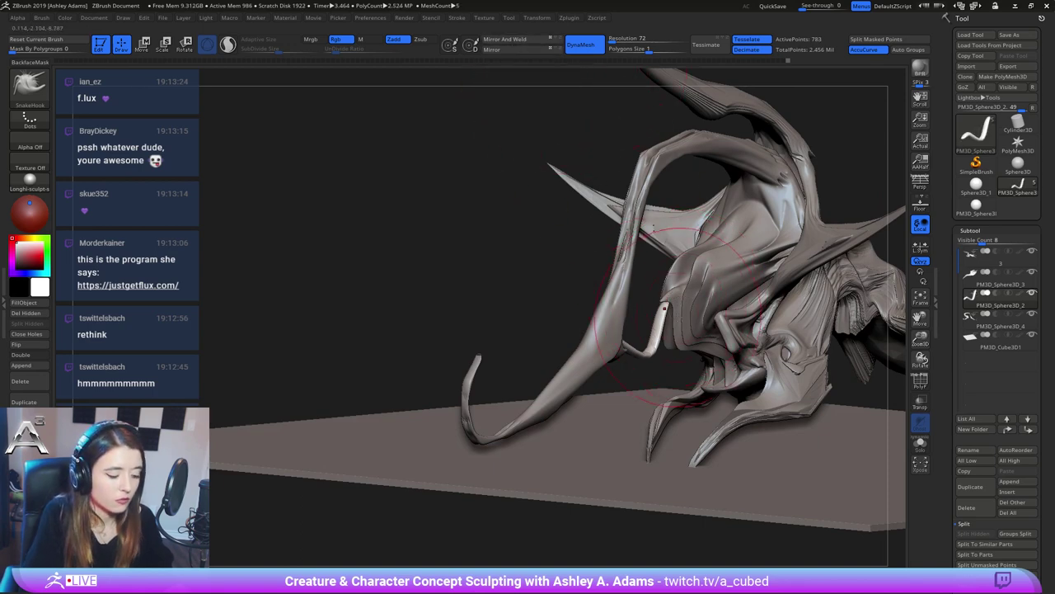
pyautogui.keyDown('shift'); pyautogui.moveTo(679, 306); pyautogui.dragTo(668, 313); pyautogui.keyUp('shift')
pyautogui.moveTo(700, 326); pyautogui.dragTo(636, 286, button='right')
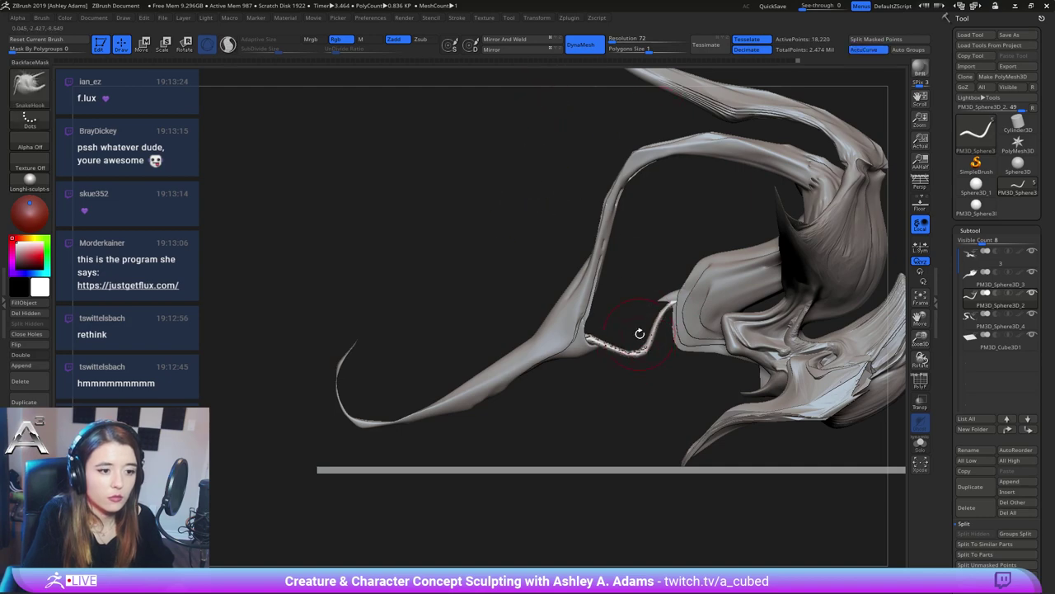
# Set the DynaMesh resolution to 224, try remeshing the tube and undo the attempt
pyautogui.click(646, 41)
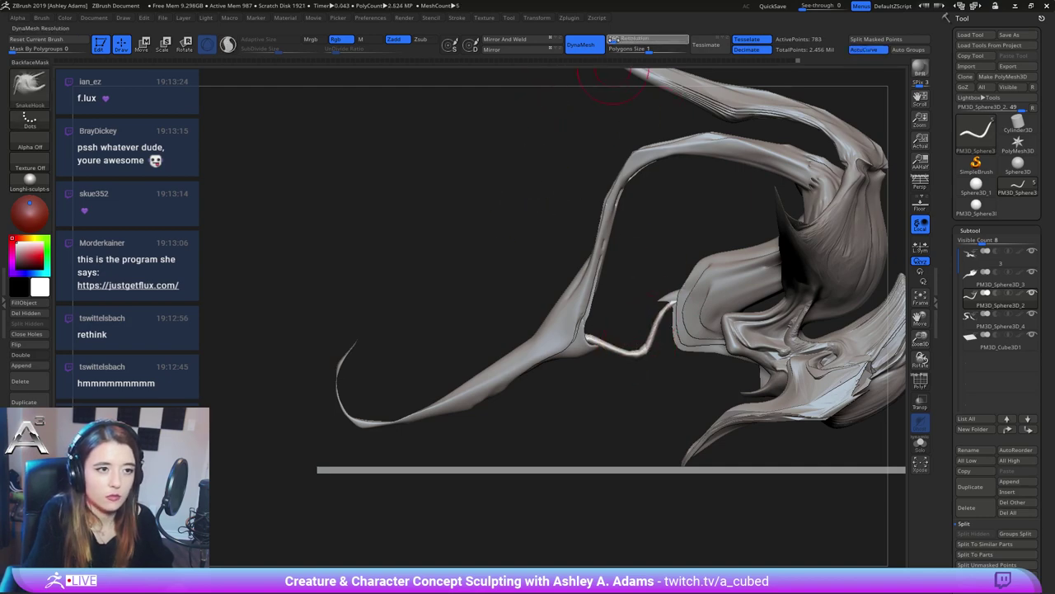
pyautogui.keyDown('ctrl'); pyautogui.moveTo(583, 216); pyautogui.dragTo(592, 244); pyautogui.keyUp('ctrl')
pyautogui.moveTo(608, 343)
pyautogui.keyDown('shift'); pyautogui.mouseDown()
pyautogui.moveTo(633, 345)
pyautogui.moveTo(616, 353)
pyautogui.mouseUp(); pyautogui.keyUp('shift')
pyautogui.keyDown('shift'); pyautogui.moveTo(587, 328); pyautogui.dragTo(620, 326); pyautogui.keyUp('shift')
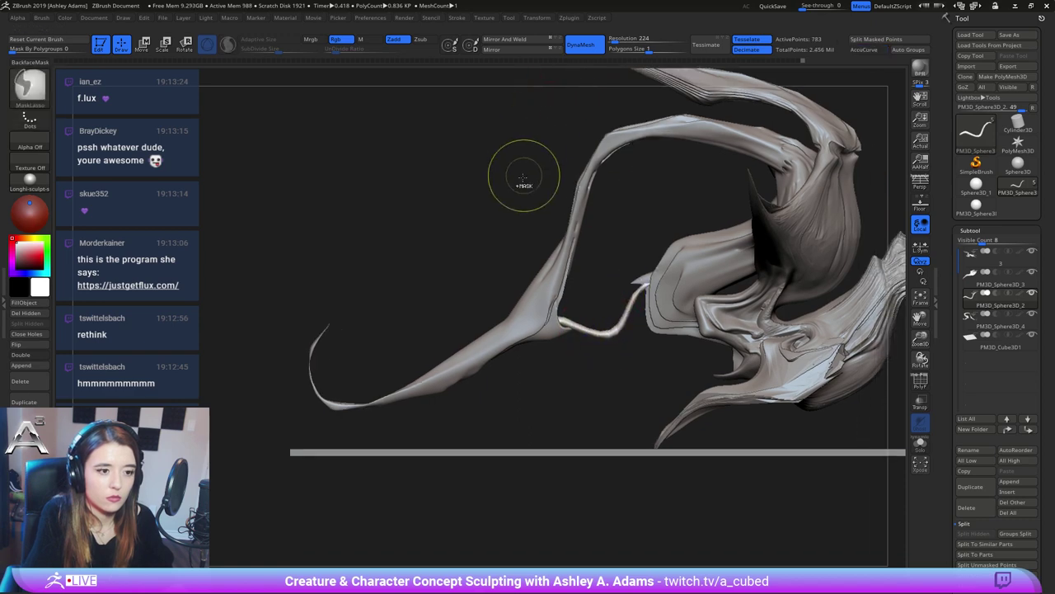
pyautogui.keyDown('ctrl'); pyautogui.moveTo(524, 176); pyautogui.dragTo(533, 163); pyautogui.keyUp('ctrl')
pyautogui.hotkey('ctrl', 'z')
# Try the DynaMesh remesh on the tube again, inspect its surface up close and undo it
pyautogui.moveTo(951, 569); pyautogui.dragTo(951, 481)
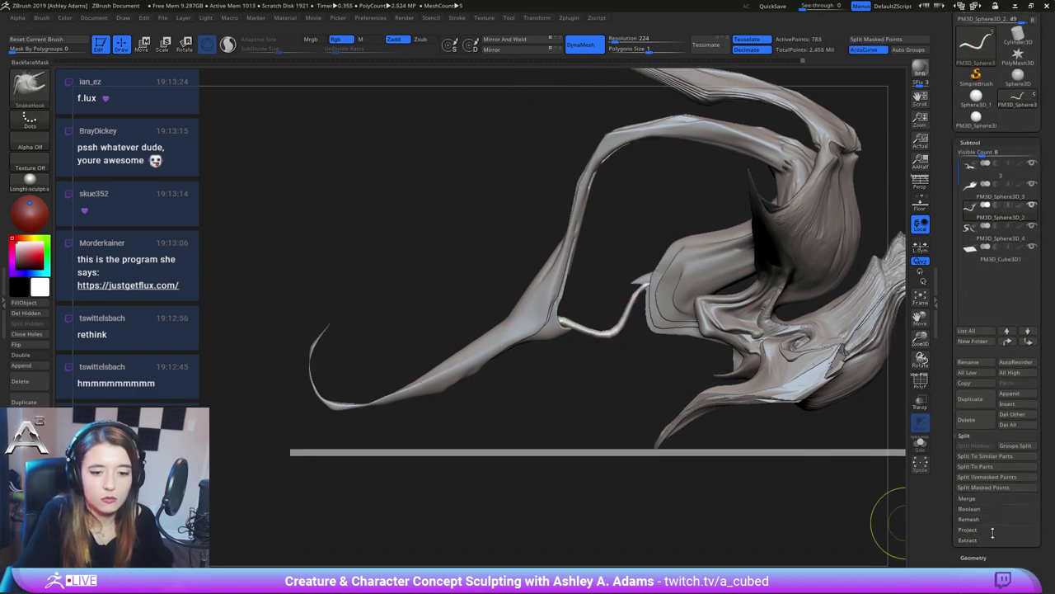
pyautogui.click(983, 540)
pyautogui.keyDown('ctrl'); pyautogui.moveTo(498, 236); pyautogui.dragTo(455, 196); pyautogui.keyUp('ctrl')
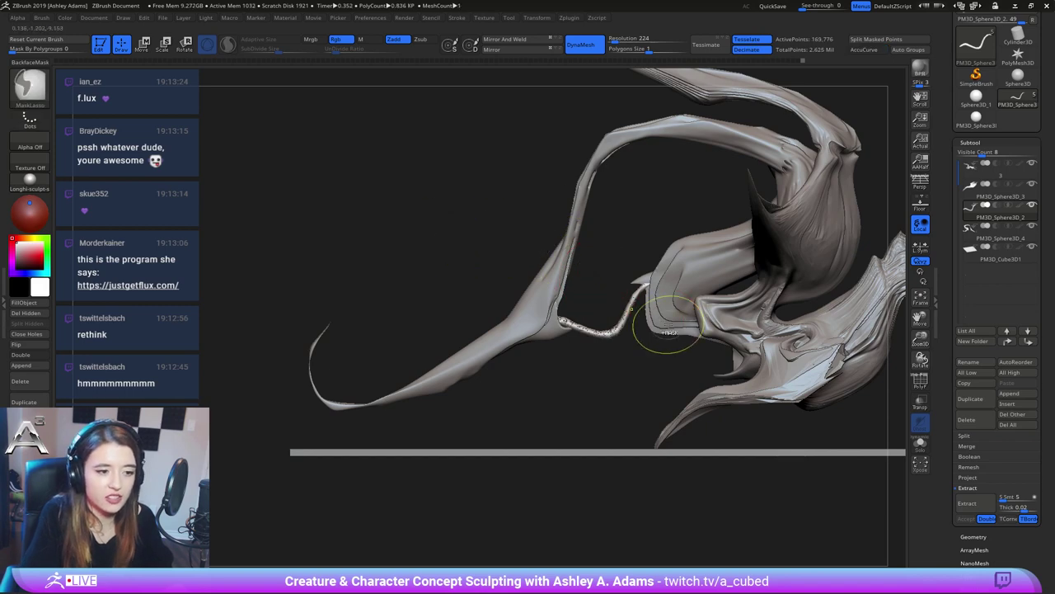
pyautogui.keyDown('ctrl'); pyautogui.moveTo(662, 367); pyautogui.dragTo(674, 444, button='right'); pyautogui.keyUp('ctrl')
pyautogui.moveTo(641, 410)
pyautogui.mouseDown(button='right')
pyautogui.moveTo(624, 384)
pyautogui.moveTo(633, 419)
pyautogui.moveTo(614, 356)
pyautogui.moveTo(618, 391)
pyautogui.mouseUp(button='right')
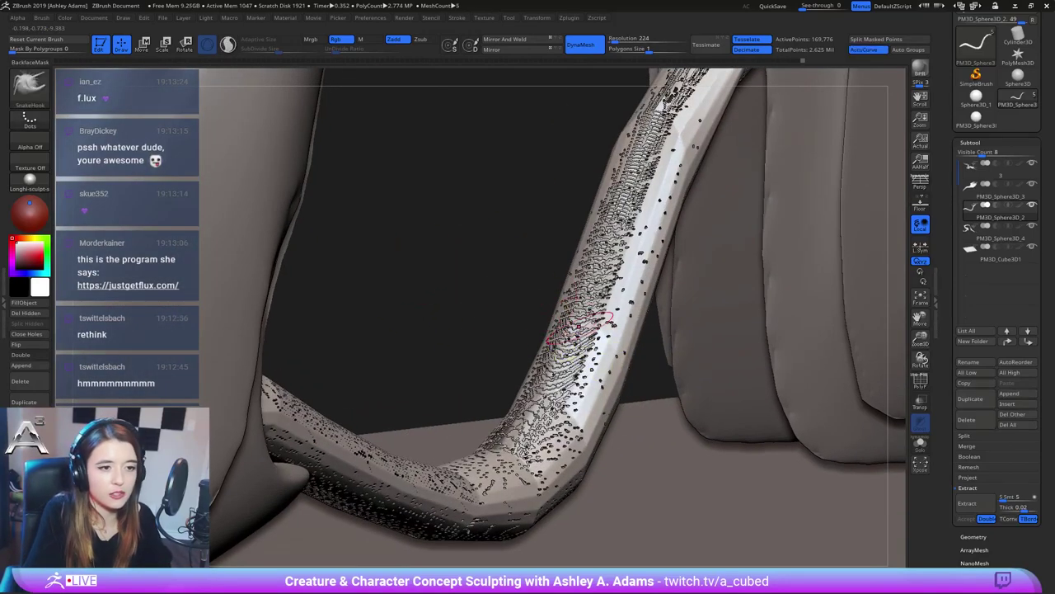
pyautogui.moveTo(522, 265); pyautogui.dragTo(529, 267)
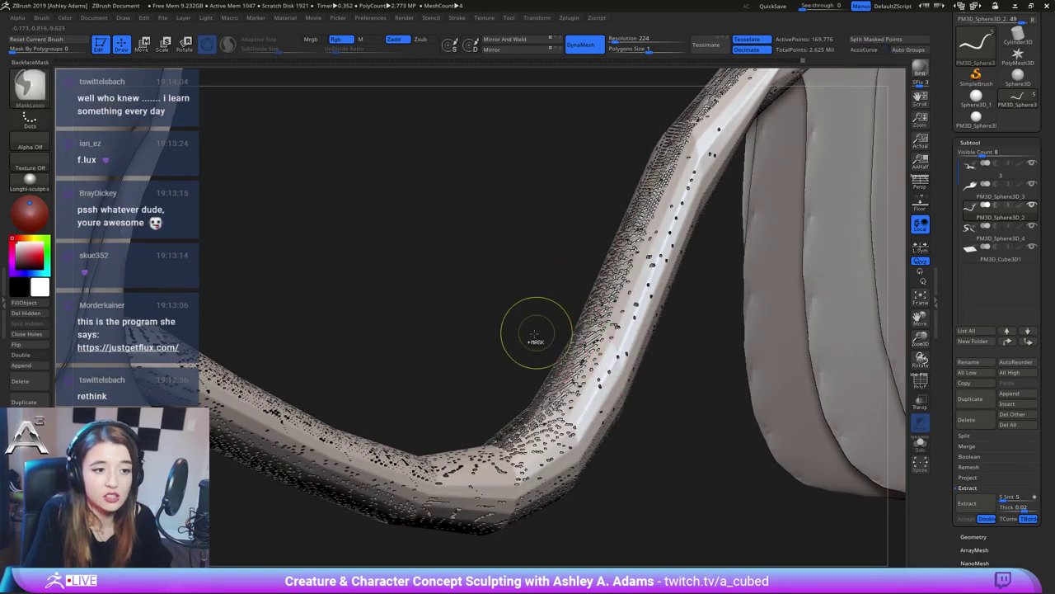
pyautogui.hotkey('ctrl', 'z')
# Run Fix Mesh on the tube and remesh it with DynaMesh
pyautogui.click(973, 536)
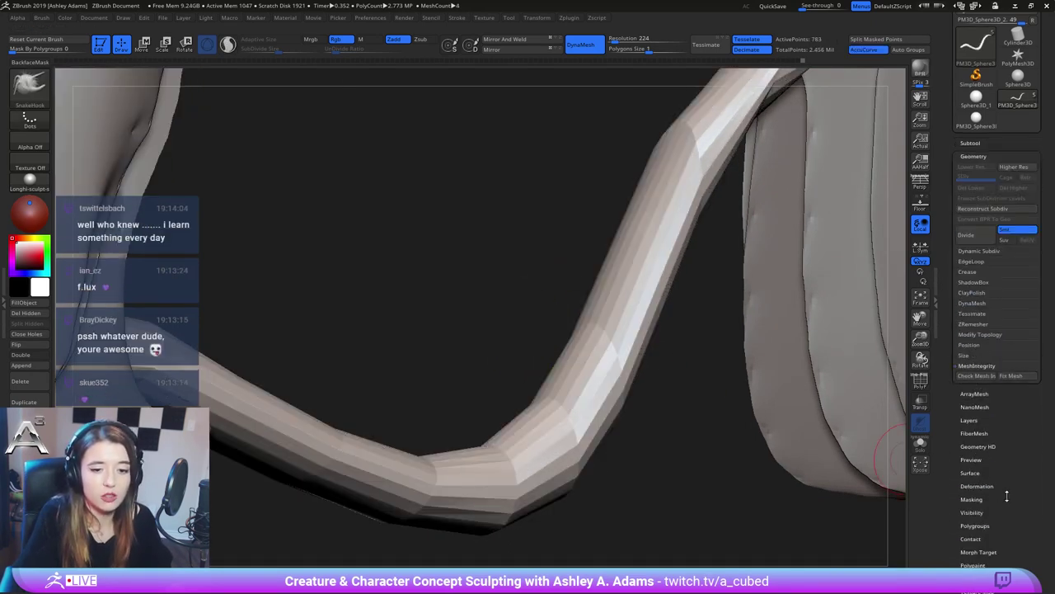
pyautogui.click(1018, 372)
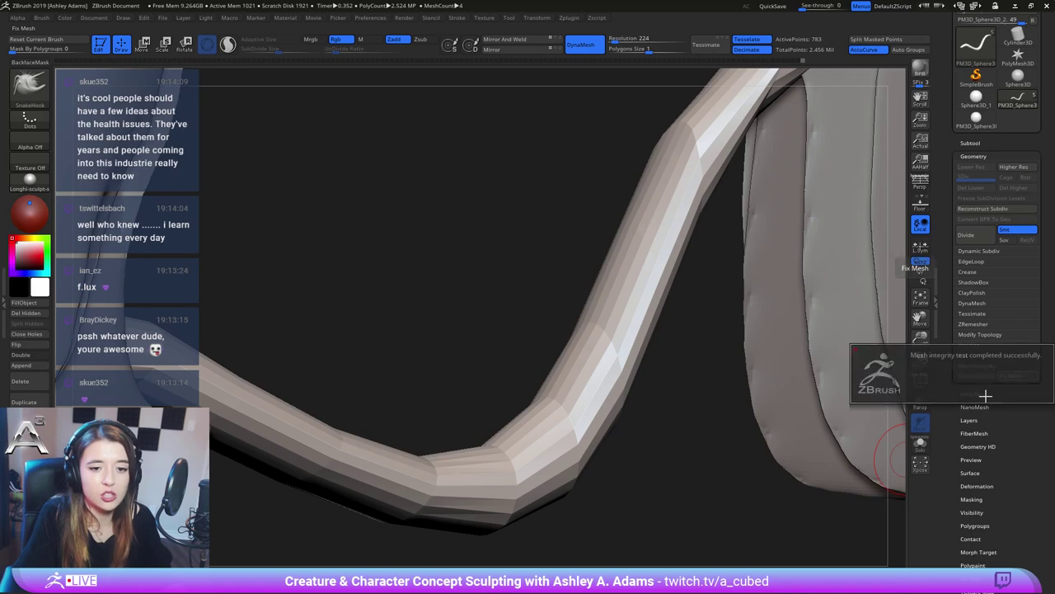
pyautogui.click(1024, 378)
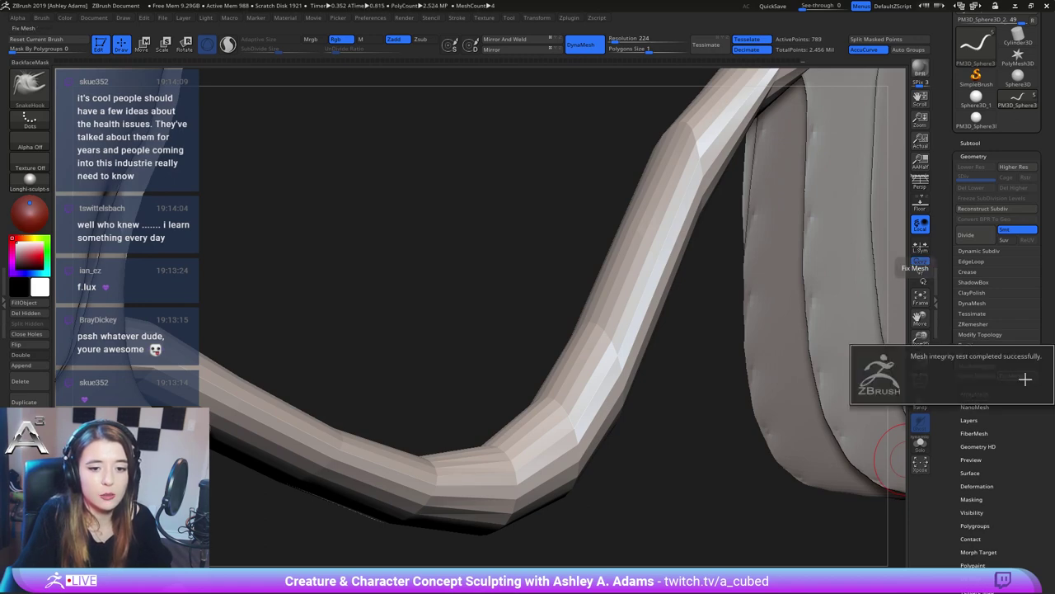
pyautogui.keyDown('ctrl'); pyautogui.moveTo(427, 292); pyautogui.dragTo(463, 355); pyautogui.keyUp('ctrl')
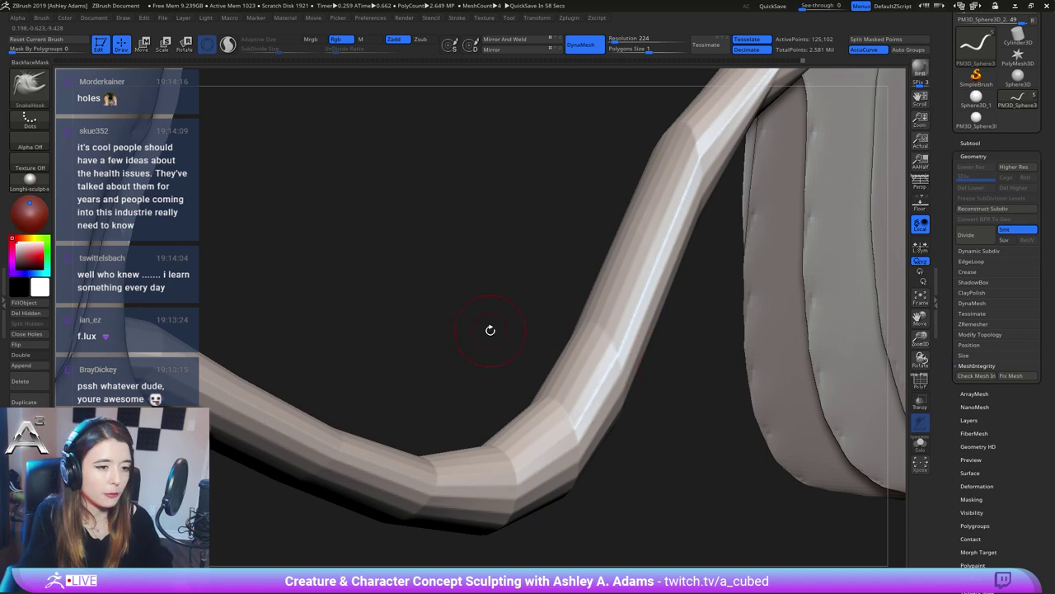
# Smooth the tube's faceted surface and pull its middle down into a pointed bend with SnakeHook
pyautogui.moveTo(490, 330)
pyautogui.mouseDown(button='right')
pyautogui.moveTo(528, 318)
pyautogui.moveTo(577, 219)
pyautogui.moveTo(515, 340)
pyautogui.mouseUp(button='right')
pyautogui.rightClick(470, 391)
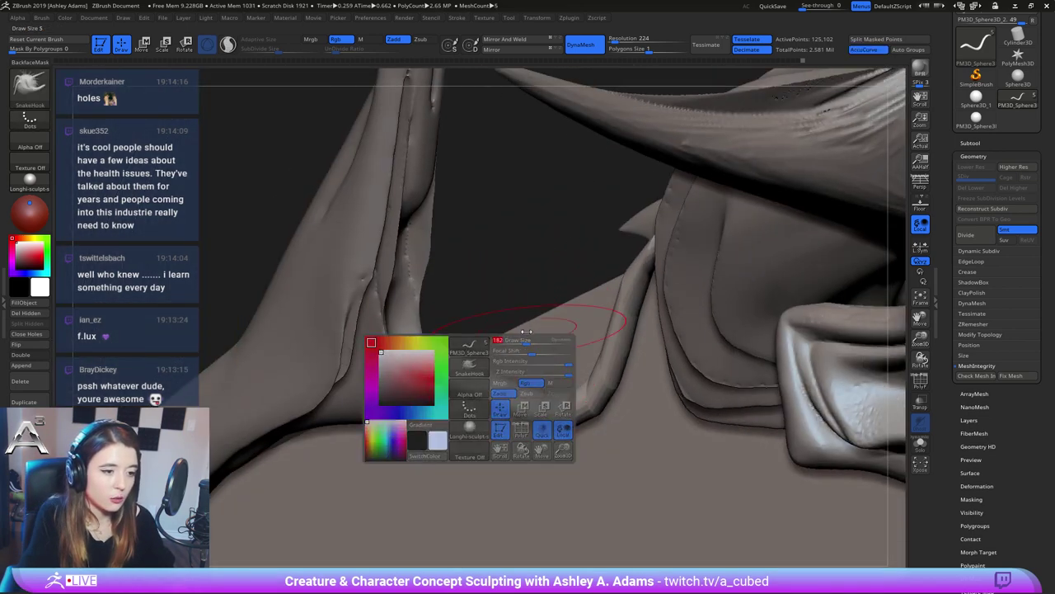
pyautogui.moveTo(577, 363)
pyautogui.keyDown('ctrl'); pyautogui.mouseDown(button='right')
pyautogui.moveTo(540, 336)
pyautogui.moveTo(566, 321)
pyautogui.moveTo(578, 334)
pyautogui.mouseUp(button='right'); pyautogui.keyUp('ctrl')
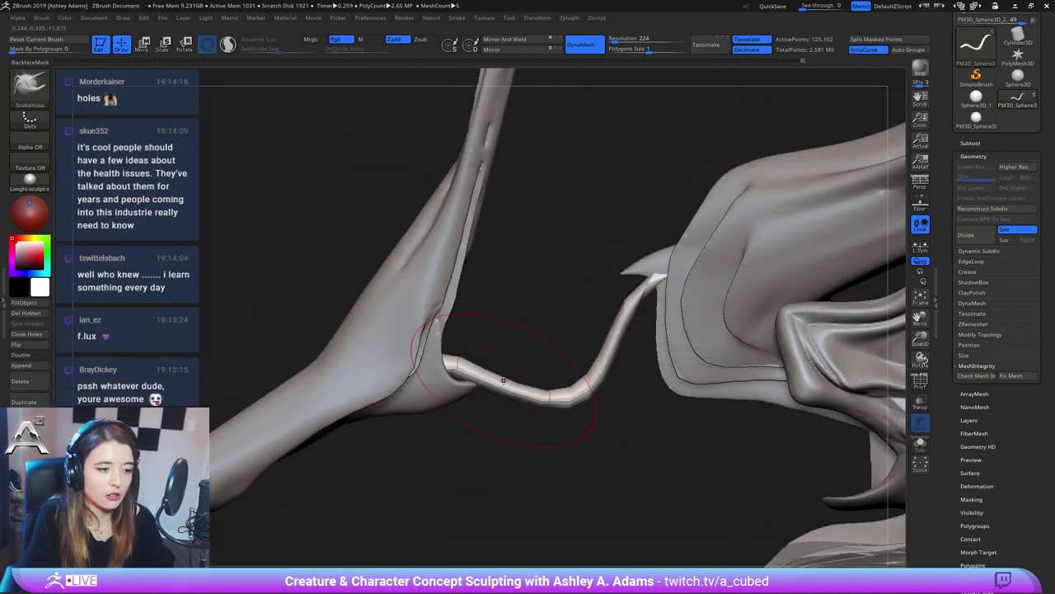
pyautogui.moveTo(502, 382)
pyautogui.keyDown('shift'); pyautogui.mouseDown()
pyautogui.moveTo(556, 397)
pyautogui.moveTo(611, 363)
pyautogui.moveTo(554, 406)
pyautogui.mouseUp(); pyautogui.keyUp('shift')
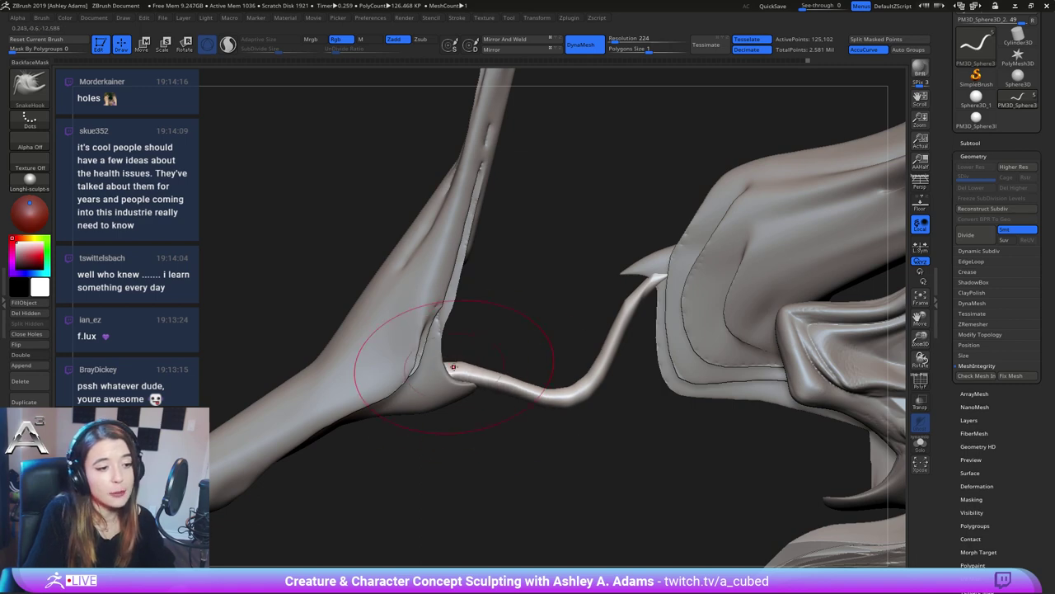
pyautogui.moveTo(500, 380)
pyautogui.mouseDown()
pyautogui.moveTo(533, 397)
pyautogui.moveTo(550, 445)
pyautogui.moveTo(561, 445)
pyautogui.mouseUp()
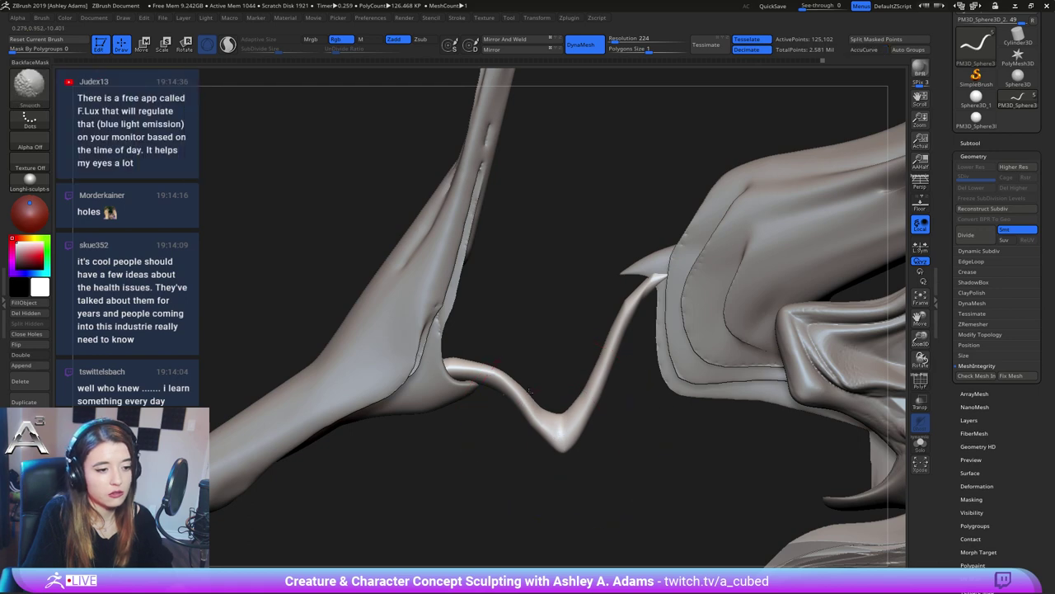
pyautogui.keyDown('shift'); pyautogui.moveTo(530, 391); pyautogui.dragTo(553, 414); pyautogui.keyUp('shift')
# Flare the tube's upper end into the folded mass beneath the spike, undoing one unwanted stroke
pyautogui.moveTo(643, 412)
pyautogui.mouseDown()
pyautogui.moveTo(696, 283)
pyautogui.moveTo(684, 283)
pyautogui.mouseUp()
pyautogui.moveTo(528, 268)
pyautogui.mouseDown()
pyautogui.moveTo(655, 248)
pyautogui.moveTo(718, 285)
pyautogui.moveTo(698, 297)
pyautogui.moveTo(662, 292)
pyautogui.mouseUp()
pyautogui.hotkey('ctrl', 'z')
pyautogui.press('space')
pyautogui.moveTo(666, 291)
pyautogui.mouseDown()
pyautogui.moveTo(656, 285)
pyautogui.moveTo(673, 308)
pyautogui.moveTo(666, 292)
pyautogui.mouseUp()
pyautogui.keyDown('ctrl'); pyautogui.moveTo(658, 351); pyautogui.dragTo(655, 336, button='right'); pyautogui.keyUp('ctrl')
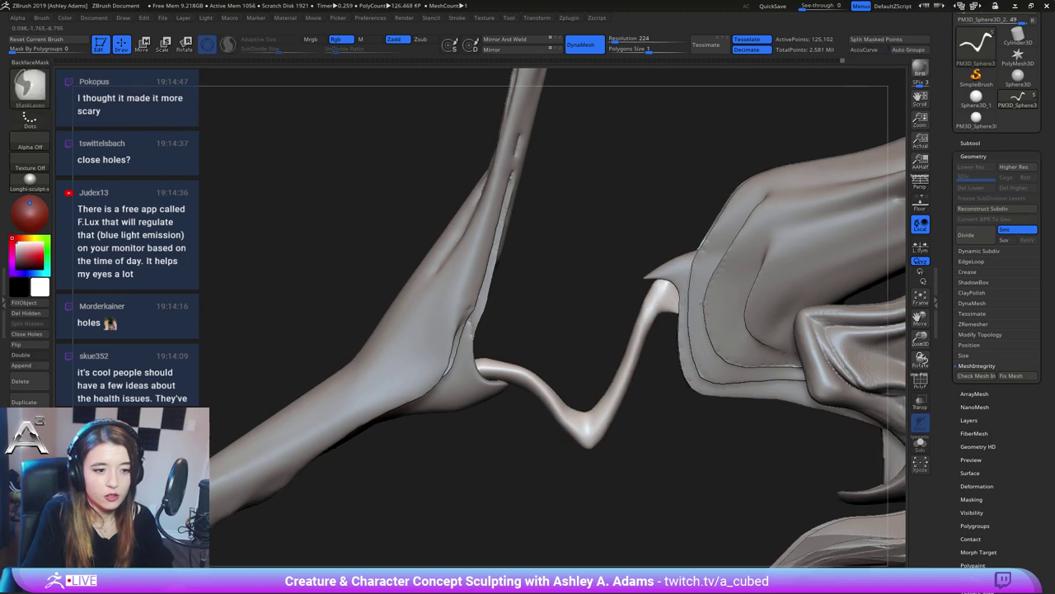
# Deepen the tube's hanging bend and refine its curve toward the limb's spur, adjusting the SnakeHook brush size
pyautogui.moveTo(705, 304)
pyautogui.keyDown('ctrl'); pyautogui.mouseDown(button='right')
pyautogui.moveTo(700, 285)
pyautogui.moveTo(631, 302)
pyautogui.mouseUp(button='right'); pyautogui.keyUp('ctrl')
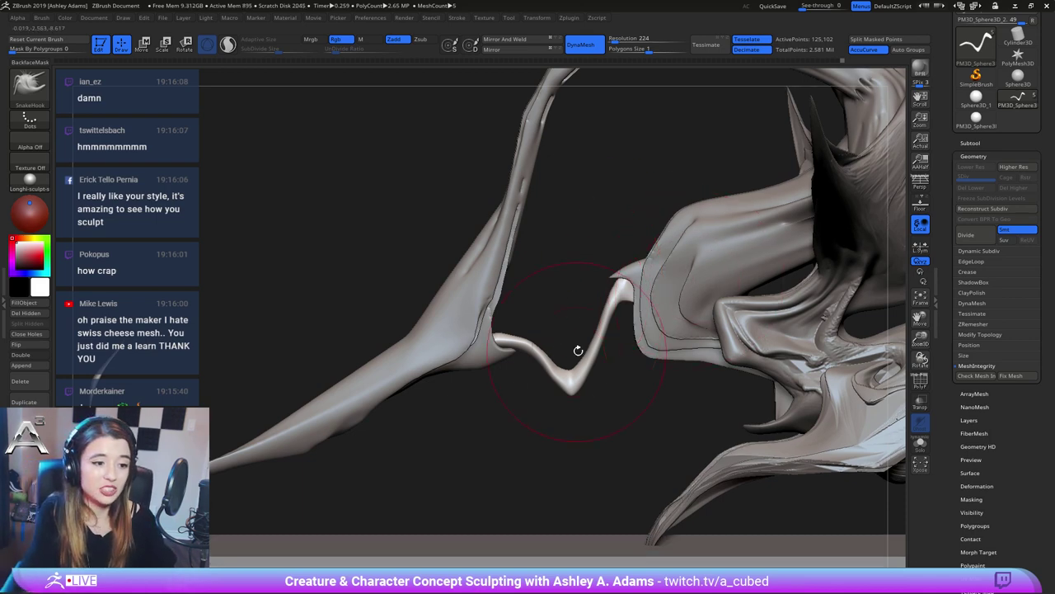
pyautogui.moveTo(585, 349)
pyautogui.mouseDown()
pyautogui.moveTo(595, 359)
pyautogui.moveTo(589, 385)
pyautogui.moveTo(561, 388)
pyautogui.moveTo(541, 355)
pyautogui.moveTo(565, 389)
pyautogui.moveTo(564, 344)
pyautogui.moveTo(505, 339)
pyautogui.mouseUp()
pyautogui.press('space')
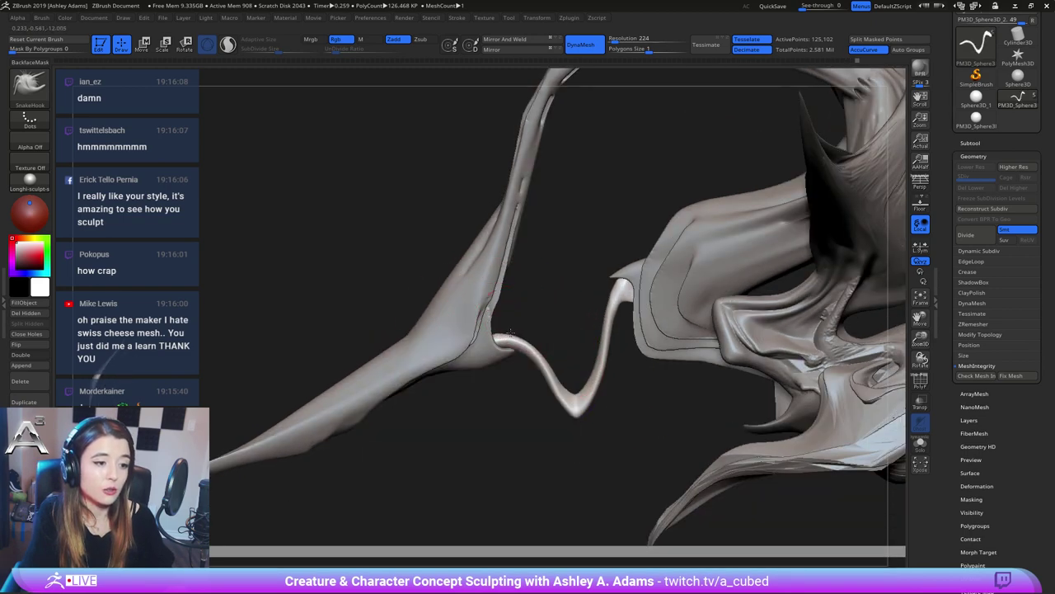
pyautogui.moveTo(545, 367)
pyautogui.mouseDown()
pyautogui.moveTo(534, 359)
pyautogui.moveTo(555, 383)
pyautogui.moveTo(548, 375)
pyautogui.mouseUp()
pyautogui.press('space')
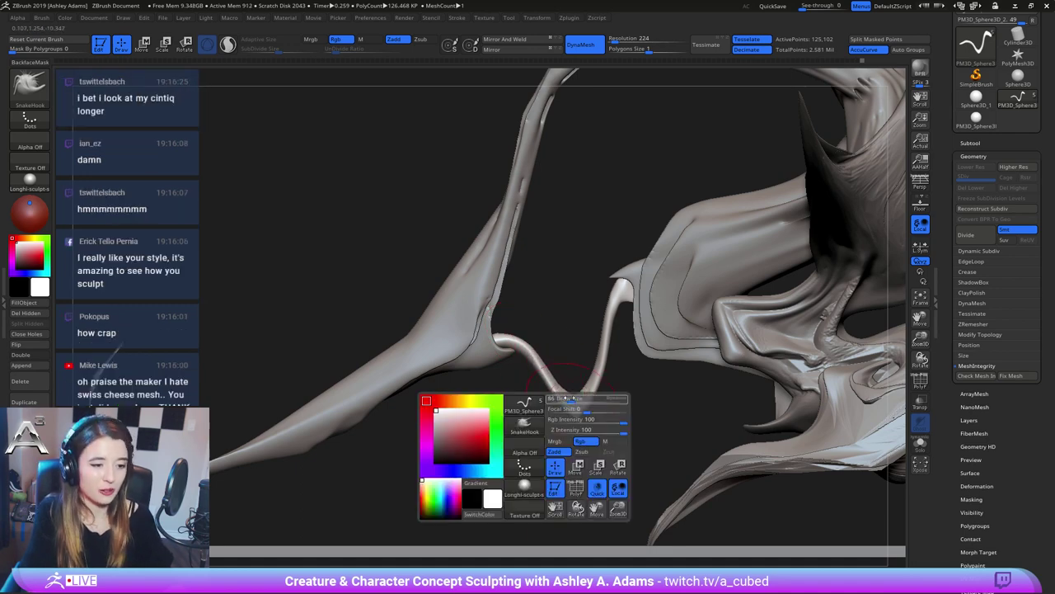
pyautogui.press('space')
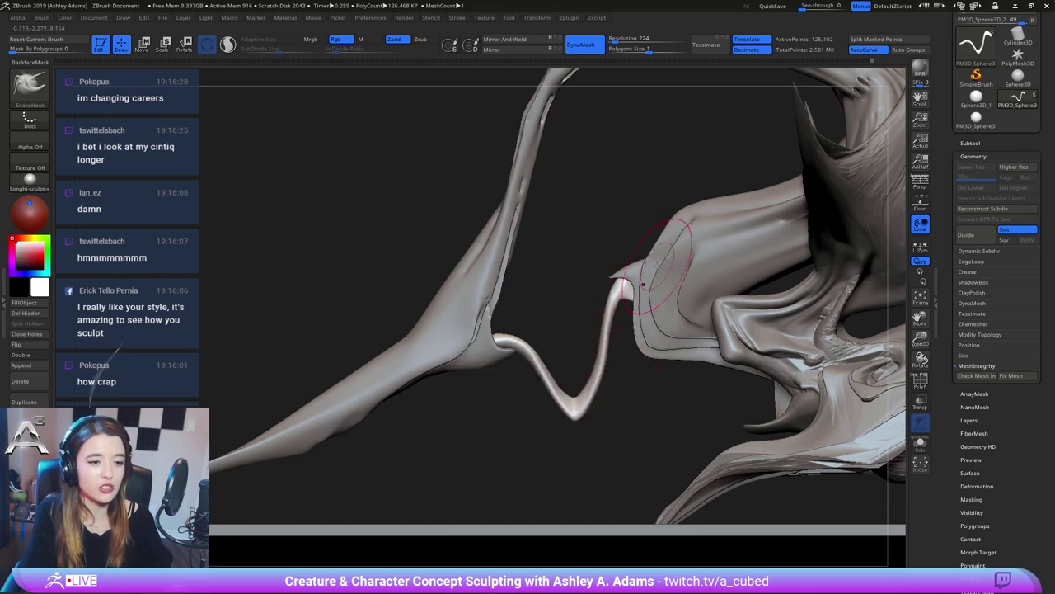
# Refine the junction between the tube and the folded mass's spike with SnakeHook, checking it from several angles
pyautogui.press('ctrl')
pyautogui.moveTo(626, 291)
pyautogui.keyDown('ctrl'); pyautogui.mouseDown(button='right')
pyautogui.moveTo(623, 247)
pyautogui.moveTo(700, 281)
pyautogui.moveTo(775, 289)
pyautogui.moveTo(641, 295)
pyautogui.moveTo(608, 272)
pyautogui.moveTo(595, 317)
pyautogui.moveTo(602, 288)
pyautogui.mouseUp(button='right'); pyautogui.keyUp('ctrl')
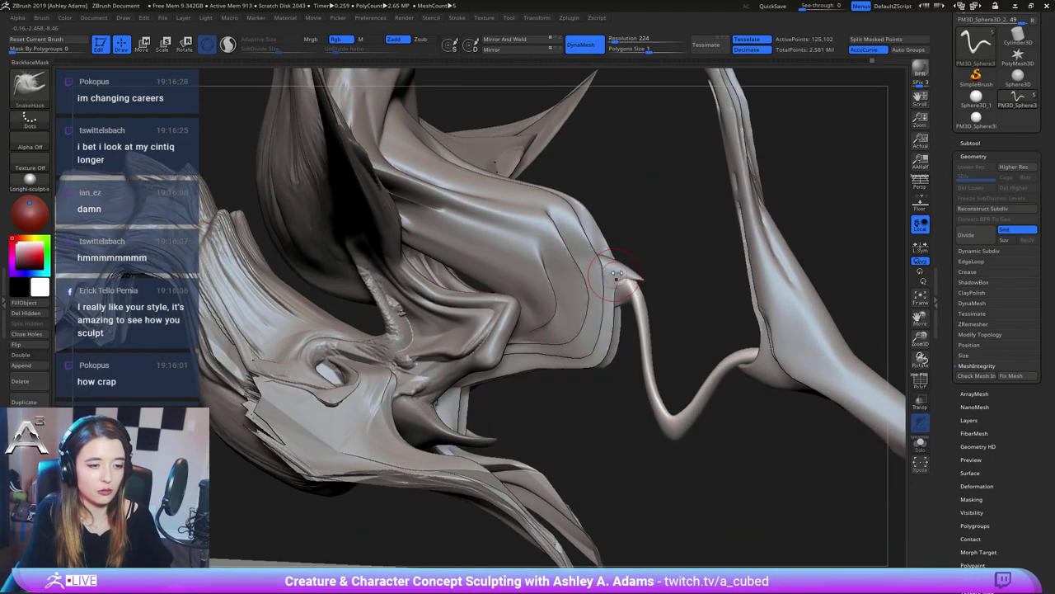
pyautogui.moveTo(620, 276)
pyautogui.mouseDown()
pyautogui.moveTo(661, 318)
pyautogui.moveTo(614, 350)
pyautogui.mouseUp()
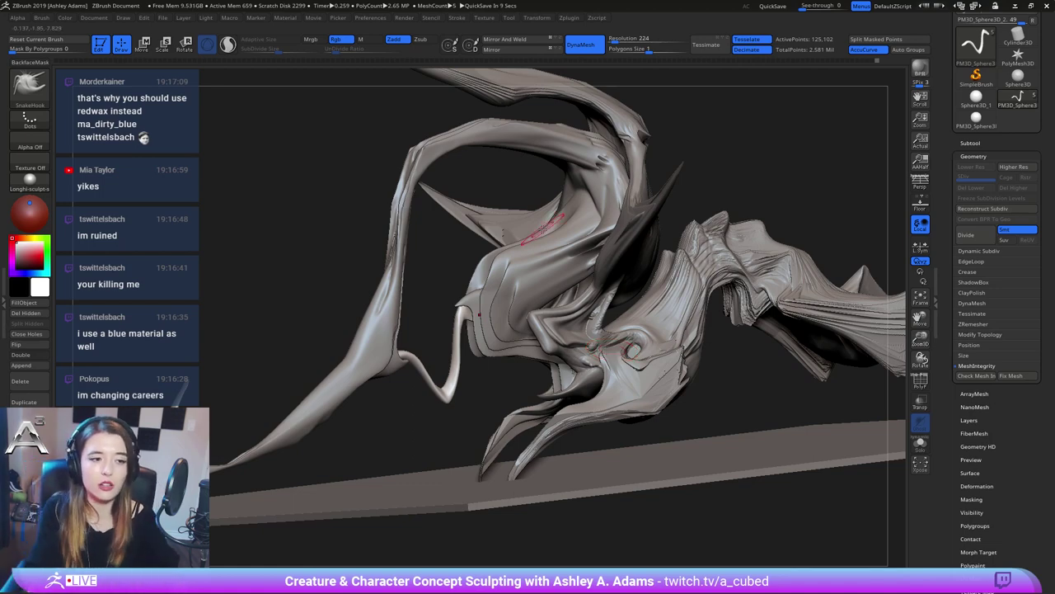
pyautogui.moveTo(564, 275)
pyautogui.mouseDown(button='right')
pyautogui.moveTo(503, 313)
pyautogui.moveTo(493, 305)
pyautogui.moveTo(506, 311)
pyautogui.mouseUp(button='right')
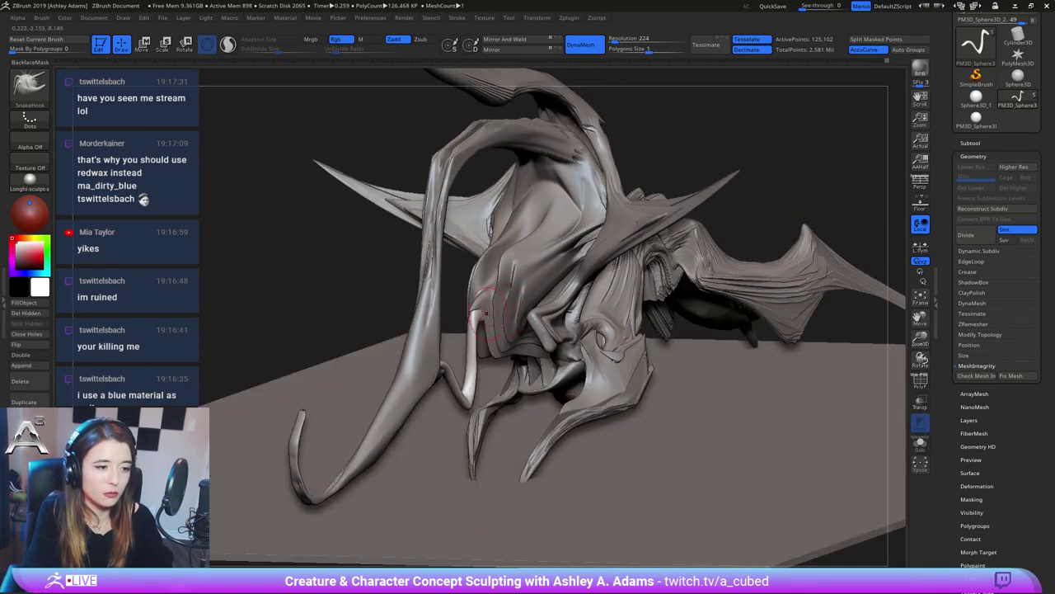
# Select the folded mass, smooth its surface lightly and nudge its folds near the dark spike with SnakeHook
pyautogui.keyDown('alt'); pyautogui.click(485, 314); pyautogui.keyUp('alt')
pyautogui.keyDown('shift'); pyautogui.moveTo(502, 303); pyautogui.dragTo(506, 302); pyautogui.keyUp('shift')
pyautogui.moveTo(484, 290)
pyautogui.mouseDown(button='right')
pyautogui.moveTo(501, 286)
pyautogui.moveTo(495, 328)
pyautogui.moveTo(490, 315)
pyautogui.moveTo(499, 346)
pyautogui.mouseUp(button='right')
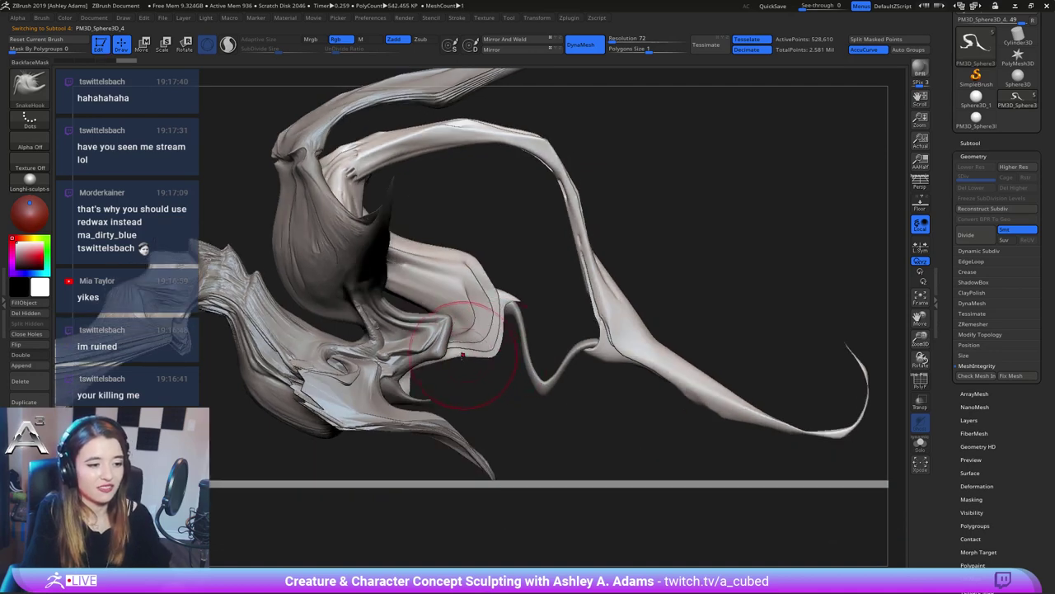
pyautogui.moveTo(454, 388)
pyautogui.keyDown('ctrl'); pyautogui.mouseDown(button='right')
pyautogui.moveTo(518, 330)
pyautogui.moveTo(381, 264)
pyautogui.moveTo(462, 277)
pyautogui.moveTo(464, 322)
pyautogui.moveTo(460, 300)
pyautogui.moveTo(457, 311)
pyautogui.moveTo(446, 306)
pyautogui.mouseUp(button='right'); pyautogui.keyUp('ctrl')
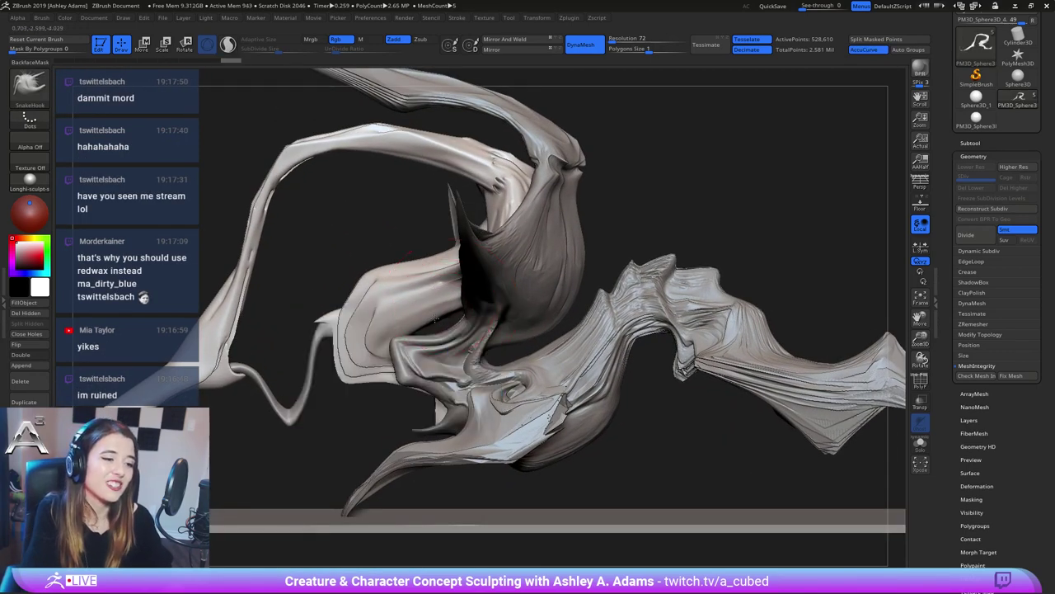
pyautogui.moveTo(446, 311); pyautogui.dragTo(442, 314)
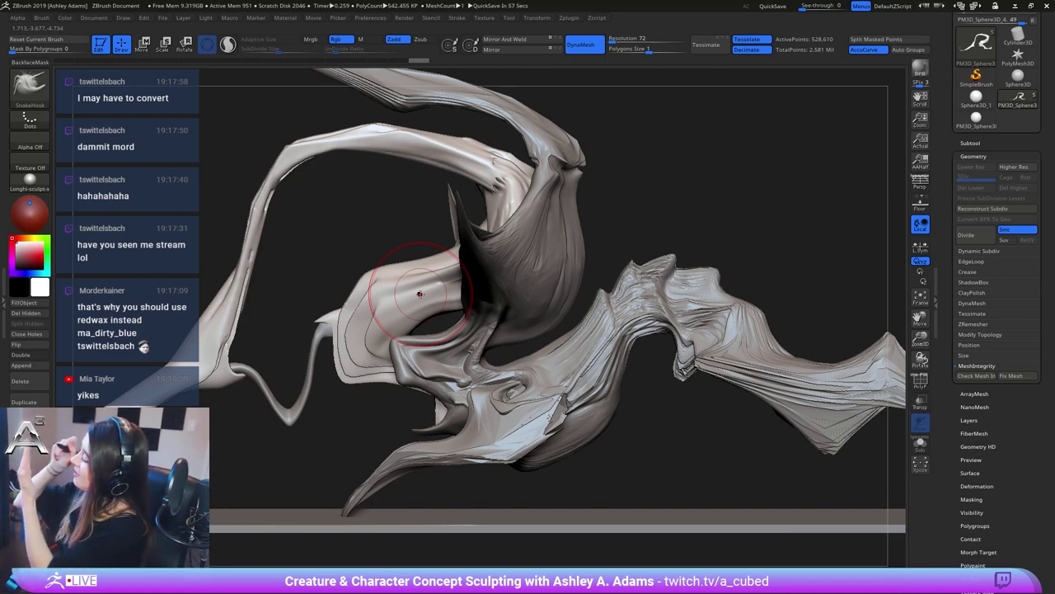
pyautogui.moveTo(652, 387); pyautogui.dragTo(660, 387)
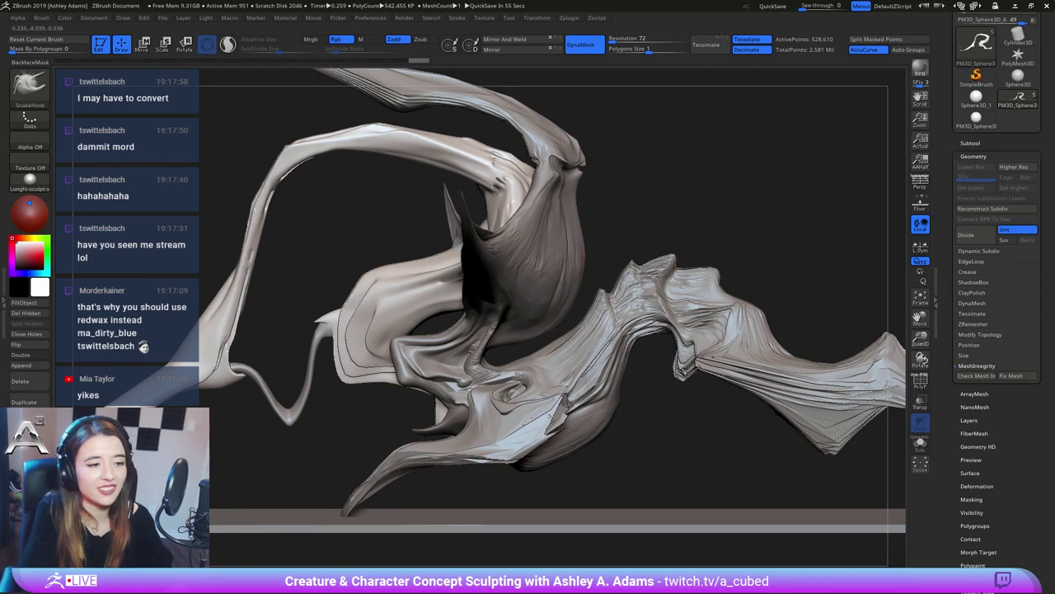
# Select the ridged arching body part and carve the first creases behind its pointed ridge spikes with the Slash2 brush
pyautogui.moveTo(550, 418); pyautogui.dragTo(589, 305, button='right')
pyautogui.keyDown('ctrl'); pyautogui.moveTo(590, 363); pyautogui.dragTo(590, 321, button='right'); pyautogui.keyUp('ctrl')
pyautogui.keyDown('alt'); pyautogui.click(597, 387); pyautogui.keyUp('alt')
pyautogui.moveTo(619, 380)
pyautogui.mouseDown(button='right')
pyautogui.moveTo(597, 387)
pyautogui.moveTo(589, 455)
pyautogui.mouseUp(button='right')
pyautogui.press('2')
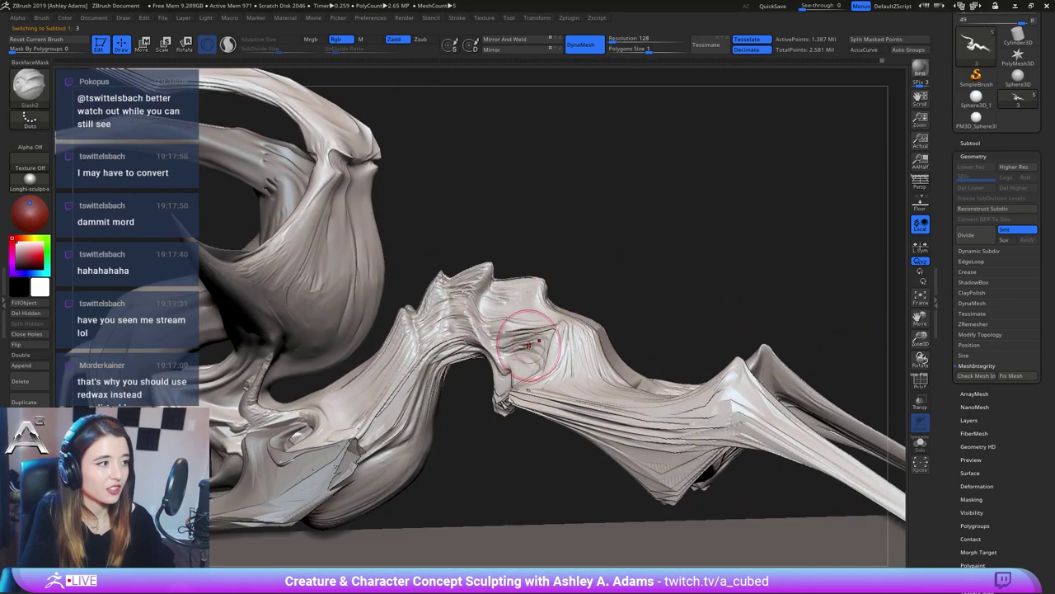
pyautogui.moveTo(574, 341); pyautogui.dragTo(589, 375, button='right')
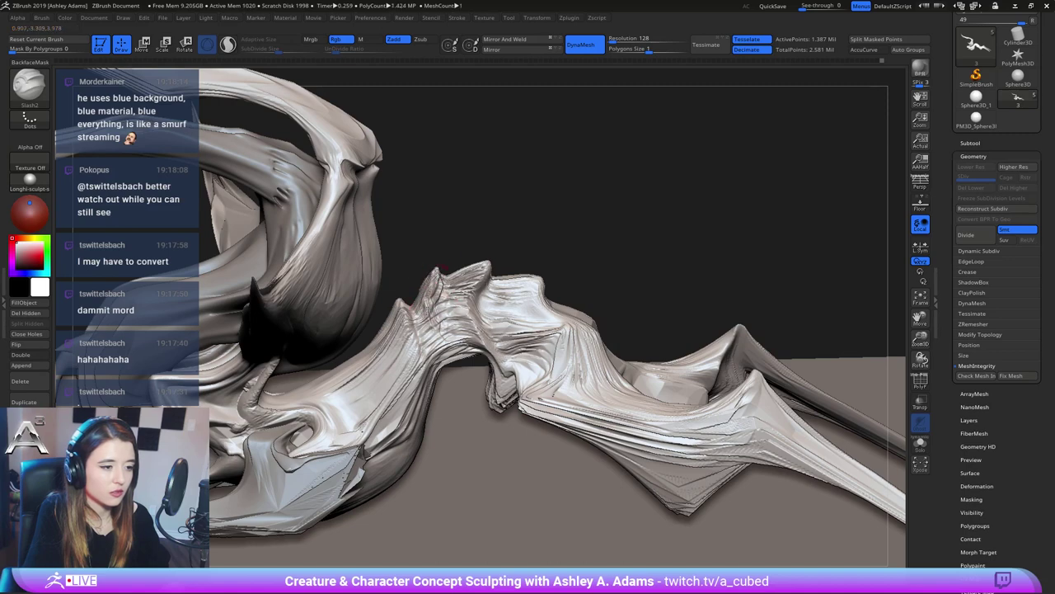
pyautogui.moveTo(445, 312)
pyautogui.mouseDown(button='right')
pyautogui.moveTo(471, 282)
pyautogui.moveTo(453, 304)
pyautogui.moveTo(479, 307)
pyautogui.moveTo(474, 325)
pyautogui.mouseUp(button='right')
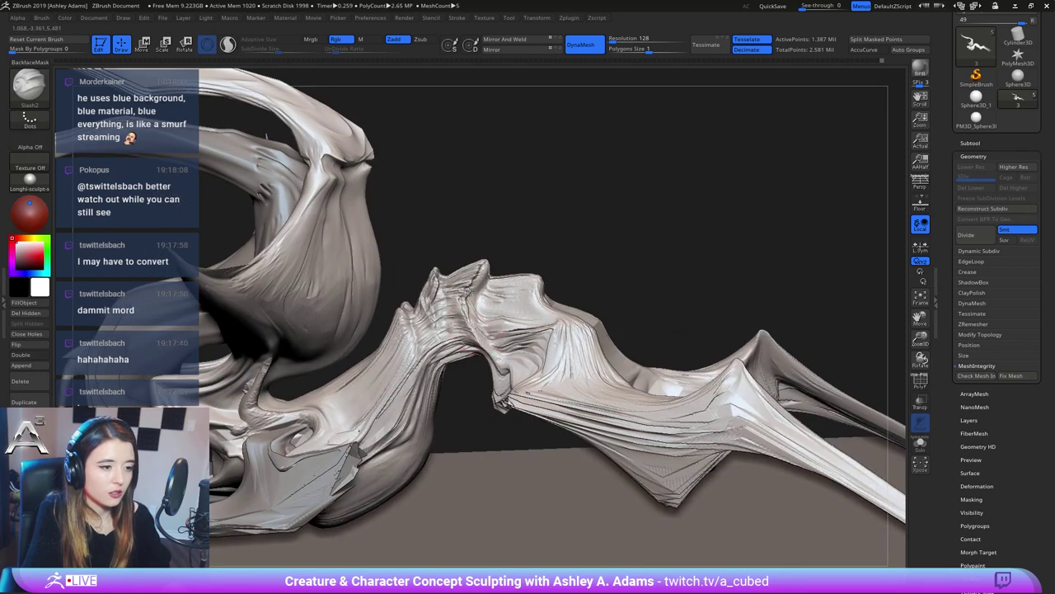
pyautogui.moveTo(490, 268); pyautogui.dragTo(500, 279)
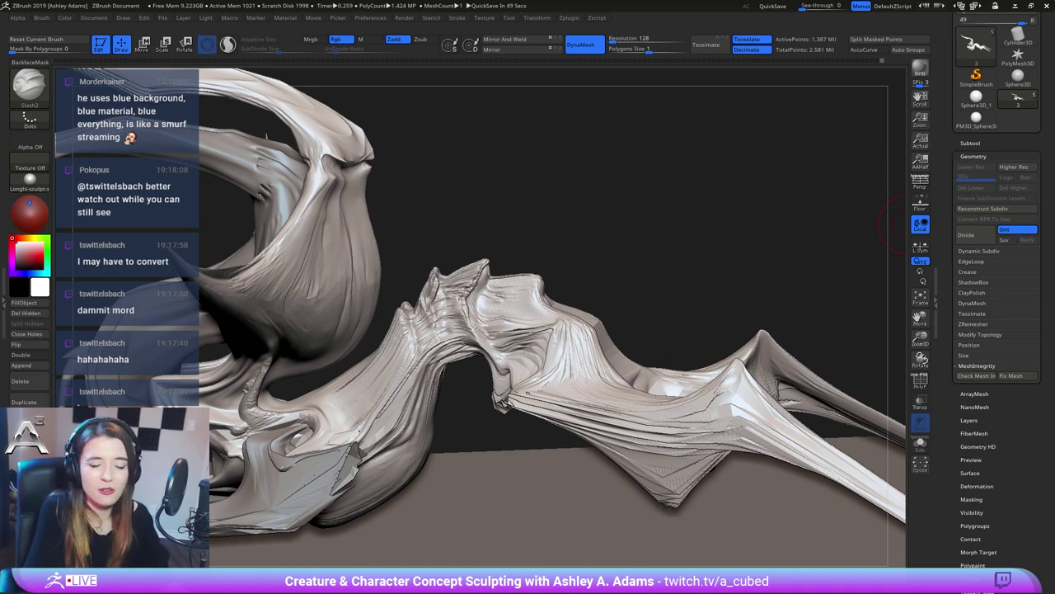
pyautogui.moveTo(500, 283); pyautogui.dragTo(510, 359, button='right')
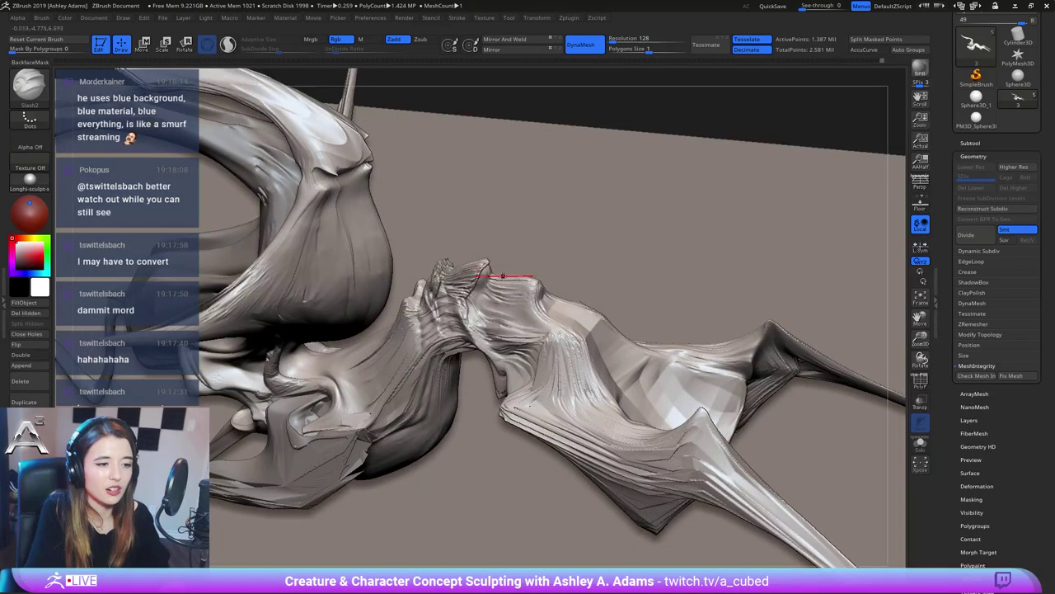
pyautogui.moveTo(503, 281); pyautogui.dragTo(513, 228, button='right')
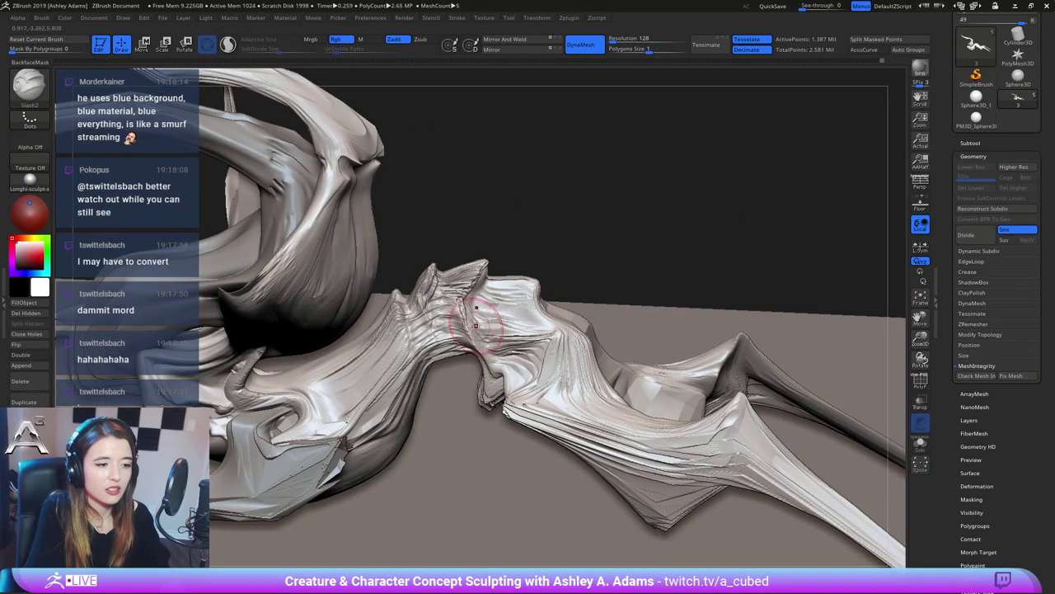
pyautogui.moveTo(482, 330)
pyautogui.mouseDown()
pyautogui.moveTo(502, 332)
pyautogui.moveTo(478, 299)
pyautogui.moveTo(486, 269)
pyautogui.moveTo(481, 292)
pyautogui.mouseUp()
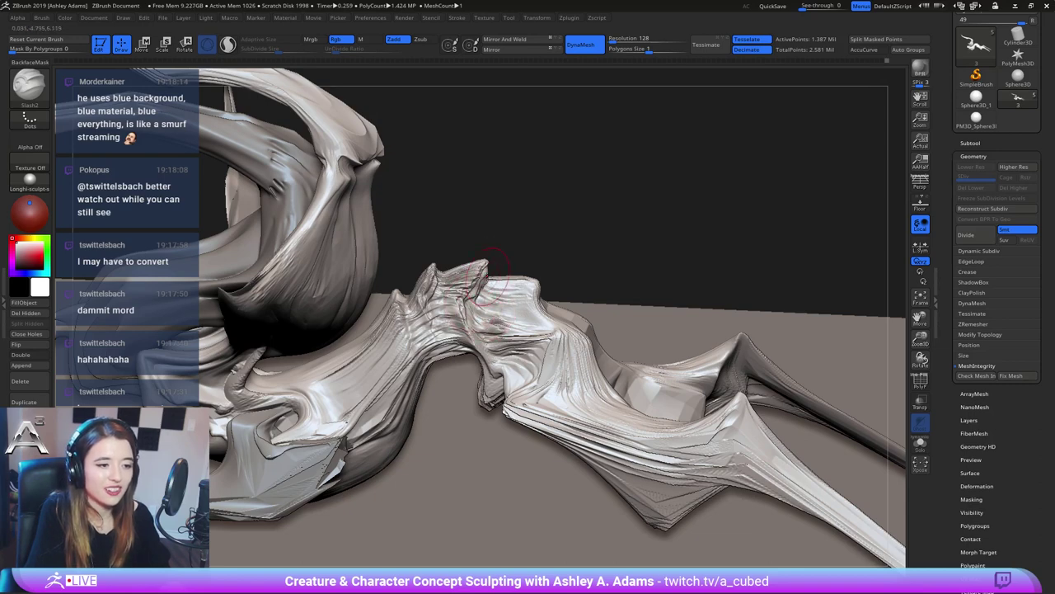
# Carve Slash2 creases across the flat raised plate behind the ridge spikes and down its far edge
pyautogui.moveTo(488, 279); pyautogui.dragTo(510, 291, button='right')
pyautogui.moveTo(498, 288); pyautogui.dragTo(487, 312)
pyautogui.moveTo(488, 312); pyautogui.dragTo(494, 294, button='right')
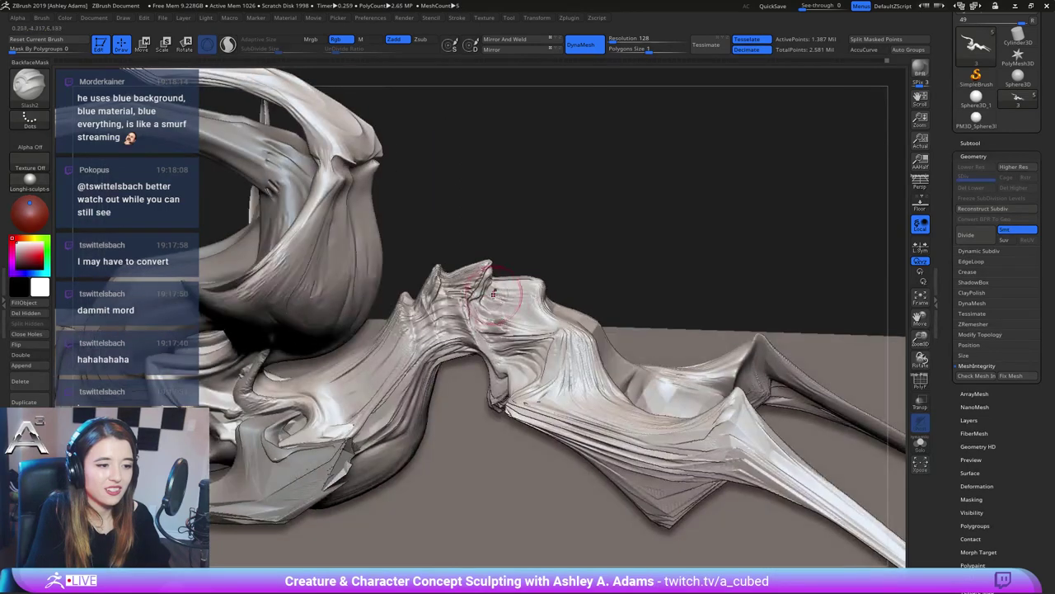
pyautogui.moveTo(495, 294)
pyautogui.mouseDown()
pyautogui.moveTo(490, 317)
pyautogui.moveTo(510, 282)
pyautogui.moveTo(512, 305)
pyautogui.moveTo(557, 328)
pyautogui.moveTo(545, 319)
pyautogui.moveTo(545, 330)
pyautogui.moveTo(503, 332)
pyautogui.moveTo(541, 323)
pyautogui.mouseUp()
pyautogui.moveTo(532, 281); pyautogui.dragTo(561, 327)
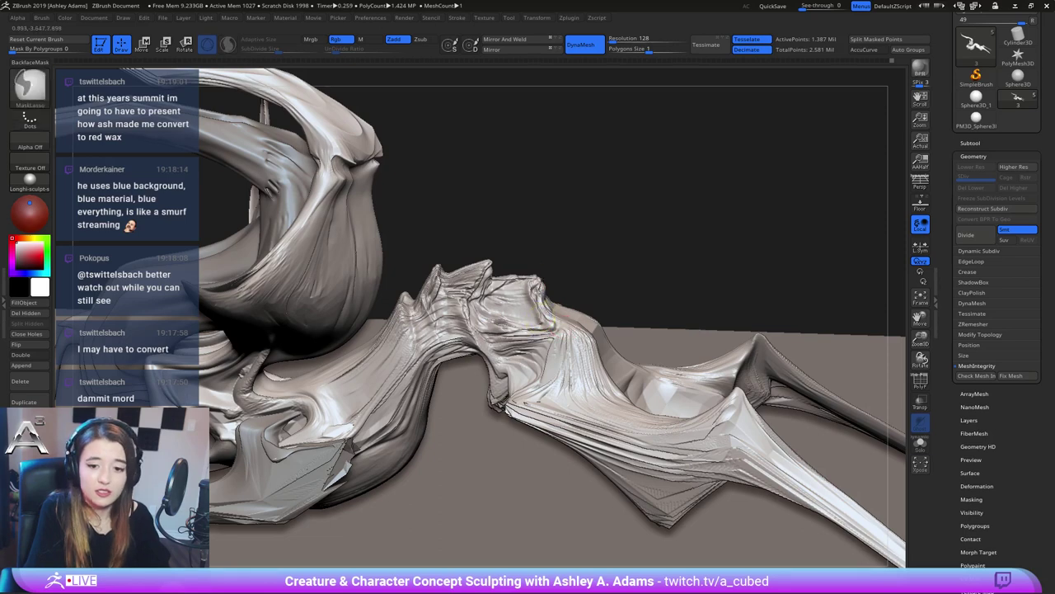
# Carve a sharp crease down from the smallest ridge spike and add wrinkles on the arch beside it
pyautogui.moveTo(544, 332)
pyautogui.keyDown('ctrl'); pyautogui.mouseDown(button='right')
pyautogui.moveTo(537, 307)
pyautogui.moveTo(566, 279)
pyautogui.mouseUp(button='right'); pyautogui.keyUp('ctrl')
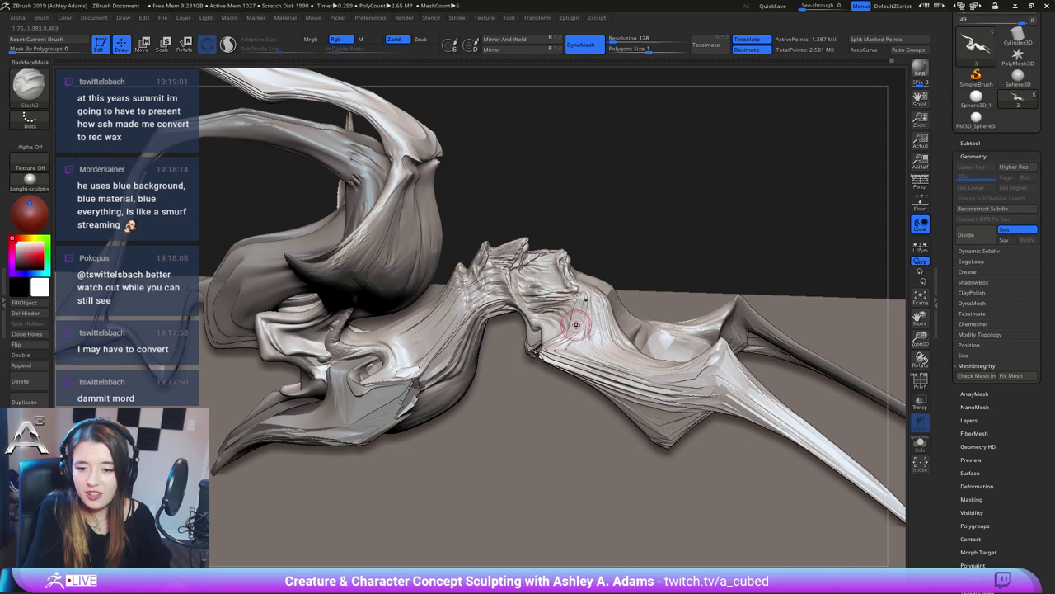
pyautogui.keyDown('ctrl'); pyautogui.moveTo(522, 270); pyautogui.dragTo(509, 318, button='right'); pyautogui.keyUp('ctrl')
pyautogui.press('space')
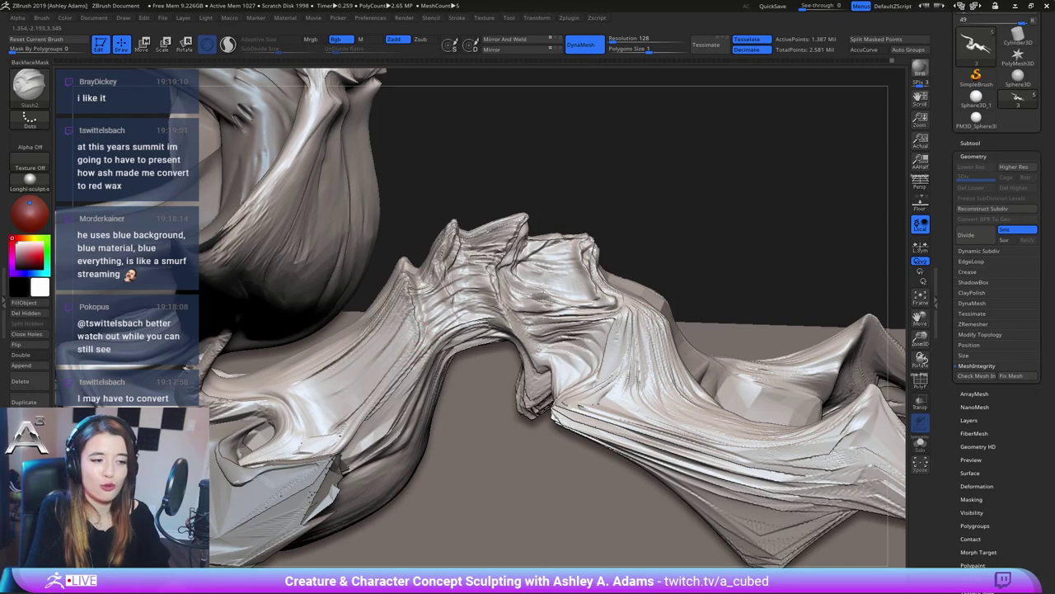
pyautogui.moveTo(408, 281)
pyautogui.mouseDown(button='right')
pyautogui.moveTo(412, 247)
pyautogui.moveTo(405, 278)
pyautogui.mouseUp(button='right')
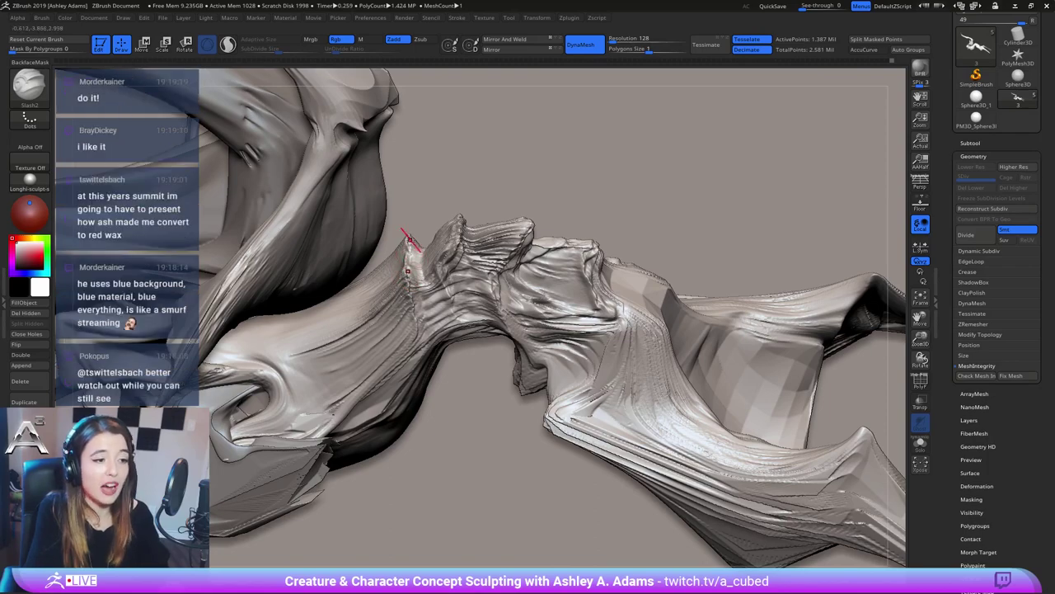
pyautogui.moveTo(418, 334); pyautogui.dragTo(384, 372, button='right')
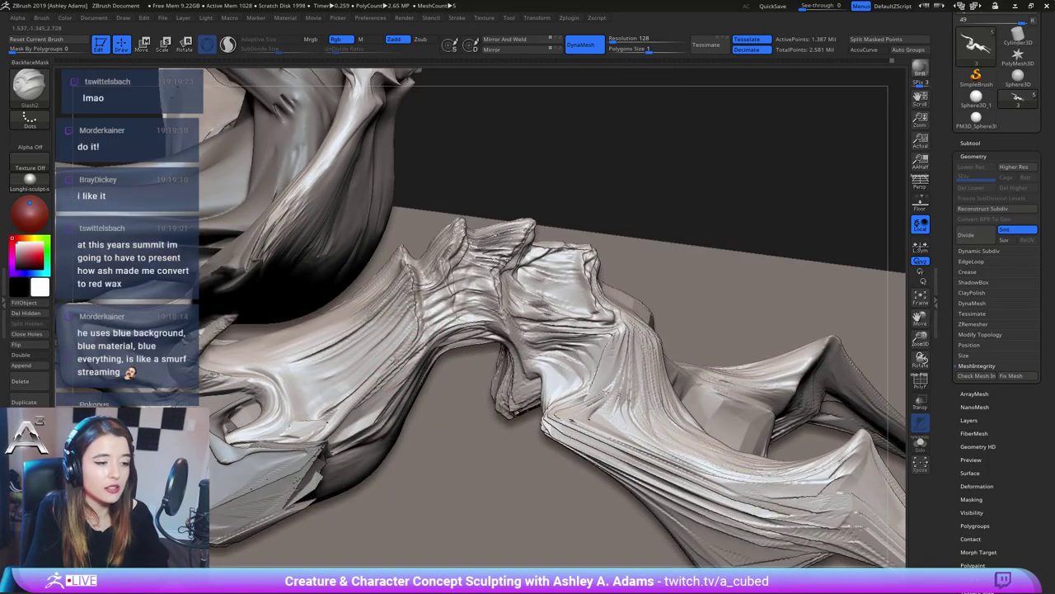
pyautogui.moveTo(408, 334); pyautogui.dragTo(387, 371, button='right')
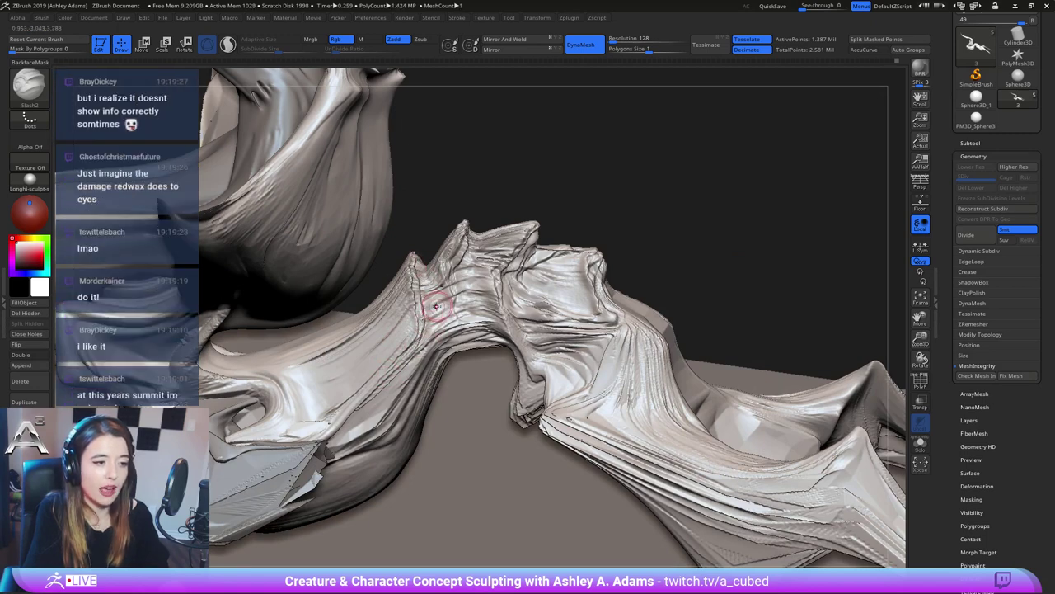
pyautogui.moveTo(438, 307); pyautogui.dragTo(436, 295, button='right')
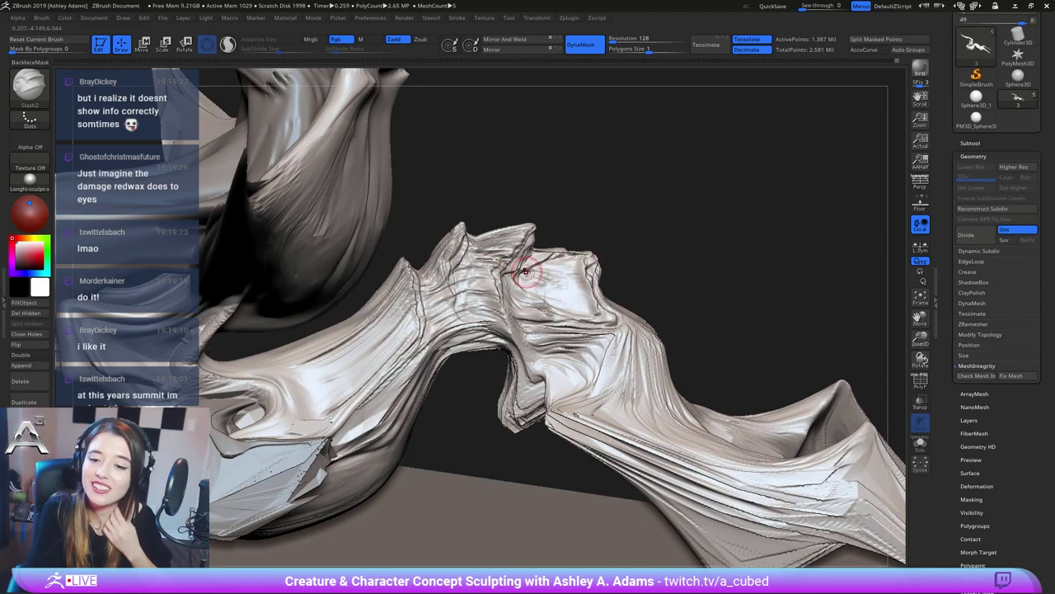
pyautogui.moveTo(447, 278); pyautogui.dragTo(422, 307, button='right')
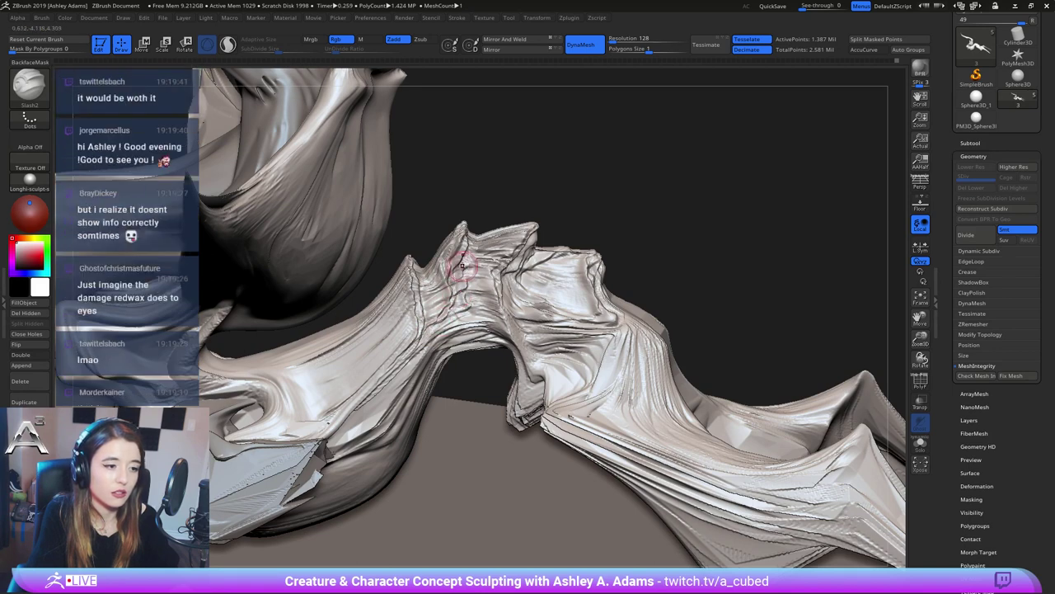
# Cut a network of crossing Slash2 wrinkles into the arch beneath the two tall spikes, working from several angles
pyautogui.keyDown('ctrl'); pyautogui.moveTo(477, 336); pyautogui.dragTo(472, 264, button='right'); pyautogui.keyUp('ctrl')
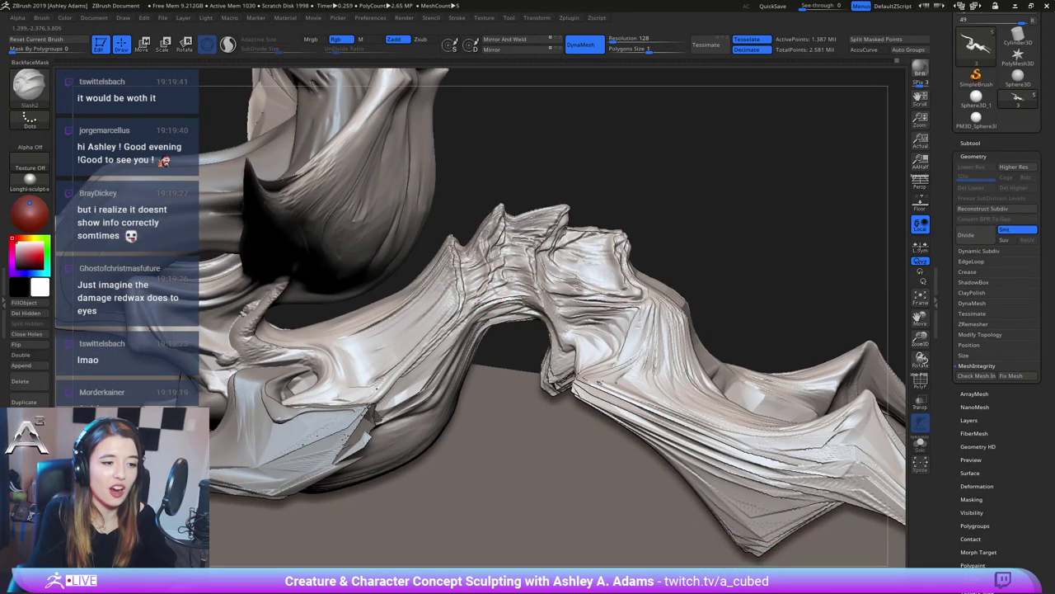
pyautogui.moveTo(496, 291); pyautogui.dragTo(526, 276)
pyautogui.keyDown('ctrl'); pyautogui.moveTo(525, 272); pyautogui.dragTo(498, 271, button='right'); pyautogui.keyUp('ctrl')
pyautogui.moveTo(497, 269); pyautogui.dragTo(536, 254)
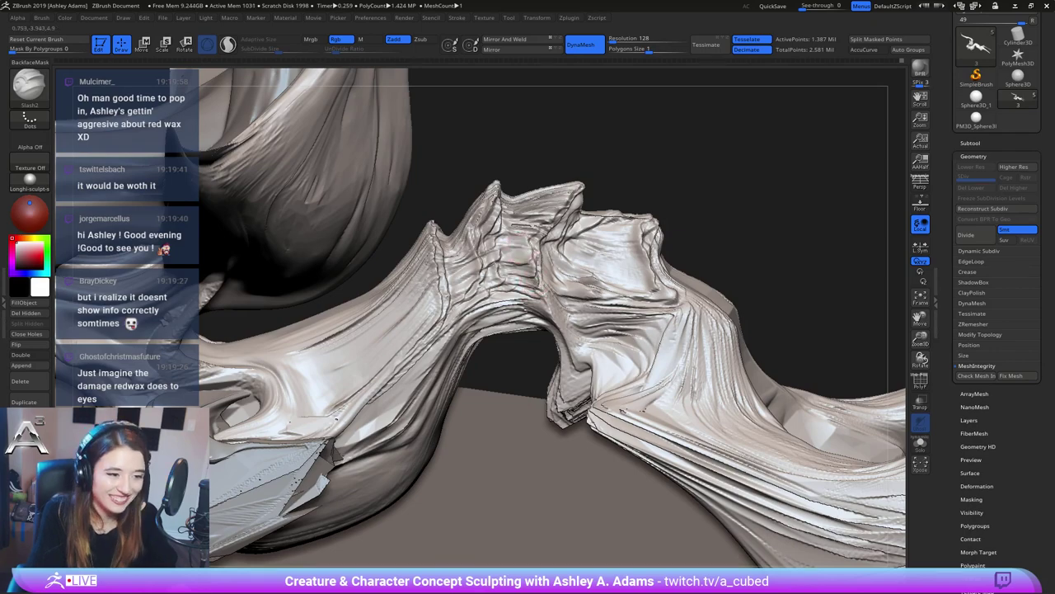
pyautogui.moveTo(518, 243); pyautogui.dragTo(502, 246, button='right')
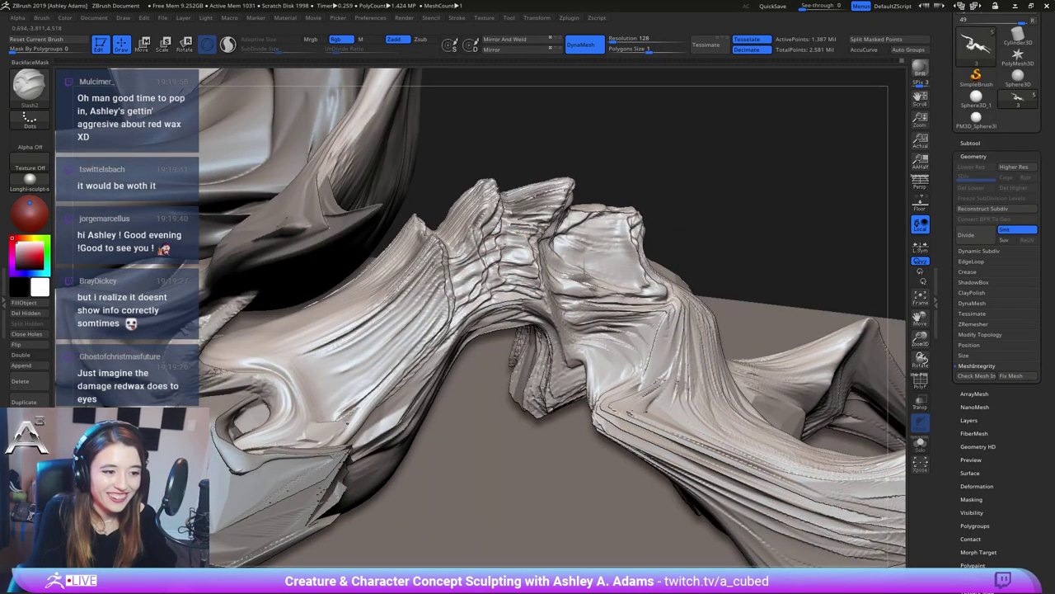
pyautogui.moveTo(527, 236)
pyautogui.keyDown('ctrl'); pyautogui.mouseDown(button='right')
pyautogui.moveTo(540, 216)
pyautogui.moveTo(624, 242)
pyautogui.moveTo(464, 434)
pyautogui.moveTo(528, 273)
pyautogui.moveTo(523, 247)
pyautogui.moveTo(533, 287)
pyautogui.mouseUp(button='right'); pyautogui.keyUp('ctrl')
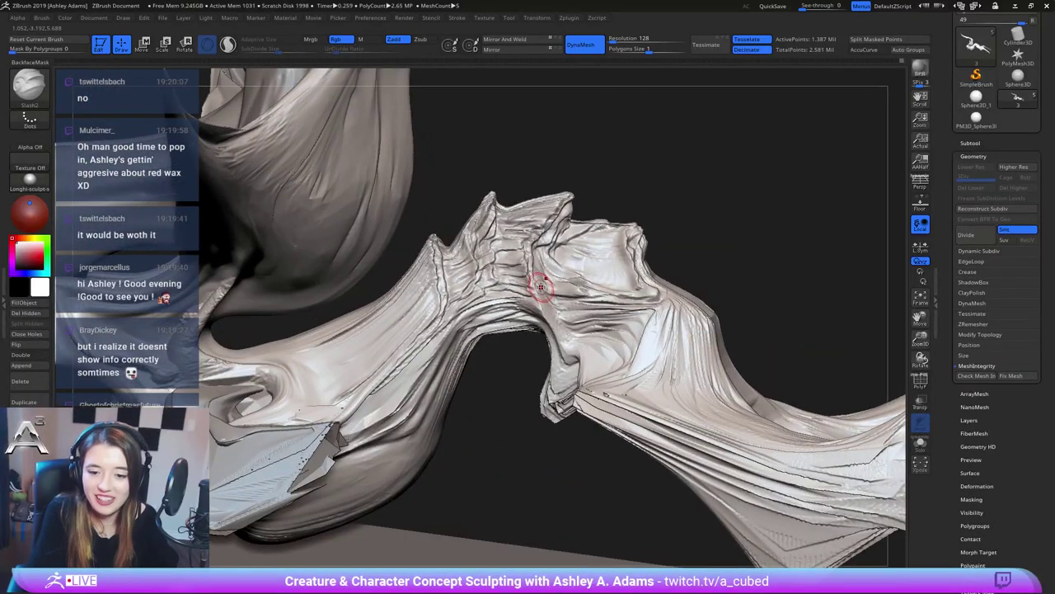
pyautogui.moveTo(419, 233)
pyautogui.mouseDown(button='right')
pyautogui.moveTo(456, 257)
pyautogui.moveTo(434, 274)
pyautogui.moveTo(482, 296)
pyautogui.moveTo(462, 299)
pyautogui.mouseUp(button='right')
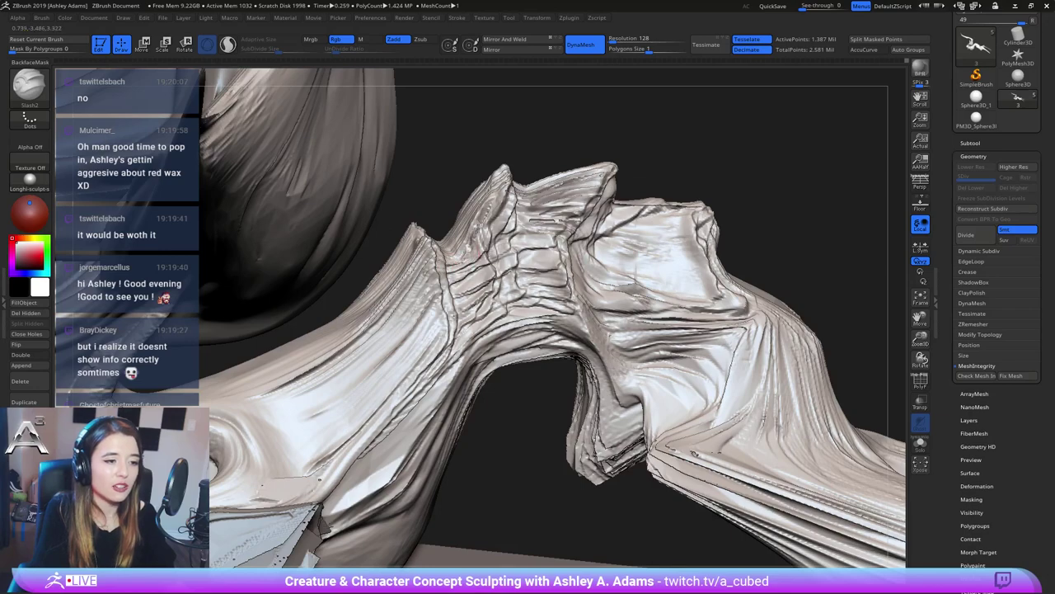
pyautogui.moveTo(449, 235)
pyautogui.mouseDown(button='right')
pyautogui.moveTo(470, 277)
pyautogui.moveTo(523, 247)
pyautogui.mouseUp(button='right')
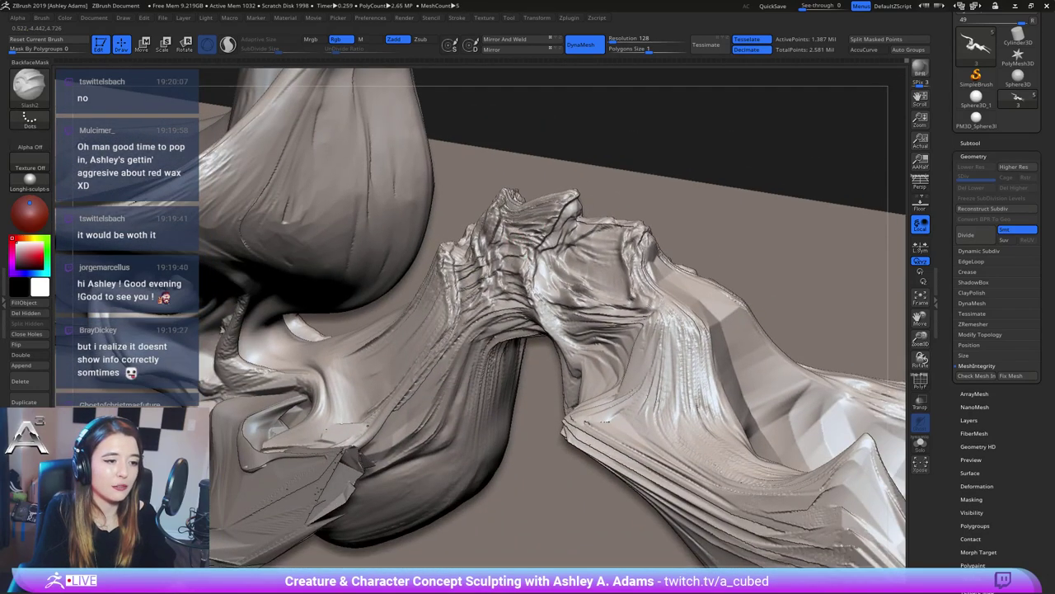
pyautogui.moveTo(531, 259)
pyautogui.mouseDown()
pyautogui.moveTo(478, 245)
pyautogui.moveTo(486, 233)
pyautogui.mouseUp()
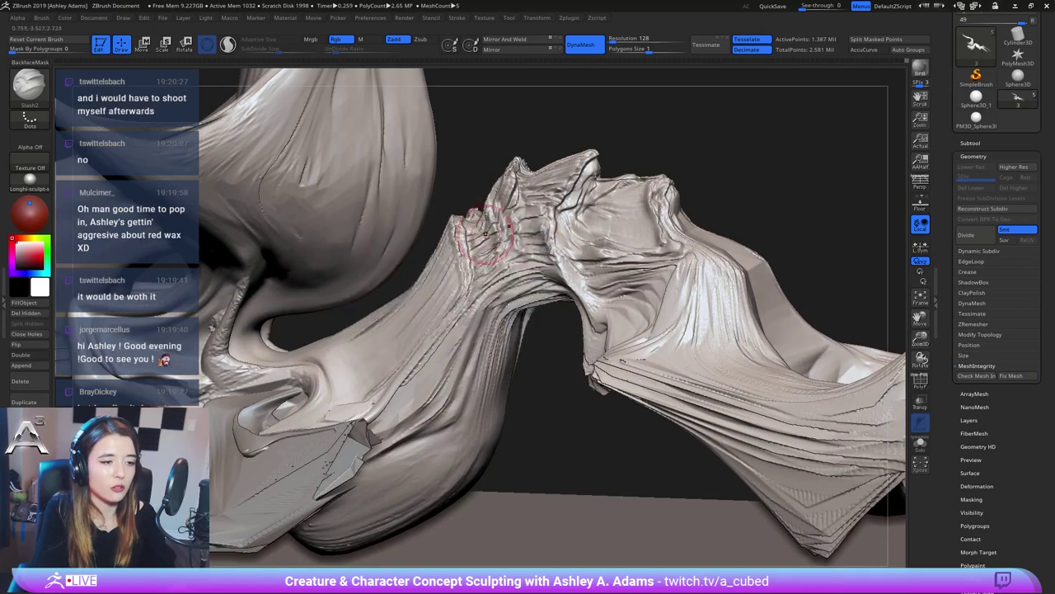
# Pull the tips of the three ridge spikes into longer, sharper points with the SnakeHook brush
pyautogui.press('b')
pyautogui.press('s')
pyautogui.press('h')
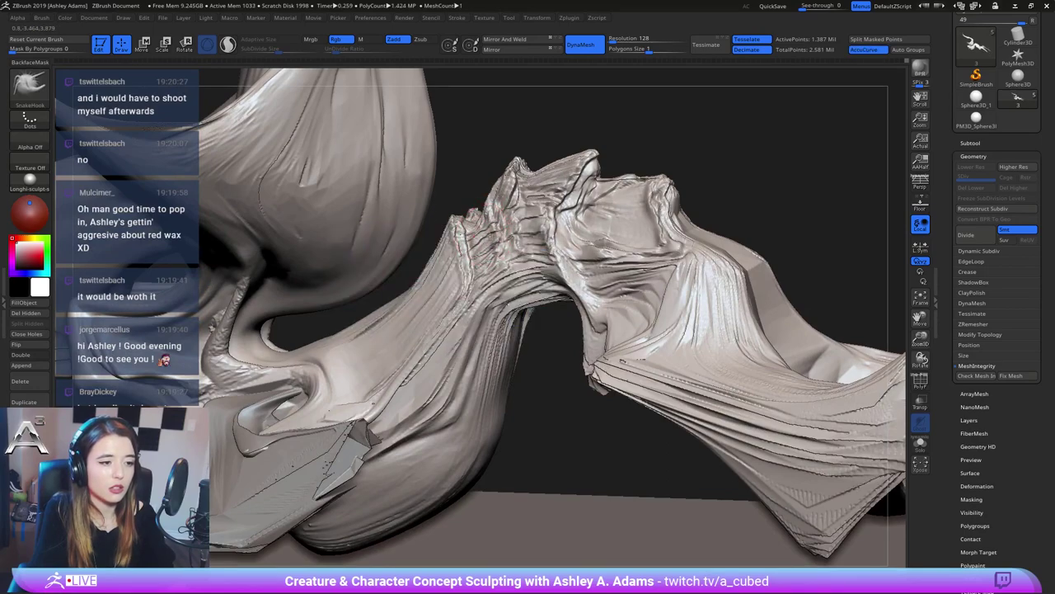
pyautogui.moveTo(495, 229)
pyautogui.mouseDown(button='right')
pyautogui.moveTo(451, 247)
pyautogui.moveTo(486, 232)
pyautogui.mouseUp(button='right')
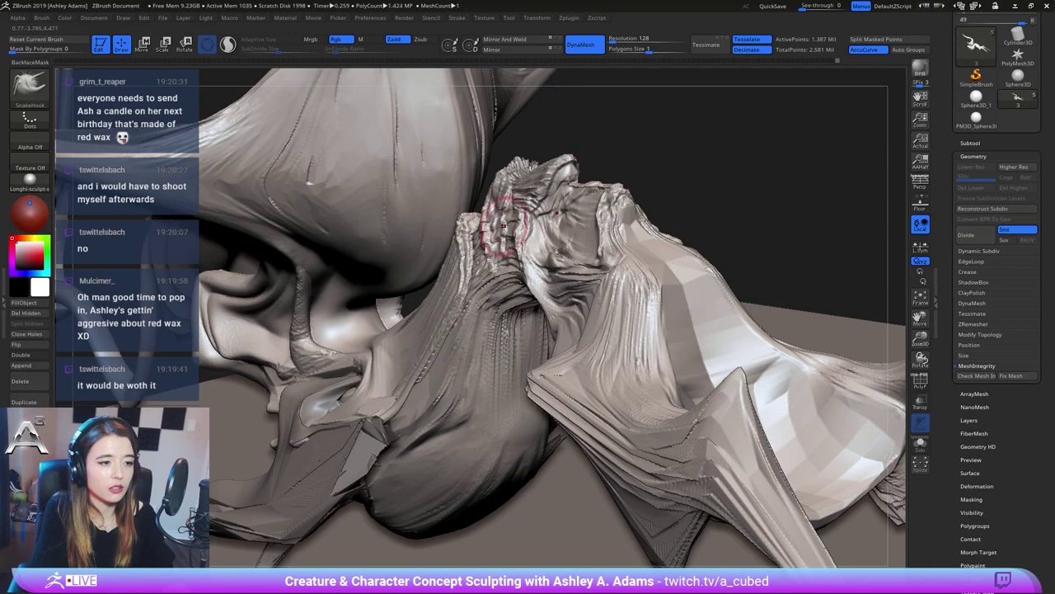
pyautogui.moveTo(497, 224)
pyautogui.mouseDown()
pyautogui.moveTo(493, 180)
pyautogui.moveTo(480, 196)
pyautogui.moveTo(470, 191)
pyautogui.mouseUp()
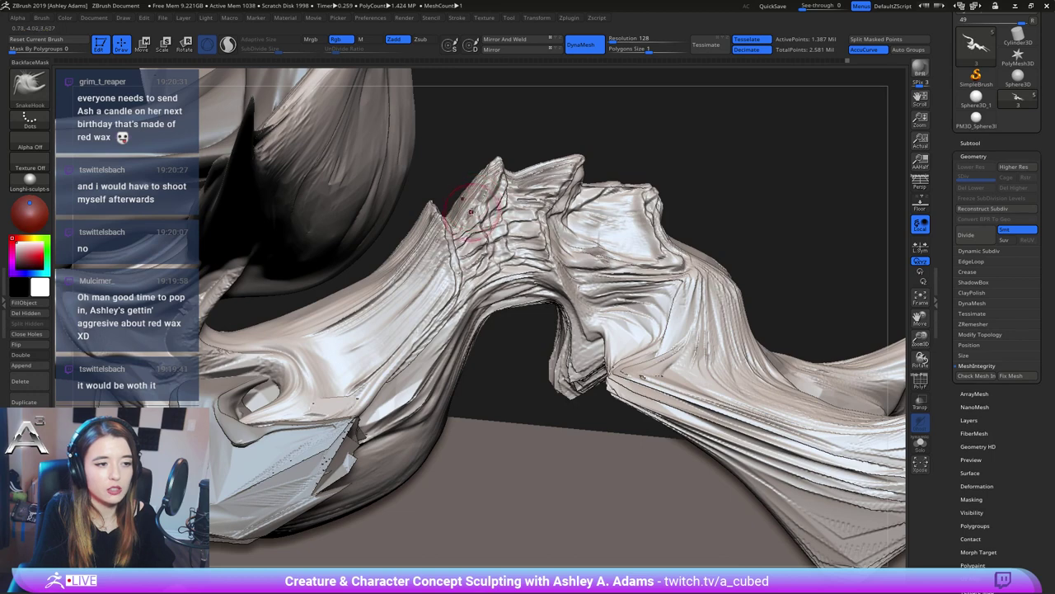
pyautogui.moveTo(495, 164); pyautogui.dragTo(513, 151)
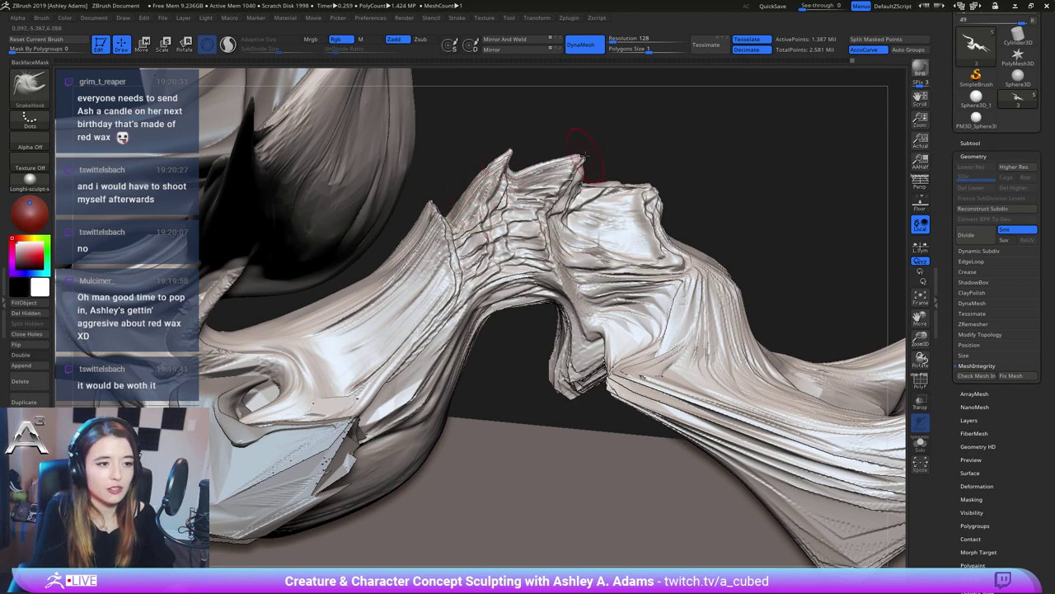
pyautogui.moveTo(585, 155); pyautogui.dragTo(597, 156)
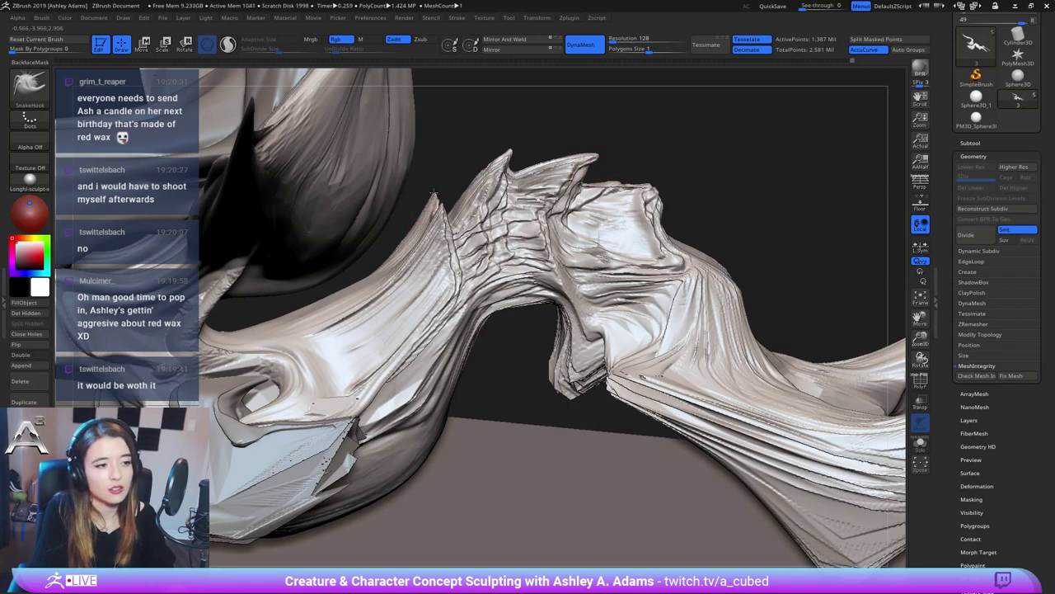
pyautogui.moveTo(435, 189)
pyautogui.mouseDown()
pyautogui.moveTo(444, 233)
pyautogui.moveTo(436, 179)
pyautogui.mouseUp()
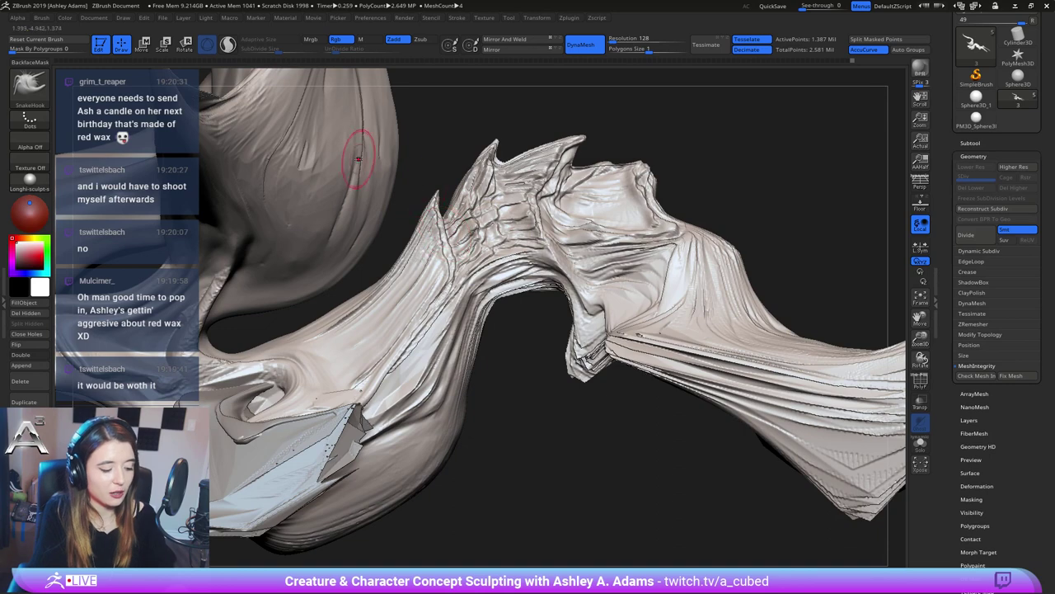
# Cut Slash2 creases down the flank below the smallest ridge spike
pyautogui.press('b')
pyautogui.press('s')
pyautogui.press('l')
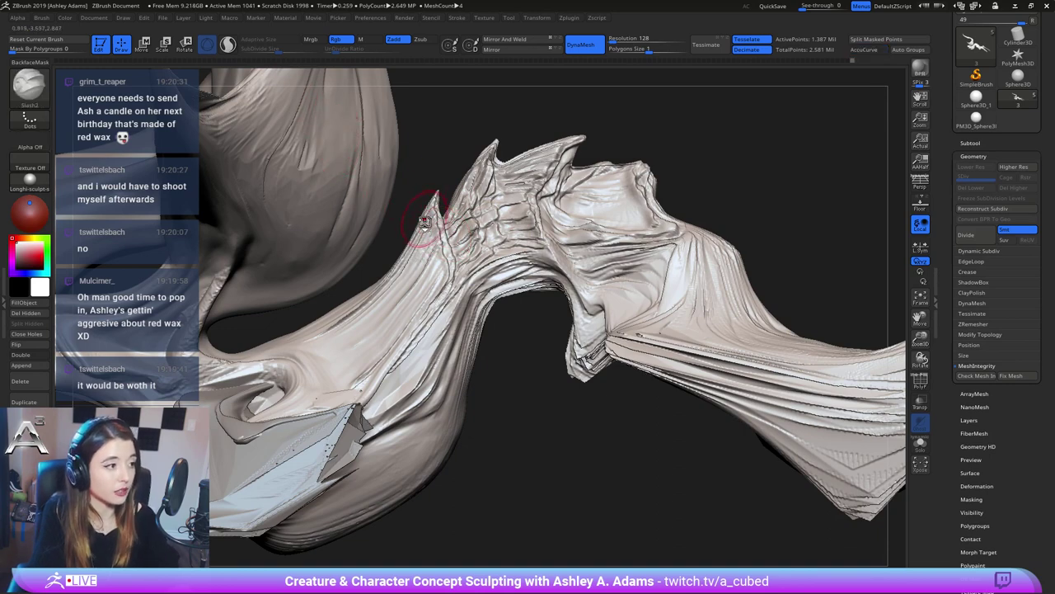
pyautogui.moveTo(452, 243); pyautogui.dragTo(379, 333, button='right')
pyautogui.moveTo(409, 273); pyautogui.dragTo(351, 175, button='right')
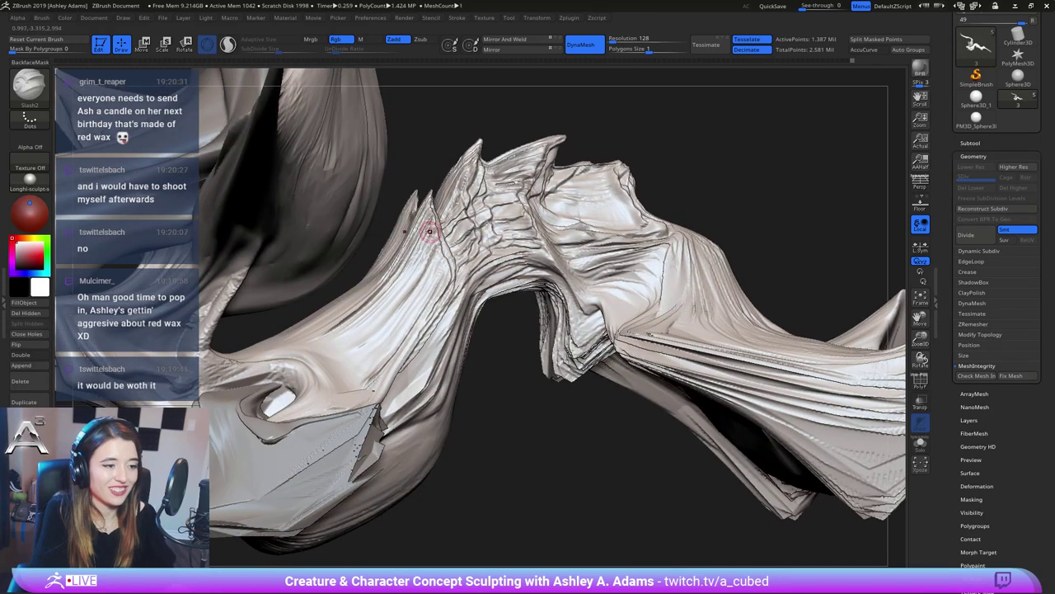
pyautogui.moveTo(406, 292); pyautogui.dragTo(434, 241)
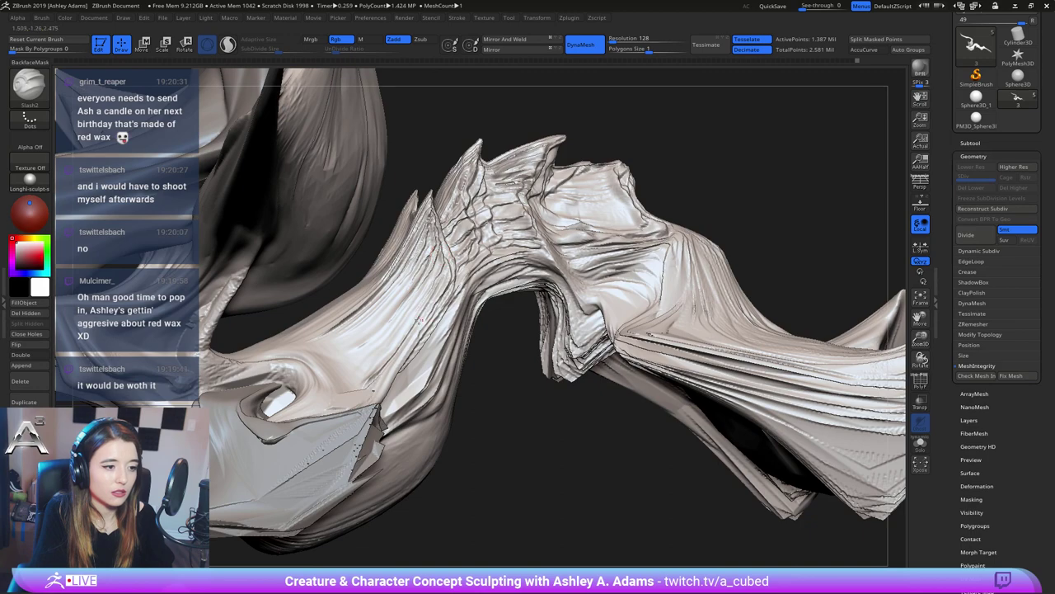
pyautogui.moveTo(419, 320); pyautogui.dragTo(448, 252)
pyautogui.moveTo(448, 252)
pyautogui.mouseDown(button='right')
pyautogui.moveTo(456, 244)
pyautogui.moveTo(470, 256)
pyautogui.mouseUp(button='right')
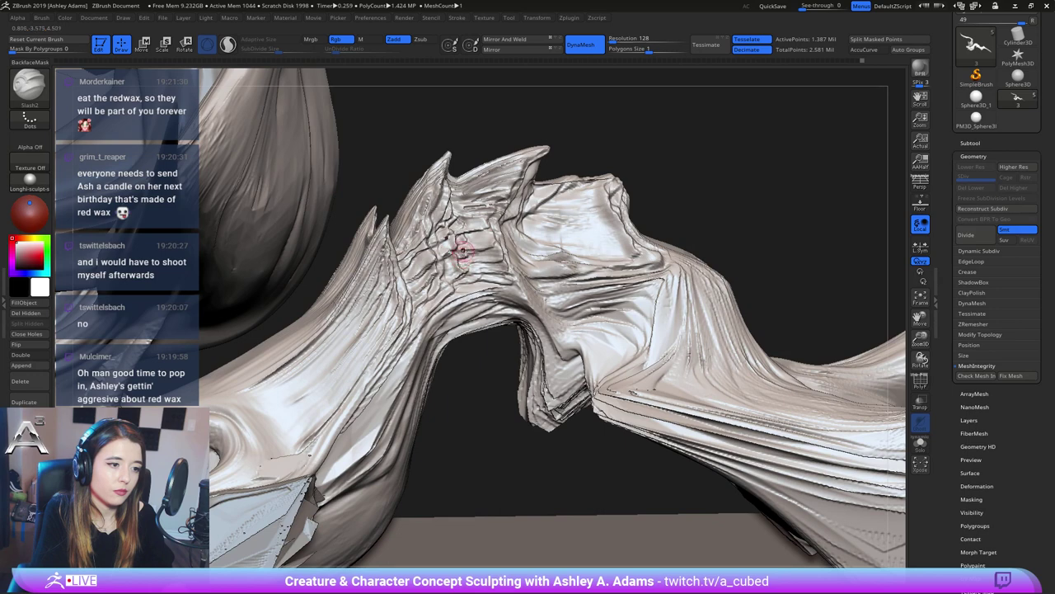
# Add more crossing Slash2 wrinkles to the arch beneath the two tall spikes, down toward its lower edge
pyautogui.moveTo(458, 251)
pyautogui.mouseDown()
pyautogui.moveTo(477, 251)
pyautogui.moveTo(478, 265)
pyautogui.mouseUp()
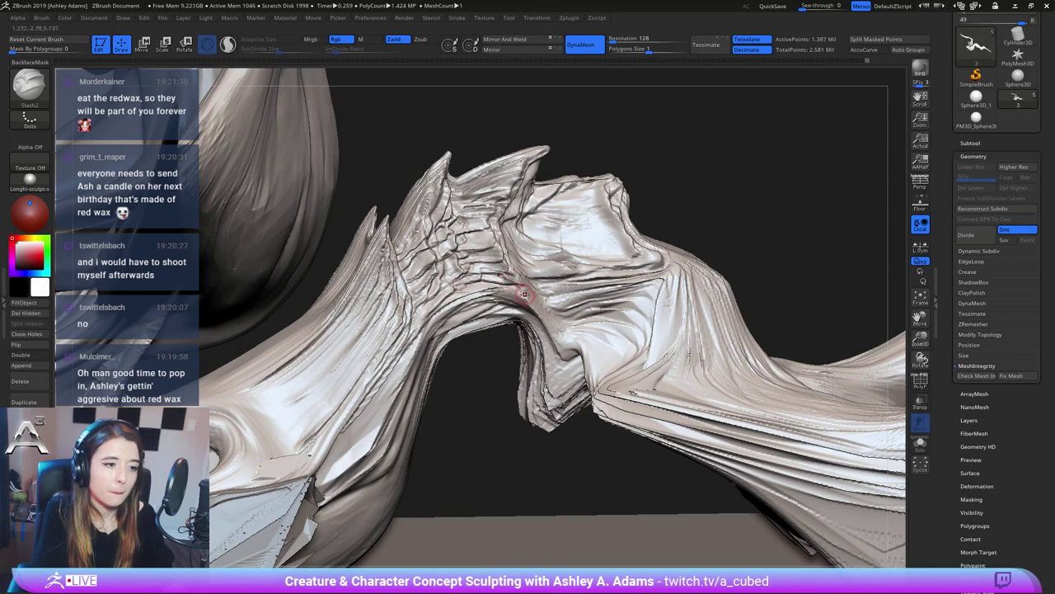
pyautogui.moveTo(511, 279); pyautogui.dragTo(494, 295, button='right')
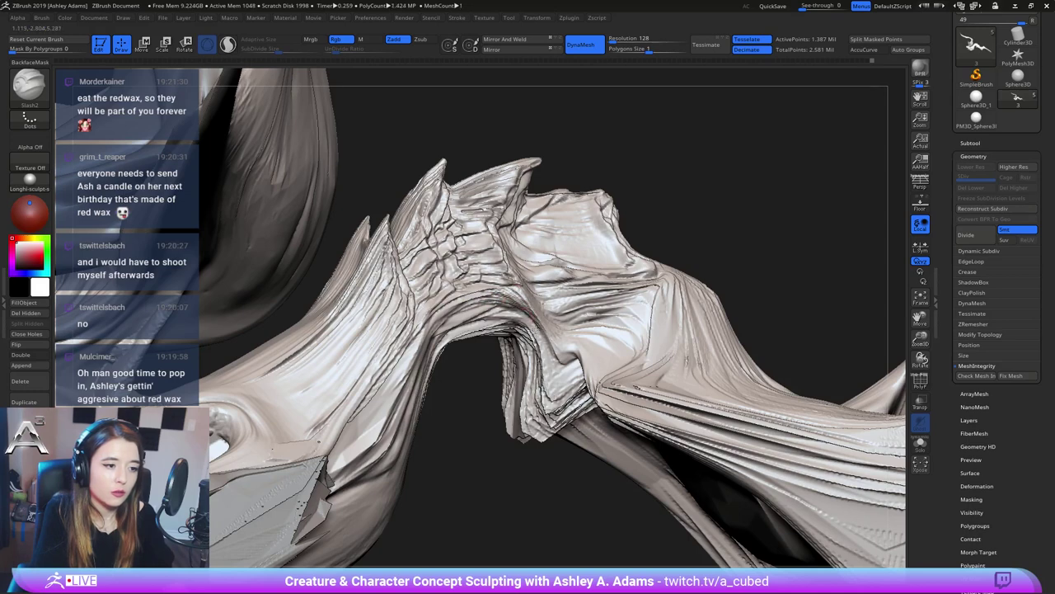
pyautogui.moveTo(520, 294); pyautogui.dragTo(457, 302, button='right')
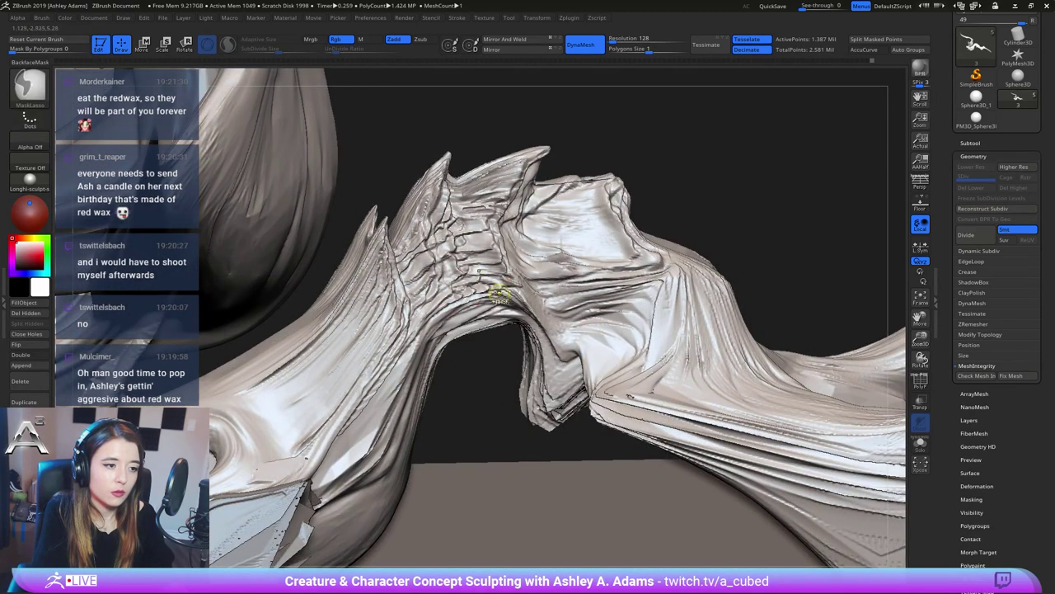
pyautogui.moveTo(502, 292)
pyautogui.keyDown('ctrl'); pyautogui.mouseDown(button='right')
pyautogui.moveTo(498, 258)
pyautogui.moveTo(495, 301)
pyautogui.moveTo(482, 271)
pyautogui.moveTo(492, 265)
pyautogui.moveTo(490, 274)
pyautogui.moveTo(477, 264)
pyautogui.mouseUp(button='right'); pyautogui.keyUp('ctrl')
pyautogui.rightClick(492, 265)
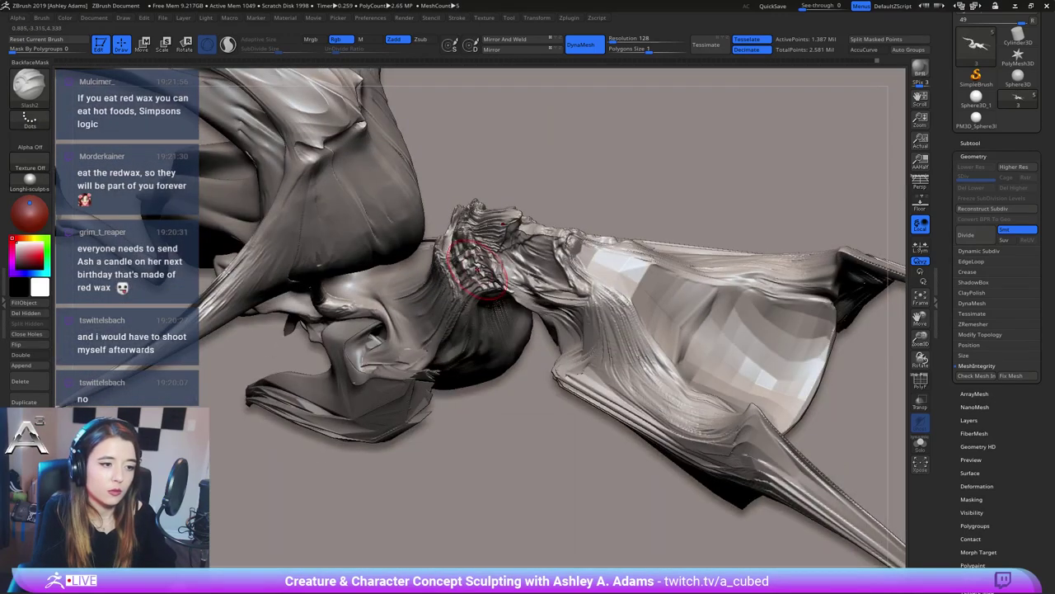
pyautogui.rightClick(479, 268)
pyautogui.moveTo(479, 268); pyautogui.dragTo(472, 267)
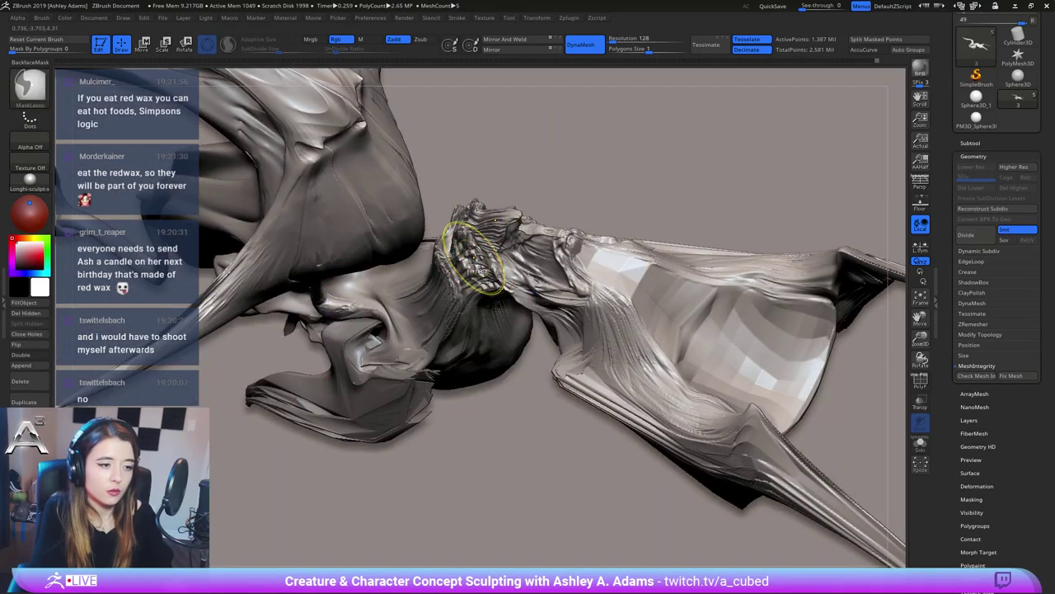
# Lasso-mask the first tall spike with the wrinkled band beneath it and invert the mask to isolate them
pyautogui.hotkey('ctrl', '1')
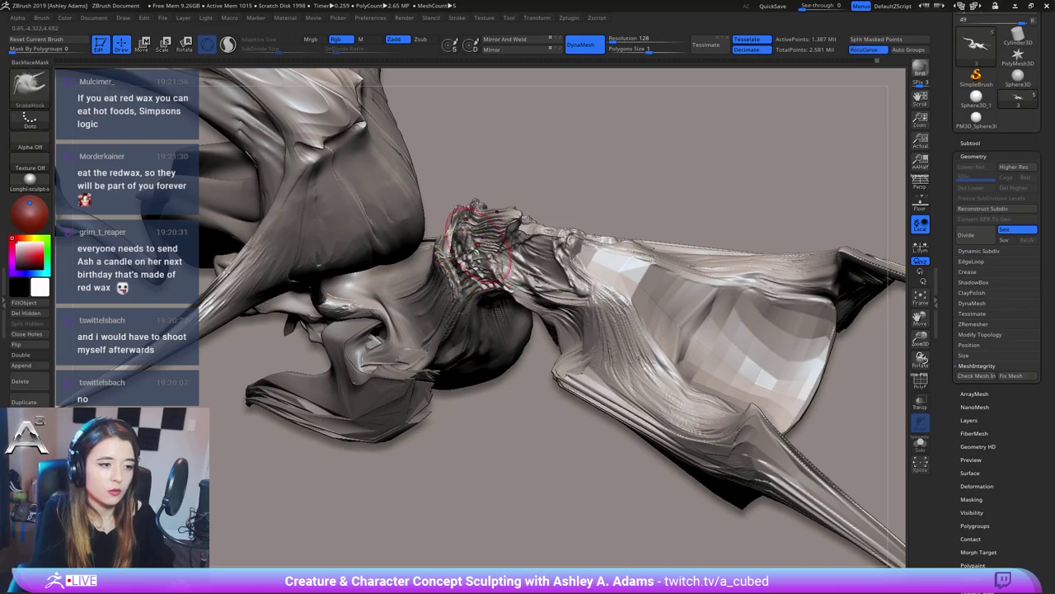
pyautogui.moveTo(478, 254)
pyautogui.mouseDown(button='right')
pyautogui.moveTo(424, 267)
pyautogui.moveTo(459, 249)
pyautogui.mouseUp(button='right')
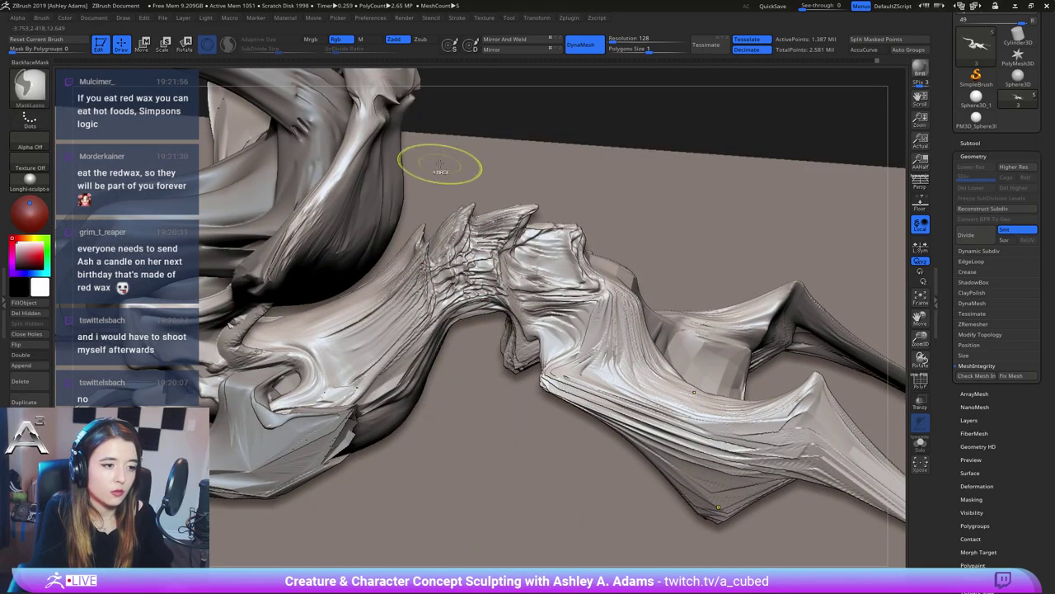
pyautogui.moveTo(485, 191)
pyautogui.mouseDown(button='right')
pyautogui.moveTo(445, 161)
pyautogui.moveTo(499, 194)
pyautogui.mouseUp(button='right')
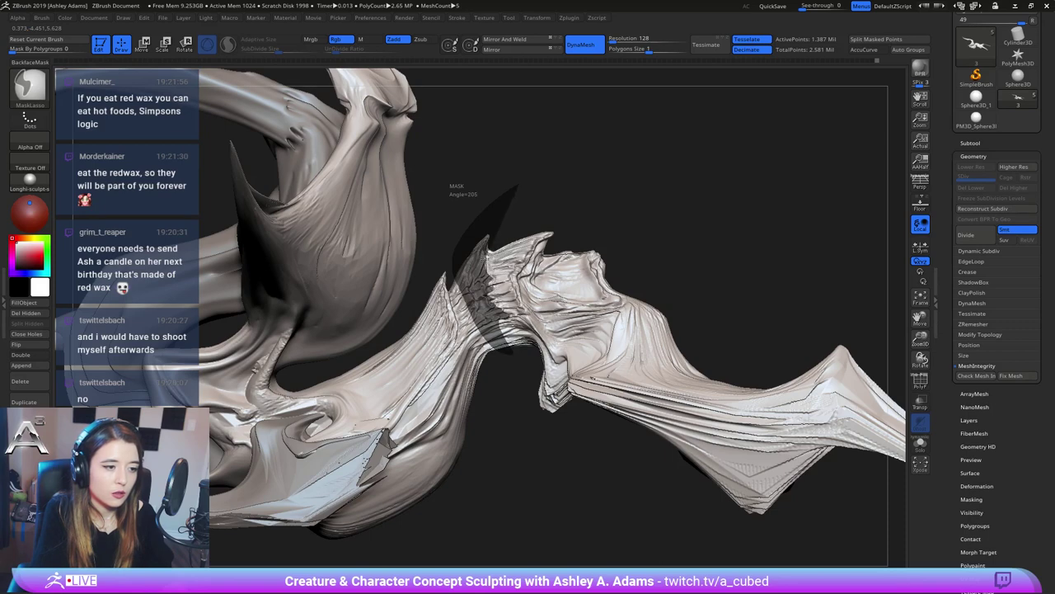
pyautogui.keyDown('ctrl'); pyautogui.moveTo(488, 252); pyautogui.dragTo(486, 251); pyautogui.keyUp('ctrl')
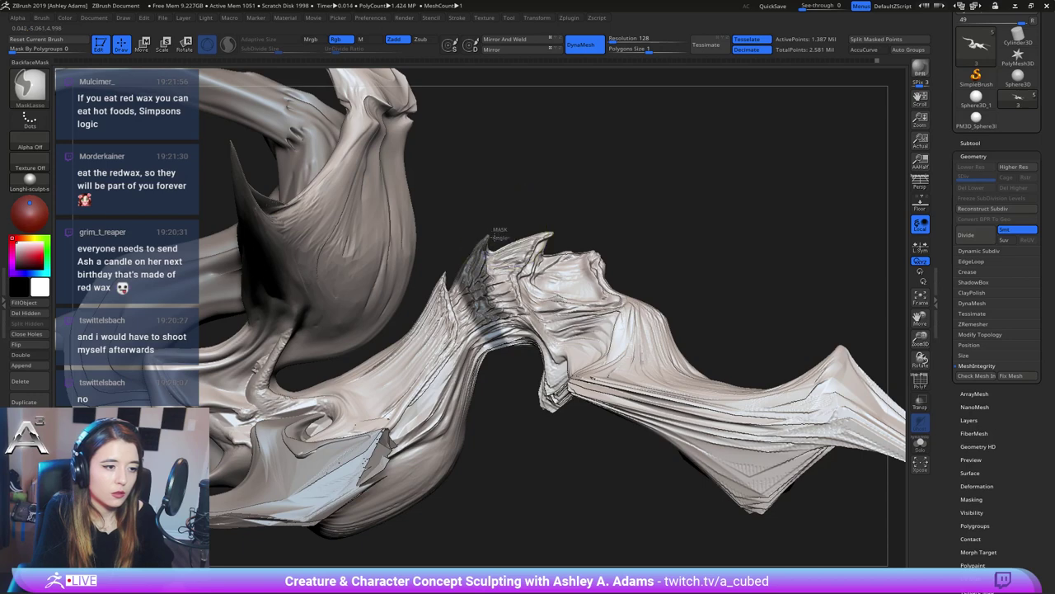
pyautogui.keyDown('ctrl'); pyautogui.click(580, 207); pyautogui.keyUp('ctrl')
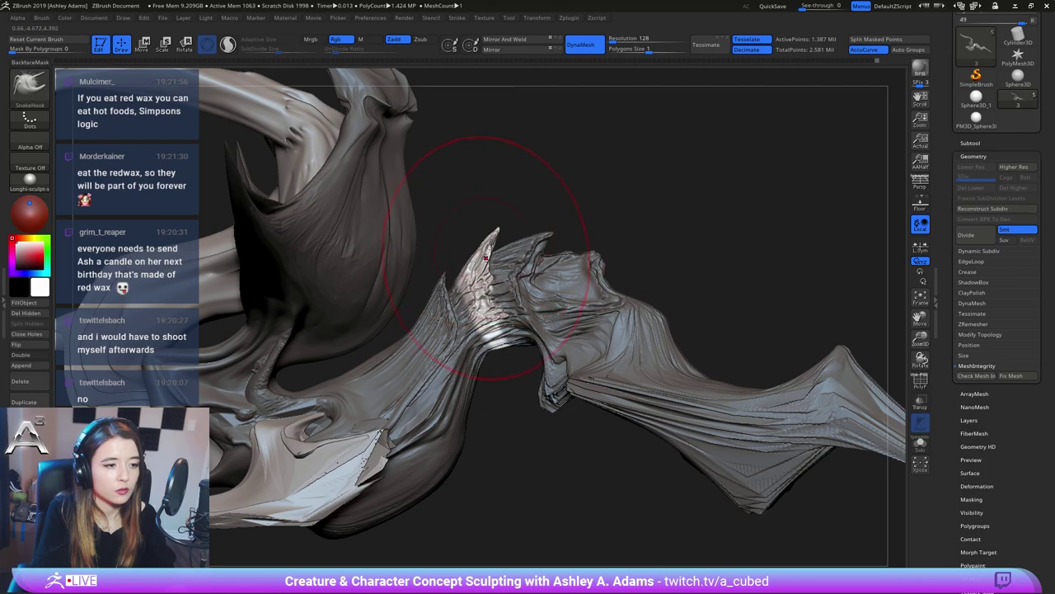
# Stretch the isolated first tall spike into a longer point with SnakeHook, shaping it from both sides
pyautogui.moveTo(492, 256); pyautogui.dragTo(503, 282, button='right')
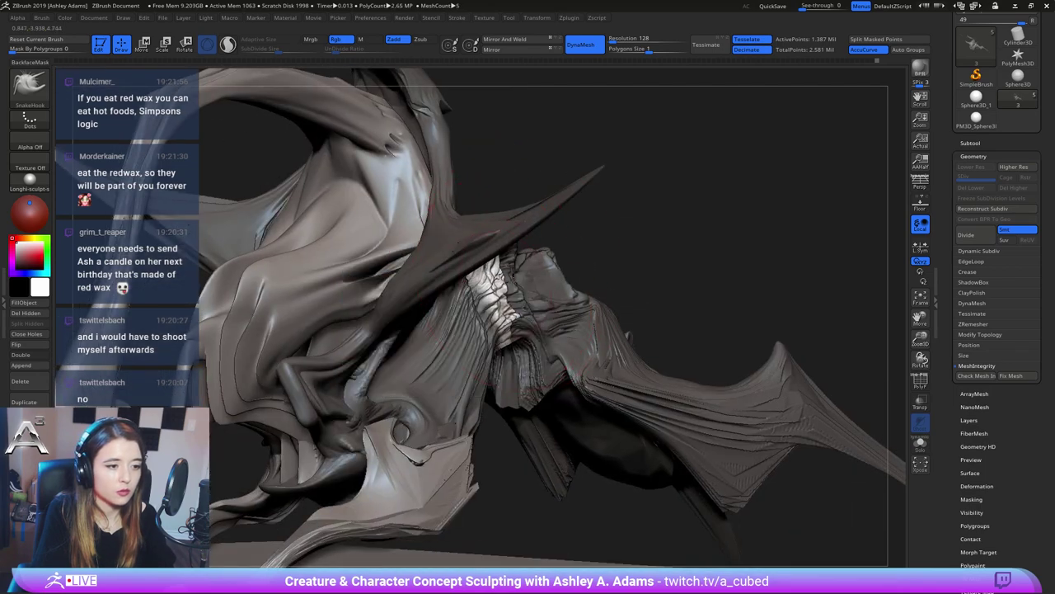
pyautogui.moveTo(500, 282); pyautogui.dragTo(521, 291)
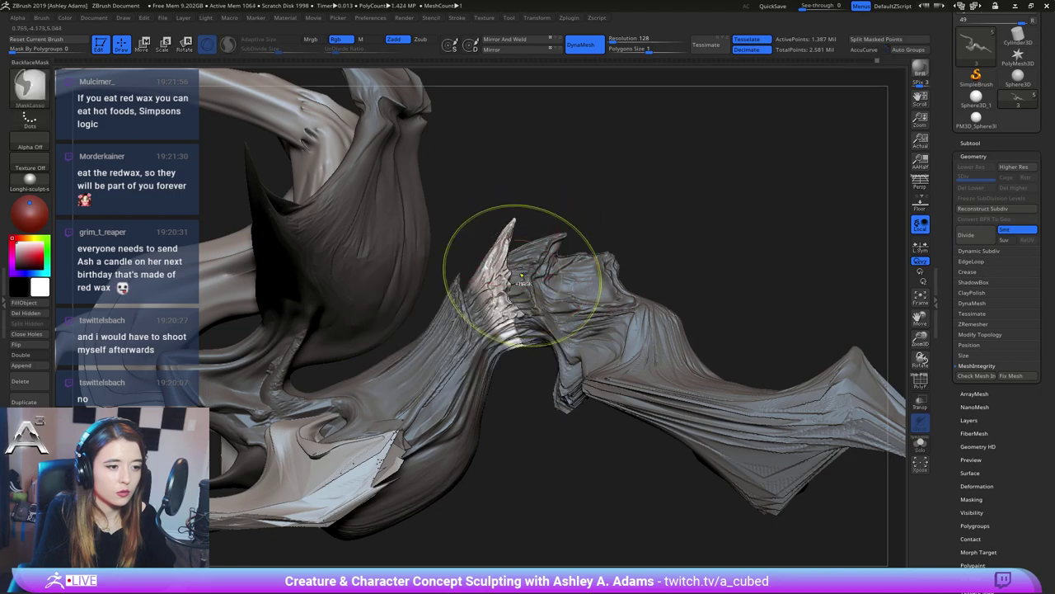
pyautogui.moveTo(523, 278)
pyautogui.keyDown('ctrl'); pyautogui.mouseDown(button='right')
pyautogui.moveTo(432, 254)
pyautogui.moveTo(455, 235)
pyautogui.moveTo(475, 243)
pyautogui.moveTo(521, 289)
pyautogui.moveTo(528, 343)
pyautogui.moveTo(512, 311)
pyautogui.mouseUp(button='right'); pyautogui.keyUp('ctrl')
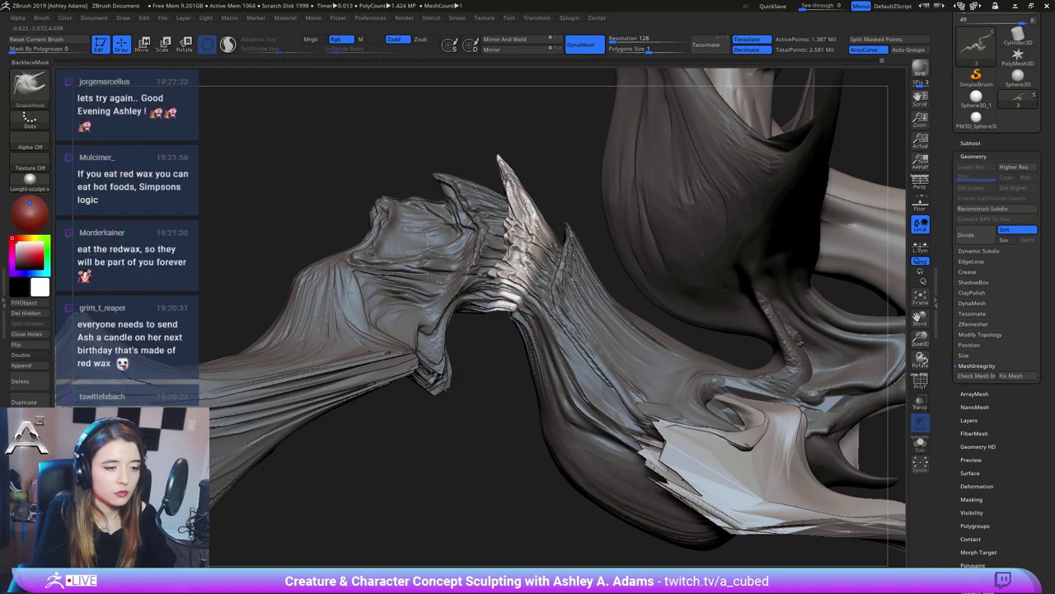
pyautogui.moveTo(498, 310); pyautogui.dragTo(525, 294, button='right')
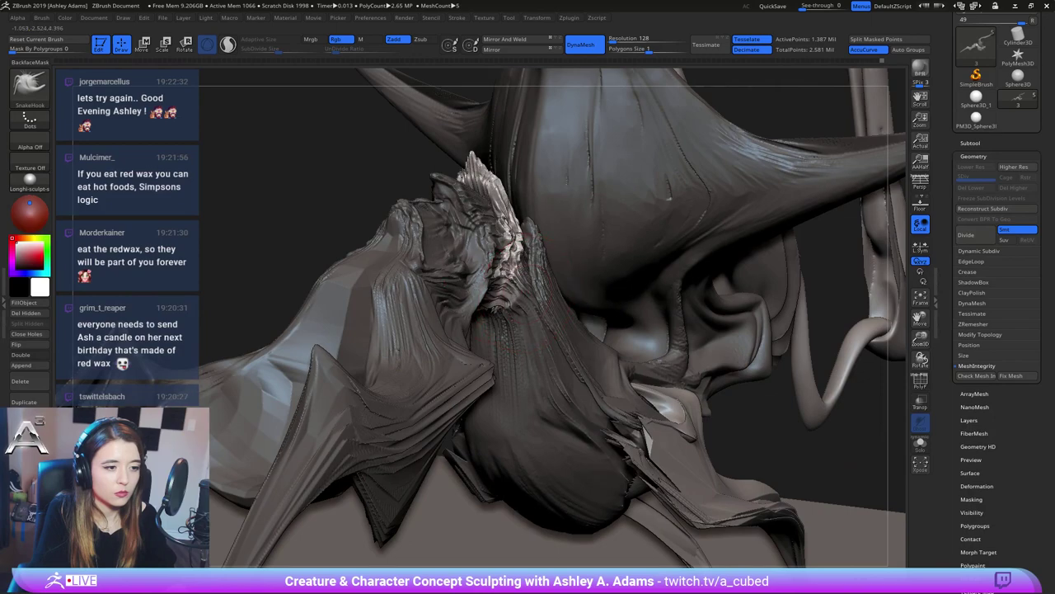
pyautogui.moveTo(524, 290)
pyautogui.mouseDown()
pyautogui.moveTo(539, 300)
pyautogui.moveTo(518, 321)
pyautogui.mouseUp()
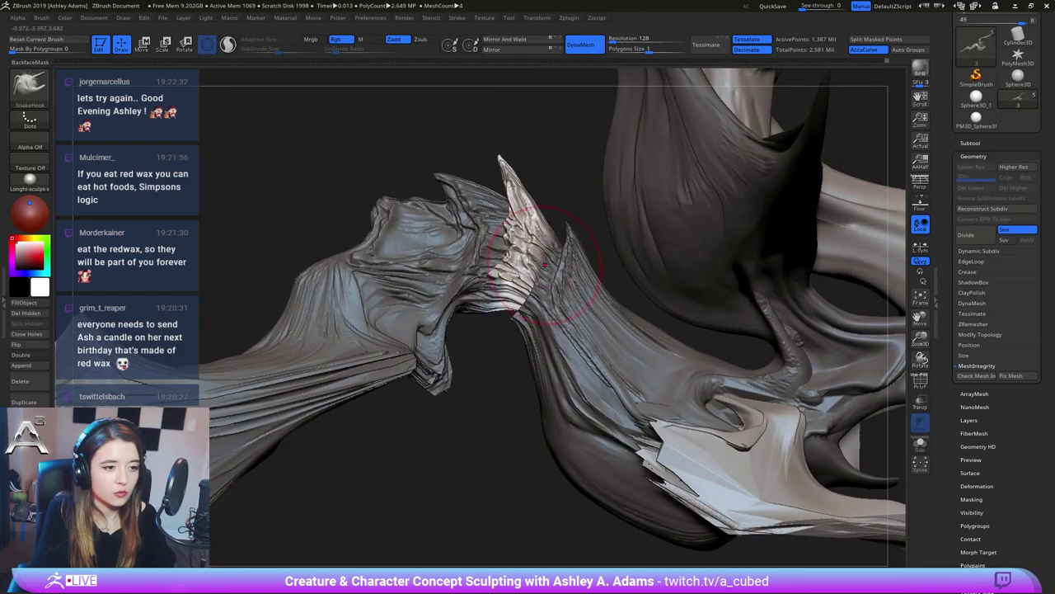
pyautogui.press('space')
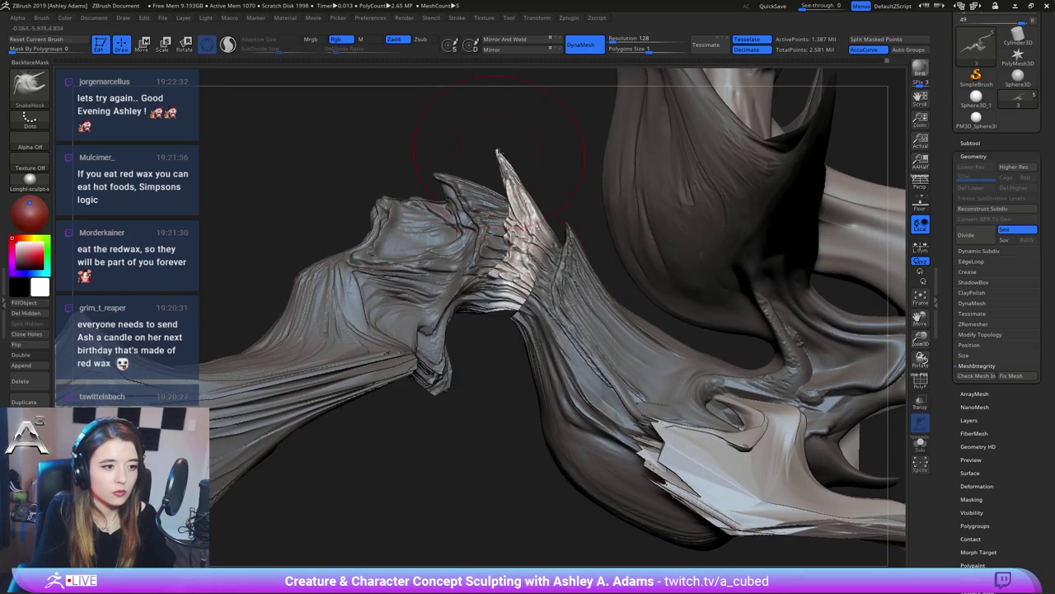
# Pull small points out of the wrinkled band's front edge and bend the tall spike above it with SnakeHook
pyautogui.moveTo(519, 257); pyautogui.dragTo(495, 273)
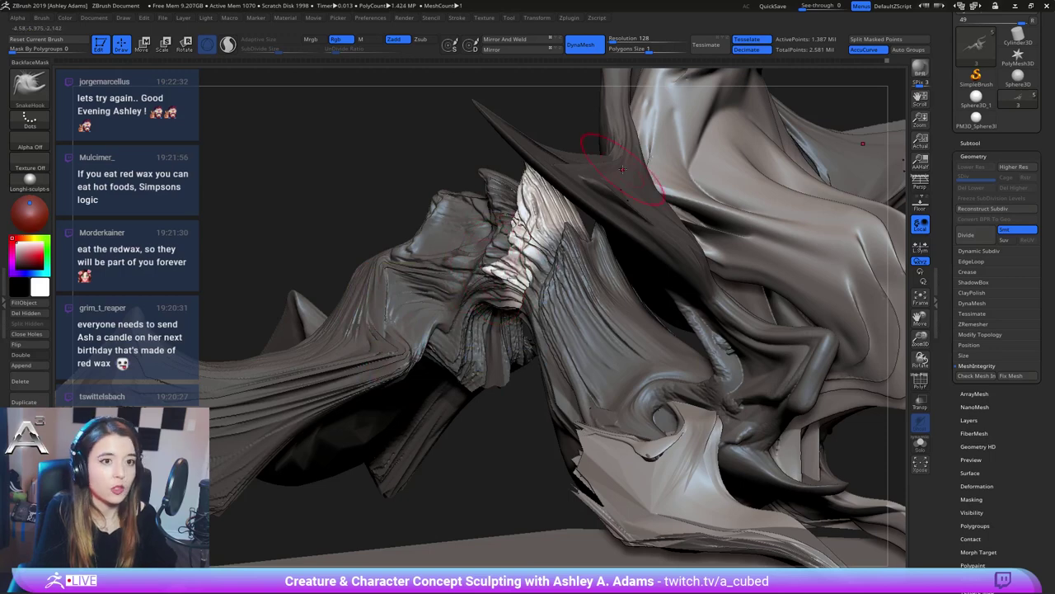
pyautogui.moveTo(461, 272)
pyautogui.mouseDown(button='right')
pyautogui.moveTo(475, 272)
pyautogui.moveTo(474, 221)
pyautogui.moveTo(501, 247)
pyautogui.moveTo(492, 290)
pyautogui.moveTo(479, 276)
pyautogui.moveTo(518, 249)
pyautogui.mouseUp(button='right')
pyautogui.moveTo(495, 249); pyautogui.dragTo(506, 243)
pyautogui.moveTo(506, 244); pyautogui.dragTo(513, 252, button='right')
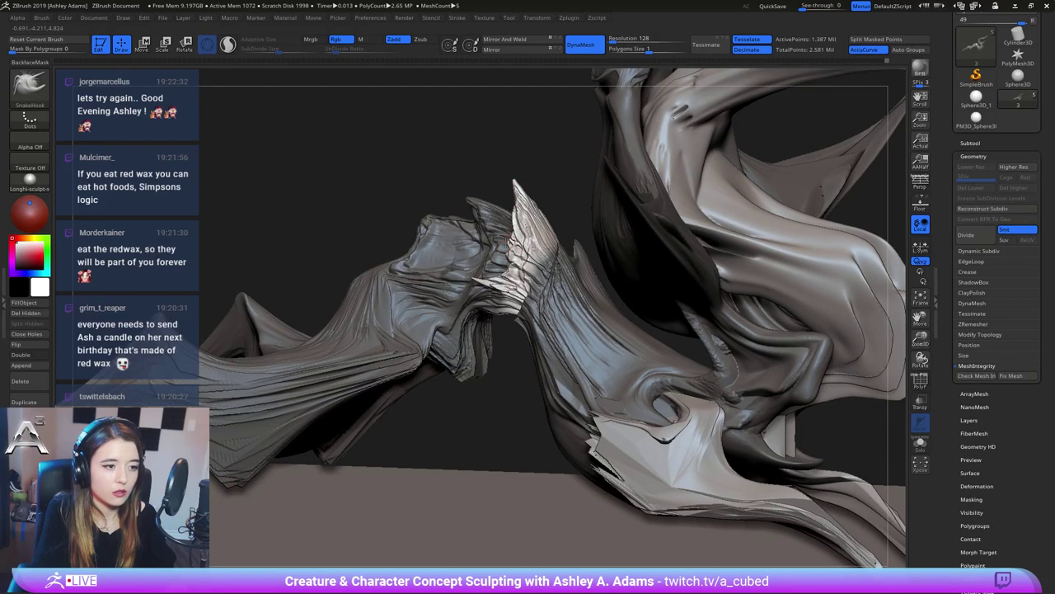
pyautogui.moveTo(506, 240); pyautogui.dragTo(503, 230)
pyautogui.keyDown('ctrl'); pyautogui.moveTo(509, 221); pyautogui.dragTo(512, 198, button='right'); pyautogui.keyUp('ctrl')
pyautogui.moveTo(511, 198); pyautogui.dragTo(513, 234, button='right')
pyautogui.press('space')
pyautogui.moveTo(522, 234); pyautogui.dragTo(531, 226)
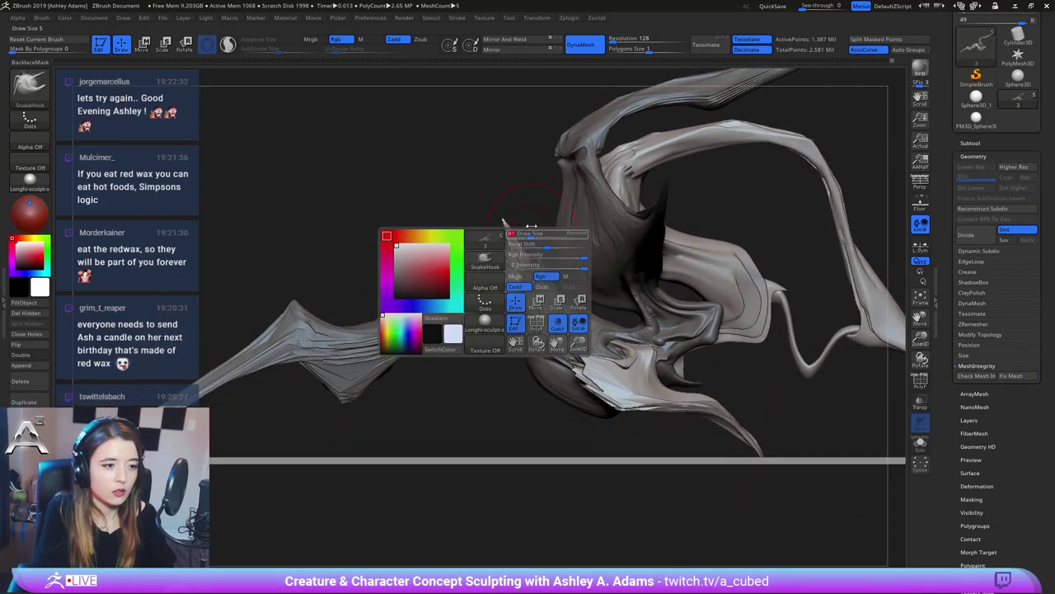
pyautogui.keyDown('ctrl'); pyautogui.moveTo(525, 216); pyautogui.dragTo(520, 234, button='right'); pyautogui.keyUp('ctrl')
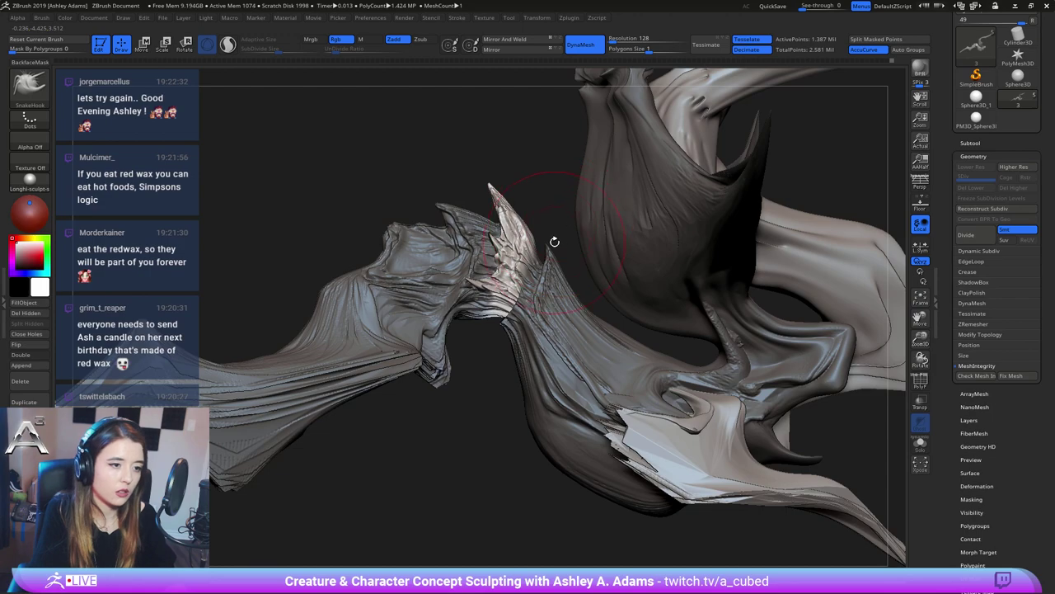
# Invert the mask back onto the first tall spike and lasso-mask the flat plate behind the second one
pyautogui.moveTo(553, 242); pyautogui.dragTo(354, 112)
pyautogui.moveTo(400, 202); pyautogui.dragTo(631, 252, button='right')
pyautogui.keyDown('ctrl'); pyautogui.click(579, 245); pyautogui.keyUp('ctrl')
pyautogui.moveTo(544, 213)
pyautogui.keyDown('ctrl'); pyautogui.mouseDown(button='right')
pyautogui.moveTo(541, 239)
pyautogui.moveTo(634, 246)
pyautogui.moveTo(595, 231)
pyautogui.moveTo(575, 241)
pyautogui.moveTo(592, 257)
pyautogui.mouseUp(button='right'); pyautogui.keyUp('ctrl')
pyautogui.keyDown('ctrl'); pyautogui.click(633, 245); pyautogui.keyUp('ctrl')
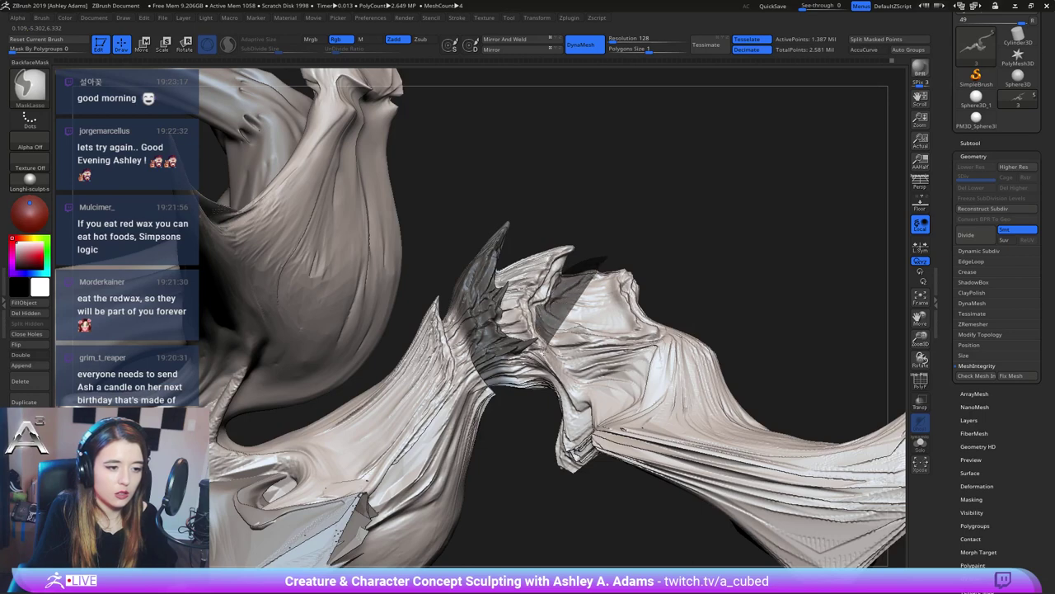
pyautogui.moveTo(548, 345)
pyautogui.keyDown('ctrl'); pyautogui.mouseDown()
pyautogui.moveTo(571, 421)
pyautogui.moveTo(725, 449)
pyautogui.moveTo(689, 223)
pyautogui.mouseUp(); pyautogui.keyUp('ctrl')
# Draw the unmasked second tall spike out into a long, backward-curving point with SnakeHook
pyautogui.press('space')
pyautogui.moveTo(542, 261)
pyautogui.mouseDown()
pyautogui.moveTo(555, 261)
pyautogui.moveTo(544, 242)
pyautogui.moveTo(527, 247)
pyautogui.mouseUp()
pyautogui.press('space')
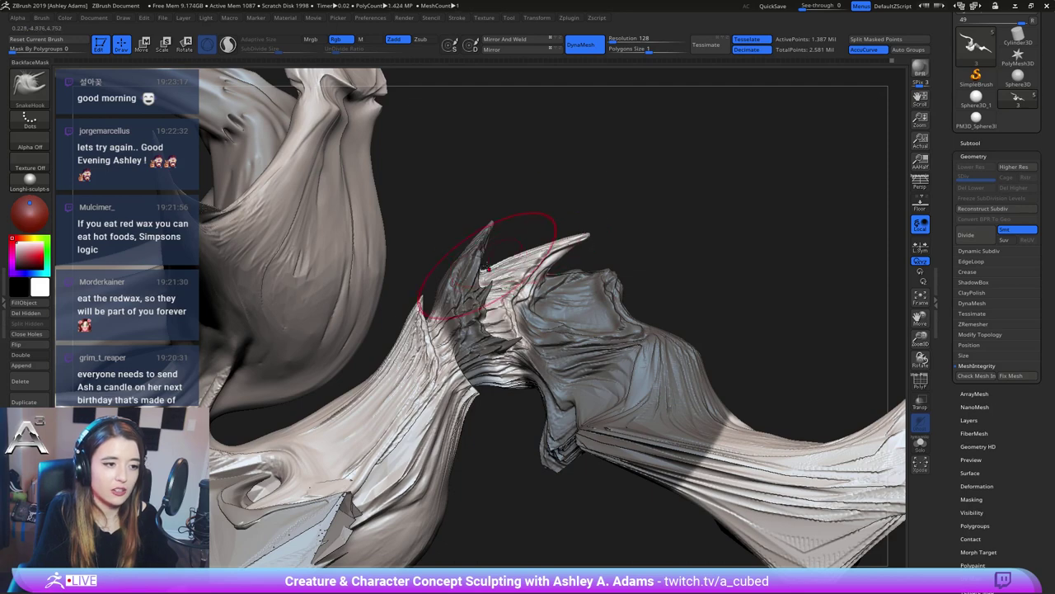
pyautogui.moveTo(483, 295); pyautogui.dragTo(490, 276)
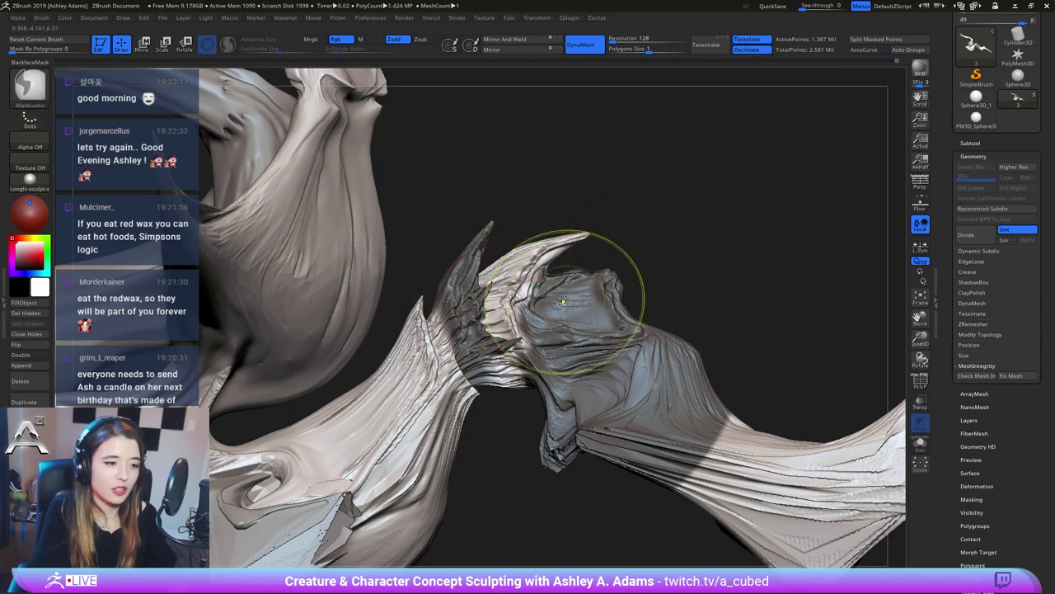
pyautogui.keyDown('ctrl'); pyautogui.moveTo(569, 304); pyautogui.dragTo(655, 190, button='right'); pyautogui.keyUp('ctrl')
pyautogui.keyDown('ctrl'); pyautogui.moveTo(523, 312); pyautogui.dragTo(550, 405, button='right'); pyautogui.keyUp('ctrl')
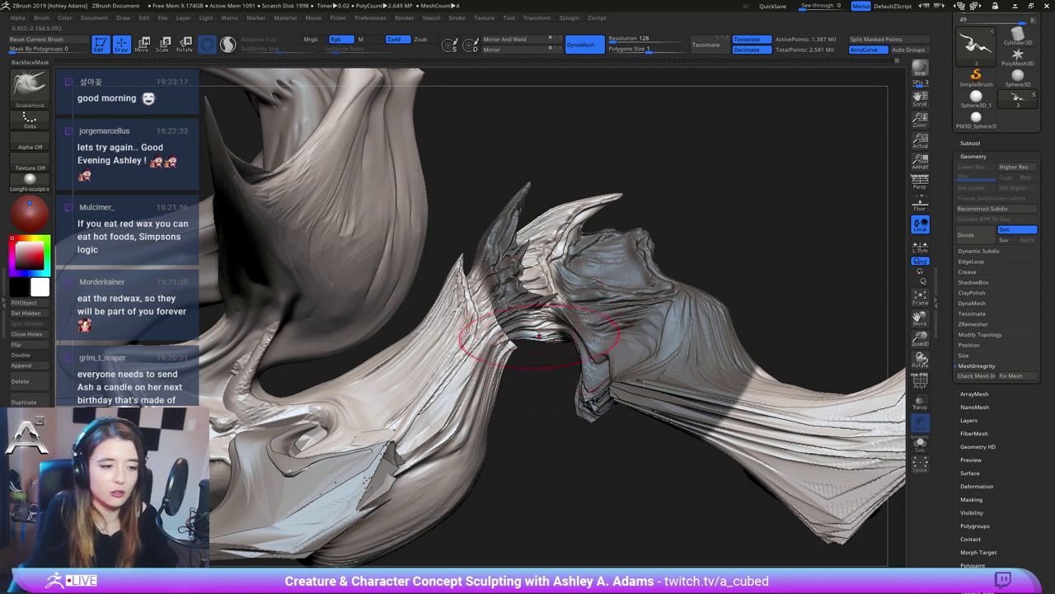
# Reshape the unmasked underside of the arch between the masked areas with SnakeHook
pyautogui.moveTo(542, 338)
pyautogui.keyDown('shift'); pyautogui.mouseDown()
pyautogui.moveTo(528, 336)
pyautogui.moveTo(557, 356)
pyautogui.moveTo(540, 355)
pyautogui.mouseUp(); pyautogui.keyUp('shift')
pyautogui.press('space')
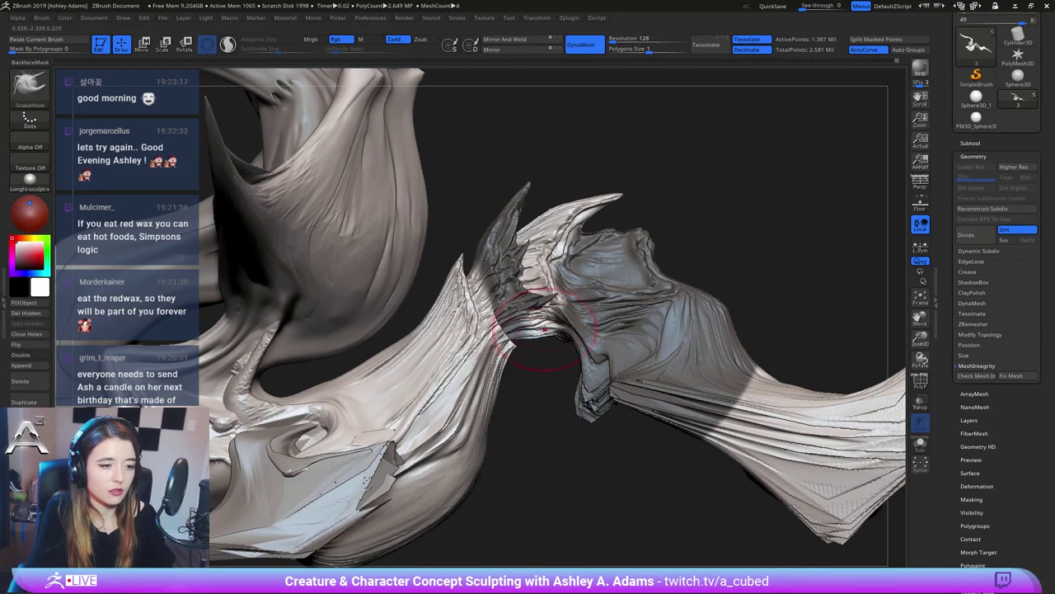
pyautogui.click(864, 50)
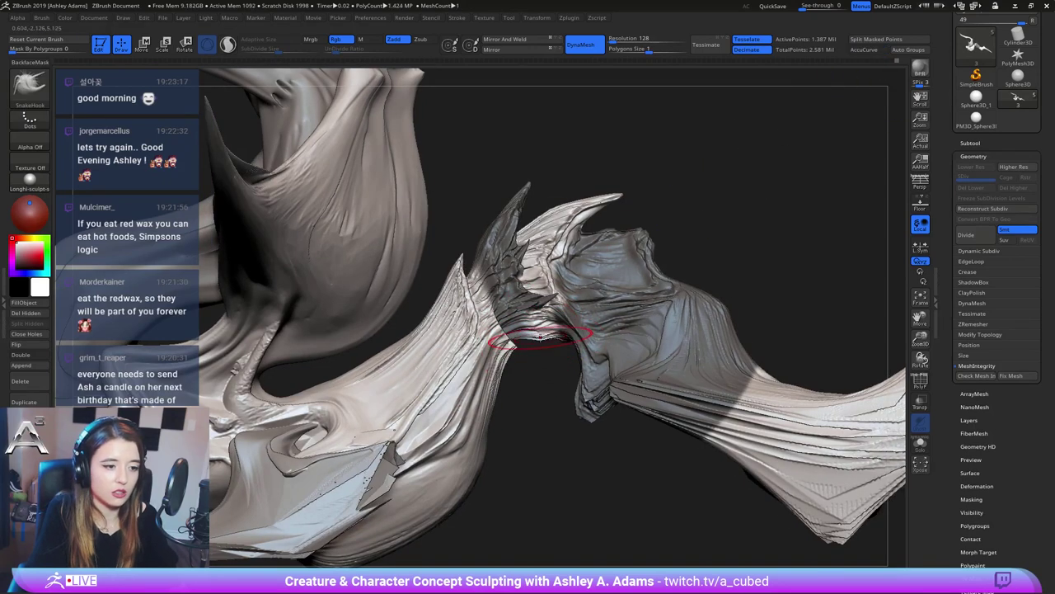
pyautogui.press('space')
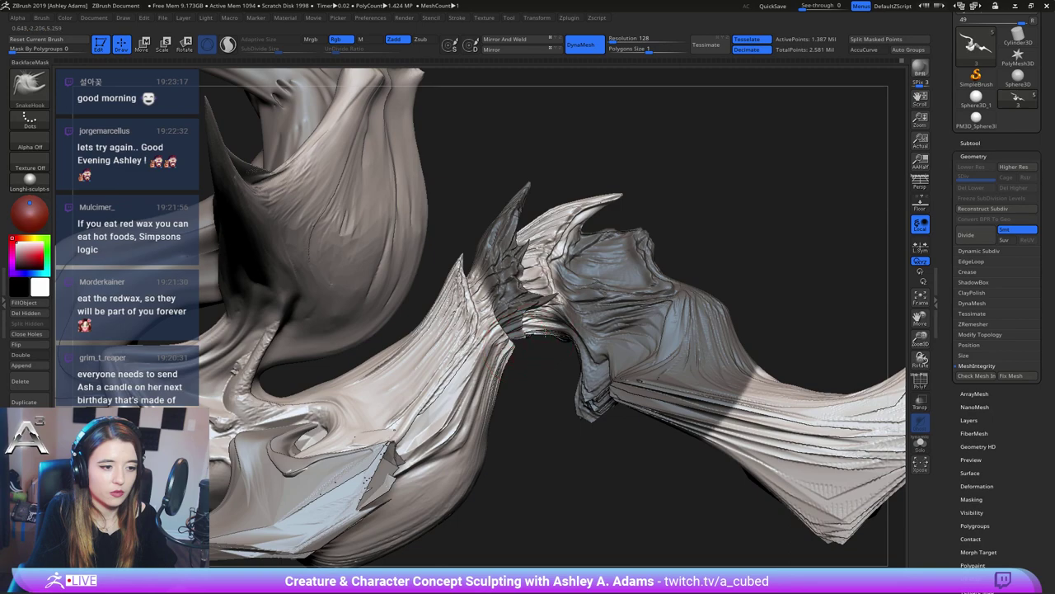
pyautogui.press('space')
# Refine the second tall spike's curve with SnakeHook, bending its tip slightly upward
pyautogui.moveTo(541, 317)
pyautogui.mouseDown(button='right')
pyautogui.moveTo(539, 307)
pyautogui.moveTo(525, 319)
pyautogui.moveTo(444, 150)
pyautogui.mouseUp(button='right')
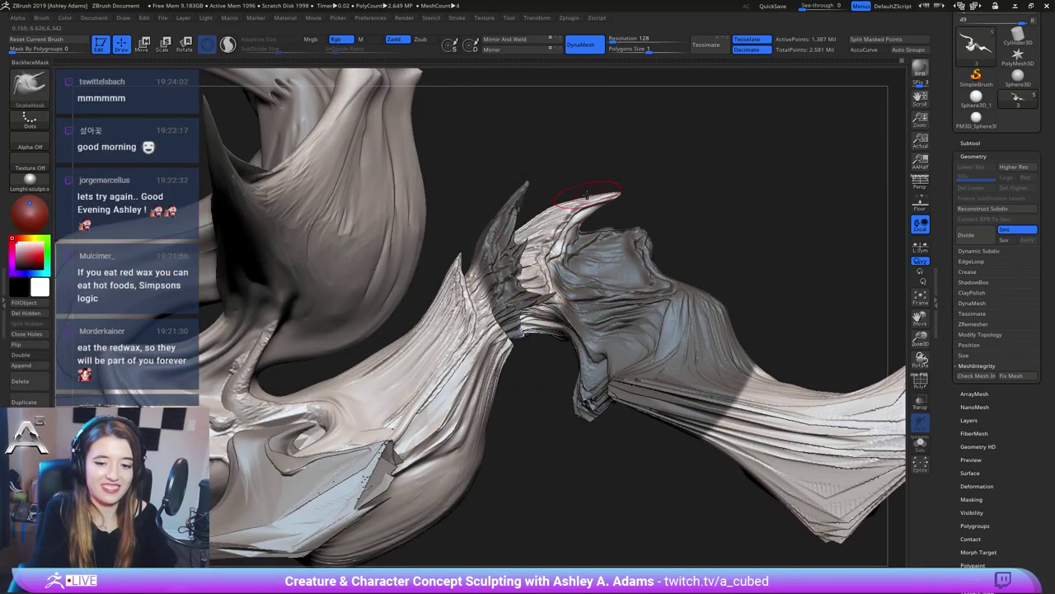
pyautogui.rightClick(538, 206)
pyautogui.moveTo(534, 201); pyautogui.dragTo(547, 200, button='right')
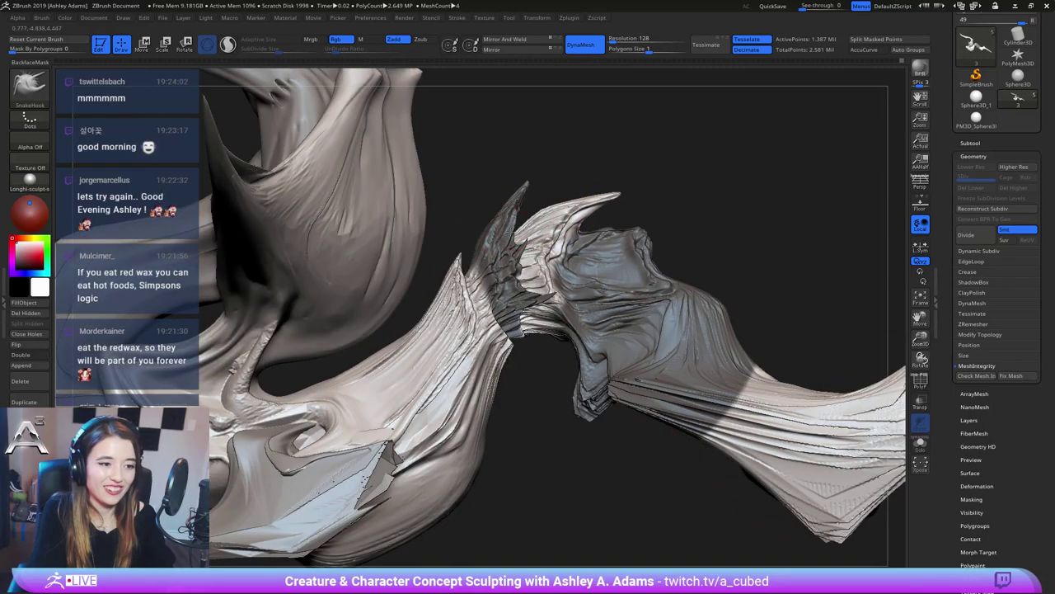
pyautogui.moveTo(512, 234); pyautogui.dragTo(542, 223, button='right')
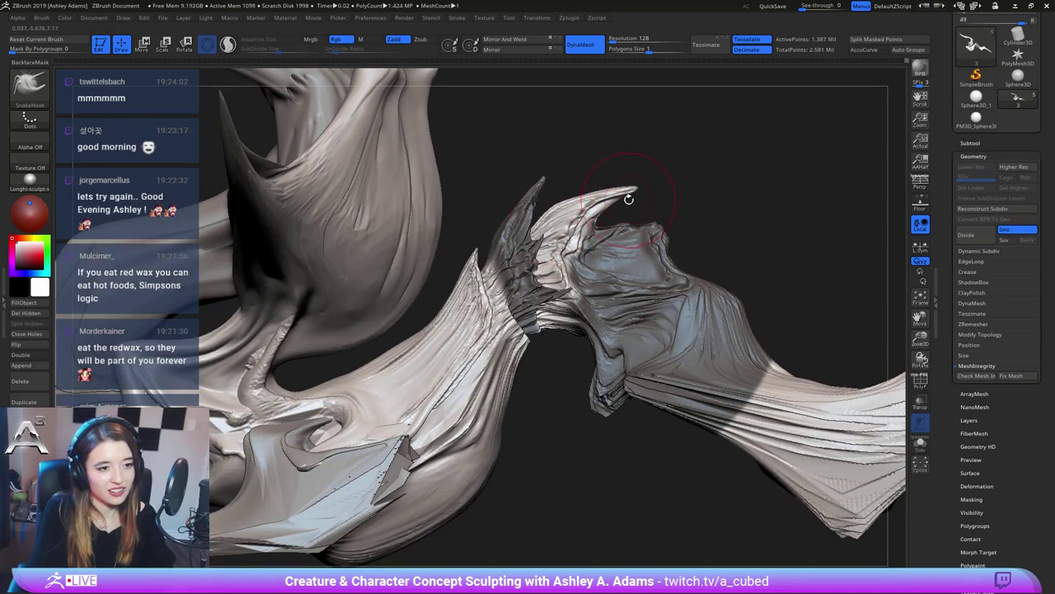
pyautogui.moveTo(628, 199); pyautogui.dragTo(592, 196, button='right')
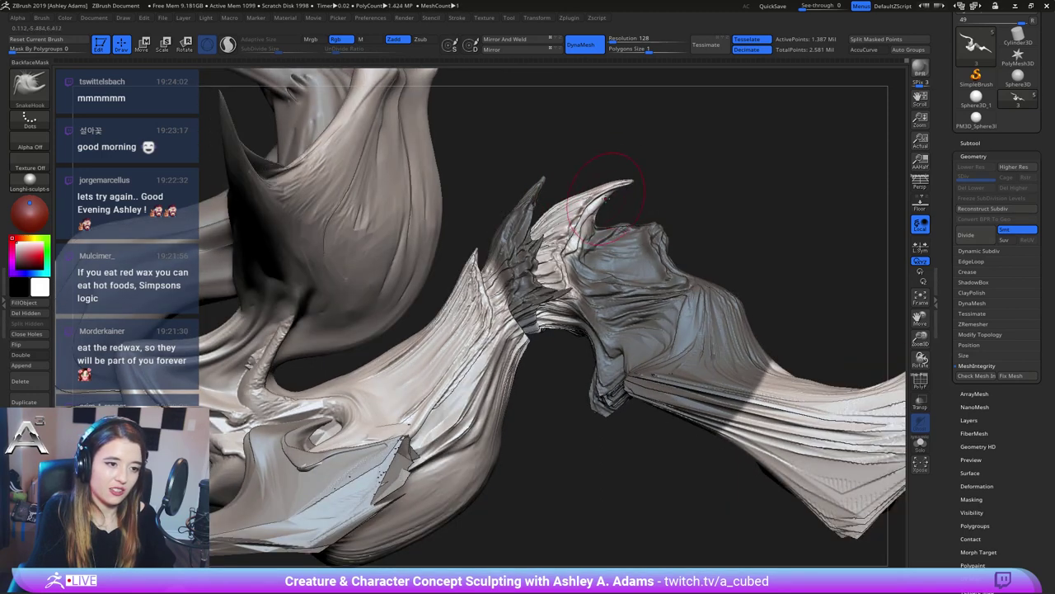
# Adjust the curve of the second tall spike near its tip with SnakeHook
pyautogui.moveTo(619, 180)
pyautogui.mouseDown()
pyautogui.moveTo(635, 183)
pyautogui.moveTo(599, 189)
pyautogui.mouseUp()
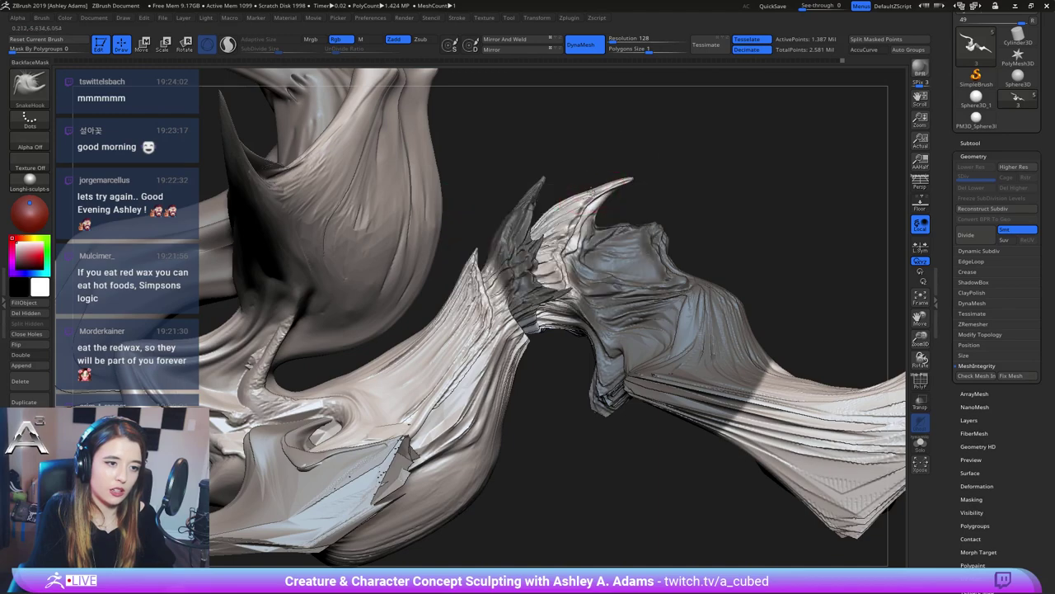
pyautogui.keyDown('ctrl'); pyautogui.moveTo(553, 203); pyautogui.dragTo(561, 148, button='right'); pyautogui.keyUp('ctrl')
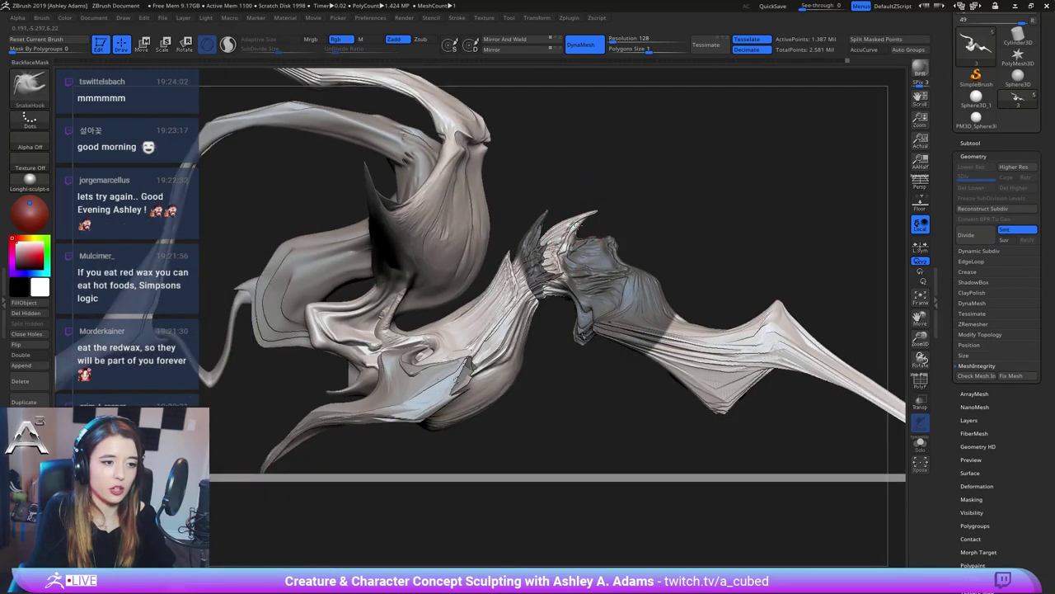
pyautogui.moveTo(640, 207)
pyautogui.mouseDown(button='right')
pyautogui.moveTo(526, 224)
pyautogui.moveTo(610, 251)
pyautogui.moveTo(521, 245)
pyautogui.moveTo(567, 247)
pyautogui.mouseUp(button='right')
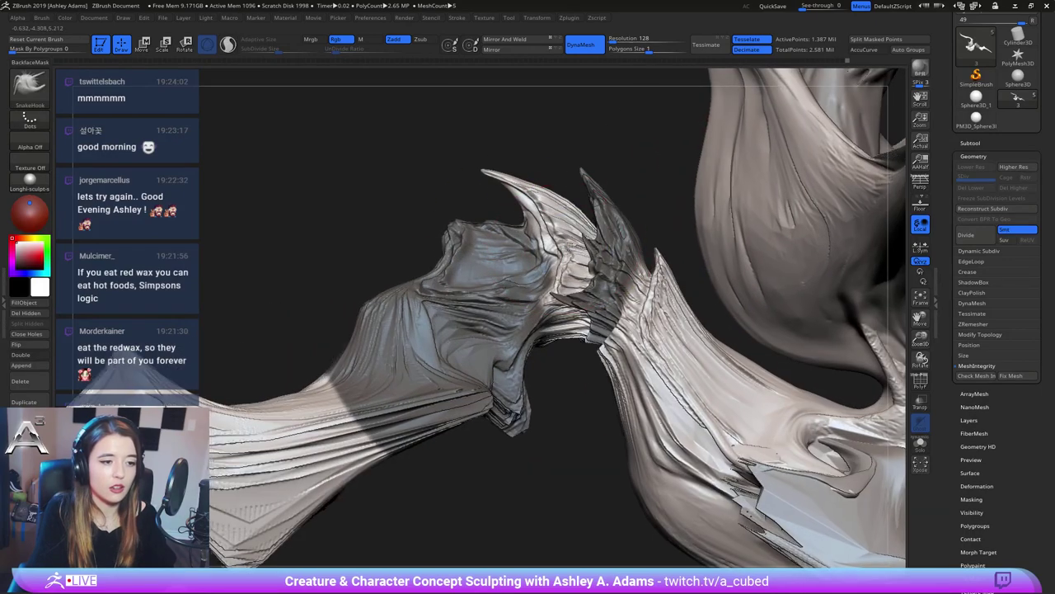
# Try to pull a small thorn out of the second spike's unmasked base with a smaller SnakeHook brush, then undo it
pyautogui.press('space')
pyautogui.moveTo(567, 245)
pyautogui.mouseDown()
pyautogui.moveTo(556, 245)
pyautogui.moveTo(566, 256)
pyautogui.mouseUp()
pyautogui.press('space')
pyautogui.moveTo(566, 257); pyautogui.dragTo(572, 274, button='right')
pyautogui.press('space')
pyautogui.moveTo(572, 274); pyautogui.dragTo(548, 280)
pyautogui.press('space')
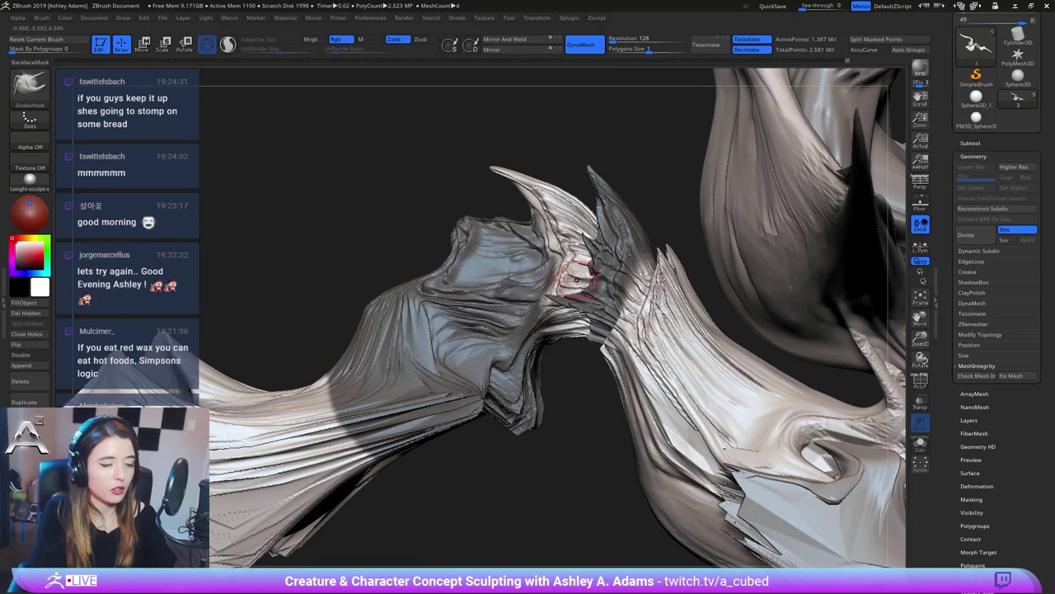
pyautogui.moveTo(561, 271); pyautogui.dragTo(567, 278, button='right')
pyautogui.press('space')
pyautogui.moveTo(560, 280); pyautogui.dragTo(556, 280)
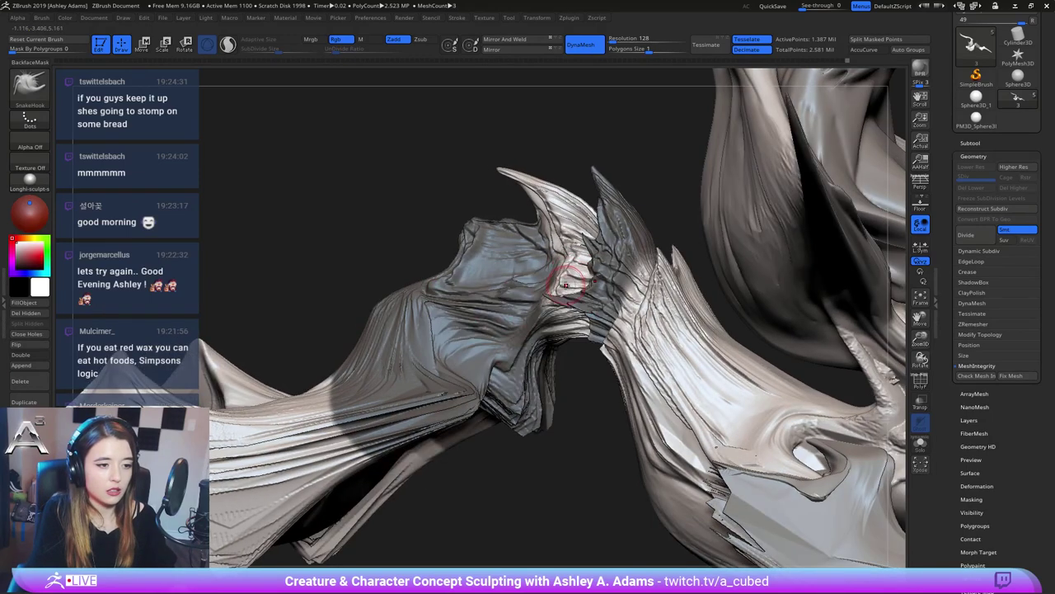
pyautogui.press('space')
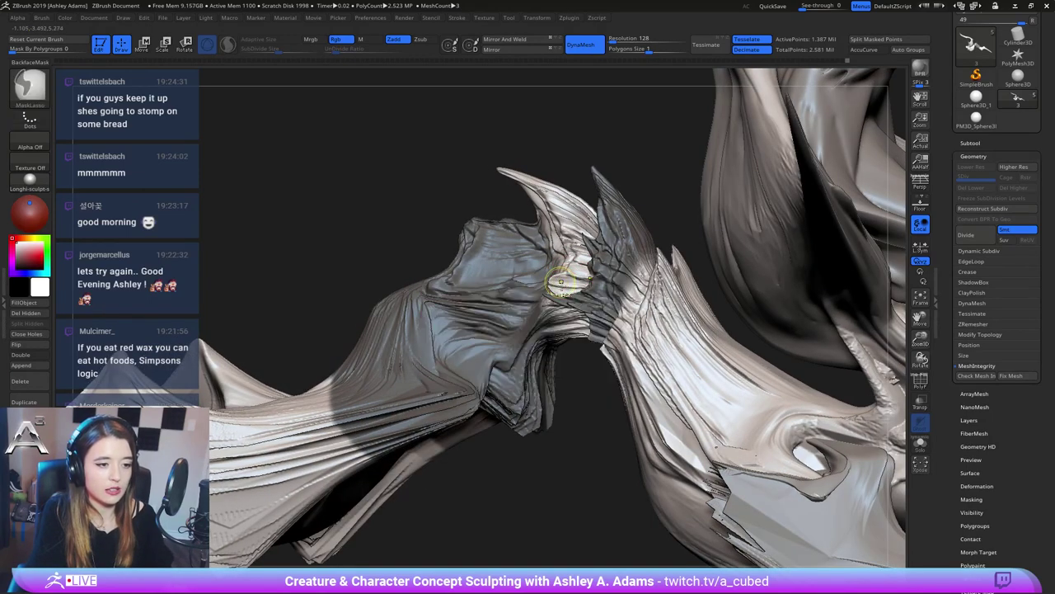
pyautogui.keyDown('shift'); pyautogui.moveTo(569, 271); pyautogui.dragTo(574, 276); pyautogui.keyUp('shift')
pyautogui.moveTo(577, 274); pyautogui.dragTo(560, 277, button='right')
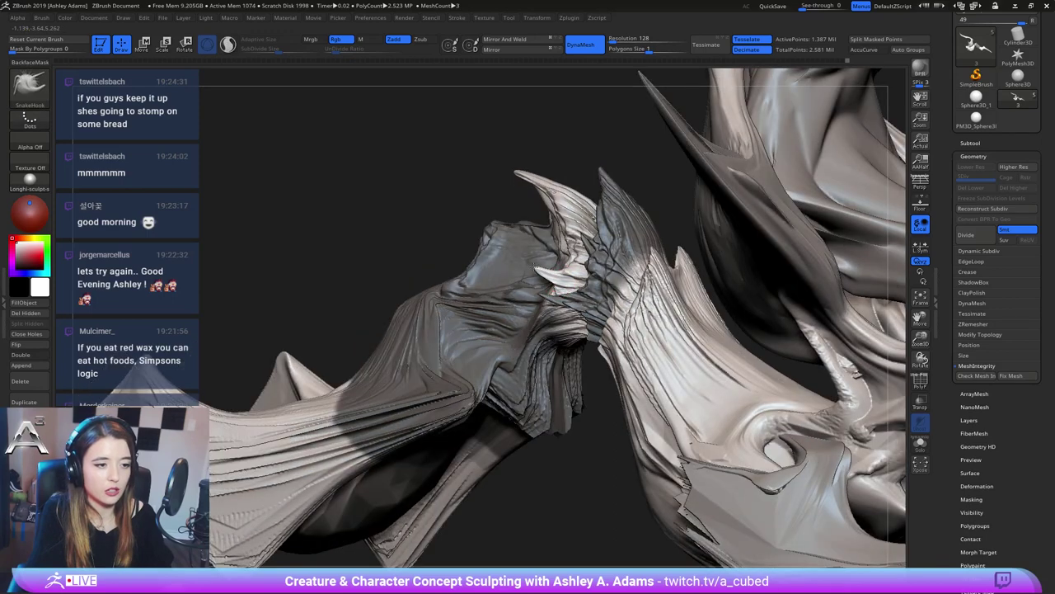
pyautogui.hotkey('ctrl', 'z')
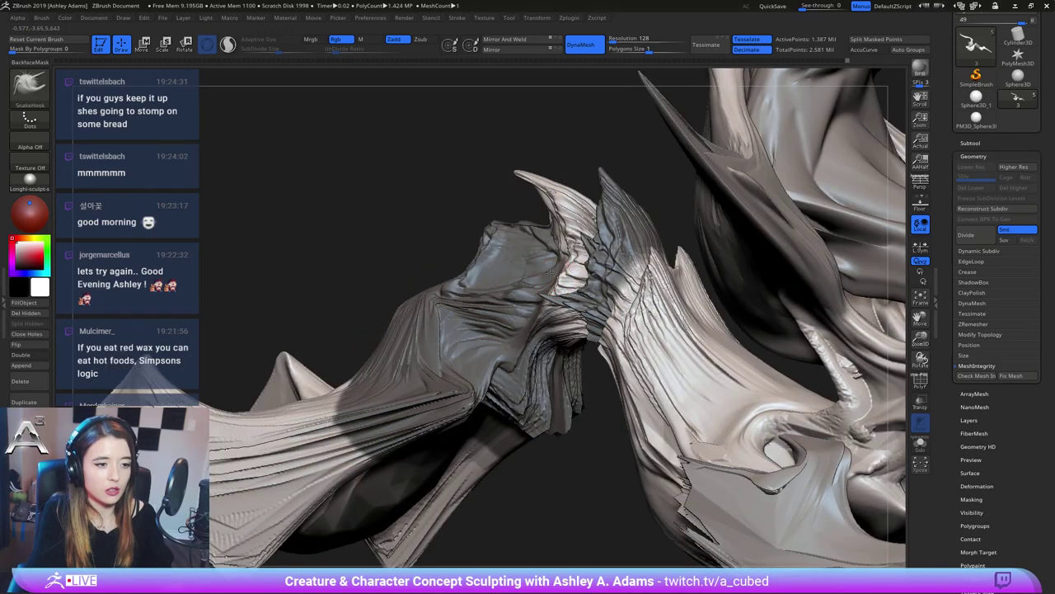
# Draw a thin thorn outward from the unmasked base of the second tall spike with SnakeHook
pyautogui.moveTo(560, 277)
pyautogui.mouseDown(button='right')
pyautogui.moveTo(530, 280)
pyautogui.moveTo(548, 260)
pyautogui.moveTo(559, 276)
pyautogui.moveTo(546, 276)
pyautogui.mouseUp(button='right')
pyautogui.rightClick(539, 264)
pyautogui.rightClick(562, 269)
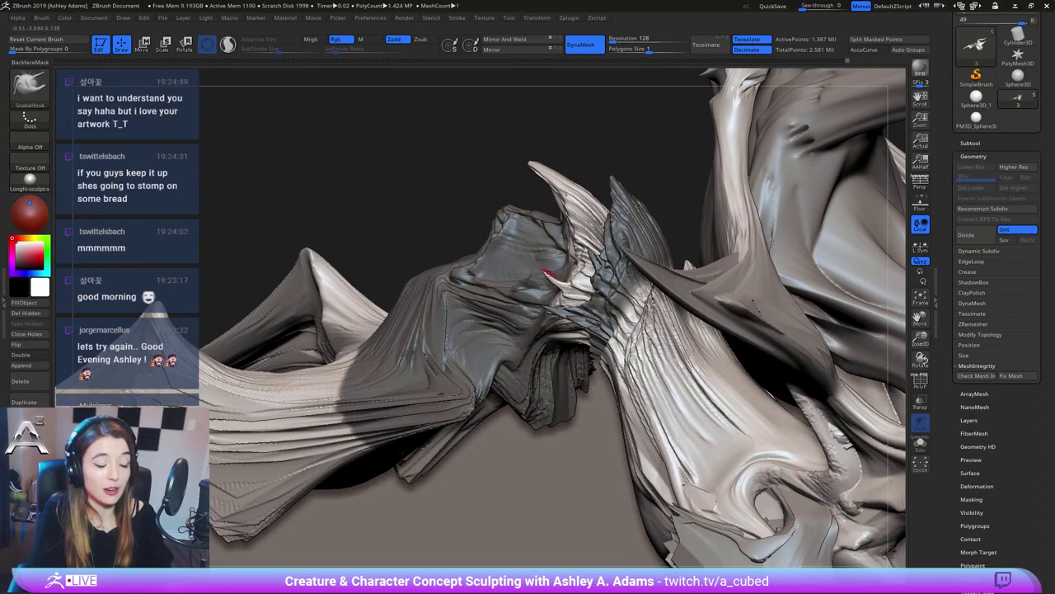
pyautogui.moveTo(549, 275); pyautogui.dragTo(565, 295)
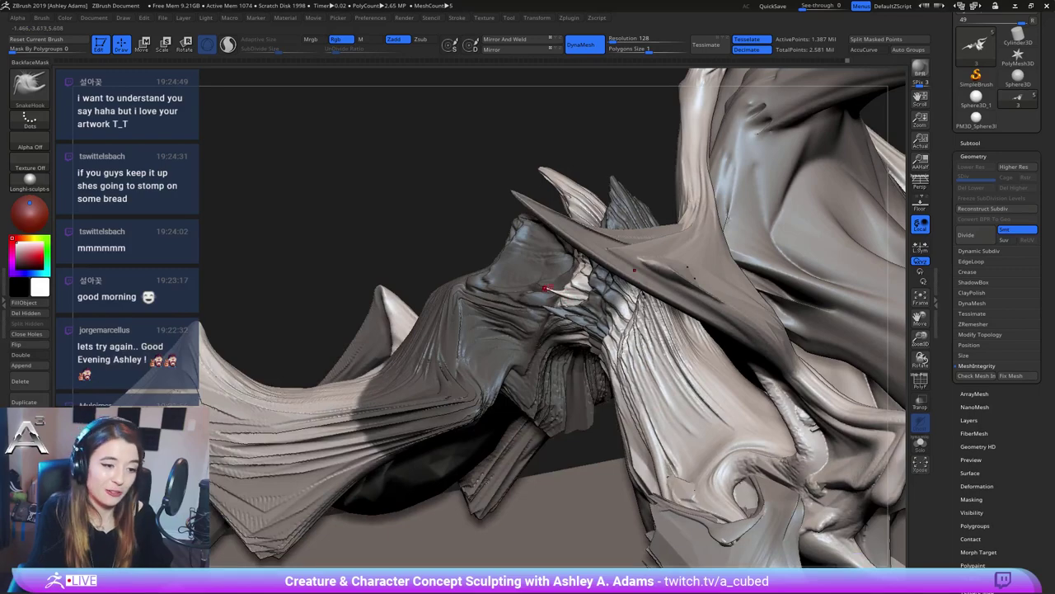
pyautogui.moveTo(545, 288); pyautogui.dragTo(569, 285, button='right')
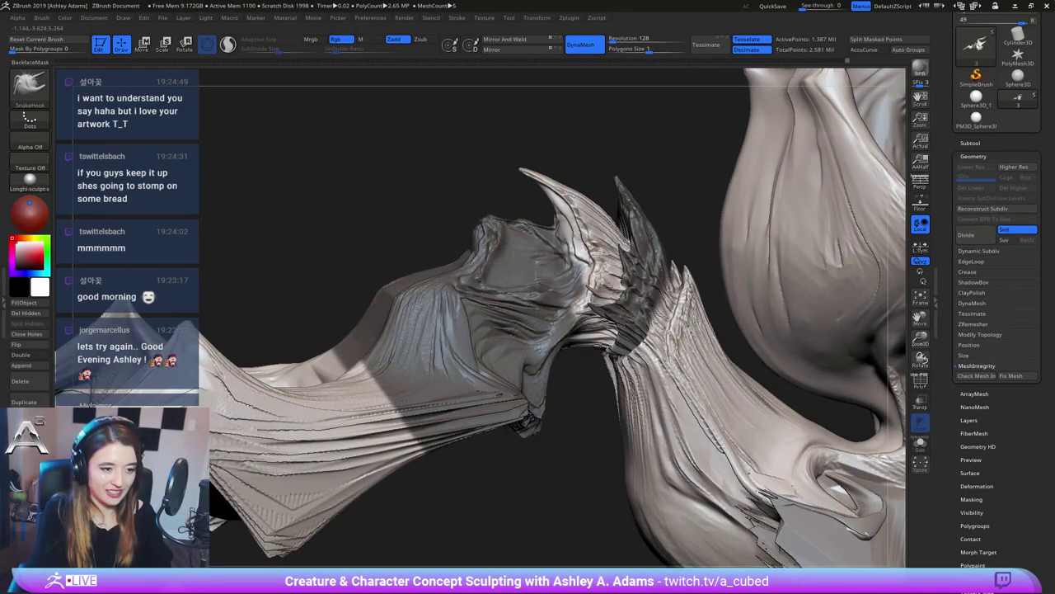
# Pull a short pointed thorn out over the masked plate from the second spike's rear edge, resizing the SnakeHook brush as needed
pyautogui.moveTo(613, 354); pyautogui.dragTo(610, 284, button='right')
pyautogui.rightClick(562, 321)
pyautogui.moveTo(589, 247); pyautogui.dragTo(607, 247, button='right')
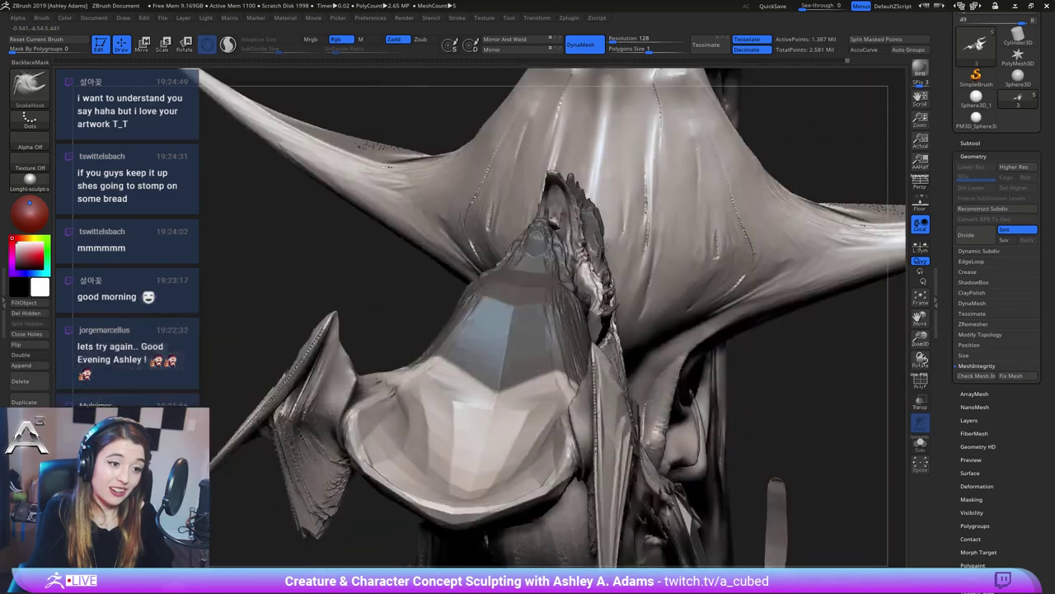
pyautogui.moveTo(604, 245); pyautogui.dragTo(583, 251)
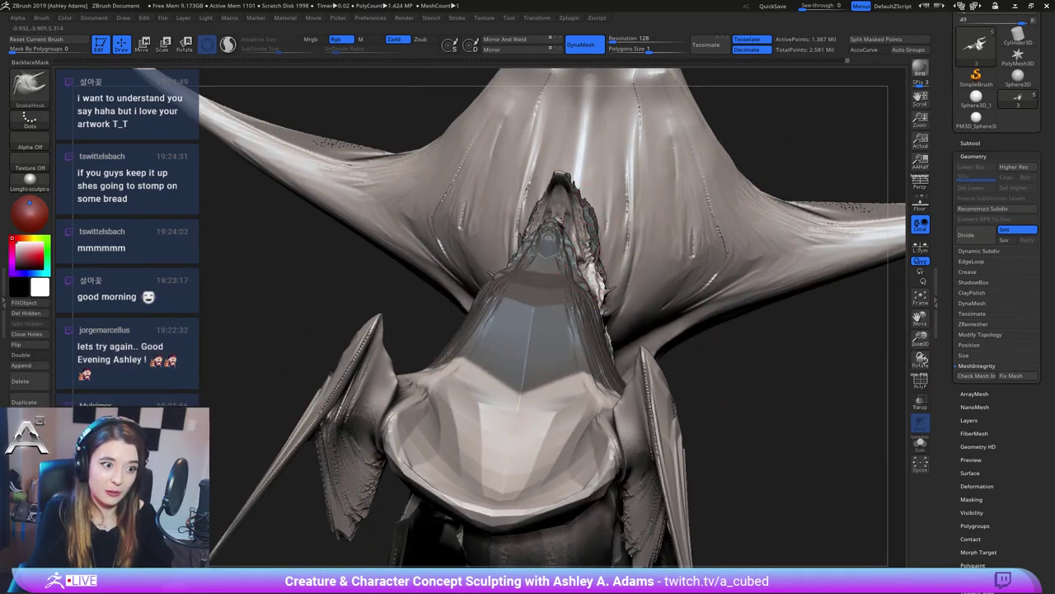
pyautogui.moveTo(600, 274); pyautogui.dragTo(595, 264, button='right')
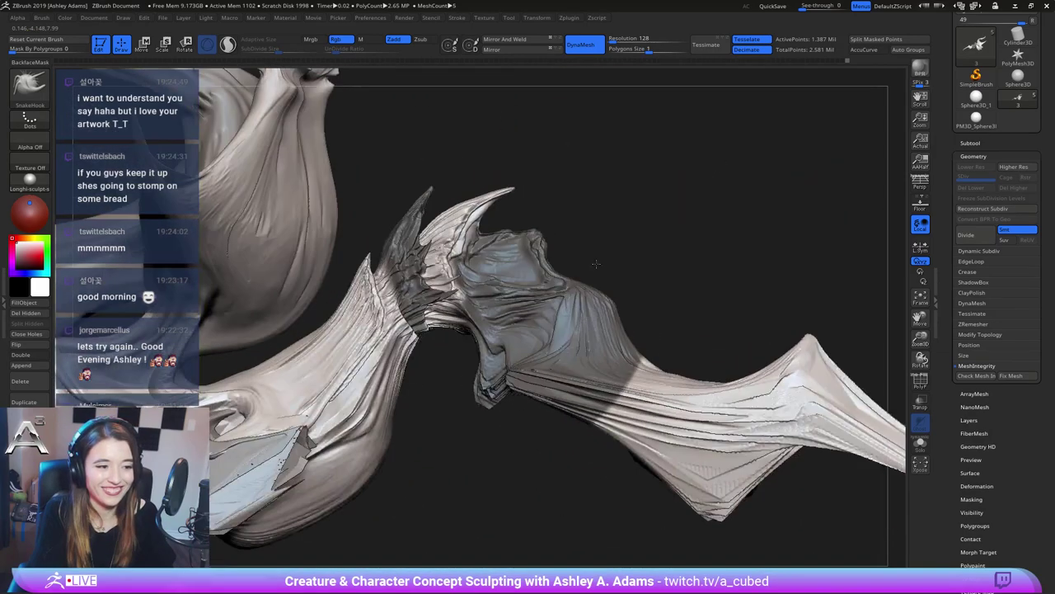
pyautogui.moveTo(595, 264)
pyautogui.mouseDown()
pyautogui.moveTo(513, 262)
pyautogui.moveTo(515, 273)
pyautogui.mouseUp()
pyautogui.press('space')
pyautogui.keyDown('ctrl'); pyautogui.moveTo(525, 271); pyautogui.dragTo(536, 277, button='right'); pyautogui.keyUp('ctrl')
pyautogui.press('space')
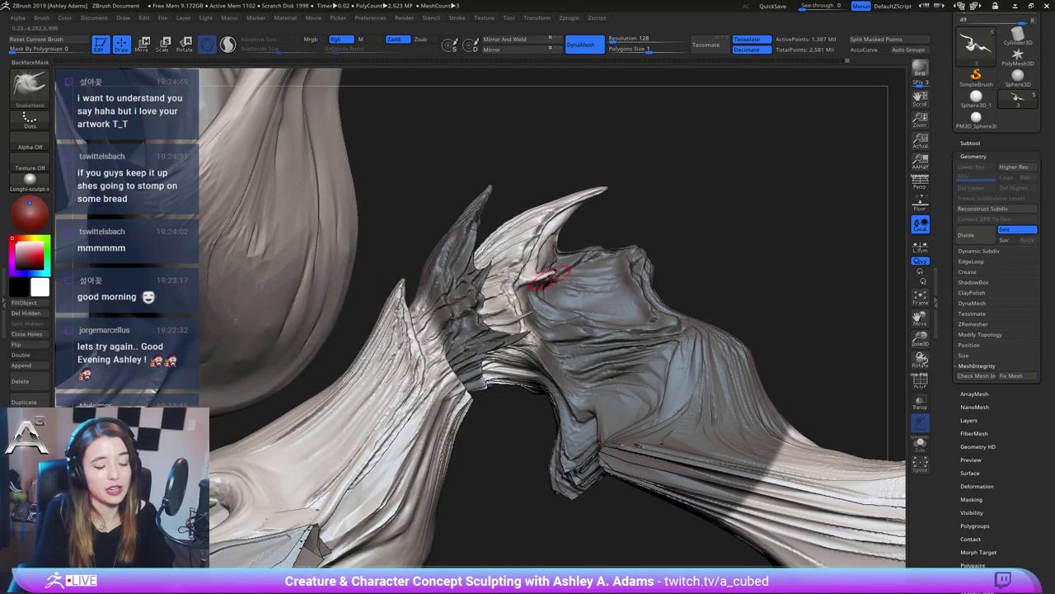
pyautogui.press('space')
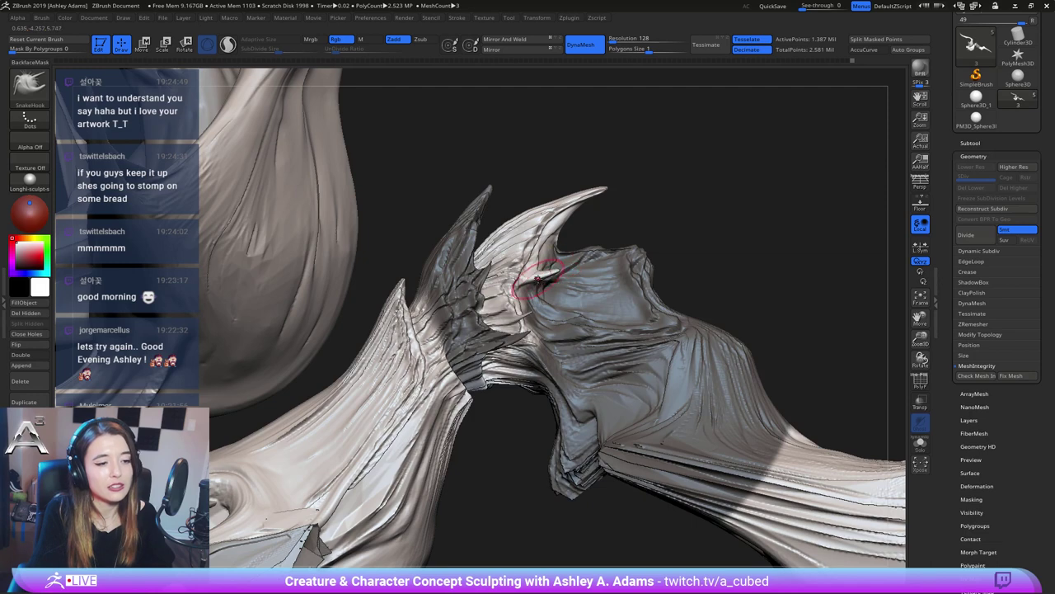
pyautogui.press('space')
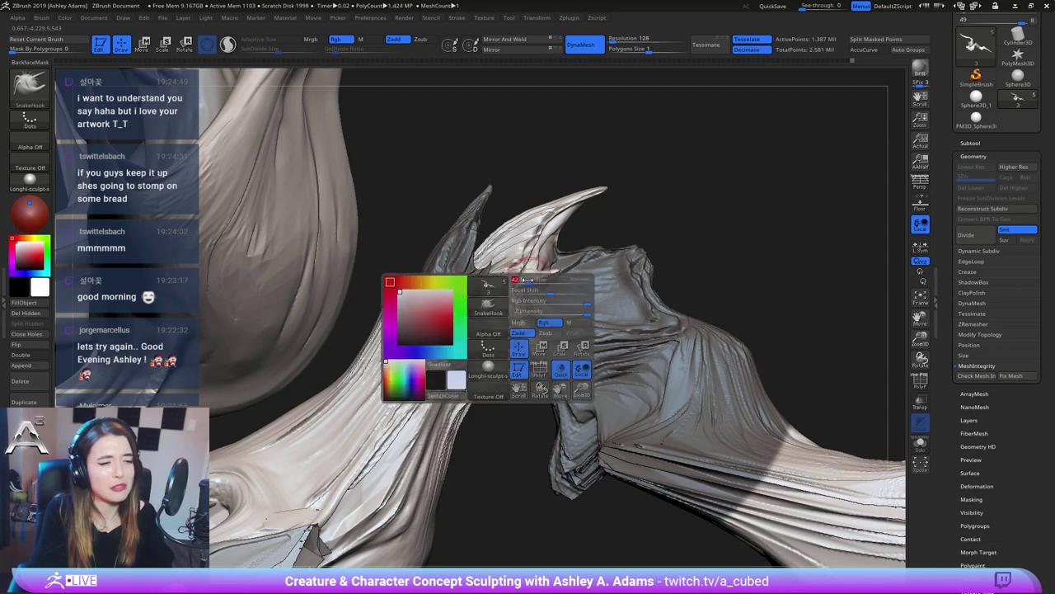
pyautogui.press('space')
pyautogui.keyDown('alt'); pyautogui.moveTo(403, 226); pyautogui.dragTo(443, 244); pyautogui.keyUp('alt')
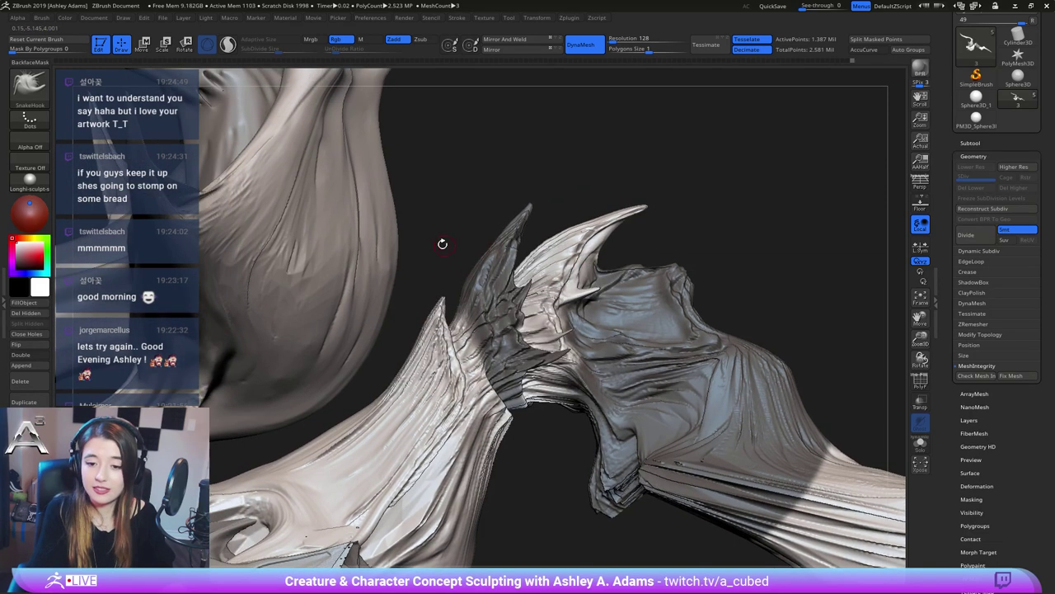
# Draw a thinner thorn below the first one on the second spike's base with a small SnakeHook brush, undoing a stray stroke
pyautogui.press('space')
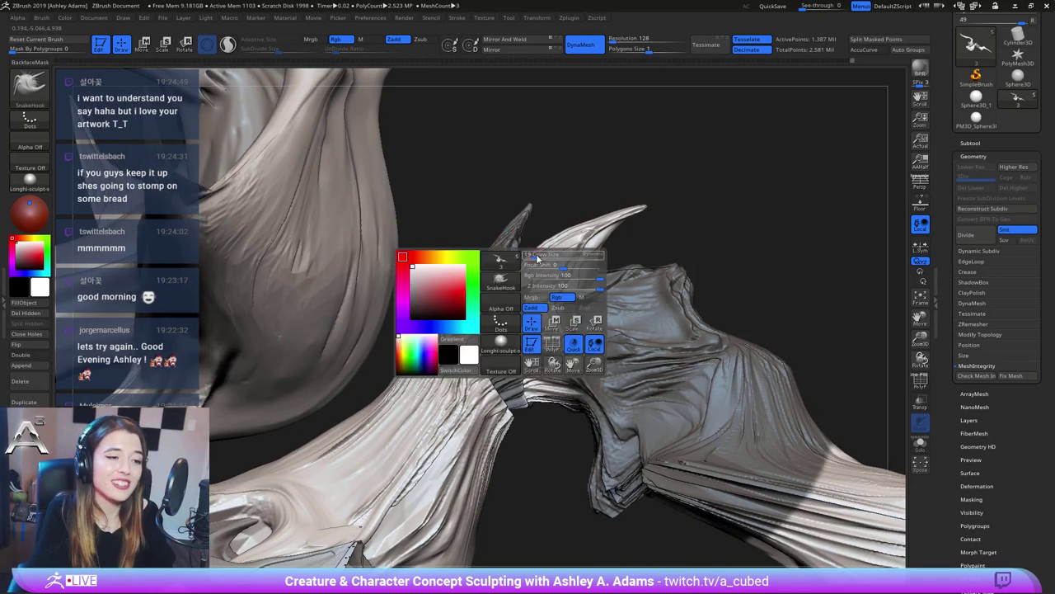
pyautogui.press('space')
pyautogui.moveTo(548, 280)
pyautogui.mouseDown(button='right')
pyautogui.moveTo(561, 279)
pyautogui.moveTo(538, 278)
pyautogui.moveTo(558, 278)
pyautogui.mouseUp(button='right')
pyautogui.hotkey('ctrl', 'z')
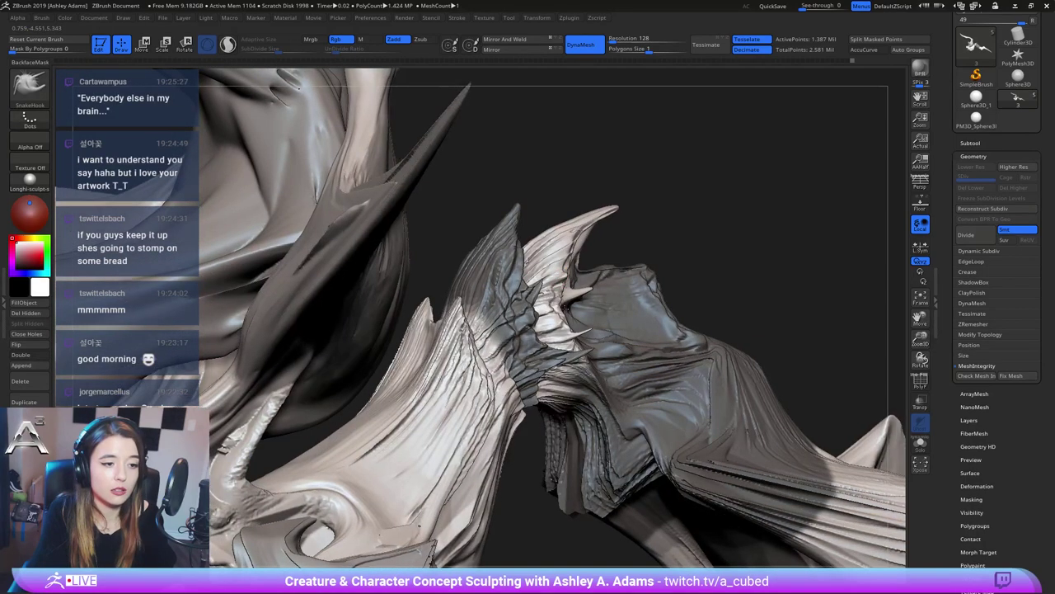
pyautogui.moveTo(577, 272); pyautogui.dragTo(565, 276, button='right')
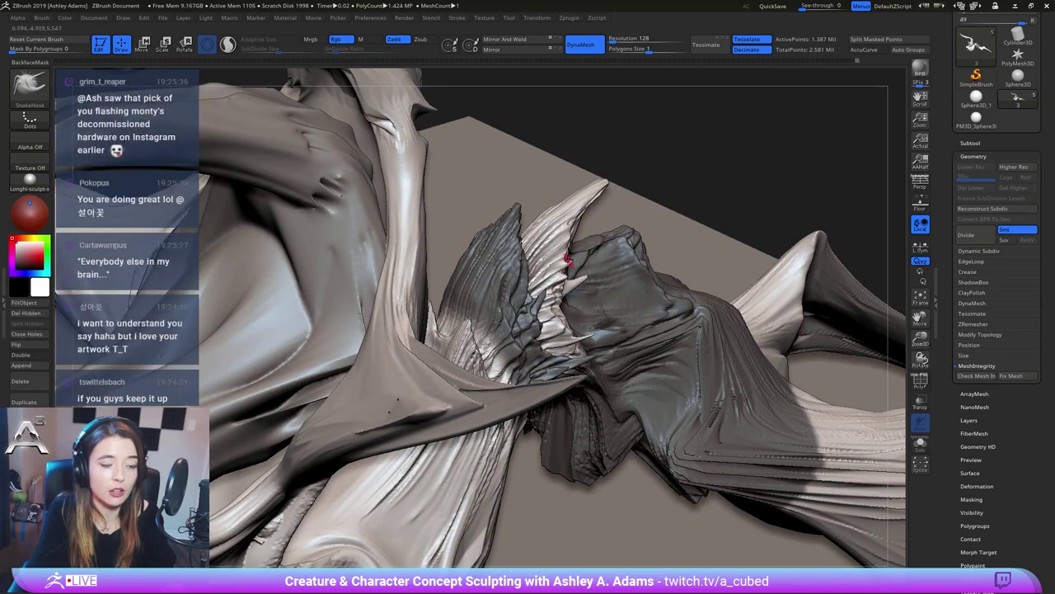
pyautogui.moveTo(567, 261); pyautogui.dragTo(554, 244, button='right')
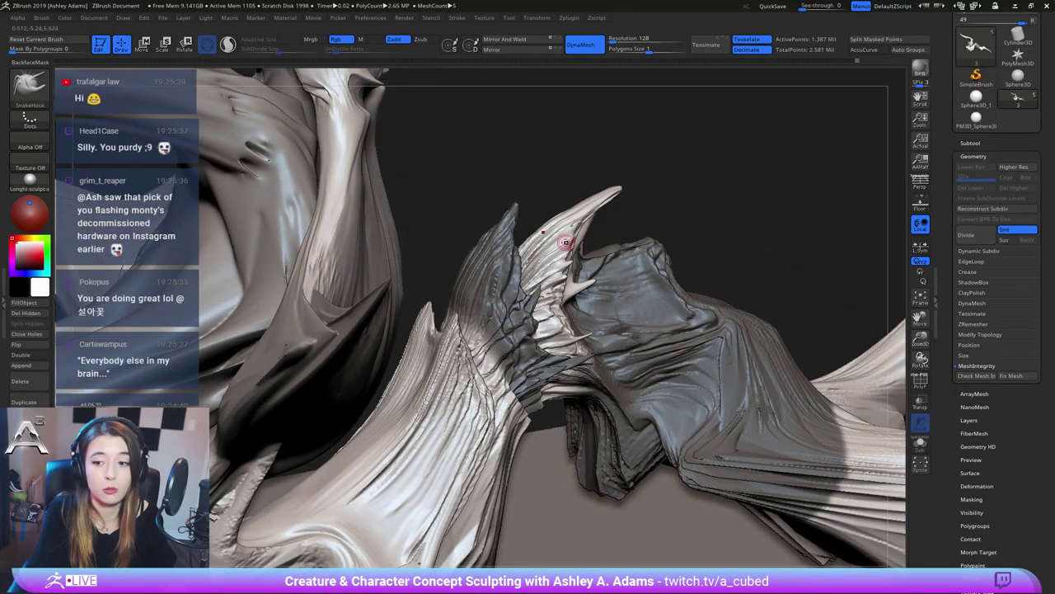
pyautogui.moveTo(578, 290); pyautogui.dragTo(566, 262, button='right')
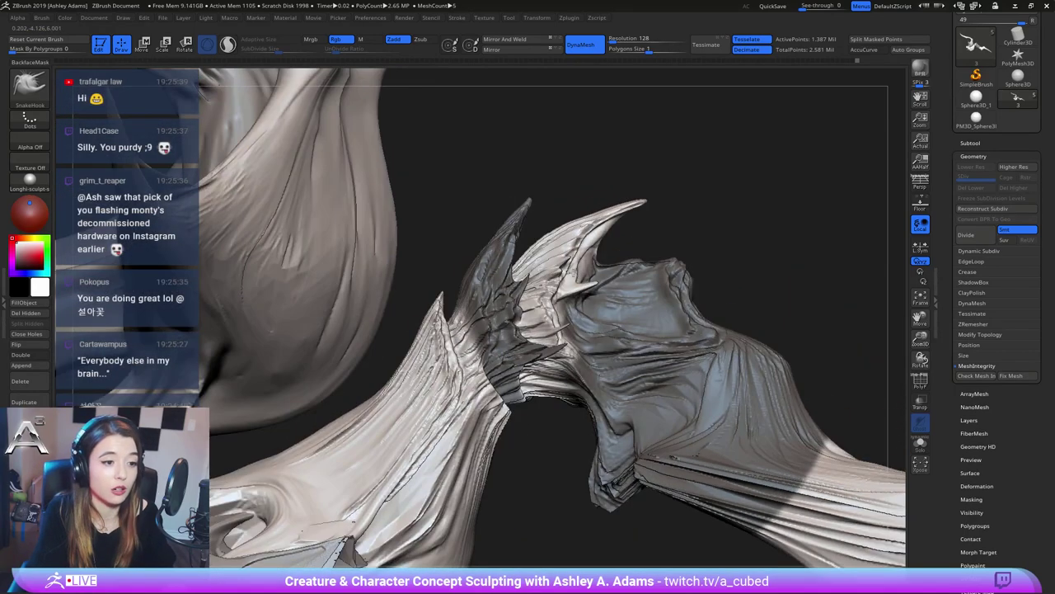
pyautogui.rightClick(588, 237)
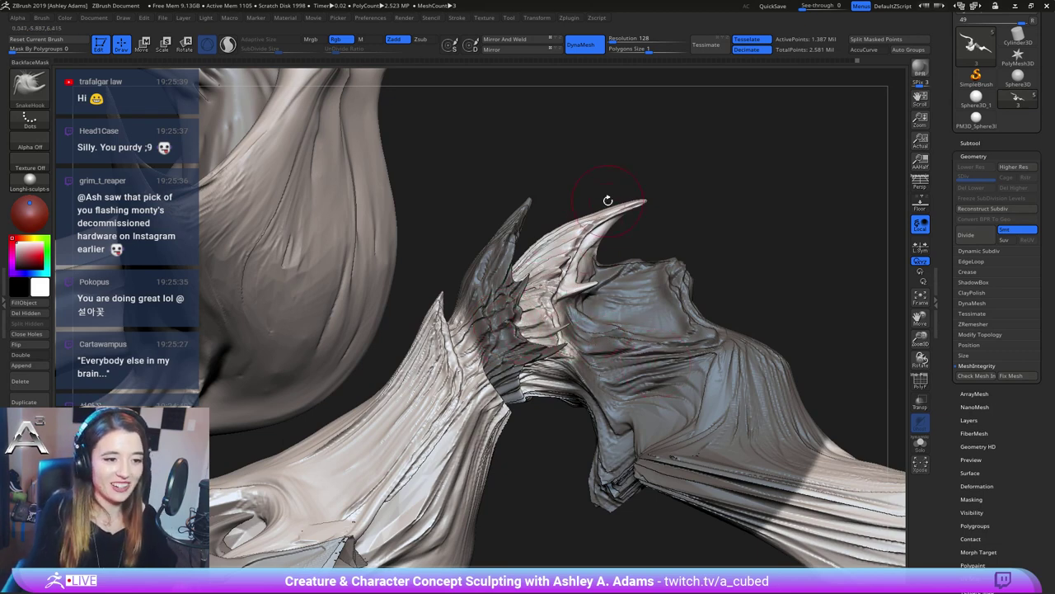
# Lift the second tall spike's tip and smooth out its upper curve with a larger SnakeHook brush
pyautogui.press('space')
pyautogui.moveTo(603, 204); pyautogui.dragTo(627, 201)
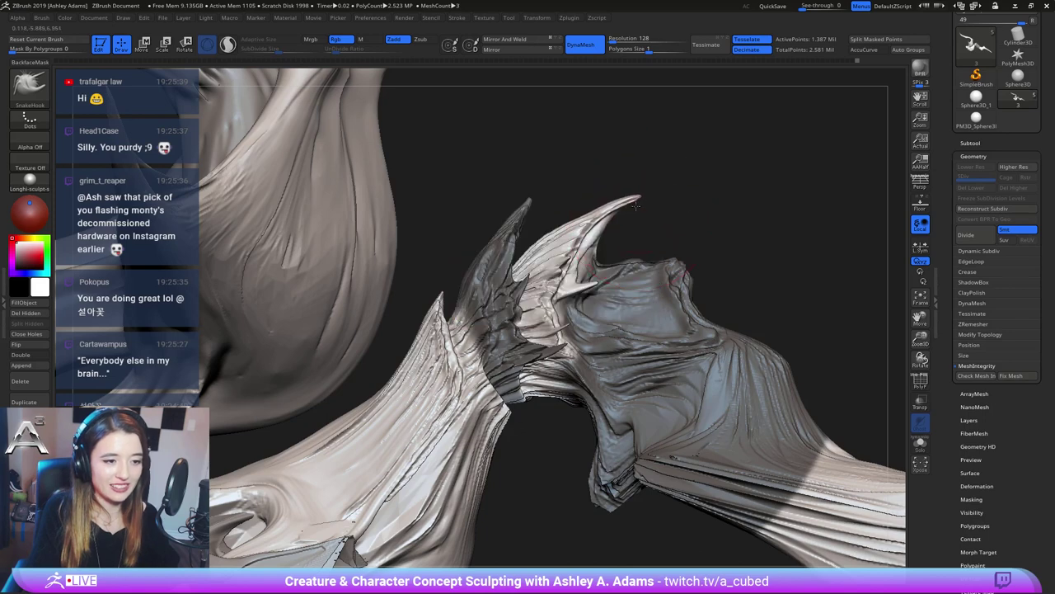
pyautogui.press('space')
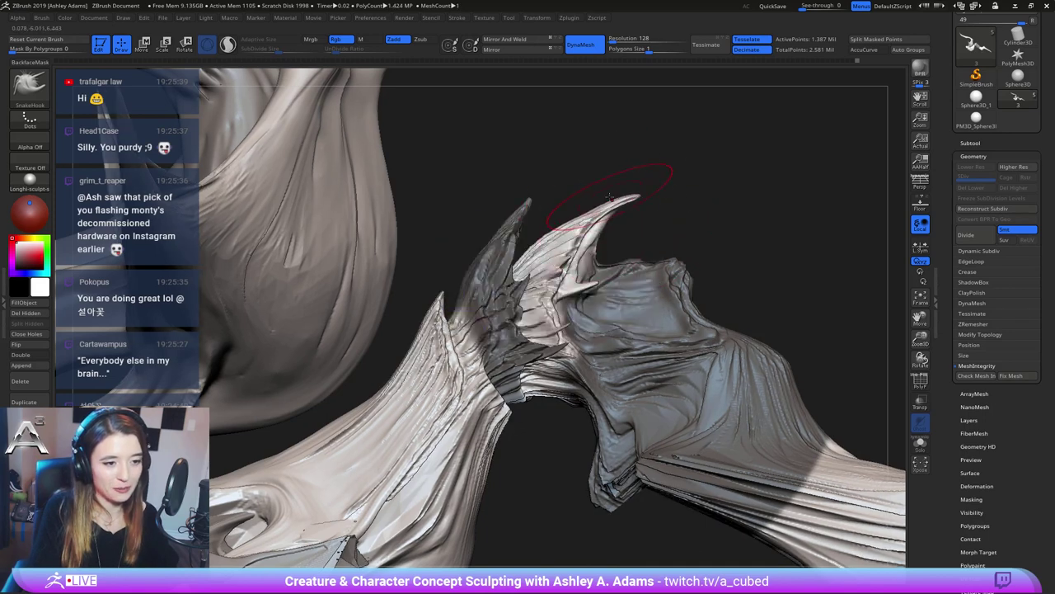
pyautogui.press('space')
pyautogui.moveTo(639, 201); pyautogui.dragTo(591, 212)
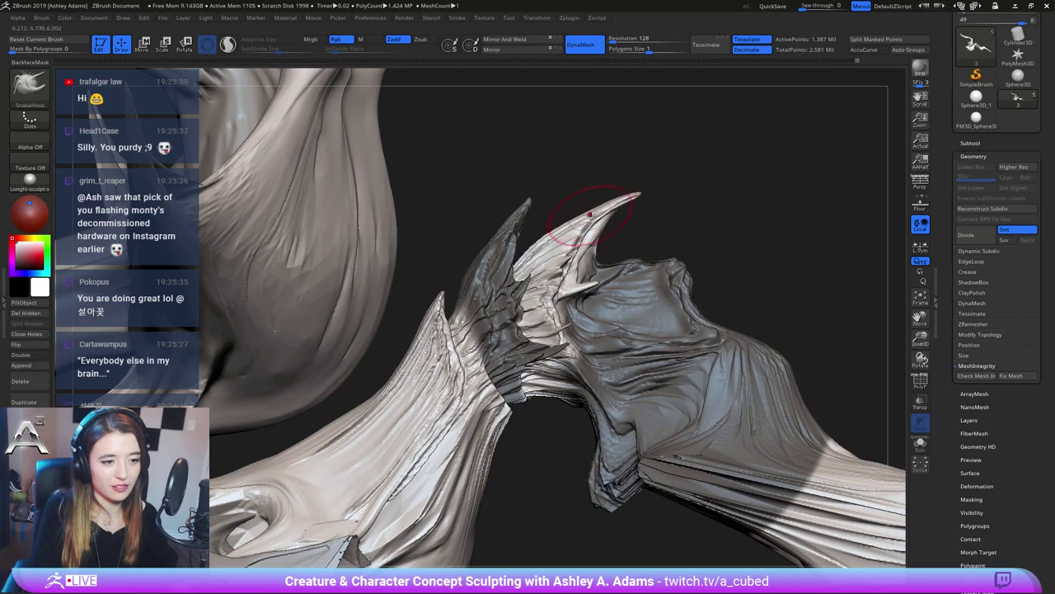
pyautogui.keyDown('ctrl'); pyautogui.moveTo(579, 276); pyautogui.dragTo(566, 242, button='right'); pyautogui.keyUp('ctrl')
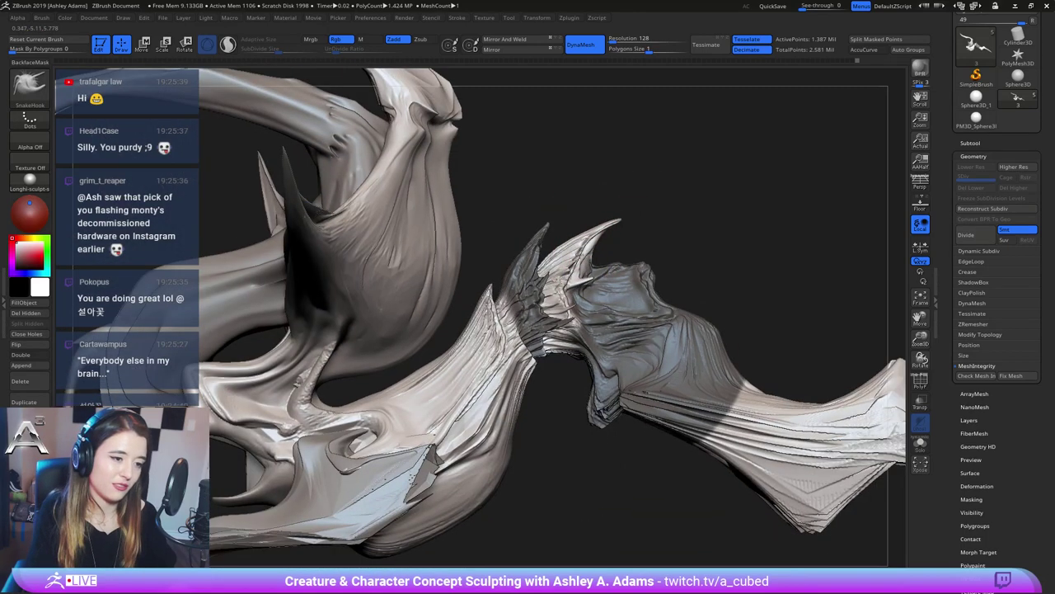
pyautogui.moveTo(571, 242); pyautogui.dragTo(569, 236)
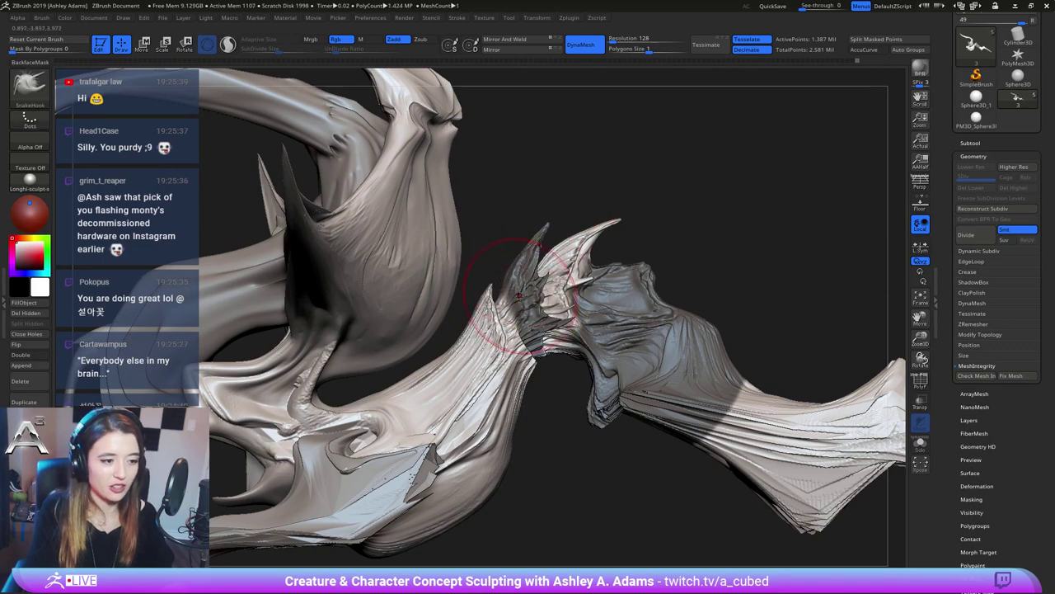
# Carve slashed wrinkles into the unmasked side of the second tall spike, around the thorn, with a resized Slash2 brush
pyautogui.moveTo(534, 290); pyautogui.dragTo(528, 280)
pyautogui.moveTo(545, 310)
pyautogui.keyDown('ctrl'); pyautogui.mouseDown(button='right')
pyautogui.moveTo(534, 281)
pyautogui.moveTo(660, 282)
pyautogui.mouseUp(button='right'); pyautogui.keyUp('ctrl')
pyautogui.press('s')
pyautogui.keyDown('ctrl'); pyautogui.moveTo(529, 287); pyautogui.dragTo(509, 315, button='right'); pyautogui.keyUp('ctrl')
pyautogui.press('1')
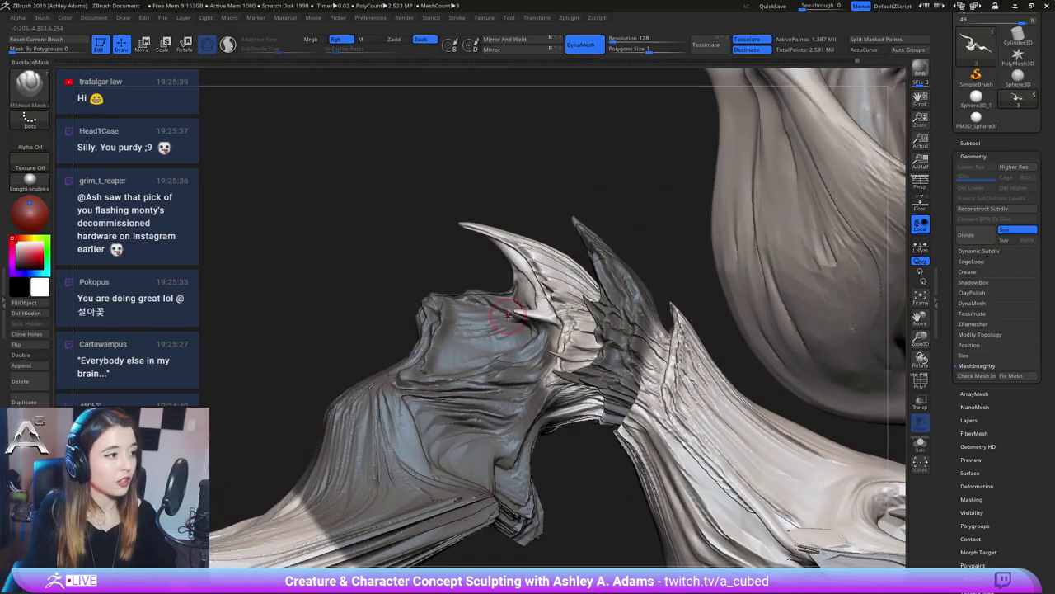
pyautogui.press('2')
pyautogui.press('space')
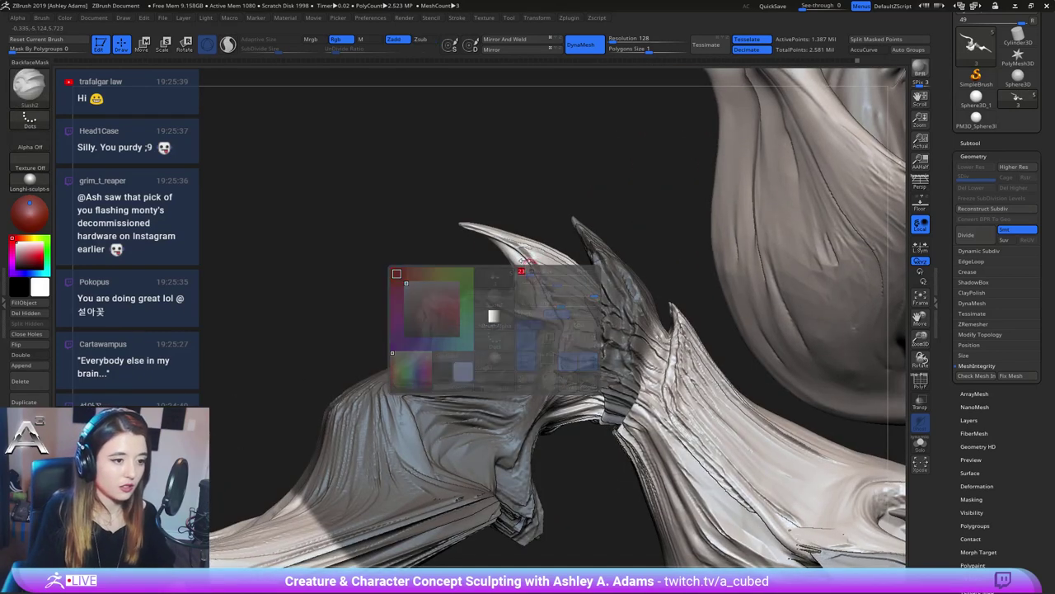
pyautogui.moveTo(528, 256); pyautogui.dragTo(512, 246, button='right')
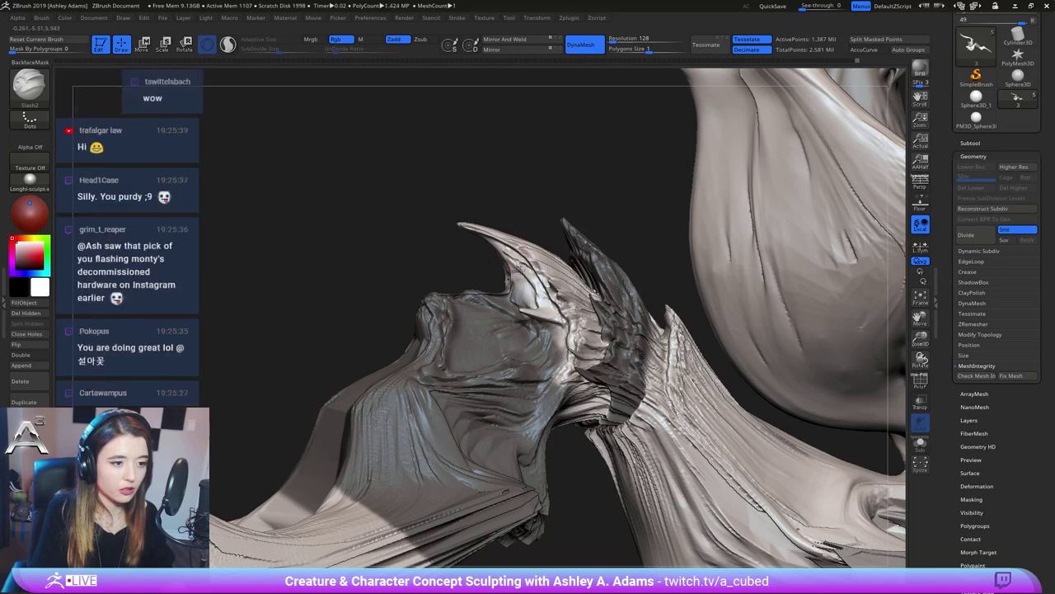
pyautogui.moveTo(550, 304); pyautogui.dragTo(563, 319)
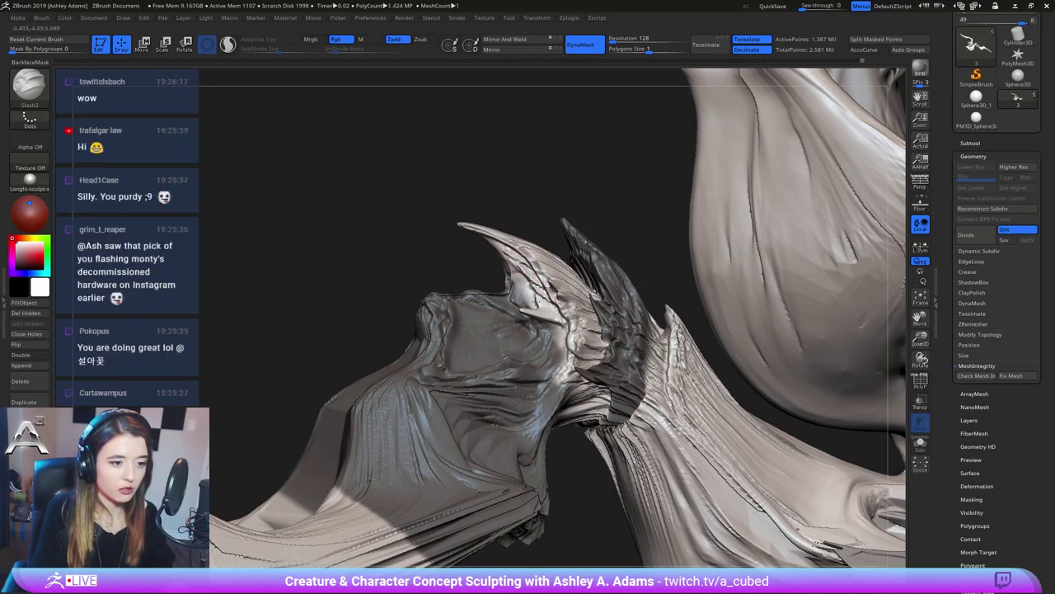
pyautogui.moveTo(557, 313); pyautogui.dragTo(516, 268, button='right')
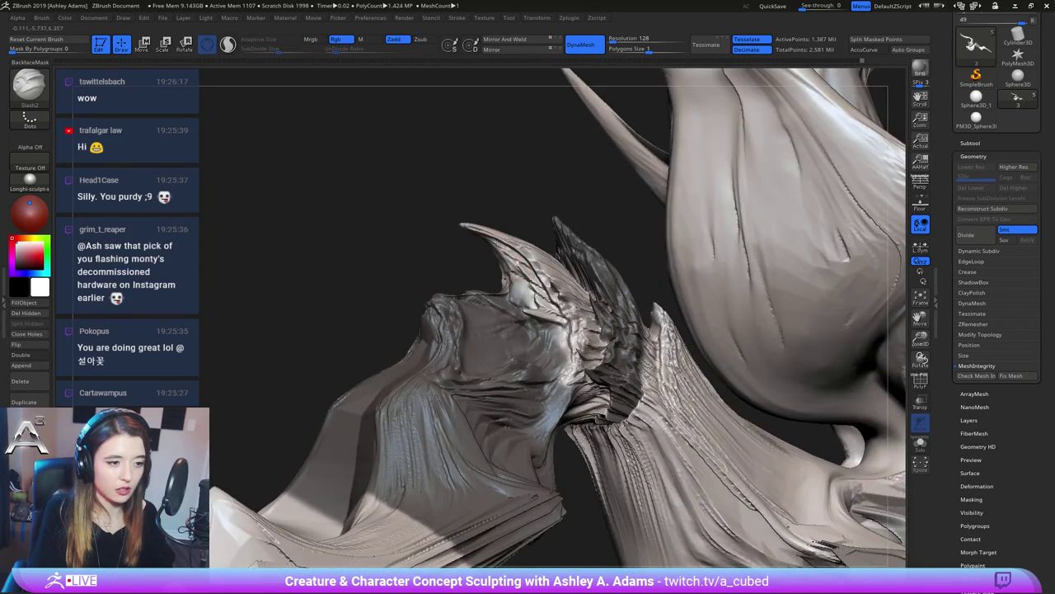
pyautogui.moveTo(513, 256)
pyautogui.mouseDown(button='right')
pyautogui.moveTo(532, 306)
pyautogui.moveTo(545, 308)
pyautogui.mouseUp(button='right')
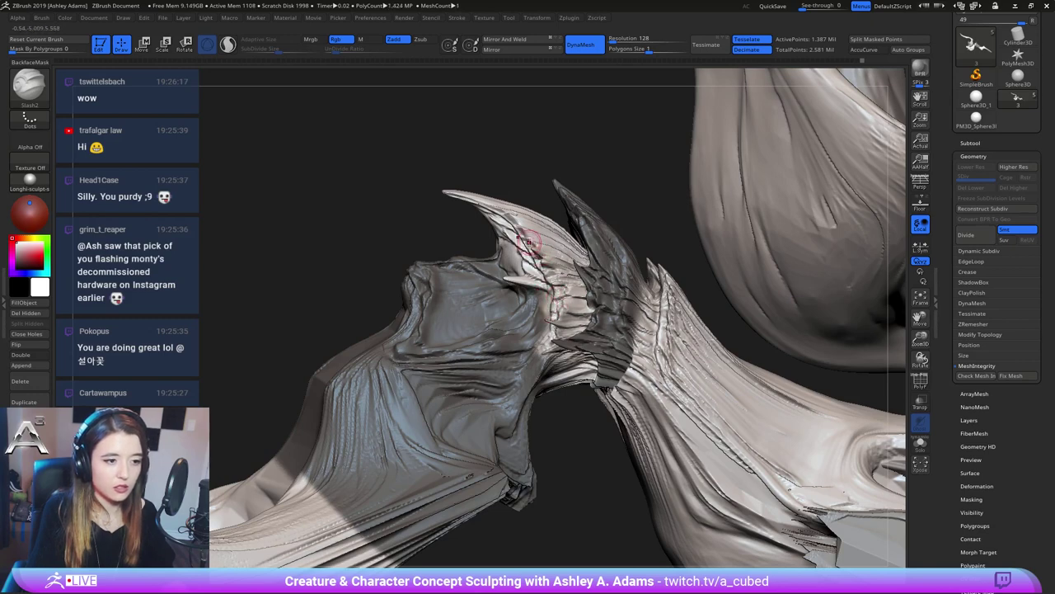
# Pull the small thorn on the unmasked tall spike's rear edge outward with a resized SnakeHook brush, and clear the mask
pyautogui.moveTo(528, 240); pyautogui.dragTo(535, 246, button='right')
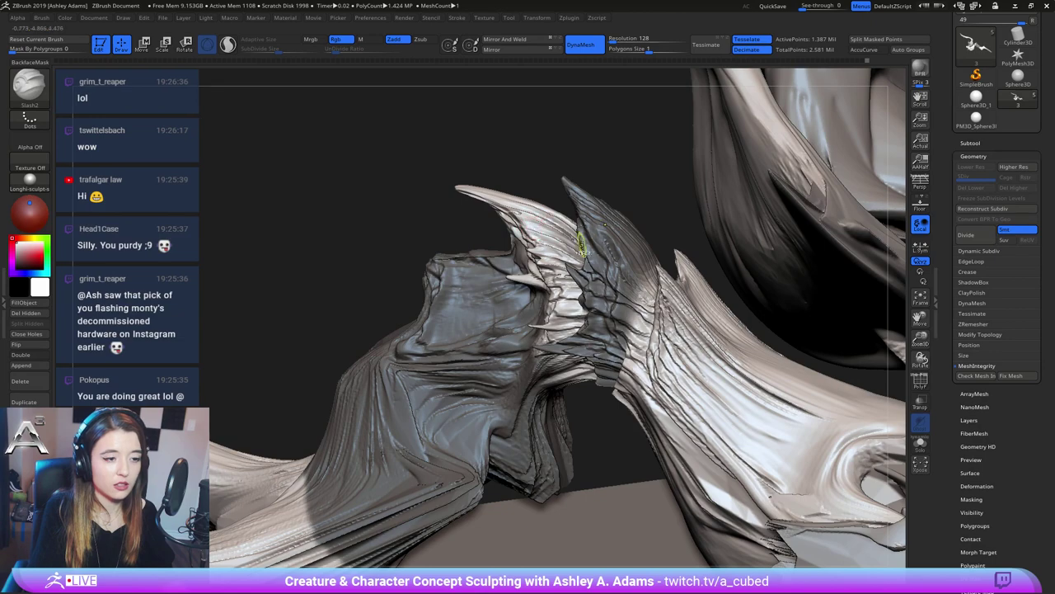
pyautogui.moveTo(563, 239)
pyautogui.mouseDown(button='right')
pyautogui.moveTo(571, 230)
pyautogui.moveTo(536, 234)
pyautogui.mouseUp(button='right')
pyautogui.press('b')
pyautogui.press('s')
pyautogui.press('h')
pyautogui.keyDown('alt'); pyautogui.moveTo(461, 133); pyautogui.dragTo(551, 240, button='right'); pyautogui.keyUp('alt')
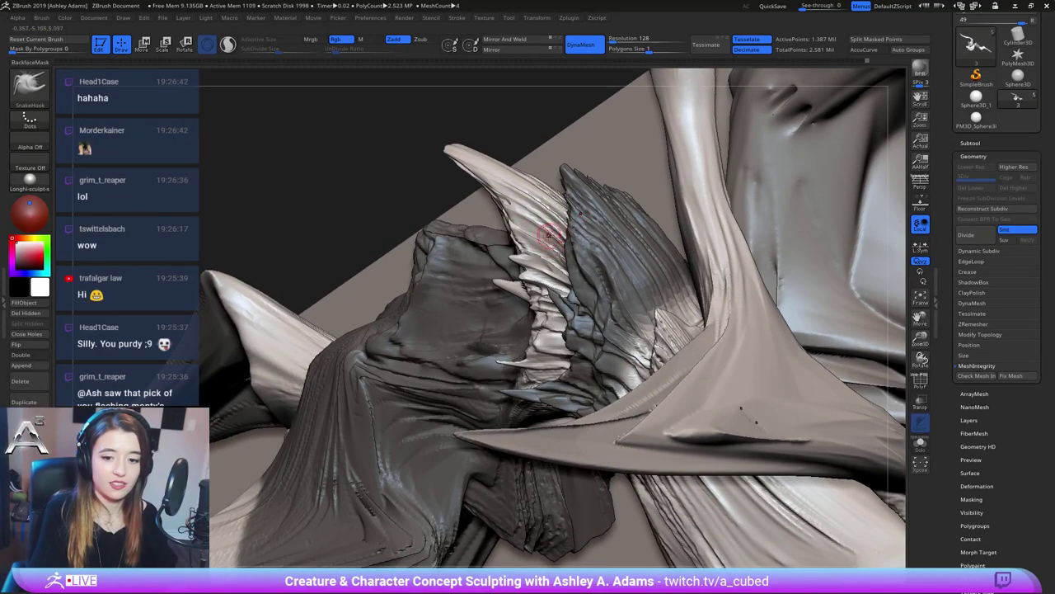
pyautogui.moveTo(476, 270); pyautogui.dragTo(474, 264, button='right')
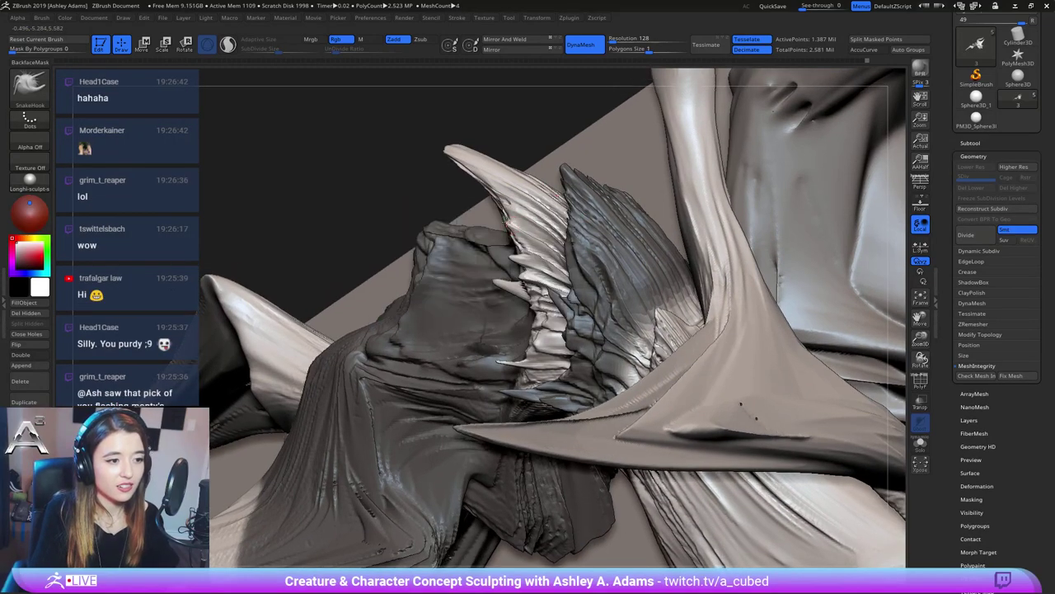
pyautogui.moveTo(537, 245)
pyautogui.keyDown('ctrl'); pyautogui.mouseDown(button='right')
pyautogui.moveTo(540, 224)
pyautogui.moveTo(545, 240)
pyautogui.mouseUp(button='right'); pyautogui.keyUp('ctrl')
pyautogui.rightClick(507, 294)
pyautogui.moveTo(507, 289); pyautogui.dragTo(501, 268, button='right')
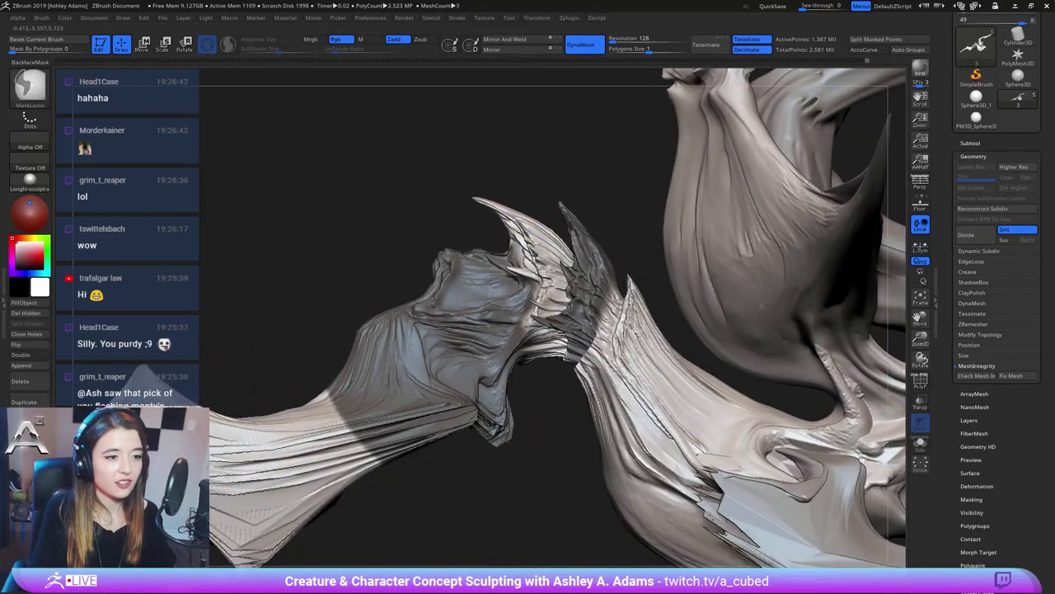
pyautogui.keyDown('ctrl'); pyautogui.moveTo(501, 219); pyautogui.dragTo(510, 239, button='right'); pyautogui.keyUp('ctrl')
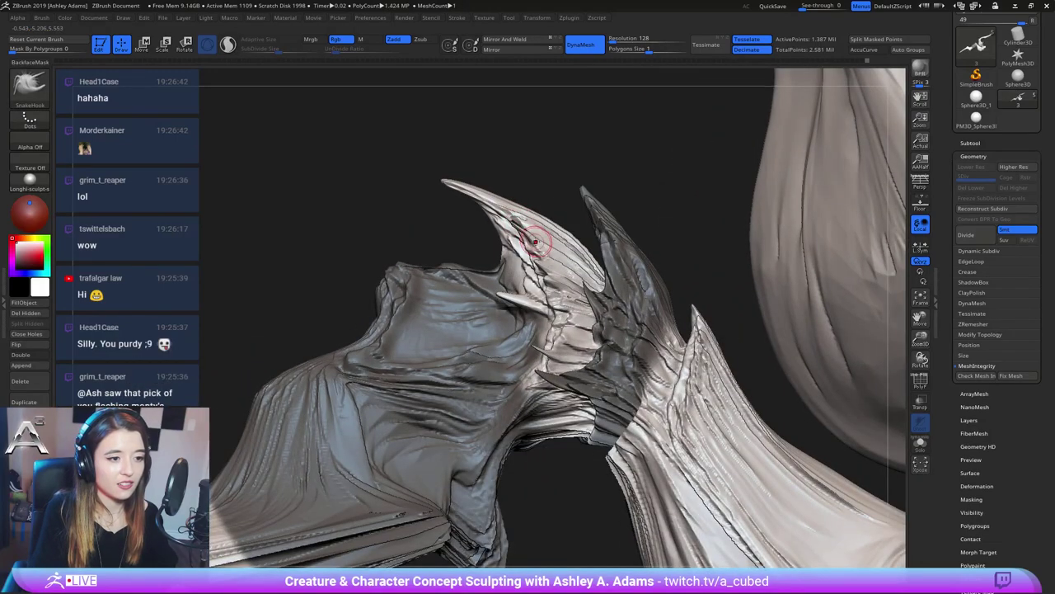
pyautogui.keyDown('ctrl'); pyautogui.moveTo(580, 259); pyautogui.dragTo(562, 221, button='right'); pyautogui.keyUp('ctrl')
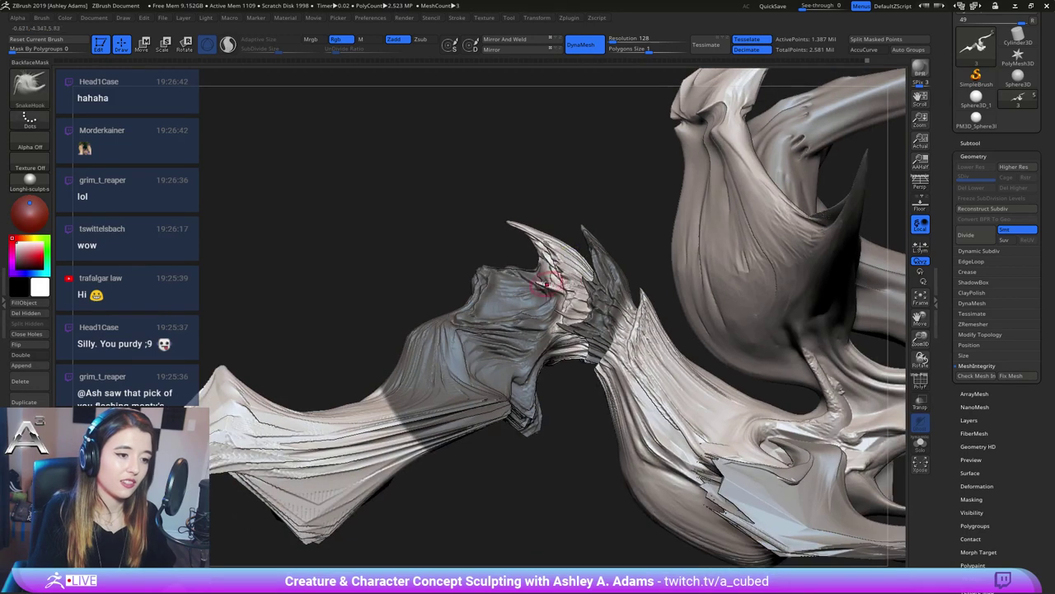
pyautogui.rightClick(554, 275)
pyautogui.moveTo(557, 287); pyautogui.dragTo(542, 283)
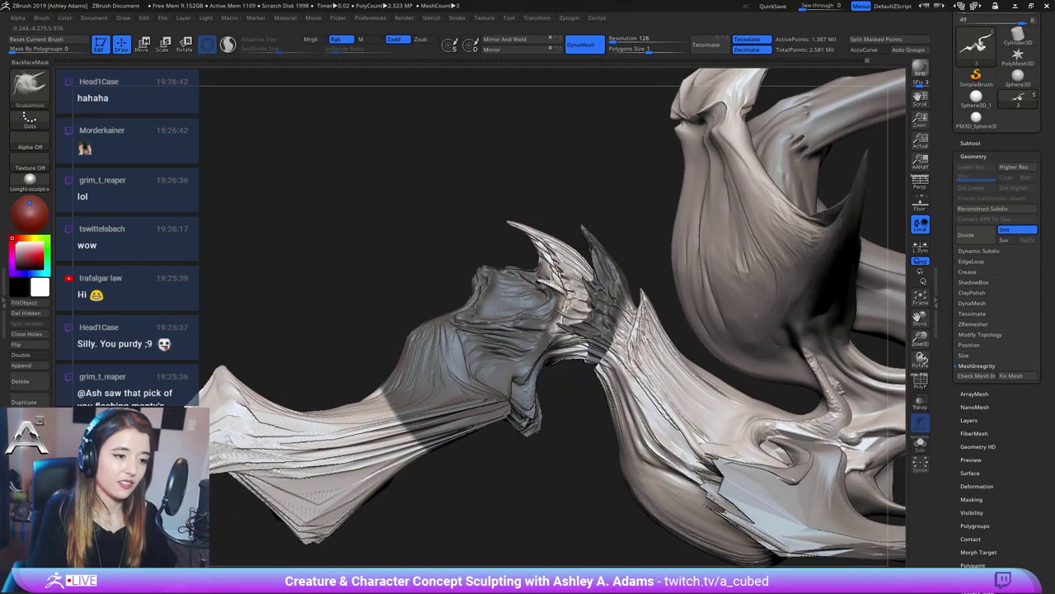
pyautogui.rightClick(556, 269)
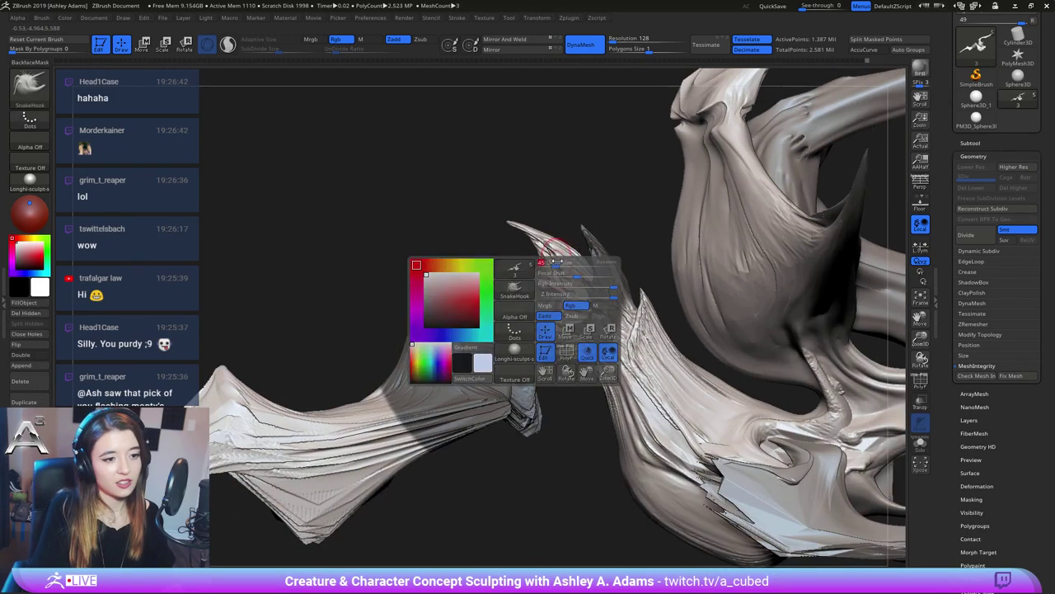
pyautogui.moveTo(587, 241)
pyautogui.mouseDown(button='right')
pyautogui.moveTo(562, 250)
pyautogui.moveTo(569, 276)
pyautogui.moveTo(615, 211)
pyautogui.moveTo(596, 219)
pyautogui.moveTo(522, 173)
pyautogui.mouseUp(button='right')
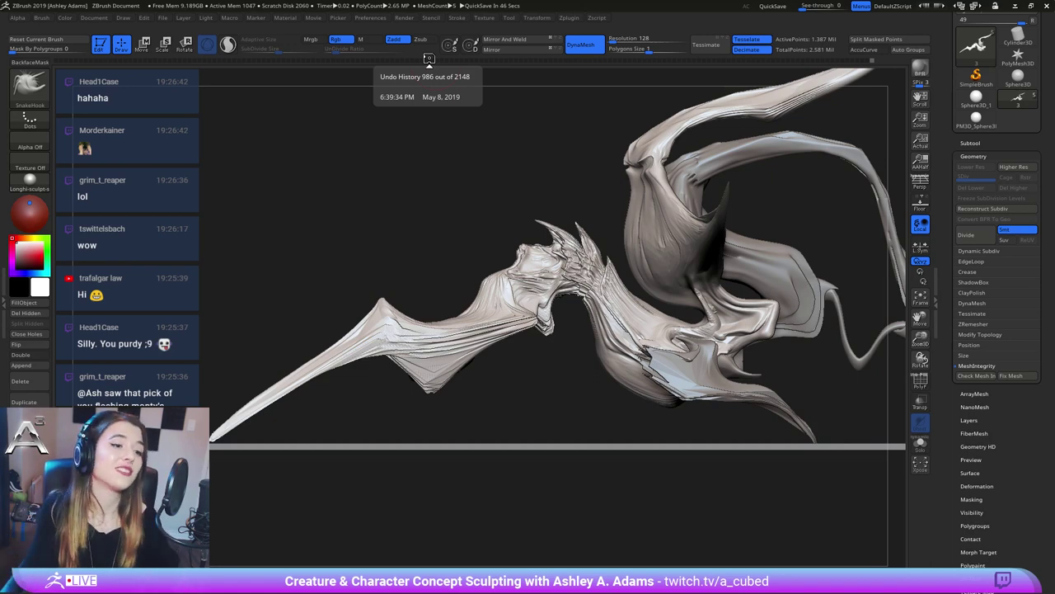
# Smooth and carve slashed wrinkles with the Slash2 brush where the plate meets the front tall spike's base
pyautogui.moveTo(607, 293); pyautogui.dragTo(543, 323, button='right')
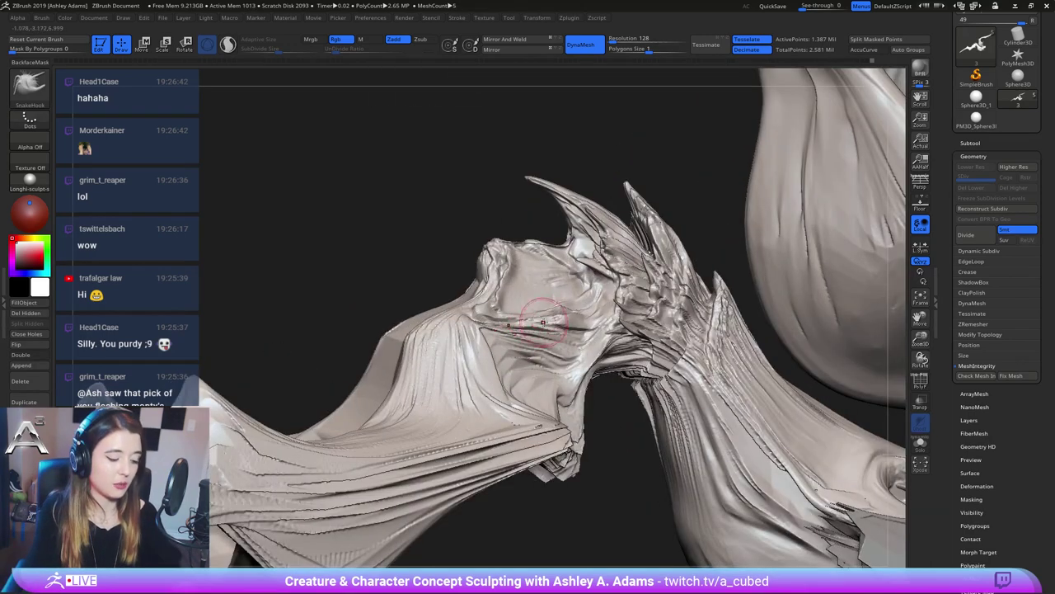
pyautogui.press('2')
pyautogui.moveTo(566, 255)
pyautogui.mouseDown(button='right')
pyautogui.moveTo(548, 227)
pyautogui.moveTo(515, 247)
pyautogui.mouseUp(button='right')
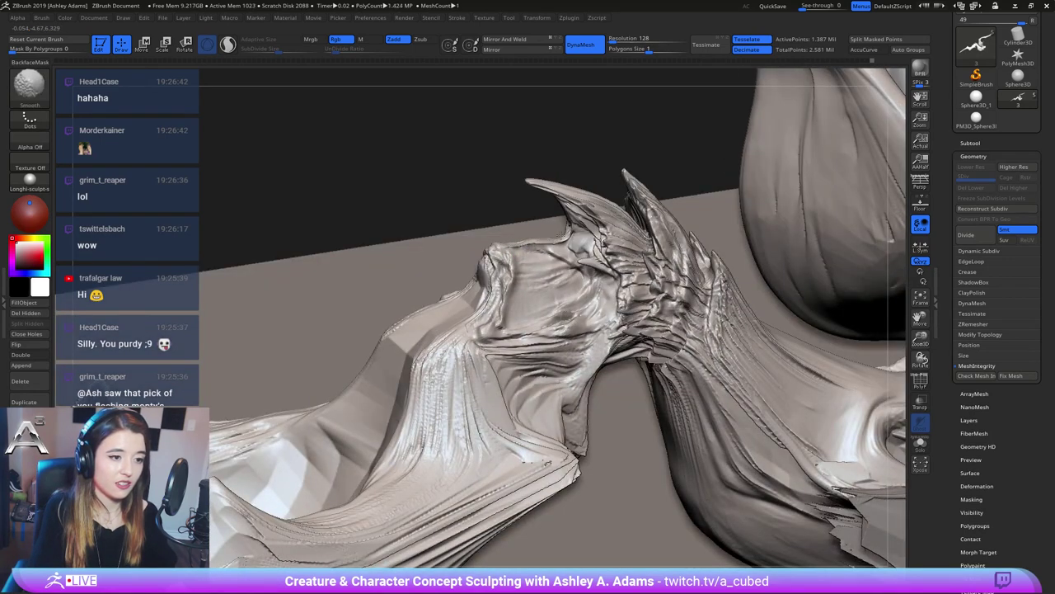
pyautogui.press('shift')
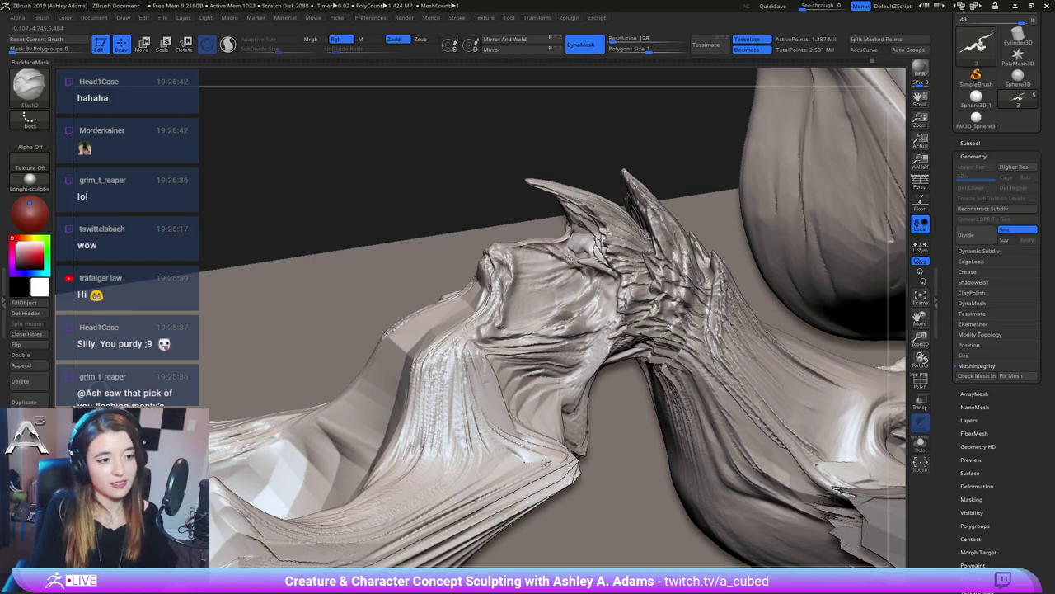
pyautogui.moveTo(547, 241)
pyautogui.mouseDown(button='right')
pyautogui.moveTo(590, 259)
pyautogui.moveTo(588, 273)
pyautogui.mouseUp(button='right')
pyautogui.moveTo(587, 273); pyautogui.dragTo(605, 246)
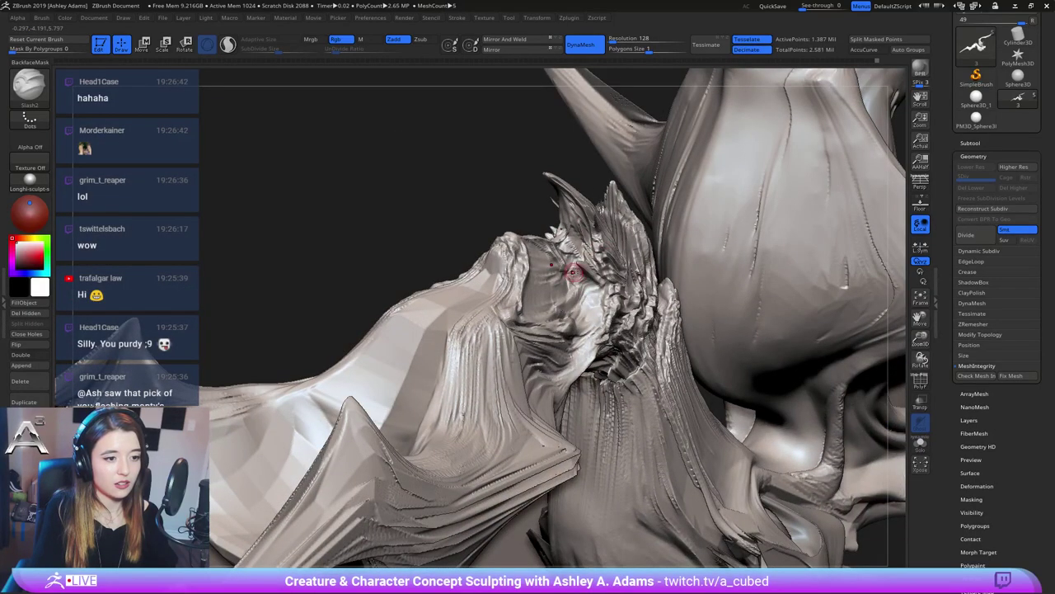
pyautogui.moveTo(587, 280); pyautogui.dragTo(581, 290, button='right')
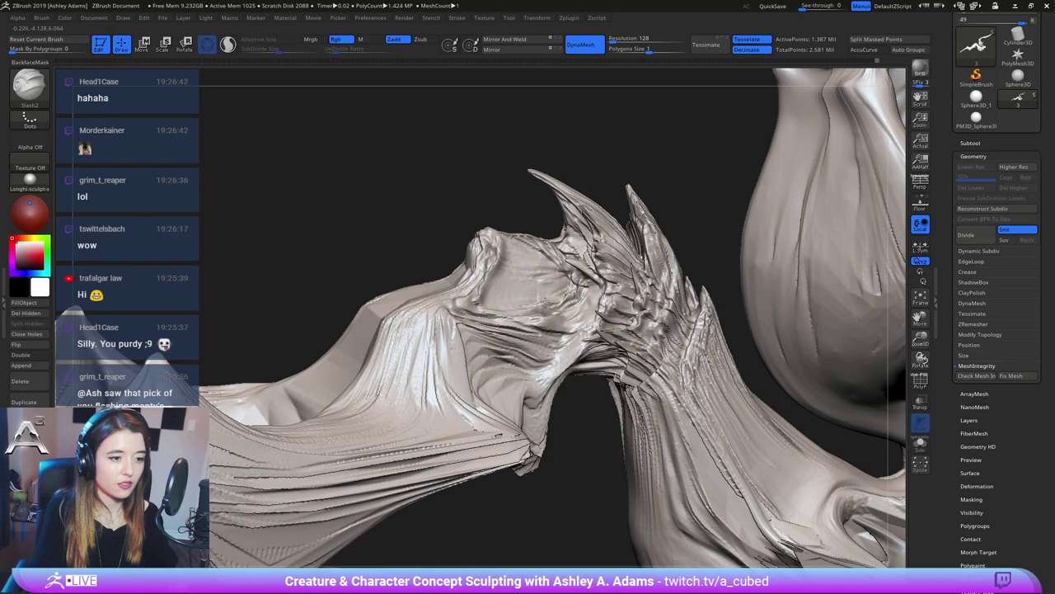
pyautogui.moveTo(547, 300)
pyautogui.mouseDown(button='right')
pyautogui.moveTo(502, 245)
pyautogui.moveTo(520, 263)
pyautogui.mouseUp(button='right')
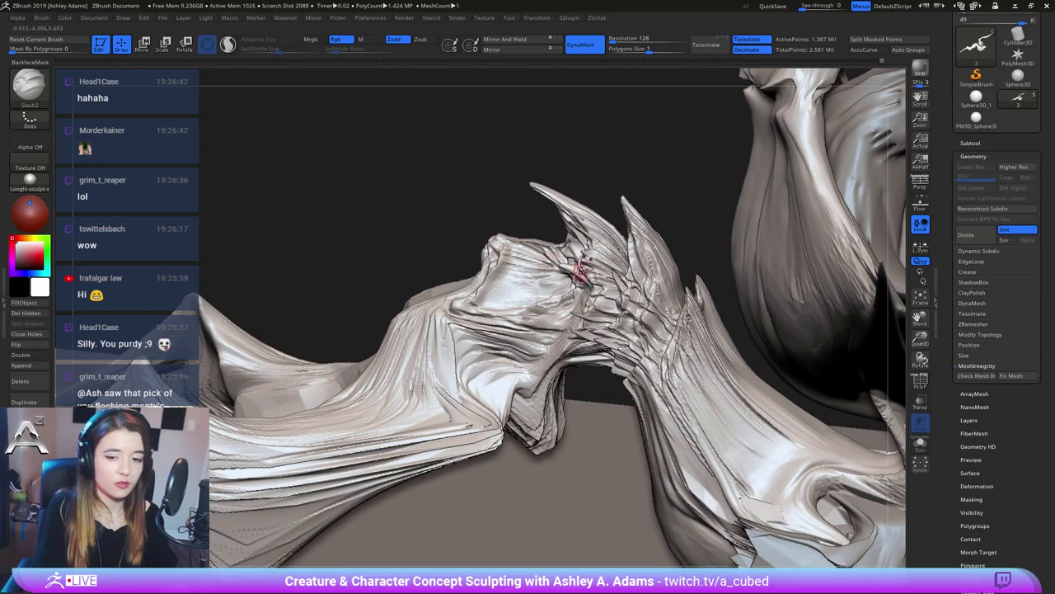
# Carve long slashed wrinkles down the side of the neck below the third, shorter spike with the Slash2 brush
pyautogui.keyDown('ctrl'); pyautogui.moveTo(580, 270); pyautogui.dragTo(552, 194, button='right'); pyautogui.keyUp('ctrl')
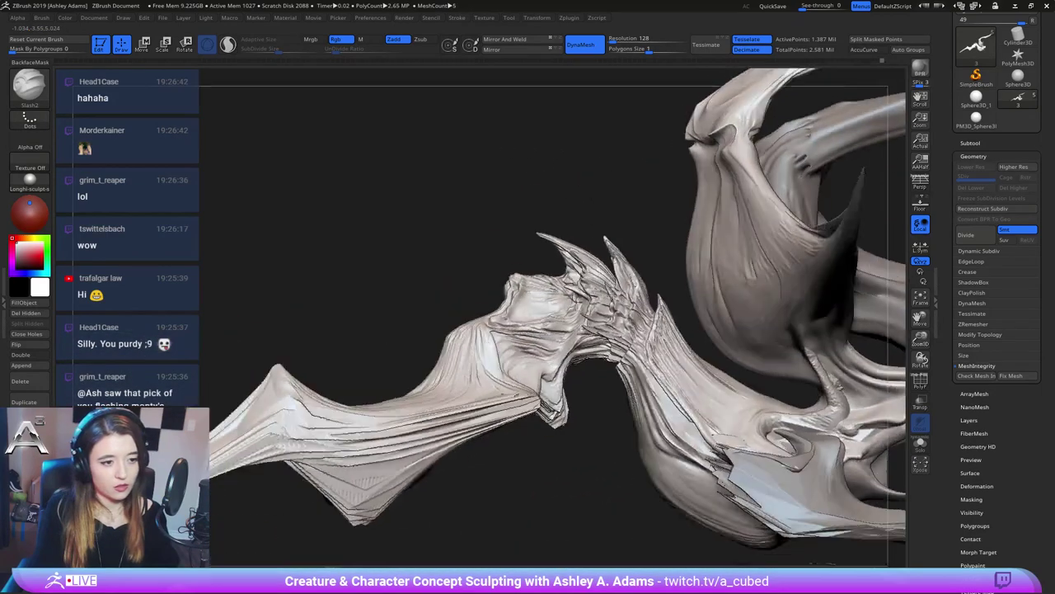
pyautogui.moveTo(555, 270); pyautogui.dragTo(519, 215, button='right')
pyautogui.keyDown('ctrl'); pyautogui.moveTo(591, 339); pyautogui.dragTo(606, 363, button='right'); pyautogui.keyUp('ctrl')
pyautogui.moveTo(621, 320); pyautogui.dragTo(650, 374)
pyautogui.moveTo(629, 339); pyautogui.dragTo(651, 375)
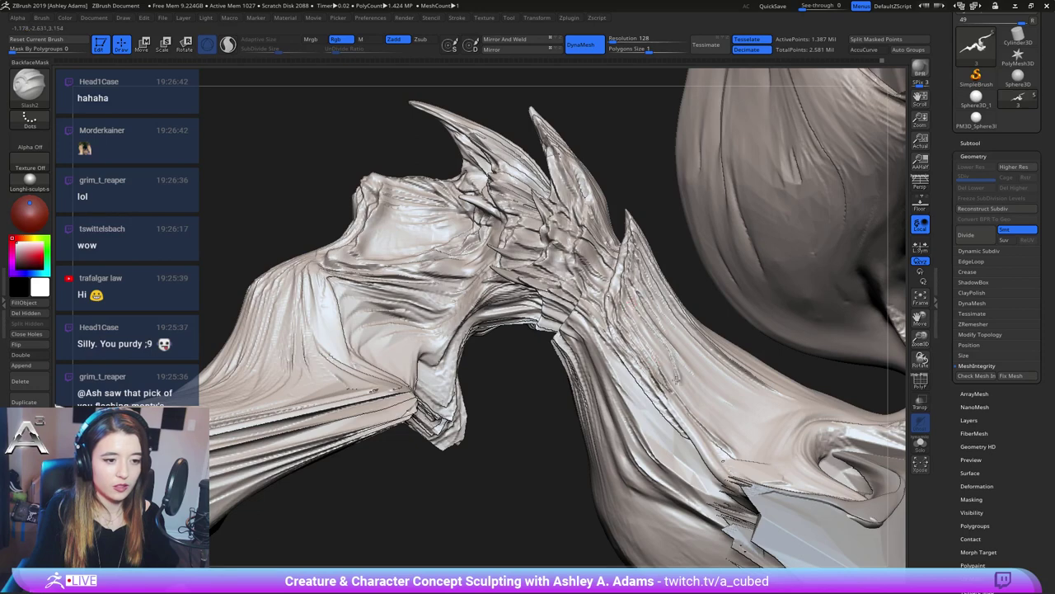
pyautogui.moveTo(701, 375); pyautogui.dragTo(648, 304)
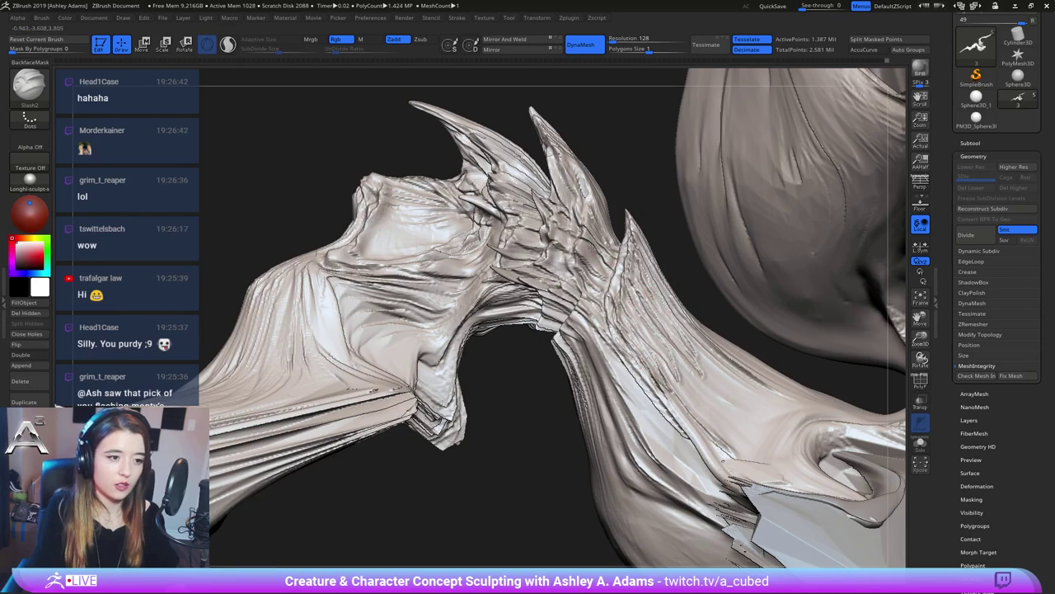
# Shift the side of the tall spikes up and outward with a large SnakeHook brush, working from the creature's end view
pyautogui.moveTo(594, 258)
pyautogui.mouseDown(button='right')
pyautogui.moveTo(505, 199)
pyautogui.moveTo(523, 176)
pyautogui.mouseUp(button='right')
pyautogui.rightClick(502, 181)
pyautogui.rightClick(527, 167)
pyautogui.press('b')
pyautogui.press('s')
pyautogui.press('h')
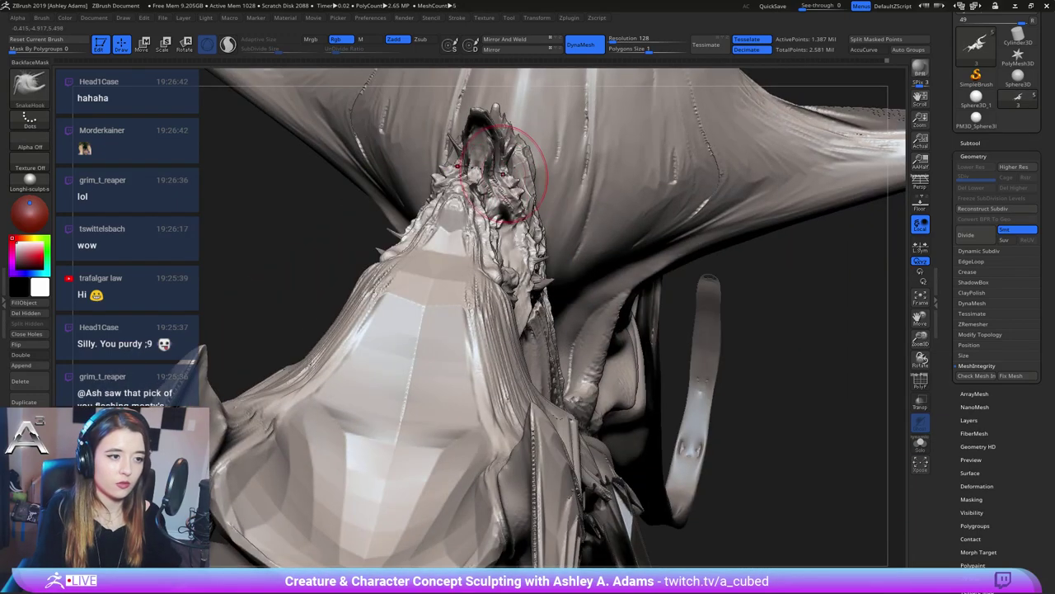
pyautogui.moveTo(508, 169); pyautogui.dragTo(516, 152)
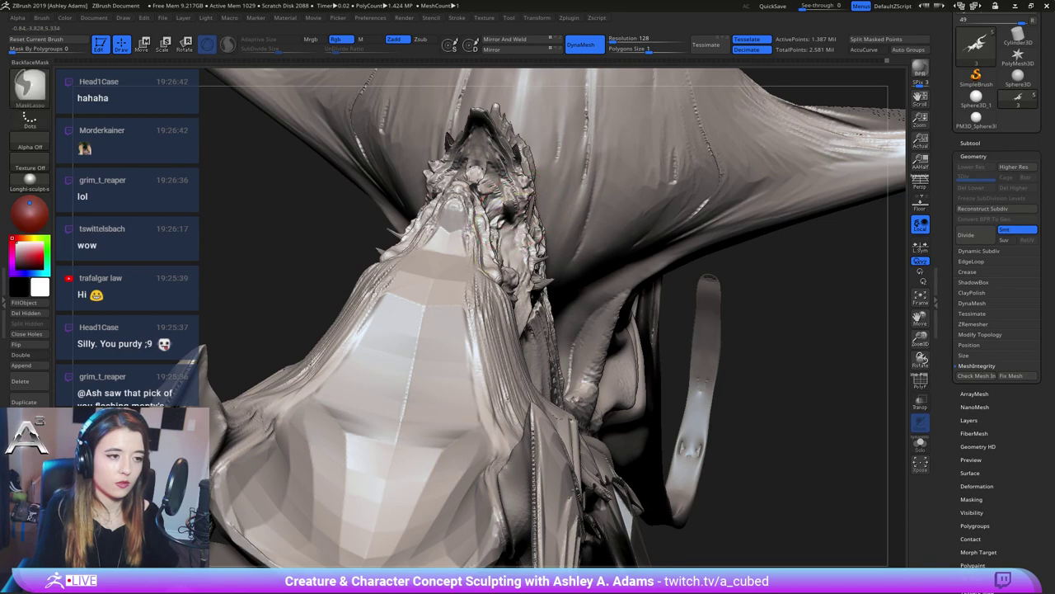
# Stretch the front tall spike's tip into a longer, thinner curved point with SnakeHook and refine the tall spikes' tips
pyautogui.keyDown('ctrl'); pyautogui.moveTo(525, 249); pyautogui.dragTo(508, 221, button='right'); pyautogui.keyUp('ctrl')
pyautogui.moveTo(495, 175); pyautogui.dragTo(542, 228, button='right')
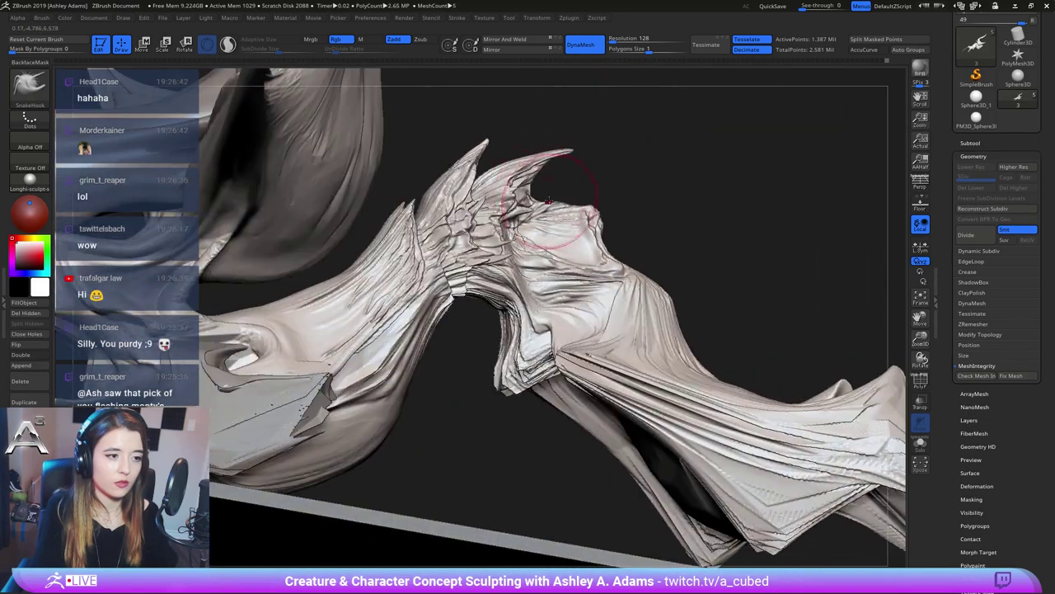
pyautogui.rightClick(544, 156)
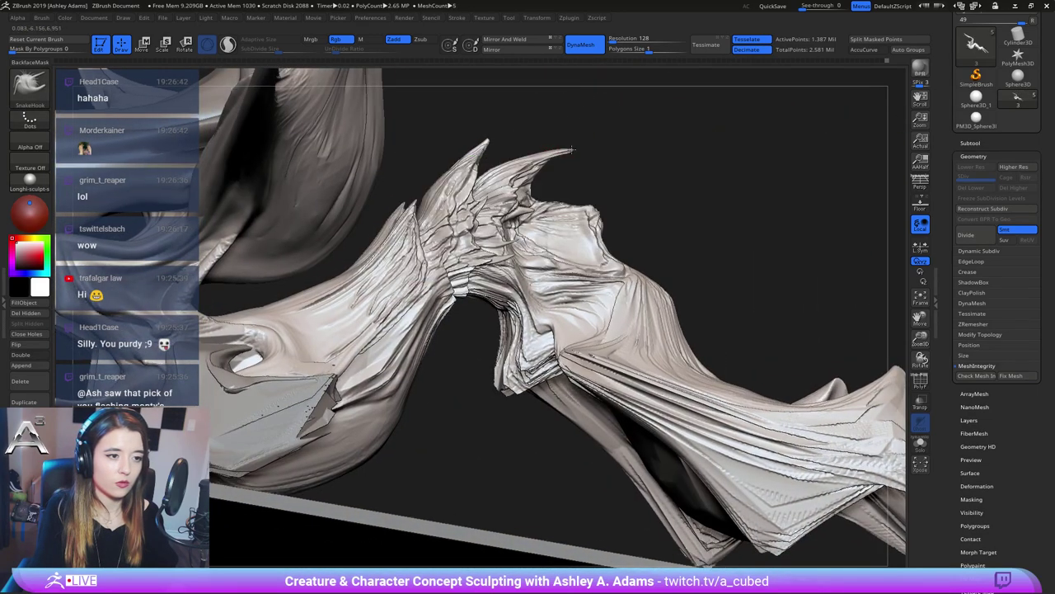
pyautogui.rightClick(573, 147)
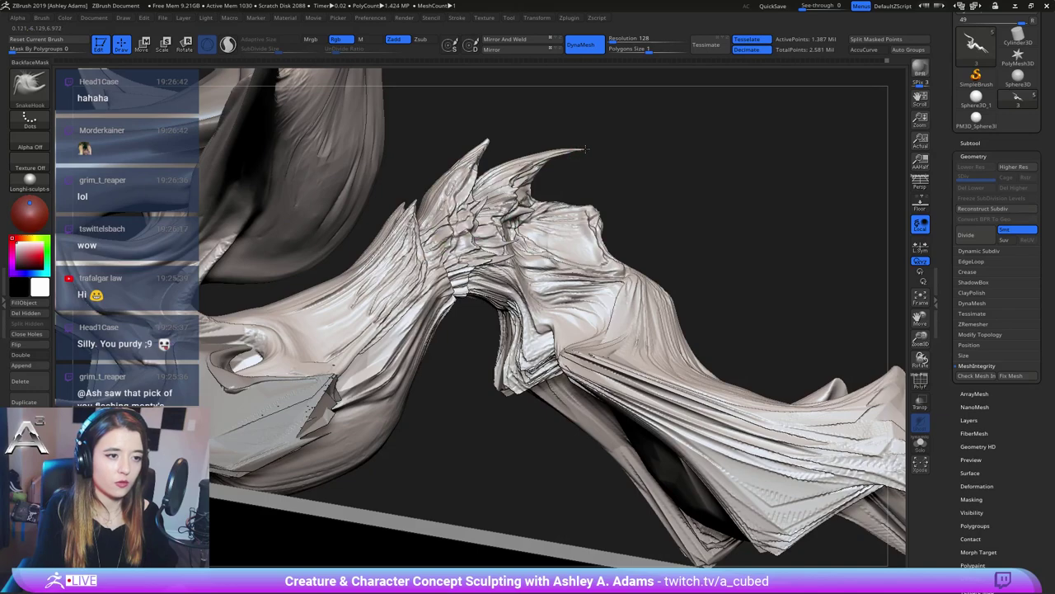
pyautogui.moveTo(523, 137); pyautogui.dragTo(573, 145, button='right')
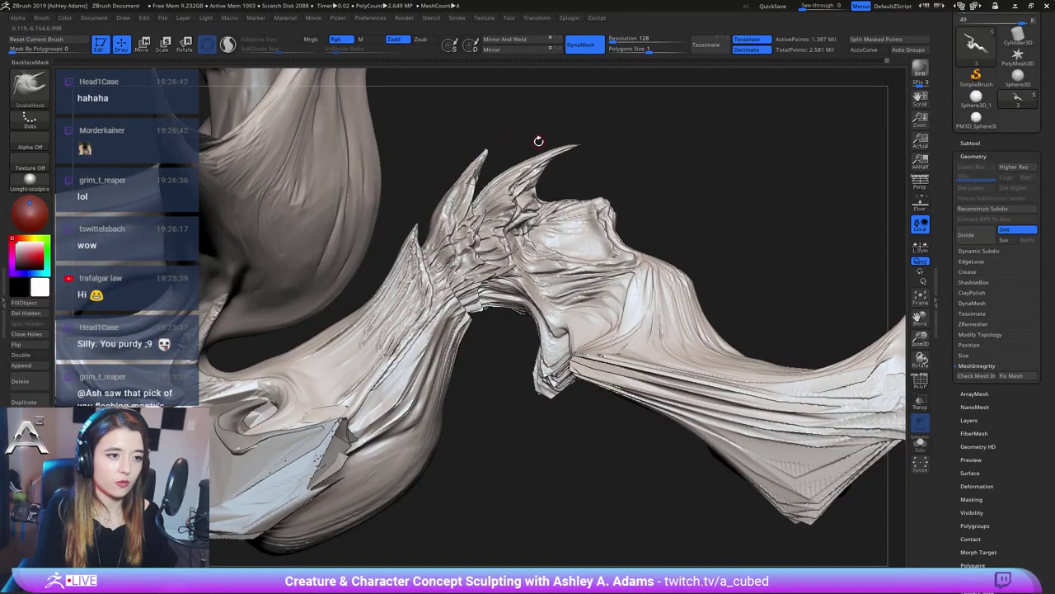
pyautogui.rightClick(579, 147)
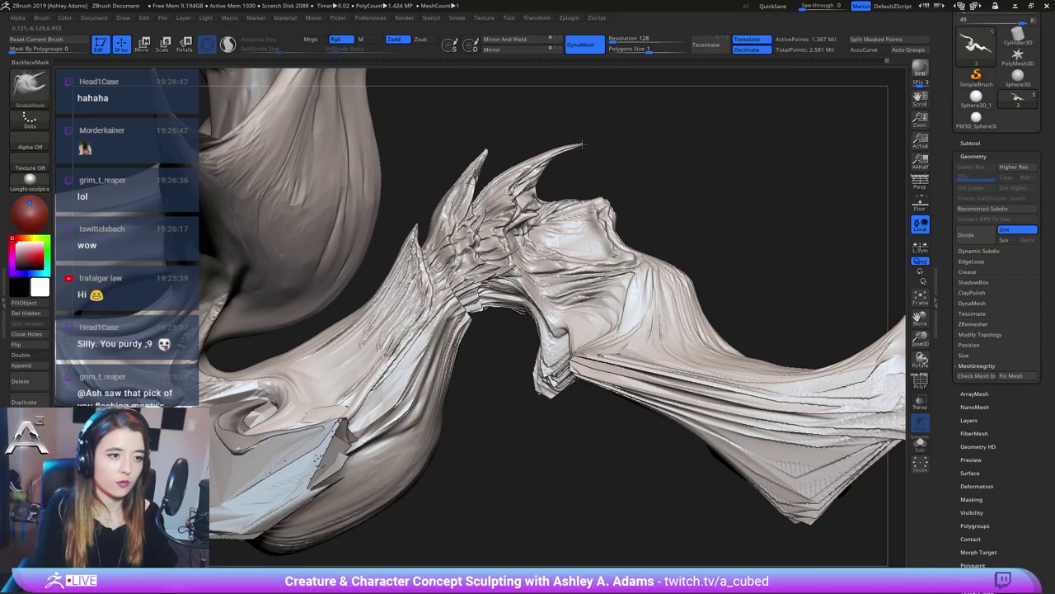
pyautogui.keyDown('shift'); pyautogui.moveTo(583, 146); pyautogui.dragTo(530, 175); pyautogui.keyUp('shift')
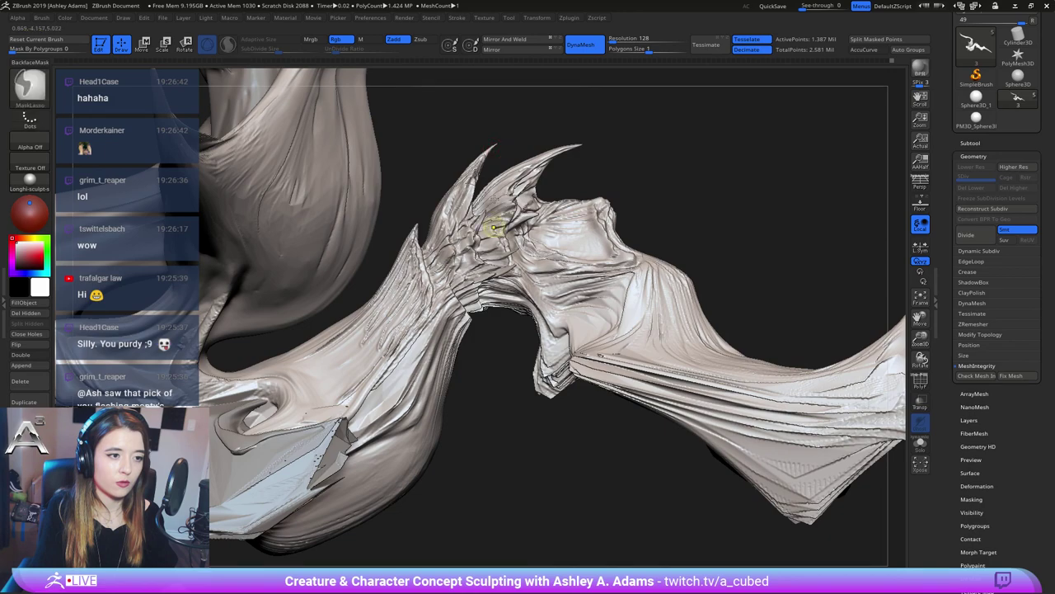
# Pull the third, shorter spike's tip up with a resized SnakeHook brush and smooth its point
pyautogui.moveTo(494, 228)
pyautogui.keyDown('ctrl'); pyautogui.mouseDown(button='right')
pyautogui.moveTo(529, 186)
pyautogui.moveTo(473, 234)
pyautogui.moveTo(558, 226)
pyautogui.moveTo(512, 230)
pyautogui.mouseUp(button='right'); pyautogui.keyUp('ctrl')
pyautogui.rightClick(553, 224)
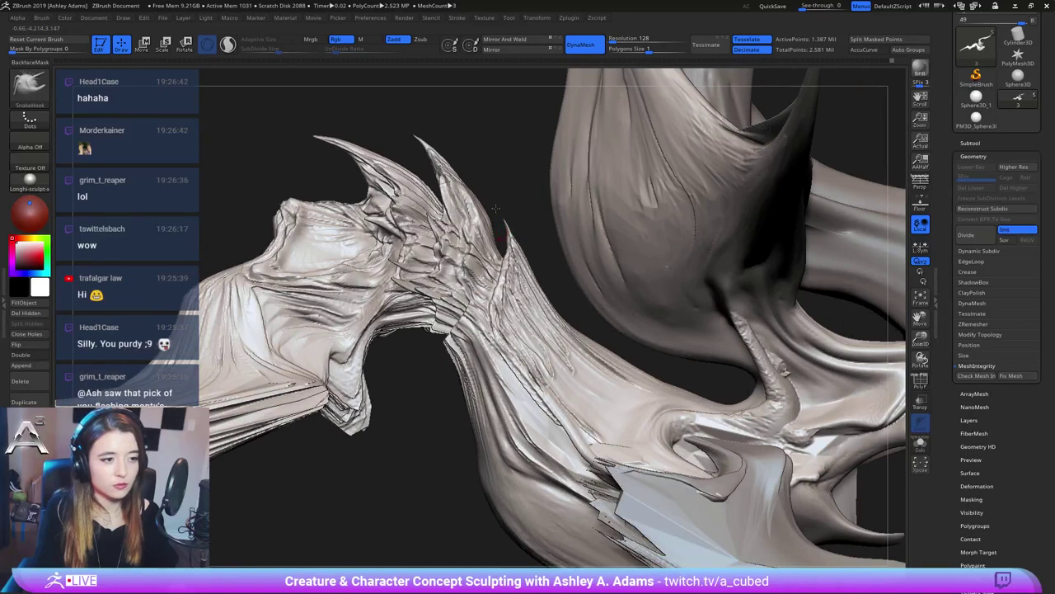
pyautogui.press('shift')
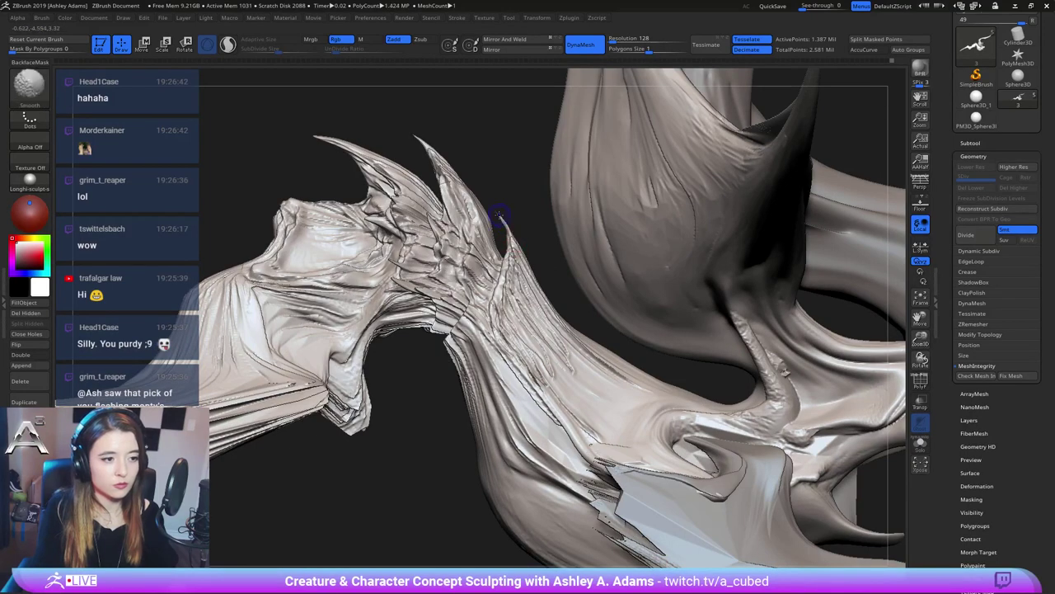
pyautogui.keyDown('shift'); pyautogui.moveTo(504, 221); pyautogui.dragTo(509, 245); pyautogui.keyUp('shift')
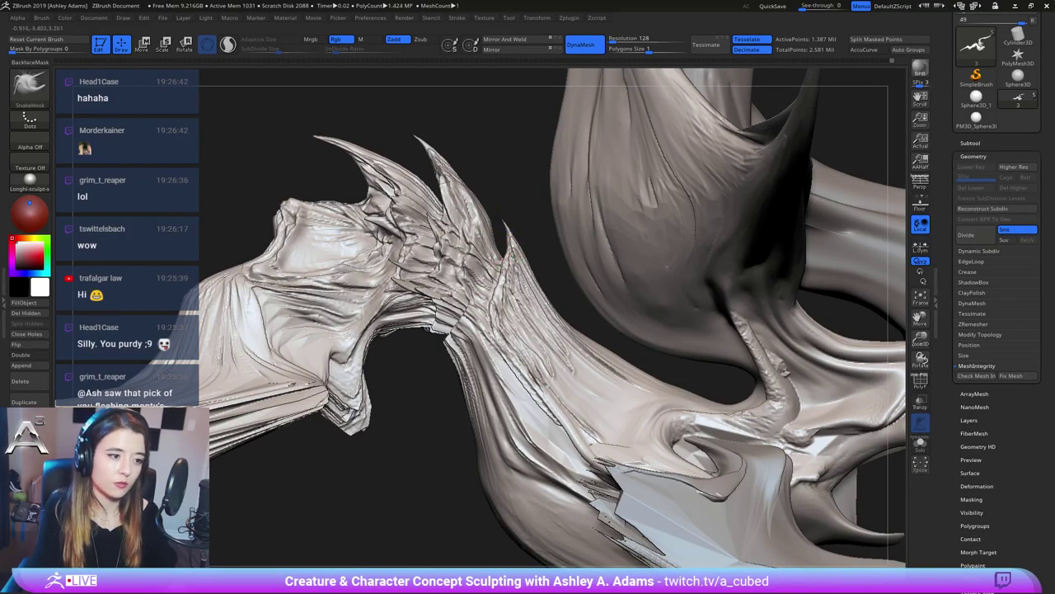
pyautogui.rightClick(503, 272)
pyautogui.moveTo(503, 274)
pyautogui.mouseDown(button='right')
pyautogui.moveTo(472, 291)
pyautogui.moveTo(490, 263)
pyautogui.moveTo(488, 289)
pyautogui.moveTo(513, 312)
pyautogui.mouseUp(button='right')
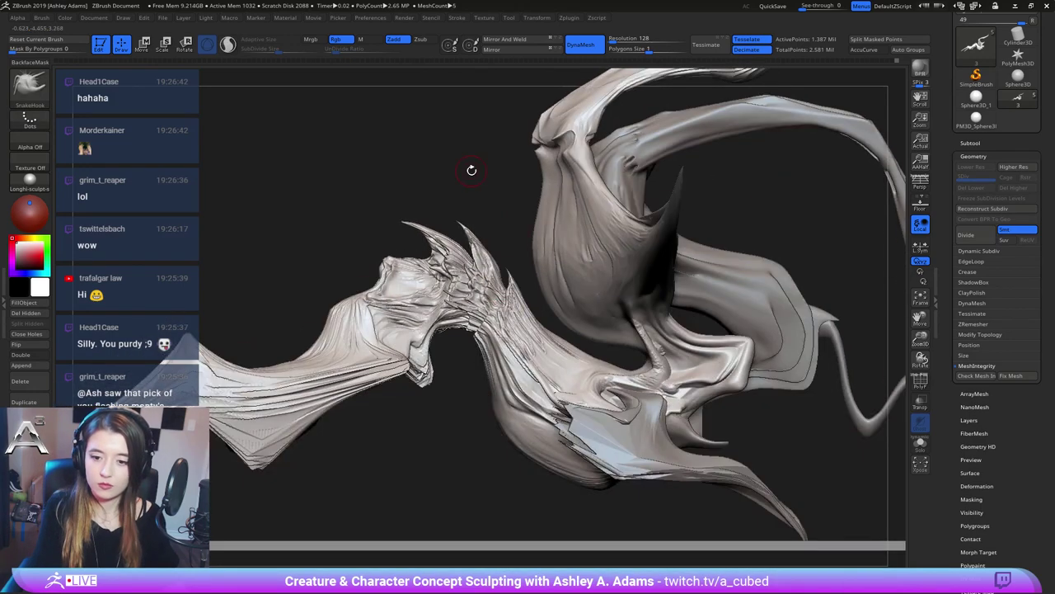
pyautogui.moveTo(553, 333)
pyautogui.keyDown('alt'); pyautogui.mouseDown(button='right')
pyautogui.moveTo(537, 290)
pyautogui.moveTo(524, 298)
pyautogui.mouseUp(button='right'); pyautogui.keyUp('alt')
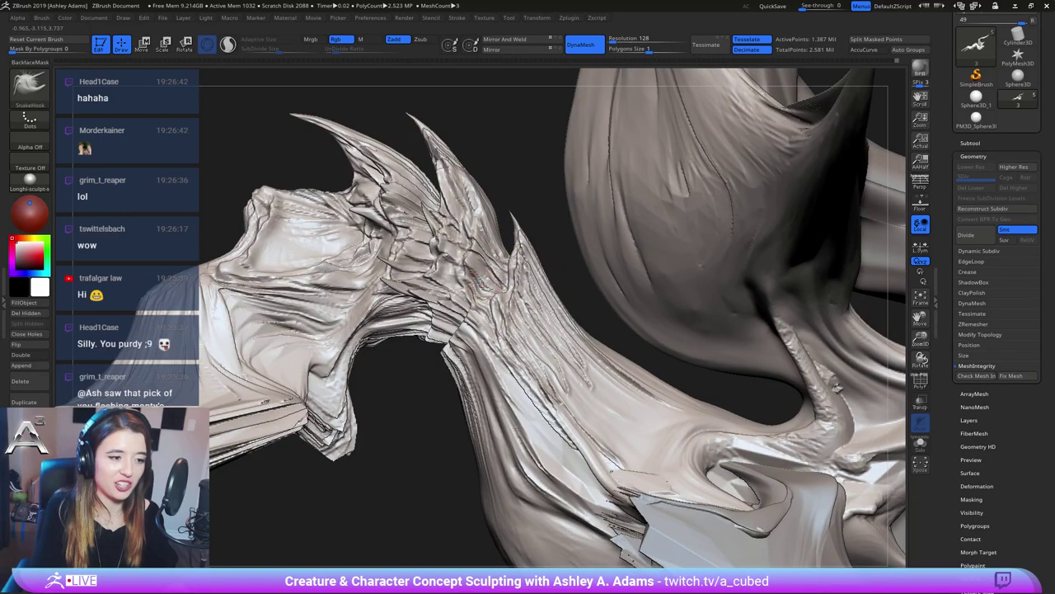
pyautogui.press('space')
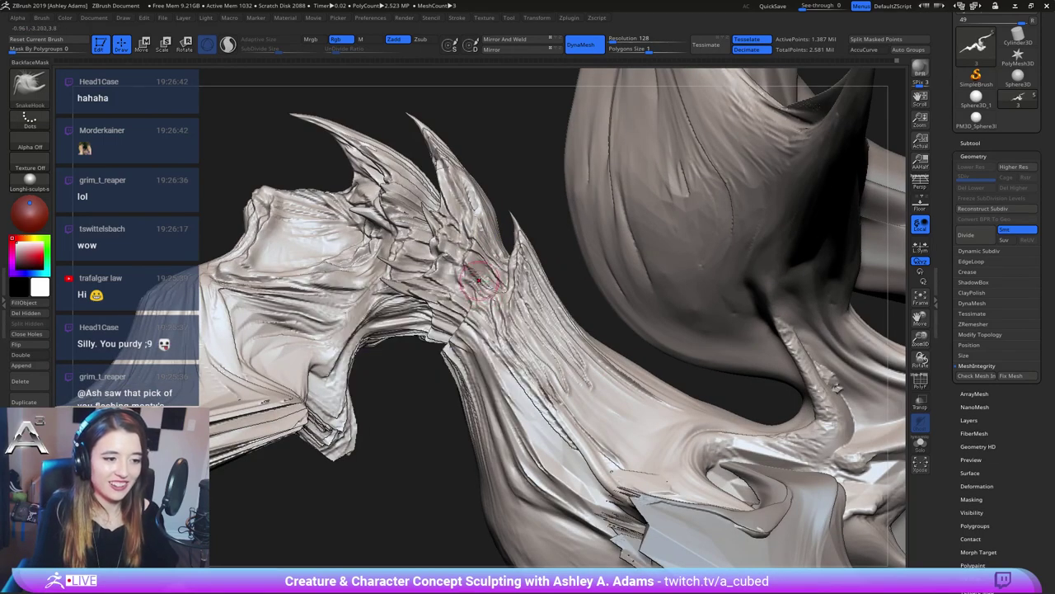
pyautogui.moveTo(503, 278); pyautogui.dragTo(513, 282, button='right')
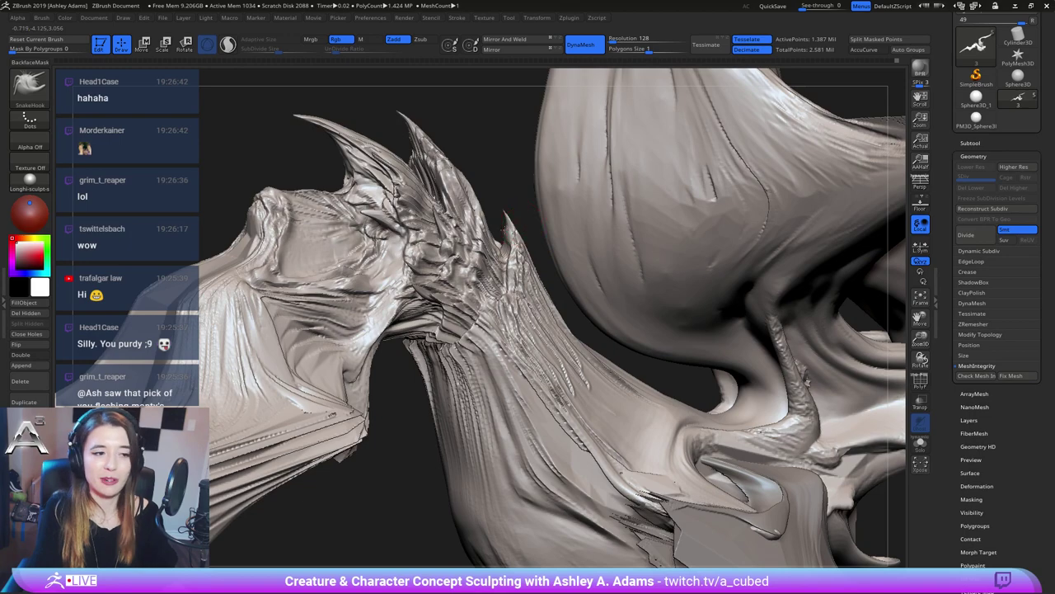
pyautogui.moveTo(506, 214); pyautogui.dragTo(540, 240, button='right')
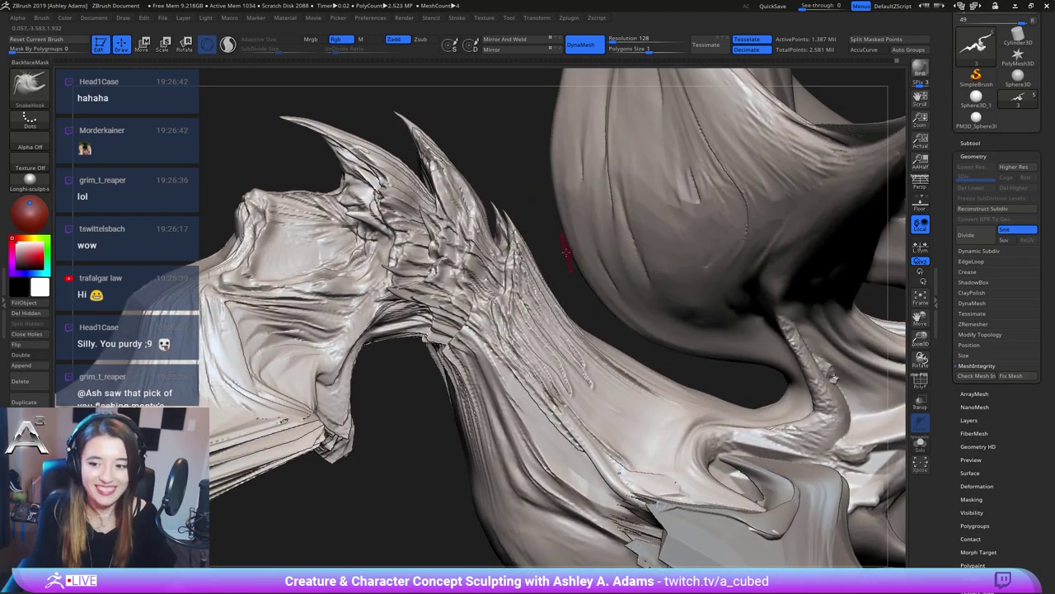
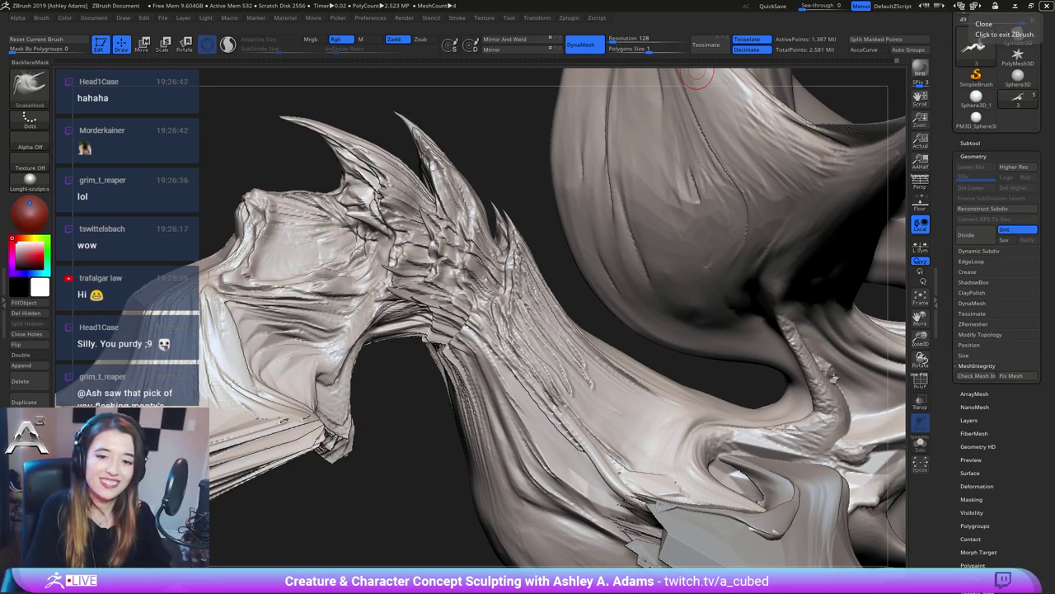
# Reshape the jagged underside edge of the neck's arch below the spikes with a short SnakeHook pull
pyautogui.moveTo(669, 294)
pyautogui.mouseDown(button='right')
pyautogui.moveTo(601, 309)
pyautogui.moveTo(589, 297)
pyautogui.mouseUp(button='right')
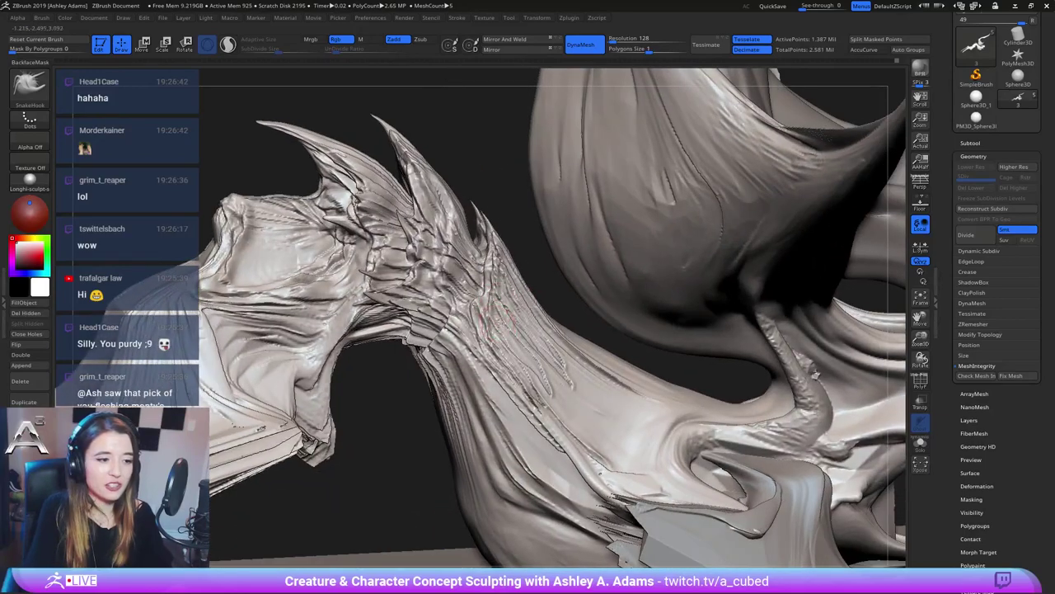
pyautogui.moveTo(466, 315); pyautogui.dragTo(447, 318, button='right')
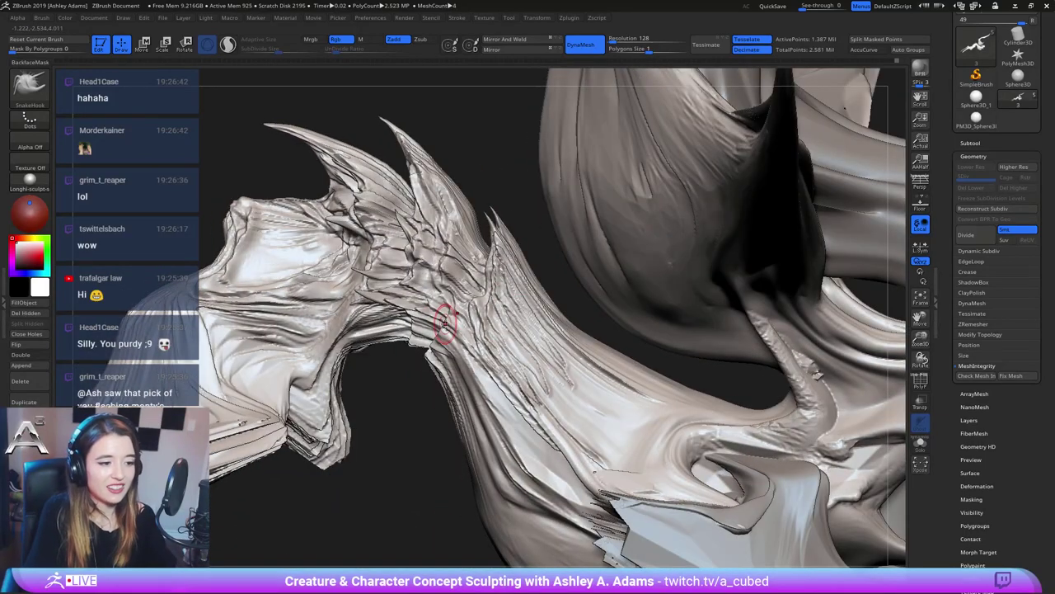
pyautogui.rightClick(439, 317)
pyautogui.moveTo(516, 388); pyautogui.dragTo(532, 394, button='right')
pyautogui.rightClick(430, 313)
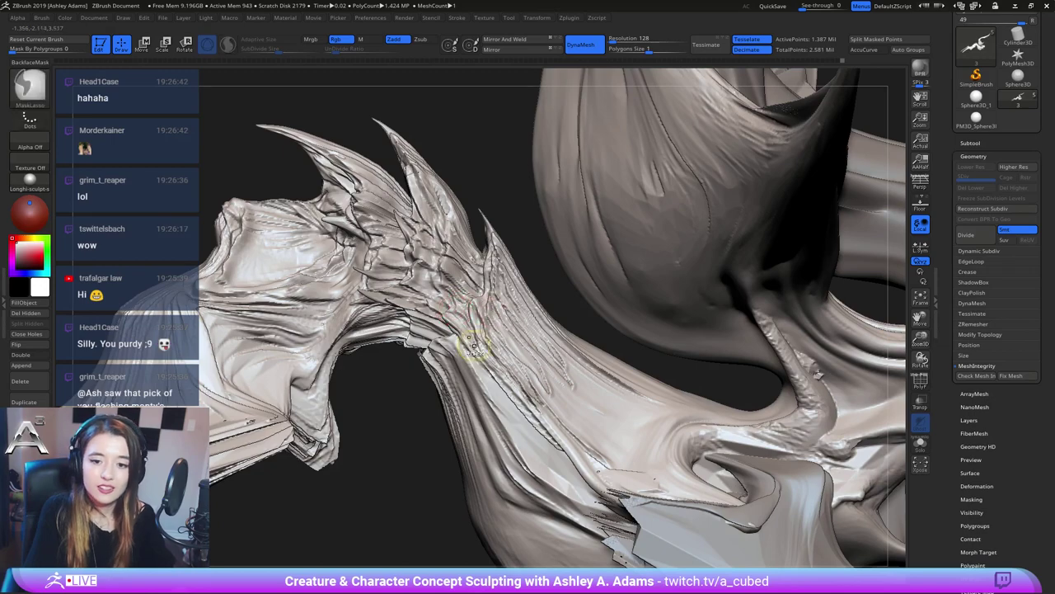
pyautogui.moveTo(475, 345)
pyautogui.keyDown('ctrl'); pyautogui.mouseDown(button='right')
pyautogui.moveTo(489, 307)
pyautogui.moveTo(414, 316)
pyautogui.mouseUp(button='right'); pyautogui.keyUp('ctrl')
pyautogui.rightClick(454, 322)
pyautogui.keyDown('ctrl'); pyautogui.keyDown('shift'); pyautogui.click(473, 286); pyautogui.keyUp('shift'); pyautogui.keyUp('ctrl')
pyautogui.rightClick(373, 366)
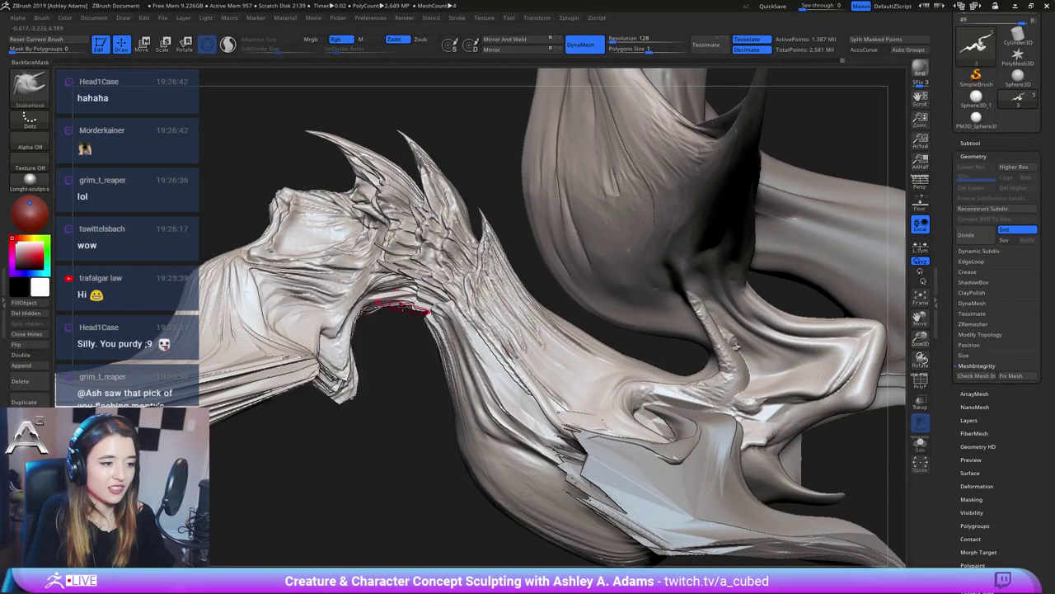
pyautogui.moveTo(408, 299)
pyautogui.mouseDown()
pyautogui.moveTo(380, 308)
pyautogui.moveTo(404, 304)
pyautogui.mouseUp()
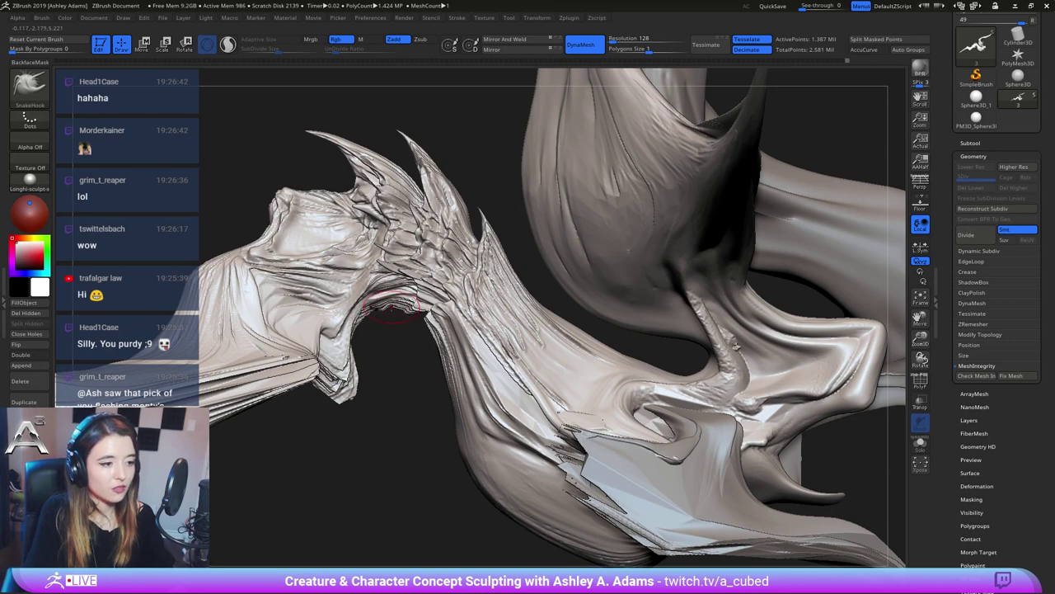
pyautogui.moveTo(349, 360); pyautogui.dragTo(357, 360, button='right')
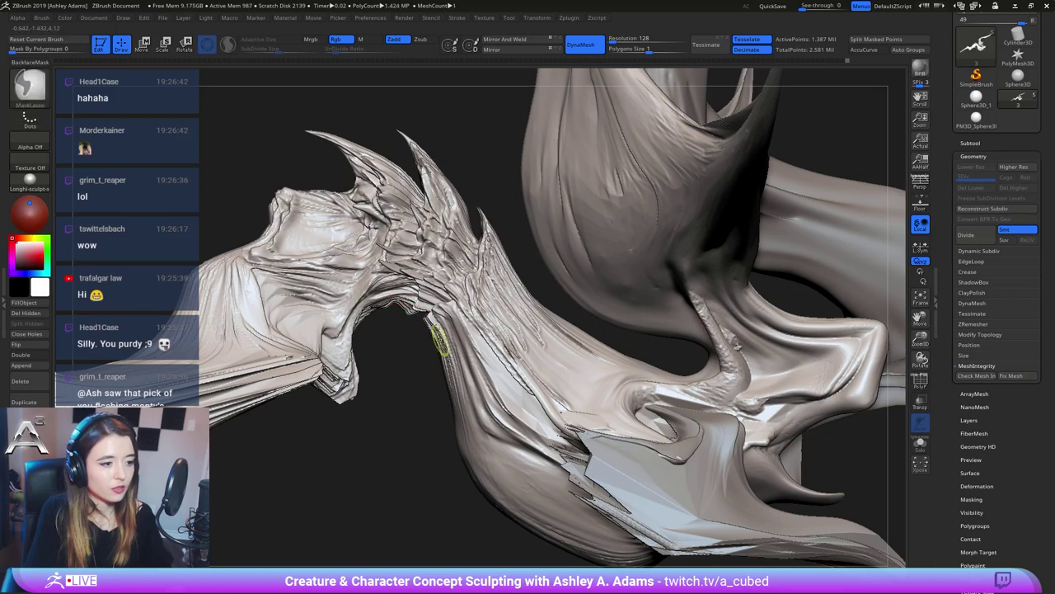
# Examine the creature's spiked neck and long stretched limb from the opposite side
pyautogui.moveTo(442, 339)
pyautogui.keyDown('ctrl'); pyautogui.mouseDown(button='right')
pyautogui.moveTo(465, 330)
pyautogui.moveTo(441, 308)
pyautogui.mouseUp(button='right'); pyautogui.keyUp('ctrl')
pyautogui.rightClick(465, 332)
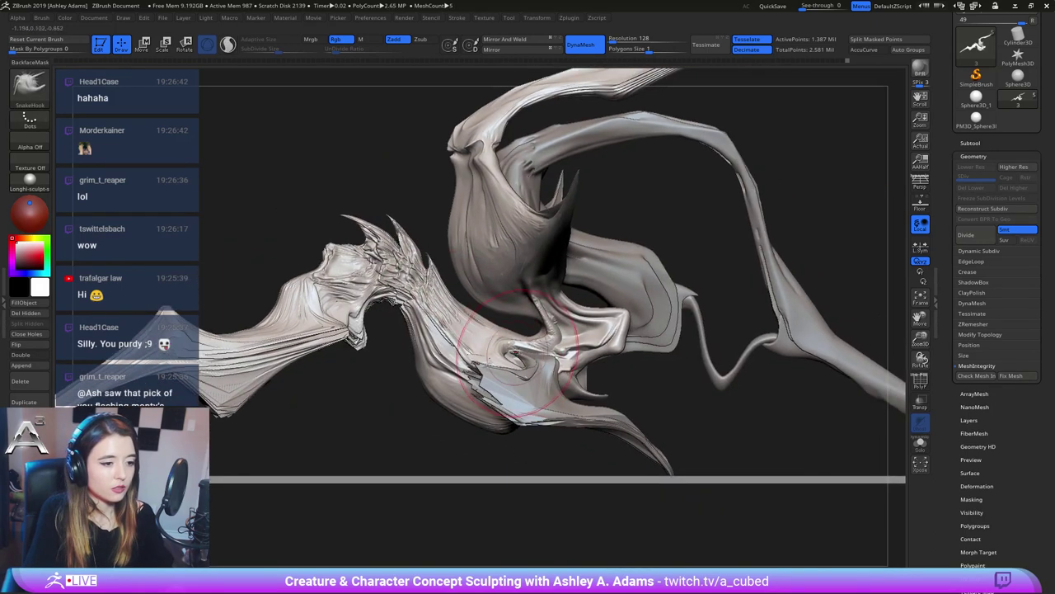
pyautogui.moveTo(264, 326); pyautogui.dragTo(435, 336, button='right')
pyautogui.keyDown('alt'); pyautogui.moveTo(783, 332); pyautogui.dragTo(566, 330, button='right'); pyautogui.keyUp('alt')
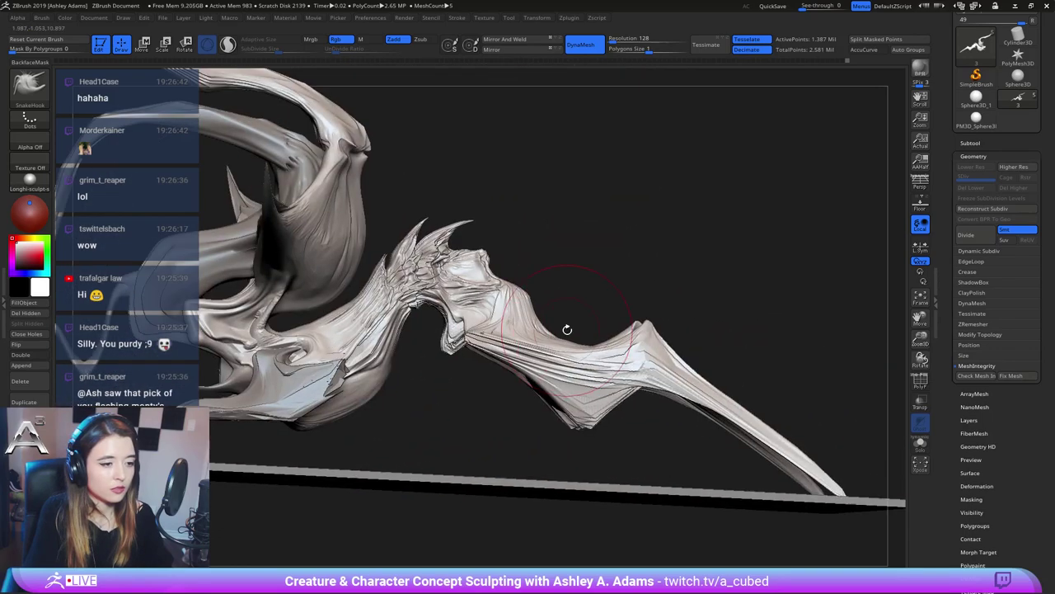
# Smooth the surface of the creature's rear thigh from the knee back toward the hip
pyautogui.moveTo(625, 315); pyautogui.dragTo(614, 312, button='right')
pyautogui.keyDown('alt'); pyautogui.moveTo(631, 368); pyautogui.dragTo(576, 352, button='right'); pyautogui.keyUp('alt')
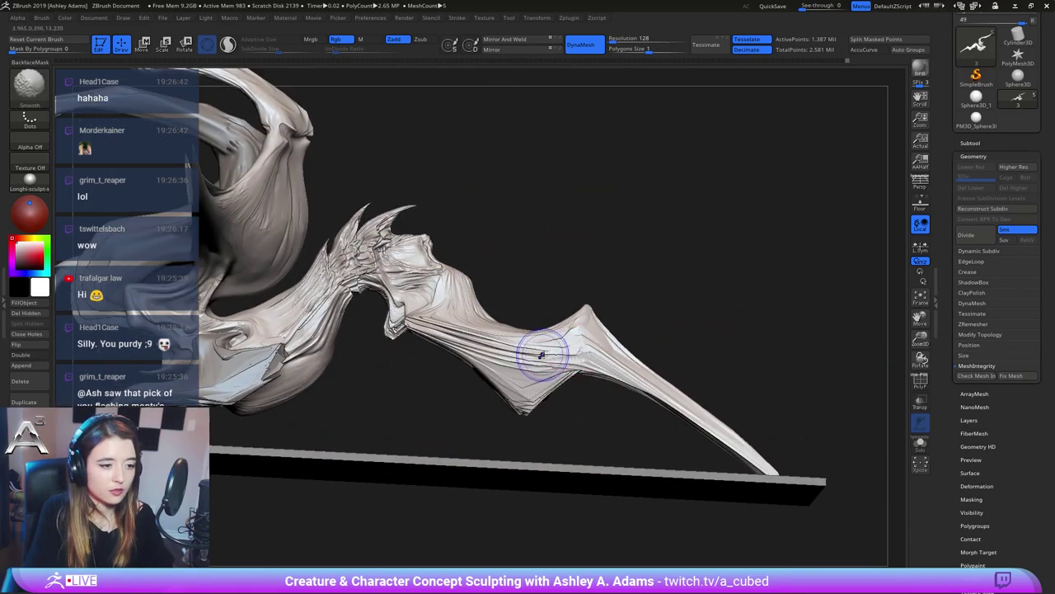
pyautogui.keyDown('shift'); pyautogui.moveTo(541, 353); pyautogui.dragTo(421, 327); pyautogui.keyUp('shift')
pyautogui.moveTo(569, 373)
pyautogui.keyDown('shift'); pyautogui.mouseDown()
pyautogui.moveTo(533, 381)
pyautogui.moveTo(529, 402)
pyautogui.moveTo(584, 347)
pyautogui.mouseUp(); pyautogui.keyUp('shift')
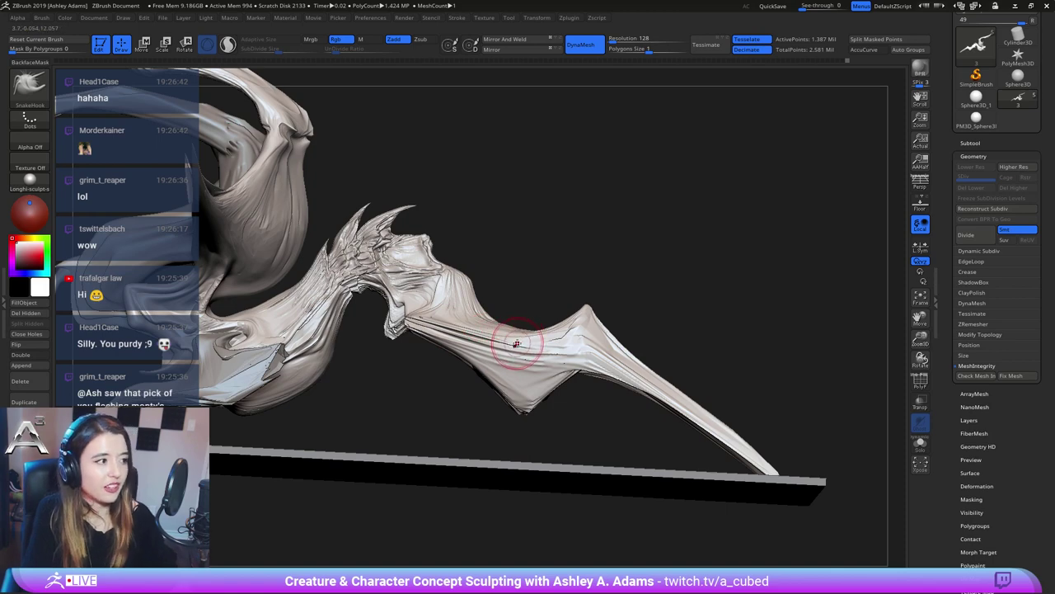
# Carve skin folds along the rear thigh and where it meets the knee with the Slash2 brush, smoothing lightly between strokes
pyautogui.press('2')
pyautogui.moveTo(523, 346); pyautogui.dragTo(532, 347, button='right')
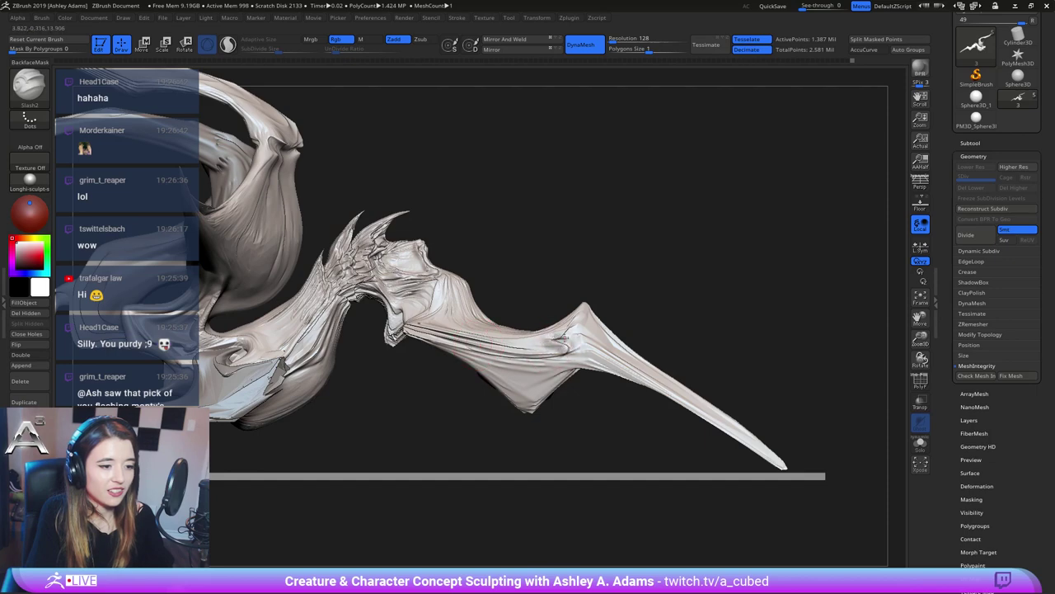
pyautogui.moveTo(563, 337)
pyautogui.mouseDown()
pyautogui.moveTo(571, 331)
pyautogui.moveTo(551, 344)
pyautogui.mouseUp()
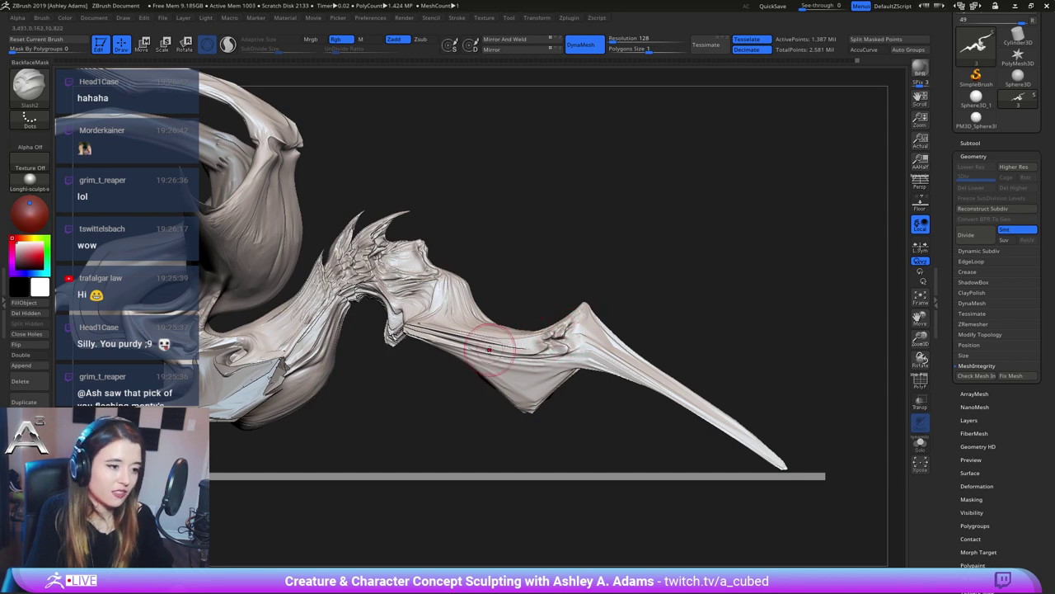
pyautogui.moveTo(528, 346)
pyautogui.mouseDown()
pyautogui.moveTo(517, 348)
pyautogui.moveTo(551, 333)
pyautogui.mouseUp()
pyautogui.moveTo(596, 348); pyautogui.dragTo(659, 361, button='right')
pyautogui.keyDown('shift'); pyautogui.moveTo(563, 332); pyautogui.dragTo(568, 333); pyautogui.keyUp('shift')
pyautogui.keyDown('shift'); pyautogui.moveTo(569, 334); pyautogui.dragTo(494, 323, button='right'); pyautogui.keyUp('shift')
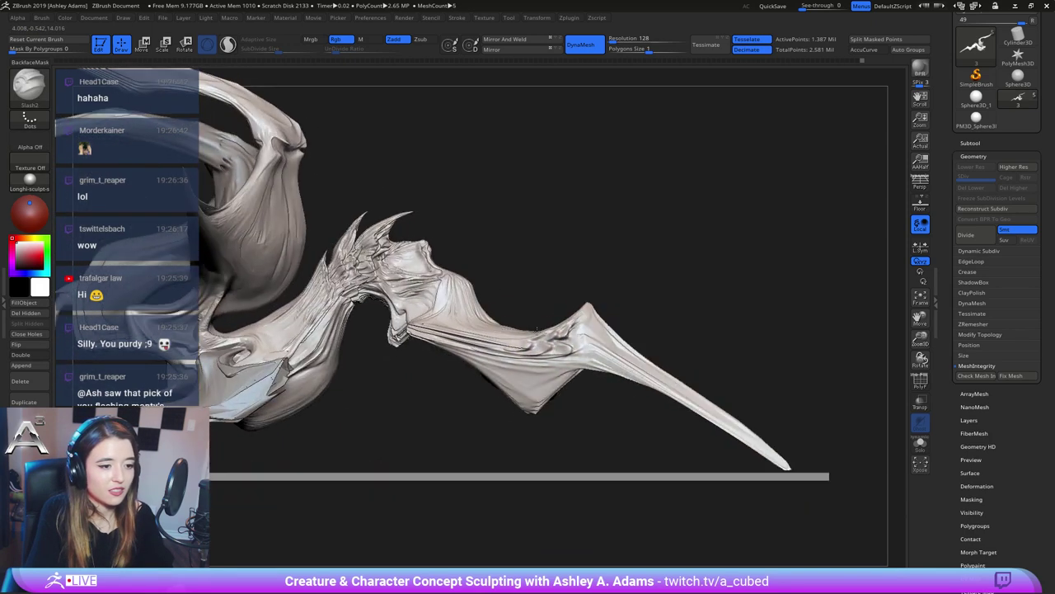
pyautogui.moveTo(419, 328)
pyautogui.mouseDown()
pyautogui.moveTo(524, 373)
pyautogui.moveTo(593, 335)
pyautogui.mouseUp()
# Reshape the pointed lower edge of the rear thigh with the SnakeHook brush
pyautogui.moveTo(595, 337)
pyautogui.mouseDown(button='right')
pyautogui.moveTo(518, 330)
pyautogui.moveTo(570, 361)
pyautogui.mouseUp(button='right')
pyautogui.press('b')
pyautogui.press('s')
pyautogui.press('h')
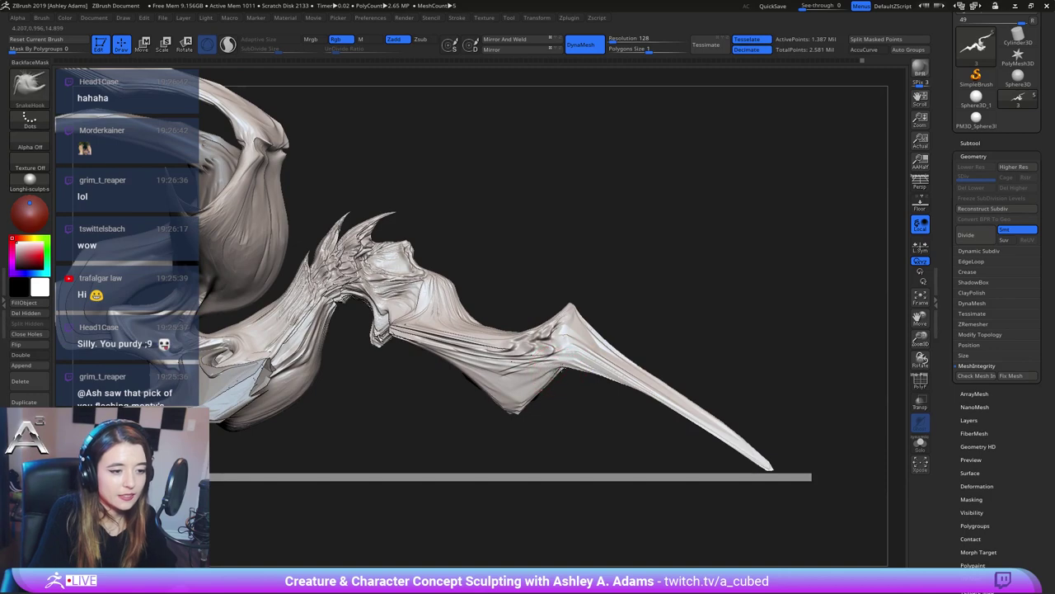
pyautogui.moveTo(564, 375)
pyautogui.mouseDown()
pyautogui.moveTo(570, 356)
pyautogui.moveTo(582, 369)
pyautogui.moveTo(578, 358)
pyautogui.moveTo(510, 410)
pyautogui.moveTo(498, 407)
pyautogui.mouseUp()
pyautogui.rightClick(539, 397)
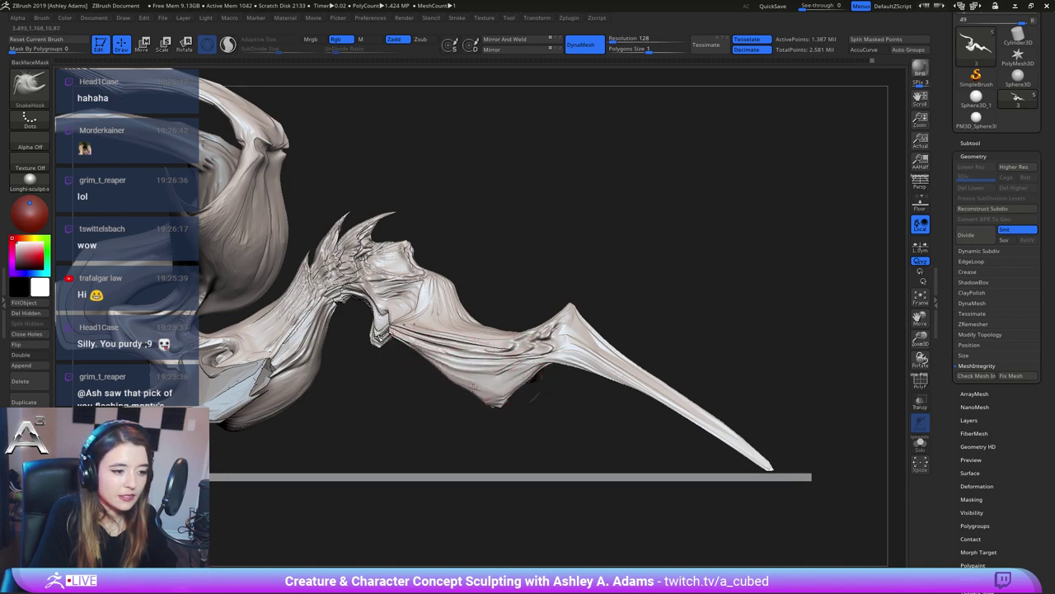
# Thicken the rear lower leg just below the knee with the Inflat brush
pyautogui.moveTo(440, 365); pyautogui.dragTo(510, 331, button='right')
pyautogui.press('space')
pyautogui.click(460, 344)
pyautogui.press('b')
pyautogui.press('i')
pyautogui.press('n')
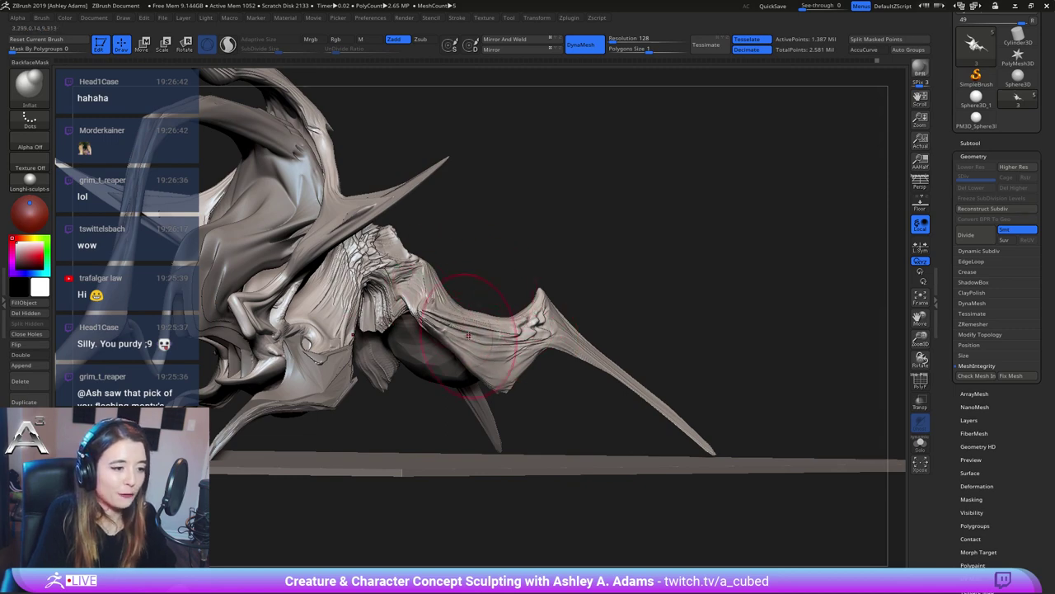
pyautogui.moveTo(484, 348); pyautogui.dragTo(453, 299, button='right')
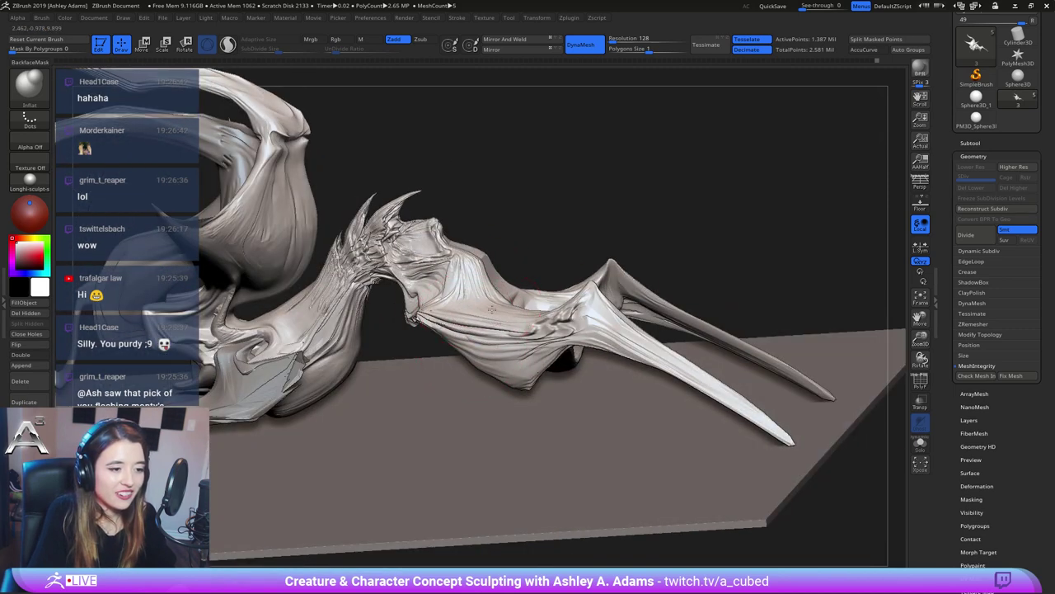
pyautogui.moveTo(483, 388); pyautogui.dragTo(425, 346, button='right')
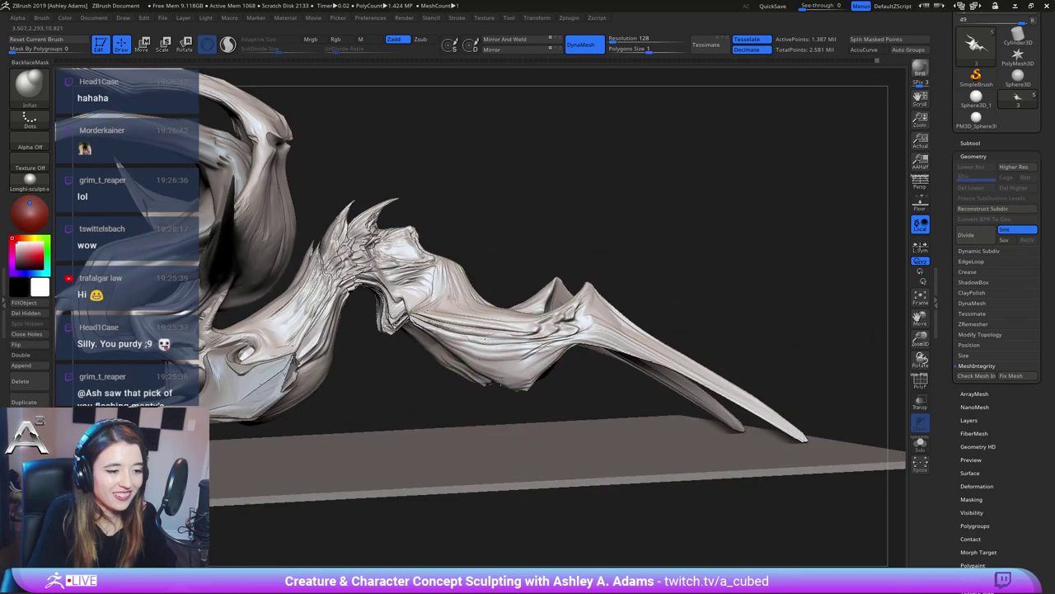
pyautogui.moveTo(569, 334); pyautogui.dragTo(474, 347, button='right')
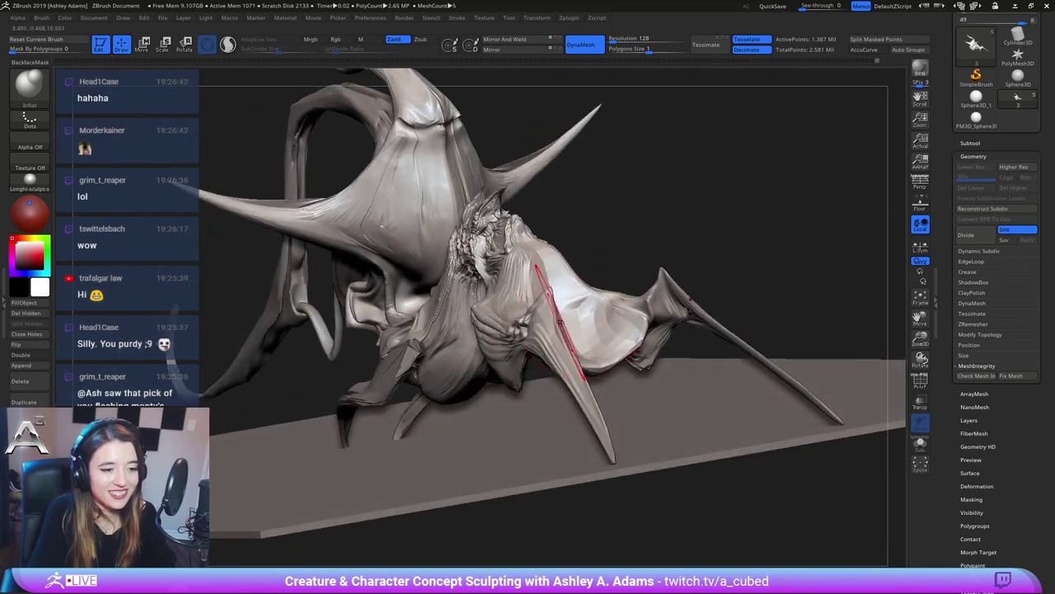
pyautogui.moveTo(591, 323); pyautogui.dragTo(670, 307, button='right')
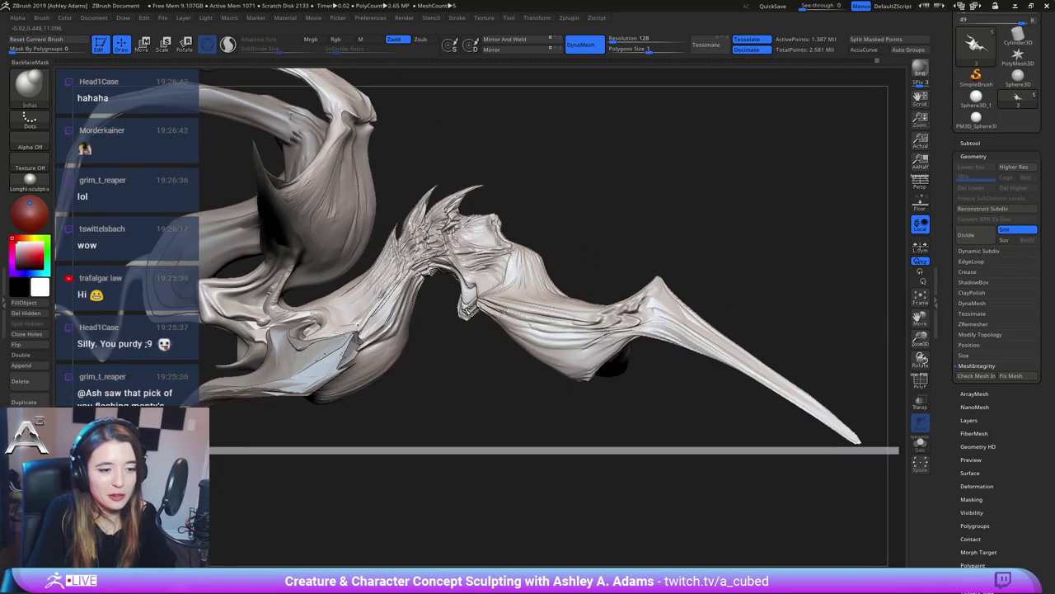
pyautogui.moveTo(673, 306); pyautogui.dragTo(708, 323)
# Smooth the rear lower leg along its length from the knee toward the pointed tip
pyautogui.keyDown('alt'); pyautogui.moveTo(658, 301); pyautogui.dragTo(569, 292, button='right'); pyautogui.keyUp('alt')
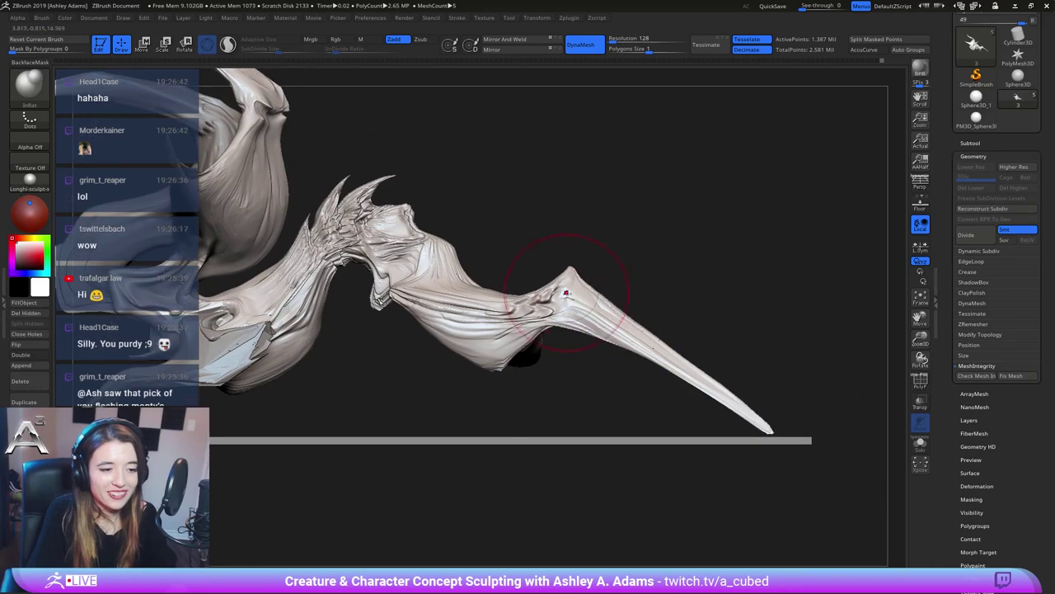
pyautogui.keyDown('shift'); pyautogui.moveTo(569, 292); pyautogui.dragTo(649, 334); pyautogui.keyUp('shift')
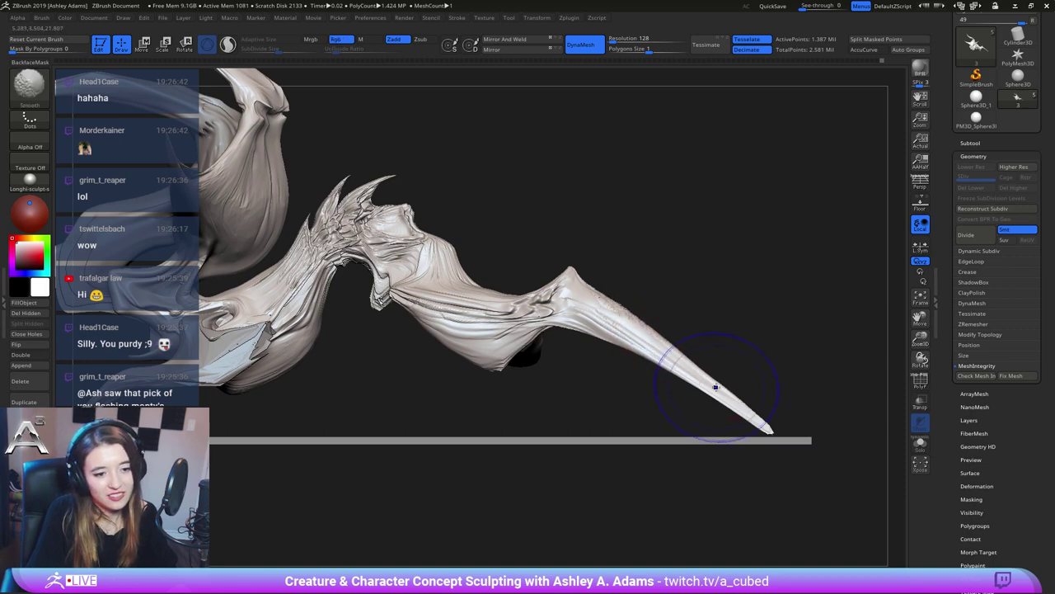
pyautogui.moveTo(716, 386)
pyautogui.keyDown('shift'); pyautogui.mouseDown()
pyautogui.moveTo(763, 418)
pyautogui.moveTo(643, 332)
pyautogui.mouseUp(); pyautogui.keyUp('shift')
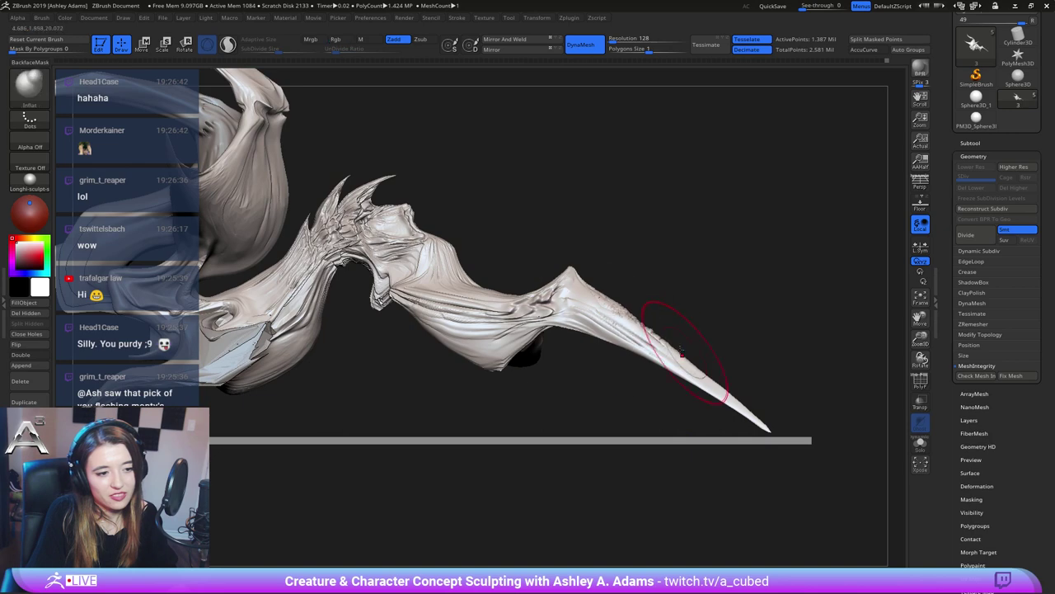
# Pull the top of the rear knee into a sharper upward spike with the SnakeHook brush
pyautogui.keyDown('alt'); pyautogui.moveTo(567, 235); pyautogui.dragTo(530, 217); pyautogui.keyUp('alt')
pyautogui.press('b')
pyautogui.press('s')
pyautogui.press('h')
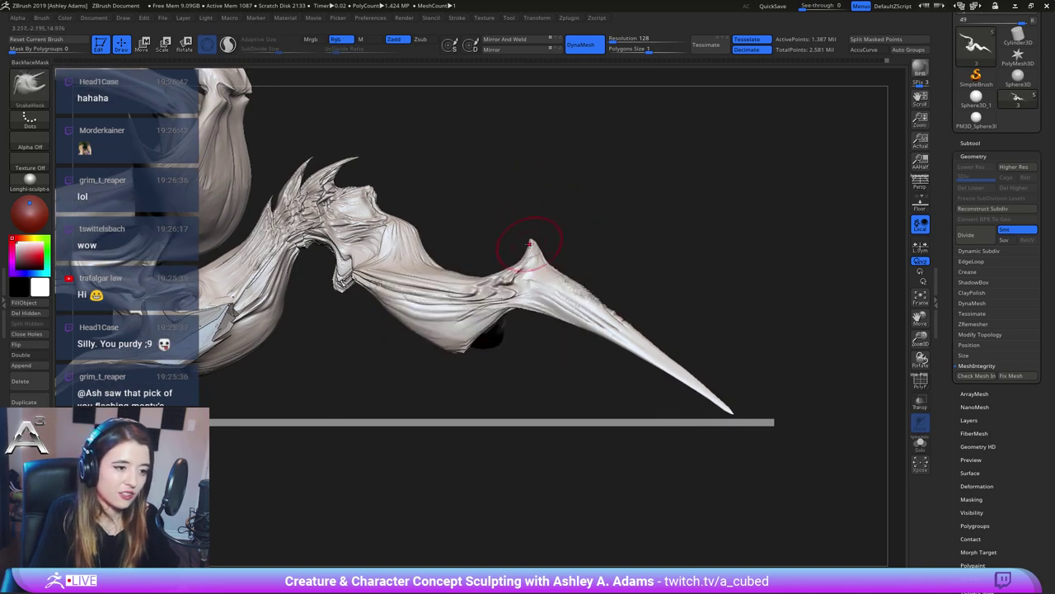
pyautogui.moveTo(521, 245); pyautogui.dragTo(488, 259, button='right')
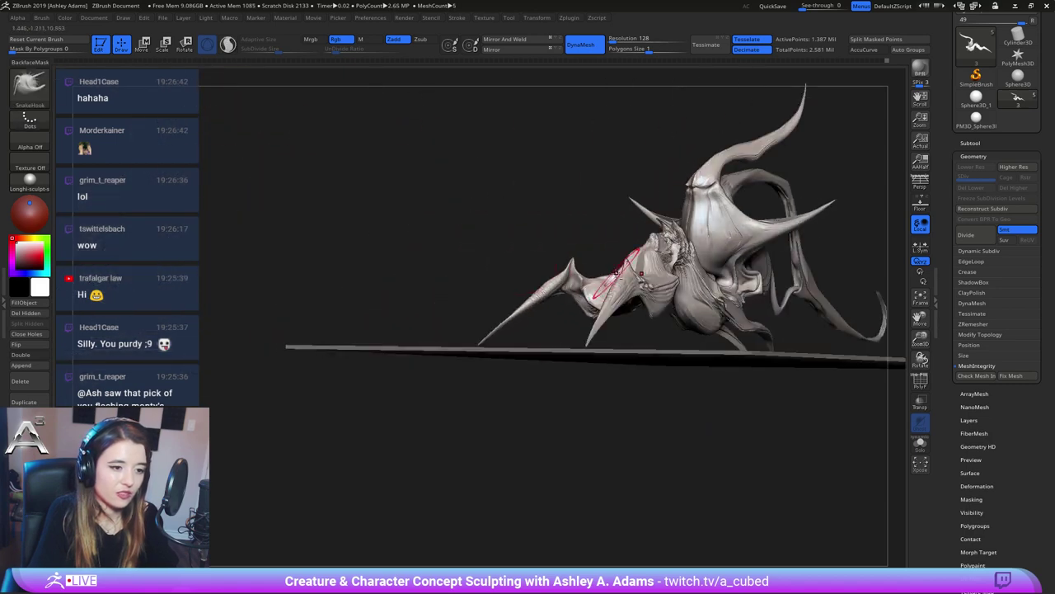
# Build up ridges and wrinkles on the rear knee and upper part of the lower leg with the ClayBuildup brush
pyautogui.moveTo(613, 274)
pyautogui.keyDown('alt'); pyautogui.mouseDown(button='right')
pyautogui.moveTo(593, 261)
pyautogui.moveTo(508, 299)
pyautogui.mouseUp(button='right'); pyautogui.keyUp('alt')
pyautogui.press('b')
pyautogui.press('c')
pyautogui.press('b')
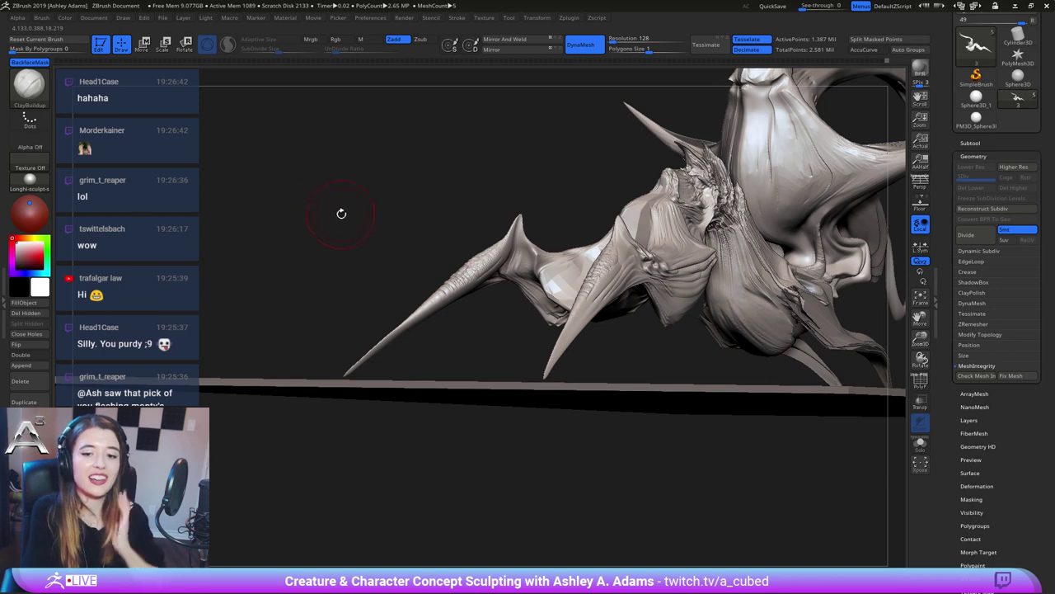
pyautogui.moveTo(473, 217)
pyautogui.keyDown('alt'); pyautogui.mouseDown(button='right')
pyautogui.moveTo(477, 244)
pyautogui.moveTo(517, 273)
pyautogui.mouseUp(button='right'); pyautogui.keyUp('alt')
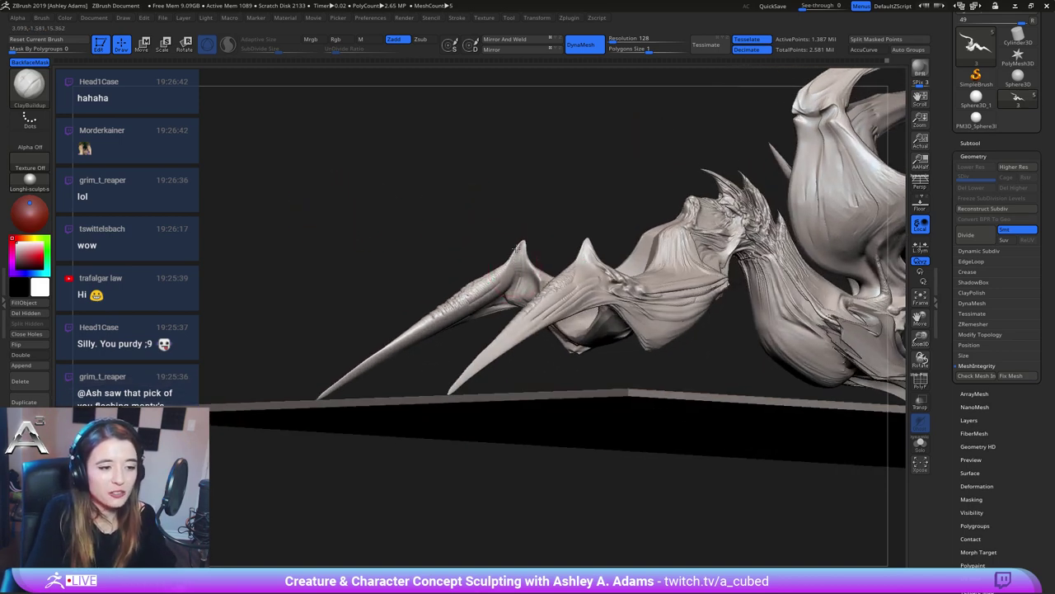
pyautogui.press('space')
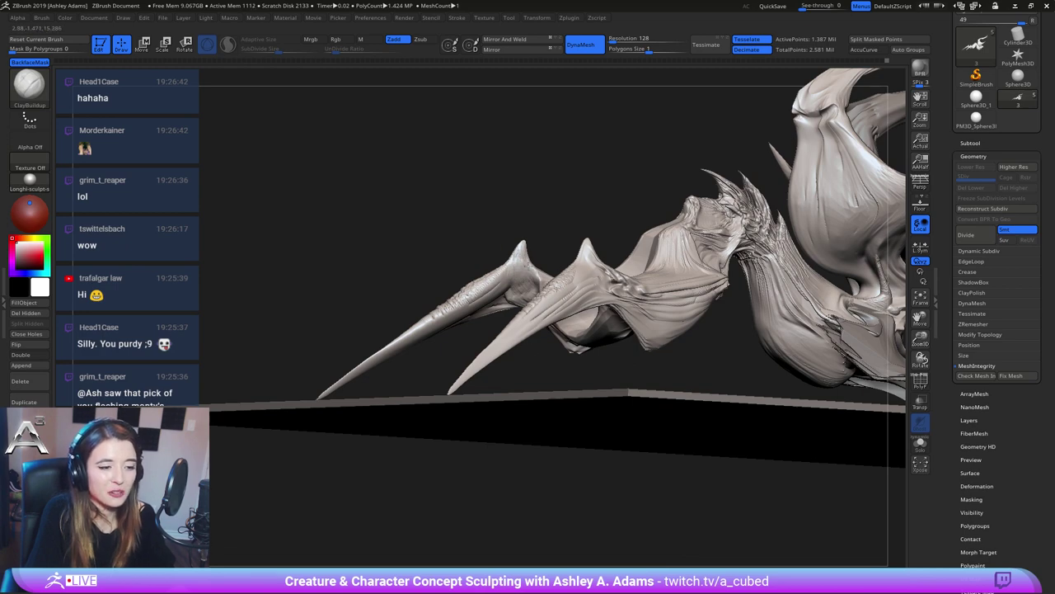
pyautogui.moveTo(521, 258); pyautogui.dragTo(530, 282, button='right')
pyautogui.rightClick(532, 274)
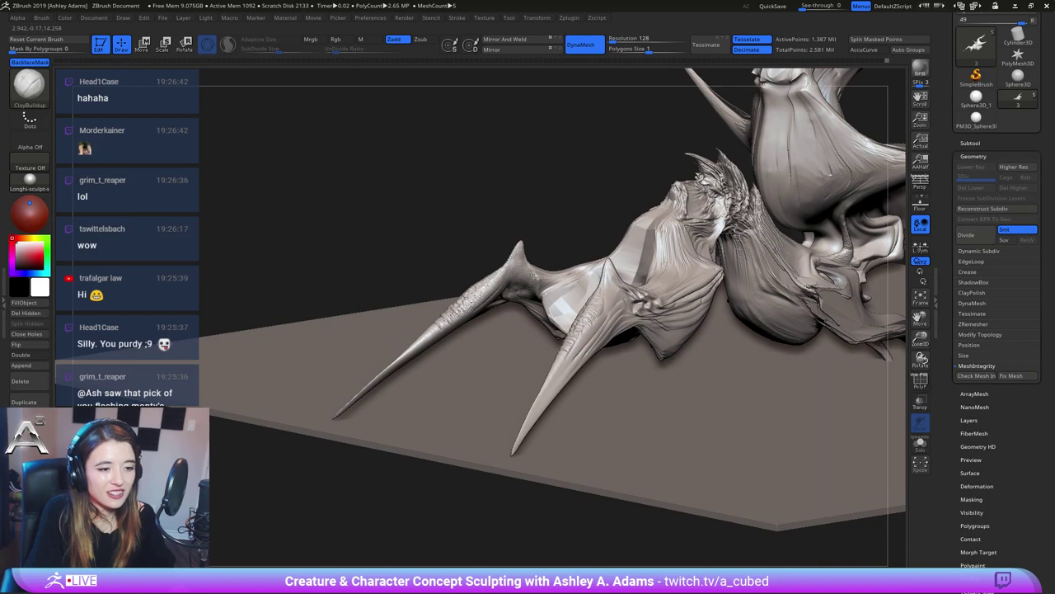
pyautogui.moveTo(536, 266)
pyautogui.mouseDown(button='right')
pyautogui.moveTo(543, 309)
pyautogui.moveTo(541, 269)
pyautogui.mouseUp(button='right')
pyautogui.rightClick(544, 277)
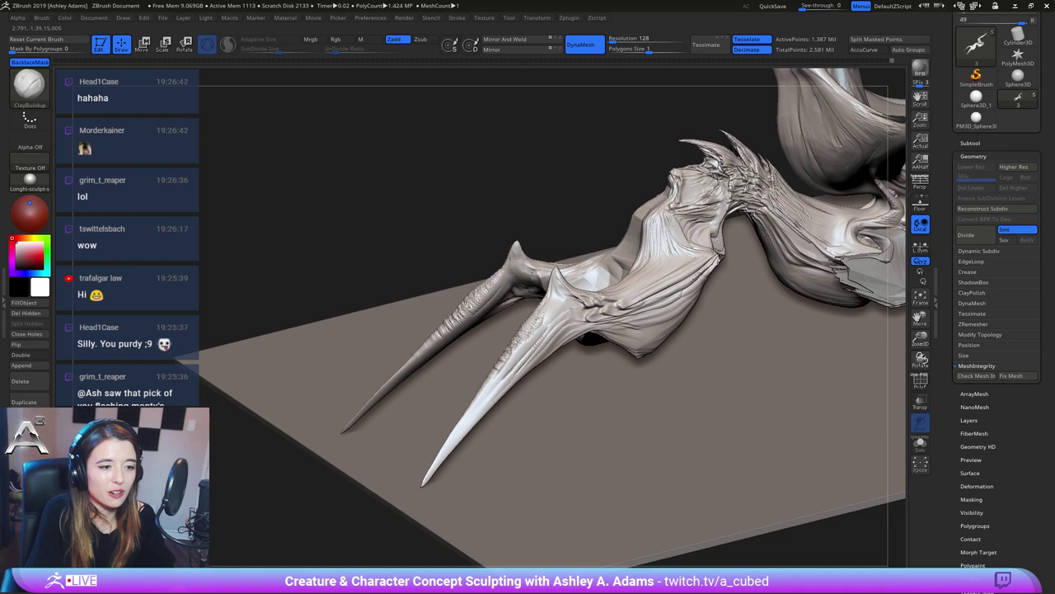
pyautogui.moveTo(535, 248); pyautogui.dragTo(541, 239, button='right')
pyautogui.moveTo(525, 278); pyautogui.dragTo(530, 278, button='right')
pyautogui.rightClick(524, 282)
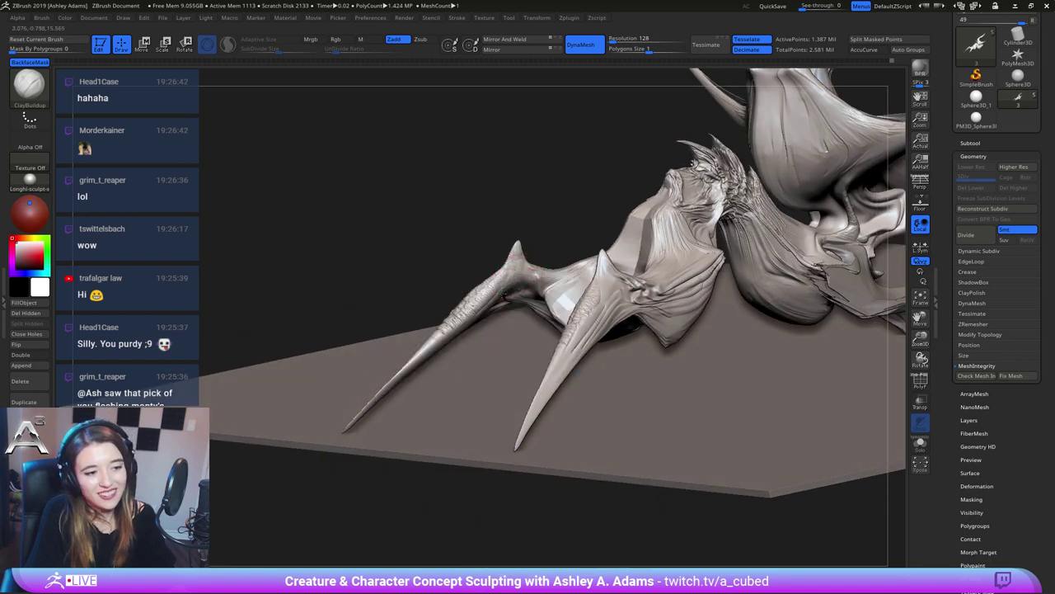
pyautogui.moveTo(518, 280); pyautogui.dragTo(524, 283)
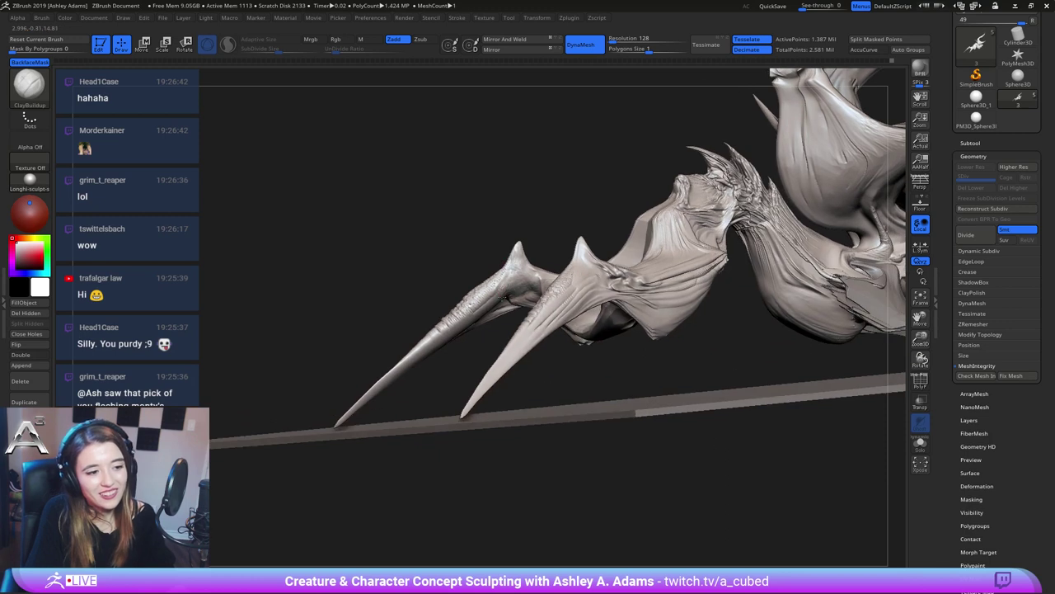
# Carve creases into the rear knee at the base of its spike with the DamStandard brush
pyautogui.press('b')
pyautogui.press('d')
pyautogui.press('s')
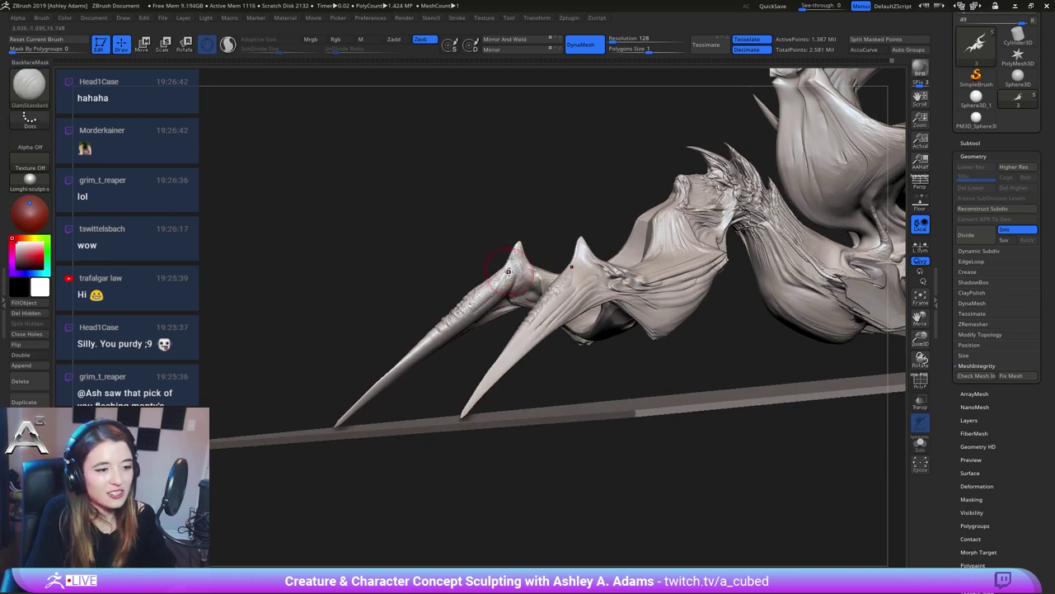
pyautogui.moveTo(495, 284); pyautogui.dragTo(511, 330, button='right')
pyautogui.moveTo(503, 265); pyautogui.dragTo(495, 277)
pyautogui.moveTo(495, 277); pyautogui.dragTo(494, 277, button='right')
pyautogui.moveTo(495, 277); pyautogui.dragTo(517, 260)
pyautogui.moveTo(517, 261); pyautogui.dragTo(387, 268, button='right')
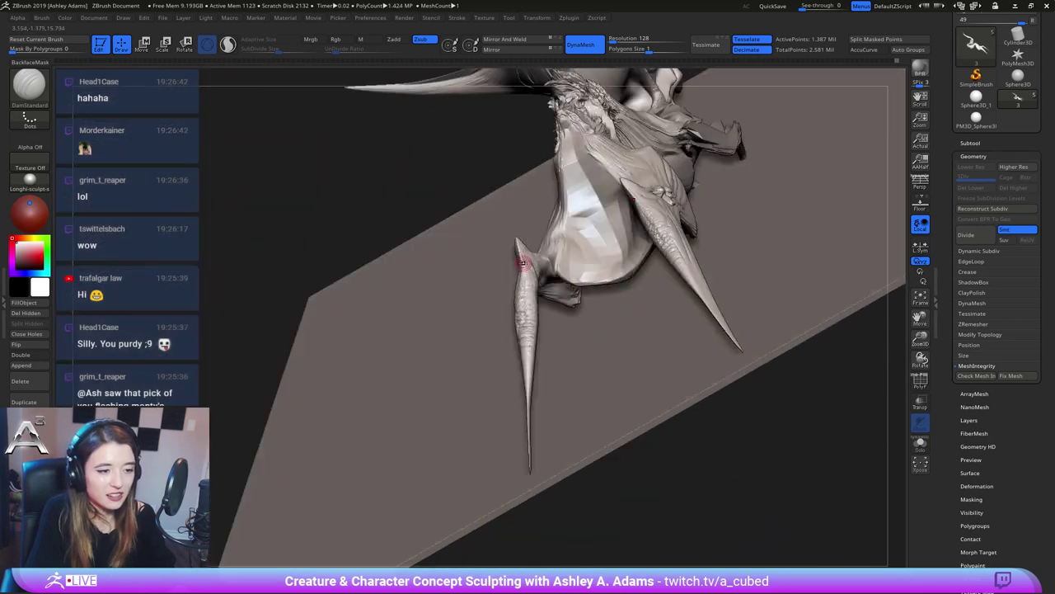
# Continue the DamStandard creases across the inner side of the knee joint into the thigh
pyautogui.moveTo(527, 259)
pyautogui.mouseDown()
pyautogui.moveTo(496, 281)
pyautogui.moveTo(541, 263)
pyautogui.moveTo(571, 270)
pyautogui.mouseUp()
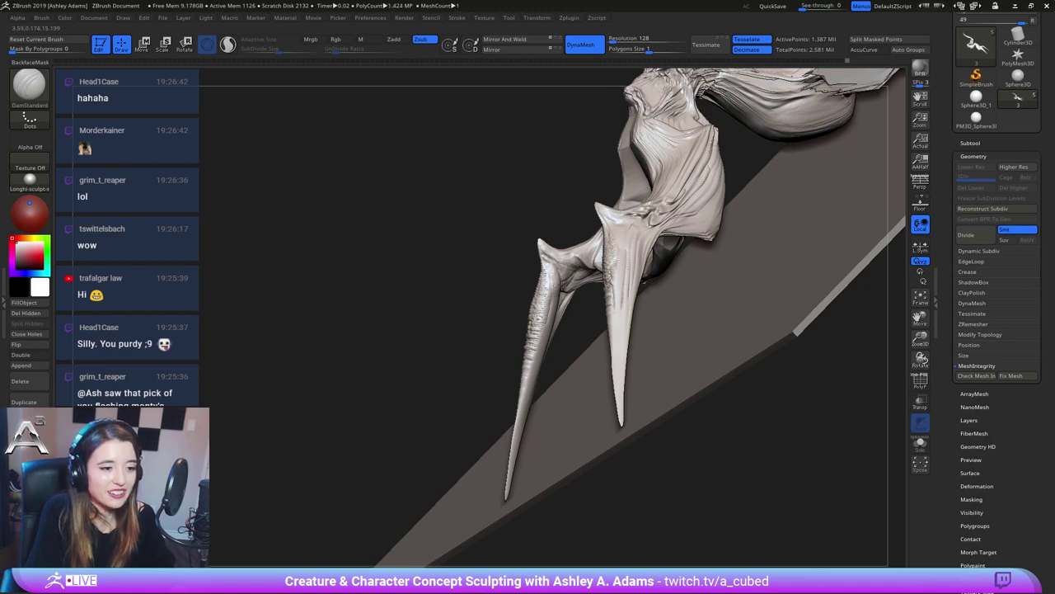
pyautogui.moveTo(558, 265)
pyautogui.mouseDown(button='right')
pyautogui.moveTo(606, 262)
pyautogui.moveTo(559, 264)
pyautogui.mouseUp(button='right')
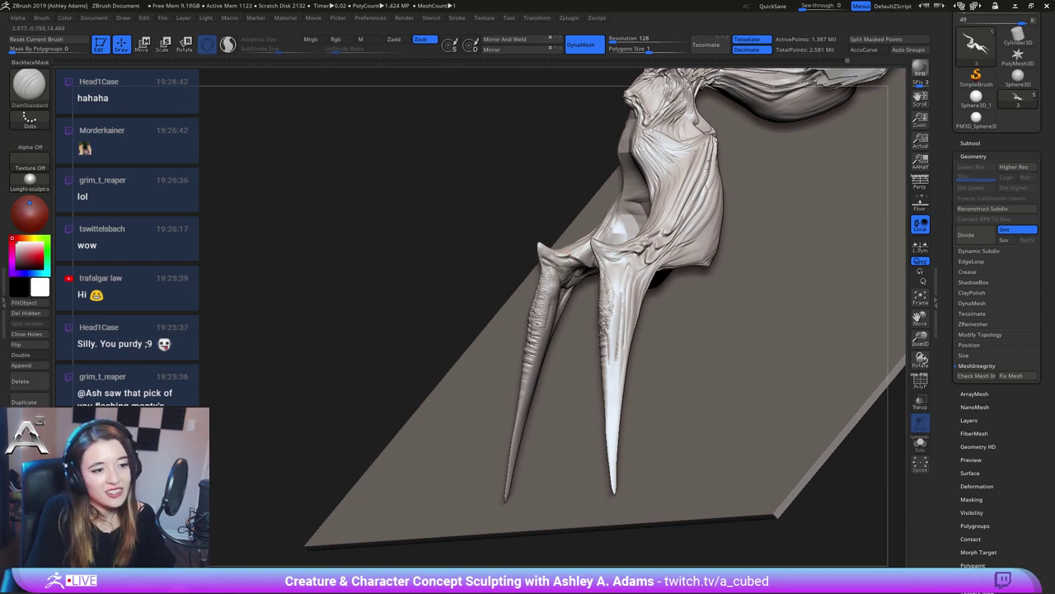
pyautogui.moveTo(550, 249); pyautogui.dragTo(599, 224)
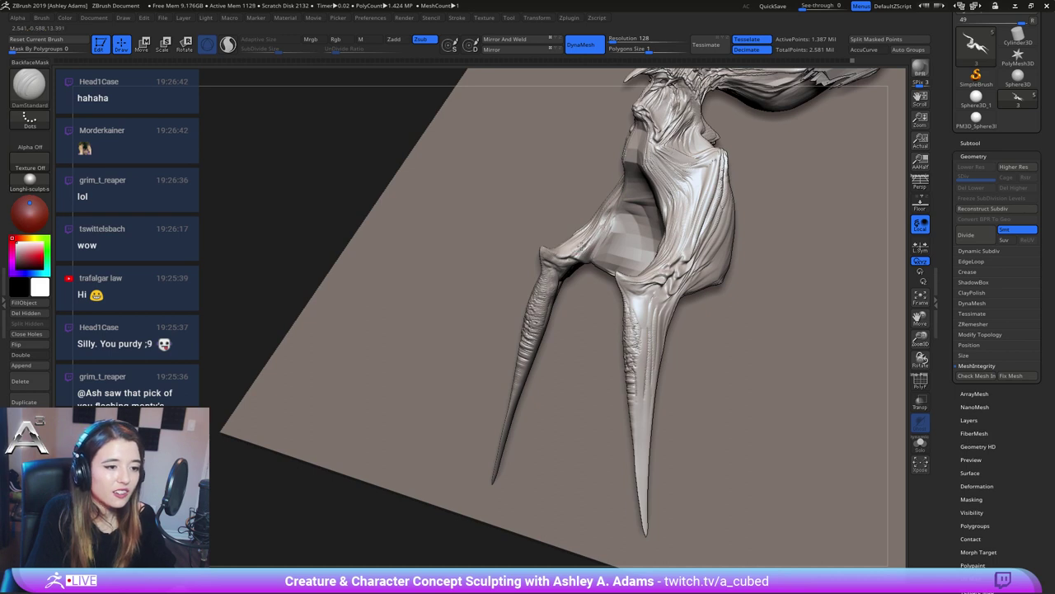
pyautogui.moveTo(575, 255); pyautogui.dragTo(586, 248)
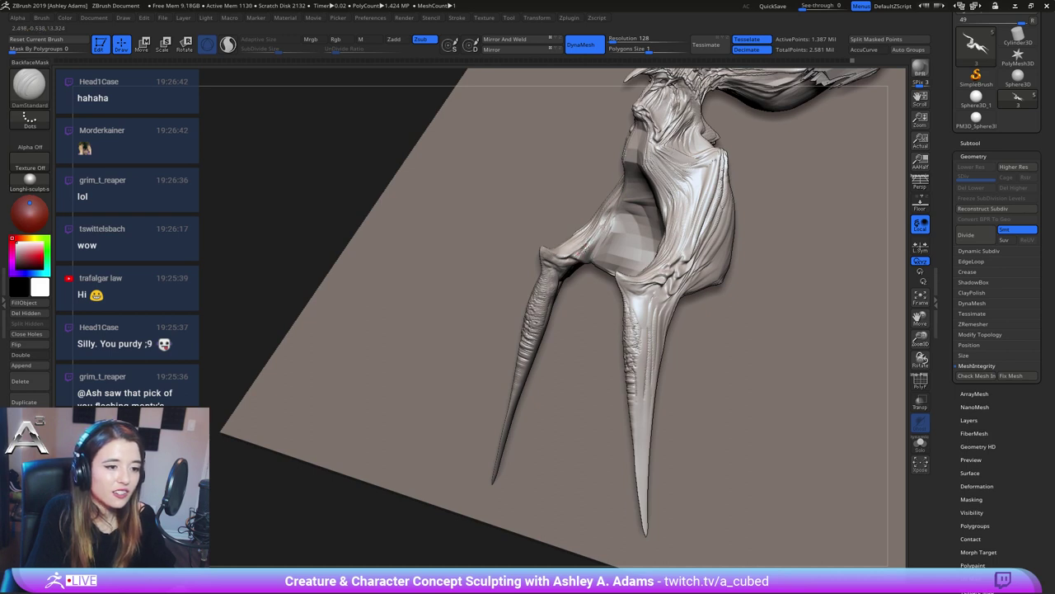
pyautogui.moveTo(592, 237); pyautogui.dragTo(570, 249, button='right')
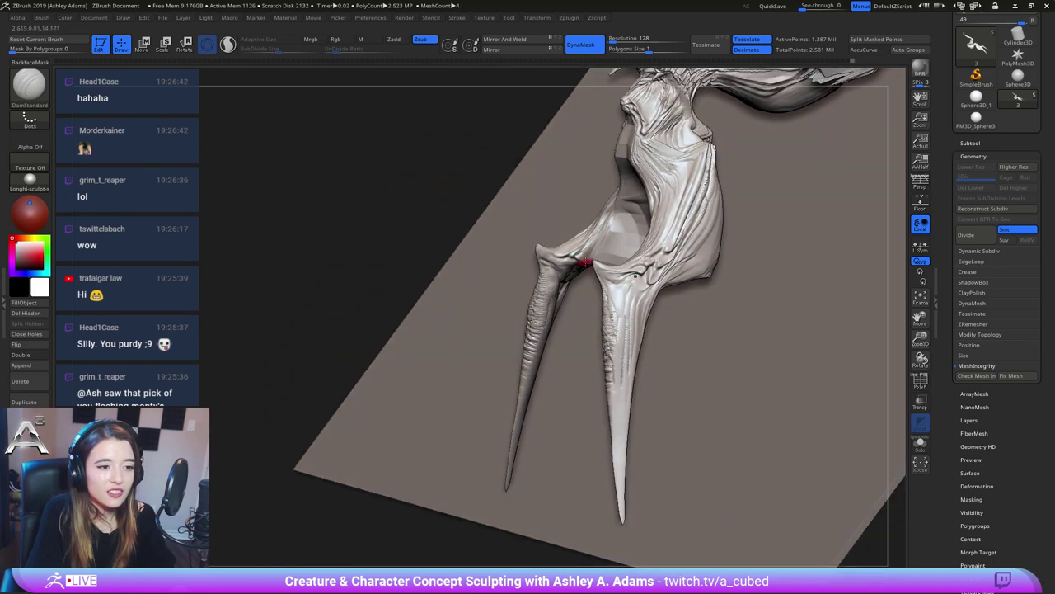
pyautogui.moveTo(615, 190)
pyautogui.mouseDown(button='right')
pyautogui.moveTo(601, 283)
pyautogui.moveTo(608, 245)
pyautogui.mouseUp(button='right')
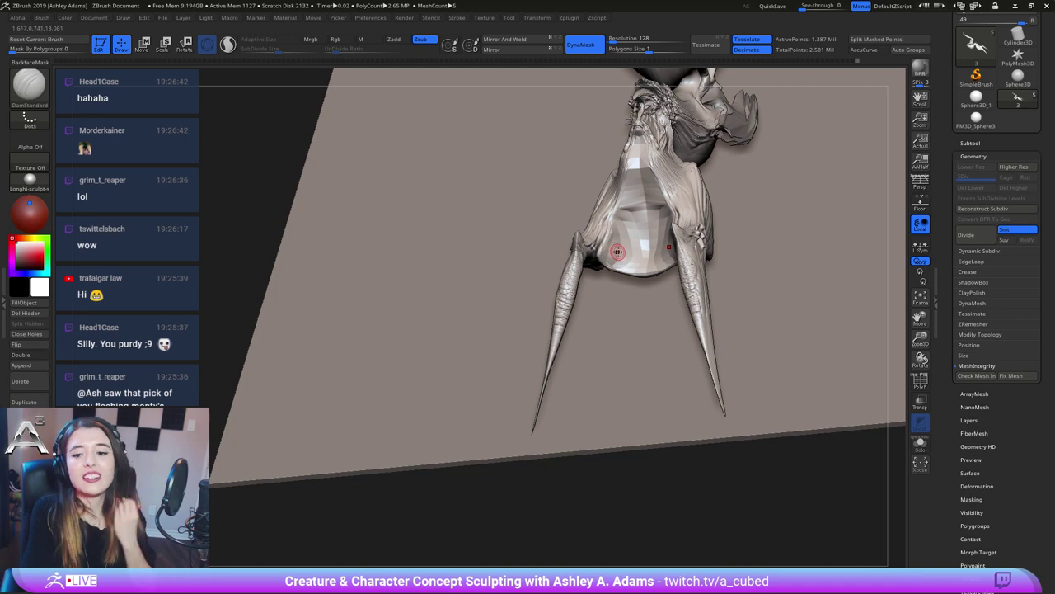
# Pull and reshape the lower body around the base of the front leg with the SnakeHook brush
pyautogui.moveTo(616, 250)
pyautogui.mouseDown(button='right')
pyautogui.moveTo(611, 285)
pyautogui.moveTo(546, 267)
pyautogui.mouseUp(button='right')
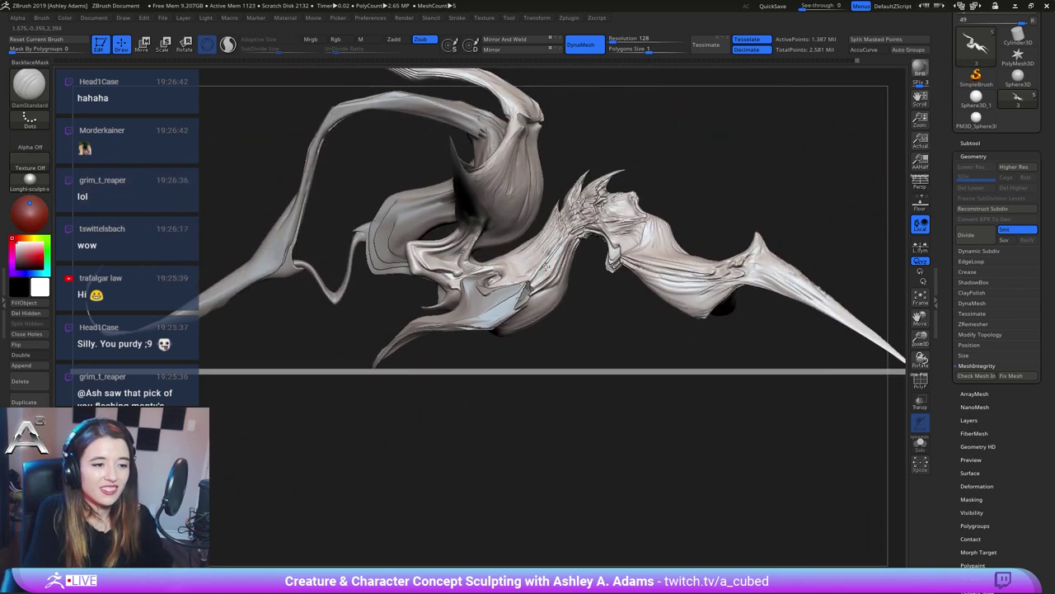
pyautogui.press('space')
pyautogui.moveTo(546, 267)
pyautogui.mouseDown()
pyautogui.moveTo(559, 267)
pyautogui.moveTo(551, 311)
pyautogui.mouseUp()
pyautogui.press('b')
pyautogui.press('s')
pyautogui.press('h')
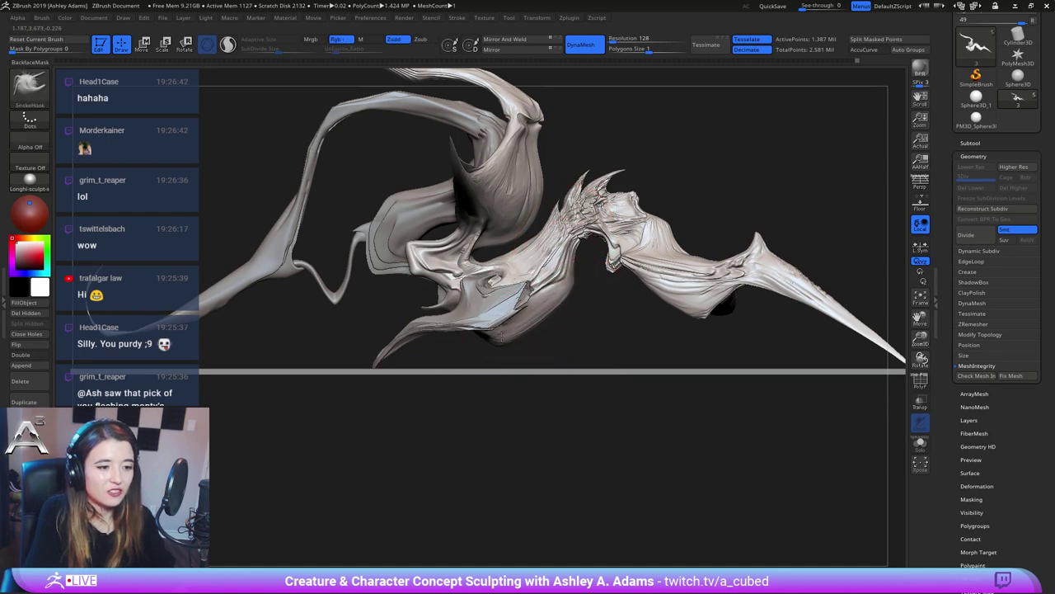
pyautogui.press('space')
pyautogui.moveTo(521, 315); pyautogui.dragTo(512, 315)
pyautogui.moveTo(569, 298)
pyautogui.mouseDown(button='right')
pyautogui.moveTo(527, 313)
pyautogui.moveTo(528, 272)
pyautogui.mouseUp(button='right')
pyautogui.press('space')
pyautogui.moveTo(548, 278); pyautogui.dragTo(540, 277)
pyautogui.moveTo(539, 272)
pyautogui.mouseDown(button='right')
pyautogui.moveTo(503, 269)
pyautogui.moveTo(529, 272)
pyautogui.moveTo(518, 285)
pyautogui.moveTo(521, 326)
pyautogui.mouseUp(button='right')
# Build up the surface of the lower body above the front leg's base with the ClayBuildup brush
pyautogui.press('space')
pyautogui.press('b')
pyautogui.press('c')
pyautogui.press('b')
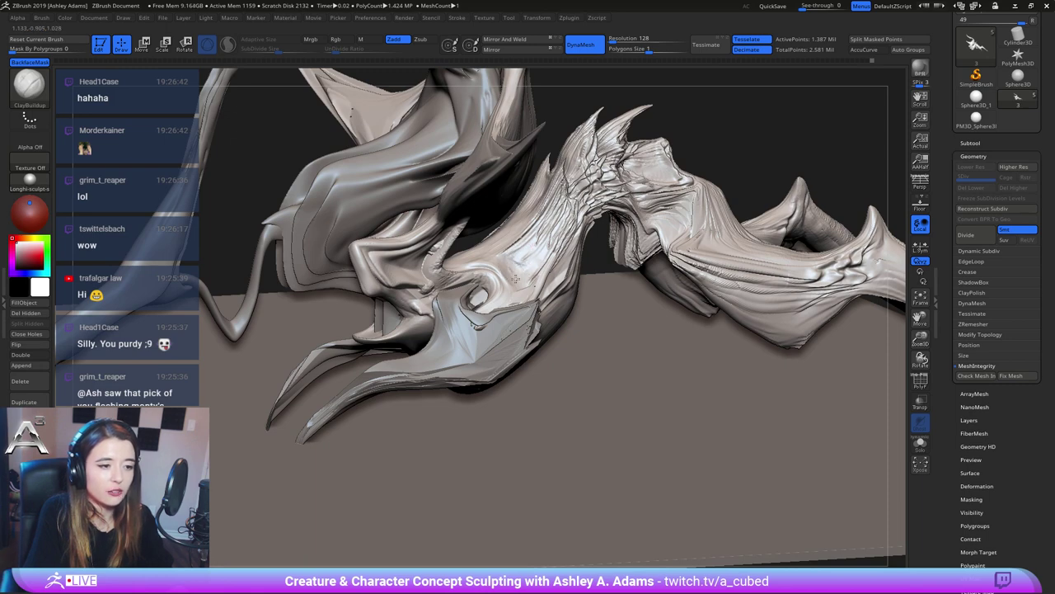
pyautogui.moveTo(515, 278); pyautogui.dragTo(516, 272)
pyautogui.moveTo(518, 271); pyautogui.dragTo(526, 278, button='right')
pyautogui.moveTo(525, 280); pyautogui.dragTo(508, 265)
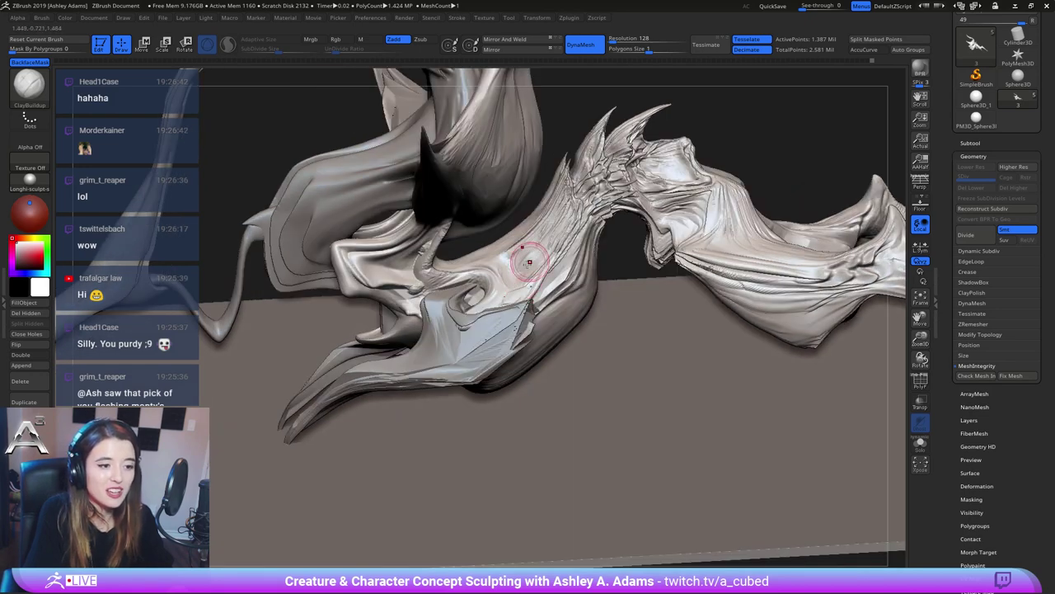
# Pull and adjust the lower body's contours between the front leg and the spiked ridge with the SnakeHook brush
pyautogui.moveTo(545, 245)
pyautogui.mouseDown(button='right')
pyautogui.moveTo(528, 245)
pyautogui.moveTo(519, 310)
pyautogui.moveTo(518, 299)
pyautogui.mouseUp(button='right')
pyautogui.press('b')
pyautogui.press('s')
pyautogui.press('h')
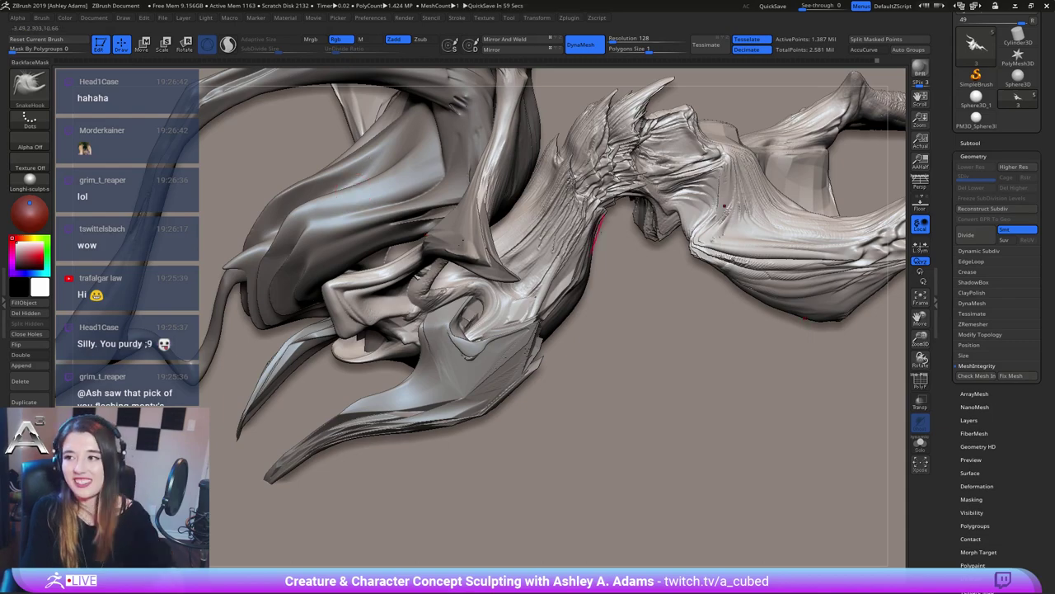
pyautogui.moveTo(528, 282)
pyautogui.mouseDown(button='right')
pyautogui.moveTo(515, 248)
pyautogui.moveTo(498, 241)
pyautogui.moveTo(493, 254)
pyautogui.mouseUp(button='right')
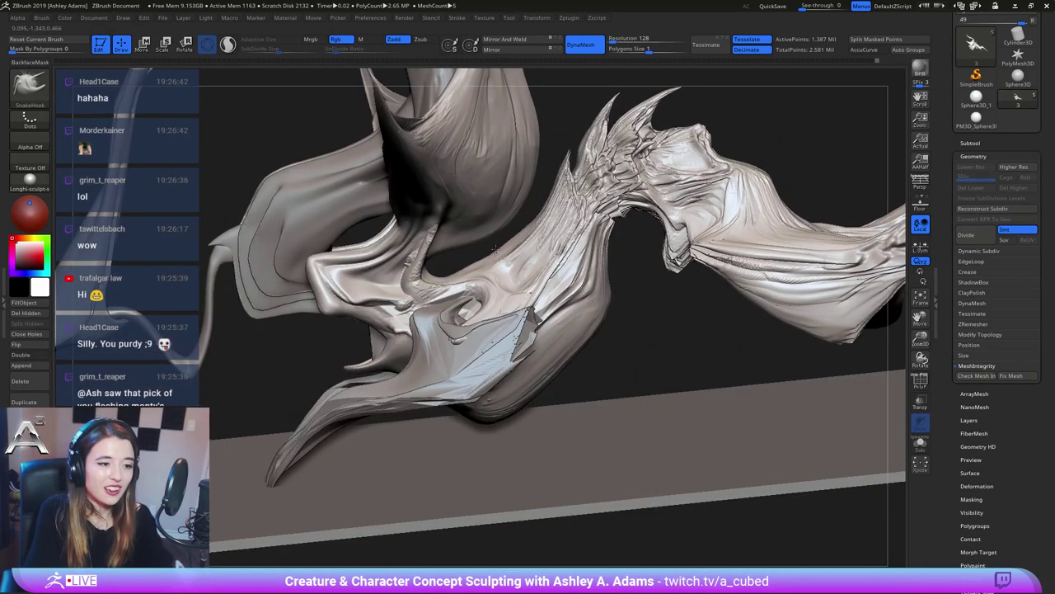
pyautogui.rightClick(489, 264)
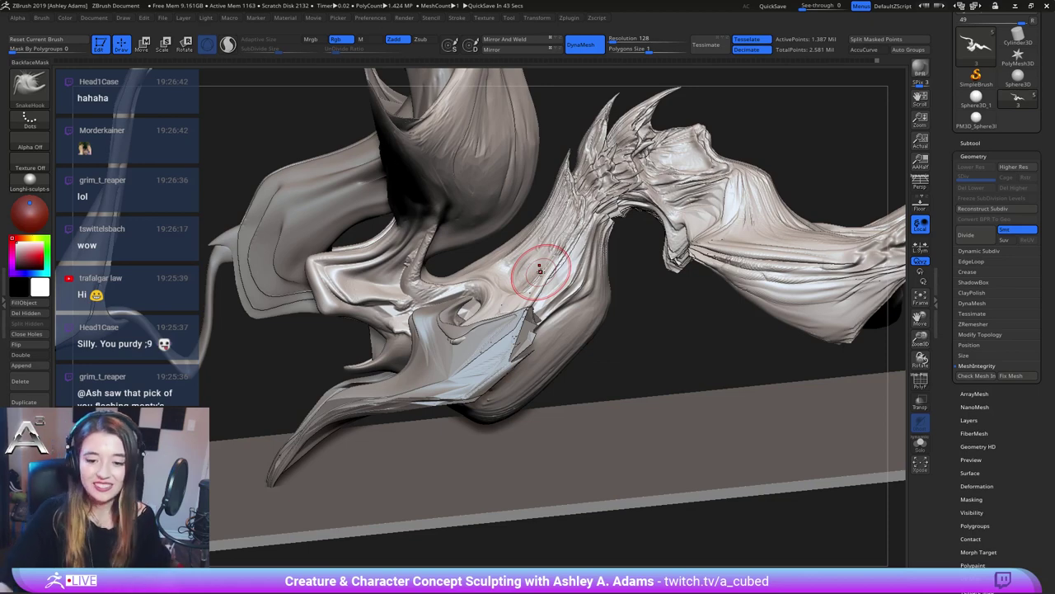
pyautogui.moveTo(537, 266)
pyautogui.mouseDown(button='right')
pyautogui.moveTo(424, 295)
pyautogui.moveTo(368, 265)
pyautogui.mouseUp(button='right')
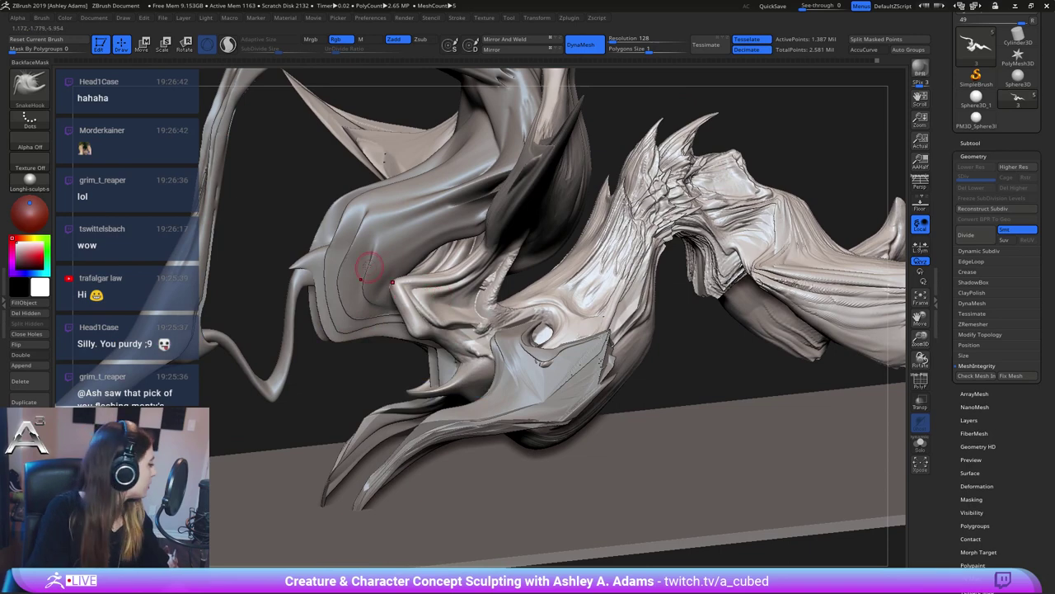
# Carve creases with the DamStandard brush into the folds around the narrow stalk joining the bulbous upper section to the lower body
pyautogui.moveTo(445, 319); pyautogui.dragTo(446, 325, button='right')
pyautogui.press('b')
pyautogui.press('d')
pyautogui.press('s')
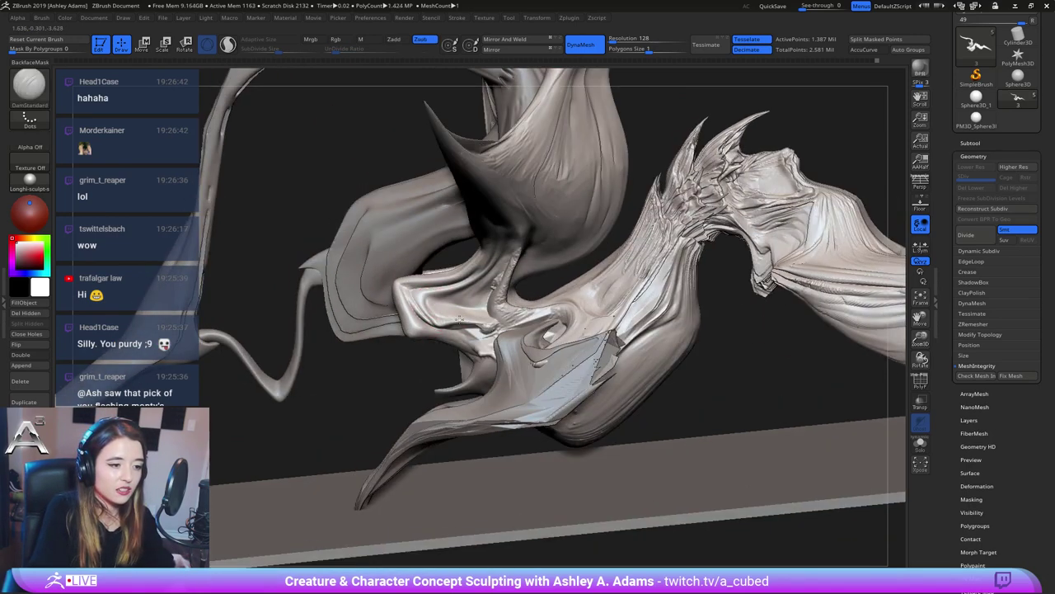
pyautogui.moveTo(426, 300); pyautogui.dragTo(466, 301)
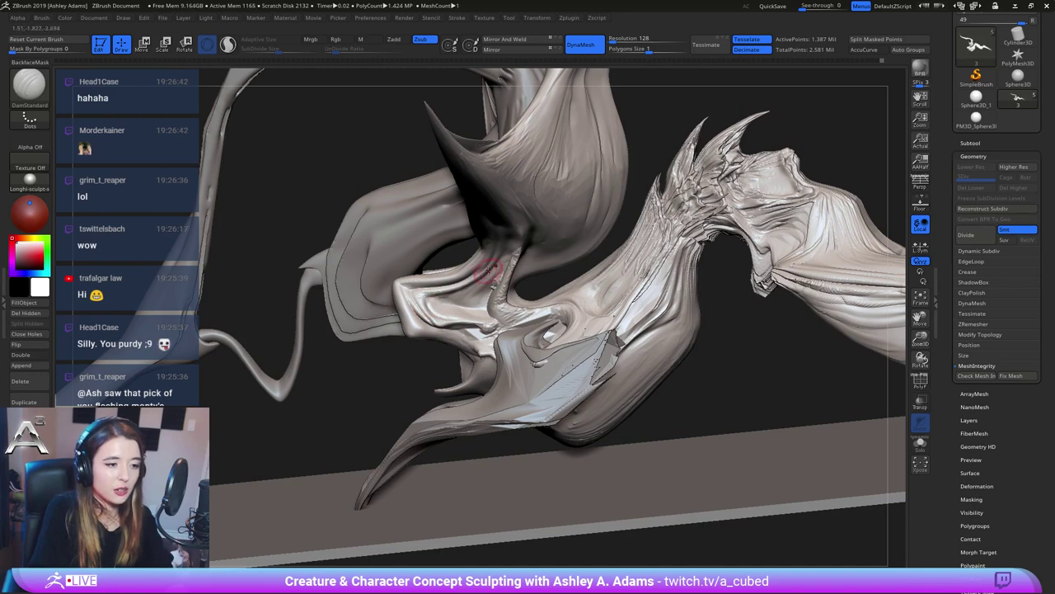
pyautogui.moveTo(504, 257); pyautogui.dragTo(508, 245, button='right')
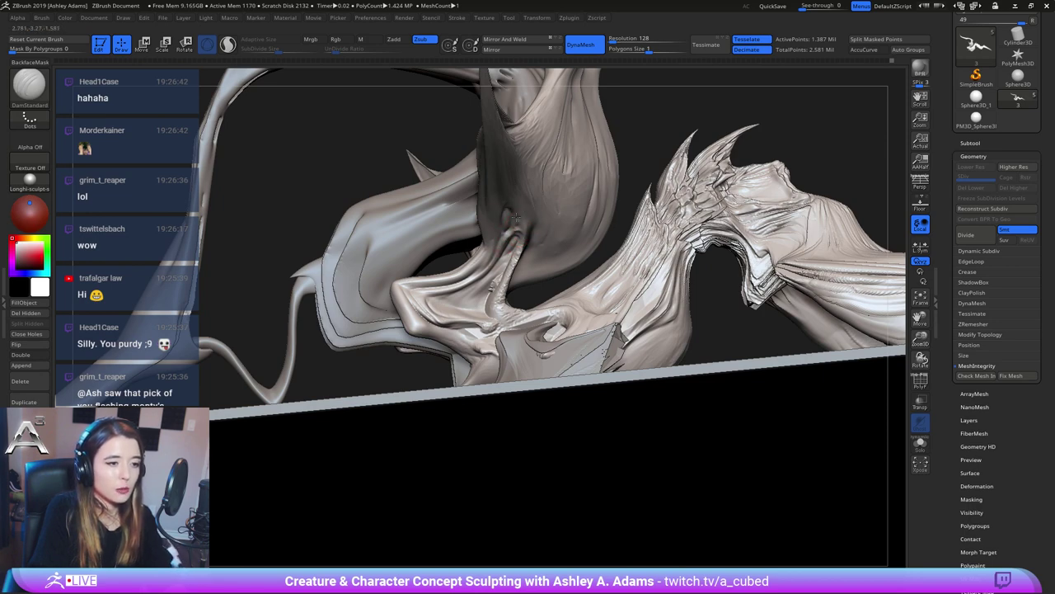
# Smooth the bulbous section near its side spike and carve the crease beneath the long upper horn with DamStandard
pyautogui.moveTo(516, 225); pyautogui.dragTo(569, 301, button='right')
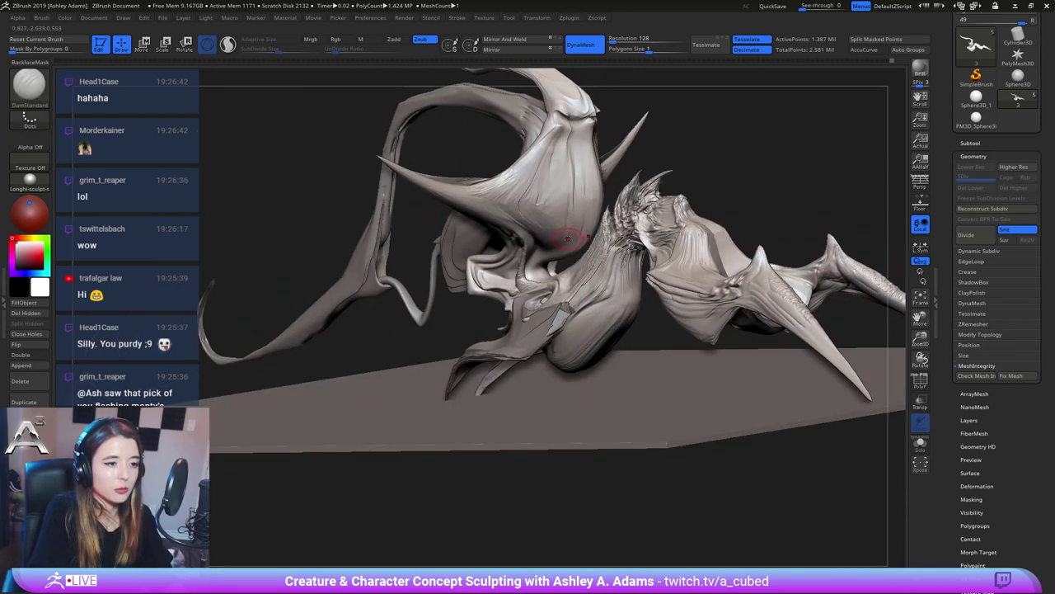
pyautogui.moveTo(509, 238); pyautogui.dragTo(496, 233, button='right')
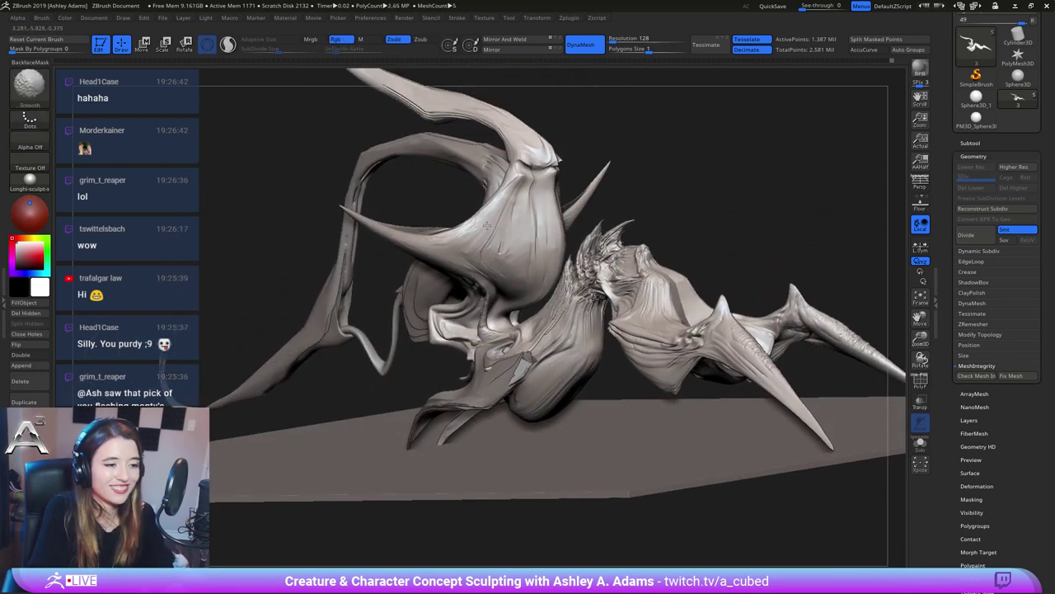
pyautogui.keyDown('shift'); pyautogui.moveTo(487, 225); pyautogui.dragTo(467, 238); pyautogui.keyUp('shift')
pyautogui.moveTo(631, 132); pyautogui.dragTo(615, 133)
pyautogui.moveTo(556, 165); pyautogui.dragTo(533, 165)
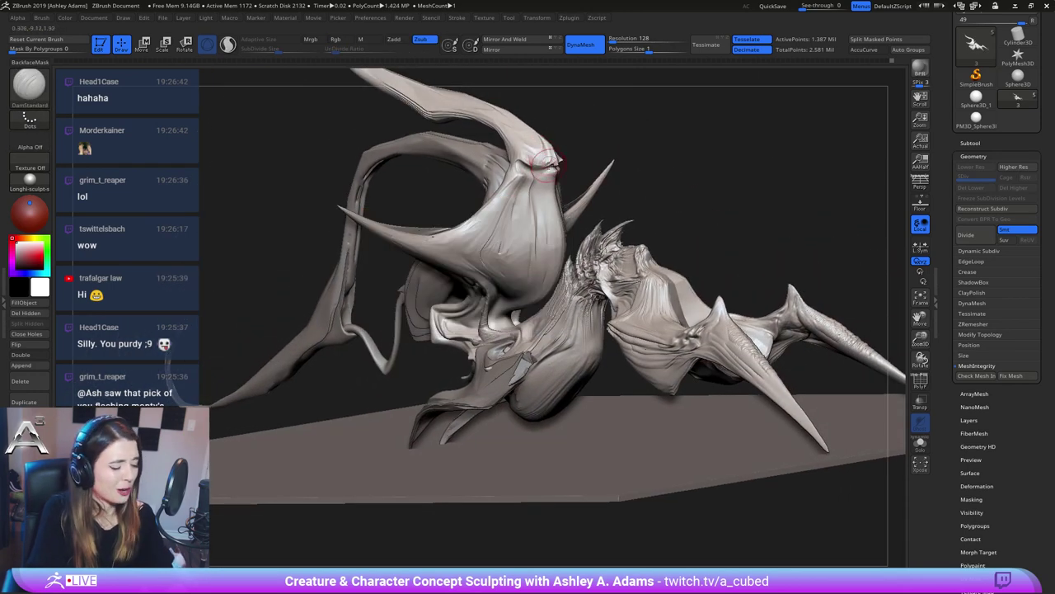
# Cut grooves with the Slash2 brush from the horn's seam down the side of the bulbous section
pyautogui.press('2')
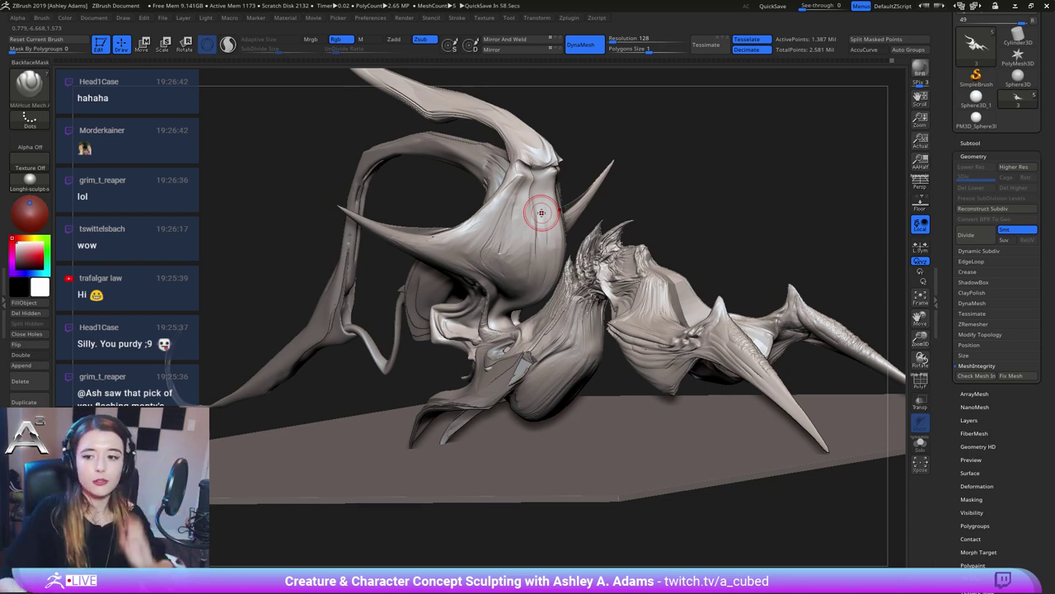
pyautogui.moveTo(528, 236)
pyautogui.mouseDown(button='right')
pyautogui.moveTo(537, 221)
pyautogui.moveTo(493, 212)
pyautogui.moveTo(603, 173)
pyautogui.mouseUp(button='right')
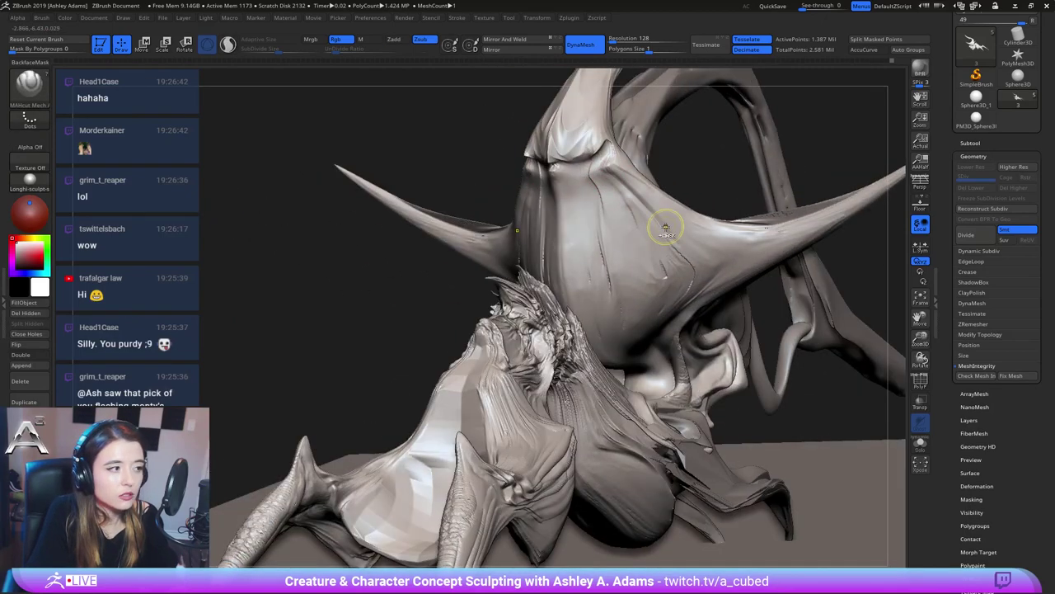
pyautogui.press('ctrl')
pyautogui.moveTo(668, 233)
pyautogui.mouseDown(button='right')
pyautogui.moveTo(549, 193)
pyautogui.moveTo(618, 199)
pyautogui.mouseUp(button='right')
pyautogui.rightClick(564, 186)
pyautogui.press('2')
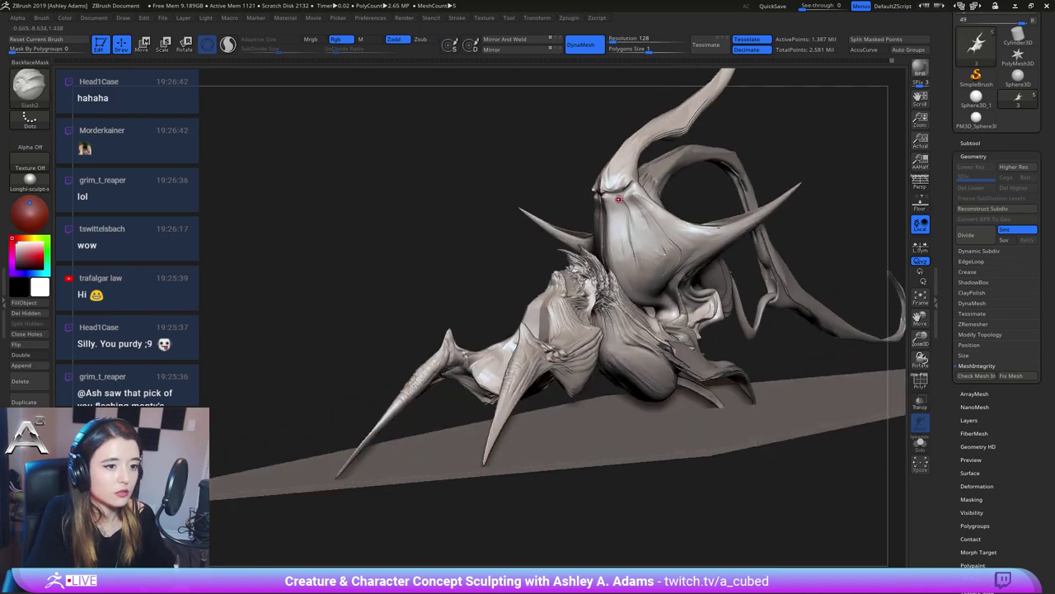
pyautogui.moveTo(627, 193); pyautogui.dragTo(633, 196)
pyautogui.moveTo(658, 216); pyautogui.dragTo(664, 217, button='right')
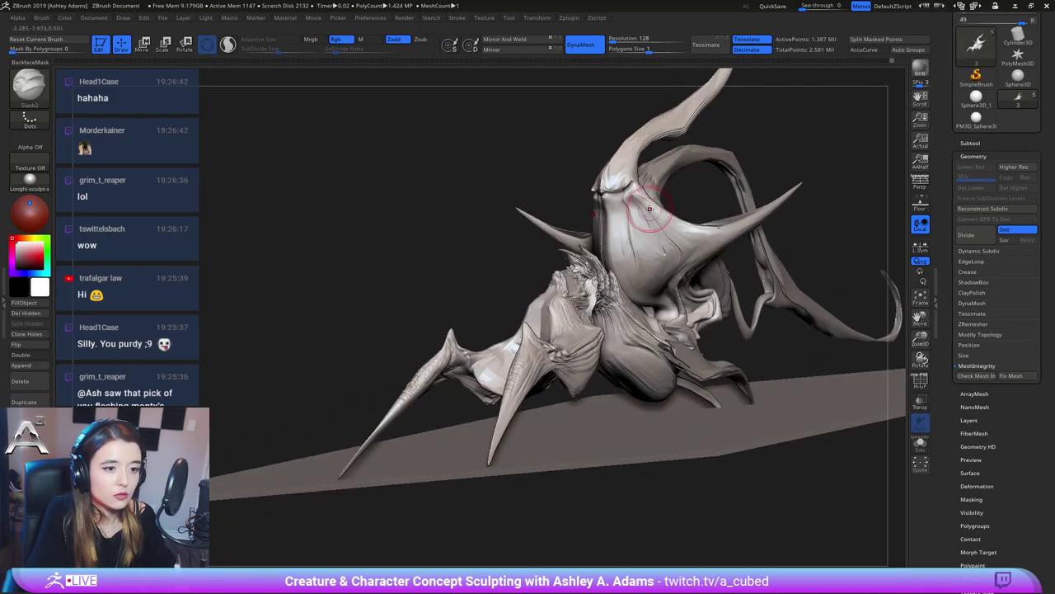
pyautogui.moveTo(645, 209)
pyautogui.mouseDown()
pyautogui.moveTo(677, 231)
pyautogui.moveTo(686, 258)
pyautogui.mouseUp()
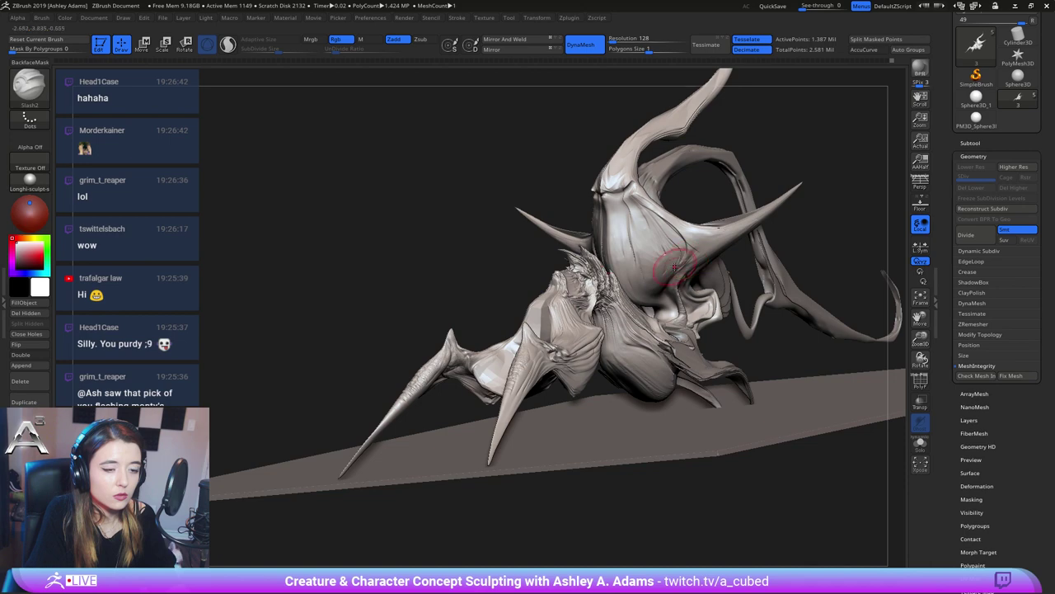
# Add lengthwise Slash2 grooves down the front of the bulbous section
pyautogui.press('shift')
pyautogui.press('space')
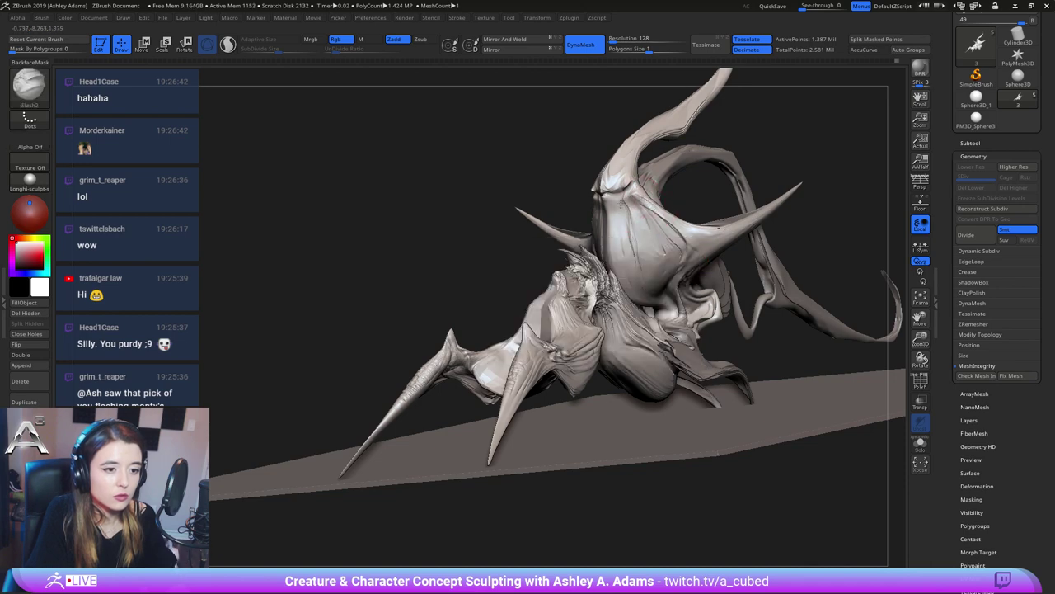
pyautogui.moveTo(622, 204)
pyautogui.mouseDown()
pyautogui.moveTo(642, 282)
pyautogui.moveTo(618, 199)
pyautogui.moveTo(633, 250)
pyautogui.mouseUp()
pyautogui.moveTo(638, 208); pyautogui.dragTo(775, 201, button='right')
# Cut into the outer corner of the seam between the long horn and the bulbous section with Slash2
pyautogui.keyDown('ctrl'); pyautogui.moveTo(582, 196); pyautogui.dragTo(570, 239, button='right'); pyautogui.keyUp('ctrl')
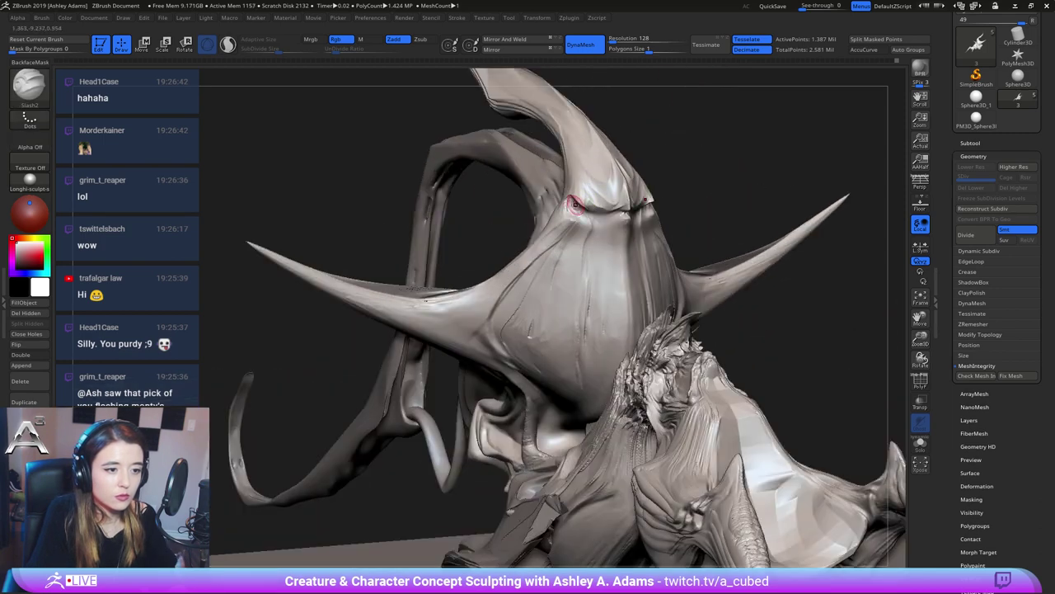
pyautogui.moveTo(575, 204)
pyautogui.mouseDown()
pyautogui.moveTo(578, 219)
pyautogui.moveTo(633, 214)
pyautogui.moveTo(569, 207)
pyautogui.moveTo(571, 197)
pyautogui.mouseUp()
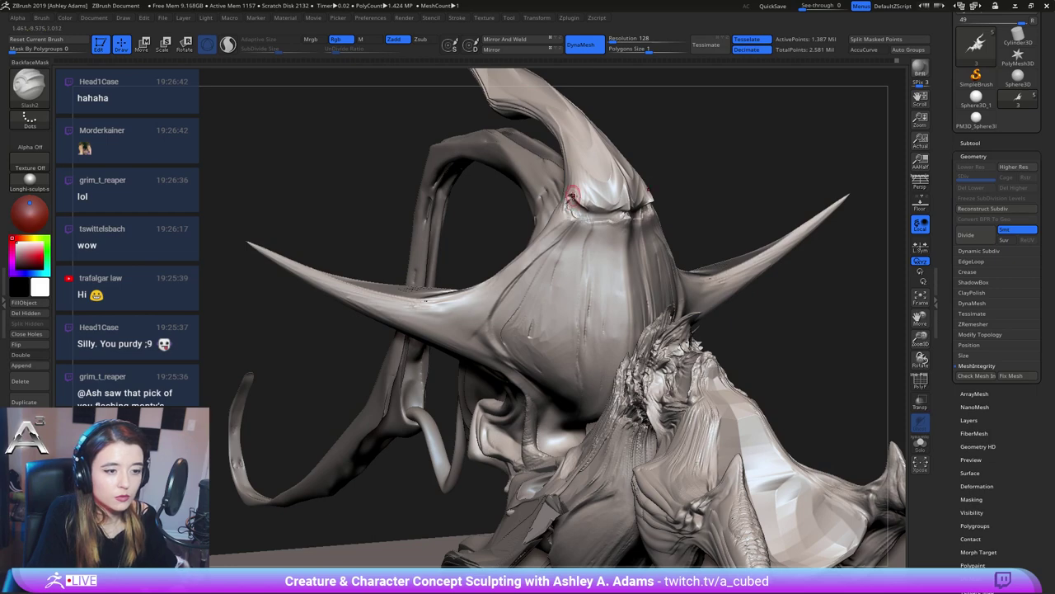
pyautogui.moveTo(575, 196); pyautogui.dragTo(613, 195, button='right')
pyautogui.moveTo(568, 203); pyautogui.dragTo(566, 204)
pyautogui.moveTo(565, 201); pyautogui.dragTo(570, 204, button='right')
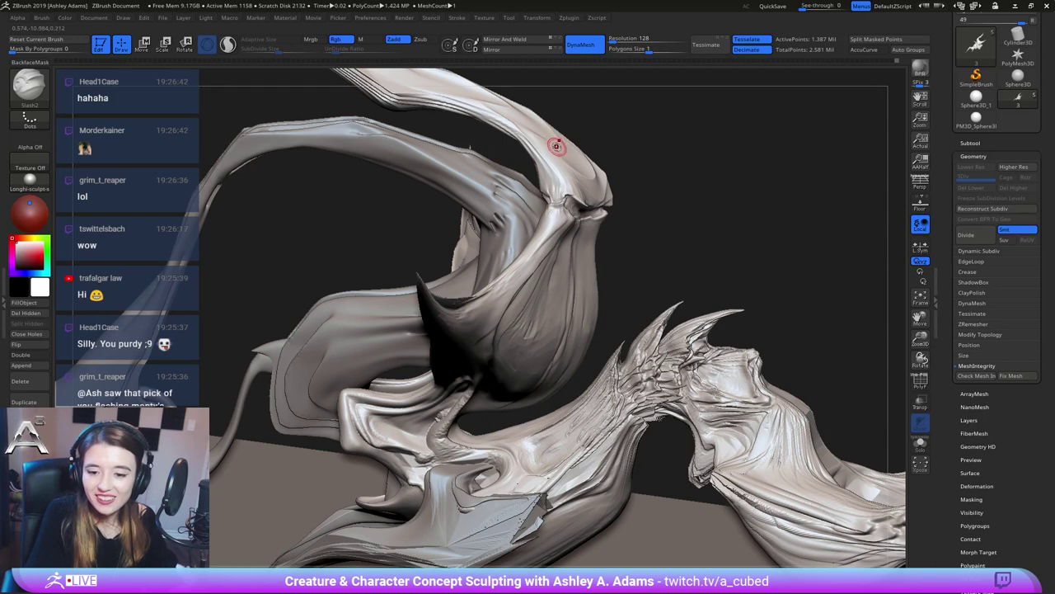
# Slash a jagged, torn-looking ridge around the seam at the long horn's base, undoing the last stroke
pyautogui.moveTo(553, 205)
pyautogui.mouseDown(button='right')
pyautogui.moveTo(596, 205)
pyautogui.moveTo(580, 212)
pyautogui.moveTo(554, 165)
pyautogui.mouseUp(button='right')
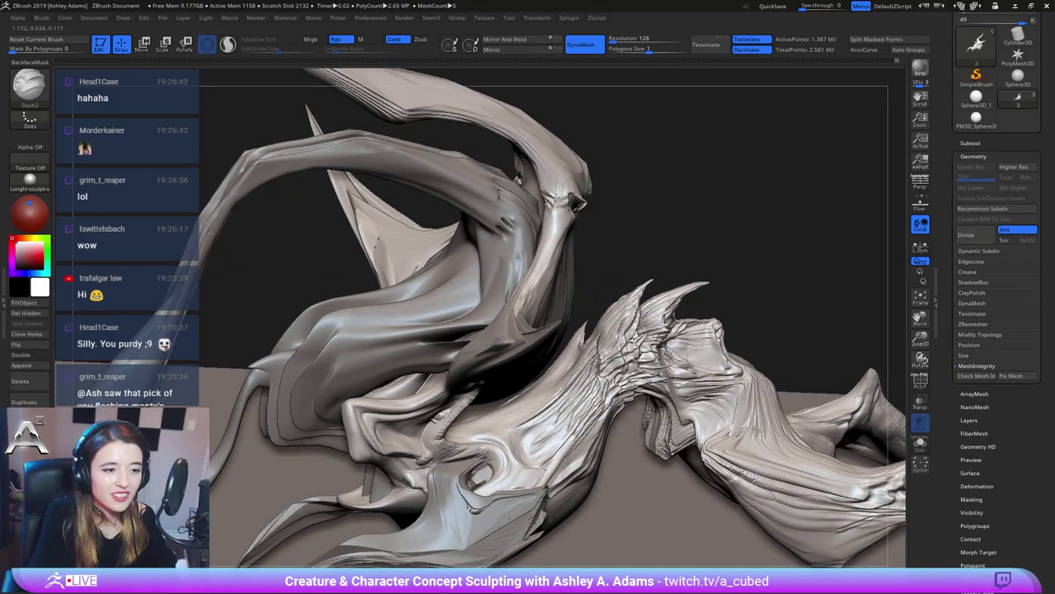
pyautogui.moveTo(579, 200)
pyautogui.mouseDown(button='right')
pyautogui.moveTo(565, 195)
pyautogui.moveTo(596, 198)
pyautogui.mouseUp(button='right')
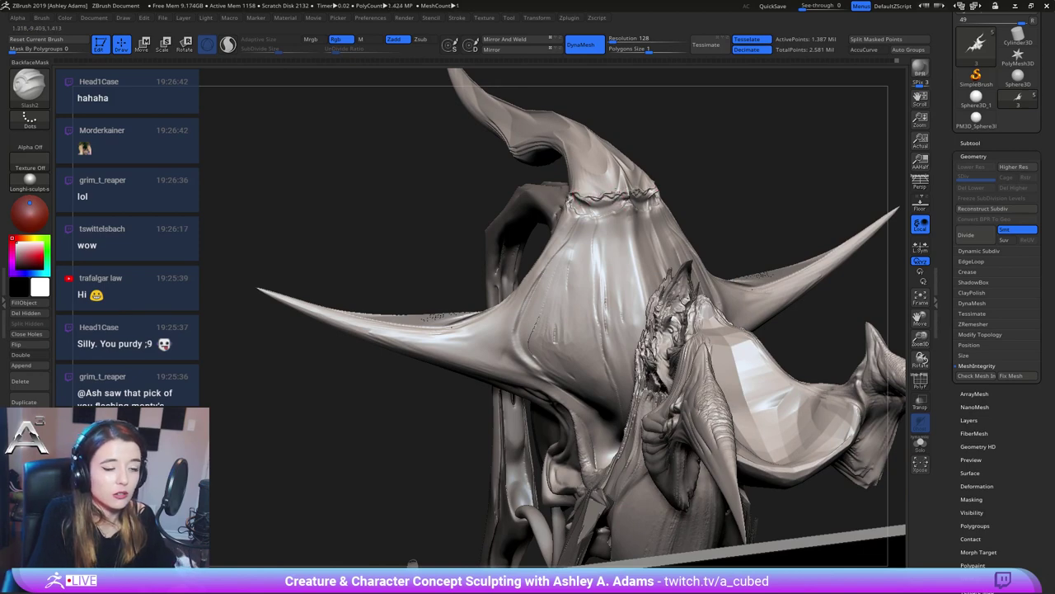
pyautogui.moveTo(593, 198); pyautogui.dragTo(624, 192, button='right')
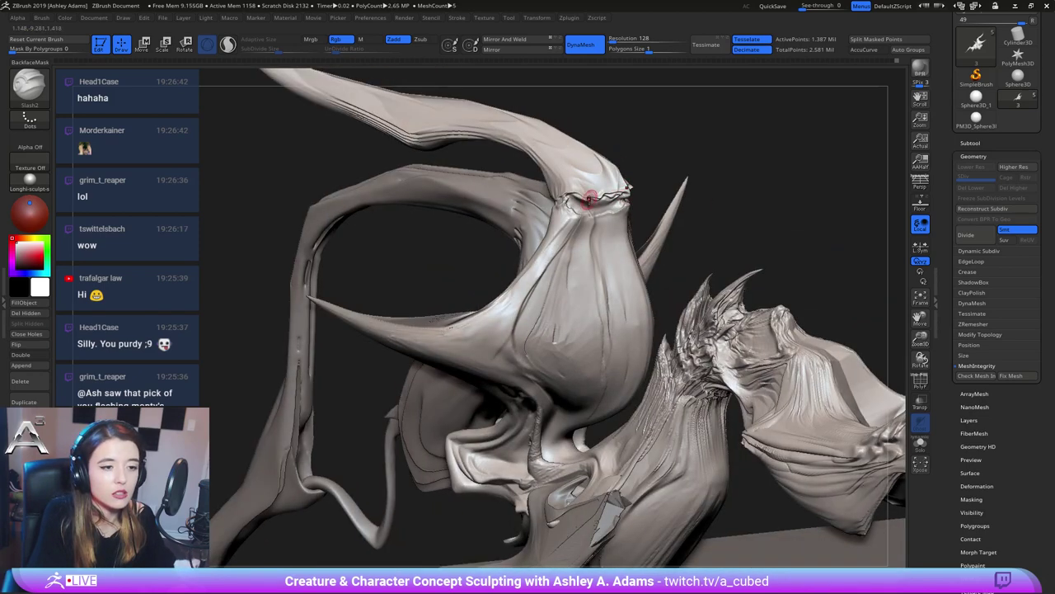
pyautogui.moveTo(614, 183)
pyautogui.mouseDown(button='right')
pyautogui.moveTo(572, 184)
pyautogui.moveTo(578, 207)
pyautogui.mouseUp(button='right')
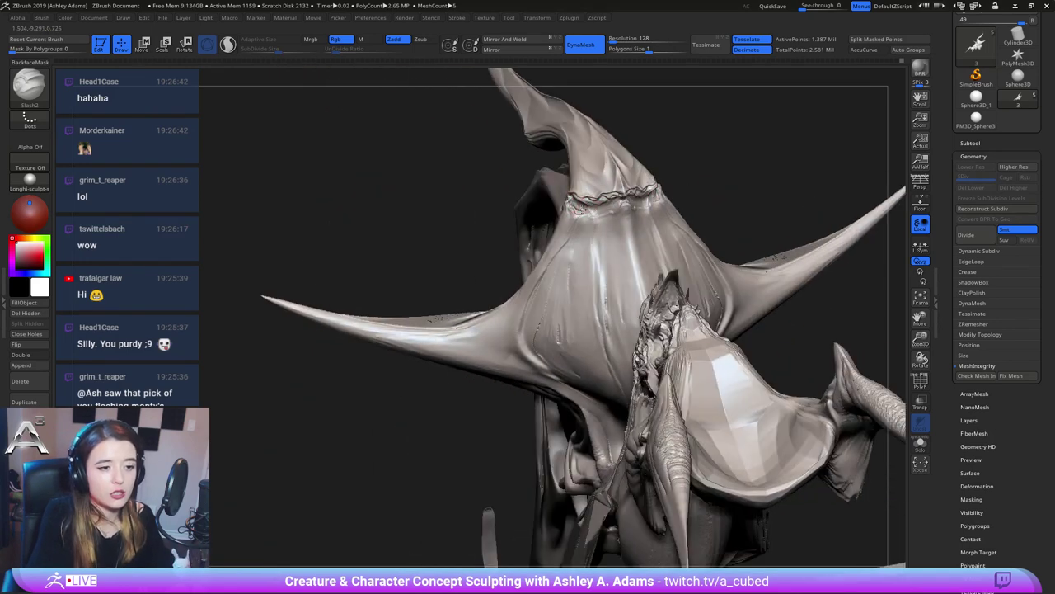
pyautogui.moveTo(576, 195); pyautogui.dragTo(609, 216, button='right')
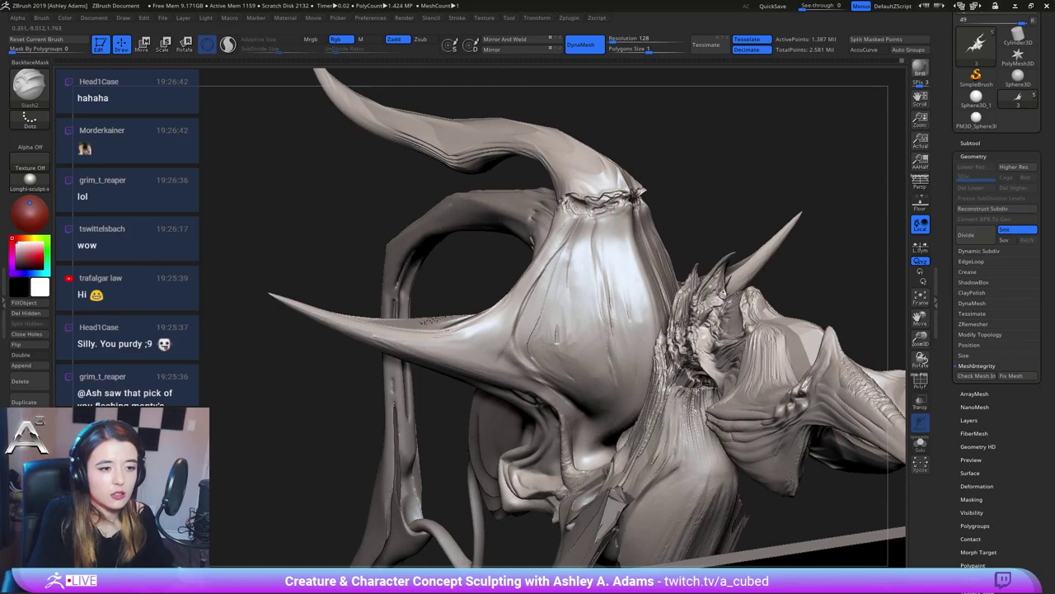
pyautogui.hotkey('ctrl', 'z')
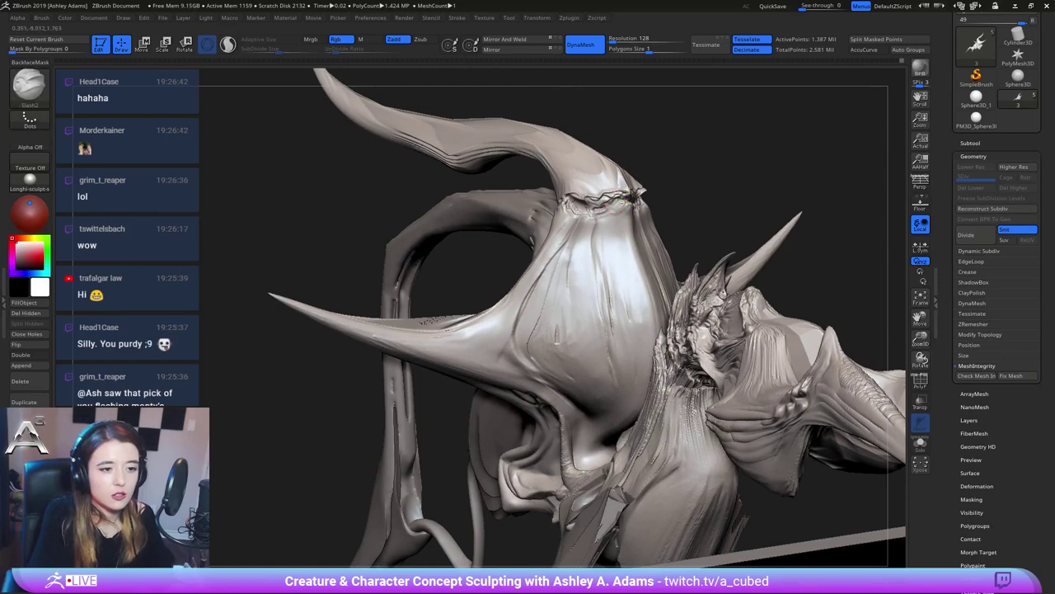
# Extend the Slash2 cuts from the jagged seam onto the side and rear of the horn's base
pyautogui.moveTo(610, 199)
pyautogui.mouseDown(button='right')
pyautogui.moveTo(657, 196)
pyautogui.moveTo(566, 157)
pyautogui.mouseUp(button='right')
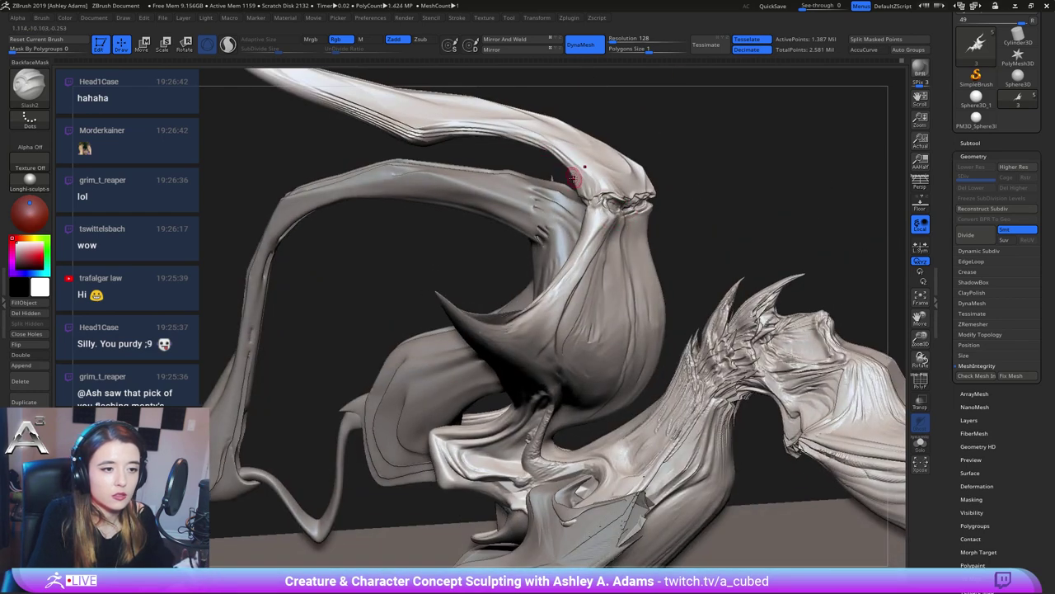
pyautogui.moveTo(578, 173); pyautogui.dragTo(576, 186, button='right')
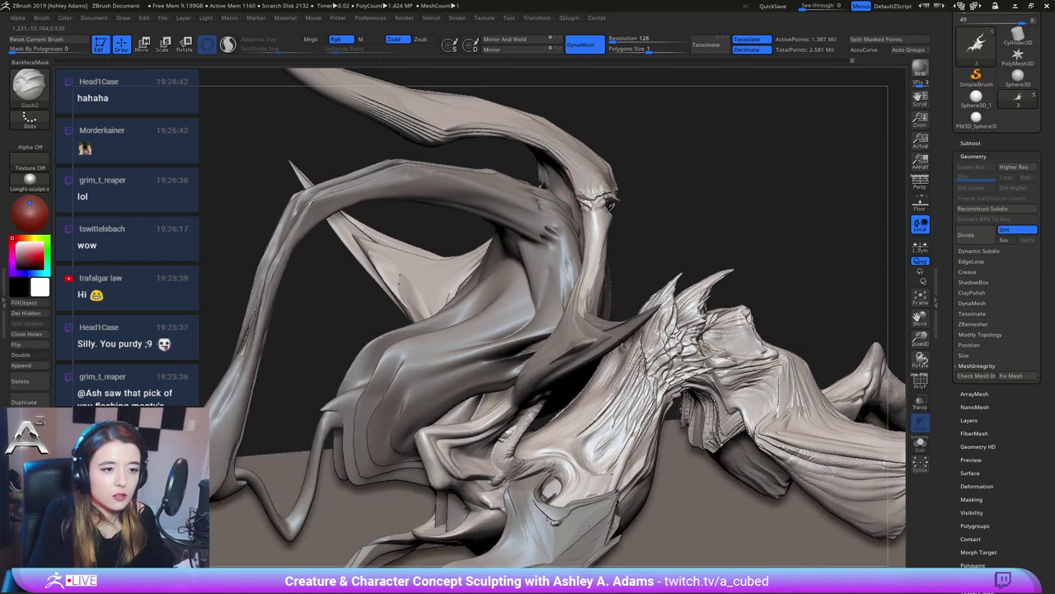
pyautogui.moveTo(609, 201)
pyautogui.mouseDown(button='right')
pyautogui.moveTo(593, 194)
pyautogui.moveTo(607, 181)
pyautogui.mouseUp(button='right')
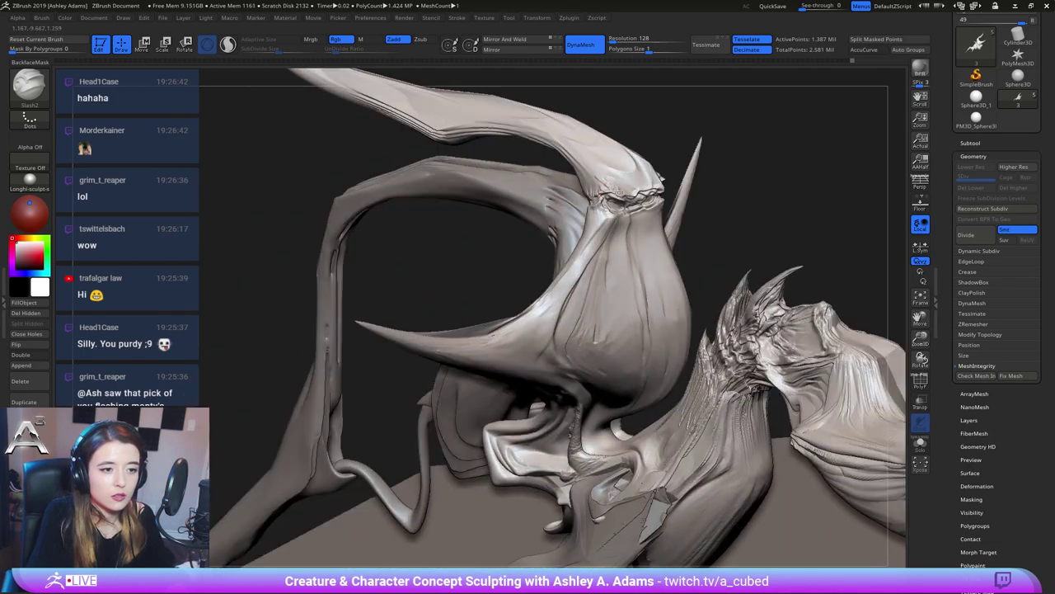
# Carve layered Slash2 ridges across the top and both sides of the long horn's base above the seam
pyautogui.press('shift')
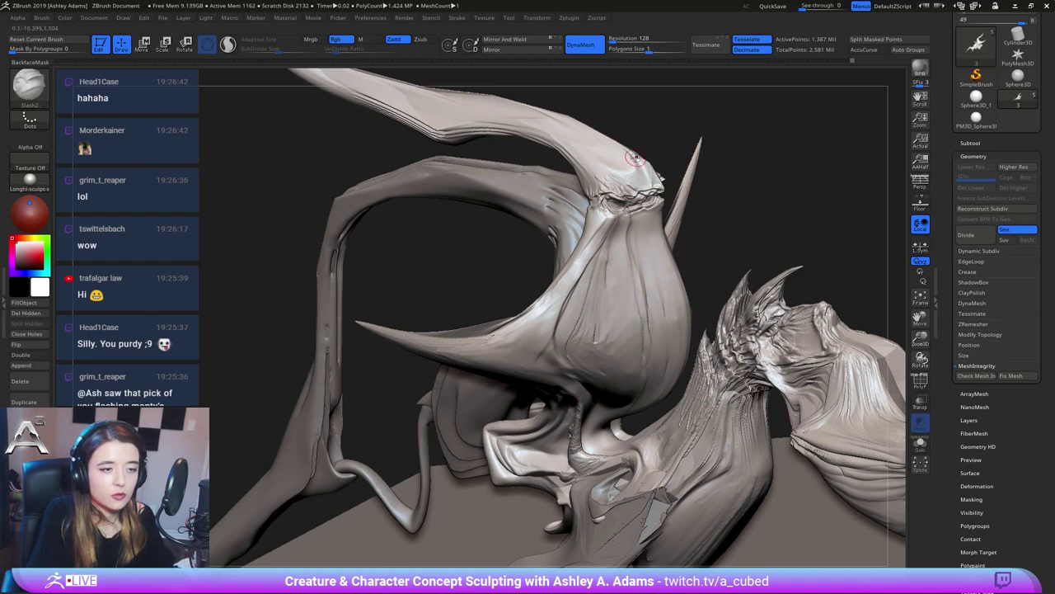
pyautogui.moveTo(632, 168)
pyautogui.mouseDown(button='right')
pyautogui.moveTo(635, 158)
pyautogui.moveTo(629, 180)
pyautogui.moveTo(636, 152)
pyautogui.mouseUp(button='right')
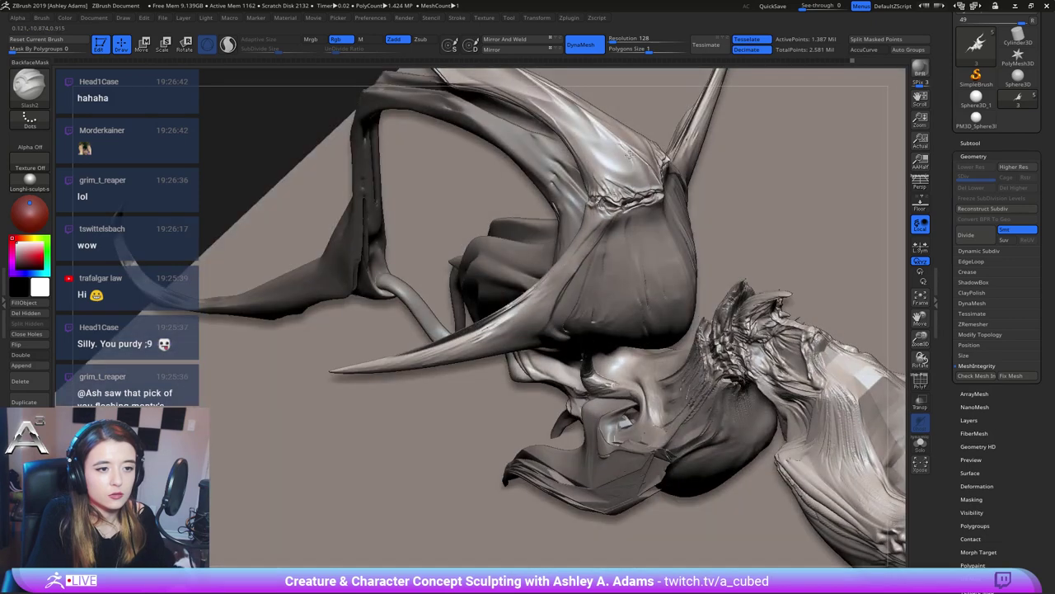
pyautogui.press('shift')
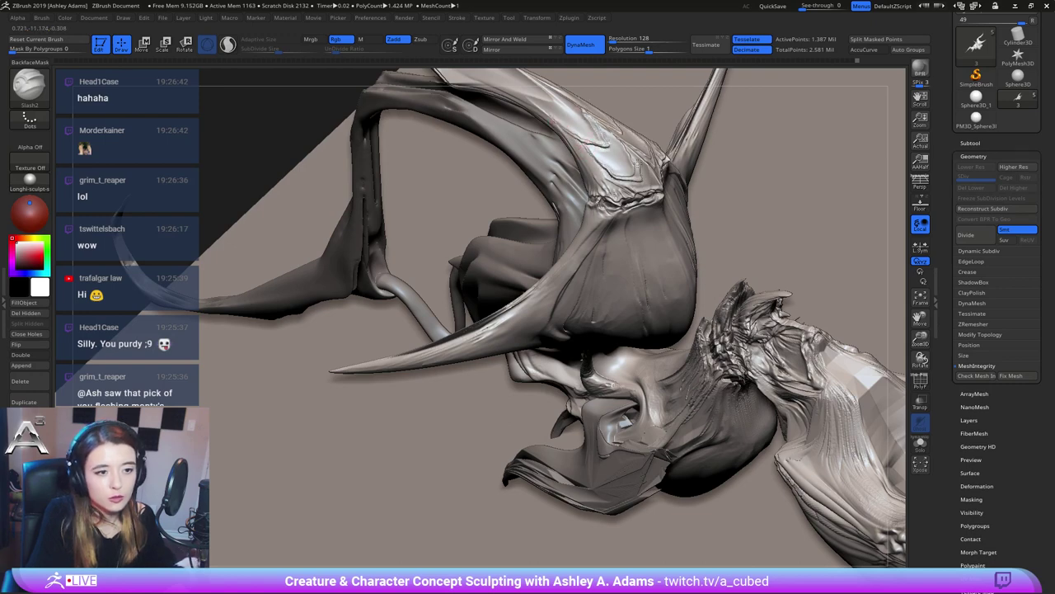
pyautogui.moveTo(613, 140)
pyautogui.mouseDown(button='right')
pyautogui.moveTo(654, 175)
pyautogui.moveTo(505, 111)
pyautogui.mouseUp(button='right')
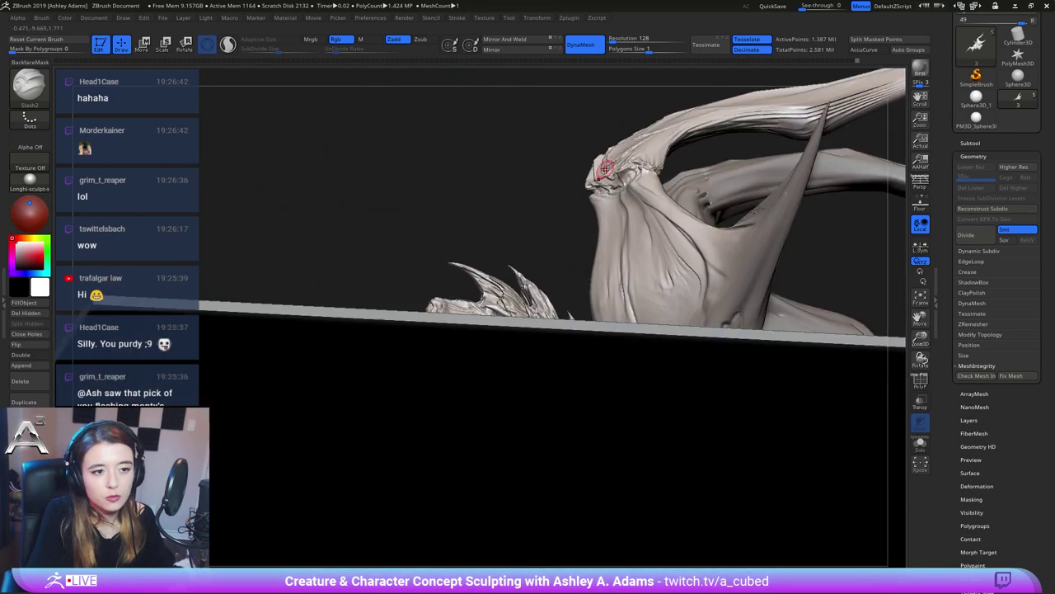
pyautogui.moveTo(606, 170)
pyautogui.mouseDown(button='right')
pyautogui.moveTo(608, 183)
pyautogui.moveTo(587, 188)
pyautogui.mouseUp(button='right')
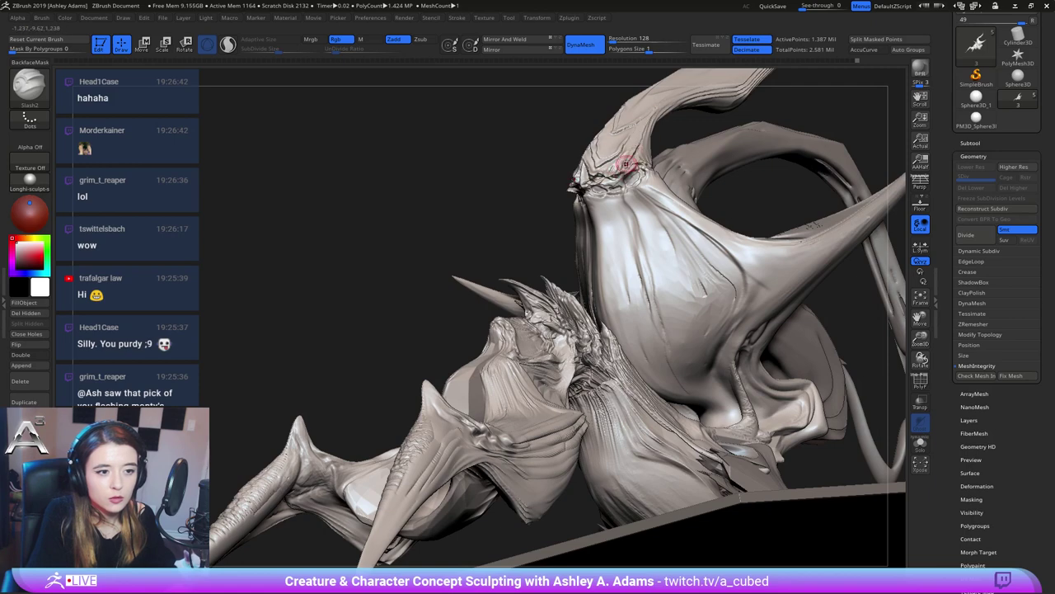
# Thicken the long horn's thin tip with the Inflat brush and smooth the inflated surface
pyautogui.moveTo(655, 112)
pyautogui.mouseDown(button='right')
pyautogui.moveTo(700, 115)
pyautogui.moveTo(705, 132)
pyautogui.mouseUp(button='right')
pyautogui.moveTo(662, 217)
pyautogui.keyDown('ctrl'); pyautogui.mouseDown(button='right')
pyautogui.moveTo(691, 190)
pyautogui.moveTo(651, 202)
pyautogui.moveTo(429, 115)
pyautogui.mouseUp(button='right'); pyautogui.keyUp('ctrl')
pyautogui.moveTo(476, 106)
pyautogui.mouseDown()
pyautogui.moveTo(389, 212)
pyautogui.moveTo(437, 243)
pyautogui.moveTo(503, 258)
pyautogui.mouseUp()
pyautogui.keyDown('alt'); pyautogui.moveTo(470, 221); pyautogui.dragTo(503, 229, button='right'); pyautogui.keyUp('alt')
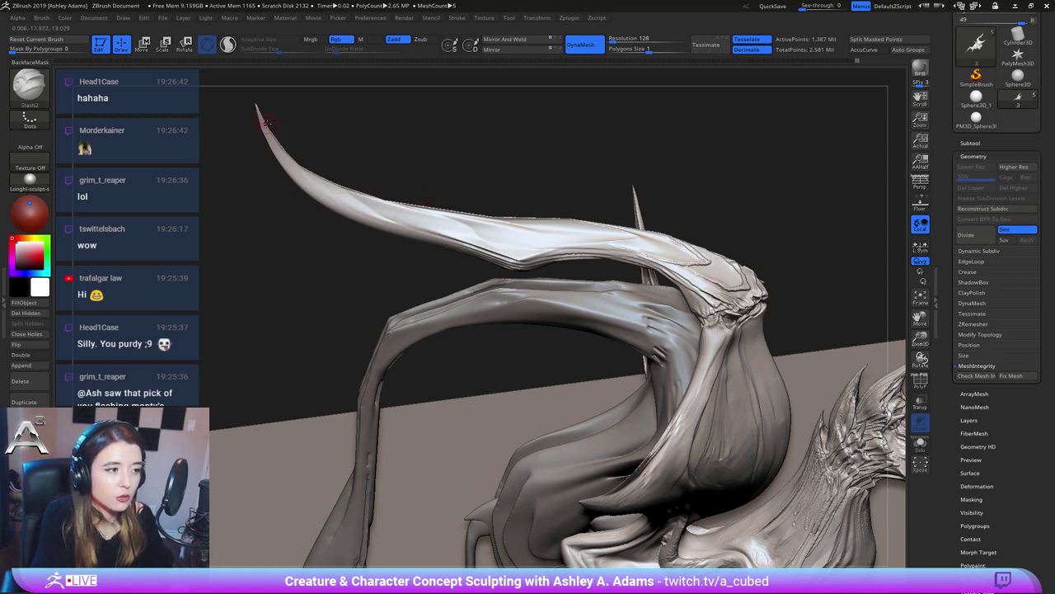
pyautogui.press('shift')
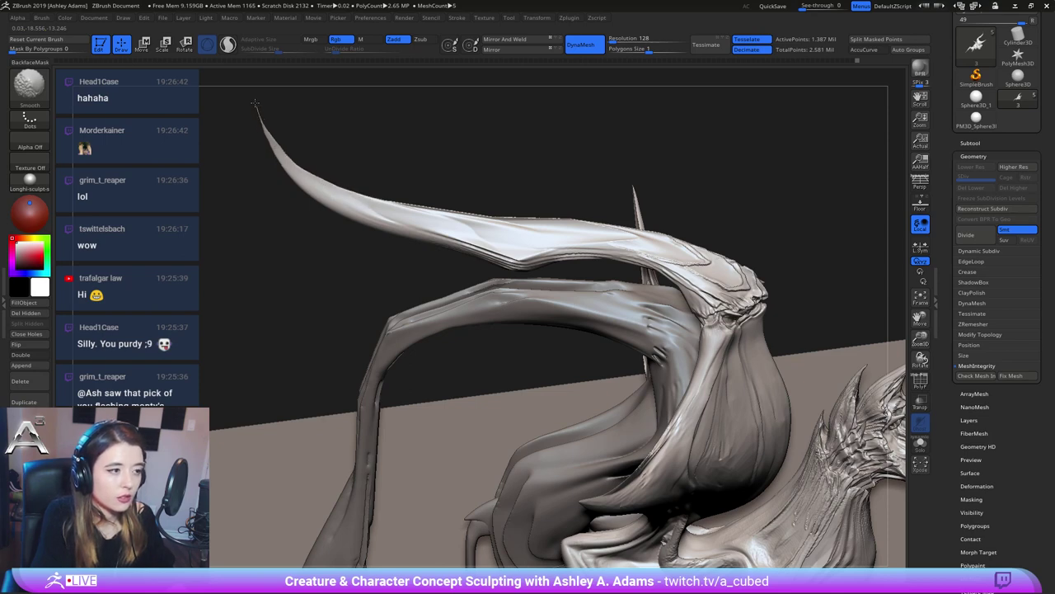
pyautogui.press('space')
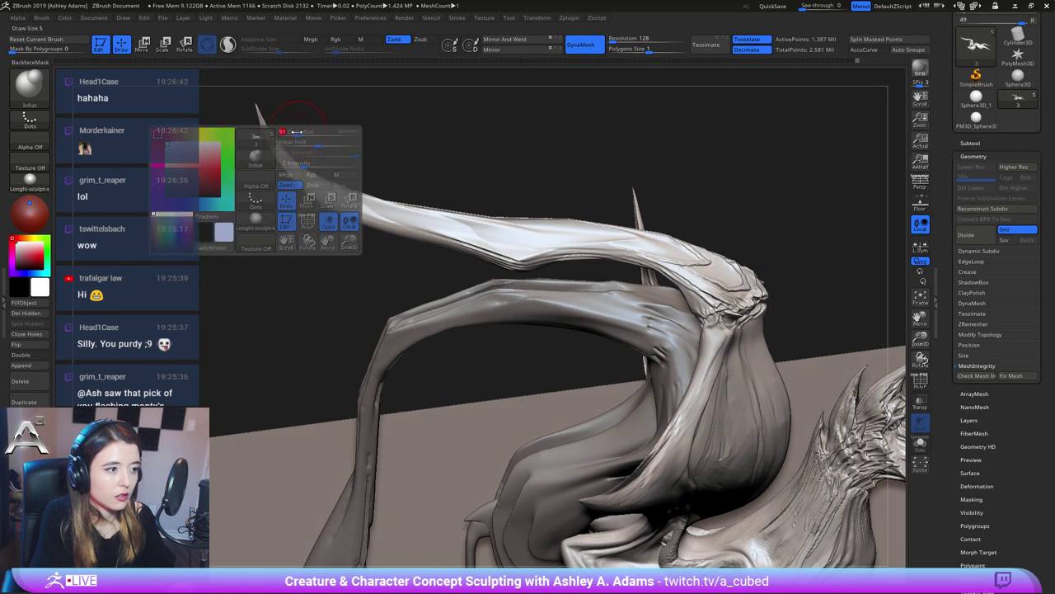
pyautogui.moveTo(297, 131)
pyautogui.mouseDown()
pyautogui.moveTo(293, 92)
pyautogui.moveTo(286, 156)
pyautogui.moveTo(296, 167)
pyautogui.moveTo(339, 198)
pyautogui.moveTo(266, 126)
pyautogui.moveTo(330, 187)
pyautogui.moveTo(357, 197)
pyautogui.moveTo(322, 183)
pyautogui.moveTo(423, 211)
pyautogui.moveTo(372, 209)
pyautogui.mouseUp()
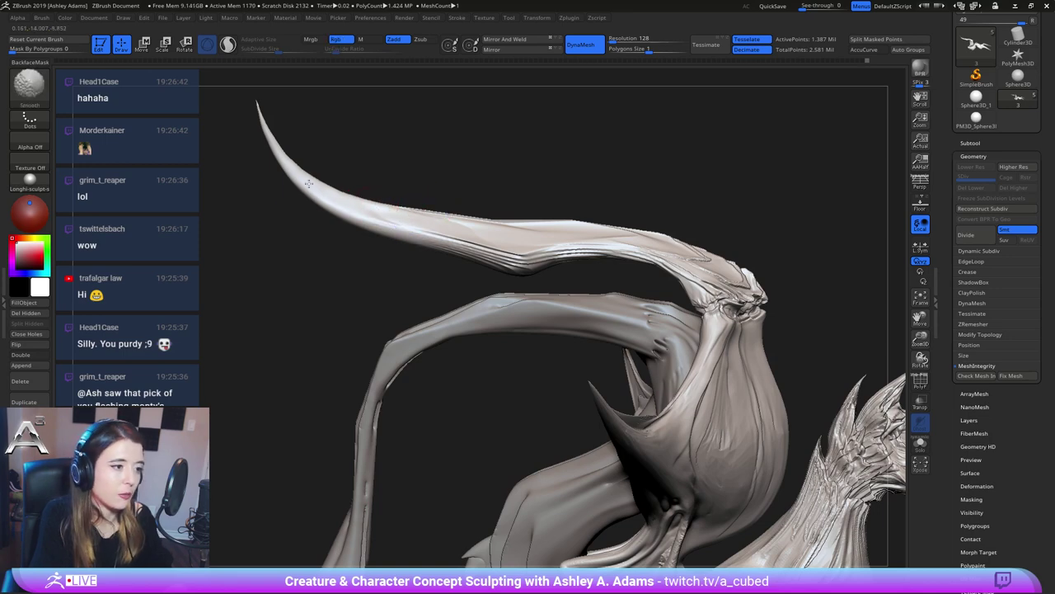
pyautogui.moveTo(324, 153); pyautogui.dragTo(341, 178)
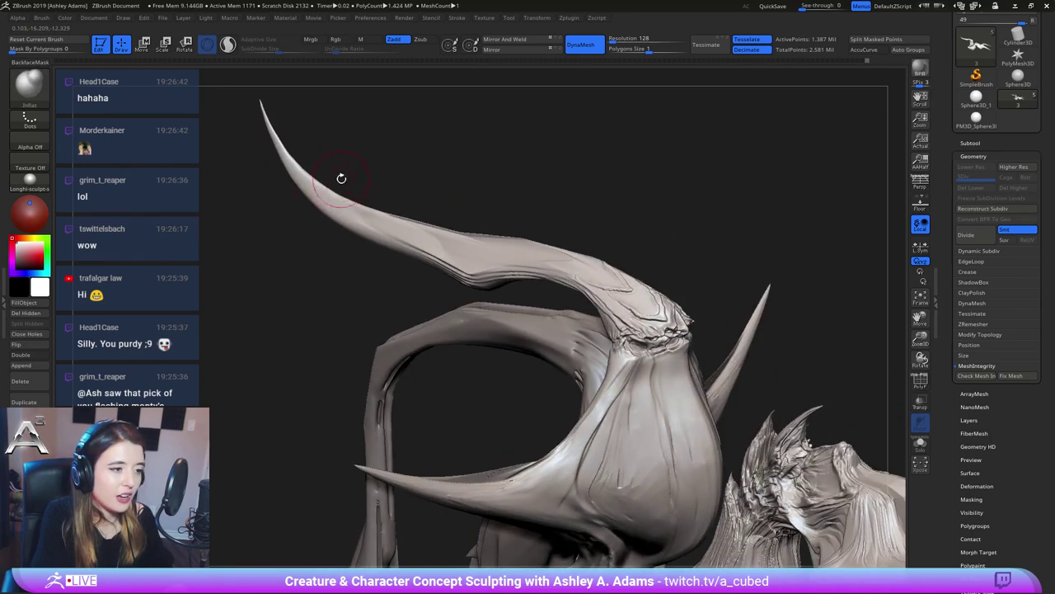
pyautogui.press('shift')
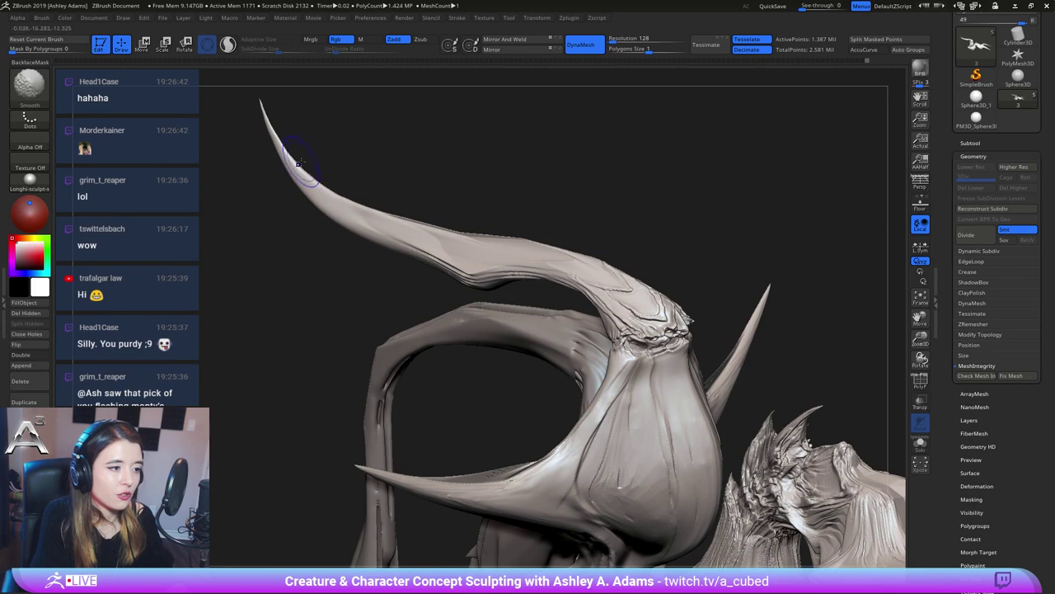
pyautogui.moveTo(309, 106); pyautogui.dragTo(302, 132)
# Reshape the curve of the long horn's upper edge between tip and base with the SnakeHook brush
pyautogui.press('b')
pyautogui.press('s')
pyautogui.press('h')
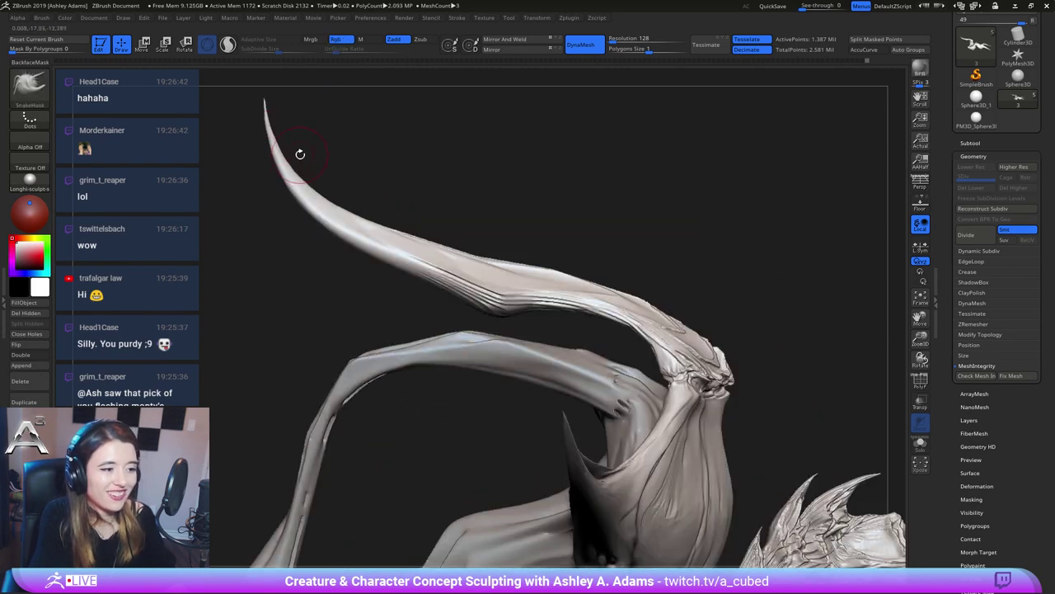
pyautogui.press('space')
pyautogui.moveTo(355, 199); pyautogui.dragTo(362, 184)
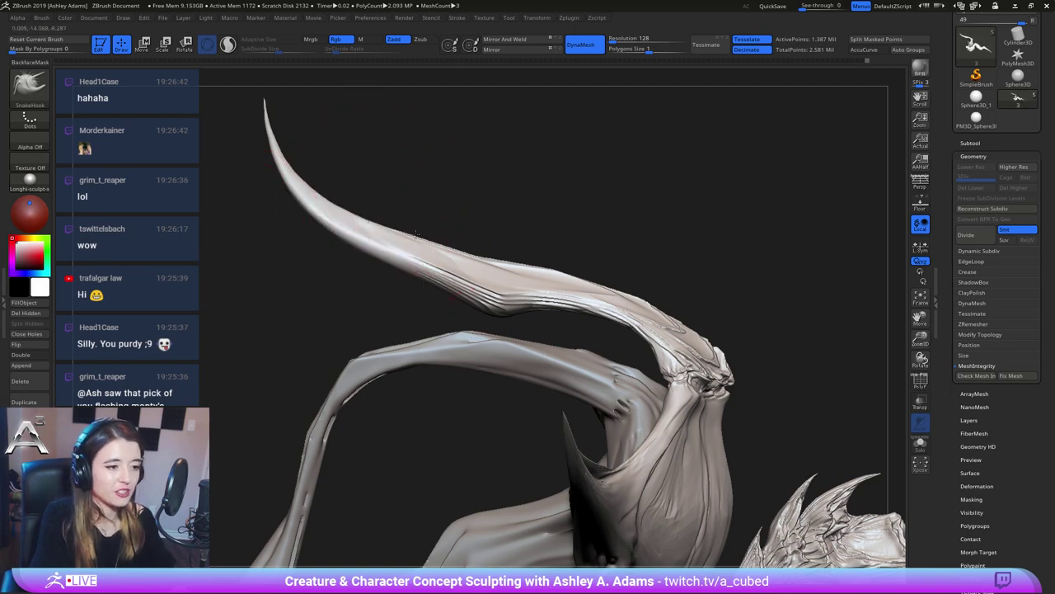
pyautogui.moveTo(438, 240)
pyautogui.mouseDown()
pyautogui.moveTo(446, 246)
pyautogui.moveTo(335, 205)
pyautogui.moveTo(621, 286)
pyautogui.mouseUp()
pyautogui.moveTo(440, 179)
pyautogui.keyDown('ctrl'); pyautogui.mouseDown(button='right')
pyautogui.moveTo(473, 219)
pyautogui.moveTo(570, 248)
pyautogui.moveTo(505, 228)
pyautogui.moveTo(405, 247)
pyautogui.moveTo(423, 184)
pyautogui.mouseUp(button='right'); pyautogui.keyUp('ctrl')
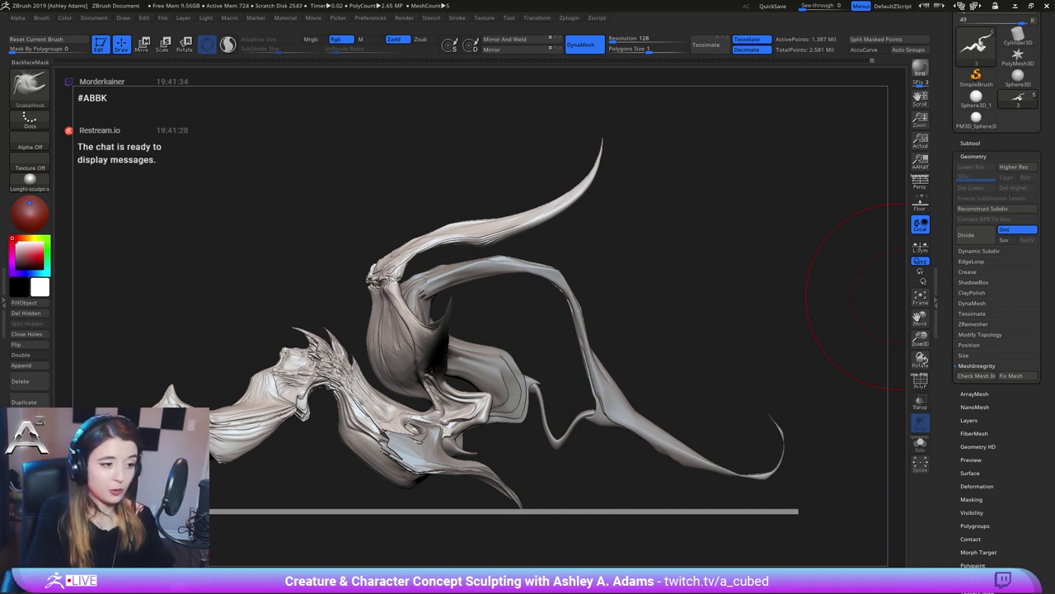
pyautogui.moveTo(540, 217); pyautogui.dragTo(767, 211, button='right')
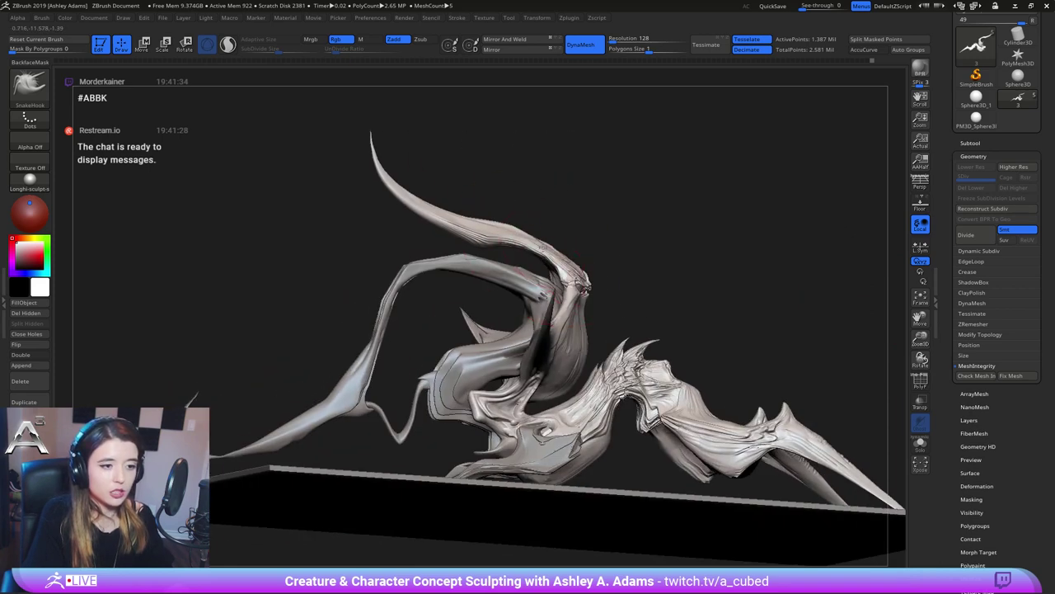
pyautogui.press('space')
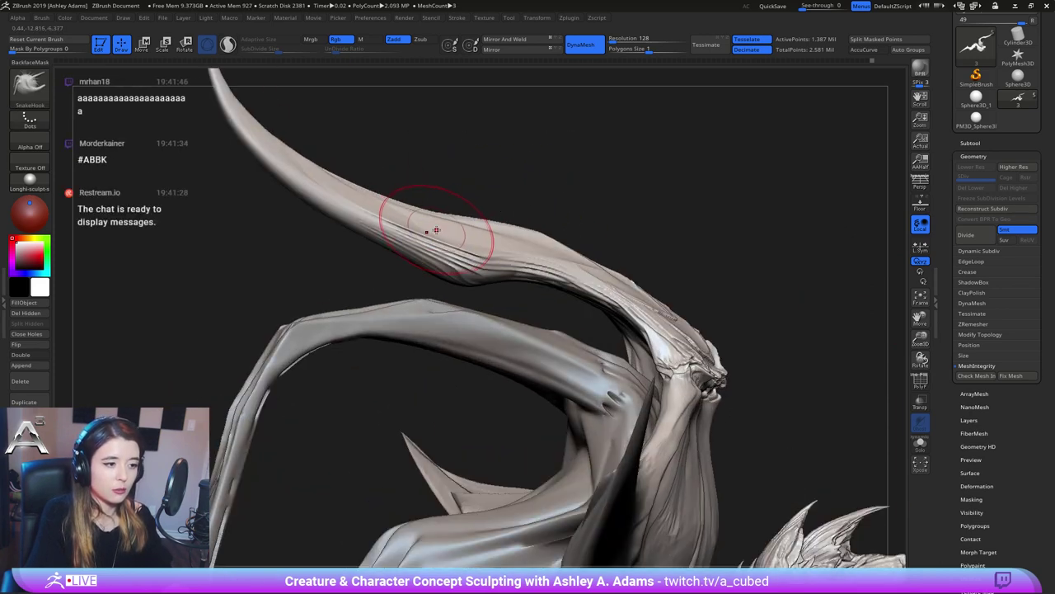
pyautogui.press('space')
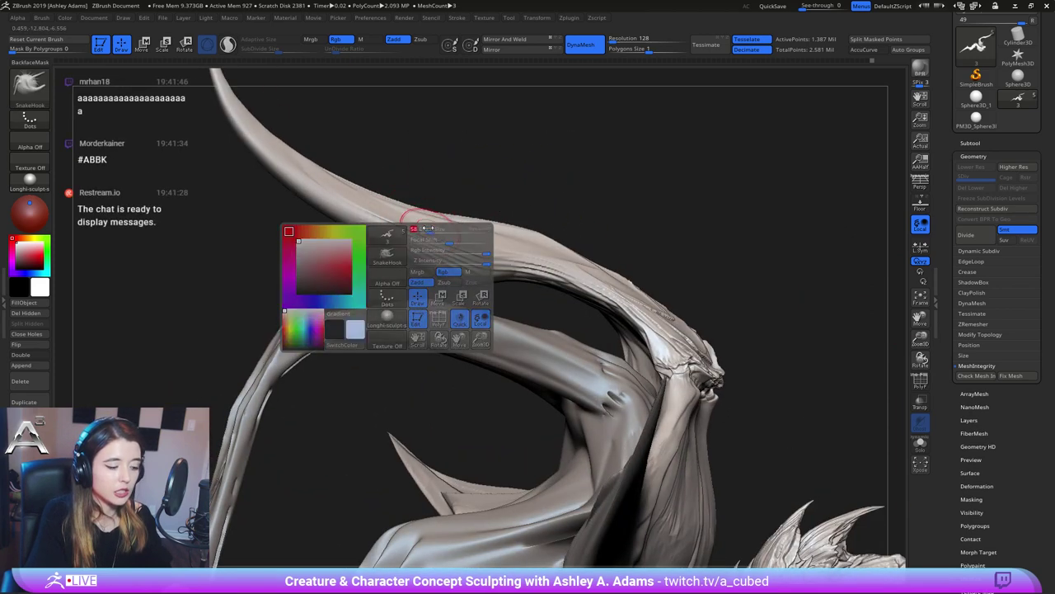
# Carve long flowing Slash2 grooves along the side and underside of the long horn from near its tip towards the base
pyautogui.moveTo(467, 262)
pyautogui.keyDown('ctrl'); pyautogui.mouseDown(button='right')
pyautogui.moveTo(440, 245)
pyautogui.moveTo(426, 206)
pyautogui.mouseUp(button='right'); pyautogui.keyUp('ctrl')
pyautogui.press('2')
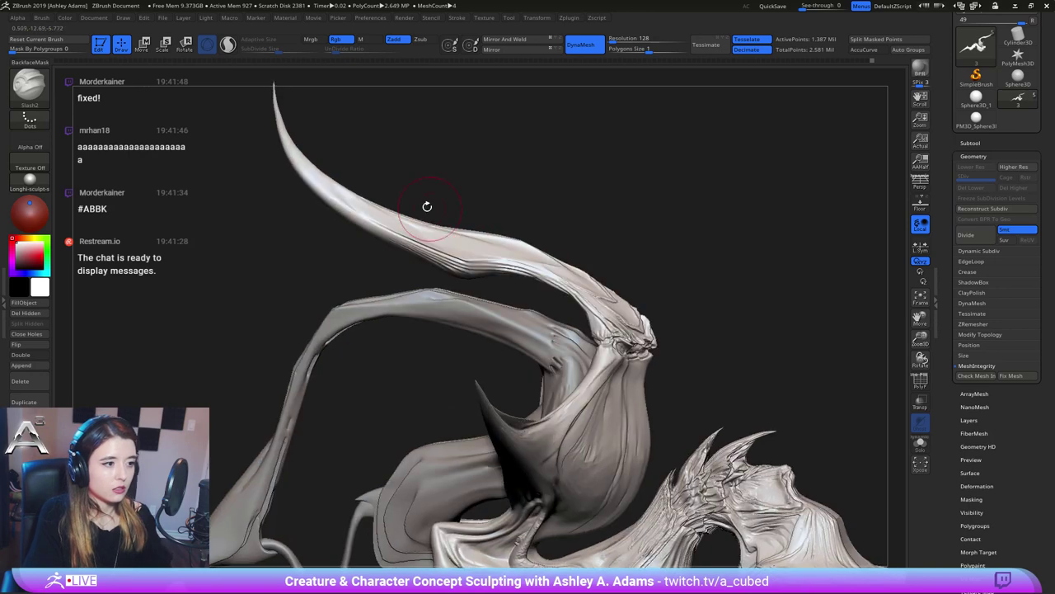
pyautogui.moveTo(285, 152)
pyautogui.mouseDown()
pyautogui.moveTo(341, 197)
pyautogui.moveTo(321, 180)
pyautogui.mouseUp()
pyautogui.press('space')
pyautogui.moveTo(285, 147)
pyautogui.mouseDown()
pyautogui.moveTo(356, 215)
pyautogui.moveTo(428, 250)
pyautogui.mouseUp()
pyautogui.moveTo(287, 148)
pyautogui.mouseDown()
pyautogui.moveTo(368, 219)
pyautogui.moveTo(430, 251)
pyautogui.moveTo(546, 277)
pyautogui.moveTo(591, 303)
pyautogui.mouseUp()
pyautogui.moveTo(335, 199)
pyautogui.mouseDown()
pyautogui.moveTo(458, 260)
pyautogui.moveTo(553, 279)
pyautogui.mouseUp()
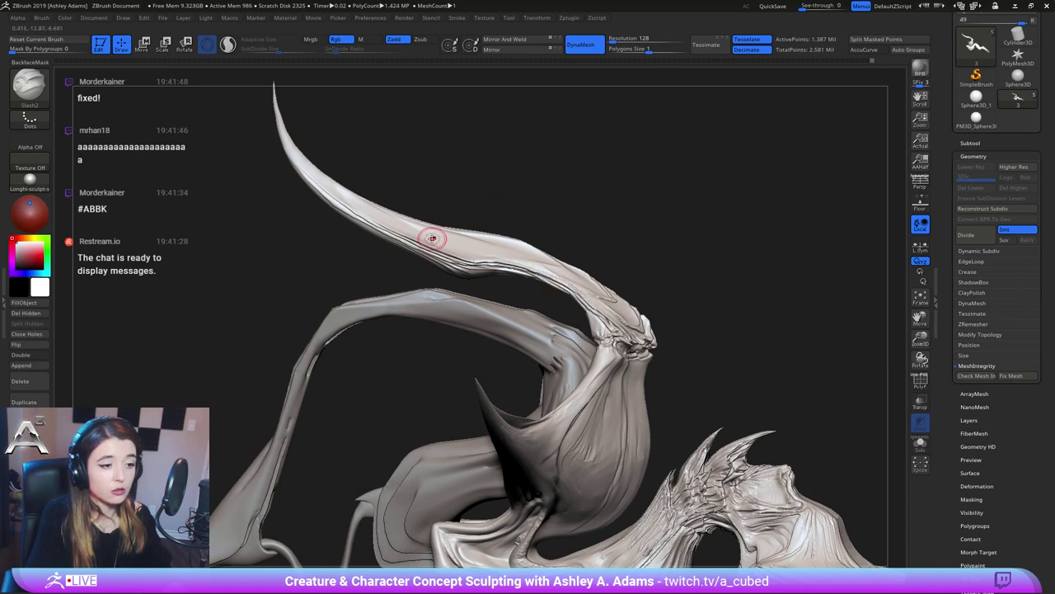
pyautogui.moveTo(495, 223); pyautogui.dragTo(438, 248)
# Cut Slash2 ridges into the inner side of the long horn's base, just above the jagged seam
pyautogui.moveTo(333, 183); pyautogui.dragTo(612, 351, button='right')
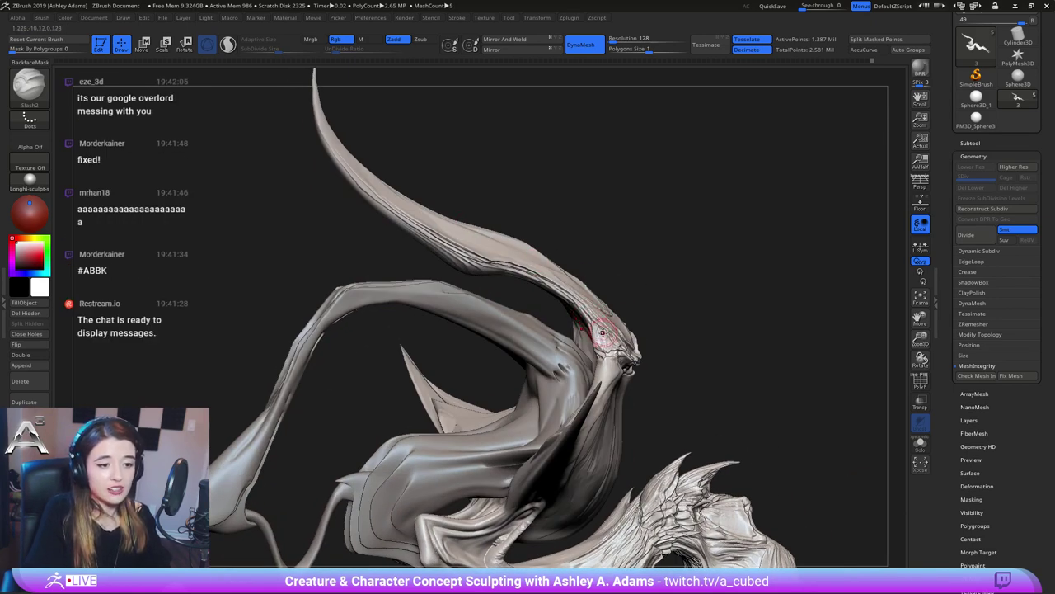
pyautogui.moveTo(600, 328); pyautogui.dragTo(608, 343)
pyautogui.moveTo(614, 343)
pyautogui.mouseDown(button='right')
pyautogui.moveTo(631, 315)
pyautogui.moveTo(540, 350)
pyautogui.mouseUp(button='right')
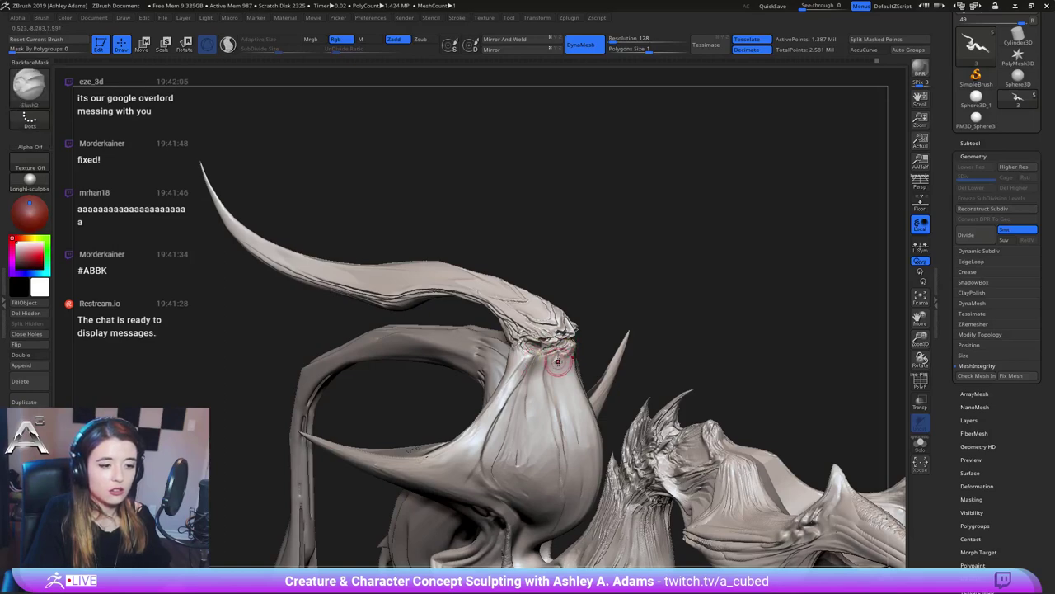
# Slash thin vertical creases from the seam down the front of the bulbous section
pyautogui.moveTo(547, 380); pyautogui.dragTo(551, 400)
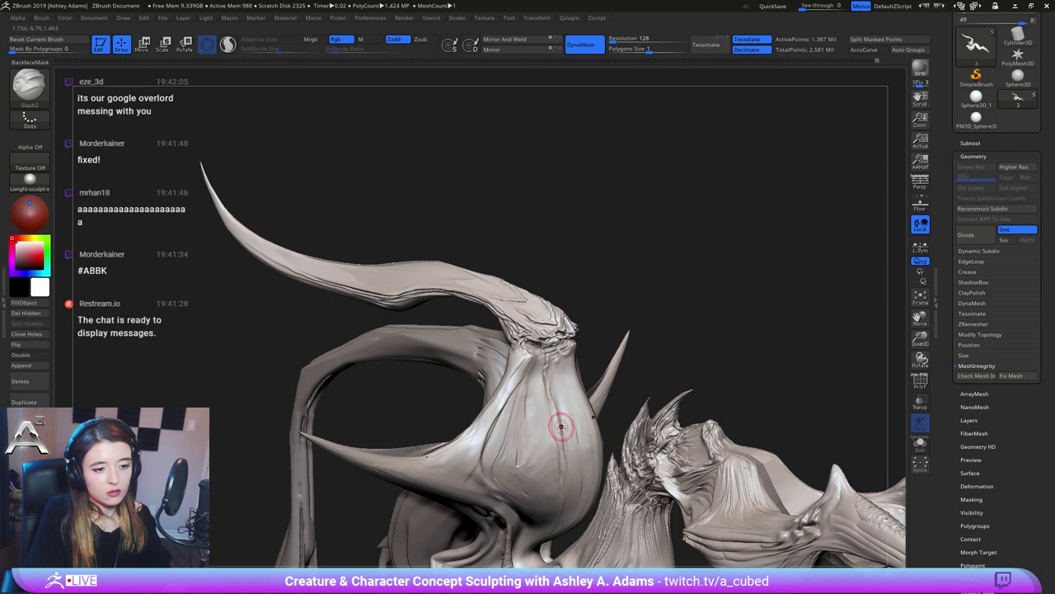
pyautogui.moveTo(551, 386); pyautogui.dragTo(489, 378, button='right')
pyautogui.moveTo(558, 364); pyautogui.dragTo(550, 378)
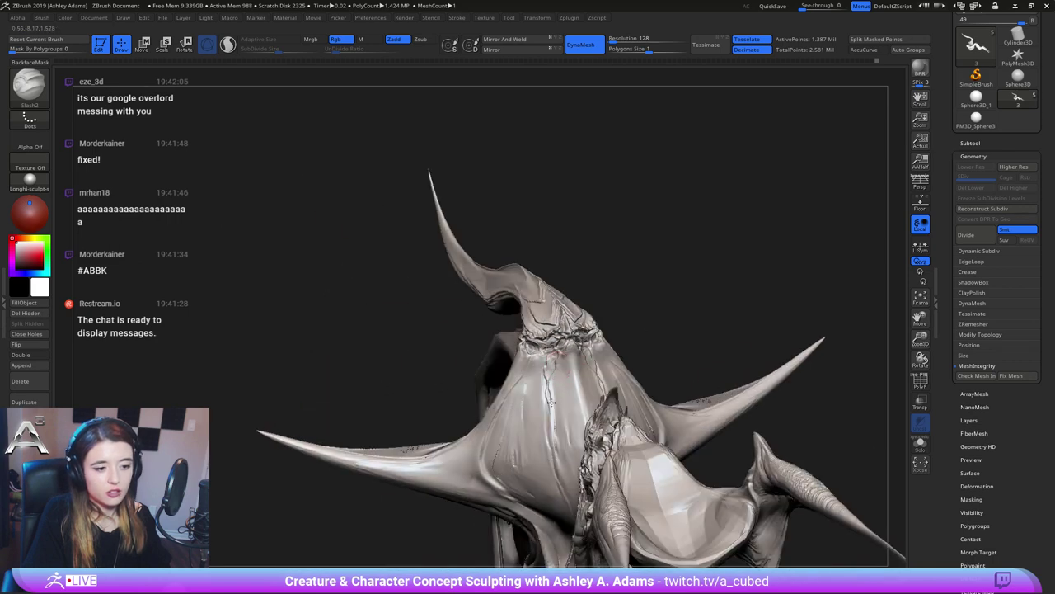
pyautogui.moveTo(546, 443); pyautogui.dragTo(566, 388, button='right')
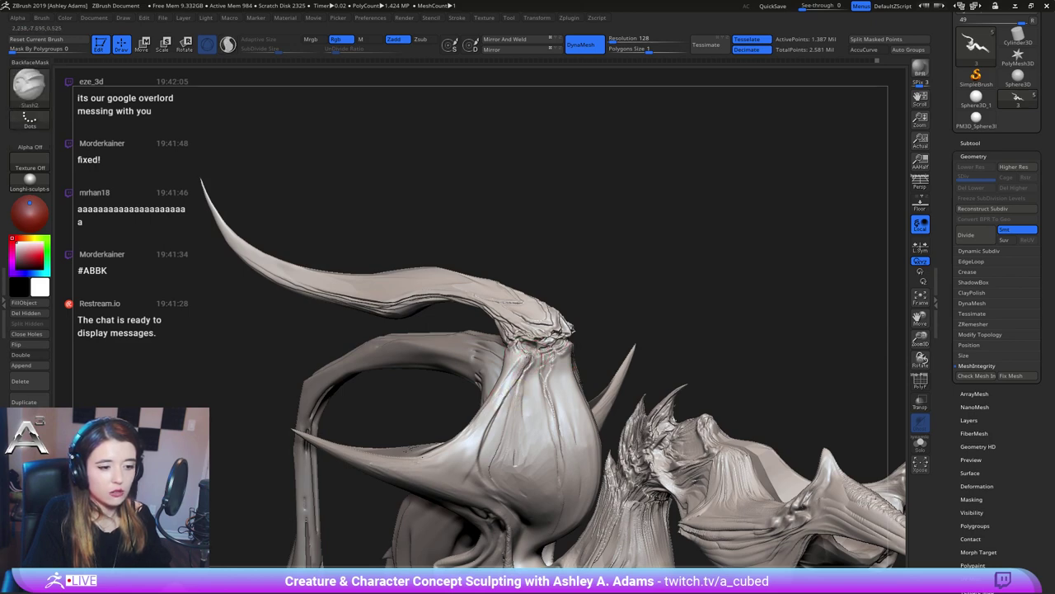
# Extend the Slash2 creases down the bulbous section's side towards the side spike, smoothing the surface between them
pyautogui.moveTo(532, 347)
pyautogui.mouseDown(button='right')
pyautogui.moveTo(471, 366)
pyautogui.moveTo(582, 367)
pyautogui.mouseUp(button='right')
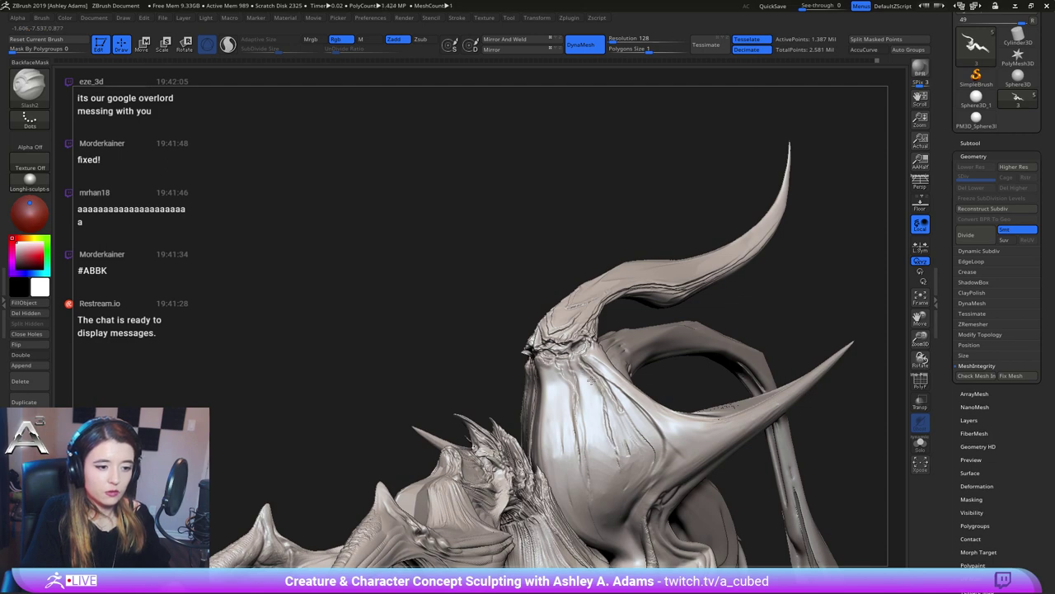
pyautogui.moveTo(579, 361); pyautogui.dragTo(585, 357, button='right')
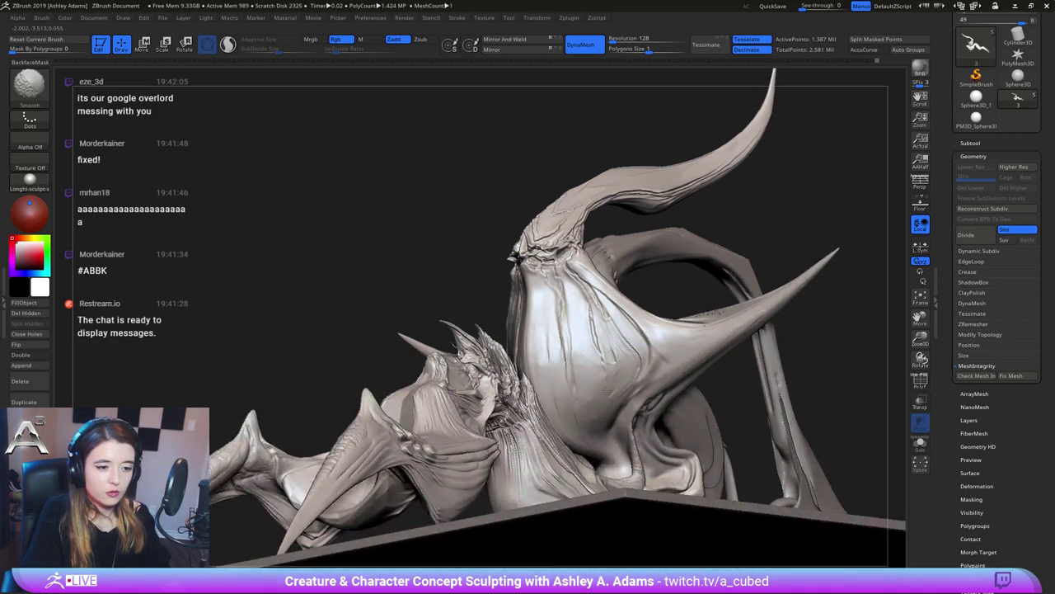
pyautogui.moveTo(603, 410); pyautogui.dragTo(634, 233, button='right')
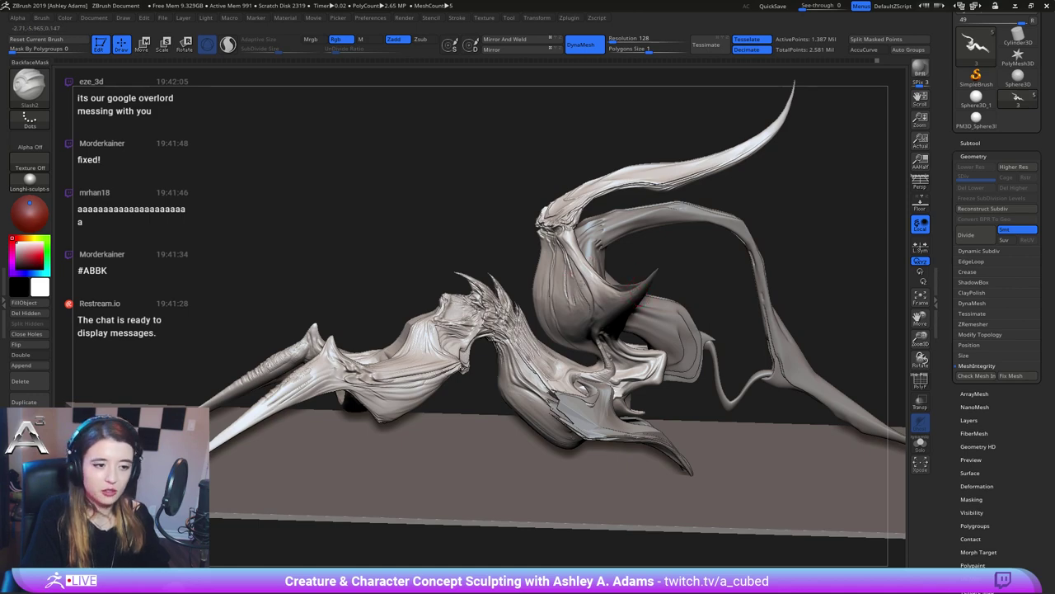
pyautogui.moveTo(567, 284)
pyautogui.mouseDown(button='right')
pyautogui.moveTo(548, 254)
pyautogui.moveTo(500, 254)
pyautogui.moveTo(526, 261)
pyautogui.moveTo(518, 235)
pyautogui.mouseUp(button='right')
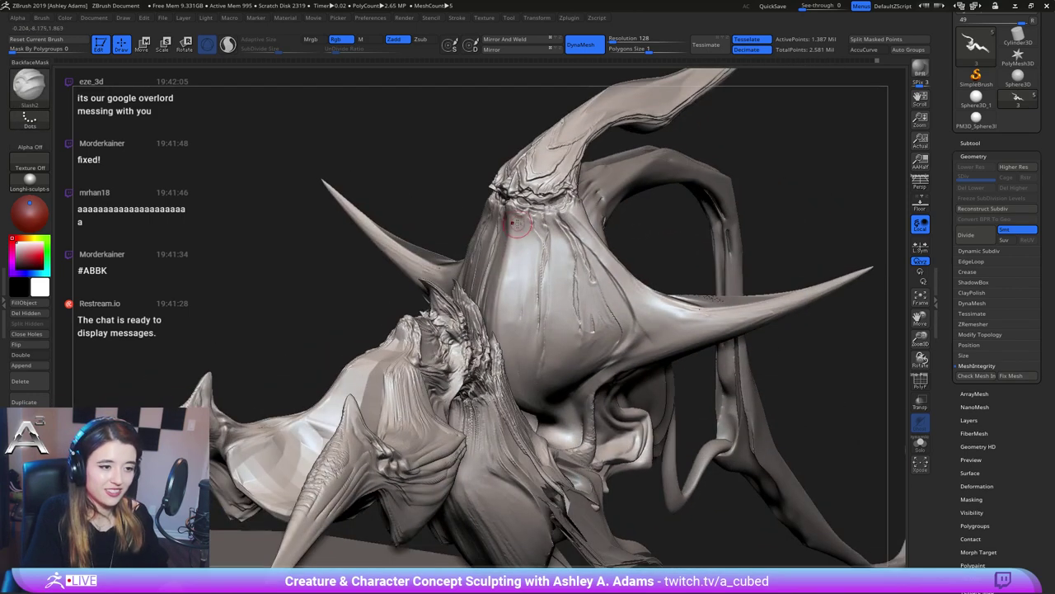
pyautogui.moveTo(566, 165); pyautogui.dragTo(519, 229, button='right')
# Pull the ridges on top of the long horn's base outward with a resized SnakeHook brush
pyautogui.rightClick(503, 275)
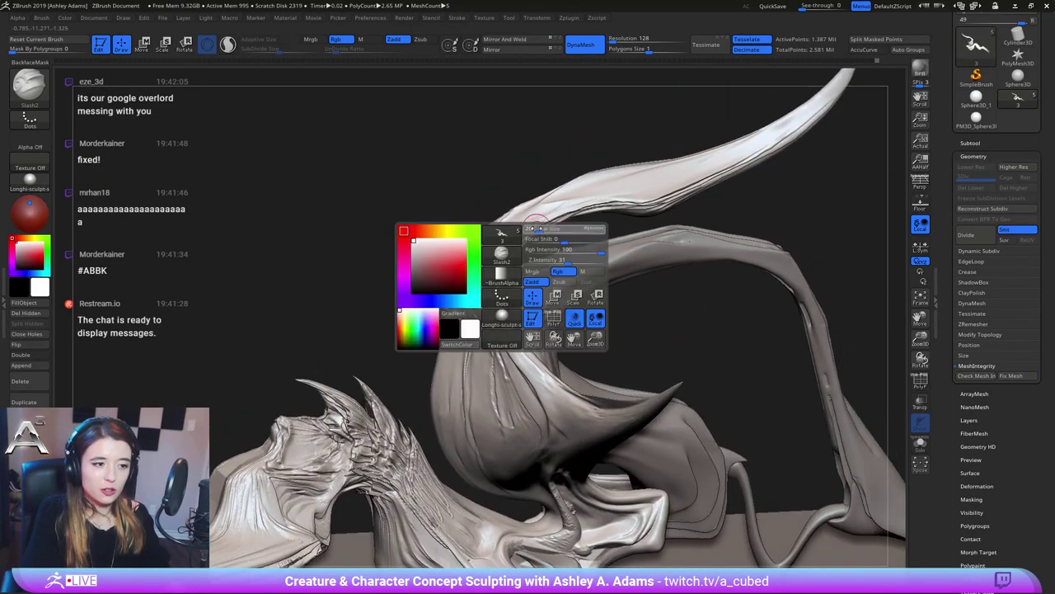
pyautogui.moveTo(502, 275); pyautogui.dragTo(536, 304, button='right')
pyautogui.moveTo(428, 270); pyautogui.dragTo(492, 236, button='right')
pyautogui.keyDown('ctrl'); pyautogui.moveTo(857, 445); pyautogui.dragTo(871, 472); pyautogui.keyUp('ctrl')
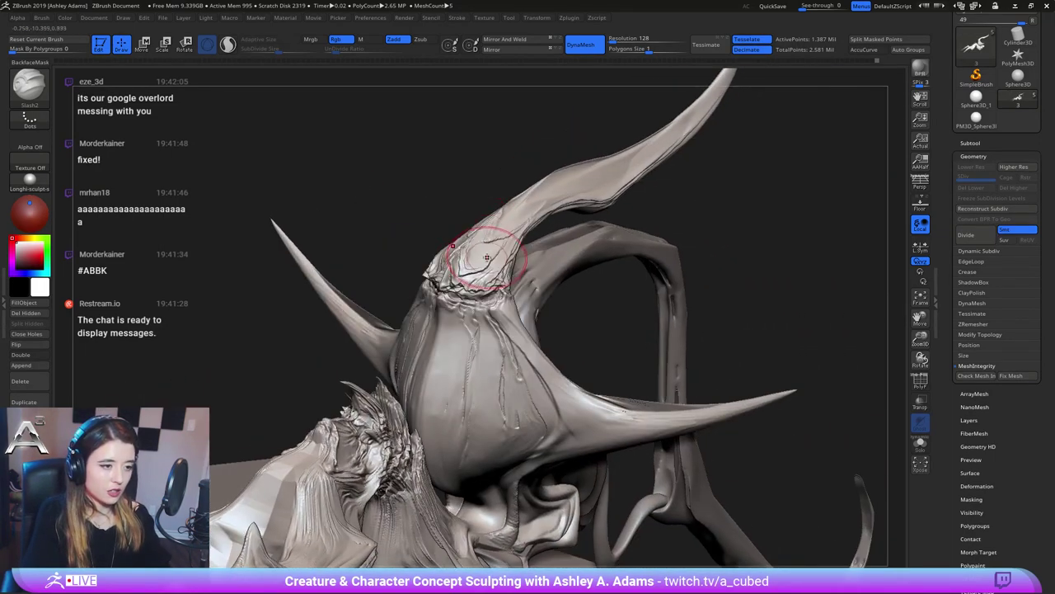
pyautogui.moveTo(483, 249); pyautogui.dragTo(511, 241, button='right')
pyautogui.press('b')
pyautogui.press('s')
pyautogui.press('h')
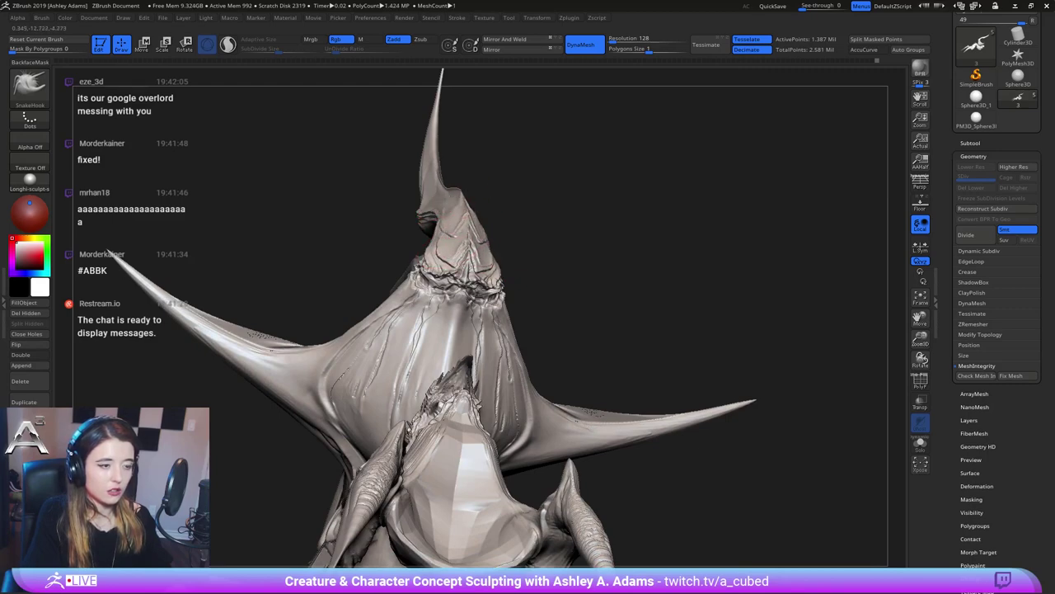
pyautogui.moveTo(528, 207); pyautogui.dragTo(490, 240, button='right')
pyautogui.moveTo(504, 238); pyautogui.dragTo(506, 233)
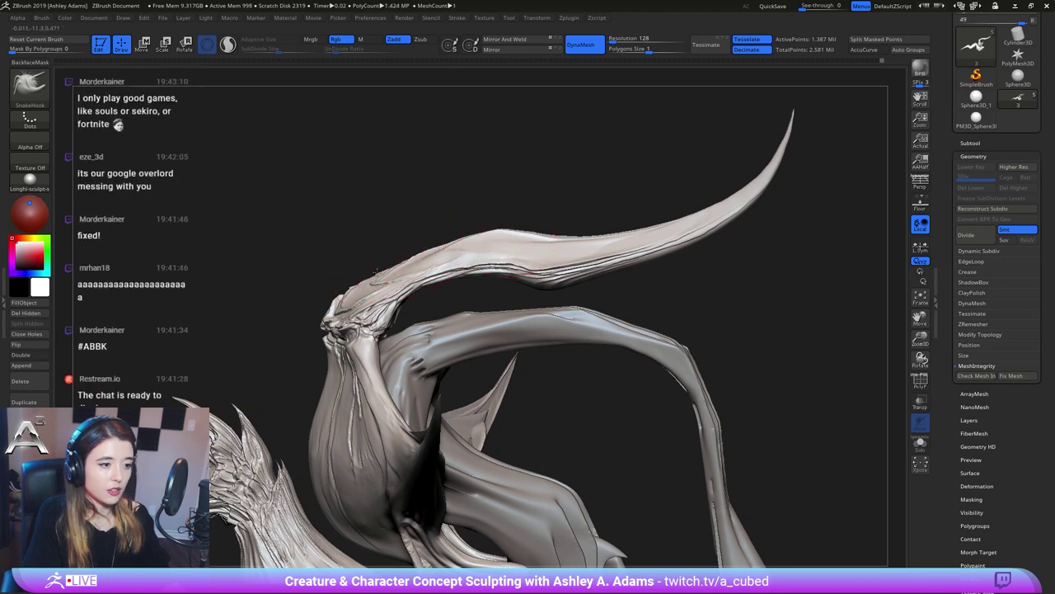
pyautogui.moveTo(348, 288)
pyautogui.mouseDown()
pyautogui.moveTo(335, 288)
pyautogui.moveTo(350, 282)
pyautogui.mouseUp()
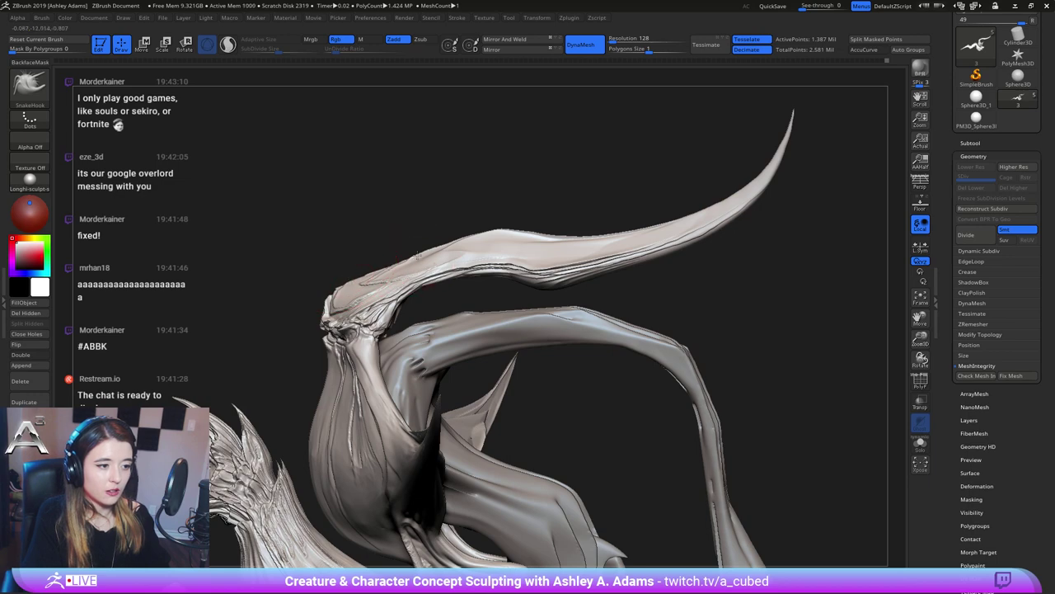
# Refine the hump and underside of the long horn's middle bend with SnakeHook, adjusting the brush size
pyautogui.moveTo(389, 273); pyautogui.dragTo(380, 278, button='right')
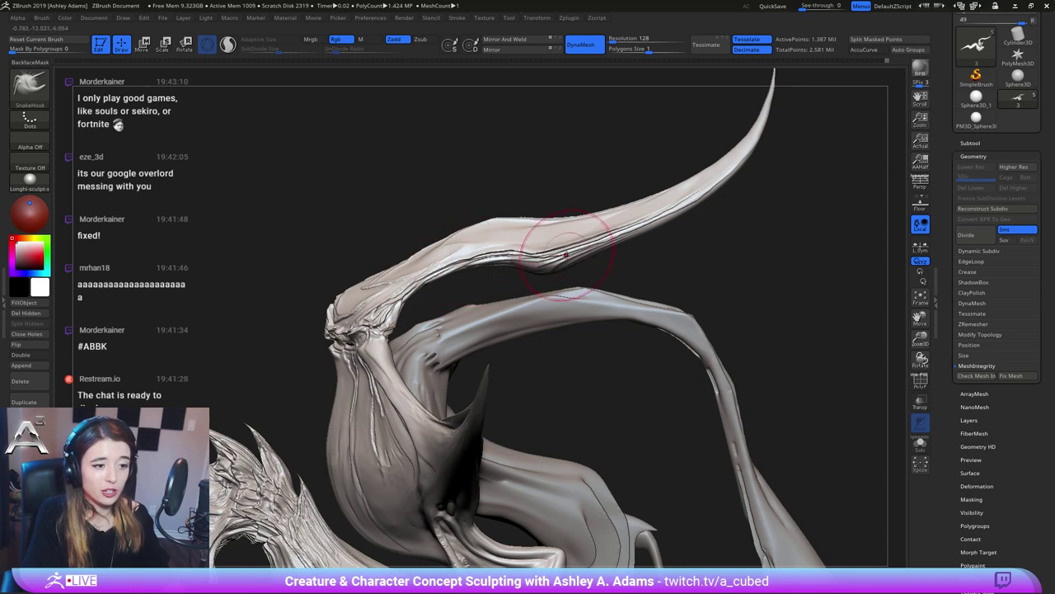
pyautogui.press('space')
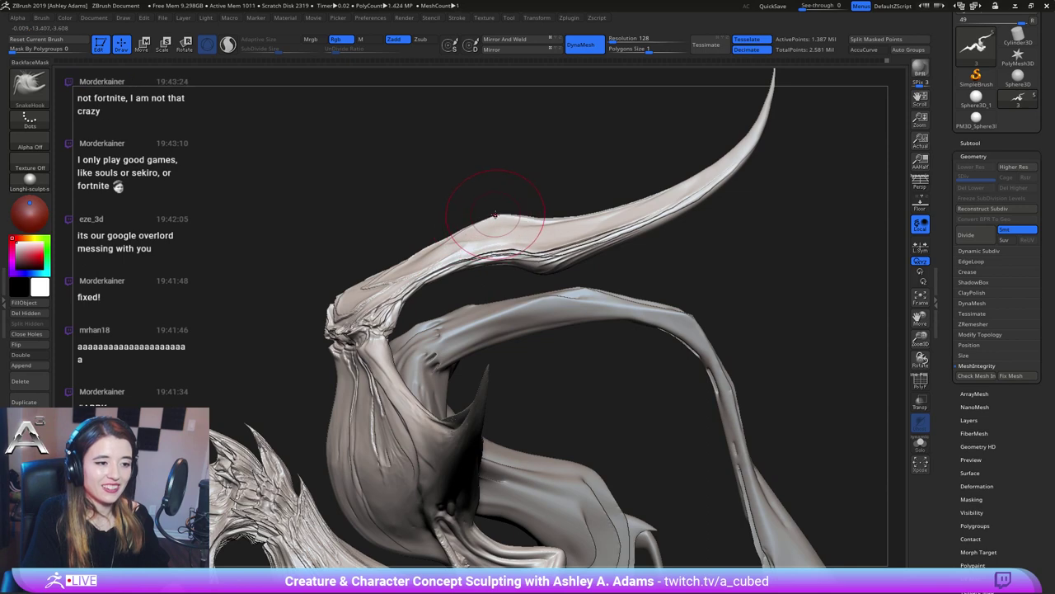
pyautogui.press('ctrl')
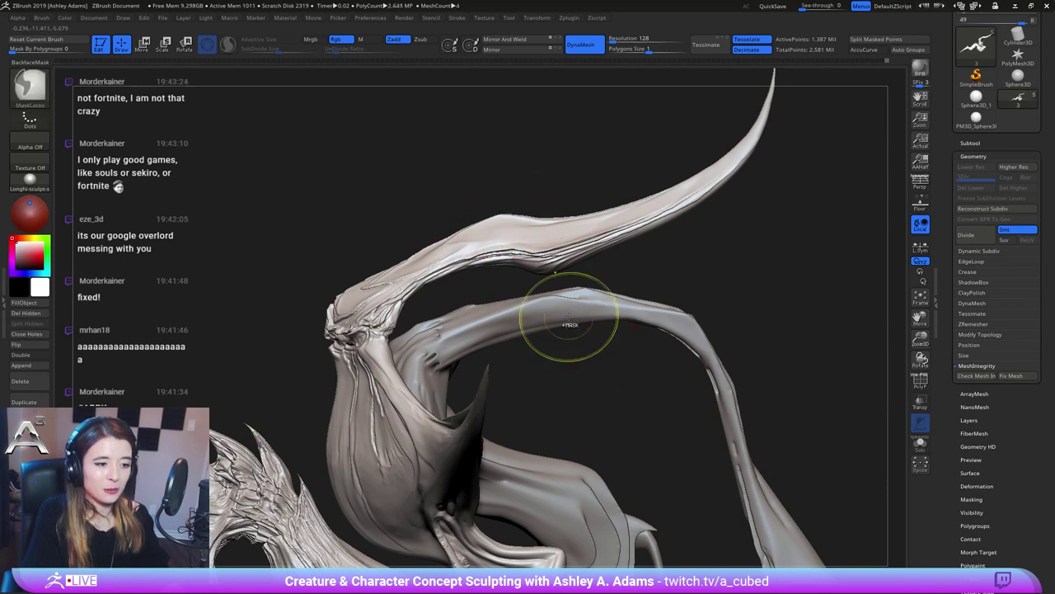
pyautogui.moveTo(569, 318)
pyautogui.keyDown('ctrl'); pyautogui.mouseDown(button='right')
pyautogui.moveTo(536, 262)
pyautogui.moveTo(622, 264)
pyautogui.mouseUp(button='right'); pyautogui.keyUp('ctrl')
pyautogui.press('space')
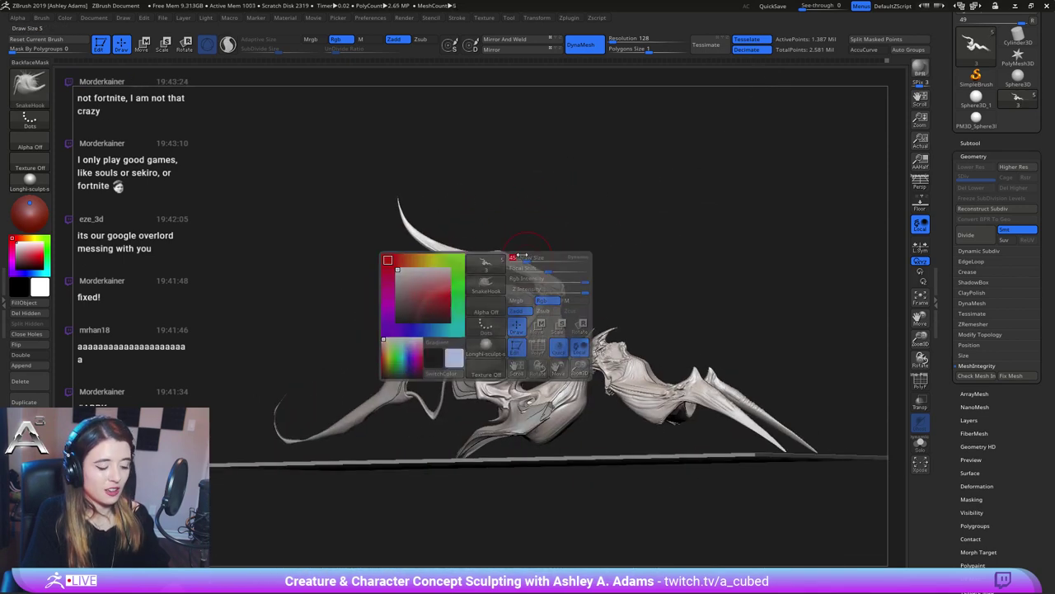
pyautogui.moveTo(522, 256); pyautogui.dragTo(515, 256)
pyautogui.moveTo(470, 237)
pyautogui.keyDown('ctrl'); pyautogui.mouseDown(button='right')
pyautogui.moveTo(459, 289)
pyautogui.moveTo(630, 321)
pyautogui.mouseUp(button='right'); pyautogui.keyUp('ctrl')
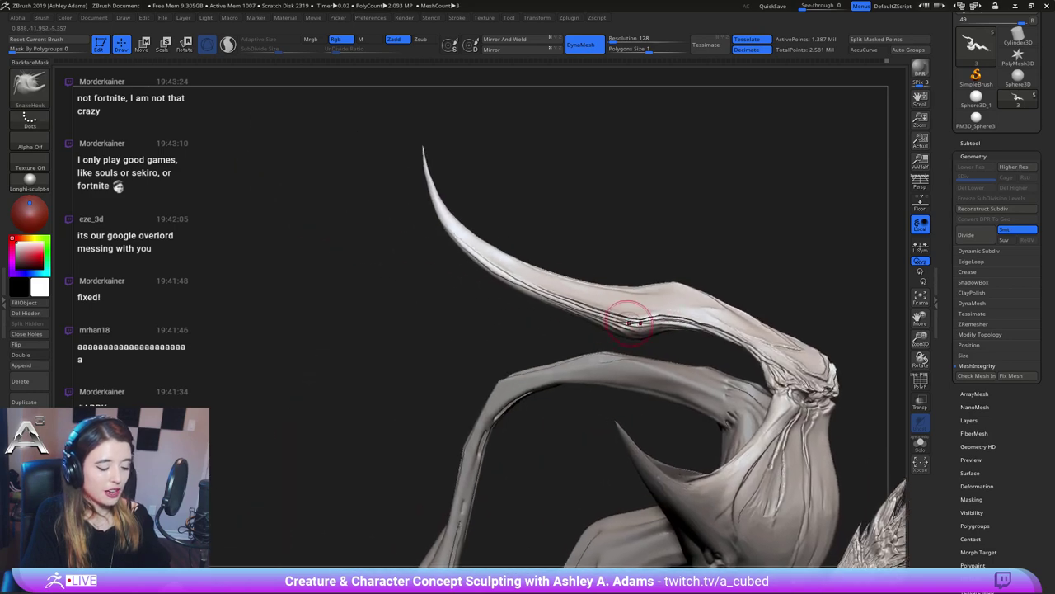
# Cut lengthwise Slash2 creases along the side of the long horn's outer half towards its tip, undoing unwanted strokes
pyautogui.press('2')
pyautogui.press('3')
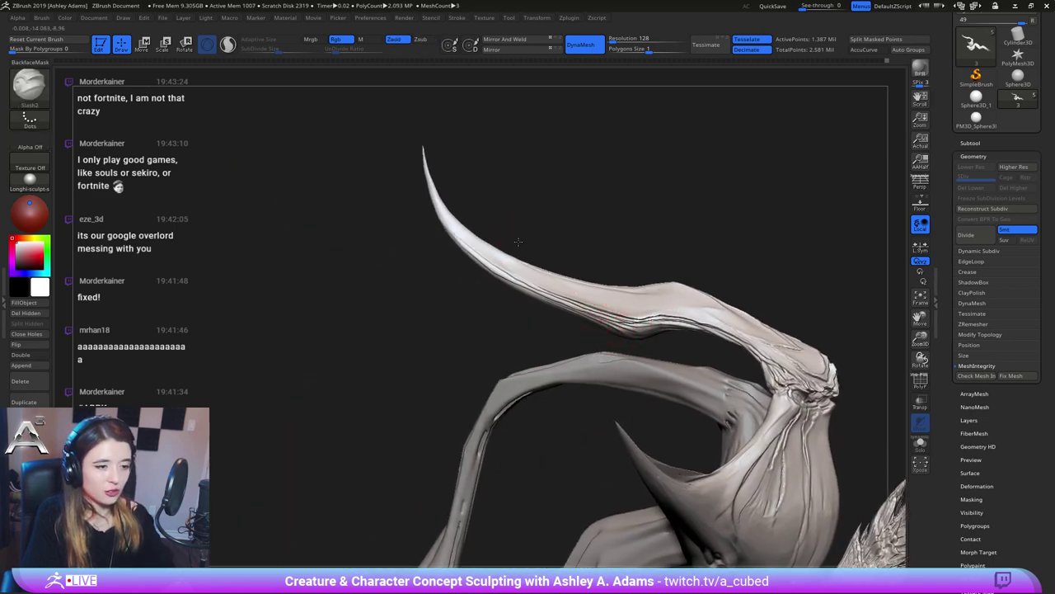
pyautogui.press('space')
pyautogui.moveTo(465, 240)
pyautogui.mouseDown(button='right')
pyautogui.moveTo(404, 253)
pyautogui.moveTo(414, 278)
pyautogui.mouseUp(button='right')
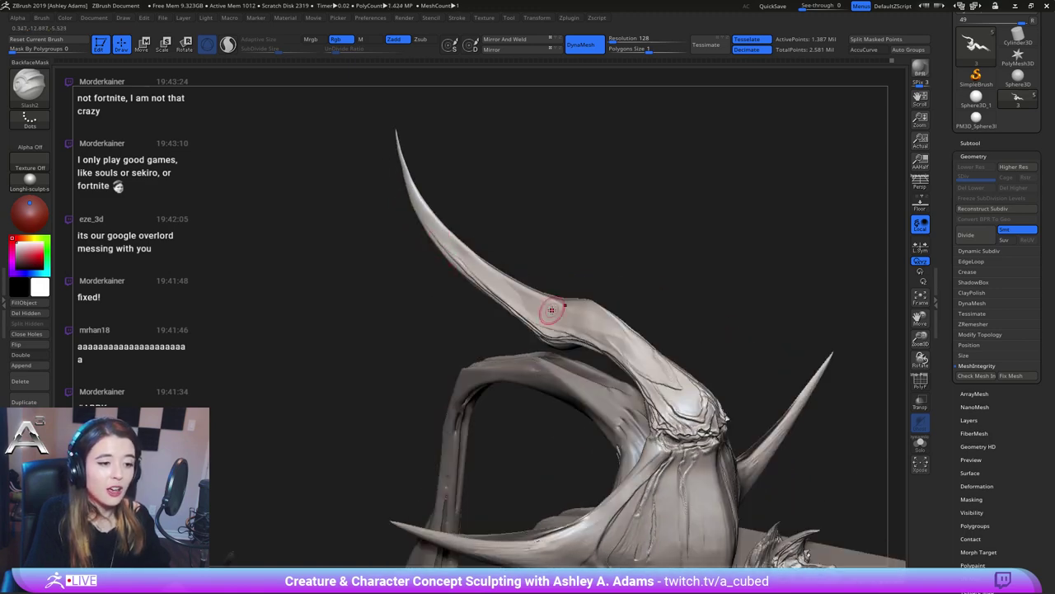
pyautogui.moveTo(552, 308); pyautogui.dragTo(556, 316, button='right')
pyautogui.hotkey('ctrl', 'z')
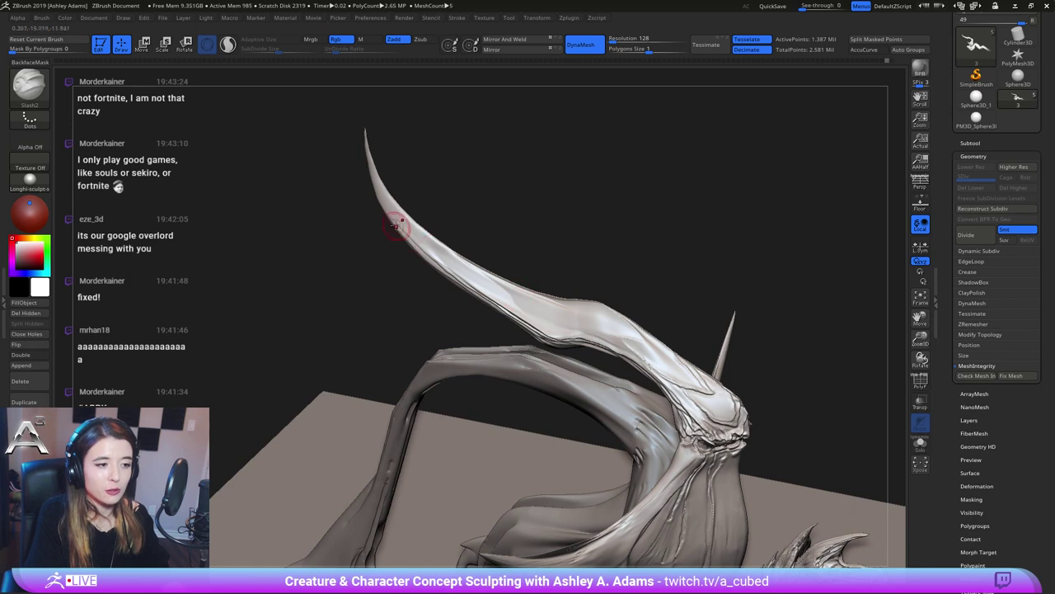
pyautogui.moveTo(400, 223); pyautogui.dragTo(472, 282)
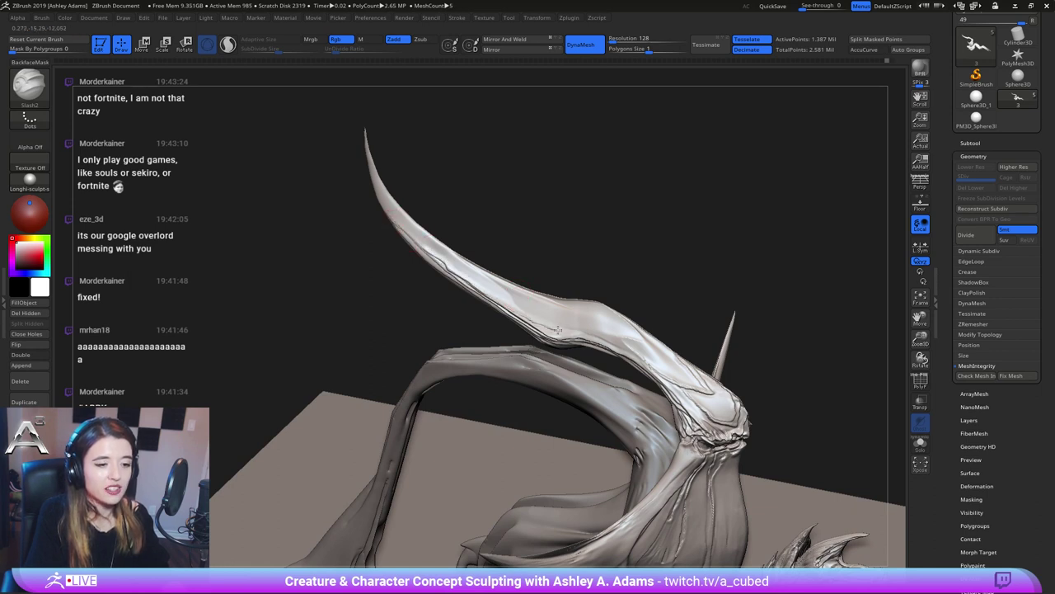
pyautogui.hotkey('ctrl', 'z')
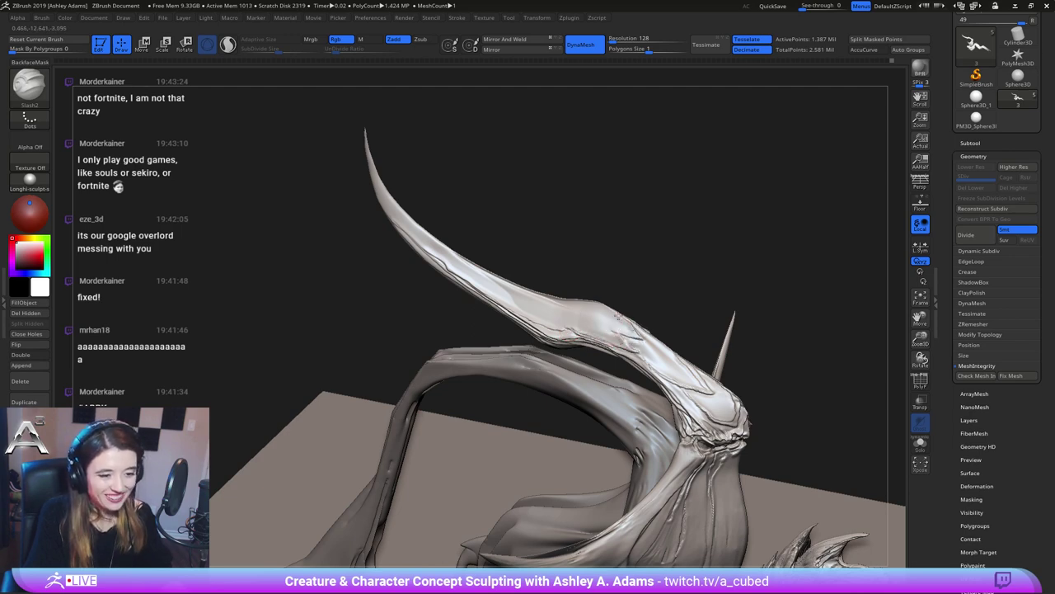
# Slash creases across the side of the long horn's middle bend towards its base, smoothing the surface along the outer half
pyautogui.moveTo(614, 309); pyautogui.dragTo(612, 287, button='right')
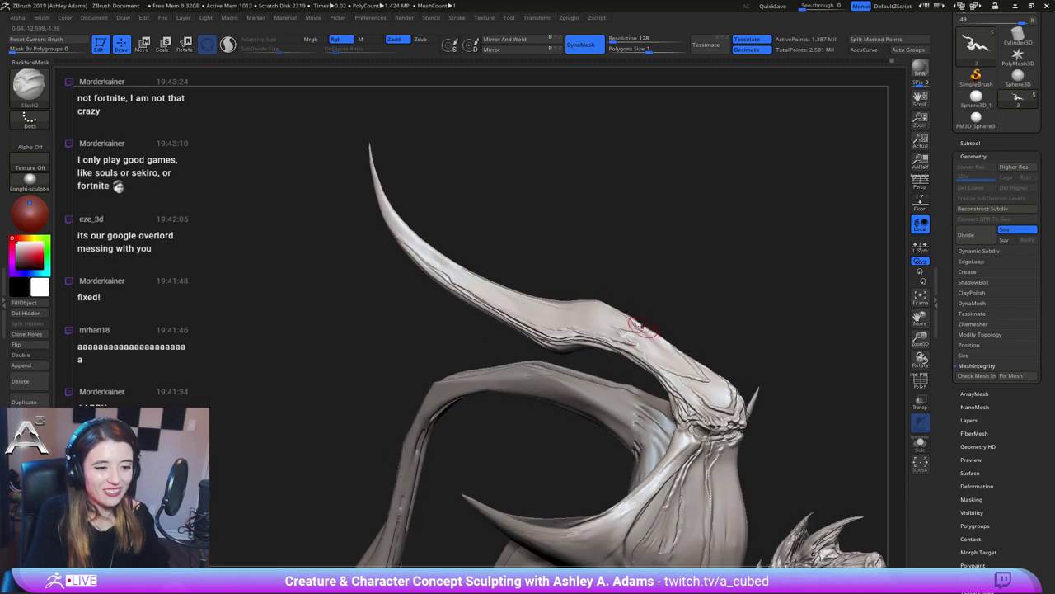
pyautogui.moveTo(641, 325); pyautogui.dragTo(649, 332)
pyautogui.keyDown('alt'); pyautogui.moveTo(634, 367); pyautogui.dragTo(574, 313, button='right'); pyautogui.keyUp('alt')
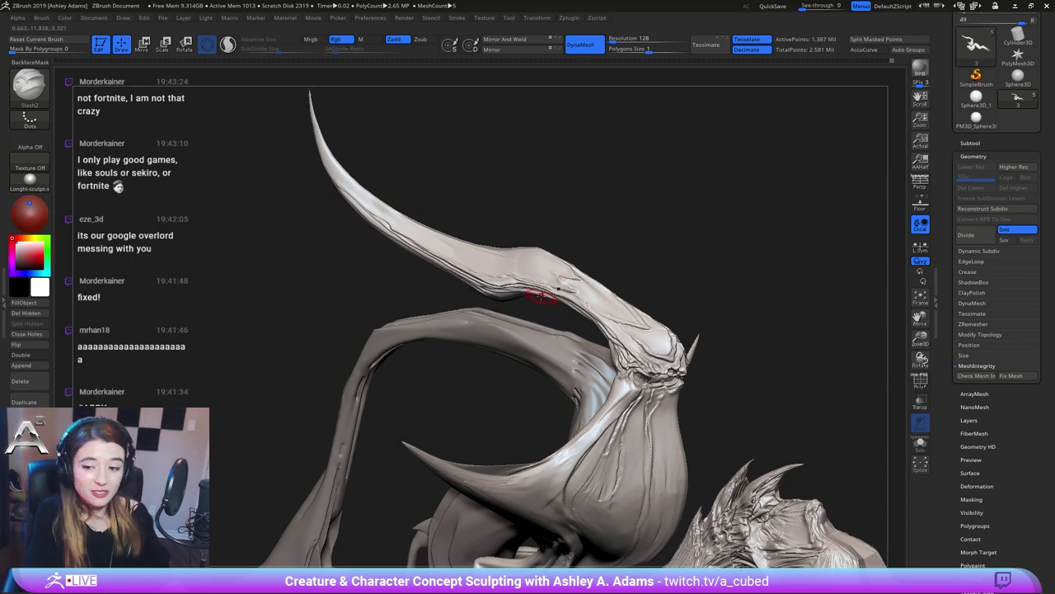
pyautogui.moveTo(482, 265)
pyautogui.mouseDown(button='right')
pyautogui.moveTo(499, 272)
pyautogui.moveTo(462, 268)
pyautogui.mouseUp(button='right')
pyautogui.keyDown('shift'); pyautogui.moveTo(454, 267); pyautogui.dragTo(392, 245); pyautogui.keyUp('shift')
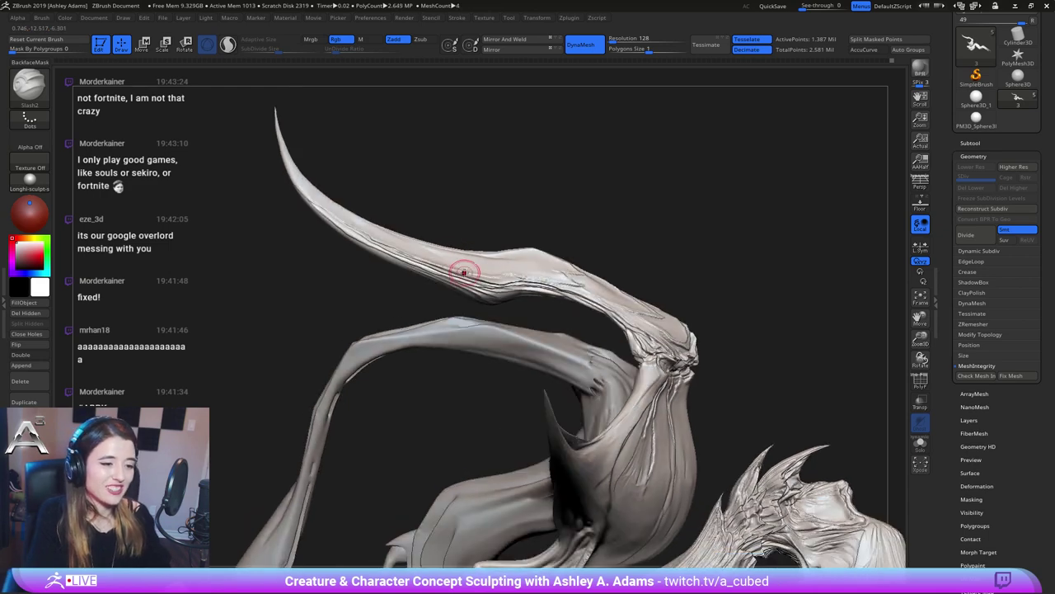
# Carve dense lengthwise Slash2 grooves along the underside of the long horn and its middle bend
pyautogui.moveTo(464, 270); pyautogui.dragTo(472, 265, button='right')
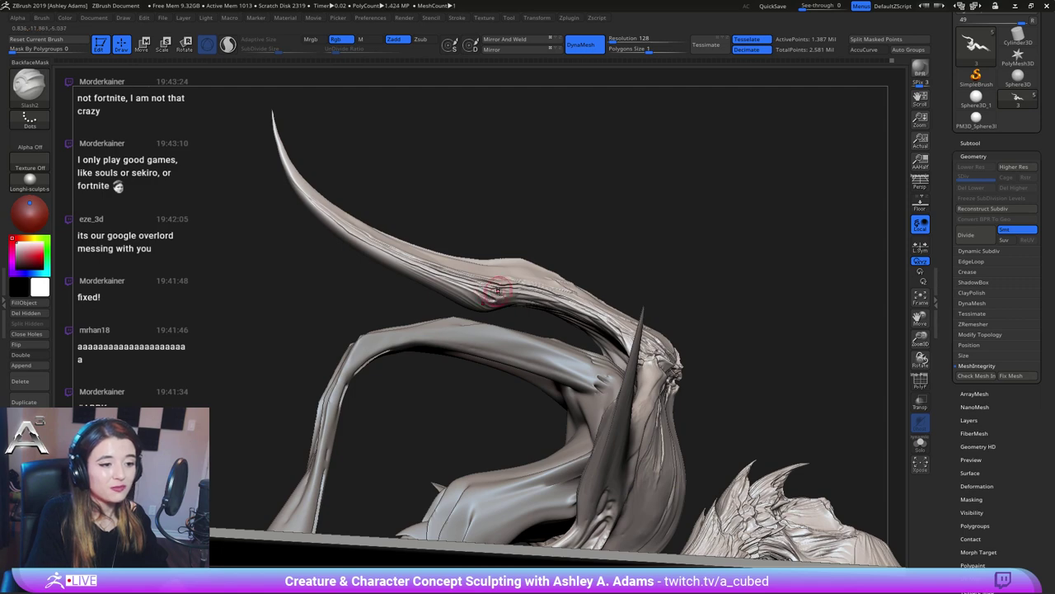
pyautogui.moveTo(509, 272); pyautogui.dragTo(450, 276, button='right')
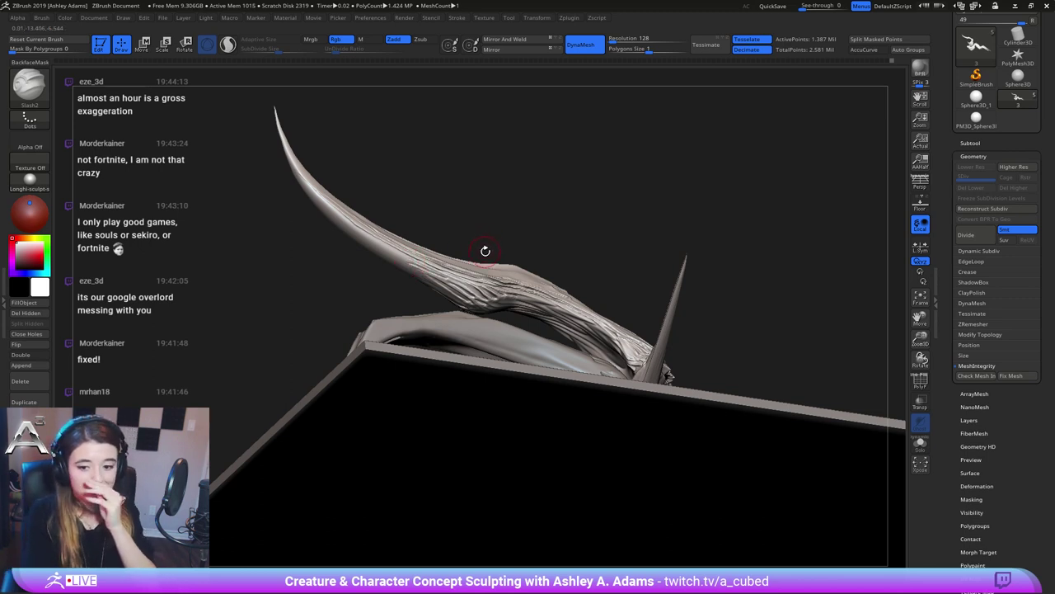
pyautogui.moveTo(461, 259)
pyautogui.mouseDown()
pyautogui.moveTo(370, 265)
pyautogui.moveTo(553, 298)
pyautogui.moveTo(575, 291)
pyautogui.moveTo(562, 320)
pyautogui.moveTo(596, 344)
pyautogui.mouseUp()
pyautogui.hotkey('ctrl', 'z')
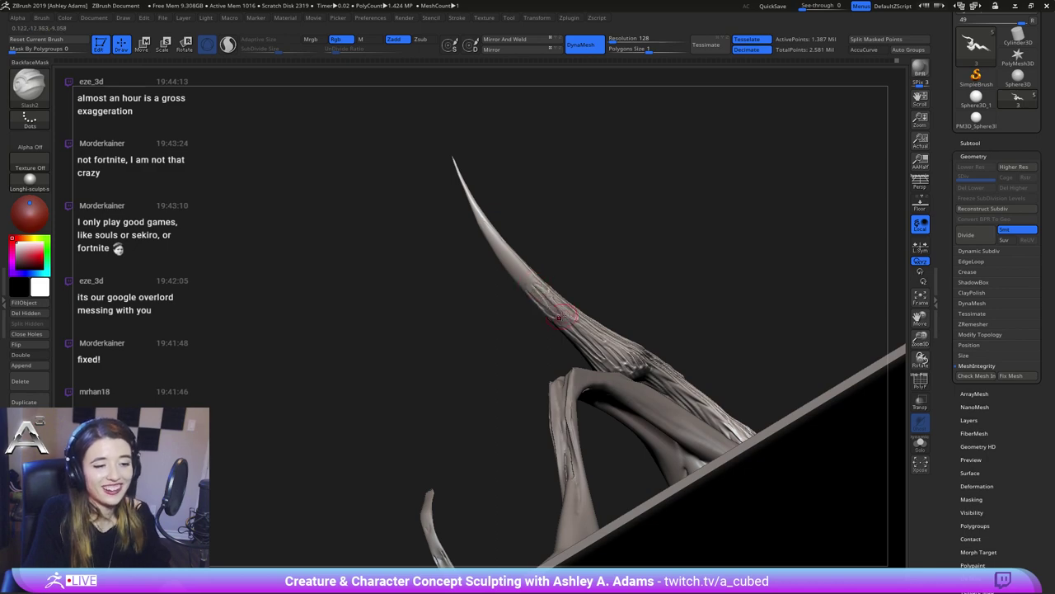
pyautogui.moveTo(567, 301)
pyautogui.mouseDown(button='right')
pyautogui.moveTo(536, 341)
pyautogui.moveTo(568, 277)
pyautogui.moveTo(561, 309)
pyautogui.moveTo(547, 271)
pyautogui.moveTo(479, 271)
pyautogui.moveTo(441, 229)
pyautogui.mouseUp(button='right')
# Dig a large round pit behind the eye socket and a smaller one above it with ClayBuildup, smoothing their edges
pyautogui.keyDown('ctrl'); pyautogui.moveTo(560, 278); pyautogui.dragTo(560, 274, button='right'); pyautogui.keyUp('ctrl')
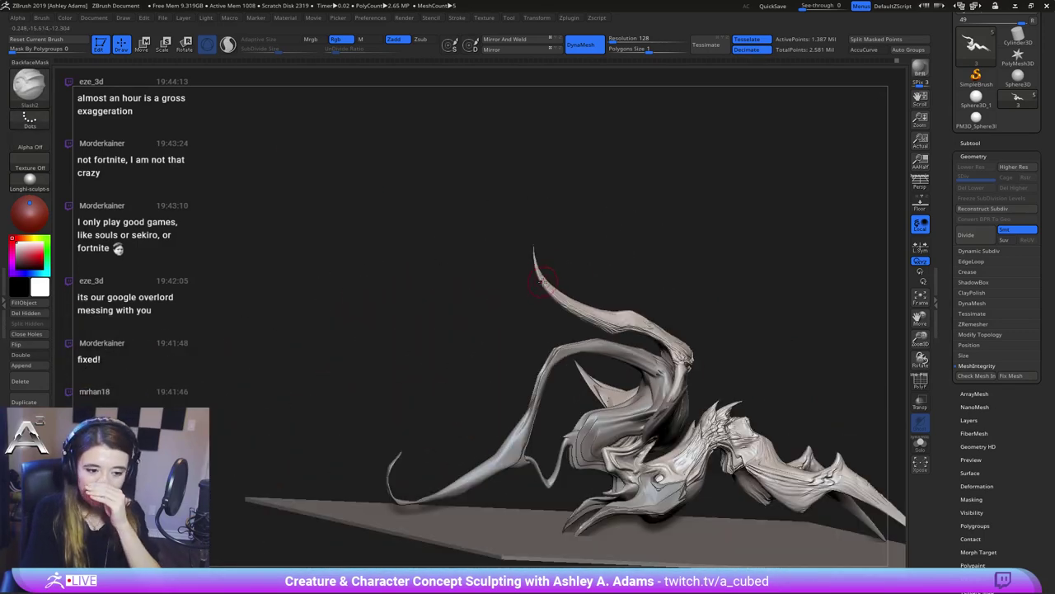
pyautogui.moveTo(584, 314); pyautogui.dragTo(532, 353, button='right')
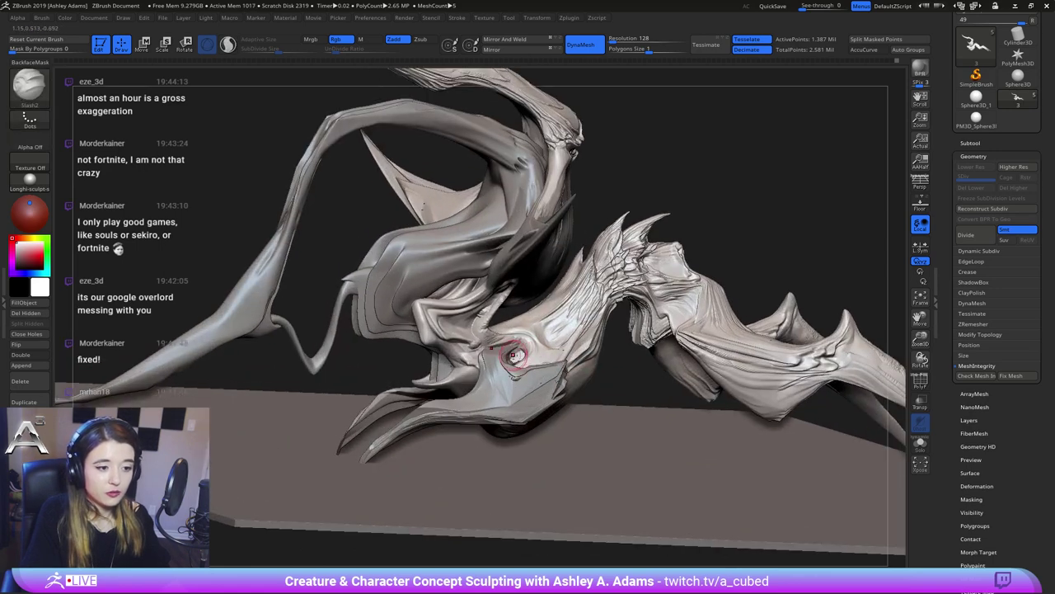
pyautogui.press('b')
pyautogui.press('c')
pyautogui.press('b')
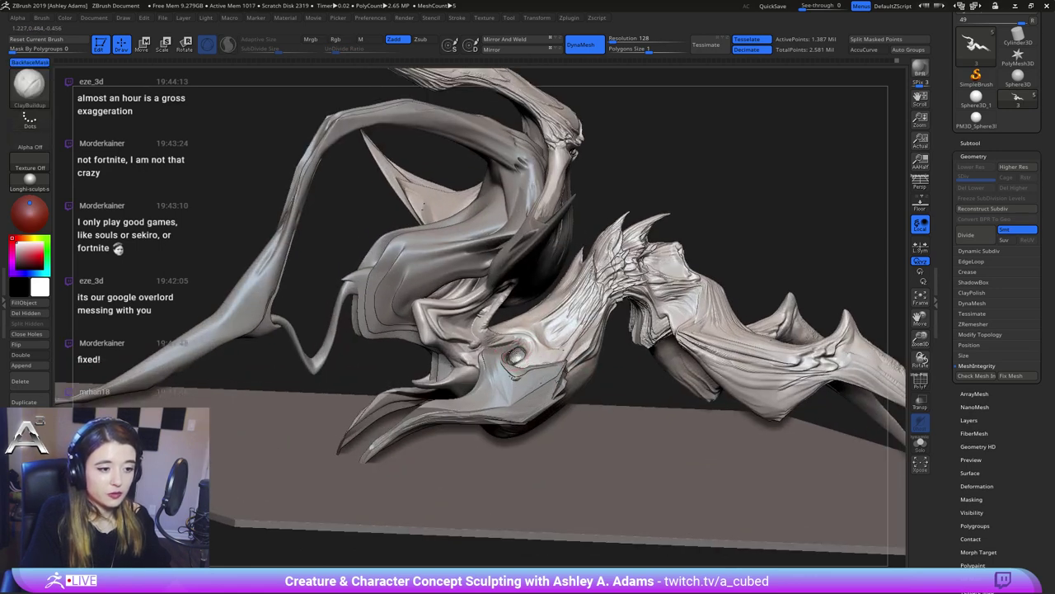
pyautogui.moveTo(551, 342); pyautogui.dragTo(538, 360, button='right')
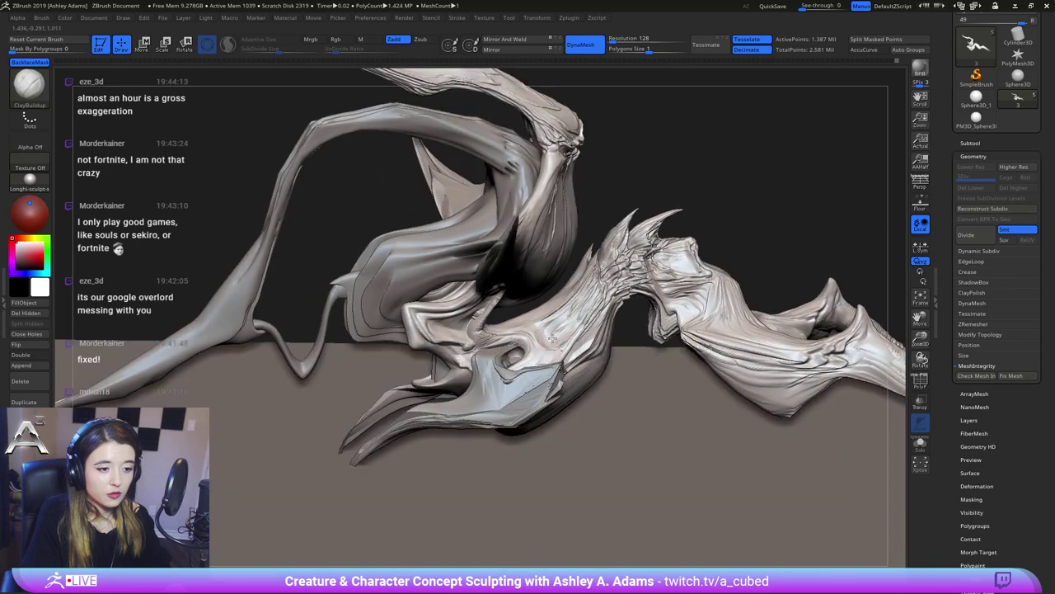
pyautogui.moveTo(547, 343); pyautogui.dragTo(552, 339)
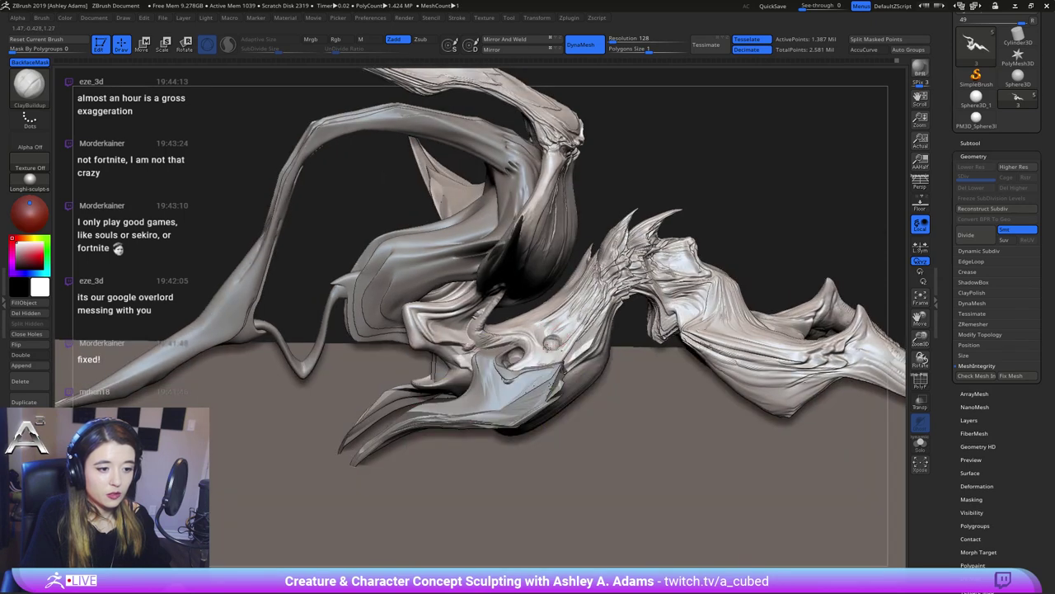
pyautogui.press('shift')
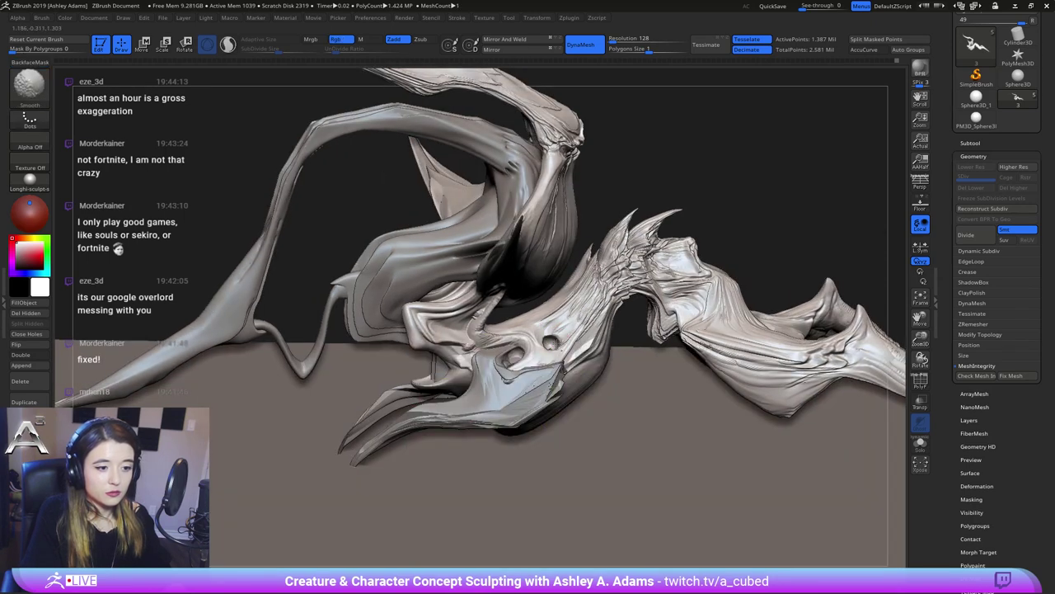
pyautogui.moveTo(530, 336); pyautogui.dragTo(535, 329, button='right')
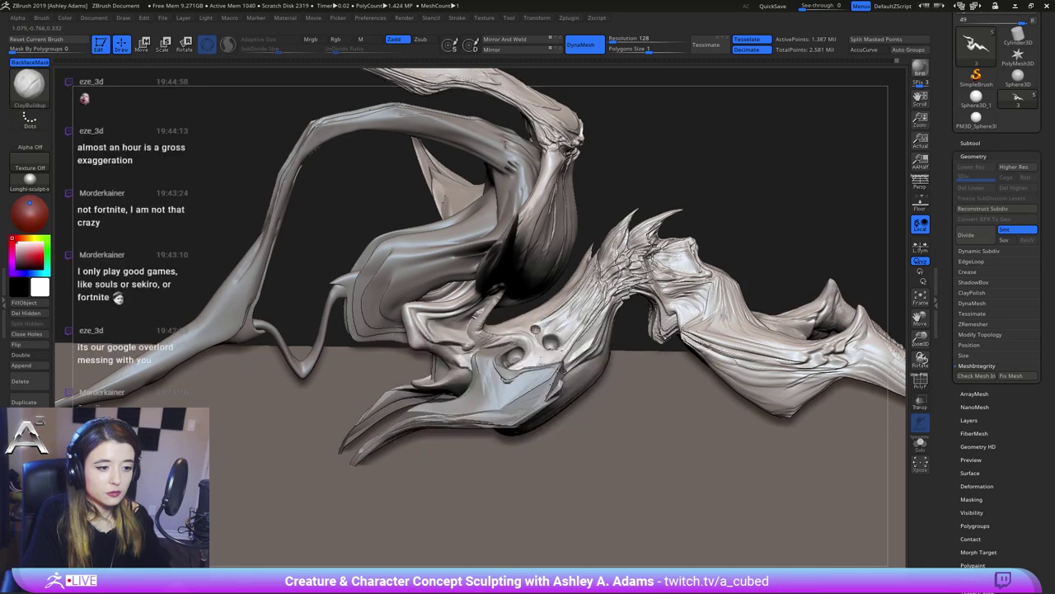
pyautogui.press('shift')
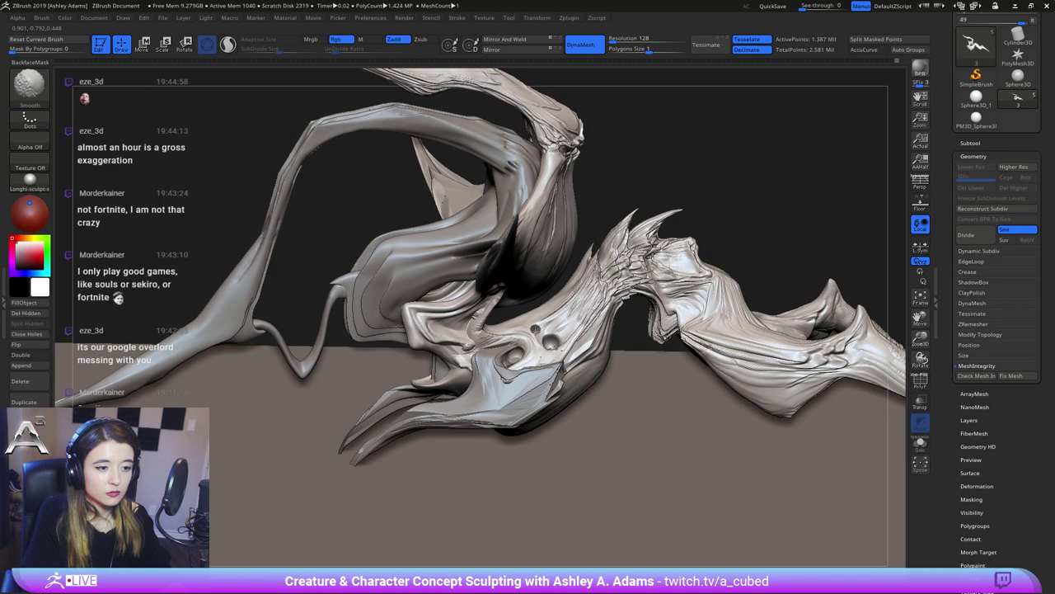
# Add more small ClayBuildup pits around the large one towards the back of the head, smoothing between them
pyautogui.moveTo(566, 346); pyautogui.dragTo(532, 331, button='right')
pyautogui.rightClick(532, 336)
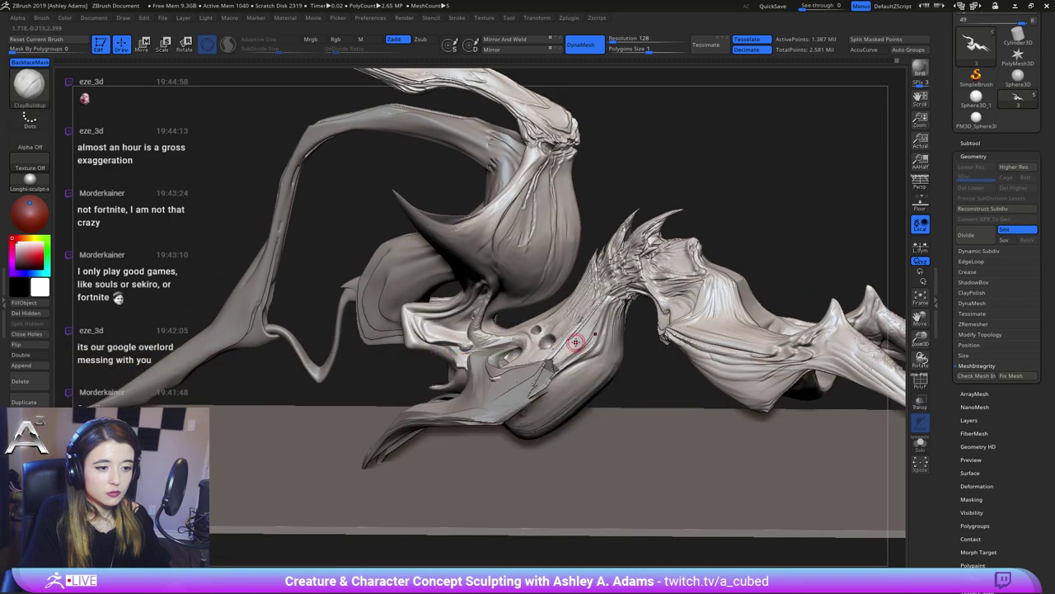
pyautogui.press('shift')
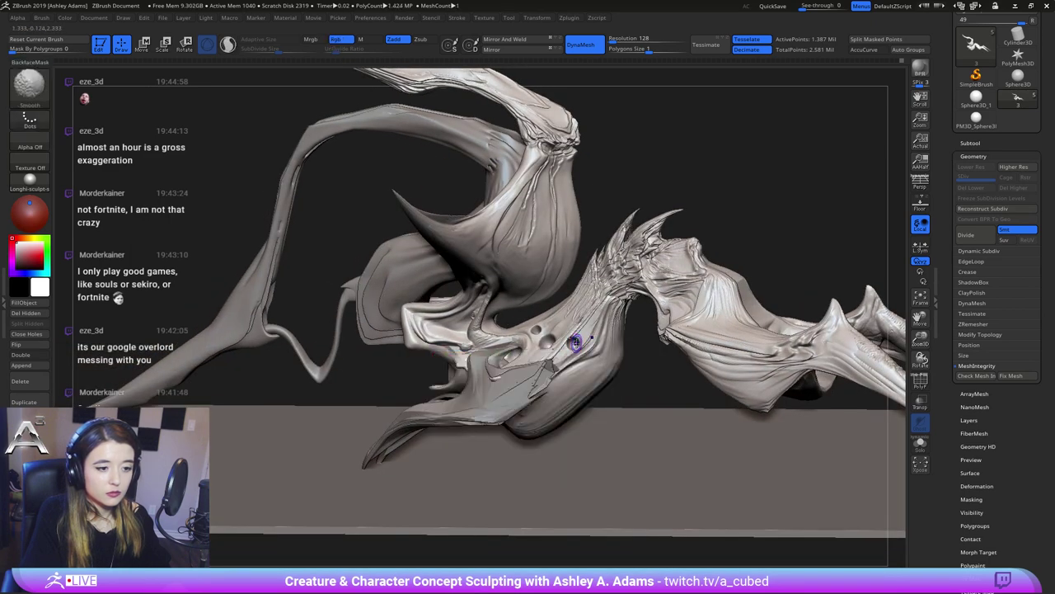
pyautogui.moveTo(572, 342)
pyautogui.mouseDown(button='right')
pyautogui.moveTo(564, 358)
pyautogui.moveTo(544, 341)
pyautogui.mouseUp(button='right')
pyautogui.rightClick(540, 339)
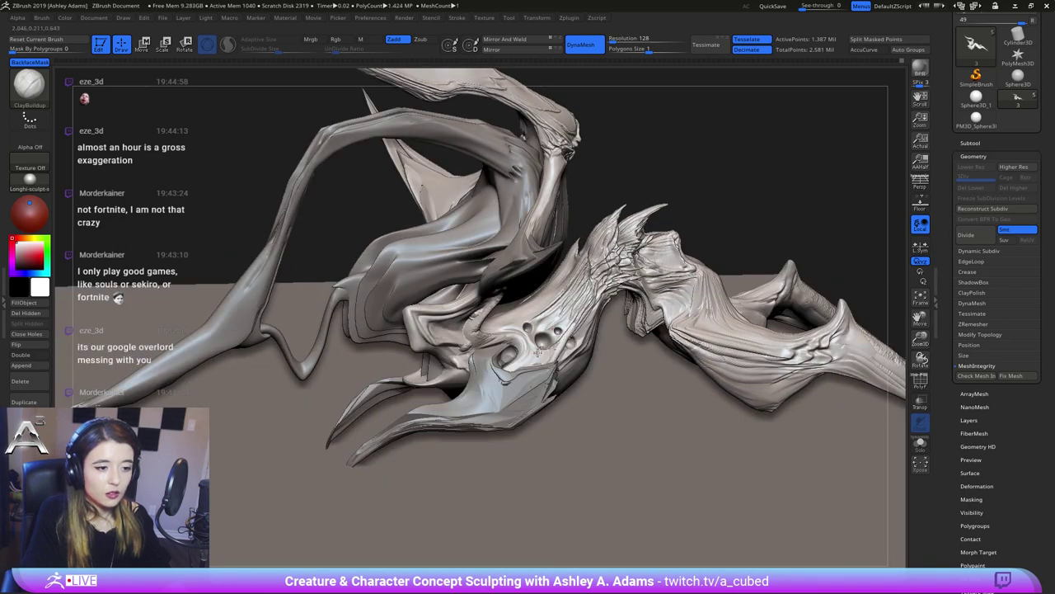
pyautogui.press('shift')
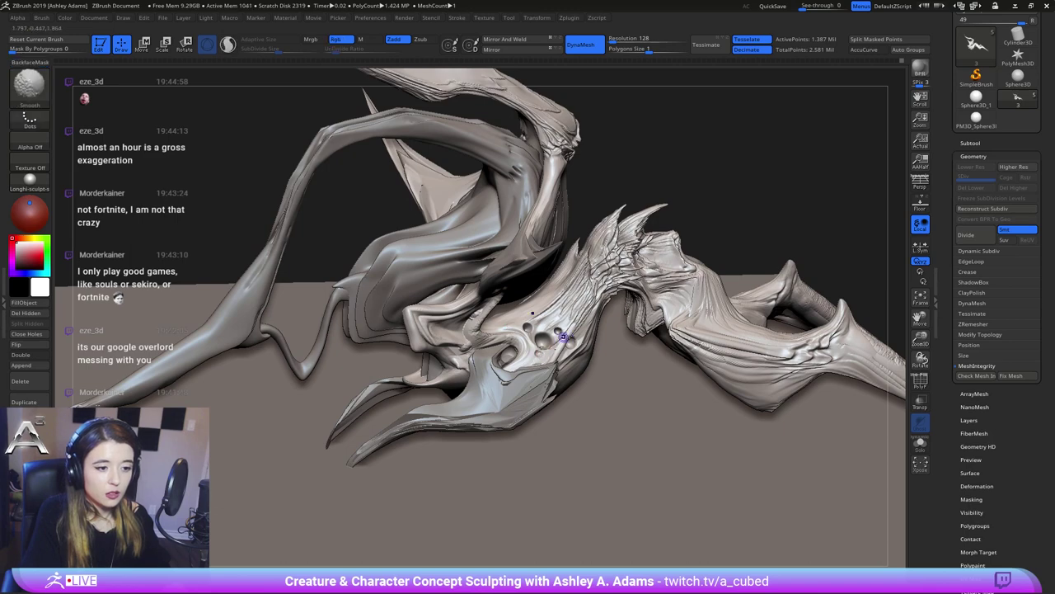
# Refine the cluster of pits and add a small one below the large pit, adjusting the ClayBuildup brush size
pyautogui.moveTo(557, 324)
pyautogui.mouseDown(button='right')
pyautogui.moveTo(555, 308)
pyautogui.moveTo(547, 325)
pyautogui.mouseUp(button='right')
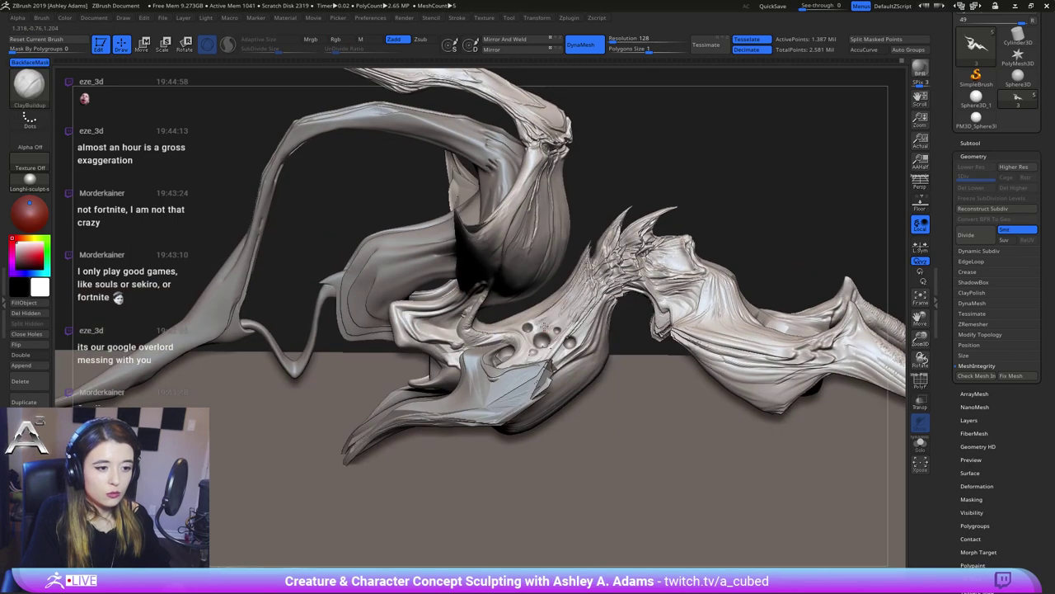
pyautogui.moveTo(548, 326); pyautogui.dragTo(553, 318)
pyautogui.moveTo(552, 324)
pyautogui.mouseDown(button='right')
pyautogui.moveTo(566, 324)
pyautogui.moveTo(509, 321)
pyautogui.moveTo(595, 346)
pyautogui.moveTo(564, 325)
pyautogui.moveTo(567, 372)
pyautogui.moveTo(567, 340)
pyautogui.mouseUp(button='right')
pyautogui.press('ctrl')
pyautogui.press('shift')
pyautogui.rightClick(565, 361)
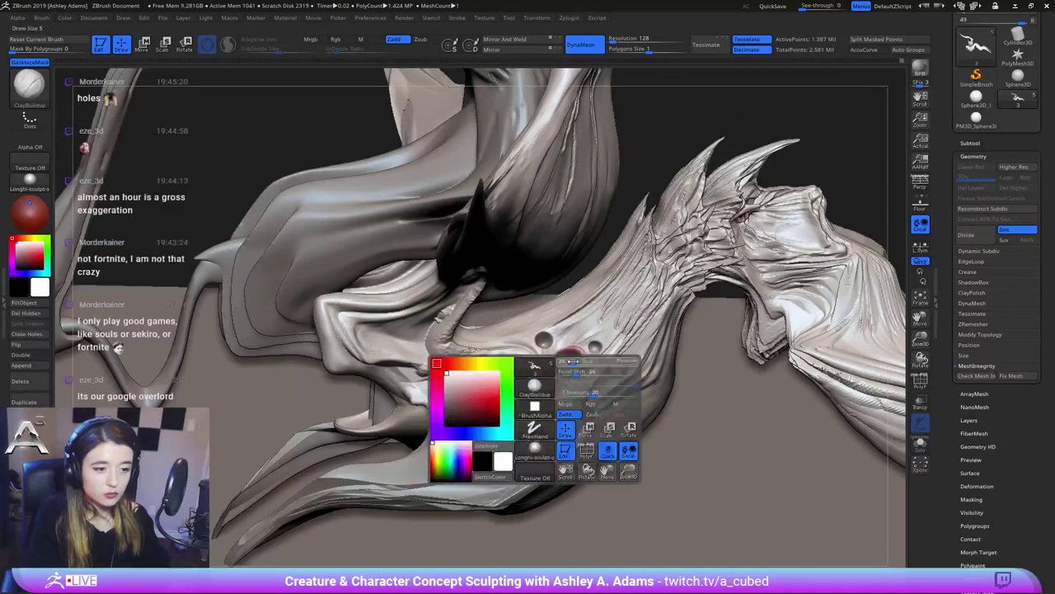
# Stretch the rims of the pits behind the eye socket into irregular openings with SnakeHook
pyautogui.press('b')
pyautogui.press('s')
pyautogui.press('h')
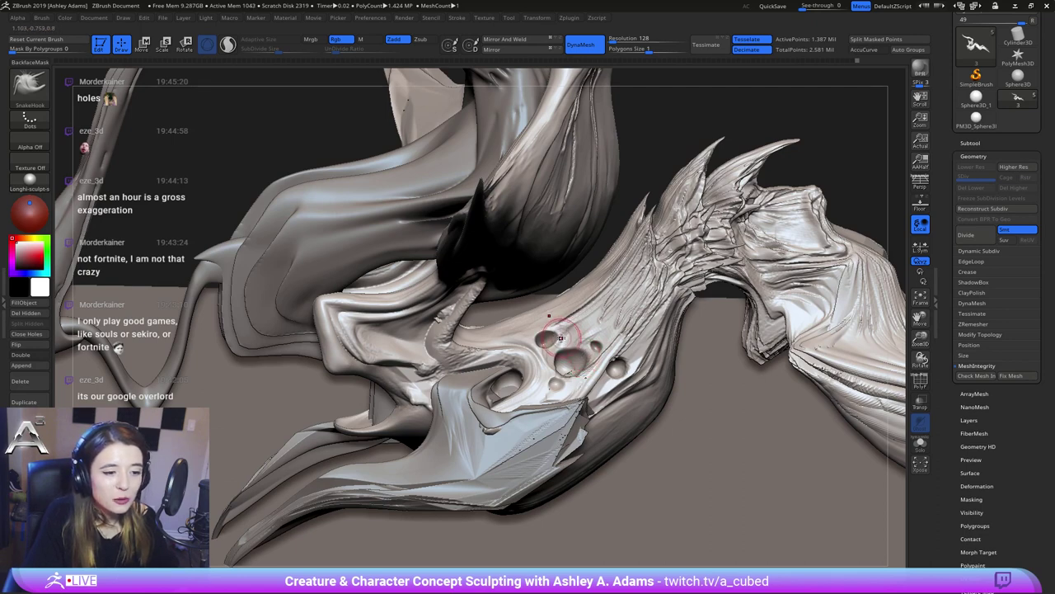
pyautogui.moveTo(623, 365)
pyautogui.mouseDown()
pyautogui.moveTo(629, 359)
pyautogui.moveTo(606, 338)
pyautogui.mouseUp()
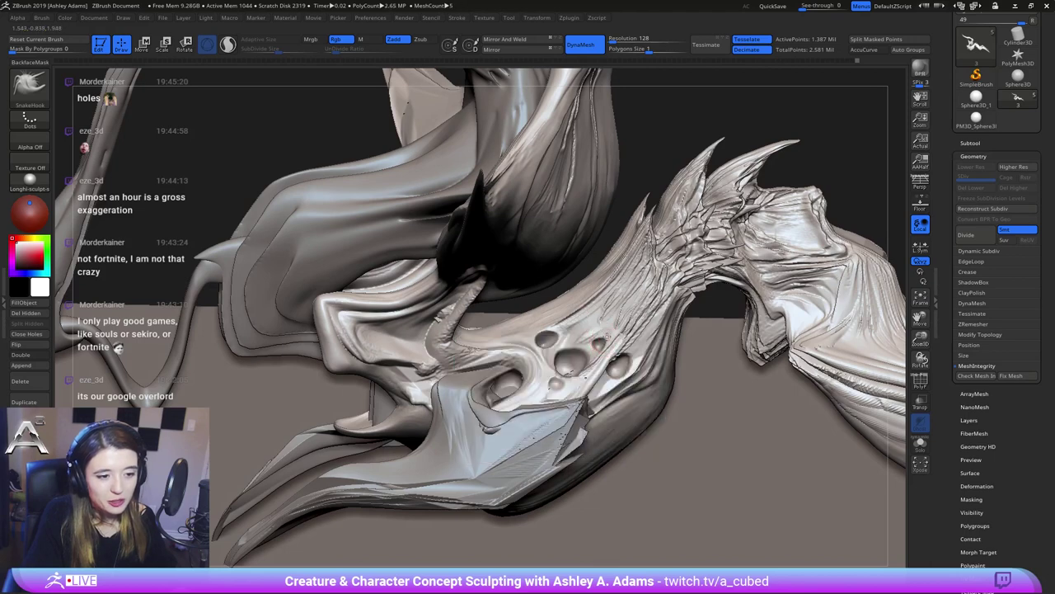
pyautogui.moveTo(556, 383)
pyautogui.mouseDown()
pyautogui.moveTo(565, 378)
pyautogui.moveTo(552, 385)
pyautogui.mouseUp()
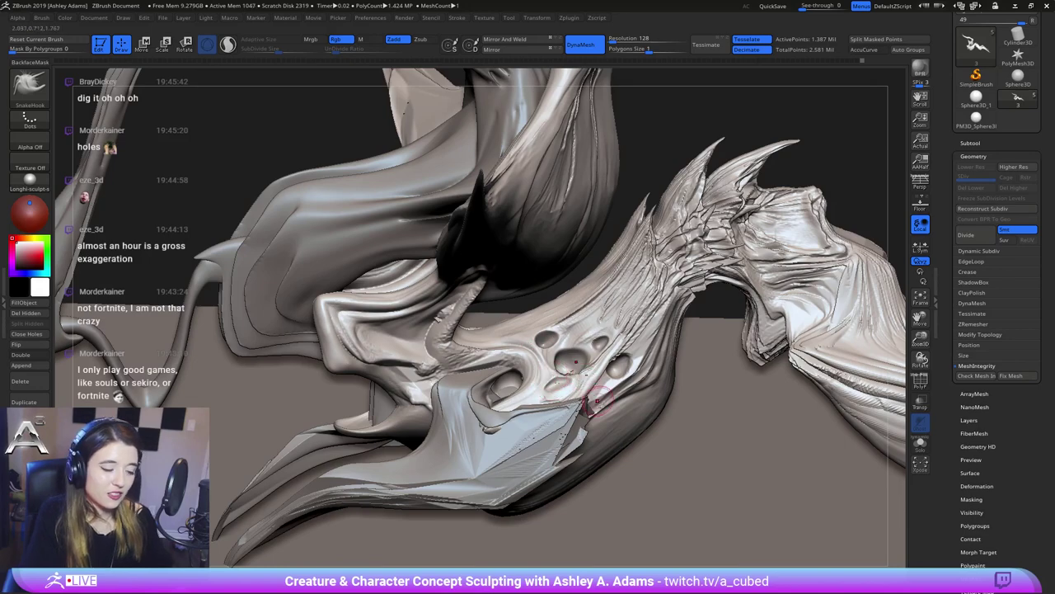
# Rework the large pit and its surroundings on the opposite side of the head with ClayBuildup
pyautogui.keyDown('ctrl'); pyautogui.moveTo(598, 401); pyautogui.dragTo(528, 466, button='right'); pyautogui.keyUp('ctrl')
pyautogui.moveTo(445, 428); pyautogui.dragTo(533, 312, button='right')
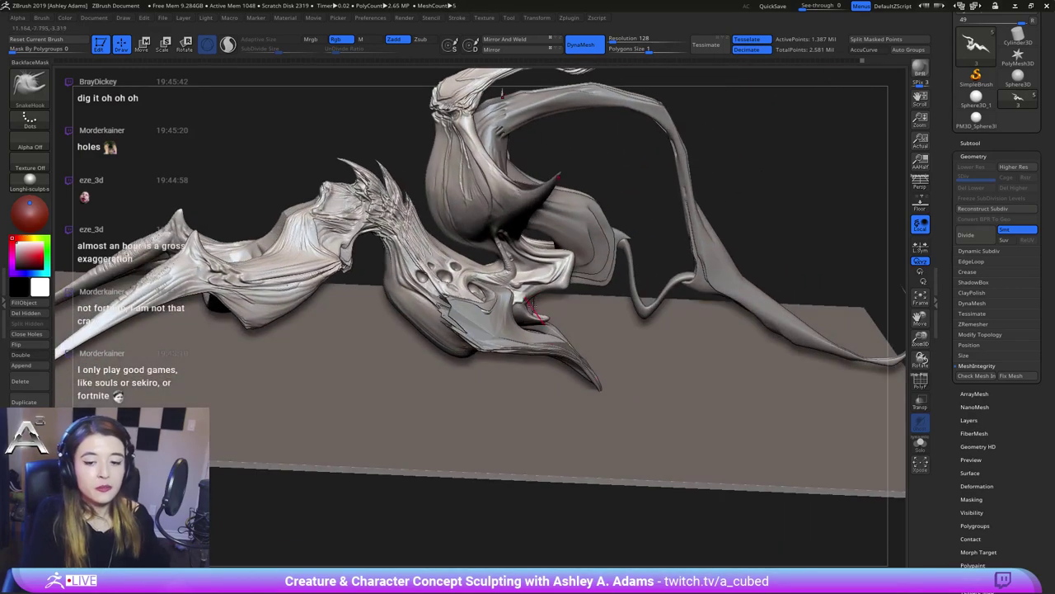
pyautogui.moveTo(499, 240)
pyautogui.keyDown('ctrl'); pyautogui.mouseDown(button='right')
pyautogui.moveTo(411, 296)
pyautogui.moveTo(559, 361)
pyautogui.moveTo(540, 352)
pyautogui.mouseUp(button='right'); pyautogui.keyUp('ctrl')
pyautogui.press('1')
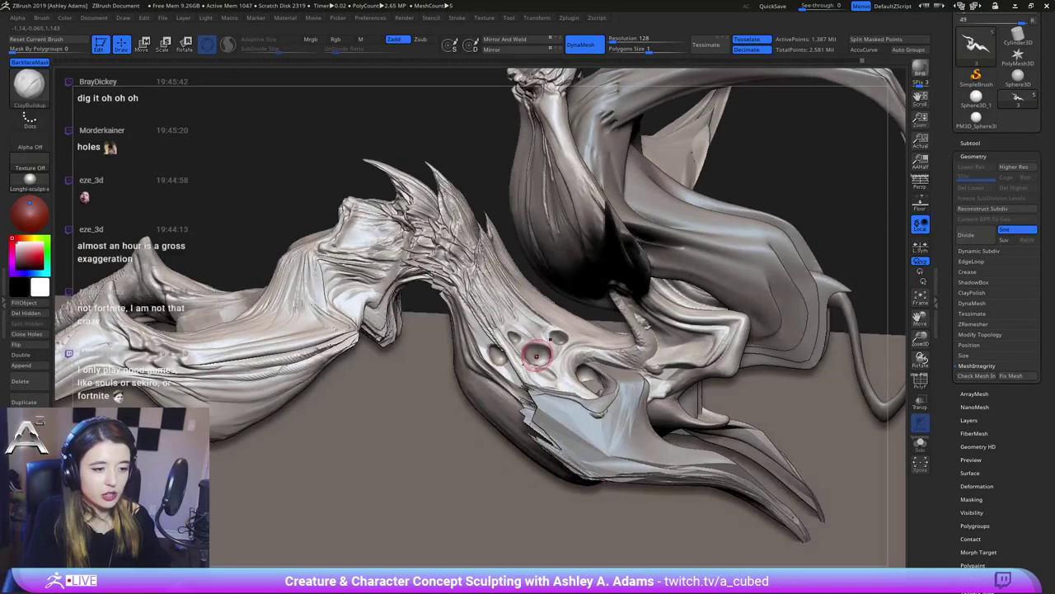
pyautogui.press('space')
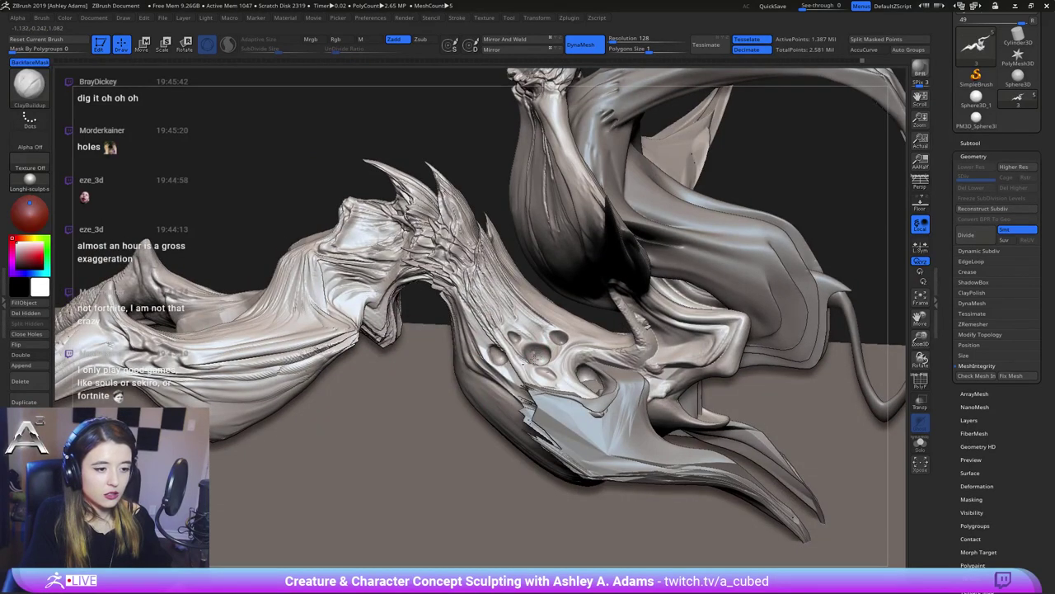
pyautogui.moveTo(566, 349); pyautogui.dragTo(466, 266, button='right')
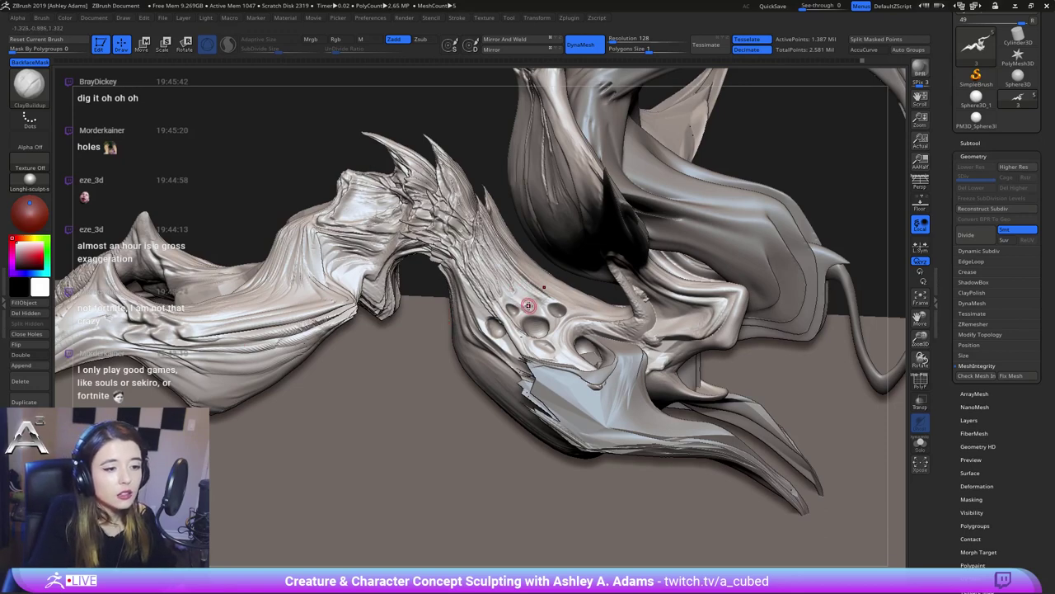
# Carve DamStandard creases around the pits and up towards the neck, smoothing the surface between them
pyautogui.press('b')
pyautogui.press('d')
pyautogui.press('s')
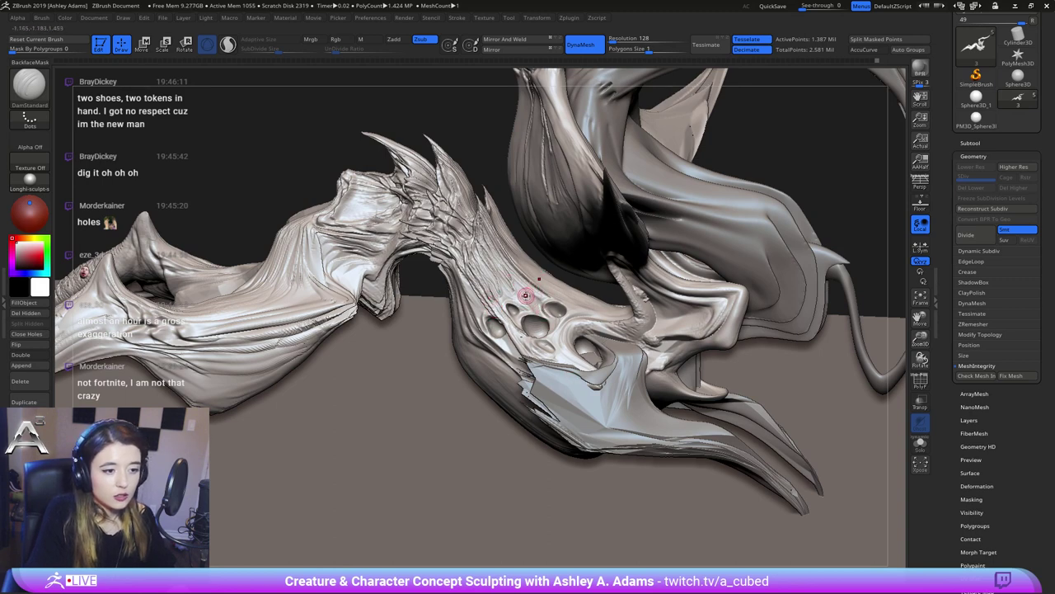
pyautogui.press('shift')
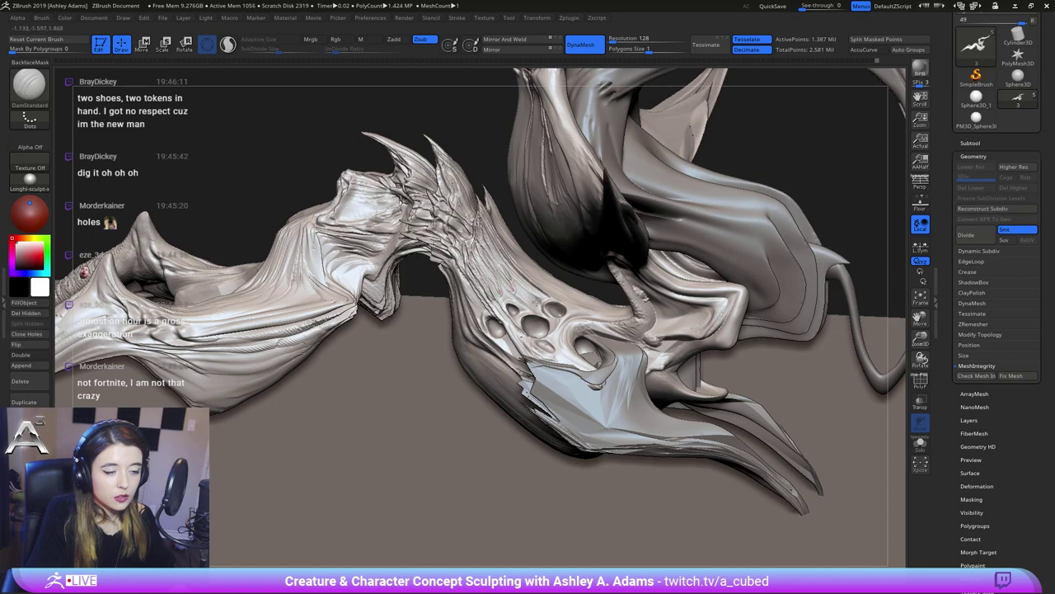
pyautogui.keyDown('ctrl'); pyautogui.moveTo(517, 277); pyautogui.dragTo(503, 240, button='right'); pyautogui.keyUp('ctrl')
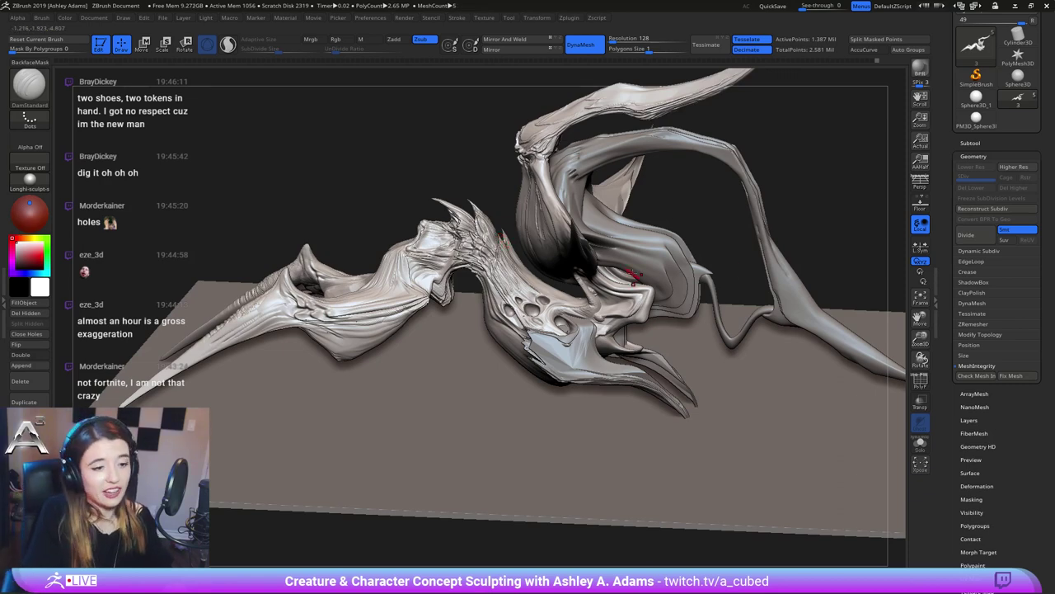
# Carve a small extra pit above the large pit on the head with ClayBuildup
pyautogui.moveTo(632, 277)
pyautogui.mouseDown(button='right')
pyautogui.moveTo(662, 239)
pyautogui.moveTo(741, 259)
pyautogui.moveTo(604, 264)
pyautogui.moveTo(548, 293)
pyautogui.moveTo(569, 336)
pyautogui.mouseUp(button='right')
pyautogui.rightClick(511, 313)
pyautogui.rightClick(559, 331)
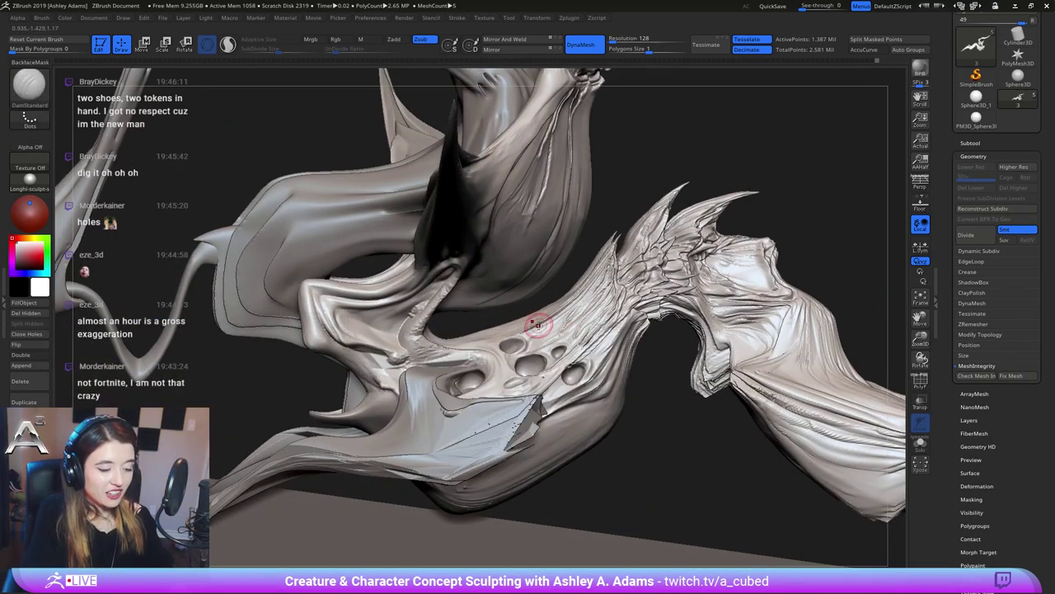
pyautogui.press('b')
pyautogui.press('c')
pyautogui.press('b')
pyautogui.press('space')
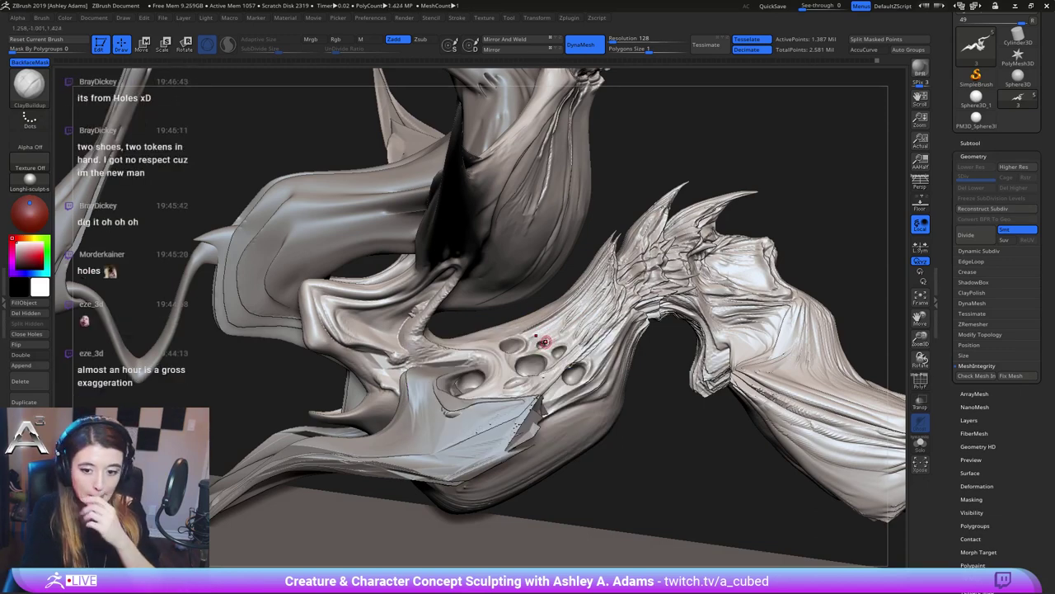
# Pull the rims of the upper pits into shape with SnakeHook and smooth the surface between them
pyautogui.press('b')
pyautogui.press('s')
pyautogui.press('h')
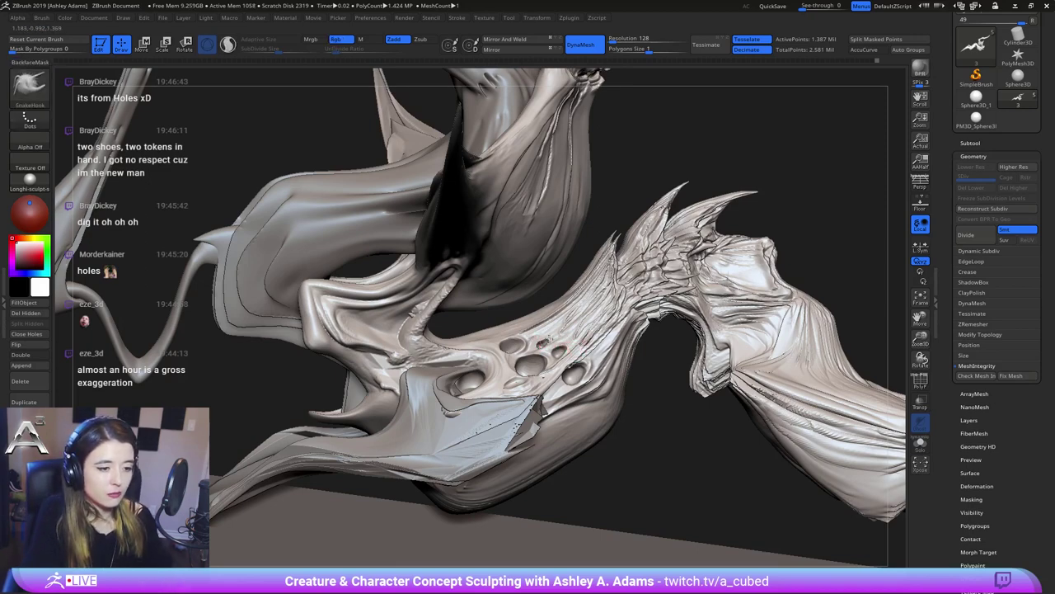
pyautogui.press('shift')
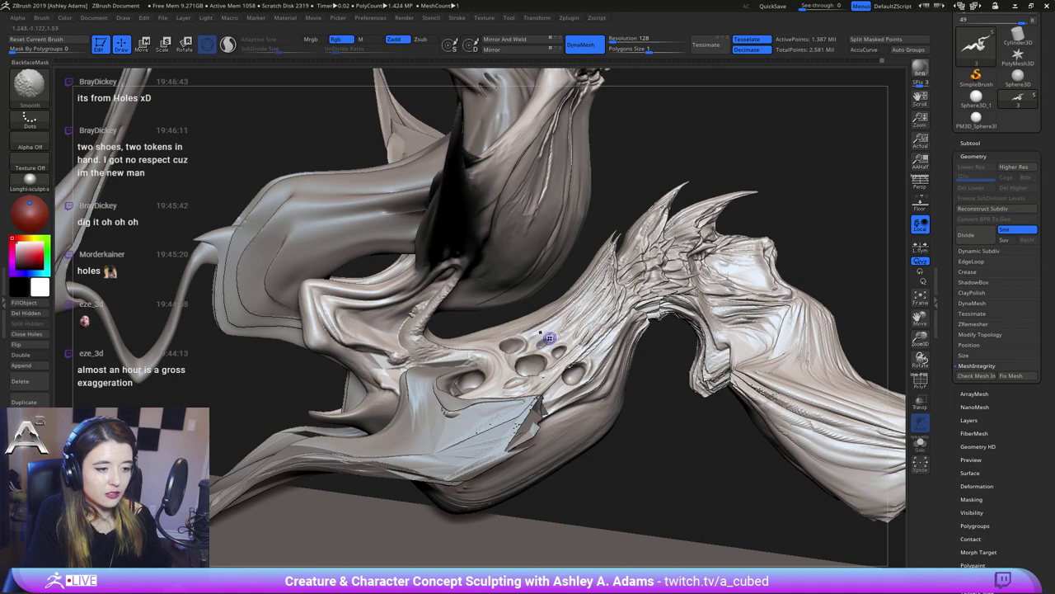
pyautogui.moveTo(554, 334); pyautogui.dragTo(540, 340, button='right')
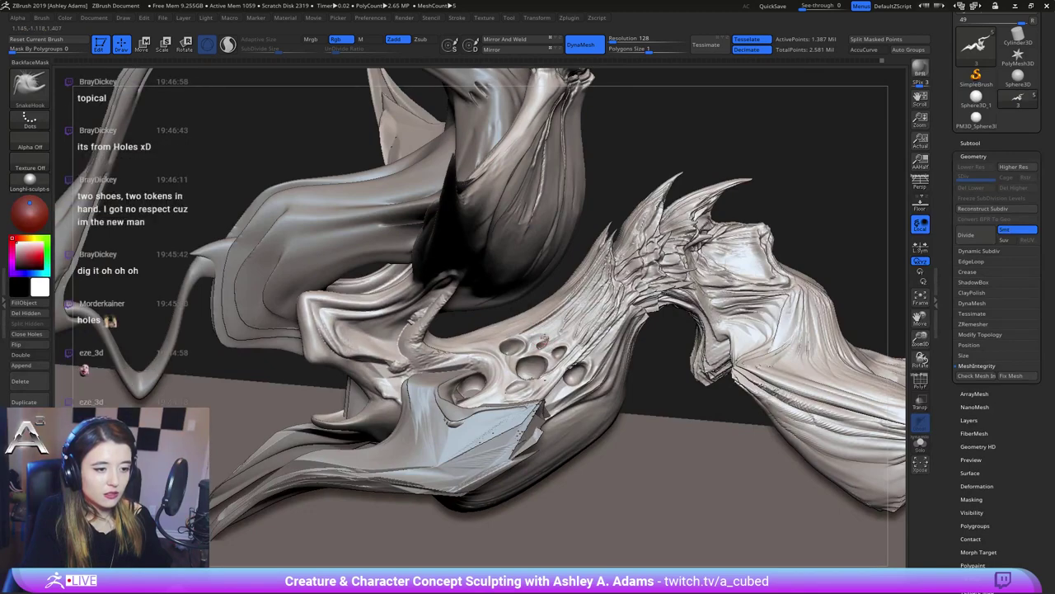
pyautogui.moveTo(554, 315)
pyautogui.mouseDown(button='right')
pyautogui.moveTo(559, 327)
pyautogui.moveTo(564, 320)
pyautogui.moveTo(543, 369)
pyautogui.moveTo(548, 339)
pyautogui.moveTo(565, 360)
pyautogui.mouseUp(button='right')
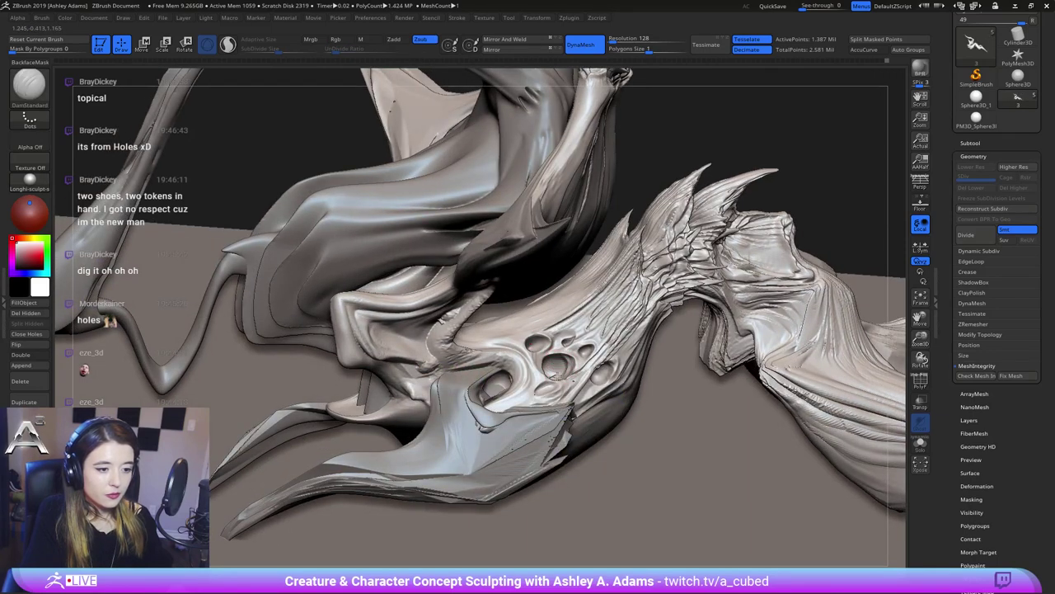
# Sharpen the edges and creases around the head's pit cluster with DamStandard, adjusting the brush size
pyautogui.moveTo(605, 374); pyautogui.dragTo(605, 355, button='right')
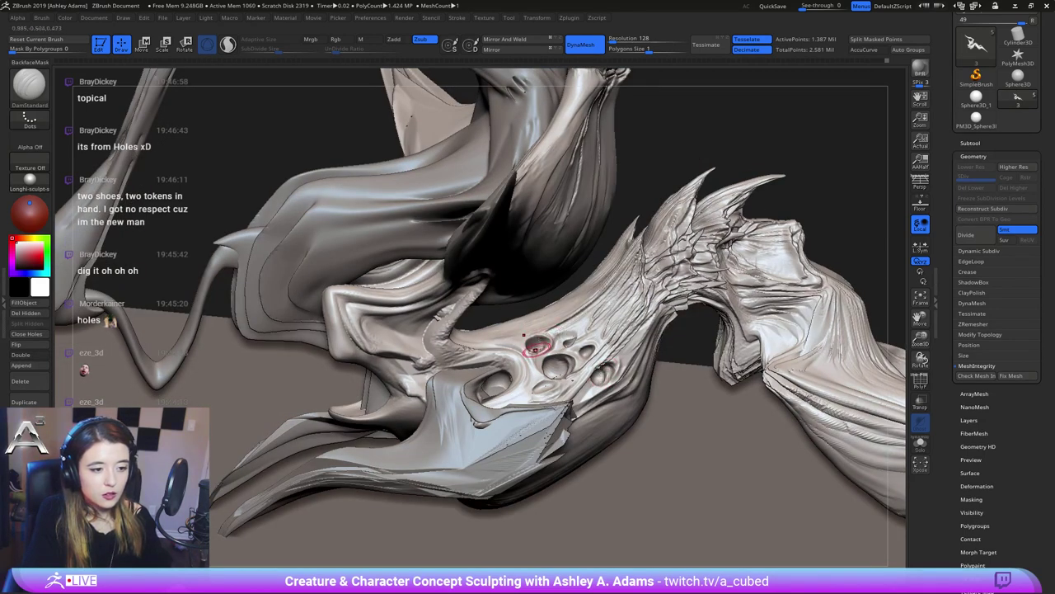
pyautogui.moveTo(575, 404)
pyautogui.mouseDown(button='right')
pyautogui.moveTo(590, 356)
pyautogui.moveTo(463, 299)
pyautogui.mouseUp(button='right')
pyautogui.press('space')
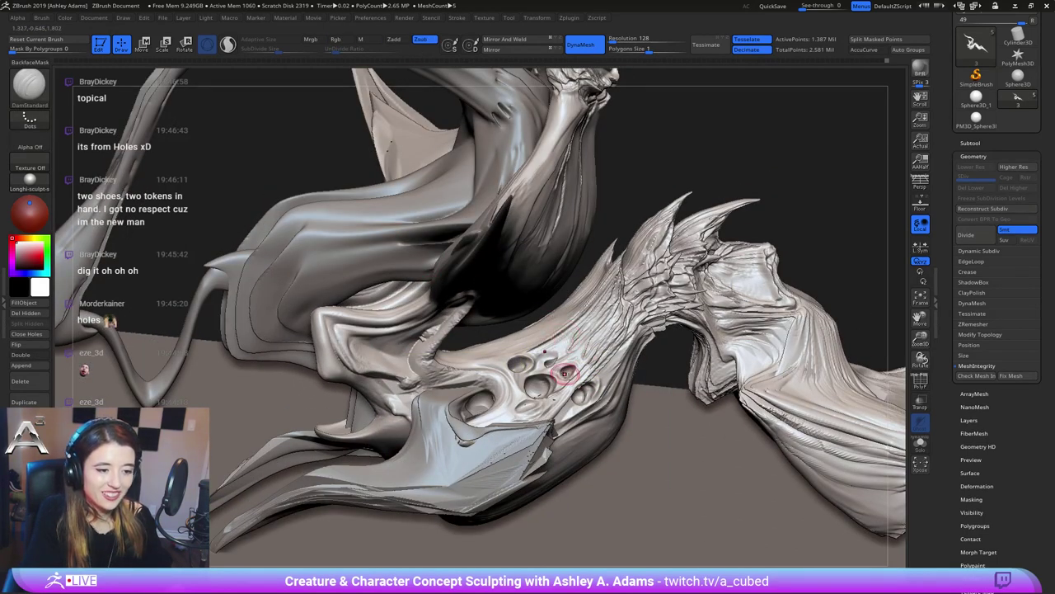
pyautogui.rightClick(535, 423)
pyautogui.keyDown('ctrl'); pyautogui.moveTo(535, 423); pyautogui.dragTo(571, 375, button='right'); pyautogui.keyUp('ctrl')
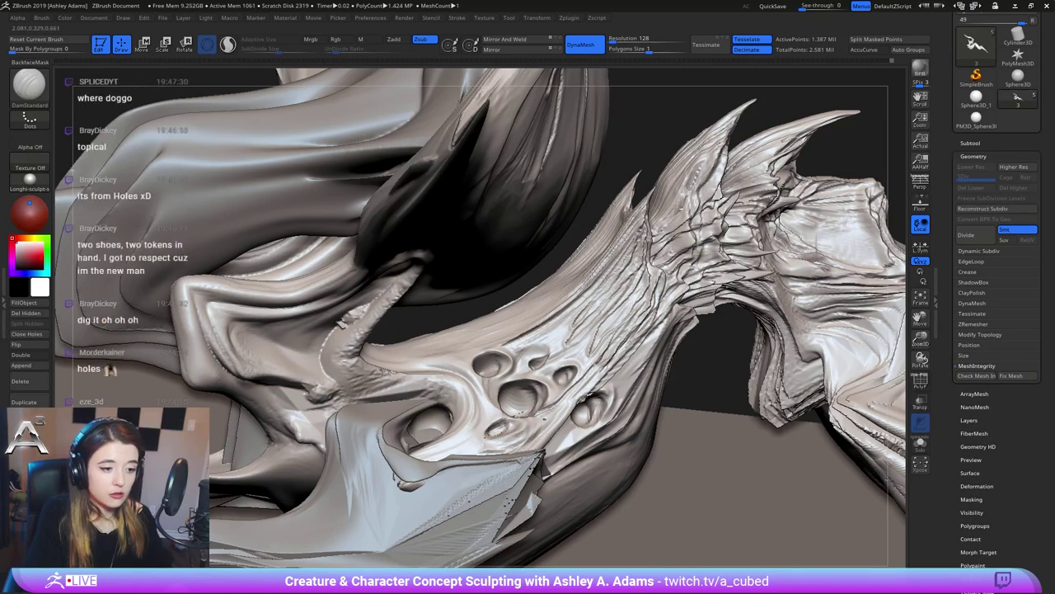
pyautogui.moveTo(514, 437)
pyautogui.keyDown('ctrl'); pyautogui.mouseDown(button='right')
pyautogui.moveTo(507, 367)
pyautogui.moveTo(487, 383)
pyautogui.moveTo(536, 363)
pyautogui.moveTo(462, 401)
pyautogui.mouseUp(button='right'); pyautogui.keyUp('ctrl')
# Select the pale mandible subtool, smooth its surface and rear edge, and thicken its long prongs with the Inflat brush
pyautogui.keyDown('alt'); pyautogui.click(471, 399); pyautogui.keyUp('alt')
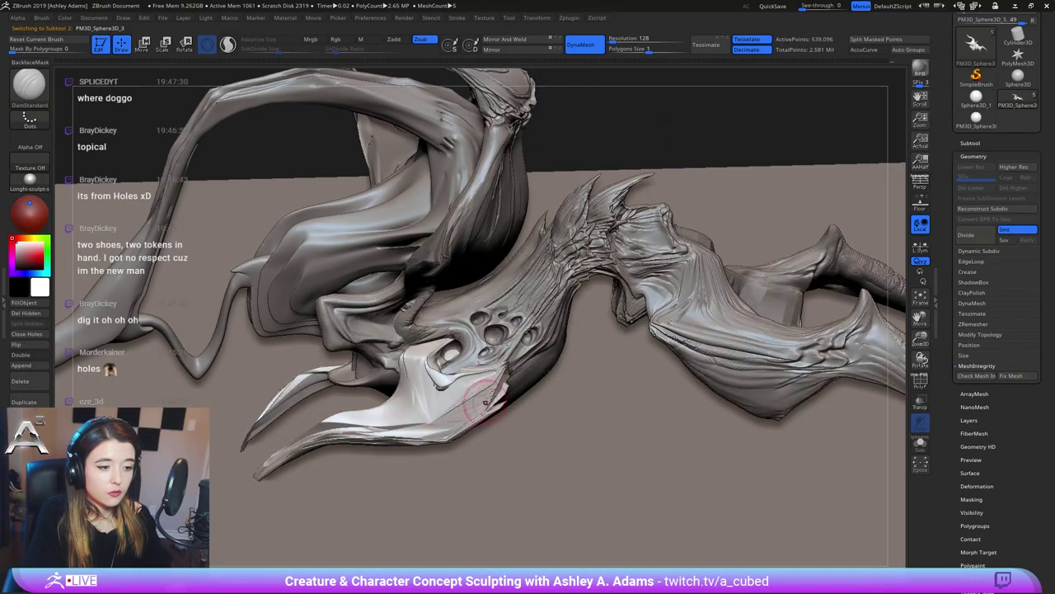
pyautogui.keyDown('shift'); pyautogui.moveTo(487, 399); pyautogui.dragTo(501, 381); pyautogui.keyUp('shift')
pyautogui.keyDown('shift'); pyautogui.moveTo(412, 425); pyautogui.dragTo(307, 437); pyautogui.keyUp('shift')
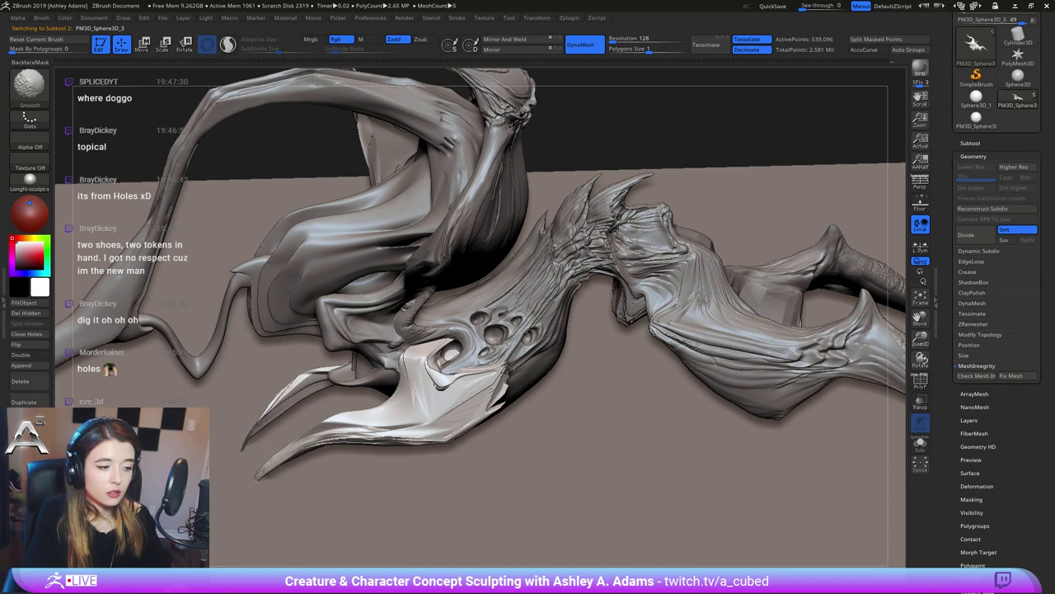
pyautogui.keyDown('alt'); pyautogui.moveTo(303, 411); pyautogui.dragTo(404, 413, button='right'); pyautogui.keyUp('alt')
pyautogui.press('space')
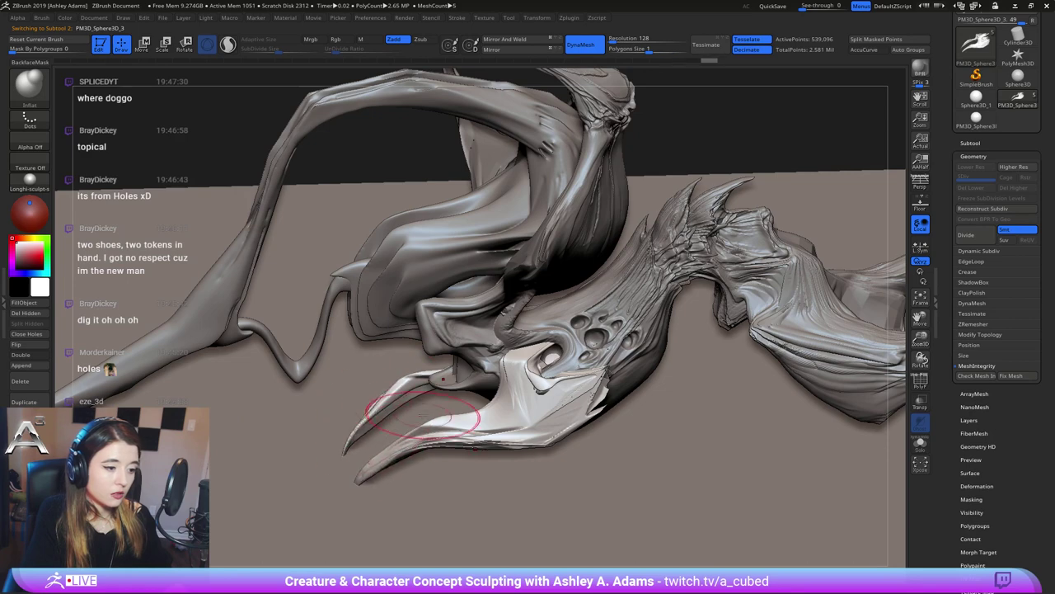
pyautogui.moveTo(378, 462)
pyautogui.mouseDown()
pyautogui.moveTo(492, 431)
pyautogui.moveTo(447, 432)
pyautogui.moveTo(472, 435)
pyautogui.mouseUp()
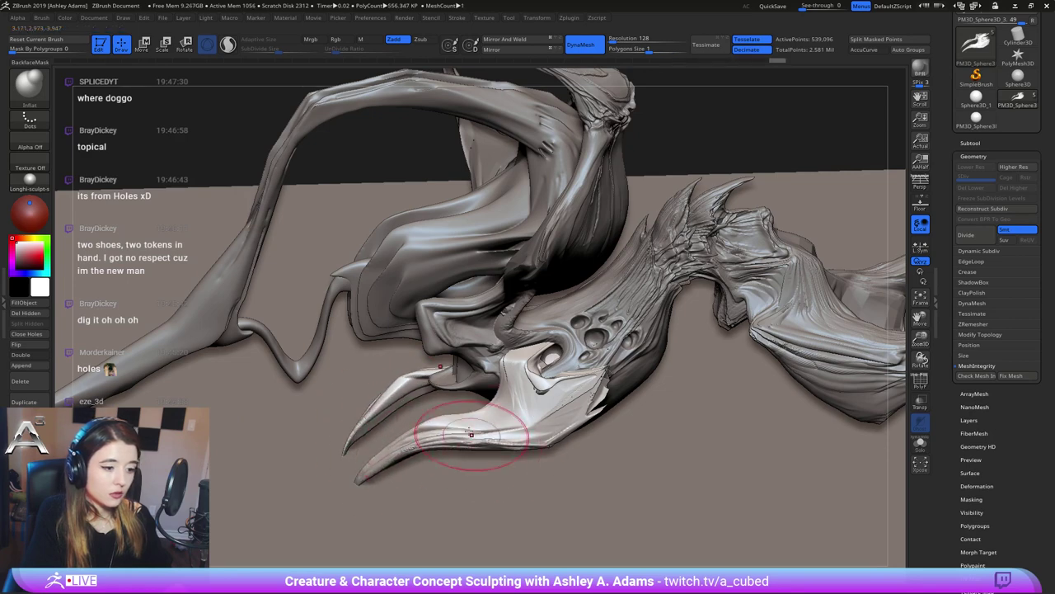
# Bend the mandible's prong down towards the ground plane with a large SnakeHook brush
pyautogui.moveTo(471, 434); pyautogui.dragTo(412, 459, button='right')
pyautogui.moveTo(514, 413)
pyautogui.mouseDown(button='right')
pyautogui.moveTo(521, 369)
pyautogui.moveTo(445, 450)
pyautogui.moveTo(513, 372)
pyautogui.moveTo(530, 406)
pyautogui.mouseUp(button='right')
pyautogui.keyDown('shift'); pyautogui.moveTo(441, 330); pyautogui.dragTo(503, 372); pyautogui.keyUp('shift')
pyautogui.press('b')
pyautogui.press('s')
pyautogui.press('h')
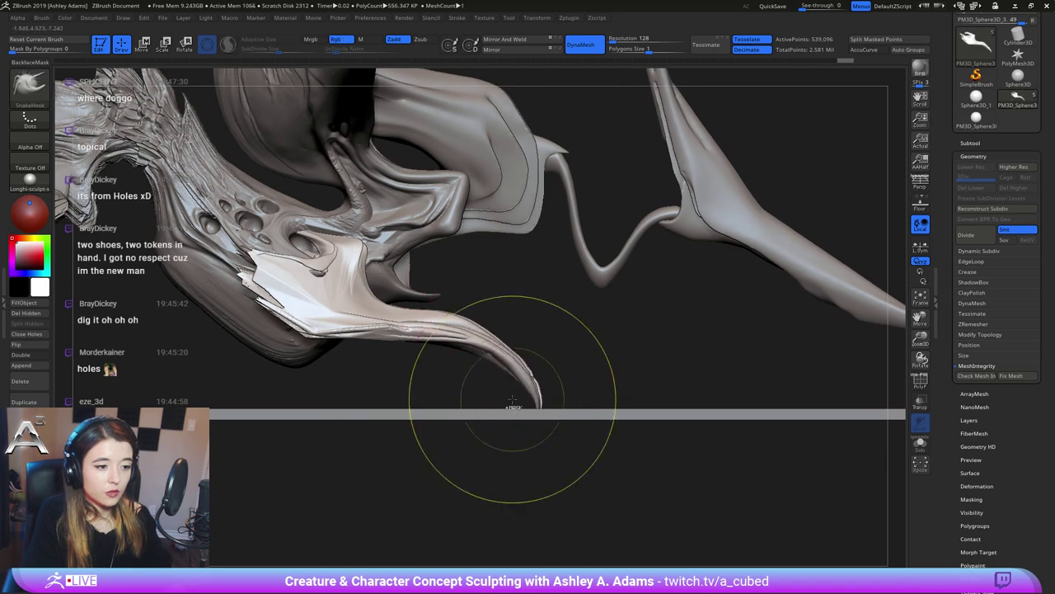
pyautogui.moveTo(483, 384); pyautogui.dragTo(354, 325, button='right')
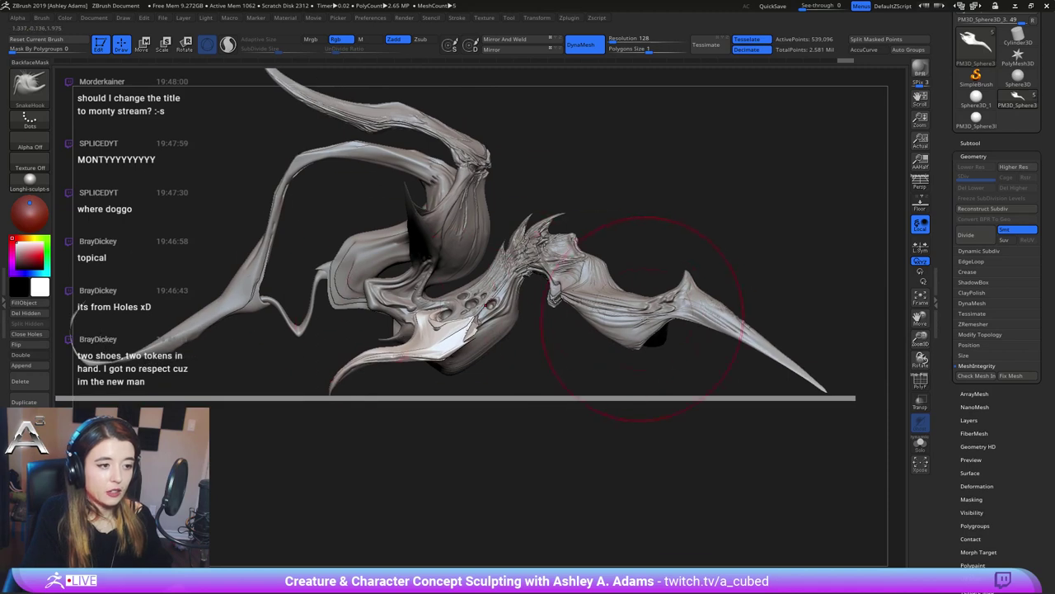
pyautogui.click(971, 142)
pyautogui.moveTo(709, 310)
pyautogui.keyDown('ctrl'); pyautogui.mouseDown(button='right')
pyautogui.moveTo(705, 323)
pyautogui.moveTo(620, 310)
pyautogui.moveTo(717, 349)
pyautogui.mouseUp(button='right'); pyautogui.keyUp('ctrl')
pyautogui.keyDown('alt'); pyautogui.click(686, 332); pyautogui.keyUp('alt')
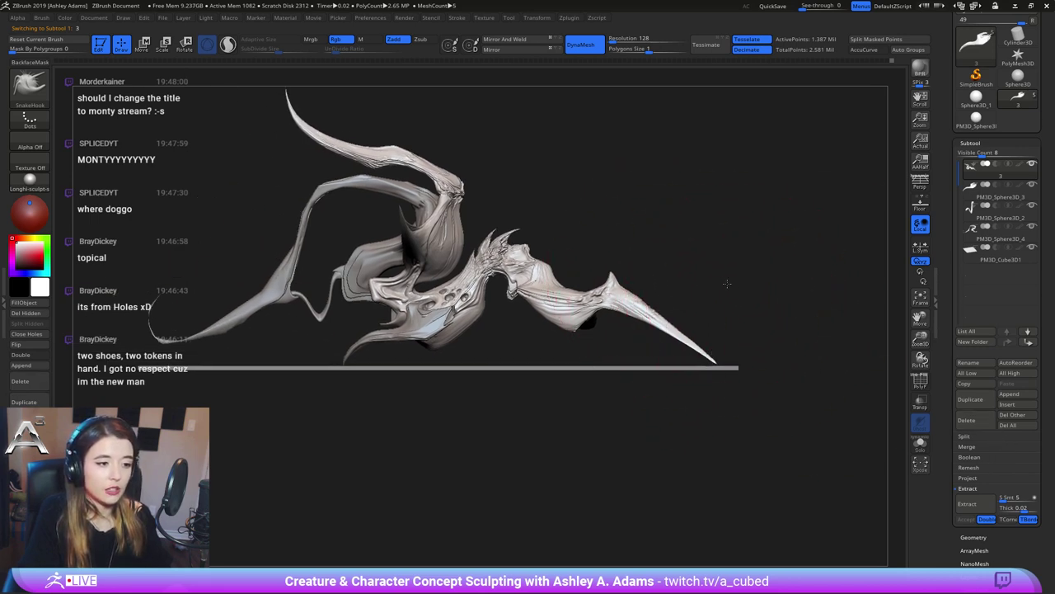
pyautogui.keyDown('alt'); pyautogui.moveTo(728, 284); pyautogui.dragTo(741, 302, button='right'); pyautogui.keyUp('alt')
pyautogui.moveTo(963, 331); pyautogui.dragTo(1004, 316, button='right')
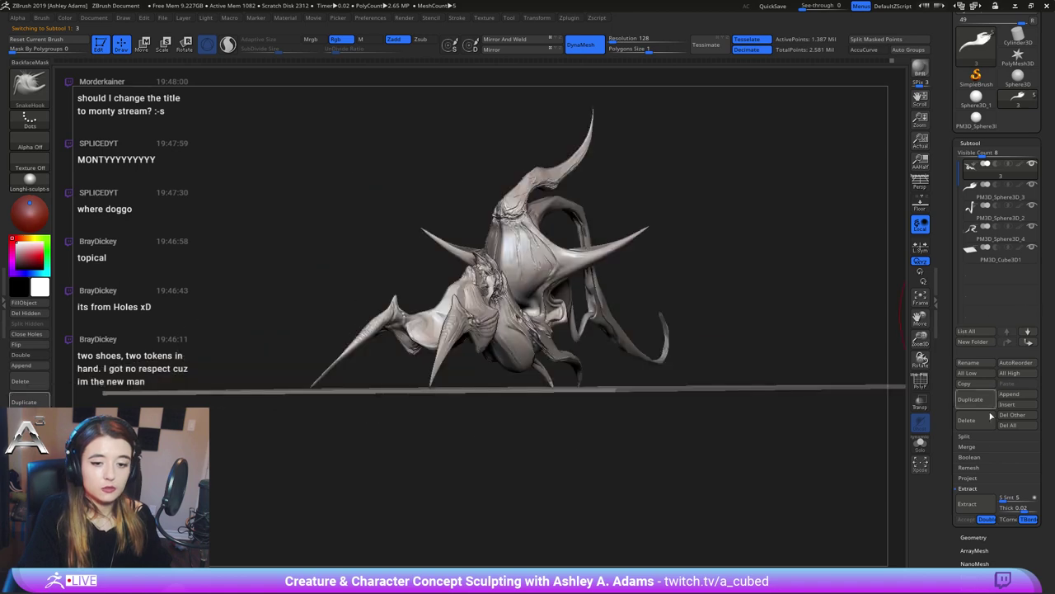
pyautogui.click(970, 399)
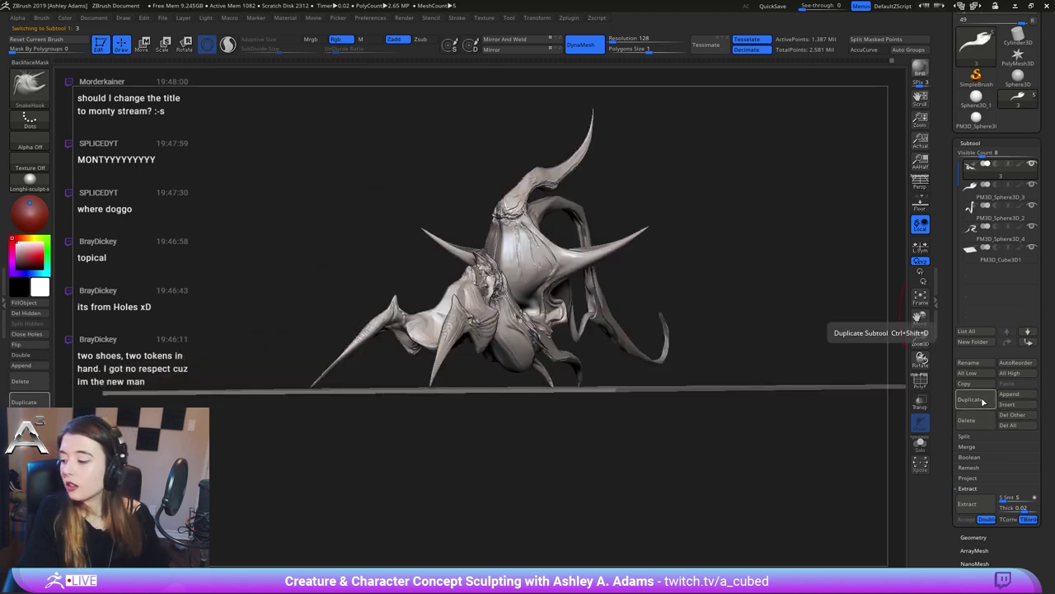
pyautogui.moveTo(655, 395); pyautogui.dragTo(563, 345, button='right')
pyautogui.keyDown('alt'); pyautogui.moveTo(642, 364); pyautogui.dragTo(512, 360, button='right'); pyautogui.keyUp('alt')
pyautogui.press('w')
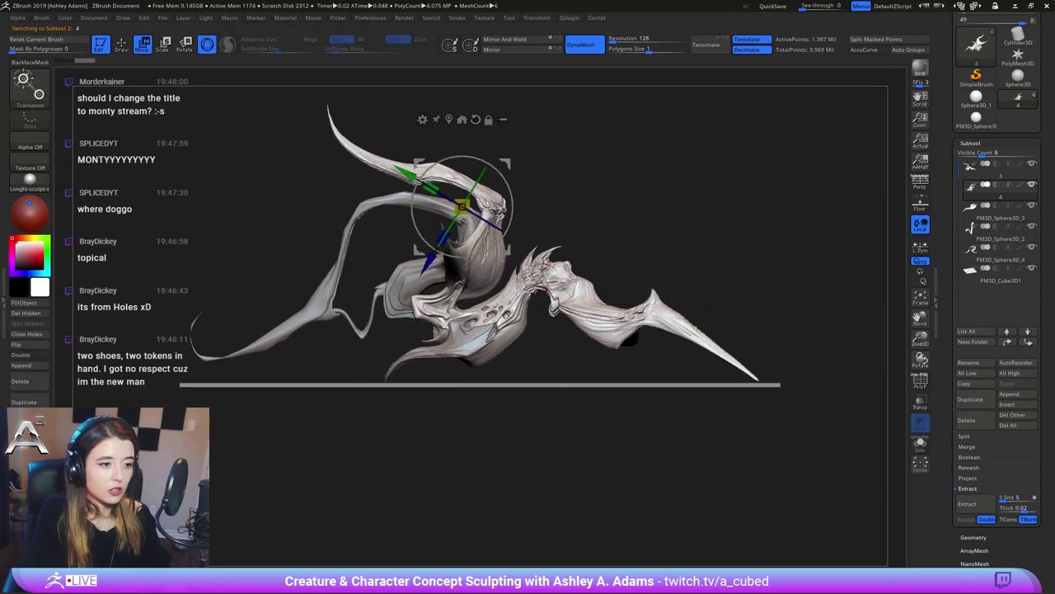
pyautogui.click(967, 420)
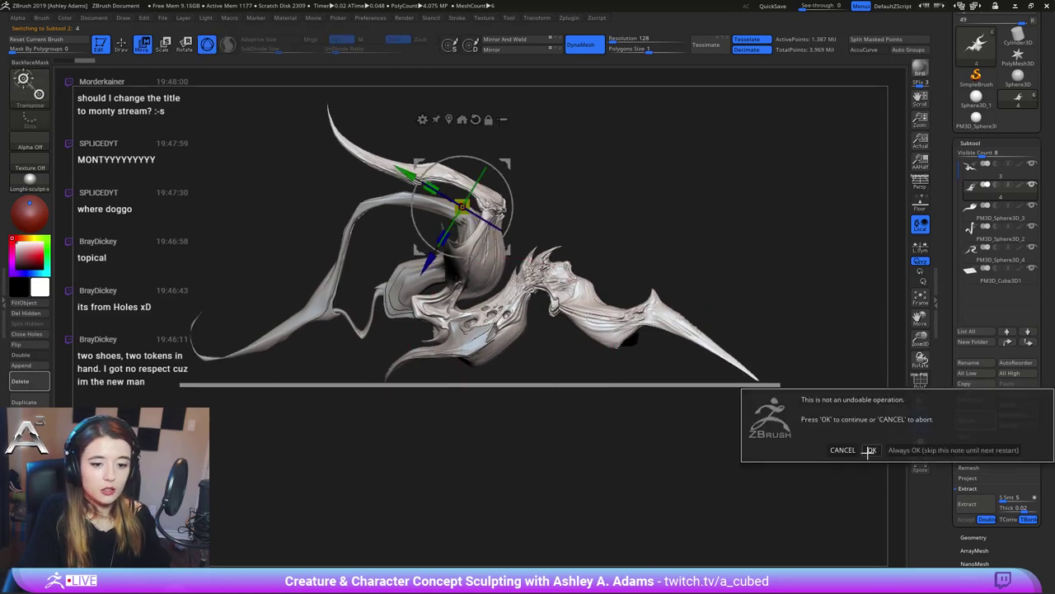
pyautogui.click(870, 450)
# Duplicate the mandible subtool, reset the transform gizmo's orientation and place its pivot on the copy
pyautogui.scroll(3, 1002, 91)
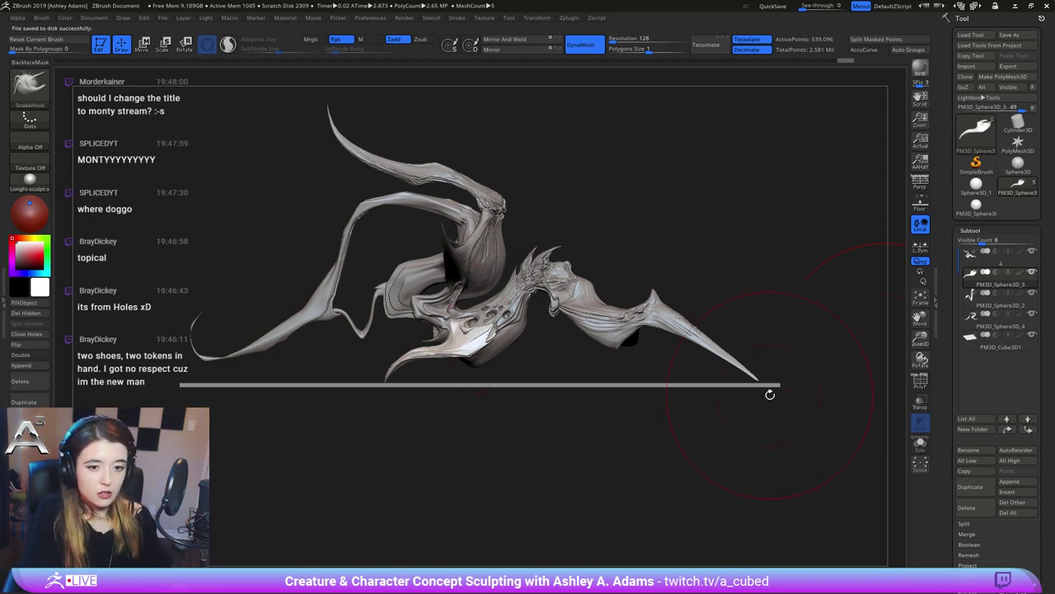
pyautogui.click(971, 486)
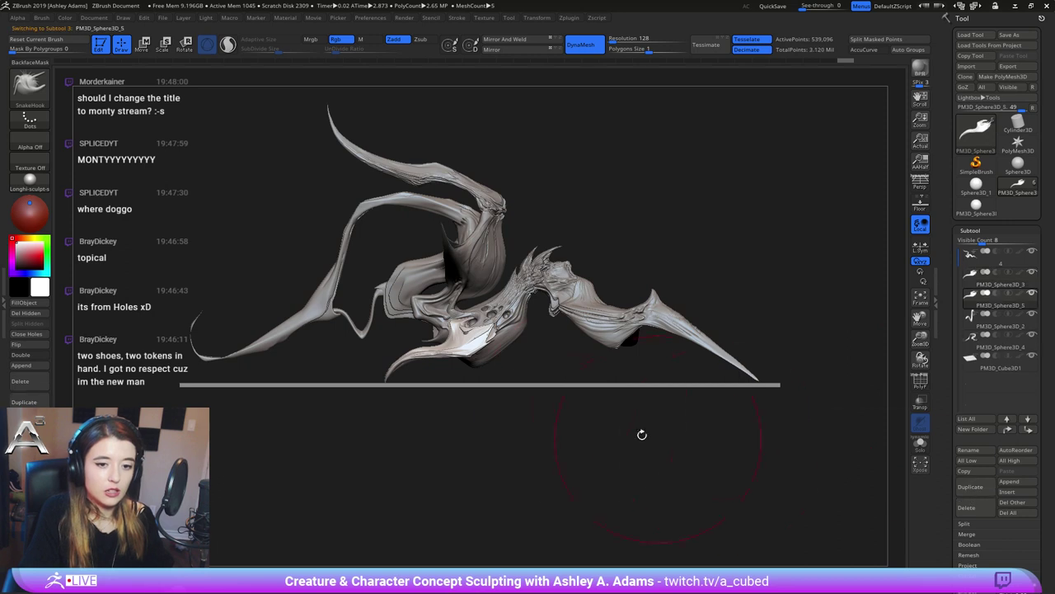
pyautogui.press('w')
pyautogui.click(476, 121)
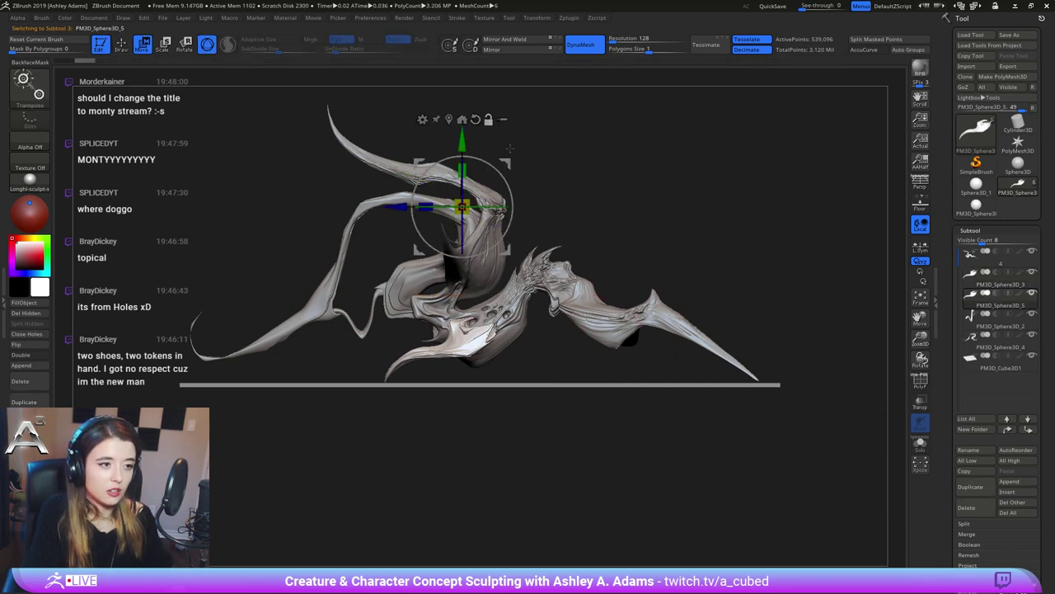
pyautogui.keyDown('alt'); pyautogui.moveTo(507, 162); pyautogui.dragTo(516, 276); pyautogui.keyUp('alt')
# Move, lower and rotate the mandible copy behind the original, and adjust it along X from the front
pyautogui.moveTo(407, 319); pyautogui.dragTo(432, 319)
pyautogui.moveTo(495, 320); pyautogui.dragTo(485, 324)
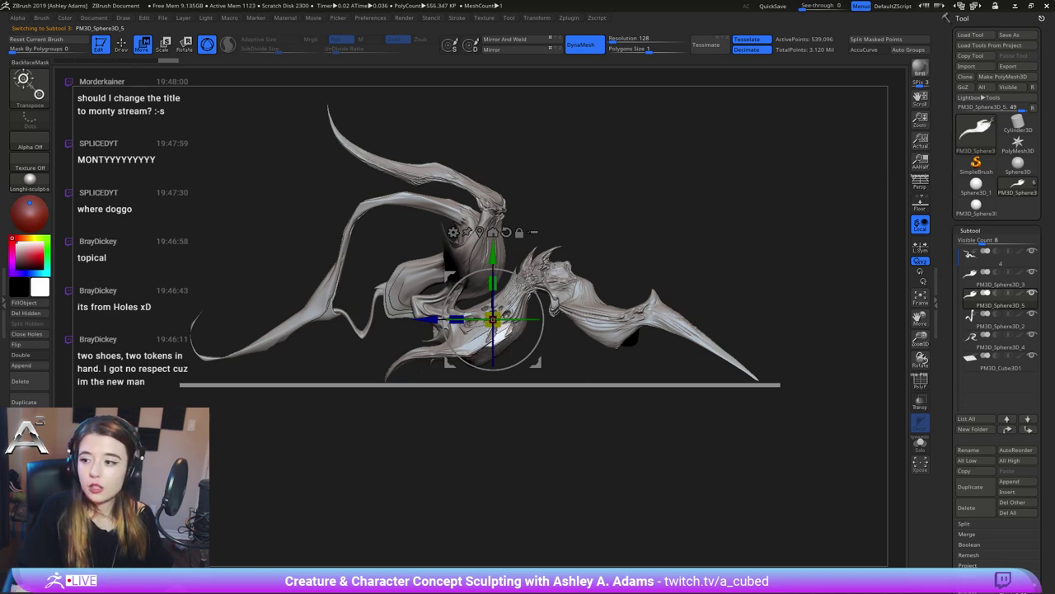
pyautogui.moveTo(652, 263); pyautogui.dragTo(700, 278)
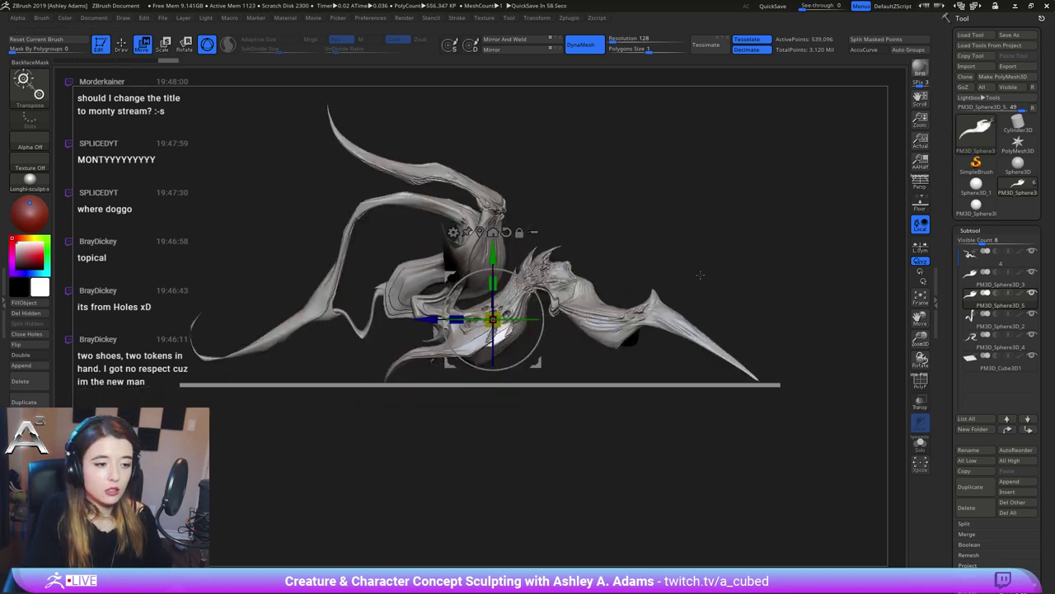
pyautogui.moveTo(493, 254); pyautogui.dragTo(494, 272)
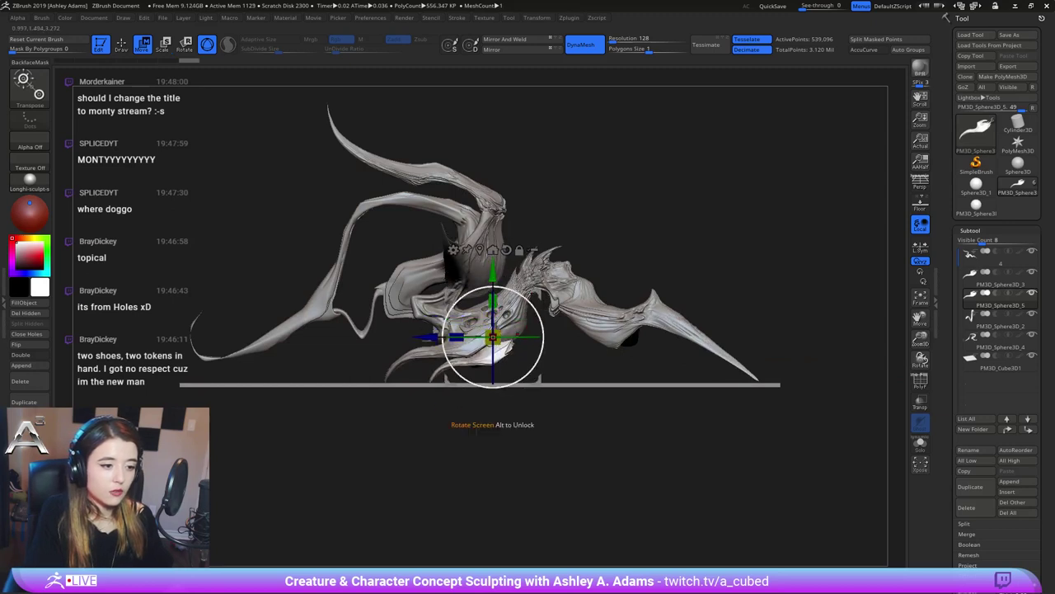
pyautogui.moveTo(543, 337); pyautogui.dragTo(555, 274)
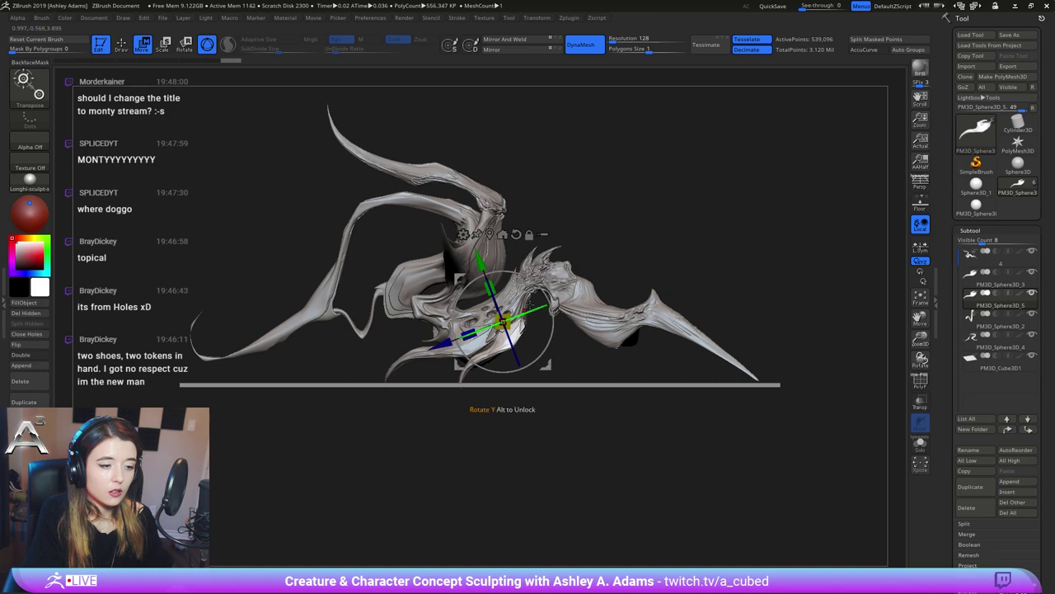
pyautogui.moveTo(503, 321); pyautogui.dragTo(504, 321)
pyautogui.keyDown('shift'); pyautogui.moveTo(594, 437); pyautogui.dragTo(676, 437); pyautogui.keyUp('shift')
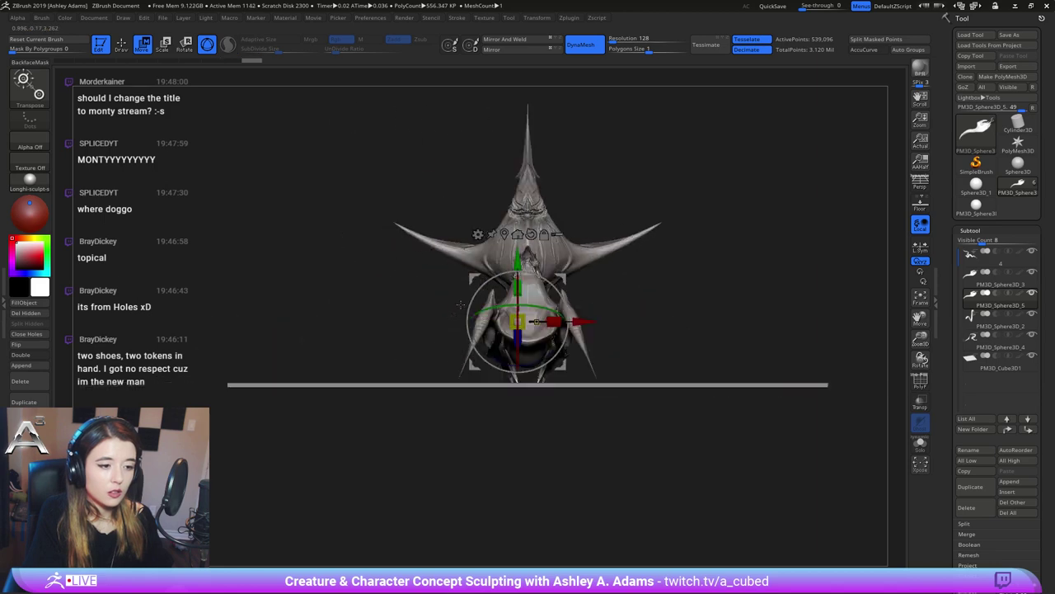
pyautogui.moveTo(581, 322); pyautogui.dragTo(572, 321)
pyautogui.moveTo(528, 410); pyautogui.dragTo(380, 406)
pyautogui.press('q')
# Pull the rear end of the mandible copy up and back into a curved point with the SnakeHook brush, adjusting the brush size
pyautogui.keyDown('shift'); pyautogui.moveTo(579, 302); pyautogui.dragTo(528, 299); pyautogui.keyUp('shift')
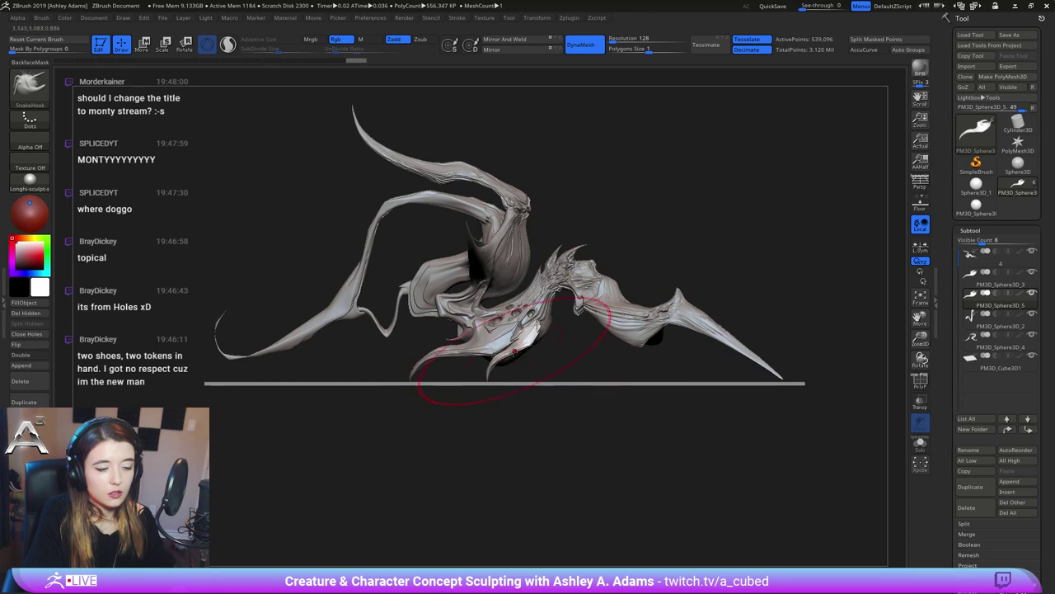
pyautogui.moveTo(490, 369); pyautogui.dragTo(733, 266)
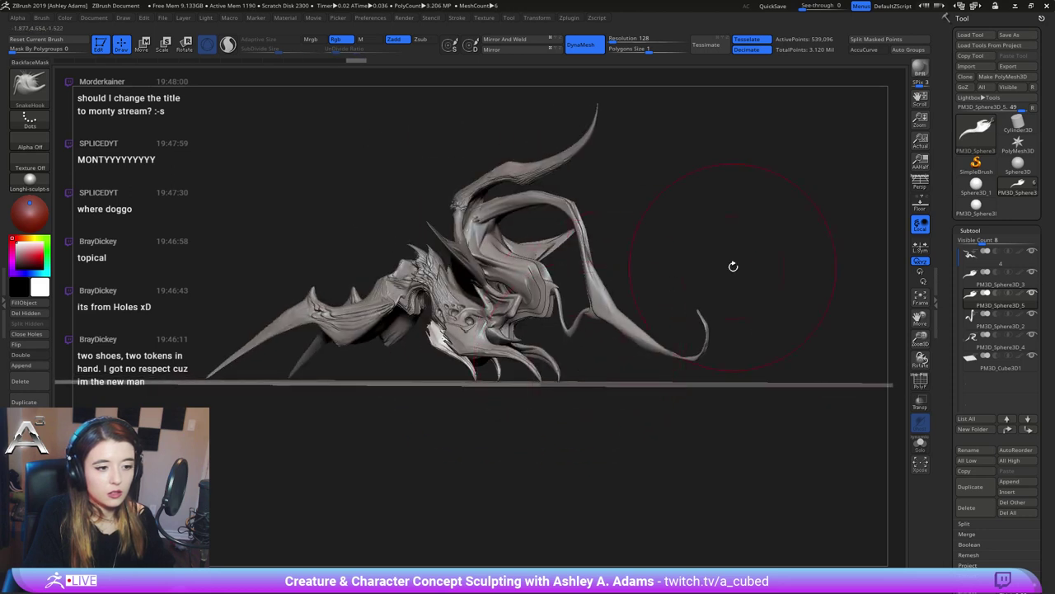
pyautogui.moveTo(691, 305); pyautogui.dragTo(684, 295)
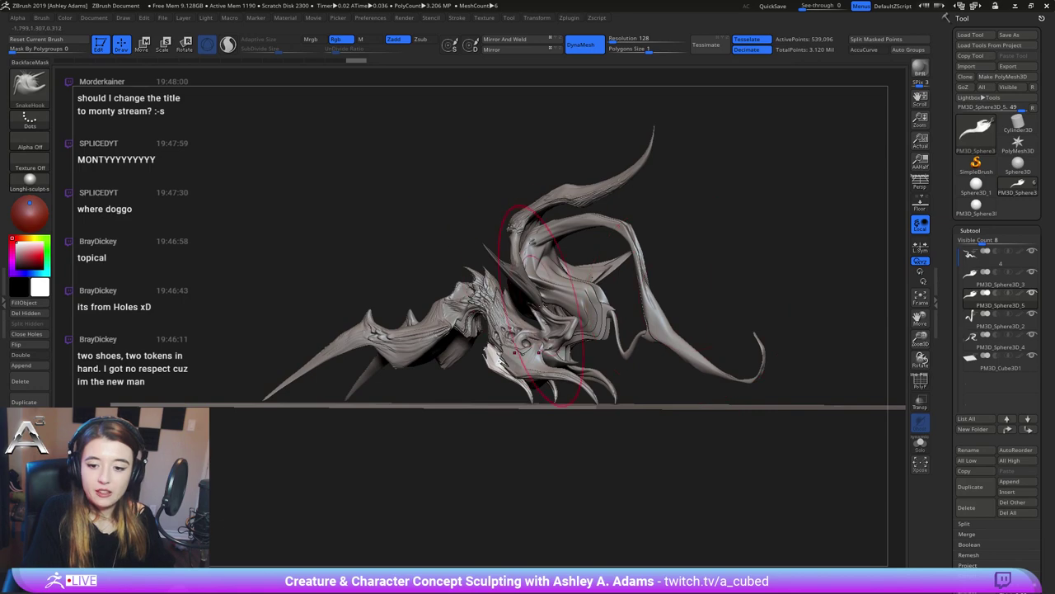
pyautogui.moveTo(531, 315)
pyautogui.mouseDown(button='right')
pyautogui.moveTo(501, 365)
pyautogui.moveTo(523, 388)
pyautogui.mouseUp(button='right')
pyautogui.rightClick(463, 412)
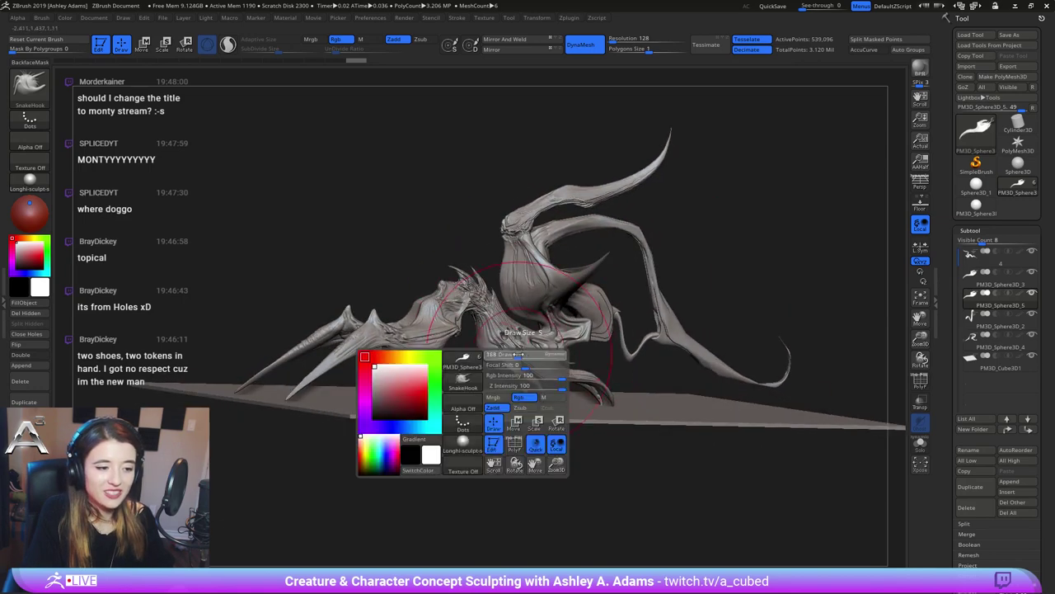
pyautogui.moveTo(499, 334)
pyautogui.mouseDown(button='right')
pyautogui.moveTo(509, 346)
pyautogui.moveTo(500, 331)
pyautogui.moveTo(501, 387)
pyautogui.mouseUp(button='right')
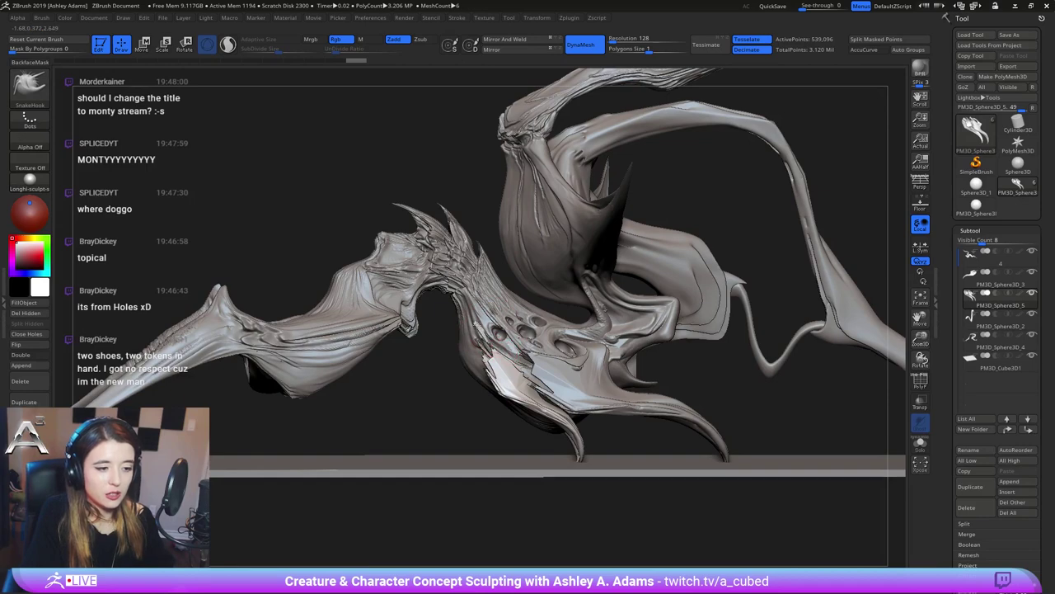
pyautogui.press('space')
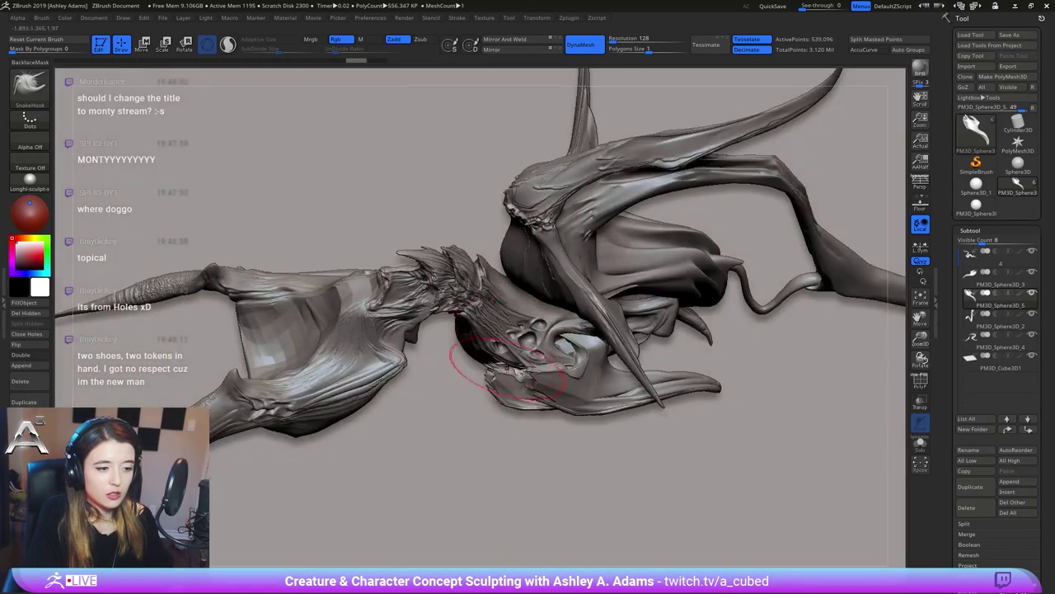
pyautogui.moveTo(494, 347); pyautogui.dragTo(500, 353)
pyautogui.moveTo(511, 346)
pyautogui.mouseDown(button='right')
pyautogui.moveTo(511, 397)
pyautogui.moveTo(500, 404)
pyautogui.mouseUp(button='right')
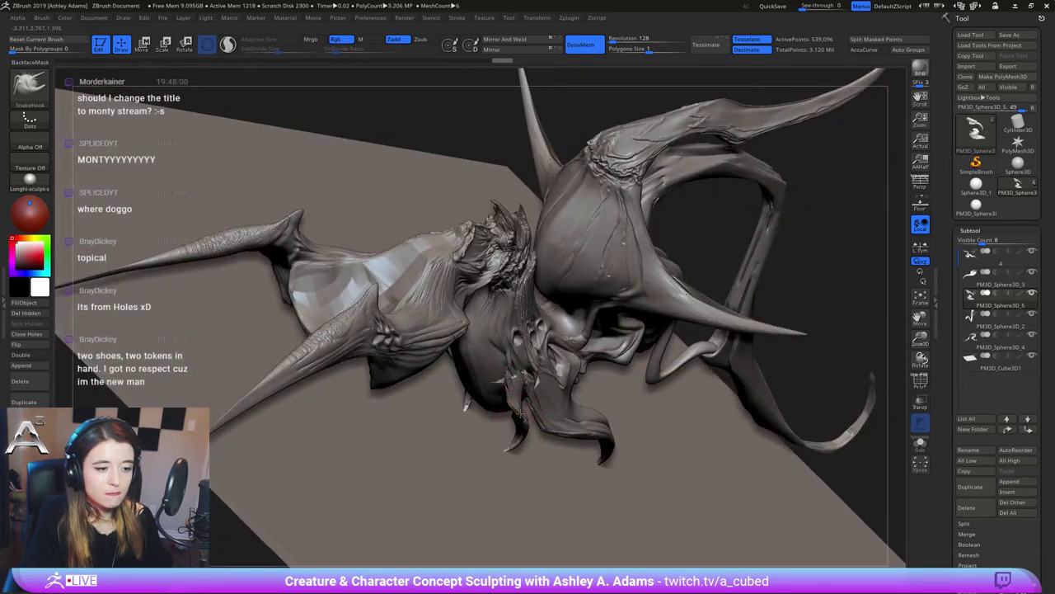
pyautogui.keyDown('ctrl'); pyautogui.keyDown('shift'); pyautogui.moveTo(521, 378); pyautogui.dragTo(520, 379); pyautogui.keyUp('shift'); pyautogui.keyUp('ctrl')
pyautogui.moveTo(507, 363); pyautogui.dragTo(482, 343, button='right')
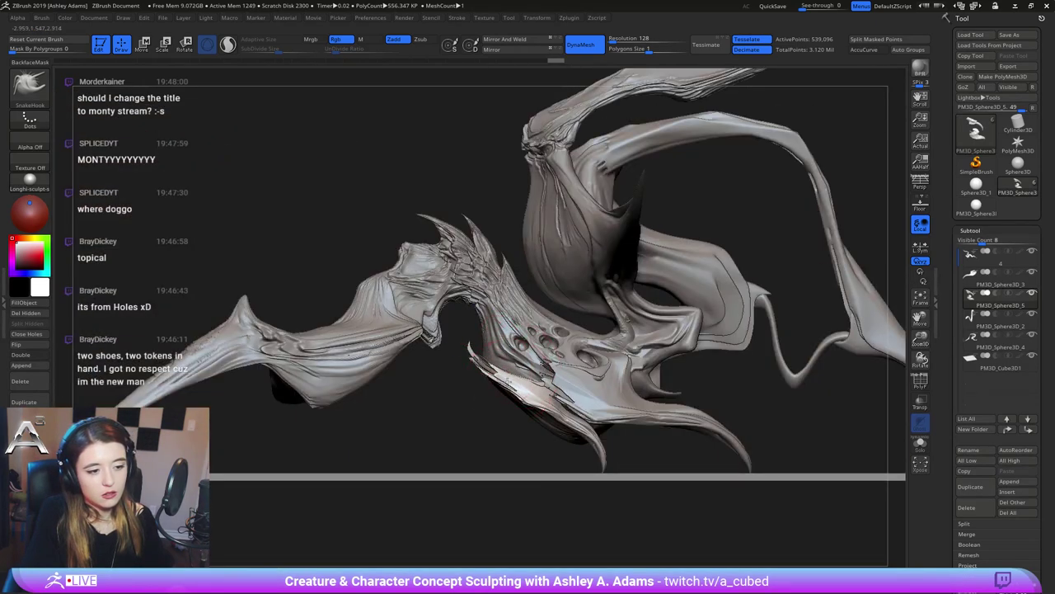
# Select the front mandible subtool and stretch its rear edge up and back towards the neck with the SnakeHook brush
pyautogui.moveTo(563, 380); pyautogui.dragTo(536, 374, button='right')
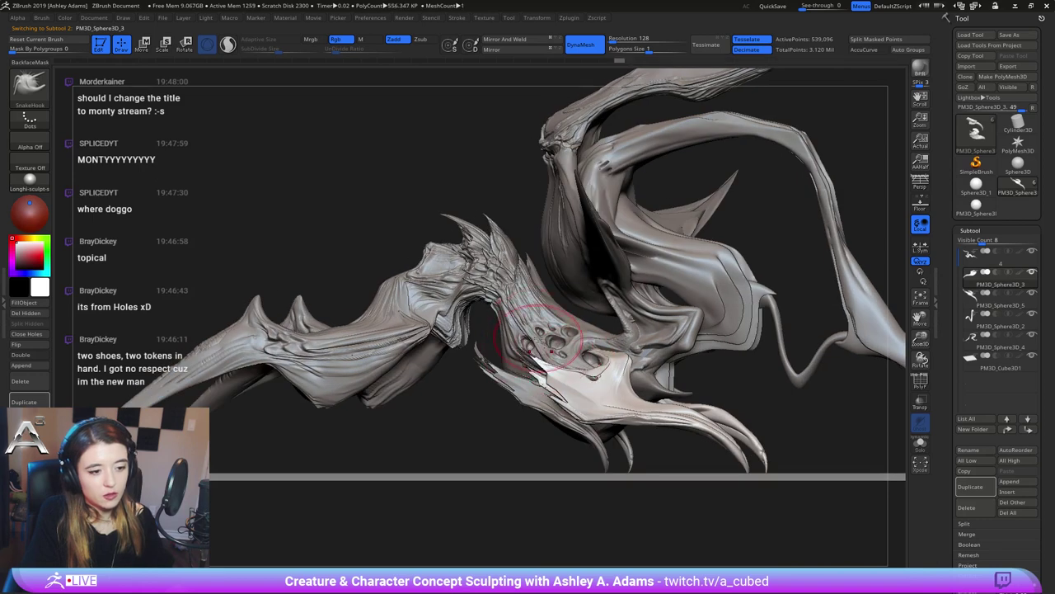
pyautogui.moveTo(536, 346); pyautogui.dragTo(584, 392, button='right')
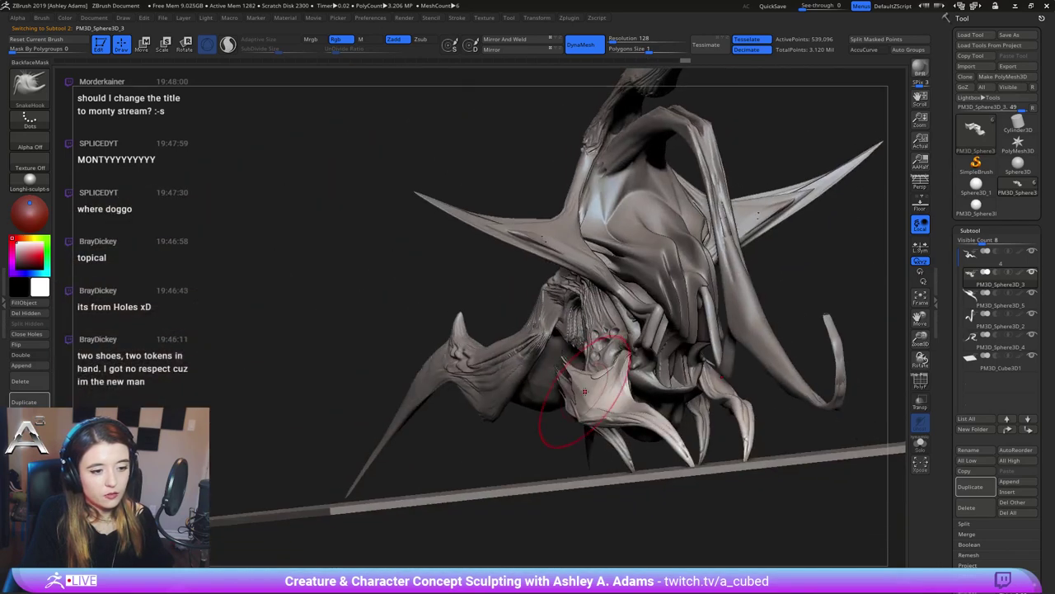
pyautogui.moveTo(558, 351); pyautogui.dragTo(637, 336, button='right')
pyautogui.moveTo(616, 331)
pyautogui.mouseDown()
pyautogui.moveTo(639, 317)
pyautogui.moveTo(633, 354)
pyautogui.mouseUp()
pyautogui.moveTo(674, 316)
pyautogui.mouseDown(button='right')
pyautogui.moveTo(667, 356)
pyautogui.moveTo(615, 359)
pyautogui.mouseUp(button='right')
pyautogui.moveTo(672, 305)
pyautogui.mouseDown(button='right')
pyautogui.moveTo(567, 320)
pyautogui.moveTo(593, 310)
pyautogui.mouseUp(button='right')
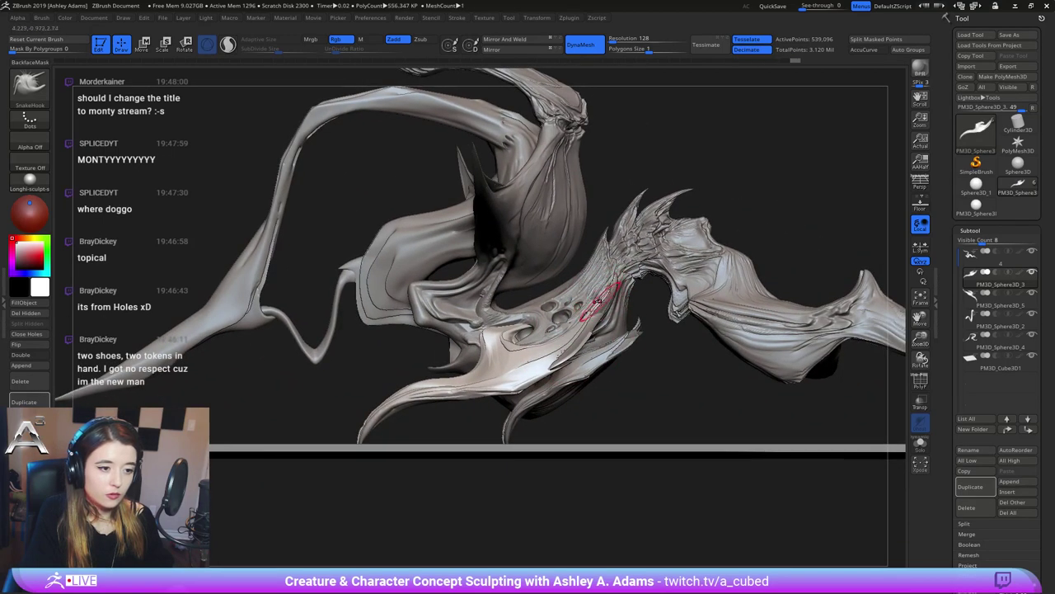
pyautogui.rightClick(599, 313)
pyautogui.moveTo(603, 315); pyautogui.dragTo(615, 315)
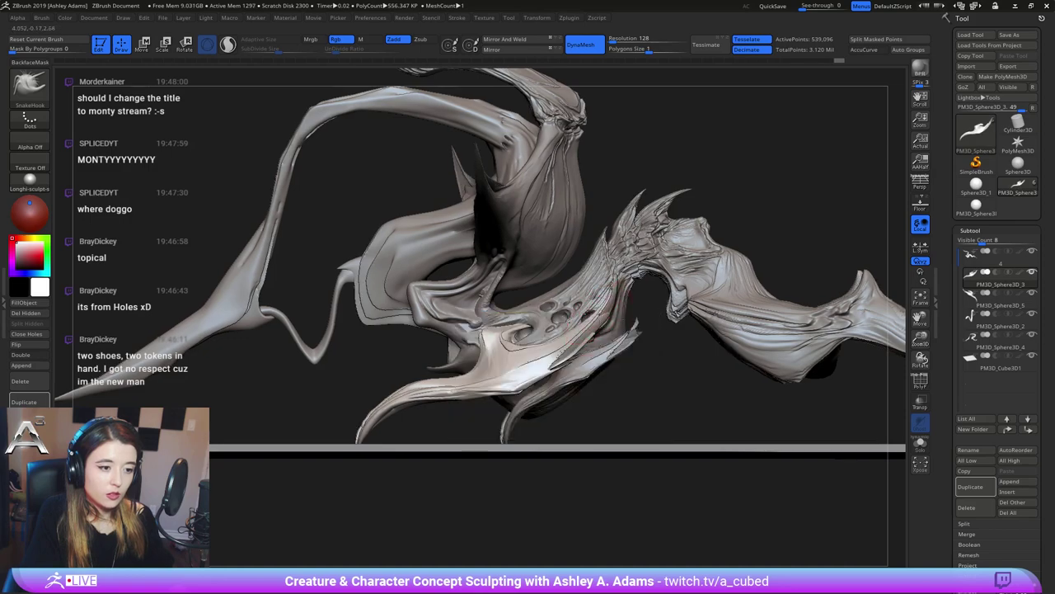
pyautogui.moveTo(602, 313); pyautogui.dragTo(841, 325, button='right')
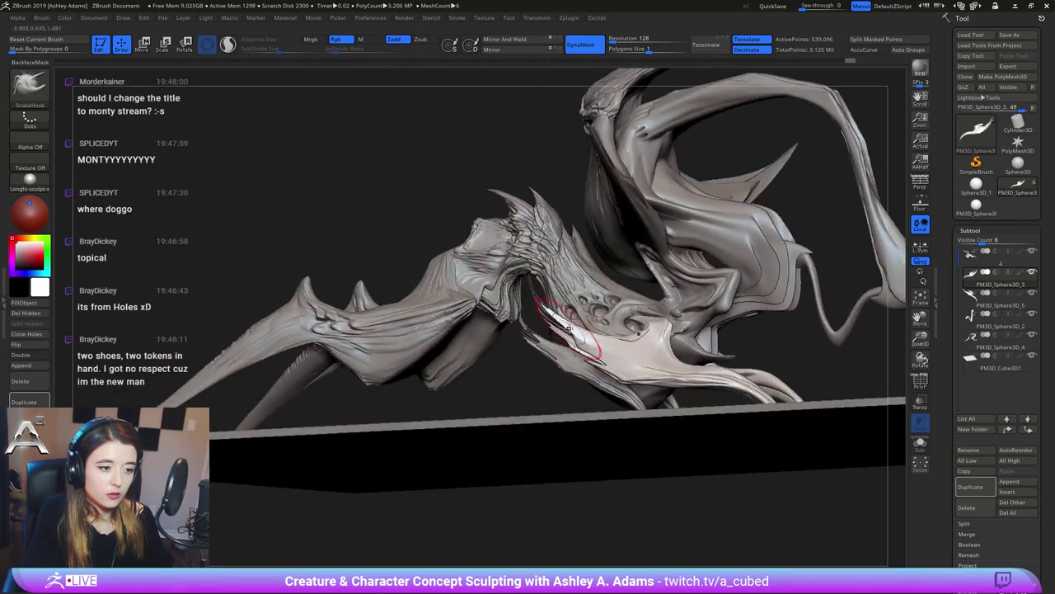
# Draw thin spikes out of the front mandible's rear edge with a small SnakeHook brush and smooth them
pyautogui.moveTo(569, 329); pyautogui.dragTo(563, 323, button='right')
pyautogui.press('space')
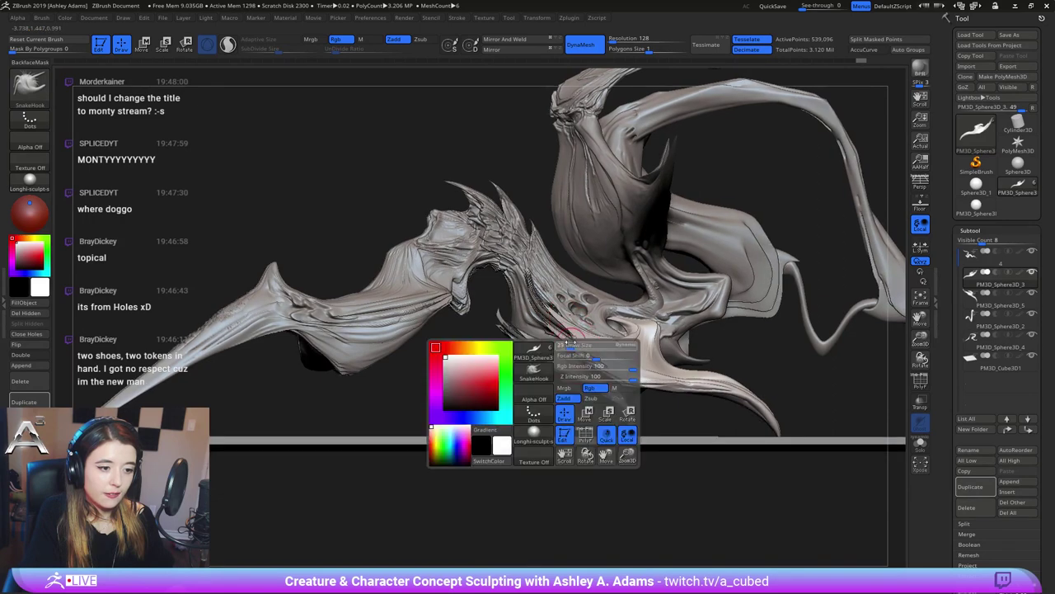
pyautogui.moveTo(568, 338)
pyautogui.mouseDown(button='right')
pyautogui.moveTo(565, 348)
pyautogui.moveTo(545, 350)
pyautogui.mouseUp(button='right')
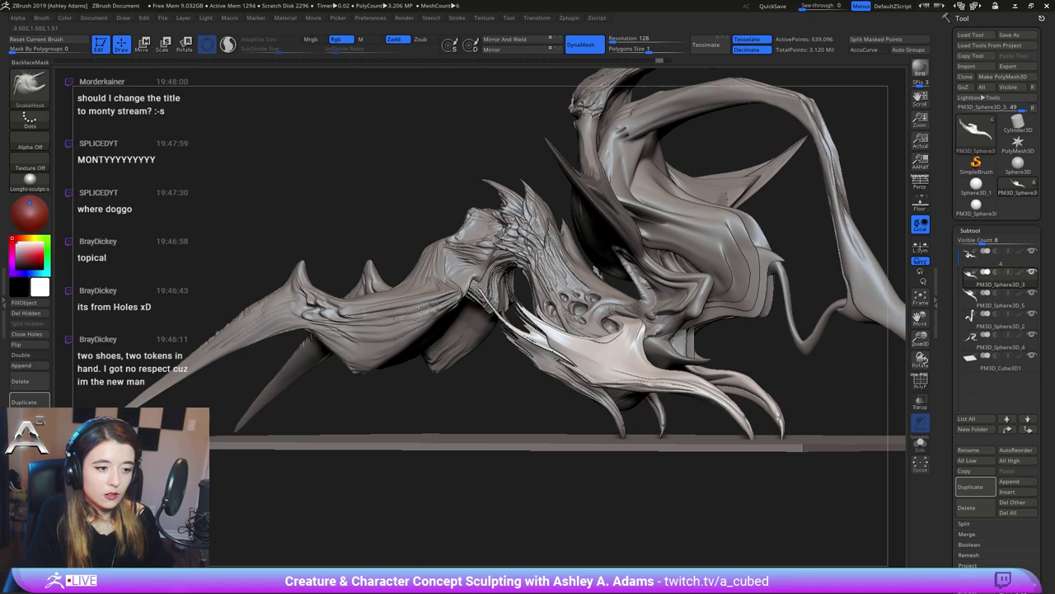
pyautogui.press('shift')
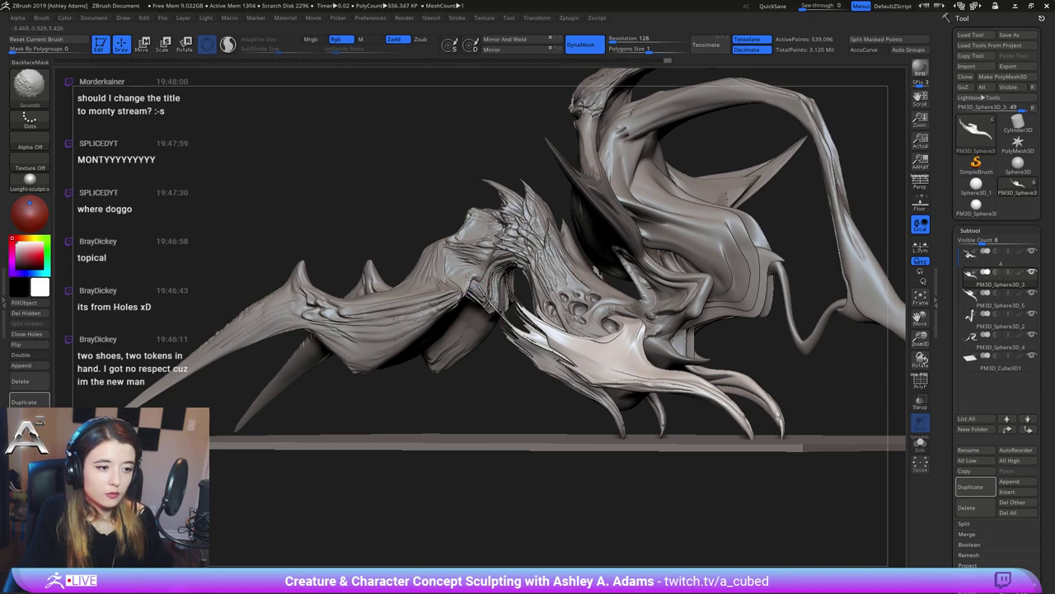
pyautogui.moveTo(522, 331)
pyautogui.mouseDown(button='right')
pyautogui.moveTo(569, 340)
pyautogui.moveTo(589, 329)
pyautogui.moveTo(498, 351)
pyautogui.moveTo(503, 336)
pyautogui.mouseUp(button='right')
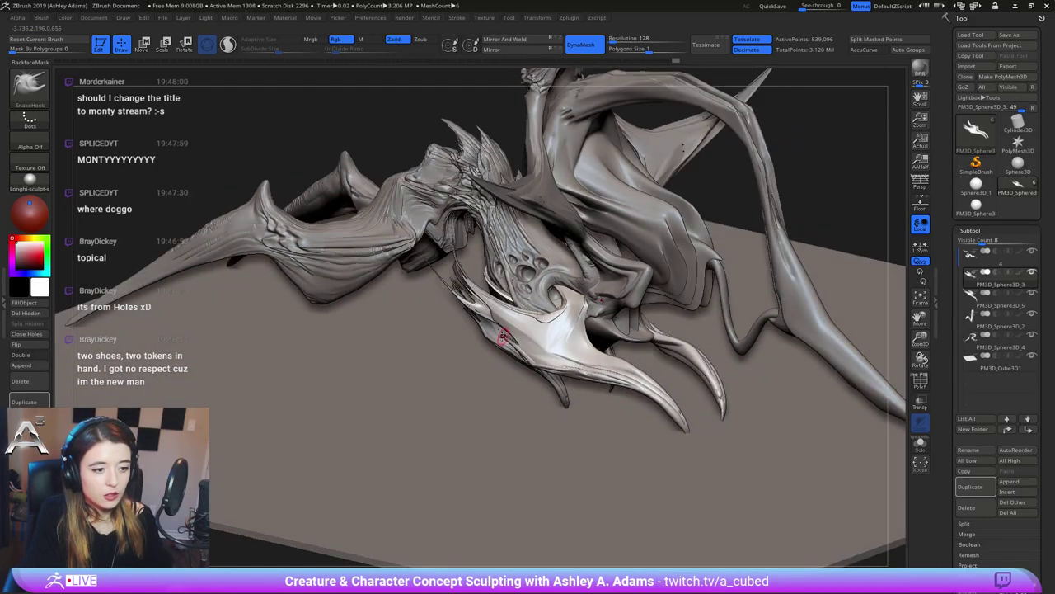
pyautogui.press('shift')
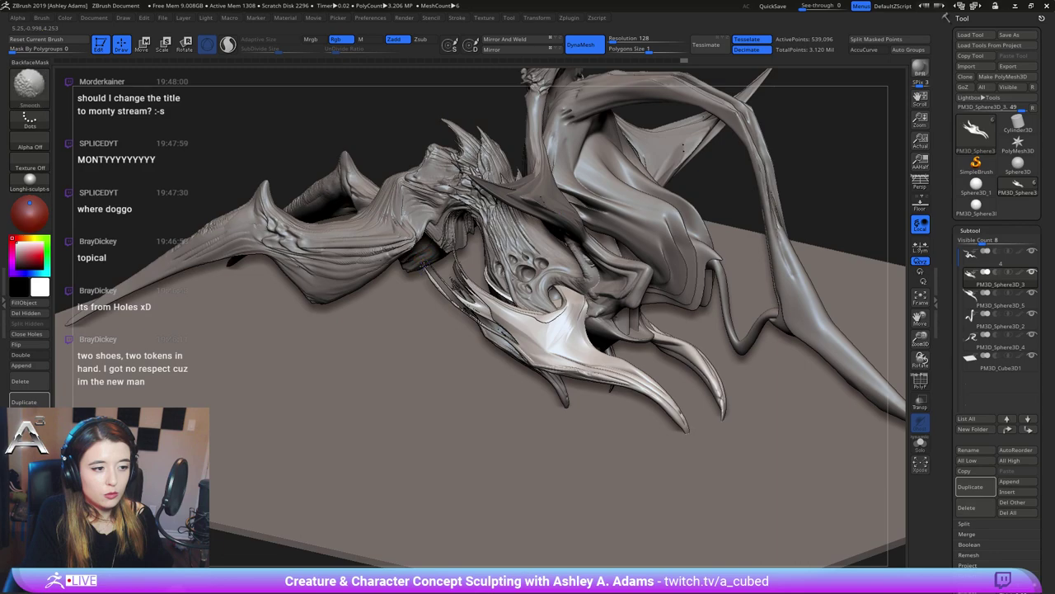
pyautogui.moveTo(485, 305); pyautogui.dragTo(589, 366, button='right')
pyautogui.press('space')
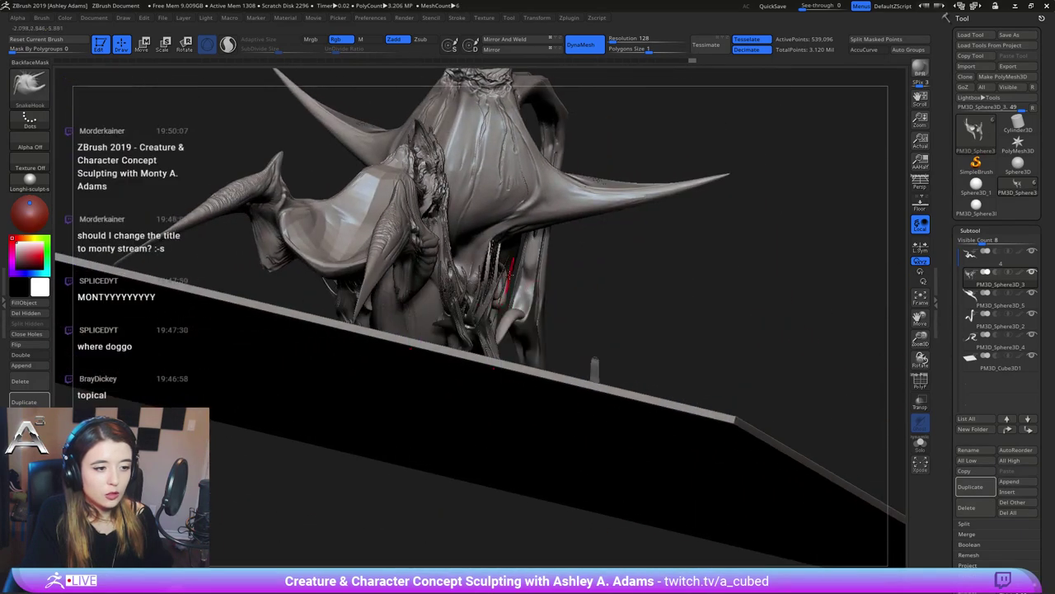
# Smooth the tips of the front mandible's rear spikes and refine its surface with the DamStandard brush
pyautogui.moveTo(515, 275)
pyautogui.mouseDown(button='right')
pyautogui.moveTo(412, 306)
pyautogui.moveTo(388, 168)
pyautogui.mouseUp(button='right')
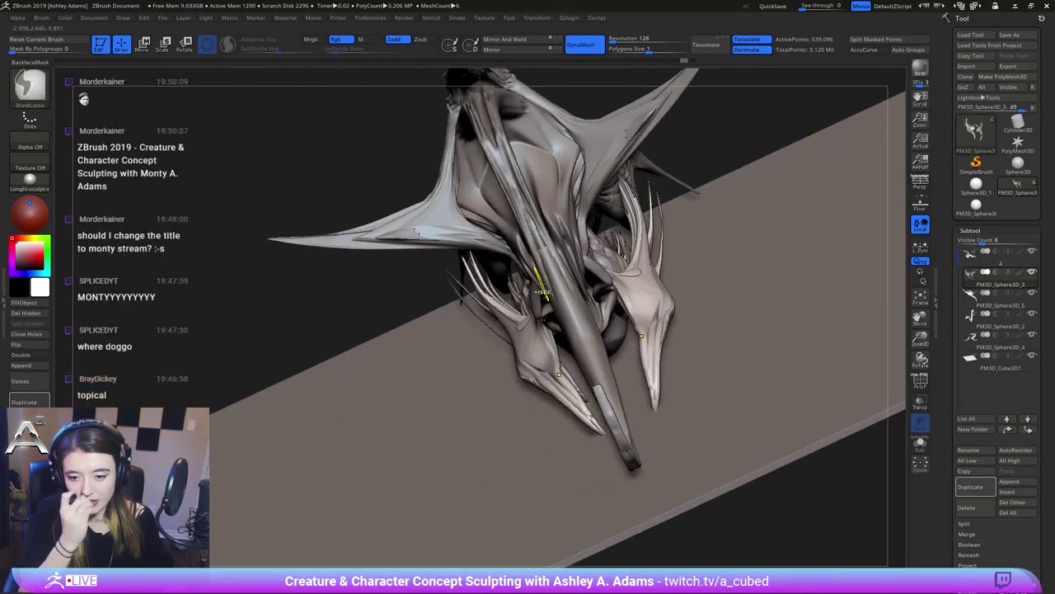
pyautogui.keyDown('shift'); pyautogui.moveTo(466, 253); pyautogui.dragTo(476, 266); pyautogui.keyUp('shift')
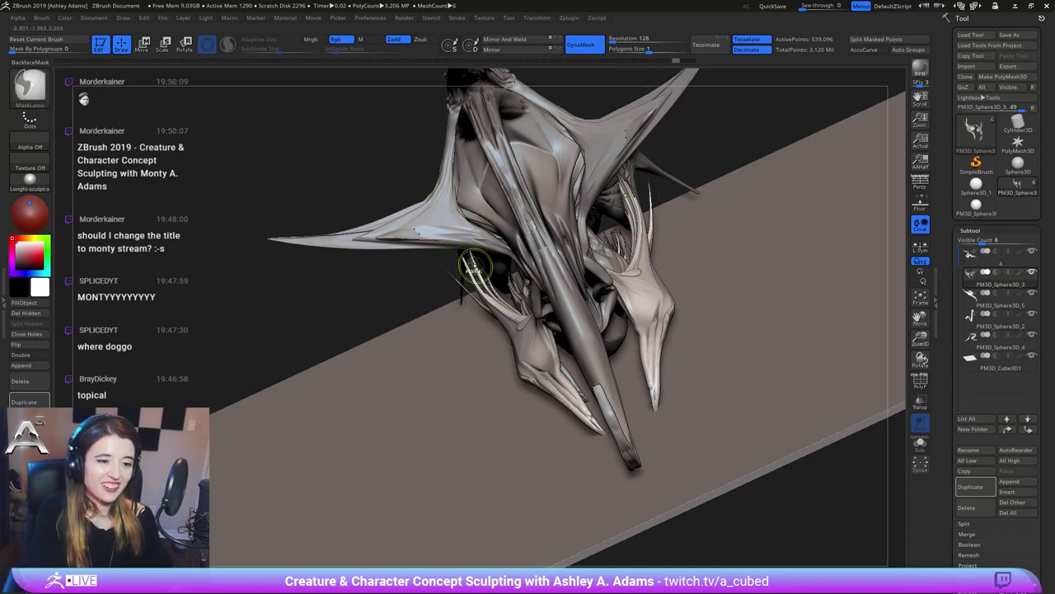
pyautogui.moveTo(462, 281); pyautogui.dragTo(556, 310, button='right')
pyautogui.moveTo(542, 349)
pyautogui.mouseDown(button='right')
pyautogui.moveTo(565, 339)
pyautogui.moveTo(569, 298)
pyautogui.moveTo(524, 298)
pyautogui.mouseUp(button='right')
pyautogui.press('b')
pyautogui.press('d')
pyautogui.press('s')
pyautogui.press('shift')
# Reshape the front mandible's broad plate and its upper corner beside the eye socket with the SnakeHook brush
pyautogui.rightClick(525, 300)
pyautogui.press('b')
pyautogui.press('s')
pyautogui.press('h')
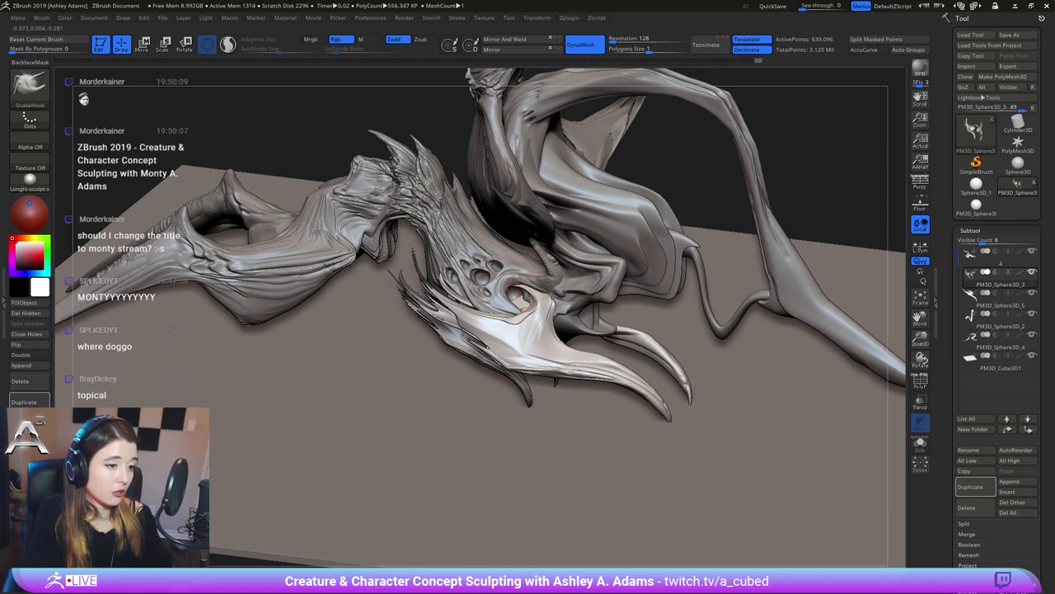
pyautogui.moveTo(526, 306)
pyautogui.mouseDown(button='right')
pyautogui.moveTo(521, 288)
pyautogui.moveTo(544, 269)
pyautogui.moveTo(535, 292)
pyautogui.mouseUp(button='right')
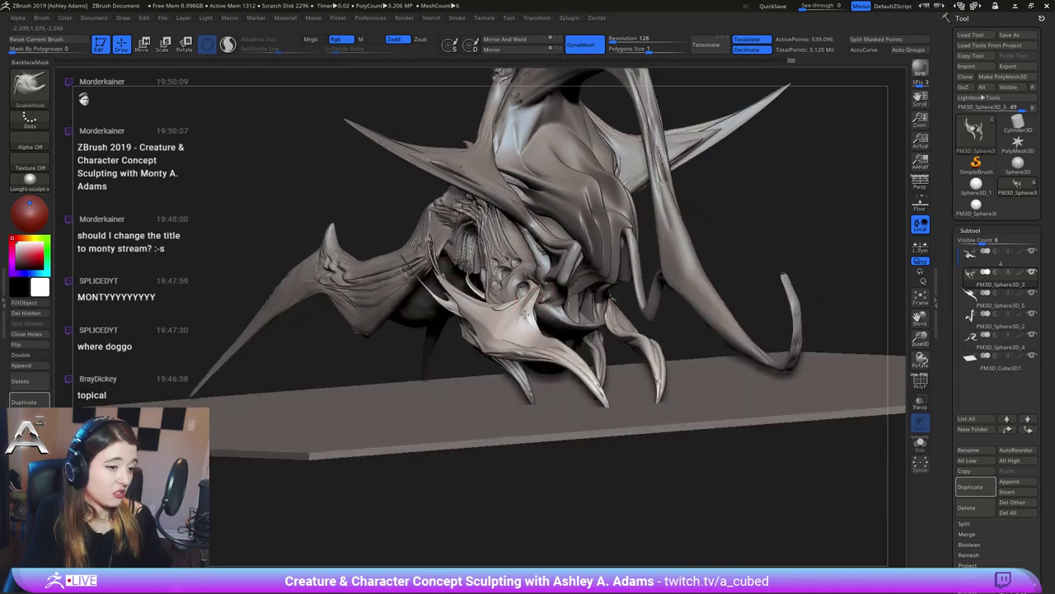
pyautogui.moveTo(530, 324)
pyautogui.mouseDown(button='right')
pyautogui.moveTo(536, 298)
pyautogui.moveTo(535, 331)
pyautogui.moveTo(521, 328)
pyautogui.mouseUp(button='right')
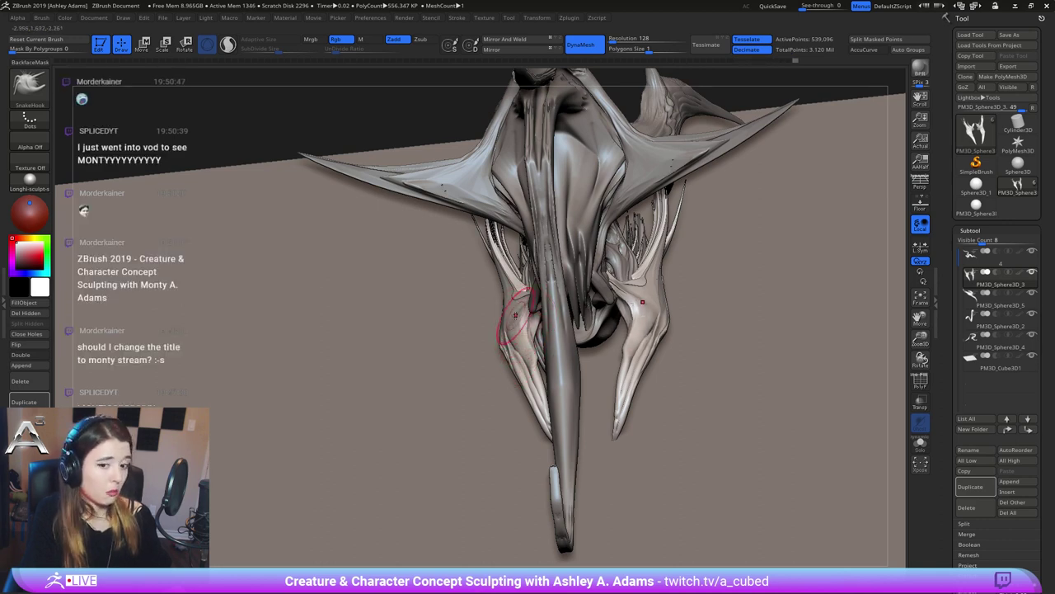
pyautogui.moveTo(514, 336)
pyautogui.mouseDown(button='right')
pyautogui.moveTo(567, 330)
pyautogui.moveTo(574, 290)
pyautogui.moveTo(540, 318)
pyautogui.moveTo(513, 302)
pyautogui.mouseUp(button='right')
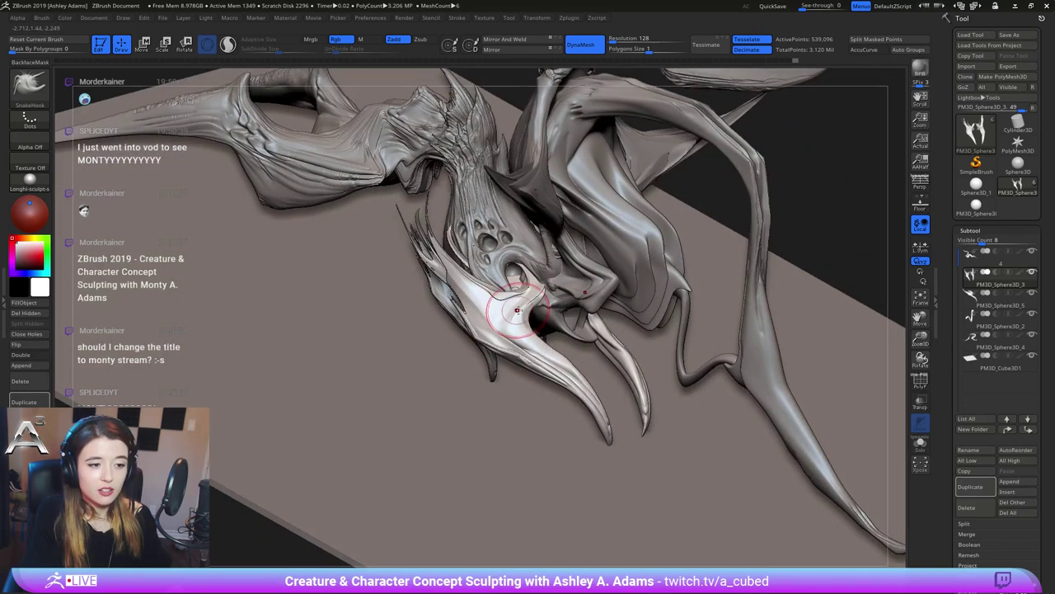
# Carve creases along the front mandible's plate and prong with the DamStandard brush
pyautogui.press('b')
pyautogui.press('d')
pyautogui.press('s')
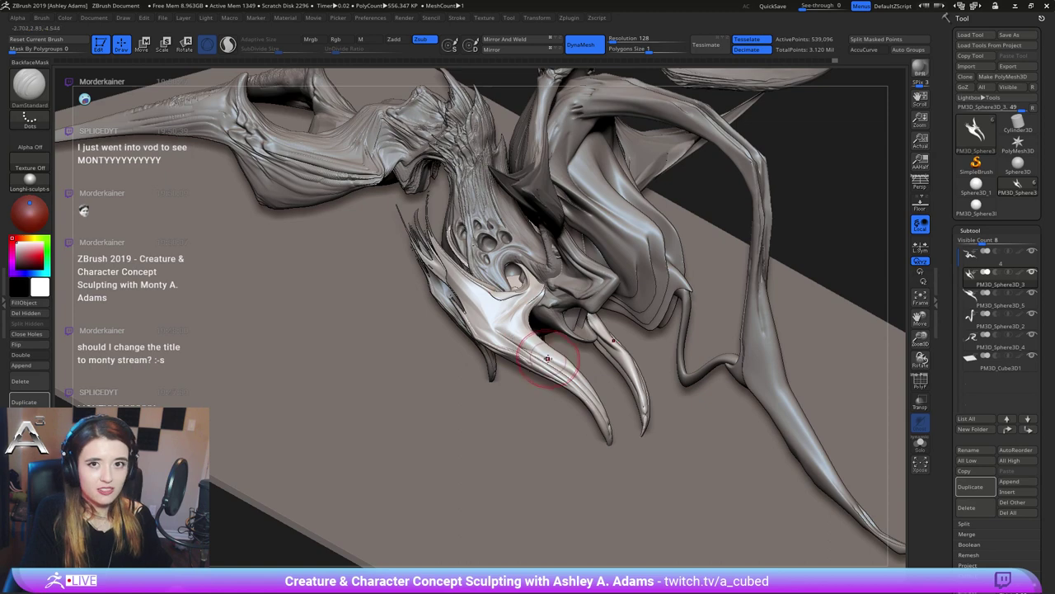
pyautogui.moveTo(525, 300)
pyautogui.mouseDown(button='right')
pyautogui.moveTo(396, 302)
pyautogui.moveTo(424, 290)
pyautogui.mouseUp(button='right')
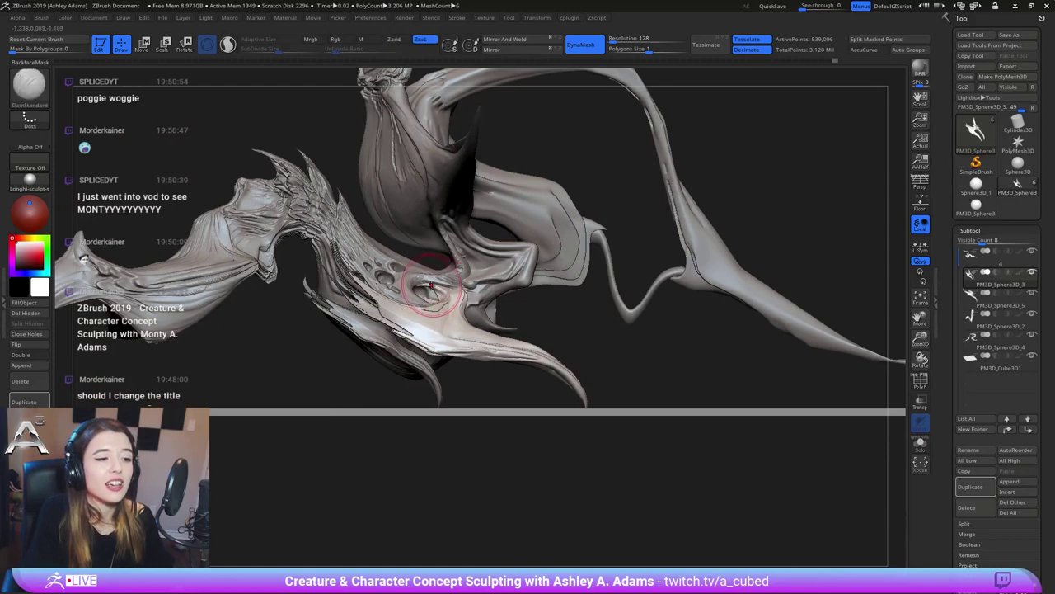
# Adjust the front mandible's upper edge around the eye socket with a resized SnakeHook brush
pyautogui.press('b')
pyautogui.press('s')
pyautogui.press('h')
pyautogui.moveTo(440, 290)
pyautogui.mouseDown()
pyautogui.moveTo(426, 299)
pyautogui.moveTo(432, 287)
pyautogui.mouseUp()
pyautogui.moveTo(471, 311); pyautogui.dragTo(463, 318, button='right')
pyautogui.press('space')
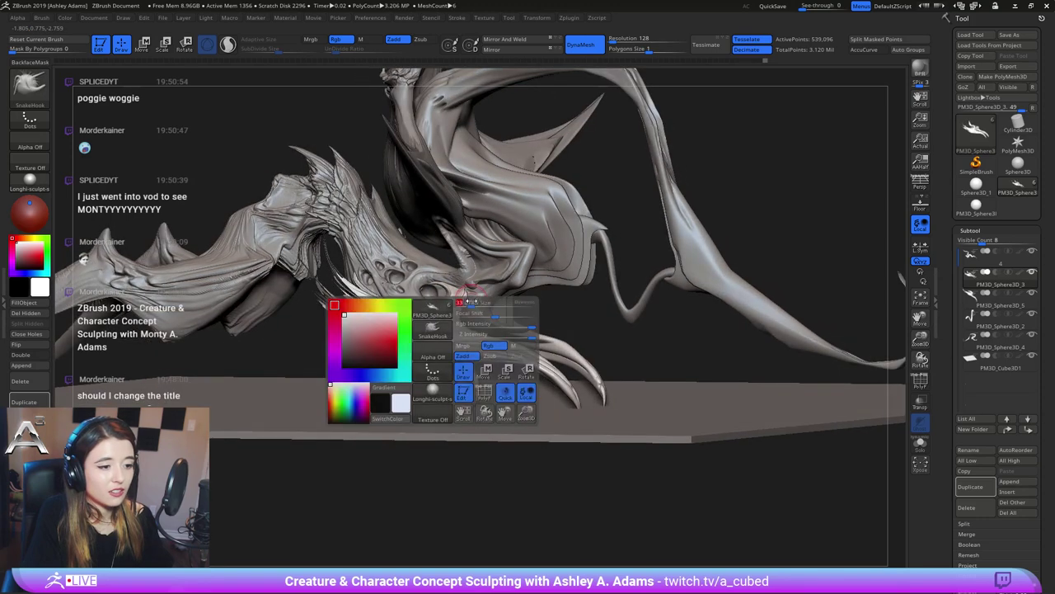
pyautogui.moveTo(471, 302); pyautogui.dragTo(474, 302)
pyautogui.moveTo(503, 289)
pyautogui.mouseDown(button='right')
pyautogui.moveTo(482, 304)
pyautogui.moveTo(486, 289)
pyautogui.mouseUp(button='right')
pyautogui.moveTo(486, 289); pyautogui.dragTo(489, 289)
pyautogui.moveTo(489, 289)
pyautogui.mouseDown(button='right')
pyautogui.moveTo(528, 303)
pyautogui.moveTo(541, 274)
pyautogui.mouseUp(button='right')
pyautogui.moveTo(540, 275)
pyautogui.mouseDown(button='right')
pyautogui.moveTo(555, 273)
pyautogui.moveTo(545, 290)
pyautogui.mouseUp(button='right')
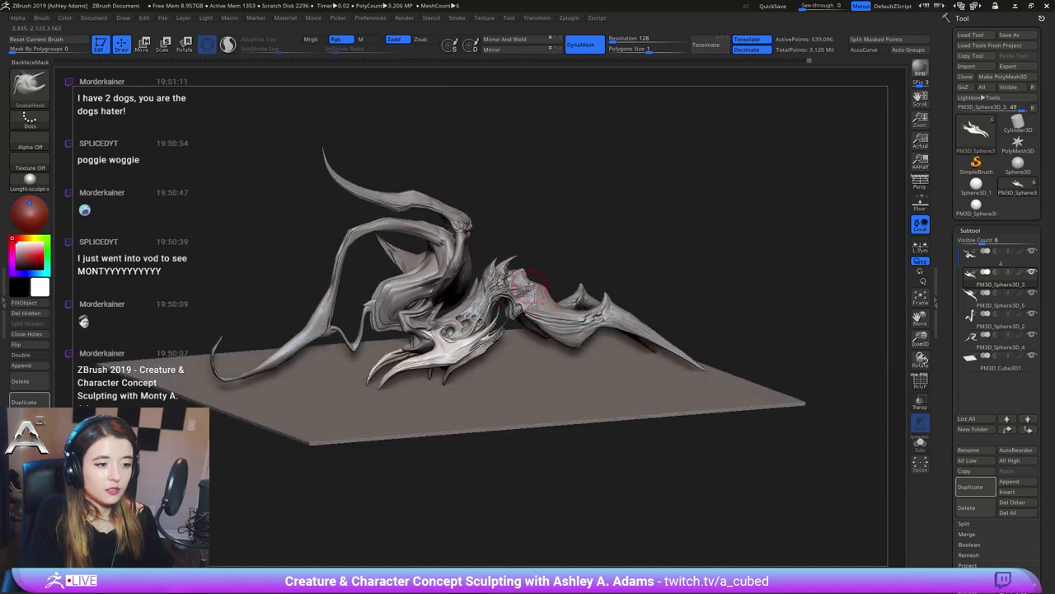
# Select the head and body subtool and reshape the hooked front of the snout with the SnakeHook brush
pyautogui.keyDown('ctrl'); pyautogui.moveTo(453, 328); pyautogui.dragTo(443, 367, button='right'); pyautogui.keyUp('ctrl')
pyautogui.keyDown('alt'); pyautogui.click(354, 324); pyautogui.keyUp('alt')
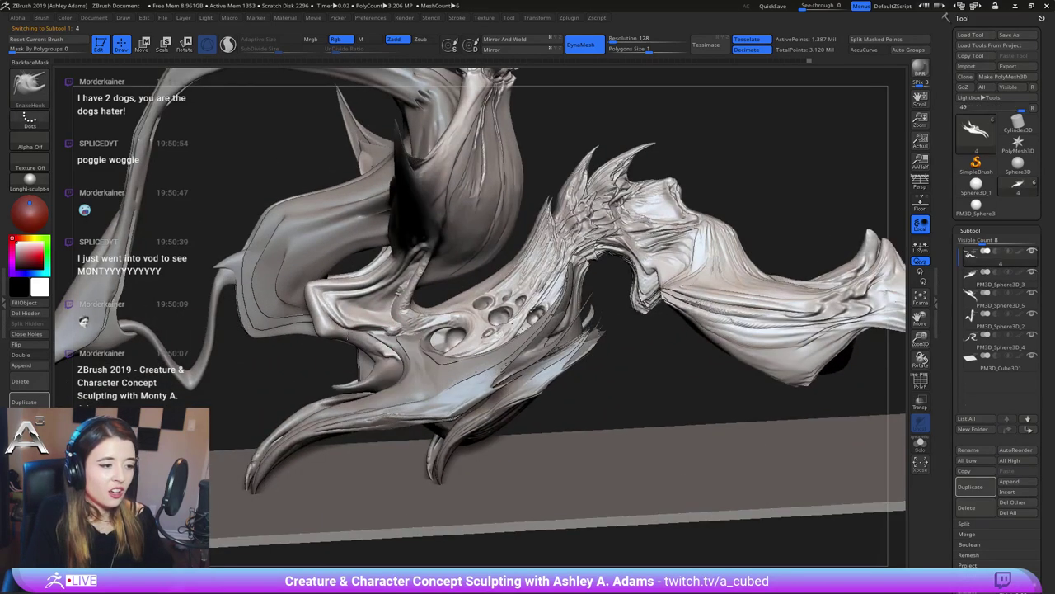
pyautogui.moveTo(354, 330)
pyautogui.mouseDown(button='right')
pyautogui.moveTo(347, 311)
pyautogui.moveTo(417, 315)
pyautogui.mouseUp(button='right')
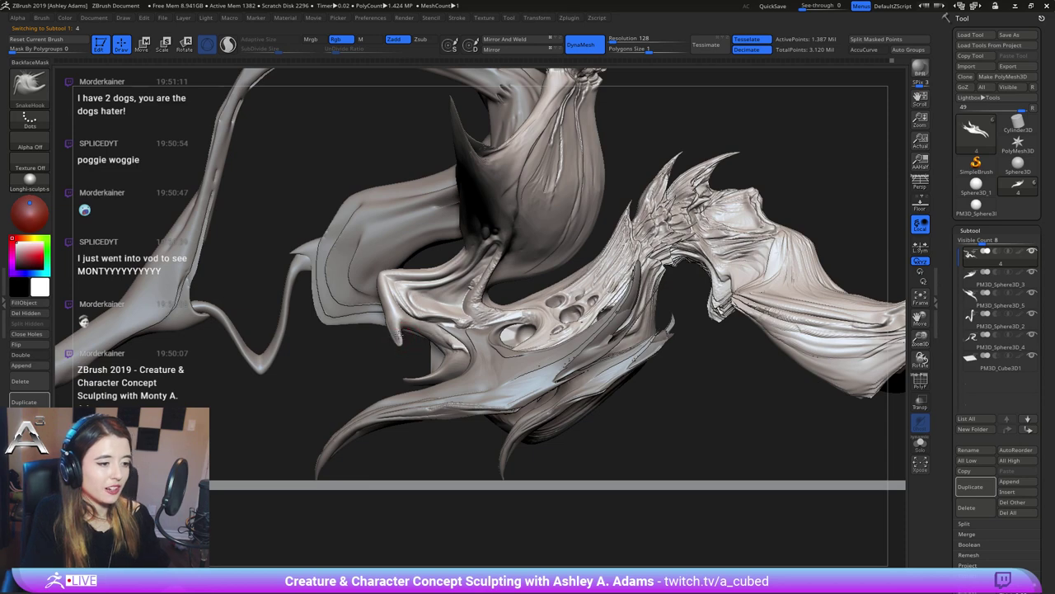
pyautogui.press('shift')
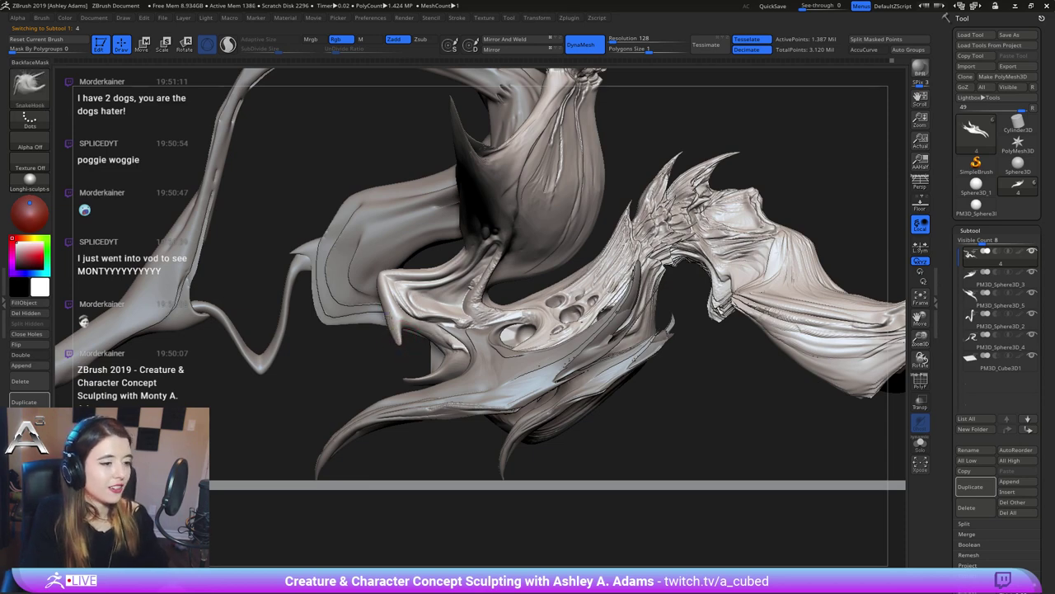
pyautogui.moveTo(355, 368); pyautogui.dragTo(346, 374, button='right')
pyautogui.moveTo(388, 299)
pyautogui.mouseDown()
pyautogui.moveTo(378, 275)
pyautogui.moveTo(392, 261)
pyautogui.moveTo(403, 270)
pyautogui.mouseUp()
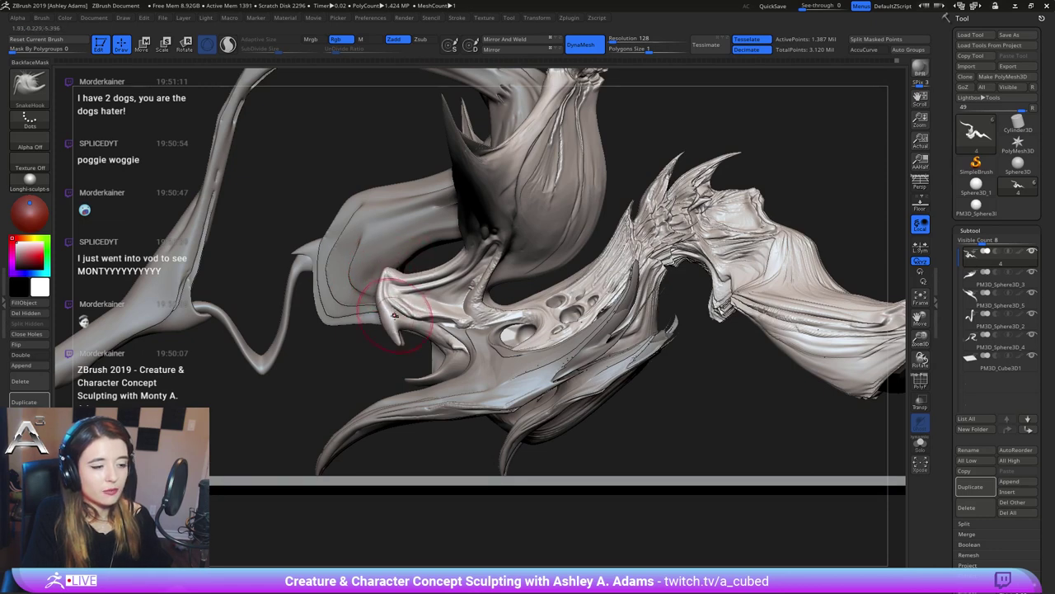
pyautogui.moveTo(359, 366); pyautogui.dragTo(353, 369, button='right')
pyautogui.moveTo(394, 297); pyautogui.dragTo(405, 308)
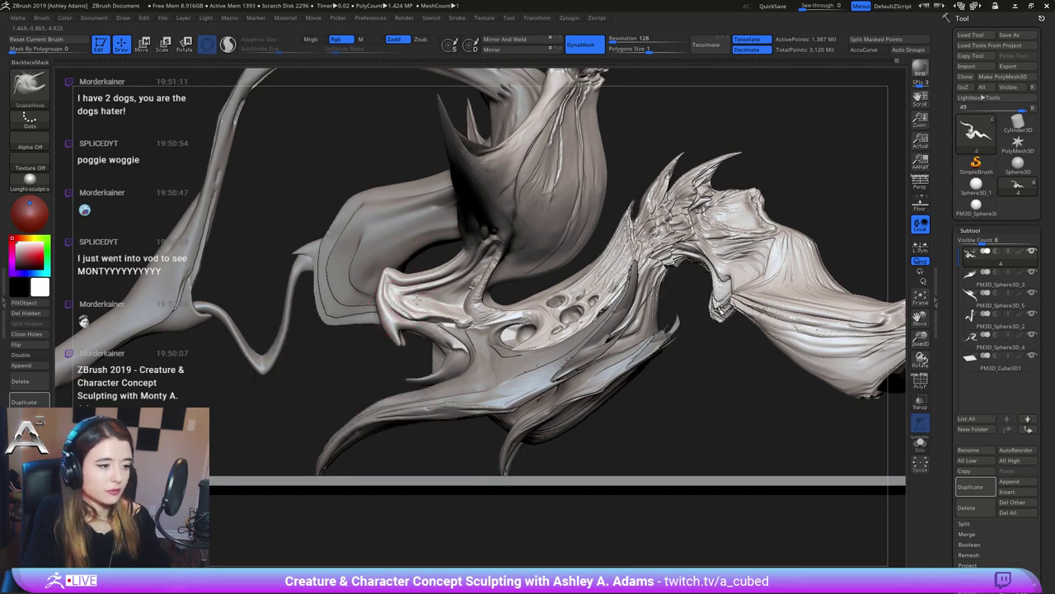
pyautogui.moveTo(330, 380); pyautogui.dragTo(496, 372, button='right')
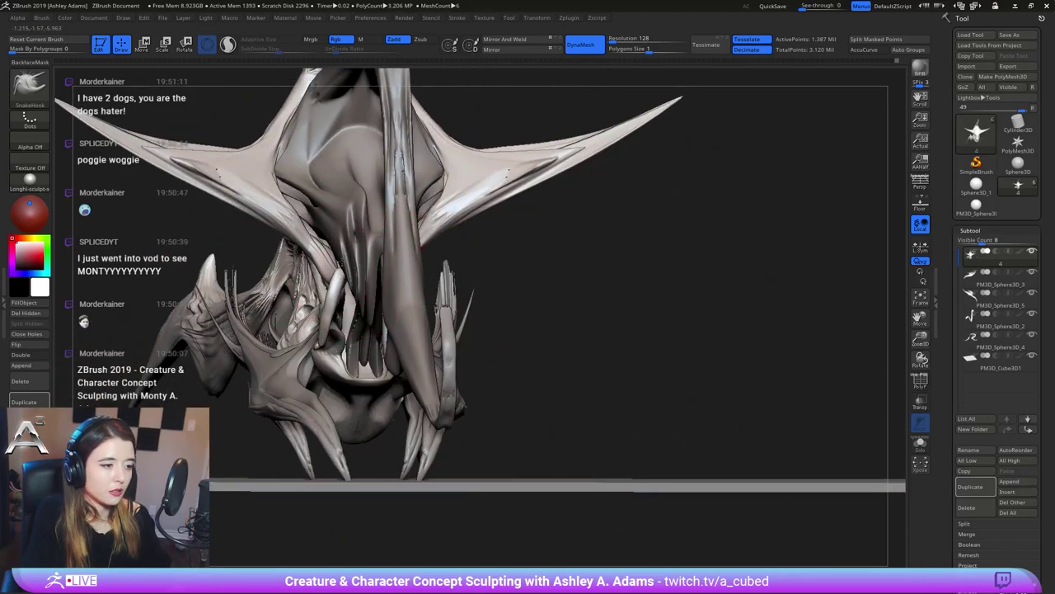
# Bow the hooked tusks at the front of the jaw into a wider curve with the SnakeHook brush and smooth their tips
pyautogui.moveTo(336, 268)
pyautogui.mouseDown()
pyautogui.moveTo(335, 305)
pyautogui.moveTo(307, 315)
pyautogui.mouseUp()
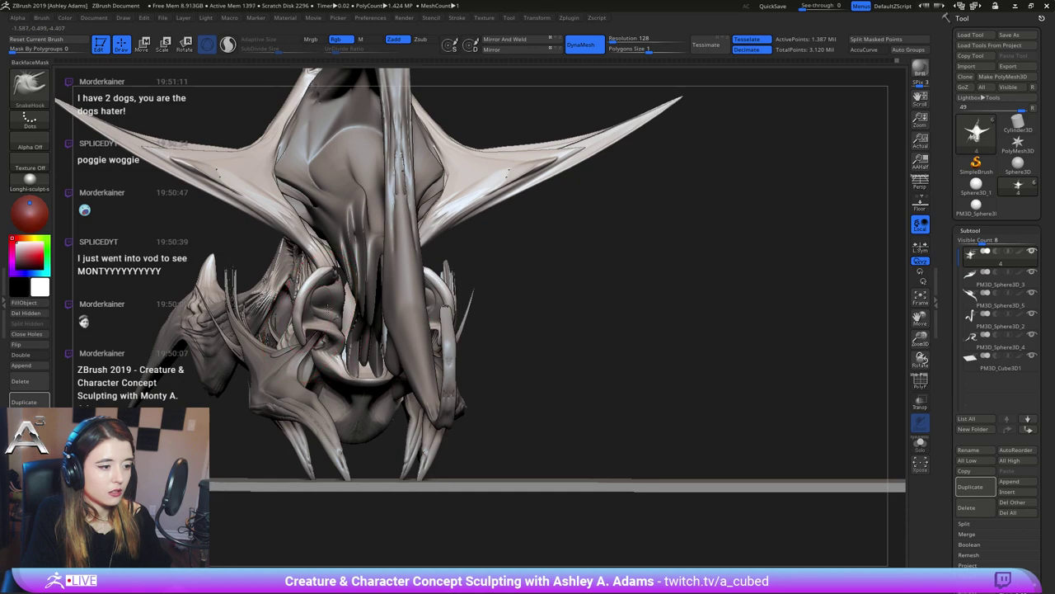
pyautogui.moveTo(305, 322)
pyautogui.mouseDown(button='right')
pyautogui.moveTo(373, 301)
pyautogui.moveTo(396, 332)
pyautogui.mouseUp(button='right')
pyautogui.rightClick(396, 331)
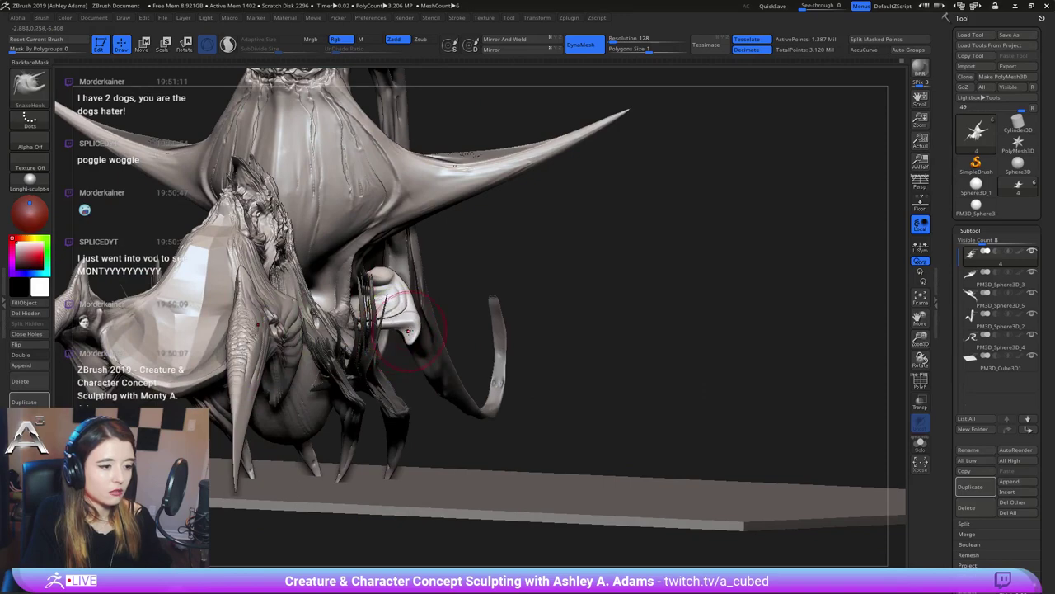
pyautogui.rightClick(404, 330)
pyautogui.moveTo(411, 305); pyautogui.dragTo(319, 311, button='right')
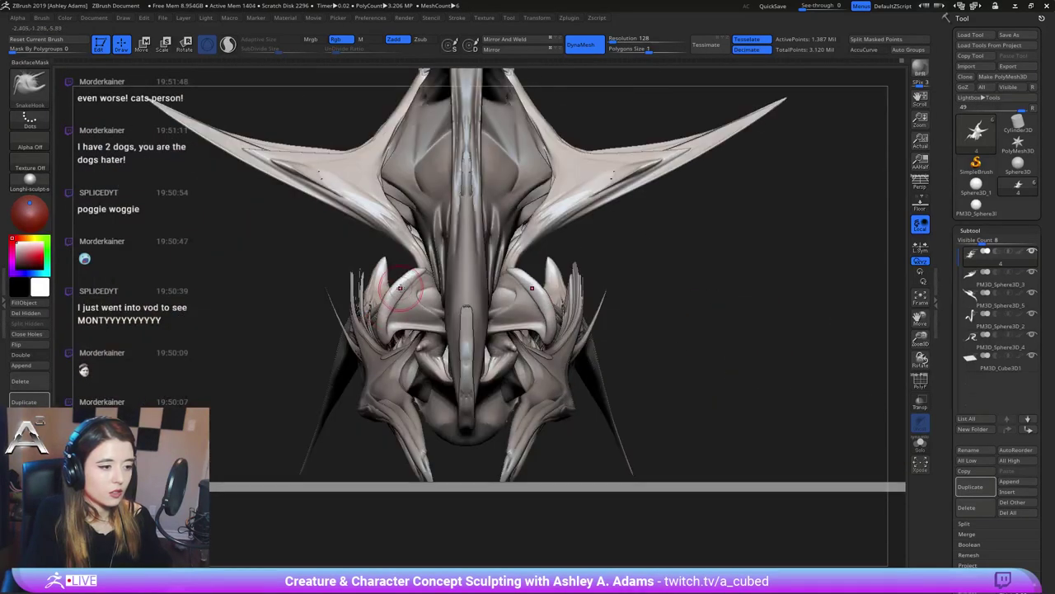
pyautogui.moveTo(396, 334); pyautogui.dragTo(462, 332, button='right')
pyautogui.moveTo(376, 329); pyautogui.dragTo(357, 325, button='right')
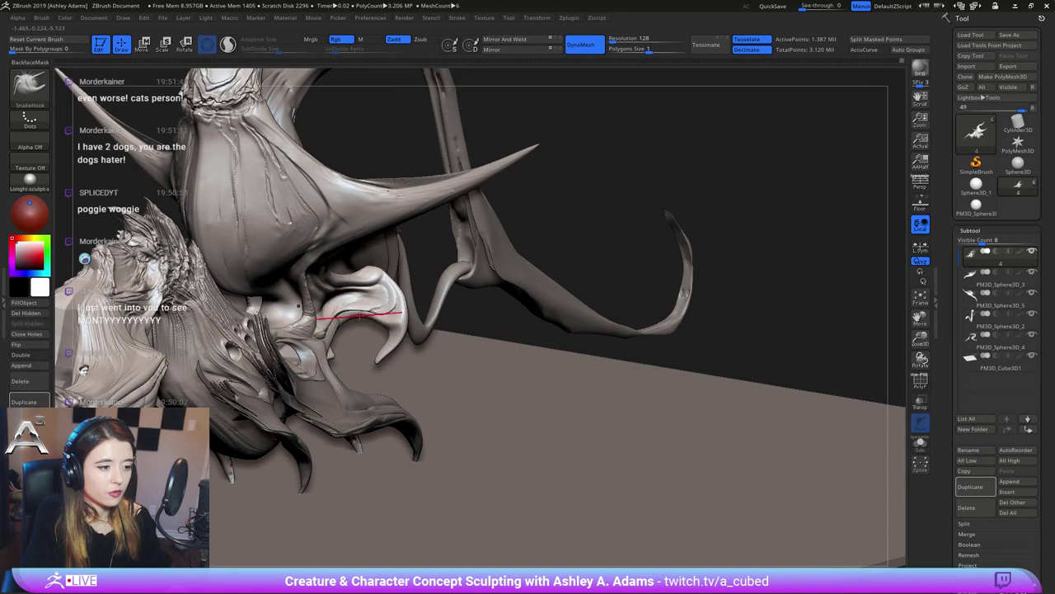
pyautogui.press('shift')
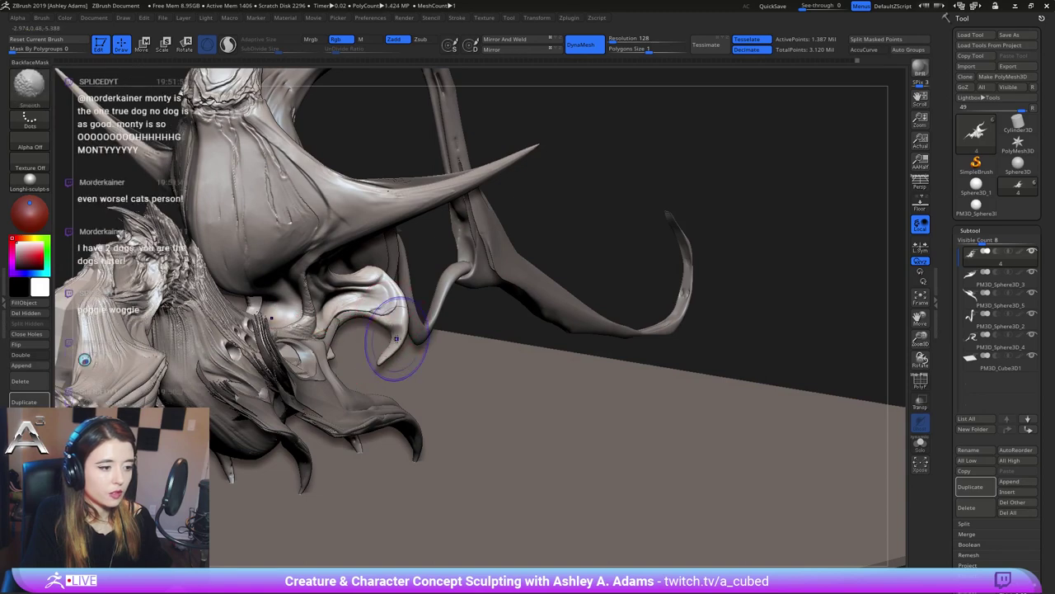
pyautogui.keyDown('ctrl'); pyautogui.moveTo(383, 361); pyautogui.dragTo(379, 314, button='right'); pyautogui.keyUp('ctrl')
pyautogui.moveTo(379, 313)
pyautogui.mouseDown(button='right')
pyautogui.moveTo(355, 306)
pyautogui.moveTo(474, 339)
pyautogui.moveTo(458, 293)
pyautogui.mouseUp(button='right')
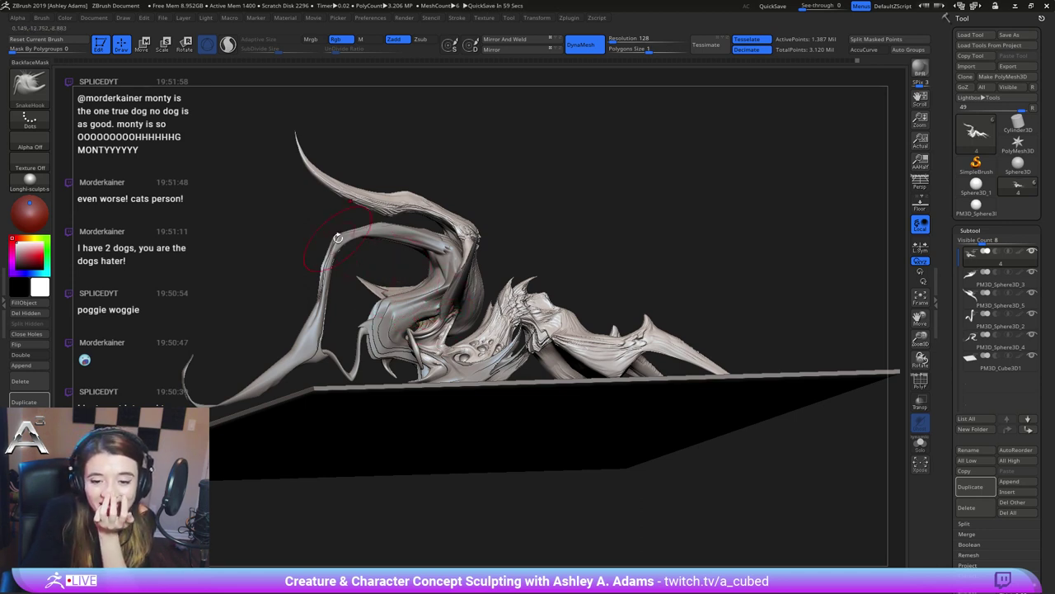
# Select the thin tendril subtool PM3D_Sphere3D_2 and pull its hanging loop downward with the SnakeHook brush
pyautogui.moveTo(452, 317)
pyautogui.mouseDown(button='right')
pyautogui.moveTo(488, 354)
pyautogui.moveTo(478, 358)
pyautogui.moveTo(511, 356)
pyautogui.moveTo(510, 383)
pyautogui.moveTo(532, 422)
pyautogui.moveTo(518, 426)
pyautogui.mouseUp(button='right')
pyautogui.keyDown('alt'); pyautogui.click(518, 426); pyautogui.keyUp('alt')
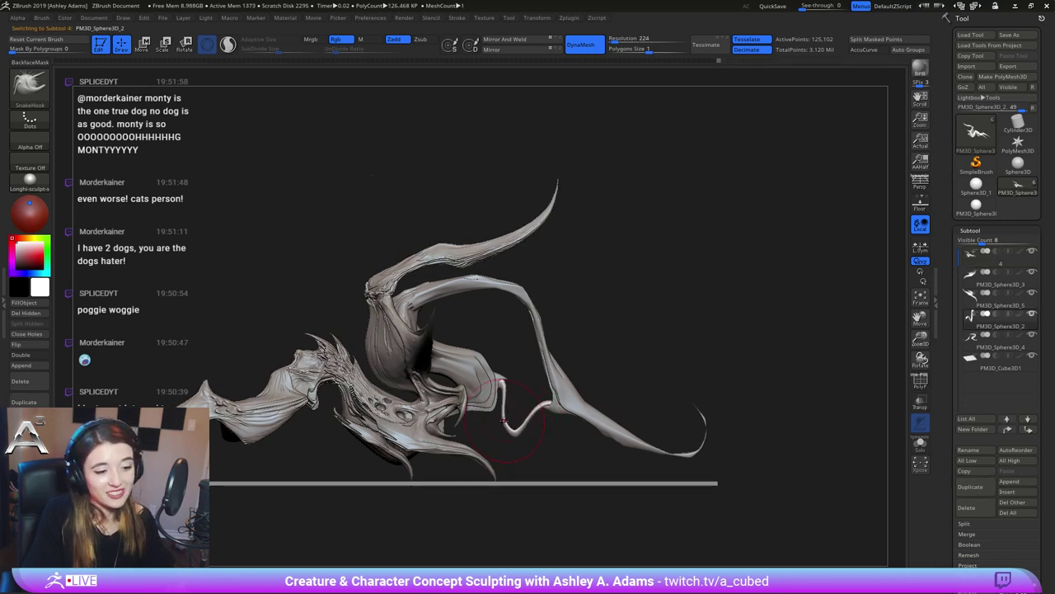
pyautogui.moveTo(518, 431); pyautogui.dragTo(526, 441)
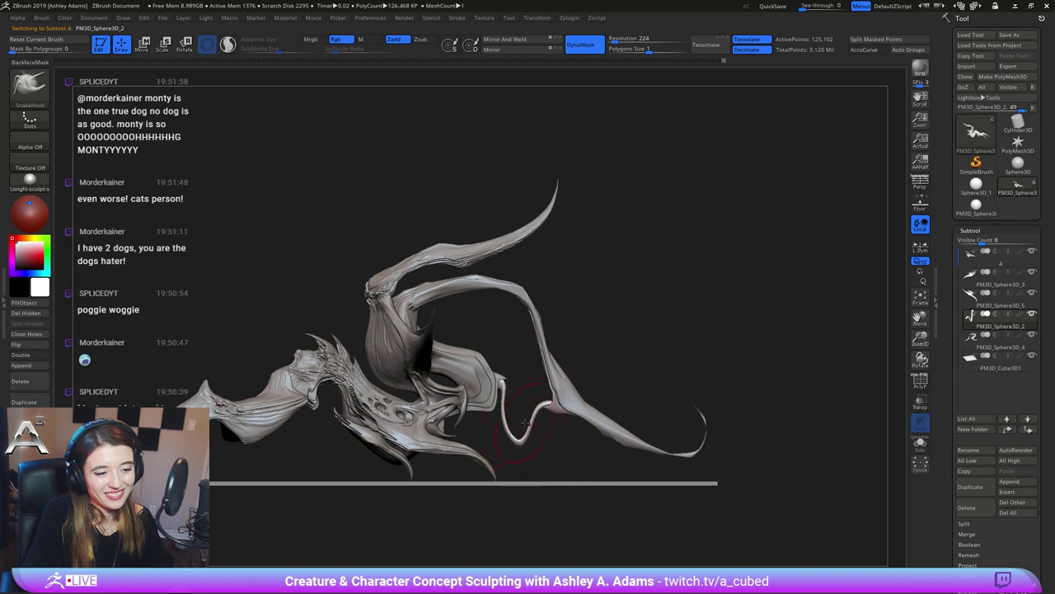
pyautogui.press('space')
pyautogui.click(529, 421)
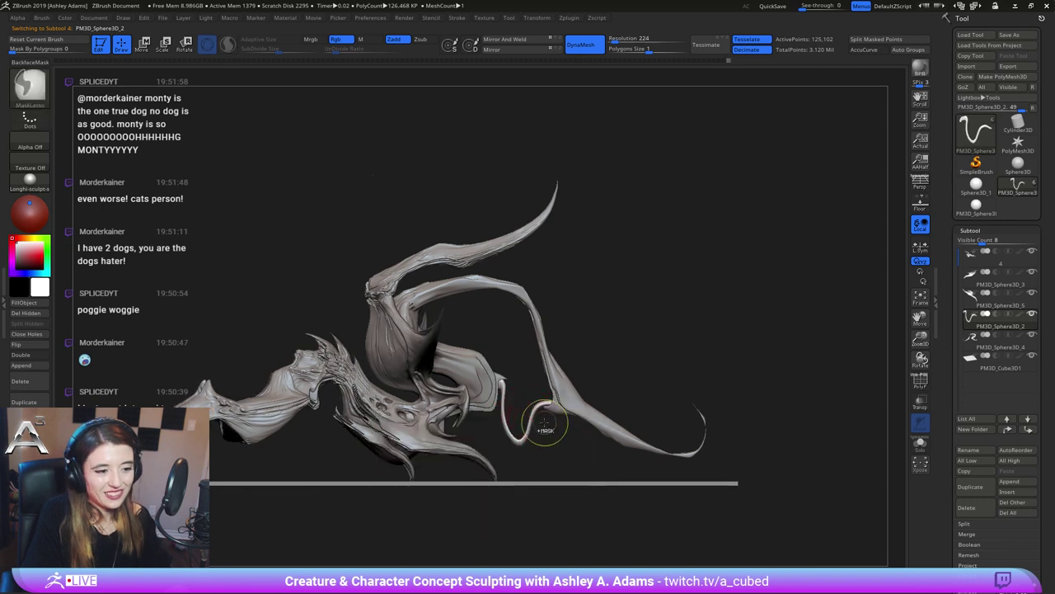
# Save the sculpt to disk as version 5
pyautogui.moveTo(549, 431)
pyautogui.mouseDown(button='right')
pyautogui.moveTo(588, 349)
pyautogui.moveTo(478, 354)
pyautogui.moveTo(504, 323)
pyautogui.mouseUp(button='right')
pyautogui.press('space')
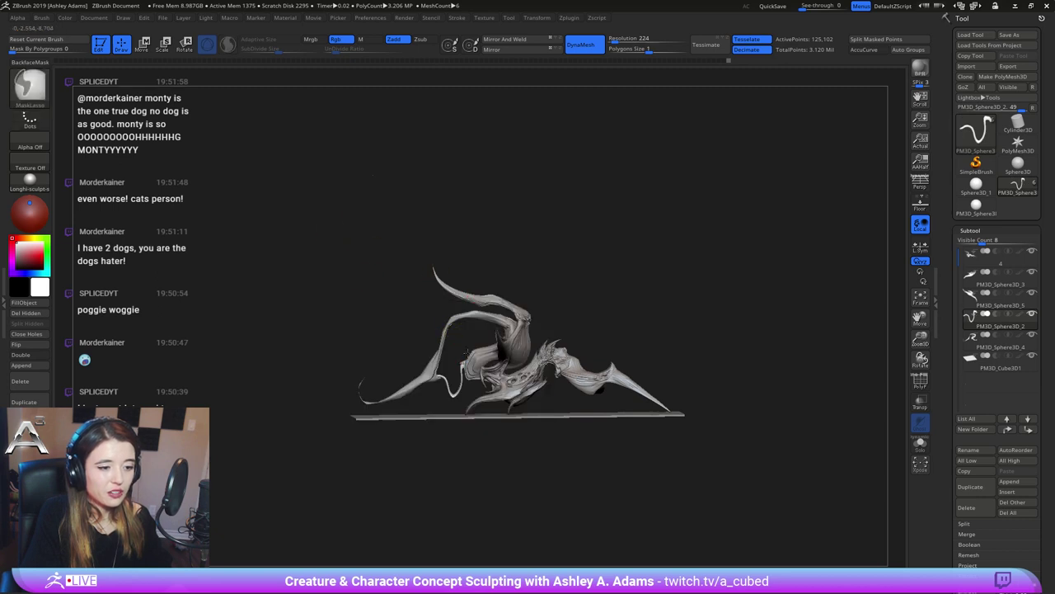
pyautogui.keyDown('ctrl'); pyautogui.moveTo(314, 223); pyautogui.dragTo(482, 386, button='right'); pyautogui.keyUp('ctrl')
pyautogui.keyDown('alt'); pyautogui.moveTo(588, 331); pyautogui.dragTo(519, 339, button='right'); pyautogui.keyUp('alt')
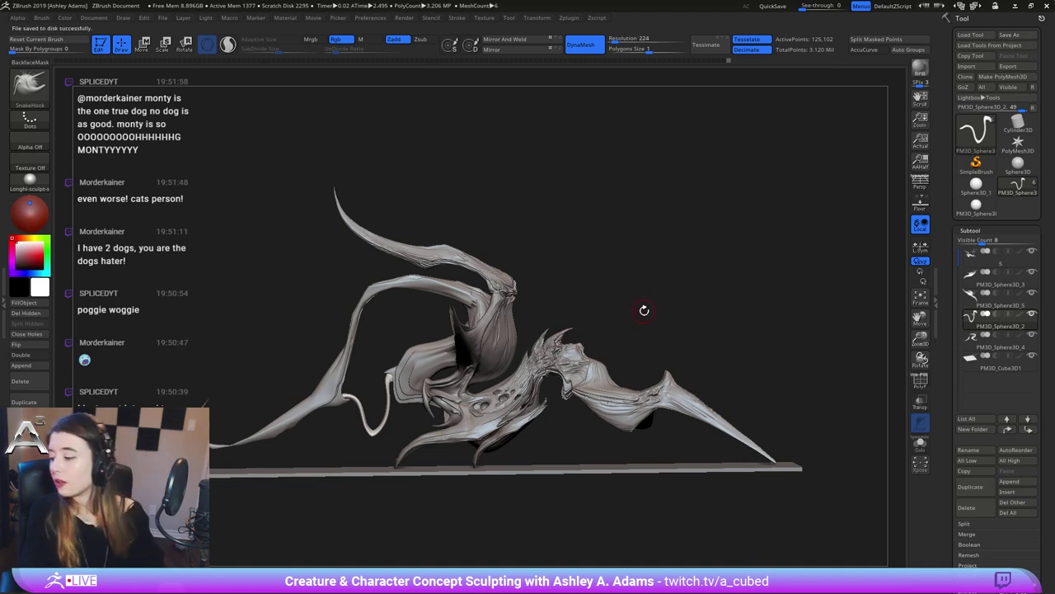
# Lay out canvas snapshots of the creature's side and three-quarter views together with a front view
pyautogui.keyDown('shift'); pyautogui.moveTo(569, 332); pyautogui.dragTo(585, 328, button='right'); pyautogui.keyUp('shift')
pyautogui.keyDown('alt'); pyautogui.moveTo(610, 311); pyautogui.dragTo(668, 288); pyautogui.keyUp('alt')
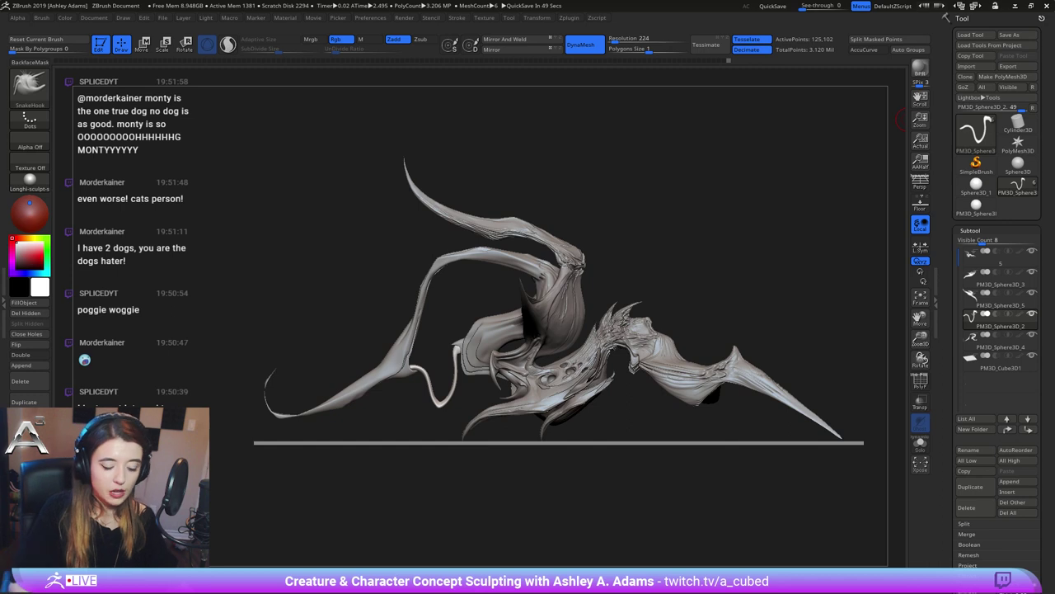
pyautogui.press('space')
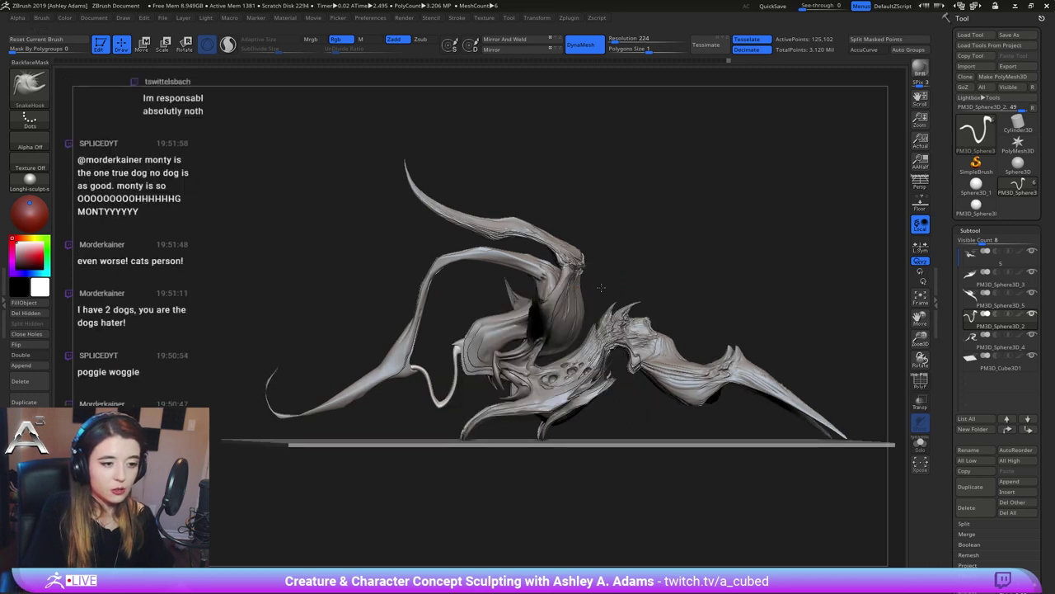
pyautogui.keyDown('alt'); pyautogui.moveTo(607, 293); pyautogui.dragTo(615, 179); pyautogui.keyUp('alt')
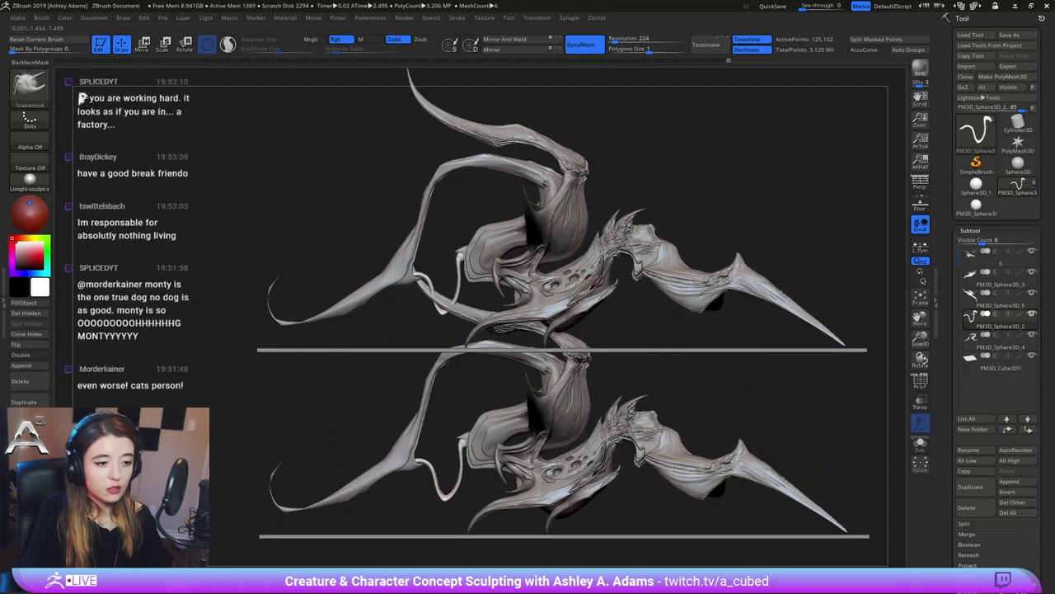
pyautogui.moveTo(480, 297); pyautogui.dragTo(569, 307)
pyautogui.moveTo(570, 308)
pyautogui.mouseDown(button='right')
pyautogui.moveTo(544, 305)
pyautogui.moveTo(600, 306)
pyautogui.moveTo(583, 306)
pyautogui.moveTo(595, 308)
pyautogui.moveTo(589, 262)
pyautogui.mouseUp(button='right')
pyautogui.moveTo(536, 302)
pyautogui.keyDown('alt'); pyautogui.mouseDown(button='right')
pyautogui.moveTo(636, 258)
pyautogui.moveTo(633, 268)
pyautogui.moveTo(647, 270)
pyautogui.moveTo(652, 254)
pyautogui.moveTo(715, 256)
pyautogui.moveTo(582, 241)
pyautogui.moveTo(490, 247)
pyautogui.moveTo(554, 254)
pyautogui.mouseUp(button='right'); pyautogui.keyUp('alt')
pyautogui.hotkey('shift', 's')
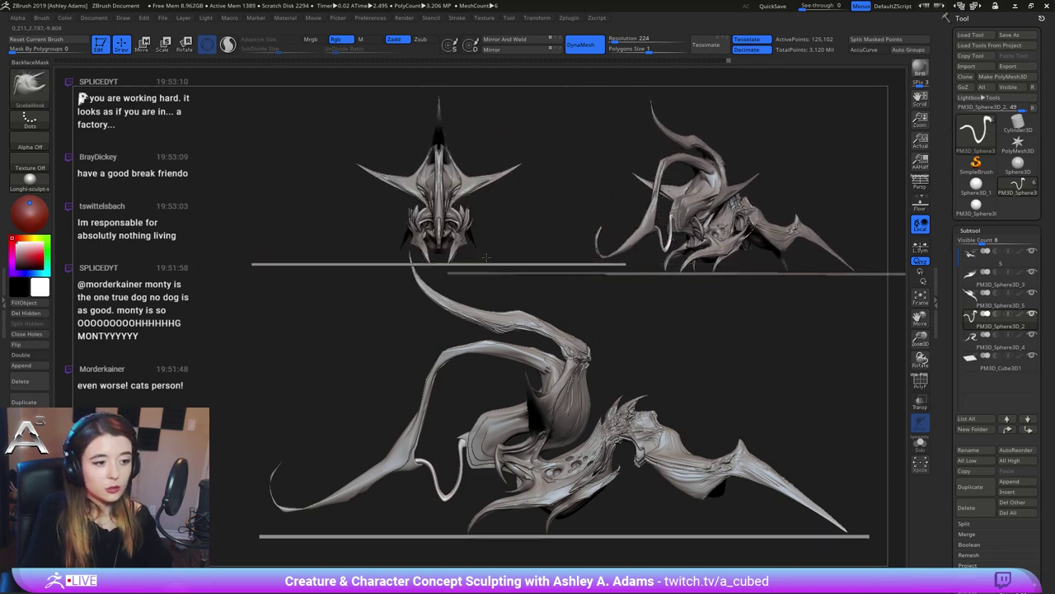
pyautogui.keyDown('alt'); pyautogui.moveTo(489, 230); pyautogui.dragTo(497, 237, button='right'); pyautogui.keyUp('alt')
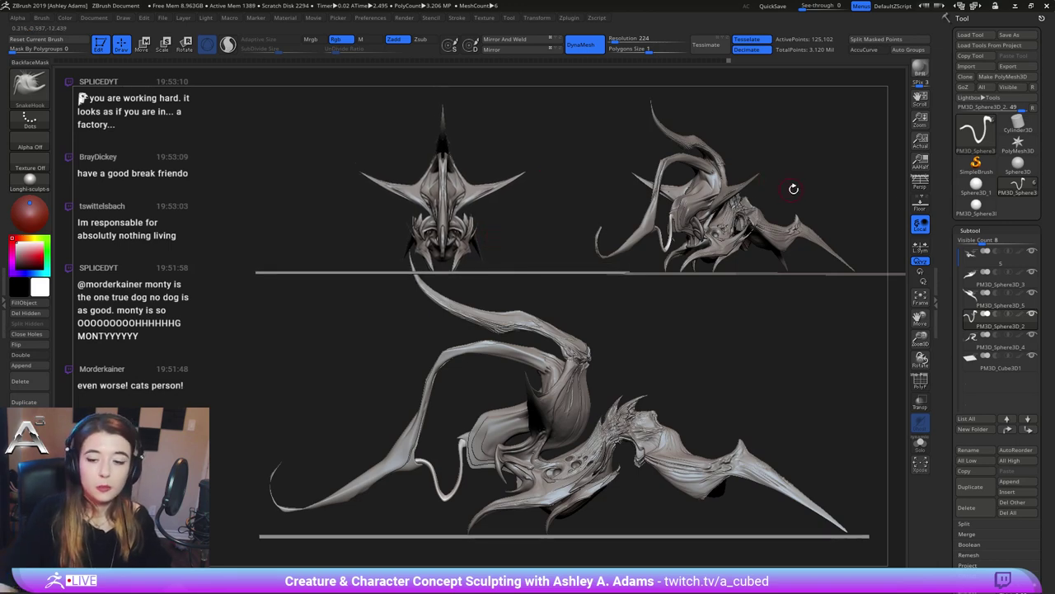
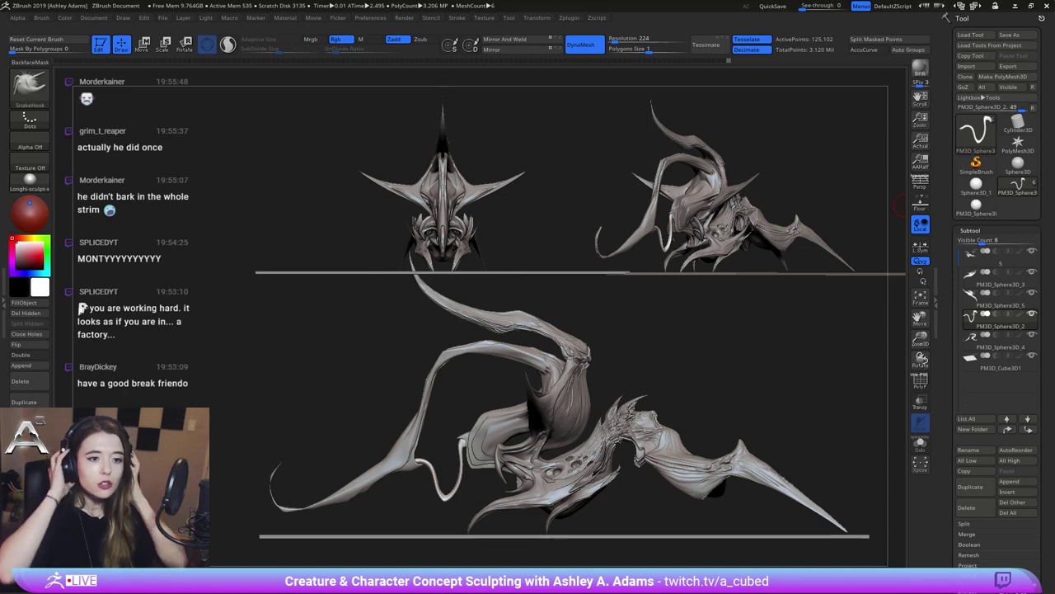
# Clear the snapshot copies from the canvas and return to a single view of the creature
pyautogui.moveTo(438, 305); pyautogui.dragTo(450, 301)
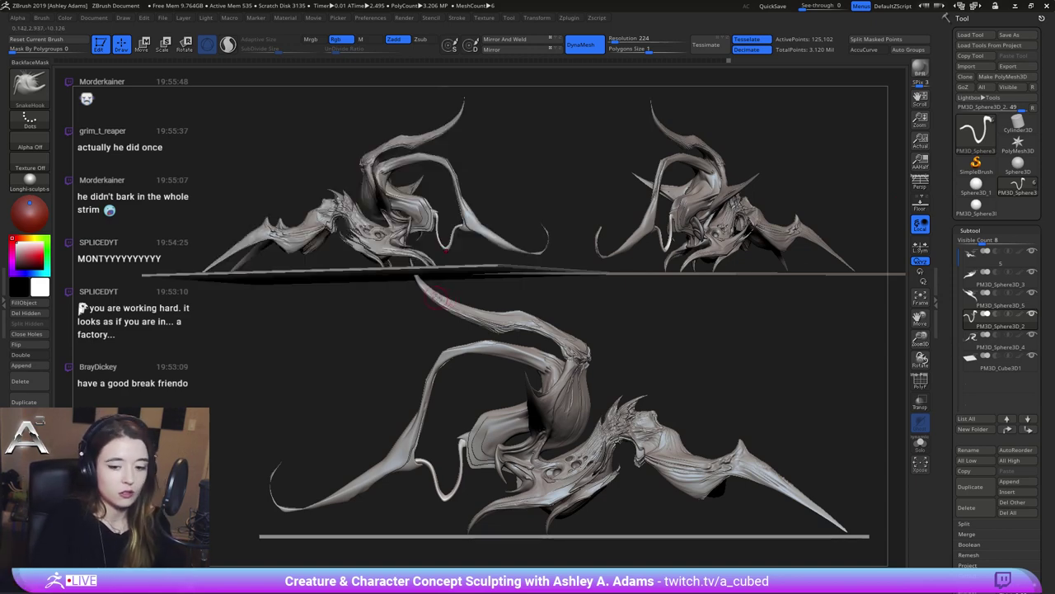
pyautogui.hotkey('ctrl', 'n')
pyautogui.moveTo(577, 275); pyautogui.dragTo(558, 250)
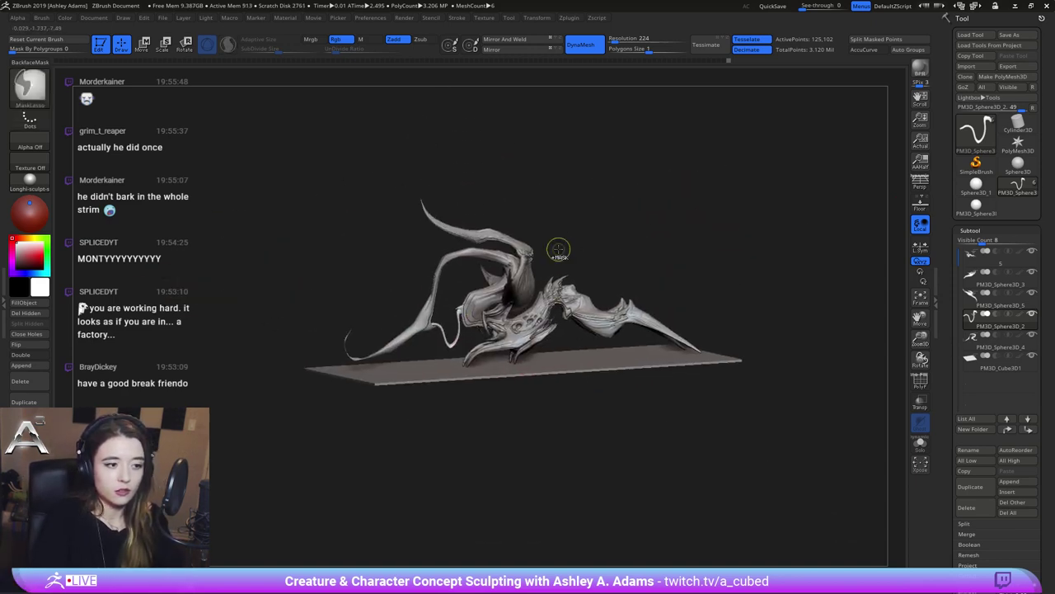
pyautogui.moveTo(558, 250)
pyautogui.keyDown('ctrl'); pyautogui.mouseDown(button='right')
pyautogui.moveTo(530, 314)
pyautogui.moveTo(448, 370)
pyautogui.mouseUp(button='right'); pyautogui.keyUp('ctrl')
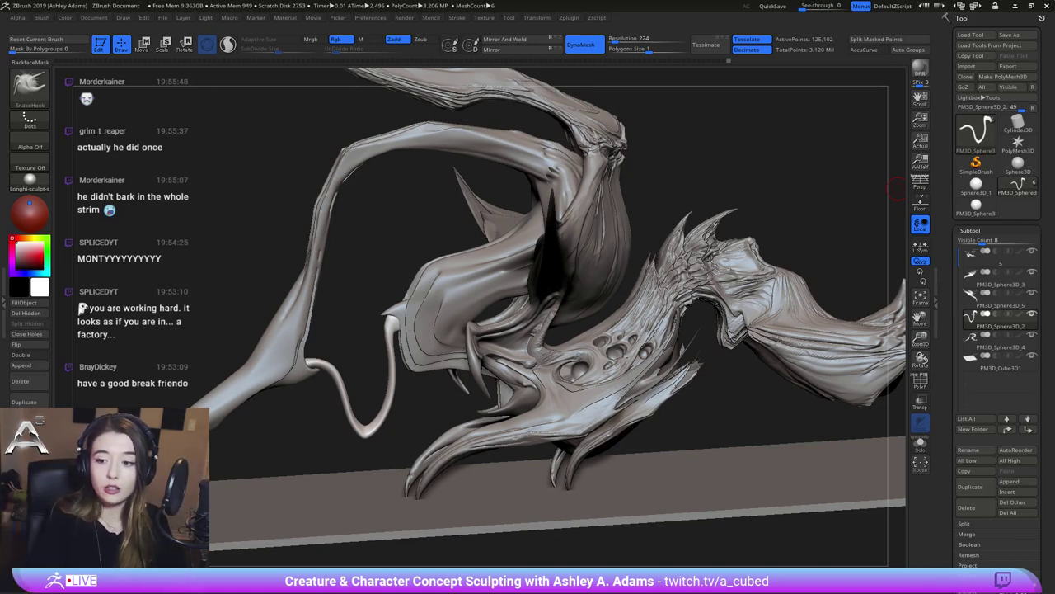
# Select the head and body subtool and carve creases around the base of the upright strut behind the mandible with the DamStandard brush
pyautogui.moveTo(577, 363)
pyautogui.mouseDown(button='right')
pyautogui.moveTo(552, 292)
pyautogui.moveTo(540, 354)
pyautogui.moveTo(528, 364)
pyautogui.mouseUp(button='right')
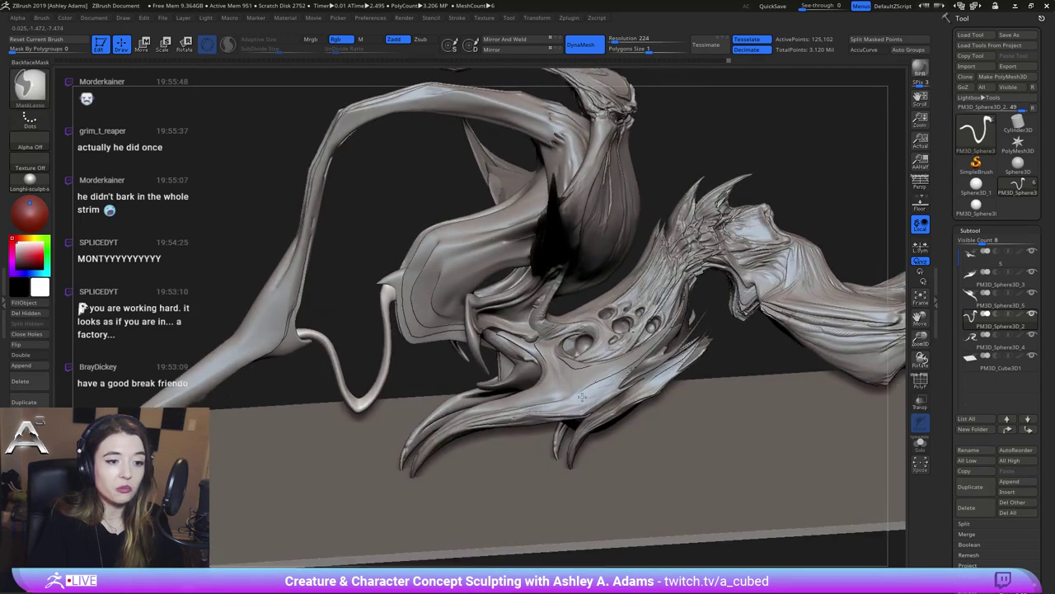
pyautogui.keyDown('ctrl'); pyautogui.moveTo(528, 285); pyautogui.dragTo(512, 330, button='right'); pyautogui.keyUp('ctrl')
pyautogui.keyDown('alt'); pyautogui.moveTo(617, 327); pyautogui.dragTo(564, 285, button='right'); pyautogui.keyUp('alt')
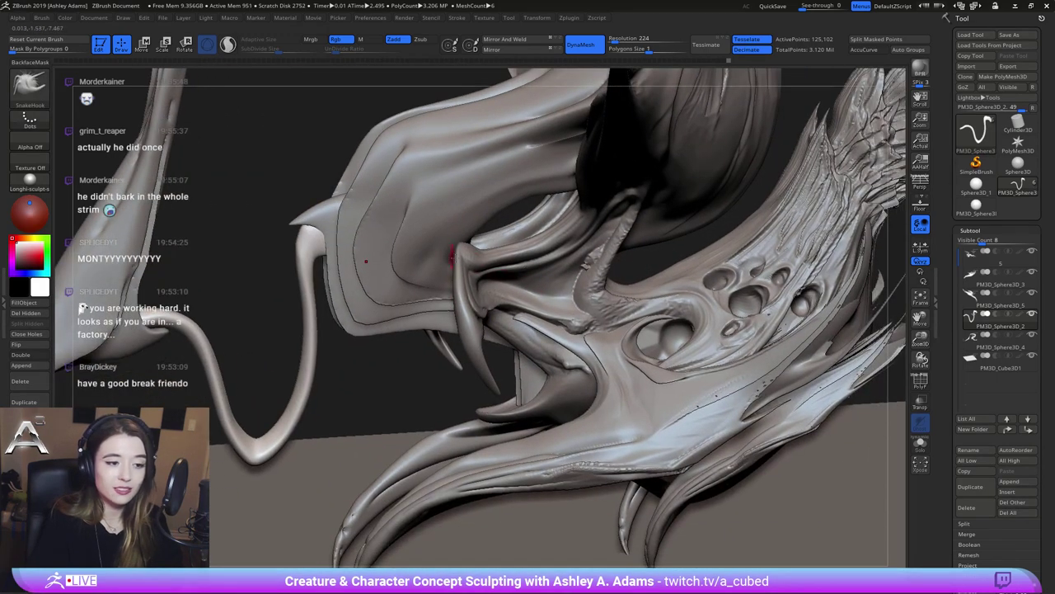
pyautogui.press('b')
pyautogui.press('d')
pyautogui.press('s')
pyautogui.keyDown('alt'); pyautogui.click(623, 216); pyautogui.keyUp('alt')
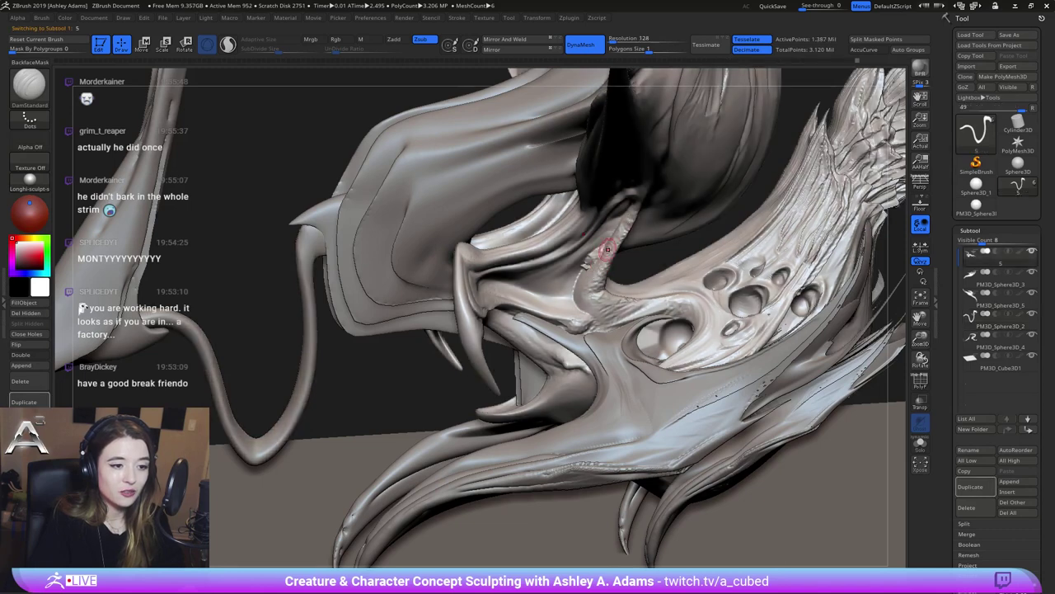
pyautogui.moveTo(589, 308)
pyautogui.mouseDown()
pyautogui.moveTo(625, 315)
pyautogui.moveTo(660, 299)
pyautogui.mouseUp()
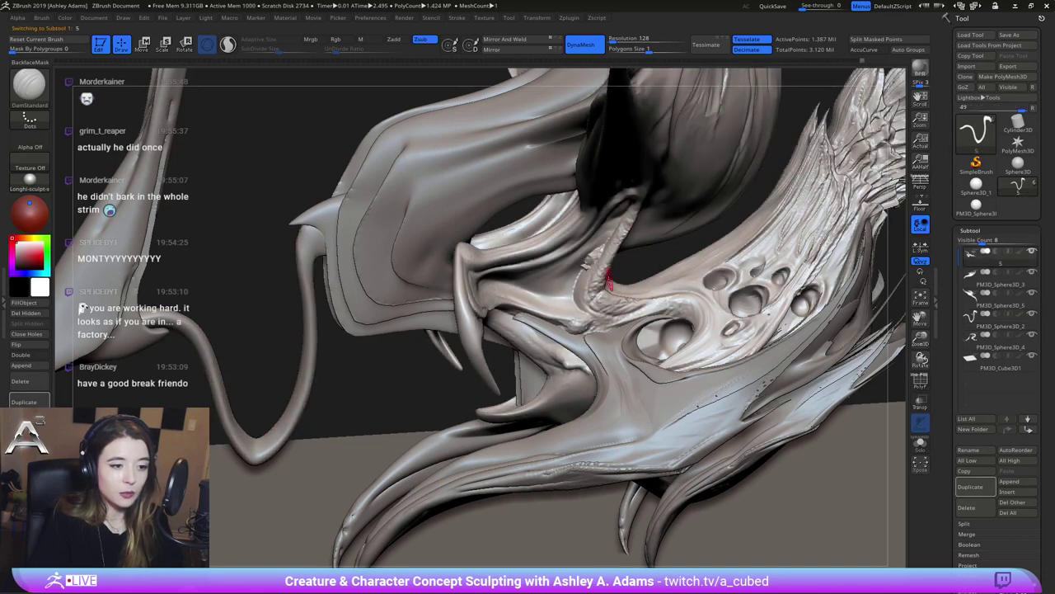
pyautogui.moveTo(575, 302); pyautogui.dragTo(606, 290, button='right')
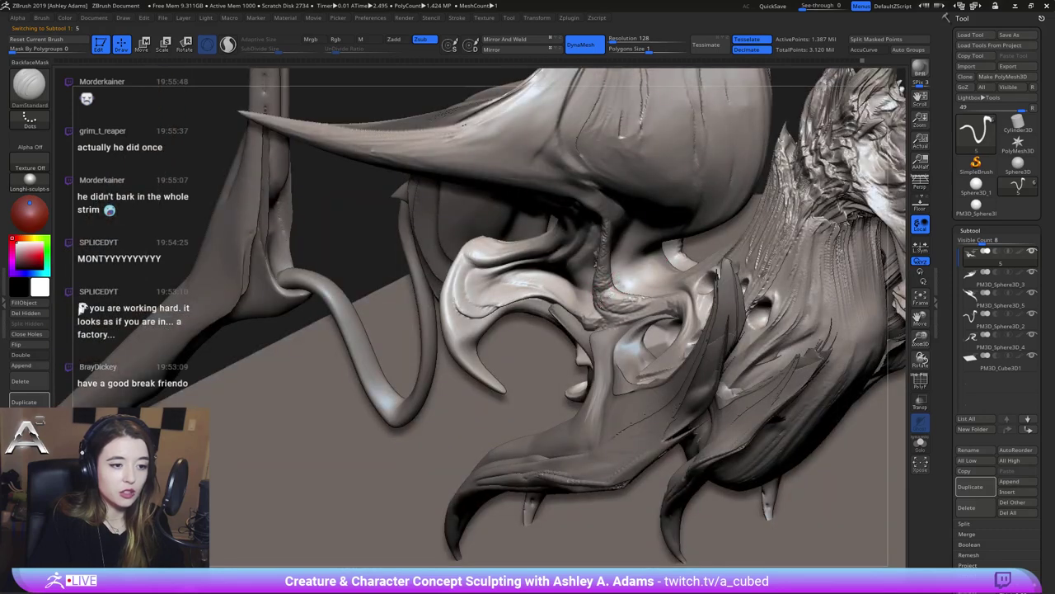
pyautogui.moveTo(606, 297); pyautogui.dragTo(623, 286)
pyautogui.press('shift')
# Carve DamStandard creases along the stretched membrane between the strut and the front mandible
pyautogui.moveTo(629, 270); pyautogui.dragTo(625, 238, button='right')
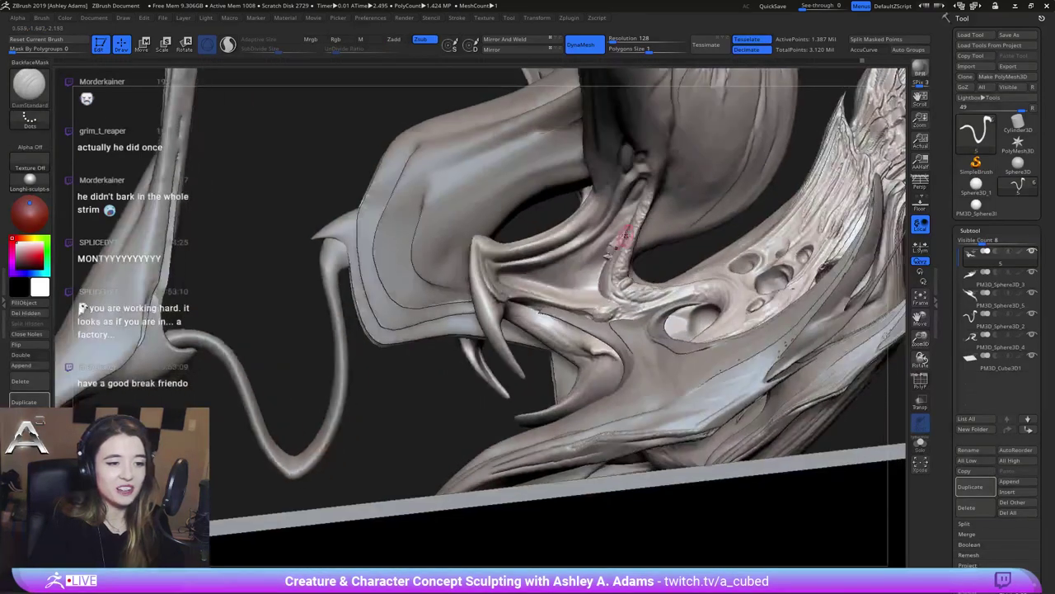
pyautogui.moveTo(625, 237); pyautogui.dragTo(608, 257)
pyautogui.moveTo(622, 221); pyautogui.dragTo(629, 208)
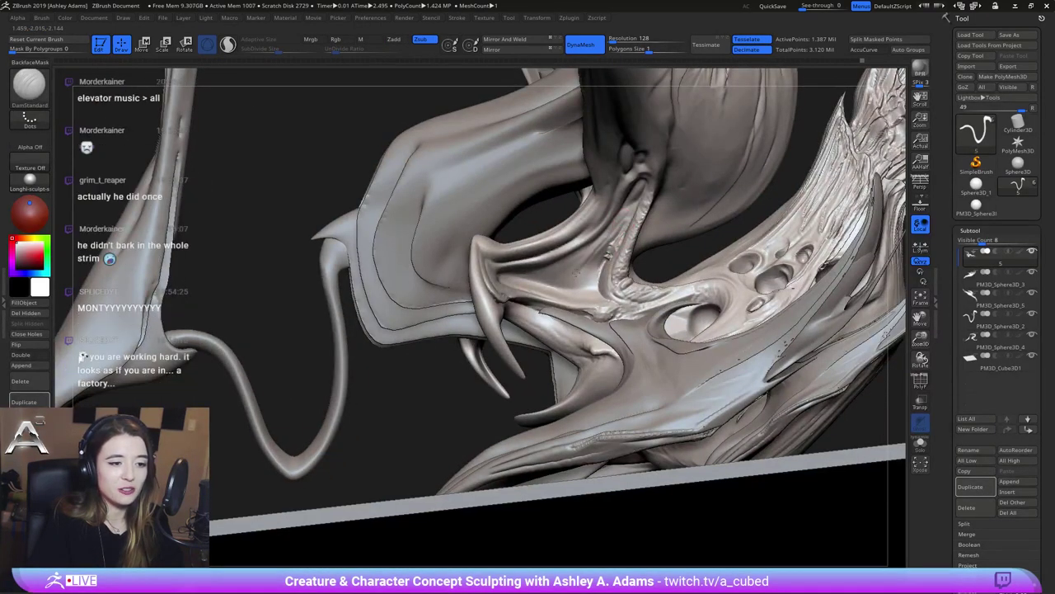
pyautogui.moveTo(605, 251)
pyautogui.mouseDown()
pyautogui.moveTo(577, 291)
pyautogui.moveTo(628, 212)
pyautogui.mouseUp()
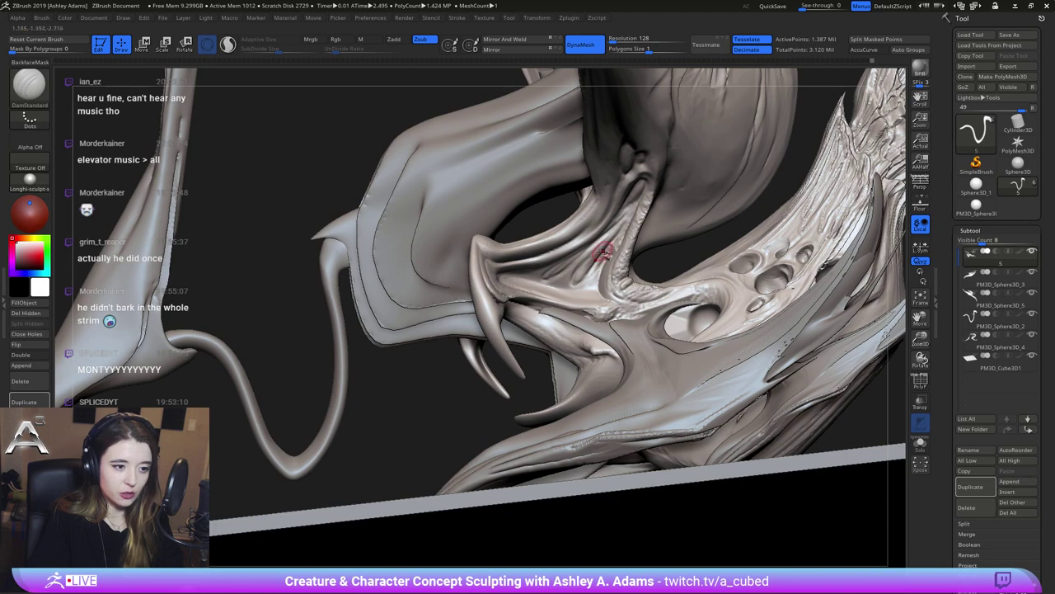
# Sculpt small pits into the membrane behind the front mandible with the ClayBuildup brush and smooth their edges
pyautogui.moveTo(586, 239); pyautogui.dragTo(592, 246, button='right')
pyautogui.press('b')
pyautogui.press('c')
pyautogui.press('b')
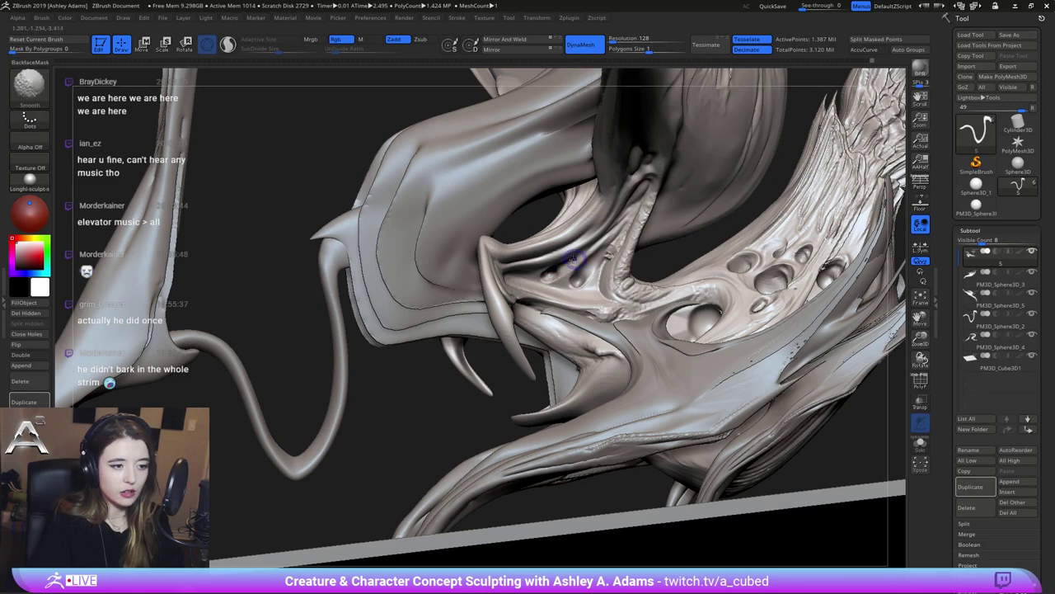
pyautogui.press('ctrl')
pyautogui.moveTo(560, 287)
pyautogui.keyDown('ctrl'); pyautogui.mouseDown(button='right')
pyautogui.moveTo(605, 206)
pyautogui.moveTo(519, 252)
pyautogui.moveTo(513, 246)
pyautogui.mouseUp(button='right'); pyautogui.keyUp('ctrl')
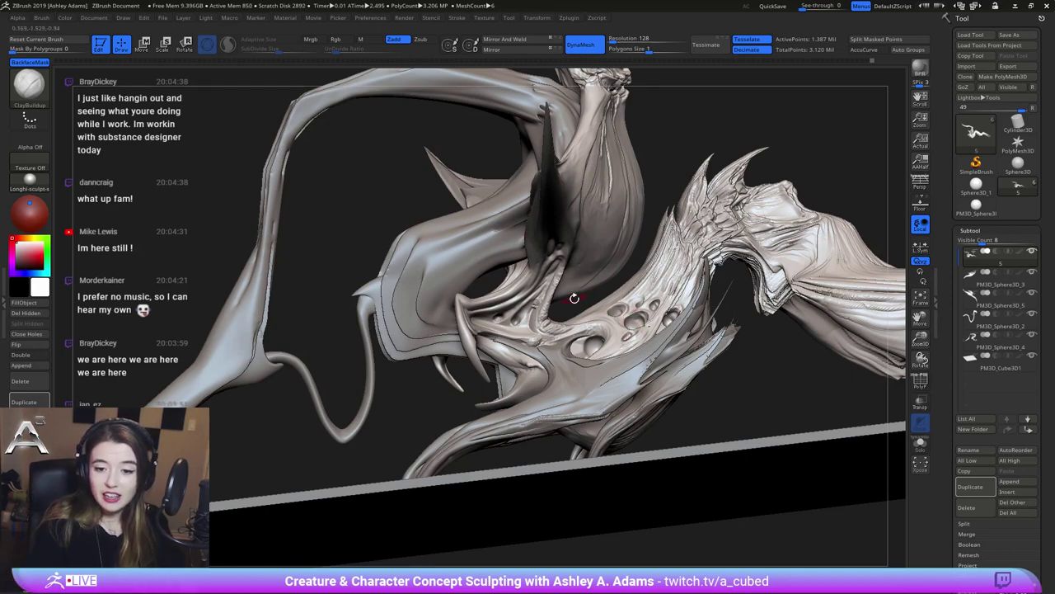
pyautogui.moveTo(528, 271); pyautogui.dragTo(507, 273)
pyautogui.moveTo(507, 273); pyautogui.dragTo(498, 306, button='right')
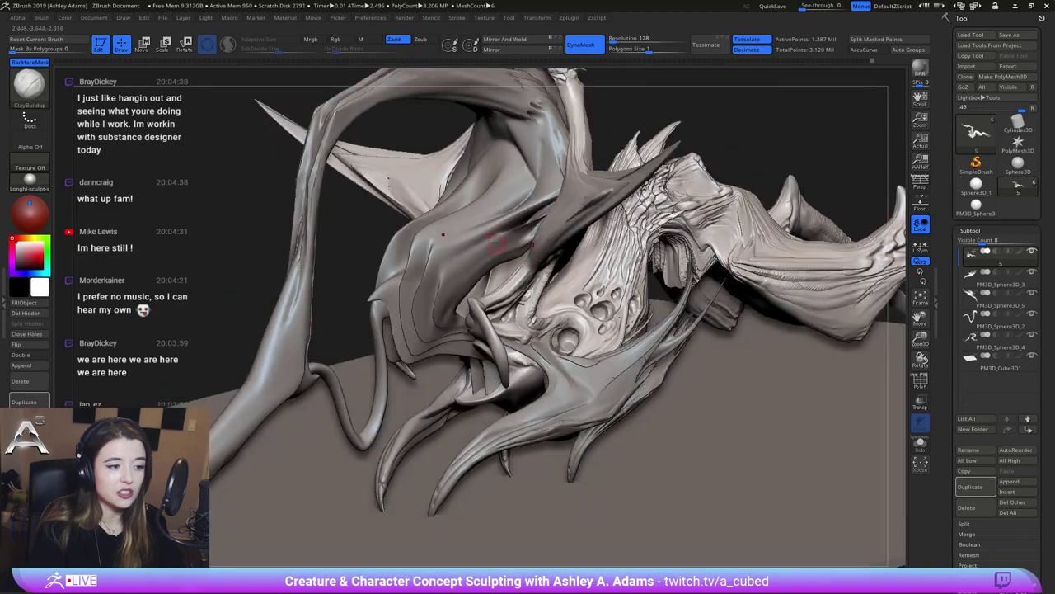
# Select the PM3D_Sphere3D_4 subtool and carve creases into the recess beneath its tall arch with the DamStandard brush
pyautogui.keyDown('alt'); pyautogui.click(500, 237); pyautogui.keyUp('alt')
pyautogui.keyDown('alt'); pyautogui.moveTo(528, 204); pyautogui.dragTo(533, 340, button='right'); pyautogui.keyUp('alt')
pyautogui.press('b')
pyautogui.press('d')
pyautogui.press('s')
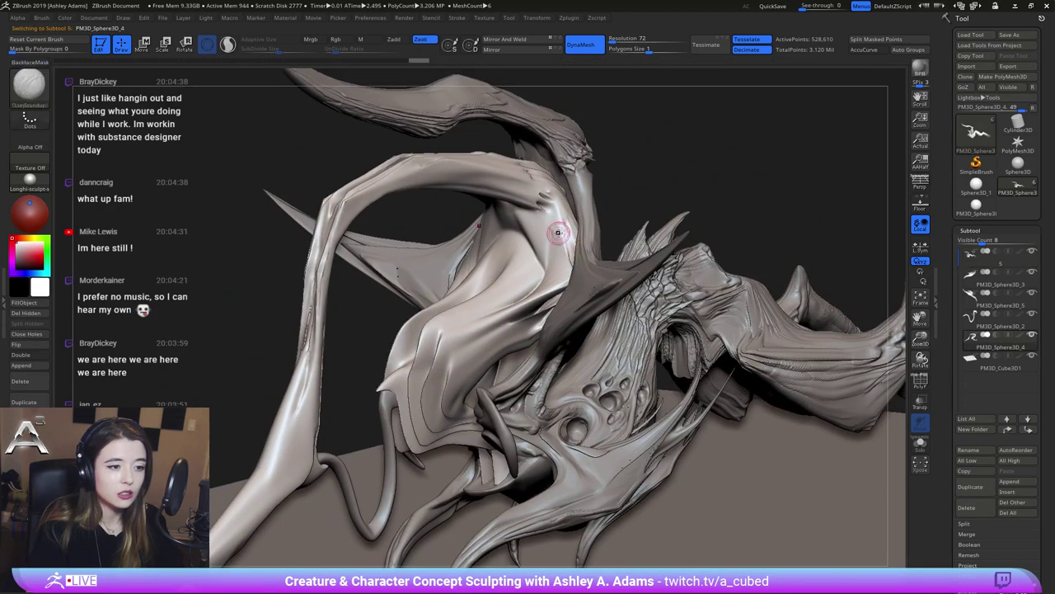
pyautogui.moveTo(549, 205); pyautogui.dragTo(538, 260)
pyautogui.moveTo(543, 221); pyautogui.dragTo(536, 295, button='right')
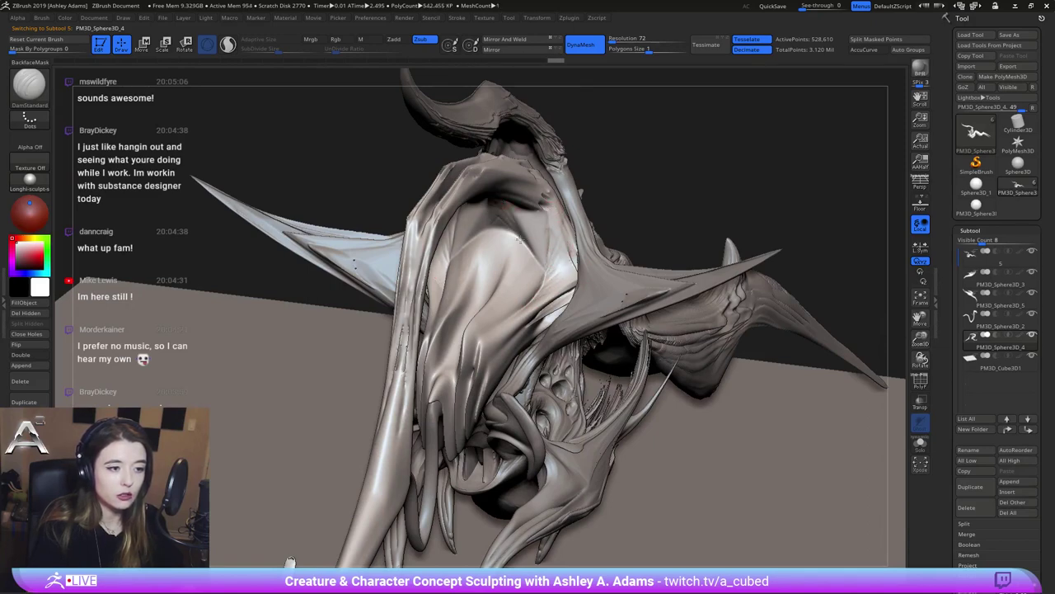
# Smooth the carved surface inside the recess beneath the arch
pyautogui.press('shift')
pyautogui.keyDown('shift'); pyautogui.moveTo(504, 224); pyautogui.dragTo(543, 266); pyautogui.keyUp('shift')
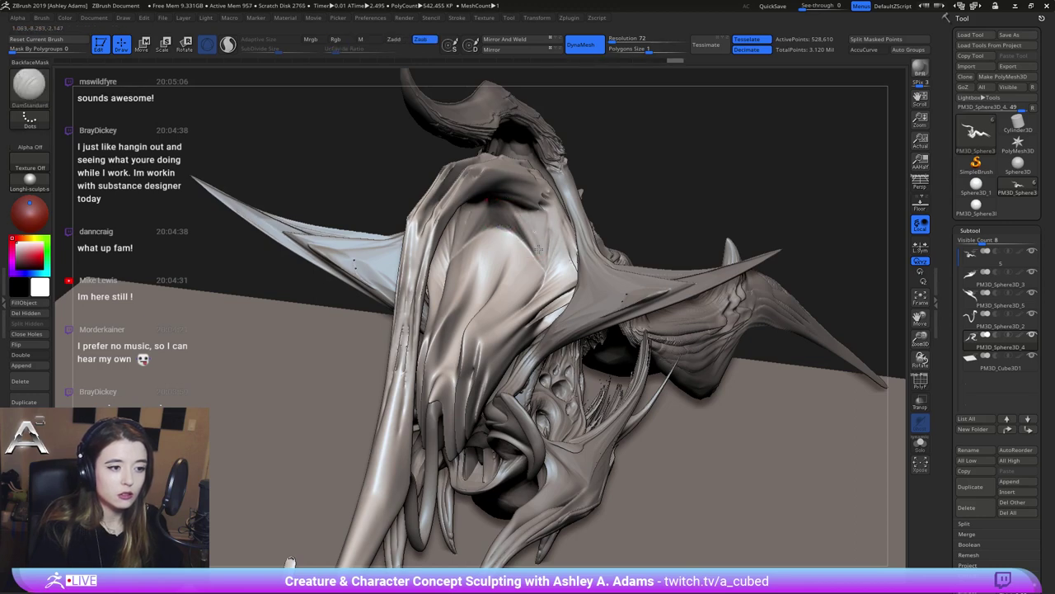
pyautogui.press('shift')
pyautogui.moveTo(540, 261)
pyautogui.keyDown('shift'); pyautogui.mouseDown()
pyautogui.moveTo(536, 249)
pyautogui.moveTo(514, 250)
pyautogui.mouseUp(); pyautogui.keyUp('shift')
pyautogui.moveTo(515, 250); pyautogui.dragTo(466, 215, button='right')
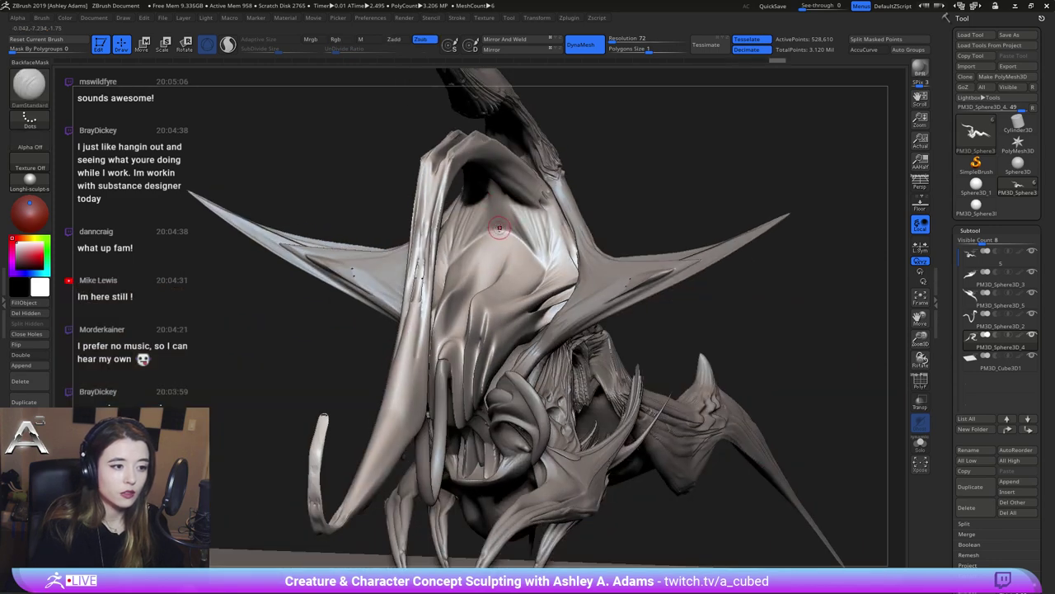
# Build up a small form in the recess beneath the tall arch with ClayBuildup and carve DamStandard creases around it
pyautogui.press('b')
pyautogui.press('c')
pyautogui.press('b')
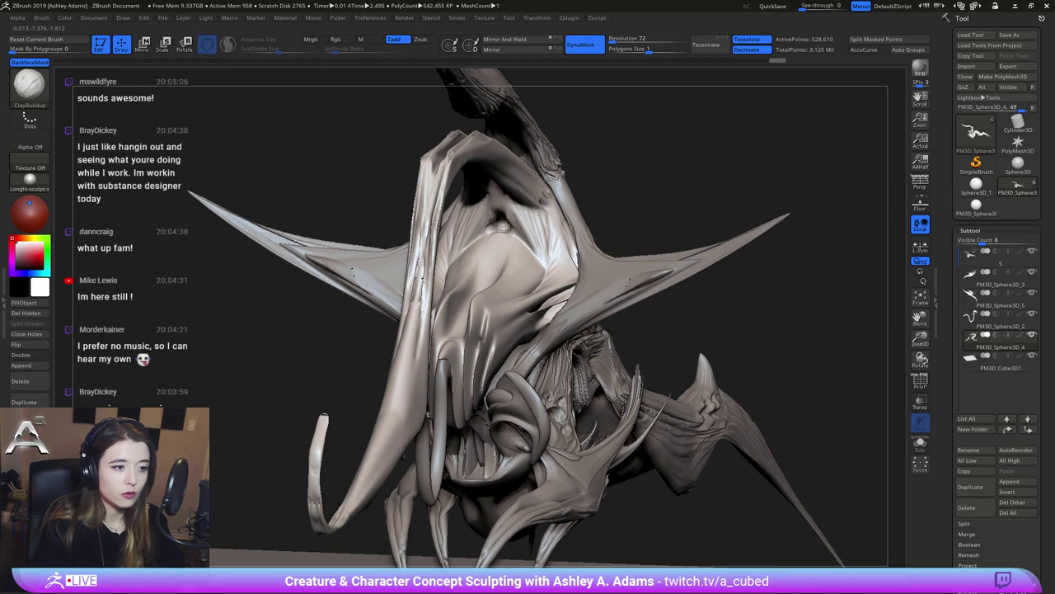
pyautogui.press('shift')
pyautogui.press('alt')
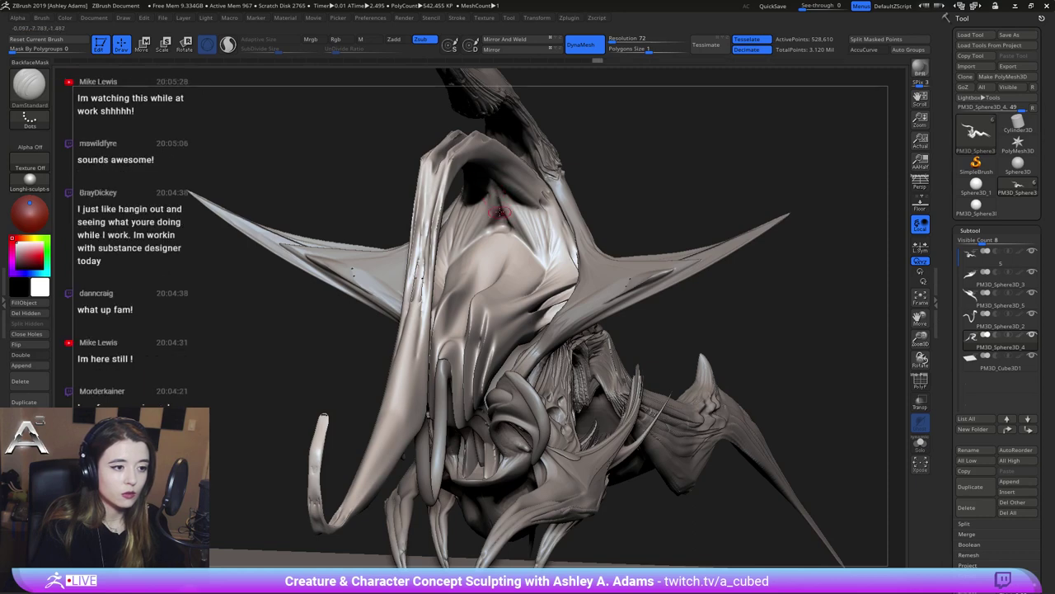
pyautogui.press('shift')
pyautogui.press('alt')
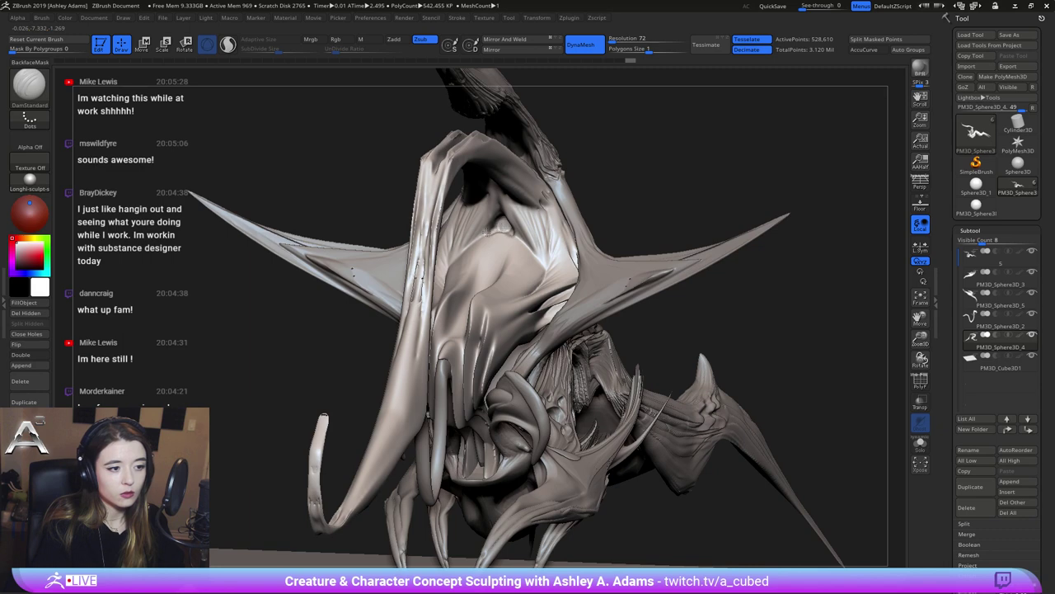
pyautogui.moveTo(484, 238)
pyautogui.mouseDown()
pyautogui.moveTo(473, 248)
pyautogui.moveTo(520, 242)
pyautogui.mouseUp()
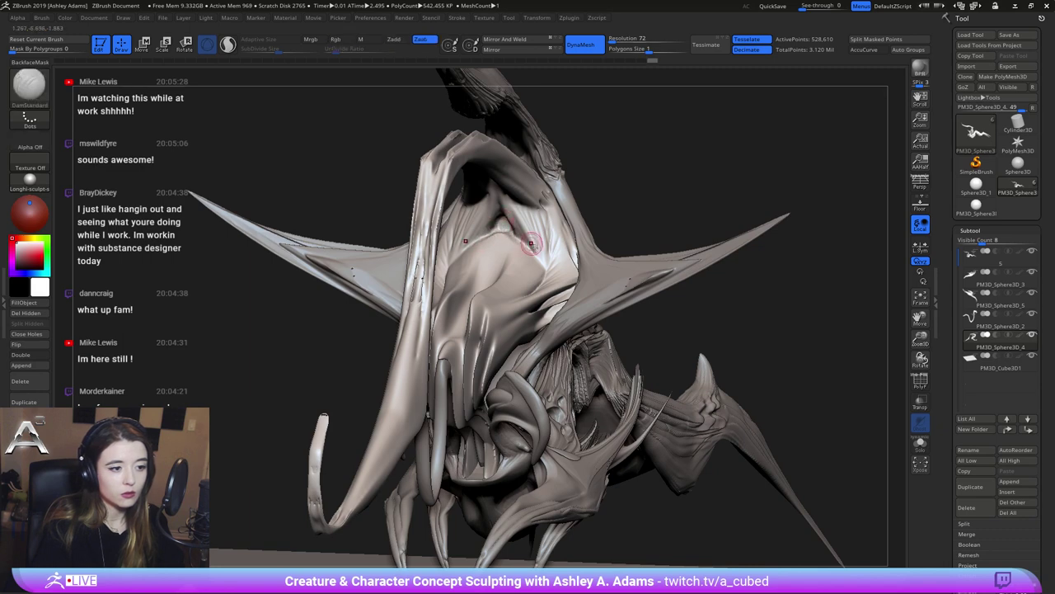
pyautogui.moveTo(523, 245)
pyautogui.keyDown('ctrl'); pyautogui.mouseDown(button='right')
pyautogui.moveTo(512, 235)
pyautogui.moveTo(554, 240)
pyautogui.moveTo(499, 240)
pyautogui.mouseUp(button='right'); pyautogui.keyUp('ctrl')
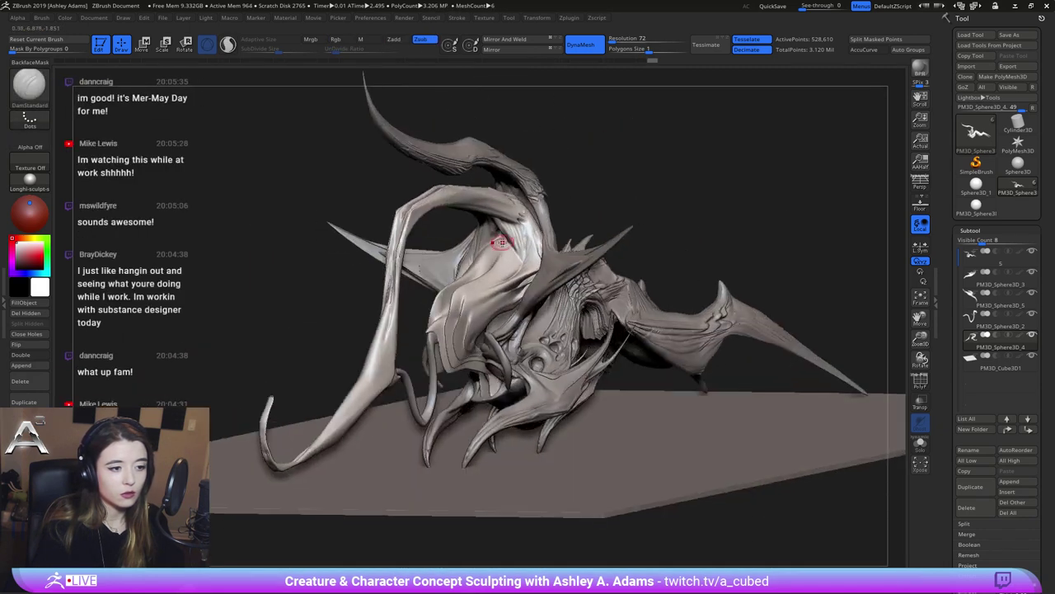
# Hide the PM3D_Cube3D1 ground slab beneath the creature
pyautogui.press('space')
pyautogui.moveTo(496, 290)
pyautogui.keyDown('alt'); pyautogui.mouseDown(button='right')
pyautogui.moveTo(493, 249)
pyautogui.moveTo(475, 258)
pyautogui.moveTo(486, 248)
pyautogui.moveTo(473, 245)
pyautogui.mouseUp(button='right'); pyautogui.keyUp('alt')
pyautogui.rightClick(475, 258)
pyautogui.rightClick(473, 245)
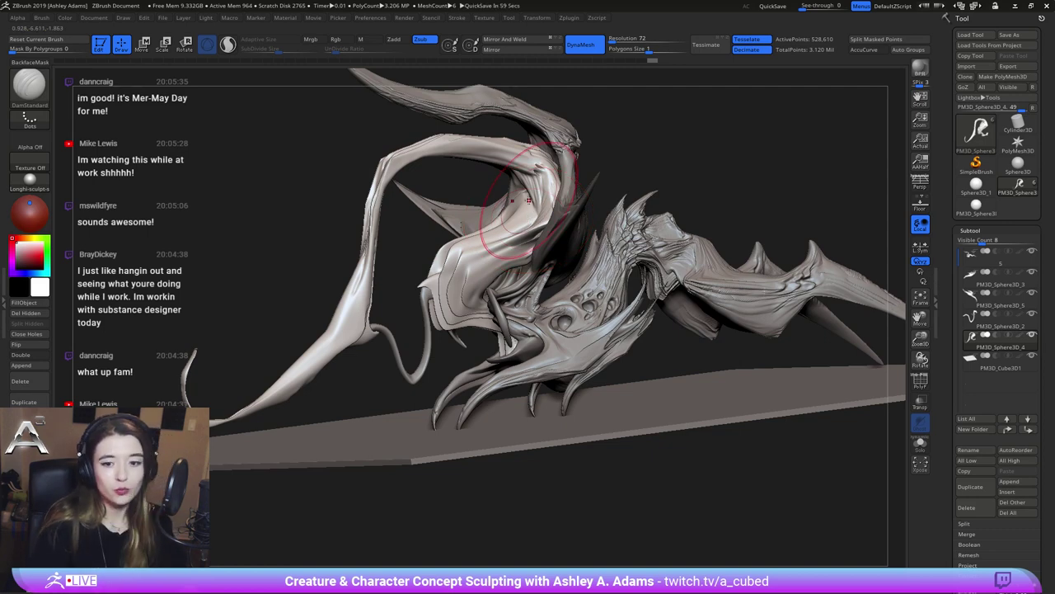
pyautogui.moveTo(427, 232)
pyautogui.mouseDown()
pyautogui.moveTo(665, 302)
pyautogui.moveTo(489, 263)
pyautogui.mouseUp()
pyautogui.keyDown('ctrl'); pyautogui.moveTo(490, 262); pyautogui.dragTo(498, 278, button='right'); pyautogui.keyUp('ctrl')
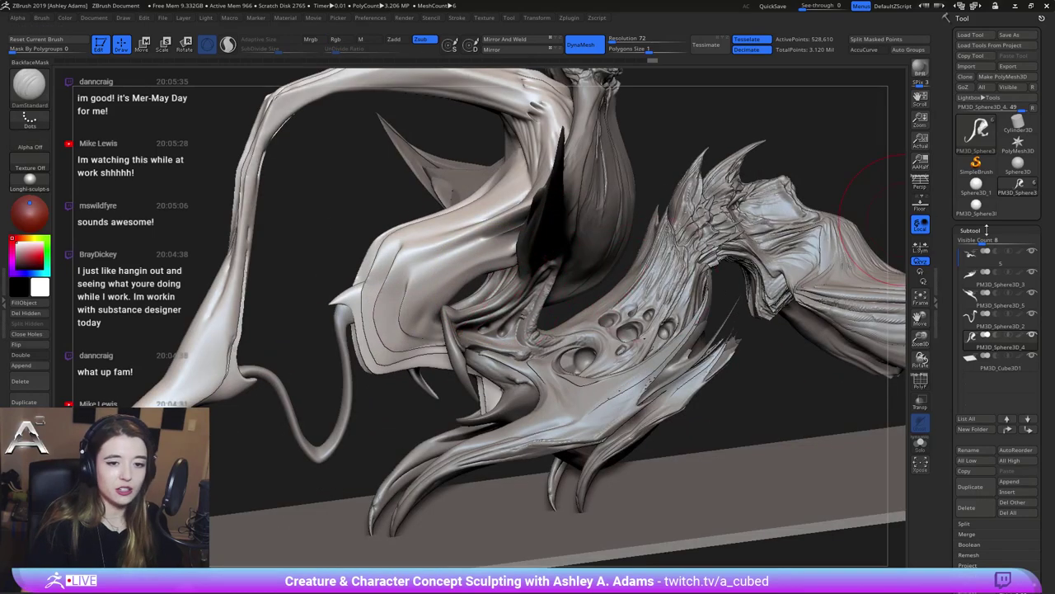
pyautogui.click(1033, 356)
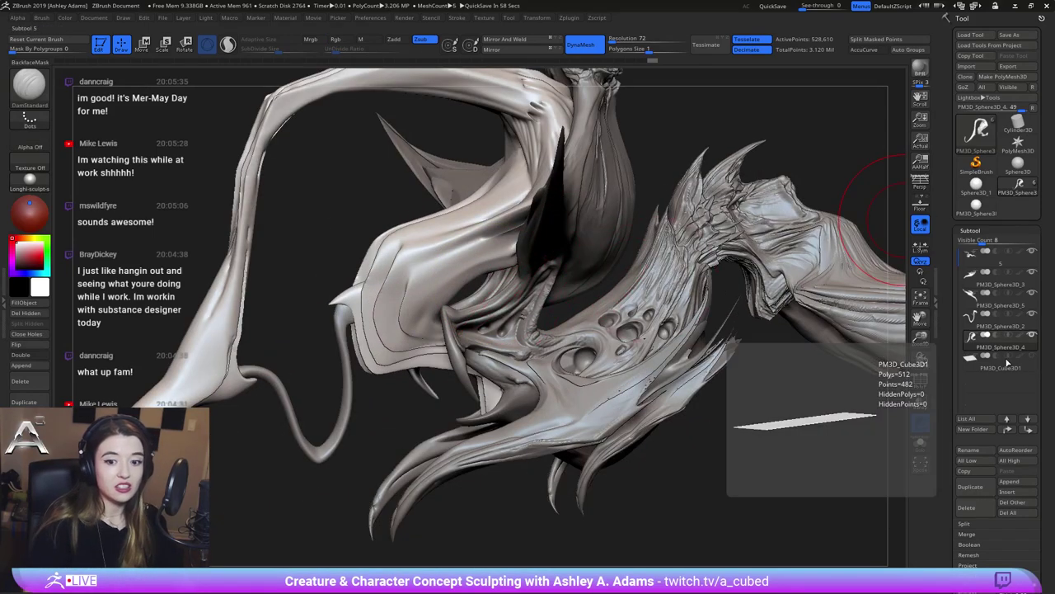
pyautogui.moveTo(510, 350); pyautogui.dragTo(537, 358, button='right')
pyautogui.keyDown('alt'); pyautogui.moveTo(434, 346); pyautogui.dragTo(458, 304, button='right'); pyautogui.keyUp('alt')
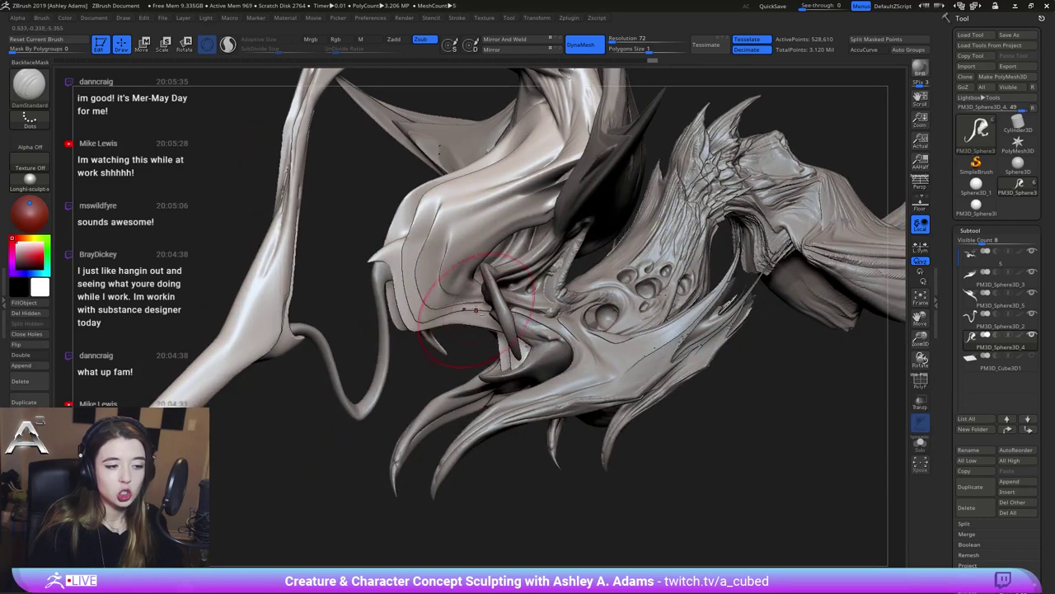
# Select the main body subtool and reshape the thin front mandible with the SnakeHook brush
pyautogui.keyDown('alt'); pyautogui.click(509, 320); pyautogui.keyUp('alt')
pyautogui.press('b')
pyautogui.press('s')
pyautogui.press('h')
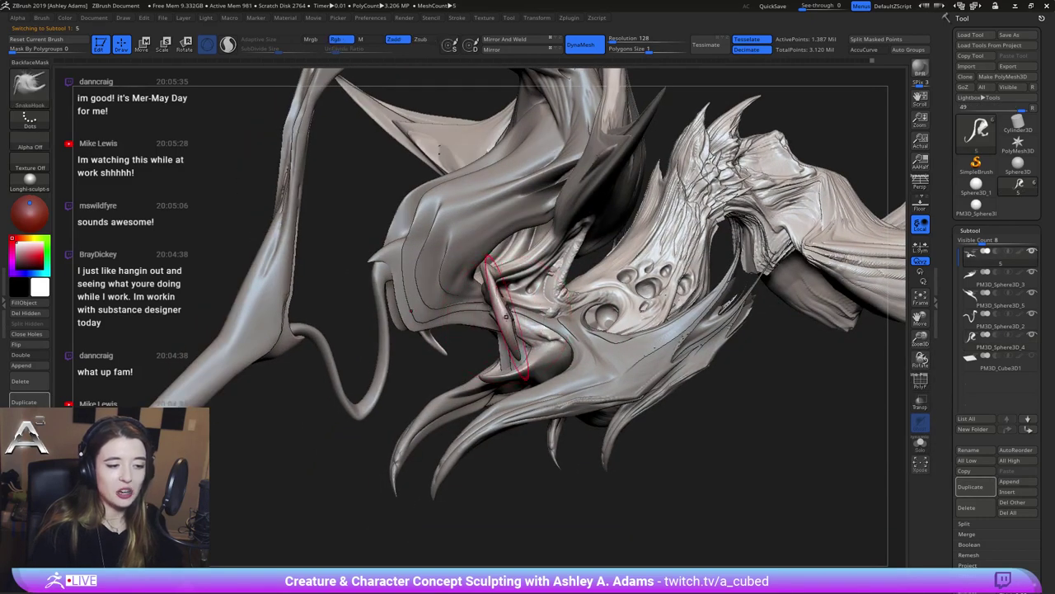
pyautogui.moveTo(492, 295); pyautogui.dragTo(497, 300)
pyautogui.moveTo(454, 354); pyautogui.dragTo(446, 352, button='right')
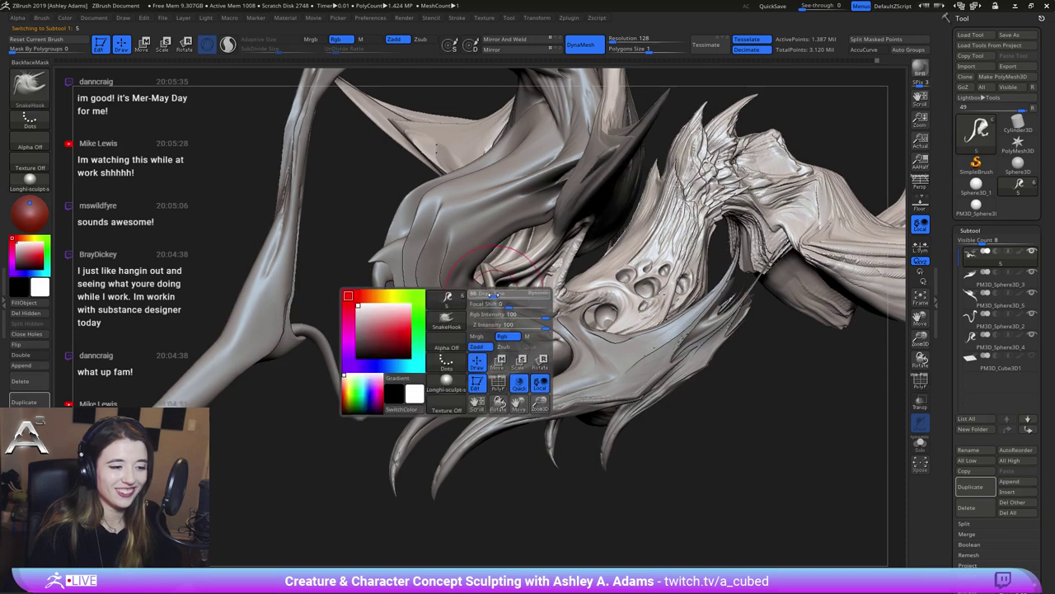
pyautogui.moveTo(493, 299); pyautogui.dragTo(491, 303)
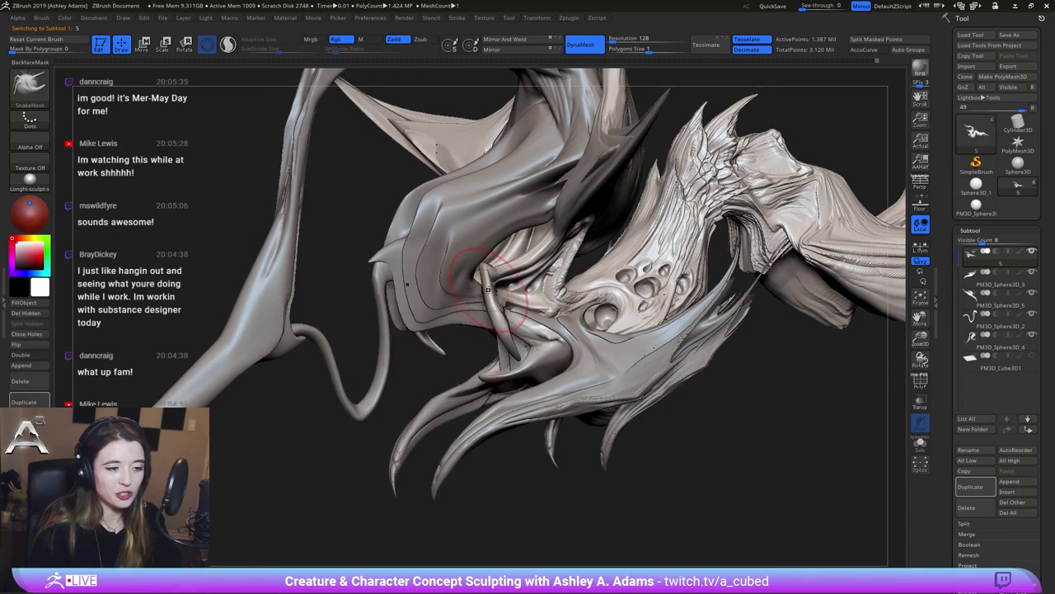
pyautogui.moveTo(453, 344); pyautogui.dragTo(445, 343, button='right')
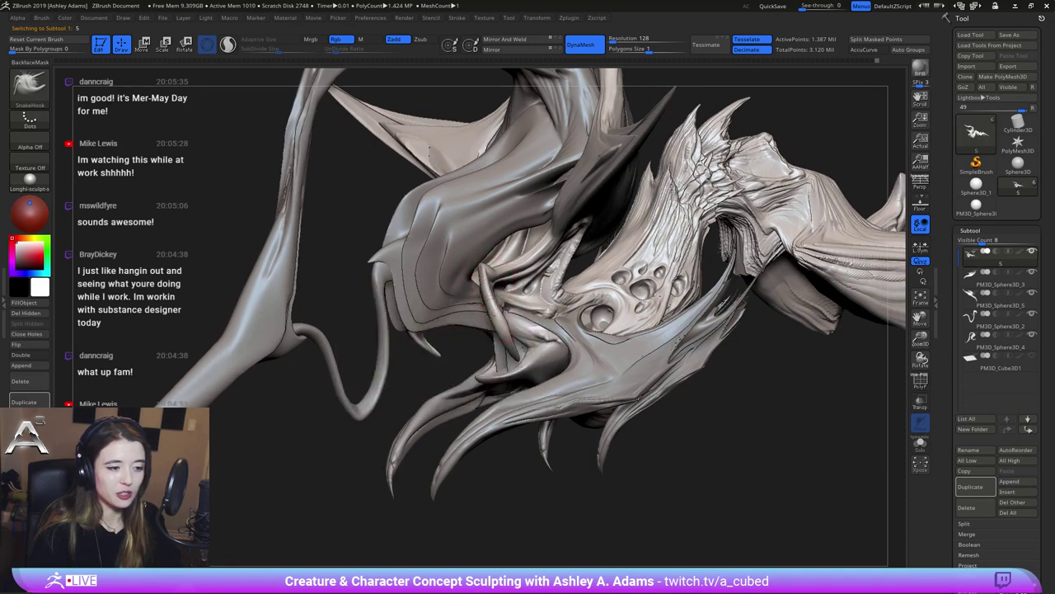
# Carve DamStandard creases along the base of the front mandible, undoing an unwanted stroke and redrawing it
pyautogui.moveTo(494, 309)
pyautogui.mouseDown(button='right')
pyautogui.moveTo(532, 271)
pyautogui.moveTo(520, 288)
pyautogui.mouseUp(button='right')
pyautogui.press('b')
pyautogui.press('d')
pyautogui.press('s')
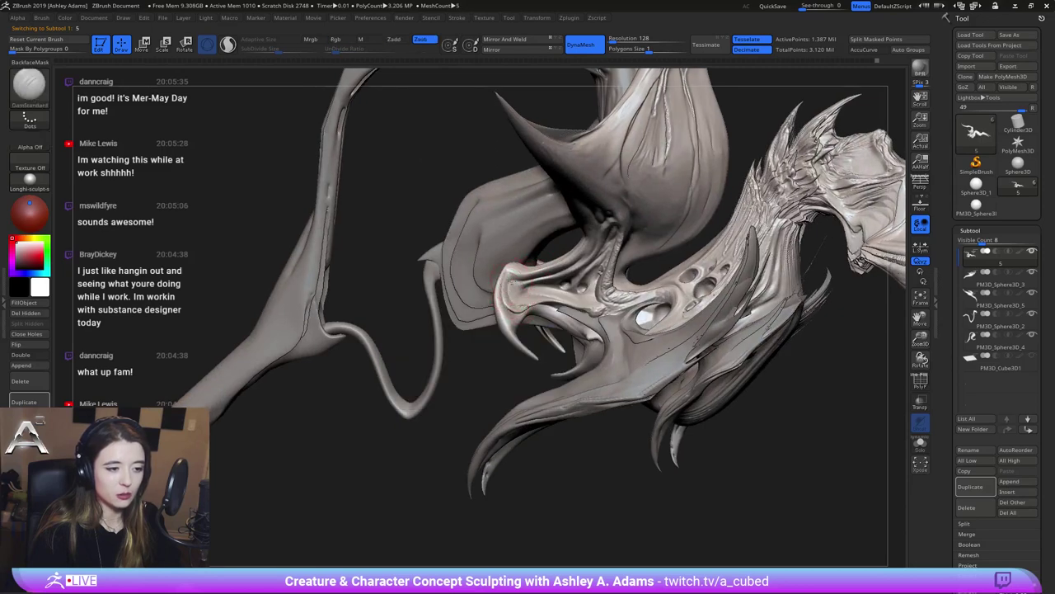
pyautogui.press('space')
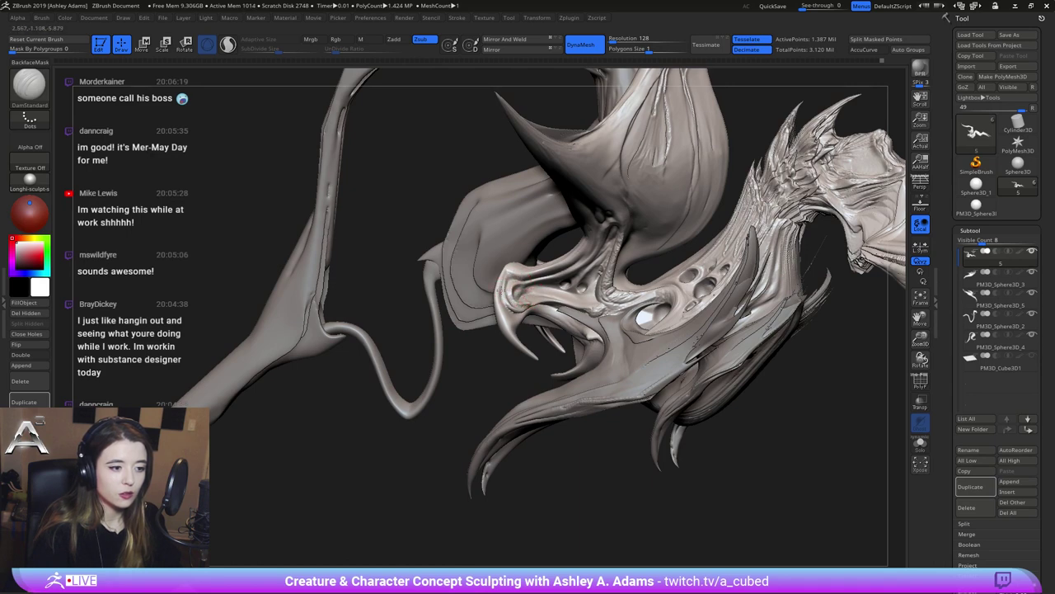
pyautogui.press('ctrl')
pyautogui.hotkey('ctrl', 'z')
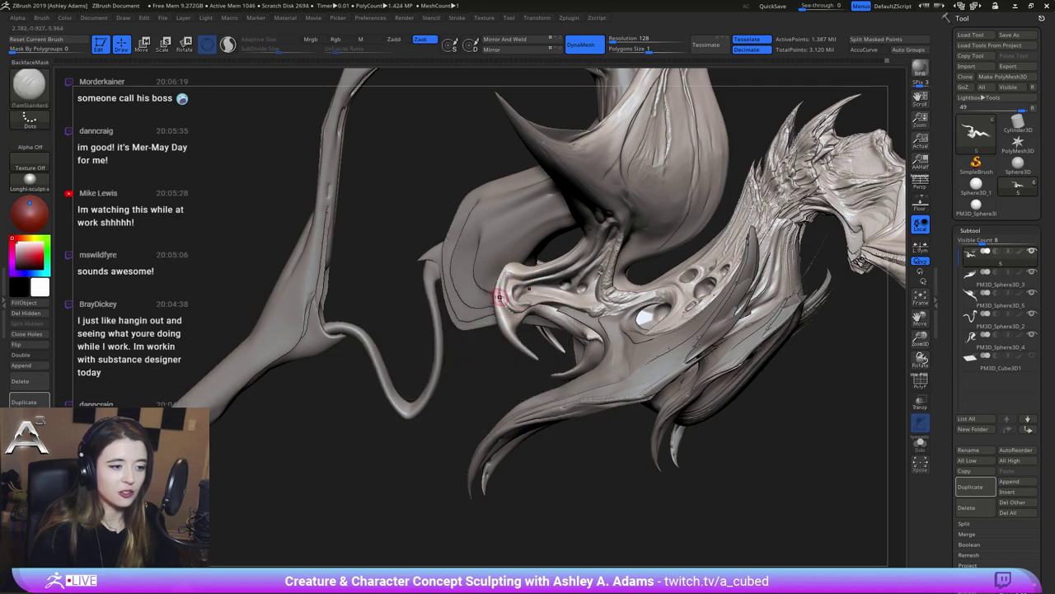
pyautogui.moveTo(500, 284); pyautogui.dragTo(512, 272)
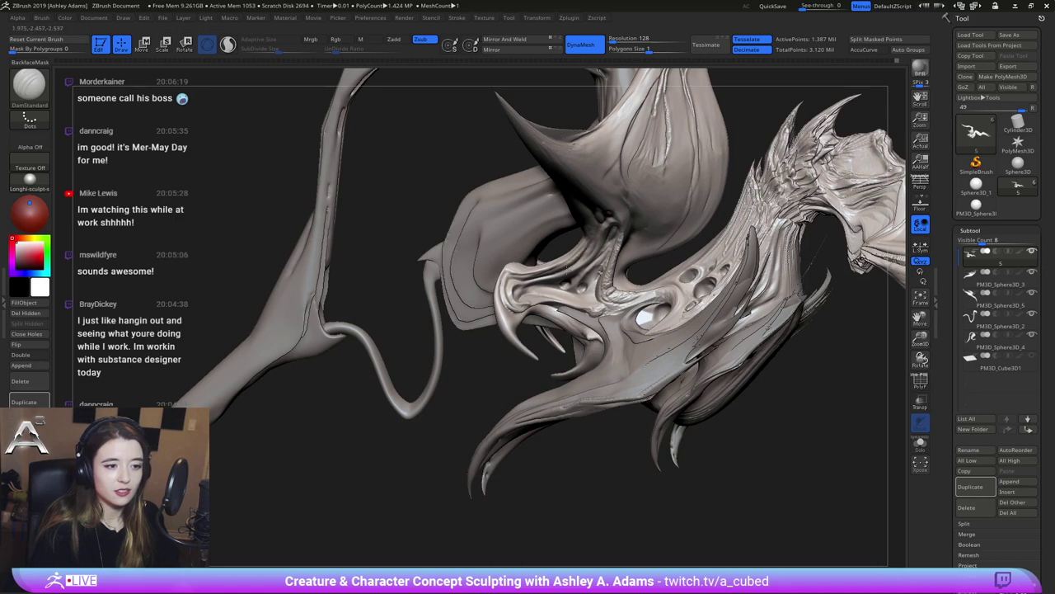
# Carve DamStandard grooves into the base of the long side horn beside the existing pits
pyautogui.moveTo(572, 280)
pyautogui.keyDown('ctrl'); pyautogui.mouseDown(button='right')
pyautogui.moveTo(503, 248)
pyautogui.moveTo(528, 255)
pyautogui.moveTo(497, 299)
pyautogui.mouseUp(button='right'); pyautogui.keyUp('ctrl')
pyautogui.moveTo(577, 223)
pyautogui.mouseDown(button='right')
pyautogui.moveTo(562, 238)
pyautogui.moveTo(573, 295)
pyautogui.moveTo(511, 222)
pyautogui.moveTo(484, 239)
pyautogui.moveTo(433, 235)
pyautogui.moveTo(419, 286)
pyautogui.mouseUp(button='right')
pyautogui.press('space')
pyautogui.moveTo(488, 262); pyautogui.dragTo(481, 263)
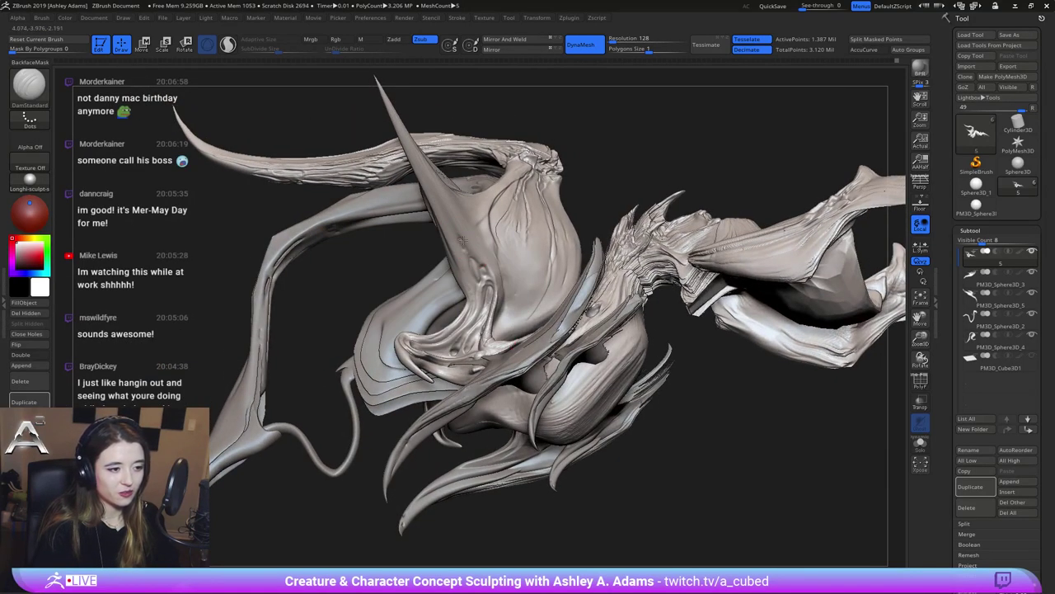
pyautogui.moveTo(464, 239); pyautogui.dragTo(470, 254)
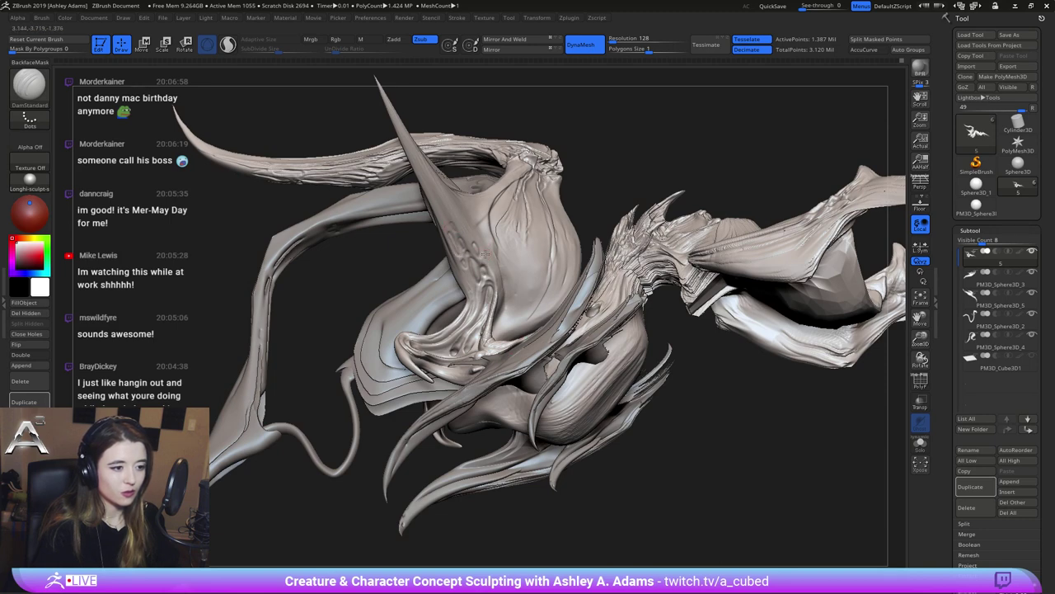
# Cut into the pitted area where the side horn meets the membrane with the Slash2 brush
pyautogui.moveTo(485, 240); pyautogui.dragTo(474, 281, button='right')
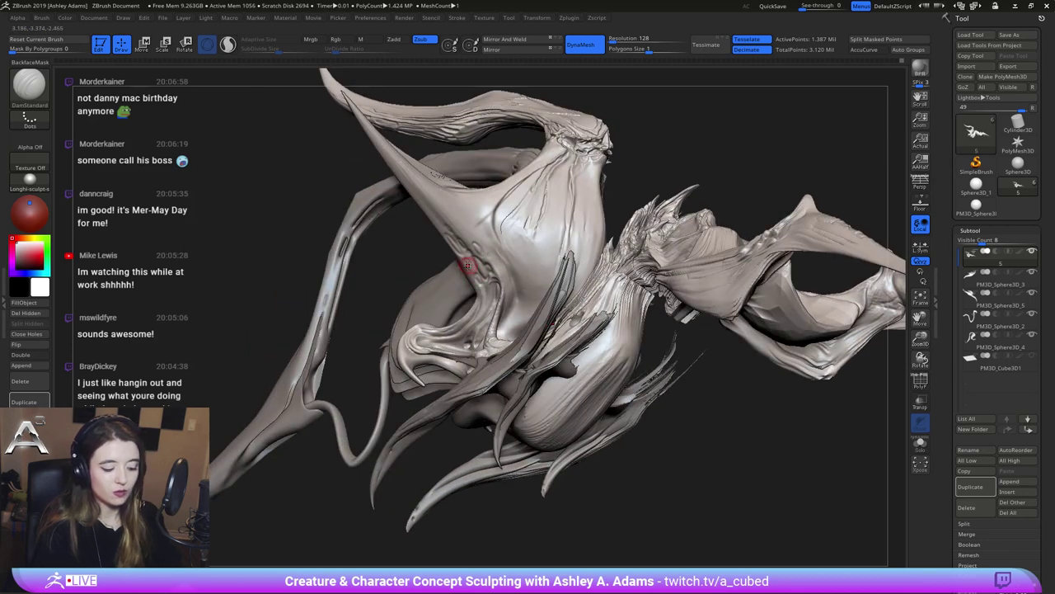
pyautogui.press('b')
pyautogui.press('s')
pyautogui.press('l')
pyautogui.moveTo(478, 235)
pyautogui.mouseDown(button='right')
pyautogui.moveTo(484, 224)
pyautogui.moveTo(462, 235)
pyautogui.moveTo(440, 217)
pyautogui.moveTo(474, 260)
pyautogui.moveTo(498, 255)
pyautogui.mouseUp(button='right')
pyautogui.moveTo(498, 257)
pyautogui.mouseDown()
pyautogui.moveTo(503, 246)
pyautogui.moveTo(514, 268)
pyautogui.moveTo(508, 282)
pyautogui.moveTo(491, 272)
pyautogui.mouseUp()
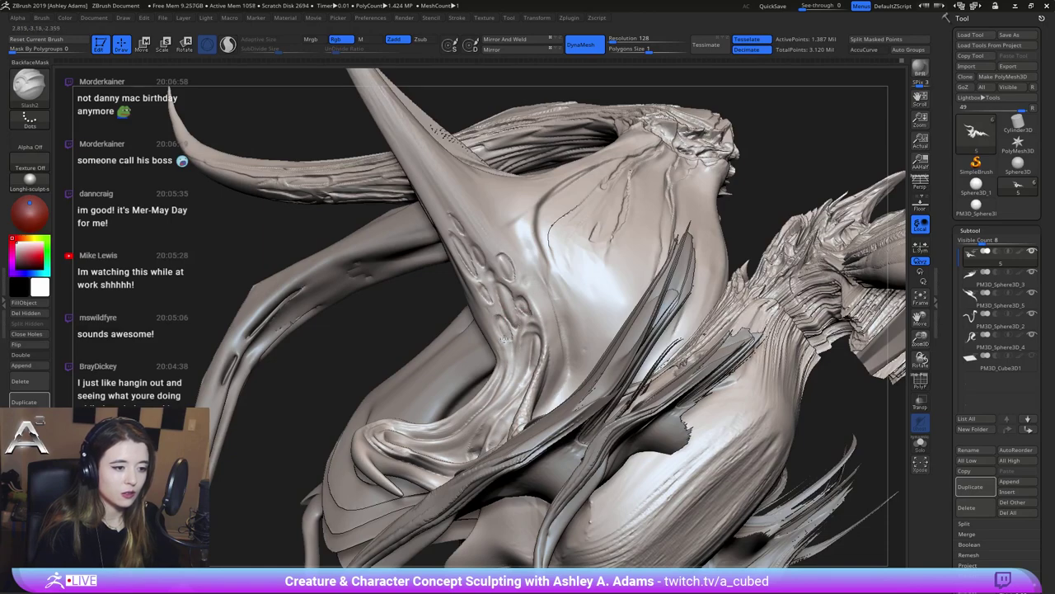
# Select the PM3D_Sphere3D_3 subtool and slice a long line along the jaw plate with the Slash2 brush
pyautogui.moveTo(497, 349)
pyautogui.keyDown('ctrl'); pyautogui.mouseDown(button='right')
pyautogui.moveTo(487, 280)
pyautogui.moveTo(519, 334)
pyautogui.moveTo(511, 297)
pyautogui.moveTo(605, 306)
pyautogui.moveTo(483, 287)
pyautogui.mouseUp(button='right'); pyautogui.keyUp('ctrl')
pyautogui.press('space')
pyautogui.moveTo(495, 287); pyautogui.dragTo(507, 285)
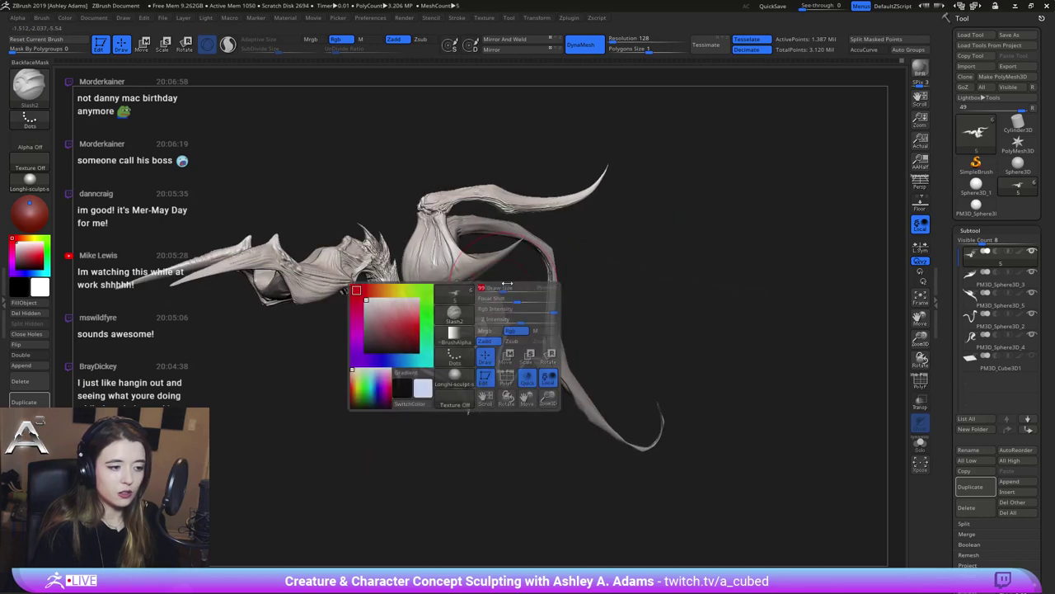
pyautogui.moveTo(507, 285)
pyautogui.mouseDown(button='right')
pyautogui.moveTo(569, 296)
pyautogui.moveTo(521, 318)
pyautogui.moveTo(493, 277)
pyautogui.moveTo(504, 323)
pyautogui.mouseUp(button='right')
pyautogui.keyDown('alt'); pyautogui.click(531, 280); pyautogui.keyUp('alt')
pyautogui.press('space')
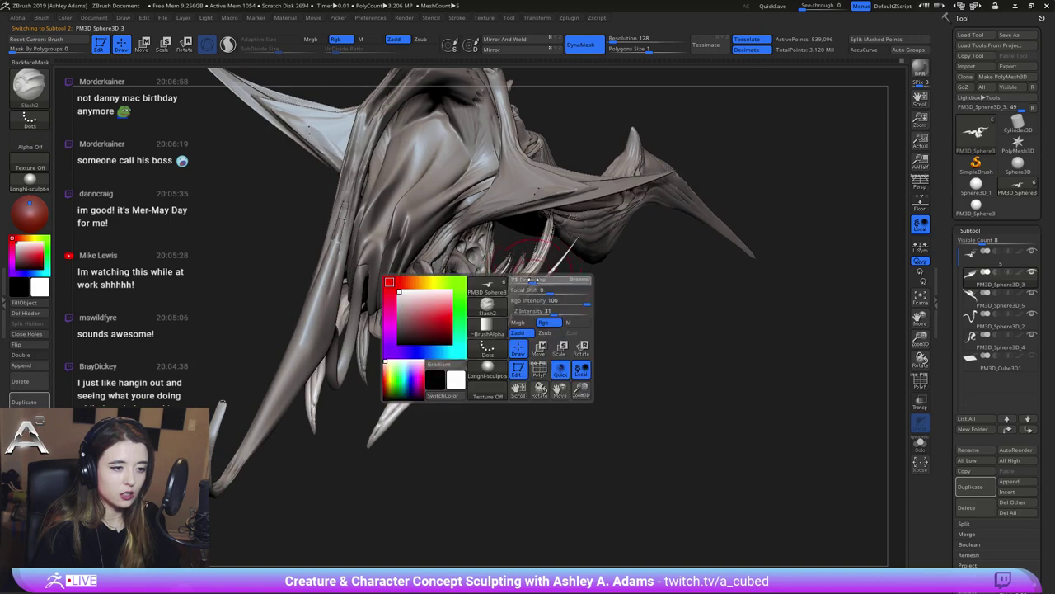
pyautogui.moveTo(533, 280); pyautogui.dragTo(511, 323)
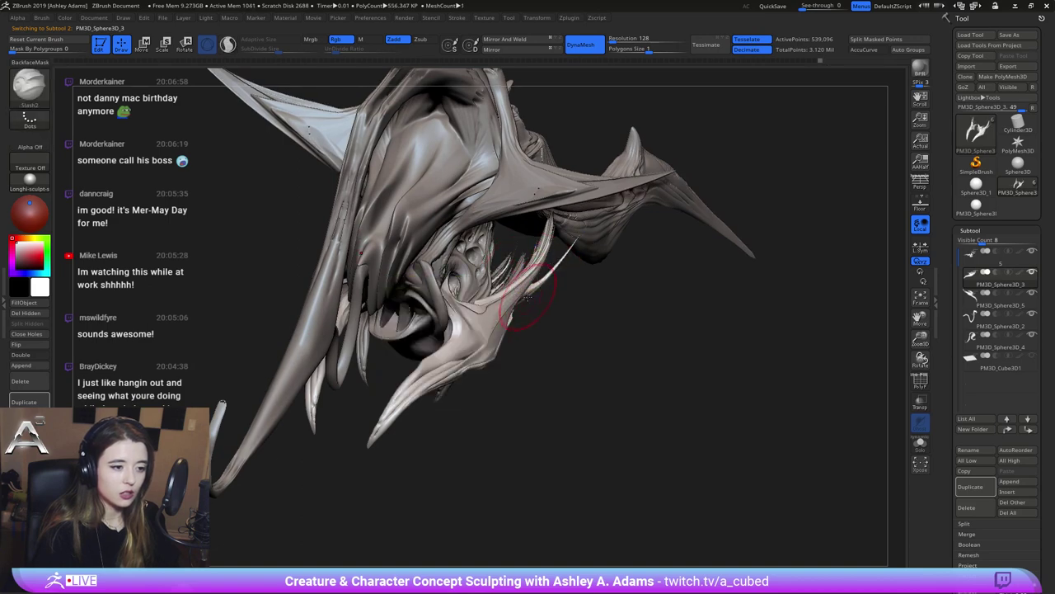
pyautogui.moveTo(528, 298)
pyautogui.mouseDown(button='right')
pyautogui.moveTo(509, 330)
pyautogui.moveTo(486, 318)
pyautogui.moveTo(467, 332)
pyautogui.mouseUp(button='right')
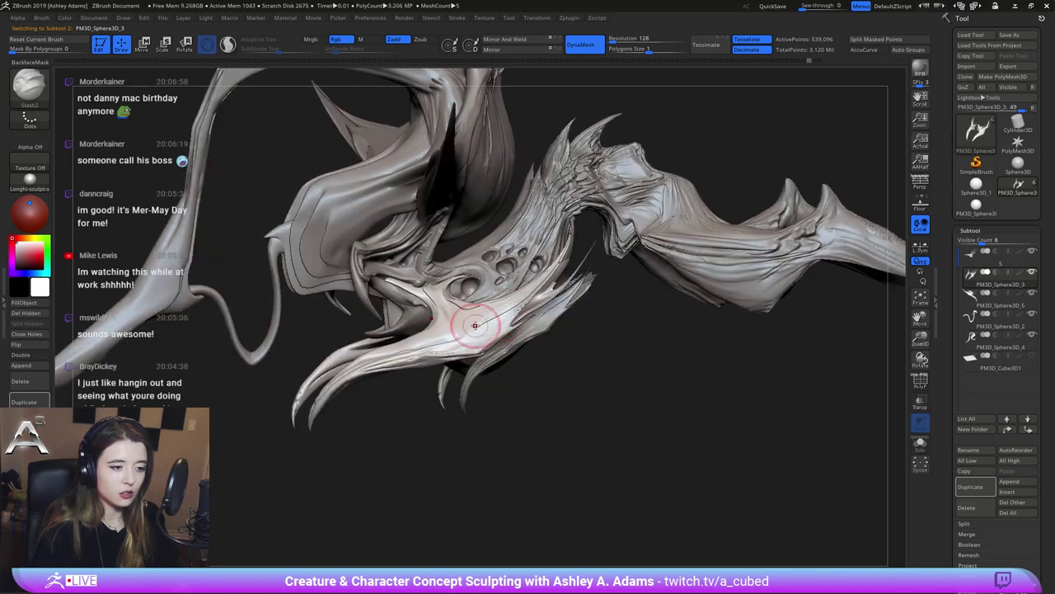
pyautogui.moveTo(539, 284); pyautogui.dragTo(472, 324)
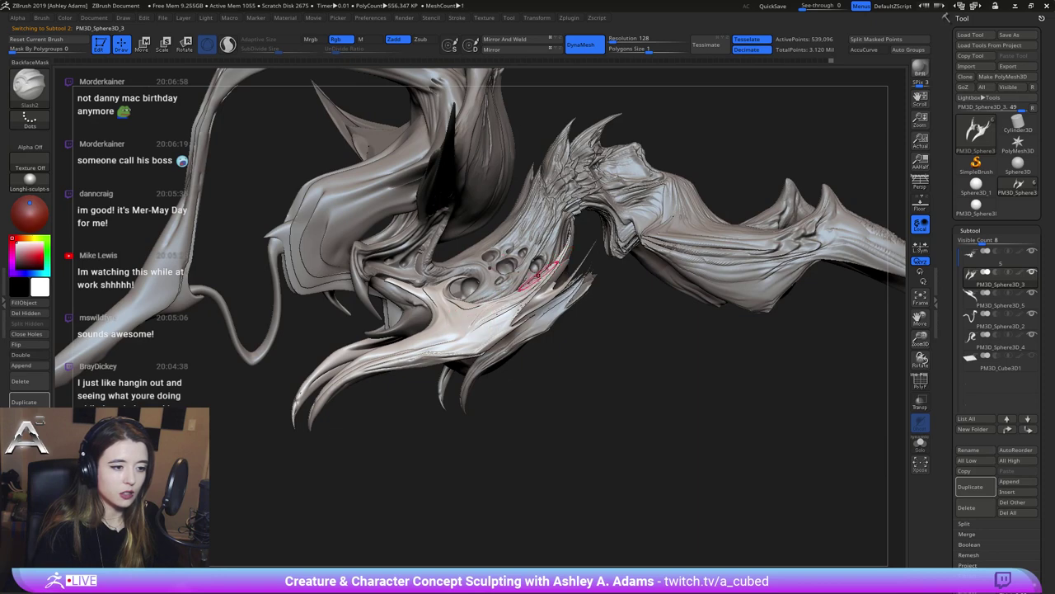
pyautogui.moveTo(540, 272); pyautogui.dragTo(542, 291, button='right')
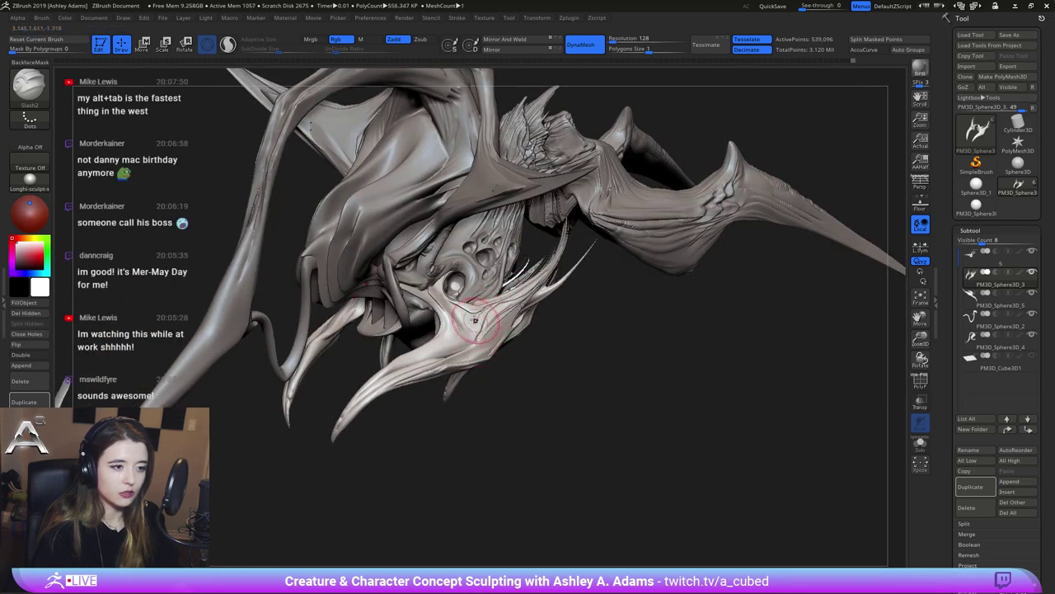
pyautogui.moveTo(474, 320); pyautogui.dragTo(464, 304, button='right')
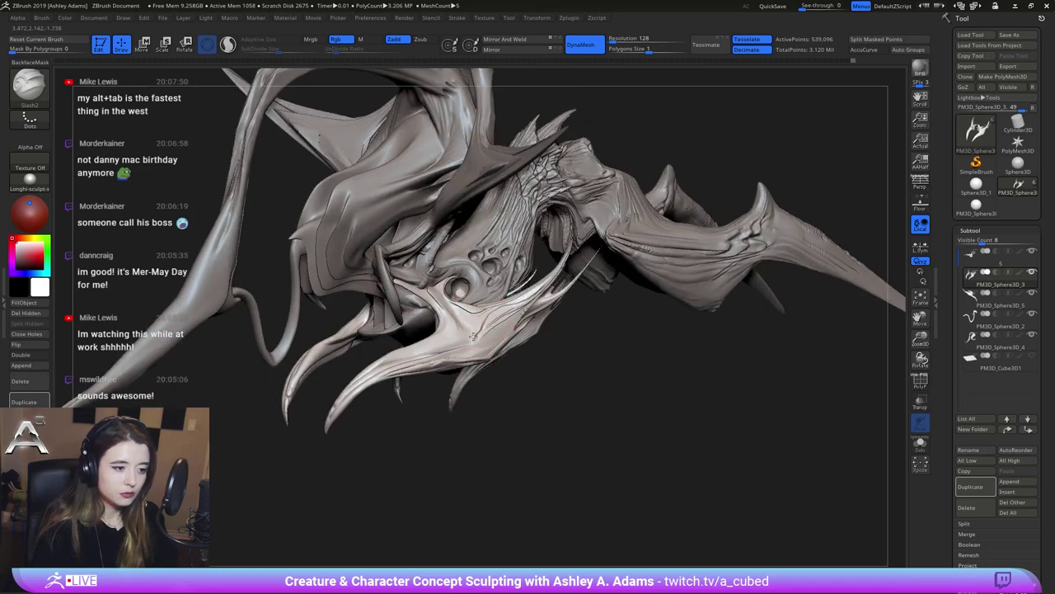
# Add short Slash2 cuts to the front part of the jaw plate below the large round hole
pyautogui.press('ctrl')
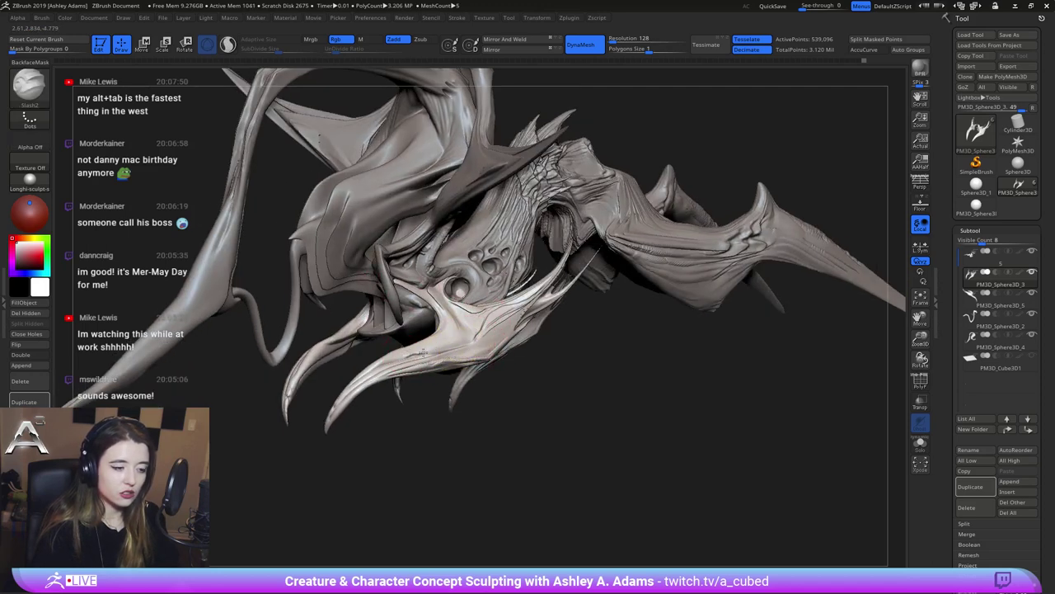
pyautogui.moveTo(446, 300)
pyautogui.mouseDown()
pyautogui.moveTo(439, 294)
pyautogui.moveTo(450, 305)
pyautogui.mouseUp()
pyautogui.moveTo(474, 303); pyautogui.dragTo(451, 313, button='right')
pyautogui.moveTo(451, 314); pyautogui.dragTo(471, 314)
pyautogui.moveTo(477, 300)
pyautogui.keyDown('ctrl'); pyautogui.mouseDown(button='right')
pyautogui.moveTo(475, 257)
pyautogui.moveTo(522, 278)
pyautogui.mouseUp(button='right'); pyautogui.keyUp('ctrl')
pyautogui.moveTo(475, 320)
pyautogui.mouseDown(button='right')
pyautogui.moveTo(493, 322)
pyautogui.moveTo(556, 283)
pyautogui.moveTo(610, 307)
pyautogui.mouseUp(button='right')
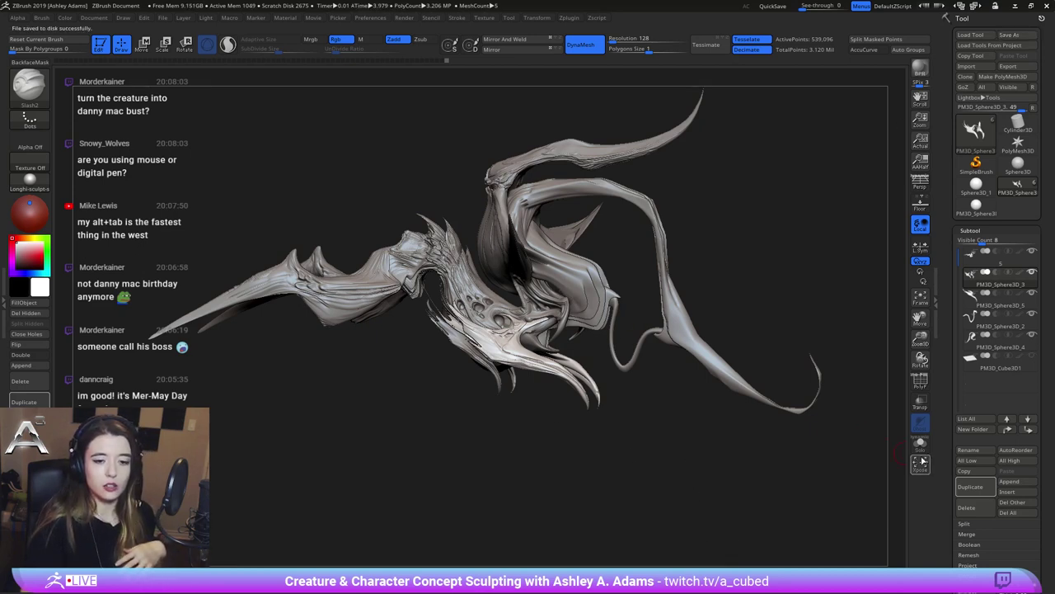
# Append a new sphere subtool to the creature and make it the active subtool
pyautogui.click(1021, 485)
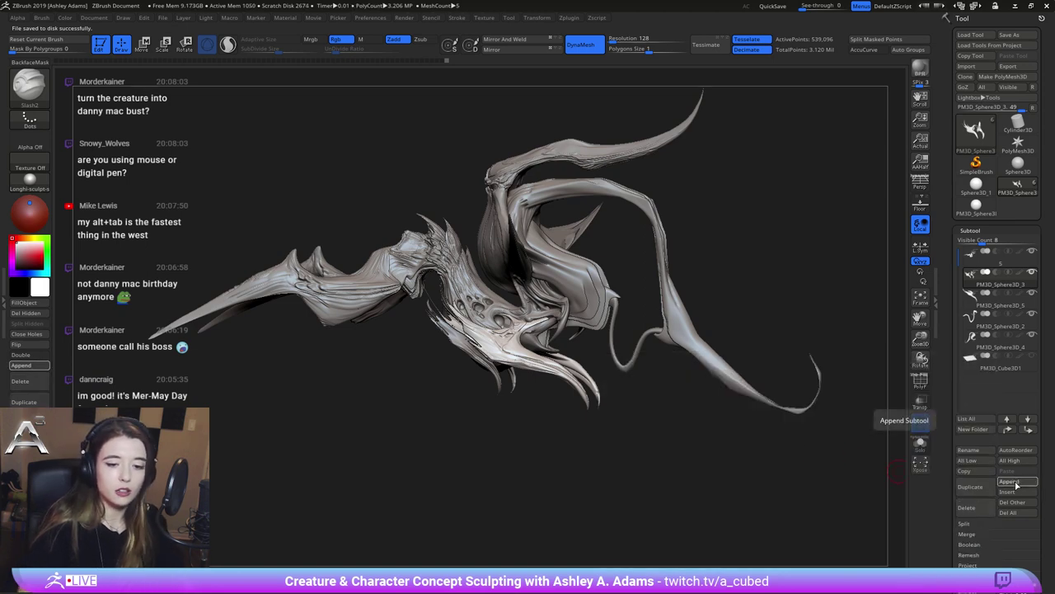
pyautogui.click(1015, 480)
pyautogui.click(635, 422)
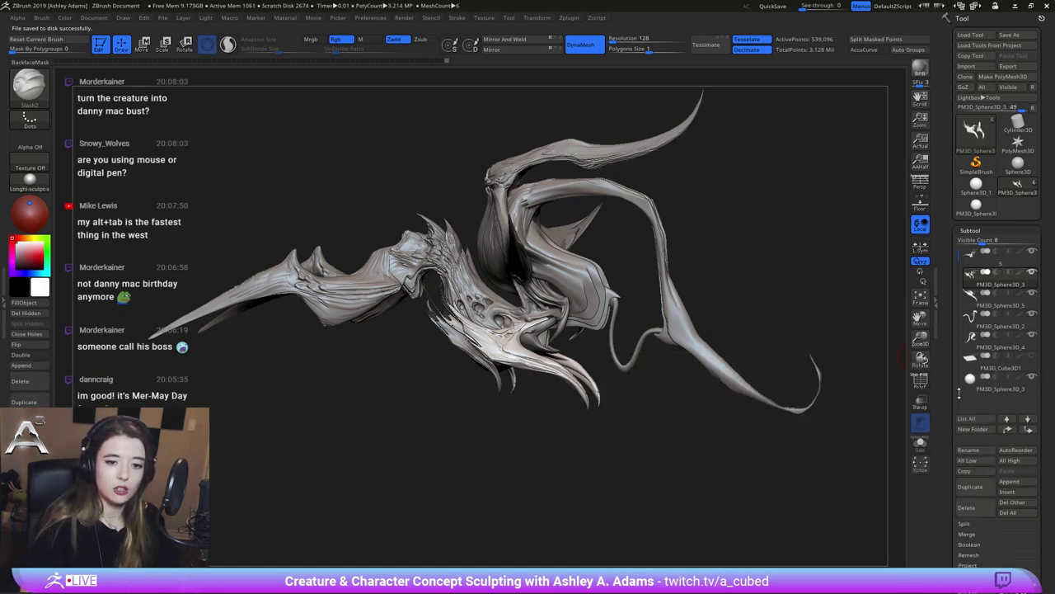
pyautogui.click(1001, 379)
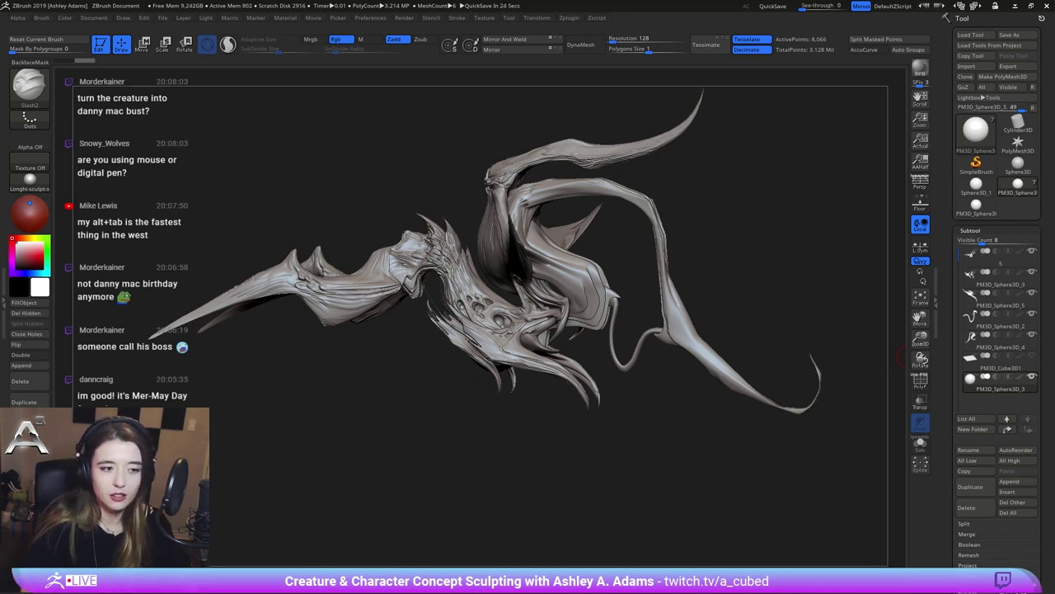
# Move the new sphere clear above the creature's head and flatten it vertically into a thin disc
pyautogui.moveTo(603, 270); pyautogui.dragTo(620, 311, button='right')
pyautogui.press('w')
pyautogui.moveTo(497, 308); pyautogui.dragTo(528, 302, button='right')
pyautogui.keyDown('alt'); pyautogui.moveTo(534, 226); pyautogui.dragTo(542, 374, button='right'); pyautogui.keyUp('alt')
pyautogui.moveTo(515, 398); pyautogui.dragTo(493, 192)
pyautogui.keyDown('alt'); pyautogui.moveTo(495, 202); pyautogui.dragTo(540, 284, button='right'); pyautogui.keyUp('alt')
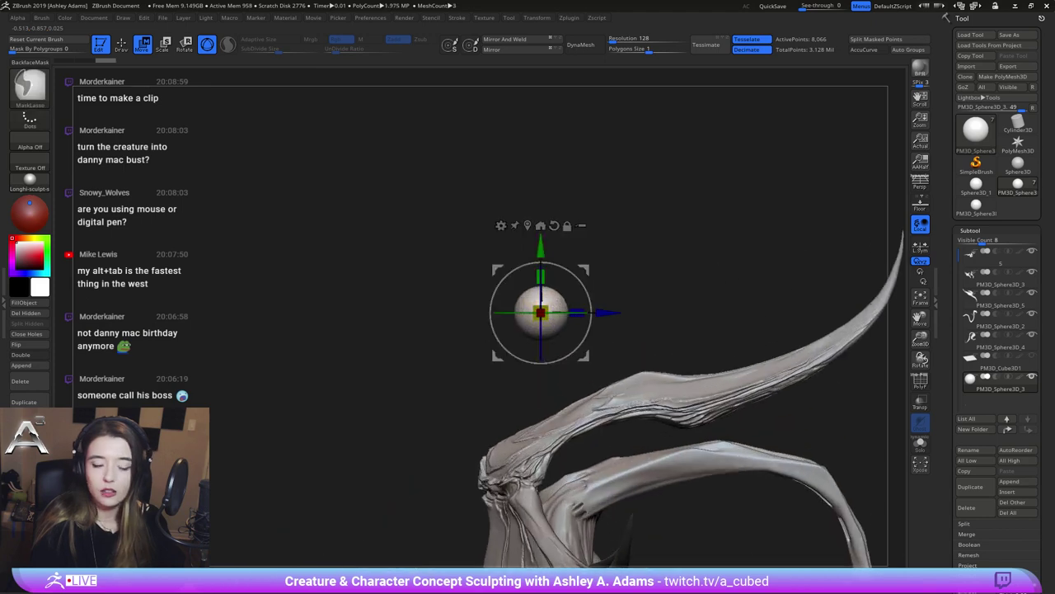
pyautogui.moveTo(541, 272); pyautogui.dragTo(541, 311)
pyautogui.keyDown('ctrl'); pyautogui.moveTo(540, 298); pyautogui.dragTo(551, 323, button='right'); pyautogui.keyUp('ctrl')
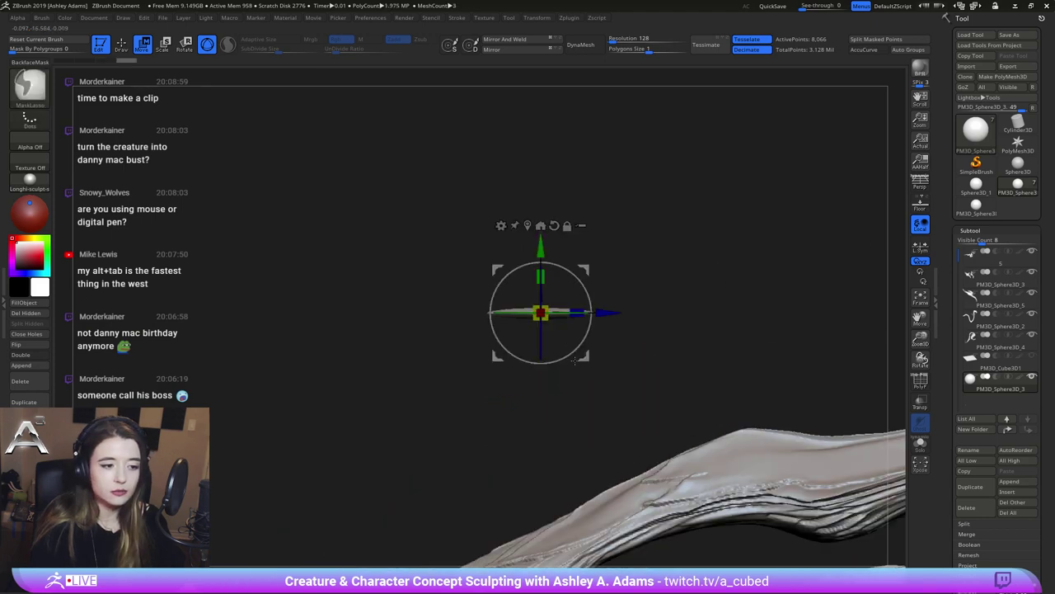
# Thin the flattened sphere further vertically and raise it a little higher above the creature's head
pyautogui.moveTo(546, 264)
pyautogui.mouseDown(button='right')
pyautogui.moveTo(554, 340)
pyautogui.moveTo(547, 288)
pyautogui.moveTo(559, 263)
pyautogui.mouseUp(button='right')
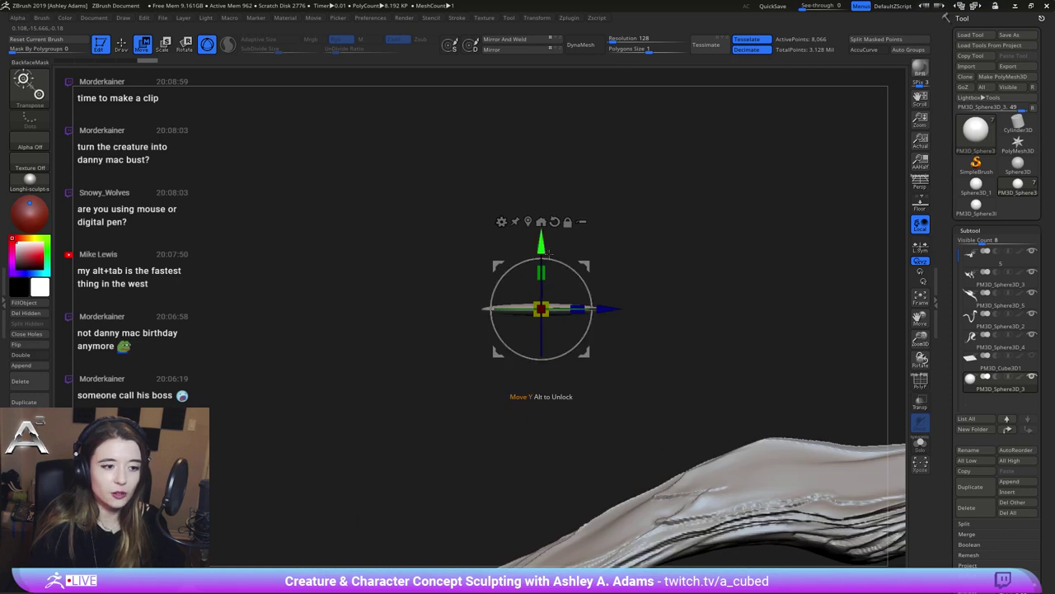
pyautogui.moveTo(546, 276); pyautogui.dragTo(550, 282)
pyautogui.moveTo(551, 283)
pyautogui.keyDown('alt'); pyautogui.mouseDown(button='right')
pyautogui.moveTo(551, 247)
pyautogui.moveTo(553, 265)
pyautogui.mouseUp(button='right'); pyautogui.keyUp('alt')
pyautogui.moveTo(544, 234); pyautogui.dragTo(546, 230)
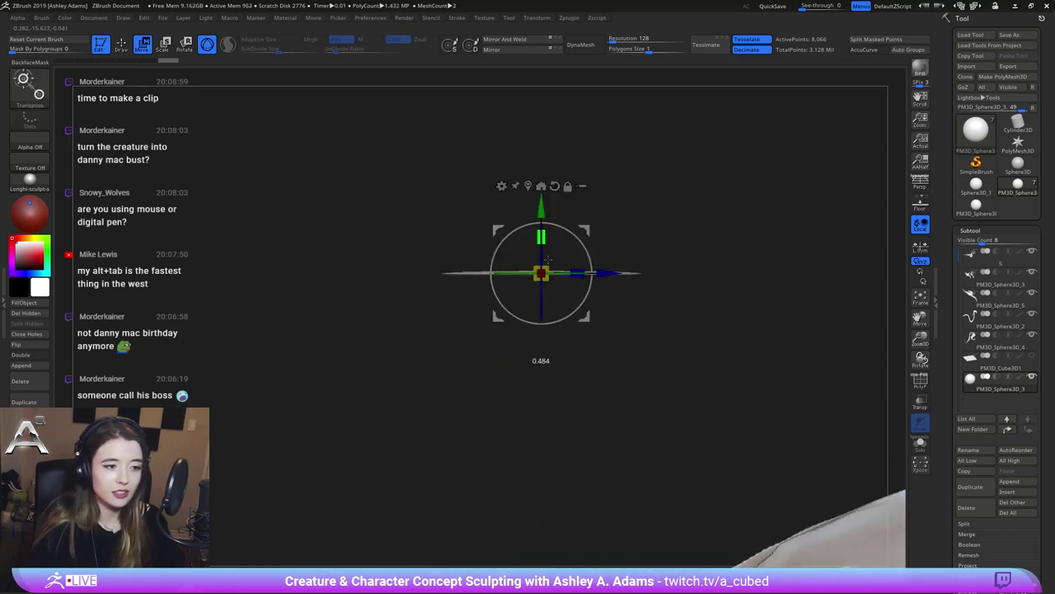
pyautogui.press('q')
# Reshape the disc's outline with a large SnakeHook brush so that its lower end narrows
pyautogui.rightClick(571, 261)
pyautogui.moveTo(577, 252)
pyautogui.mouseDown(button='right')
pyautogui.moveTo(516, 289)
pyautogui.moveTo(537, 266)
pyautogui.moveTo(526, 239)
pyautogui.moveTo(516, 262)
pyautogui.moveTo(519, 231)
pyautogui.moveTo(540, 227)
pyautogui.mouseUp(button='right')
pyautogui.rightClick(502, 259)
pyautogui.press('b')
pyautogui.press('s')
pyautogui.press('h')
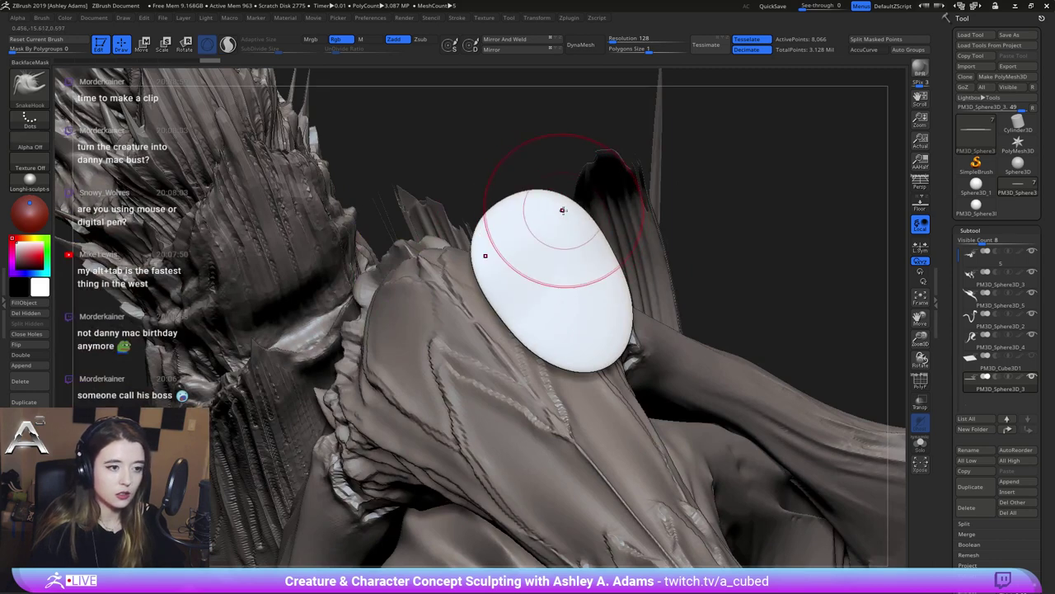
pyautogui.press('space')
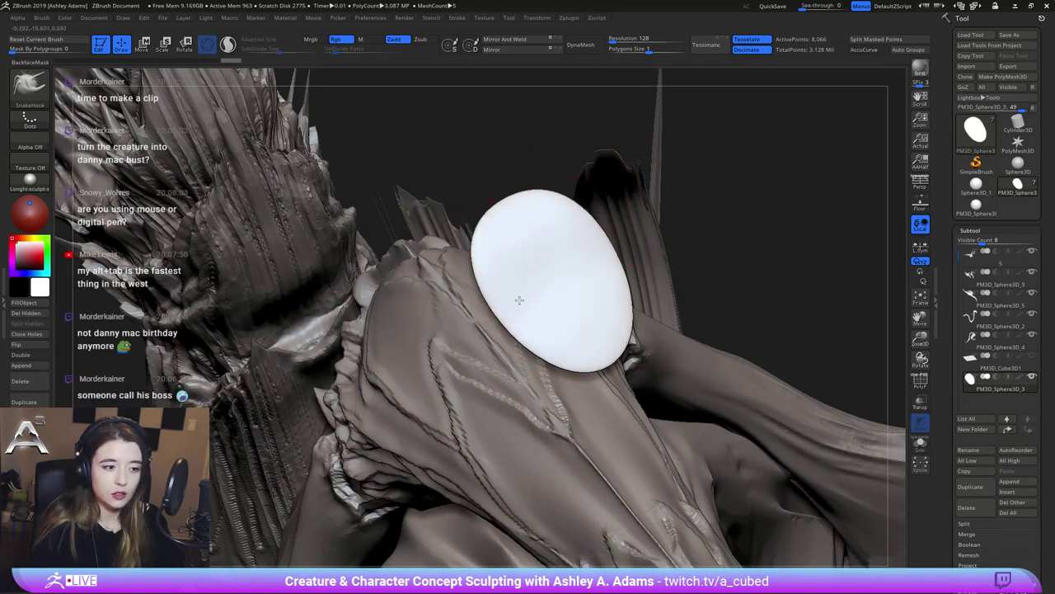
pyautogui.moveTo(501, 299); pyautogui.dragTo(488, 299)
pyautogui.moveTo(540, 361)
pyautogui.mouseDown()
pyautogui.moveTo(544, 352)
pyautogui.moveTo(588, 363)
pyautogui.mouseUp()
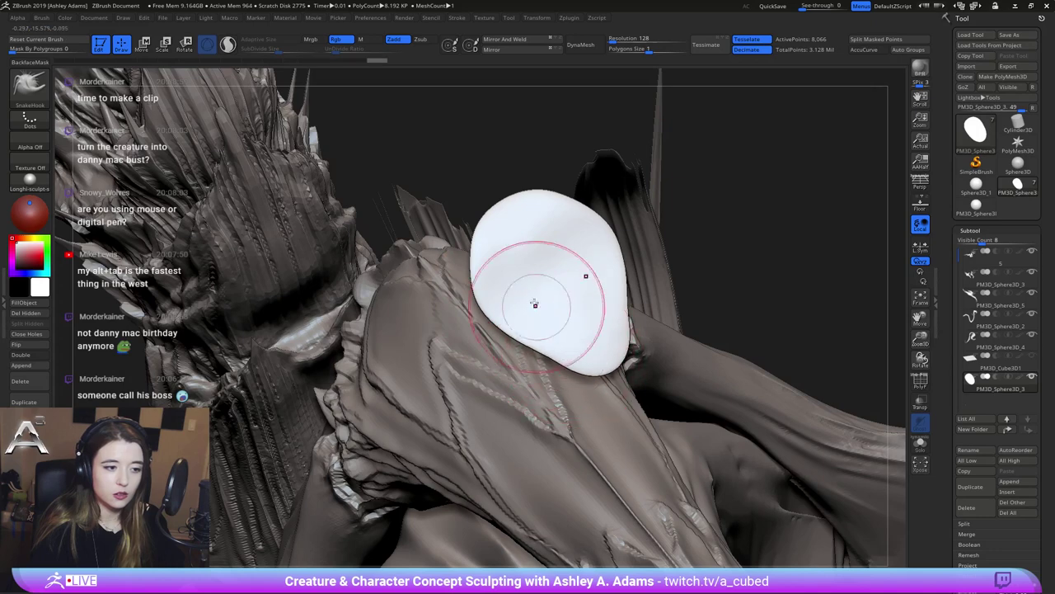
pyautogui.press('space')
# Pull small irregular scallops out of the plate's upper and side edges with a smaller SnakeHook brush
pyautogui.keyDown('alt'); pyautogui.moveTo(527, 271); pyautogui.dragTo(556, 286, button='right'); pyautogui.keyUp('alt')
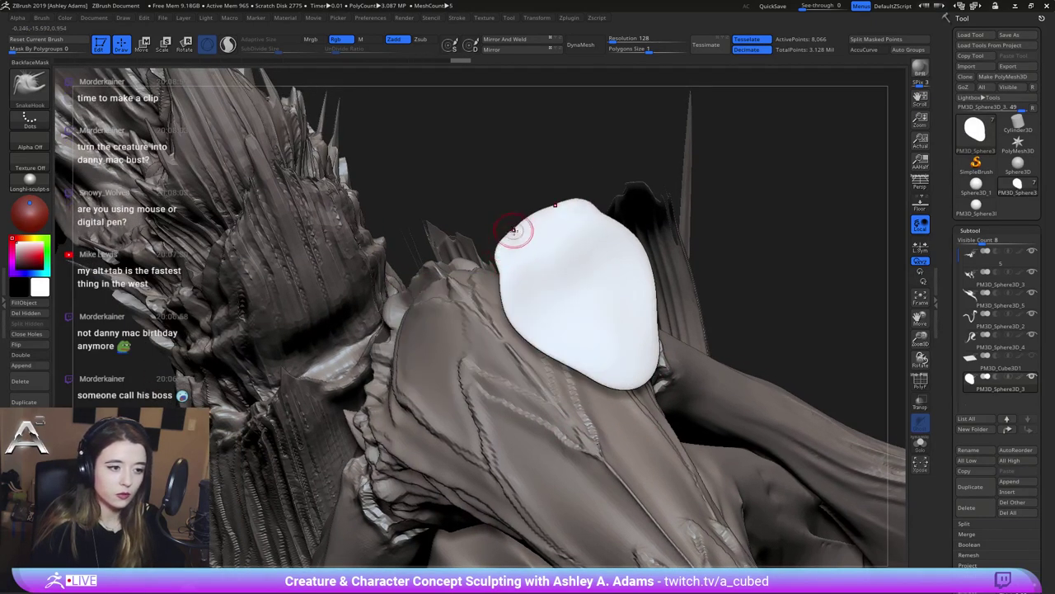
pyautogui.moveTo(530, 267); pyautogui.dragTo(527, 274, button='right')
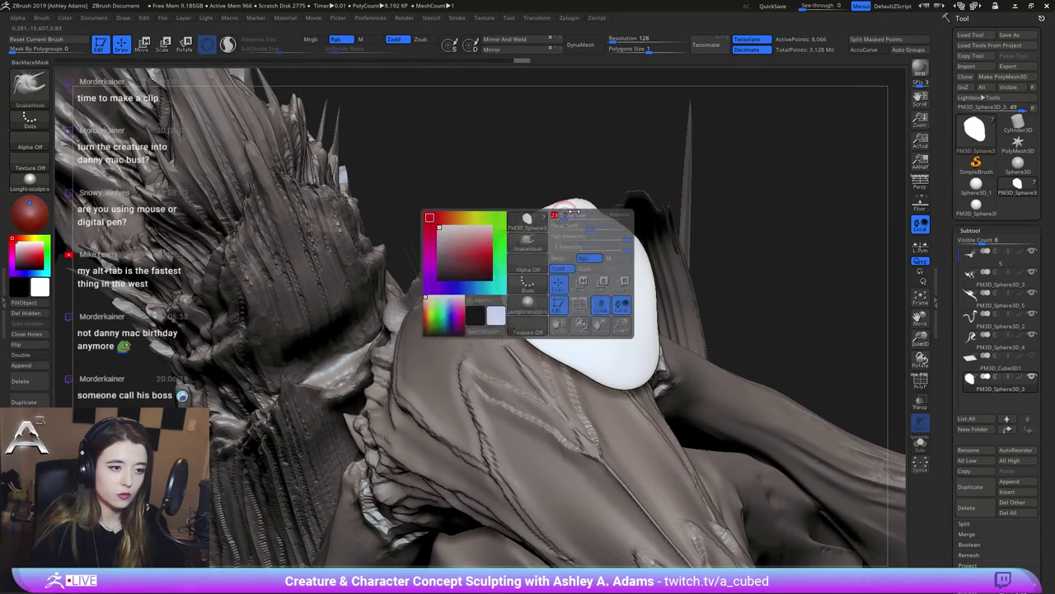
pyautogui.moveTo(613, 217); pyautogui.dragTo(632, 234)
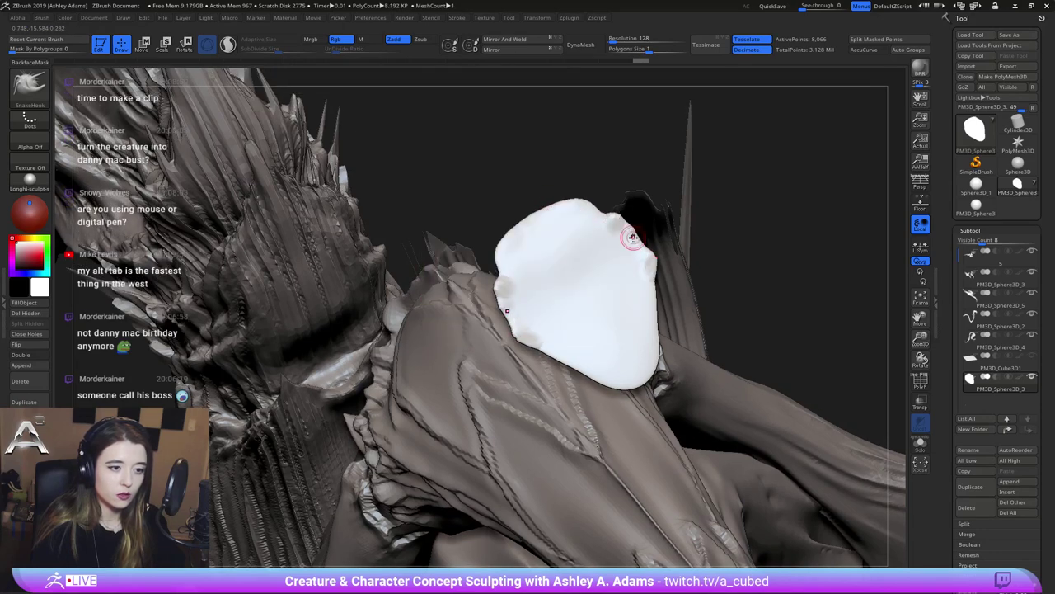
pyautogui.moveTo(529, 215)
pyautogui.mouseDown()
pyautogui.moveTo(528, 204)
pyautogui.moveTo(546, 203)
pyautogui.mouseUp()
pyautogui.rightClick(532, 288)
# Build lengthwise ridges across the plate's first face with ClayBuildup, converging toward the narrow end
pyautogui.moveTo(533, 288)
pyautogui.mouseDown(button='right')
pyautogui.moveTo(546, 236)
pyautogui.moveTo(523, 246)
pyautogui.mouseUp(button='right')
pyautogui.press('1')
pyautogui.moveTo(518, 241); pyautogui.dragTo(614, 367)
pyautogui.moveTo(516, 287); pyautogui.dragTo(613, 371)
pyautogui.moveTo(534, 224); pyautogui.dragTo(639, 371)
pyautogui.moveTo(554, 256)
pyautogui.mouseDown(button='right')
pyautogui.moveTo(663, 264)
pyautogui.moveTo(550, 252)
pyautogui.moveTo(535, 236)
pyautogui.mouseUp(button='right')
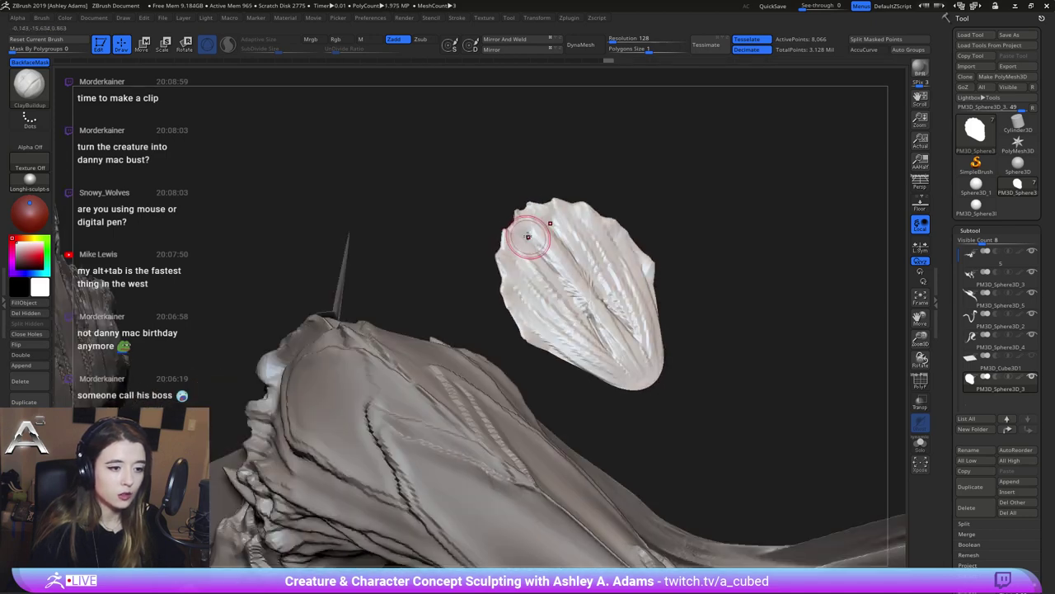
# Add matching ClayBuildup ridges to the reverse face of the plate, fanning from the narrow end to the scalloped edge
pyautogui.moveTo(608, 277)
pyautogui.mouseDown(button='right')
pyautogui.moveTo(513, 305)
pyautogui.moveTo(585, 370)
pyautogui.mouseUp(button='right')
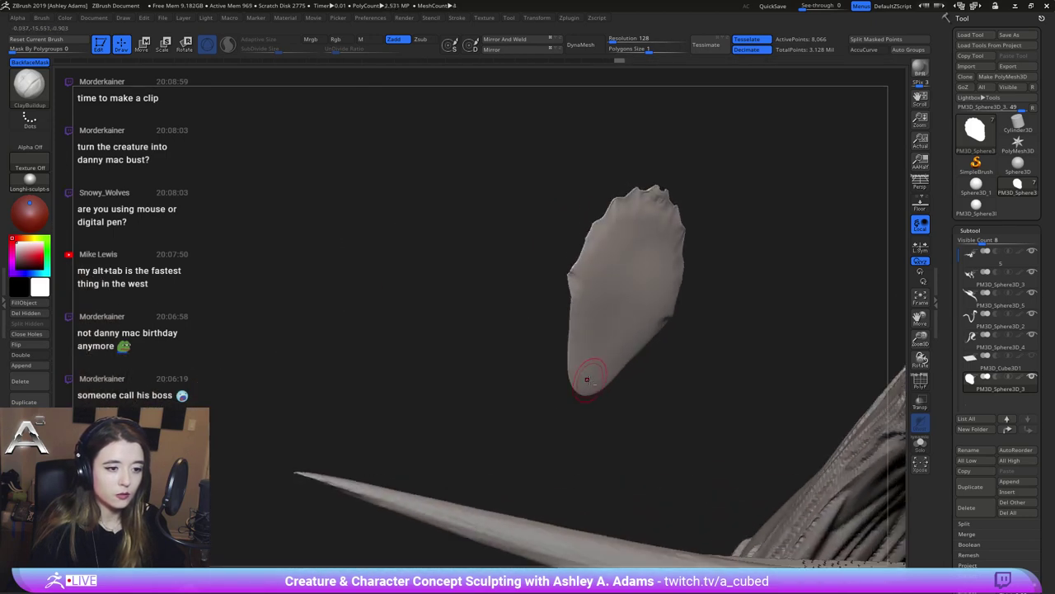
pyautogui.moveTo(620, 254); pyautogui.dragTo(593, 356)
pyautogui.moveTo(627, 280); pyautogui.dragTo(592, 358)
pyautogui.moveTo(612, 244)
pyautogui.mouseDown()
pyautogui.moveTo(592, 291)
pyautogui.moveTo(605, 299)
pyautogui.moveTo(595, 229)
pyautogui.moveTo(572, 238)
pyautogui.moveTo(615, 213)
pyautogui.moveTo(596, 362)
pyautogui.mouseUp()
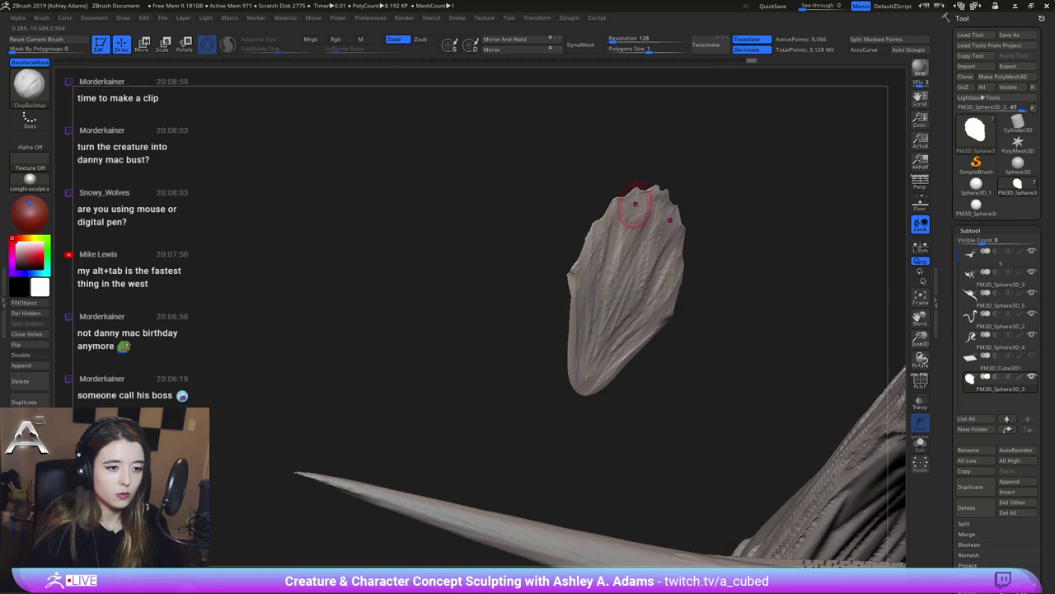
pyautogui.moveTo(633, 207); pyautogui.dragTo(603, 340)
# Draw the middle of the plate's scalloped upper edge out into a tall point with SnakeHook
pyautogui.moveTo(544, 284); pyautogui.dragTo(816, 281, button='right')
pyautogui.moveTo(626, 216)
pyautogui.mouseDown(button='right')
pyautogui.moveTo(591, 257)
pyautogui.moveTo(589, 207)
pyautogui.mouseUp(button='right')
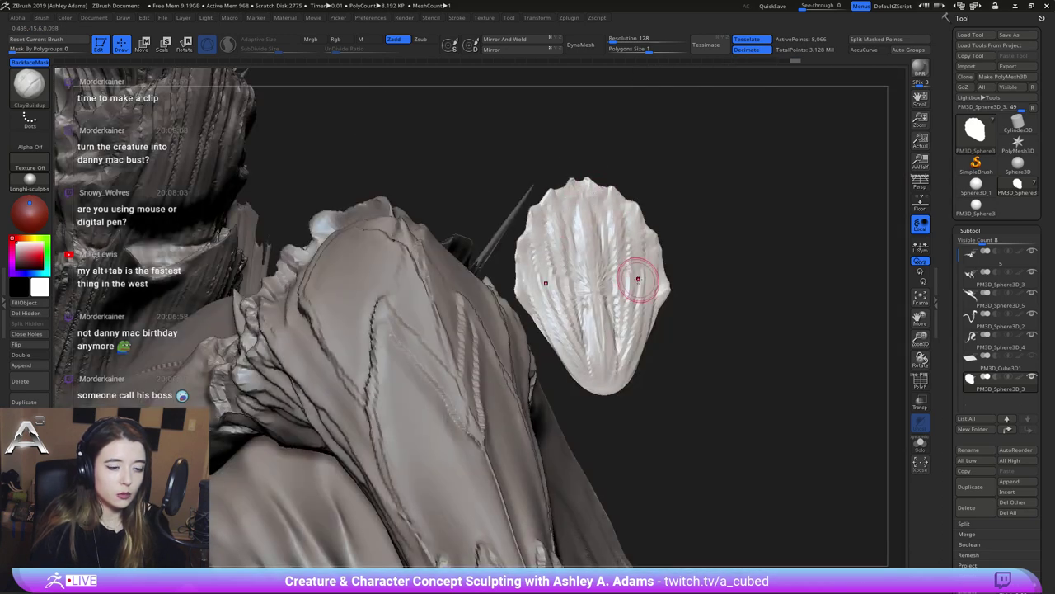
pyautogui.moveTo(625, 271); pyautogui.dragTo(630, 168, button='right')
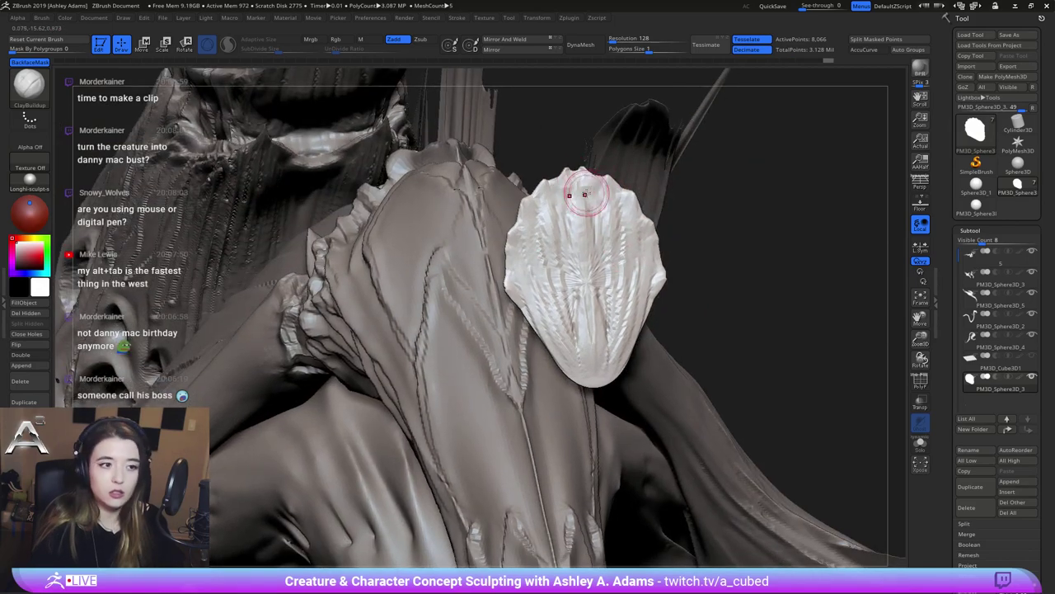
pyautogui.moveTo(575, 189)
pyautogui.mouseDown(button='right')
pyautogui.moveTo(597, 203)
pyautogui.moveTo(578, 171)
pyautogui.mouseUp(button='right')
pyautogui.press('b')
pyautogui.press('s')
pyautogui.press('h')
pyautogui.moveTo(579, 174); pyautogui.dragTo(580, 153)
# Sharpen the scallops along both sides of the central point into jagged spikes with SnakeHook
pyautogui.moveTo(603, 187); pyautogui.dragTo(611, 186, button='right')
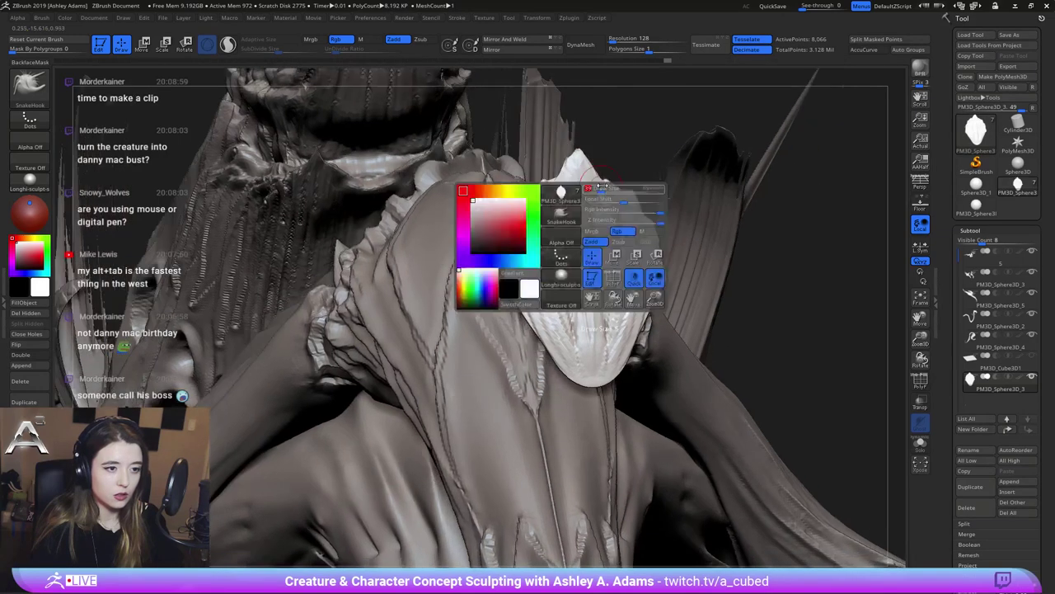
pyautogui.moveTo(604, 181); pyautogui.dragTo(606, 191)
pyautogui.moveTo(609, 191); pyautogui.dragTo(621, 189, button='right')
pyautogui.press('space')
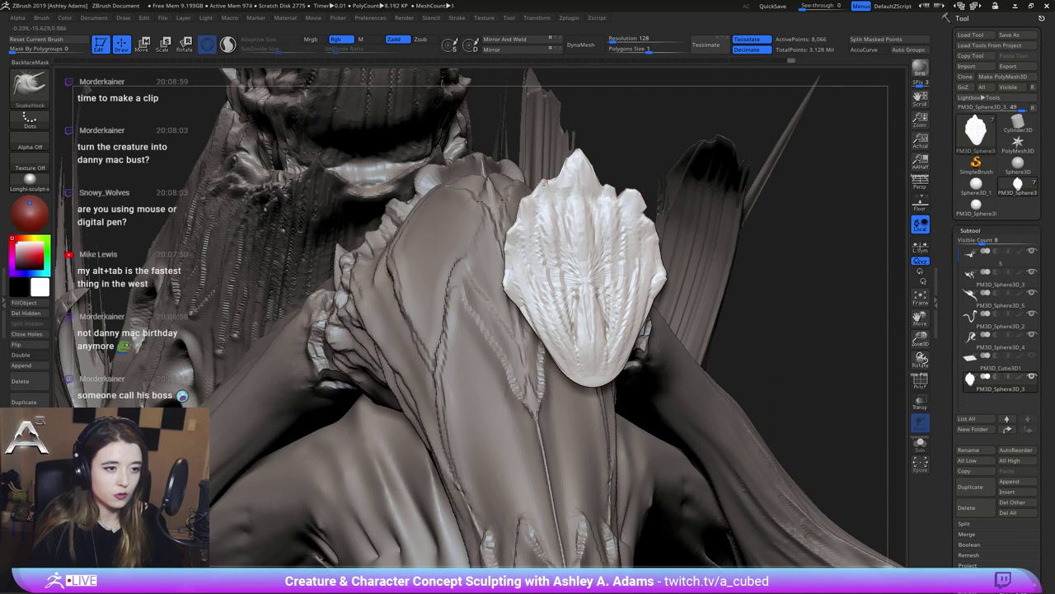
pyautogui.moveTo(536, 192); pyautogui.dragTo(506, 216, button='right')
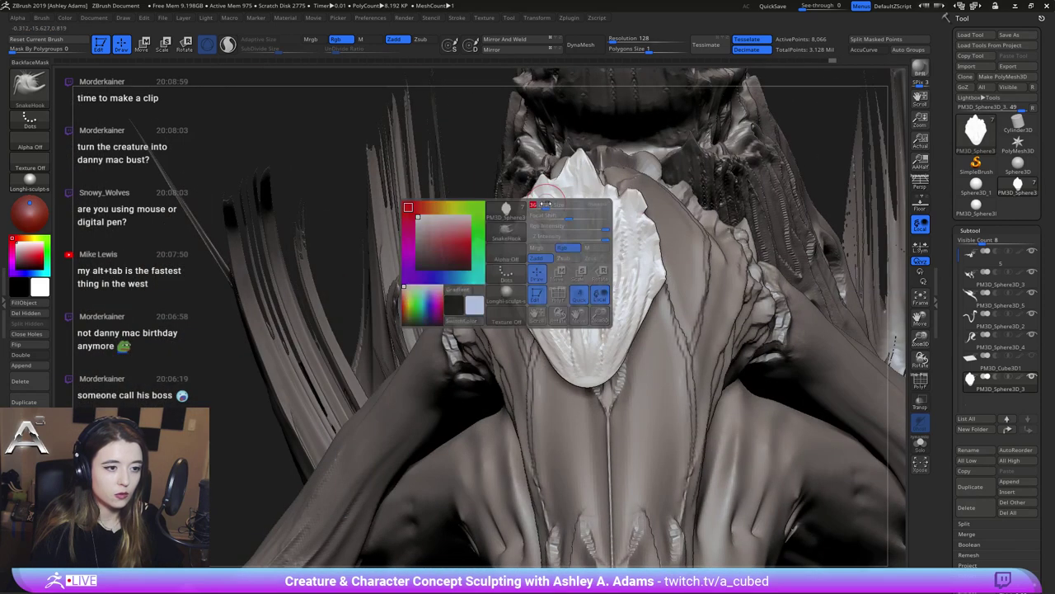
pyautogui.moveTo(515, 230); pyautogui.dragTo(508, 225)
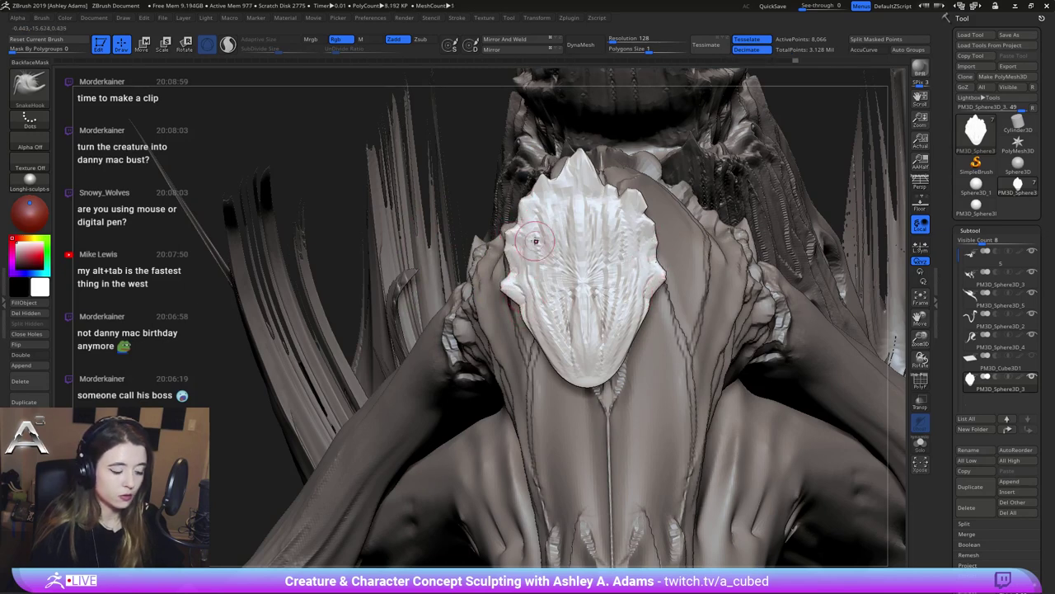
pyautogui.rightClick(569, 266)
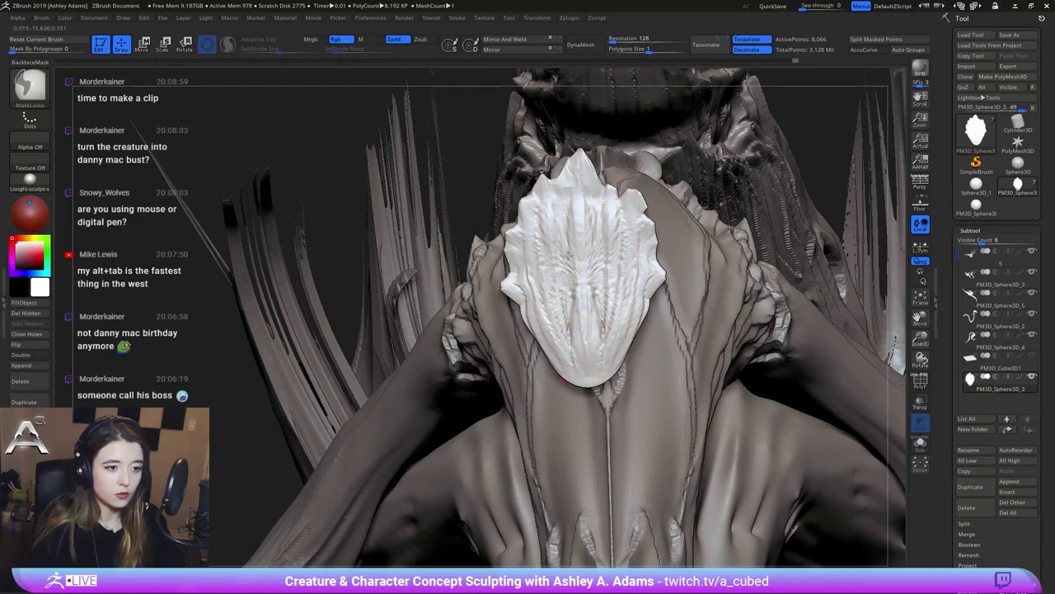
# Bend the plate's upper half into an arch in side view with an enlarged SnakeHook brush
pyautogui.moveTo(513, 249); pyautogui.dragTo(614, 249, button='right')
pyautogui.press('space')
pyautogui.moveTo(570, 264); pyautogui.dragTo(591, 260)
pyautogui.moveTo(590, 260); pyautogui.dragTo(577, 236, button='right')
pyautogui.press('space')
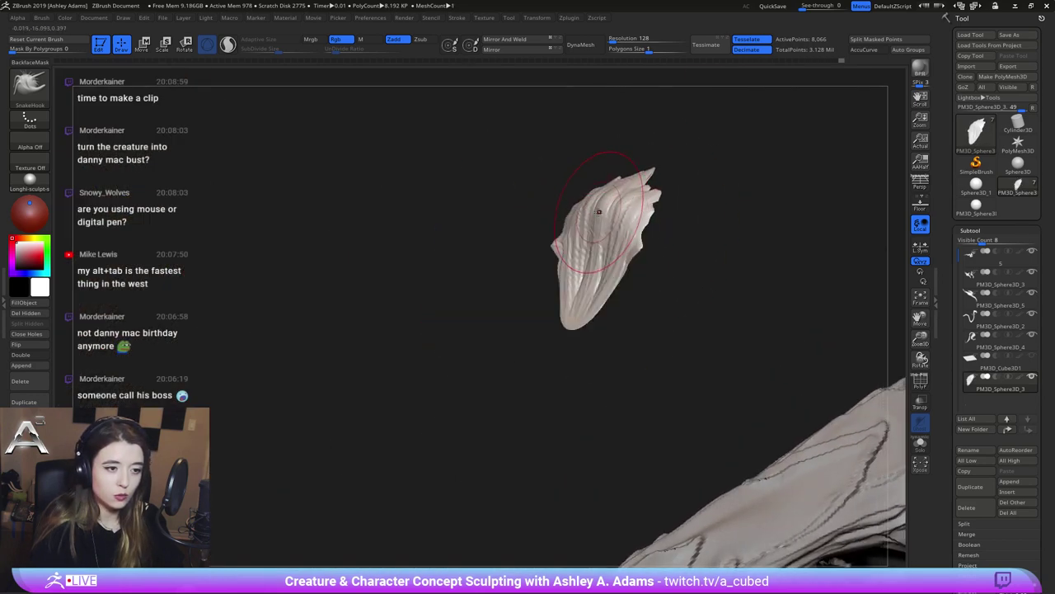
pyautogui.moveTo(602, 215); pyautogui.dragTo(621, 199)
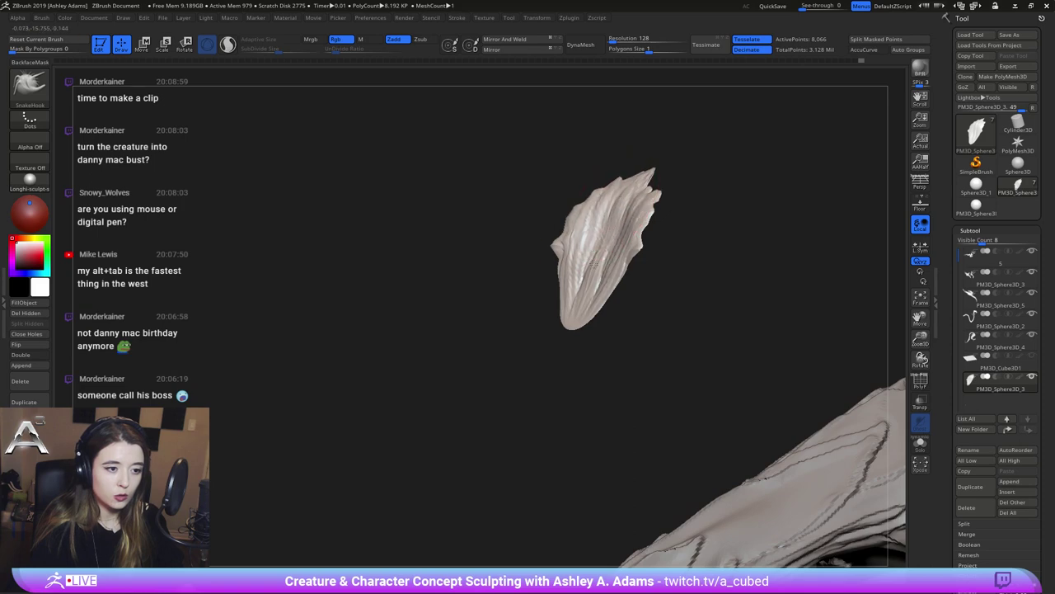
# Pull the plate's lower half into a downward curve with SnakeHook to give the side profile a hooked shape
pyautogui.moveTo(592, 263)
pyautogui.mouseDown(button='right')
pyautogui.moveTo(607, 225)
pyautogui.moveTo(657, 240)
pyautogui.mouseUp(button='right')
pyautogui.press(']')
pyautogui.press(']')
pyautogui.press(']')
pyautogui.rightClick(587, 312)
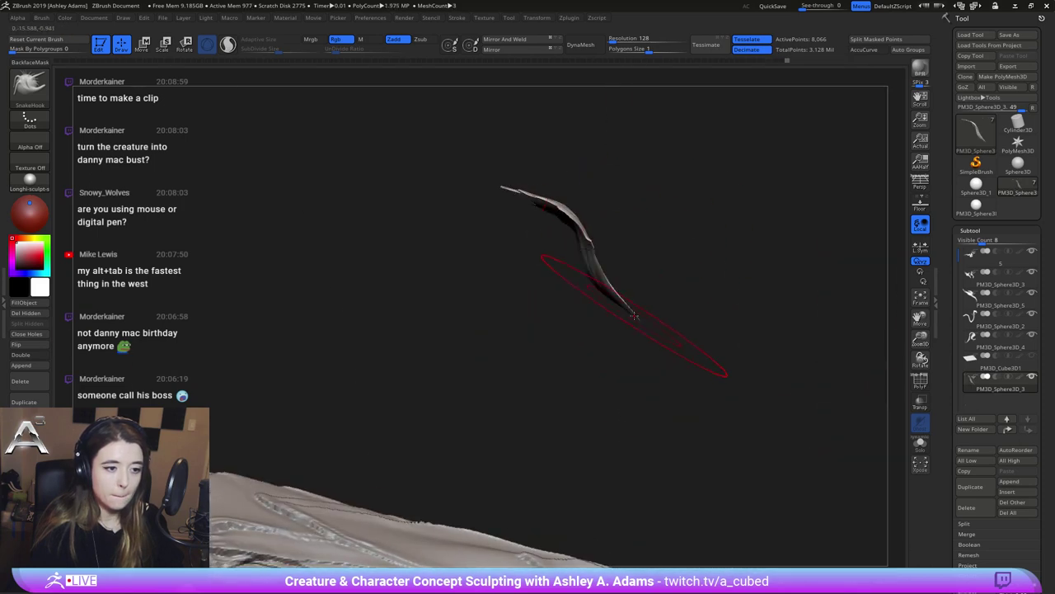
pyautogui.moveTo(614, 327); pyautogui.dragTo(605, 245, button='right')
pyautogui.press('space')
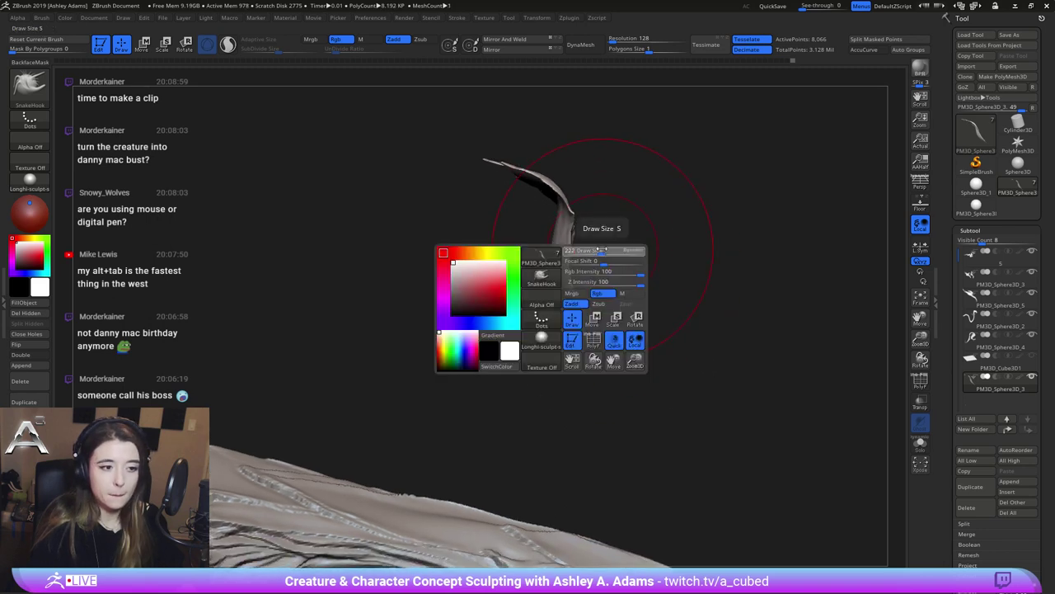
pyautogui.moveTo(558, 272); pyautogui.dragTo(567, 265)
pyautogui.press('space')
pyautogui.press('space')
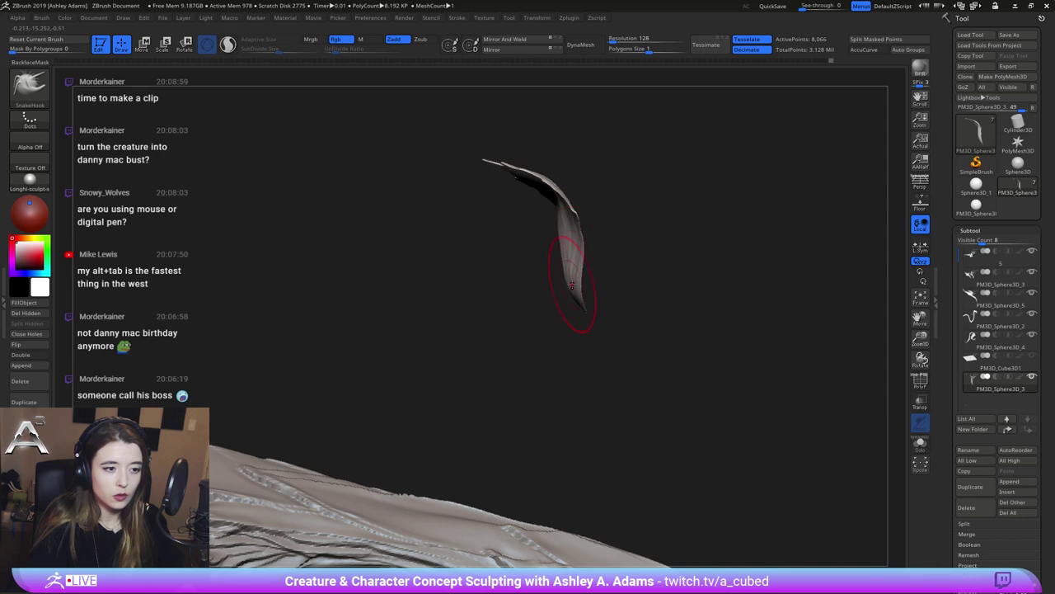
# Thicken the thin curved plate by stroking over its surface with the Inflate brush
pyautogui.moveTo(562, 231); pyautogui.dragTo(548, 241, button='right')
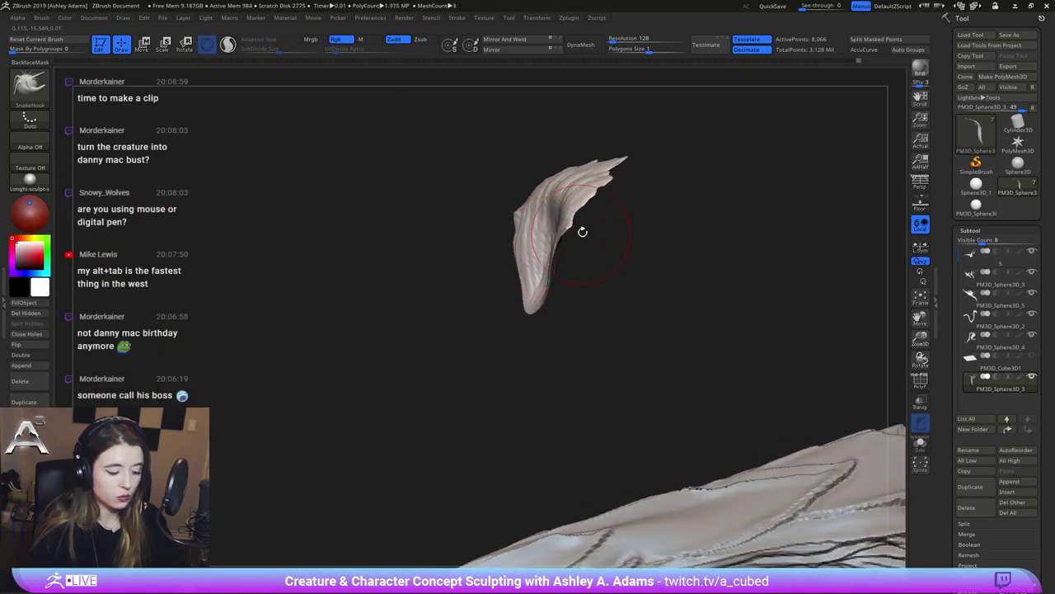
pyautogui.press('b')
pyautogui.press('i')
pyautogui.press('n')
pyautogui.moveTo(475, 173); pyautogui.dragTo(536, 193)
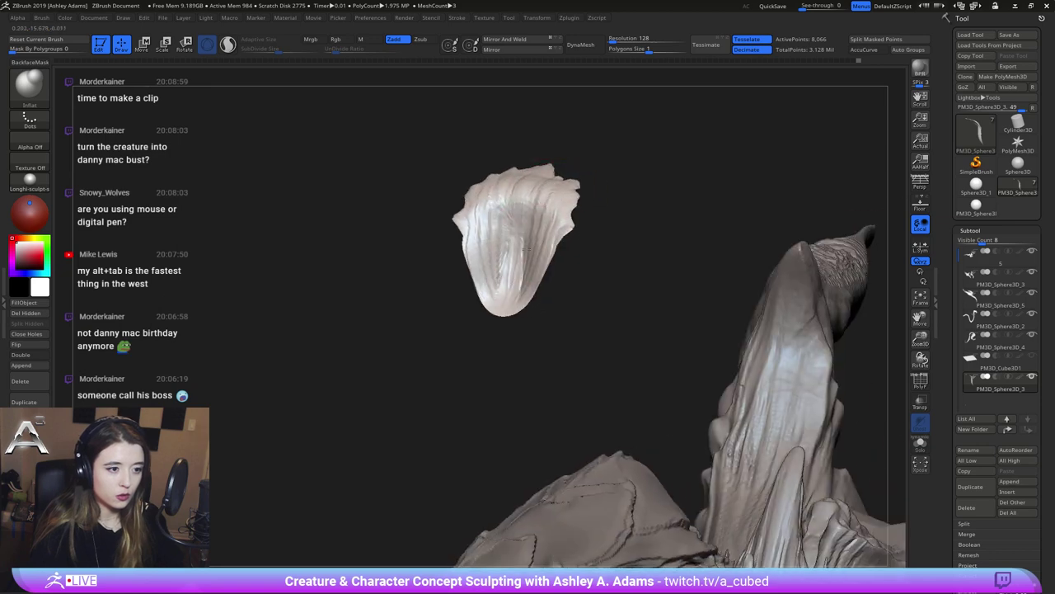
pyautogui.moveTo(526, 248); pyautogui.dragTo(541, 216)
pyautogui.moveTo(572, 200); pyautogui.dragTo(608, 231, button='right')
pyautogui.keyDown('ctrl'); pyautogui.moveTo(609, 231); pyautogui.dragTo(566, 155, button='right'); pyautogui.keyUp('ctrl')
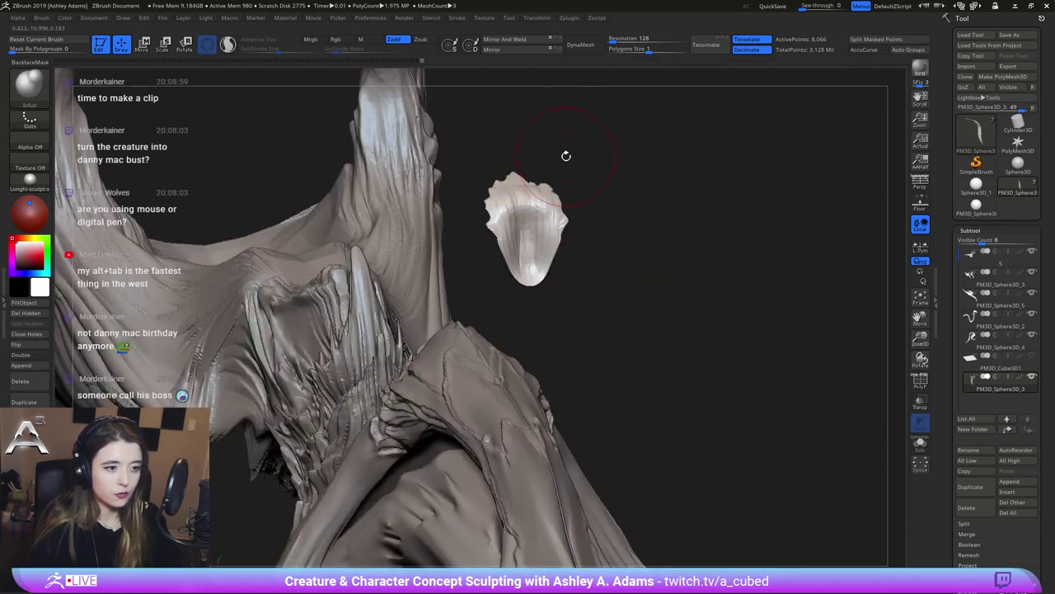
# Remesh the plate with DynaMesh at resolution 128 and touch up its upper ridges with DamStandard as the active brush
pyautogui.click(580, 45)
pyautogui.moveTo(524, 202)
pyautogui.mouseDown(button='right')
pyautogui.moveTo(500, 195)
pyautogui.moveTo(503, 239)
pyautogui.moveTo(491, 193)
pyautogui.moveTo(521, 201)
pyautogui.mouseUp(button='right')
pyautogui.press('b')
pyautogui.press('d')
pyautogui.press('s')
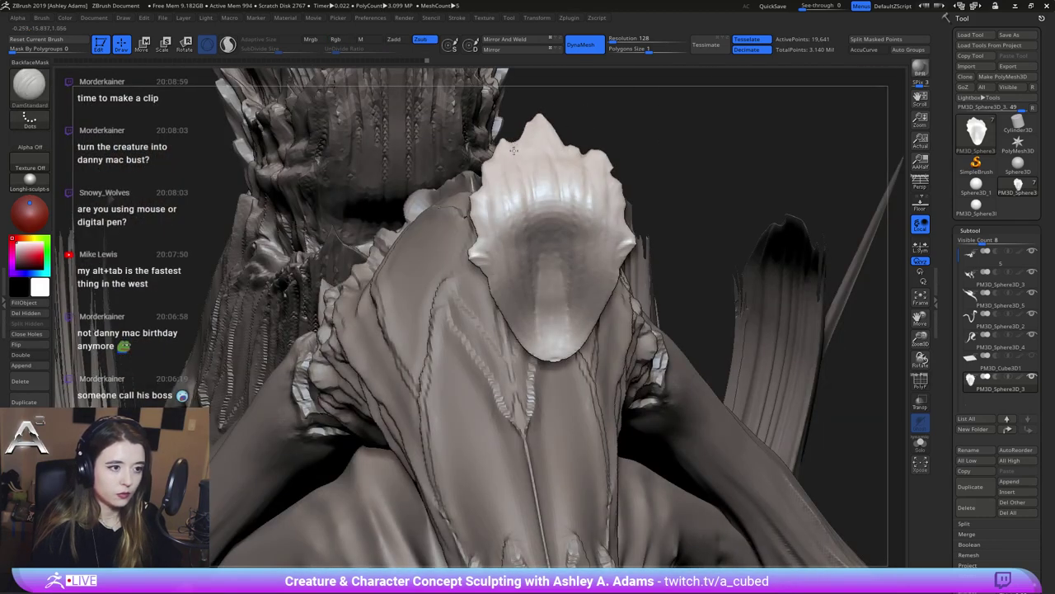
pyautogui.keyDown('shift'); pyautogui.moveTo(530, 187); pyautogui.dragTo(529, 176); pyautogui.keyUp('shift')
pyautogui.moveTo(518, 147); pyautogui.dragTo(525, 148, button='right')
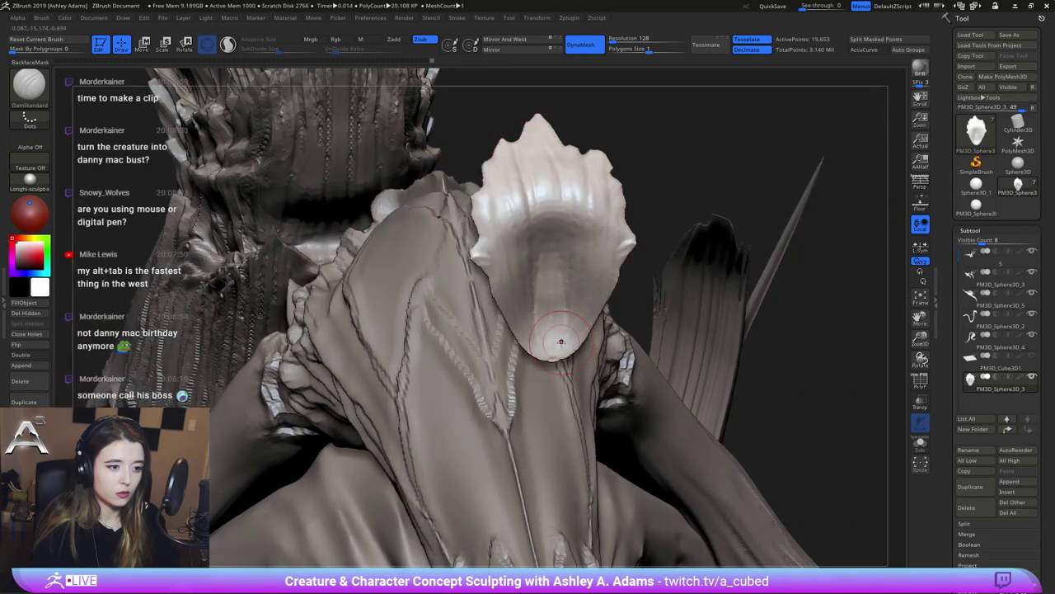
# Isolate the plate in Solo mode and carve lengthwise DamStandard grooves from the narrow end toward the central point
pyautogui.click(923, 451)
pyautogui.moveTo(595, 246); pyautogui.dragTo(635, 195, button='right')
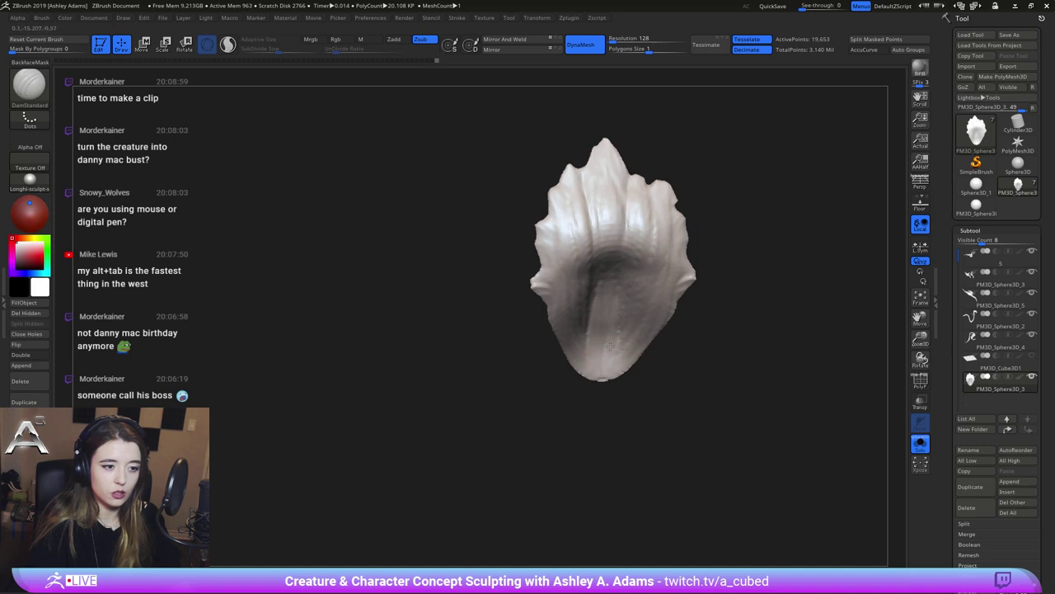
pyautogui.moveTo(610, 346); pyautogui.dragTo(615, 369, button='right')
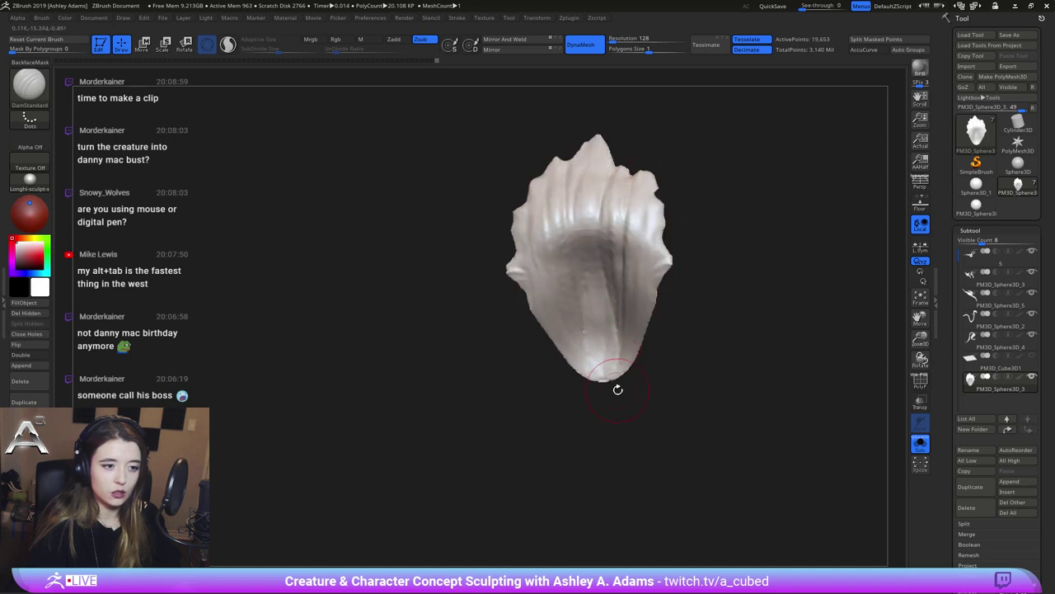
pyautogui.moveTo(652, 194); pyautogui.dragTo(643, 235)
pyautogui.moveTo(648, 249); pyautogui.dragTo(707, 264, button='right')
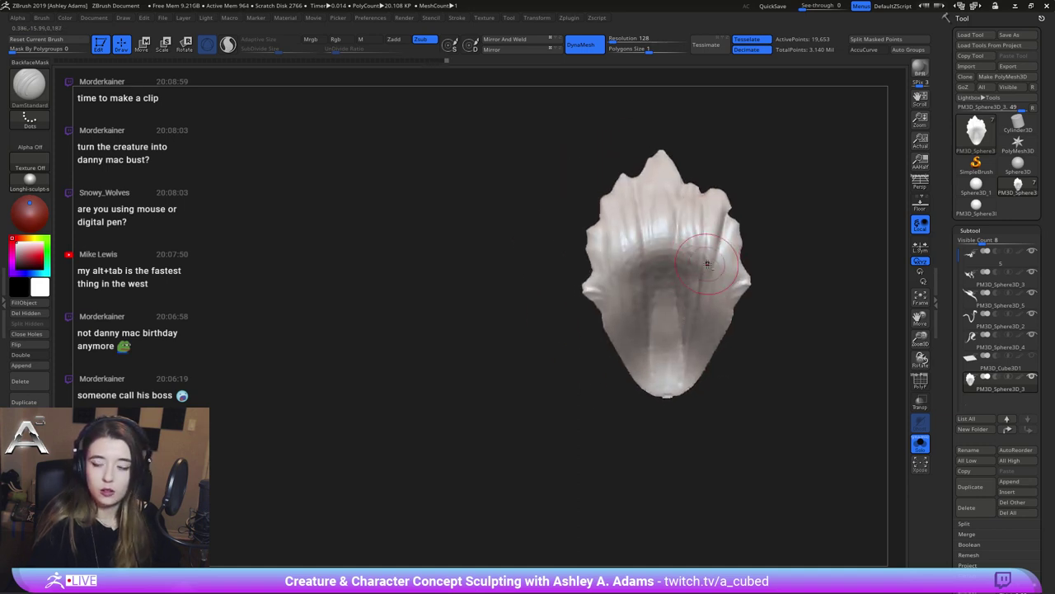
pyautogui.moveTo(668, 391); pyautogui.dragTo(667, 162)
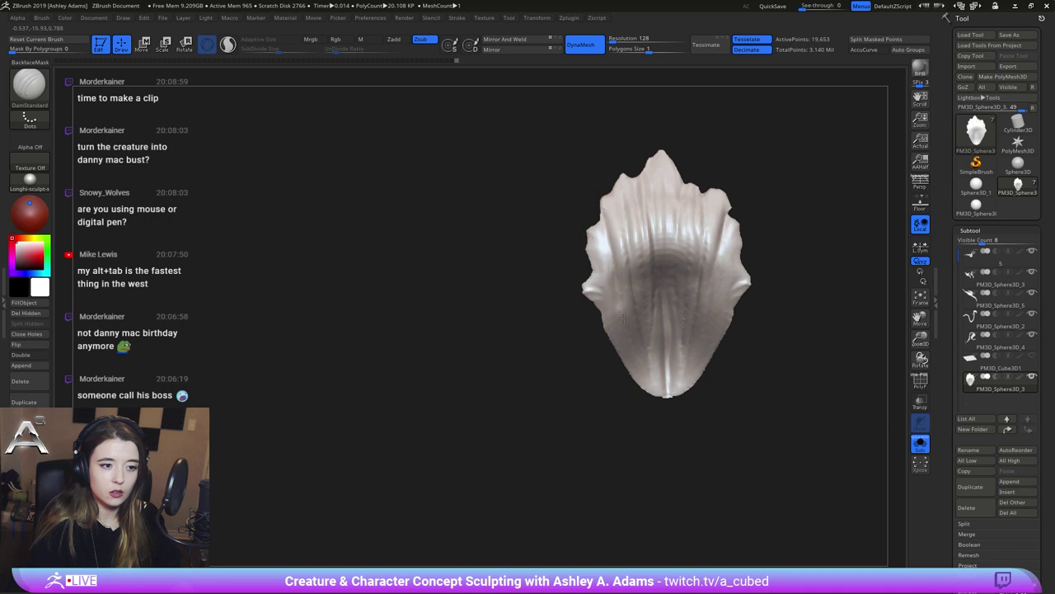
# Deepen the folds along the plate's outer sides with more DamStandard strokes
pyautogui.moveTo(611, 305); pyautogui.dragTo(662, 285, button='right')
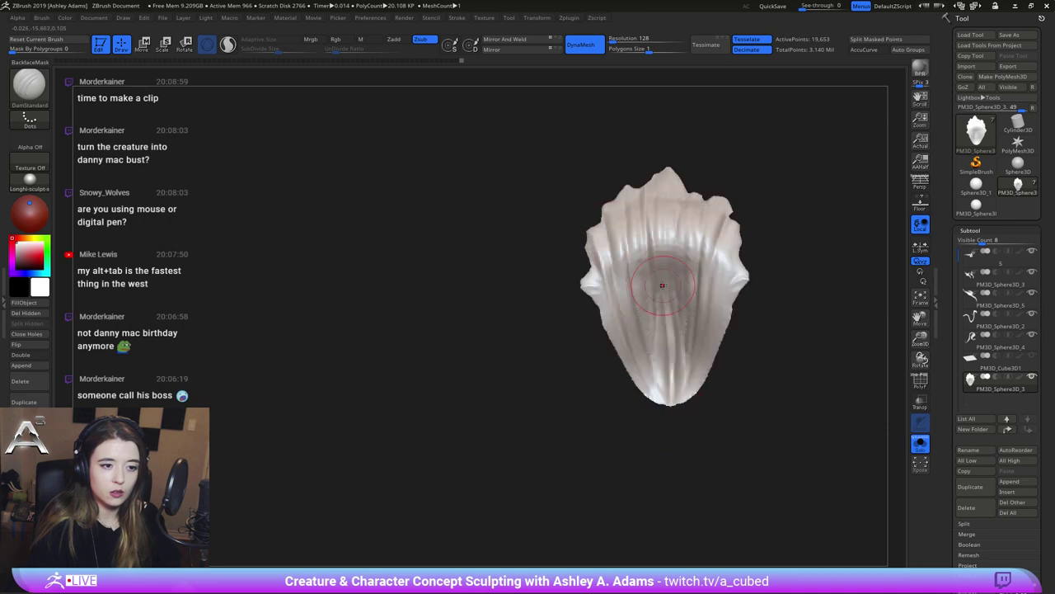
pyautogui.moveTo(736, 247)
pyautogui.mouseDown()
pyautogui.moveTo(695, 388)
pyautogui.moveTo(730, 229)
pyautogui.mouseUp()
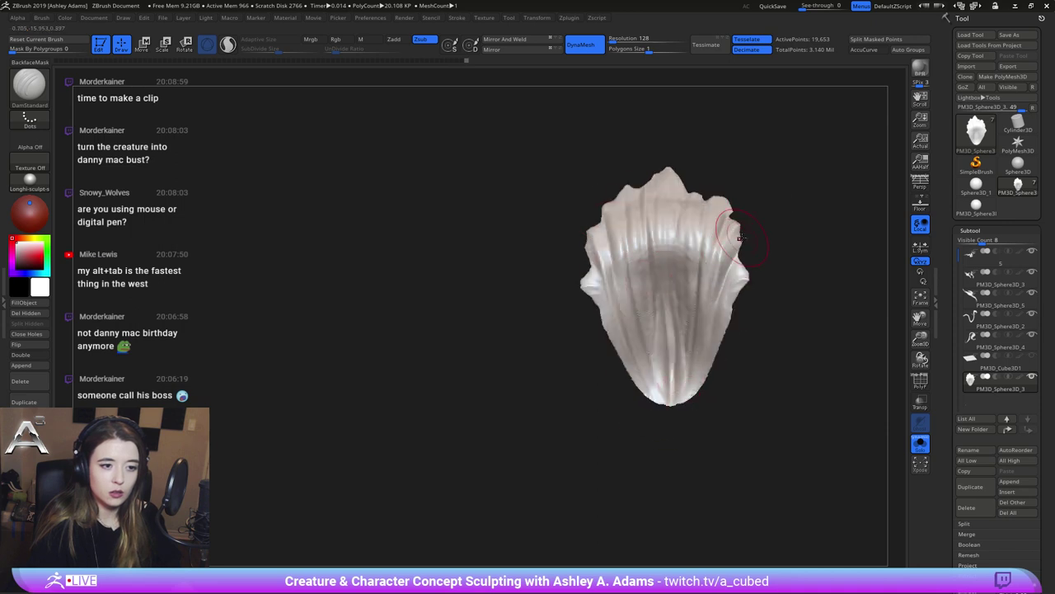
pyautogui.moveTo(730, 229)
pyautogui.mouseDown(button='right')
pyautogui.moveTo(697, 278)
pyautogui.moveTo(698, 236)
pyautogui.mouseUp(button='right')
pyautogui.moveTo(697, 223); pyautogui.dragTo(691, 254)
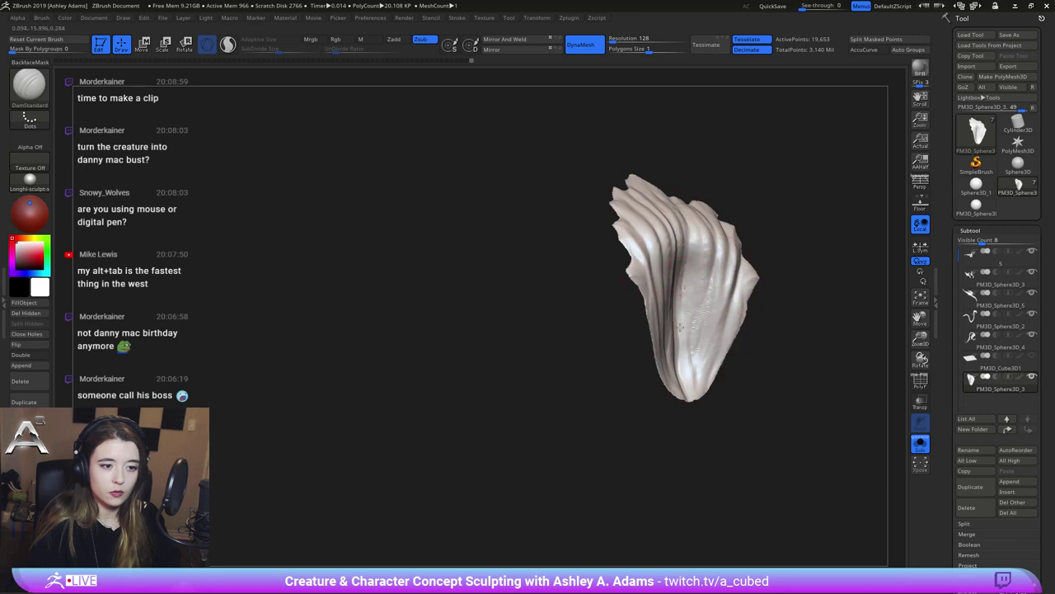
# Build up the plate's narrow end with a short ClayBuildup stroke
pyautogui.moveTo(688, 276)
pyautogui.mouseDown(button='right')
pyautogui.moveTo(678, 370)
pyautogui.moveTo(684, 291)
pyautogui.mouseUp(button='right')
pyautogui.press('space')
pyautogui.moveTo(685, 290); pyautogui.dragTo(679, 287)
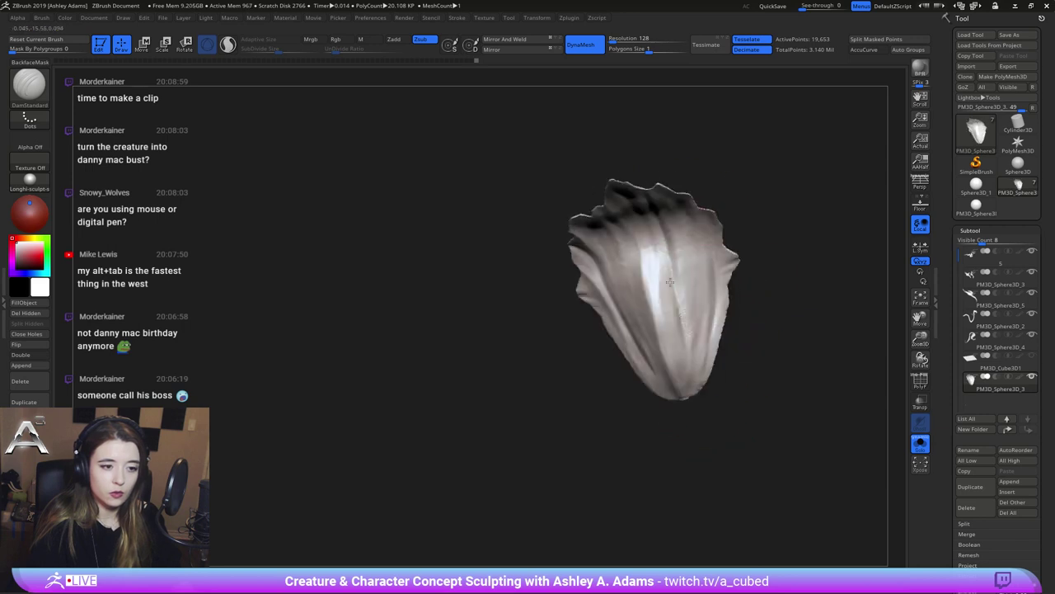
pyautogui.moveTo(679, 287); pyautogui.dragTo(655, 305, button='right')
pyautogui.press('space')
pyautogui.moveTo(656, 316); pyautogui.dragTo(648, 316)
pyautogui.press('b')
pyautogui.press('c')
pyautogui.press('b')
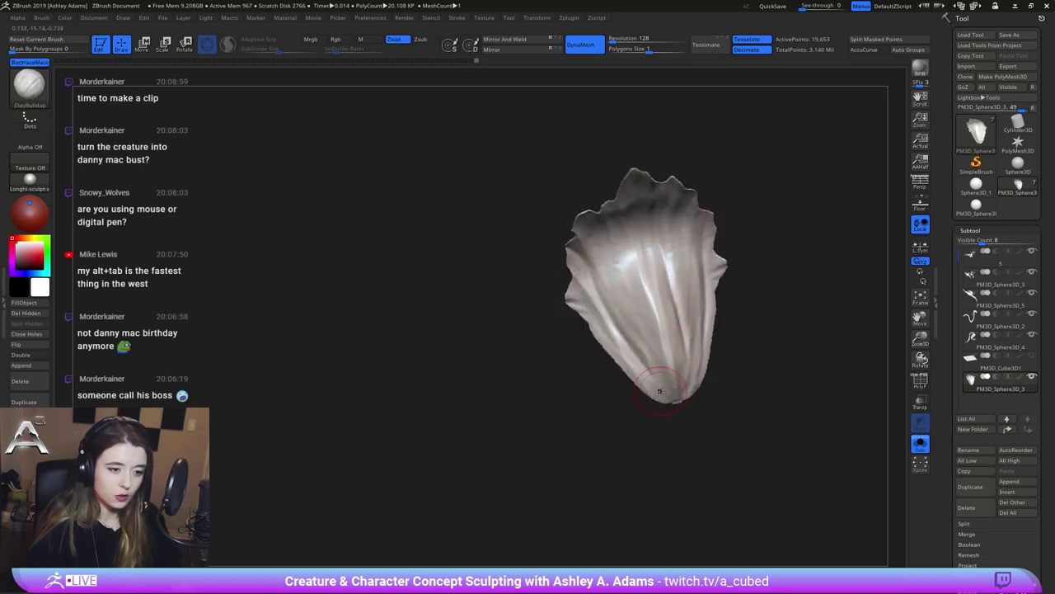
pyautogui.moveTo(658, 366)
pyautogui.mouseDown()
pyautogui.moveTo(664, 391)
pyautogui.moveTo(660, 371)
pyautogui.mouseUp()
# Smooth the lengthwise grooves across the plate's middle and along its upper side edge
pyautogui.moveTo(676, 353)
pyautogui.mouseDown(button='right')
pyautogui.moveTo(647, 295)
pyautogui.moveTo(672, 273)
pyautogui.mouseUp(button='right')
pyautogui.keyDown('shift'); pyautogui.moveTo(674, 267); pyautogui.dragTo(662, 375); pyautogui.keyUp('shift')
pyautogui.keyDown('shift'); pyautogui.moveTo(641, 251); pyautogui.dragTo(647, 338); pyautogui.keyUp('shift')
pyautogui.keyDown('shift'); pyautogui.moveTo(626, 278); pyautogui.dragTo(633, 320); pyautogui.keyUp('shift')
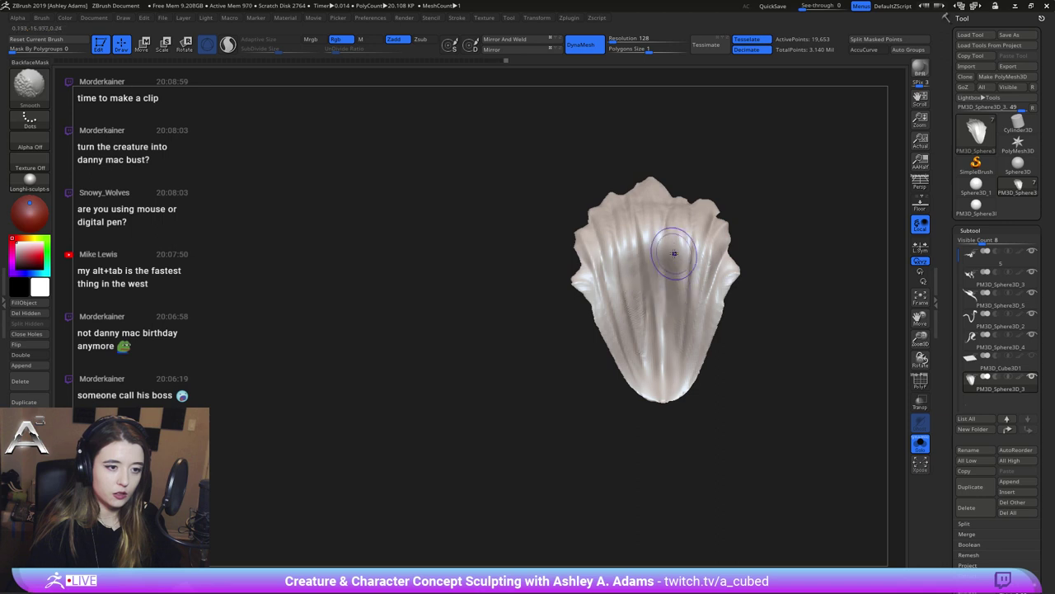
pyautogui.moveTo(648, 230)
pyautogui.keyDown('shift'); pyautogui.mouseDown()
pyautogui.moveTo(633, 321)
pyautogui.moveTo(646, 361)
pyautogui.mouseUp(); pyautogui.keyUp('shift')
pyautogui.moveTo(707, 273); pyautogui.dragTo(640, 207, button='right')
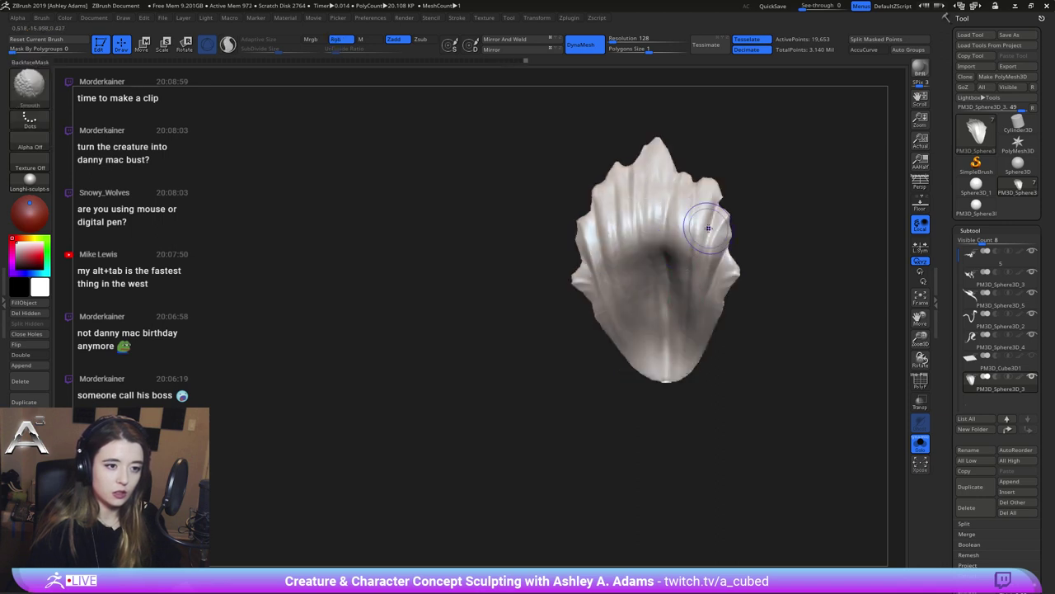
pyautogui.keyDown('shift'); pyautogui.moveTo(706, 226); pyautogui.dragTo(713, 244); pyautogui.keyUp('shift')
# Pull the plate's central point and neighbouring upper edge into shape with a resized SnakeHook brush
pyautogui.keyDown('alt'); pyautogui.moveTo(636, 173); pyautogui.dragTo(651, 232, button='right'); pyautogui.keyUp('alt')
pyautogui.press('b')
pyautogui.press('s')
pyautogui.press('h')
pyautogui.press('space')
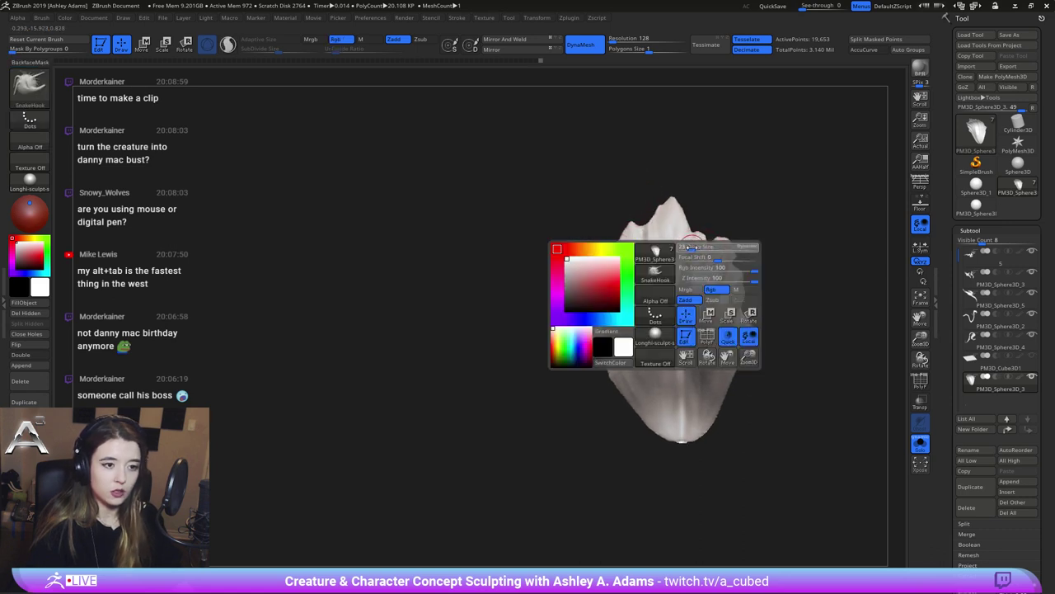
pyautogui.click(695, 254)
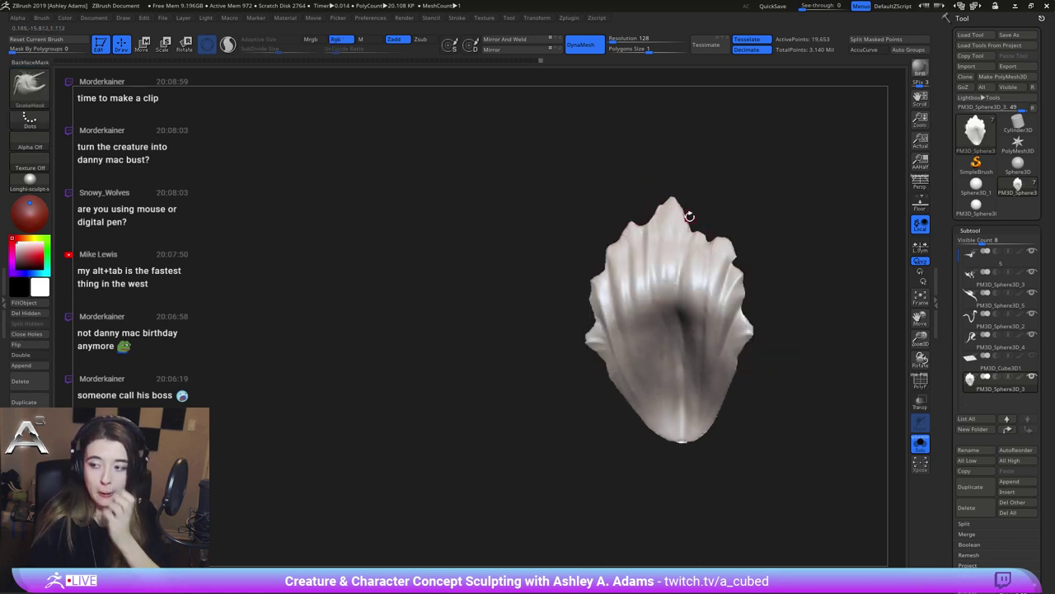
pyautogui.moveTo(689, 216)
pyautogui.mouseDown(button='right')
pyautogui.moveTo(683, 188)
pyautogui.moveTo(666, 186)
pyautogui.mouseUp(button='right')
pyautogui.press('space')
pyautogui.press('space')
pyautogui.moveTo(688, 196)
pyautogui.mouseDown()
pyautogui.moveTo(655, 202)
pyautogui.moveTo(652, 231)
pyautogui.moveTo(625, 228)
pyautogui.mouseUp()
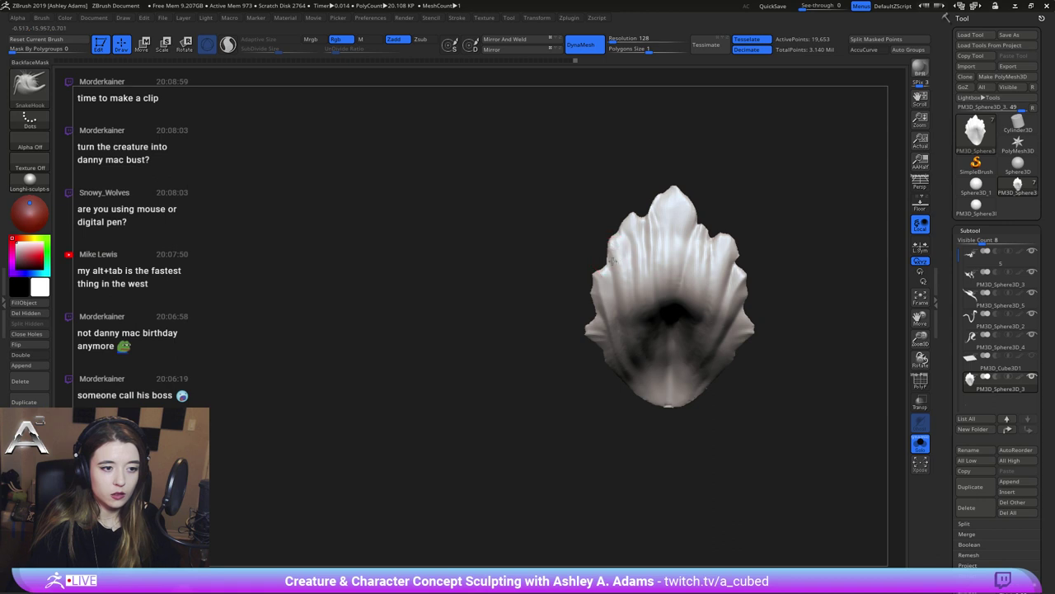
# Reshape the points along both sides of the plate with SnakeHook and undo the last unwanted pulls
pyautogui.moveTo(599, 284); pyautogui.dragTo(641, 245, button='right')
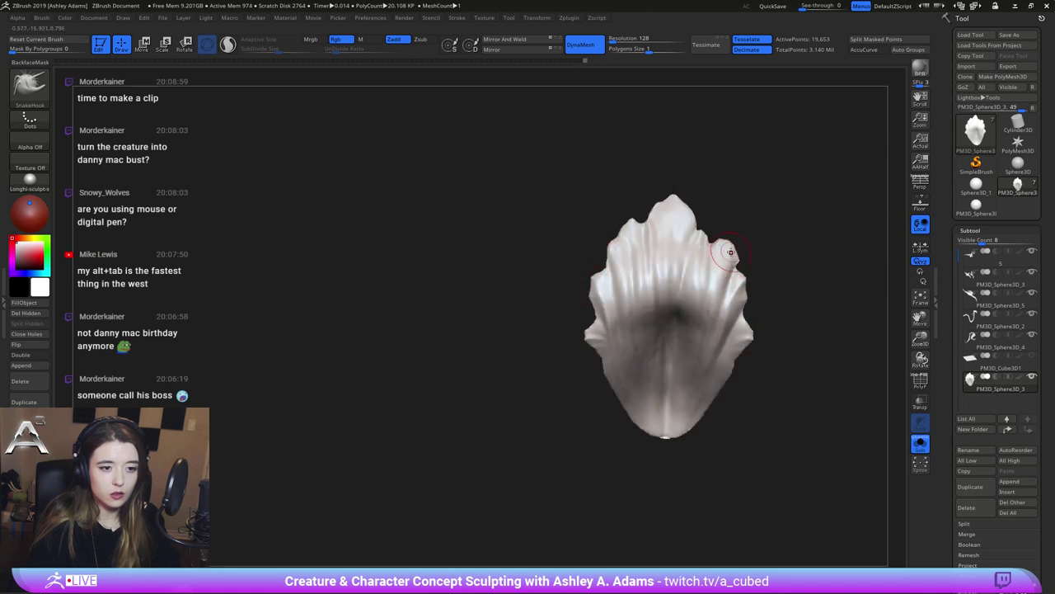
pyautogui.moveTo(703, 239); pyautogui.dragTo(691, 235, button='right')
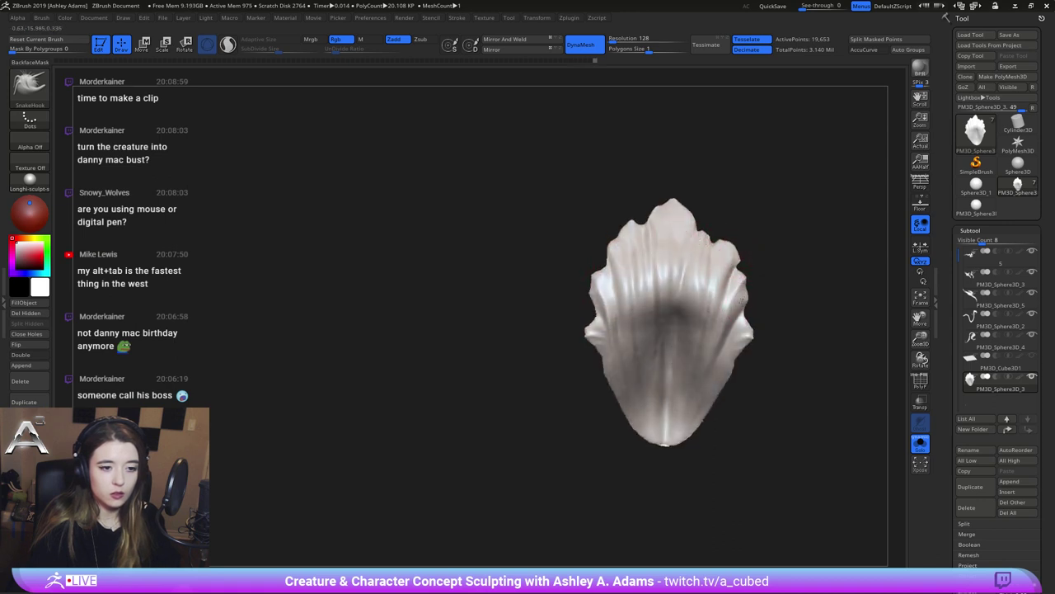
pyautogui.moveTo(735, 314); pyautogui.dragTo(740, 352, button='right')
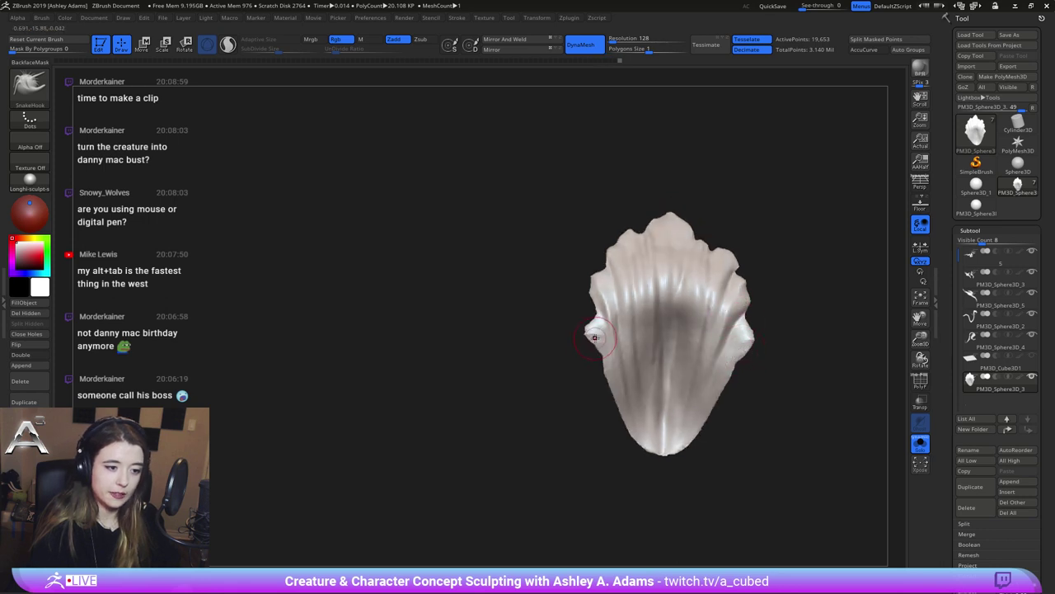
pyautogui.moveTo(598, 332); pyautogui.dragTo(607, 260, button='right')
pyautogui.moveTo(610, 265); pyautogui.dragTo(615, 254)
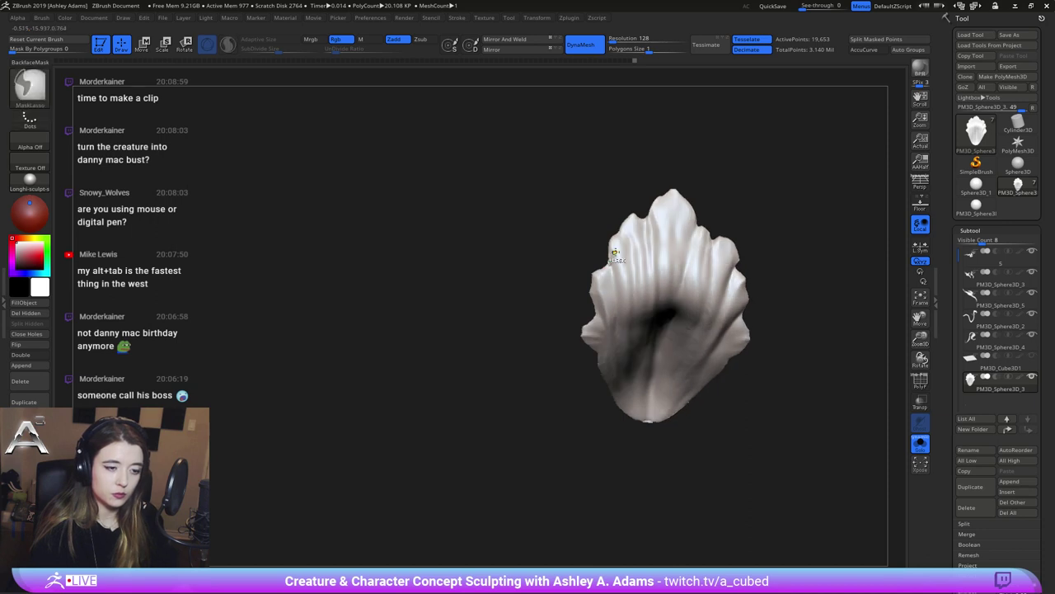
pyautogui.hotkey('ctrl', 'z')
pyautogui.rightClick(580, 321)
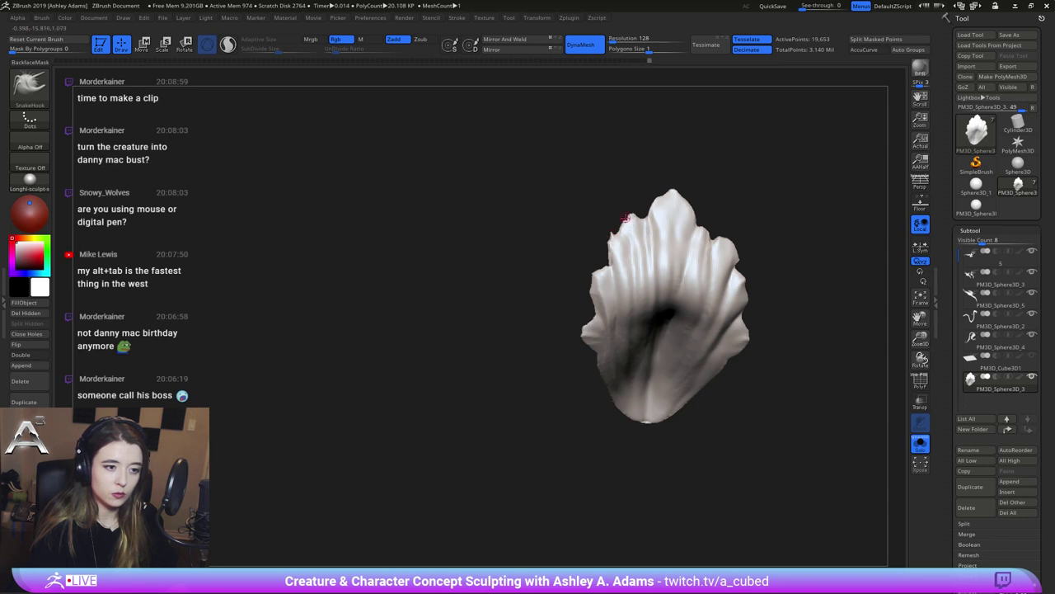
# Refine the small points and notches beside the plate's central spike with SnakeHook
pyautogui.moveTo(648, 211); pyautogui.dragTo(654, 209, button='right')
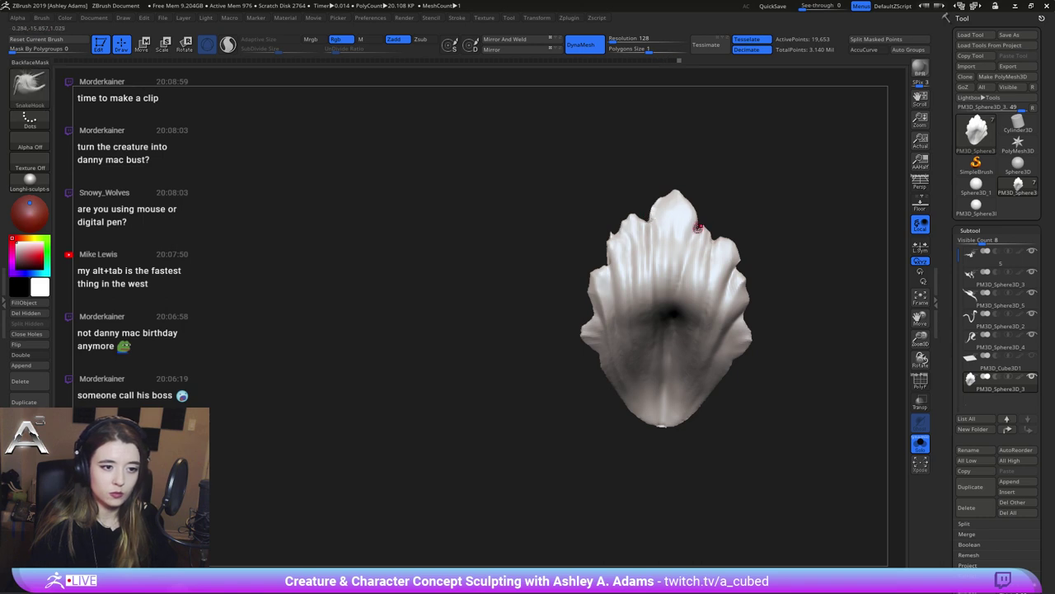
pyautogui.keyDown('alt'); pyautogui.moveTo(702, 208); pyautogui.dragTo(637, 231); pyautogui.keyUp('alt')
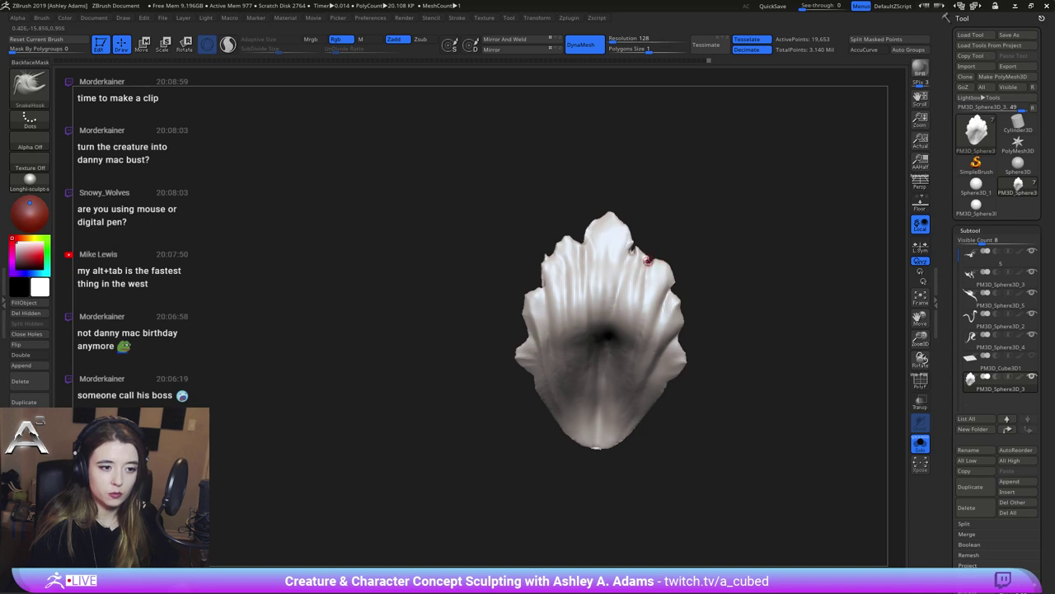
pyautogui.moveTo(631, 317)
pyautogui.mouseDown(button='right')
pyautogui.moveTo(615, 361)
pyautogui.moveTo(628, 350)
pyautogui.moveTo(552, 321)
pyautogui.mouseUp(button='right')
pyautogui.rightClick(611, 363)
pyautogui.rightClick(623, 357)
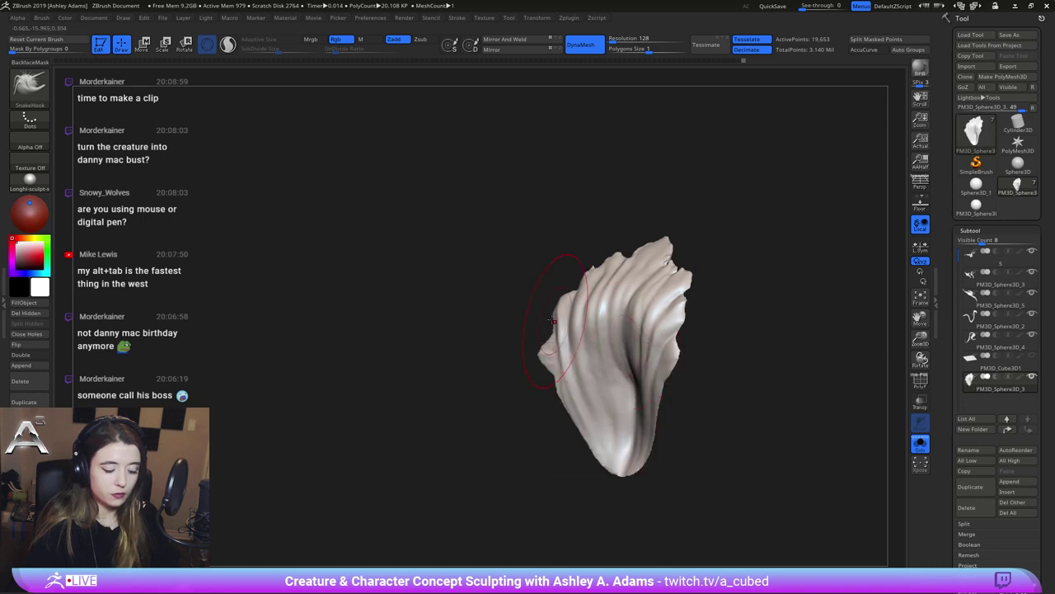
# Swell the plate's folds with the Inflate brush and smooth them toward the narrow end
pyautogui.press('b')
pyautogui.press('i')
pyautogui.press('n')
pyautogui.rightClick(621, 358)
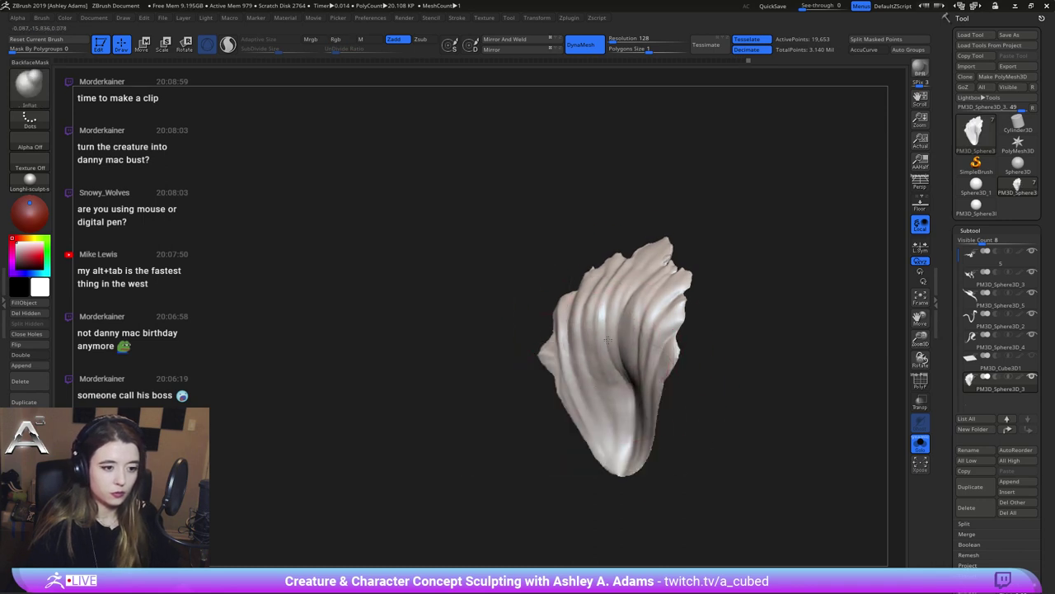
pyautogui.moveTo(608, 340); pyautogui.dragTo(645, 361, button='right')
pyautogui.moveTo(634, 368)
pyautogui.mouseDown()
pyautogui.moveTo(617, 374)
pyautogui.moveTo(618, 360)
pyautogui.mouseUp()
pyautogui.moveTo(614, 334)
pyautogui.mouseDown(button='right')
pyautogui.moveTo(662, 306)
pyautogui.moveTo(627, 346)
pyautogui.moveTo(656, 374)
pyautogui.moveTo(632, 397)
pyautogui.mouseUp(button='right')
pyautogui.keyDown('shift'); pyautogui.moveTo(626, 425); pyautogui.dragTo(646, 438); pyautogui.keyUp('shift')
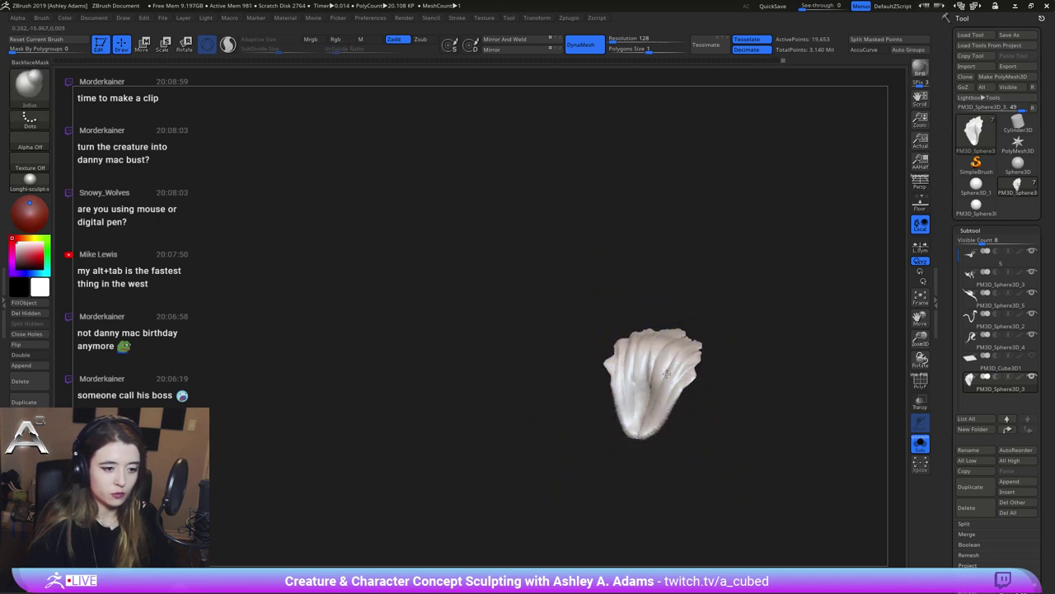
pyautogui.moveTo(655, 383)
pyautogui.mouseDown(button='right')
pyautogui.moveTo(668, 346)
pyautogui.moveTo(610, 356)
pyautogui.mouseUp(button='right')
pyautogui.rightClick(612, 357)
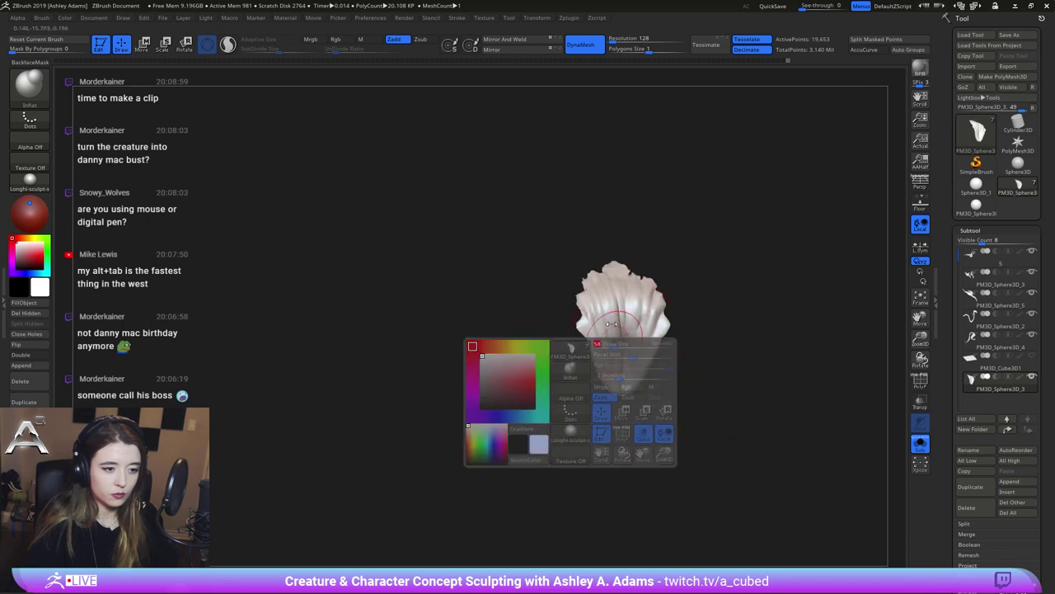
# Flatten the ridges on the plate's broad face with the hPolish brush
pyautogui.press('b')
pyautogui.press('h')
pyautogui.press('p')
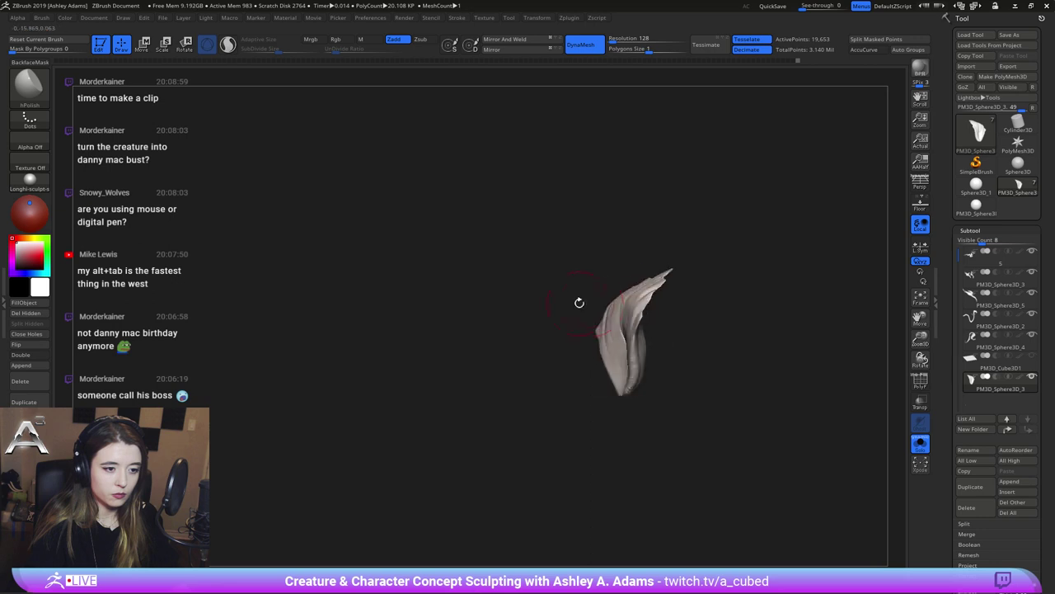
pyautogui.moveTo(614, 352); pyautogui.dragTo(686, 324, button='right')
pyautogui.moveTo(620, 325); pyautogui.dragTo(622, 333, button='right')
pyautogui.rightClick(621, 333)
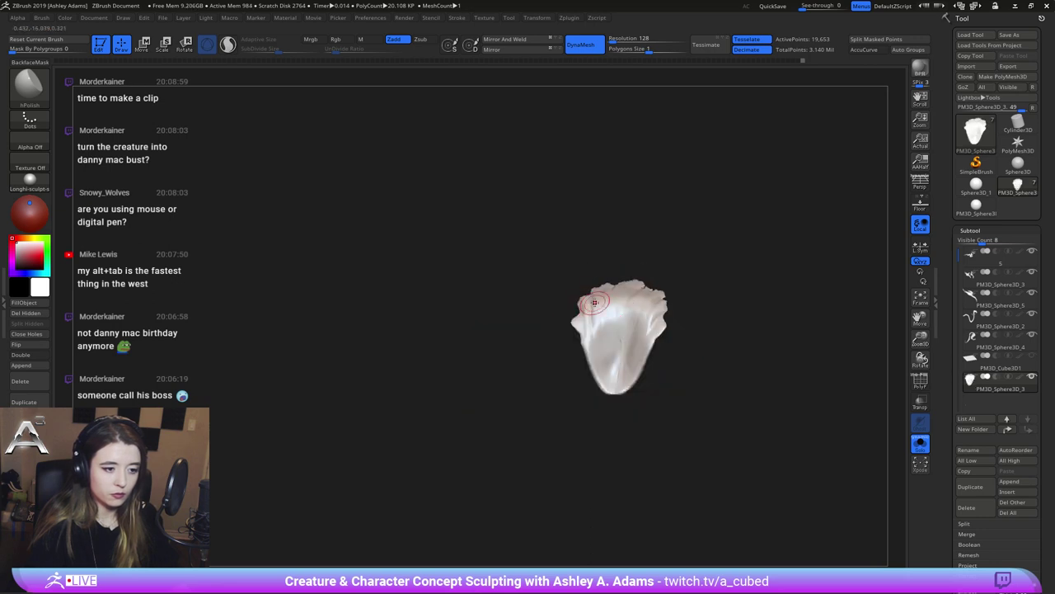
pyautogui.moveTo(590, 312); pyautogui.dragTo(595, 332)
pyautogui.moveTo(597, 335); pyautogui.dragTo(603, 358, button='right')
# Carve lengthwise DamStandard grooves from the plate's jagged edge toward its narrow end and soften them
pyautogui.press('b')
pyautogui.press('d')
pyautogui.press('s')
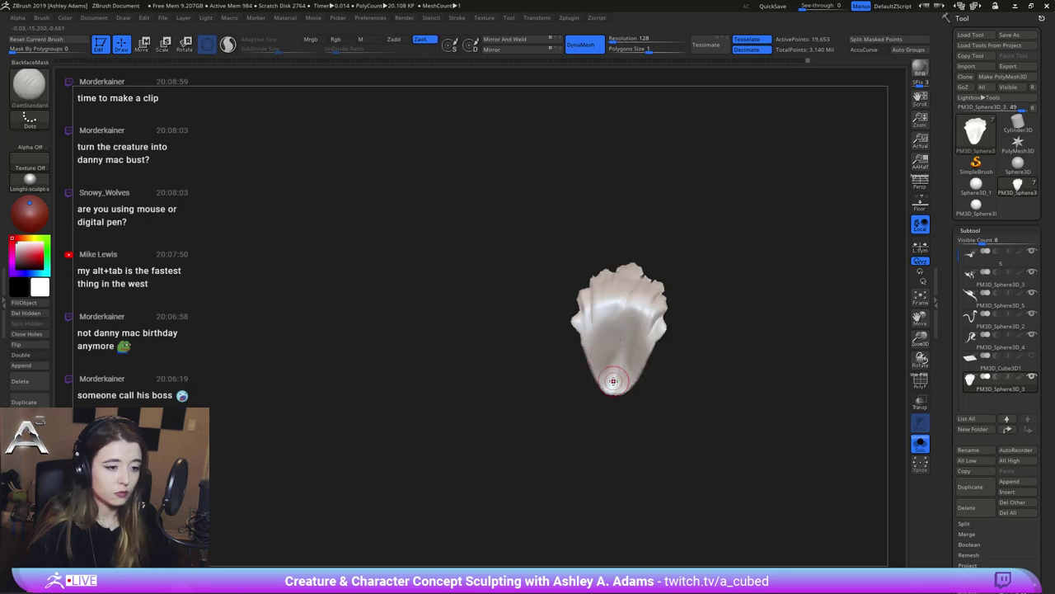
pyautogui.moveTo(591, 333)
pyautogui.mouseDown()
pyautogui.moveTo(593, 302)
pyautogui.moveTo(604, 349)
pyautogui.mouseUp()
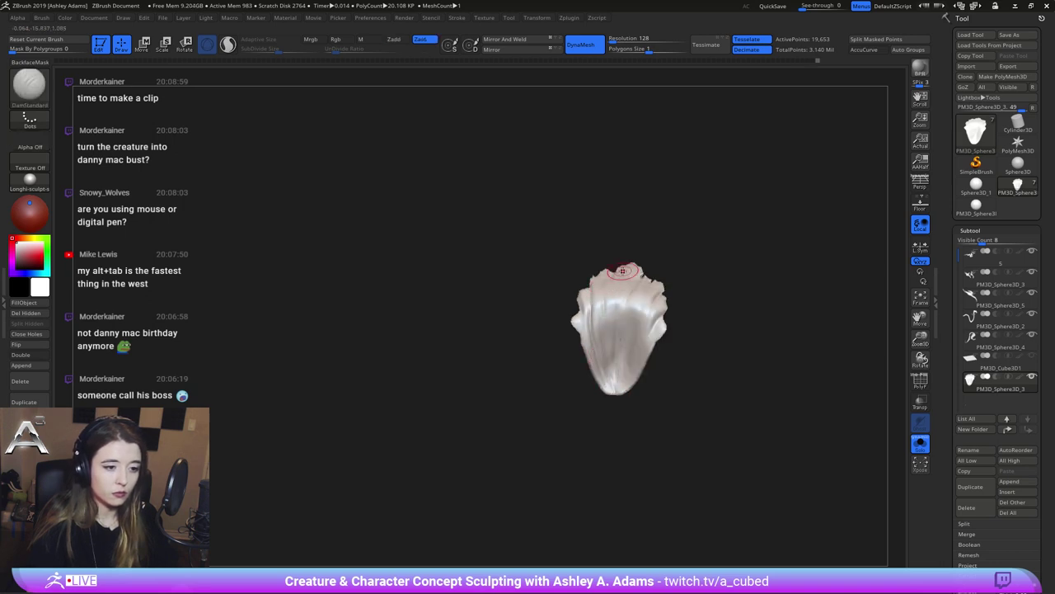
pyautogui.moveTo(623, 270); pyautogui.dragTo(610, 376)
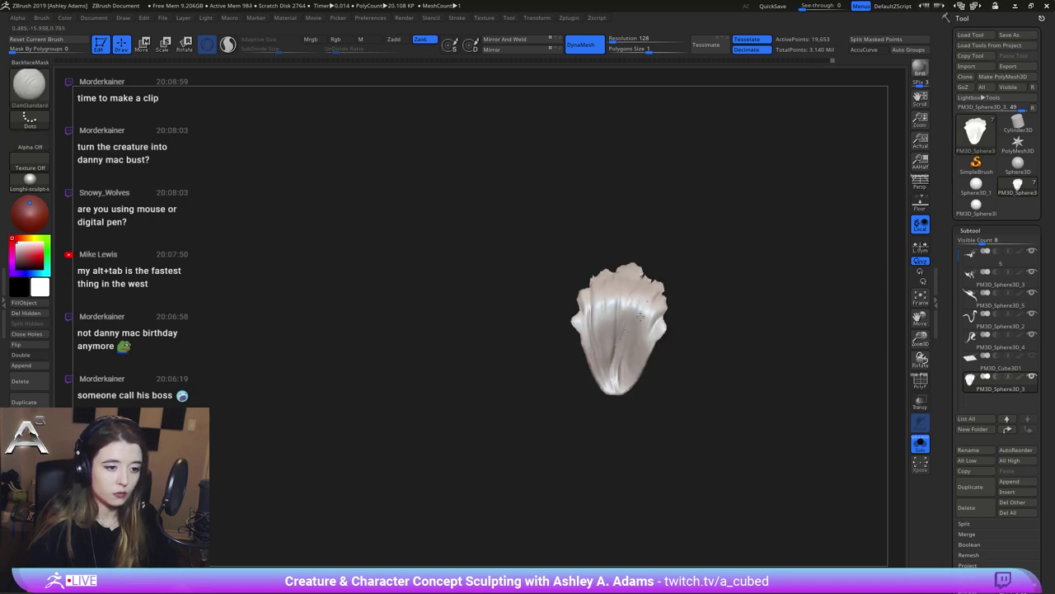
pyautogui.press('shift')
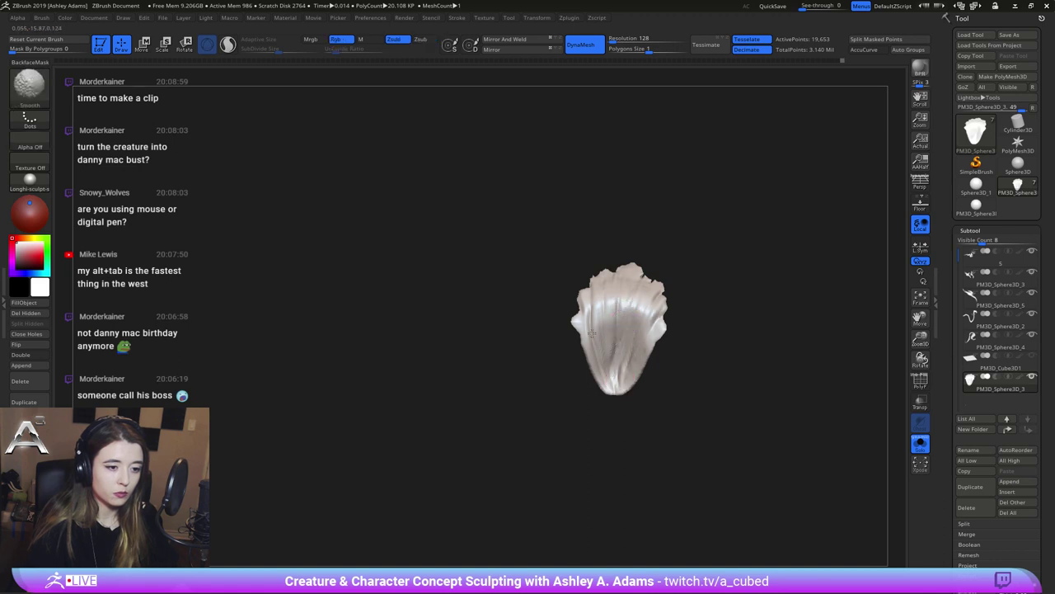
pyautogui.moveTo(675, 346)
pyautogui.mouseDown()
pyautogui.moveTo(695, 363)
pyautogui.moveTo(693, 319)
pyautogui.mouseUp()
# Polish down the folds at the centre of the plate's broad face with hPolish
pyautogui.moveTo(610, 296); pyautogui.dragTo(573, 292)
pyautogui.press('ctrl')
pyautogui.keyDown('ctrl'); pyautogui.moveTo(657, 301); pyautogui.dragTo(610, 391, button='right'); pyautogui.keyUp('ctrl')
pyautogui.rightClick(611, 391)
pyautogui.moveTo(667, 304); pyautogui.dragTo(668, 363)
pyautogui.moveTo(625, 306); pyautogui.dragTo(636, 400)
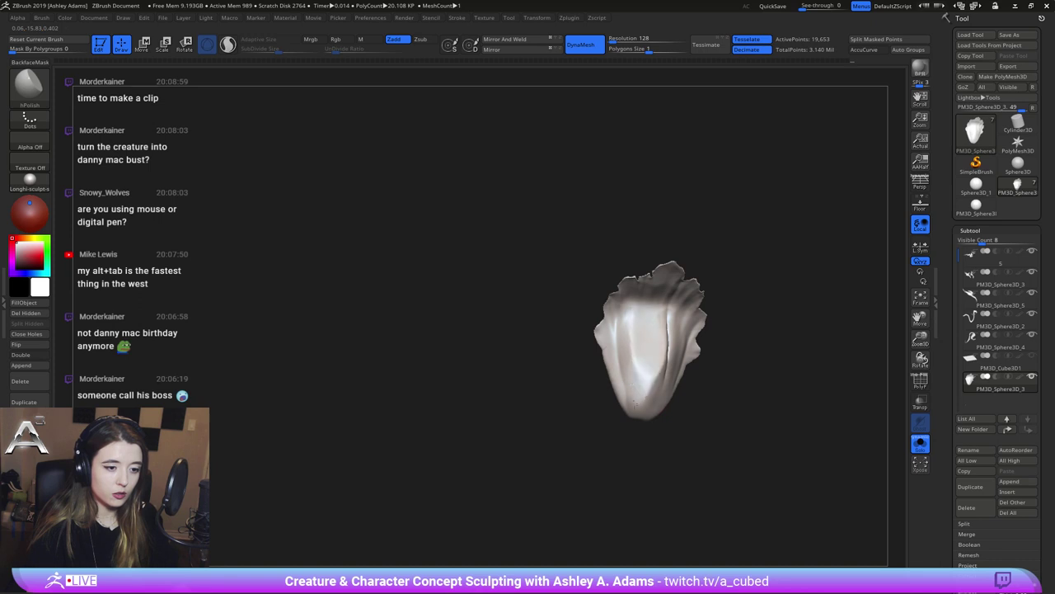
pyautogui.press('ctrl')
pyautogui.rightClick(652, 370)
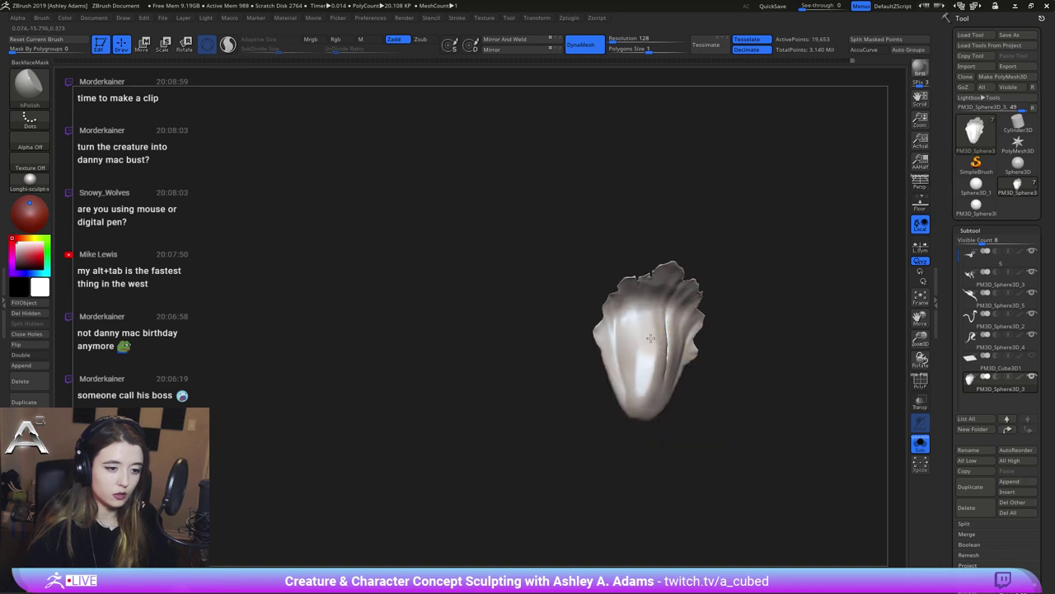
pyautogui.moveTo(634, 360); pyautogui.dragTo(638, 401)
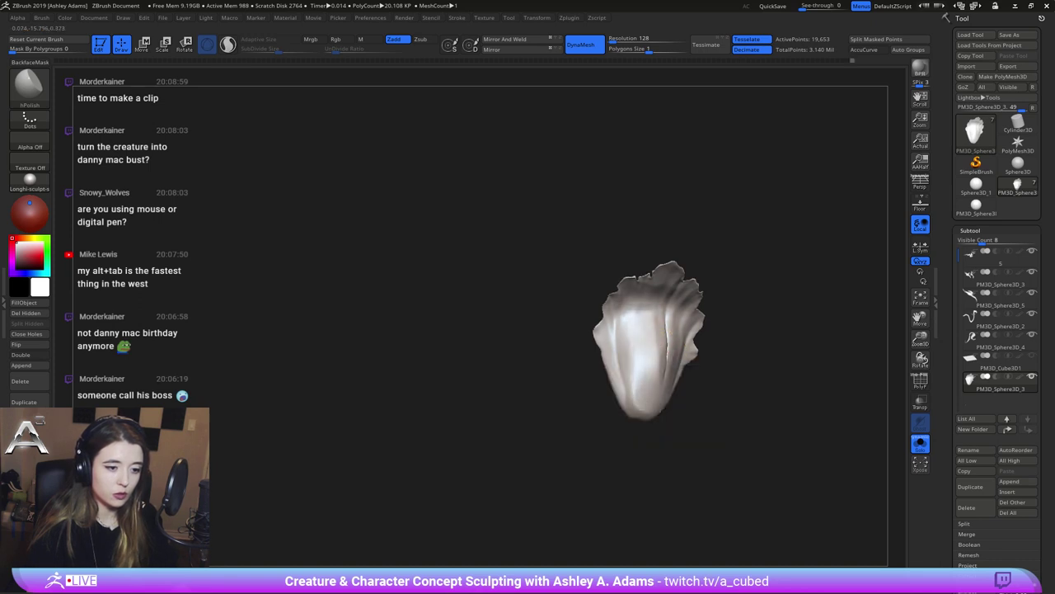
# Flatten the plate's lower body and sides from several angles with more hPolish strokes
pyautogui.moveTo(691, 353); pyautogui.dragTo(665, 342, button='right')
pyautogui.moveTo(666, 330)
pyautogui.mouseDown()
pyautogui.moveTo(651, 362)
pyautogui.moveTo(660, 361)
pyautogui.mouseUp()
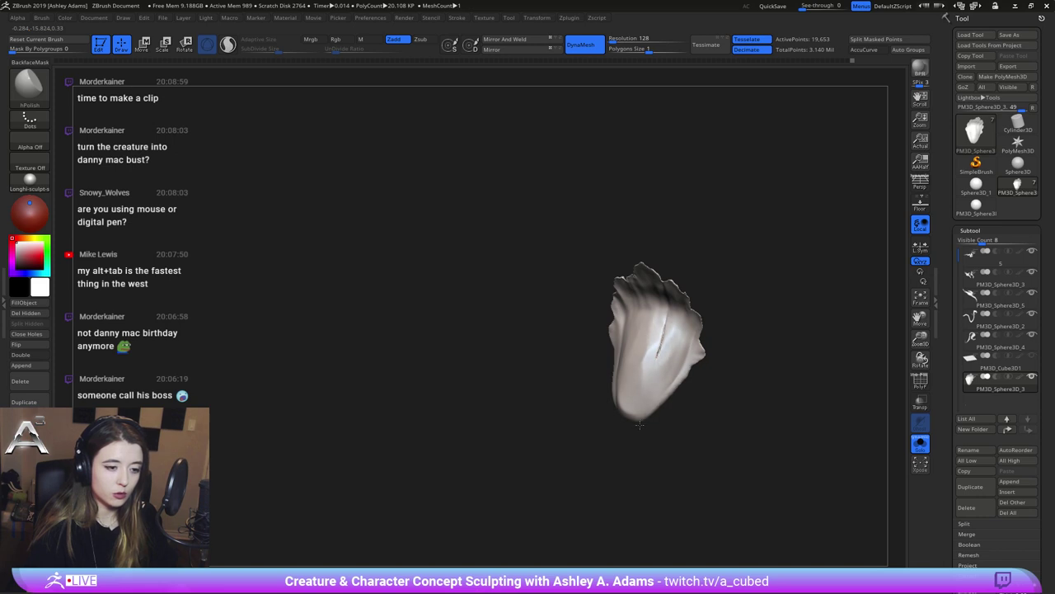
pyautogui.moveTo(640, 425)
pyautogui.mouseDown()
pyautogui.moveTo(625, 272)
pyautogui.moveTo(631, 299)
pyautogui.mouseUp()
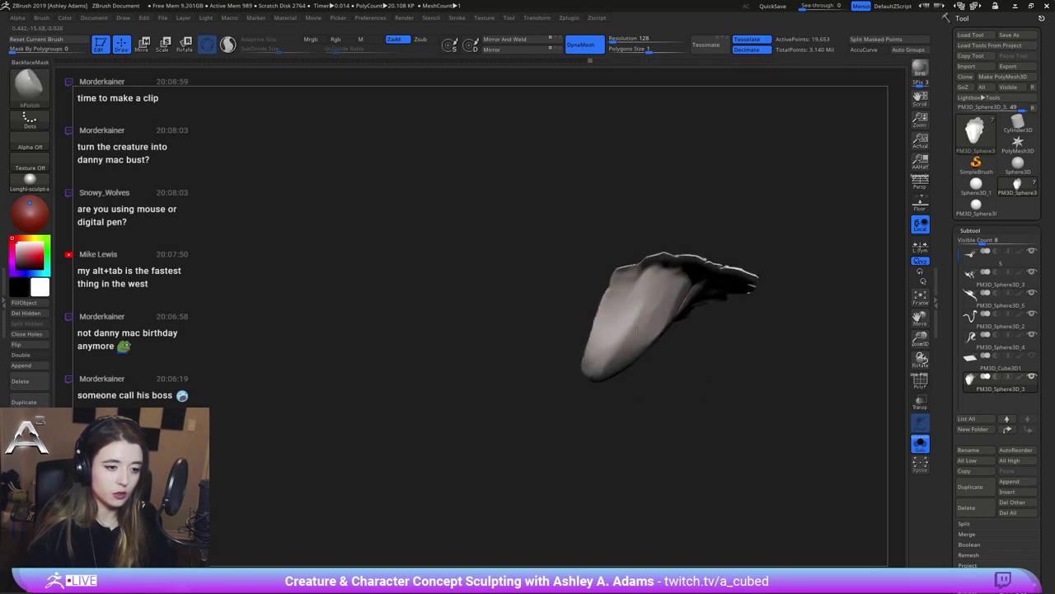
pyautogui.moveTo(606, 366); pyautogui.dragTo(655, 350)
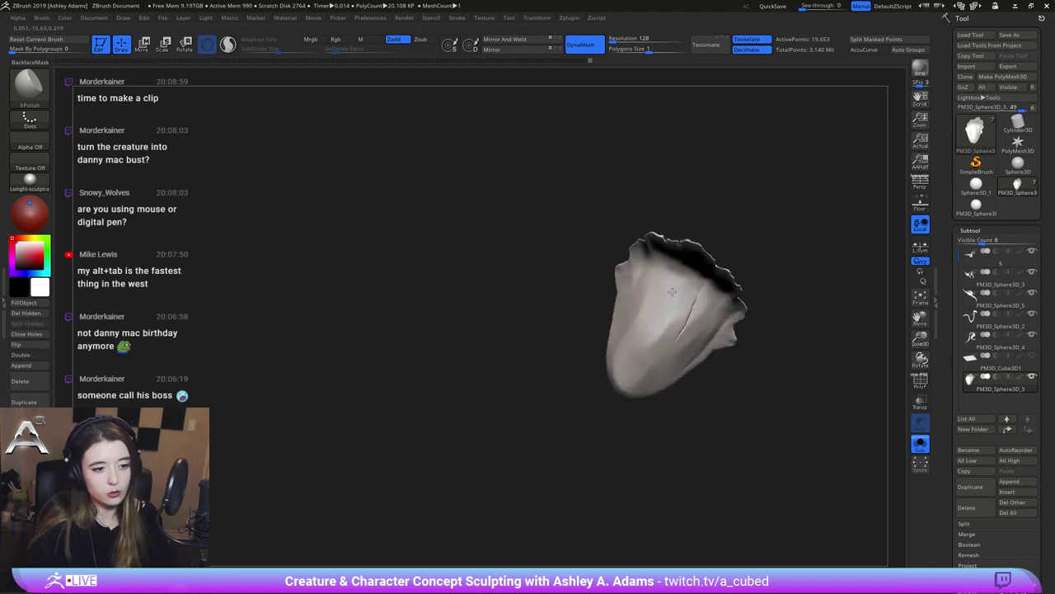
pyautogui.keyDown('alt'); pyautogui.moveTo(629, 315); pyautogui.dragTo(630, 247, button='right'); pyautogui.keyUp('alt')
pyautogui.moveTo(673, 214); pyautogui.dragTo(667, 255, button='right')
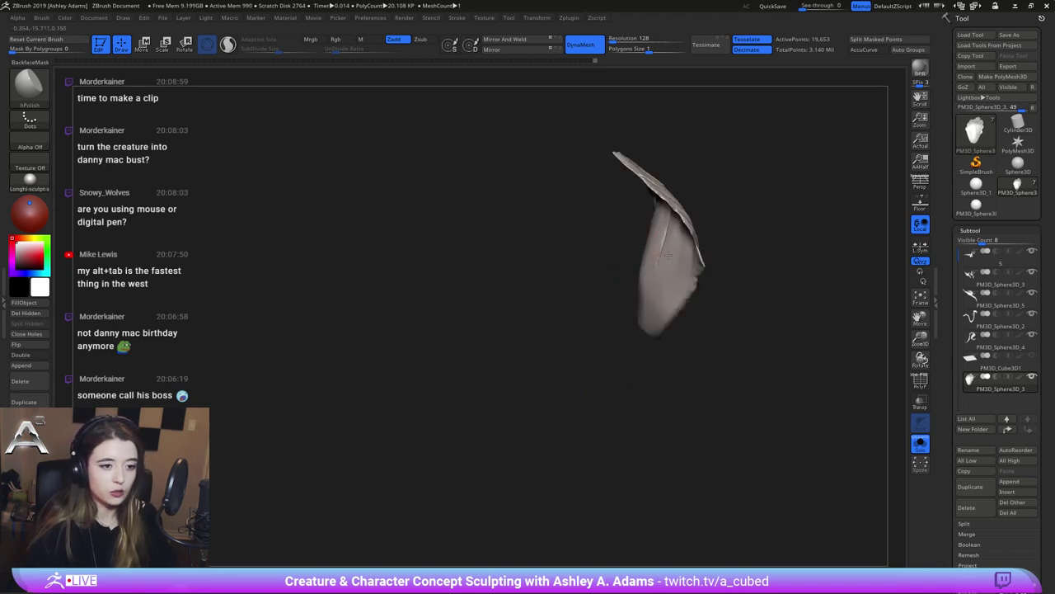
pyautogui.moveTo(654, 275)
pyautogui.mouseDown()
pyautogui.moveTo(666, 278)
pyautogui.moveTo(618, 247)
pyautogui.moveTo(666, 244)
pyautogui.mouseUp()
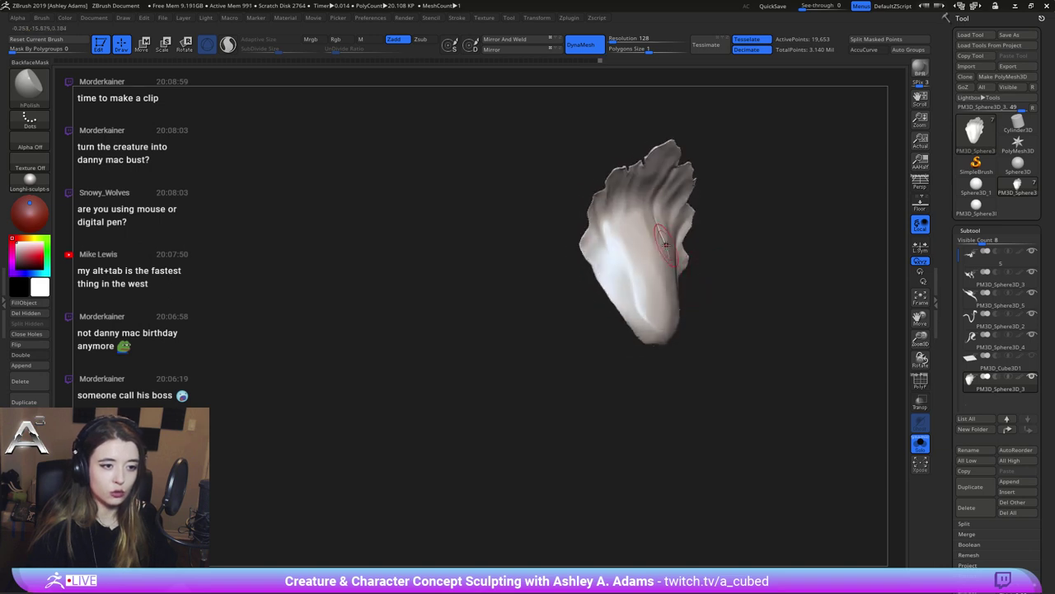
pyautogui.press('space')
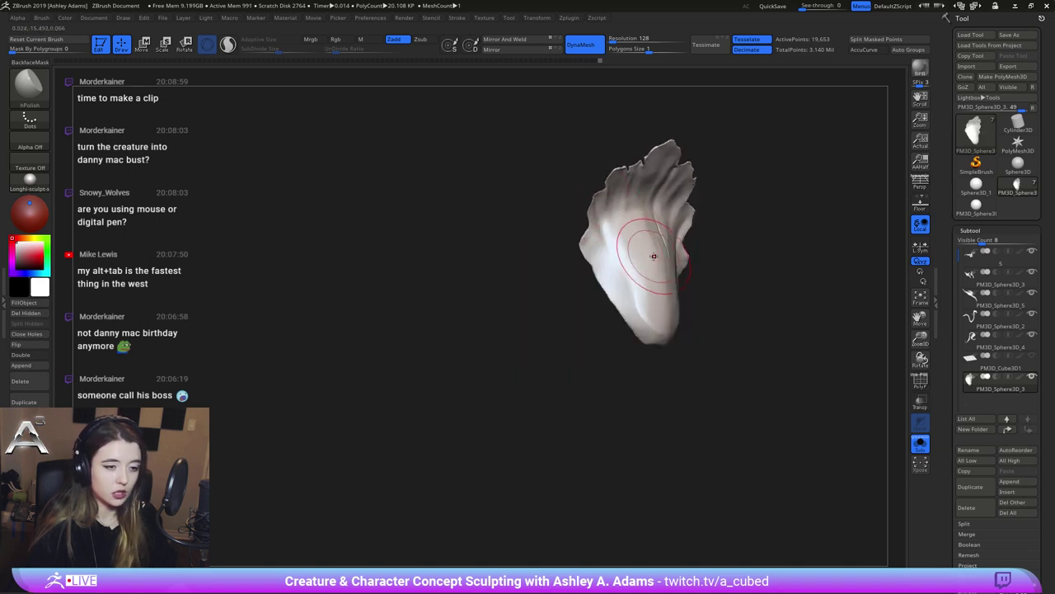
# Carve lengthwise DamStandard grooves down the middle of the plate's broad face
pyautogui.moveTo(644, 243); pyautogui.dragTo(630, 236, button='right')
pyautogui.press('b')
pyautogui.press('d')
pyautogui.press('s')
pyautogui.press('space')
pyautogui.moveTo(647, 238); pyautogui.dragTo(630, 238)
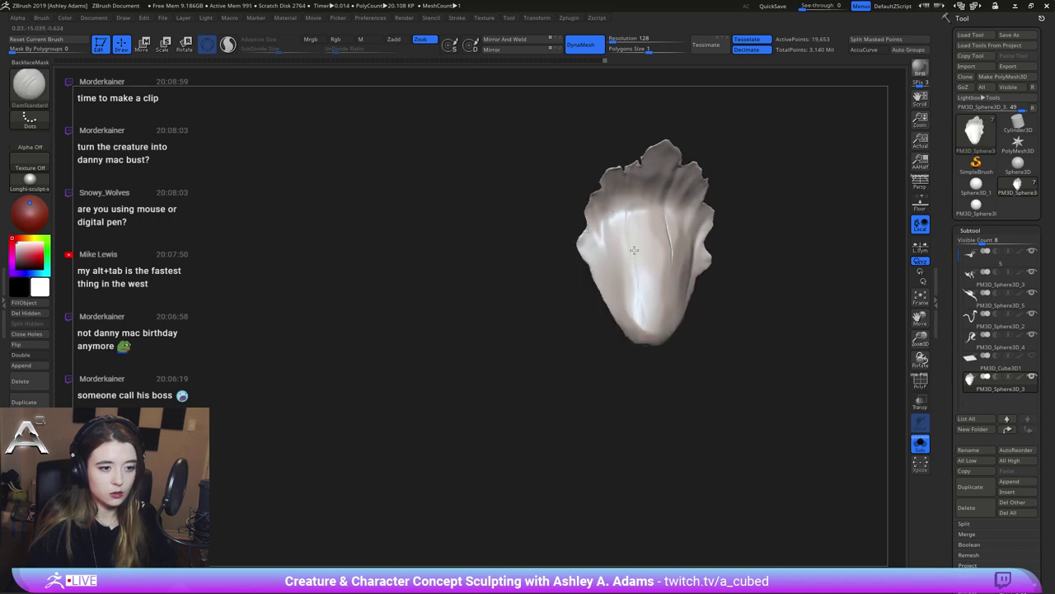
pyautogui.moveTo(634, 161); pyautogui.dragTo(618, 361)
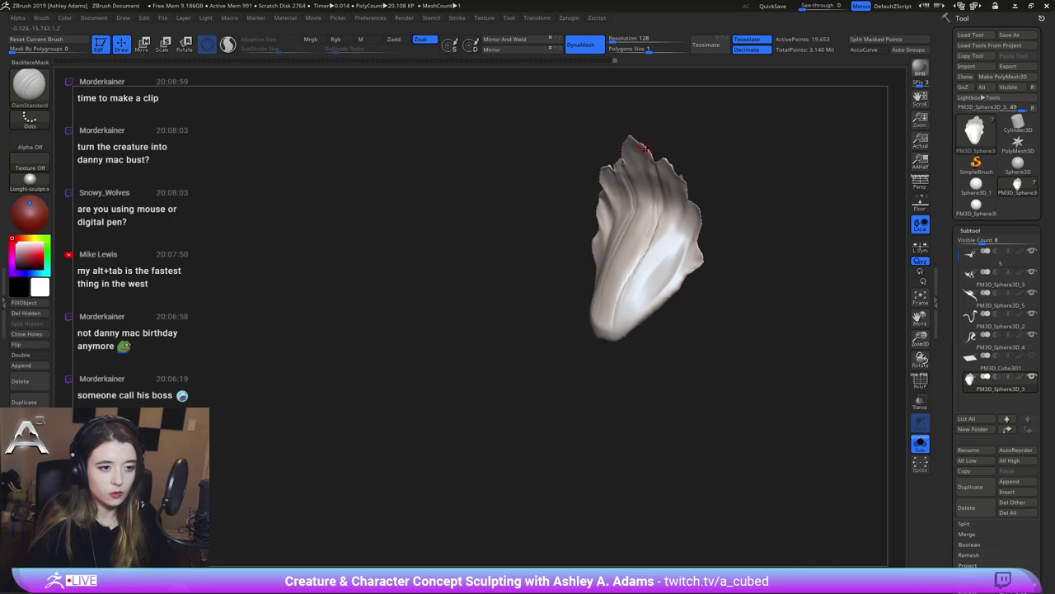
# Extend the DamStandard grooves across the plate's sides and narrow end, softening them with Smooth
pyautogui.moveTo(651, 209); pyautogui.dragTo(605, 328)
pyautogui.moveTo(650, 288)
pyautogui.mouseDown()
pyautogui.moveTo(679, 222)
pyautogui.moveTo(623, 323)
pyautogui.moveTo(664, 346)
pyautogui.mouseUp()
pyautogui.press('shift')
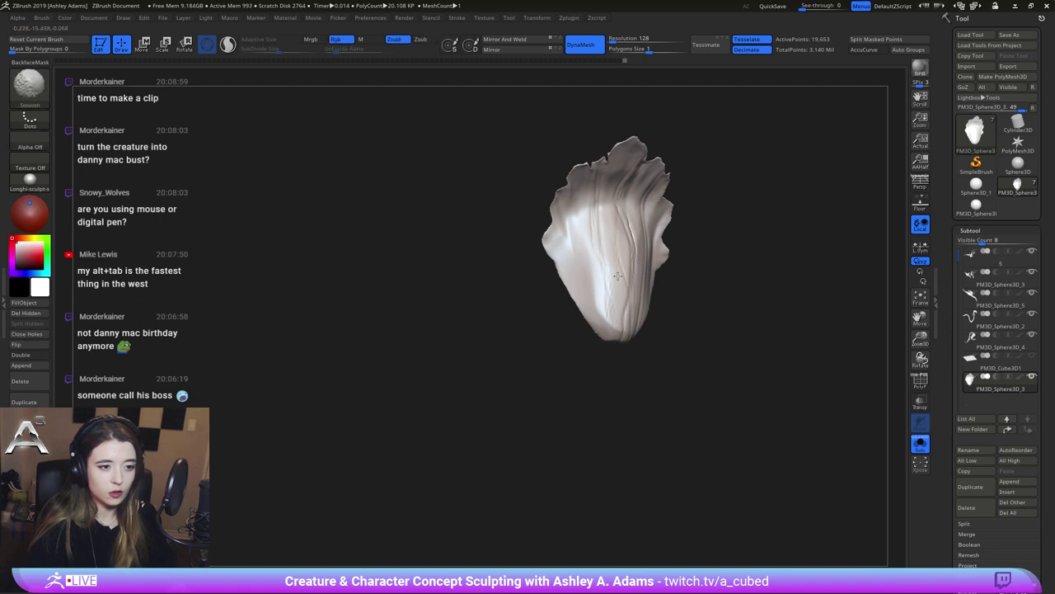
pyautogui.moveTo(576, 221); pyautogui.dragTo(604, 322)
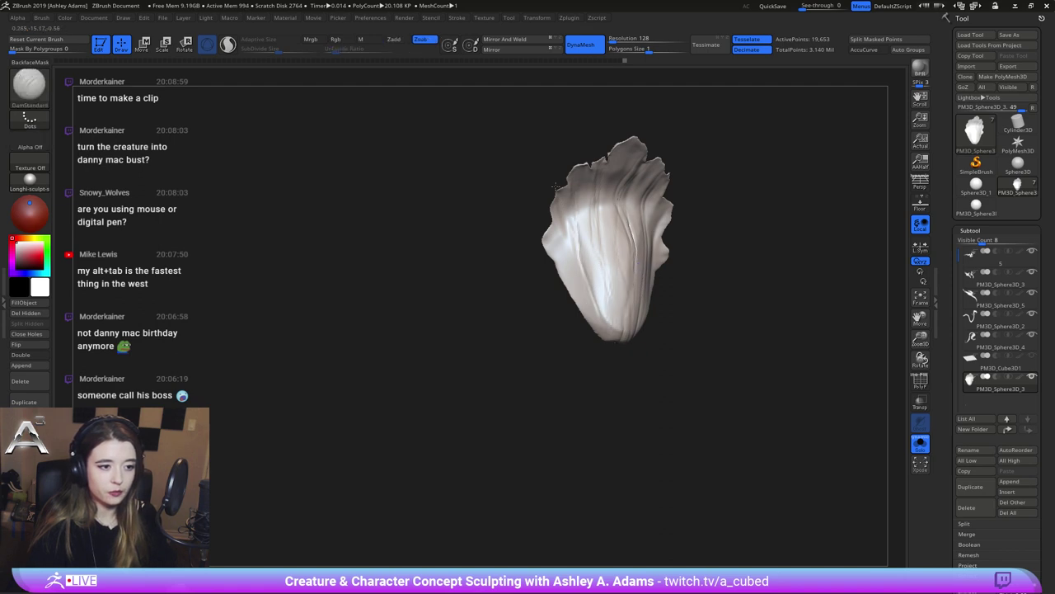
pyautogui.moveTo(556, 187); pyautogui.dragTo(684, 261)
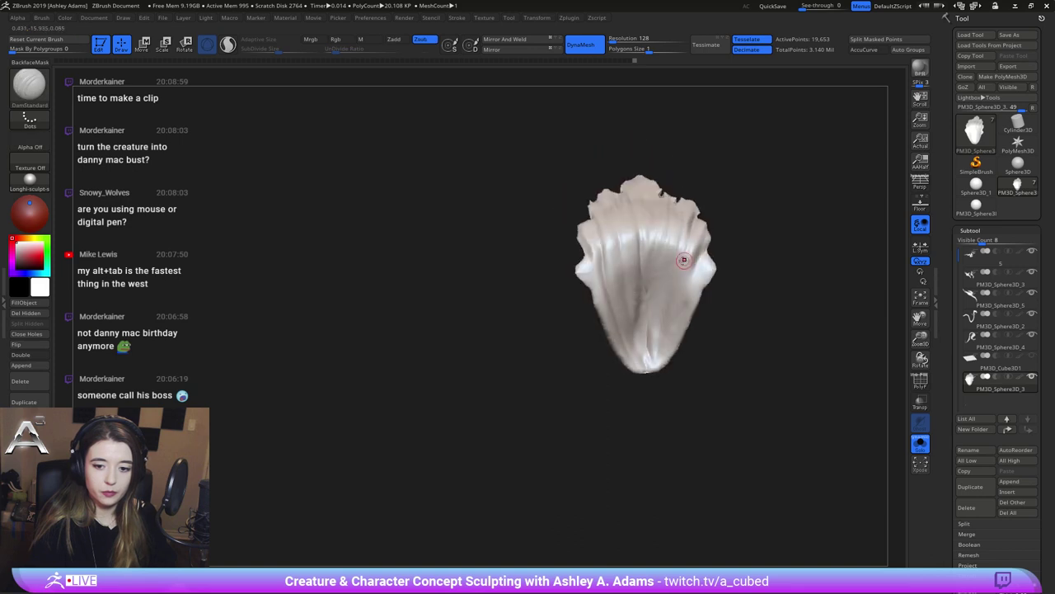
pyautogui.moveTo(597, 204)
pyautogui.mouseDown()
pyautogui.moveTo(638, 264)
pyautogui.moveTo(700, 259)
pyautogui.mouseUp()
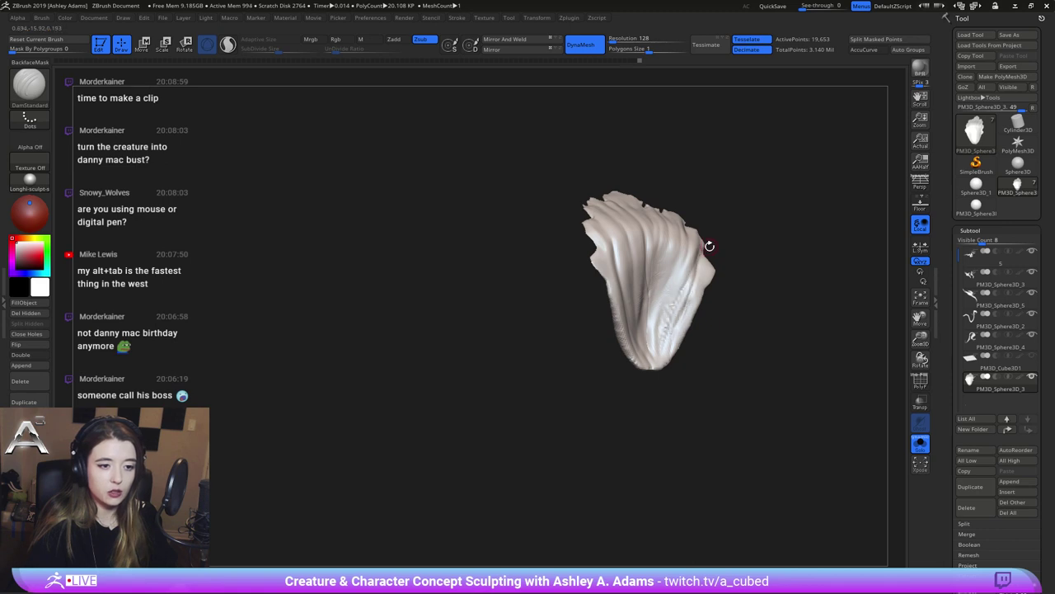
pyautogui.moveTo(709, 245)
pyautogui.mouseDown()
pyautogui.moveTo(701, 273)
pyautogui.moveTo(702, 233)
pyautogui.moveTo(693, 248)
pyautogui.mouseUp()
# Switch to the SnakeHook brush and relocate the plate's transform pivot to its narrow end
pyautogui.press('b')
pyautogui.press('s')
pyautogui.press('h')
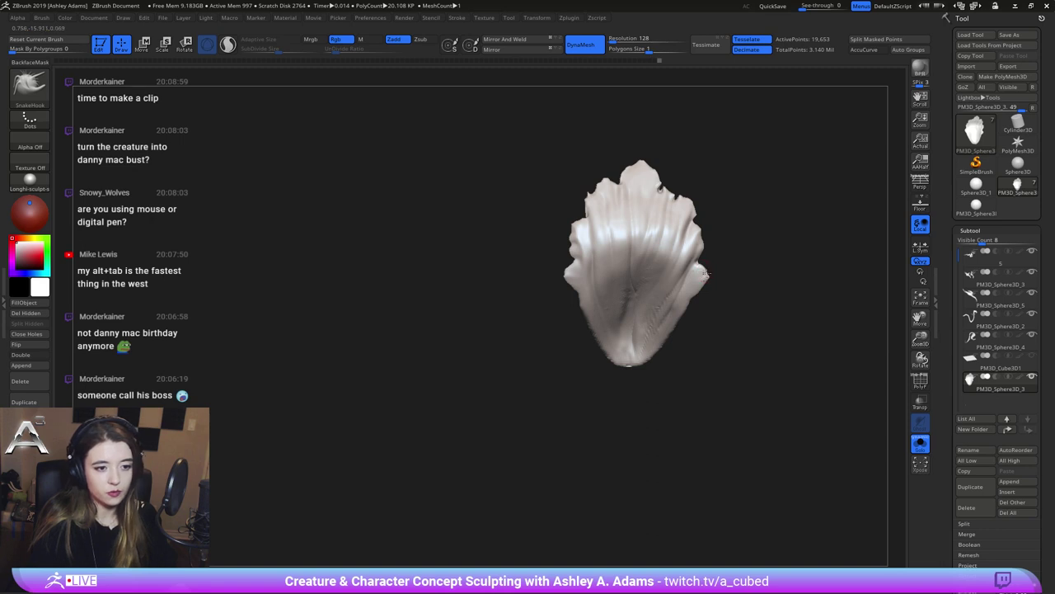
pyautogui.moveTo(710, 337)
pyautogui.mouseDown(button='right')
pyautogui.moveTo(716, 330)
pyautogui.moveTo(676, 268)
pyautogui.mouseUp(button='right')
pyautogui.press('w')
pyautogui.moveTo(722, 311)
pyautogui.keyDown('shift'); pyautogui.mouseDown(button='right')
pyautogui.moveTo(742, 294)
pyautogui.moveTo(761, 238)
pyautogui.moveTo(750, 245)
pyautogui.mouseUp(button='right'); pyautogui.keyUp('shift')
pyautogui.keyDown('alt'); pyautogui.moveTo(730, 297); pyautogui.dragTo(702, 298); pyautogui.keyUp('alt')
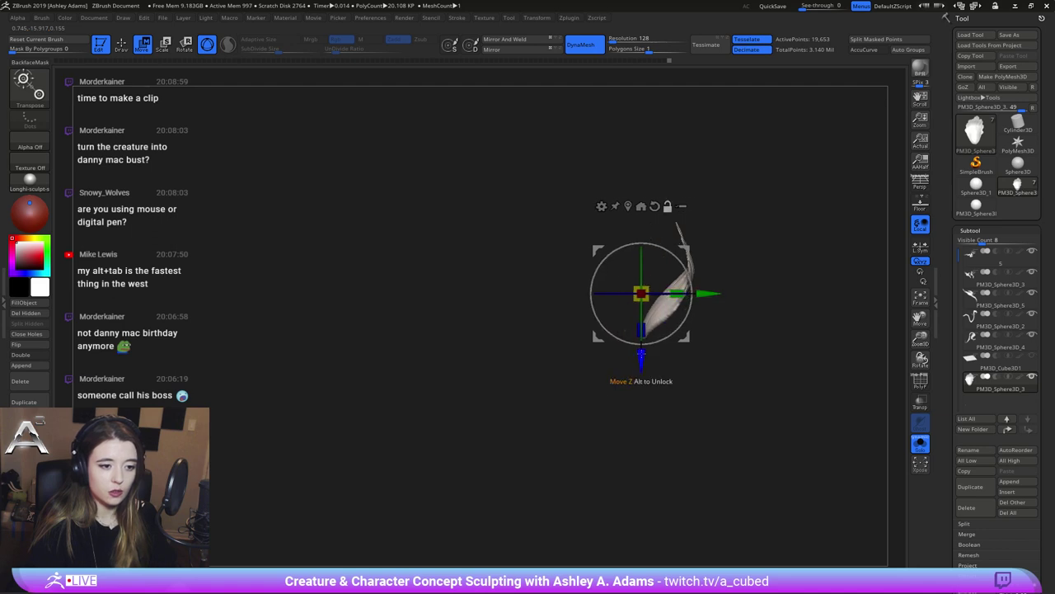
pyautogui.keyDown('alt'); pyautogui.moveTo(641, 360); pyautogui.dragTo(642, 401); pyautogui.keyUp('alt')
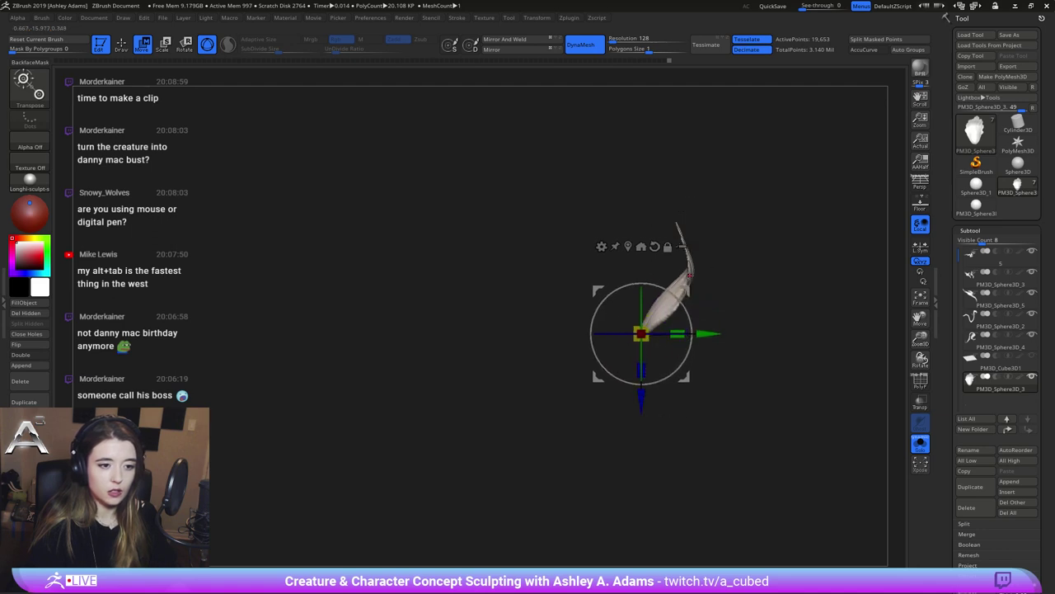
pyautogui.press('q')
# Bend the plate's thin jagged half outward into a curved petal shape with large SnakeHook strokes
pyautogui.keyDown('shift'); pyautogui.moveTo(682, 264); pyautogui.dragTo(692, 286, button='right'); pyautogui.keyUp('shift')
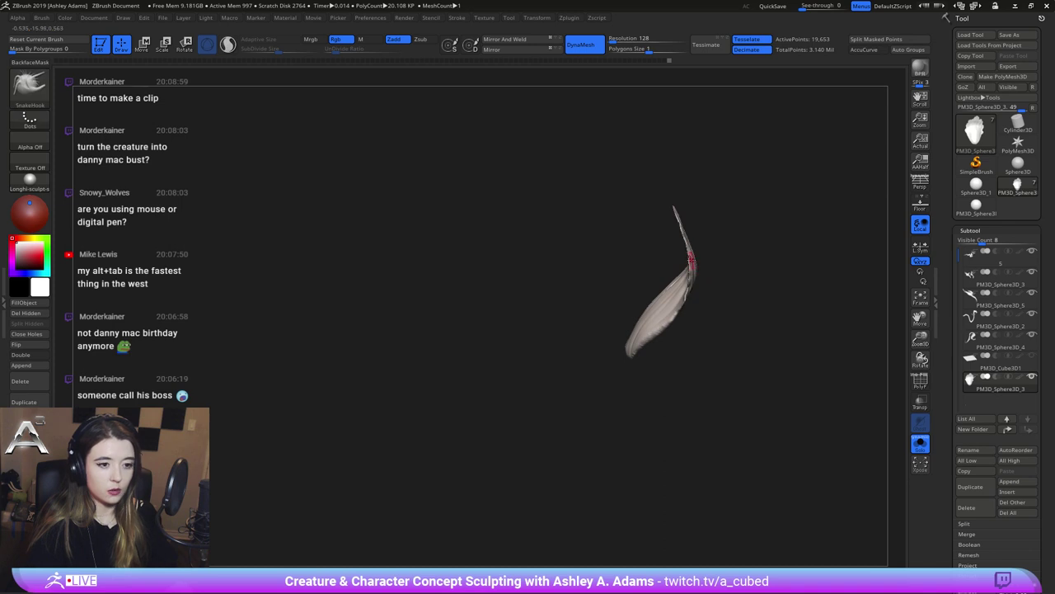
pyautogui.press('space')
pyautogui.moveTo(691, 257)
pyautogui.mouseDown()
pyautogui.moveTo(712, 253)
pyautogui.moveTo(690, 224)
pyautogui.mouseUp()
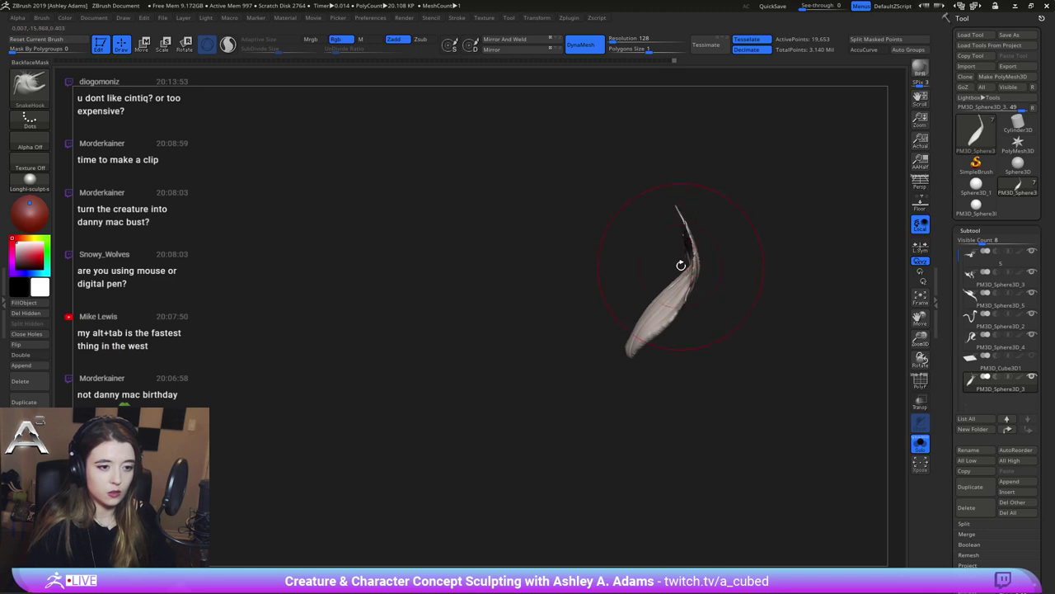
pyautogui.moveTo(681, 265)
pyautogui.mouseDown()
pyautogui.moveTo(683, 246)
pyautogui.moveTo(704, 247)
pyautogui.mouseUp()
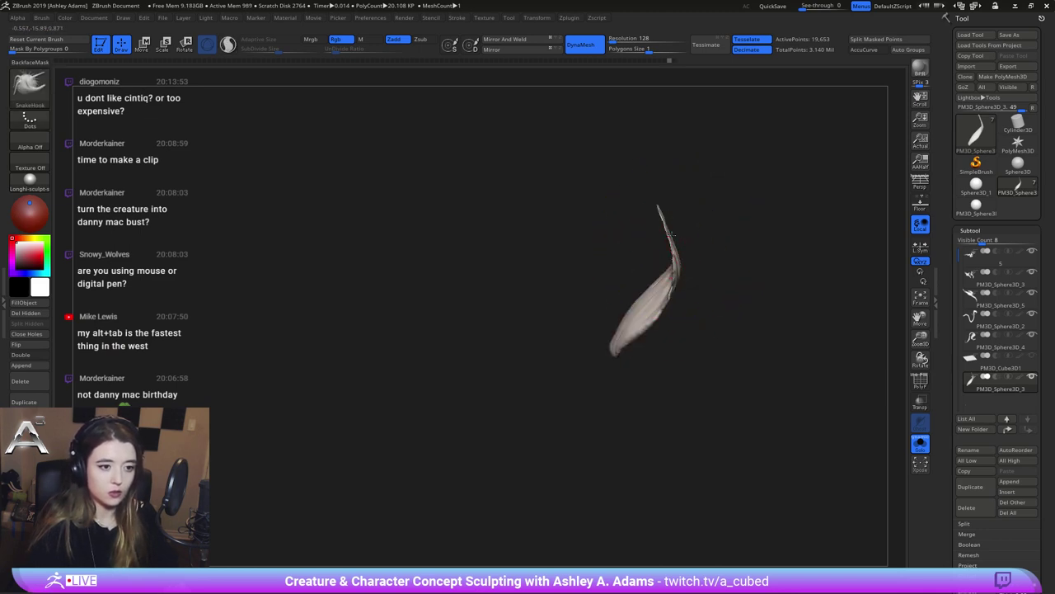
pyautogui.press('space')
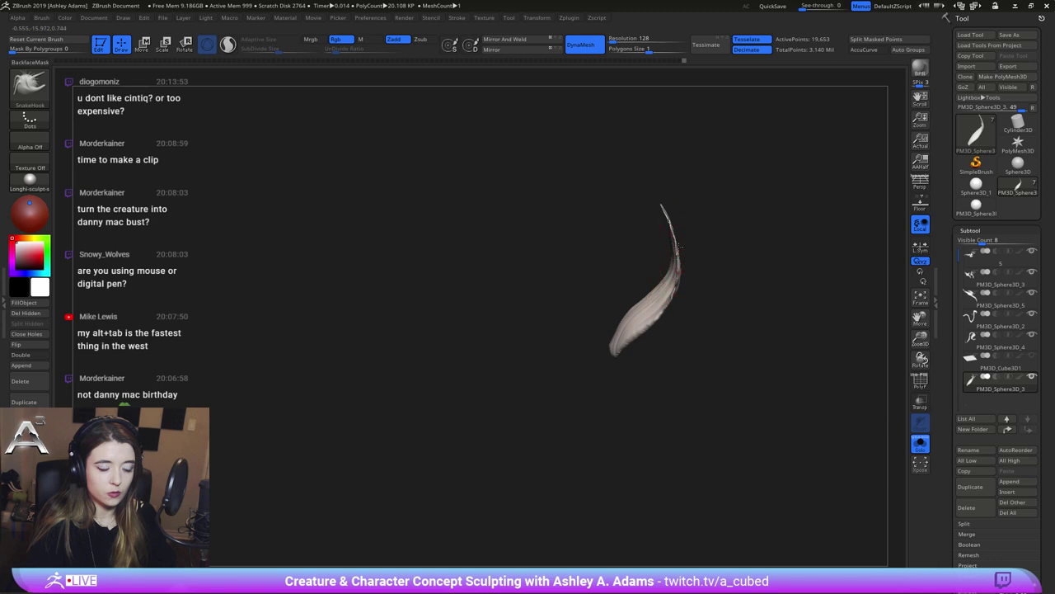
pyautogui.moveTo(568, 164)
pyautogui.mouseDown()
pyautogui.moveTo(665, 207)
pyautogui.moveTo(644, 217)
pyautogui.moveTo(679, 218)
pyautogui.moveTo(691, 267)
pyautogui.mouseUp()
pyautogui.moveTo(690, 267); pyautogui.dragTo(690, 269, button='right')
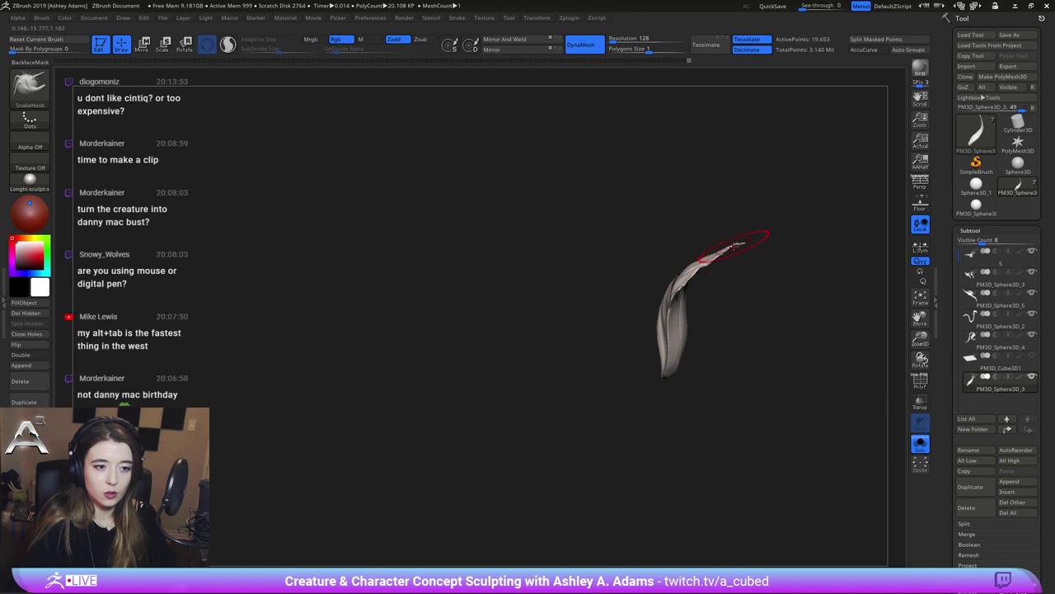
pyautogui.moveTo(725, 249); pyautogui.dragTo(701, 254)
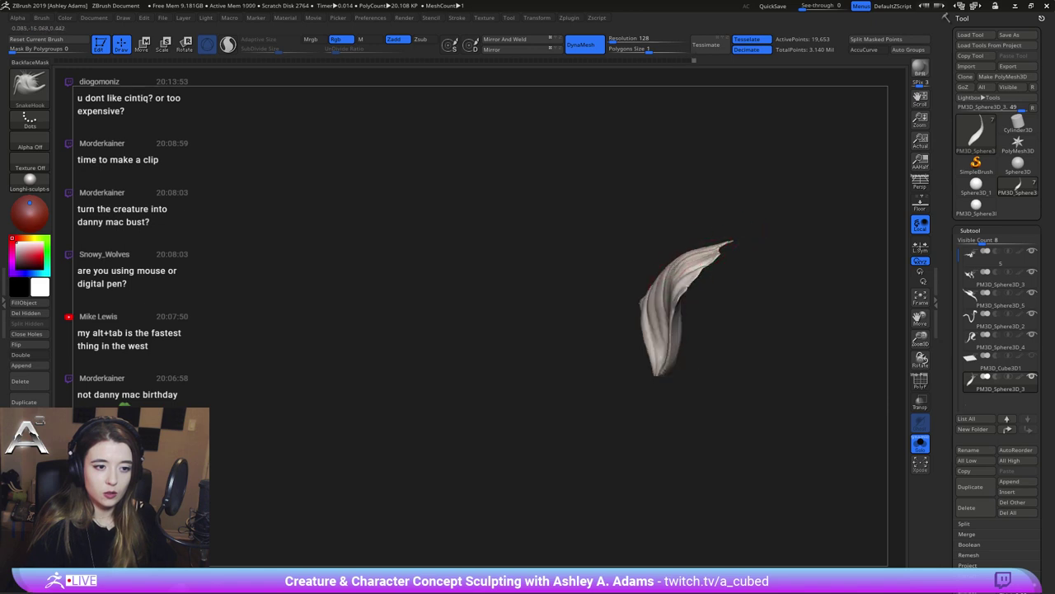
pyautogui.moveTo(662, 292); pyautogui.dragTo(681, 275)
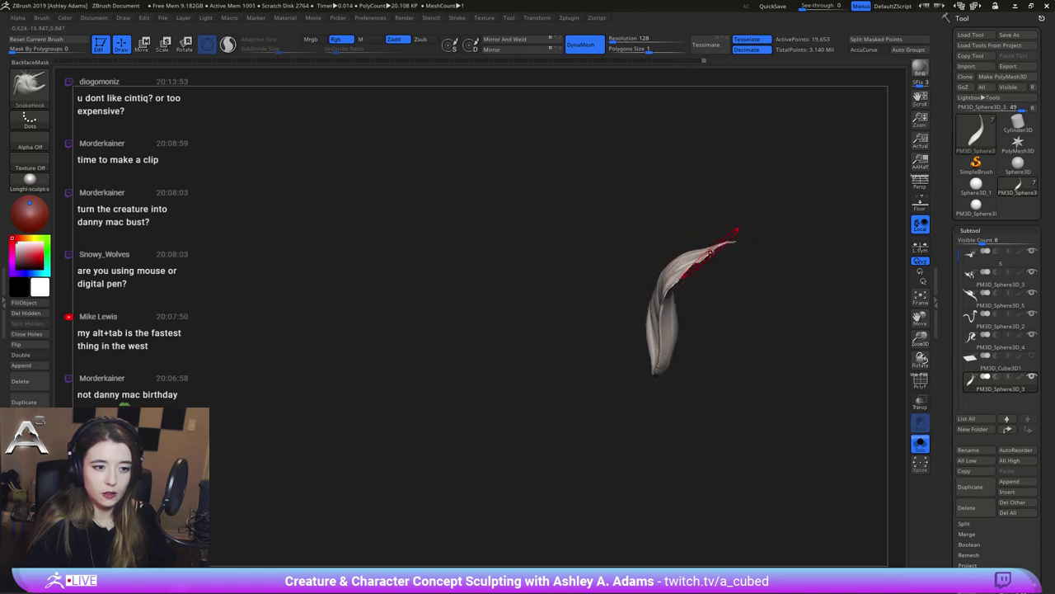
# Duplicate the petal plate, rotate the copy sideways around its narrow base, and turn off Solo mode
pyautogui.moveTo(714, 254)
pyautogui.mouseDown(button='right')
pyautogui.moveTo(744, 249)
pyautogui.moveTo(763, 269)
pyautogui.mouseUp(button='right')
pyautogui.press('w')
pyautogui.moveTo(770, 272)
pyautogui.mouseDown()
pyautogui.moveTo(674, 360)
pyautogui.moveTo(710, 320)
pyautogui.mouseUp()
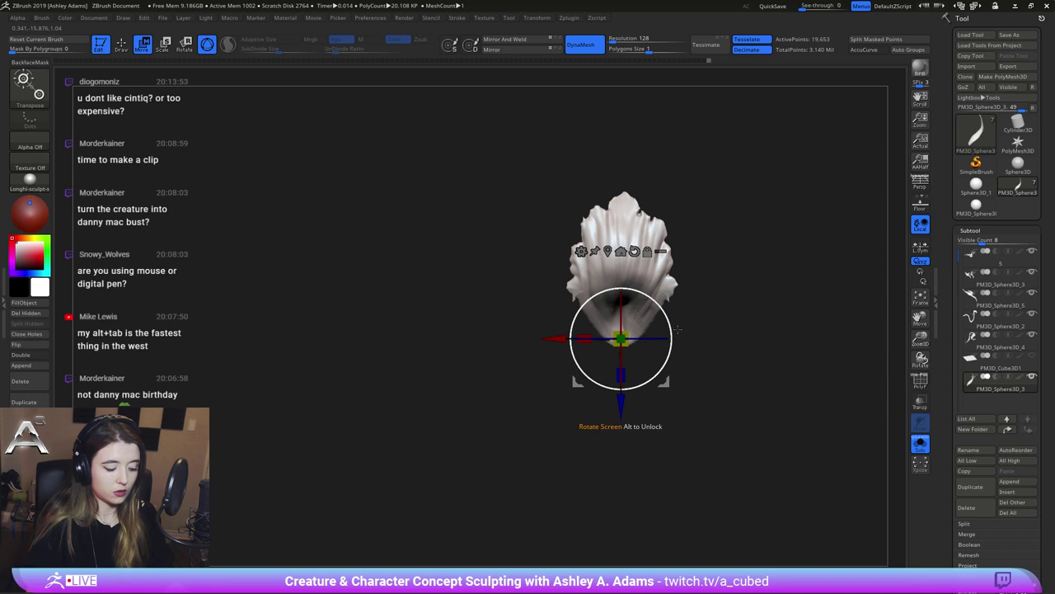
pyautogui.click(990, 489)
pyautogui.moveTo(621, 403)
pyautogui.keyDown('alt'); pyautogui.mouseDown()
pyautogui.moveTo(621, 413)
pyautogui.moveTo(655, 384)
pyautogui.moveTo(628, 395)
pyautogui.mouseUp(); pyautogui.keyUp('alt')
pyautogui.click(920, 444)
pyautogui.press('q')
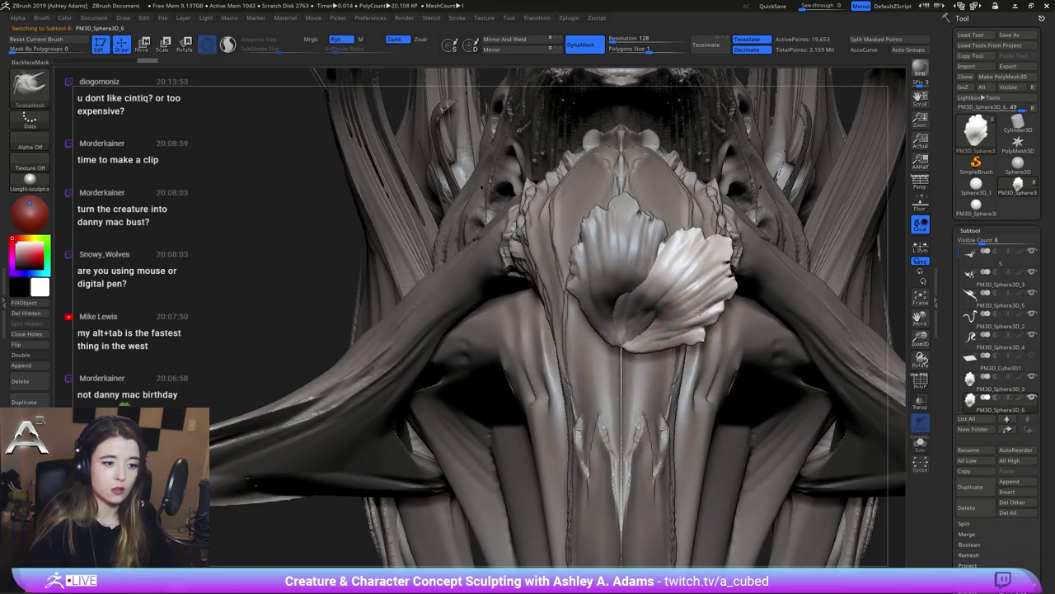
# Duplicate the rotated petal and mirror the copy to the opposite side of the central petal
pyautogui.moveTo(699, 312); pyautogui.dragTo(874, 371, button='right')
pyautogui.click(973, 489)
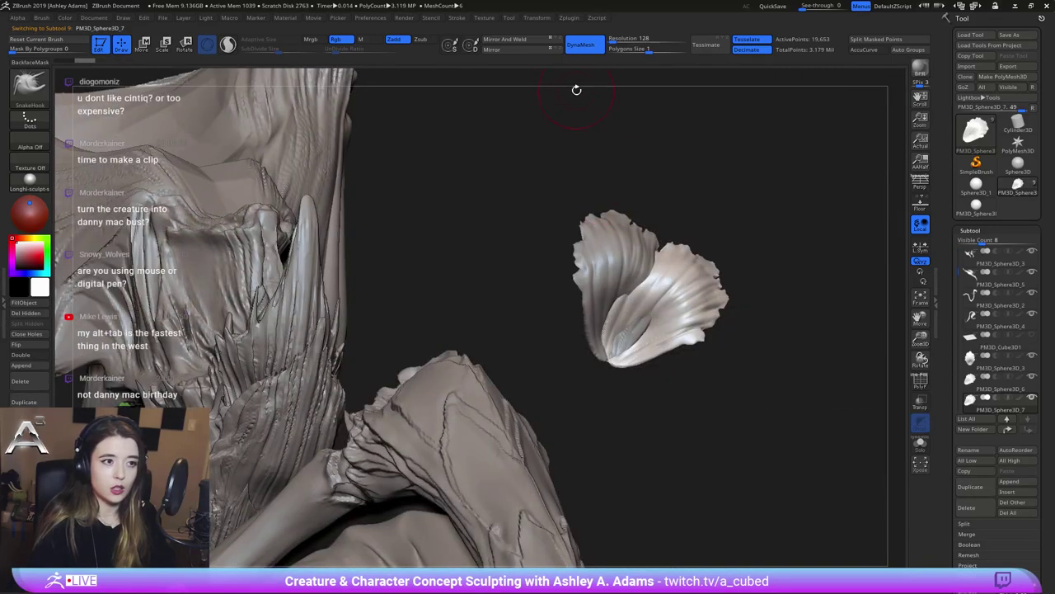
pyautogui.click(530, 51)
# Select the first rotated side petal and reshape its outer edge with a large SnakeHook brush
pyautogui.moveTo(796, 301)
pyautogui.mouseDown(button='right')
pyautogui.moveTo(653, 279)
pyautogui.moveTo(636, 310)
pyautogui.moveTo(607, 325)
pyautogui.mouseUp(button='right')
pyautogui.keyDown('alt'); pyautogui.click(687, 278); pyautogui.keyUp('alt')
pyautogui.press('space')
pyautogui.moveTo(645, 268); pyautogui.dragTo(676, 267)
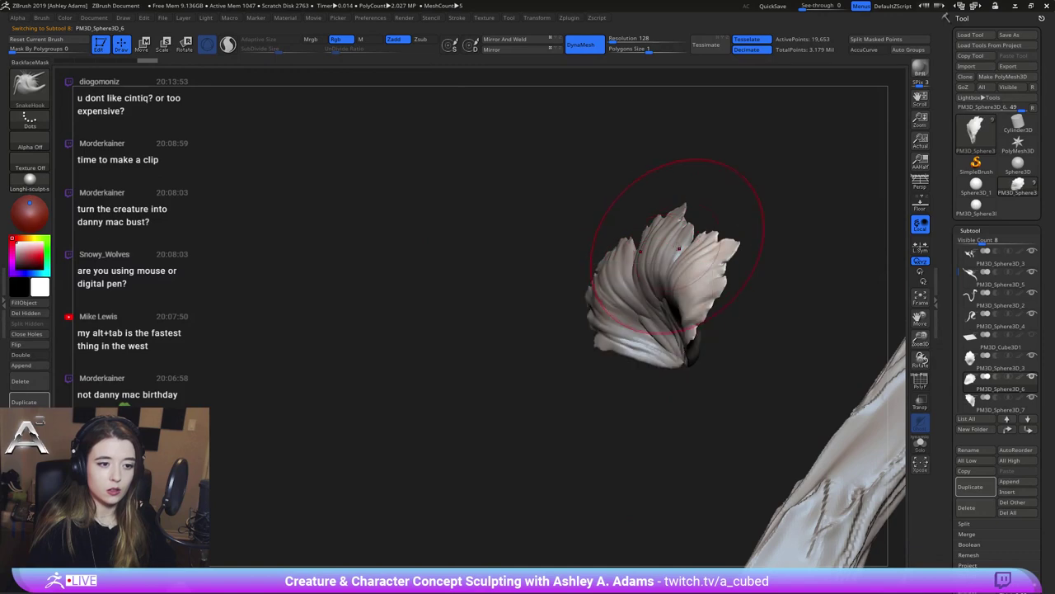
pyautogui.moveTo(678, 248)
pyautogui.mouseDown(button='right')
pyautogui.moveTo(656, 231)
pyautogui.moveTo(668, 190)
pyautogui.mouseUp(button='right')
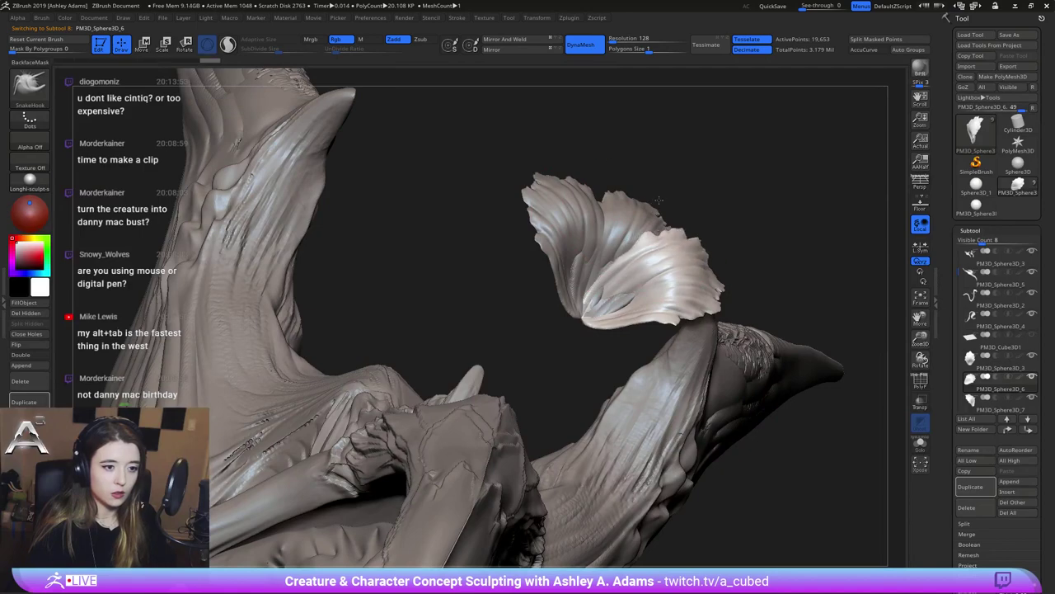
pyautogui.moveTo(652, 205); pyautogui.dragTo(700, 266, button='right')
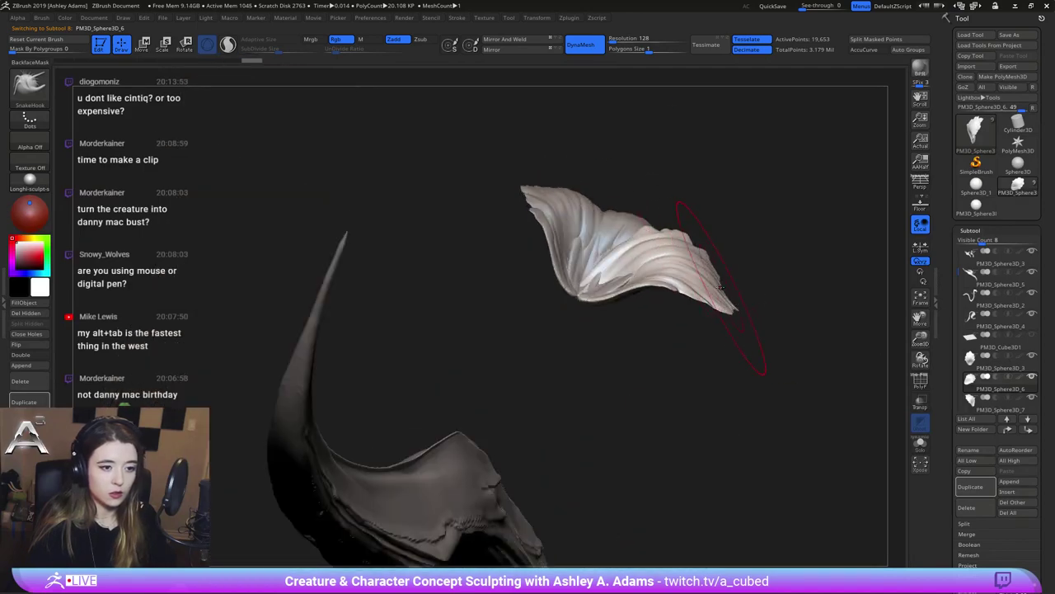
pyautogui.moveTo(721, 287); pyautogui.dragTo(712, 275)
# Select the mirrored side petal and adjust its curve with SnakeHook from several angles
pyautogui.moveTo(644, 232); pyautogui.dragTo(649, 220, button='right')
pyautogui.keyDown('alt'); pyautogui.click(612, 188); pyautogui.keyUp('alt')
pyautogui.moveTo(612, 188); pyautogui.dragTo(643, 224, button='right')
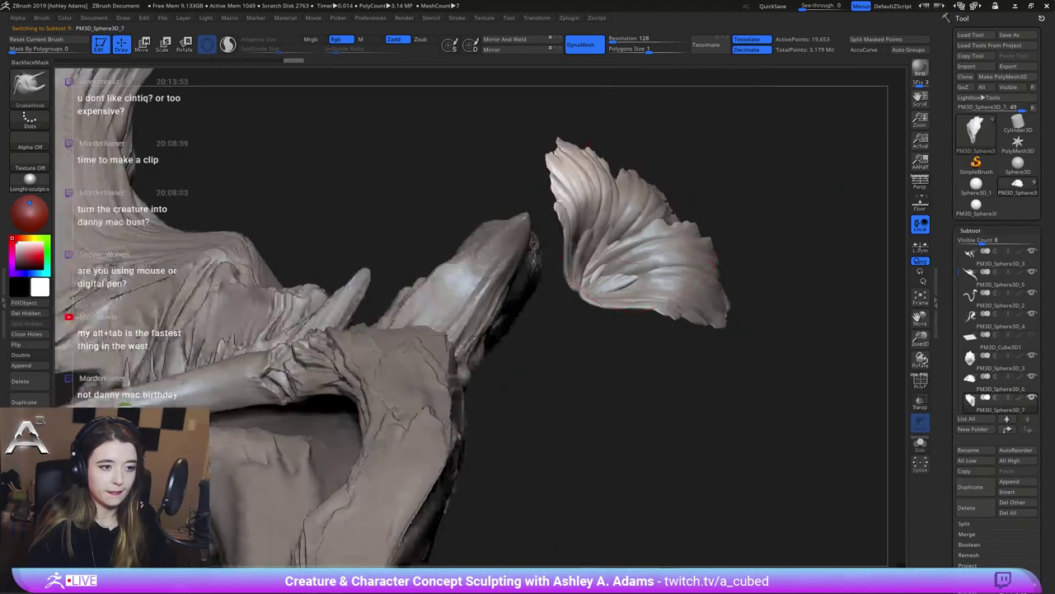
pyautogui.moveTo(534, 243); pyautogui.dragTo(577, 247, button='right')
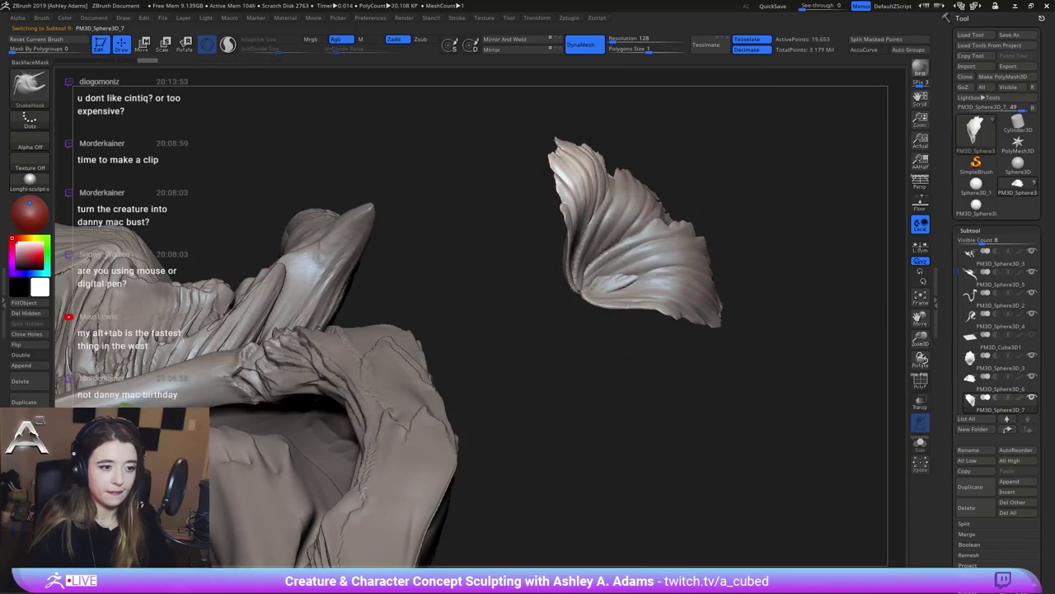
pyautogui.moveTo(553, 329); pyautogui.dragTo(536, 145, button='right')
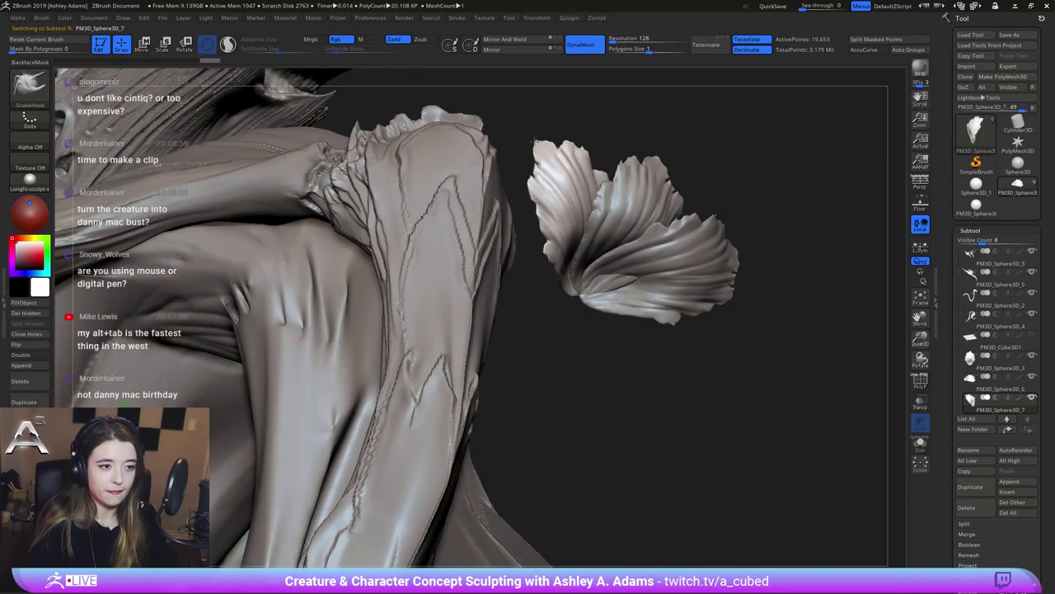
# Select the central petal and reshape its jagged tip with SnakeHook so it fits between the side petals
pyautogui.moveTo(612, 182)
pyautogui.mouseDown(button='right')
pyautogui.moveTo(577, 198)
pyautogui.moveTo(657, 209)
pyautogui.moveTo(565, 176)
pyautogui.moveTo(589, 224)
pyautogui.mouseUp(button='right')
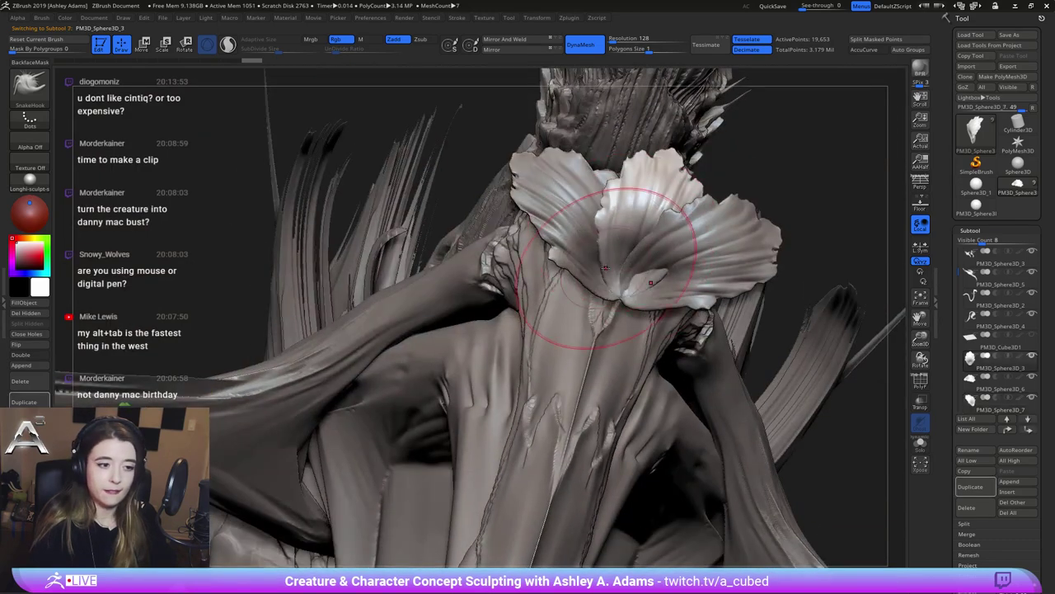
pyautogui.rightClick(604, 269)
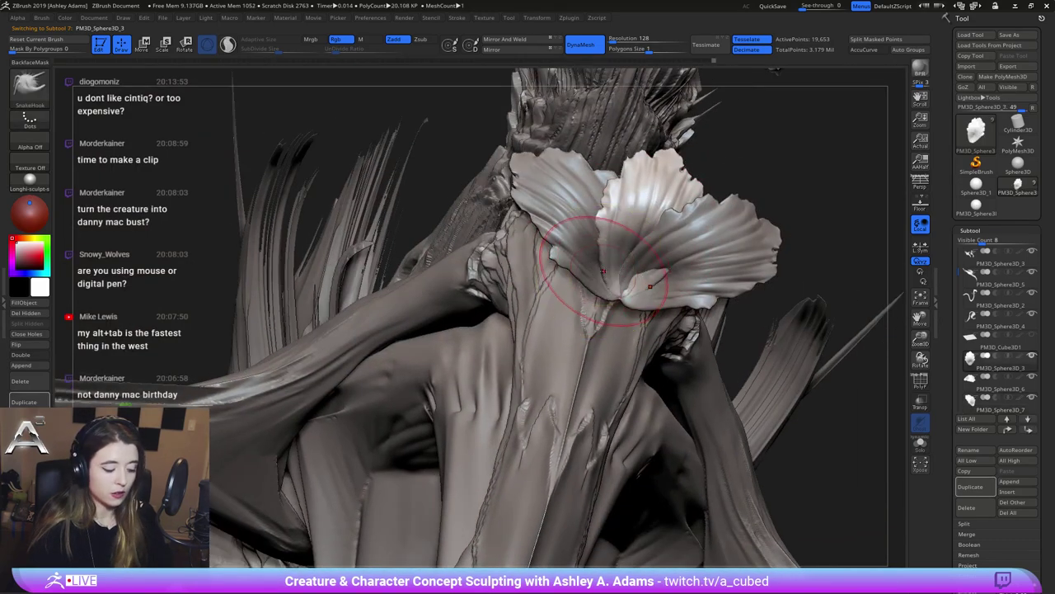
pyautogui.moveTo(642, 275); pyautogui.dragTo(660, 330, button='right')
pyautogui.keyDown('alt'); pyautogui.click(661, 266); pyautogui.keyUp('alt')
pyautogui.keyDown('alt'); pyautogui.click(617, 197); pyautogui.keyUp('alt')
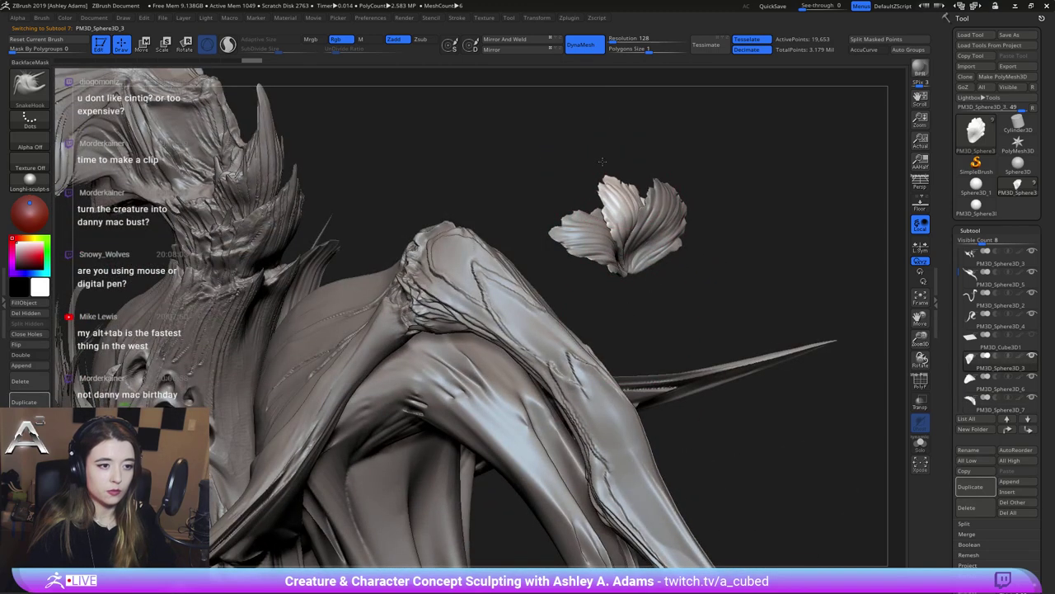
pyautogui.moveTo(602, 160); pyautogui.dragTo(608, 179, button='right')
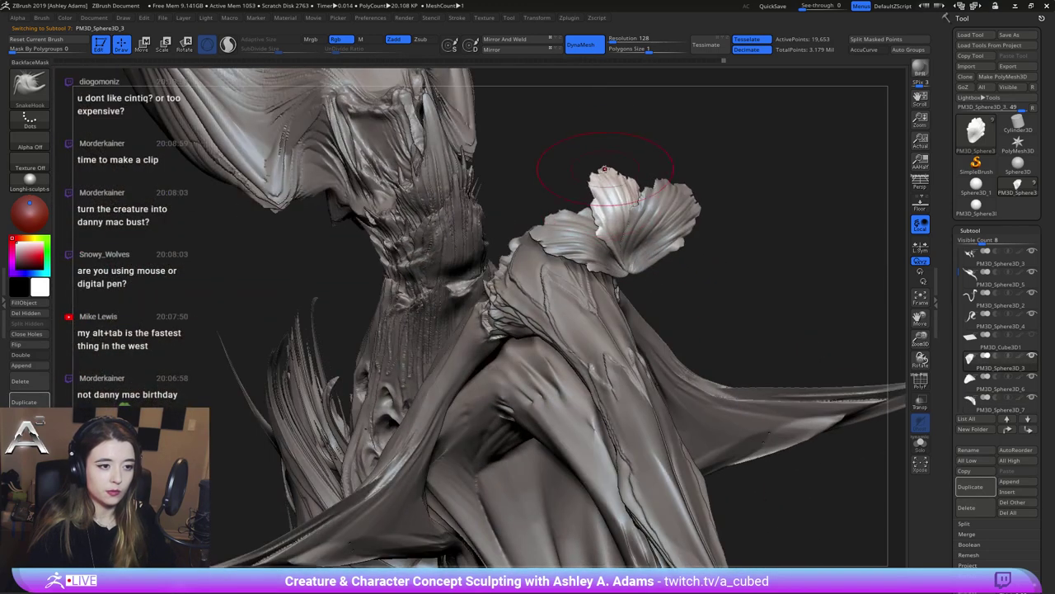
# Duplicate the mirrored side petal and rotate the copy downward about 48 degrees around its base
pyautogui.keyDown('alt'); pyautogui.click(587, 248); pyautogui.keyUp('alt')
pyautogui.moveTo(587, 251); pyautogui.dragTo(503, 289, button='right')
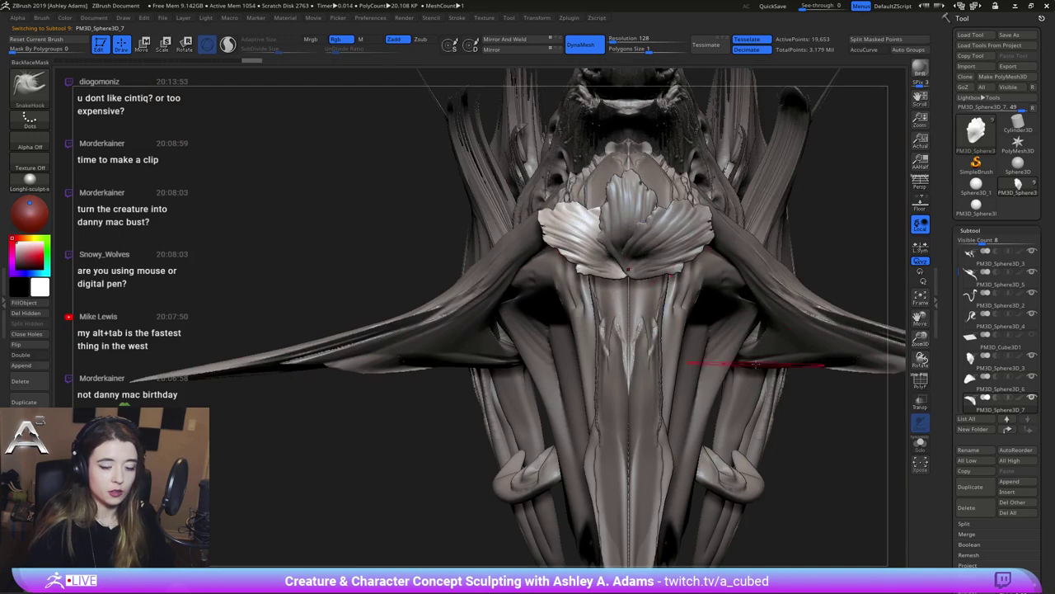
pyautogui.click(970, 486)
pyautogui.press('w')
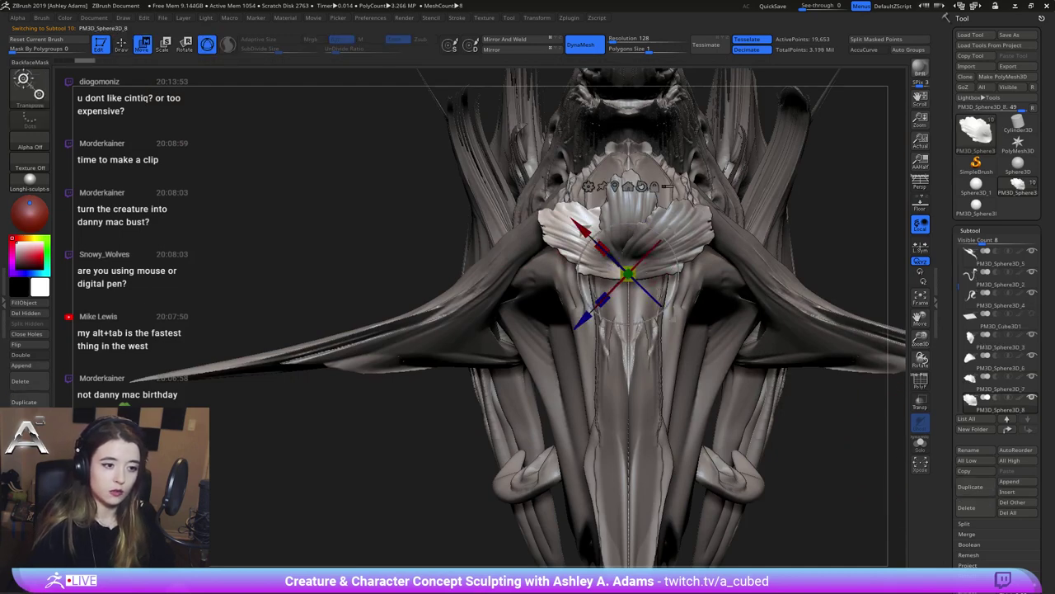
pyautogui.moveTo(670, 303); pyautogui.dragTo(679, 269)
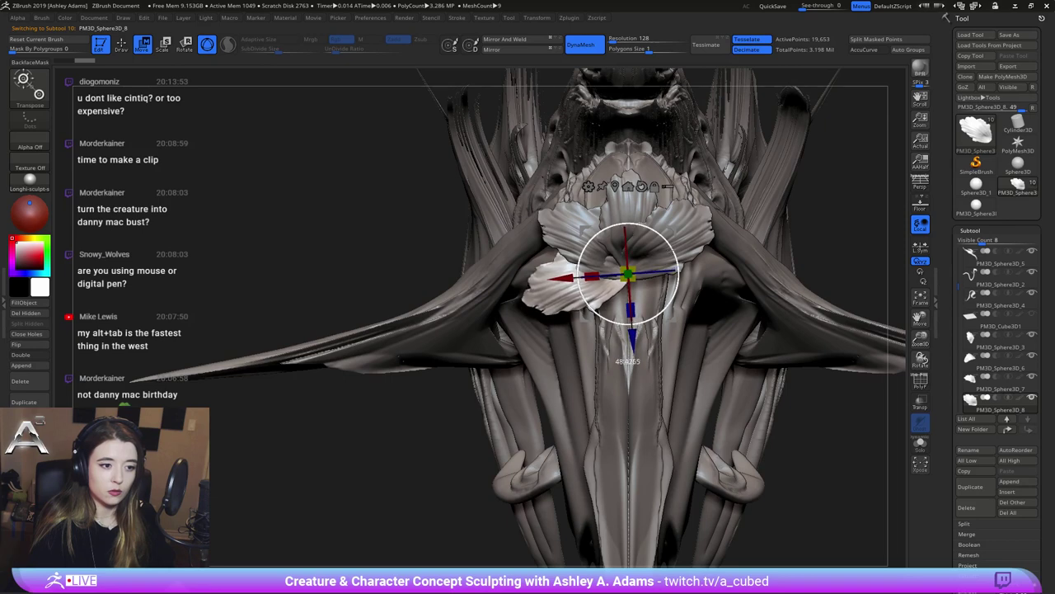
# Reshape the lower petal copy with SnakeHook, pulling its outer edge inward
pyautogui.press('q')
pyautogui.press('b')
pyautogui.press('s')
pyautogui.press('h')
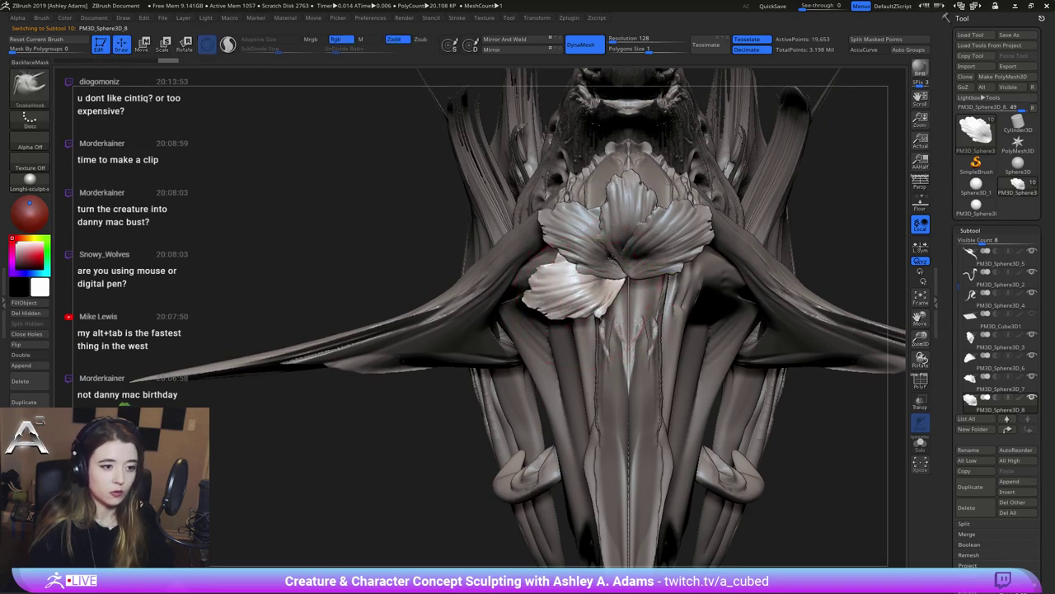
pyautogui.moveTo(530, 283)
pyautogui.mouseDown()
pyautogui.moveTo(551, 317)
pyautogui.moveTo(573, 296)
pyautogui.moveTo(594, 309)
pyautogui.mouseUp()
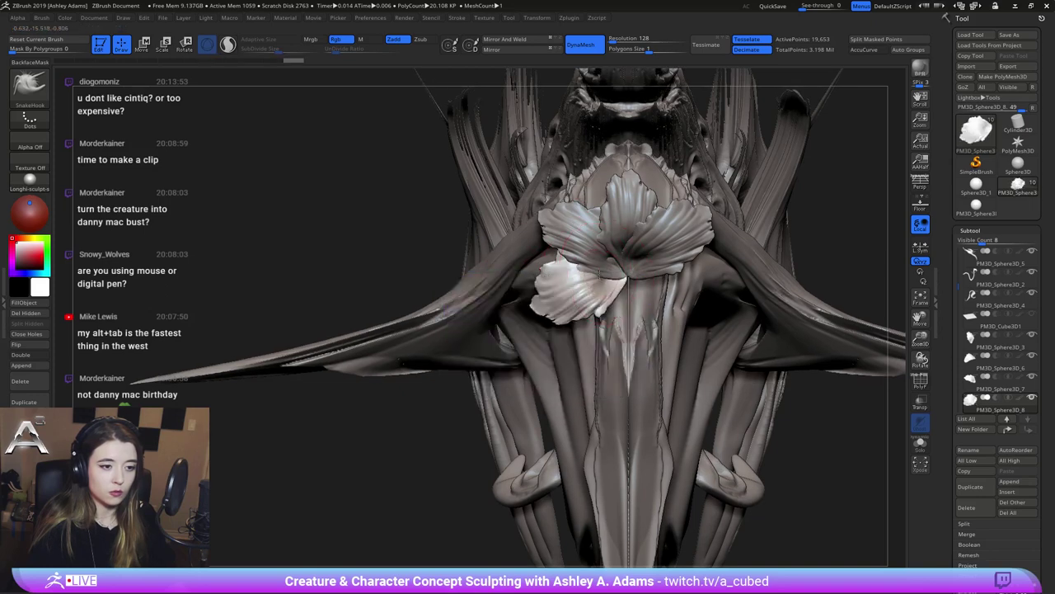
pyautogui.moveTo(587, 302); pyautogui.dragTo(635, 262, button='right')
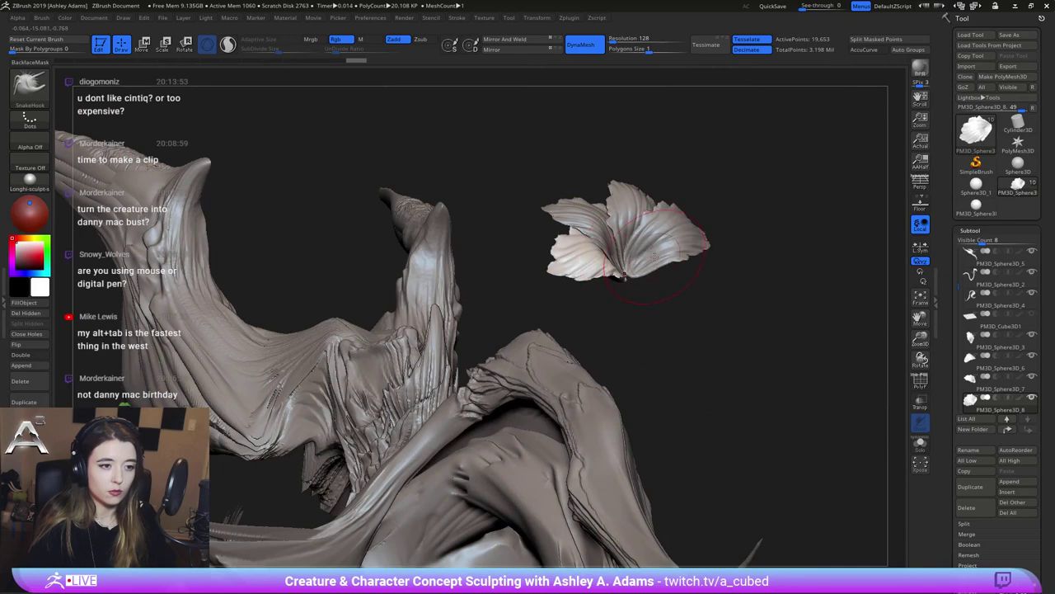
# Adjust the brush size and refine the curve of the lower petal copy with SnakeHook
pyautogui.moveTo(533, 291); pyautogui.dragTo(586, 192)
pyautogui.rightClick(587, 259)
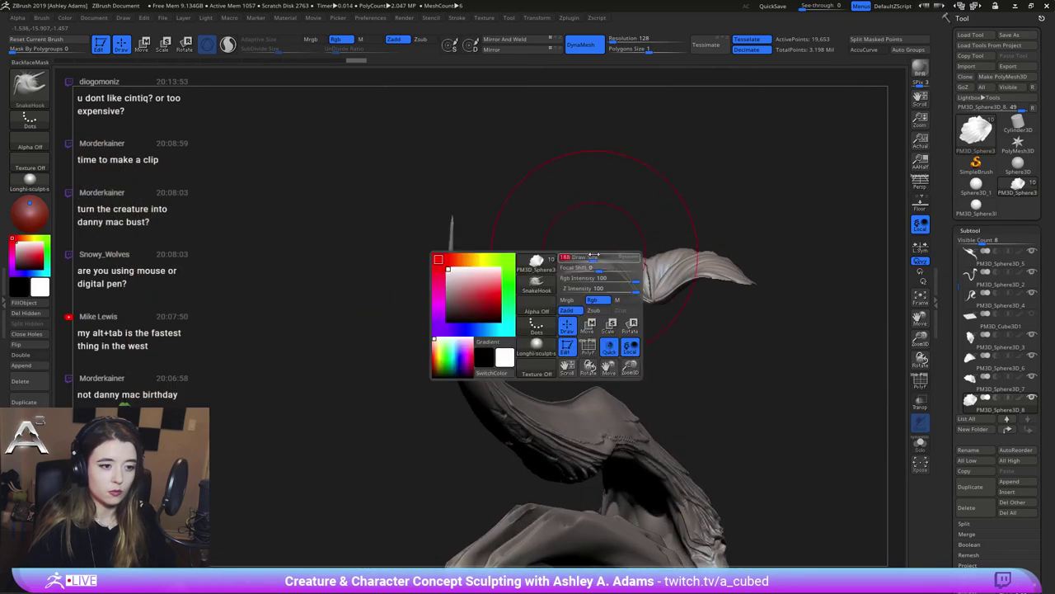
pyautogui.moveTo(587, 259); pyautogui.dragTo(585, 264, button='right')
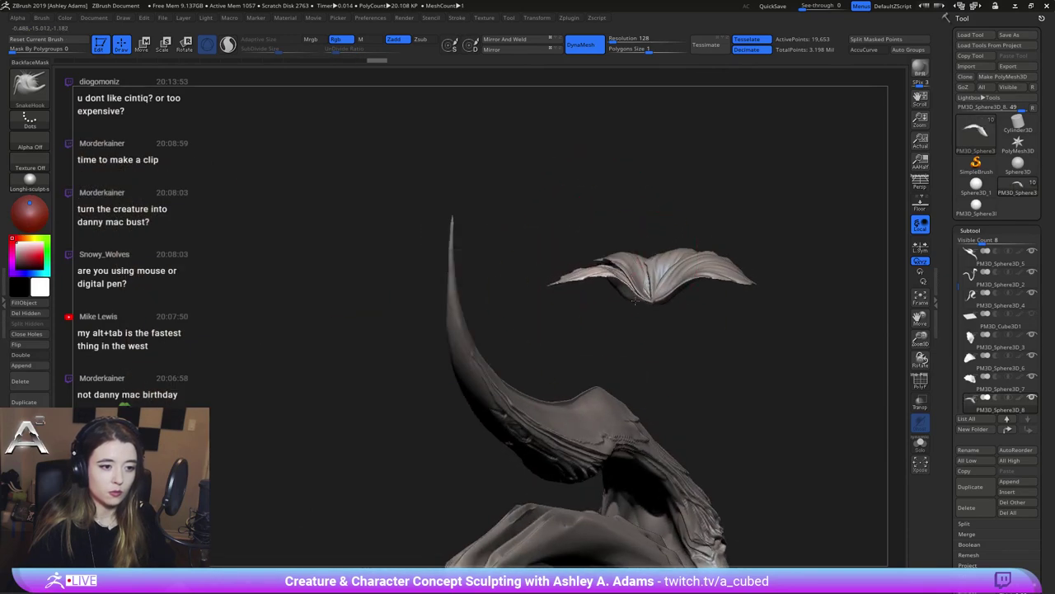
# Select the original side petal and reshape its curve and outer edge with SnakeHook from several angles
pyautogui.keyDown('alt'); pyautogui.click(663, 256); pyautogui.keyUp('alt')
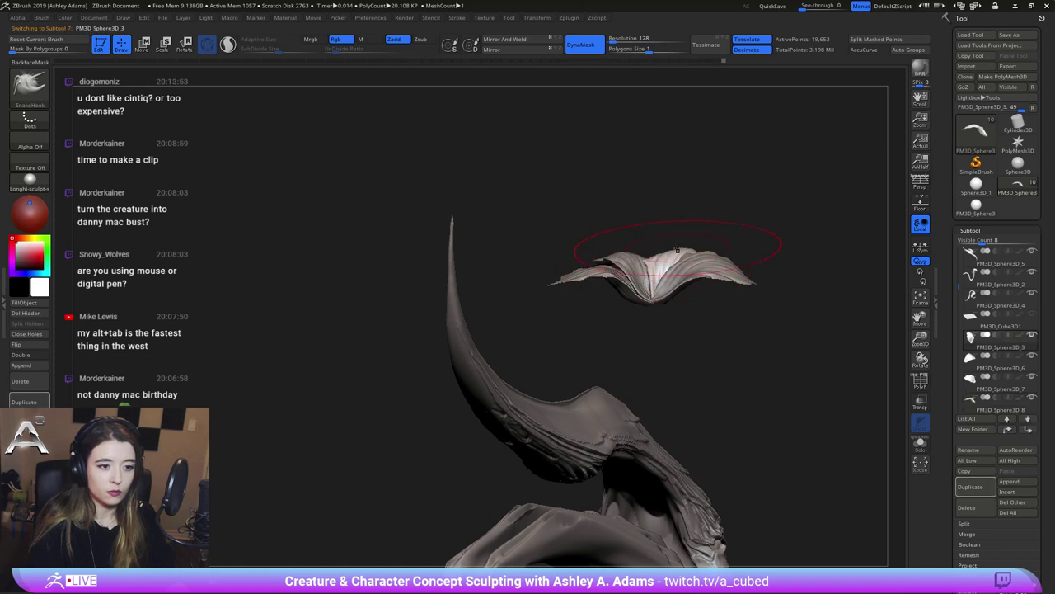
pyautogui.keyDown('alt'); pyautogui.click(683, 269); pyautogui.keyUp('alt')
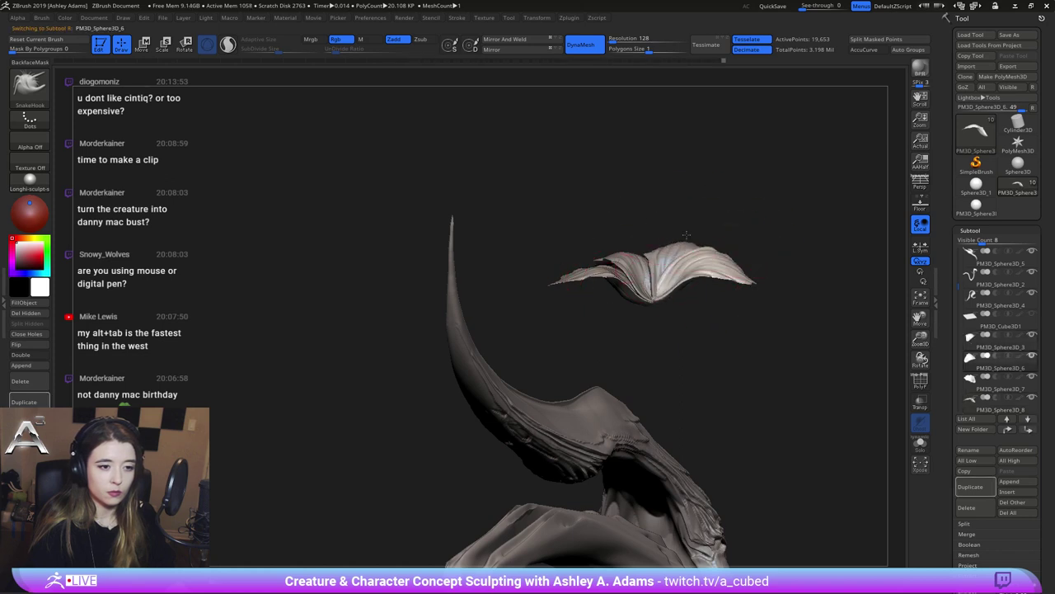
pyautogui.rightClick(683, 270)
pyautogui.moveTo(682, 270); pyautogui.dragTo(700, 236, button='right')
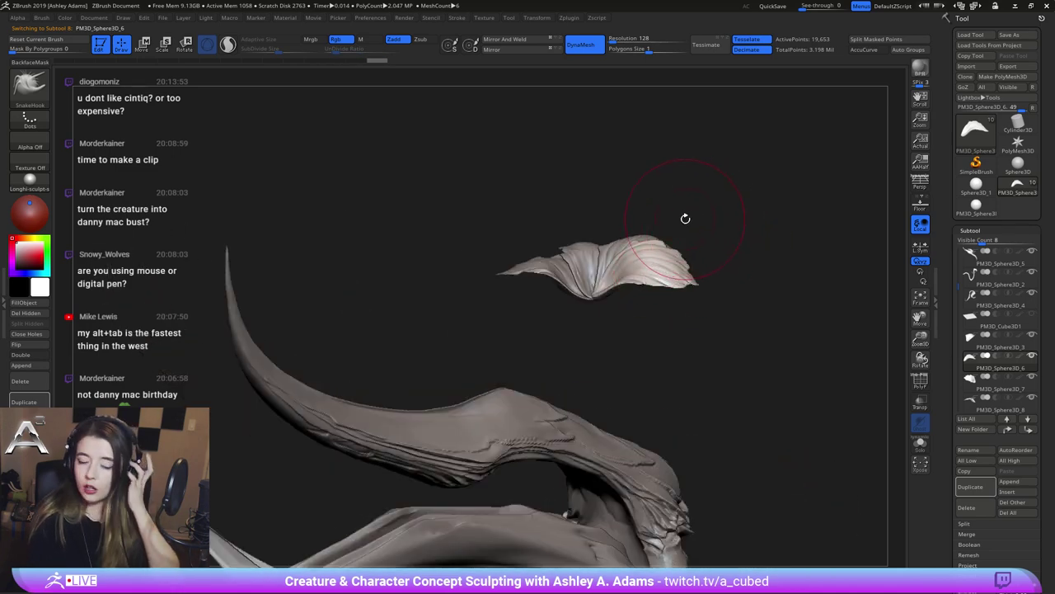
pyautogui.moveTo(523, 134); pyautogui.dragTo(644, 259, button='right')
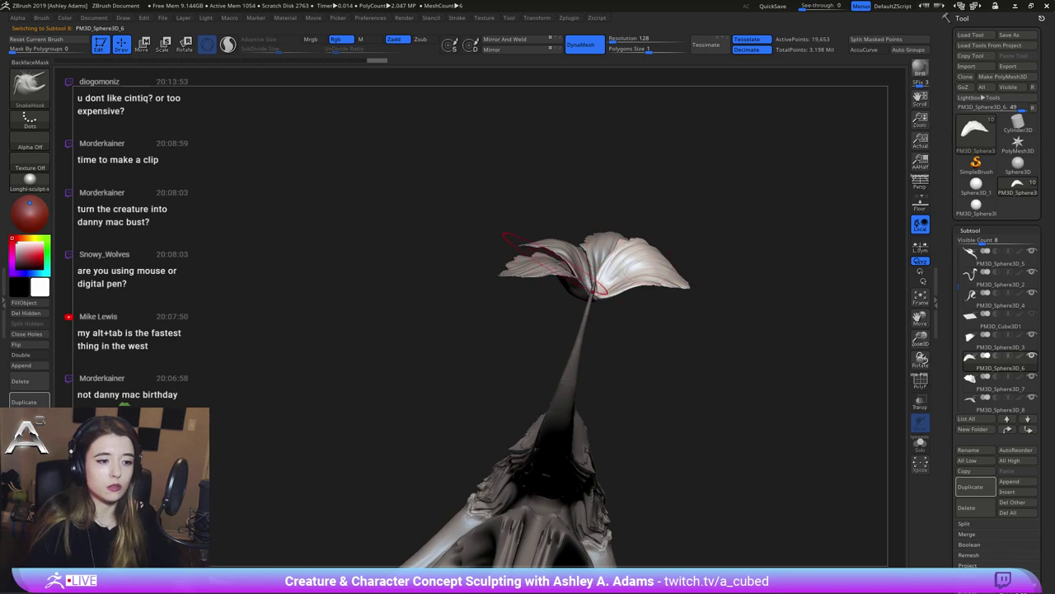
pyautogui.moveTo(557, 264); pyautogui.dragTo(625, 266, button='right')
# Select the mirrored side petal and adjust its bend with SnakeHook to suit the opposite petal
pyautogui.keyDown('alt'); pyautogui.click(615, 259); pyautogui.keyUp('alt')
pyautogui.moveTo(561, 274); pyautogui.dragTo(595, 281, button='right')
pyautogui.rightClick(511, 320)
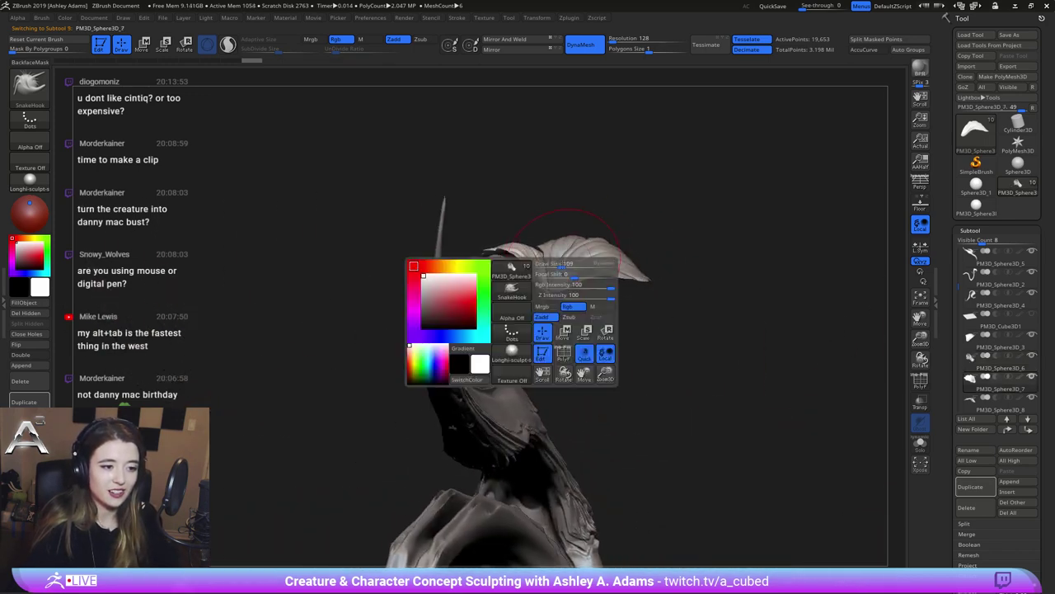
pyautogui.moveTo(527, 285)
pyautogui.mouseDown(button='right')
pyautogui.moveTo(639, 250)
pyautogui.moveTo(619, 263)
pyautogui.moveTo(645, 268)
pyautogui.moveTo(619, 314)
pyautogui.moveTo(614, 375)
pyautogui.moveTo(615, 298)
pyautogui.mouseUp(button='right')
# Duplicate the original side petal and rotate the copy downward around its base, opposite the existing lower petal
pyautogui.keyDown('alt'); pyautogui.click(557, 281); pyautogui.keyUp('alt')
pyautogui.rightClick(610, 252)
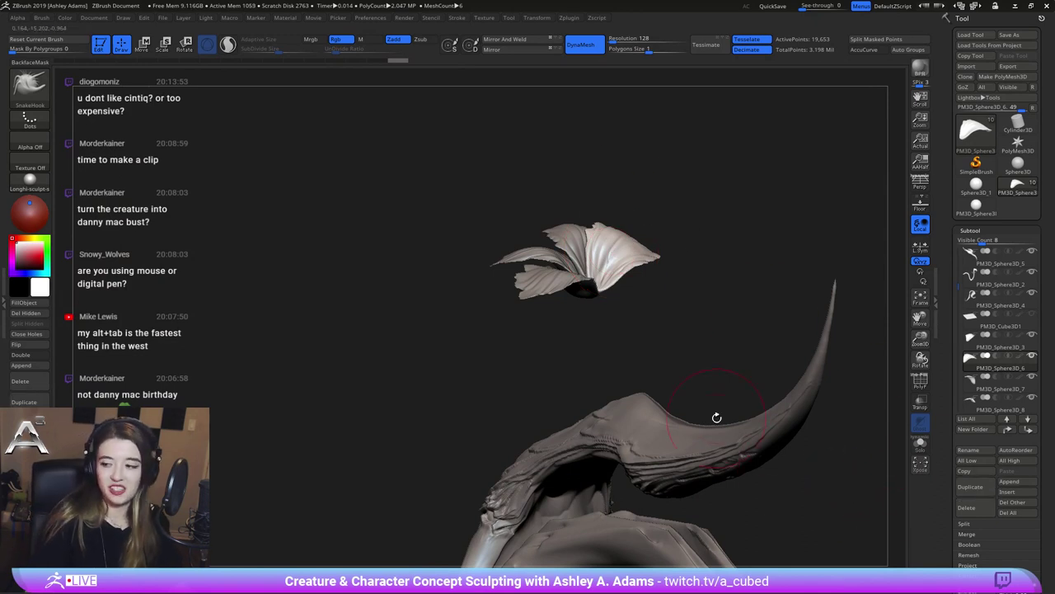
pyautogui.click(981, 496)
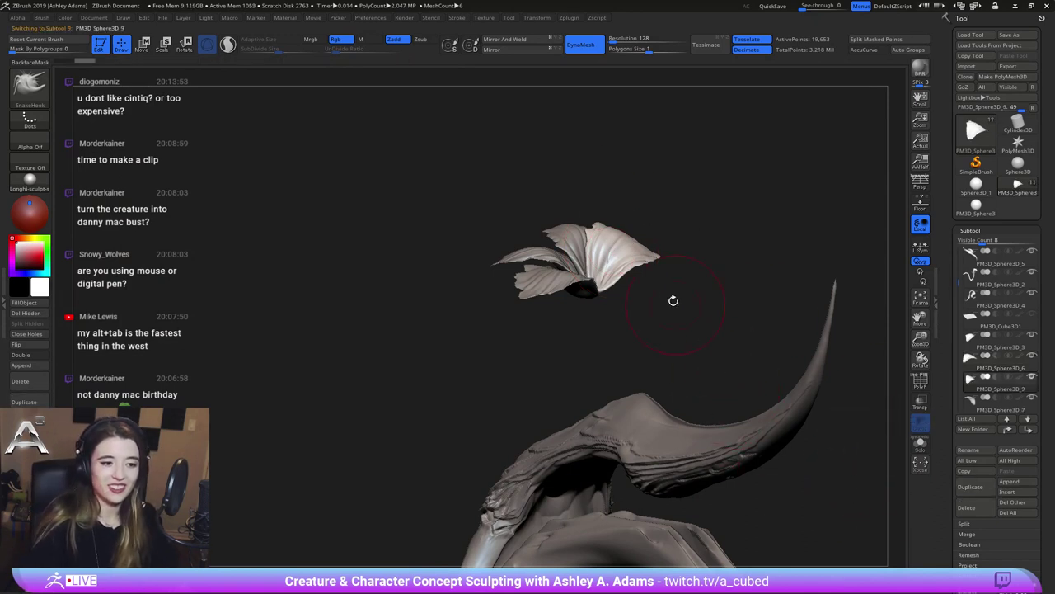
pyautogui.press('w')
pyautogui.moveTo(603, 367); pyautogui.dragTo(598, 382, button='right')
pyautogui.moveTo(643, 337); pyautogui.dragTo(623, 320, button='right')
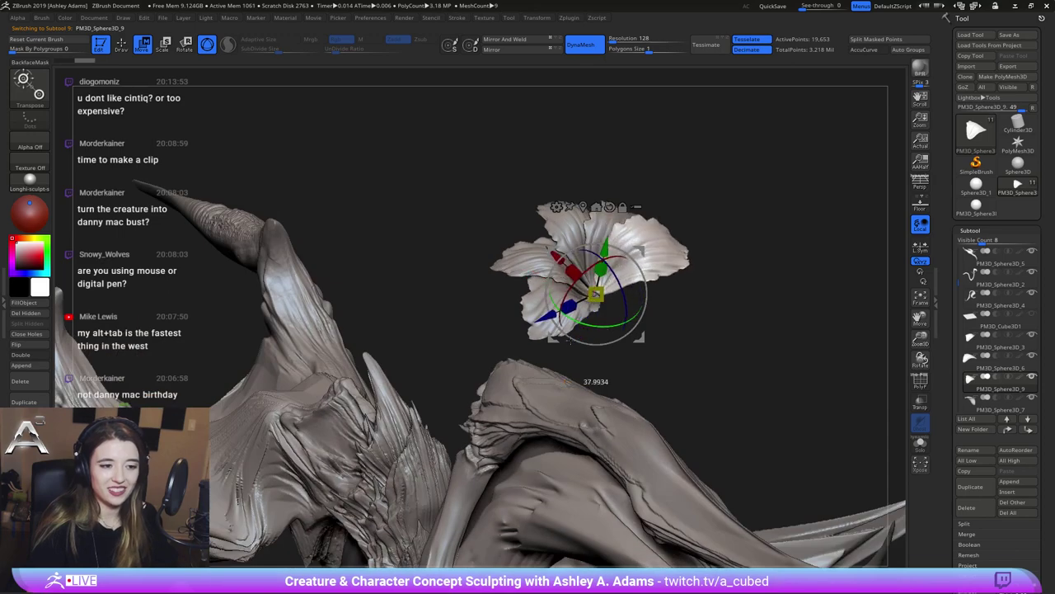
pyautogui.moveTo(545, 342); pyautogui.dragTo(536, 336)
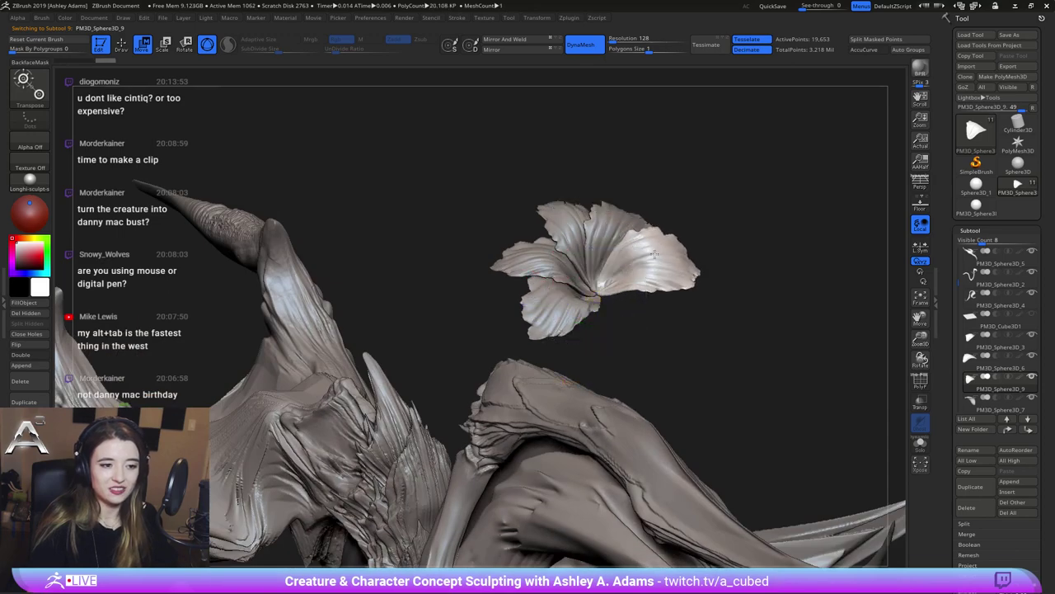
pyautogui.moveTo(648, 177)
pyautogui.mouseDown(button='right')
pyautogui.moveTo(656, 258)
pyautogui.moveTo(634, 235)
pyautogui.moveTo(592, 297)
pyautogui.mouseUp(button='right')
# Reshape the new lower petal copy with SnakeHook, bending its outer edge downward from several angles
pyautogui.press('q')
pyautogui.moveTo(637, 229); pyautogui.dragTo(670, 239, button='right')
pyautogui.moveTo(628, 266); pyautogui.dragTo(656, 275, button='right')
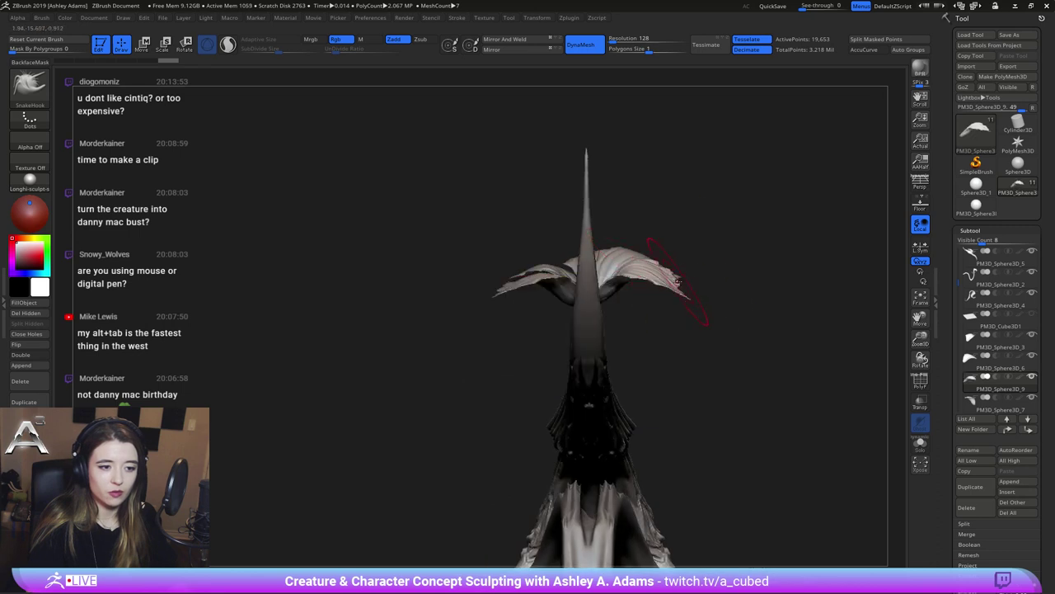
pyautogui.moveTo(635, 260); pyautogui.dragTo(628, 257, button='right')
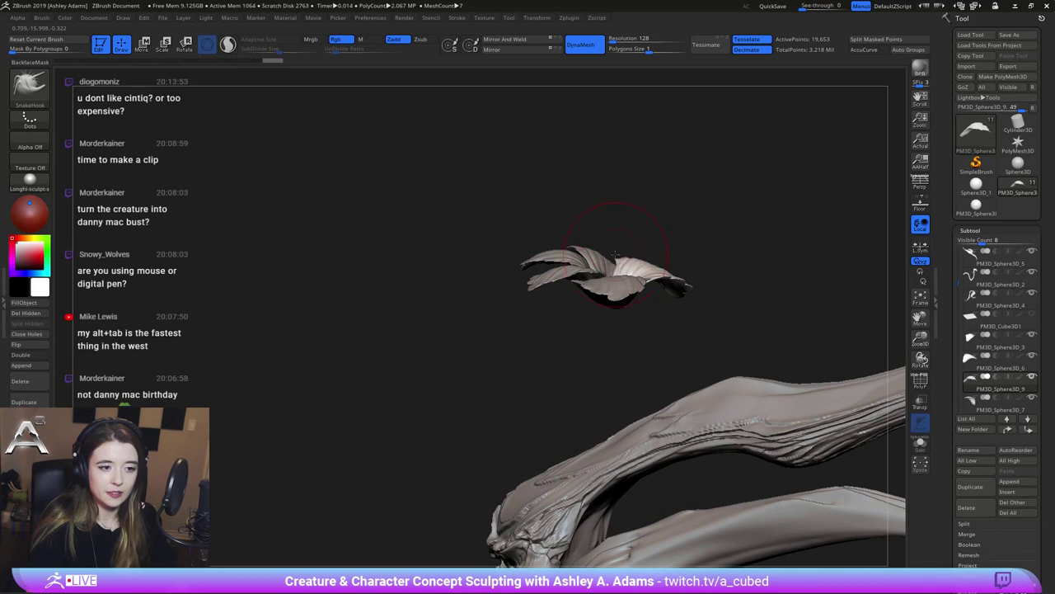
# Duplicate the selected petal and rotate the copy around the flower's centre to fill the gap at the lower front
pyautogui.moveTo(710, 262); pyautogui.dragTo(719, 288, button='right')
pyautogui.click(970, 486)
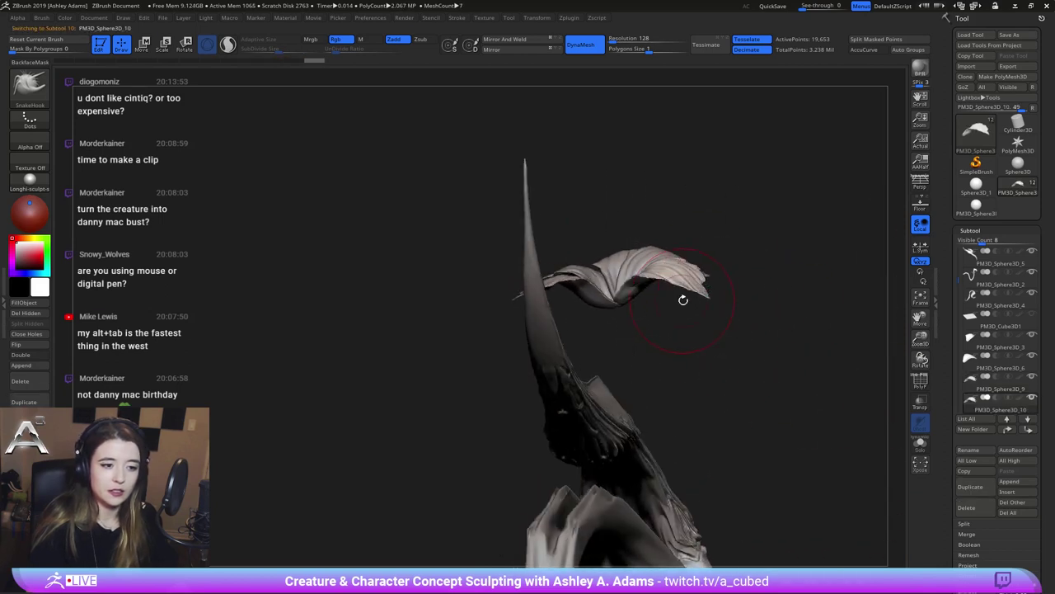
pyautogui.press('w')
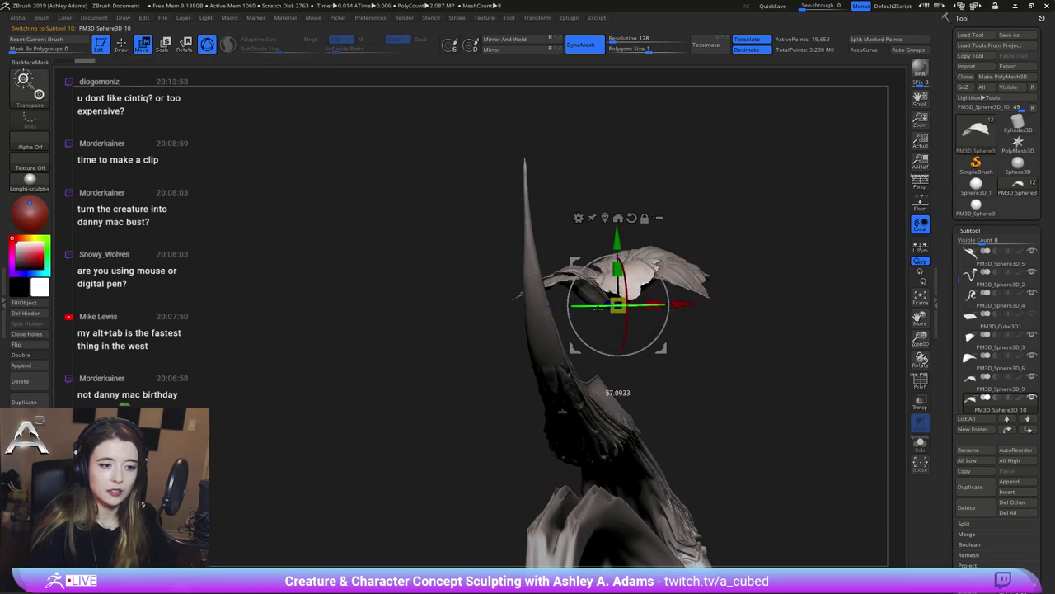
pyautogui.moveTo(598, 309); pyautogui.dragTo(649, 286, button='right')
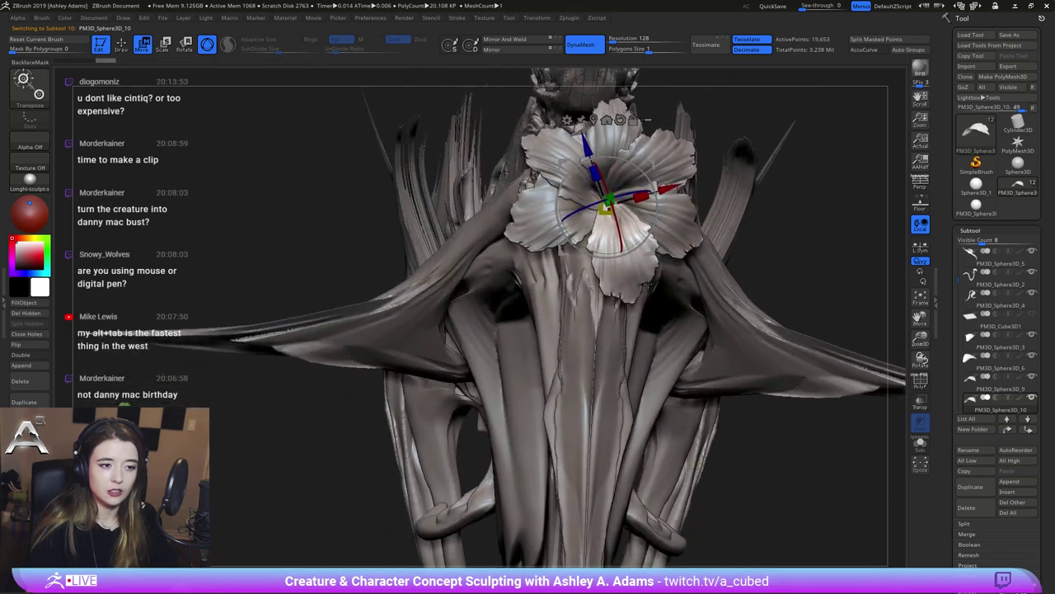
pyautogui.moveTo(609, 254); pyautogui.dragTo(588, 251)
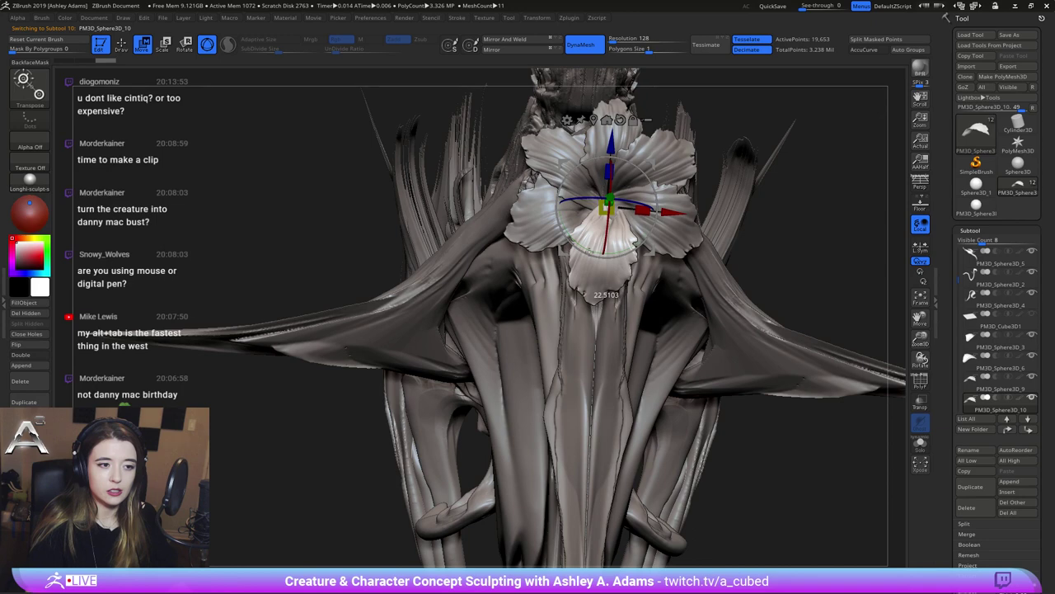
# Select the neighbouring petals one by one and rotate each around the flower's centre to even out their spacing
pyautogui.press('q')
pyautogui.keyDown('alt'); pyautogui.click(660, 213); pyautogui.keyUp('alt')
pyautogui.press('w')
pyautogui.hotkey('ctrl', 'shift', 'd')
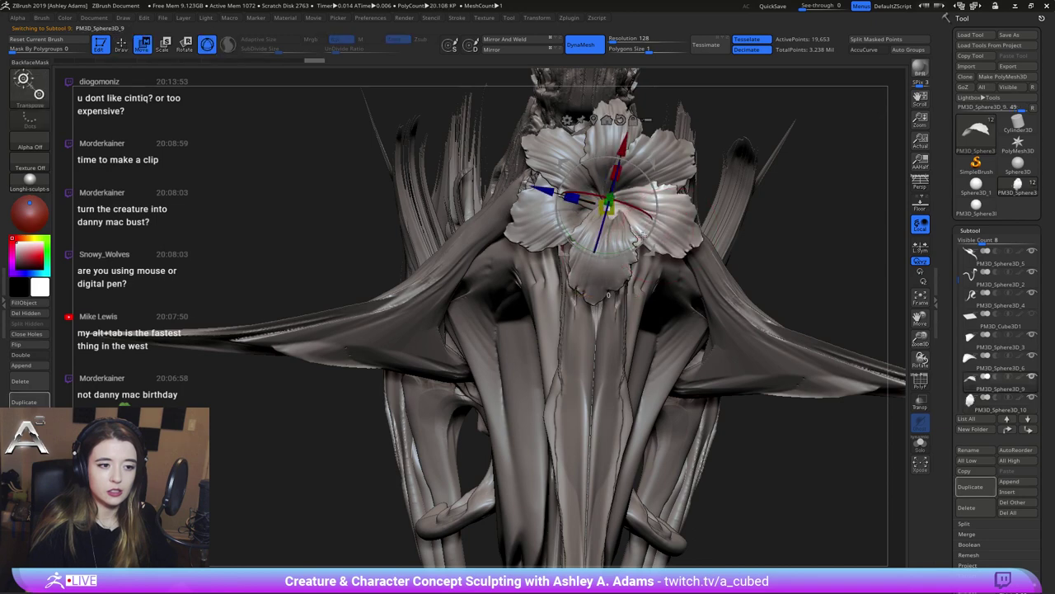
pyautogui.hotkey('ctrl', 'shift', 'd')
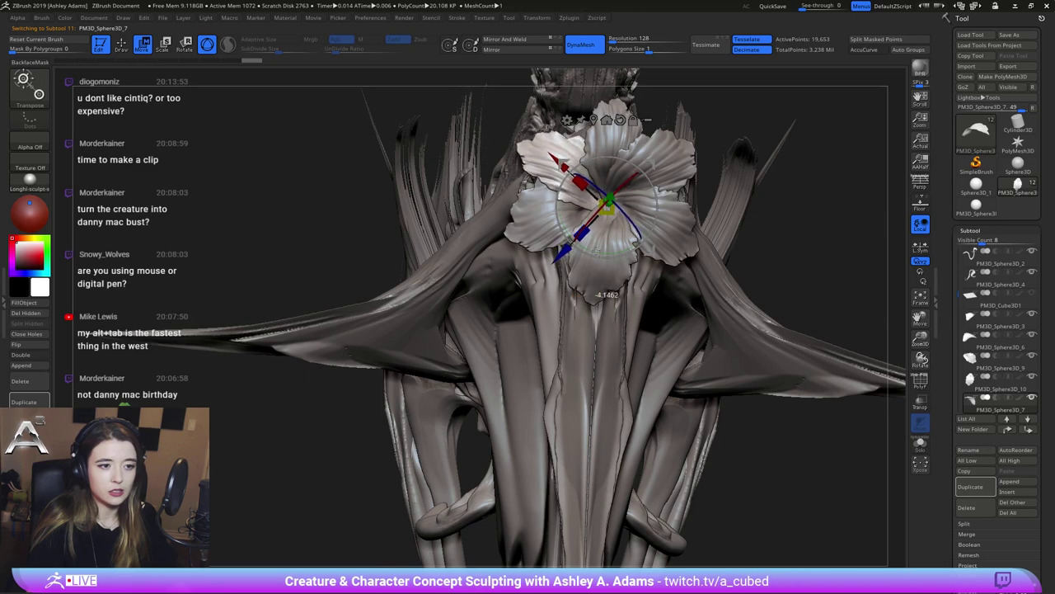
pyautogui.press('b')
pyautogui.press('s')
pyautogui.press('h')
pyautogui.press('w')
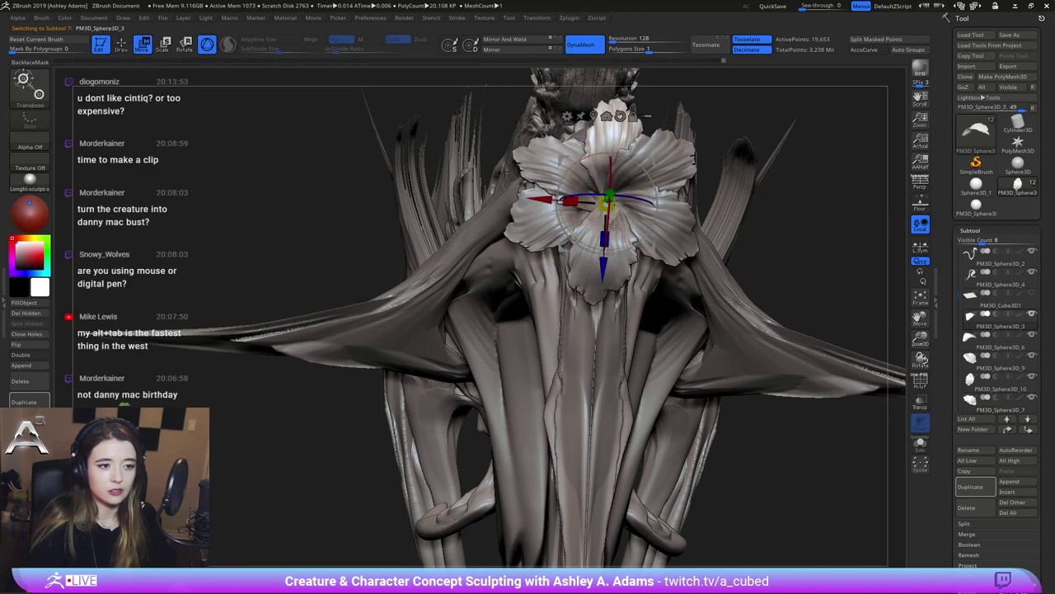
pyautogui.press('q')
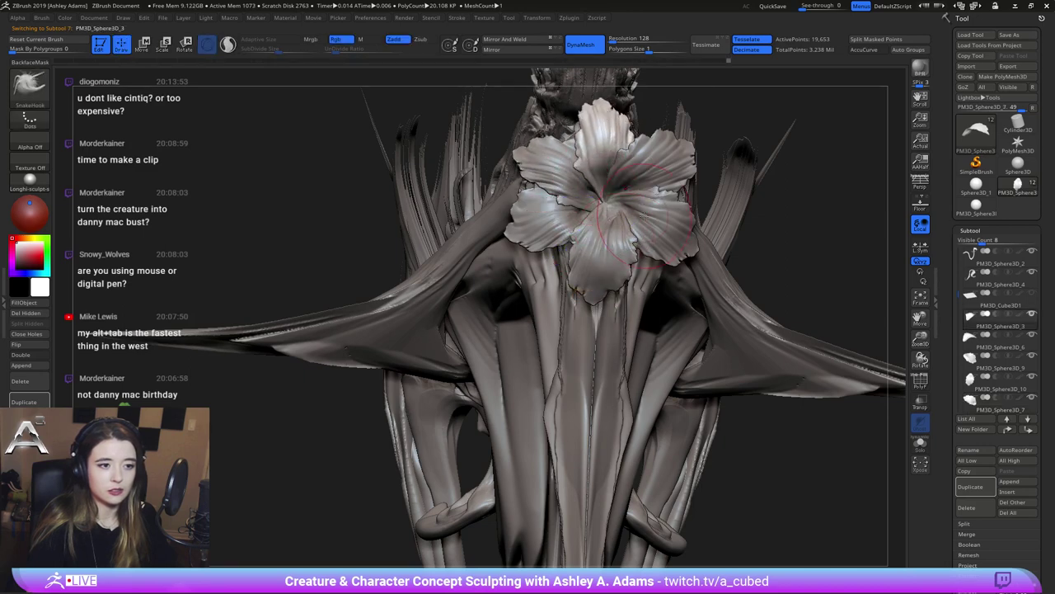
# Pull the inner base of the lowest petal toward the flower's centre with the SnakeHook brush
pyautogui.moveTo(632, 239); pyautogui.dragTo(624, 205, button='right')
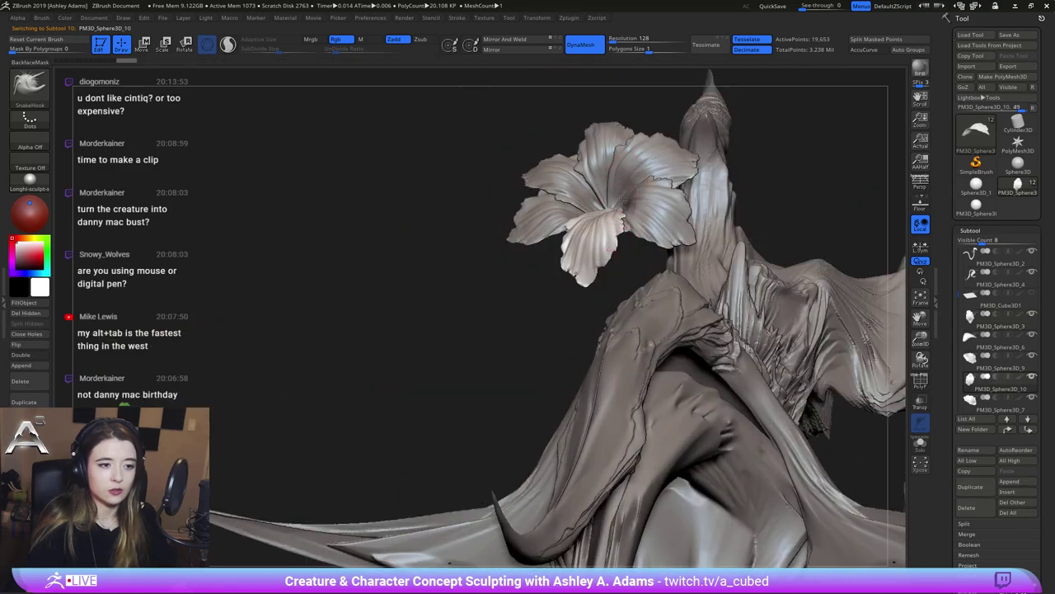
pyautogui.moveTo(624, 201); pyautogui.dragTo(622, 198)
pyautogui.moveTo(478, 247); pyautogui.dragTo(573, 259, button='right')
pyautogui.press('space')
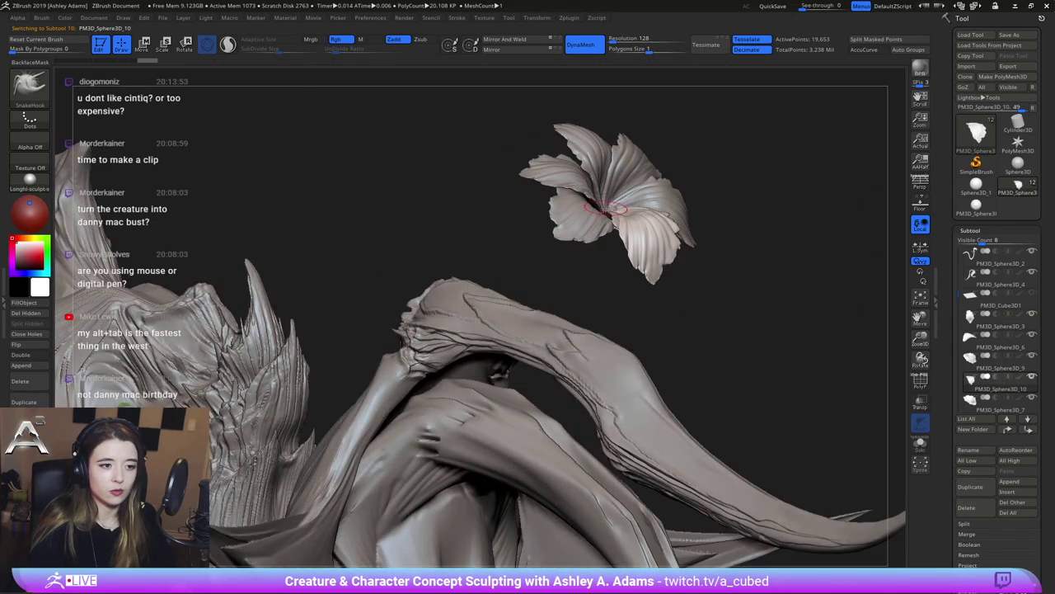
pyautogui.moveTo(606, 208)
pyautogui.mouseDown(button='right')
pyautogui.moveTo(600, 216)
pyautogui.moveTo(593, 205)
pyautogui.mouseUp(button='right')
# Select the adjacent side petals and pull their inner bases together at the flower's throat with SnakeHook
pyautogui.keyDown('alt'); pyautogui.click(590, 212); pyautogui.keyUp('alt')
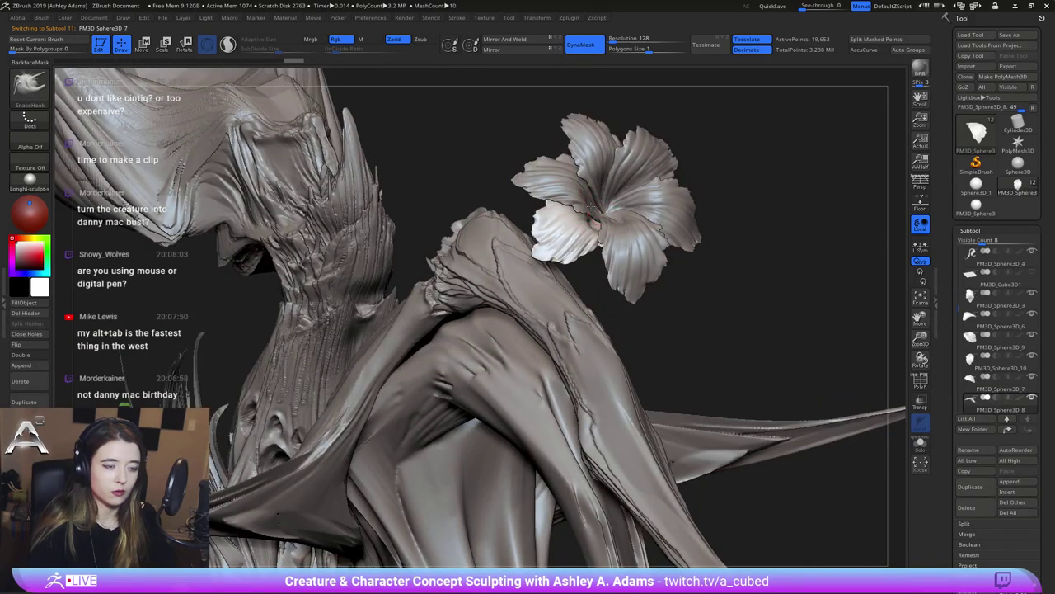
pyautogui.keyDown('alt'); pyautogui.click(594, 203); pyautogui.keyUp('alt')
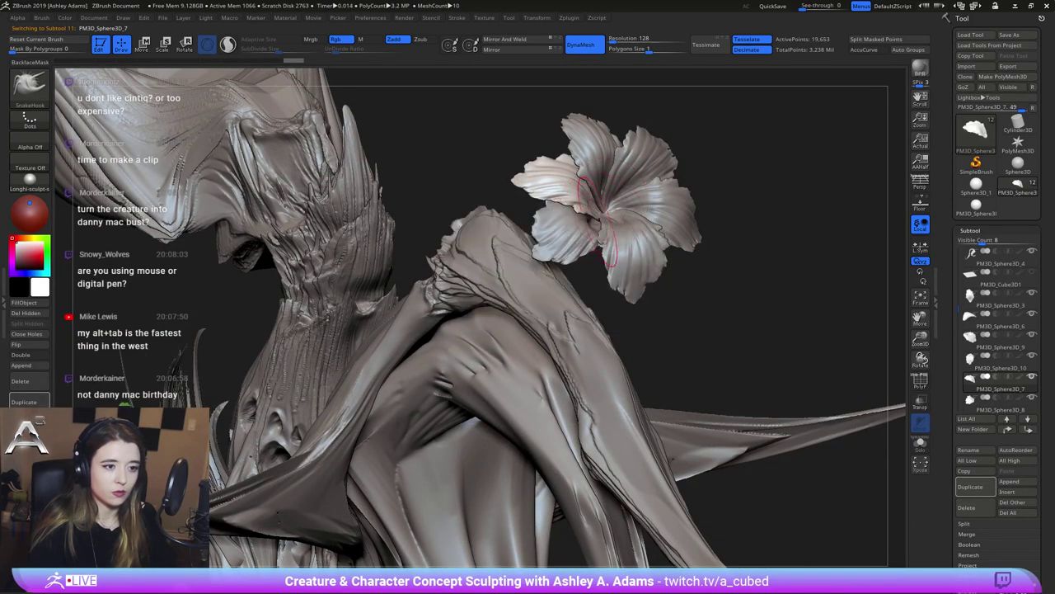
pyautogui.moveTo(615, 191)
pyautogui.mouseDown(button='right')
pyautogui.moveTo(572, 123)
pyautogui.moveTo(610, 165)
pyautogui.mouseUp(button='right')
pyautogui.keyDown('alt'); pyautogui.click(596, 223); pyautogui.keyUp('alt')
pyautogui.press('space')
pyautogui.moveTo(629, 230); pyautogui.dragTo(639, 215)
pyautogui.moveTo(638, 215)
pyautogui.mouseDown(button='right')
pyautogui.moveTo(610, 209)
pyautogui.moveTo(657, 224)
pyautogui.moveTo(638, 234)
pyautogui.moveTo(628, 262)
pyautogui.moveTo(617, 259)
pyautogui.moveTo(656, 274)
pyautogui.moveTo(635, 241)
pyautogui.moveTo(636, 250)
pyautogui.moveTo(728, 241)
pyautogui.moveTo(672, 232)
pyautogui.moveTo(607, 264)
pyautogui.moveTo(602, 280)
pyautogui.moveTo(605, 257)
pyautogui.mouseUp(button='right')
# Select the overlapping petals from the side and reshape the front petal's curve with SnakeHook
pyautogui.keyDown('alt'); pyautogui.click(608, 208); pyautogui.keyUp('alt')
pyautogui.keyDown('alt'); pyautogui.click(628, 262); pyautogui.keyUp('alt')
pyautogui.keyDown('alt'); pyautogui.click(636, 243); pyautogui.keyUp('alt')
pyautogui.keyDown('alt'); pyautogui.click(636, 248); pyautogui.keyUp('alt')
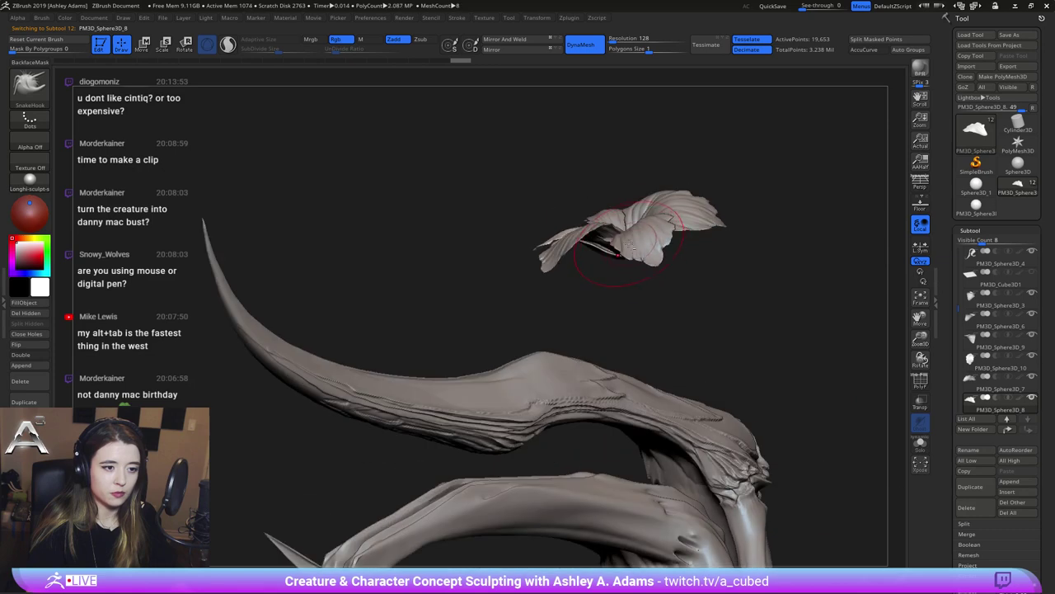
pyautogui.keyDown('alt'); pyautogui.click(624, 240); pyautogui.keyUp('alt')
pyautogui.moveTo(648, 221); pyautogui.dragTo(669, 222)
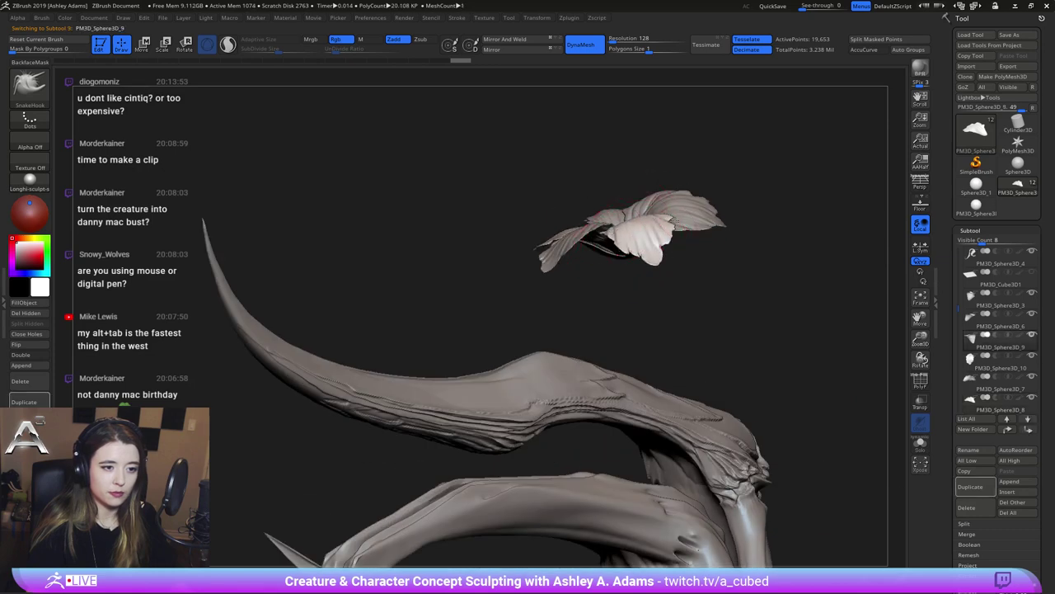
pyautogui.moveTo(697, 284)
pyautogui.mouseDown(button='right')
pyautogui.moveTo(606, 229)
pyautogui.moveTo(634, 255)
pyautogui.moveTo(660, 250)
pyautogui.mouseUp(button='right')
pyautogui.rightClick(609, 235)
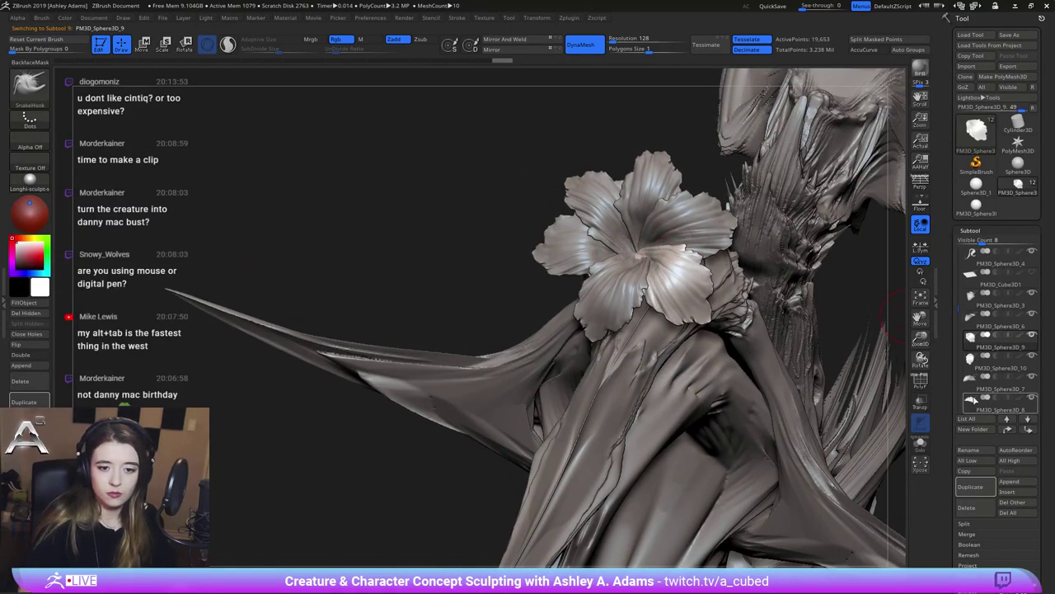
# Merge the six separate petal subtools down into a single flower subtool
pyautogui.click(970, 533)
pyautogui.click(974, 544)
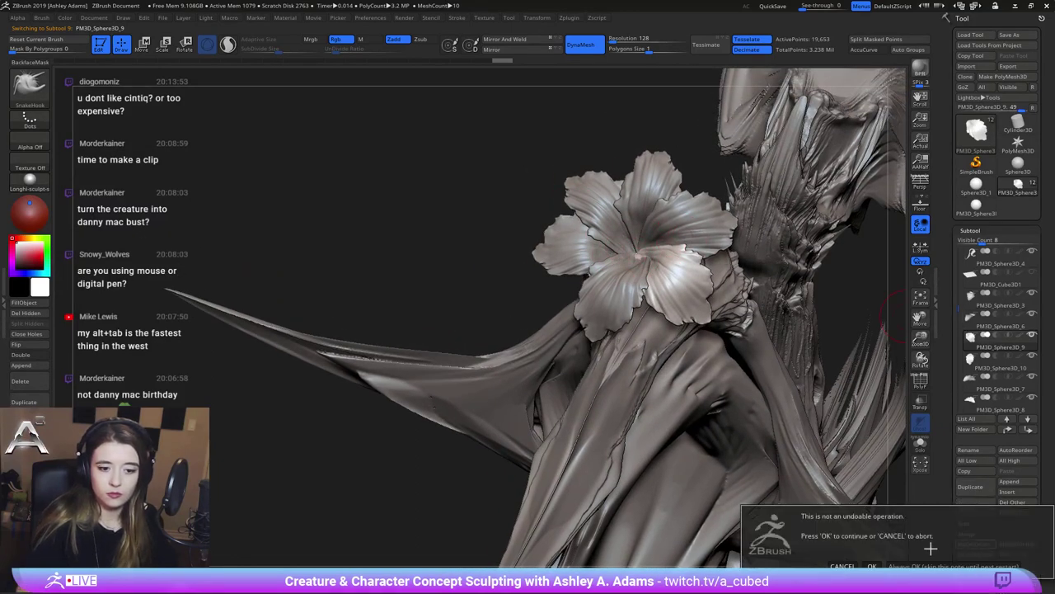
pyautogui.click(873, 566)
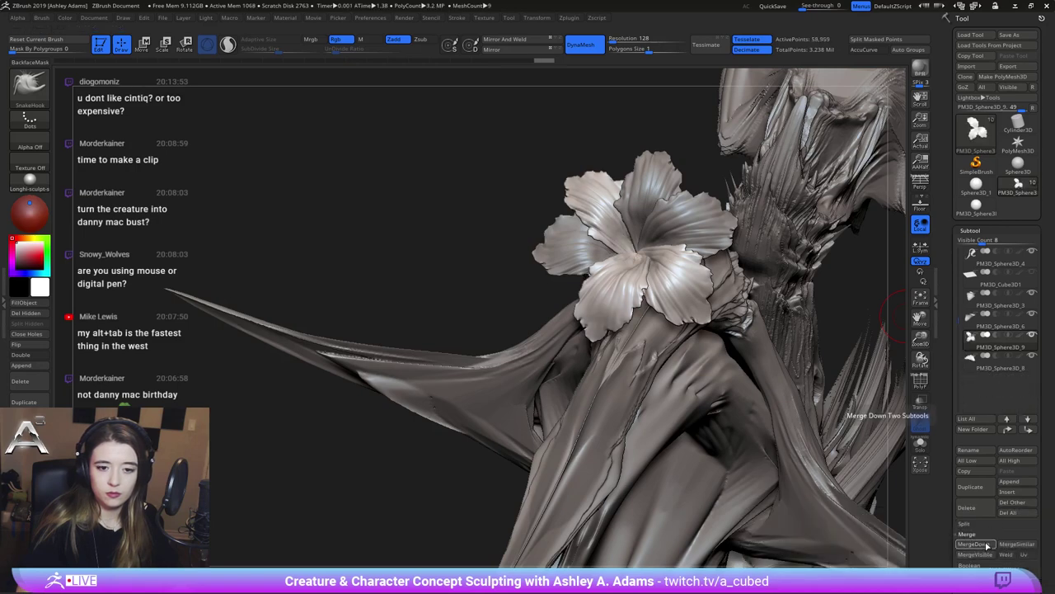
pyautogui.click(988, 547)
pyautogui.click(994, 304)
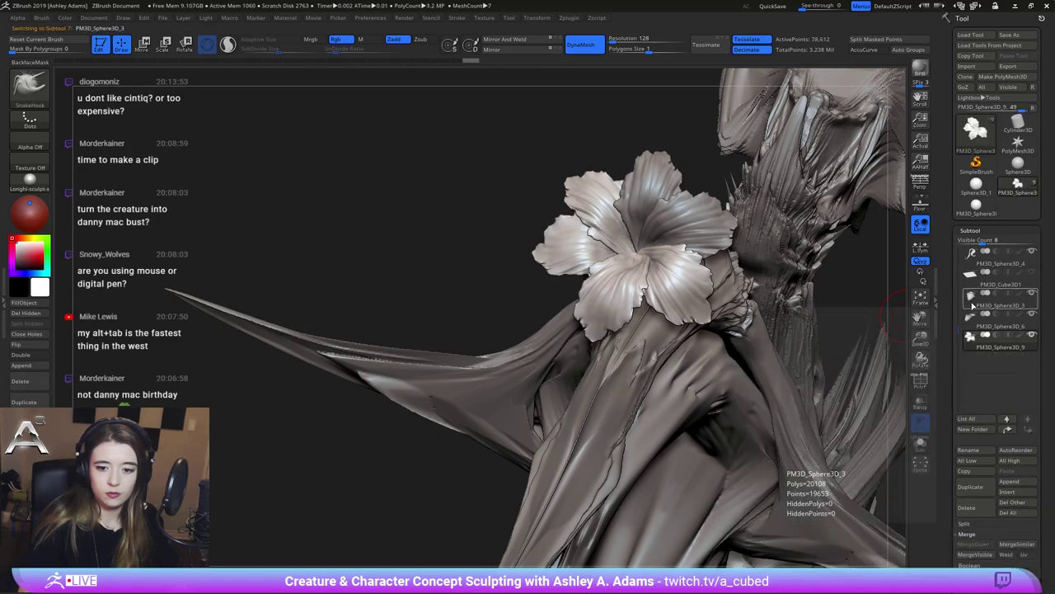
pyautogui.click(975, 544)
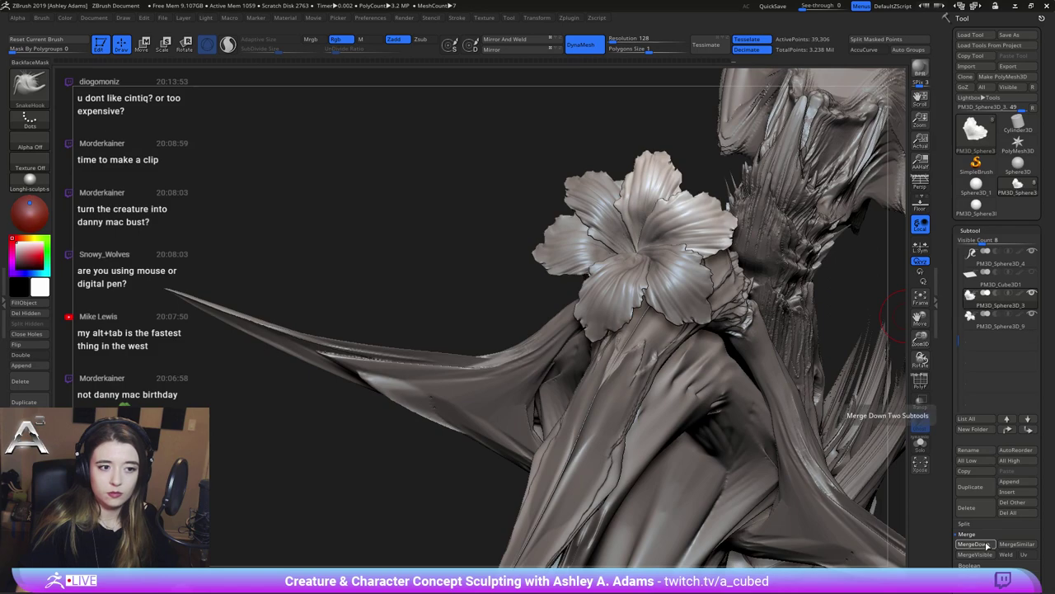
# Pull the merged flower's petals into shape with SnakeHook and adjust the whole flower with the move gizmo
pyautogui.moveTo(704, 386)
pyautogui.keyDown('ctrl'); pyautogui.mouseDown(button='right')
pyautogui.moveTo(697, 321)
pyautogui.moveTo(940, 283)
pyautogui.moveTo(874, 329)
pyautogui.mouseUp(button='right'); pyautogui.keyUp('ctrl')
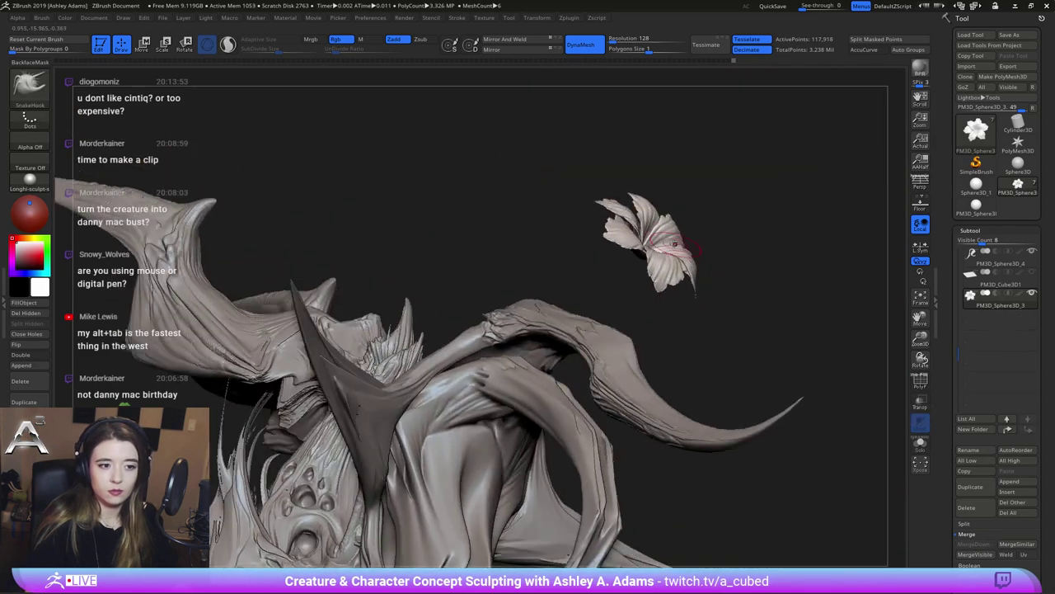
pyautogui.press('space')
pyautogui.moveTo(649, 240); pyautogui.dragTo(664, 240)
pyautogui.keyDown('shift'); pyautogui.moveTo(685, 313); pyautogui.dragTo(792, 318, button='right'); pyautogui.keyUp('shift')
pyautogui.press('w')
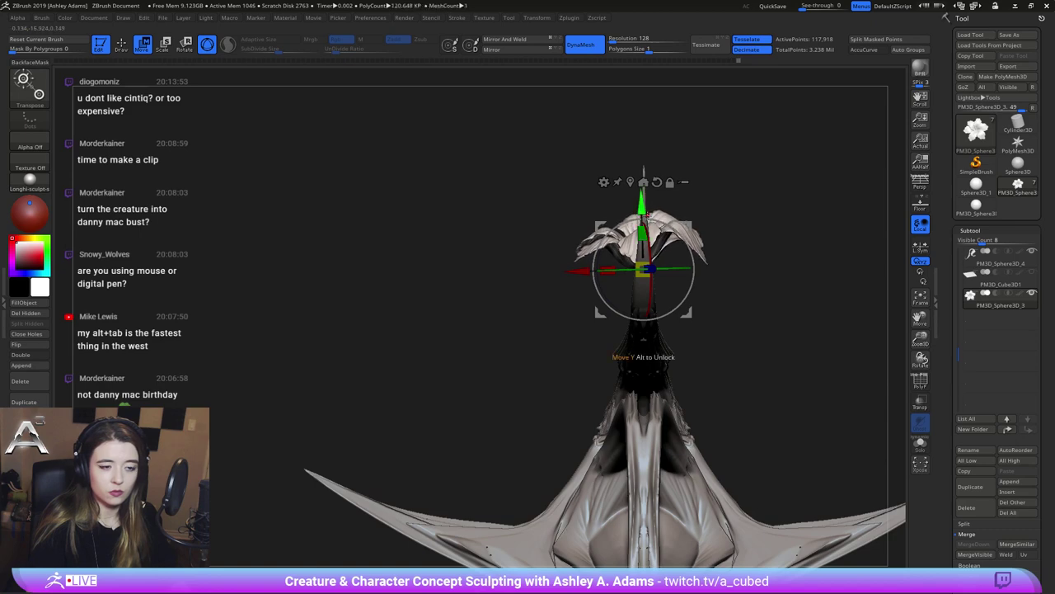
pyautogui.moveTo(643, 356); pyautogui.dragTo(680, 359, button='right')
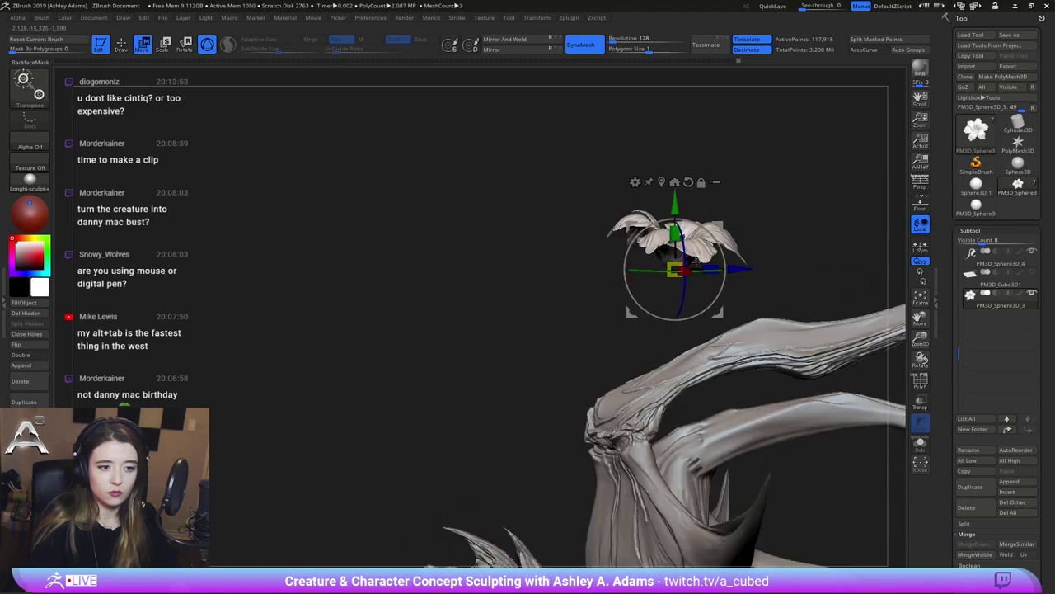
pyautogui.moveTo(664, 202)
pyautogui.mouseDown(button='right')
pyautogui.moveTo(676, 247)
pyautogui.moveTo(653, 242)
pyautogui.moveTo(658, 280)
pyautogui.moveTo(709, 286)
pyautogui.moveTo(677, 289)
pyautogui.moveTo(638, 338)
pyautogui.moveTo(681, 264)
pyautogui.moveTo(775, 274)
pyautogui.mouseUp(button='right')
# Work the flower's throat with the Inflate brush, and pull its centre into shape with SnakeHook
pyautogui.press('q')
pyautogui.rightClick(652, 242)
pyautogui.press('b')
pyautogui.press('i')
pyautogui.press('n')
pyautogui.rightClick(638, 338)
pyautogui.press('b')
pyautogui.press('s')
pyautogui.press('h')
pyautogui.moveTo(775, 274); pyautogui.dragTo(742, 272)
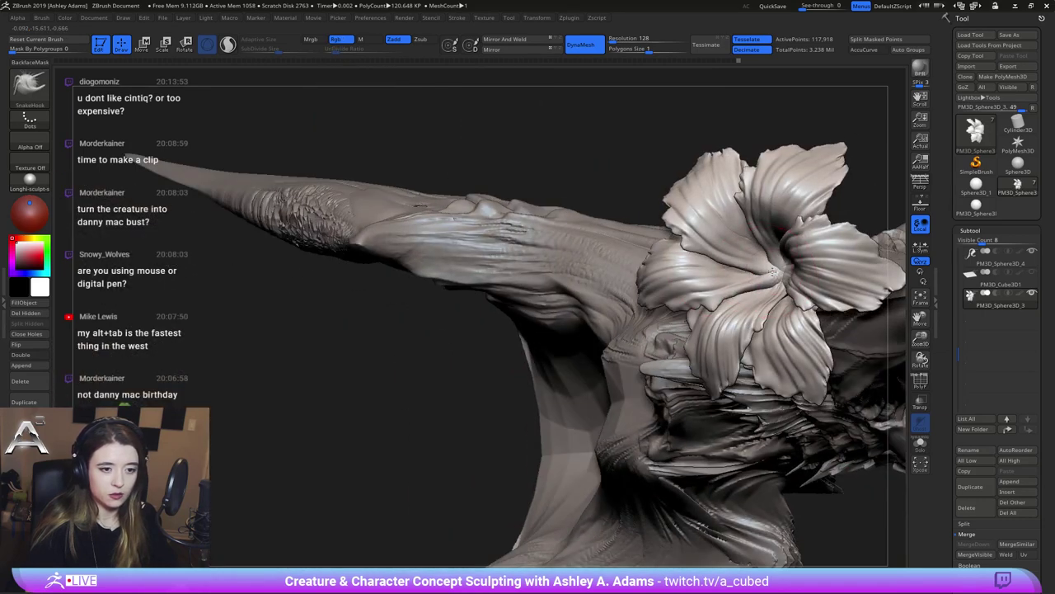
# Build up the flower's centre with ClayBuildup and smooth the junction where the petals meet
pyautogui.moveTo(742, 273)
pyautogui.mouseDown(button='right')
pyautogui.moveTo(792, 285)
pyautogui.moveTo(773, 270)
pyautogui.moveTo(714, 280)
pyautogui.moveTo(715, 304)
pyautogui.moveTo(714, 214)
pyautogui.mouseUp(button='right')
pyautogui.press('b')
pyautogui.press('c')
pyautogui.press('b')
pyautogui.keyDown('ctrl'); pyautogui.moveTo(714, 214); pyautogui.dragTo(704, 292, button='right'); pyautogui.keyUp('ctrl')
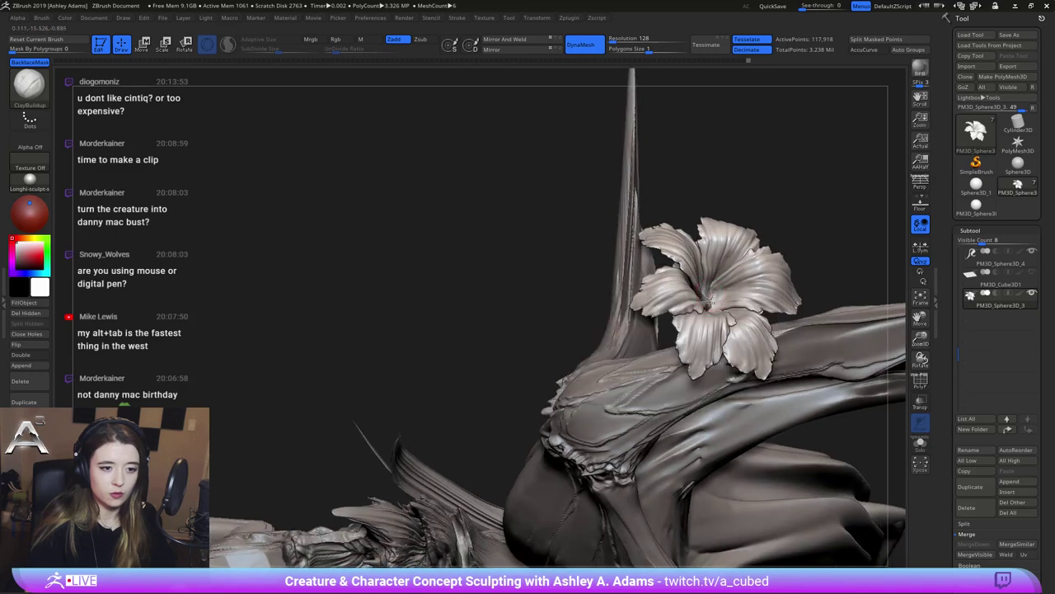
pyautogui.press('shift')
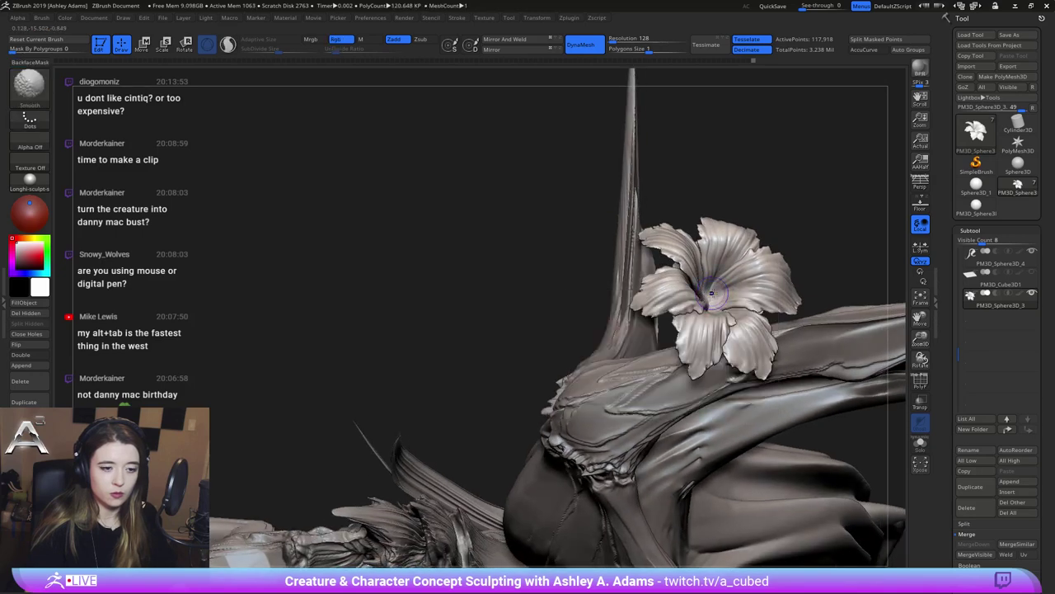
pyautogui.moveTo(707, 295); pyautogui.dragTo(709, 305, button='right')
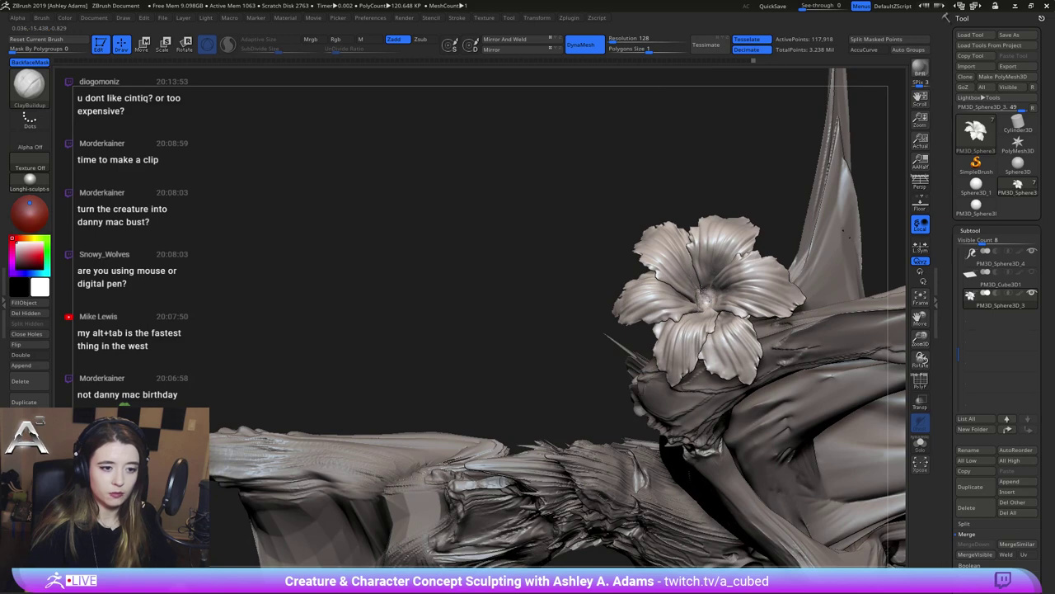
pyautogui.press('shift')
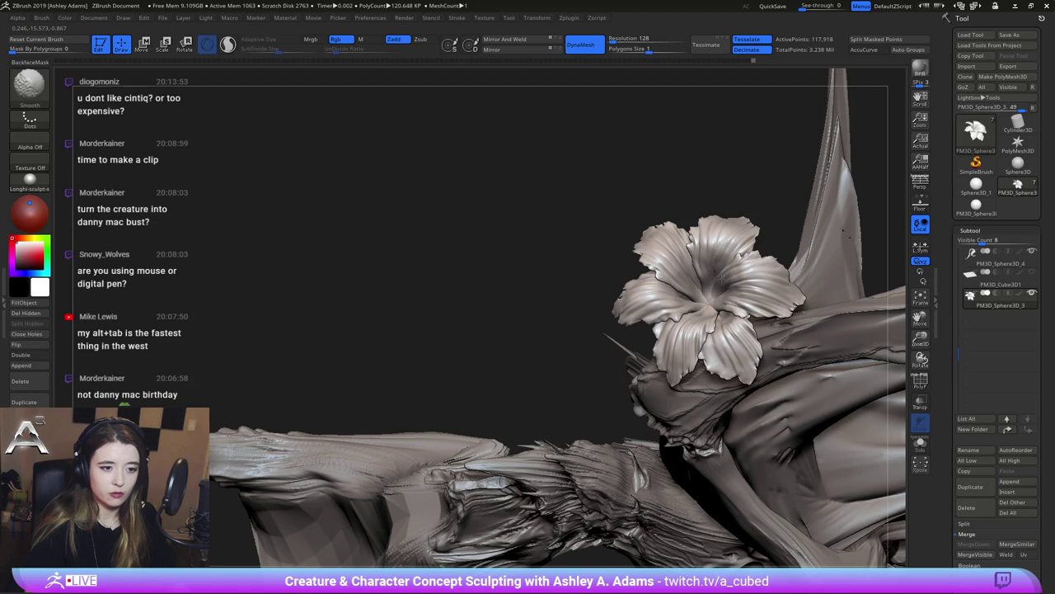
pyautogui.keyDown('shift'); pyautogui.moveTo(707, 302); pyautogui.dragTo(709, 305); pyautogui.keyUp('shift')
pyautogui.moveTo(709, 305); pyautogui.dragTo(714, 291, button='right')
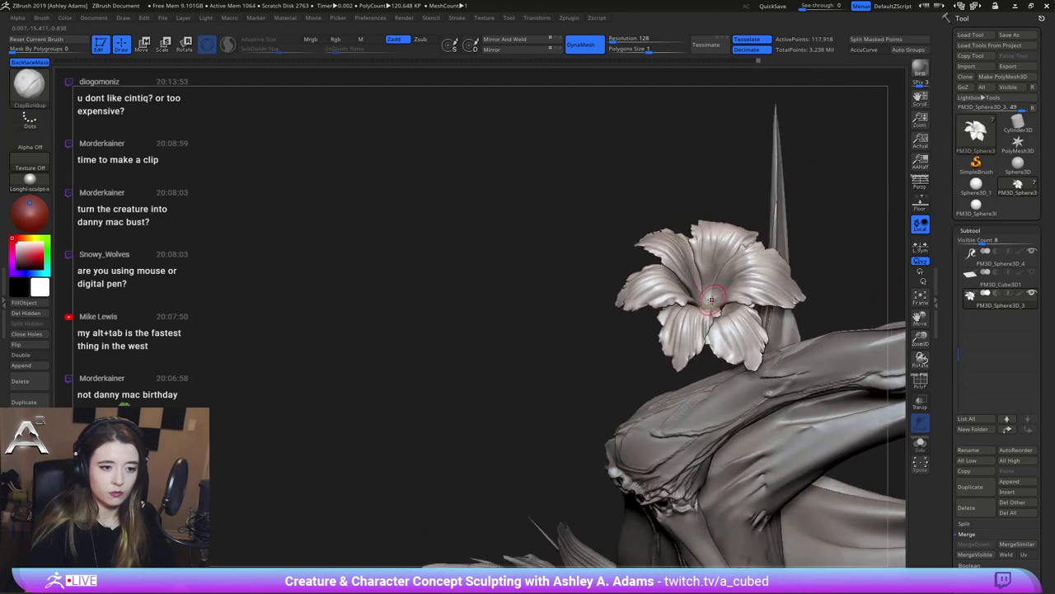
pyautogui.press('shift')
# Refine the flower's silhouette with SnakeHook by pulling the outer petals into shape
pyautogui.press('b')
pyautogui.press('s')
pyautogui.press('h')
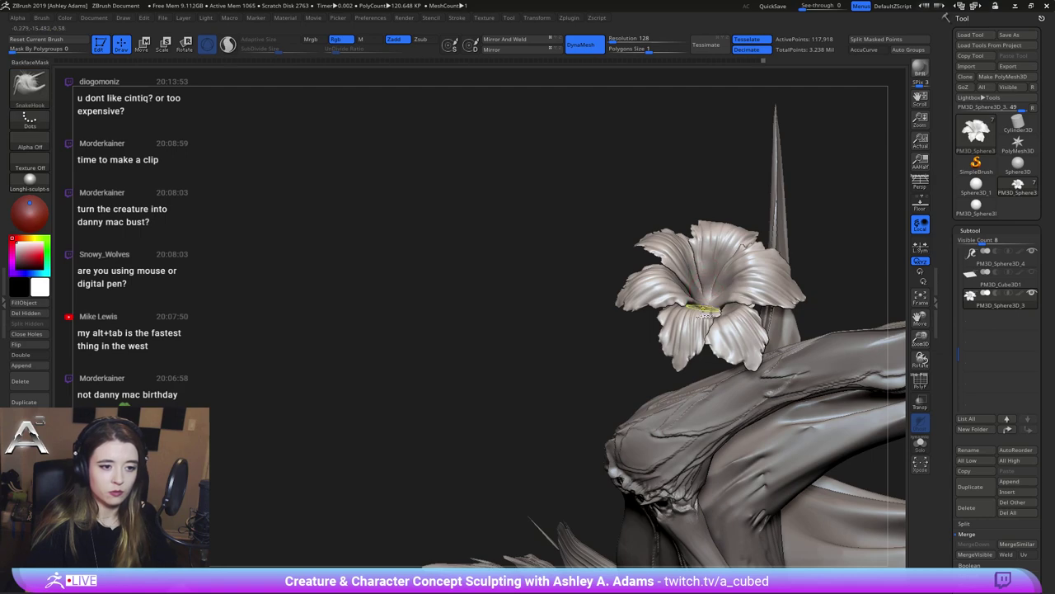
pyautogui.keyDown('ctrl'); pyautogui.moveTo(704, 308); pyautogui.dragTo(677, 346, button='right'); pyautogui.keyUp('ctrl')
pyautogui.rightClick(676, 345)
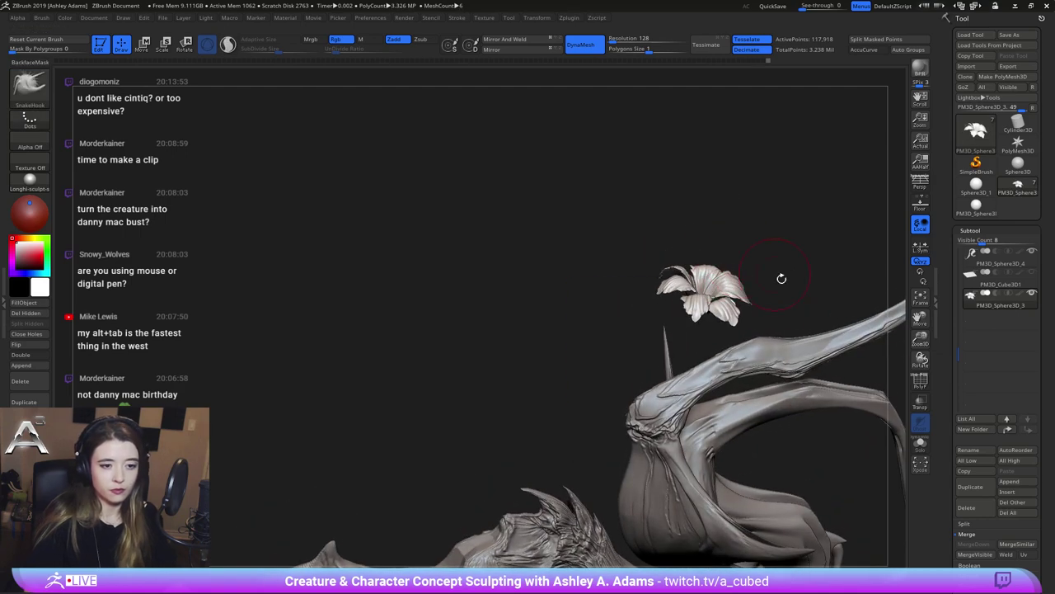
pyautogui.press('space')
pyautogui.click(740, 289)
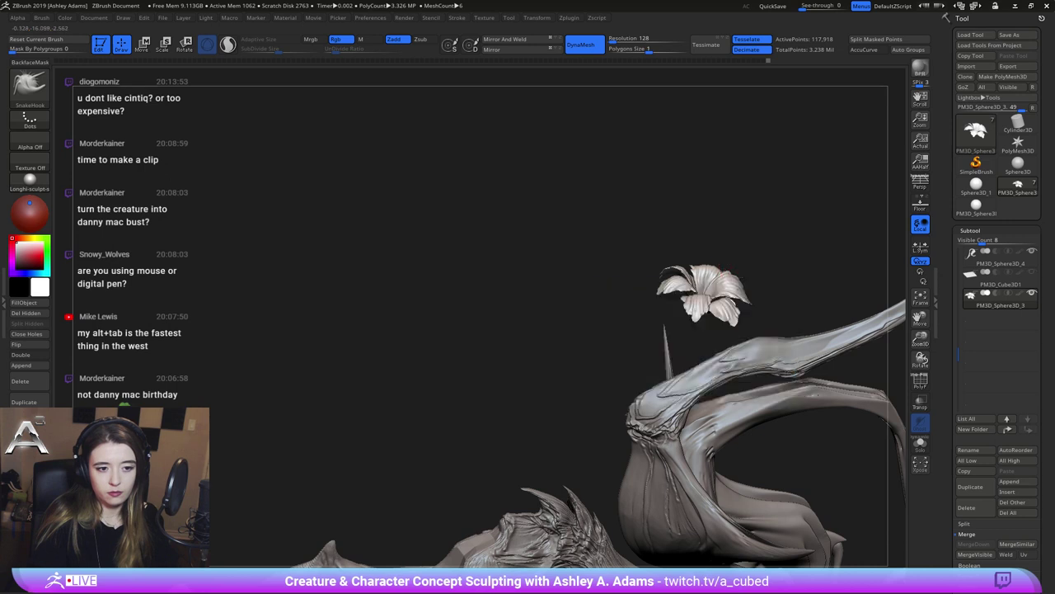
pyautogui.moveTo(742, 317); pyautogui.dragTo(743, 300, button='right')
pyautogui.moveTo(748, 294); pyautogui.dragTo(752, 297)
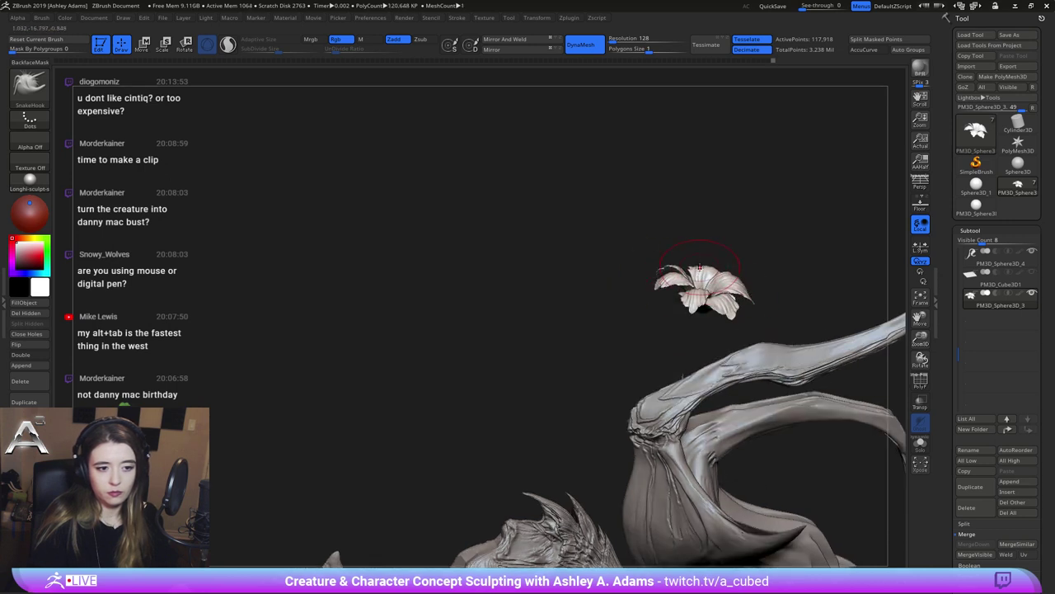
# Tilt the whole flower around its base with the rotation gizmo and return to sculpting
pyautogui.press('w')
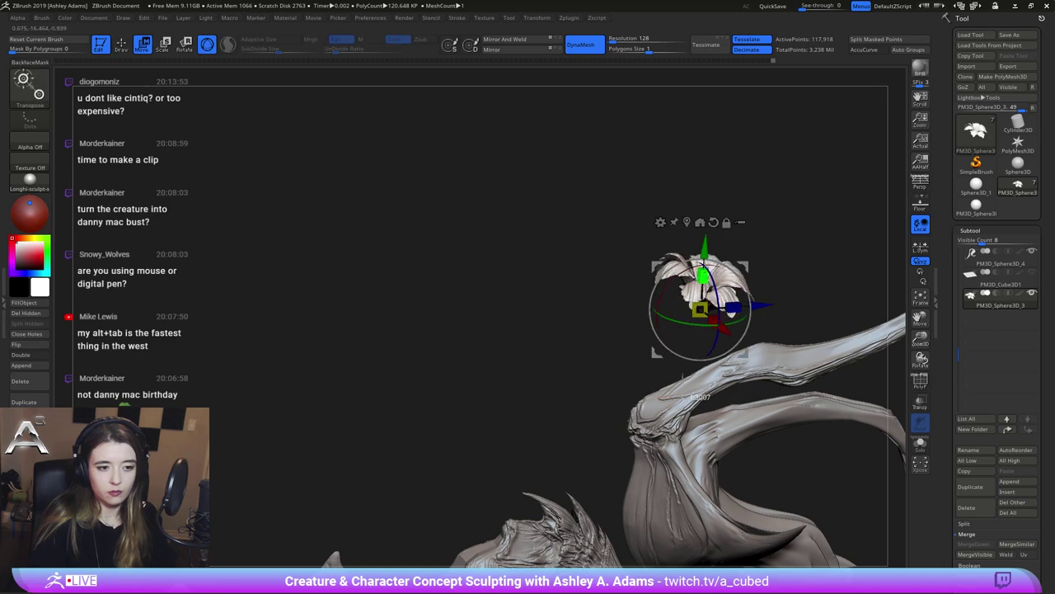
pyautogui.moveTo(739, 279)
pyautogui.mouseDown(button='right')
pyautogui.moveTo(736, 260)
pyautogui.moveTo(672, 295)
pyautogui.moveTo(700, 246)
pyautogui.moveTo(714, 278)
pyautogui.moveTo(655, 316)
pyautogui.moveTo(685, 289)
pyautogui.moveTo(569, 322)
pyautogui.mouseUp(button='right')
pyautogui.press('q')
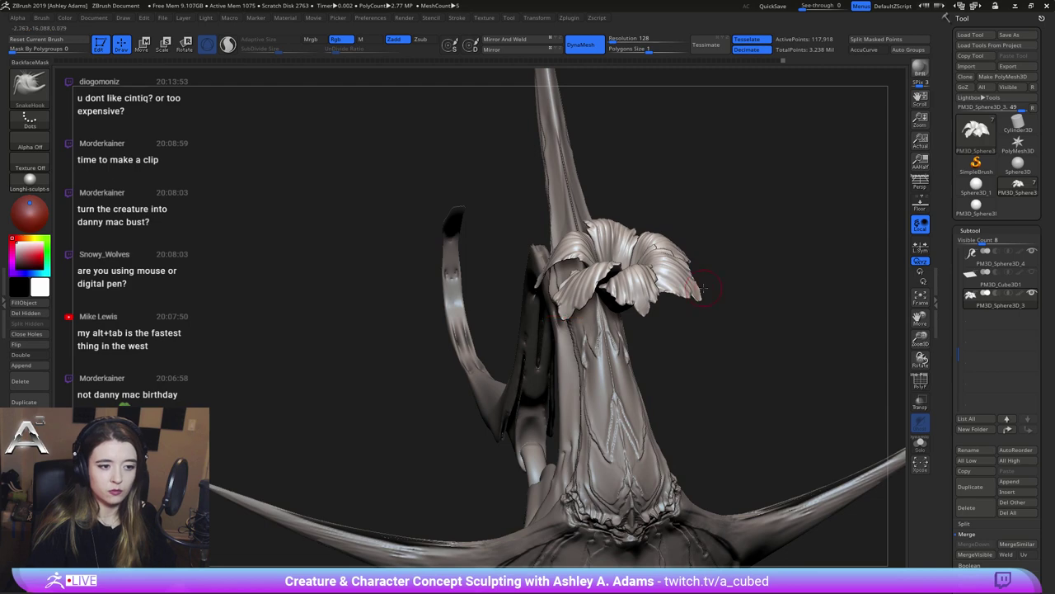
# Append a Sphere3D_1 primitive as a new subtool and move it up to the flower
pyautogui.click(1007, 491)
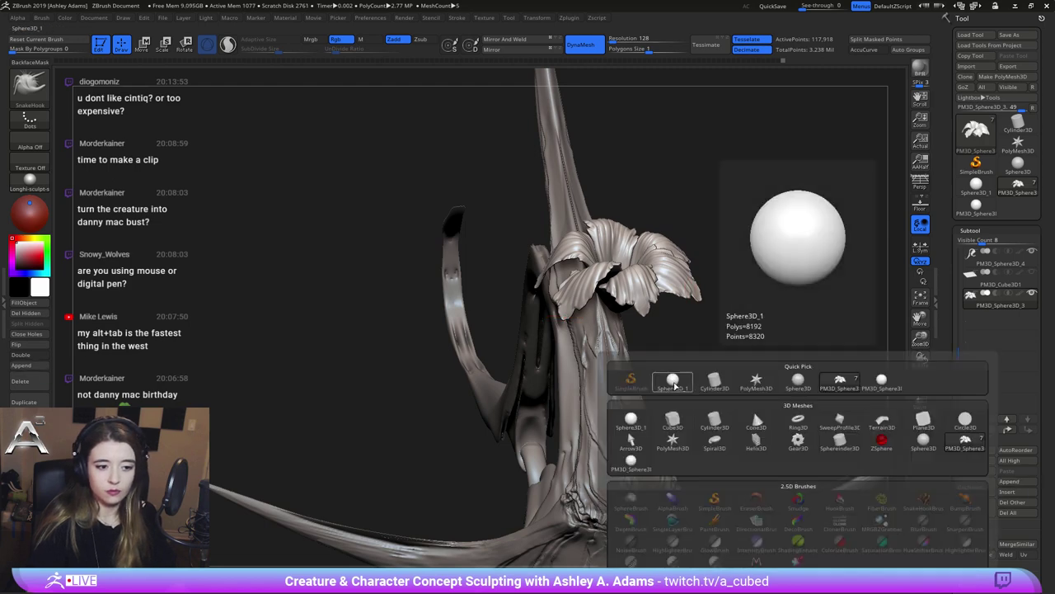
pyautogui.click(674, 386)
pyautogui.keyDown('ctrl'); pyautogui.moveTo(674, 384); pyautogui.dragTo(617, 324, button='right'); pyautogui.keyUp('ctrl')
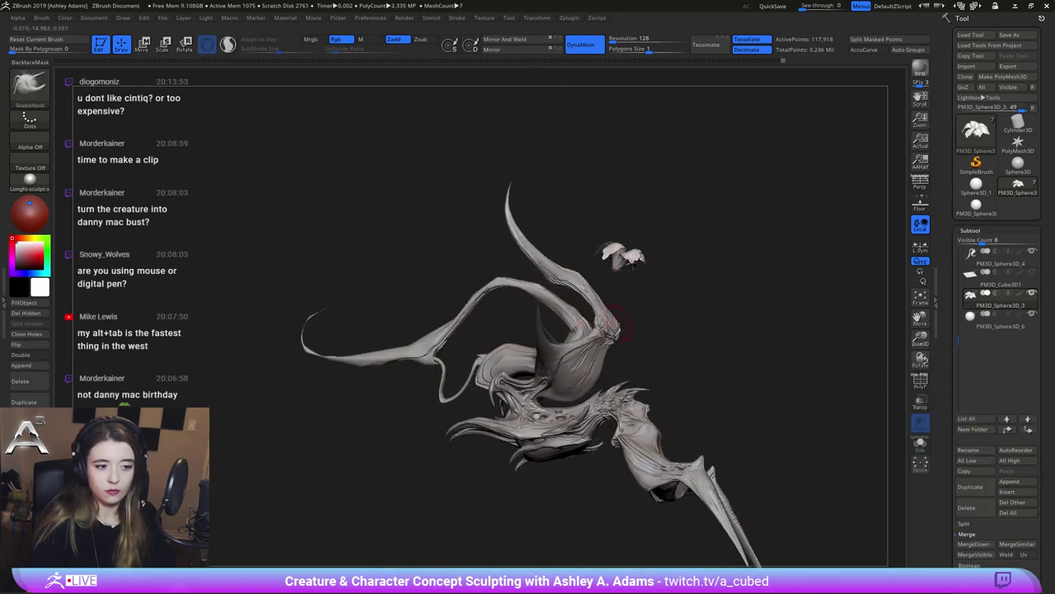
pyautogui.press('w')
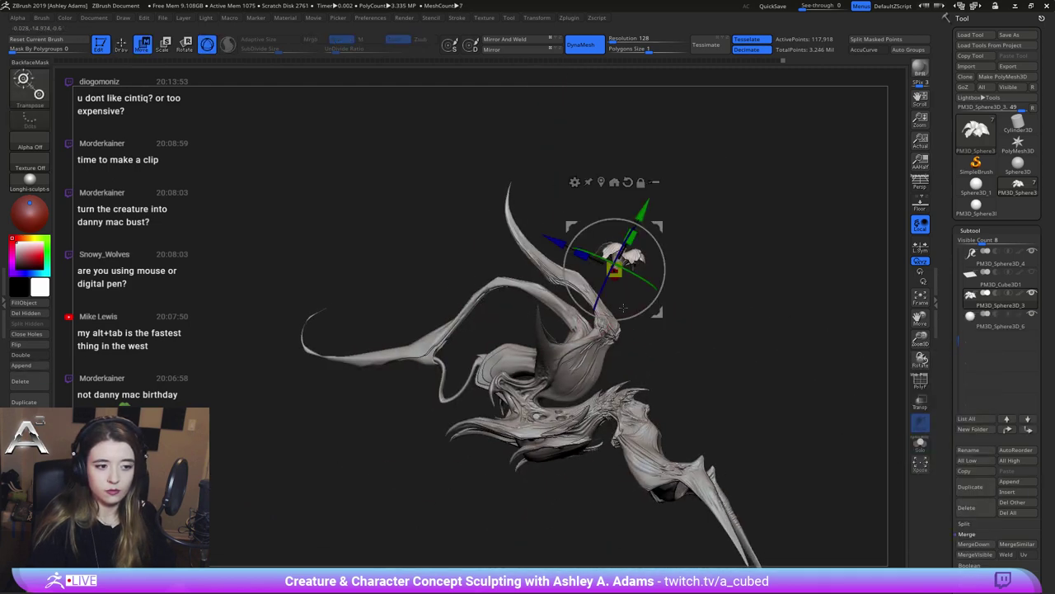
pyautogui.click(969, 326)
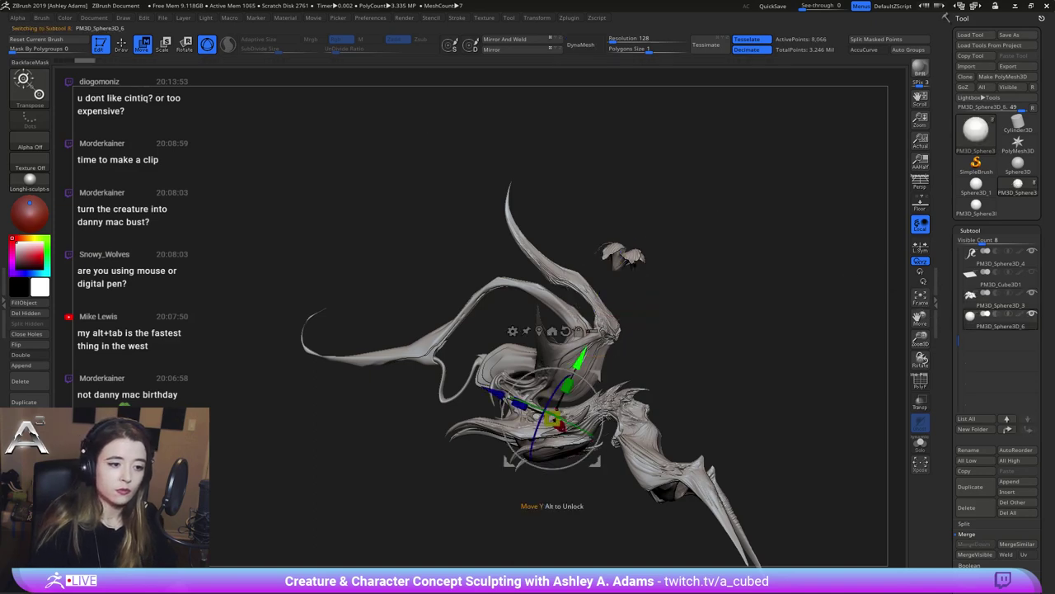
pyautogui.moveTo(580, 359); pyautogui.dragTo(663, 181)
pyautogui.press('w')
pyautogui.keyDown('ctrl'); pyautogui.moveTo(662, 208); pyautogui.dragTo(636, 244, button='right'); pyautogui.keyUp('ctrl')
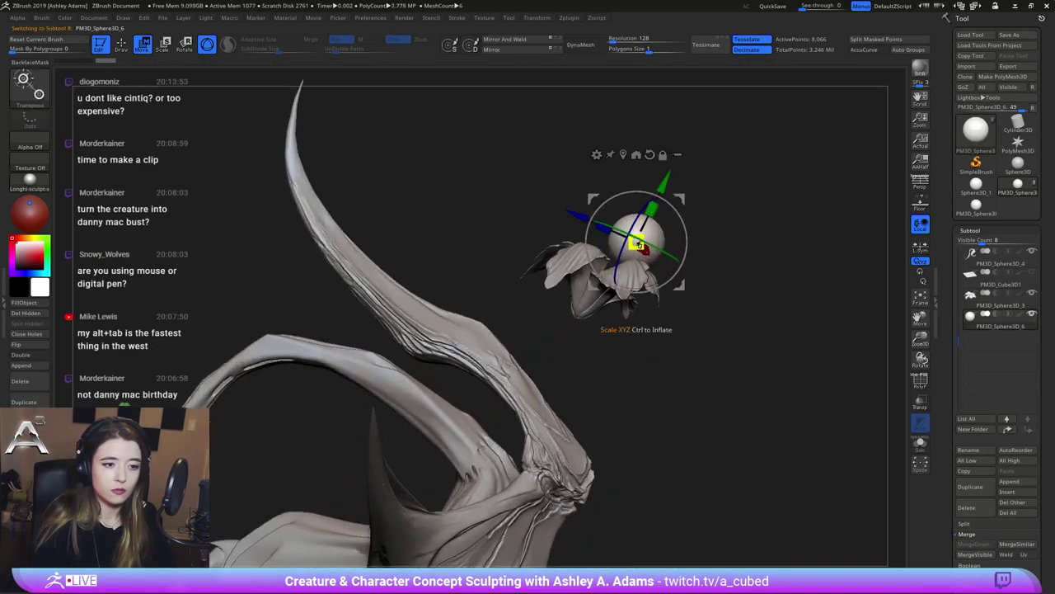
# Scale the sphere into a long, thin spike and position it in the centre of the flower
pyautogui.moveTo(660, 209); pyautogui.dragTo(695, 170)
pyautogui.moveTo(637, 242); pyautogui.dragTo(557, 235)
pyautogui.moveTo(652, 210); pyautogui.dragTo(686, 189)
pyautogui.moveTo(579, 217); pyautogui.dragTo(559, 208)
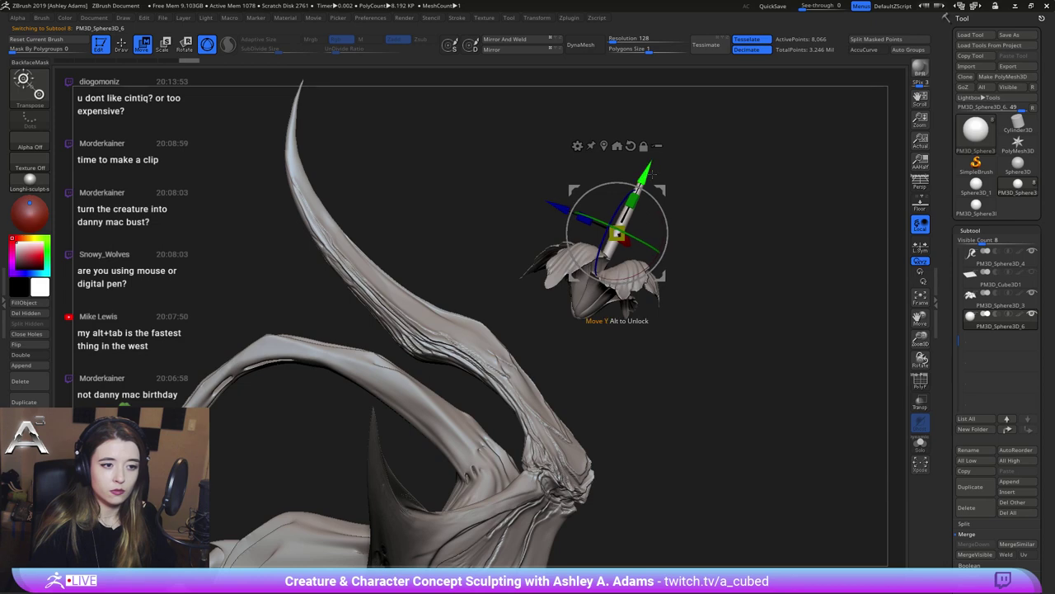
pyautogui.moveTo(650, 177); pyautogui.dragTo(639, 199)
# Smooth the centre spike into a slimmer shape and remesh it with DynaMesh at resolution 128
pyautogui.press('q')
pyautogui.press('space')
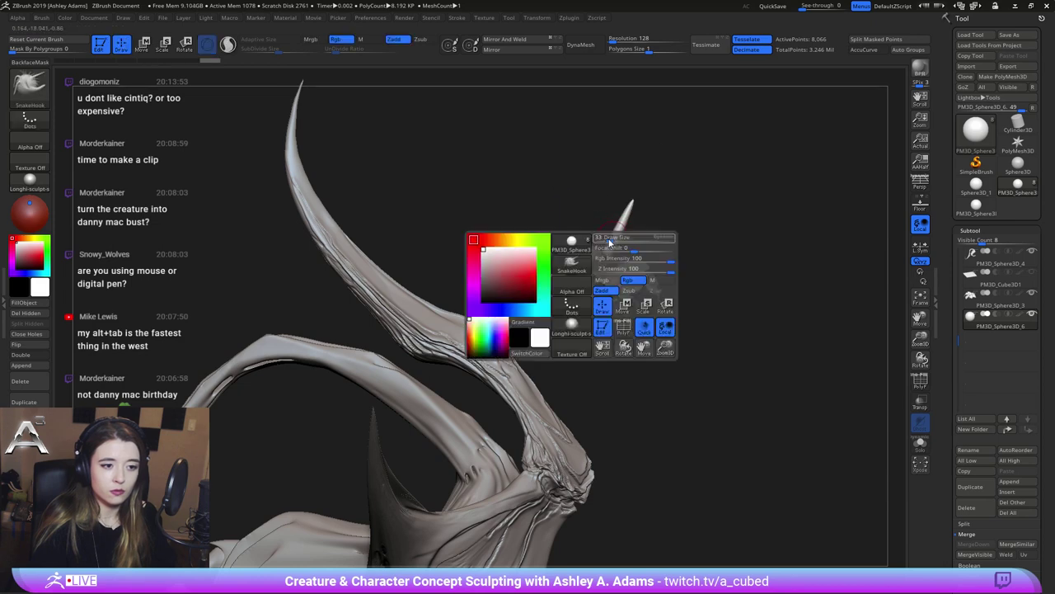
pyautogui.moveTo(610, 243); pyautogui.dragTo(621, 241)
pyautogui.moveTo(622, 241)
pyautogui.mouseDown(button='right')
pyautogui.moveTo(608, 258)
pyautogui.moveTo(629, 199)
pyautogui.moveTo(616, 237)
pyautogui.moveTo(661, 238)
pyautogui.moveTo(615, 220)
pyautogui.moveTo(565, 237)
pyautogui.mouseUp(button='right')
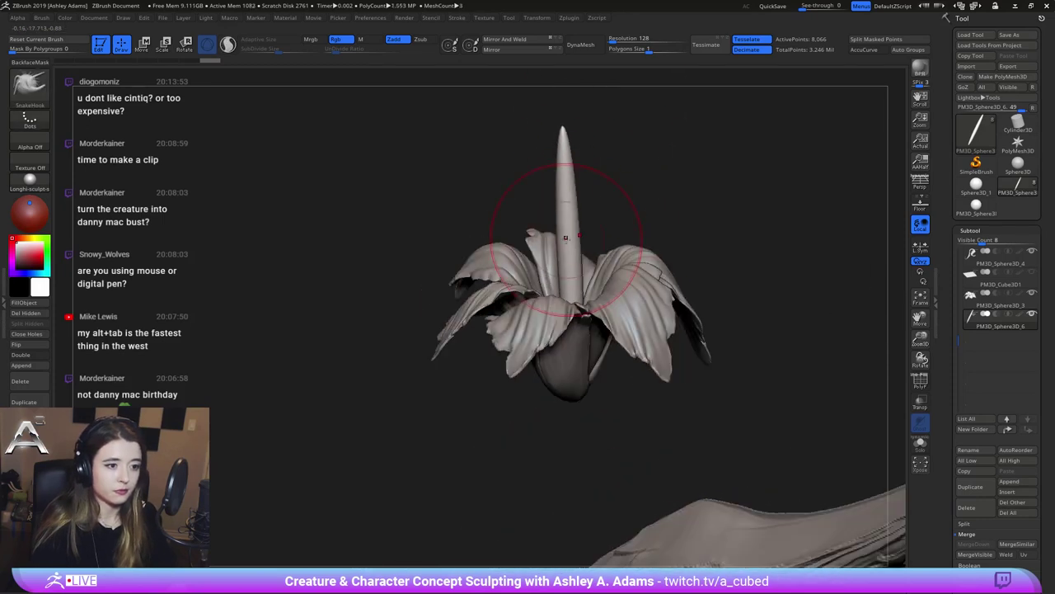
pyautogui.press('shift')
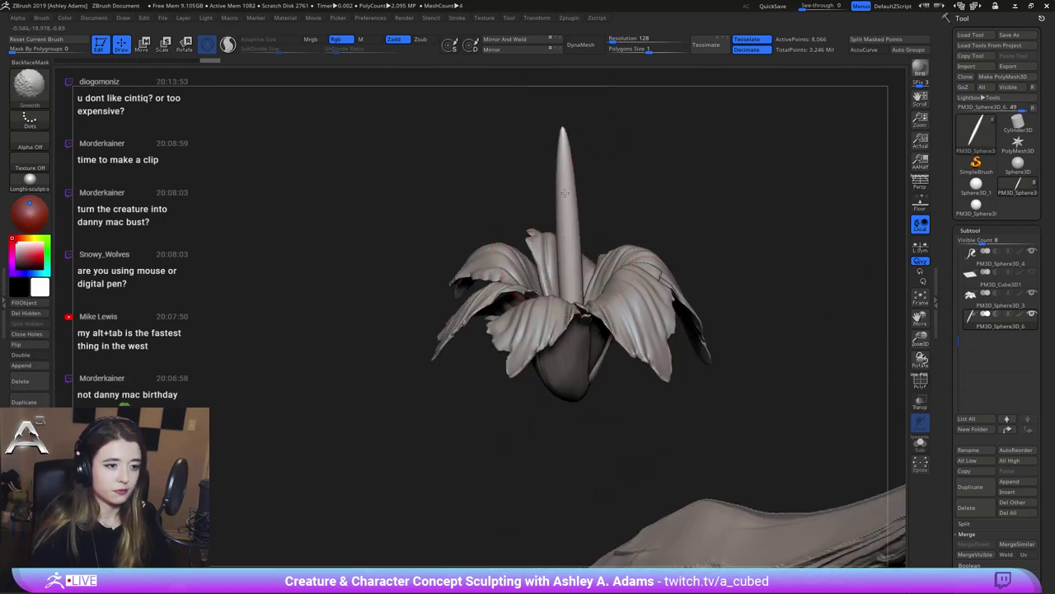
pyautogui.click(582, 44)
pyautogui.press('shift')
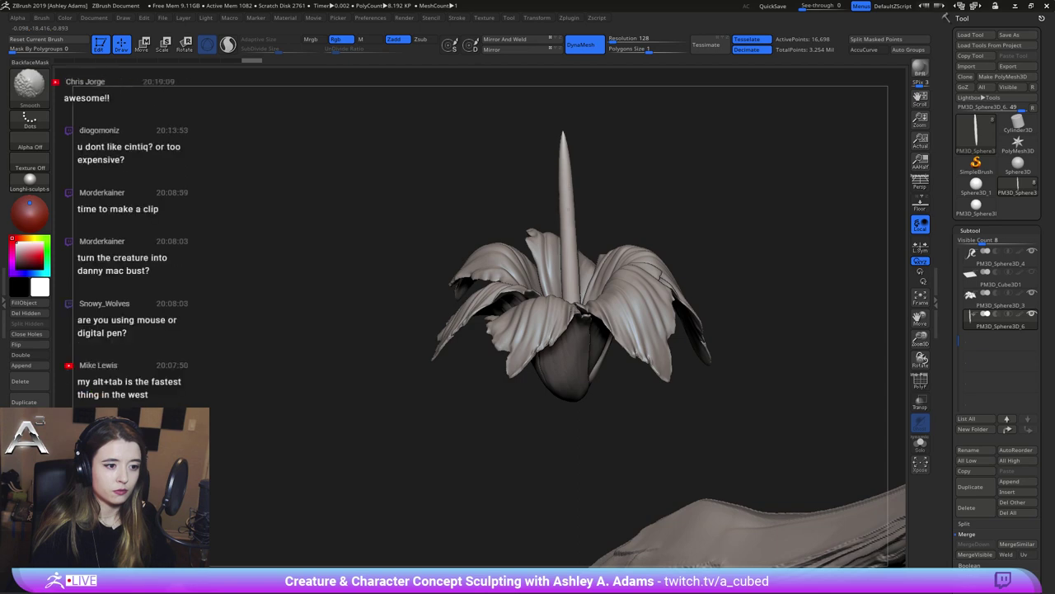
pyautogui.moveTo(577, 251); pyautogui.dragTo(569, 294, button='right')
pyautogui.press('shift')
pyautogui.keyDown('shift'); pyautogui.moveTo(569, 294); pyautogui.dragTo(560, 331); pyautogui.keyUp('shift')
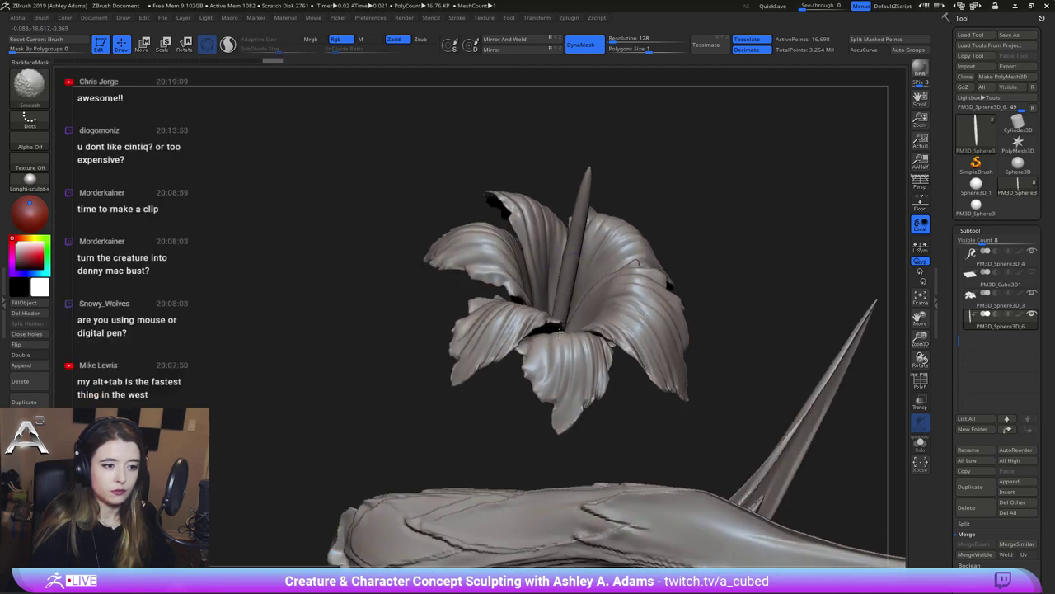
# Pull the centre spike with the SnakeHook brush so it stretches upward and leans to one side
pyautogui.moveTo(572, 212); pyautogui.dragTo(557, 327, button='right')
pyautogui.moveTo(578, 249); pyautogui.dragTo(556, 160, button='right')
pyautogui.keyDown('ctrl'); pyautogui.moveTo(592, 308); pyautogui.dragTo(554, 227, button='right'); pyautogui.keyUp('ctrl')
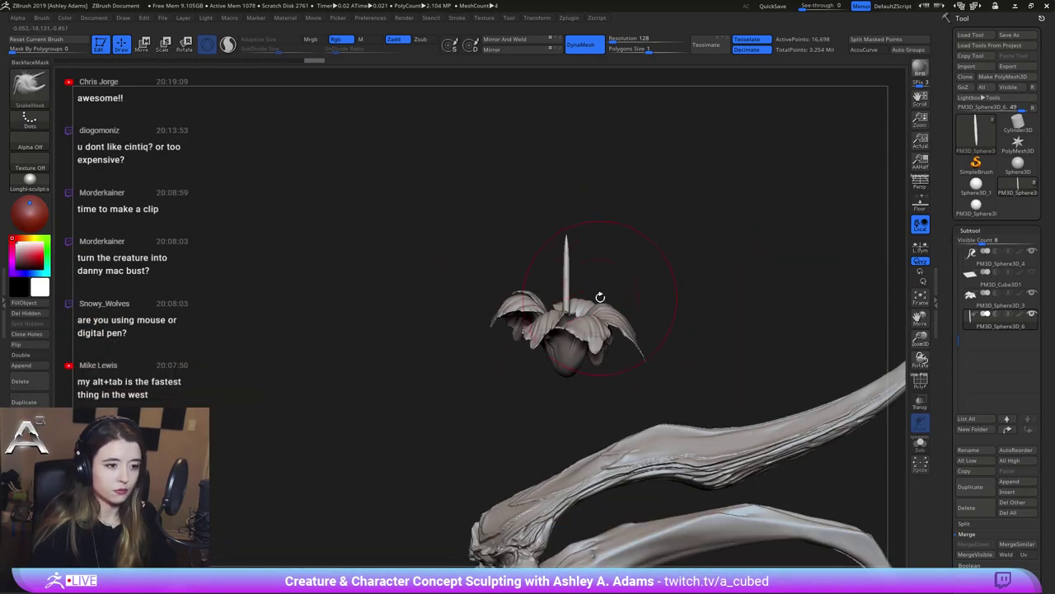
pyautogui.press('space')
pyautogui.moveTo(597, 314); pyautogui.dragTo(605, 314)
pyautogui.moveTo(568, 278)
pyautogui.mouseDown()
pyautogui.moveTo(555, 276)
pyautogui.moveTo(553, 252)
pyautogui.moveTo(565, 226)
pyautogui.mouseUp()
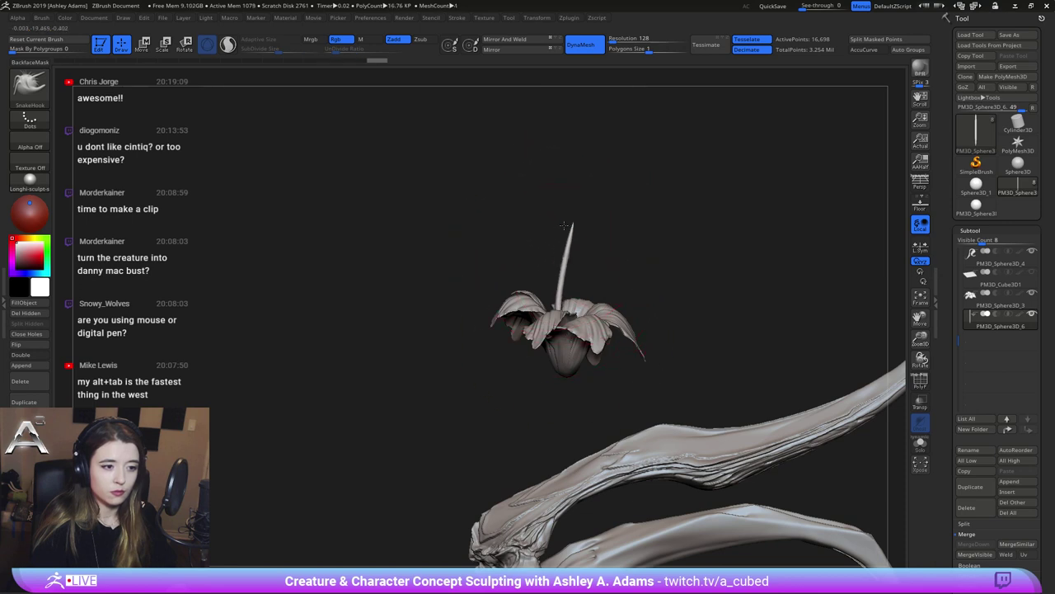
pyautogui.moveTo(583, 261)
pyautogui.mouseDown()
pyautogui.moveTo(564, 262)
pyautogui.moveTo(564, 237)
pyautogui.mouseUp()
# Adjust the brush size and bend the spike's upper half with SnakeHook into a curved stamen
pyautogui.press('space')
pyautogui.moveTo(542, 306); pyautogui.dragTo(555, 334)
pyautogui.press('space')
pyautogui.moveTo(553, 273); pyautogui.dragTo(547, 272)
pyautogui.moveTo(572, 222)
pyautogui.mouseDown()
pyautogui.moveTo(597, 235)
pyautogui.moveTo(488, 254)
pyautogui.mouseUp()
pyautogui.moveTo(585, 248)
pyautogui.mouseDown()
pyautogui.moveTo(536, 240)
pyautogui.moveTo(551, 268)
pyautogui.moveTo(528, 274)
pyautogui.mouseUp()
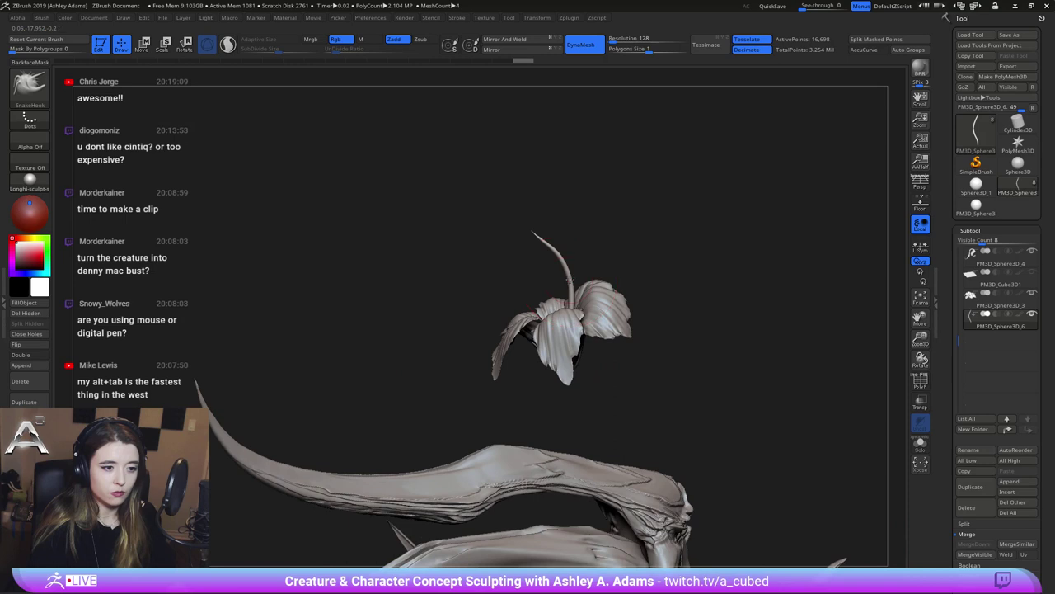
# Remesh the curved stamen with DynaMesh at resolution 256
pyautogui.rightClick(542, 233)
pyautogui.keyDown('ctrl'); pyautogui.moveTo(541, 234); pyautogui.dragTo(540, 216, button='right'); pyautogui.keyUp('ctrl')
pyautogui.rightClick(540, 216)
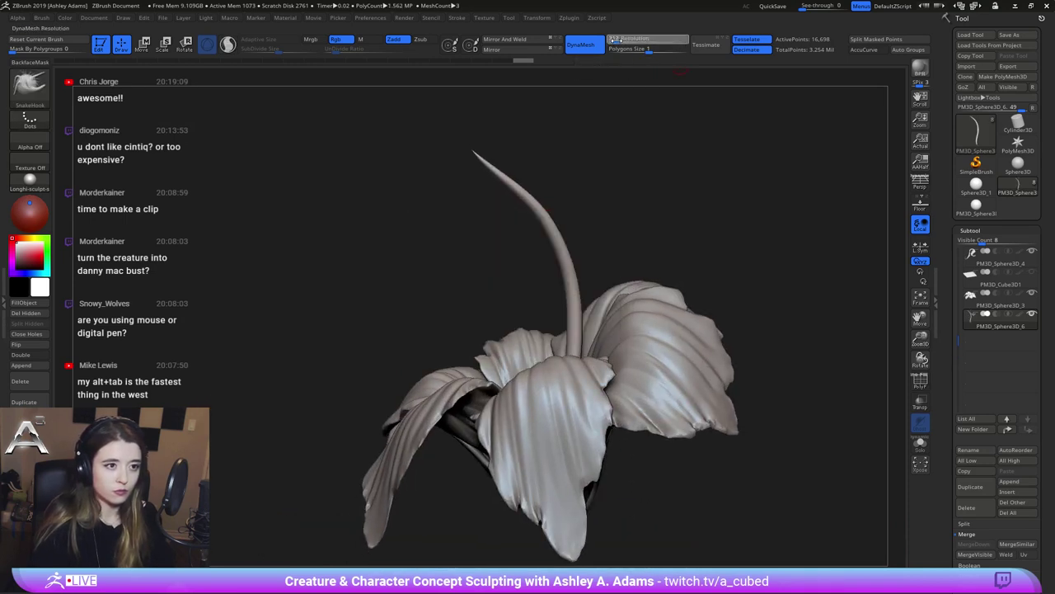
pyautogui.click(615, 40)
pyautogui.keyDown('ctrl'); pyautogui.moveTo(620, 100); pyautogui.dragTo(607, 138); pyautogui.keyUp('ctrl')
# Choose the MaskPen brush and paint small mask dots along the upper part of the stamen
pyautogui.moveTo(519, 154)
pyautogui.keyDown('alt'); pyautogui.mouseDown(button='right')
pyautogui.moveTo(566, 191)
pyautogui.moveTo(557, 213)
pyautogui.moveTo(567, 239)
pyautogui.mouseUp(button='right'); pyautogui.keyUp('alt')
pyautogui.rightClick(551, 200)
pyautogui.keyDown('ctrl'); pyautogui.click(32, 87); pyautogui.keyUp('ctrl')
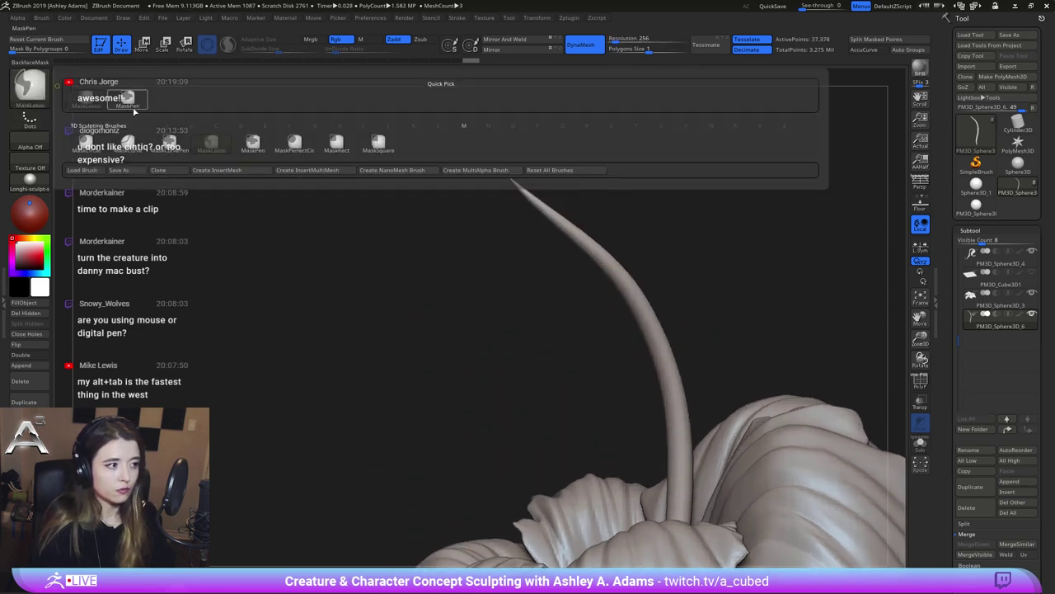
pyautogui.keyDown('ctrl'); pyautogui.click(135, 108); pyautogui.keyUp('ctrl')
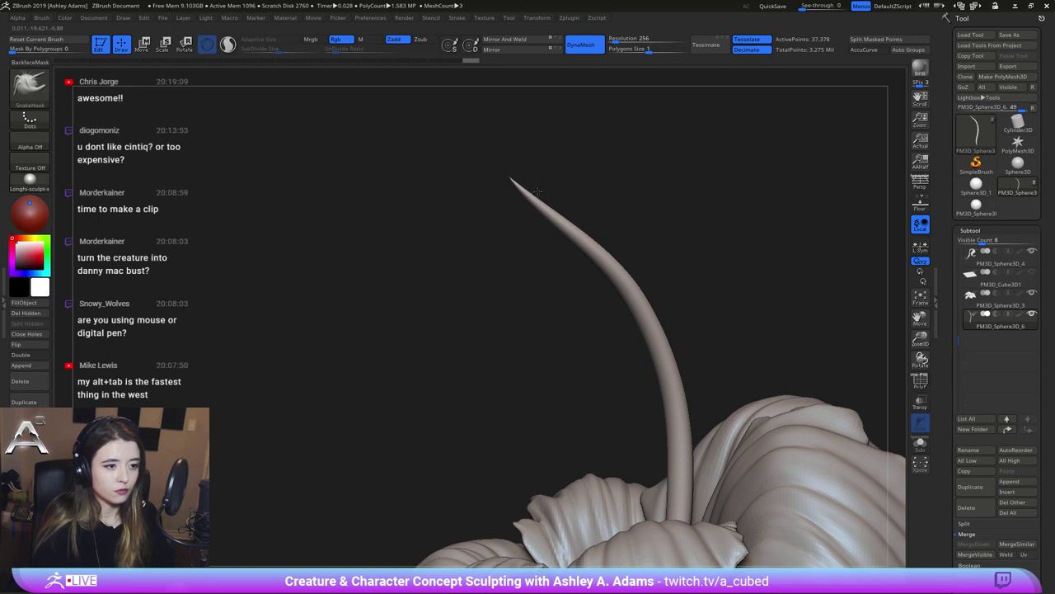
pyautogui.moveTo(538, 191); pyautogui.dragTo(527, 192, button='right')
pyautogui.keyDown('ctrl'); pyautogui.moveTo(522, 190); pyautogui.dragTo(536, 198); pyautogui.keyUp('ctrl')
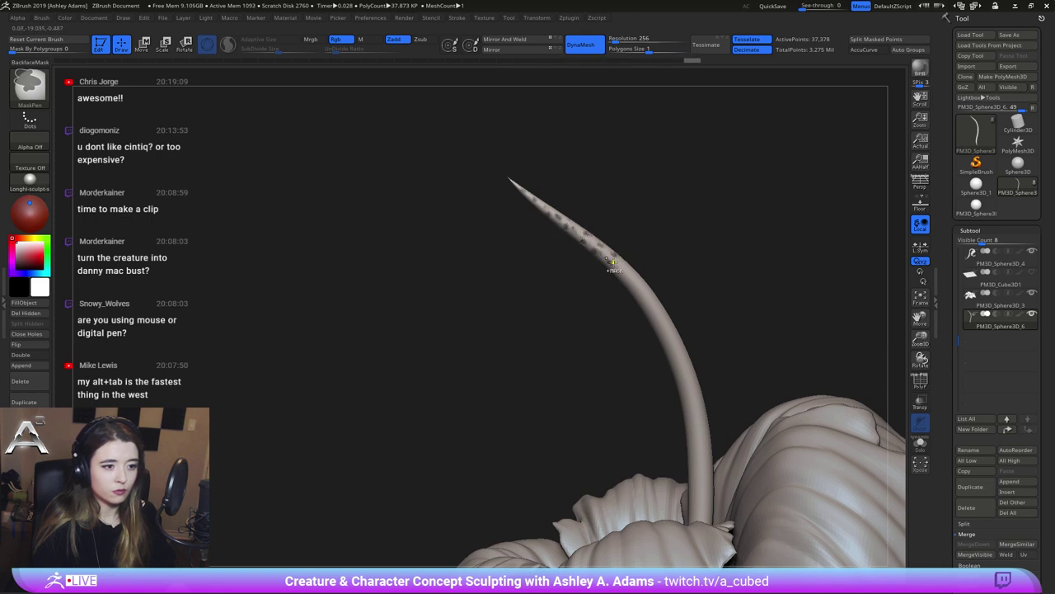
pyautogui.moveTo(617, 223)
pyautogui.mouseDown()
pyautogui.moveTo(651, 212)
pyautogui.moveTo(619, 222)
pyautogui.mouseUp()
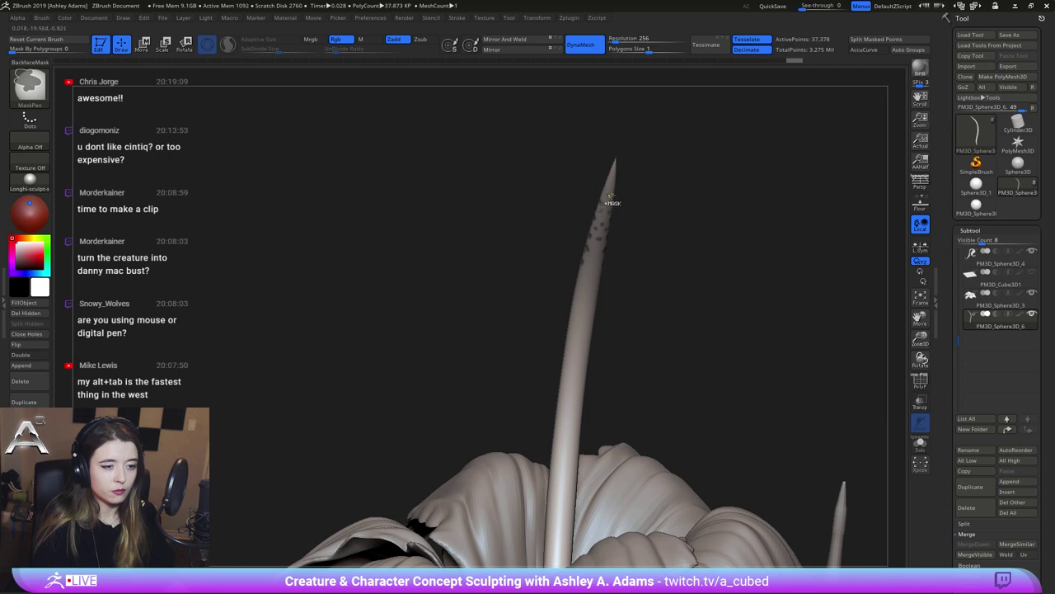
pyautogui.keyDown('ctrl'); pyautogui.click(611, 191); pyautogui.keyUp('ctrl')
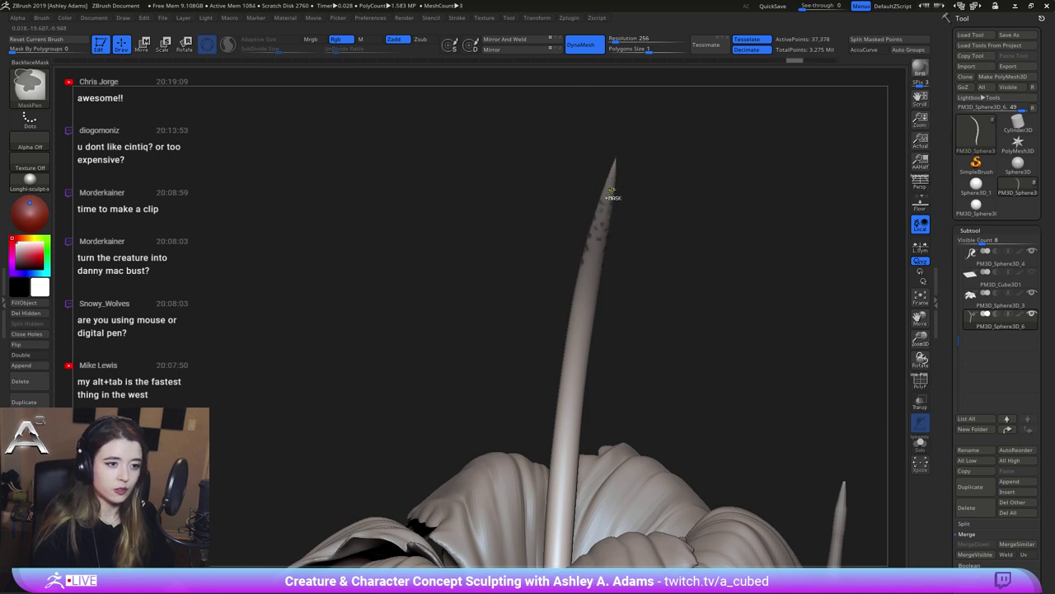
pyautogui.keyDown('ctrl'); pyautogui.moveTo(605, 247); pyautogui.dragTo(593, 262); pyautogui.keyUp('ctrl')
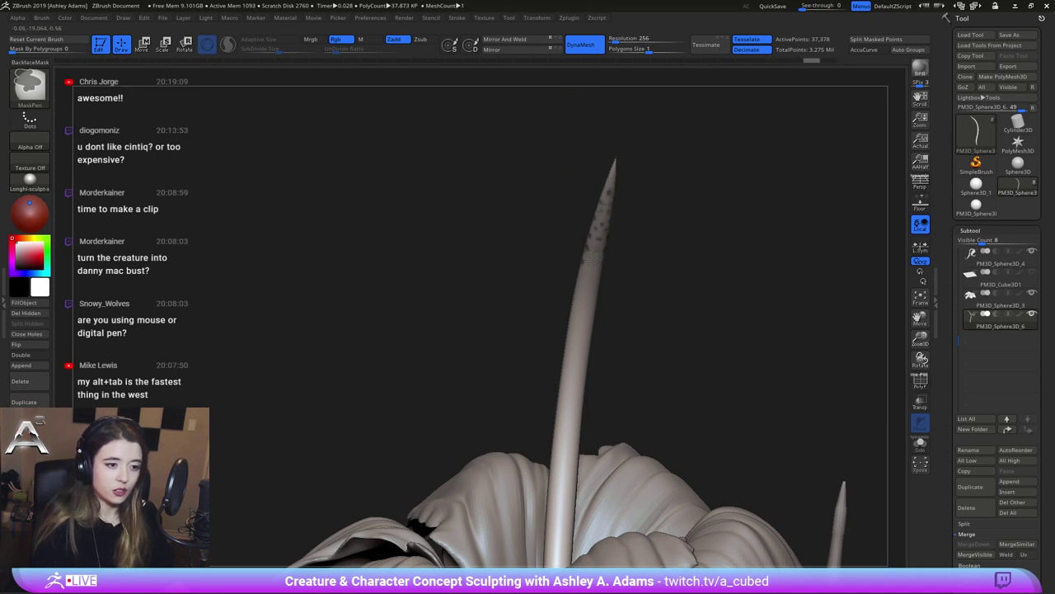
# Continue the mask dots around the other sides of the stamen's upper part and further down its length
pyautogui.moveTo(580, 274); pyautogui.dragTo(556, 276, button='right')
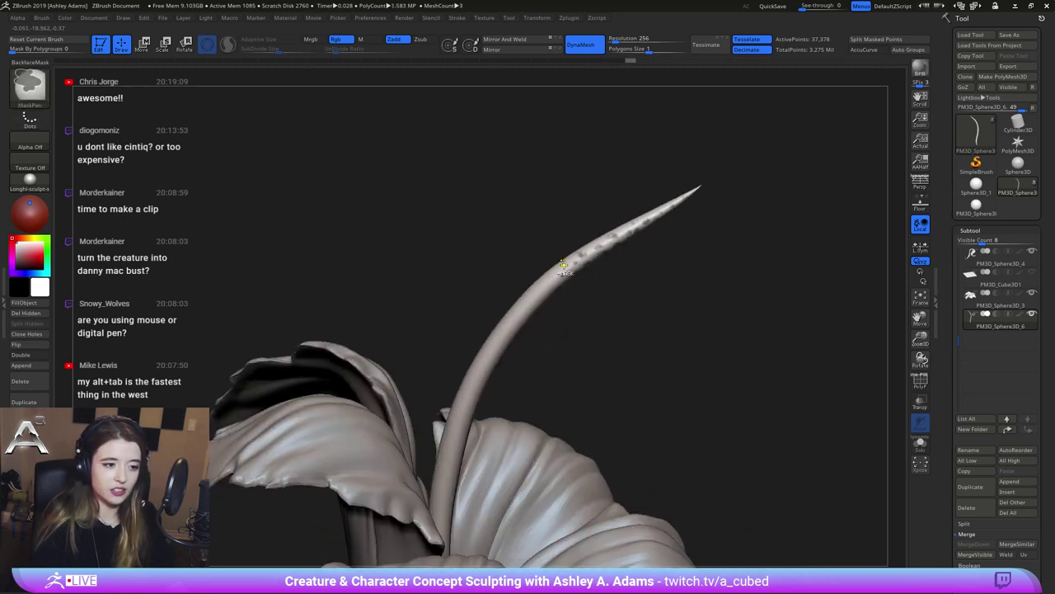
pyautogui.moveTo(564, 265); pyautogui.dragTo(552, 270, button='right')
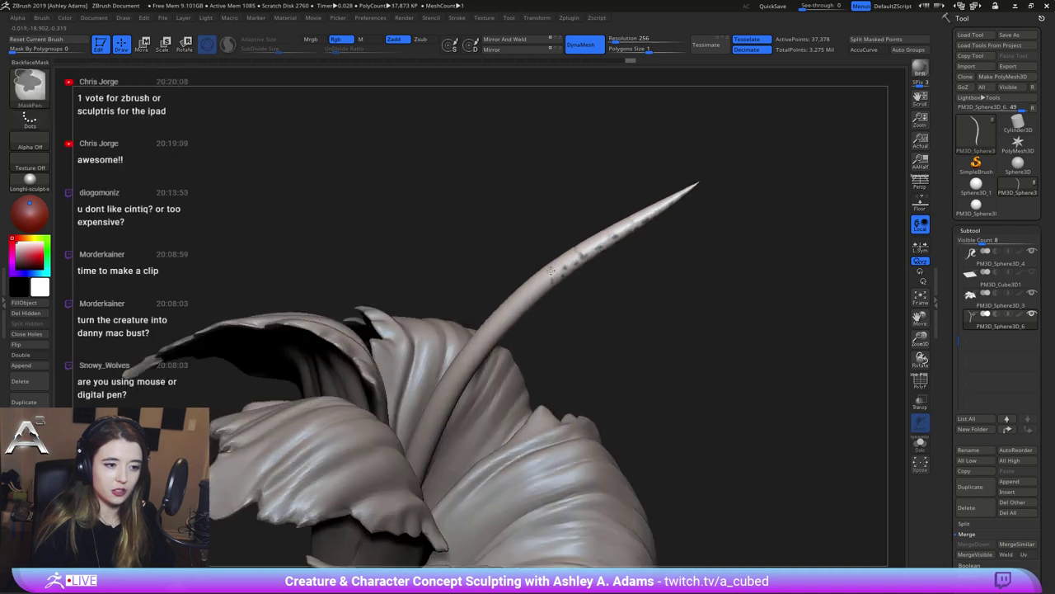
pyautogui.moveTo(569, 257); pyautogui.dragTo(634, 223)
pyautogui.keyDown('ctrl'); pyautogui.click(626, 219); pyautogui.keyUp('ctrl')
pyautogui.hotkey('ctrl', 'z')
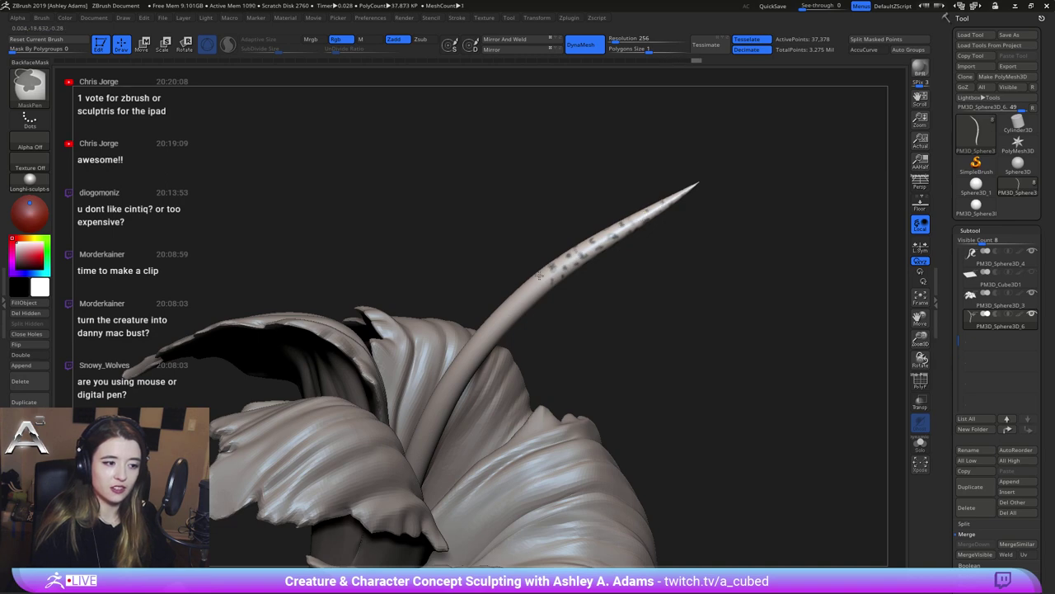
pyautogui.keyDown('ctrl'); pyautogui.moveTo(539, 274); pyautogui.dragTo(538, 279); pyautogui.keyUp('ctrl')
pyautogui.keyDown('ctrl'); pyautogui.moveTo(536, 290); pyautogui.dragTo(545, 286); pyautogui.keyUp('ctrl')
pyautogui.moveTo(577, 342); pyautogui.dragTo(563, 295)
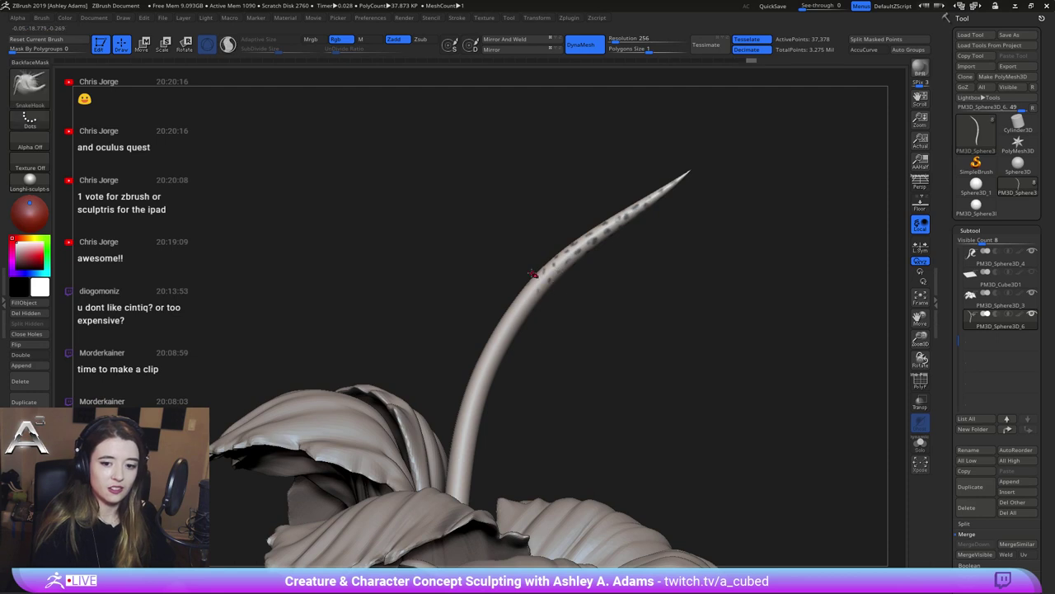
pyautogui.moveTo(542, 284); pyautogui.dragTo(559, 299, button='right')
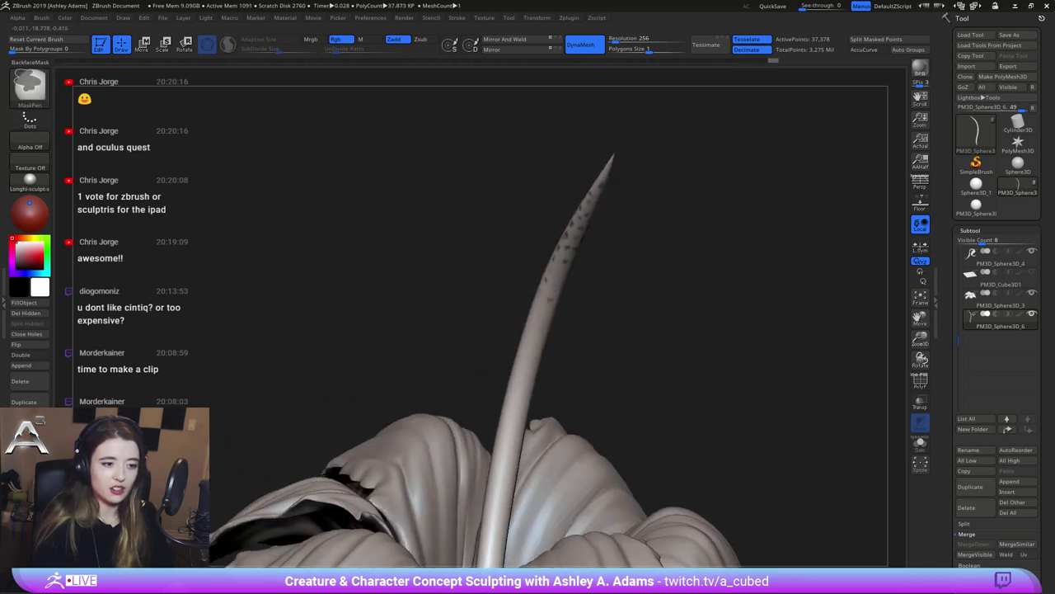
pyautogui.moveTo(585, 279); pyautogui.dragTo(561, 238, button='right')
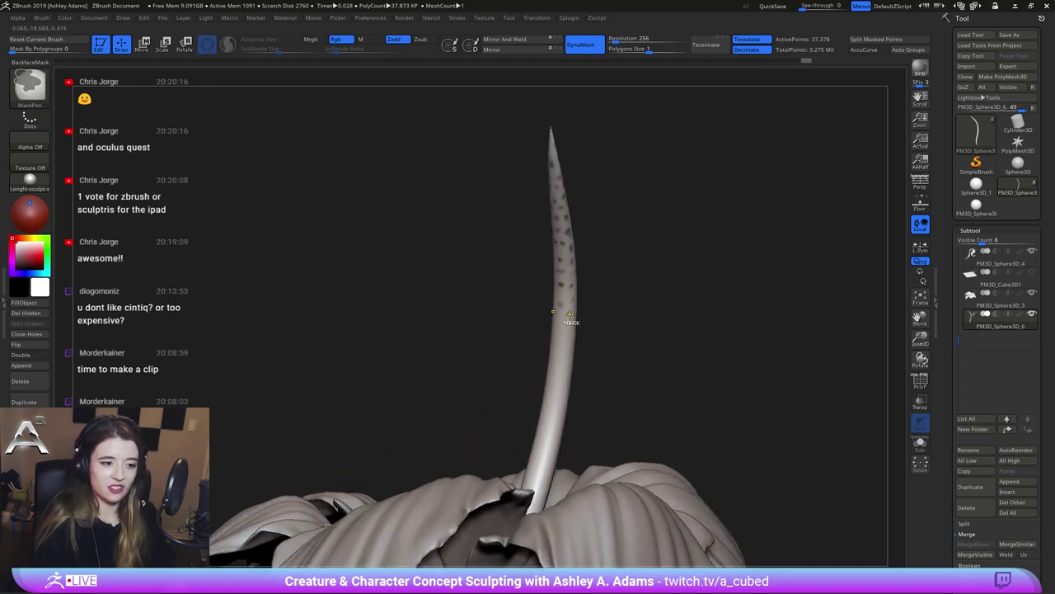
pyautogui.moveTo(569, 314); pyautogui.dragTo(612, 276, button='right')
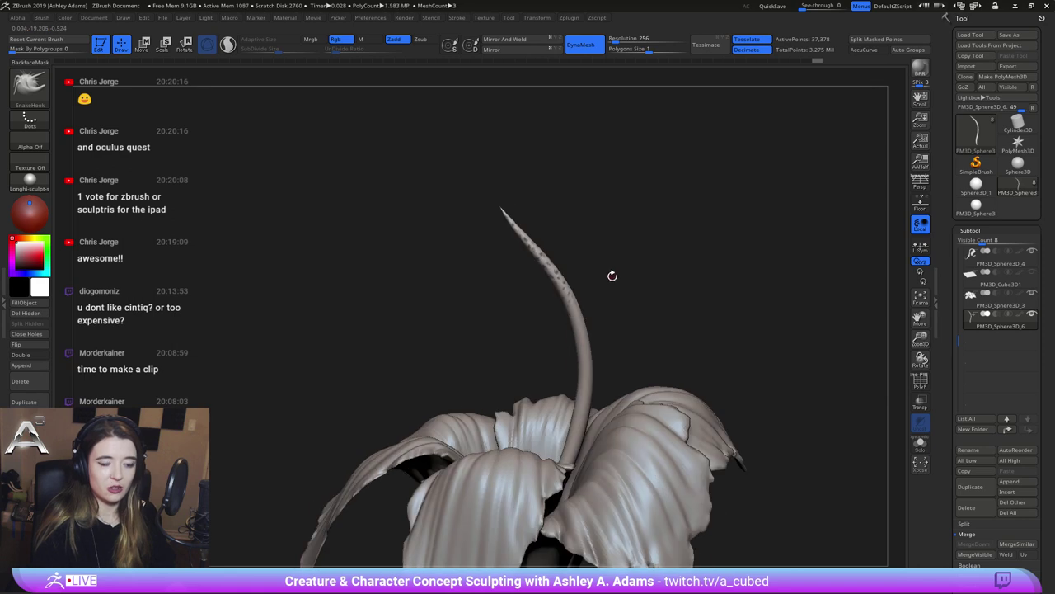
# Invert the dot mask, centre the gizmo on the stamen's upper part and scale the dots out into thin filaments
pyautogui.press('w')
pyautogui.press('space')
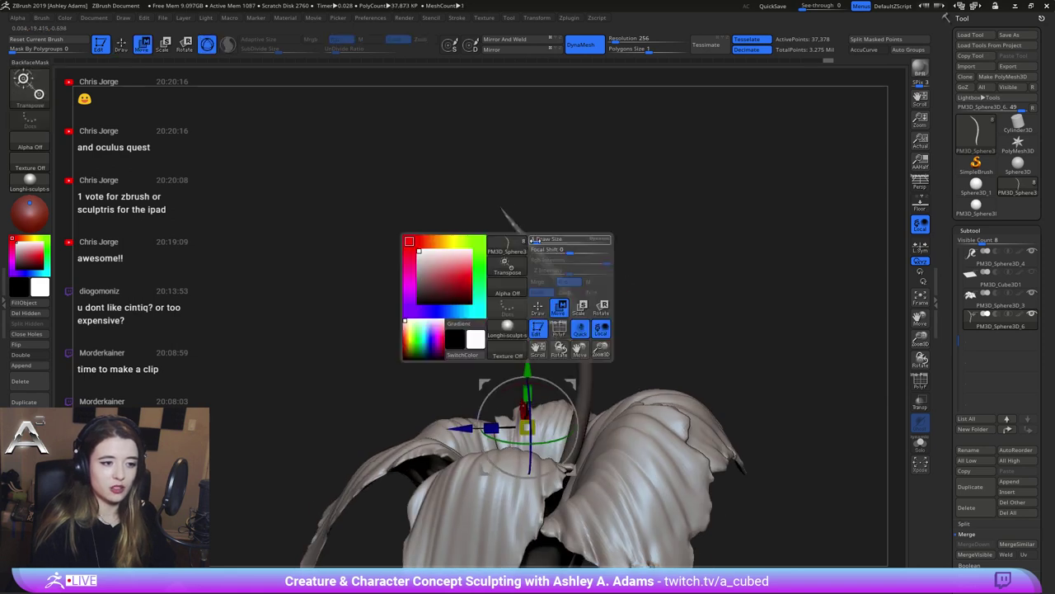
pyautogui.keyDown('shift'); pyautogui.moveTo(589, 222); pyautogui.dragTo(586, 199, button='right'); pyautogui.keyUp('shift')
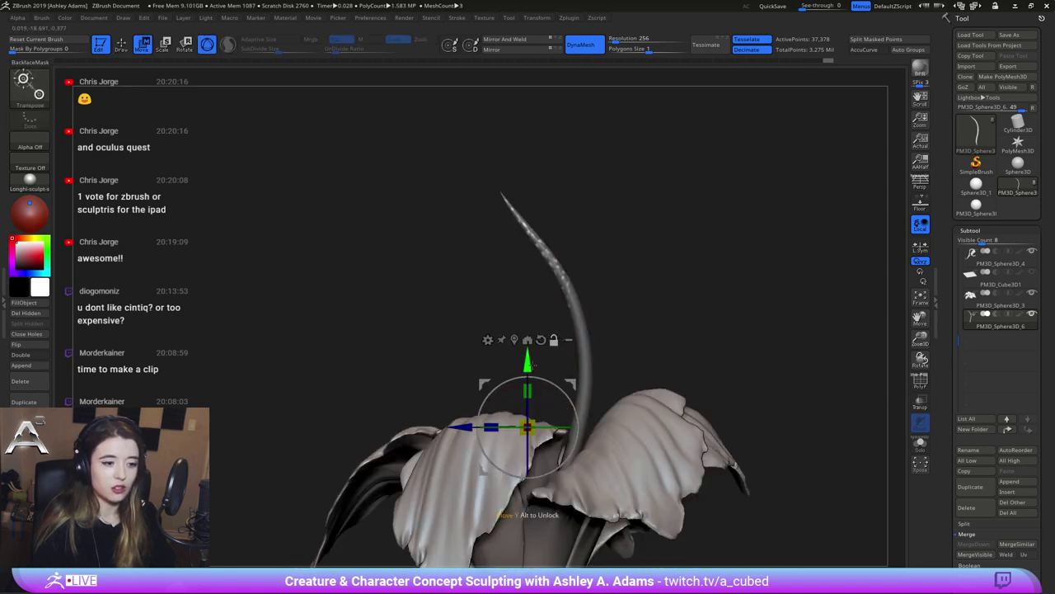
pyautogui.keyDown('alt'); pyautogui.moveTo(528, 365); pyautogui.dragTo(528, 193); pyautogui.keyUp('alt')
pyautogui.keyDown('alt'); pyautogui.moveTo(462, 257); pyautogui.dragTo(484, 256); pyautogui.keyUp('alt')
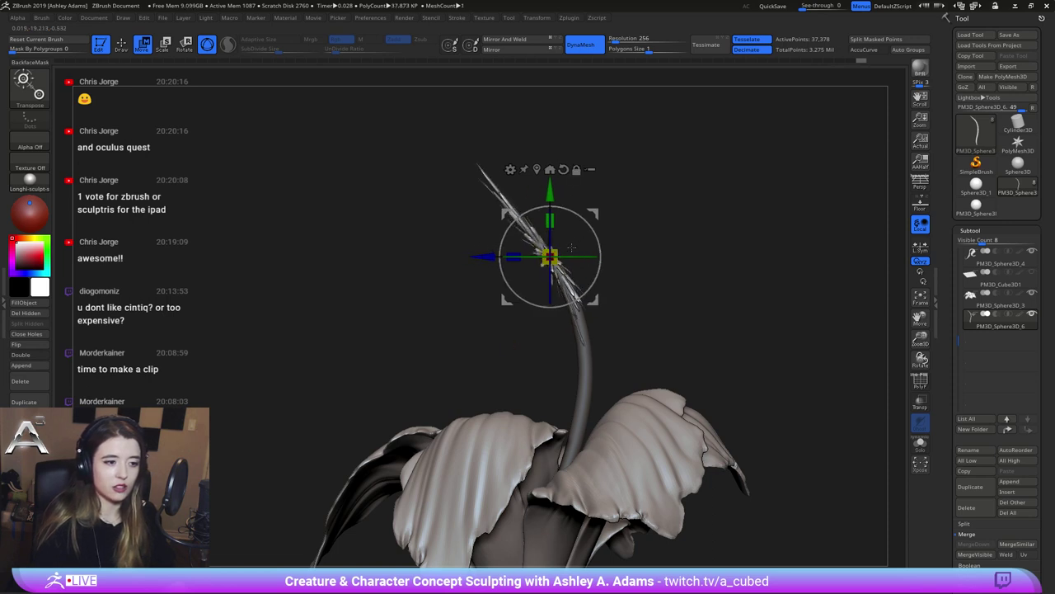
pyautogui.moveTo(545, 248); pyautogui.dragTo(561, 254)
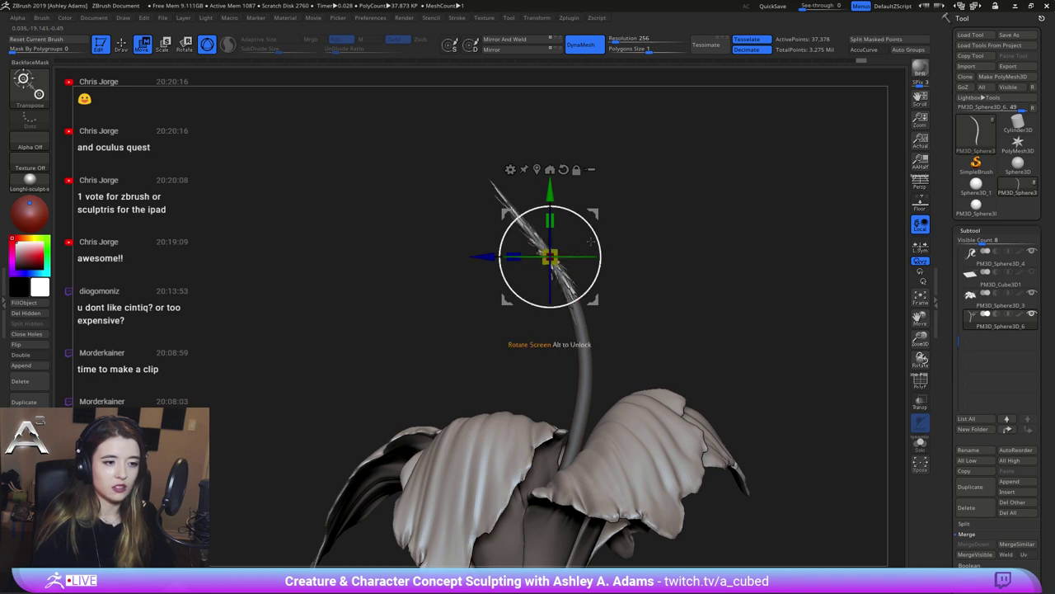
# Scale the unmasked filaments outward so they flare on all sides of the stamen's upper part, and fine-tune their spread
pyautogui.moveTo(591, 241); pyautogui.dragTo(680, 250, button='right')
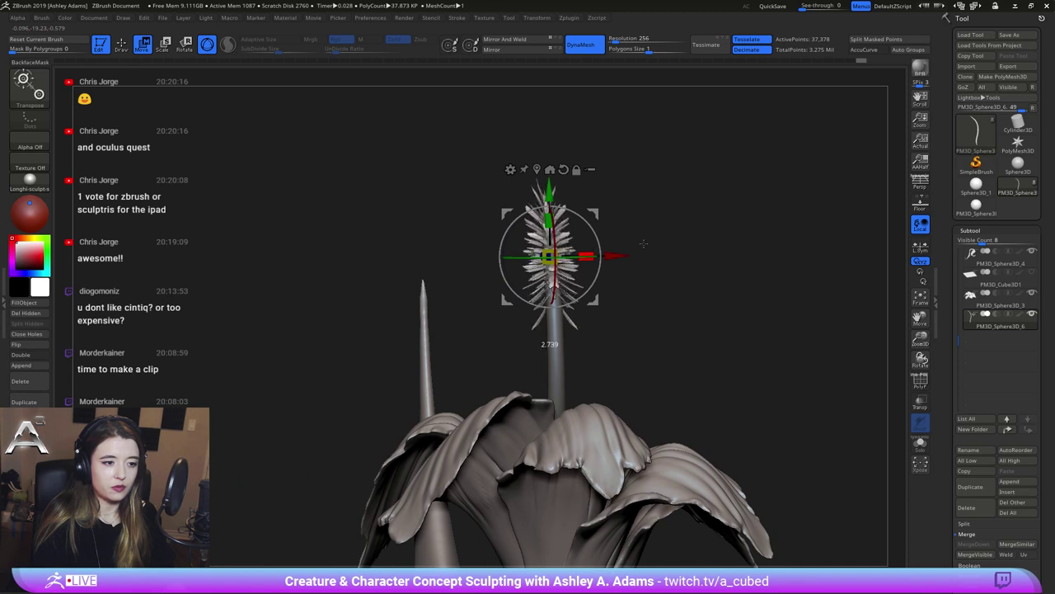
pyautogui.moveTo(657, 238); pyautogui.dragTo(688, 238)
pyautogui.moveTo(688, 239); pyautogui.dragTo(601, 247, button='right')
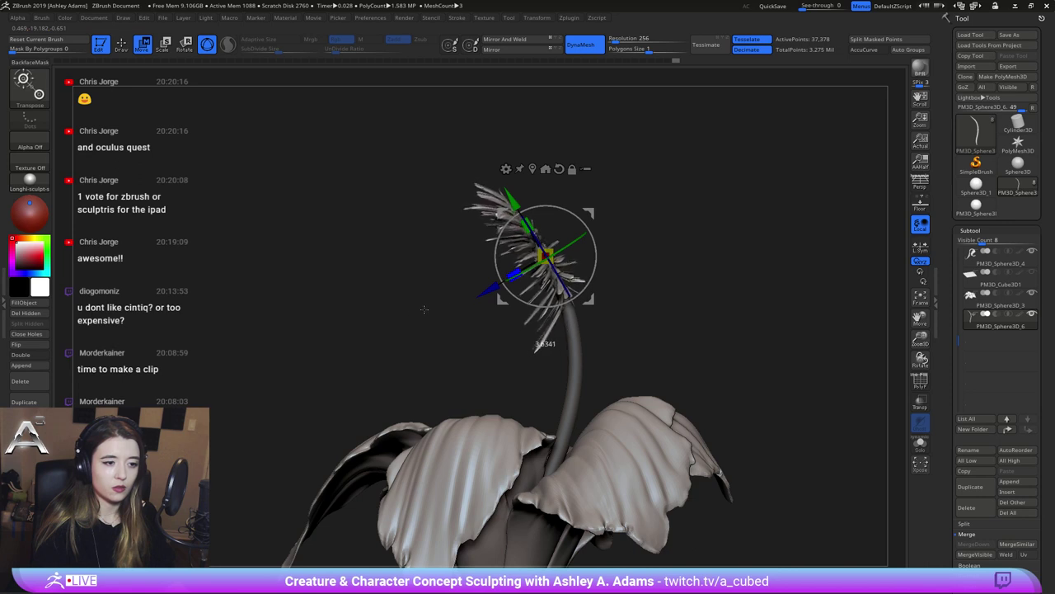
pyautogui.moveTo(577, 213); pyautogui.dragTo(580, 213)
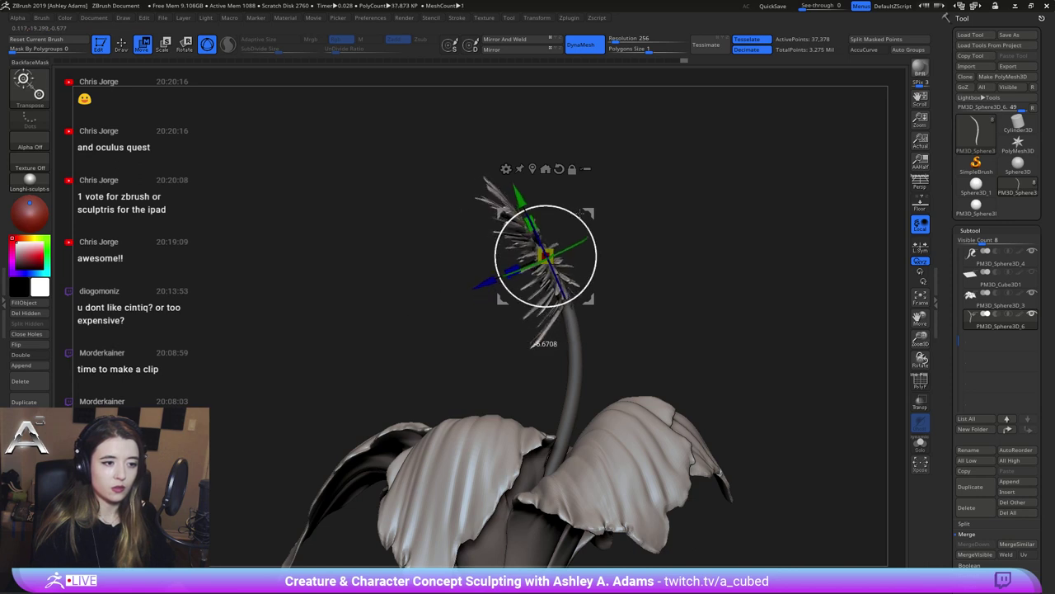
# Thicken the filaments with the Inflate brush, working from the stamen's tip to the lowest ones
pyautogui.press('q')
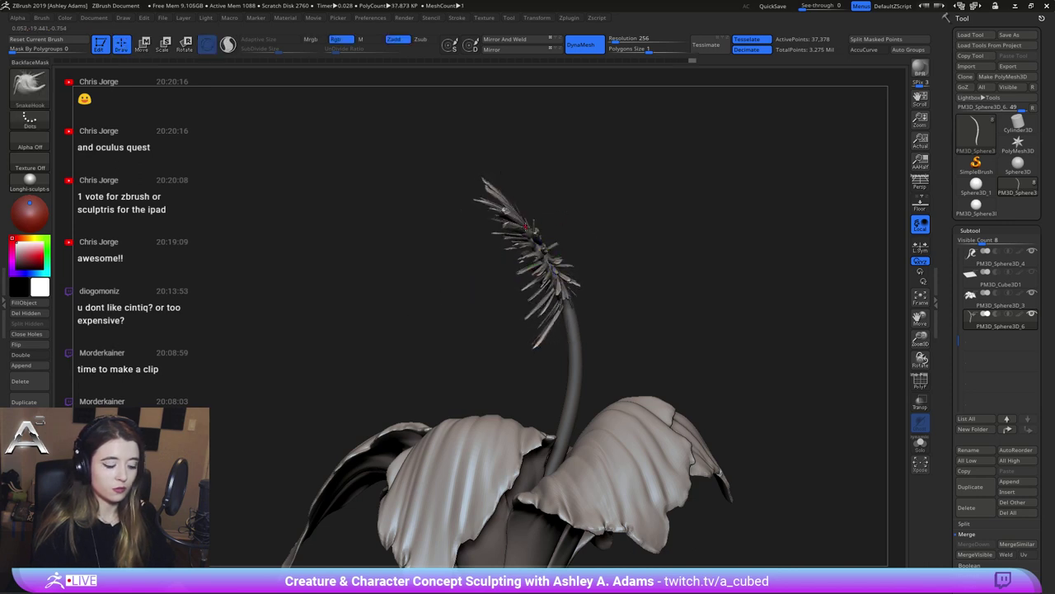
pyautogui.press('space')
pyautogui.moveTo(522, 243); pyautogui.dragTo(542, 242)
pyautogui.moveTo(494, 195); pyautogui.dragTo(517, 207)
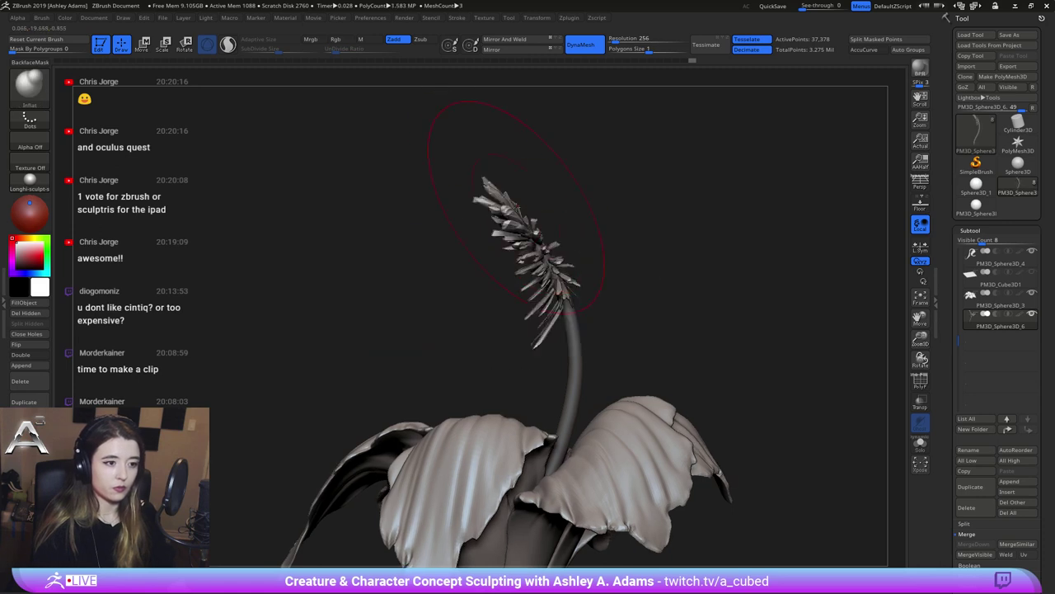
pyautogui.moveTo(541, 268); pyautogui.dragTo(540, 337)
pyautogui.moveTo(540, 336)
pyautogui.keyDown('ctrl'); pyautogui.mouseDown(button='right')
pyautogui.moveTo(516, 276)
pyautogui.moveTo(570, 288)
pyautogui.mouseUp(button='right'); pyautogui.keyUp('ctrl')
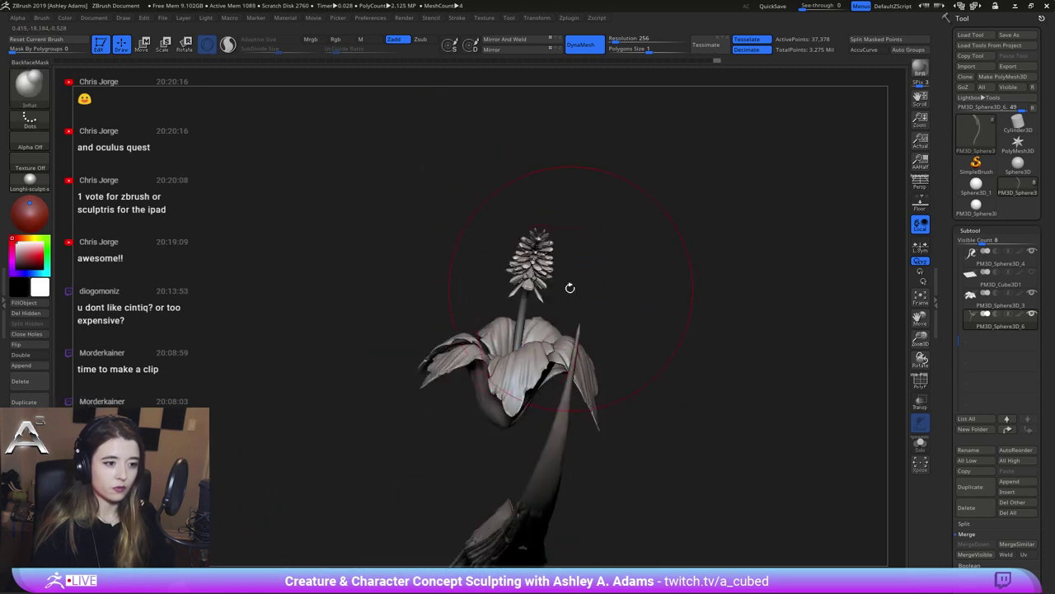
pyautogui.moveTo(551, 186)
pyautogui.mouseDown()
pyautogui.moveTo(582, 238)
pyautogui.moveTo(544, 245)
pyautogui.moveTo(604, 268)
pyautogui.moveTo(573, 250)
pyautogui.moveTo(577, 257)
pyautogui.moveTo(559, 257)
pyautogui.mouseUp()
# Reduce the brush size and inflate the bare stalk below the filaments
pyautogui.press('space')
pyautogui.moveTo(545, 249)
pyautogui.mouseDown()
pyautogui.moveTo(581, 261)
pyautogui.moveTo(486, 160)
pyautogui.mouseUp()
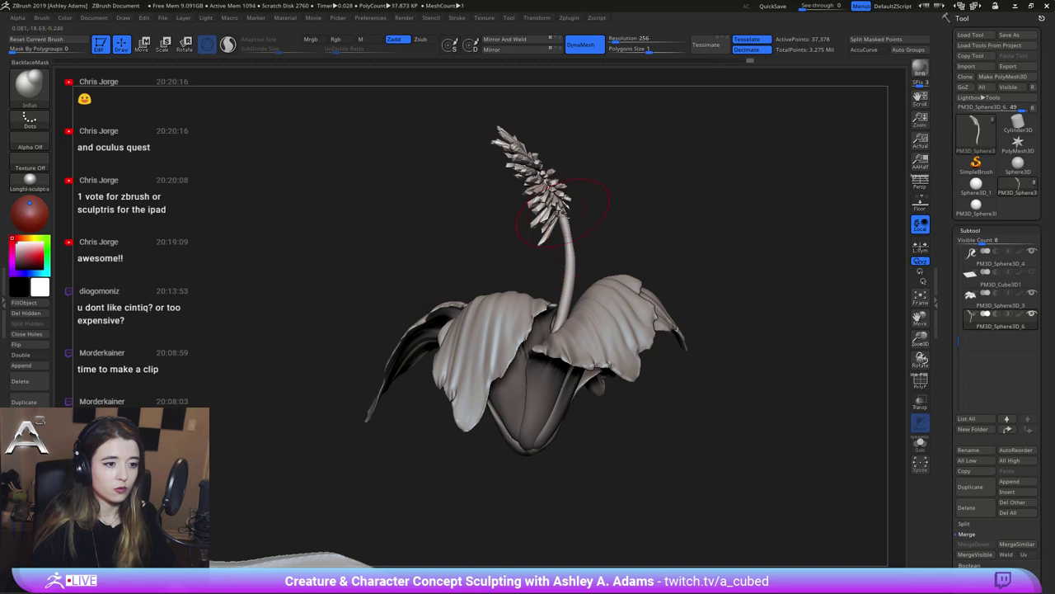
pyautogui.moveTo(566, 298)
pyautogui.mouseDown()
pyautogui.moveTo(565, 317)
pyautogui.moveTo(569, 277)
pyautogui.mouseUp()
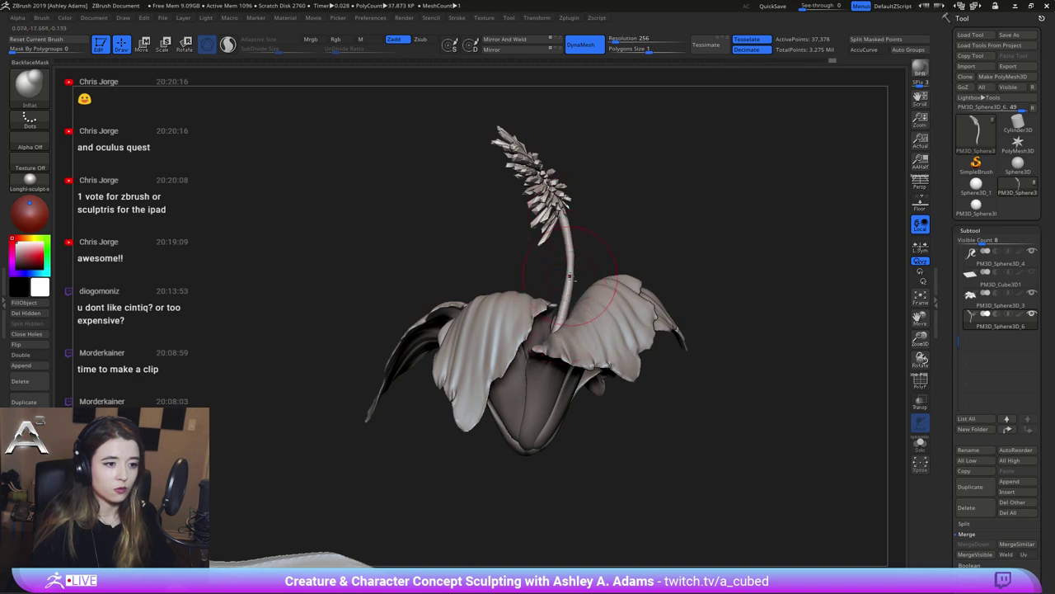
# Try smoothing the stalk just below the lowest filaments and undo the smoothing stroke
pyautogui.press('shift')
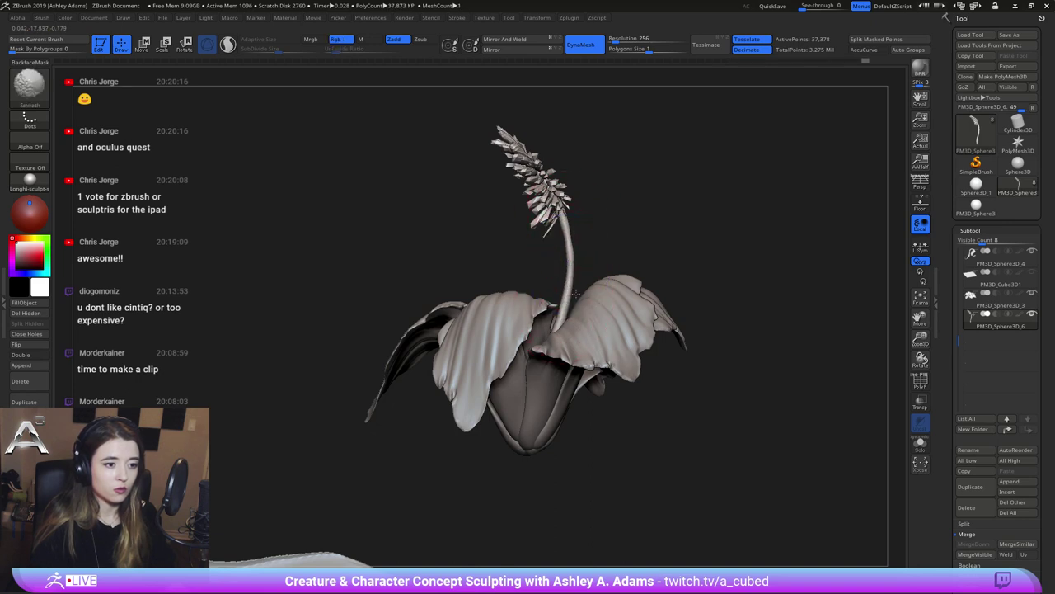
pyautogui.moveTo(572, 240); pyautogui.dragTo(581, 265, button='right')
pyautogui.rightClick(550, 343)
pyautogui.press('shift')
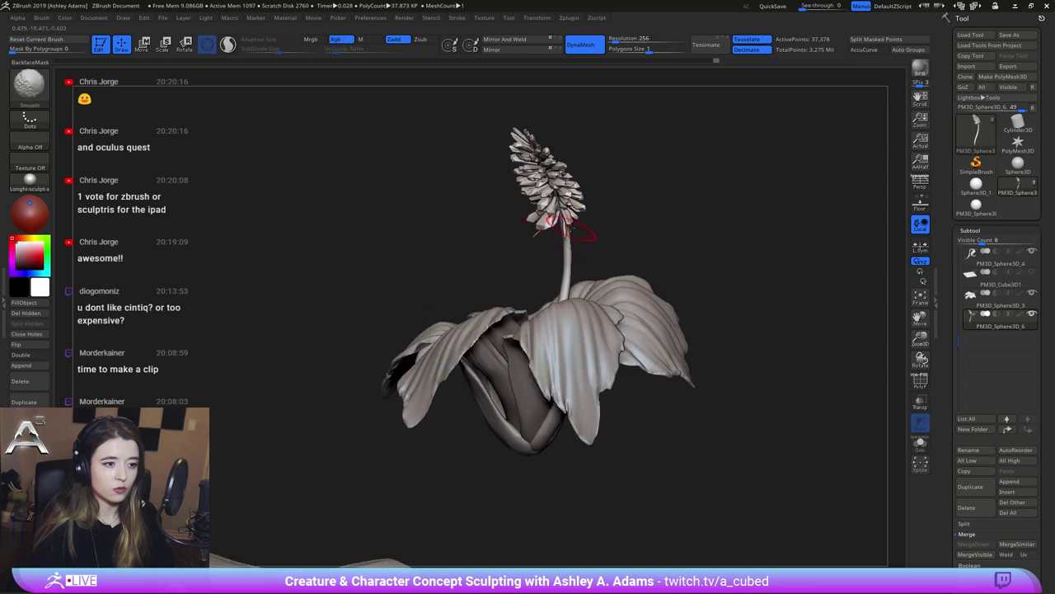
pyautogui.hotkey('ctrl', 'z')
# Smooth the bare stalk from several sides, between the filaments and the flower's centre
pyautogui.keyDown('shift'); pyautogui.moveTo(567, 268); pyautogui.dragTo(567, 285); pyautogui.keyUp('shift')
pyautogui.rightClick(524, 327)
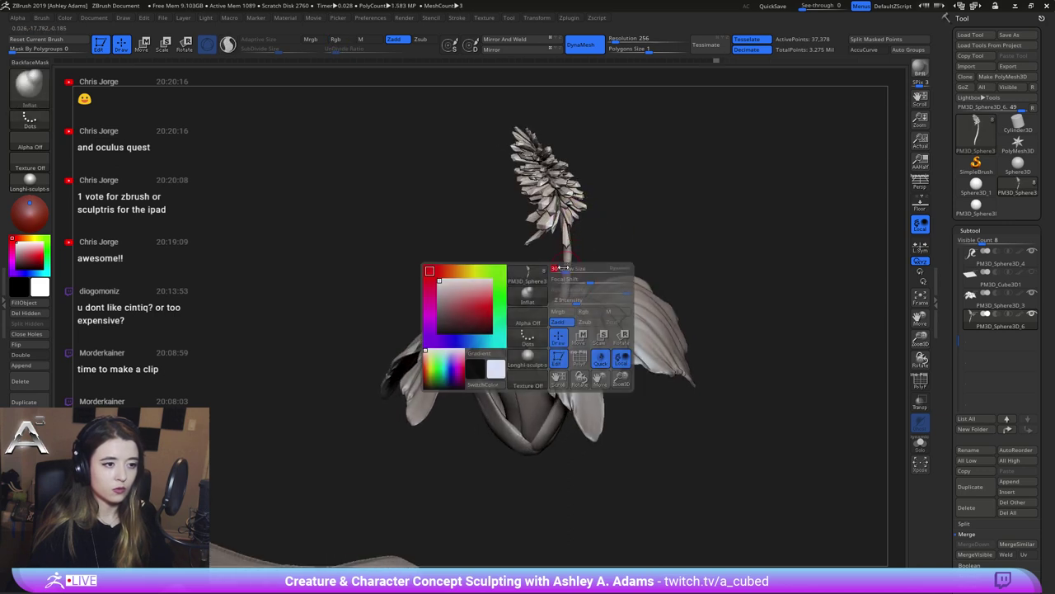
pyautogui.moveTo(525, 327); pyautogui.dragTo(575, 317, button='right')
pyautogui.keyDown('shift'); pyautogui.moveTo(575, 259); pyautogui.dragTo(568, 261); pyautogui.keyUp('shift')
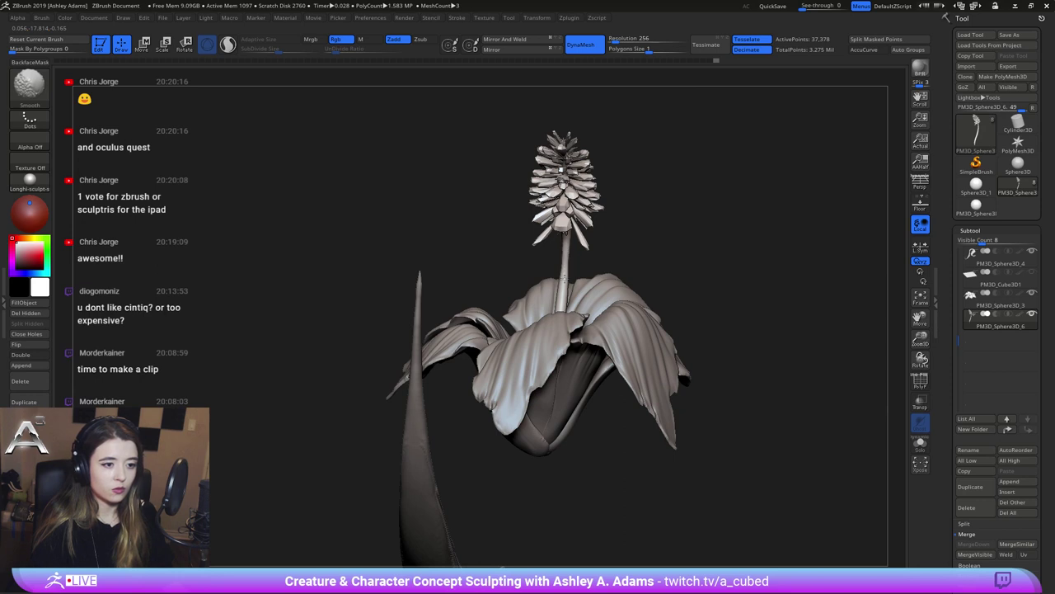
pyautogui.keyDown('shift'); pyautogui.moveTo(564, 307); pyautogui.dragTo(562, 280); pyautogui.keyUp('shift')
pyautogui.moveTo(561, 280); pyautogui.dragTo(536, 346, button='right')
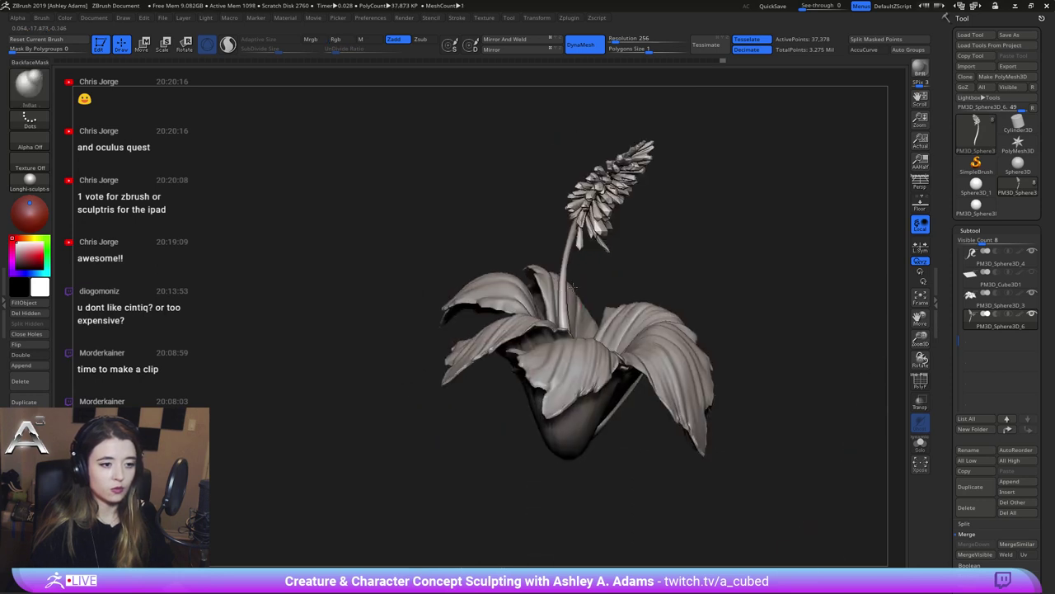
pyautogui.rightClick(536, 345)
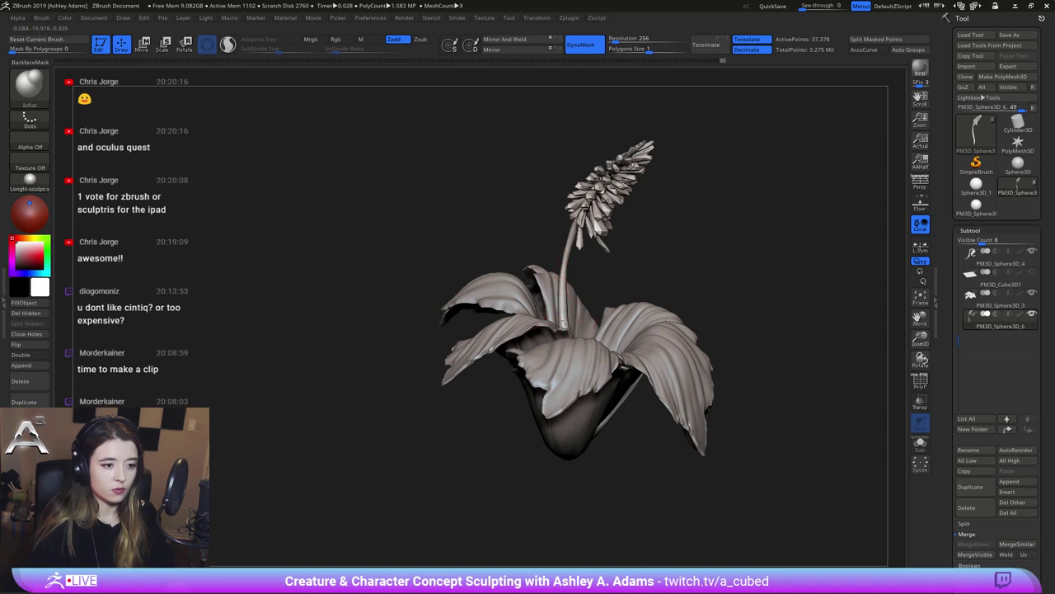
pyautogui.moveTo(551, 302)
pyautogui.mouseDown(button='right')
pyautogui.moveTo(586, 310)
pyautogui.moveTo(576, 307)
pyautogui.mouseUp(button='right')
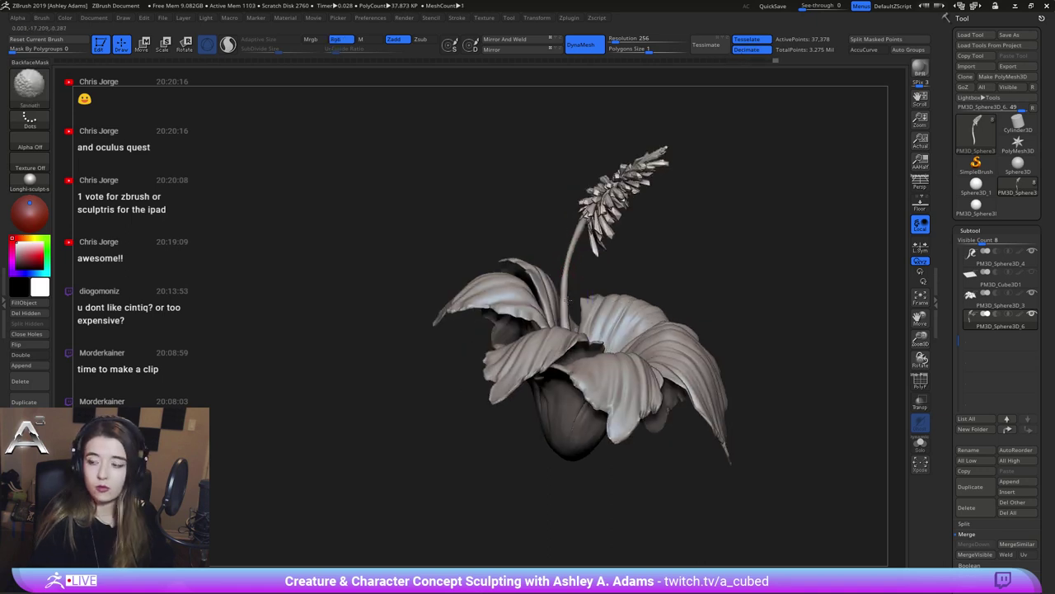
pyautogui.keyDown('shift'); pyautogui.moveTo(565, 282); pyautogui.dragTo(567, 300); pyautogui.keyUp('shift')
# Choose the SnakeHook brush and bend the stamen into a more flowing curve, checking it from several angles
pyautogui.moveTo(563, 317)
pyautogui.keyDown('ctrl'); pyautogui.mouseDown(button='right')
pyautogui.moveTo(569, 268)
pyautogui.moveTo(538, 277)
pyautogui.moveTo(539, 313)
pyautogui.moveTo(513, 301)
pyautogui.moveTo(505, 256)
pyautogui.mouseUp(button='right'); pyautogui.keyUp('ctrl')
pyautogui.rightClick(505, 256)
pyautogui.moveTo(548, 188); pyautogui.dragTo(541, 194, button='right')
pyautogui.press('b')
pyautogui.press('s')
pyautogui.press('h')
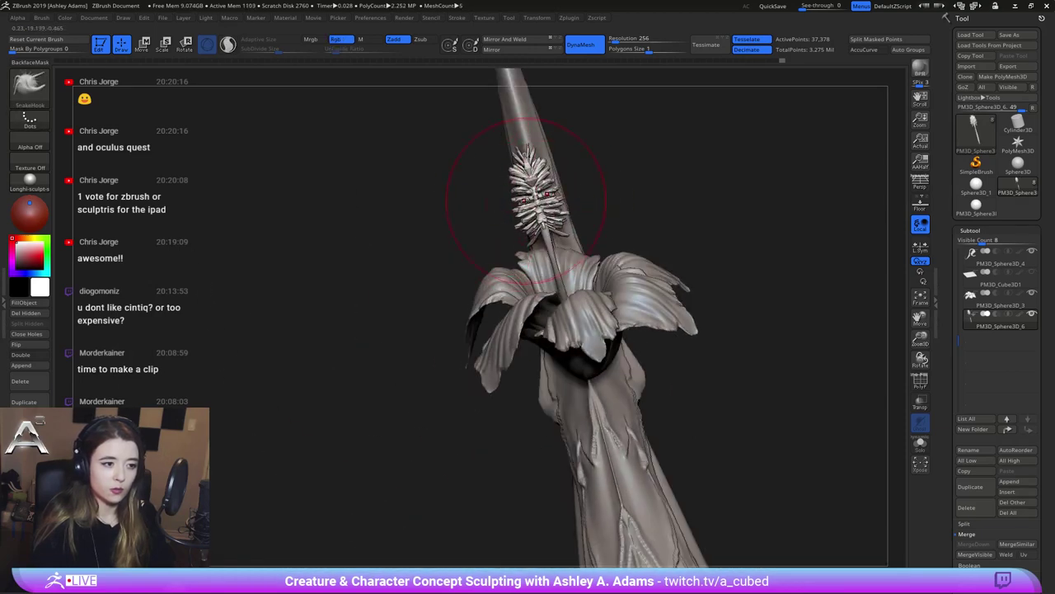
pyautogui.moveTo(530, 231); pyautogui.dragTo(513, 256, button='right')
pyautogui.rightClick(505, 265)
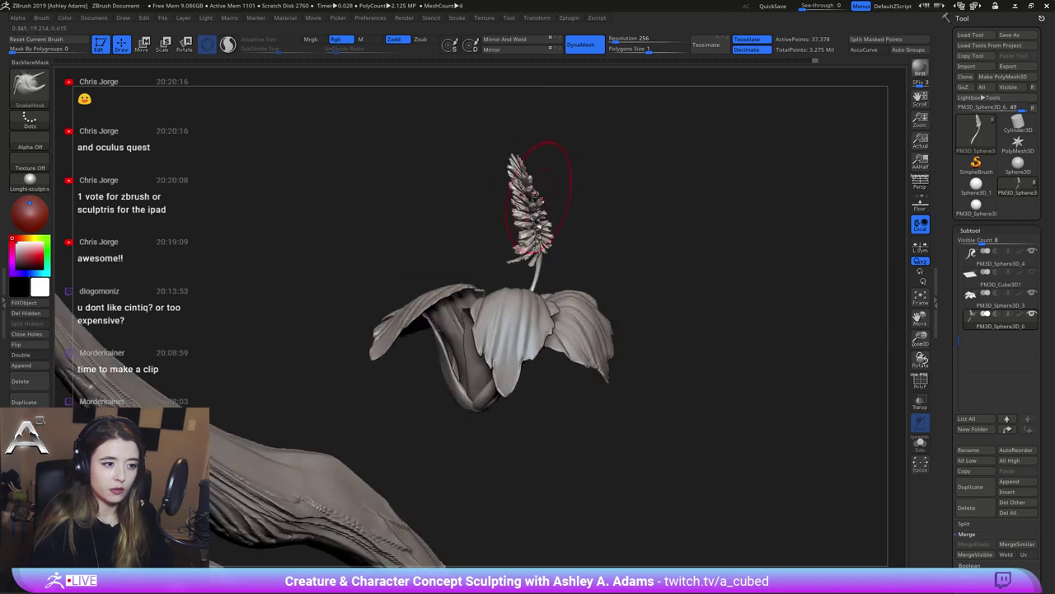
pyautogui.moveTo(550, 200); pyautogui.dragTo(531, 196, button='right')
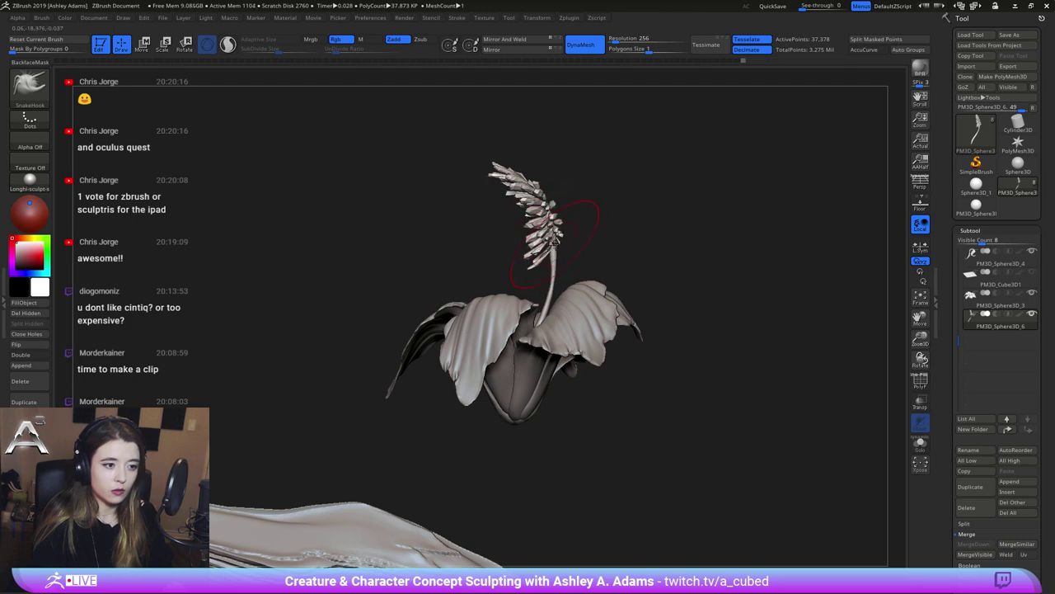
pyautogui.moveTo(554, 242); pyautogui.dragTo(678, 254, button='right')
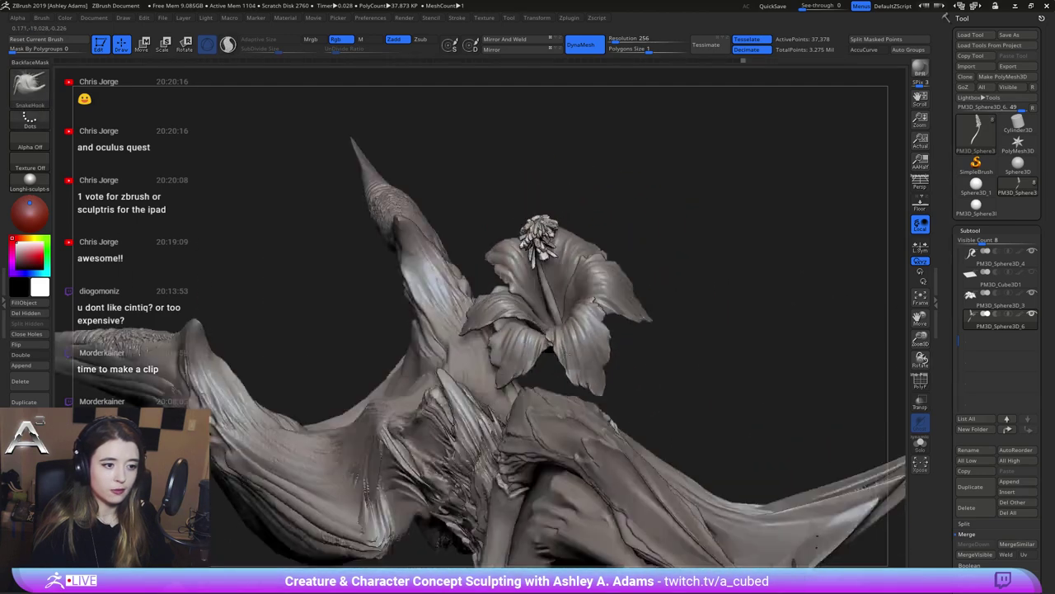
pyautogui.moveTo(610, 247); pyautogui.dragTo(660, 176, button='right')
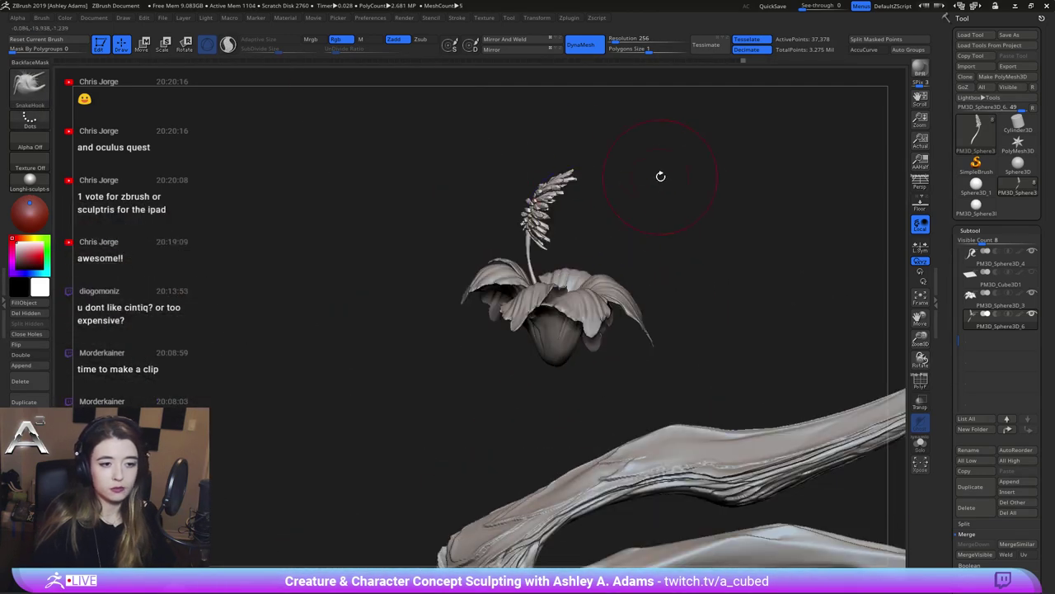
# Move the gizmo's pivot to the base of the flower and tilt the whole stamen around it
pyautogui.press('w')
pyautogui.keyDown('alt'); pyautogui.click(560, 113); pyautogui.keyUp('alt')
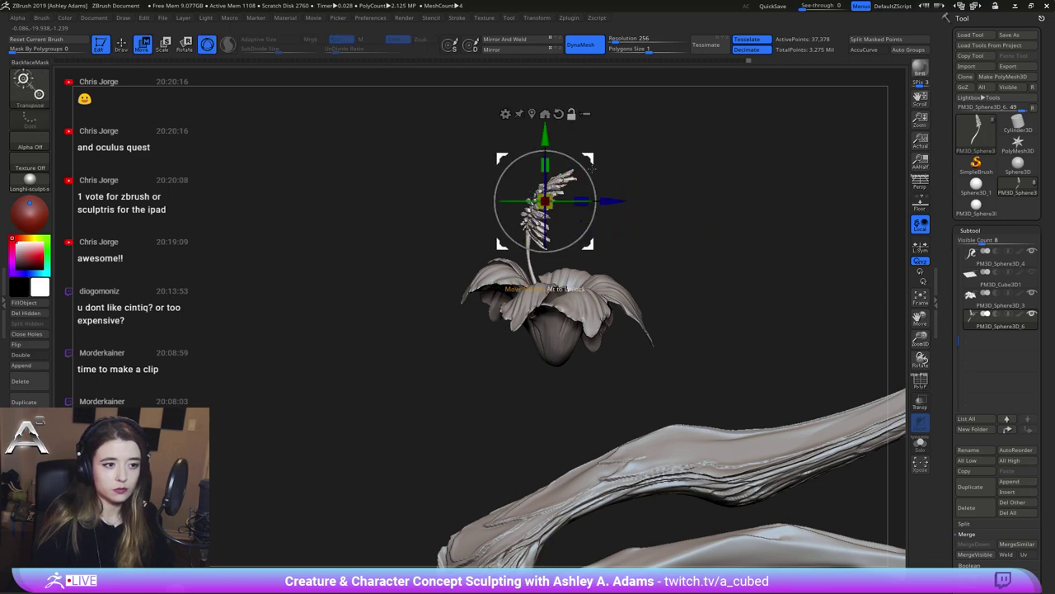
pyautogui.keyDown('alt'); pyautogui.moveTo(591, 160); pyautogui.dragTo(618, 339); pyautogui.keyUp('alt')
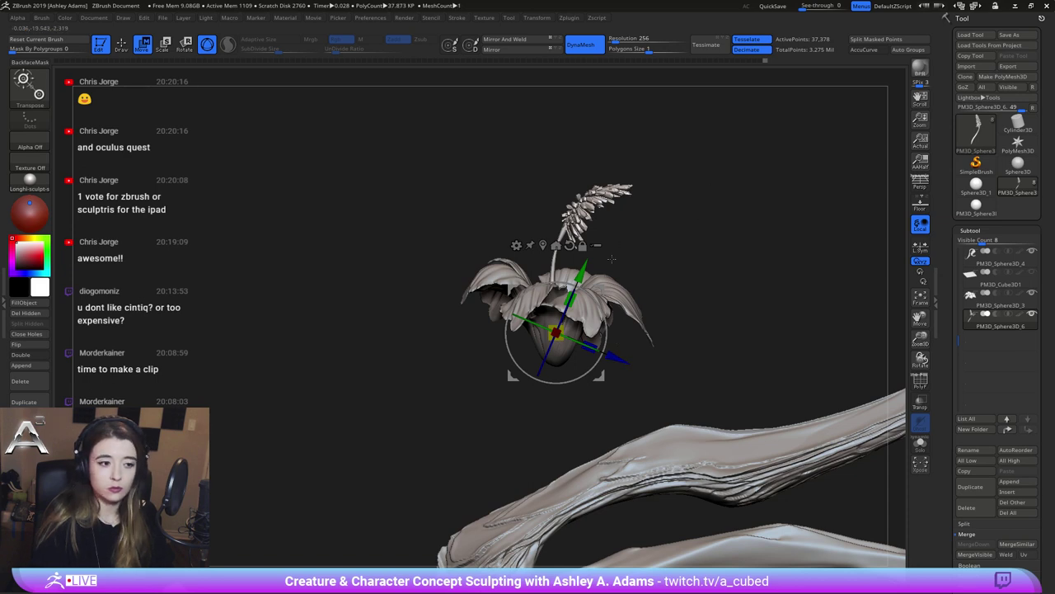
# Rework the stalk's bend with the SnakeHook brush, undoing the first pull and adjusting the brush
pyautogui.press('q')
pyautogui.press('space')
pyautogui.moveTo(566, 257)
pyautogui.mouseDown()
pyautogui.moveTo(553, 258)
pyautogui.moveTo(553, 245)
pyautogui.moveTo(543, 264)
pyautogui.mouseUp()
pyautogui.hotkey('ctrl', 'z')
pyautogui.press('space')
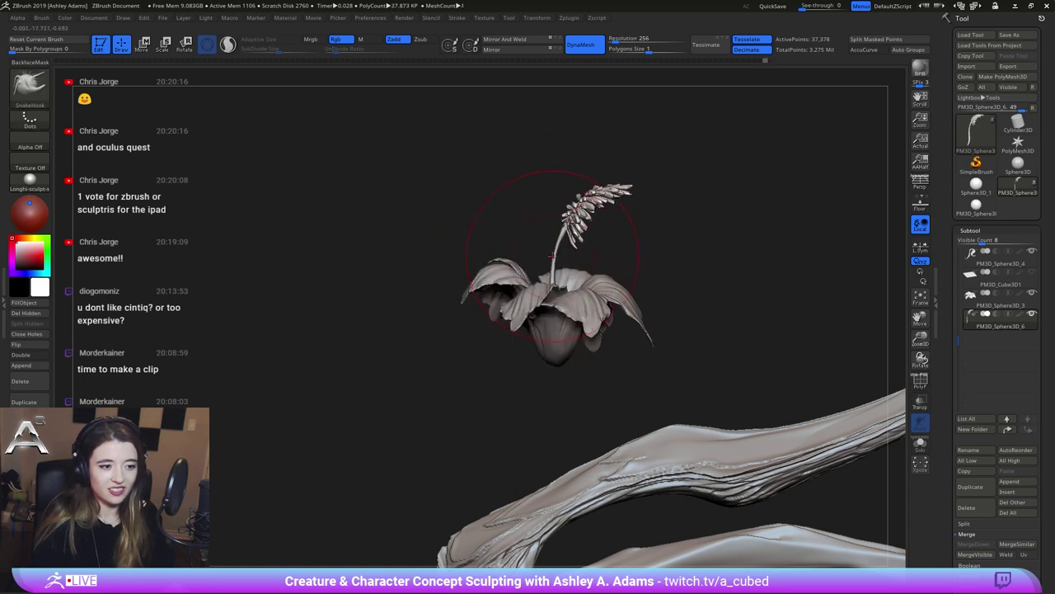
pyautogui.moveTo(544, 245); pyautogui.dragTo(583, 275, button='right')
# Rotate and reposition the stamen with the gizmo so it sits in the flower's centre
pyautogui.press('w')
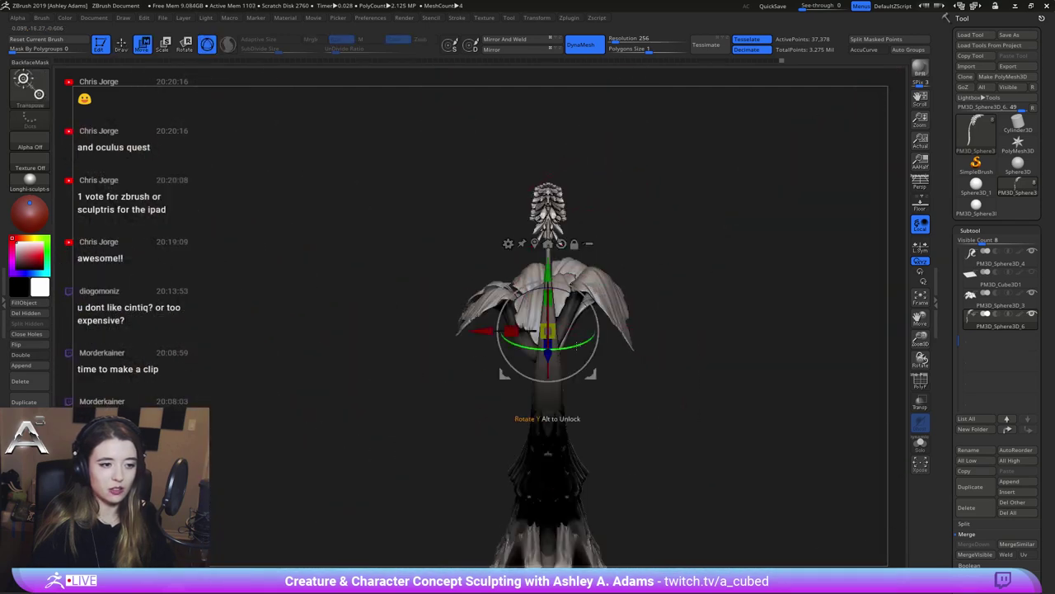
pyautogui.moveTo(575, 349)
pyautogui.mouseDown()
pyautogui.moveTo(548, 356)
pyautogui.moveTo(561, 353)
pyautogui.mouseUp()
pyautogui.moveTo(449, 412); pyautogui.dragTo(561, 415)
pyautogui.moveTo(636, 284); pyautogui.dragTo(551, 395)
# Nudge the stamen's stalk with the SnakeHook brush and check the flower against the creature
pyautogui.press('q')
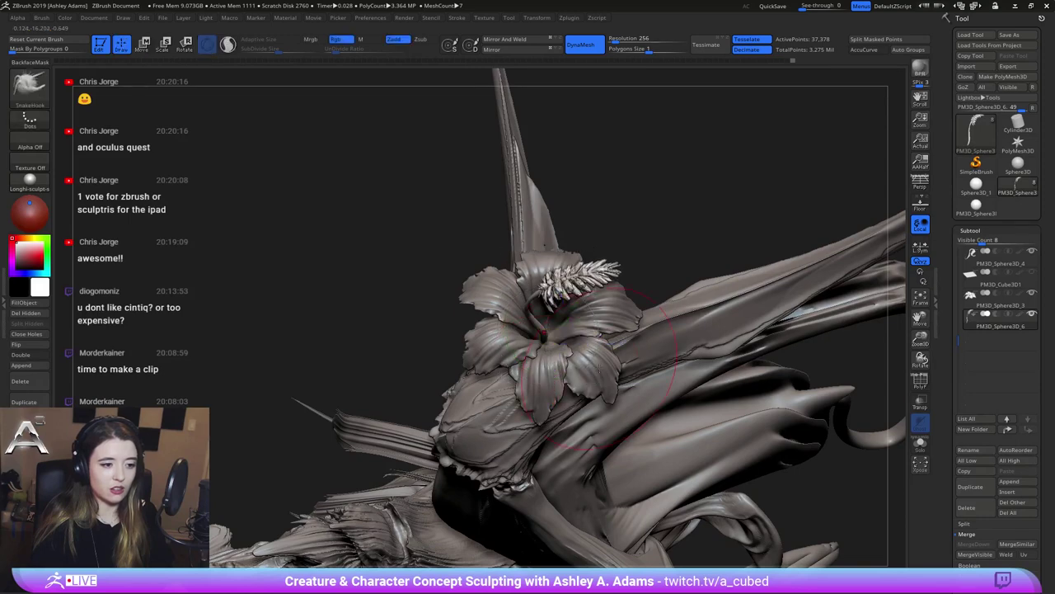
pyautogui.moveTo(562, 388)
pyautogui.mouseDown(button='right')
pyautogui.moveTo(581, 268)
pyautogui.moveTo(580, 353)
pyautogui.moveTo(592, 274)
pyautogui.mouseUp(button='right')
pyautogui.press('w')
pyautogui.press('q')
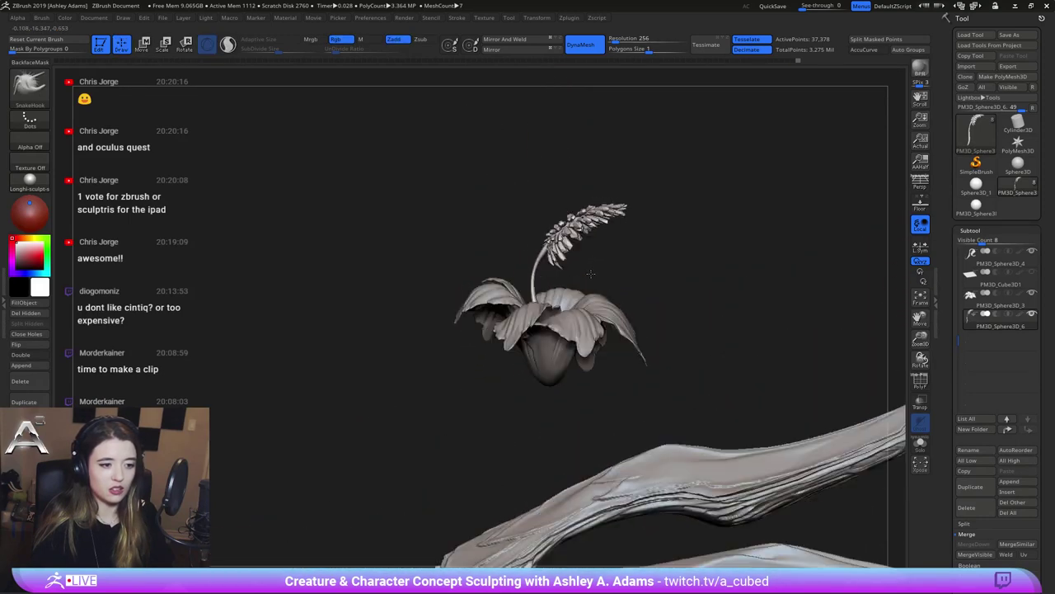
pyautogui.moveTo(540, 252); pyautogui.dragTo(540, 242)
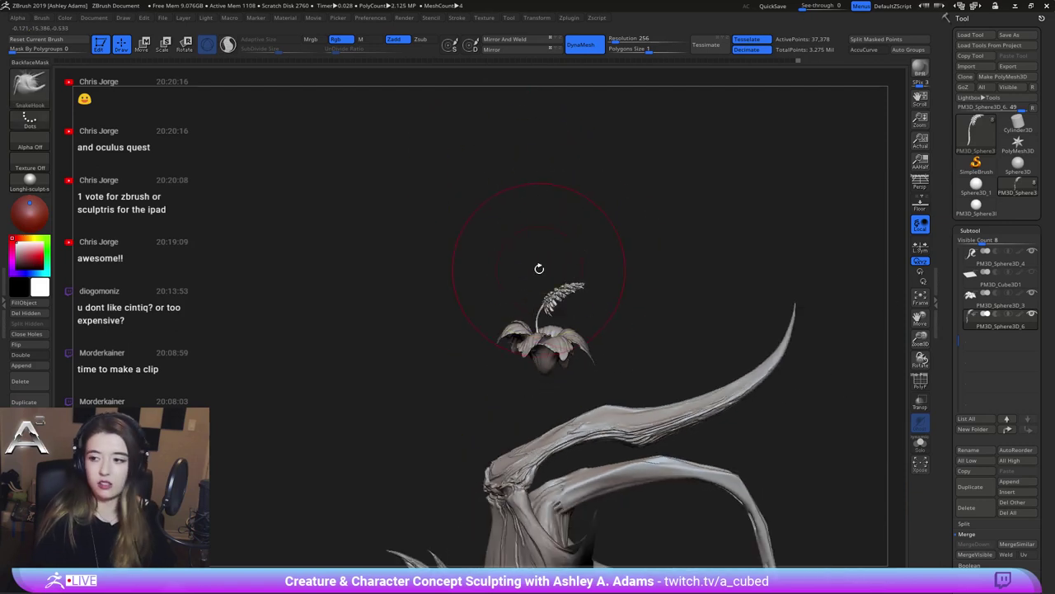
pyautogui.moveTo(584, 262); pyautogui.dragTo(622, 301)
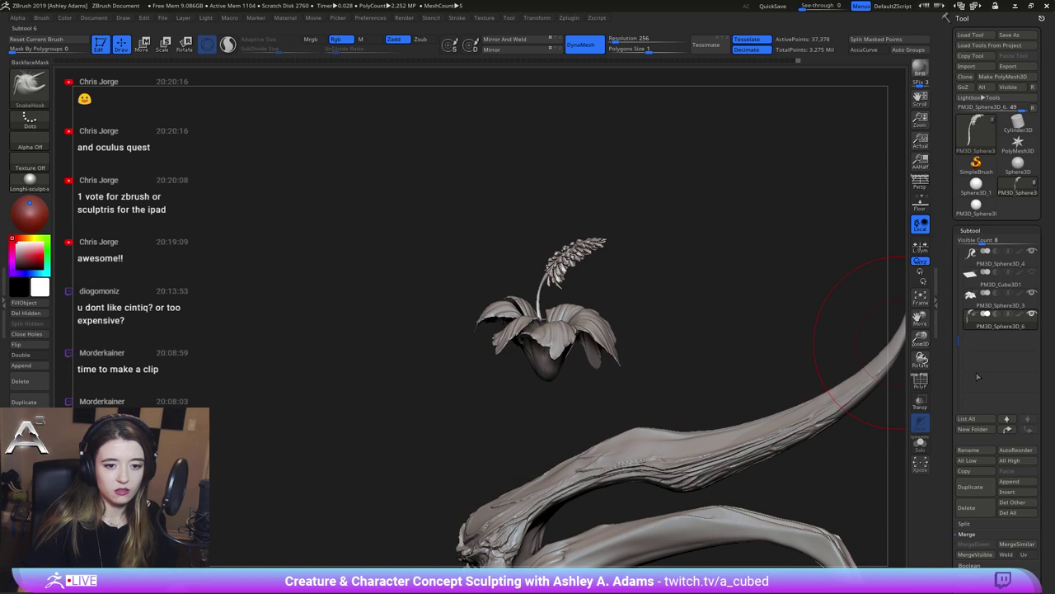
# Duplicate the stamen subtool and scale the copy down uniformly from the flower's base
pyautogui.click(970, 487)
pyautogui.press('w')
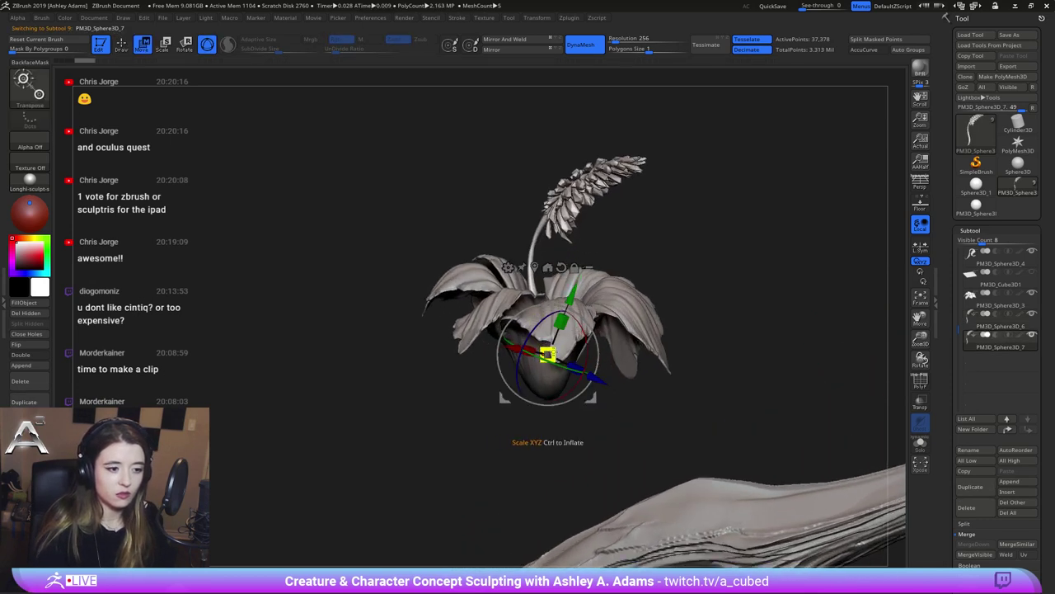
pyautogui.moveTo(549, 354); pyautogui.dragTo(528, 350)
pyautogui.moveTo(589, 336); pyautogui.dragTo(545, 333, button='right')
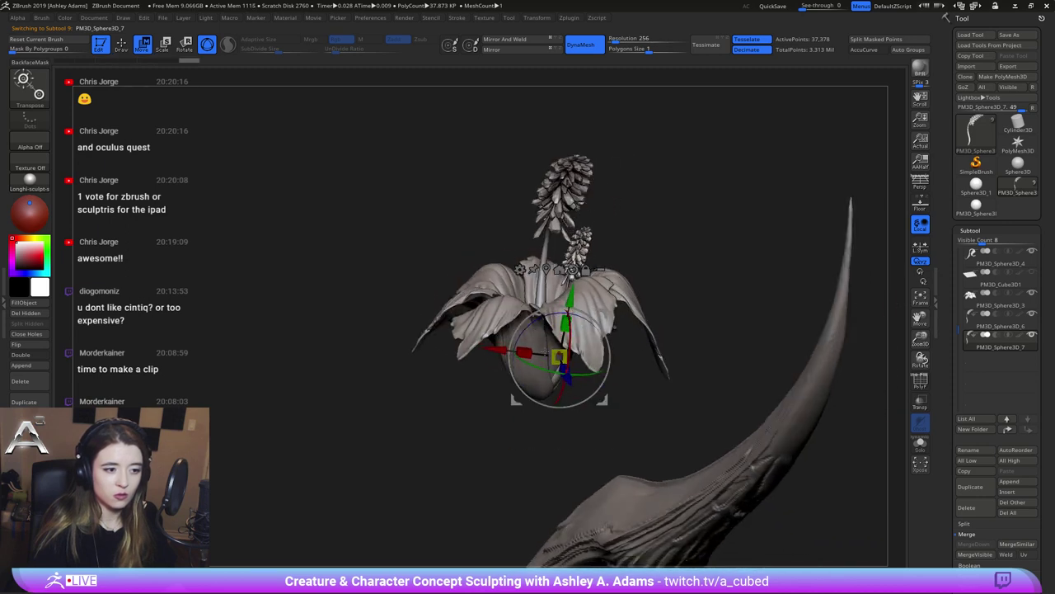
# Move and rotate the smaller stamen so it emerges from the flower's throat beside the main one
pyautogui.moveTo(559, 357); pyautogui.dragTo(587, 327, button='right')
pyautogui.moveTo(601, 315); pyautogui.dragTo(590, 312)
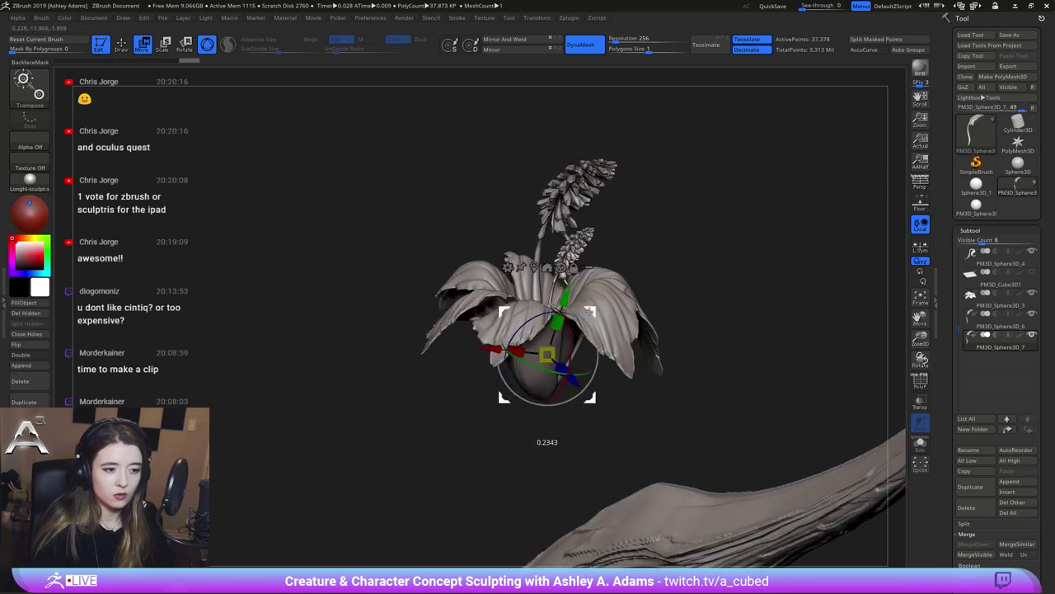
pyautogui.moveTo(547, 442); pyautogui.dragTo(564, 421)
pyautogui.moveTo(607, 313); pyautogui.dragTo(598, 298)
pyautogui.moveTo(599, 299); pyautogui.dragTo(664, 283, button='right')
pyautogui.moveTo(663, 283)
pyautogui.mouseDown()
pyautogui.moveTo(648, 249)
pyautogui.moveTo(657, 259)
pyautogui.moveTo(666, 230)
pyautogui.moveTo(610, 228)
pyautogui.moveTo(675, 255)
pyautogui.mouseUp()
pyautogui.press('q')
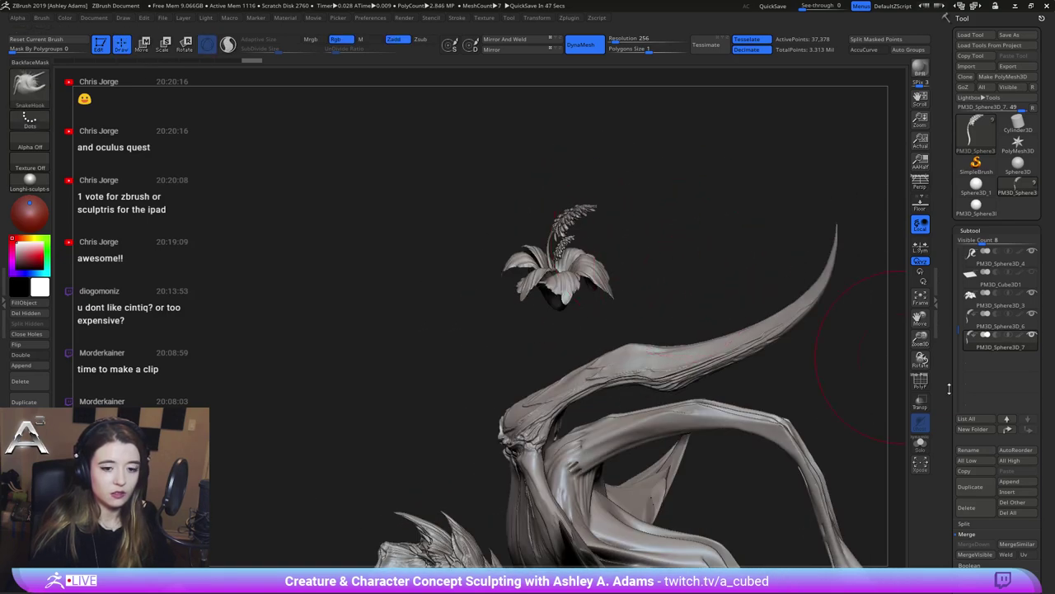
# Duplicate the small stamen, rotate the copy about 50 degrees around the flower's base, and shorten it to a scale of about 0.55
pyautogui.click(976, 489)
pyautogui.keyDown('ctrl'); pyautogui.moveTo(648, 306); pyautogui.dragTo(639, 355, button='right'); pyautogui.keyUp('ctrl')
pyautogui.press('w')
pyautogui.moveTo(589, 262); pyautogui.dragTo(552, 266, button='right')
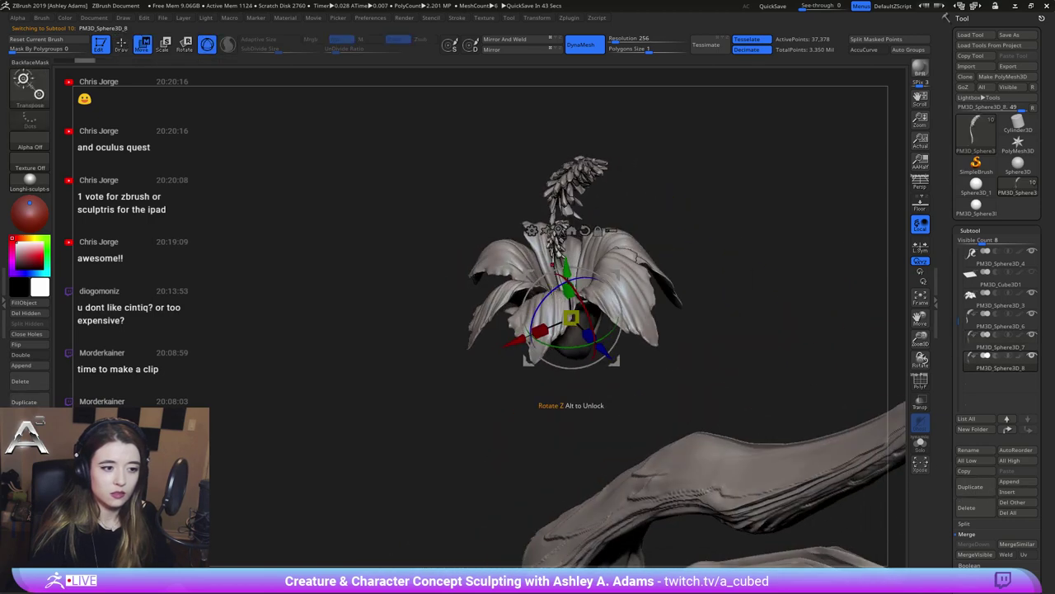
pyautogui.moveTo(587, 278); pyautogui.dragTo(583, 277)
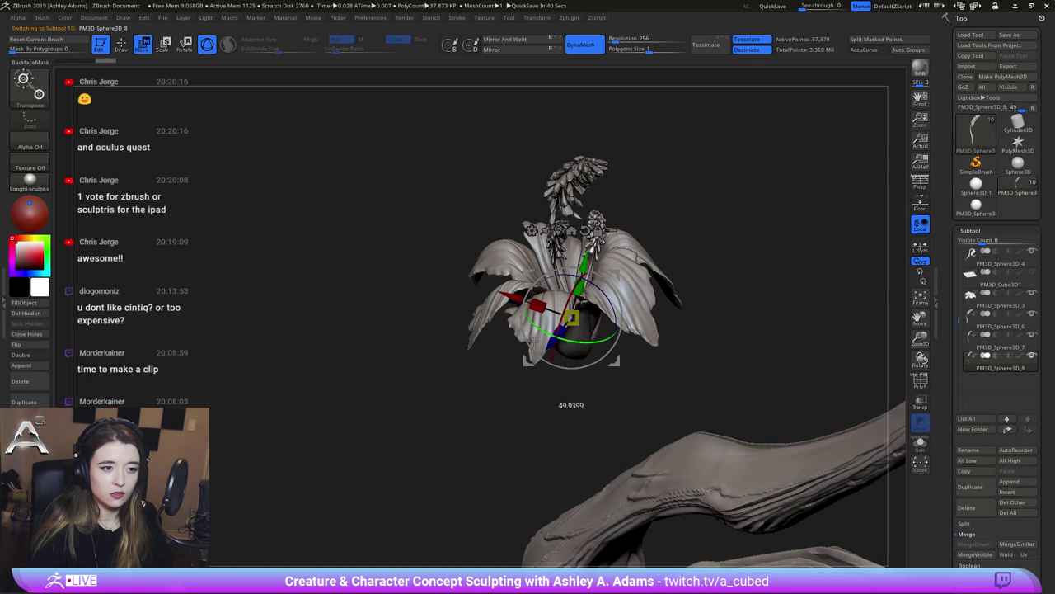
pyautogui.moveTo(534, 341); pyautogui.dragTo(612, 291, button='right')
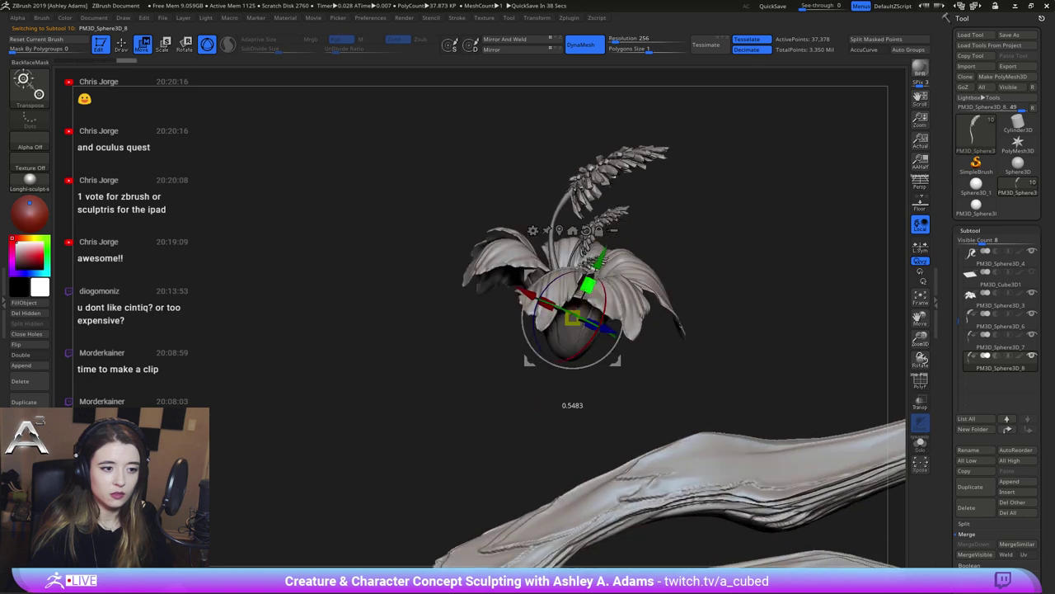
# Select the first small stamen and shift it slightly upward and closer to the main stamen
pyautogui.press('q')
pyautogui.keyDown('ctrl'); pyautogui.moveTo(620, 269); pyautogui.dragTo(669, 225, button='right'); pyautogui.keyUp('ctrl')
pyautogui.moveTo(670, 224)
pyautogui.mouseDown(button='right')
pyautogui.moveTo(620, 195)
pyautogui.moveTo(630, 169)
pyautogui.moveTo(629, 235)
pyautogui.moveTo(633, 223)
pyautogui.mouseUp(button='right')
pyautogui.keyDown('alt'); pyautogui.click(626, 240); pyautogui.keyUp('alt')
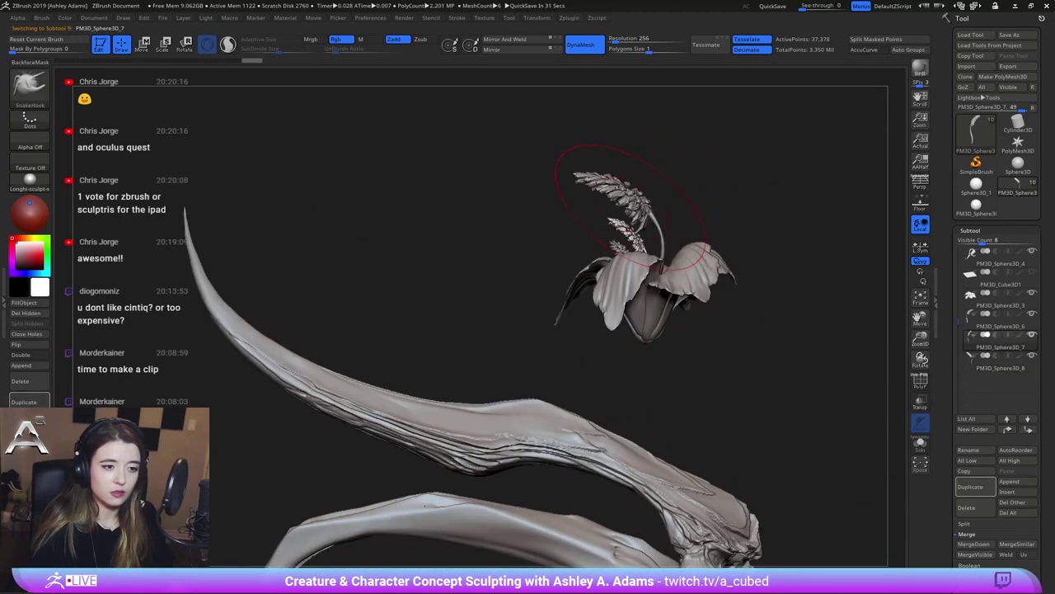
pyautogui.press('w')
pyautogui.moveTo(632, 279); pyautogui.dragTo(634, 269)
pyautogui.press('q')
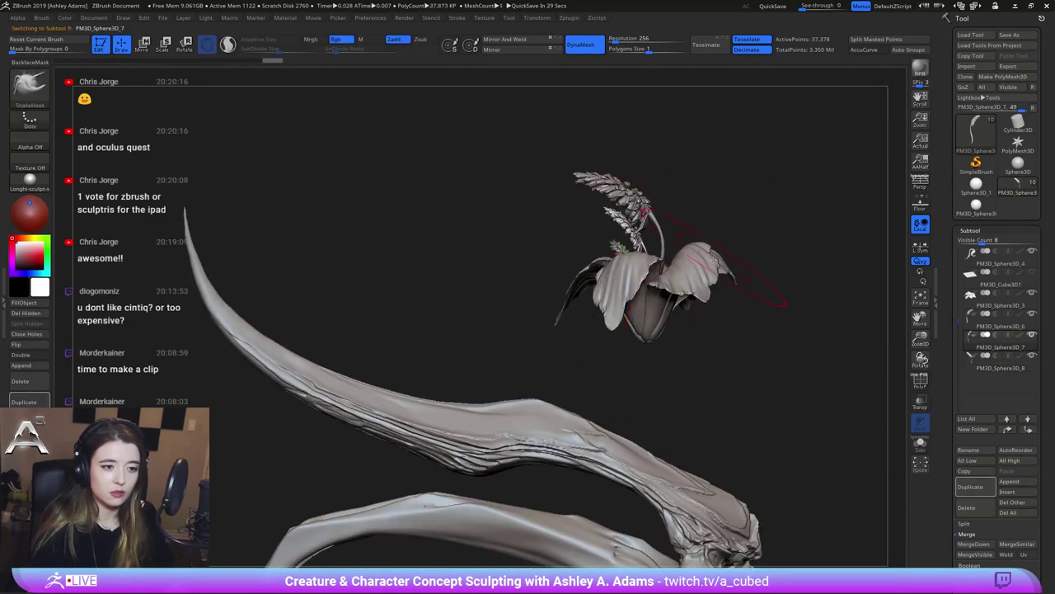
pyautogui.moveTo(725, 285)
pyautogui.mouseDown()
pyautogui.moveTo(624, 247)
pyautogui.moveTo(614, 281)
pyautogui.moveTo(644, 289)
pyautogui.moveTo(722, 275)
pyautogui.moveTo(625, 167)
pyautogui.mouseUp()
pyautogui.press('w')
pyautogui.press('q')
# Merge the main stamen and both smaller copies into a single subtool
pyautogui.click(972, 322)
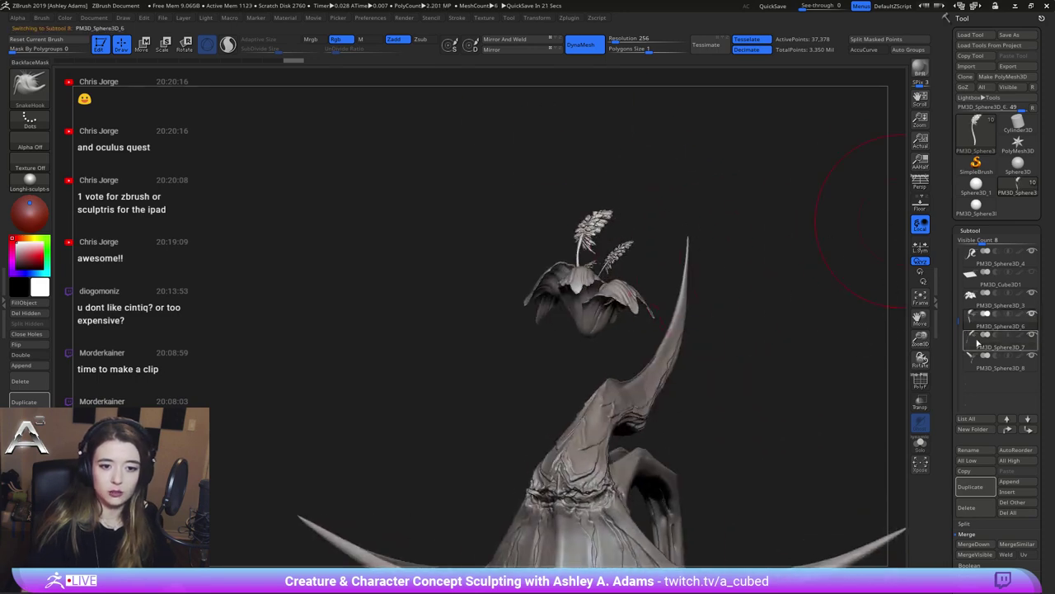
pyautogui.click(981, 543)
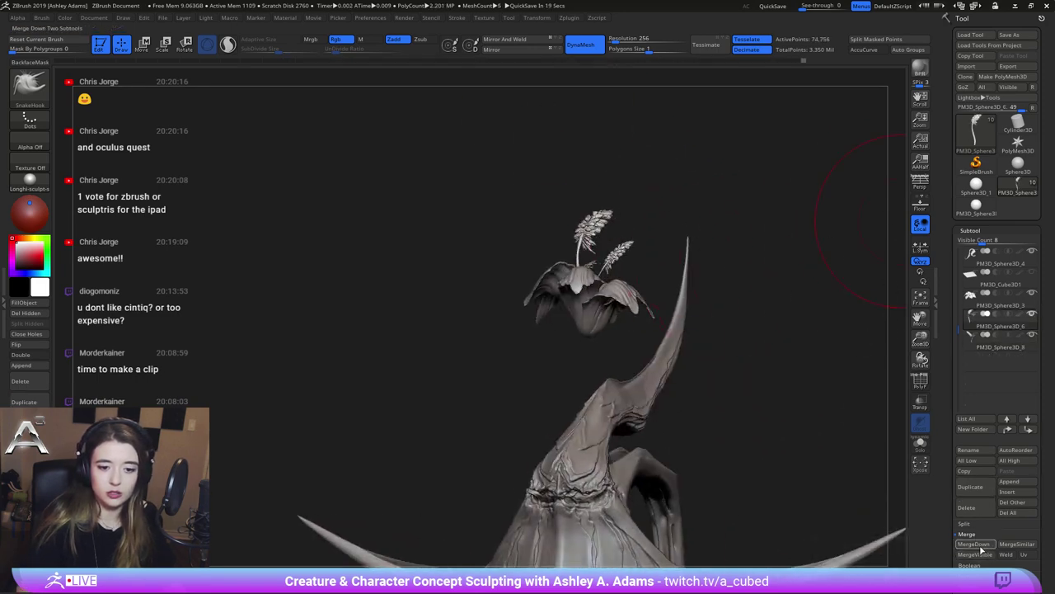
pyautogui.click(974, 544)
pyautogui.moveTo(849, 471)
pyautogui.mouseDown()
pyautogui.moveTo(801, 348)
pyautogui.moveTo(797, 367)
pyautogui.moveTo(773, 244)
pyautogui.mouseUp()
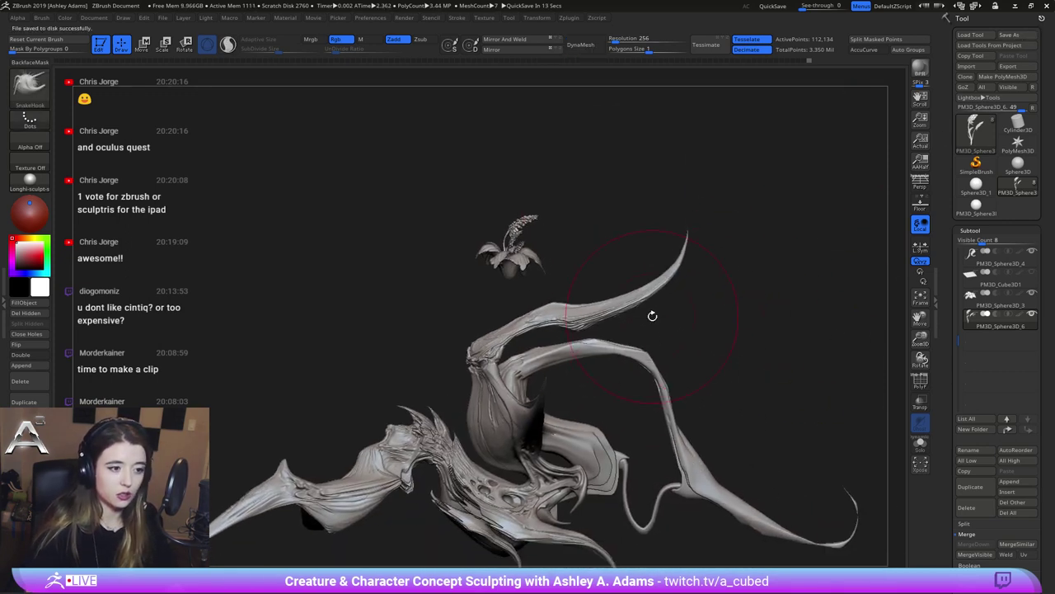
# Pre-process the merged stamens subtool with Decimation Master
pyautogui.keyDown('ctrl'); pyautogui.moveTo(562, 178); pyautogui.dragTo(579, 234, button='right'); pyautogui.keyUp('ctrl')
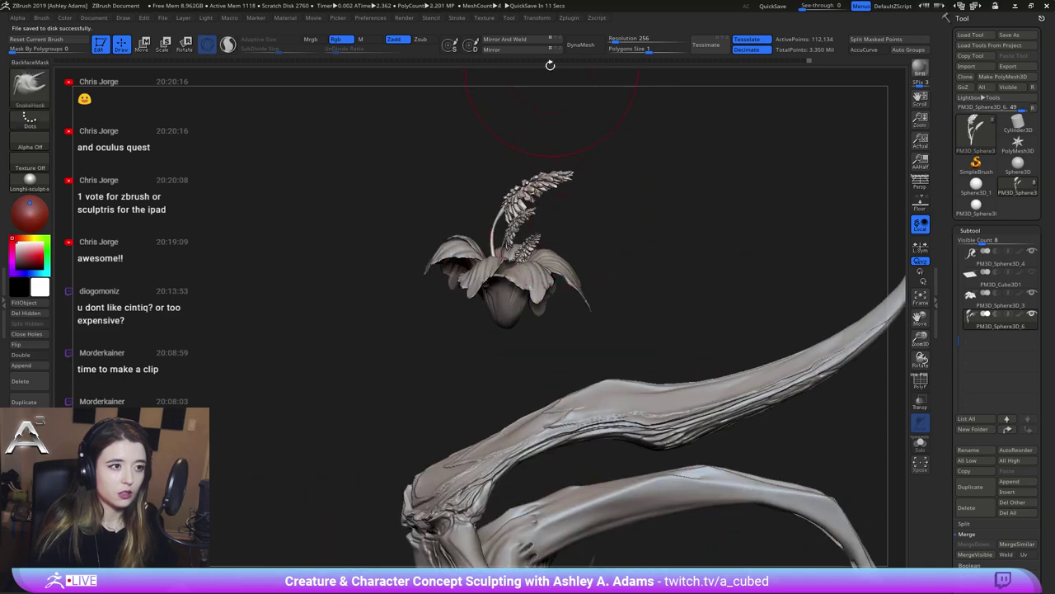
pyautogui.click(540, 19)
pyautogui.click(575, 19)
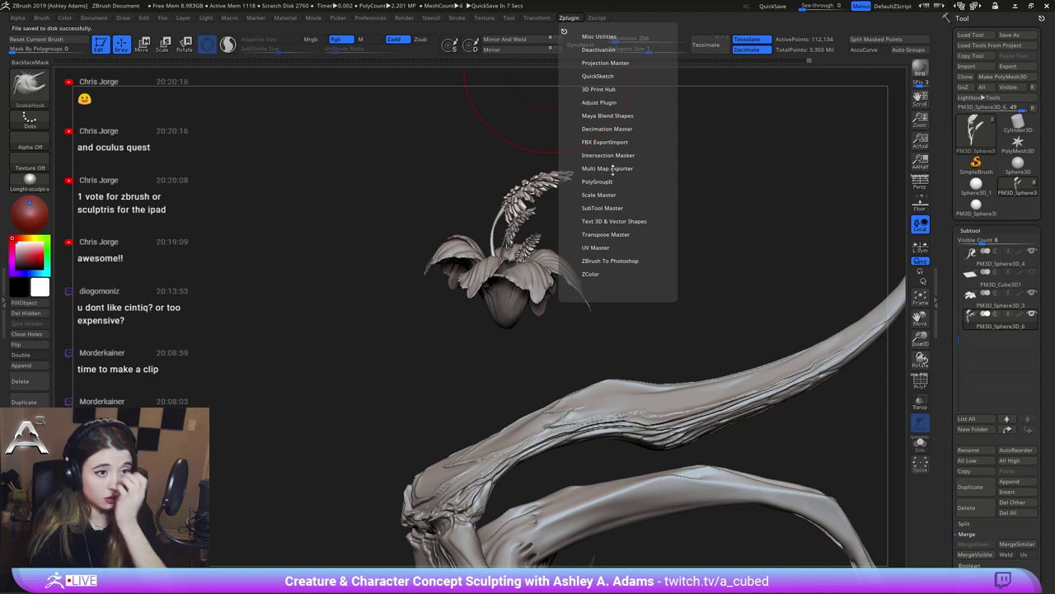
pyautogui.click(603, 129)
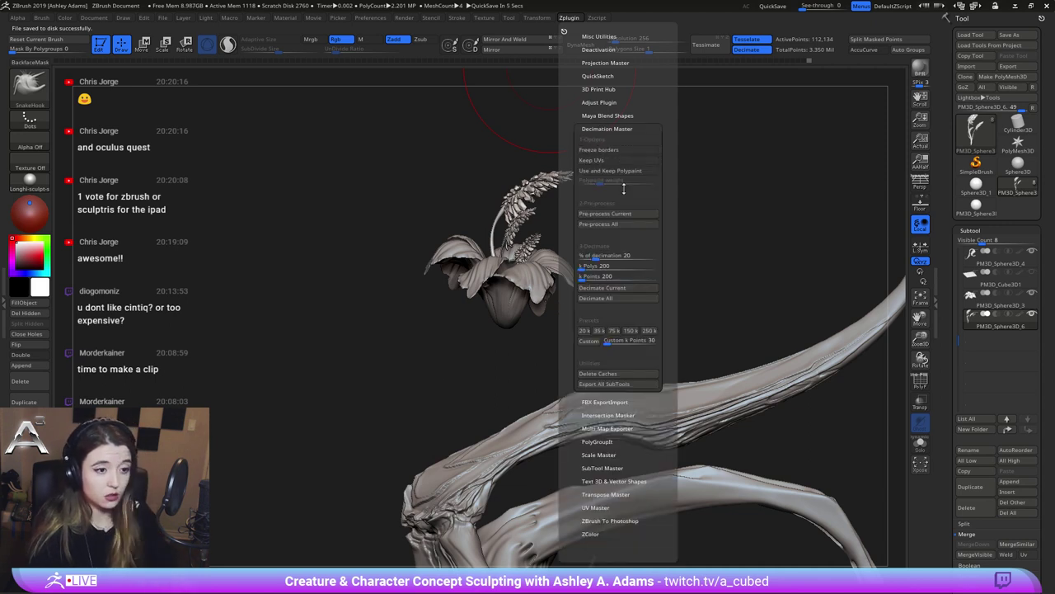
pyautogui.click(622, 214)
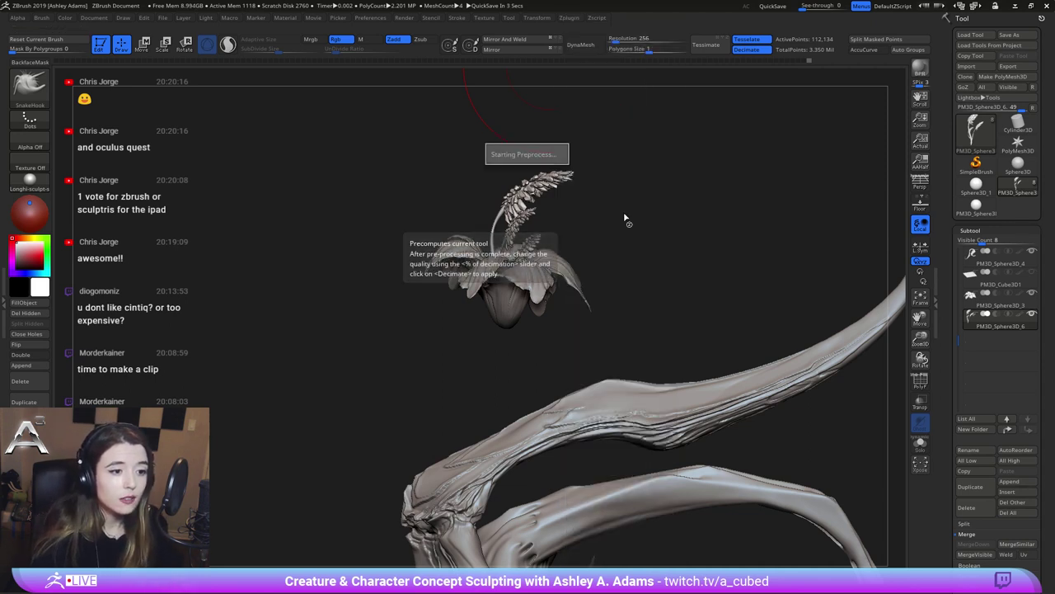
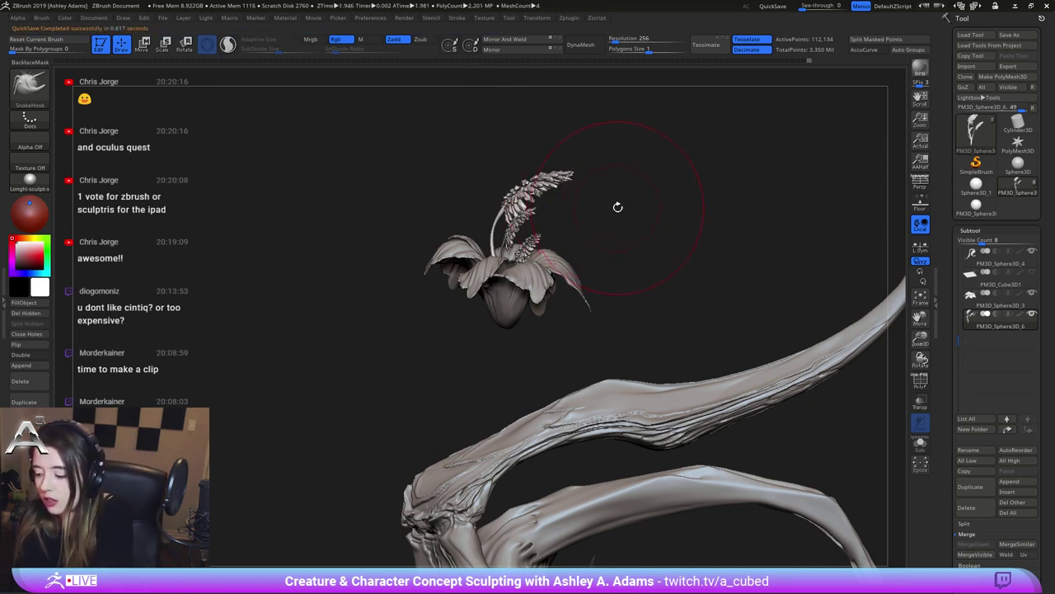
# Decimate the merged stamens to about 13.4% and inspect the reduced mesh against the creature
pyautogui.click(538, 19)
pyautogui.click(577, 16)
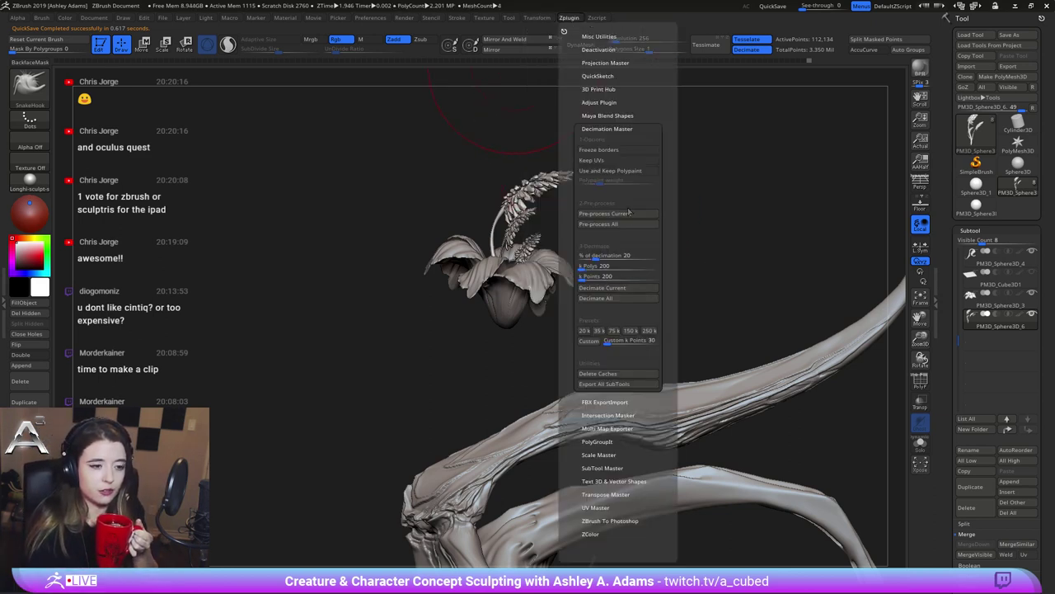
pyautogui.click(588, 256)
pyautogui.click(611, 288)
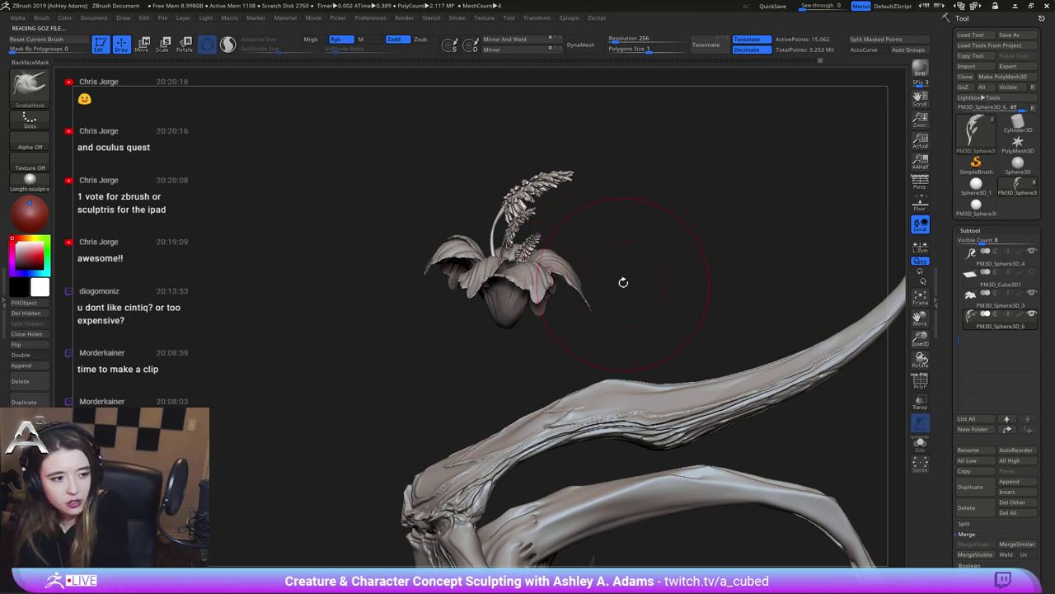
pyautogui.moveTo(544, 216)
pyautogui.mouseDown(button='right')
pyautogui.moveTo(553, 277)
pyautogui.moveTo(551, 227)
pyautogui.mouseUp(button='right')
pyautogui.moveTo(528, 248)
pyautogui.mouseDown()
pyautogui.moveTo(511, 241)
pyautogui.moveTo(577, 245)
pyautogui.moveTo(588, 181)
pyautogui.mouseUp()
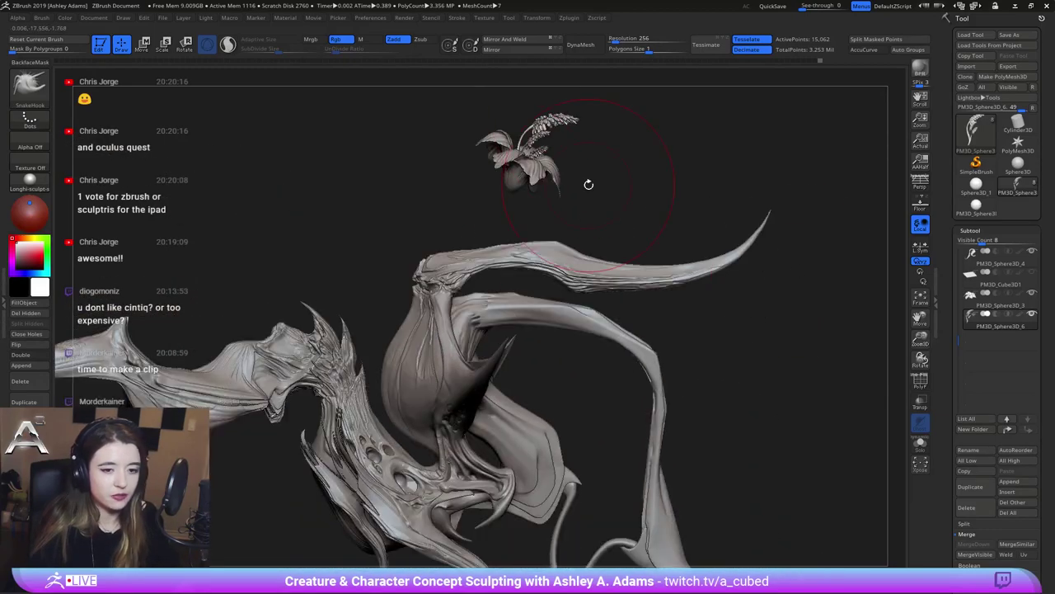
# Duplicate the decimated stamens, hide the original subtool and move the copy above it in the subtool order
pyautogui.click(971, 487)
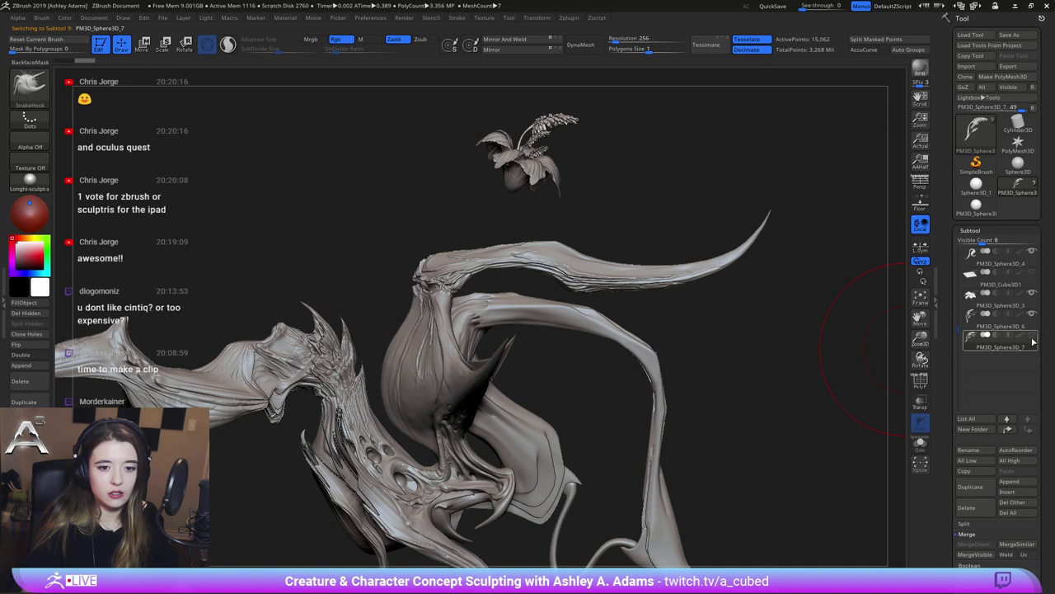
pyautogui.click(971, 322)
pyautogui.press('w')
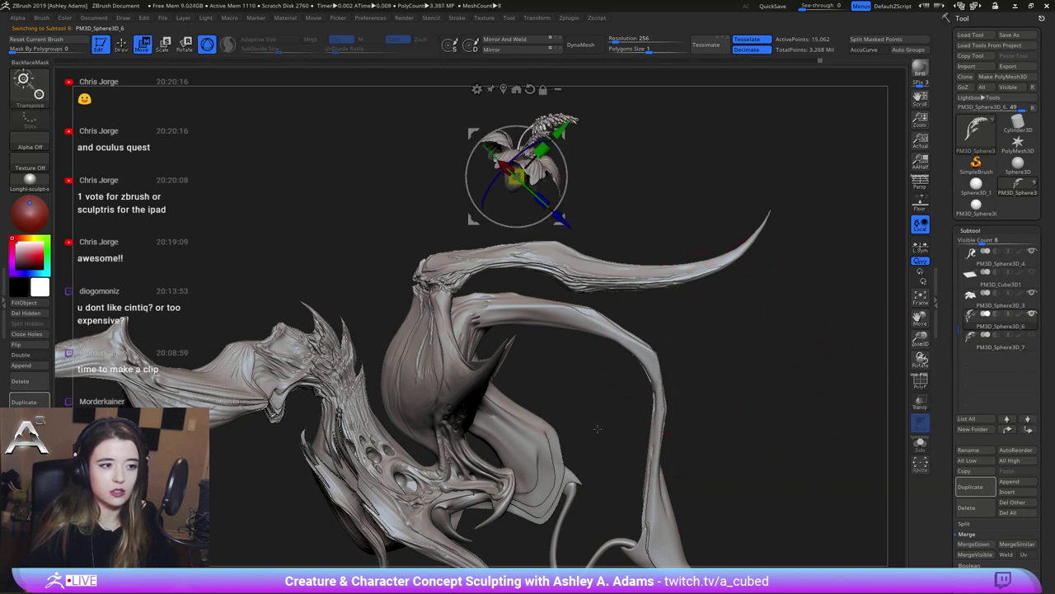
pyautogui.keyDown('ctrl'); pyautogui.moveTo(596, 429); pyautogui.dragTo(613, 347, button='right'); pyautogui.keyUp('ctrl')
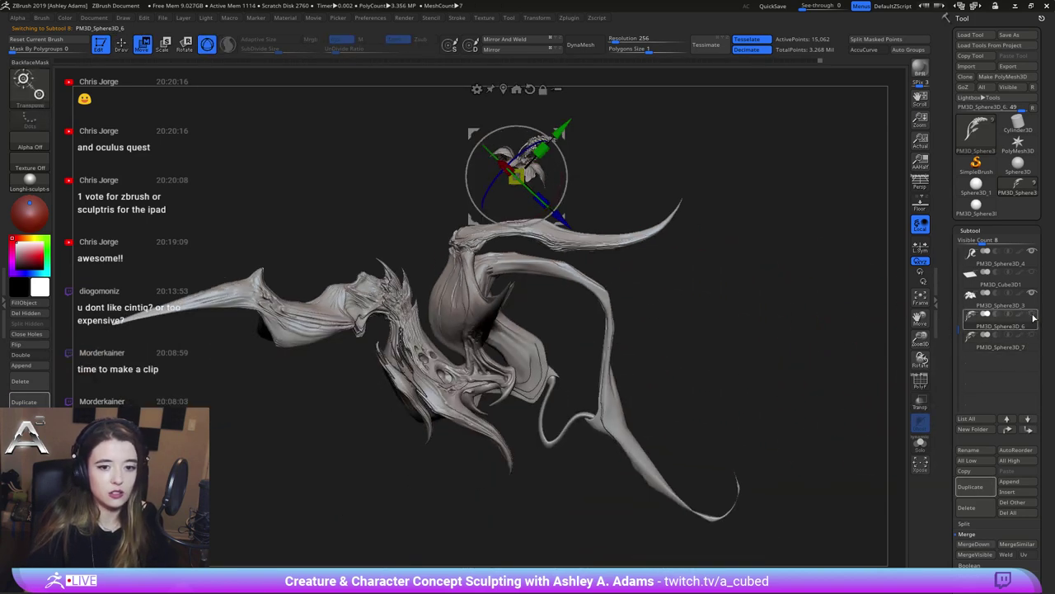
pyautogui.press('ctrl')
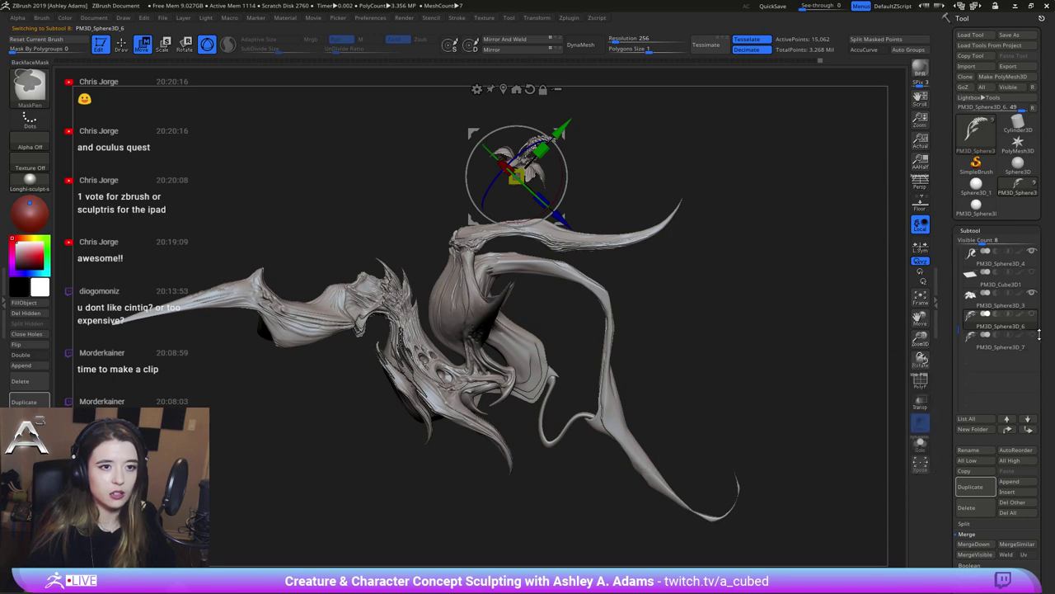
pyautogui.click(1029, 340)
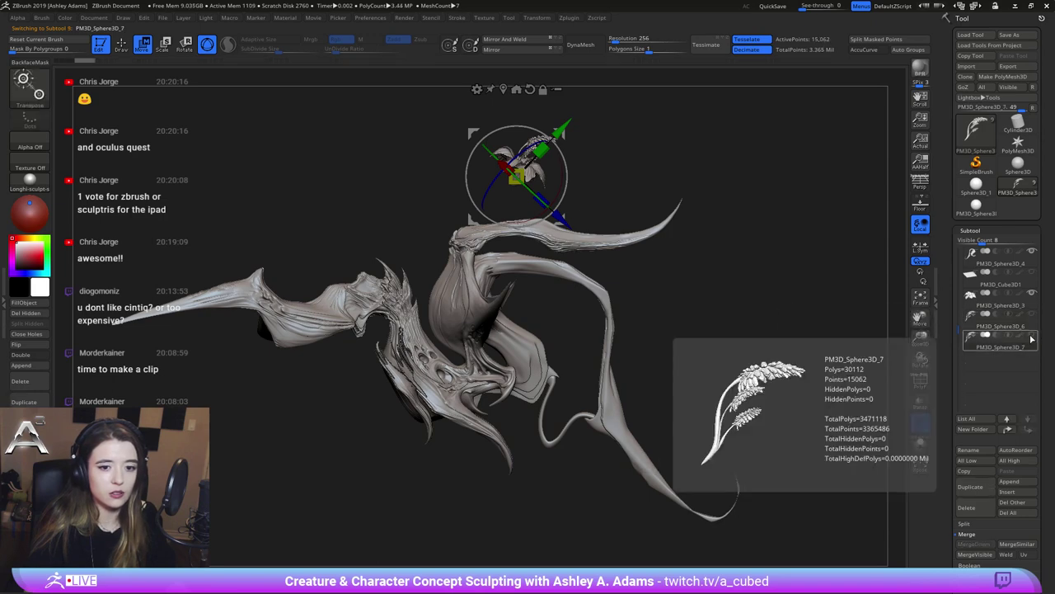
pyautogui.click(1007, 430)
# Try to move the duplicated stamens away from the flower, and undo the move
pyautogui.moveTo(806, 370); pyautogui.dragTo(580, 290)
pyautogui.moveTo(561, 220); pyautogui.dragTo(602, 273)
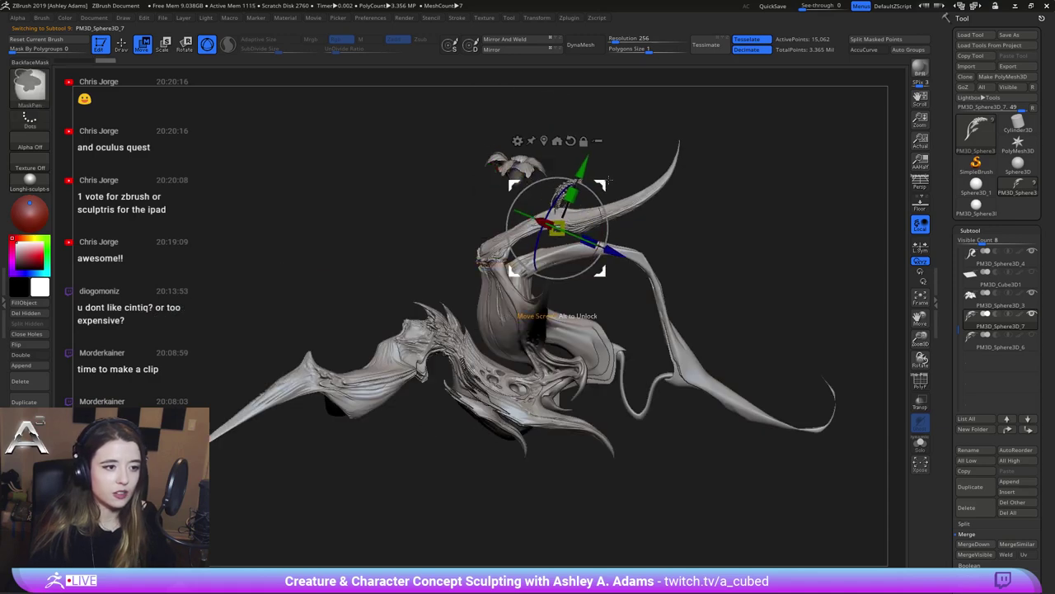
pyautogui.hotkey('ctrl', 'z')
pyautogui.keyDown('alt'); pyautogui.moveTo(611, 184); pyautogui.dragTo(644, 322, button='right'); pyautogui.keyUp('alt')
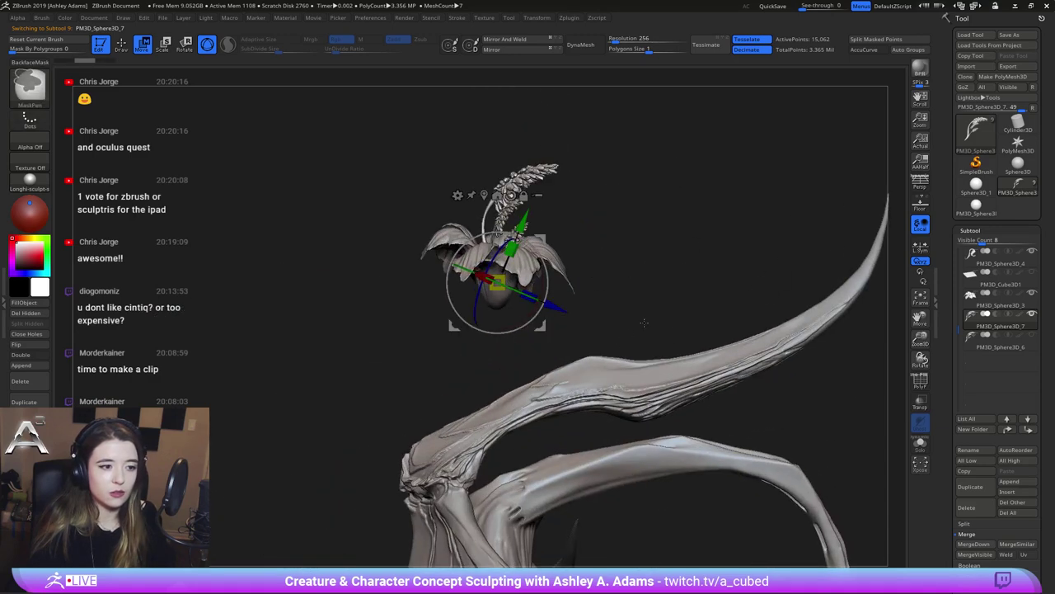
# Compare the flower and stamen subtools and delete the decimated duplicate of the stamens
pyautogui.click(973, 304)
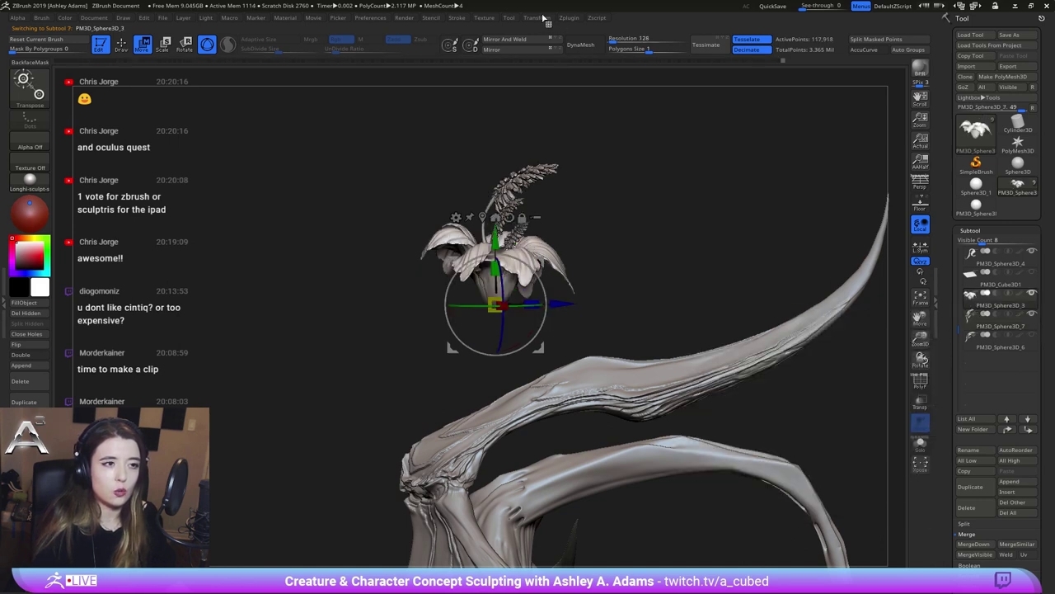
pyautogui.click(973, 335)
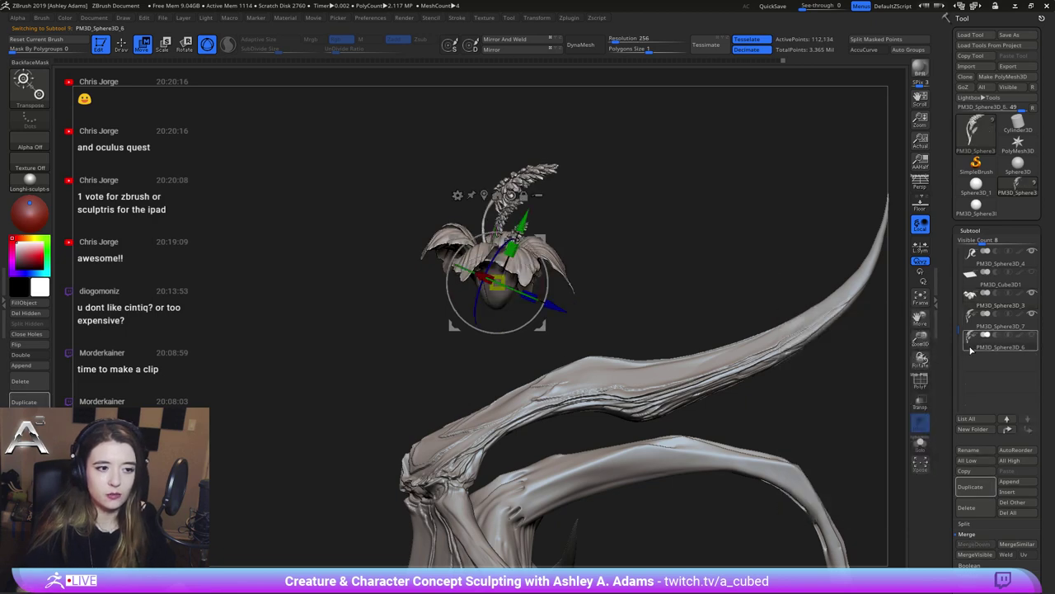
pyautogui.click(970, 305)
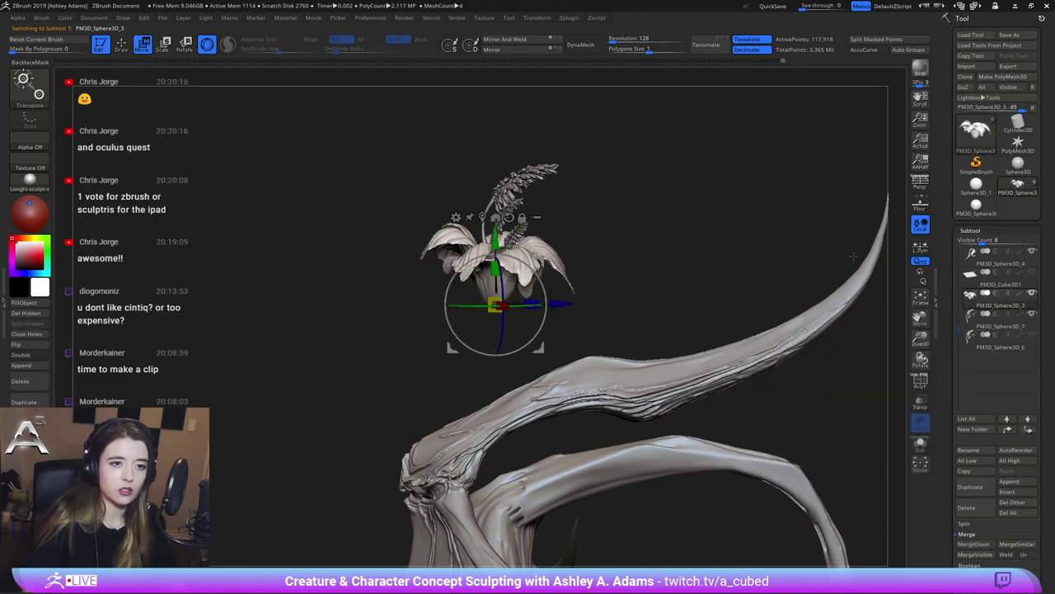
pyautogui.click(976, 350)
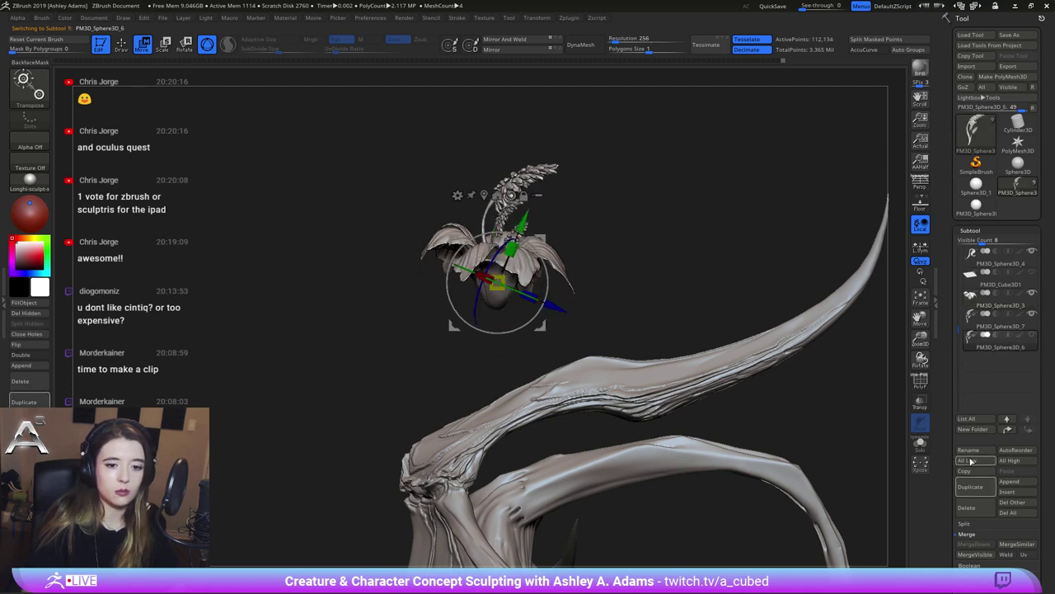
pyautogui.click(973, 315)
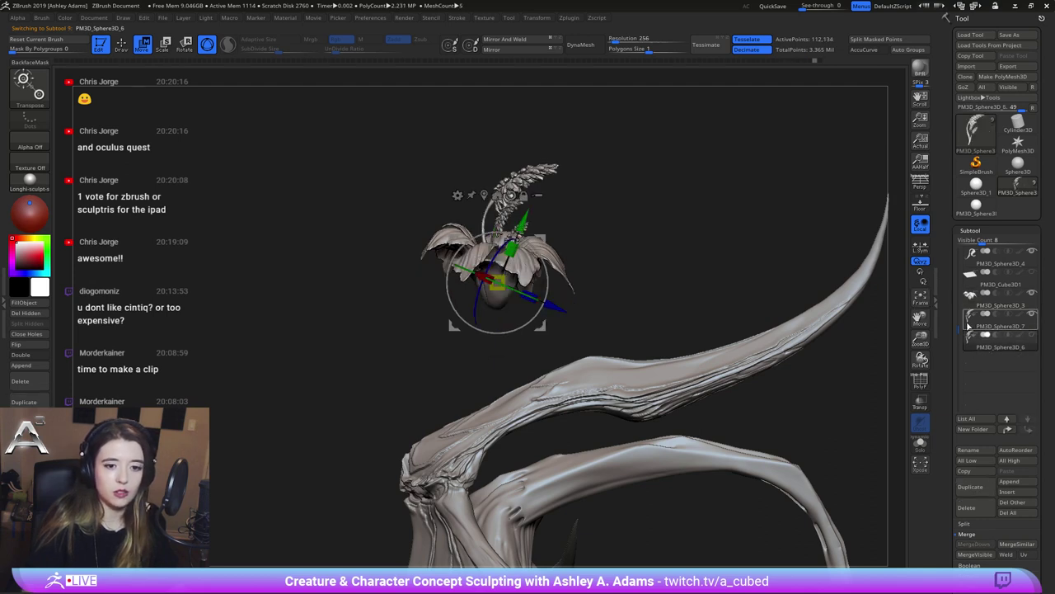
pyautogui.click(966, 507)
pyautogui.click(872, 536)
pyautogui.press('q')
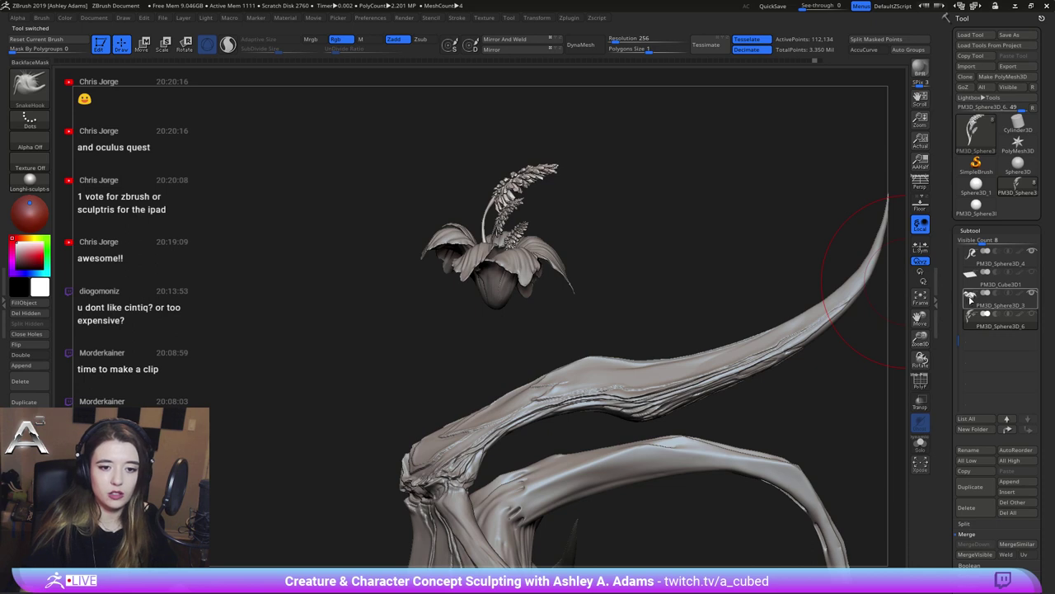
# Merge the stamens subtool into the flower and duplicate the combined flower
pyautogui.click(971, 308)
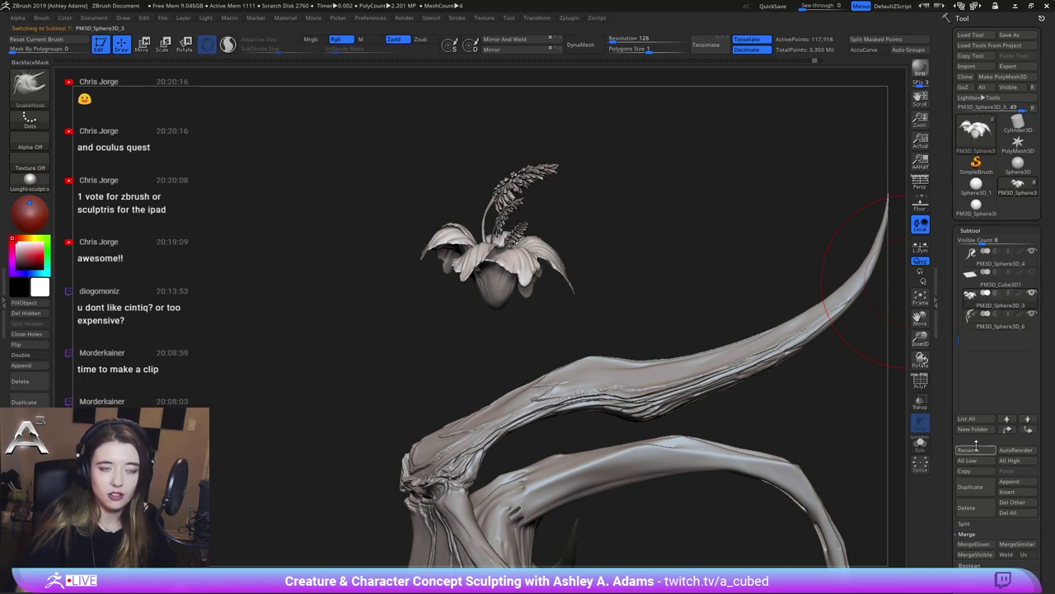
pyautogui.click(973, 545)
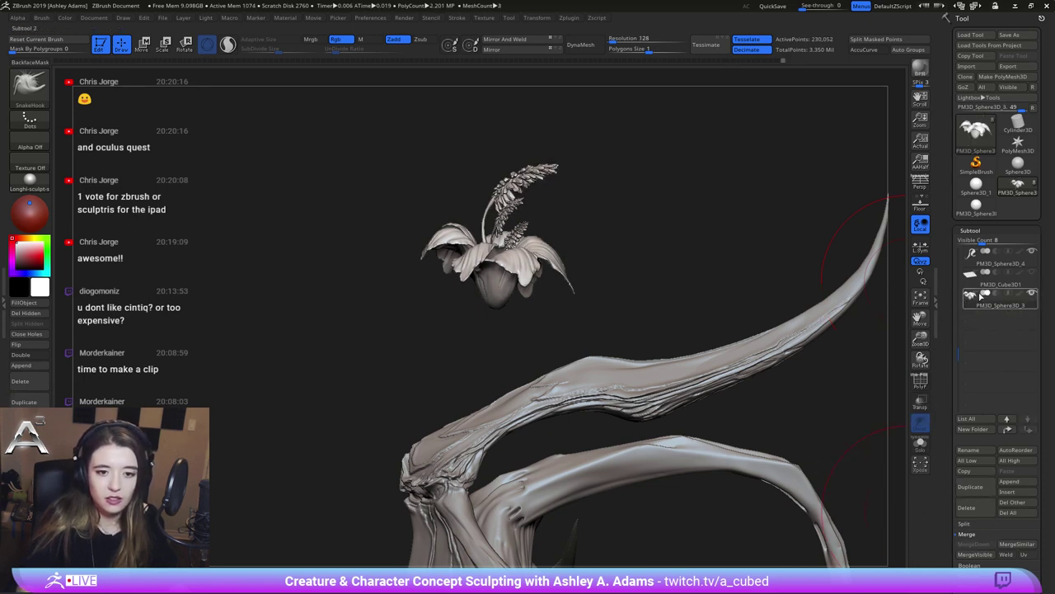
pyautogui.click(985, 488)
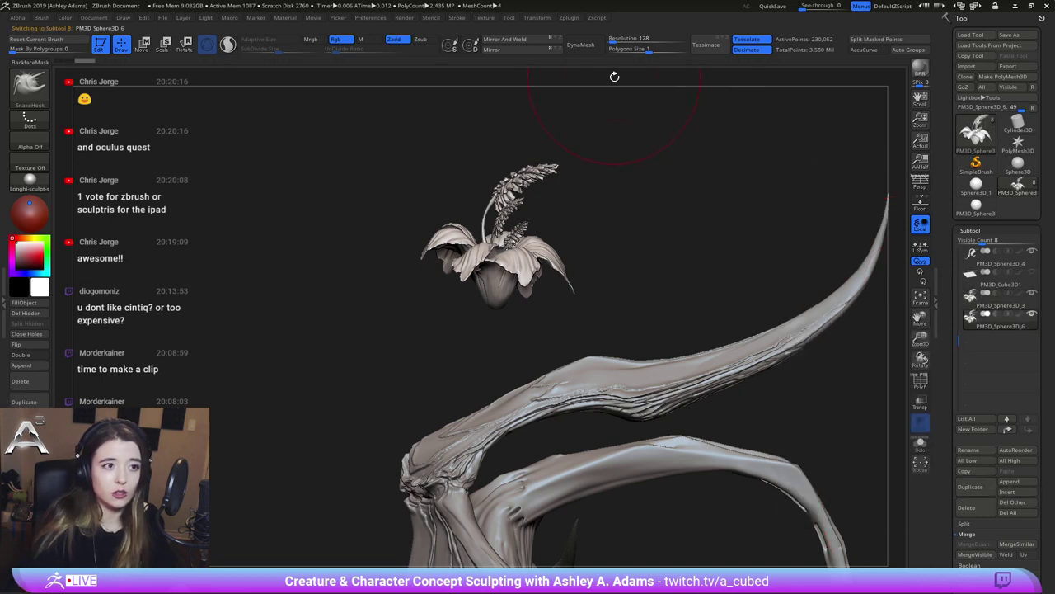
# Pre-process the duplicated combined flower and reduce its mesh with Decimation Master at the existing decimation settings
pyautogui.click(569, 18)
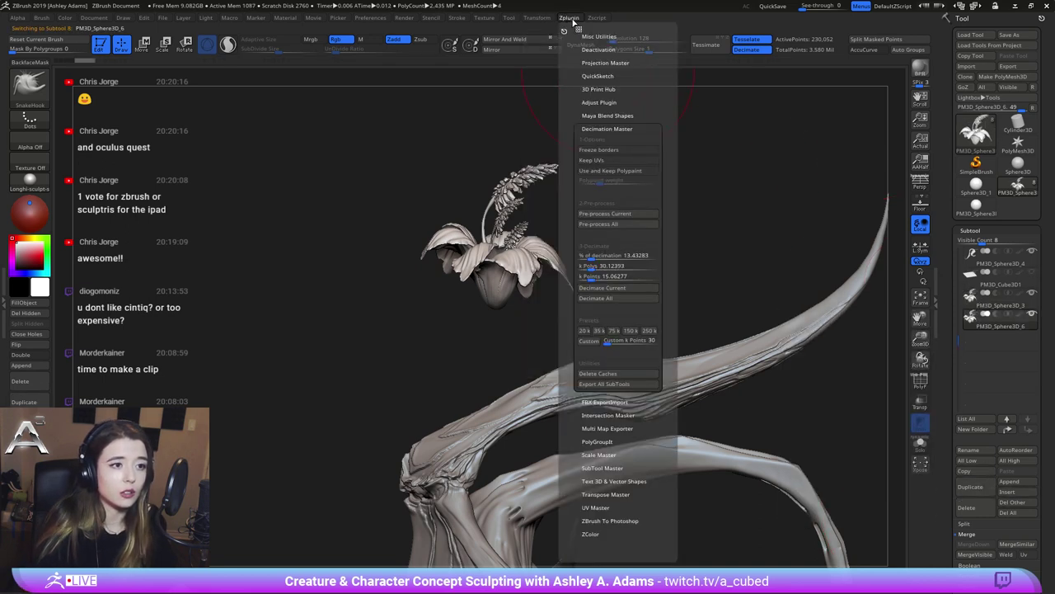
pyautogui.click(607, 218)
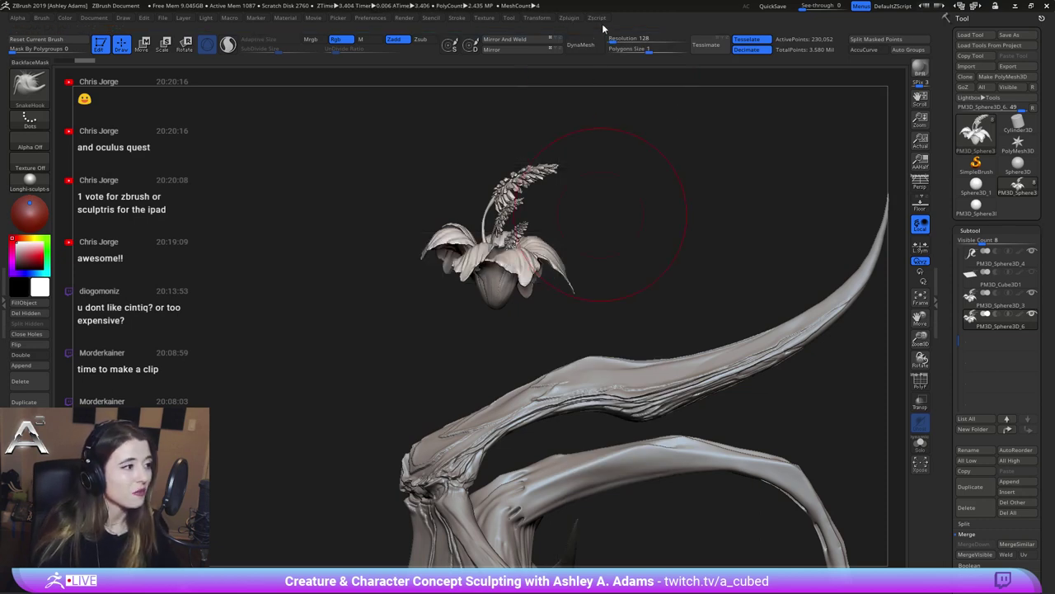
pyautogui.click(577, 18)
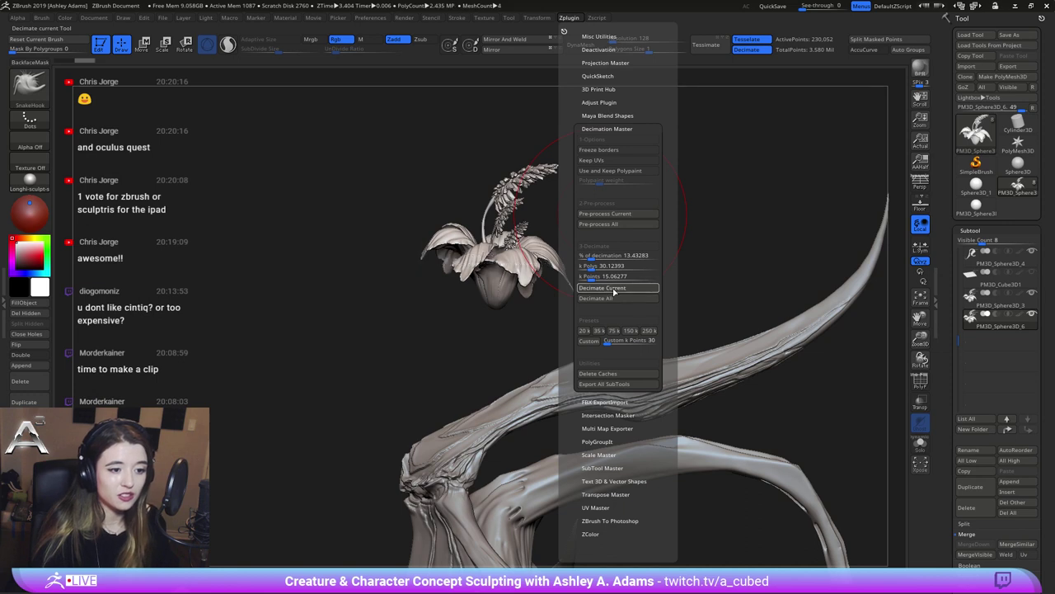
pyautogui.click(620, 290)
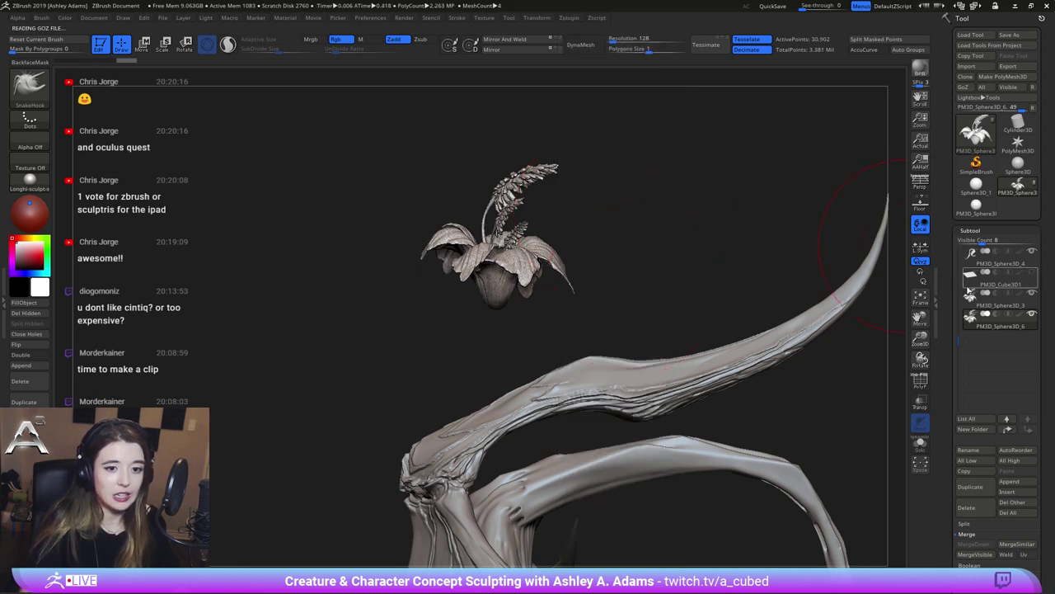
# Hide the original high-resolution flower subtool and move the decimated copy above it in the subtool order
pyautogui.click(1032, 295)
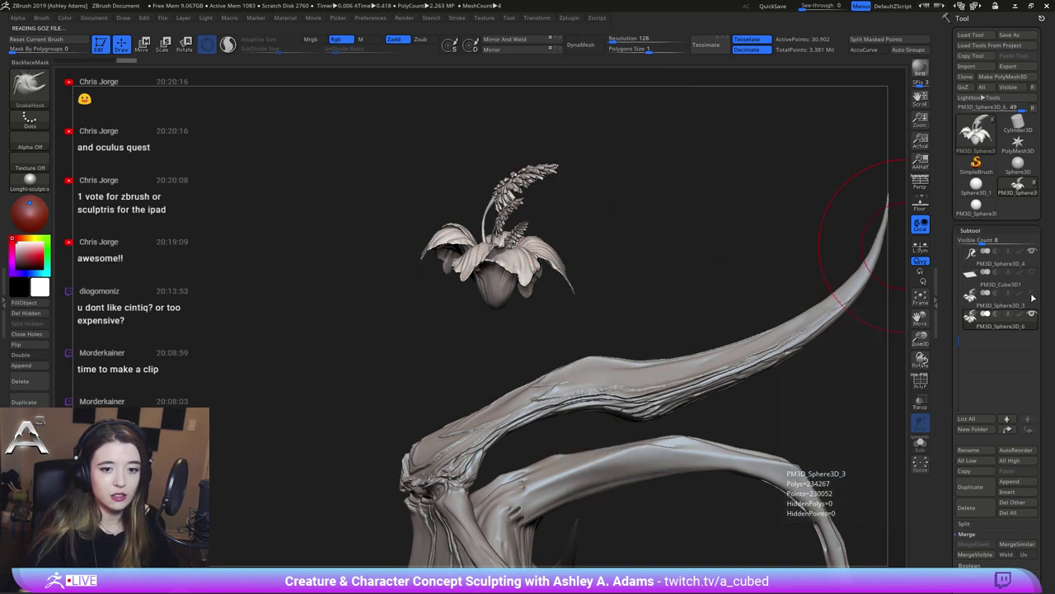
pyautogui.click(1008, 429)
pyautogui.moveTo(1002, 299)
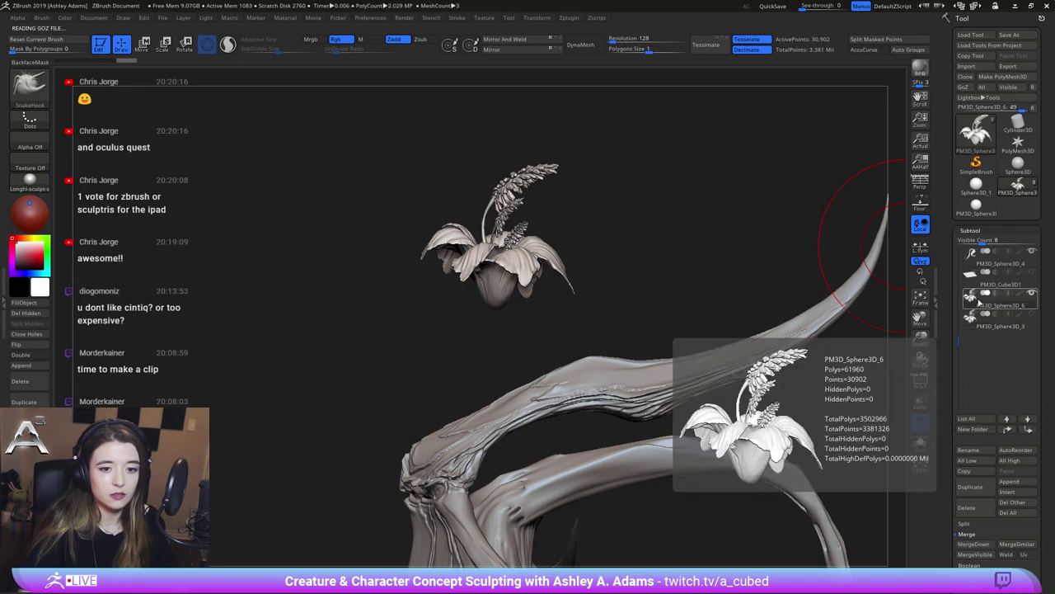
# Bring the decimated flower down from above the tail to the creature's side and scale it down
pyautogui.moveTo(817, 273)
pyautogui.mouseDown()
pyautogui.moveTo(740, 303)
pyautogui.moveTo(749, 231)
pyautogui.moveTo(734, 186)
pyautogui.mouseUp()
pyautogui.press('w')
pyautogui.moveTo(605, 149)
pyautogui.mouseDown()
pyautogui.moveTo(656, 217)
pyautogui.moveTo(654, 277)
pyautogui.mouseUp()
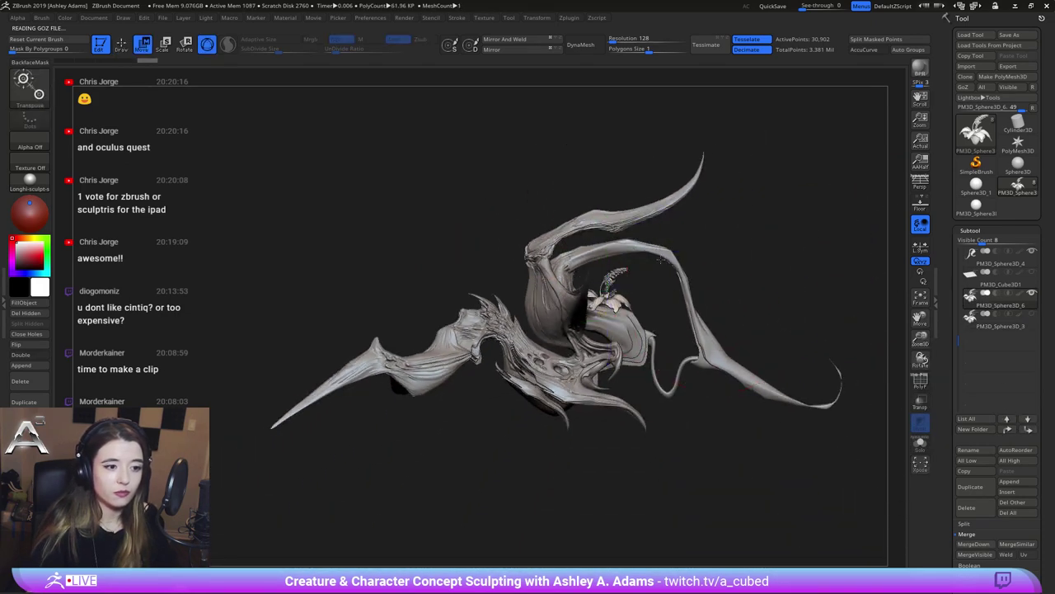
pyautogui.moveTo(713, 262); pyautogui.dragTo(686, 200)
pyautogui.moveTo(650, 217); pyautogui.dragTo(647, 286)
pyautogui.keyDown('alt'); pyautogui.moveTo(669, 328); pyautogui.dragTo(663, 279); pyautogui.keyUp('alt')
pyautogui.moveTo(648, 280); pyautogui.dragTo(648, 283)
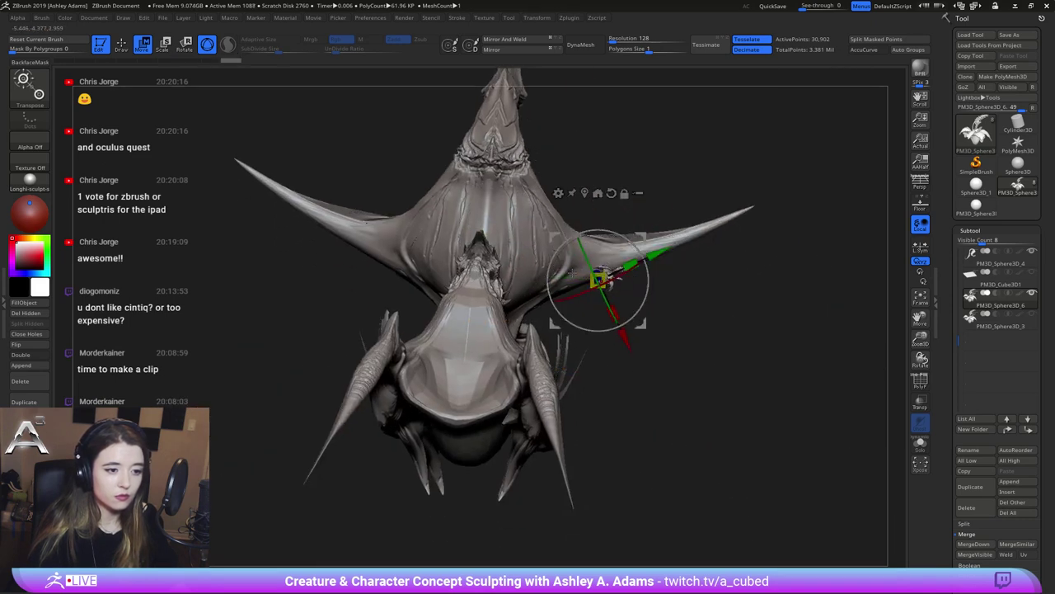
# Move the small flower in beside the round cavities on the side of the creature's head
pyautogui.moveTo(573, 273); pyautogui.dragTo(611, 189)
pyautogui.keyDown('alt'); pyautogui.moveTo(611, 190); pyautogui.dragTo(572, 121); pyautogui.keyUp('alt')
pyautogui.moveTo(587, 168); pyautogui.dragTo(691, 328)
pyautogui.moveTo(659, 296); pyautogui.dragTo(719, 291)
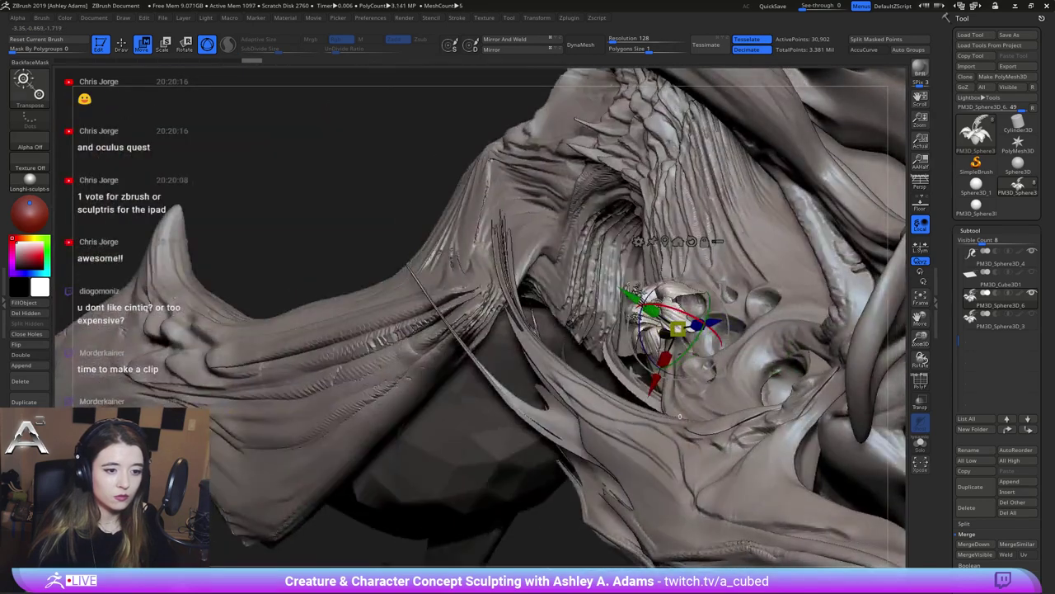
pyautogui.moveTo(679, 415); pyautogui.dragTo(683, 417)
pyautogui.moveTo(728, 374); pyautogui.dragTo(845, 430)
pyautogui.moveTo(845, 431); pyautogui.dragTo(762, 402, button='right')
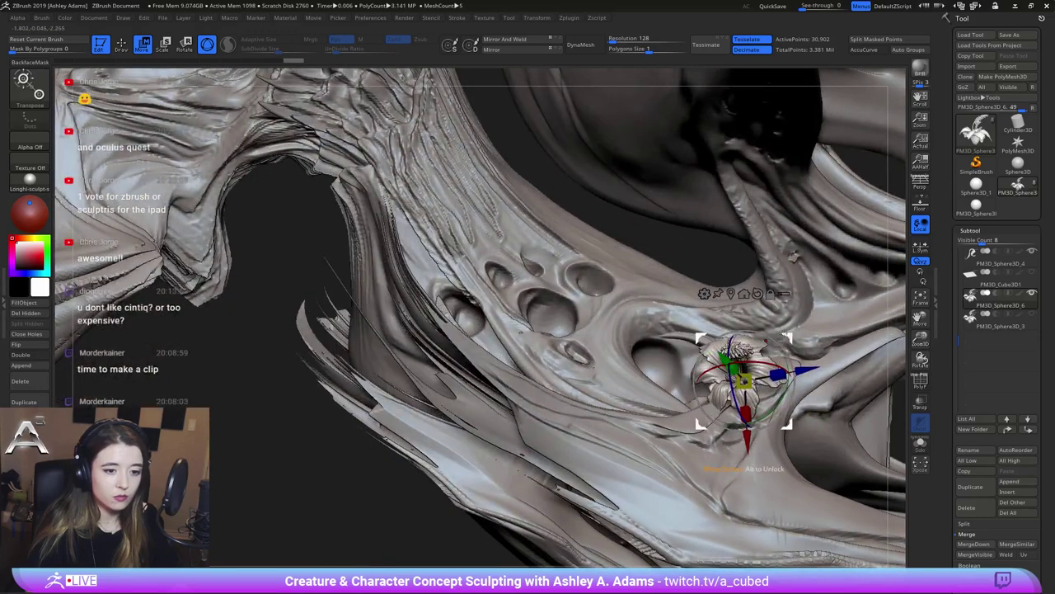
pyautogui.moveTo(788, 424); pyautogui.dragTo(716, 393)
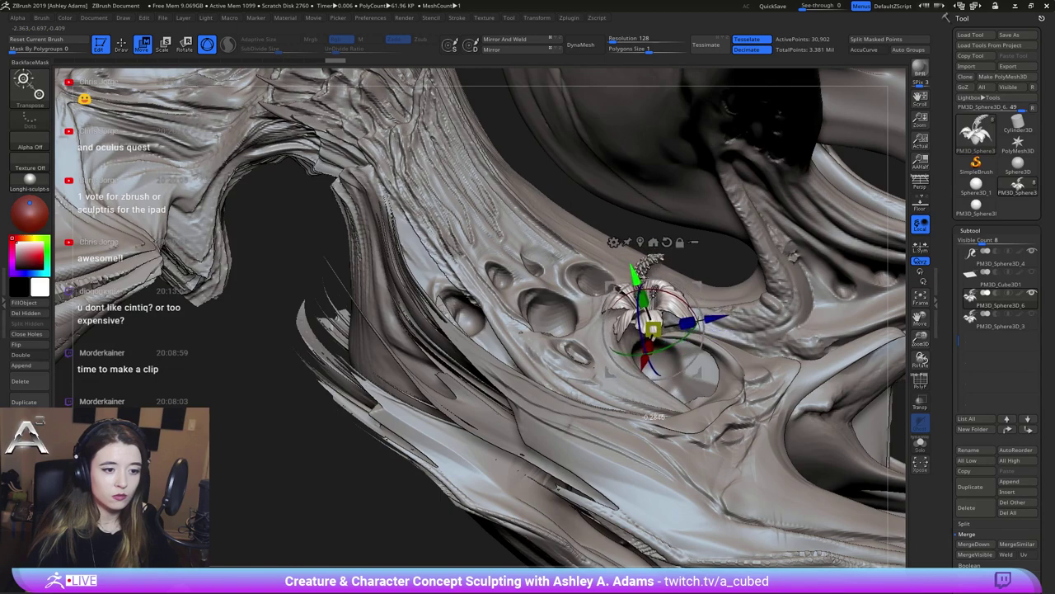
# Move the flower from the cavities back to the tips of the thin tendrils behind the jaw
pyautogui.keyDown('ctrl'); pyautogui.moveTo(669, 307); pyautogui.dragTo(672, 267, button='right'); pyautogui.keyUp('ctrl')
pyautogui.moveTo(666, 408); pyautogui.dragTo(668, 409)
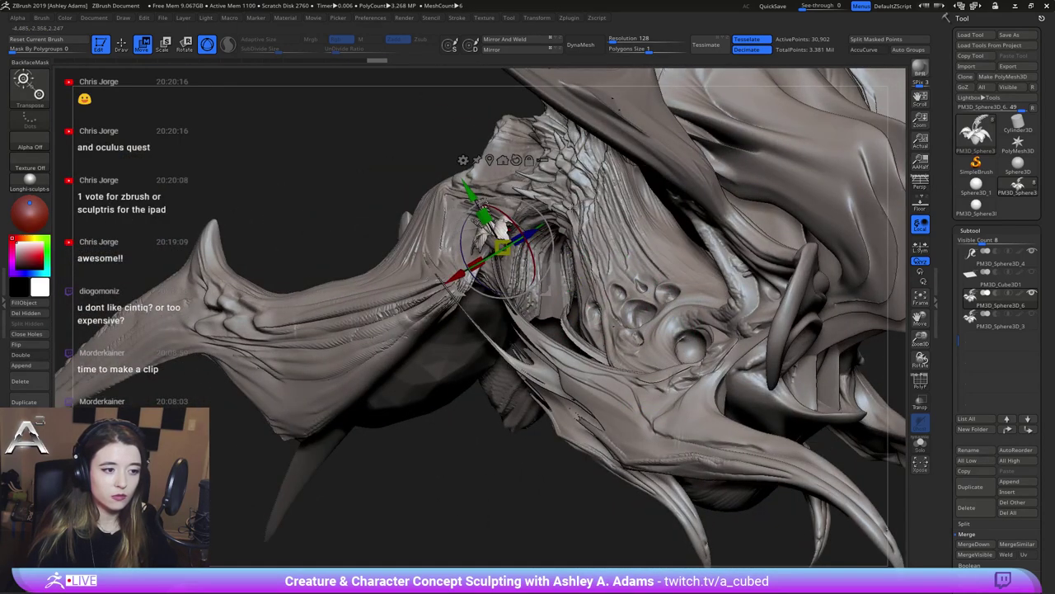
pyautogui.moveTo(482, 204); pyautogui.dragTo(582, 198, button='right')
pyautogui.moveTo(582, 198); pyautogui.dragTo(557, 215)
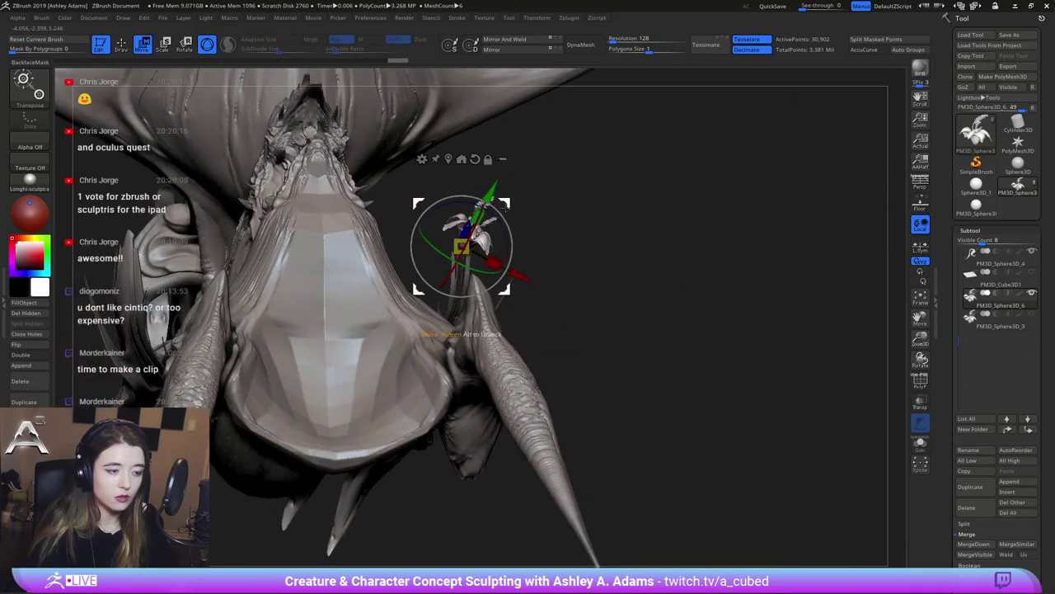
pyautogui.moveTo(505, 207); pyautogui.dragTo(440, 206, button='right')
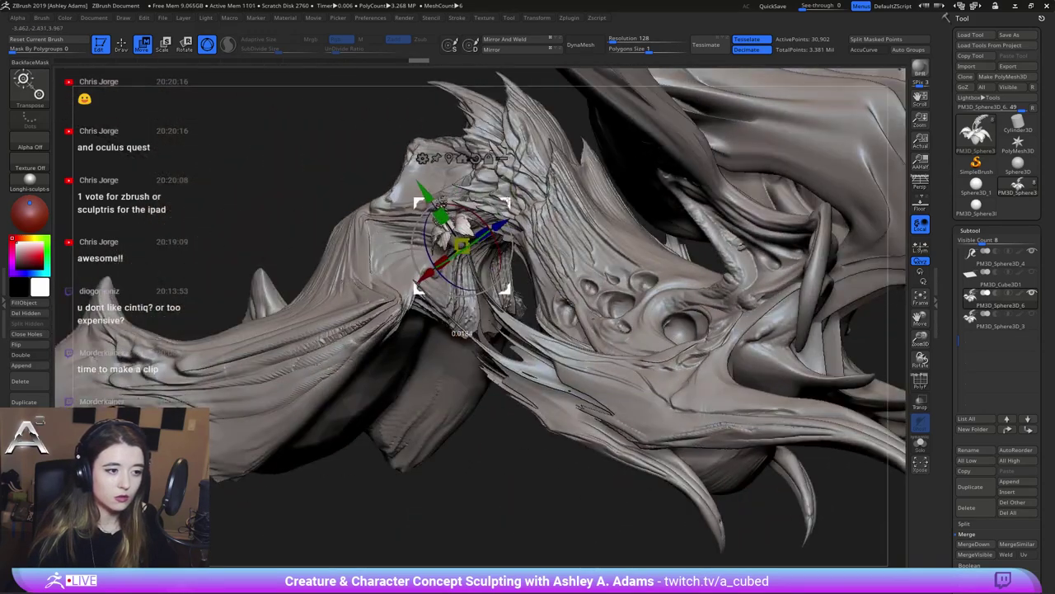
pyautogui.keyDown('ctrl'); pyautogui.moveTo(515, 204); pyautogui.dragTo(452, 216, button='right'); pyautogui.keyUp('ctrl')
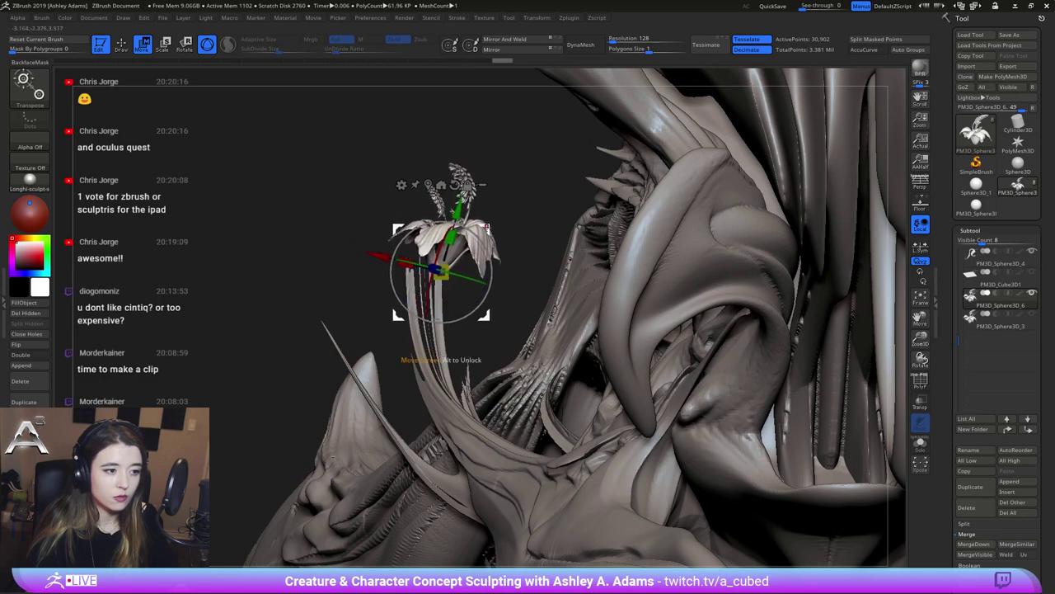
# Fine-tune the flower's placement on the tendril tips from the side and front so it sits on the strands
pyautogui.moveTo(445, 351); pyautogui.dragTo(634, 295)
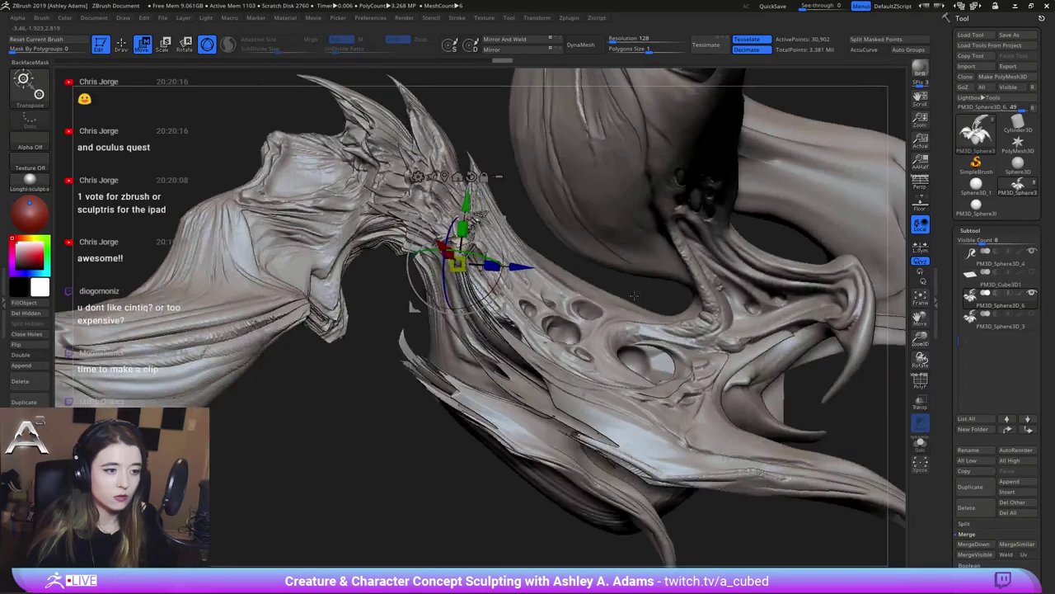
pyautogui.moveTo(414, 305); pyautogui.dragTo(608, 259)
pyautogui.keyDown('ctrl'); pyautogui.moveTo(608, 260); pyautogui.dragTo(647, 446, button='right'); pyautogui.keyUp('ctrl')
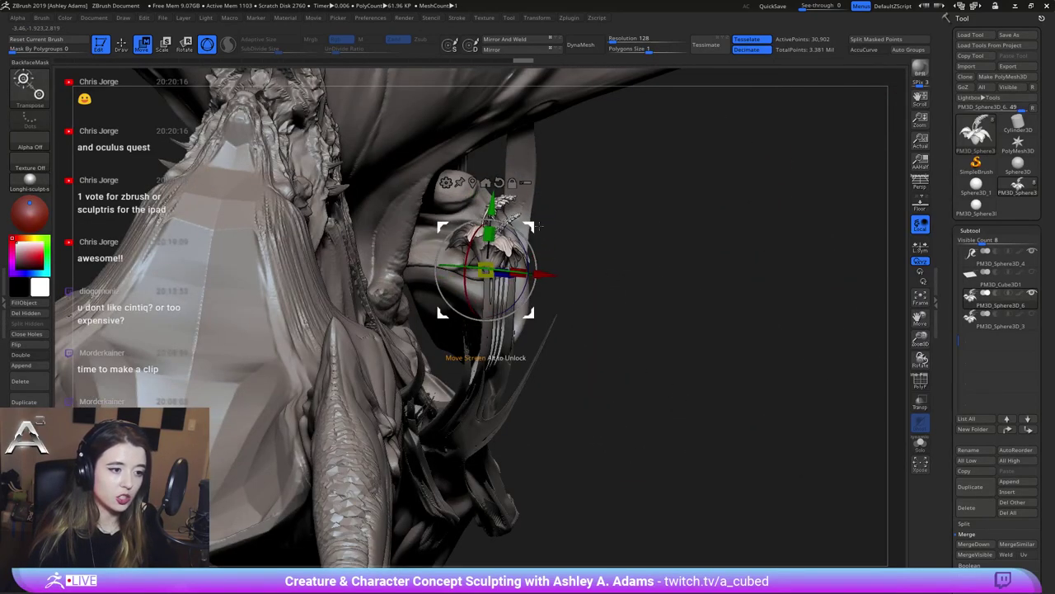
pyautogui.moveTo(550, 206); pyautogui.dragTo(404, 264, button='right')
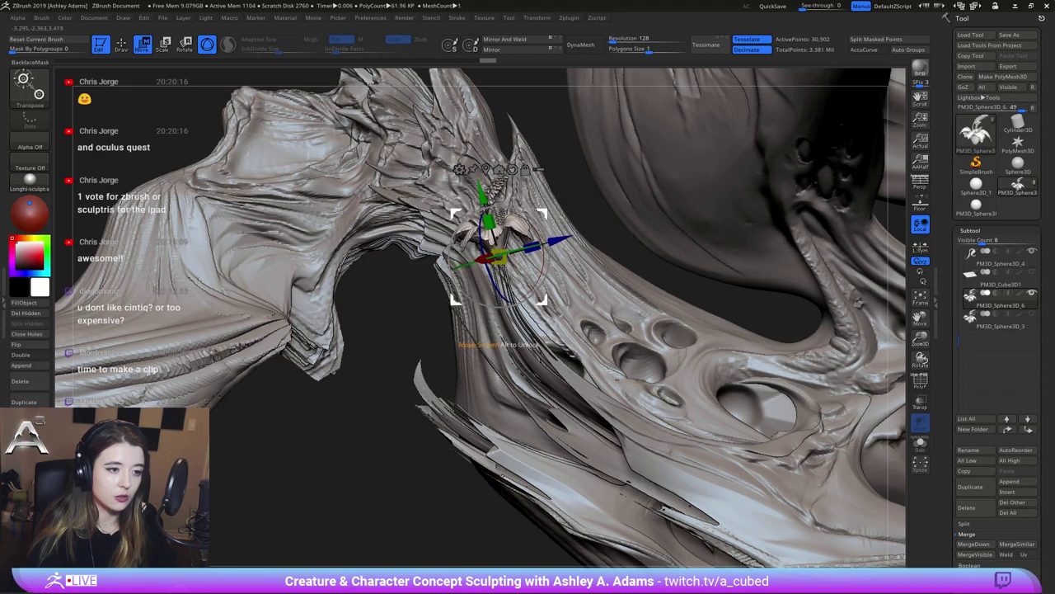
pyautogui.press('q')
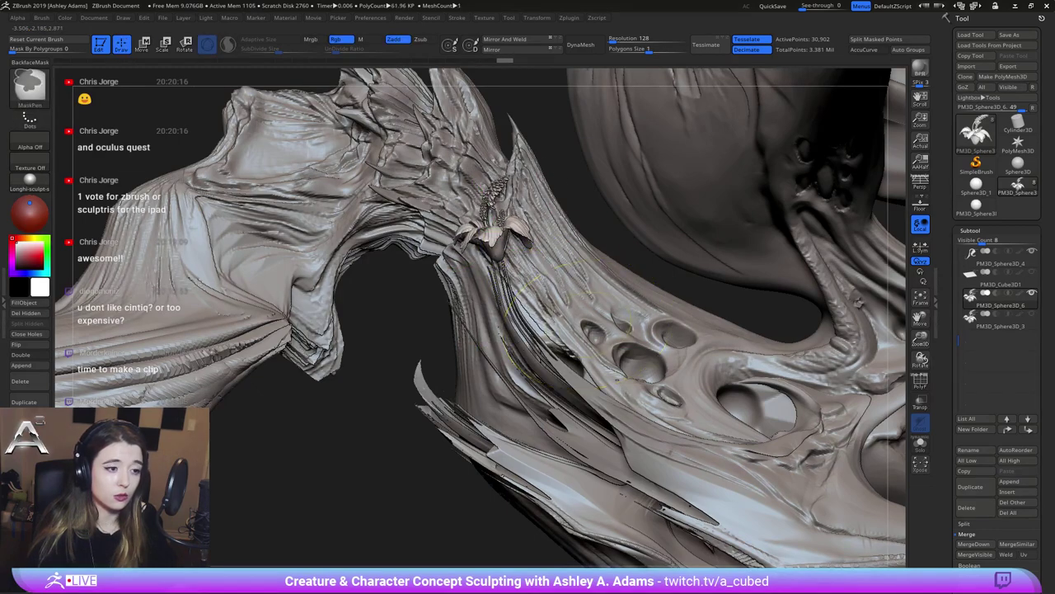
pyautogui.keyDown('ctrl'); pyautogui.moveTo(582, 232); pyautogui.dragTo(718, 347, button='right'); pyautogui.keyUp('ctrl')
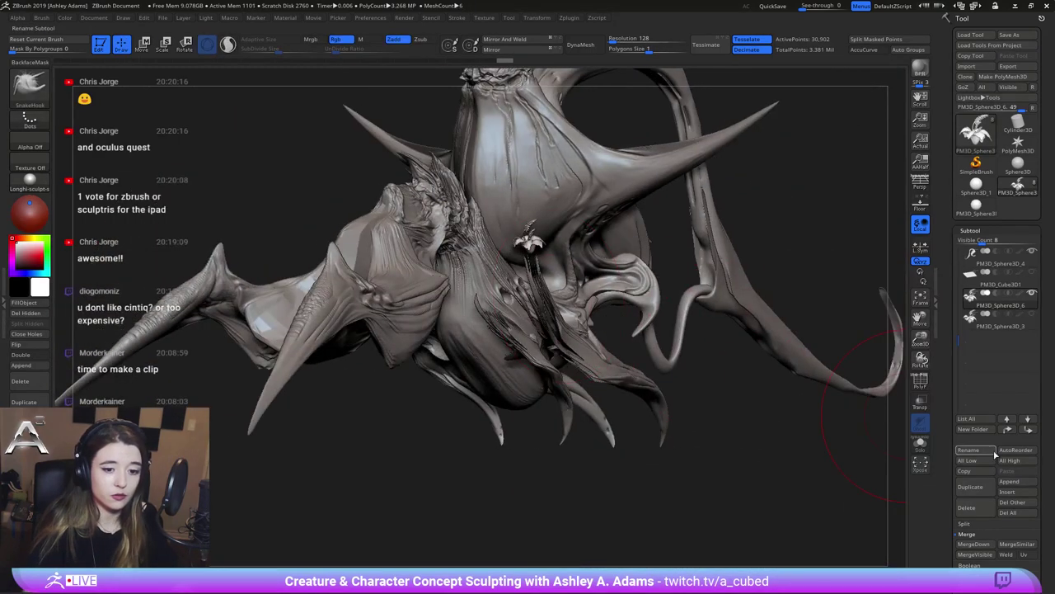
# Duplicate the placed flower and offset and rotate the copy slightly on the tendrils beside the first one
pyautogui.click(971, 487)
pyautogui.press('w')
pyautogui.moveTo(530, 252); pyautogui.dragTo(512, 256)
pyautogui.keyDown('ctrl'); pyautogui.moveTo(530, 251); pyautogui.dragTo(536, 289, button='right'); pyautogui.keyUp('ctrl')
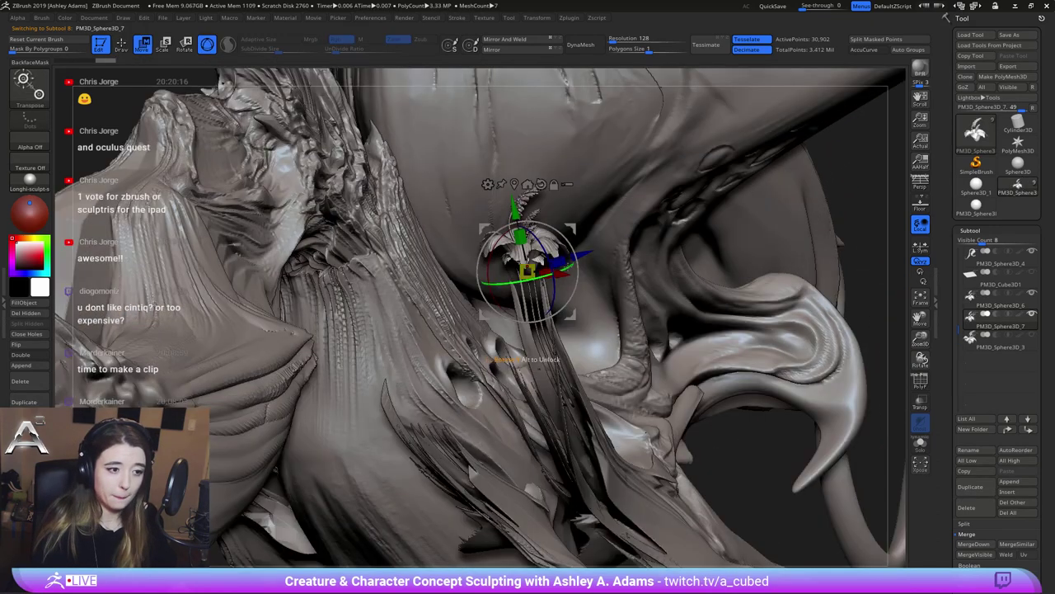
pyautogui.moveTo(567, 272); pyautogui.dragTo(579, 276)
pyautogui.moveTo(1018, 146)
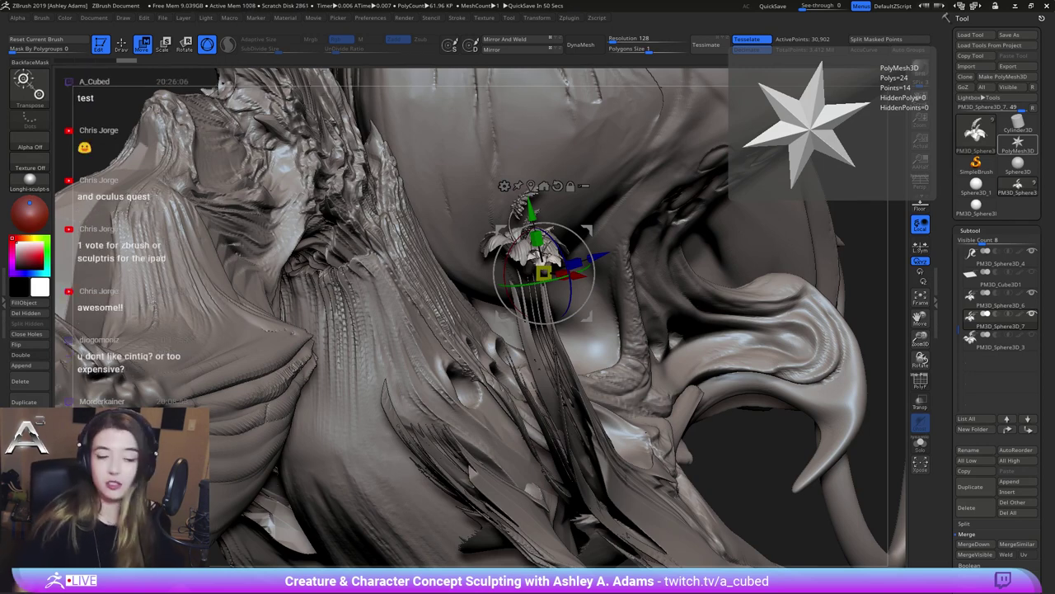
# Lower the second flower beneath the first one and scale it down
pyautogui.moveTo(866, 239); pyautogui.dragTo(734, 284)
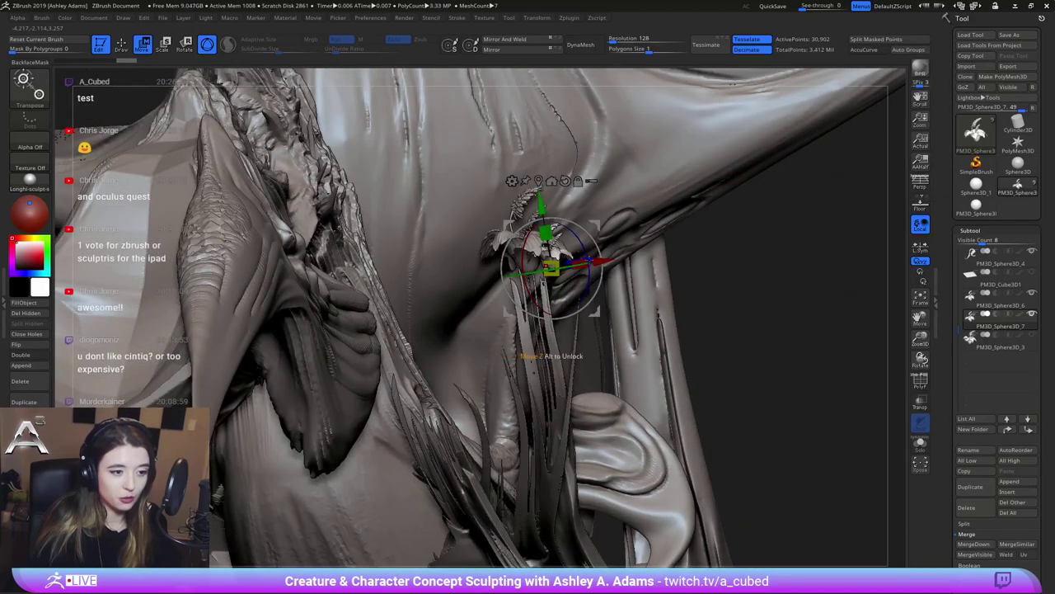
pyautogui.moveTo(541, 204); pyautogui.dragTo(545, 221)
pyautogui.moveTo(528, 288); pyautogui.dragTo(538, 288)
pyautogui.moveTo(606, 277); pyautogui.dragTo(595, 276)
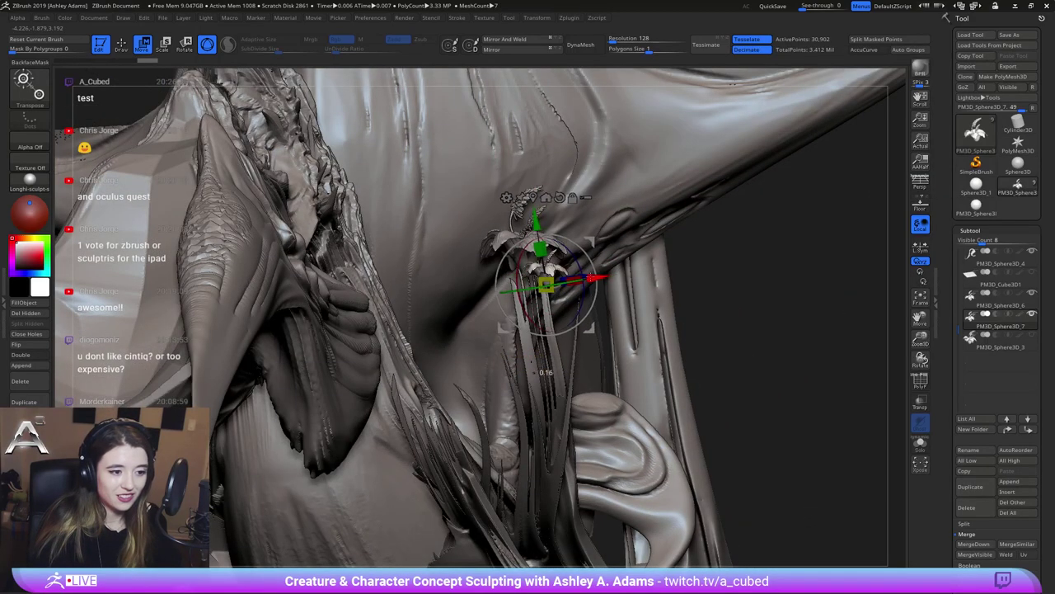
pyautogui.moveTo(528, 287); pyautogui.dragTo(534, 288)
# Adjust the second flower's position and rotation against the tendrils from the side view
pyautogui.moveTo(824, 317); pyautogui.dragTo(644, 326)
pyautogui.moveTo(677, 412)
pyautogui.mouseDown()
pyautogui.moveTo(796, 395)
pyautogui.moveTo(672, 408)
pyautogui.mouseUp()
pyautogui.moveTo(560, 331); pyautogui.dragTo(575, 330)
pyautogui.moveTo(494, 362)
pyautogui.mouseDown()
pyautogui.moveTo(523, 369)
pyautogui.moveTo(495, 364)
pyautogui.mouseUp()
pyautogui.keyDown('alt'); pyautogui.moveTo(495, 364); pyautogui.dragTo(505, 420); pyautogui.keyUp('alt')
# Reselect the second flower and rotate it so its open face points outward from the tendrils
pyautogui.keyDown('alt'); pyautogui.click(543, 429); pyautogui.keyUp('alt')
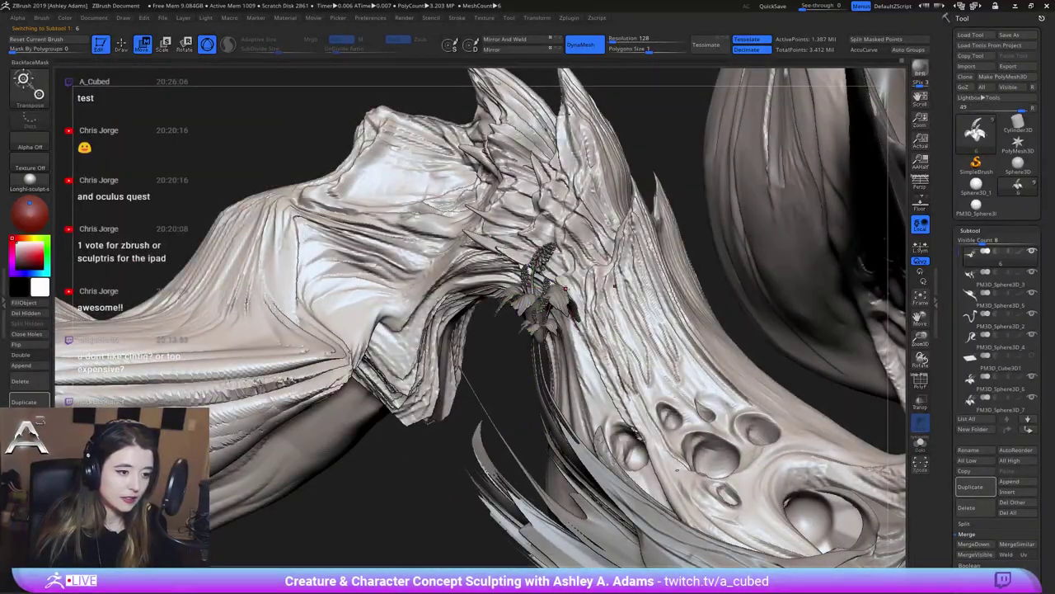
pyautogui.keyDown('alt'); pyautogui.click(543, 326); pyautogui.keyUp('alt')
pyautogui.keyDown('alt'); pyautogui.moveTo(495, 388); pyautogui.dragTo(548, 288); pyautogui.keyUp('alt')
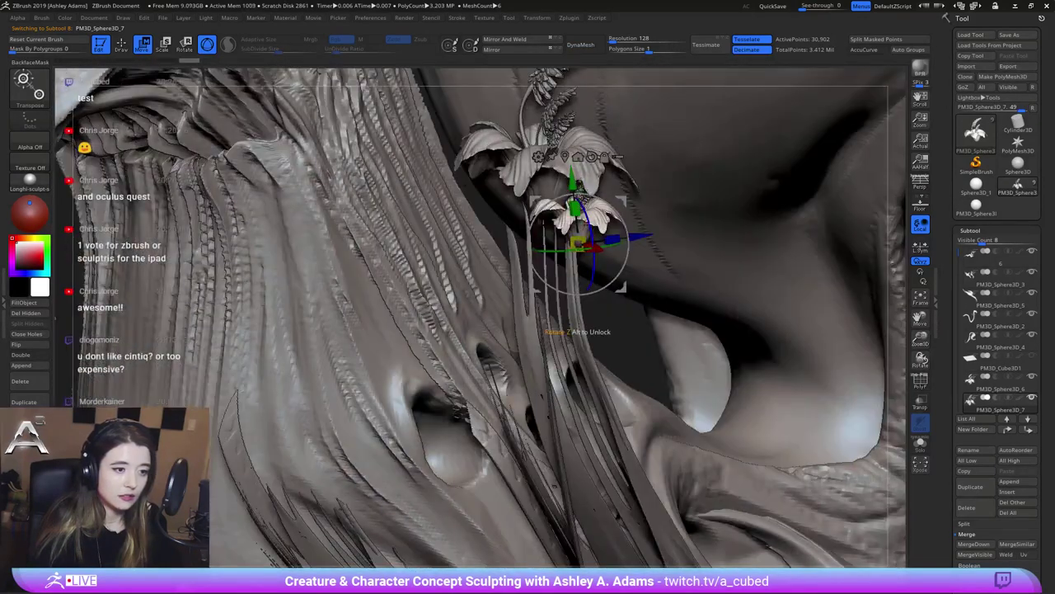
pyautogui.moveTo(613, 259); pyautogui.dragTo(613, 261)
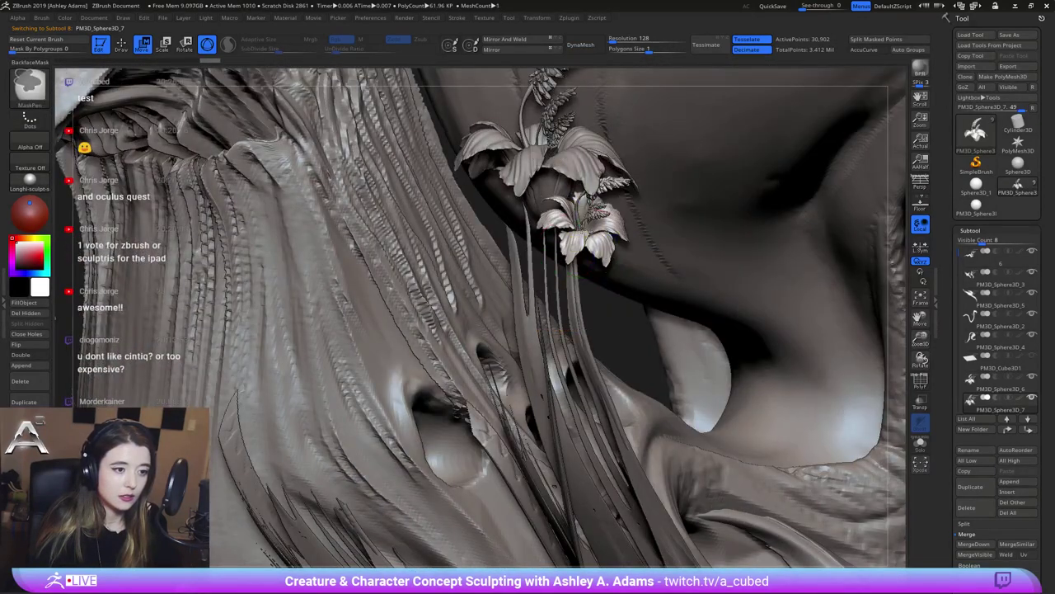
pyautogui.moveTo(611, 330)
pyautogui.keyDown('ctrl'); pyautogui.mouseDown(button='right')
pyautogui.moveTo(602, 272)
pyautogui.moveTo(569, 280)
pyautogui.moveTo(503, 198)
pyautogui.moveTo(540, 222)
pyautogui.mouseUp(button='right'); pyautogui.keyUp('ctrl')
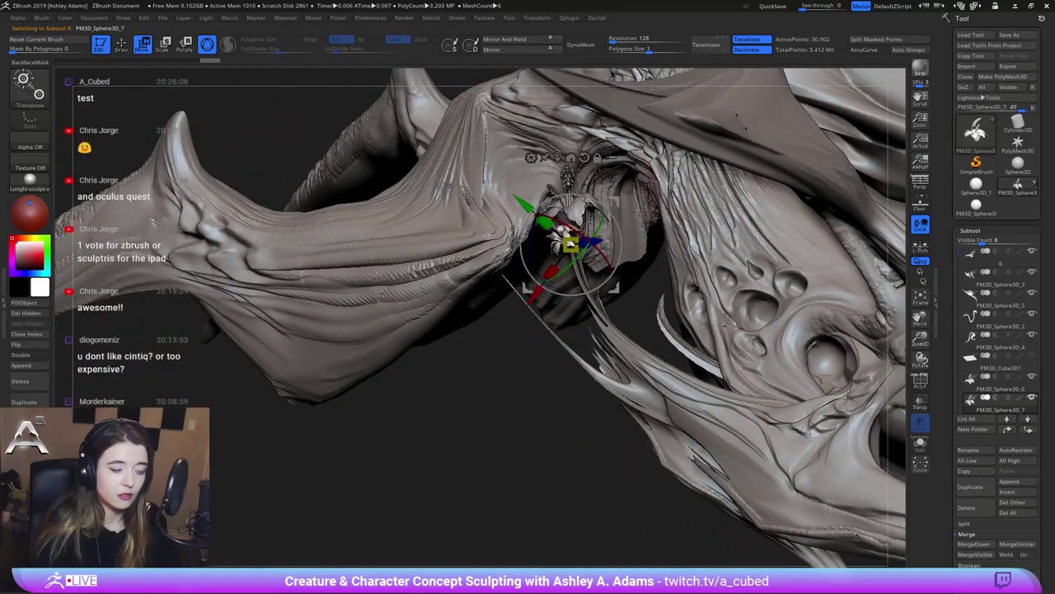
pyautogui.press('q')
pyautogui.keyDown('ctrl'); pyautogui.moveTo(619, 294); pyautogui.dragTo(574, 224, button='right'); pyautogui.keyUp('ctrl')
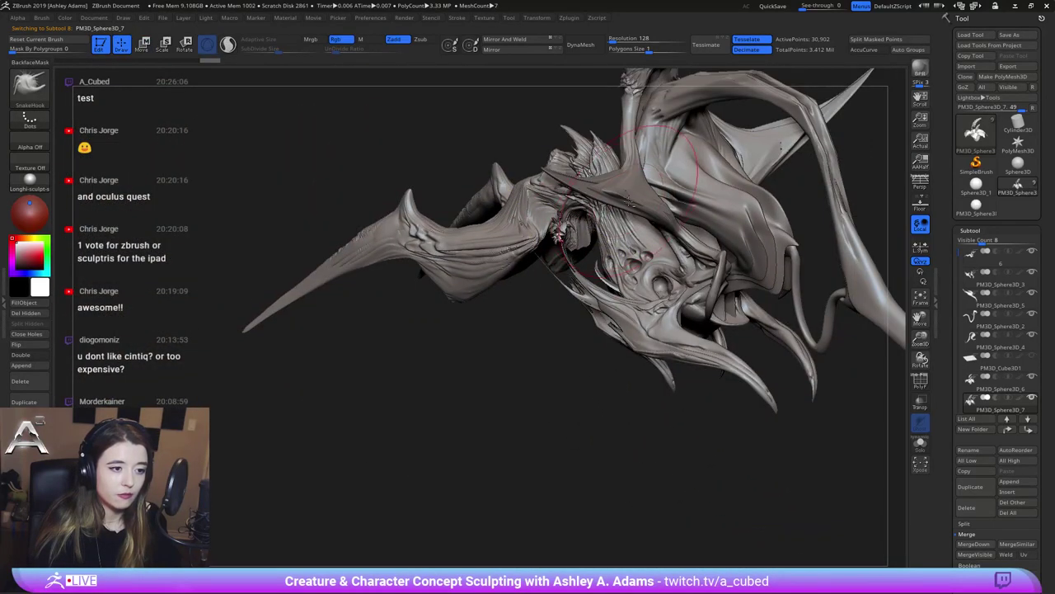
# Duplicate the second flower and lift the copy away from the tendrils toward the creature's upper head
pyautogui.moveTo(629, 201); pyautogui.dragTo(537, 228)
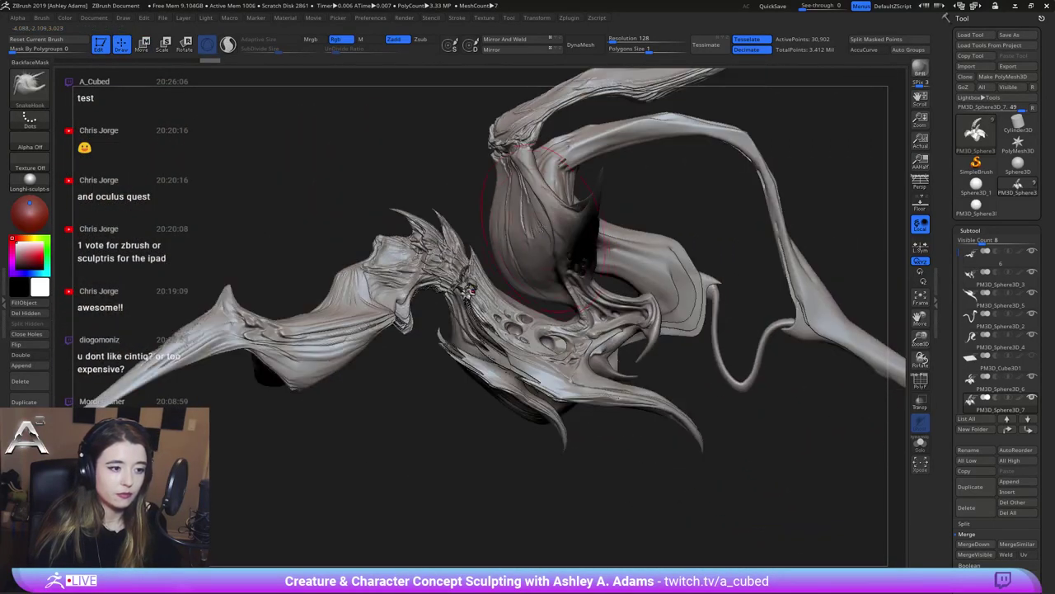
pyautogui.click(970, 487)
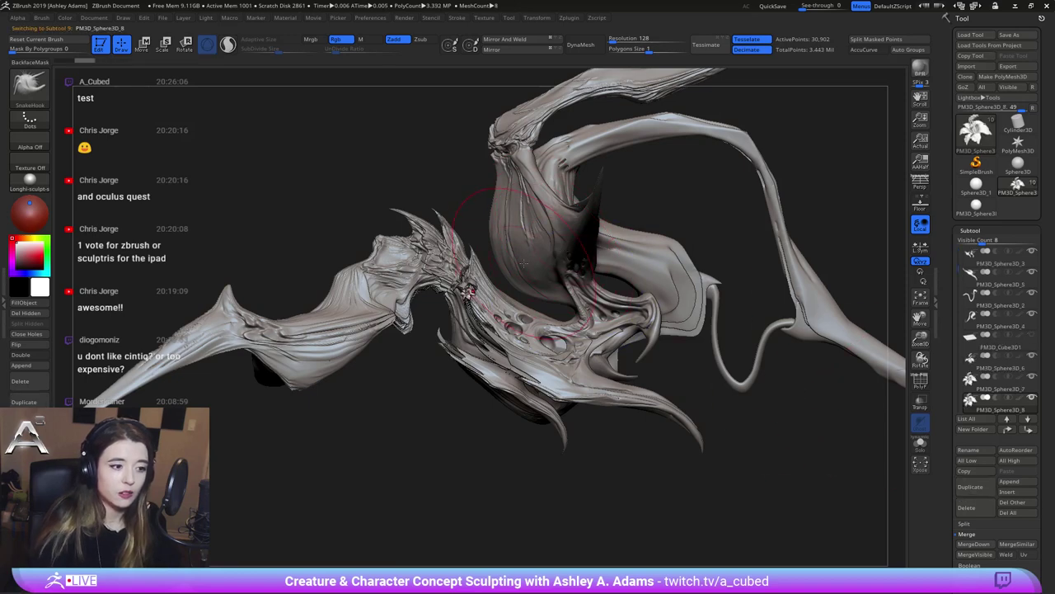
pyautogui.press('w')
pyautogui.moveTo(424, 253); pyautogui.dragTo(369, 174)
pyautogui.moveTo(371, 175); pyautogui.dragTo(466, 178, button='right')
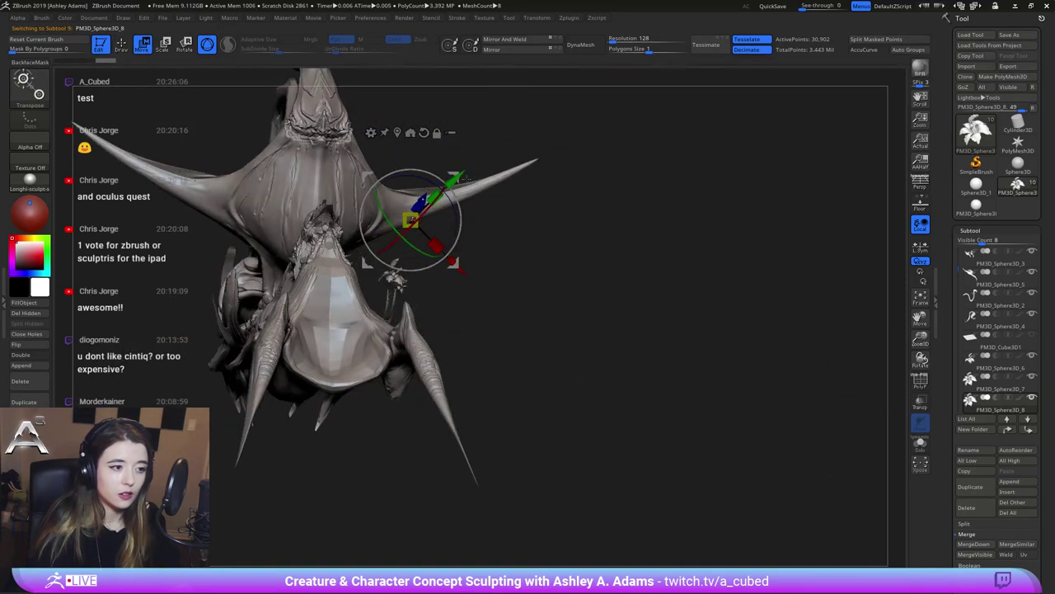
pyautogui.moveTo(462, 175); pyautogui.dragTo(422, 215)
# Place the third flower on top of the head at the base of the crest spines
pyautogui.keyDown('alt'); pyautogui.moveTo(501, 214); pyautogui.dragTo(577, 421, button='right'); pyautogui.keyUp('alt')
pyautogui.moveTo(530, 337); pyautogui.dragTo(464, 281)
pyautogui.moveTo(486, 290); pyautogui.dragTo(841, 349, button='right')
pyautogui.moveTo(459, 194); pyautogui.dragTo(381, 193)
pyautogui.keyDown('alt'); pyautogui.moveTo(344, 219); pyautogui.dragTo(494, 229, button='right'); pyautogui.keyUp('alt')
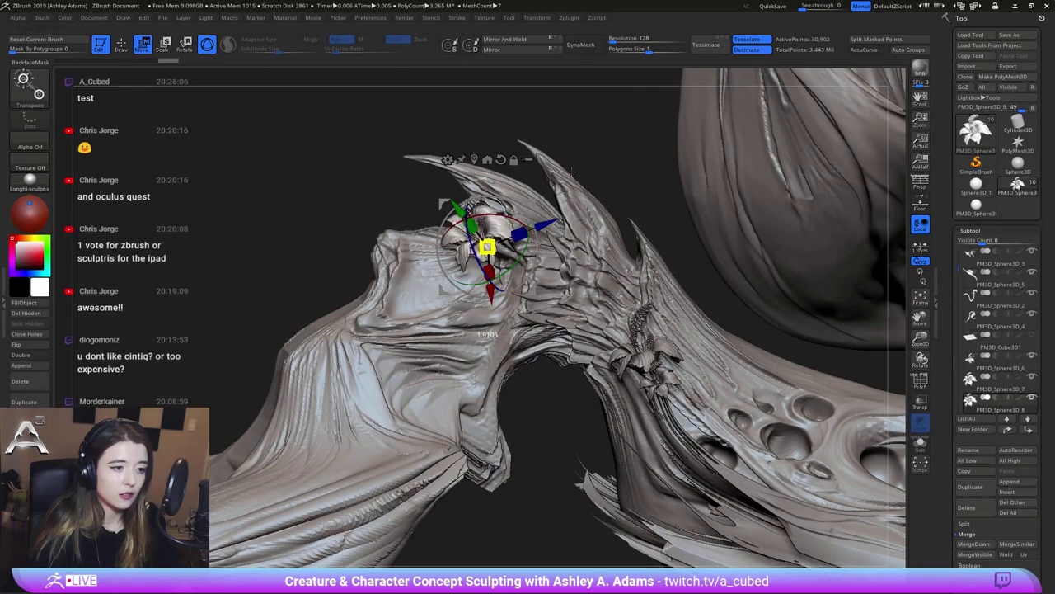
# Rotate the third flower so its petals open outward from the base of the crest
pyautogui.moveTo(532, 205); pyautogui.dragTo(531, 205)
pyautogui.moveTo(474, 277); pyautogui.dragTo(475, 277)
pyautogui.moveTo(371, 279); pyautogui.dragTo(447, 214, button='right')
pyautogui.press('q')
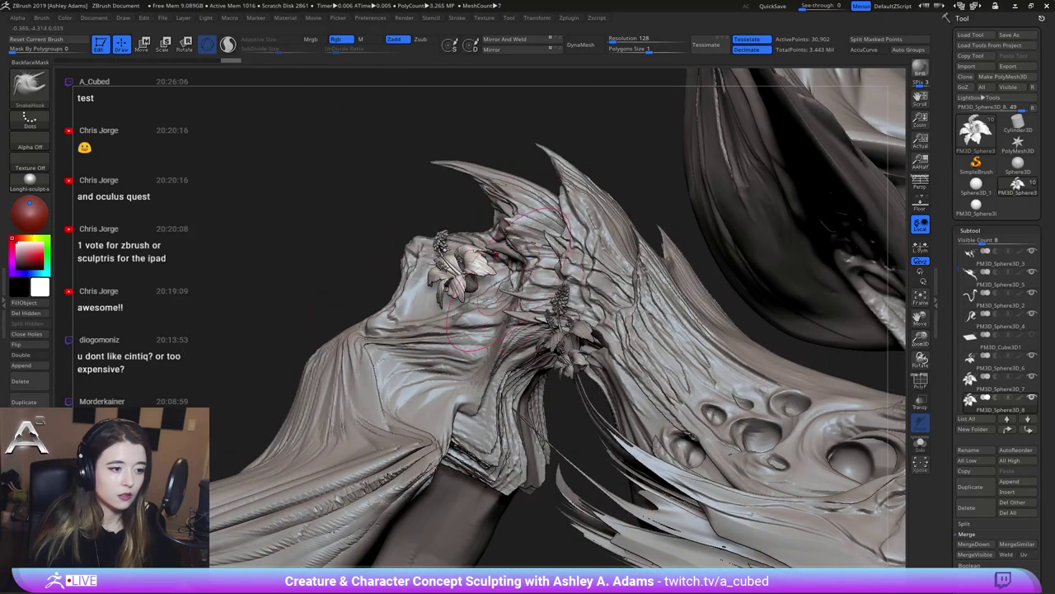
# Move the third flower closer to the crest spines so it sits against the head
pyautogui.moveTo(528, 279); pyautogui.dragTo(478, 287, button='right')
pyautogui.press('space')
pyautogui.rightClick(478, 287)
pyautogui.click(474, 288)
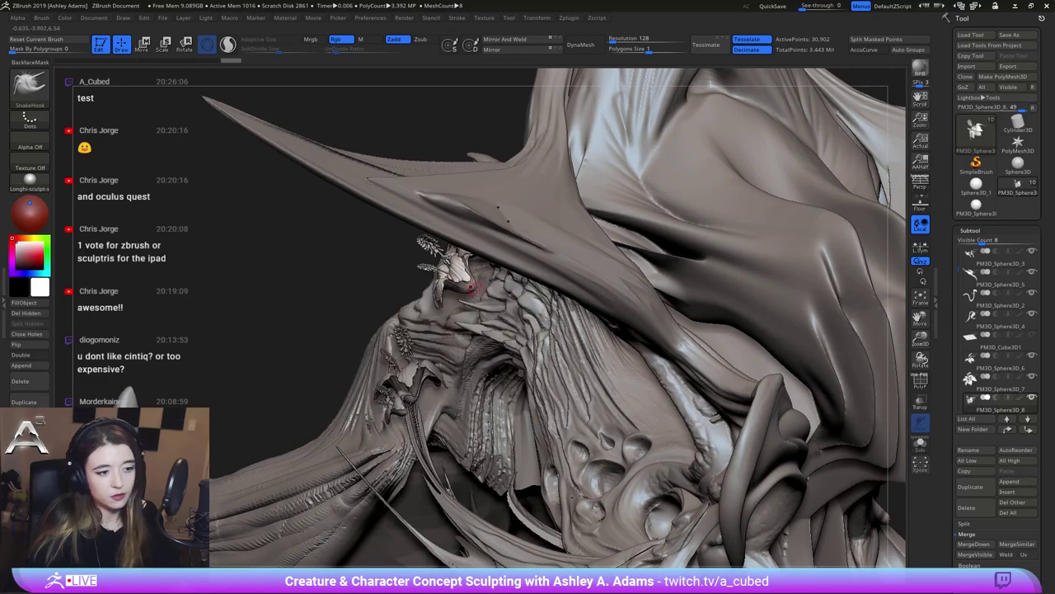
pyautogui.moveTo(503, 215); pyautogui.dragTo(511, 324, button='right')
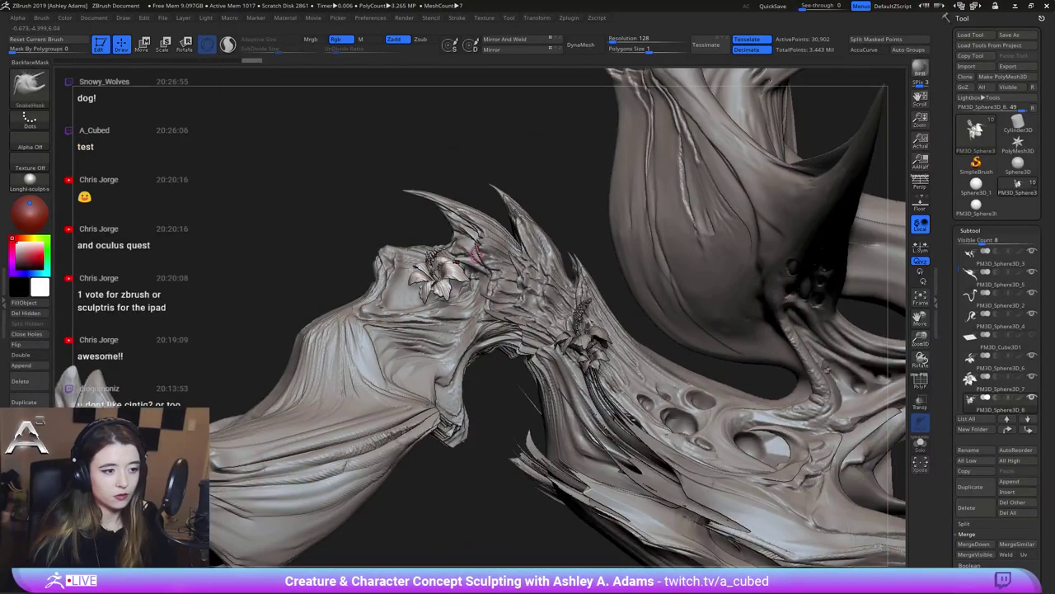
pyautogui.press('w')
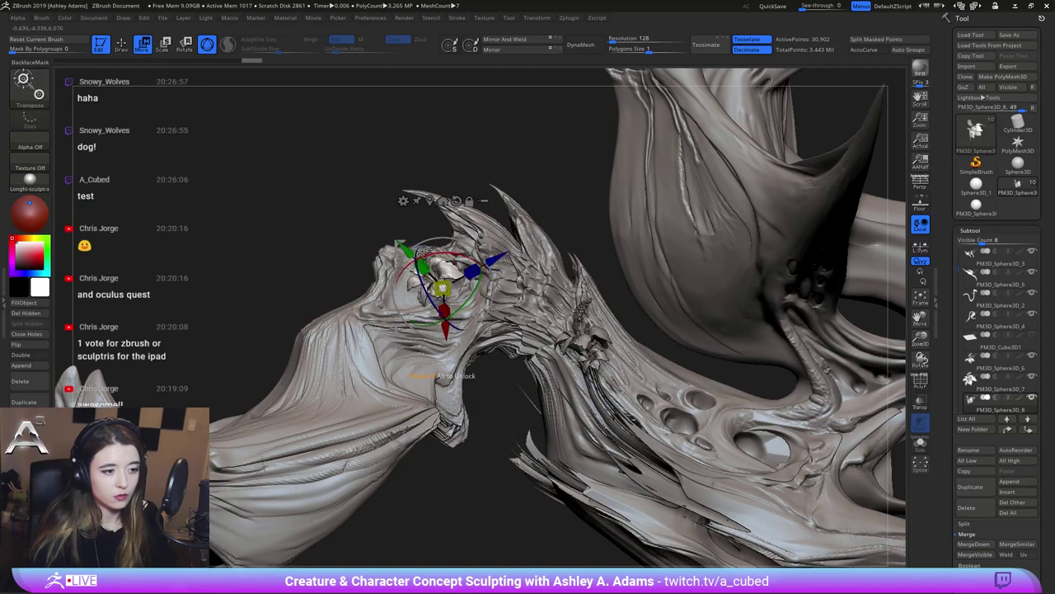
pyautogui.moveTo(513, 249); pyautogui.dragTo(511, 250)
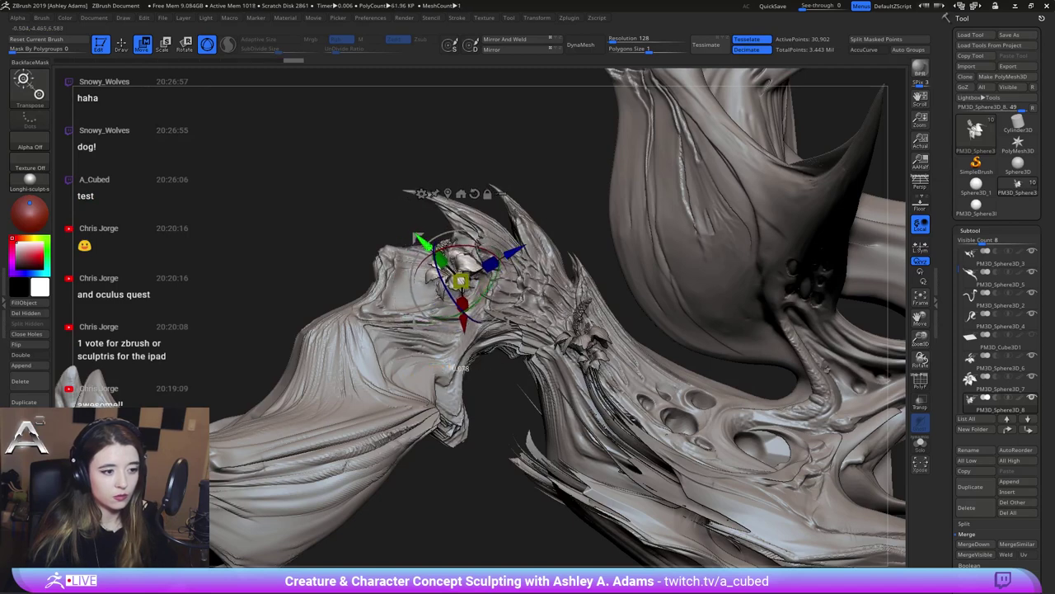
pyautogui.moveTo(423, 240); pyautogui.dragTo(428, 244)
pyautogui.press('q')
pyautogui.keyDown('ctrl'); pyautogui.moveTo(493, 217); pyautogui.dragTo(501, 258, button='right'); pyautogui.keyUp('ctrl')
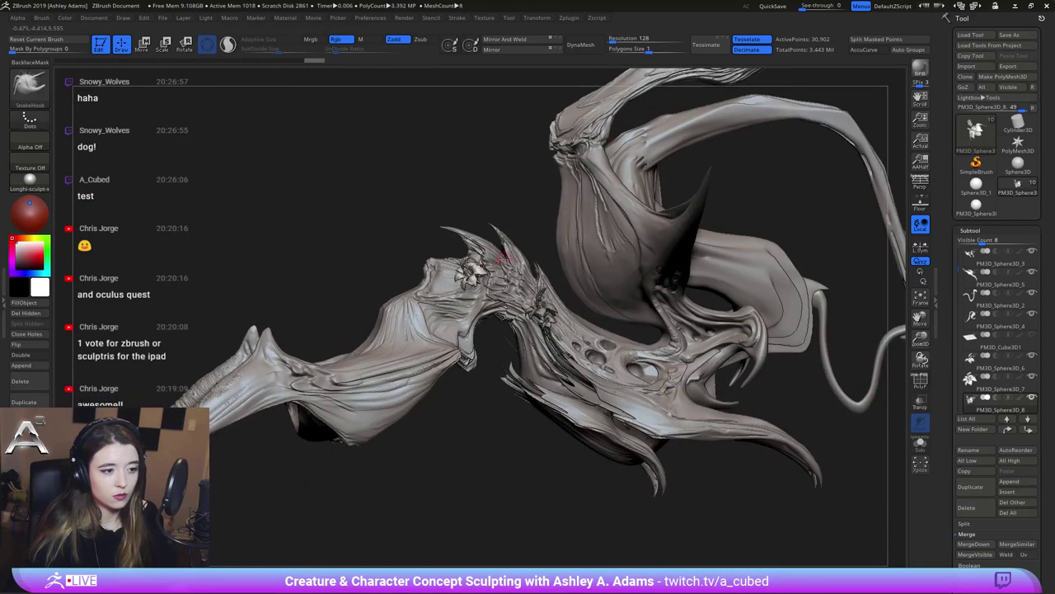
# Rotate the third flower at the crest base and mirror it to the opposite side of the head with Mirror And Weld
pyautogui.press('w')
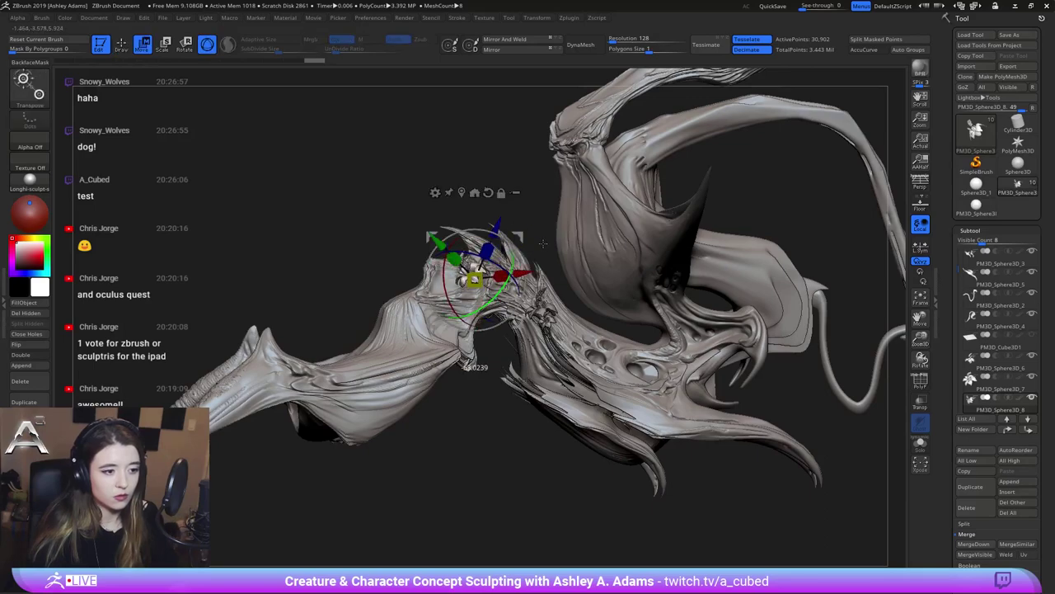
pyautogui.press('q')
pyautogui.moveTo(493, 312)
pyautogui.keyDown('ctrl'); pyautogui.mouseDown(button='right')
pyautogui.moveTo(473, 276)
pyautogui.moveTo(494, 286)
pyautogui.moveTo(480, 280)
pyautogui.moveTo(493, 249)
pyautogui.mouseUp(button='right'); pyautogui.keyUp('ctrl')
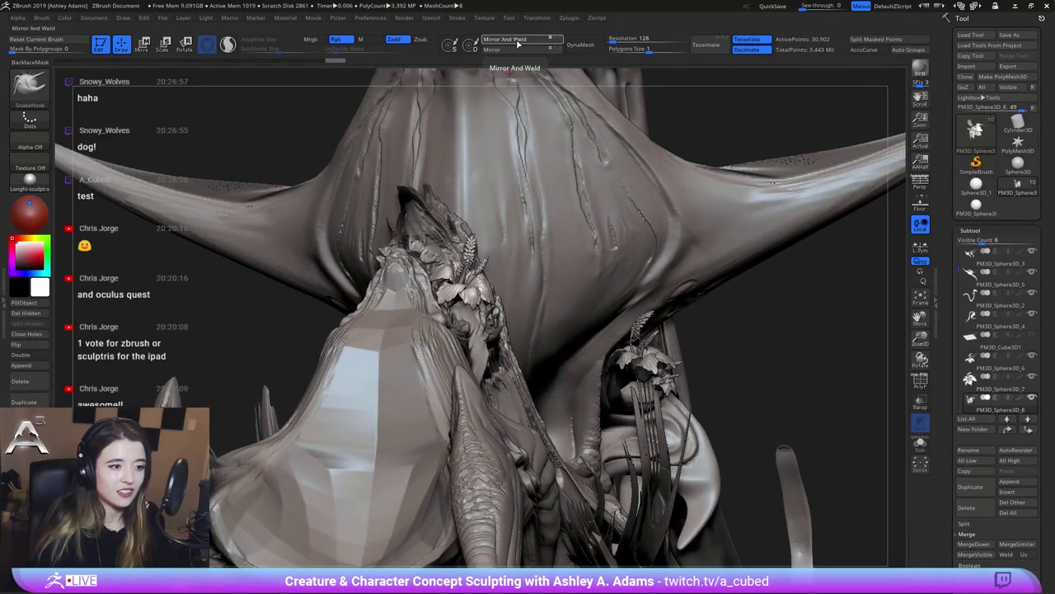
pyautogui.moveTo(475, 163)
pyautogui.mouseDown(button='right')
pyautogui.moveTo(518, 238)
pyautogui.moveTo(512, 298)
pyautogui.mouseUp(button='right')
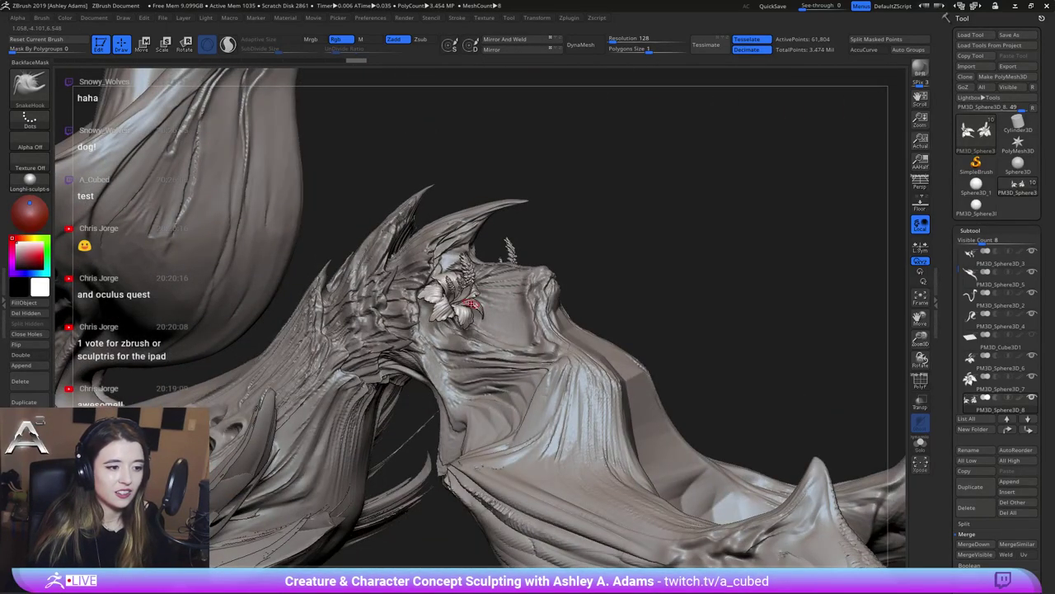
pyautogui.click(963, 524)
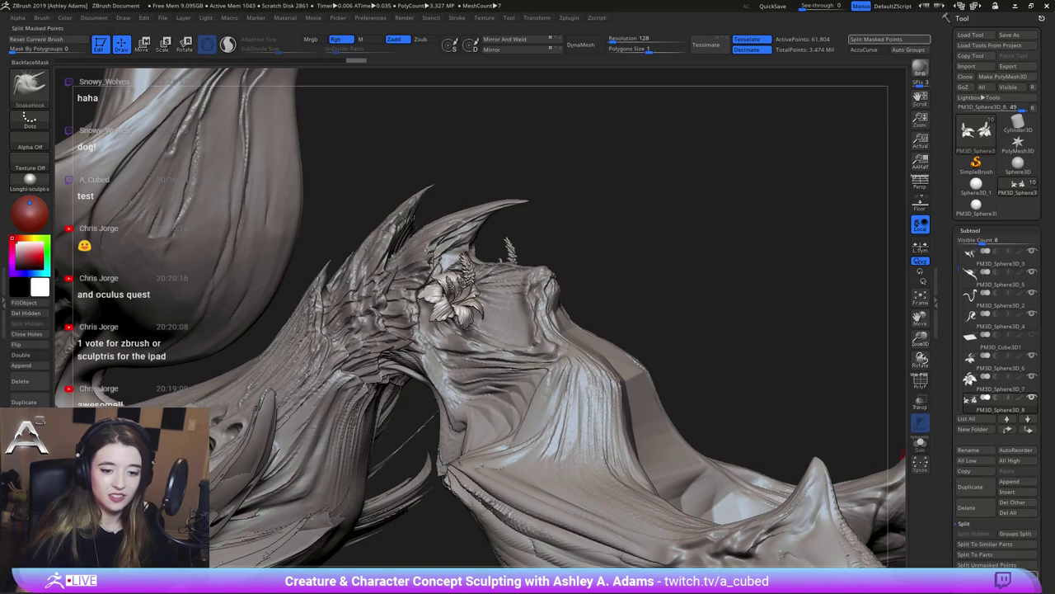
pyautogui.click(987, 558)
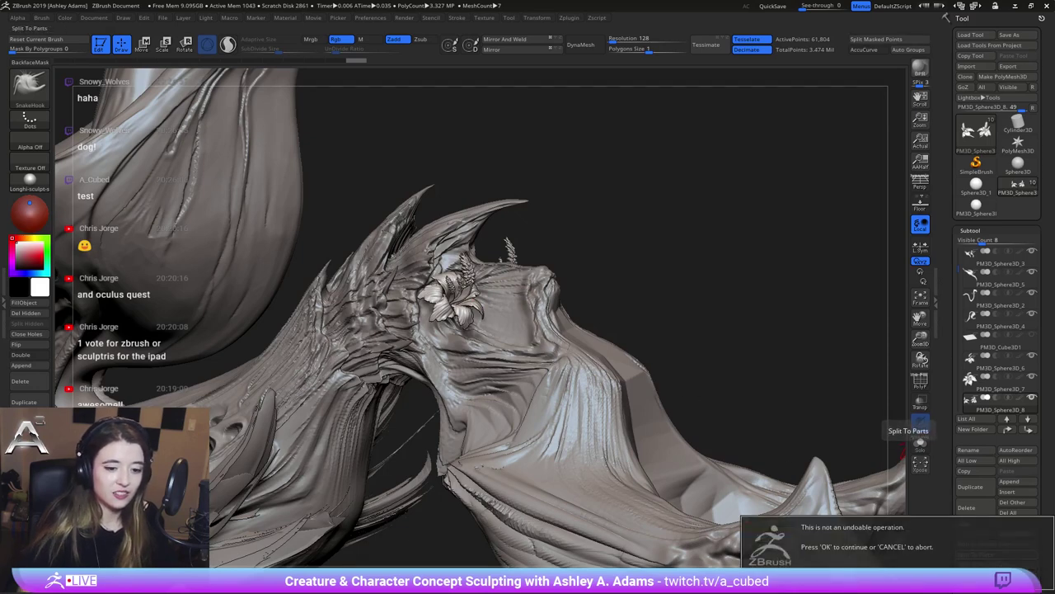
pyautogui.click(864, 573)
# Isolate the mirrored pair of head flowers and split one of them off into its own subtool
pyautogui.click(921, 444)
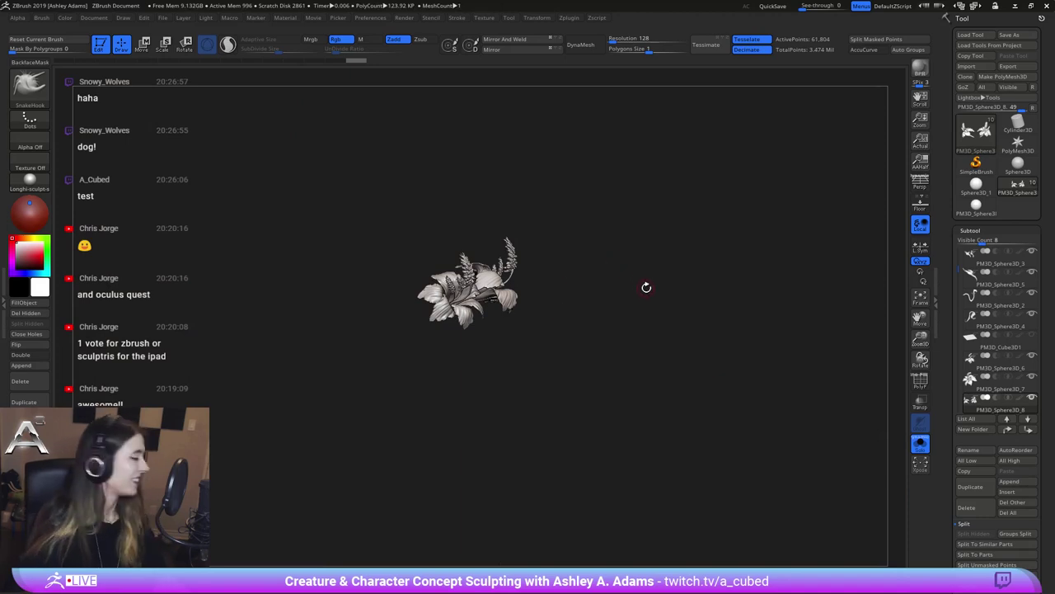
pyautogui.moveTo(647, 287)
pyautogui.mouseDown()
pyautogui.moveTo(612, 332)
pyautogui.moveTo(723, 327)
pyautogui.mouseUp()
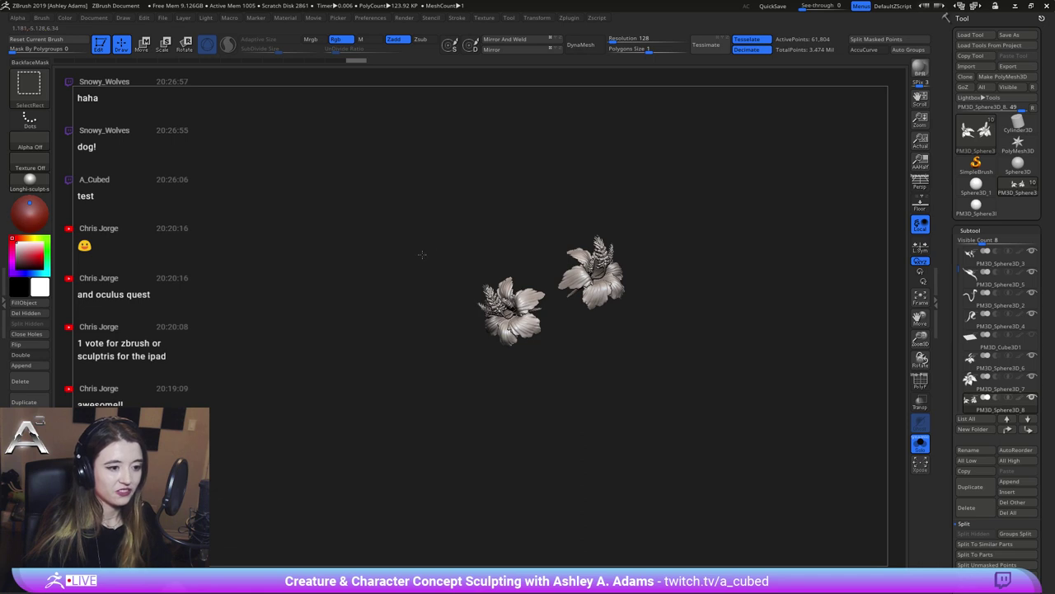
pyautogui.keyDown('ctrl'); pyautogui.keyDown('alt'); pyautogui.keyDown('shift'); pyautogui.moveTo(422, 254); pyautogui.dragTo(547, 353); pyautogui.keyUp('shift'); pyautogui.keyUp('alt'); pyautogui.keyUp('ctrl')
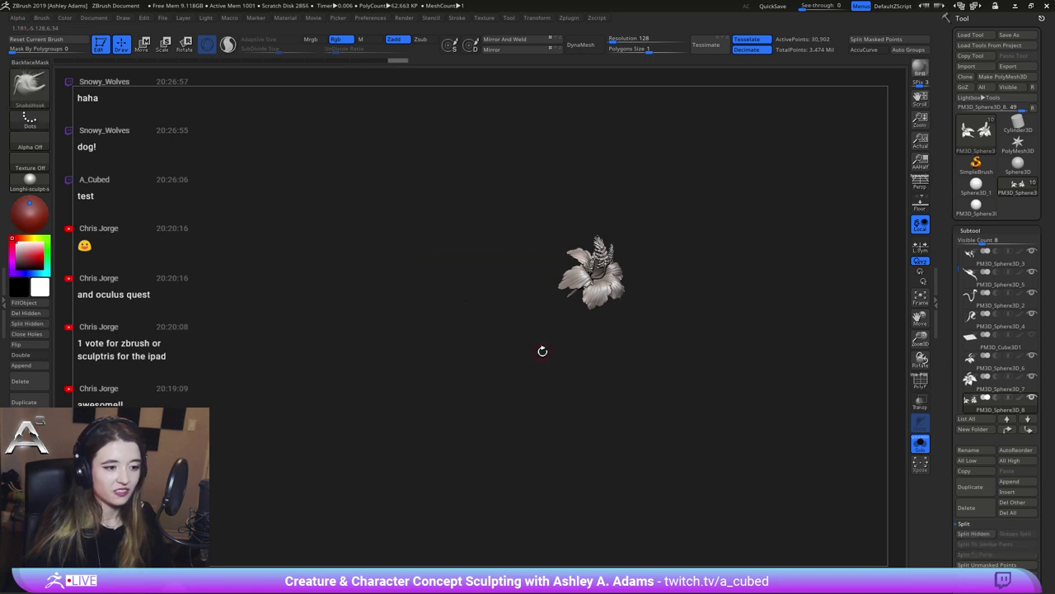
pyautogui.click(27, 323)
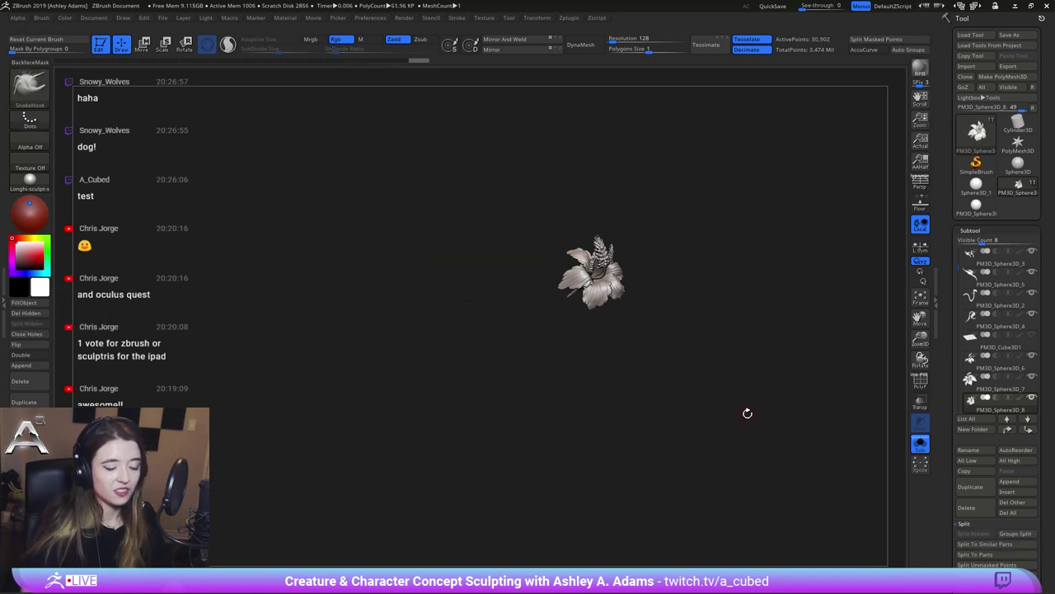
pyautogui.click(920, 442)
# Select the split-off flower on the opposite side of the head and rotate it to differ from its twin
pyautogui.moveTo(591, 252)
pyautogui.mouseDown(button='right')
pyautogui.moveTo(551, 294)
pyautogui.moveTo(552, 239)
pyautogui.moveTo(627, 273)
pyautogui.moveTo(573, 330)
pyautogui.mouseUp(button='right')
pyautogui.press('w')
pyautogui.keyDown('alt'); pyautogui.click(532, 336); pyautogui.keyUp('alt')
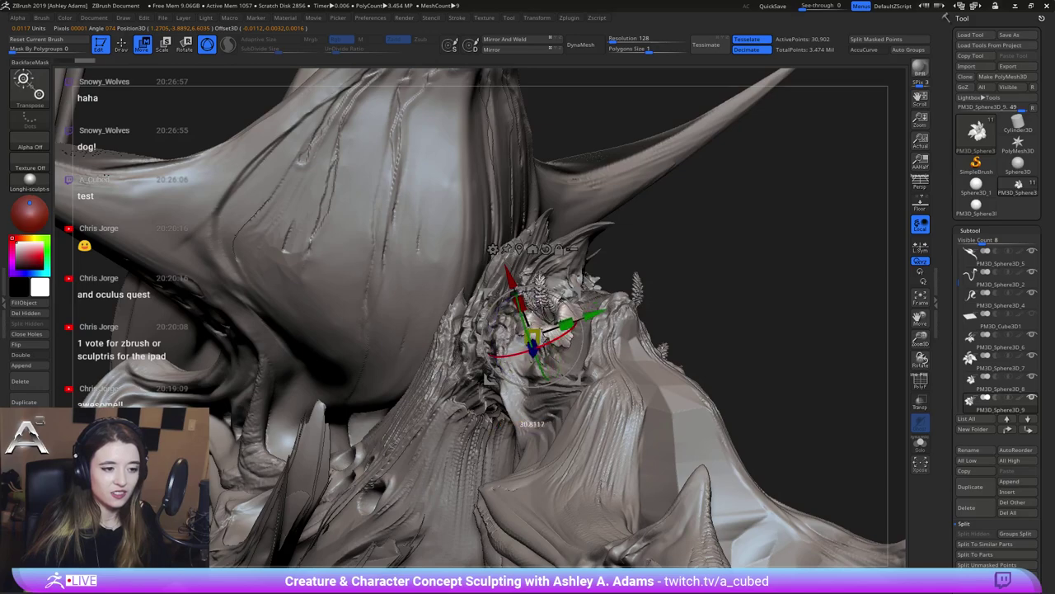
pyautogui.moveTo(494, 298); pyautogui.dragTo(486, 298)
pyautogui.moveTo(487, 298); pyautogui.dragTo(602, 312, button='right')
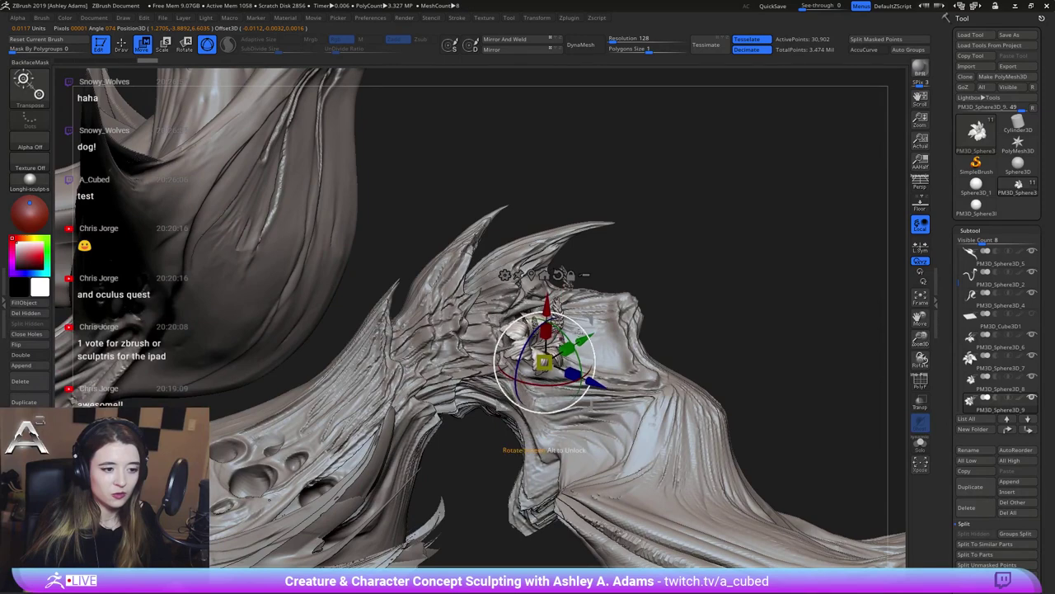
pyautogui.moveTo(585, 345); pyautogui.dragTo(584, 339)
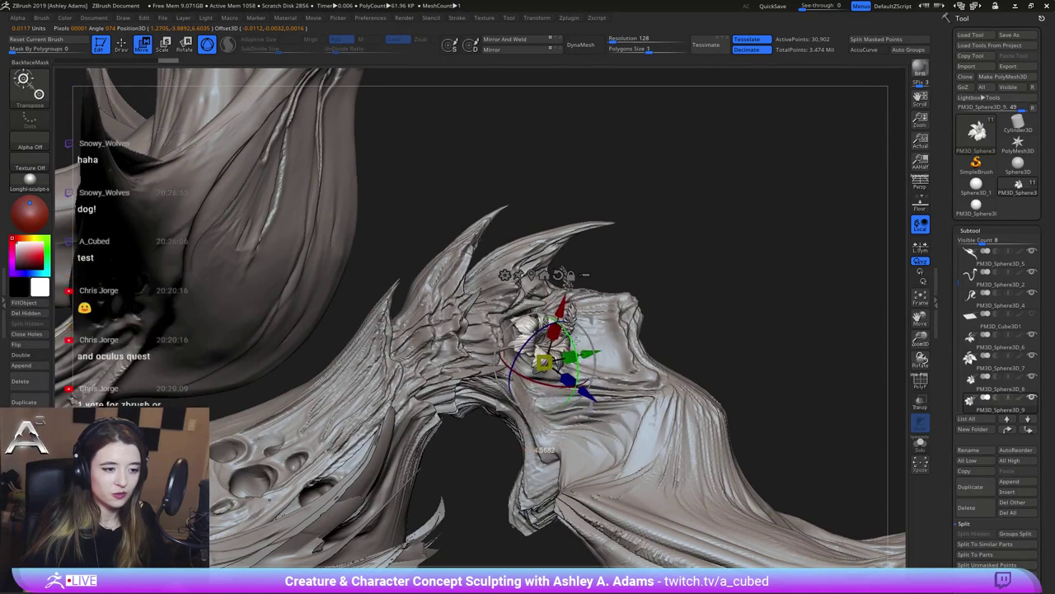
# Reposition the split-off flower so it nestles against the head below the crest spines
pyautogui.moveTo(587, 344); pyautogui.dragTo(619, 348, button='right')
pyautogui.moveTo(561, 361); pyautogui.dragTo(553, 367)
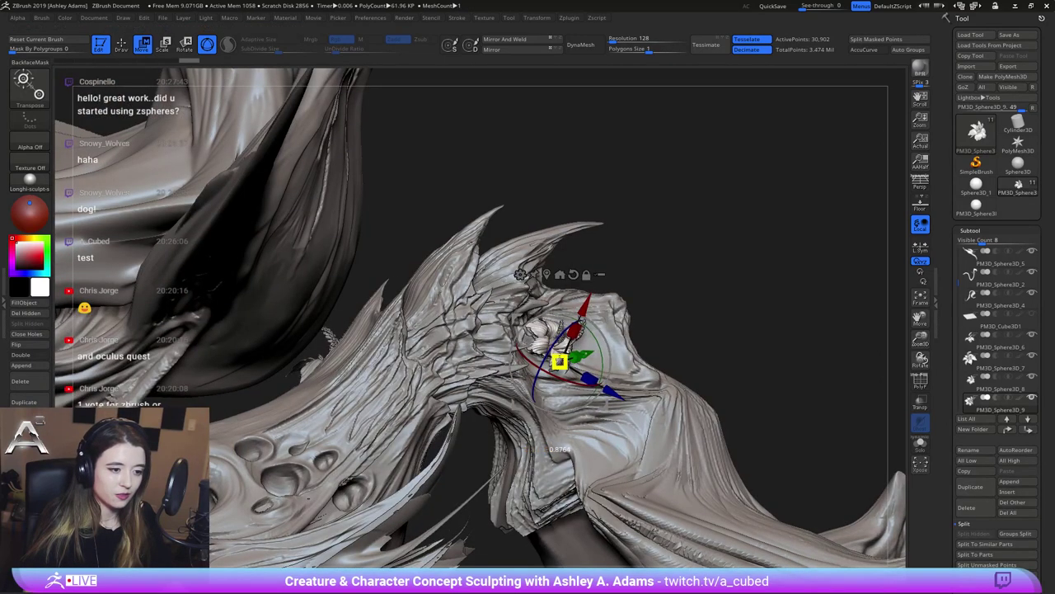
pyautogui.moveTo(608, 391); pyautogui.dragTo(610, 393)
pyautogui.press('q')
pyautogui.moveTo(651, 314); pyautogui.dragTo(639, 301, button='right')
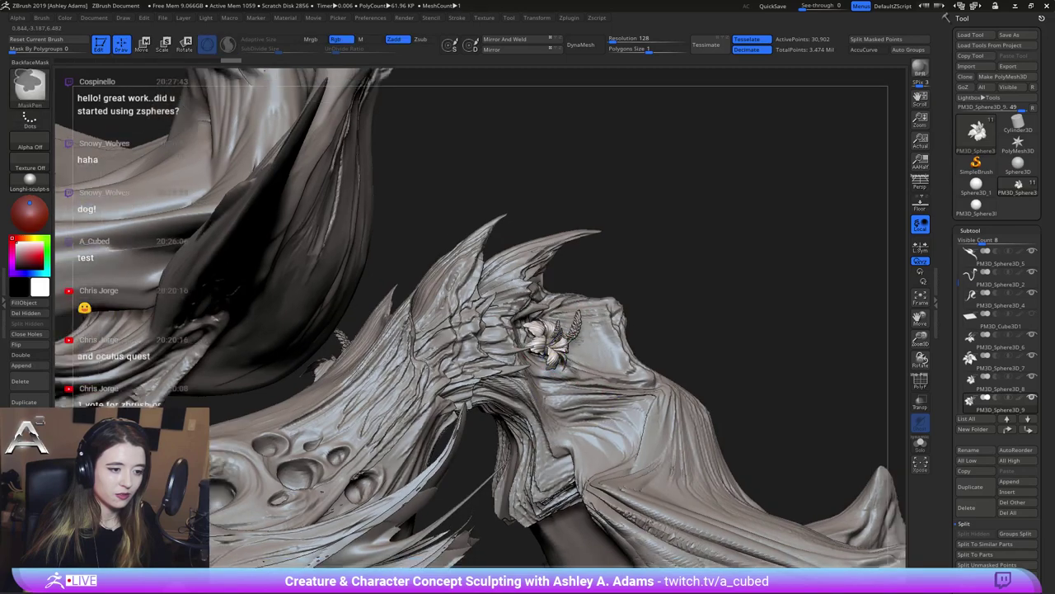
# Mirror the large and small tendril flowers to the creature's other side with Mirror And Weld
pyautogui.moveTo(639, 342)
pyautogui.keyDown('ctrl'); pyautogui.mouseDown(button='right')
pyautogui.moveTo(624, 311)
pyautogui.moveTo(464, 320)
pyautogui.moveTo(457, 307)
pyautogui.moveTo(280, 295)
pyautogui.mouseUp(button='right'); pyautogui.keyUp('ctrl')
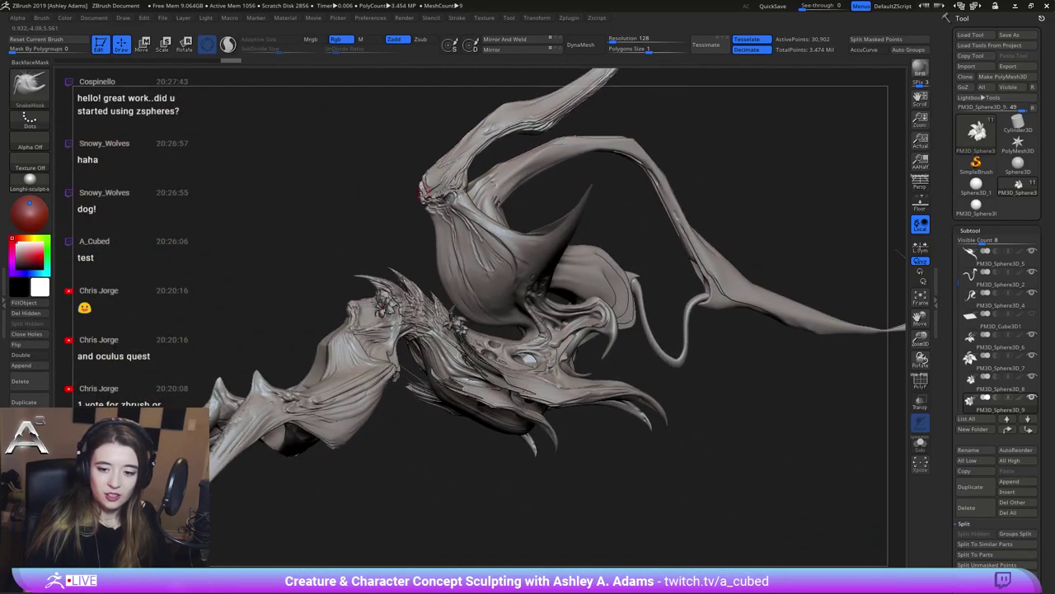
pyautogui.moveTo(590, 318); pyautogui.dragTo(565, 318)
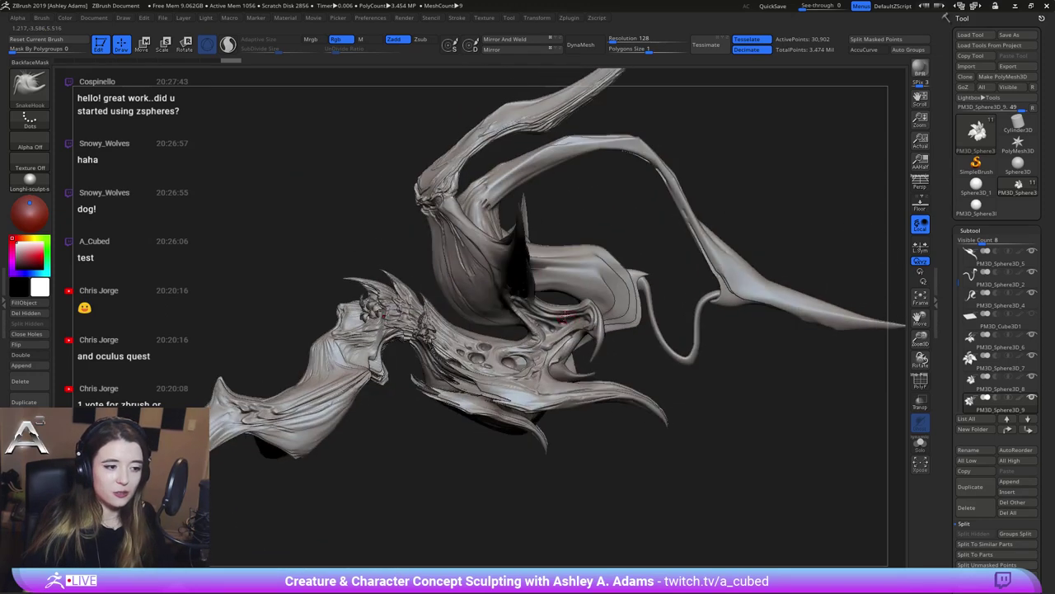
pyautogui.keyDown('alt'); pyautogui.moveTo(558, 253); pyautogui.dragTo(581, 293, button='right'); pyautogui.keyUp('alt')
pyautogui.rightClick(495, 389)
pyautogui.moveTo(495, 400)
pyautogui.mouseDown(button='right')
pyautogui.moveTo(480, 419)
pyautogui.moveTo(536, 384)
pyautogui.moveTo(511, 330)
pyautogui.mouseUp(button='right')
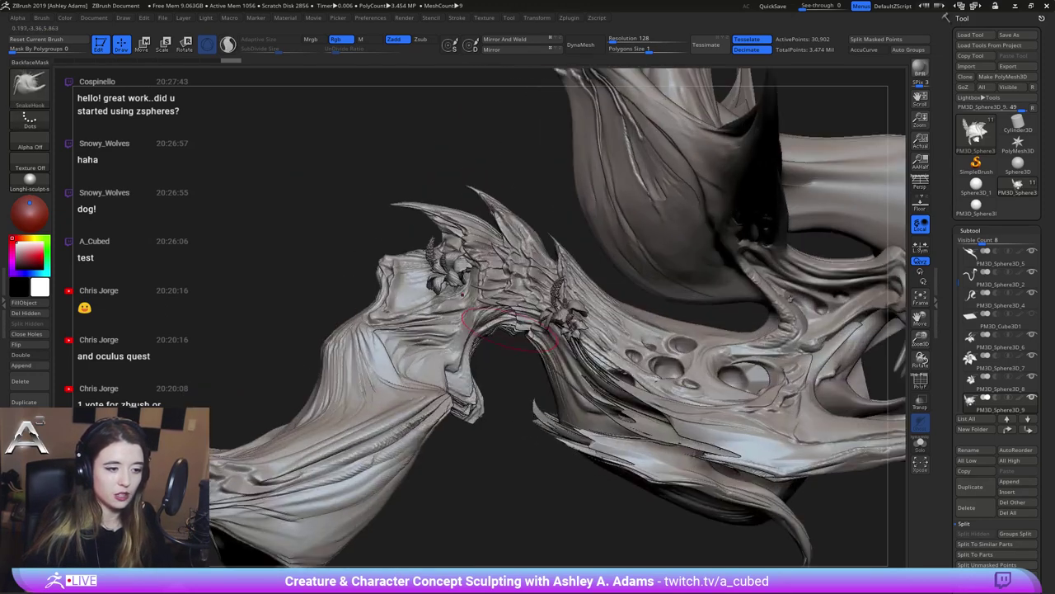
pyautogui.keyDown('alt'); pyautogui.click(567, 315); pyautogui.keyUp('alt')
pyautogui.moveTo(567, 311); pyautogui.dragTo(469, 195, button='right')
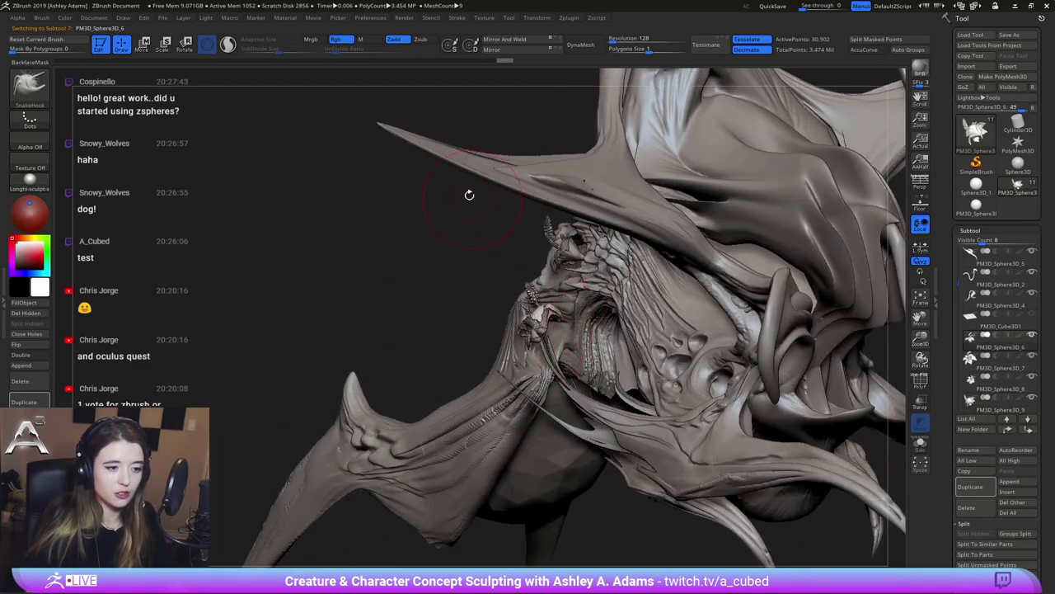
pyautogui.click(515, 39)
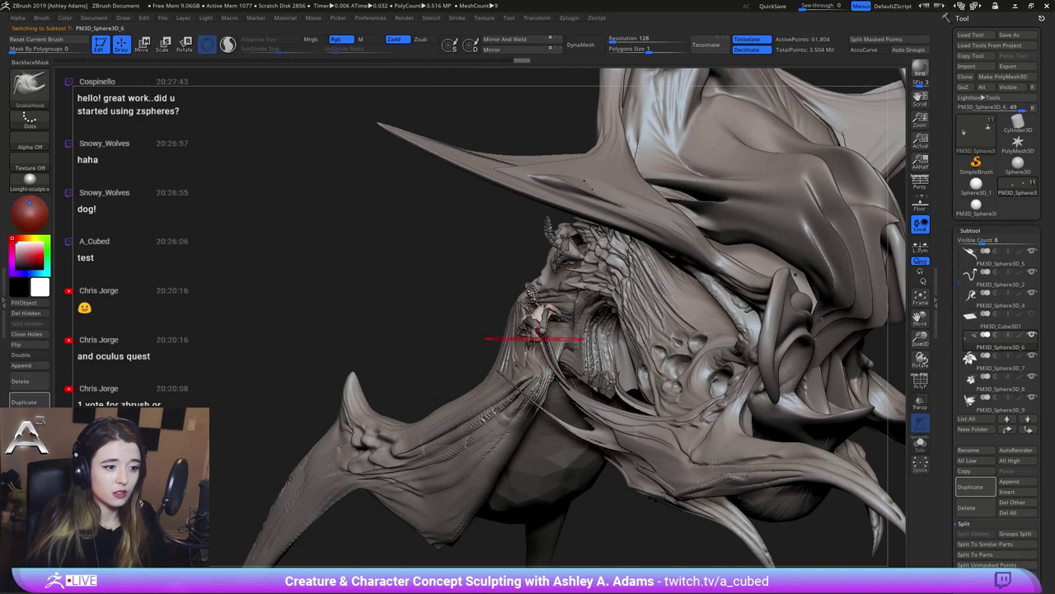
pyautogui.keyDown('alt'); pyautogui.click(535, 336); pyautogui.keyUp('alt')
pyautogui.click(515, 39)
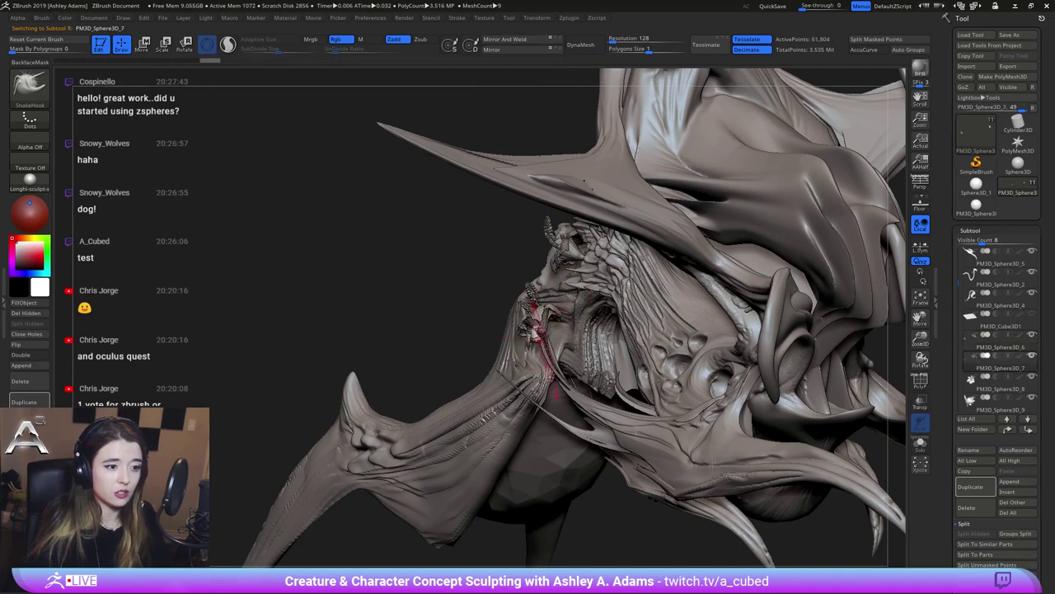
# Smooth the small tendril flower's base and pull it onto the tendril tip with the SnakeHook brush
pyautogui.moveTo(559, 345)
pyautogui.keyDown('alt'); pyautogui.mouseDown(button='right')
pyautogui.moveTo(529, 262)
pyautogui.moveTo(532, 301)
pyautogui.mouseUp(button='right'); pyautogui.keyUp('alt')
pyautogui.rightClick(521, 254)
pyautogui.keyDown('ctrl'); pyautogui.moveTo(535, 264); pyautogui.dragTo(576, 293, button='right'); pyautogui.keyUp('ctrl')
pyautogui.press('s')
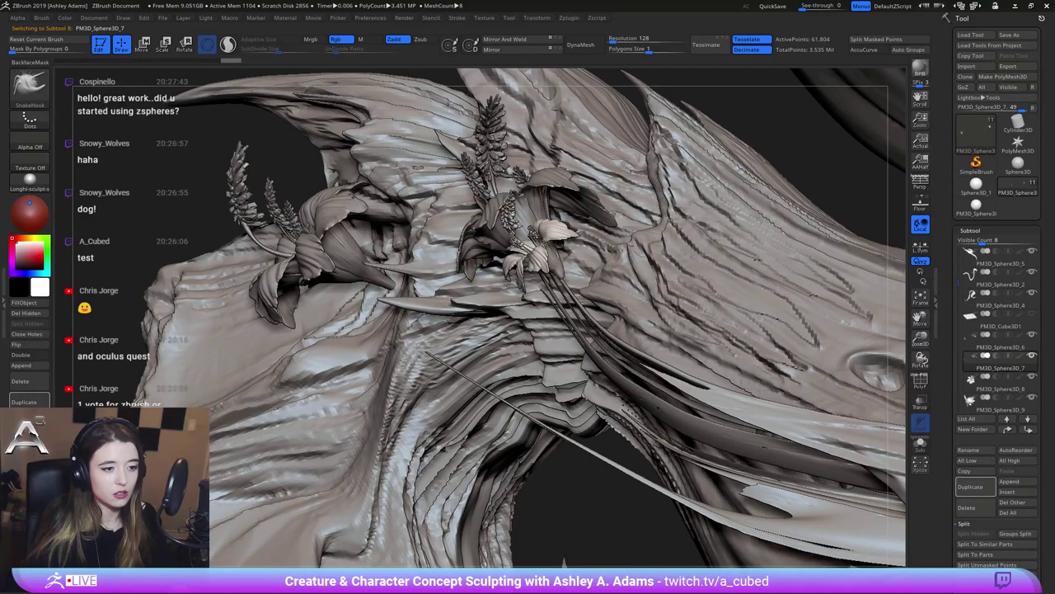
pyautogui.moveTo(564, 280); pyautogui.dragTo(513, 295, button='right')
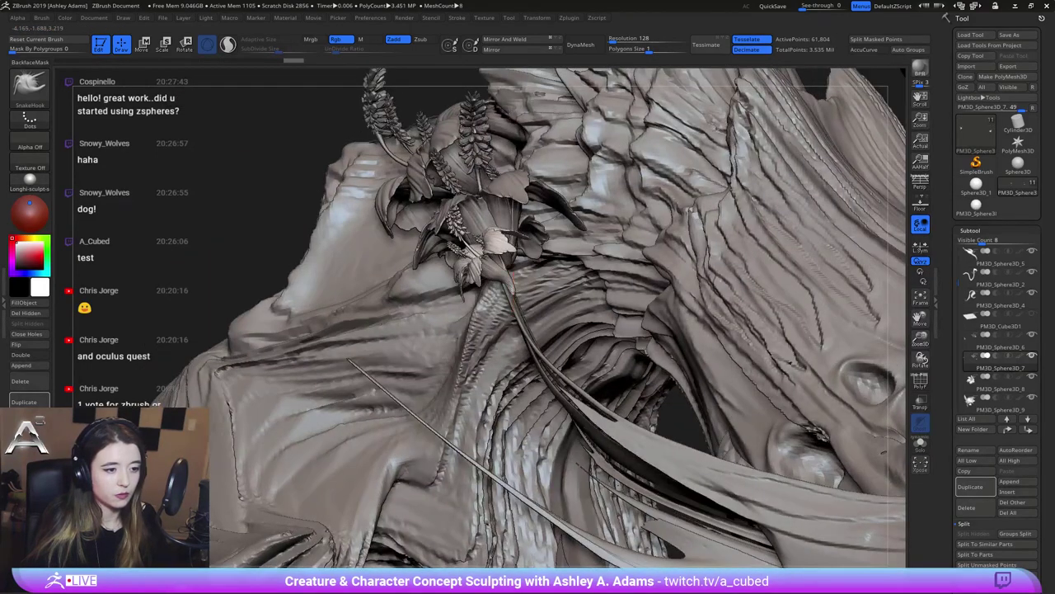
pyautogui.press('shift')
pyautogui.keyDown('shift'); pyautogui.moveTo(503, 267); pyautogui.dragTo(508, 275); pyautogui.keyUp('shift')
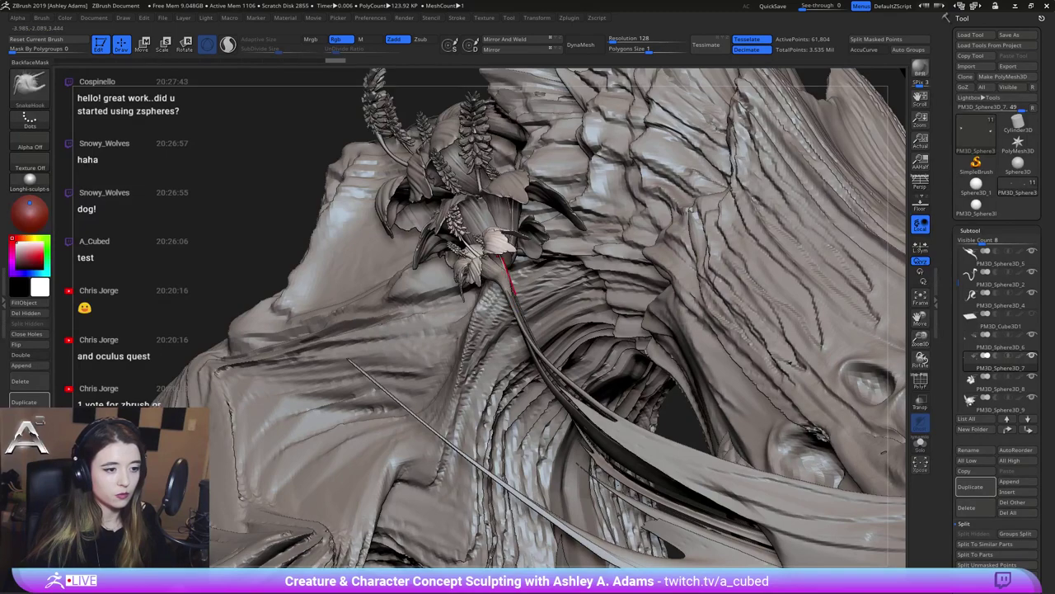
pyautogui.moveTo(506, 285); pyautogui.dragTo(478, 293, button='right')
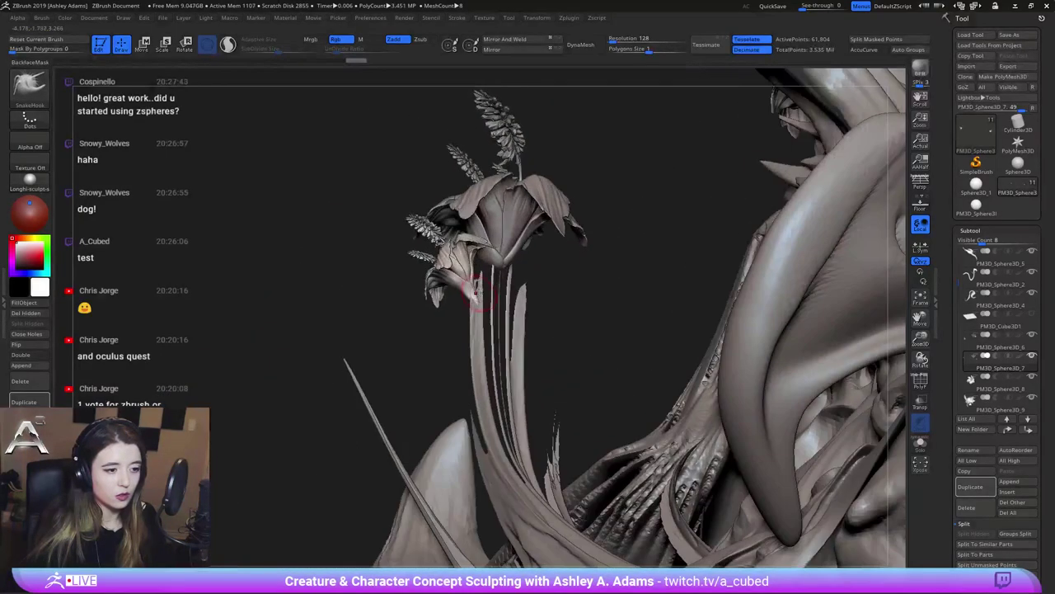
pyautogui.moveTo(475, 304); pyautogui.dragTo(476, 299)
pyautogui.moveTo(475, 299); pyautogui.dragTo(484, 312, button='right')
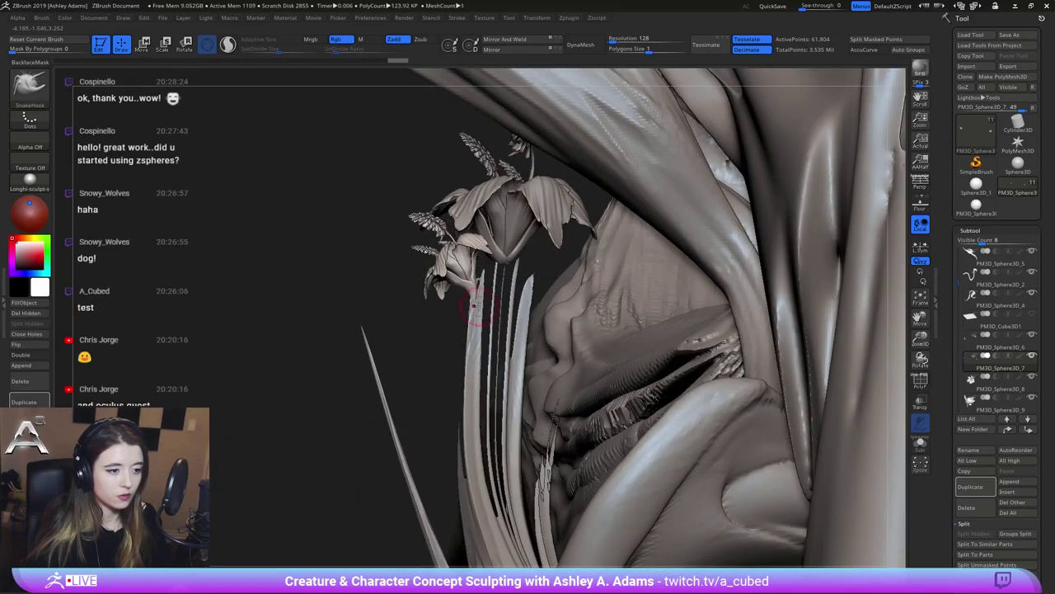
# Select the larger tendril flower and shape its base with SnakeHook and Smooth to blend into the tendril tips
pyautogui.keyDown('alt'); pyautogui.click(500, 256); pyautogui.keyUp('alt')
pyautogui.moveTo(499, 255)
pyautogui.mouseDown(button='right')
pyautogui.moveTo(496, 277)
pyautogui.moveTo(505, 274)
pyautogui.mouseUp(button='right')
pyautogui.rightClick(495, 281)
pyautogui.press('shift')
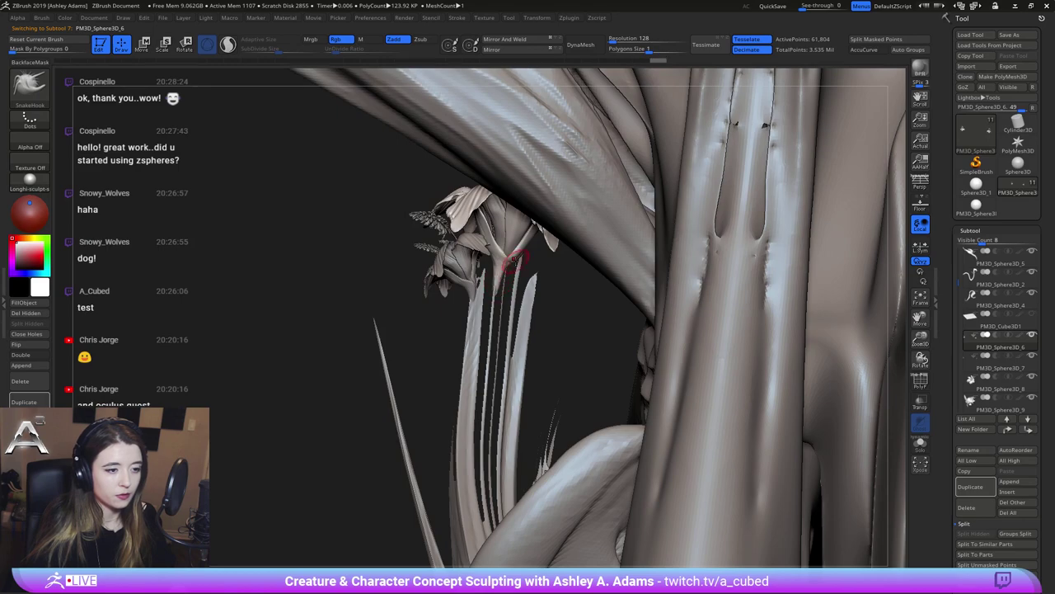
pyautogui.press('space')
pyautogui.moveTo(511, 269); pyautogui.dragTo(510, 295, button='right')
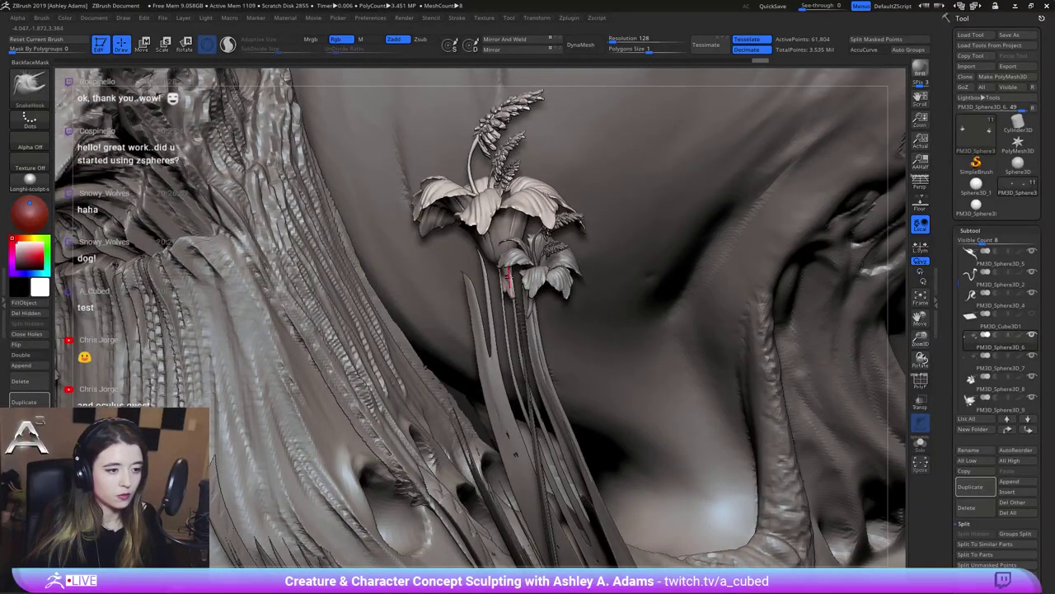
pyautogui.press('shift')
pyautogui.moveTo(513, 295); pyautogui.dragTo(509, 287)
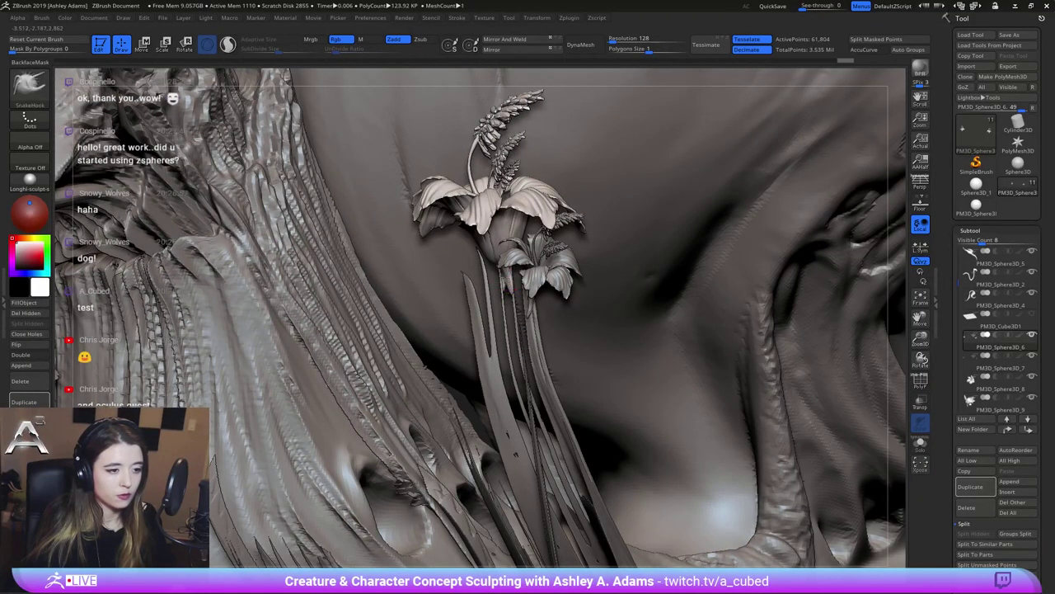
pyautogui.moveTo(503, 272); pyautogui.dragTo(504, 263)
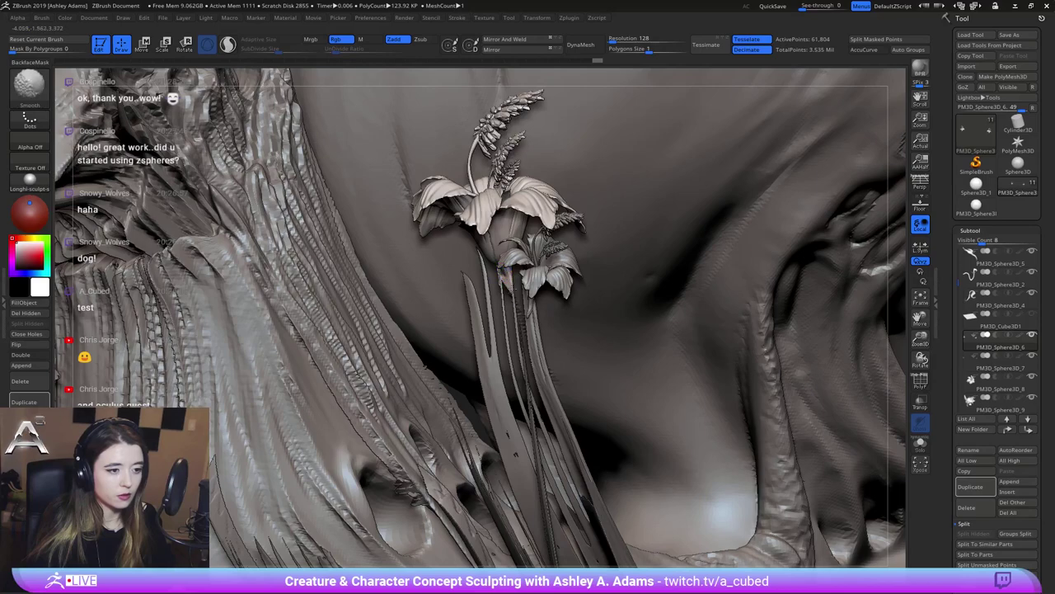
pyautogui.moveTo(505, 272)
pyautogui.keyDown('ctrl'); pyautogui.mouseDown(button='right')
pyautogui.moveTo(500, 198)
pyautogui.moveTo(577, 214)
pyautogui.moveTo(525, 252)
pyautogui.mouseUp(button='right'); pyautogui.keyUp('ctrl')
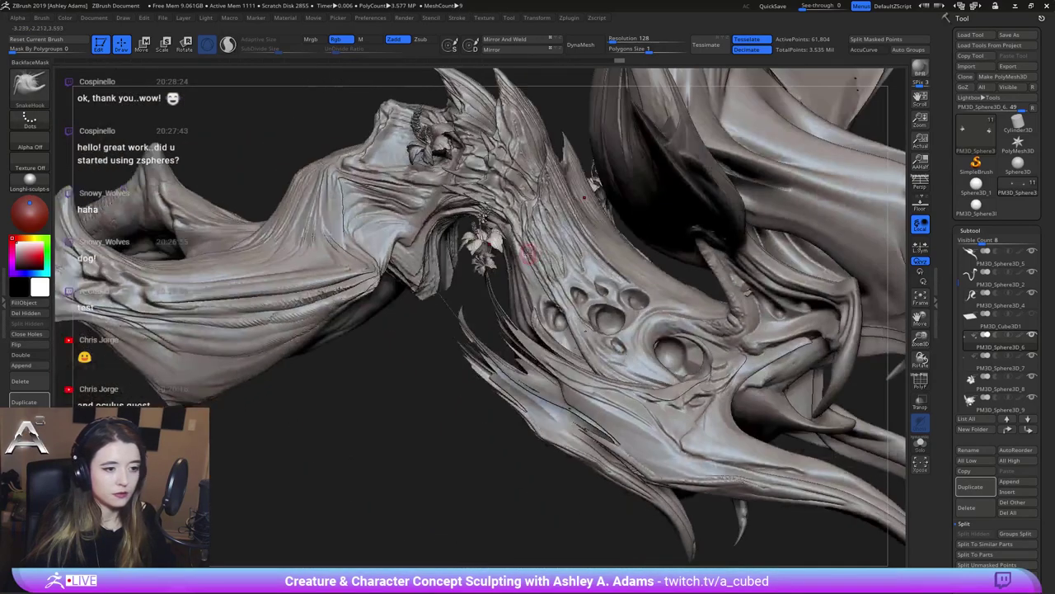
pyautogui.rightClick(495, 310)
pyautogui.keyDown('ctrl'); pyautogui.moveTo(540, 326); pyautogui.dragTo(572, 269, button='right'); pyautogui.keyUp('ctrl')
pyautogui.moveTo(575, 264); pyautogui.dragTo(528, 280)
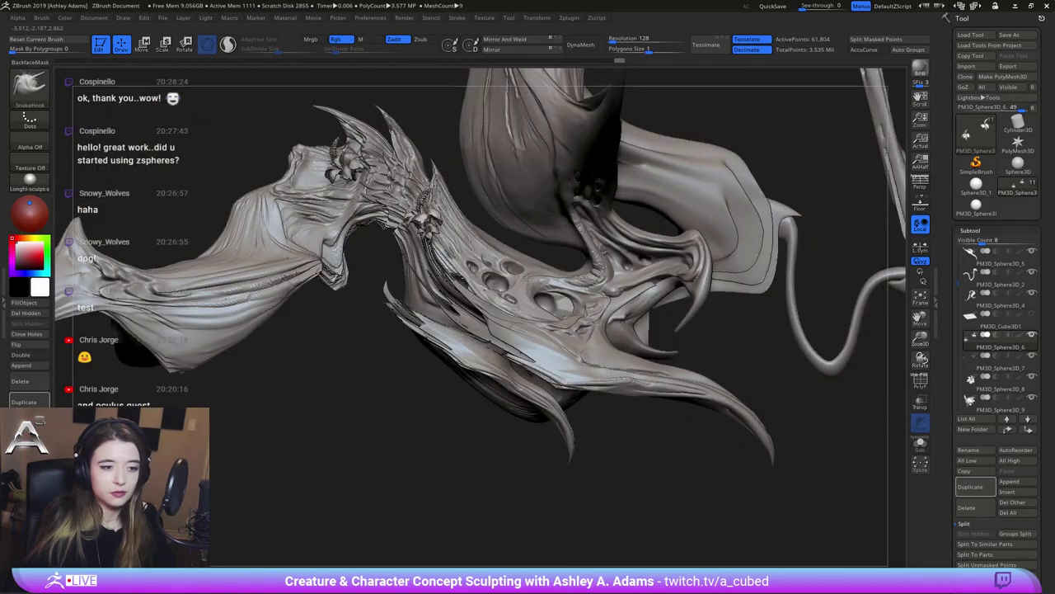
pyautogui.moveTo(509, 258); pyautogui.dragTo(362, 276, button='right')
# Select the horned, spiked hood piece and adjust the Slash2 brush size over the horn's base
pyautogui.keyDown('alt'); pyautogui.click(526, 268); pyautogui.keyUp('alt')
pyautogui.rightClick(502, 268)
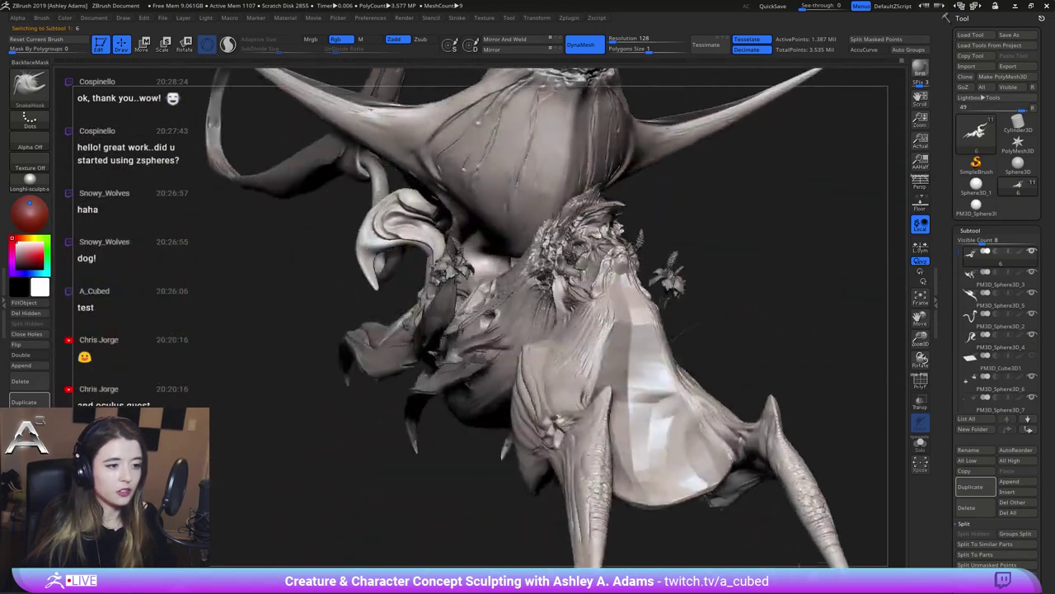
pyautogui.moveTo(466, 277)
pyautogui.mouseDown()
pyautogui.moveTo(583, 258)
pyautogui.moveTo(522, 215)
pyautogui.moveTo(474, 292)
pyautogui.mouseUp()
pyautogui.press('2')
pyautogui.keyDown('alt'); pyautogui.moveTo(532, 140); pyautogui.dragTo(489, 265, button='right'); pyautogui.keyUp('alt')
pyautogui.moveTo(552, 212)
pyautogui.mouseDown(button='right')
pyautogui.moveTo(537, 195)
pyautogui.moveTo(494, 235)
pyautogui.mouseUp(button='right')
pyautogui.press('space')
pyautogui.moveTo(526, 188); pyautogui.dragTo(519, 188)
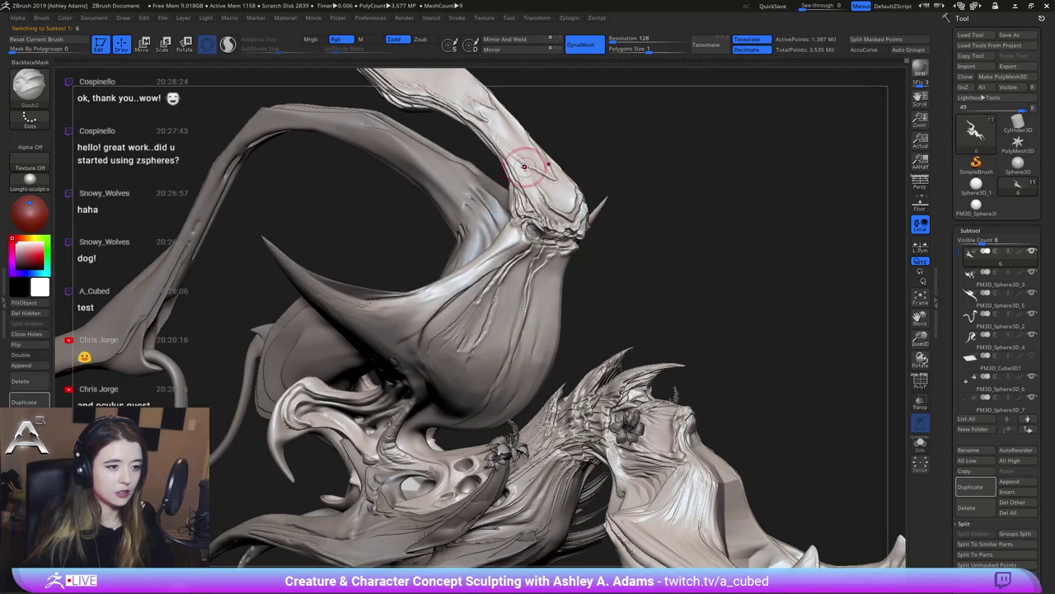
pyautogui.keyDown('alt'); pyautogui.moveTo(533, 169); pyautogui.dragTo(604, 283, button='right'); pyautogui.keyUp('alt')
pyautogui.press('space')
pyautogui.moveTo(486, 190)
pyautogui.mouseDown()
pyautogui.moveTo(470, 207)
pyautogui.moveTo(491, 232)
pyautogui.mouseUp()
# Select the long-trunked head piece and try carving a round eye on its side with the Slash2 brush
pyautogui.keyDown('alt'); pyautogui.click(492, 234); pyautogui.keyUp('alt')
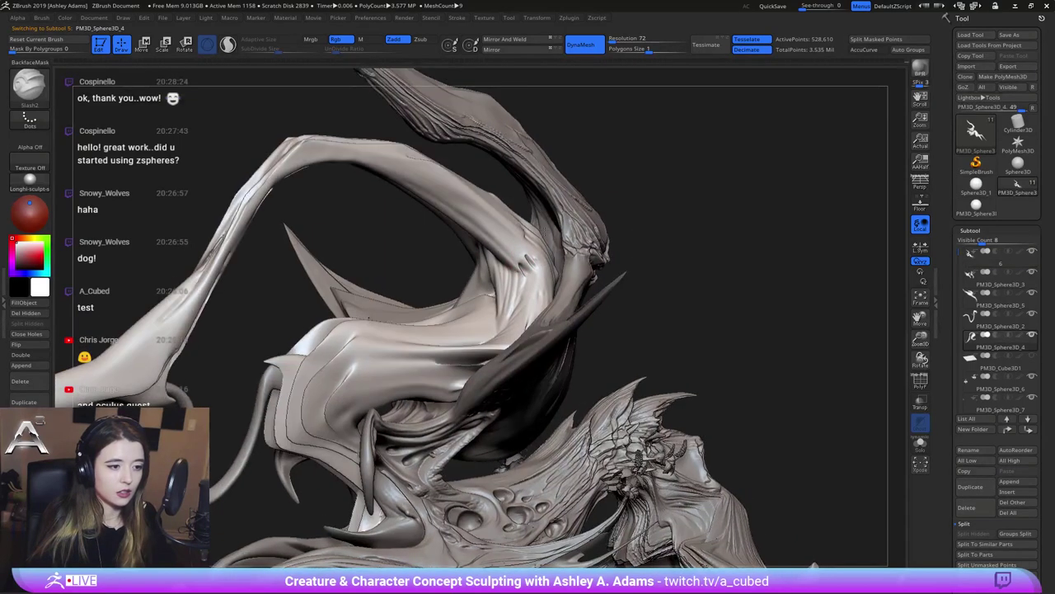
pyautogui.moveTo(493, 234); pyautogui.dragTo(543, 249, button='right')
pyautogui.press('space')
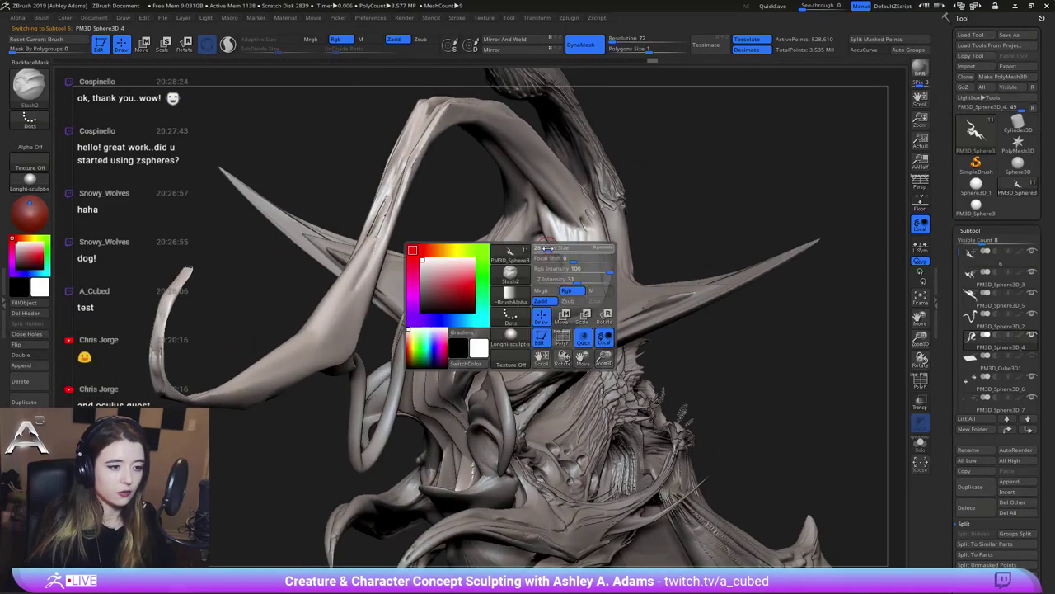
pyautogui.moveTo(542, 247); pyautogui.dragTo(571, 243)
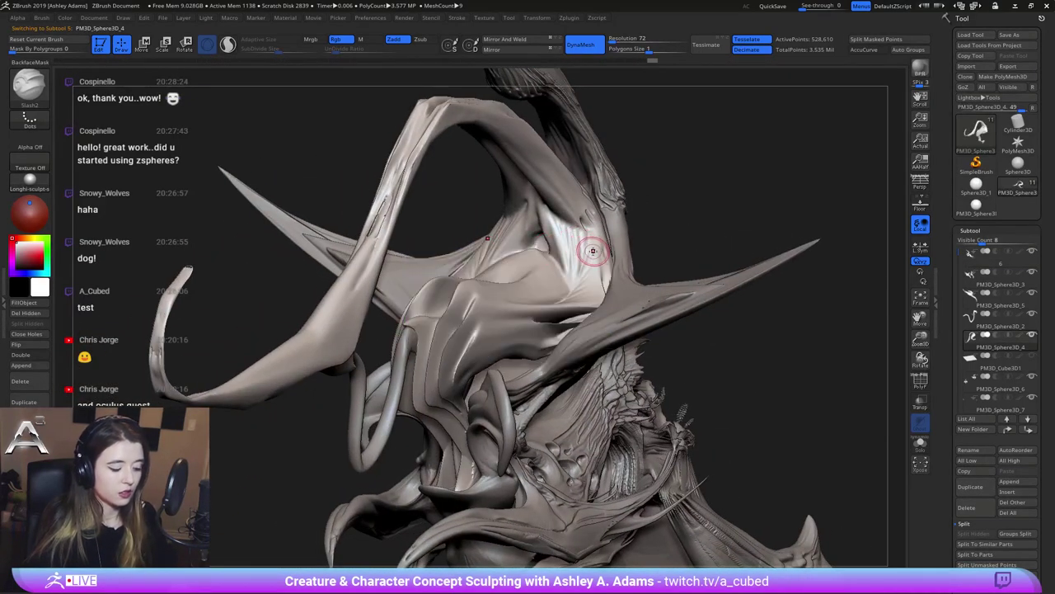
pyautogui.press('b')
pyautogui.press('p')
pyautogui.press('i')
pyautogui.press('b')
pyautogui.press('m')
pyautogui.press('a')
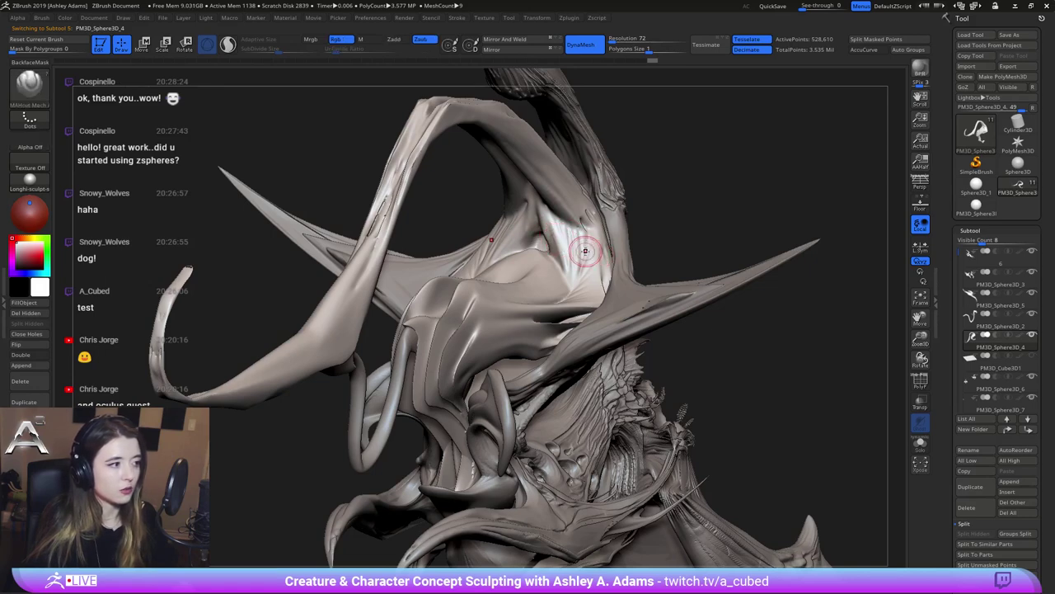
pyautogui.press('b')
pyautogui.press('s')
pyautogui.press('2')
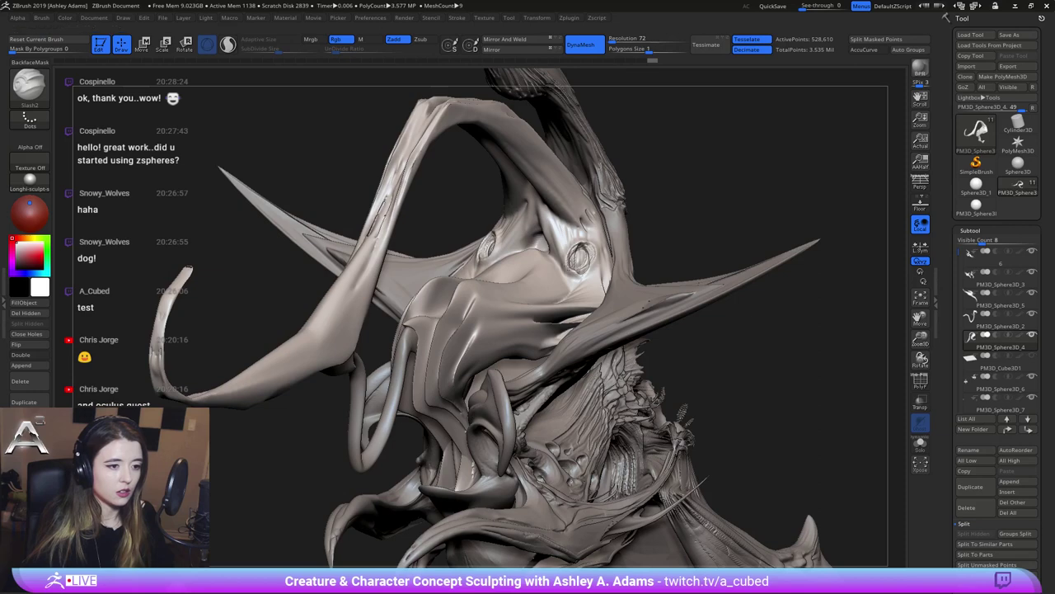
# Try a different placement for the carved eye on the side of the head and undo the strokes
pyautogui.keyDown('ctrl'); pyautogui.moveTo(462, 330); pyautogui.dragTo(619, 237, button='right'); pyautogui.keyUp('ctrl')
pyautogui.moveTo(618, 237); pyautogui.dragTo(575, 279)
pyautogui.keyDown('alt'); pyautogui.click(574, 280); pyautogui.keyUp('alt')
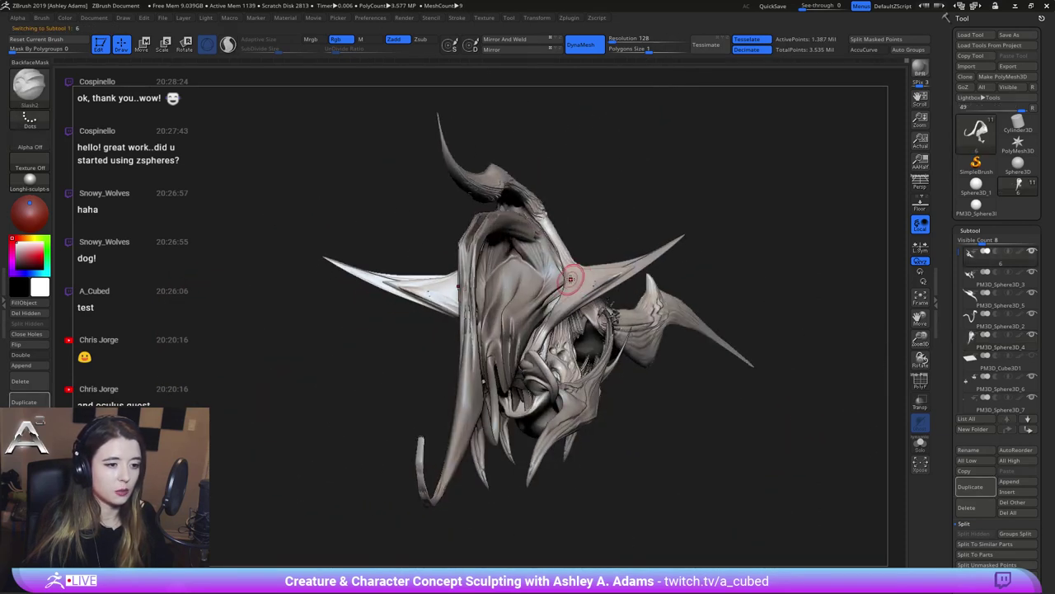
pyautogui.moveTo(618, 260)
pyautogui.mouseDown(button='right')
pyautogui.moveTo(660, 259)
pyautogui.moveTo(638, 267)
pyautogui.mouseUp(button='right')
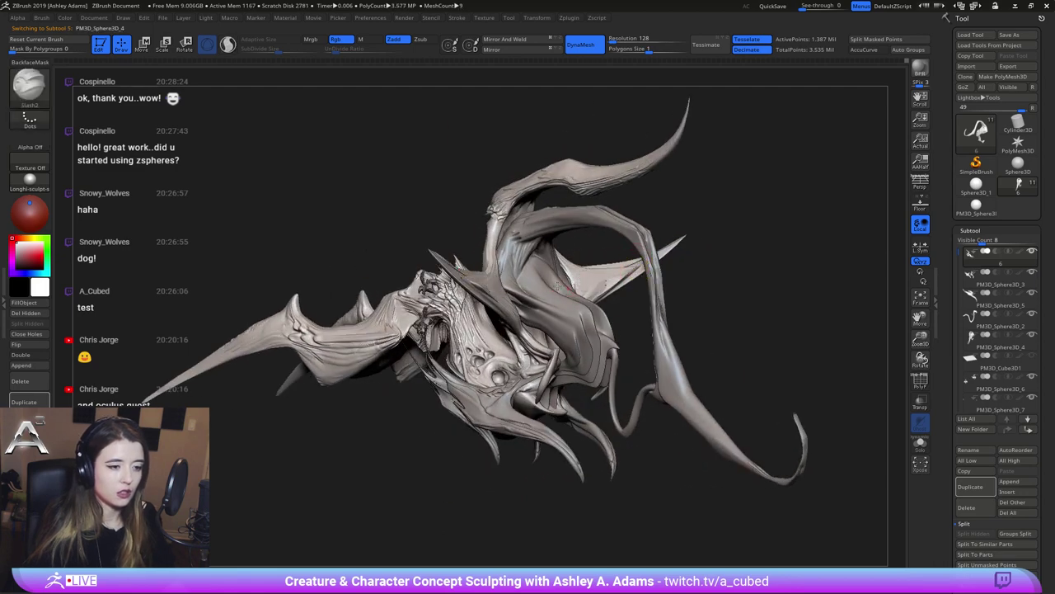
pyautogui.moveTo(618, 280); pyautogui.dragTo(503, 282, button='right')
pyautogui.hotkey('ctrl', 'z')
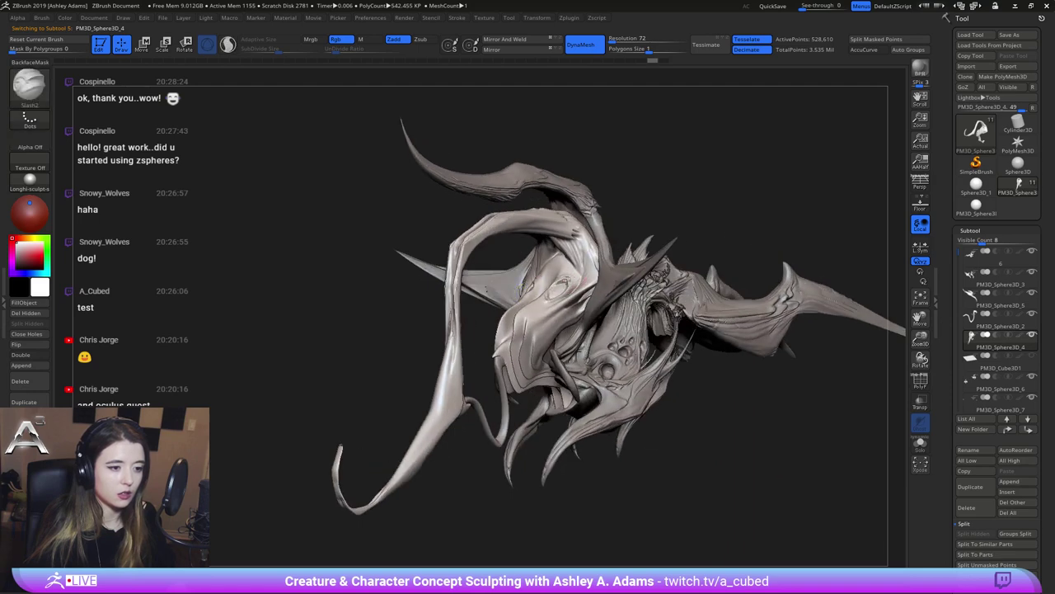
pyautogui.moveTo(560, 285); pyautogui.dragTo(569, 282)
pyautogui.moveTo(561, 284); pyautogui.dragTo(659, 282, button='right')
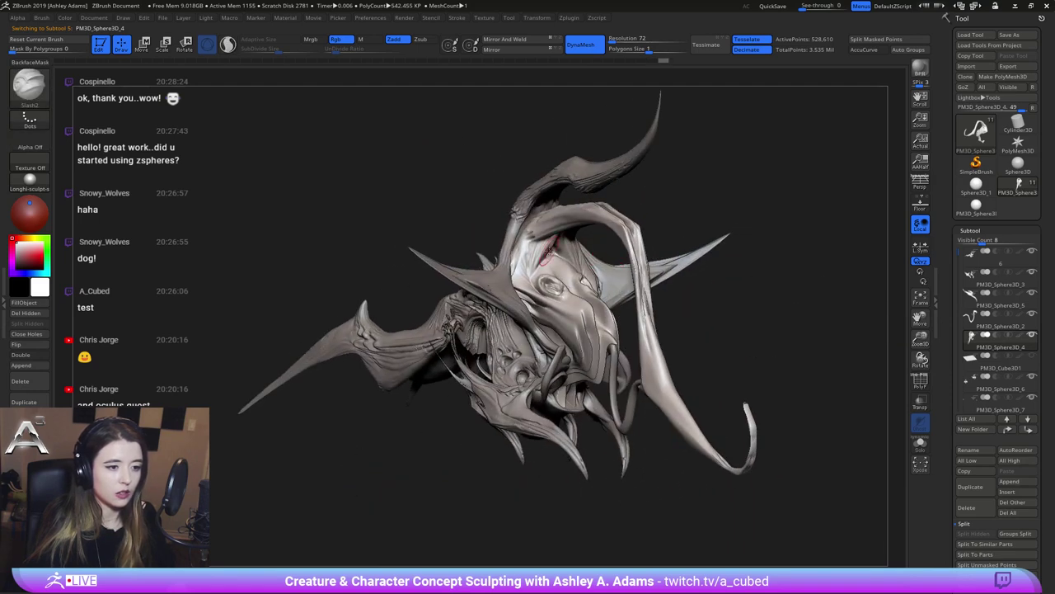
pyautogui.keyDown('shift'); pyautogui.moveTo(547, 242); pyautogui.dragTo(539, 240); pyautogui.keyUp('shift')
pyautogui.moveTo(618, 305)
pyautogui.mouseDown(button='right')
pyautogui.moveTo(580, 343)
pyautogui.moveTo(640, 281)
pyautogui.moveTo(572, 250)
pyautogui.mouseUp(button='right')
pyautogui.hotkey('ctrl', 'z')
pyautogui.moveTo(571, 249)
pyautogui.mouseDown()
pyautogui.moveTo(493, 241)
pyautogui.moveTo(515, 277)
pyautogui.mouseUp()
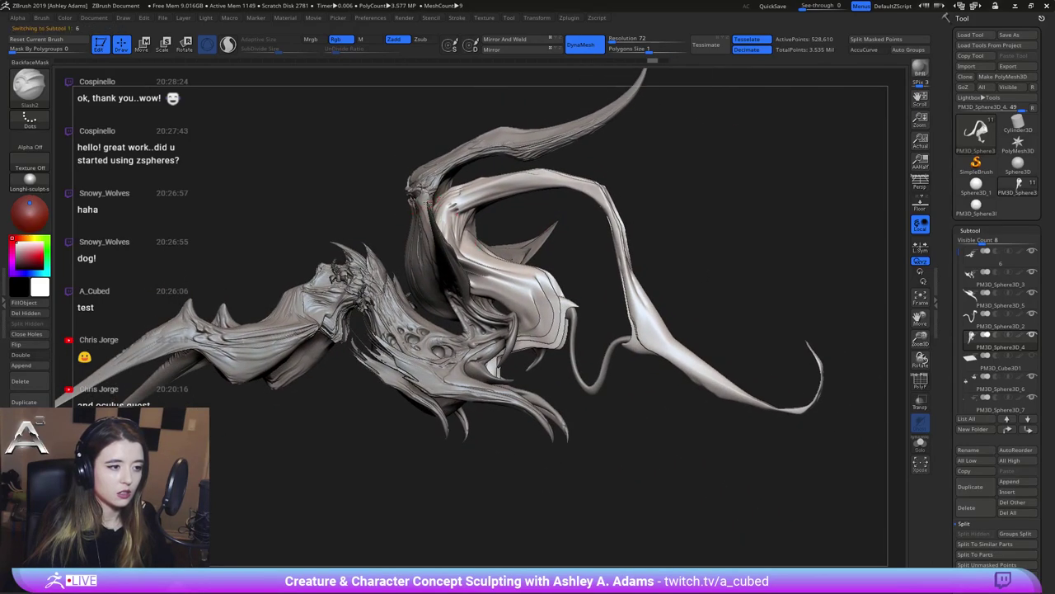
# Select the spiked hood piece behind the head and switch to the SnakeHook brush
pyautogui.rightClick(393, 260)
pyautogui.moveTo(393, 260); pyautogui.dragTo(466, 254, button='right')
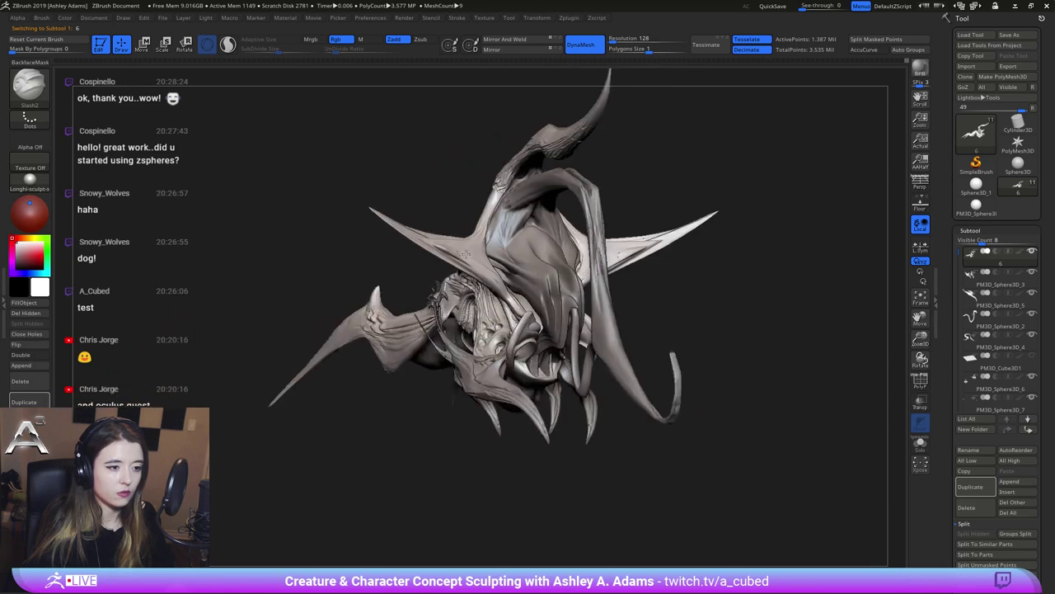
pyautogui.moveTo(465, 253)
pyautogui.mouseDown()
pyautogui.moveTo(478, 241)
pyautogui.moveTo(471, 223)
pyautogui.mouseUp()
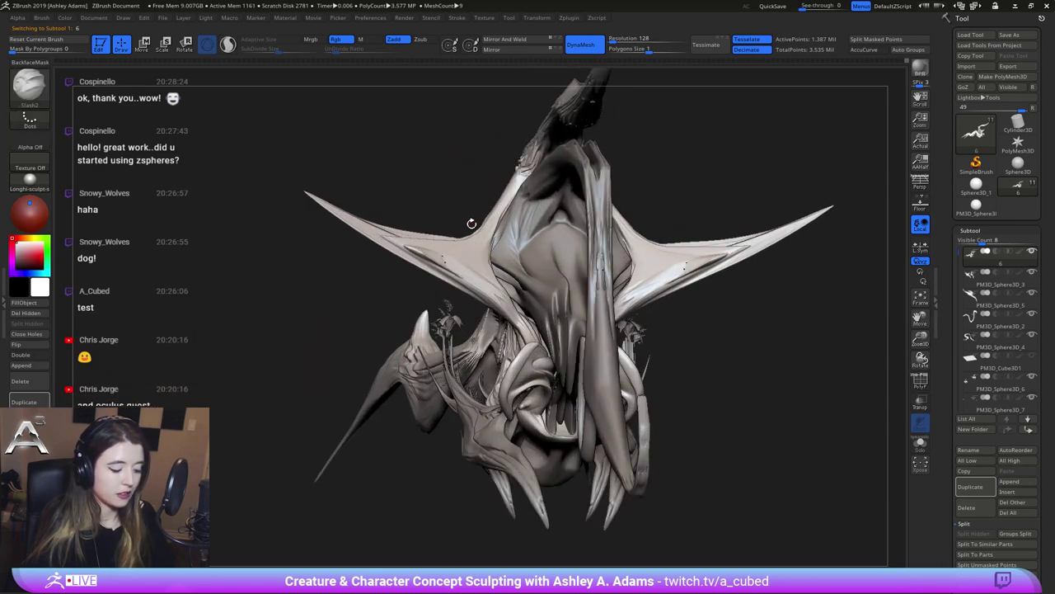
pyautogui.press('b')
pyautogui.press('s')
pyautogui.press('h')
# Paint a row of small mask marks along the hood's inner rim and invert the mask
pyautogui.moveTo(509, 237)
pyautogui.mouseDown(button='right')
pyautogui.moveTo(497, 287)
pyautogui.moveTo(494, 277)
pyautogui.mouseUp(button='right')
pyautogui.rightClick(509, 241)
pyautogui.press('ctrl')
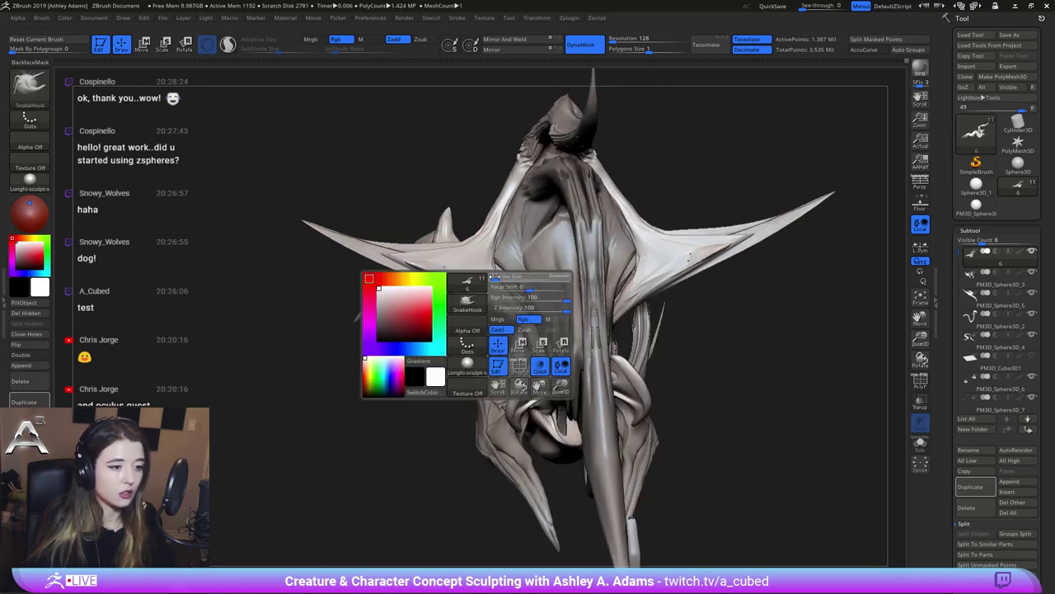
pyautogui.press('ctrl')
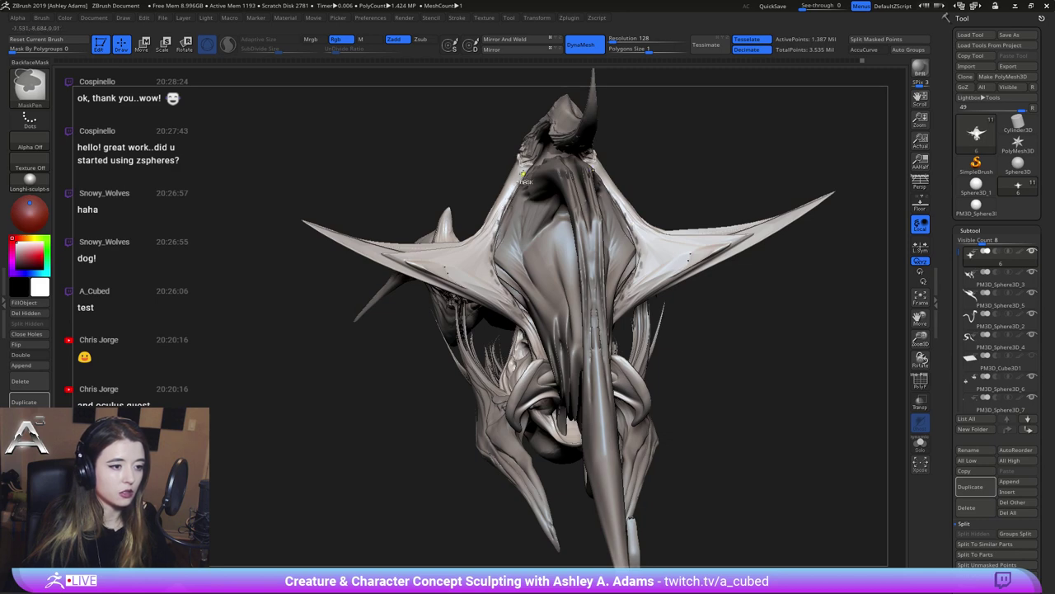
pyautogui.moveTo(495, 155); pyautogui.dragTo(679, 165)
pyautogui.keyDown('ctrl'); pyautogui.click(680, 165); pyautogui.keyUp('ctrl')
# Enlarge the SnakeHook brush, try pulling the unmasked rim spots outward, and undo the pulls
pyautogui.press('space')
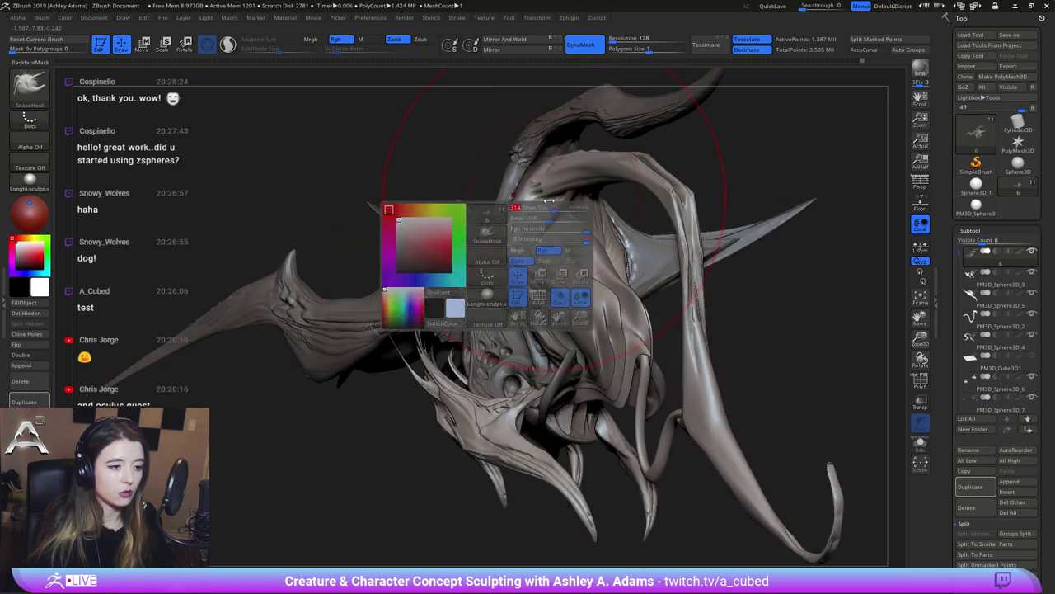
pyautogui.moveTo(512, 272); pyautogui.dragTo(596, 304, button='right')
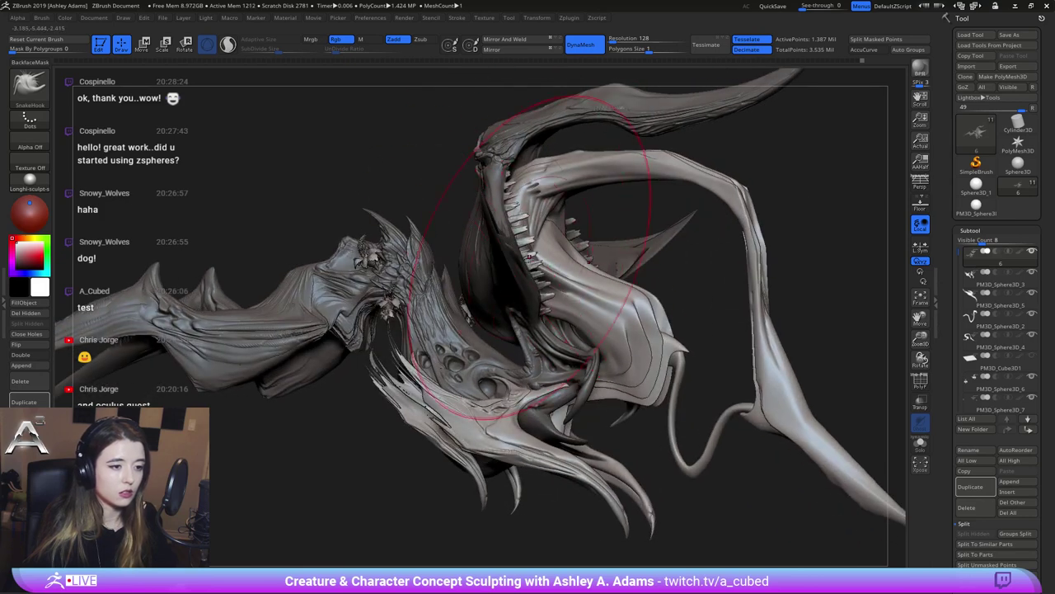
pyautogui.moveTo(530, 257)
pyautogui.mouseDown()
pyautogui.moveTo(552, 259)
pyautogui.moveTo(556, 235)
pyautogui.moveTo(569, 261)
pyautogui.mouseUp()
pyautogui.moveTo(569, 261)
pyautogui.keyDown('ctrl'); pyautogui.mouseDown(button='right')
pyautogui.moveTo(577, 212)
pyautogui.moveTo(524, 211)
pyautogui.moveTo(574, 231)
pyautogui.mouseUp(button='right'); pyautogui.keyUp('ctrl')
pyautogui.hotkey('ctrl', 'z')
pyautogui.hotkey('ctrl', 'z')
pyautogui.hotkey('ctrl', 'z')
pyautogui.hotkey('ctrl', 'z')
pyautogui.hotkey('ctrl', 'z')
# Pull the unmasked rim spots forward into long, thin spines around the head with SnakeHook
pyautogui.moveTo(575, 231); pyautogui.dragTo(509, 234)
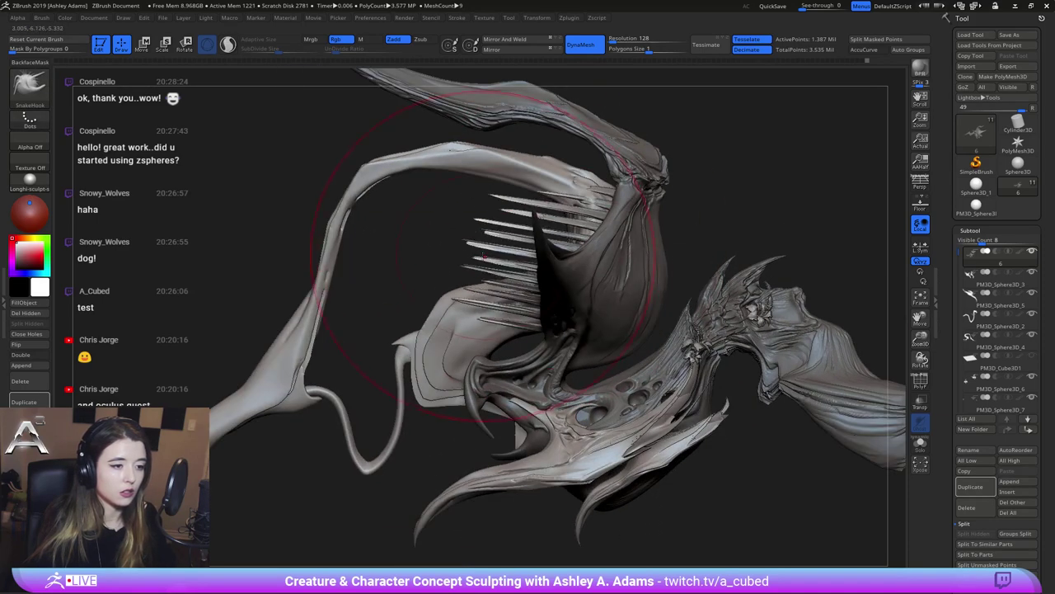
pyautogui.moveTo(484, 197)
pyautogui.keyDown('shift'); pyautogui.mouseDown()
pyautogui.moveTo(608, 219)
pyautogui.moveTo(553, 314)
pyautogui.moveTo(569, 330)
pyautogui.mouseUp(); pyautogui.keyUp('shift')
pyautogui.moveTo(503, 263); pyautogui.dragTo(420, 255)
pyautogui.keyDown('ctrl'); pyautogui.moveTo(495, 305); pyautogui.dragTo(495, 255, button='right'); pyautogui.keyUp('ctrl')
pyautogui.moveTo(494, 255)
pyautogui.mouseDown(button='right')
pyautogui.moveTo(556, 259)
pyautogui.moveTo(495, 297)
pyautogui.mouseUp(button='right')
pyautogui.moveTo(510, 277)
pyautogui.mouseDown()
pyautogui.moveTo(534, 265)
pyautogui.moveTo(576, 290)
pyautogui.moveTo(578, 306)
pyautogui.moveTo(539, 275)
pyautogui.mouseUp()
pyautogui.moveTo(539, 276)
pyautogui.mouseDown(button='right')
pyautogui.moveTo(476, 253)
pyautogui.moveTo(718, 230)
pyautogui.moveTo(569, 243)
pyautogui.mouseUp(button='right')
pyautogui.moveTo(495, 268); pyautogui.dragTo(534, 258, button='right')
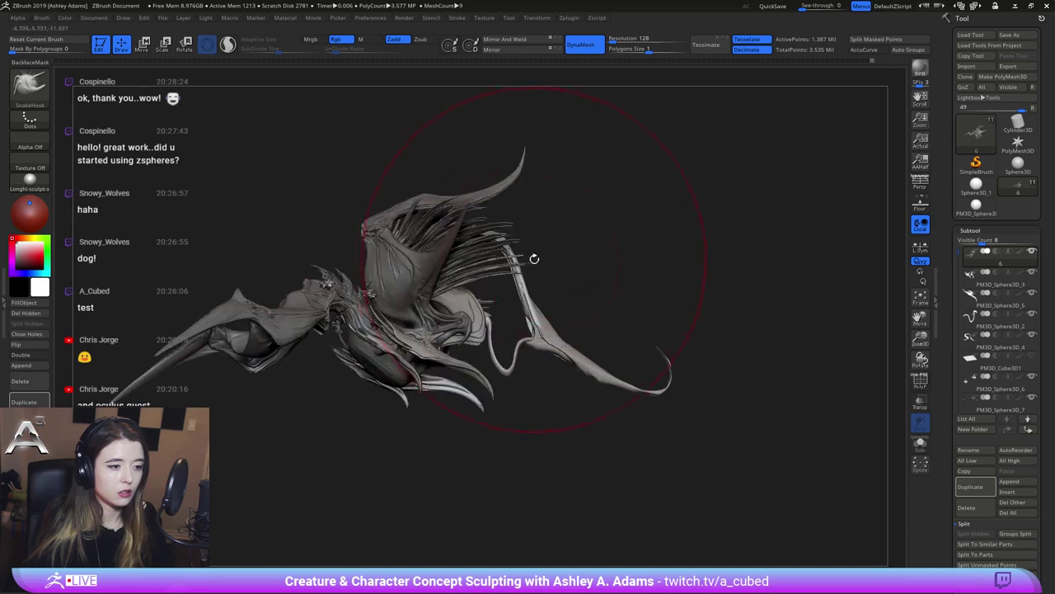
# Flare the rim spines sideways into a wide, feather-like fan on both sides of the head
pyautogui.moveTo(504, 334)
pyautogui.mouseDown(button='right')
pyautogui.moveTo(460, 326)
pyautogui.moveTo(545, 247)
pyautogui.moveTo(559, 262)
pyautogui.moveTo(584, 252)
pyautogui.moveTo(564, 256)
pyautogui.moveTo(577, 272)
pyautogui.mouseUp(button='right')
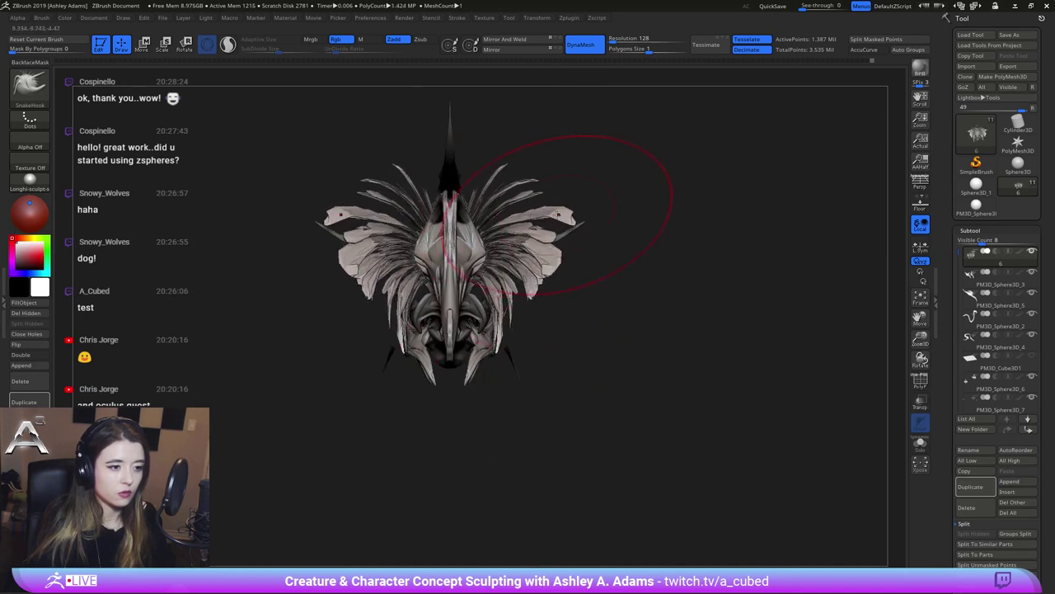
pyautogui.moveTo(559, 214); pyautogui.dragTo(581, 216)
pyautogui.moveTo(582, 216)
pyautogui.mouseDown(button='right')
pyautogui.moveTo(628, 214)
pyautogui.moveTo(518, 199)
pyautogui.moveTo(569, 221)
pyautogui.moveTo(558, 241)
pyautogui.moveTo(588, 247)
pyautogui.mouseUp(button='right')
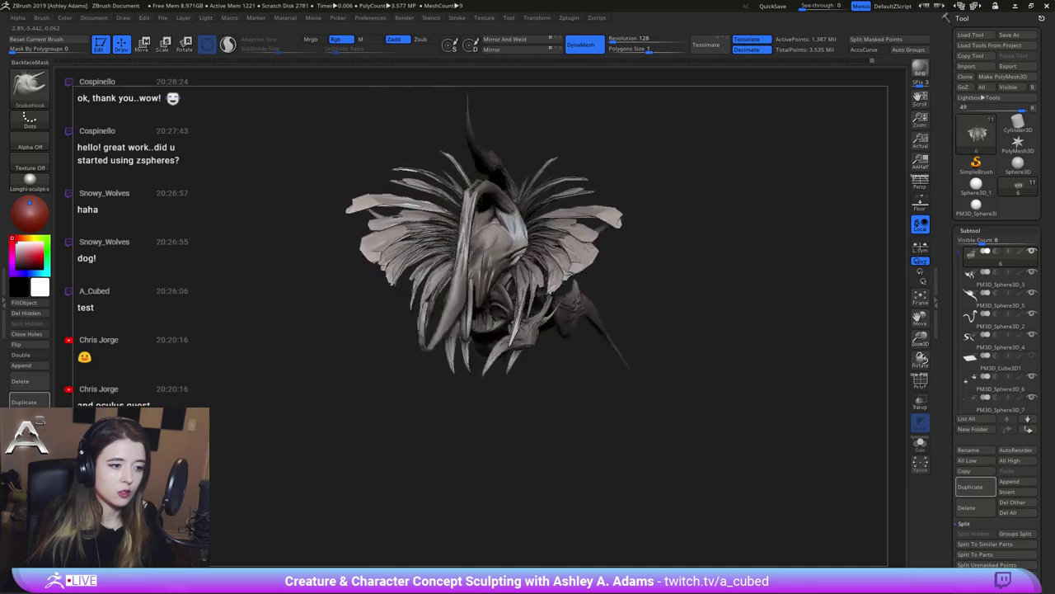
pyautogui.moveTo(528, 264)
pyautogui.mouseDown(button='right')
pyautogui.moveTo(693, 247)
pyautogui.moveTo(747, 215)
pyautogui.moveTo(610, 252)
pyautogui.mouseUp(button='right')
pyautogui.rightClick(565, 300)
pyautogui.moveTo(565, 300); pyautogui.dragTo(483, 198, button='right')
pyautogui.moveTo(586, 273); pyautogui.dragTo(495, 206, button='right')
pyautogui.rightClick(439, 243)
pyautogui.moveTo(440, 244)
pyautogui.mouseDown(button='right')
pyautogui.moveTo(474, 213)
pyautogui.moveTo(497, 216)
pyautogui.moveTo(528, 198)
pyautogui.moveTo(475, 219)
pyautogui.moveTo(507, 217)
pyautogui.moveTo(460, 206)
pyautogui.moveTo(474, 196)
pyautogui.moveTo(463, 235)
pyautogui.mouseUp(button='right')
# Select the long-trunked head piece, build up its central recess with ClayBuildup, and smooth the surface
pyautogui.keyDown('alt'); pyautogui.click(475, 210); pyautogui.keyUp('alt')
pyautogui.press('b')
pyautogui.press('c')
pyautogui.press('b')
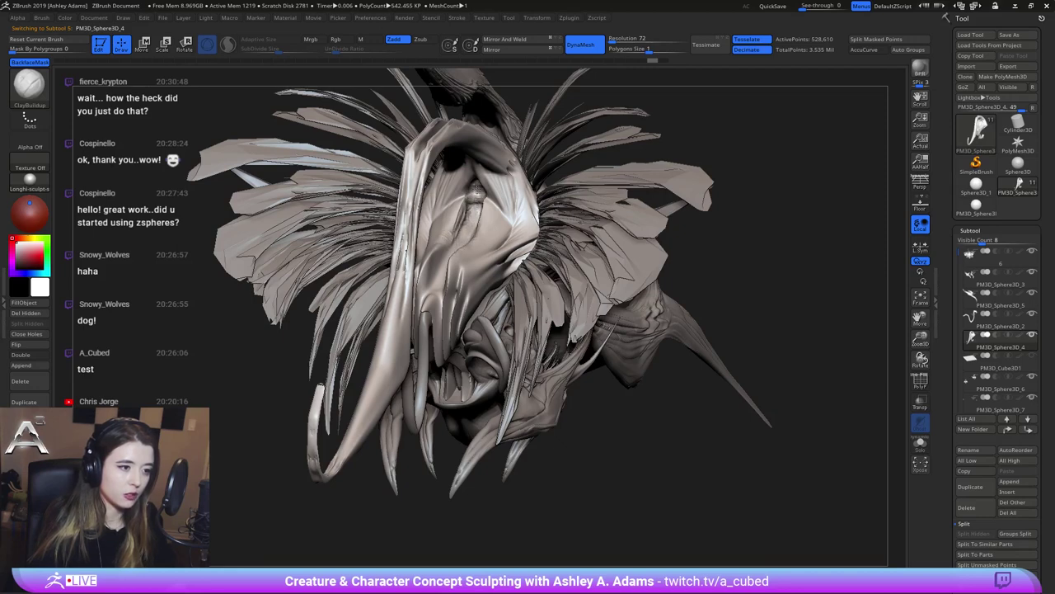
pyautogui.moveTo(476, 193)
pyautogui.mouseDown(button='right')
pyautogui.moveTo(464, 247)
pyautogui.moveTo(482, 195)
pyautogui.moveTo(499, 264)
pyautogui.moveTo(480, 191)
pyautogui.mouseUp(button='right')
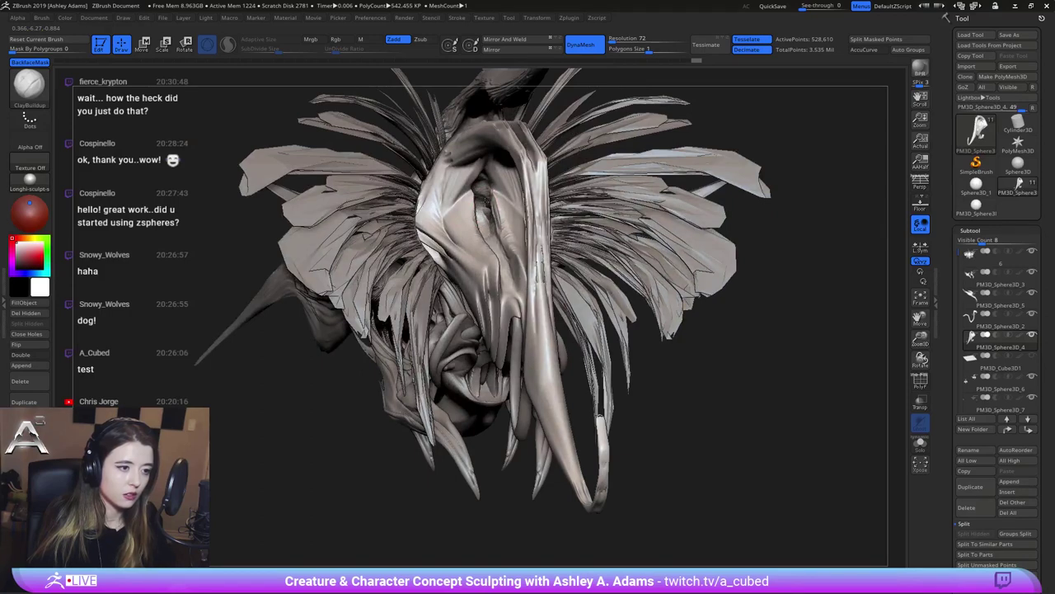
pyautogui.press('shift')
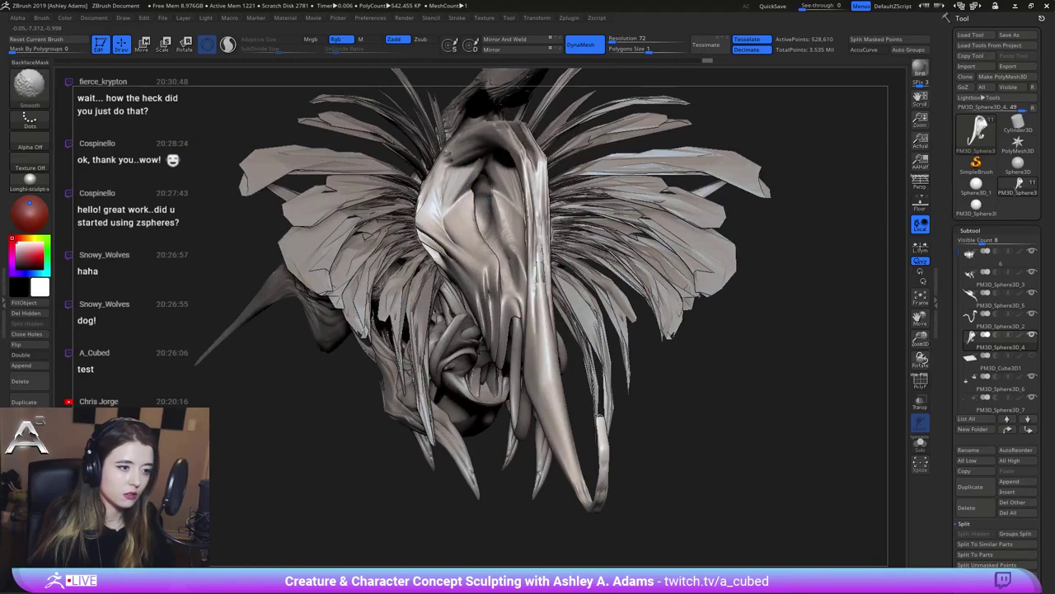
pyautogui.keyDown('shift'); pyautogui.moveTo(506, 255); pyautogui.dragTo(508, 264); pyautogui.keyUp('shift')
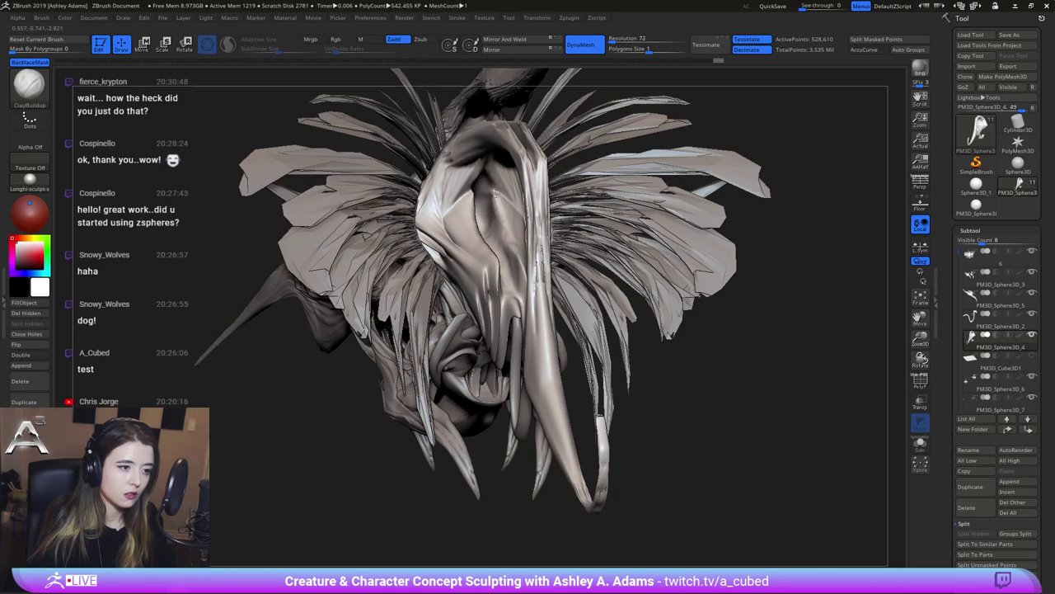
# Sculpt a rounded, eye-like form inside the recess on the front of the head with ClayBuildup and Smooth
pyautogui.moveTo(494, 195); pyautogui.dragTo(506, 262, button='right')
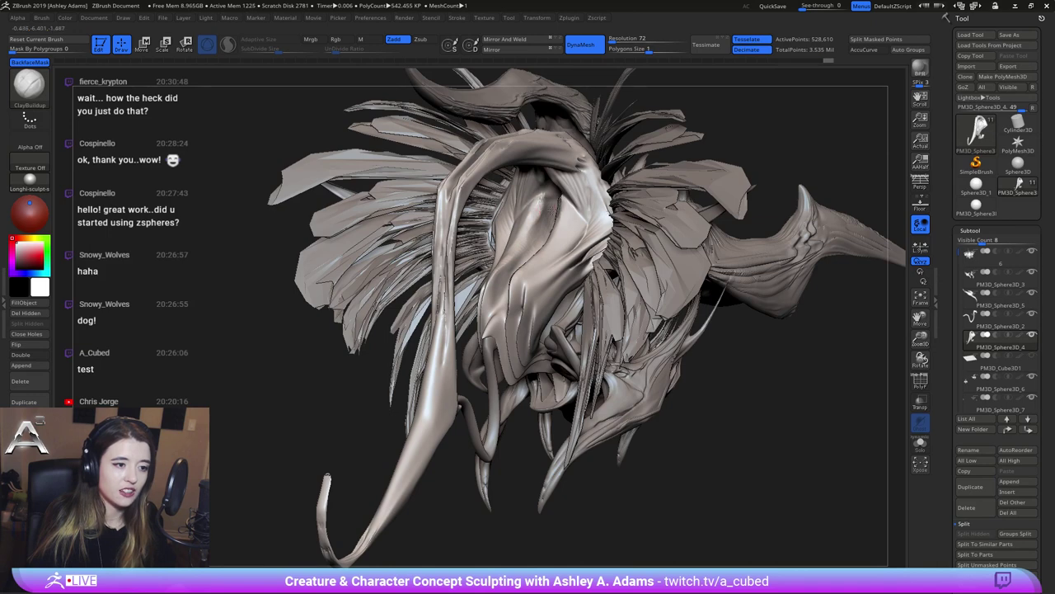
pyautogui.moveTo(536, 213); pyautogui.dragTo(541, 208, button='right')
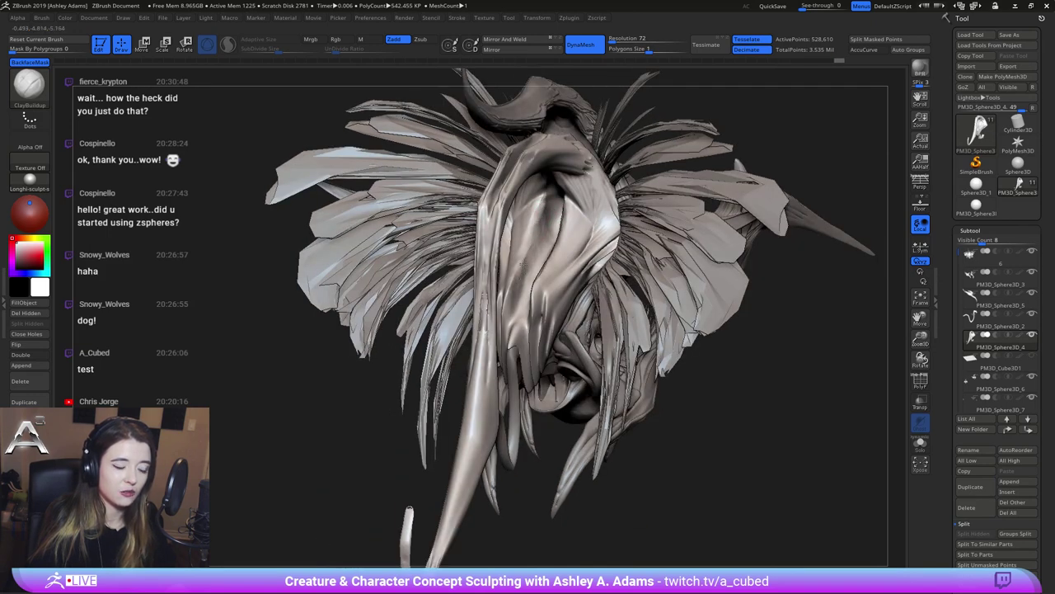
pyautogui.moveTo(544, 256); pyautogui.dragTo(542, 249, button='right')
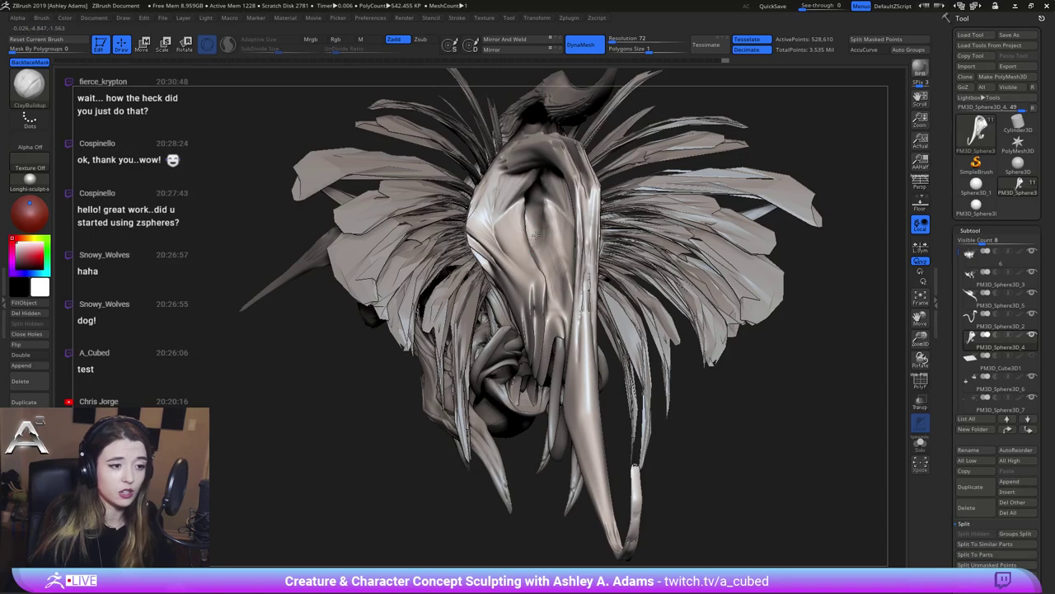
pyautogui.moveTo(538, 213)
pyautogui.mouseDown(button='right')
pyautogui.moveTo(528, 211)
pyautogui.moveTo(578, 231)
pyautogui.moveTo(523, 260)
pyautogui.mouseUp(button='right')
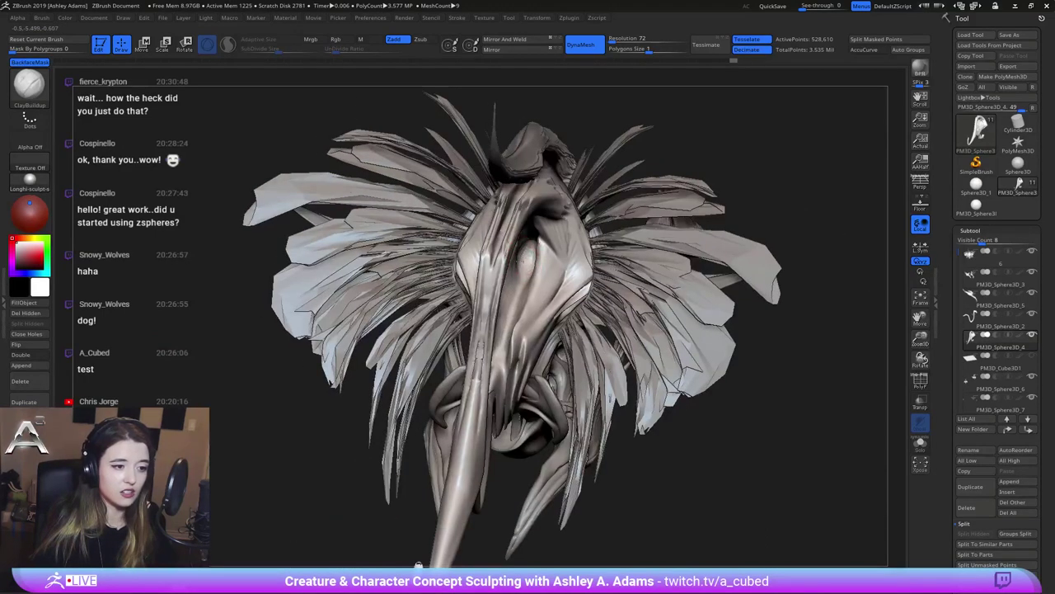
pyautogui.moveTo(528, 247); pyautogui.dragTo(530, 256)
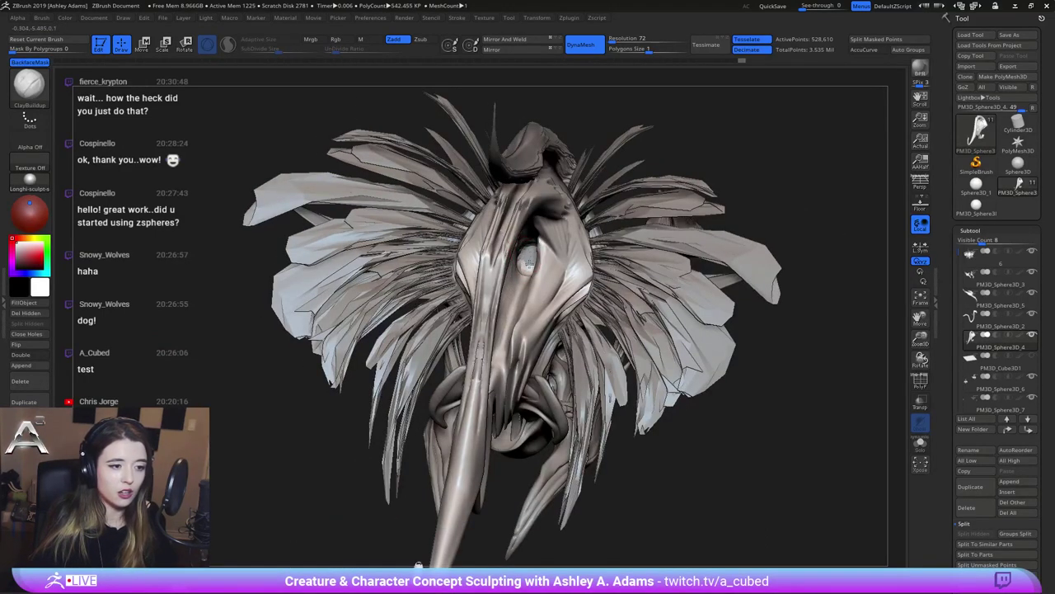
pyautogui.moveTo(526, 257); pyautogui.dragTo(521, 263, button='right')
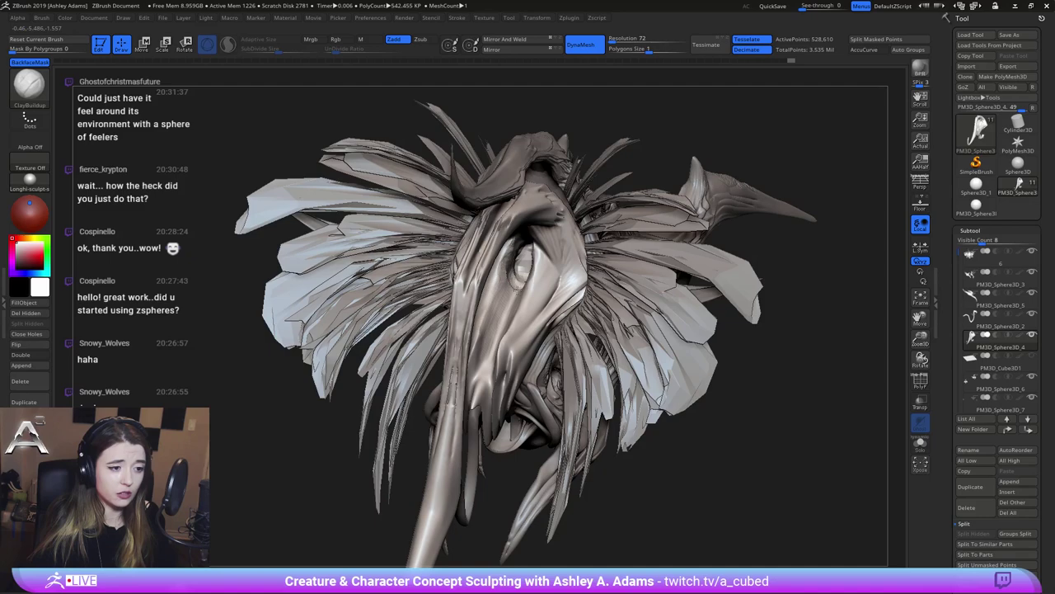
pyautogui.press('shift')
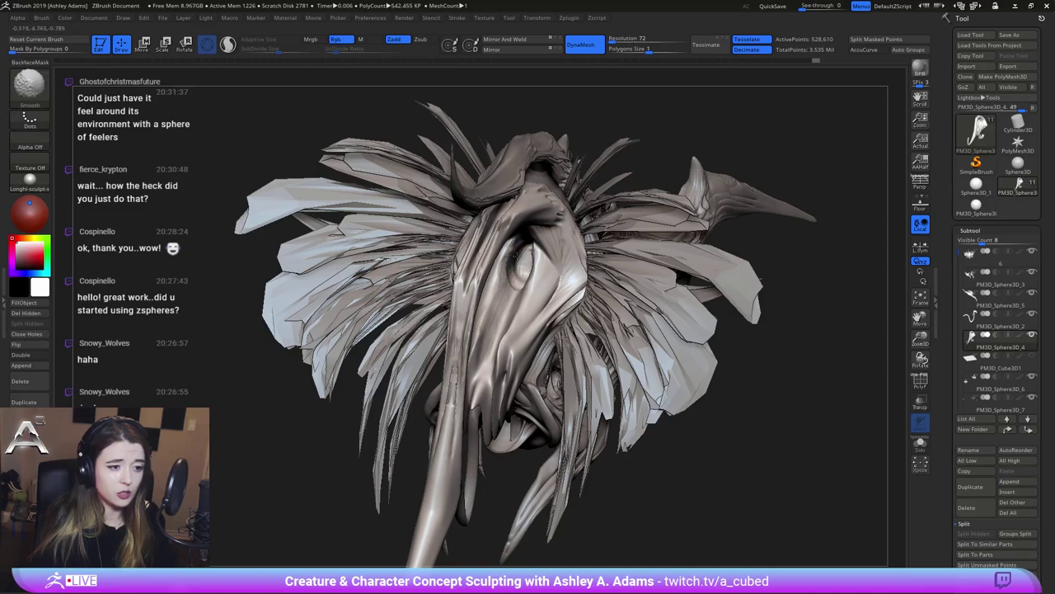
# Select the hood piece, pull its side spines outward into broader blades with SnakeHook, and clear the mask
pyautogui.moveTo(528, 287)
pyautogui.mouseDown(button='right')
pyautogui.moveTo(551, 282)
pyautogui.moveTo(555, 294)
pyautogui.moveTo(511, 247)
pyautogui.moveTo(470, 237)
pyautogui.moveTo(569, 229)
pyautogui.moveTo(528, 274)
pyautogui.moveTo(467, 243)
pyautogui.moveTo(643, 280)
pyautogui.mouseUp(button='right')
pyautogui.keyDown('ctrl'); pyautogui.click(780, 224); pyautogui.keyUp('ctrl')
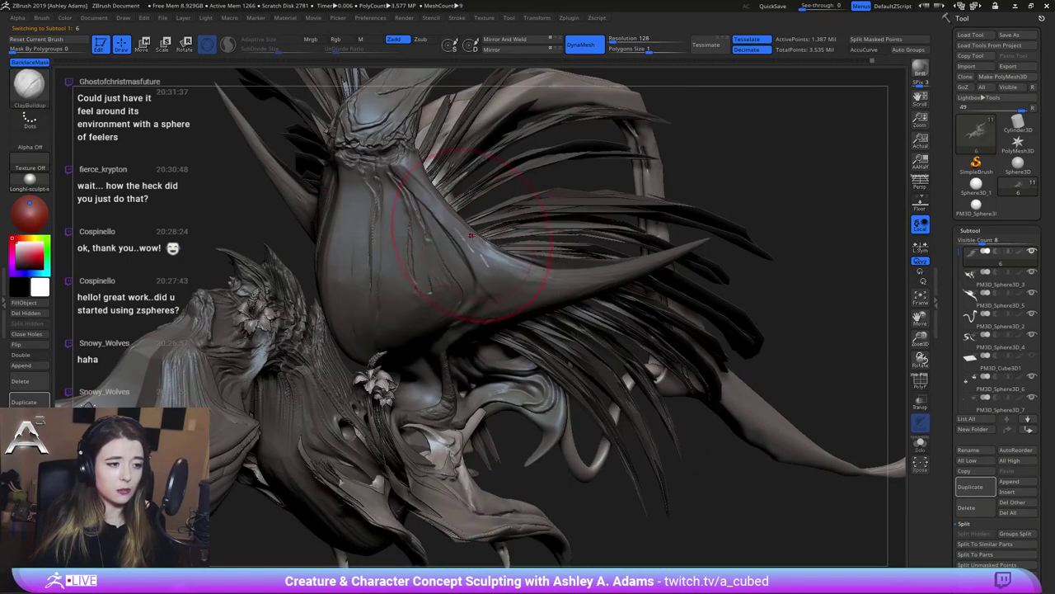
pyautogui.moveTo(481, 243); pyautogui.dragTo(527, 227, button='right')
pyautogui.press('b')
pyautogui.press('s')
pyautogui.press('h')
pyautogui.moveTo(544, 266); pyautogui.dragTo(728, 223)
pyautogui.moveTo(569, 246); pyautogui.dragTo(732, 245)
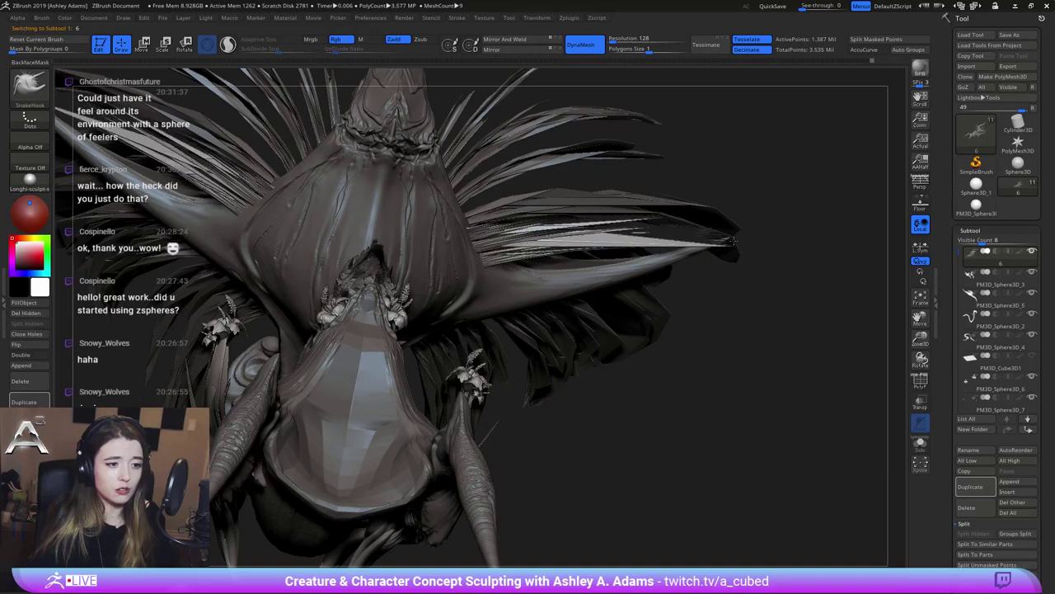
pyautogui.moveTo(544, 226); pyautogui.dragTo(664, 216)
pyautogui.moveTo(540, 254); pyautogui.dragTo(666, 291)
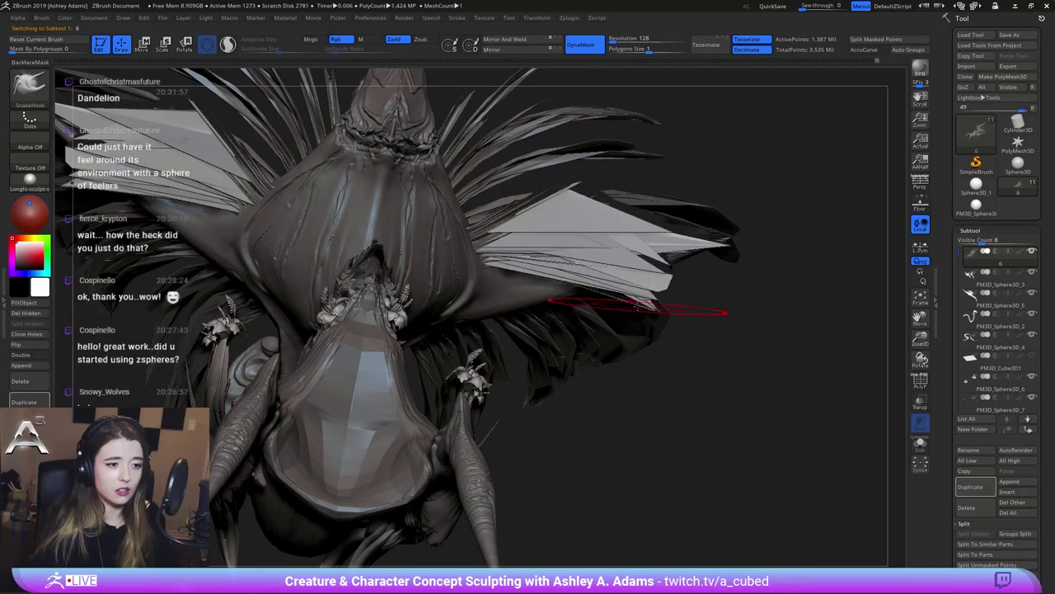
pyautogui.moveTo(643, 306)
pyautogui.keyDown('ctrl'); pyautogui.mouseDown(button='right')
pyautogui.moveTo(629, 236)
pyautogui.moveTo(537, 240)
pyautogui.moveTo(612, 216)
pyautogui.mouseUp(button='right'); pyautogui.keyUp('ctrl')
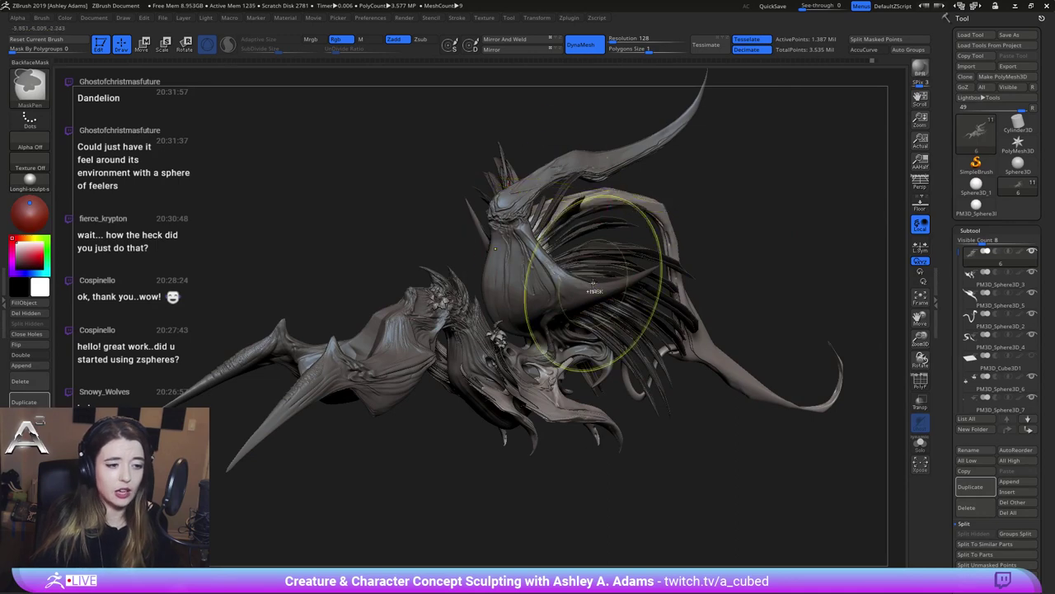
pyautogui.keyDown('ctrl'); pyautogui.moveTo(700, 434); pyautogui.dragTo(728, 446); pyautogui.keyUp('ctrl')
pyautogui.moveTo(615, 260); pyautogui.dragTo(579, 256, button='right')
pyautogui.keyDown('alt'); pyautogui.moveTo(641, 251); pyautogui.dragTo(485, 250, button='right'); pyautogui.keyUp('alt')
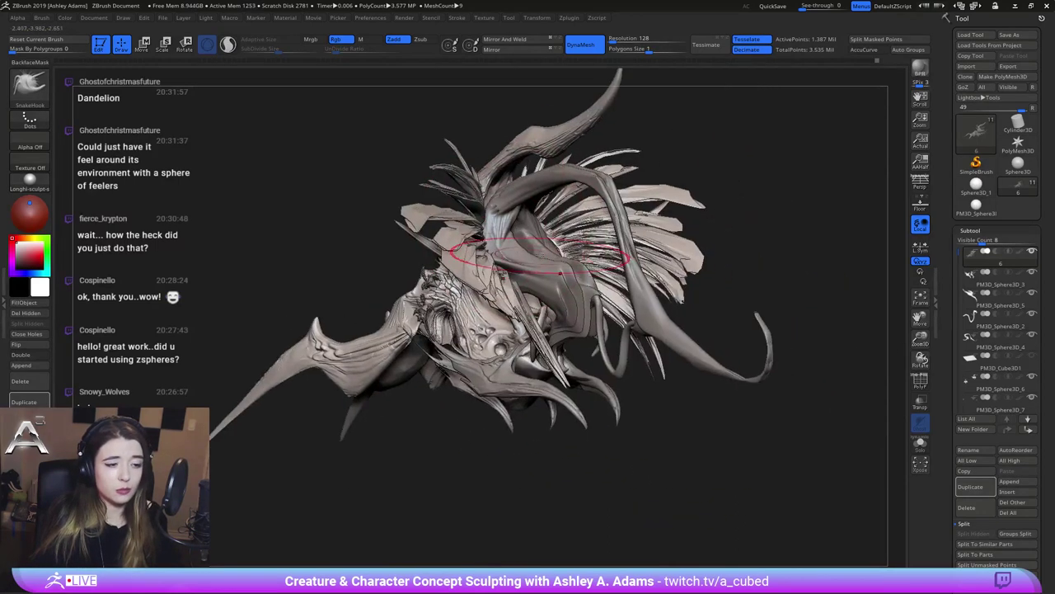
# Select the long-trunked head piece and carve creases along its sides and around the central recess with DamStandard
pyautogui.rightClick(484, 249)
pyautogui.moveTo(494, 206)
pyautogui.keyDown('ctrl'); pyautogui.mouseDown(button='right')
pyautogui.moveTo(499, 249)
pyautogui.moveTo(491, 238)
pyautogui.moveTo(477, 268)
pyautogui.mouseUp(button='right'); pyautogui.keyUp('ctrl')
pyautogui.keyDown('alt'); pyautogui.click(499, 249); pyautogui.keyUp('alt')
pyautogui.press('b')
pyautogui.press('d')
pyautogui.press('s')
pyautogui.rightClick(484, 241)
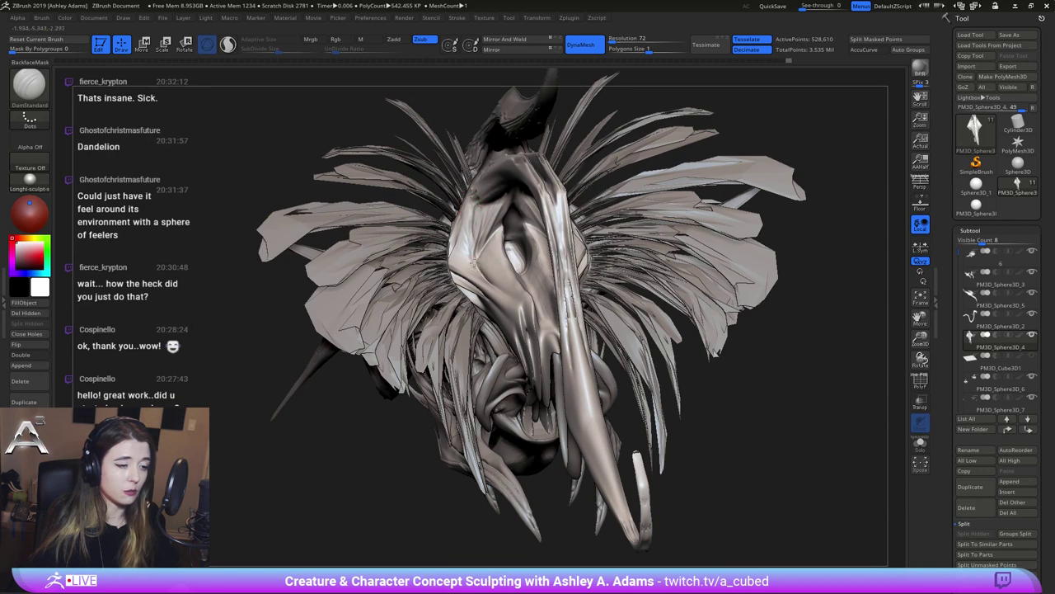
pyautogui.moveTo(478, 271); pyautogui.dragTo(472, 276, button='right')
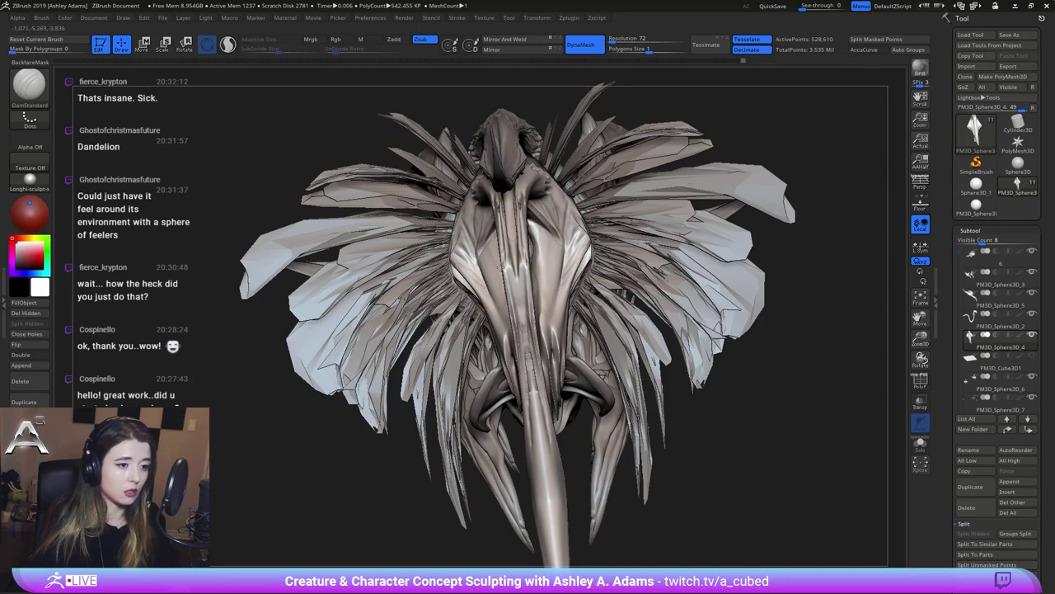
pyautogui.moveTo(495, 305); pyautogui.dragTo(475, 247, button='right')
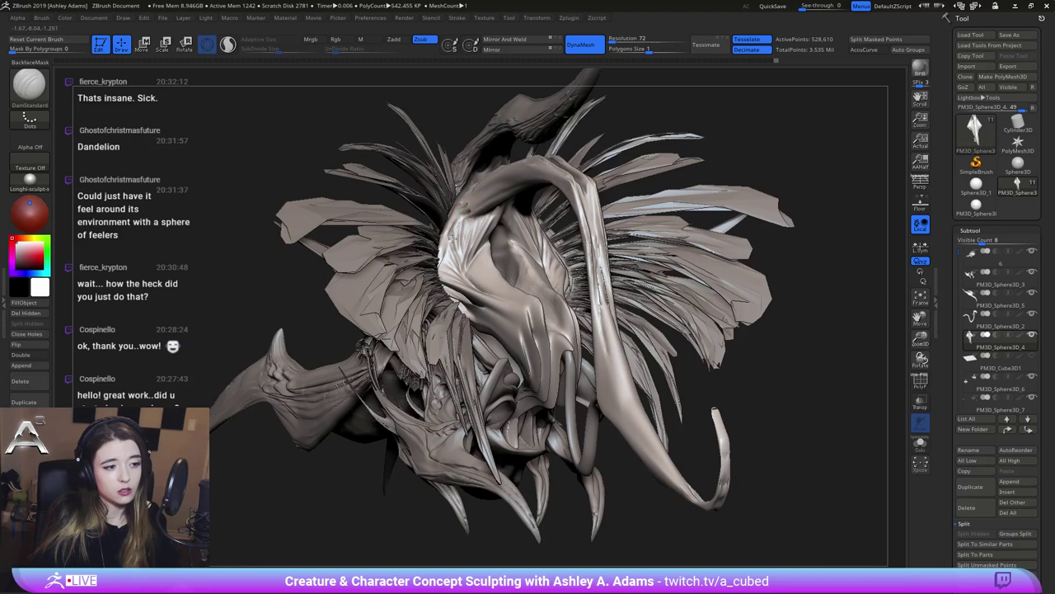
# Smooth the creased surface around the recess and sides of the head
pyautogui.press('shift')
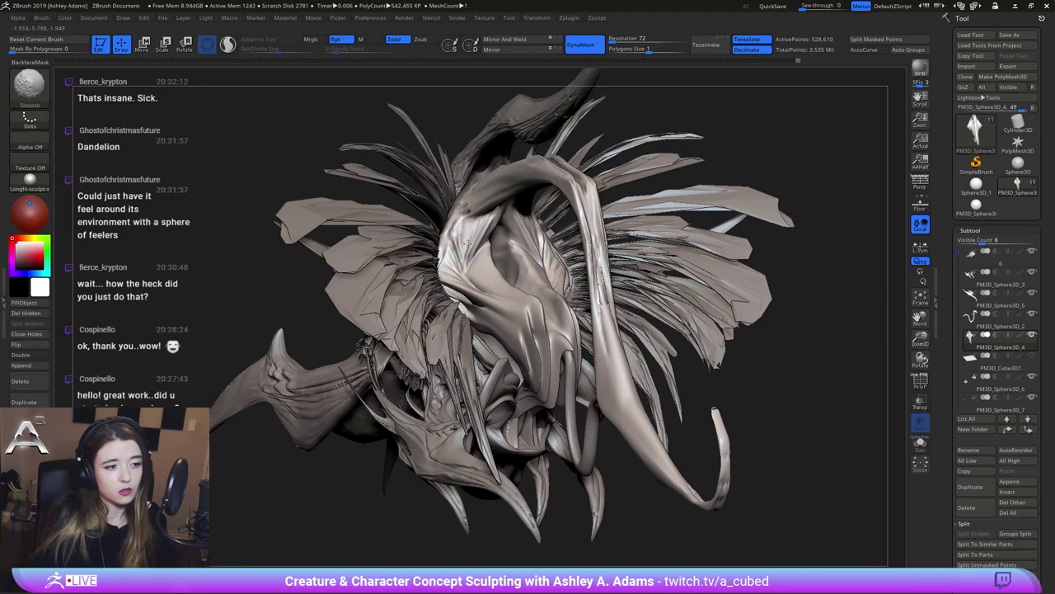
pyautogui.moveTo(502, 290); pyautogui.dragTo(449, 285, button='right')
pyautogui.moveTo(568, 259)
pyautogui.keyDown('shift'); pyautogui.mouseDown()
pyautogui.moveTo(565, 248)
pyautogui.moveTo(552, 264)
pyautogui.mouseUp(); pyautogui.keyUp('shift')
pyautogui.moveTo(495, 263); pyautogui.dragTo(528, 254, button='right')
pyautogui.keyDown('shift'); pyautogui.moveTo(527, 245); pyautogui.dragTo(529, 224); pyautogui.keyUp('shift')
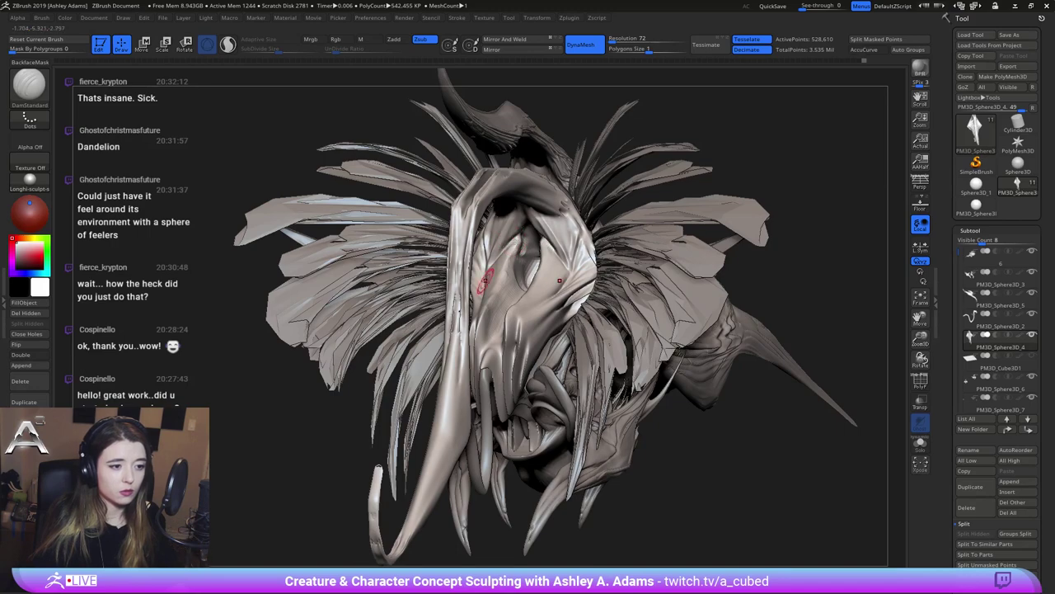
pyautogui.keyDown('ctrl'); pyautogui.moveTo(486, 281); pyautogui.dragTo(526, 256, button='right'); pyautogui.keyUp('ctrl')
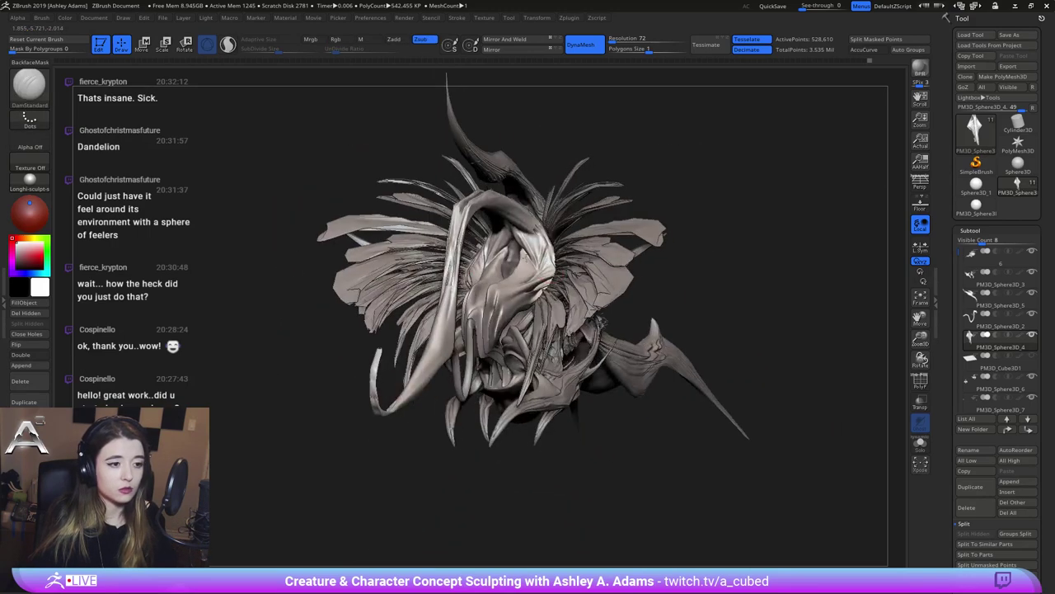
# Select the jaw piece and cut fine creases along its long, pointed prongs with the Militcut Mech brush
pyautogui.moveTo(532, 297)
pyautogui.mouseDown(button='right')
pyautogui.moveTo(557, 262)
pyautogui.moveTo(623, 252)
pyautogui.mouseUp(button='right')
pyautogui.press('space')
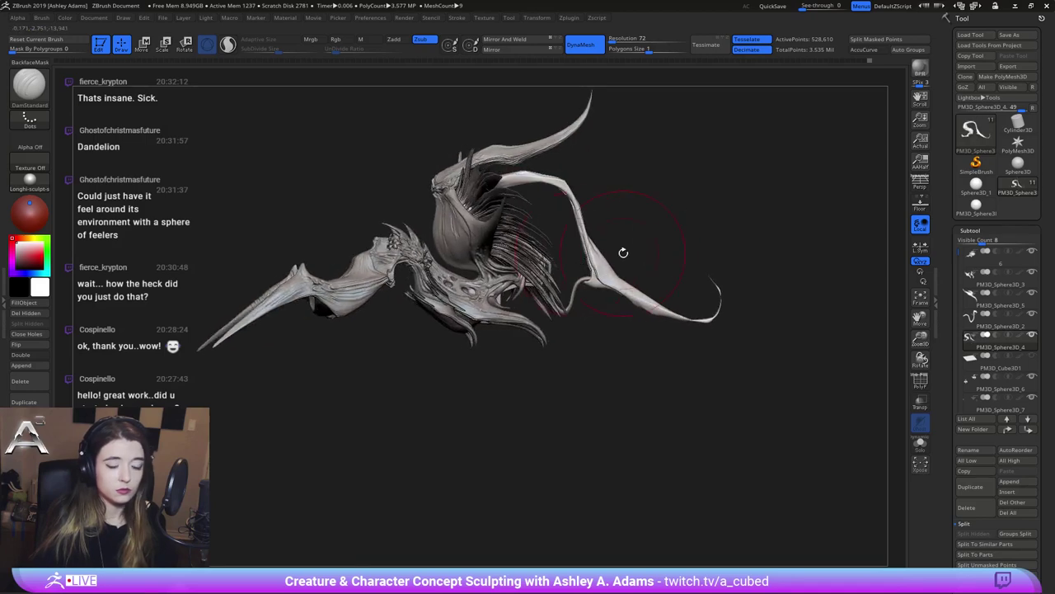
pyautogui.moveTo(687, 300)
pyautogui.mouseDown(button='right')
pyautogui.moveTo(487, 217)
pyautogui.moveTo(564, 288)
pyautogui.moveTo(567, 317)
pyautogui.moveTo(558, 315)
pyautogui.moveTo(532, 305)
pyautogui.moveTo(619, 255)
pyautogui.mouseUp(button='right')
pyautogui.keyDown('alt'); pyautogui.click(540, 293); pyautogui.keyUp('alt')
pyautogui.keyDown('alt'); pyautogui.click(497, 351); pyautogui.keyUp('alt')
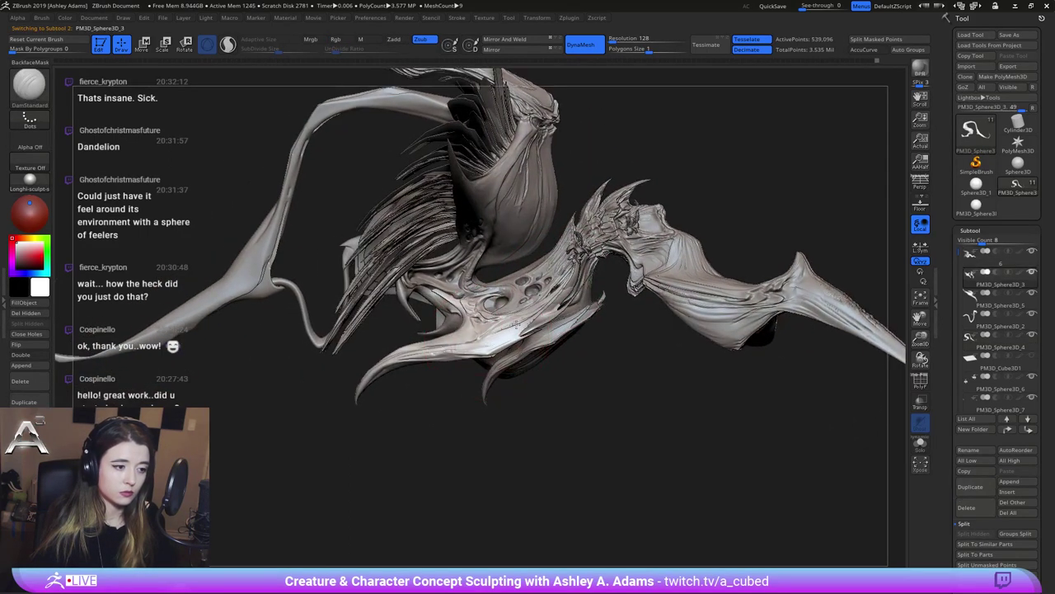
pyautogui.keyDown('alt'); pyautogui.moveTo(496, 350); pyautogui.dragTo(598, 271, button='right'); pyautogui.keyUp('alt')
pyautogui.press('space')
pyautogui.moveTo(521, 276); pyautogui.dragTo(518, 276)
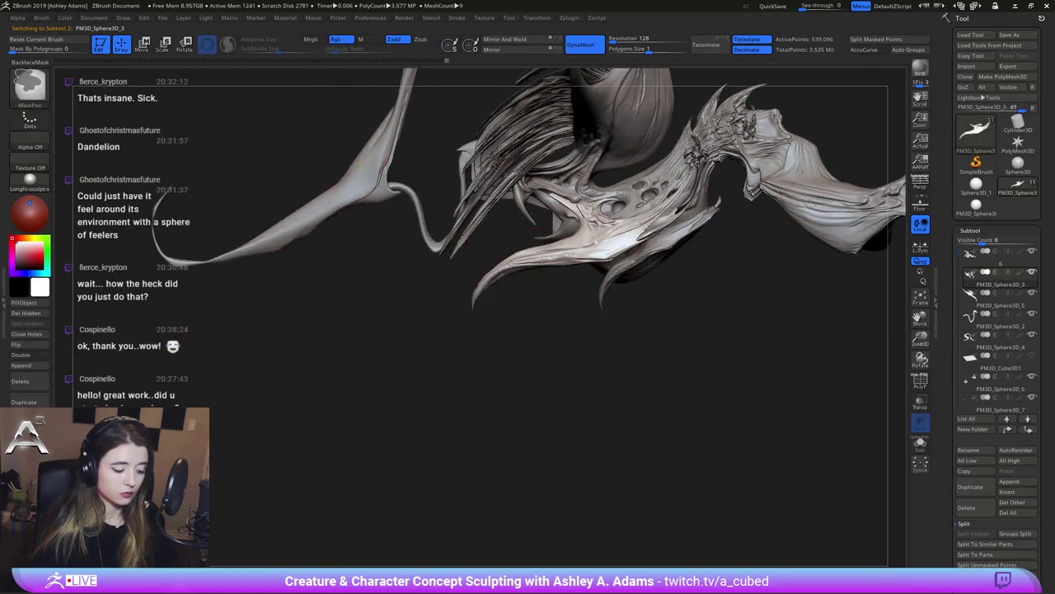
pyautogui.moveTo(521, 246); pyautogui.dragTo(525, 271, button='right')
pyautogui.press('2')
pyautogui.press('space')
pyautogui.moveTo(534, 247); pyautogui.dragTo(523, 248)
pyautogui.moveTo(523, 255); pyautogui.dragTo(572, 332, button='right')
pyautogui.press('space')
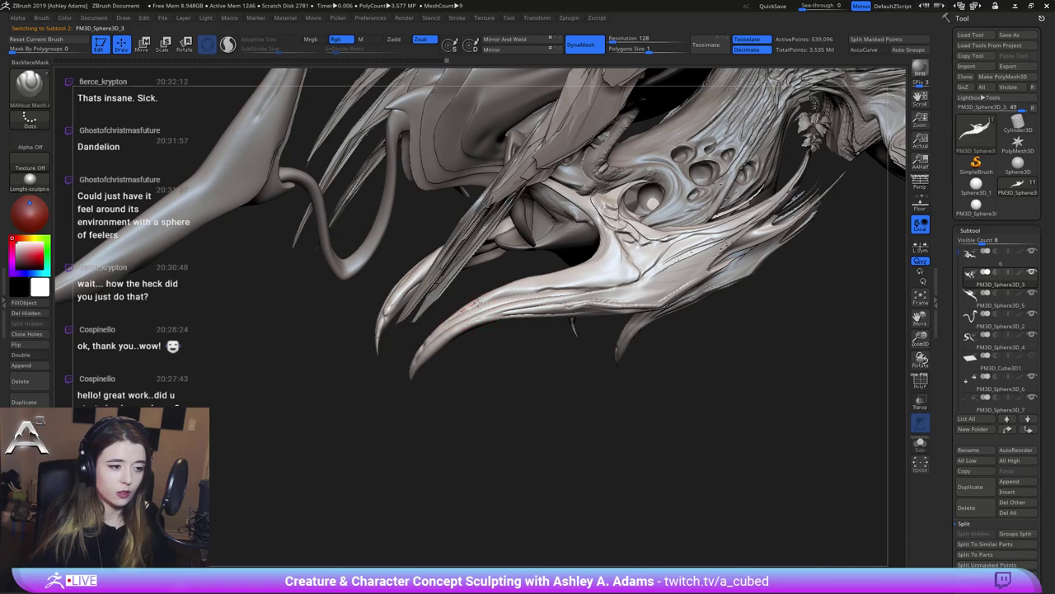
pyautogui.moveTo(595, 289)
pyautogui.keyDown('ctrl'); pyautogui.mouseDown(button='right')
pyautogui.moveTo(577, 239)
pyautogui.moveTo(592, 285)
pyautogui.mouseUp(button='right'); pyautogui.keyUp('ctrl')
pyautogui.press('space')
pyautogui.moveTo(631, 226); pyautogui.dragTo(638, 225)
pyautogui.keyDown('alt'); pyautogui.moveTo(637, 225); pyautogui.dragTo(574, 231, button='right'); pyautogui.keyUp('alt')
# Select the trunk piece and thicken the trunk toward its curled end with Inflat and Smooth
pyautogui.keyDown('alt'); pyautogui.click(574, 230); pyautogui.keyUp('alt')
pyautogui.keyDown('alt'); pyautogui.moveTo(466, 229); pyautogui.dragTo(601, 249, button='right'); pyautogui.keyUp('alt')
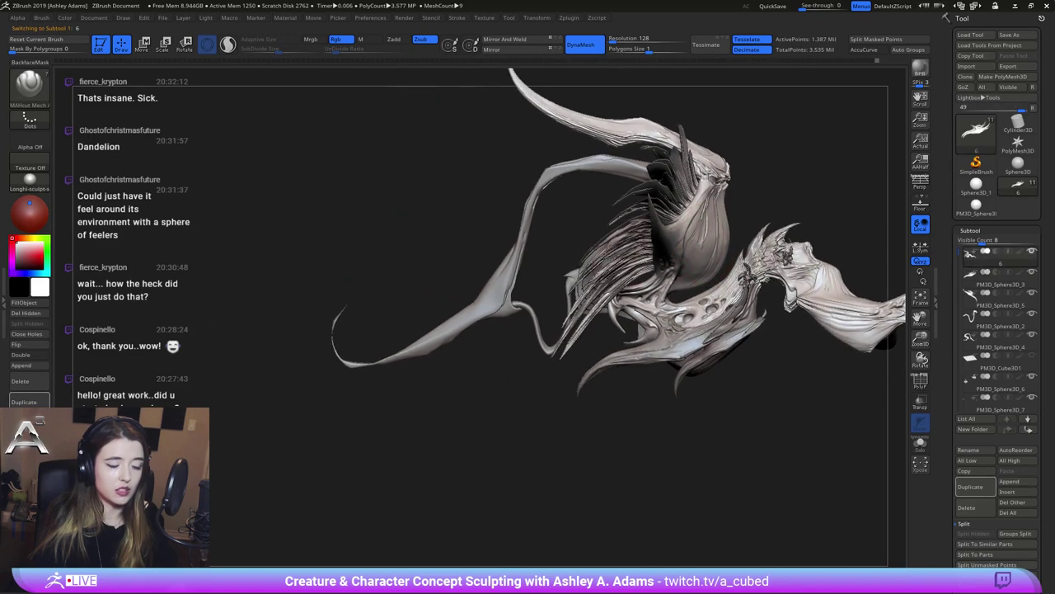
pyautogui.keyDown('alt'); pyautogui.click(438, 342); pyautogui.keyUp('alt')
pyautogui.press('space')
pyautogui.press('b')
pyautogui.press('i')
pyautogui.press('n')
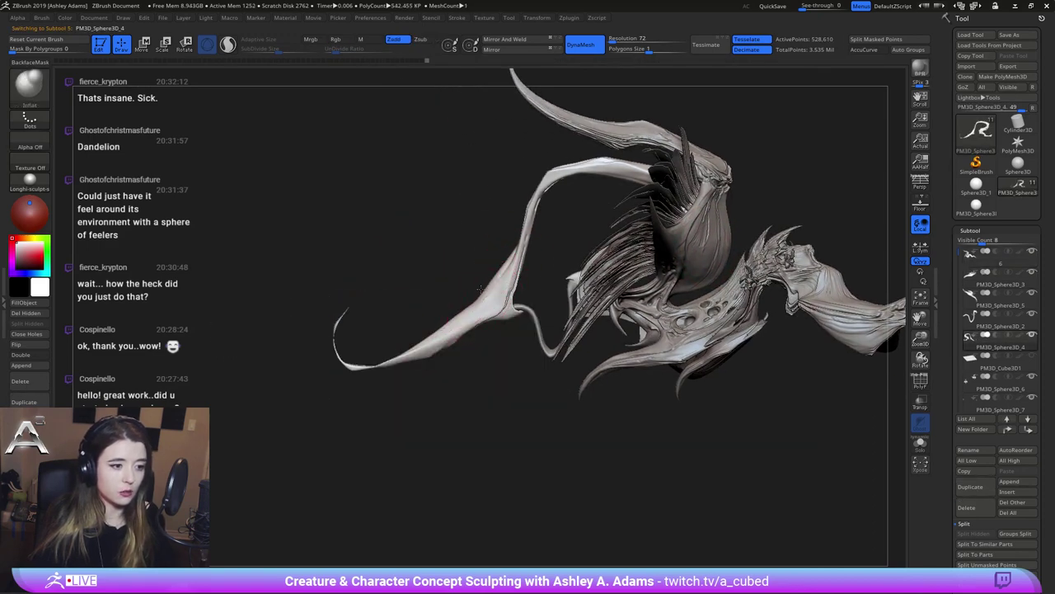
pyautogui.press('shift')
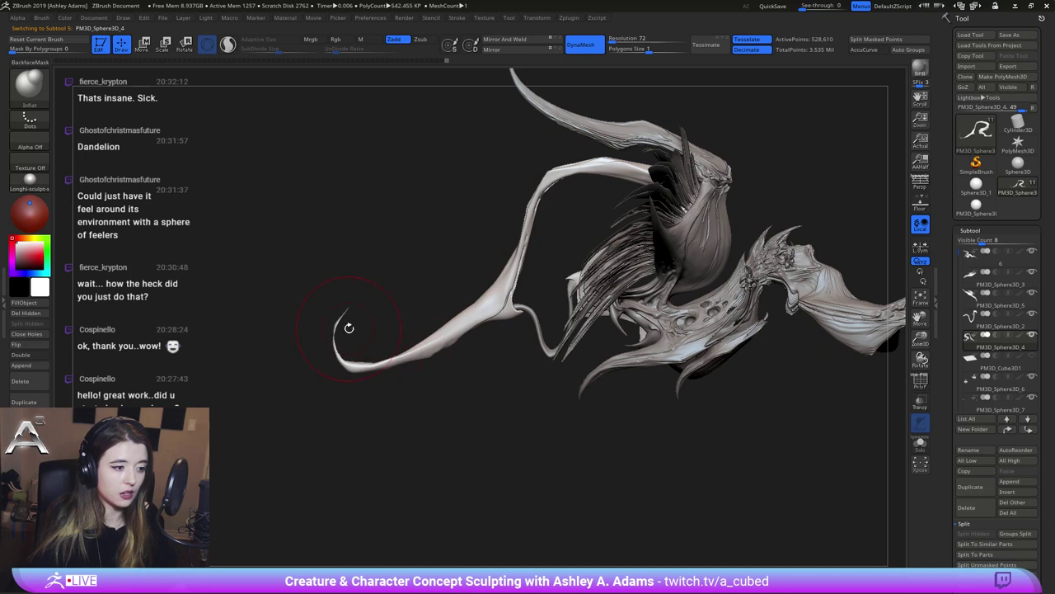
# Pull the trunk's end outward into a wider, rounder curl with SnakeHook and smooth it
pyautogui.keyDown('alt'); pyautogui.moveTo(370, 313); pyautogui.dragTo(424, 294); pyautogui.keyUp('alt')
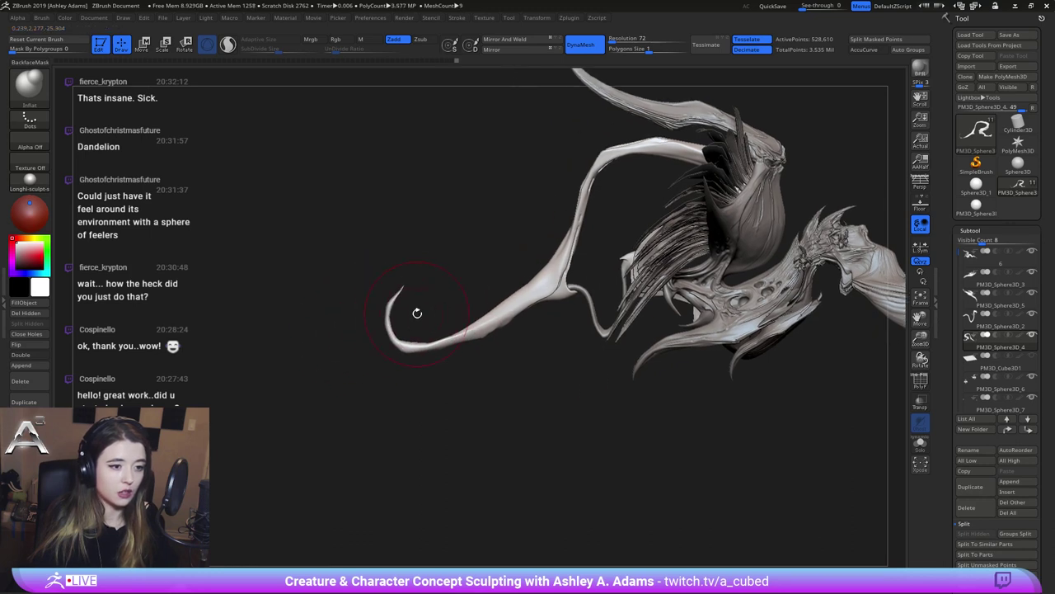
pyautogui.press('b')
pyautogui.press('s')
pyautogui.press('h')
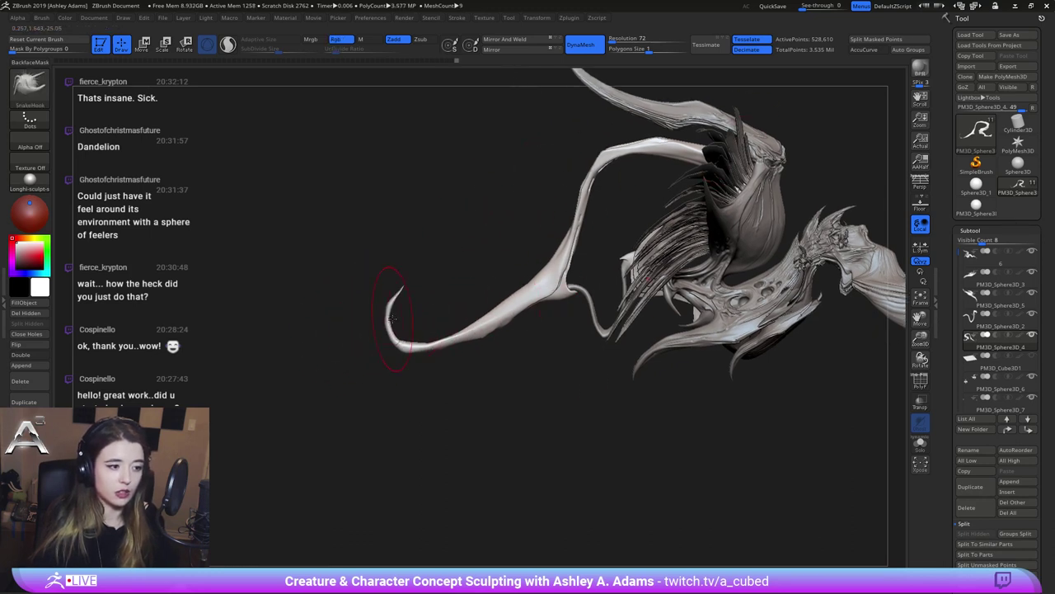
pyautogui.moveTo(391, 399); pyautogui.dragTo(369, 401)
pyautogui.press('space')
pyautogui.moveTo(413, 342)
pyautogui.mouseDown()
pyautogui.moveTo(460, 347)
pyautogui.moveTo(427, 333)
pyautogui.mouseUp()
pyautogui.press('space')
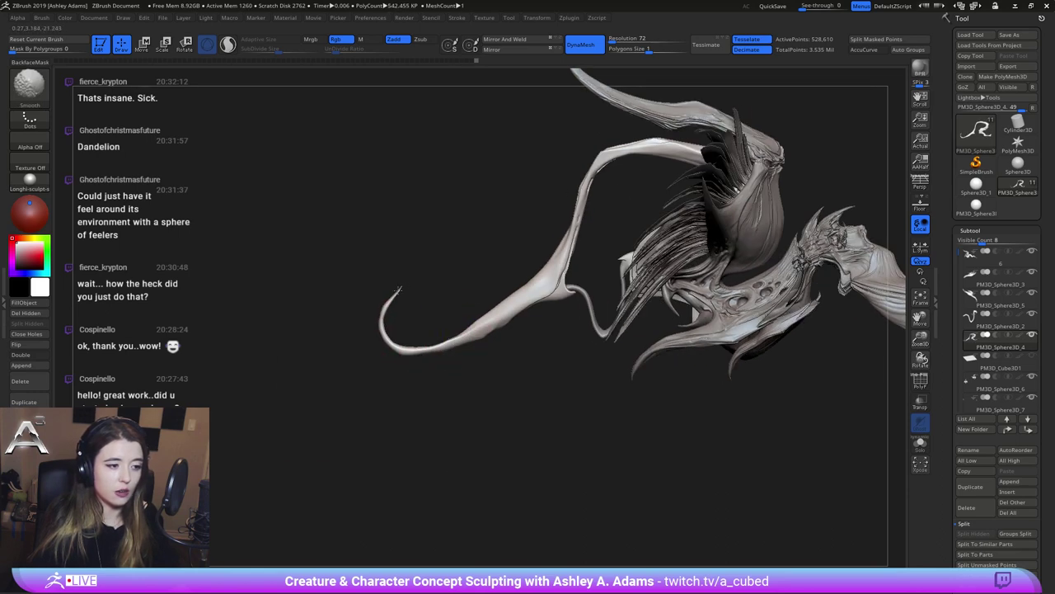
pyautogui.press('space')
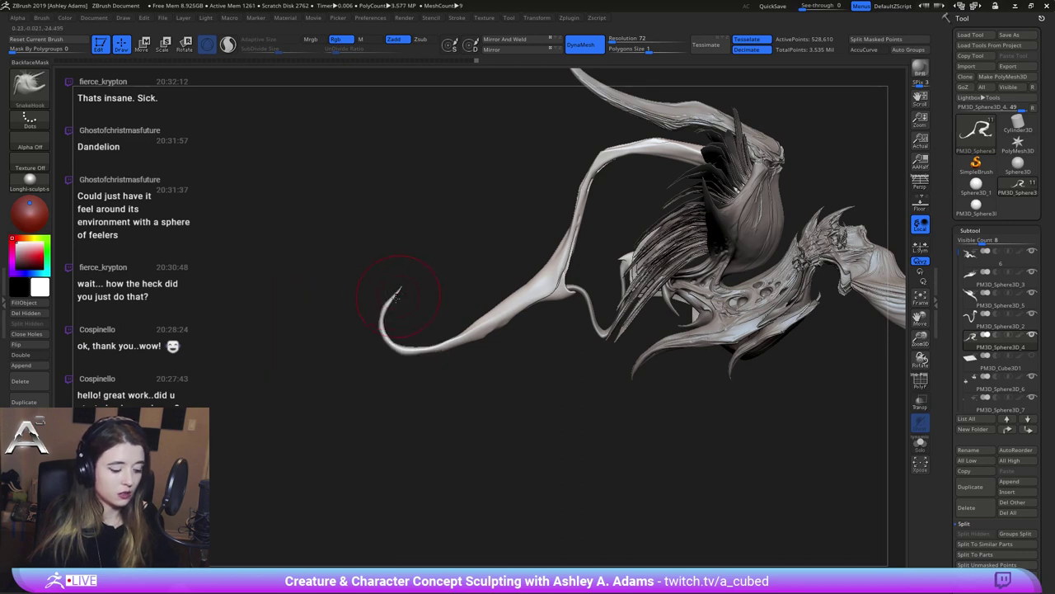
# Swell the very end of the trunk into a rounded bulb with Inflat
pyautogui.press('b')
pyautogui.press('i')
pyautogui.press('n')
pyautogui.moveTo(405, 280)
pyautogui.mouseDown()
pyautogui.moveTo(395, 292)
pyautogui.moveTo(404, 286)
pyautogui.mouseUp()
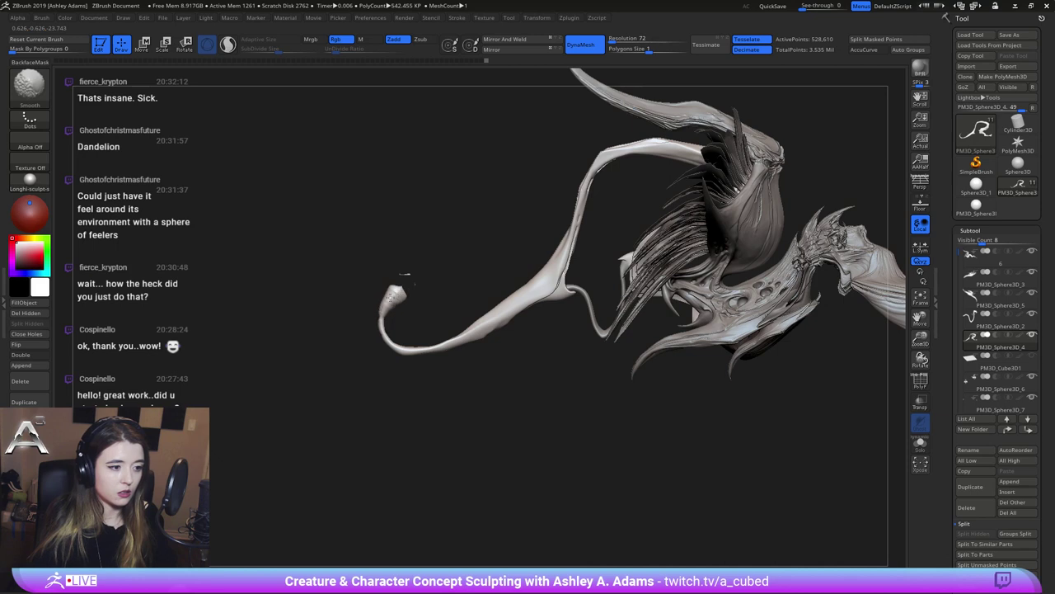
pyautogui.moveTo(423, 284)
pyautogui.keyDown('alt'); pyautogui.mouseDown(button='right')
pyautogui.moveTo(443, 276)
pyautogui.moveTo(455, 306)
pyautogui.mouseUp(button='right'); pyautogui.keyUp('alt')
pyautogui.press('space')
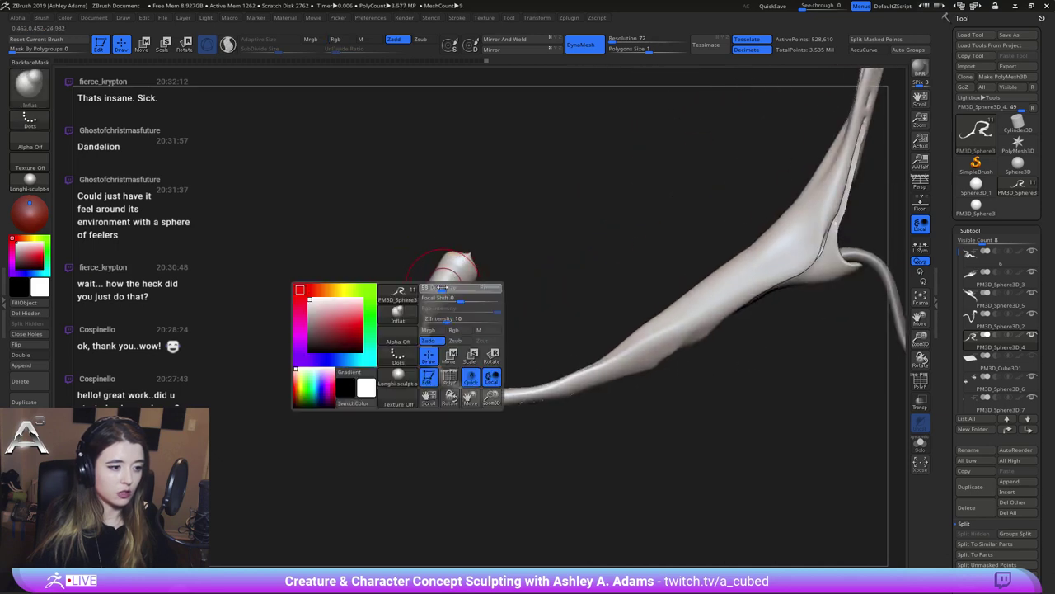
# Pull the trunk's bulbous end into a pointed, hooked tip with SnakeHook and smooth it
pyautogui.press('b')
pyautogui.press('s')
pyautogui.press('h')
pyautogui.moveTo(427, 281)
pyautogui.mouseDown()
pyautogui.moveTo(440, 286)
pyautogui.moveTo(453, 266)
pyautogui.moveTo(428, 238)
pyautogui.moveTo(459, 260)
pyautogui.mouseUp()
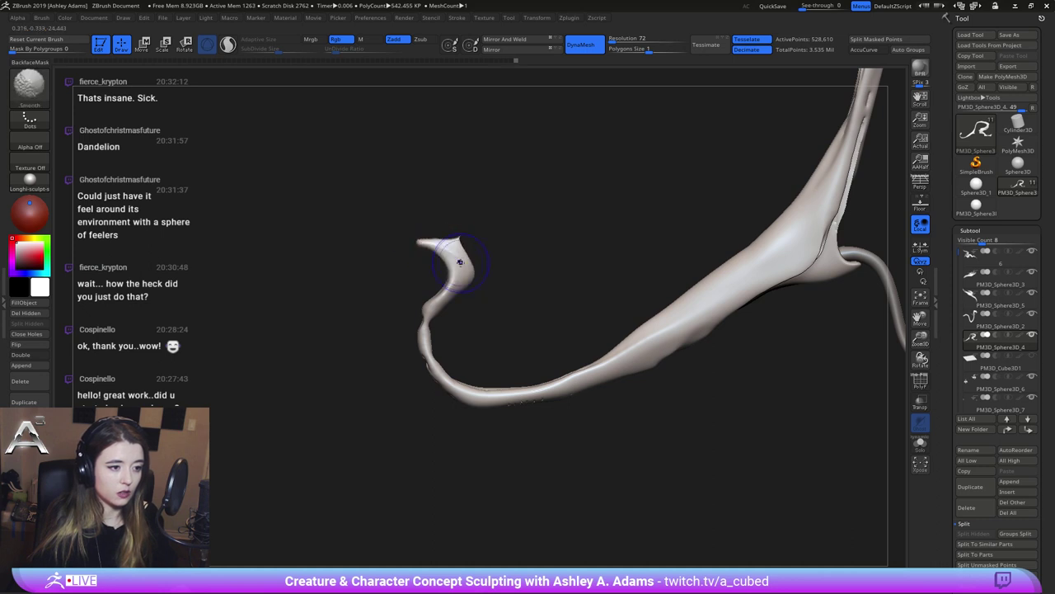
# Flatten and sharpen the sides of the trunk's hooked tip with hPolish
pyautogui.moveTo(460, 259); pyautogui.dragTo(465, 254, button='right')
pyautogui.press('b')
pyautogui.press('h')
pyautogui.press('p')
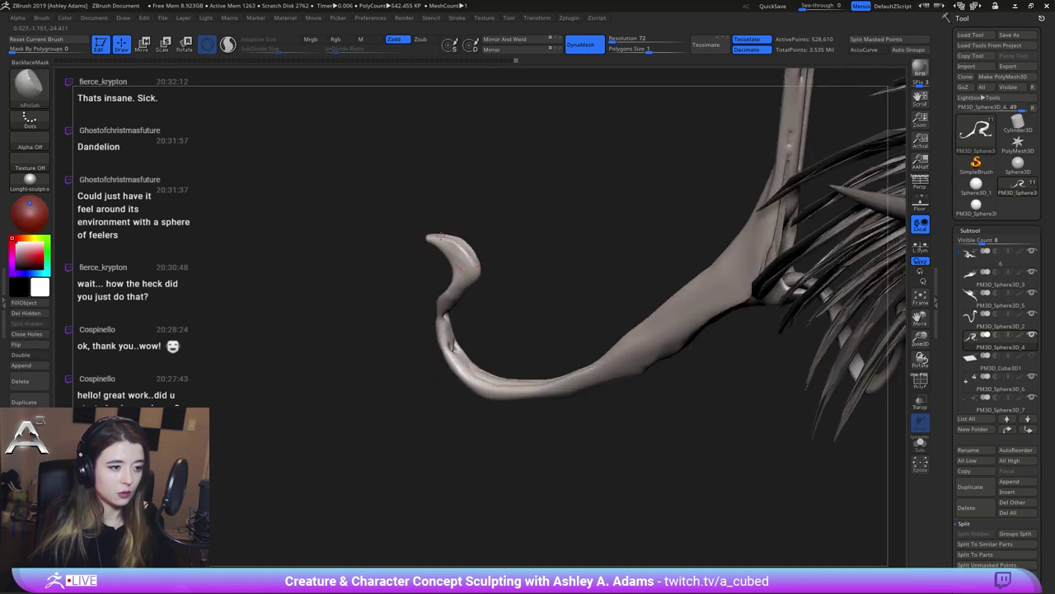
pyautogui.moveTo(479, 272); pyautogui.dragTo(468, 248)
pyautogui.moveTo(468, 247)
pyautogui.mouseDown(button='right')
pyautogui.moveTo(497, 212)
pyautogui.moveTo(487, 231)
pyautogui.mouseUp(button='right')
pyautogui.moveTo(479, 269); pyautogui.dragTo(472, 254)
pyautogui.moveTo(495, 256)
pyautogui.mouseDown(button='right')
pyautogui.moveTo(577, 268)
pyautogui.moveTo(561, 280)
pyautogui.mouseUp(button='right')
pyautogui.moveTo(464, 285); pyautogui.dragTo(456, 295, button='right')
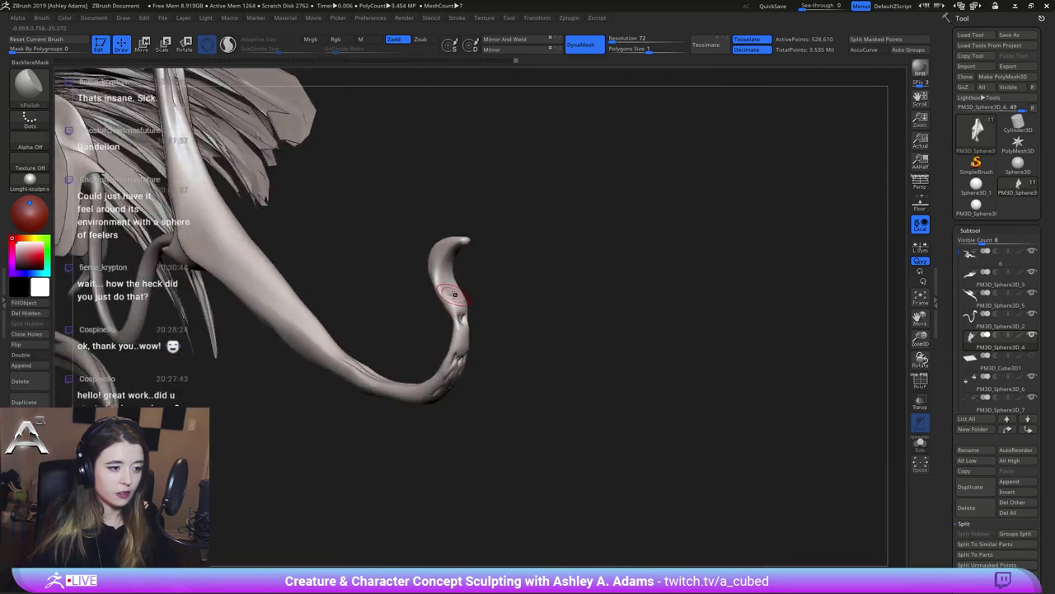
# Pull a small spur out of the trunk at the base of the hooked tip with SnakeHook
pyautogui.press('b')
pyautogui.press('c')
pyautogui.press('b')
pyautogui.press('b')
pyautogui.press('s')
pyautogui.press('h')
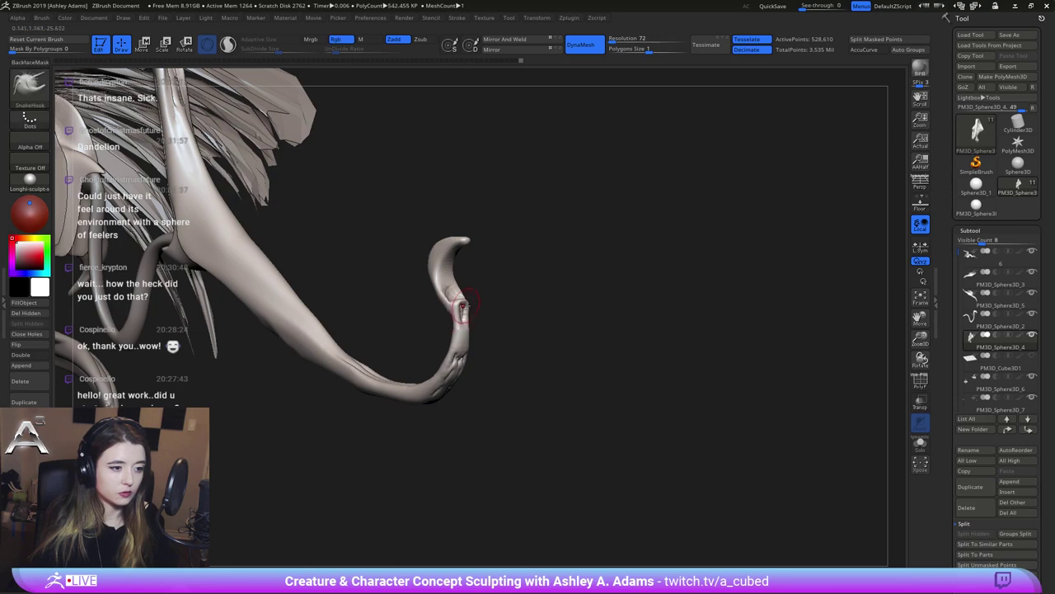
pyautogui.moveTo(464, 295); pyautogui.dragTo(459, 298, button='right')
pyautogui.moveTo(458, 298); pyautogui.dragTo(467, 300)
pyautogui.moveTo(470, 300); pyautogui.dragTo(462, 307, button='right')
# Build up the thin trunk section just below the hooked tip with ClayBuildup and smooth it
pyautogui.press('b')
pyautogui.press('c')
pyautogui.press('b')
pyautogui.moveTo(446, 316); pyautogui.dragTo(443, 322)
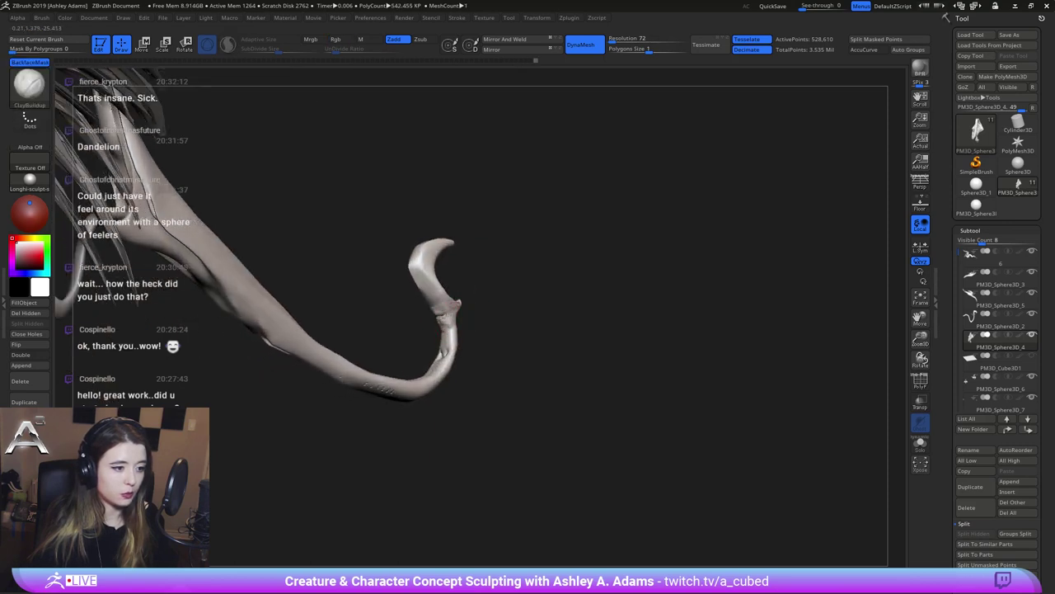
pyautogui.moveTo(446, 340); pyautogui.dragTo(439, 351)
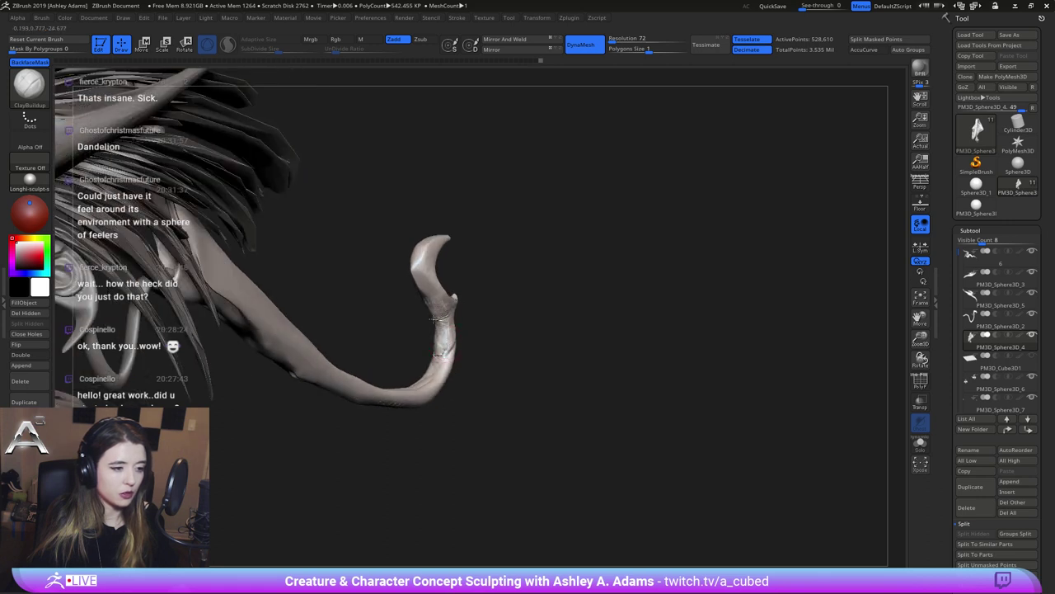
pyautogui.press('shift')
pyautogui.moveTo(439, 315); pyautogui.dragTo(438, 319)
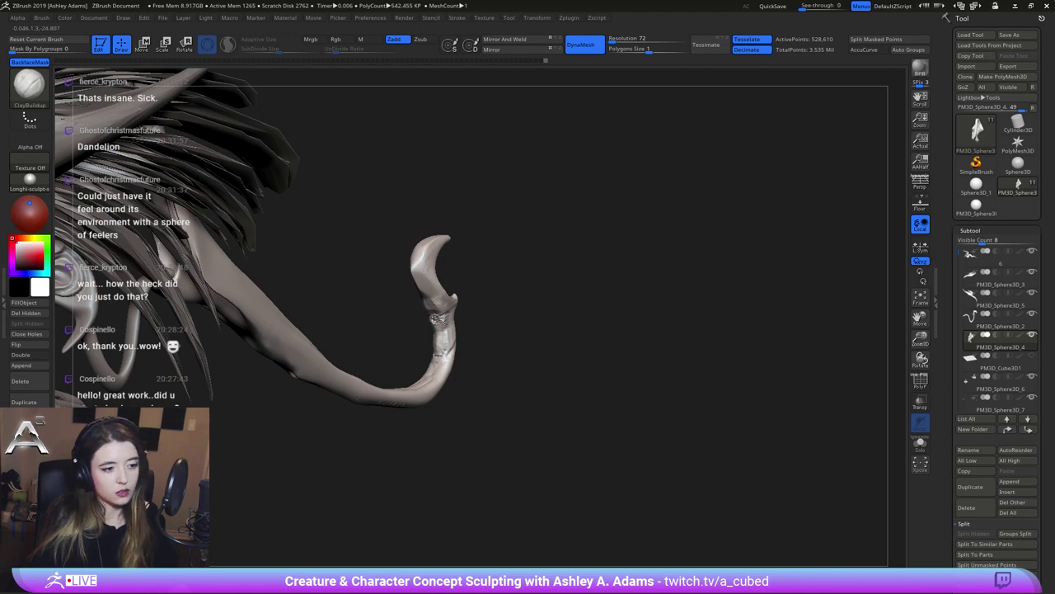
pyautogui.moveTo(439, 355); pyautogui.dragTo(444, 338)
pyautogui.moveTo(440, 353)
pyautogui.mouseDown(button='right')
pyautogui.moveTo(446, 332)
pyautogui.moveTo(325, 322)
pyautogui.mouseUp(button='right')
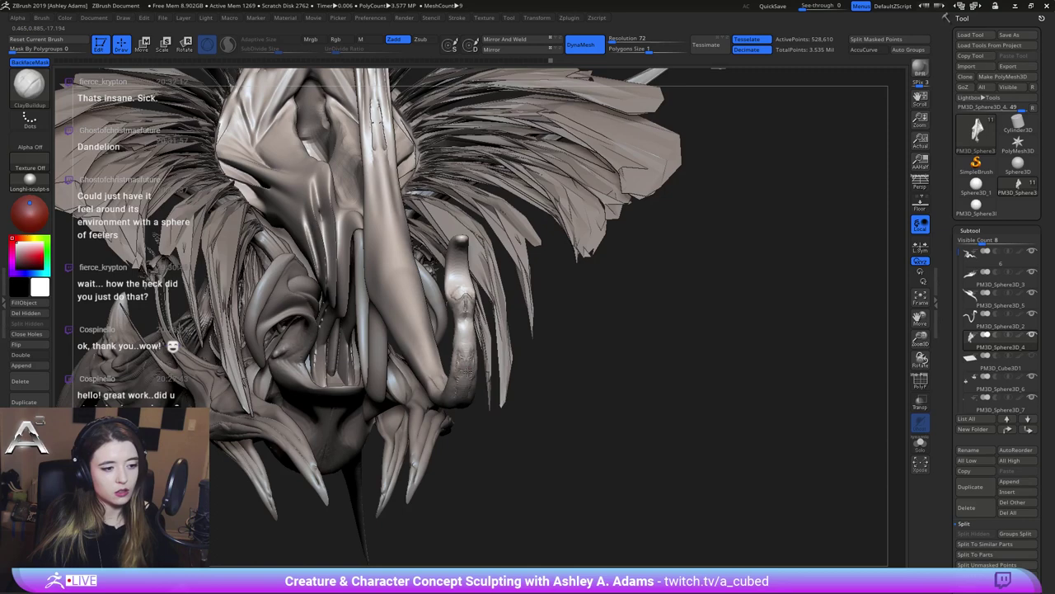
# Pull the edges at the base of the hooked tip into a flared rim with SnakeHook
pyautogui.moveTo(424, 334); pyautogui.dragTo(463, 337, button='right')
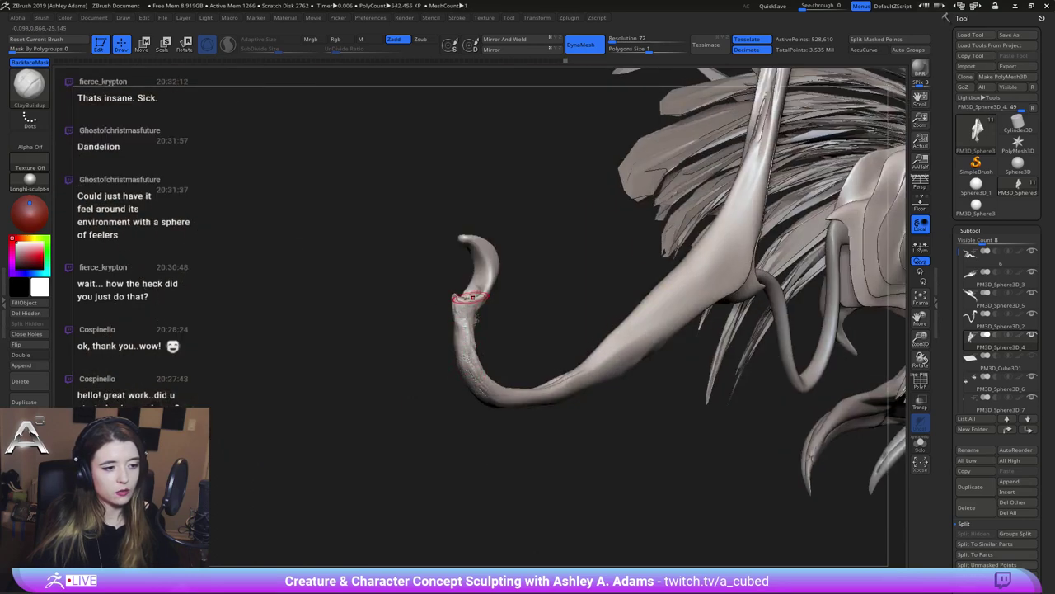
pyautogui.press('b')
pyautogui.press('s')
pyautogui.press('h')
pyautogui.moveTo(472, 297); pyautogui.dragTo(481, 292, button='right')
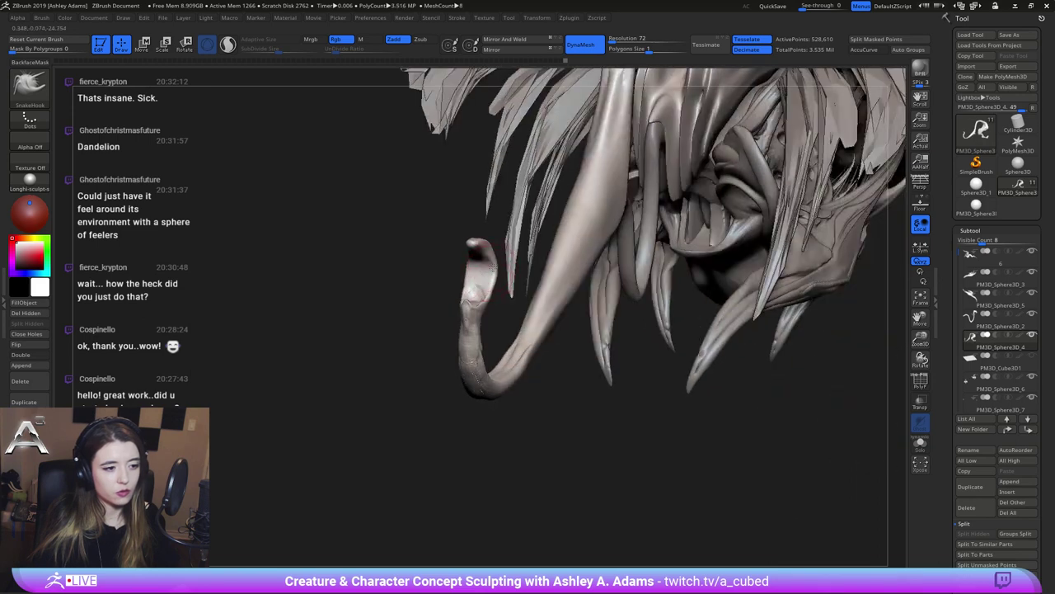
pyautogui.moveTo(491, 267)
pyautogui.mouseDown()
pyautogui.moveTo(483, 245)
pyautogui.moveTo(497, 248)
pyautogui.moveTo(488, 245)
pyautogui.moveTo(493, 317)
pyautogui.mouseUp()
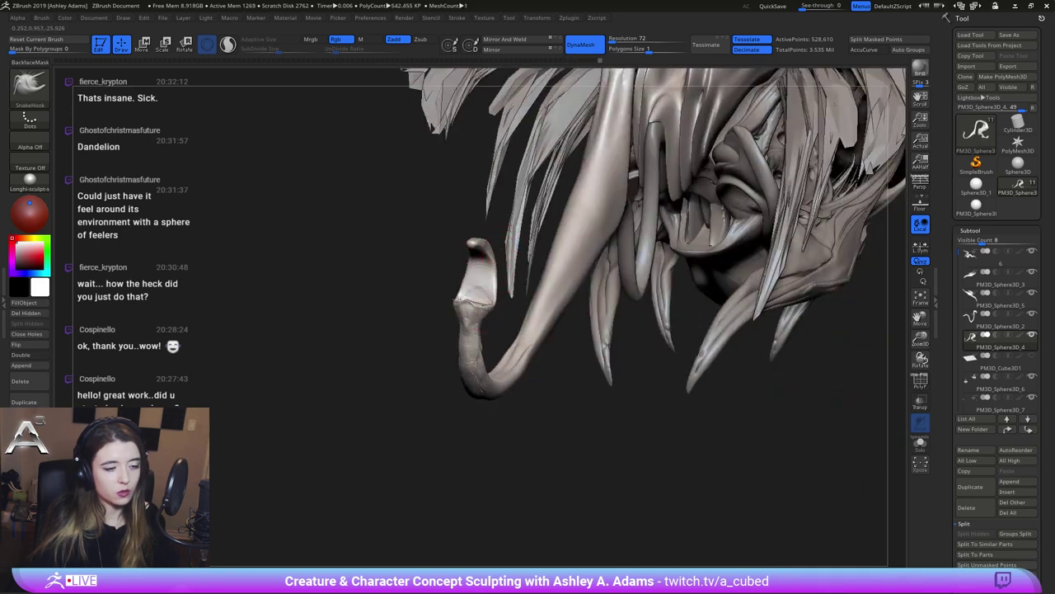
# Pull the trunk's hooked tip upright into a straighter spike with SnakeHook
pyautogui.keyDown('ctrl'); pyautogui.keyDown('shift'); pyautogui.click(493, 317); pyautogui.keyUp('shift'); pyautogui.keyUp('ctrl')
pyautogui.press('space')
pyautogui.moveTo(529, 275); pyautogui.dragTo(535, 275)
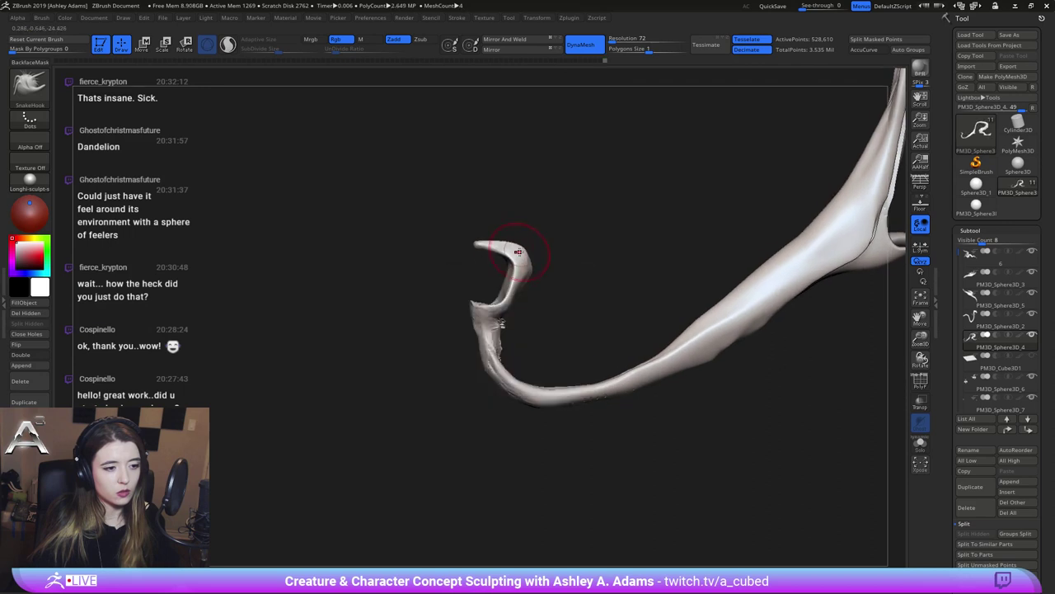
pyautogui.moveTo(479, 245)
pyautogui.mouseDown()
pyautogui.moveTo(520, 248)
pyautogui.moveTo(530, 277)
pyautogui.moveTo(512, 230)
pyautogui.moveTo(525, 271)
pyautogui.mouseUp()
pyautogui.press('space')
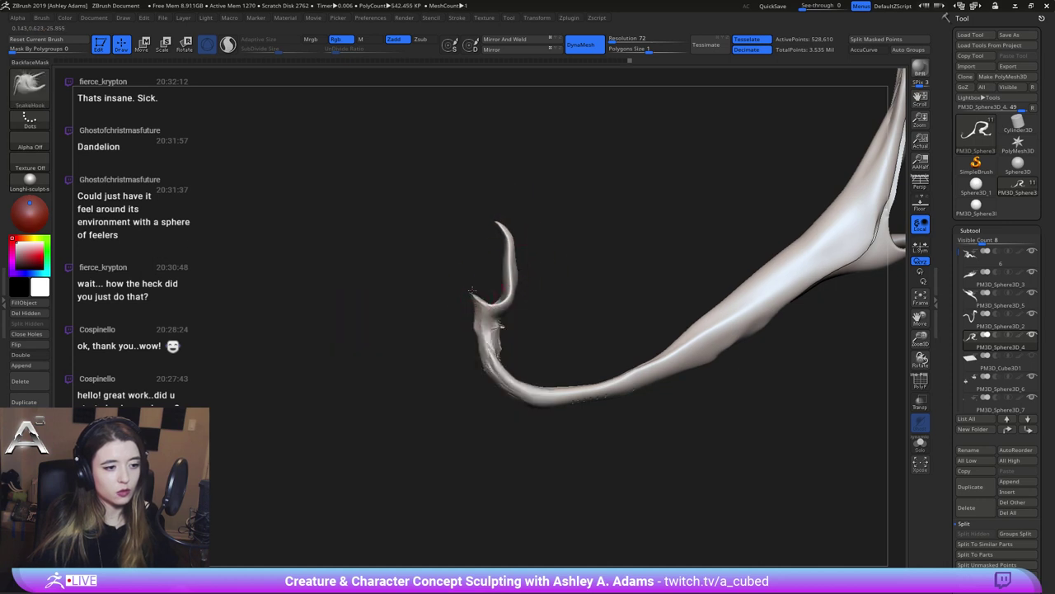
# Sculpt a recessed hollow into the flared cup at the base of the hooked tip with ClayBuildup
pyautogui.moveTo(494, 297); pyautogui.dragTo(481, 363)
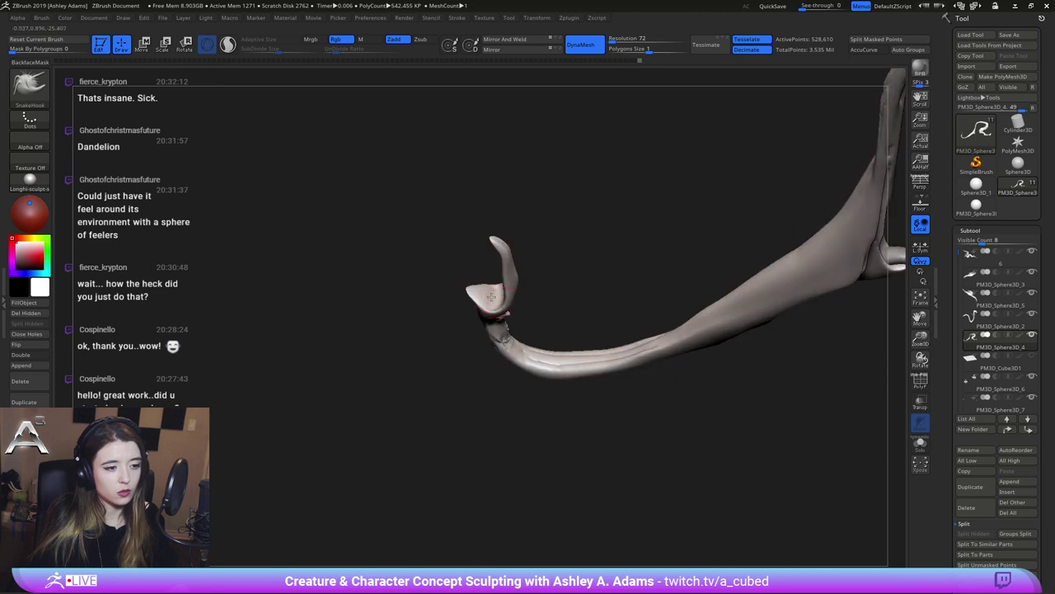
pyautogui.press('b')
pyautogui.press('c')
pyautogui.press('b')
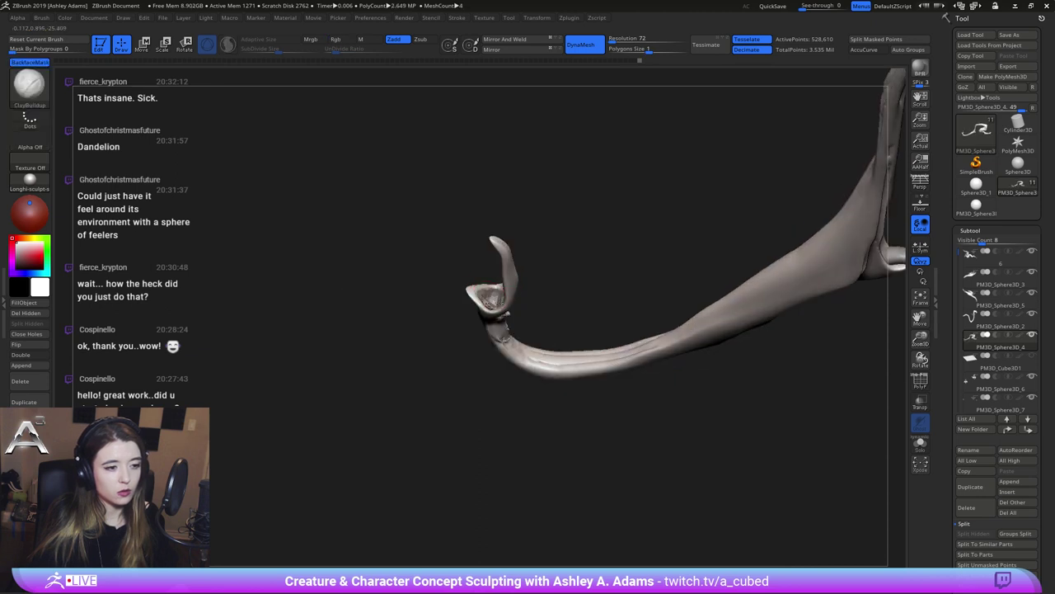
pyautogui.moveTo(512, 312); pyautogui.dragTo(497, 303, button='right')
pyautogui.moveTo(485, 292)
pyautogui.mouseDown()
pyautogui.moveTo(541, 295)
pyautogui.moveTo(514, 269)
pyautogui.moveTo(507, 293)
pyautogui.moveTo(540, 295)
pyautogui.moveTo(664, 198)
pyautogui.moveTo(684, 212)
pyautogui.mouseUp()
# Undo the hooked-tip sculpting at the trunk's end and switch to the SnakeHook brush
pyautogui.press('space')
pyautogui.press('b')
pyautogui.press('s')
pyautogui.press('h')
pyautogui.hotkey('ctrl', 'z')
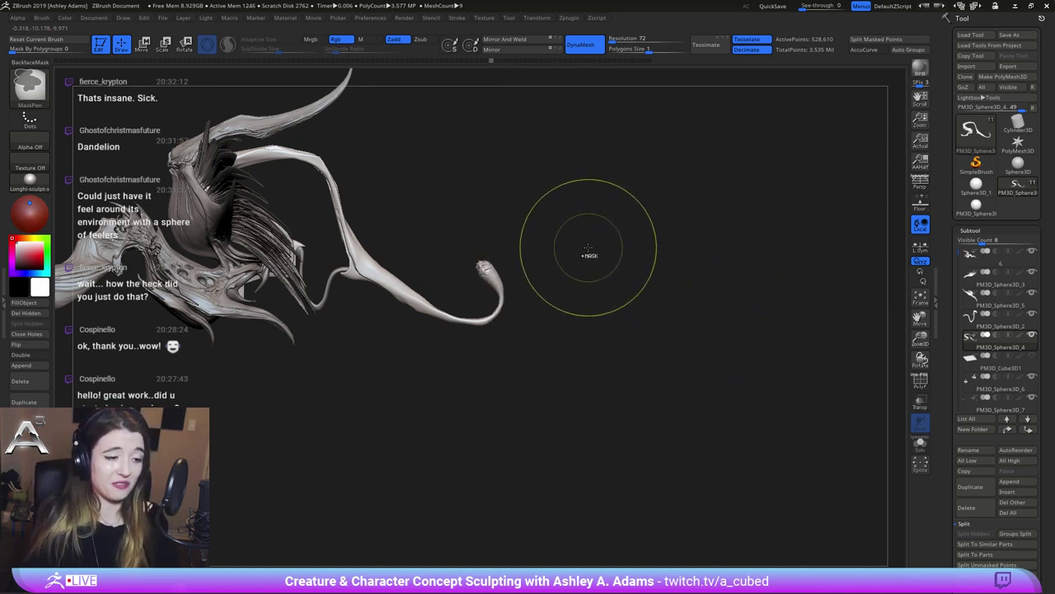
pyautogui.hotkey('ctrl', 'z')
# Stretch the trunk's end into a long curl that loops back on itself with SnakeHook
pyautogui.moveTo(539, 275)
pyautogui.keyDown('alt'); pyautogui.mouseDown()
pyautogui.moveTo(593, 289)
pyautogui.moveTo(550, 286)
pyautogui.moveTo(646, 234)
pyautogui.moveTo(639, 258)
pyautogui.moveTo(568, 237)
pyautogui.moveTo(532, 254)
pyautogui.mouseUp(); pyautogui.keyUp('alt')
pyautogui.press('space')
pyautogui.click(556, 283)
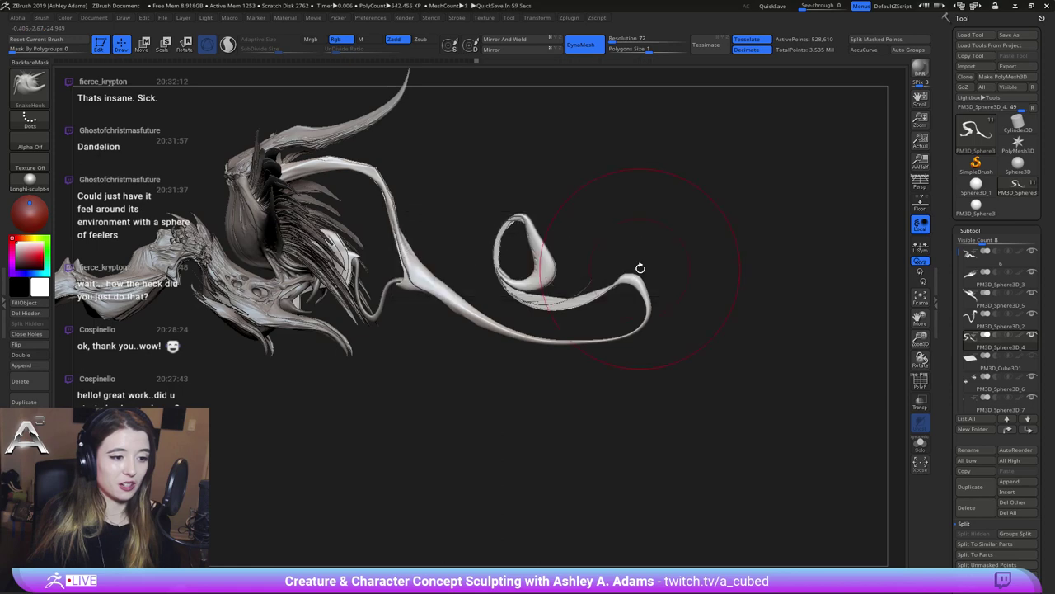
pyautogui.moveTo(638, 266)
pyautogui.mouseDown()
pyautogui.moveTo(524, 272)
pyautogui.moveTo(589, 287)
pyautogui.mouseUp()
pyautogui.moveTo(429, 327)
pyautogui.mouseDown()
pyautogui.moveTo(458, 224)
pyautogui.moveTo(427, 290)
pyautogui.moveTo(493, 249)
pyautogui.mouseUp()
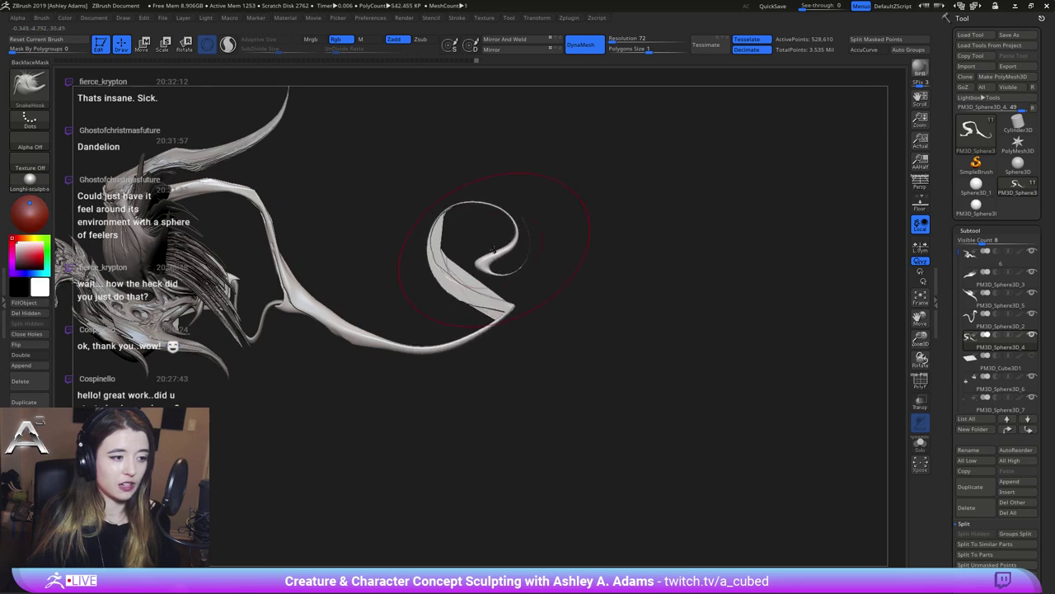
pyautogui.moveTo(474, 329); pyautogui.dragTo(436, 279)
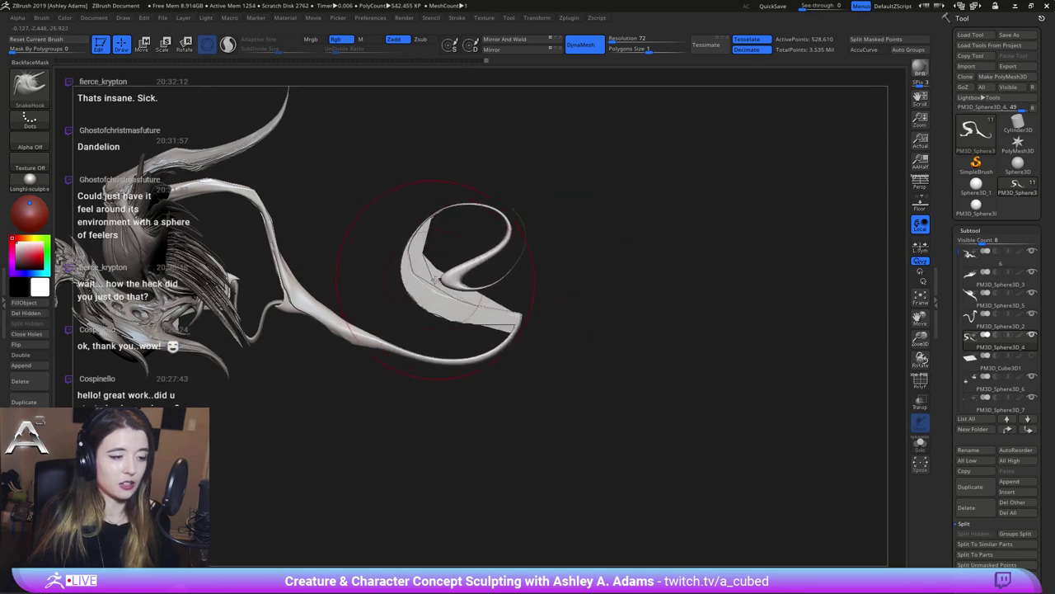
pyautogui.moveTo(467, 212)
pyautogui.mouseDown()
pyautogui.moveTo(502, 255)
pyautogui.moveTo(493, 270)
pyautogui.moveTo(535, 310)
pyautogui.mouseUp()
# Pull in and smooth the flat, stretched section of the curl to form a thin, even loop
pyautogui.press('space')
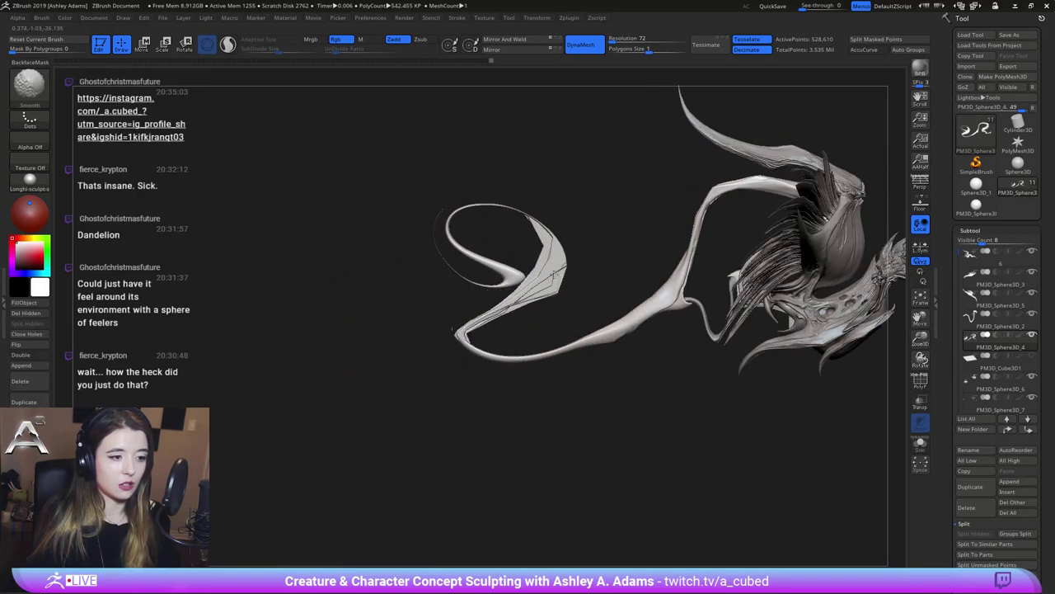
pyautogui.press('space')
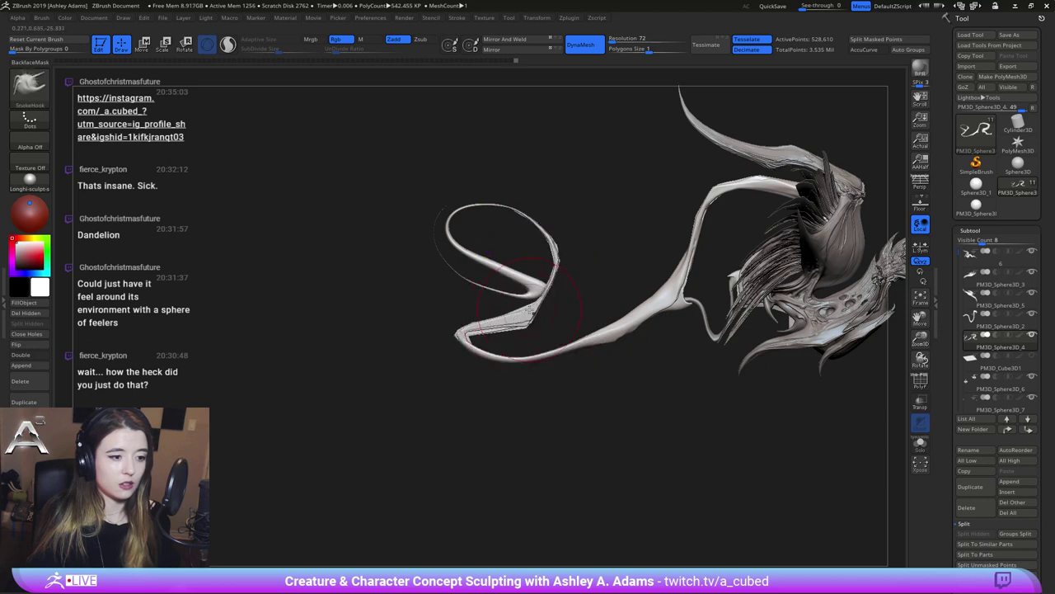
pyautogui.press('shift')
pyautogui.keyDown('shift'); pyautogui.moveTo(537, 279); pyautogui.dragTo(502, 255); pyautogui.keyUp('shift')
pyautogui.press('w')
pyautogui.press('q')
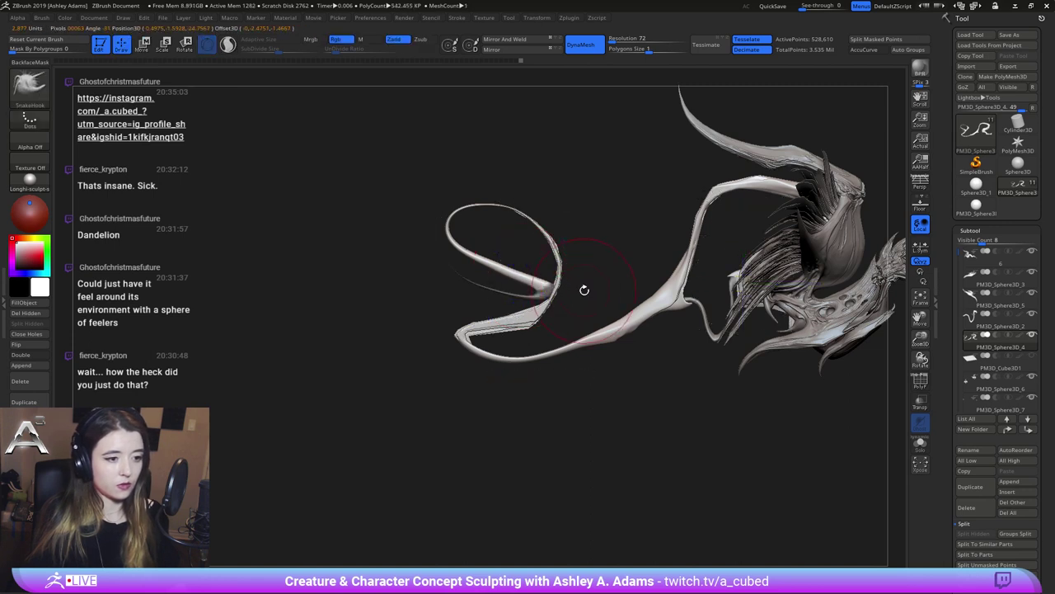
pyautogui.press('ctrl')
pyautogui.moveTo(574, 296)
pyautogui.keyDown('alt'); pyautogui.mouseDown()
pyautogui.moveTo(484, 281)
pyautogui.moveTo(514, 290)
pyautogui.moveTo(505, 281)
pyautogui.moveTo(471, 308)
pyautogui.moveTo(495, 287)
pyautogui.mouseUp(); pyautogui.keyUp('alt')
pyautogui.press('space')
pyautogui.moveTo(472, 230)
pyautogui.keyDown('shift'); pyautogui.mouseDown()
pyautogui.moveTo(422, 205)
pyautogui.moveTo(473, 239)
pyautogui.moveTo(455, 288)
pyautogui.moveTo(424, 311)
pyautogui.moveTo(451, 345)
pyautogui.moveTo(442, 308)
pyautogui.moveTo(458, 224)
pyautogui.moveTo(428, 202)
pyautogui.moveTo(404, 217)
pyautogui.moveTo(437, 211)
pyautogui.moveTo(471, 249)
pyautogui.moveTo(437, 342)
pyautogui.moveTo(494, 340)
pyautogui.mouseUp(); pyautogui.keyUp('shift')
# Mask the end section of the trunk's loop to protect it from sculpting
pyautogui.press('w')
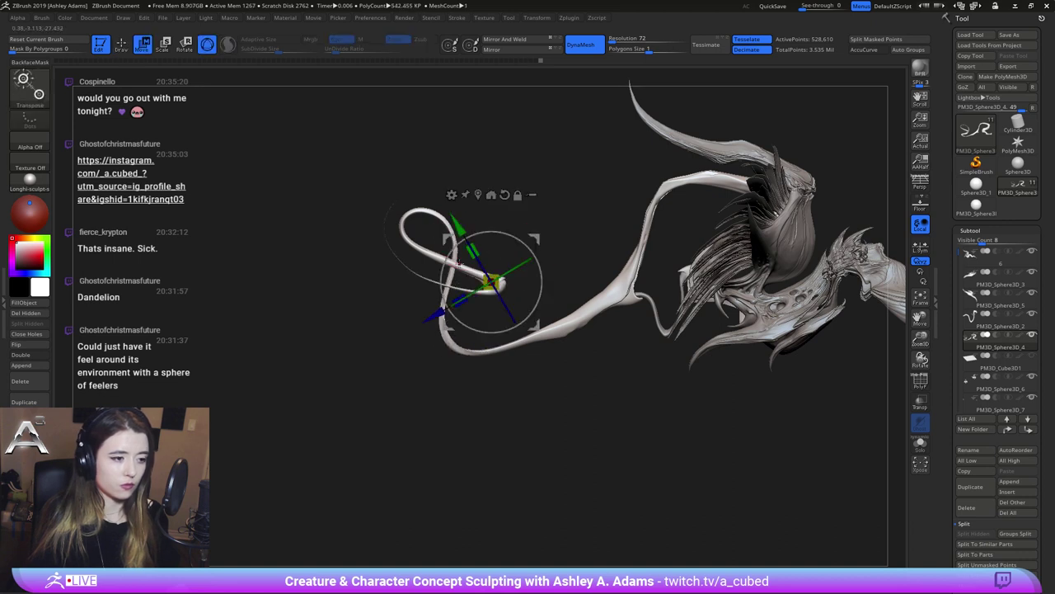
pyautogui.moveTo(425, 249)
pyautogui.keyDown('ctrl'); pyautogui.mouseDown()
pyautogui.moveTo(448, 261)
pyautogui.moveTo(494, 250)
pyautogui.mouseUp(); pyautogui.keyUp('ctrl')
pyautogui.press('q')
pyautogui.press('space')
pyautogui.keyDown('ctrl'); pyautogui.click(499, 259); pyautogui.keyUp('ctrl')
pyautogui.press('space')
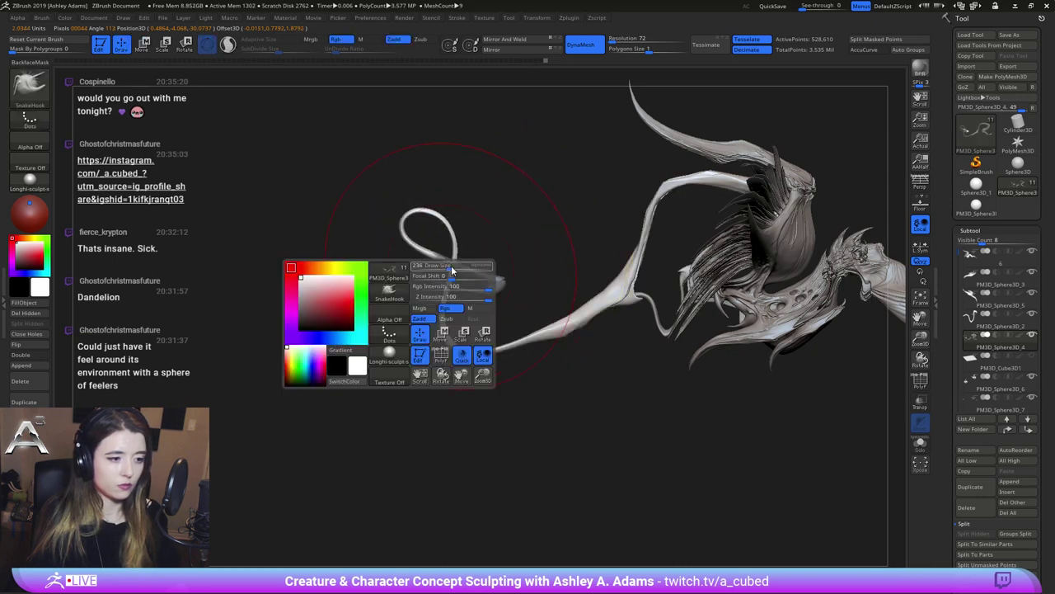
pyautogui.press('ctrl')
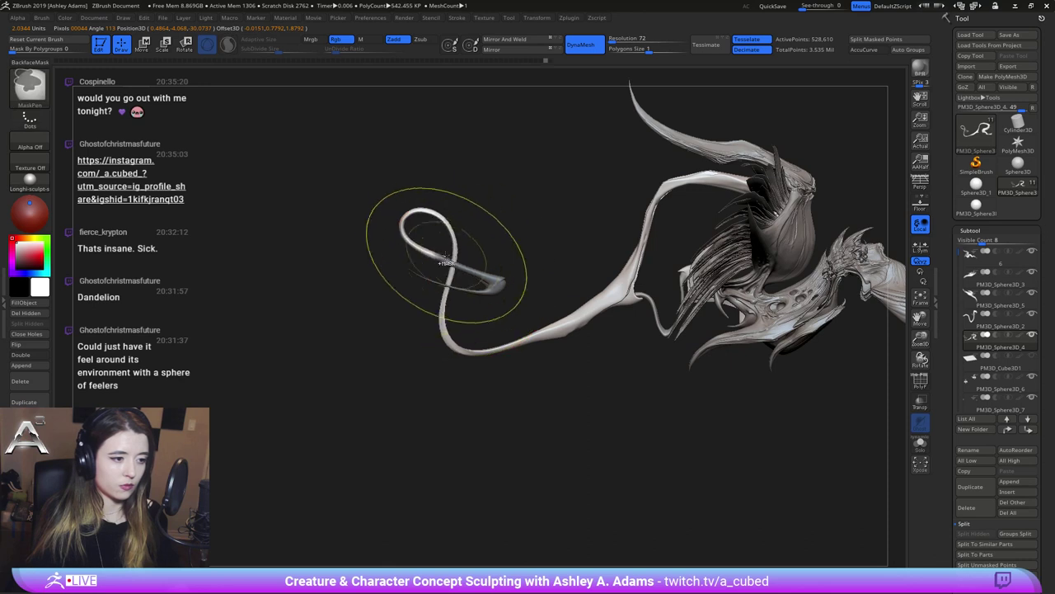
pyautogui.keyDown('ctrl'); pyautogui.moveTo(359, 294); pyautogui.dragTo(438, 239); pyautogui.keyUp('ctrl')
pyautogui.keyDown('ctrl'); pyautogui.moveTo(369, 268); pyautogui.dragTo(431, 173); pyautogui.keyUp('ctrl')
# Pull the unmasked trunk section away from the masked end into a wide S-curve with SnakeHook and clear the mask
pyautogui.moveTo(449, 285); pyautogui.dragTo(499, 275)
pyautogui.moveTo(493, 319)
pyautogui.mouseDown()
pyautogui.moveTo(514, 351)
pyautogui.moveTo(558, 333)
pyautogui.mouseUp()
pyautogui.rightClick(502, 377)
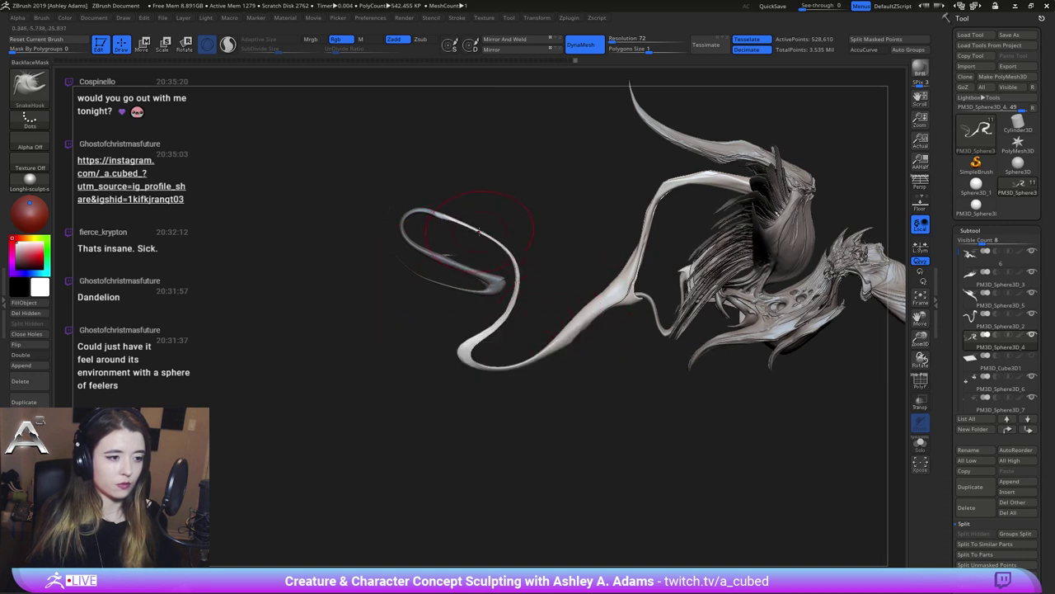
pyautogui.moveTo(498, 218)
pyautogui.keyDown('ctrl'); pyautogui.mouseDown()
pyautogui.moveTo(490, 230)
pyautogui.moveTo(492, 217)
pyautogui.moveTo(466, 229)
pyautogui.moveTo(467, 242)
pyautogui.mouseUp(); pyautogui.keyUp('ctrl')
# Round out the inner bend of the curled end and sweep its thin tail with SnakeHook
pyautogui.press('space')
pyautogui.press('space')
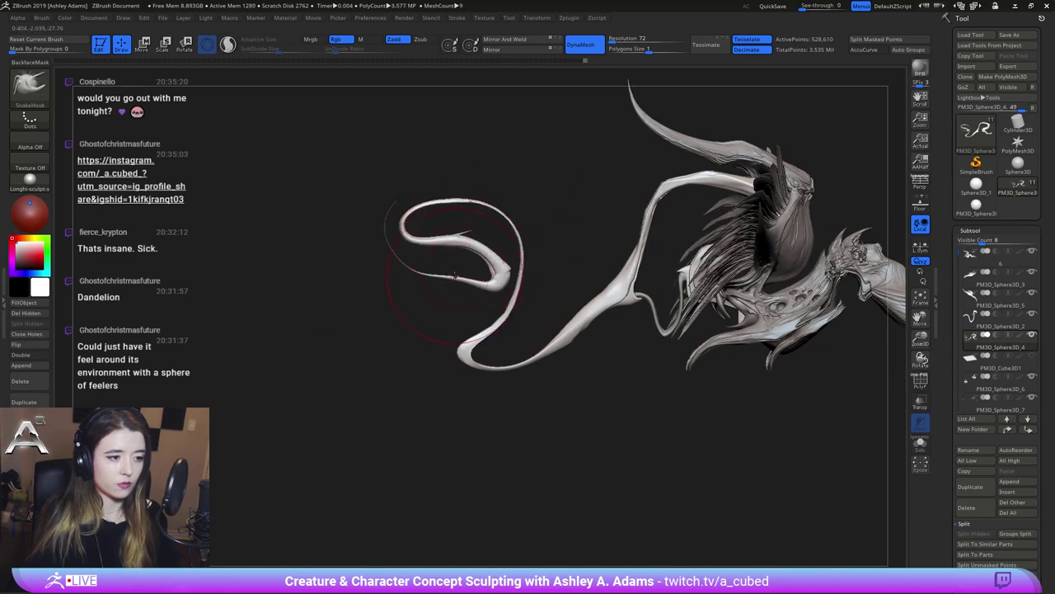
pyautogui.press('space')
pyautogui.moveTo(449, 286); pyautogui.dragTo(408, 275)
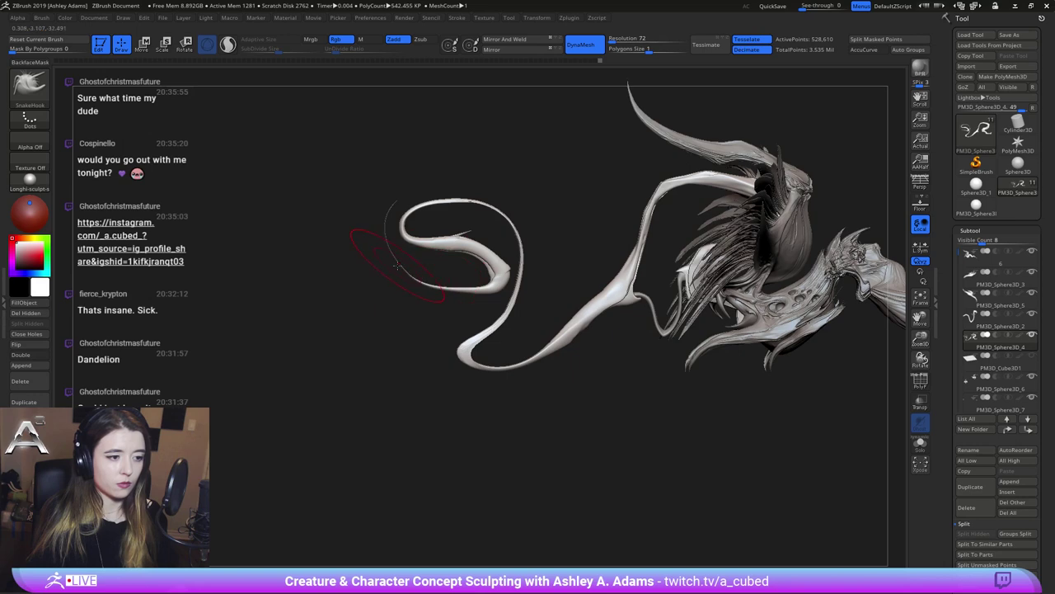
pyautogui.moveTo(501, 330)
pyautogui.mouseDown()
pyautogui.moveTo(523, 283)
pyautogui.moveTo(538, 278)
pyautogui.moveTo(543, 298)
pyautogui.moveTo(500, 262)
pyautogui.moveTo(608, 299)
pyautogui.mouseUp()
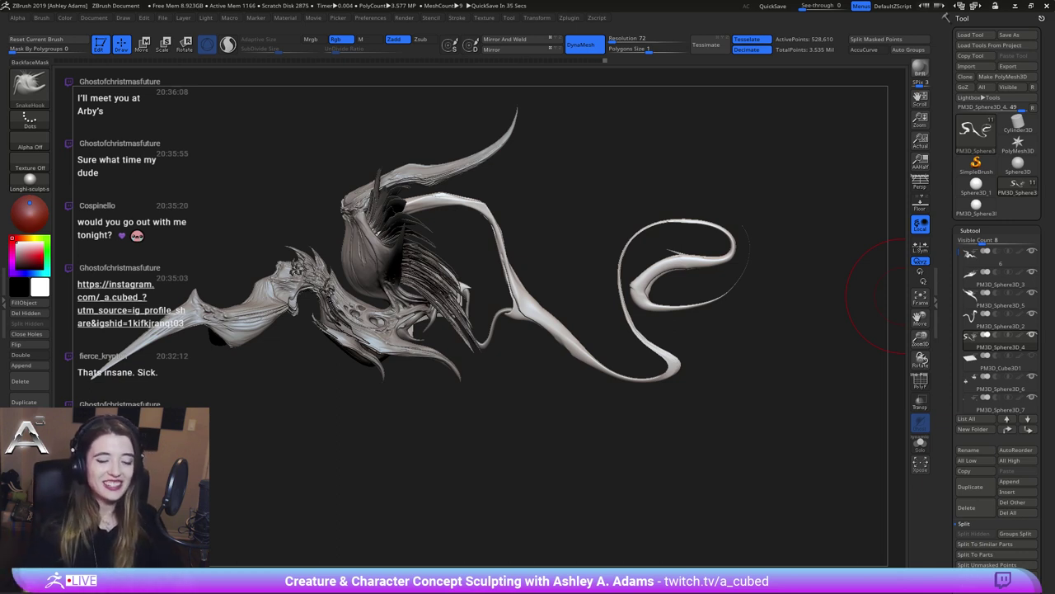
# Reshape the outer loop and tip of the trunk's curl from an angled view with SnakeHook
pyautogui.moveTo(904, 296); pyautogui.dragTo(557, 266)
pyautogui.moveTo(857, 309)
pyautogui.mouseDown()
pyautogui.moveTo(553, 306)
pyautogui.moveTo(538, 328)
pyautogui.moveTo(541, 368)
pyautogui.moveTo(506, 396)
pyautogui.moveTo(545, 358)
pyautogui.moveTo(471, 381)
pyautogui.mouseUp()
pyautogui.moveTo(487, 449)
pyautogui.keyDown('alt'); pyautogui.mouseDown()
pyautogui.moveTo(450, 371)
pyautogui.moveTo(602, 360)
pyautogui.mouseUp(); pyautogui.keyUp('alt')
pyautogui.moveTo(513, 370); pyautogui.dragTo(520, 268, button='right')
pyautogui.keyDown('ctrl'); pyautogui.moveTo(520, 268); pyautogui.dragTo(526, 316, button='right'); pyautogui.keyUp('ctrl')
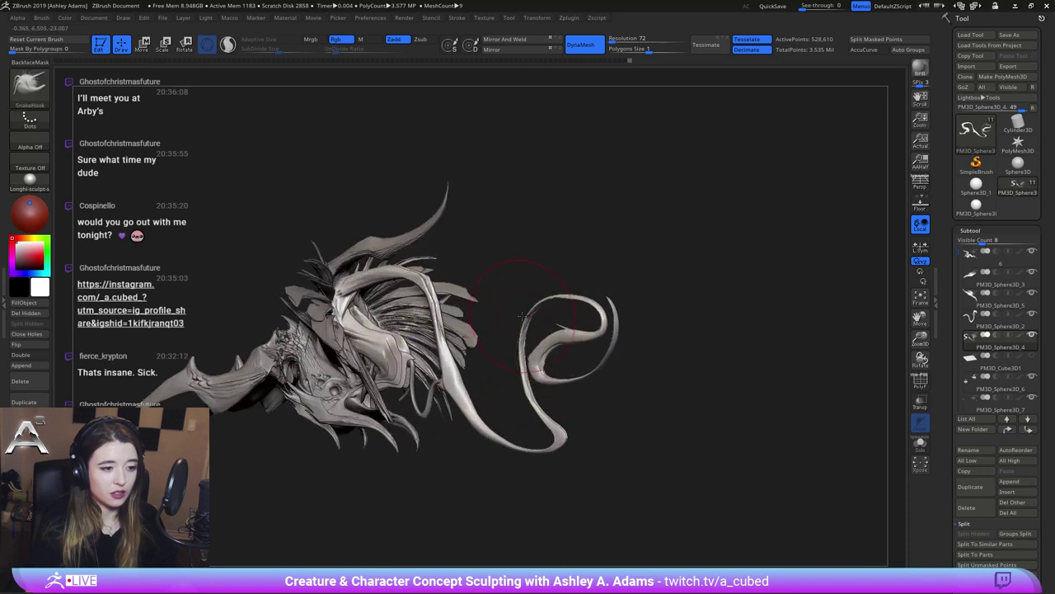
# Try to remesh the trunk with DynaMesh at resolution 160
pyautogui.press('space')
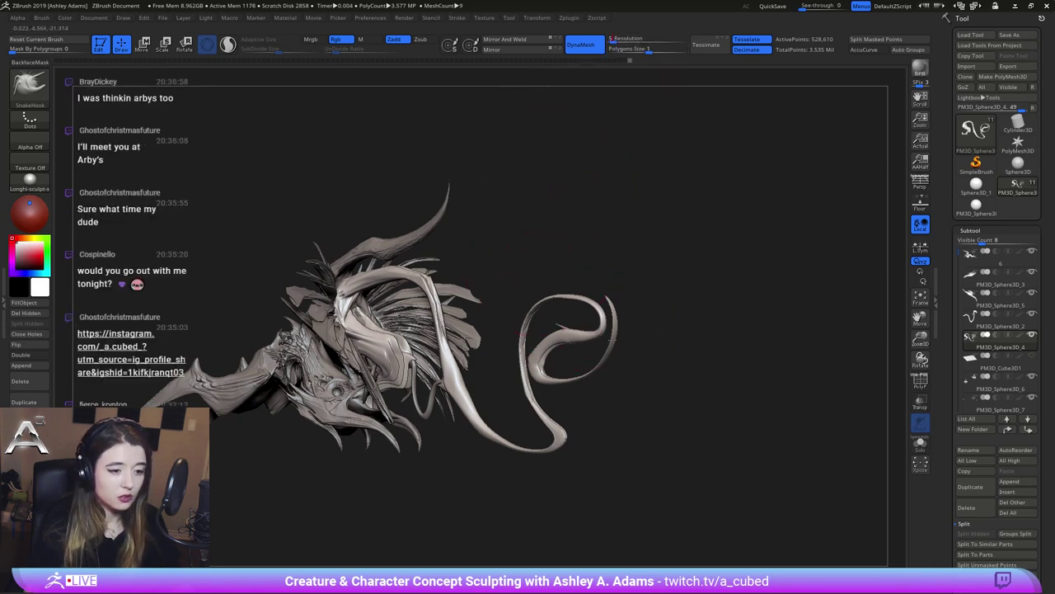
pyautogui.moveTo(612, 339); pyautogui.dragTo(554, 363, button='right')
pyautogui.keyDown('shift'); pyautogui.moveTo(554, 363); pyautogui.dragTo(629, 291); pyautogui.keyUp('shift')
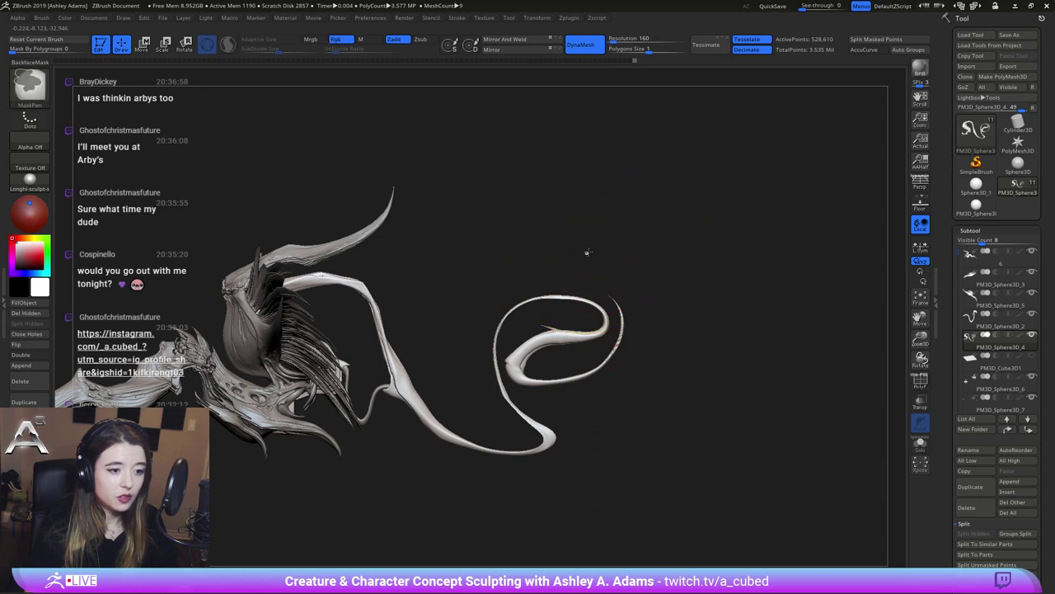
pyautogui.keyDown('ctrl'); pyautogui.moveTo(587, 253); pyautogui.dragTo(713, 215); pyautogui.keyUp('ctrl')
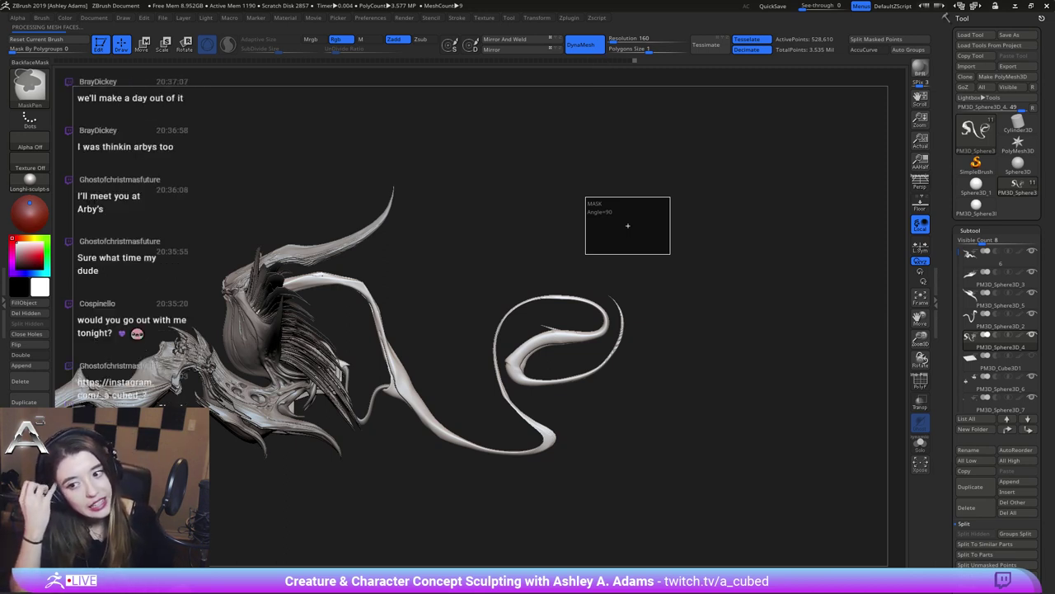
# Remesh the trunk with DynaMesh at resolution 88
pyautogui.click(599, 62)
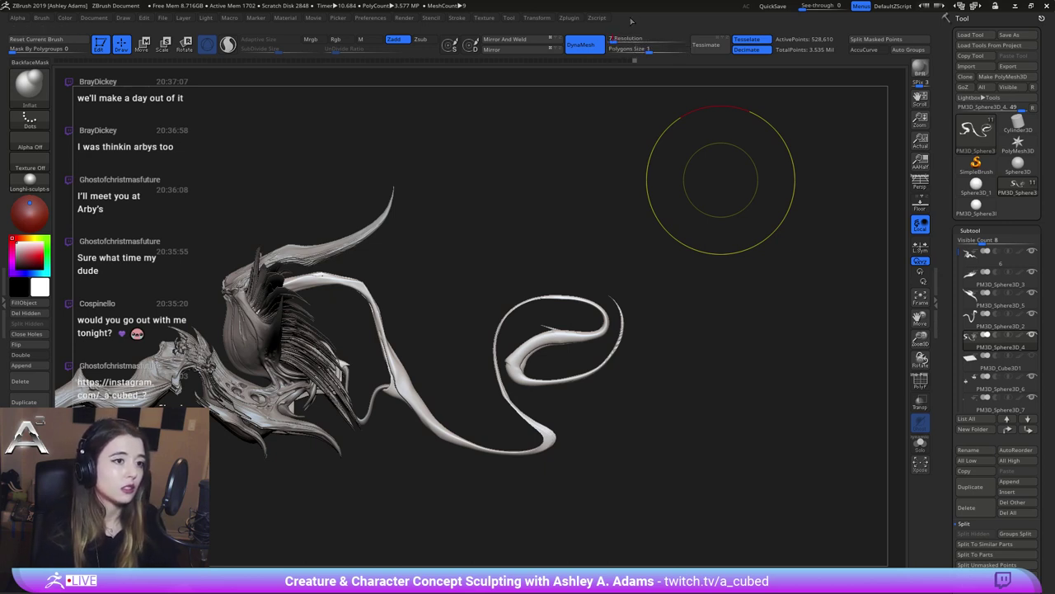
pyautogui.write('88')
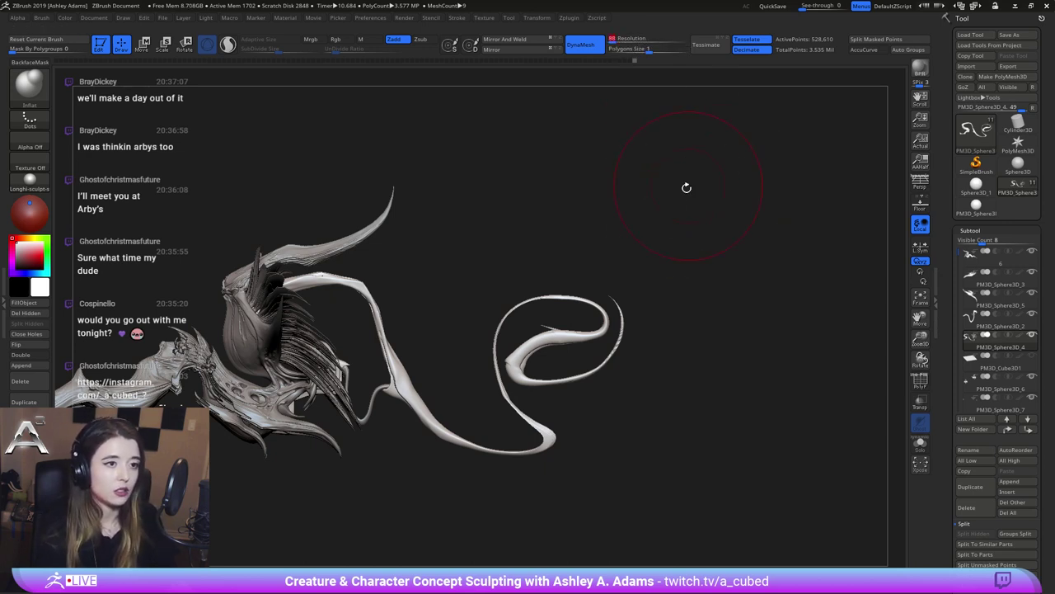
pyautogui.keyDown('ctrl'); pyautogui.moveTo(655, 219); pyautogui.dragTo(827, 135); pyautogui.keyUp('ctrl')
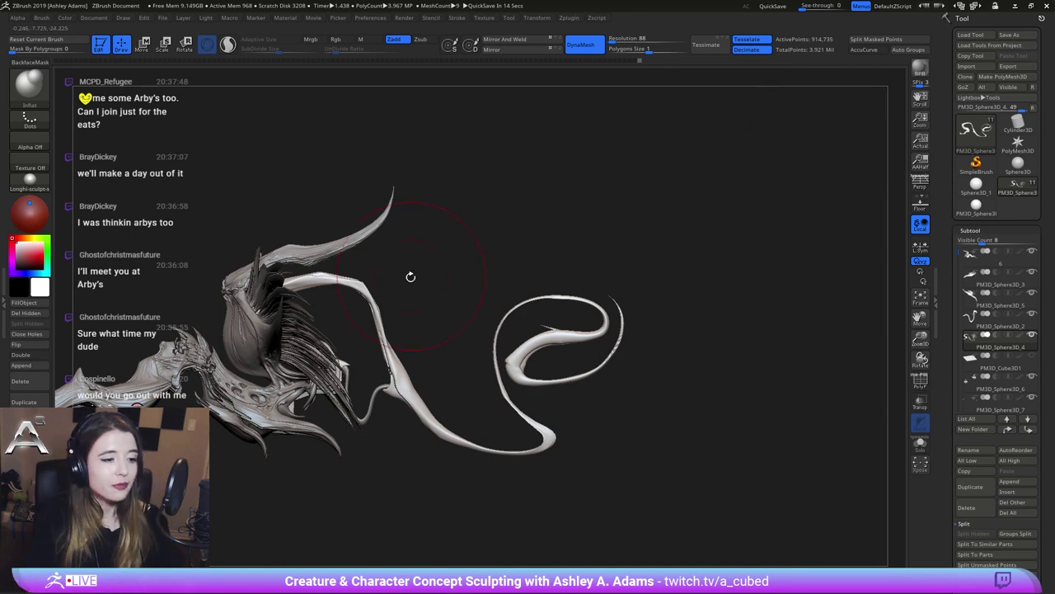
# Adjust the contour of the upper trunk above its side branch with SnakeHook
pyautogui.moveTo(410, 275); pyautogui.dragTo(478, 304)
pyautogui.keyDown('alt'); pyautogui.moveTo(550, 345); pyautogui.dragTo(577, 363); pyautogui.keyUp('alt')
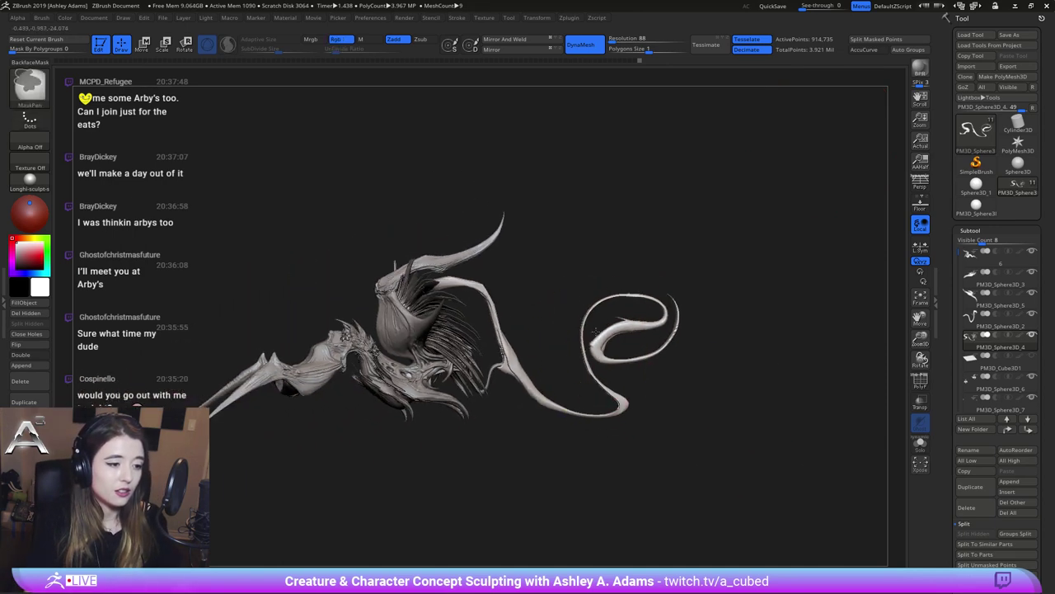
pyautogui.moveTo(471, 384)
pyautogui.keyDown('alt'); pyautogui.mouseDown()
pyautogui.moveTo(545, 338)
pyautogui.moveTo(536, 331)
pyautogui.moveTo(596, 247)
pyautogui.moveTo(552, 204)
pyautogui.moveTo(599, 227)
pyautogui.moveTo(595, 238)
pyautogui.moveTo(583, 217)
pyautogui.mouseUp(); pyautogui.keyUp('alt')
pyautogui.press('space')
pyautogui.press('b')
pyautogui.press('s')
pyautogui.press('h')
pyautogui.press('space')
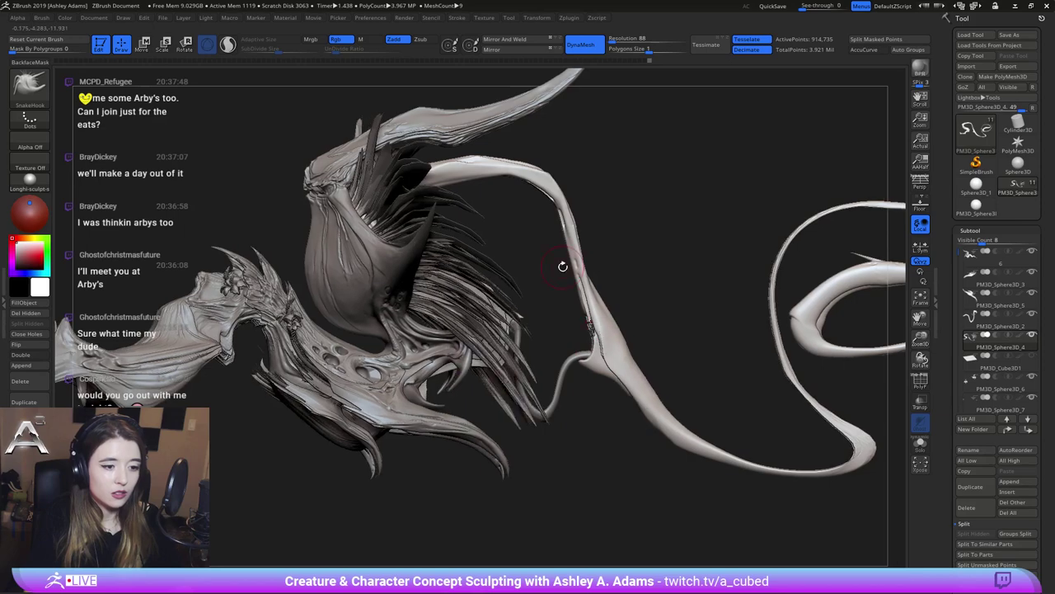
pyautogui.moveTo(660, 355)
pyautogui.keyDown('alt'); pyautogui.mouseDown()
pyautogui.moveTo(599, 322)
pyautogui.moveTo(561, 318)
pyautogui.moveTo(609, 312)
pyautogui.mouseUp(); pyautogui.keyUp('alt')
pyautogui.keyDown('alt'); pyautogui.moveTo(548, 277); pyautogui.dragTo(583, 322); pyautogui.keyUp('alt')
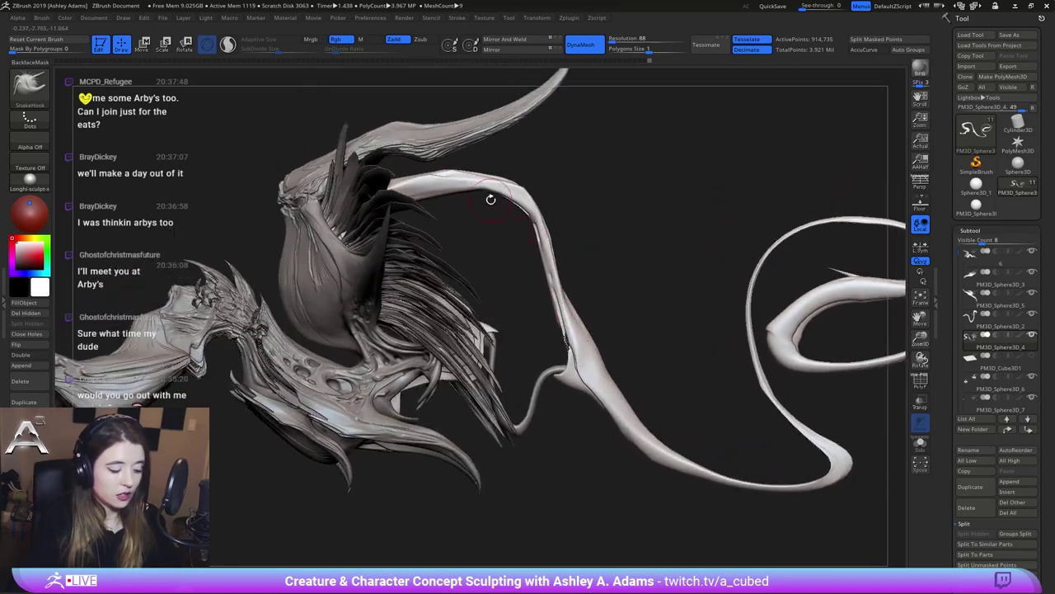
# Thicken the trunk's upper bend with the Inflat brush and smooth it into the descending section
pyautogui.press('b')
pyautogui.press('i')
pyautogui.press('n')
pyautogui.press('space')
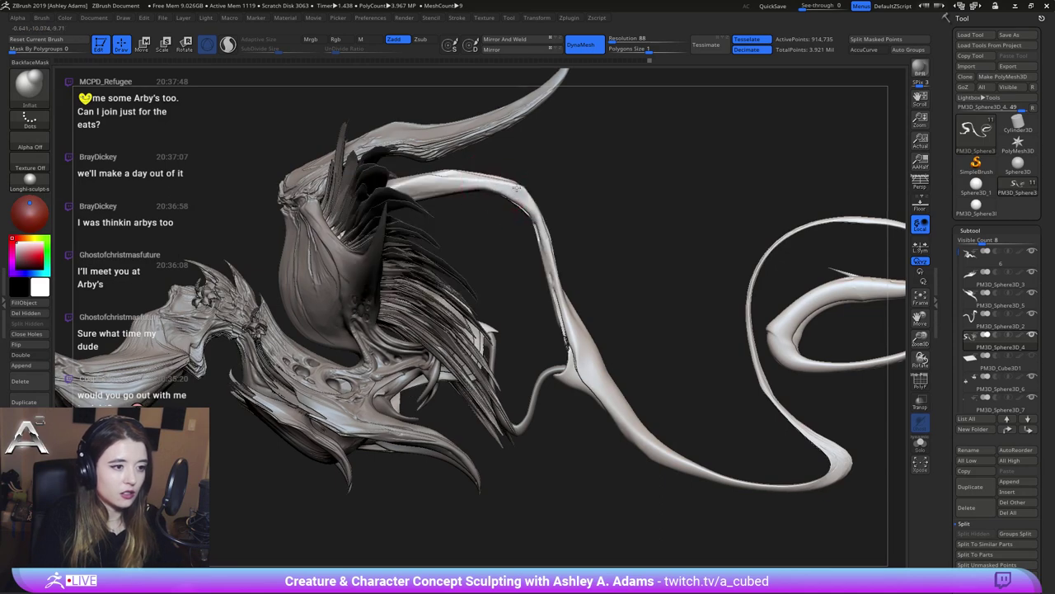
pyautogui.moveTo(512, 185); pyautogui.dragTo(454, 165)
pyautogui.moveTo(494, 183)
pyautogui.keyDown('shift'); pyautogui.mouseDown()
pyautogui.moveTo(486, 180)
pyautogui.moveTo(538, 221)
pyautogui.moveTo(553, 276)
pyautogui.moveTo(541, 238)
pyautogui.mouseUp(); pyautogui.keyUp('shift')
# Inflate the trunk around its side-branch junction and smooth the transition from both sides
pyautogui.keyDown('alt'); pyautogui.moveTo(545, 300); pyautogui.dragTo(554, 241, button='right'); pyautogui.keyUp('alt')
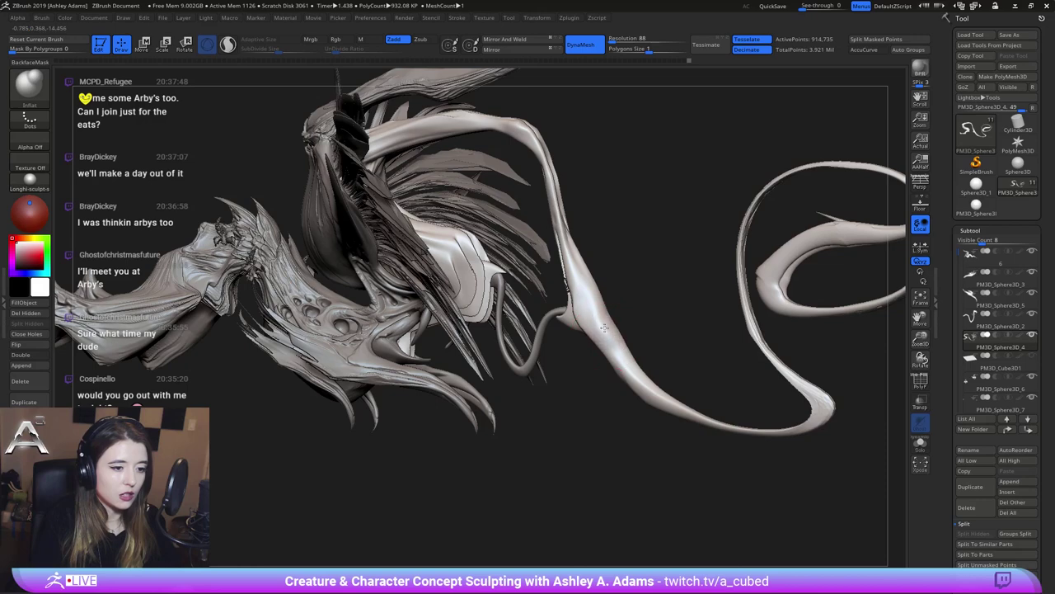
pyautogui.moveTo(605, 328)
pyautogui.mouseDown()
pyautogui.moveTo(571, 235)
pyautogui.moveTo(587, 293)
pyautogui.mouseUp()
pyautogui.moveTo(575, 247)
pyautogui.keyDown('shift'); pyautogui.mouseDown()
pyautogui.moveTo(580, 276)
pyautogui.moveTo(584, 268)
pyautogui.mouseUp(); pyautogui.keyUp('shift')
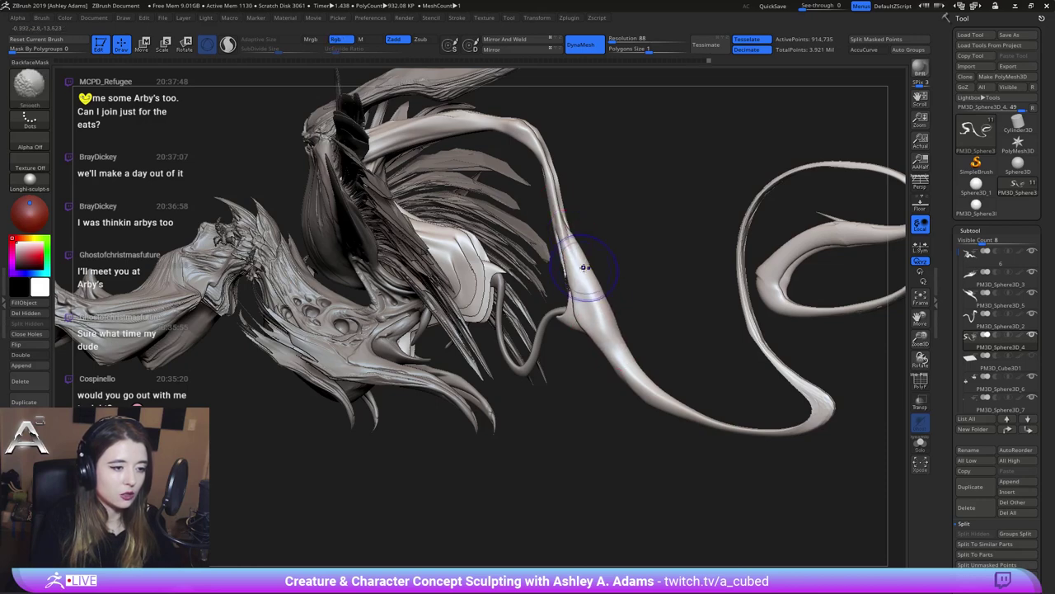
pyautogui.moveTo(677, 248)
pyautogui.mouseDown()
pyautogui.moveTo(664, 216)
pyautogui.moveTo(536, 206)
pyautogui.moveTo(492, 225)
pyautogui.mouseUp()
pyautogui.keyDown('alt'); pyautogui.moveTo(512, 215); pyautogui.dragTo(601, 221, button='right'); pyautogui.keyUp('alt')
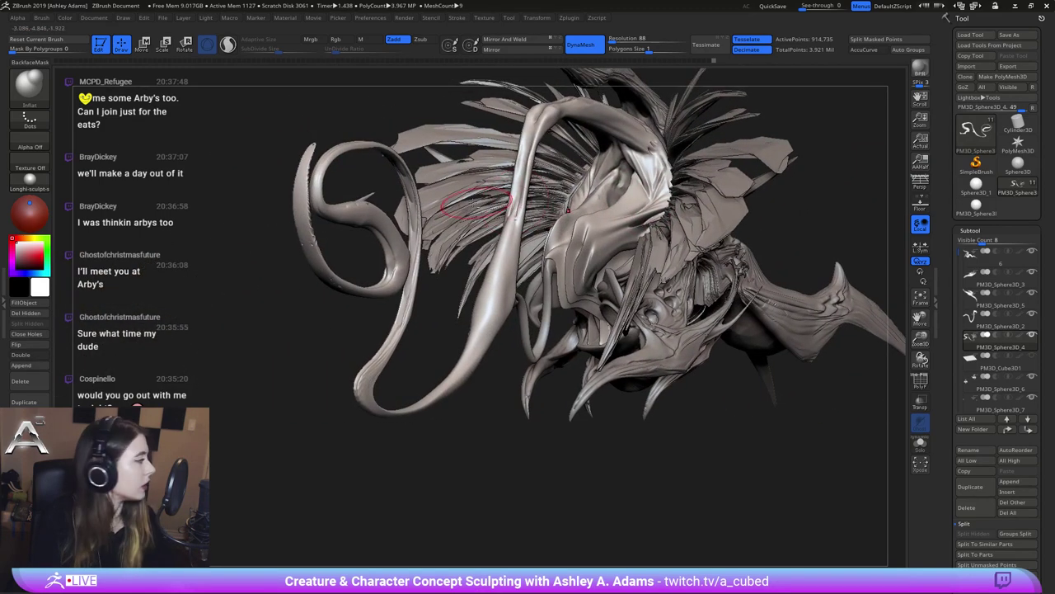
pyautogui.moveTo(524, 257)
pyautogui.mouseDown()
pyautogui.moveTo(547, 296)
pyautogui.moveTo(314, 274)
pyautogui.mouseUp()
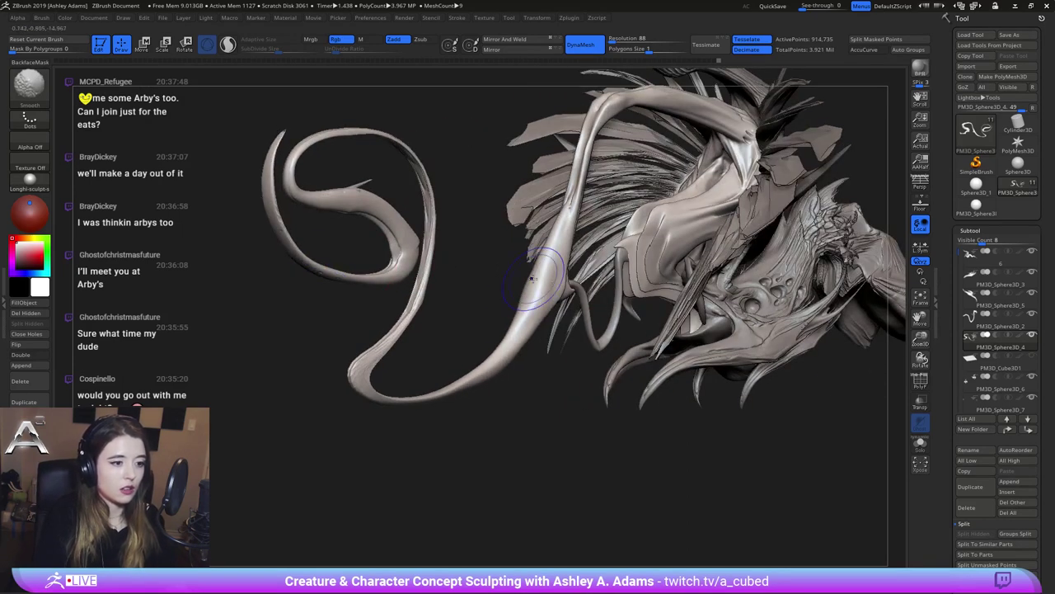
# Carve a crease across the thick middle section of the trunk with DamStandard
pyautogui.press('b')
pyautogui.press('d')
pyautogui.press('s')
pyautogui.moveTo(493, 356); pyautogui.dragTo(478, 360, button='right')
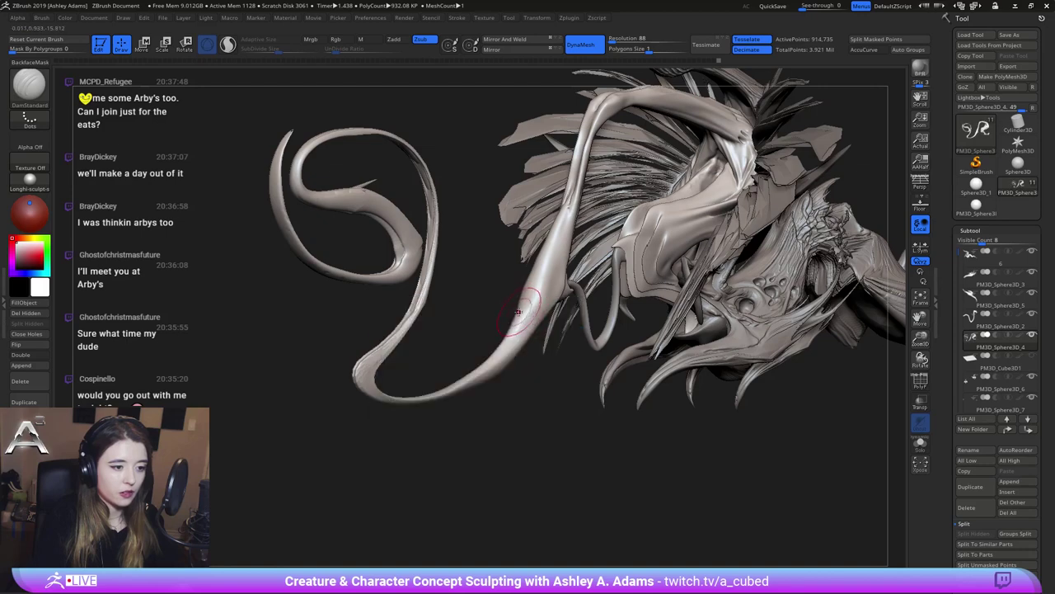
pyautogui.moveTo(518, 313); pyautogui.dragTo(533, 305)
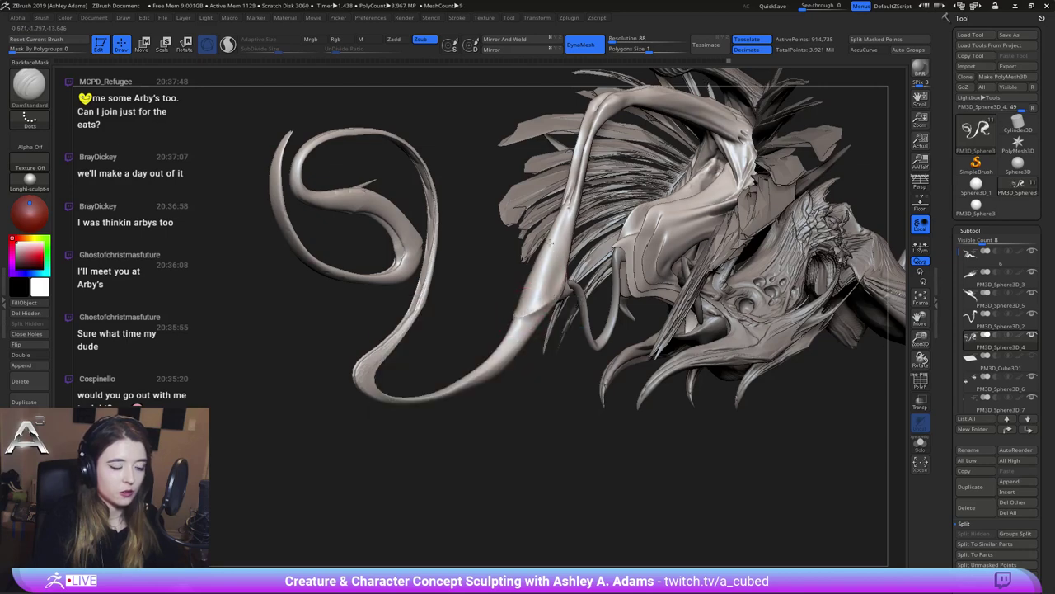
# Refine the crease on the trunk's thick middle section with DamStandard, then fill out that section with ClayBuildup and smooth it
pyautogui.moveTo(551, 244); pyautogui.dragTo(511, 303)
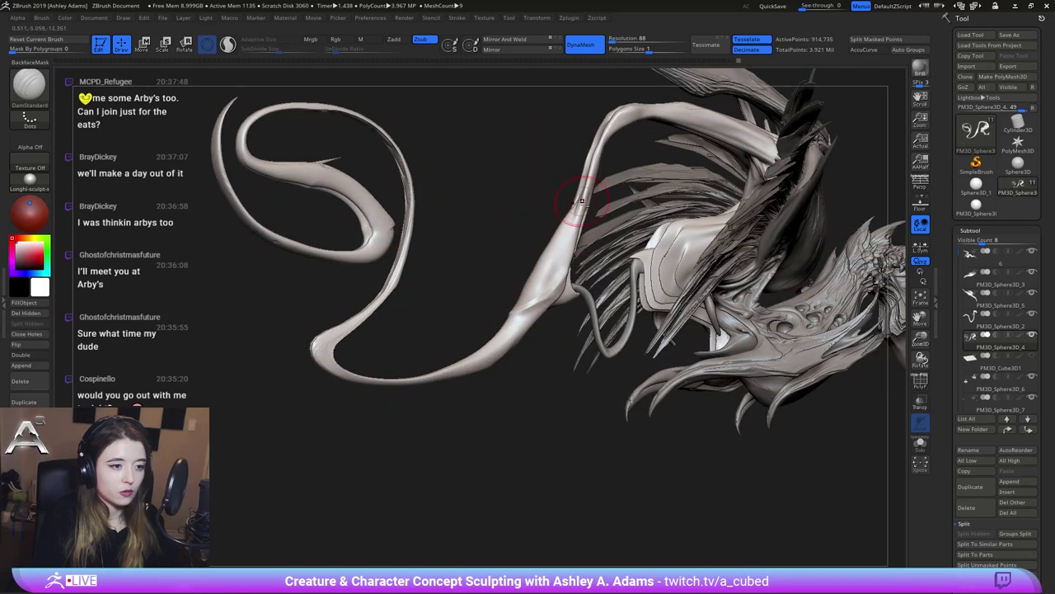
pyautogui.moveTo(569, 247)
pyautogui.mouseDown()
pyautogui.moveTo(801, 260)
pyautogui.moveTo(577, 276)
pyautogui.mouseUp()
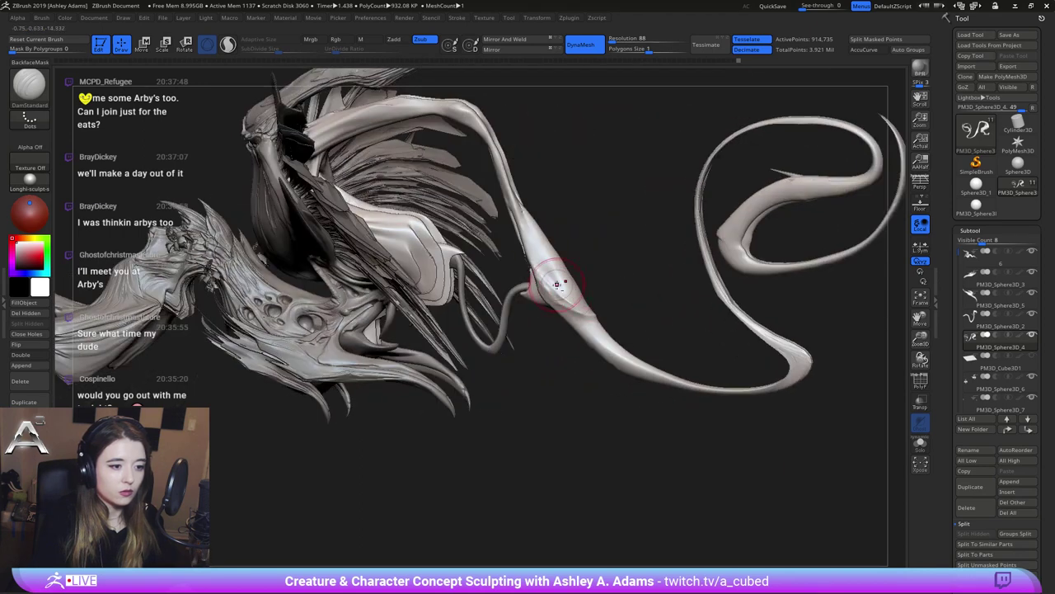
pyautogui.press('b')
pyautogui.press('c')
pyautogui.press('b')
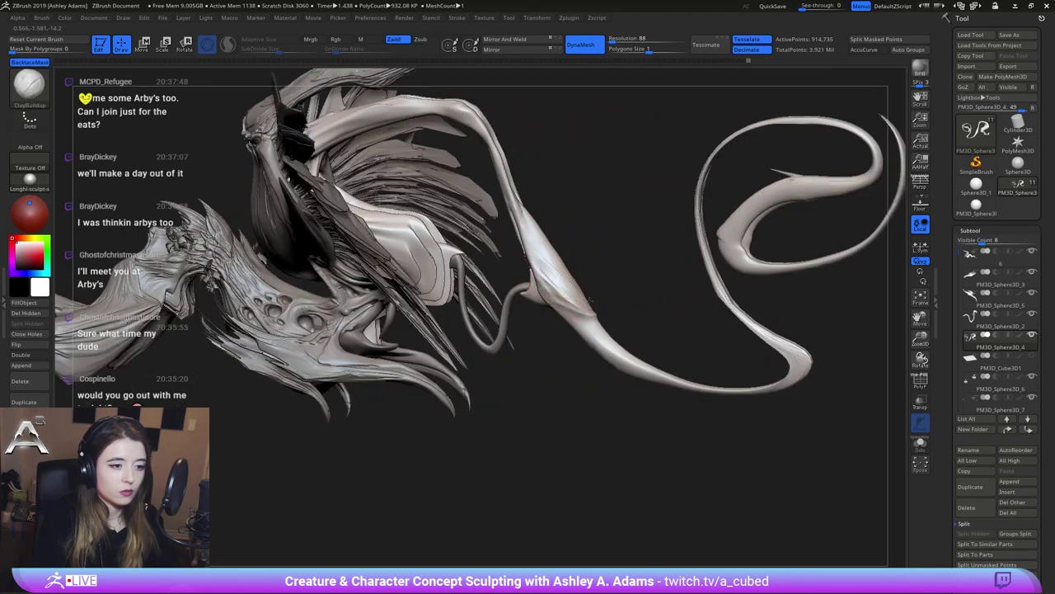
pyautogui.moveTo(539, 268); pyautogui.dragTo(591, 311)
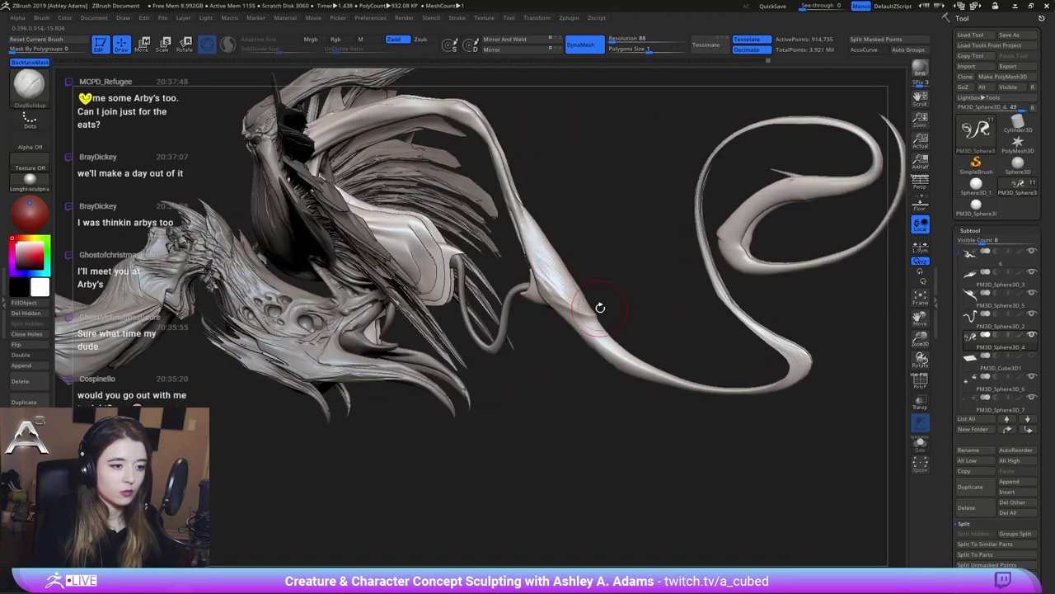
pyautogui.moveTo(538, 270)
pyautogui.keyDown('shift'); pyautogui.mouseDown()
pyautogui.moveTo(587, 312)
pyautogui.moveTo(542, 302)
pyautogui.moveTo(622, 350)
pyautogui.mouseUp(); pyautogui.keyUp('shift')
# Recut the crease beside the trunk's side branch with DamStandard and soften its edges with ClayBuildup and smoothing
pyautogui.press('b')
pyautogui.press('d')
pyautogui.press('s')
pyautogui.press('b')
pyautogui.press('c')
pyautogui.press('b')
pyautogui.press('shift')
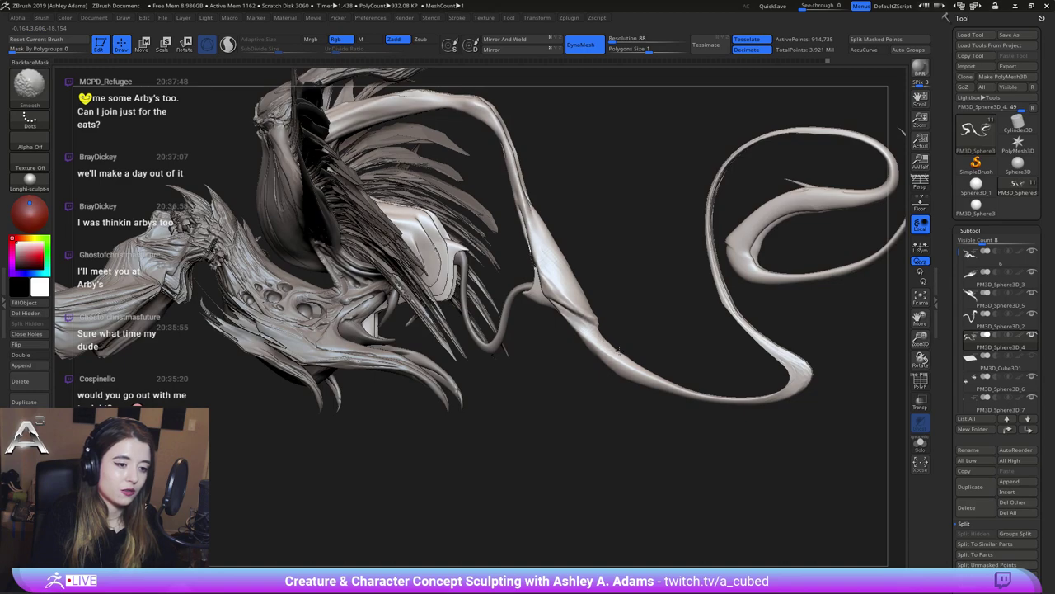
# Build up the underside of the trunk below the side-branch junction with ClayBuildup and smooth it into the thinner section
pyautogui.moveTo(572, 313)
pyautogui.mouseDown(button='right')
pyautogui.moveTo(589, 253)
pyautogui.moveTo(579, 270)
pyautogui.moveTo(606, 307)
pyautogui.moveTo(549, 308)
pyautogui.moveTo(572, 312)
pyautogui.mouseUp(button='right')
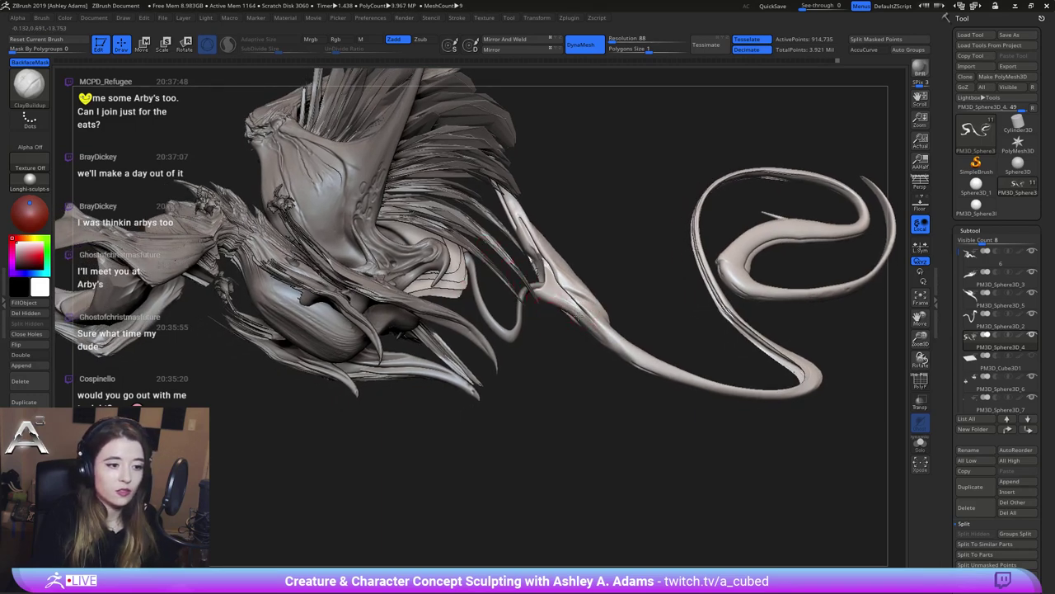
pyautogui.moveTo(577, 314); pyautogui.dragTo(633, 361)
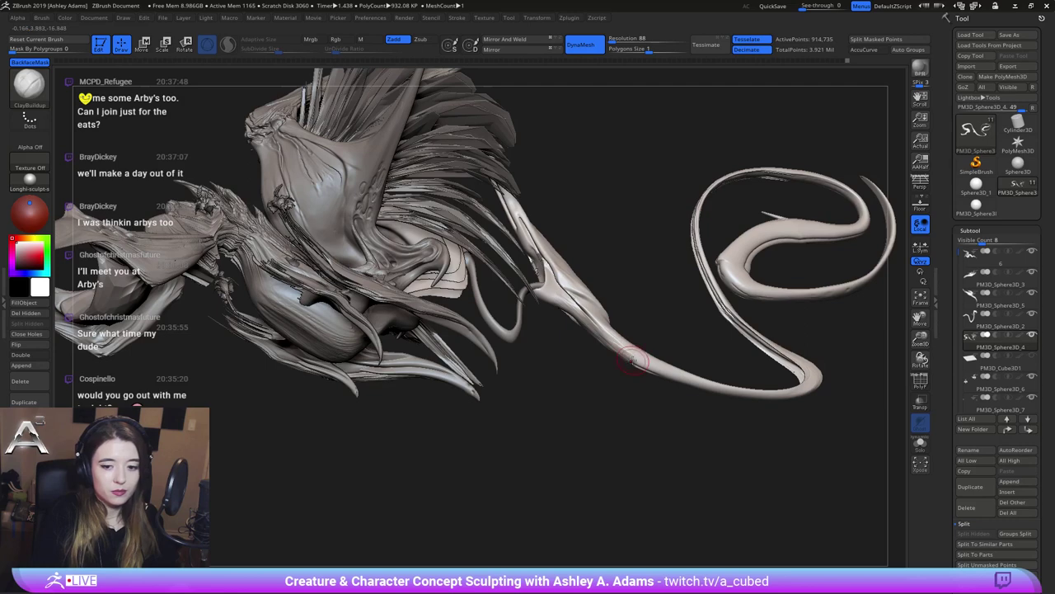
pyautogui.keyDown('alt'); pyautogui.moveTo(620, 346); pyautogui.dragTo(643, 338, button='right'); pyautogui.keyUp('alt')
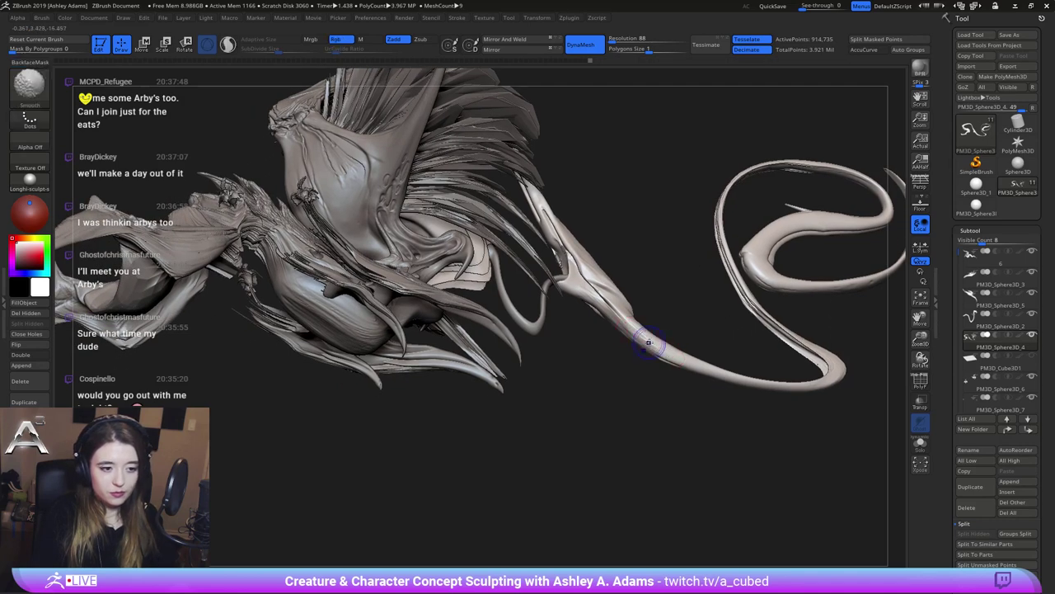
pyautogui.keyDown('shift'); pyautogui.moveTo(667, 357); pyautogui.dragTo(573, 291); pyautogui.keyUp('shift')
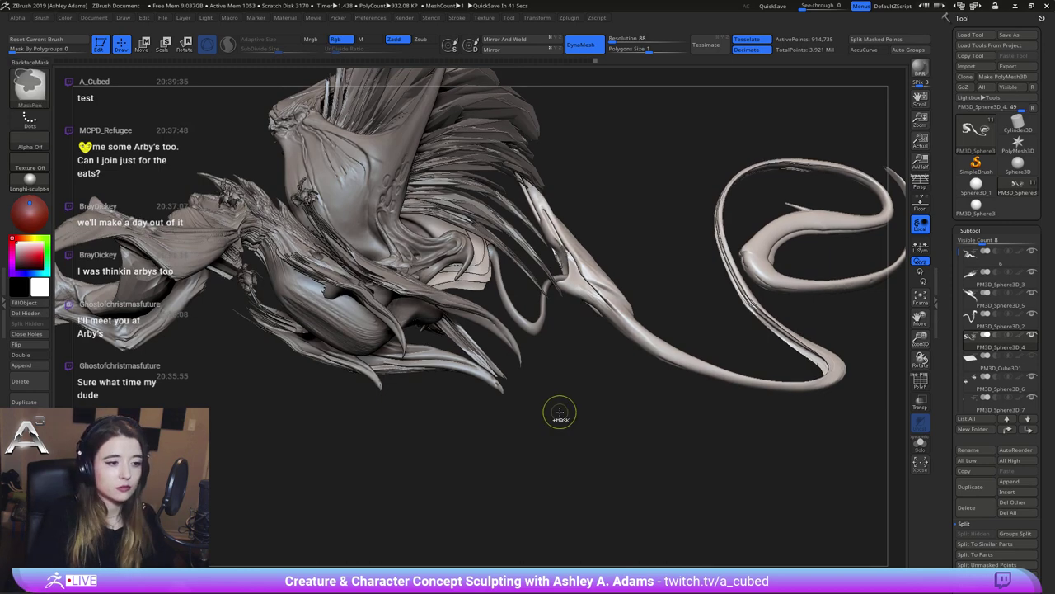
# Cut flowing grooves along the side of the creature's face plate with the Slash2 brush
pyautogui.keyDown('ctrl'); pyautogui.moveTo(561, 413); pyautogui.dragTo(588, 368, button='right'); pyautogui.keyUp('ctrl')
pyautogui.moveTo(589, 369)
pyautogui.mouseDown()
pyautogui.moveTo(636, 324)
pyautogui.moveTo(619, 306)
pyautogui.mouseUp()
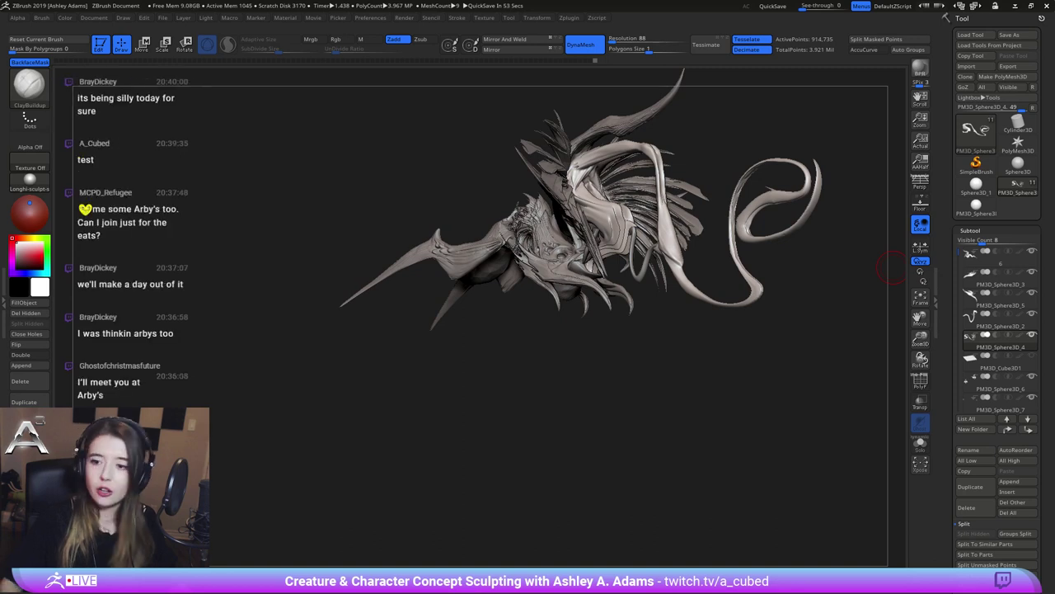
pyautogui.rightClick(752, 279)
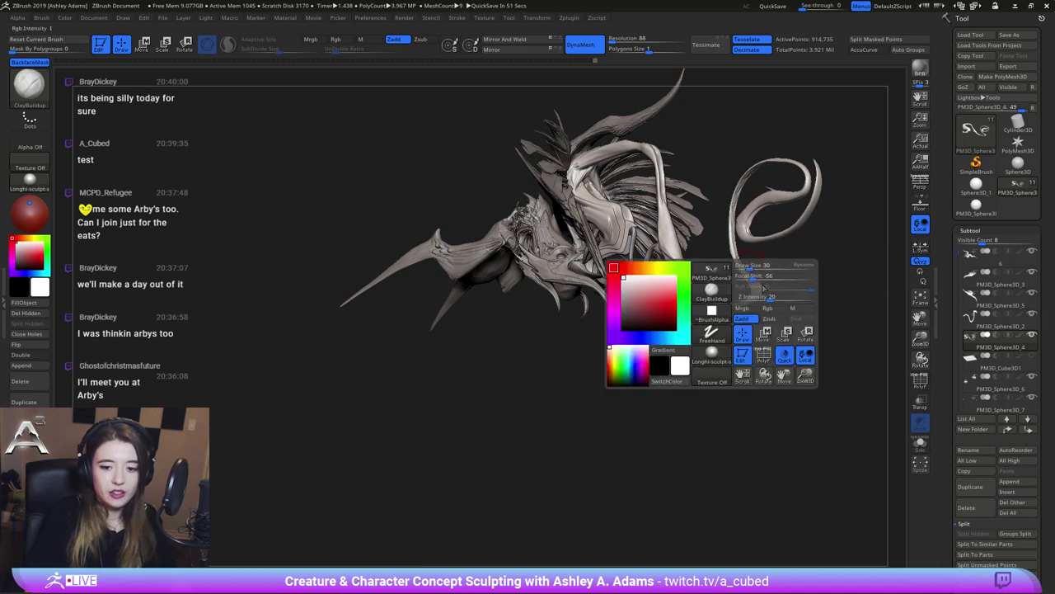
pyautogui.keyDown('alt'); pyautogui.moveTo(758, 287); pyautogui.dragTo(728, 290, button='right'); pyautogui.keyUp('alt')
pyautogui.keyDown('ctrl'); pyautogui.moveTo(650, 228); pyautogui.dragTo(519, 150, button='right'); pyautogui.keyUp('ctrl')
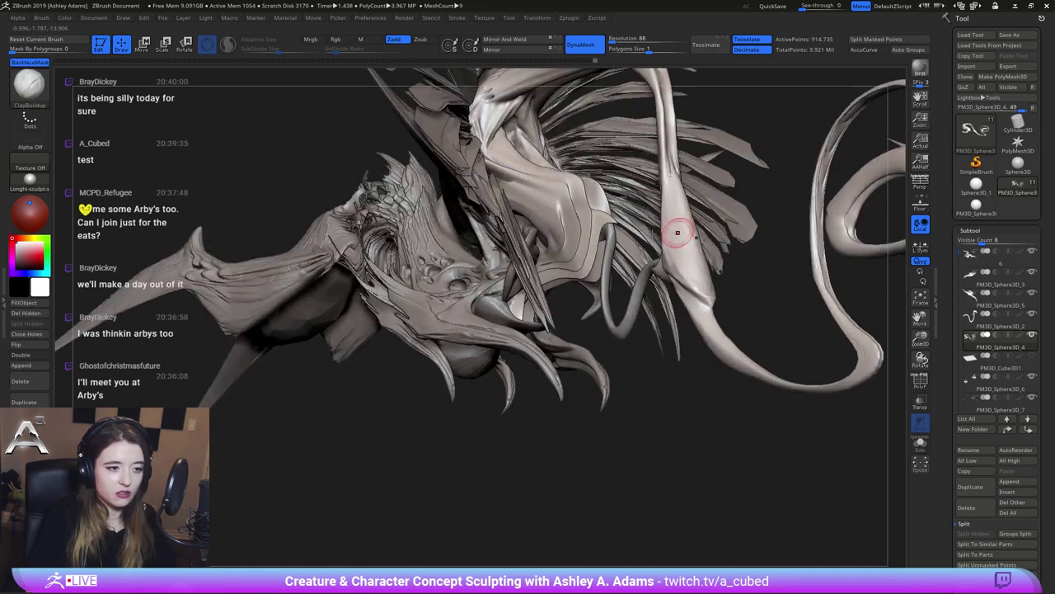
pyautogui.keyDown('alt'); pyautogui.moveTo(676, 233); pyautogui.dragTo(635, 242, button='right'); pyautogui.keyUp('alt')
pyautogui.press('2')
pyautogui.press('3')
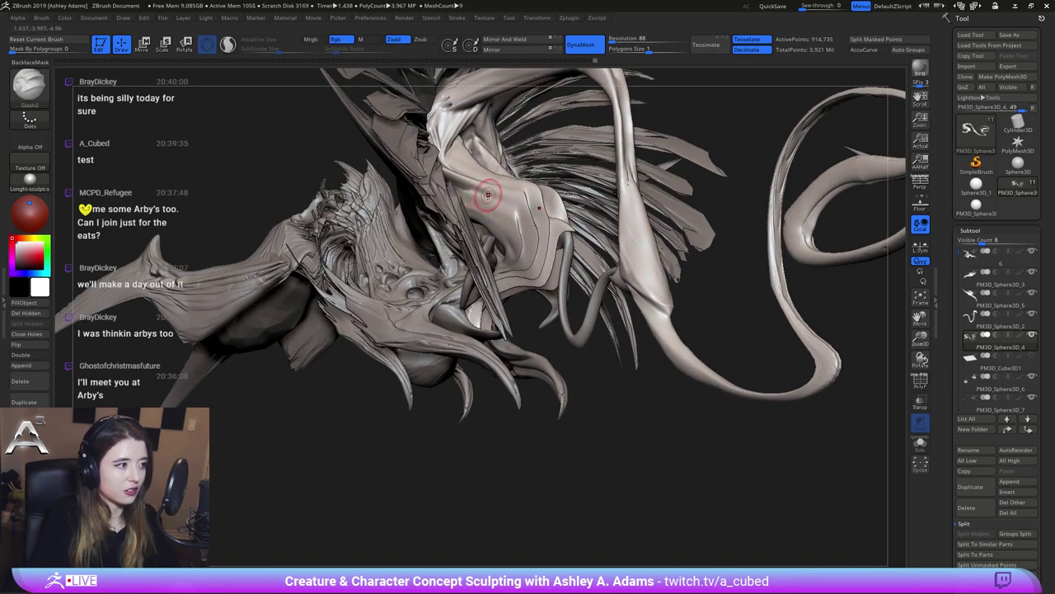
pyautogui.moveTo(490, 196); pyautogui.dragTo(472, 198, button='right')
pyautogui.rightClick(467, 189)
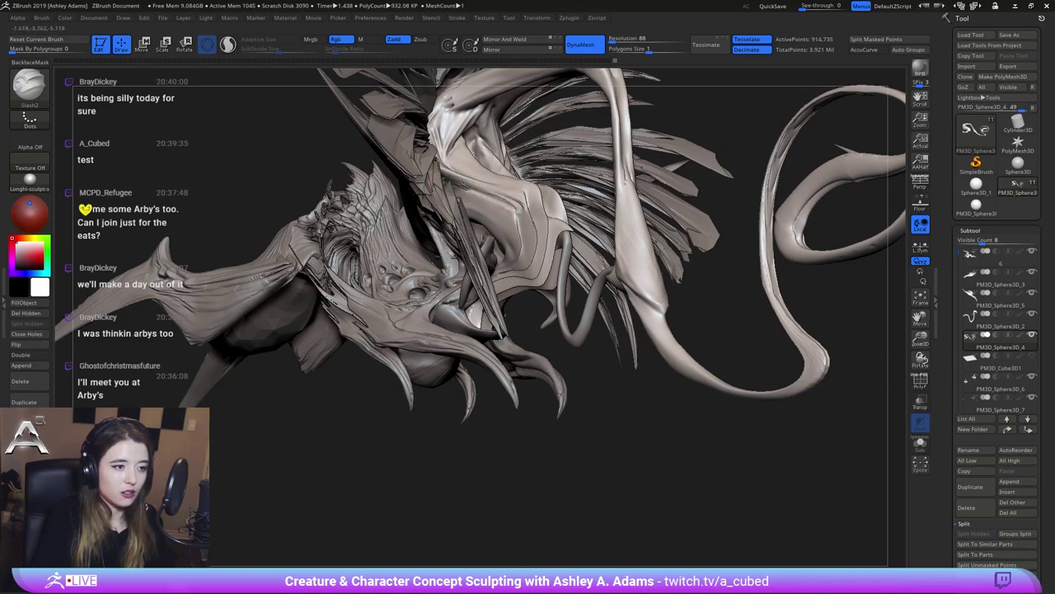
# Add more Slash2 grooves across the front of the face plate, up toward the base of the trunk
pyautogui.moveTo(510, 179); pyautogui.dragTo(466, 172, button='right')
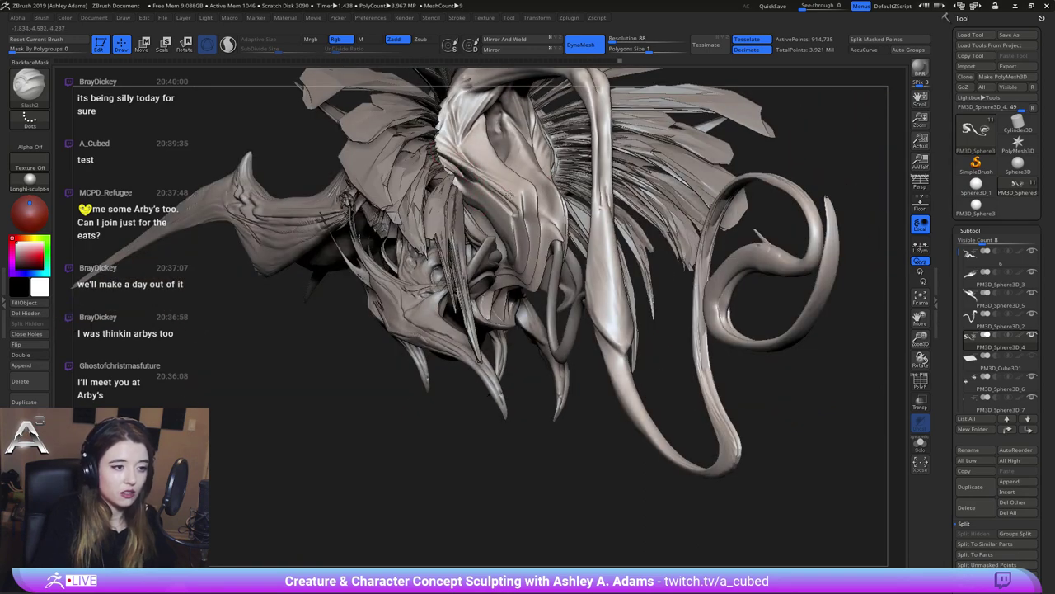
pyautogui.moveTo(470, 172); pyautogui.dragTo(493, 173)
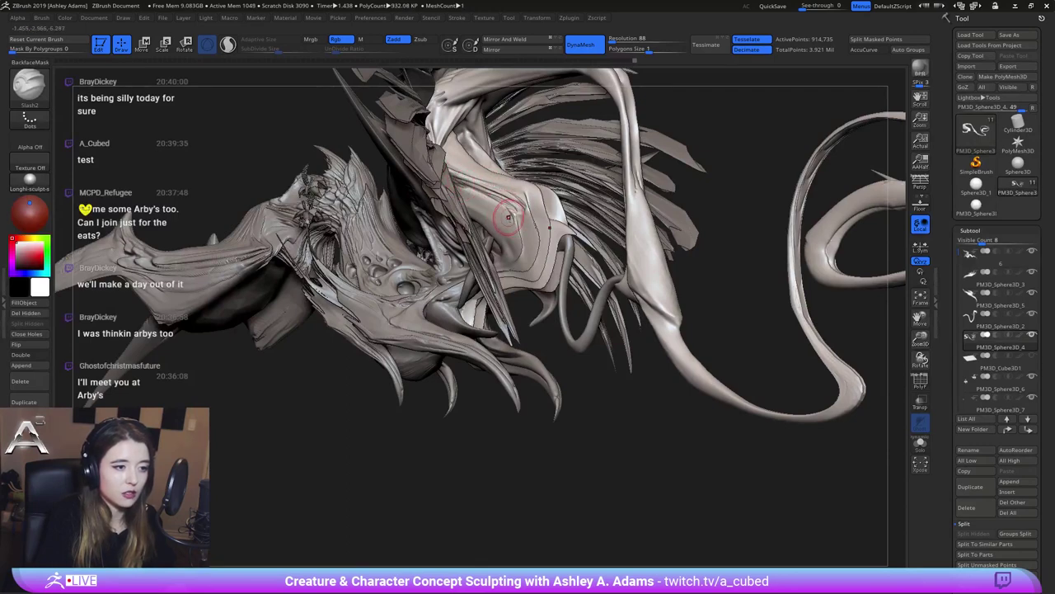
pyautogui.moveTo(458, 183); pyautogui.dragTo(501, 172, button='right')
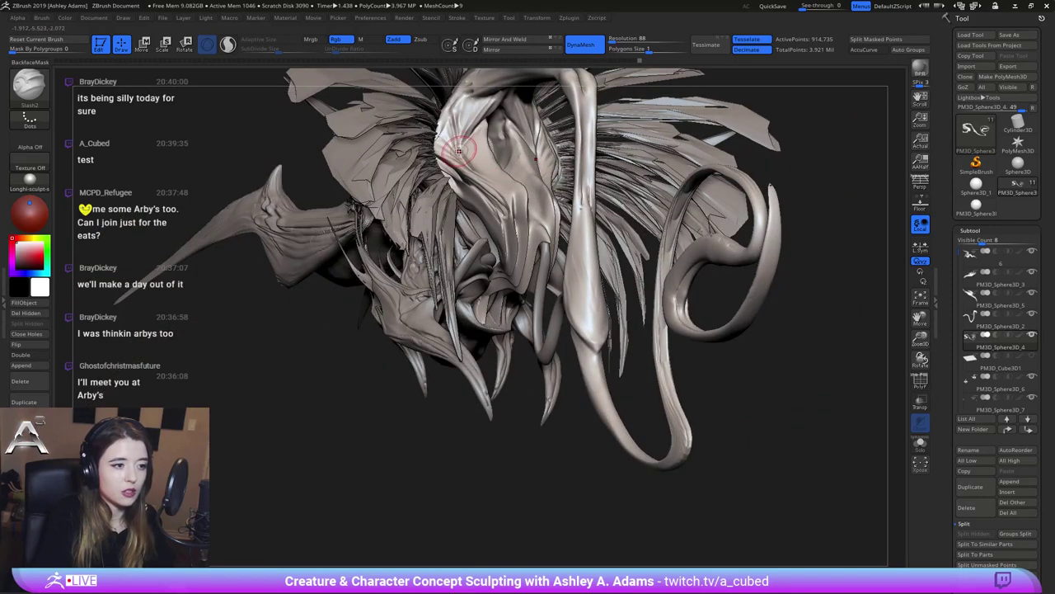
pyautogui.moveTo(466, 150); pyautogui.dragTo(476, 148)
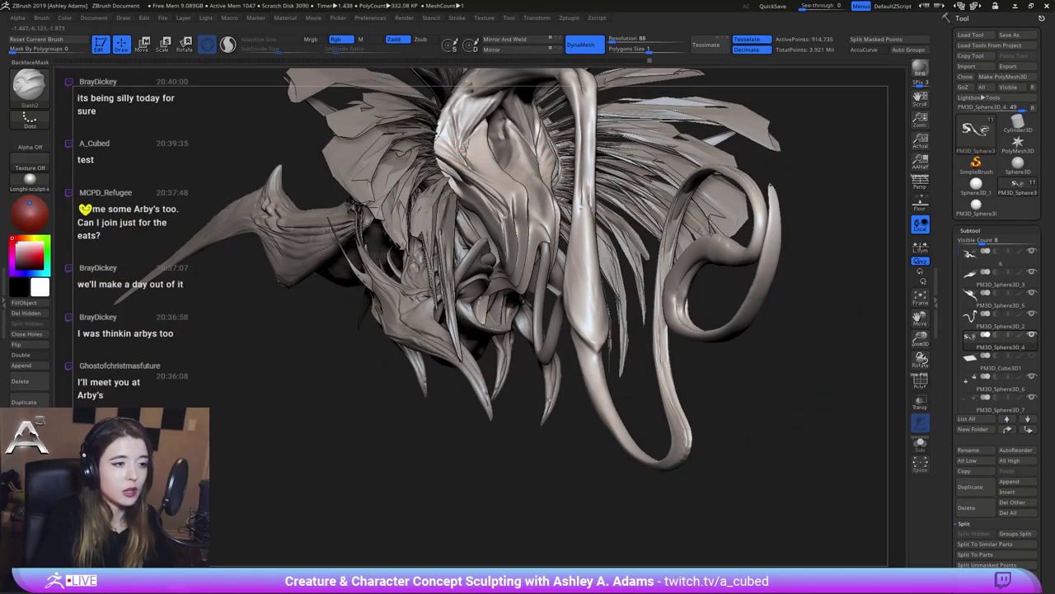
# Switch to the jaw and neck subtool and thicken the two long rear spikes with an enlarged Inflat brush
pyautogui.moveTo(478, 165)
pyautogui.keyDown('ctrl'); pyautogui.mouseDown(button='right')
pyautogui.moveTo(485, 215)
pyautogui.moveTo(322, 250)
pyautogui.moveTo(589, 149)
pyautogui.moveTo(589, 214)
pyautogui.moveTo(600, 169)
pyautogui.mouseUp(button='right'); pyautogui.keyUp('ctrl')
pyautogui.moveTo(611, 208)
pyautogui.mouseDown(button='right')
pyautogui.moveTo(612, 148)
pyautogui.moveTo(613, 182)
pyautogui.moveTo(771, 264)
pyautogui.moveTo(600, 240)
pyautogui.mouseUp(button='right')
pyautogui.keyDown('alt'); pyautogui.click(583, 240); pyautogui.keyUp('alt')
pyautogui.press('b')
pyautogui.press('i')
pyautogui.press('n')
pyautogui.press('space')
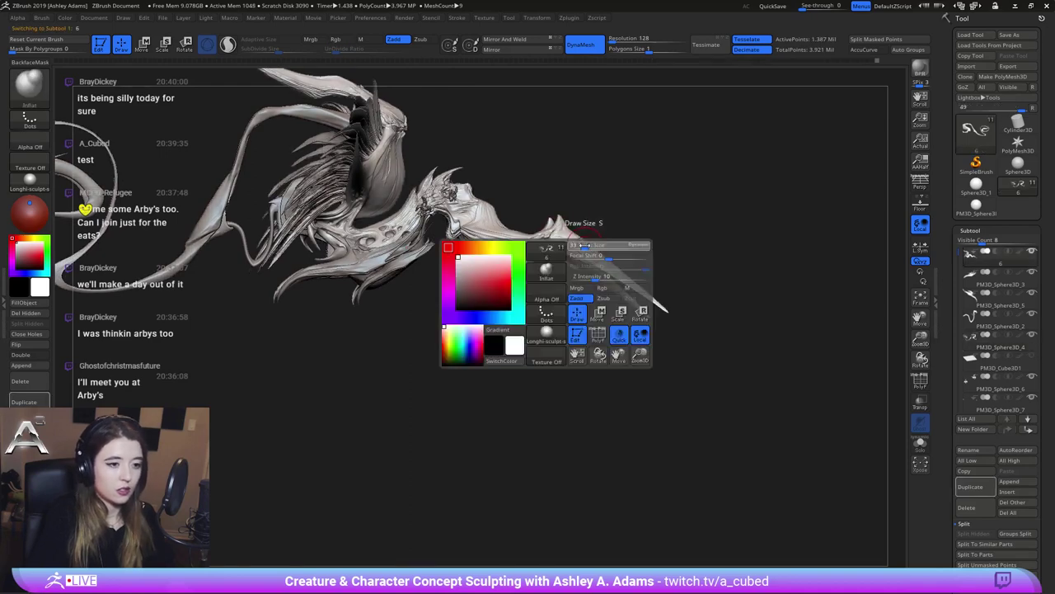
pyautogui.moveTo(590, 247); pyautogui.dragTo(598, 247)
pyautogui.moveTo(529, 275)
pyautogui.mouseDown(button='right')
pyautogui.moveTo(562, 243)
pyautogui.moveTo(558, 285)
pyautogui.mouseUp(button='right')
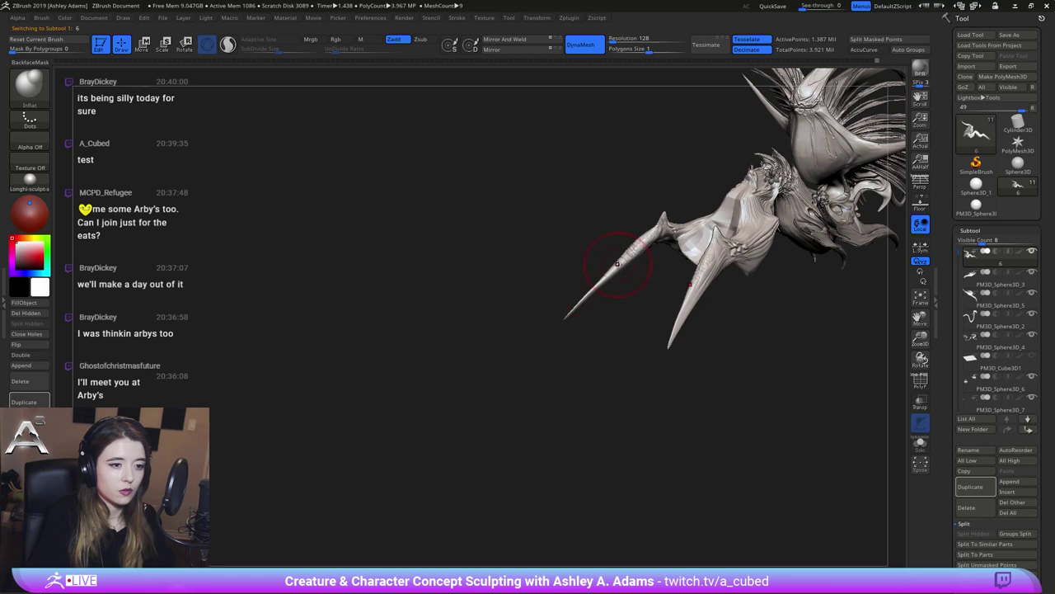
pyautogui.moveTo(667, 252)
pyautogui.mouseDown(button='right')
pyautogui.moveTo(648, 238)
pyautogui.moveTo(685, 158)
pyautogui.mouseUp(button='right')
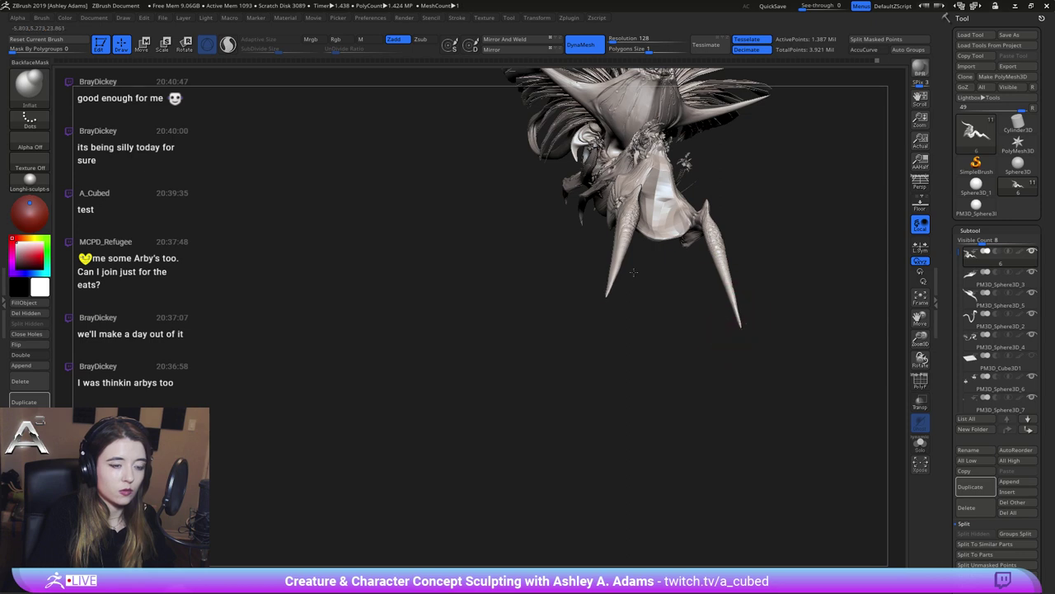
pyautogui.moveTo(633, 272)
pyautogui.mouseDown(button='right')
pyautogui.moveTo(648, 275)
pyautogui.moveTo(497, 217)
pyautogui.mouseUp(button='right')
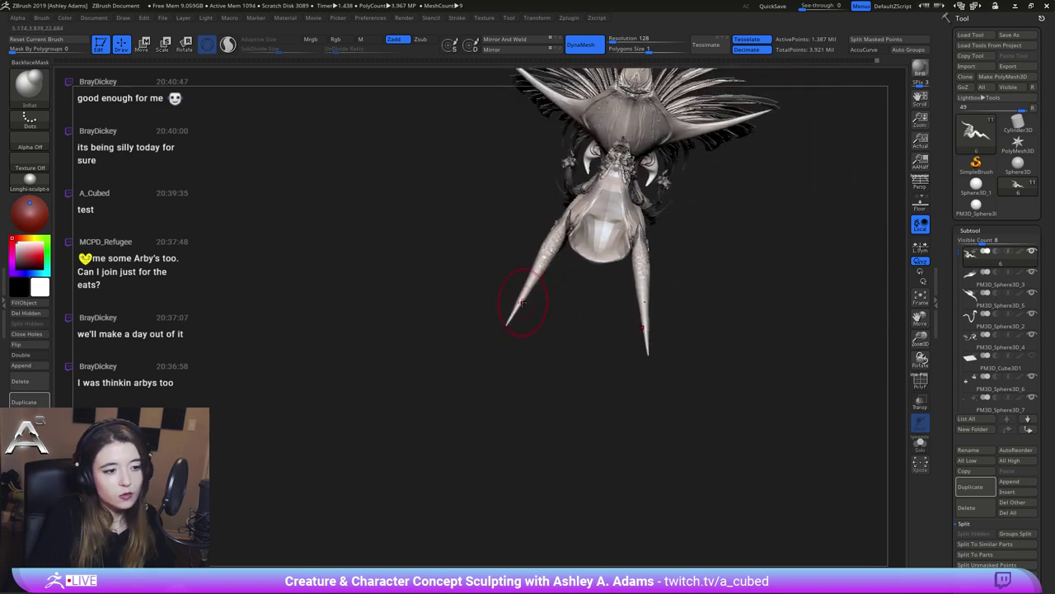
pyautogui.moveTo(522, 304); pyautogui.dragTo(537, 283, button='right')
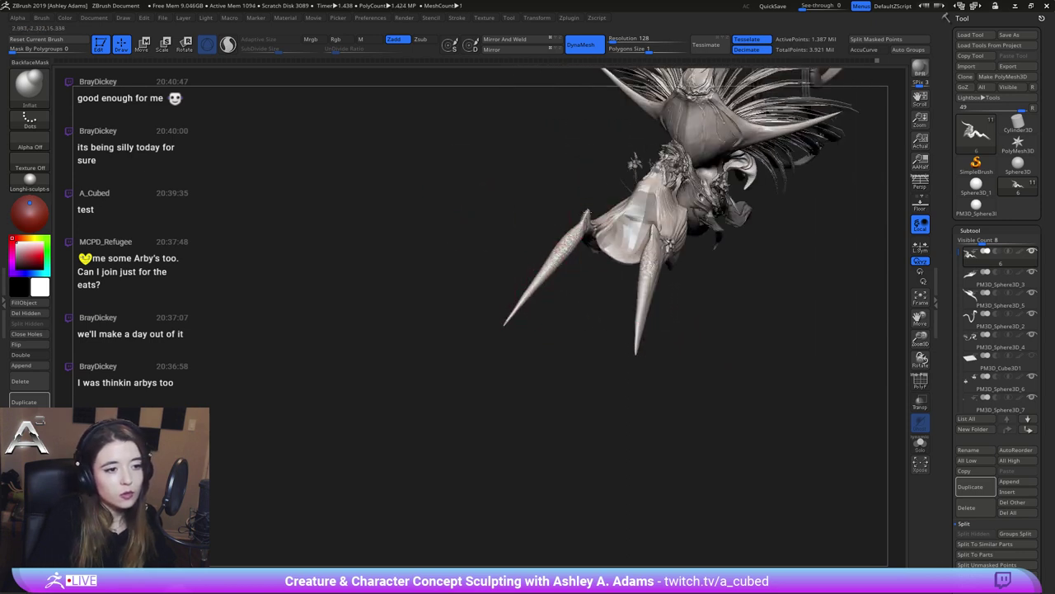
pyautogui.moveTo(633, 228)
pyautogui.mouseDown(button='right')
pyautogui.moveTo(662, 234)
pyautogui.moveTo(617, 248)
pyautogui.moveTo(590, 237)
pyautogui.mouseUp(button='right')
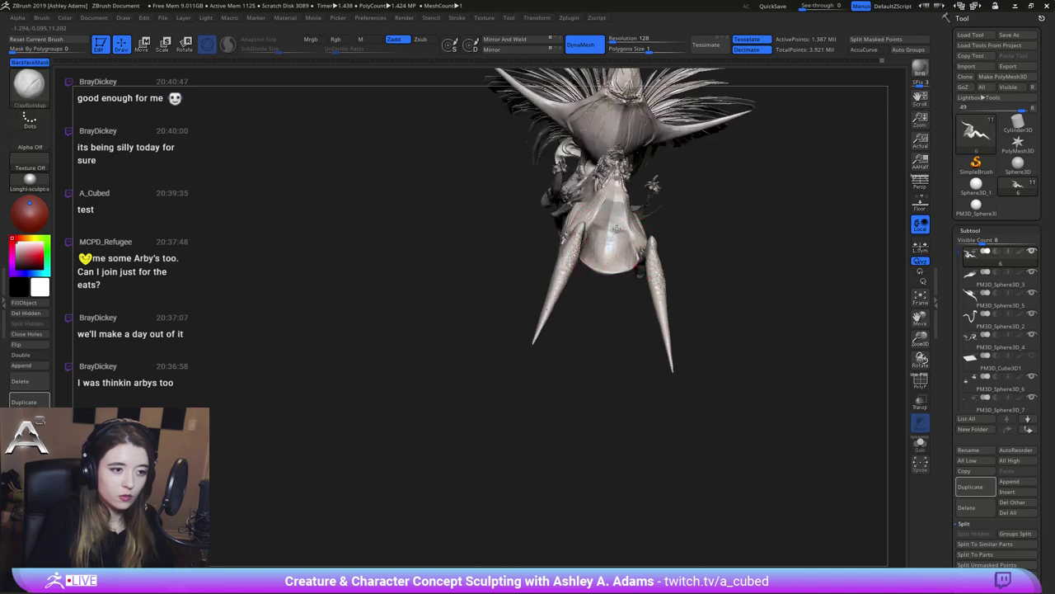
# Build up the smooth plate between the two rear spikes with ClayBuildup and smooth the strokes into its surface
pyautogui.moveTo(610, 221)
pyautogui.mouseDown()
pyautogui.moveTo(613, 208)
pyautogui.moveTo(614, 231)
pyautogui.mouseUp()
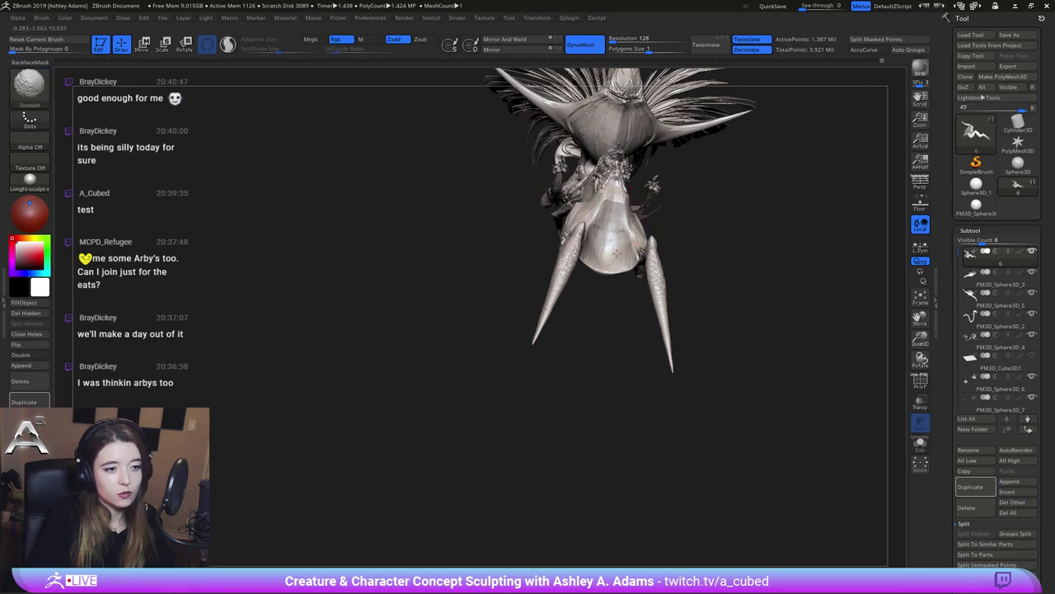
pyautogui.moveTo(622, 263)
pyautogui.mouseDown(button='right')
pyautogui.moveTo(669, 257)
pyautogui.moveTo(602, 280)
pyautogui.mouseUp(button='right')
pyautogui.rightClick(561, 268)
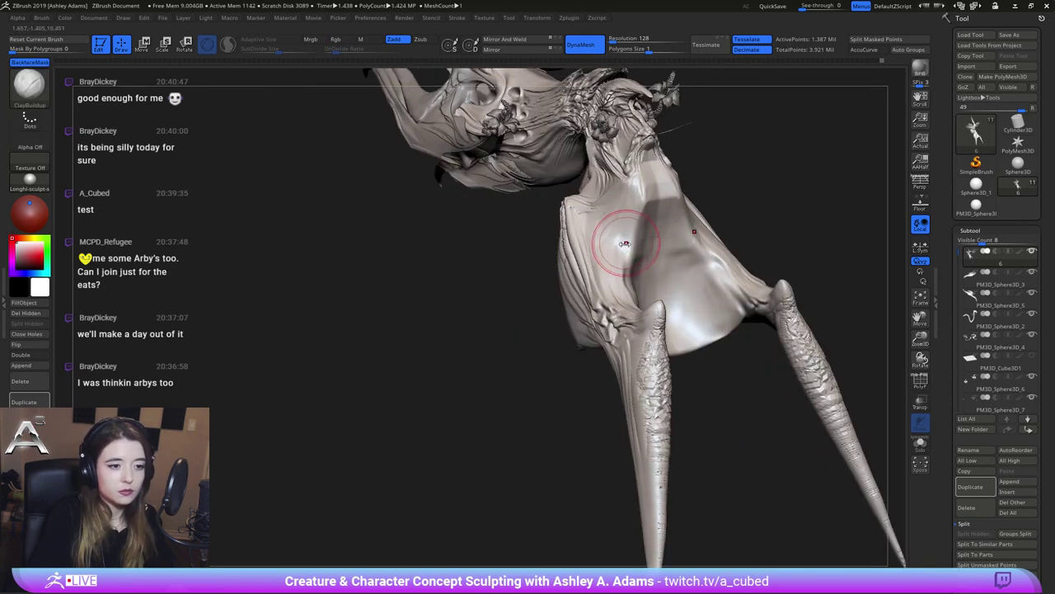
pyautogui.moveTo(621, 245)
pyautogui.mouseDown()
pyautogui.moveTo(617, 238)
pyautogui.moveTo(627, 254)
pyautogui.moveTo(612, 231)
pyautogui.moveTo(630, 224)
pyautogui.moveTo(633, 208)
pyautogui.mouseUp()
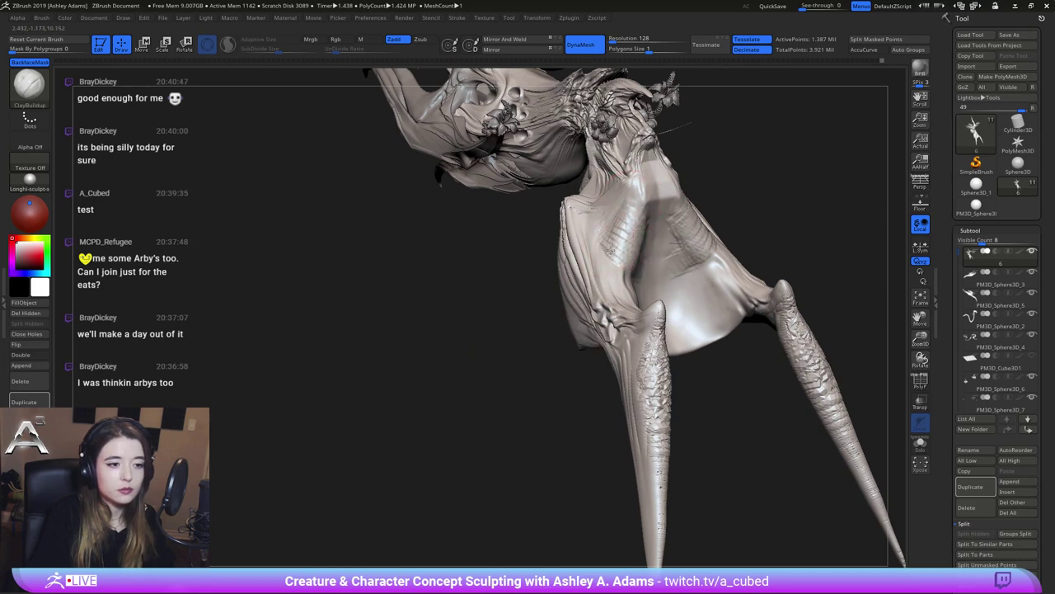
pyautogui.press('shift')
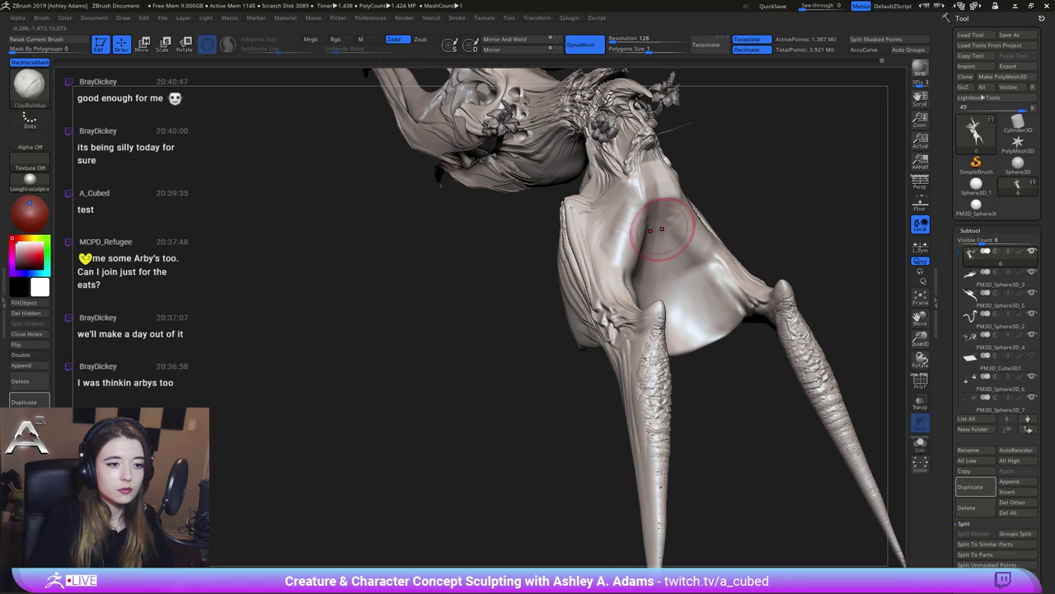
pyautogui.moveTo(670, 247); pyautogui.dragTo(684, 235, button='right')
pyautogui.moveTo(665, 262)
pyautogui.mouseDown()
pyautogui.moveTo(676, 289)
pyautogui.moveTo(691, 279)
pyautogui.moveTo(673, 221)
pyautogui.mouseUp()
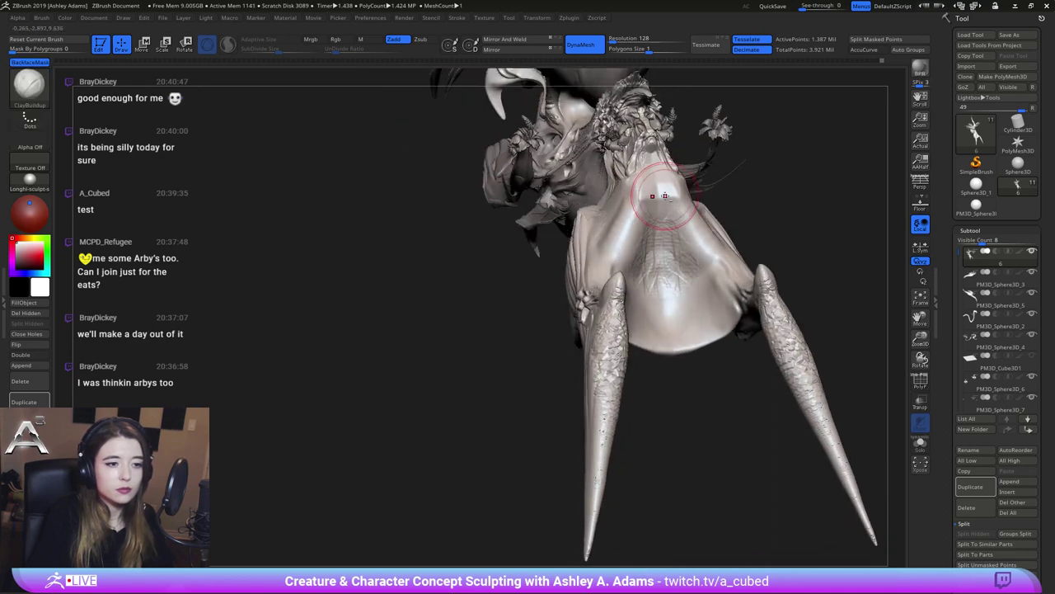
pyautogui.press('shift')
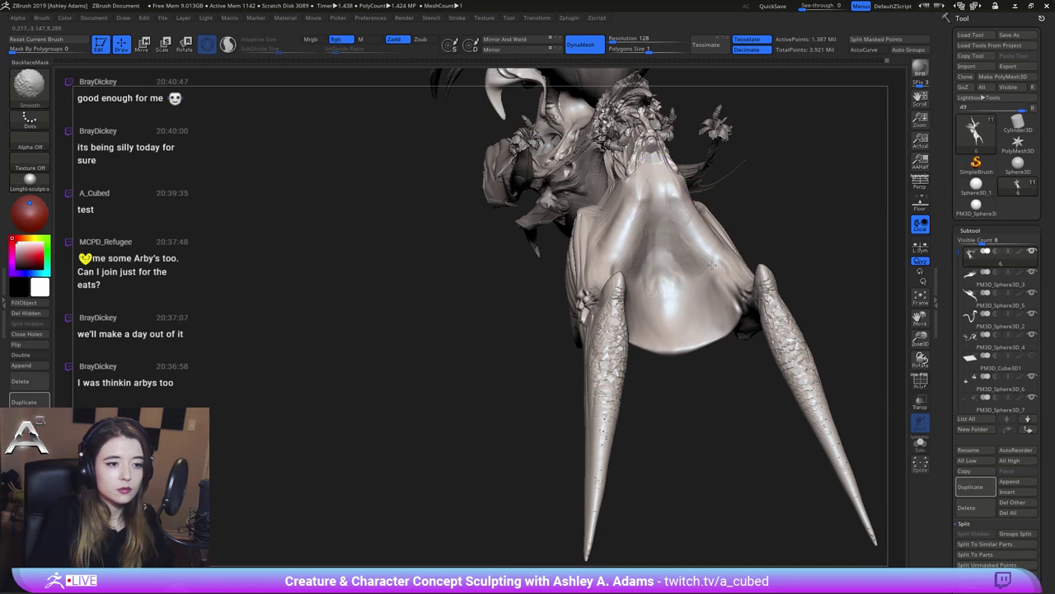
# Add ClayBuildup volume to the side of the rear neck plate above its folds and smooth it
pyautogui.moveTo(672, 290)
pyautogui.mouseDown(button='right')
pyautogui.moveTo(687, 179)
pyautogui.moveTo(681, 228)
pyautogui.moveTo(641, 246)
pyautogui.moveTo(639, 278)
pyautogui.mouseUp(button='right')
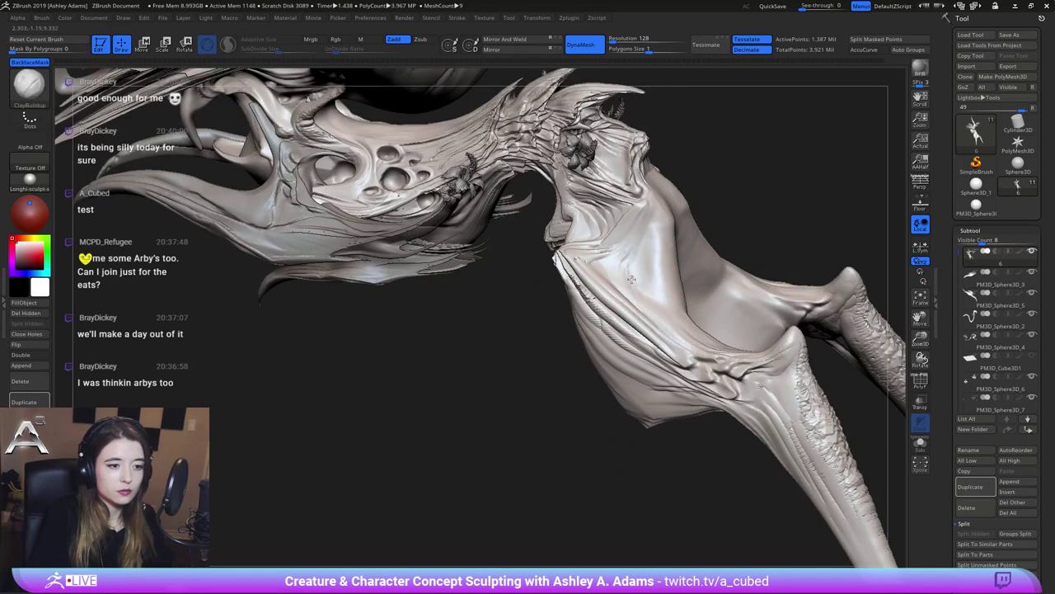
pyautogui.press('shift')
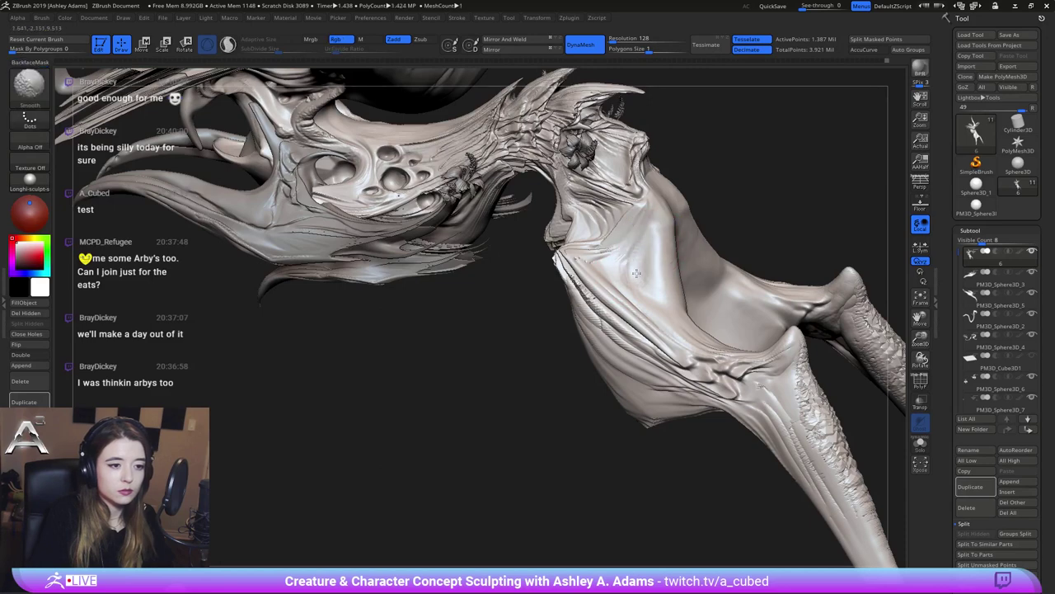
pyautogui.keyDown('shift'); pyautogui.moveTo(656, 294); pyautogui.dragTo(655, 291); pyautogui.keyUp('shift')
pyautogui.moveTo(656, 291); pyautogui.dragTo(640, 288)
pyautogui.keyDown('shift'); pyautogui.moveTo(684, 316); pyautogui.dragTo(668, 298); pyautogui.keyUp('shift')
pyautogui.keyDown('ctrl'); pyautogui.moveTo(694, 320); pyautogui.dragTo(729, 193, button='right'); pyautogui.keyUp('ctrl')
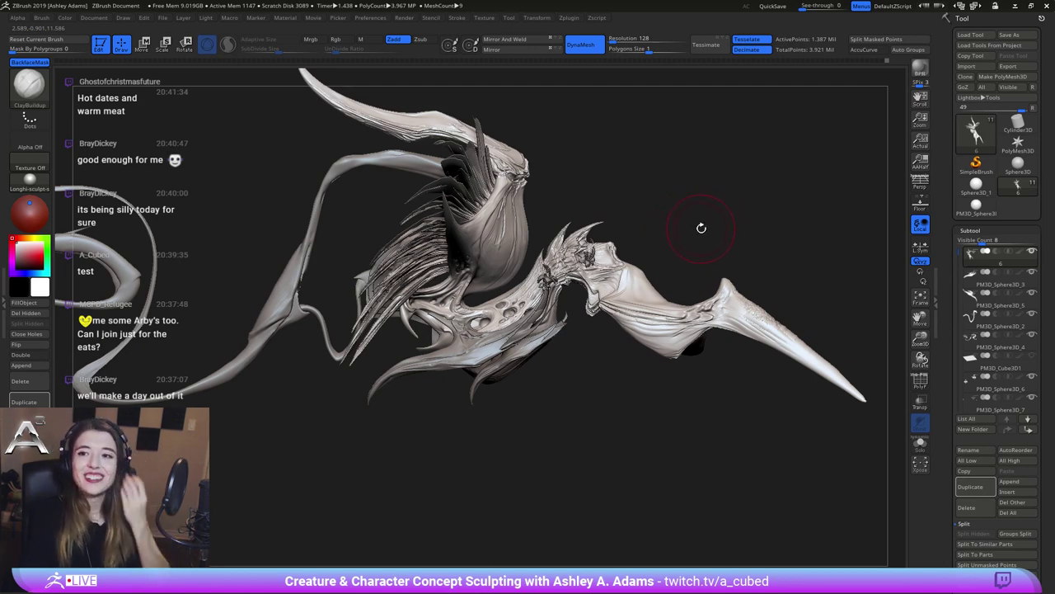
# Switch to the jointed tail subtool and reshape its high bend into a sharper corner with a resized SnakeHook brush
pyautogui.keyDown('alt'); pyautogui.moveTo(305, 239); pyautogui.dragTo(514, 259); pyautogui.keyUp('alt')
pyautogui.keyDown('alt'); pyautogui.click(511, 260); pyautogui.keyUp('alt')
pyautogui.press('space')
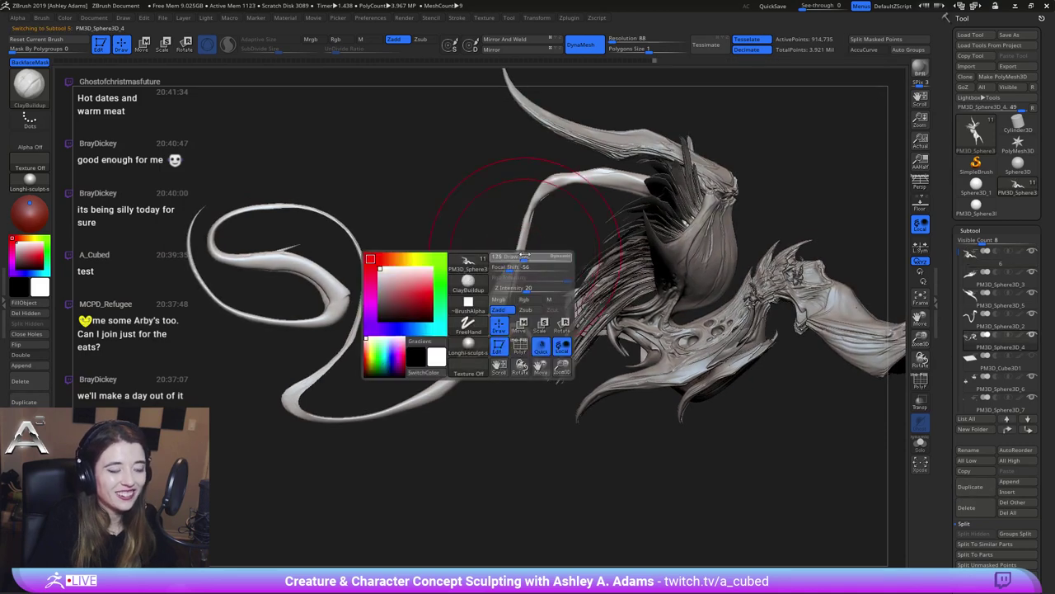
pyautogui.press('b')
pyautogui.press('s')
pyautogui.press('h')
pyautogui.press('space')
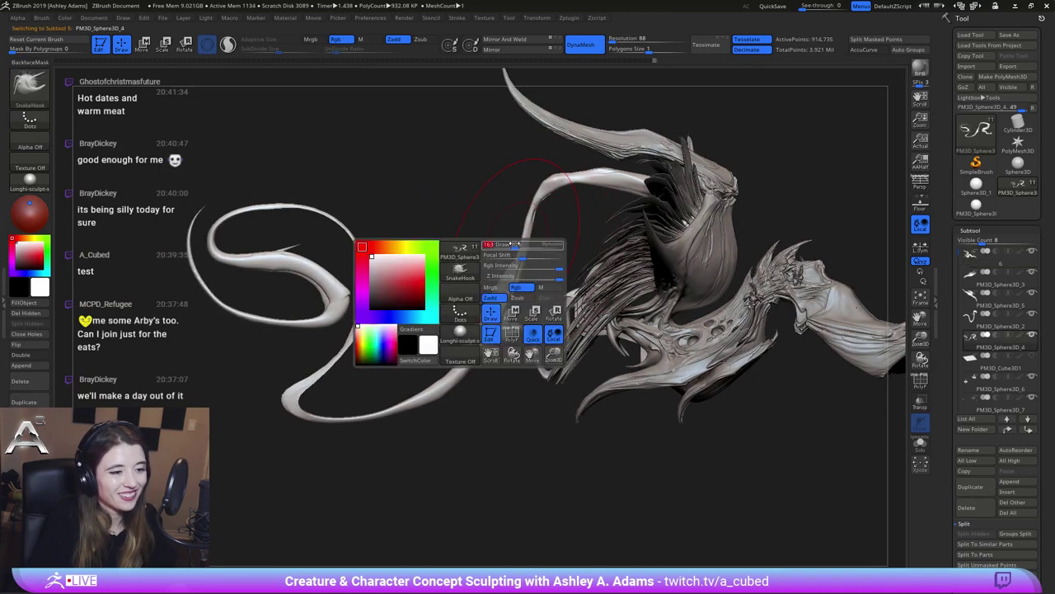
pyautogui.moveTo(521, 243)
pyautogui.mouseDown(button='right')
pyautogui.moveTo(530, 237)
pyautogui.moveTo(525, 256)
pyautogui.mouseUp(button='right')
pyautogui.press('space')
pyautogui.press('space')
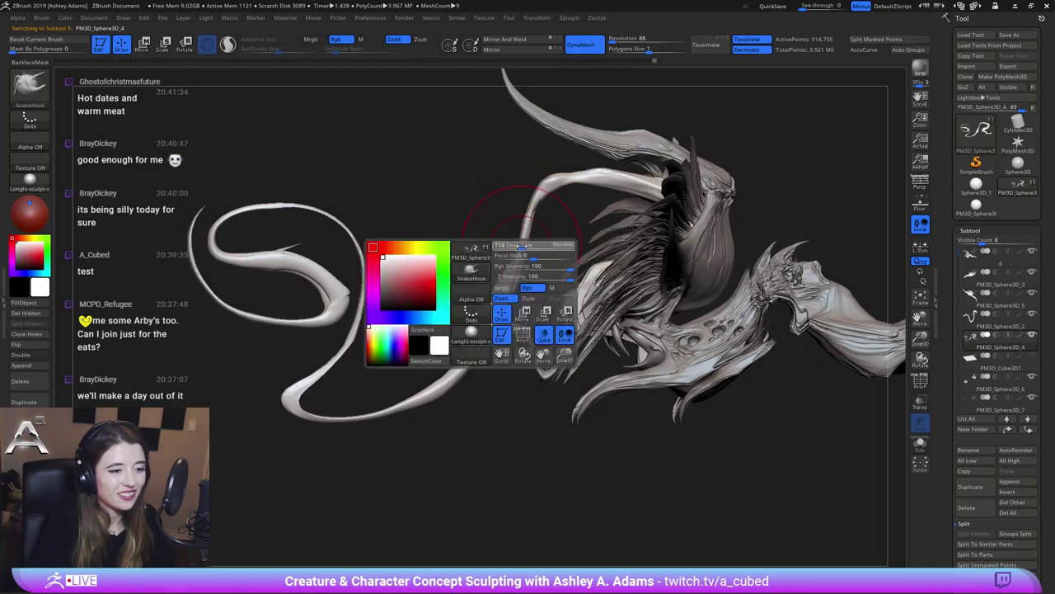
pyautogui.moveTo(514, 217); pyautogui.dragTo(526, 216, button='right')
pyautogui.moveTo(546, 191); pyautogui.dragTo(544, 176)
pyautogui.moveTo(564, 143); pyautogui.dragTo(536, 188, button='right')
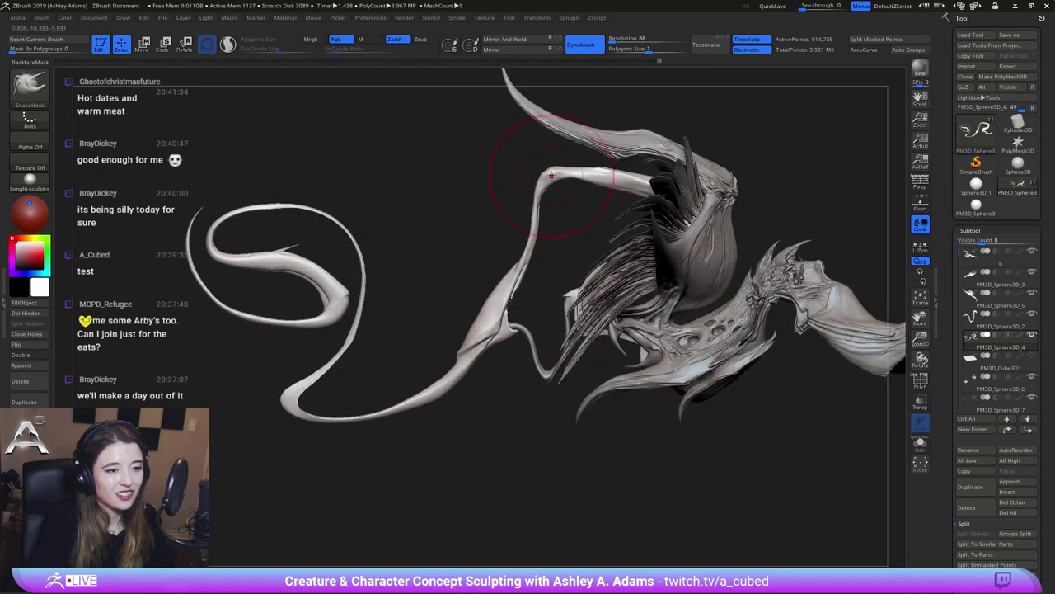
pyautogui.press('space')
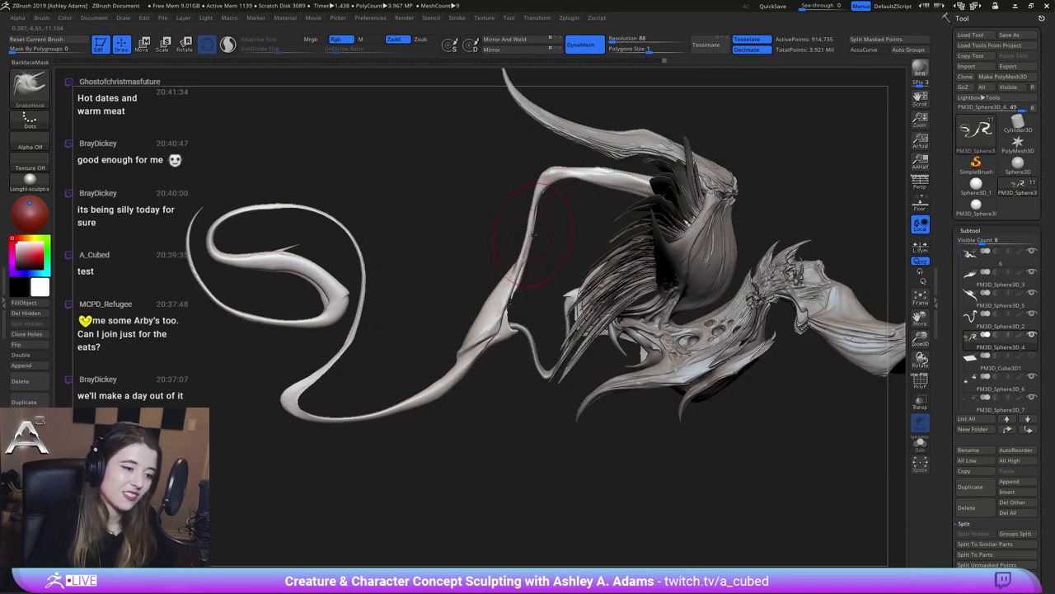
pyautogui.moveTo(521, 232); pyautogui.dragTo(502, 198, button='right')
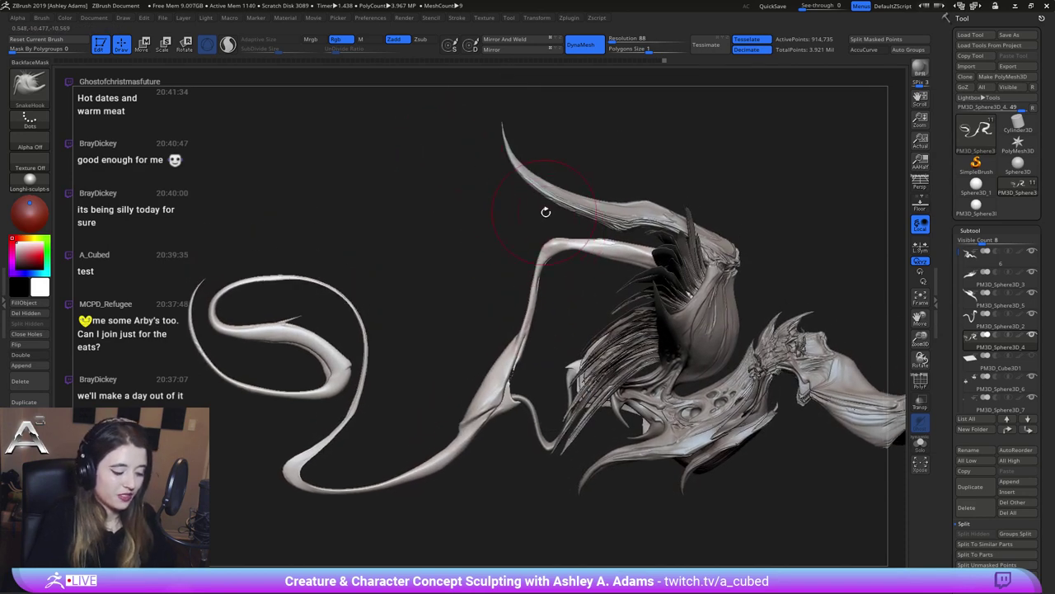
# Thicken the tail segment between the body and the high bend with the Inflat brush
pyautogui.press('b')
pyautogui.press('i')
pyautogui.press('n')
pyautogui.moveTo(587, 242); pyautogui.dragTo(636, 253, button='right')
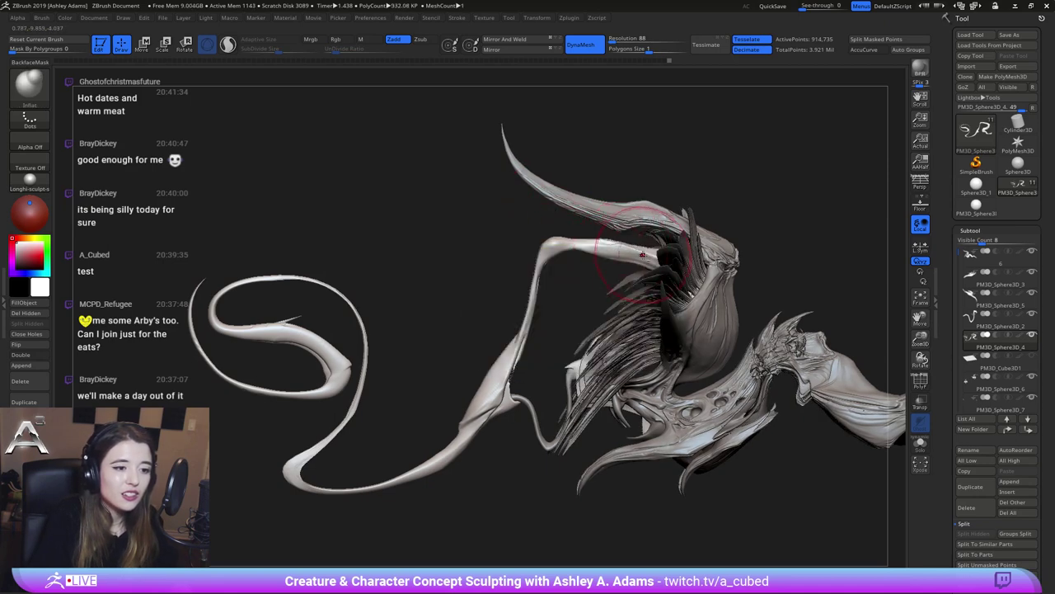
pyautogui.press('shift')
pyautogui.rightClick(533, 301)
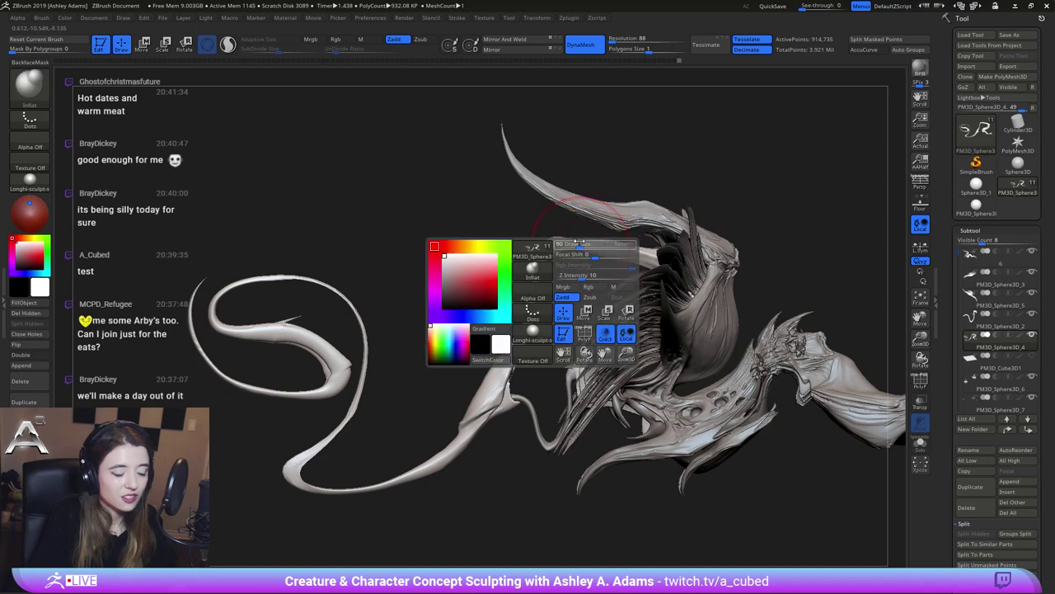
# Carve Slash2 grooves around the tail's bend to form a knobby, plated joint, smoothing its surface
pyautogui.moveTo(561, 295)
pyautogui.keyDown('ctrl'); pyautogui.mouseDown(button='right')
pyautogui.moveTo(583, 288)
pyautogui.moveTo(506, 217)
pyautogui.mouseUp(button='right'); pyautogui.keyUp('ctrl')
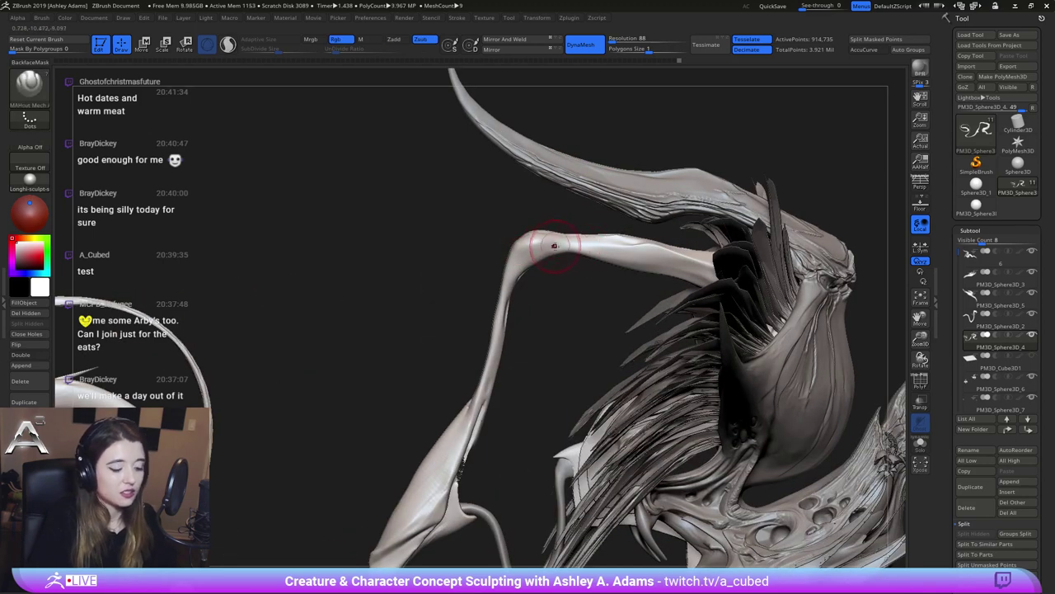
pyautogui.press('2')
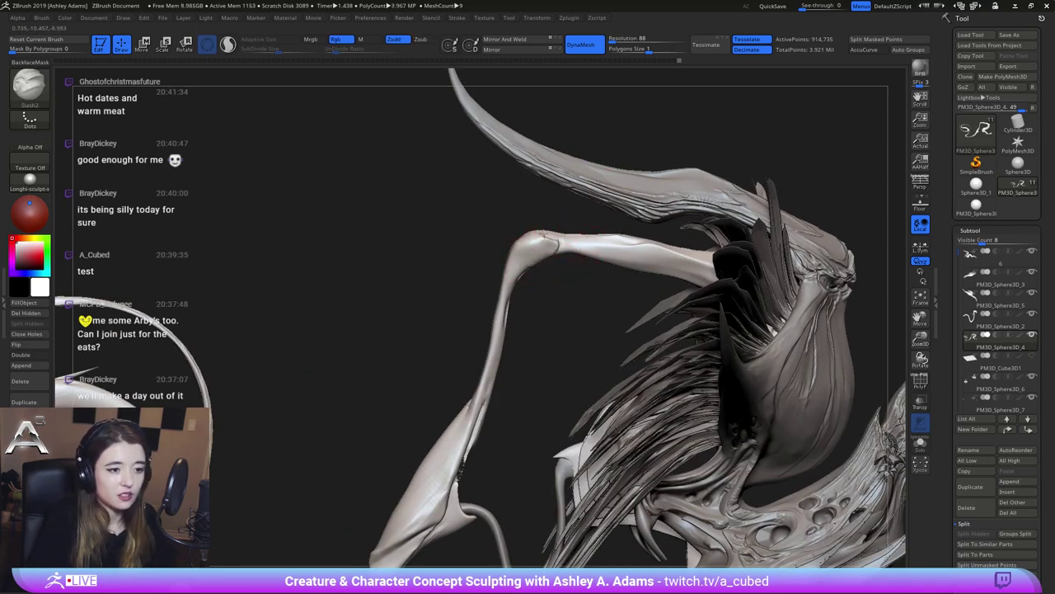
pyautogui.moveTo(564, 247)
pyautogui.mouseDown(button='right')
pyautogui.moveTo(546, 236)
pyautogui.moveTo(536, 330)
pyautogui.moveTo(552, 216)
pyautogui.moveTo(544, 236)
pyautogui.moveTo(528, 234)
pyautogui.moveTo(537, 250)
pyautogui.mouseUp(button='right')
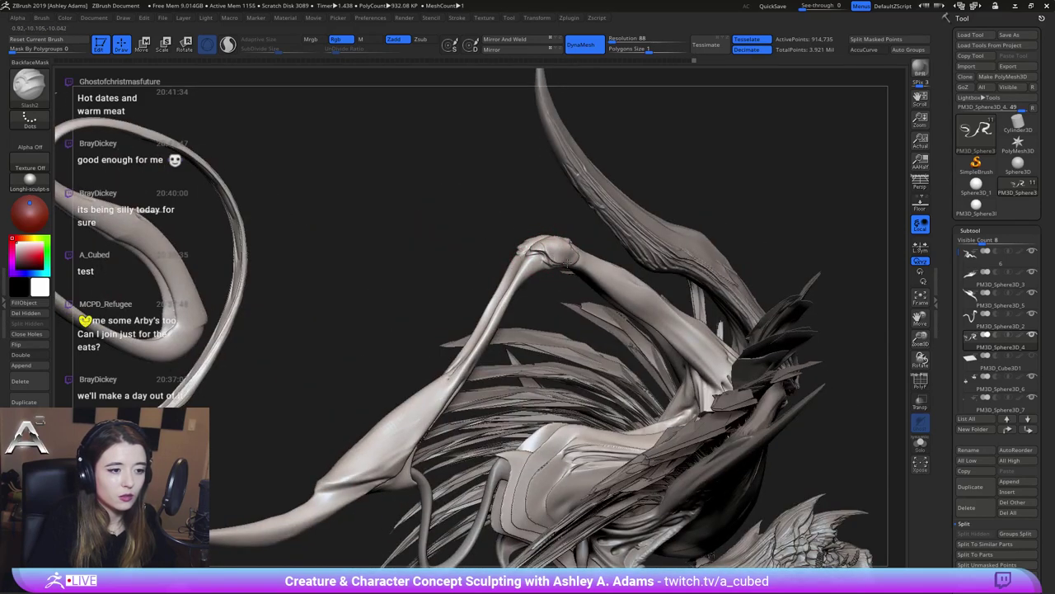
pyautogui.moveTo(546, 248)
pyautogui.mouseDown(button='right')
pyautogui.moveTo(564, 236)
pyautogui.moveTo(550, 231)
pyautogui.moveTo(565, 250)
pyautogui.moveTo(546, 257)
pyautogui.moveTo(558, 269)
pyautogui.mouseUp(button='right')
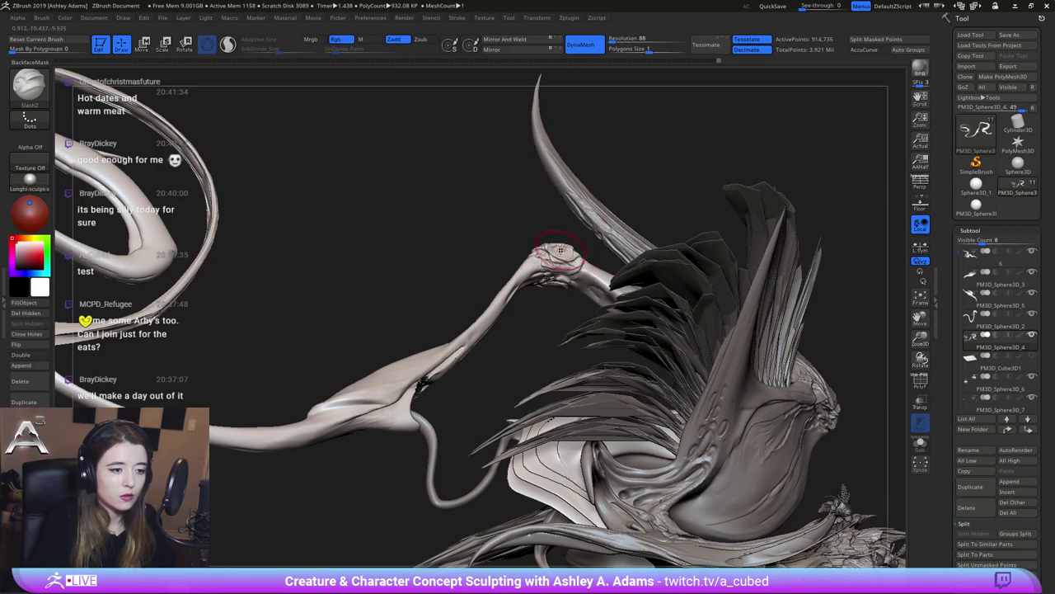
pyautogui.moveTo(559, 250); pyautogui.dragTo(573, 282, button='right')
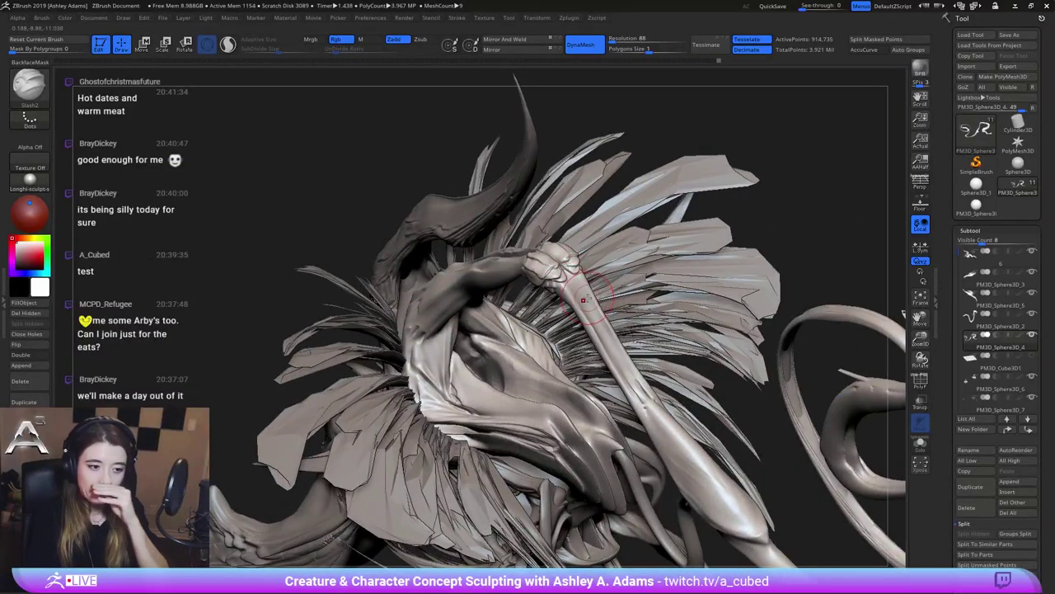
pyautogui.moveTo(583, 301); pyautogui.dragTo(528, 269, button='right')
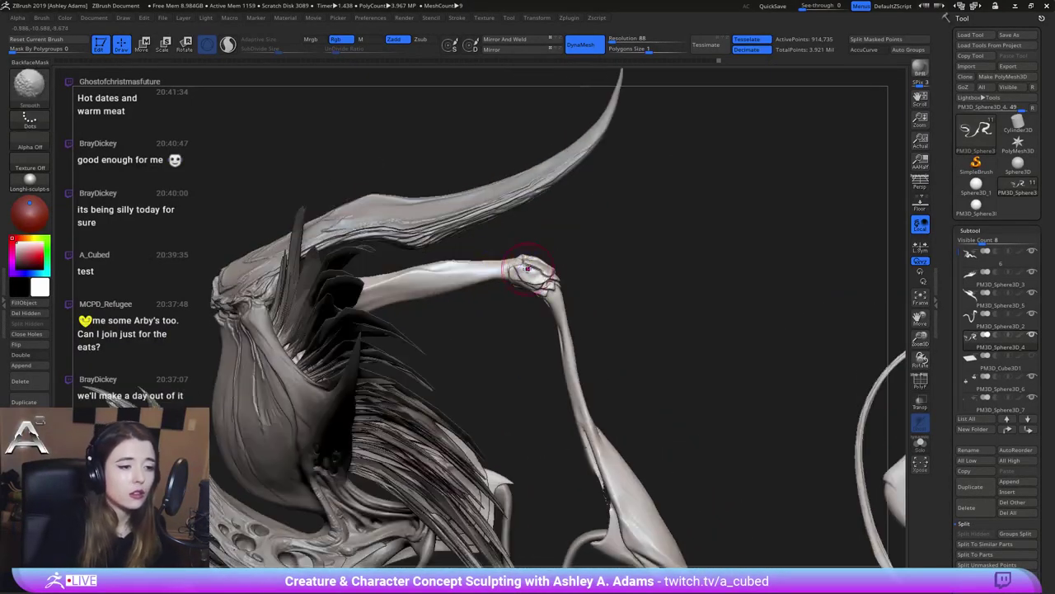
pyautogui.press('shift')
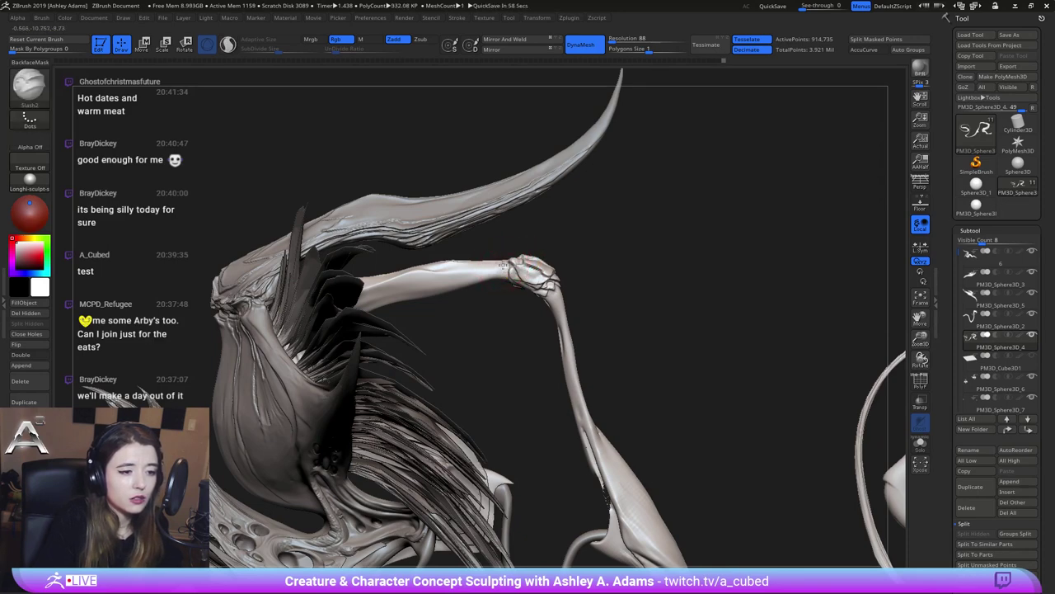
# Pull pointed edges out of the outer corner of the tail's knobby joint with SnakeHook and AccuCurve
pyautogui.keyDown('ctrl'); pyautogui.moveTo(530, 278); pyautogui.dragTo(524, 208, button='right'); pyautogui.keyUp('ctrl')
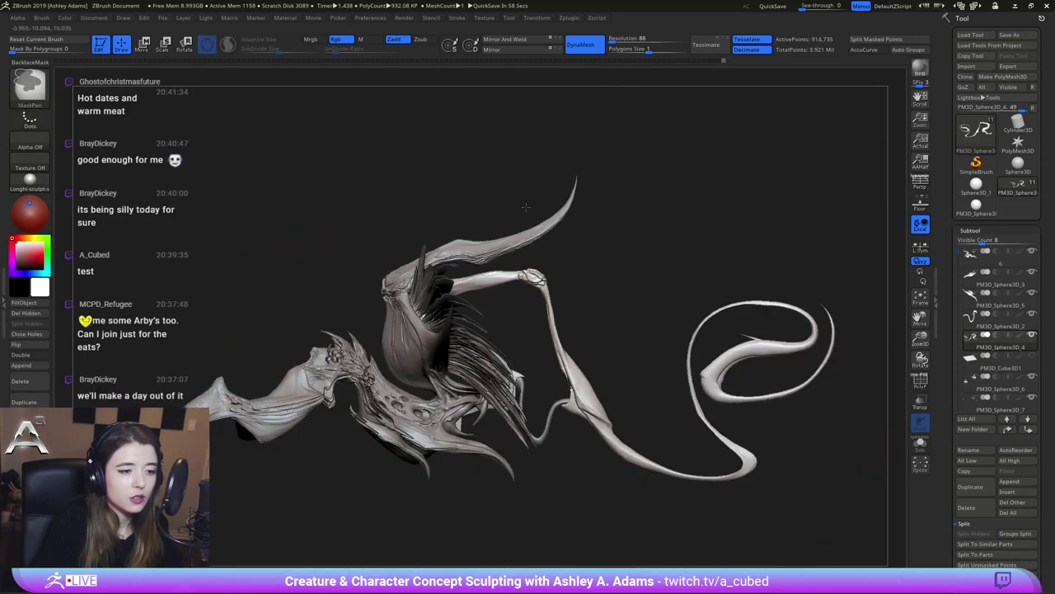
pyautogui.moveTo(572, 237); pyautogui.dragTo(499, 259, button='right')
pyautogui.keyDown('ctrl'); pyautogui.moveTo(530, 212); pyautogui.dragTo(539, 272, button='right'); pyautogui.keyUp('ctrl')
pyautogui.press('b')
pyautogui.press('s')
pyautogui.press('h')
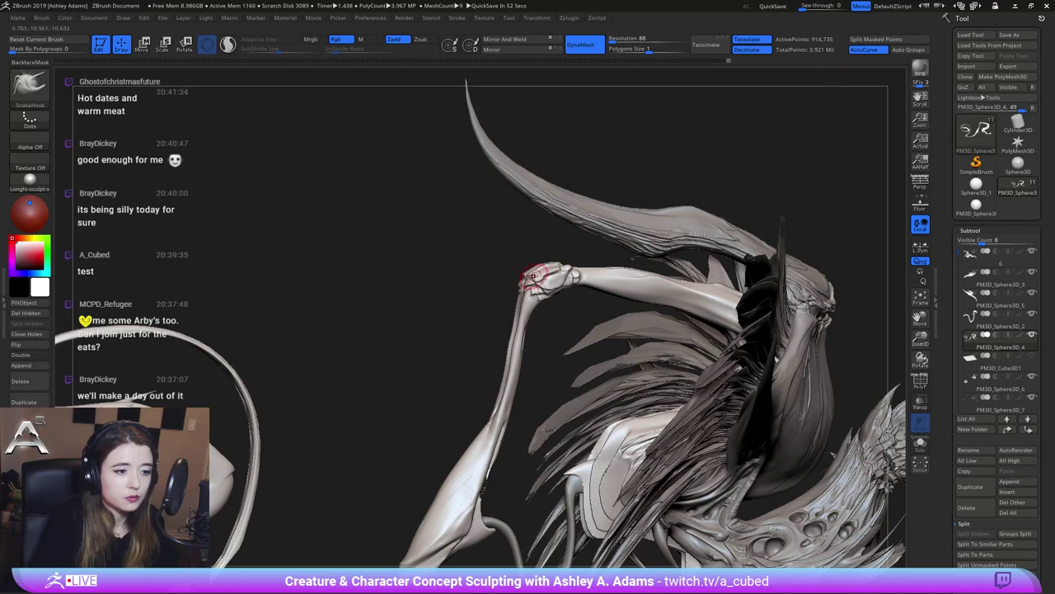
pyautogui.moveTo(516, 266); pyautogui.dragTo(536, 283, button='right')
pyautogui.rightClick(526, 303)
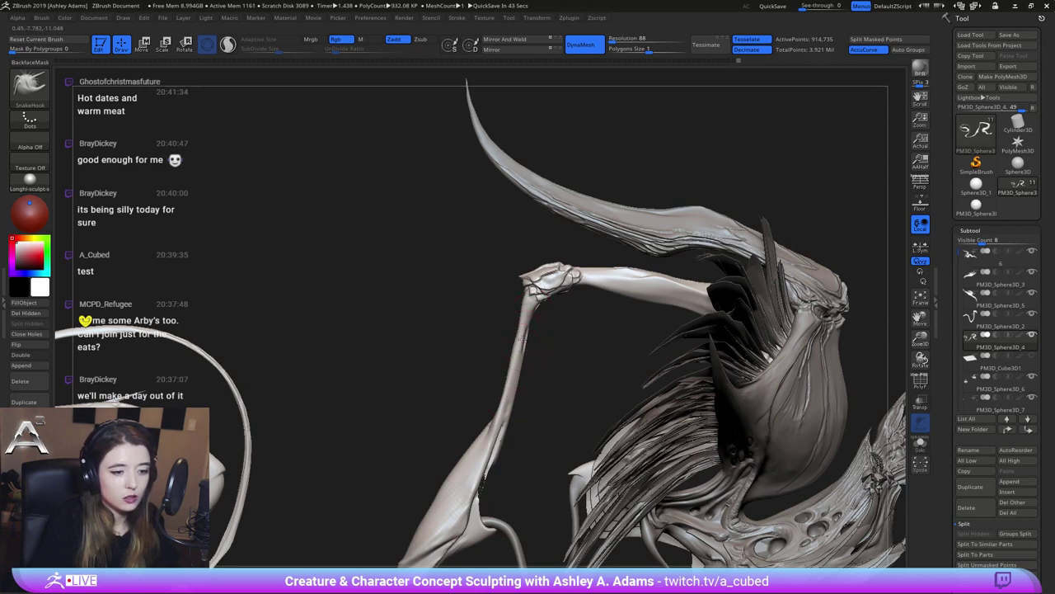
# Turn off AccuCurve and adjust the width of the narrow tail shaft below the joint with SnakeHook
pyautogui.moveTo(528, 290); pyautogui.dragTo(534, 211, button='right')
pyautogui.moveTo(577, 250)
pyautogui.keyDown('shift'); pyautogui.mouseDown(button='right')
pyautogui.moveTo(514, 268)
pyautogui.moveTo(517, 240)
pyautogui.mouseUp(button='right'); pyautogui.keyUp('shift')
pyautogui.rightClick(518, 263)
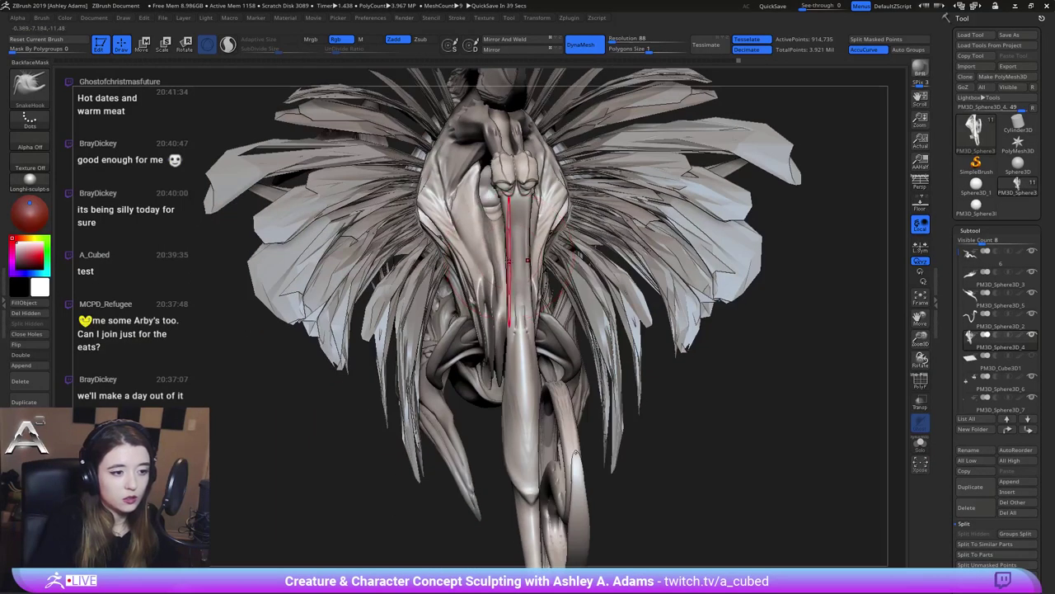
pyautogui.click(864, 50)
pyautogui.moveTo(505, 244); pyautogui.dragTo(506, 248)
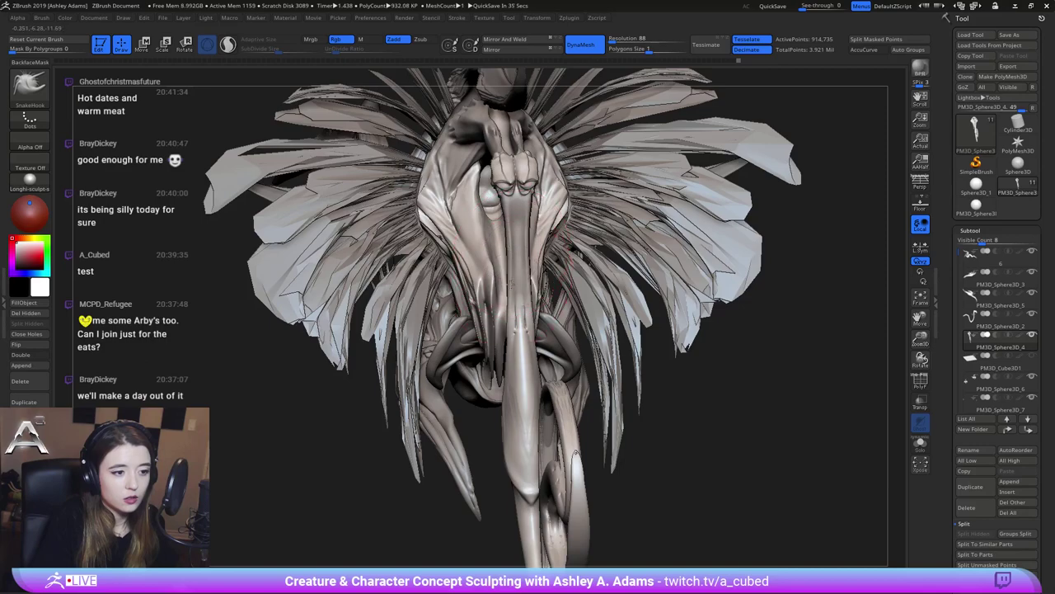
pyautogui.moveTo(519, 284)
pyautogui.mouseDown(button='right')
pyautogui.moveTo(554, 262)
pyautogui.moveTo(547, 198)
pyautogui.mouseUp(button='right')
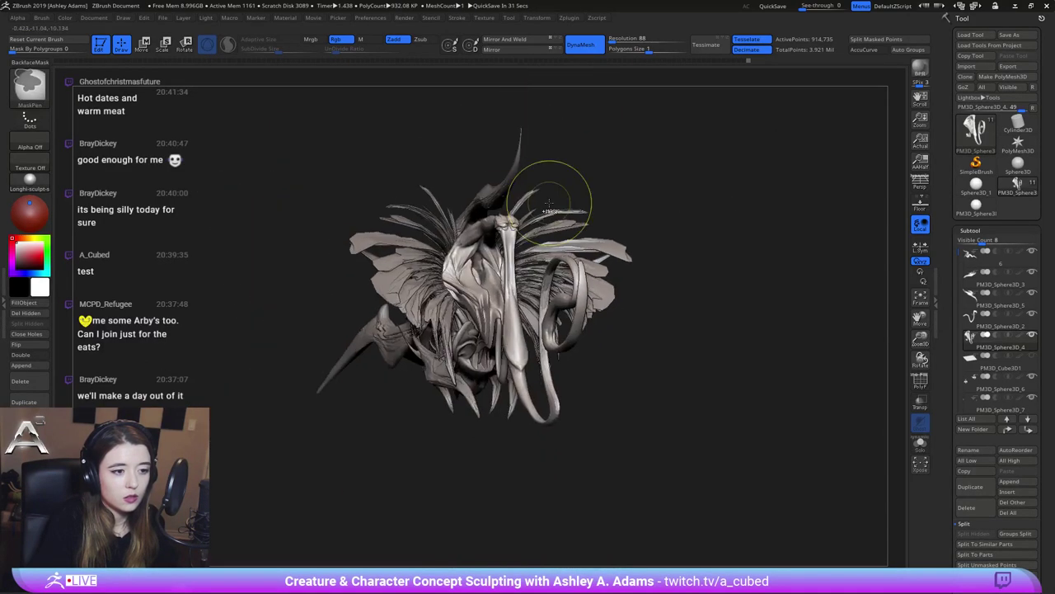
pyautogui.moveTo(567, 276); pyautogui.dragTo(429, 198, button='right')
# Show and select the ground plane, then shorten it with the gizmo so it no longer extends under the tail
pyautogui.keyDown('alt'); pyautogui.click(449, 220); pyautogui.keyUp('alt')
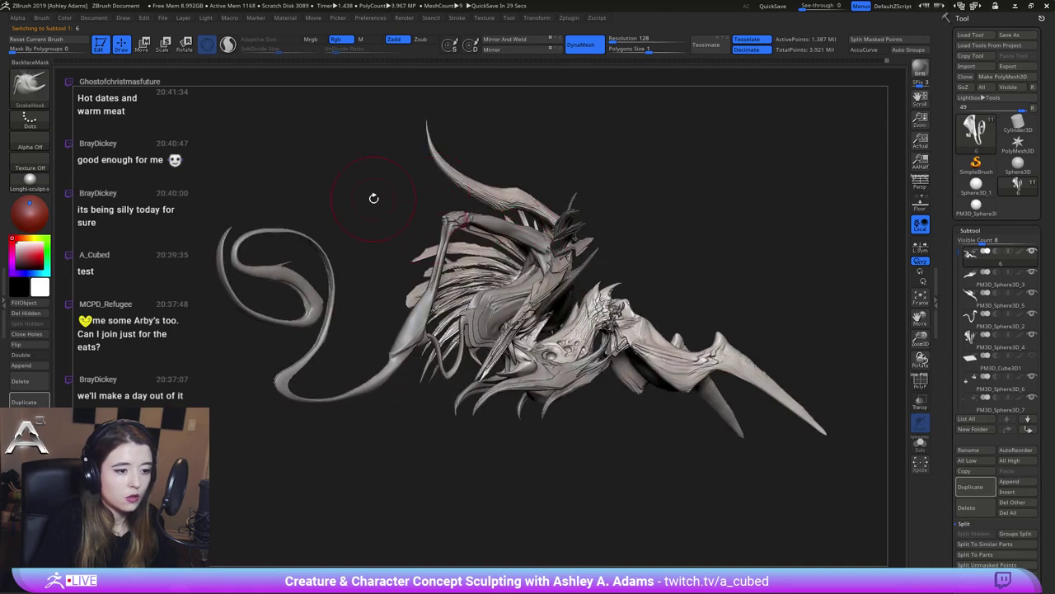
pyautogui.click(1034, 356)
pyautogui.click(1024, 369)
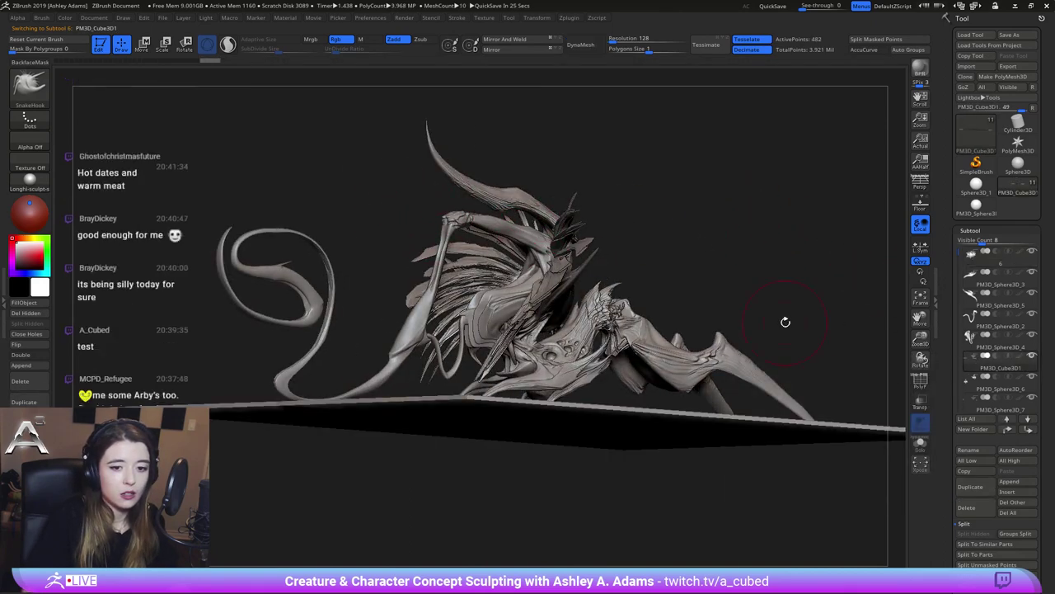
pyautogui.moveTo(786, 322); pyautogui.dragTo(643, 450, button='right')
pyautogui.press('w')
pyautogui.moveTo(590, 478); pyautogui.dragTo(677, 520)
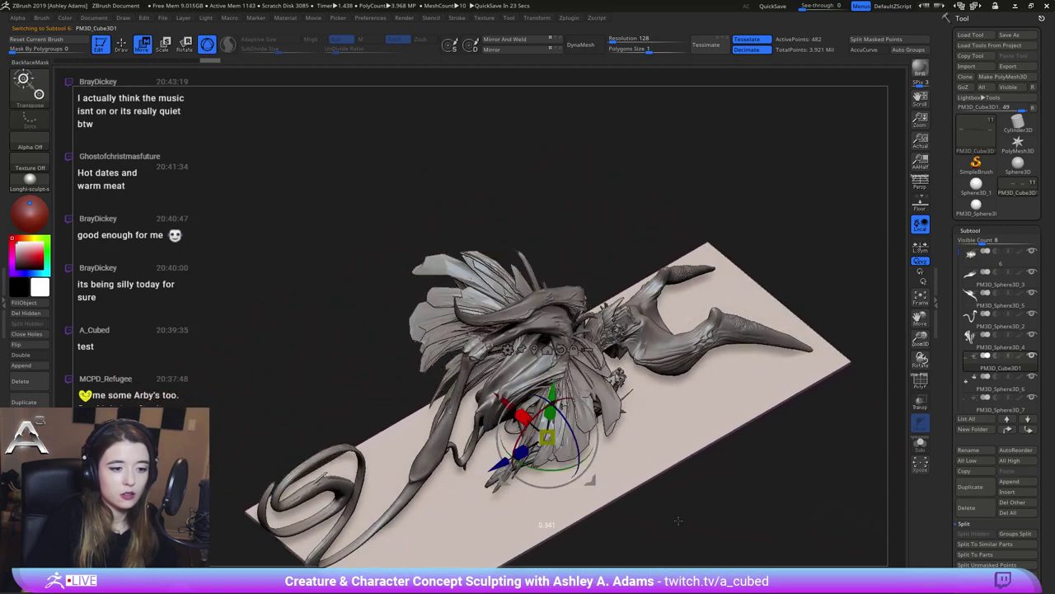
pyautogui.moveTo(678, 520); pyautogui.dragTo(629, 425, button='right')
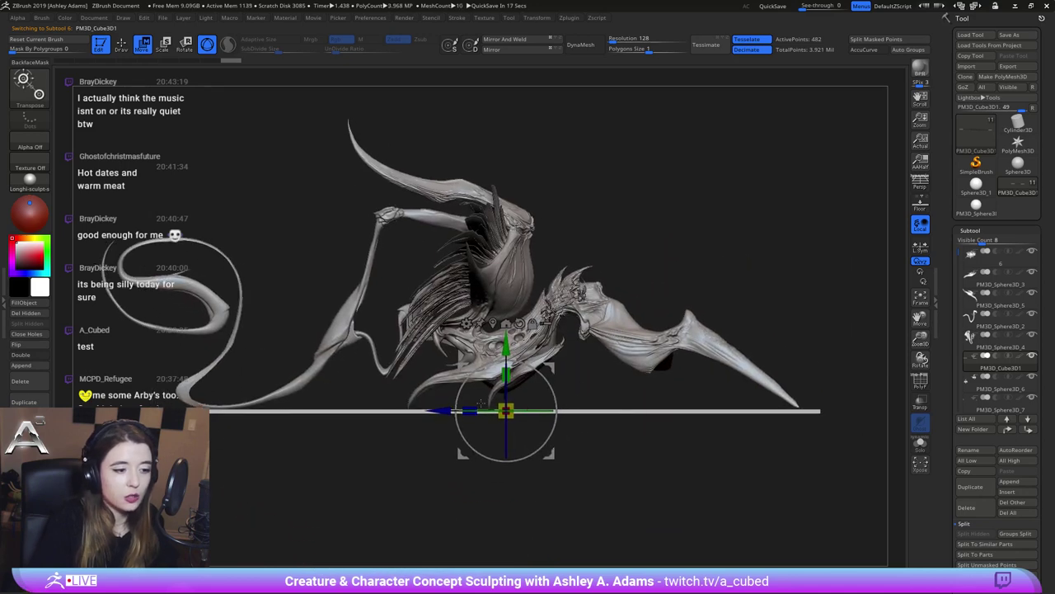
pyautogui.moveTo(540, 411)
pyautogui.mouseDown()
pyautogui.moveTo(475, 407)
pyautogui.moveTo(543, 410)
pyautogui.mouseUp()
pyautogui.hotkey('ctrl', 'z')
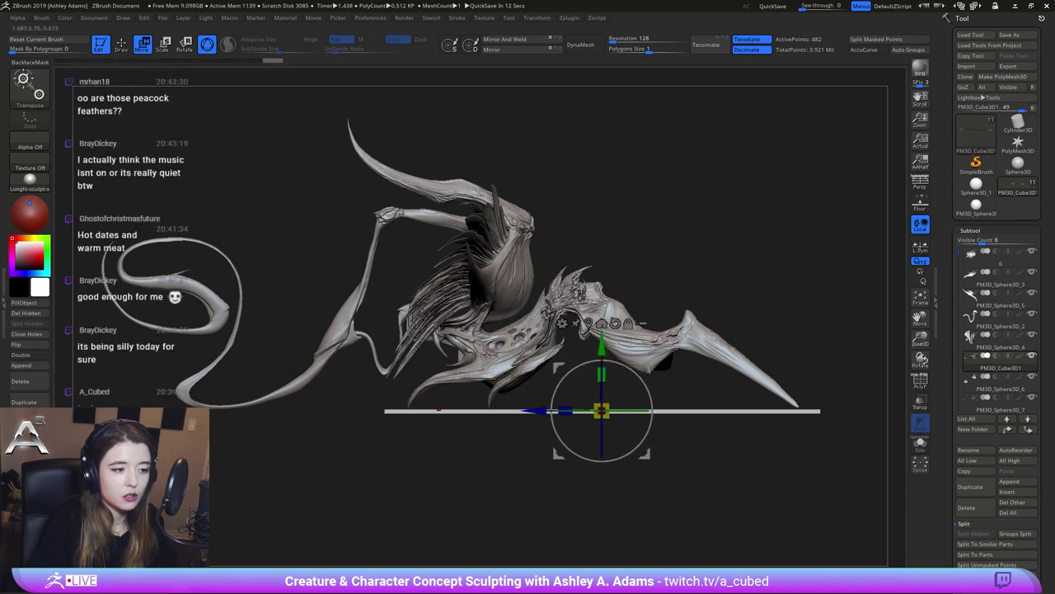
pyautogui.moveTo(487, 487); pyautogui.dragTo(729, 492)
pyautogui.press('q')
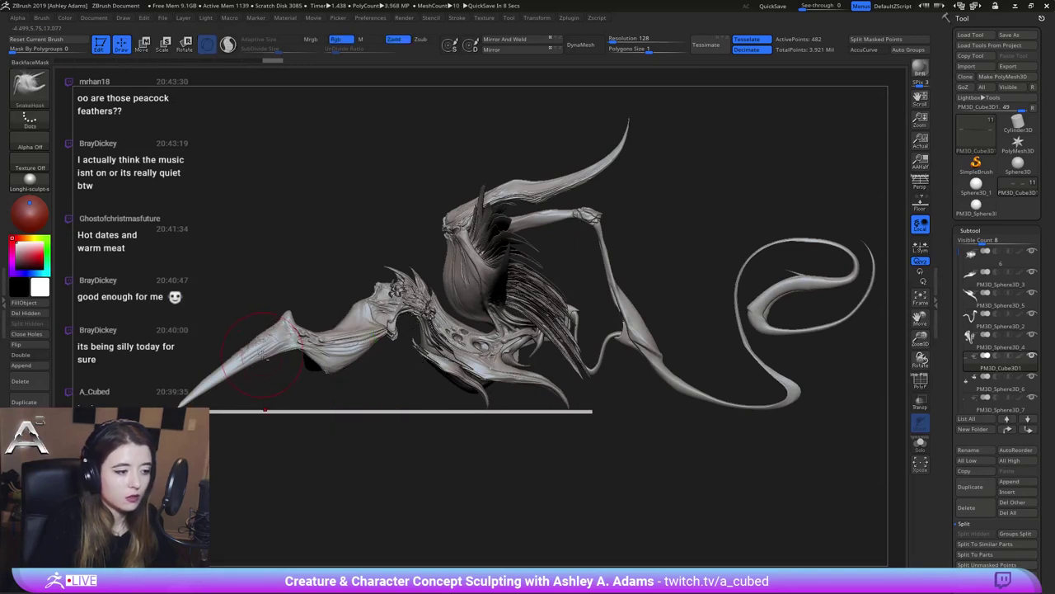
# Switch to the front leg subtool and reshape the knee and lower leg with an enlarged SnakeHook brush
pyautogui.keyDown('alt'); pyautogui.moveTo(264, 346); pyautogui.dragTo(466, 317); pyautogui.keyUp('alt')
pyautogui.press('space')
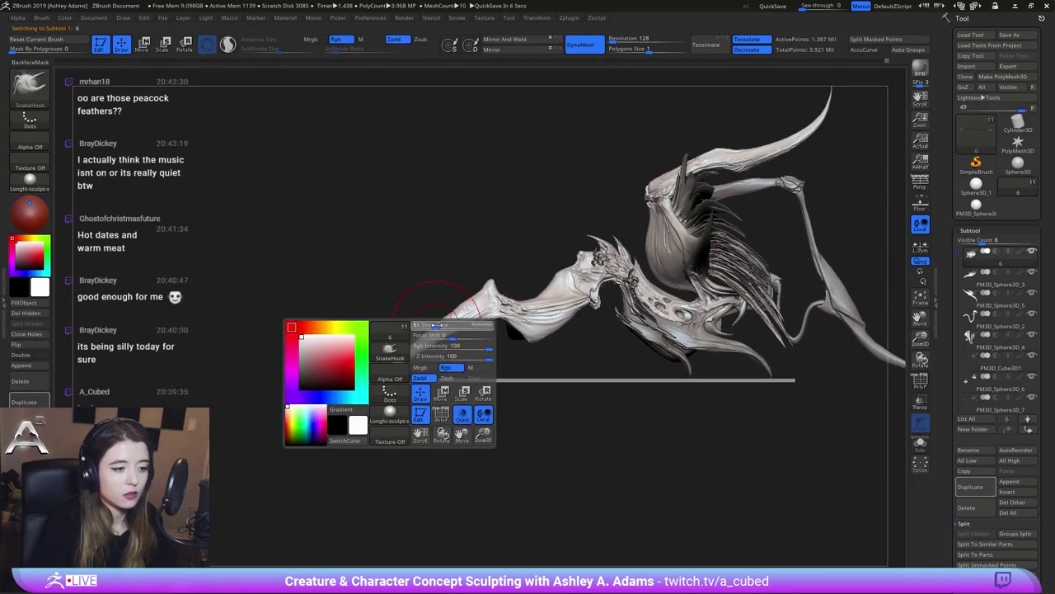
pyautogui.keyDown('alt'); pyautogui.click(402, 384); pyautogui.keyUp('alt')
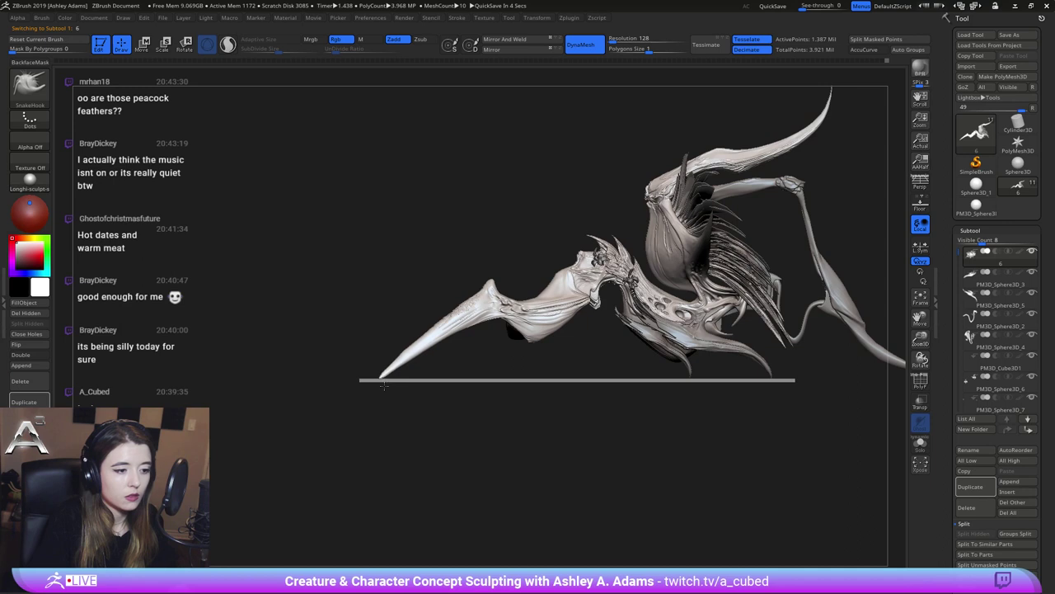
pyautogui.press('space')
pyautogui.moveTo(445, 323); pyautogui.dragTo(438, 323)
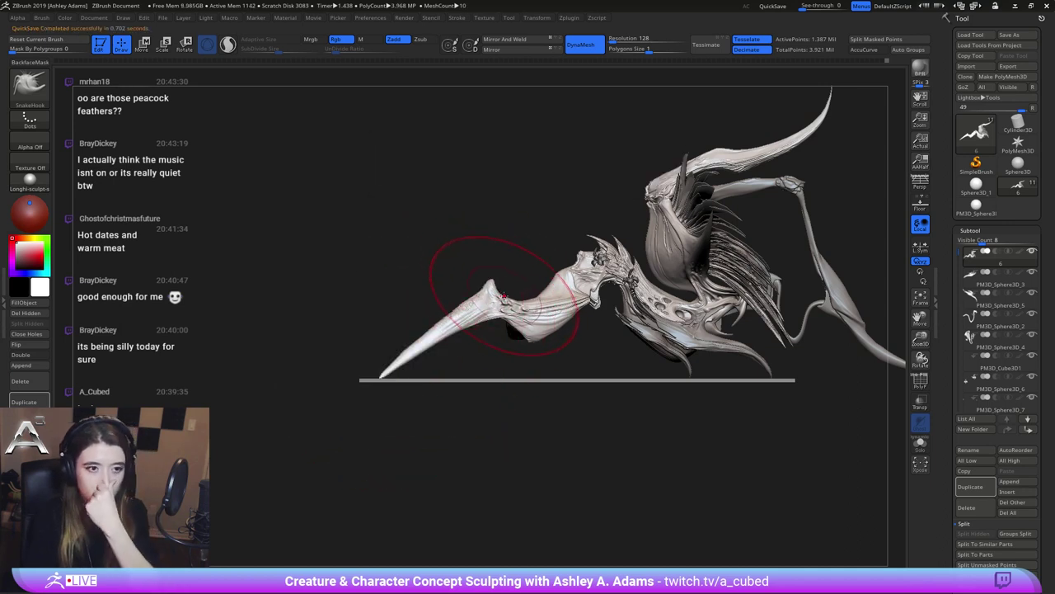
pyautogui.press('space')
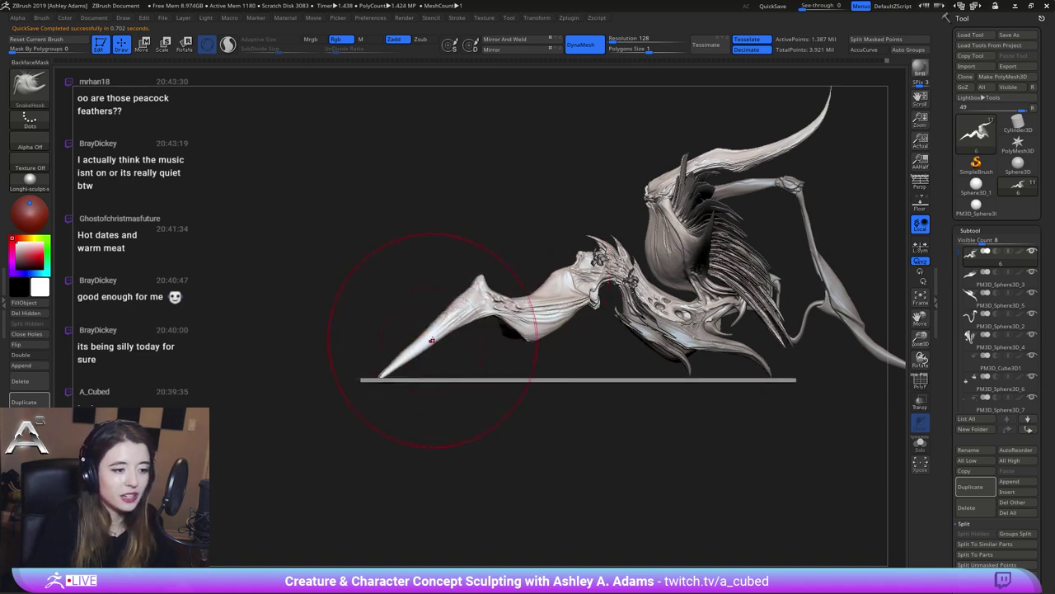
pyautogui.moveTo(478, 302); pyautogui.dragTo(486, 294)
pyautogui.moveTo(454, 331); pyautogui.dragTo(443, 320)
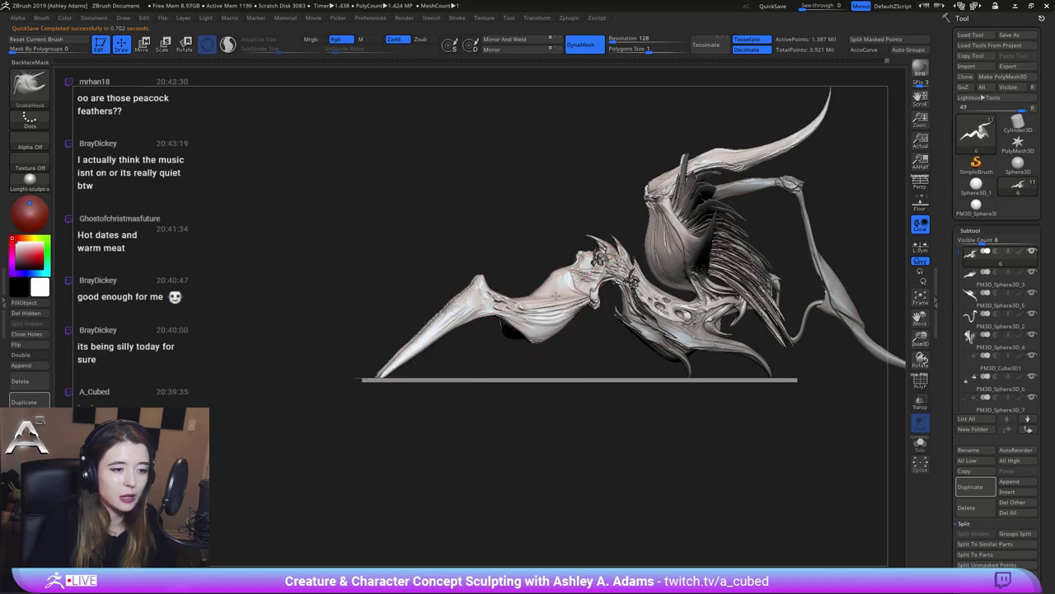
# Examine the creature's pose and silhouette against the ground plane from several angles
pyautogui.moveTo(556, 295); pyautogui.dragTo(493, 320, button='right')
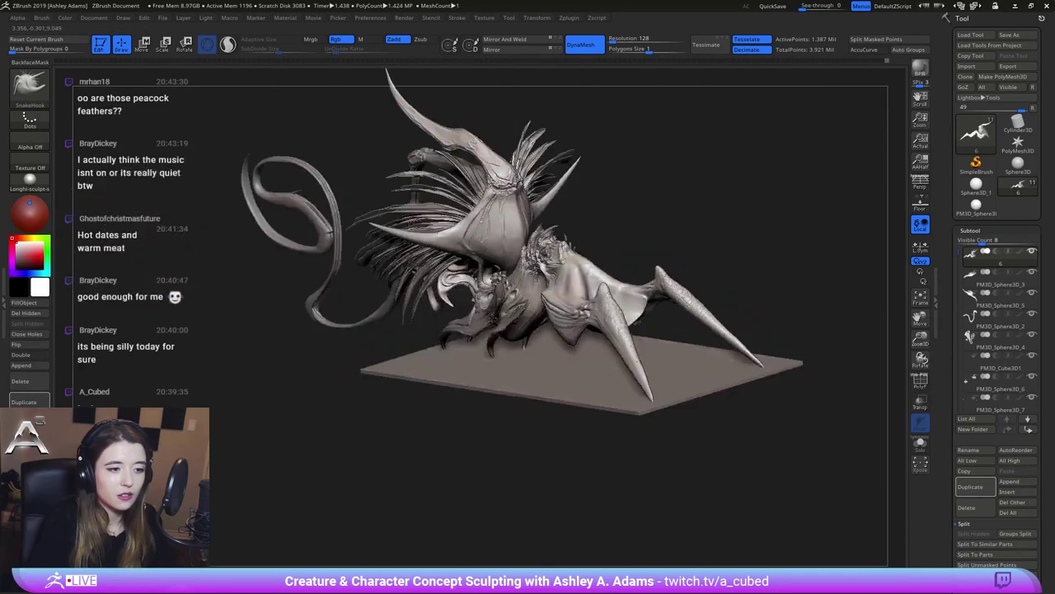
pyautogui.moveTo(493, 318); pyautogui.dragTo(544, 309)
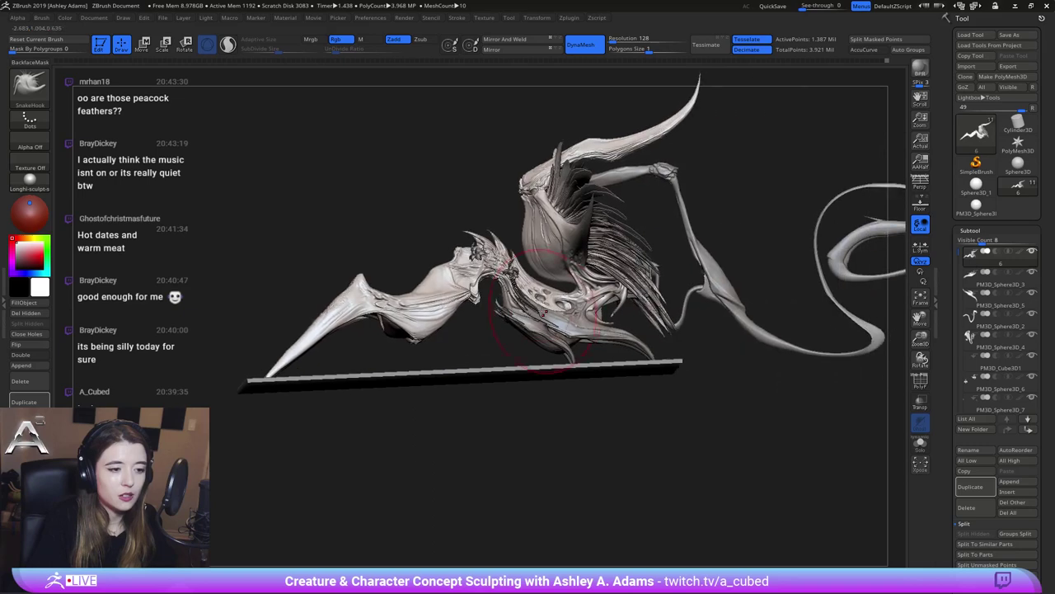
pyautogui.rightClick(543, 314)
pyautogui.moveTo(532, 323); pyautogui.dragTo(606, 295, button='right')
pyautogui.keyDown('alt'); pyautogui.click(613, 264); pyautogui.keyUp('alt')
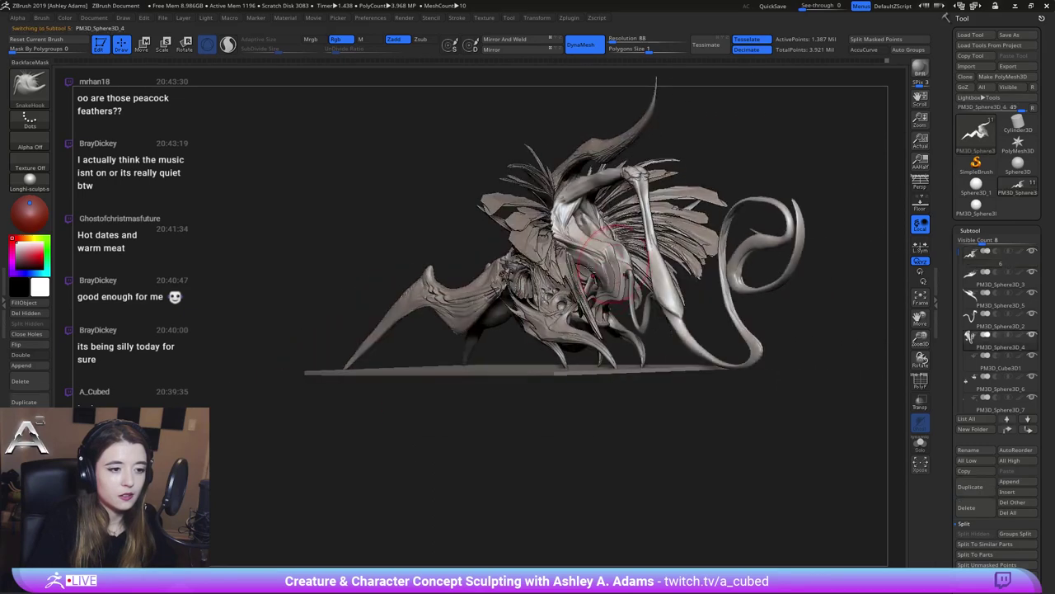
pyautogui.keyDown('alt'); pyautogui.moveTo(648, 228); pyautogui.dragTo(602, 238, button='right'); pyautogui.keyUp('alt')
pyautogui.keyDown('alt'); pyautogui.click(326, 244); pyautogui.keyUp('alt')
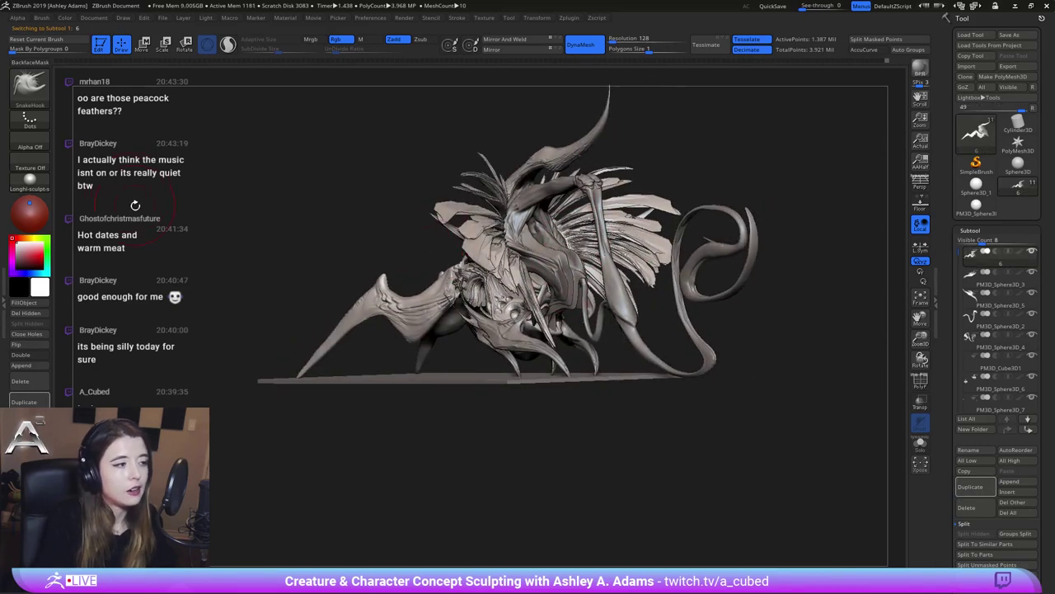
pyautogui.click(31, 183)
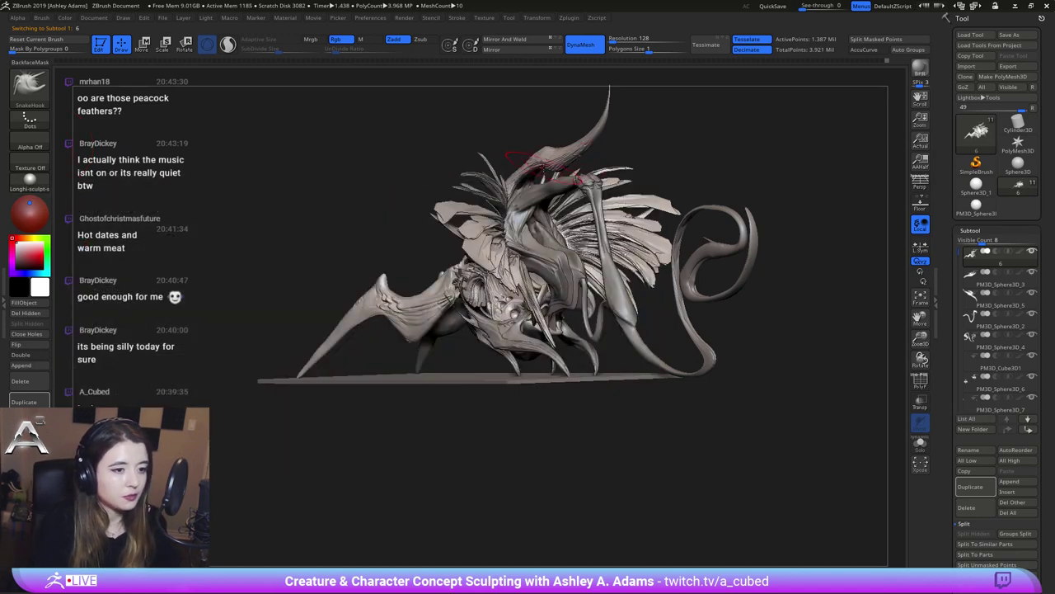
# Select the tail subtool, isolate it in Solo mode, and mask the tail's curled end
pyautogui.keyDown('alt'); pyautogui.click(647, 354); pyautogui.keyUp('alt')
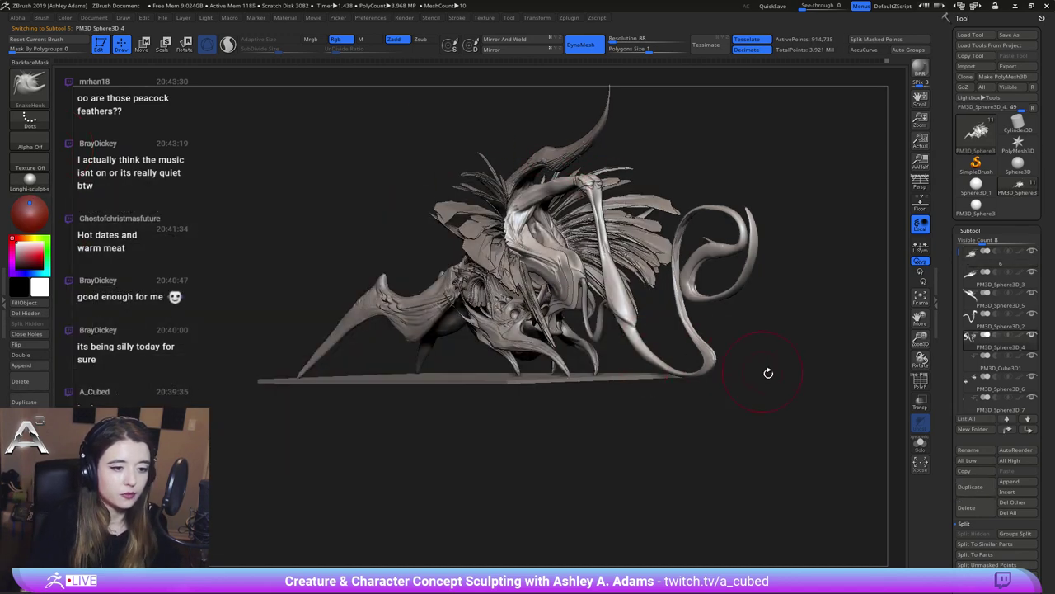
pyautogui.click(920, 442)
pyautogui.moveTo(761, 363); pyautogui.dragTo(572, 333)
pyautogui.moveTo(516, 458)
pyautogui.keyDown('ctrl'); pyautogui.mouseDown()
pyautogui.moveTo(789, 211)
pyautogui.moveTo(798, 158)
pyautogui.mouseUp(); pyautogui.keyUp('ctrl')
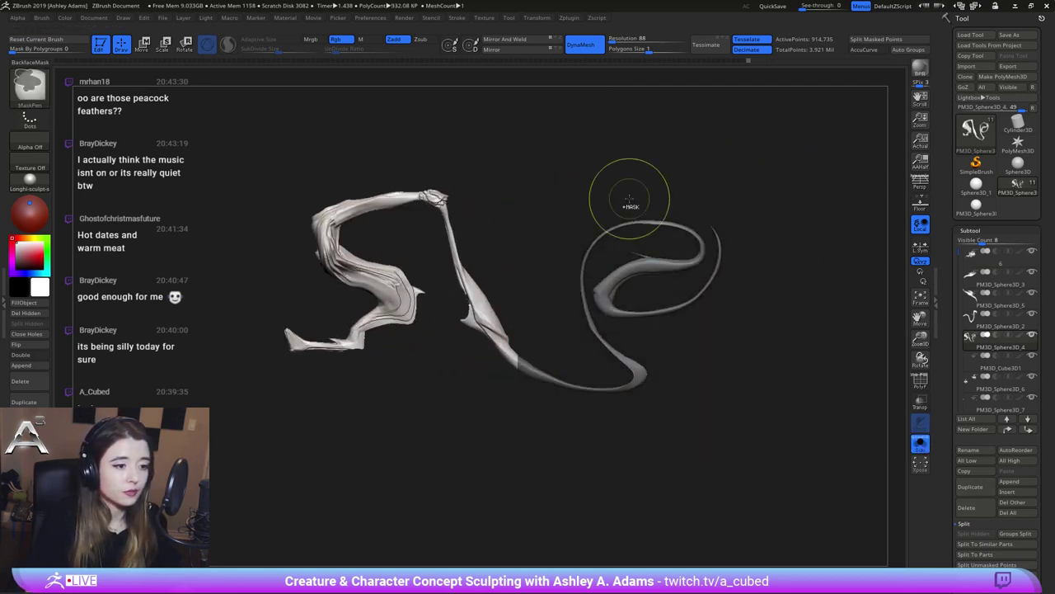
# Switch to the MaskLasso brush and extend the mask up the tail shaft to include the hooked spur
pyautogui.keyDown('ctrl'); pyautogui.click(31, 88); pyautogui.keyUp('ctrl')
pyautogui.keyDown('ctrl'); pyautogui.click(231, 151); pyautogui.keyUp('ctrl')
pyautogui.moveTo(505, 394)
pyautogui.keyDown('ctrl'); pyautogui.mouseDown()
pyautogui.moveTo(521, 395)
pyautogui.moveTo(521, 347)
pyautogui.mouseUp(); pyautogui.keyUp('ctrl')
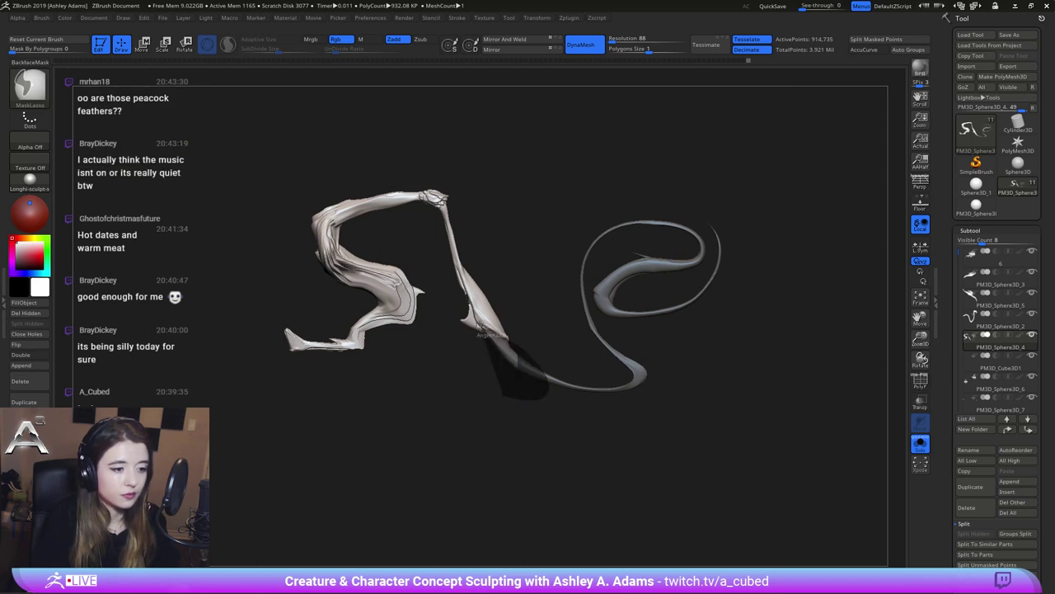
pyautogui.moveTo(473, 314)
pyautogui.keyDown('ctrl'); pyautogui.mouseDown()
pyautogui.moveTo(449, 305)
pyautogui.moveTo(452, 412)
pyautogui.mouseUp(); pyautogui.keyUp('ctrl')
pyautogui.moveTo(470, 272)
pyautogui.keyDown('ctrl'); pyautogui.mouseDown(button='right')
pyautogui.moveTo(490, 330)
pyautogui.moveTo(515, 327)
pyautogui.moveTo(480, 332)
pyautogui.mouseUp(button='right'); pyautogui.keyUp('ctrl')
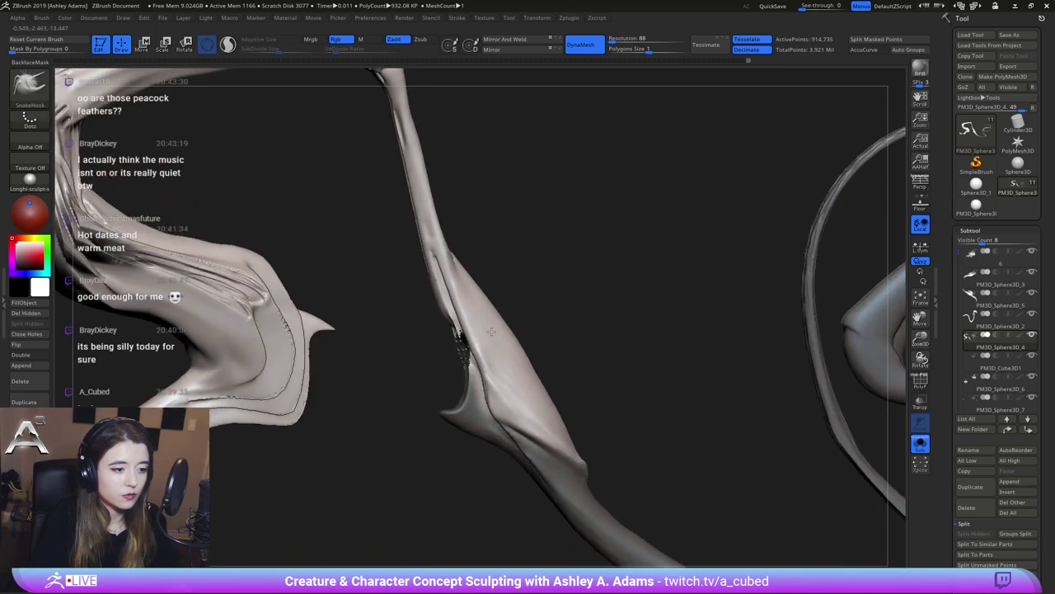
pyautogui.keyDown('ctrl'); pyautogui.moveTo(473, 367); pyautogui.dragTo(475, 343); pyautogui.keyUp('ctrl')
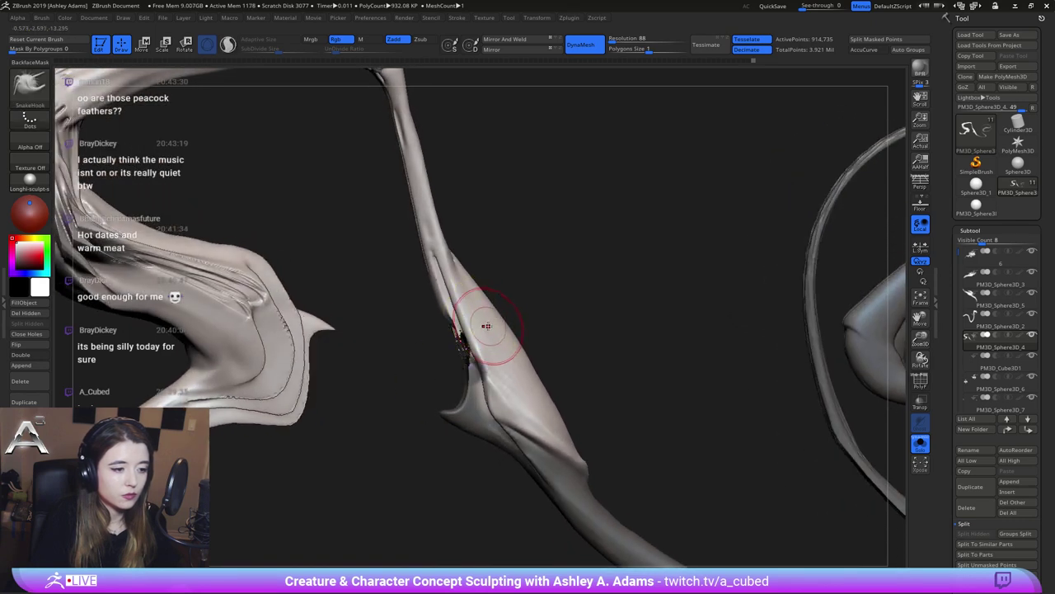
# Switch to the MaskPen brush and paint the mask over the shaft around the hooked spur and its inner hollow
pyautogui.moveTo(486, 324)
pyautogui.mouseDown(button='right')
pyautogui.moveTo(514, 315)
pyautogui.moveTo(477, 286)
pyautogui.moveTo(467, 216)
pyautogui.moveTo(442, 254)
pyautogui.moveTo(426, 239)
pyautogui.moveTo(446, 312)
pyautogui.moveTo(418, 309)
pyautogui.moveTo(437, 326)
pyautogui.mouseUp(button='right')
pyautogui.keyDown('shift'); pyautogui.click(30, 85); pyautogui.keyUp('shift')
pyautogui.keyDown('shift'); pyautogui.click(120, 137); pyautogui.keyUp('shift')
pyautogui.moveTo(526, 324)
pyautogui.mouseDown(button='right')
pyautogui.moveTo(574, 242)
pyautogui.moveTo(624, 235)
pyautogui.mouseUp(button='right')
pyautogui.moveTo(493, 235)
pyautogui.keyDown('ctrl'); pyautogui.mouseDown()
pyautogui.moveTo(487, 202)
pyautogui.moveTo(479, 261)
pyautogui.moveTo(542, 390)
pyautogui.mouseUp(); pyautogui.keyUp('ctrl')
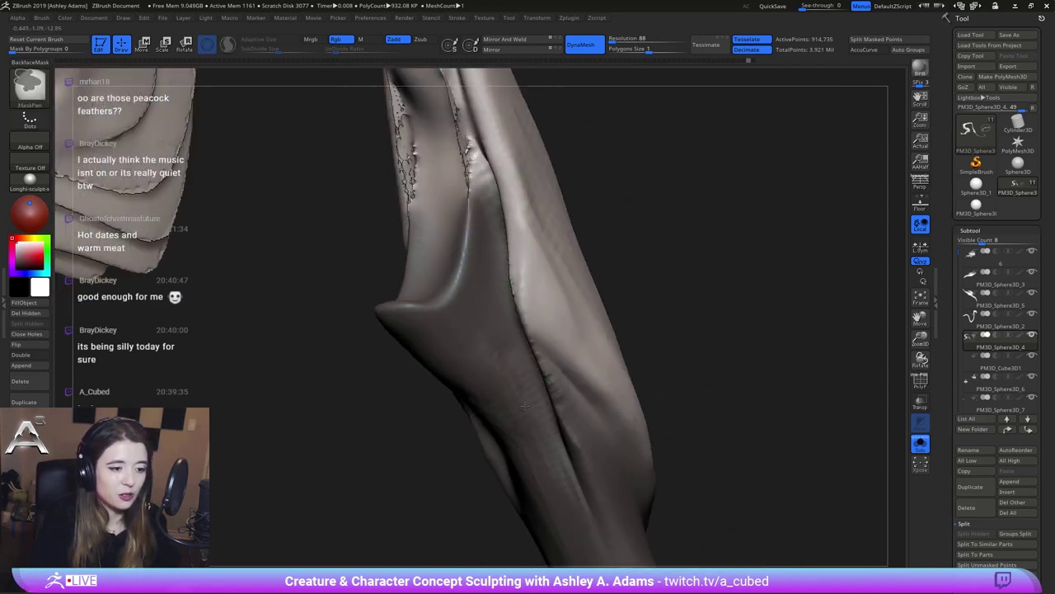
pyautogui.keyDown('ctrl'); pyautogui.moveTo(425, 245); pyautogui.dragTo(455, 193); pyautogui.keyUp('ctrl')
# Touch up the mask beside the ragged edge above the spur, erasing stray areas and painting missed ones
pyautogui.moveTo(495, 188); pyautogui.dragTo(470, 173, button='right')
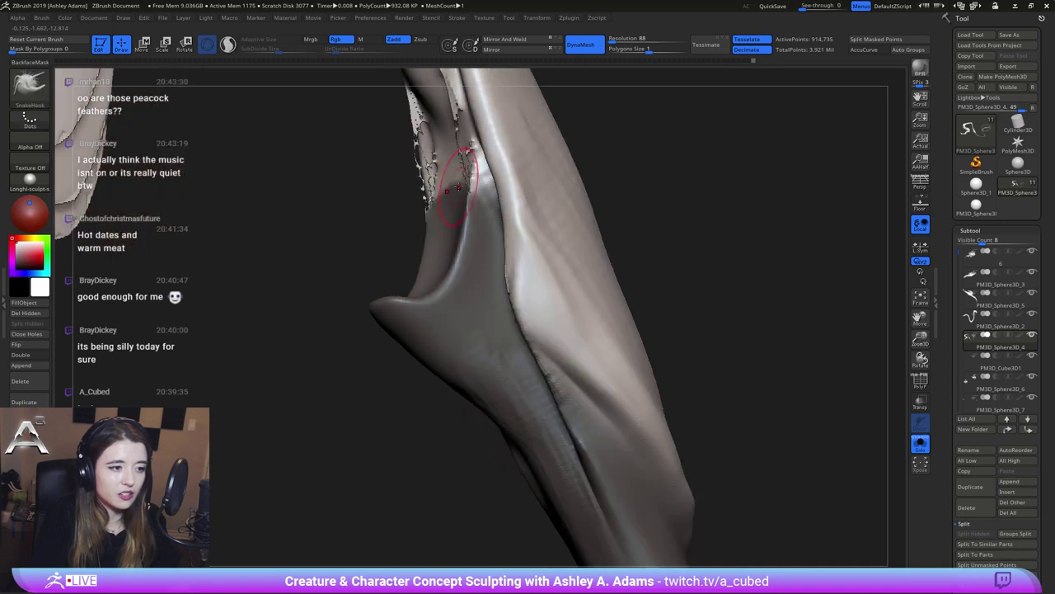
pyautogui.moveTo(453, 186)
pyautogui.keyDown('ctrl'); pyautogui.keyDown('alt'); pyautogui.mouseDown()
pyautogui.moveTo(465, 201)
pyautogui.moveTo(485, 191)
pyautogui.mouseUp(); pyautogui.keyUp('alt'); pyautogui.keyUp('ctrl')
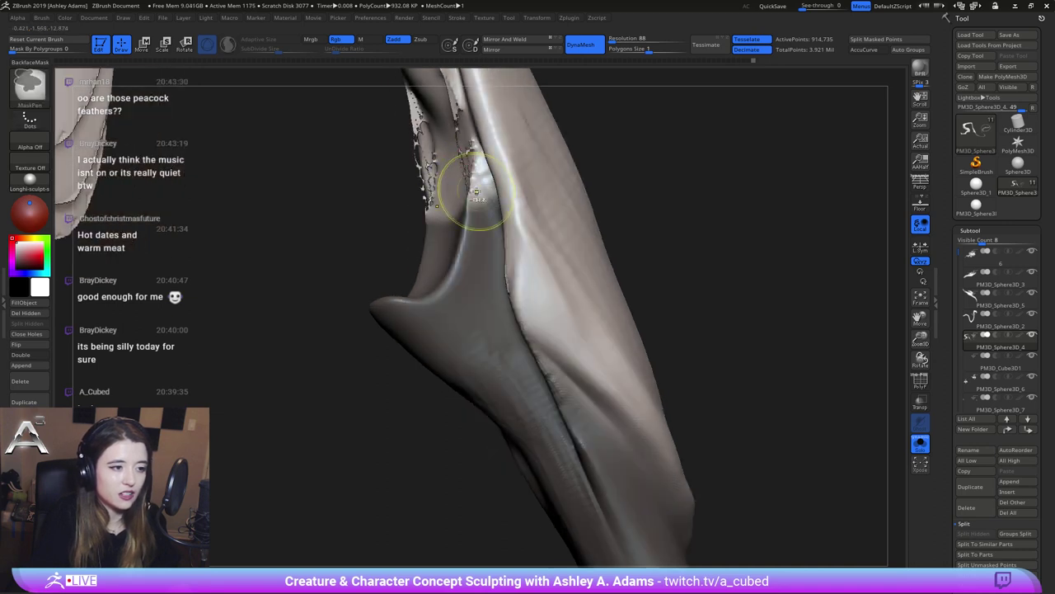
pyautogui.moveTo(476, 192)
pyautogui.mouseDown(button='right')
pyautogui.moveTo(483, 201)
pyautogui.moveTo(471, 200)
pyautogui.mouseUp(button='right')
pyautogui.moveTo(470, 201)
pyautogui.keyDown('ctrl'); pyautogui.mouseDown()
pyautogui.moveTo(466, 222)
pyautogui.moveTo(496, 263)
pyautogui.moveTo(486, 350)
pyautogui.mouseUp(); pyautogui.keyUp('ctrl')
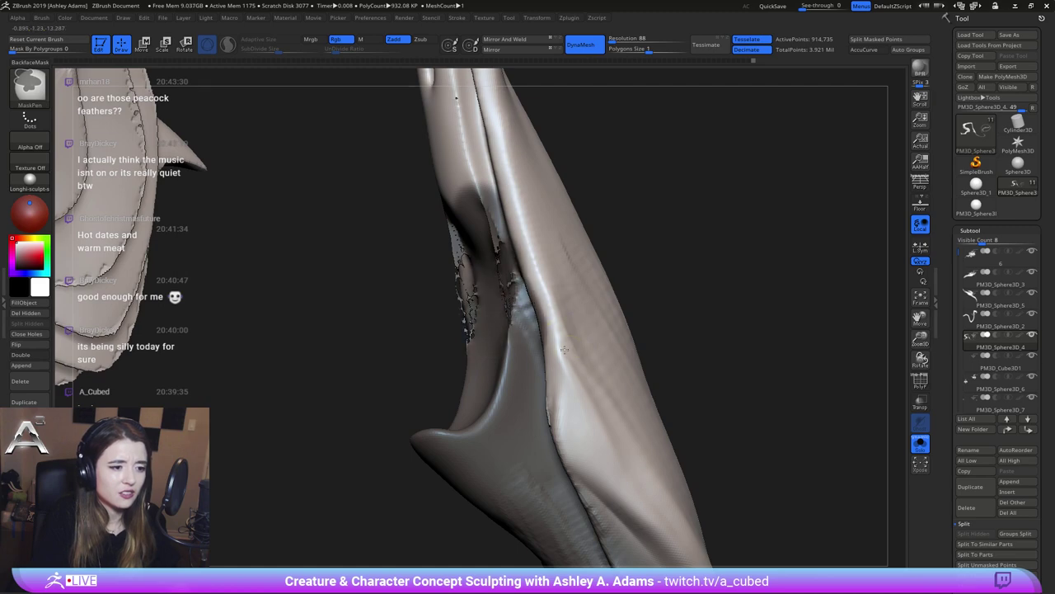
# Erase the mask from the upper part of the hollow above the spur and check its boundary along the shaft
pyautogui.moveTo(526, 179); pyautogui.dragTo(537, 259, button='right')
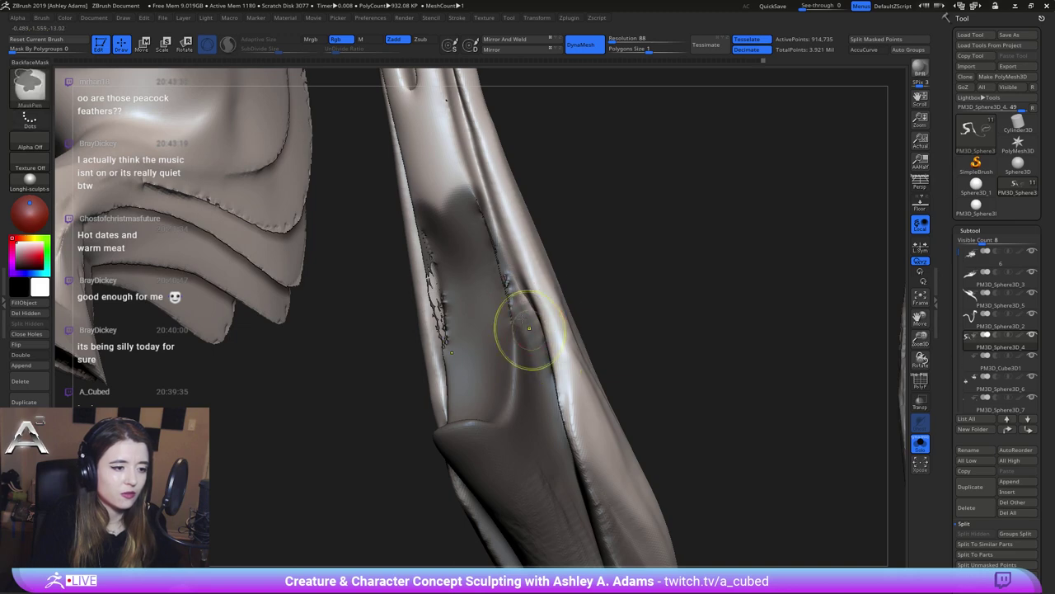
pyautogui.moveTo(527, 333)
pyautogui.mouseDown(button='right')
pyautogui.moveTo(470, 312)
pyautogui.moveTo(498, 278)
pyautogui.moveTo(483, 257)
pyautogui.mouseUp(button='right')
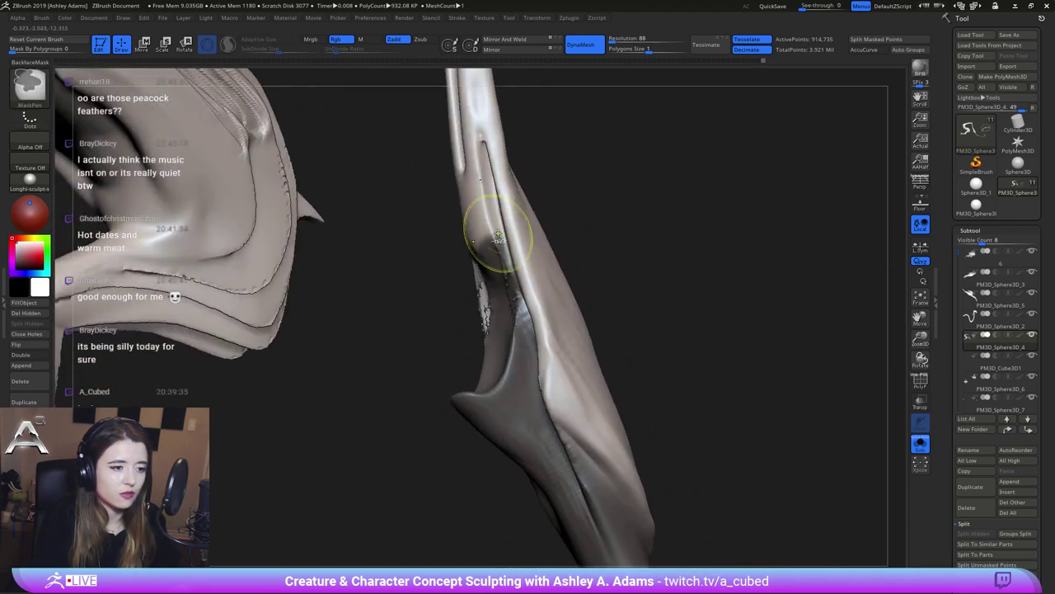
pyautogui.keyDown('ctrl'); pyautogui.keyDown('alt'); pyautogui.moveTo(500, 230); pyautogui.dragTo(499, 284); pyautogui.keyUp('alt'); pyautogui.keyUp('ctrl')
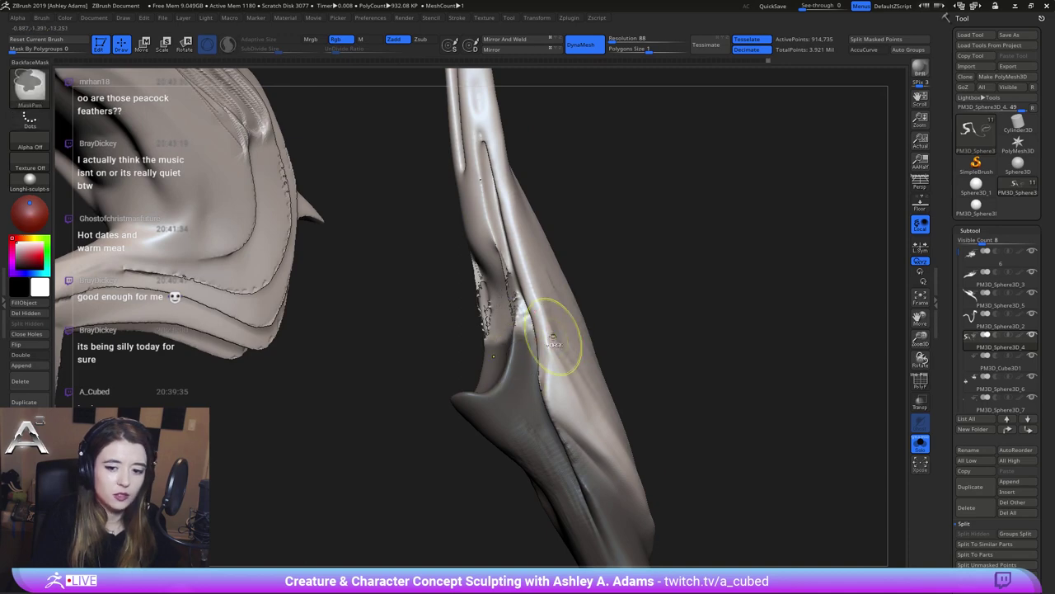
pyautogui.moveTo(561, 347); pyautogui.dragTo(528, 377, button='right')
pyautogui.moveTo(525, 328)
pyautogui.mouseDown(button='right')
pyautogui.moveTo(546, 307)
pyautogui.moveTo(497, 233)
pyautogui.moveTo(566, 293)
pyautogui.moveTo(537, 304)
pyautogui.mouseUp(button='right')
pyautogui.rightClick(547, 298)
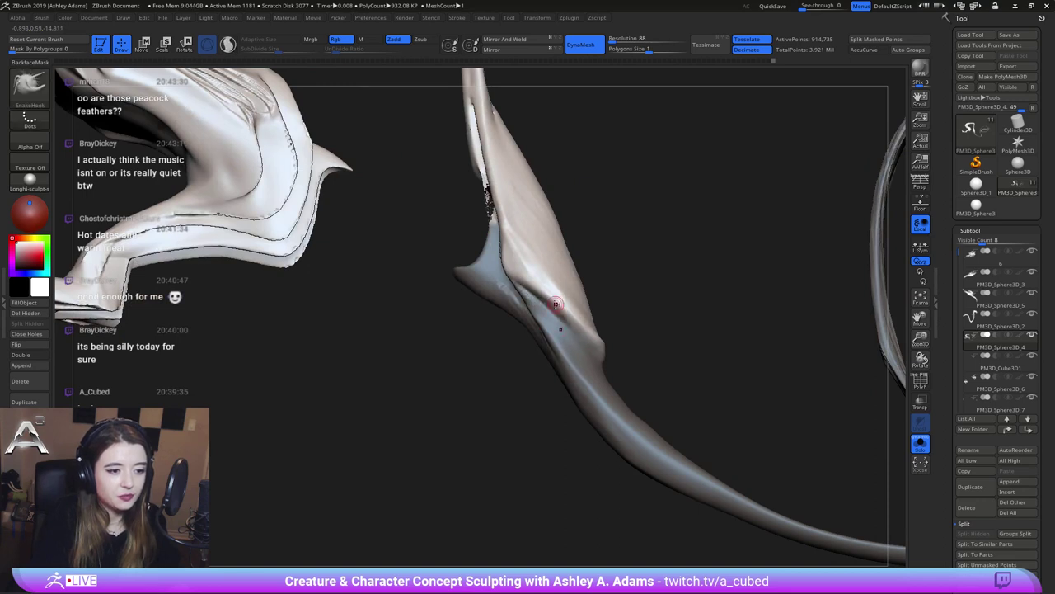
# Split the masked portion of the leg mesh so the curled tail becomes its own subtool
pyautogui.press('space')
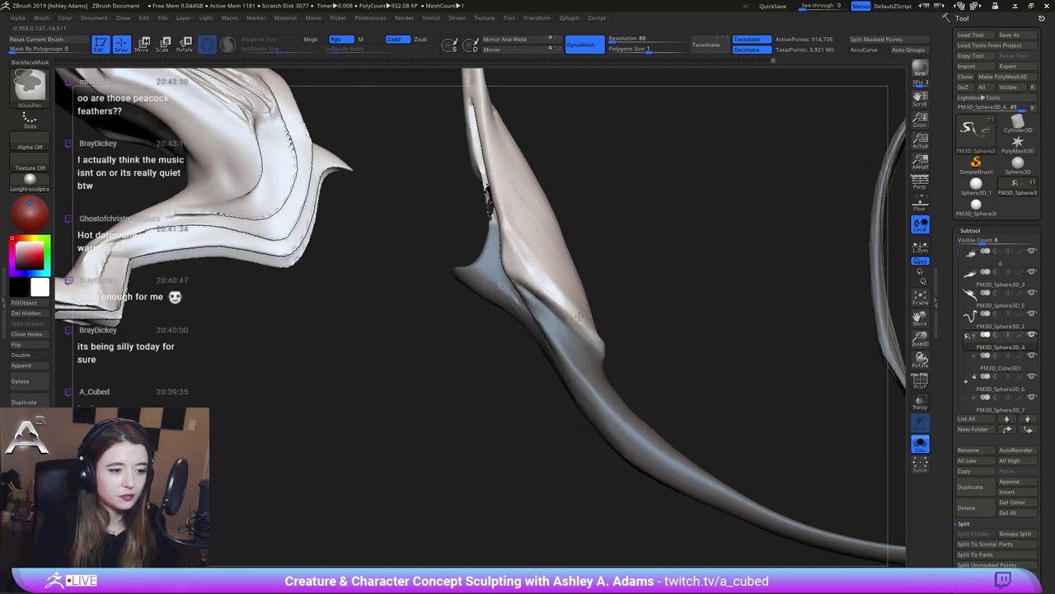
pyautogui.moveTo(583, 346)
pyautogui.keyDown('ctrl'); pyautogui.mouseDown(button='right')
pyautogui.moveTo(582, 248)
pyautogui.moveTo(514, 266)
pyautogui.moveTo(457, 161)
pyautogui.mouseUp(button='right'); pyautogui.keyUp('ctrl')
pyautogui.click(994, 575)
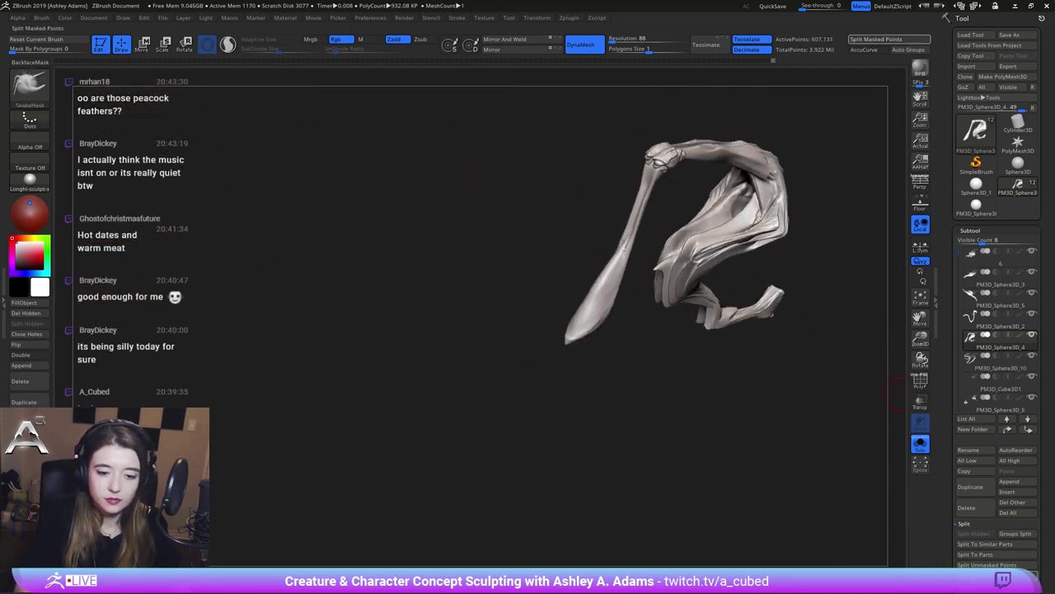
# Turn off Solo to show the whole creature and make the leg the active subtool
pyautogui.click(923, 444)
pyautogui.moveTo(701, 380); pyautogui.dragTo(777, 387, button='right')
pyautogui.moveTo(829, 311); pyautogui.dragTo(691, 381, button='right')
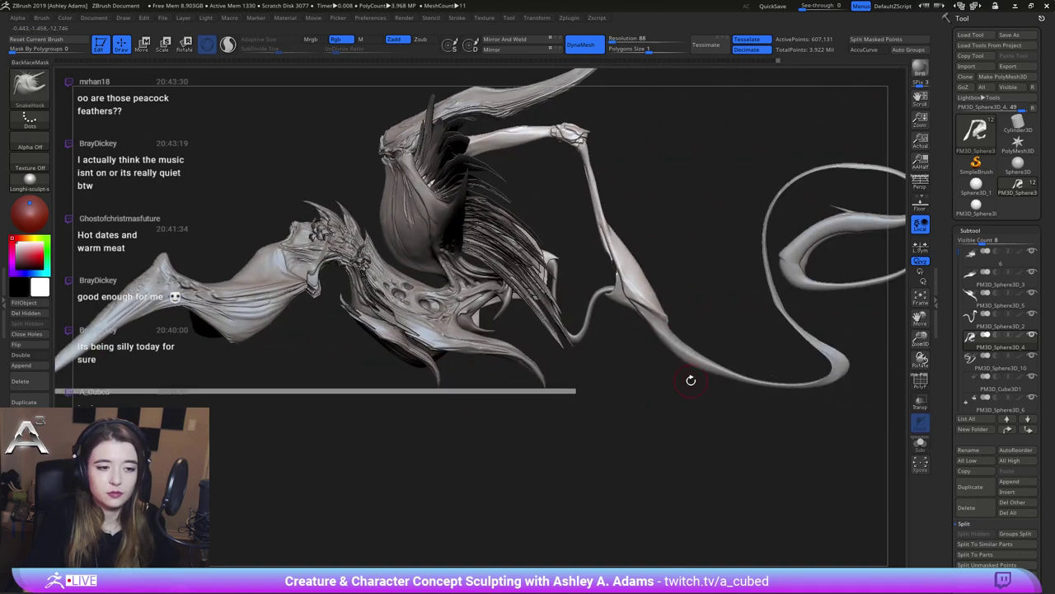
pyautogui.keyDown('alt'); pyautogui.click(689, 358); pyautogui.keyUp('alt')
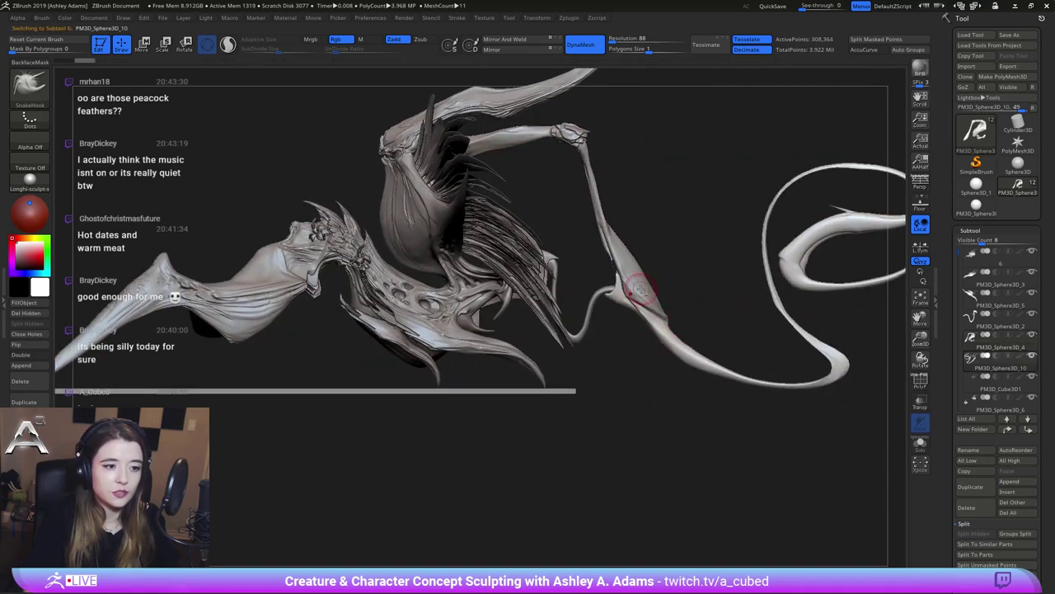
pyautogui.keyDown('alt'); pyautogui.click(656, 307); pyautogui.keyUp('alt')
pyautogui.moveTo(658, 278); pyautogui.dragTo(600, 293, button='right')
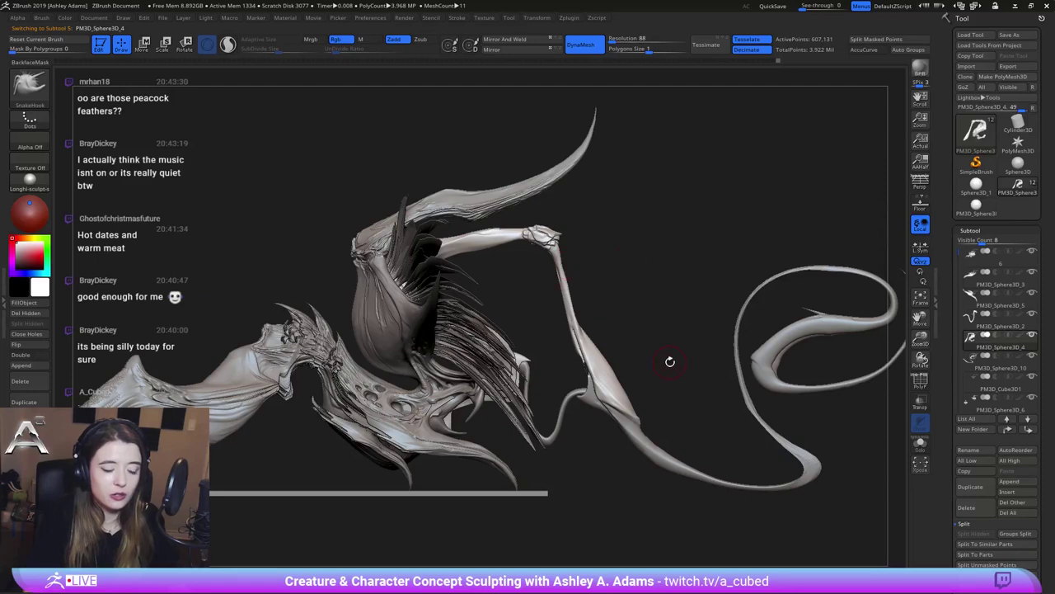
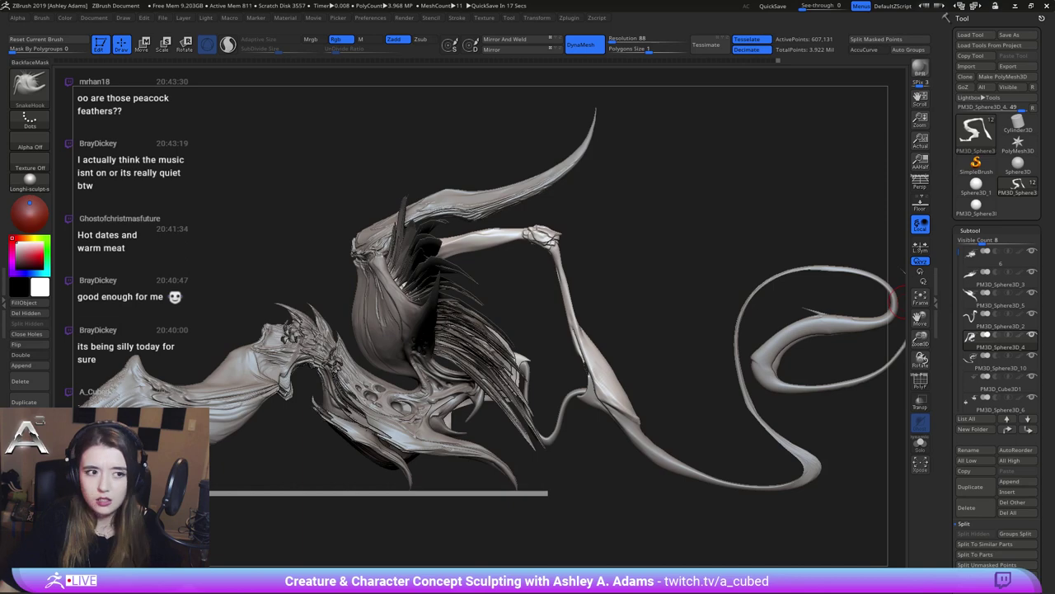
# Switch to the browser to examine the giraffe weevil reference photo beside the sculpt, and minimise the browser
pyautogui.hotkey('alt', 'Tab')
pyautogui.moveTo(744, 95)
pyautogui.mouseDown()
pyautogui.moveTo(748, 69)
pyautogui.moveTo(790, 61)
pyautogui.moveTo(1054, 51)
pyautogui.moveTo(968, 48)
pyautogui.moveTo(1054, 61)
pyautogui.moveTo(1028, 50)
pyautogui.mouseUp()
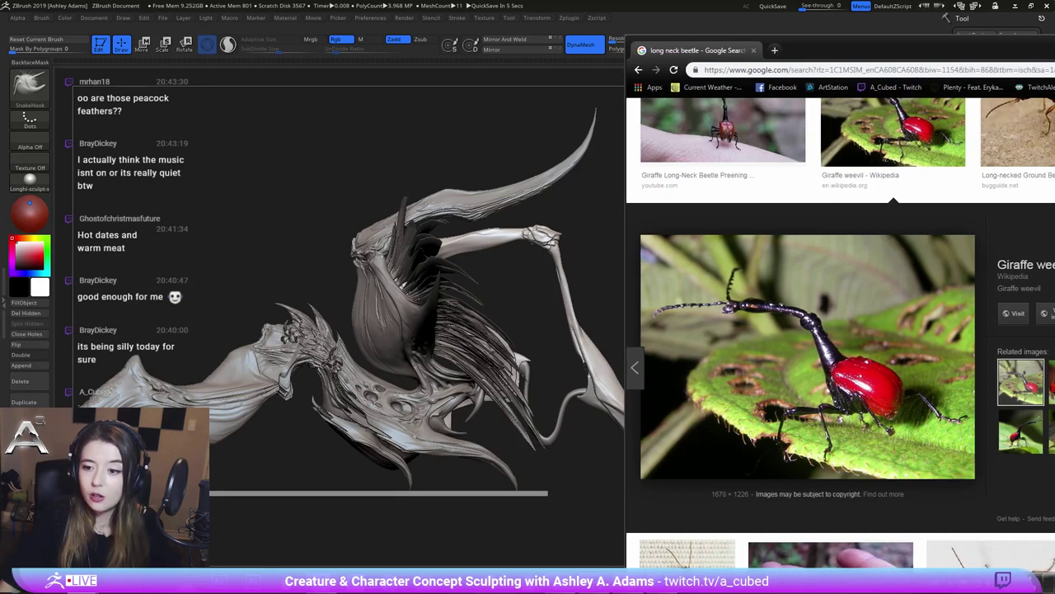
pyautogui.moveTo(1028, 50); pyautogui.dragTo(1031, 46)
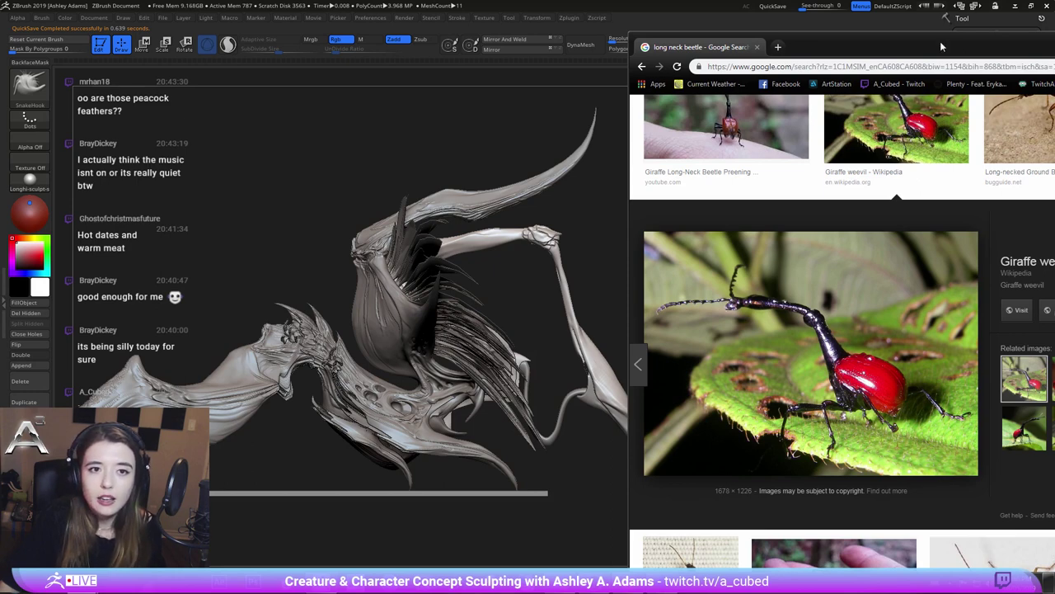
pyautogui.moveTo(942, 46); pyautogui.dragTo(960, 30)
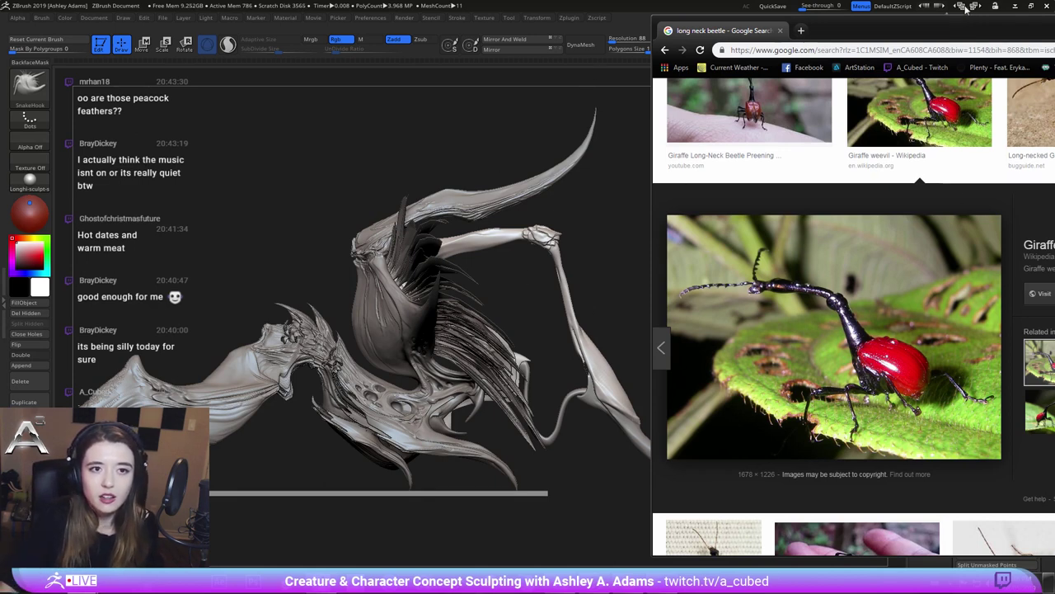
pyautogui.moveTo(972, 31); pyautogui.dragTo(968, 28)
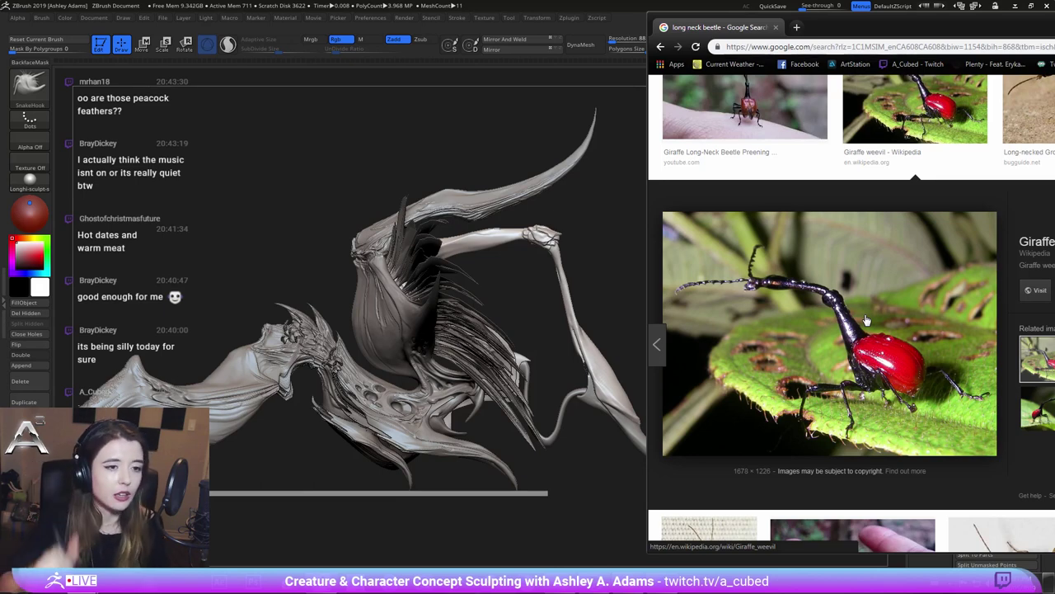
pyautogui.moveTo(853, 27)
pyautogui.mouseDown()
pyautogui.moveTo(844, 31)
pyautogui.moveTo(869, 30)
pyautogui.moveTo(860, 30)
pyautogui.mouseUp()
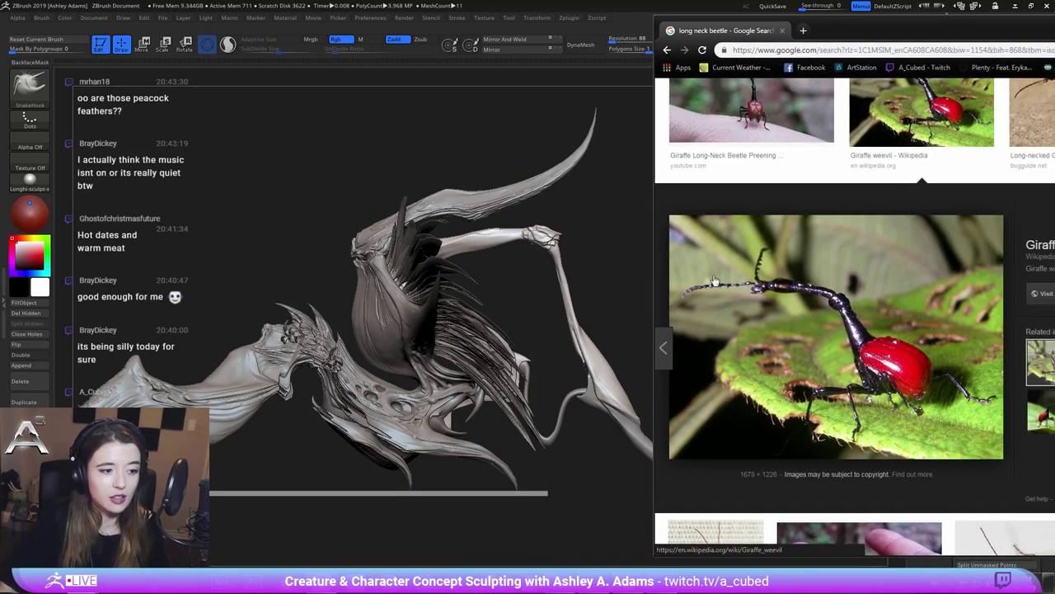
pyautogui.moveTo(857, 32)
pyautogui.mouseDown()
pyautogui.moveTo(880, 36)
pyautogui.moveTo(843, 33)
pyautogui.mouseUp()
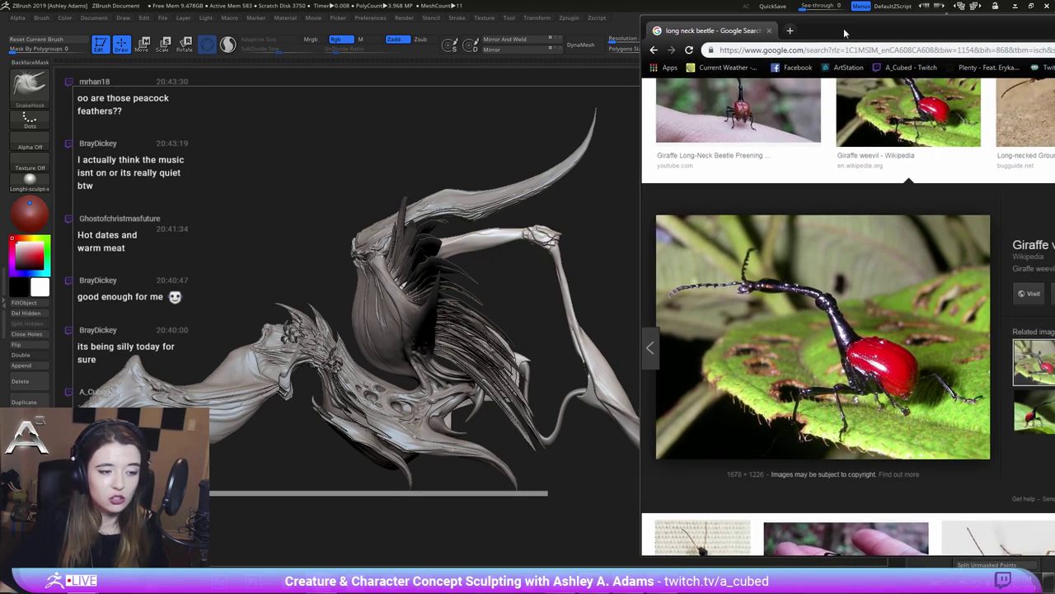
pyautogui.moveTo(843, 33); pyautogui.dragTo(575, 46)
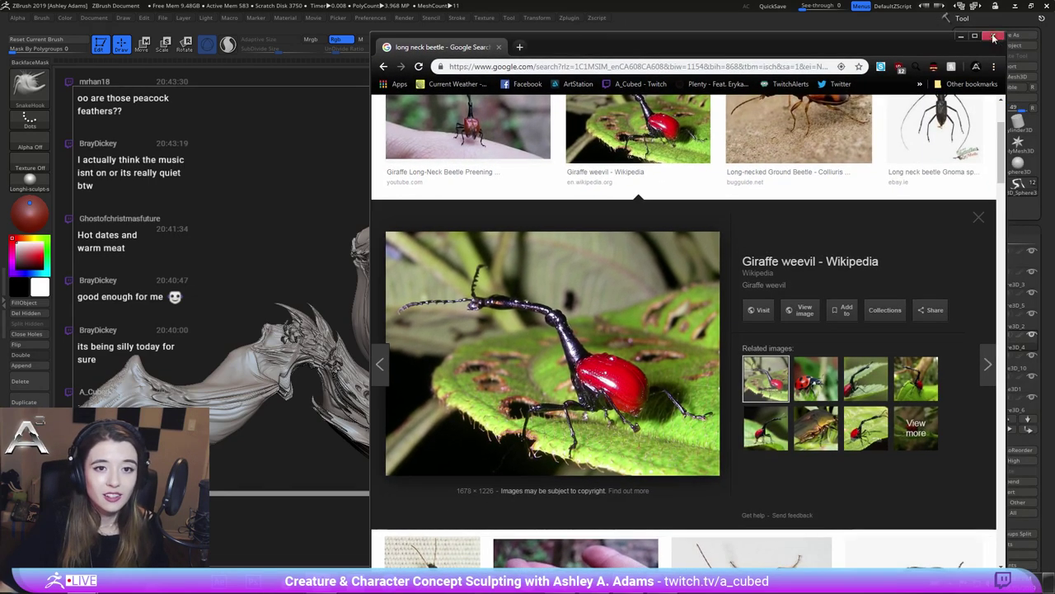
pyautogui.click(958, 39)
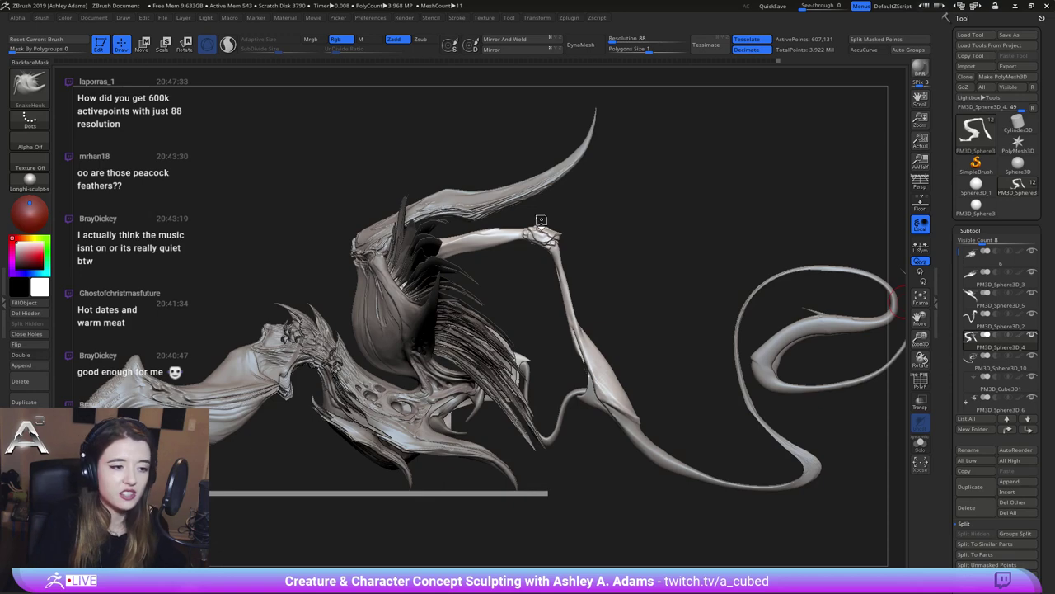
# Nudge the upper leg segment slightly upward with the SnakeHook brush
pyautogui.press('space')
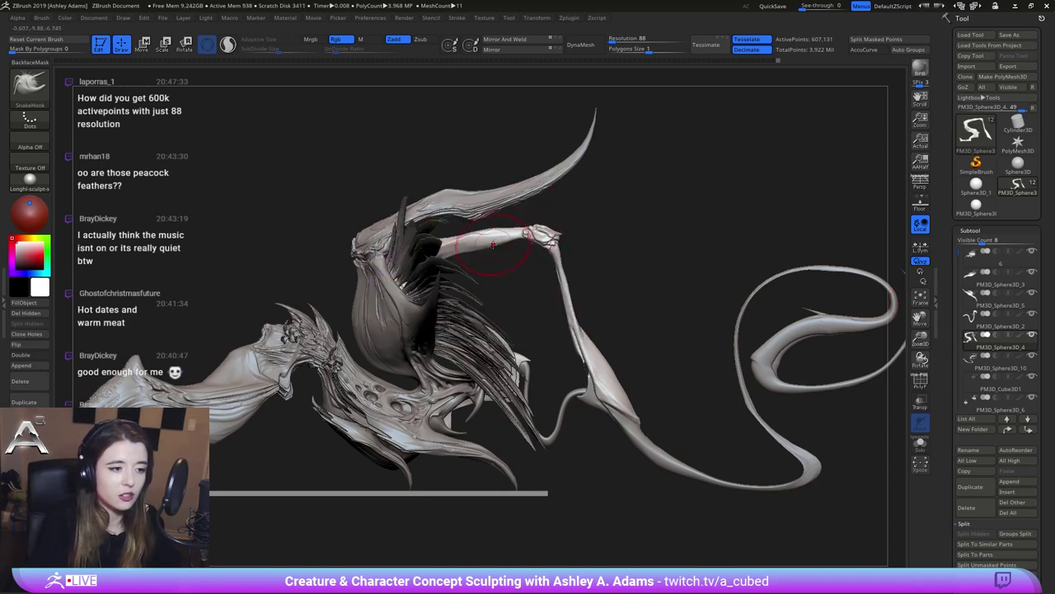
pyautogui.moveTo(493, 244); pyautogui.dragTo(488, 232)
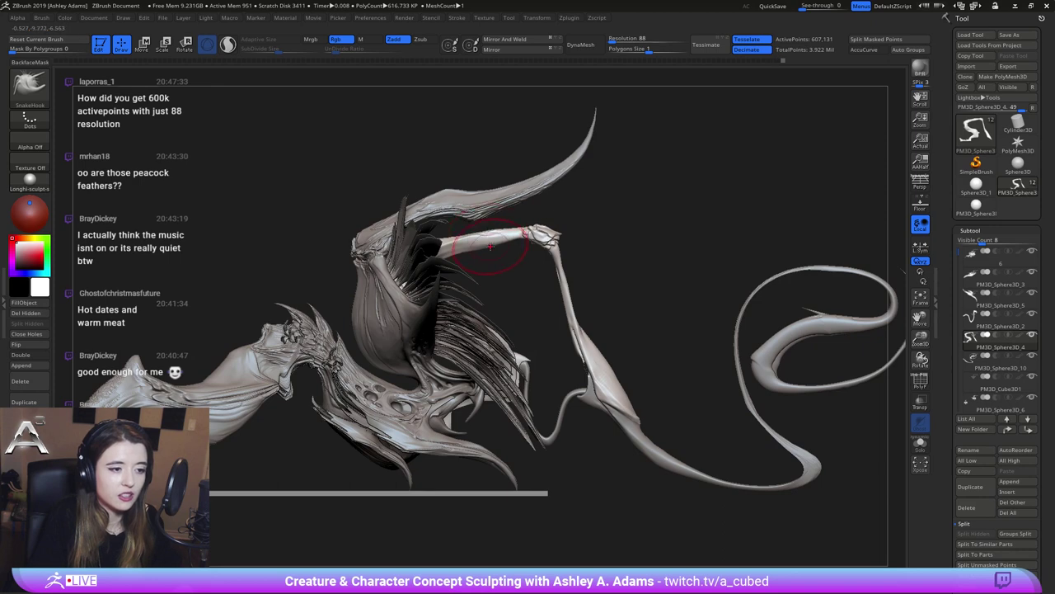
pyautogui.keyDown('ctrl'); pyautogui.moveTo(508, 214); pyautogui.dragTo(508, 190, button='right'); pyautogui.keyUp('ctrl')
pyautogui.moveTo(507, 190); pyautogui.dragTo(507, 307, button='right')
# Reshape the thin leg shaft below the knee with a resized SnakeHook brush
pyautogui.press('space')
pyautogui.click(385, 237)
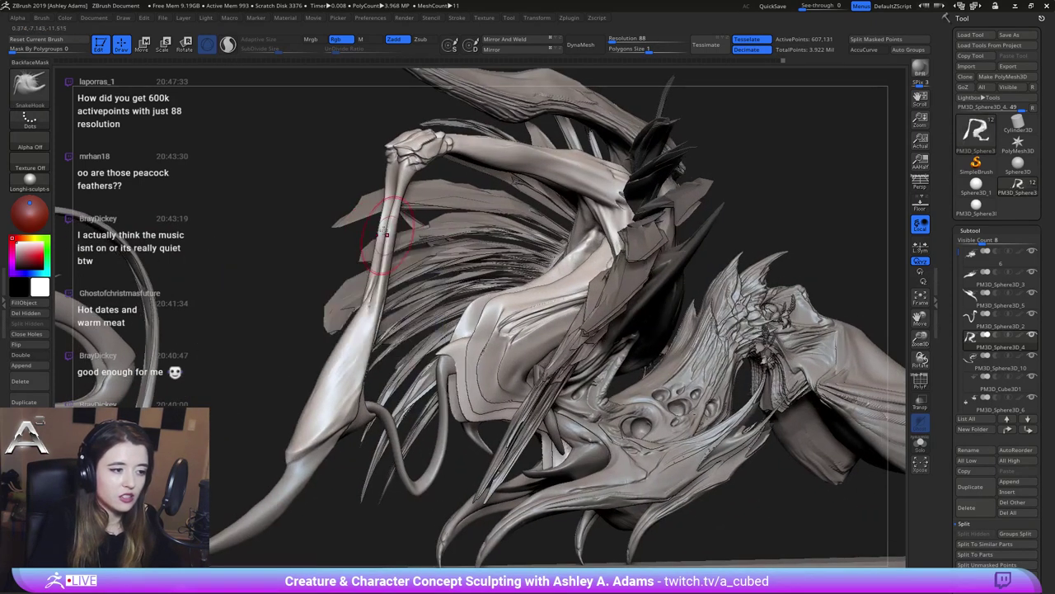
pyautogui.moveTo(385, 235); pyautogui.dragTo(394, 227, button='right')
pyautogui.moveTo(389, 246); pyautogui.dragTo(395, 216)
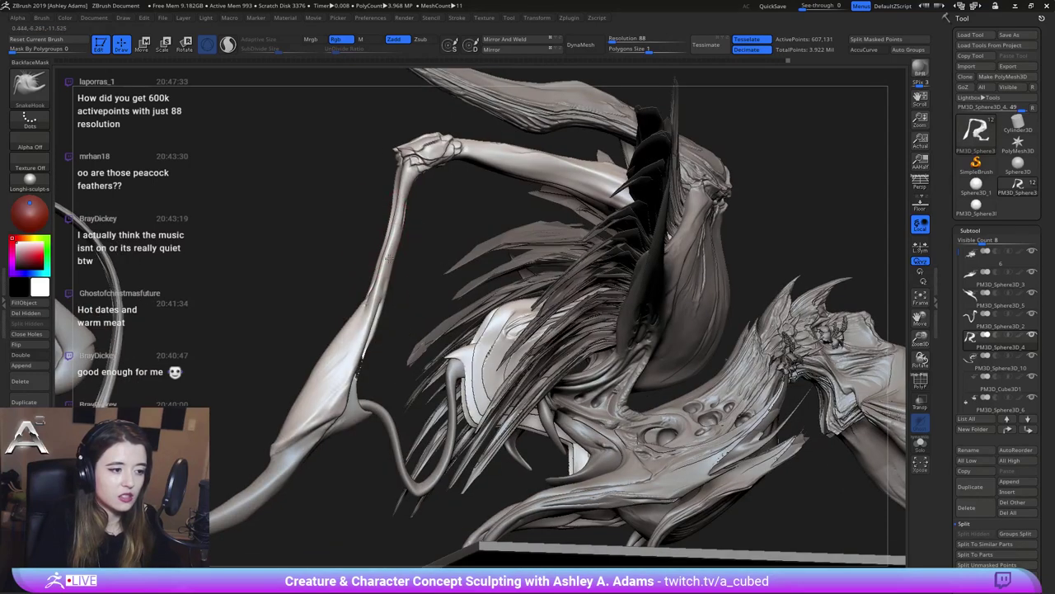
pyautogui.moveTo(388, 258); pyautogui.dragTo(393, 246)
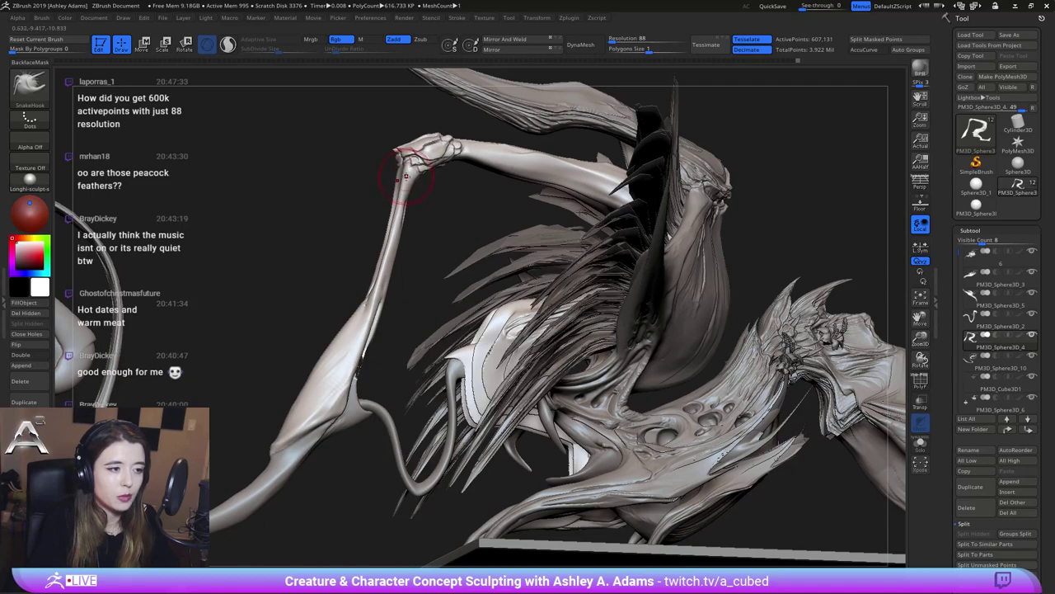
# Select the curled tail subtool and pull its upper stretch toward the leg's lower end with SnakeHook
pyautogui.moveTo(415, 228)
pyautogui.mouseDown(button='right')
pyautogui.moveTo(438, 343)
pyautogui.moveTo(452, 262)
pyautogui.moveTo(482, 214)
pyautogui.moveTo(429, 307)
pyautogui.moveTo(441, 294)
pyautogui.moveTo(417, 276)
pyautogui.moveTo(445, 266)
pyautogui.moveTo(426, 279)
pyautogui.mouseUp(button='right')
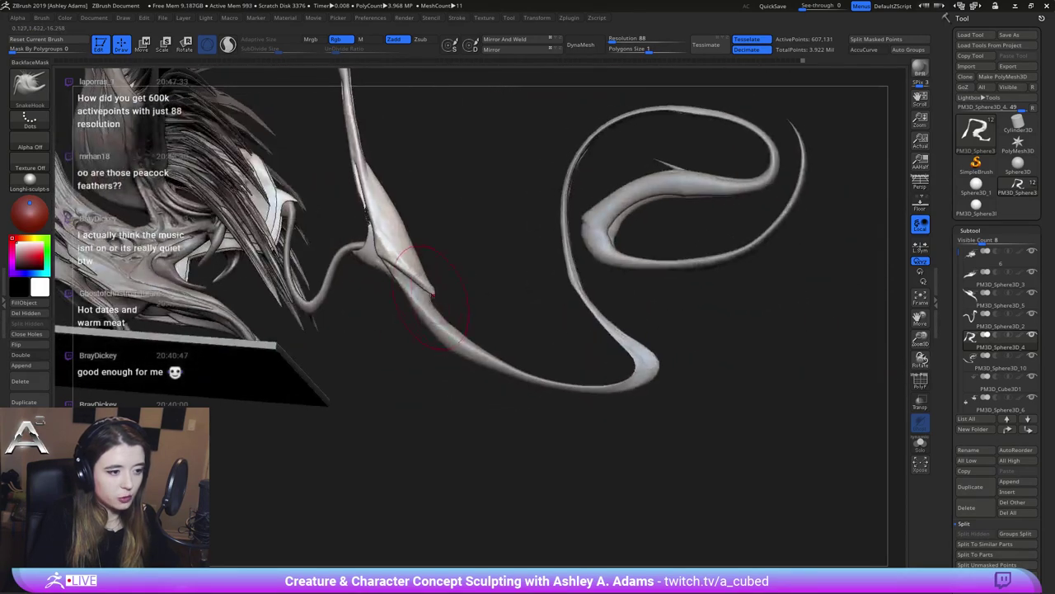
pyautogui.moveTo(492, 280); pyautogui.dragTo(423, 301, button='right')
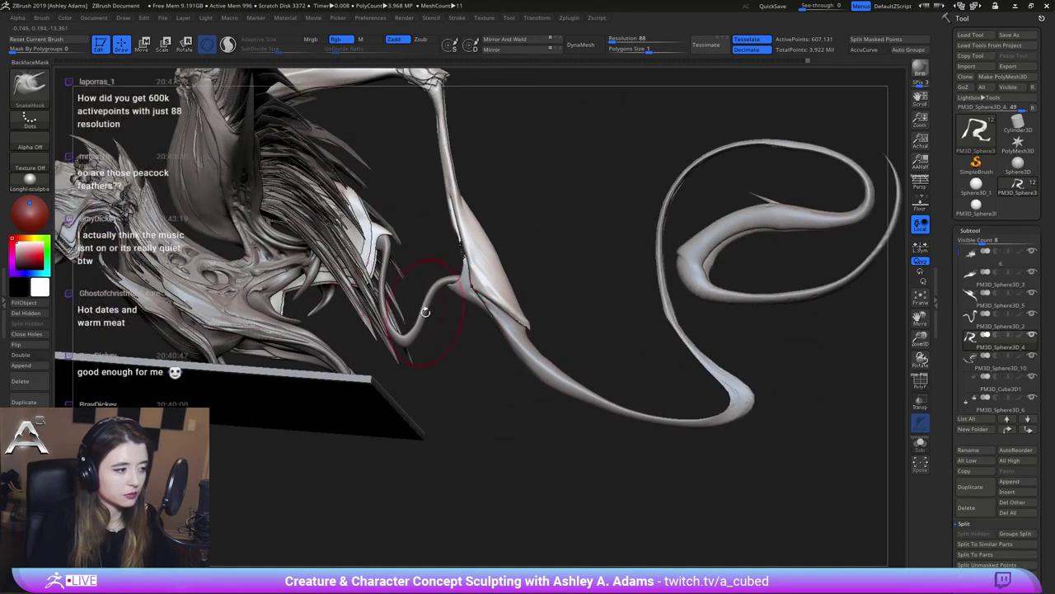
pyautogui.keyDown('alt'); pyautogui.click(500, 302); pyautogui.keyUp('alt')
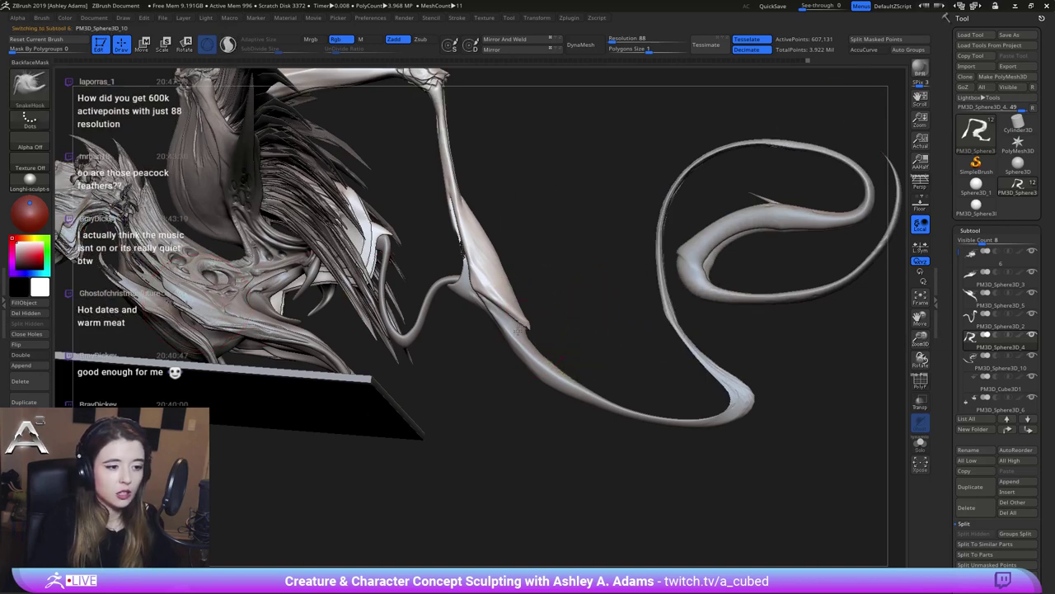
pyautogui.moveTo(466, 284); pyautogui.dragTo(495, 283, button='right')
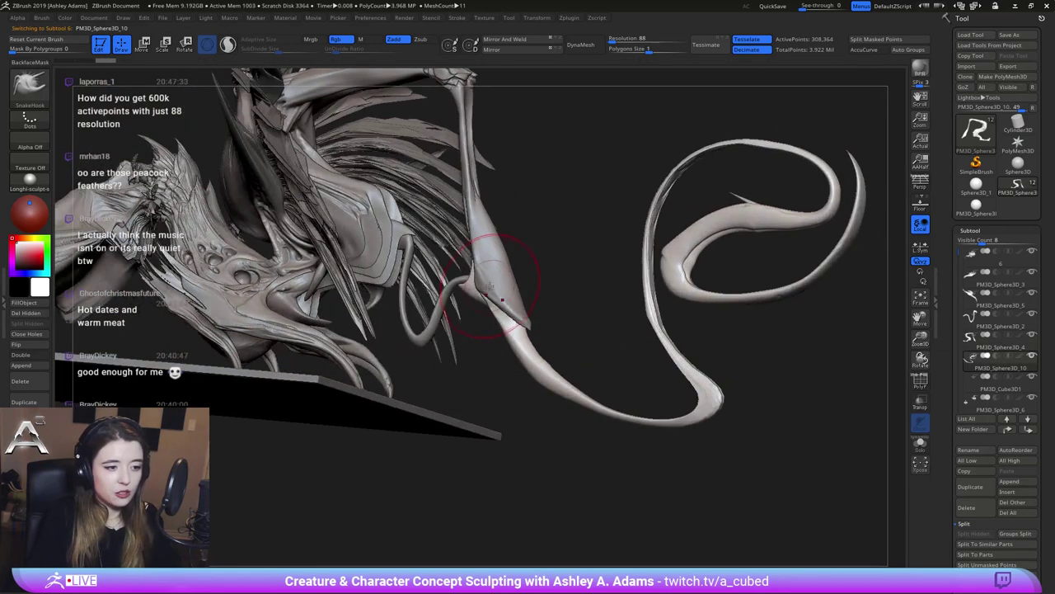
pyautogui.moveTo(520, 203)
pyautogui.mouseDown(button='right')
pyautogui.moveTo(537, 243)
pyautogui.moveTo(532, 325)
pyautogui.mouseUp(button='right')
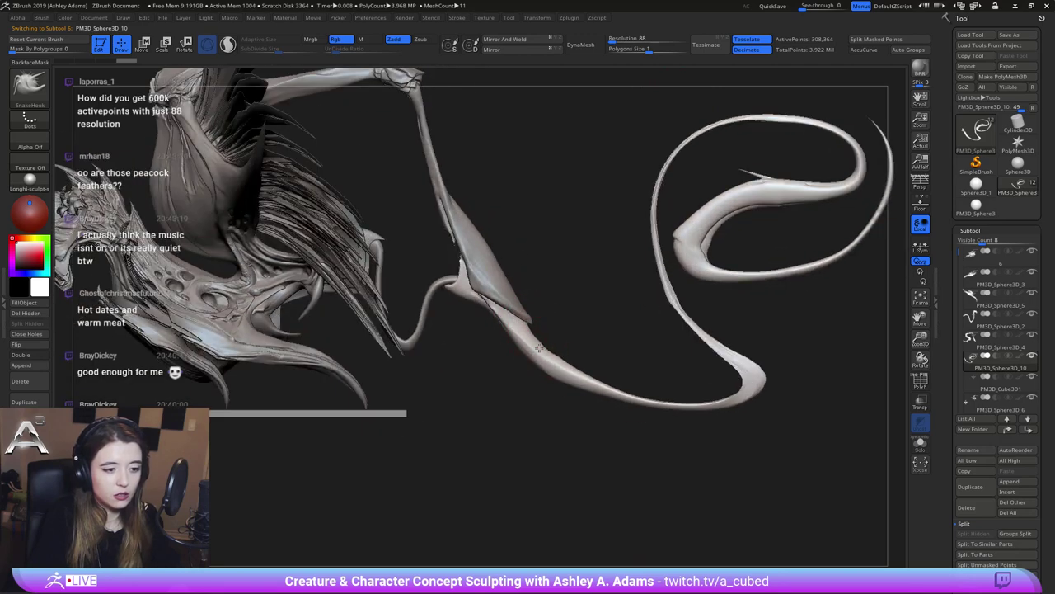
pyautogui.press('space')
pyautogui.moveTo(546, 361)
pyautogui.mouseDown()
pyautogui.moveTo(534, 361)
pyautogui.moveTo(542, 346)
pyautogui.mouseUp()
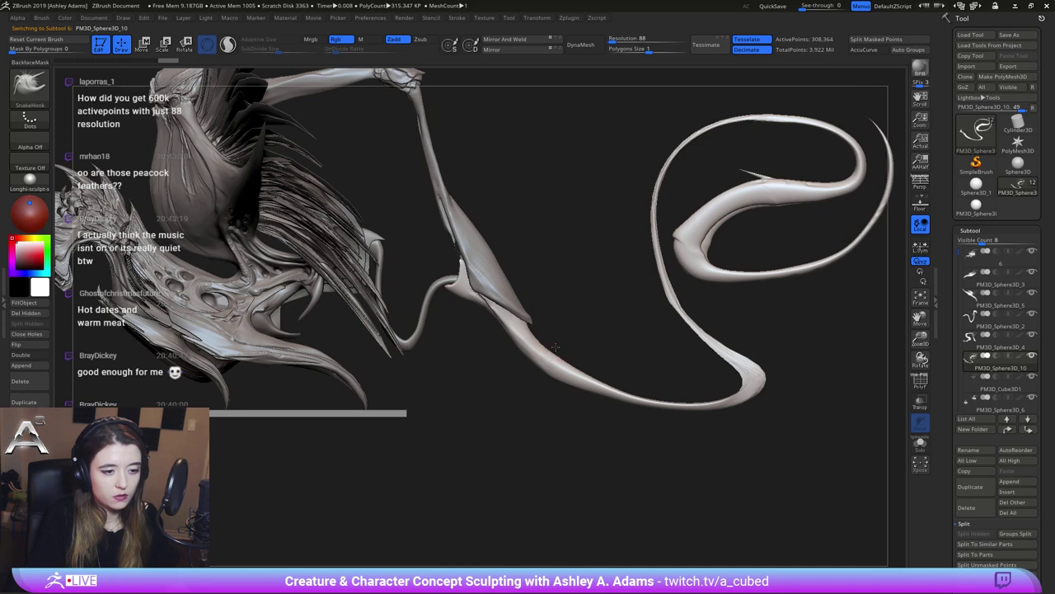
pyautogui.moveTo(556, 354); pyautogui.dragTo(770, 213, button='right')
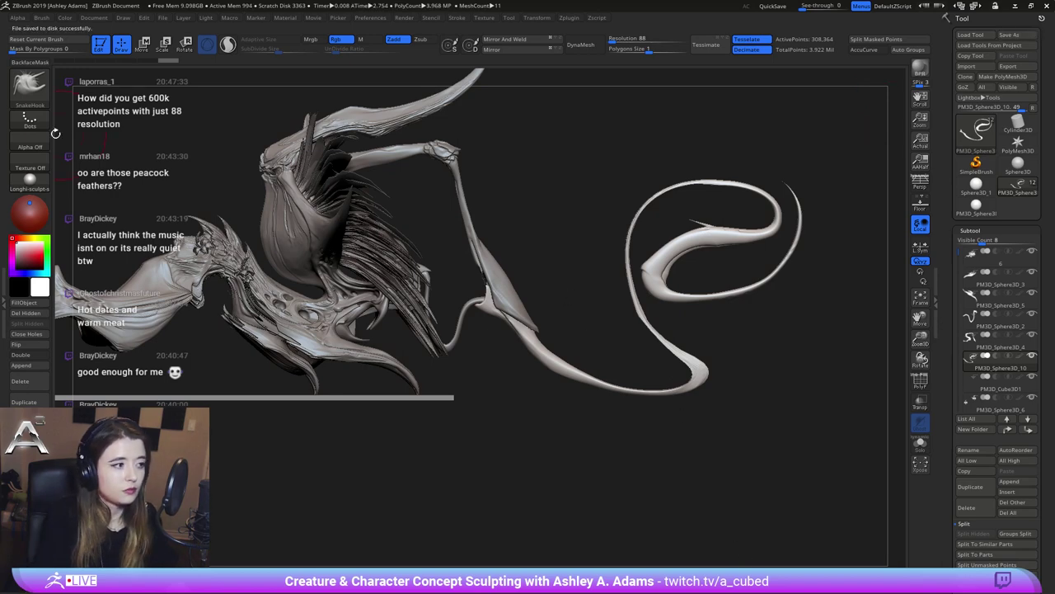
# Close the open holes left by the split on the curled tail and leg subtools
pyautogui.click(40, 336)
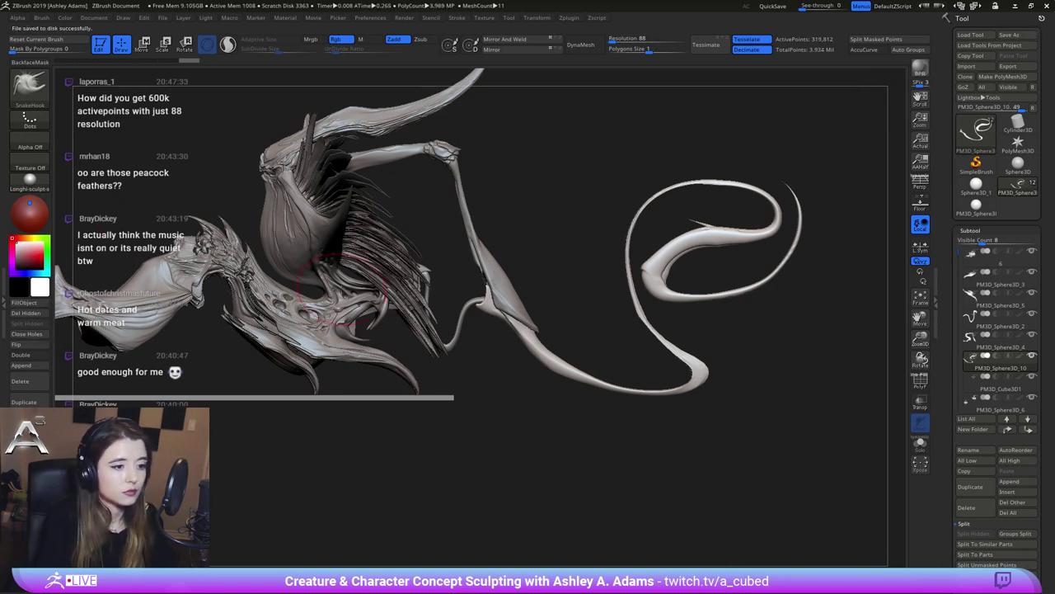
pyautogui.keyDown('ctrl'); pyautogui.moveTo(518, 289); pyautogui.dragTo(528, 308, button='right'); pyautogui.keyUp('ctrl')
pyautogui.keyDown('alt'); pyautogui.click(513, 299); pyautogui.keyUp('alt')
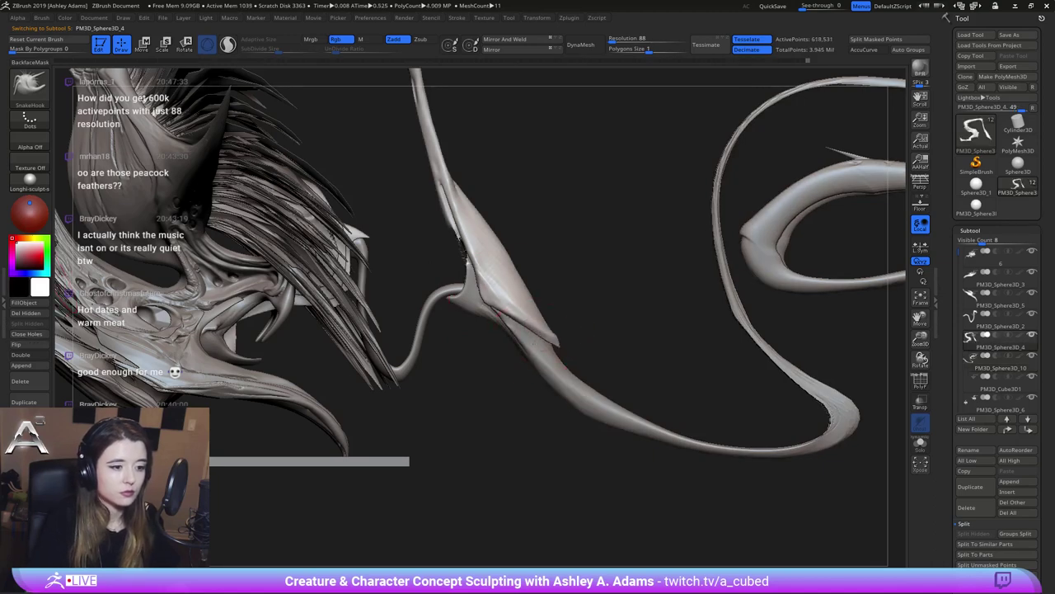
# Smooth the edges of the leg and the curled tail where the two pieces meet
pyautogui.moveTo(541, 377); pyautogui.dragTo(544, 349, button='right')
pyautogui.keyDown('shift'); pyautogui.moveTo(490, 295); pyautogui.dragTo(516, 320); pyautogui.keyUp('shift')
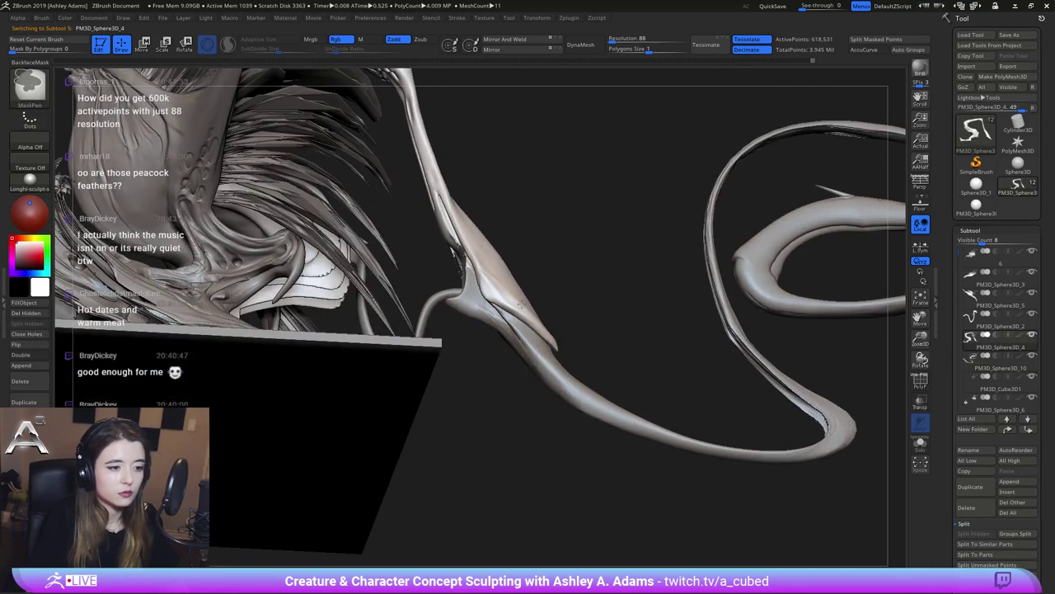
pyautogui.keyDown('ctrl'); pyautogui.moveTo(536, 358); pyautogui.dragTo(540, 343, button='right'); pyautogui.keyUp('ctrl')
pyautogui.keyDown('alt'); pyautogui.click(523, 328); pyautogui.keyUp('alt')
pyautogui.keyDown('shift'); pyautogui.moveTo(513, 311); pyautogui.dragTo(529, 332); pyautogui.keyUp('shift')
# Reshape the curled tail just below the leg from the opposite side with the SnakeHook brush
pyautogui.moveTo(528, 315); pyautogui.dragTo(554, 331, button='right')
pyautogui.moveTo(540, 336); pyautogui.dragTo(499, 313)
pyautogui.moveTo(499, 313)
pyautogui.keyDown('shift'); pyautogui.mouseDown(button='right')
pyautogui.moveTo(540, 281)
pyautogui.moveTo(502, 295)
pyautogui.moveTo(504, 305)
pyautogui.mouseUp(button='right'); pyautogui.keyUp('shift')
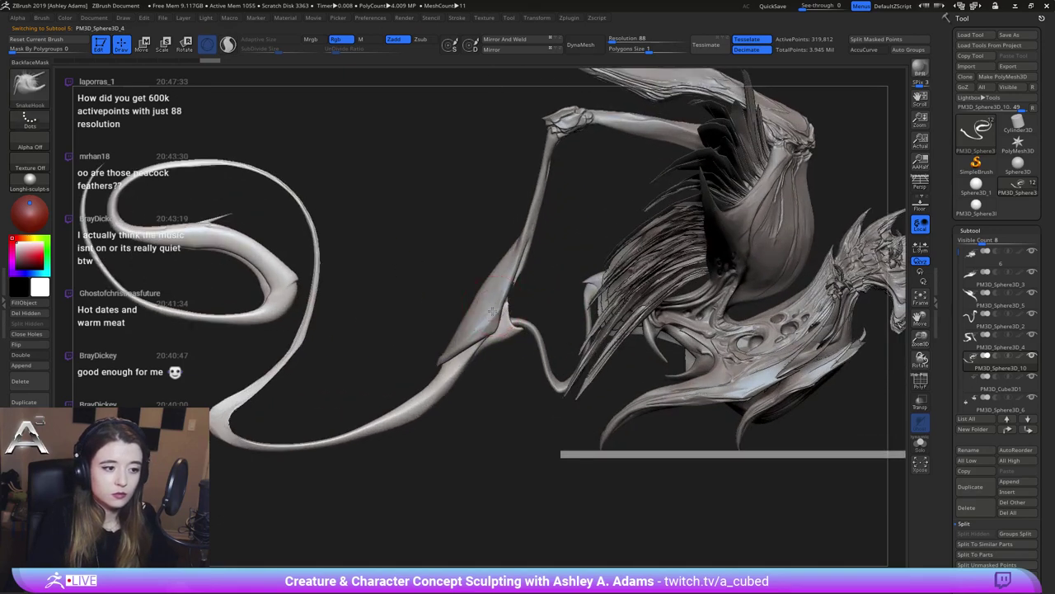
pyautogui.press('space')
pyautogui.moveTo(496, 347); pyautogui.dragTo(481, 347)
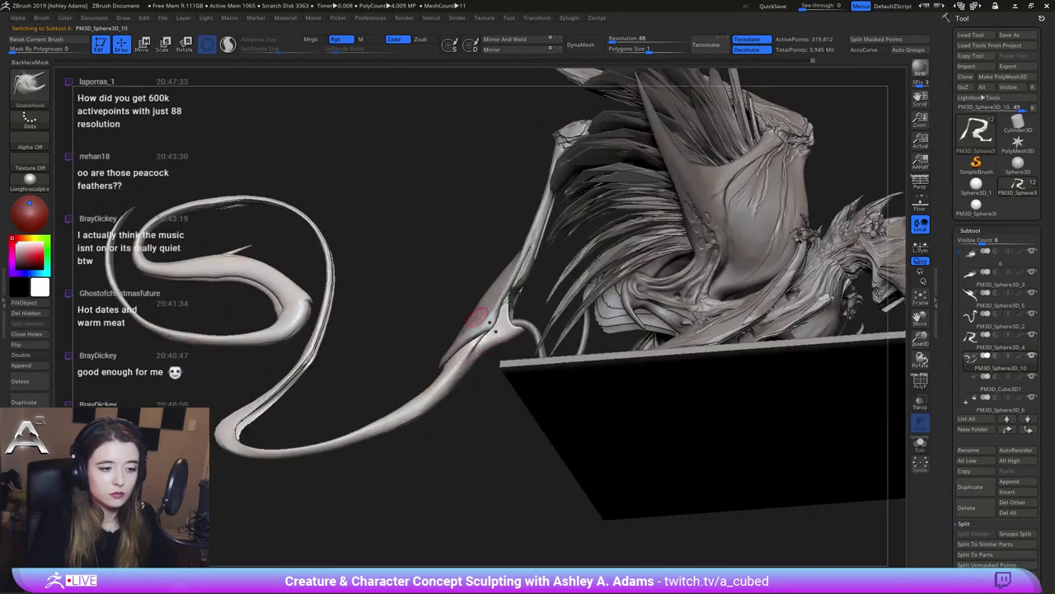
# Carve creases into the tail's forked joint with DamStandard and smooth the surface around them
pyautogui.press('b')
pyautogui.press('c')
pyautogui.press('b')
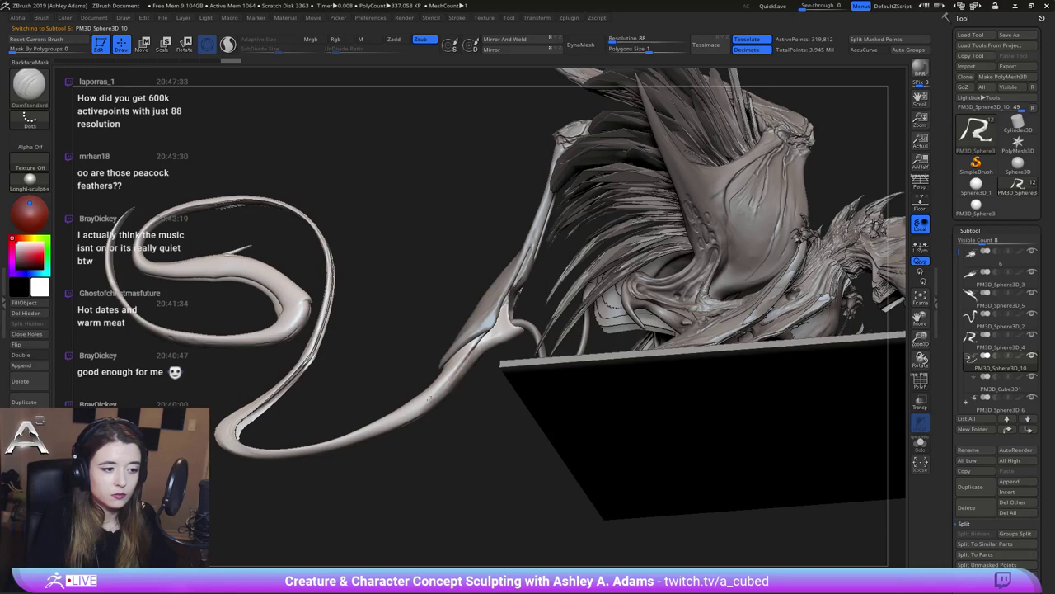
pyautogui.press('shift')
pyautogui.moveTo(466, 364)
pyautogui.keyDown('shift'); pyautogui.mouseDown()
pyautogui.moveTo(457, 380)
pyautogui.moveTo(495, 351)
pyautogui.moveTo(463, 367)
pyautogui.mouseUp(); pyautogui.keyUp('shift')
pyautogui.press('shift')
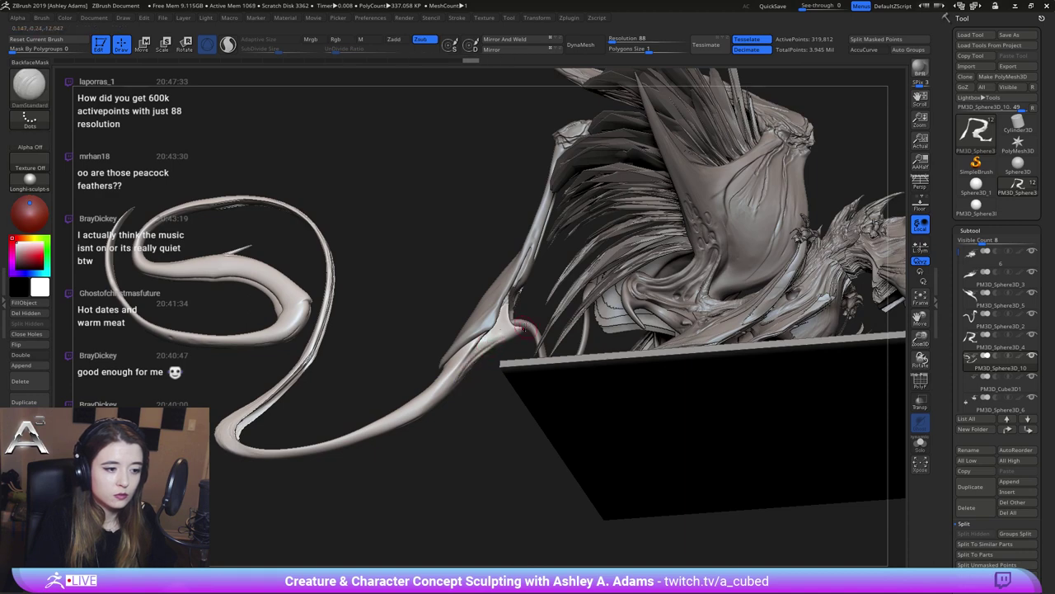
pyautogui.moveTo(516, 332)
pyautogui.keyDown('shift'); pyautogui.mouseDown()
pyautogui.moveTo(459, 371)
pyautogui.moveTo(469, 370)
pyautogui.mouseUp(); pyautogui.keyUp('shift')
# Pull the tip of the tail's forked joint into shape against the leg with the SnakeHook brush
pyautogui.moveTo(424, 247)
pyautogui.mouseDown()
pyautogui.moveTo(501, 306)
pyautogui.moveTo(513, 298)
pyautogui.mouseUp()
pyautogui.press('space')
pyautogui.moveTo(468, 266); pyautogui.dragTo(395, 255)
pyautogui.press('b')
pyautogui.press('s')
pyautogui.press('h')
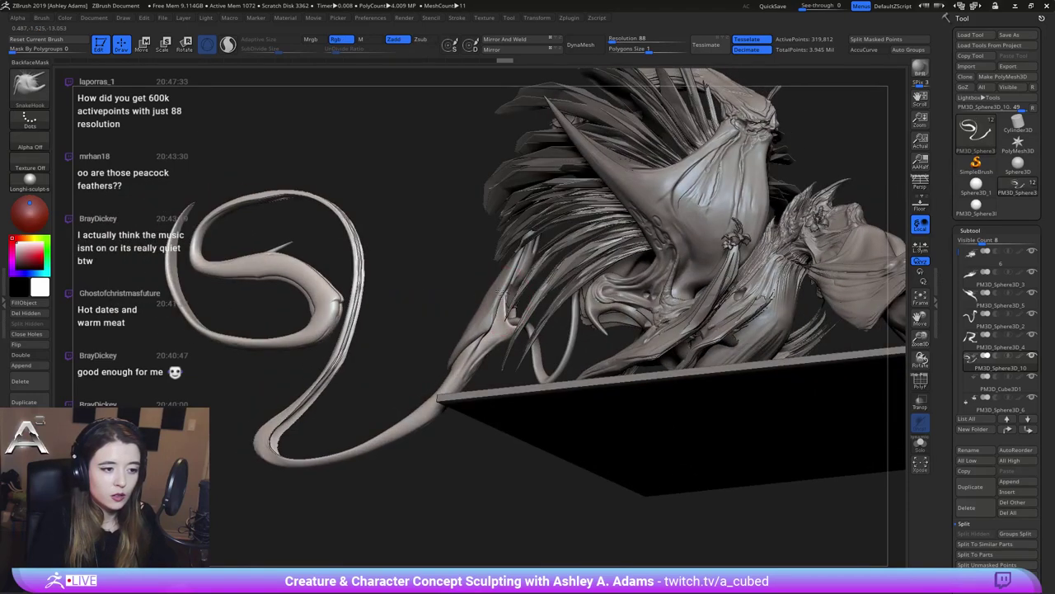
pyautogui.moveTo(501, 293); pyautogui.dragTo(512, 304)
# Thicken the tail's forked joint with the Inflate brush and return to the SnakeHook brush
pyautogui.press('b')
pyautogui.press('i')
pyautogui.press('n')
pyautogui.moveTo(405, 272); pyautogui.dragTo(505, 278)
pyautogui.press('b')
pyautogui.press('s')
pyautogui.press('h')
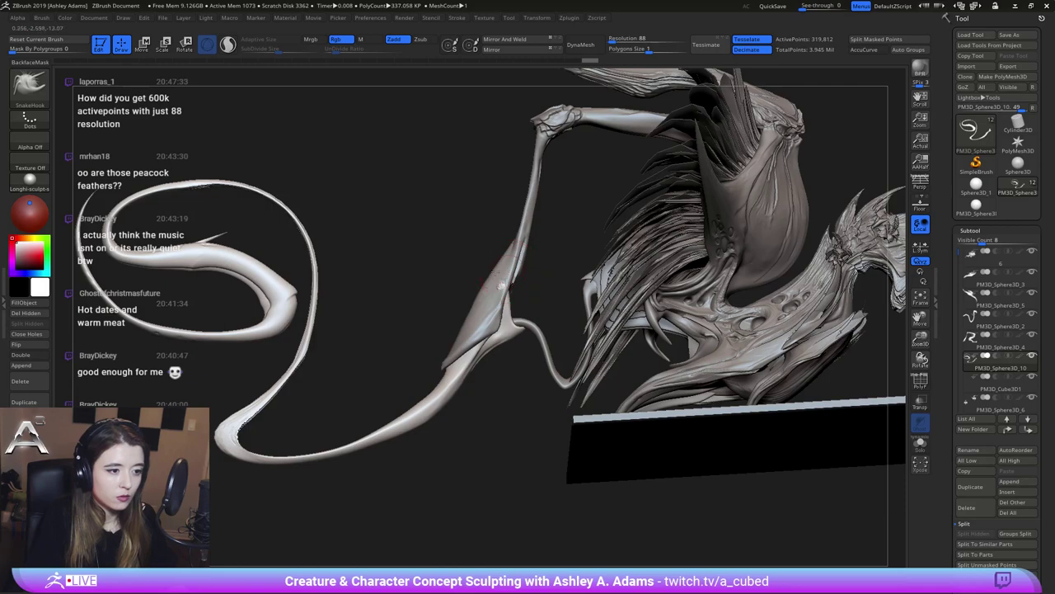
# Build up the surface of the joint between the leg and tail with the ClayBuildup brush and smooth it
pyautogui.moveTo(503, 285); pyautogui.dragTo(455, 272, button='right')
pyautogui.keyDown('shift'); pyautogui.moveTo(510, 288); pyautogui.dragTo(512, 277); pyautogui.keyUp('shift')
pyautogui.moveTo(509, 302); pyautogui.dragTo(505, 304, button='right')
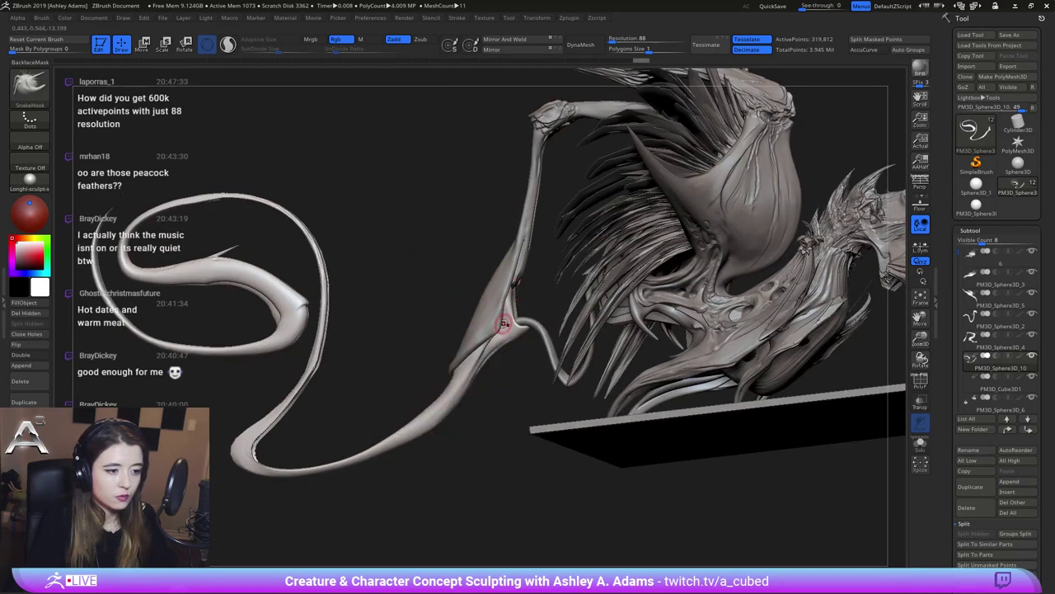
pyautogui.press('b')
pyautogui.press('c')
pyautogui.press('b')
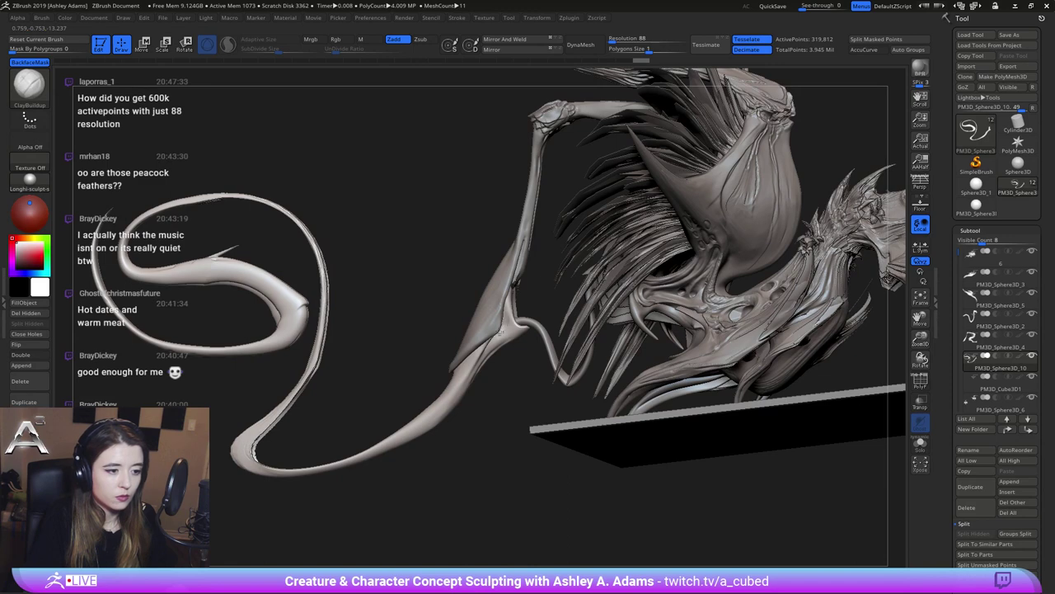
pyautogui.press('shift')
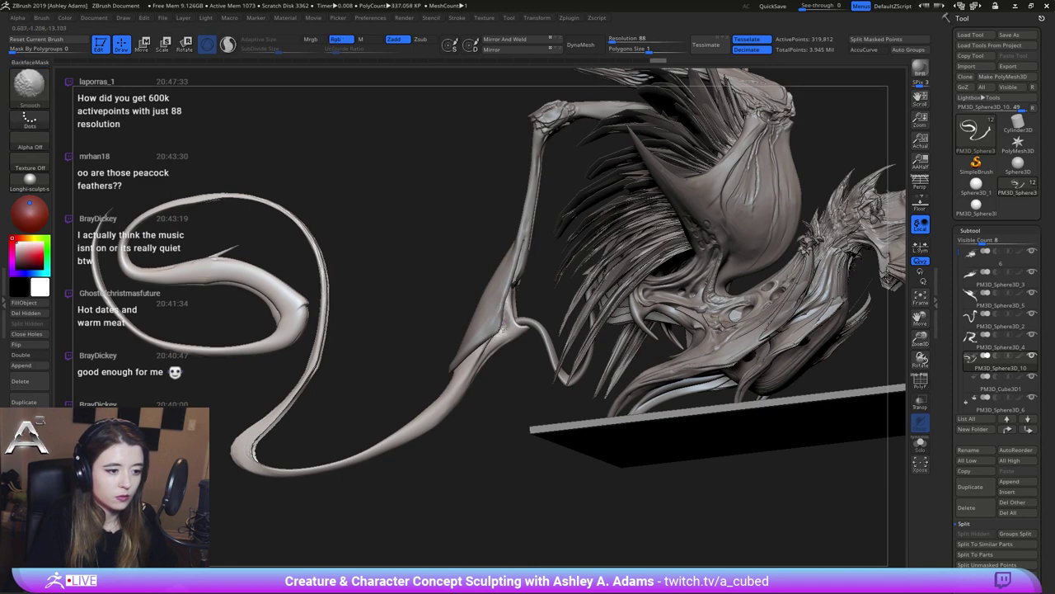
pyautogui.keyDown('shift'); pyautogui.moveTo(506, 324); pyautogui.dragTo(505, 317); pyautogui.keyUp('shift')
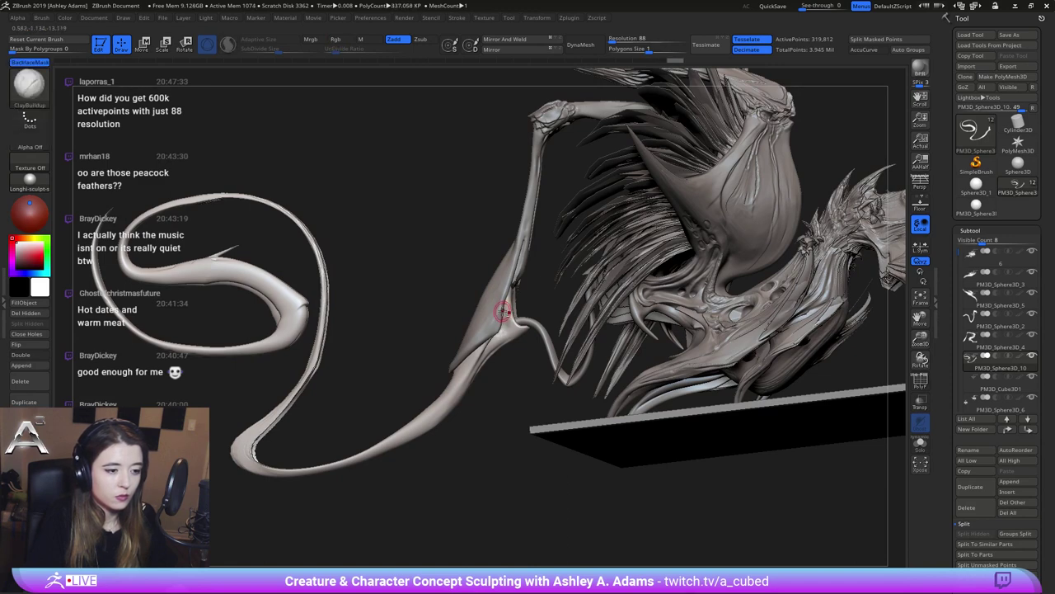
pyautogui.press('shift')
pyautogui.moveTo(501, 347); pyautogui.dragTo(499, 331, button='right')
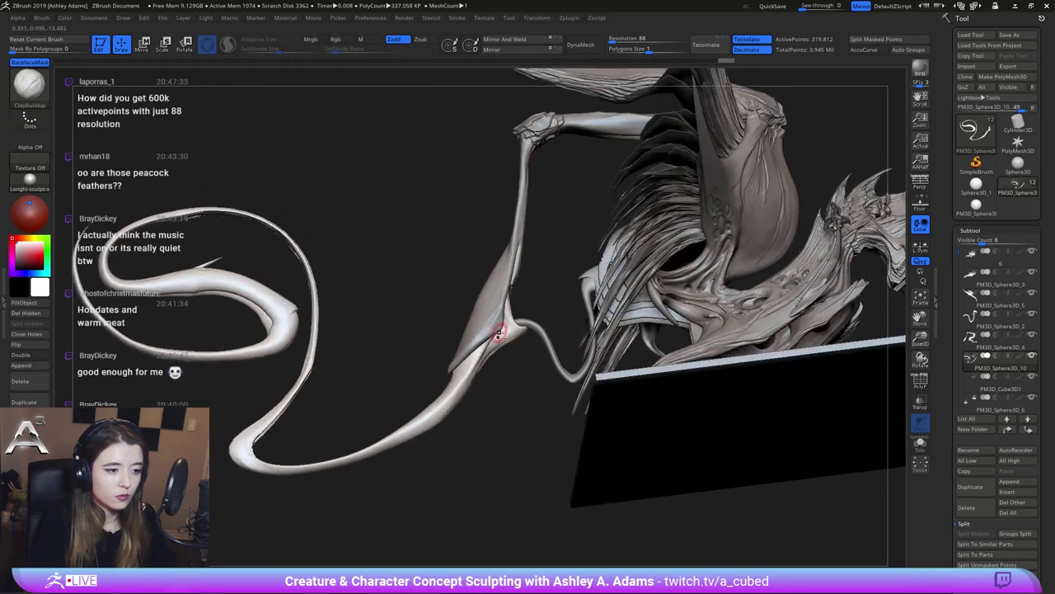
pyautogui.rightClick(451, 386)
pyautogui.moveTo(484, 349); pyautogui.dragTo(453, 322, button='right')
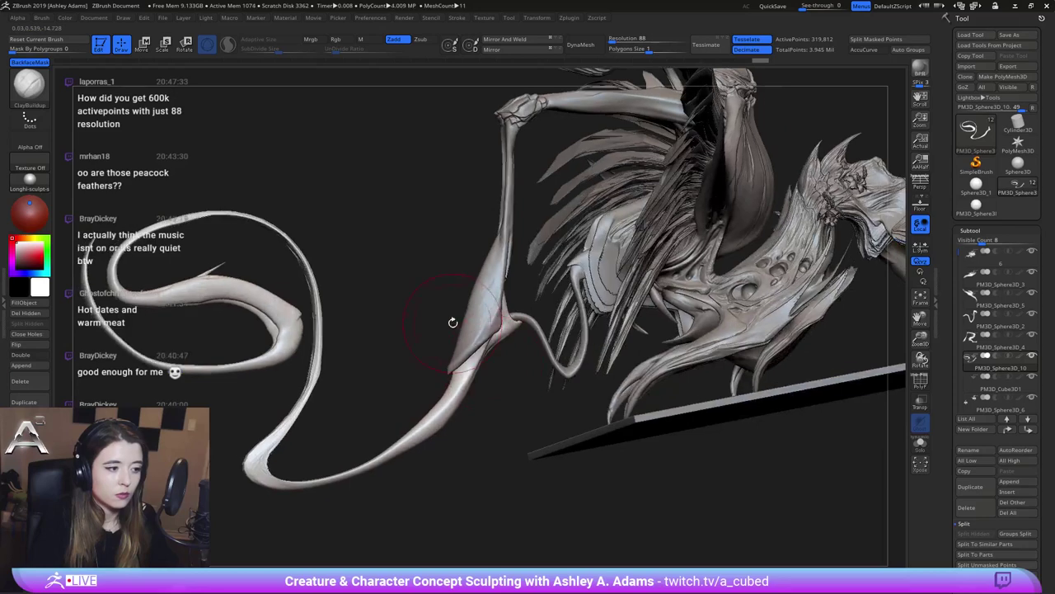
# Make the leg the active subtool and choose the SnakeHook brush for its upper segment
pyautogui.keyDown('alt'); pyautogui.moveTo(595, 100); pyautogui.dragTo(544, 247, button='right'); pyautogui.keyUp('alt')
pyautogui.keyDown('alt'); pyautogui.click(548, 254); pyautogui.keyUp('alt')
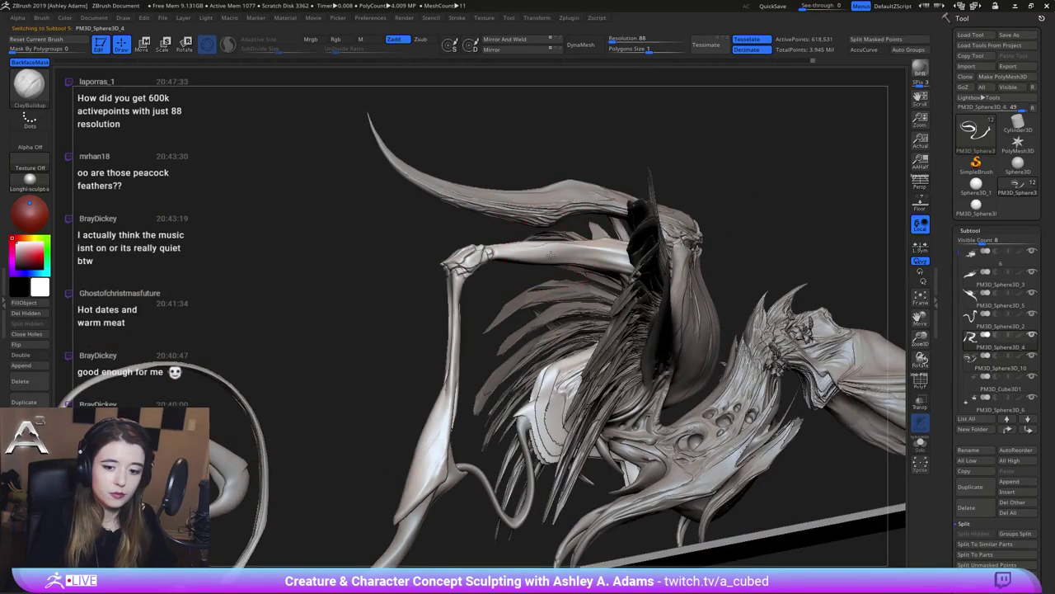
pyautogui.rightClick(505, 314)
pyautogui.moveTo(551, 254); pyautogui.dragTo(545, 252)
pyautogui.press('b')
pyautogui.press('s')
pyautogui.press('h')
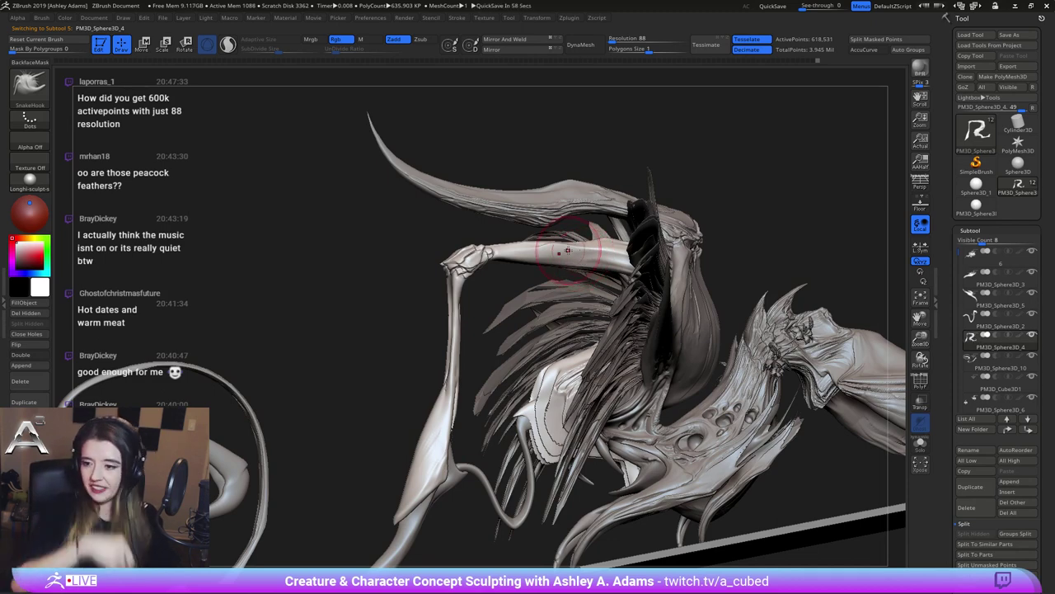
# Carve creases along the leg's upper segment from the body towards the knee with the Slash2 brush
pyautogui.moveTo(635, 248); pyautogui.dragTo(676, 248, button='right')
pyautogui.moveTo(429, 277)
pyautogui.mouseDown(button='right')
pyautogui.moveTo(513, 289)
pyautogui.moveTo(504, 307)
pyautogui.mouseUp(button='right')
pyautogui.press('2')
pyautogui.rightClick(483, 322)
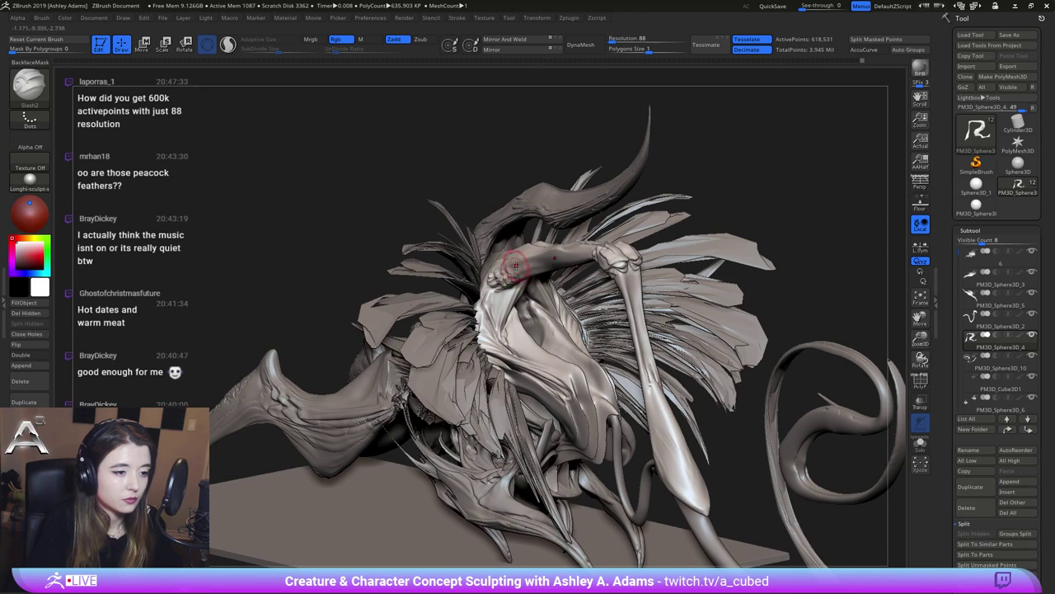
pyautogui.moveTo(517, 266)
pyautogui.mouseDown(button='right')
pyautogui.moveTo(495, 267)
pyautogui.moveTo(505, 269)
pyautogui.mouseUp(button='right')
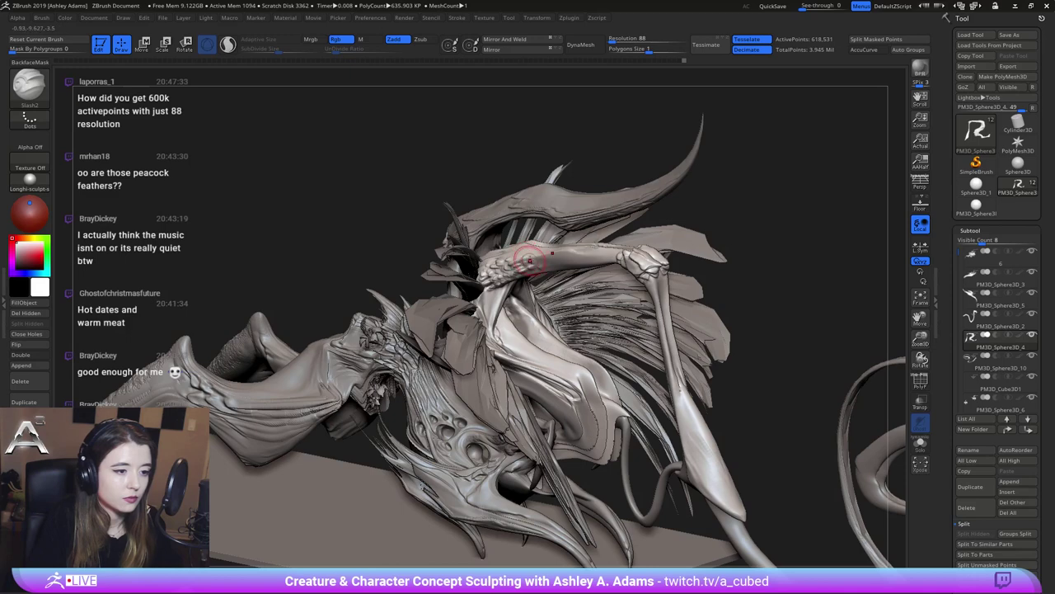
pyautogui.moveTo(529, 261); pyautogui.dragTo(528, 273, button='right')
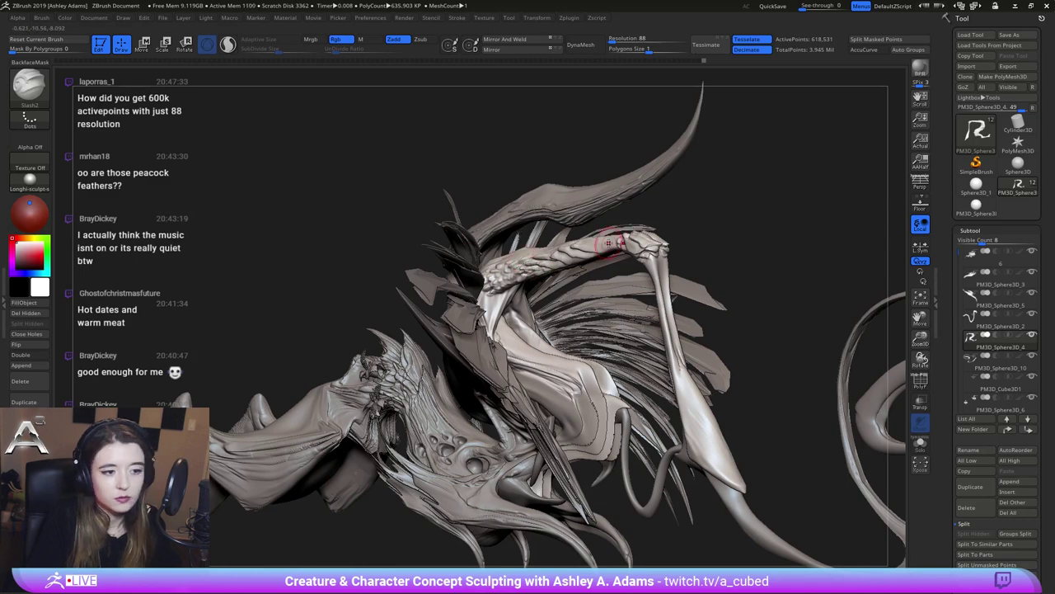
pyautogui.moveTo(620, 244)
pyautogui.mouseDown(button='right')
pyautogui.moveTo(643, 235)
pyautogui.moveTo(609, 240)
pyautogui.mouseUp(button='right')
pyautogui.moveTo(611, 237); pyautogui.dragTo(616, 227)
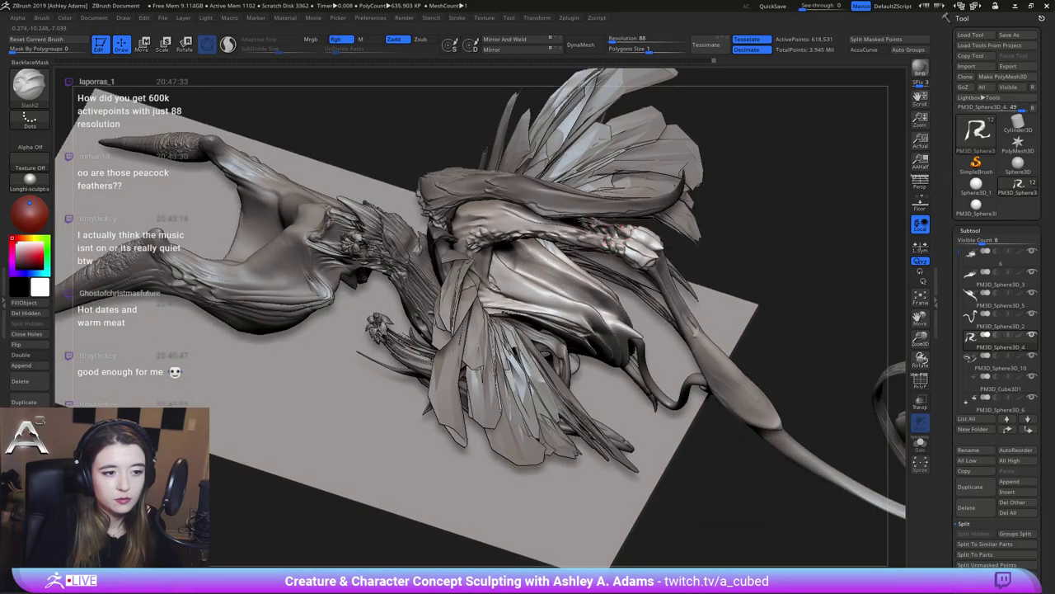
# Cut further Slash2 creases into the top and inner side of the leg's upper segment near the body
pyautogui.moveTo(583, 221); pyautogui.dragTo(565, 224, button='right')
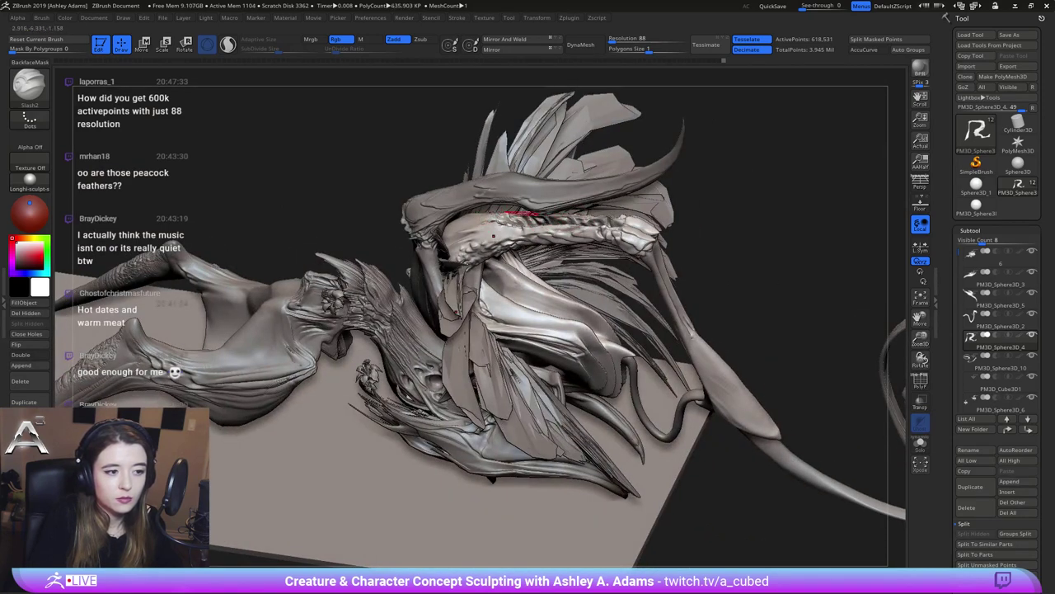
pyautogui.moveTo(502, 217); pyautogui.dragTo(506, 223, button='right')
pyautogui.moveTo(505, 224)
pyautogui.mouseDown()
pyautogui.moveTo(481, 221)
pyautogui.moveTo(521, 230)
pyautogui.mouseUp()
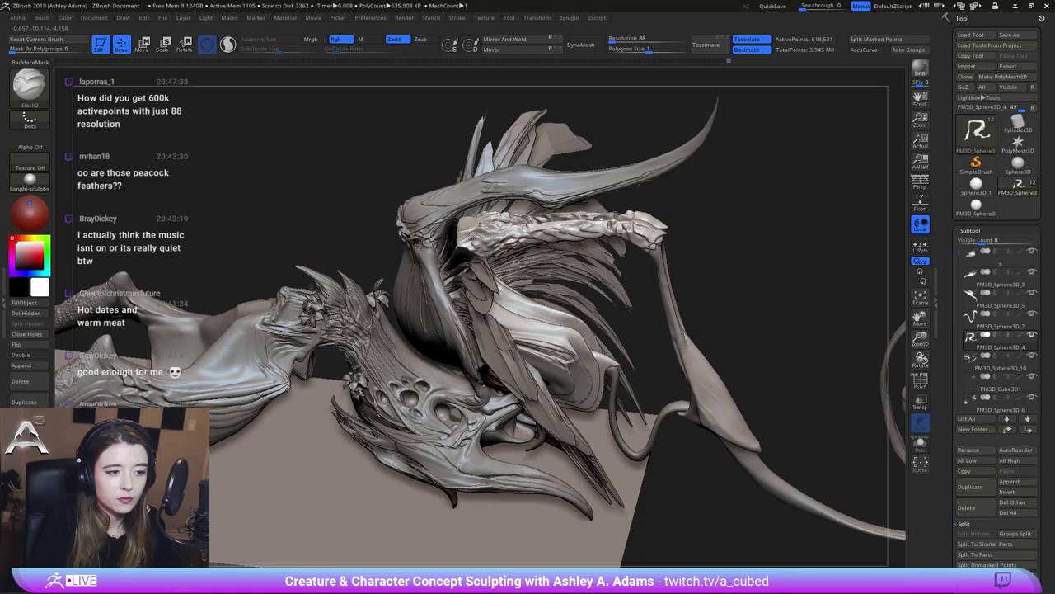
pyautogui.moveTo(472, 234); pyautogui.dragTo(561, 280, button='right')
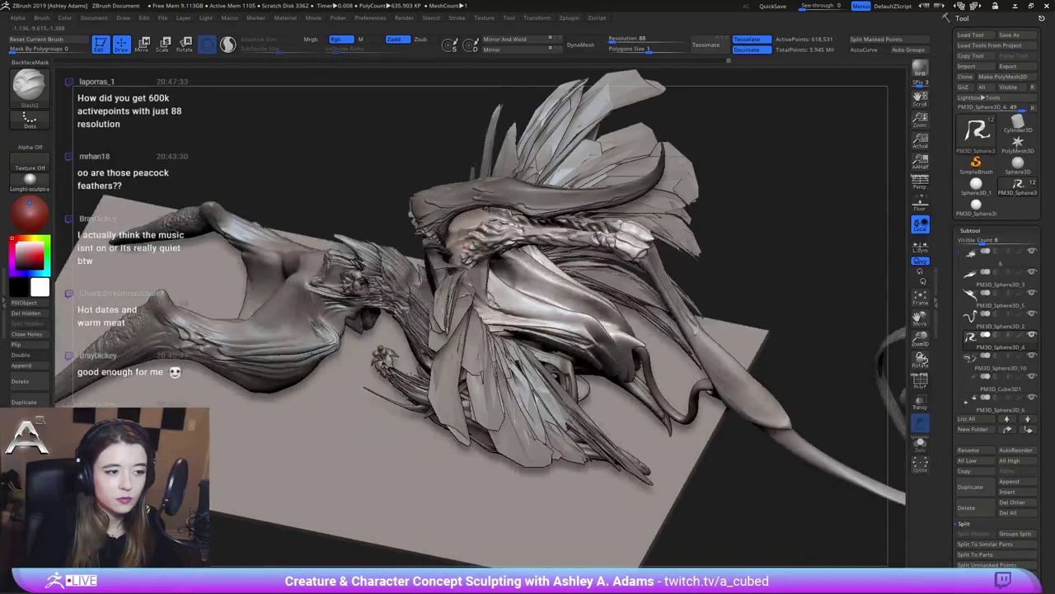
pyautogui.moveTo(470, 213)
pyautogui.mouseDown()
pyautogui.moveTo(446, 229)
pyautogui.moveTo(474, 238)
pyautogui.mouseUp()
pyautogui.moveTo(503, 259)
pyautogui.mouseDown(button='right')
pyautogui.moveTo(564, 219)
pyautogui.moveTo(571, 239)
pyautogui.moveTo(583, 227)
pyautogui.mouseUp(button='right')
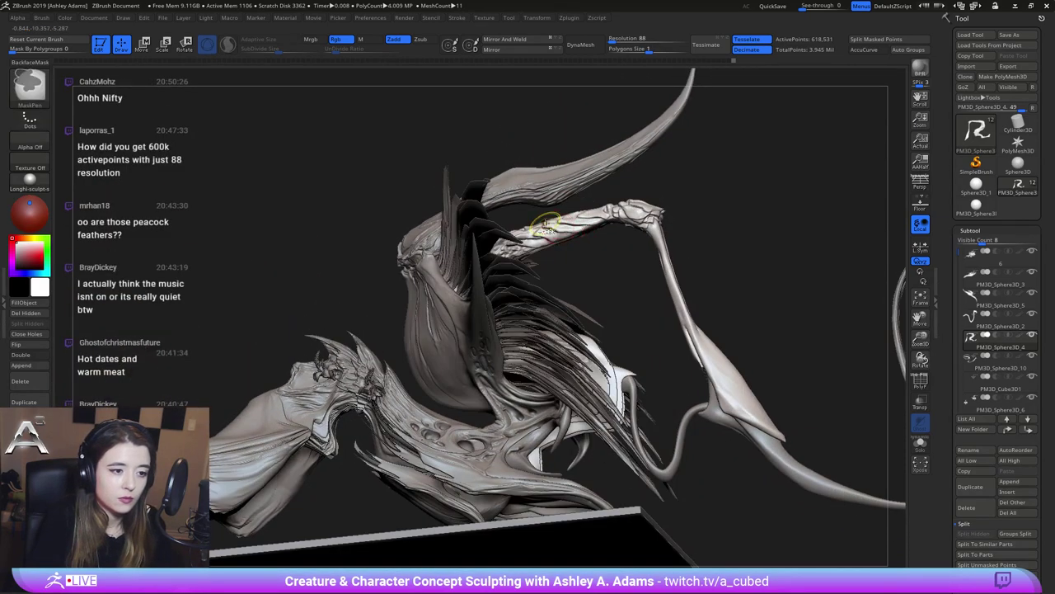
# Mask part of the leg's upper segment, invert the mask and pull out a spike with the SnakeHook brush
pyautogui.keyDown('ctrl'); pyautogui.moveTo(575, 229); pyautogui.dragTo(547, 232); pyautogui.keyUp('ctrl')
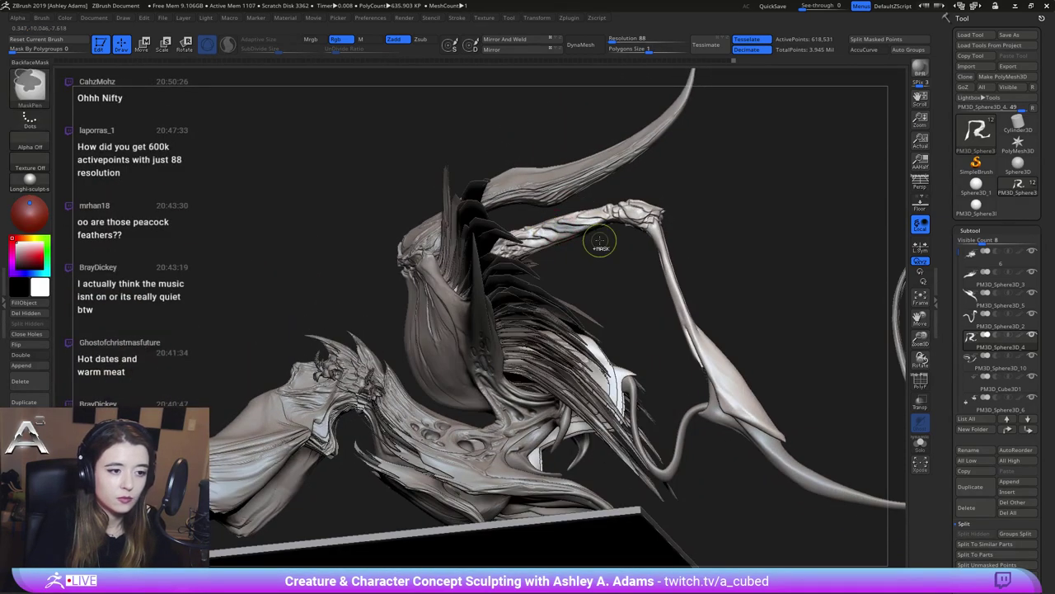
pyautogui.keyDown('ctrl'); pyautogui.click(600, 245); pyautogui.keyUp('ctrl')
pyautogui.moveTo(578, 236); pyautogui.dragTo(581, 236, button='right')
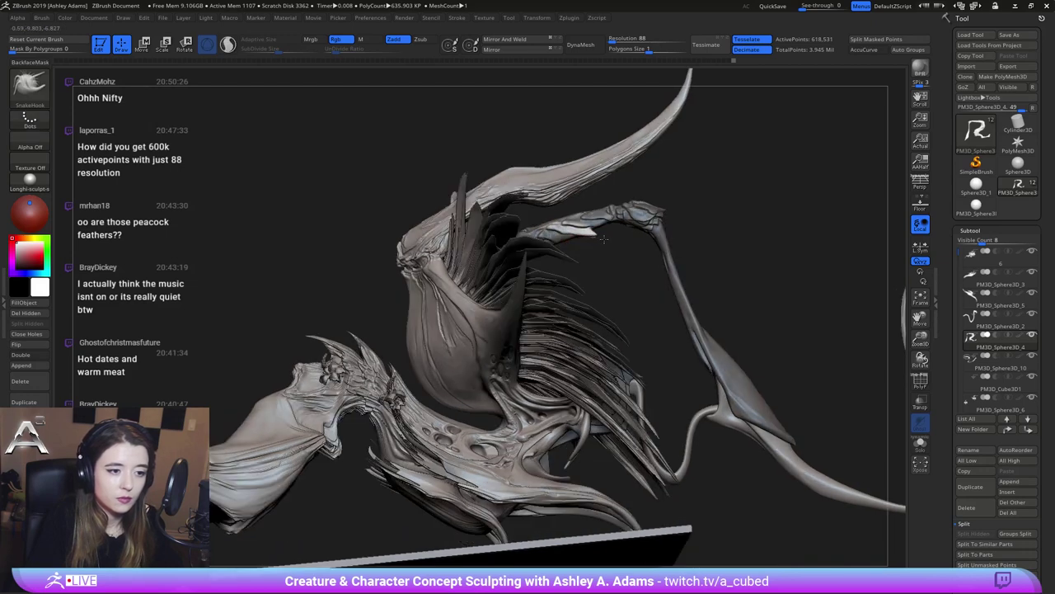
pyautogui.keyDown('ctrl'); pyautogui.moveTo(614, 239); pyautogui.dragTo(613, 236); pyautogui.keyUp('ctrl')
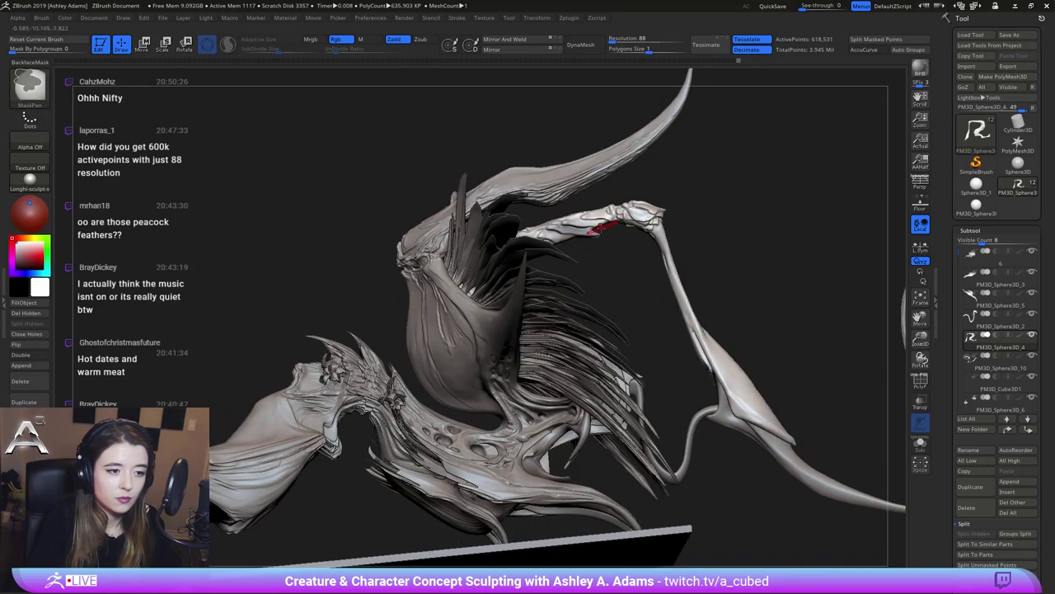
pyautogui.press('space')
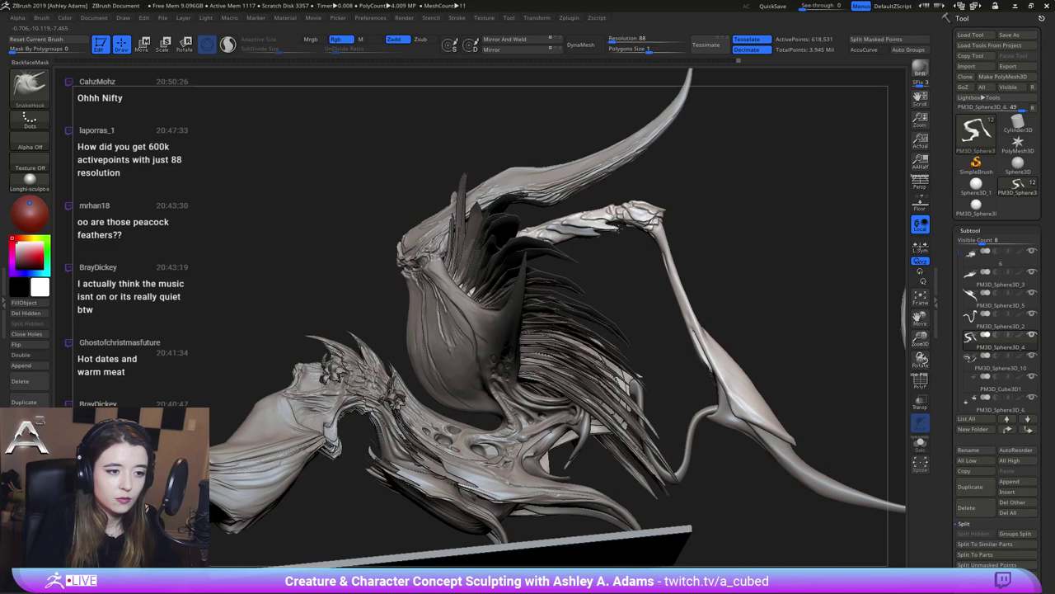
# Pull more pointed spikes from the underside of the leg's upper segment, using inverted masks and the SnakeHook brush
pyautogui.press('shift')
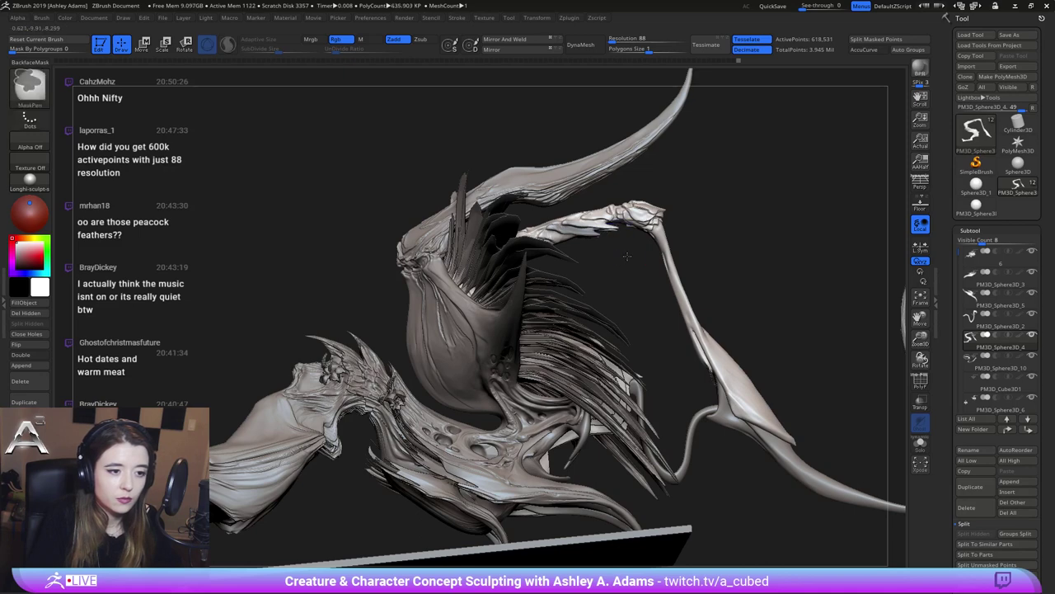
pyautogui.keyDown('ctrl'); pyautogui.click(627, 249); pyautogui.keyUp('ctrl')
pyautogui.keyDown('ctrl'); pyautogui.click(602, 252); pyautogui.keyUp('ctrl')
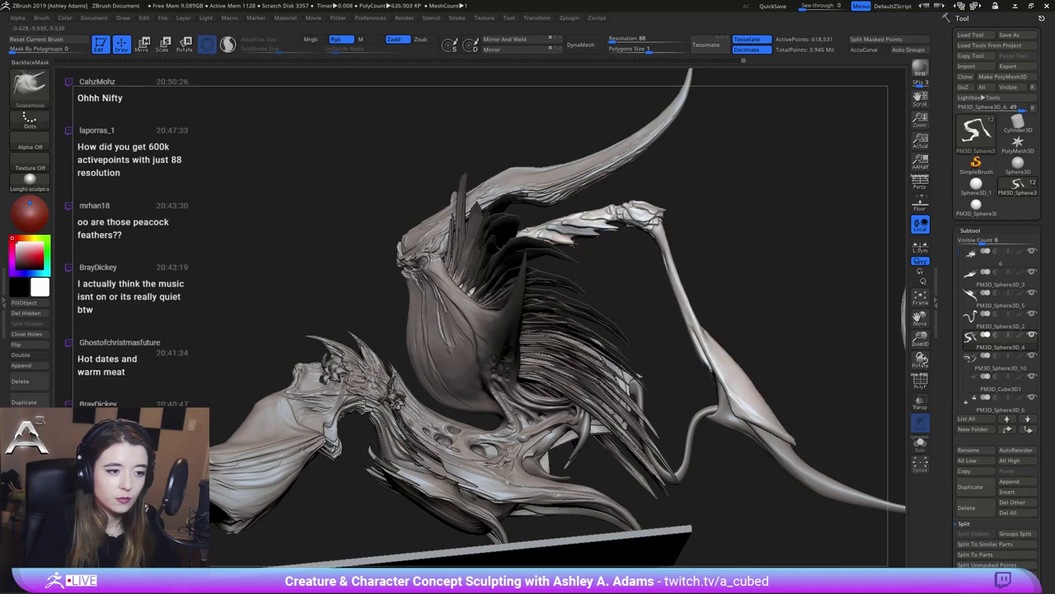
pyautogui.press('shift')
pyautogui.keyDown('ctrl'); pyautogui.moveTo(601, 269); pyautogui.dragTo(603, 254, button='right'); pyautogui.keyUp('ctrl')
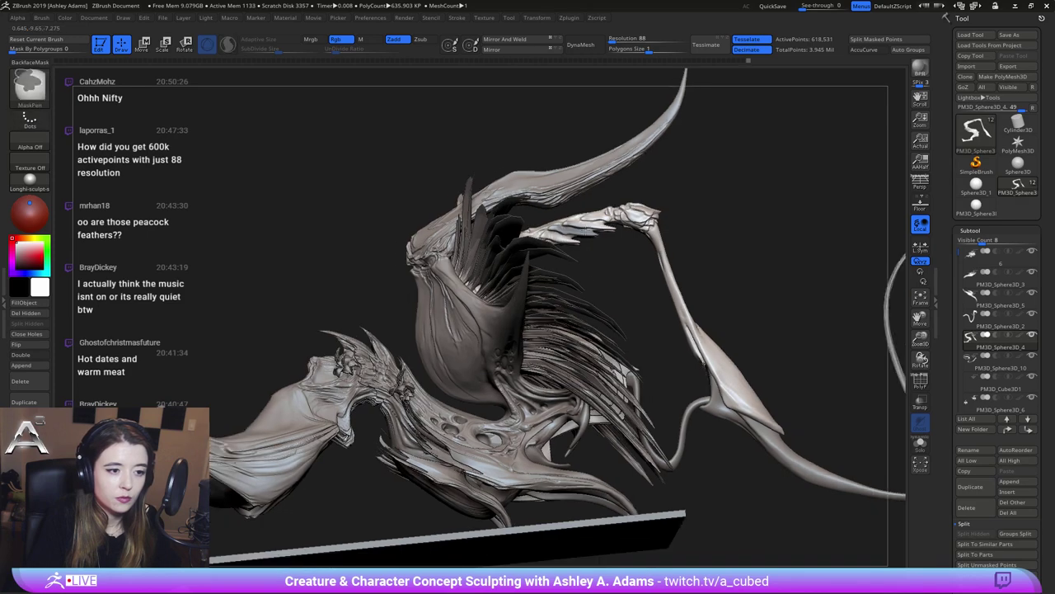
# Shape the spikes on the opposite side and upper edge of the leg's upper segment with the SnakeHook brush
pyautogui.moveTo(742, 252)
pyautogui.mouseDown(button='right')
pyautogui.moveTo(595, 249)
pyautogui.moveTo(591, 226)
pyautogui.moveTo(544, 256)
pyautogui.moveTo(568, 236)
pyautogui.moveTo(532, 295)
pyautogui.mouseUp(button='right')
pyautogui.press('space')
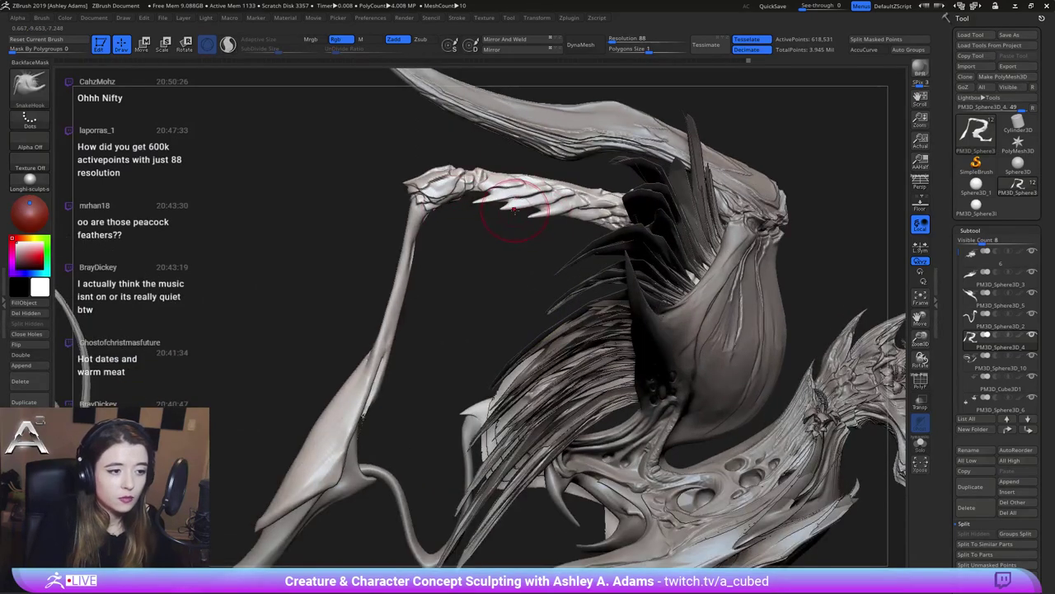
pyautogui.moveTo(518, 211); pyautogui.dragTo(500, 207)
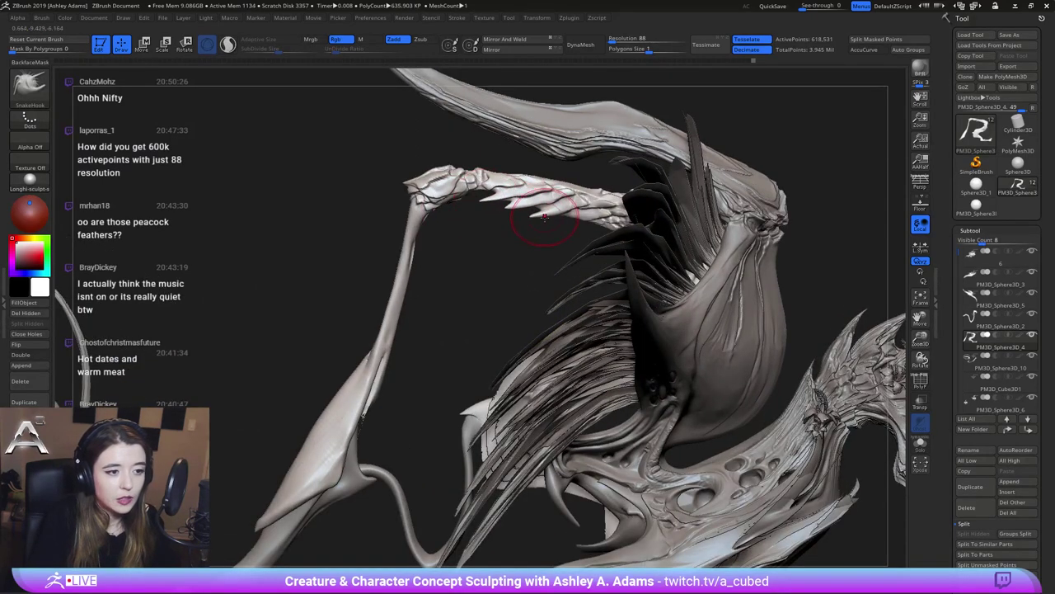
pyautogui.moveTo(544, 219); pyautogui.dragTo(557, 213, button='right')
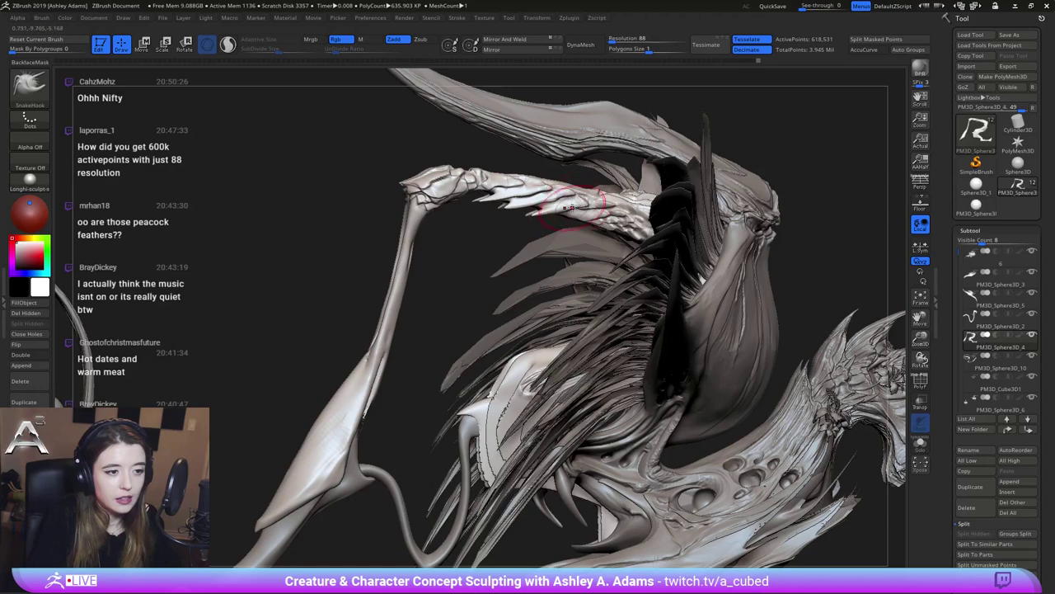
pyautogui.moveTo(582, 206); pyautogui.dragTo(567, 211)
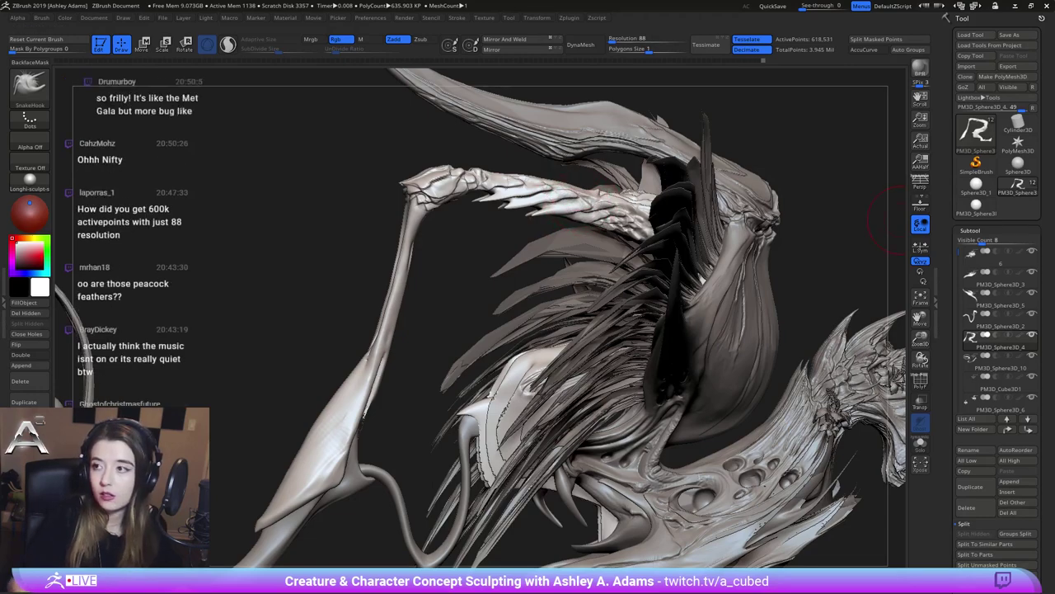
pyautogui.moveTo(536, 216)
pyautogui.mouseDown(button='right')
pyautogui.moveTo(503, 150)
pyautogui.moveTo(475, 163)
pyautogui.mouseUp(button='right')
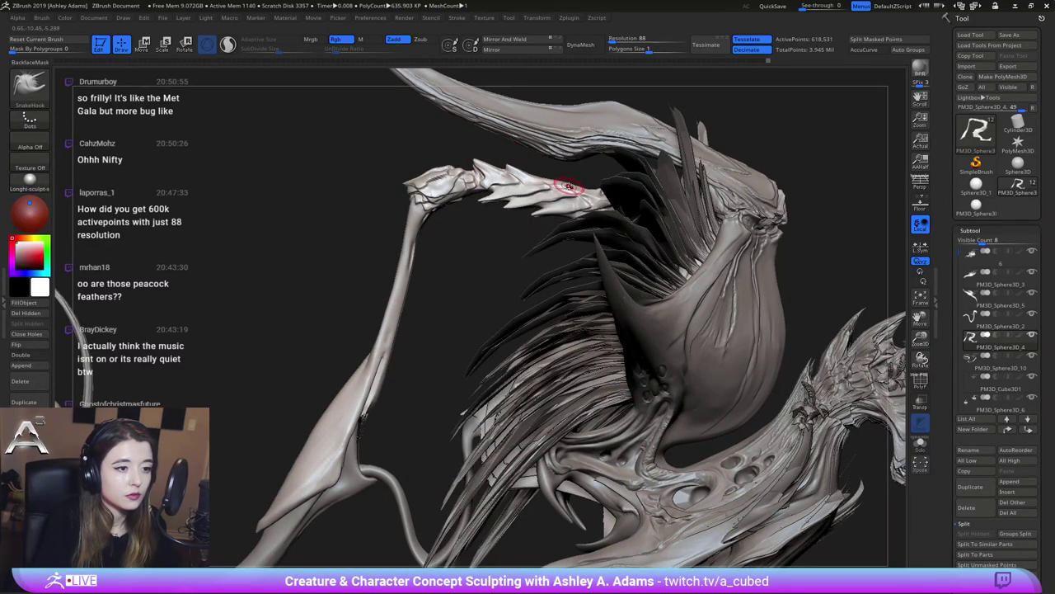
# Cut into the spiked upper leg with the MAHcut Mech brush and undo the last stroke
pyautogui.moveTo(556, 189)
pyautogui.keyDown('ctrl'); pyautogui.mouseDown(button='right')
pyautogui.moveTo(504, 179)
pyautogui.moveTo(517, 234)
pyautogui.mouseUp(button='right'); pyautogui.keyUp('ctrl')
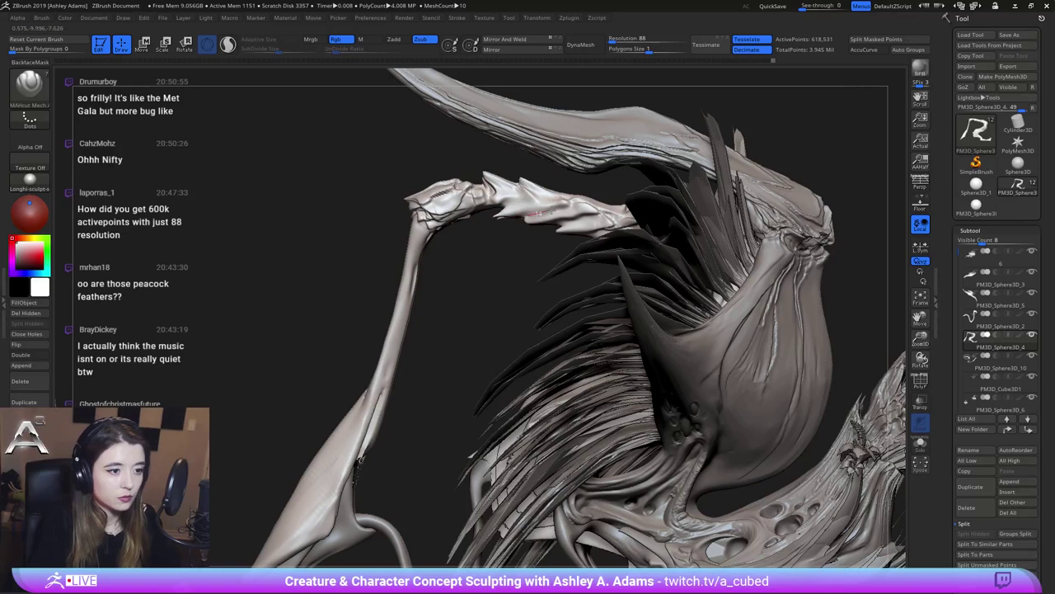
pyautogui.moveTo(565, 204); pyautogui.dragTo(578, 214)
pyautogui.hotkey('ctrl', 'z')
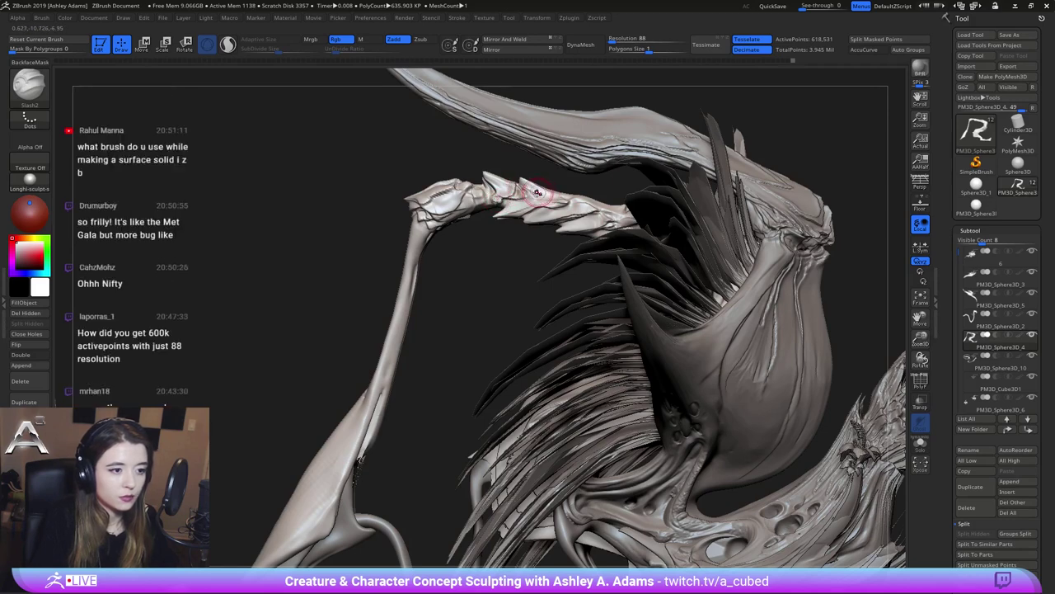
# Examine the spiked leg against the whole creature from several sides, including where it meets the body
pyautogui.keyDown('ctrl'); pyautogui.moveTo(541, 195); pyautogui.dragTo(544, 144, button='right'); pyautogui.keyUp('ctrl')
pyautogui.moveTo(545, 144); pyautogui.dragTo(579, 153, button='right')
pyautogui.moveTo(396, 346); pyautogui.dragTo(615, 191)
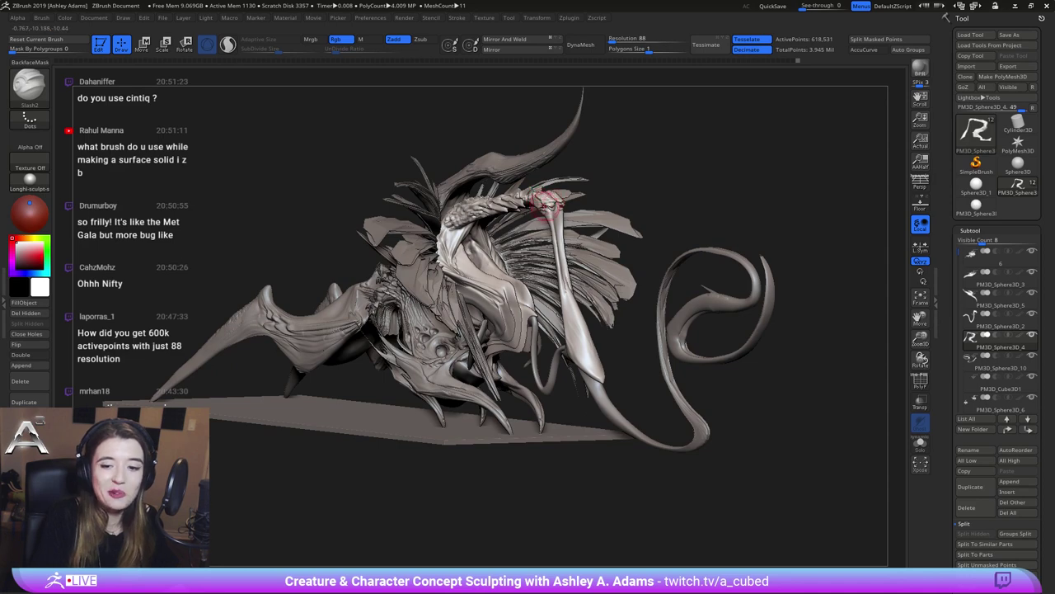
pyautogui.moveTo(525, 208); pyautogui.dragTo(551, 165, button='right')
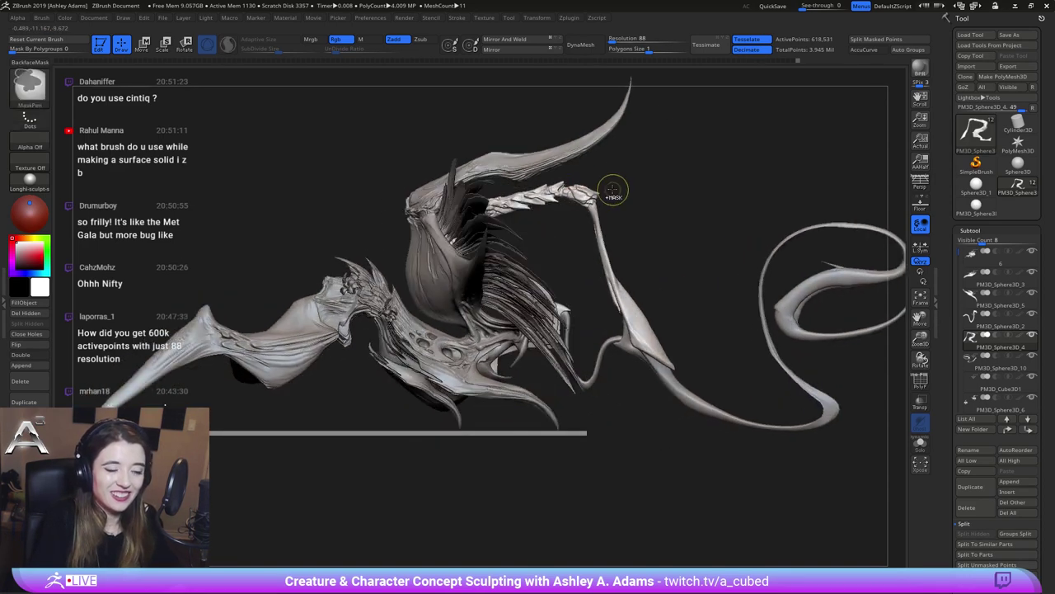
pyautogui.keyDown('ctrl'); pyautogui.moveTo(613, 189); pyautogui.dragTo(590, 155, button='right'); pyautogui.keyUp('ctrl')
pyautogui.moveTo(990, 251)
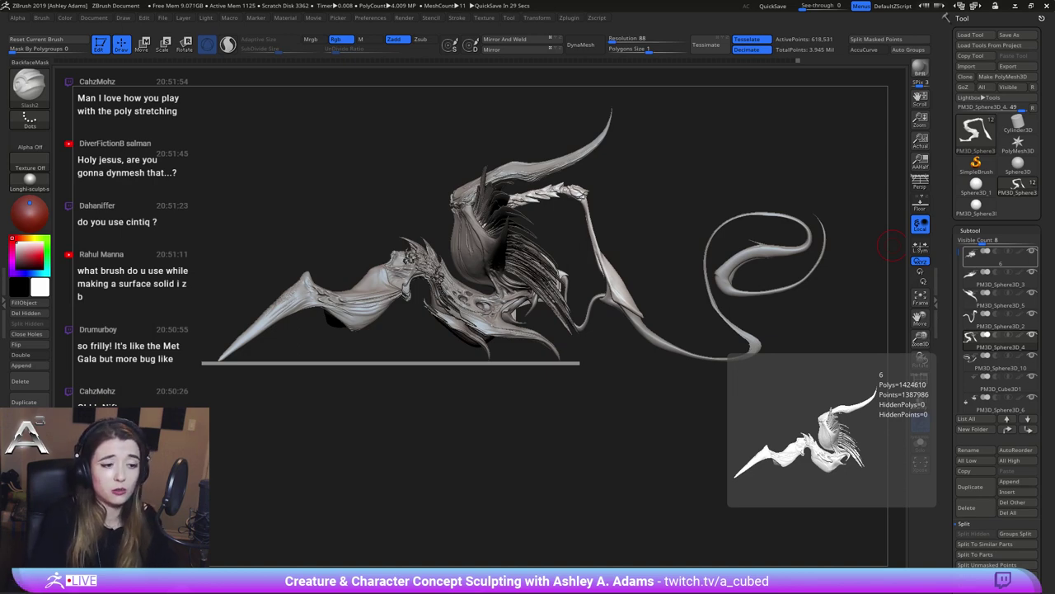
pyautogui.moveTo(891, 246); pyautogui.dragTo(622, 229)
pyautogui.moveTo(808, 248); pyautogui.dragTo(520, 229)
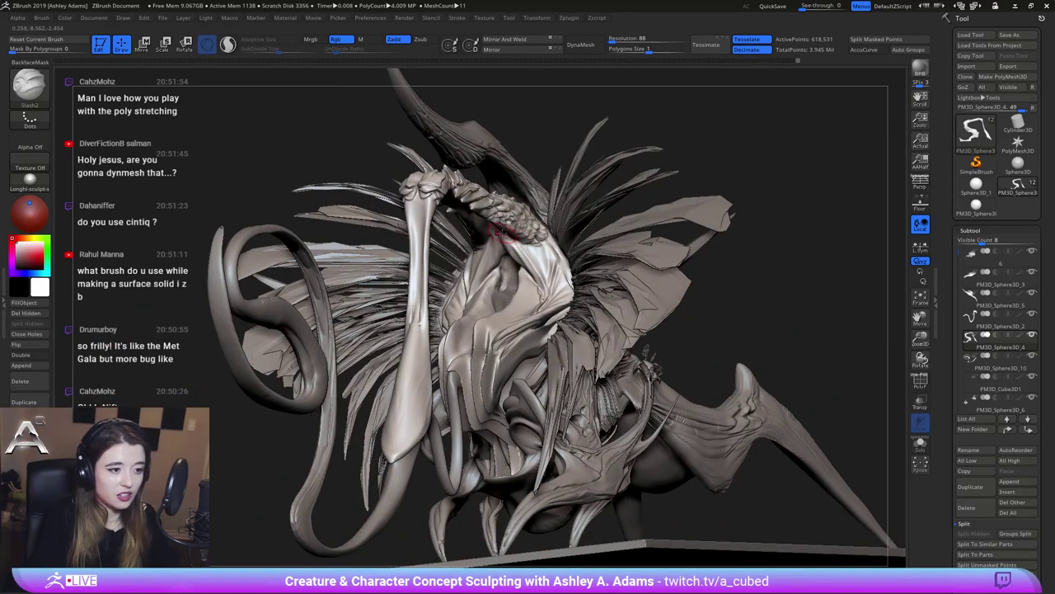
pyautogui.moveTo(501, 233)
pyautogui.mouseDown(button='right')
pyautogui.moveTo(527, 223)
pyautogui.moveTo(507, 240)
pyautogui.mouseUp(button='right')
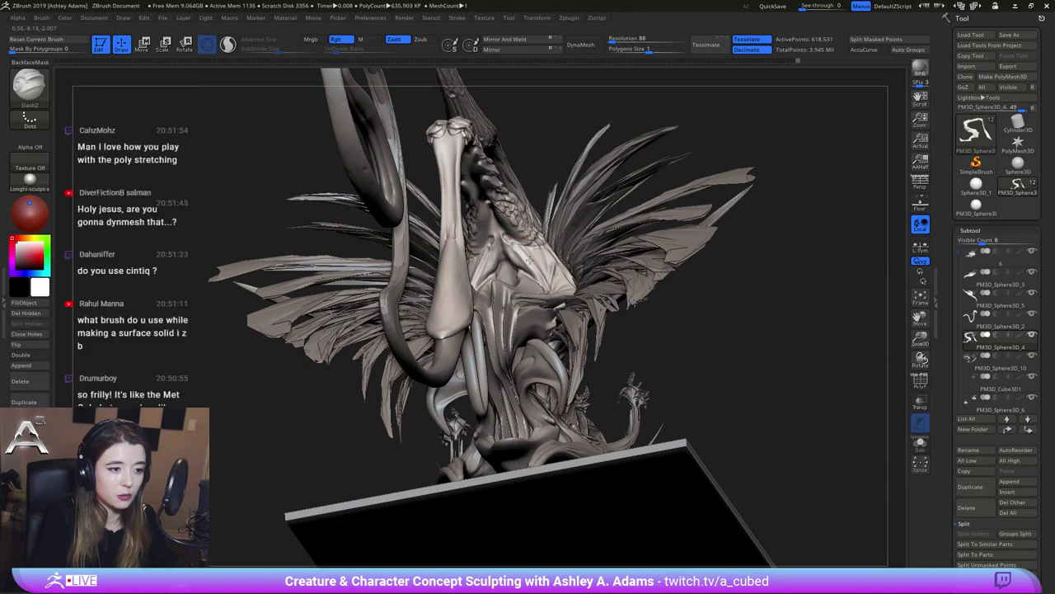
# Carve creases with the Slash2 brush into the hood-shaped body section where the spiked leg's base meets it
pyautogui.moveTo(494, 248); pyautogui.dragTo(536, 256, button='right')
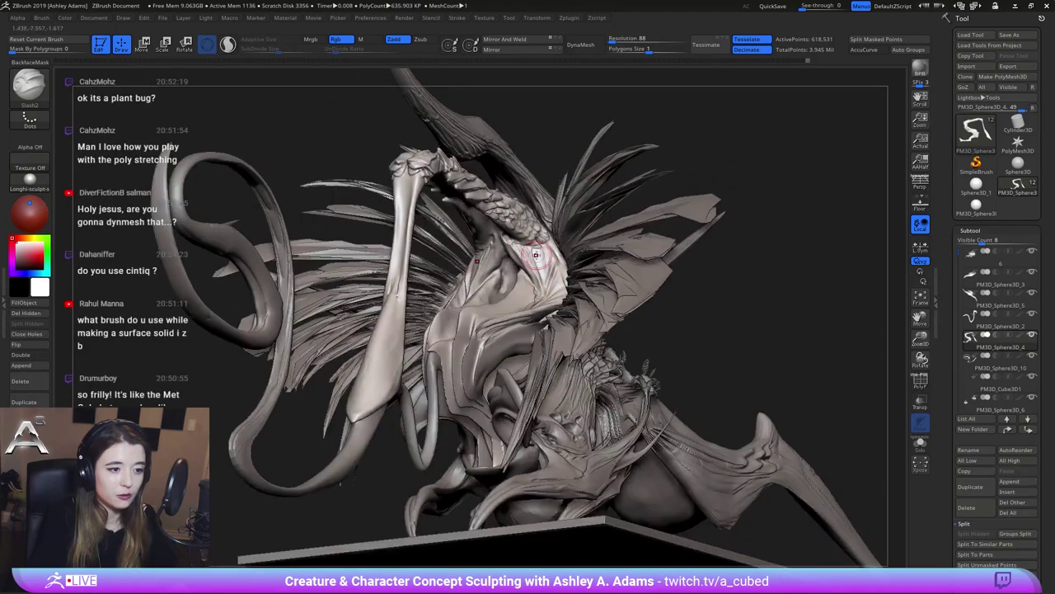
pyautogui.moveTo(538, 261); pyautogui.dragTo(543, 279)
pyautogui.moveTo(545, 276); pyautogui.dragTo(610, 268, button='right')
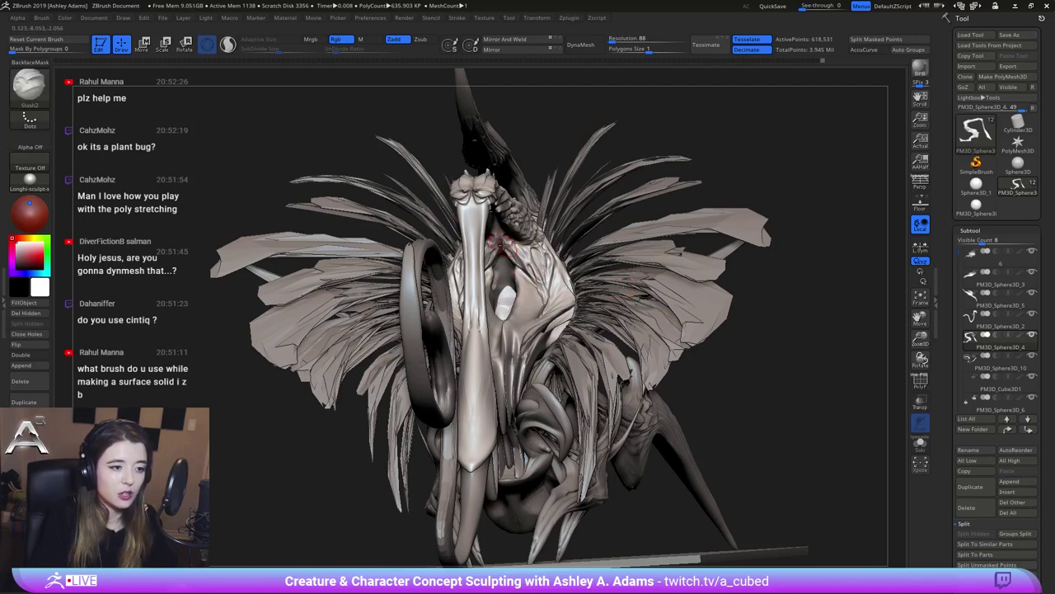
pyautogui.moveTo(500, 246); pyautogui.dragTo(500, 237, button='right')
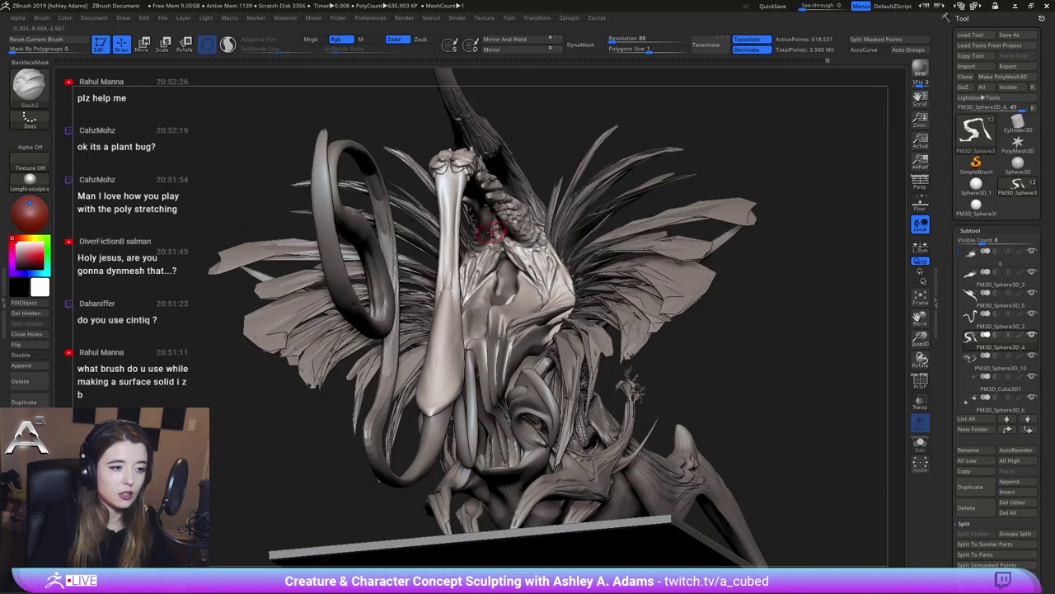
pyautogui.moveTo(530, 259)
pyautogui.mouseDown(button='right')
pyautogui.moveTo(545, 236)
pyautogui.moveTo(552, 272)
pyautogui.mouseUp(button='right')
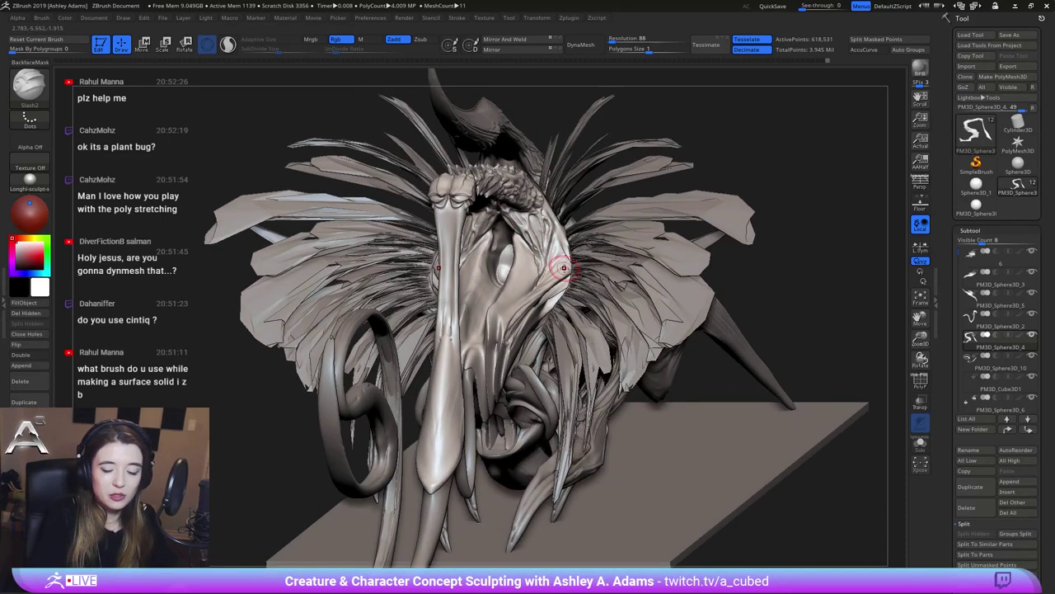
pyautogui.moveTo(538, 228); pyautogui.dragTo(561, 234, button='right')
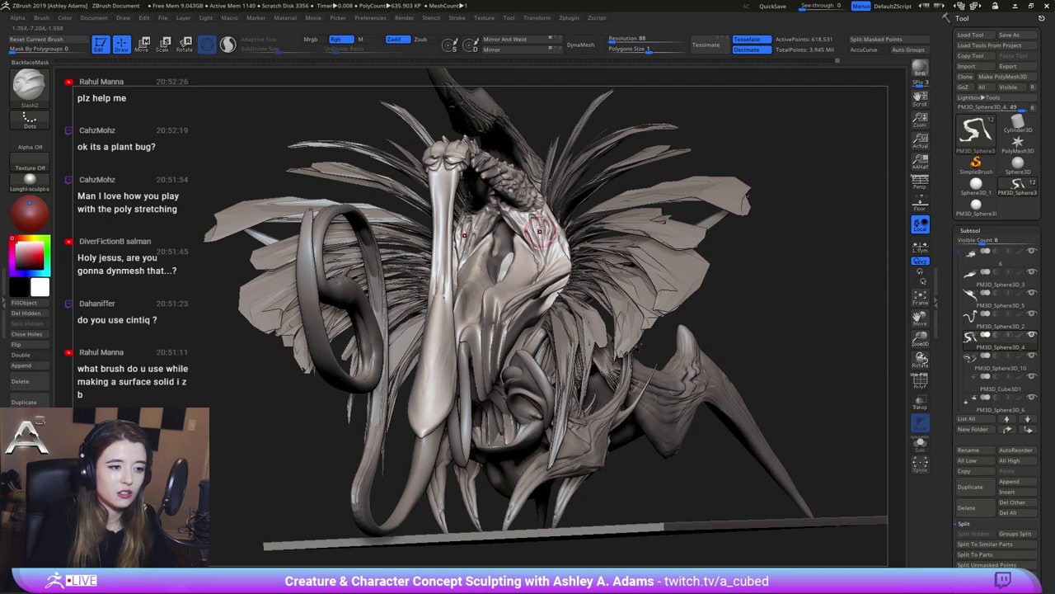
# Cut further Slash2 creases along the outer flank and around the opening of the hood-shaped body section
pyautogui.moveTo(537, 227); pyautogui.dragTo(495, 239, button='right')
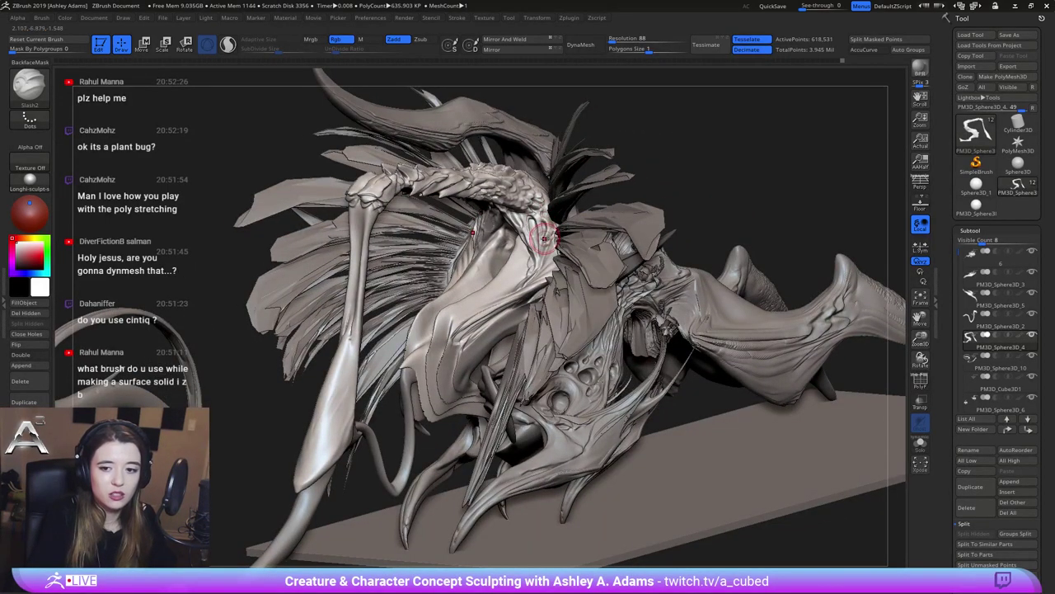
pyautogui.moveTo(501, 275)
pyautogui.mouseDown(button='right')
pyautogui.moveTo(464, 252)
pyautogui.moveTo(453, 202)
pyautogui.moveTo(490, 193)
pyautogui.mouseUp(button='right')
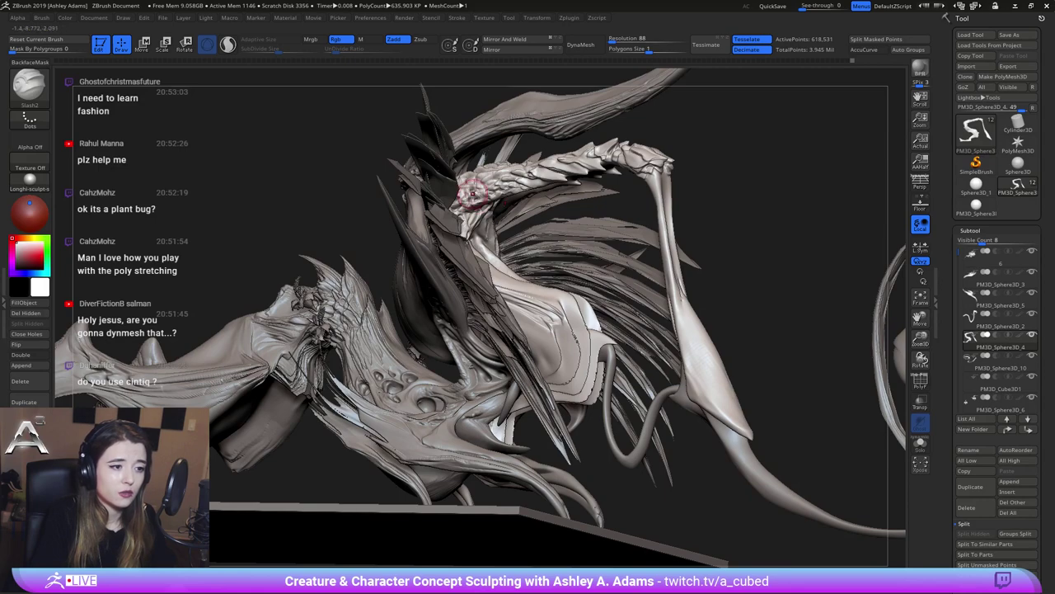
pyautogui.moveTo(487, 198)
pyautogui.mouseDown(button='right')
pyautogui.moveTo(475, 247)
pyautogui.moveTo(424, 177)
pyautogui.mouseUp(button='right')
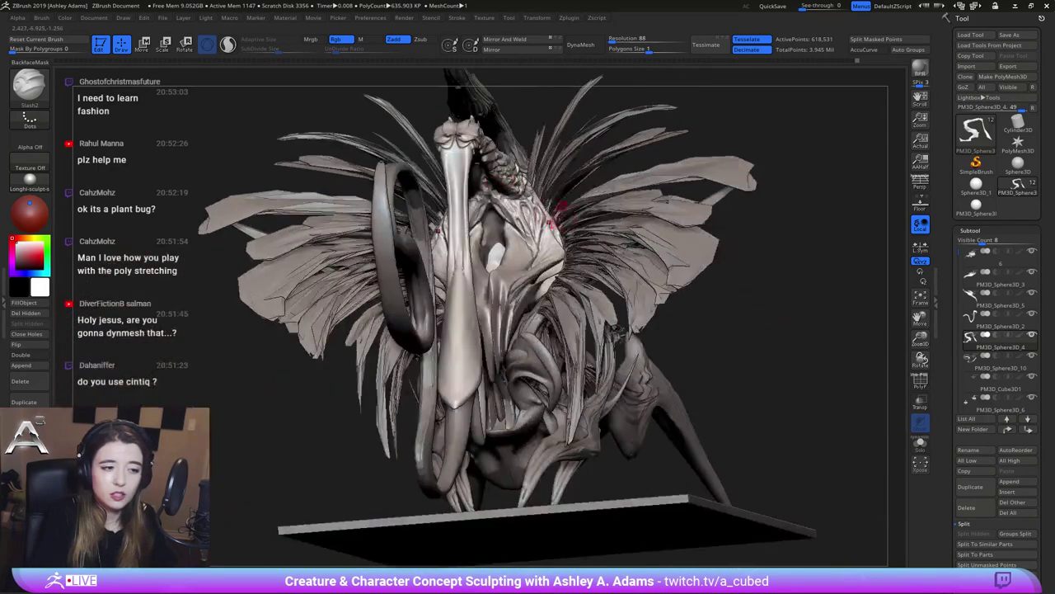
pyautogui.moveTo(540, 220)
pyautogui.mouseDown(button='right')
pyautogui.moveTo(535, 266)
pyautogui.moveTo(483, 299)
pyautogui.moveTo(487, 283)
pyautogui.mouseUp(button='right')
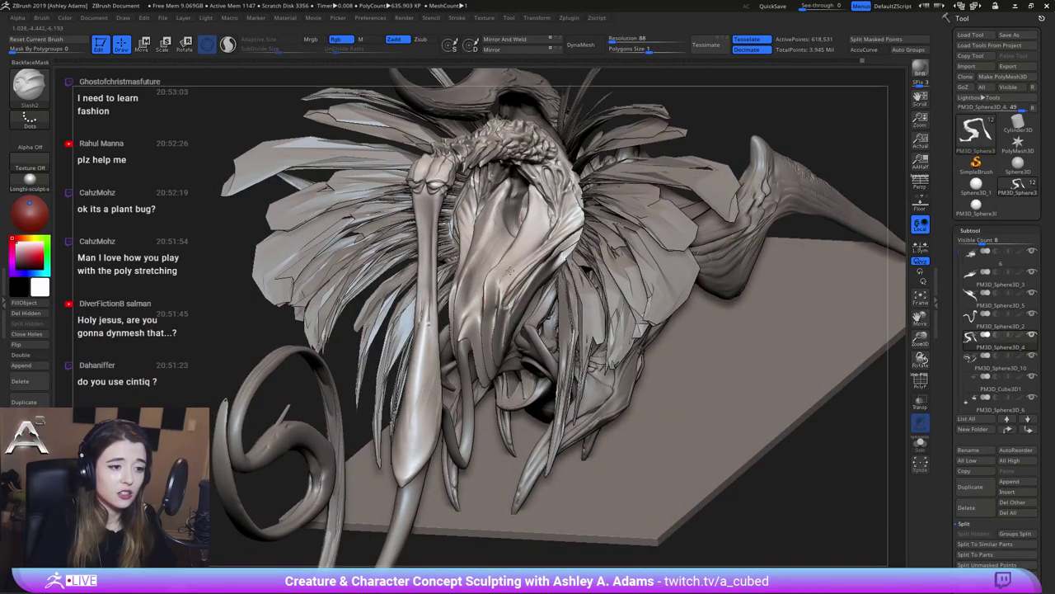
pyautogui.moveTo(544, 245); pyautogui.dragTo(544, 231, button='right')
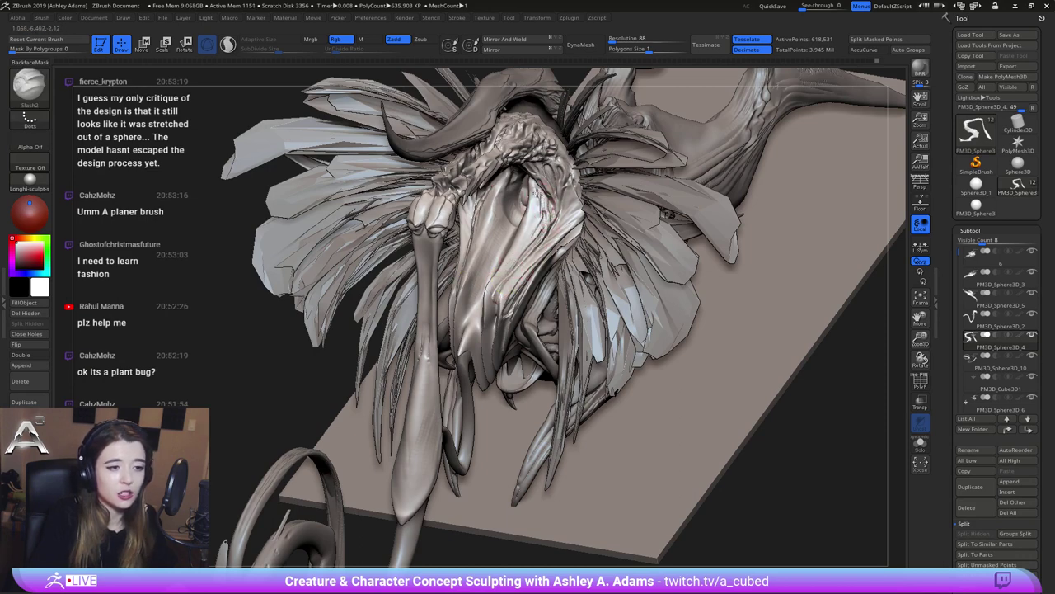
pyautogui.moveTo(541, 198); pyautogui.dragTo(489, 211, button='right')
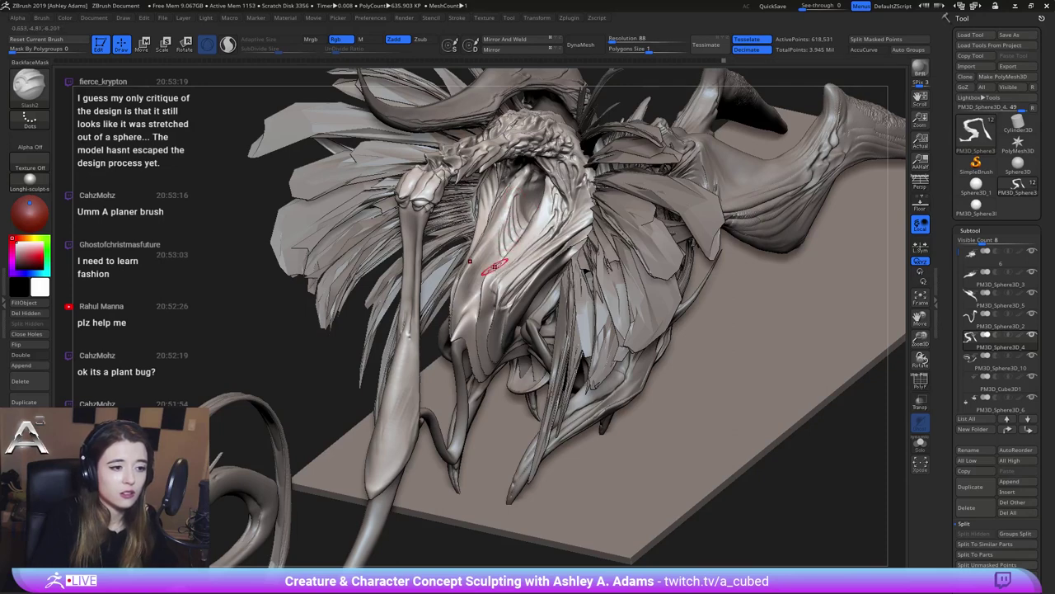
# Smooth the long front fold below the opening and carve a row of short Slash2 creases down it
pyautogui.press('shift')
pyautogui.keyDown('shift'); pyautogui.moveTo(493, 253); pyautogui.dragTo(503, 214); pyautogui.keyUp('shift')
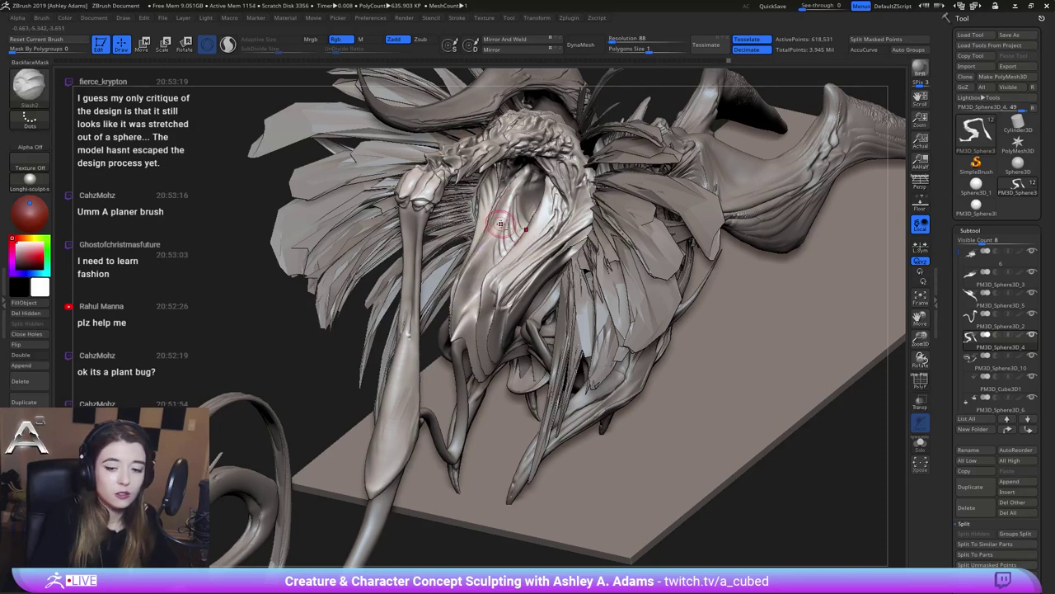
pyautogui.keyDown('alt'); pyautogui.moveTo(500, 224); pyautogui.dragTo(536, 234, button='right'); pyautogui.keyUp('alt')
pyautogui.moveTo(561, 206)
pyautogui.mouseDown()
pyautogui.moveTo(537, 229)
pyautogui.moveTo(532, 284)
pyautogui.mouseUp()
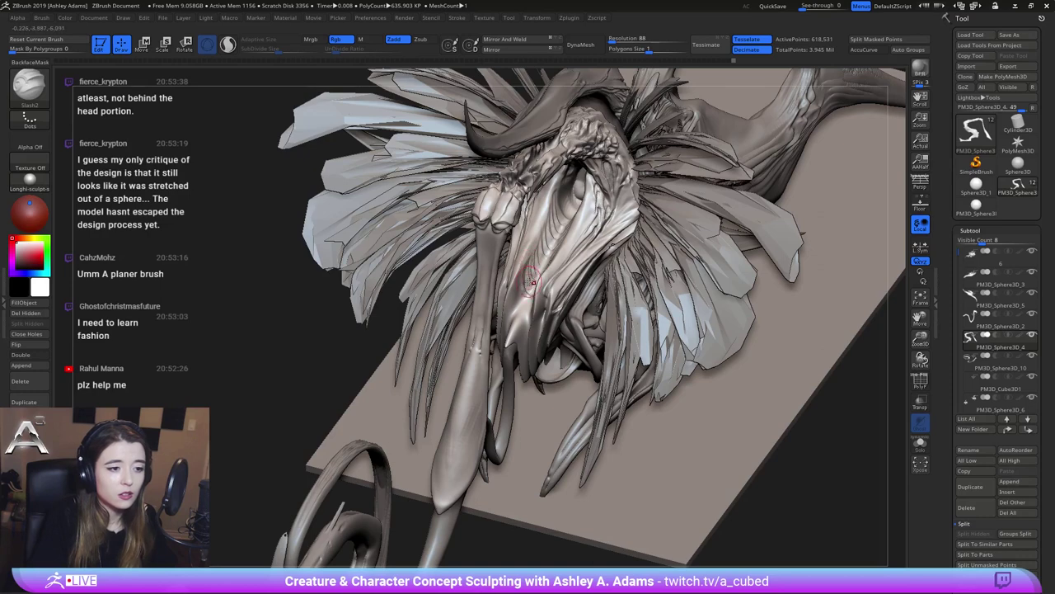
pyautogui.moveTo(537, 247); pyautogui.dragTo(520, 310)
pyautogui.moveTo(526, 272)
pyautogui.mouseDown()
pyautogui.moveTo(516, 320)
pyautogui.moveTo(521, 304)
pyautogui.mouseUp()
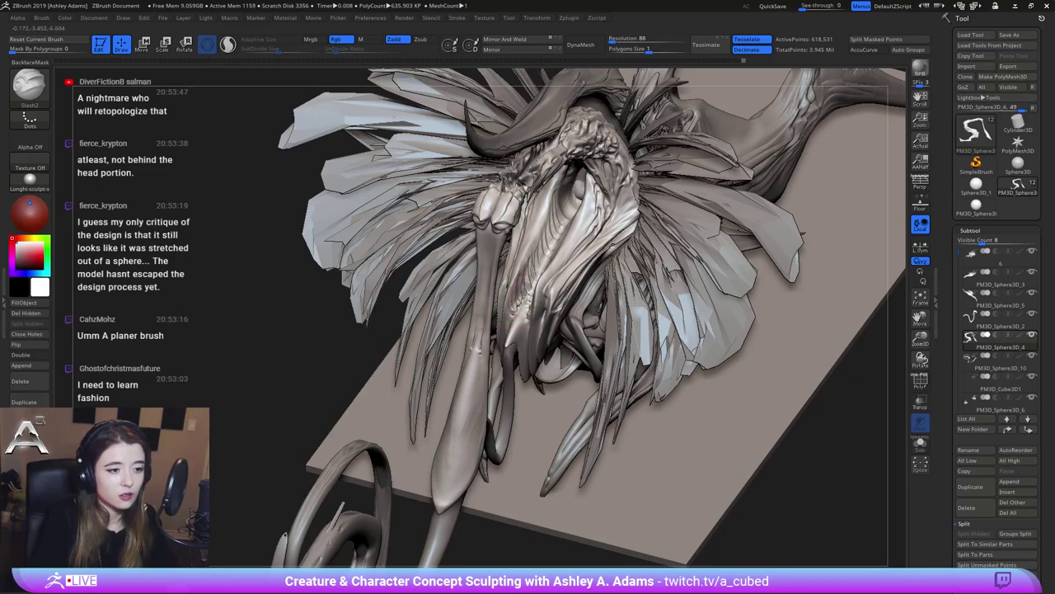
pyautogui.moveTo(526, 257); pyautogui.dragTo(517, 278)
pyautogui.moveTo(547, 208)
pyautogui.mouseDown()
pyautogui.moveTo(569, 167)
pyautogui.moveTo(528, 260)
pyautogui.mouseUp()
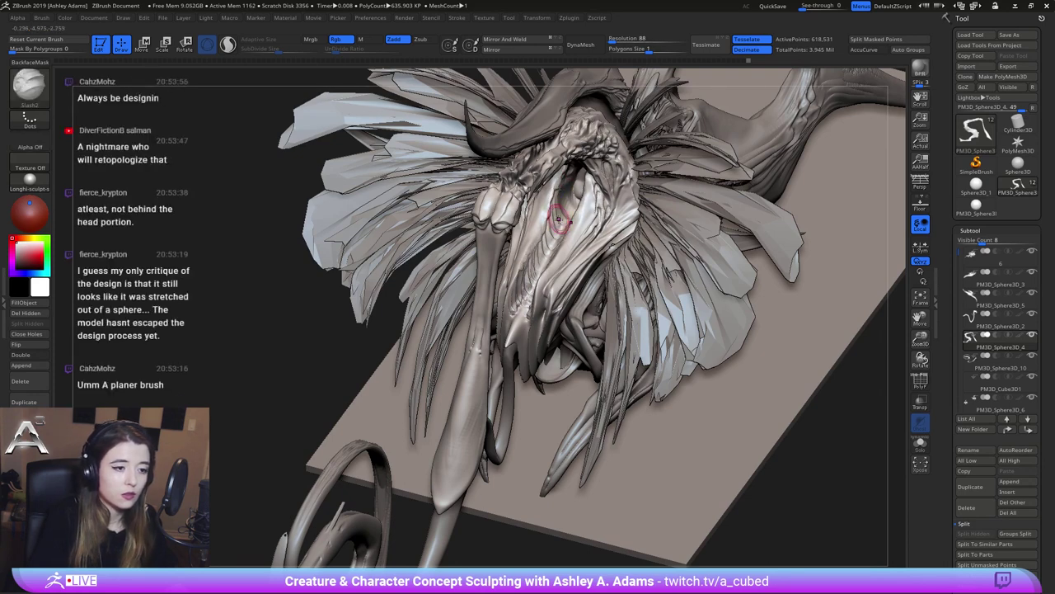
# Soften the creased front fold and add Slash2 cuts along the inner edge of the body section's opening
pyautogui.moveTo(558, 216); pyautogui.dragTo(567, 219, button='right')
pyautogui.moveTo(376, 523); pyautogui.dragTo(386, 530)
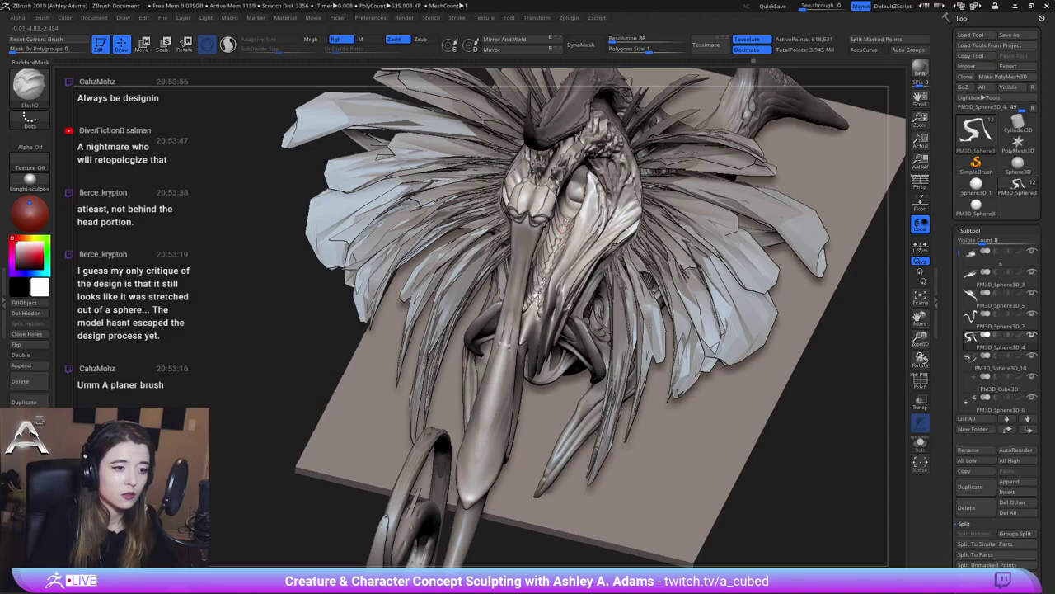
pyautogui.moveTo(554, 240); pyautogui.dragTo(544, 202, button='right')
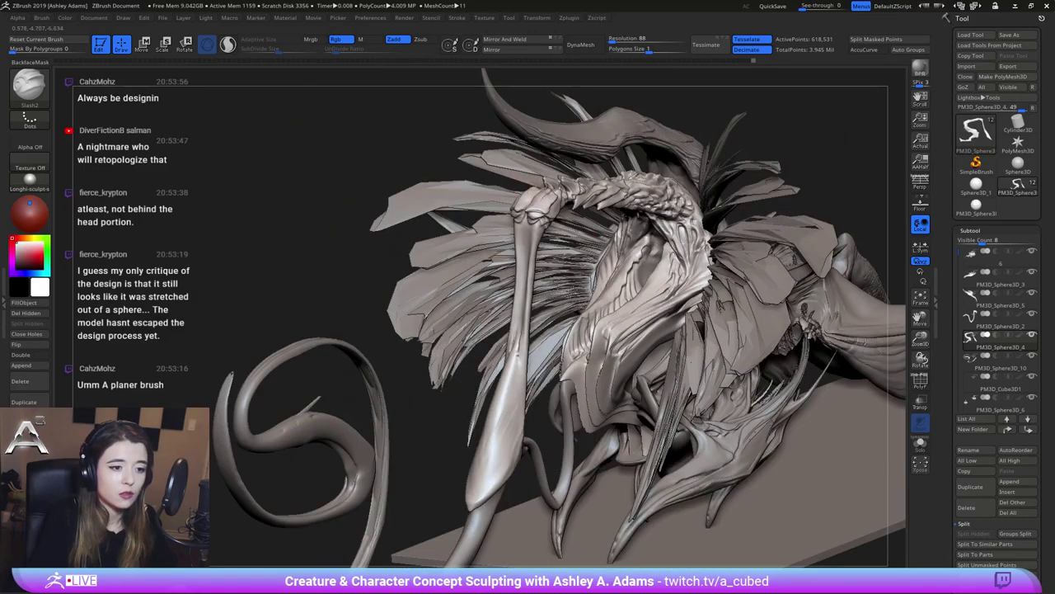
pyautogui.keyDown('alt'); pyautogui.moveTo(627, 319); pyautogui.dragTo(595, 267, button='right'); pyautogui.keyUp('alt')
pyautogui.moveTo(569, 255)
pyautogui.keyDown('shift'); pyautogui.mouseDown()
pyautogui.moveTo(556, 268)
pyautogui.moveTo(587, 243)
pyautogui.moveTo(556, 263)
pyautogui.mouseUp(); pyautogui.keyUp('shift')
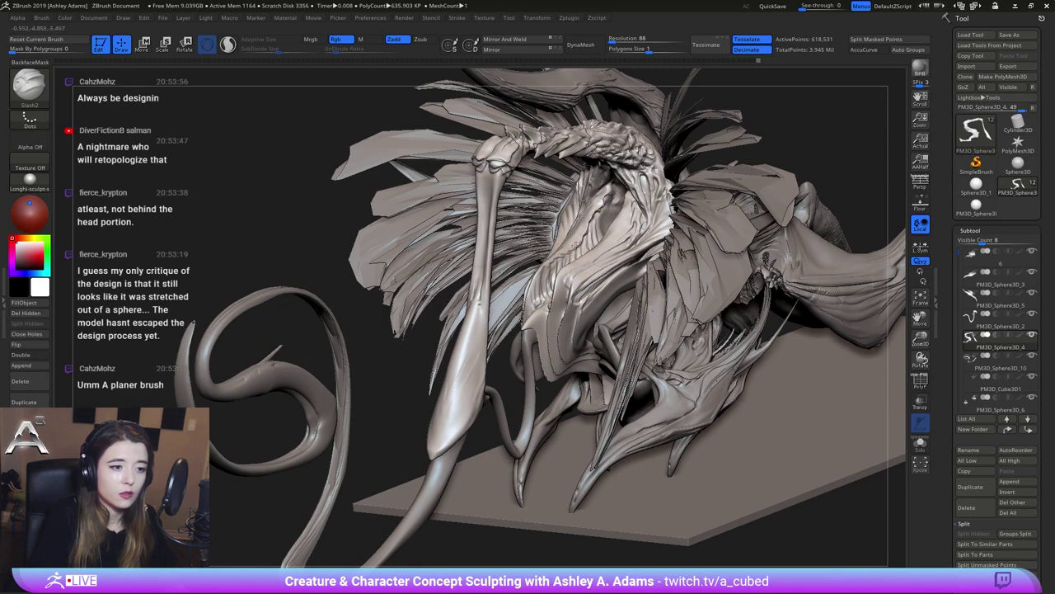
pyautogui.moveTo(588, 221); pyautogui.dragTo(610, 202)
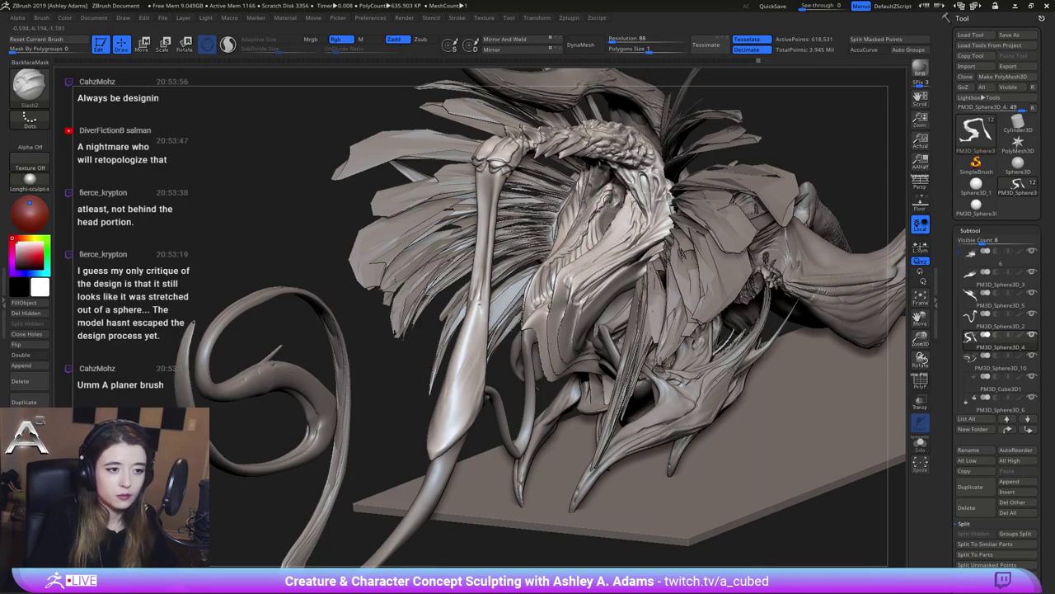
pyautogui.moveTo(612, 219)
pyautogui.mouseDown()
pyautogui.moveTo(605, 202)
pyautogui.moveTo(611, 234)
pyautogui.mouseUp()
# Reshape the layered folds on the side of the hood-shaped body section with the SnakeHook brush
pyautogui.moveTo(595, 235)
pyautogui.keyDown('ctrl'); pyautogui.mouseDown(button='right')
pyautogui.moveTo(595, 213)
pyautogui.moveTo(771, 202)
pyautogui.moveTo(740, 185)
pyautogui.mouseUp(button='right'); pyautogui.keyUp('ctrl')
pyautogui.moveTo(600, 217)
pyautogui.keyDown('ctrl'); pyautogui.mouseDown(button='right')
pyautogui.moveTo(600, 254)
pyautogui.moveTo(540, 261)
pyautogui.mouseUp(button='right'); pyautogui.keyUp('ctrl')
pyautogui.rightClick(557, 327)
pyautogui.press('3')
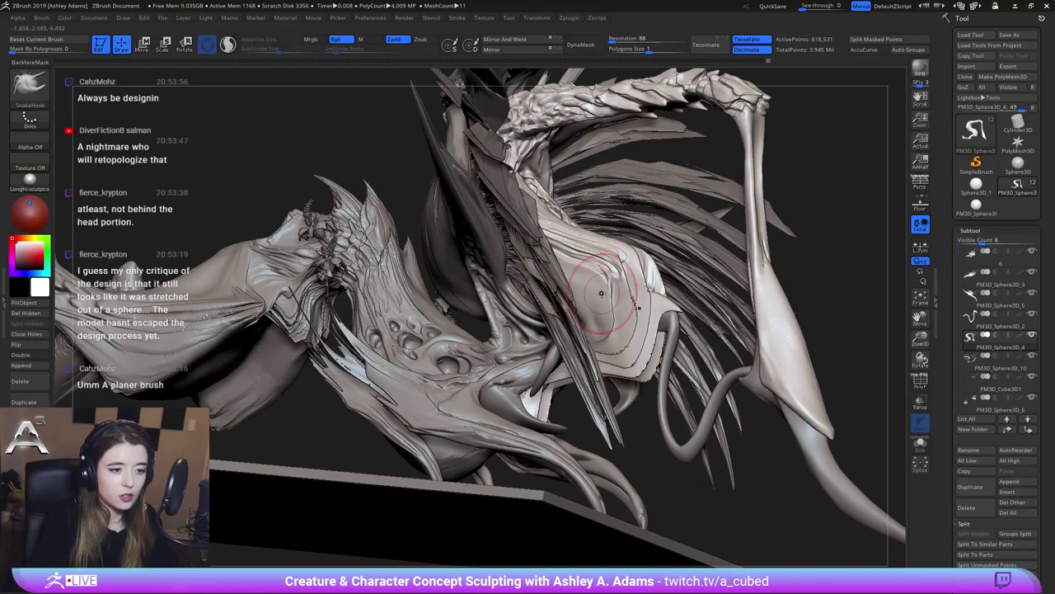
pyautogui.moveTo(609, 310); pyautogui.dragTo(606, 340)
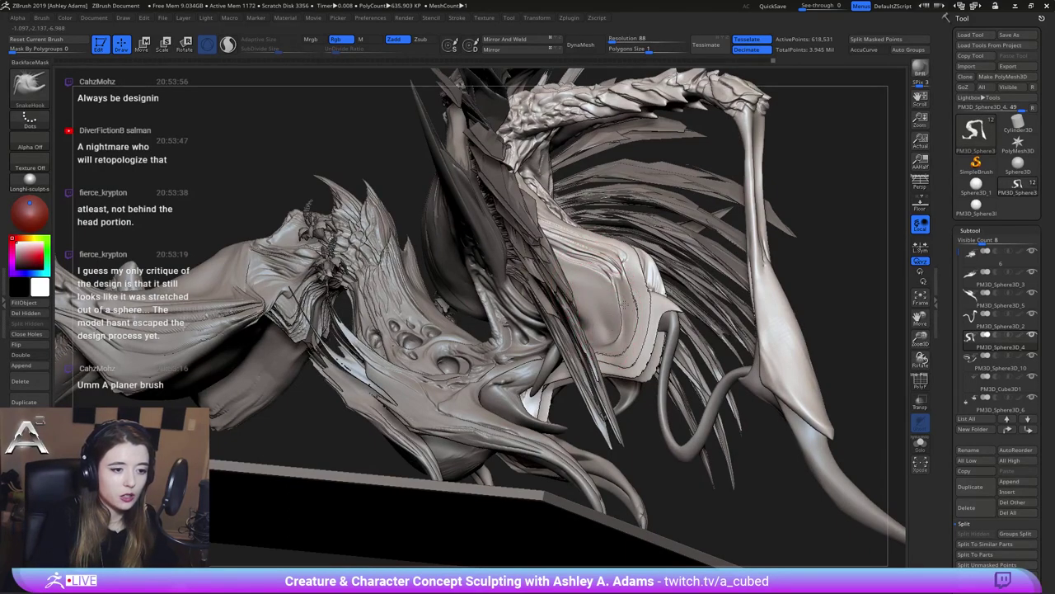
pyautogui.moveTo(624, 304); pyautogui.dragTo(630, 302, button='right')
pyautogui.moveTo(625, 299); pyautogui.dragTo(611, 338)
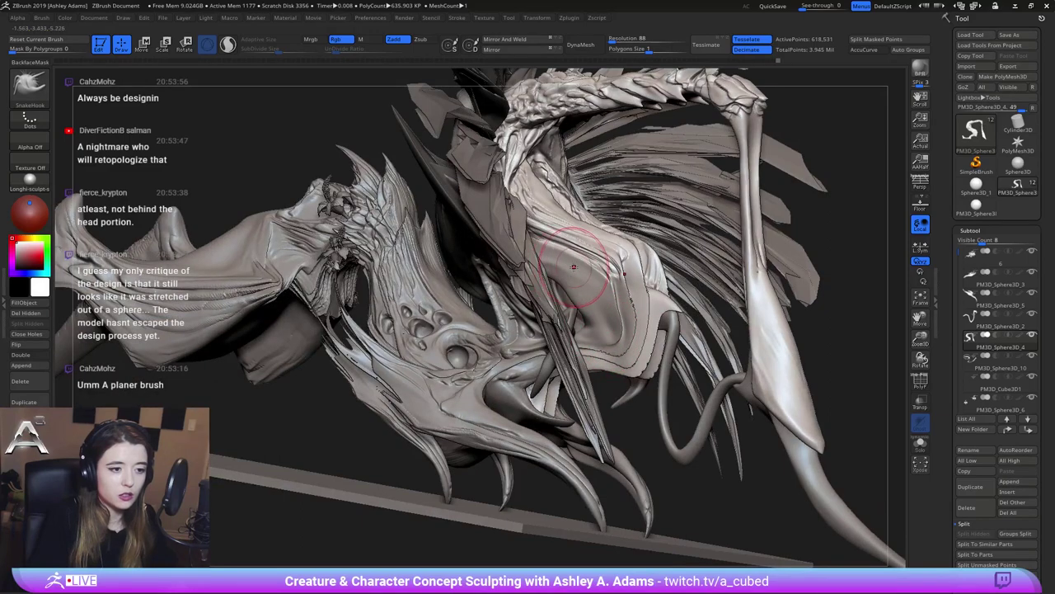
# Adjust the silhouette of the leg's long lower segment and its flared end with the SnakeHook brush
pyautogui.keyDown('ctrl'); pyautogui.moveTo(601, 275); pyautogui.dragTo(610, 239, button='right'); pyautogui.keyUp('ctrl')
pyautogui.moveTo(677, 276); pyautogui.dragTo(620, 318, button='right')
pyautogui.keyDown('alt'); pyautogui.moveTo(620, 318); pyautogui.dragTo(620, 259, button='right'); pyautogui.keyUp('alt')
pyautogui.moveTo(536, 280); pyautogui.dragTo(614, 274)
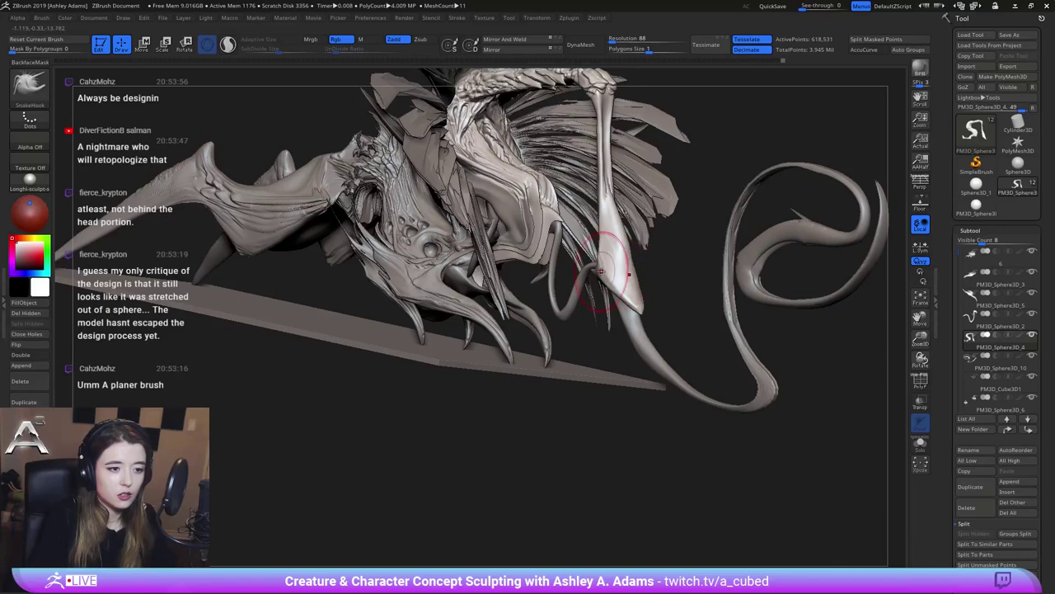
pyautogui.moveTo(595, 236); pyautogui.dragTo(630, 273)
pyautogui.moveTo(641, 267); pyautogui.dragTo(629, 212, button='right')
pyautogui.moveTo(644, 221); pyautogui.dragTo(603, 211)
pyautogui.keyDown('alt'); pyautogui.moveTo(608, 196); pyautogui.dragTo(626, 228, button='right'); pyautogui.keyUp('alt')
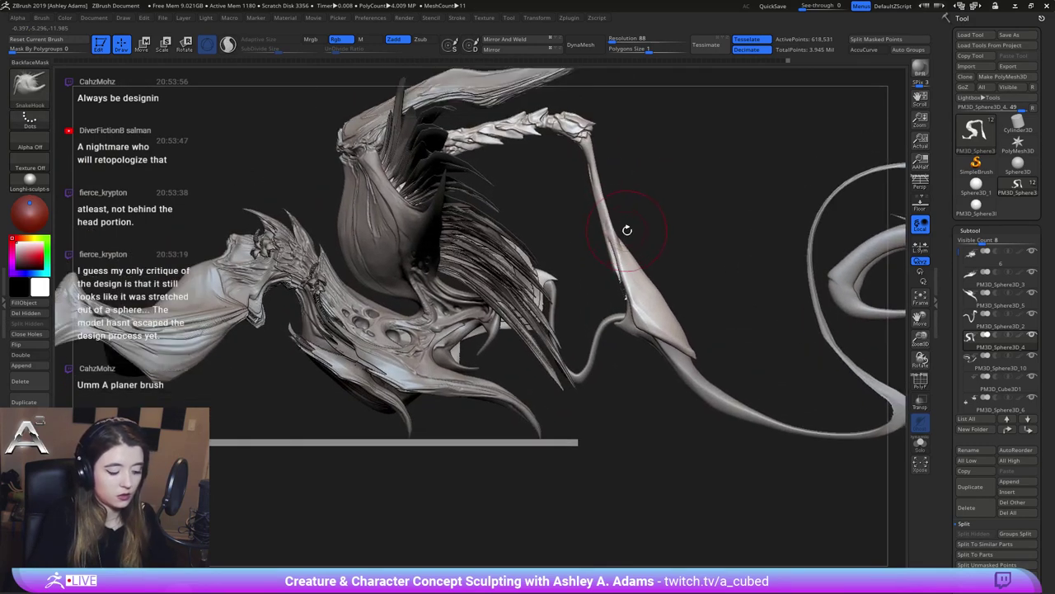
# Thicken the thin shaft of the leg's lower segment with the Inflat brush and smooth its flared part
pyautogui.press('b')
pyautogui.press('i')
pyautogui.press('n')
pyautogui.moveTo(589, 161)
pyautogui.mouseDown()
pyautogui.moveTo(625, 262)
pyautogui.moveTo(598, 162)
pyautogui.moveTo(584, 150)
pyautogui.moveTo(624, 239)
pyautogui.mouseUp()
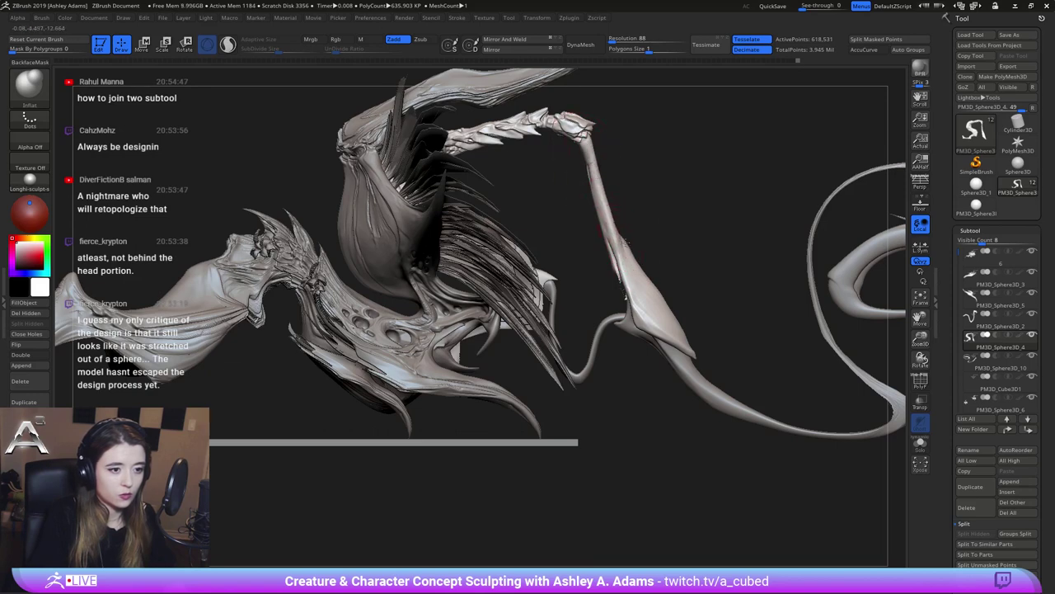
pyautogui.keyDown('shift'); pyautogui.moveTo(656, 295); pyautogui.dragTo(638, 265); pyautogui.keyUp('shift')
# Switch back to the SnakeHook brush and make PM3D_Sphere3D_2 the active subtool
pyautogui.press('b')
pyautogui.press('s')
pyautogui.press('h')
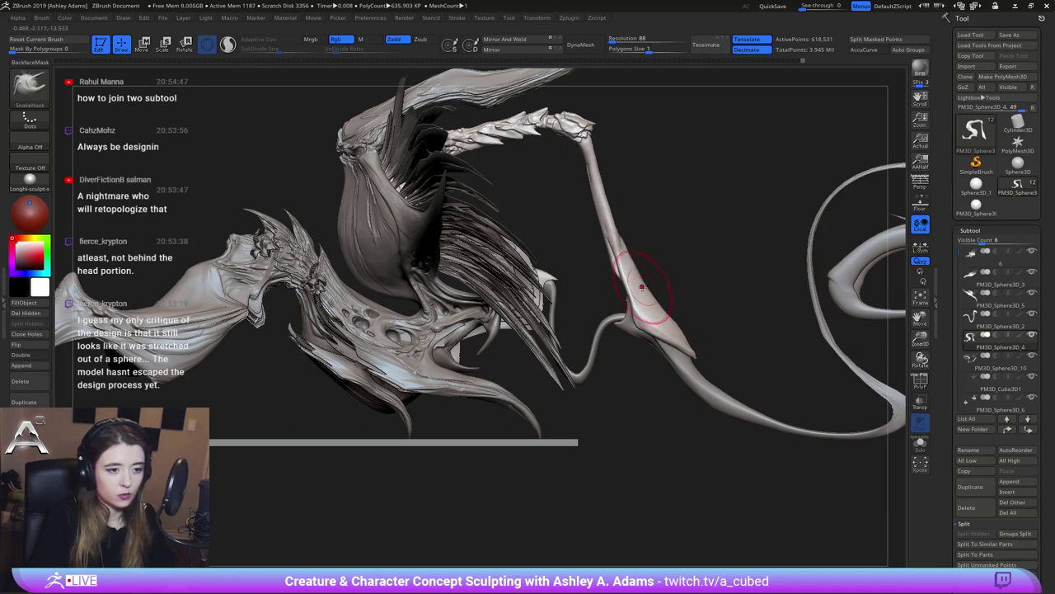
pyautogui.keyDown('ctrl'); pyautogui.moveTo(654, 310); pyautogui.dragTo(630, 175, button='right'); pyautogui.keyUp('ctrl')
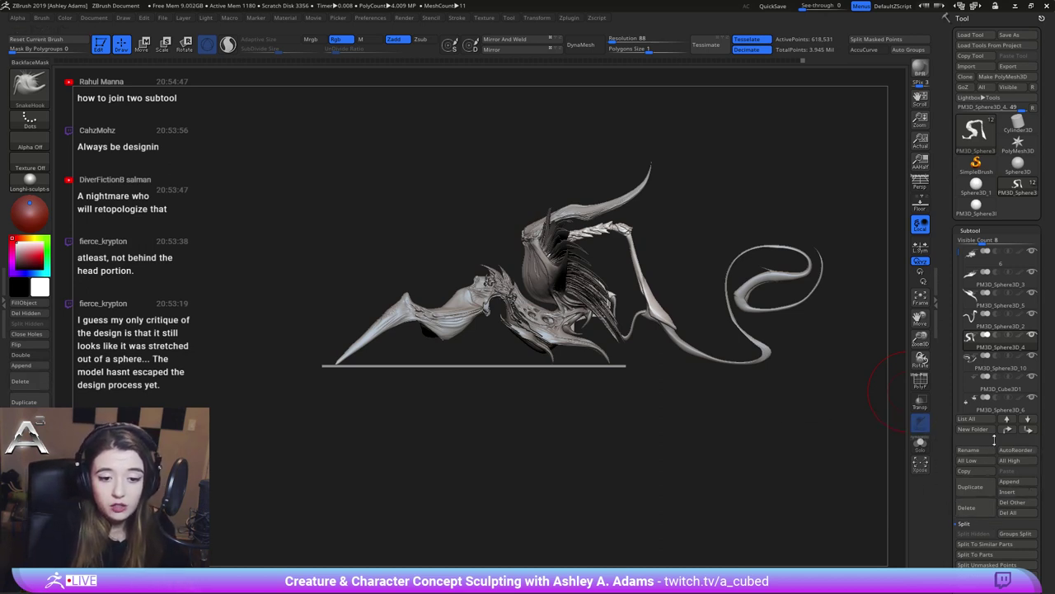
pyautogui.click(970, 323)
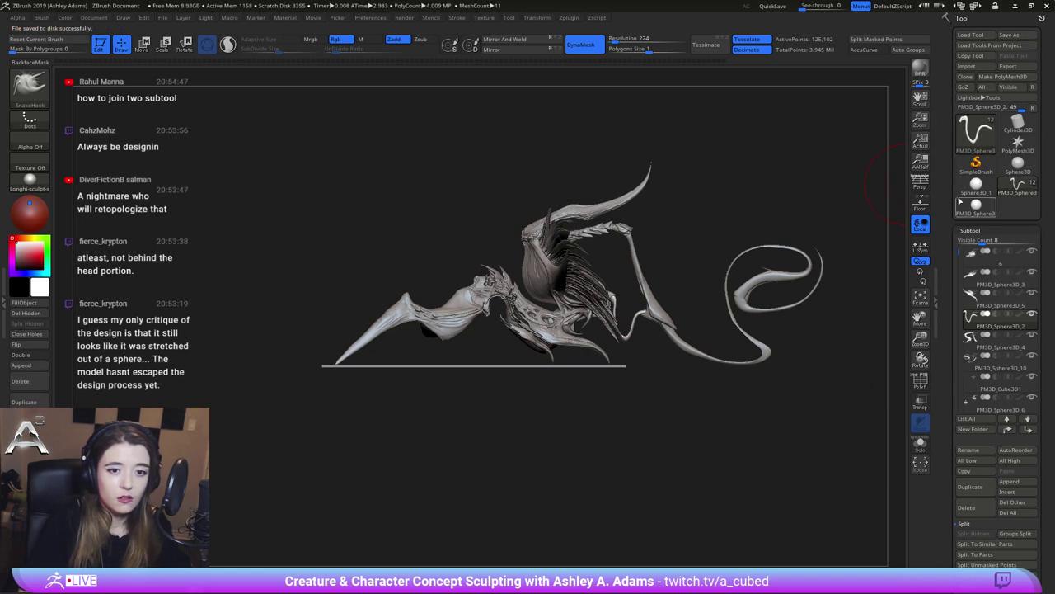
# Switch to the plain sphere tool PM3D_Sphere3D_1, duplicate its subtool and move the copy sideways beside the original
pyautogui.click(977, 185)
pyautogui.keyDown('ctrl'); pyautogui.moveTo(533, 330); pyautogui.dragTo(547, 384, button='right'); pyautogui.keyUp('ctrl')
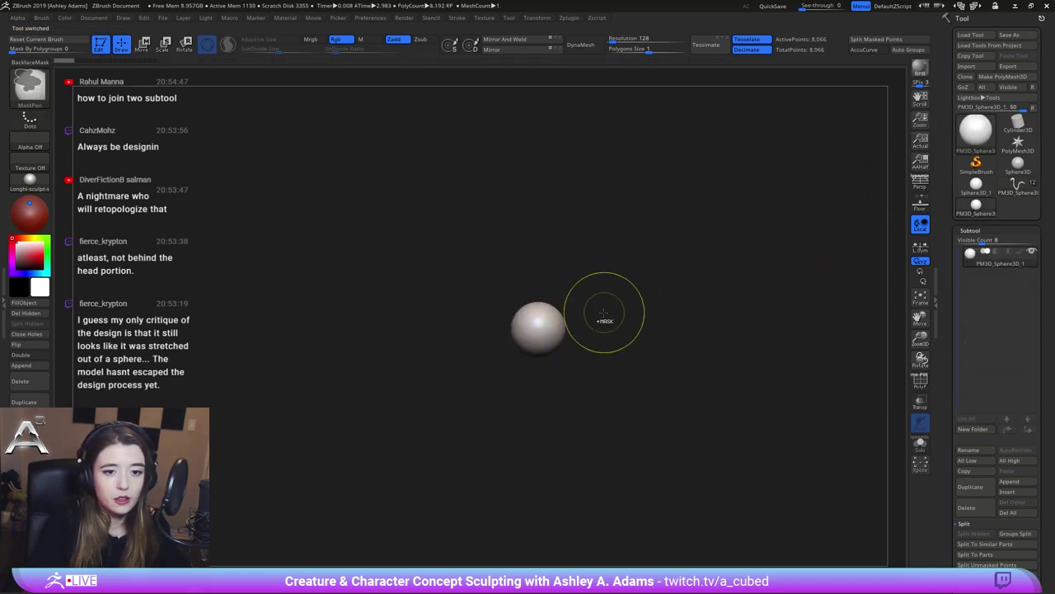
pyautogui.keyDown('ctrl'); pyautogui.moveTo(605, 312); pyautogui.dragTo(627, 367, button='right'); pyautogui.keyUp('ctrl')
pyautogui.click(975, 491)
pyautogui.press('w')
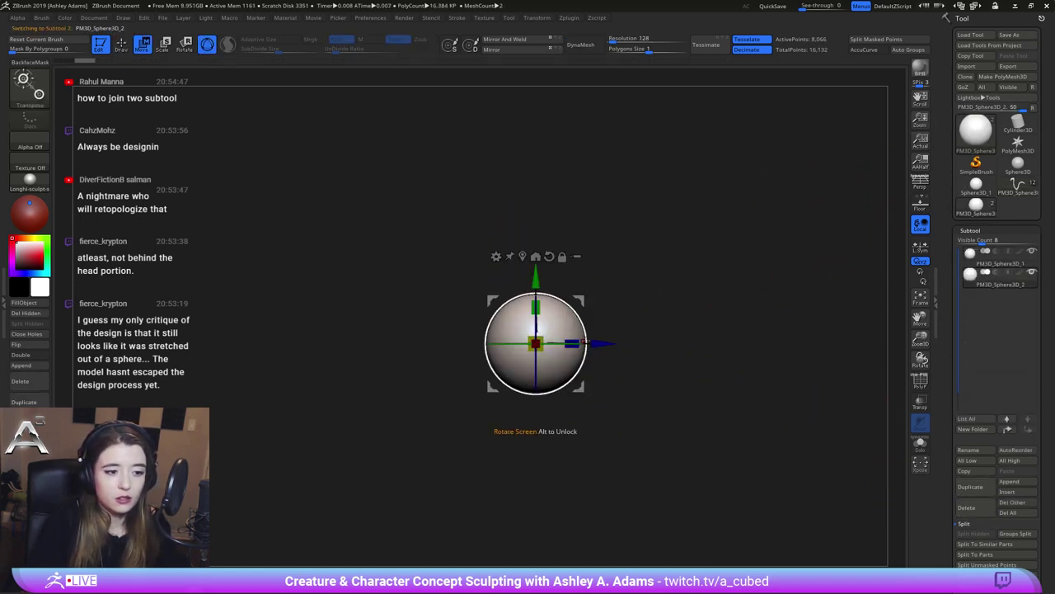
pyautogui.moveTo(603, 343); pyautogui.dragTo(711, 343)
# Select the first sphere's subtool and merge it down with the duplicate into one subtool
pyautogui.keyDown('alt'); pyautogui.moveTo(743, 298); pyautogui.dragTo(577, 373, button='right'); pyautogui.keyUp('alt')
pyautogui.keyDown('ctrl'); pyautogui.moveTo(554, 288); pyautogui.dragTo(591, 425, button='right'); pyautogui.keyUp('ctrl')
pyautogui.click(975, 261)
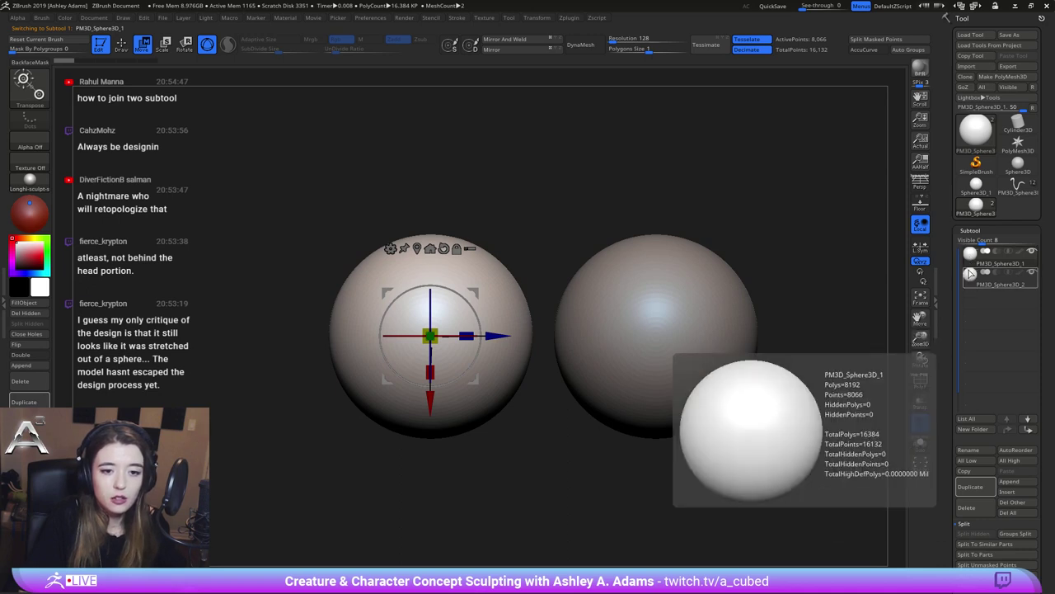
pyautogui.click(965, 525)
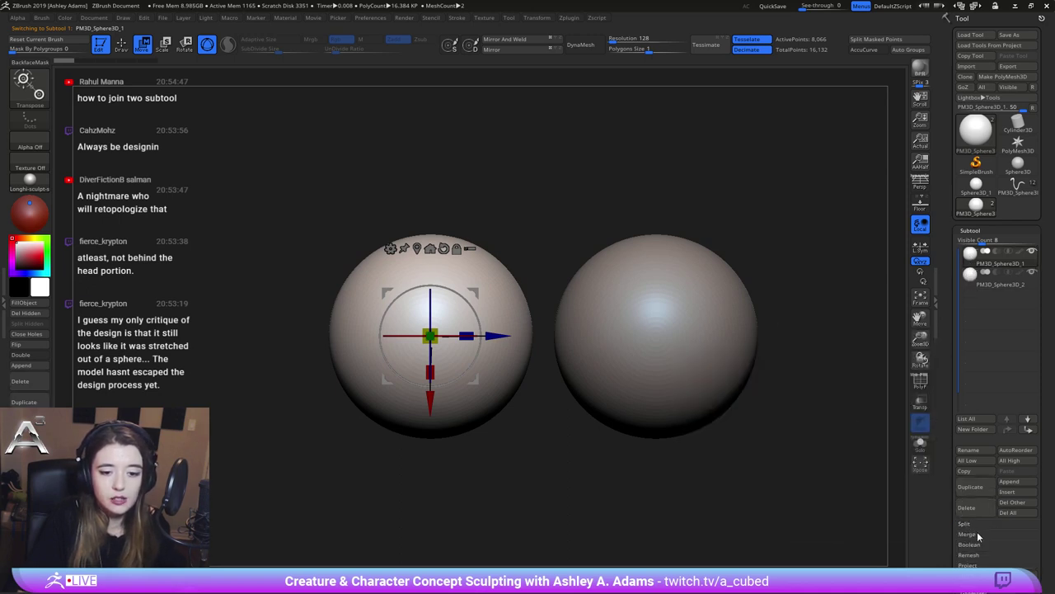
pyautogui.click(967, 535)
pyautogui.click(971, 543)
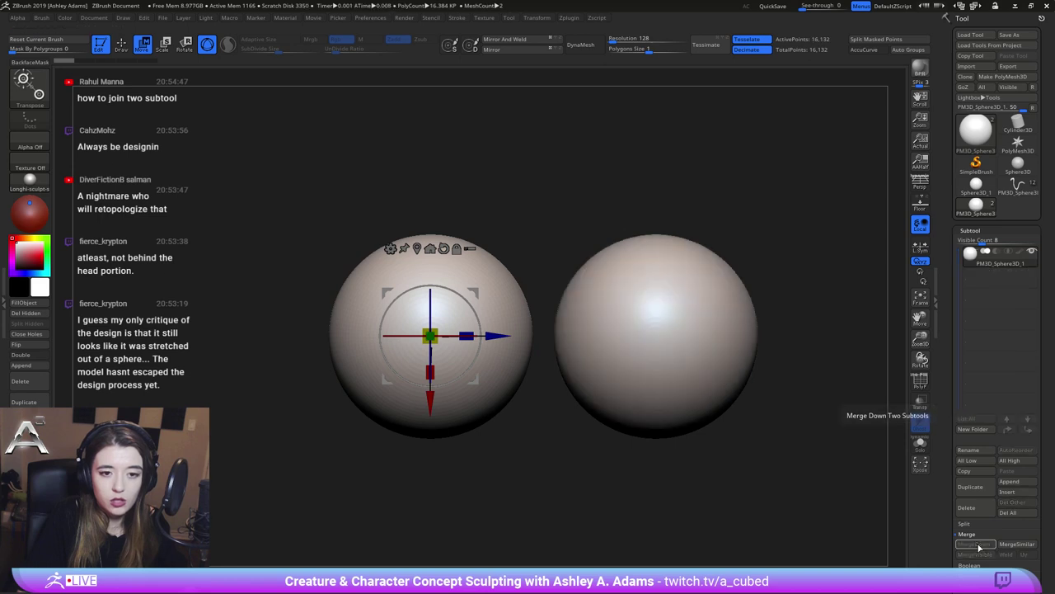
# Try a SnakeHook stroke across the two merged spheres and undo it
pyautogui.rightClick(612, 335)
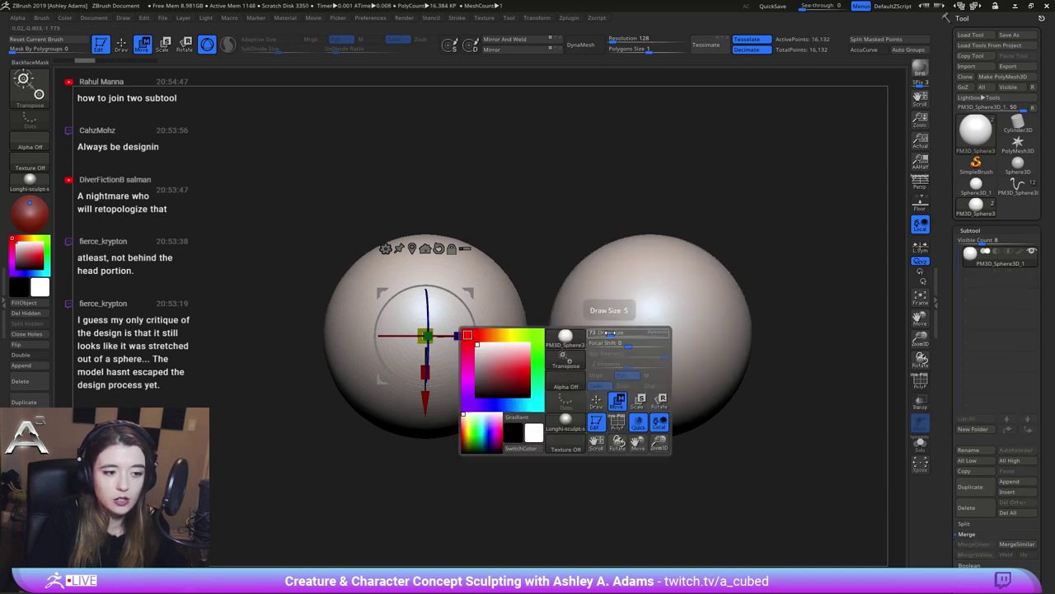
pyautogui.press('q')
pyautogui.moveTo(523, 329)
pyautogui.mouseDown()
pyautogui.moveTo(654, 332)
pyautogui.moveTo(614, 322)
pyautogui.mouseUp()
pyautogui.hotkey('ctrl', 'z')
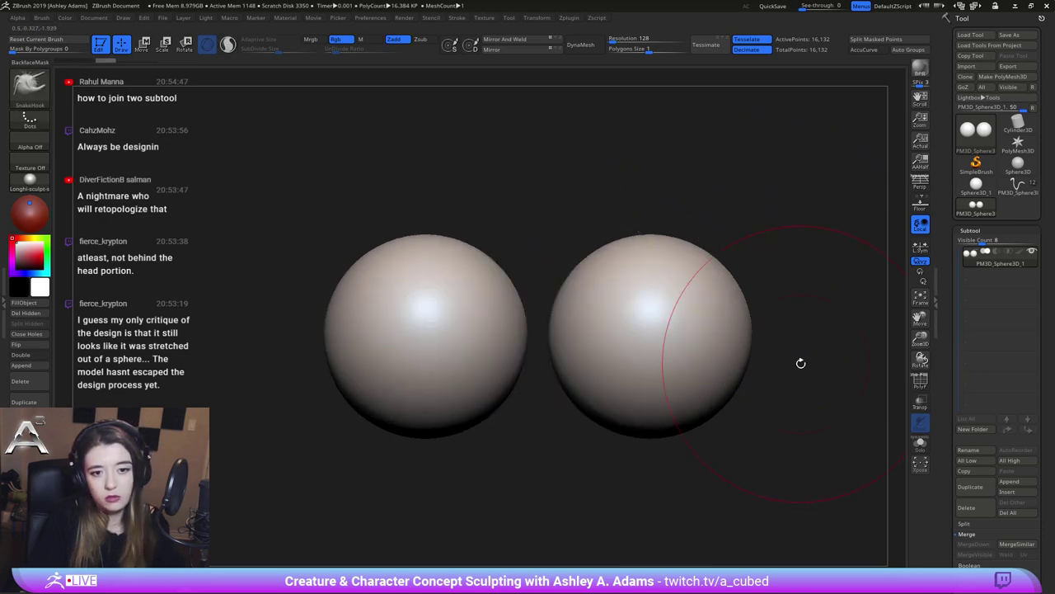
# Delete all subtools of the merged sphere tool and return to the creature tool with PM3D_Sphere3D_2 active
pyautogui.click(1021, 517)
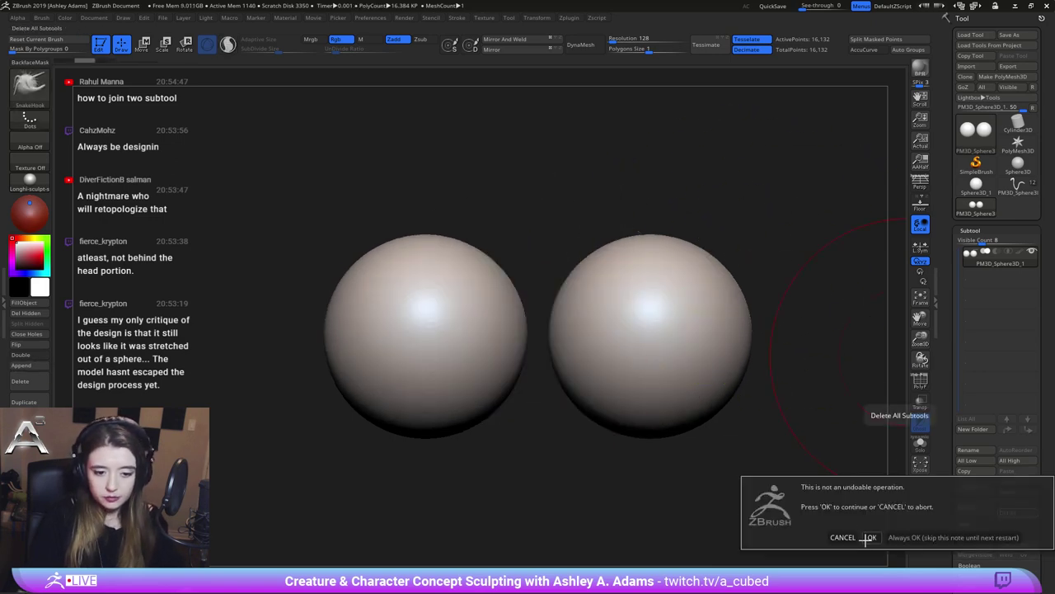
pyautogui.click(870, 538)
pyautogui.click(1018, 187)
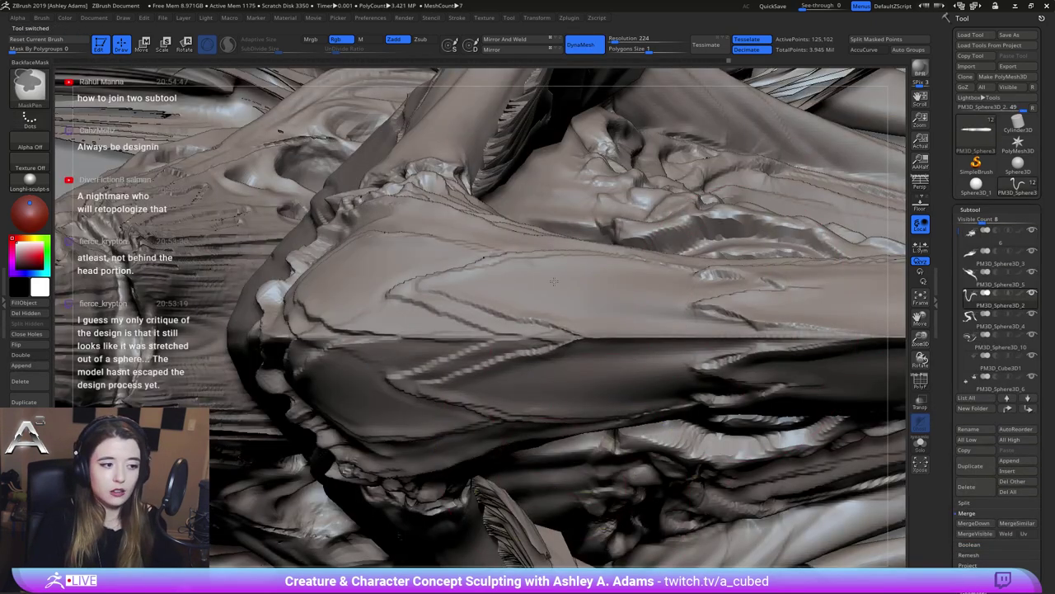
# Examine the whole creature's silhouette from the side and the front
pyautogui.keyDown('ctrl'); pyautogui.moveTo(536, 478); pyautogui.dragTo(470, 206, button='right'); pyautogui.keyUp('ctrl')
pyautogui.keyDown('alt'); pyautogui.moveTo(445, 404); pyautogui.dragTo(169, 397, button='right'); pyautogui.keyUp('alt')
pyautogui.moveTo(776, 462)
pyautogui.keyDown('ctrl'); pyautogui.mouseDown(button='right')
pyautogui.moveTo(718, 329)
pyautogui.moveTo(299, 313)
pyautogui.mouseUp(button='right'); pyautogui.keyUp('ctrl')
pyautogui.keyDown('alt'); pyautogui.moveTo(706, 335); pyautogui.dragTo(372, 335, button='right'); pyautogui.keyUp('alt')
pyautogui.moveTo(690, 325)
pyautogui.mouseDown()
pyautogui.moveTo(429, 305)
pyautogui.moveTo(536, 323)
pyautogui.mouseUp()
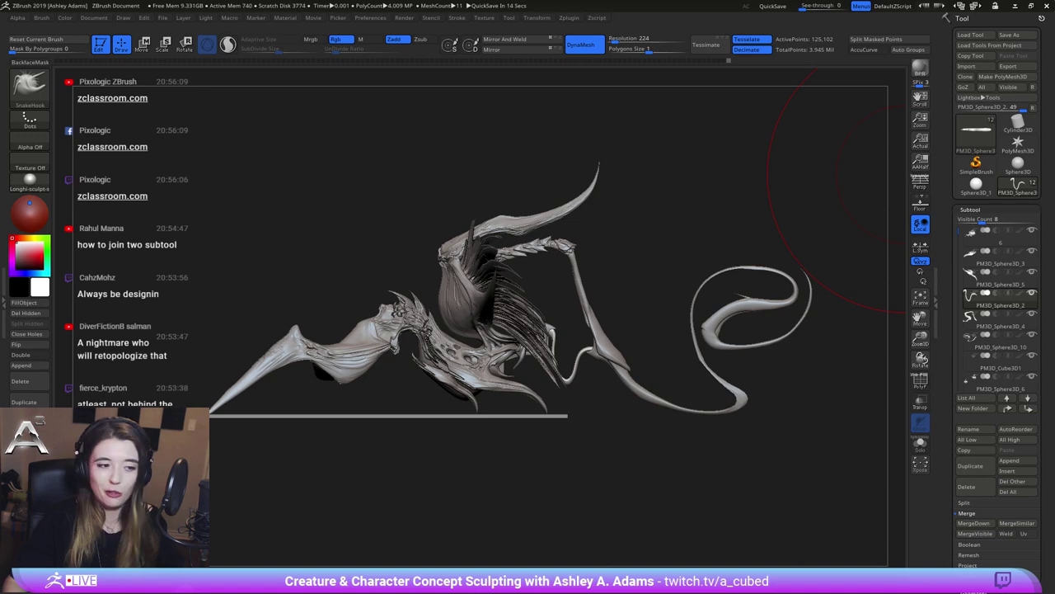
pyautogui.moveTo(696, 227); pyautogui.dragTo(824, 239)
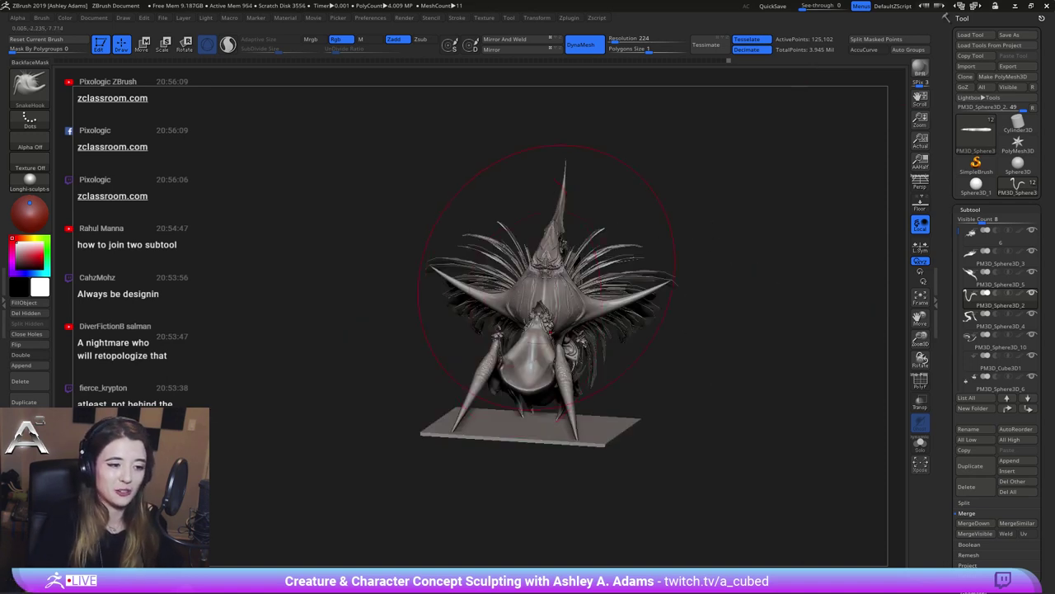
pyautogui.moveTo(362, 317); pyautogui.dragTo(593, 325)
# Make subtool PM3D_Sphere3D_4 active and reshape the slender leg's shaft and middle joint with SnakeHook
pyautogui.moveTo(593, 326); pyautogui.dragTo(482, 250, button='right')
pyautogui.rightClick(482, 250)
pyautogui.keyDown('alt'); pyautogui.moveTo(534, 181); pyautogui.dragTo(575, 187, button='right'); pyautogui.keyUp('alt')
pyautogui.keyDown('alt'); pyautogui.click(564, 207); pyautogui.keyUp('alt')
pyautogui.moveTo(576, 187); pyautogui.dragTo(565, 232)
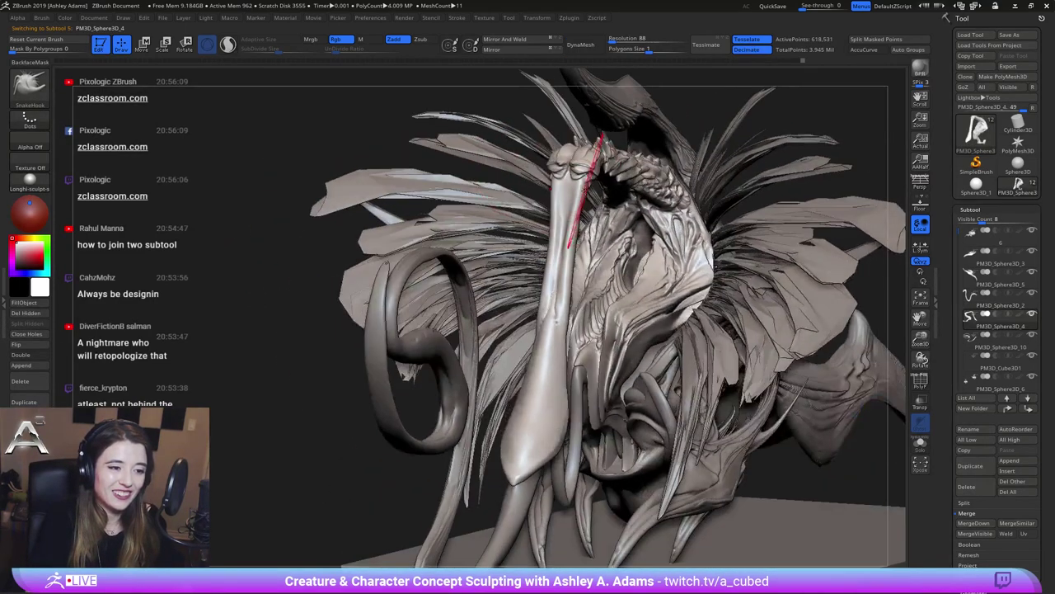
pyautogui.rightClick(540, 244)
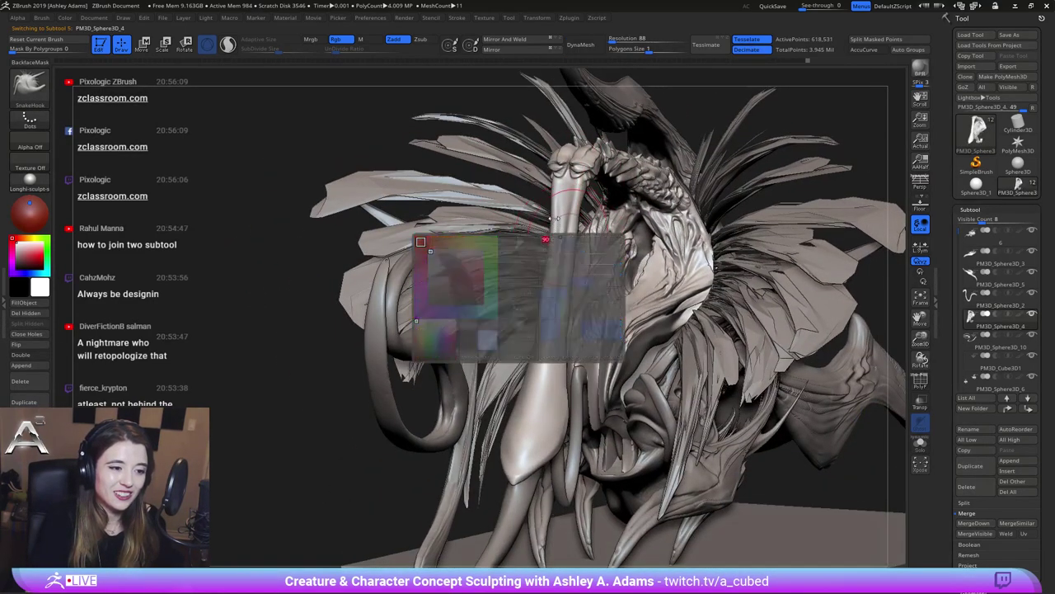
pyautogui.moveTo(495, 243); pyautogui.dragTo(562, 228, button='right')
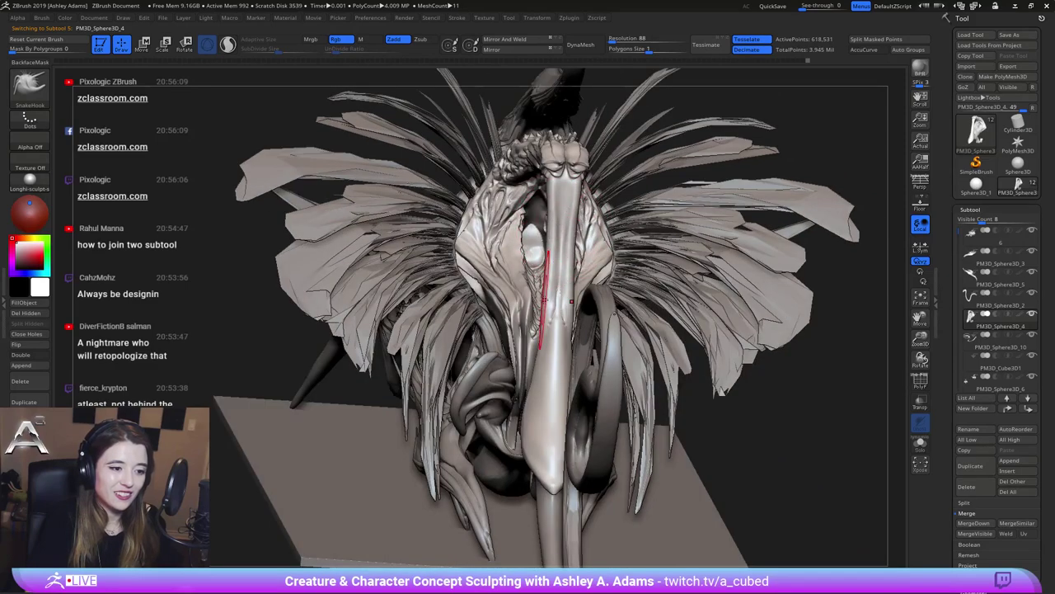
pyautogui.moveTo(544, 299)
pyautogui.mouseDown()
pyautogui.moveTo(541, 320)
pyautogui.moveTo(547, 309)
pyautogui.mouseUp()
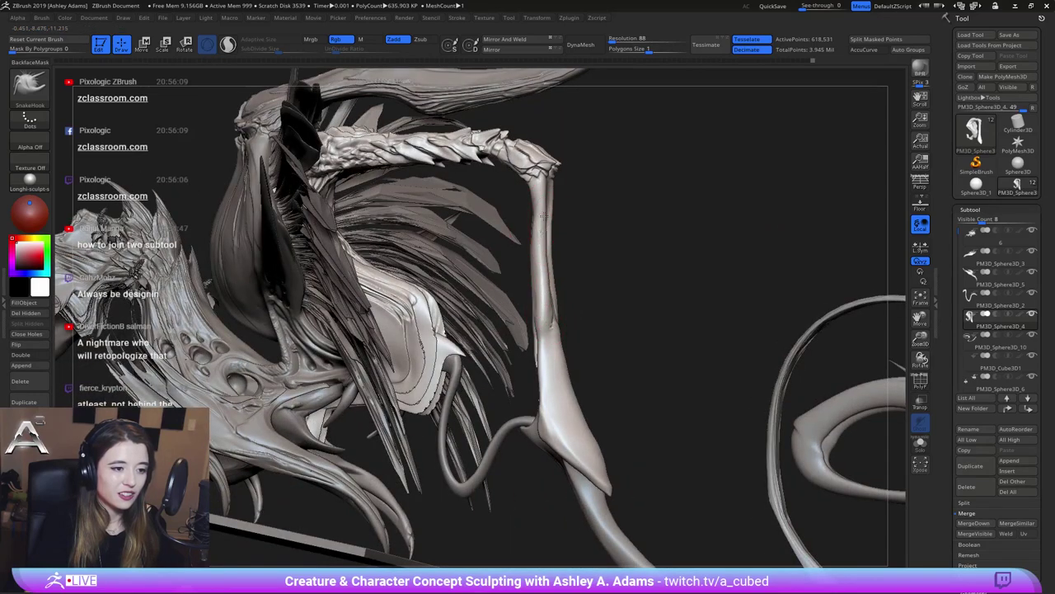
pyautogui.moveTo(543, 214); pyautogui.dragTo(513, 319)
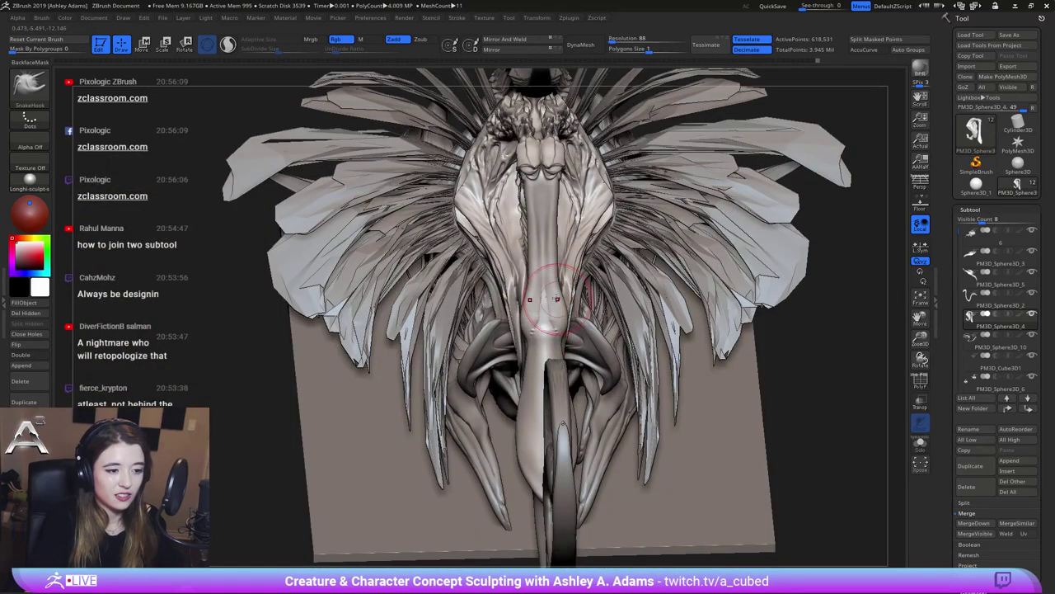
pyautogui.moveTo(545, 309)
pyautogui.mouseDown(button='right')
pyautogui.moveTo(567, 315)
pyautogui.moveTo(551, 324)
pyautogui.mouseUp(button='right')
# Carve wrinkle creases around the slender leg's middle joint from several sides with the Slash2 brush
pyautogui.press('2')
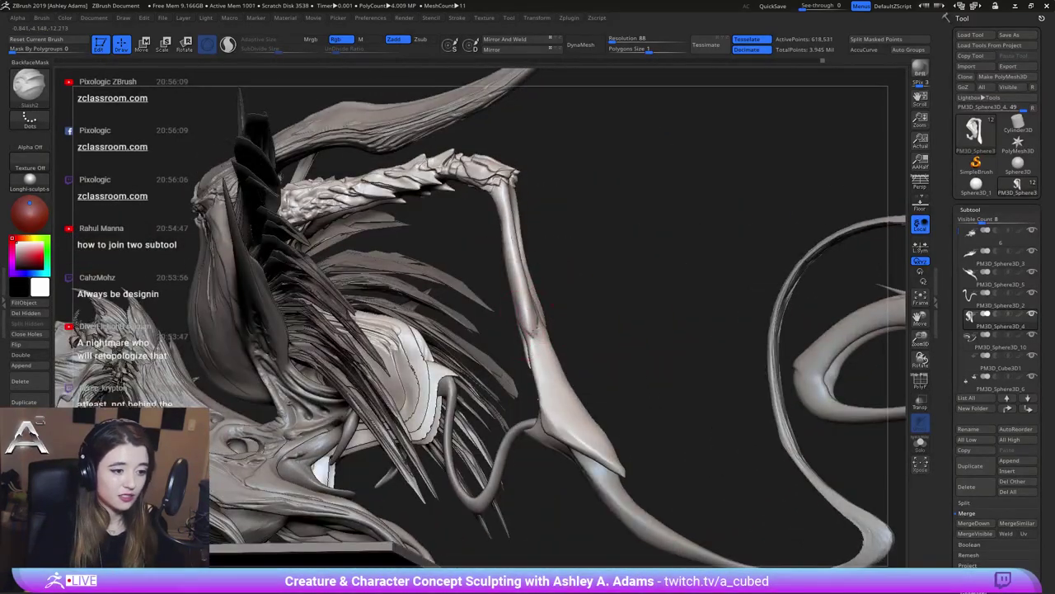
pyautogui.moveTo(537, 318); pyautogui.dragTo(521, 321)
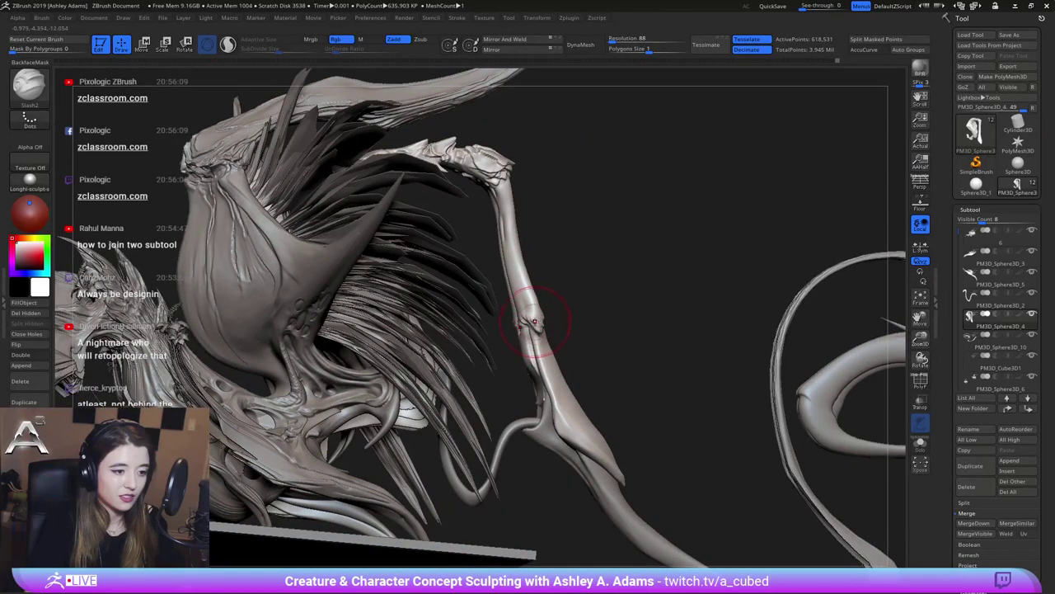
pyautogui.moveTo(510, 316); pyautogui.dragTo(540, 321)
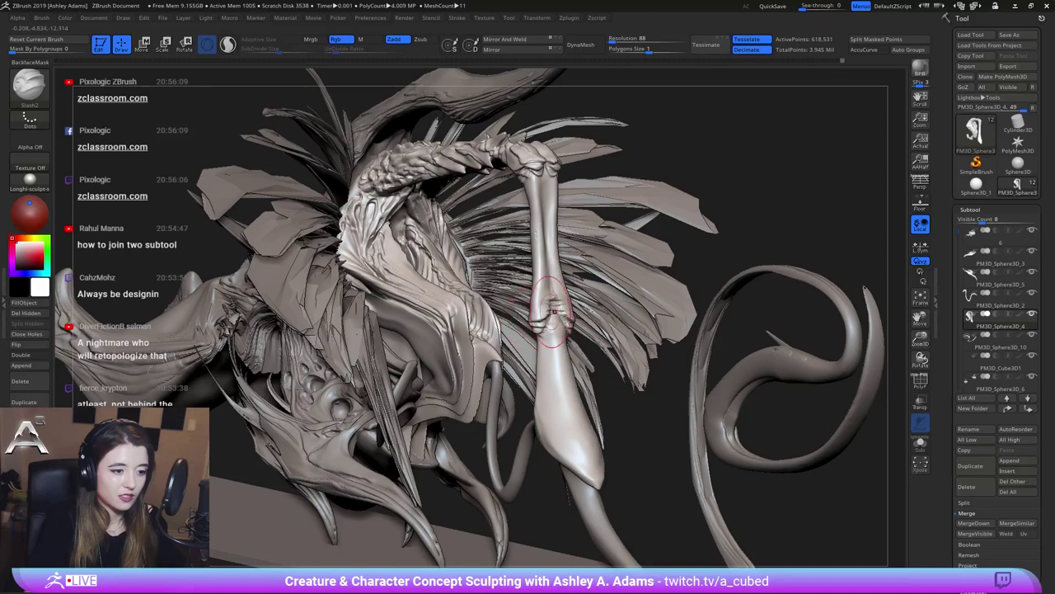
pyautogui.moveTo(554, 312); pyautogui.dragTo(522, 365, button='right')
pyautogui.rightClick(522, 366)
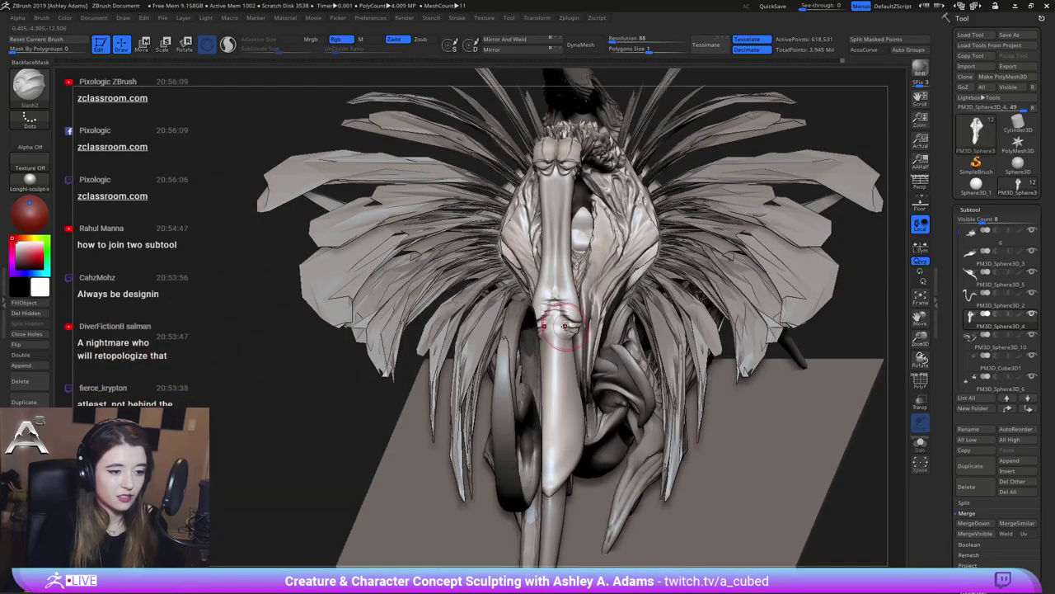
pyautogui.moveTo(555, 301); pyautogui.dragTo(546, 330)
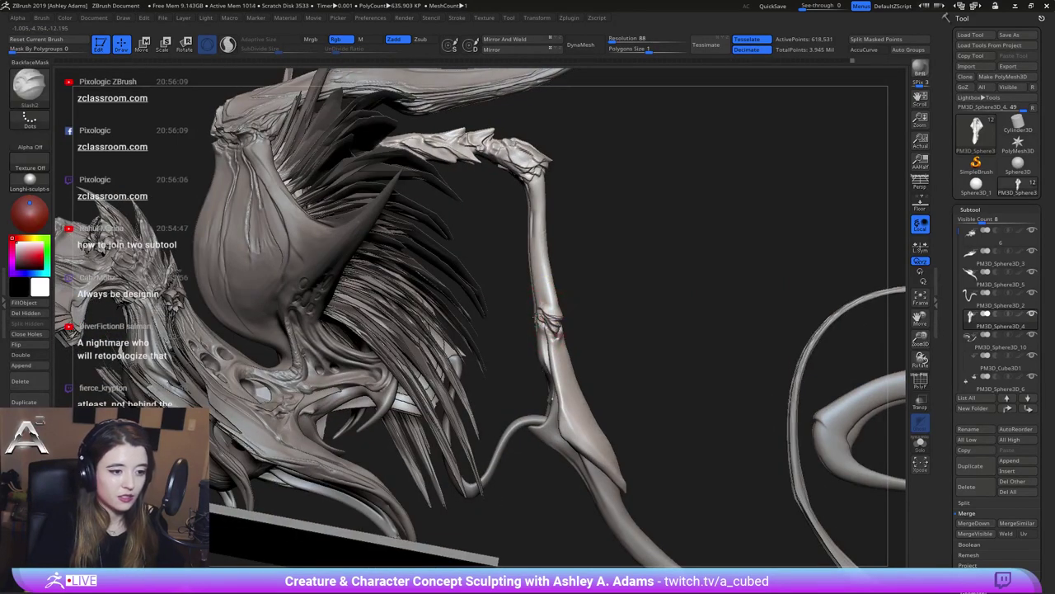
pyautogui.moveTo(545, 323); pyautogui.dragTo(557, 312)
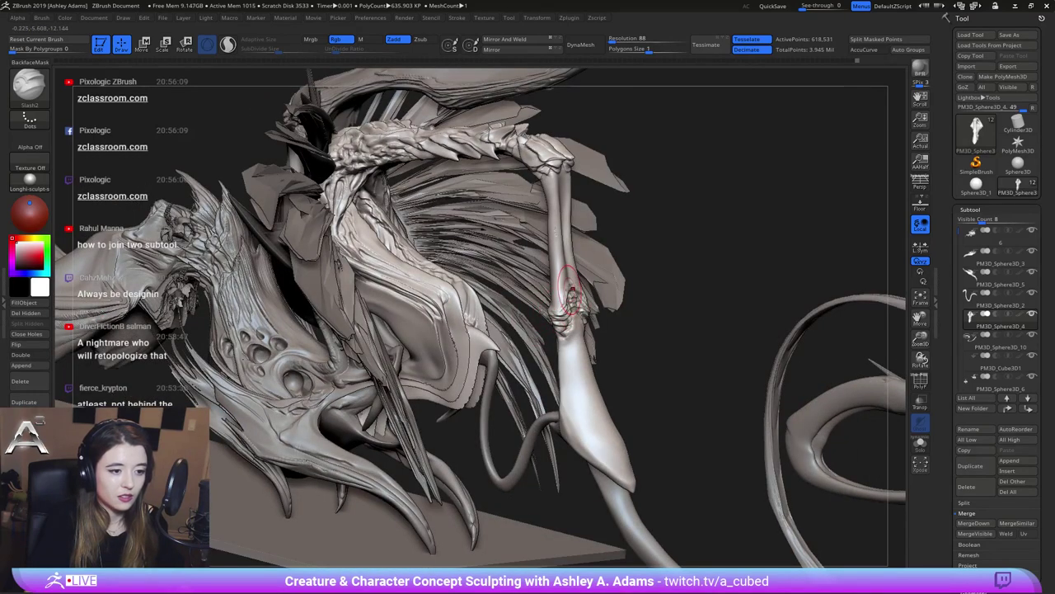
pyautogui.moveTo(574, 310); pyautogui.dragTo(575, 311)
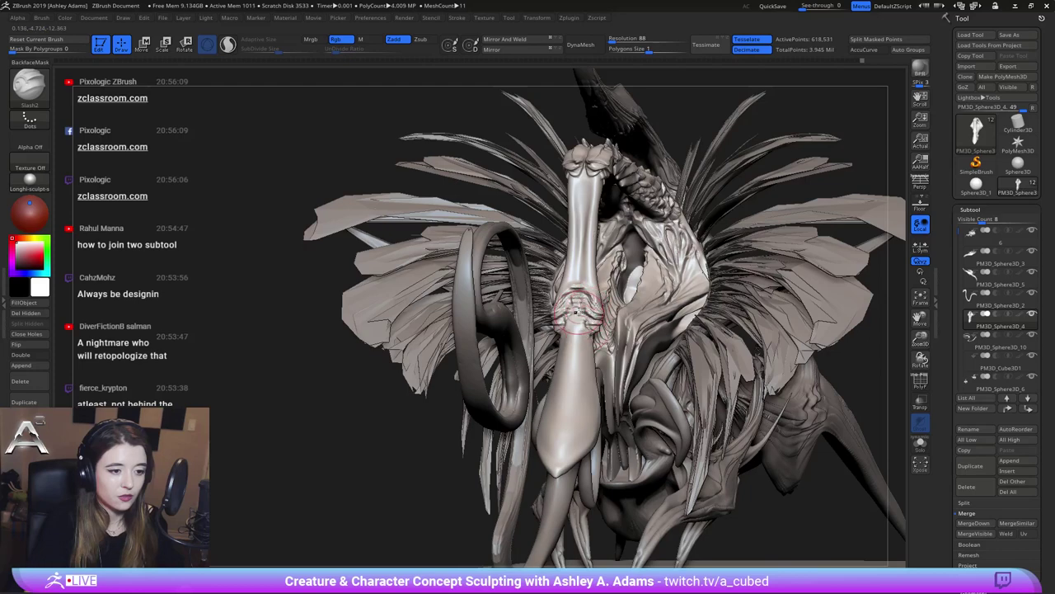
# Switch to SnakeHook, adjust the brush and refine the folds of the wrinkled leg joint
pyautogui.press('b')
pyautogui.press('s')
pyautogui.press('h')
pyautogui.moveTo(575, 311); pyautogui.dragTo(536, 317, button='right')
pyautogui.press('space')
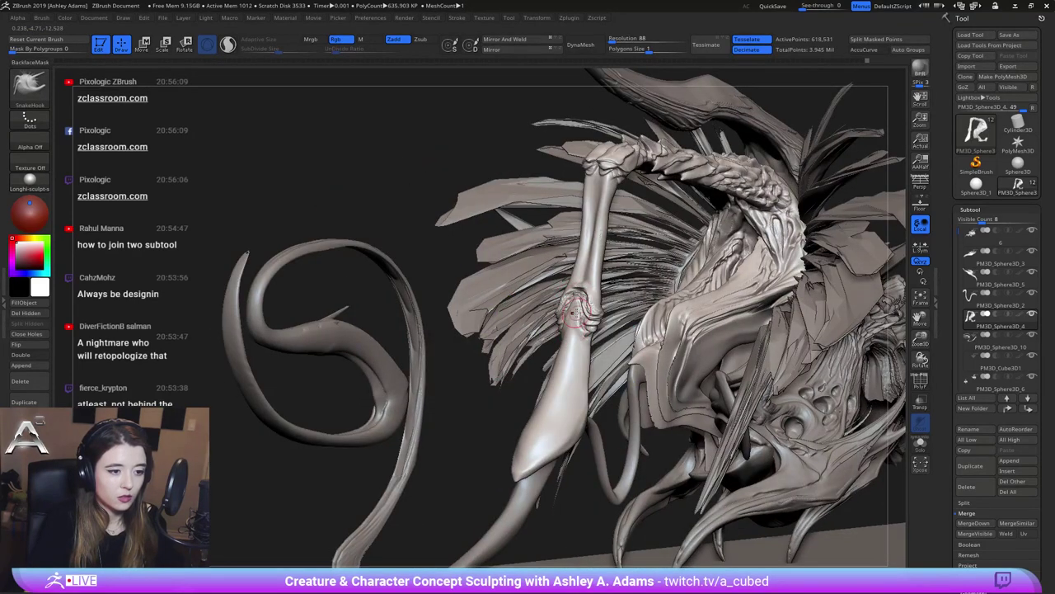
pyautogui.moveTo(589, 284); pyautogui.dragTo(580, 278, button='right')
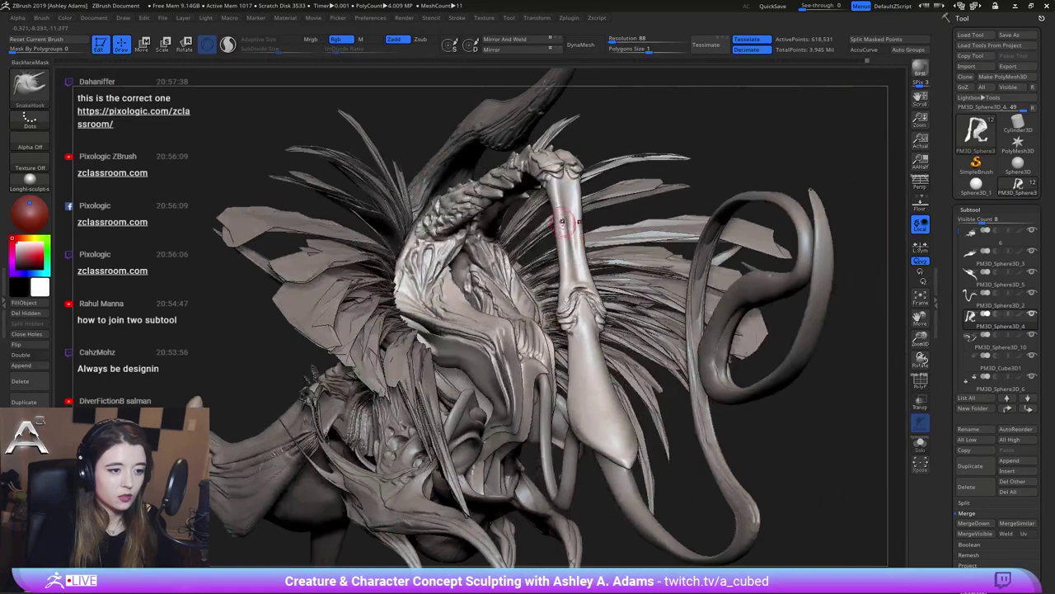
# Build up and smooth the leg shaft above the wrinkled joint with the ClayBuildup and Smooth brushes
pyautogui.press('b')
pyautogui.press('c')
pyautogui.press('b')
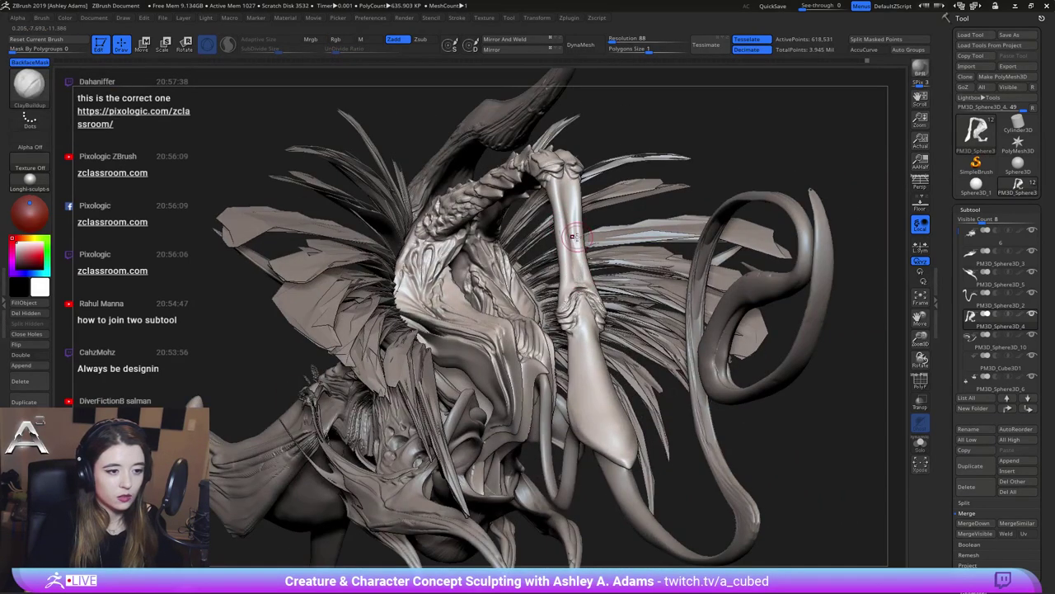
pyautogui.press('shift')
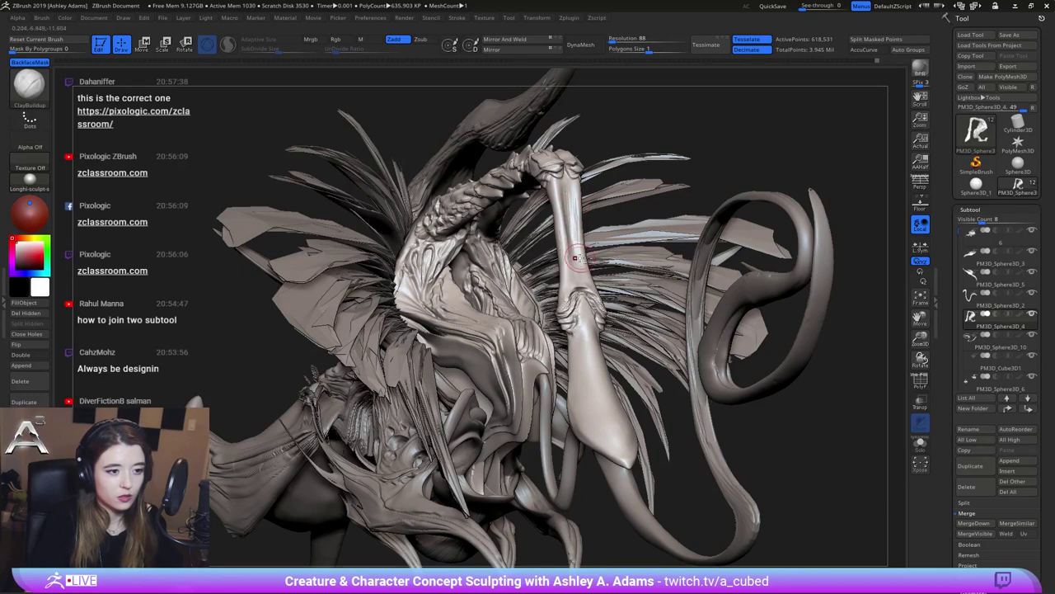
pyautogui.press('shift')
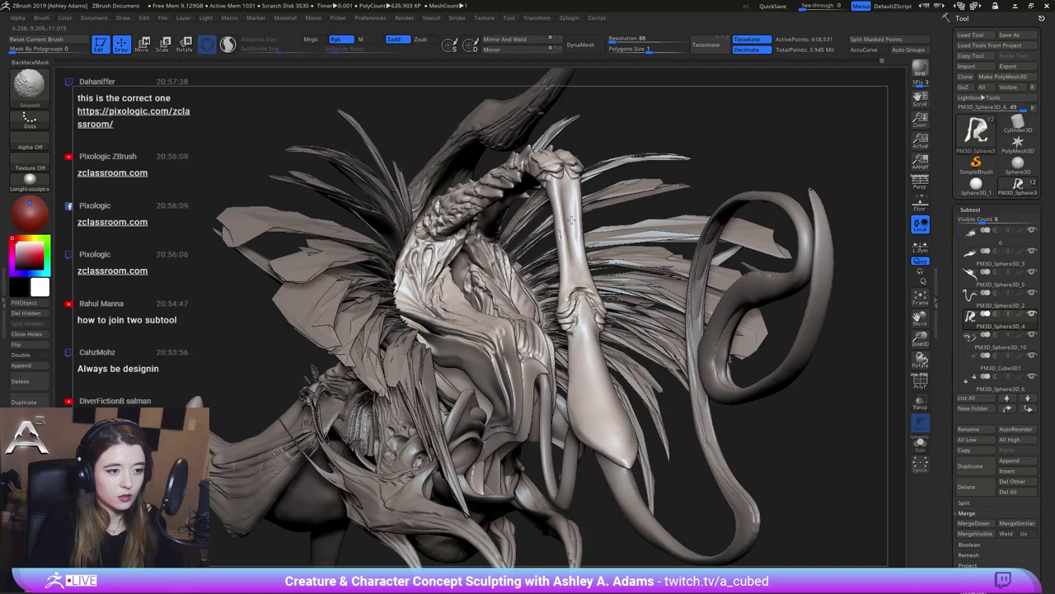
pyautogui.moveTo(574, 232); pyautogui.dragTo(562, 234, button='right')
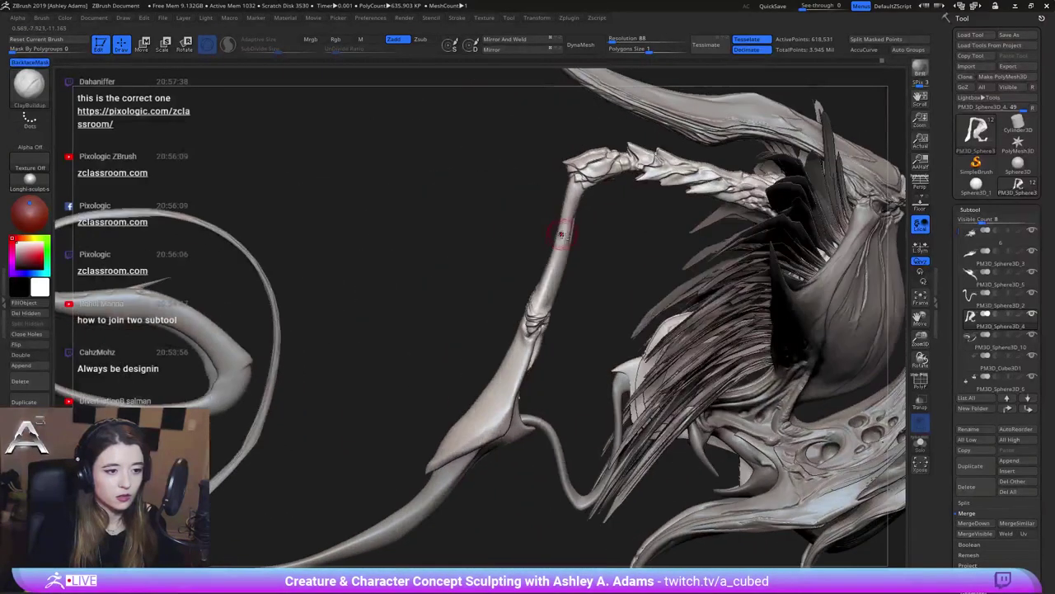
pyautogui.press('shift')
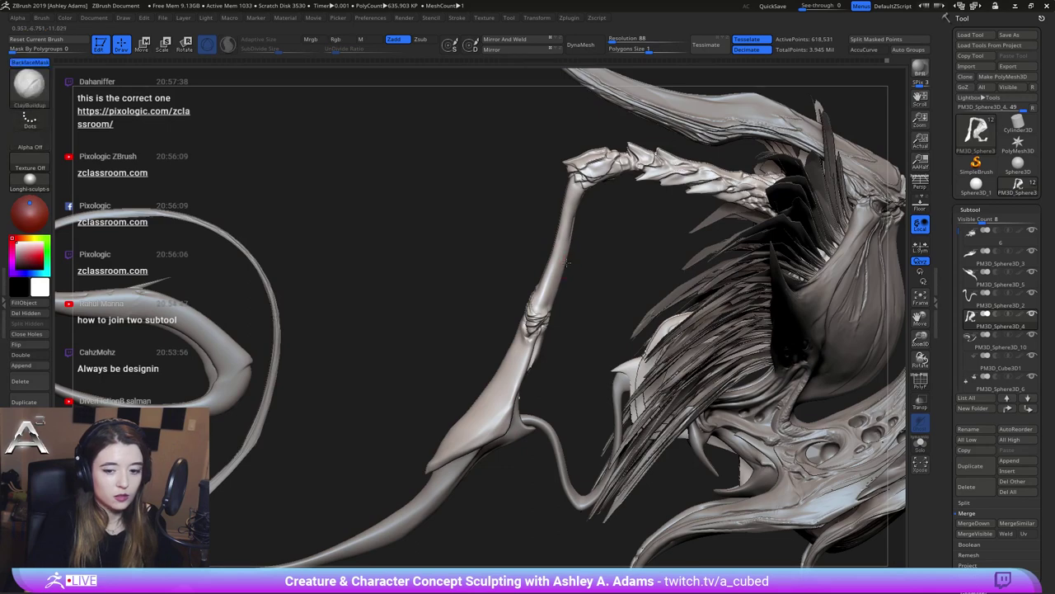
pyautogui.moveTo(577, 258); pyautogui.dragTo(572, 248)
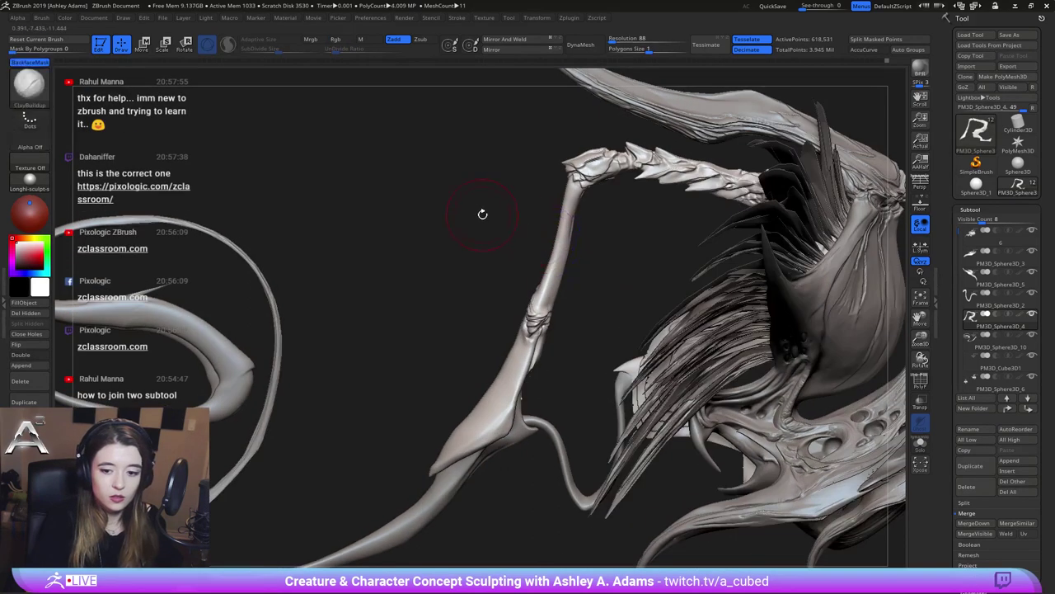
# Adjust the curve of the upper leg shaft with a resized SnakeHook brush
pyautogui.press('b')
pyautogui.press('s')
pyautogui.press('h')
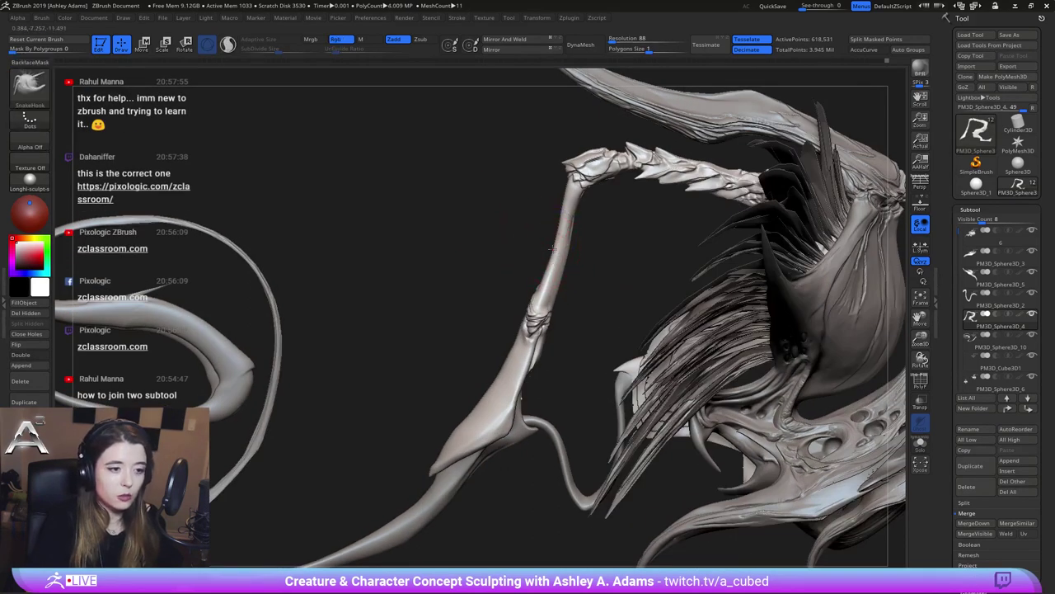
pyautogui.press('space')
pyautogui.moveTo(563, 254); pyautogui.dragTo(565, 255)
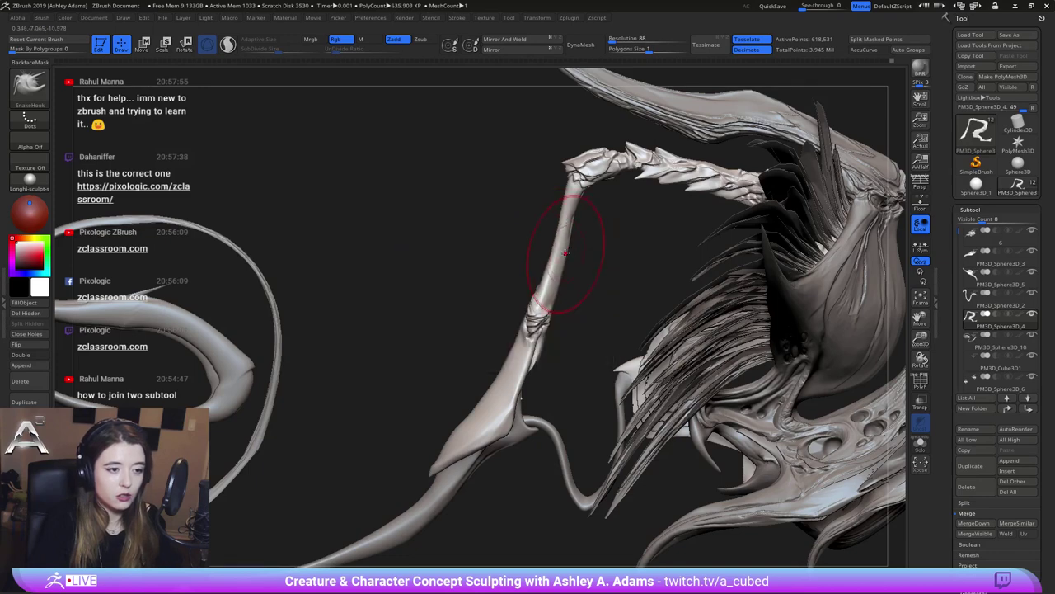
pyautogui.moveTo(572, 197); pyautogui.dragTo(578, 196)
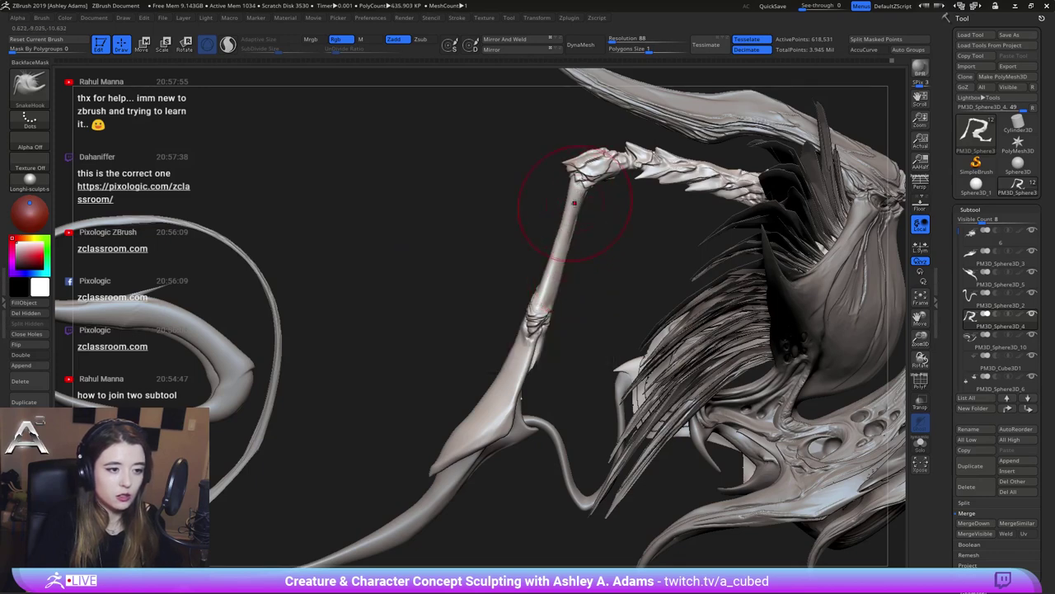
# Check the leg within the full side silhouette and make body subtool 6 active near the hooked claws
pyautogui.keyDown('ctrl'); pyautogui.moveTo(545, 349); pyautogui.dragTo(656, 268, button='right'); pyautogui.keyUp('ctrl')
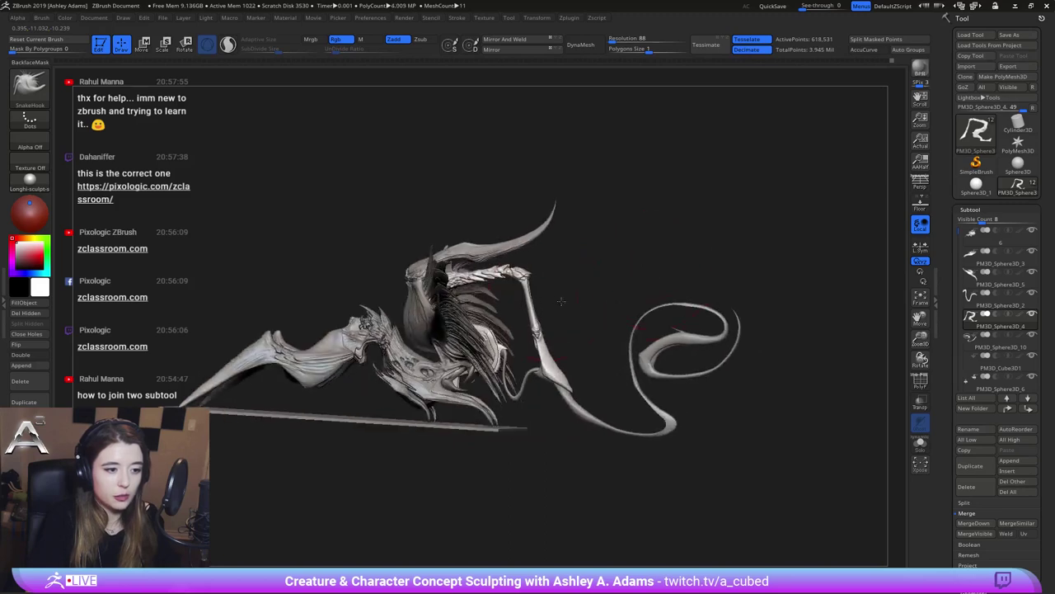
pyautogui.moveTo(560, 302)
pyautogui.mouseDown()
pyautogui.moveTo(570, 294)
pyautogui.moveTo(610, 382)
pyautogui.mouseUp()
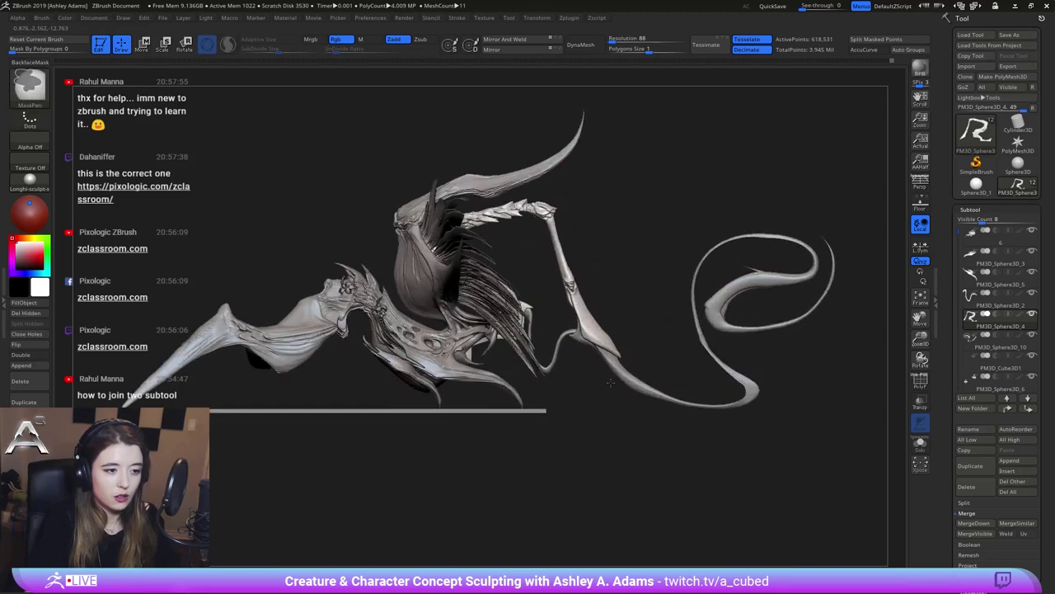
pyautogui.keyDown('ctrl'); pyautogui.moveTo(610, 382); pyautogui.dragTo(612, 404, button='right'); pyautogui.keyUp('ctrl')
pyautogui.rightClick(553, 349)
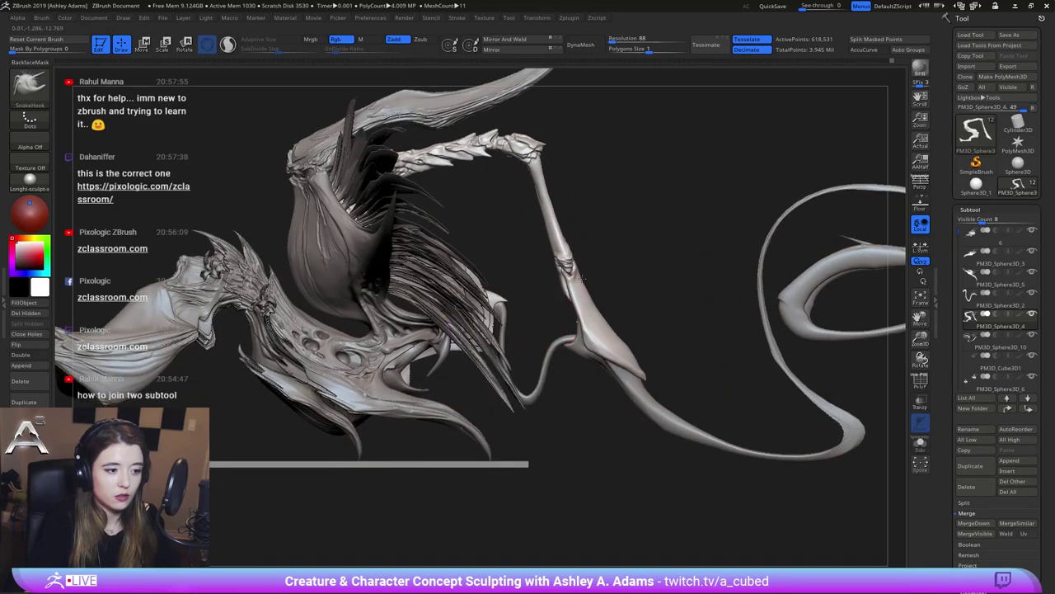
pyautogui.moveTo(583, 278); pyautogui.dragTo(467, 301)
pyautogui.keyDown('ctrl'); pyautogui.moveTo(449, 304); pyautogui.dragTo(474, 309, button='right'); pyautogui.keyUp('ctrl')
pyautogui.rightClick(474, 309)
# Reshape the small hooked claws at the rear of the body and extend the lower one's tip with SnakeHook
pyautogui.moveTo(462, 313); pyautogui.dragTo(471, 316)
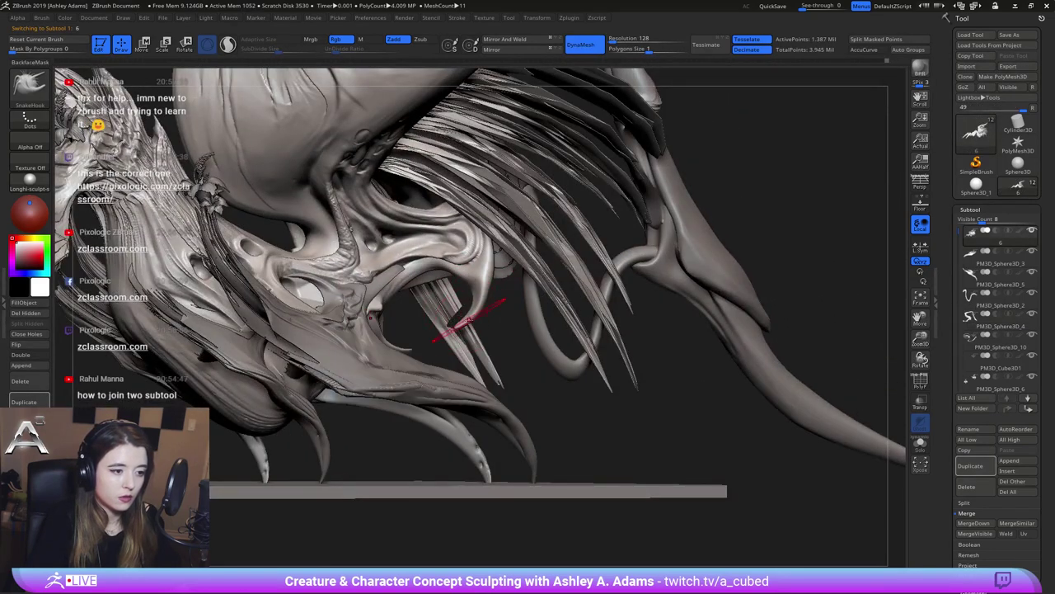
pyautogui.moveTo(471, 316); pyautogui.dragTo(464, 278, button='right')
pyautogui.moveTo(465, 279)
pyautogui.mouseDown()
pyautogui.moveTo(474, 279)
pyautogui.moveTo(470, 269)
pyautogui.moveTo(445, 269)
pyautogui.mouseUp()
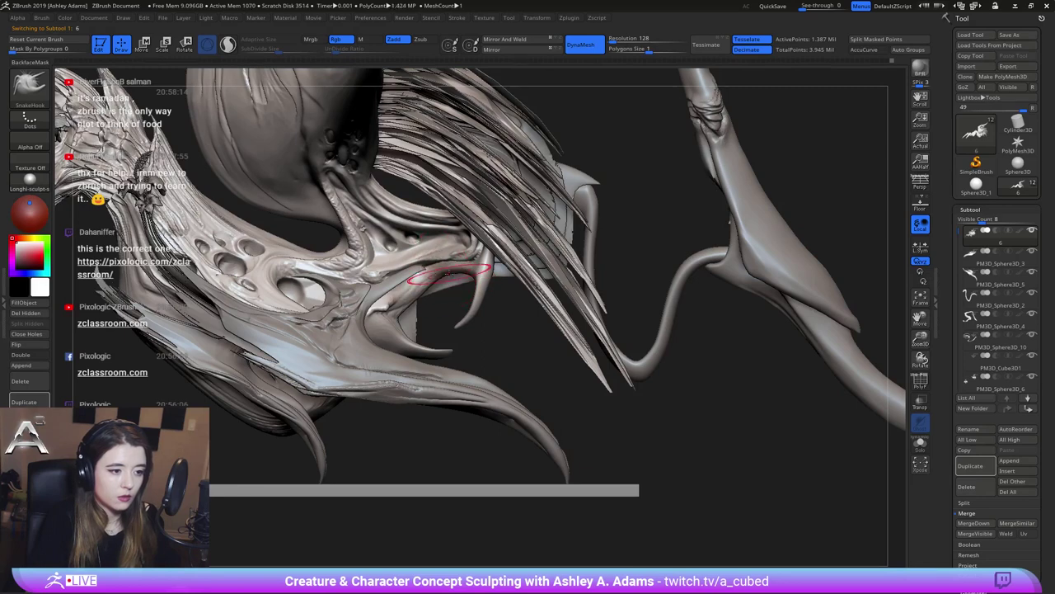
pyautogui.rightClick(428, 272)
pyautogui.keyDown('alt'); pyautogui.moveTo(435, 306); pyautogui.dragTo(482, 282, button='right'); pyautogui.keyUp('alt')
pyautogui.moveTo(438, 309)
pyautogui.mouseDown()
pyautogui.moveTo(430, 313)
pyautogui.moveTo(462, 331)
pyautogui.moveTo(521, 322)
pyautogui.mouseUp()
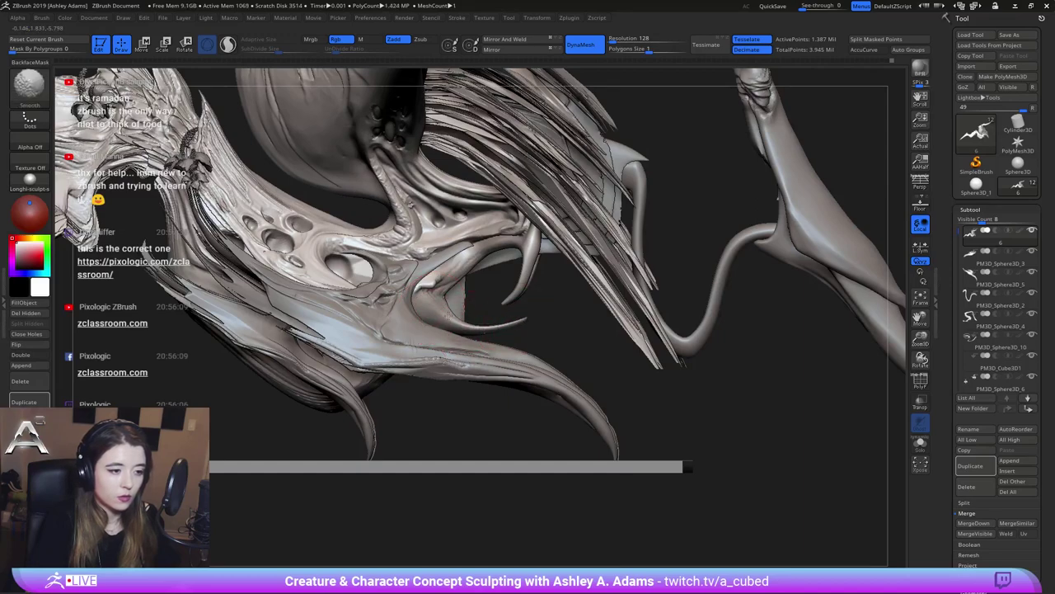
pyautogui.moveTo(627, 320)
pyautogui.mouseDown(button='right')
pyautogui.moveTo(487, 307)
pyautogui.moveTo(628, 301)
pyautogui.mouseUp(button='right')
# Make subtool PM3D_Sphere3D_4 active and pull its surface along the inside of the lower hooked claw with SnakeHook
pyautogui.keyDown('alt'); pyautogui.click(500, 302); pyautogui.keyUp('alt')
pyautogui.press('space')
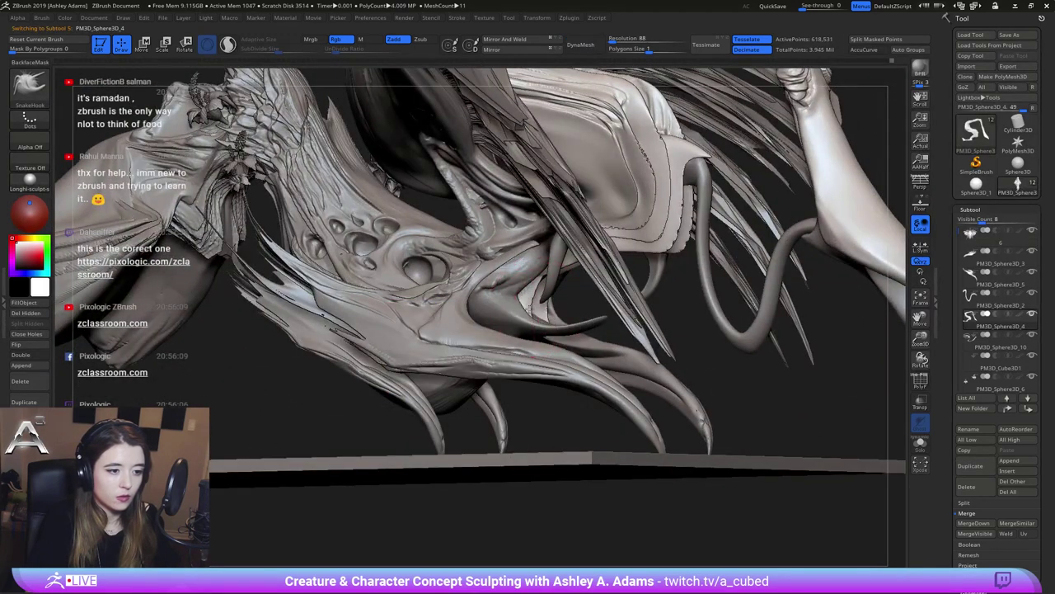
pyautogui.moveTo(530, 309); pyautogui.dragTo(567, 306, button='right')
pyautogui.moveTo(541, 305); pyautogui.dragTo(589, 323)
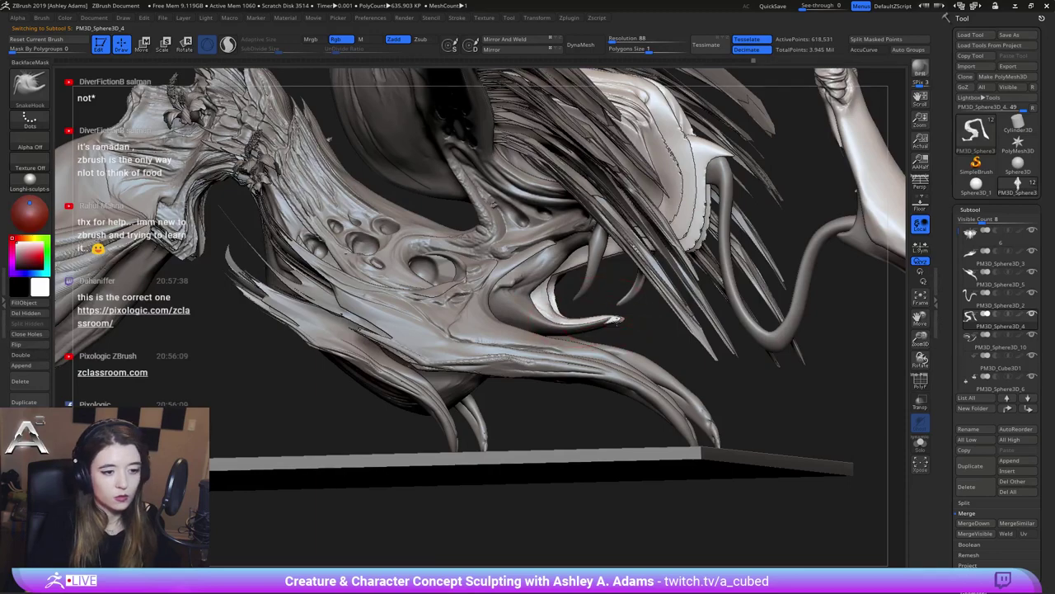
# Pull the inner mouth-like surface of PM3D_Sphere3D_4 upward between the hooked claws with SnakeHook from the front and below
pyautogui.press('shift')
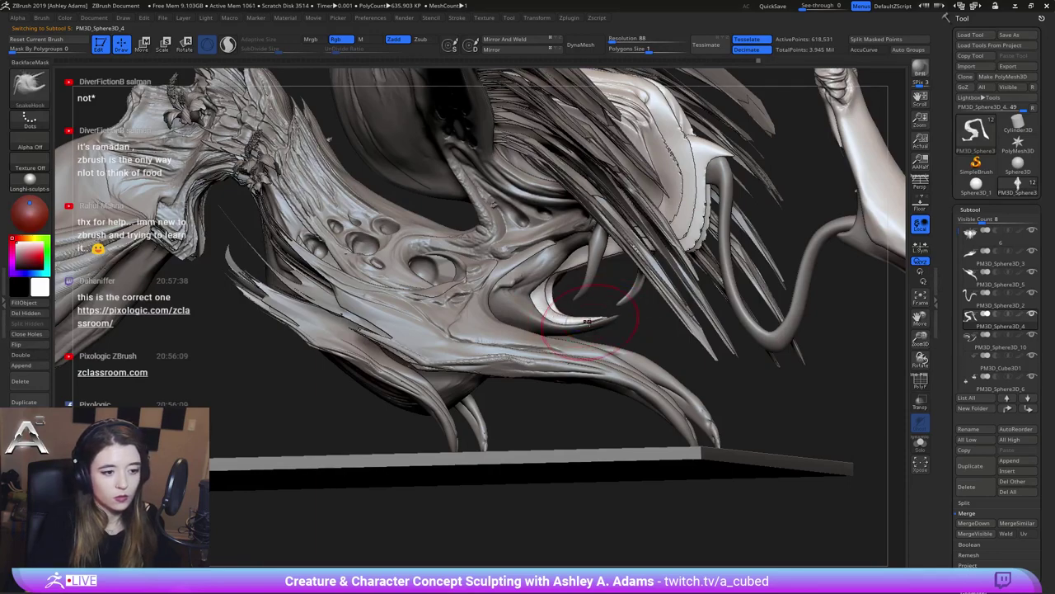
pyautogui.moveTo(565, 320)
pyautogui.mouseDown(button='right')
pyautogui.moveTo(530, 322)
pyautogui.moveTo(560, 305)
pyautogui.moveTo(574, 232)
pyautogui.moveTo(571, 266)
pyautogui.moveTo(579, 269)
pyautogui.mouseUp(button='right')
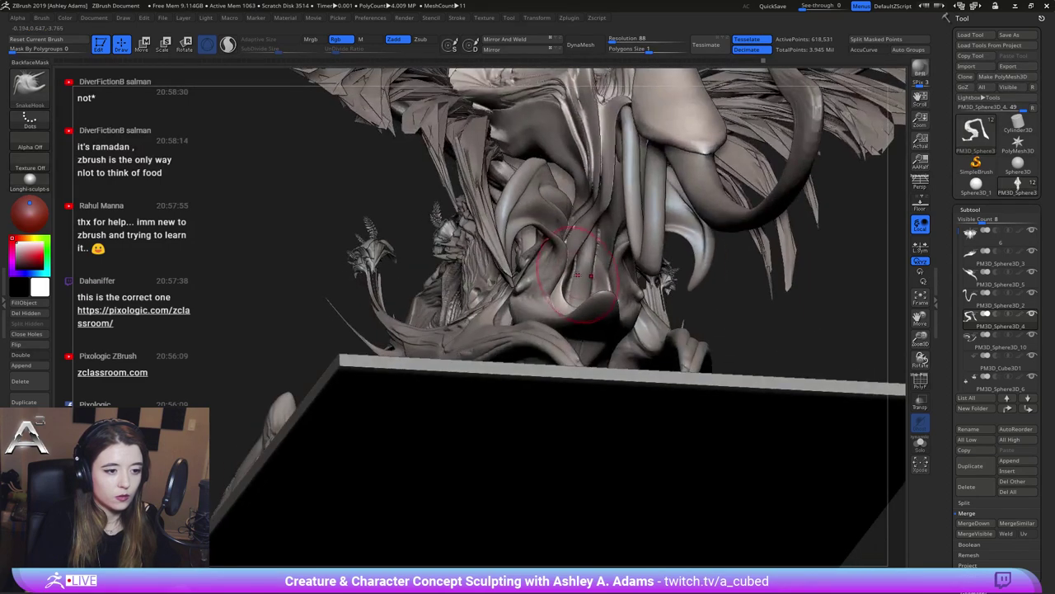
pyautogui.rightClick(580, 267)
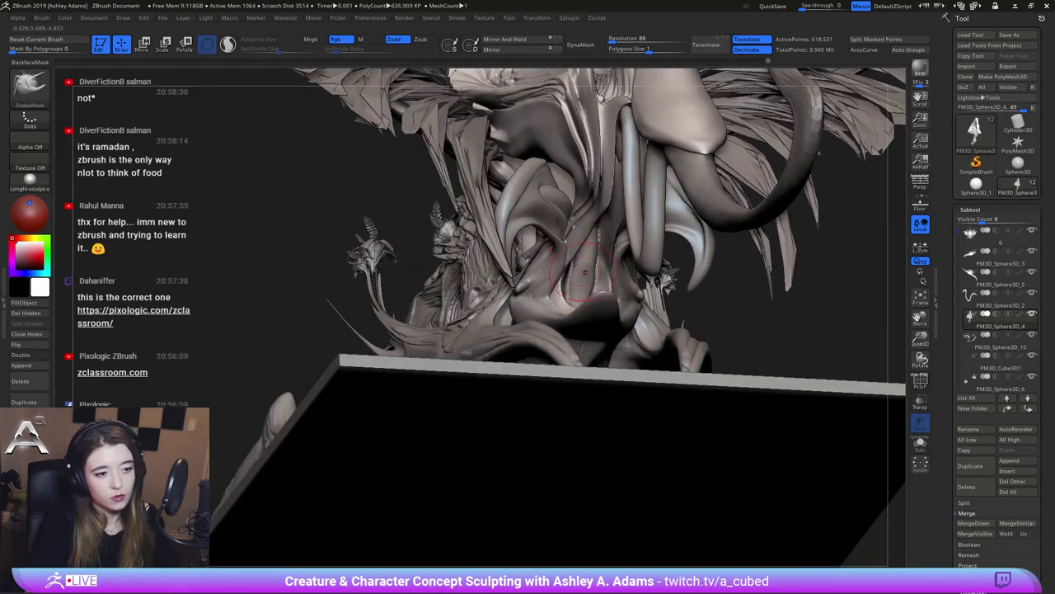
pyautogui.moveTo(581, 288); pyautogui.dragTo(541, 288, button='right')
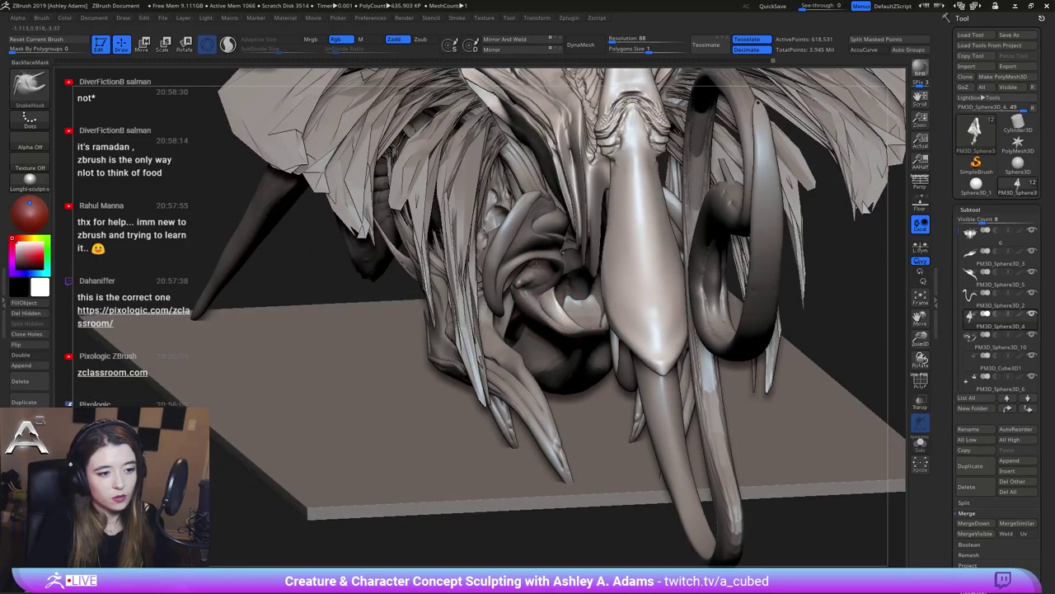
pyautogui.moveTo(544, 272); pyautogui.dragTo(568, 263, button='right')
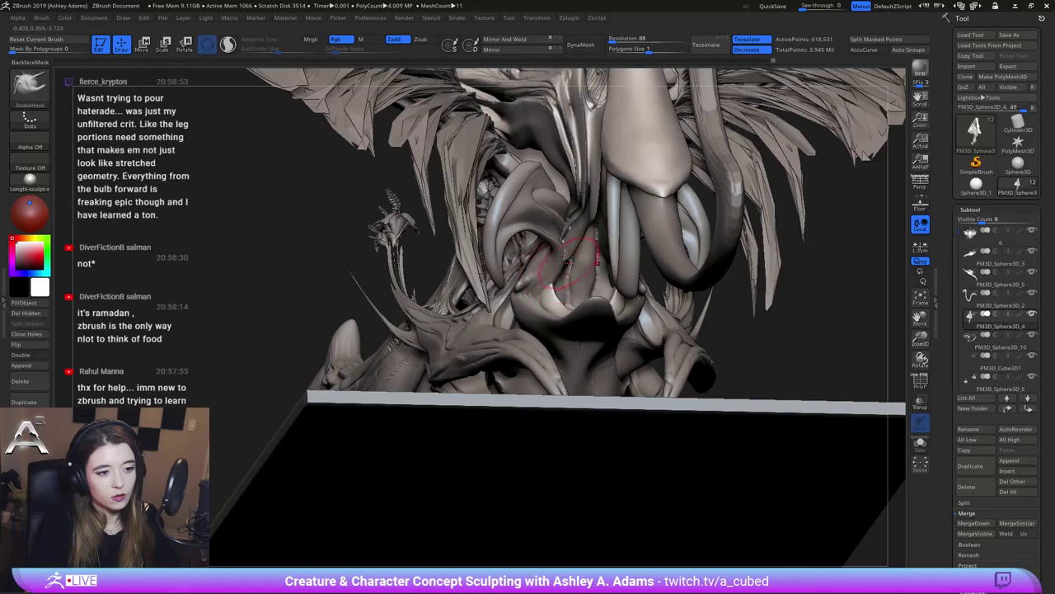
pyautogui.moveTo(567, 262); pyautogui.dragTo(571, 251)
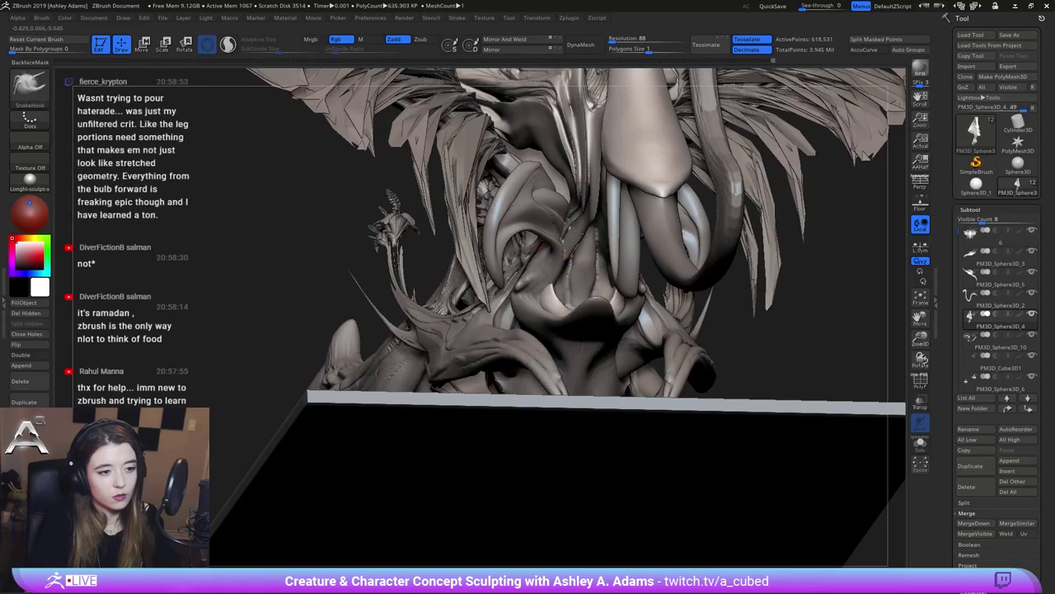
pyautogui.moveTo(580, 242); pyautogui.dragTo(555, 278, button='right')
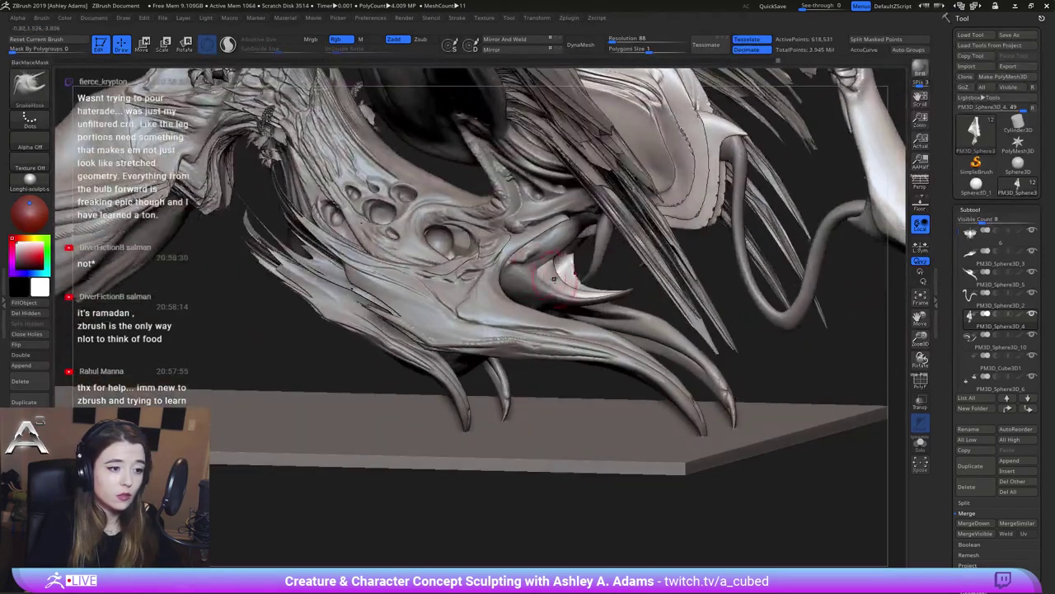
# Build up the inner surface between the hooked claws with ClayBuildup and smooth it
pyautogui.press('b')
pyautogui.press('c')
pyautogui.press('b')
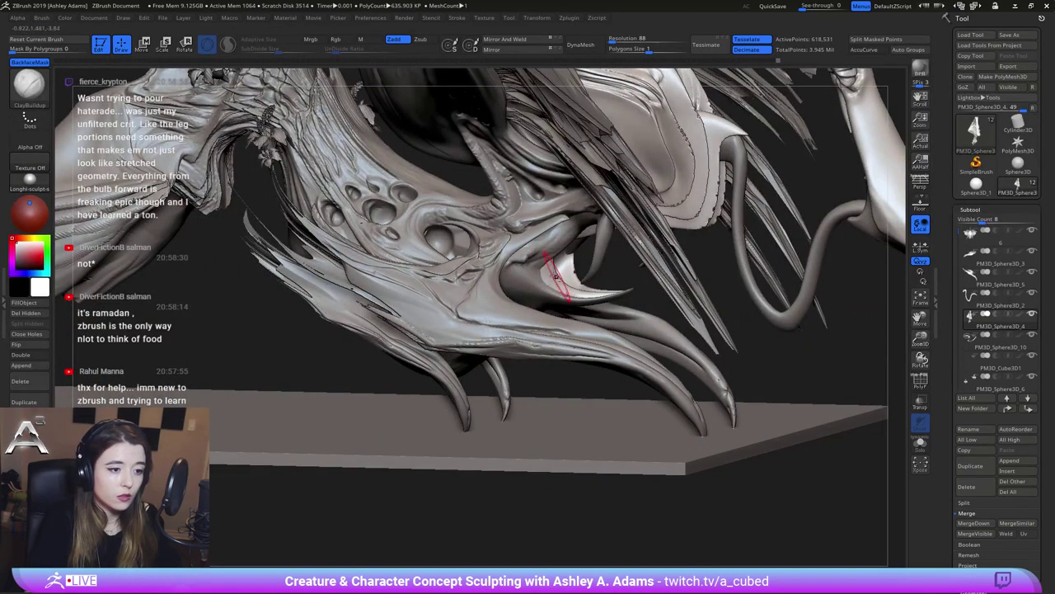
pyautogui.moveTo(562, 265)
pyautogui.mouseDown(button='right')
pyautogui.moveTo(564, 289)
pyautogui.moveTo(582, 272)
pyautogui.mouseUp(button='right')
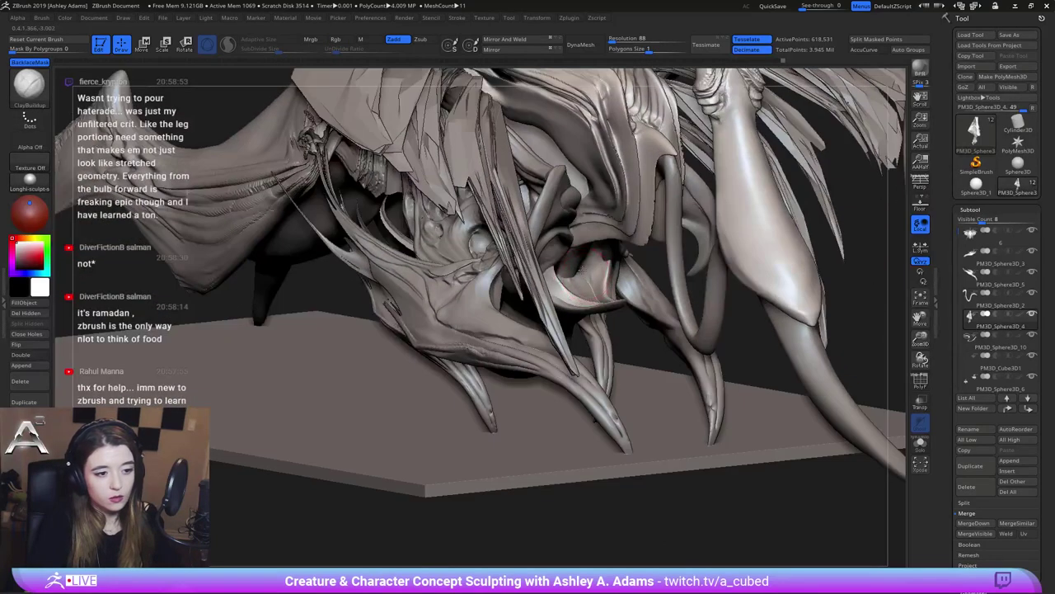
pyautogui.press('shift')
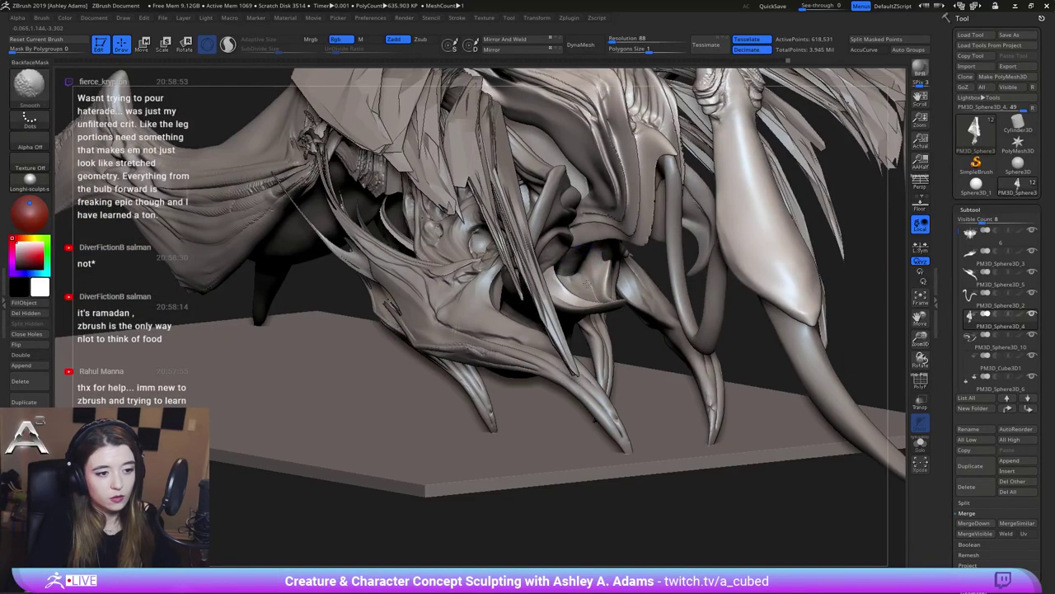
pyautogui.moveTo(592, 286)
pyautogui.mouseDown(button='right')
pyautogui.moveTo(601, 305)
pyautogui.moveTo(611, 302)
pyautogui.mouseUp(button='right')
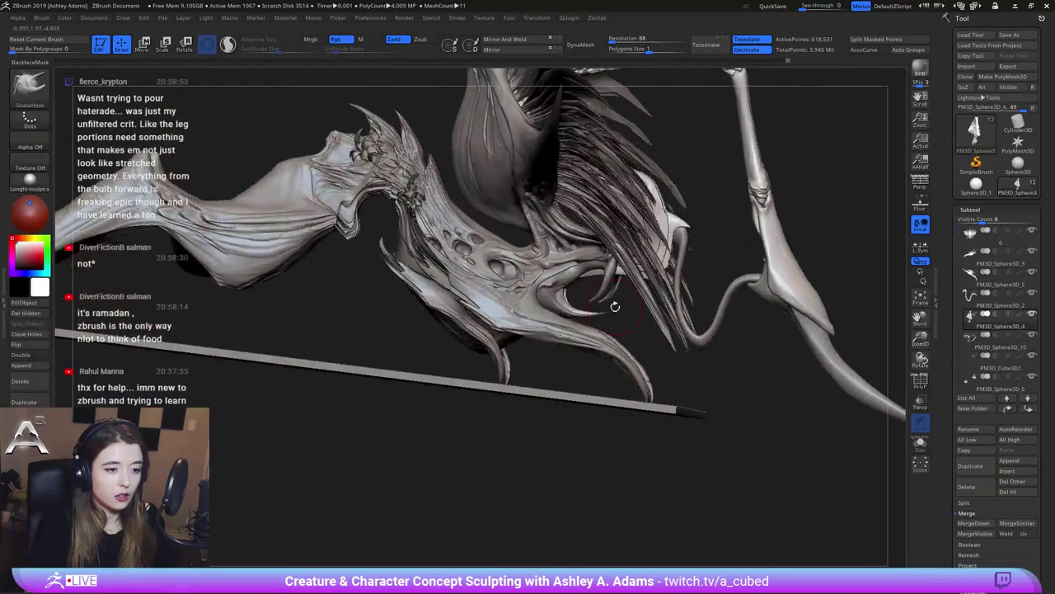
# Make body subtool 6 active and reshape the upper hooked claws with a resized SnakeHook brush
pyautogui.press('space')
pyautogui.moveTo(587, 304); pyautogui.dragTo(598, 304)
pyautogui.keyDown('alt'); pyautogui.click(611, 286); pyautogui.keyUp('alt')
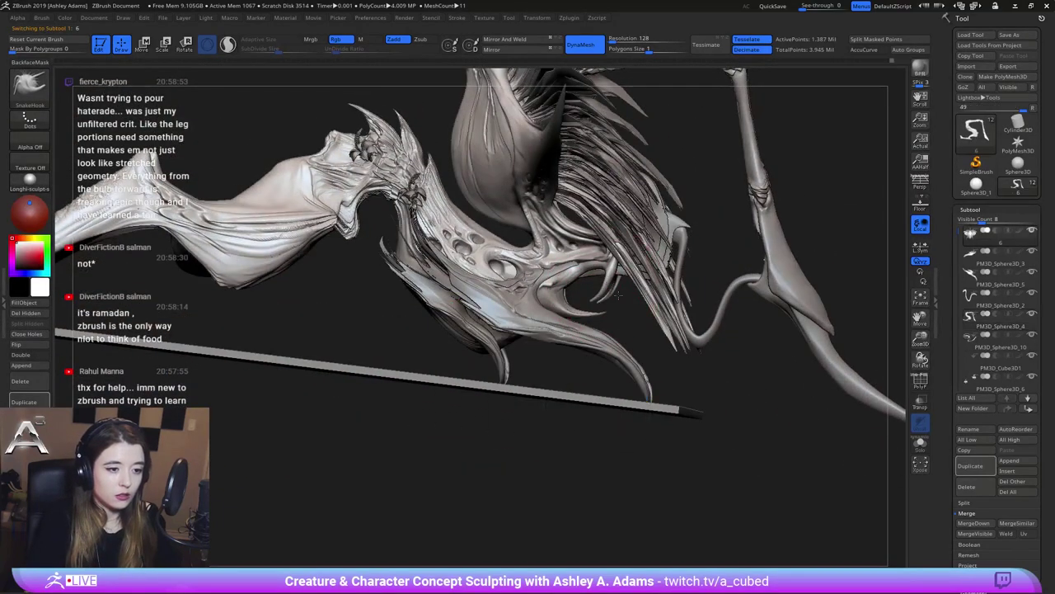
pyautogui.moveTo(617, 294); pyautogui.dragTo(614, 287, button='right')
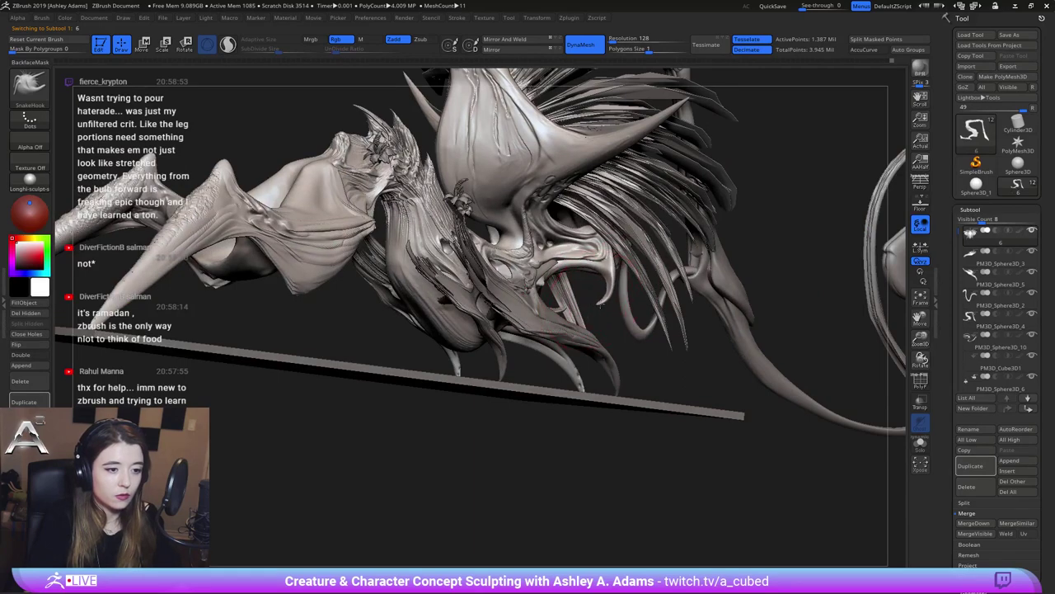
pyautogui.moveTo(612, 309); pyautogui.dragTo(609, 262, button='right')
pyautogui.press('space')
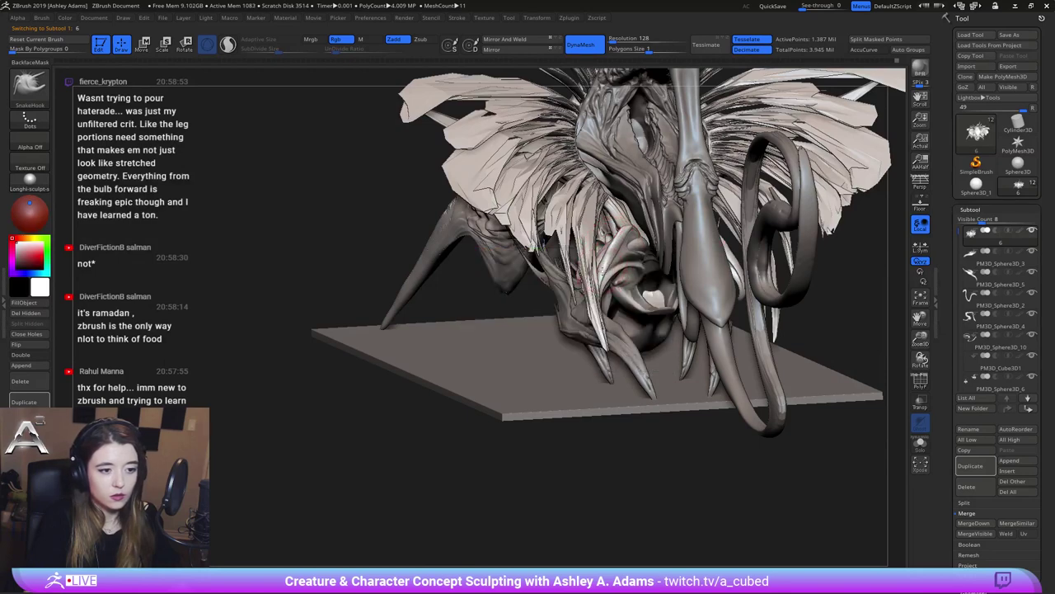
pyautogui.keyDown('alt'); pyautogui.moveTo(621, 234); pyautogui.dragTo(591, 231, button='right'); pyautogui.keyUp('alt')
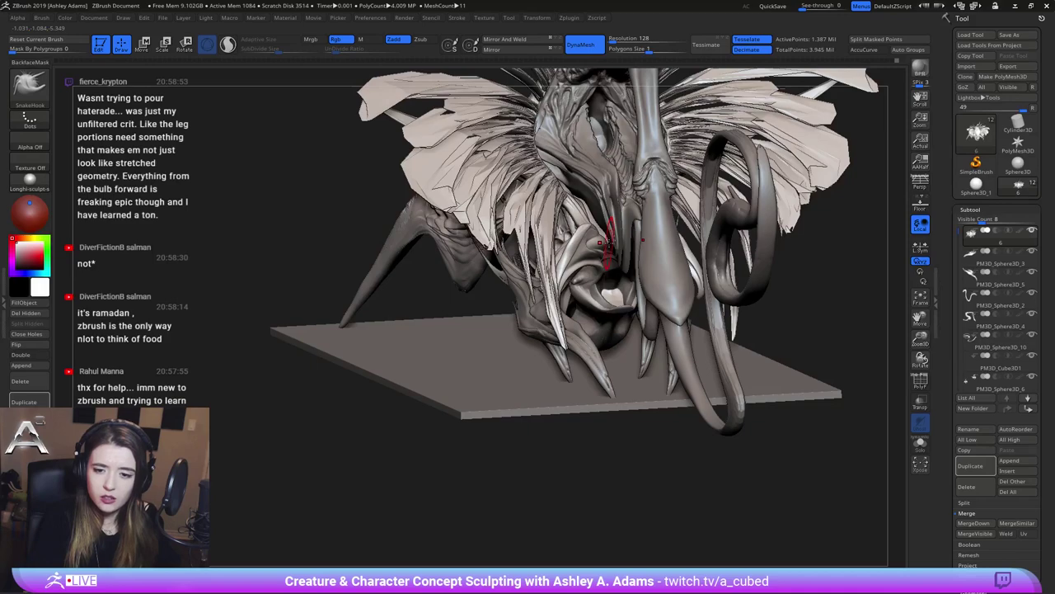
# Undo the last strokes on the upper hooked claw, then pull its tip downward with SnakeHook and smooth it
pyautogui.moveTo(609, 252); pyautogui.dragTo(538, 280, button='right')
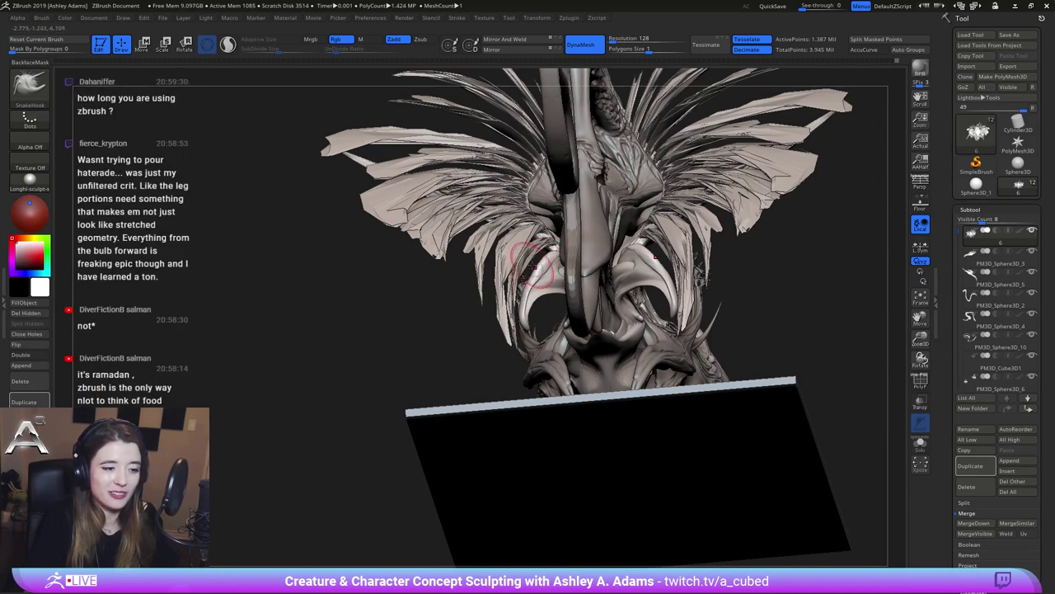
pyautogui.moveTo(665, 257); pyautogui.dragTo(775, 254, button='right')
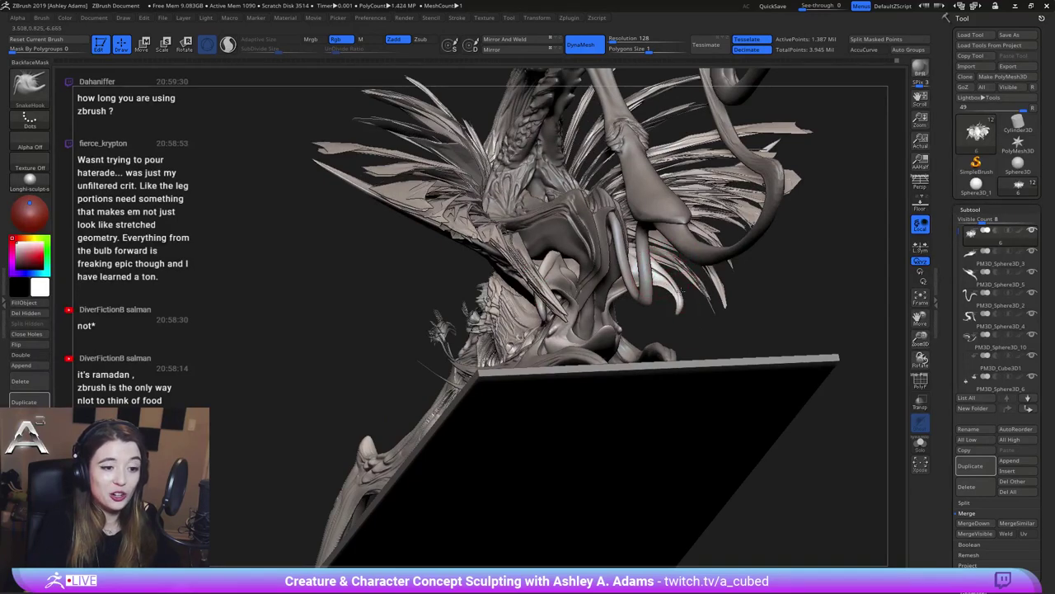
pyautogui.moveTo(662, 336); pyautogui.dragTo(589, 307, button='right')
pyautogui.moveTo(532, 287); pyautogui.dragTo(544, 280, button='right')
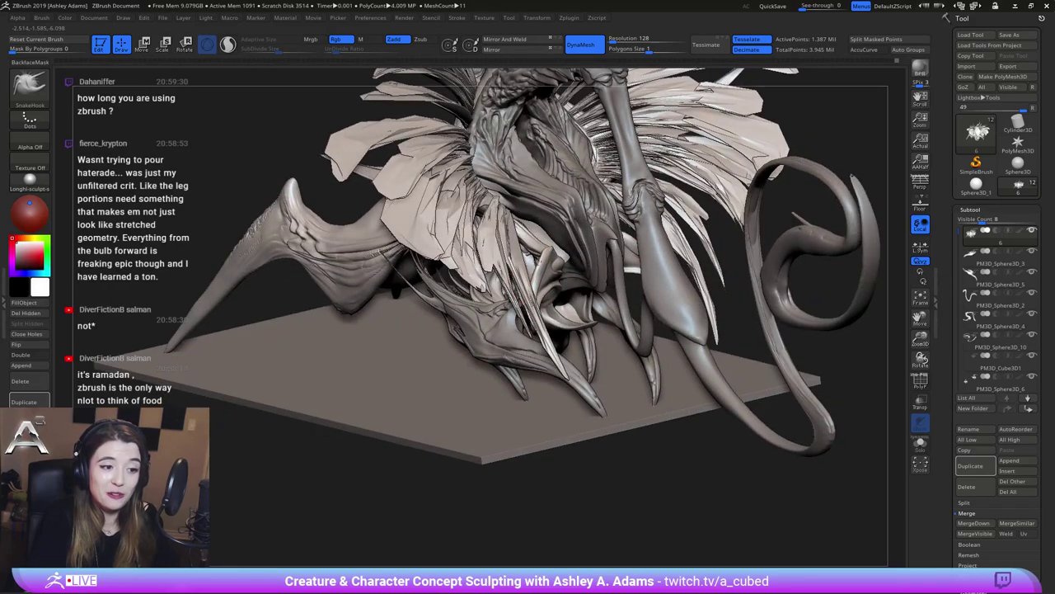
pyautogui.moveTo(541, 255); pyautogui.dragTo(554, 268, button='right')
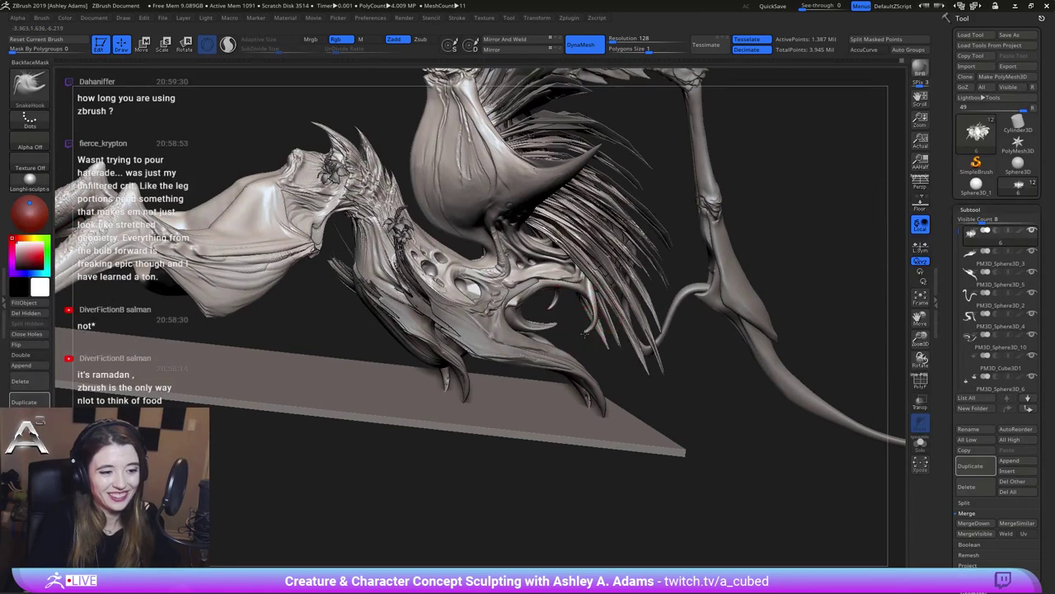
pyautogui.hotkey('ctrl', 'z')
pyautogui.hotkey('ctrl', 'z')
pyautogui.hotkey('ctrl', 'z')
pyautogui.hotkey('ctrl', 'z')
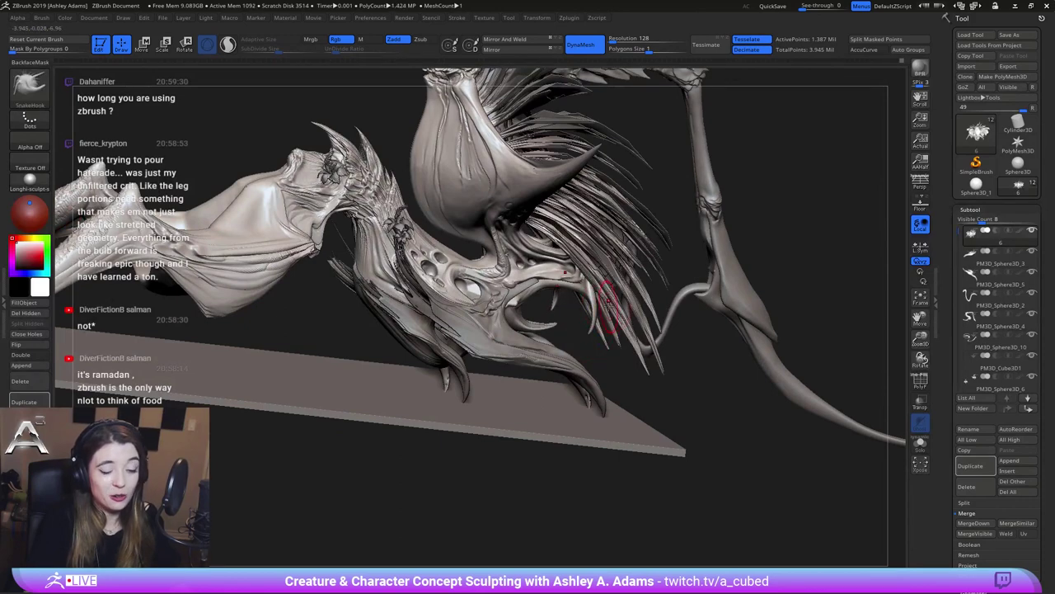
pyautogui.moveTo(592, 290); pyautogui.dragTo(591, 335)
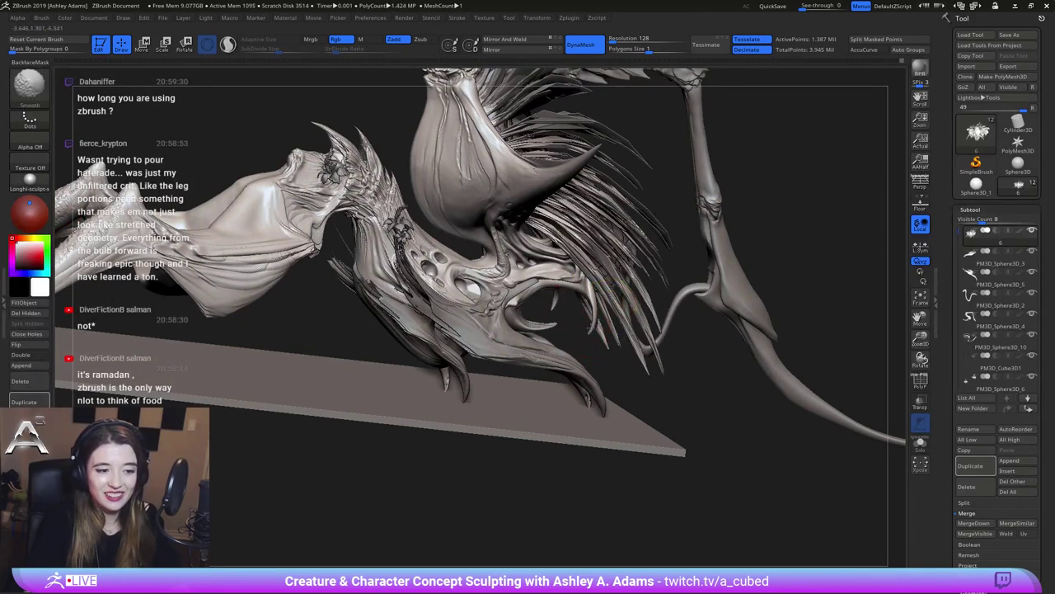
# Carve creases with the Slash2 brush into the wrinkled skin where the front limb meets the spiked neck
pyautogui.moveTo(591, 330)
pyautogui.mouseDown(button='right')
pyautogui.moveTo(669, 363)
pyautogui.moveTo(666, 261)
pyautogui.moveTo(557, 300)
pyautogui.moveTo(462, 318)
pyautogui.moveTo(513, 335)
pyautogui.mouseUp(button='right')
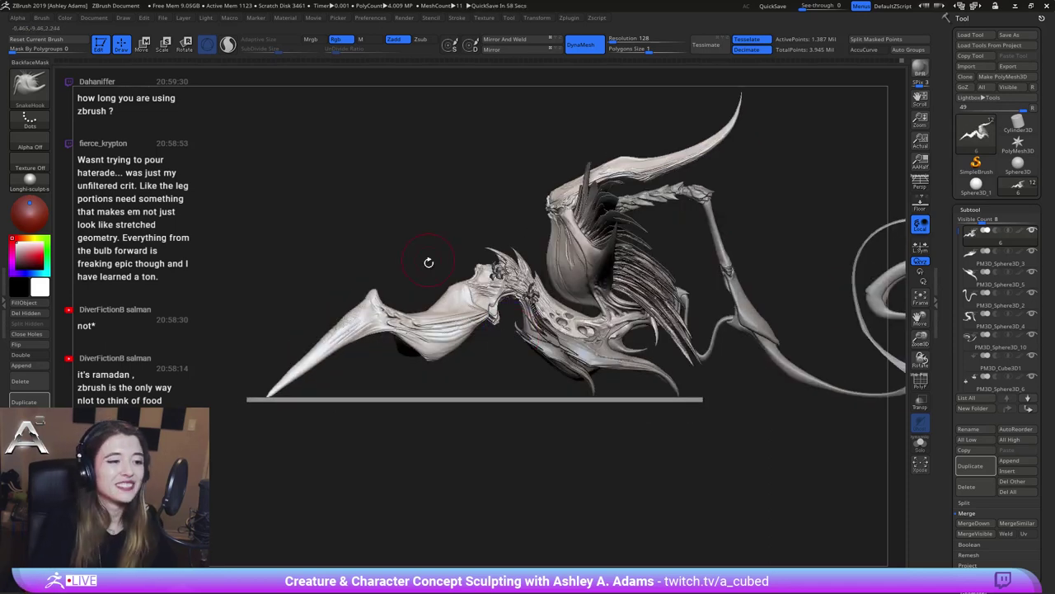
pyautogui.moveTo(485, 294)
pyautogui.keyDown('alt'); pyautogui.mouseDown(button='right')
pyautogui.moveTo(534, 298)
pyautogui.moveTo(544, 346)
pyautogui.mouseUp(button='right'); pyautogui.keyUp('alt')
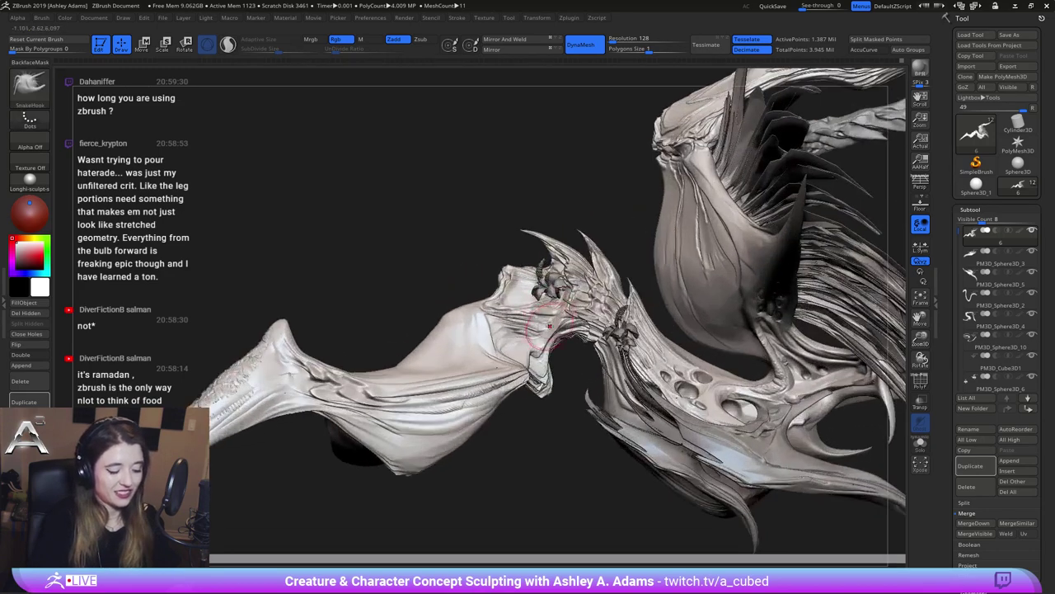
pyautogui.press('2')
pyautogui.moveTo(499, 318)
pyautogui.keyDown('ctrl'); pyautogui.mouseDown(button='right')
pyautogui.moveTo(523, 330)
pyautogui.moveTo(514, 281)
pyautogui.moveTo(494, 320)
pyautogui.moveTo(470, 320)
pyautogui.mouseUp(button='right'); pyautogui.keyUp('ctrl')
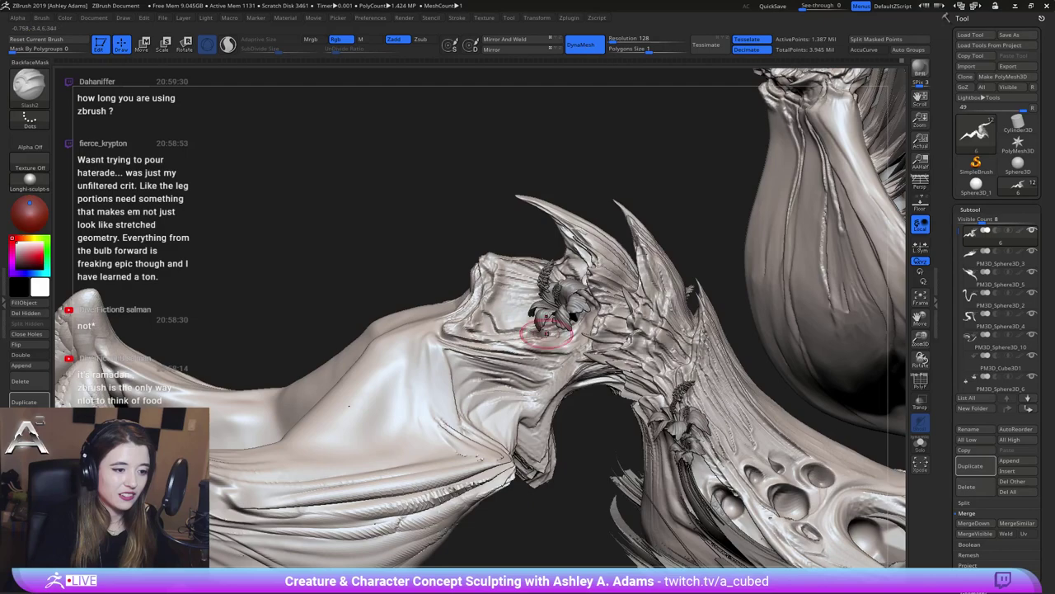
pyautogui.keyDown('ctrl'); pyautogui.moveTo(557, 337); pyautogui.dragTo(555, 302, button='right'); pyautogui.keyUp('ctrl')
pyautogui.keyDown('alt'); pyautogui.moveTo(488, 343); pyautogui.dragTo(538, 306, button='right'); pyautogui.keyUp('alt')
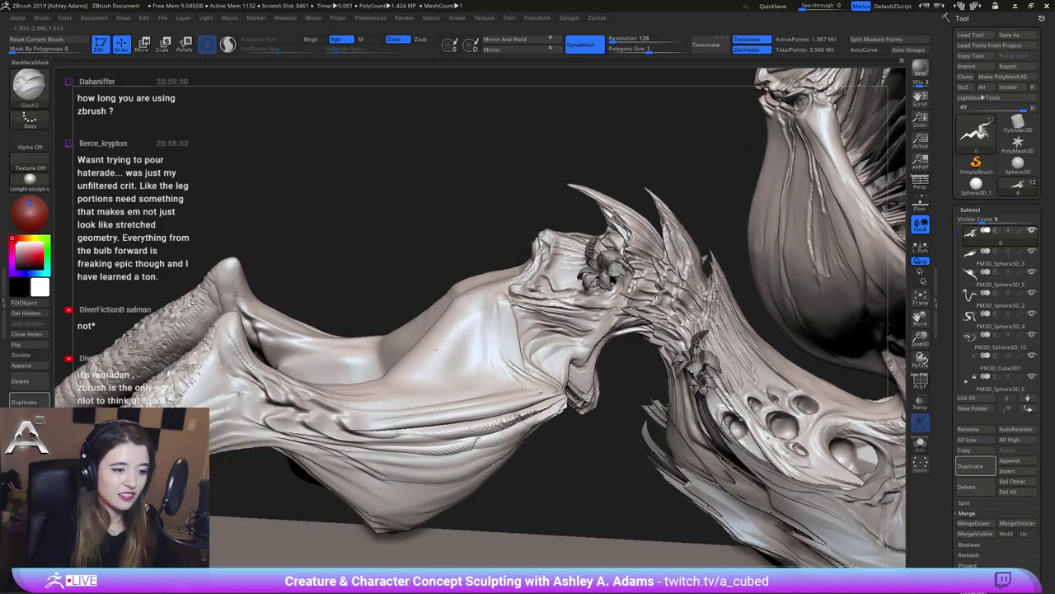
pyautogui.moveTo(518, 350); pyautogui.dragTo(529, 361)
pyautogui.hotkey('ctrl', 'z')
pyautogui.moveTo(524, 300); pyautogui.dragTo(514, 295)
pyautogui.moveTo(515, 295); pyautogui.dragTo(558, 306)
pyautogui.moveTo(527, 349); pyautogui.dragTo(546, 389)
pyautogui.moveTo(546, 389); pyautogui.dragTo(497, 333)
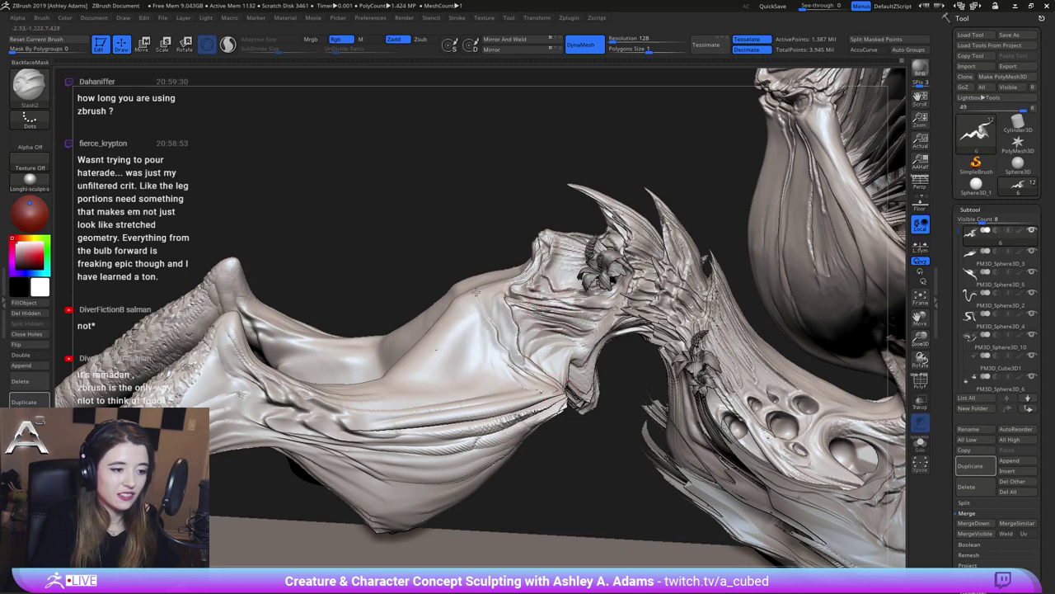
# Extend the Slash2 grooves along the border between the limb's smooth muscle and its wrinkled skin
pyautogui.moveTo(500, 293); pyautogui.dragTo(516, 361)
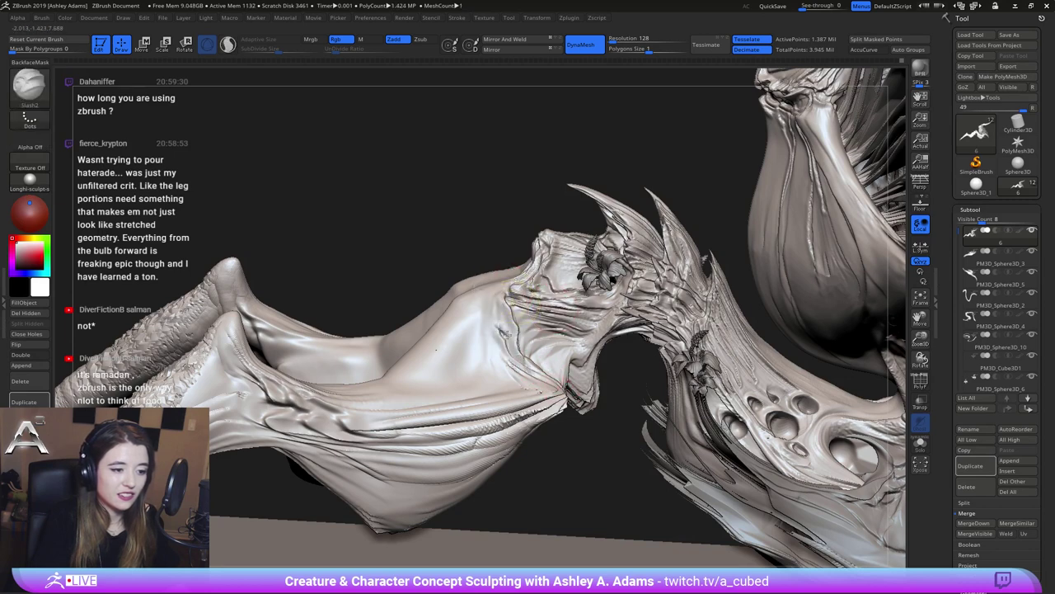
pyautogui.moveTo(498, 315); pyautogui.dragTo(504, 293)
pyautogui.moveTo(502, 333)
pyautogui.mouseDown()
pyautogui.moveTo(483, 299)
pyautogui.moveTo(546, 390)
pyautogui.mouseUp()
pyautogui.moveTo(501, 355); pyautogui.dragTo(477, 305)
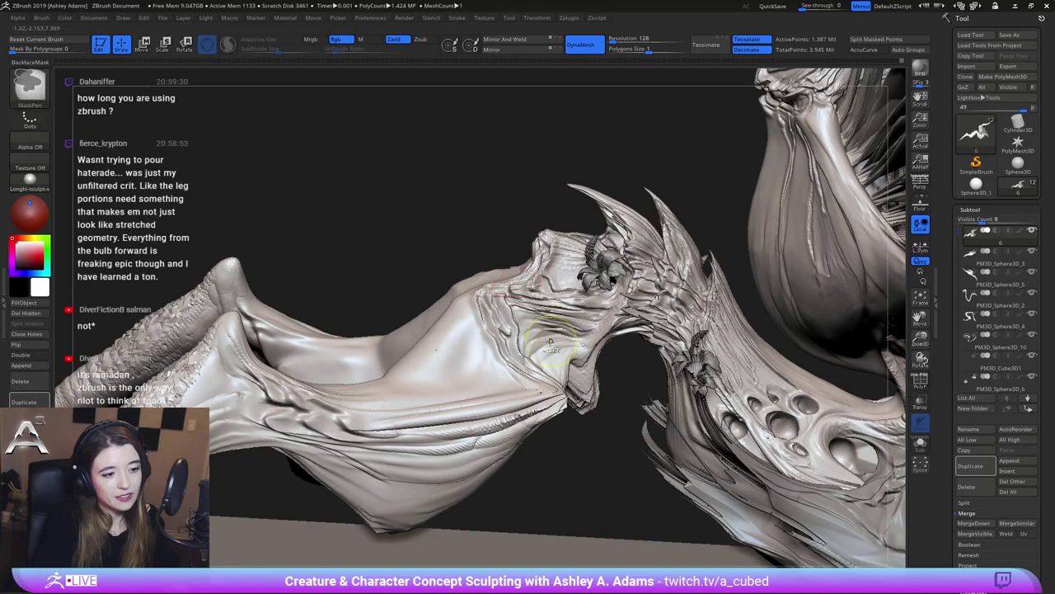
pyautogui.keyDown('ctrl'); pyautogui.moveTo(553, 342); pyautogui.dragTo(544, 363, button='right'); pyautogui.keyUp('ctrl')
pyautogui.moveTo(541, 377); pyautogui.dragTo(554, 336)
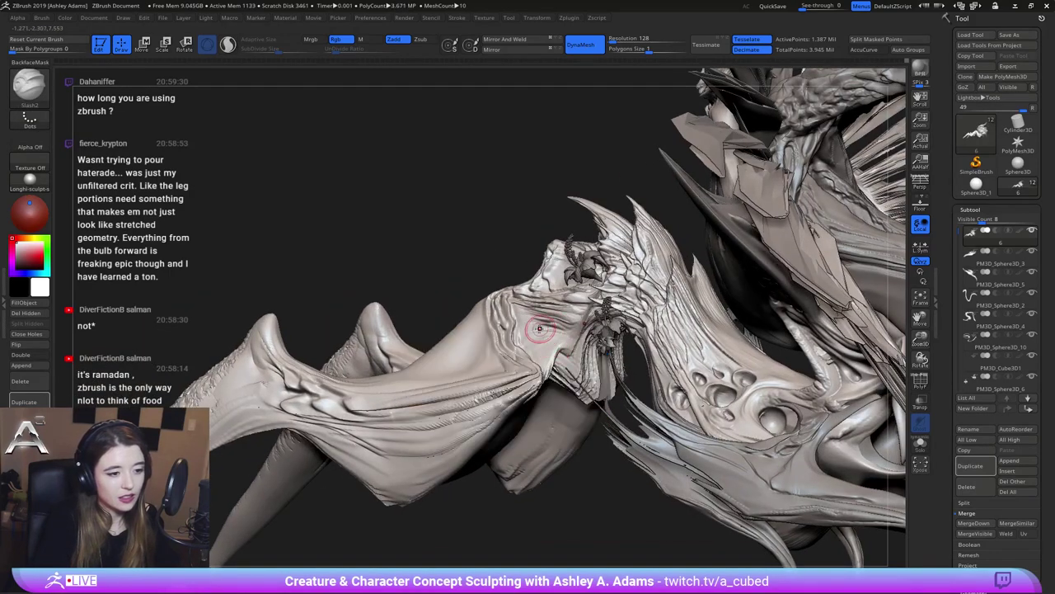
# Build up the folds between the carved creases with ClayBuildup, smooth them, and undo the last stroke
pyautogui.press('b')
pyautogui.press('c')
pyautogui.press('b')
pyautogui.moveTo(545, 326); pyautogui.dragTo(542, 327, button='right')
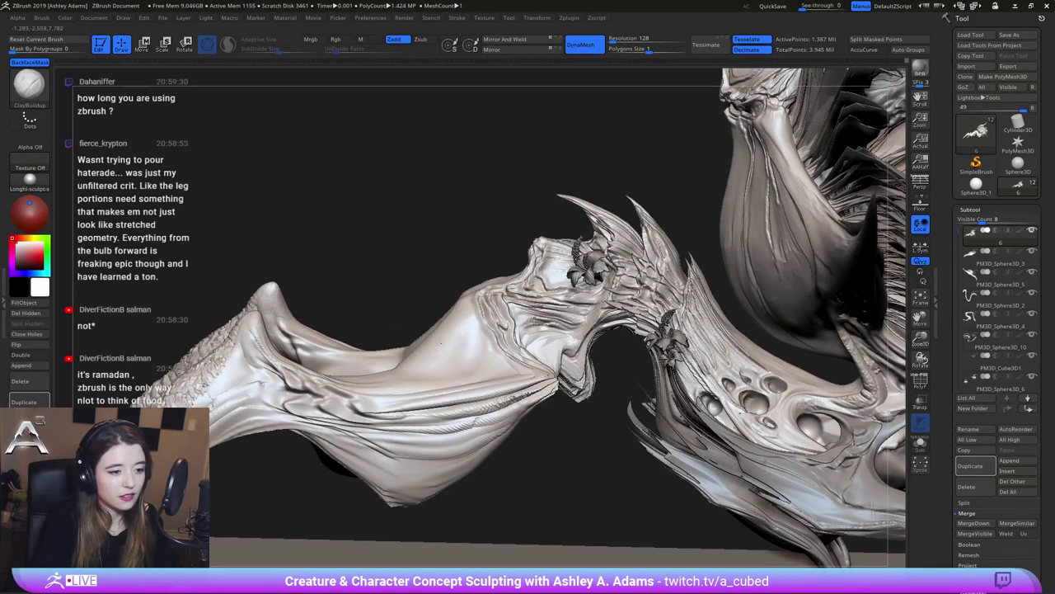
pyautogui.moveTo(530, 323); pyautogui.dragTo(532, 320)
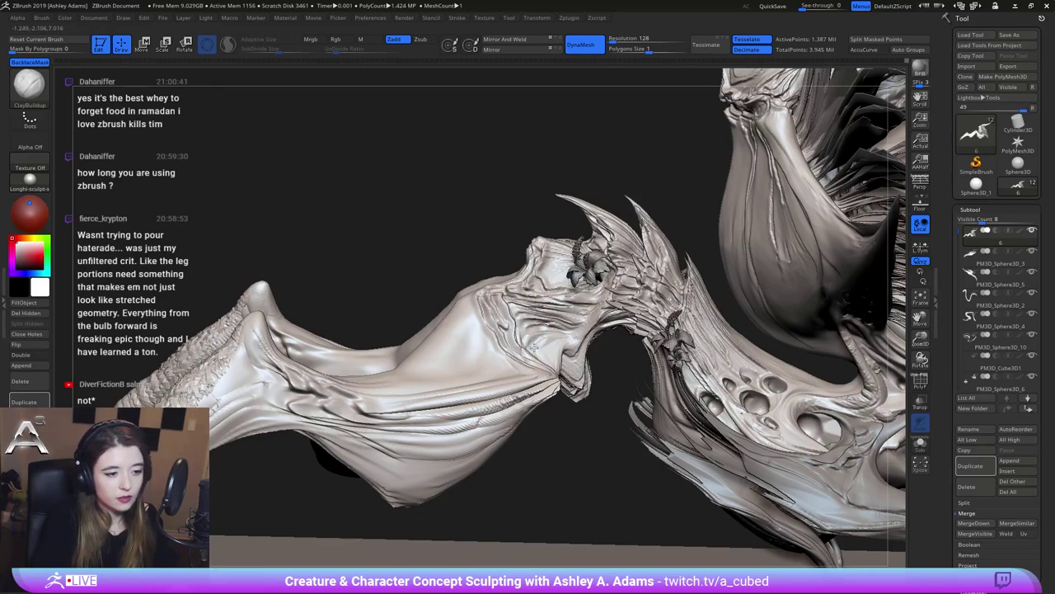
pyautogui.press('shift')
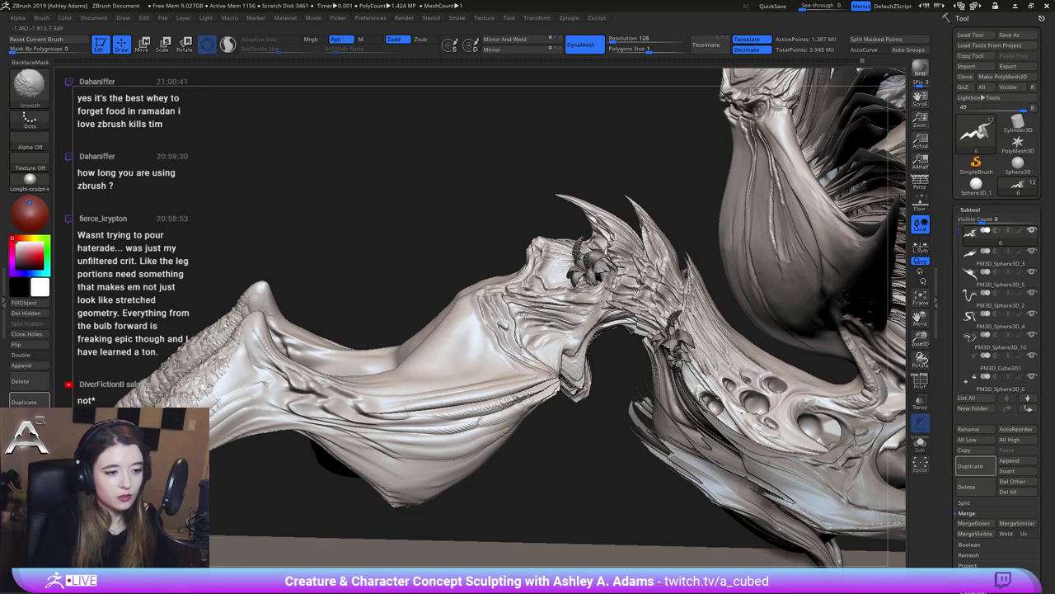
pyautogui.hotkey('ctrl', 'z')
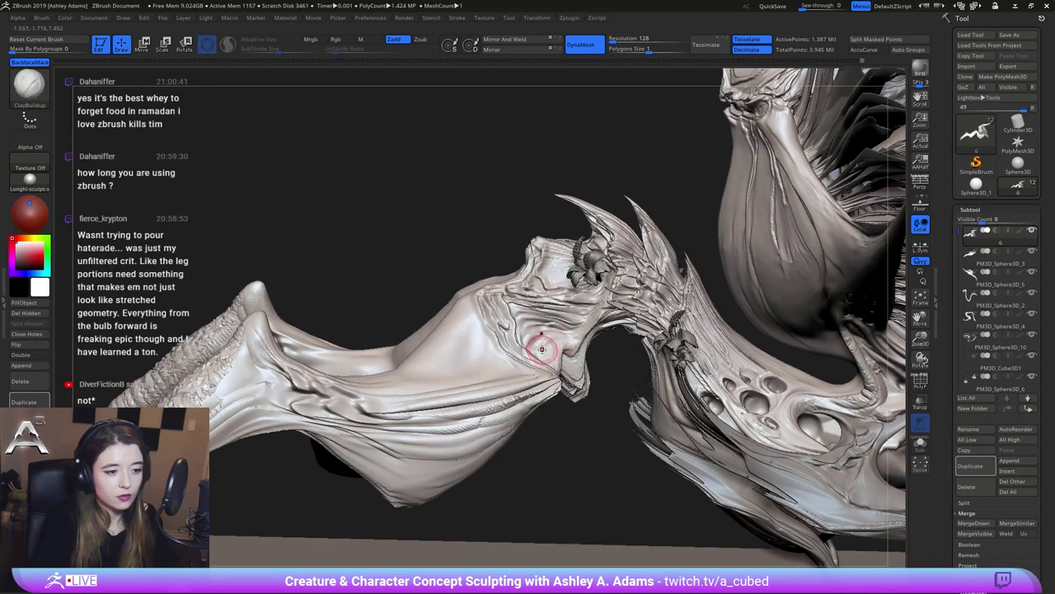
# Adjust the front limb's upper contour in the full side silhouette with a resized SnakeHook brush
pyautogui.press('b')
pyautogui.press('s')
pyautogui.press('h')
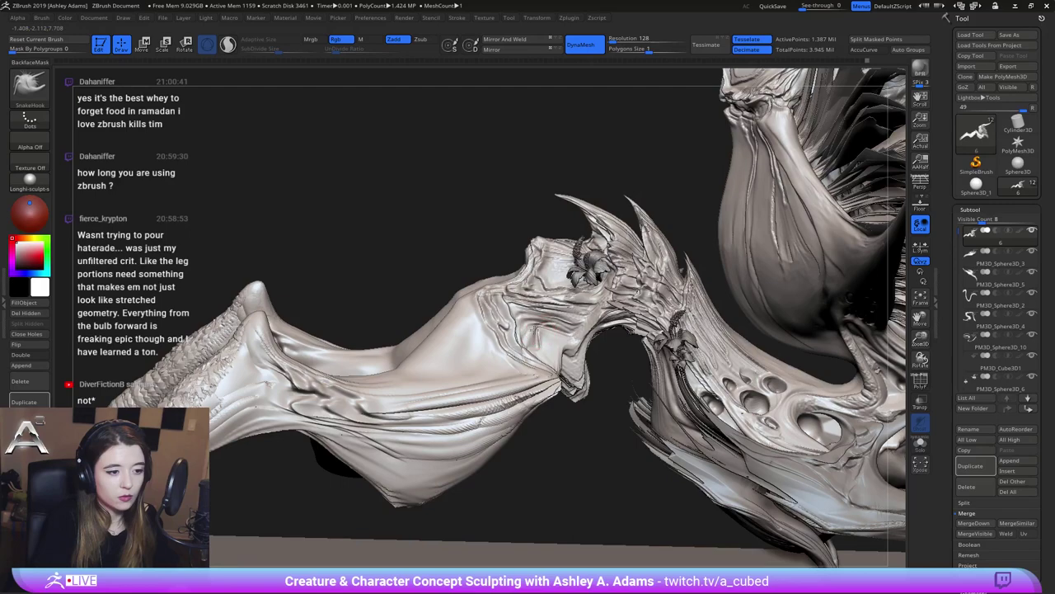
pyautogui.moveTo(495, 255)
pyautogui.keyDown('ctrl'); pyautogui.mouseDown(button='right')
pyautogui.moveTo(521, 287)
pyautogui.moveTo(490, 359)
pyautogui.mouseUp(button='right'); pyautogui.keyUp('ctrl')
pyautogui.press('space')
pyautogui.moveTo(527, 300); pyautogui.dragTo(537, 300)
pyautogui.moveTo(462, 309)
pyautogui.mouseDown(button='right')
pyautogui.moveTo(574, 303)
pyautogui.moveTo(503, 301)
pyautogui.moveTo(516, 301)
pyautogui.mouseUp(button='right')
pyautogui.press('space')
pyautogui.moveTo(515, 302)
pyautogui.mouseDown()
pyautogui.moveTo(506, 302)
pyautogui.moveTo(531, 280)
pyautogui.mouseUp()
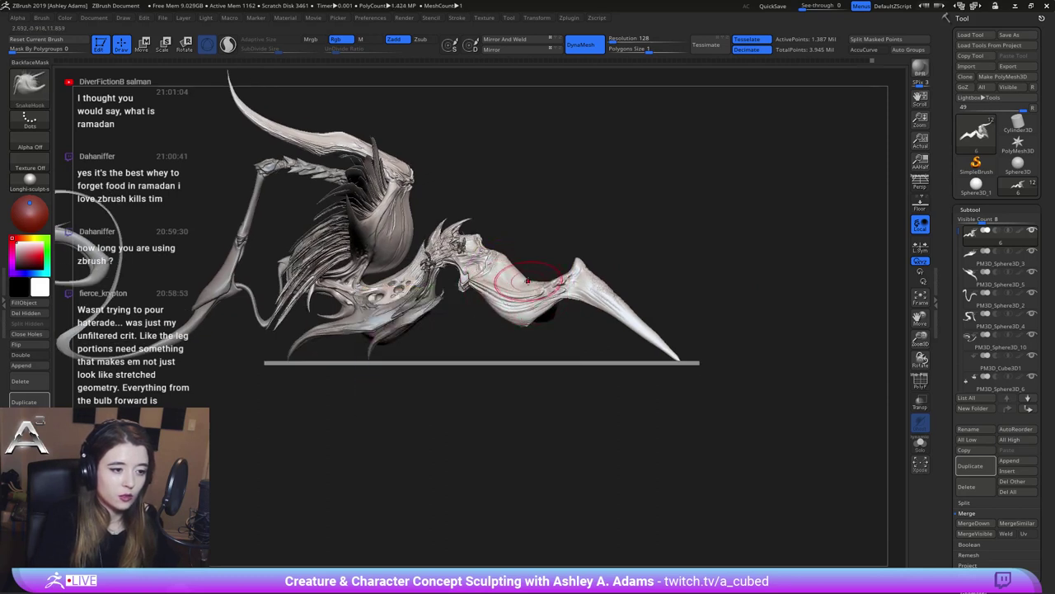
# Try a SnakeHook pull beside the hanging throat sac with a resized brush, and undo it
pyautogui.moveTo(521, 268)
pyautogui.mouseDown(button='right')
pyautogui.moveTo(484, 273)
pyautogui.moveTo(578, 265)
pyautogui.moveTo(437, 277)
pyautogui.moveTo(565, 259)
pyautogui.mouseUp(button='right')
pyautogui.press('space')
pyautogui.rightClick(508, 213)
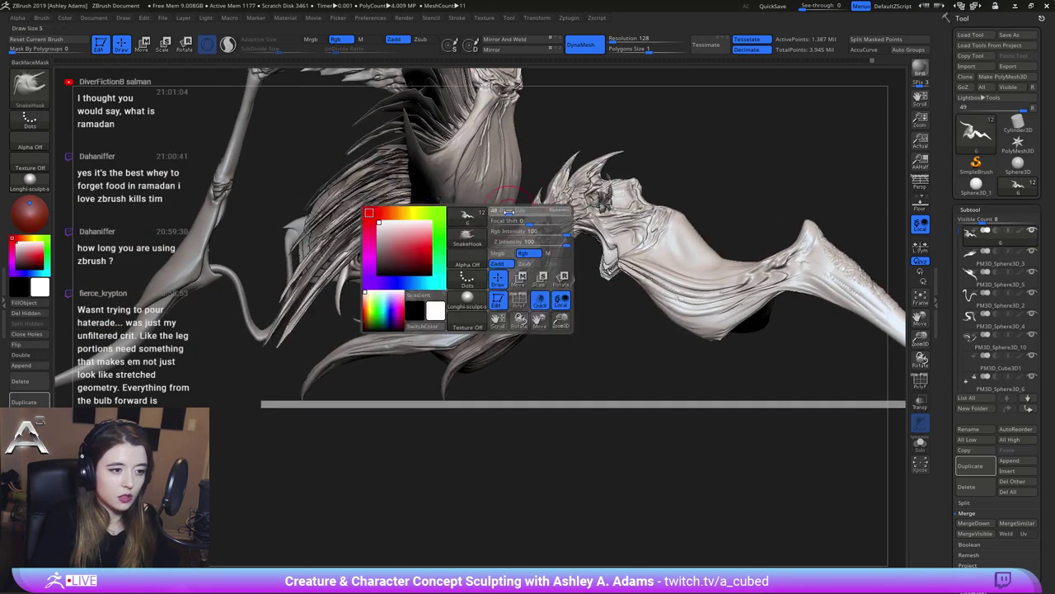
pyautogui.moveTo(472, 207); pyautogui.dragTo(467, 163)
pyautogui.hotkey('ctrl', 'z')
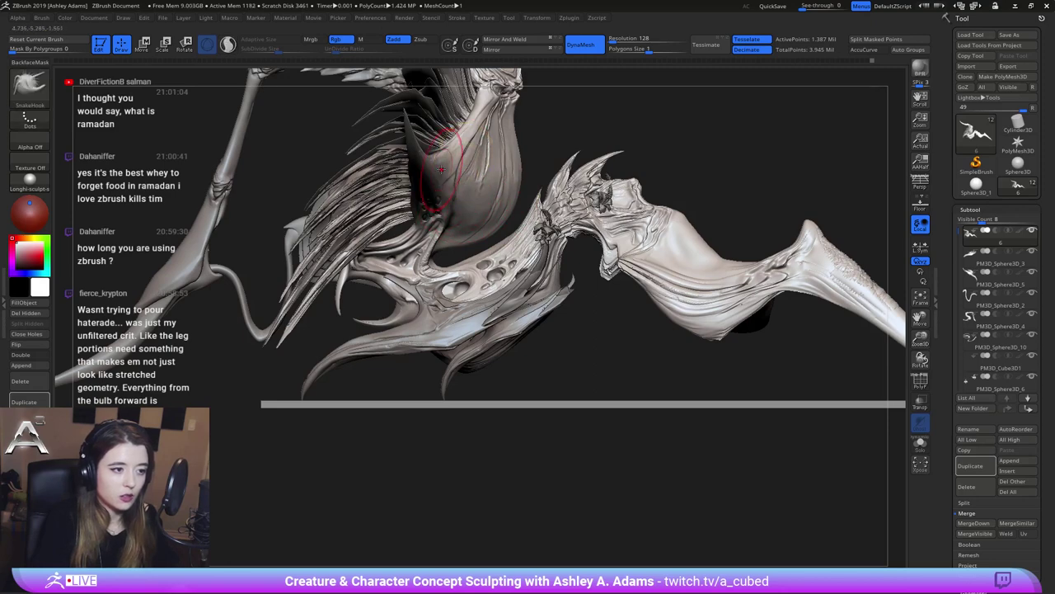
pyautogui.moveTo(457, 177)
pyautogui.keyDown('ctrl'); pyautogui.mouseDown(button='right')
pyautogui.moveTo(453, 147)
pyautogui.moveTo(501, 179)
pyautogui.mouseUp(button='right'); pyautogui.keyUp('ctrl')
pyautogui.moveTo(500, 178); pyautogui.dragTo(604, 178)
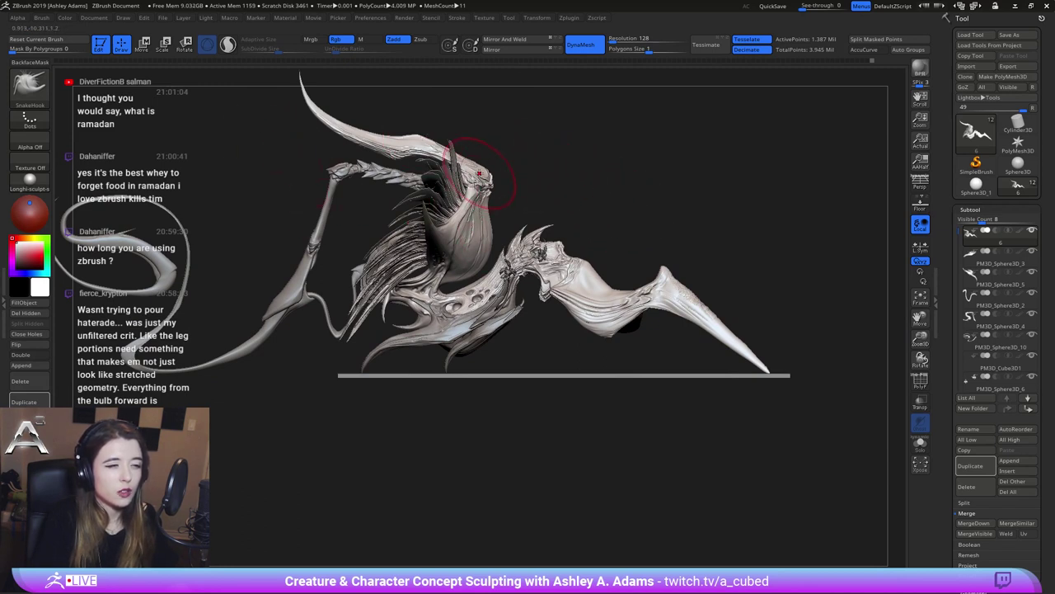
pyautogui.keyDown('alt'); pyautogui.moveTo(468, 167); pyautogui.dragTo(544, 225, button='right'); pyautogui.keyUp('alt')
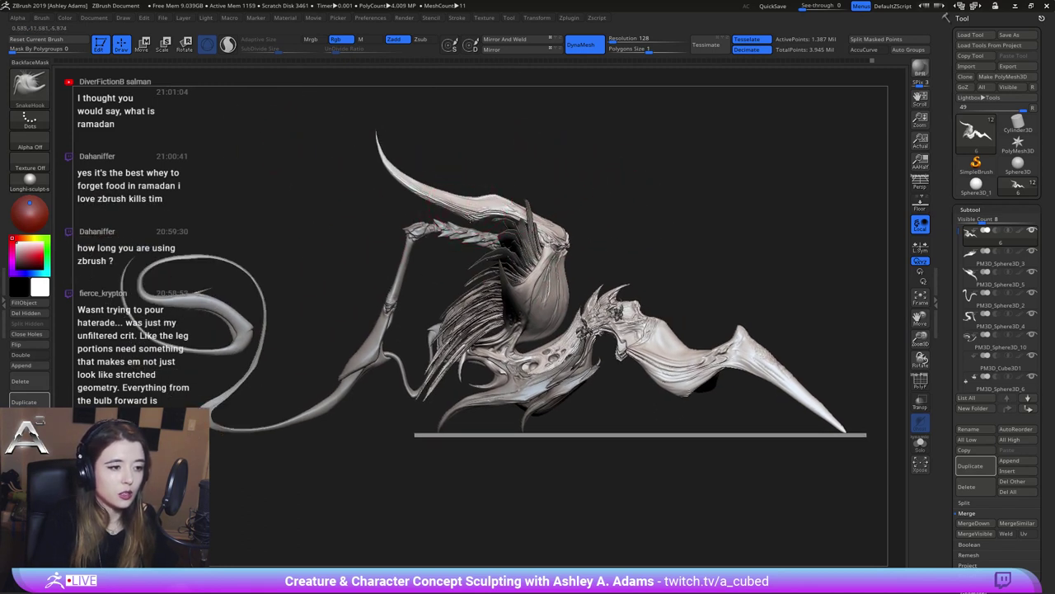
pyautogui.rightClick(434, 195)
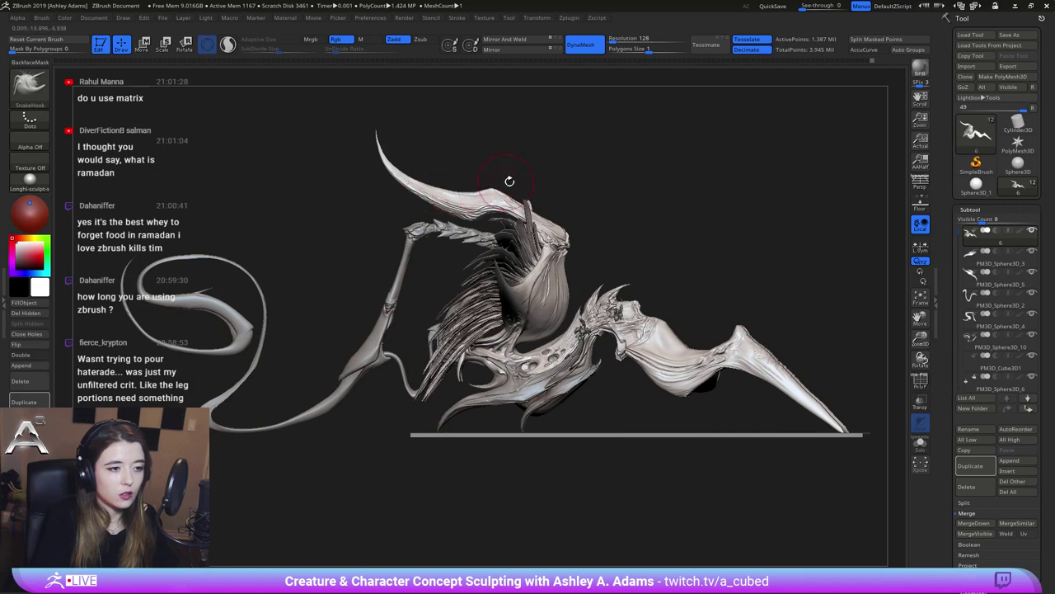
pyautogui.keyDown('ctrl'); pyautogui.moveTo(510, 182); pyautogui.dragTo(449, 148, button='right'); pyautogui.keyUp('ctrl')
pyautogui.keyDown('ctrl'); pyautogui.moveTo(591, 190); pyautogui.dragTo(566, 254, button='right'); pyautogui.keyUp('ctrl')
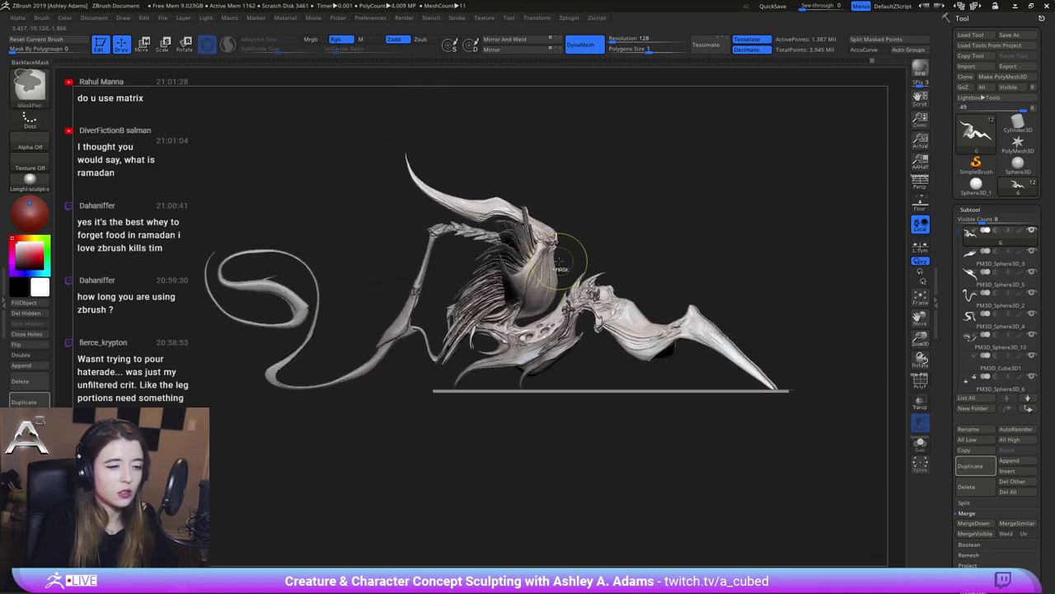
# Switch to the rear hooked-claw subtool PM3D_Sphere3D_3, mask its claws, and invert the mask
pyautogui.keyDown('alt'); pyautogui.click(510, 358); pyautogui.keyUp('alt')
pyautogui.keyDown('alt'); pyautogui.moveTo(455, 374); pyautogui.dragTo(477, 378, button='right'); pyautogui.keyUp('alt')
pyautogui.moveTo(483, 321); pyautogui.dragTo(504, 375, button='right')
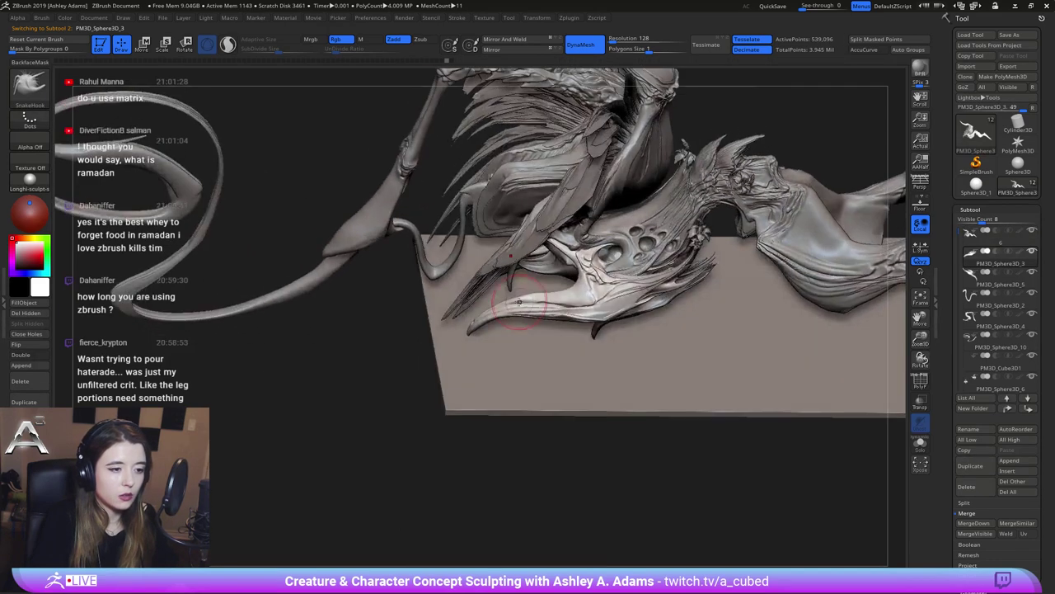
pyautogui.rightClick(473, 356)
pyautogui.keyDown('ctrl'); pyautogui.moveTo(470, 332); pyautogui.dragTo(480, 320); pyautogui.keyUp('ctrl')
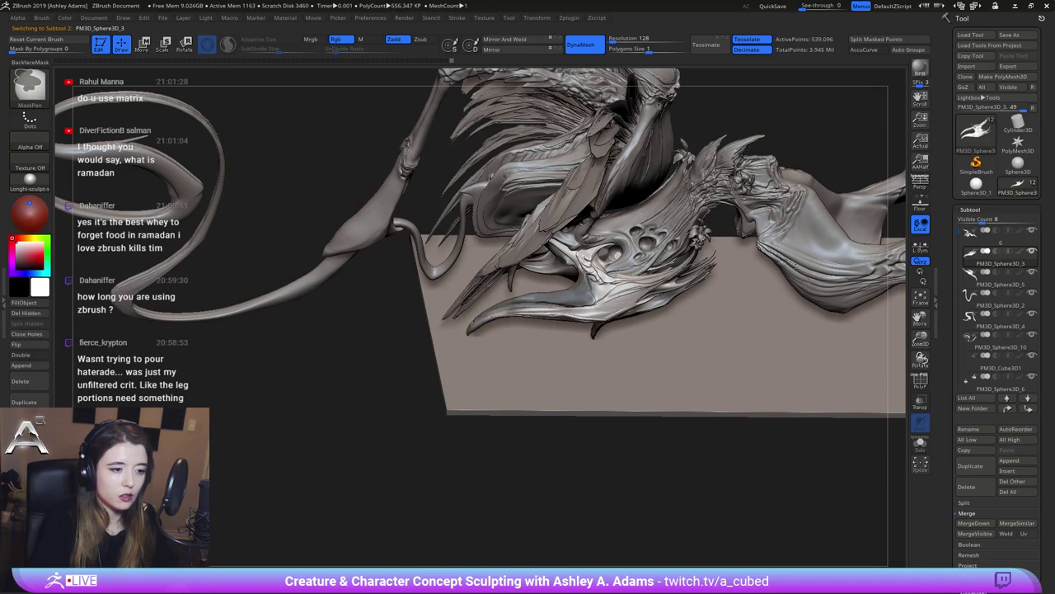
pyautogui.moveTo(549, 311); pyautogui.dragTo(590, 277, button='right')
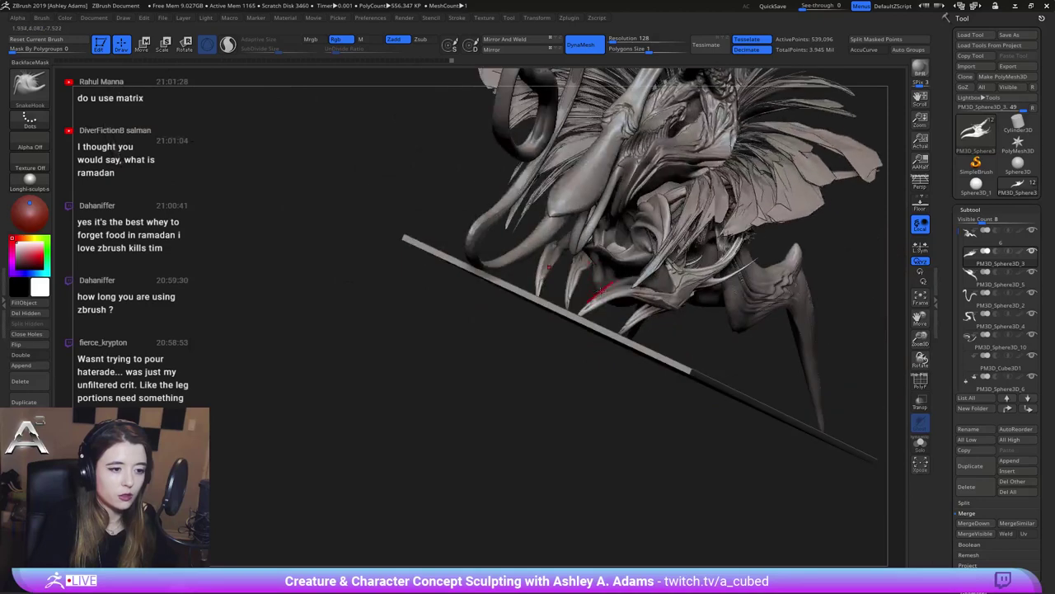
pyautogui.rightClick(602, 290)
pyautogui.press('ctrl')
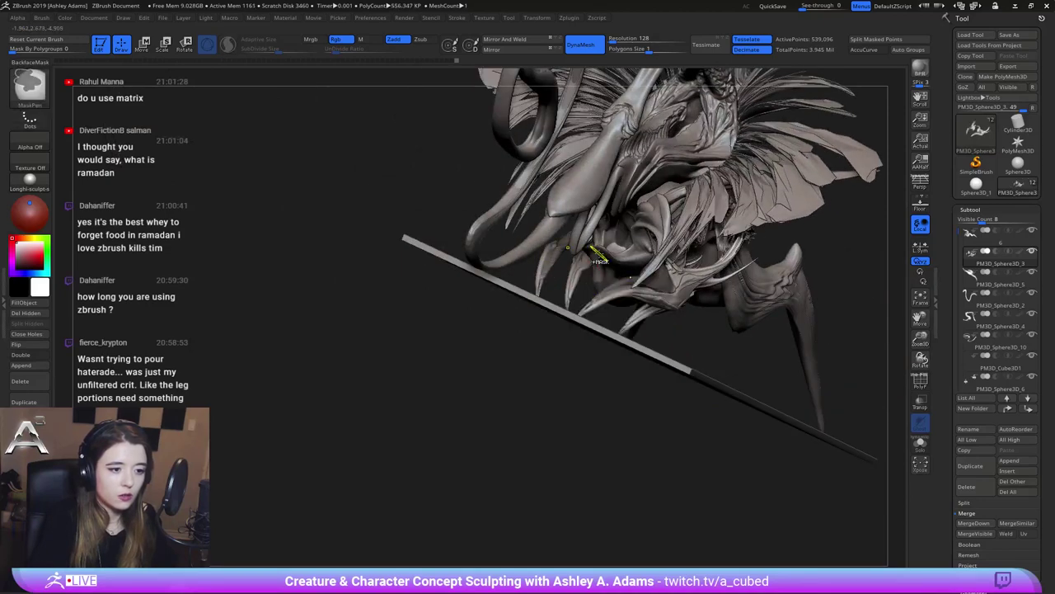
pyautogui.moveTo(636, 279); pyautogui.dragTo(560, 390, button='right')
pyautogui.keyDown('ctrl'); pyautogui.click(560, 390); pyautogui.keyUp('ctrl')
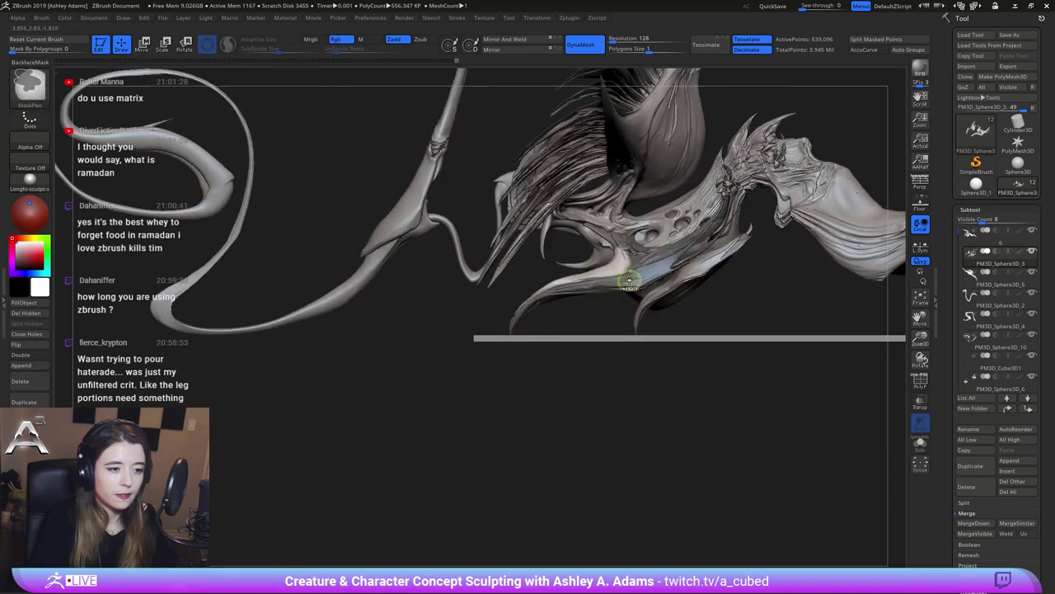
# Extend the tip of the long rear claw down to the ground plane with a resized SnakeHook brush
pyautogui.press('space')
pyautogui.moveTo(590, 282); pyautogui.dragTo(609, 282)
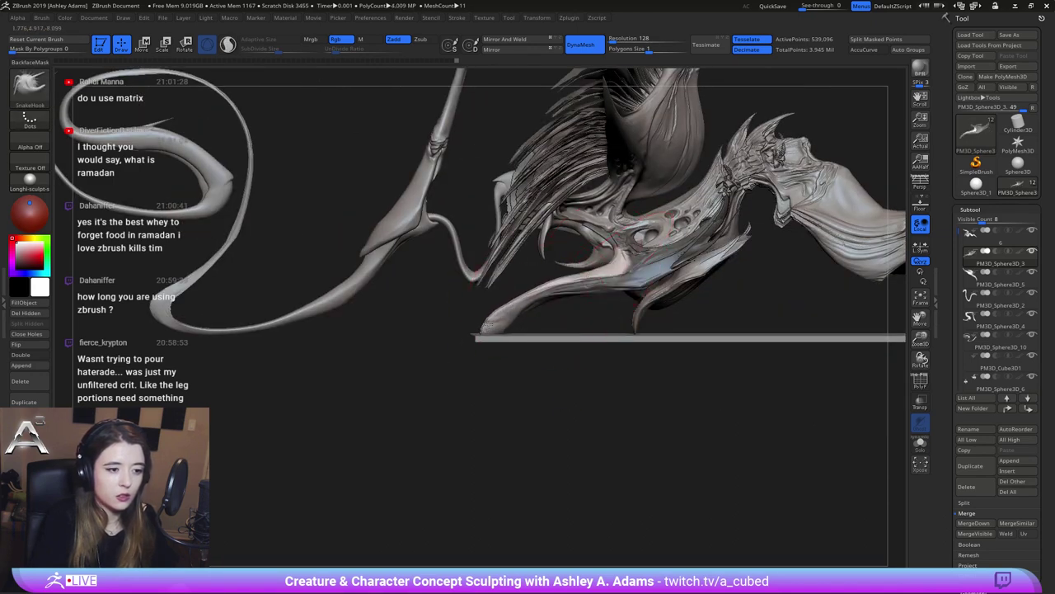
pyautogui.moveTo(489, 324); pyautogui.dragTo(492, 323)
pyautogui.moveTo(492, 322)
pyautogui.keyDown('ctrl'); pyautogui.mouseDown(button='right')
pyautogui.moveTo(495, 296)
pyautogui.moveTo(652, 302)
pyautogui.mouseUp(button='right'); pyautogui.keyUp('ctrl')
pyautogui.moveTo(462, 305); pyautogui.dragTo(525, 297, button='right')
pyautogui.moveTo(456, 272)
pyautogui.keyDown('ctrl'); pyautogui.mouseDown(button='right')
pyautogui.moveTo(458, 296)
pyautogui.moveTo(479, 320)
pyautogui.mouseUp(button='right'); pyautogui.keyUp('ctrl')
# Refine the long claw's upper contour and downward bend with SnakeHook from the opposite side
pyautogui.press('space')
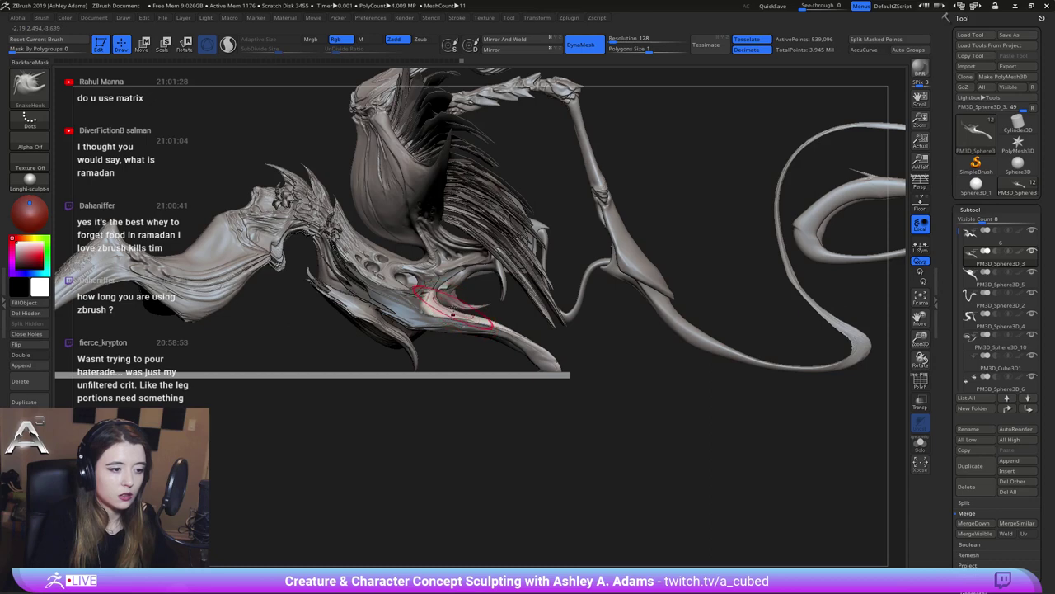
pyautogui.moveTo(447, 311); pyautogui.dragTo(478, 312)
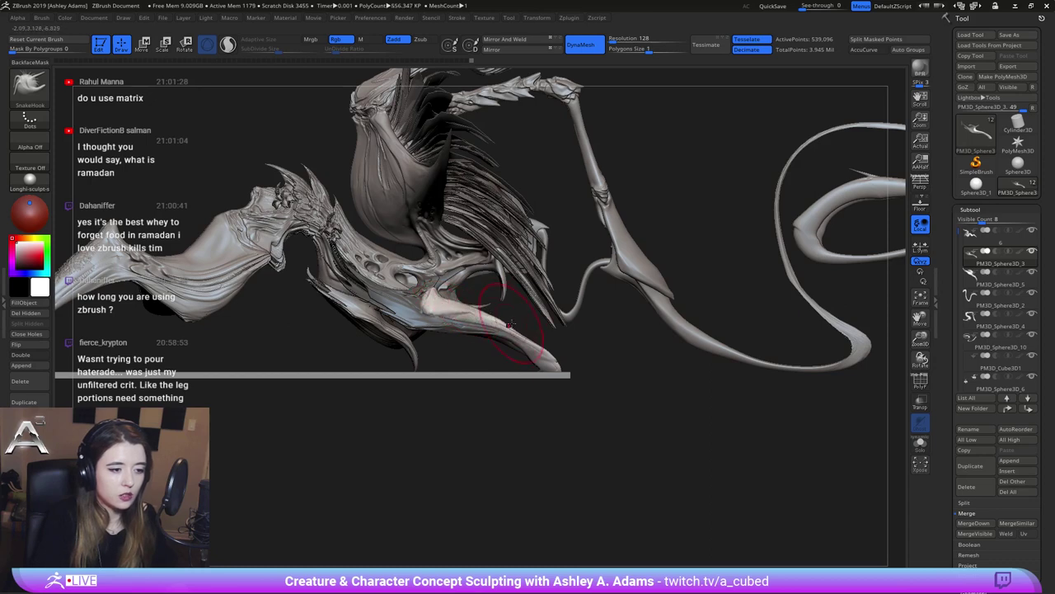
pyautogui.press('shift')
pyautogui.moveTo(466, 311)
pyautogui.mouseDown(button='right')
pyautogui.moveTo(440, 309)
pyautogui.moveTo(446, 322)
pyautogui.moveTo(515, 336)
pyautogui.mouseUp(button='right')
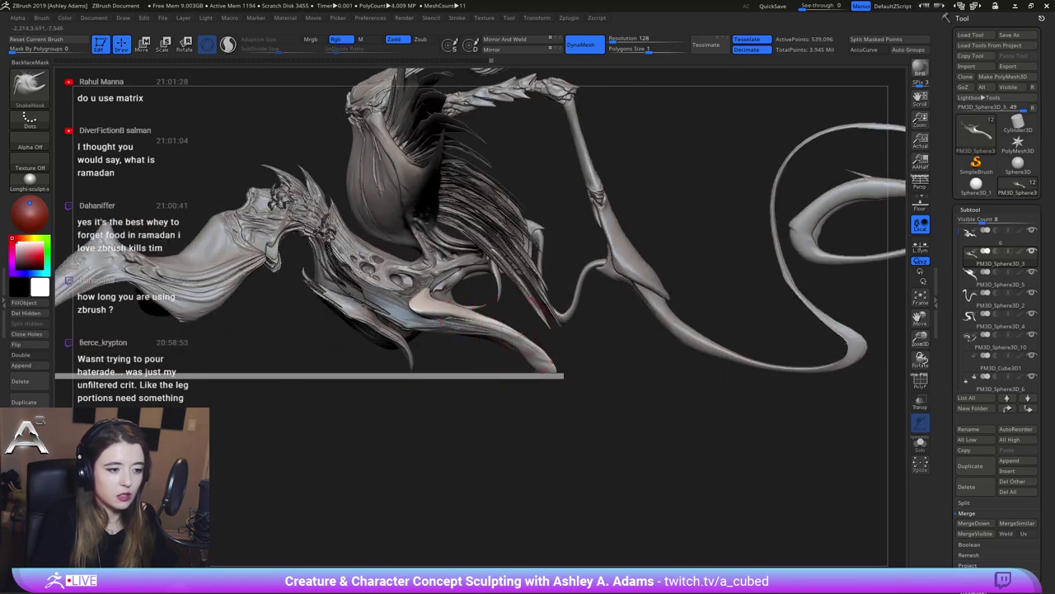
pyautogui.press('shift')
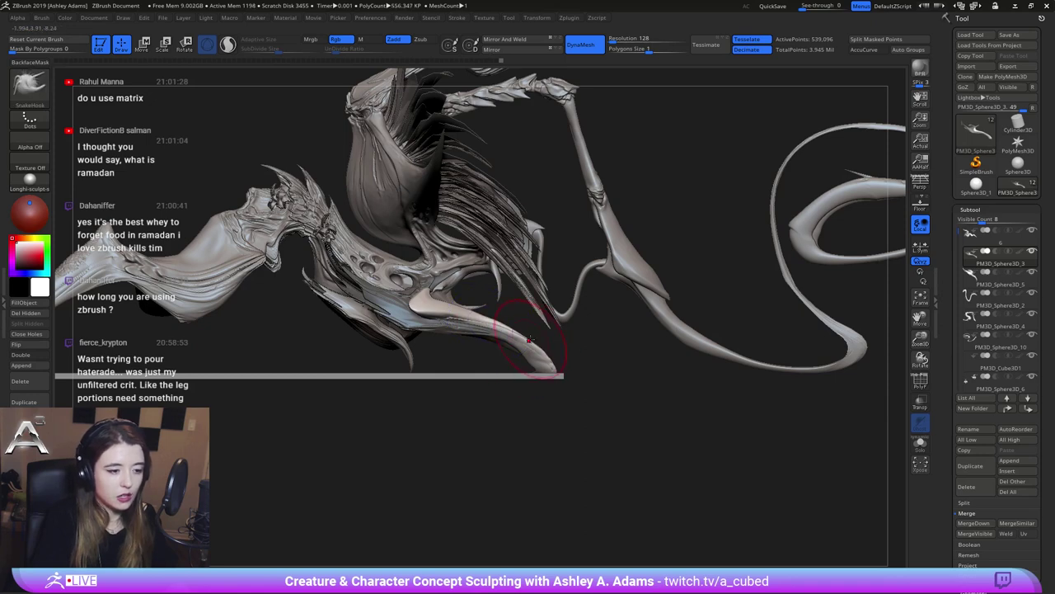
# Reshape the mirrored claw tips where they meet the base with a resized SnakeHook brush, and clear the mask
pyautogui.press('space')
pyautogui.press('space')
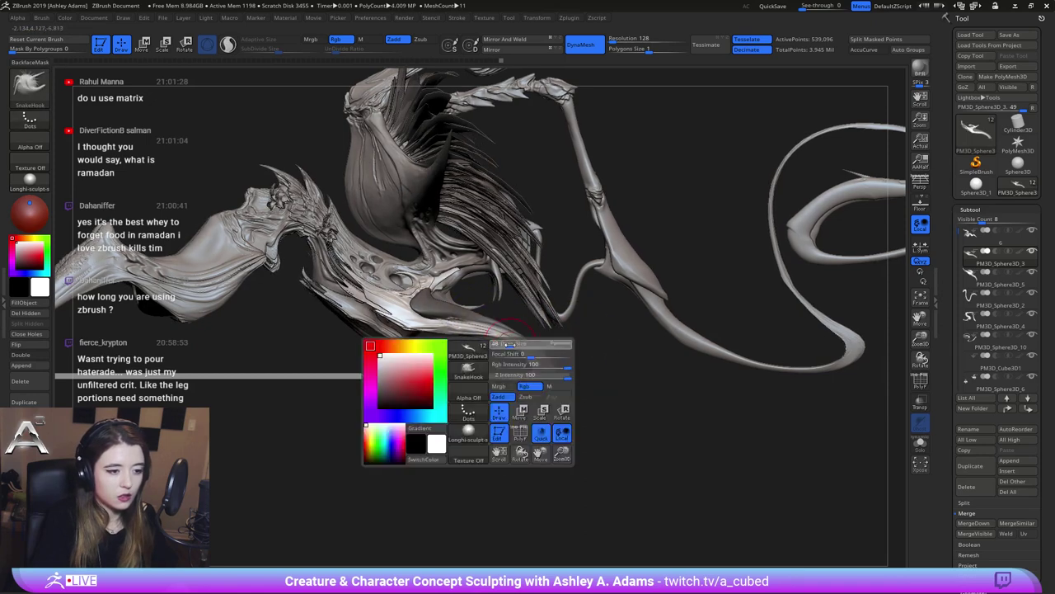
pyautogui.moveTo(509, 347)
pyautogui.mouseDown()
pyautogui.moveTo(518, 342)
pyautogui.moveTo(528, 355)
pyautogui.mouseUp()
pyautogui.moveTo(534, 358)
pyautogui.keyDown('ctrl'); pyautogui.mouseDown(button='right')
pyautogui.moveTo(471, 316)
pyautogui.moveTo(346, 330)
pyautogui.moveTo(371, 338)
pyautogui.mouseUp(button='right'); pyautogui.keyUp('ctrl')
pyautogui.keyDown('ctrl'); pyautogui.moveTo(462, 350); pyautogui.dragTo(504, 426, button='right'); pyautogui.keyUp('ctrl')
pyautogui.moveTo(503, 426); pyautogui.dragTo(494, 347)
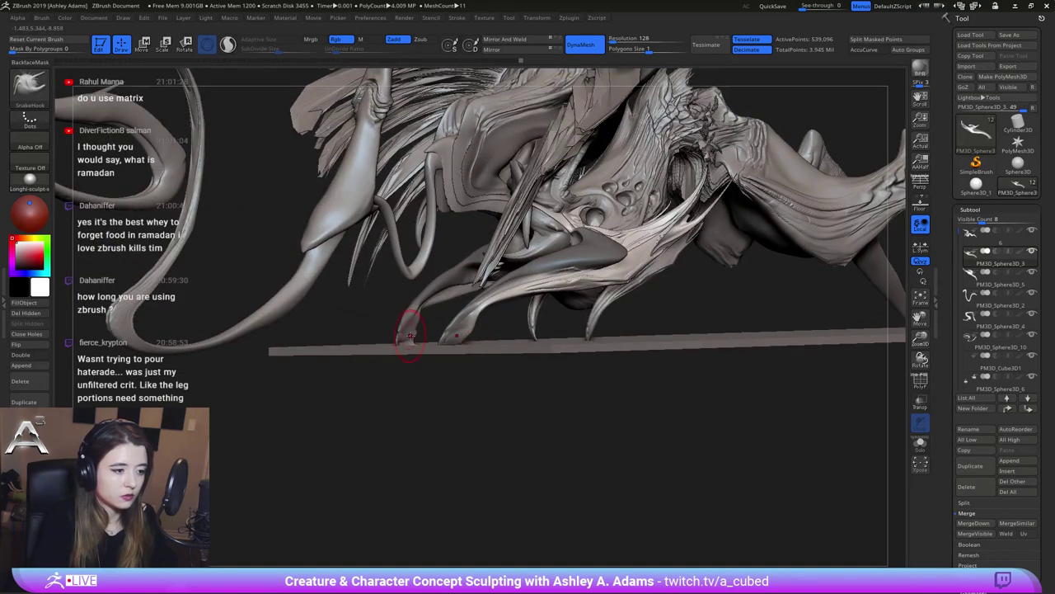
pyautogui.keyDown('ctrl'); pyautogui.moveTo(395, 398); pyautogui.dragTo(409, 364); pyautogui.keyUp('ctrl')
# Pull the ends of both long claws outward into foot-like shapes resting on the base
pyautogui.moveTo(390, 373); pyautogui.dragTo(376, 376, button='right')
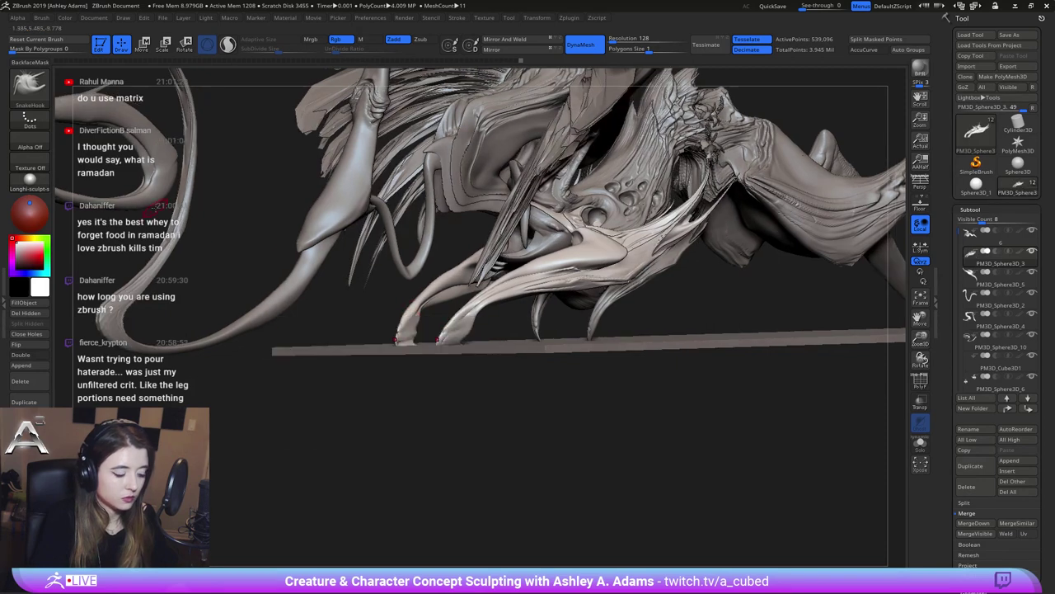
pyautogui.moveTo(380, 336)
pyautogui.mouseDown()
pyautogui.moveTo(439, 348)
pyautogui.moveTo(410, 348)
pyautogui.mouseUp()
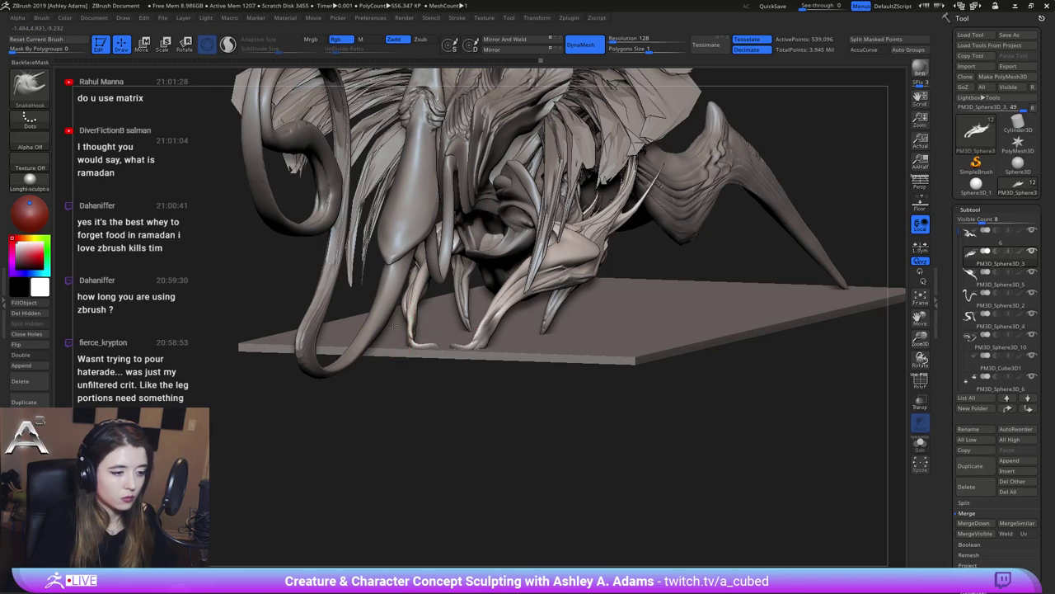
pyautogui.moveTo(393, 328); pyautogui.dragTo(433, 333)
pyautogui.moveTo(555, 329); pyautogui.dragTo(514, 320)
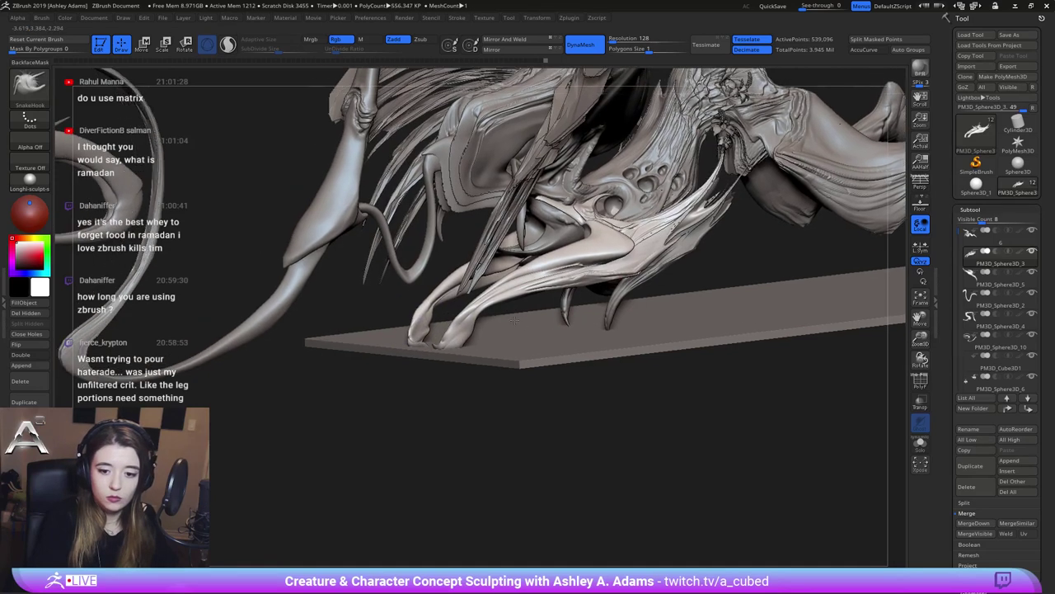
pyautogui.moveTo(514, 321)
pyautogui.mouseDown(button='right')
pyautogui.moveTo(379, 247)
pyautogui.moveTo(485, 311)
pyautogui.mouseUp(button='right')
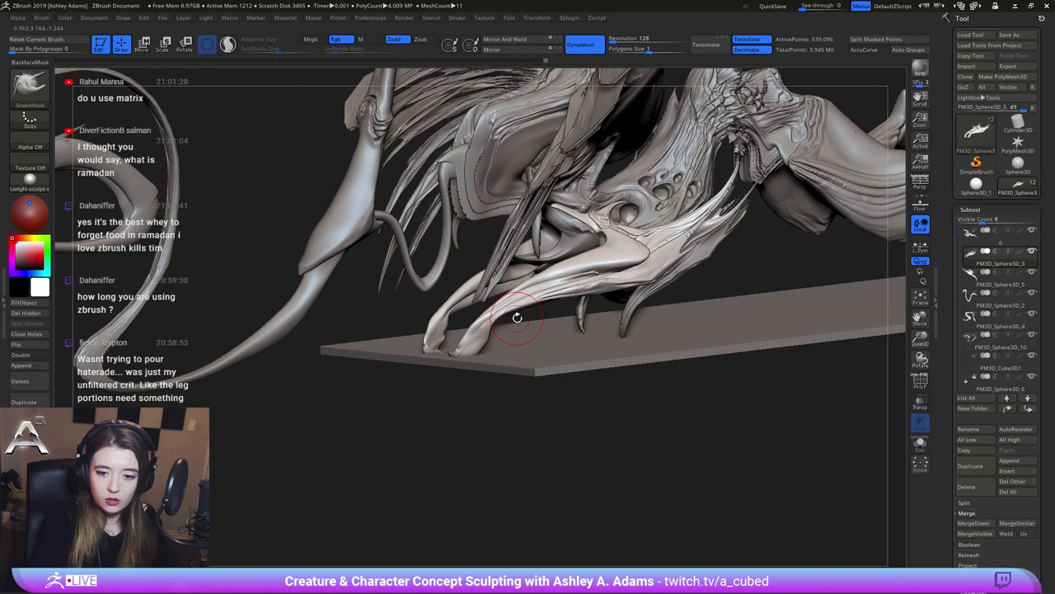
# Mask the foot-like ends of the long claws and invert the mask to isolate them
pyautogui.moveTo(407, 316); pyautogui.dragTo(448, 302, button='right')
pyautogui.press('ctrl')
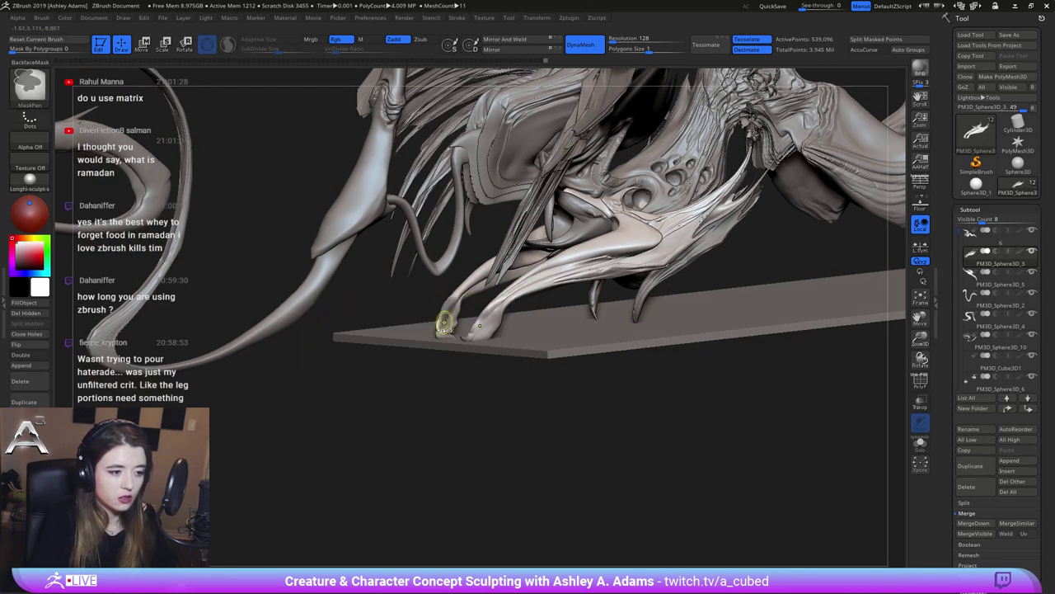
pyautogui.keyDown('ctrl'); pyautogui.moveTo(444, 322); pyautogui.dragTo(441, 313); pyautogui.keyUp('ctrl')
pyautogui.keyDown('ctrl'); pyautogui.click(438, 293); pyautogui.keyUp('ctrl')
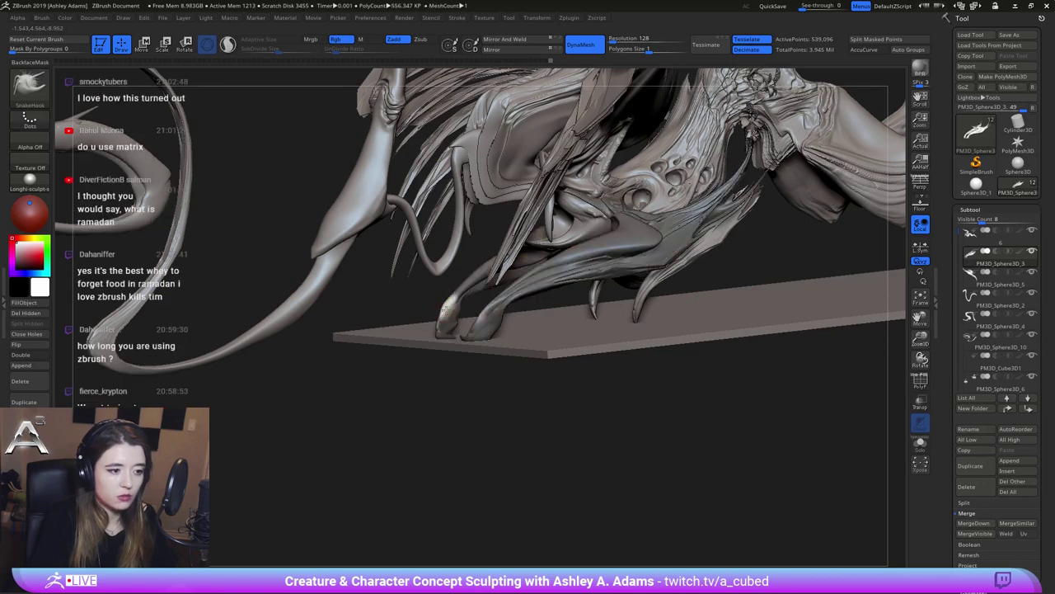
pyautogui.rightClick(442, 309)
pyautogui.moveTo(441, 310); pyautogui.dragTo(619, 317, button='right')
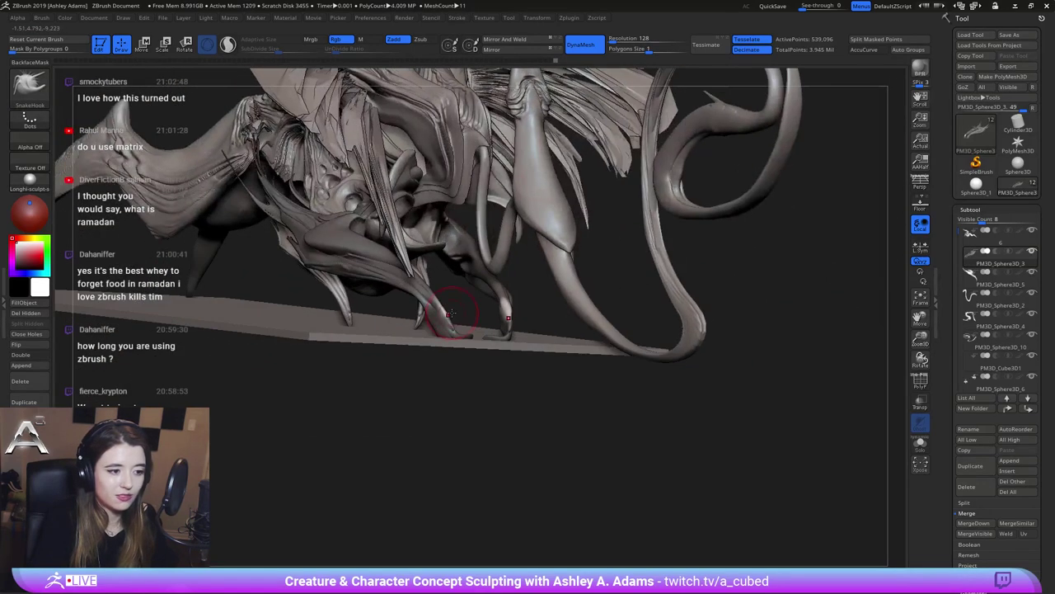
# Pull the isolated ends of the long claws into a more pronounced heel with SnakeHook
pyautogui.moveTo(458, 307); pyautogui.dragTo(460, 316)
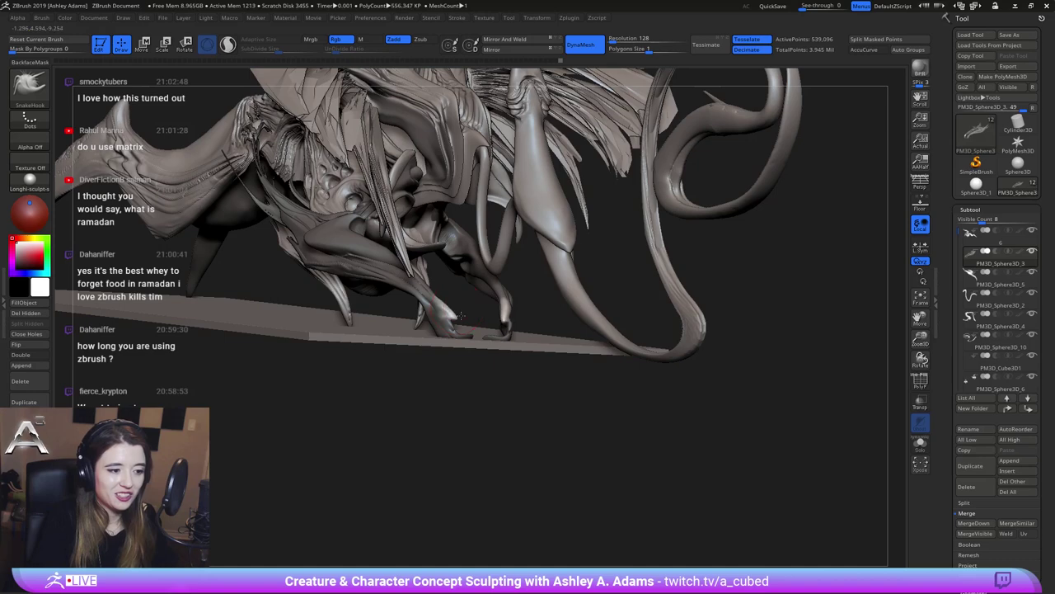
pyautogui.moveTo(450, 305); pyautogui.dragTo(268, 307, button='right')
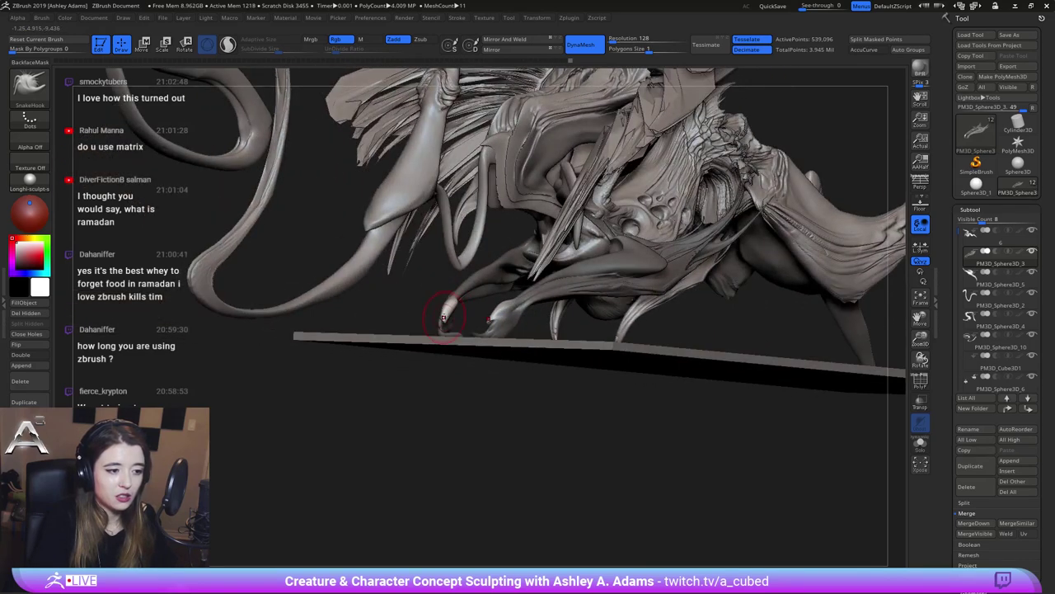
pyautogui.moveTo(444, 318); pyautogui.dragTo(456, 323)
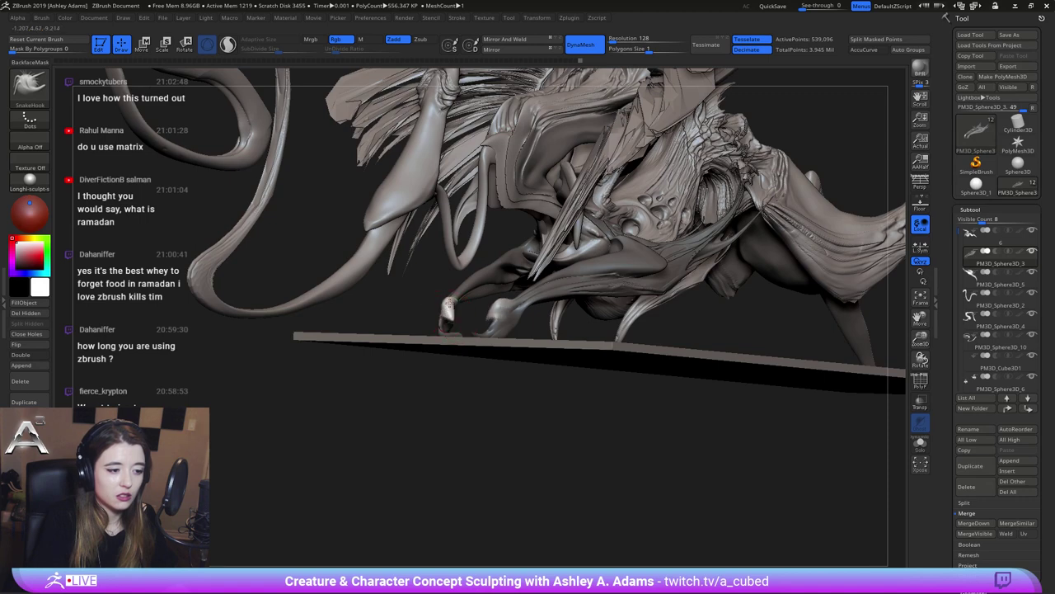
pyautogui.moveTo(469, 309); pyautogui.dragTo(440, 310, button='right')
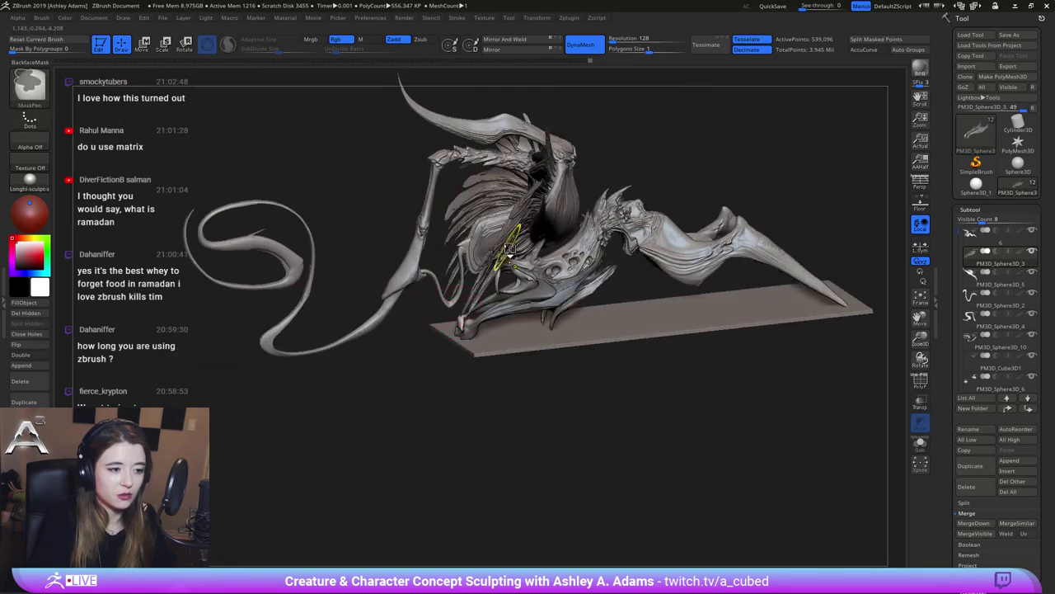
# Undo the foot-shaping strokes and masking back to the plain long claws
pyautogui.hotkey('ctrl', 'z')
pyautogui.hotkey('ctrl', 'z')
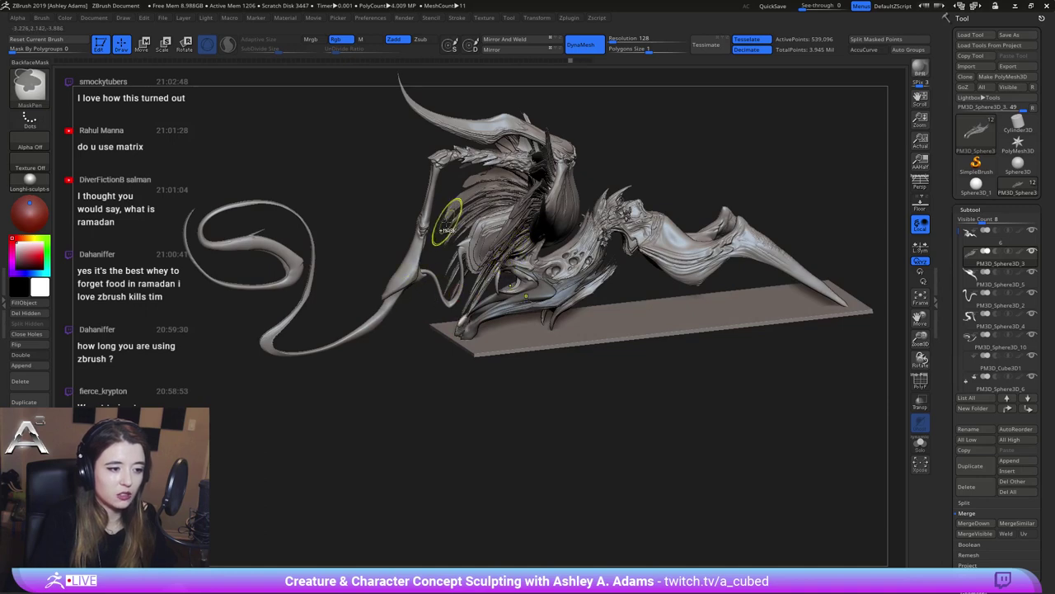
pyautogui.hotkey('ctrl', 'z')
pyautogui.hotkey('ctrl', 'z')
pyautogui.hotkey('ctrl', 'z')
pyautogui.hotkey('ctrl', 'z')
pyautogui.moveTo(436, 250)
pyautogui.keyDown('ctrl'); pyautogui.mouseDown(button='right')
pyautogui.moveTo(463, 364)
pyautogui.moveTo(509, 353)
pyautogui.moveTo(478, 336)
pyautogui.mouseUp(button='right'); pyautogui.keyUp('ctrl')
pyautogui.hotkey('ctrl', 'z')
# Reshape the ends of the long claws with SnakeHook, accepting the removal of the newer undo history
pyautogui.rightClick(479, 339)
pyautogui.click(478, 339)
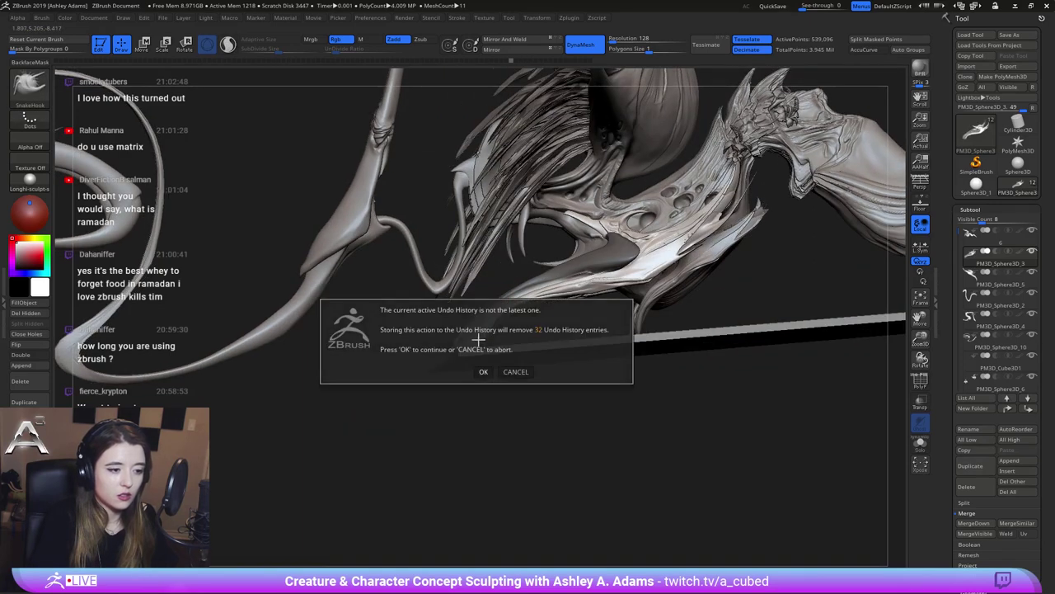
pyautogui.click(484, 371)
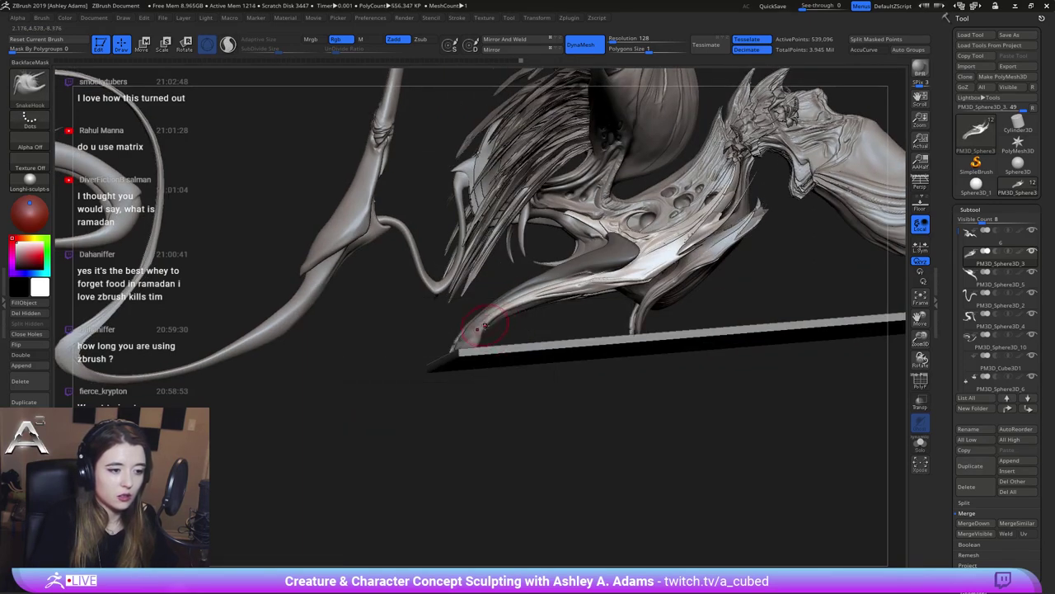
pyautogui.moveTo(485, 327); pyautogui.dragTo(483, 338, button='right')
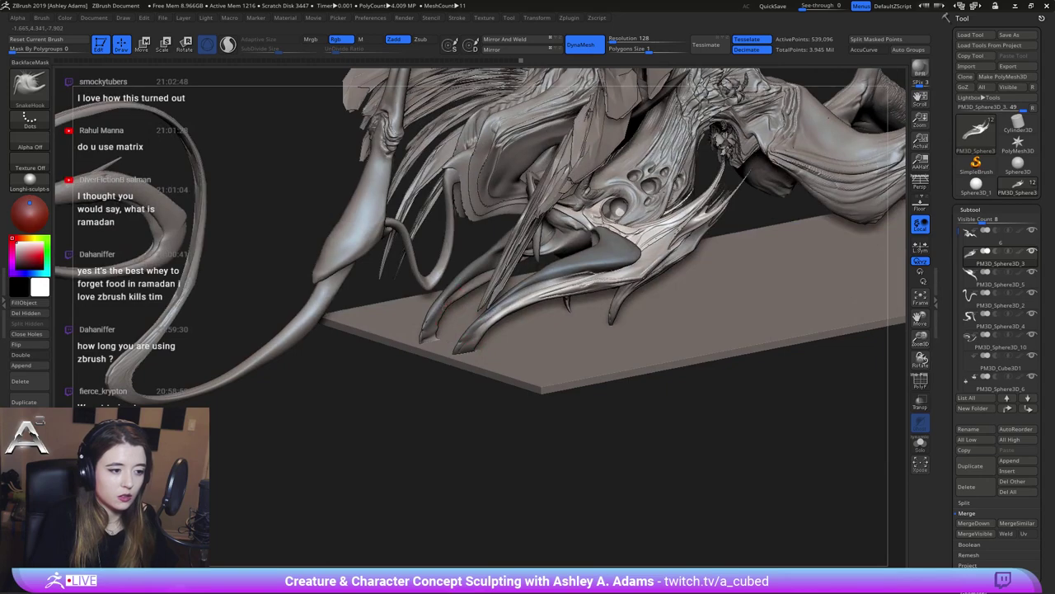
pyautogui.moveTo(437, 279); pyautogui.dragTo(438, 301, button='right')
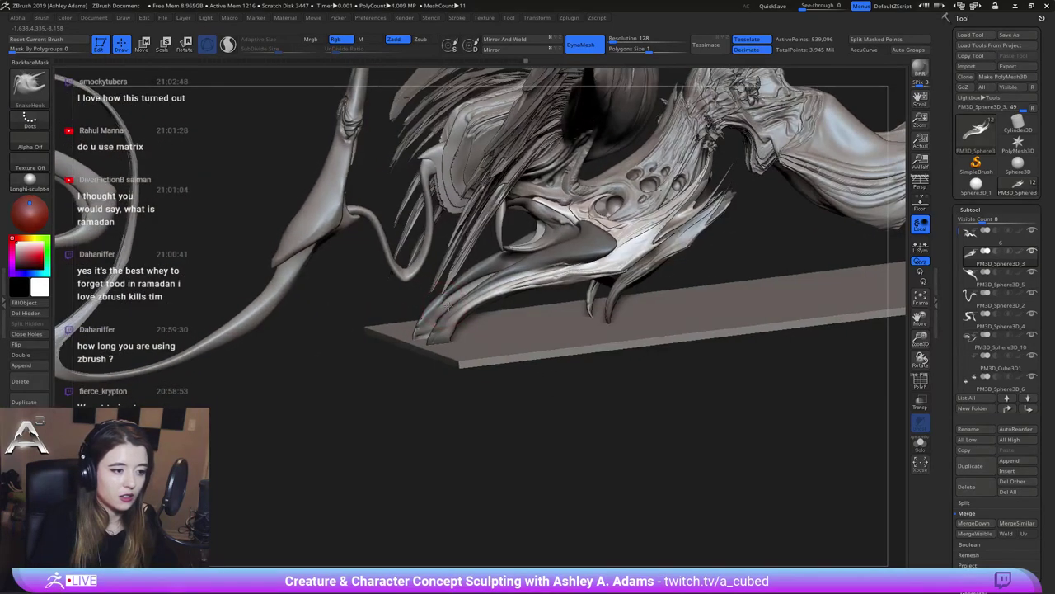
# Adjust the brush size, then refine the curve of the long claws just above their ends with SnakeHook
pyautogui.press('space')
pyautogui.moveTo(444, 306); pyautogui.dragTo(448, 308)
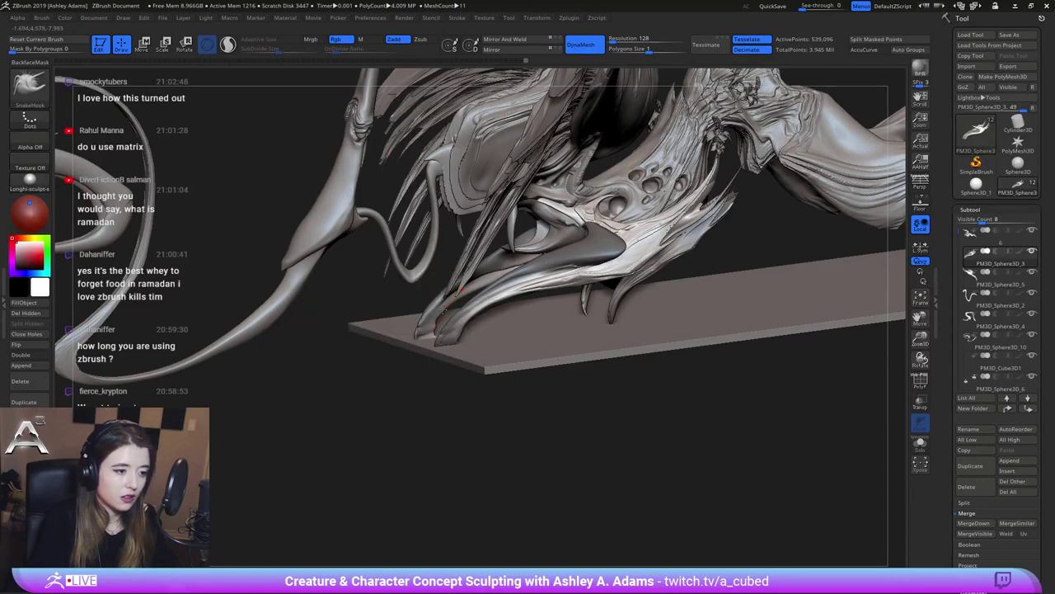
pyautogui.moveTo(461, 305); pyautogui.dragTo(390, 287, button='right')
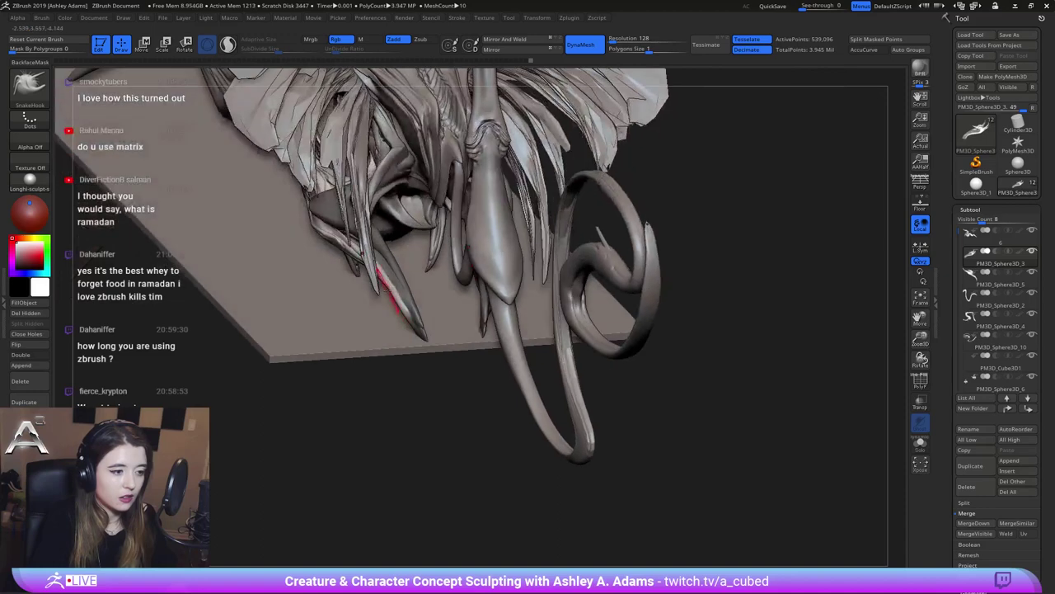
pyautogui.moveTo(391, 288); pyautogui.dragTo(399, 301)
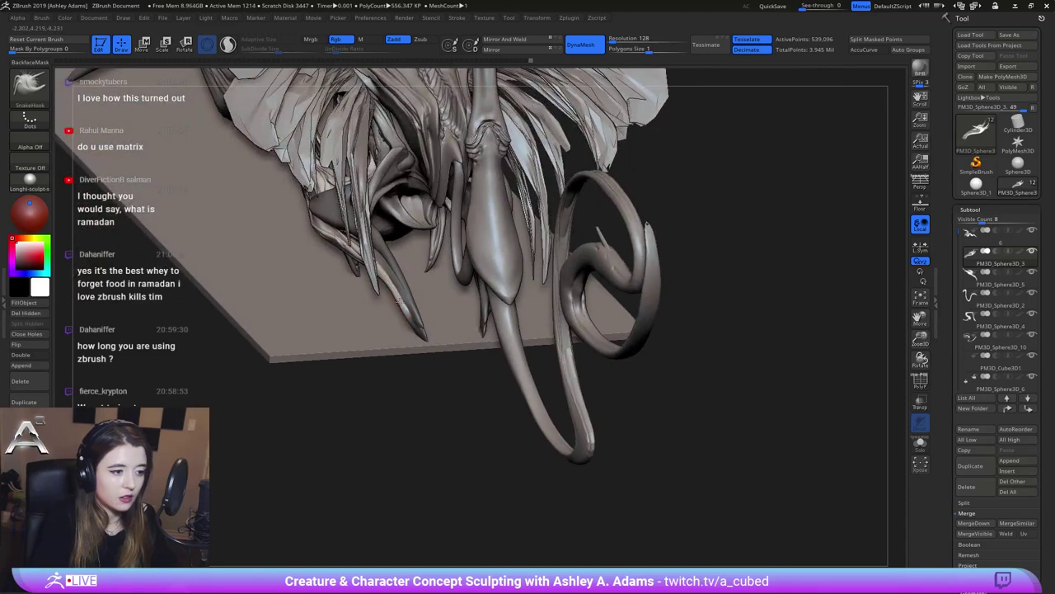
pyautogui.moveTo(394, 298); pyautogui.dragTo(468, 321, button='right')
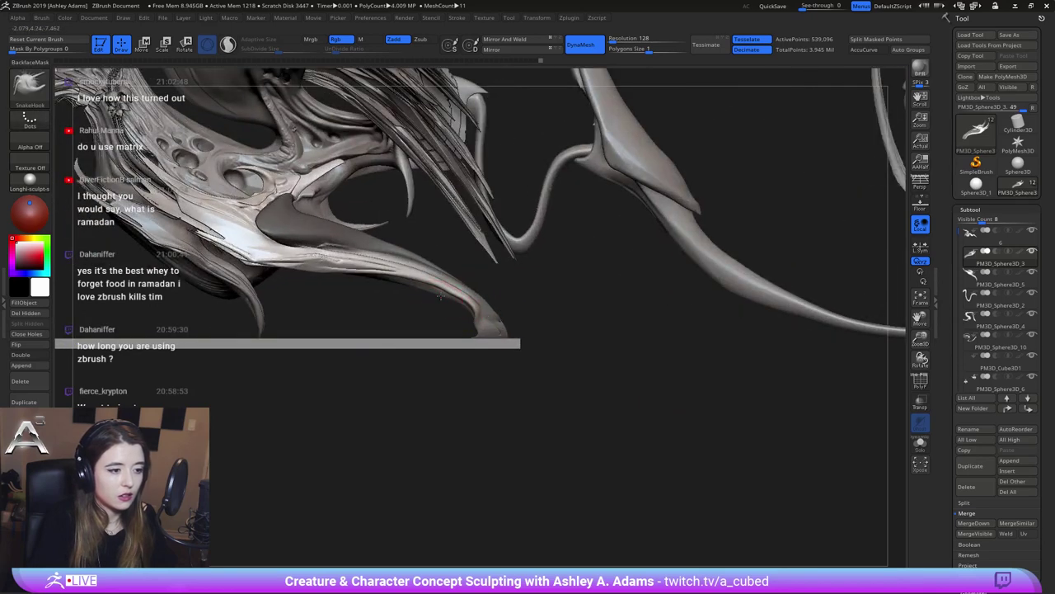
pyautogui.press('shift')
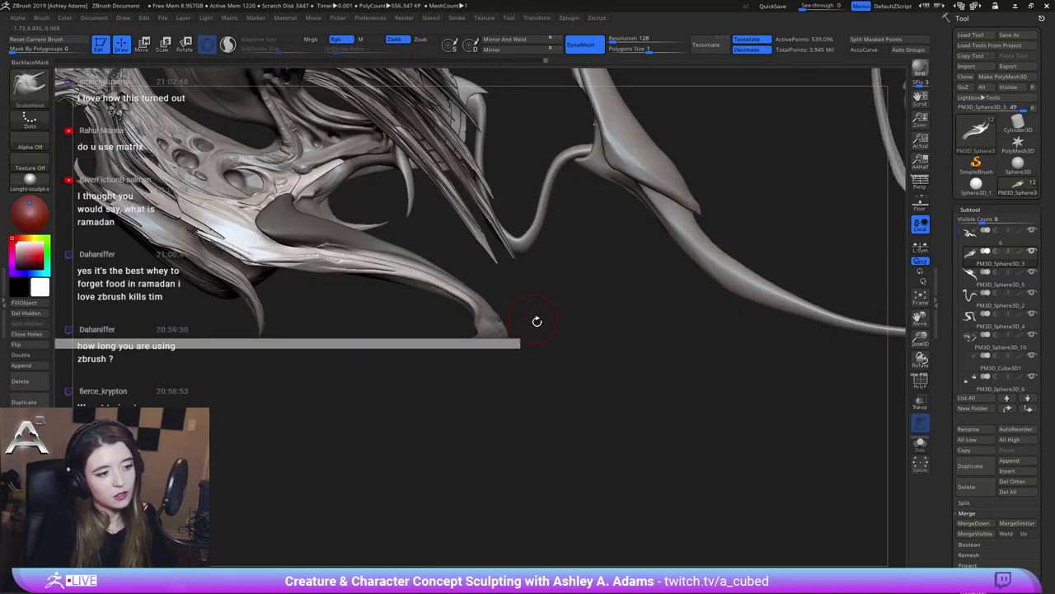
# Invert the mask and pull the ends of the long claws into heel shapes with SnakeHook
pyautogui.moveTo(537, 322)
pyautogui.keyDown('ctrl'); pyautogui.mouseDown(button='right')
pyautogui.moveTo(544, 314)
pyautogui.moveTo(537, 330)
pyautogui.mouseUp(button='right'); pyautogui.keyUp('ctrl')
pyautogui.keyDown('ctrl'); pyautogui.click(540, 311); pyautogui.keyUp('ctrl')
pyautogui.moveTo(480, 291)
pyautogui.mouseDown()
pyautogui.moveTo(513, 332)
pyautogui.moveTo(507, 338)
pyautogui.mouseUp()
pyautogui.keyDown('ctrl'); pyautogui.moveTo(525, 343); pyautogui.dragTo(513, 285, button='right'); pyautogui.keyUp('ctrl')
pyautogui.moveTo(513, 285); pyautogui.dragTo(346, 280, button='right')
# Clear the mask and swell the ends of both long claws into fuller feet with the Inflat brush
pyautogui.moveTo(582, 303)
pyautogui.keyDown('alt'); pyautogui.mouseDown(button='right')
pyautogui.moveTo(505, 254)
pyautogui.moveTo(537, 269)
pyautogui.moveTo(464, 309)
pyautogui.mouseUp(button='right'); pyautogui.keyUp('alt')
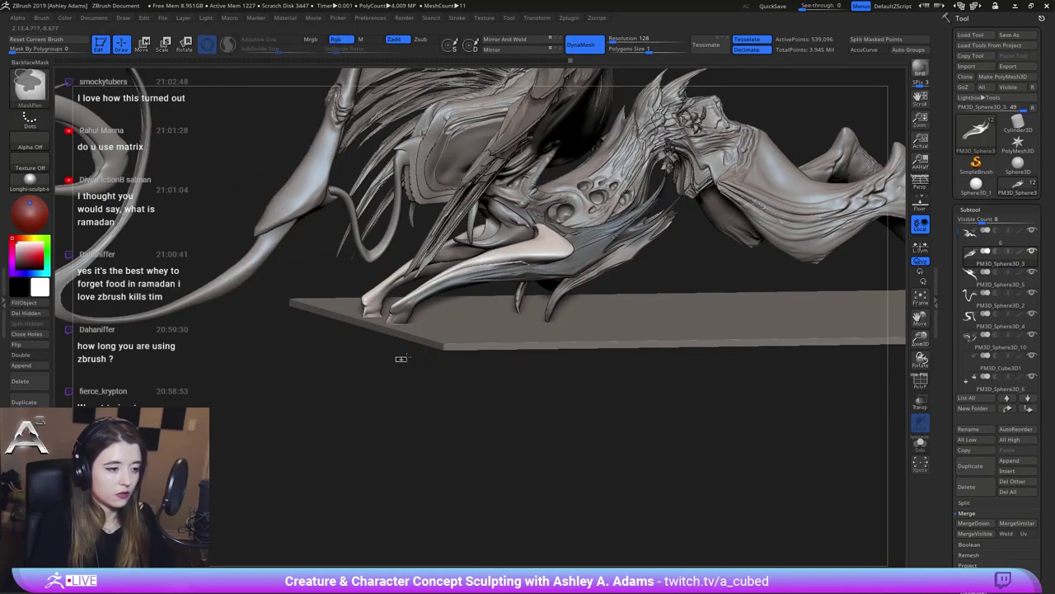
pyautogui.keyDown('ctrl'); pyautogui.moveTo(401, 358); pyautogui.dragTo(409, 367); pyautogui.keyUp('ctrl')
pyautogui.keyDown('ctrl'); pyautogui.moveTo(391, 319); pyautogui.dragTo(407, 322); pyautogui.keyUp('ctrl')
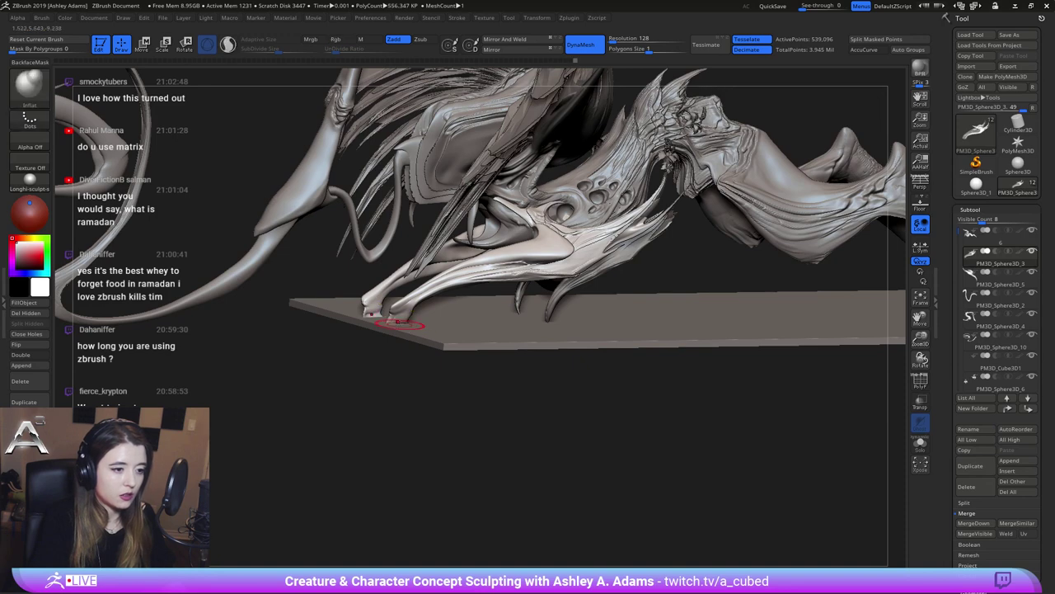
pyautogui.moveTo(402, 318); pyautogui.dragTo(381, 310)
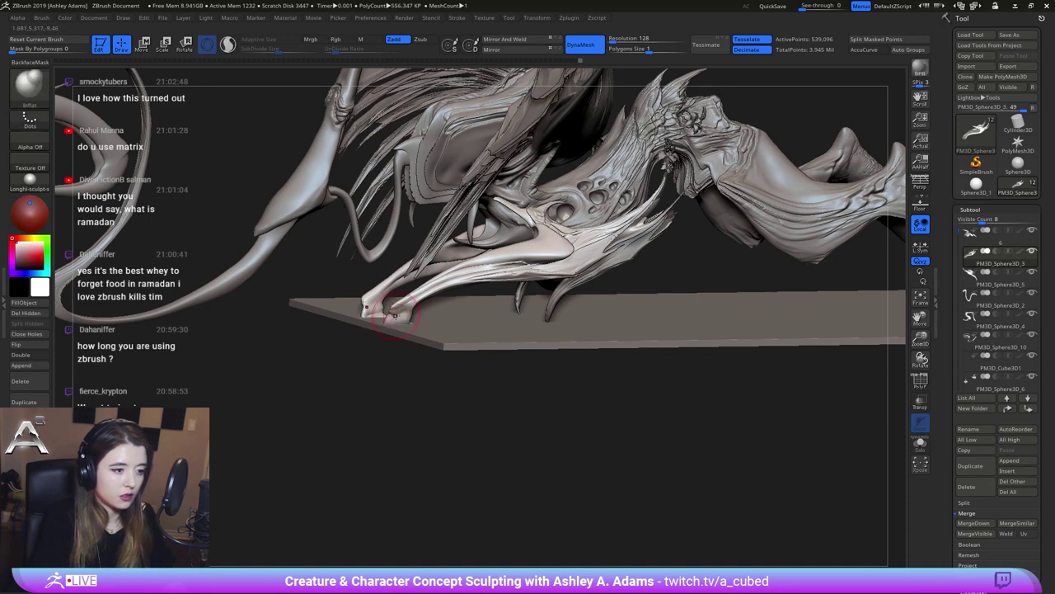
# Clip the undersides of the feet flat along the top of the base with ClipCurve in side view
pyautogui.keyDown('shift'); pyautogui.moveTo(676, 358); pyautogui.dragTo(494, 332); pyautogui.keyUp('shift')
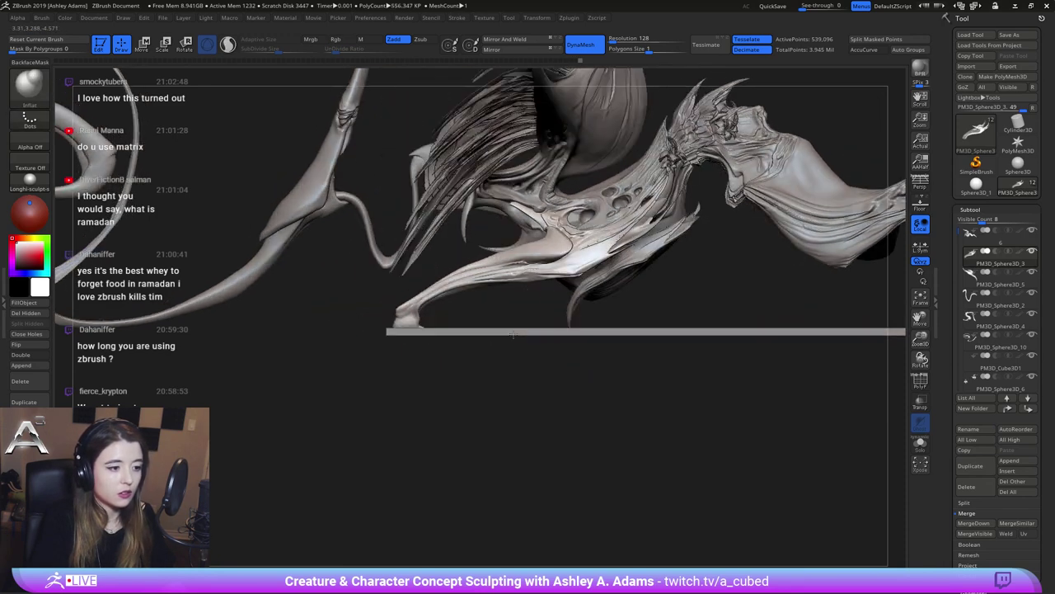
pyautogui.keyDown('ctrl'); pyautogui.keyDown('shift'); pyautogui.click(23, 95); pyautogui.keyUp('shift'); pyautogui.keyUp('ctrl')
pyautogui.keyDown('ctrl'); pyautogui.keyDown('shift'); pyautogui.click(165, 142); pyautogui.keyUp('shift'); pyautogui.keyUp('ctrl')
pyautogui.moveTo(647, 358)
pyautogui.keyDown('ctrl'); pyautogui.keyDown('shift'); pyautogui.mouseDown()
pyautogui.moveTo(283, 346)
pyautogui.moveTo(290, 332)
pyautogui.mouseUp(); pyautogui.keyUp('shift'); pyautogui.keyUp('ctrl')
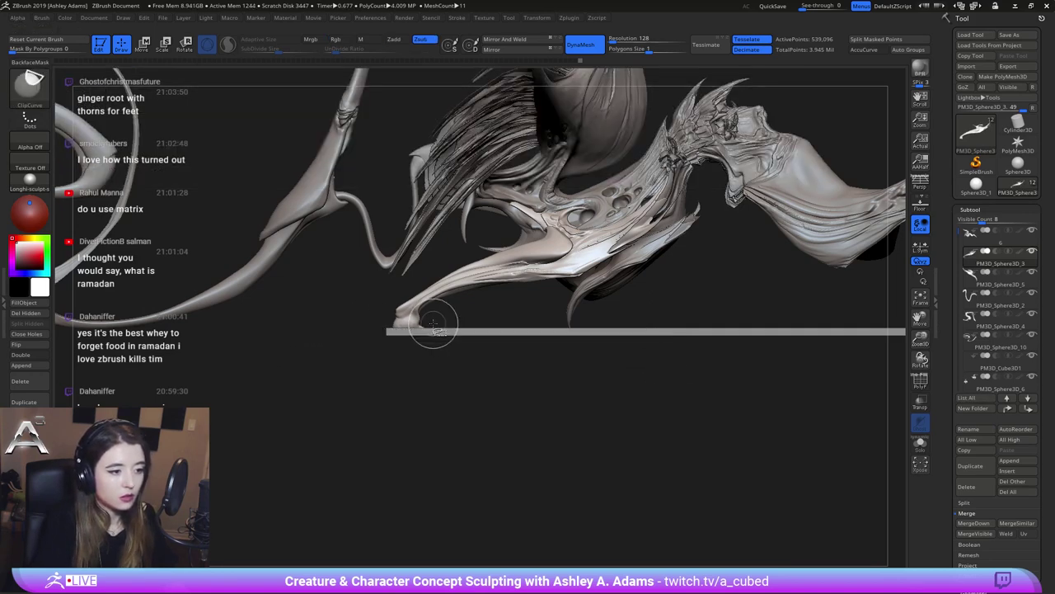
# Build up the form of the small feet with ClayBuildup and smooth the added clay
pyautogui.moveTo(437, 313); pyautogui.dragTo(365, 313)
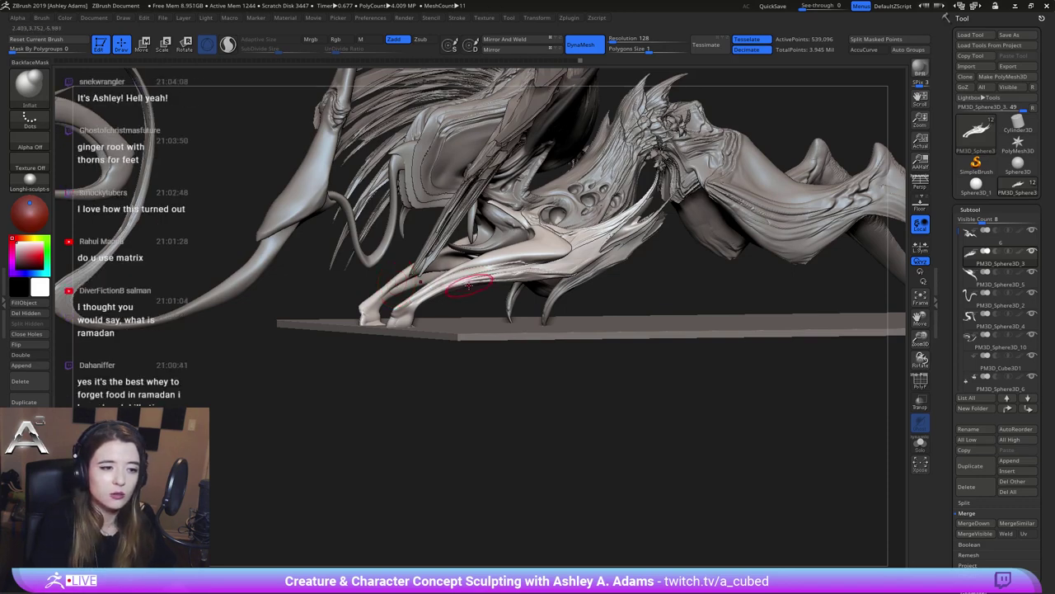
pyautogui.moveTo(472, 284); pyautogui.dragTo(484, 294)
pyautogui.keyDown('ctrl'); pyautogui.moveTo(430, 310); pyautogui.dragTo(390, 356, button='right'); pyautogui.keyUp('ctrl')
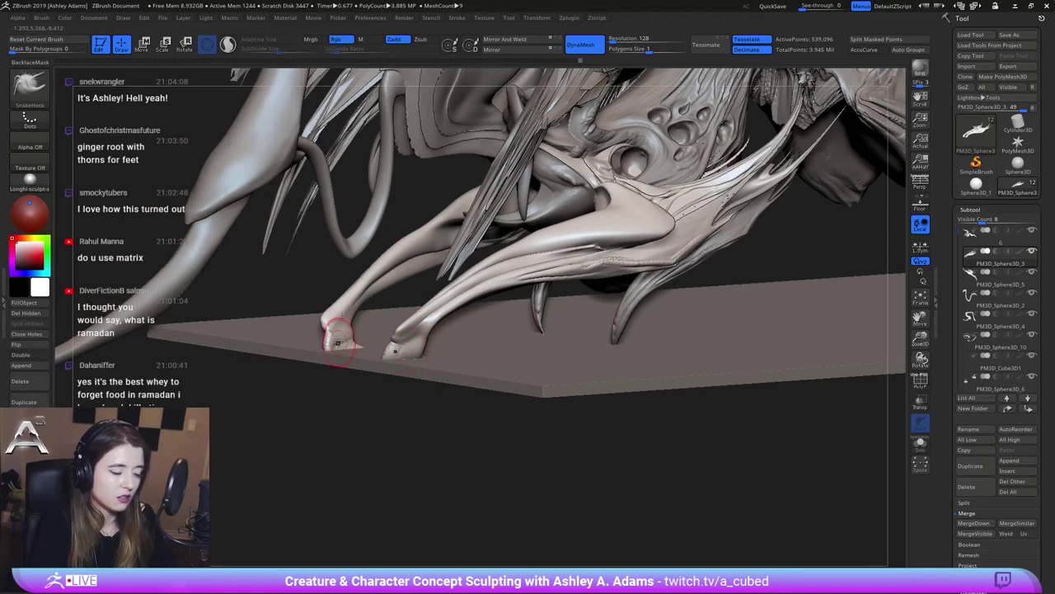
pyautogui.press('b')
pyautogui.press('c')
pyautogui.press('b')
pyautogui.press('space')
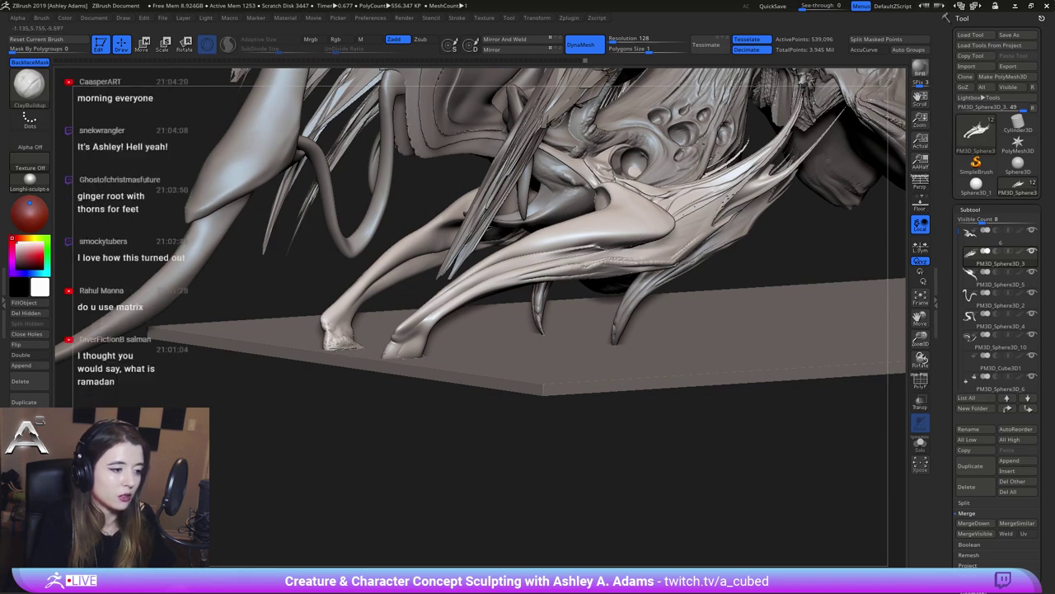
pyautogui.press('shift')
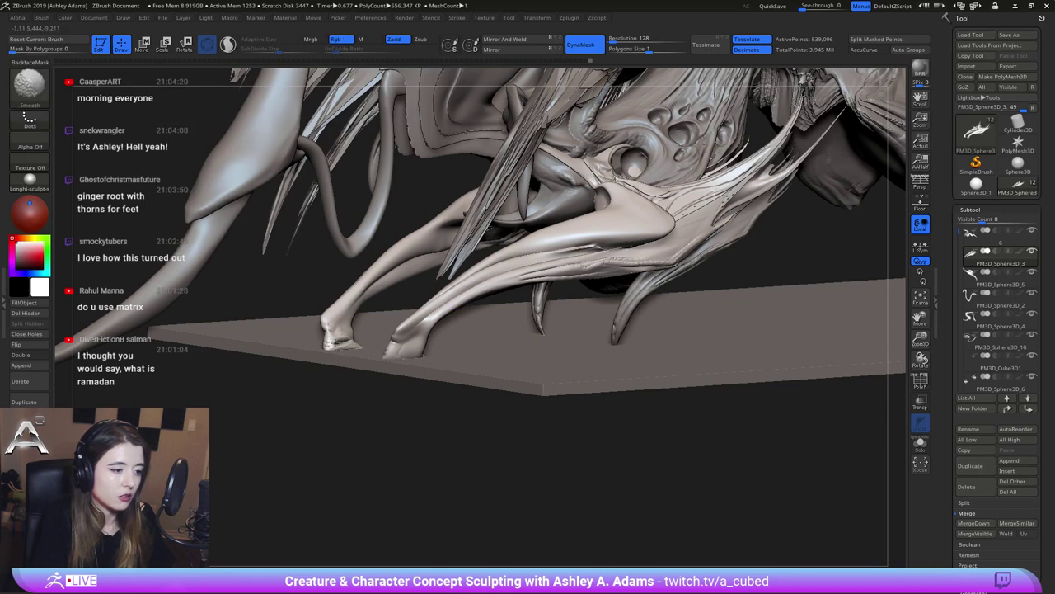
pyautogui.moveTo(428, 336)
pyautogui.mouseDown(button='right')
pyautogui.moveTo(353, 335)
pyautogui.moveTo(354, 347)
pyautogui.moveTo(353, 333)
pyautogui.mouseUp(button='right')
pyautogui.press('shift')
# Pull the toes, heels and ankles of both feet into sharper shapes with SnakeHook
pyautogui.press('b')
pyautogui.press('s')
pyautogui.press('h')
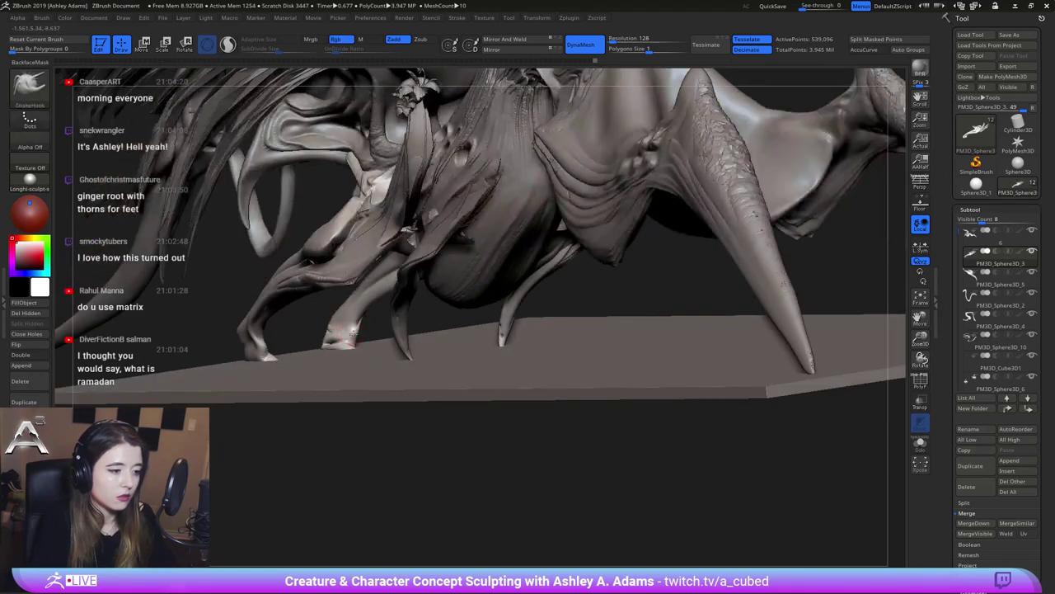
pyautogui.moveTo(351, 336); pyautogui.dragTo(500, 331)
pyautogui.keyDown('alt'); pyautogui.moveTo(426, 356); pyautogui.dragTo(431, 394); pyautogui.keyUp('alt')
pyautogui.moveTo(398, 312); pyautogui.dragTo(398, 323)
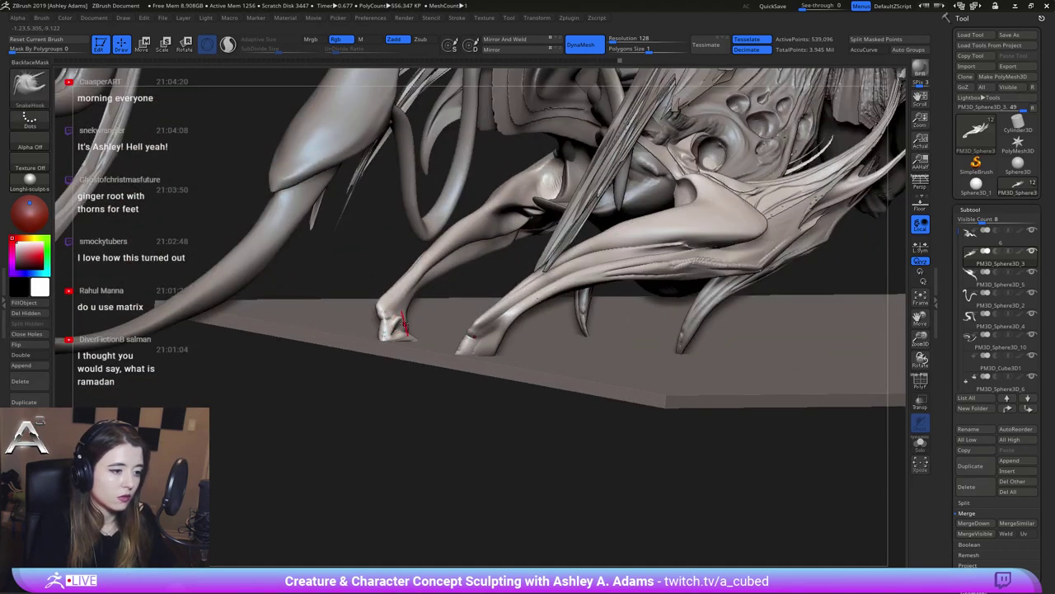
pyautogui.moveTo(356, 391); pyautogui.dragTo(362, 375)
pyautogui.press('space')
pyautogui.moveTo(384, 305); pyautogui.dragTo(405, 309)
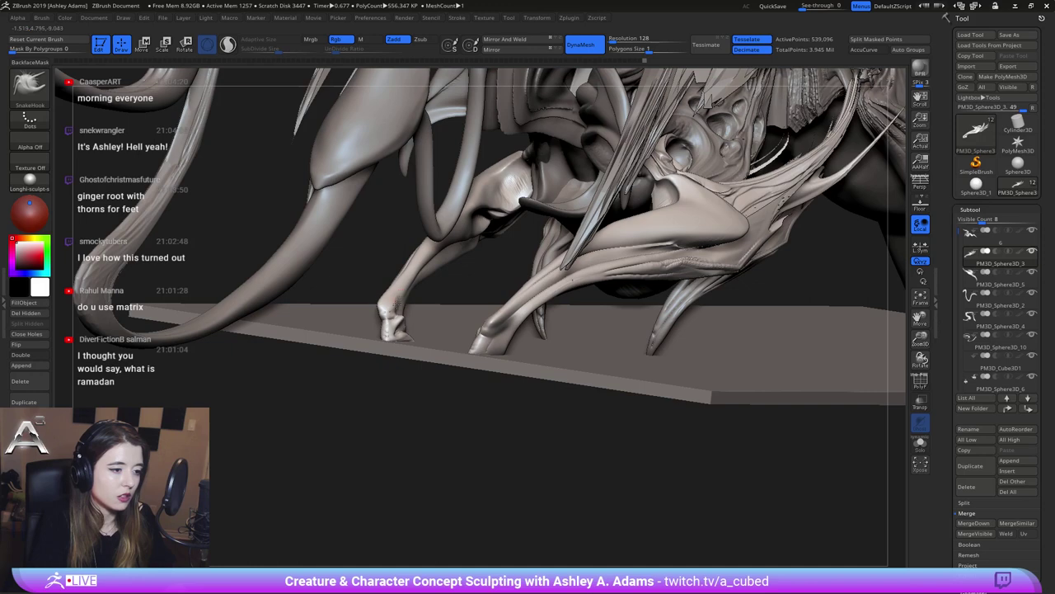
# Carve creases around the ankles and heels of both feet with DamStandard and smooth them
pyautogui.moveTo(402, 289)
pyautogui.mouseDown(button='right')
pyautogui.moveTo(420, 320)
pyautogui.moveTo(408, 302)
pyautogui.mouseUp(button='right')
pyautogui.press('b')
pyautogui.press('d')
pyautogui.press('s')
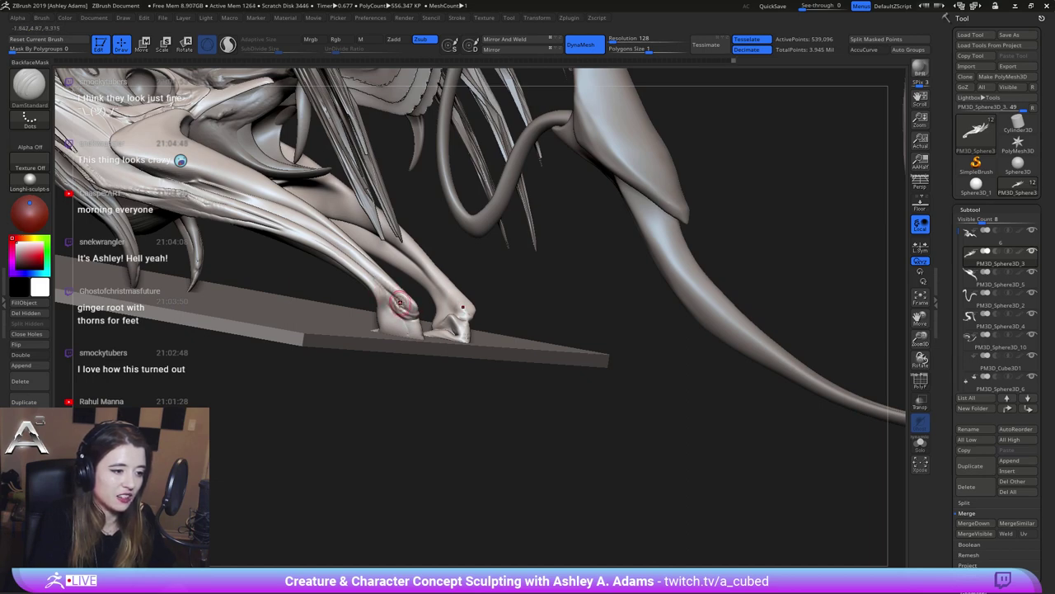
pyautogui.moveTo(424, 307); pyautogui.dragTo(499, 307, button='right')
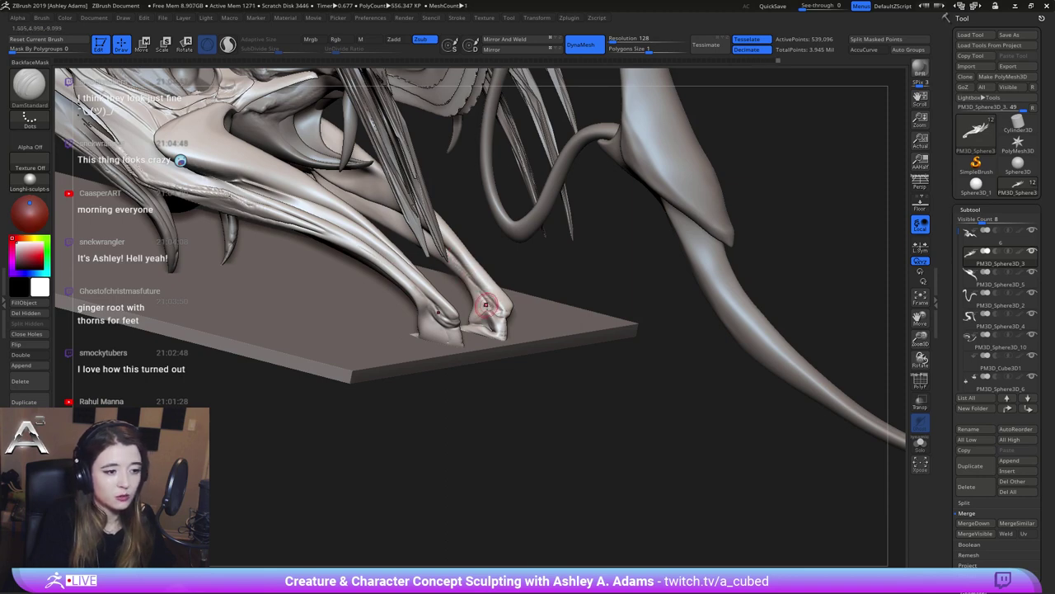
pyautogui.moveTo(408, 404); pyautogui.dragTo(418, 289)
pyautogui.moveTo(427, 314); pyautogui.dragTo(408, 333, button='right')
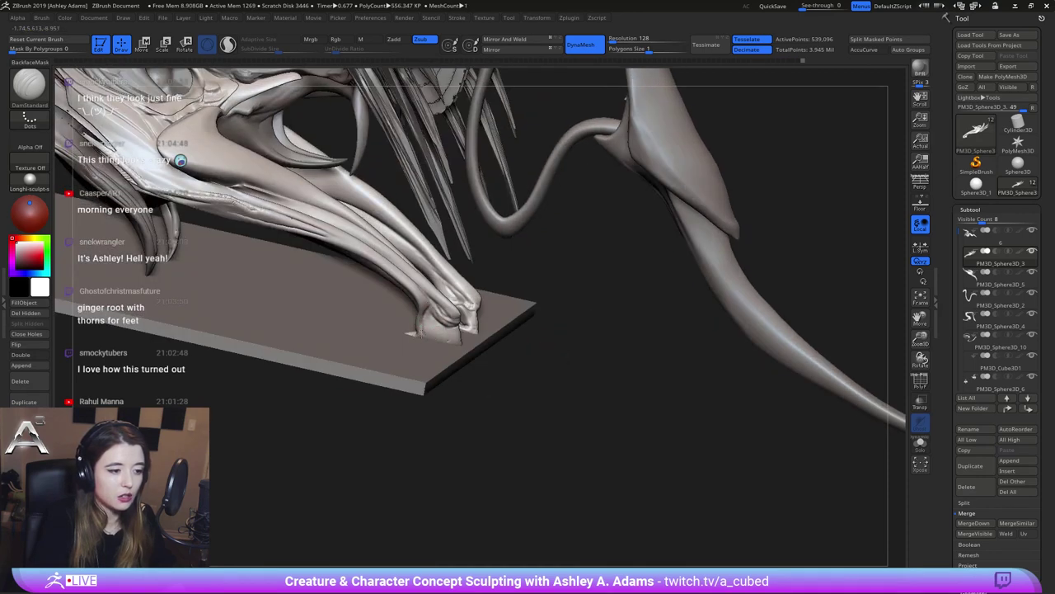
pyautogui.keyDown('shift'); pyautogui.moveTo(430, 335); pyautogui.dragTo(437, 326); pyautogui.keyUp('shift')
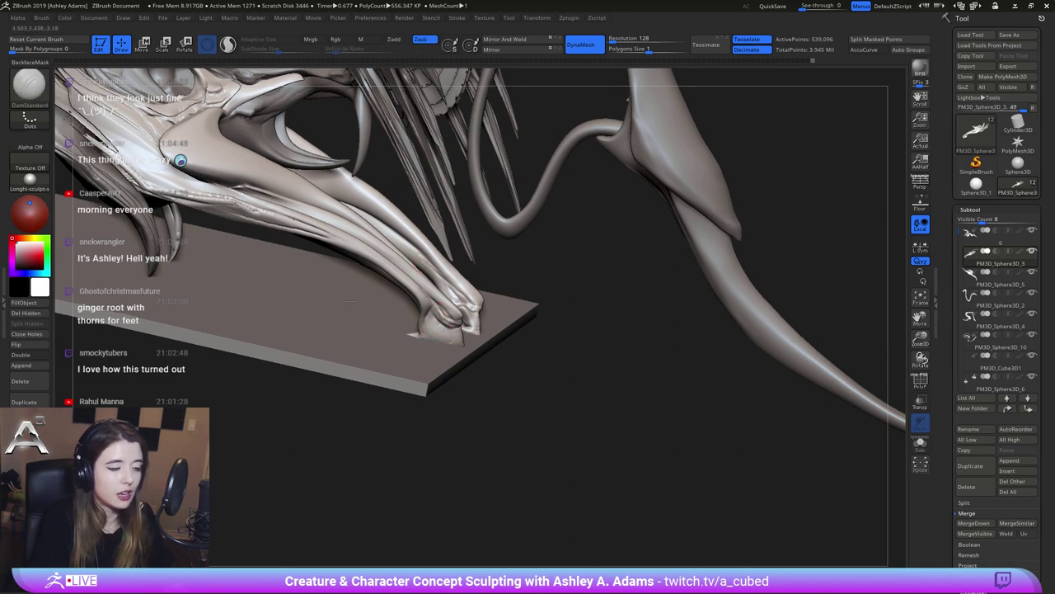
# Carve long tendon-like grooves running up the lower legs from the feet with DamStandard
pyautogui.keyDown('alt'); pyautogui.moveTo(343, 235); pyautogui.dragTo(401, 275, button='right'); pyautogui.keyUp('alt')
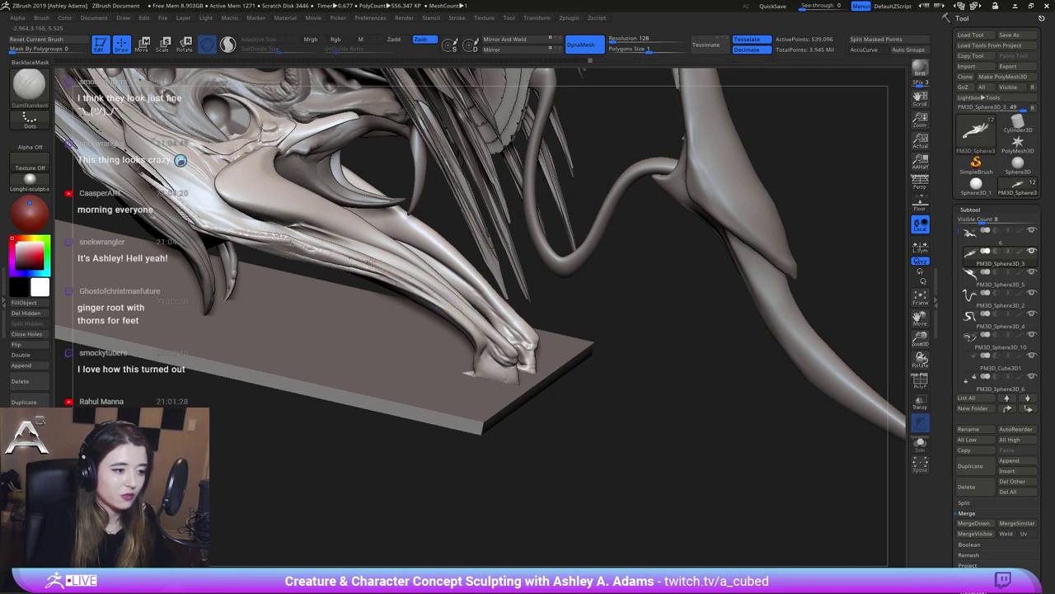
pyautogui.press('ctrl')
pyautogui.moveTo(430, 289)
pyautogui.keyDown('ctrl'); pyautogui.mouseDown(button='right')
pyautogui.moveTo(528, 257)
pyautogui.moveTo(427, 245)
pyautogui.mouseUp(button='right'); pyautogui.keyUp('ctrl')
pyautogui.moveTo(386, 299); pyautogui.dragTo(372, 305, button='right')
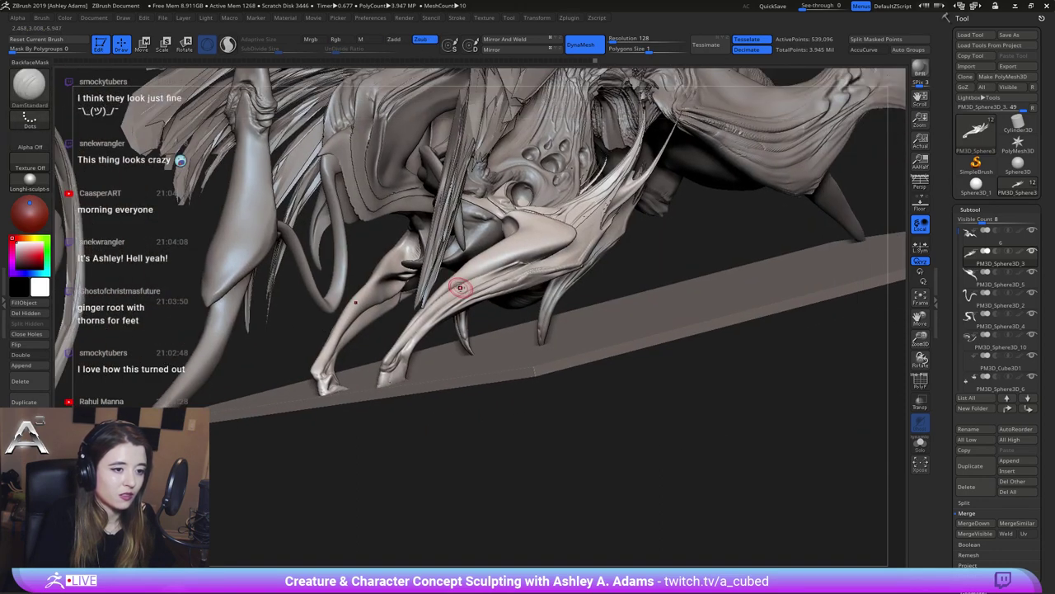
pyautogui.moveTo(462, 285)
pyautogui.mouseDown(button='right')
pyautogui.moveTo(441, 271)
pyautogui.moveTo(468, 279)
pyautogui.mouseUp(button='right')
pyautogui.press('space')
pyautogui.moveTo(470, 283); pyautogui.dragTo(490, 281)
# Reshape the contour of the lower legs between ankle and knee with a large SnakeHook brush
pyautogui.press('b')
pyautogui.press('s')
pyautogui.press('h')
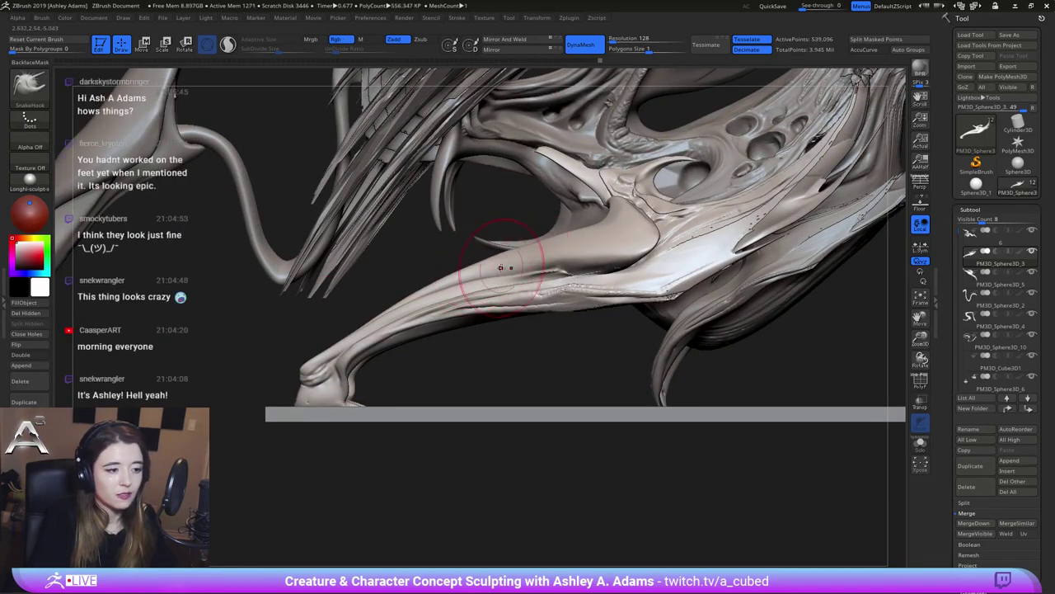
pyautogui.moveTo(377, 311); pyautogui.dragTo(372, 309, button='right')
pyautogui.press('space')
pyautogui.moveTo(373, 308); pyautogui.dragTo(382, 308)
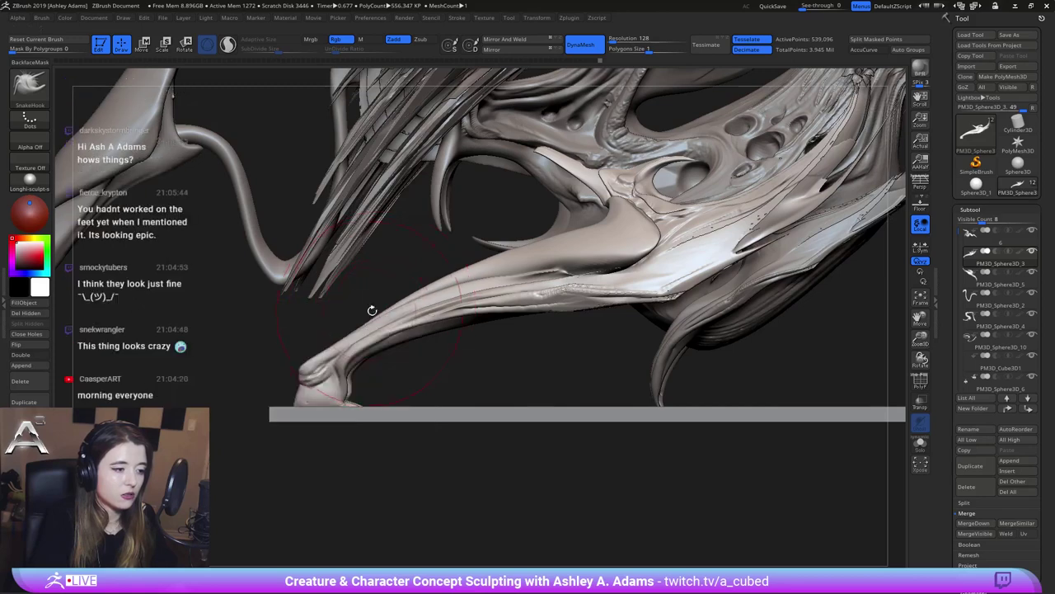
pyautogui.moveTo(372, 310)
pyautogui.keyDown('alt'); pyautogui.mouseDown(button='right')
pyautogui.moveTo(406, 296)
pyautogui.moveTo(399, 328)
pyautogui.moveTo(412, 318)
pyautogui.mouseUp(button='right'); pyautogui.keyUp('alt')
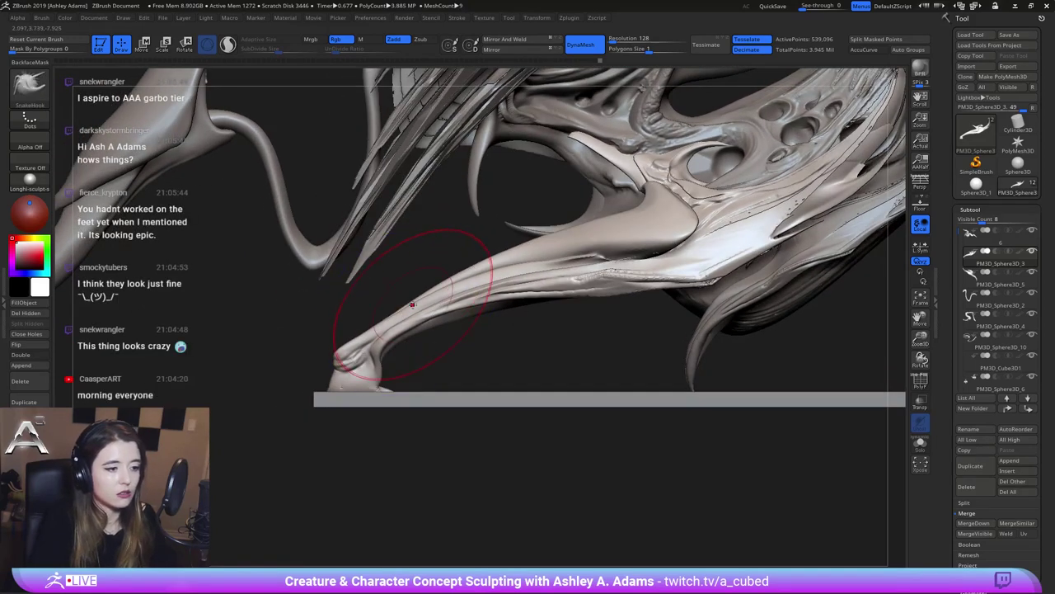
pyautogui.moveTo(413, 305)
pyautogui.mouseDown()
pyautogui.moveTo(459, 282)
pyautogui.moveTo(489, 290)
pyautogui.mouseUp()
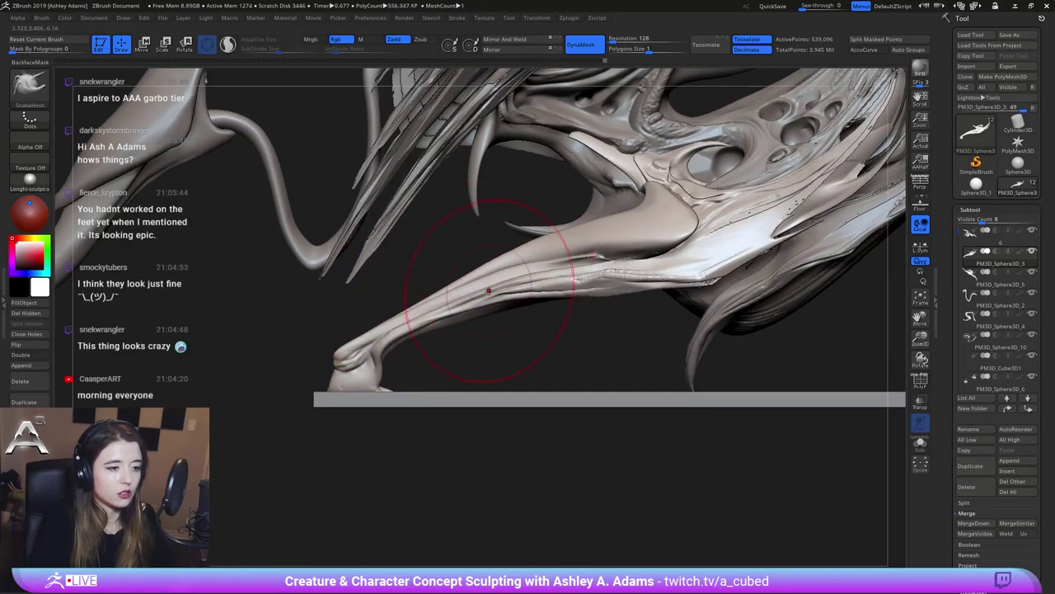
pyautogui.moveTo(425, 330); pyautogui.dragTo(414, 336)
pyautogui.moveTo(482, 360)
pyautogui.keyDown('ctrl'); pyautogui.mouseDown(button='right')
pyautogui.moveTo(459, 310)
pyautogui.moveTo(505, 312)
pyautogui.mouseUp(button='right'); pyautogui.keyUp('ctrl')
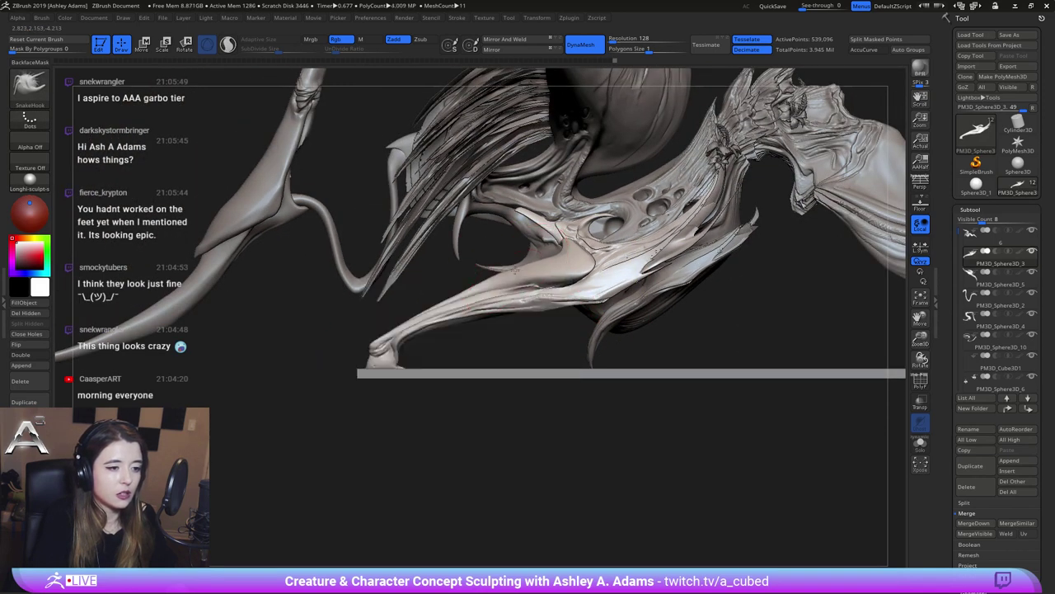
# Adjust the SnakeHook brush size and refine the shape of the upper leg near the knee
pyautogui.press('space')
pyautogui.moveTo(561, 268); pyautogui.dragTo(551, 268)
pyautogui.moveTo(555, 256); pyautogui.dragTo(556, 260)
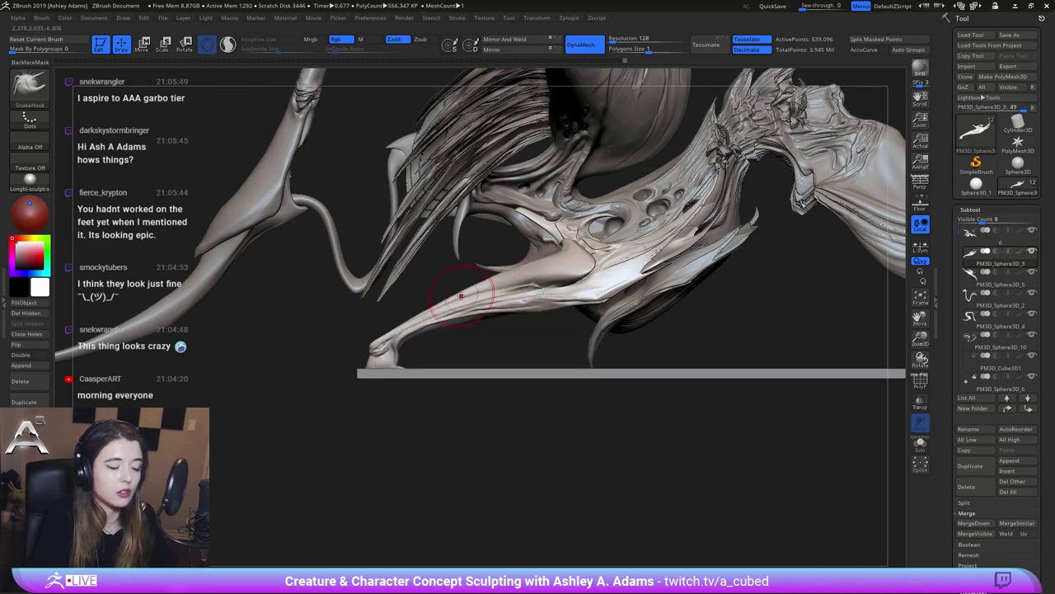
pyautogui.moveTo(463, 295)
pyautogui.keyDown('ctrl'); pyautogui.mouseDown(button='right')
pyautogui.moveTo(542, 254)
pyautogui.moveTo(505, 260)
pyautogui.mouseUp(button='right'); pyautogui.keyUp('ctrl')
pyautogui.moveTo(742, 247); pyautogui.dragTo(647, 285, button='right')
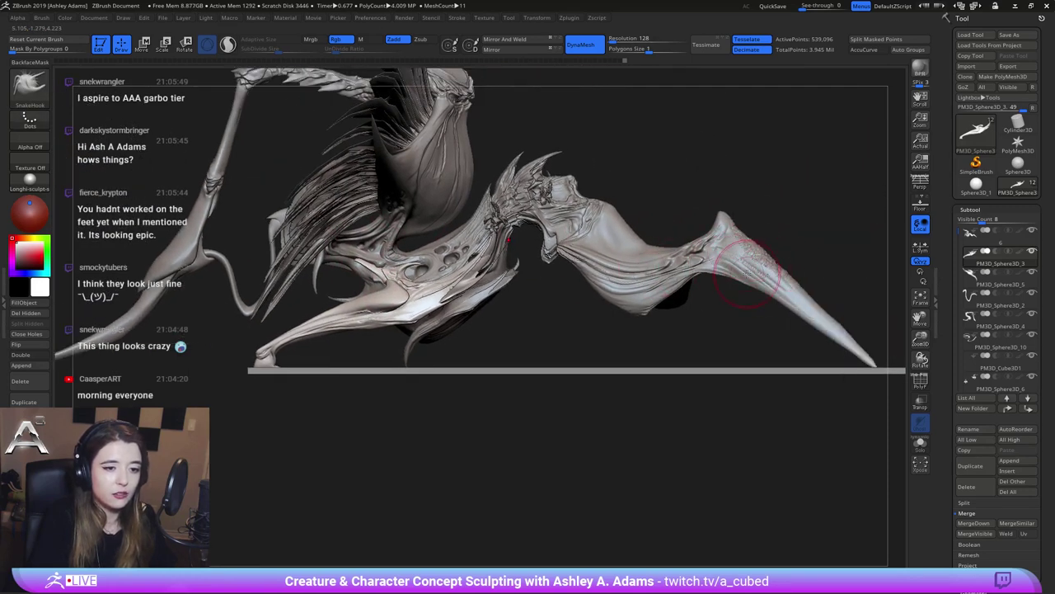
pyautogui.moveTo(749, 254); pyautogui.dragTo(745, 259, button='right')
pyautogui.press('space')
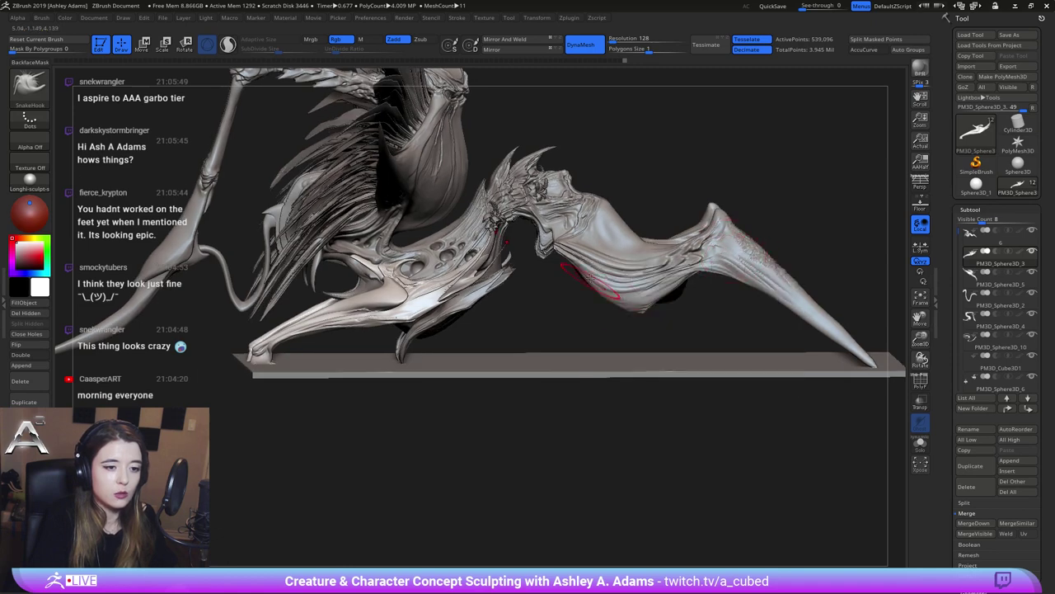
# Examine the creature's overall silhouette and the stance of its legs from the side and from three-quarter views
pyautogui.keyDown('alt'); pyautogui.moveTo(457, 303); pyautogui.dragTo(587, 297, button='right'); pyautogui.keyUp('alt')
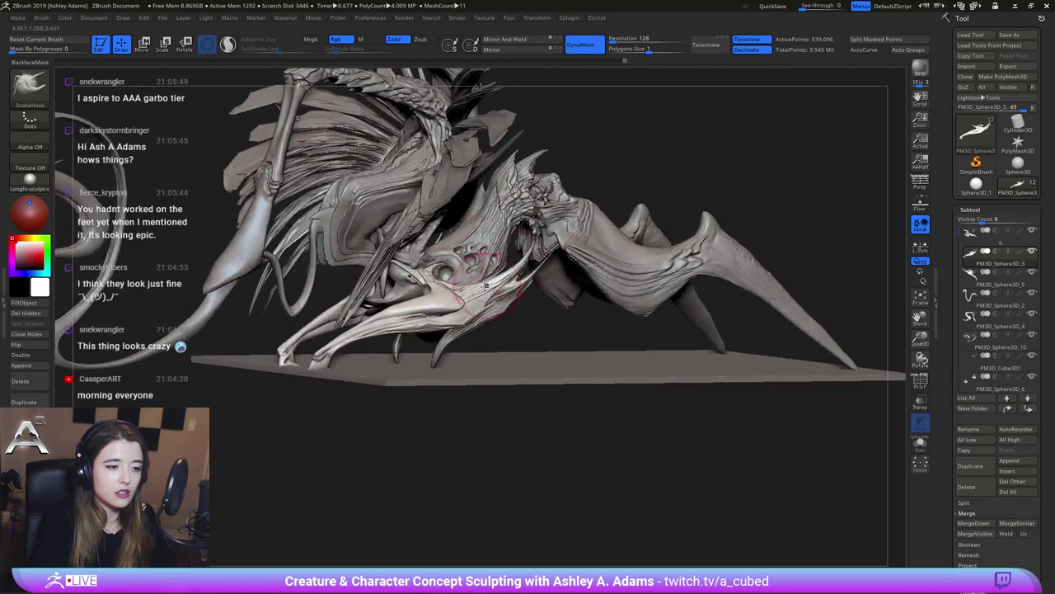
pyautogui.moveTo(508, 279)
pyautogui.mouseDown(button='right')
pyautogui.moveTo(328, 276)
pyautogui.moveTo(505, 279)
pyautogui.moveTo(569, 307)
pyautogui.moveTo(527, 261)
pyautogui.moveTo(544, 265)
pyautogui.moveTo(523, 269)
pyautogui.moveTo(544, 279)
pyautogui.mouseUp(button='right')
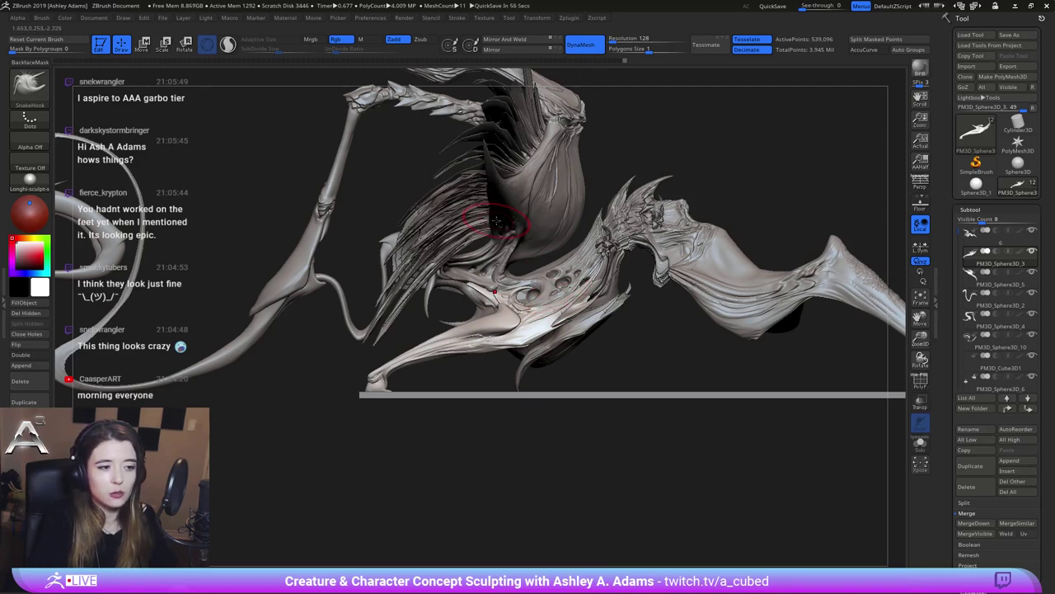
pyautogui.moveTo(577, 290); pyautogui.dragTo(492, 217, button='right')
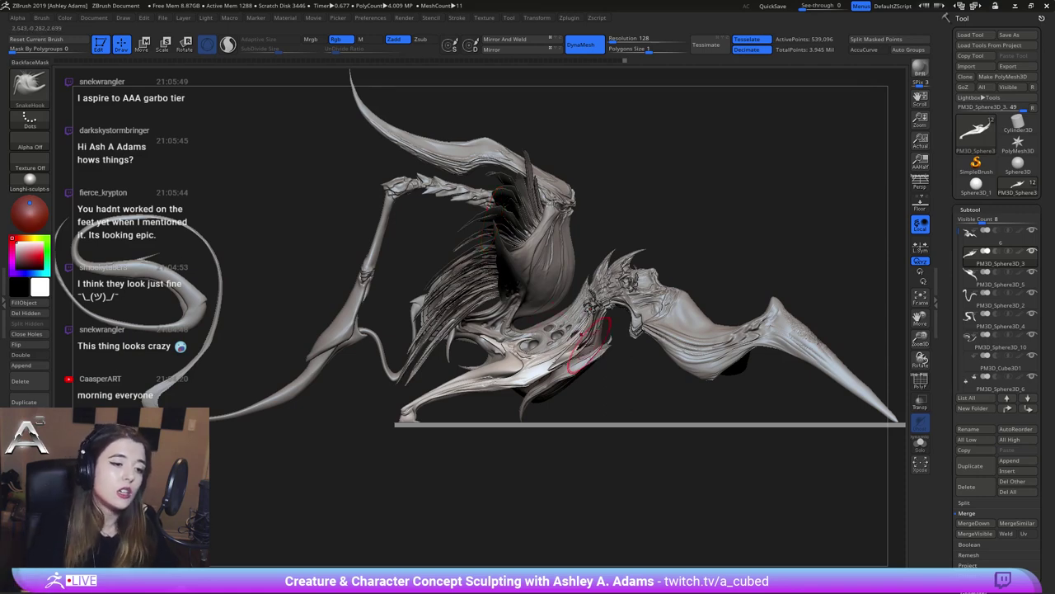
pyautogui.moveTo(581, 354); pyautogui.dragTo(694, 398)
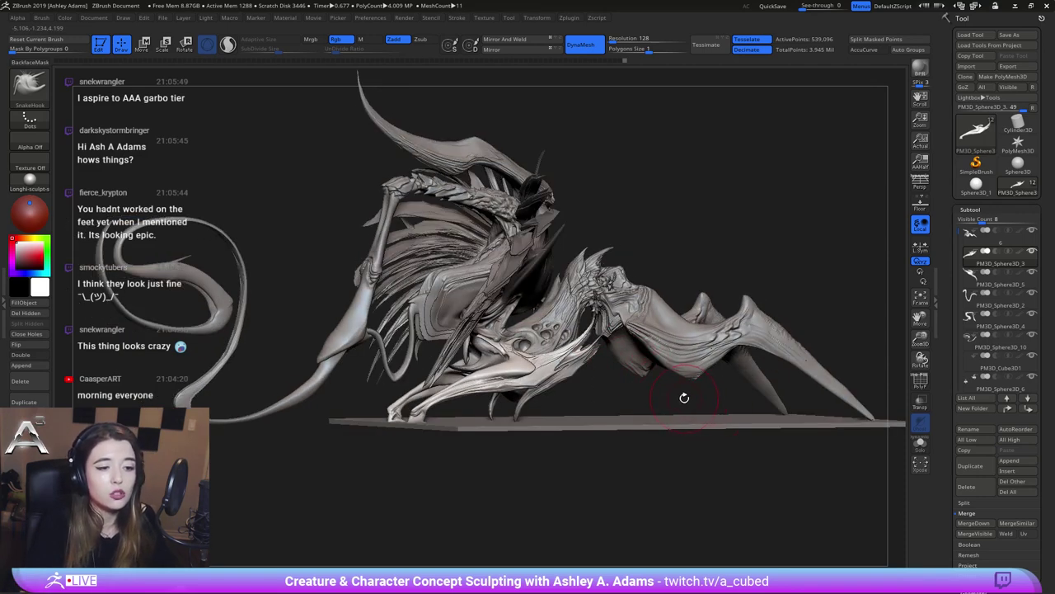
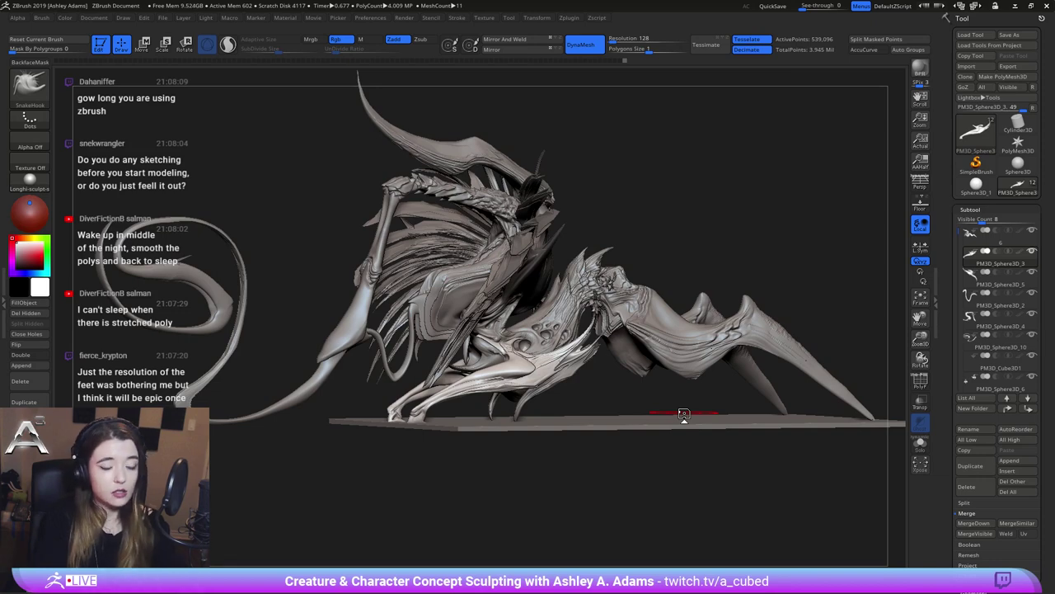
pyautogui.moveTo(619, 301)
pyautogui.mouseDown(button='right')
pyautogui.moveTo(614, 350)
pyautogui.moveTo(589, 361)
pyautogui.moveTo(595, 331)
pyautogui.moveTo(588, 357)
pyautogui.moveTo(569, 305)
pyautogui.moveTo(580, 290)
pyautogui.moveTo(577, 313)
pyautogui.moveTo(554, 323)
pyautogui.moveTo(569, 307)
pyautogui.moveTo(486, 272)
pyautogui.moveTo(421, 227)
pyautogui.moveTo(523, 328)
pyautogui.moveTo(468, 346)
pyautogui.mouseUp(button='right')
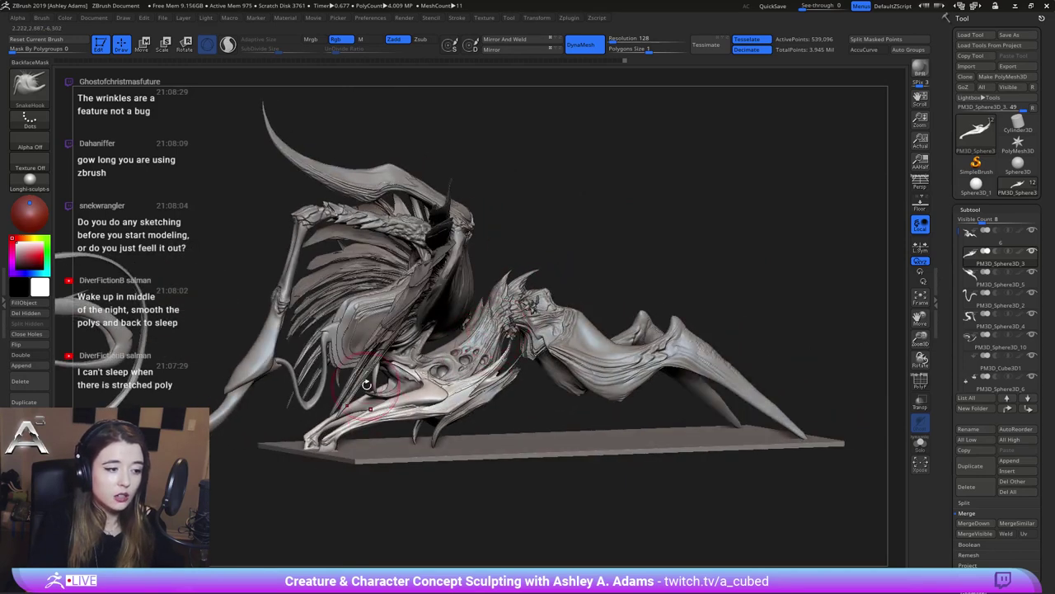
pyautogui.keyDown('alt'); pyautogui.moveTo(367, 385); pyautogui.dragTo(464, 383, button='right'); pyautogui.keyUp('alt')
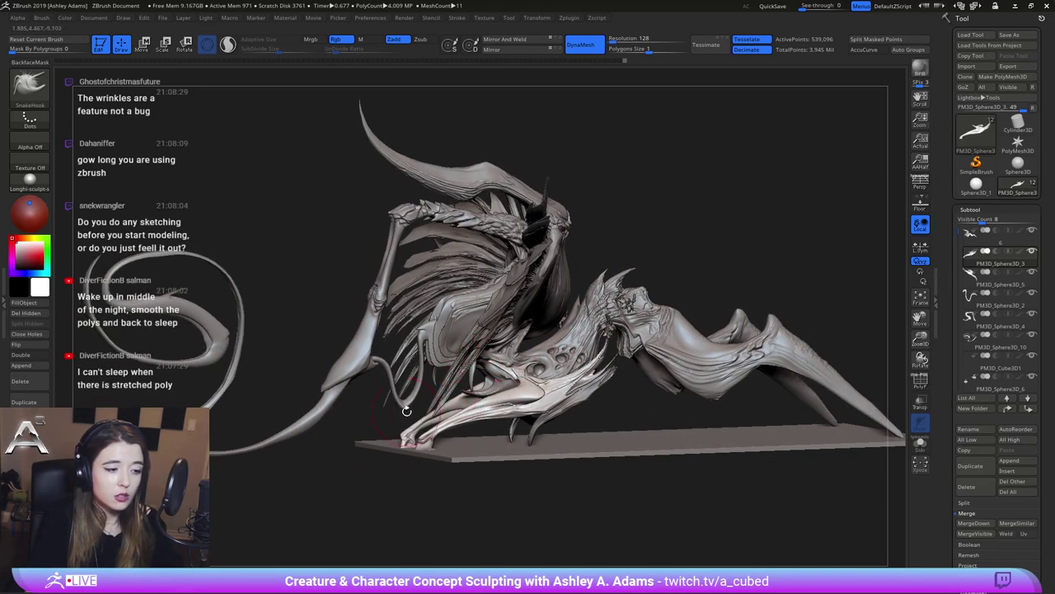
pyautogui.moveTo(421, 271)
pyautogui.keyDown('alt'); pyautogui.mouseDown(button='right')
pyautogui.moveTo(383, 261)
pyautogui.moveTo(474, 285)
pyautogui.moveTo(445, 299)
pyautogui.moveTo(511, 310)
pyautogui.mouseUp(button='right'); pyautogui.keyUp('alt')
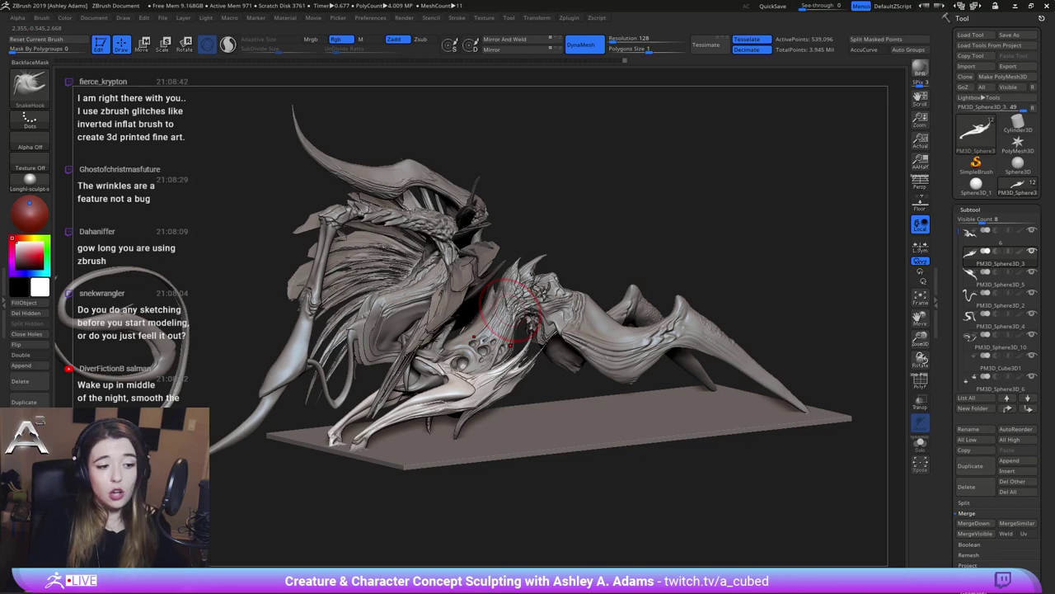
pyautogui.keyDown('shift'); pyautogui.moveTo(709, 301); pyautogui.dragTo(626, 267); pyautogui.keyUp('shift')
# Switch to the main body subtool and reshape the pointed edge at the front of the haunch with a resized SnakeHook brush
pyautogui.keyDown('alt'); pyautogui.click(635, 348); pyautogui.keyUp('alt')
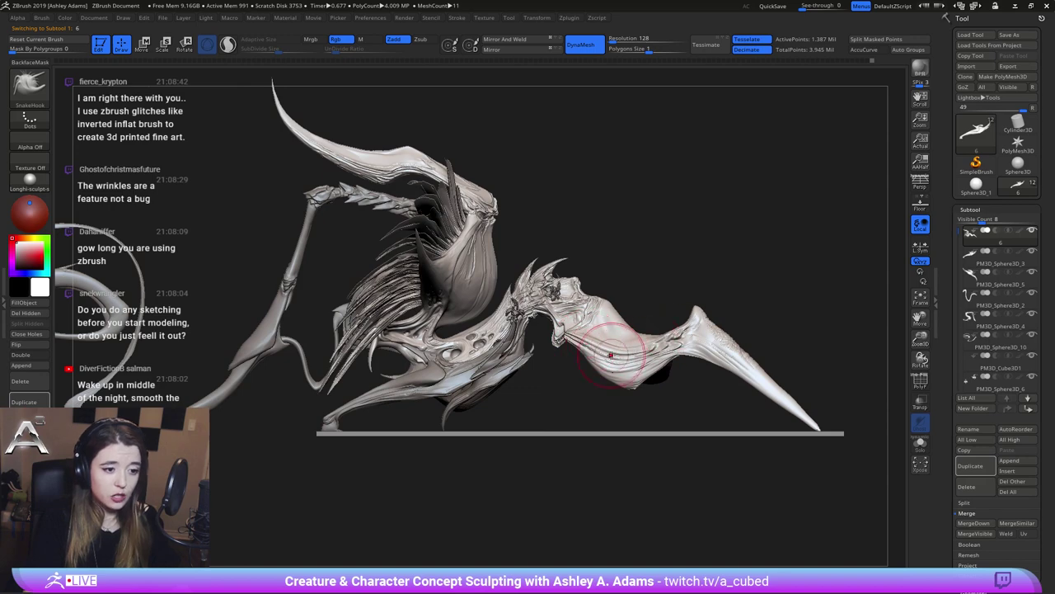
pyautogui.keyDown('alt'); pyautogui.moveTo(724, 334); pyautogui.dragTo(698, 326); pyautogui.keyUp('alt')
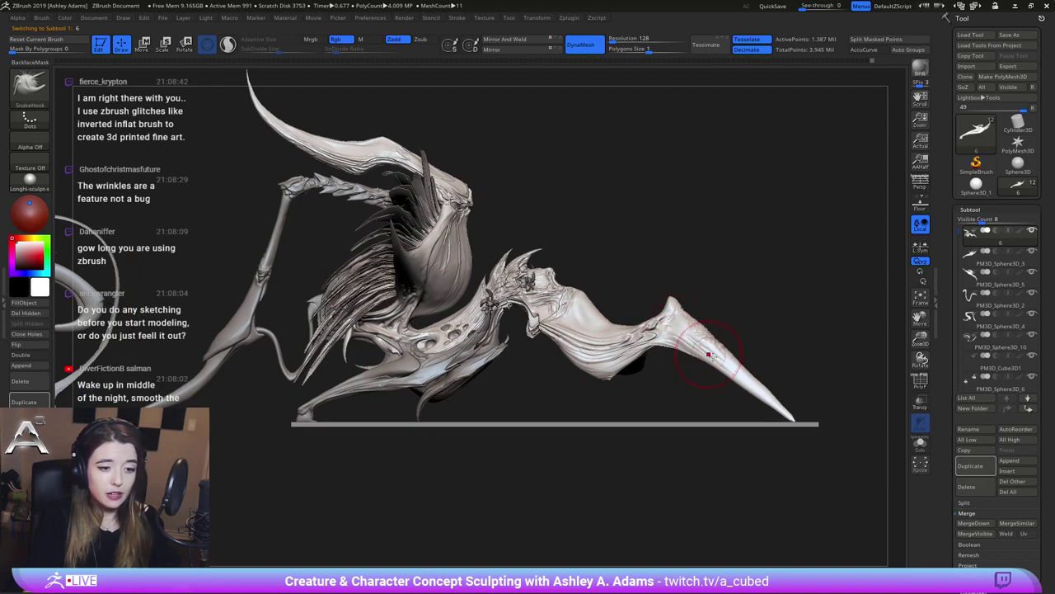
pyautogui.moveTo(707, 354)
pyautogui.mouseDown(button='right')
pyautogui.moveTo(724, 357)
pyautogui.moveTo(656, 330)
pyautogui.mouseUp(button='right')
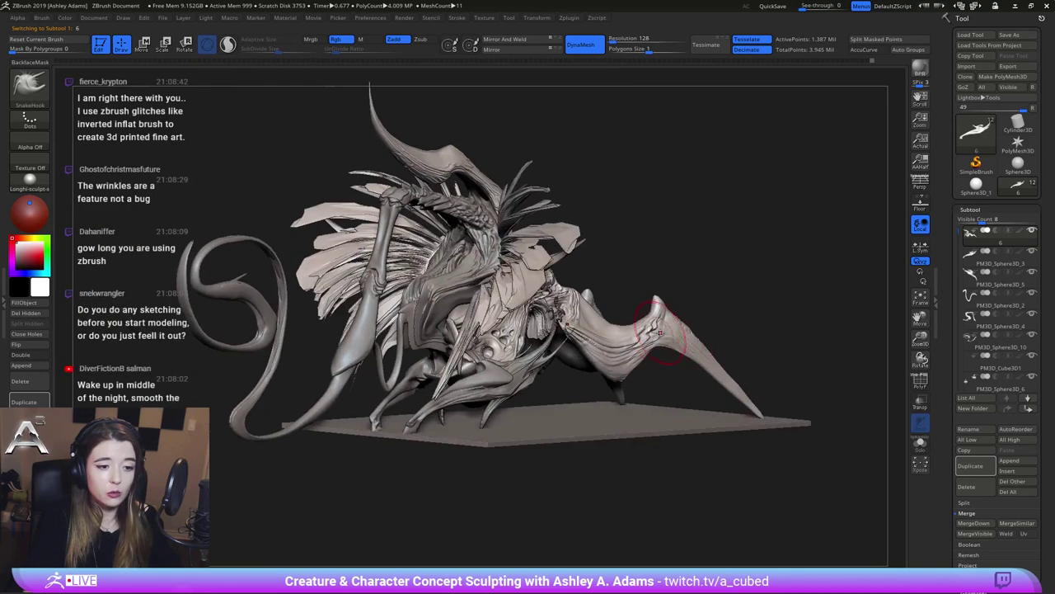
pyautogui.moveTo(711, 355); pyautogui.dragTo(663, 351, button='right')
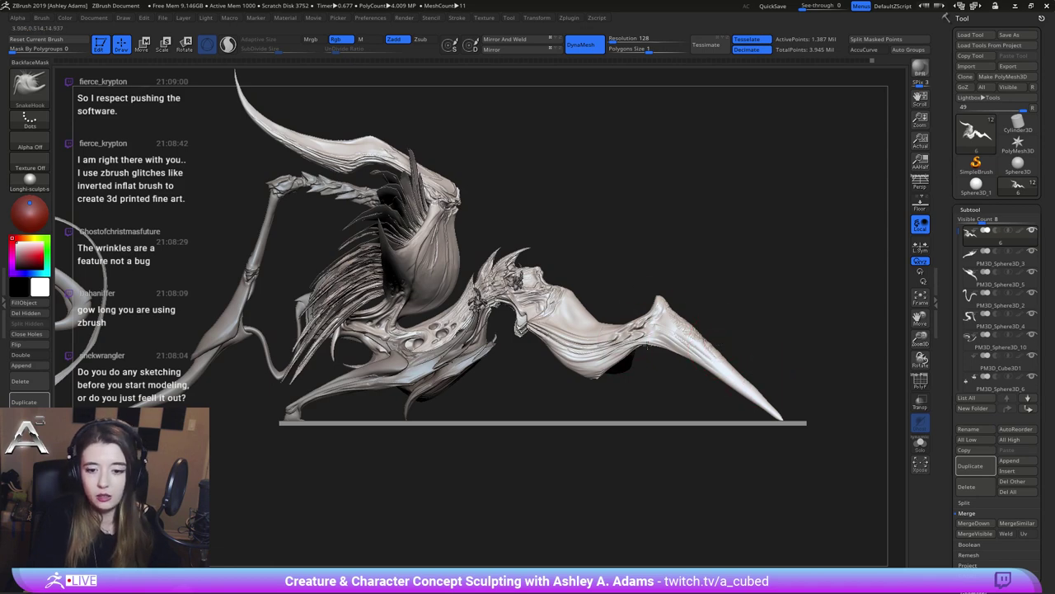
pyautogui.keyDown('alt'); pyautogui.moveTo(606, 324); pyautogui.dragTo(690, 350); pyautogui.keyUp('alt')
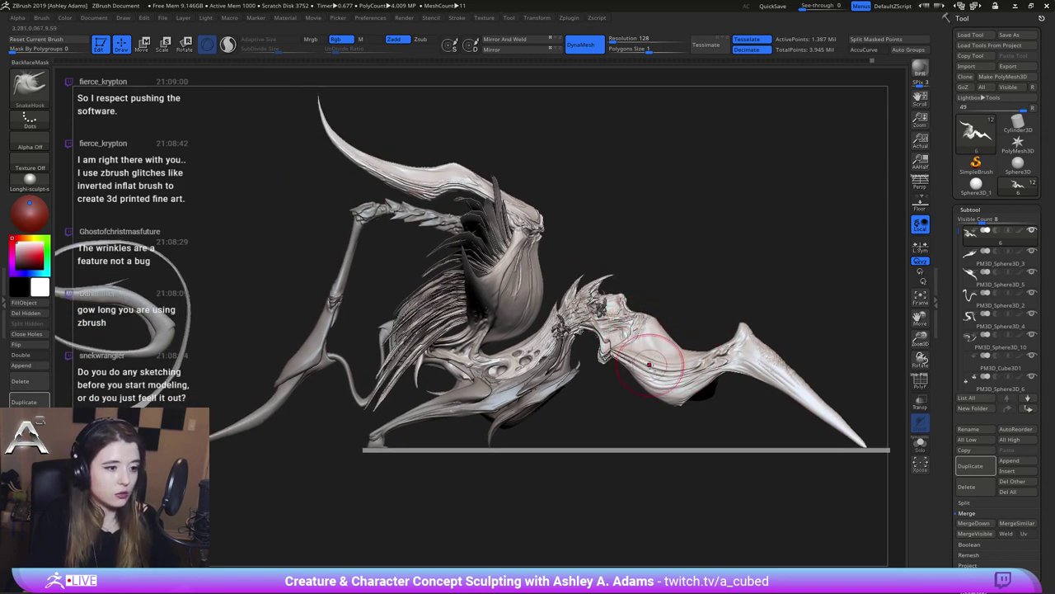
pyautogui.keyDown('alt'); pyautogui.moveTo(626, 371); pyautogui.dragTo(589, 313, button='right'); pyautogui.keyUp('alt')
pyautogui.press('space')
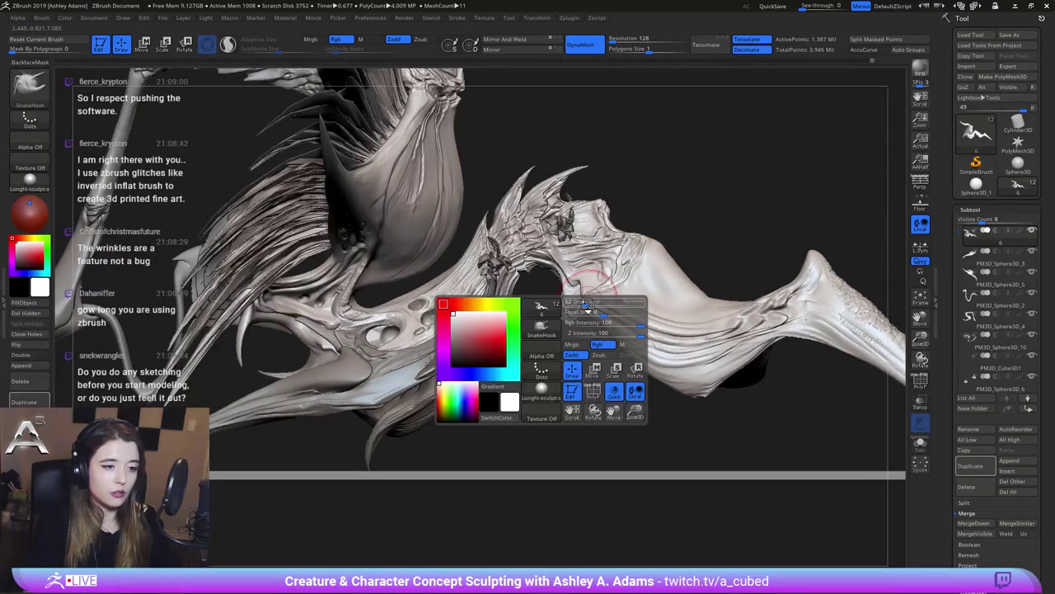
pyautogui.moveTo(581, 309); pyautogui.dragTo(577, 320)
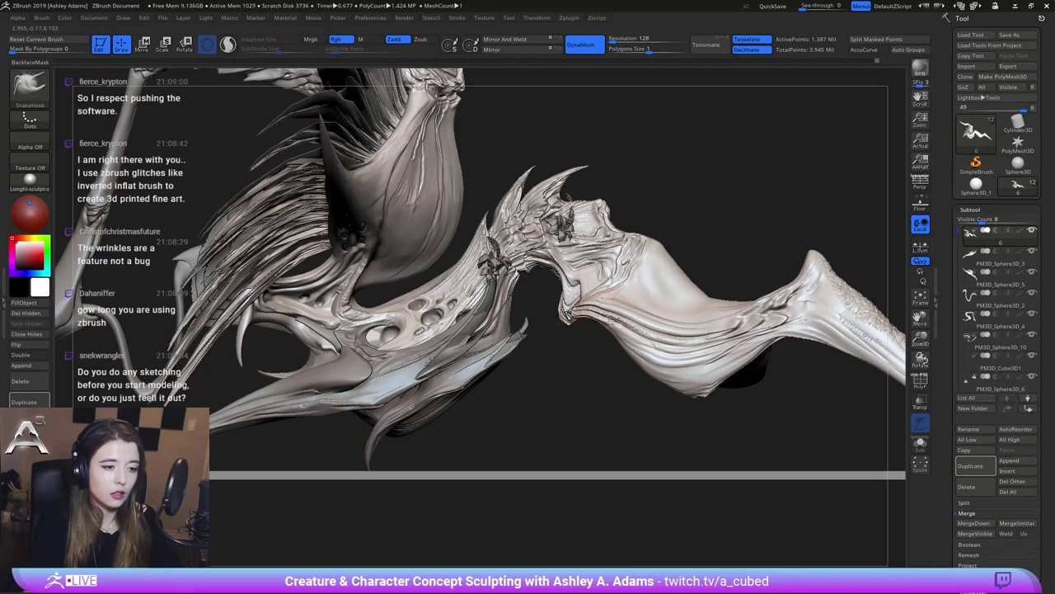
pyautogui.moveTo(603, 313)
pyautogui.keyDown('ctrl'); pyautogui.mouseDown(button='right')
pyautogui.moveTo(587, 332)
pyautogui.moveTo(608, 347)
pyautogui.moveTo(606, 367)
pyautogui.moveTo(590, 321)
pyautogui.mouseUp(button='right'); pyautogui.keyUp('ctrl')
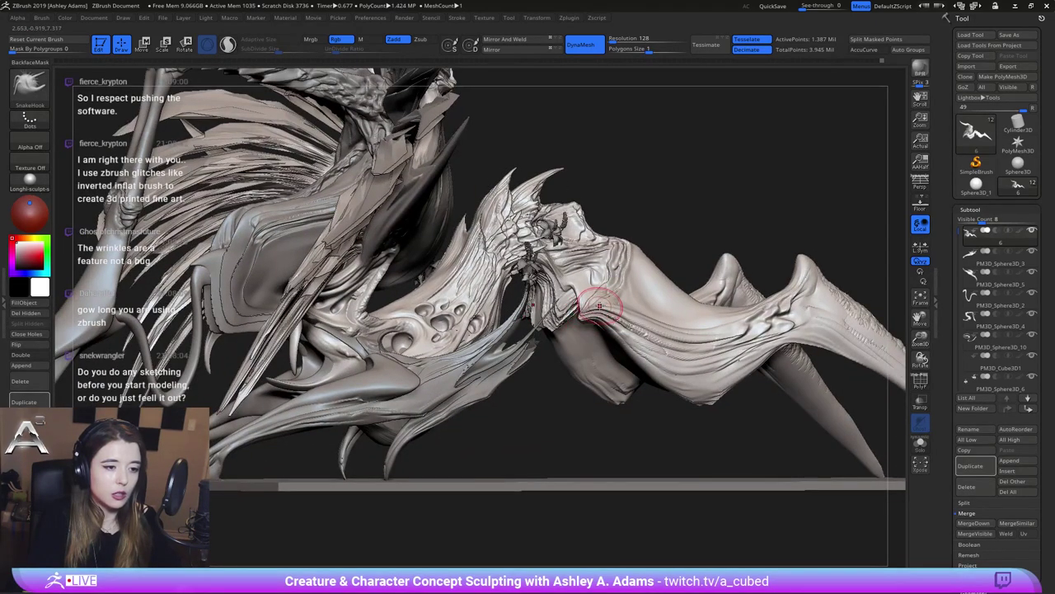
pyautogui.moveTo(602, 312); pyautogui.dragTo(579, 313, button='right')
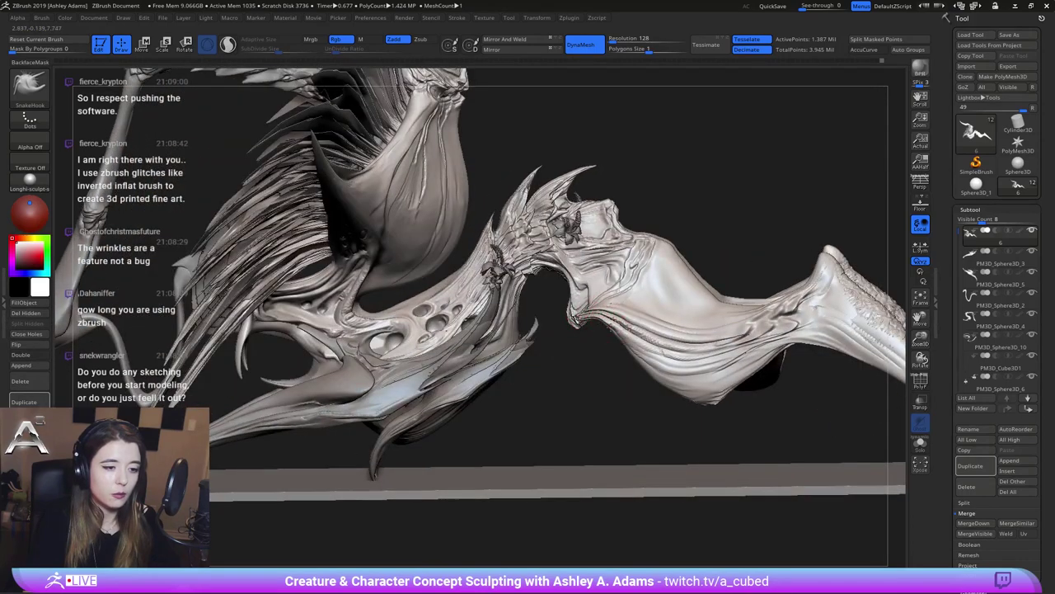
# Readjust the SnakeHook brush size and refine the contour of the folds just behind the haunch's pointed edge
pyautogui.press('space')
pyautogui.moveTo(619, 320); pyautogui.dragTo(632, 323)
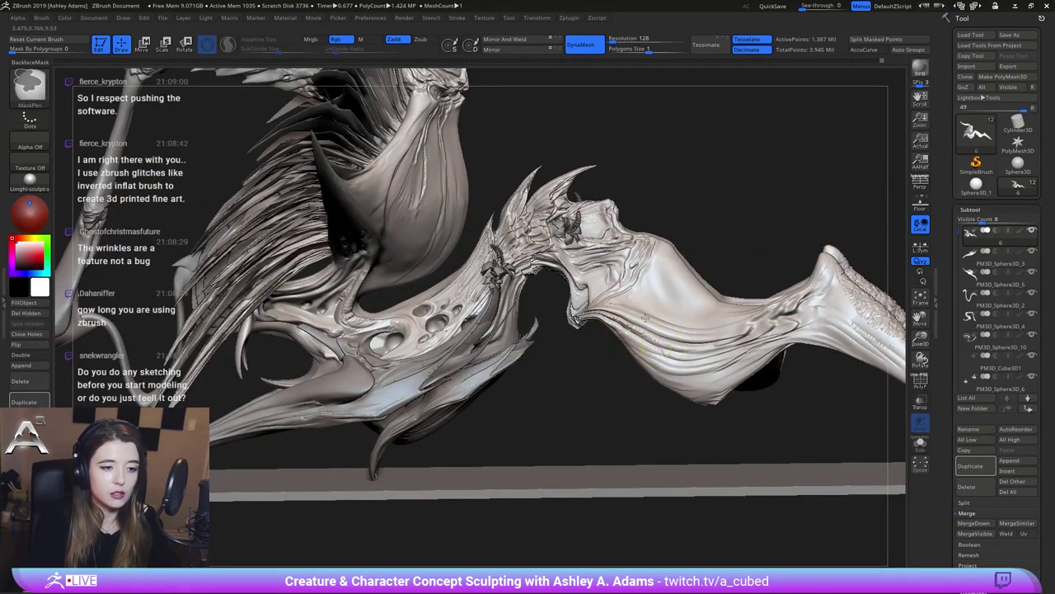
pyautogui.moveTo(646, 318)
pyautogui.keyDown('ctrl'); pyautogui.mouseDown(button='right')
pyautogui.moveTo(645, 301)
pyautogui.moveTo(632, 316)
pyautogui.mouseUp(button='right'); pyautogui.keyUp('ctrl')
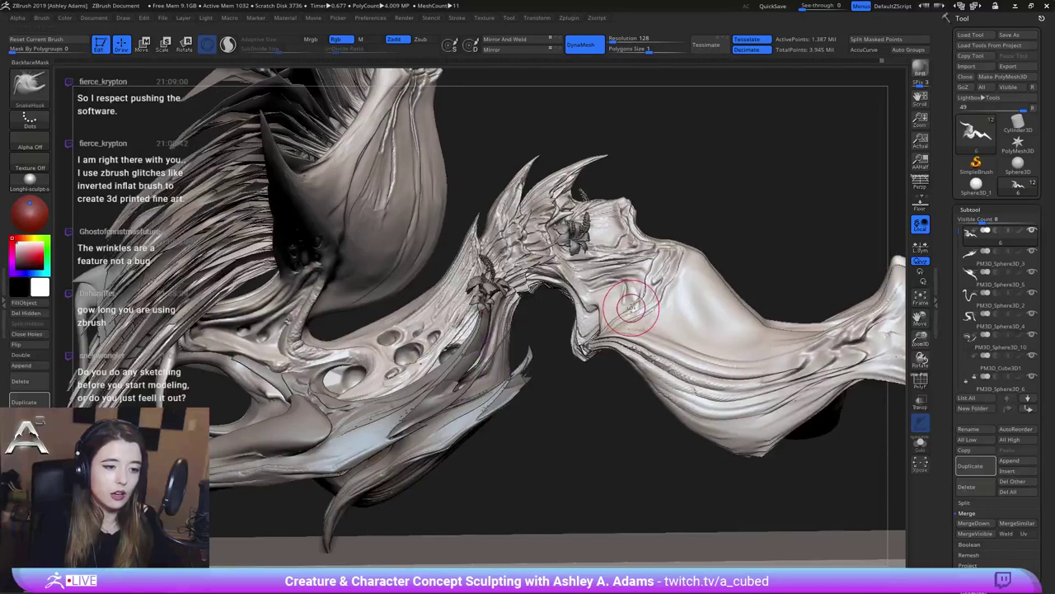
pyautogui.moveTo(631, 307); pyautogui.dragTo(618, 319)
pyautogui.keyDown('ctrl'); pyautogui.moveTo(663, 329); pyautogui.dragTo(651, 268, button='right'); pyautogui.keyUp('ctrl')
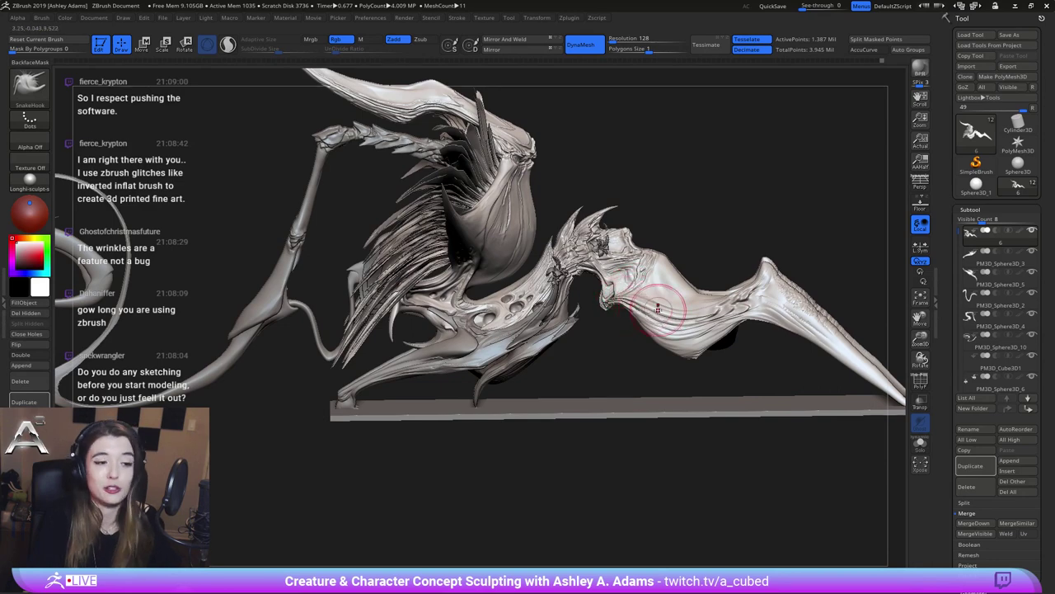
pyautogui.moveTo(658, 308); pyautogui.dragTo(572, 208, button='right')
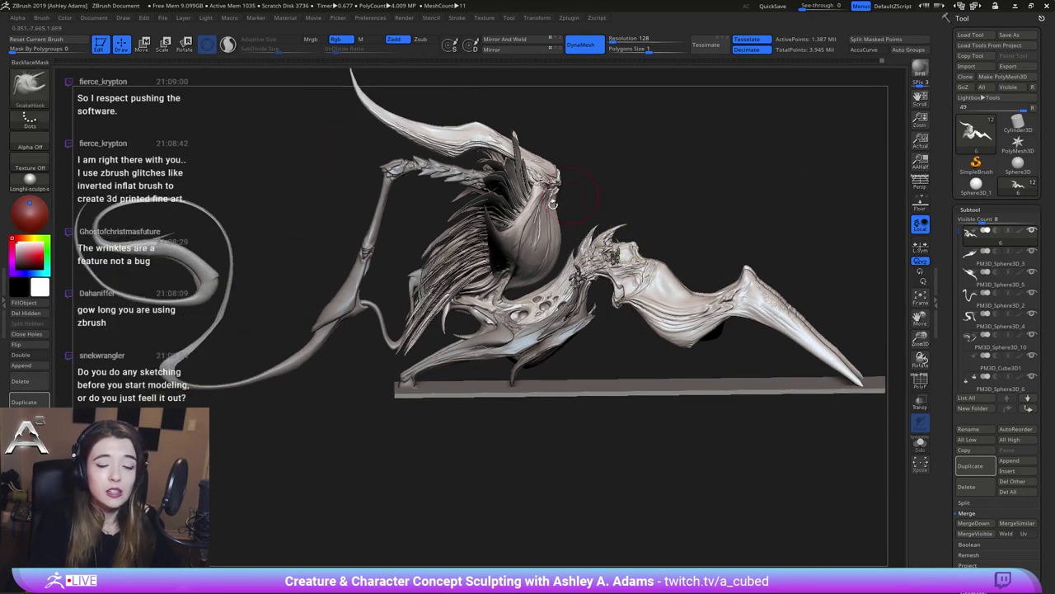
pyautogui.moveTo(688, 302); pyautogui.dragTo(588, 317, button='right')
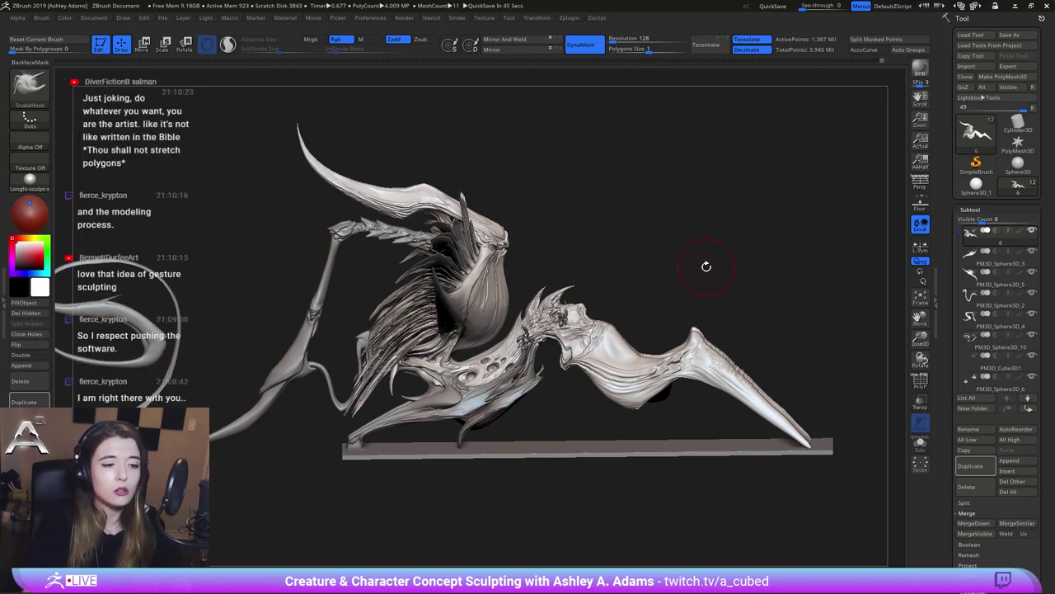
pyautogui.moveTo(705, 264); pyautogui.dragTo(659, 242)
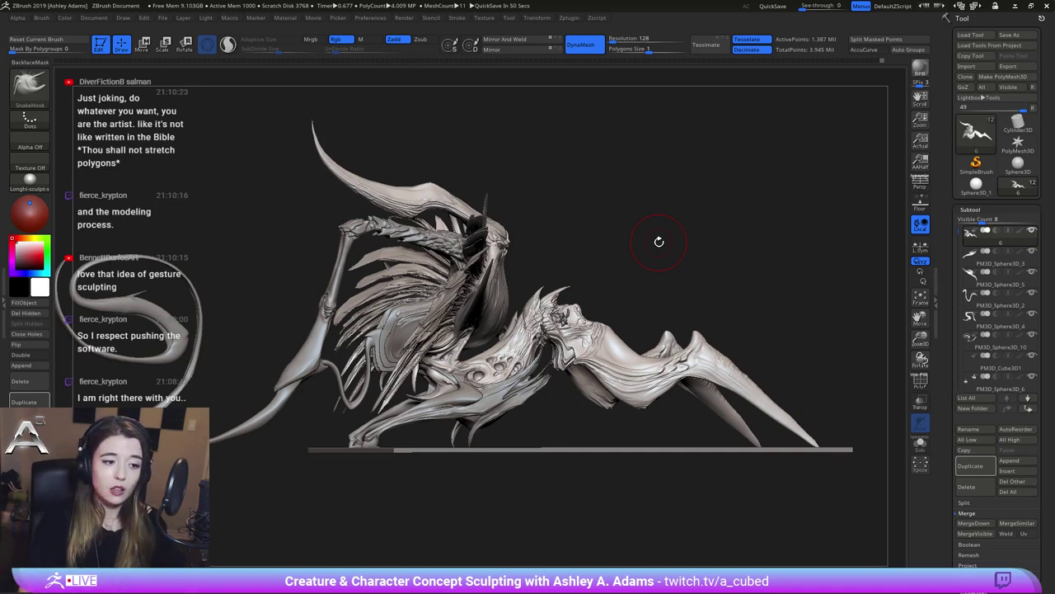
pyautogui.moveTo(705, 274); pyautogui.dragTo(582, 355)
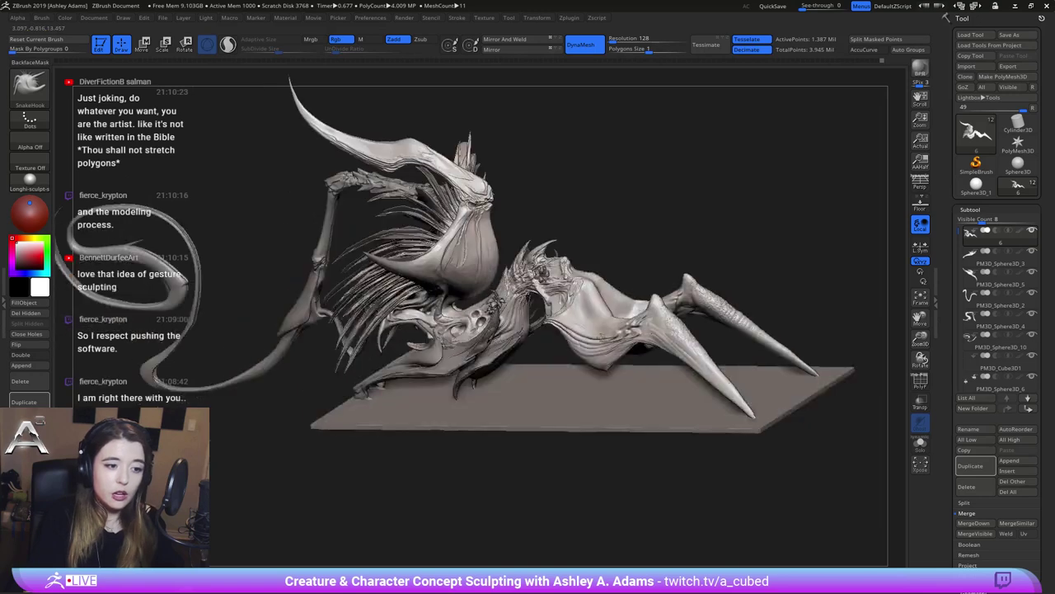
# Swell the upper surface of the rear body between the hind legs with a resized Inflat brush
pyautogui.moveTo(637, 194)
pyautogui.mouseDown()
pyautogui.moveTo(612, 213)
pyautogui.moveTo(594, 299)
pyautogui.moveTo(602, 339)
pyautogui.moveTo(604, 319)
pyautogui.moveTo(587, 323)
pyautogui.mouseUp()
pyautogui.press('b')
pyautogui.press('i')
pyautogui.press('n')
pyautogui.press('space')
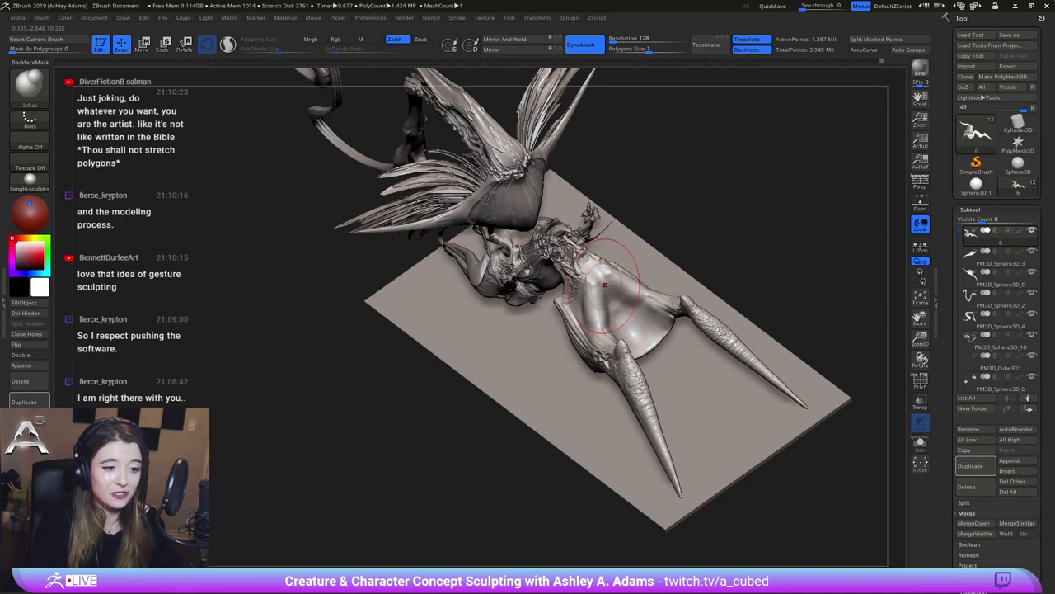
pyautogui.press('space')
pyautogui.moveTo(605, 322); pyautogui.dragTo(597, 322)
pyautogui.moveTo(597, 301); pyautogui.dragTo(618, 326, button='right')
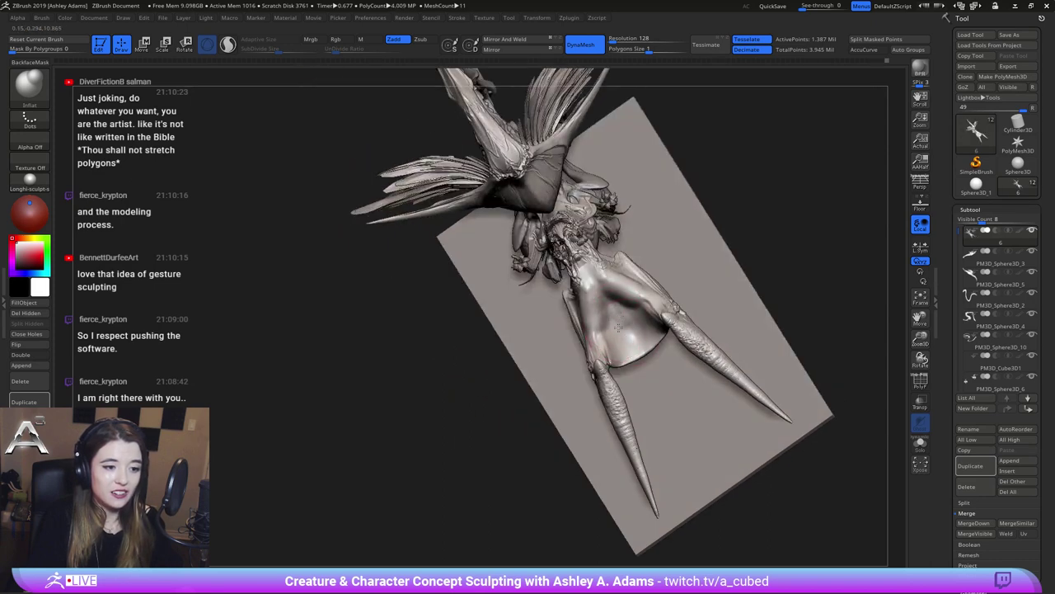
pyautogui.moveTo(641, 347); pyautogui.dragTo(618, 314, button='right')
# Build up the surface between the hind legs with ClayBuildup and smooth it
pyautogui.press('b')
pyautogui.press('c')
pyautogui.press('b')
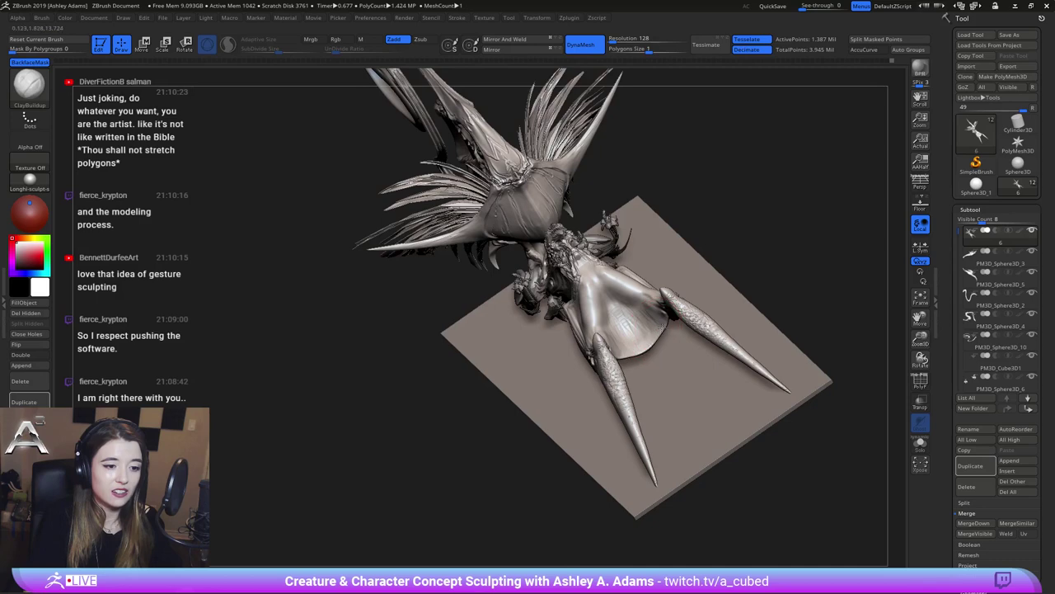
pyautogui.keyDown('shift'); pyautogui.moveTo(635, 320); pyautogui.dragTo(628, 325); pyautogui.keyUp('shift')
pyautogui.moveTo(637, 322)
pyautogui.mouseDown(button='right')
pyautogui.moveTo(584, 266)
pyautogui.moveTo(606, 282)
pyautogui.moveTo(604, 318)
pyautogui.moveTo(632, 300)
pyautogui.mouseUp(button='right')
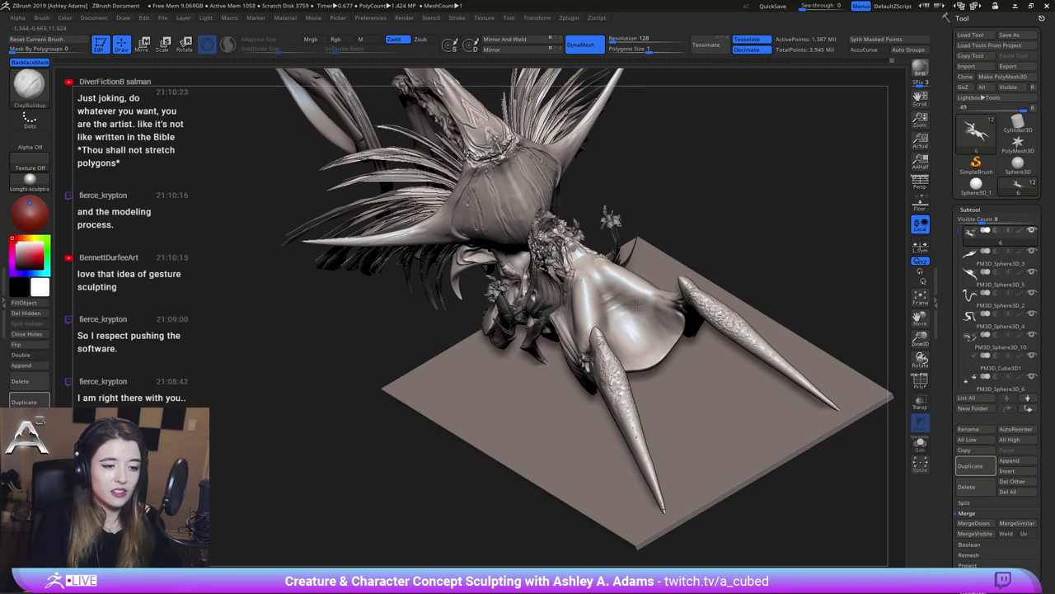
pyautogui.press('shift')
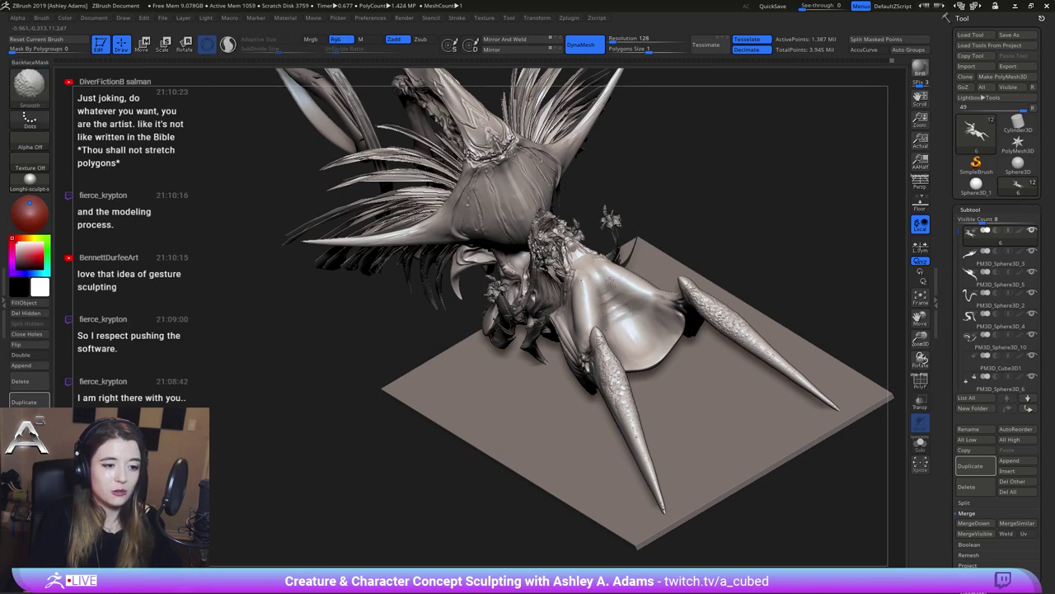
pyautogui.moveTo(609, 283)
pyautogui.mouseDown(button='right')
pyautogui.moveTo(571, 326)
pyautogui.moveTo(587, 357)
pyautogui.mouseUp(button='right')
# Carve curved wrinkles across the surface between the hind legs with DamStandard
pyautogui.press('b')
pyautogui.press('d')
pyautogui.press('s')
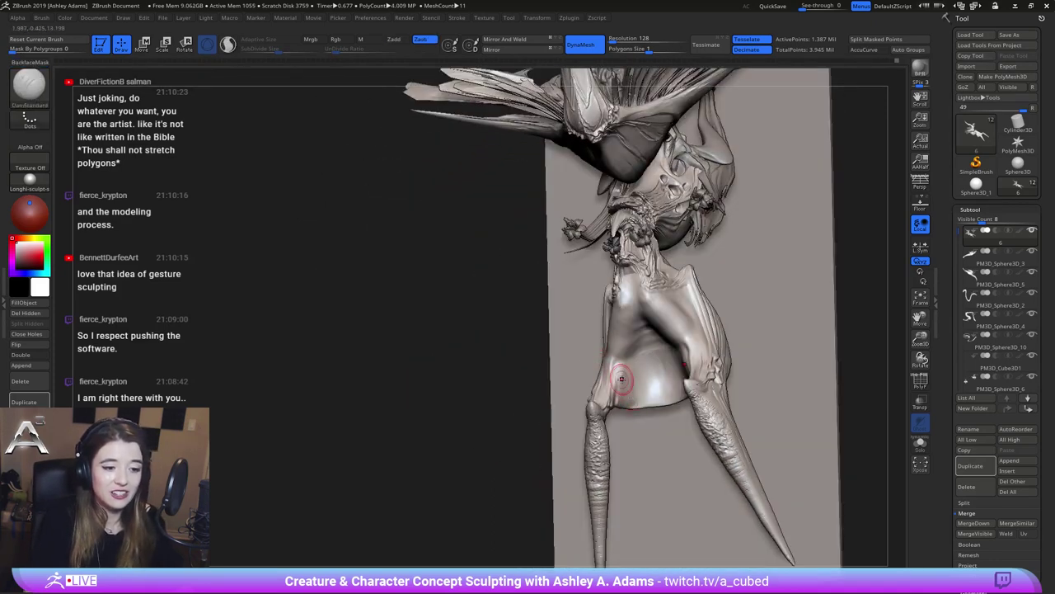
pyautogui.moveTo(618, 369); pyautogui.dragTo(640, 355)
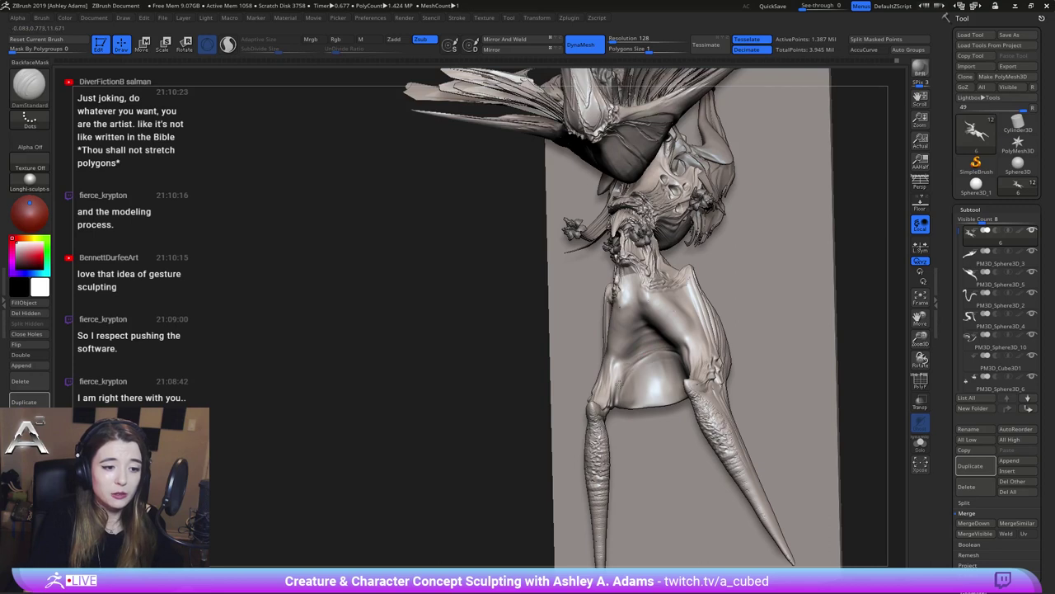
pyautogui.moveTo(627, 394)
pyautogui.mouseDown()
pyautogui.moveTo(681, 369)
pyautogui.moveTo(664, 366)
pyautogui.moveTo(664, 353)
pyautogui.mouseUp()
pyautogui.moveTo(641, 334); pyautogui.dragTo(651, 337, button='right')
pyautogui.moveTo(645, 340)
pyautogui.mouseDown()
pyautogui.moveTo(670, 348)
pyautogui.moveTo(653, 352)
pyautogui.moveTo(693, 350)
pyautogui.mouseUp()
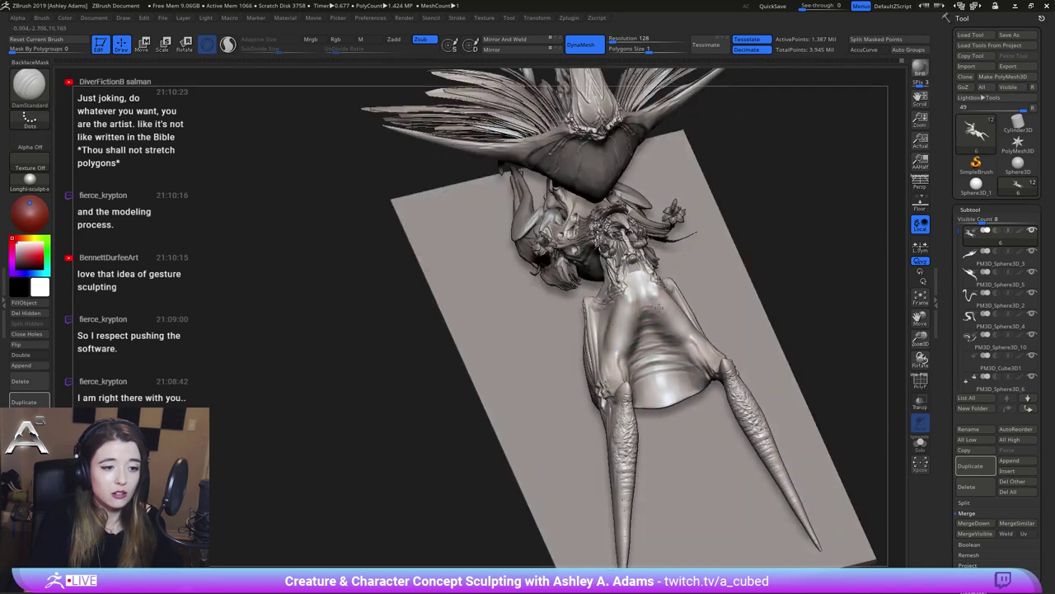
# Deepen the curved DamStandard wrinkles between the hind legs and smooth their side ends
pyautogui.moveTo(658, 307)
pyautogui.mouseDown(button='right')
pyautogui.moveTo(648, 318)
pyautogui.moveTo(672, 343)
pyautogui.mouseUp(button='right')
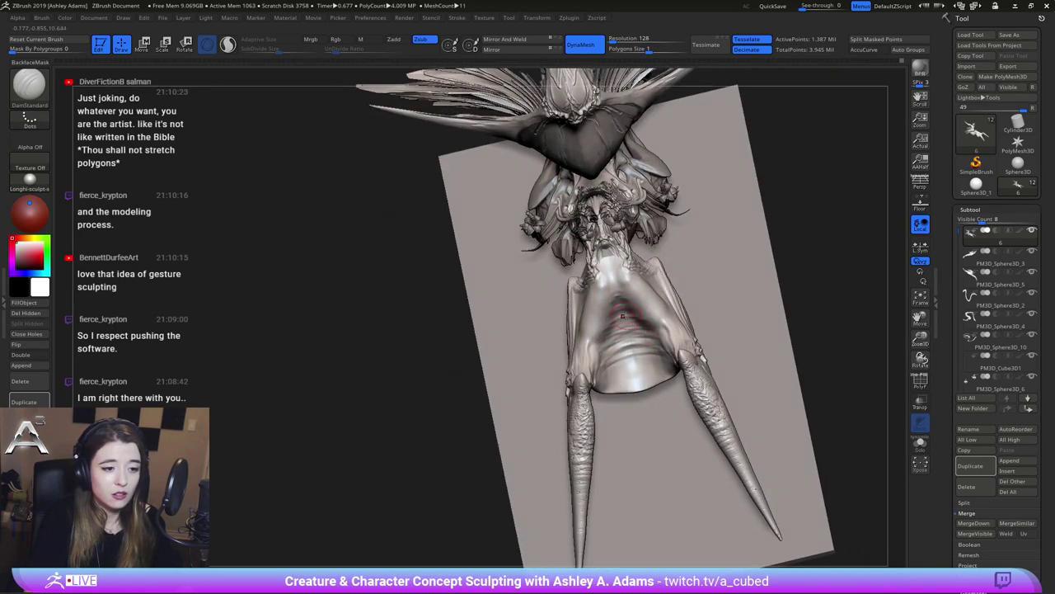
pyautogui.moveTo(622, 317); pyautogui.dragTo(639, 301, button='right')
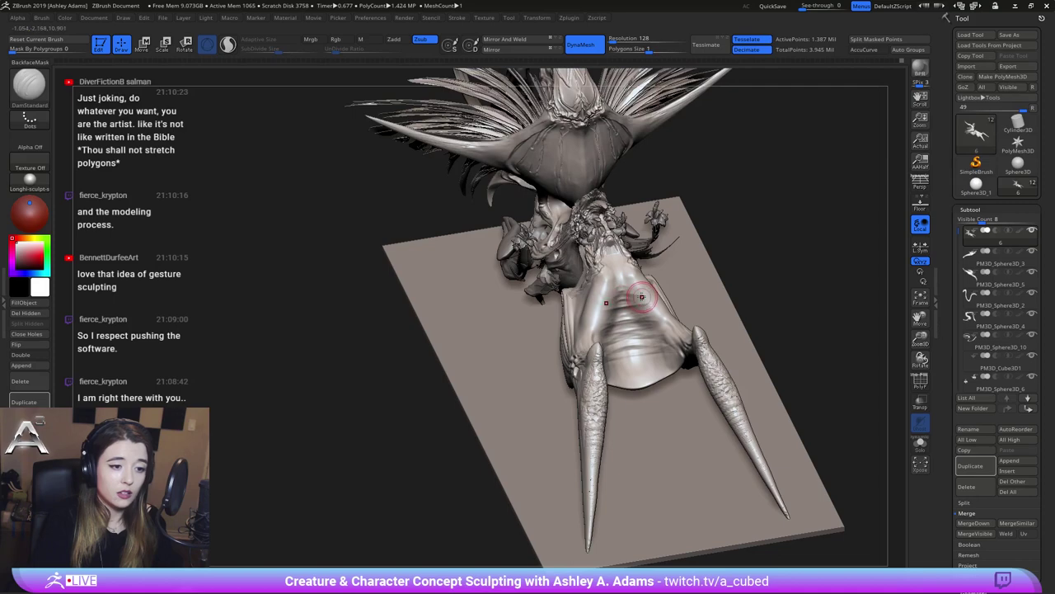
pyautogui.press('shift')
pyautogui.moveTo(660, 325)
pyautogui.mouseDown(button='right')
pyautogui.moveTo(578, 312)
pyautogui.moveTo(609, 328)
pyautogui.mouseUp(button='right')
pyautogui.moveTo(609, 336)
pyautogui.mouseDown()
pyautogui.moveTo(653, 339)
pyautogui.moveTo(636, 329)
pyautogui.mouseUp()
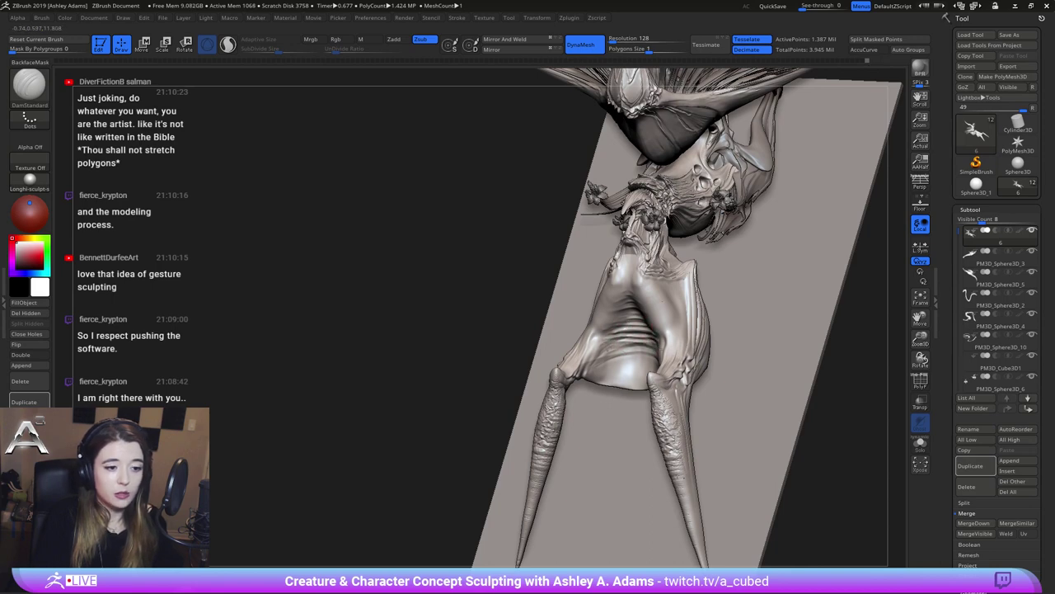
pyautogui.keyDown('shift'); pyautogui.moveTo(598, 344); pyautogui.dragTo(607, 350); pyautogui.keyUp('shift')
pyautogui.keyDown('shift'); pyautogui.moveTo(604, 329); pyautogui.dragTo(652, 336, button='right'); pyautogui.keyUp('shift')
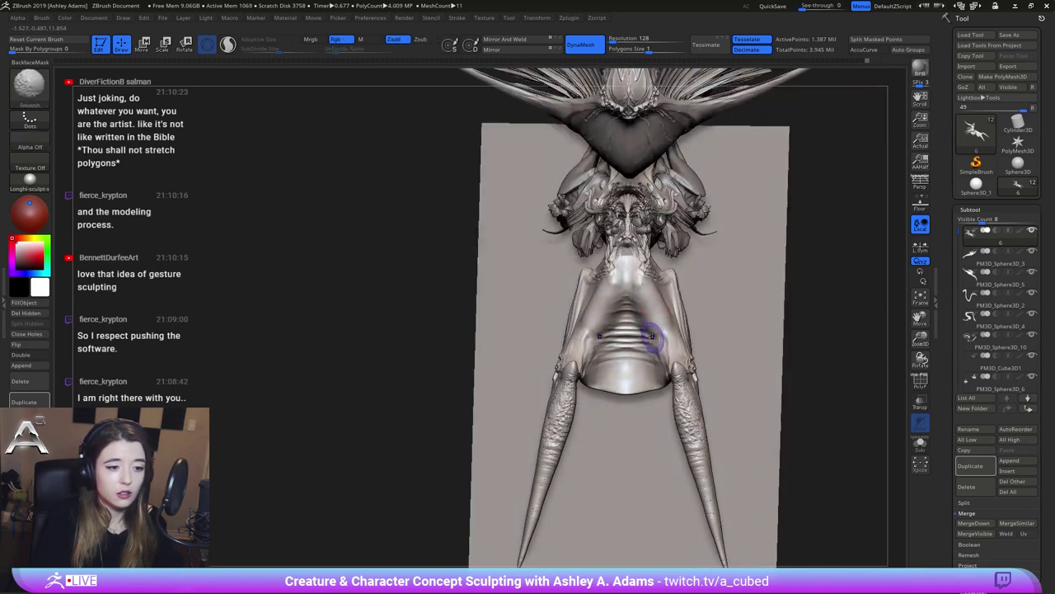
pyautogui.keyDown('shift'); pyautogui.moveTo(643, 303); pyautogui.dragTo(637, 284); pyautogui.keyUp('shift')
# Extend the wrinkles up the narrow part between the hind legs and down toward the rear rim, softening them with Smooth
pyautogui.moveTo(643, 243); pyautogui.dragTo(646, 291, button='right')
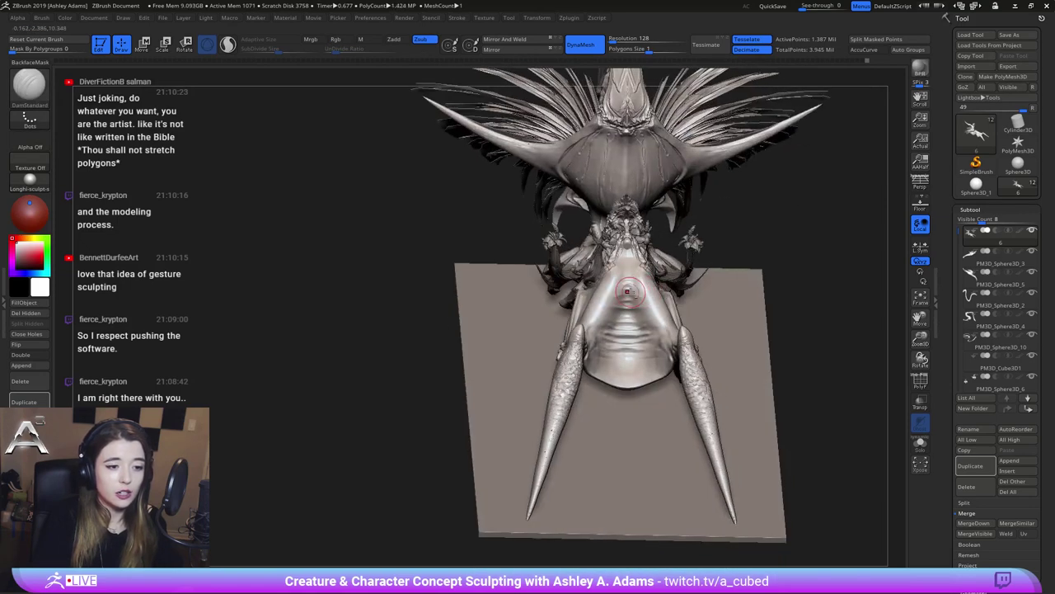
pyautogui.moveTo(626, 288); pyautogui.dragTo(629, 287, button='right')
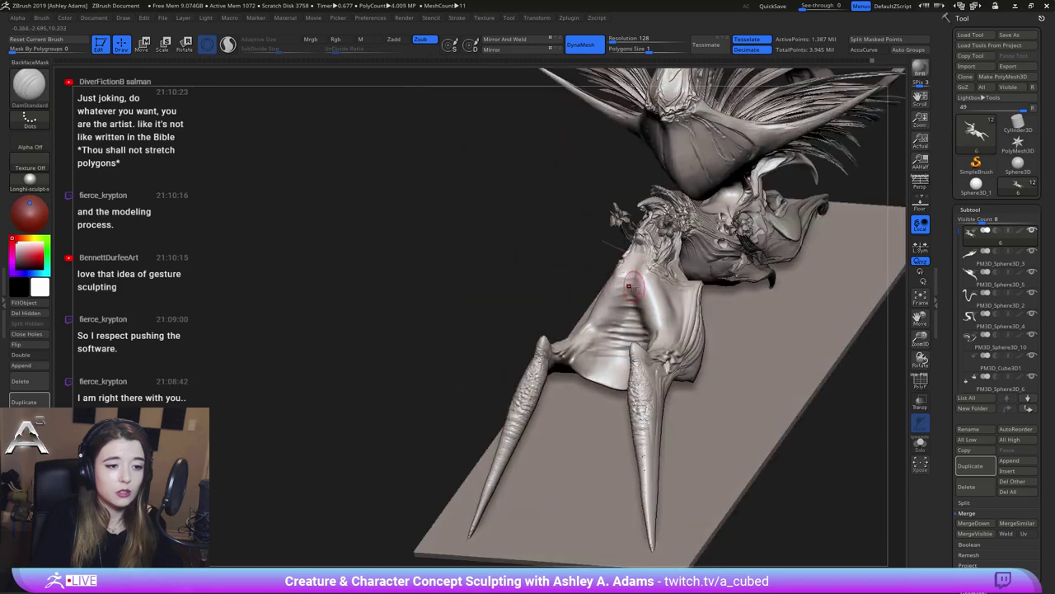
pyautogui.moveTo(630, 287)
pyautogui.mouseDown()
pyautogui.moveTo(615, 295)
pyautogui.moveTo(626, 294)
pyautogui.mouseUp()
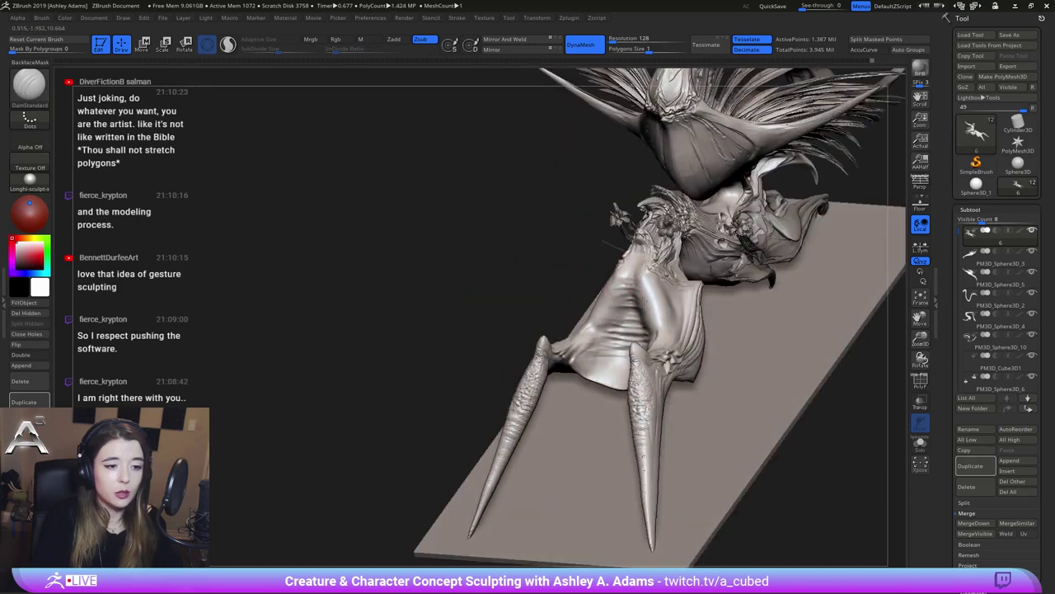
pyautogui.moveTo(648, 301); pyautogui.dragTo(610, 274, button='right')
pyautogui.moveTo(590, 328)
pyautogui.mouseDown(button='right')
pyautogui.moveTo(615, 340)
pyautogui.moveTo(616, 375)
pyautogui.moveTo(620, 345)
pyautogui.moveTo(618, 370)
pyautogui.mouseUp(button='right')
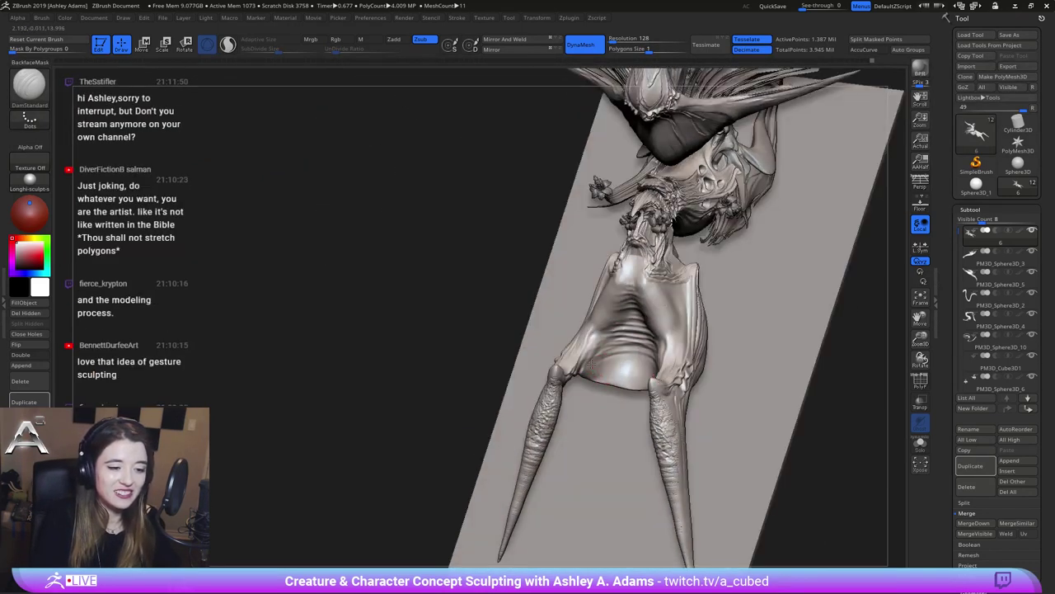
pyautogui.press('shift')
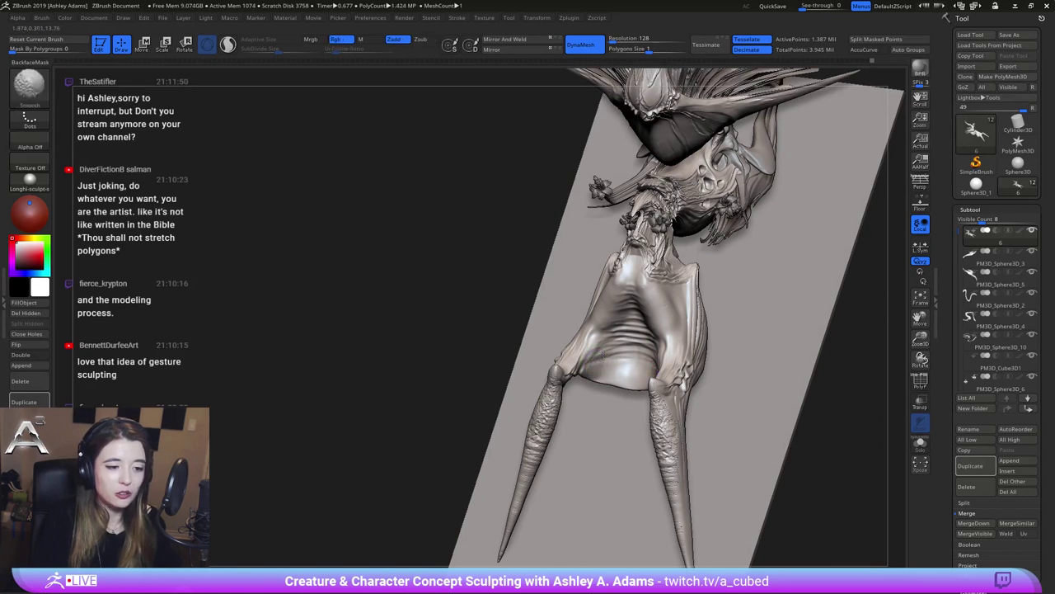
pyautogui.moveTo(603, 356)
pyautogui.keyDown('shift'); pyautogui.mouseDown()
pyautogui.moveTo(635, 370)
pyautogui.moveTo(614, 380)
pyautogui.moveTo(642, 371)
pyautogui.moveTo(653, 383)
pyautogui.moveTo(630, 334)
pyautogui.mouseUp(); pyautogui.keyUp('shift')
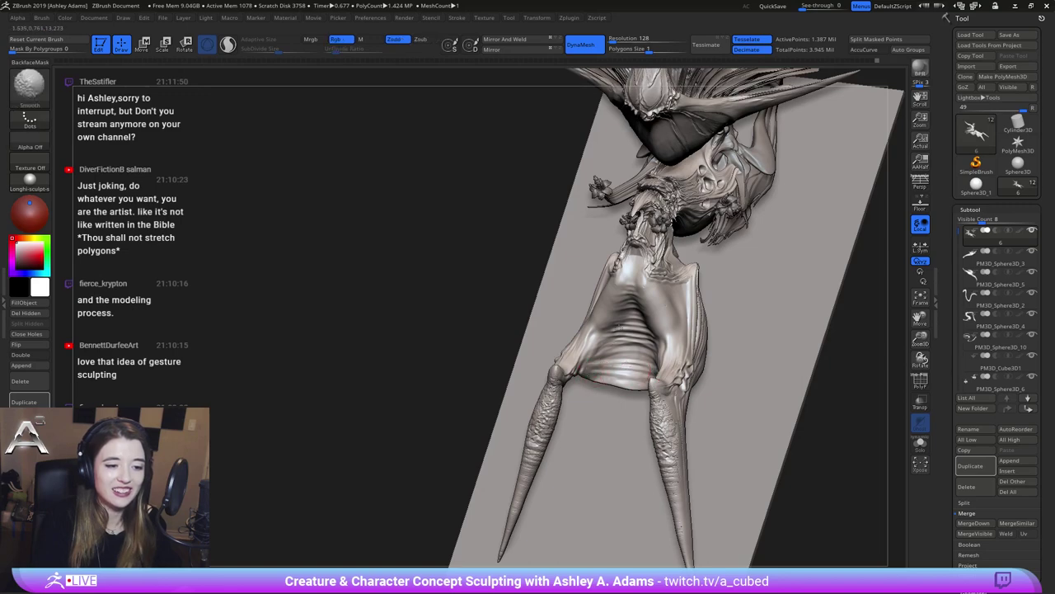
# Switch to the Slash2 brush, adjust its settings, and cut a crease along the folds on the haunch's side
pyautogui.moveTo(631, 336)
pyautogui.mouseDown(button='right')
pyautogui.moveTo(651, 327)
pyautogui.moveTo(649, 297)
pyautogui.moveTo(699, 303)
pyautogui.moveTo(689, 304)
pyautogui.mouseUp(button='right')
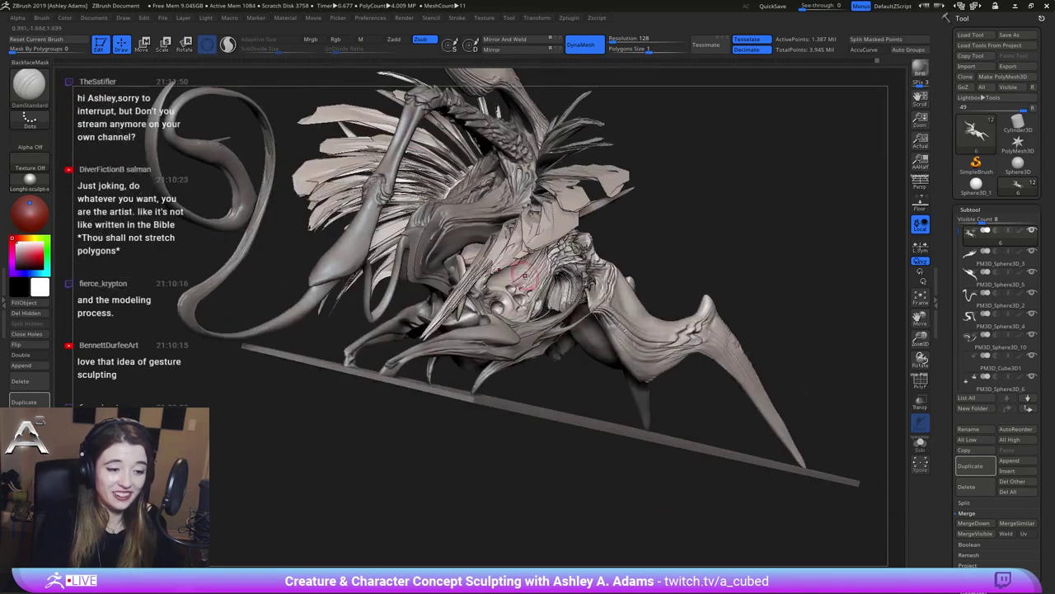
pyautogui.moveTo(554, 332)
pyautogui.mouseDown(button='right')
pyautogui.moveTo(534, 342)
pyautogui.moveTo(528, 384)
pyautogui.moveTo(507, 396)
pyautogui.moveTo(499, 387)
pyautogui.mouseUp(button='right')
pyautogui.keyDown('ctrl'); pyautogui.moveTo(496, 334); pyautogui.dragTo(464, 358, button='right'); pyautogui.keyUp('ctrl')
pyautogui.press('space')
pyautogui.moveTo(512, 354); pyautogui.dragTo(521, 353)
pyautogui.moveTo(521, 330)
pyautogui.mouseDown(button='right')
pyautogui.moveTo(563, 321)
pyautogui.moveTo(543, 322)
pyautogui.mouseUp(button='right')
pyautogui.press('2')
pyautogui.press('space')
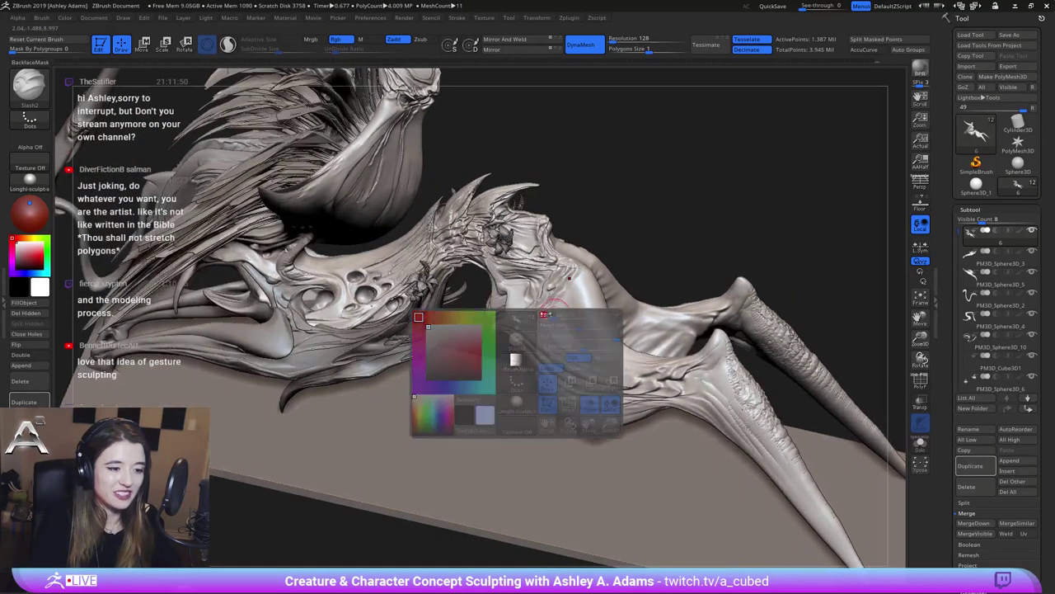
pyautogui.moveTo(524, 327); pyautogui.dragTo(590, 374)
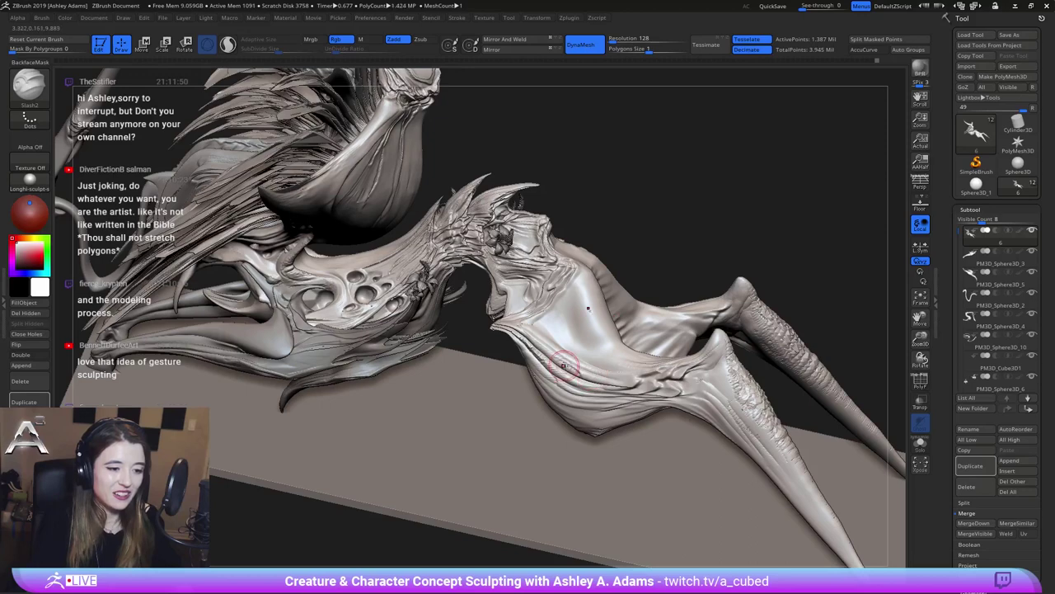
# Slash creases through the folds where the haunch meets the hind leg's knee and up toward the knee's point
pyautogui.keyDown('alt'); pyautogui.moveTo(588, 372); pyautogui.dragTo(558, 347, button='right'); pyautogui.keyUp('alt')
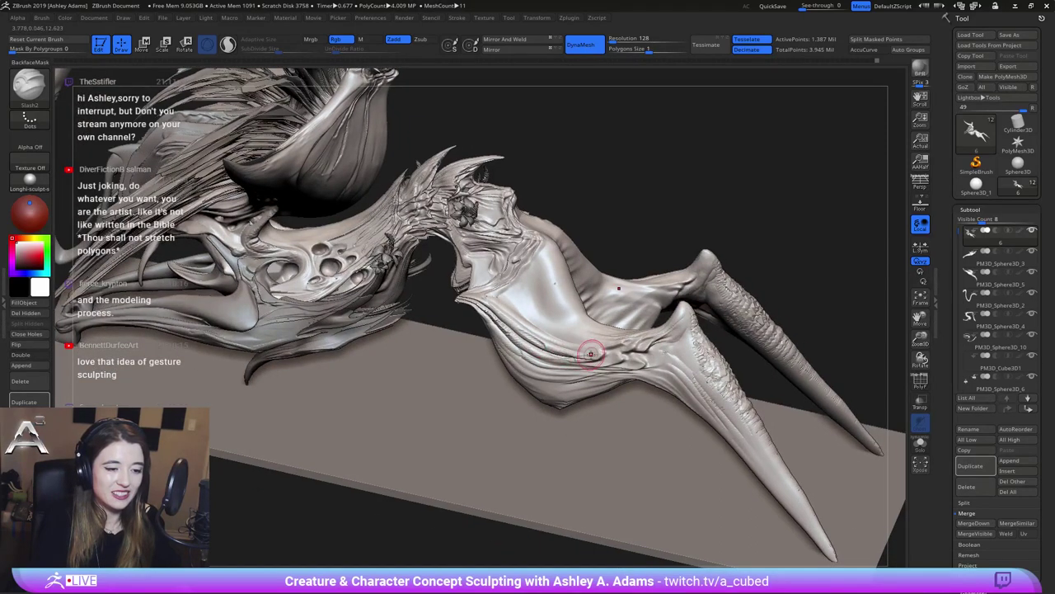
pyautogui.moveTo(632, 351); pyautogui.dragTo(623, 354, button='right')
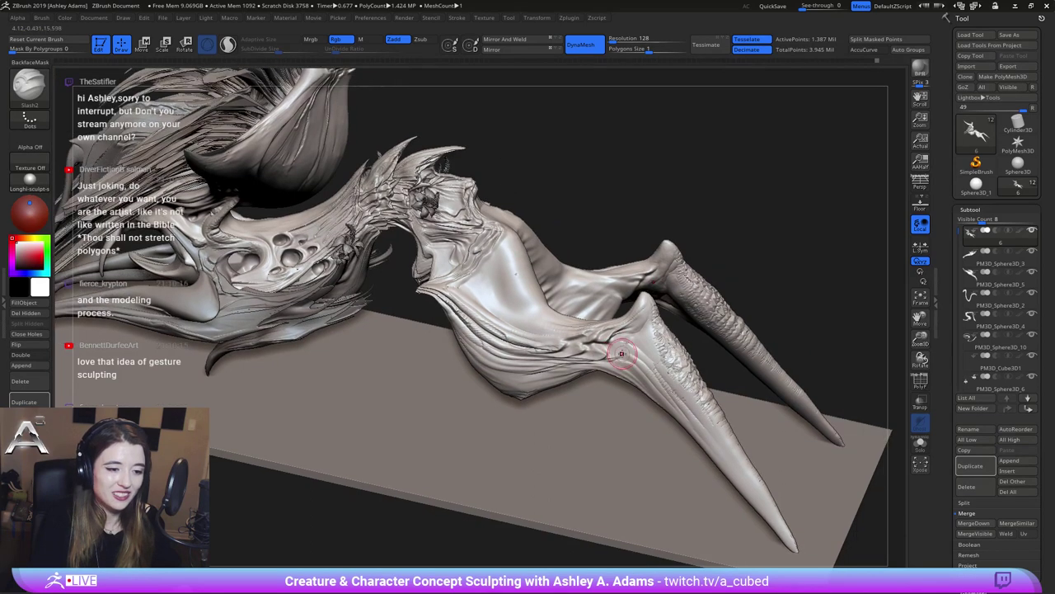
pyautogui.moveTo(622, 351); pyautogui.dragTo(610, 348)
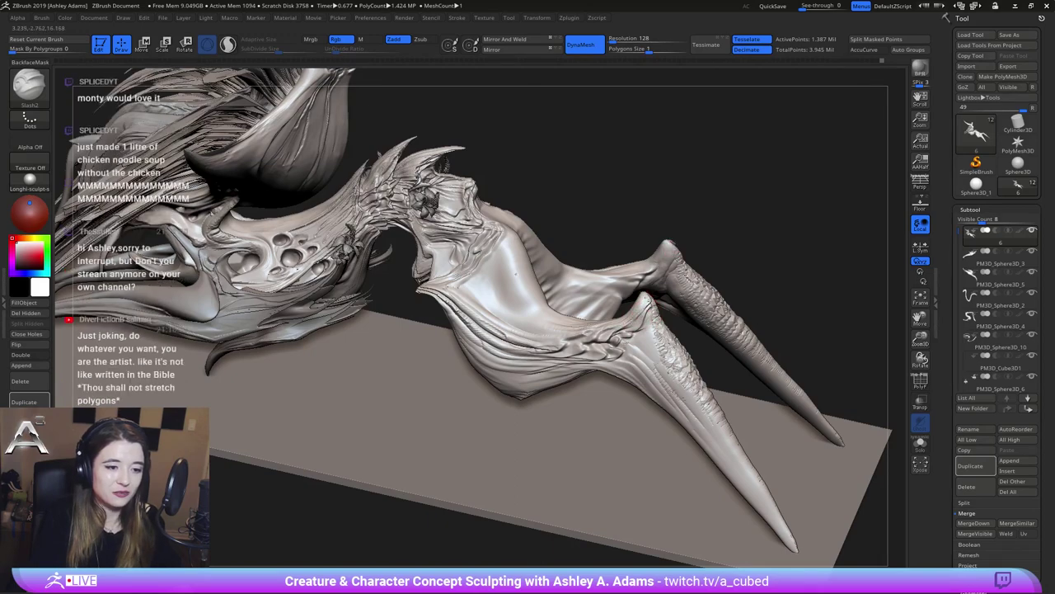
pyautogui.moveTo(616, 303); pyautogui.dragTo(665, 298, button='right')
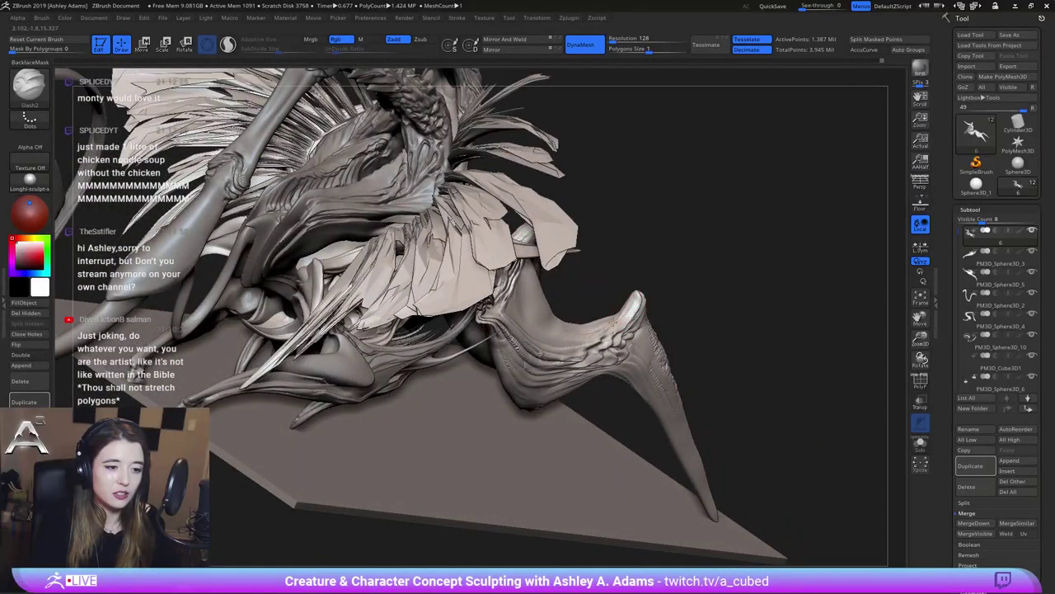
pyautogui.moveTo(598, 334); pyautogui.dragTo(633, 320, button='right')
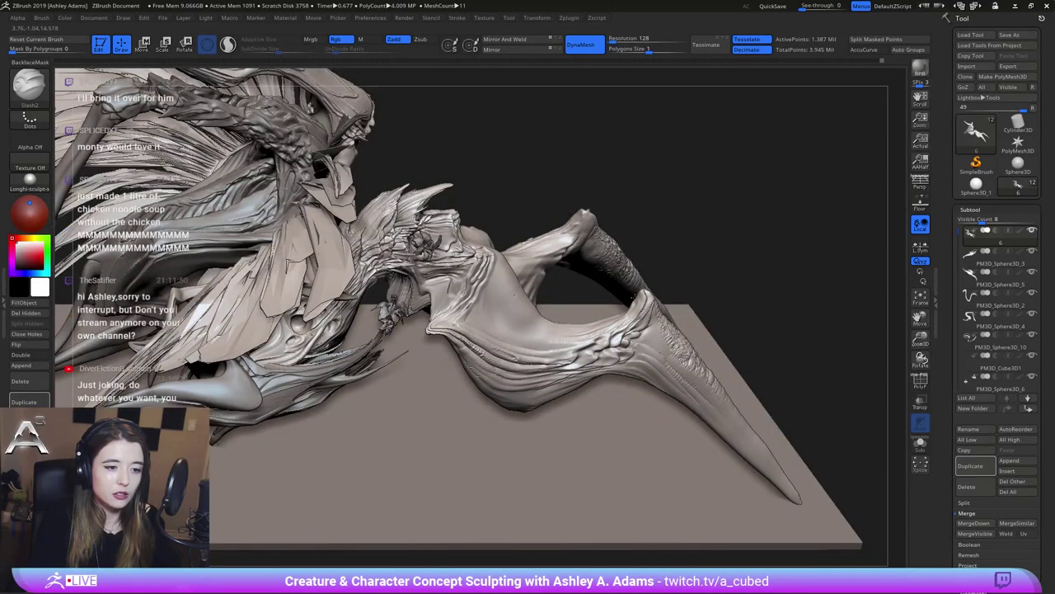
pyautogui.moveTo(618, 328); pyautogui.dragTo(606, 338)
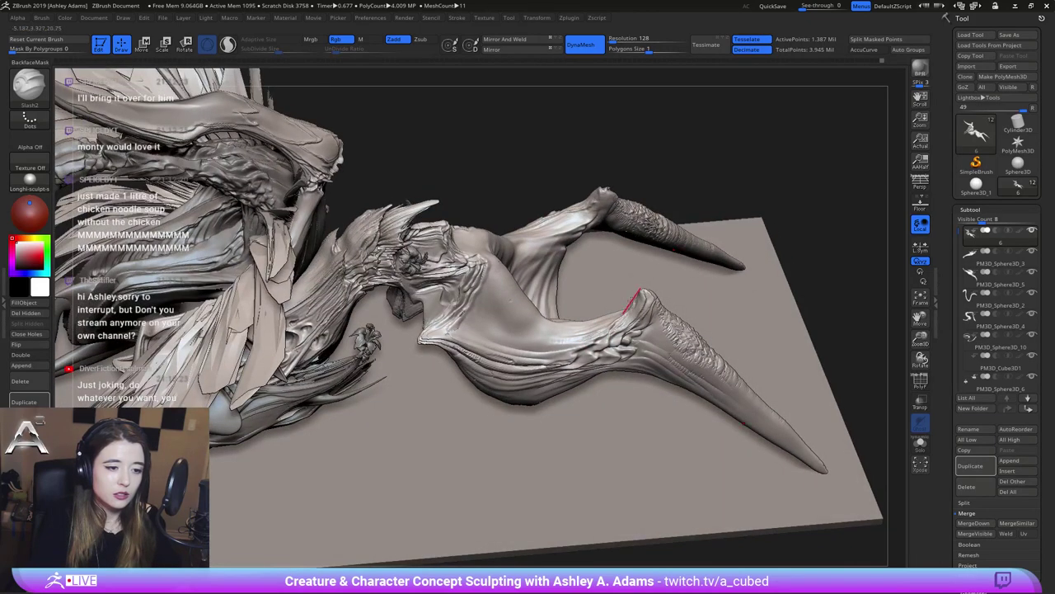
pyautogui.moveTo(639, 298)
pyautogui.mouseDown()
pyautogui.moveTo(648, 338)
pyautogui.moveTo(620, 308)
pyautogui.mouseUp()
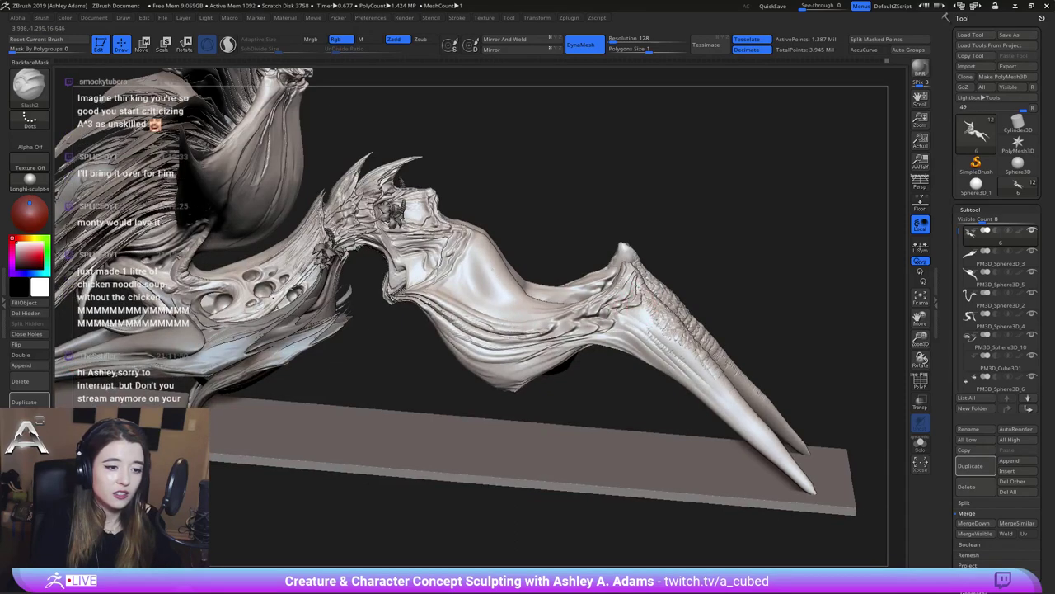
# Cut Slash2 creases around the knee and down the side of the hind leg below it
pyautogui.moveTo(645, 297); pyautogui.dragTo(625, 320)
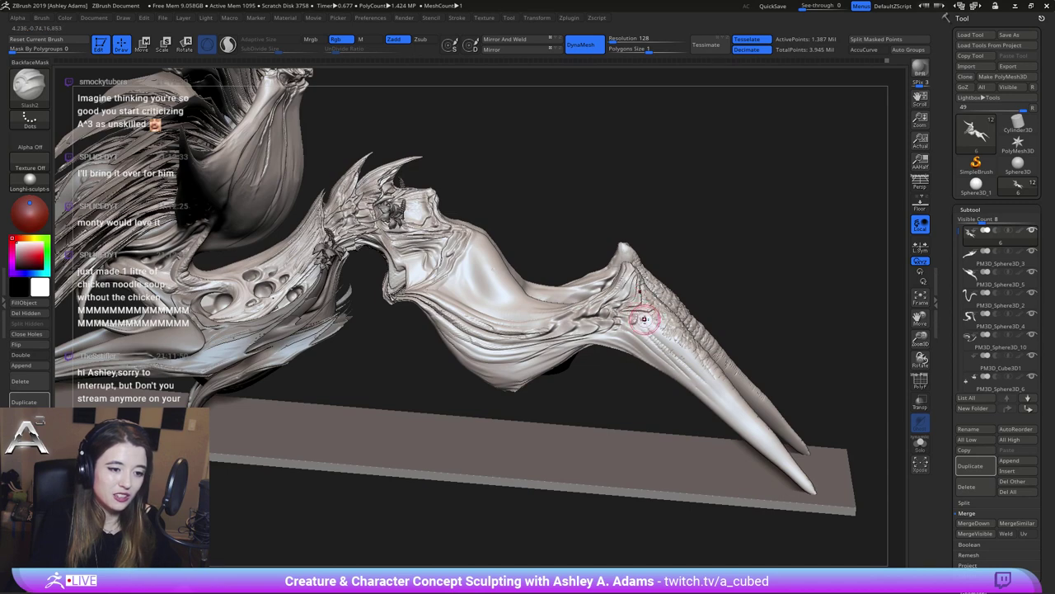
pyautogui.moveTo(659, 320)
pyautogui.mouseDown(button='right')
pyautogui.moveTo(645, 312)
pyautogui.moveTo(697, 306)
pyautogui.moveTo(660, 323)
pyautogui.mouseUp(button='right')
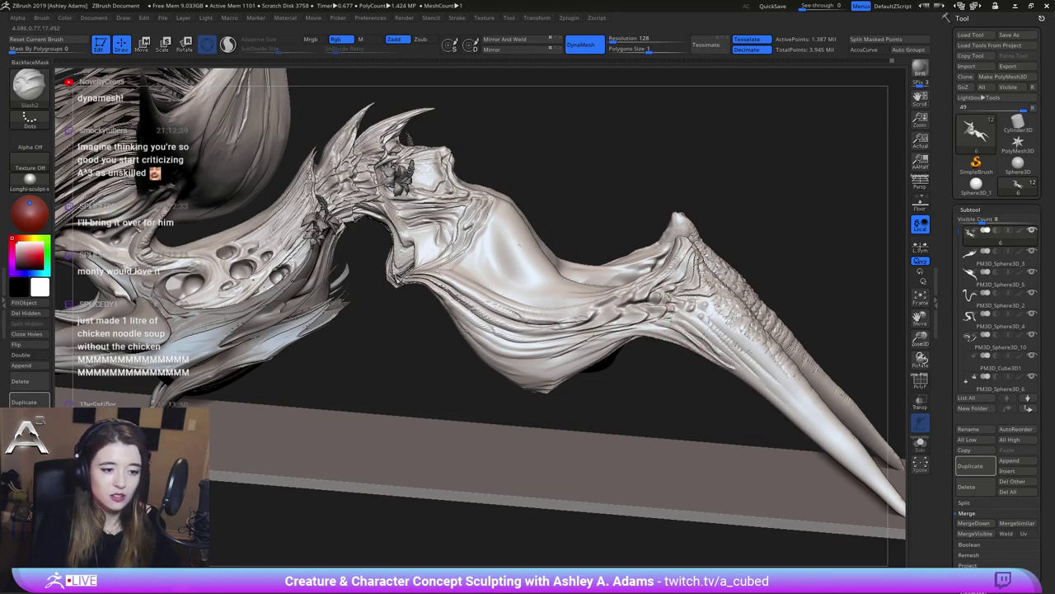
pyautogui.moveTo(704, 327)
pyautogui.mouseDown()
pyautogui.moveTo(693, 315)
pyautogui.moveTo(726, 349)
pyautogui.mouseUp()
pyautogui.keyDown('ctrl'); pyautogui.moveTo(722, 355); pyautogui.dragTo(688, 279, button='right'); pyautogui.keyUp('ctrl')
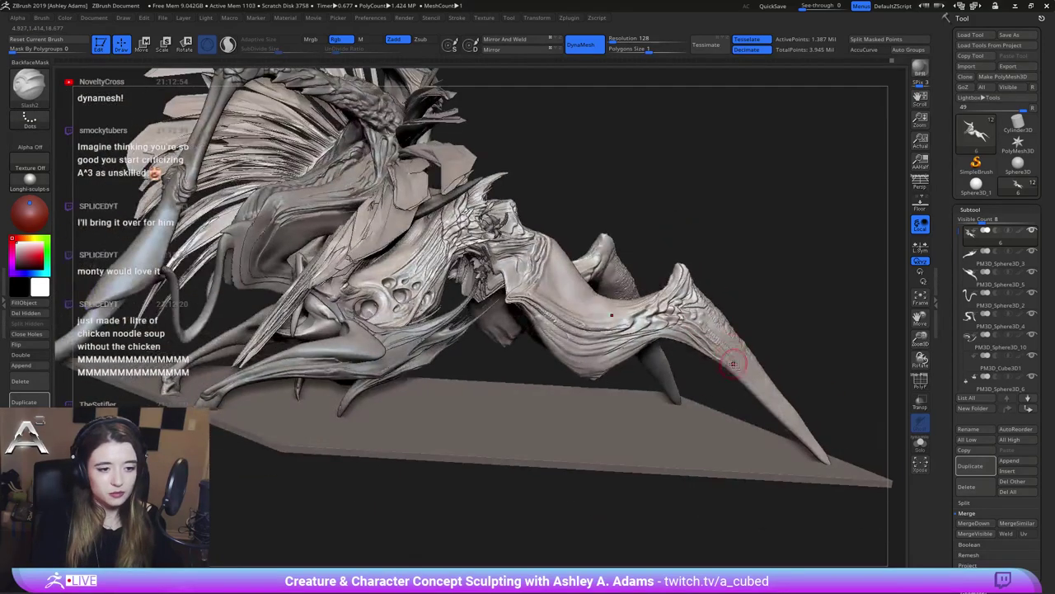
pyautogui.keyDown('alt'); pyautogui.moveTo(739, 360); pyautogui.dragTo(729, 336, button='right'); pyautogui.keyUp('alt')
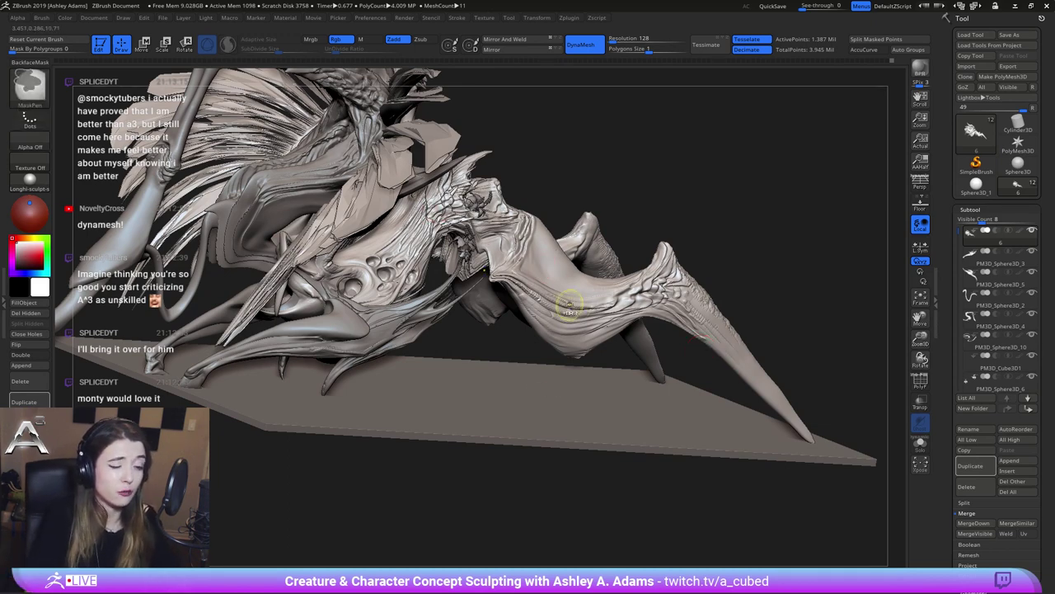
# Slash fine lines along the long folds on the lower side of the haunch
pyautogui.keyDown('ctrl'); pyautogui.moveTo(569, 306); pyautogui.dragTo(497, 311, button='right'); pyautogui.keyUp('ctrl')
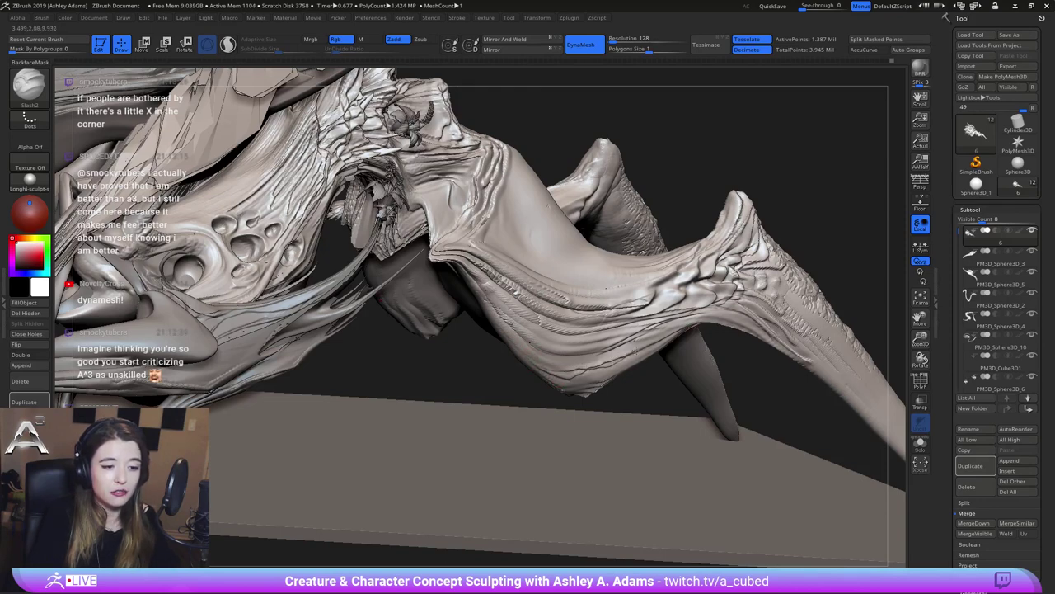
pyautogui.moveTo(643, 334); pyautogui.dragTo(501, 328, button='right')
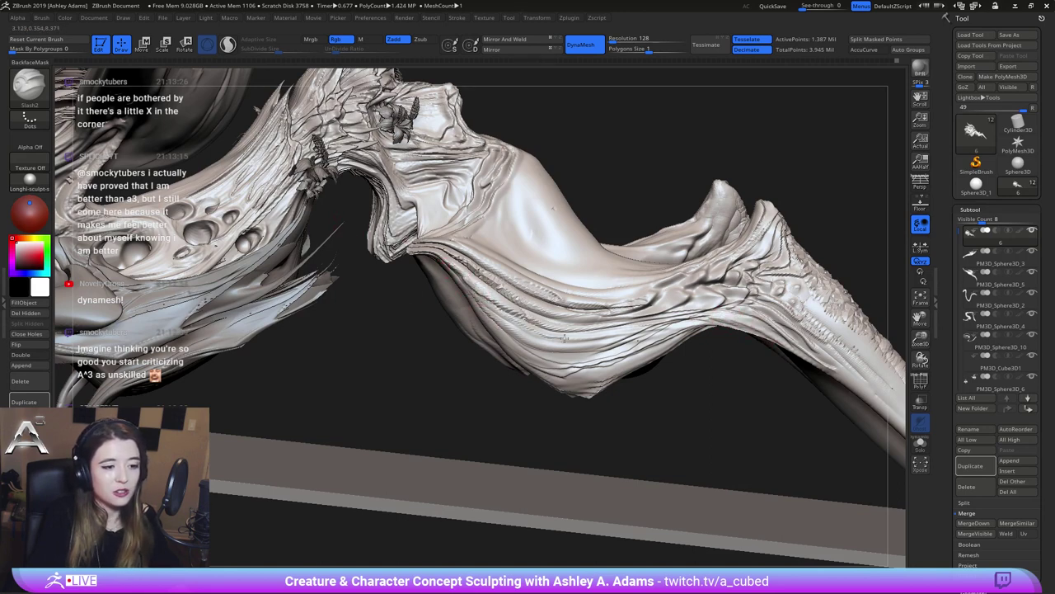
pyautogui.moveTo(564, 338); pyautogui.dragTo(592, 336)
pyautogui.moveTo(420, 350)
pyautogui.mouseDown()
pyautogui.moveTo(492, 343)
pyautogui.moveTo(485, 394)
pyautogui.mouseUp()
pyautogui.moveTo(446, 351); pyautogui.dragTo(463, 309)
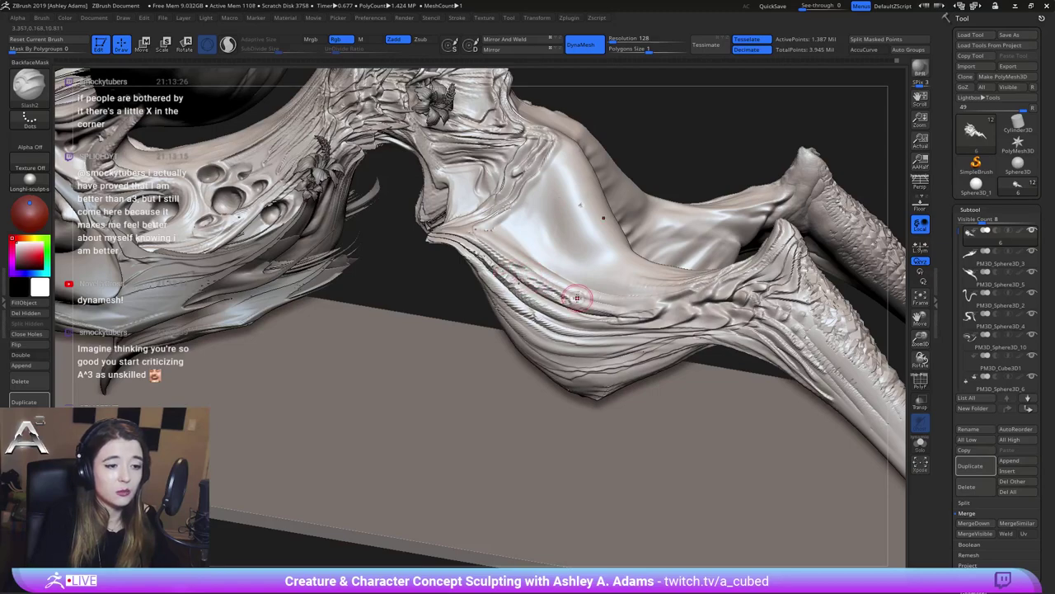
# Add Slash2 creases along the upper haunch folds and around the haunch's pointed front edge
pyautogui.moveTo(594, 306); pyautogui.dragTo(586, 306)
pyautogui.moveTo(452, 302)
pyautogui.mouseDown()
pyautogui.moveTo(471, 262)
pyautogui.moveTo(457, 264)
pyautogui.mouseUp()
pyautogui.moveTo(457, 264)
pyautogui.mouseDown(button='right')
pyautogui.moveTo(466, 230)
pyautogui.moveTo(441, 230)
pyautogui.mouseUp(button='right')
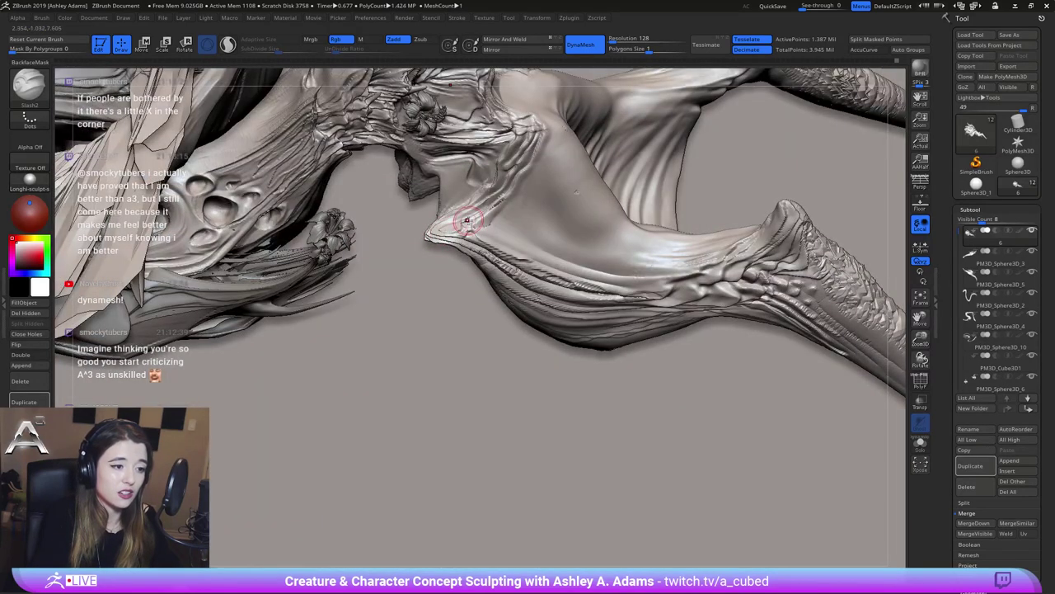
pyautogui.moveTo(438, 230); pyautogui.dragTo(476, 212)
pyautogui.moveTo(483, 205)
pyautogui.mouseDown(button='right')
pyautogui.moveTo(465, 169)
pyautogui.moveTo(483, 177)
pyautogui.mouseUp(button='right')
# Slash wrinkles into the hip above the haunch's pointed edge and define the border of the smooth haunch surface
pyautogui.press('ctrl')
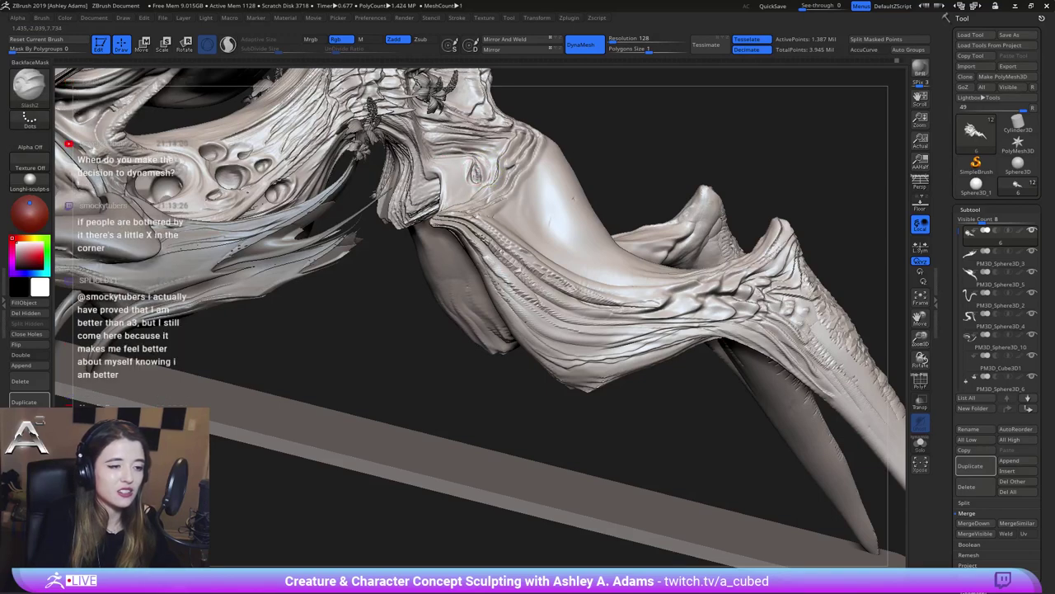
pyautogui.moveTo(483, 177); pyautogui.dragTo(488, 166, button='right')
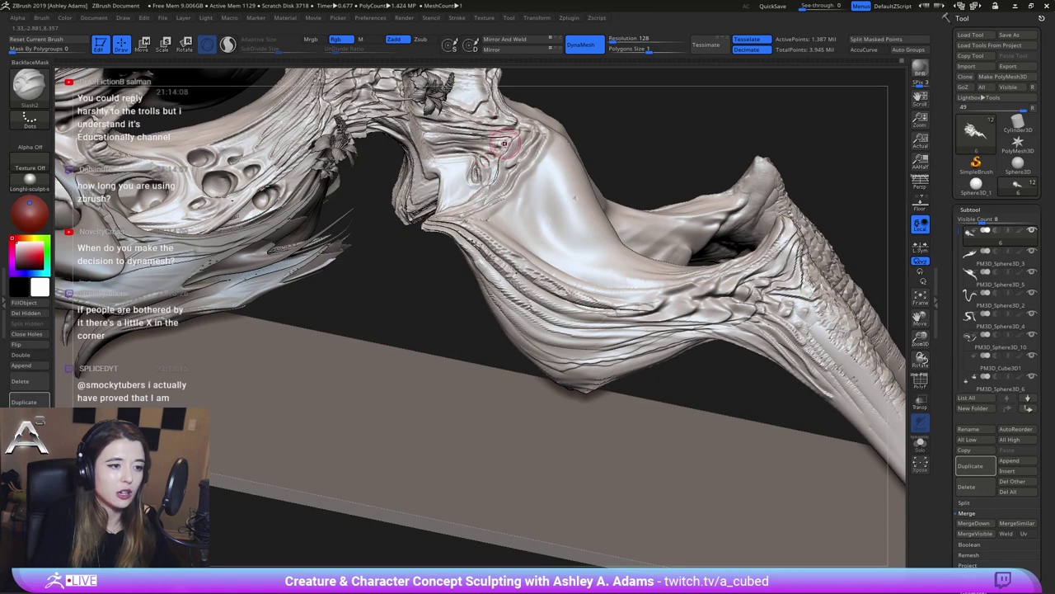
pyautogui.moveTo(501, 141)
pyautogui.mouseDown(button='right')
pyautogui.moveTo(495, 167)
pyautogui.moveTo(511, 186)
pyautogui.moveTo(523, 195)
pyautogui.moveTo(545, 176)
pyautogui.mouseUp(button='right')
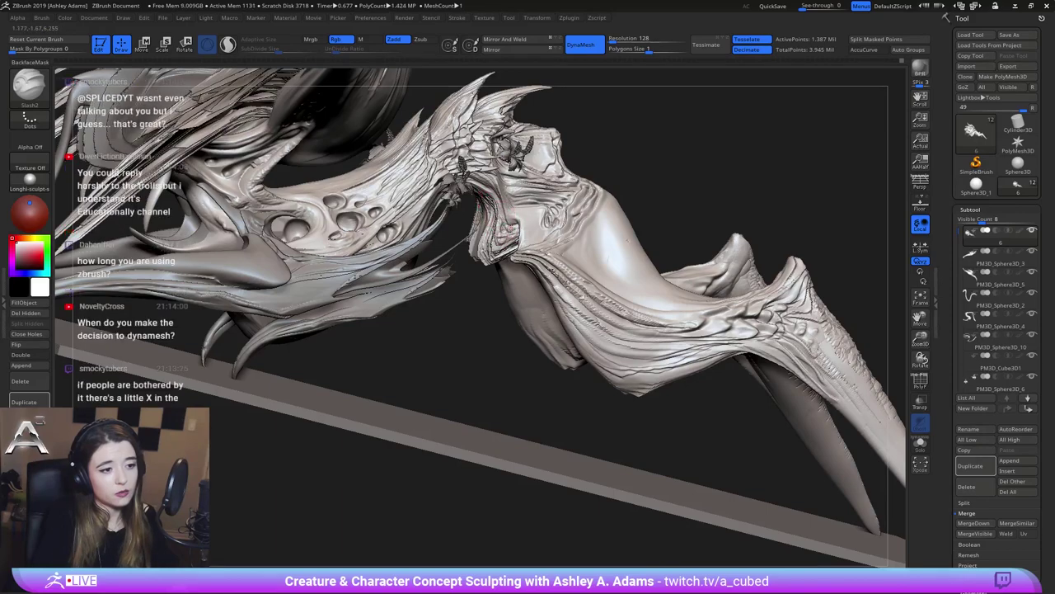
pyautogui.moveTo(524, 226)
pyautogui.mouseDown(button='right')
pyautogui.moveTo(612, 205)
pyautogui.moveTo(478, 118)
pyautogui.mouseUp(button='right')
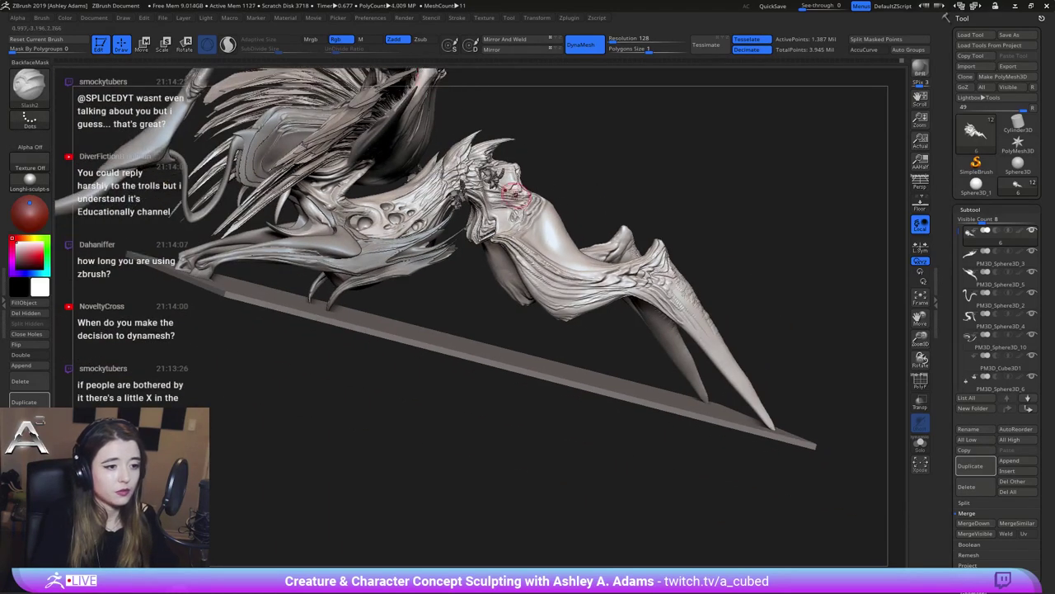
pyautogui.moveTo(516, 194)
pyautogui.mouseDown(button='right')
pyautogui.moveTo(503, 191)
pyautogui.moveTo(513, 235)
pyautogui.moveTo(549, 272)
pyautogui.mouseUp(button='right')
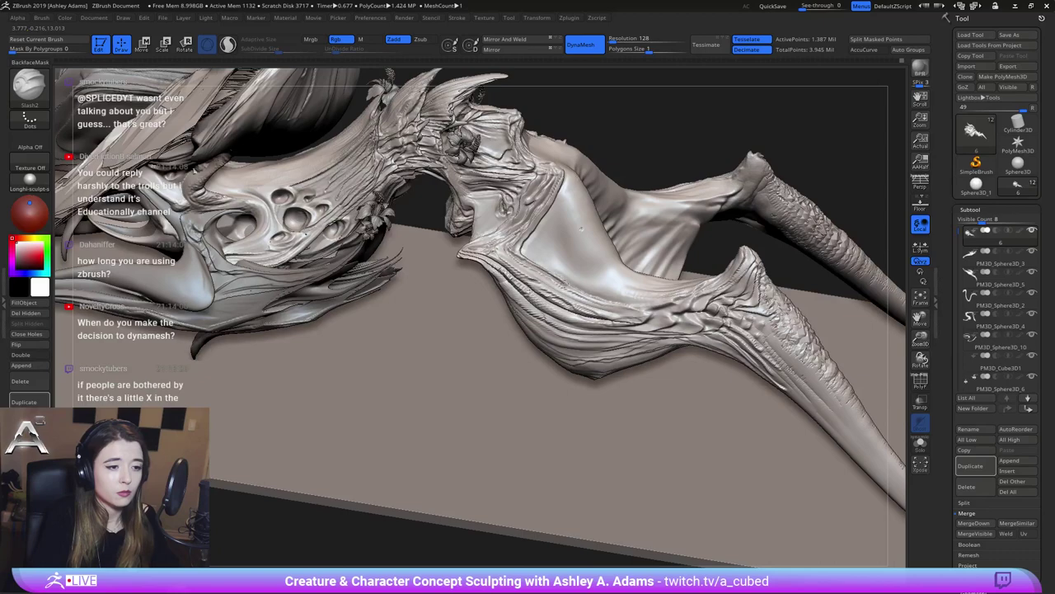
pyautogui.moveTo(613, 285); pyautogui.dragTo(546, 234, button='right')
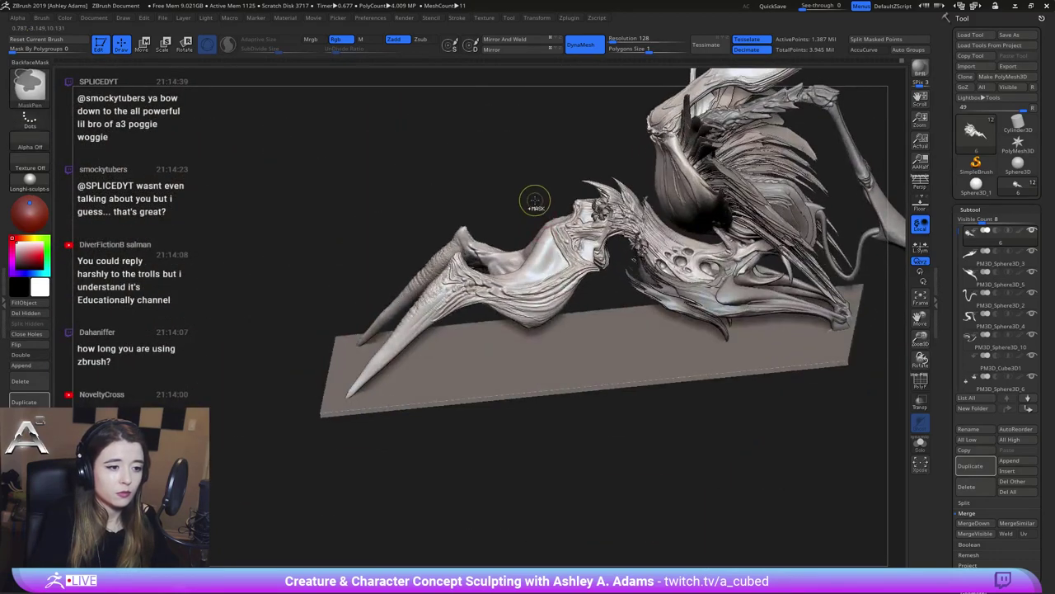
pyautogui.keyDown('ctrl'); pyautogui.moveTo(531, 169); pyautogui.dragTo(510, 200, button='right'); pyautogui.keyUp('ctrl')
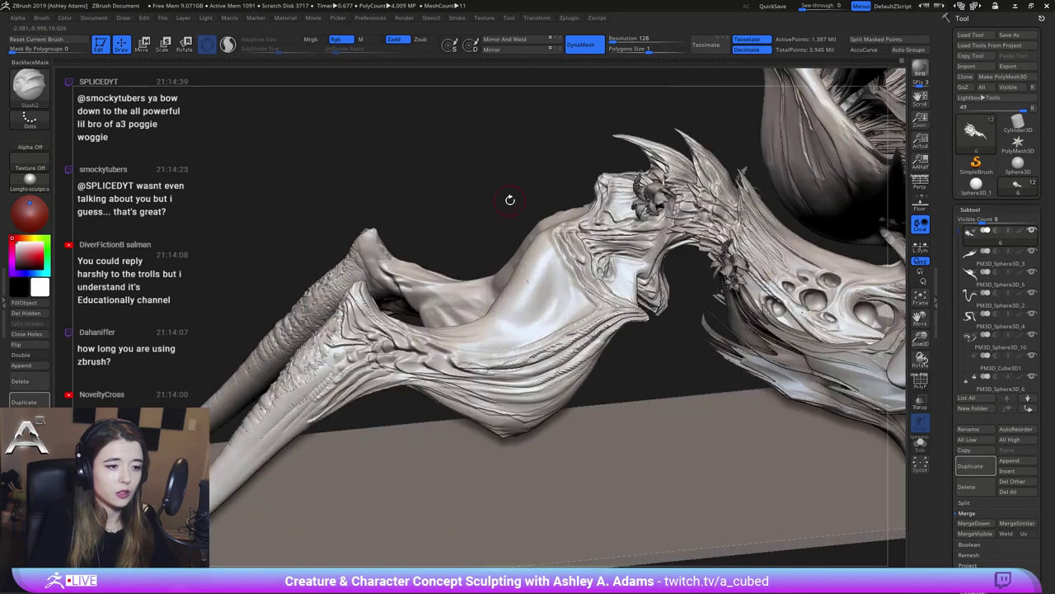
# Cut Slash2 creases into the smooth upper haunch surface and along its lower border
pyautogui.moveTo(530, 268)
pyautogui.mouseDown(button='right')
pyautogui.moveTo(515, 228)
pyautogui.moveTo(536, 291)
pyautogui.moveTo(471, 271)
pyautogui.mouseUp(button='right')
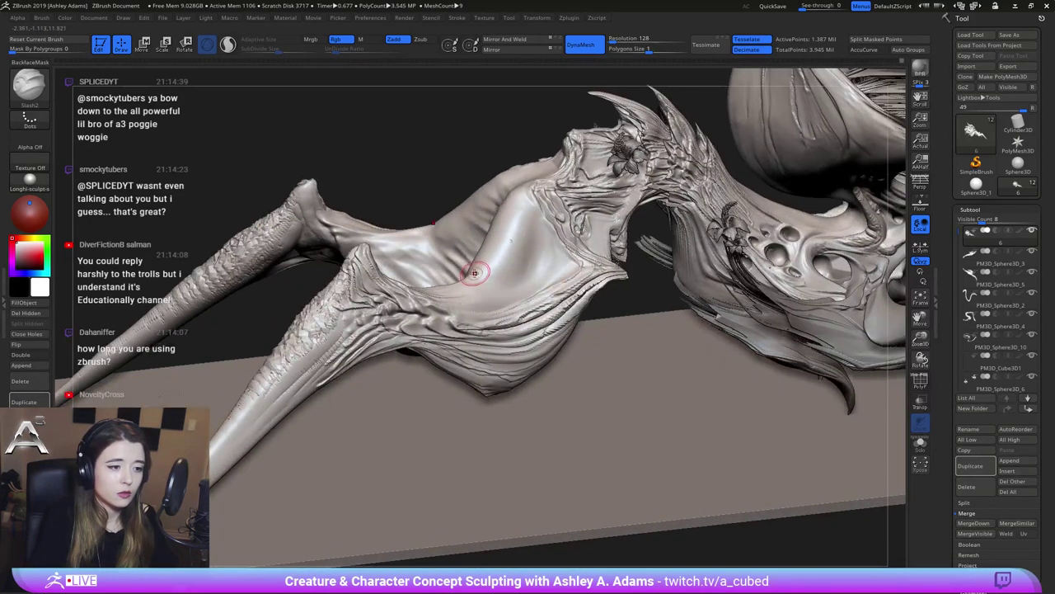
pyautogui.press('space')
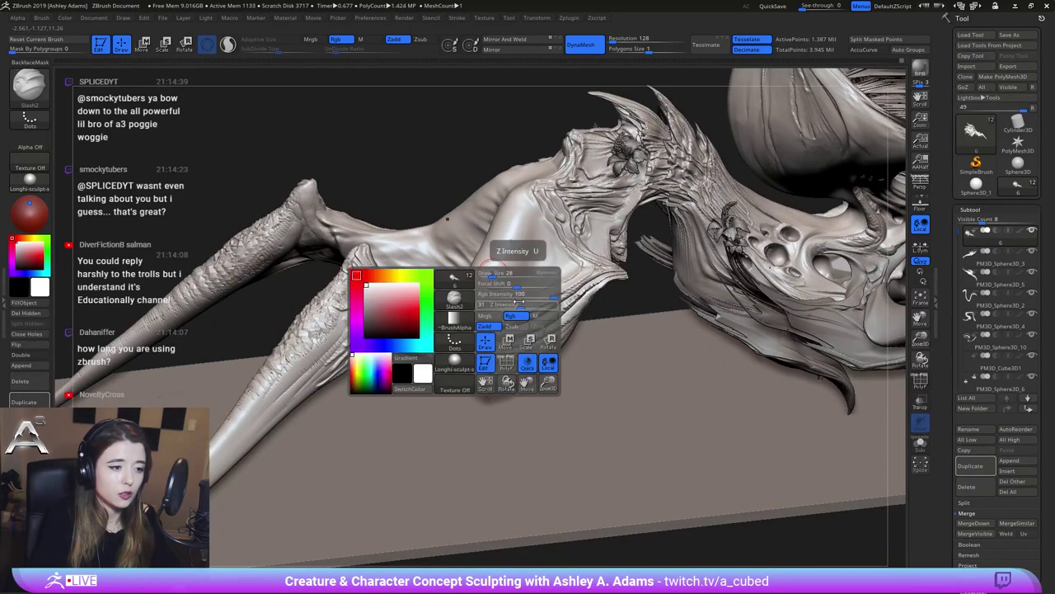
pyautogui.moveTo(491, 266); pyautogui.dragTo(474, 280, button='right')
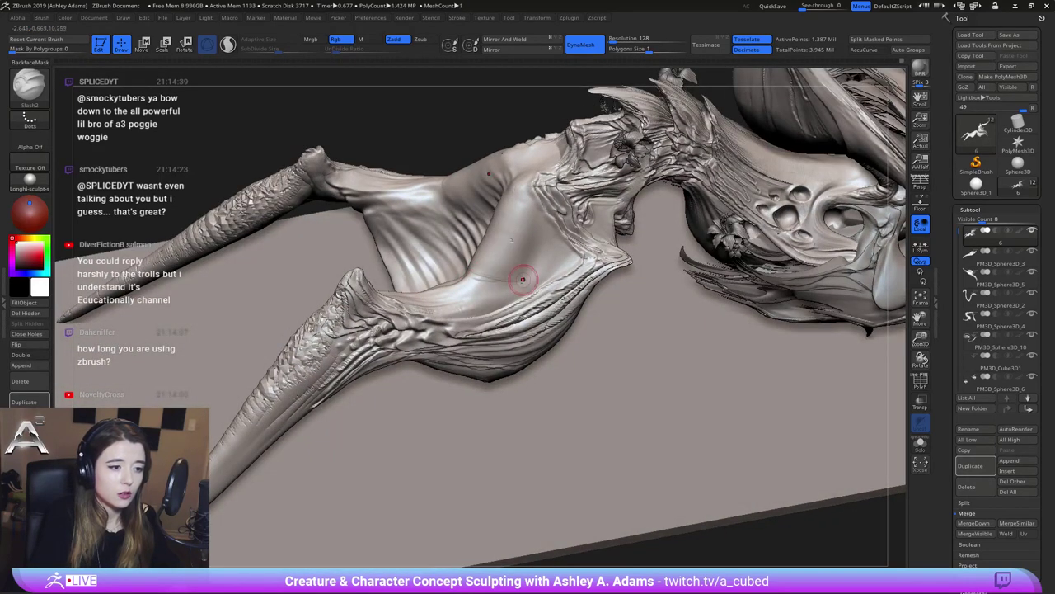
pyautogui.moveTo(477, 278); pyautogui.dragTo(516, 277)
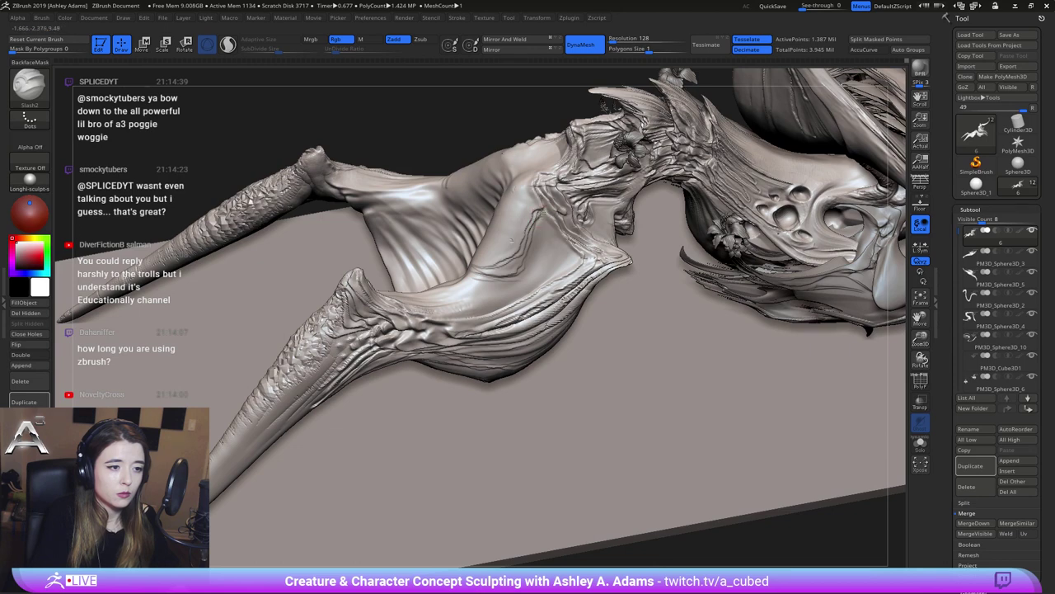
pyautogui.moveTo(540, 214); pyautogui.dragTo(534, 237, button='right')
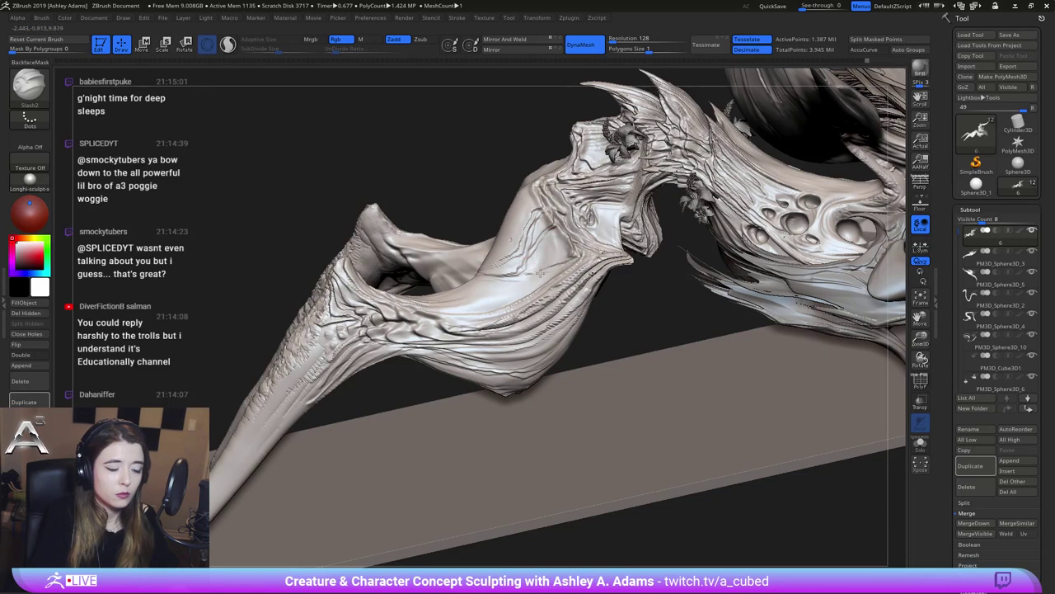
pyautogui.moveTo(540, 273); pyautogui.dragTo(523, 278, button='right')
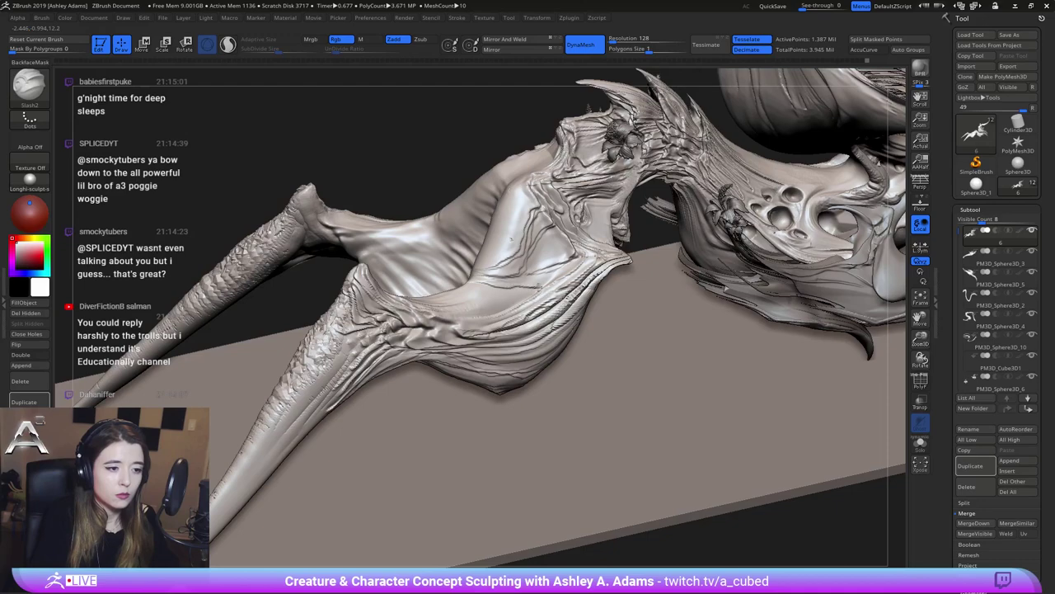
# Mask the rear body, leaving only the lower point of the haunch's underside free to move
pyautogui.moveTo(412, 275)
pyautogui.mouseDown(button='right')
pyautogui.moveTo(532, 251)
pyautogui.moveTo(470, 238)
pyautogui.moveTo(243, 304)
pyautogui.mouseUp(button='right')
pyautogui.keyDown('ctrl'); pyautogui.moveTo(354, 281); pyautogui.dragTo(451, 259, button='right'); pyautogui.keyUp('ctrl')
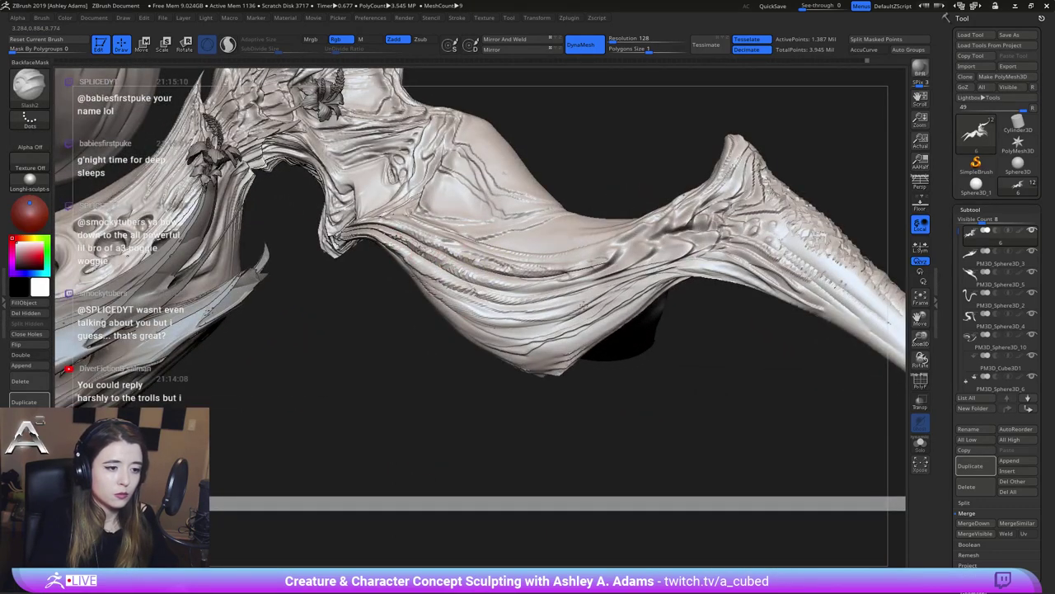
pyautogui.moveTo(548, 349); pyautogui.dragTo(561, 346, button='right')
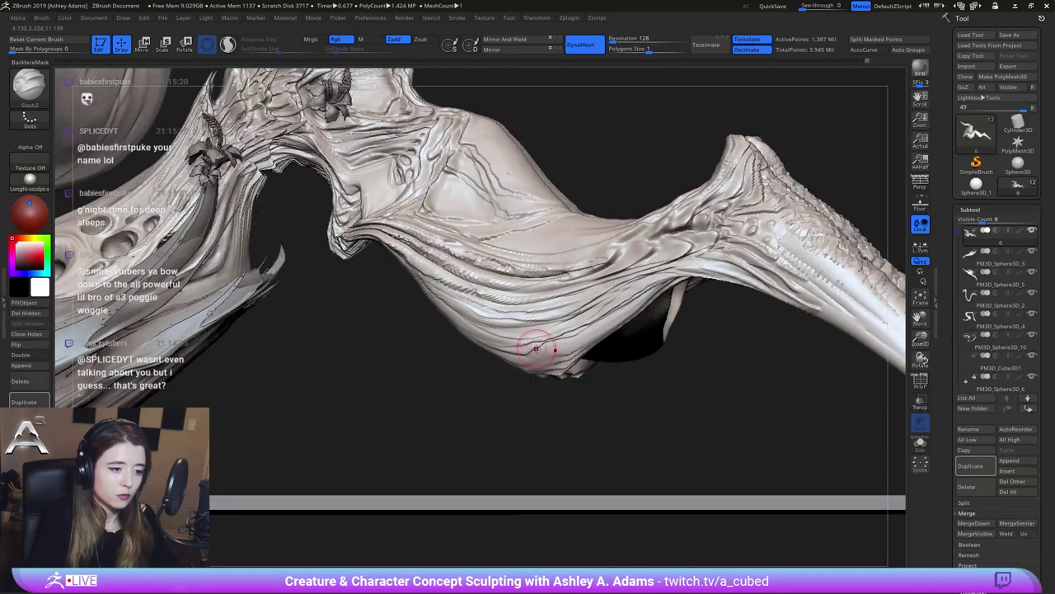
pyautogui.press('ctrl')
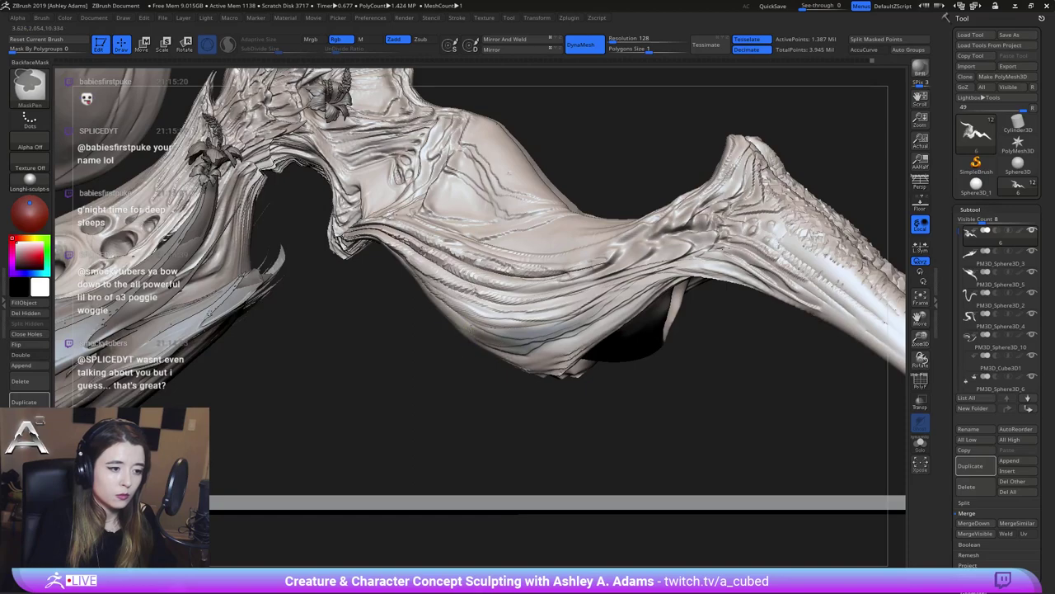
pyautogui.keyDown('ctrl'); pyautogui.moveTo(585, 318); pyautogui.dragTo(530, 335); pyautogui.keyUp('ctrl')
pyautogui.keyDown('alt'); pyautogui.moveTo(647, 404); pyautogui.dragTo(643, 363); pyautogui.keyUp('alt')
pyautogui.keyDown('ctrl'); pyautogui.click(620, 354); pyautogui.keyUp('ctrl')
# Pull the haunch's lower edge down into a sharp curved point with the SnakeHook brush, and clear the mask
pyautogui.moveTo(529, 391); pyautogui.dragTo(539, 424)
pyautogui.press('b')
pyautogui.press('s')
pyautogui.press('h')
pyautogui.moveTo(518, 349)
pyautogui.mouseDown()
pyautogui.moveTo(510, 347)
pyautogui.moveTo(555, 364)
pyautogui.moveTo(543, 353)
pyautogui.moveTo(576, 321)
pyautogui.mouseUp()
pyautogui.press('space')
pyautogui.moveTo(576, 322)
pyautogui.mouseDown(button='right')
pyautogui.moveTo(540, 282)
pyautogui.moveTo(567, 336)
pyautogui.mouseUp(button='right')
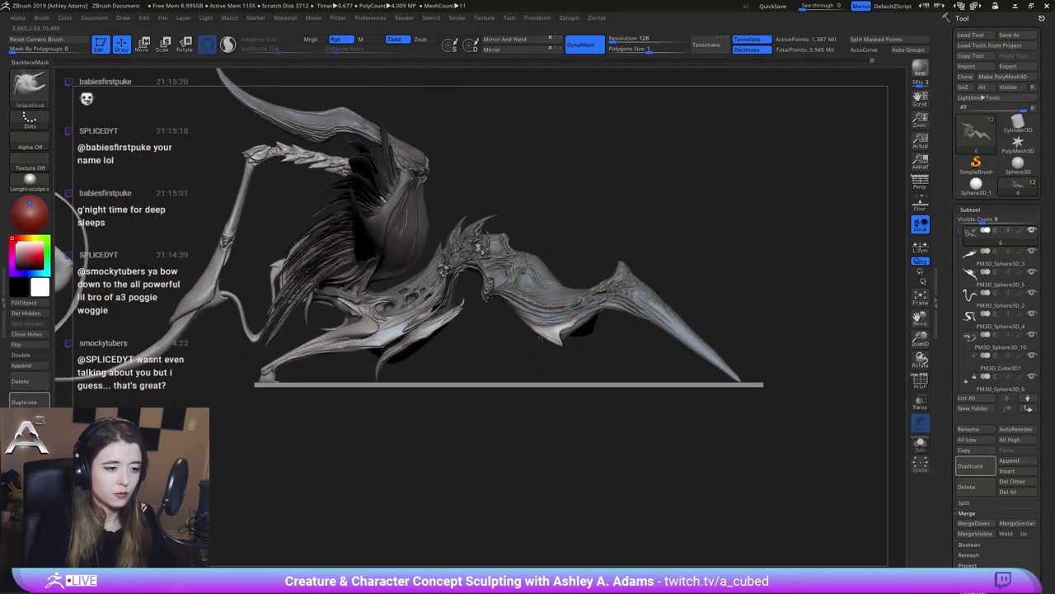
pyautogui.hotkey('shift', 'd')
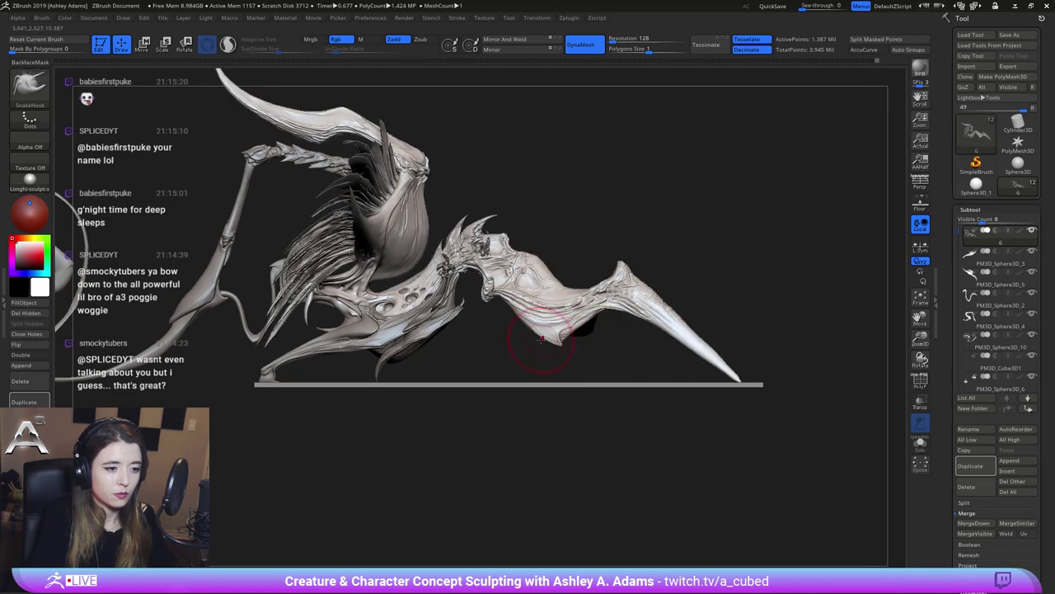
# Mask the rear body again, leaving an area of the haunch's underside in front of the new point unmasked
pyautogui.rightClick(496, 389)
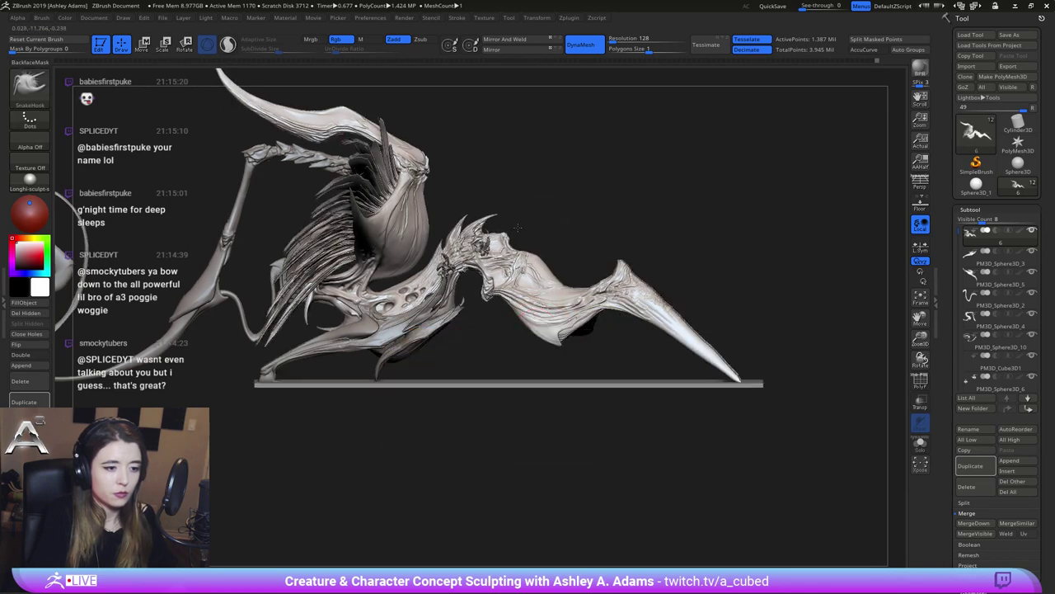
pyautogui.moveTo(518, 228); pyautogui.dragTo(445, 228)
pyautogui.rightClick(504, 359)
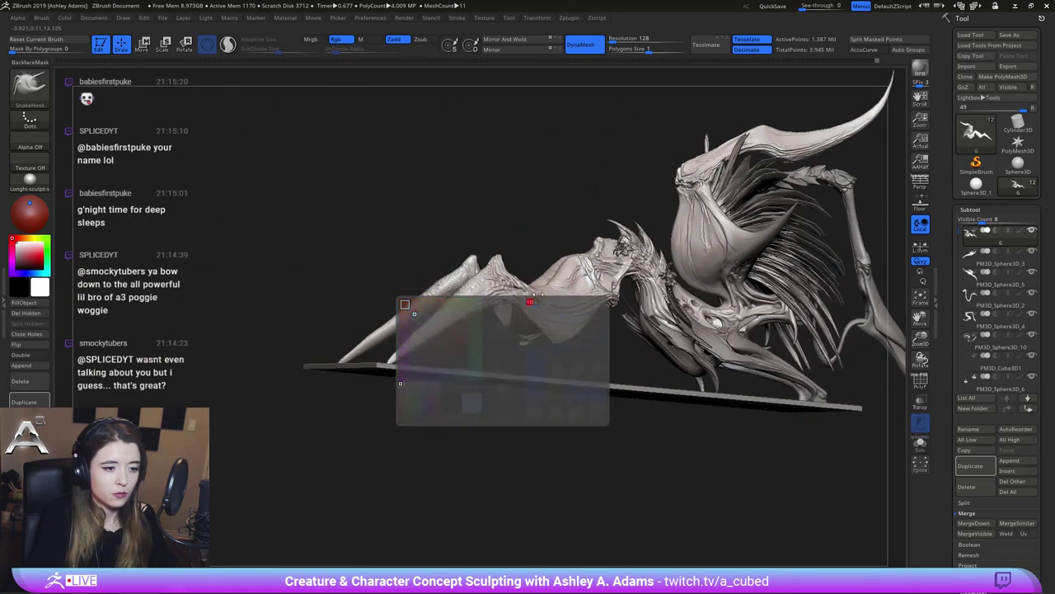
pyautogui.moveTo(538, 297); pyautogui.dragTo(561, 313, button='right')
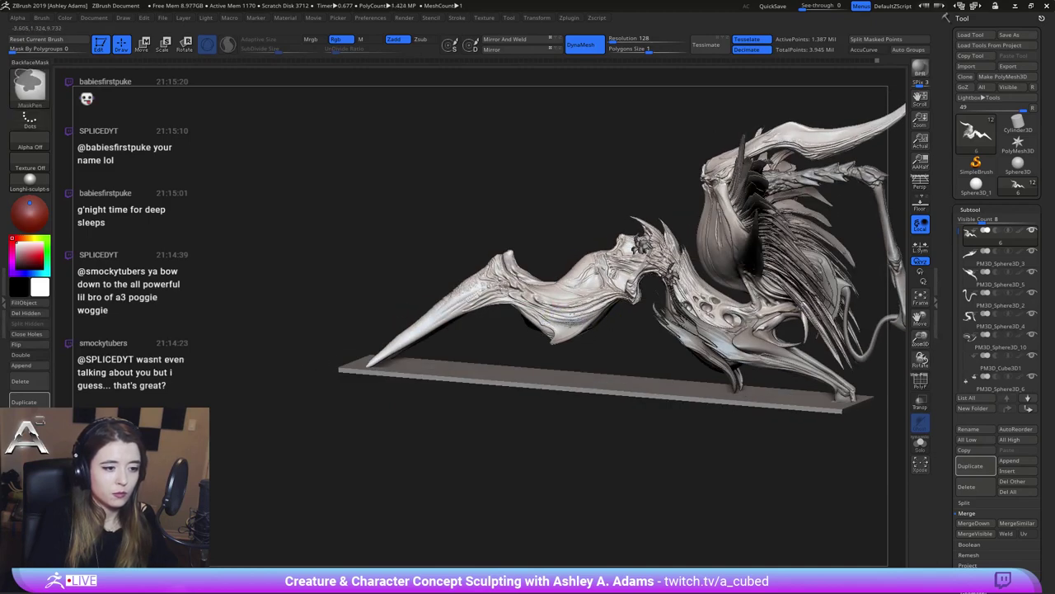
pyautogui.keyDown('ctrl'); pyautogui.click(636, 346); pyautogui.keyUp('ctrl')
pyautogui.rightClick(527, 371)
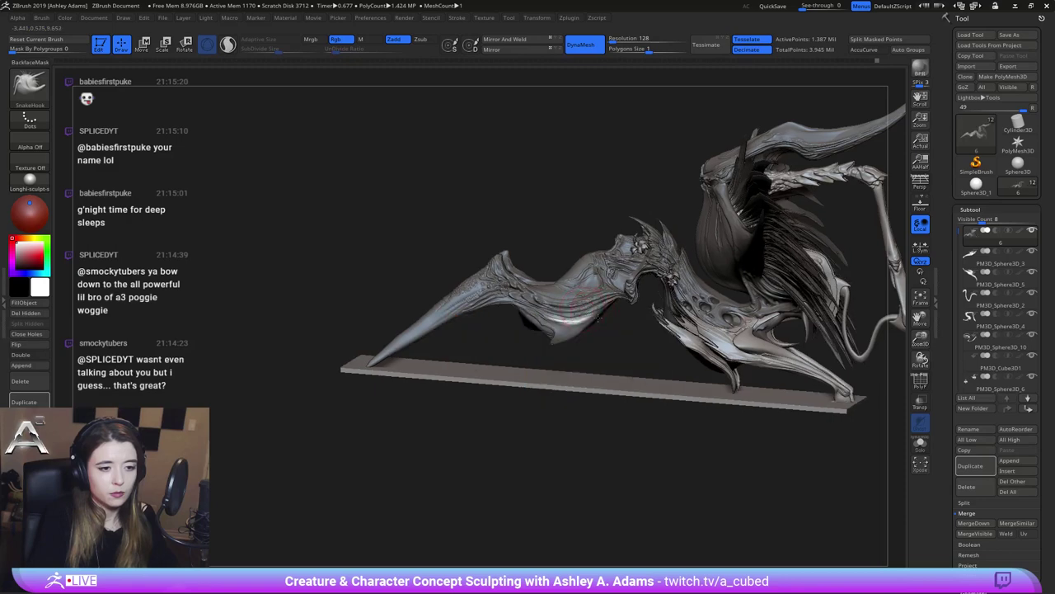
# Pull the unmasked haunch area into a second pointed flap in front of the first with SnakeHook
pyautogui.moveTo(534, 328)
pyautogui.mouseDown(button='right')
pyautogui.moveTo(578, 328)
pyautogui.moveTo(548, 331)
pyautogui.moveTo(561, 325)
pyautogui.mouseUp(button='right')
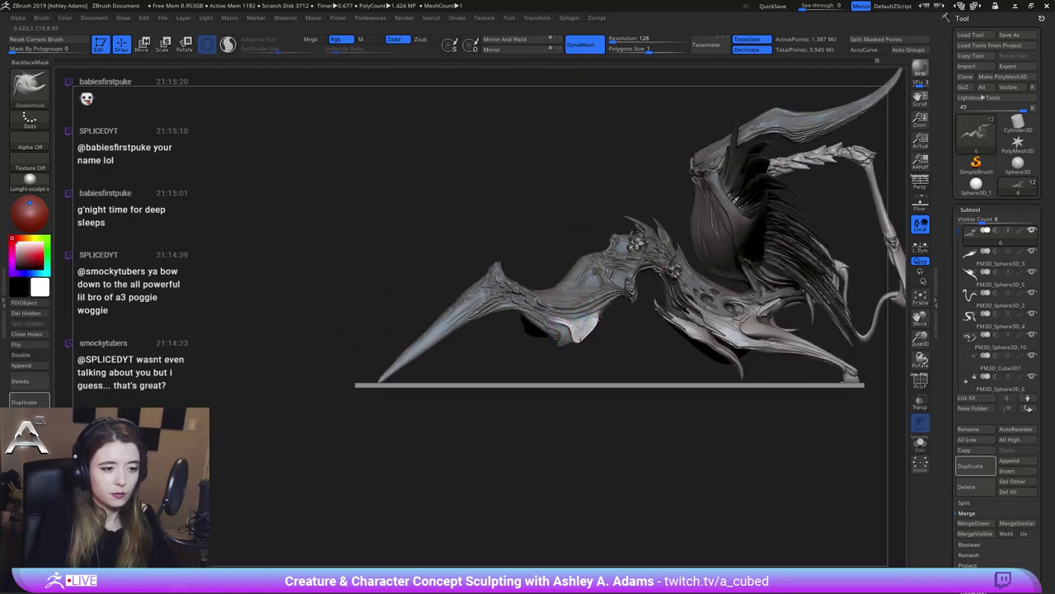
pyautogui.moveTo(572, 324)
pyautogui.mouseDown(button='right')
pyautogui.moveTo(606, 331)
pyautogui.moveTo(582, 321)
pyautogui.moveTo(644, 308)
pyautogui.moveTo(543, 336)
pyautogui.moveTo(531, 300)
pyautogui.mouseUp(button='right')
pyautogui.rightClick(538, 374)
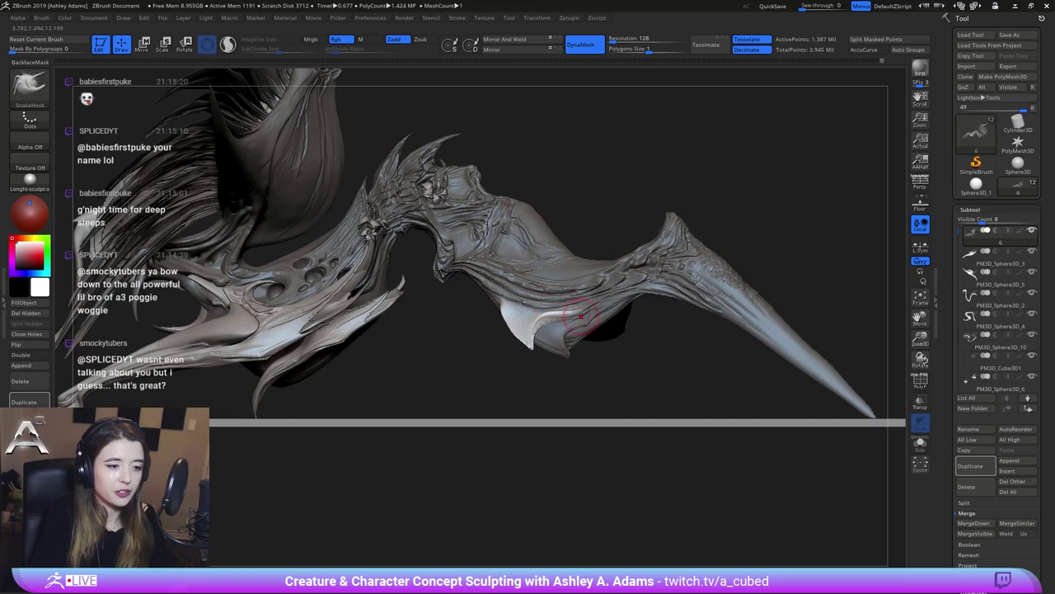
pyautogui.moveTo(569, 314); pyautogui.dragTo(546, 337, button='right')
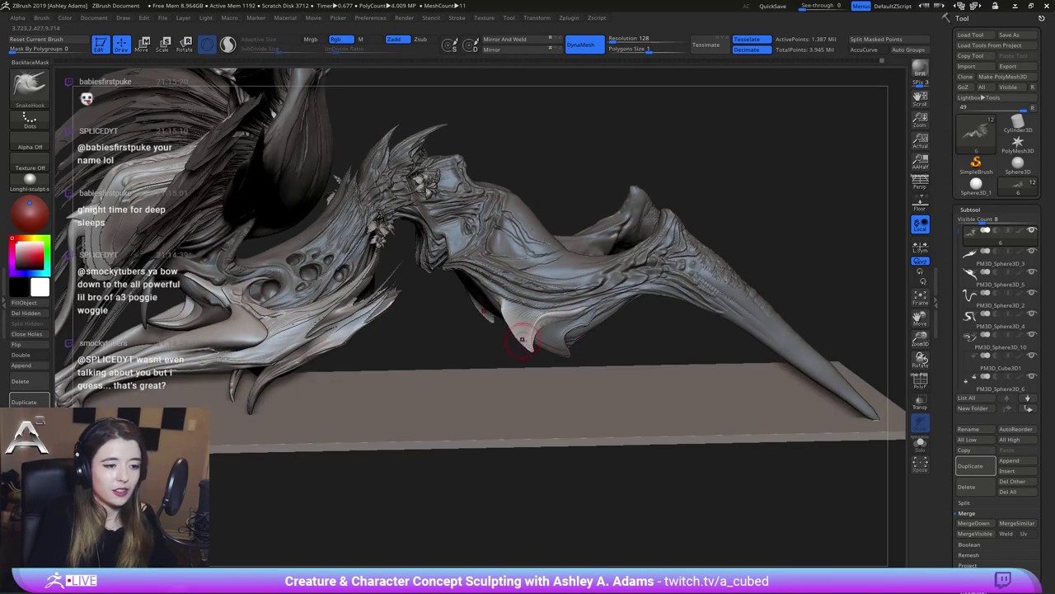
pyautogui.moveTo(525, 317); pyautogui.dragTo(370, 311, button='right')
# Thicken the front flap with the Inflate brush and refine its curved tip with SnakeHook
pyautogui.press('b')
pyautogui.press('i')
pyautogui.press('n')
pyautogui.moveTo(525, 311)
pyautogui.mouseDown(button='right')
pyautogui.moveTo(504, 293)
pyautogui.moveTo(512, 316)
pyautogui.moveTo(518, 306)
pyautogui.moveTo(451, 310)
pyautogui.moveTo(544, 330)
pyautogui.mouseUp(button='right')
pyautogui.press('b')
pyautogui.press('s')
pyautogui.press('h')
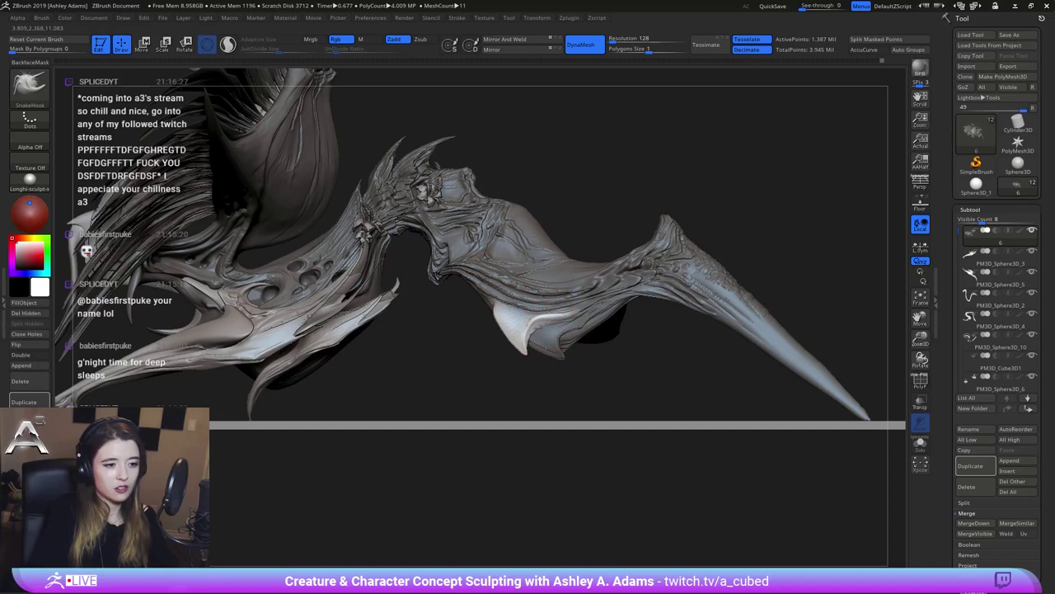
pyautogui.keyDown('ctrl'); pyautogui.moveTo(550, 344); pyautogui.dragTo(548, 308, button='right'); pyautogui.keyUp('ctrl')
pyautogui.keyDown('ctrl'); pyautogui.moveTo(565, 360); pyautogui.dragTo(552, 363, button='right'); pyautogui.keyUp('ctrl')
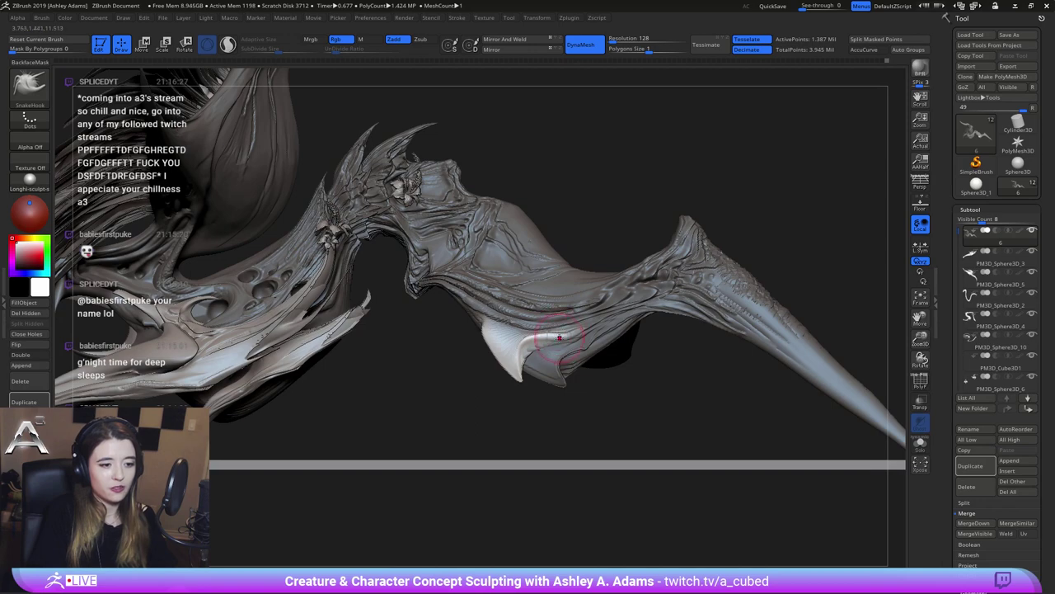
pyautogui.keyDown('ctrl'); pyautogui.moveTo(532, 366); pyautogui.dragTo(552, 353, button='right'); pyautogui.keyUp('ctrl')
# Examine the whole creature's silhouette from both sides with the new haunch flaps
pyautogui.moveTo(615, 381)
pyautogui.mouseDown(button='right')
pyautogui.moveTo(404, 384)
pyautogui.moveTo(383, 373)
pyautogui.mouseUp(button='right')
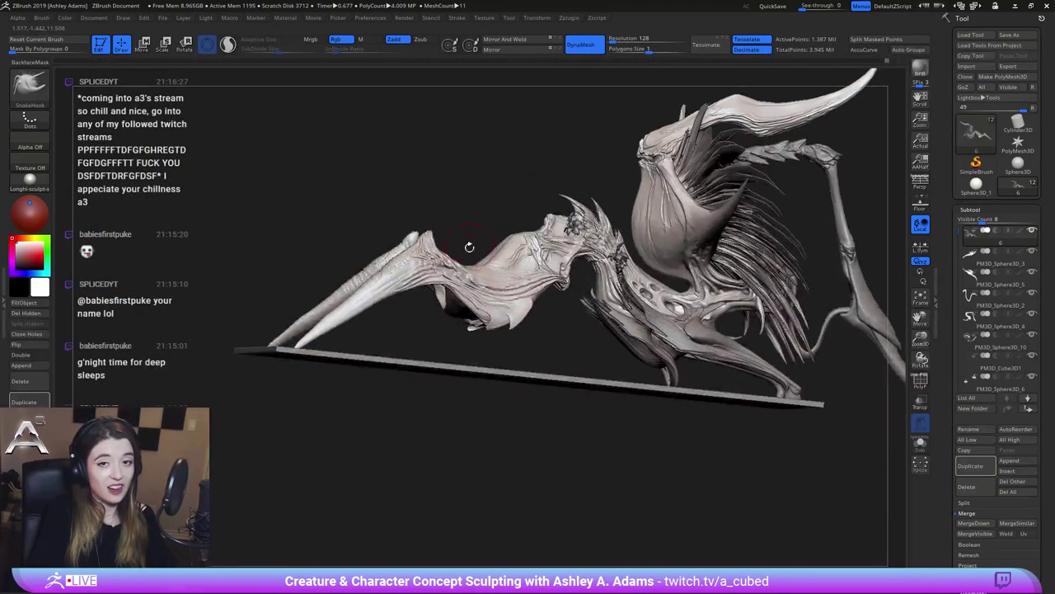
pyautogui.moveTo(468, 304)
pyautogui.mouseDown(button='right')
pyautogui.moveTo(559, 320)
pyautogui.moveTo(604, 348)
pyautogui.mouseUp(button='right')
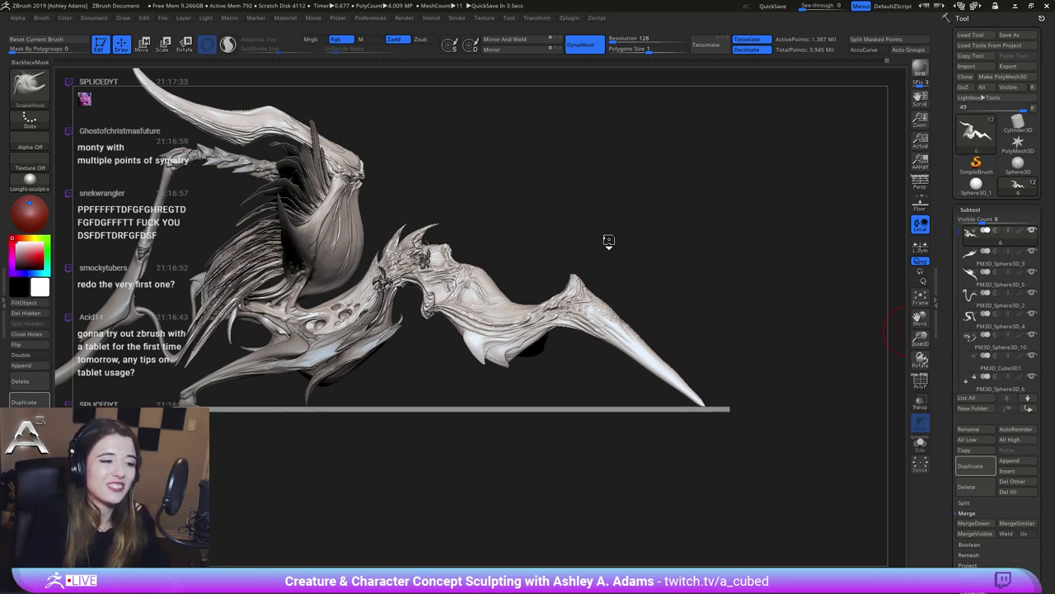
pyautogui.moveTo(514, 266)
pyautogui.keyDown('alt'); pyautogui.mouseDown()
pyautogui.moveTo(648, 346)
pyautogui.moveTo(625, 302)
pyautogui.mouseUp(); pyautogui.keyUp('alt')
pyautogui.moveTo(691, 282); pyautogui.dragTo(652, 284)
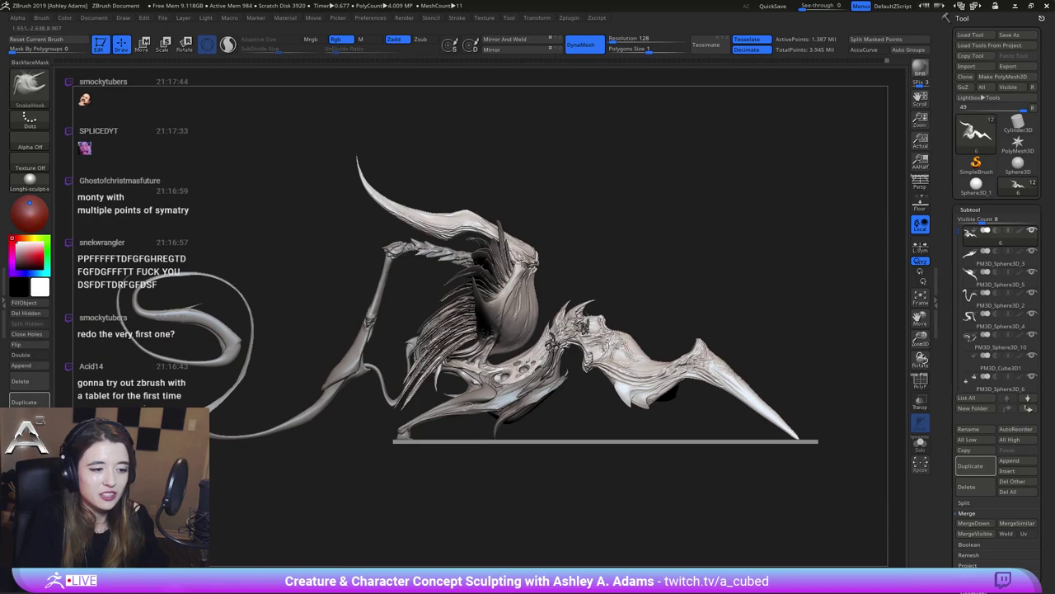
pyautogui.moveTo(487, 330); pyautogui.dragTo(642, 356)
pyautogui.moveTo(503, 362); pyautogui.dragTo(657, 377)
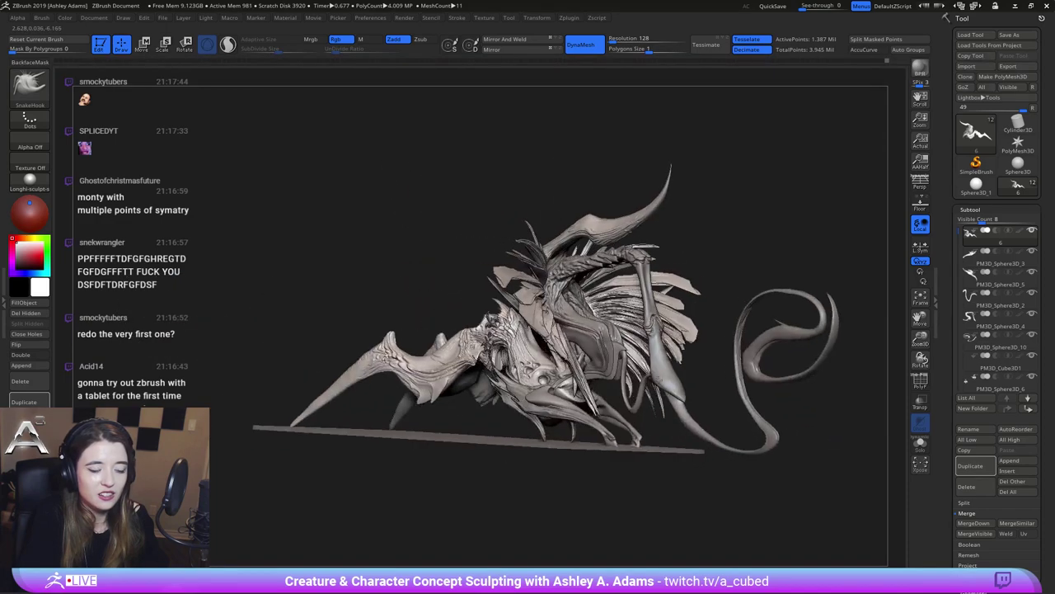
pyautogui.moveTo(602, 354)
pyautogui.mouseDown()
pyautogui.moveTo(596, 381)
pyautogui.moveTo(577, 381)
pyautogui.moveTo(712, 298)
pyautogui.moveTo(719, 273)
pyautogui.moveTo(668, 272)
pyautogui.moveTo(683, 295)
pyautogui.moveTo(668, 282)
pyautogui.moveTo(701, 298)
pyautogui.moveTo(673, 252)
pyautogui.mouseUp()
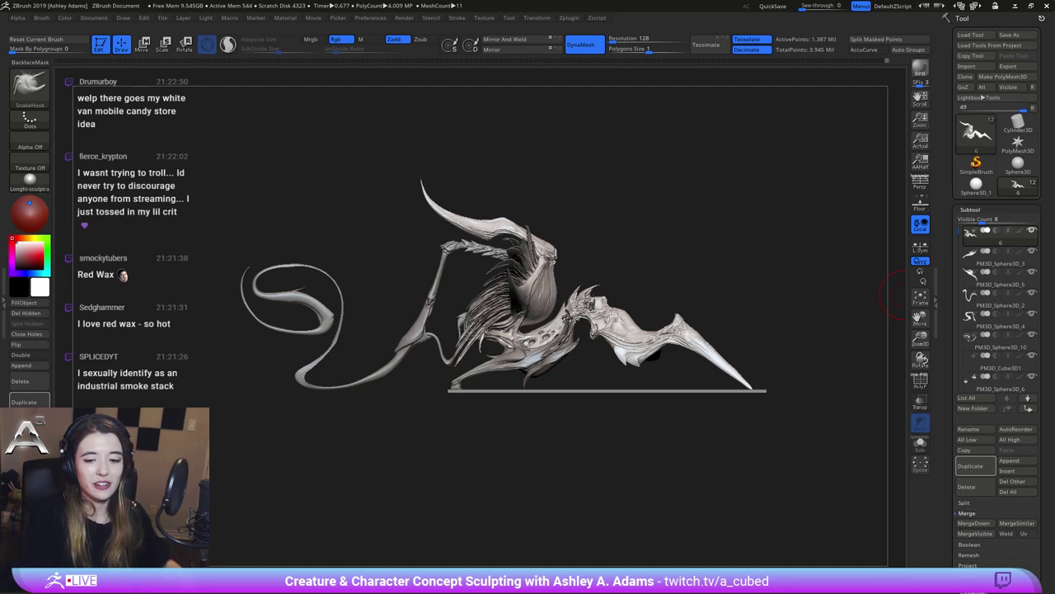
# Reshape the tips of both haunch flaps with SnakeHook, adjusting the draw size between strokes
pyautogui.moveTo(577, 280); pyautogui.dragTo(567, 360, button='right')
pyautogui.moveTo(550, 291); pyautogui.dragTo(495, 235, button='right')
pyautogui.moveTo(590, 338); pyautogui.dragTo(532, 344, button='right')
pyautogui.keyDown('alt'); pyautogui.moveTo(610, 317); pyautogui.dragTo(497, 275, button='right'); pyautogui.keyUp('alt')
pyautogui.keyDown('ctrl'); pyautogui.moveTo(625, 288); pyautogui.dragTo(609, 323, button='right'); pyautogui.keyUp('ctrl')
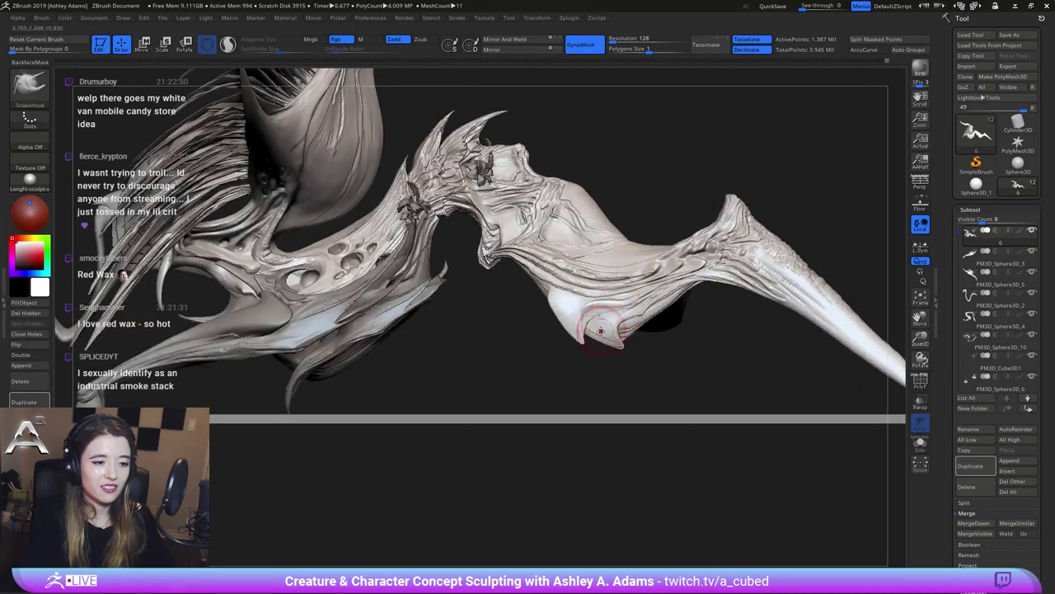
pyautogui.press('space')
pyautogui.moveTo(605, 337)
pyautogui.mouseDown()
pyautogui.moveTo(618, 358)
pyautogui.moveTo(605, 346)
pyautogui.mouseUp()
pyautogui.press('space')
pyautogui.moveTo(618, 270); pyautogui.dragTo(607, 272)
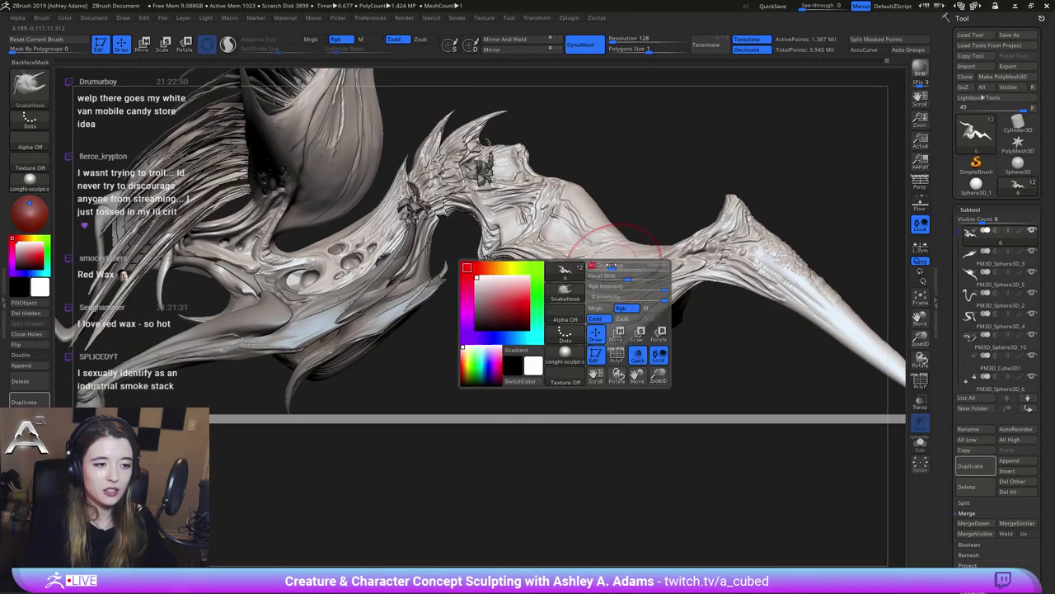
pyautogui.keyDown('alt'); pyautogui.moveTo(562, 284); pyautogui.dragTo(548, 329, button='right'); pyautogui.keyUp('alt')
pyautogui.moveTo(547, 328)
pyautogui.mouseDown()
pyautogui.moveTo(537, 356)
pyautogui.moveTo(609, 356)
pyautogui.mouseUp()
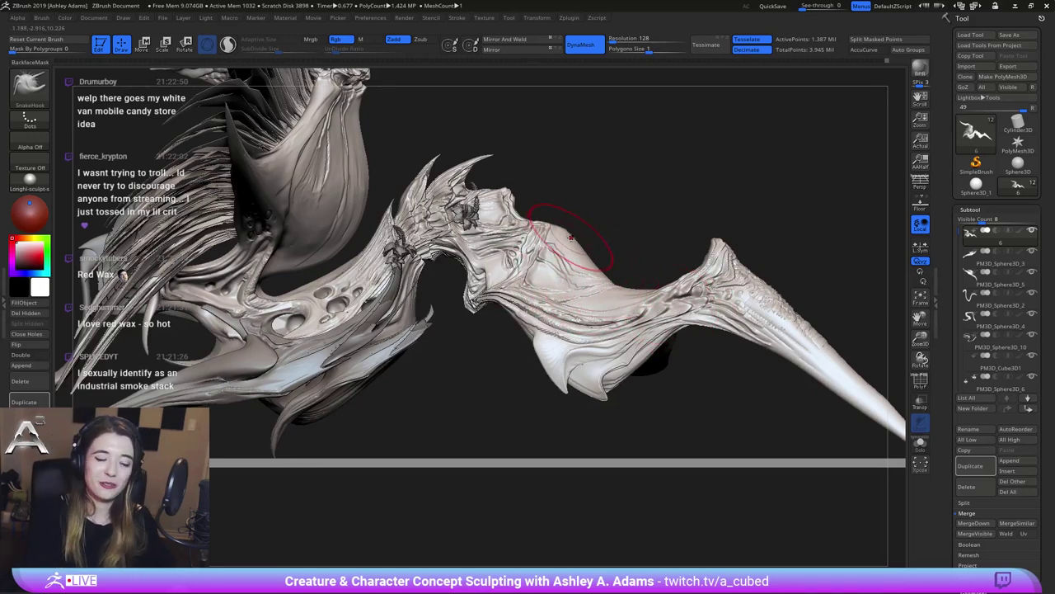
pyautogui.press('space')
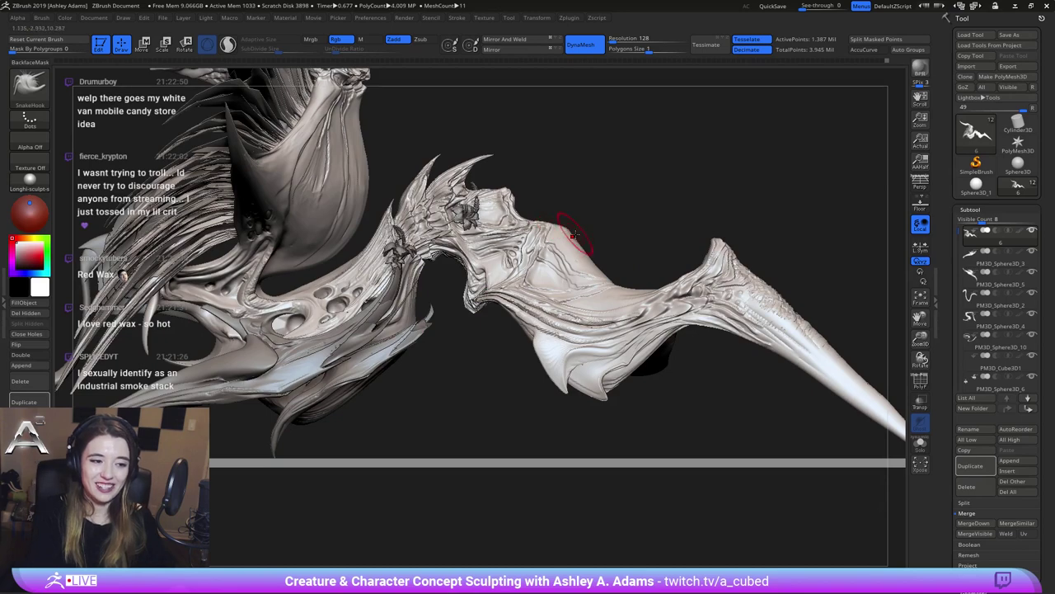
pyautogui.keyDown('ctrl'); pyautogui.moveTo(600, 255); pyautogui.dragTo(534, 262, button='right'); pyautogui.keyUp('ctrl')
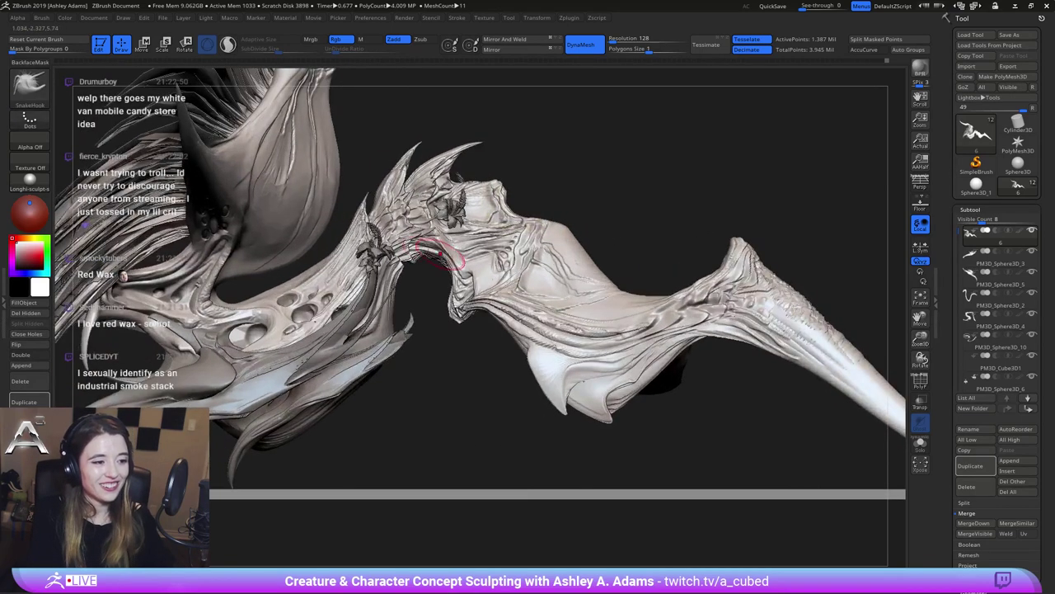
pyautogui.keyDown('alt'); pyautogui.moveTo(437, 243); pyautogui.dragTo(469, 261, button='right'); pyautogui.keyUp('alt')
pyautogui.keyDown('alt'); pyautogui.moveTo(394, 216); pyautogui.dragTo(460, 254, button='right'); pyautogui.keyUp('alt')
pyautogui.press('space')
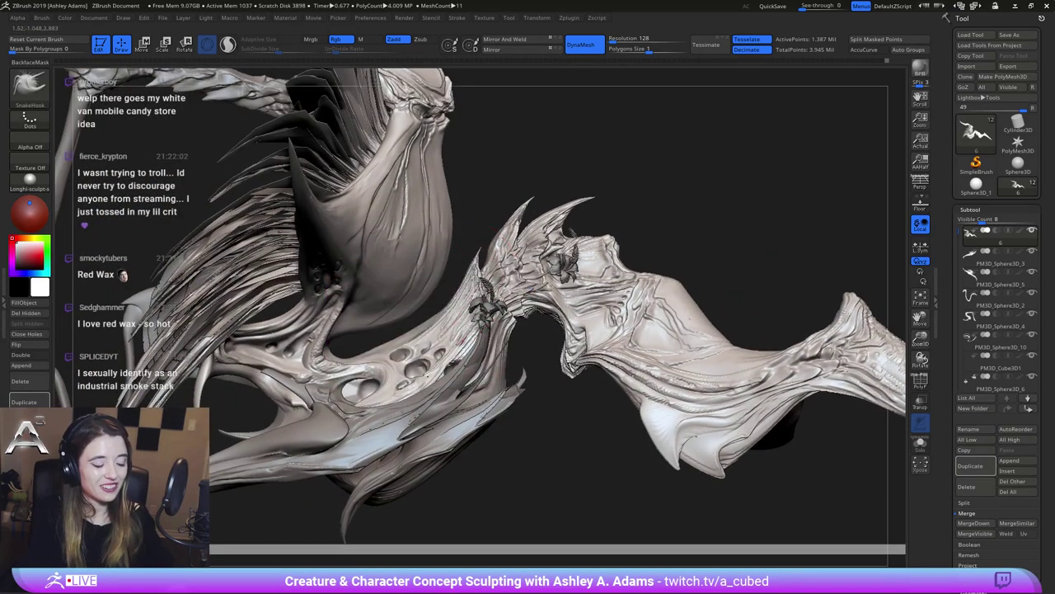
pyautogui.keyDown('alt'); pyautogui.moveTo(514, 363); pyautogui.dragTo(531, 303, button='right'); pyautogui.keyUp('alt')
# Slash fine lines down the haunch flaps with the Slash2 brush at a smaller draw size
pyautogui.press('1')
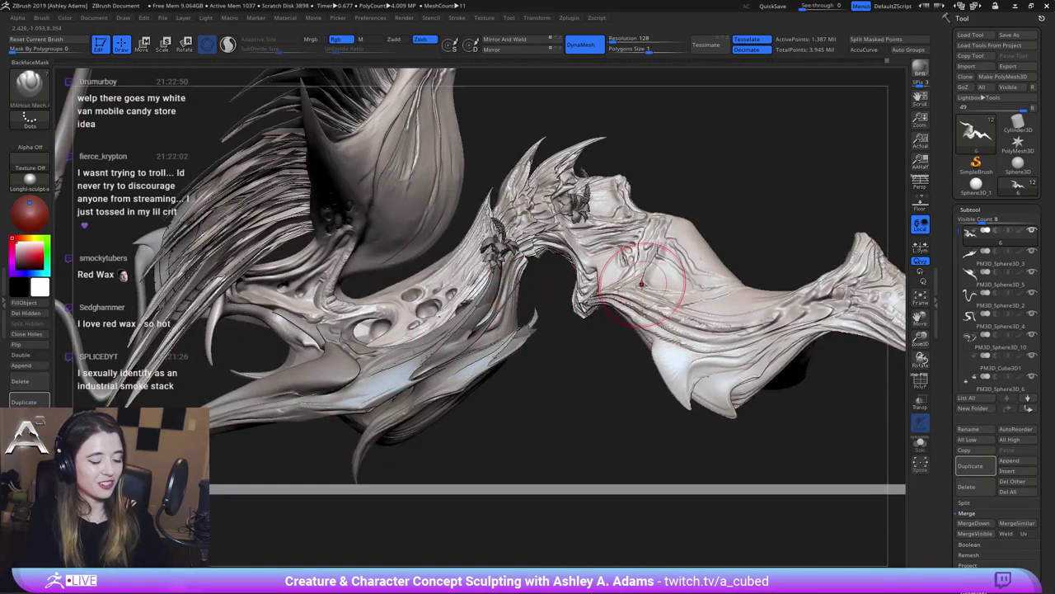
pyautogui.press('2')
pyautogui.press('space')
pyautogui.moveTo(648, 285); pyautogui.dragTo(631, 285)
pyautogui.keyDown('alt'); pyautogui.moveTo(812, 322); pyautogui.dragTo(651, 304, button='right'); pyautogui.keyUp('alt')
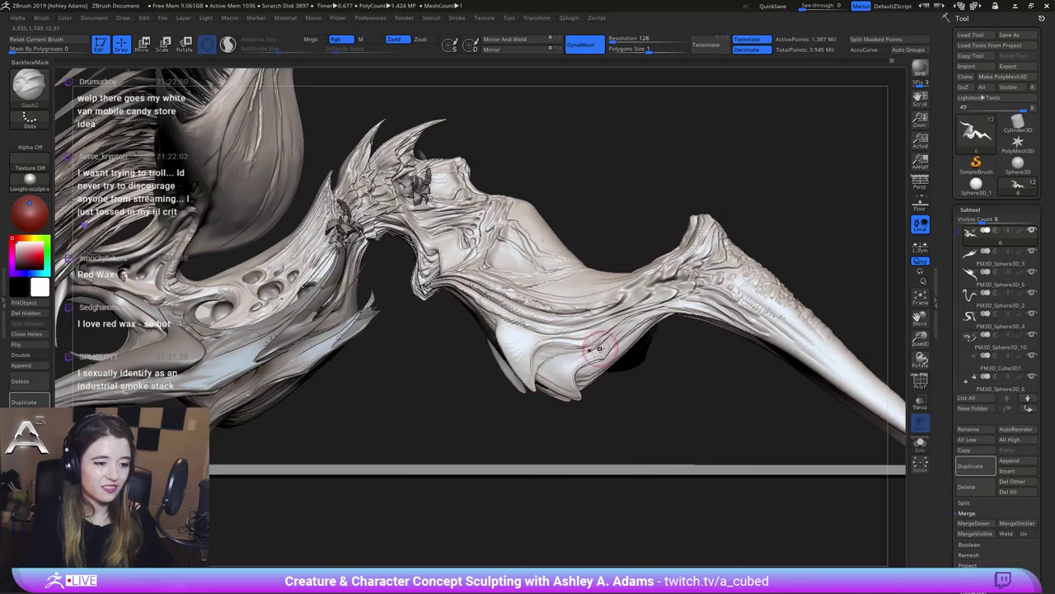
pyautogui.moveTo(600, 349); pyautogui.dragTo(527, 329, button='right')
pyautogui.moveTo(604, 310); pyautogui.dragTo(591, 291, button='right')
pyautogui.moveTo(511, 346); pyautogui.dragTo(527, 293, button='right')
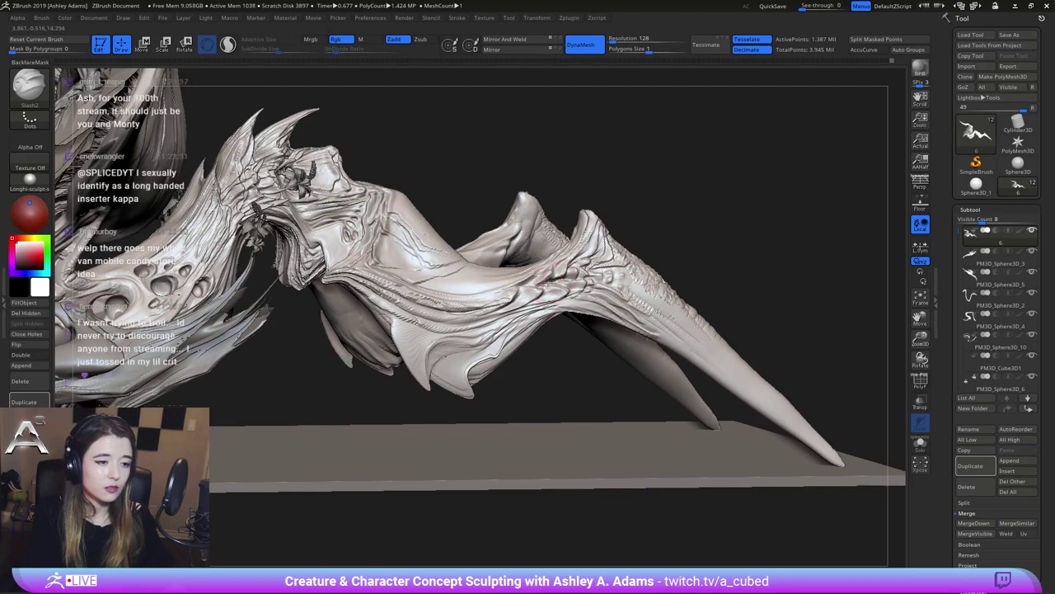
pyautogui.moveTo(548, 262); pyautogui.dragTo(573, 276, button='right')
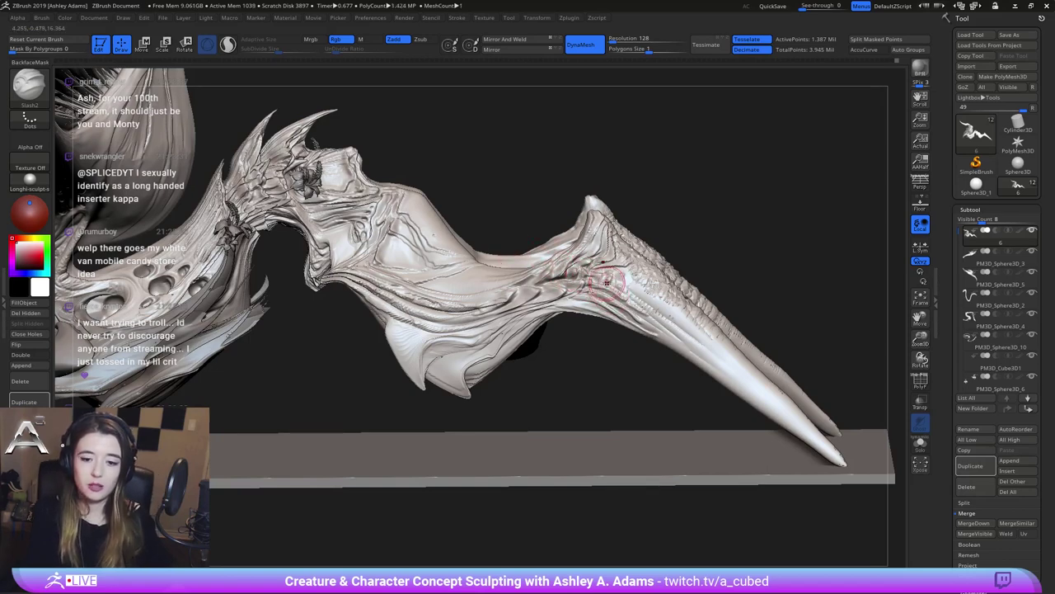
# Slash a line along the side of the lower hind leg and enlarge the draw size
pyautogui.moveTo(550, 269); pyautogui.dragTo(555, 261, button='right')
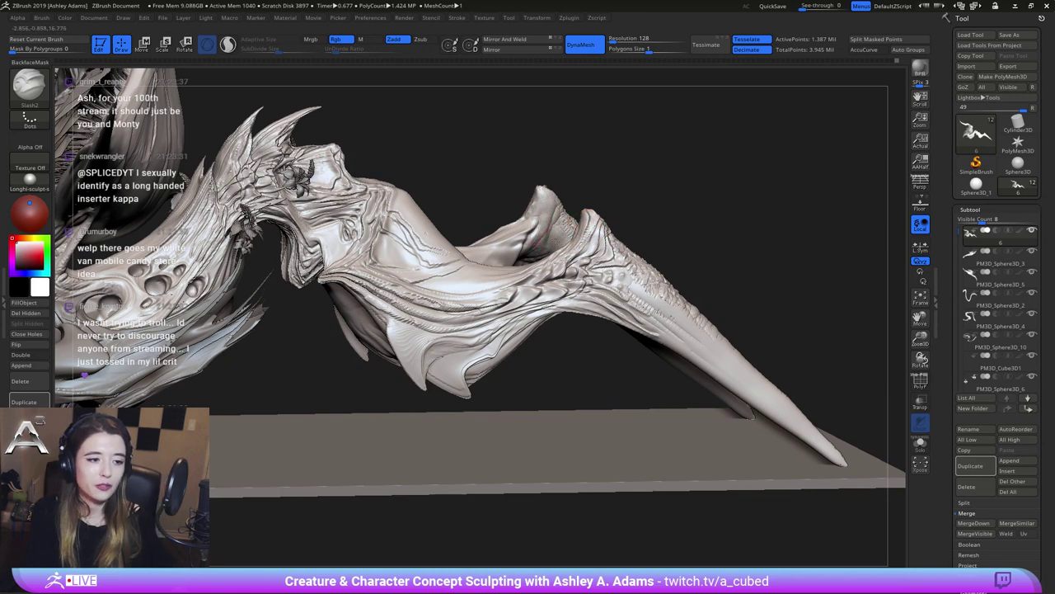
pyautogui.moveTo(546, 240); pyautogui.dragTo(514, 216, button='right')
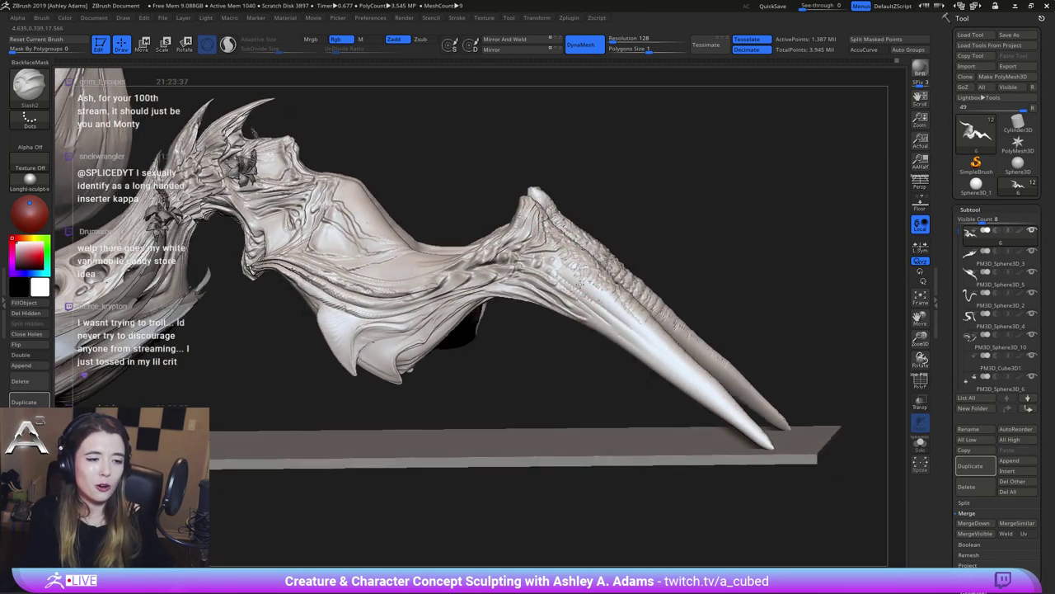
pyautogui.moveTo(581, 284); pyautogui.dragTo(558, 278, button='right')
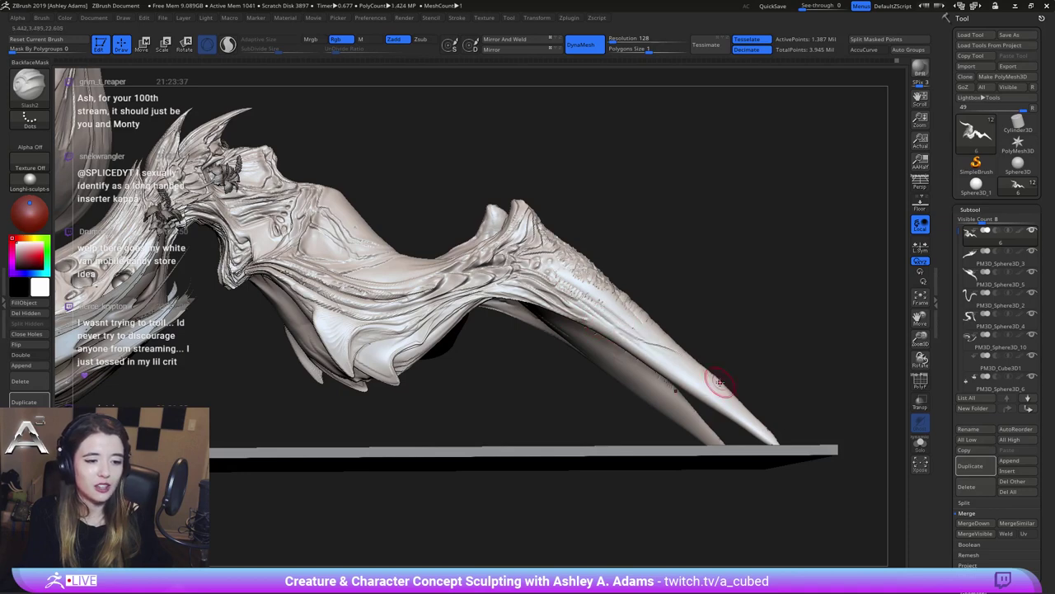
pyautogui.moveTo(719, 384)
pyautogui.mouseDown(button='right')
pyautogui.moveTo(591, 305)
pyautogui.moveTo(623, 328)
pyautogui.moveTo(639, 306)
pyautogui.mouseUp(button='right')
pyautogui.press('space')
pyautogui.moveTo(638, 323); pyautogui.dragTo(646, 321)
pyautogui.keyDown('alt'); pyautogui.moveTo(630, 322); pyautogui.dragTo(572, 303, button='right'); pyautogui.keyUp('alt')
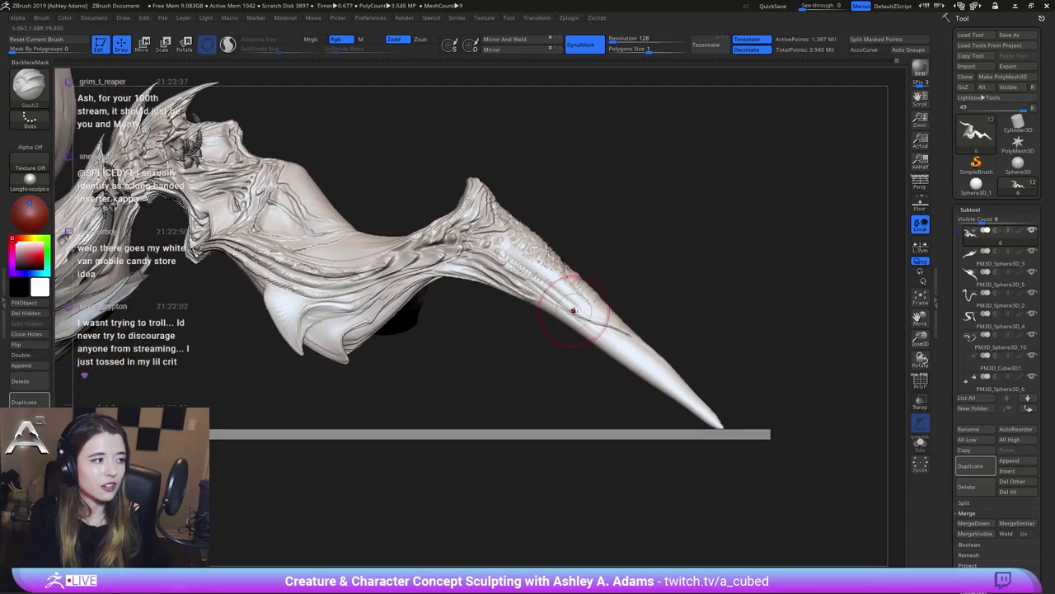
# Mask the lower, smooth part of the hind leg with MaskLasso and invert the mask to isolate it
pyautogui.keyDown('ctrl'); pyautogui.click(40, 99); pyautogui.keyUp('ctrl')
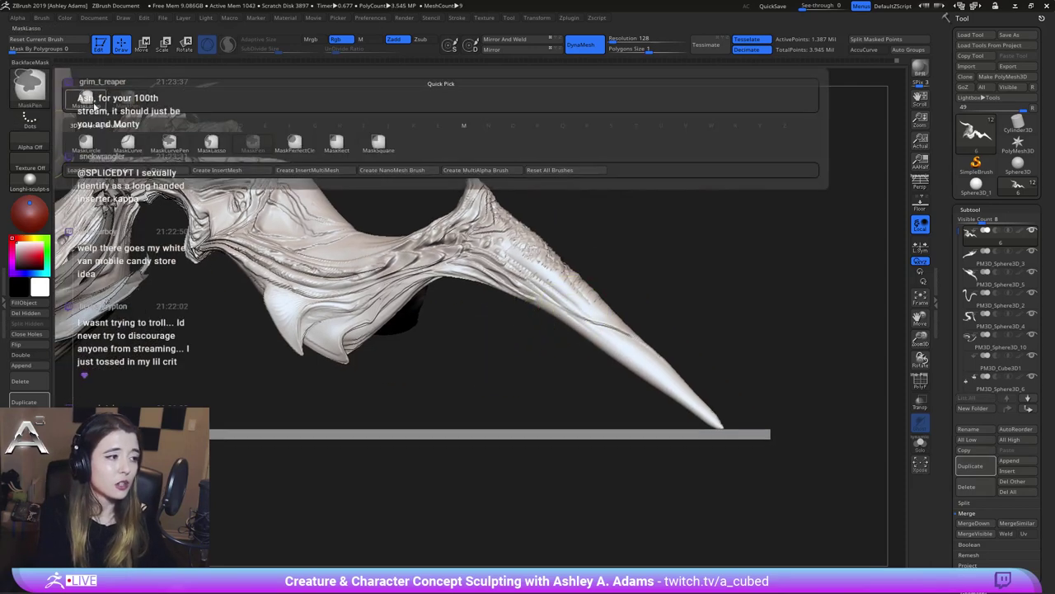
pyautogui.keyDown('ctrl'); pyautogui.click(89, 99); pyautogui.keyUp('ctrl')
pyautogui.moveTo(527, 496)
pyautogui.keyDown('ctrl'); pyautogui.mouseDown()
pyautogui.moveTo(698, 514)
pyautogui.moveTo(709, 365)
pyautogui.moveTo(593, 321)
pyautogui.moveTo(528, 323)
pyautogui.moveTo(520, 334)
pyautogui.mouseUp(); pyautogui.keyUp('ctrl')
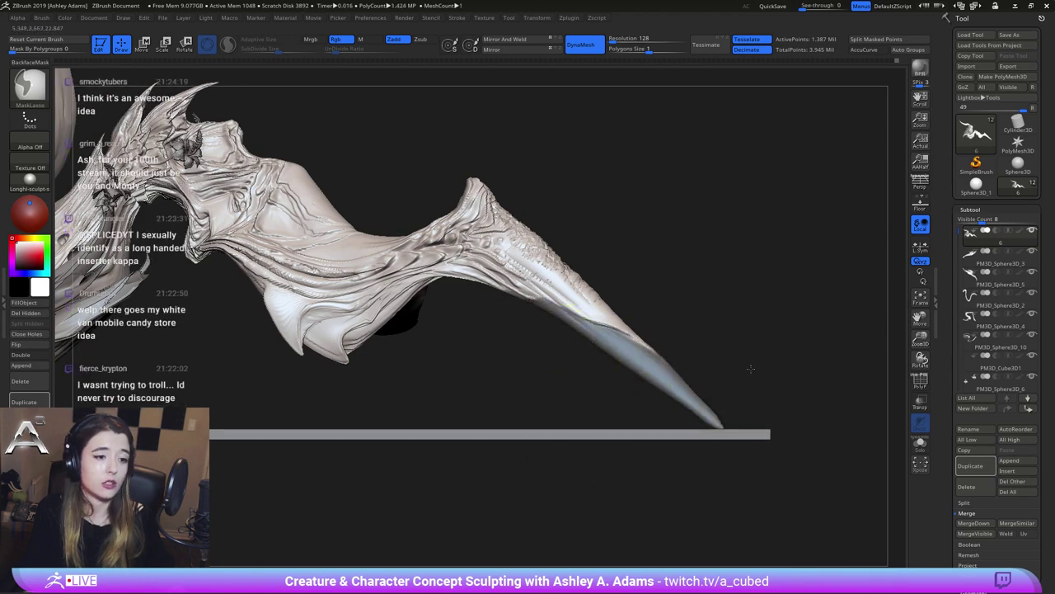
pyautogui.keyDown('ctrl'); pyautogui.click(725, 370); pyautogui.keyUp('ctrl')
# Pull the unmasked lower leg's underside into a curved, pointed spur toward the body with SnakeHook, refining it from both sides
pyautogui.press('b')
pyautogui.press('s')
pyautogui.press('h')
pyautogui.moveTo(537, 294)
pyautogui.mouseDown(button='right')
pyautogui.moveTo(523, 295)
pyautogui.moveTo(551, 312)
pyautogui.mouseUp(button='right')
pyautogui.moveTo(563, 316); pyautogui.dragTo(582, 334)
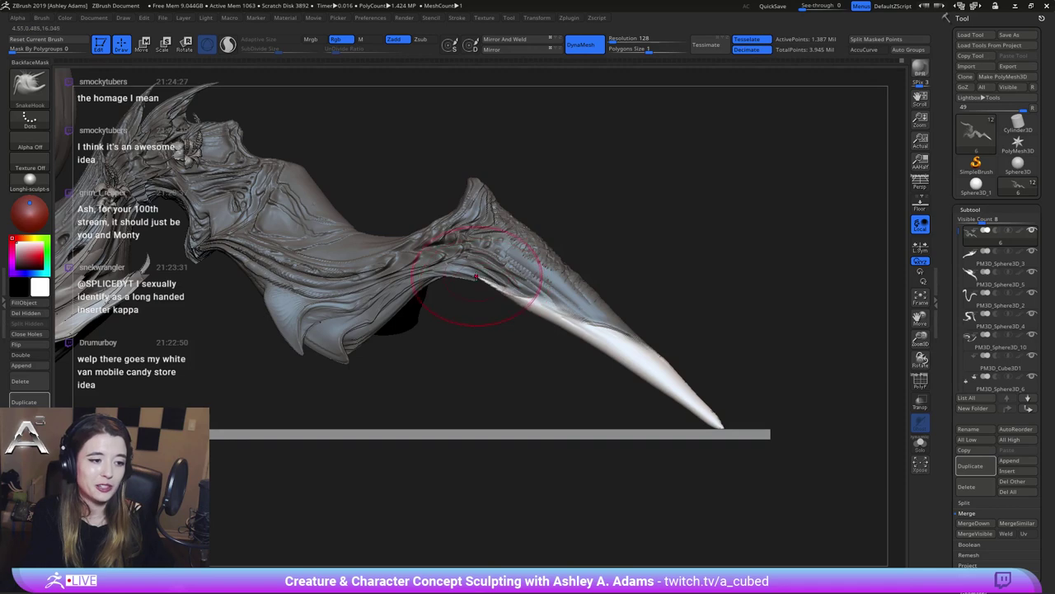
pyautogui.moveTo(485, 279); pyautogui.dragTo(508, 294)
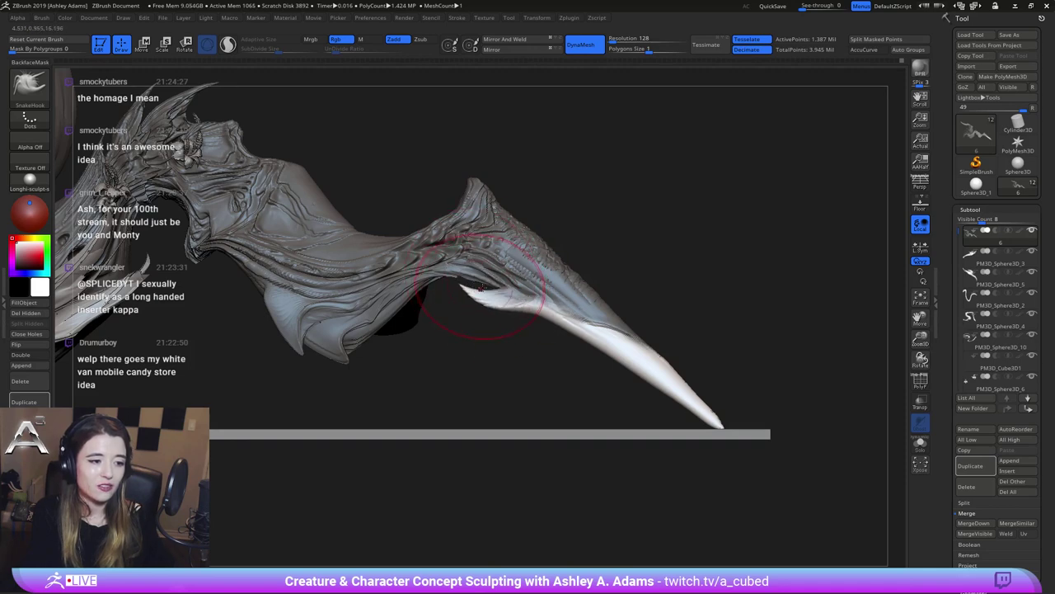
pyautogui.moveTo(483, 287)
pyautogui.keyDown('ctrl'); pyautogui.mouseDown(button='right')
pyautogui.moveTo(315, 247)
pyautogui.moveTo(429, 259)
pyautogui.moveTo(502, 288)
pyautogui.moveTo(525, 284)
pyautogui.moveTo(566, 341)
pyautogui.moveTo(567, 371)
pyautogui.mouseUp(button='right'); pyautogui.keyUp('ctrl')
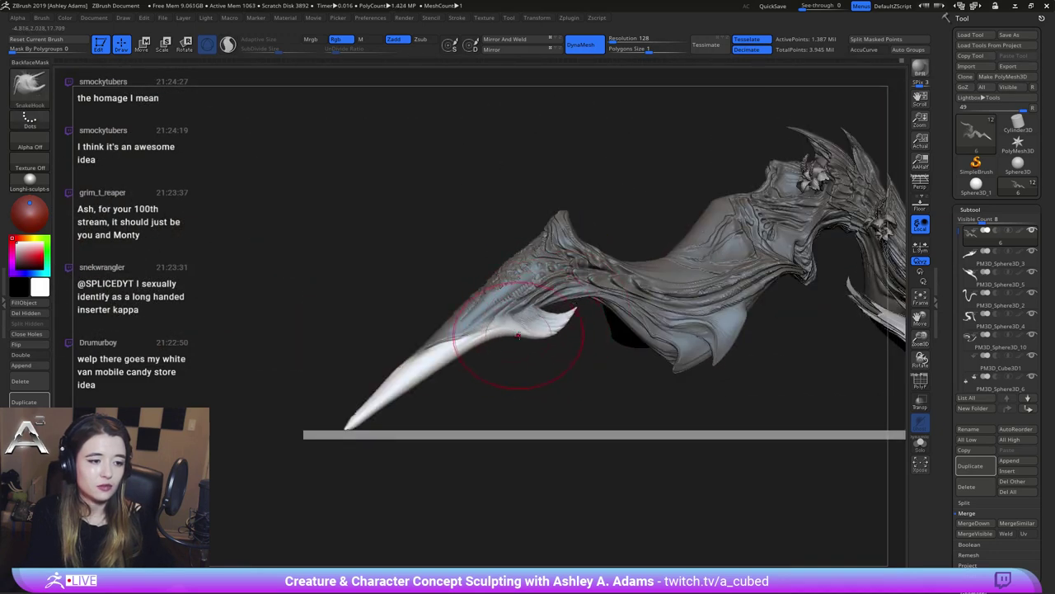
pyautogui.moveTo(574, 308); pyautogui.dragTo(596, 295)
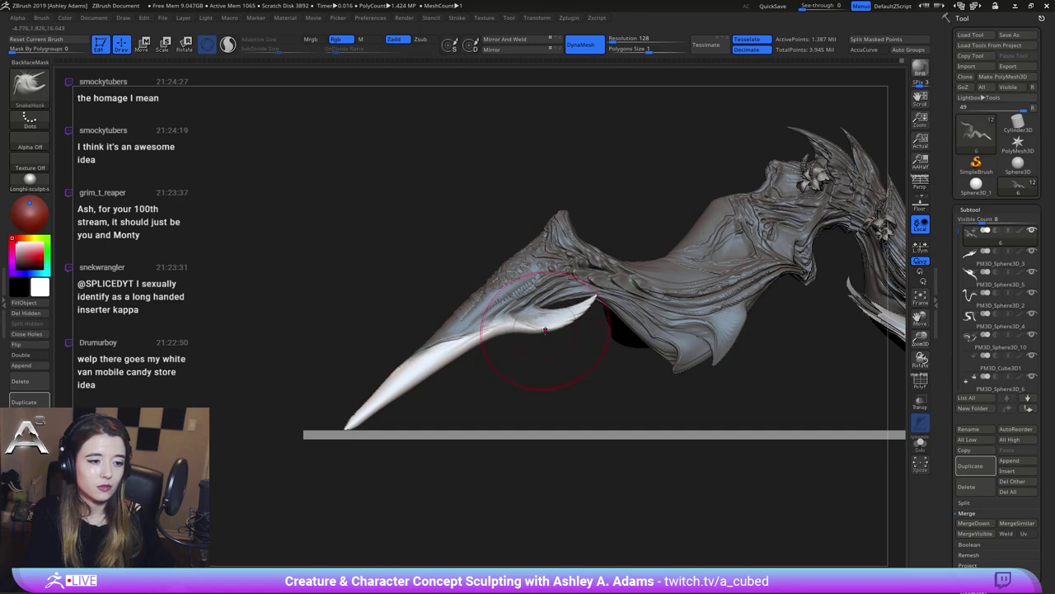
pyautogui.moveTo(546, 325)
pyautogui.mouseDown()
pyautogui.moveTo(557, 301)
pyautogui.moveTo(528, 333)
pyautogui.mouseUp()
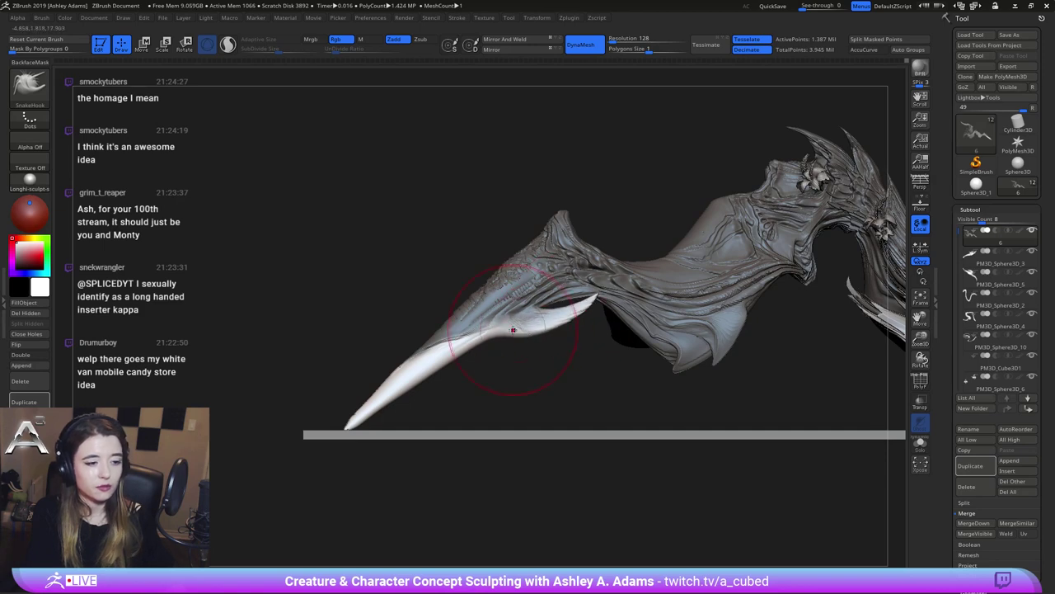
# Save the tool as 7 and examine the whole creature's silhouette with the new hind leg spurs
pyautogui.keyDown('ctrl'); pyautogui.moveTo(480, 363); pyautogui.dragTo(459, 289, button='right'); pyautogui.keyUp('ctrl')
pyautogui.rightClick(450, 324)
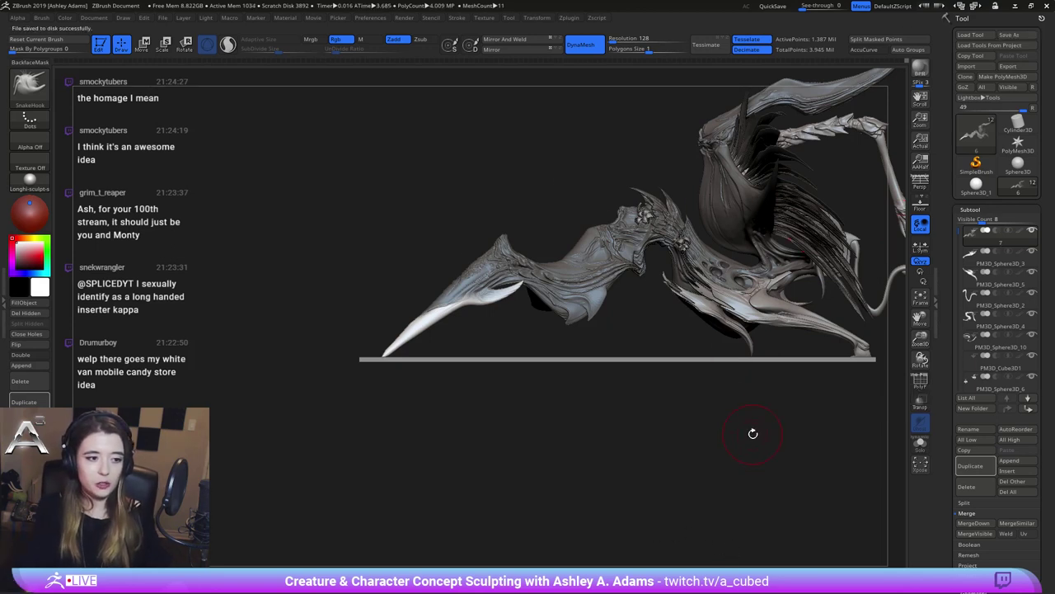
pyautogui.keyDown('alt'); pyautogui.moveTo(819, 251); pyautogui.dragTo(684, 257, button='right'); pyautogui.keyUp('alt')
pyautogui.moveTo(684, 257); pyautogui.dragTo(696, 247)
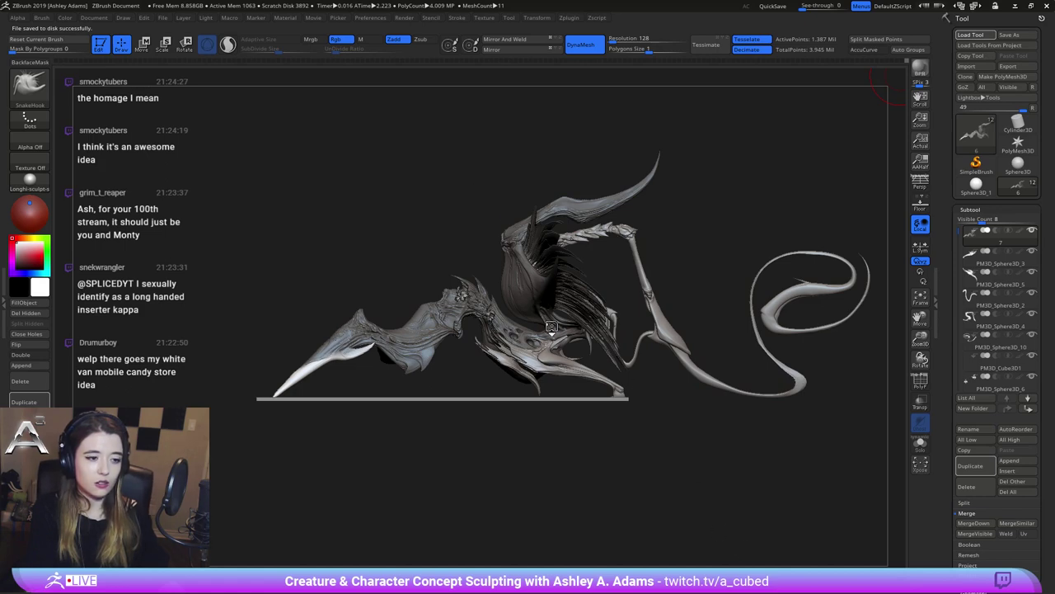
pyautogui.keyDown('ctrl'); pyautogui.moveTo(557, 287); pyautogui.dragTo(611, 513, button='right'); pyautogui.keyUp('ctrl')
# Load the dragon tool and examine it from several sides with polypaint turned off on all its subtools
pyautogui.moveTo(617, 419); pyautogui.dragTo(318, 276, button='right')
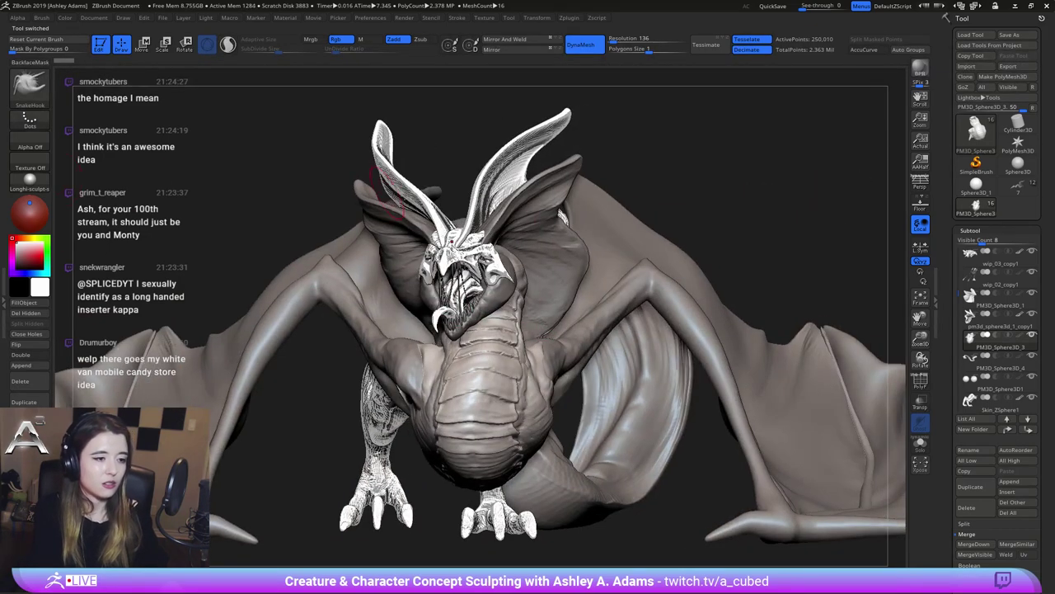
pyautogui.keyDown('shift'); pyautogui.click(1022, 318); pyautogui.keyUp('shift')
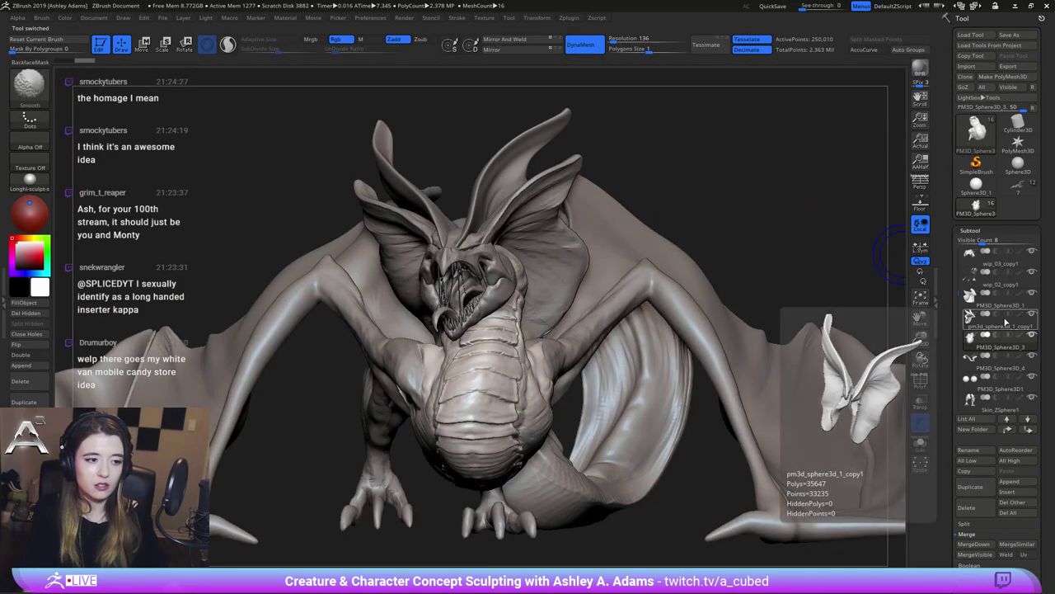
pyautogui.keyDown('ctrl'); pyautogui.moveTo(528, 445); pyautogui.dragTo(653, 368, button='right'); pyautogui.keyUp('ctrl')
pyautogui.moveTo(651, 367); pyautogui.dragTo(710, 391)
pyautogui.moveTo(711, 393)
pyautogui.mouseDown(button='right')
pyautogui.moveTo(719, 398)
pyautogui.moveTo(691, 371)
pyautogui.moveTo(658, 454)
pyautogui.mouseUp(button='right')
pyautogui.moveTo(659, 452); pyautogui.dragTo(635, 437)
pyautogui.keyDown('ctrl'); pyautogui.moveTo(626, 378); pyautogui.dragTo(621, 313, button='right'); pyautogui.keyUp('ctrl')
pyautogui.moveTo(590, 396)
pyautogui.mouseDown(button='right')
pyautogui.moveTo(628, 430)
pyautogui.moveTo(612, 472)
pyautogui.moveTo(587, 493)
pyautogui.moveTo(556, 400)
pyautogui.moveTo(498, 409)
pyautogui.moveTo(521, 393)
pyautogui.mouseUp(button='right')
pyautogui.moveTo(647, 334); pyautogui.dragTo(643, 360, button='right')
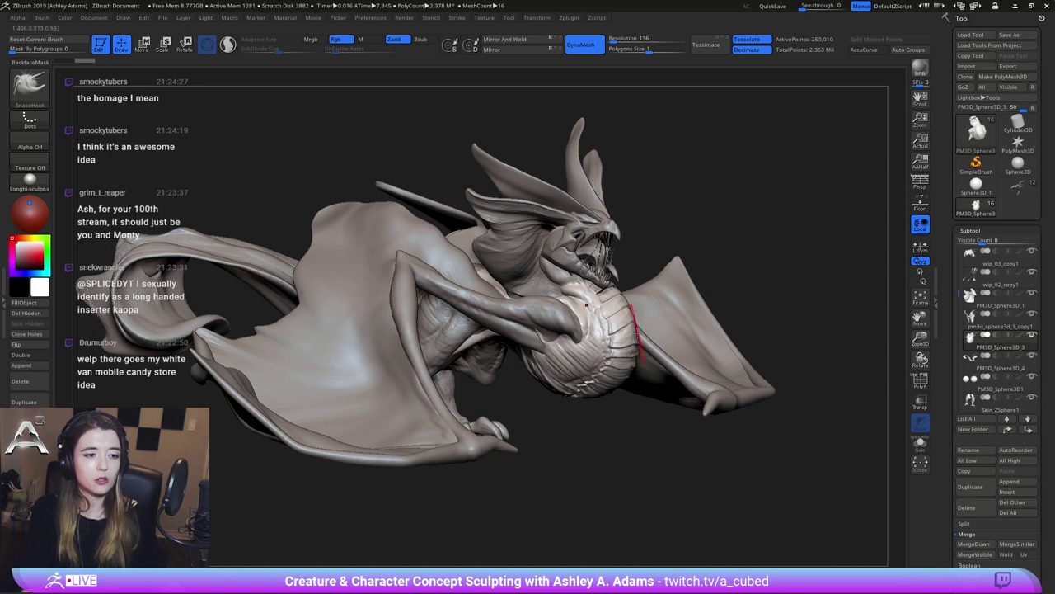
# Switch back to the creature tool and invert the mask so the lower hind legs are protected
pyautogui.click(1019, 188)
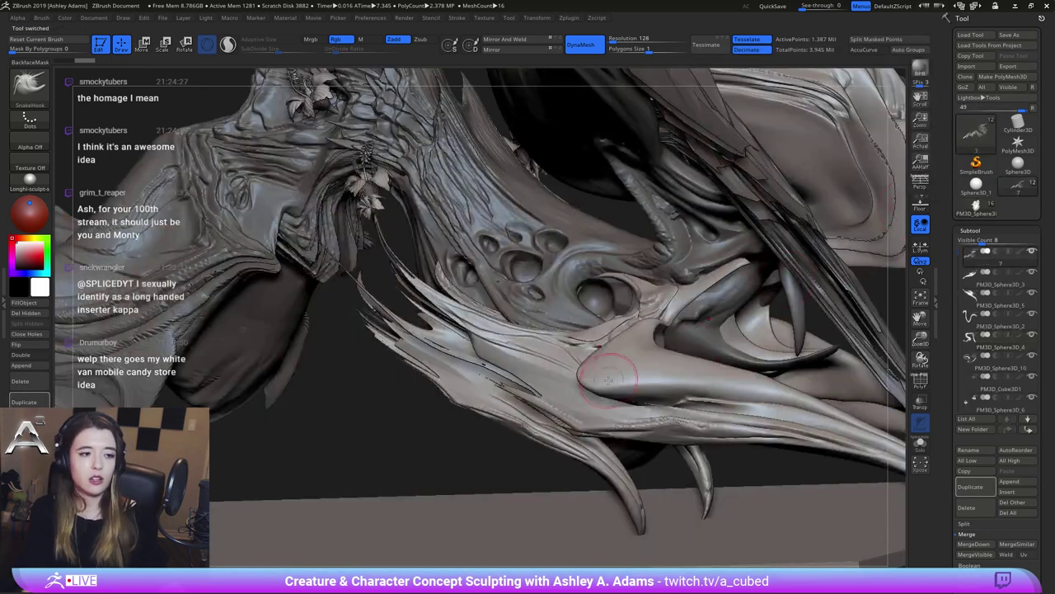
pyautogui.moveTo(621, 402)
pyautogui.keyDown('ctrl'); pyautogui.mouseDown(button='right')
pyautogui.moveTo(600, 385)
pyautogui.moveTo(660, 401)
pyautogui.mouseUp(button='right'); pyautogui.keyUp('ctrl')
pyautogui.moveTo(540, 405)
pyautogui.mouseDown(button='right')
pyautogui.moveTo(589, 409)
pyautogui.moveTo(572, 302)
pyautogui.moveTo(516, 306)
pyautogui.moveTo(433, 253)
pyautogui.moveTo(459, 261)
pyautogui.mouseUp(button='right')
pyautogui.press('space')
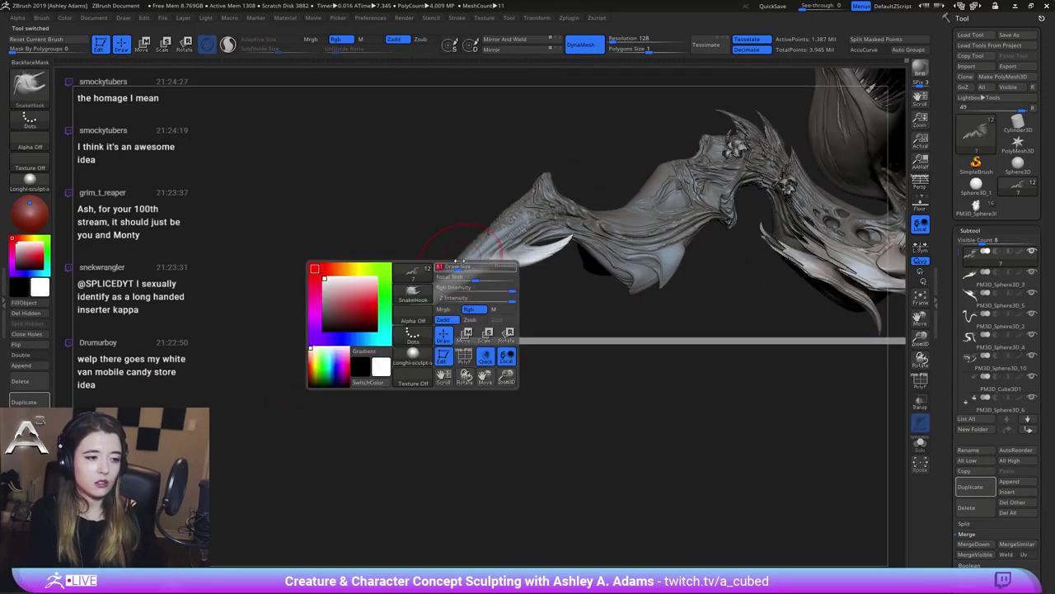
pyautogui.keyDown('ctrl'); pyautogui.click(470, 287); pyautogui.keyUp('ctrl')
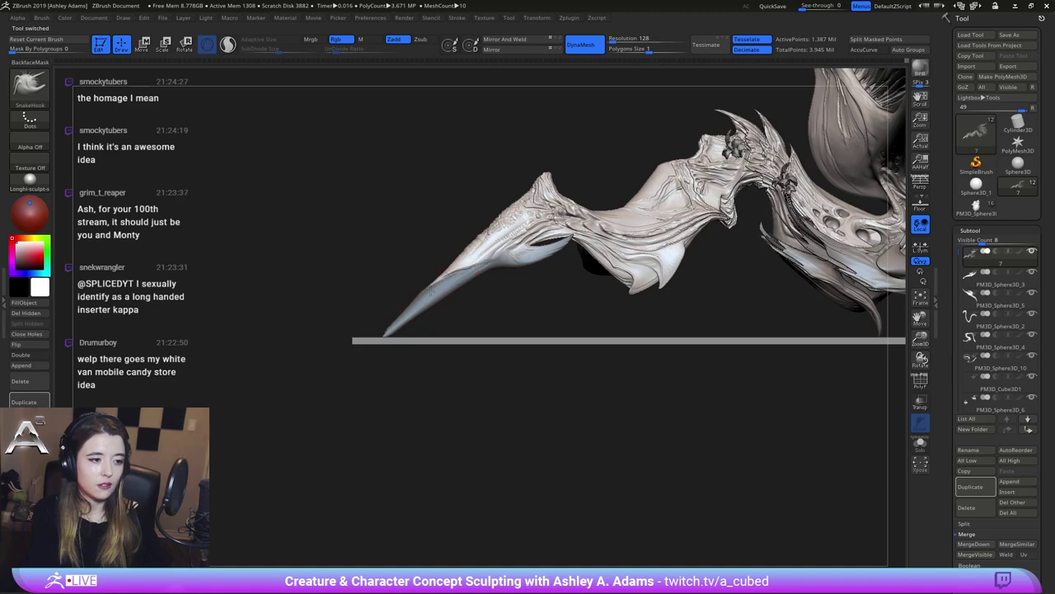
# Reshape the edge of the textured shin above the masked claws with SnakeHook at a smaller draw size
pyautogui.press('space')
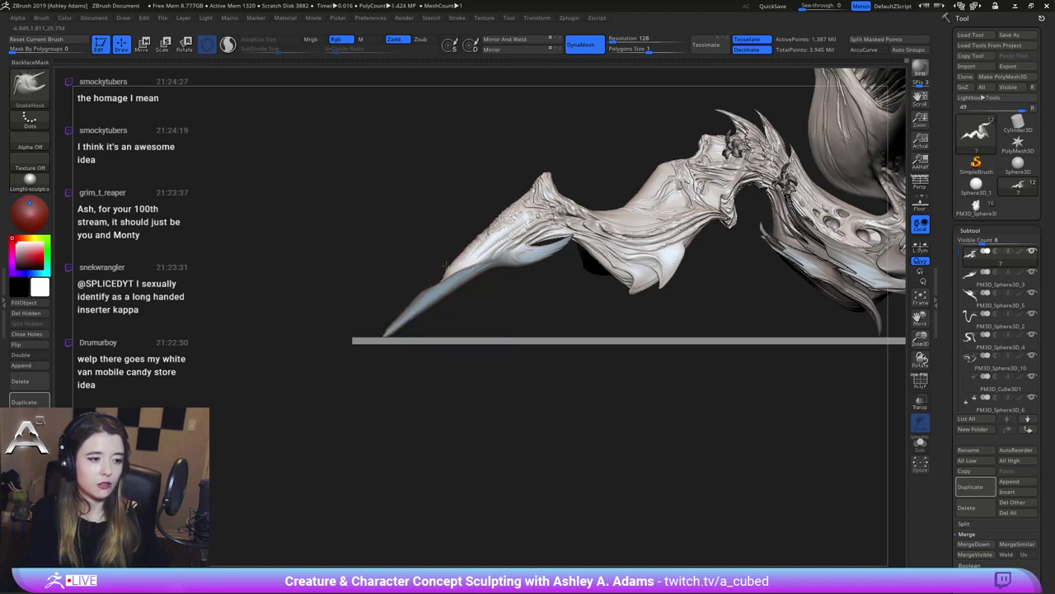
pyautogui.moveTo(481, 258); pyautogui.dragTo(486, 308, button='right')
pyautogui.rightClick(438, 349)
pyautogui.keyDown('shift'); pyautogui.moveTo(486, 308); pyautogui.dragTo(476, 277); pyautogui.keyUp('shift')
pyautogui.moveTo(479, 288); pyautogui.dragTo(440, 348, button='right')
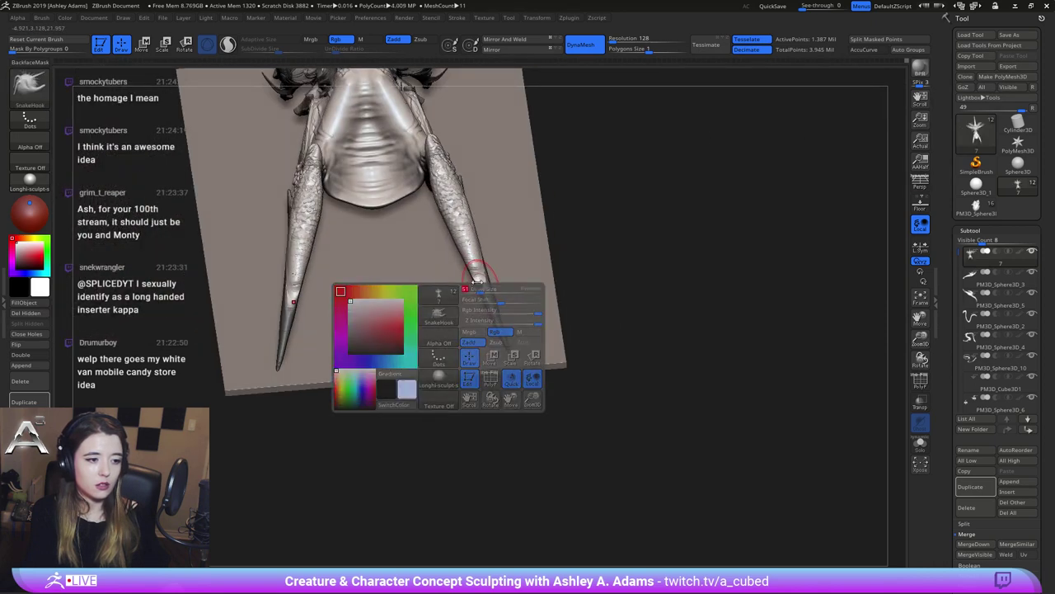
pyautogui.moveTo(471, 262); pyautogui.dragTo(485, 285)
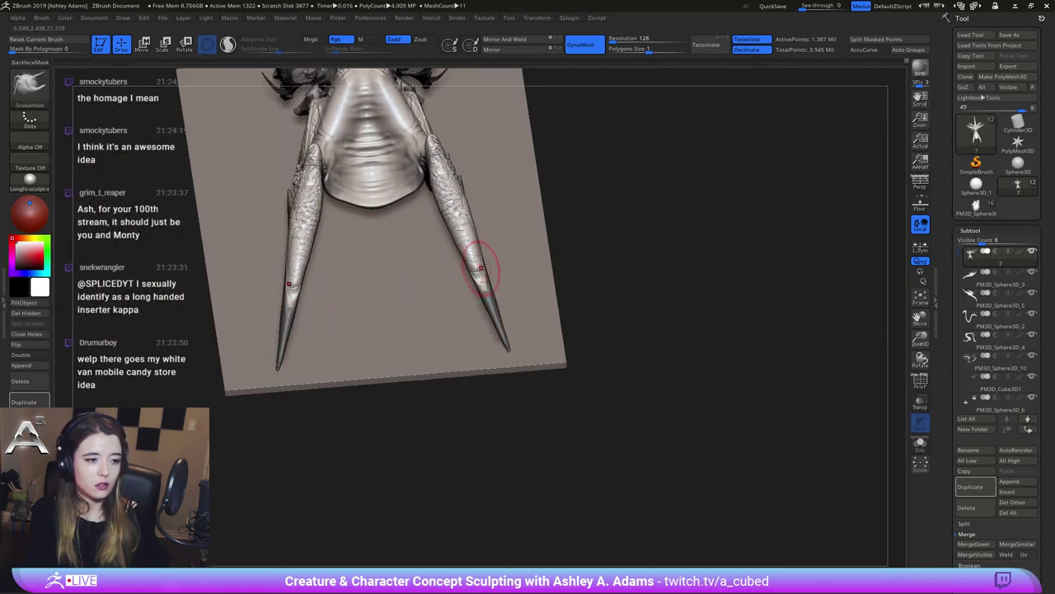
pyautogui.moveTo(472, 245); pyautogui.dragTo(477, 251)
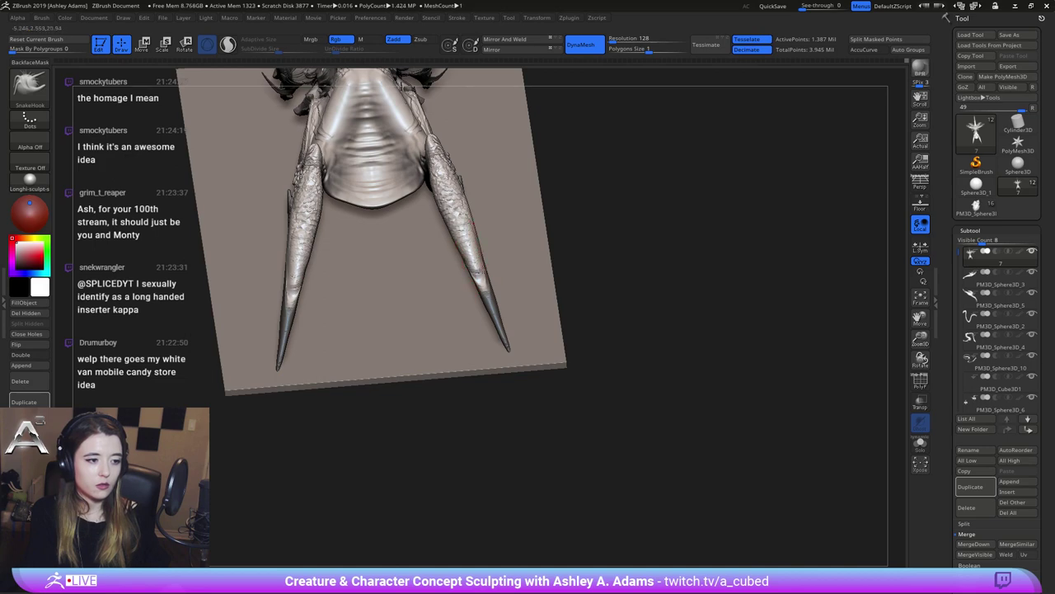
# Invert the mask on the hind legs and clear it
pyautogui.moveTo(487, 262); pyautogui.dragTo(551, 234, button='right')
pyautogui.keyDown('alt'); pyautogui.moveTo(512, 199); pyautogui.dragTo(533, 295, button='right'); pyautogui.keyUp('alt')
pyautogui.keyDown('ctrl'); pyautogui.click(511, 285); pyautogui.keyUp('ctrl')
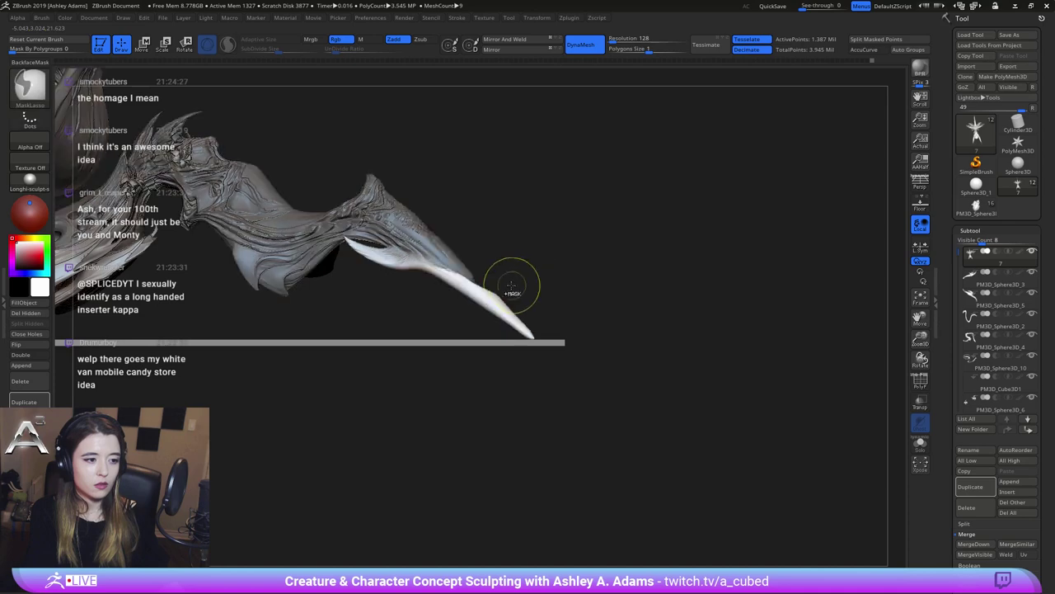
pyautogui.press('ctrl')
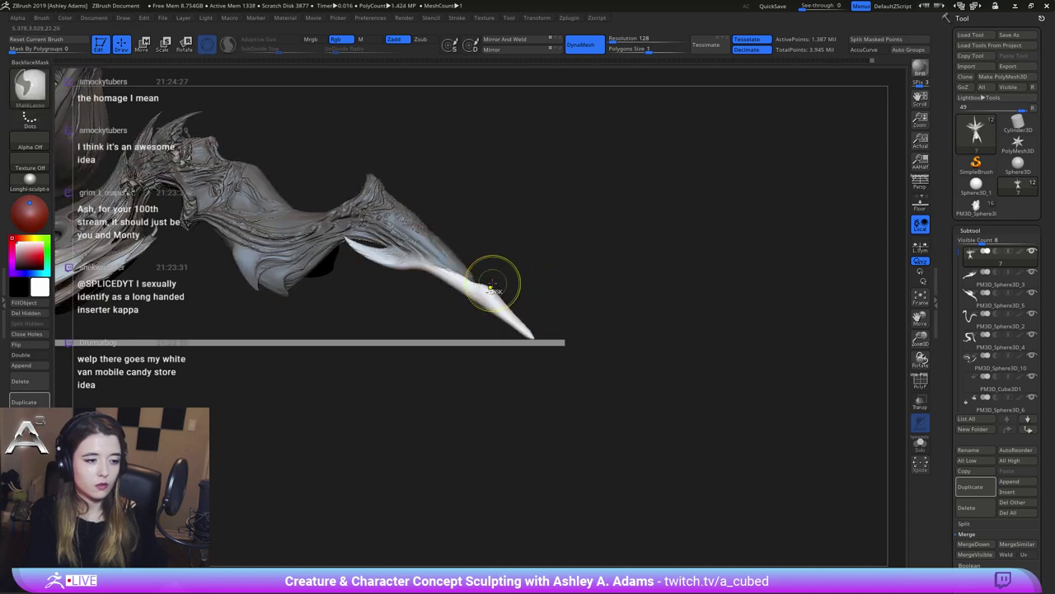
pyautogui.keyDown('ctrl'); pyautogui.click(491, 281); pyautogui.keyUp('ctrl')
pyautogui.rightClick(490, 282)
pyautogui.moveTo(494, 276); pyautogui.dragTo(504, 325, button='right')
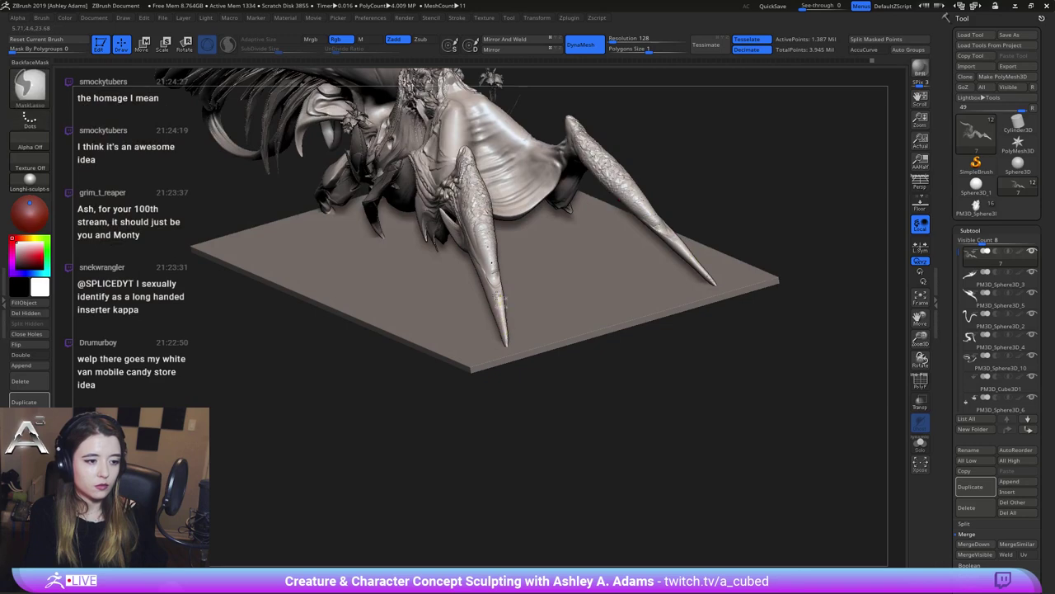
# Paint a mask down the outer ridge of the lower hind leg with MaskPen and invert it
pyautogui.keyDown('ctrl'); pyautogui.click(31, 87); pyautogui.keyUp('ctrl')
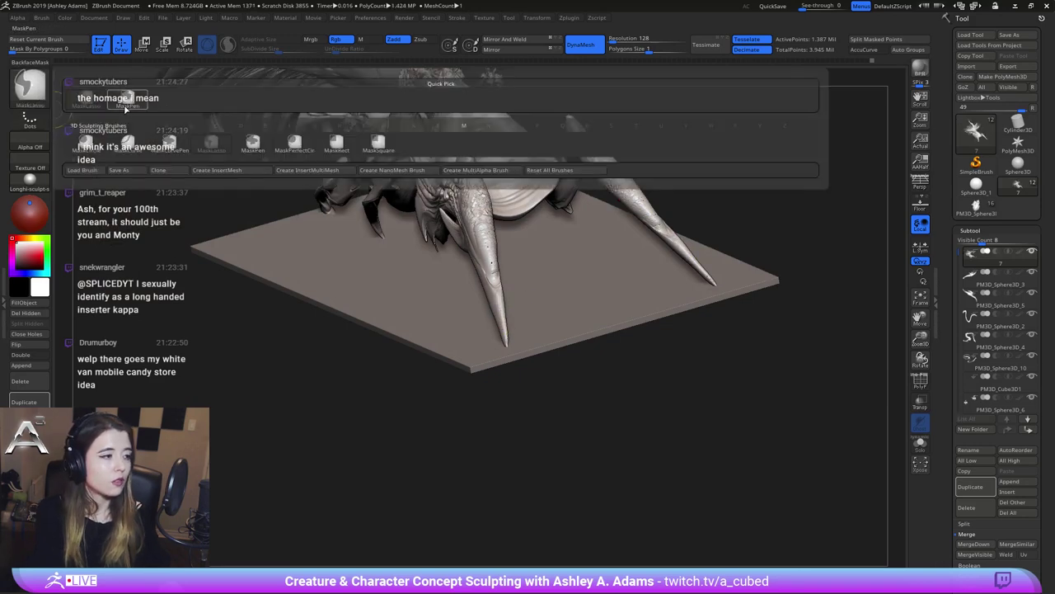
pyautogui.keyDown('ctrl'); pyautogui.click(128, 106); pyautogui.keyUp('ctrl')
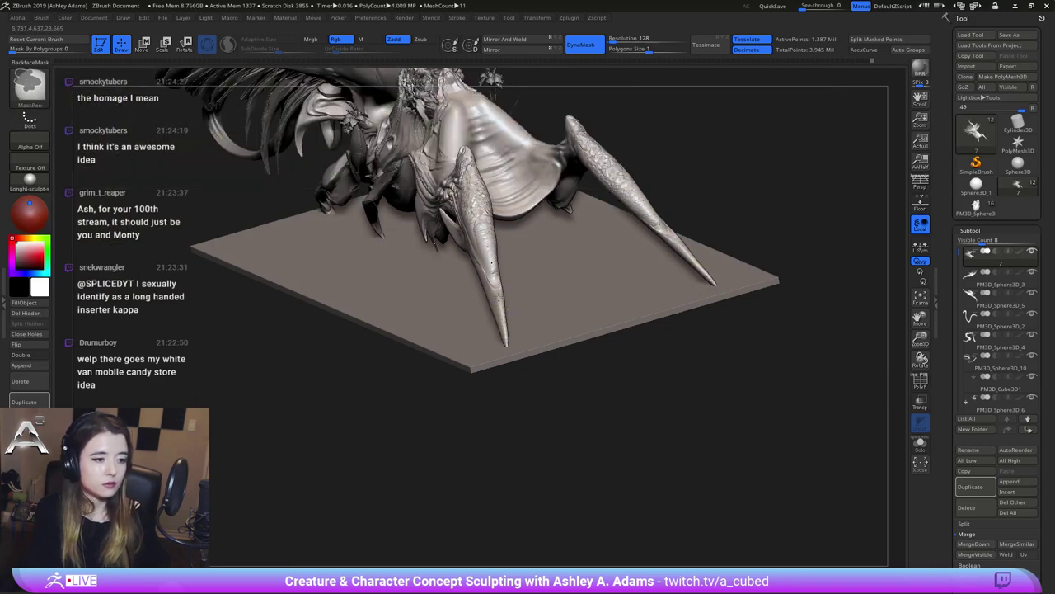
pyautogui.keyDown('ctrl'); pyautogui.moveTo(492, 262); pyautogui.dragTo(505, 330); pyautogui.keyUp('ctrl')
pyautogui.moveTo(513, 323); pyautogui.dragTo(728, 187, button='right')
pyautogui.keyDown('ctrl'); pyautogui.click(728, 187); pyautogui.keyUp('ctrl')
# Pull a small pointed spike up from the unmasked ridge of the lower hind legs with SnakeHook, adjusting it from side and rear
pyautogui.rightClick(683, 239)
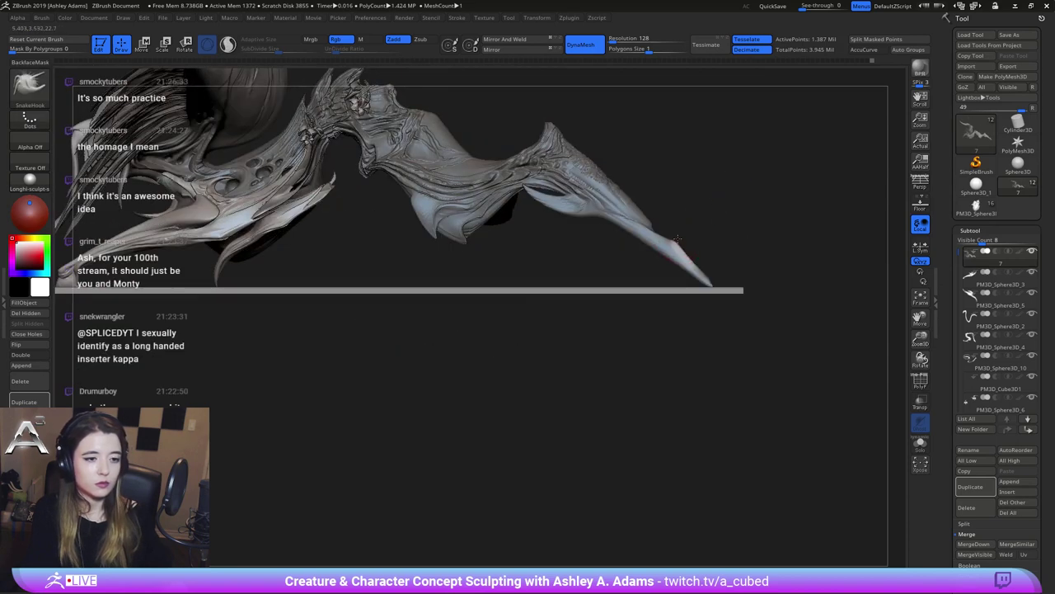
pyautogui.moveTo(674, 223); pyautogui.dragTo(616, 252, button='right')
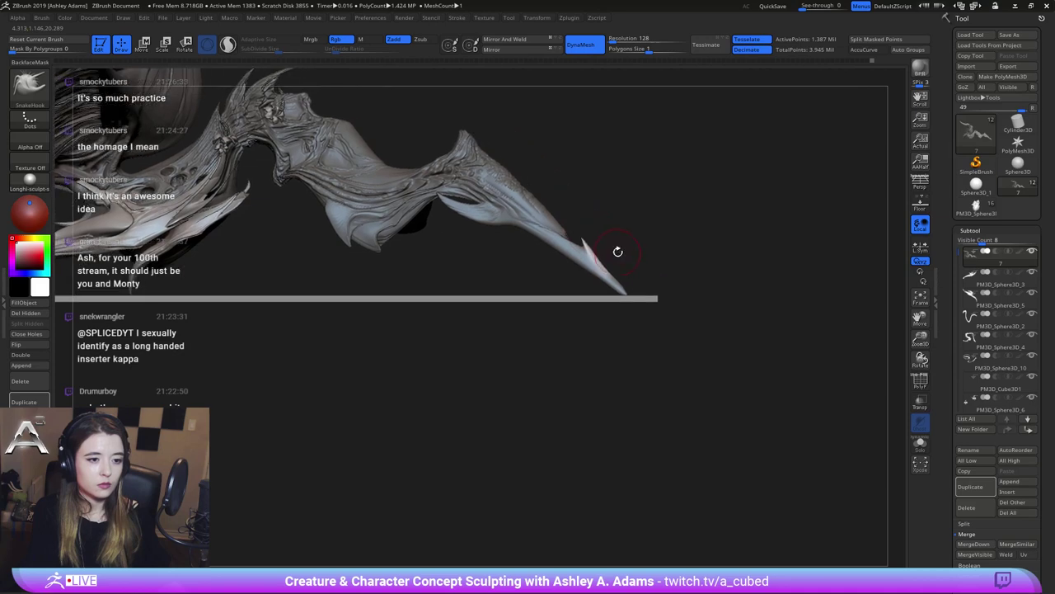
pyautogui.press('space')
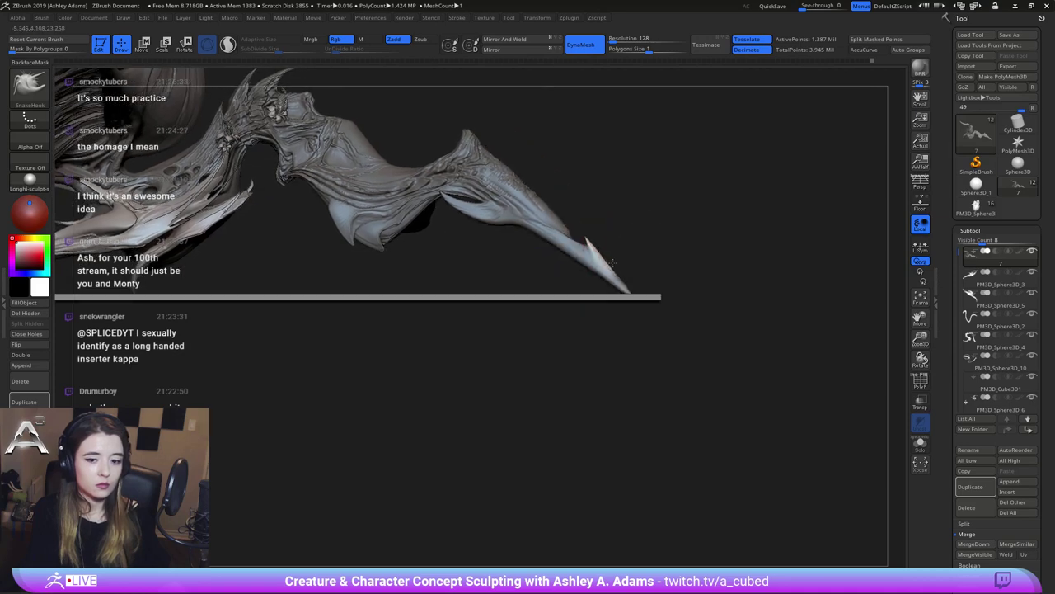
pyautogui.moveTo(594, 226); pyautogui.dragTo(550, 289, button='right')
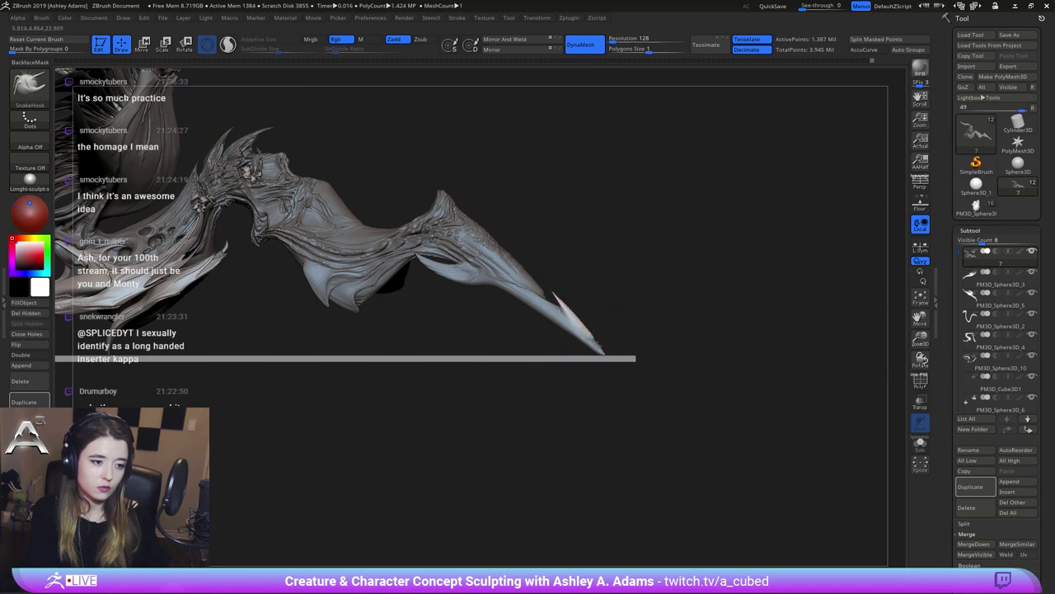
pyautogui.moveTo(610, 319); pyautogui.dragTo(107, 276, button='right')
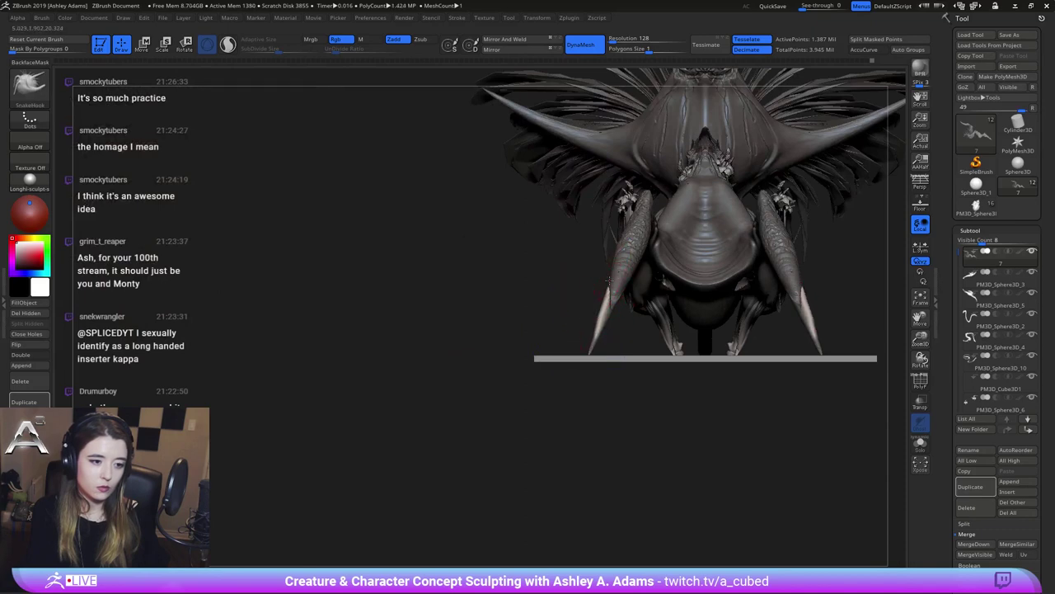
pyautogui.moveTo(609, 280); pyautogui.dragTo(605, 276, button='right')
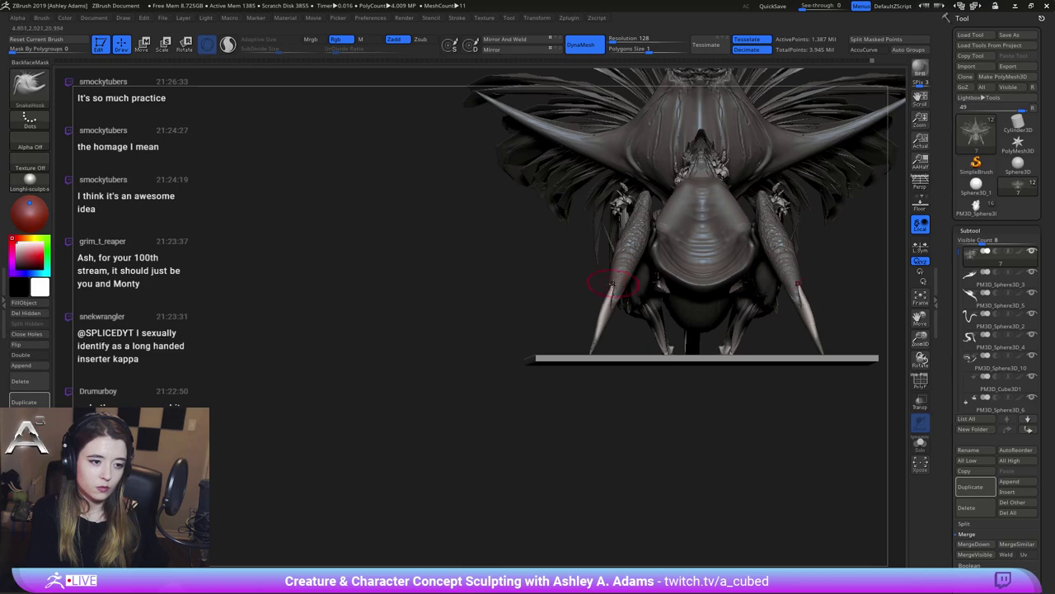
pyautogui.press('shift')
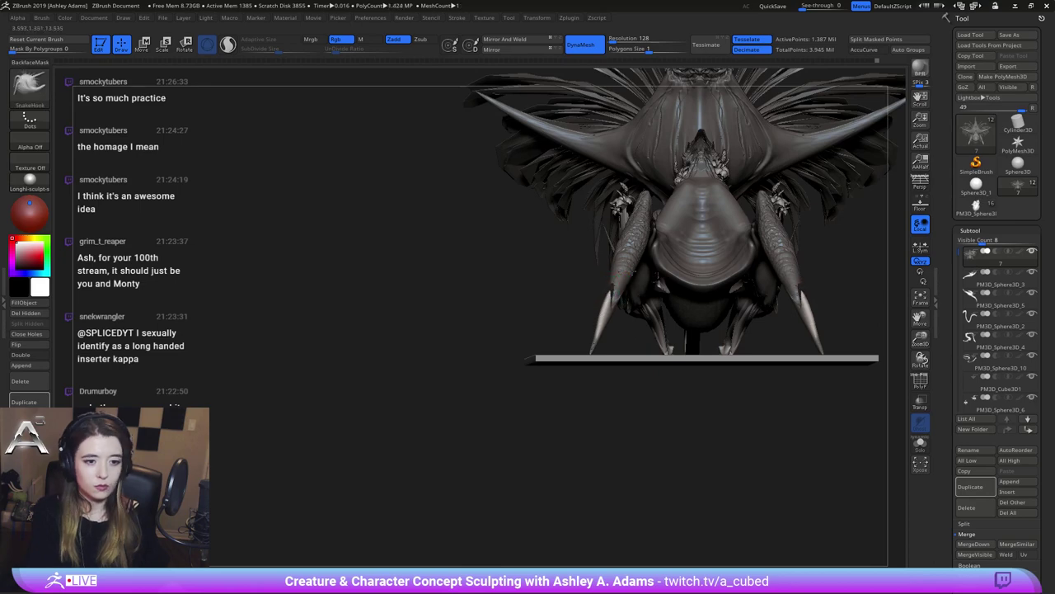
# Smooth the surface of the lower hind leg between the new spike and the pointed foot tip
pyautogui.keyDown('alt'); pyautogui.moveTo(678, 233); pyautogui.dragTo(579, 237, button='right'); pyautogui.keyUp('alt')
pyautogui.moveTo(729, 277)
pyautogui.keyDown('ctrl'); pyautogui.mouseDown(button='right')
pyautogui.moveTo(561, 288)
pyautogui.moveTo(504, 307)
pyautogui.moveTo(467, 351)
pyautogui.mouseUp(button='right'); pyautogui.keyUp('ctrl')
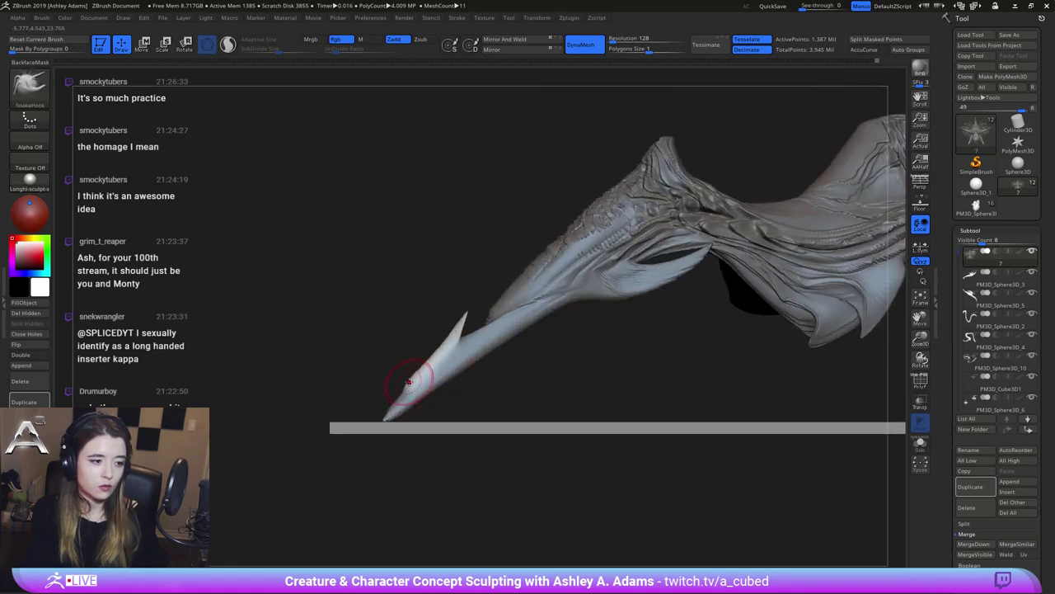
pyautogui.keyDown('shift'); pyautogui.moveTo(411, 384); pyautogui.dragTo(421, 371); pyautogui.keyUp('shift')
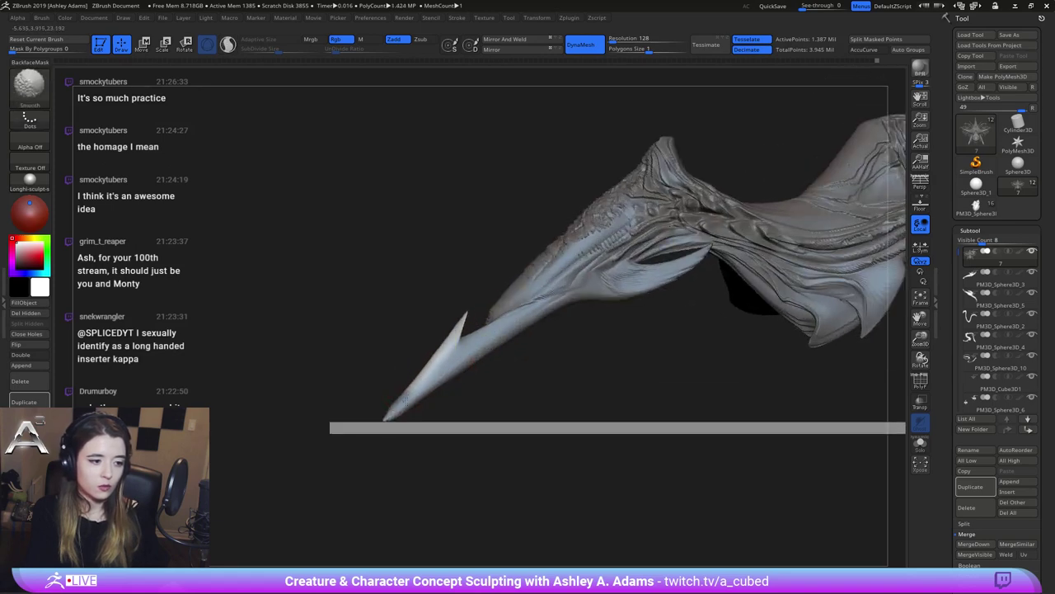
# Check the full creature from several angles and smooth the very tip of the pointed hind foot in side view
pyautogui.moveTo(404, 400)
pyautogui.mouseDown(button='right')
pyautogui.moveTo(466, 272)
pyautogui.moveTo(520, 351)
pyautogui.moveTo(558, 305)
pyautogui.moveTo(536, 312)
pyautogui.moveTo(487, 297)
pyautogui.moveTo(532, 221)
pyautogui.moveTo(924, 66)
pyautogui.mouseUp(button='right')
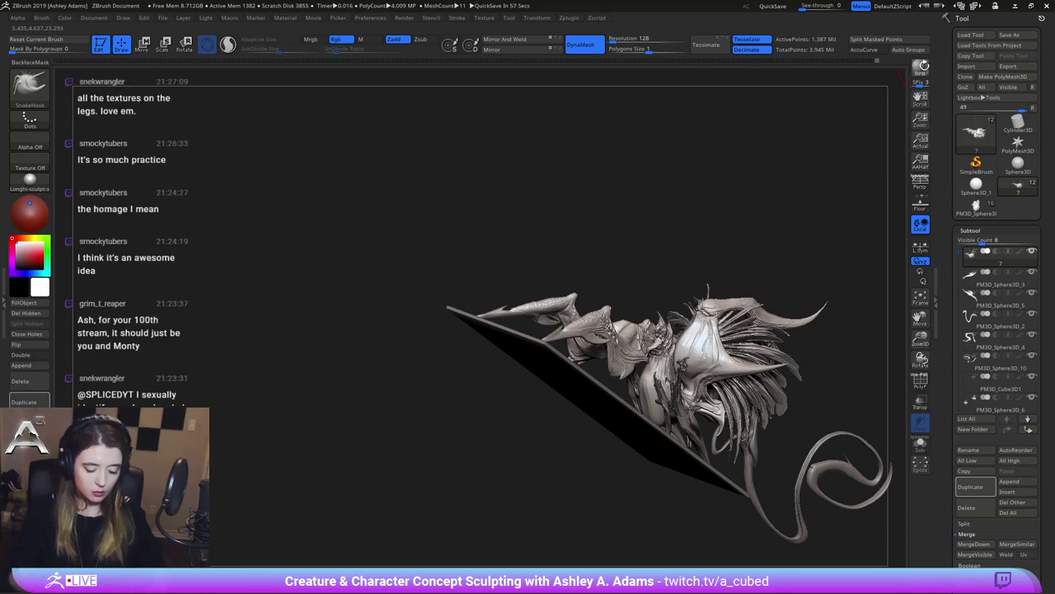
pyautogui.moveTo(503, 388)
pyautogui.mouseDown(button='right')
pyautogui.moveTo(540, 363)
pyautogui.moveTo(646, 397)
pyautogui.moveTo(671, 390)
pyautogui.moveTo(630, 355)
pyautogui.moveTo(691, 251)
pyautogui.mouseUp(button='right')
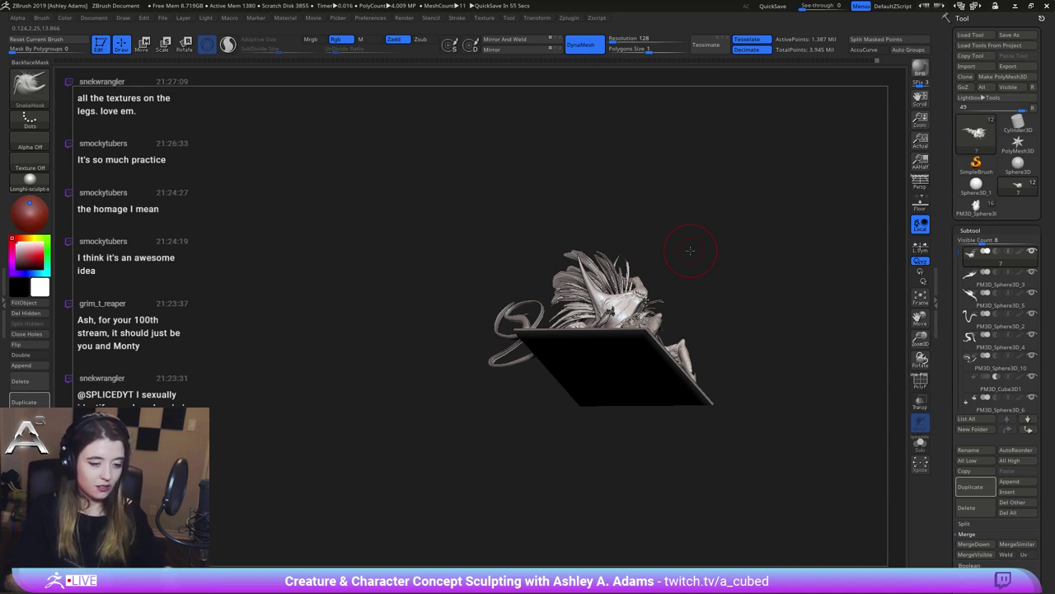
pyautogui.moveTo(609, 313); pyautogui.dragTo(622, 378, button='right')
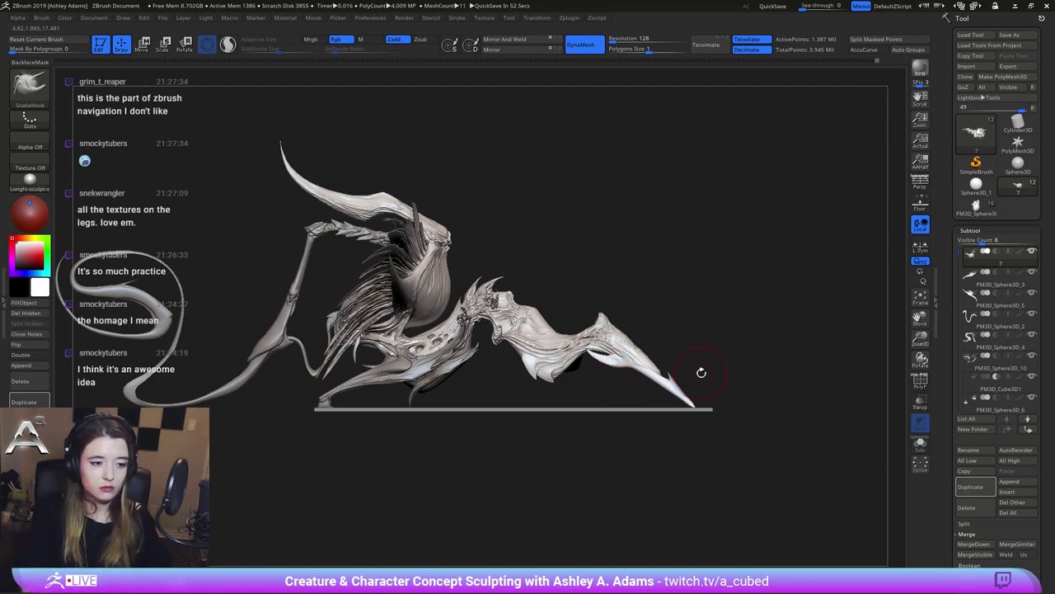
pyautogui.moveTo(701, 373); pyautogui.dragTo(710, 373)
pyautogui.keyDown('ctrl'); pyautogui.moveTo(638, 349); pyautogui.dragTo(629, 347, button='right'); pyautogui.keyUp('ctrl')
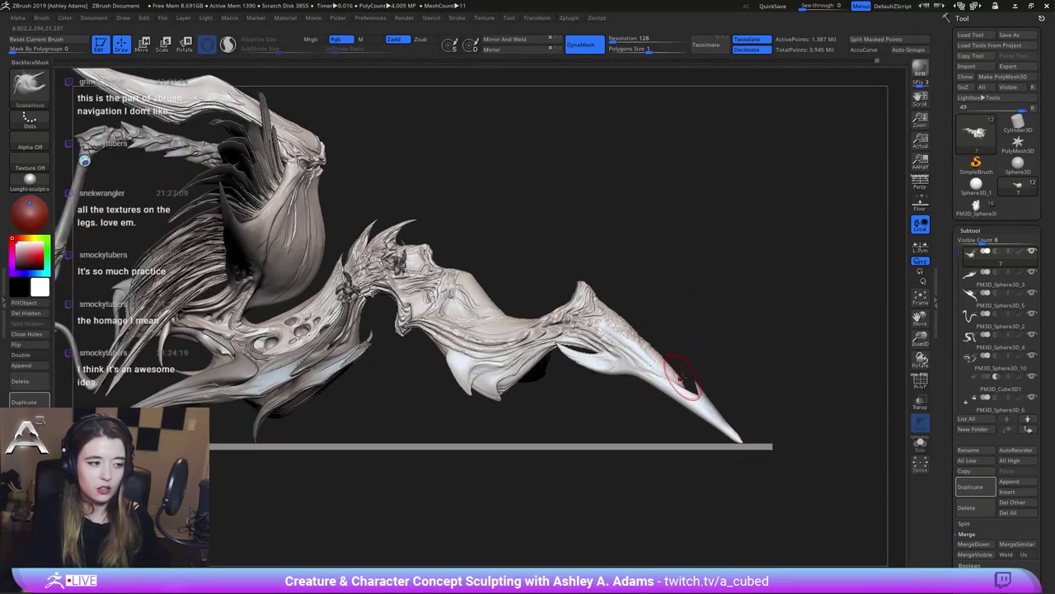
pyautogui.moveTo(692, 376); pyautogui.dragTo(730, 389, button='right')
pyautogui.moveTo(729, 428)
pyautogui.mouseDown(button='right')
pyautogui.moveTo(725, 439)
pyautogui.moveTo(756, 437)
pyautogui.mouseUp(button='right')
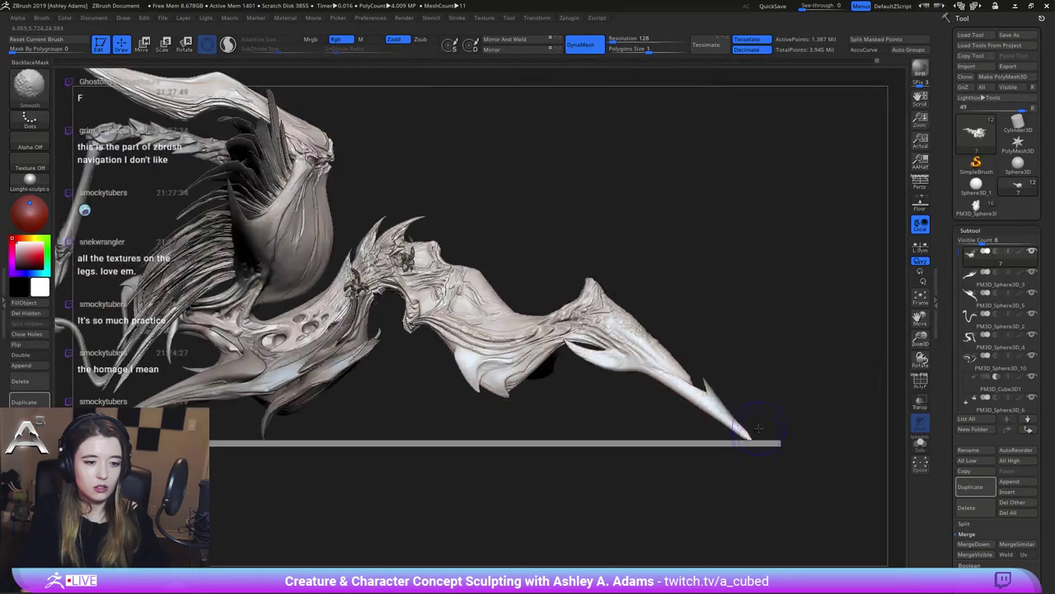
pyautogui.keyDown('shift'); pyautogui.moveTo(750, 437); pyautogui.dragTo(750, 438); pyautogui.keyUp('shift')
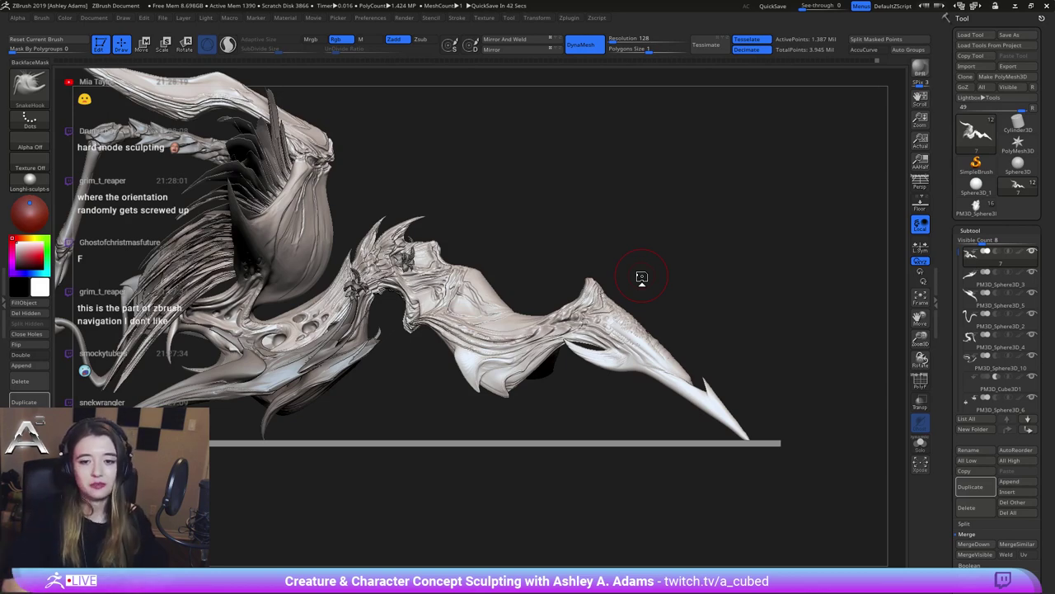
# Switch to the PM3D_Sphere3D_3 dragon model, frame it, and inspect its head, chest and wings from a front three-quarter angle
pyautogui.moveTo(633, 406)
pyautogui.mouseDown(button='right')
pyautogui.moveTo(624, 361)
pyautogui.moveTo(649, 367)
pyautogui.moveTo(658, 399)
pyautogui.moveTo(664, 346)
pyautogui.mouseUp(button='right')
pyautogui.click(976, 202)
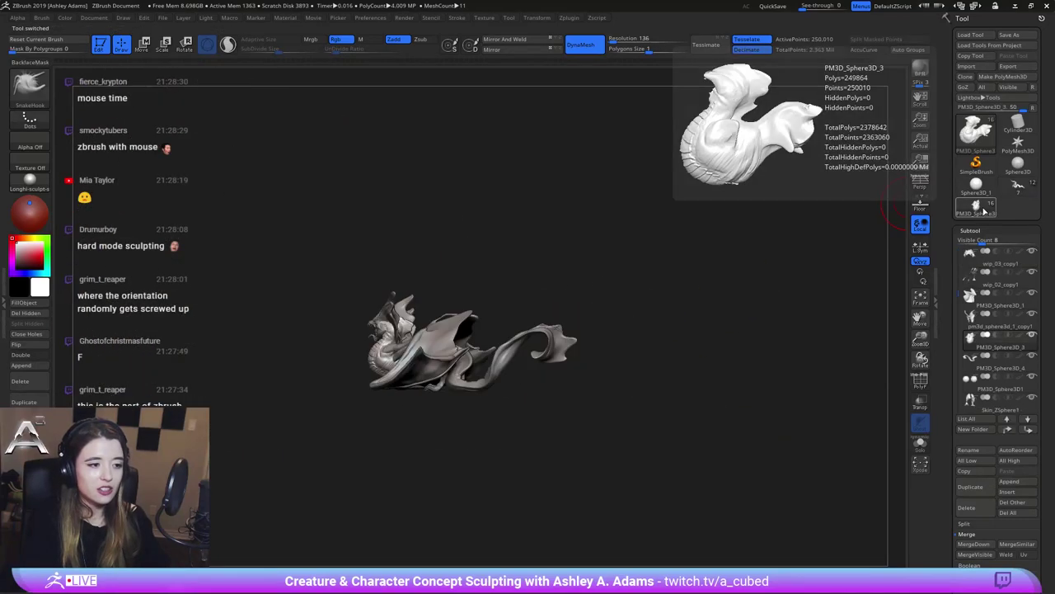
pyautogui.press('f')
pyautogui.moveTo(346, 353); pyautogui.dragTo(512, 389, button='right')
pyautogui.moveTo(511, 389); pyautogui.dragTo(602, 411)
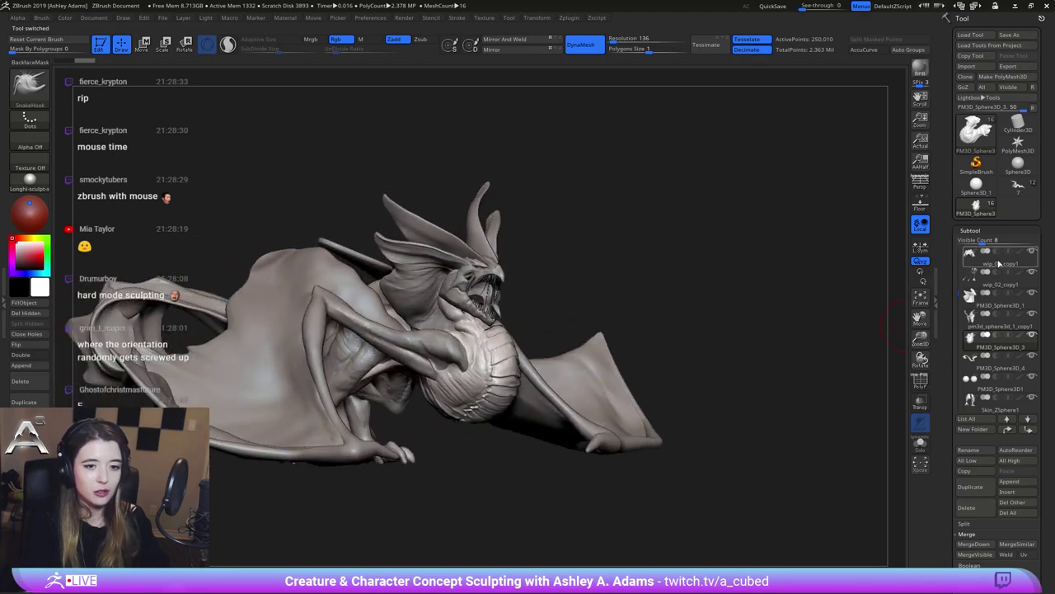
# Delete all subtools of the dragon tool and switch back to the crab-legged creature tool
pyautogui.click(1006, 513)
pyautogui.click(873, 537)
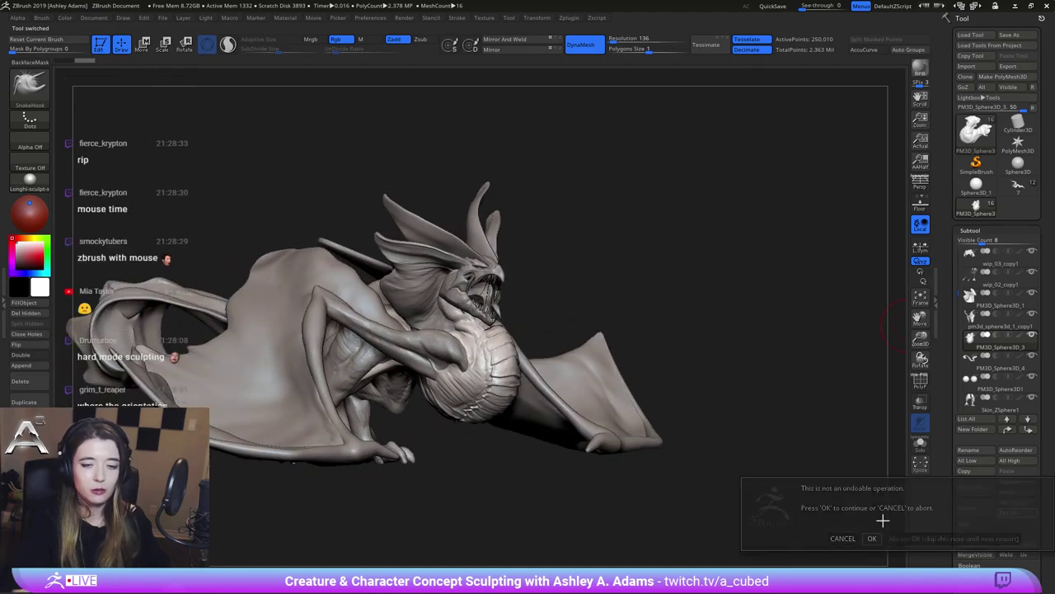
pyautogui.click(1012, 193)
pyautogui.moveTo(651, 444); pyautogui.dragTo(714, 468, button='right')
pyautogui.moveTo(674, 437)
pyautogui.keyDown('ctrl'); pyautogui.mouseDown(button='right')
pyautogui.moveTo(742, 361)
pyautogui.moveTo(546, 341)
pyautogui.mouseUp(button='right'); pyautogui.keyUp('ctrl')
pyautogui.moveTo(742, 325); pyautogui.dragTo(752, 369, button='right')
pyautogui.keyDown('alt'); pyautogui.moveTo(591, 343); pyautogui.dragTo(586, 340, button='right'); pyautogui.keyUp('alt')
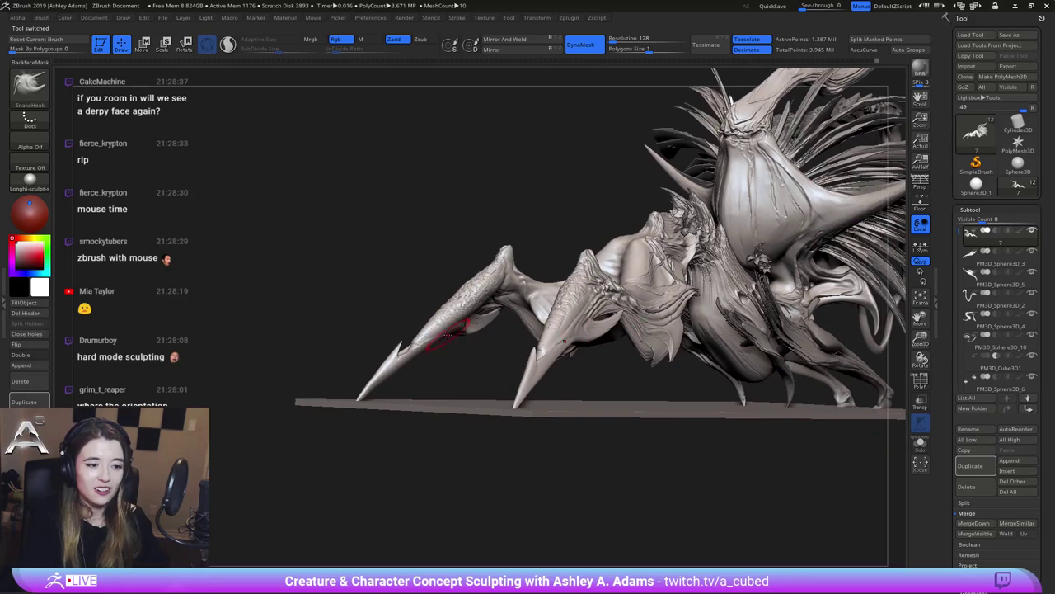
# Mask the smooth claw tips of the creature's front legs in side view with the MaskLasso brush
pyautogui.moveTo(530, 397); pyautogui.dragTo(420, 362, button='right')
pyautogui.keyDown('ctrl'); pyautogui.moveTo(290, 486); pyautogui.dragTo(506, 320); pyautogui.keyUp('ctrl')
pyautogui.hotkey('ctrl', 'z')
pyautogui.keyDown('ctrl'); pyautogui.click(26, 89); pyautogui.keyUp('ctrl')
pyautogui.keyDown('ctrl'); pyautogui.click(91, 105); pyautogui.keyUp('ctrl')
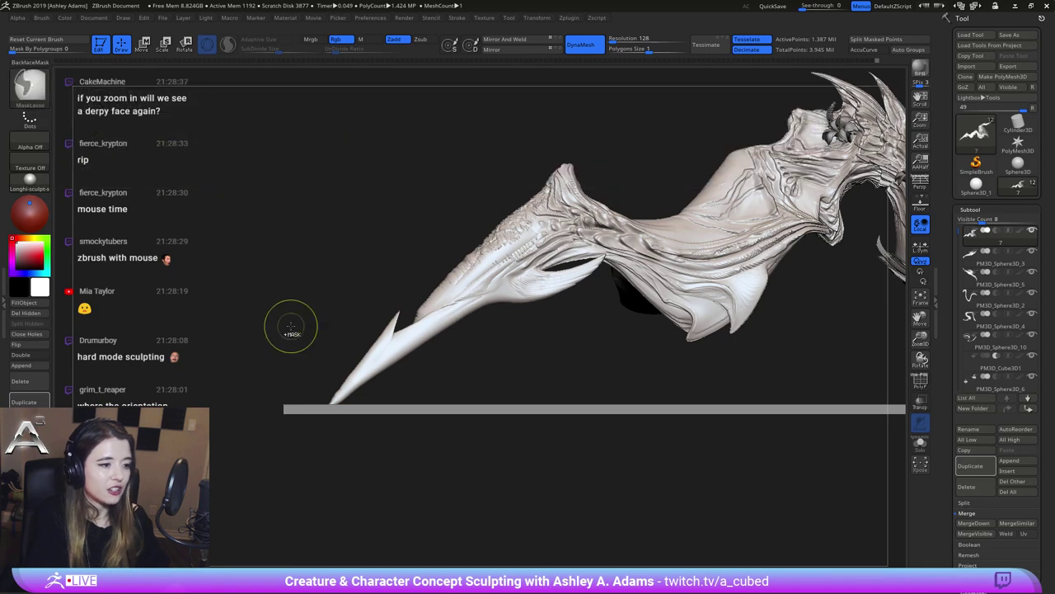
pyautogui.moveTo(240, 473)
pyautogui.keyDown('ctrl'); pyautogui.mouseDown()
pyautogui.moveTo(502, 390)
pyautogui.moveTo(449, 297)
pyautogui.moveTo(429, 299)
pyautogui.moveTo(225, 414)
pyautogui.moveTo(224, 425)
pyautogui.mouseUp(); pyautogui.keyUp('ctrl')
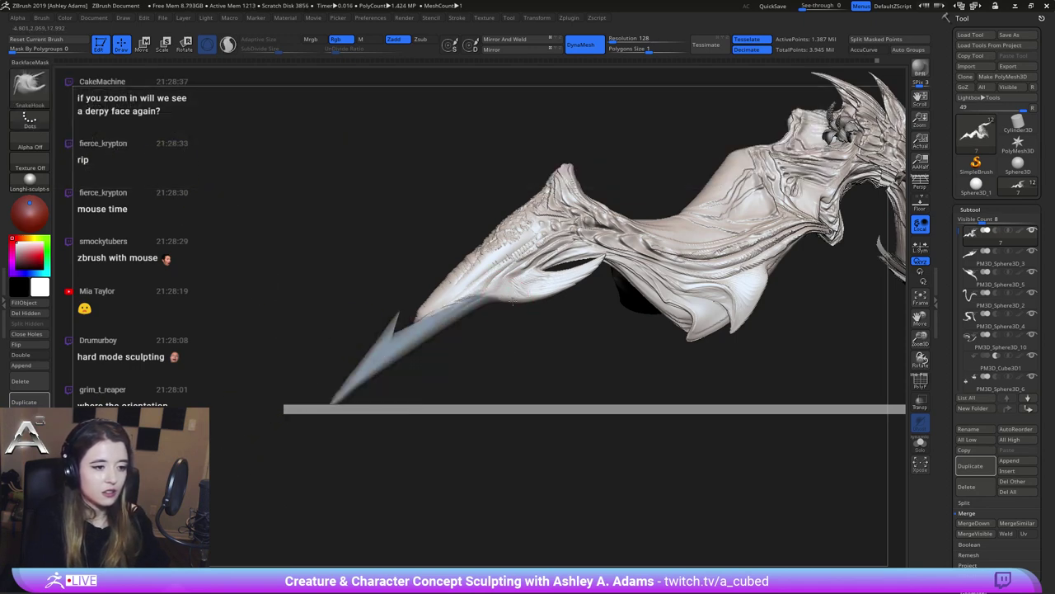
pyautogui.moveTo(507, 299); pyautogui.dragTo(569, 296, button='right')
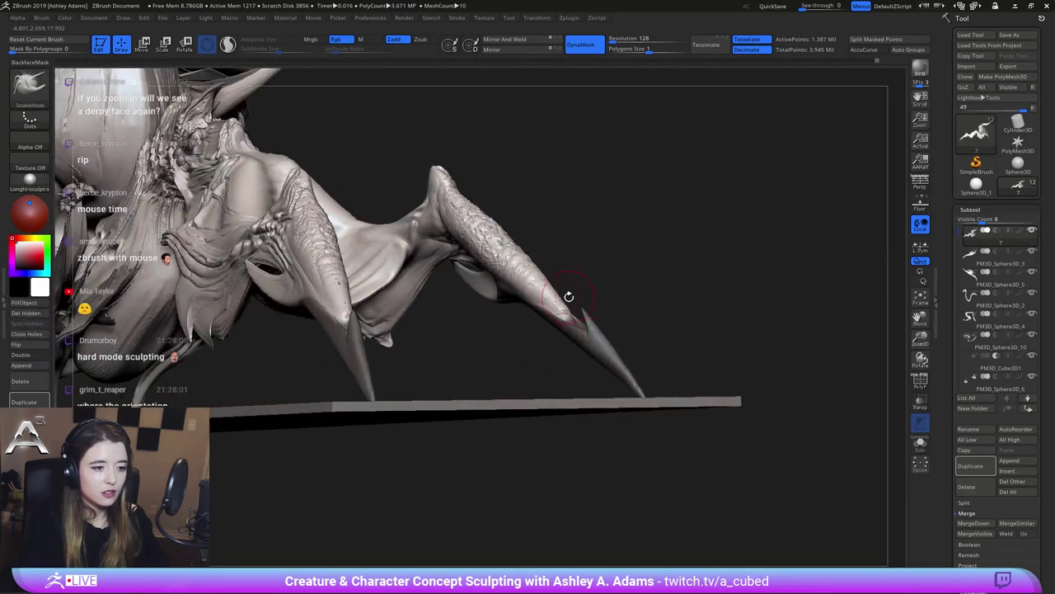
# Touch up the mask around the base of the claw tips with the MaskPen brush at a small size
pyautogui.moveTo(565, 340); pyautogui.dragTo(557, 386, button='right')
pyautogui.keyDown('ctrl'); pyautogui.click(31, 87); pyautogui.keyUp('ctrl')
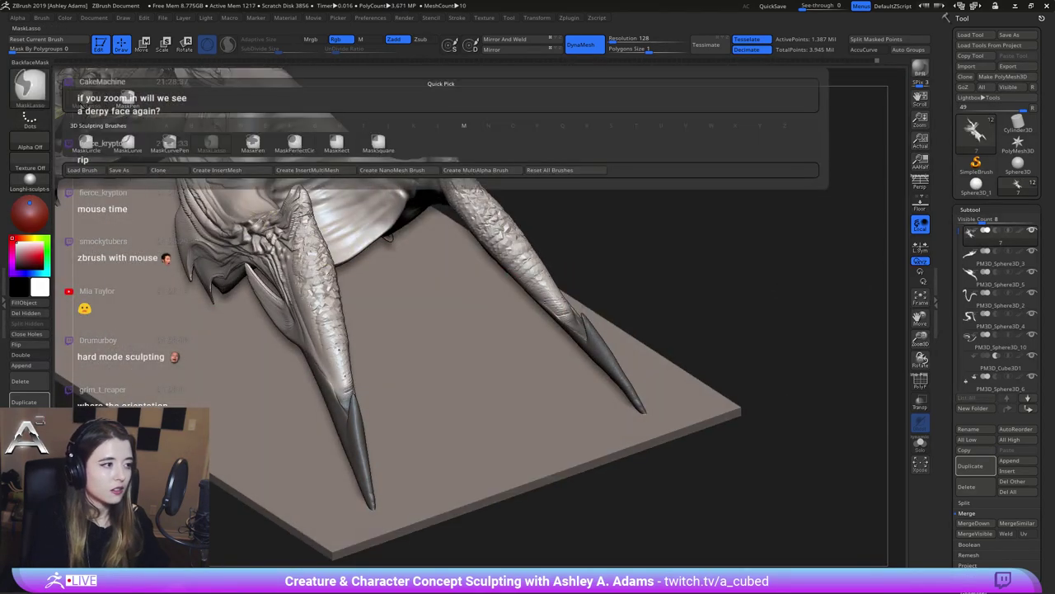
pyautogui.keyDown('ctrl'); pyautogui.click(129, 100); pyautogui.keyUp('ctrl')
pyautogui.press('space')
pyautogui.click(570, 312)
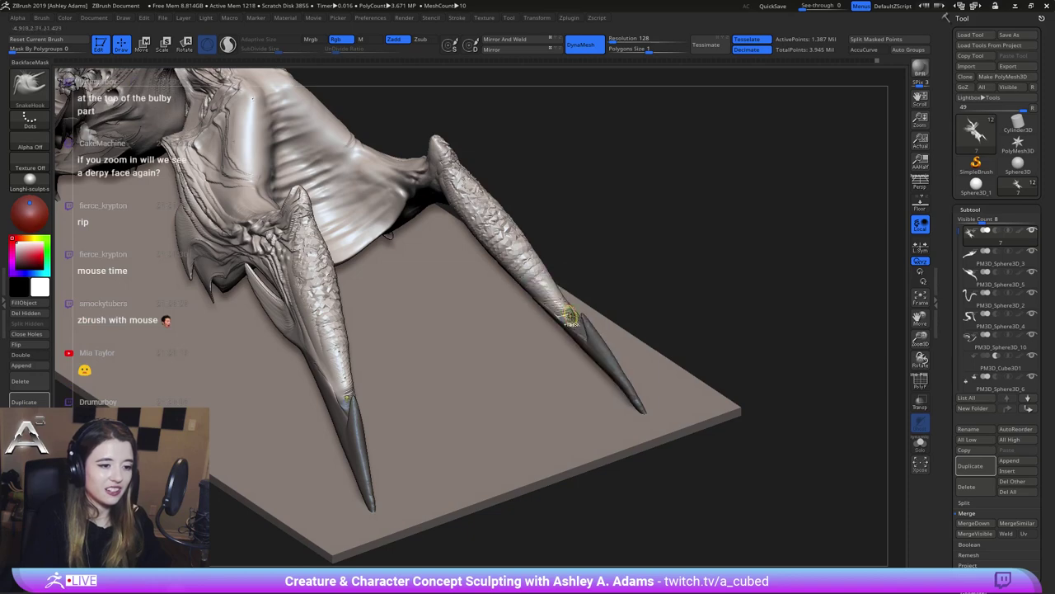
# Split the masked claw tips off the front legs as a separate subtool
pyautogui.moveTo(566, 306)
pyautogui.mouseDown(button='right')
pyautogui.moveTo(575, 323)
pyautogui.moveTo(589, 261)
pyautogui.moveTo(579, 239)
pyautogui.moveTo(540, 361)
pyautogui.moveTo(584, 322)
pyautogui.mouseUp(button='right')
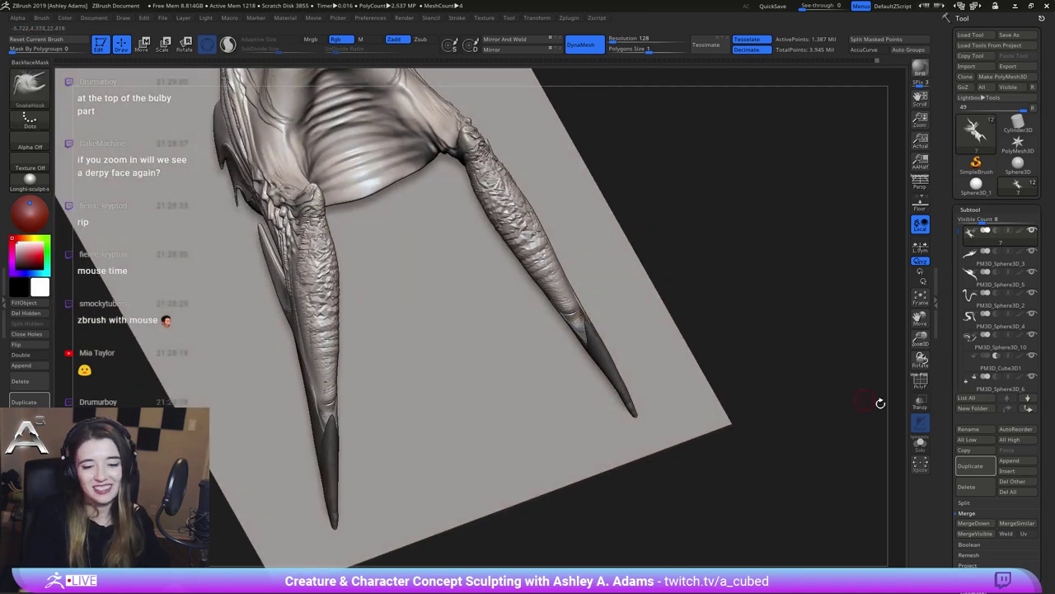
pyautogui.click(964, 502)
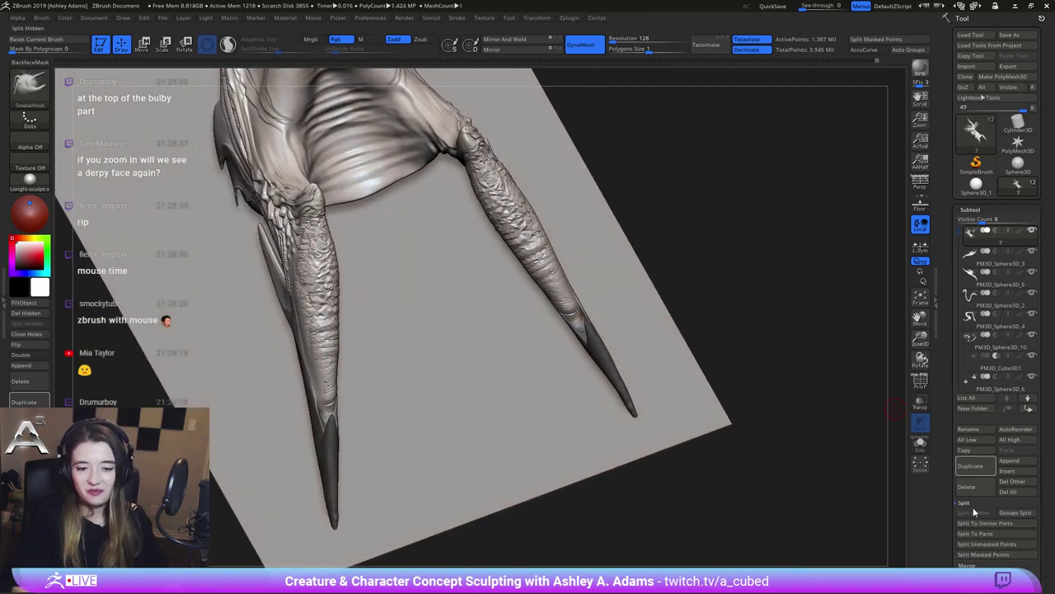
pyautogui.click(989, 557)
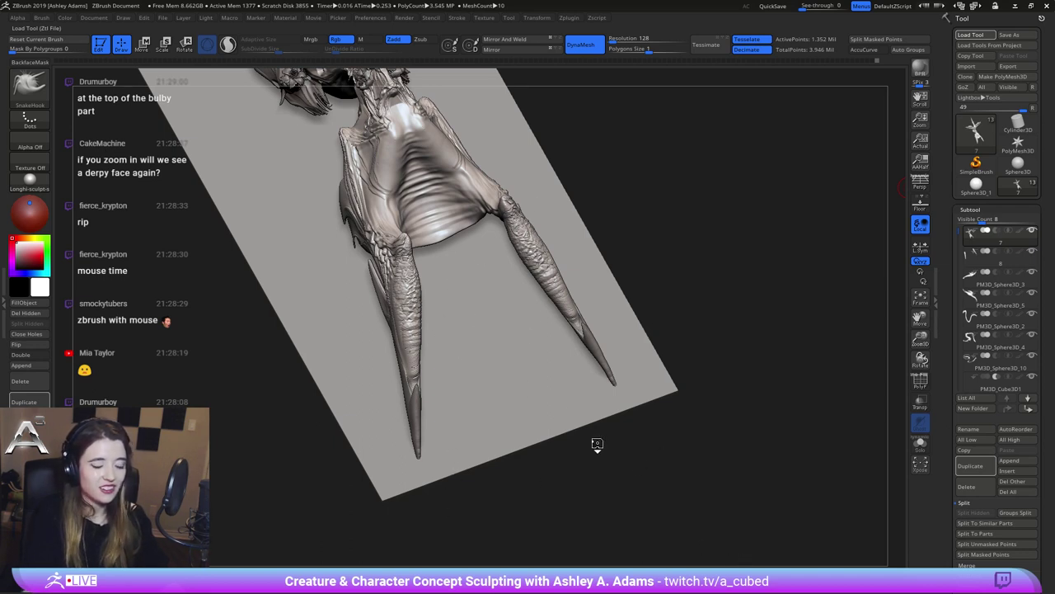
# Load the horned, multi-armed demon tool and examine its full figure, chest and small face up close
pyautogui.moveTo(565, 471); pyautogui.dragTo(452, 332)
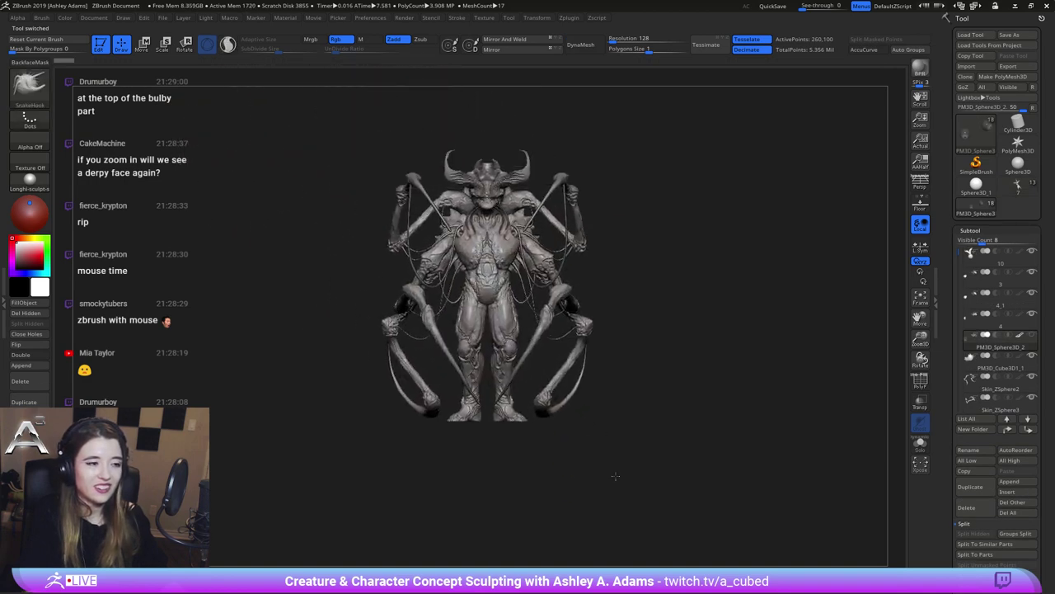
pyautogui.press('f')
pyautogui.keyDown('ctrl'); pyautogui.moveTo(534, 288); pyautogui.dragTo(600, 353, button='right'); pyautogui.keyUp('ctrl')
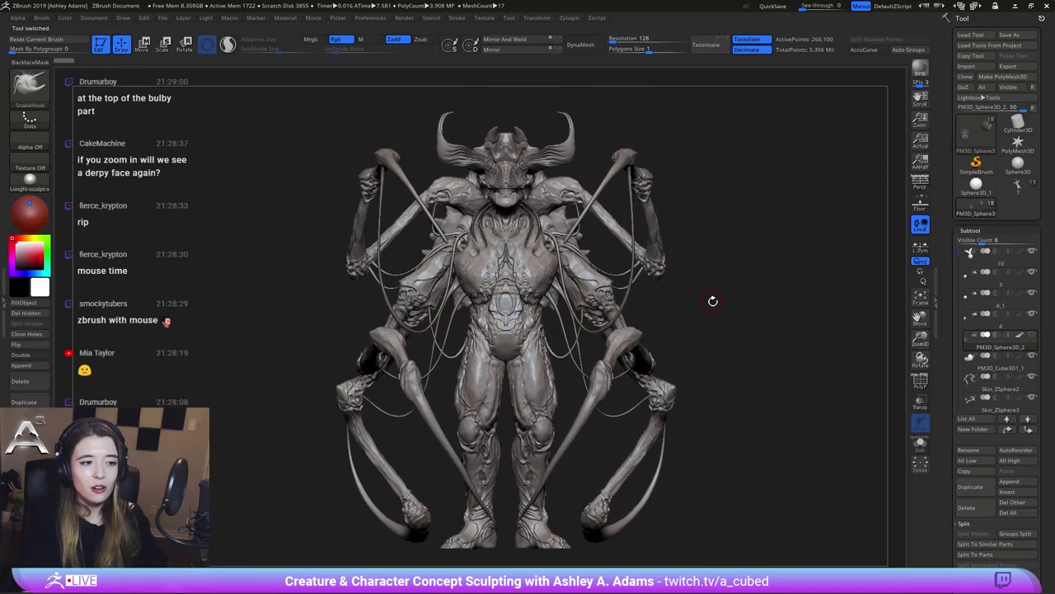
pyautogui.click(986, 334)
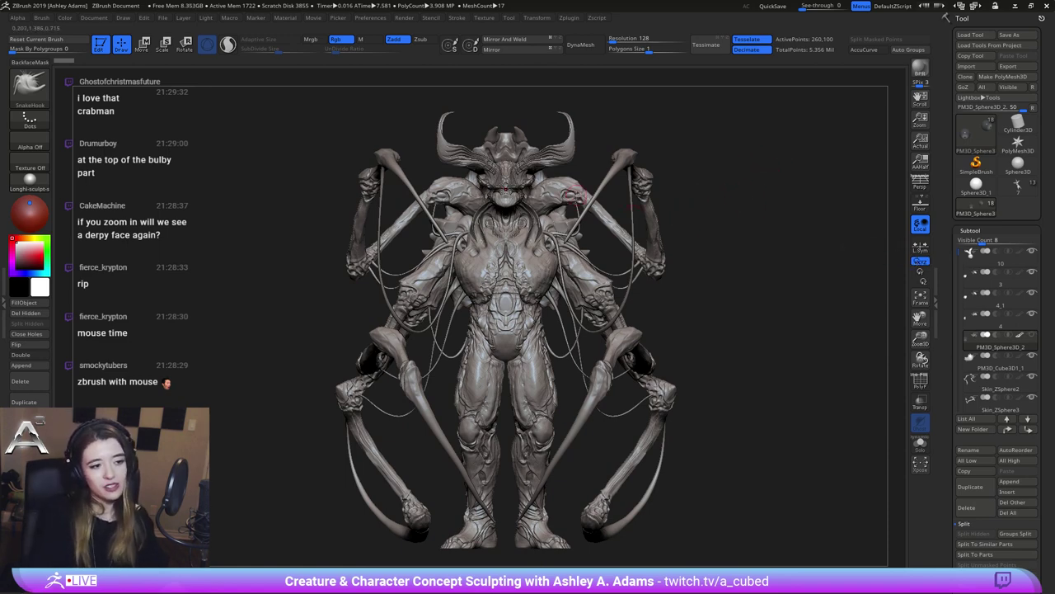
pyautogui.moveTo(580, 192)
pyautogui.mouseDown(button='right')
pyautogui.moveTo(591, 195)
pyautogui.moveTo(535, 163)
pyautogui.moveTo(565, 162)
pyautogui.moveTo(514, 173)
pyautogui.moveTo(512, 213)
pyautogui.moveTo(498, 211)
pyautogui.moveTo(498, 303)
pyautogui.moveTo(606, 339)
pyautogui.moveTo(553, 319)
pyautogui.moveTo(573, 322)
pyautogui.moveTo(582, 355)
pyautogui.moveTo(562, 354)
pyautogui.moveTo(710, 359)
pyautogui.mouseUp(button='right')
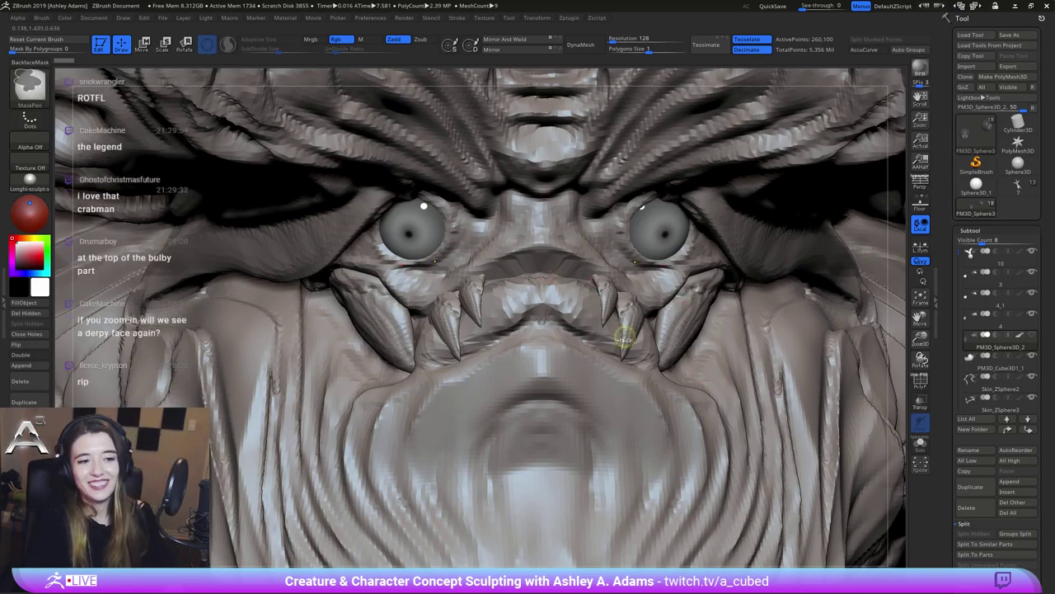
pyautogui.keyDown('ctrl'); pyautogui.moveTo(621, 338); pyautogui.dragTo(437, 115, button='right'); pyautogui.keyUp('ctrl')
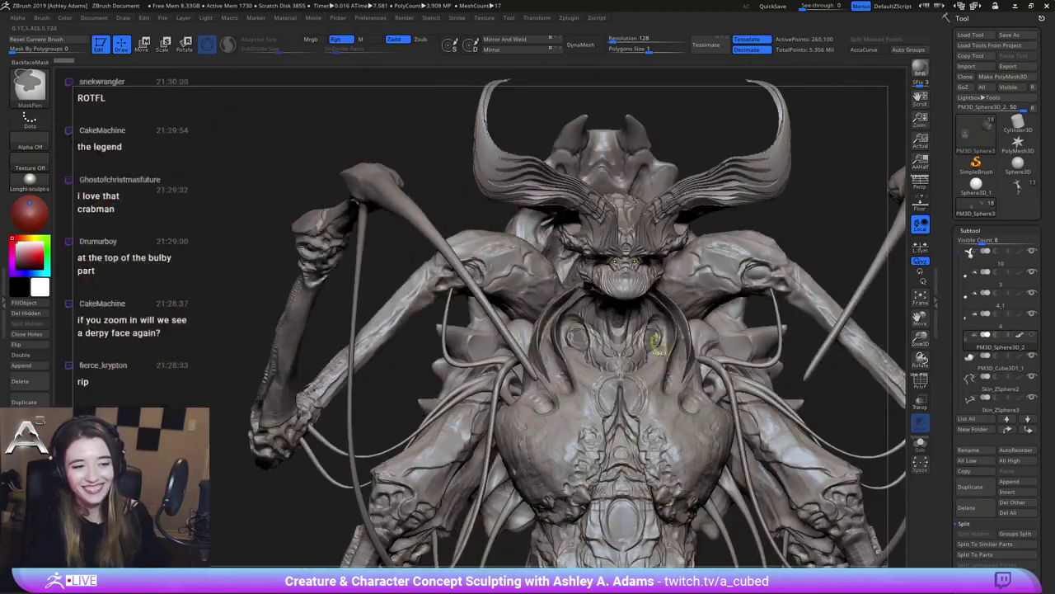
pyautogui.keyDown('ctrl'); pyautogui.moveTo(659, 342); pyautogui.dragTo(561, 212, button='right'); pyautogui.keyUp('ctrl')
pyautogui.moveTo(670, 369)
pyautogui.keyDown('alt'); pyautogui.mouseDown(button='right')
pyautogui.moveTo(588, 288)
pyautogui.moveTo(611, 285)
pyautogui.moveTo(596, 275)
pyautogui.moveTo(550, 282)
pyautogui.moveTo(579, 315)
pyautogui.mouseUp(button='right'); pyautogui.keyUp('alt')
pyautogui.moveTo(665, 265)
pyautogui.mouseDown(button='right')
pyautogui.moveTo(626, 268)
pyautogui.moveTo(675, 265)
pyautogui.moveTo(609, 285)
pyautogui.moveTo(653, 277)
pyautogui.moveTo(581, 277)
pyautogui.moveTo(618, 404)
pyautogui.moveTo(620, 454)
pyautogui.mouseUp(button='right')
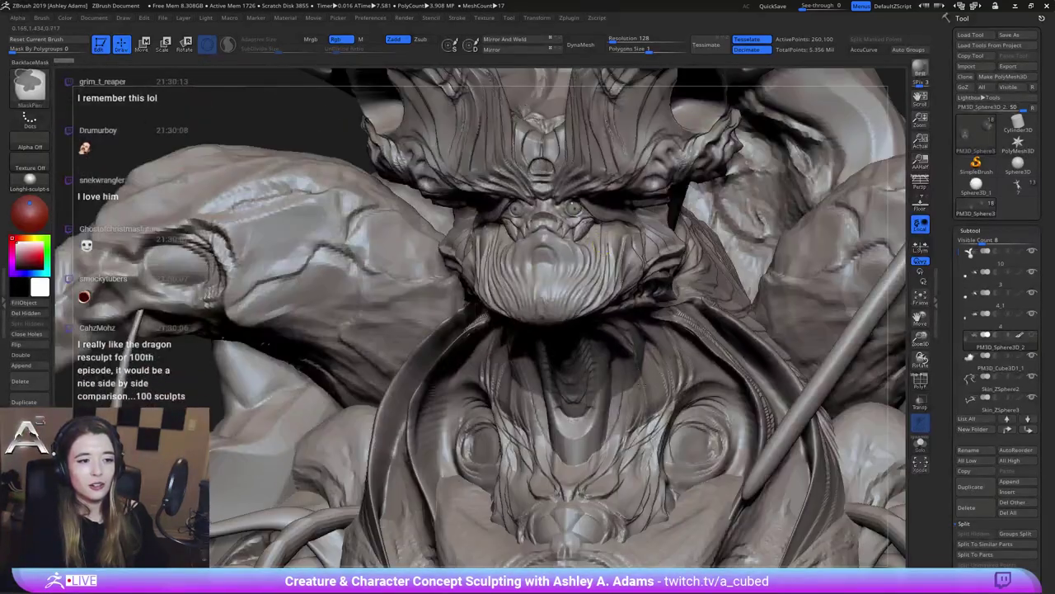
pyautogui.moveTo(599, 246)
pyautogui.keyDown('ctrl'); pyautogui.mouseDown(button='right')
pyautogui.moveTo(558, 311)
pyautogui.moveTo(576, 317)
pyautogui.mouseUp(button='right'); pyautogui.keyUp('ctrl')
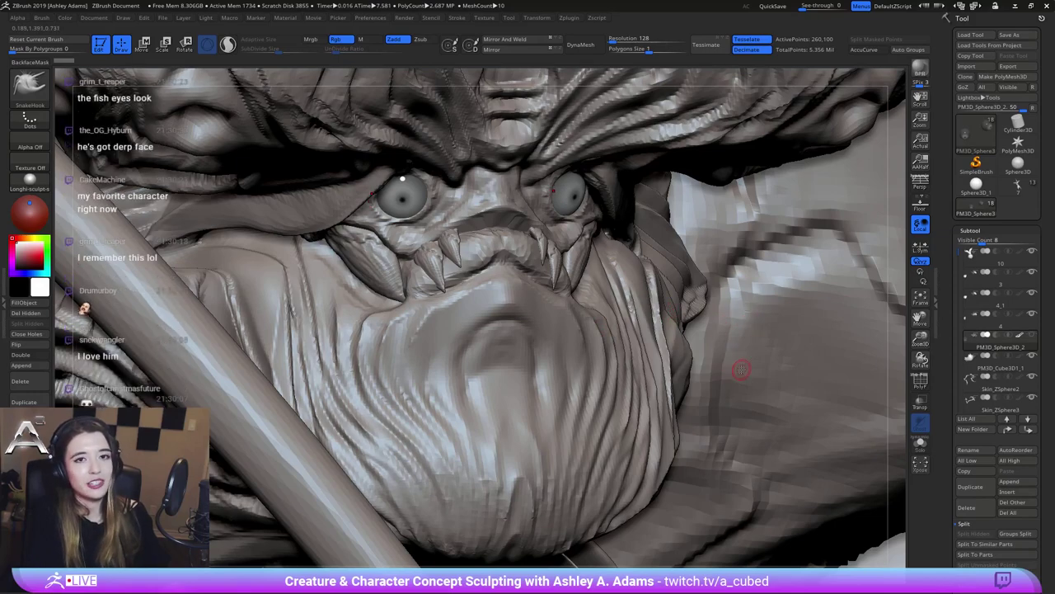
pyautogui.keyDown('ctrl'); pyautogui.moveTo(737, 367); pyautogui.dragTo(672, 403, button='right'); pyautogui.keyUp('ctrl')
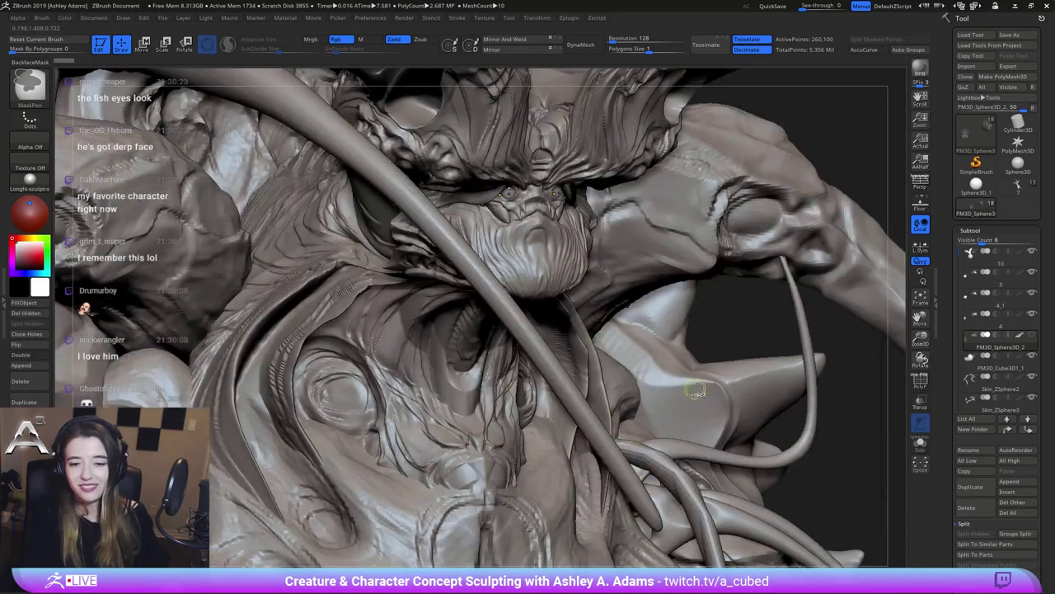
# Delete all subtools of the demon tool and return to the crab-legged creature
pyautogui.click(1008, 512)
pyautogui.click(872, 537)
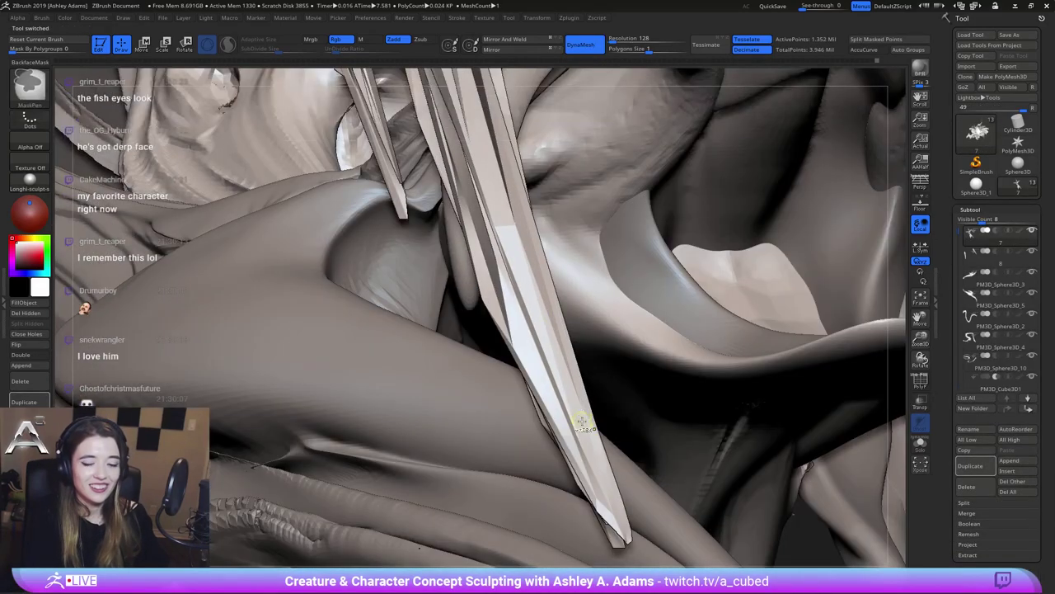
pyautogui.moveTo(582, 421)
pyautogui.keyDown('ctrl'); pyautogui.mouseDown(button='right')
pyautogui.moveTo(548, 356)
pyautogui.moveTo(564, 329)
pyautogui.mouseUp(button='right'); pyautogui.keyUp('ctrl')
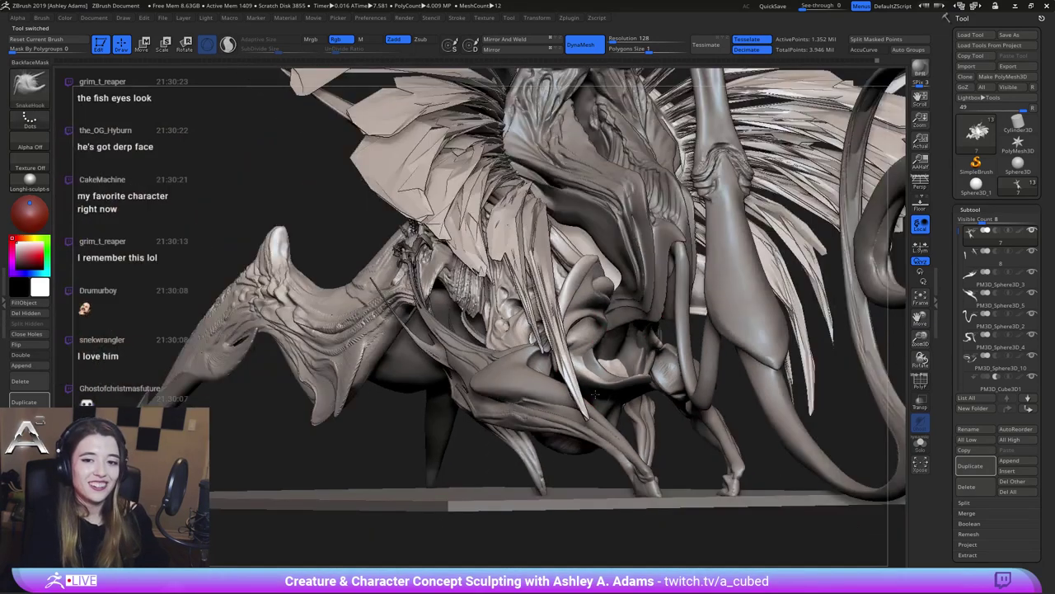
pyautogui.moveTo(596, 396); pyautogui.dragTo(561, 363, button='right')
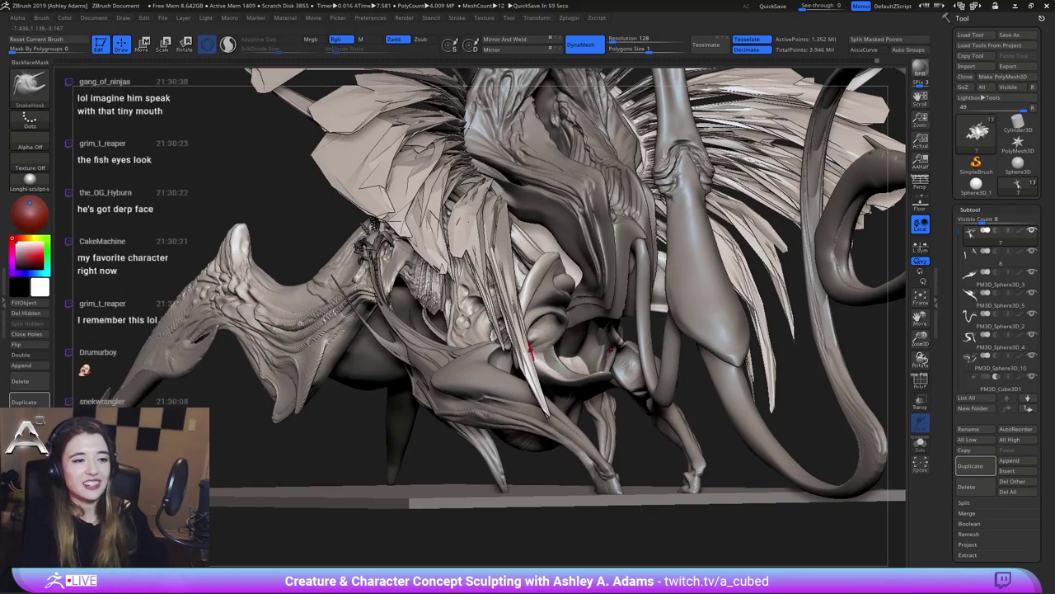
pyautogui.moveTo(522, 339); pyautogui.dragTo(531, 314, button='right')
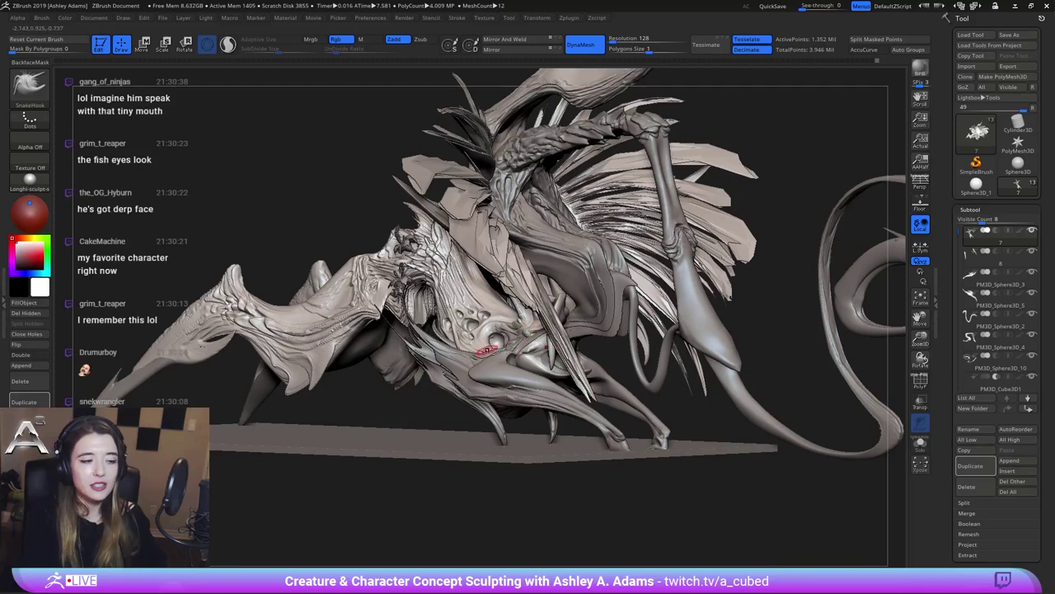
pyautogui.moveTo(486, 349); pyautogui.dragTo(435, 317, button='right')
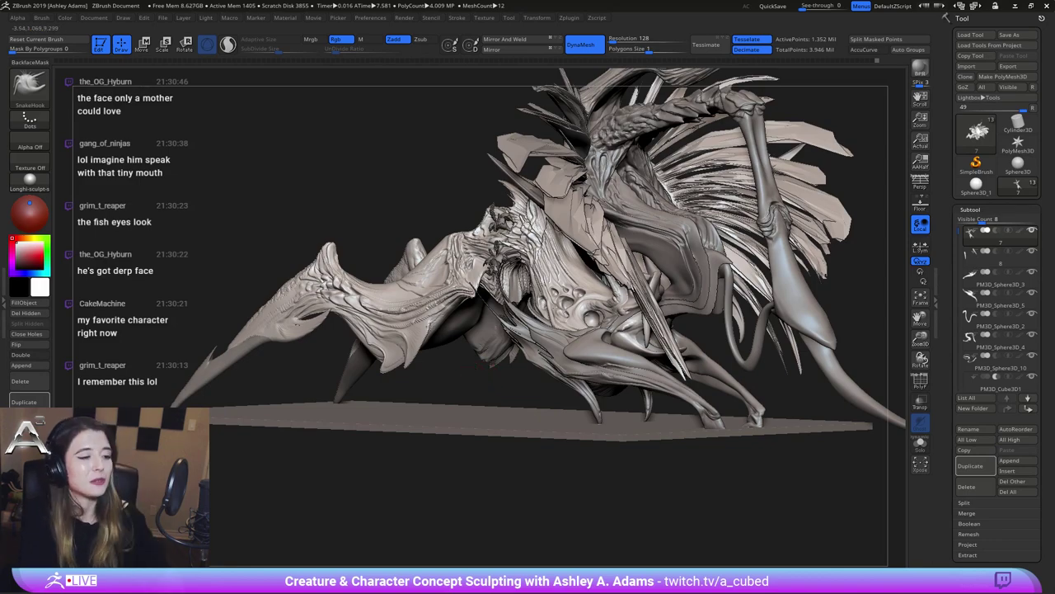
# Make the front claw tips the active subtool and duplicate it
pyautogui.moveTo(495, 338); pyautogui.dragTo(459, 330, button='right')
pyautogui.moveTo(548, 355); pyautogui.dragTo(399, 367, button='right')
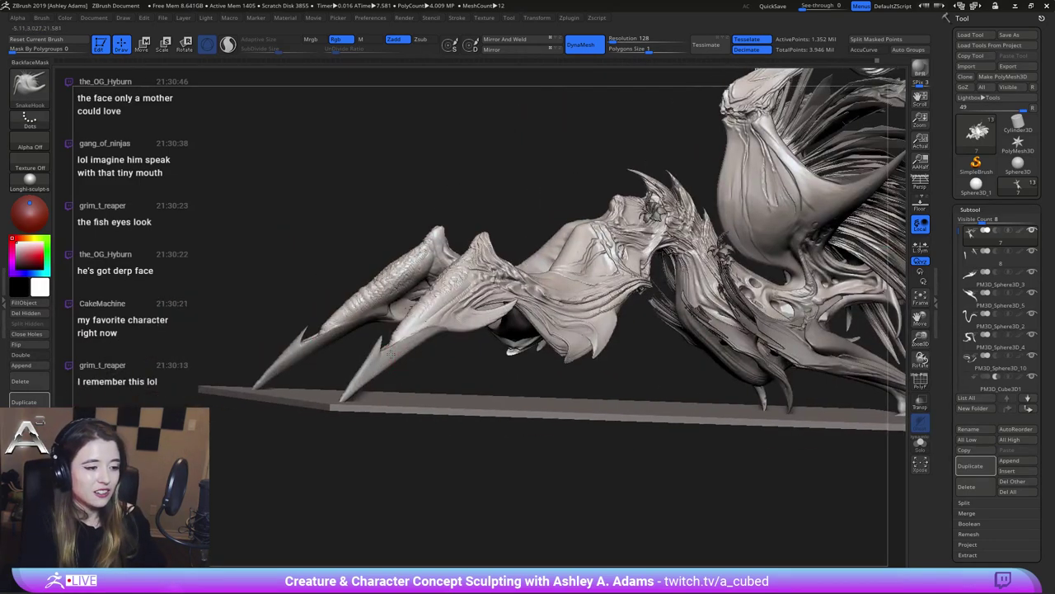
pyautogui.keyDown('alt'); pyautogui.click(374, 368); pyautogui.keyUp('alt')
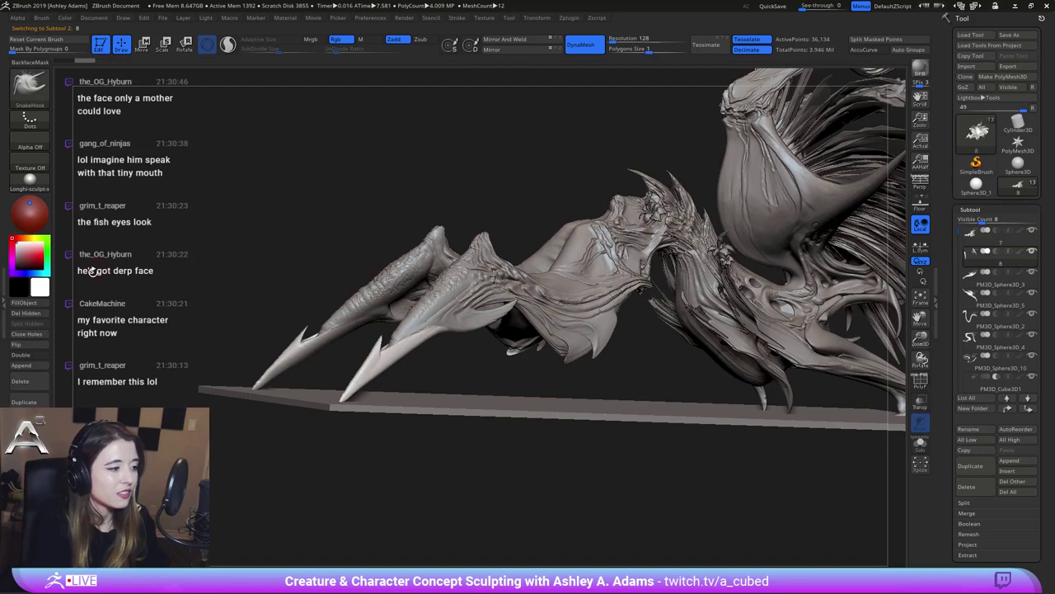
pyautogui.keyDown('alt'); pyautogui.click(404, 337); pyautogui.keyUp('alt')
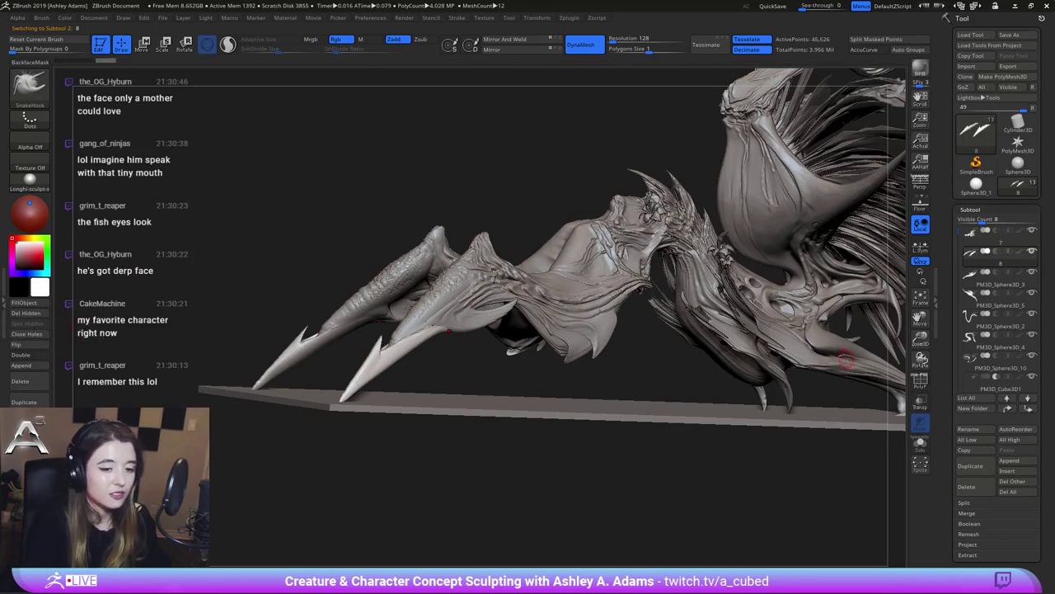
pyautogui.click(970, 465)
# Activate the Move gizmo on claw subtool 8 and place its pivot at the upper end of the front claw
pyautogui.moveTo(528, 355); pyautogui.dragTo(470, 351, button='right')
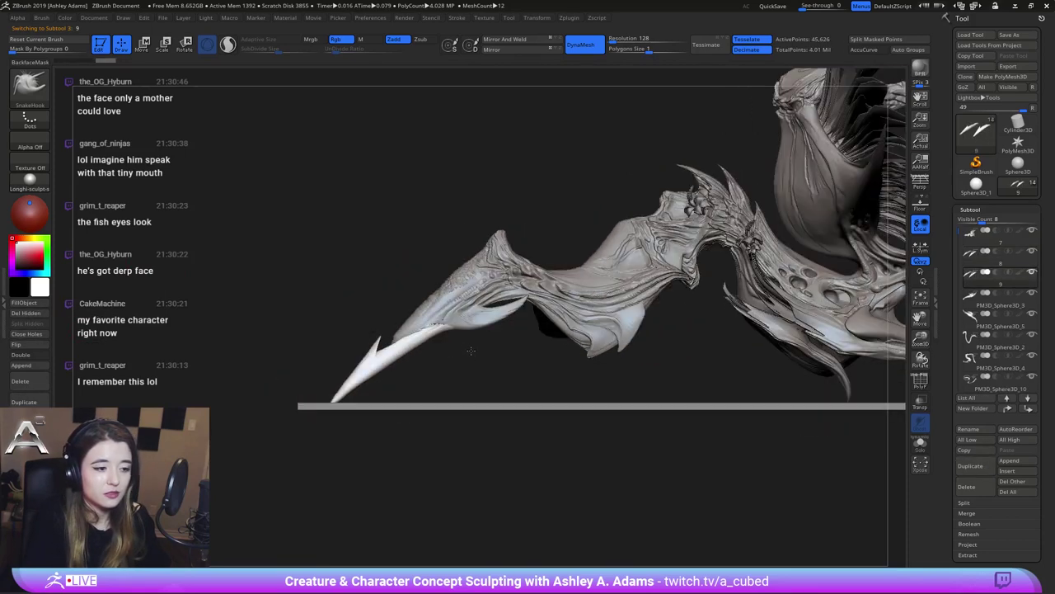
pyautogui.press('w')
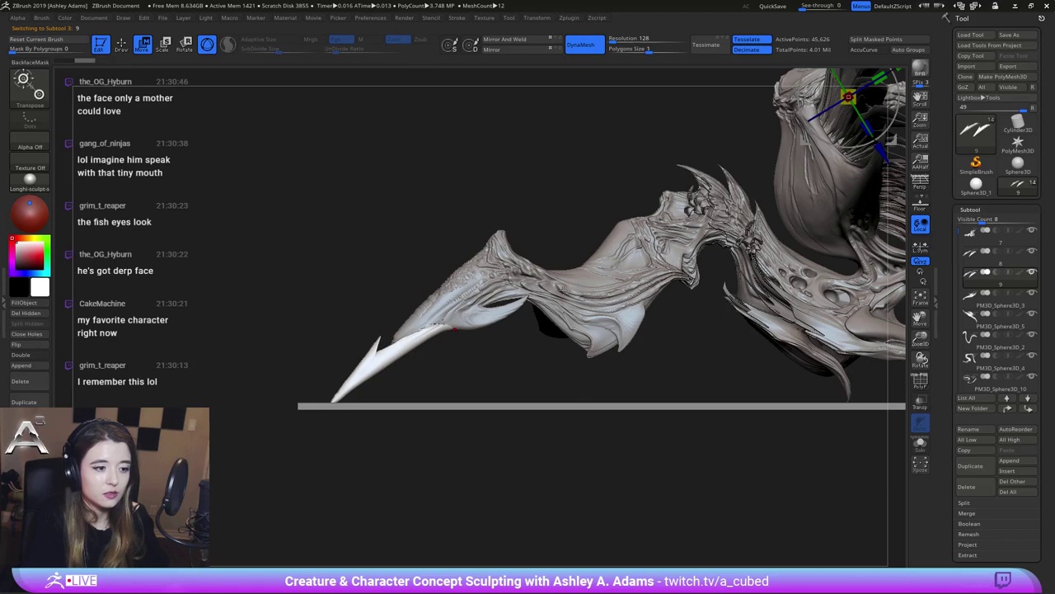
pyautogui.keyDown('alt'); pyautogui.click(427, 332); pyautogui.keyUp('alt')
pyautogui.keyDown('alt'); pyautogui.moveTo(522, 310); pyautogui.dragTo(565, 316, button='right'); pyautogui.keyUp('alt')
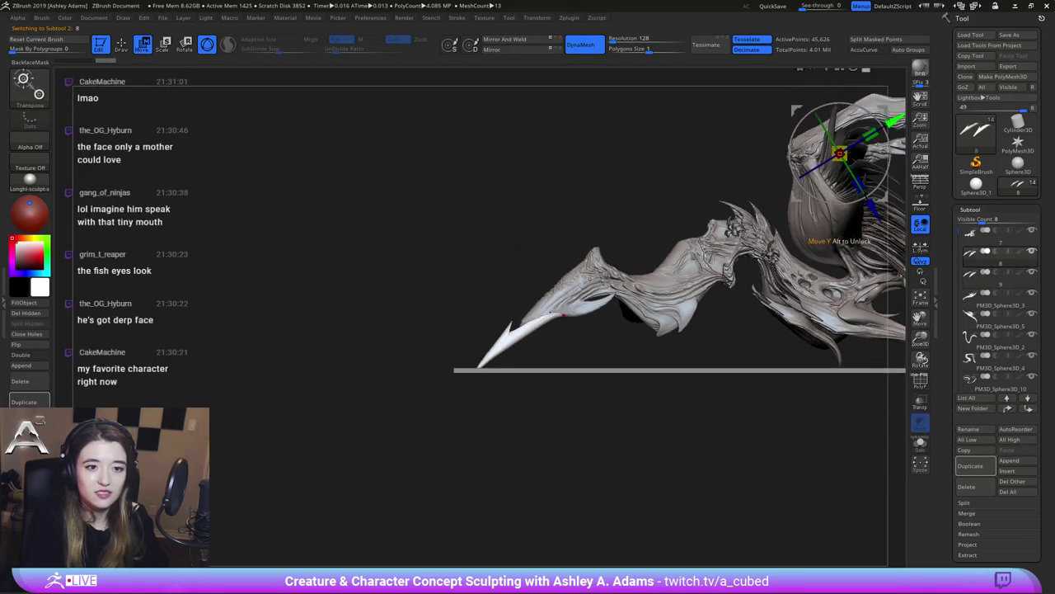
pyautogui.click(563, 315)
pyautogui.keyDown('alt'); pyautogui.moveTo(564, 315); pyautogui.dragTo(587, 401, button='right'); pyautogui.keyUp('alt')
# Rotate the extra claws back under the front legs and scale them down so their tips meet the ground plane
pyautogui.keyDown('alt'); pyautogui.moveTo(595, 389); pyautogui.dragTo(627, 319); pyautogui.keyUp('alt')
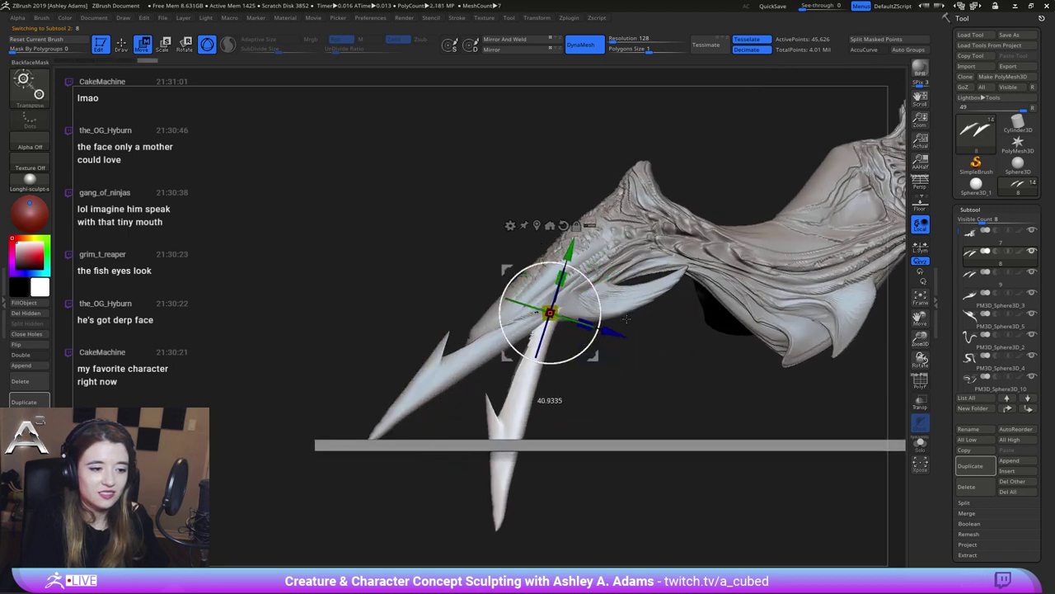
pyautogui.moveTo(550, 313); pyautogui.dragTo(525, 338)
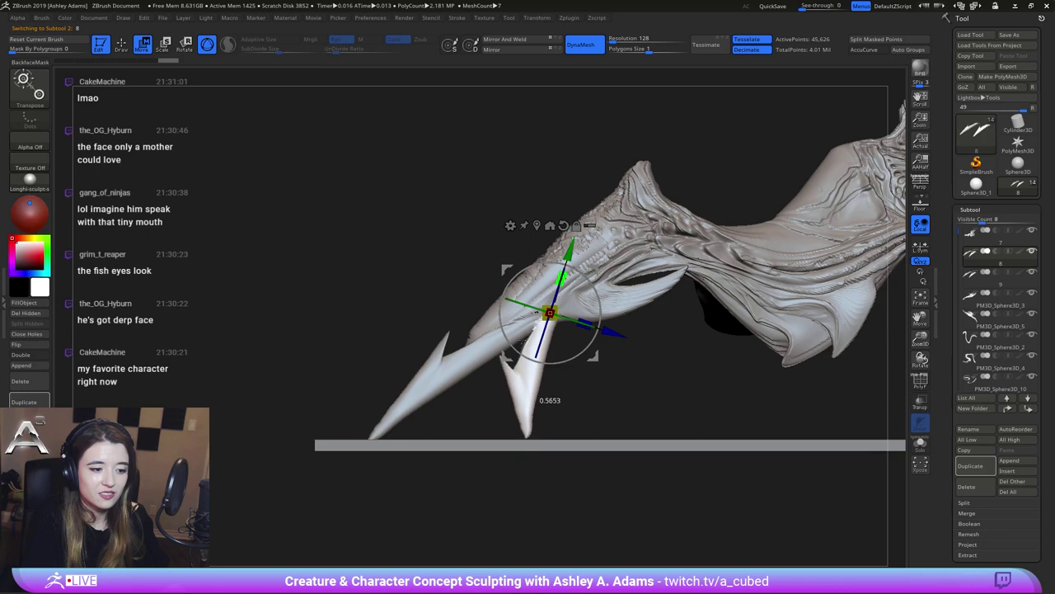
pyautogui.moveTo(588, 346); pyautogui.dragTo(500, 262)
pyautogui.press('q')
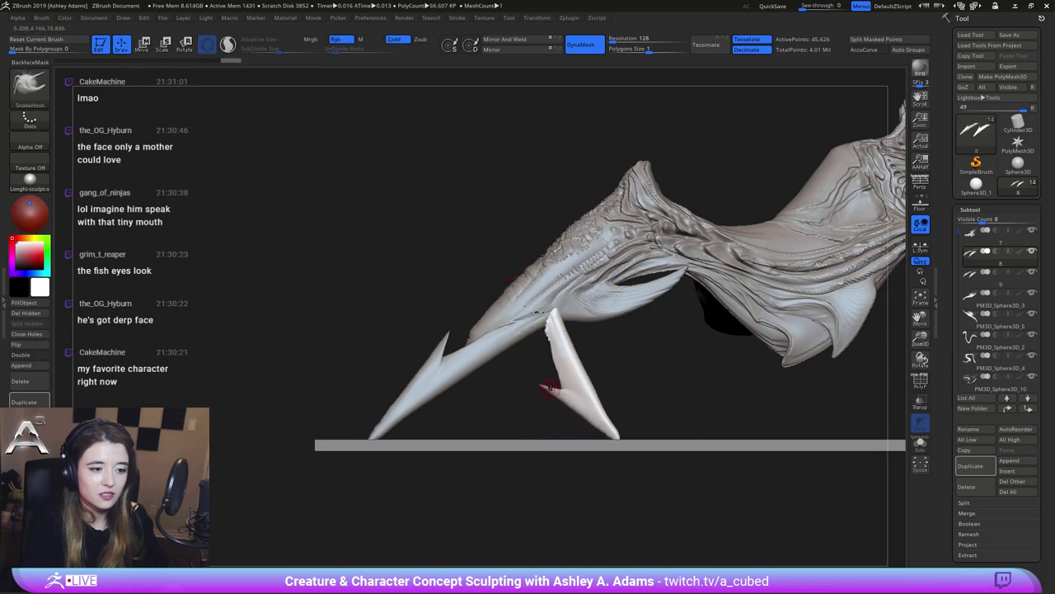
# Adjust the extra claws' placement beneath the front legs with the SnakeHook brush
pyautogui.moveTo(547, 387)
pyautogui.keyDown('ctrl'); pyautogui.mouseDown(button='right')
pyautogui.moveTo(500, 316)
pyautogui.moveTo(610, 337)
pyautogui.mouseUp(button='right'); pyautogui.keyUp('ctrl')
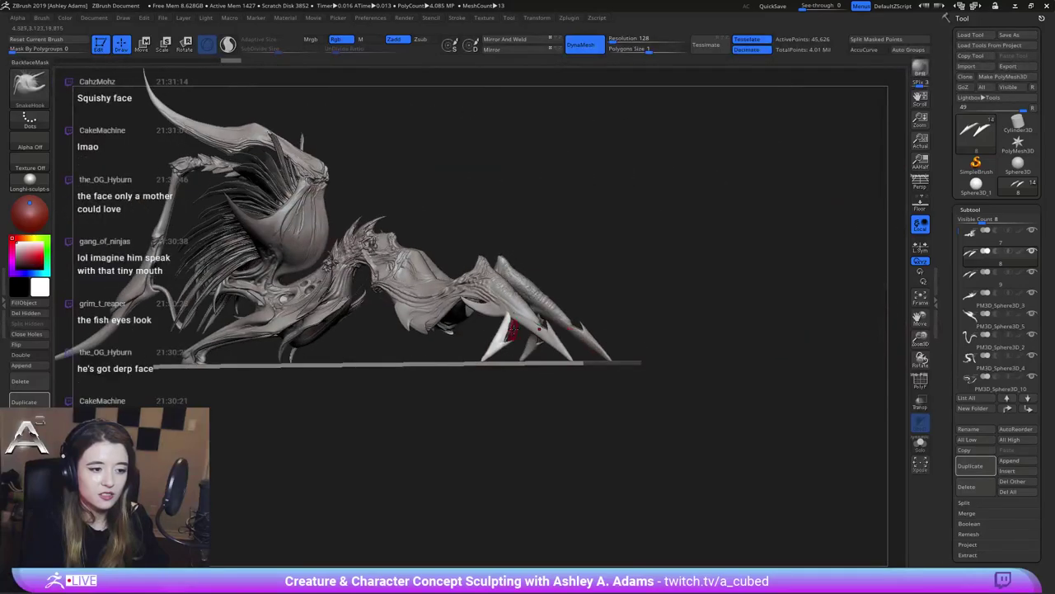
pyautogui.moveTo(512, 333); pyautogui.dragTo(551, 333, button='right')
pyautogui.keyDown('ctrl'); pyautogui.moveTo(528, 280); pyautogui.dragTo(528, 321, button='right'); pyautogui.keyUp('ctrl')
pyautogui.press('space')
pyautogui.moveTo(530, 323)
pyautogui.mouseDown()
pyautogui.moveTo(539, 322)
pyautogui.moveTo(513, 317)
pyautogui.mouseUp()
pyautogui.moveTo(486, 334); pyautogui.dragTo(534, 315, button='right')
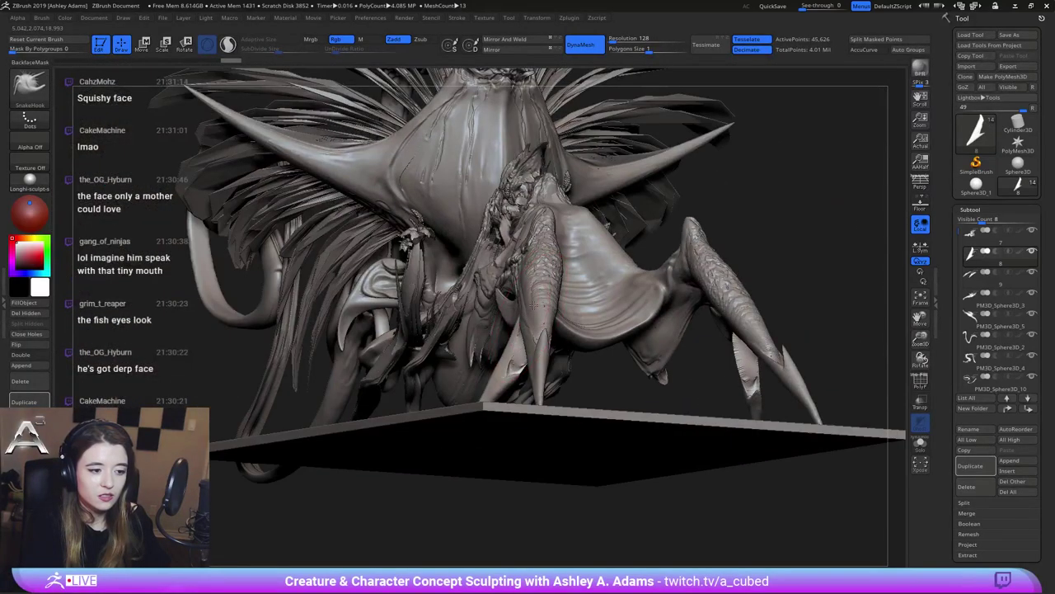
pyautogui.moveTo(532, 304); pyautogui.dragTo(506, 330)
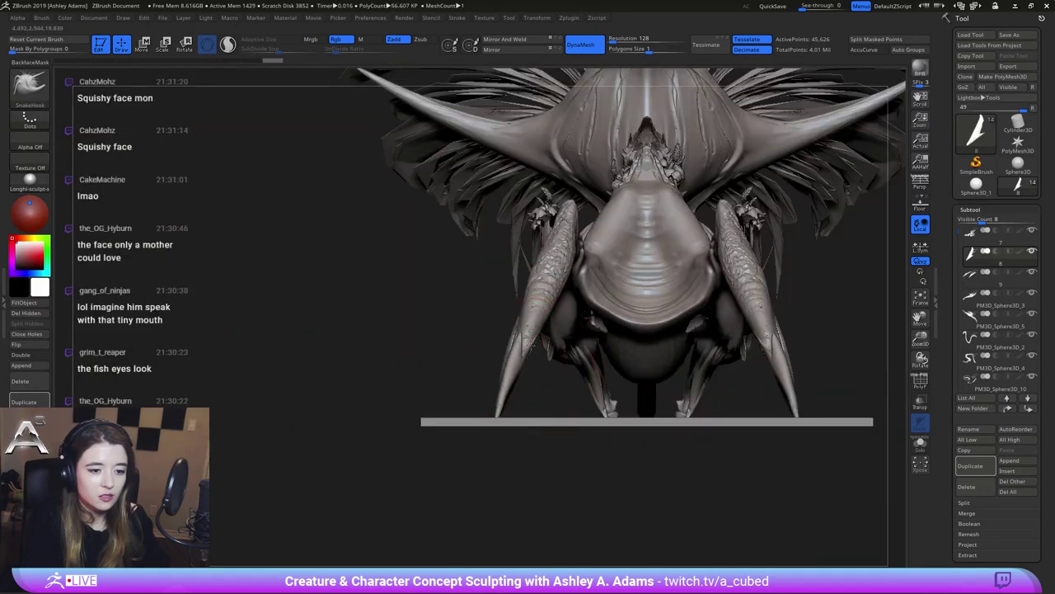
pyautogui.moveTo(532, 348); pyautogui.dragTo(478, 356, button='right')
# Bend the extra claws into a curve with a larger SnakeHook brush and smooth their shafts
pyautogui.press('space')
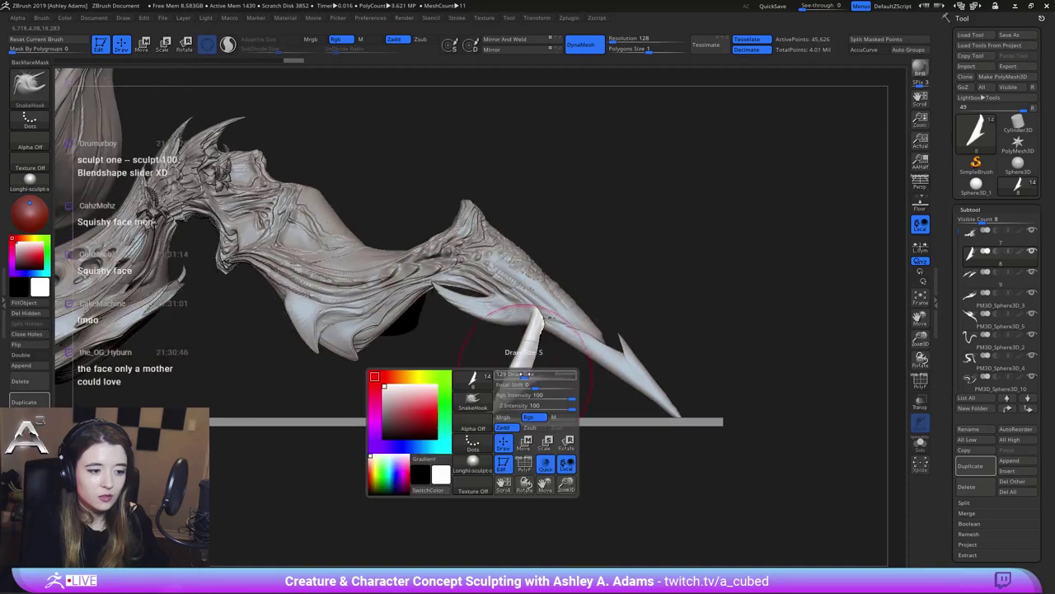
pyautogui.press('space')
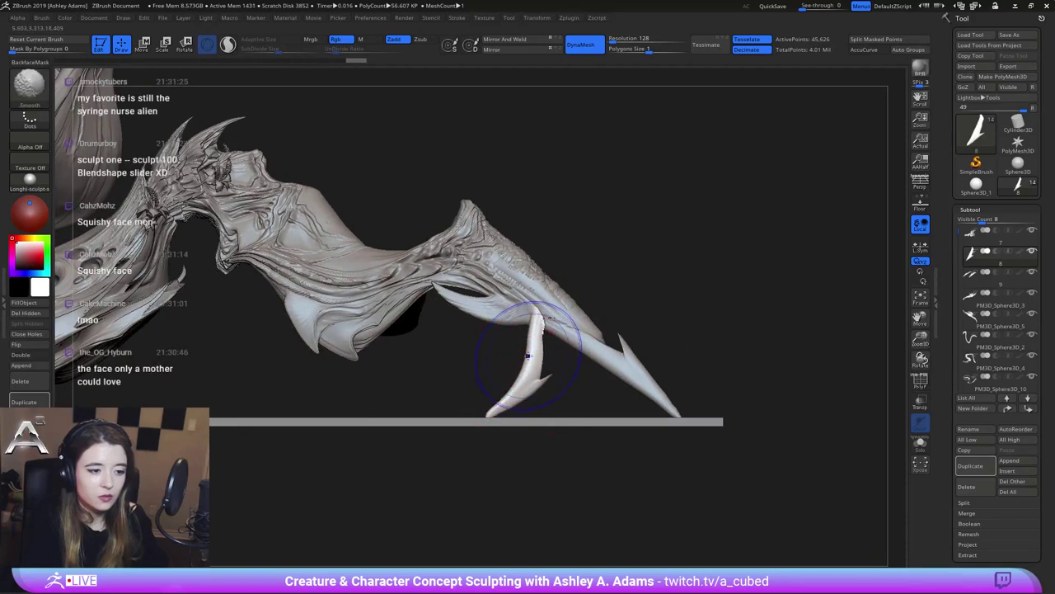
pyautogui.press('space')
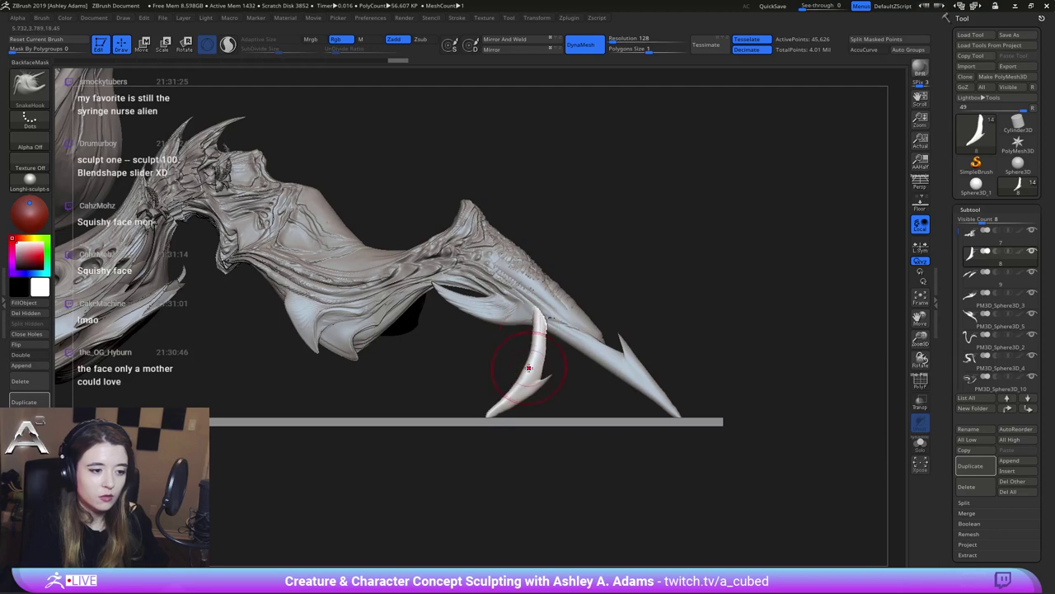
# Pull the upper ends of the extra claws forward so they join the front legs, and smooth the junctions
pyautogui.moveTo(536, 317); pyautogui.dragTo(545, 315, button='right')
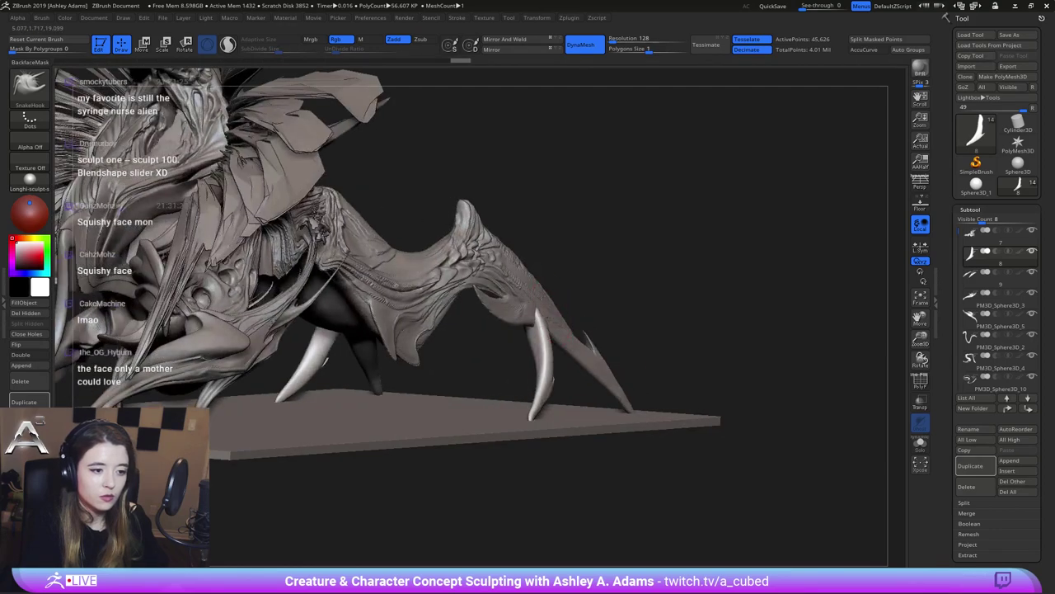
pyautogui.press('shift')
pyautogui.keyDown('shift'); pyautogui.moveTo(560, 400); pyautogui.dragTo(547, 342, button='right'); pyautogui.keyUp('shift')
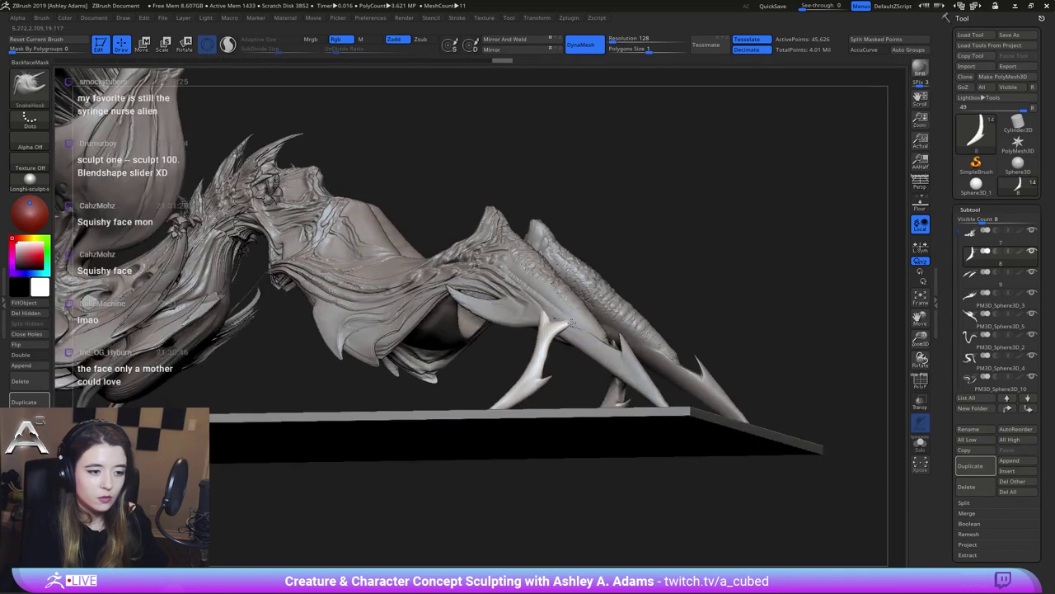
pyautogui.moveTo(559, 314); pyautogui.dragTo(588, 332, button='right')
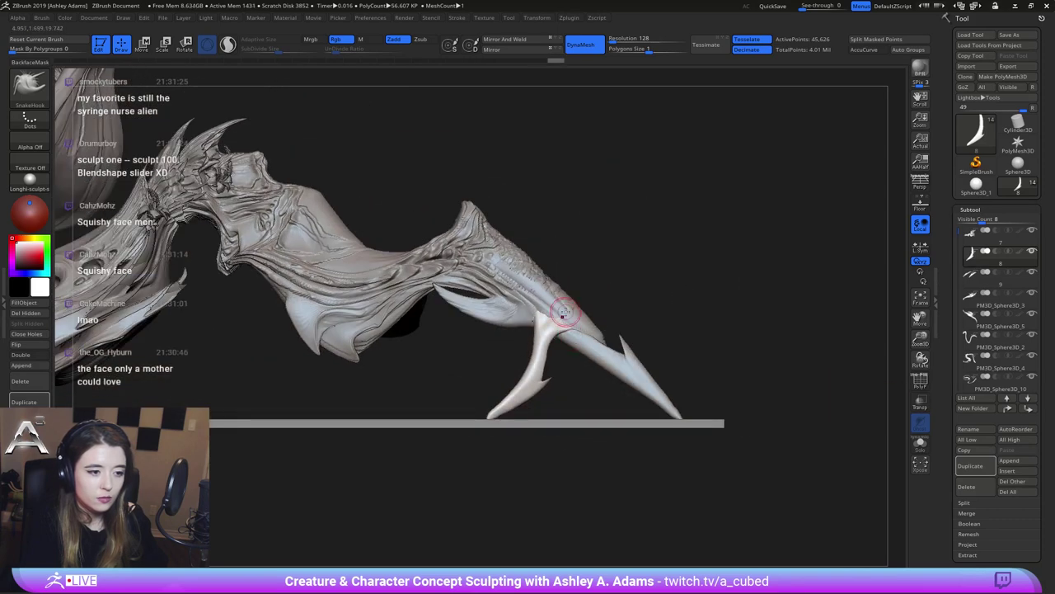
pyautogui.press('shift')
# Arch the extra claws' shafts with a resized SnakeHook brush, keep their tips on the ground plane, and smooth them
pyautogui.press('space')
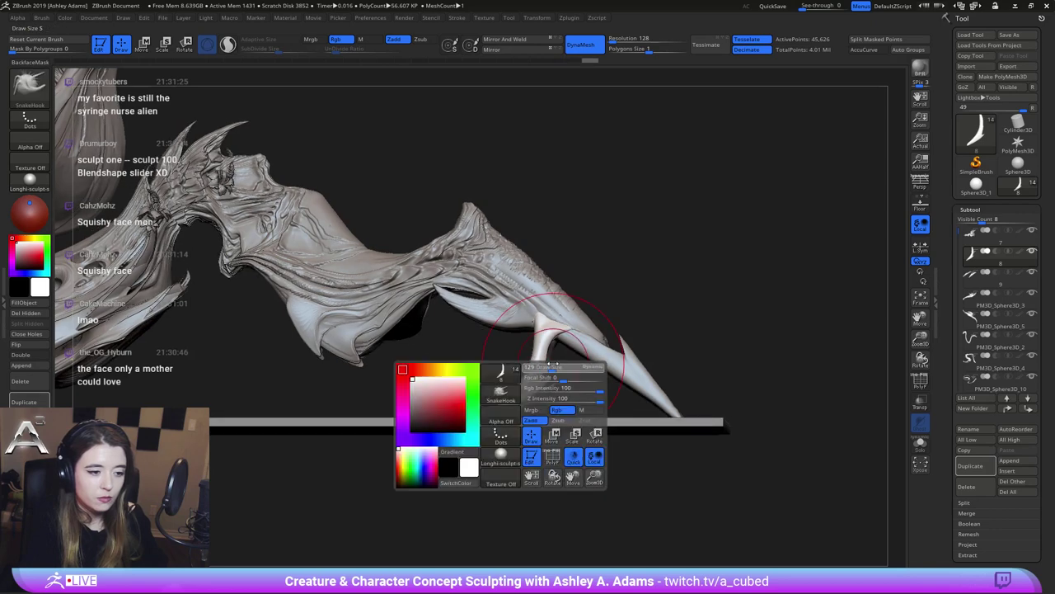
pyautogui.moveTo(527, 390); pyautogui.dragTo(510, 373)
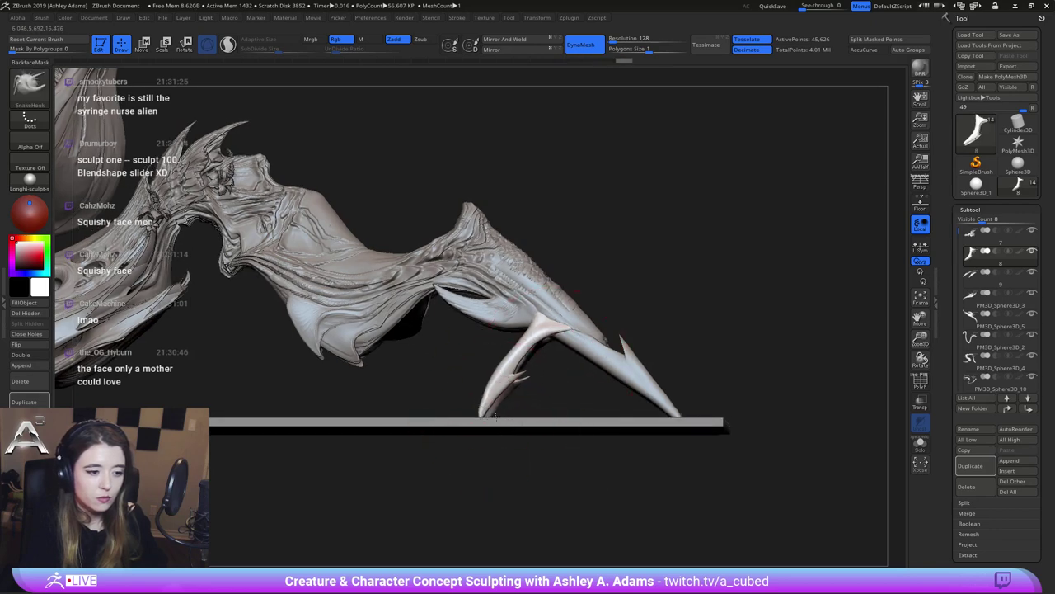
pyautogui.moveTo(493, 418); pyautogui.dragTo(504, 416)
pyautogui.moveTo(469, 446); pyautogui.dragTo(459, 446, button='right')
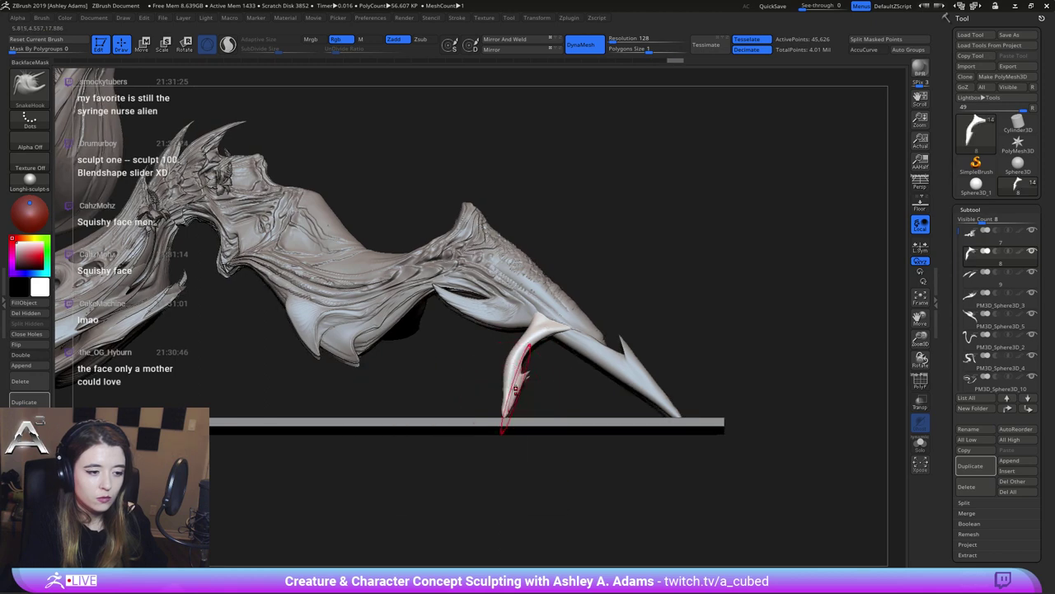
pyautogui.moveTo(514, 391); pyautogui.dragTo(509, 393)
pyautogui.moveTo(540, 359); pyautogui.dragTo(548, 367, button='right')
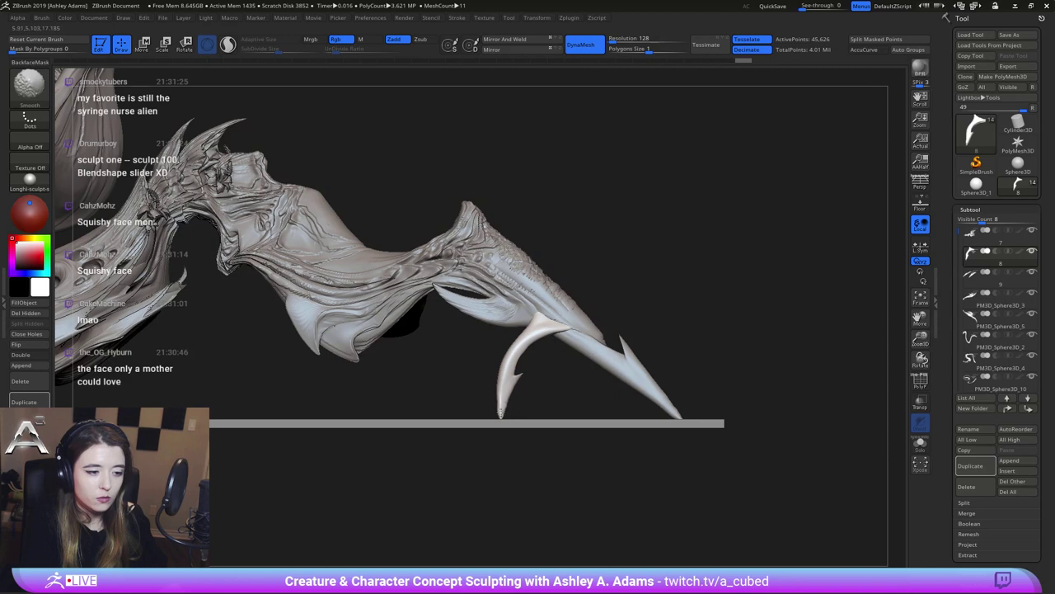
pyautogui.moveTo(500, 412)
pyautogui.mouseDown()
pyautogui.moveTo(542, 366)
pyautogui.moveTo(524, 377)
pyautogui.moveTo(544, 354)
pyautogui.moveTo(532, 338)
pyautogui.mouseUp()
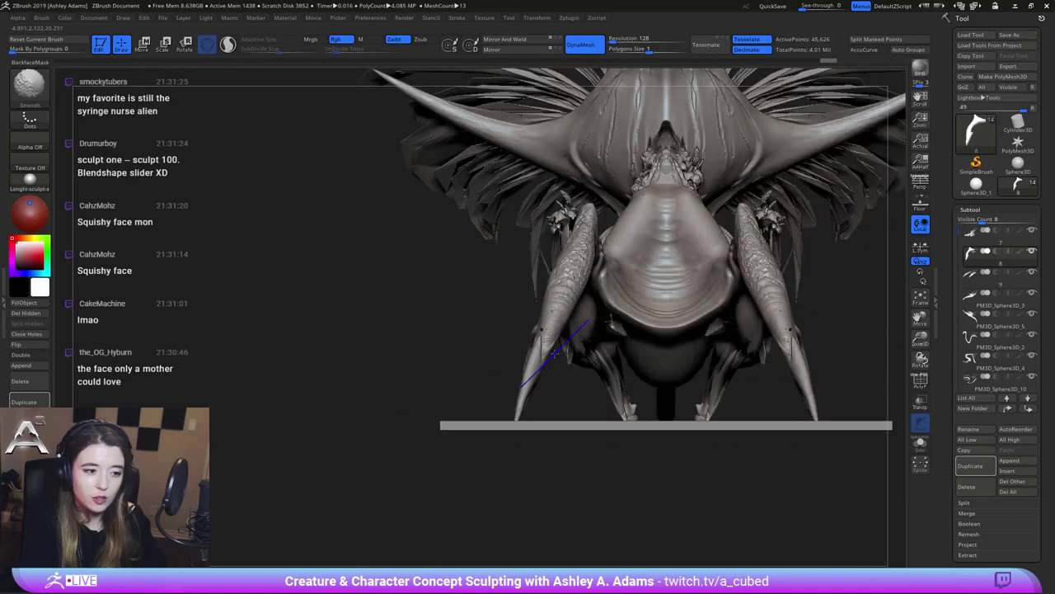
# Reshape the extra claws' upper ends and straighten their shafts with the SnakeHook brush
pyautogui.moveTo(562, 339); pyautogui.dragTo(713, 332, button='right')
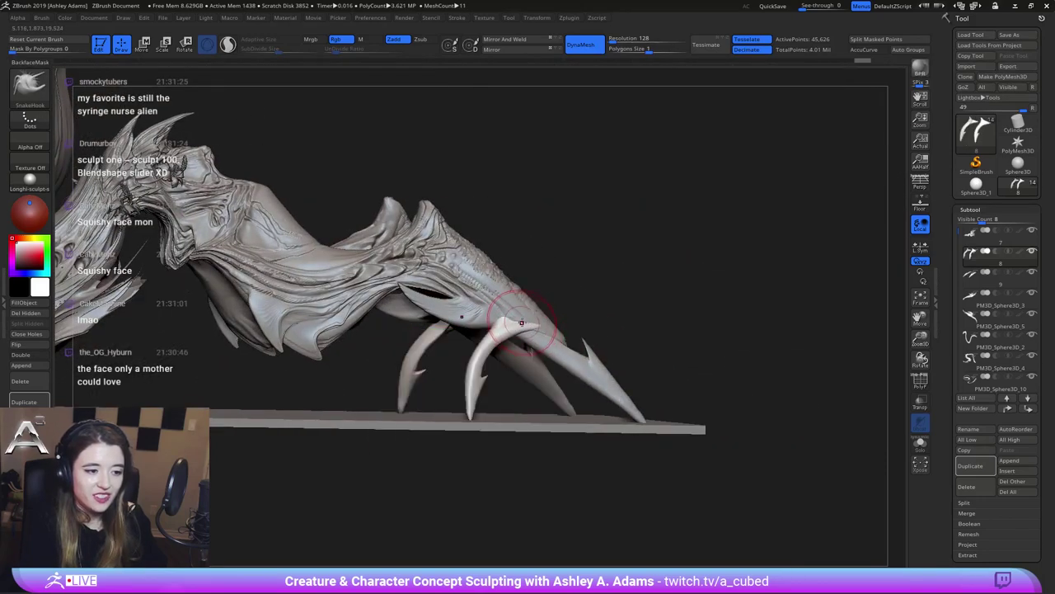
pyautogui.moveTo(522, 323); pyautogui.dragTo(508, 311)
pyautogui.moveTo(517, 313)
pyautogui.mouseDown(button='right')
pyautogui.moveTo(528, 317)
pyautogui.moveTo(528, 349)
pyautogui.moveTo(424, 358)
pyautogui.mouseUp(button='right')
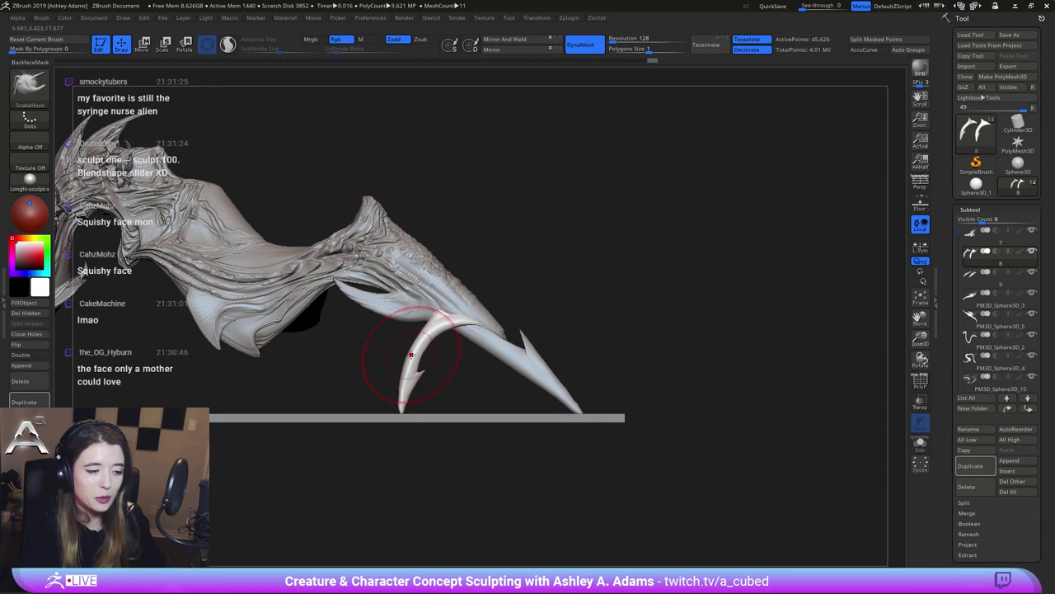
pyautogui.press('space')
pyautogui.moveTo(408, 355); pyautogui.dragTo(412, 351)
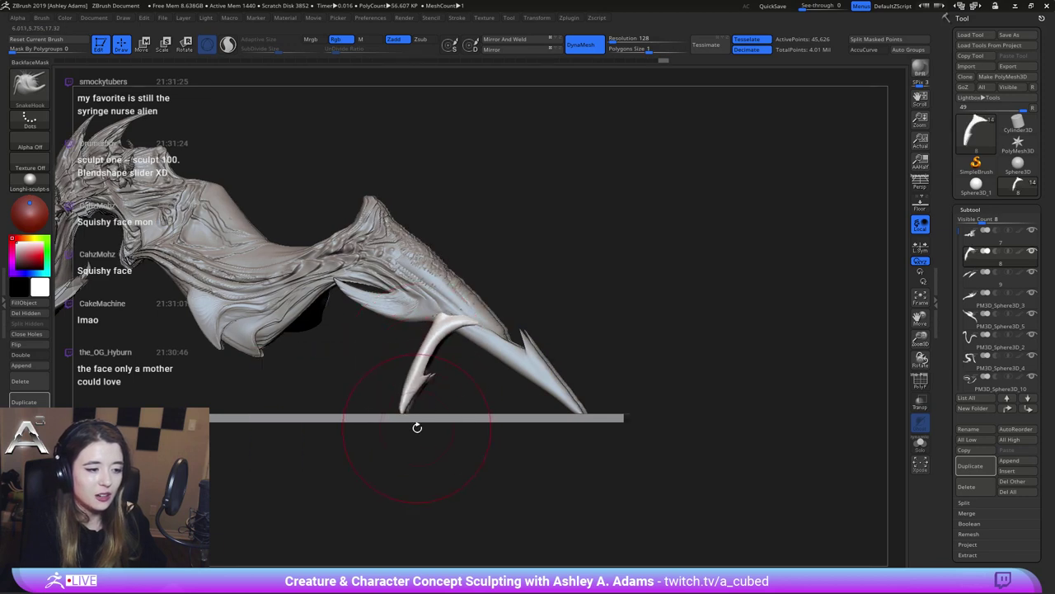
pyautogui.moveTo(418, 427)
pyautogui.mouseDown(button='right')
pyautogui.moveTo(404, 419)
pyautogui.moveTo(417, 402)
pyautogui.mouseUp(button='right')
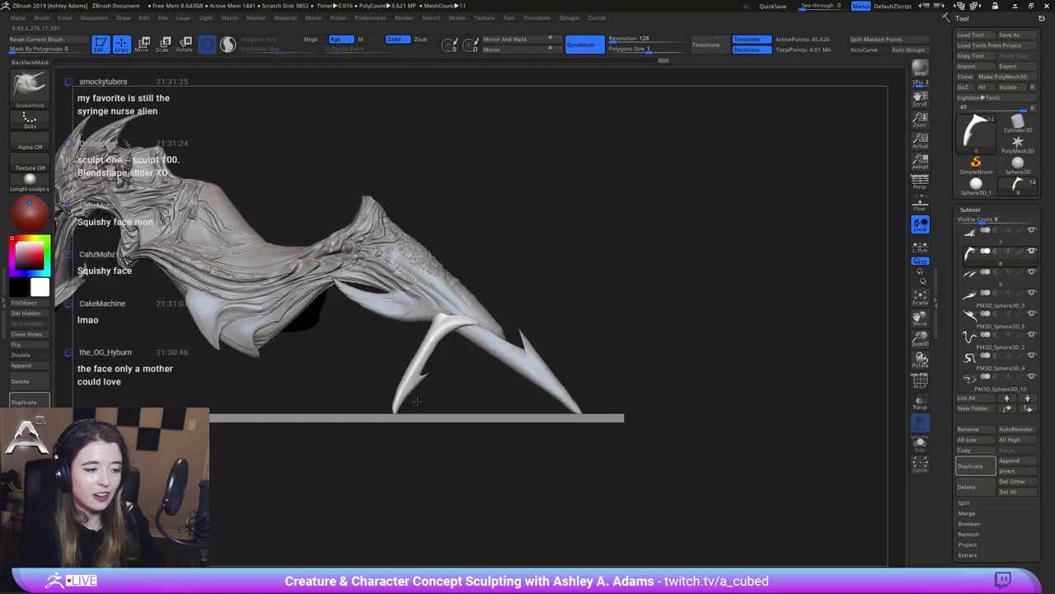
# Rework and smooth the bend where the extra claws meet the front legs
pyautogui.press('space')
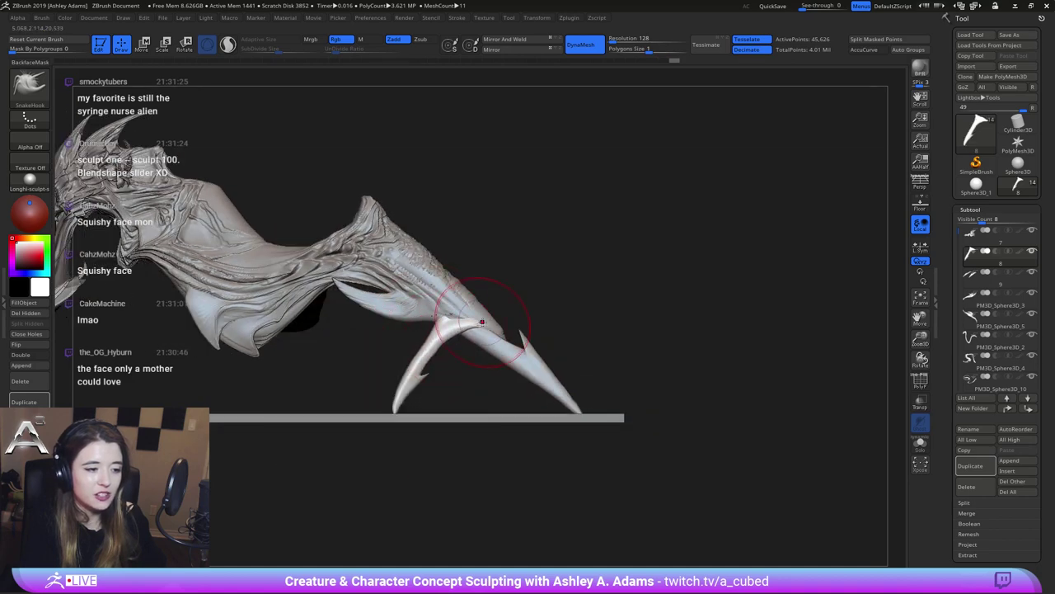
pyautogui.moveTo(466, 318); pyautogui.dragTo(459, 322, button='right')
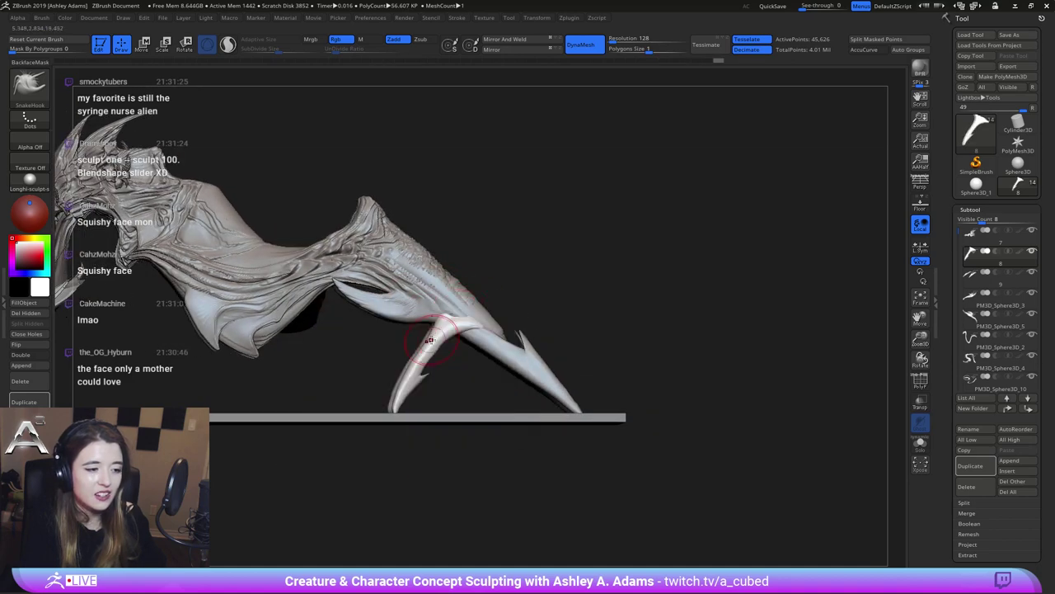
pyautogui.press('shift')
pyautogui.moveTo(432, 344)
pyautogui.keyDown('shift'); pyautogui.mouseDown()
pyautogui.moveTo(487, 318)
pyautogui.moveTo(462, 312)
pyautogui.mouseUp(); pyautogui.keyUp('shift')
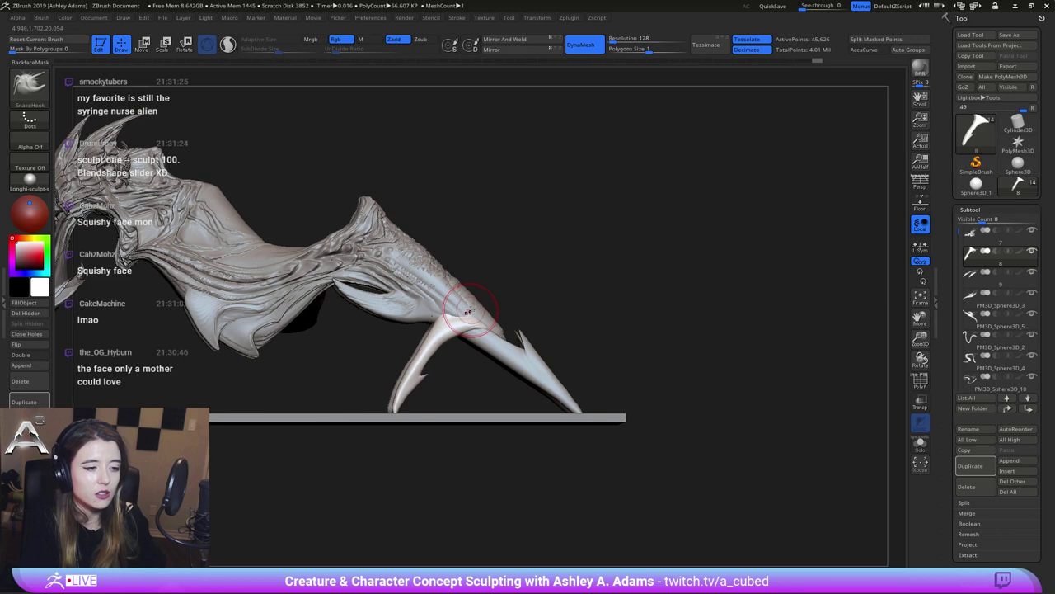
# Refine the underside of the extra claws' upper bend with a resized SnakeHook brush
pyautogui.press('b')
pyautogui.press('c')
pyautogui.press('b')
pyautogui.press('b')
pyautogui.press('s')
pyautogui.press('h')
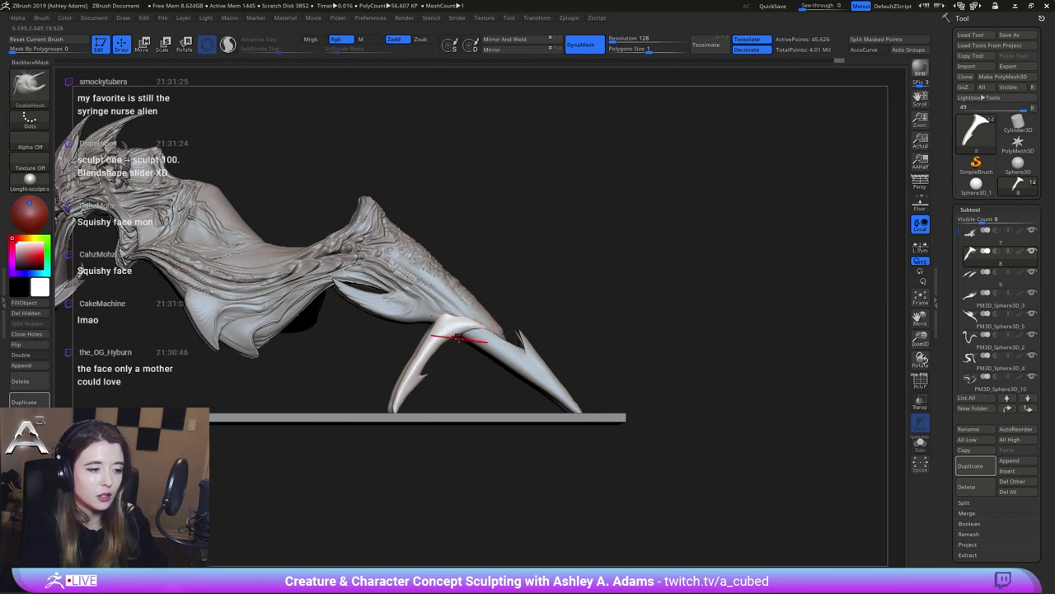
pyautogui.press('space')
pyautogui.moveTo(458, 327); pyautogui.dragTo(452, 328)
# Polish the rear face of the extra claw along its upper shaft with the hPolish brush
pyautogui.press('b')
pyautogui.press('h')
pyautogui.press('p')
pyautogui.moveTo(454, 329); pyautogui.dragTo(569, 334, button='right')
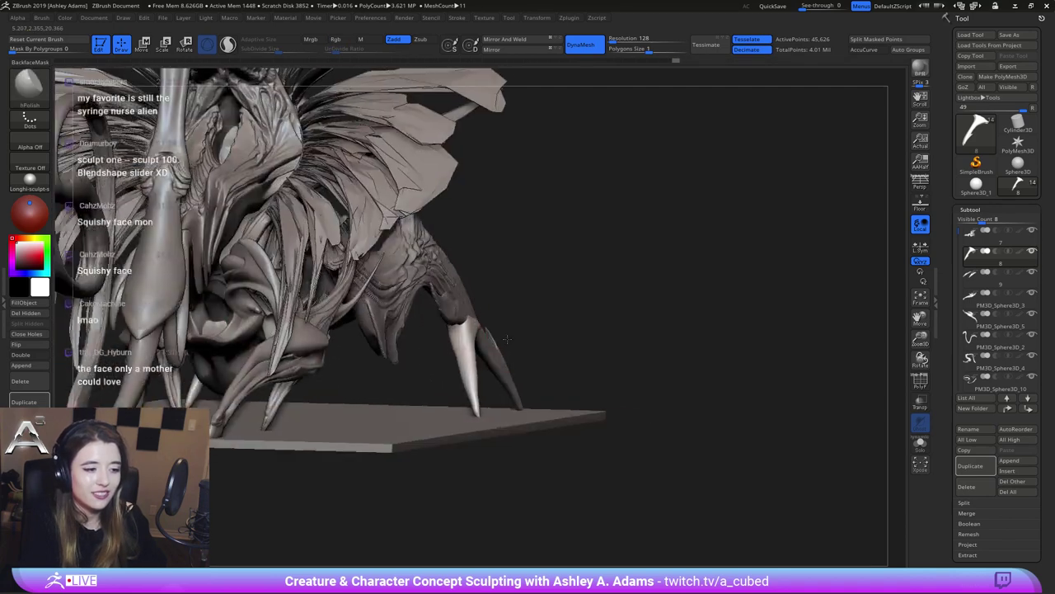
pyautogui.moveTo(467, 338); pyautogui.dragTo(467, 374)
# Return to the SnakeHook brush and refine the extra claws' inner edge down to the spur
pyautogui.press('b')
pyautogui.press('s')
pyautogui.press('h')
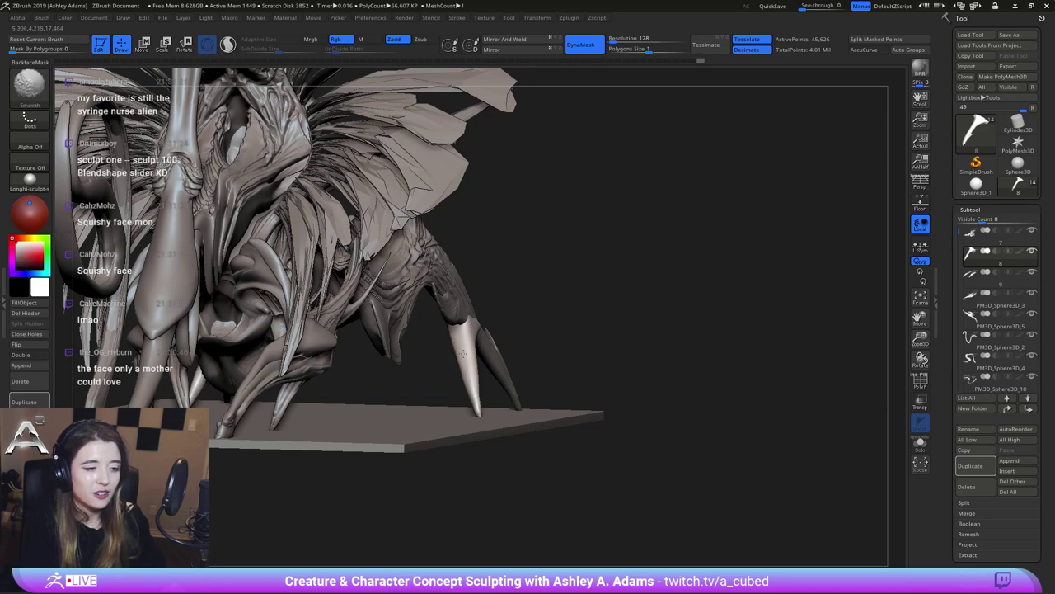
pyautogui.moveTo(464, 353); pyautogui.dragTo(421, 363, button='right')
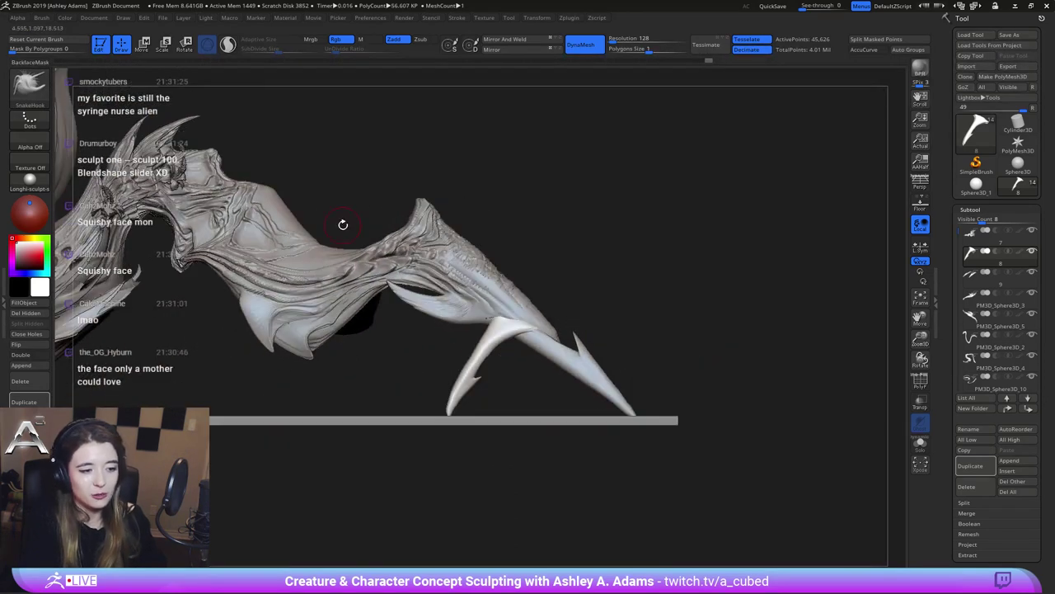
pyautogui.moveTo(495, 345)
pyautogui.mouseDown()
pyautogui.moveTo(516, 336)
pyautogui.moveTo(478, 379)
pyautogui.mouseUp()
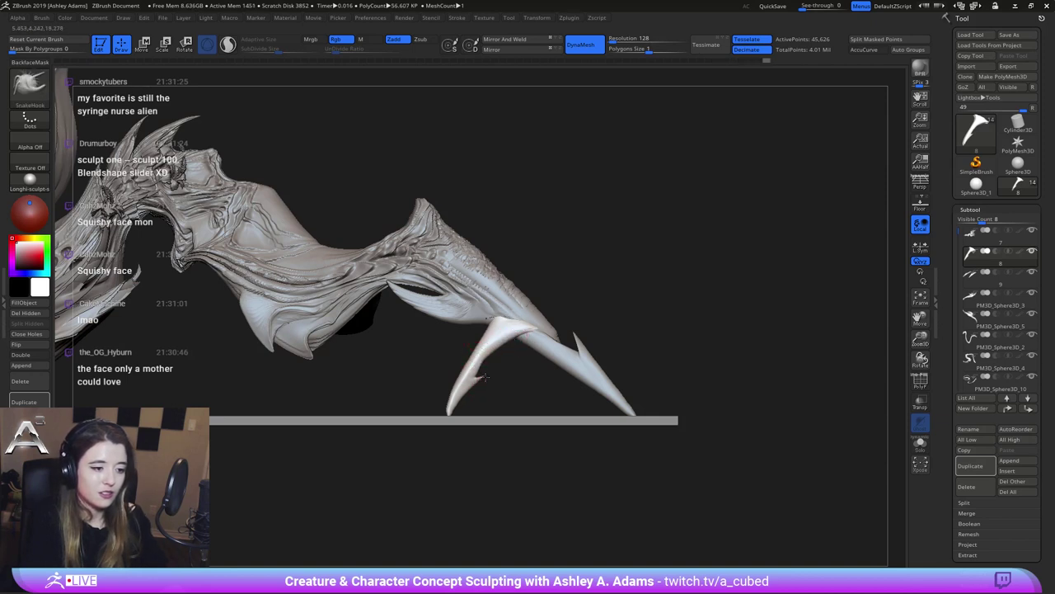
# Make the front claw tips, subtool 9, the active subtool
pyautogui.keyDown('alt'); pyautogui.click(545, 332); pyautogui.keyUp('alt')
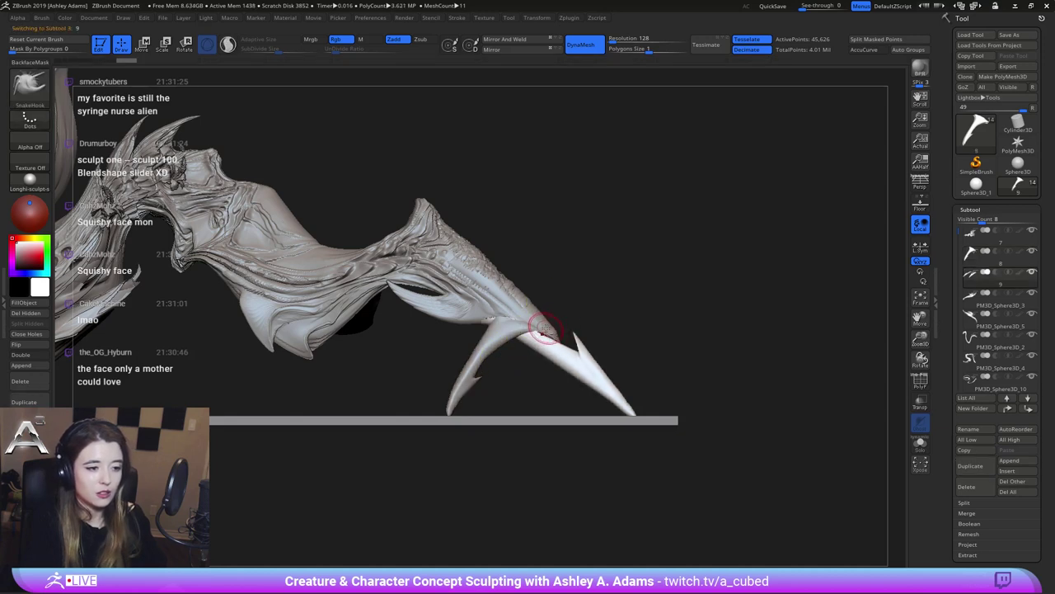
pyautogui.keyDown('alt'); pyautogui.click(551, 338); pyautogui.keyUp('alt')
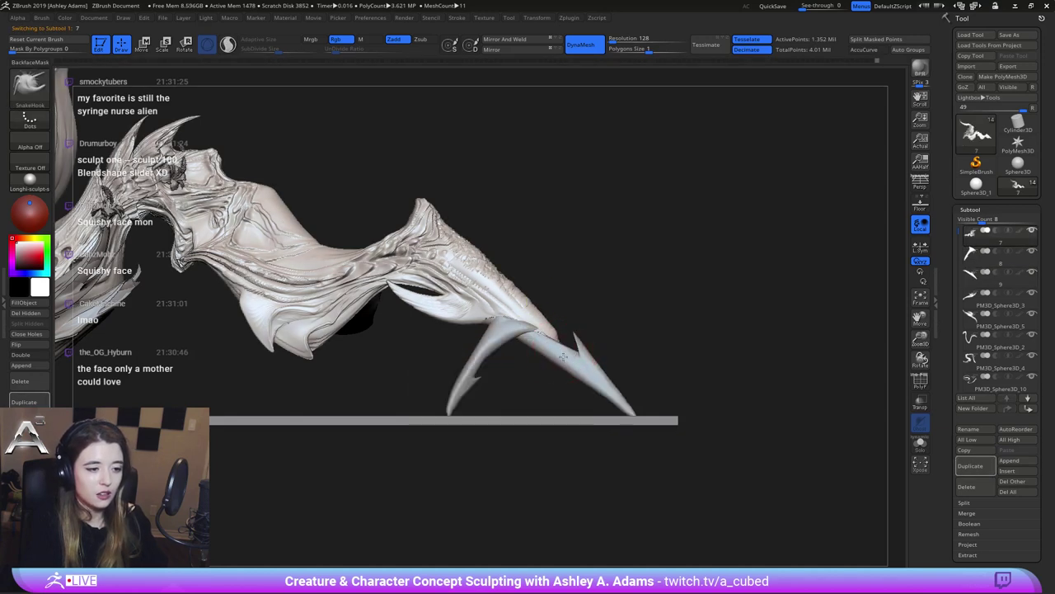
pyautogui.keyDown('alt'); pyautogui.click(586, 360); pyautogui.keyUp('alt')
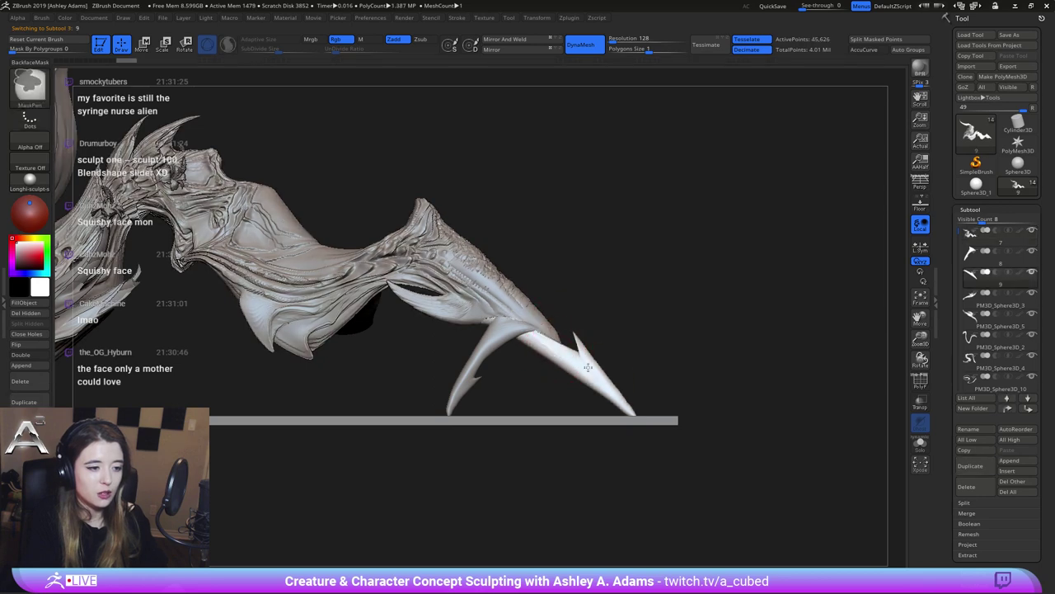
pyautogui.keyDown('ctrl'); pyautogui.moveTo(589, 360); pyautogui.dragTo(543, 272, button='right'); pyautogui.keyUp('ctrl')
pyautogui.moveTo(543, 273); pyautogui.dragTo(489, 318)
pyautogui.keyDown('alt'); pyautogui.click(501, 366); pyautogui.keyUp('alt')
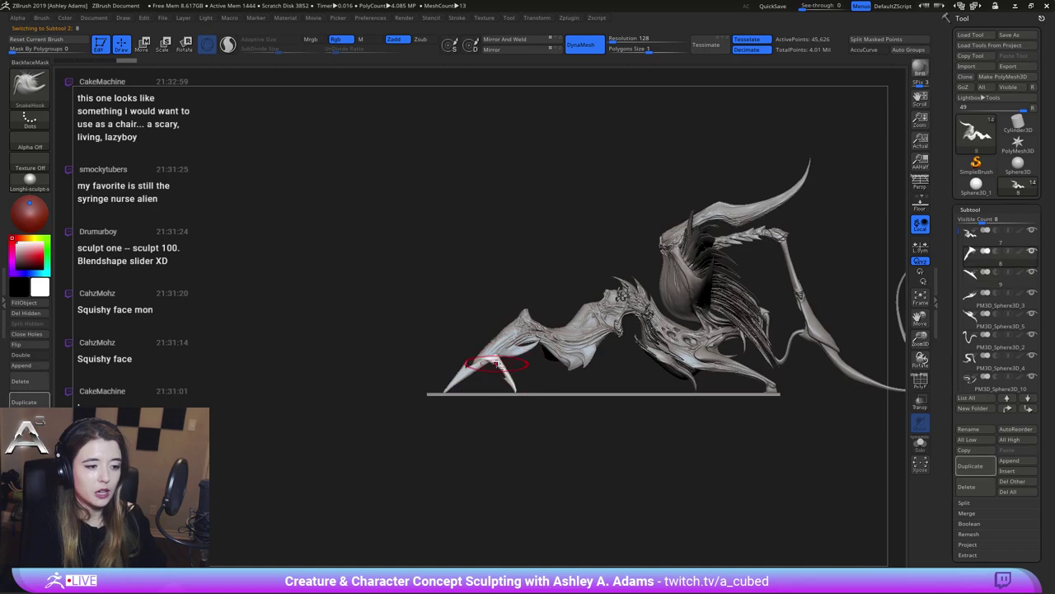
pyautogui.keyDown('ctrl'); pyautogui.moveTo(493, 359); pyautogui.dragTo(568, 500, button='right'); pyautogui.keyUp('ctrl')
pyautogui.keyDown('alt'); pyautogui.click(419, 409); pyautogui.keyUp('alt')
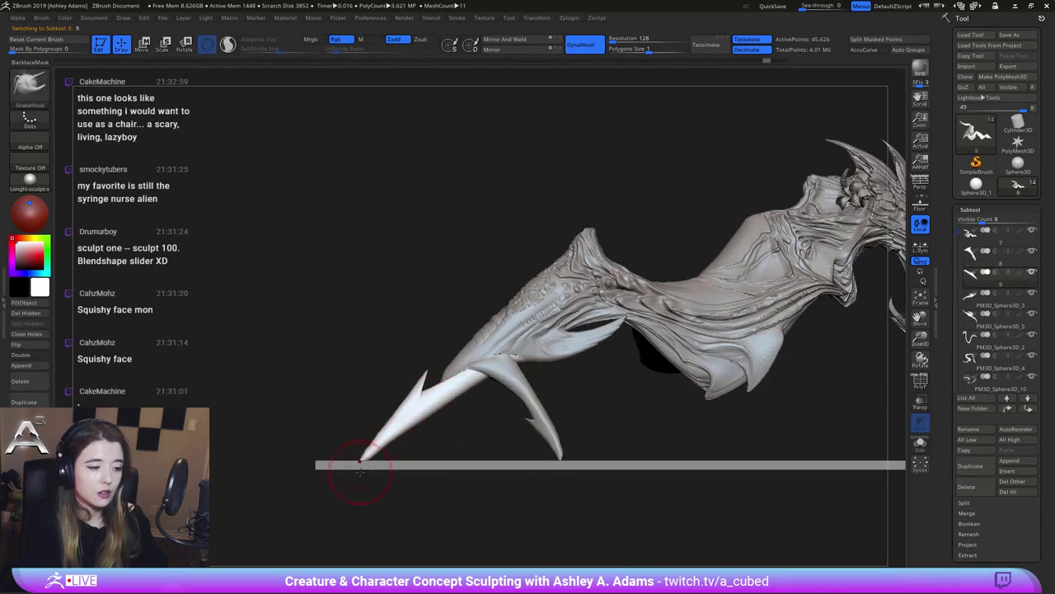
# Bend the front claws' lower tips back and down toward the ground plane with a resized SnakeHook brush
pyautogui.moveTo(361, 472); pyautogui.dragTo(359, 444, button='right')
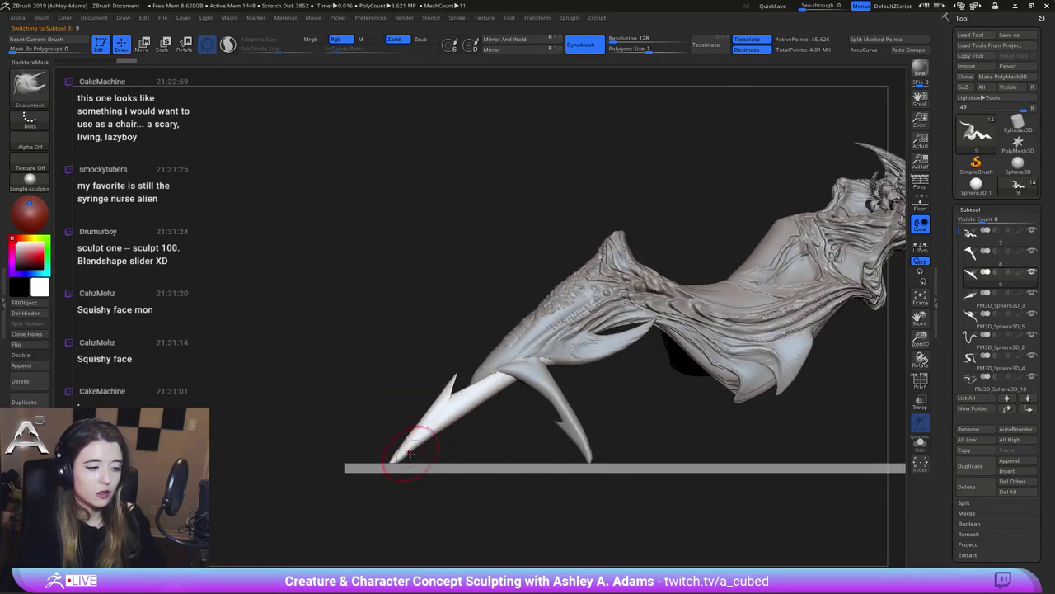
pyautogui.press('space')
pyautogui.moveTo(412, 477)
pyautogui.keyDown('alt'); pyautogui.mouseDown(button='right')
pyautogui.moveTo(414, 429)
pyautogui.moveTo(433, 412)
pyautogui.mouseUp(button='right'); pyautogui.keyUp('alt')
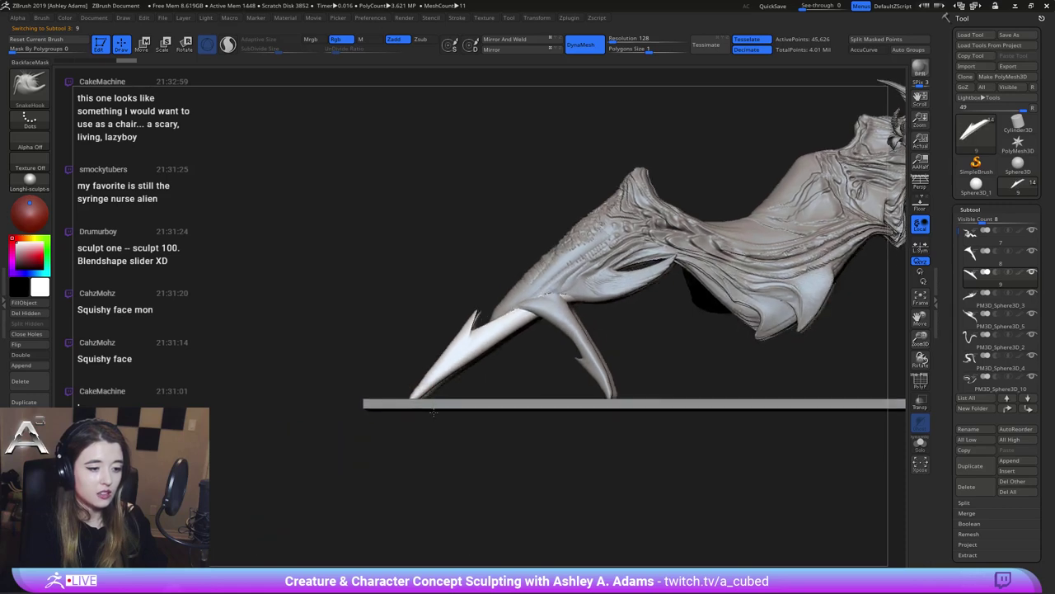
pyautogui.press('space')
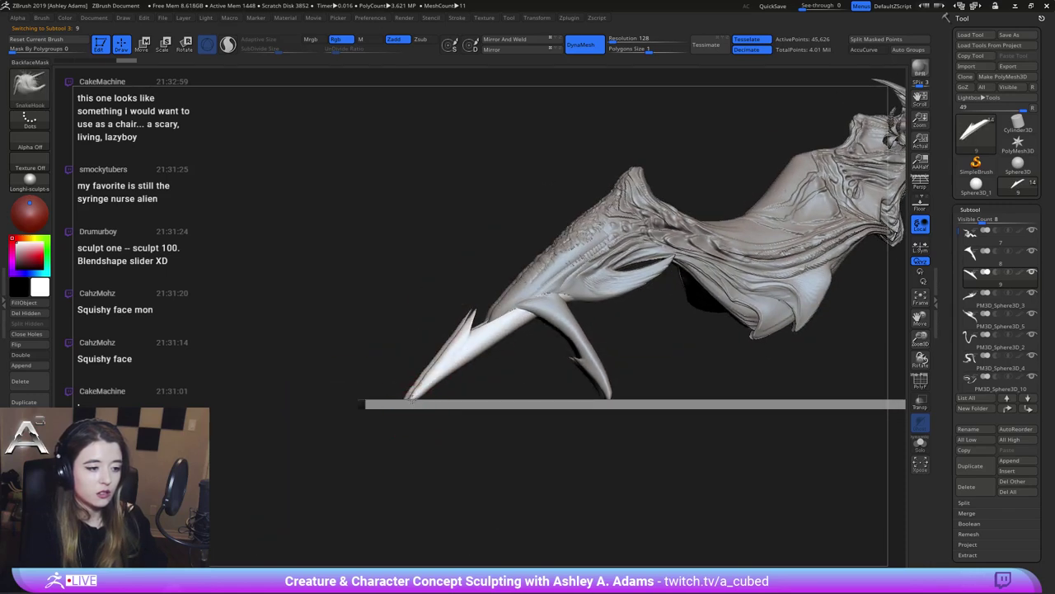
pyautogui.moveTo(419, 453); pyautogui.dragTo(432, 453)
pyautogui.moveTo(428, 392); pyautogui.dragTo(421, 392)
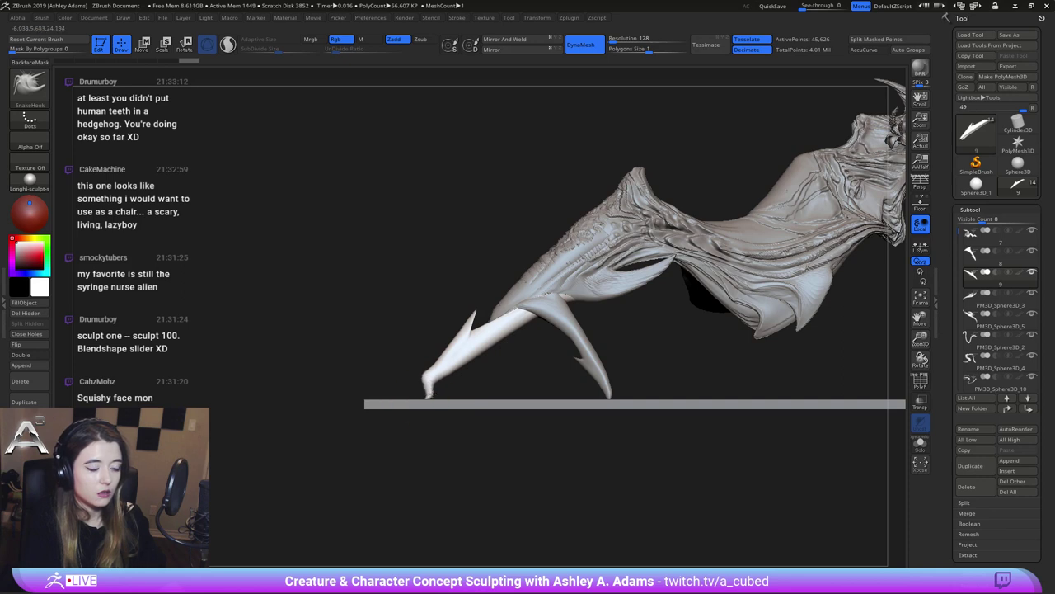
# Pull the front claws' lower tips outward along the ground plane into small feet with the SnakeHook brush
pyautogui.moveTo(435, 382)
pyautogui.mouseDown()
pyautogui.moveTo(420, 397)
pyautogui.moveTo(445, 373)
pyautogui.moveTo(423, 389)
pyautogui.mouseUp()
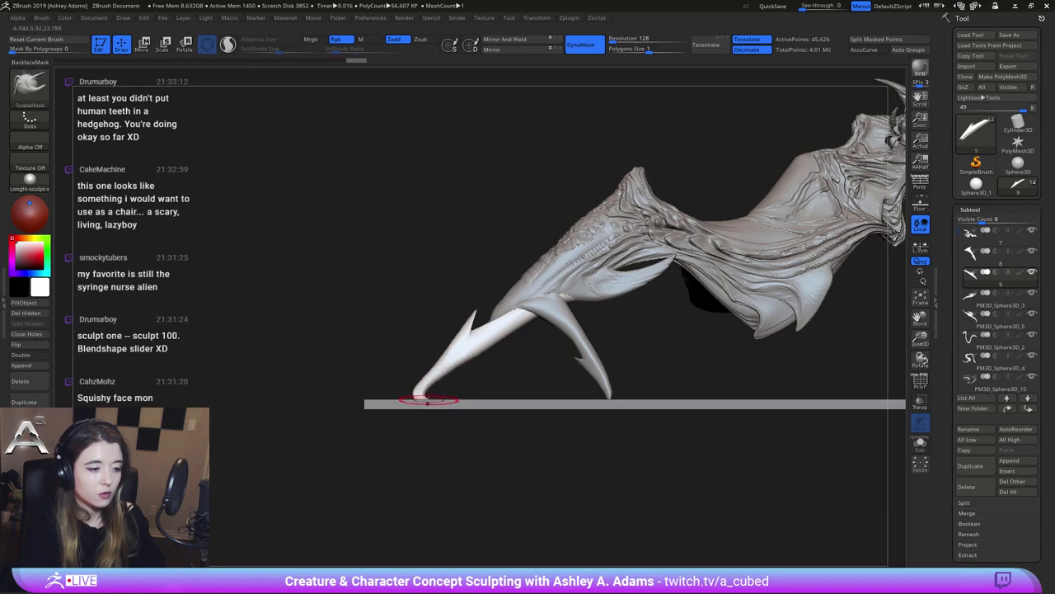
pyautogui.moveTo(428, 401)
pyautogui.mouseDown(button='right')
pyautogui.moveTo(486, 396)
pyautogui.moveTo(458, 321)
pyautogui.moveTo(489, 402)
pyautogui.mouseUp(button='right')
pyautogui.keyDown('alt'); pyautogui.moveTo(429, 424); pyautogui.dragTo(535, 383, button='right'); pyautogui.keyUp('alt')
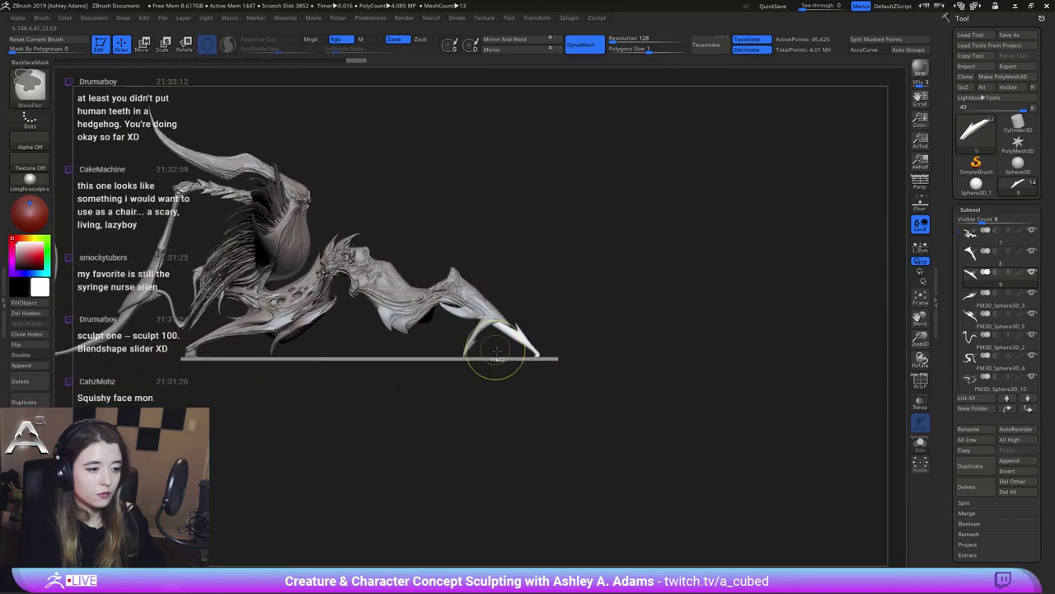
pyautogui.keyDown('ctrl'); pyautogui.moveTo(493, 352); pyautogui.dragTo(486, 344, button='right'); pyautogui.keyUp('ctrl')
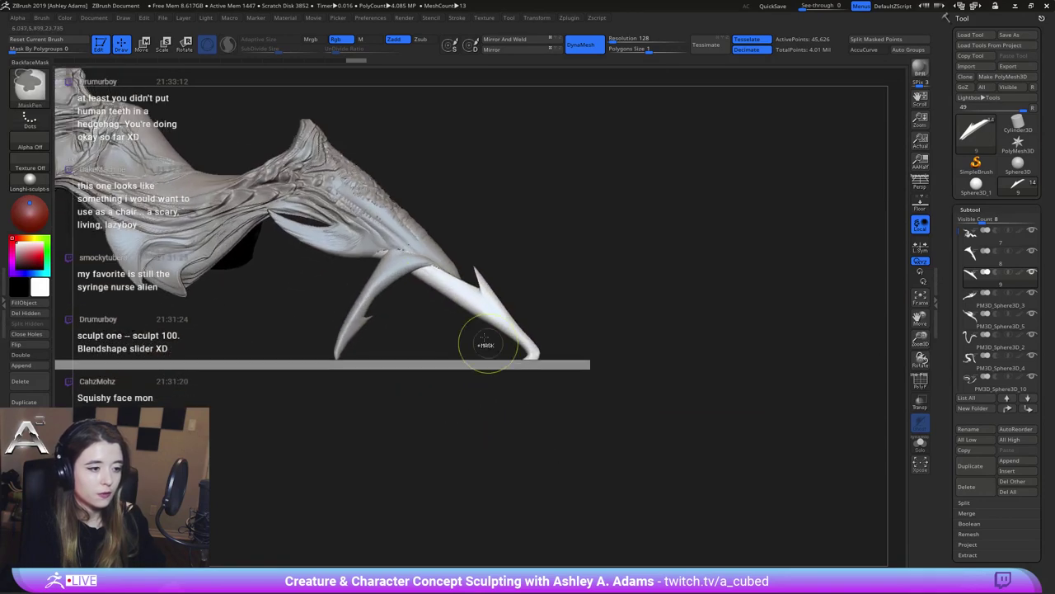
# Activate subtool 8 and reshape the extra claws' upper joint and inner edge with SnakeHook and Smooth strokes
pyautogui.keyDown('alt'); pyautogui.click(378, 252); pyautogui.keyUp('alt')
pyautogui.moveTo(368, 246); pyautogui.dragTo(398, 253, button='right')
pyautogui.moveTo(387, 306)
pyautogui.mouseDown(button='right')
pyautogui.moveTo(375, 239)
pyautogui.moveTo(376, 292)
pyautogui.mouseUp(button='right')
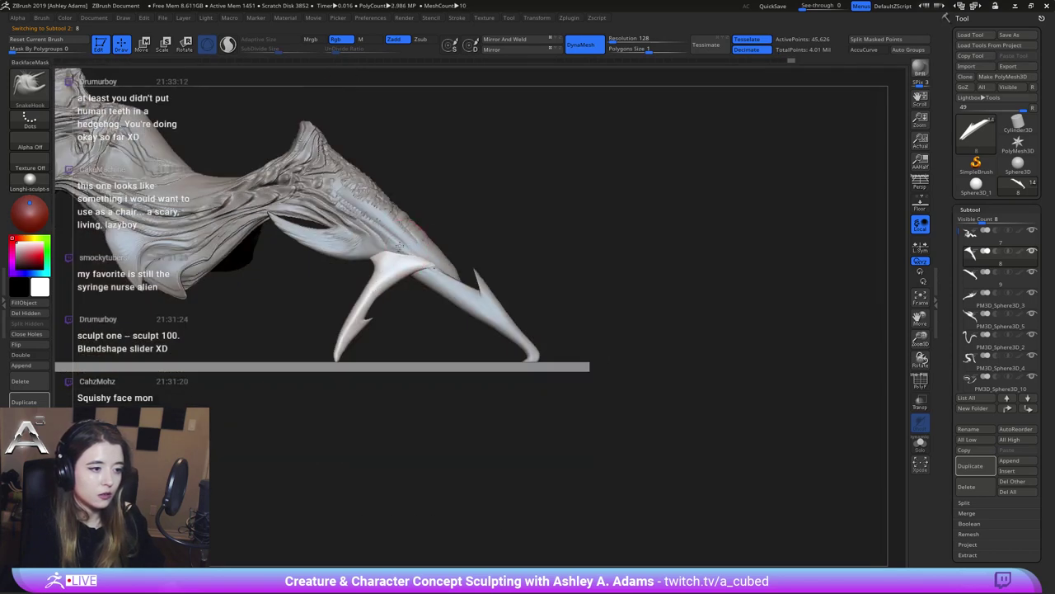
pyautogui.press('shift')
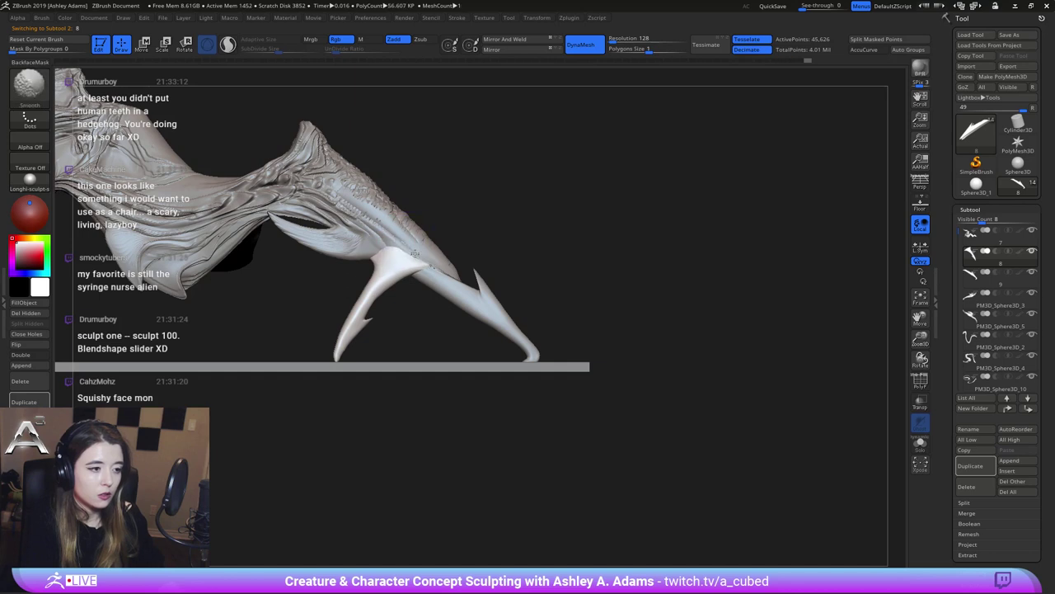
pyautogui.keyDown('shift'); pyautogui.moveTo(415, 254); pyautogui.dragTo(421, 250); pyautogui.keyUp('shift')
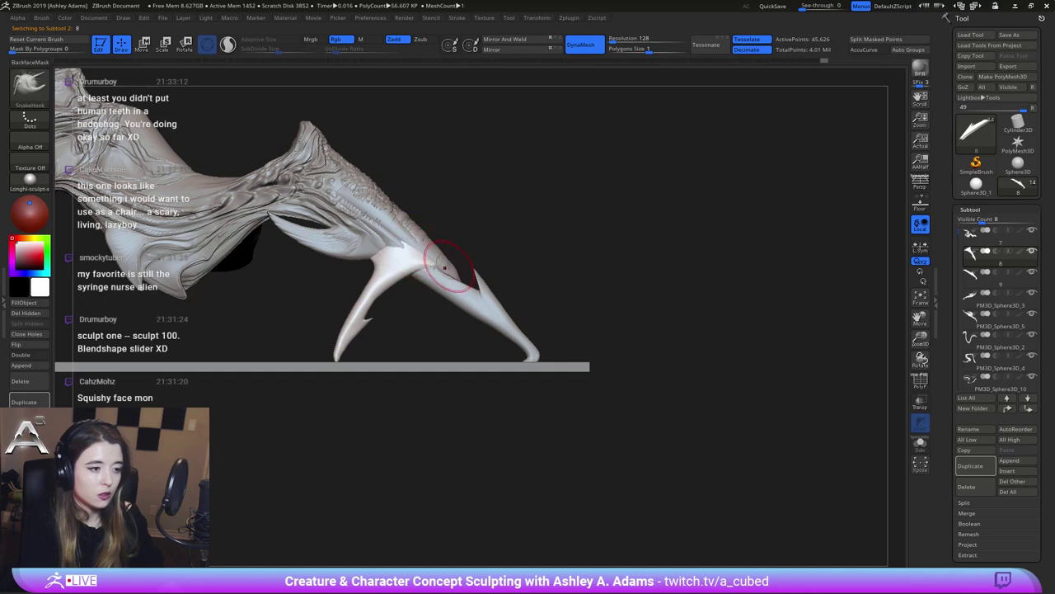
pyautogui.moveTo(400, 287); pyautogui.dragTo(386, 290)
pyautogui.press('space')
pyautogui.moveTo(368, 337); pyautogui.dragTo(363, 336)
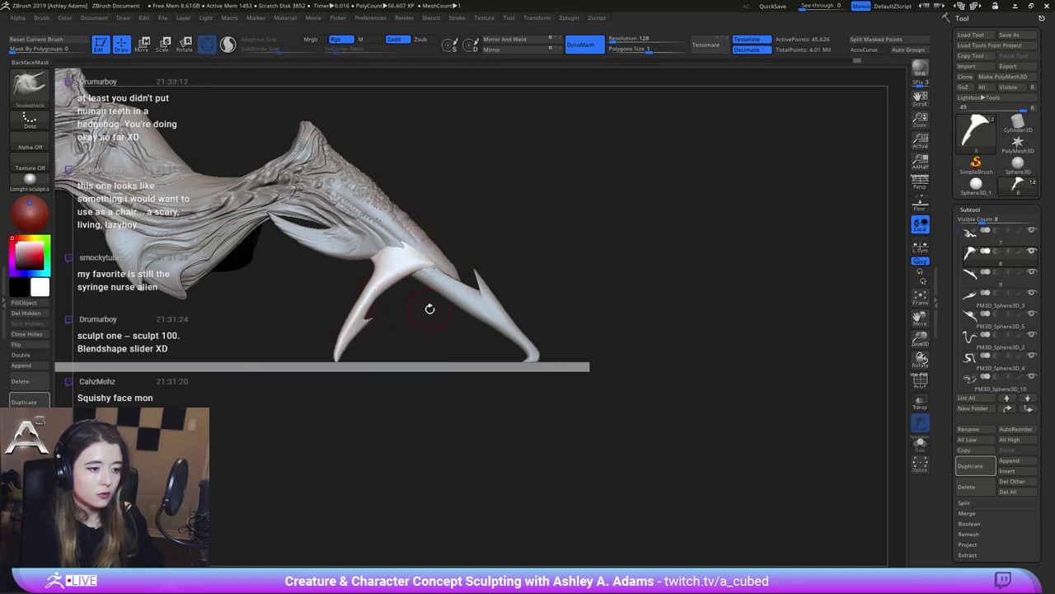
# Activate subtool 9 and adjust the front claws' upper shaft where it meets the leg with a resized SnakeHook brush
pyautogui.keyDown('alt'); pyautogui.click(487, 311); pyautogui.keyUp('alt')
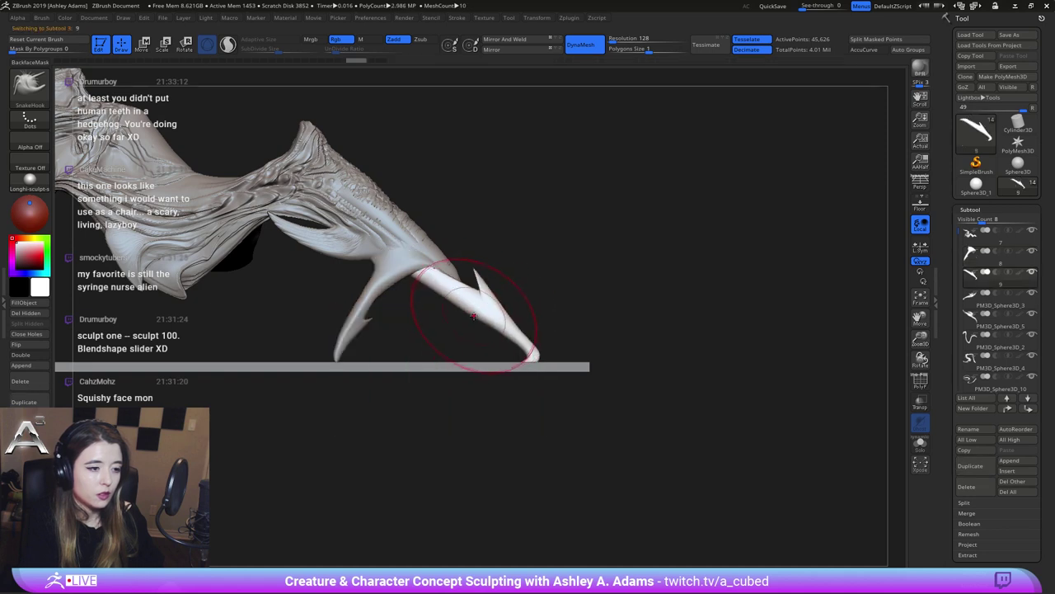
pyautogui.press('space')
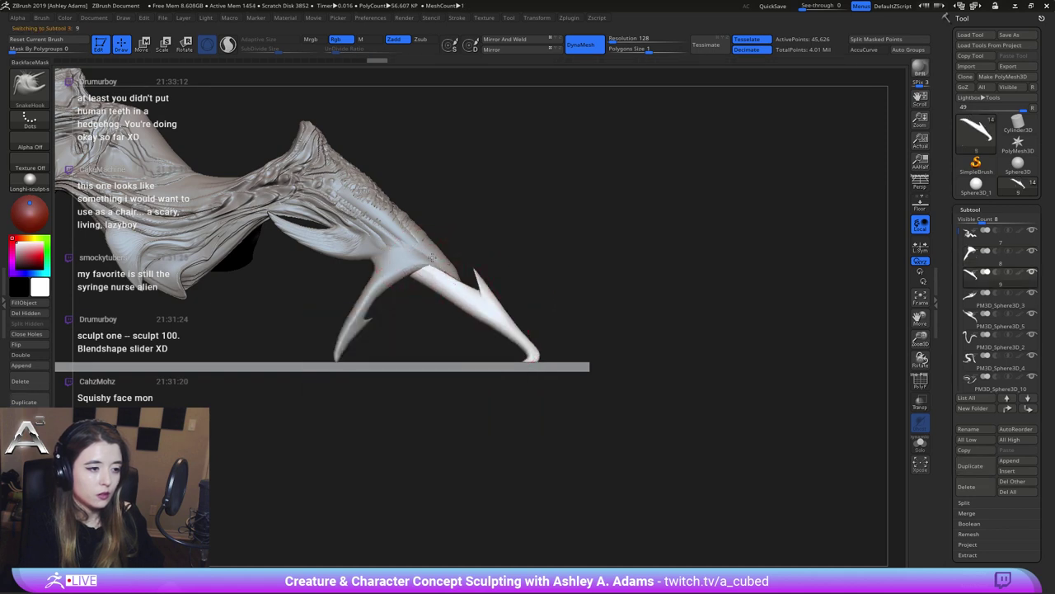
pyautogui.moveTo(432, 258); pyautogui.dragTo(442, 268)
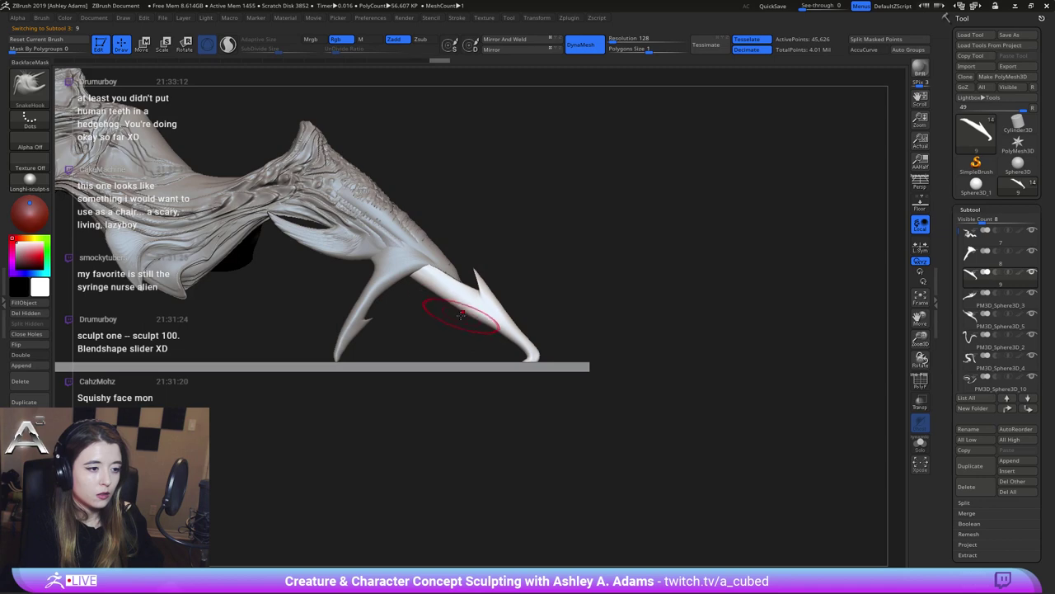
pyautogui.press(']')
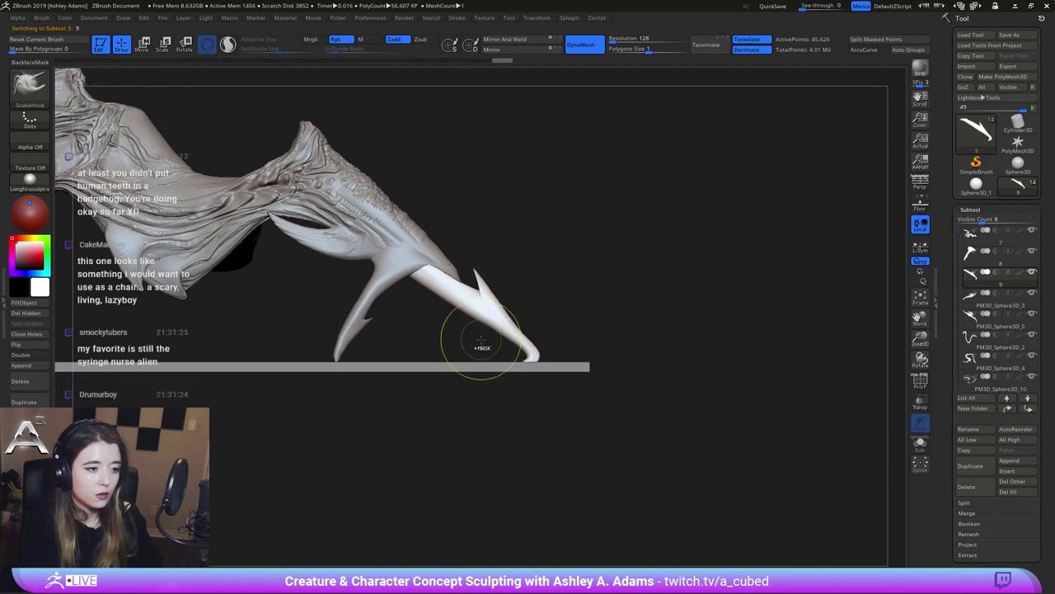
pyautogui.moveTo(483, 348)
pyautogui.keyDown('ctrl'); pyautogui.mouseDown(button='right')
pyautogui.moveTo(488, 272)
pyautogui.moveTo(426, 260)
pyautogui.moveTo(443, 286)
pyautogui.moveTo(507, 303)
pyautogui.moveTo(516, 319)
pyautogui.moveTo(490, 346)
pyautogui.moveTo(531, 330)
pyautogui.moveTo(556, 357)
pyautogui.moveTo(550, 383)
pyautogui.moveTo(551, 373)
pyautogui.mouseUp(button='right'); pyautogui.keyUp('ctrl')
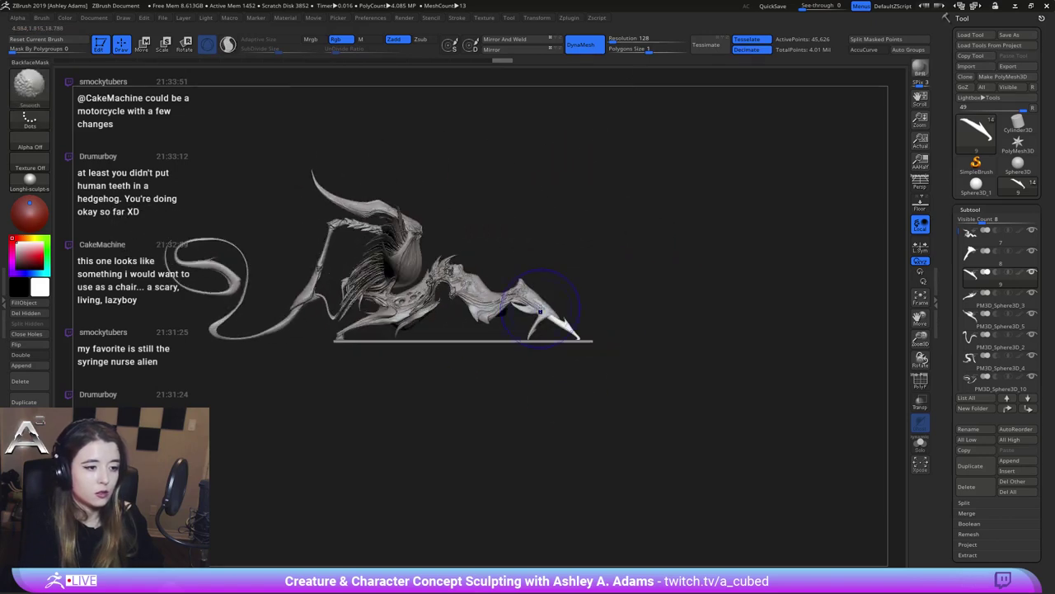
# Activate subtool 8 and swing the extra claws forward beneath the front claws with an enlarged SnakeHook brush
pyautogui.keyDown('alt'); pyautogui.click(541, 303); pyautogui.keyUp('alt')
pyautogui.keyDown('ctrl'); pyautogui.moveTo(548, 321); pyautogui.dragTo(566, 386, button='right'); pyautogui.keyUp('ctrl')
pyautogui.keyDown('alt'); pyautogui.click(546, 344); pyautogui.keyUp('alt')
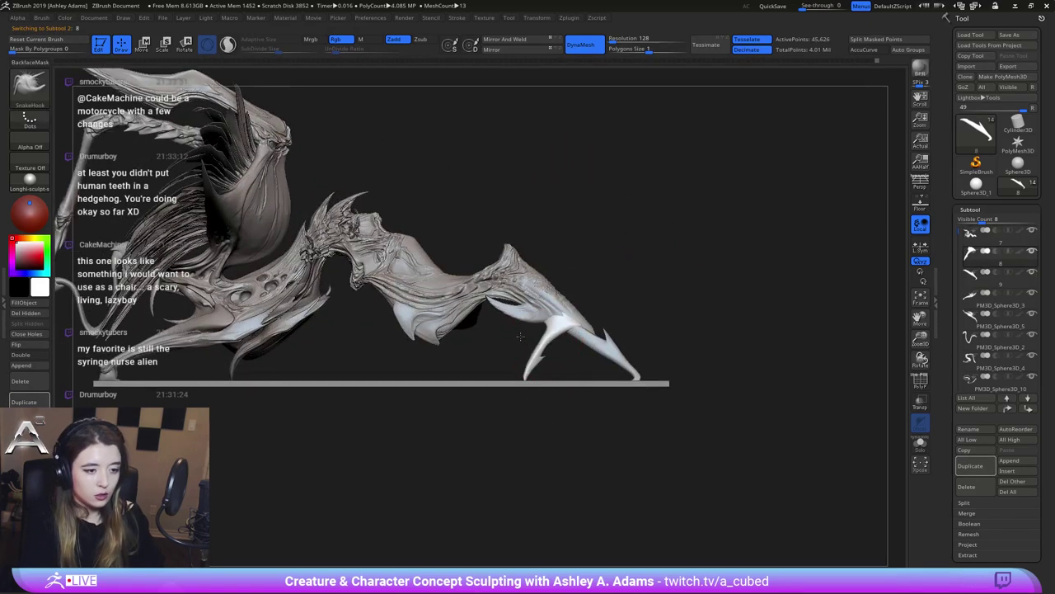
pyautogui.keyDown('alt'); pyautogui.moveTo(546, 343); pyautogui.dragTo(508, 332, button='right'); pyautogui.keyUp('alt')
pyautogui.press('space')
pyautogui.moveTo(490, 347); pyautogui.dragTo(503, 347)
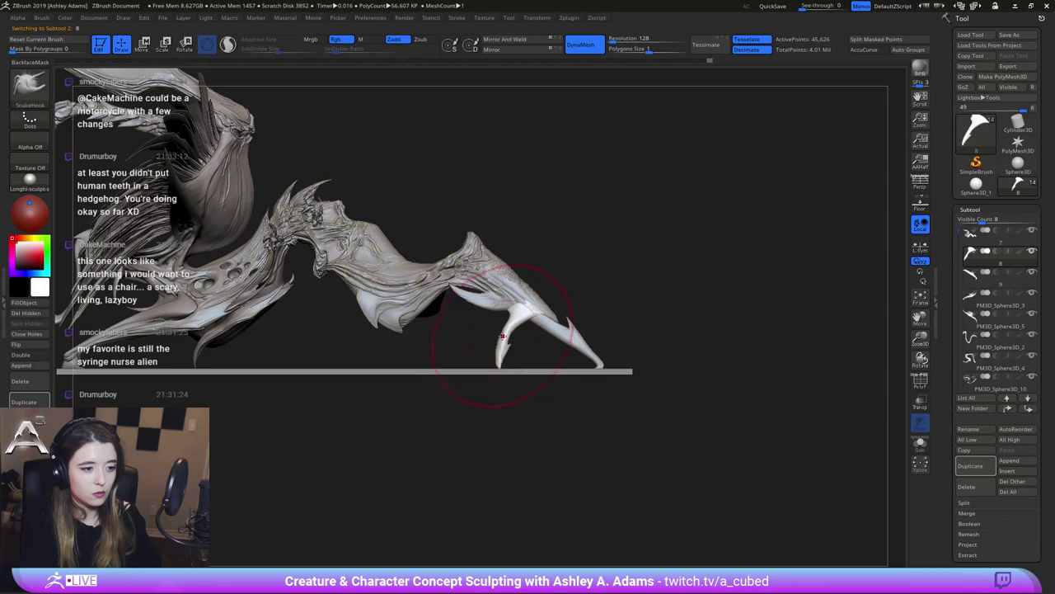
pyautogui.press('space')
pyautogui.press('space')
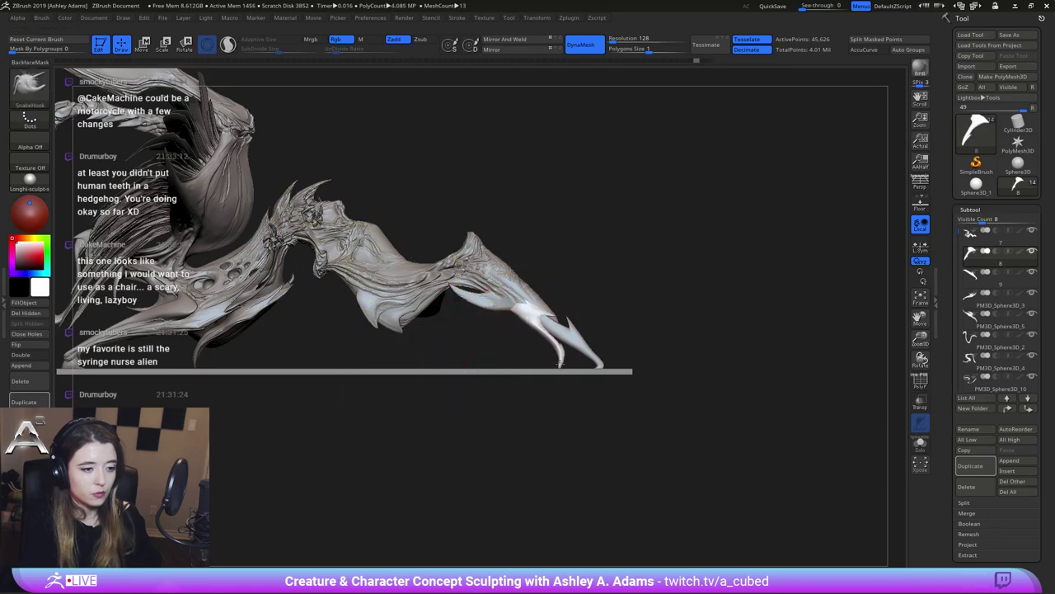
# Bend the extra claws' lower tips back along the ground plane with the SnakeHook brush to form small feet
pyautogui.keyDown('alt'); pyautogui.click(559, 363); pyautogui.keyUp('alt')
pyautogui.press('space')
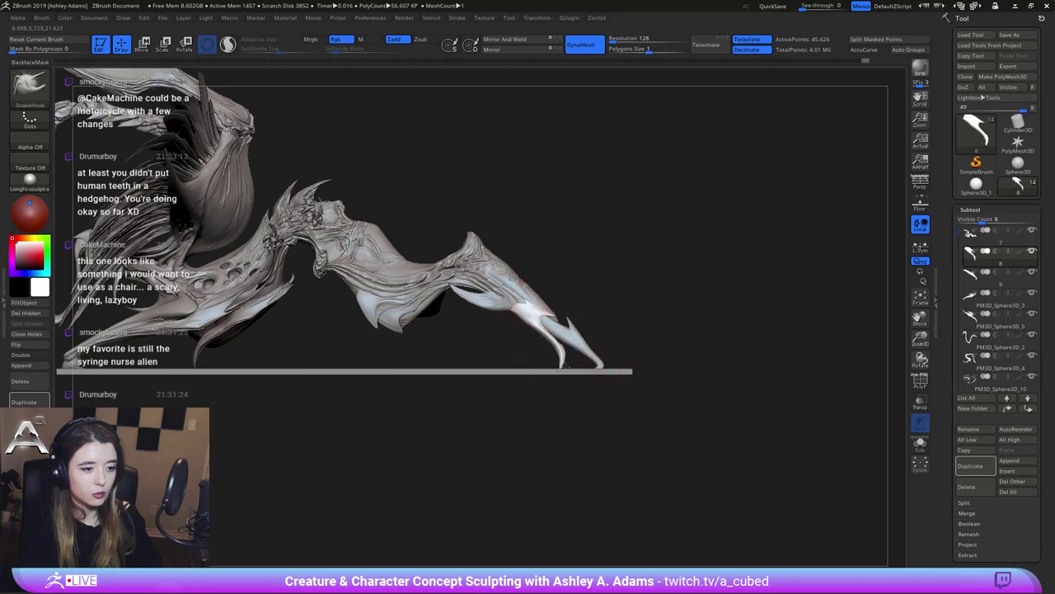
pyautogui.moveTo(701, 363)
pyautogui.mouseDown()
pyautogui.moveTo(639, 371)
pyautogui.moveTo(444, 324)
pyautogui.moveTo(495, 327)
pyautogui.mouseUp()
pyautogui.moveTo(581, 301)
pyautogui.keyDown('ctrl'); pyautogui.mouseDown(button='right')
pyautogui.moveTo(631, 354)
pyautogui.moveTo(579, 299)
pyautogui.moveTo(558, 344)
pyautogui.mouseUp(button='right'); pyautogui.keyUp('ctrl')
pyautogui.press('space')
pyautogui.moveTo(559, 339)
pyautogui.mouseDown()
pyautogui.moveTo(545, 339)
pyautogui.moveTo(532, 360)
pyautogui.mouseUp()
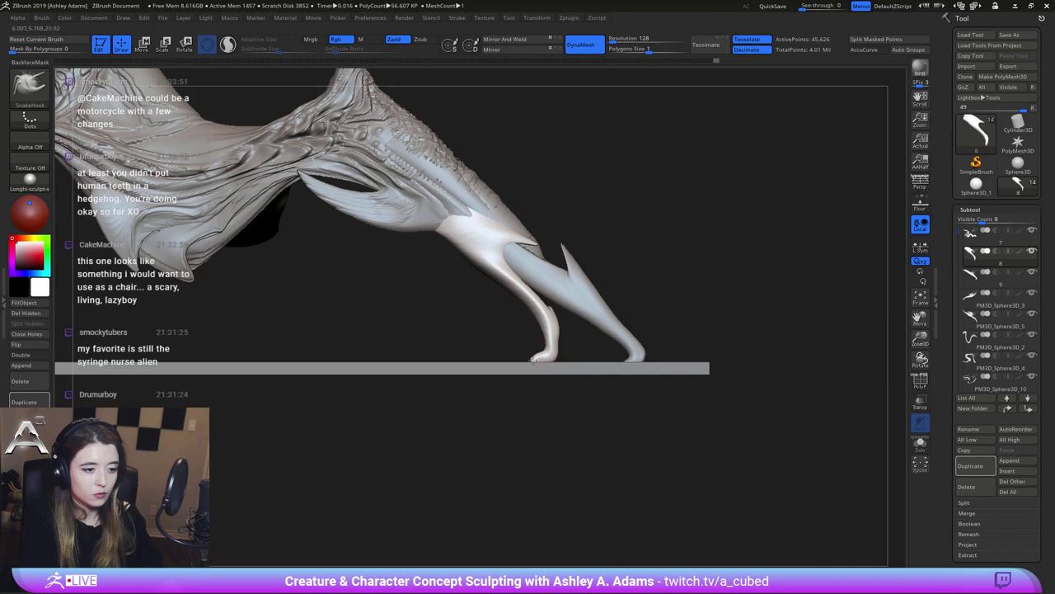
# Smooth the extra claws' feet and refine the heel and lower shaft with a resized SnakeHook brush
pyautogui.press('shift')
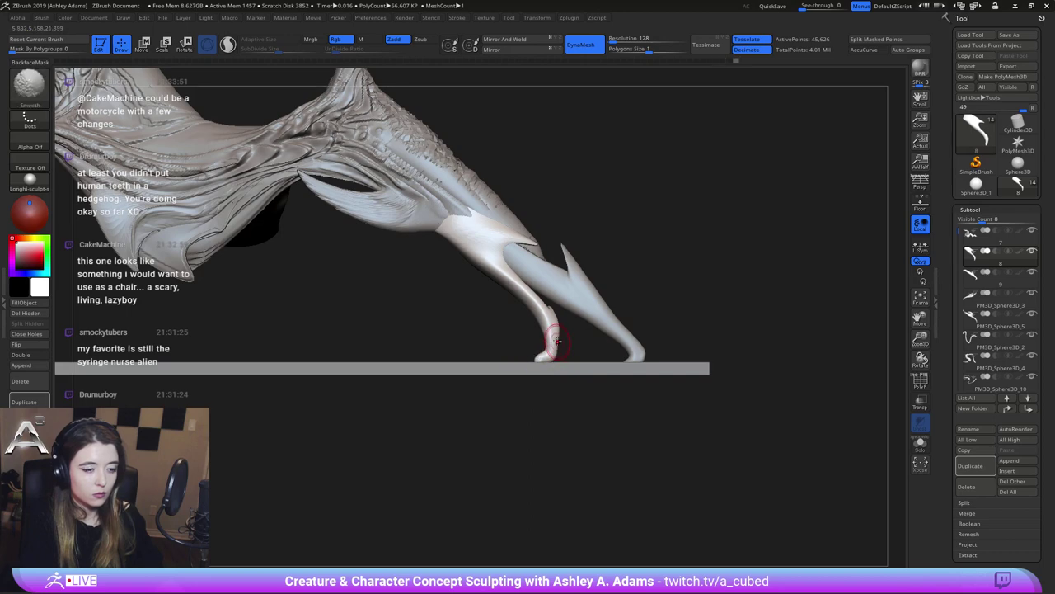
pyautogui.press('space')
pyautogui.moveTo(562, 327); pyautogui.dragTo(542, 375, button='right')
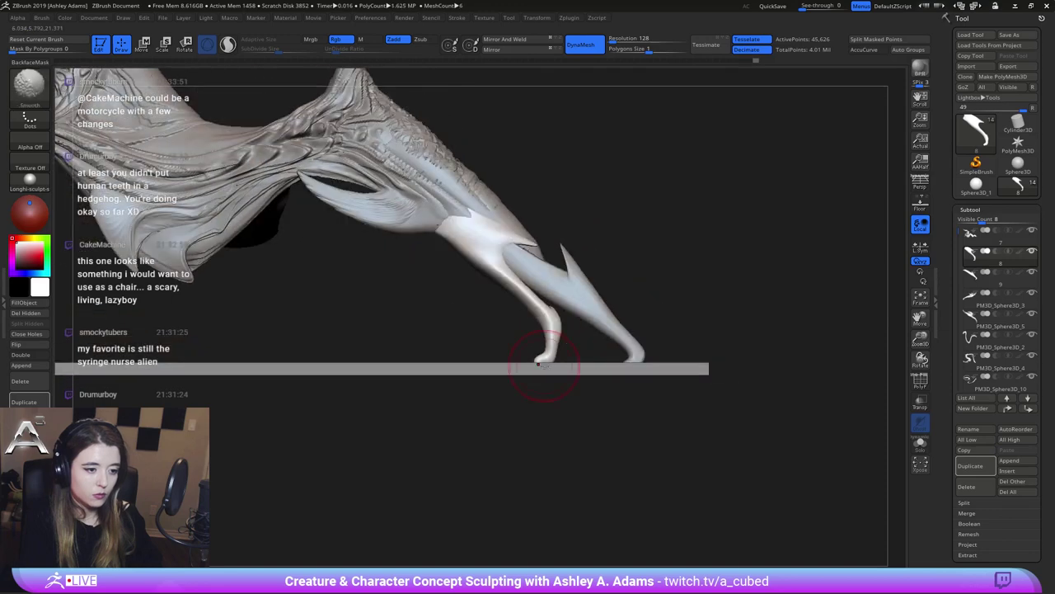
pyautogui.press('space')
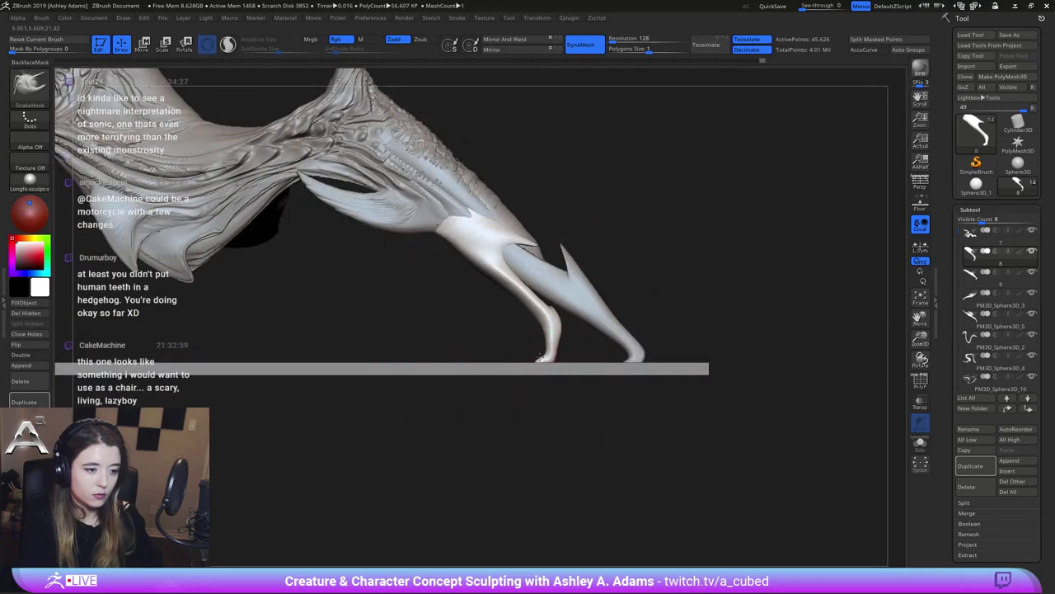
pyautogui.press('space')
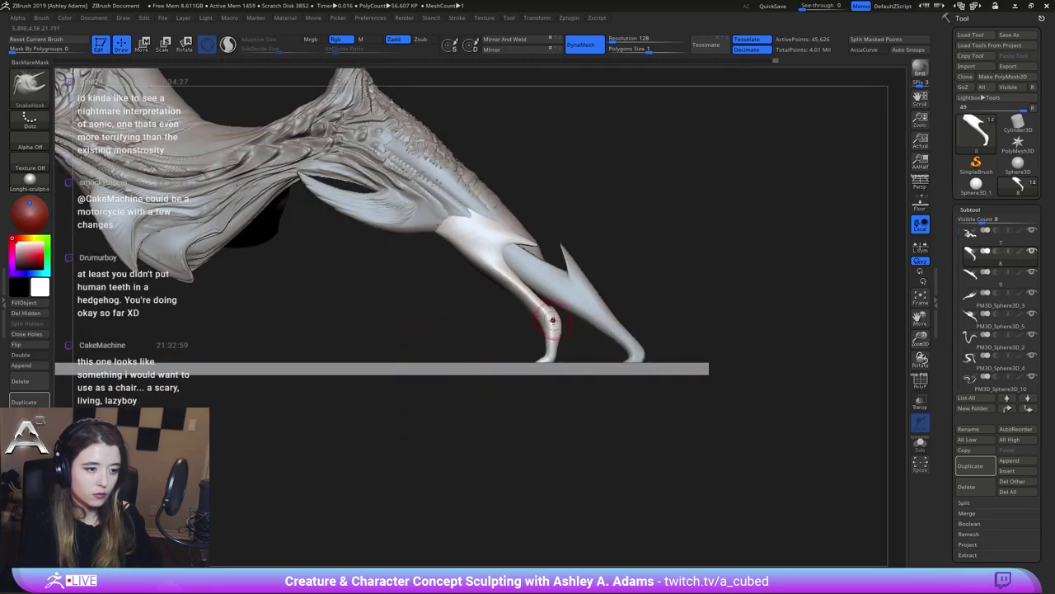
pyautogui.keyDown('ctrl'); pyautogui.moveTo(553, 320); pyautogui.dragTo(501, 290, button='right'); pyautogui.keyUp('ctrl')
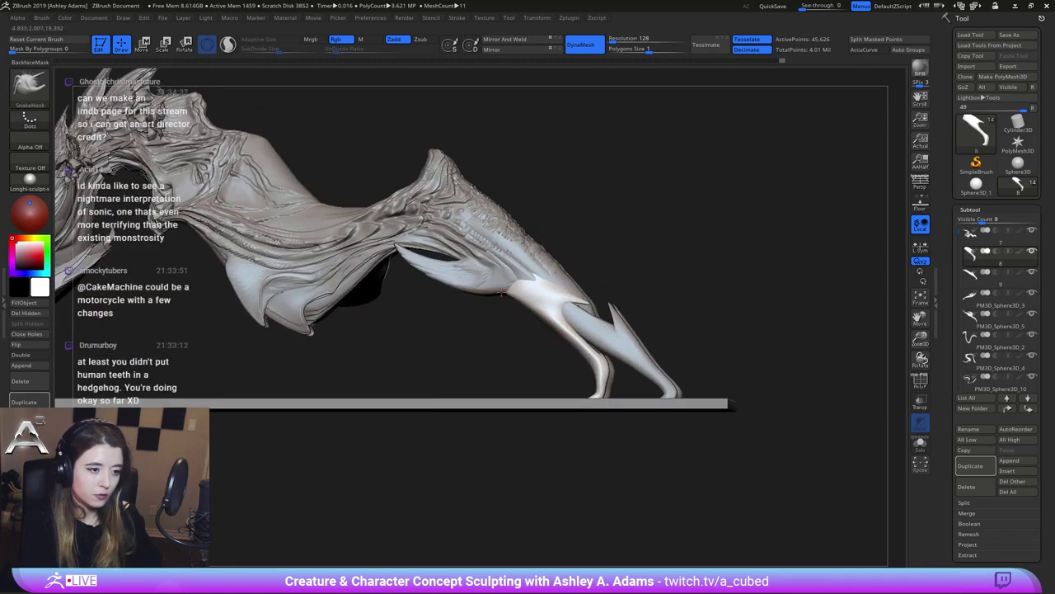
# Build up the extra claws' upper joint where it meets the leg with the ClayBuildup brush
pyautogui.press('space')
pyautogui.click(511, 282)
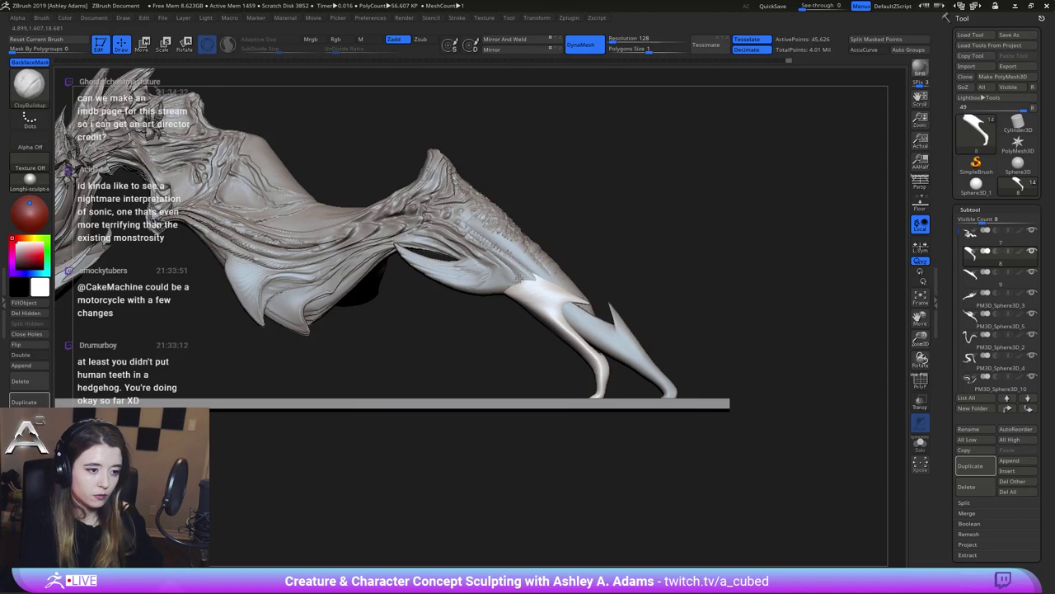
pyautogui.moveTo(520, 278); pyautogui.dragTo(558, 297)
pyautogui.moveTo(565, 299)
pyautogui.keyDown('ctrl'); pyautogui.mouseDown(button='right')
pyautogui.moveTo(620, 278)
pyautogui.moveTo(566, 299)
pyautogui.mouseUp(button='right'); pyautogui.keyUp('ctrl')
pyautogui.rightClick(526, 356)
pyautogui.moveTo(526, 356)
pyautogui.keyDown('ctrl'); pyautogui.mouseDown(button='right')
pyautogui.moveTo(523, 334)
pyautogui.moveTo(483, 309)
pyautogui.moveTo(476, 287)
pyautogui.moveTo(542, 301)
pyautogui.moveTo(545, 315)
pyautogui.mouseUp(button='right'); pyautogui.keyUp('ctrl')
# Activate subtool PM3D_Sphere3D_5 and carve its lower spike tips with the Slash2 brush
pyautogui.keyDown('alt'); pyautogui.click(476, 287); pyautogui.keyUp('alt')
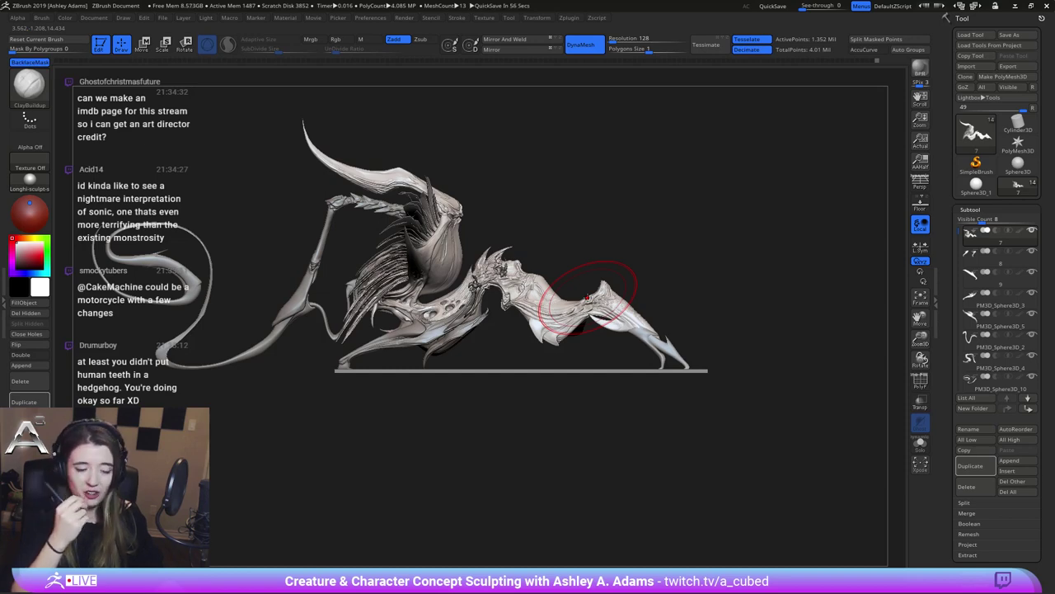
pyautogui.moveTo(587, 298)
pyautogui.mouseDown(button='right')
pyautogui.moveTo(440, 363)
pyautogui.moveTo(493, 394)
pyautogui.moveTo(483, 415)
pyautogui.moveTo(532, 404)
pyautogui.moveTo(356, 330)
pyautogui.mouseUp(button='right')
pyautogui.keyDown('alt'); pyautogui.click(494, 396); pyautogui.keyUp('alt')
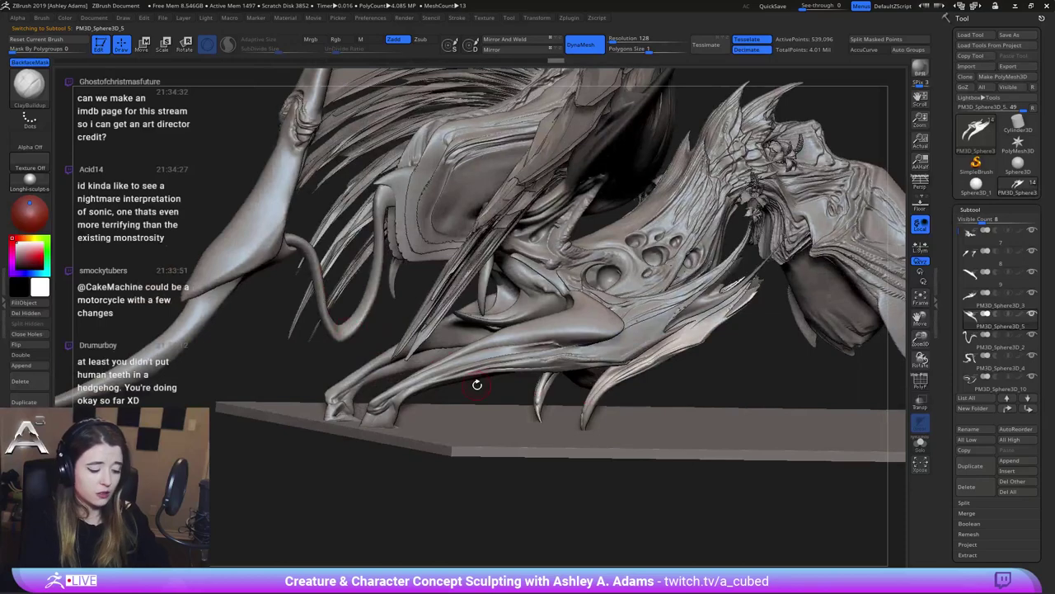
pyautogui.press('2')
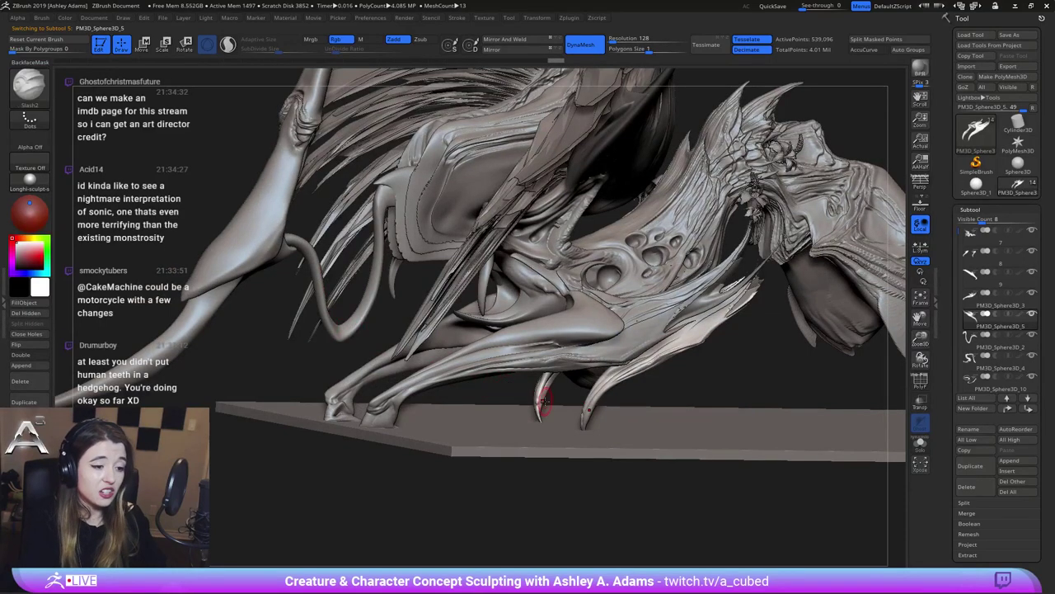
pyautogui.moveTo(541, 409); pyautogui.dragTo(537, 395)
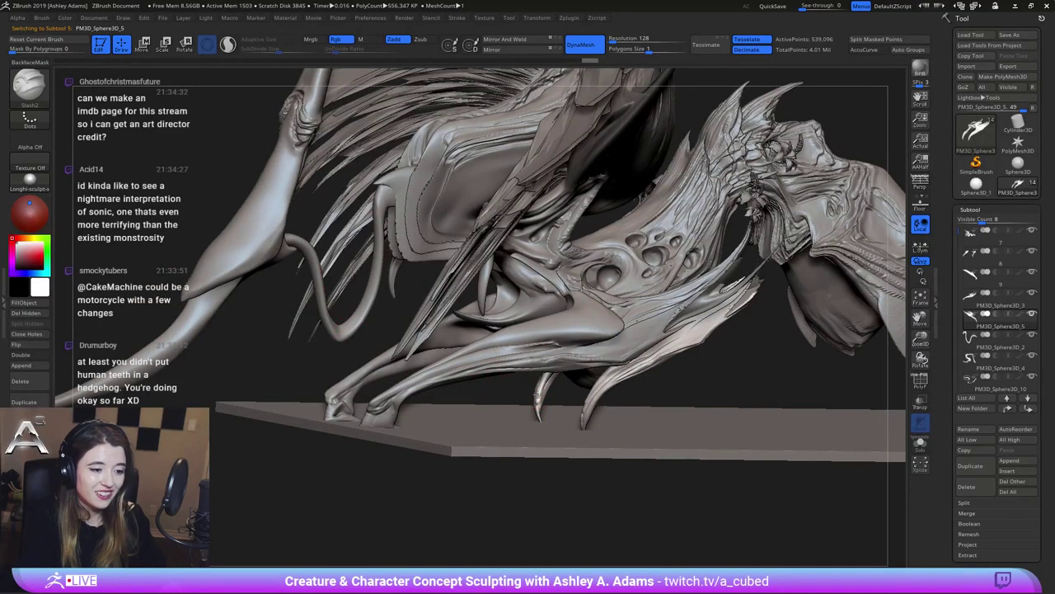
pyautogui.moveTo(554, 393); pyautogui.dragTo(767, 375, button='right')
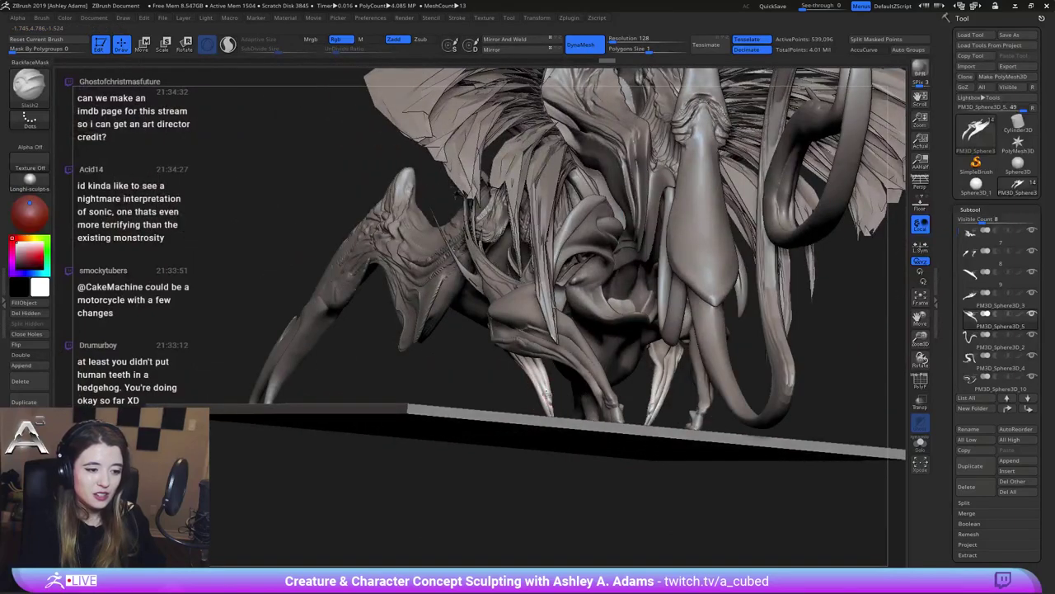
pyautogui.moveTo(557, 408)
pyautogui.mouseDown(button='right')
pyautogui.moveTo(447, 412)
pyautogui.moveTo(404, 394)
pyautogui.moveTo(410, 408)
pyautogui.mouseUp(button='right')
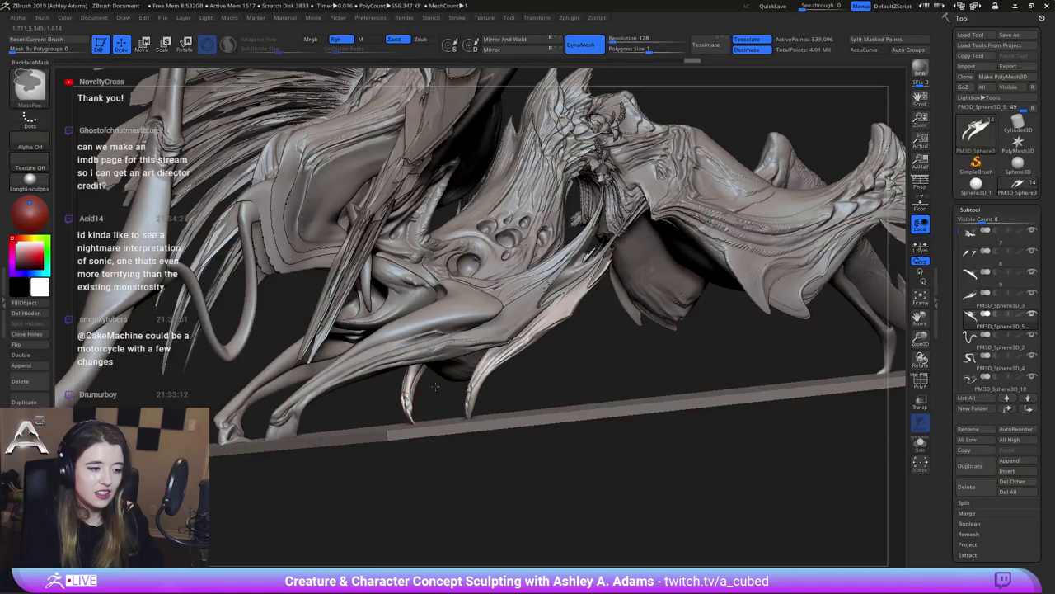
# Reshape the curved lower spikes of PM3D_Sphere3D_5 from tip to base with the SnakeHook and Smooth brushes
pyautogui.moveTo(435, 421); pyautogui.dragTo(471, 354)
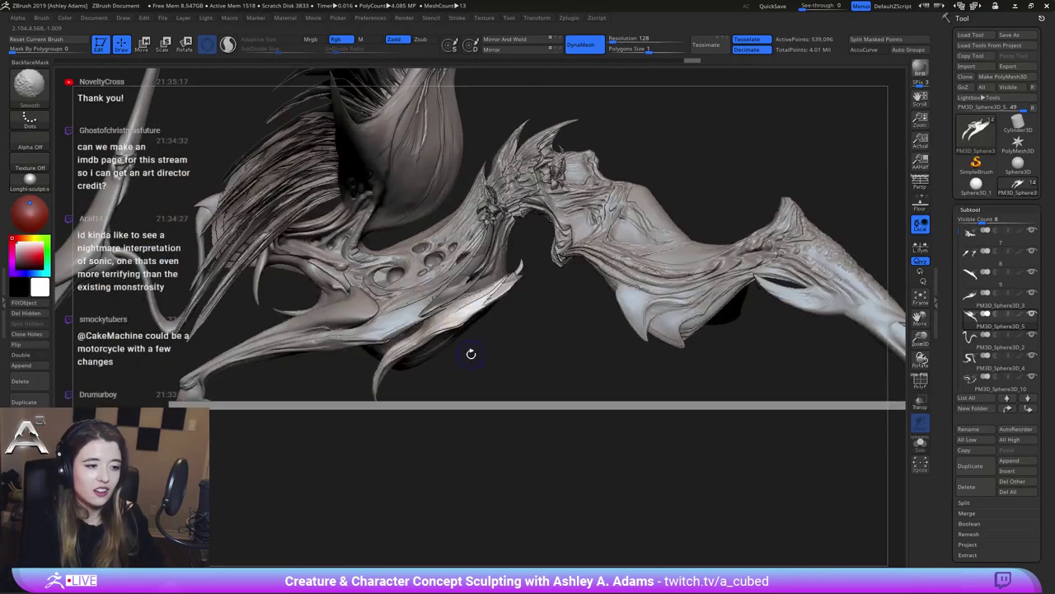
pyautogui.moveTo(404, 387); pyautogui.dragTo(461, 447)
pyautogui.keyDown('ctrl'); pyautogui.moveTo(462, 447); pyautogui.dragTo(458, 492, button='right'); pyautogui.keyUp('ctrl')
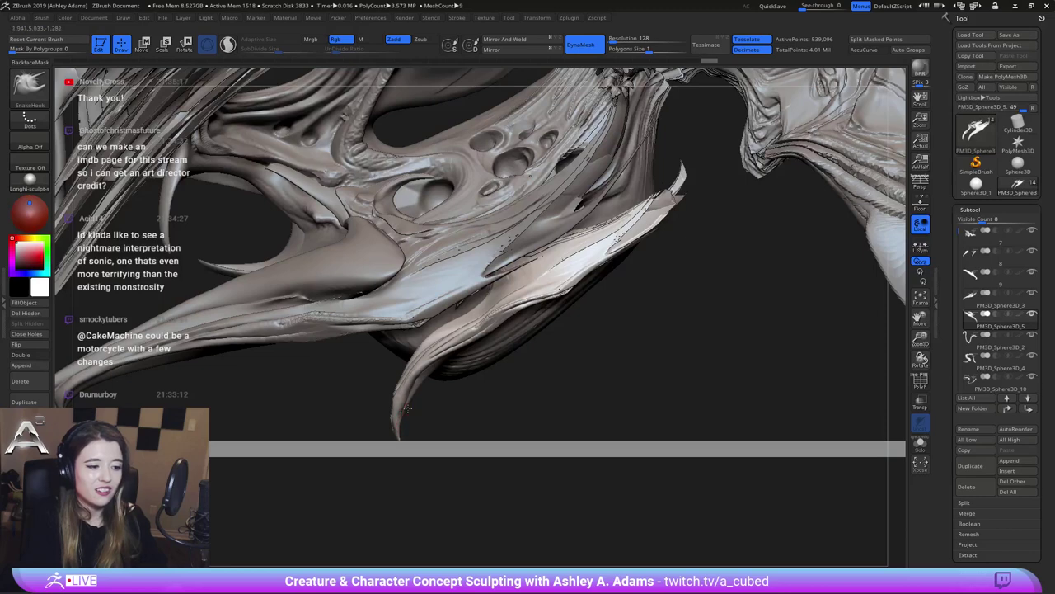
pyautogui.moveTo(406, 399); pyautogui.dragTo(437, 367)
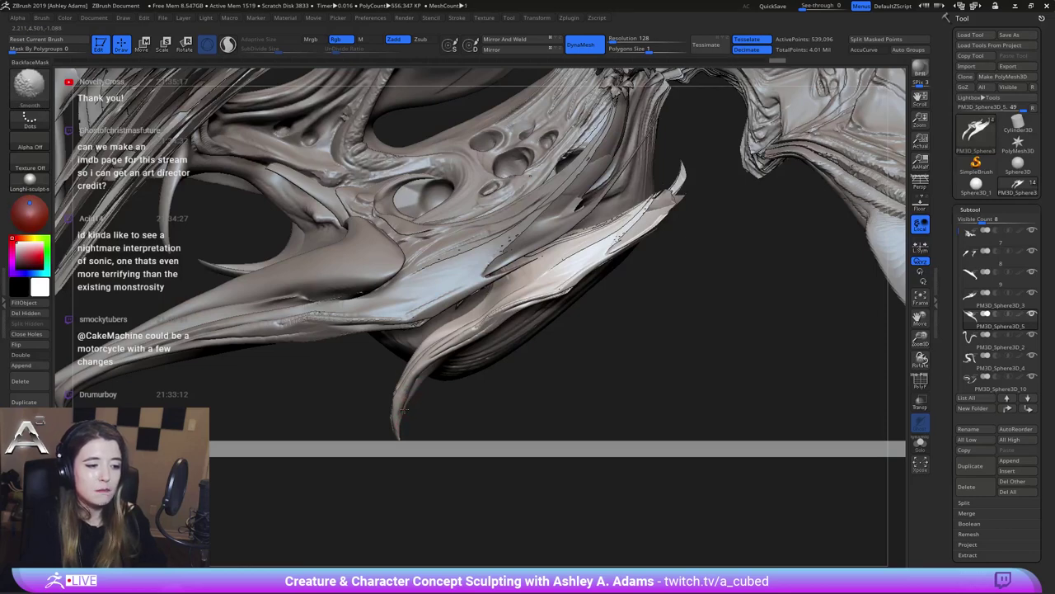
pyautogui.moveTo(464, 394)
pyautogui.keyDown('ctrl'); pyautogui.mouseDown(button='right')
pyautogui.moveTo(513, 335)
pyautogui.moveTo(479, 347)
pyautogui.mouseUp(button='right'); pyautogui.keyUp('ctrl')
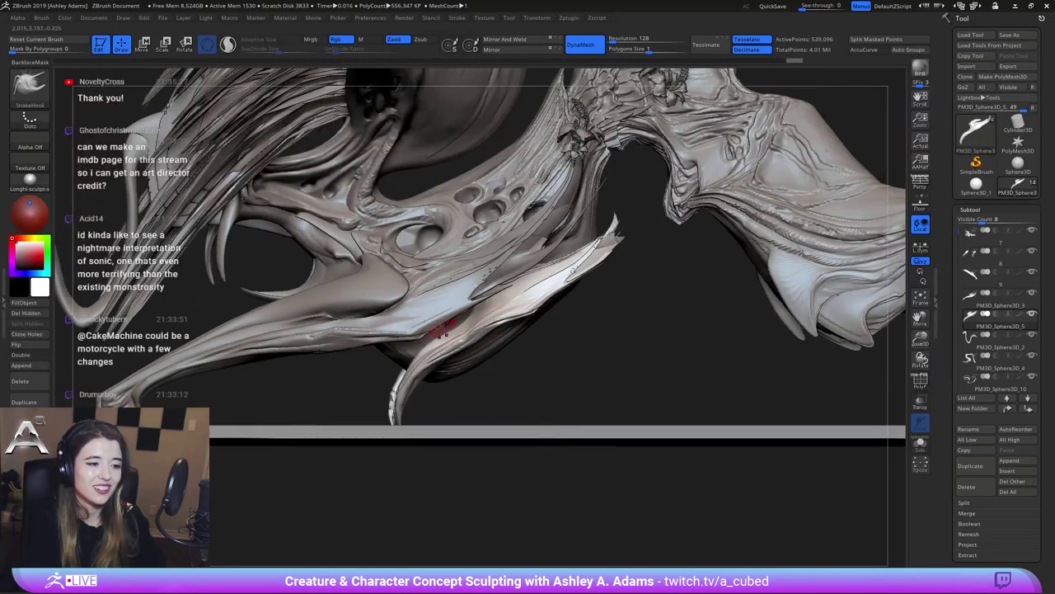
pyautogui.press('space')
pyautogui.moveTo(436, 340)
pyautogui.mouseDown()
pyautogui.moveTo(445, 330)
pyautogui.moveTo(545, 354)
pyautogui.moveTo(466, 310)
pyautogui.mouseUp()
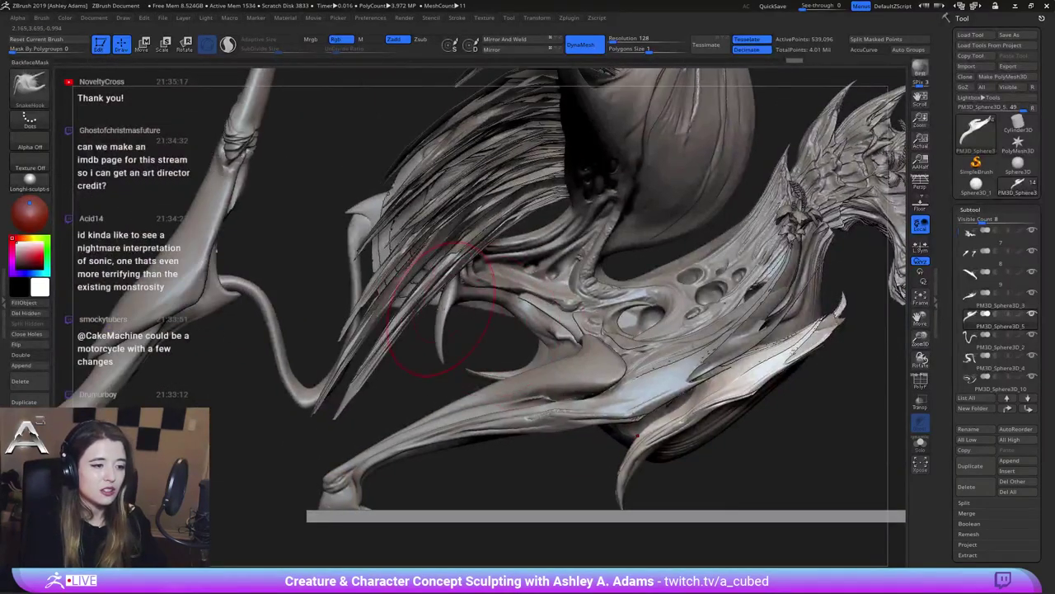
# Activate subtool 7 and rework the tip of the hooked spike beneath the quills with a smaller SnakeHook brush
pyautogui.keyDown('alt'); pyautogui.click(447, 306); pyautogui.keyUp('alt')
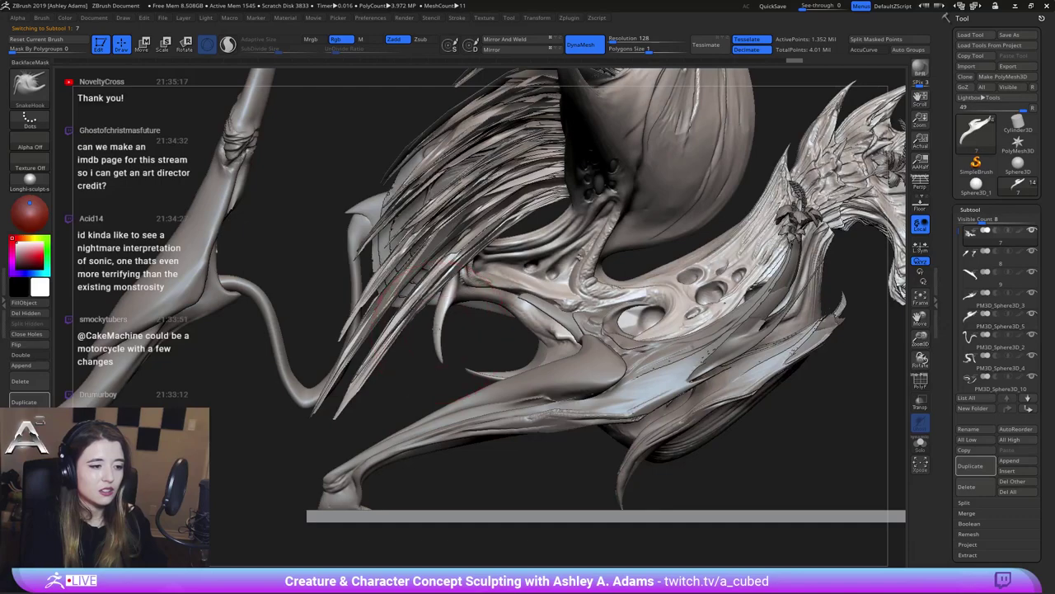
pyautogui.rightClick(443, 324)
pyautogui.moveTo(443, 320)
pyautogui.mouseDown(button='right')
pyautogui.moveTo(429, 311)
pyautogui.moveTo(433, 344)
pyautogui.moveTo(460, 321)
pyautogui.moveTo(483, 328)
pyautogui.mouseUp(button='right')
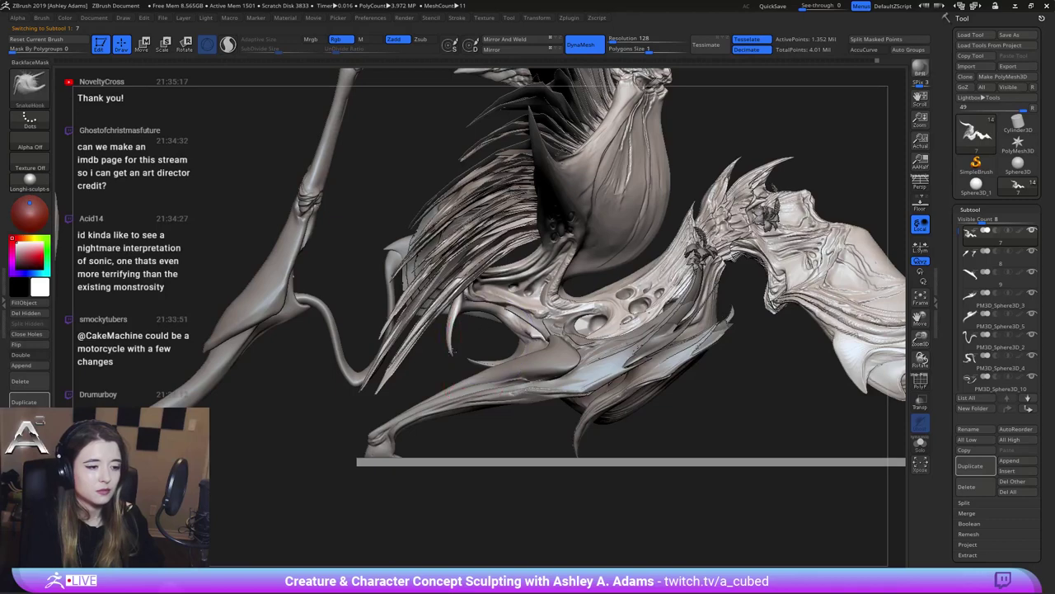
pyautogui.press('shift')
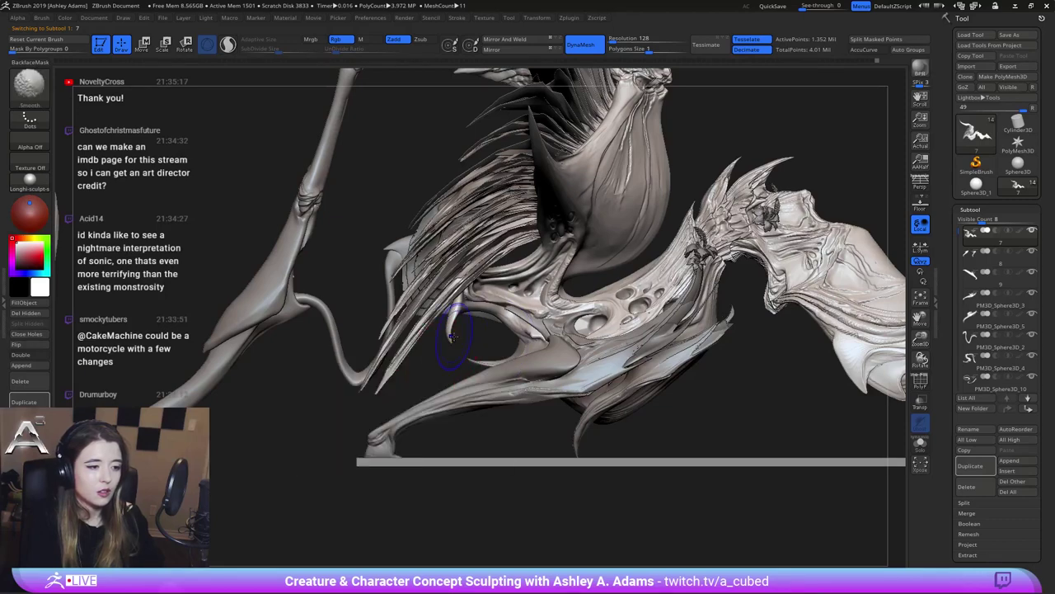
pyautogui.hotkey('ctrl', 'z')
pyautogui.press('space')
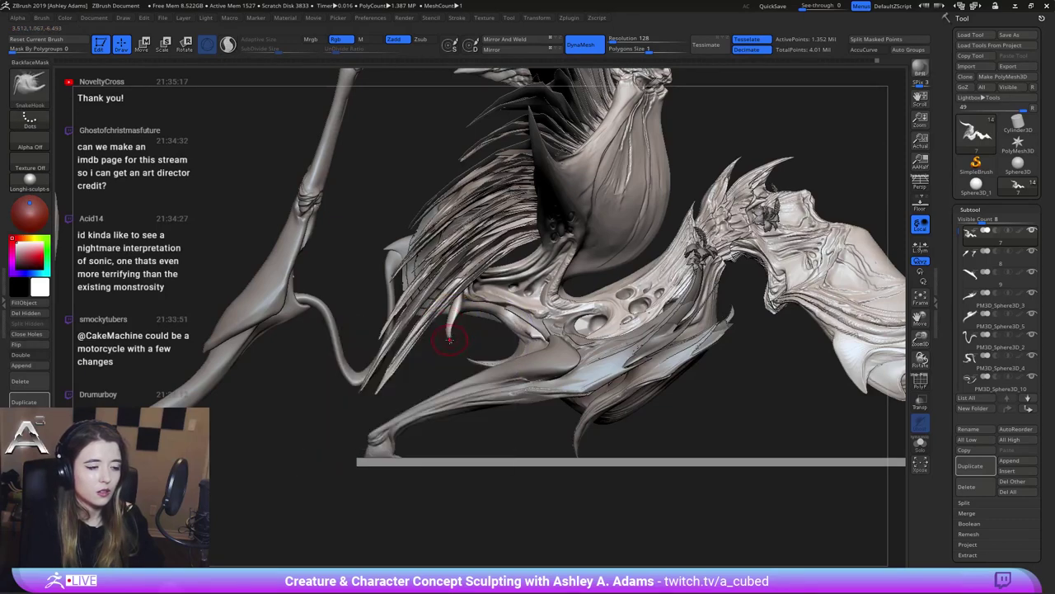
# Switch the masking brush to MaskLasso and mask the long quills behind the hooked spike
pyautogui.keyDown('ctrl'); pyautogui.moveTo(419, 359); pyautogui.dragTo(391, 402); pyautogui.keyUp('ctrl')
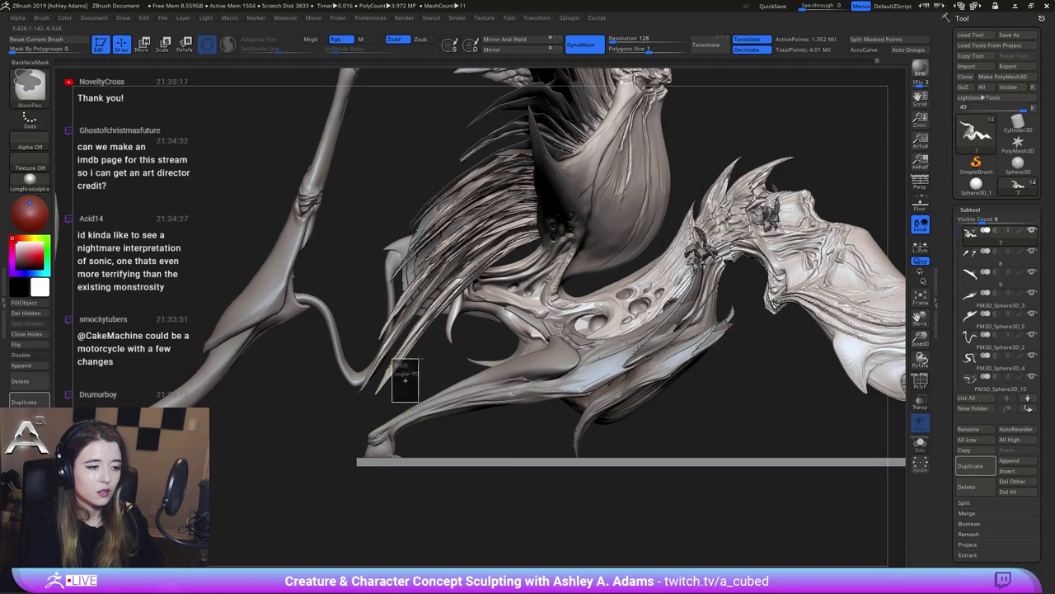
pyautogui.keyDown('ctrl'); pyautogui.click(29, 83); pyautogui.keyUp('ctrl')
pyautogui.click(105, 104)
pyautogui.moveTo(357, 391)
pyautogui.keyDown('ctrl'); pyautogui.mouseDown()
pyautogui.moveTo(329, 405)
pyautogui.moveTo(312, 318)
pyautogui.moveTo(308, 214)
pyautogui.moveTo(317, 210)
pyautogui.mouseUp(); pyautogui.keyUp('ctrl')
pyautogui.moveTo(289, 223); pyautogui.dragTo(132, 202)
pyautogui.moveTo(415, 383)
pyautogui.keyDown('ctrl'); pyautogui.mouseDown()
pyautogui.moveTo(437, 330)
pyautogui.moveTo(452, 216)
pyautogui.moveTo(331, 202)
pyautogui.mouseUp(); pyautogui.keyUp('ctrl')
pyautogui.moveTo(181, 248); pyautogui.dragTo(306, 276)
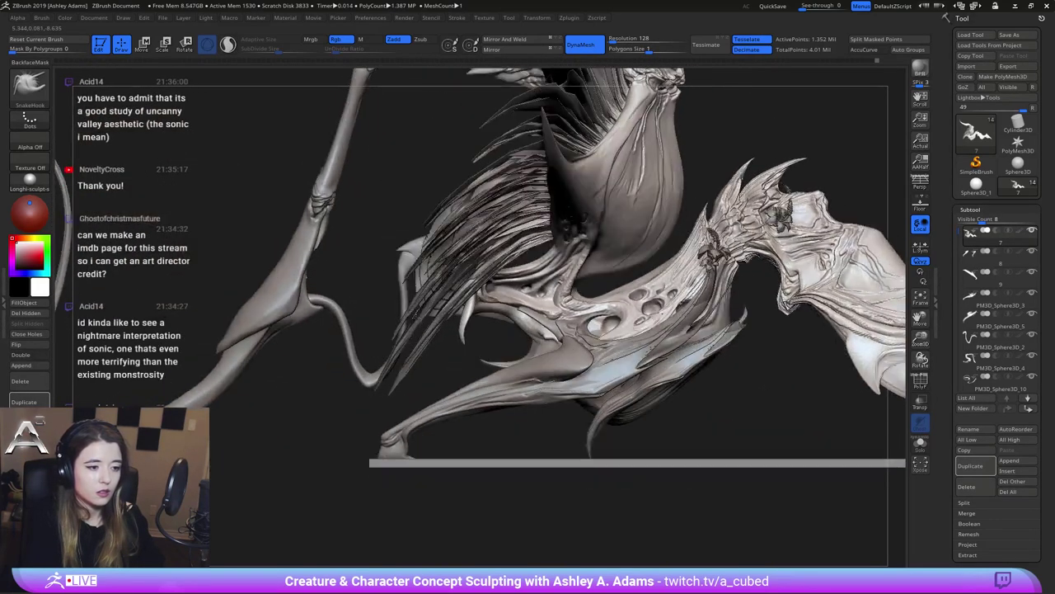
# Reshape the hooked spike and the neighbouring lower spike from both sides with resized SnakeHook and Smooth brushes
pyautogui.press('space')
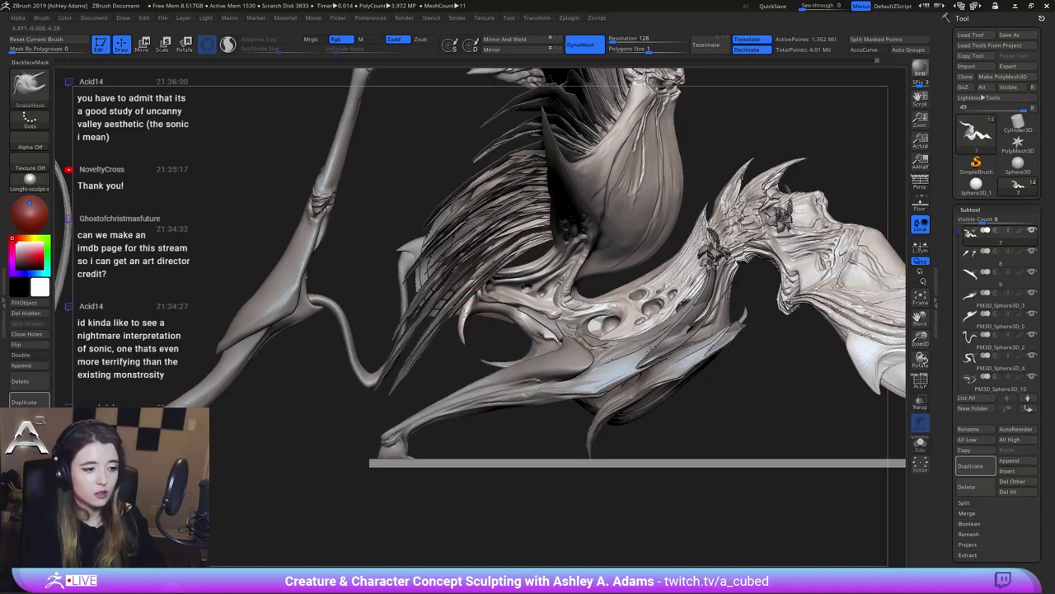
pyautogui.moveTo(469, 311)
pyautogui.mouseDown()
pyautogui.moveTo(460, 340)
pyautogui.moveTo(592, 326)
pyautogui.mouseUp()
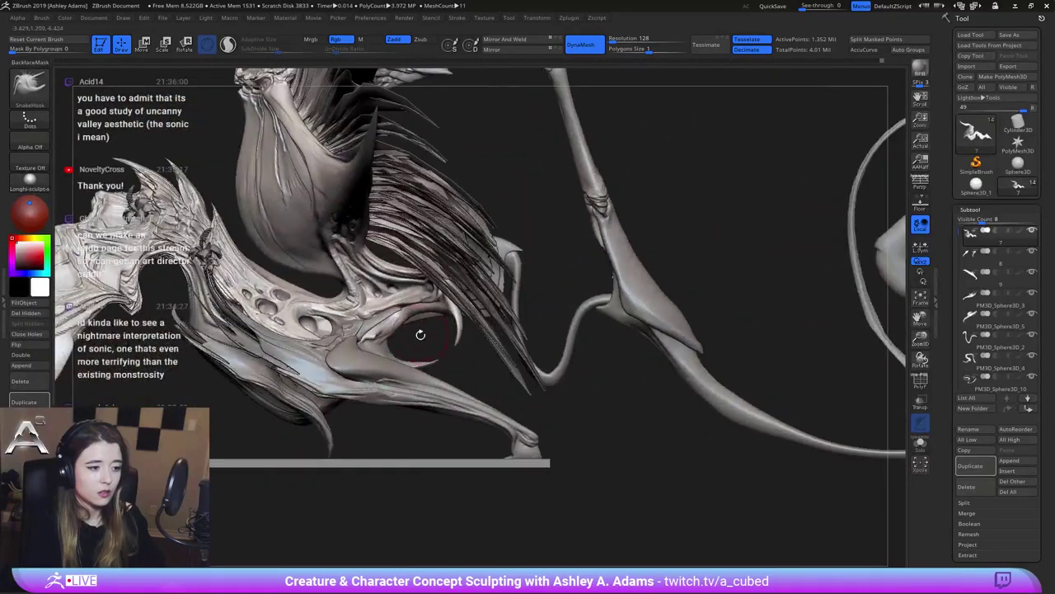
pyautogui.press('space')
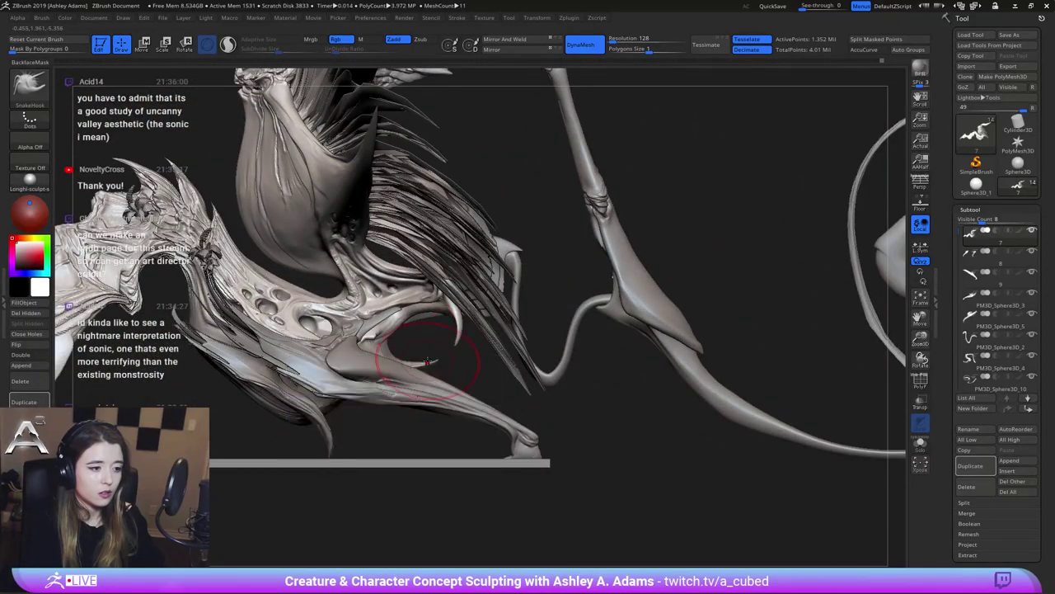
pyautogui.press('ctrl')
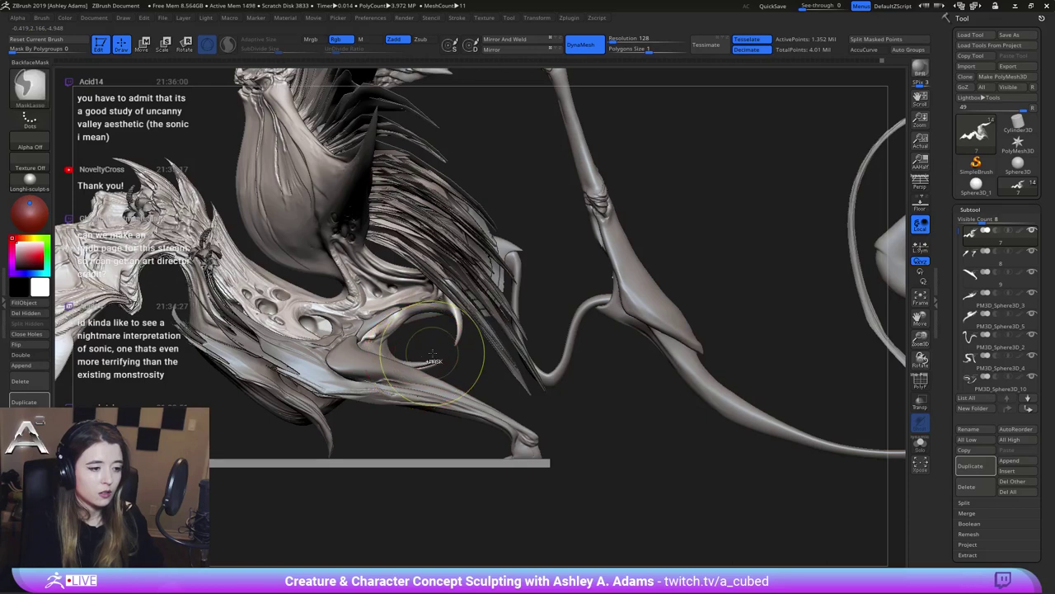
pyautogui.moveTo(458, 341); pyautogui.dragTo(454, 345, button='right')
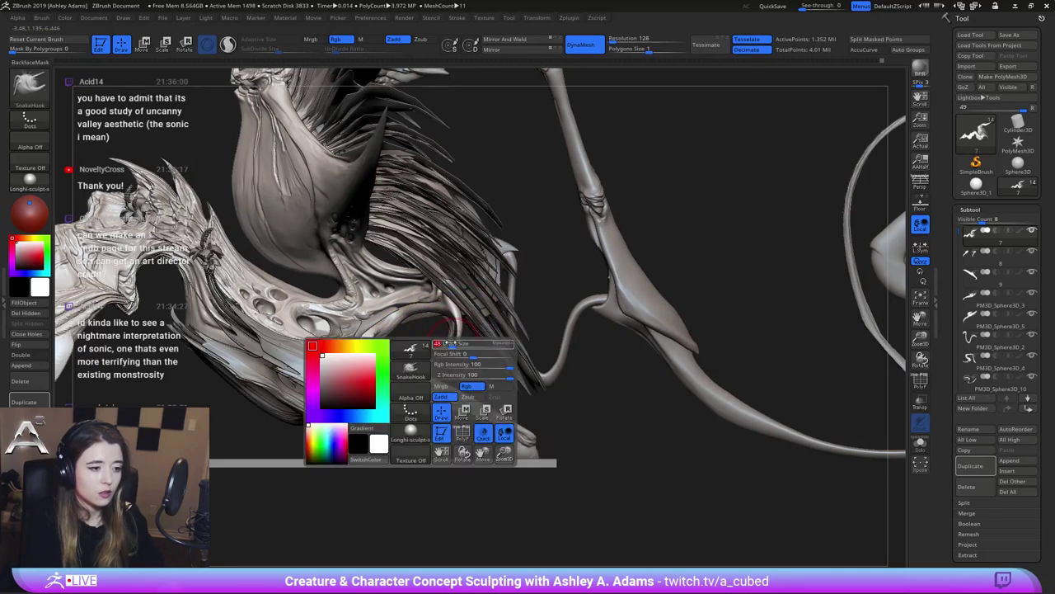
pyautogui.press('shift')
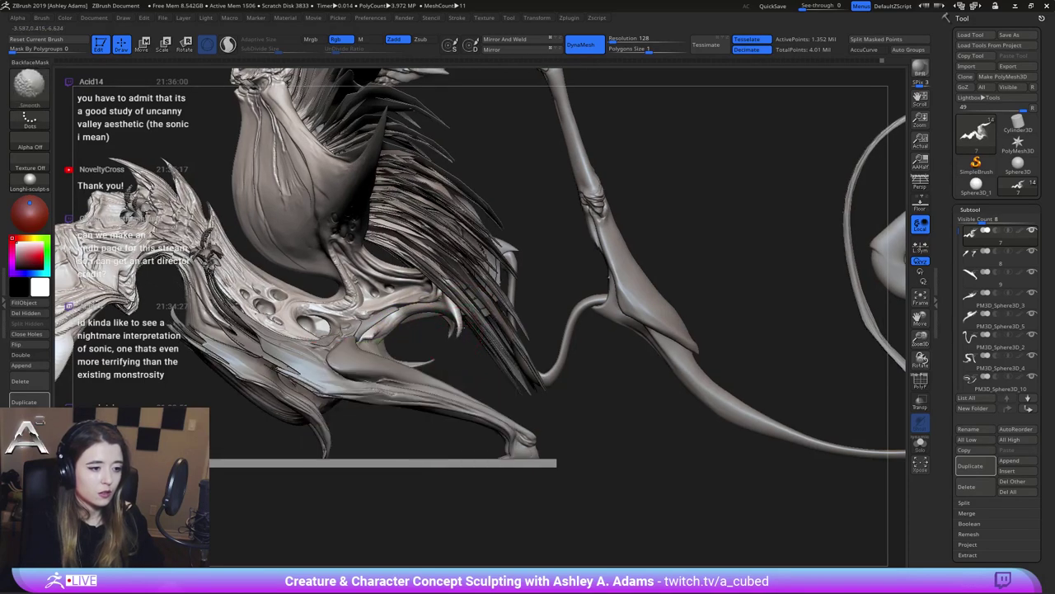
# Examine the whole creature's silhouette from both sides
pyautogui.keyDown('ctrl'); pyautogui.moveTo(463, 341); pyautogui.dragTo(455, 271, button='right'); pyautogui.keyUp('ctrl')
pyautogui.moveTo(455, 270); pyautogui.dragTo(348, 262, button='right')
pyautogui.keyDown('alt'); pyautogui.moveTo(545, 313); pyautogui.dragTo(481, 315, button='right'); pyautogui.keyUp('alt')
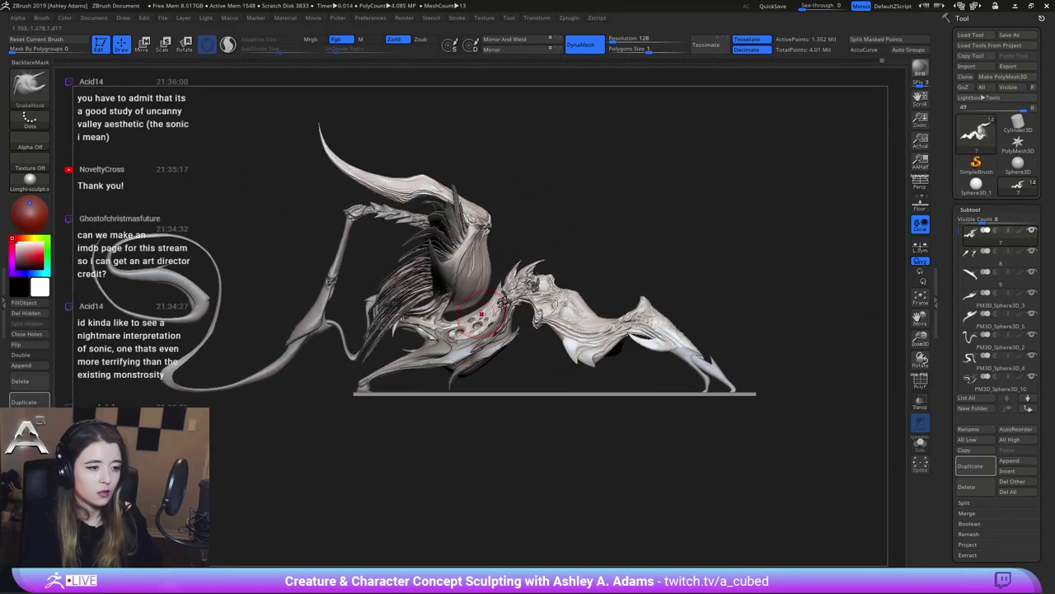
pyautogui.moveTo(403, 304)
pyautogui.keyDown('ctrl'); pyautogui.mouseDown(button='right')
pyautogui.moveTo(399, 349)
pyautogui.moveTo(420, 255)
pyautogui.mouseUp(button='right'); pyautogui.keyUp('ctrl')
pyautogui.moveTo(536, 330)
pyautogui.mouseDown(button='right')
pyautogui.moveTo(487, 338)
pyautogui.moveTo(433, 371)
pyautogui.mouseUp(button='right')
pyautogui.press('space')
pyautogui.moveTo(475, 312); pyautogui.dragTo(484, 312)
pyautogui.moveTo(485, 324)
pyautogui.mouseDown(button='right')
pyautogui.moveTo(442, 332)
pyautogui.moveTo(484, 355)
pyautogui.mouseUp(button='right')
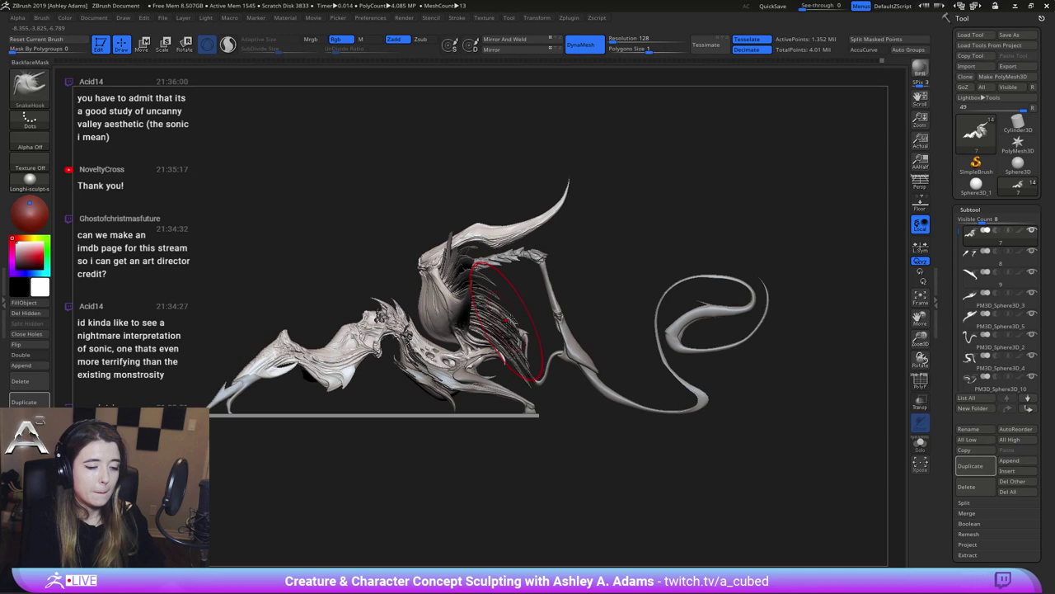
# Activate tail subtool PM3D_Sphere3D_10 and inspect the tail, body and front legs from several angles
pyautogui.keyDown('alt'); pyautogui.click(701, 311); pyautogui.keyUp('alt')
pyautogui.keyDown('alt'); pyautogui.moveTo(631, 307); pyautogui.dragTo(486, 313, button='right'); pyautogui.keyUp('alt')
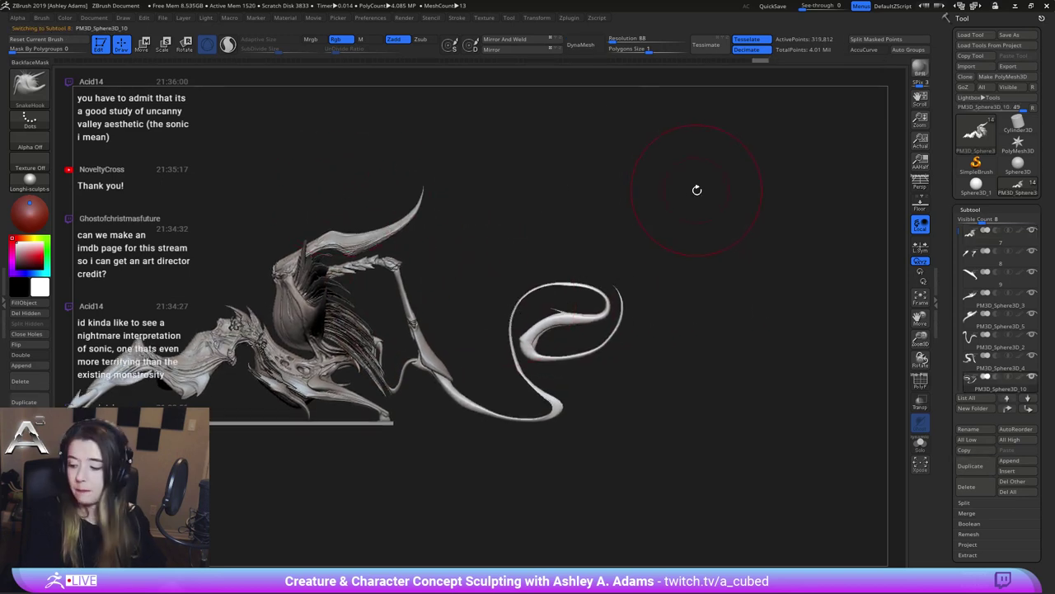
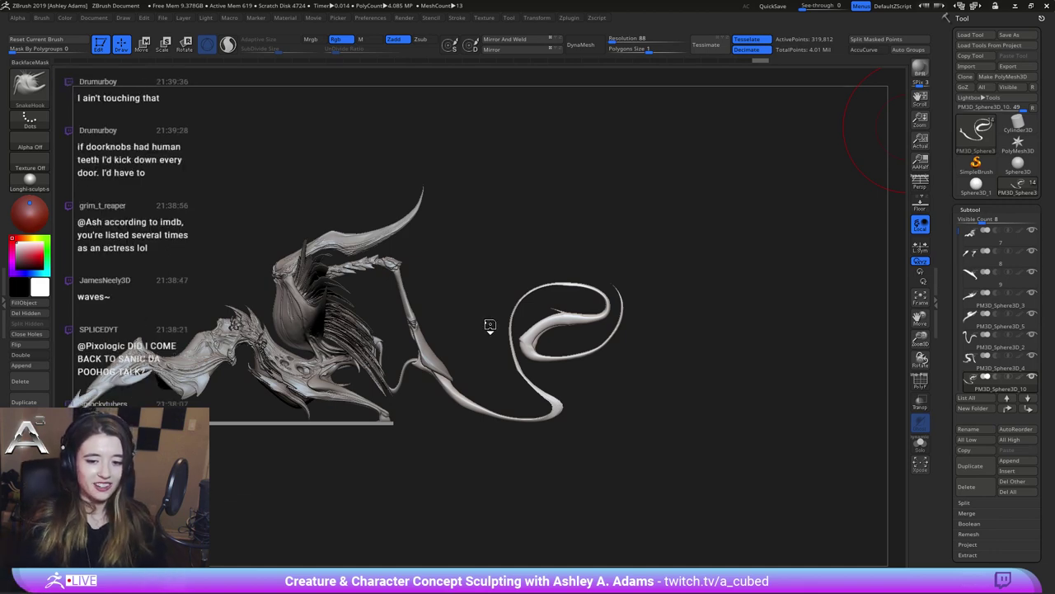
pyautogui.moveTo(490, 328); pyautogui.dragTo(417, 346)
pyautogui.moveTo(427, 345); pyautogui.dragTo(637, 313, button='right')
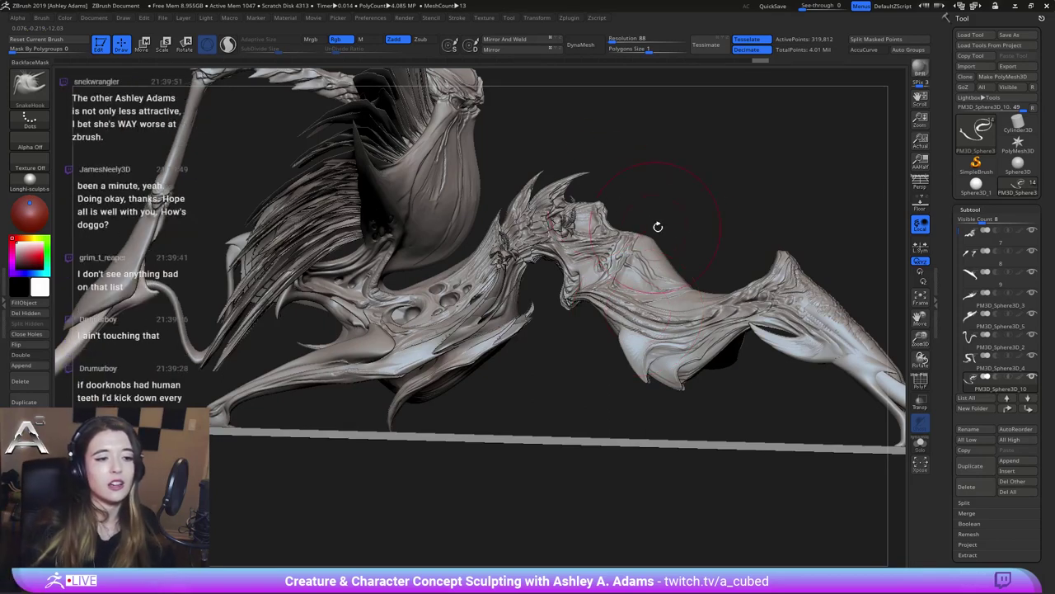
pyautogui.moveTo(654, 294)
pyautogui.mouseDown(button='right')
pyautogui.moveTo(694, 381)
pyautogui.moveTo(683, 341)
pyautogui.mouseUp(button='right')
pyautogui.keyDown('alt'); pyautogui.moveTo(683, 342); pyautogui.dragTo(493, 305, button='right'); pyautogui.keyUp('alt')
pyautogui.press('space')
pyautogui.moveTo(494, 305); pyautogui.dragTo(478, 305)
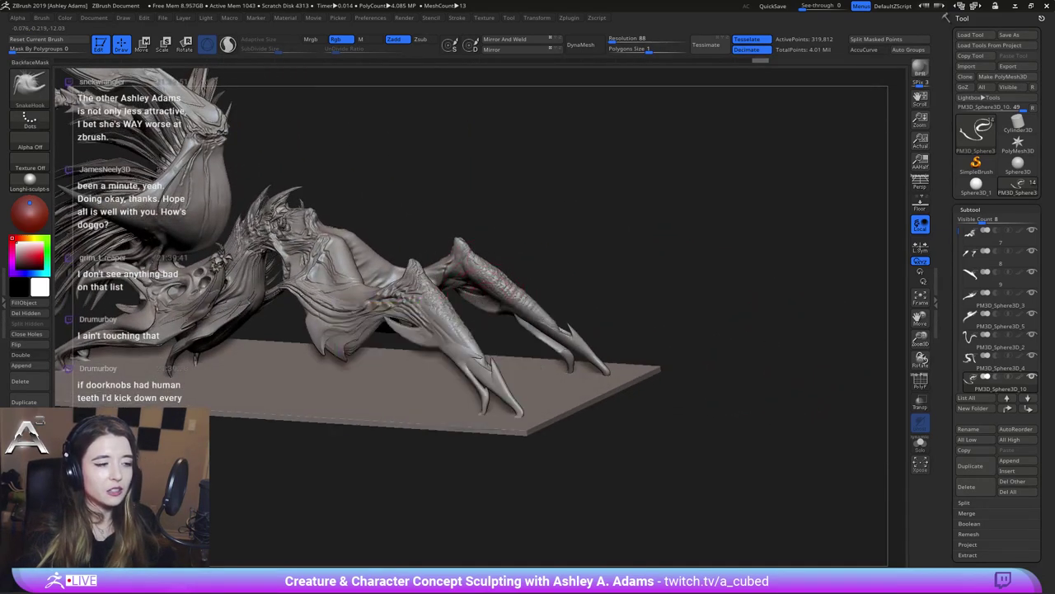
pyautogui.moveTo(437, 292)
pyautogui.mouseDown(button='right')
pyautogui.moveTo(480, 277)
pyautogui.moveTo(481, 307)
pyautogui.mouseUp(button='right')
pyautogui.moveTo(577, 329); pyautogui.dragTo(641, 236)
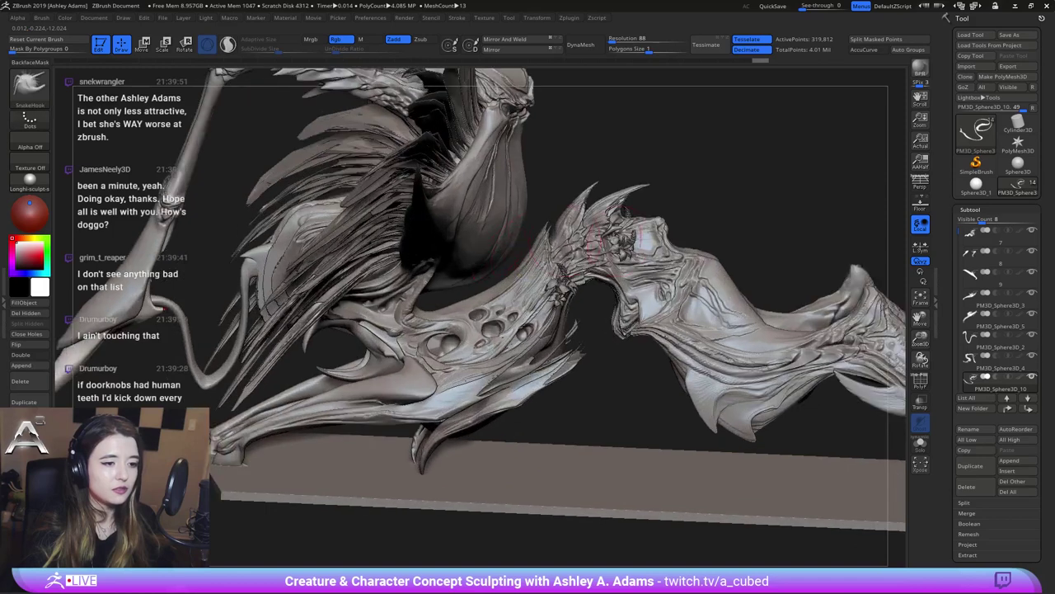
# Duplicate flower subtool PM3D_Sphere3D_9 and move the copy up to the base of the large horn
pyautogui.keyDown('alt'); pyautogui.click(758, 342); pyautogui.keyUp('alt')
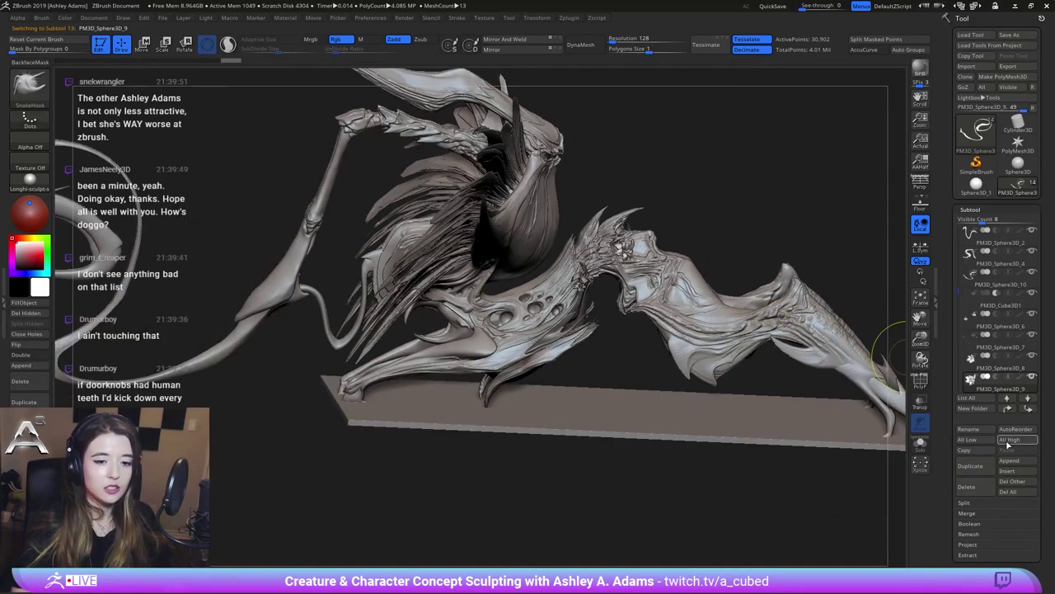
pyautogui.click(989, 466)
pyautogui.keyDown('alt'); pyautogui.moveTo(660, 334); pyautogui.dragTo(664, 432, button='right'); pyautogui.keyUp('alt')
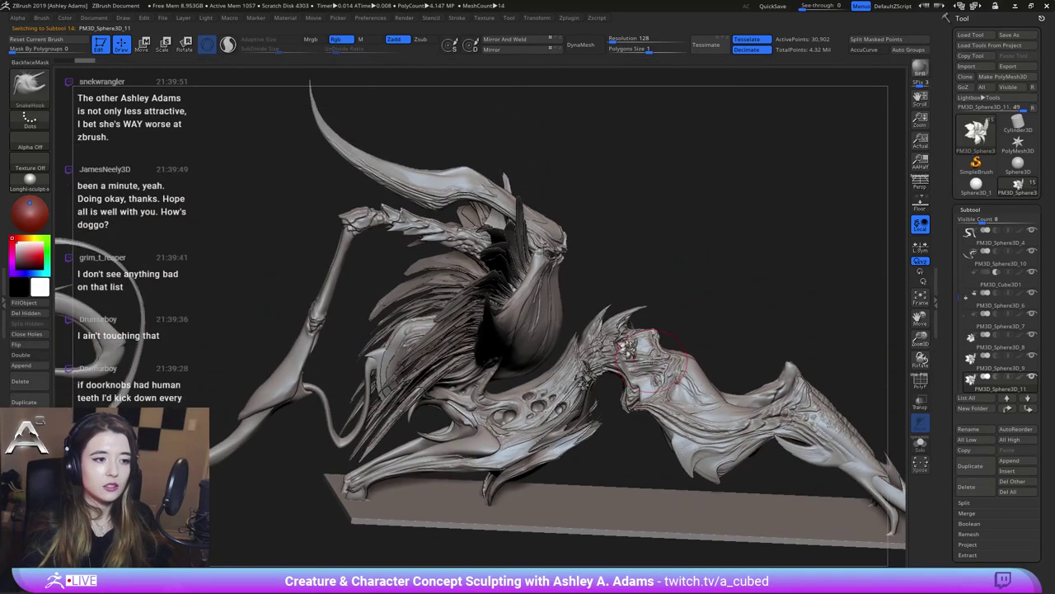
pyautogui.press('w')
pyautogui.moveTo(675, 313); pyautogui.dragTo(573, 128)
# Shift the copied flower sideways and in depth to place it beside the front of the horn's base
pyautogui.moveTo(573, 129); pyautogui.dragTo(429, 170, button='right')
pyautogui.moveTo(528, 169); pyautogui.dragTo(568, 154)
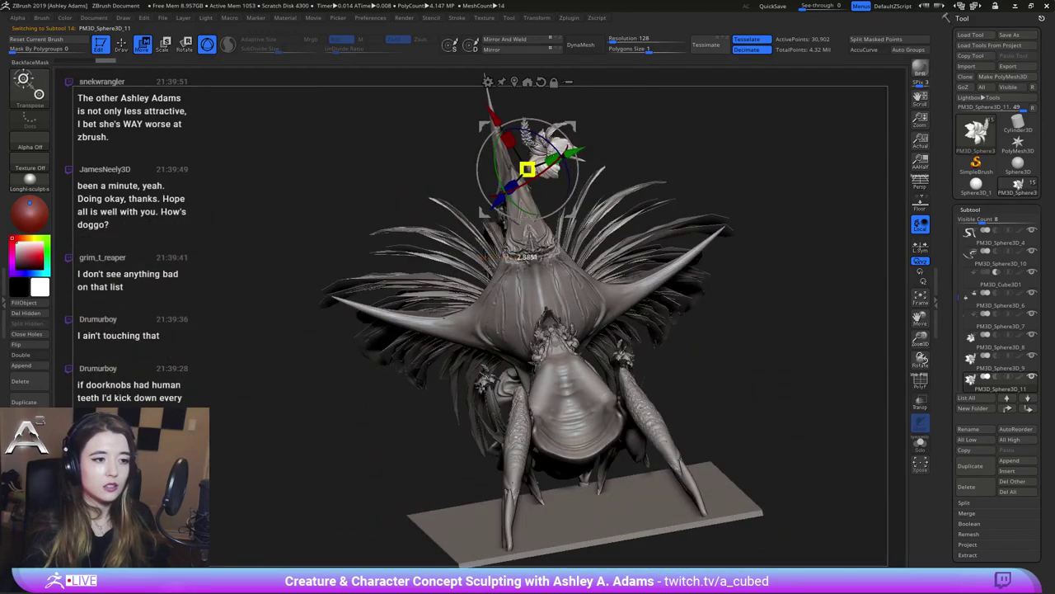
pyautogui.moveTo(487, 140); pyautogui.dragTo(608, 127, button='right')
pyautogui.moveTo(608, 127); pyautogui.dragTo(667, 198)
pyautogui.moveTo(644, 179); pyautogui.dragTo(552, 175, button='right')
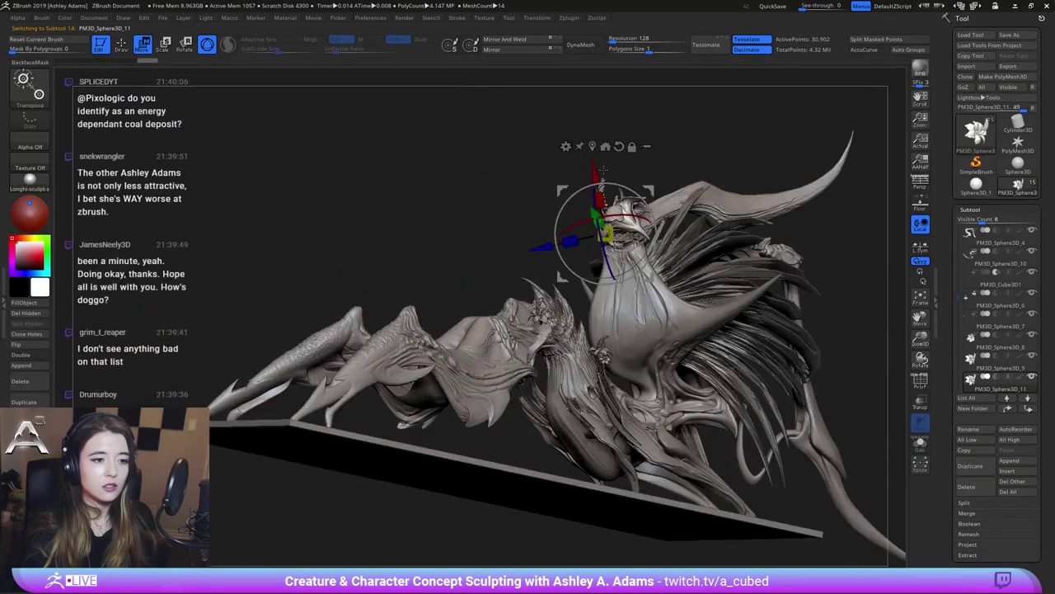
pyautogui.moveTo(651, 194); pyautogui.dragTo(606, 197)
pyautogui.moveTo(608, 193); pyautogui.dragTo(739, 204, button='right')
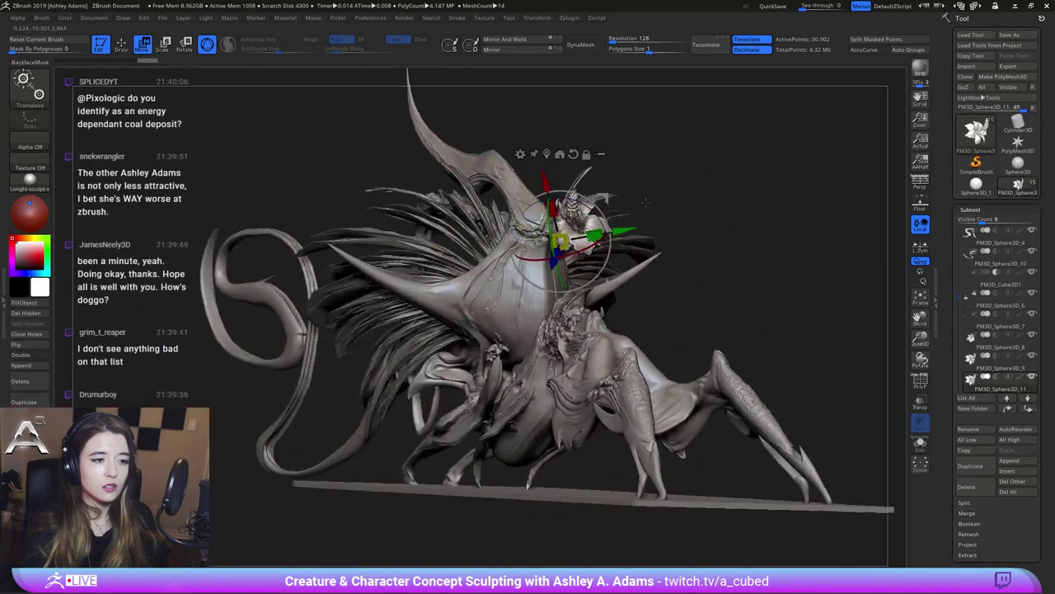
pyautogui.moveTo(604, 199); pyautogui.dragTo(541, 199)
# Rotate the copied flower around several axes to turn it outward from the horn's base
pyautogui.moveTo(540, 200); pyautogui.dragTo(598, 207, button='right')
pyautogui.moveTo(597, 206)
pyautogui.mouseDown()
pyautogui.moveTo(564, 208)
pyautogui.moveTo(530, 151)
pyautogui.moveTo(530, 250)
pyautogui.moveTo(474, 252)
pyautogui.mouseUp()
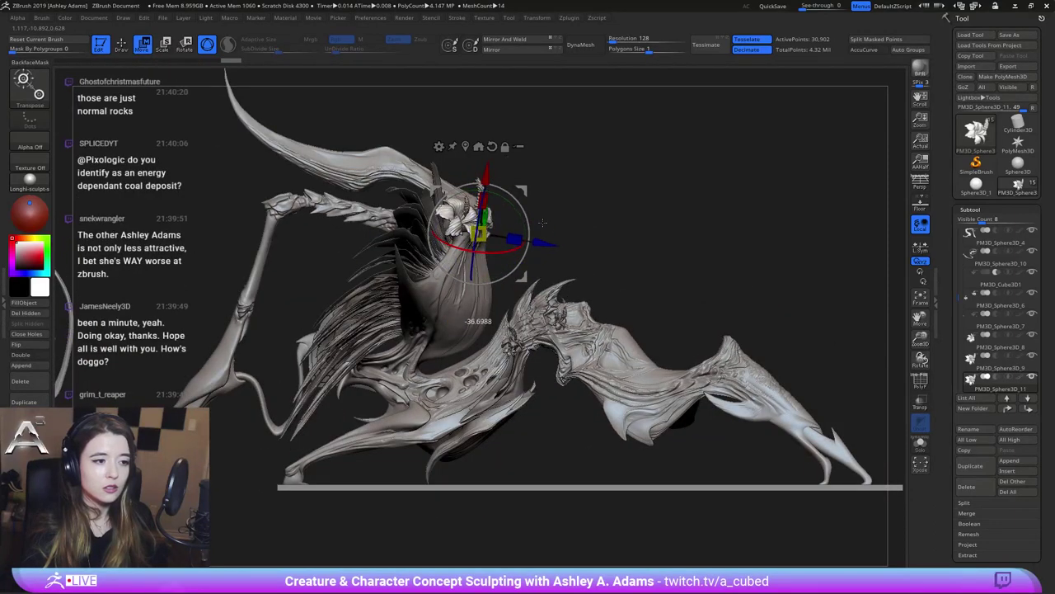
pyautogui.moveTo(541, 222); pyautogui.dragTo(541, 174)
pyautogui.moveTo(540, 175); pyautogui.dragTo(493, 176, button='right')
pyautogui.moveTo(452, 175); pyautogui.dragTo(451, 174)
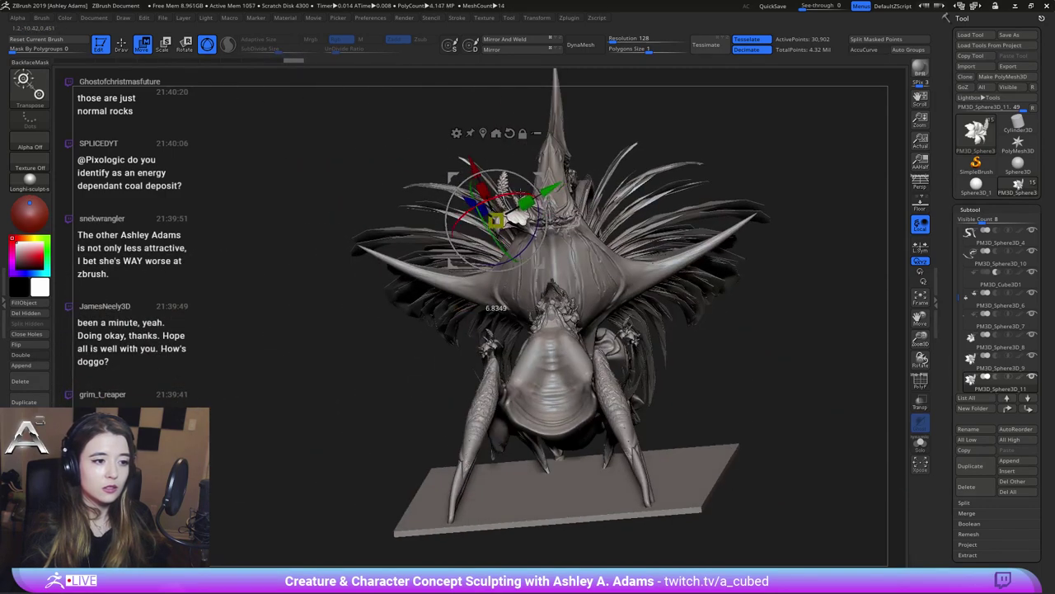
pyautogui.moveTo(487, 230); pyautogui.dragTo(487, 232)
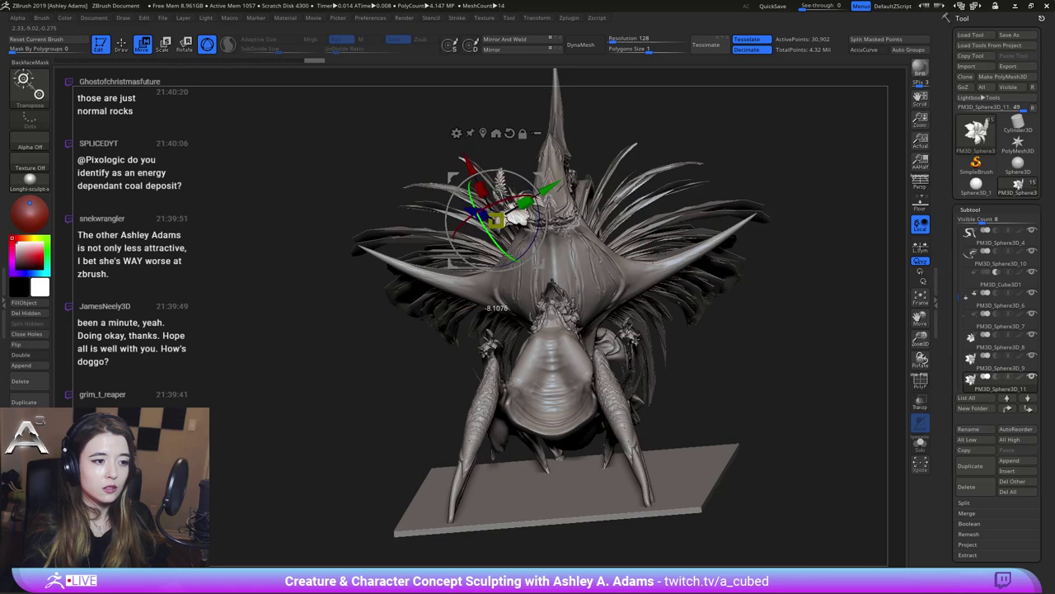
# Adjust the copied flower's angle and nudge it along its Y axis against the horn's base
pyautogui.press('q')
pyautogui.press('w')
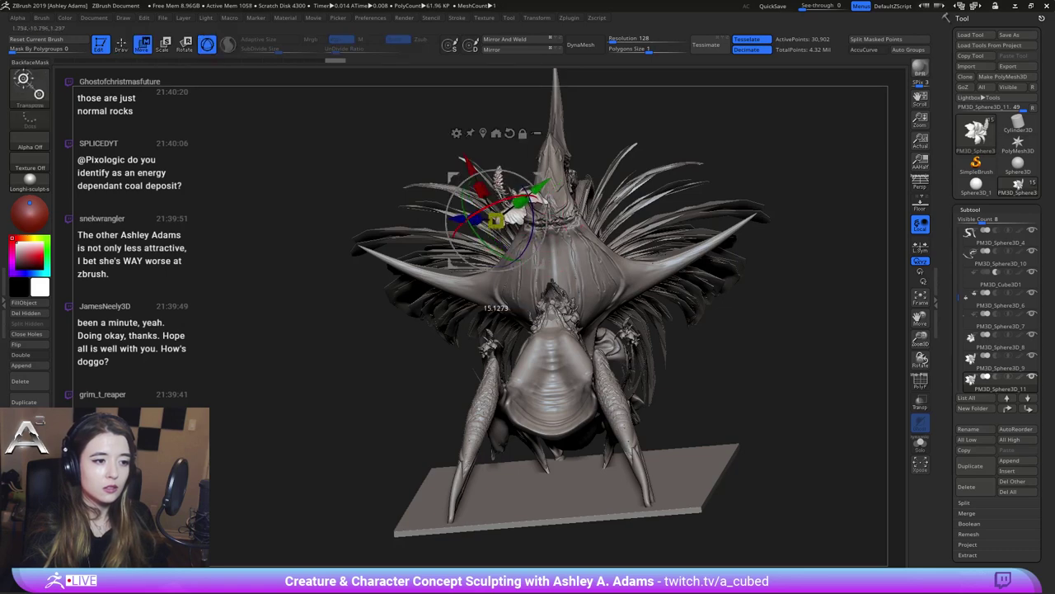
pyautogui.moveTo(536, 192); pyautogui.dragTo(541, 188)
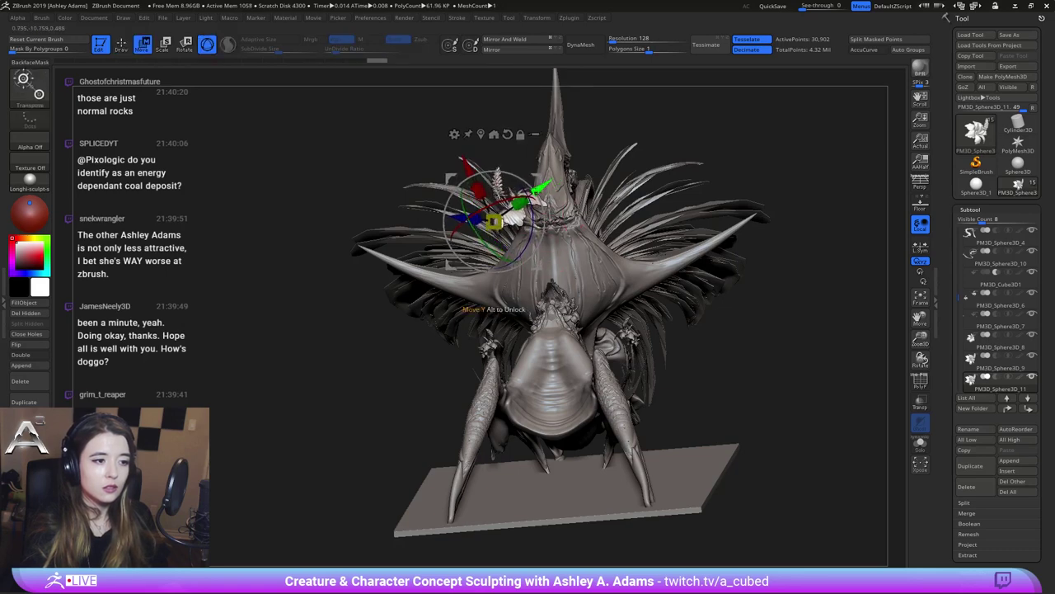
pyautogui.moveTo(540, 188); pyautogui.dragTo(452, 163, button='right')
pyautogui.moveTo(451, 180); pyautogui.dragTo(510, 184)
pyautogui.moveTo(509, 184); pyautogui.dragTo(639, 183, button='right')
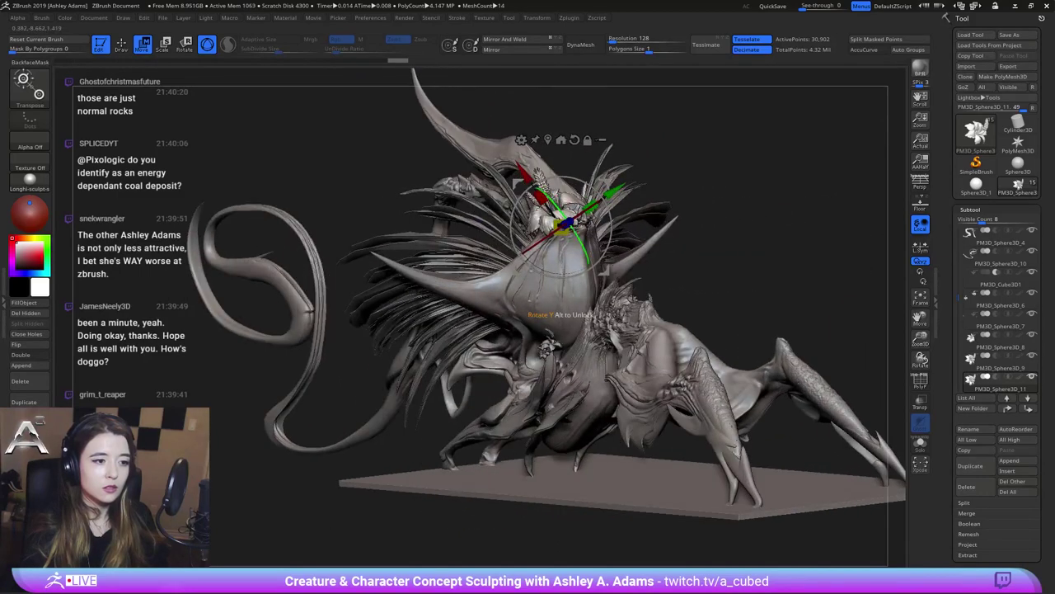
# Rotate the copied flower about its Y axis and refine its placement, checking it from both sides
pyautogui.moveTo(577, 234); pyautogui.dragTo(584, 250)
pyautogui.press('q')
pyautogui.moveTo(608, 289); pyautogui.dragTo(641, 278, button='right')
pyautogui.press('w')
pyautogui.moveTo(580, 241)
pyautogui.mouseDown()
pyautogui.moveTo(581, 226)
pyautogui.moveTo(610, 236)
pyautogui.moveTo(720, 222)
pyautogui.moveTo(622, 231)
pyautogui.mouseUp()
pyautogui.press('q')
pyautogui.keyDown('ctrl'); pyautogui.moveTo(622, 229); pyautogui.dragTo(603, 259, button='right'); pyautogui.keyUp('ctrl')
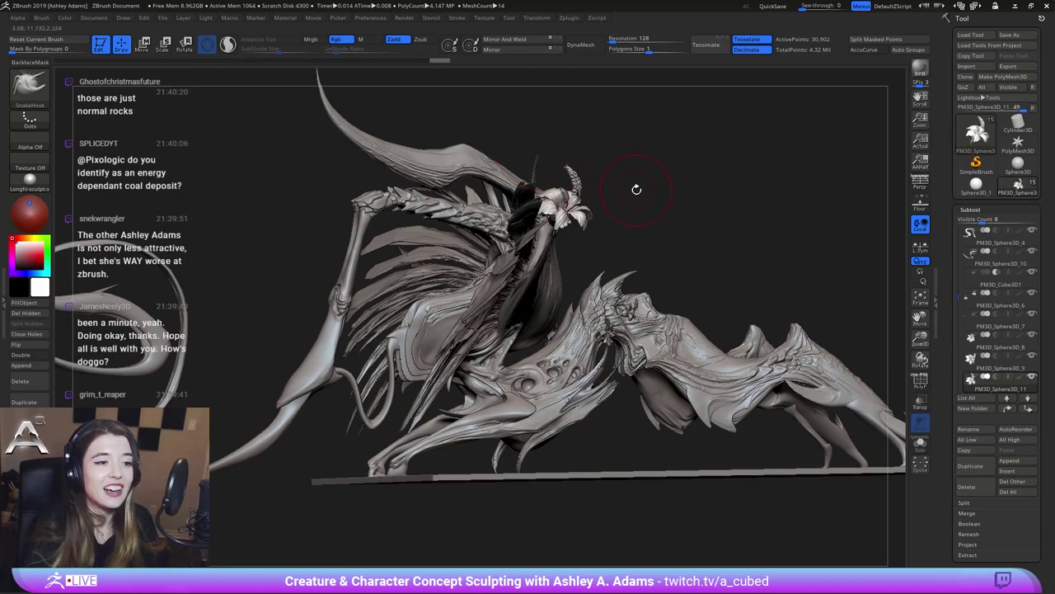
pyautogui.moveTo(636, 189); pyautogui.dragTo(562, 201)
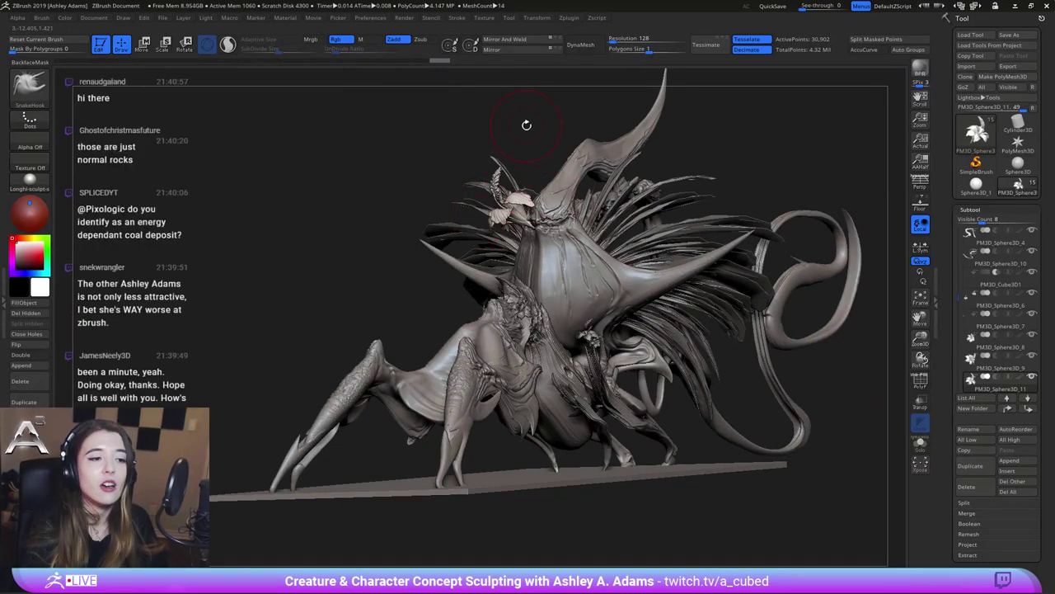
# Seat the copied flower closer to the horn's base and adjust it along its Z axis
pyautogui.moveTo(542, 229)
pyautogui.keyDown('ctrl'); pyautogui.mouseDown(button='right')
pyautogui.moveTo(561, 264)
pyautogui.moveTo(563, 322)
pyautogui.mouseUp(button='right'); pyautogui.keyUp('ctrl')
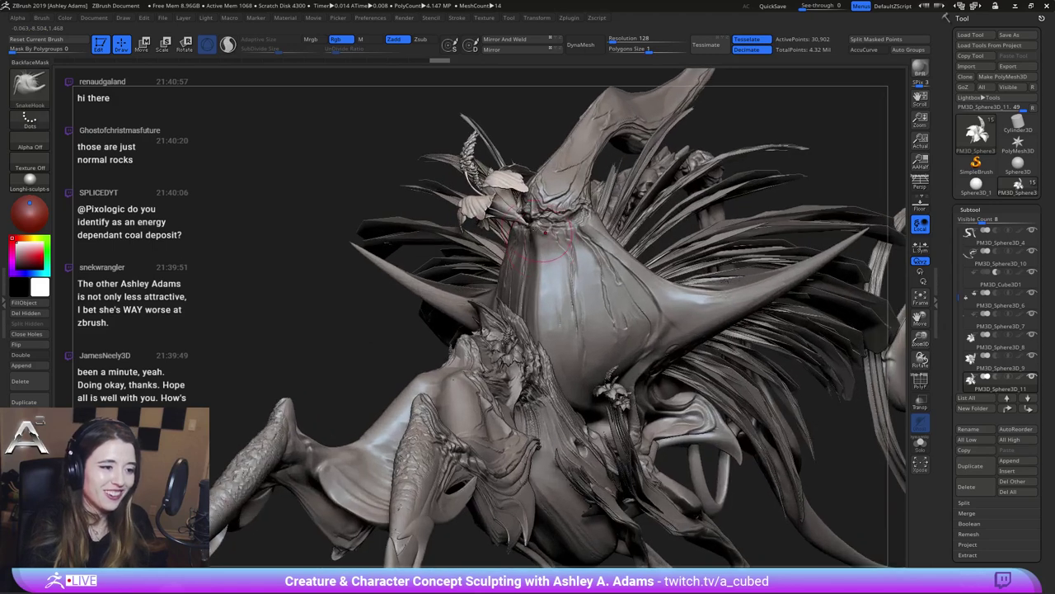
pyautogui.press('w')
pyautogui.moveTo(503, 246)
pyautogui.mouseDown()
pyautogui.moveTo(485, 265)
pyautogui.moveTo(495, 274)
pyautogui.mouseUp()
pyautogui.press('q')
pyautogui.moveTo(558, 273)
pyautogui.keyDown('ctrl'); pyautogui.mouseDown(button='right')
pyautogui.moveTo(570, 241)
pyautogui.moveTo(598, 249)
pyautogui.mouseUp(button='right'); pyautogui.keyUp('ctrl')
pyautogui.press('w')
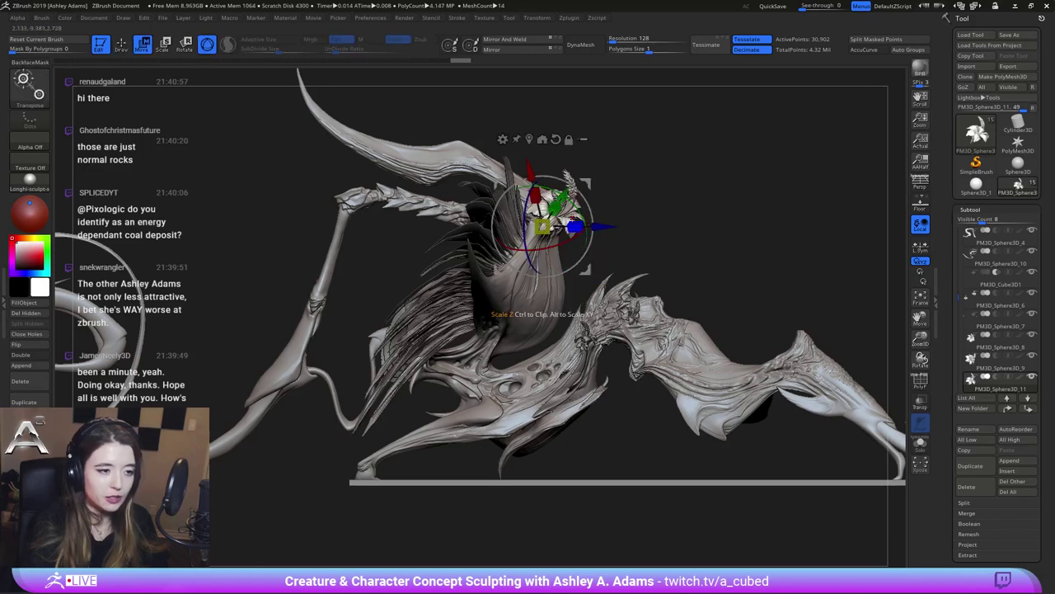
pyautogui.moveTo(587, 224); pyautogui.dragTo(576, 228)
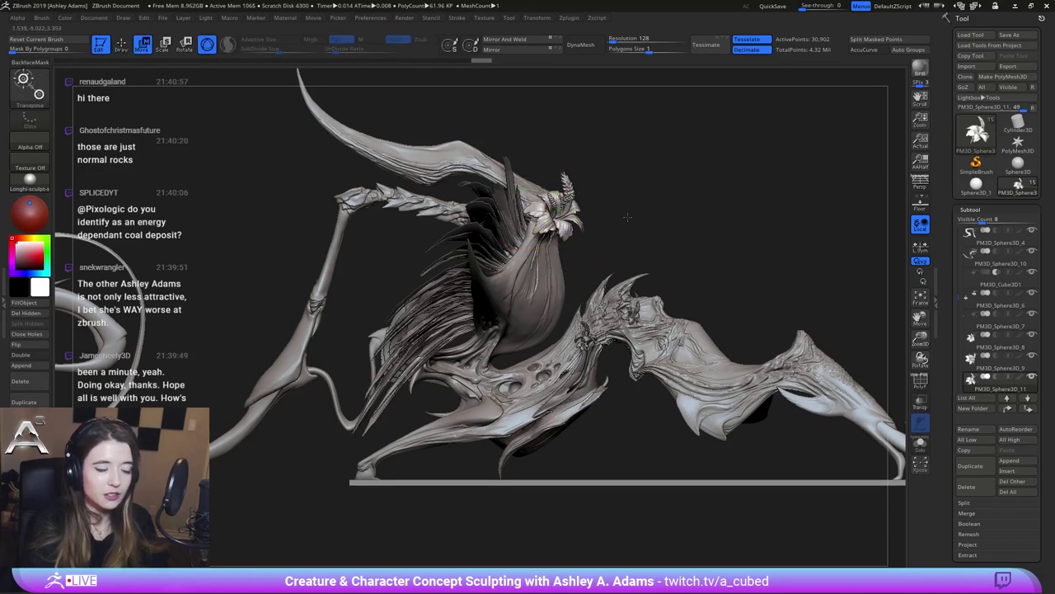
# Duplicate the flower at the horn's base and move the copy down onto the front of the bulbous body, turning it about its X axis
pyautogui.keyDown('alt'); pyautogui.moveTo(649, 216); pyautogui.dragTo(607, 222, button='right'); pyautogui.keyUp('alt')
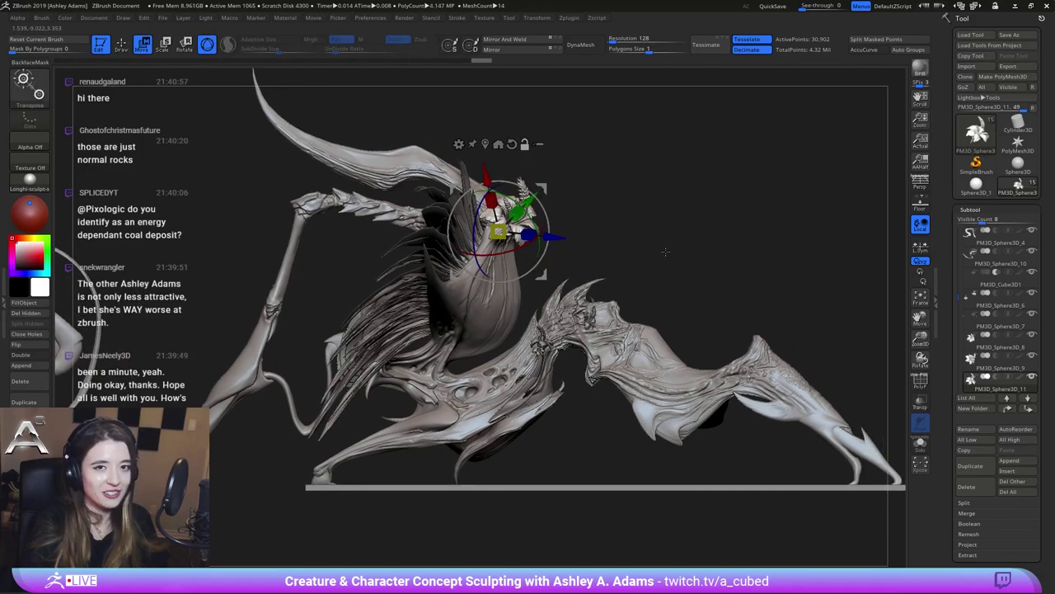
pyautogui.moveTo(653, 248); pyautogui.dragTo(511, 244, button='right')
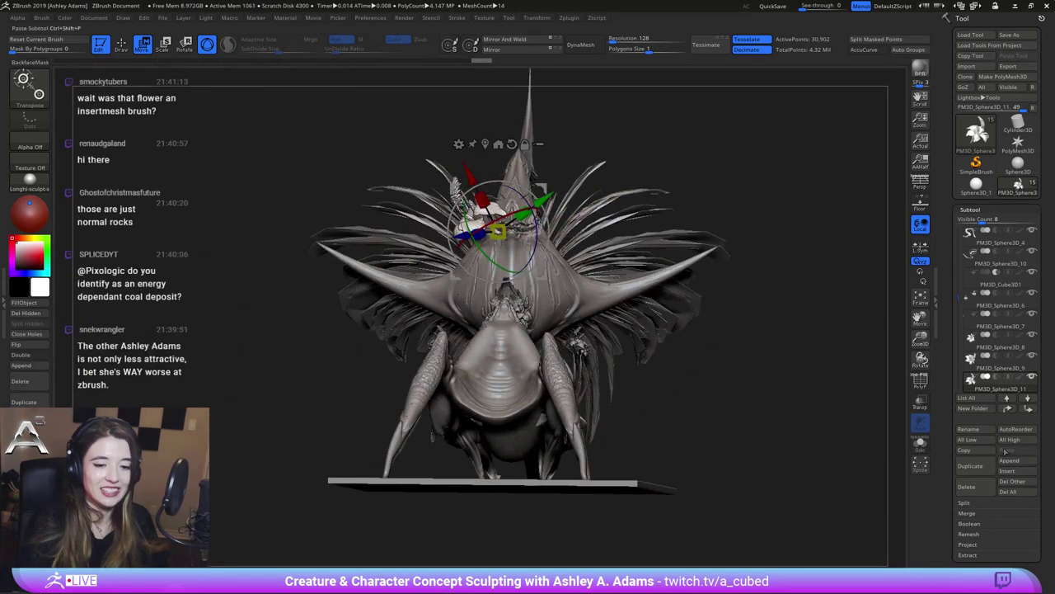
pyautogui.click(978, 465)
pyautogui.moveTo(541, 188); pyautogui.dragTo(650, 243)
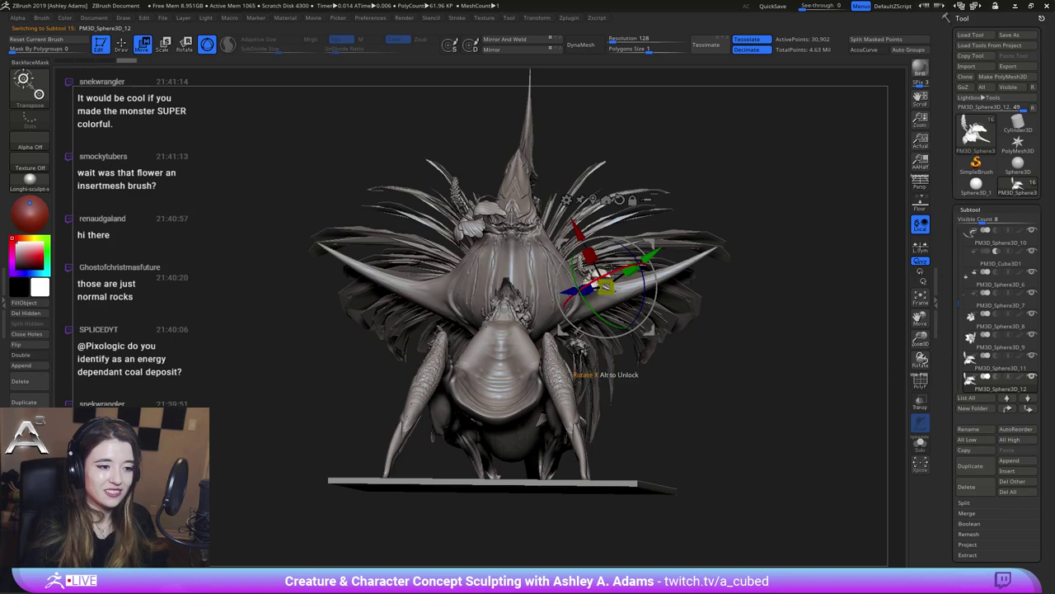
pyautogui.moveTo(590, 282); pyautogui.dragTo(635, 277)
# Rotate the new flower copy about its Y axis so that it faces outward from the bulb's front surface
pyautogui.moveTo(763, 375); pyautogui.dragTo(577, 380)
pyautogui.moveTo(610, 503); pyautogui.dragTo(544, 506)
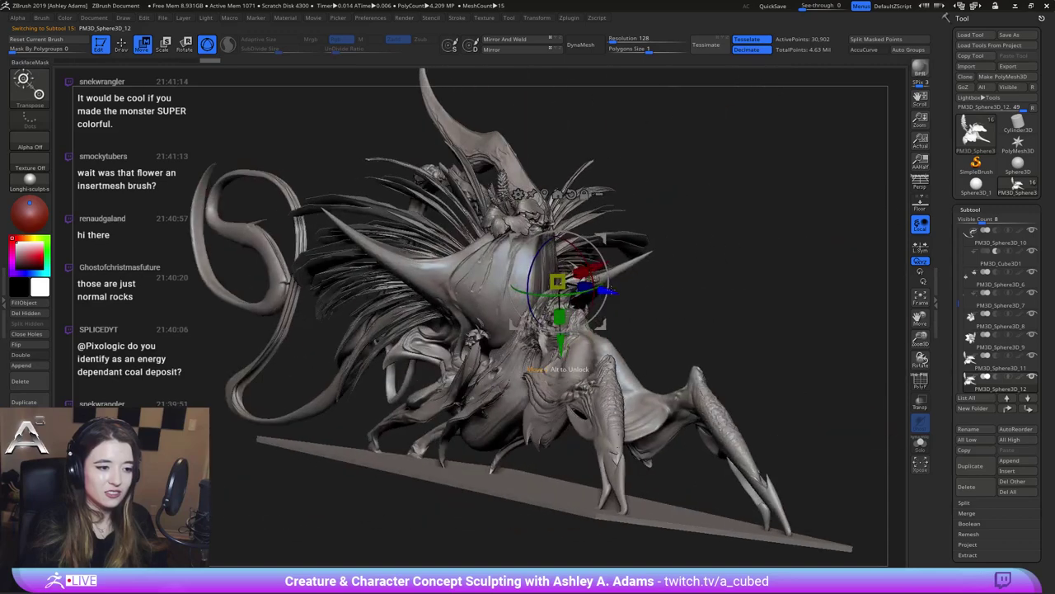
pyautogui.moveTo(595, 295); pyautogui.dragTo(600, 296)
pyautogui.keyDown('alt'); pyautogui.moveTo(560, 293); pyautogui.dragTo(503, 294, button='right'); pyautogui.keyUp('alt')
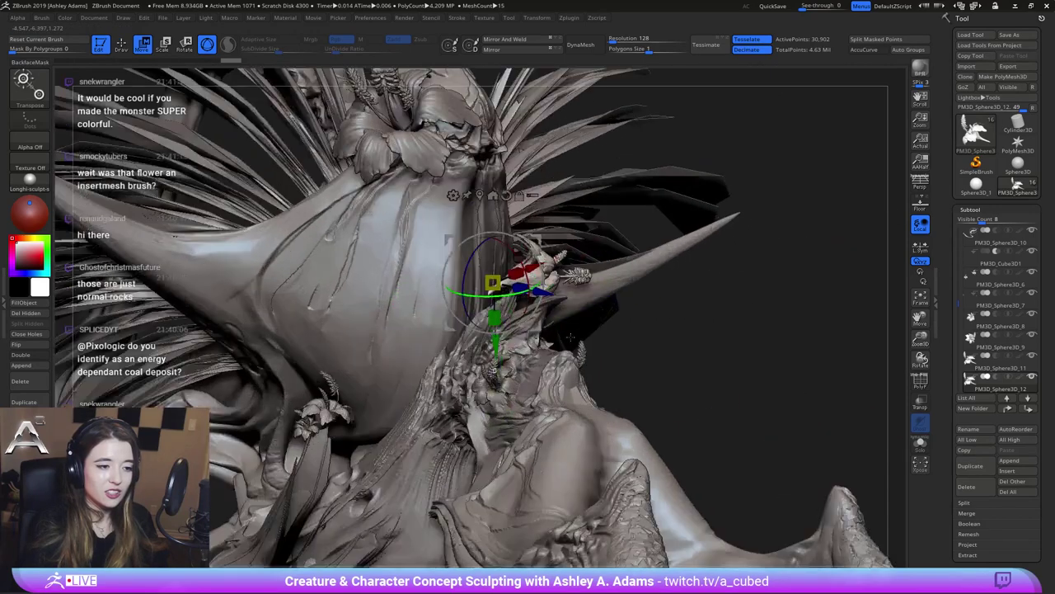
pyautogui.moveTo(502, 292); pyautogui.dragTo(481, 296)
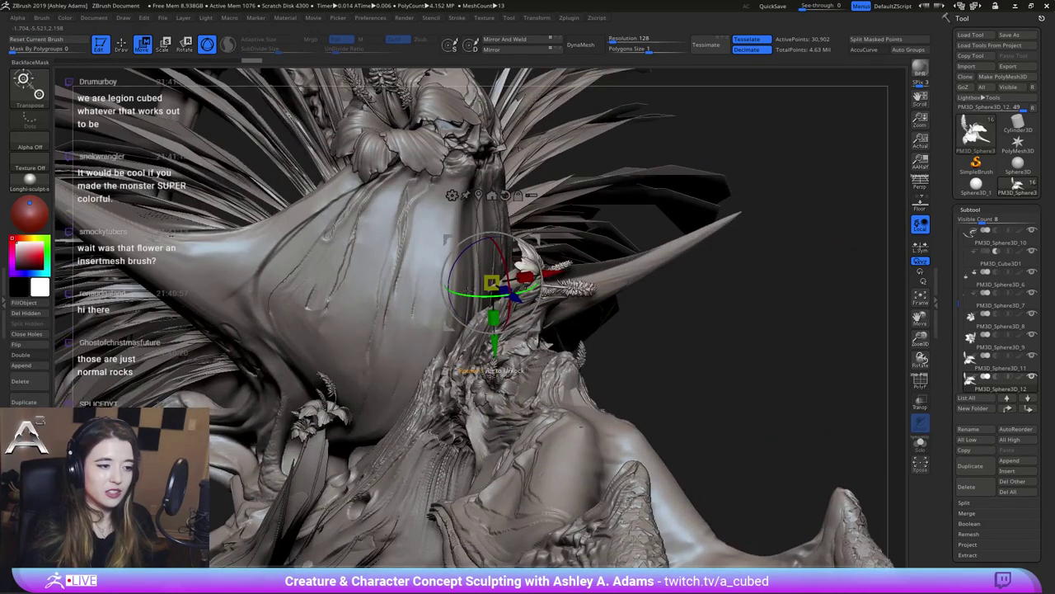
pyautogui.moveTo(507, 285); pyautogui.dragTo(371, 281, button='right')
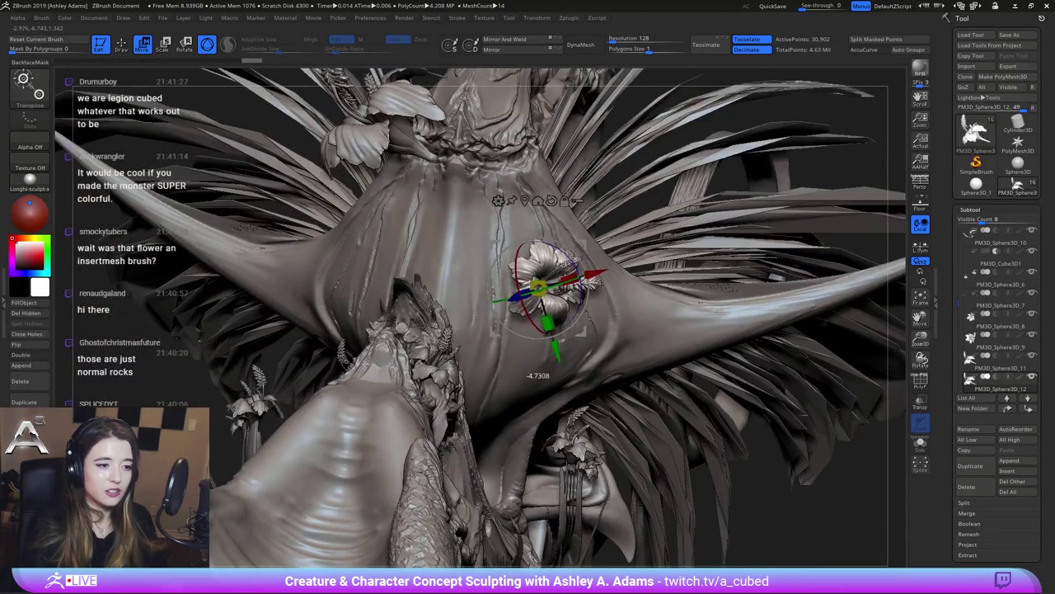
pyautogui.moveTo(580, 307); pyautogui.dragTo(584, 298)
# Refine the new flower's tilt against the bulb's side profile and nudge it along its Y axis
pyautogui.keyDown('ctrl'); pyautogui.moveTo(583, 299); pyautogui.dragTo(429, 206, button='right'); pyautogui.keyUp('ctrl')
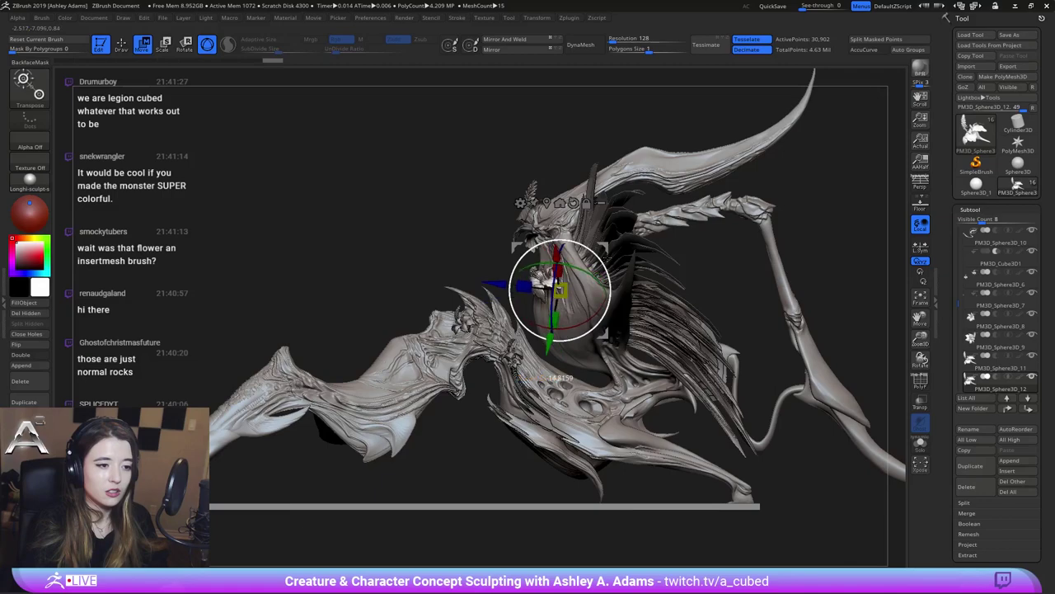
pyautogui.moveTo(607, 257); pyautogui.dragTo(603, 249)
pyautogui.keyDown('ctrl'); pyautogui.moveTo(624, 261); pyautogui.dragTo(577, 318, button='right'); pyautogui.keyUp('ctrl')
pyautogui.moveTo(601, 282); pyautogui.dragTo(601, 280)
pyautogui.moveTo(596, 407); pyautogui.dragTo(593, 405)
pyautogui.moveTo(556, 265); pyautogui.dragTo(555, 264)
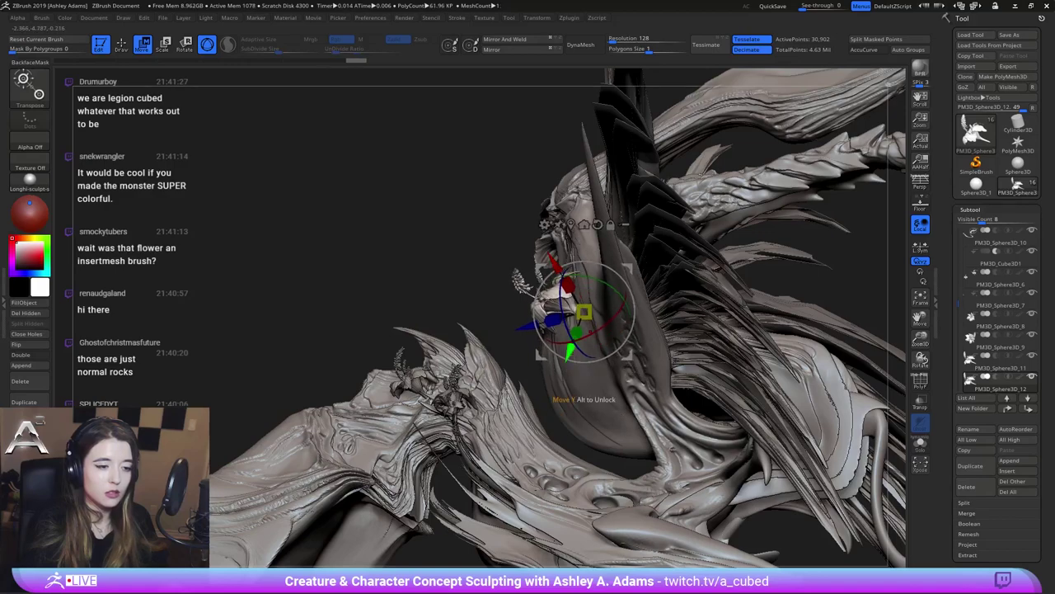
pyautogui.moveTo(565, 359); pyautogui.dragTo(565, 361)
pyautogui.moveTo(478, 297); pyautogui.dragTo(526, 330)
# Scale the new flower copy uniformly and check its fit against the bulb from several sides
pyautogui.moveTo(572, 404); pyautogui.dragTo(574, 404)
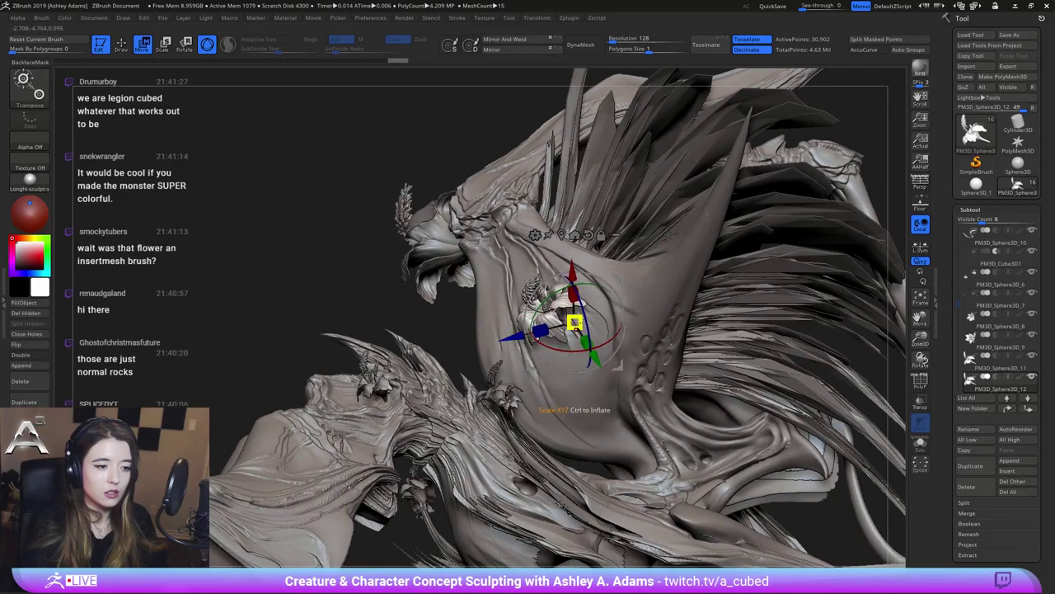
pyautogui.press('q')
pyautogui.moveTo(631, 372)
pyautogui.keyDown('ctrl'); pyautogui.mouseDown(button='right')
pyautogui.moveTo(617, 306)
pyautogui.moveTo(553, 268)
pyautogui.mouseUp(button='right'); pyautogui.keyUp('ctrl')
pyautogui.moveTo(553, 266); pyautogui.dragTo(646, 328)
pyautogui.moveTo(647, 327); pyautogui.dragTo(655, 328, button='right')
pyautogui.press('w')
pyautogui.keyDown('ctrl'); pyautogui.moveTo(614, 257); pyautogui.dragTo(585, 333, button='right'); pyautogui.keyUp('ctrl')
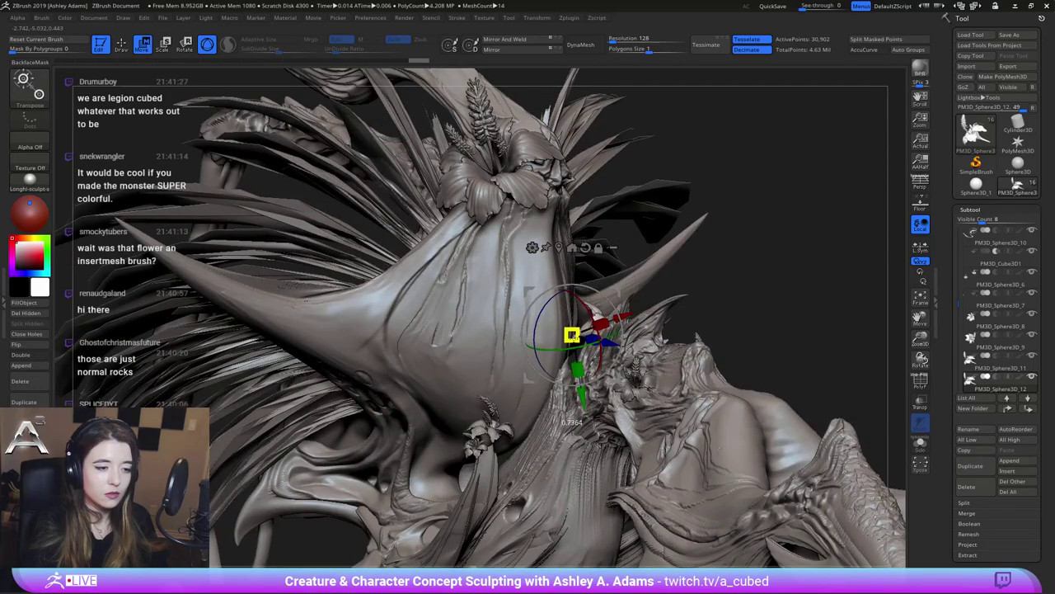
# Shift the new flower across the bulb's surface to seat it below the side spike
pyautogui.press('q')
pyautogui.moveTo(572, 335)
pyautogui.mouseDown()
pyautogui.moveTo(659, 375)
pyautogui.moveTo(638, 380)
pyautogui.mouseUp()
pyautogui.press('w')
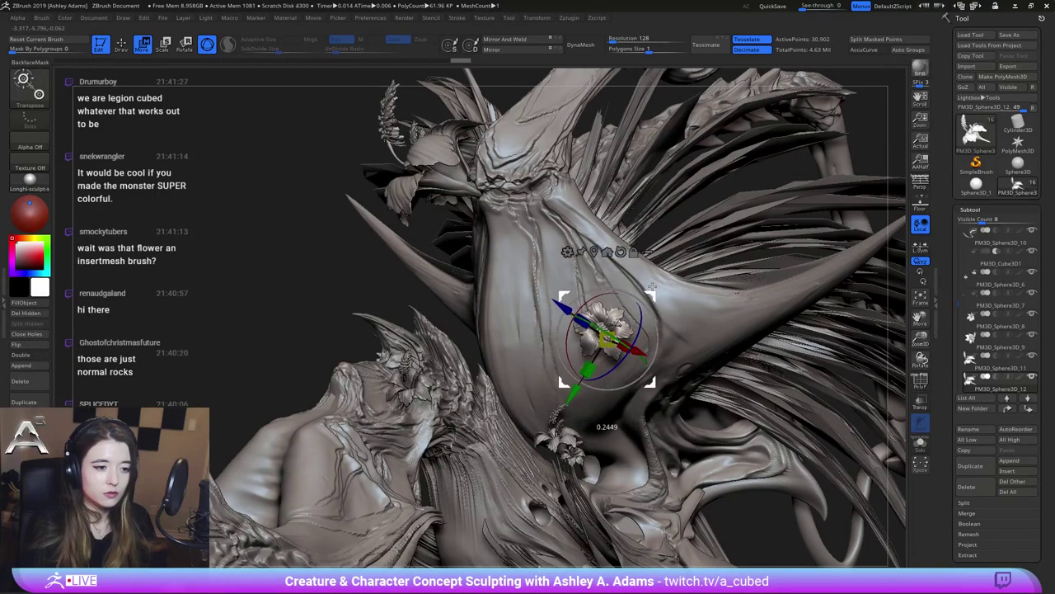
pyautogui.press('q')
pyautogui.moveTo(652, 287)
pyautogui.mouseDown(button='right')
pyautogui.moveTo(610, 293)
pyautogui.moveTo(669, 276)
pyautogui.moveTo(666, 265)
pyautogui.mouseUp(button='right')
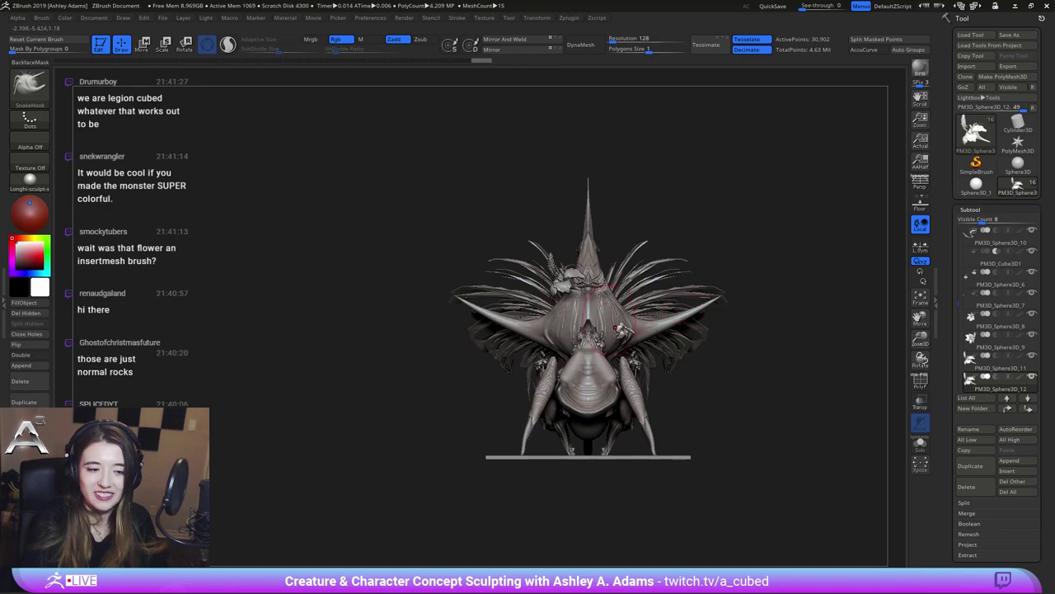
# Examine the flower arrangement and the whole creature's silhouette from the front and side
pyautogui.moveTo(615, 327); pyautogui.dragTo(680, 329, button='right')
pyautogui.moveTo(544, 307); pyautogui.dragTo(573, 282, button='right')
pyautogui.keyDown('alt'); pyautogui.click(564, 259); pyautogui.keyUp('alt')
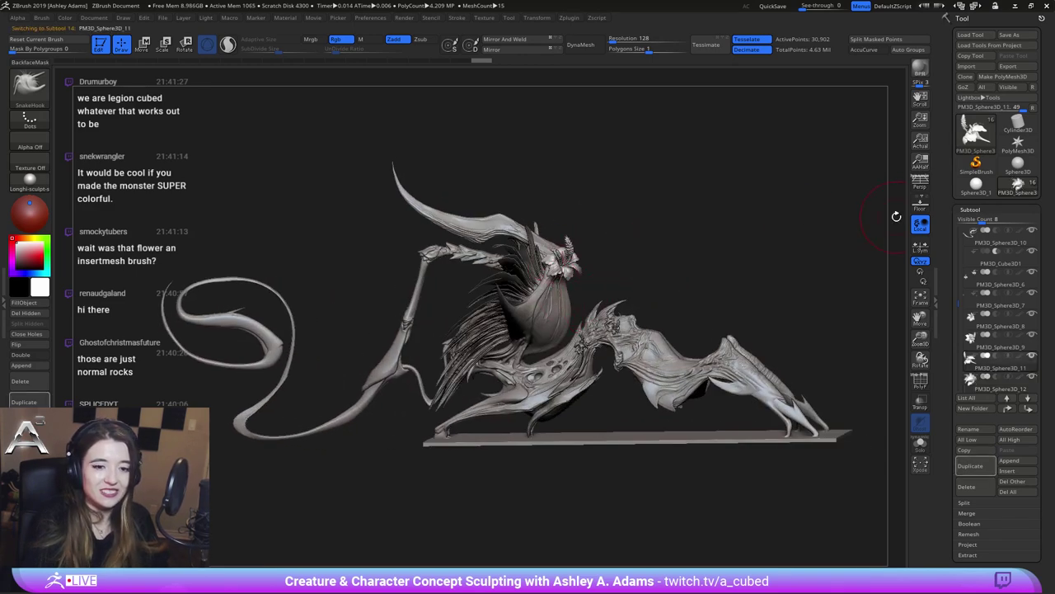
pyautogui.click(997, 377)
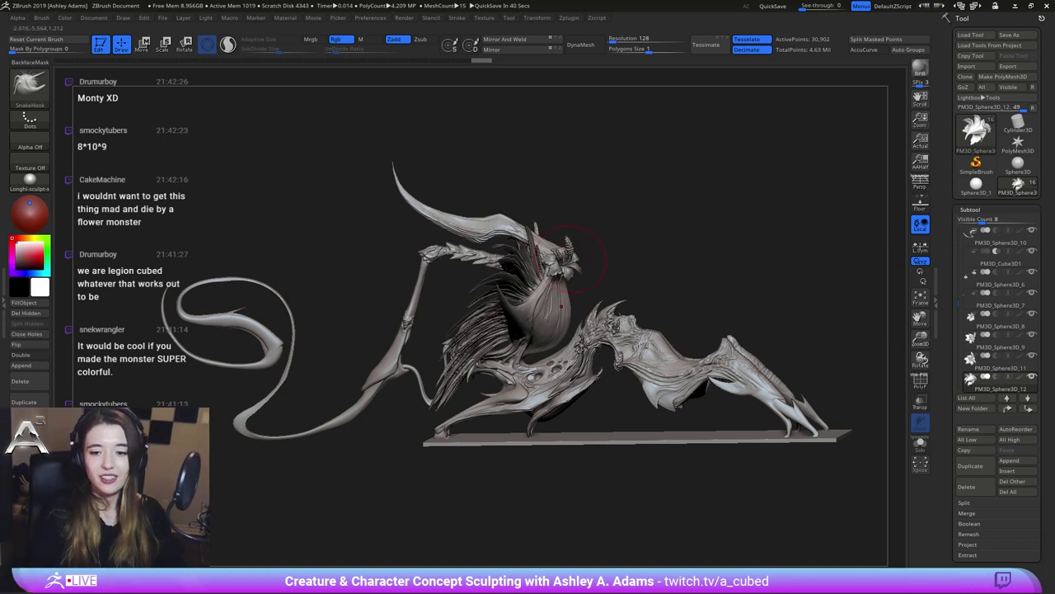
pyautogui.moveTo(724, 330); pyautogui.dragTo(744, 338)
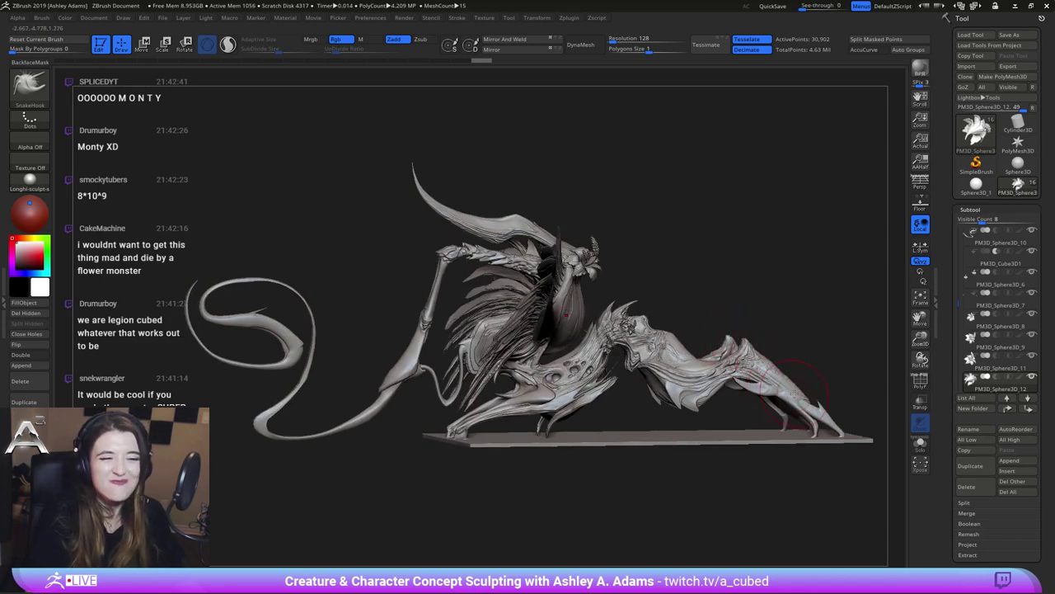
pyautogui.moveTo(790, 394); pyautogui.dragTo(728, 357)
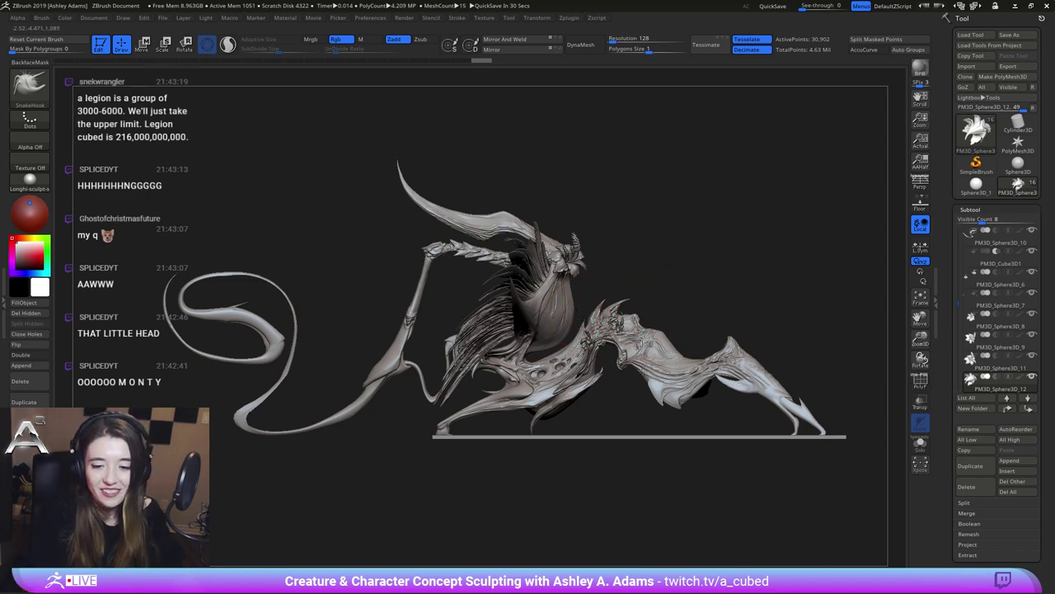
pyautogui.moveTo(639, 372)
pyautogui.mouseDown()
pyautogui.moveTo(666, 374)
pyautogui.moveTo(635, 373)
pyautogui.mouseUp()
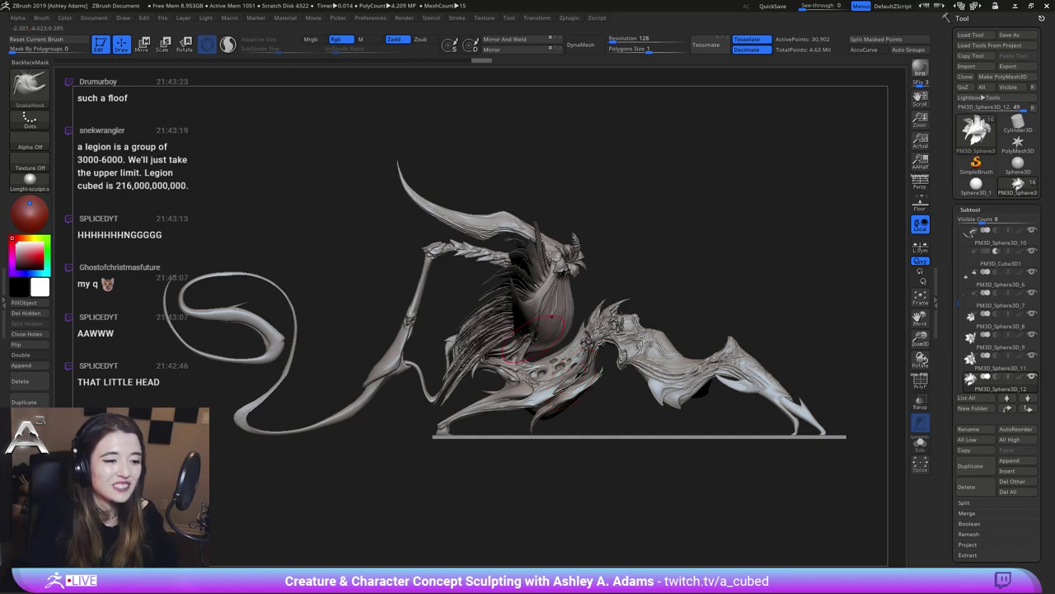
# Select the spare flower subtool PM3D_Sphere3D_3 floating above the creature
pyautogui.moveTo(532, 329)
pyautogui.mouseDown(button='right')
pyautogui.moveTo(581, 338)
pyautogui.moveTo(515, 338)
pyautogui.moveTo(548, 280)
pyautogui.mouseUp(button='right')
pyautogui.keyDown('alt'); pyautogui.click(587, 257); pyautogui.keyUp('alt')
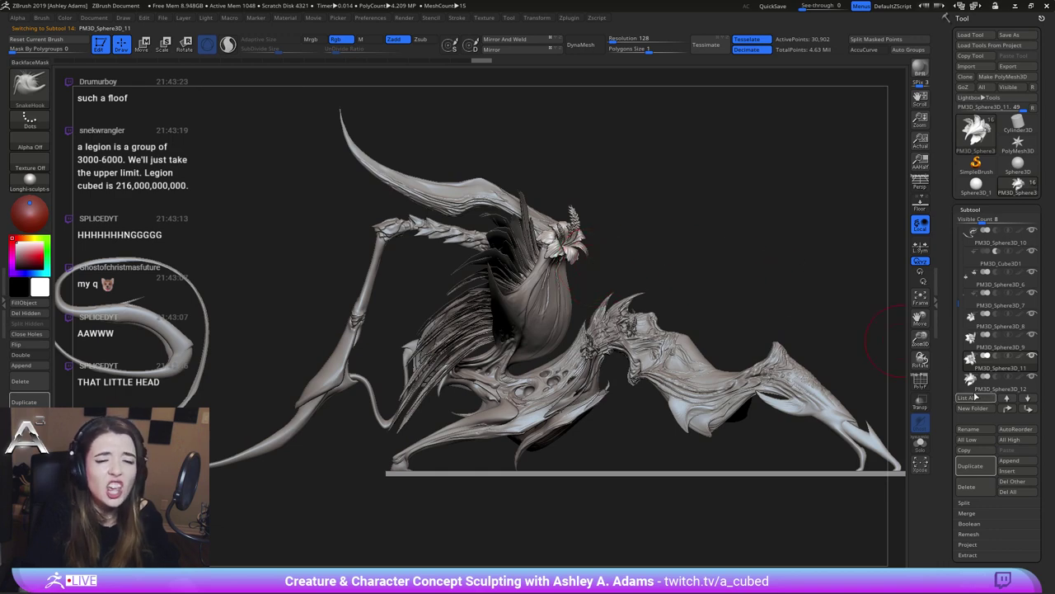
pyautogui.moveTo(957, 298); pyautogui.dragTo(955, 320)
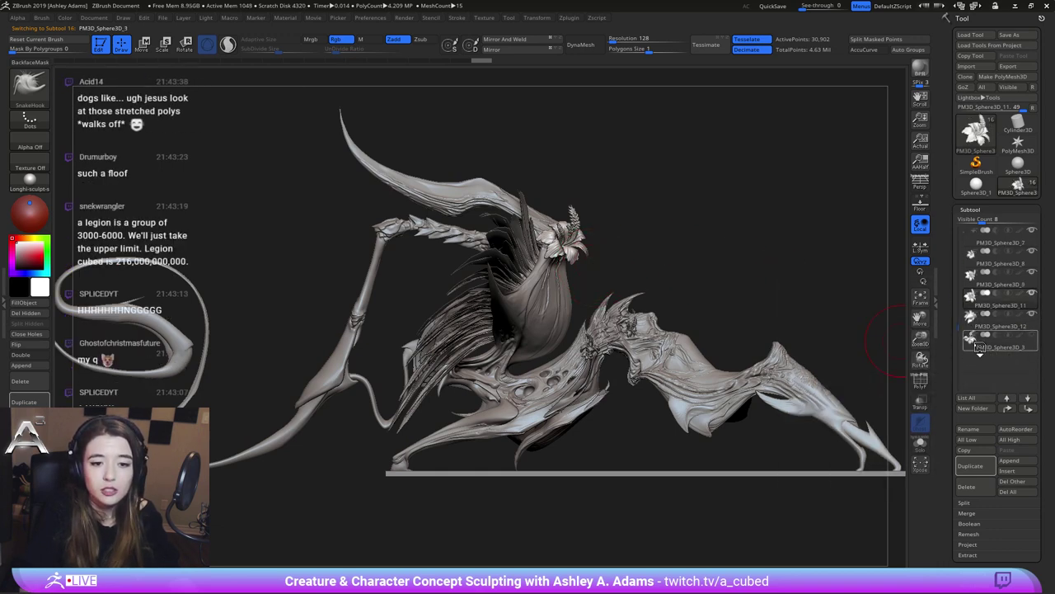
pyautogui.click(998, 343)
pyautogui.keyDown('alt'); pyautogui.moveTo(534, 139); pyautogui.dragTo(537, 282, button='right'); pyautogui.keyUp('alt')
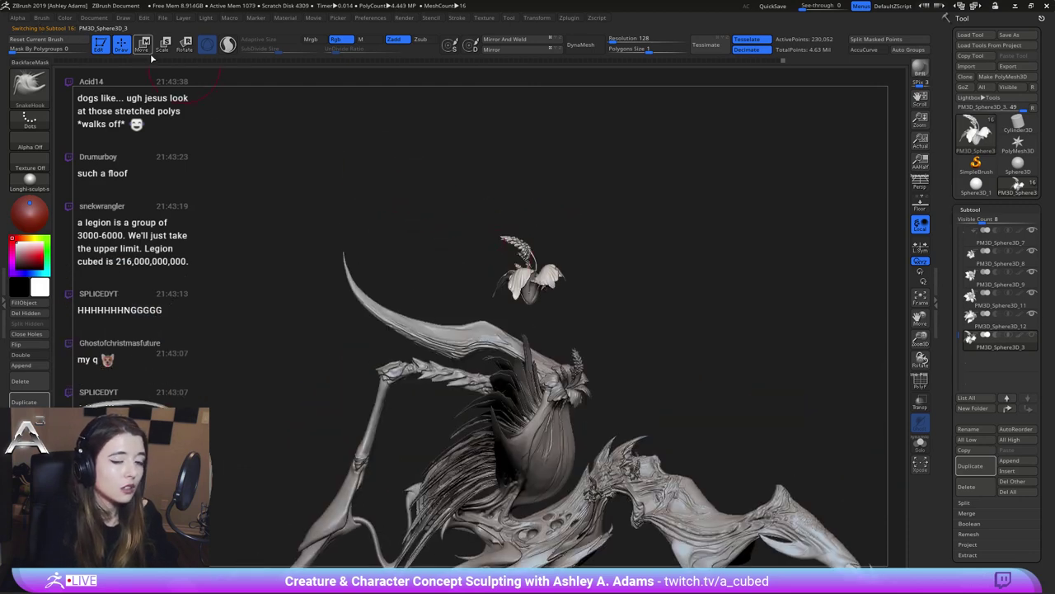
# Switch to the separate Sphere3D_1 tool and append the flower to it as a subtool
pyautogui.click(976, 184)
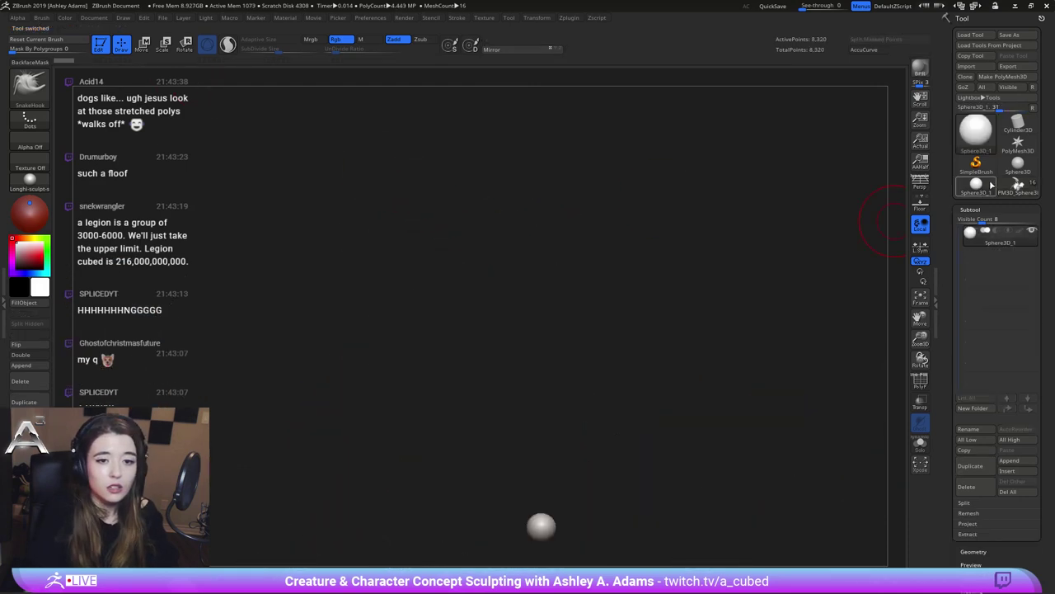
pyautogui.click(1010, 460)
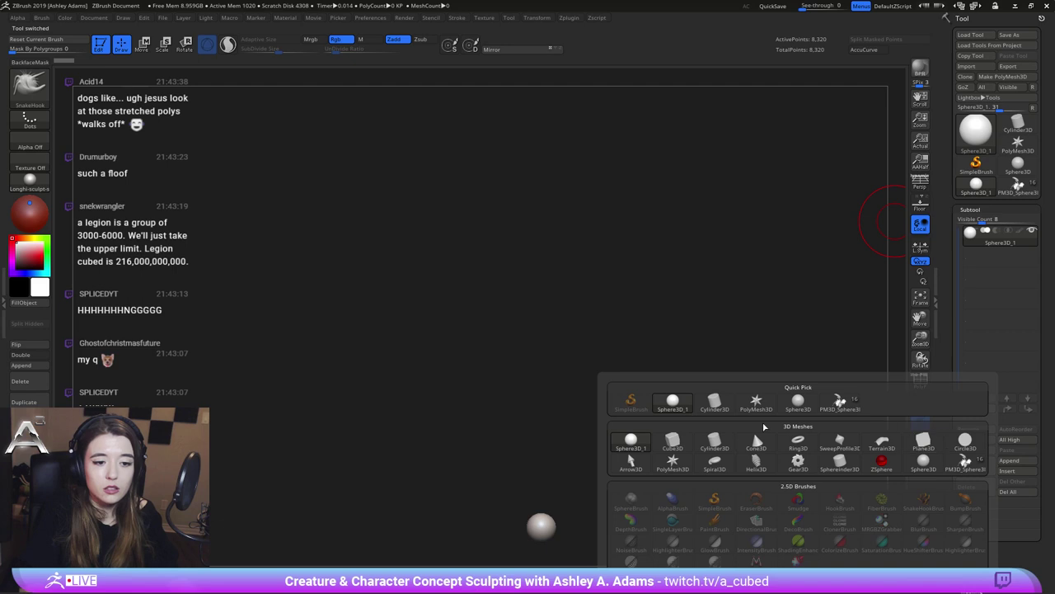
pyautogui.click(839, 402)
# Move the appended flower down to the sphere and show the floor grid
pyautogui.press('w')
pyautogui.moveTo(531, 237); pyautogui.dragTo(532, 456)
pyautogui.keyDown('alt'); pyautogui.moveTo(606, 410); pyautogui.dragTo(622, 289); pyautogui.keyUp('alt')
pyautogui.click(920, 206)
# Select the Sphere3D_1 subtool and delete it so that only the flower remains in the tool
pyautogui.moveTo(670, 353); pyautogui.dragTo(622, 513, button='right')
pyautogui.keyDown('alt'); pyautogui.click(599, 423); pyautogui.keyUp('alt')
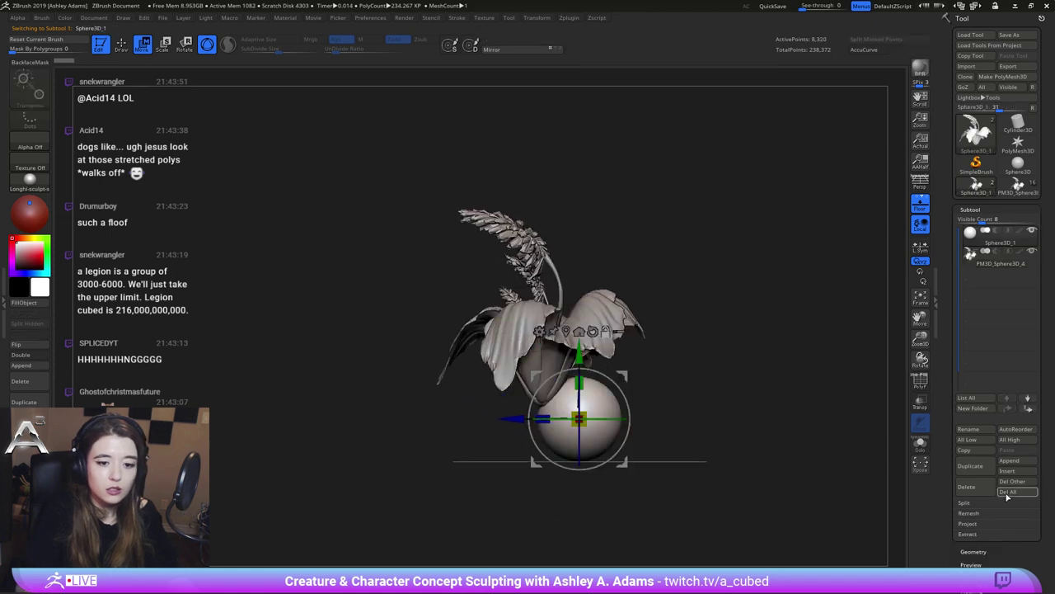
pyautogui.click(977, 492)
pyautogui.click(876, 515)
# Move the flower along its axes to centre its base over the floor's origin
pyautogui.press('q')
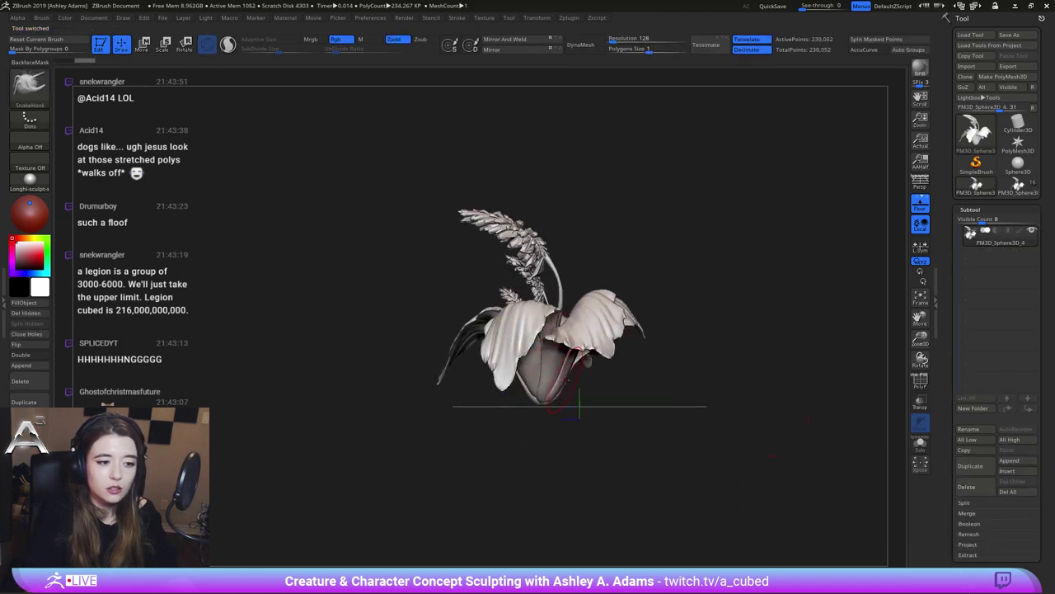
pyautogui.press('w')
pyautogui.moveTo(485, 396); pyautogui.dragTo(520, 400)
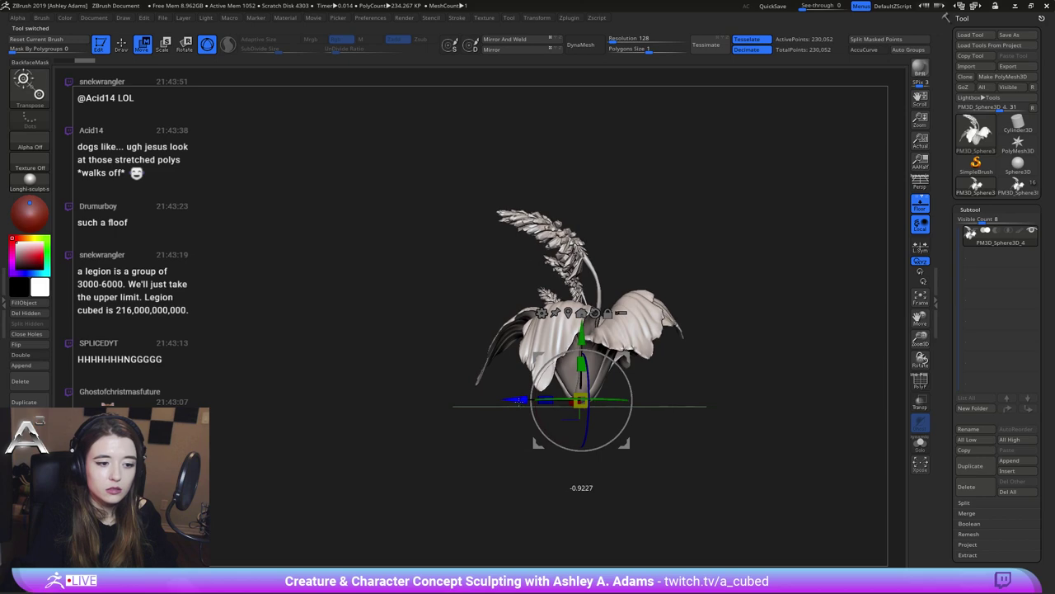
pyautogui.moveTo(521, 399); pyautogui.dragTo(600, 390, button='right')
pyautogui.keyDown('ctrl'); pyautogui.moveTo(542, 376); pyautogui.dragTo(565, 457, button='right'); pyautogui.keyUp('ctrl')
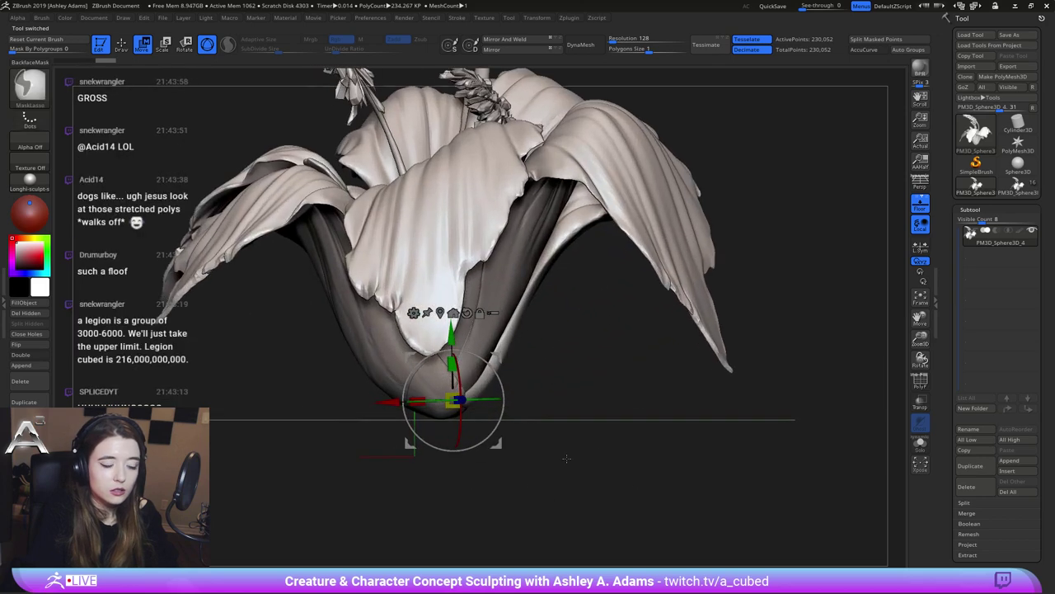
pyautogui.moveTo(394, 401); pyautogui.dragTo(366, 400)
pyautogui.moveTo(541, 381); pyautogui.dragTo(468, 360, button='right')
pyautogui.moveTo(464, 338); pyautogui.dragTo(464, 333)
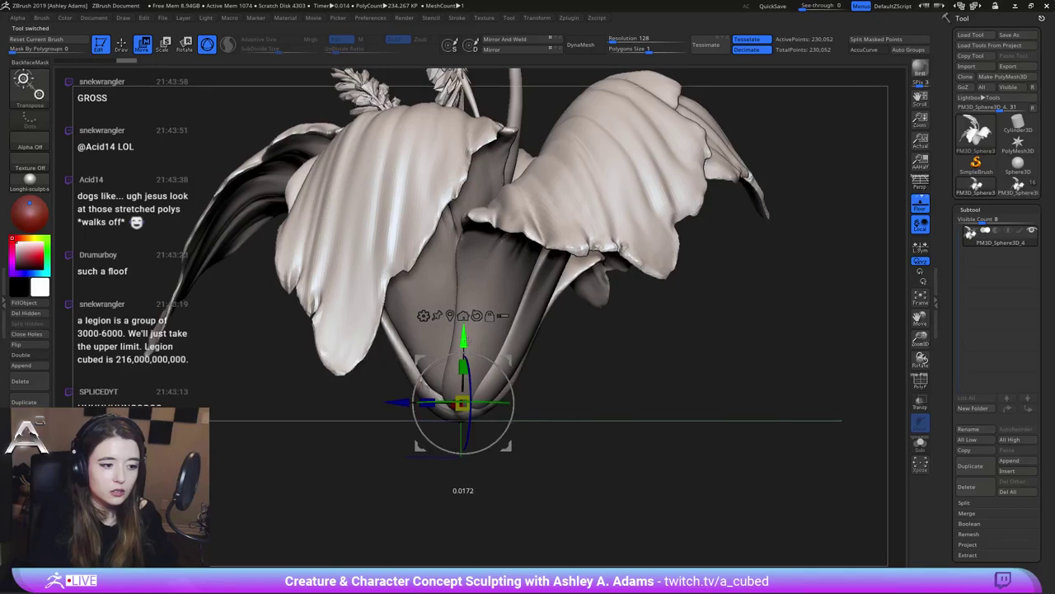
# Pull the flower's base down into a thin pointed stem reaching the floor with the SnakeHook brush
pyautogui.press('q')
pyautogui.moveTo(506, 440)
pyautogui.keyDown('ctrl'); pyautogui.mouseDown(button='right')
pyautogui.moveTo(476, 386)
pyautogui.moveTo(478, 361)
pyautogui.moveTo(476, 404)
pyautogui.mouseUp(button='right'); pyautogui.keyUp('ctrl')
pyautogui.press('space')
pyautogui.moveTo(474, 362); pyautogui.dragTo(465, 439)
pyautogui.press('space')
pyautogui.moveTo(465, 441)
pyautogui.mouseDown(button='right')
pyautogui.moveTo(488, 330)
pyautogui.moveTo(513, 365)
pyautogui.moveTo(501, 371)
pyautogui.mouseUp(button='right')
pyautogui.keyDown('alt'); pyautogui.moveTo(501, 371); pyautogui.dragTo(563, 395, button='right'); pyautogui.keyUp('alt')
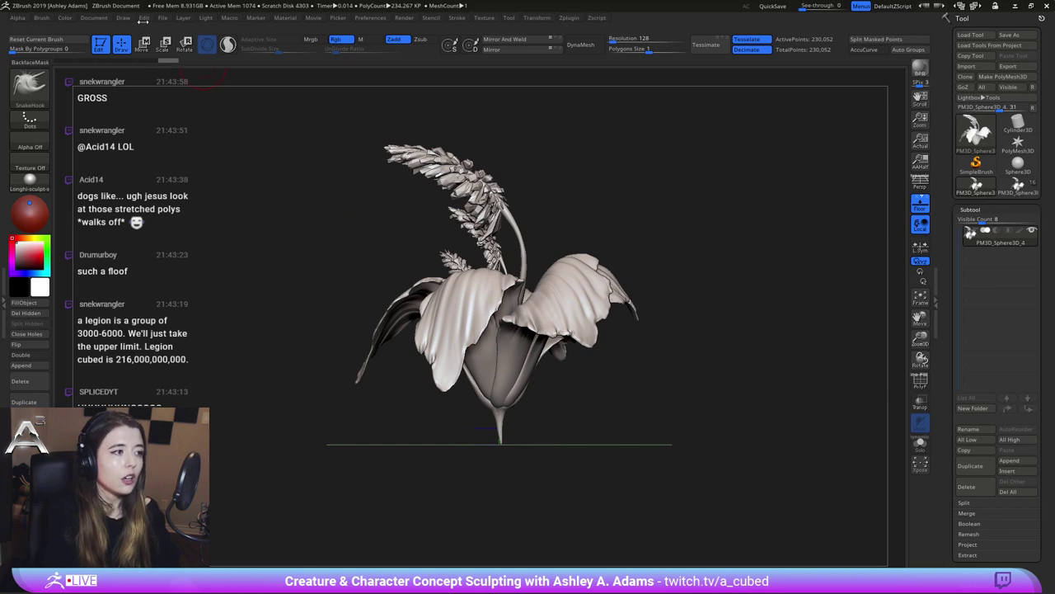
# Load the stemmed flower into the current brush as its insert mesh using From Mesh
pyautogui.click(93, 18)
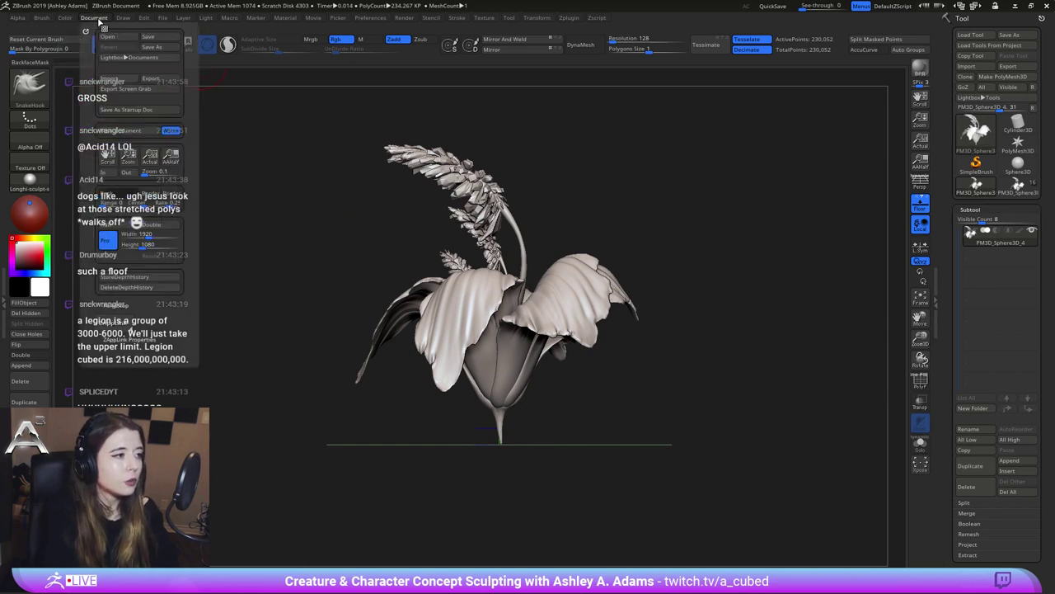
pyautogui.click(42, 17)
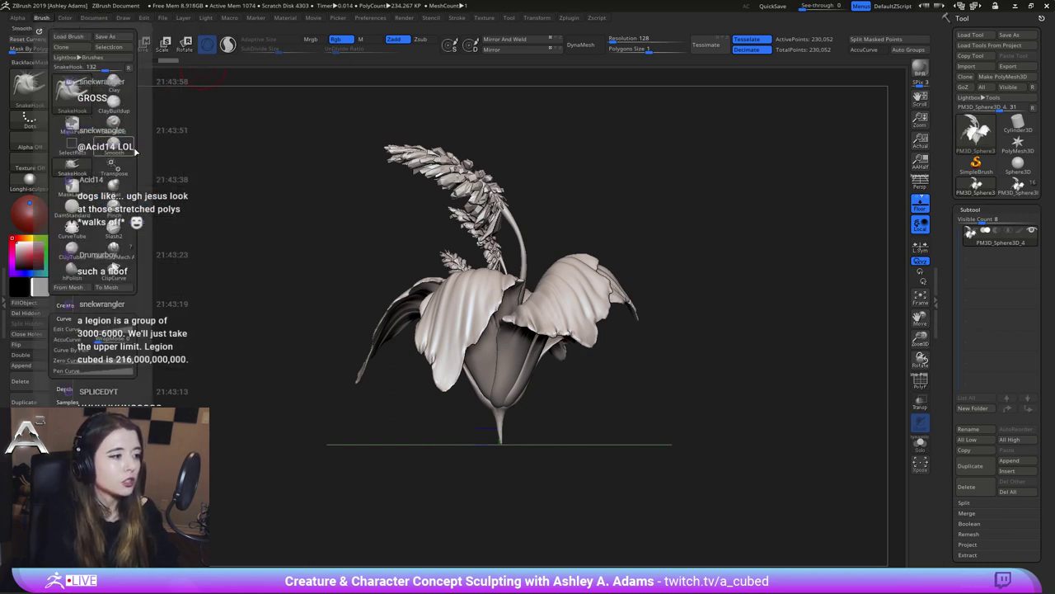
pyautogui.click(64, 317)
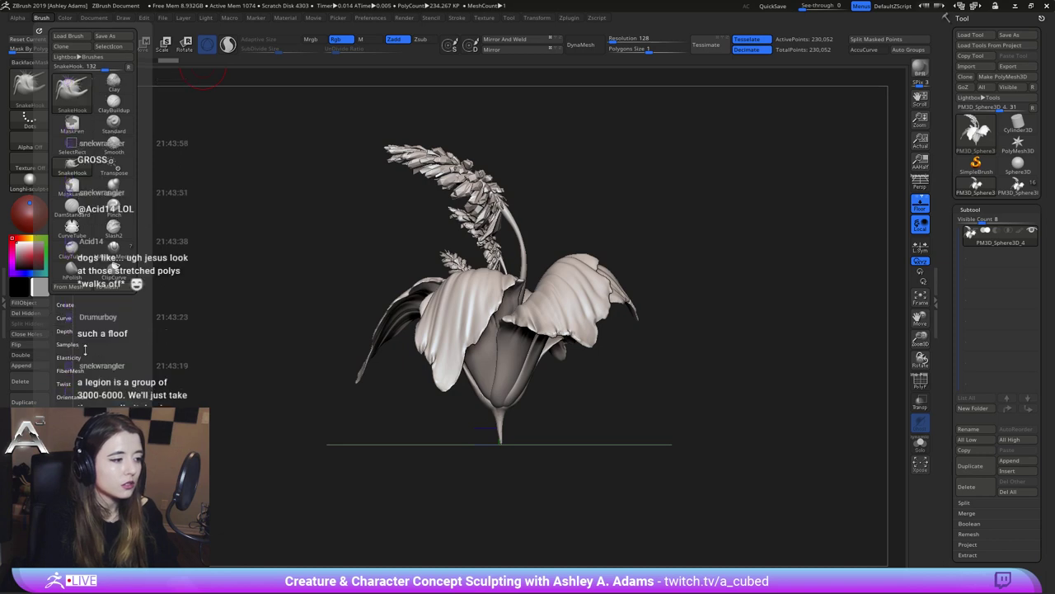
pyautogui.moveTo(71, 355); pyautogui.dragTo(101, 307)
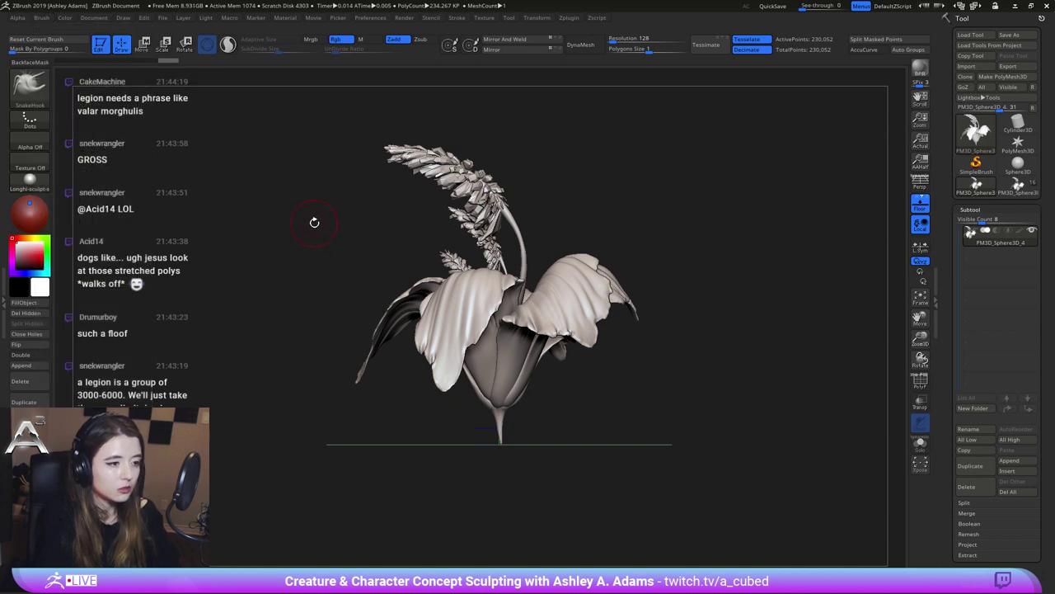
pyautogui.click(42, 18)
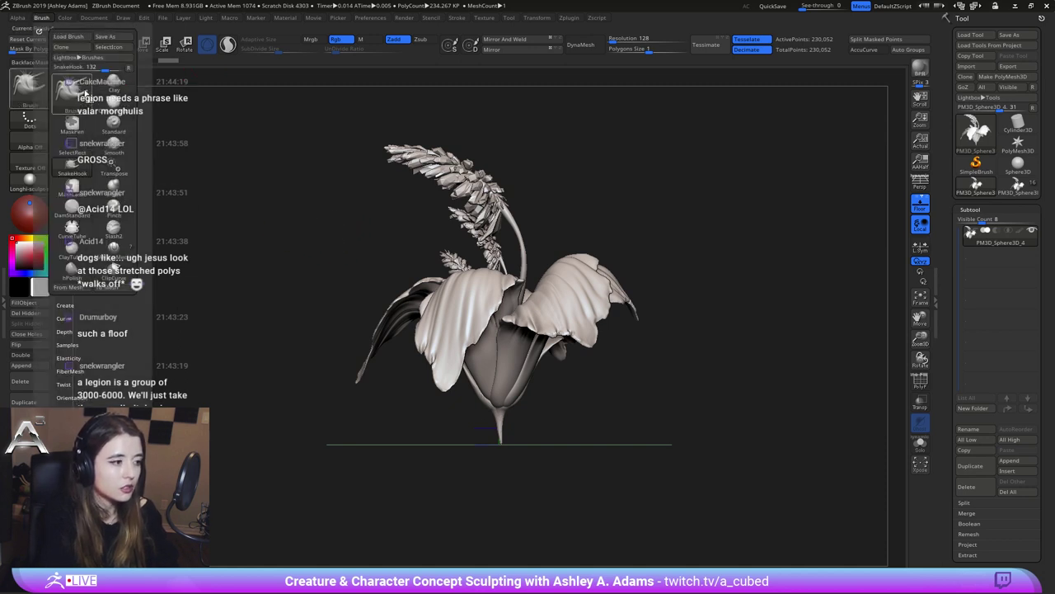
pyautogui.click(80, 288)
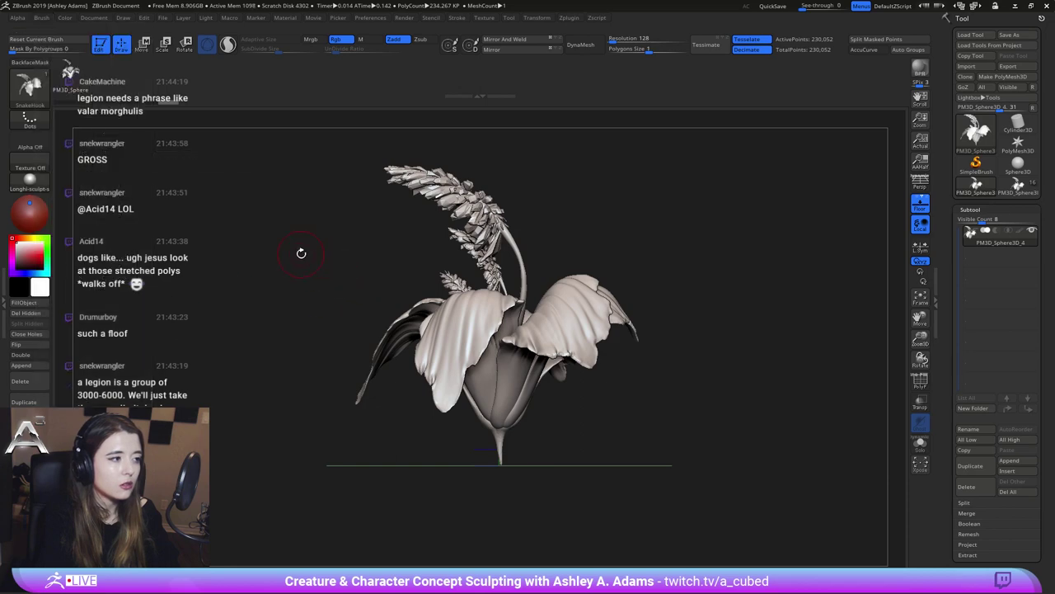
# Create a new InsertMesh brush from the stemmed flower, choosing New instead of appending it to an existing brush
pyautogui.click(31, 87)
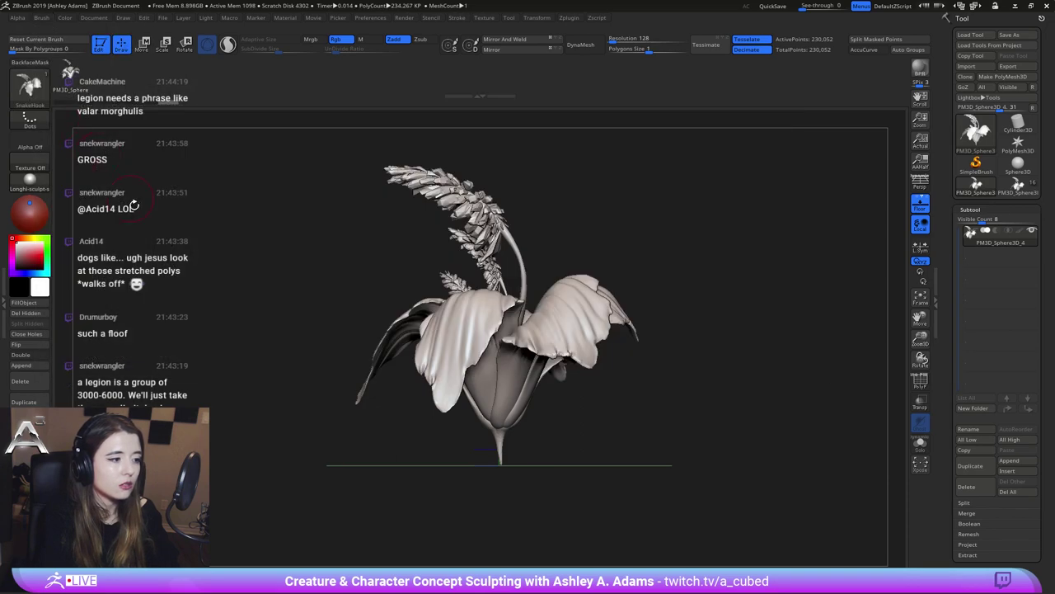
pyautogui.click(31, 88)
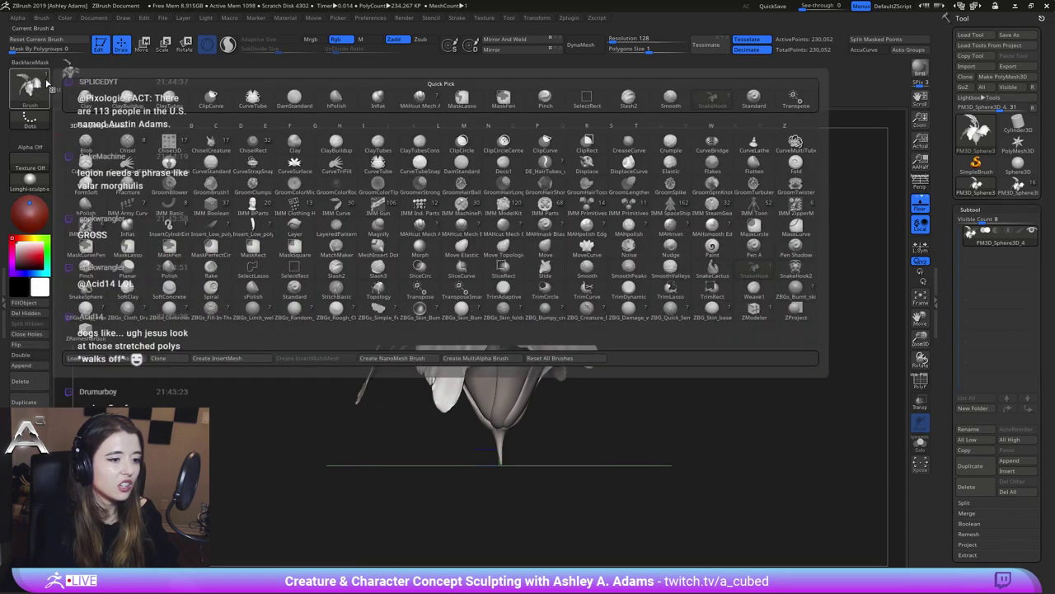
pyautogui.moveTo(240, 306)
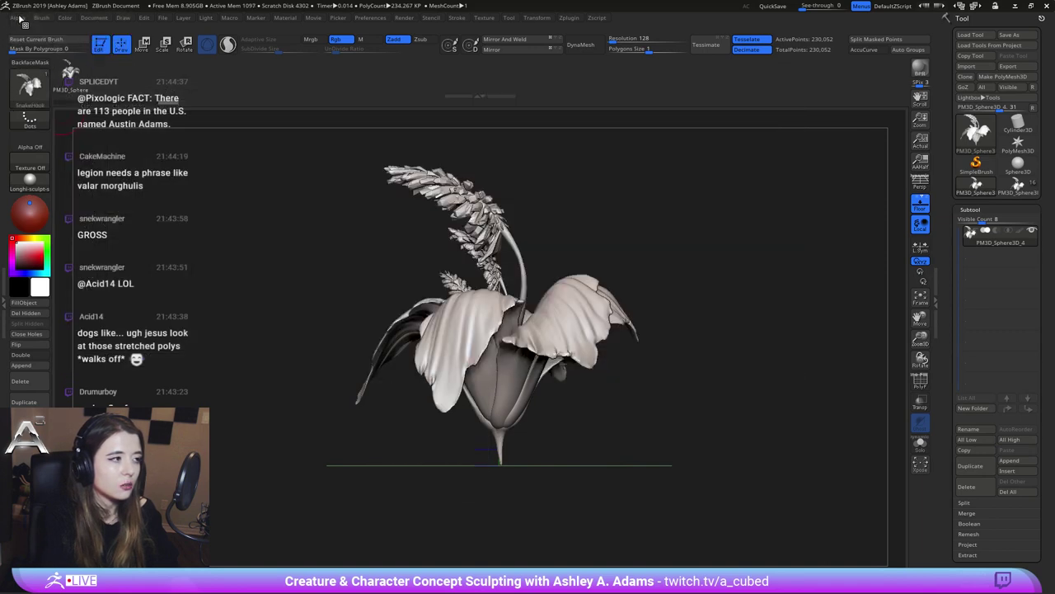
pyautogui.click(45, 18)
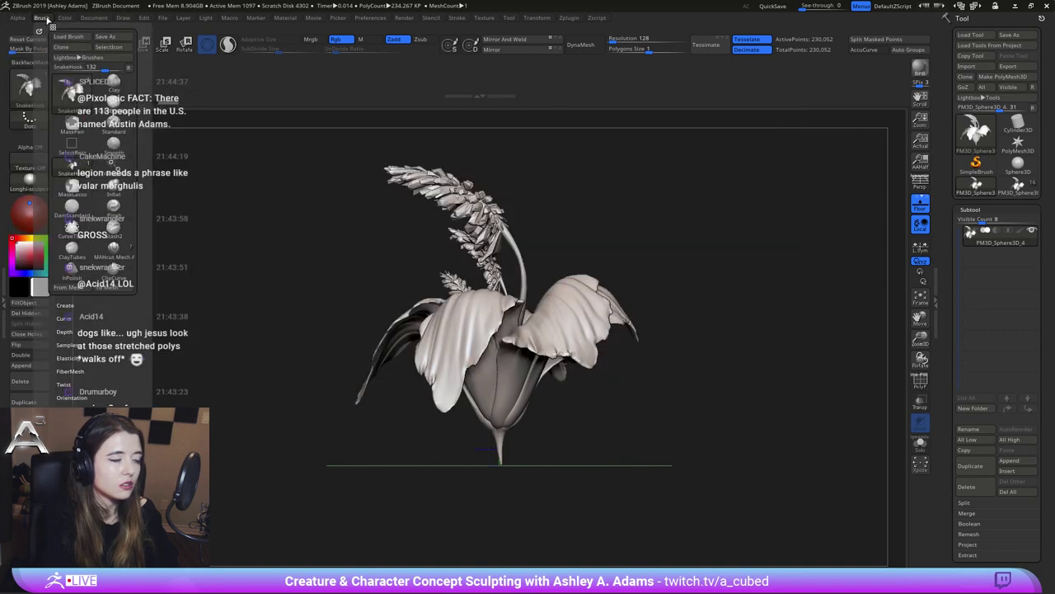
pyautogui.click(41, 19)
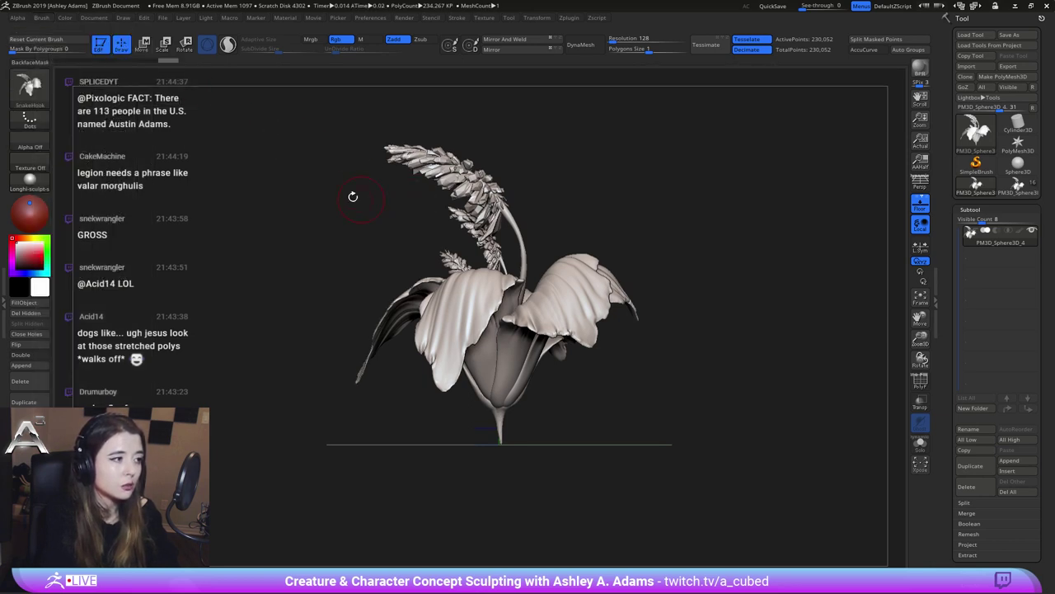
pyautogui.click(28, 85)
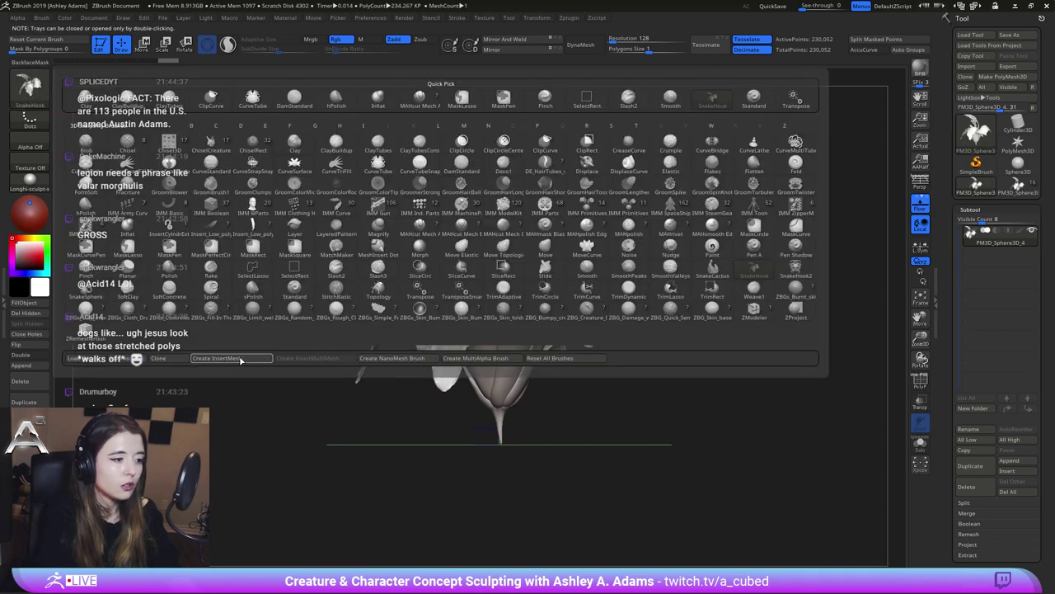
pyautogui.click(241, 359)
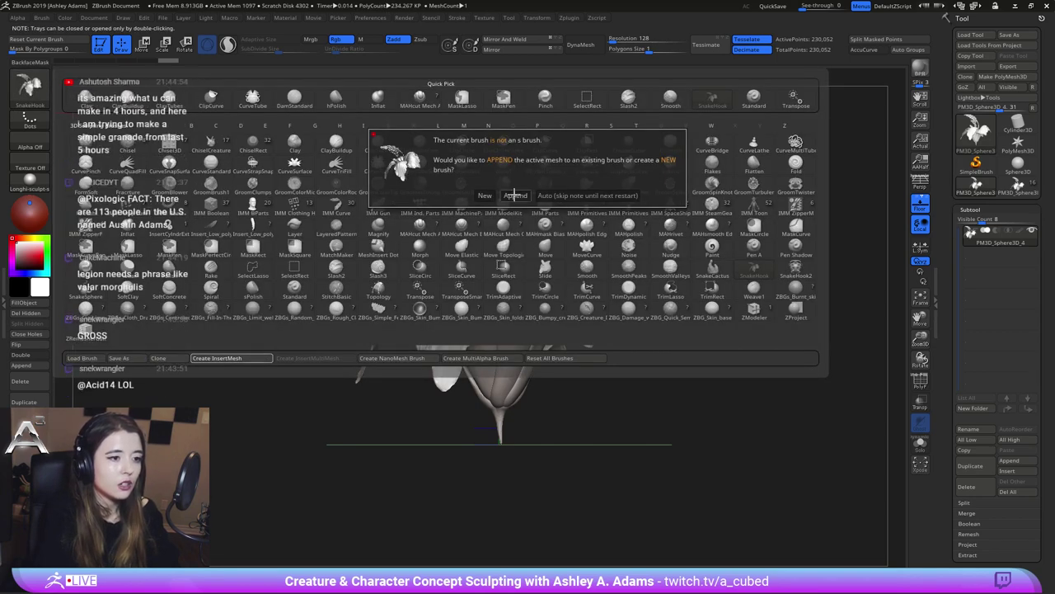
pyautogui.click(484, 196)
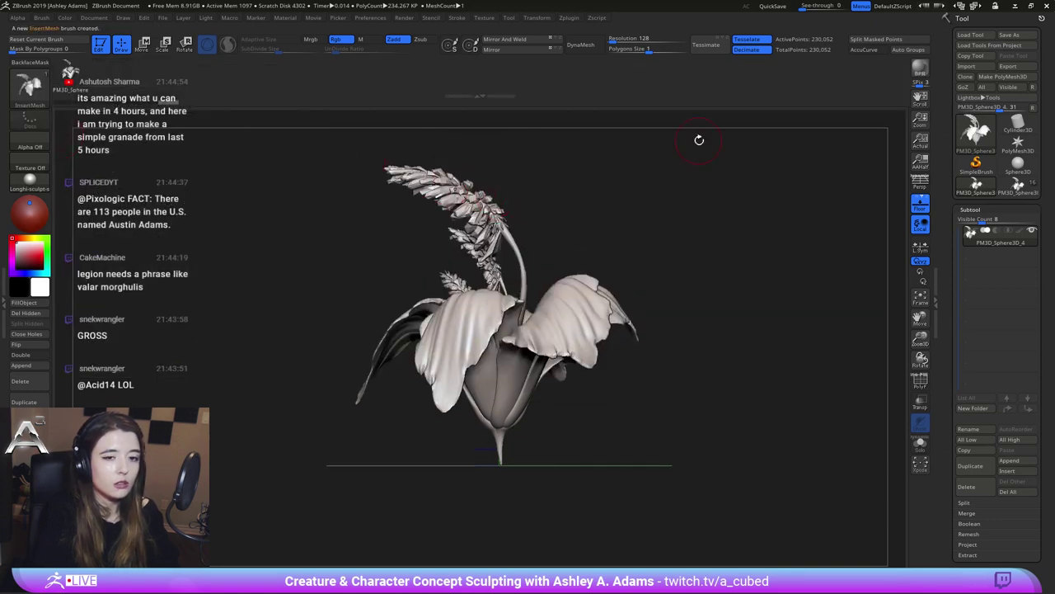
# Switch back to the creature tool and make its main body, subtool 7, active for inserting flowers
pyautogui.click(1024, 190)
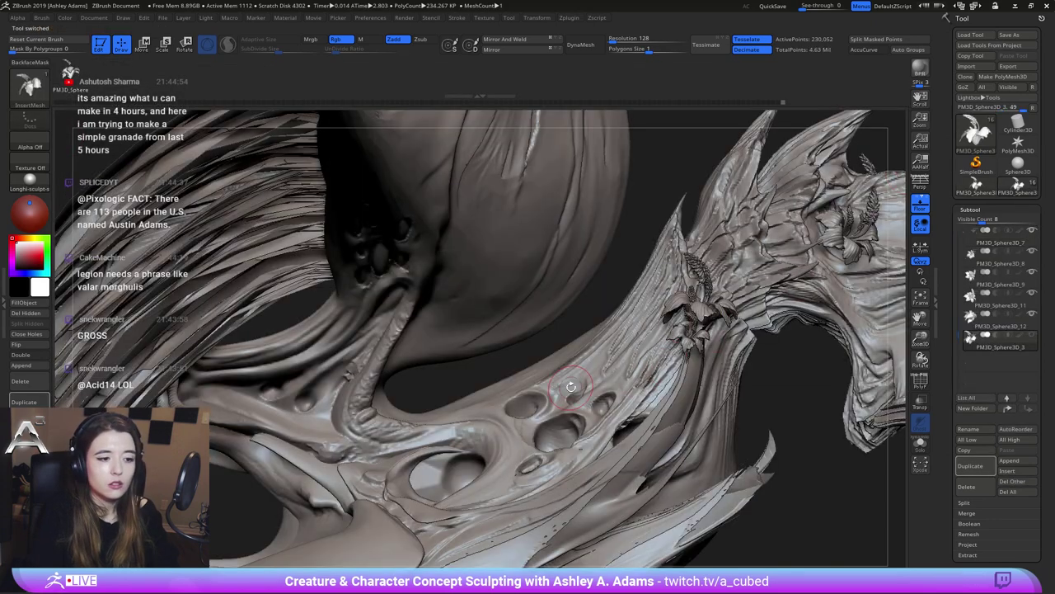
pyautogui.moveTo(529, 351); pyautogui.dragTo(497, 111)
pyautogui.keyDown('alt'); pyautogui.click(606, 276); pyautogui.keyUp('alt')
pyautogui.moveTo(957, 262)
pyautogui.mouseDown()
pyautogui.moveTo(970, 335)
pyautogui.moveTo(959, 234)
pyautogui.mouseUp()
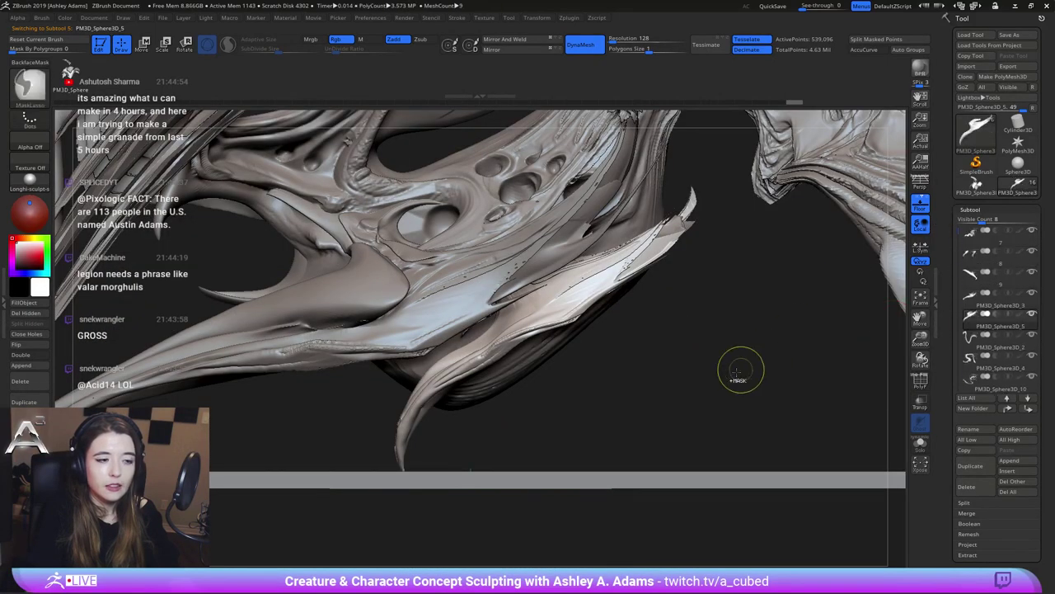
pyautogui.keyDown('ctrl'); pyautogui.moveTo(739, 370); pyautogui.dragTo(686, 330, button='right'); pyautogui.keyUp('ctrl')
pyautogui.keyDown('alt'); pyautogui.moveTo(687, 248); pyautogui.dragTo(651, 558, button='right'); pyautogui.keyUp('alt')
pyautogui.moveTo(701, 190)
pyautogui.mouseDown(button='right')
pyautogui.moveTo(721, 172)
pyautogui.moveTo(676, 291)
pyautogui.moveTo(691, 300)
pyautogui.moveTo(596, 289)
pyautogui.mouseUp(button='right')
pyautogui.keyDown('alt'); pyautogui.click(711, 320); pyautogui.keyUp('alt')
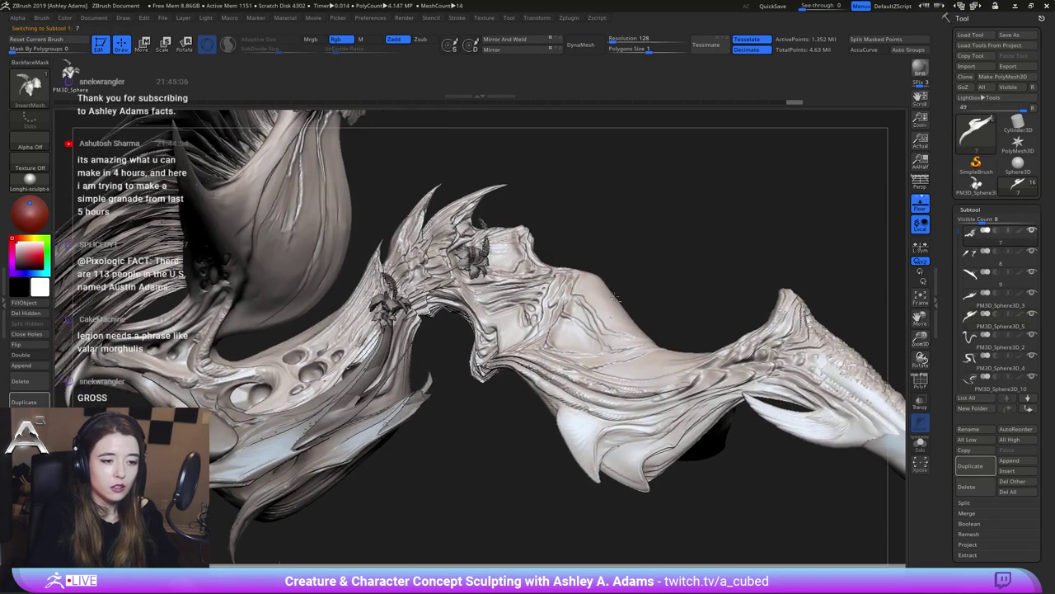
# Try inserting a mirrored pair of flowers on the creature's back, and undo the insertion
pyautogui.moveTo(595, 288)
pyautogui.mouseDown()
pyautogui.moveTo(626, 291)
pyautogui.moveTo(599, 284)
pyautogui.moveTo(612, 261)
pyautogui.moveTo(732, 186)
pyautogui.mouseUp()
pyautogui.hotkey('ctrl', 'z')
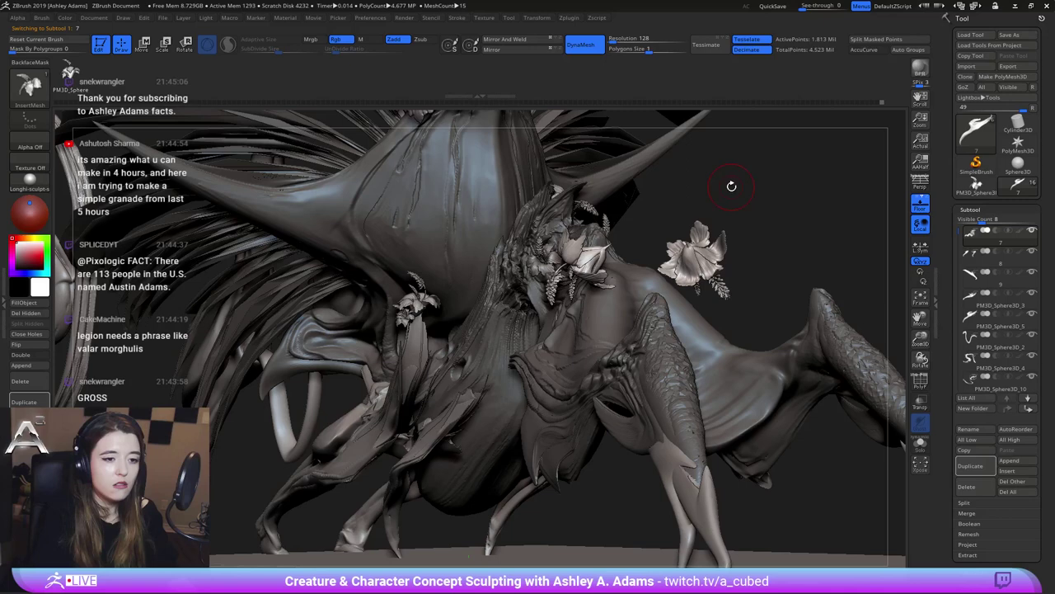
pyautogui.hotkey('ctrl', 'z')
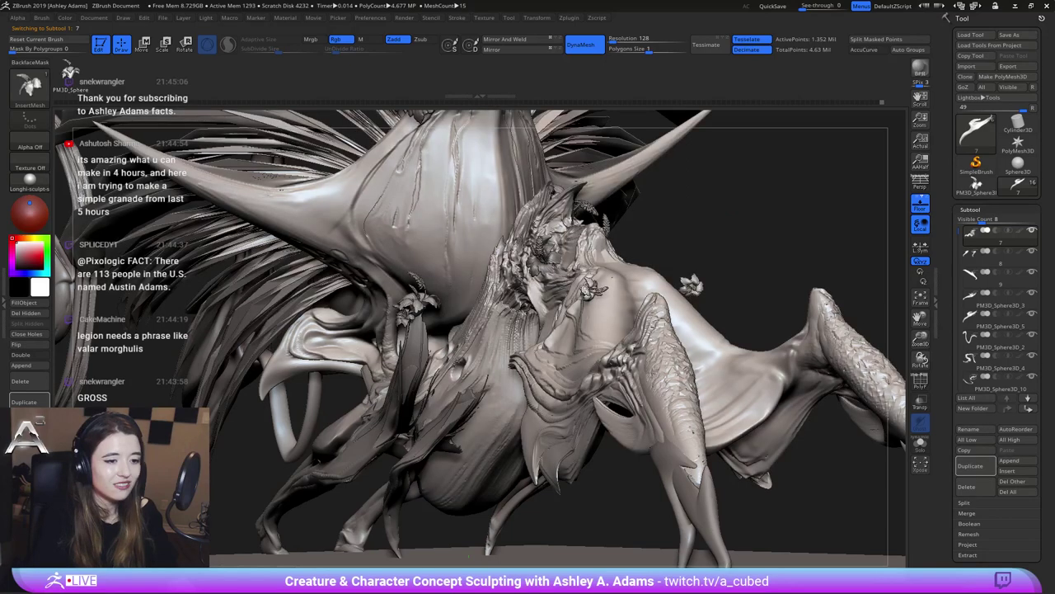
# Return to the flower tool and show the floor grid planes on all axes to check where its stem sits
pyautogui.click(976, 183)
pyautogui.moveTo(548, 228); pyautogui.dragTo(596, 320)
pyautogui.keyDown('alt'); pyautogui.moveTo(514, 355); pyautogui.dragTo(742, 445); pyautogui.keyUp('alt')
pyautogui.moveTo(742, 445); pyautogui.dragTo(550, 440)
pyautogui.moveTo(471, 315)
pyautogui.mouseDown(button='right')
pyautogui.moveTo(511, 349)
pyautogui.moveTo(510, 330)
pyautogui.moveTo(600, 402)
pyautogui.moveTo(361, 190)
pyautogui.mouseUp(button='right')
pyautogui.click(926, 199)
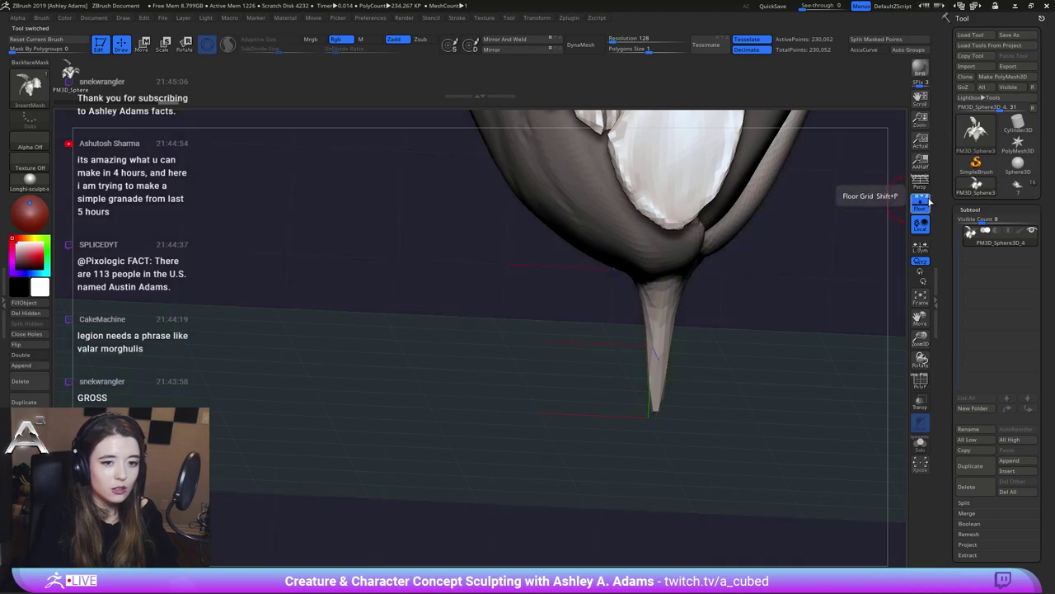
pyautogui.keyDown('ctrl'); pyautogui.moveTo(824, 216); pyautogui.dragTo(648, 187, button='right'); pyautogui.keyUp('ctrl')
pyautogui.moveTo(511, 208); pyautogui.dragTo(626, 330, button='right')
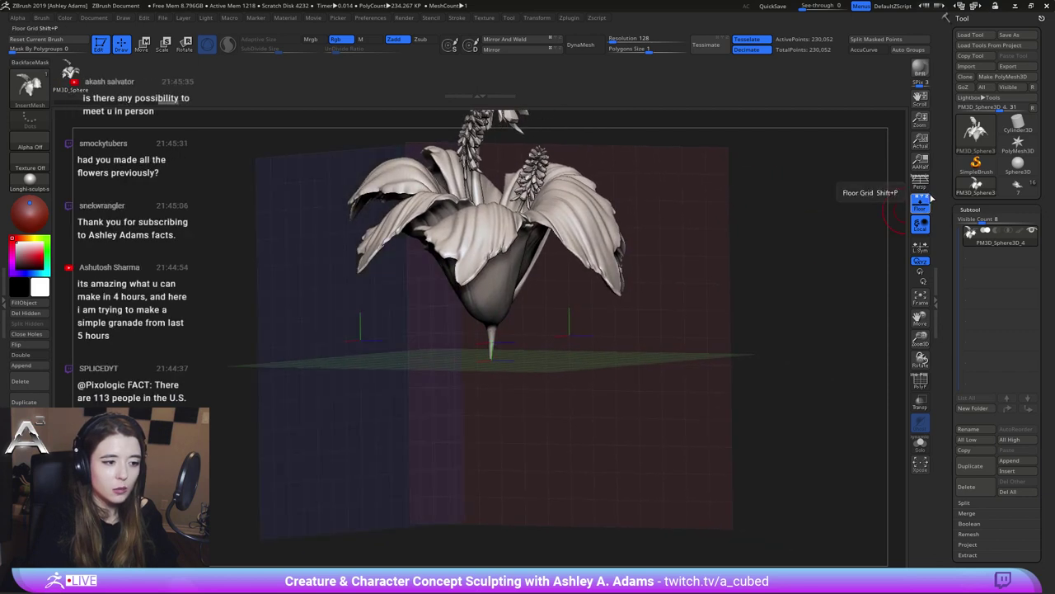
pyautogui.click(923, 200)
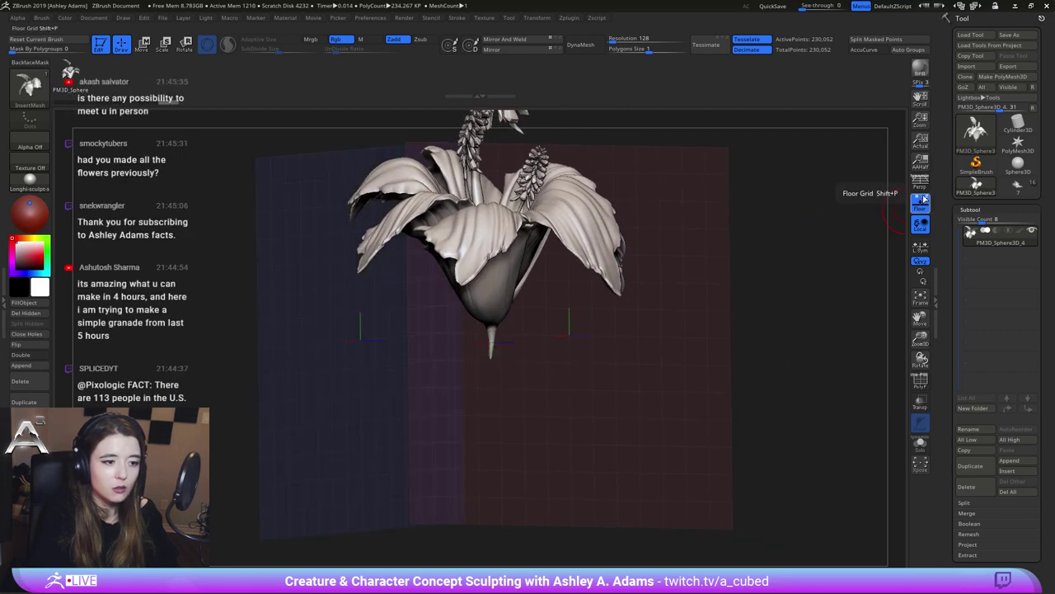
pyautogui.click(923, 200)
pyautogui.click(920, 199)
pyautogui.click(916, 200)
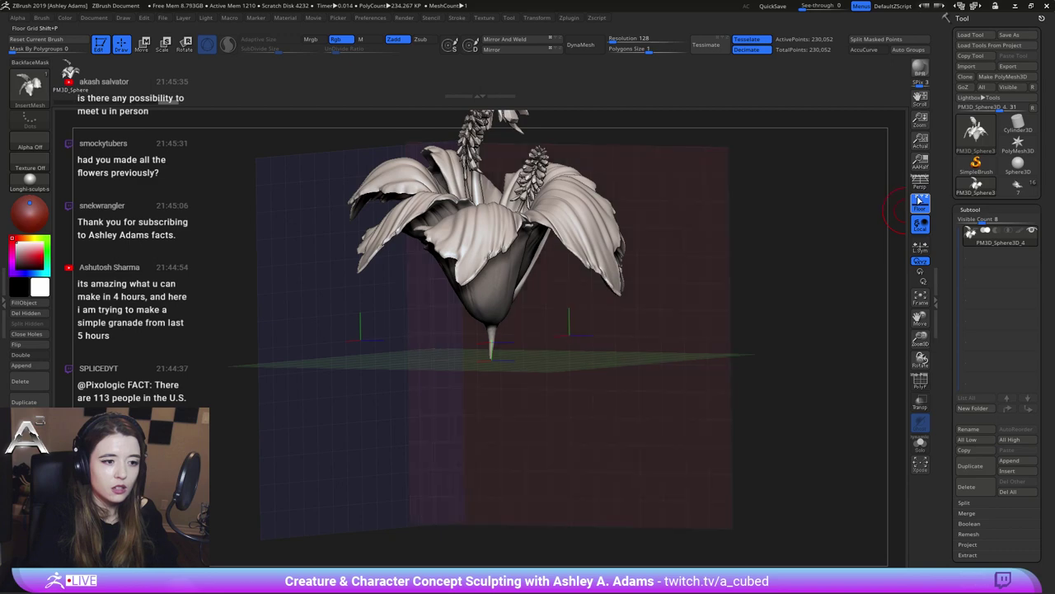
# Move the flower with the gizmo along its axes to reposition its stem against the grid planes
pyautogui.moveTo(651, 289); pyautogui.dragTo(552, 311, button='right')
pyautogui.press('w')
pyautogui.moveTo(528, 324); pyautogui.dragTo(510, 306)
pyautogui.moveTo(444, 320); pyautogui.dragTo(471, 320)
pyautogui.keyDown('ctrl'); pyautogui.moveTo(482, 321); pyautogui.dragTo(620, 310, button='right'); pyautogui.keyUp('ctrl')
pyautogui.moveTo(621, 310); pyautogui.dragTo(453, 318)
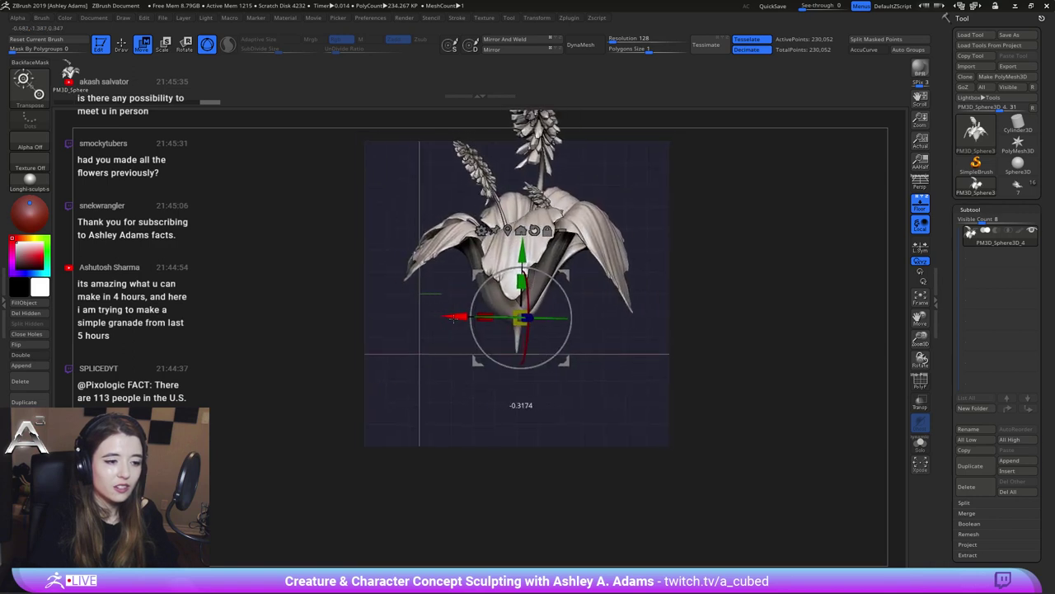
pyautogui.moveTo(717, 286); pyautogui.dragTo(622, 239, button='right')
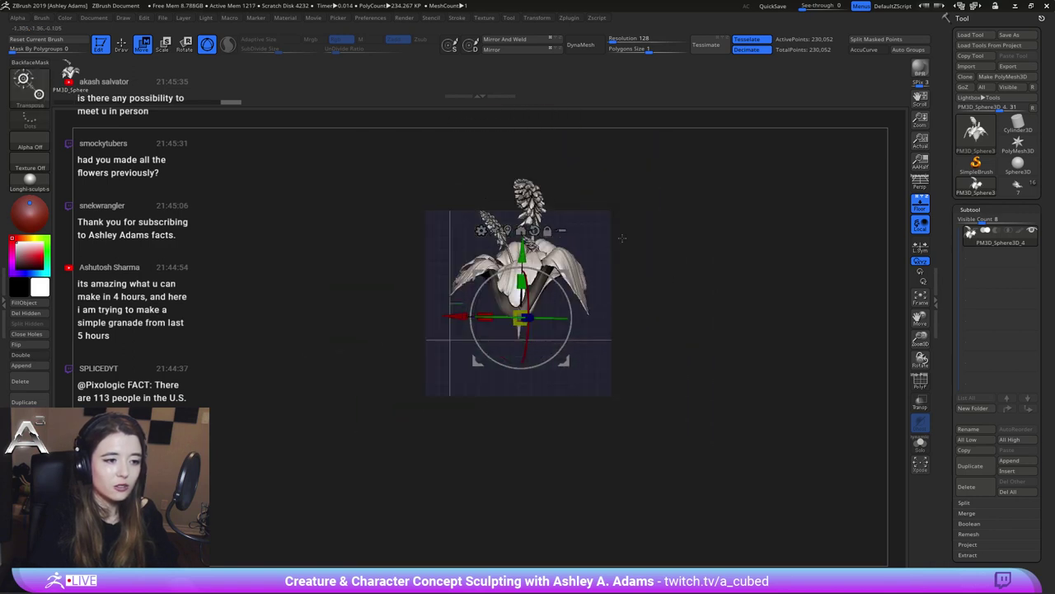
# Create another new InsertMesh brush from the repositioned flower
pyautogui.click(37, 18)
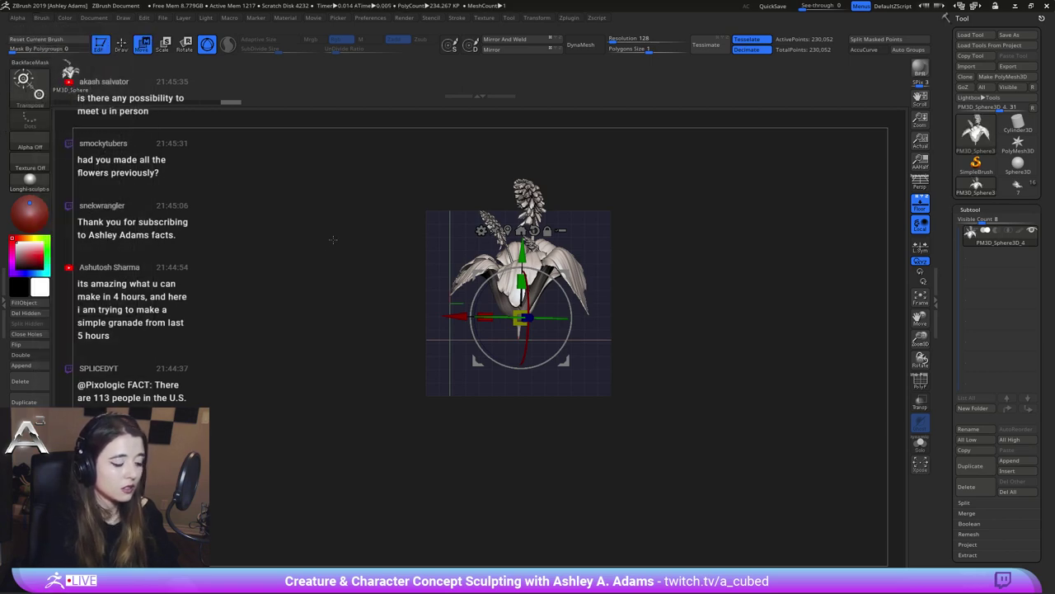
pyautogui.press('q')
pyautogui.click(29, 92)
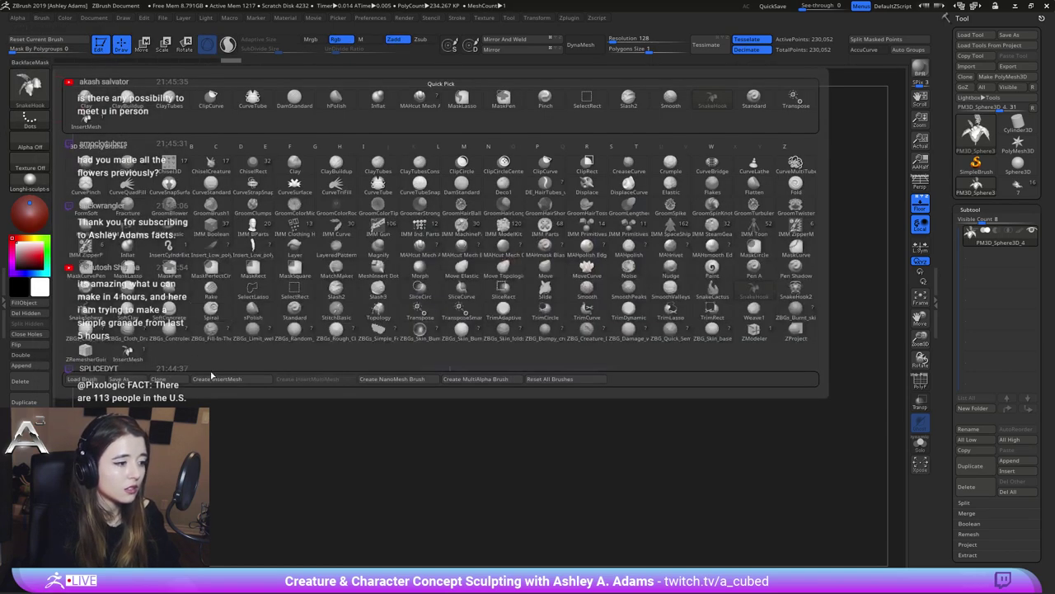
pyautogui.click(214, 379)
pyautogui.click(485, 195)
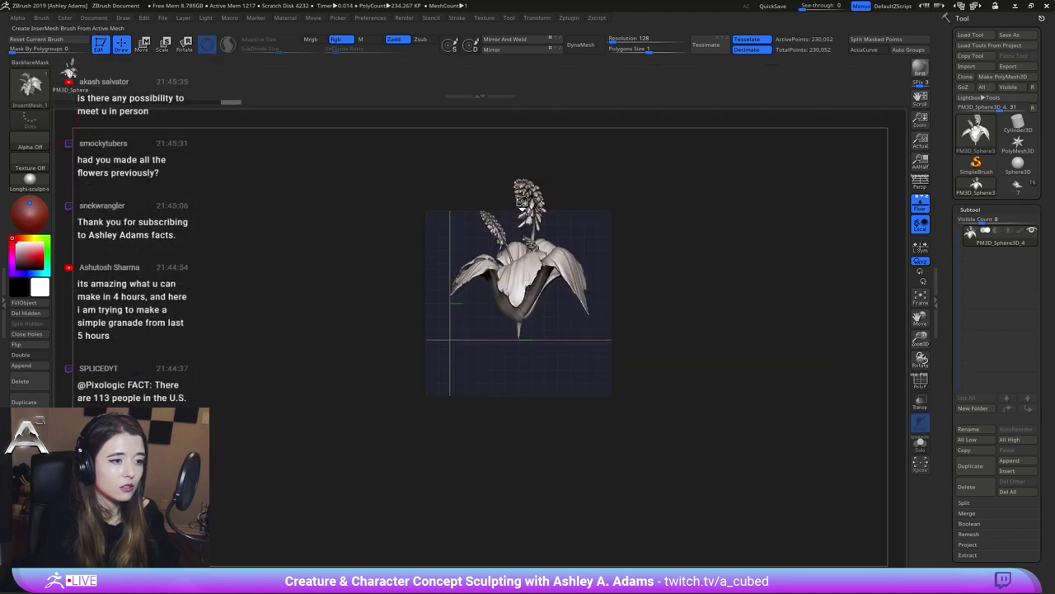
# Switch from the flower to the full creature tool with the new flower brush active
pyautogui.click(1022, 186)
pyautogui.keyDown('alt'); pyautogui.moveTo(874, 185); pyautogui.dragTo(845, 266); pyautogui.keyUp('alt')
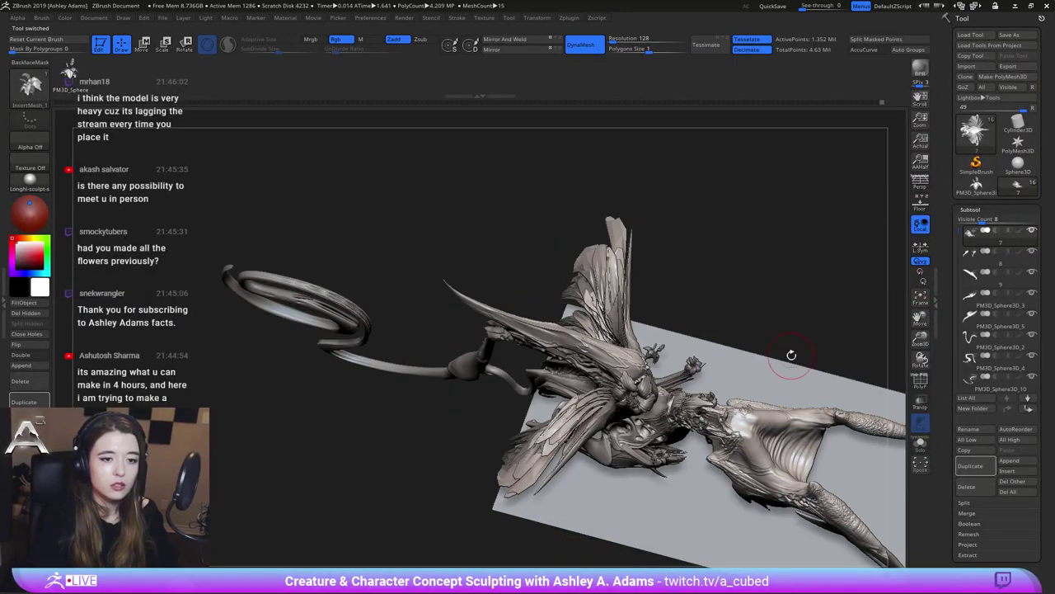
pyautogui.moveTo(791, 355); pyautogui.dragTo(742, 329)
# Try placing mirrored flowers on the creature's body with the new insert brush, and undo them
pyautogui.moveTo(629, 345); pyautogui.dragTo(629, 348)
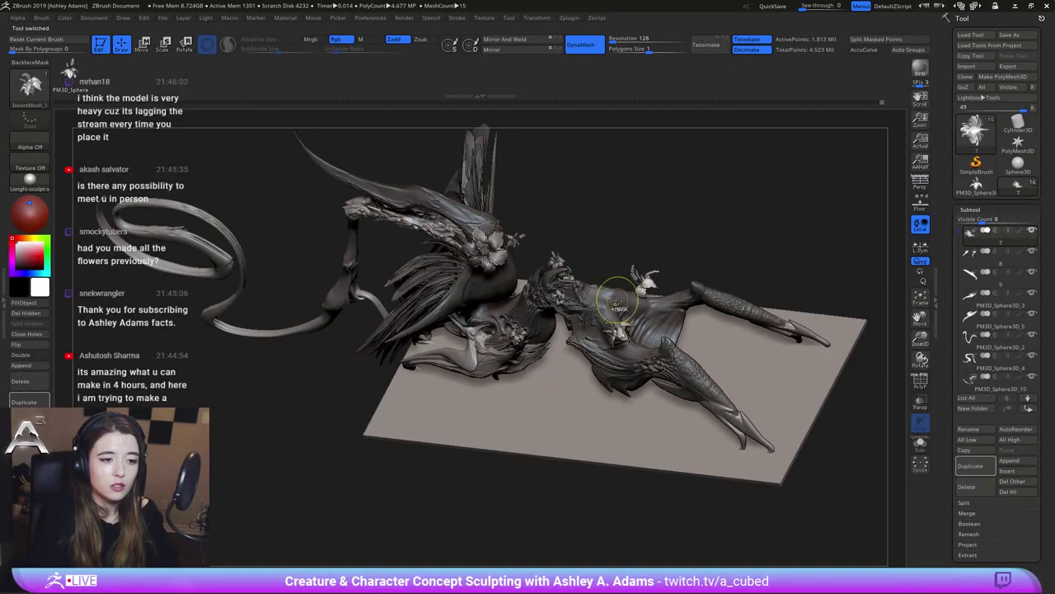
pyautogui.keyDown('alt'); pyautogui.moveTo(659, 223); pyautogui.dragTo(648, 310); pyautogui.keyUp('alt')
pyautogui.moveTo(646, 388)
pyautogui.mouseDown()
pyautogui.moveTo(664, 285)
pyautogui.moveTo(608, 265)
pyautogui.mouseUp()
pyautogui.hotkey('ctrl', 'z')
pyautogui.press('w')
pyautogui.moveTo(738, 262); pyautogui.dragTo(686, 298)
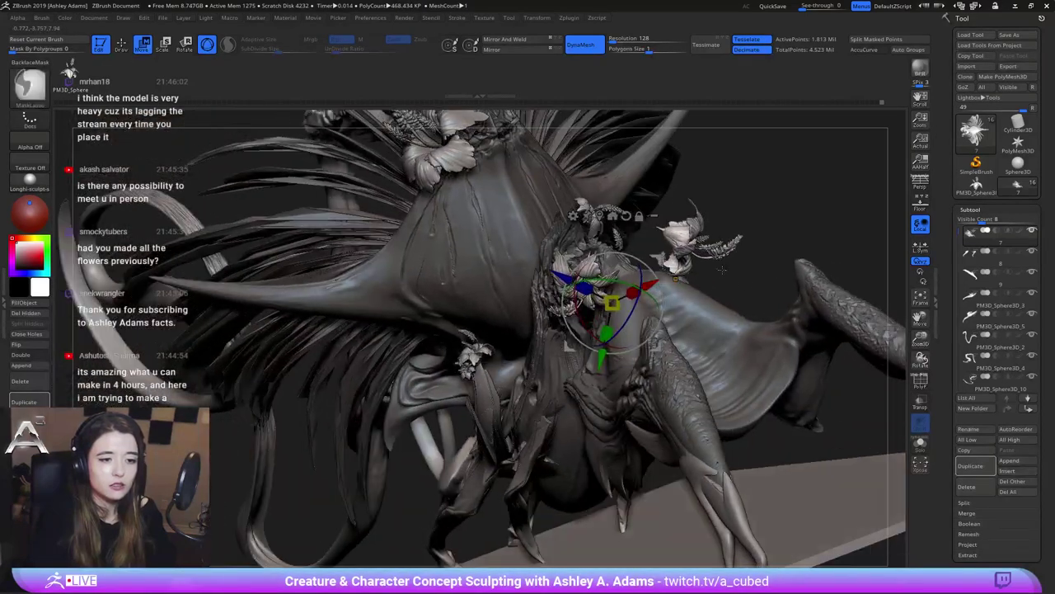
pyautogui.hotkey('ctrl', 'z')
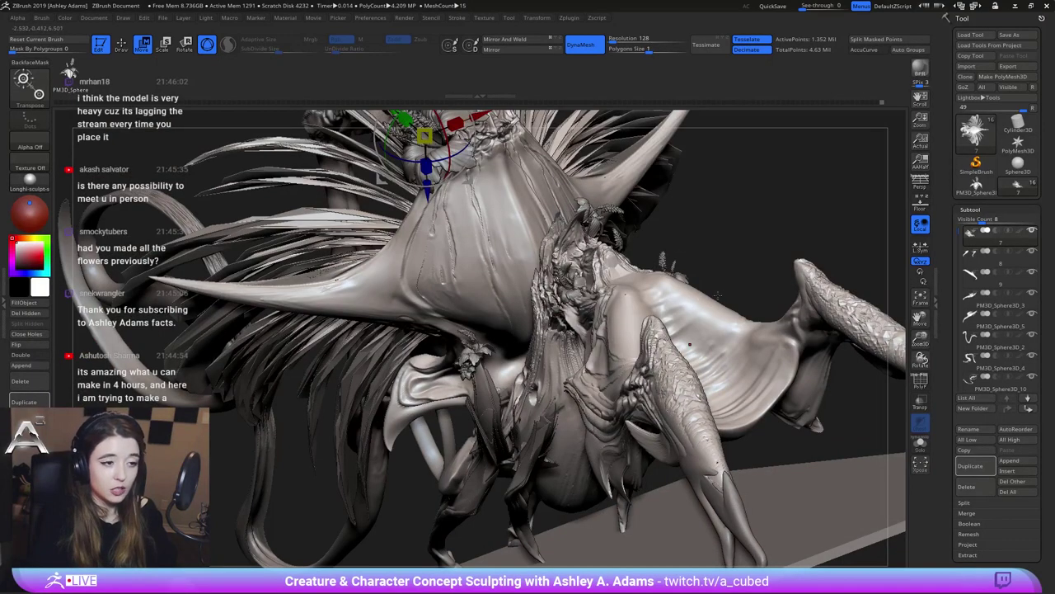
# Insert a single unmirrored flower on the creature's back and shift it into place with the gizmo
pyautogui.moveTo(728, 309); pyautogui.dragTo(639, 324)
pyautogui.press('q')
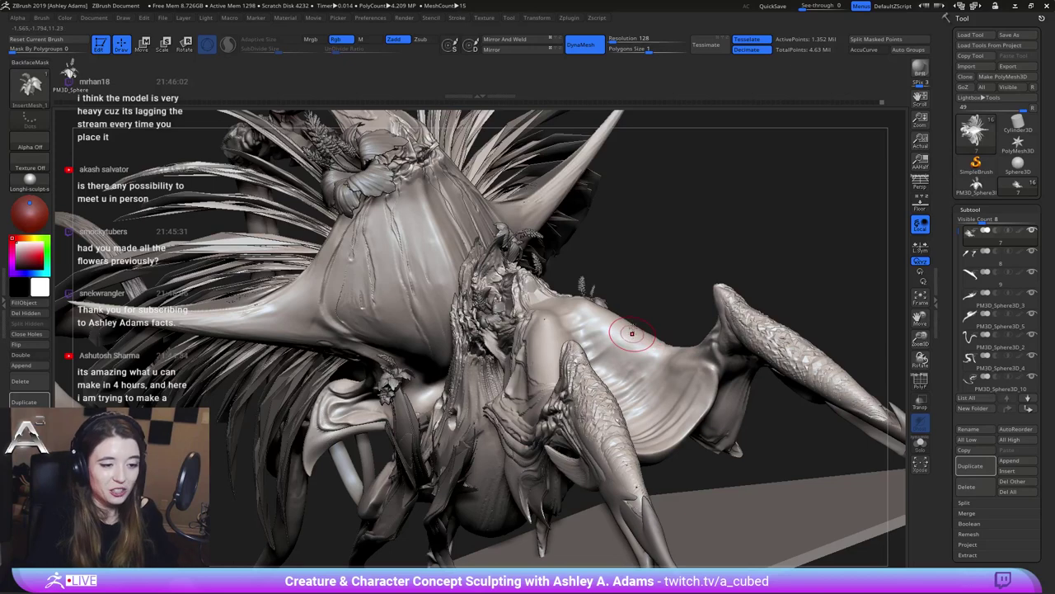
pyautogui.press('w')
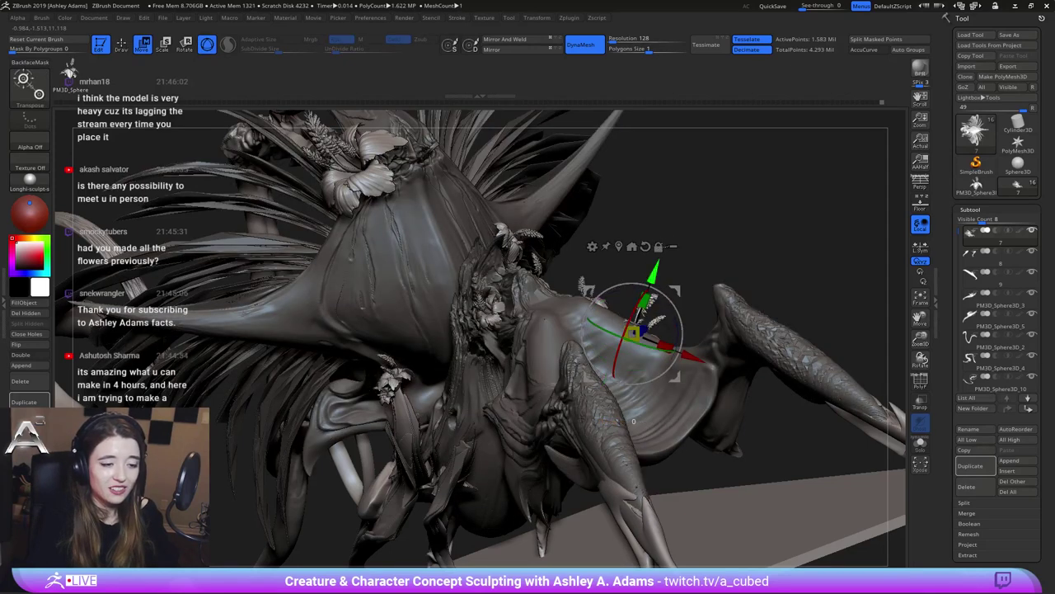
pyautogui.moveTo(796, 239); pyautogui.dragTo(701, 248)
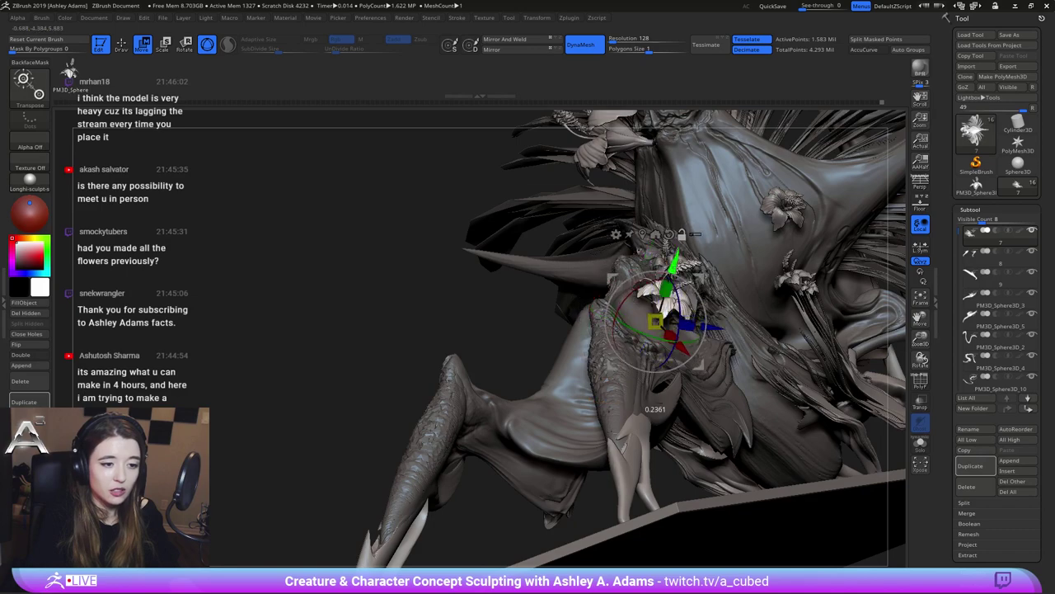
pyautogui.moveTo(676, 268)
pyautogui.mouseDown(button='right')
pyautogui.moveTo(767, 338)
pyautogui.moveTo(825, 342)
pyautogui.moveTo(763, 330)
pyautogui.moveTo(659, 268)
pyautogui.mouseUp(button='right')
pyautogui.moveTo(669, 405); pyautogui.dragTo(601, 242, button='right')
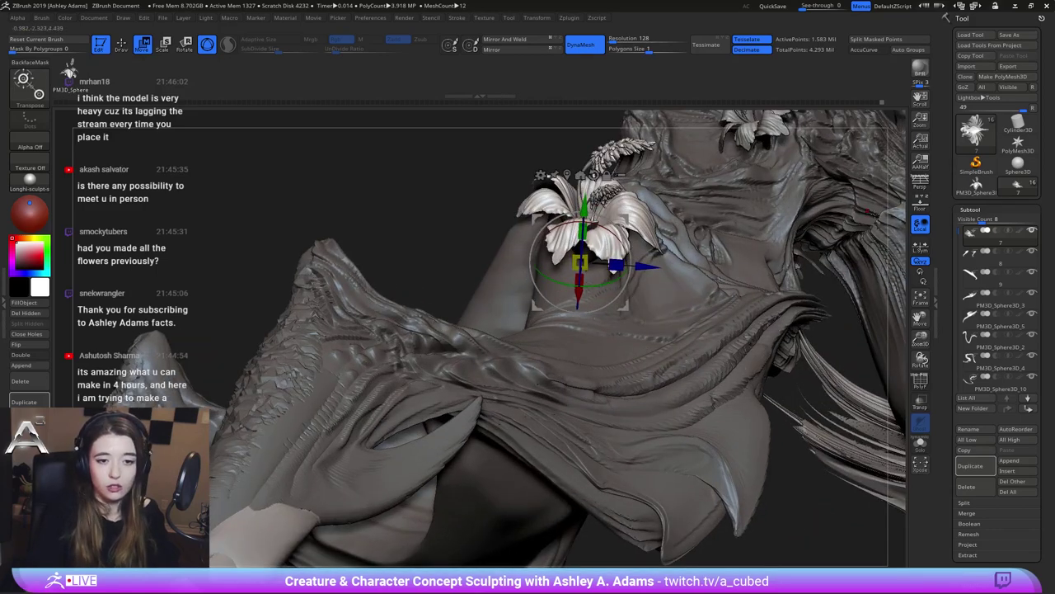
# Separate the inserted flower from the masked body into its own subtool using Split Masked Points
pyautogui.click(965, 504)
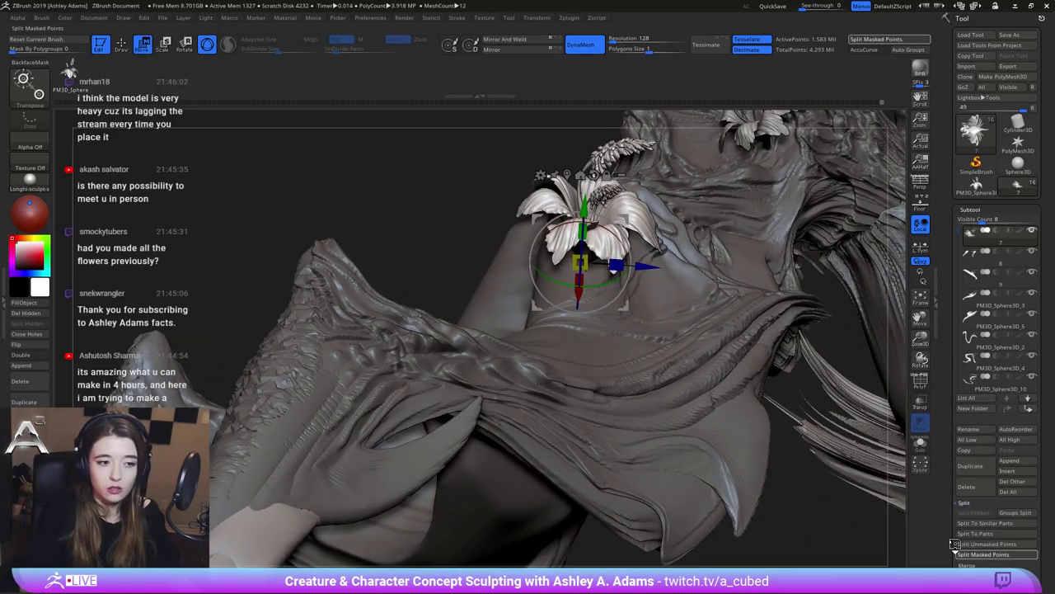
pyautogui.click(960, 552)
pyautogui.moveTo(766, 346); pyautogui.dragTo(660, 305, button='right')
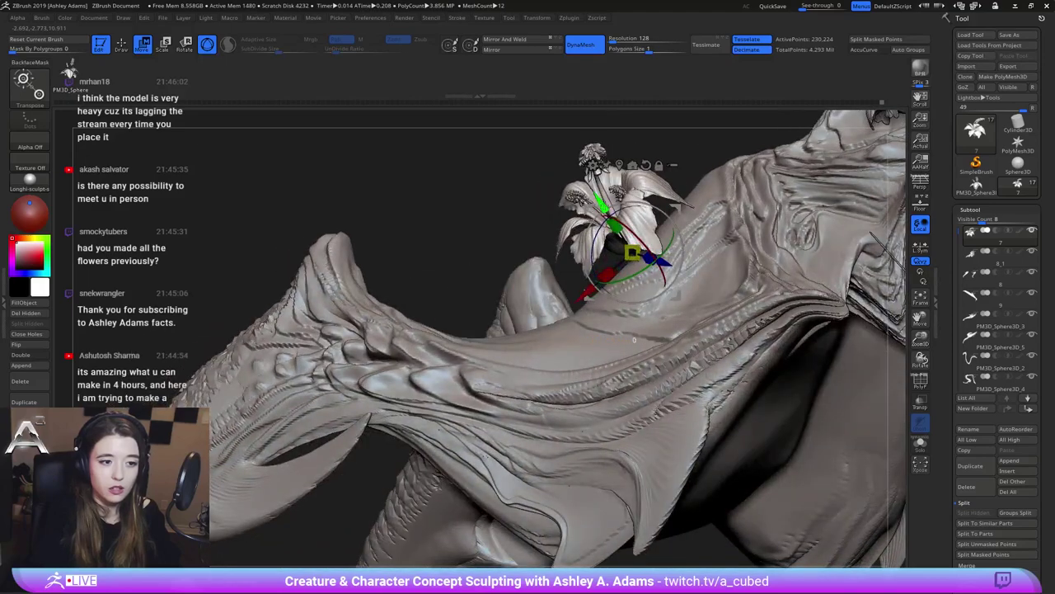
# Move the separated flower onto the creature's flank with its stem sunk into the surface, and return to Draw mode
pyautogui.moveTo(602, 204)
pyautogui.mouseDown()
pyautogui.moveTo(608, 213)
pyautogui.moveTo(601, 205)
pyautogui.mouseUp()
pyautogui.moveTo(601, 214); pyautogui.dragTo(759, 226, button='right')
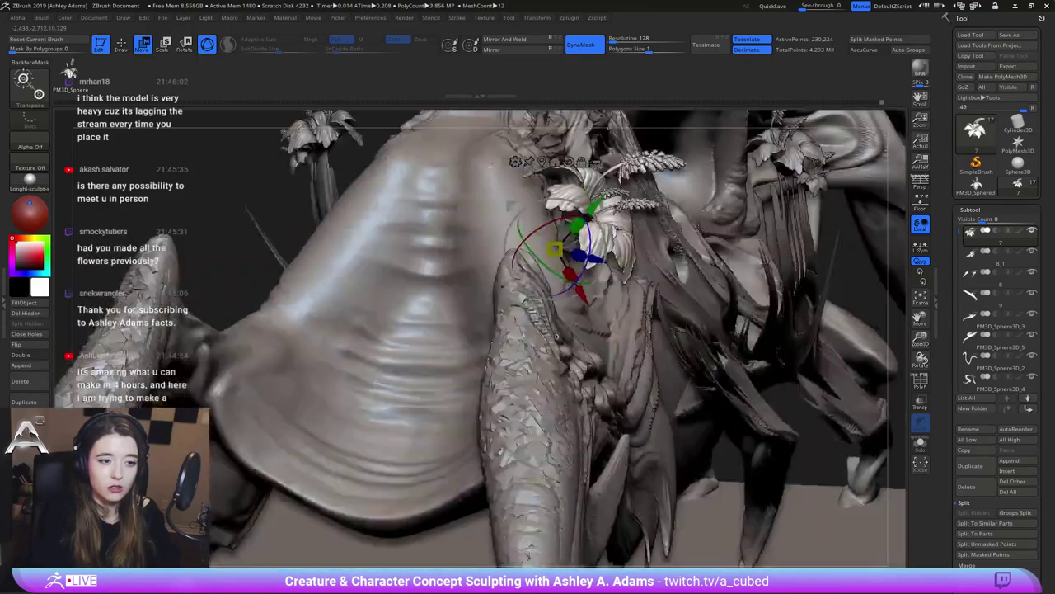
pyautogui.moveTo(556, 335)
pyautogui.mouseDown()
pyautogui.moveTo(631, 204)
pyautogui.moveTo(663, 263)
pyautogui.mouseUp()
pyautogui.moveTo(651, 270)
pyautogui.mouseDown(button='right')
pyautogui.moveTo(700, 268)
pyautogui.moveTo(698, 257)
pyautogui.moveTo(710, 268)
pyautogui.moveTo(720, 220)
pyautogui.mouseUp(button='right')
pyautogui.press('q')
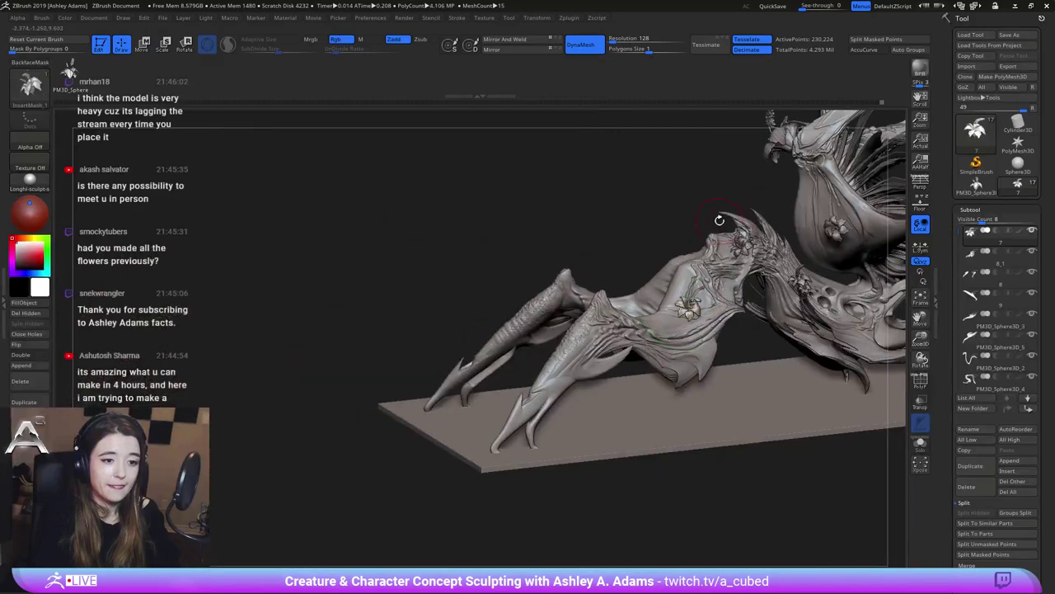
pyautogui.moveTo(719, 220); pyautogui.dragTo(630, 276)
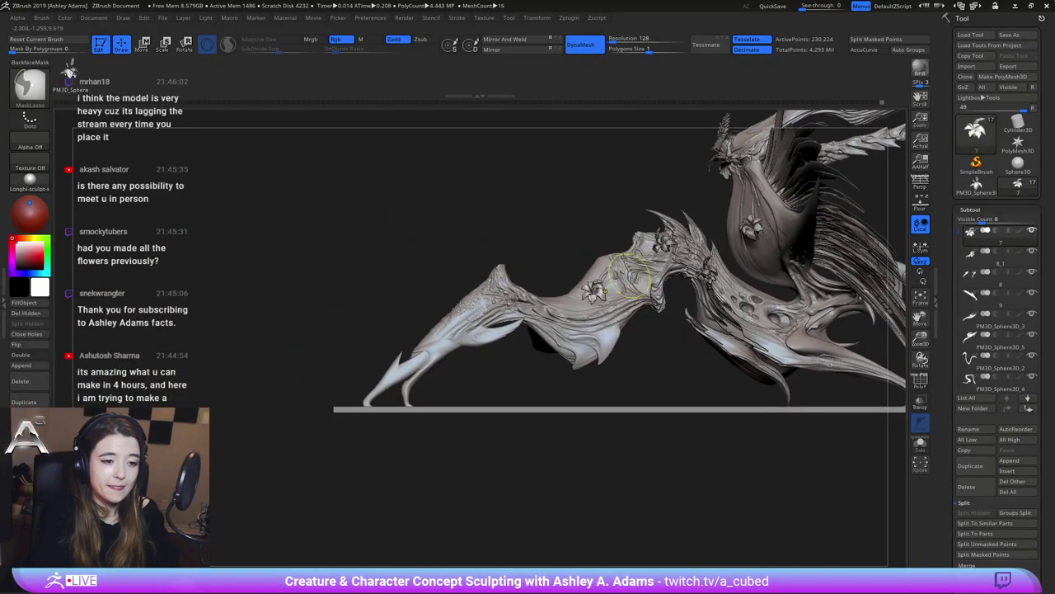
# Move the separated flower from the creature's flank toward the knee of the scaled leg
pyautogui.keyDown('ctrl'); pyautogui.moveTo(631, 276); pyautogui.dragTo(605, 266, button='right'); pyautogui.keyUp('ctrl')
pyautogui.keyDown('alt'); pyautogui.moveTo(431, 183); pyautogui.dragTo(342, 249); pyautogui.keyUp('alt')
pyautogui.press('w')
pyautogui.moveTo(544, 279)
pyautogui.keyDown('alt'); pyautogui.mouseDown(button='right')
pyautogui.moveTo(634, 197)
pyautogui.moveTo(691, 211)
pyautogui.moveTo(676, 265)
pyautogui.mouseUp(button='right'); pyautogui.keyUp('alt')
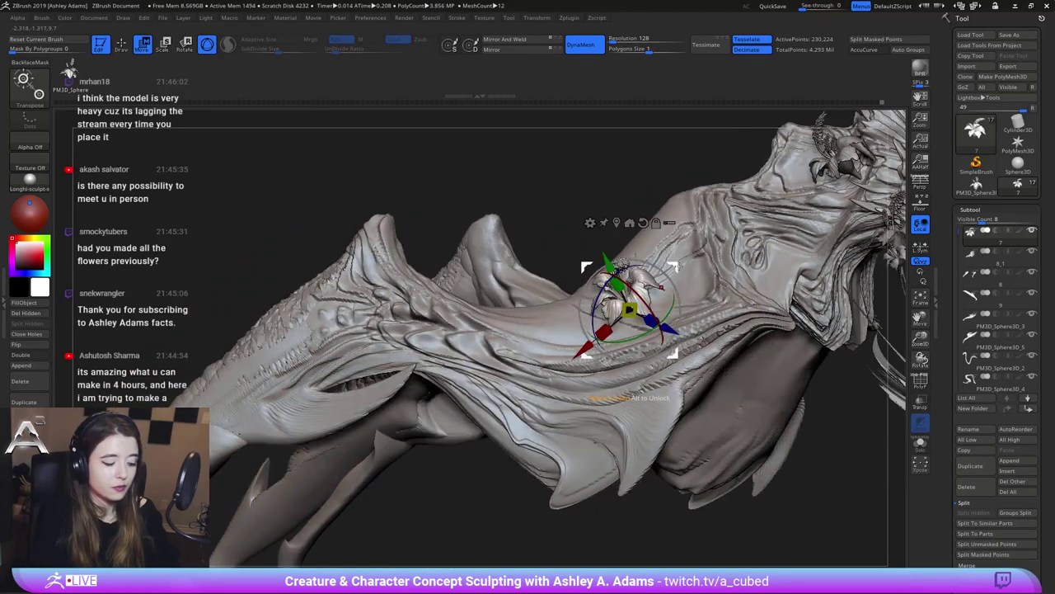
pyautogui.press('q')
pyautogui.press('w')
pyautogui.moveTo(674, 330); pyautogui.dragTo(442, 321)
pyautogui.moveTo(442, 320); pyautogui.dragTo(505, 244, button='right')
pyautogui.moveTo(461, 239); pyautogui.dragTo(446, 251)
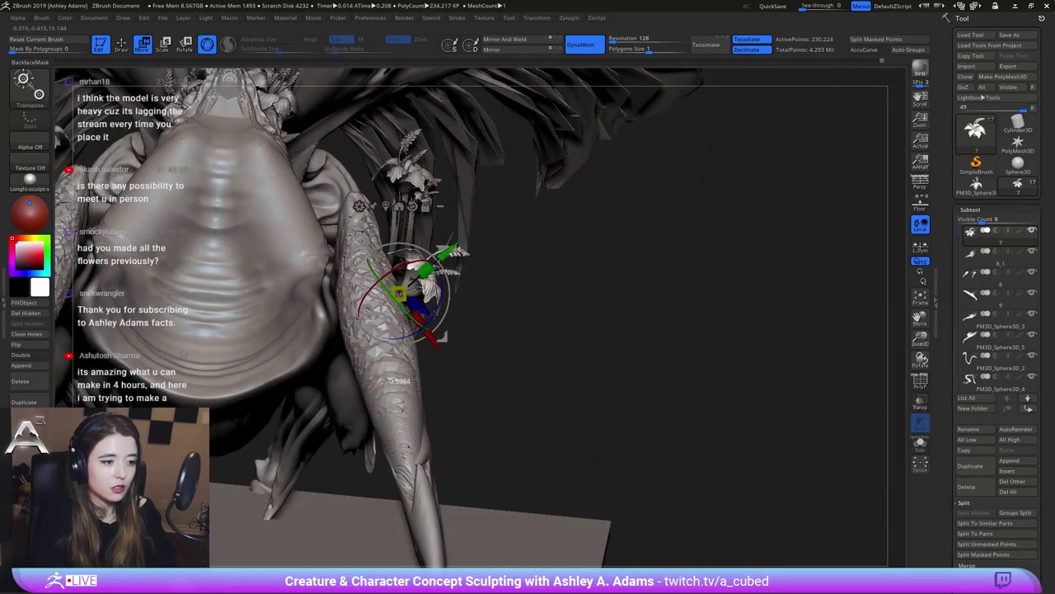
# Rotate and nudge the flower so its stem sits in the surface just behind the scaled leg's knee
pyautogui.moveTo(435, 313)
pyautogui.mouseDown()
pyautogui.moveTo(414, 319)
pyautogui.moveTo(422, 322)
pyautogui.mouseUp()
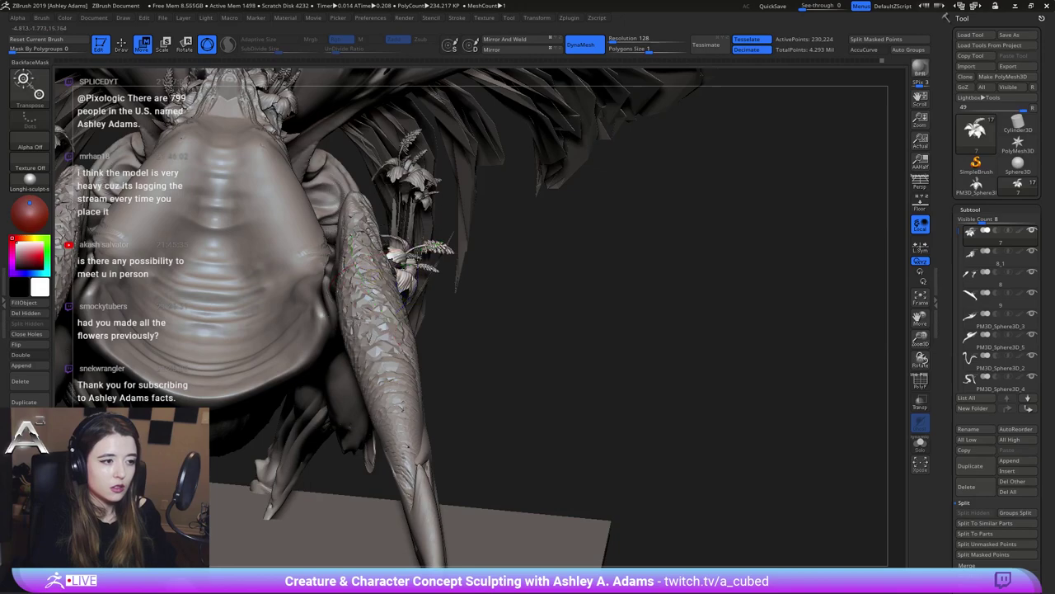
pyautogui.moveTo(422, 322); pyautogui.dragTo(427, 247, button='right')
pyautogui.moveTo(471, 313); pyautogui.dragTo(524, 316, button='right')
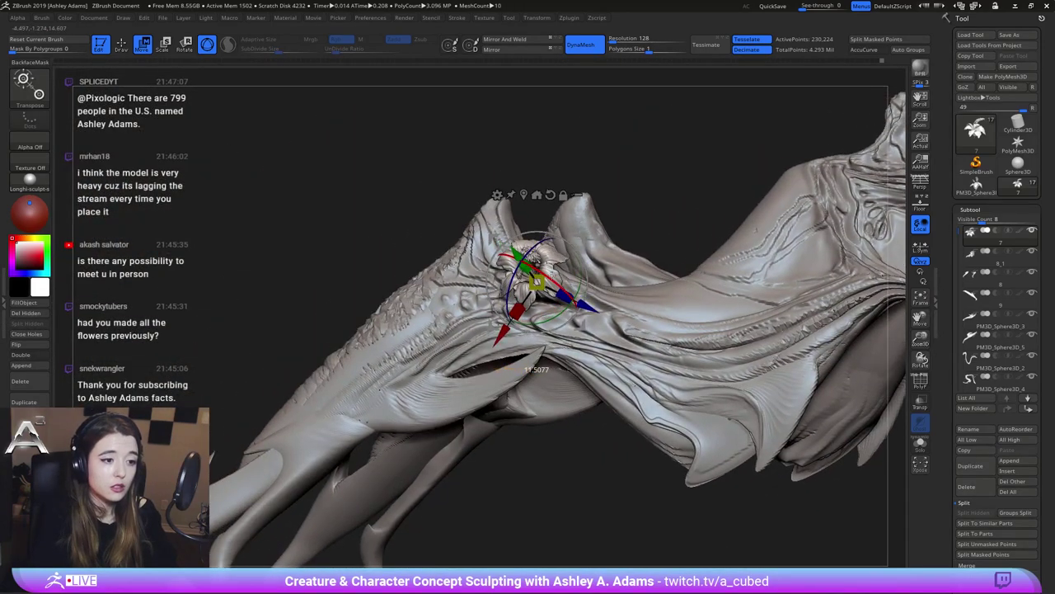
pyautogui.moveTo(506, 279); pyautogui.dragTo(551, 283, button='right')
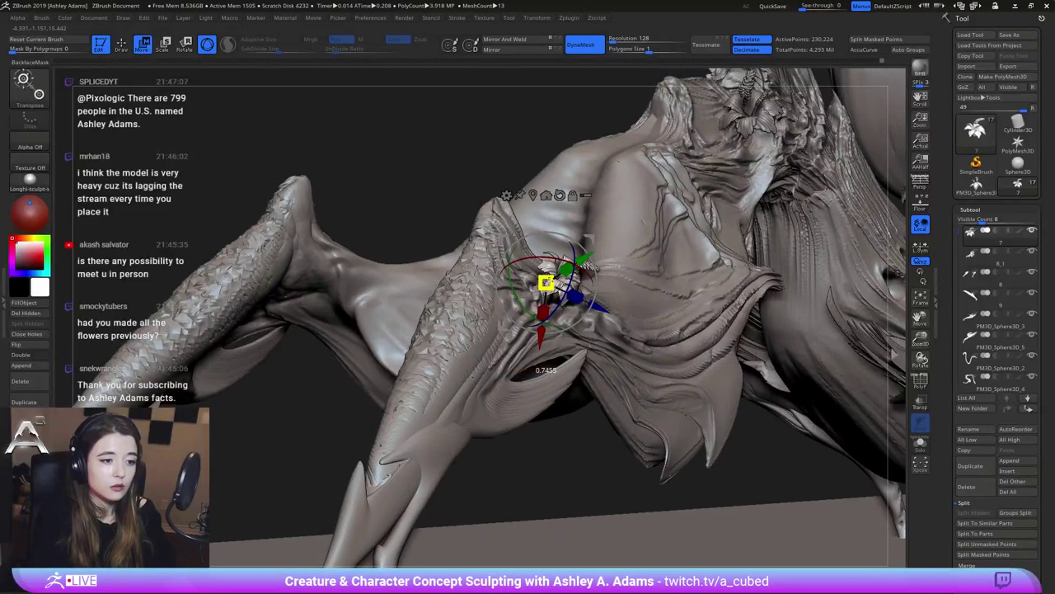
pyautogui.moveTo(547, 281); pyautogui.dragTo(552, 284)
pyautogui.moveTo(601, 287); pyautogui.dragTo(569, 282, button='right')
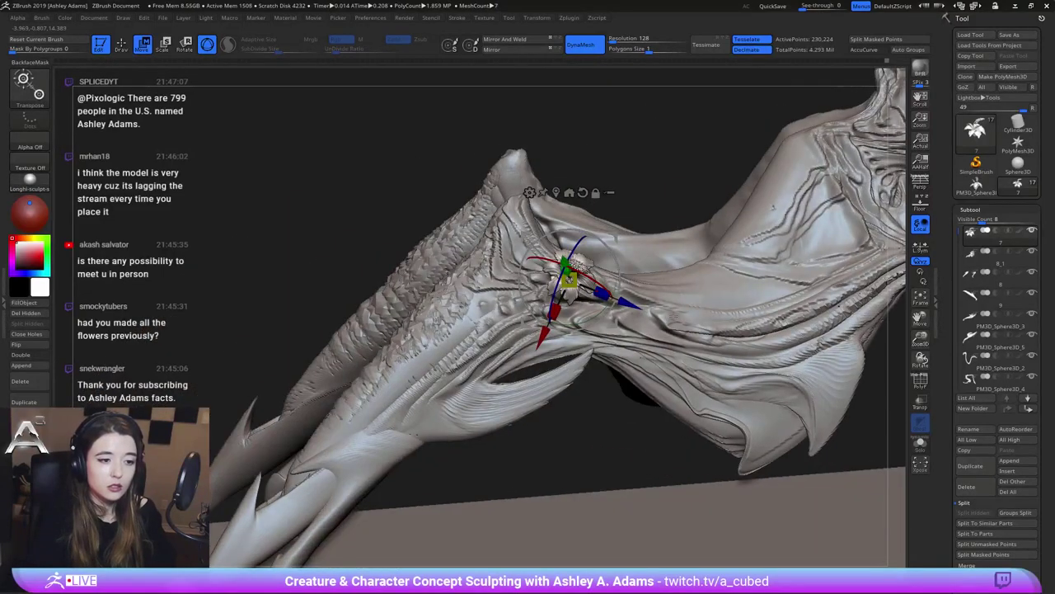
# Duplicate the knee flower within its subtool, angle the copy beside the original, and return to Draw mode
pyautogui.keyDown('ctrl'); pyautogui.moveTo(628, 302); pyautogui.dragTo(610, 295); pyautogui.keyUp('ctrl')
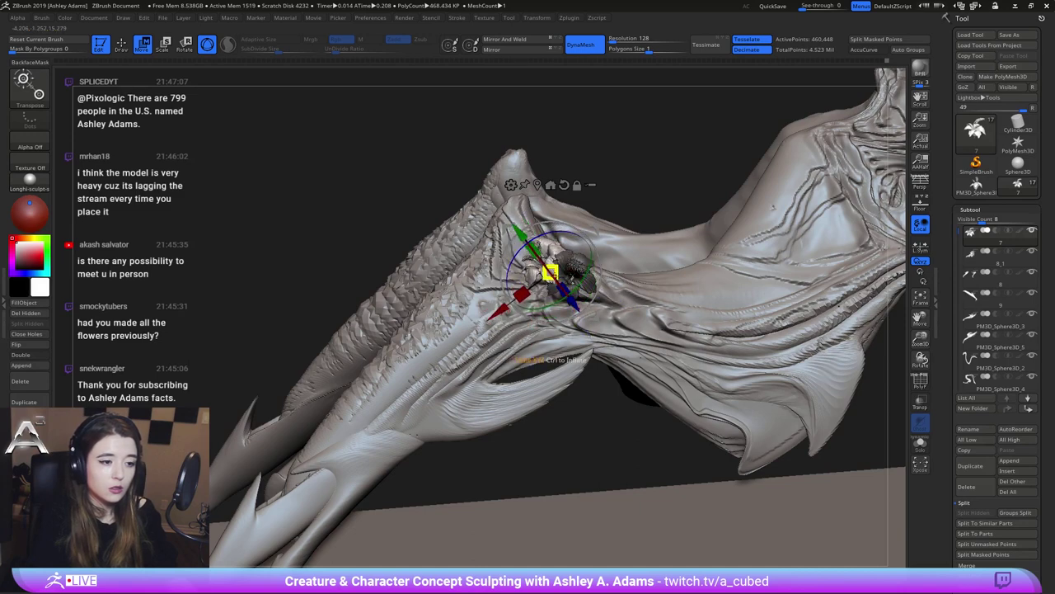
pyautogui.moveTo(569, 289); pyautogui.dragTo(536, 334, button='right')
pyautogui.moveTo(493, 239); pyautogui.dragTo(479, 235)
pyautogui.moveTo(479, 239); pyautogui.dragTo(528, 247, button='right')
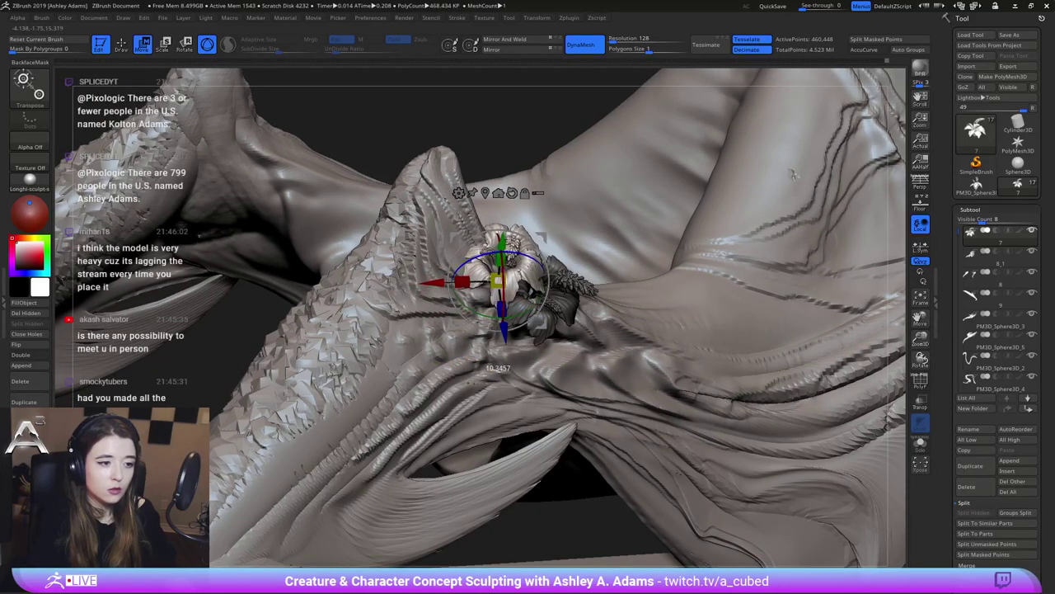
pyautogui.moveTo(494, 307)
pyautogui.mouseDown(button='right')
pyautogui.moveTo(574, 254)
pyautogui.moveTo(541, 269)
pyautogui.mouseUp(button='right')
pyautogui.press('q')
pyautogui.rightClick(541, 270)
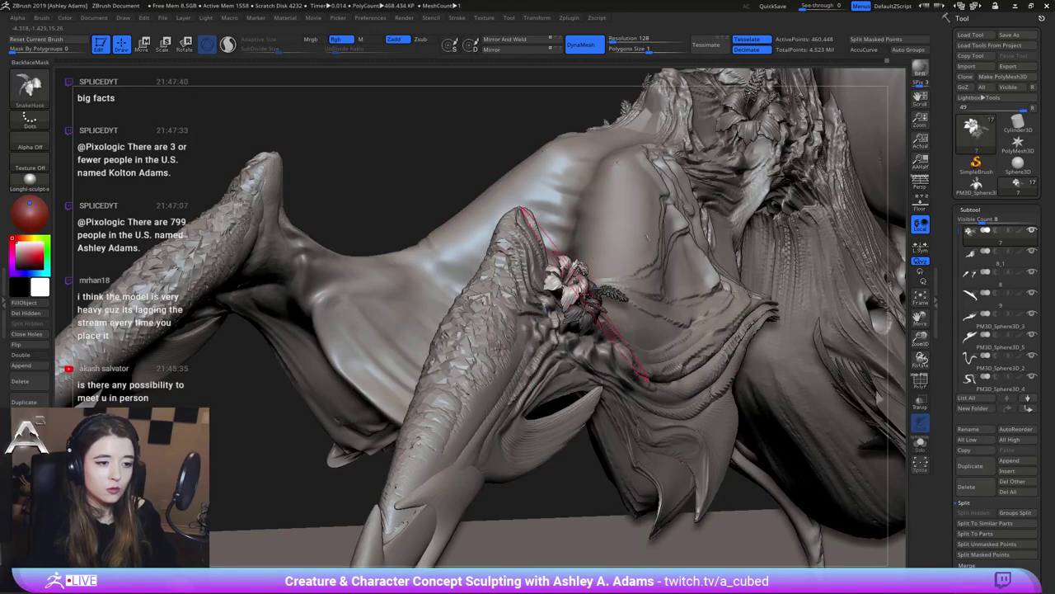
# Examine the pair of flowers at the knee up close and against the whole creature from several angles
pyautogui.moveTo(512, 245); pyautogui.dragTo(456, 200, button='right')
pyautogui.rightClick(574, 287)
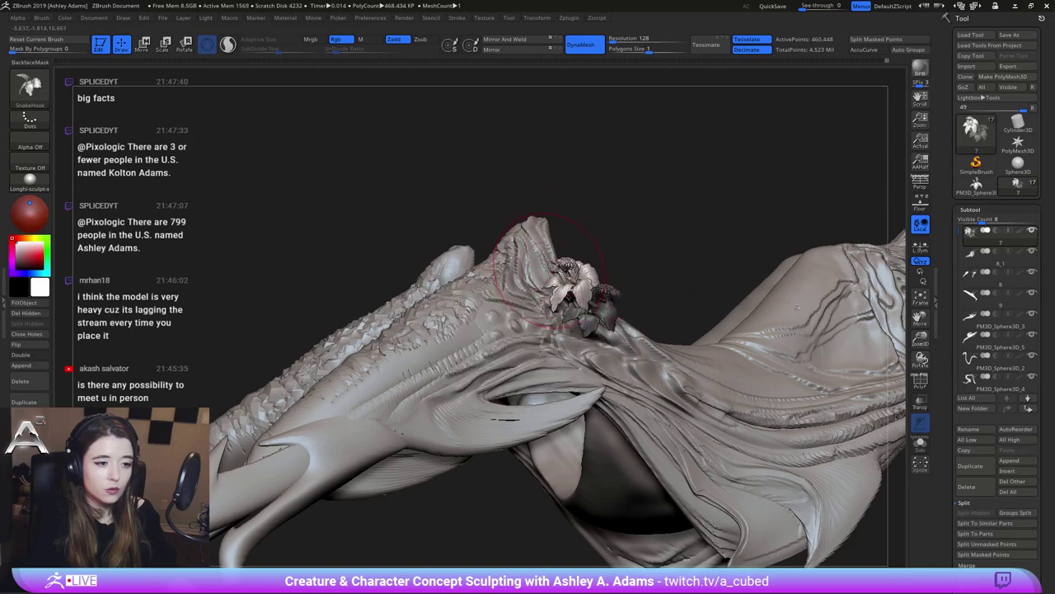
pyautogui.moveTo(550, 267); pyautogui.dragTo(491, 287, button='right')
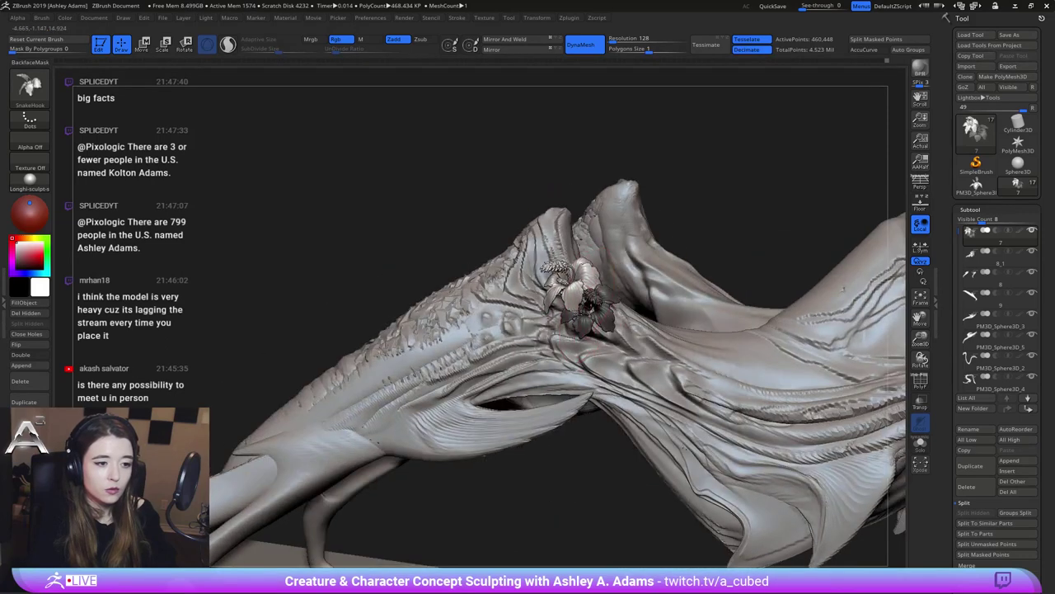
pyautogui.moveTo(610, 305)
pyautogui.keyDown('ctrl'); pyautogui.mouseDown(button='right')
pyautogui.moveTo(604, 289)
pyautogui.moveTo(524, 292)
pyautogui.moveTo(583, 256)
pyautogui.moveTo(624, 348)
pyautogui.moveTo(639, 421)
pyautogui.mouseUp(button='right'); pyautogui.keyUp('ctrl')
pyautogui.moveTo(639, 421)
pyautogui.mouseDown()
pyautogui.moveTo(541, 365)
pyautogui.moveTo(600, 252)
pyautogui.mouseUp()
pyautogui.moveTo(616, 355)
pyautogui.mouseDown(button='right')
pyautogui.moveTo(690, 348)
pyautogui.moveTo(658, 343)
pyautogui.moveTo(615, 289)
pyautogui.moveTo(624, 323)
pyautogui.moveTo(515, 235)
pyautogui.mouseUp(button='right')
pyautogui.keyDown('alt'); pyautogui.moveTo(654, 268); pyautogui.dragTo(659, 339, button='right'); pyautogui.keyUp('alt')
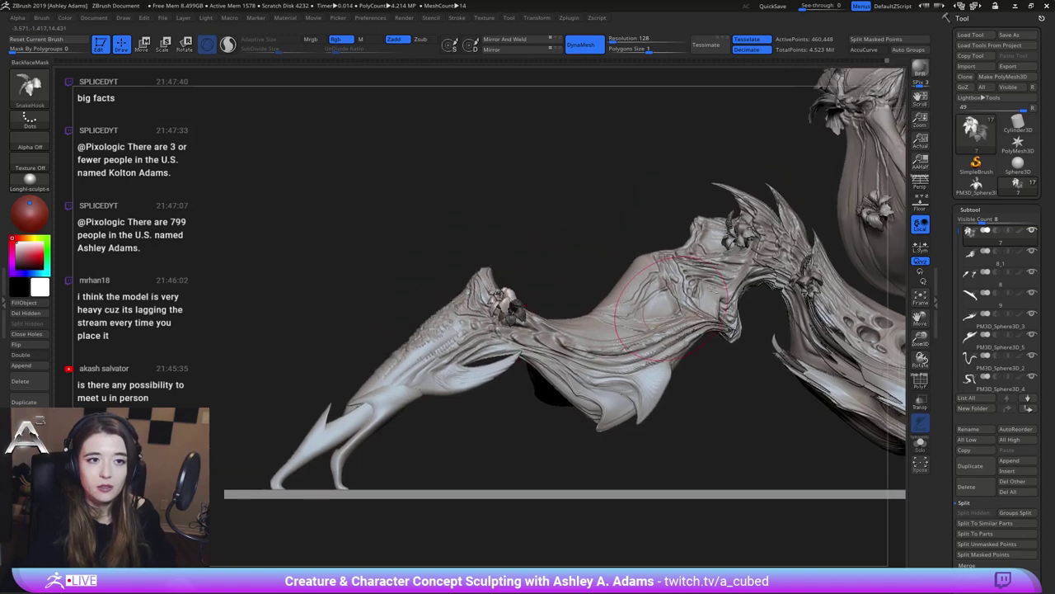
pyautogui.keyDown('ctrl'); pyautogui.moveTo(724, 346); pyautogui.dragTo(726, 289, button='right'); pyautogui.keyUp('ctrl')
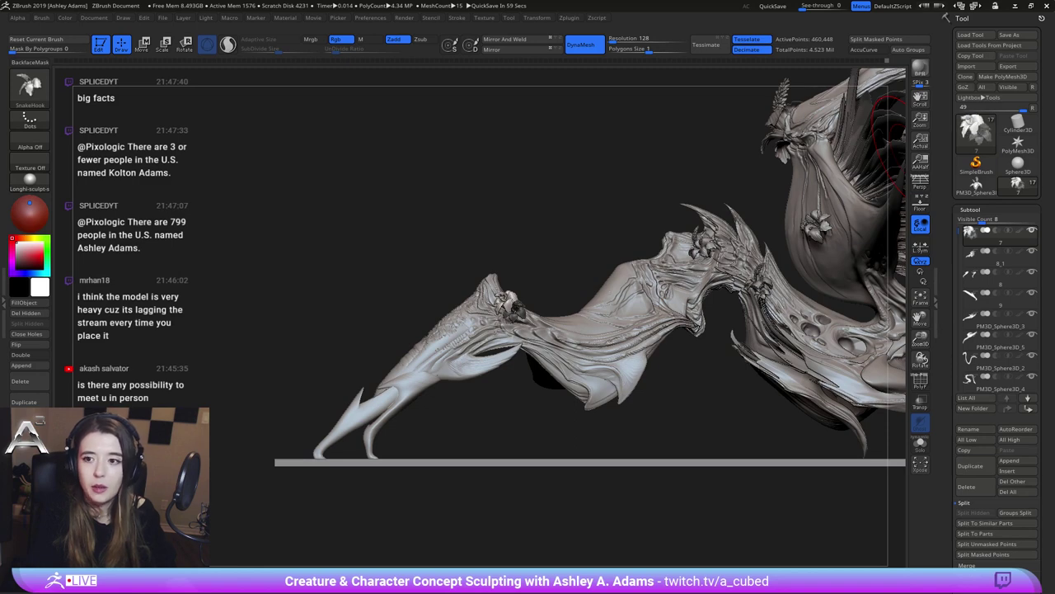
pyautogui.moveTo(583, 301); pyautogui.dragTo(538, 427, button='right')
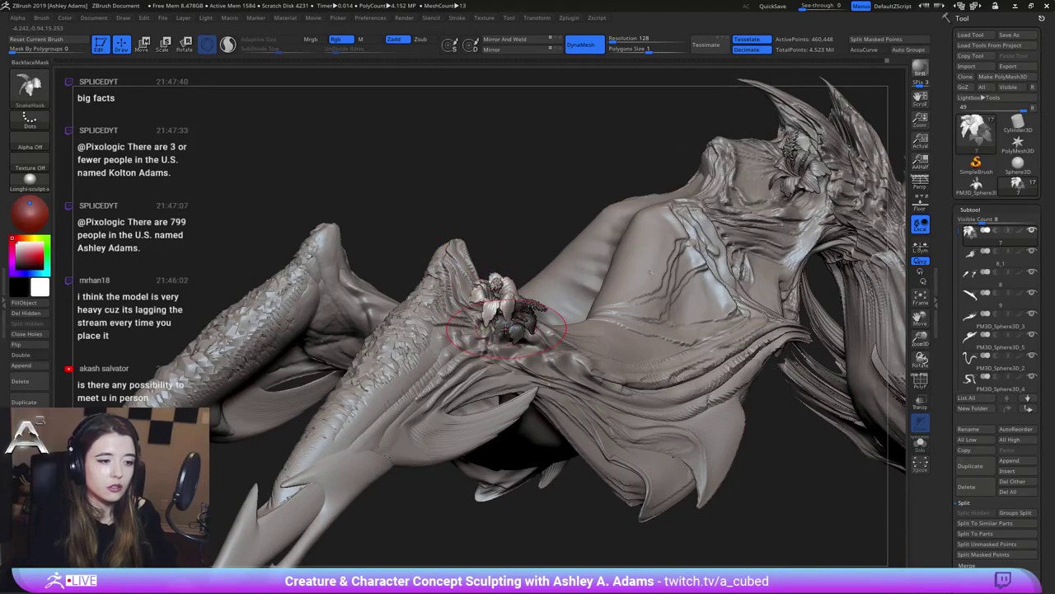
# Reposition the unmasked flower so it sits in front of its masked twin at the knee
pyautogui.press('w')
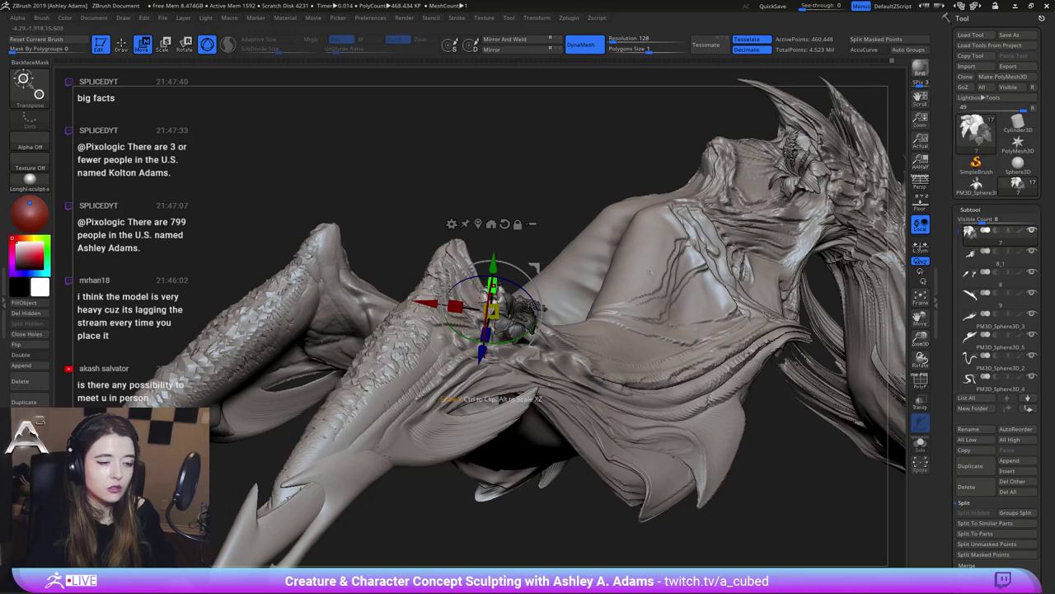
pyautogui.moveTo(540, 307); pyautogui.dragTo(504, 284, button='right')
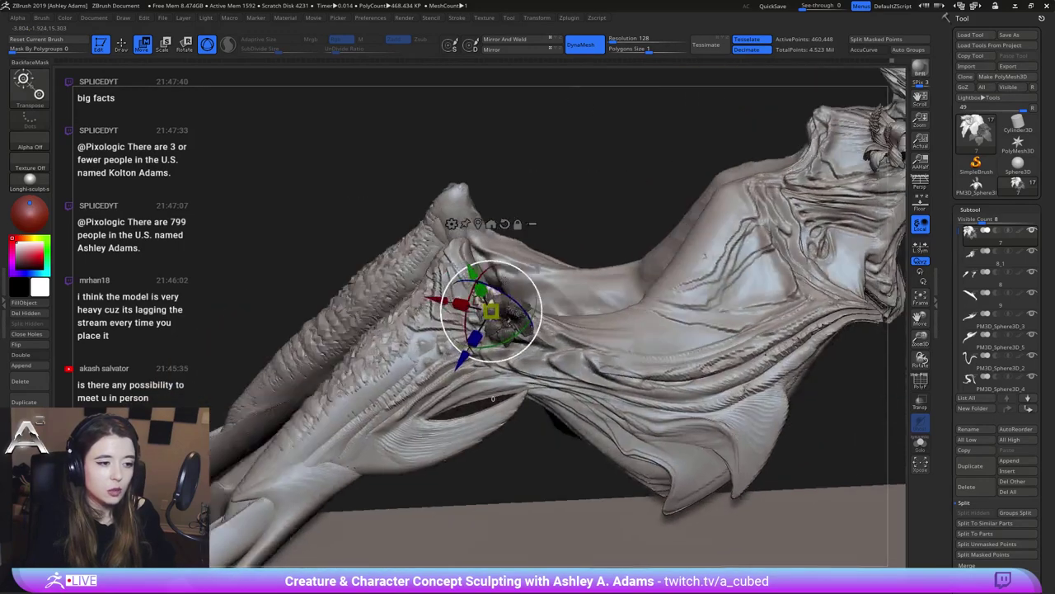
pyautogui.press('q')
pyautogui.moveTo(493, 398)
pyautogui.mouseDown(button='right')
pyautogui.moveTo(537, 261)
pyautogui.moveTo(485, 303)
pyautogui.mouseUp(button='right')
# Clear the mask and apply Mirror And Weld to copy the flower pair to the opposite leg
pyautogui.keyDown('ctrl'); pyautogui.click(557, 251); pyautogui.keyUp('ctrl')
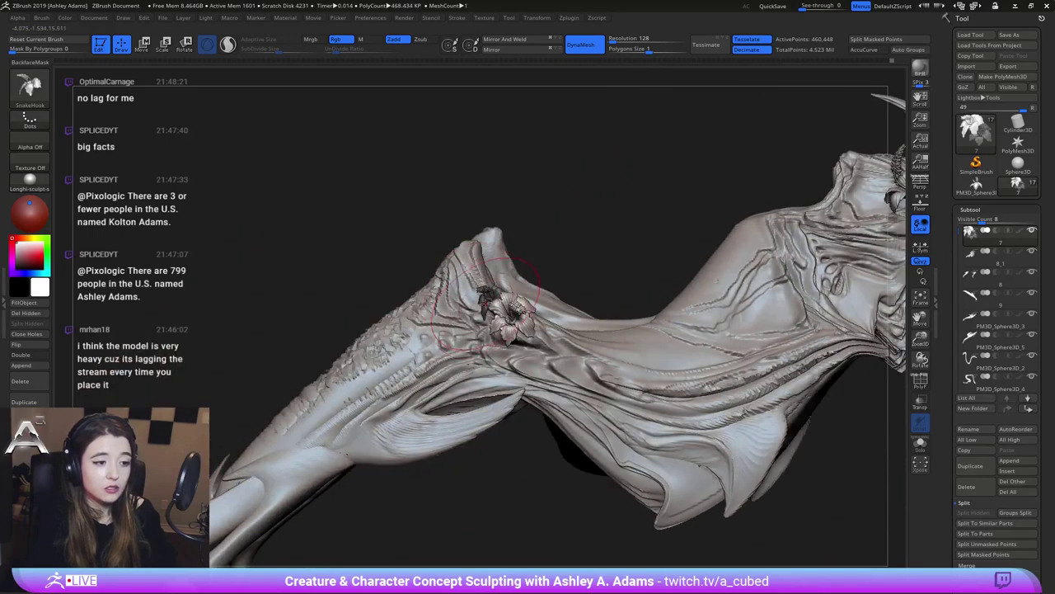
pyautogui.press('ctrl')
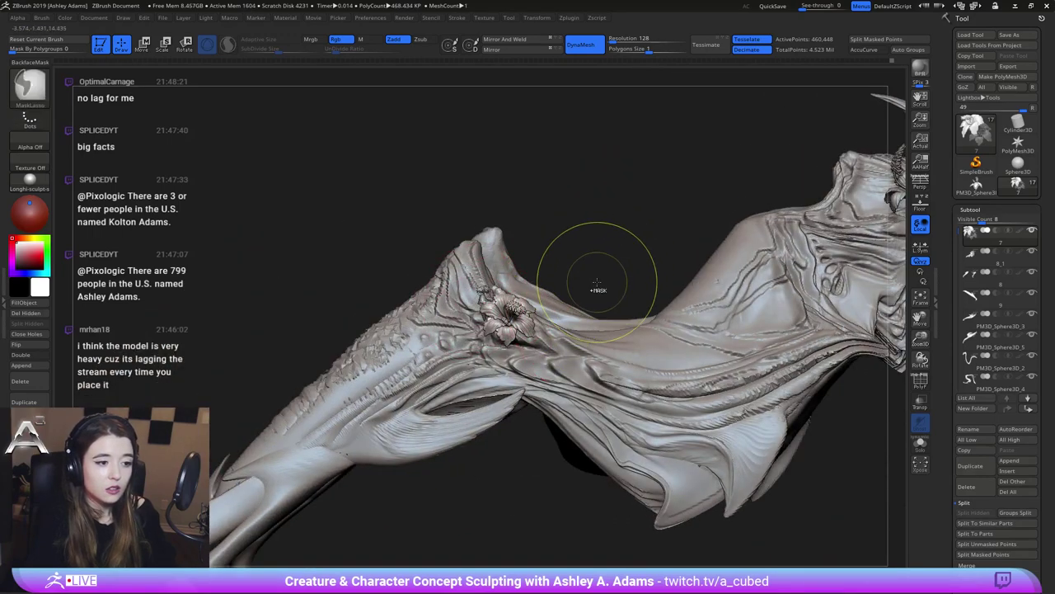
pyautogui.click(502, 39)
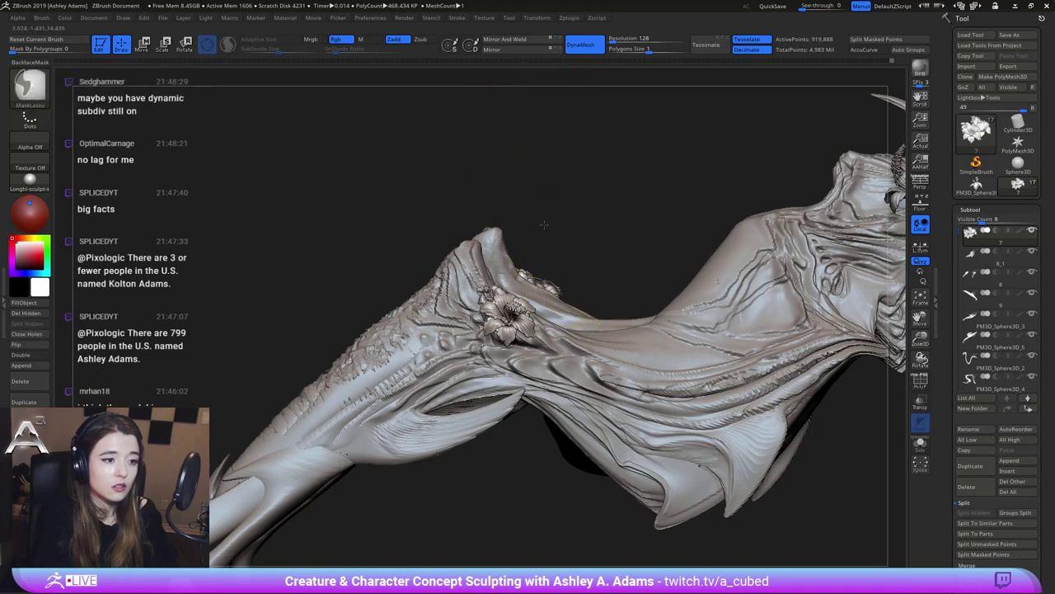
# Select the small flower on the side of the bulbous pouch below the head and duplicate its subtool
pyautogui.moveTo(544, 225)
pyautogui.keyDown('ctrl'); pyautogui.mouseDown(button='right')
pyautogui.moveTo(564, 263)
pyautogui.moveTo(696, 283)
pyautogui.moveTo(660, 291)
pyautogui.mouseUp(button='right'); pyautogui.keyUp('ctrl')
pyautogui.moveTo(387, 308)
pyautogui.keyDown('alt'); pyautogui.mouseDown(button='right')
pyautogui.moveTo(549, 301)
pyautogui.moveTo(527, 319)
pyautogui.moveTo(485, 264)
pyautogui.mouseUp(button='right'); pyautogui.keyUp('alt')
pyautogui.keyDown('alt'); pyautogui.click(451, 183); pyautogui.keyUp('alt')
pyautogui.moveTo(454, 183)
pyautogui.keyDown('ctrl'); pyautogui.mouseDown(button='right')
pyautogui.moveTo(513, 208)
pyautogui.moveTo(505, 154)
pyautogui.mouseUp(button='right'); pyautogui.keyUp('ctrl')
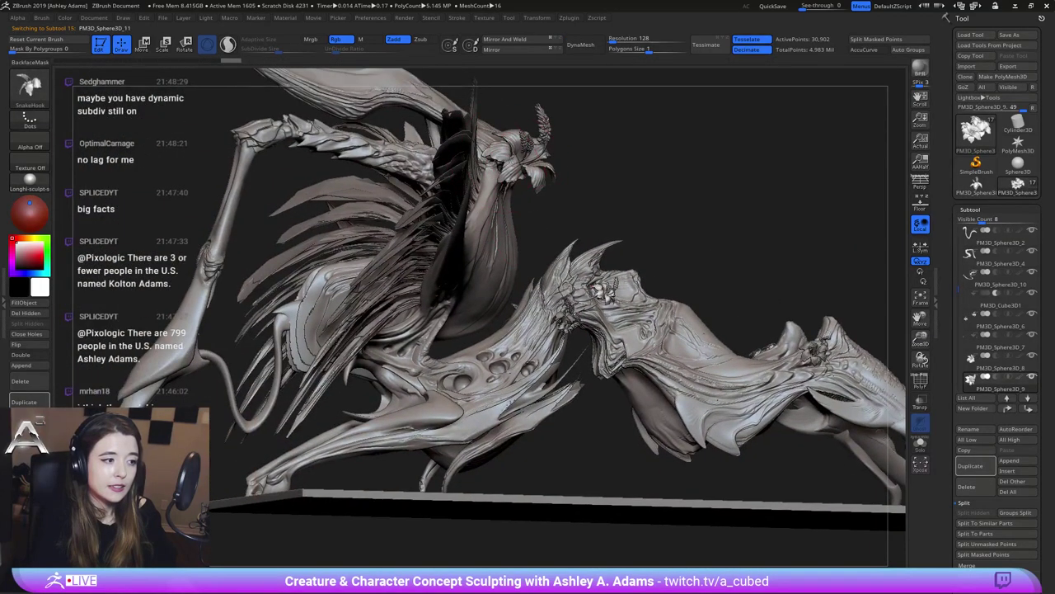
pyautogui.keyDown('alt'); pyautogui.click(499, 181); pyautogui.keyUp('alt')
pyautogui.keyDown('alt'); pyautogui.moveTo(229, 379); pyautogui.dragTo(446, 303, button='right'); pyautogui.keyUp('alt')
pyautogui.keyDown('alt'); pyautogui.click(403, 387); pyautogui.keyUp('alt')
pyautogui.moveTo(574, 375)
pyautogui.keyDown('ctrl'); pyautogui.mouseDown(button='right')
pyautogui.moveTo(571, 317)
pyautogui.moveTo(563, 344)
pyautogui.moveTo(495, 367)
pyautogui.moveTo(268, 370)
pyautogui.mouseUp(button='right'); pyautogui.keyUp('ctrl')
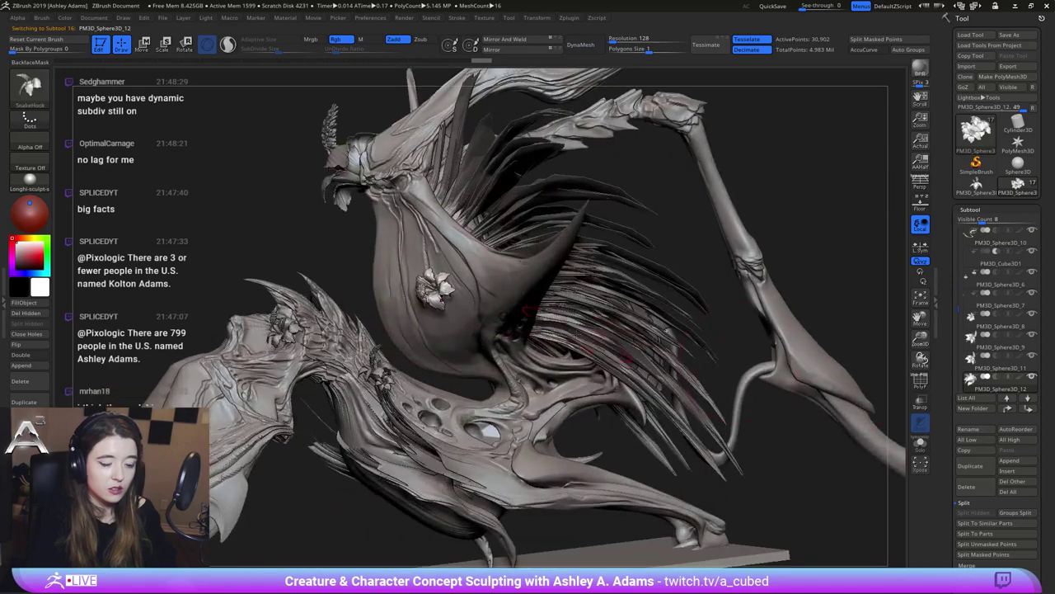
pyautogui.press('w')
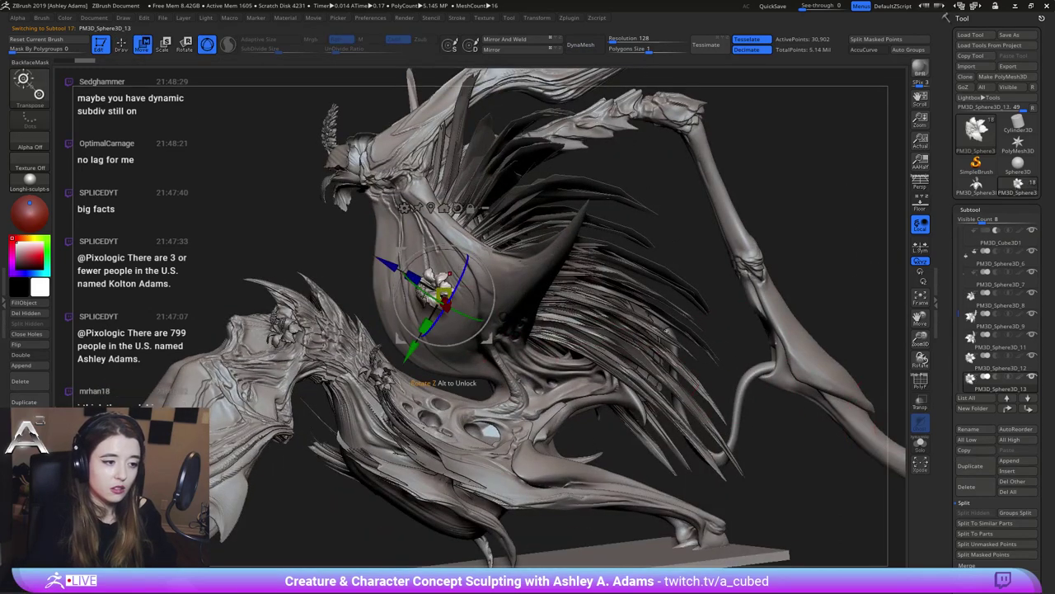
# Move and rotate the duplicated flower to a spot higher on the pouch near the spines, and return to Draw mode
pyautogui.keyDown('ctrl'); pyautogui.moveTo(490, 340); pyautogui.dragTo(512, 323); pyautogui.keyUp('ctrl')
pyautogui.moveTo(467, 280); pyautogui.dragTo(463, 253)
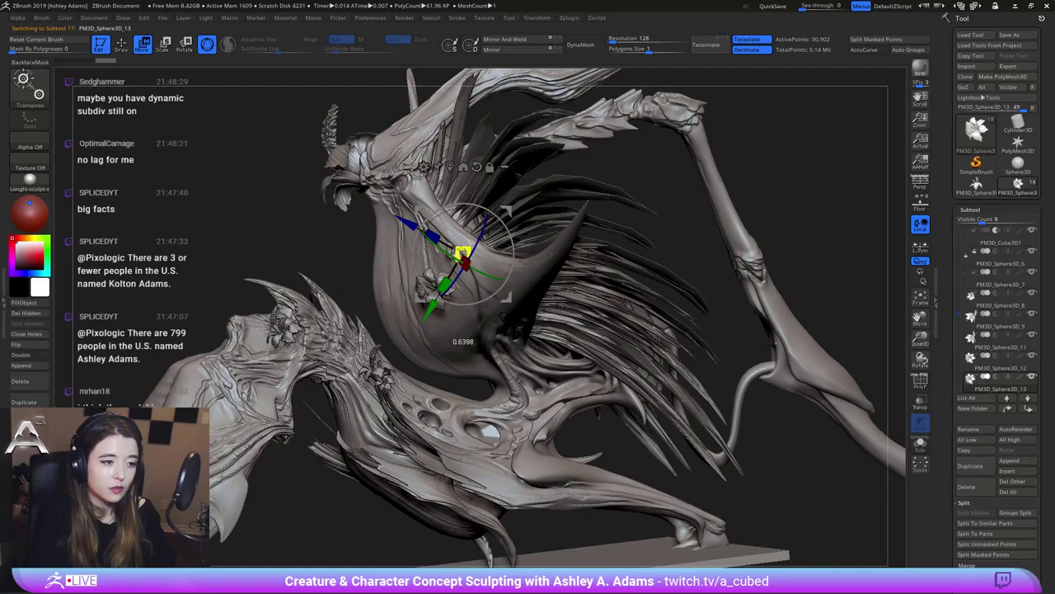
pyautogui.moveTo(506, 297); pyautogui.dragTo(474, 296)
pyautogui.moveTo(429, 289); pyautogui.dragTo(486, 264, button='right')
pyautogui.moveTo(508, 289); pyautogui.dragTo(501, 297)
pyautogui.moveTo(500, 296); pyautogui.dragTo(448, 247, button='right')
pyautogui.moveTo(508, 249); pyautogui.dragTo(504, 199)
pyautogui.moveTo(495, 215); pyautogui.dragTo(569, 267, button='right')
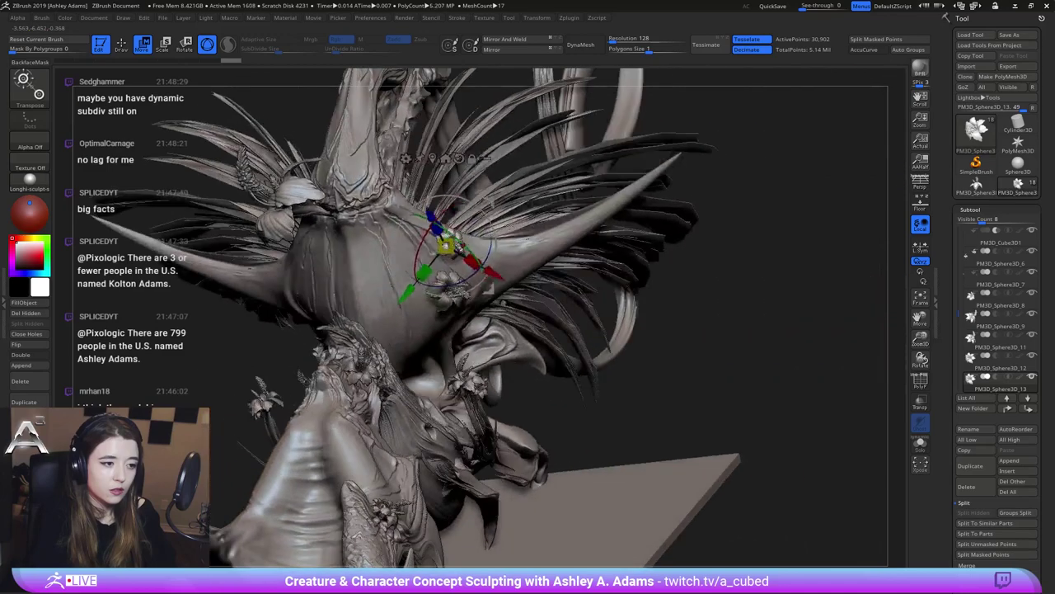
pyautogui.moveTo(495, 272)
pyautogui.mouseDown(button='right')
pyautogui.moveTo(519, 284)
pyautogui.moveTo(516, 294)
pyautogui.mouseUp(button='right')
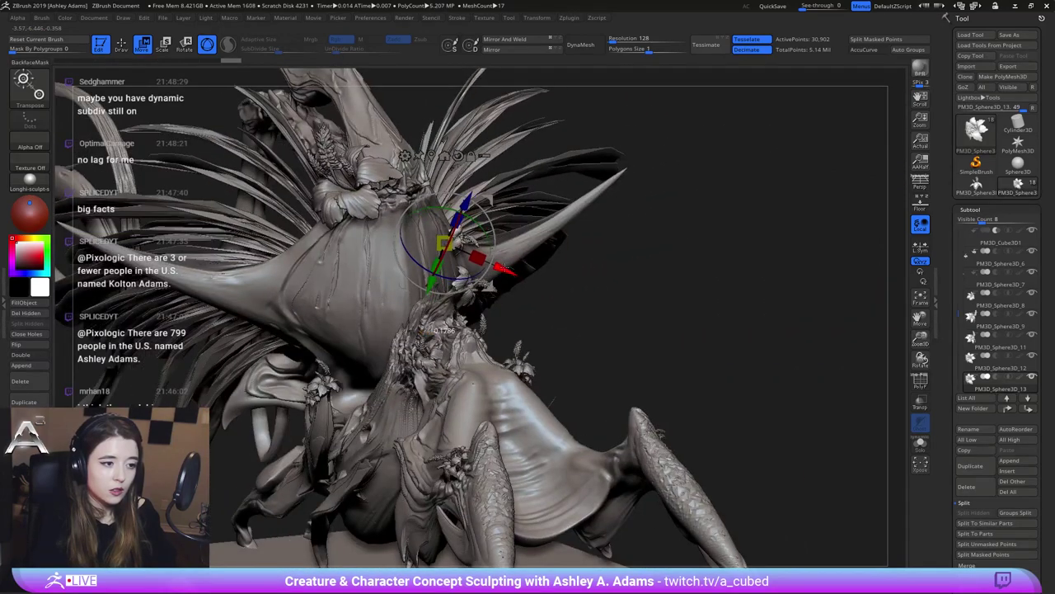
pyautogui.press('q')
# Select the large flower on the creature's head and duplicate its subtool
pyautogui.moveTo(472, 382); pyautogui.dragTo(536, 262, button='right')
pyautogui.keyDown('alt'); pyautogui.click(494, 208); pyautogui.keyUp('alt')
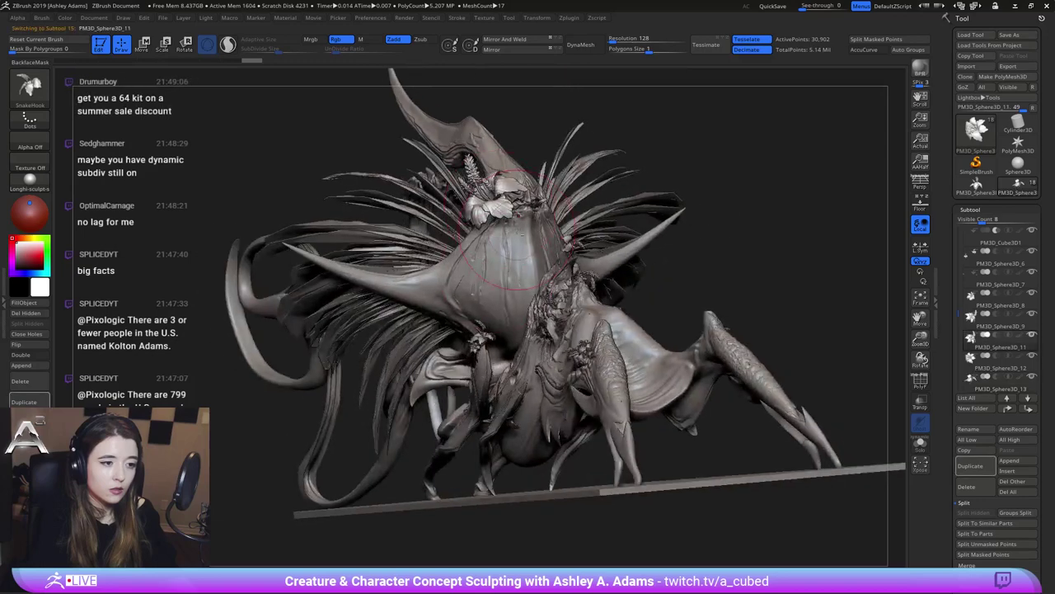
pyautogui.click(971, 466)
pyautogui.press('w')
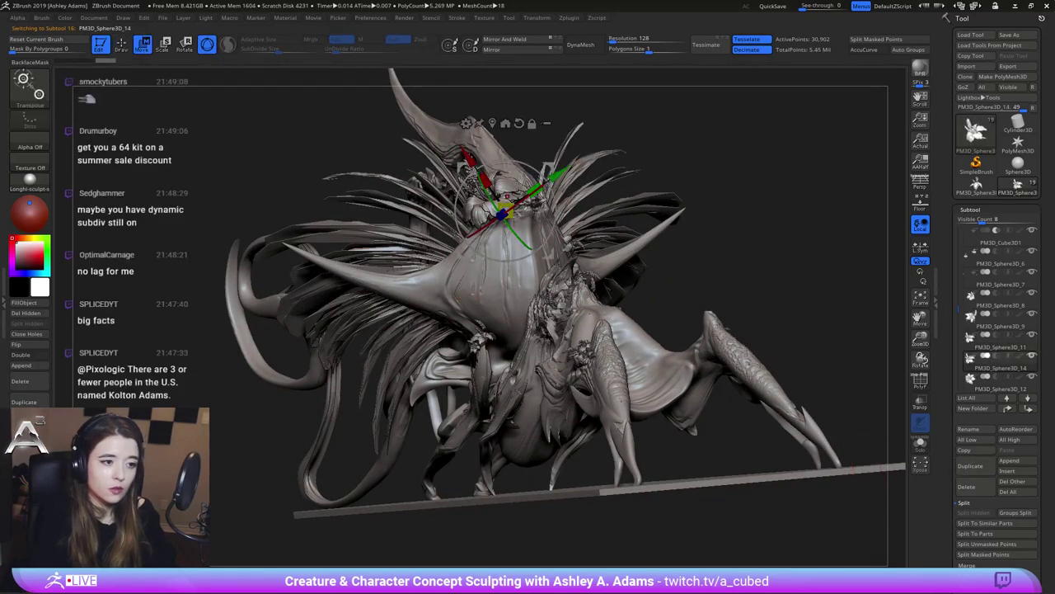
# Shrink the head flower's copy and seat it facing outward on the bare side of the pouch, ending in Draw mode
pyautogui.moveTo(549, 259); pyautogui.dragTo(531, 315)
pyautogui.moveTo(531, 315); pyautogui.dragTo(582, 330, button='right')
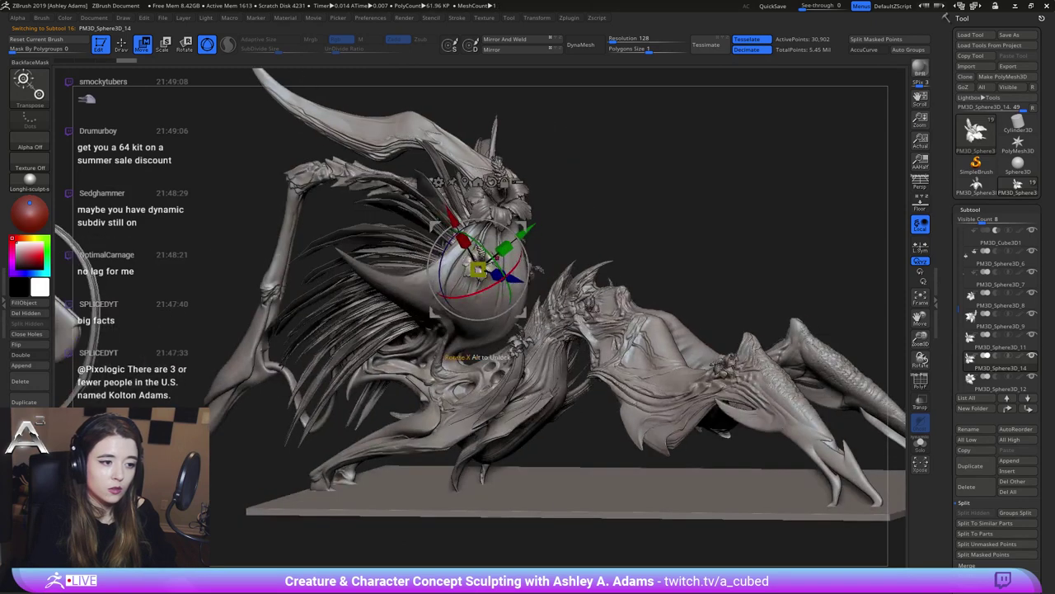
pyautogui.moveTo(516, 265); pyautogui.dragTo(475, 292)
pyautogui.moveTo(459, 236); pyautogui.dragTo(500, 239)
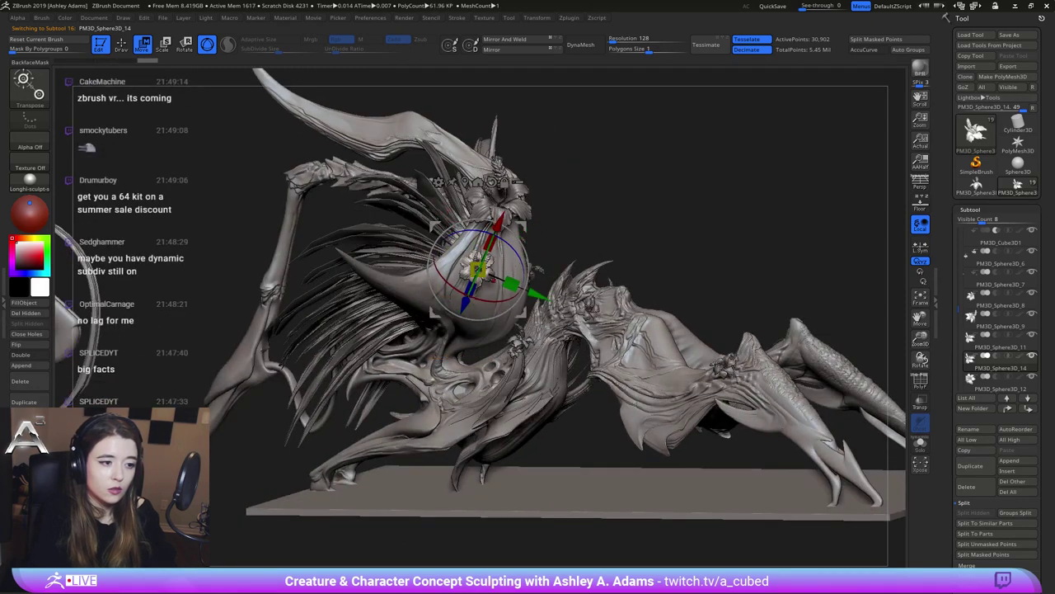
pyautogui.moveTo(500, 286); pyautogui.dragTo(580, 243, button='right')
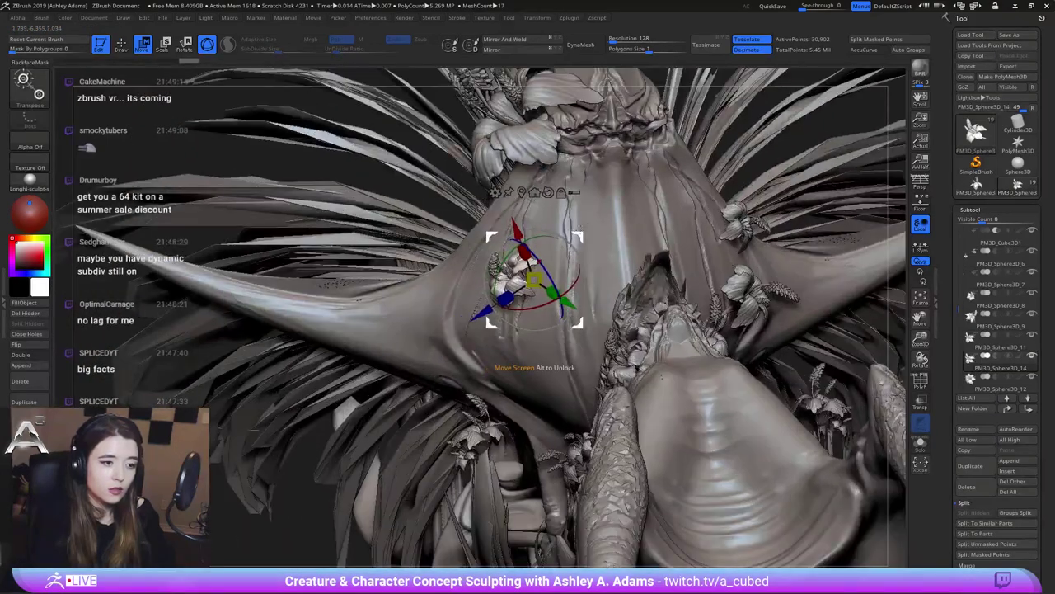
pyautogui.moveTo(495, 242); pyautogui.dragTo(563, 262, button='right')
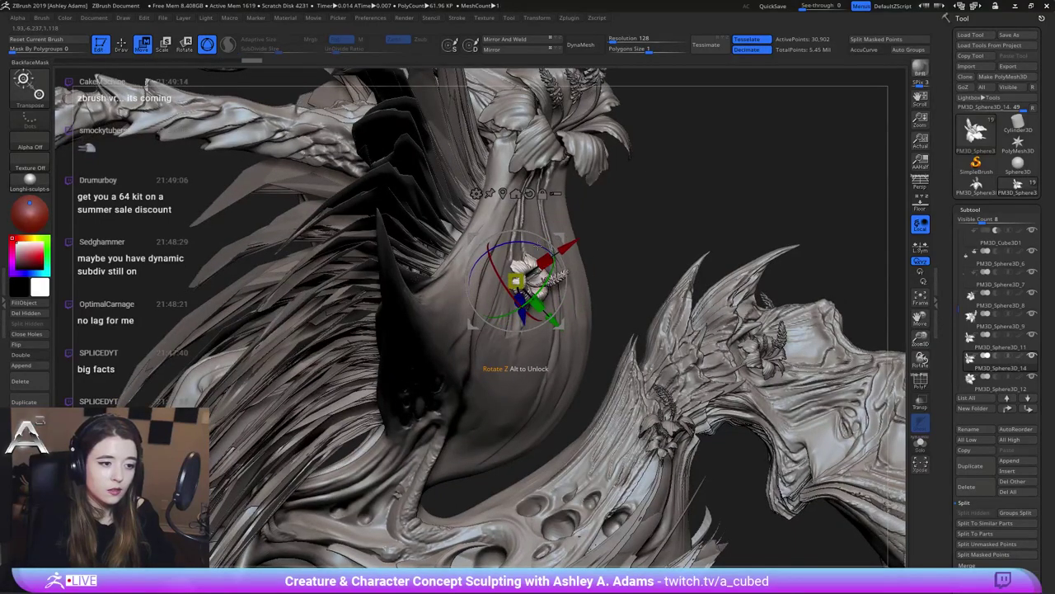
pyautogui.moveTo(540, 250); pyautogui.dragTo(492, 272, button='right')
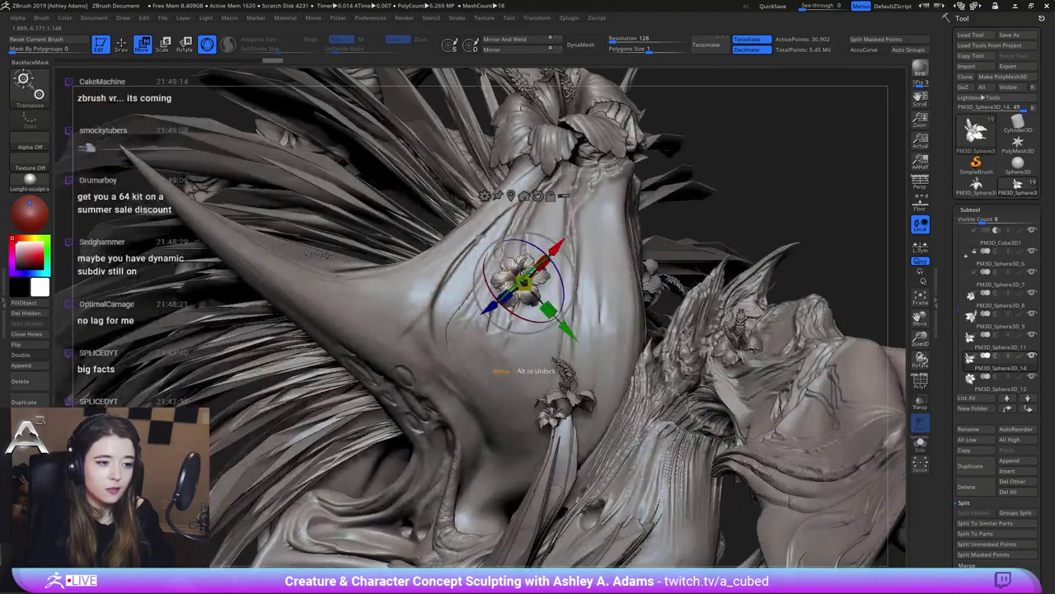
pyautogui.press('q')
# Duplicate the large head flower's subtool once more and activate Move mode for the new copy
pyautogui.keyDown('ctrl'); pyautogui.moveTo(583, 332); pyautogui.dragTo(500, 160, button='right'); pyautogui.keyUp('ctrl')
pyautogui.moveTo(685, 285)
pyautogui.mouseDown(button='right')
pyautogui.moveTo(544, 304)
pyautogui.moveTo(630, 325)
pyautogui.moveTo(651, 354)
pyautogui.mouseUp(button='right')
pyautogui.keyDown('alt'); pyautogui.moveTo(340, 94); pyautogui.dragTo(368, 107, button='right'); pyautogui.keyUp('alt')
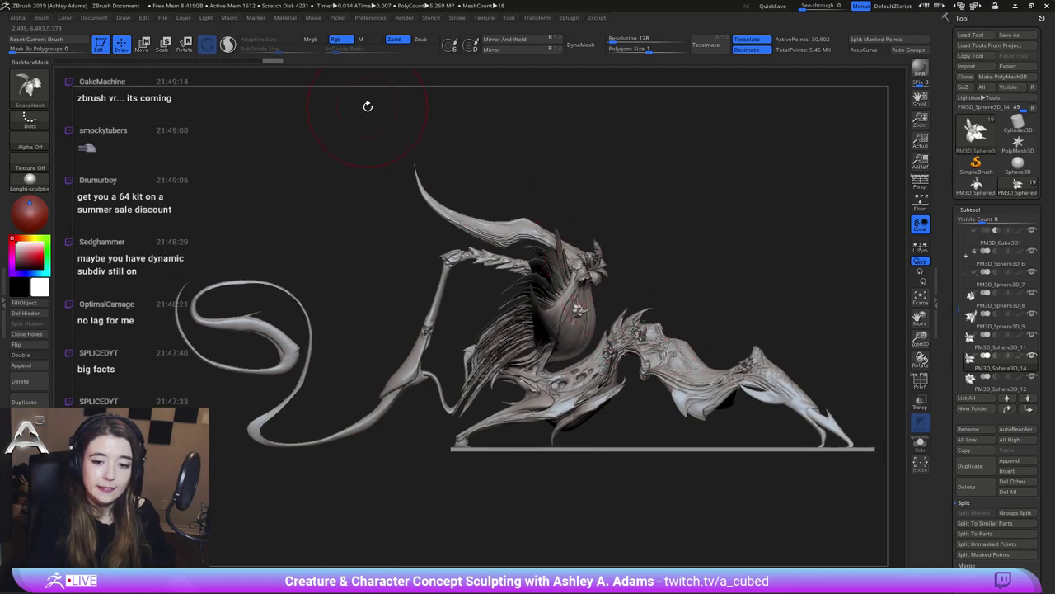
pyautogui.keyDown('alt'); pyautogui.click(588, 264); pyautogui.keyUp('alt')
pyautogui.moveTo(648, 323)
pyautogui.keyDown('alt'); pyautogui.mouseDown(button='right')
pyautogui.moveTo(605, 282)
pyautogui.moveTo(722, 390)
pyautogui.mouseUp(button='right'); pyautogui.keyUp('alt')
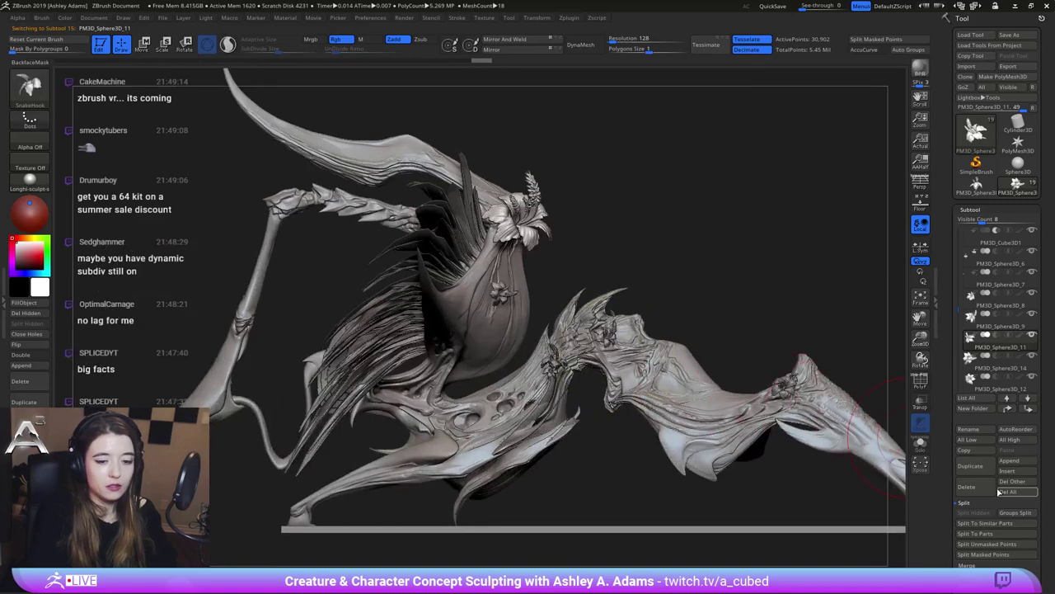
pyautogui.click(971, 465)
pyautogui.press('w')
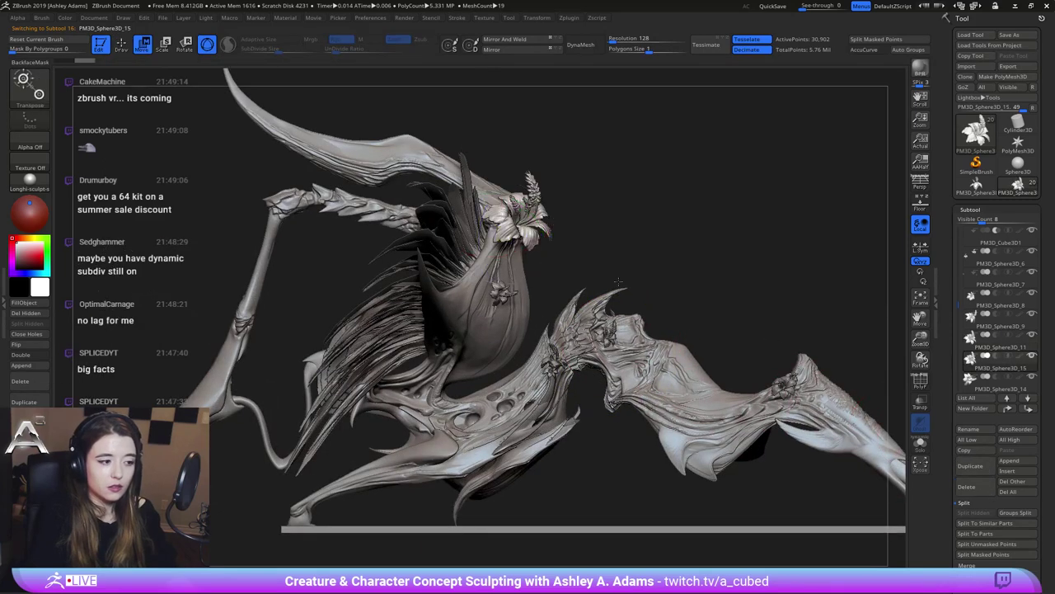
# Move the new head flower copy onto the hump of the creature's rear body and rotate it to follow the surface
pyautogui.keyDown('alt'); pyautogui.moveTo(618, 281); pyautogui.dragTo(692, 282, button='right'); pyautogui.keyUp('alt')
pyautogui.moveTo(623, 188); pyautogui.dragTo(666, 241)
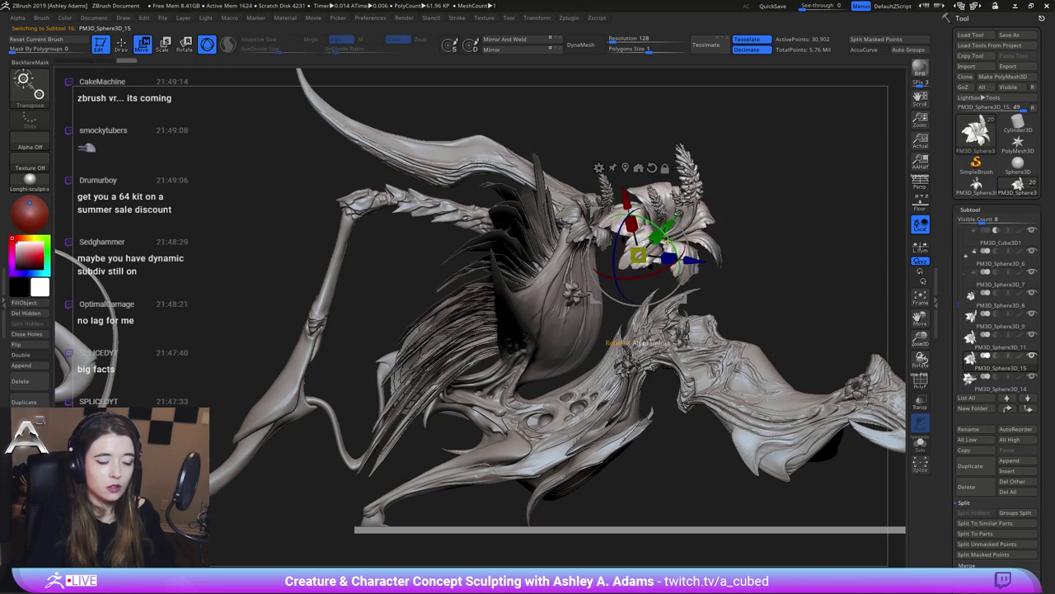
pyautogui.keyDown('ctrl'); pyautogui.moveTo(668, 240); pyautogui.dragTo(624, 210, button='right'); pyautogui.keyUp('ctrl')
pyautogui.moveTo(624, 208); pyautogui.dragTo(672, 228)
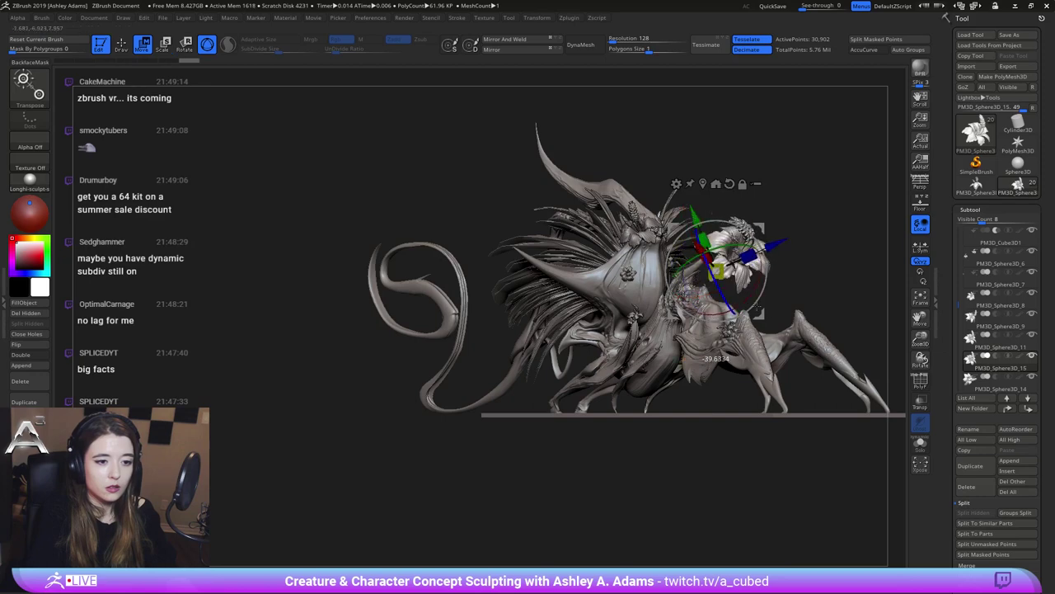
pyautogui.moveTo(758, 307); pyautogui.dragTo(759, 309)
pyautogui.keyDown('alt'); pyautogui.moveTo(758, 309); pyautogui.dragTo(680, 285, button='right'); pyautogui.keyUp('alt')
pyautogui.moveTo(683, 290); pyautogui.dragTo(676, 324)
pyautogui.moveTo(677, 324); pyautogui.dragTo(686, 327, button='right')
pyautogui.moveTo(664, 316); pyautogui.dragTo(689, 358)
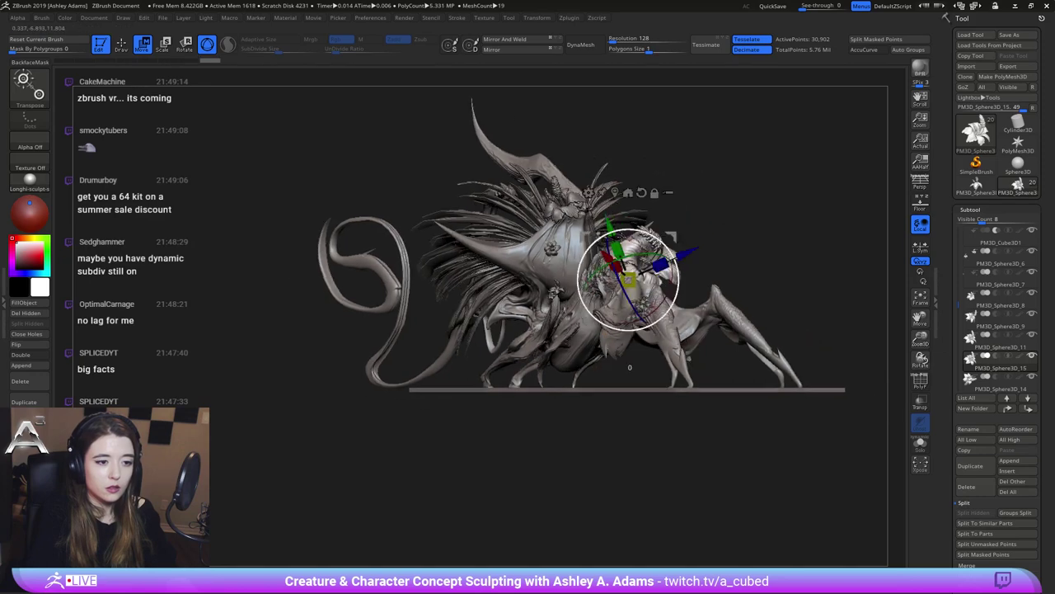
# Refine the flower copy's position and tilt on top of the rear hump from several angles, ending in Draw mode
pyautogui.moveTo(689, 358); pyautogui.dragTo(587, 239, button='right')
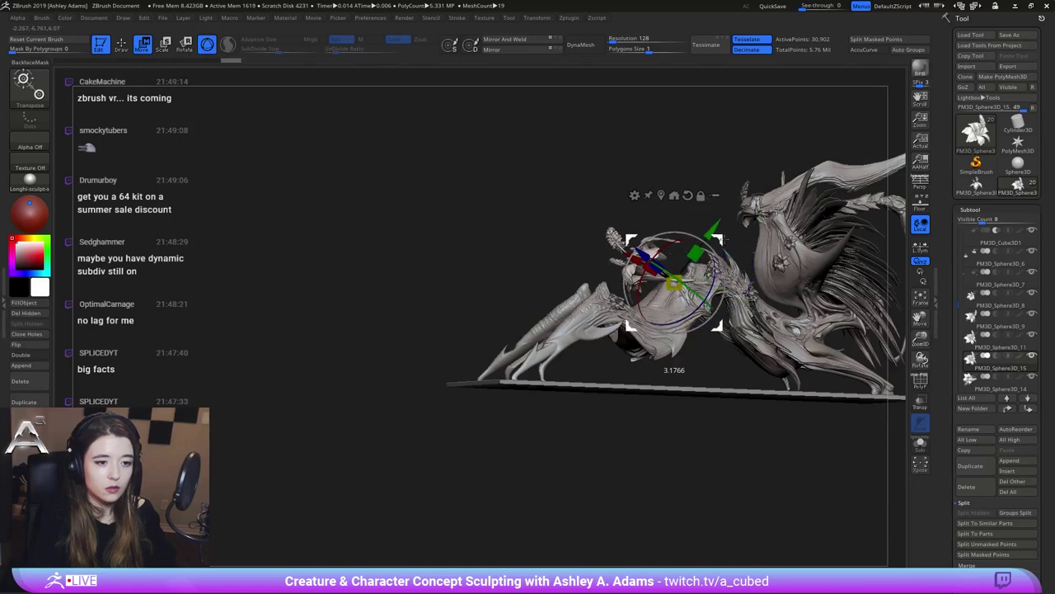
pyautogui.moveTo(707, 239); pyautogui.dragTo(725, 292, button='right')
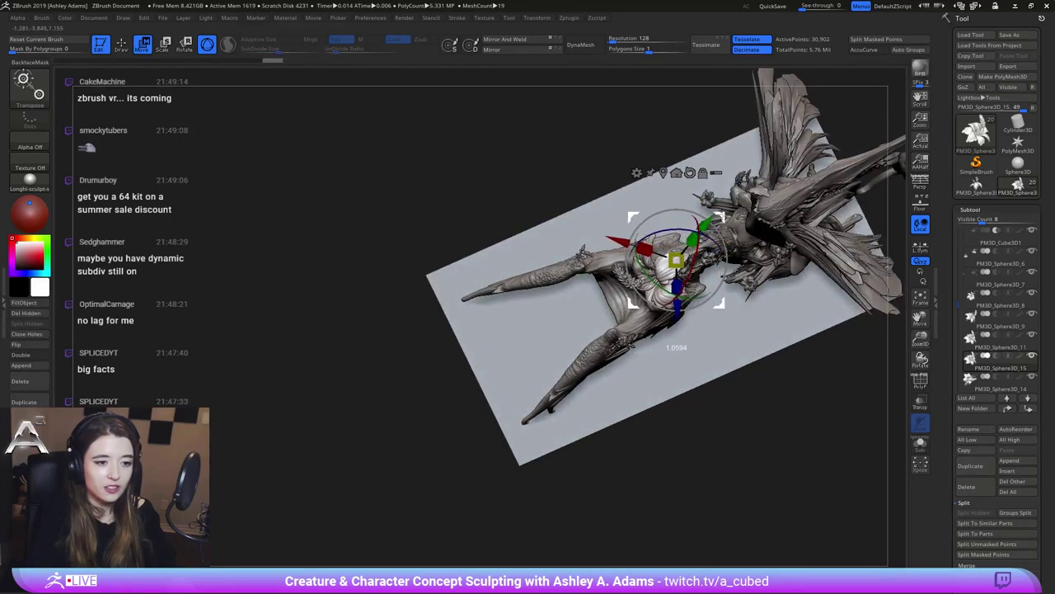
pyautogui.moveTo(722, 216); pyautogui.dragTo(723, 216)
pyautogui.moveTo(719, 235); pyautogui.dragTo(704, 202, button='right')
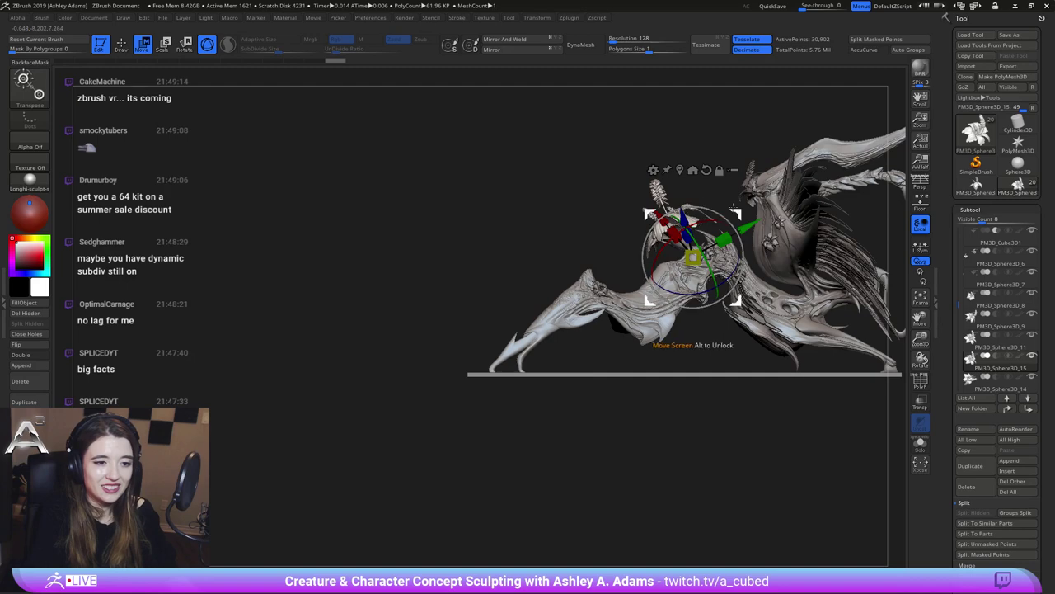
pyautogui.moveTo(691, 265); pyautogui.dragTo(691, 266)
pyautogui.moveTo(693, 269); pyautogui.dragTo(784, 283, button='right')
pyautogui.press('q')
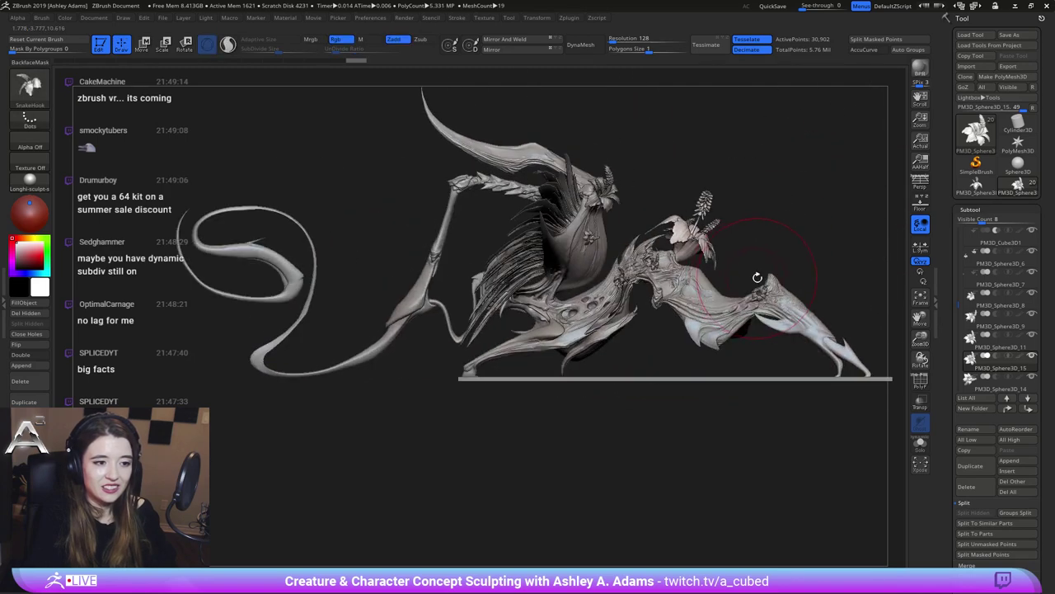
# Shrink the rear-hump flower and rotate it so it sits tighter against the body, returning to Draw mode
pyautogui.press('w')
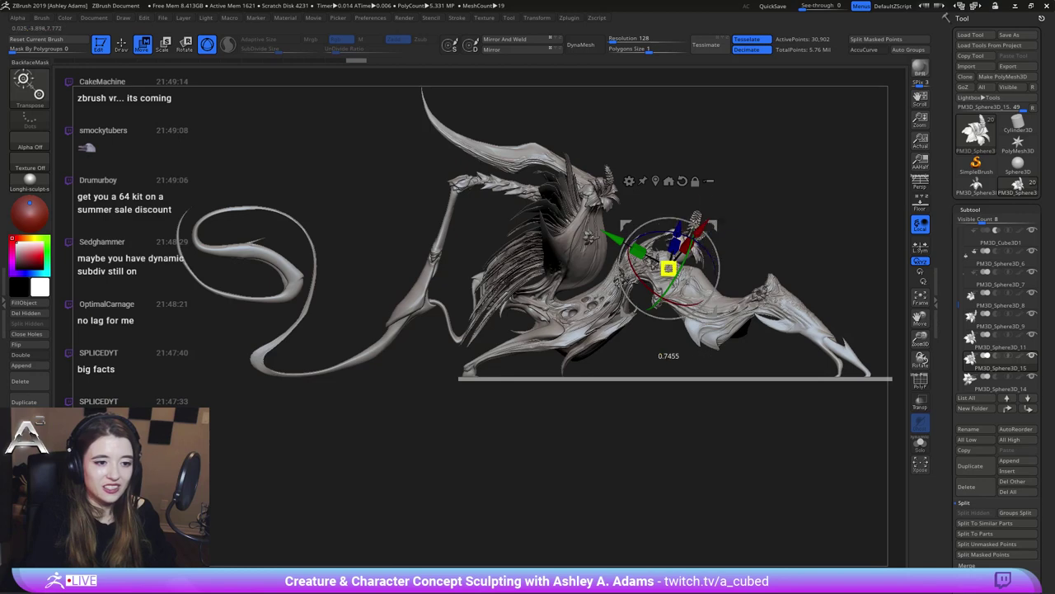
pyautogui.moveTo(703, 232); pyautogui.dragTo(709, 240)
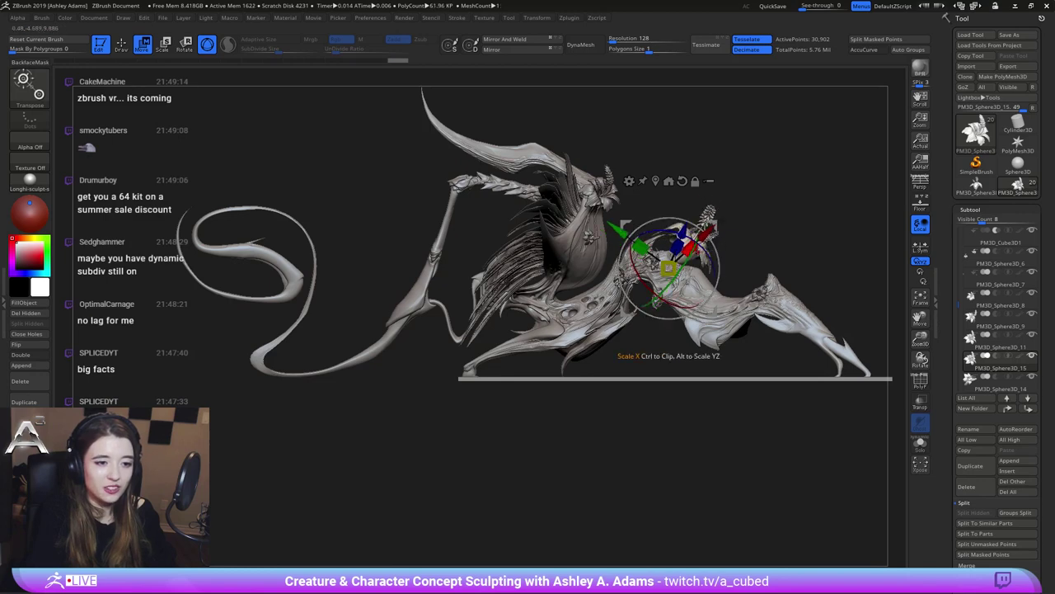
pyautogui.moveTo(787, 241); pyautogui.dragTo(722, 234, button='right')
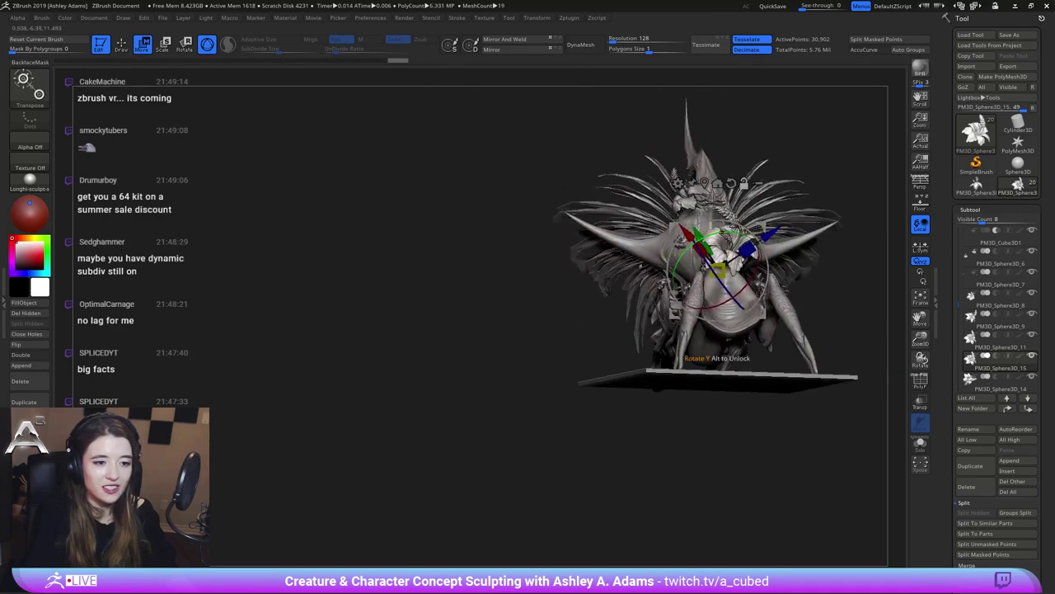
pyautogui.moveTo(718, 353); pyautogui.dragTo(755, 352, button='right')
pyautogui.moveTo(800, 226); pyautogui.dragTo(802, 228)
pyautogui.moveTo(730, 242); pyautogui.dragTo(712, 218)
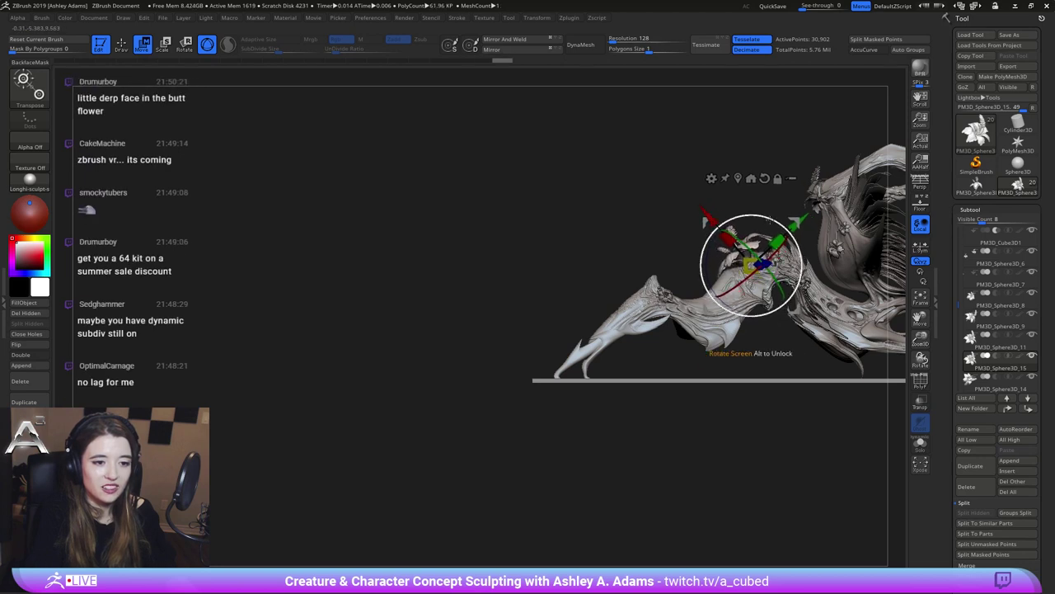
pyautogui.press('q')
# Reshape the rear-hump flower's petals and stamens with the SnakeHook brush, reducing the draw size
pyautogui.moveTo(762, 221)
pyautogui.keyDown('alt'); pyautogui.mouseDown(button='right')
pyautogui.moveTo(696, 212)
pyautogui.moveTo(719, 227)
pyautogui.moveTo(716, 220)
pyautogui.mouseUp(button='right'); pyautogui.keyUp('alt')
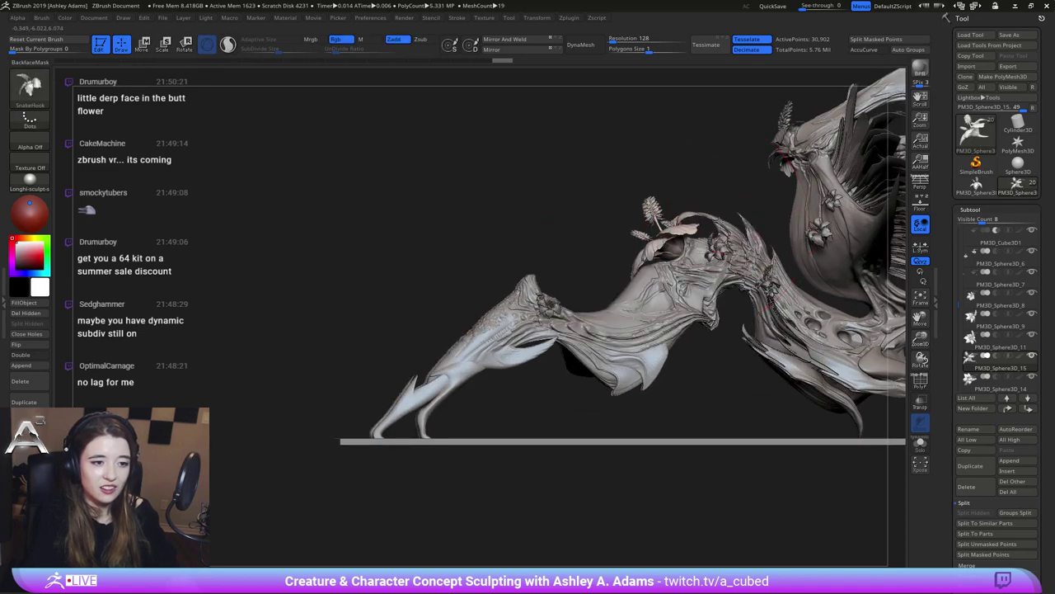
pyautogui.press('space')
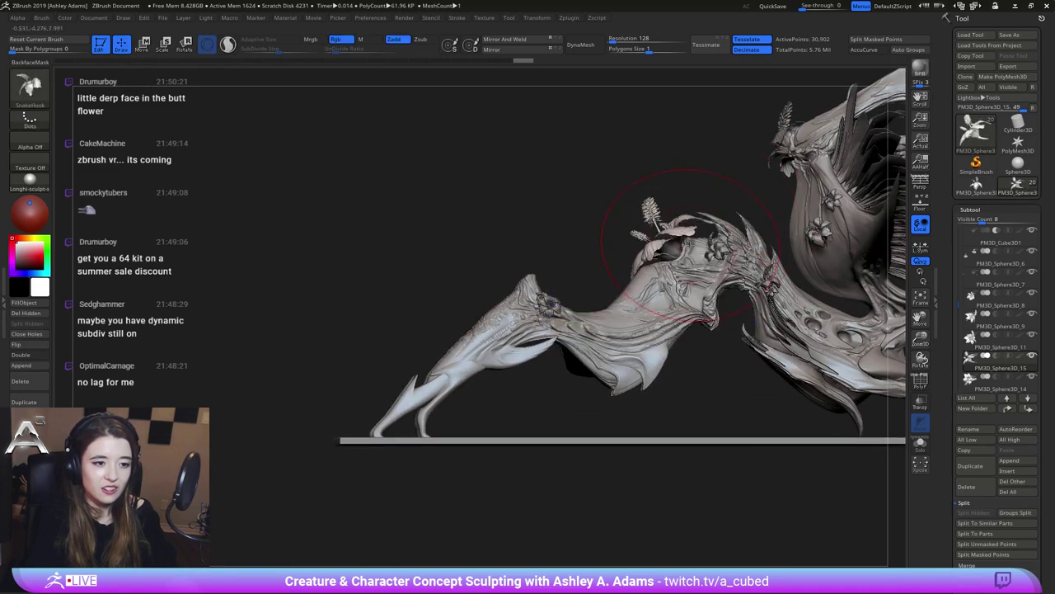
pyautogui.press('space')
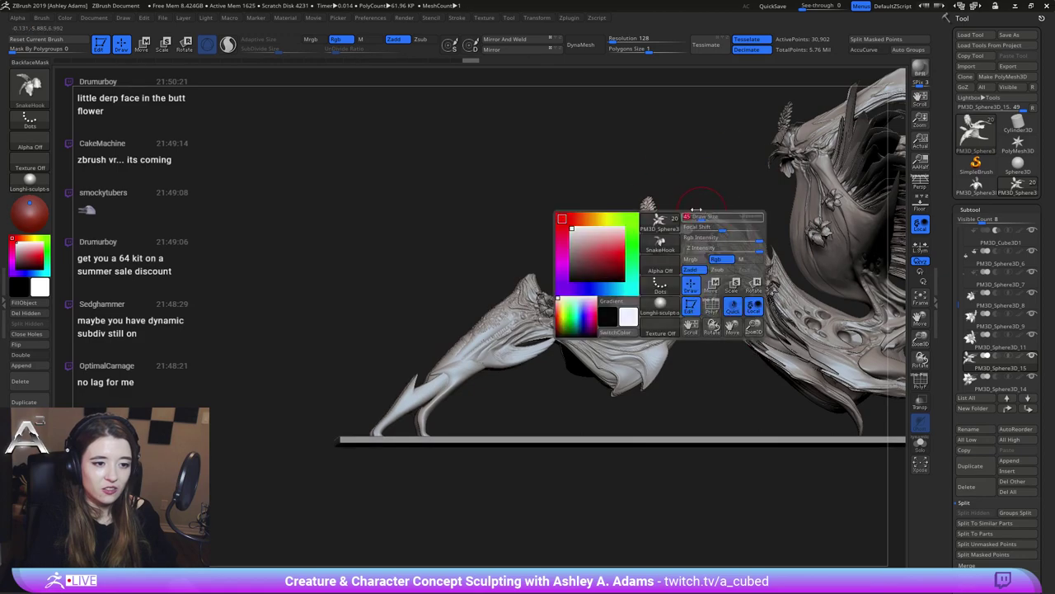
pyautogui.moveTo(684, 209)
pyautogui.mouseDown(button='right')
pyautogui.moveTo(848, 209)
pyautogui.moveTo(678, 205)
pyautogui.moveTo(709, 216)
pyautogui.mouseUp(button='right')
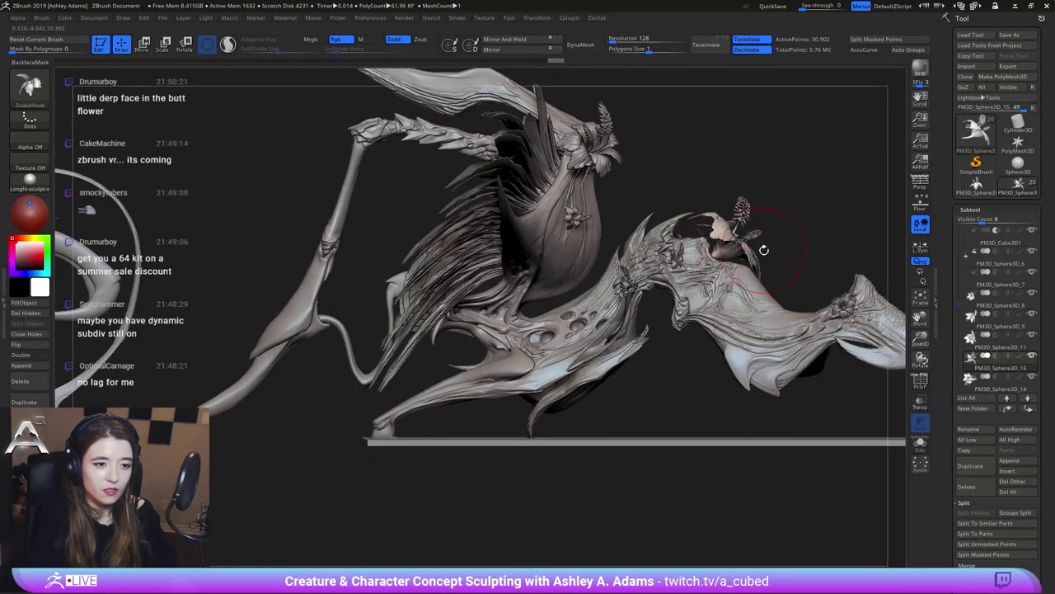
# Duplicate the reshaped rear-hump flower's subtool and rotate the copy in Move mode
pyautogui.click(985, 469)
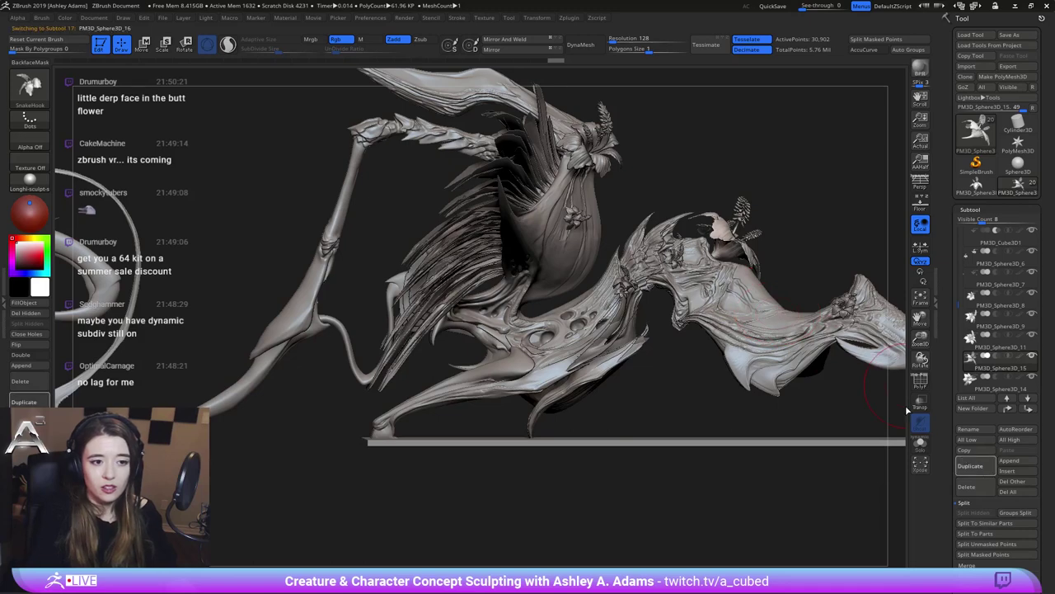
pyautogui.press('w')
pyautogui.moveTo(866, 280); pyautogui.dragTo(747, 302, button='right')
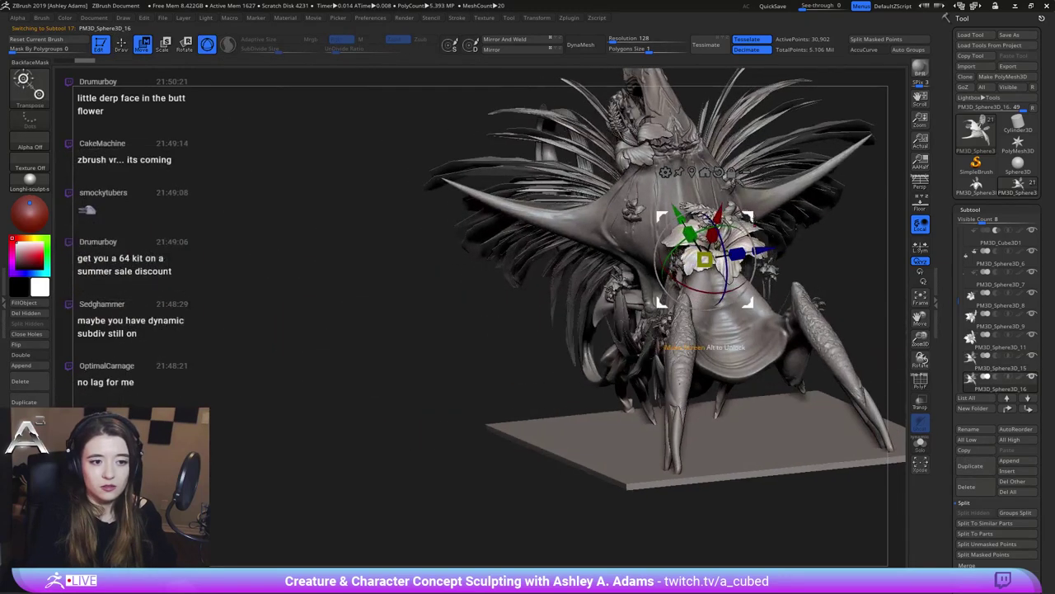
pyautogui.moveTo(749, 249); pyautogui.dragTo(739, 251)
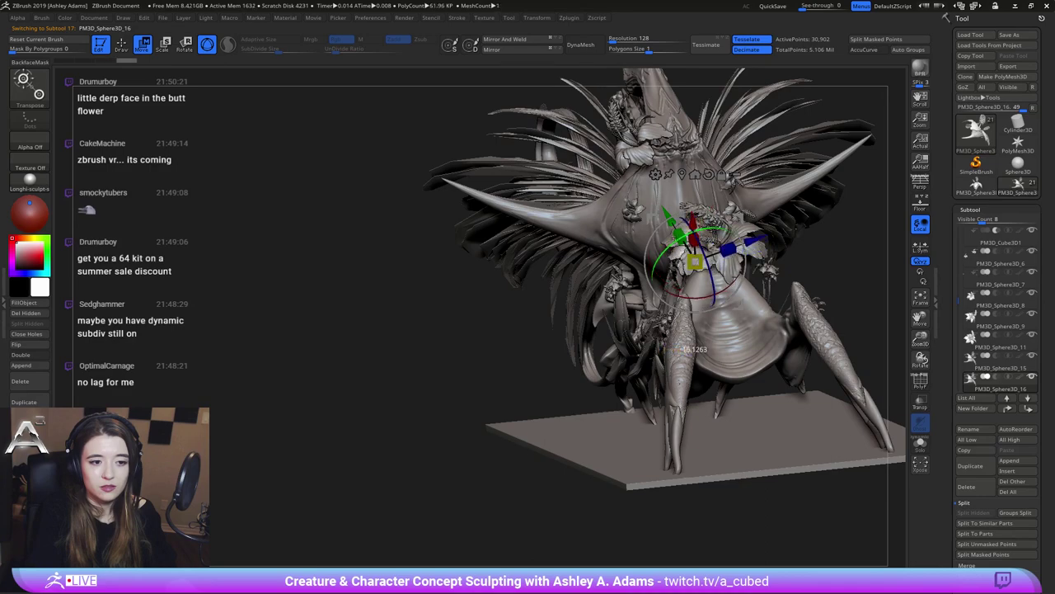
# Shrink the second rear flower and seat it on the side of the hump beside the large one, ending in Draw mode
pyautogui.moveTo(606, 262); pyautogui.dragTo(738, 251, button='right')
pyautogui.moveTo(649, 346); pyautogui.dragTo(650, 344, button='right')
pyautogui.moveTo(652, 343); pyautogui.dragTo(660, 346)
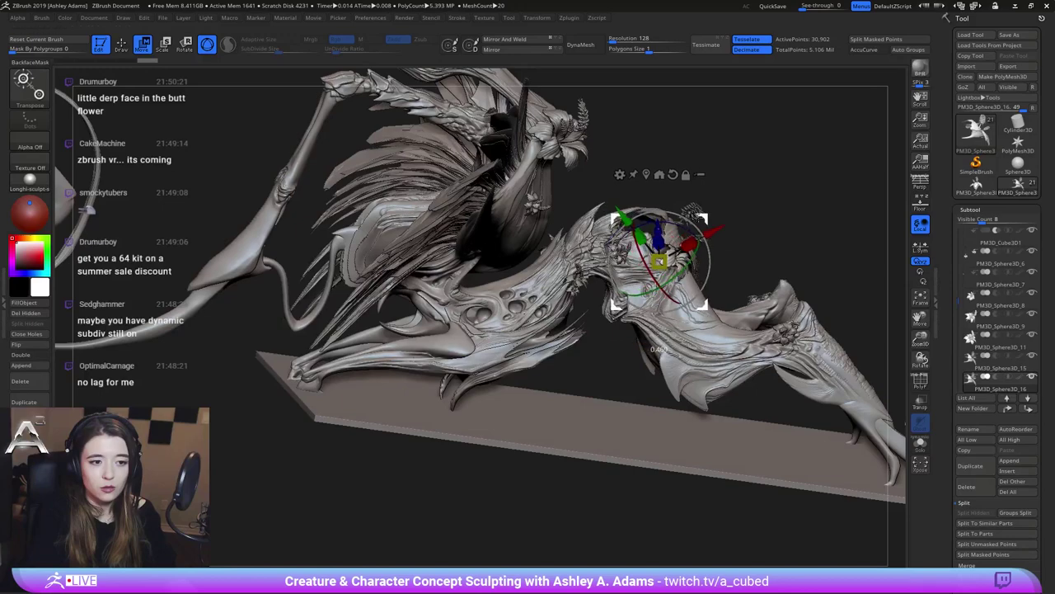
pyautogui.moveTo(653, 349)
pyautogui.mouseDown(button='right')
pyautogui.moveTo(649, 326)
pyautogui.moveTo(635, 371)
pyautogui.mouseUp(button='right')
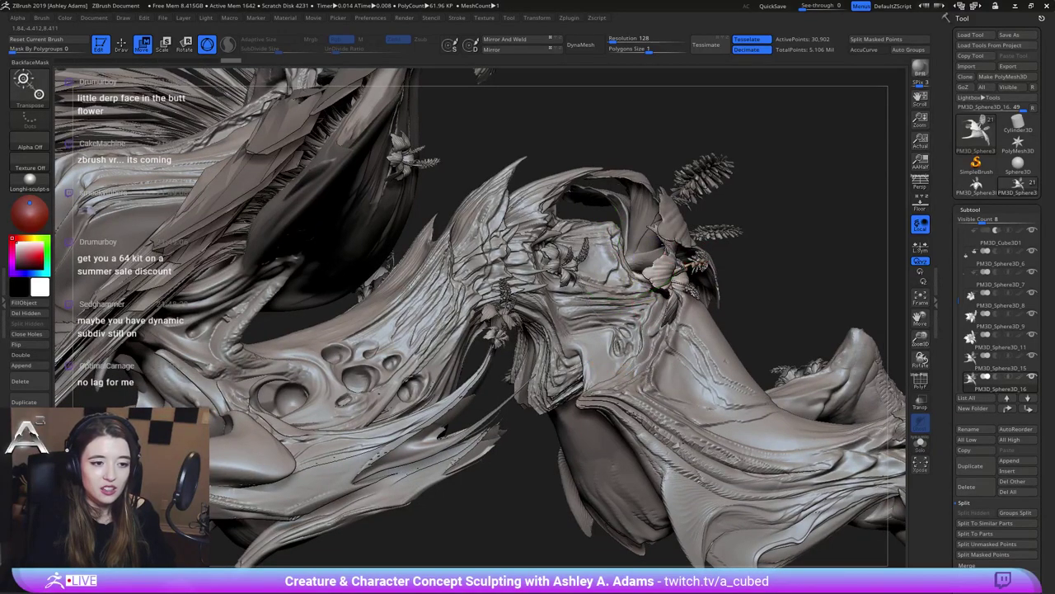
pyautogui.moveTo(635, 371); pyautogui.dragTo(713, 289, button='right')
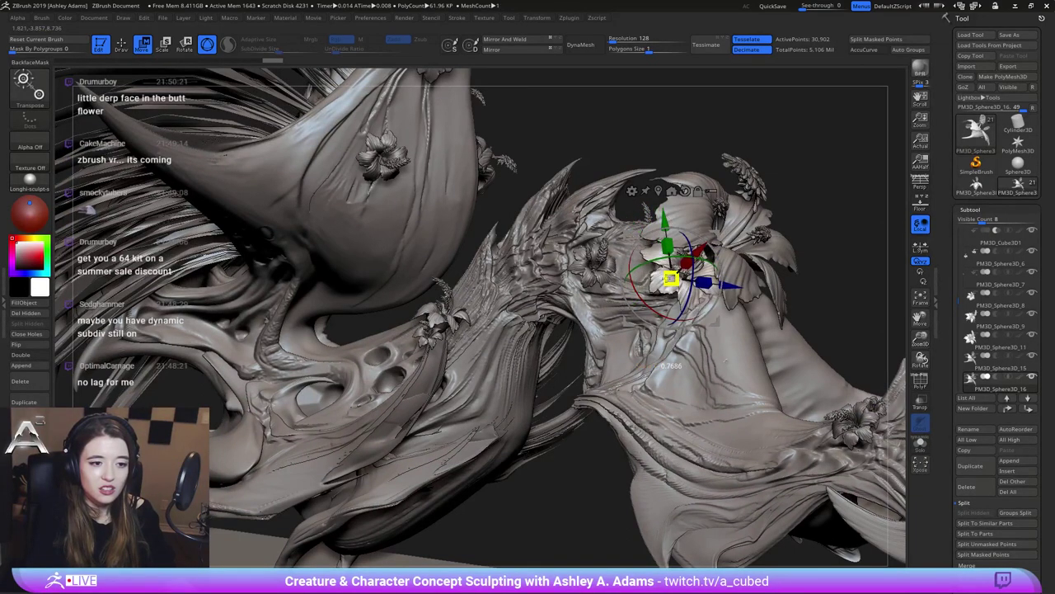
pyautogui.moveTo(727, 361); pyautogui.dragTo(660, 342, button='right')
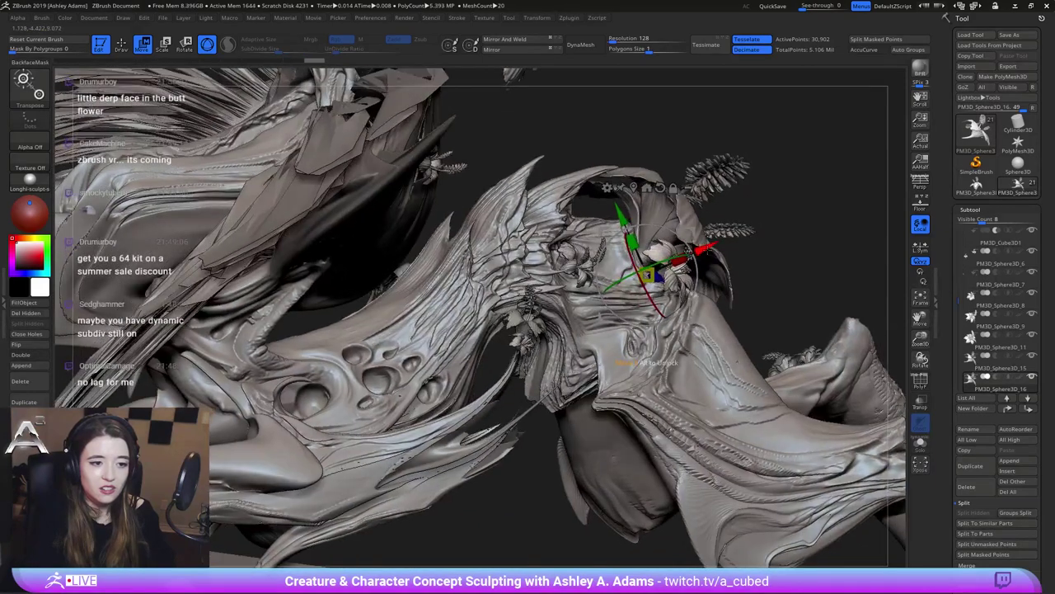
pyautogui.press('q')
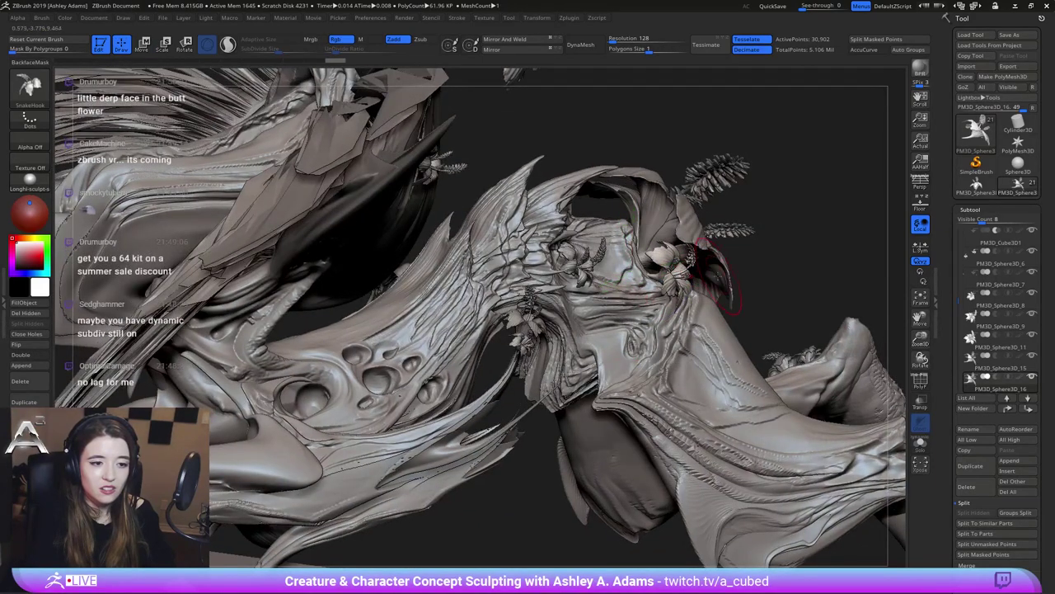
# Reshape the small hump flower's petals with SnakeHook and rotate it to face outward, returning to Draw mode
pyautogui.moveTo(766, 353); pyautogui.dragTo(711, 363, button='right')
pyautogui.moveTo(685, 312); pyautogui.dragTo(651, 362, button='right')
pyautogui.press('space')
pyautogui.press('w')
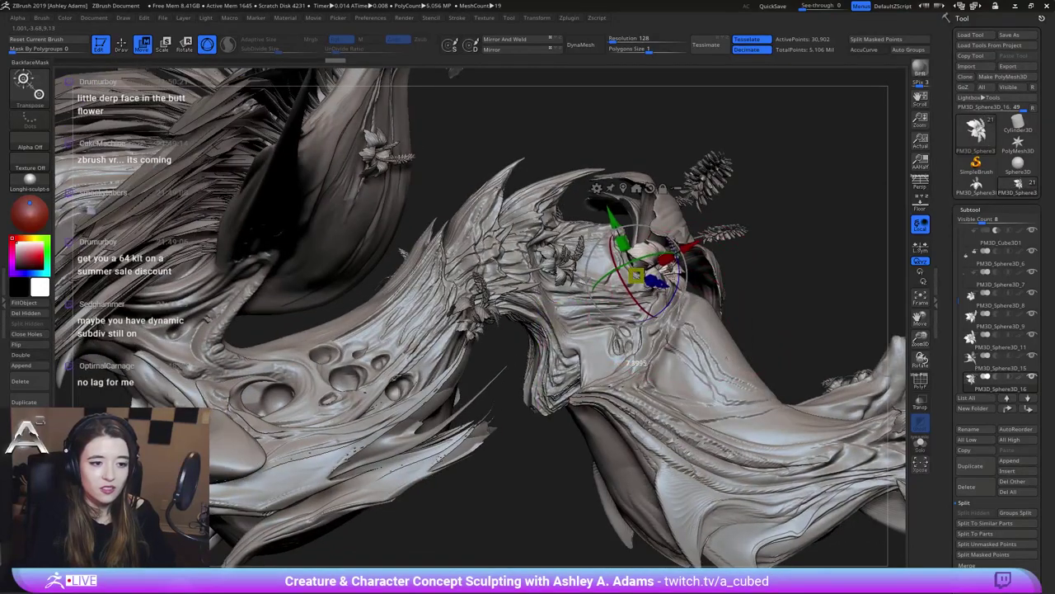
pyautogui.moveTo(678, 257); pyautogui.dragTo(674, 247)
pyautogui.press('q')
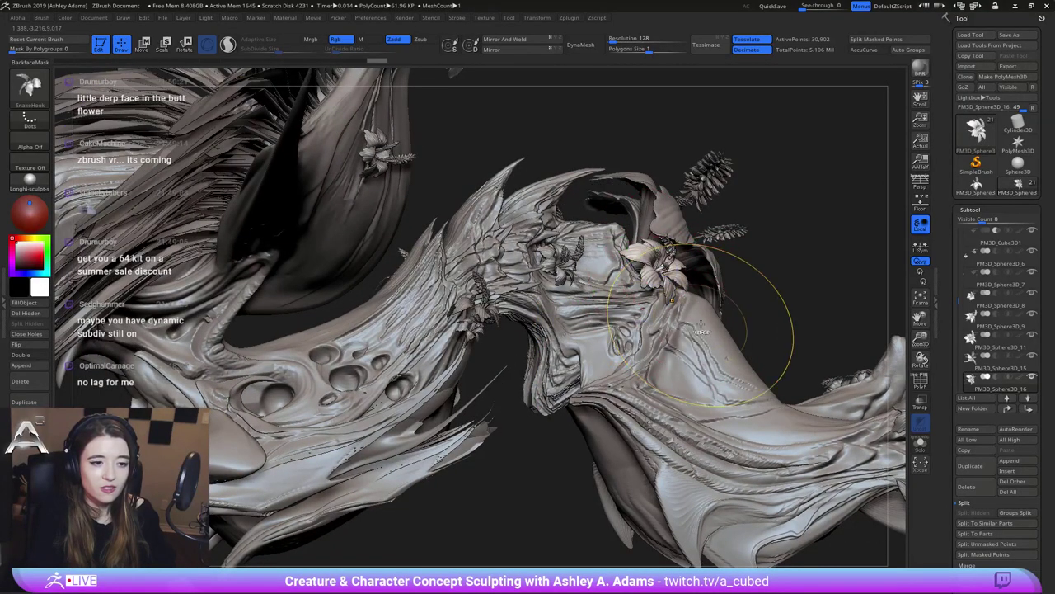
# Examine the flower placement over the whole creature from the front, side and rear
pyautogui.moveTo(719, 332)
pyautogui.keyDown('ctrl'); pyautogui.mouseDown(button='right')
pyautogui.moveTo(701, 235)
pyautogui.moveTo(626, 247)
pyautogui.mouseUp(button='right'); pyautogui.keyUp('ctrl')
pyautogui.moveTo(662, 286); pyautogui.dragTo(614, 287, button='right')
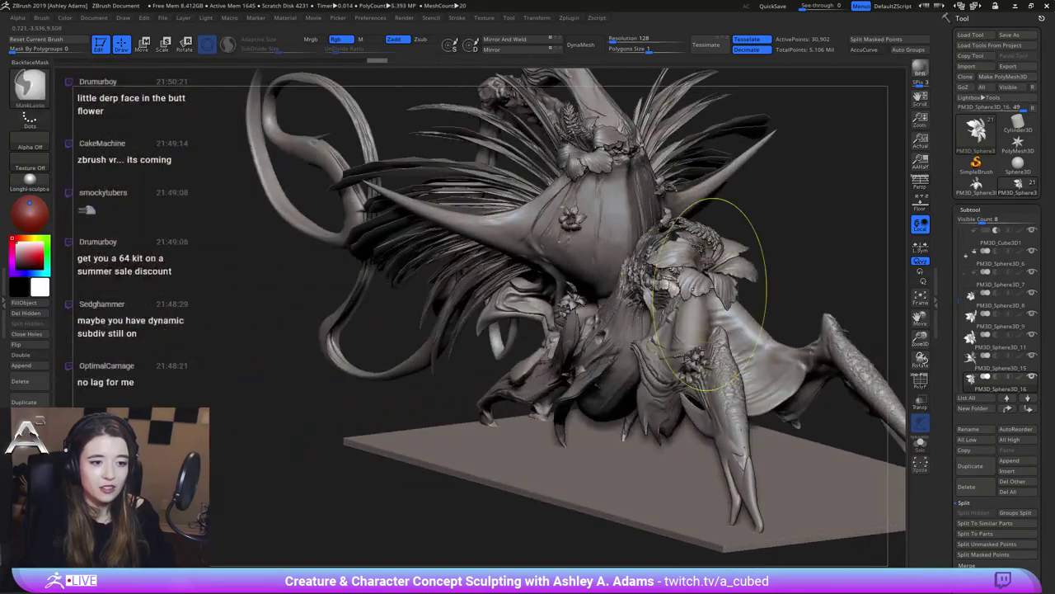
pyautogui.keyDown('ctrl'); pyautogui.moveTo(717, 290); pyautogui.dragTo(754, 244, button='right'); pyautogui.keyUp('ctrl')
pyautogui.moveTo(841, 251)
pyautogui.mouseDown(button='right')
pyautogui.moveTo(709, 288)
pyautogui.moveTo(618, 243)
pyautogui.moveTo(757, 310)
pyautogui.moveTo(812, 293)
pyautogui.mouseUp(button='right')
pyautogui.moveTo(640, 306)
pyautogui.mouseDown(button='right')
pyautogui.moveTo(701, 323)
pyautogui.moveTo(727, 312)
pyautogui.moveTo(712, 309)
pyautogui.mouseUp(button='right')
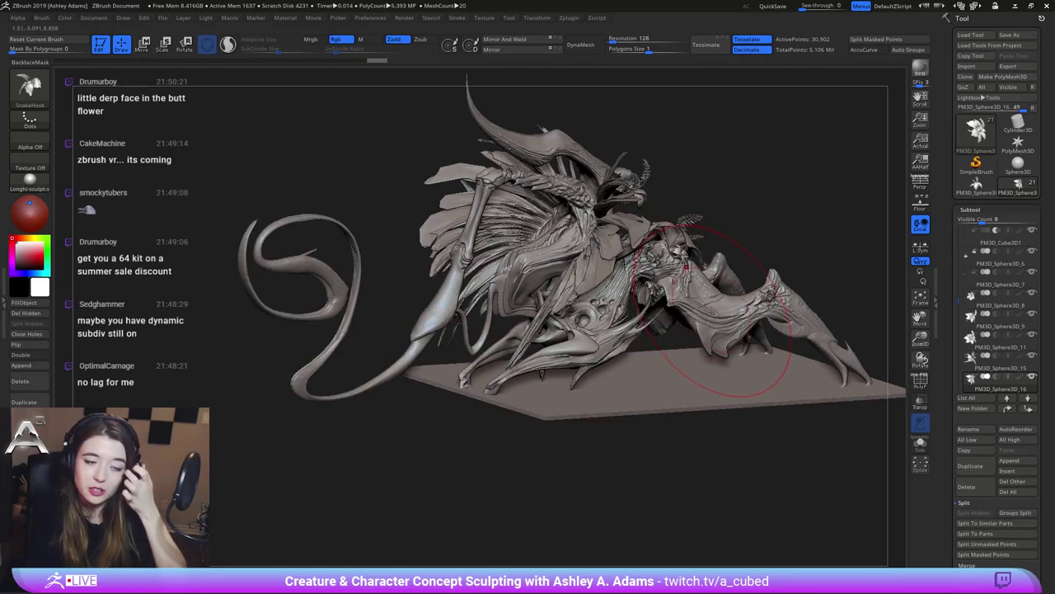
pyautogui.moveTo(712, 309); pyautogui.dragTo(697, 307, button='right')
pyautogui.rightClick(455, 277)
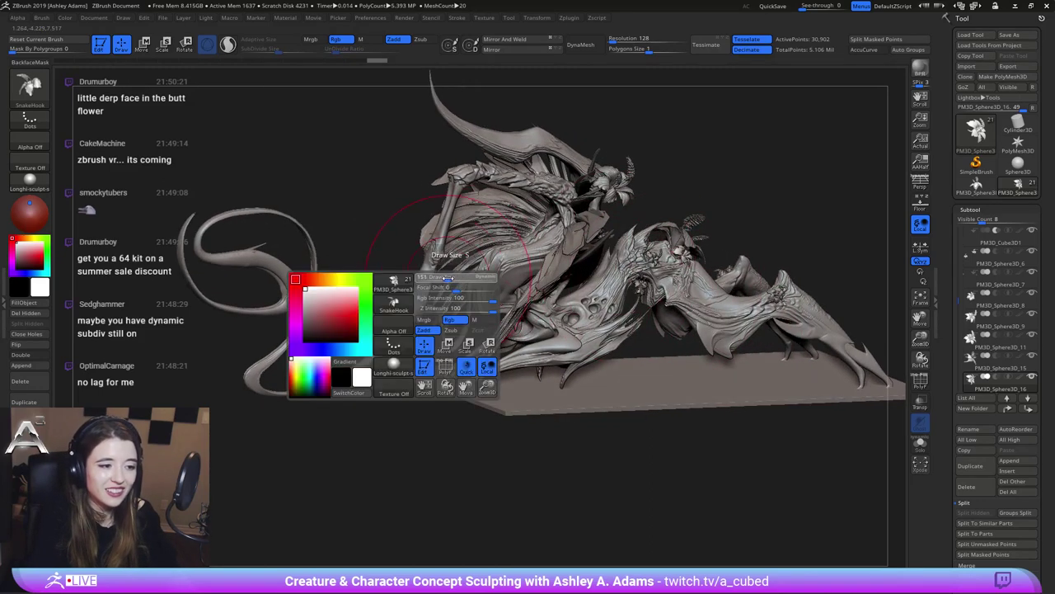
pyautogui.moveTo(462, 248); pyautogui.dragTo(518, 294, button='right')
# Select the tail's flared segment and carve a small round pit into its side with the ClayBuildup brush
pyautogui.moveTo(494, 347)
pyautogui.keyDown('ctrl'); pyautogui.mouseDown(button='right')
pyautogui.moveTo(447, 378)
pyautogui.moveTo(399, 293)
pyautogui.moveTo(577, 279)
pyautogui.mouseUp(button='right'); pyautogui.keyUp('ctrl')
pyautogui.keyDown('alt'); pyautogui.click(419, 323); pyautogui.keyUp('alt')
pyautogui.press('s')
pyautogui.moveTo(403, 319)
pyautogui.keyDown('ctrl'); pyautogui.mouseDown(button='right')
pyautogui.moveTo(408, 300)
pyautogui.moveTo(452, 312)
pyautogui.mouseUp(button='right'); pyautogui.keyUp('ctrl')
pyautogui.rightClick(453, 311)
pyautogui.press('b')
pyautogui.press('c')
pyautogui.press('b')
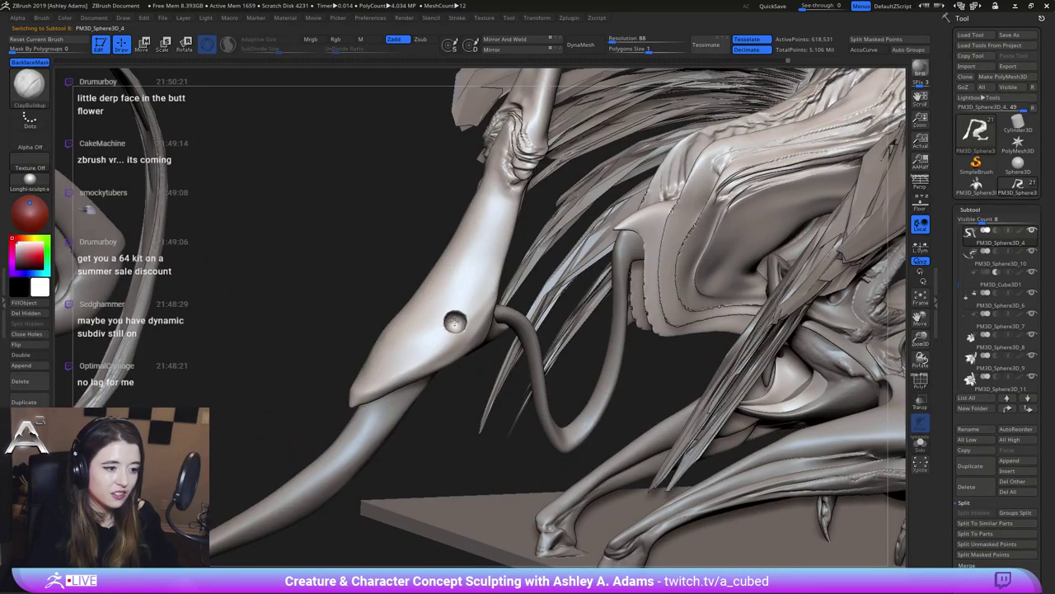
pyautogui.press('shift')
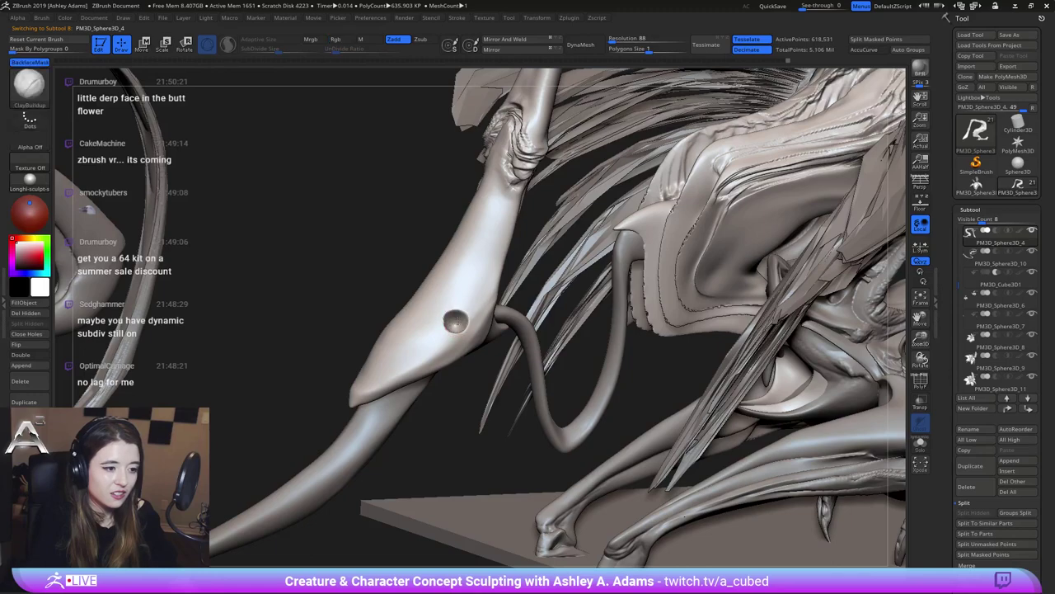
pyautogui.moveTo(456, 321); pyautogui.dragTo(420, 317, button='right')
pyautogui.rightClick(421, 317)
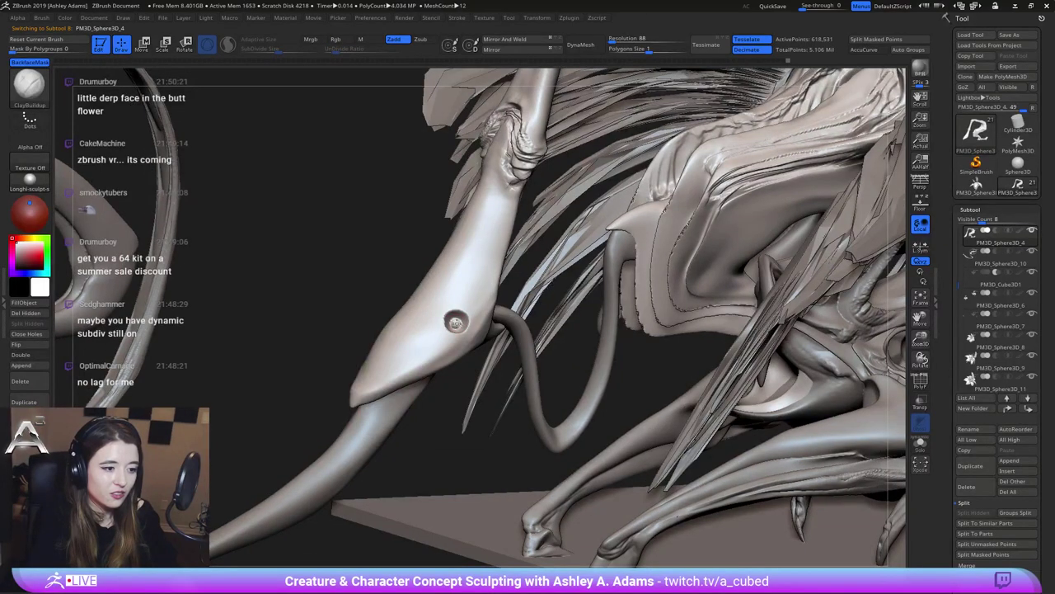
# Select the curled tail end's subtool and pull its loop out sideways with a large SnakeHook stroke, viewed from behind
pyautogui.moveTo(465, 366)
pyautogui.keyDown('ctrl'); pyautogui.mouseDown(button='right')
pyautogui.moveTo(456, 317)
pyautogui.moveTo(510, 293)
pyautogui.moveTo(624, 287)
pyautogui.moveTo(548, 277)
pyautogui.moveTo(725, 253)
pyautogui.mouseUp(button='right'); pyautogui.keyUp('ctrl')
pyautogui.rightClick(555, 278)
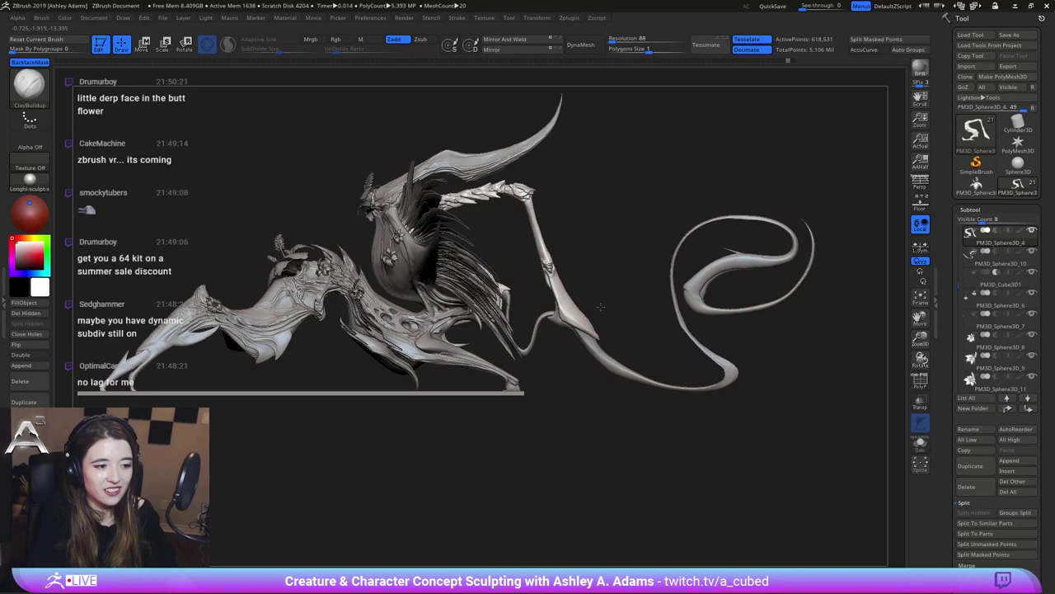
pyautogui.keyDown('alt'); pyautogui.click(728, 263); pyautogui.keyUp('alt')
pyautogui.rightClick(661, 324)
pyautogui.moveTo(771, 299); pyautogui.dragTo(653, 293, button='right')
pyautogui.keyDown('alt'); pyautogui.moveTo(701, 264); pyautogui.dragTo(538, 225, button='right'); pyautogui.keyUp('alt')
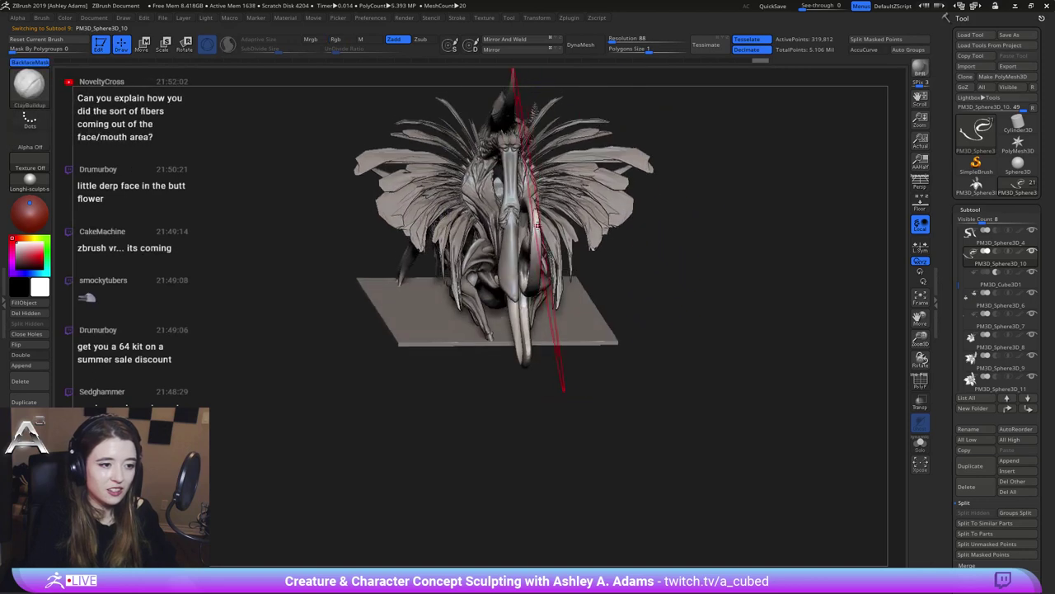
pyautogui.press('b')
pyautogui.press('s')
pyautogui.press('h')
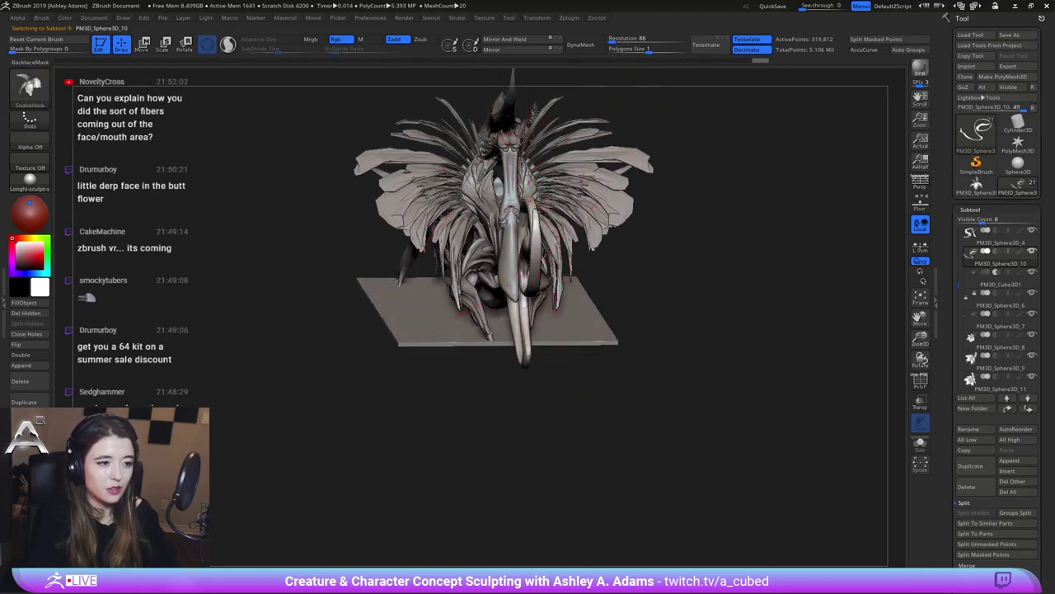
pyautogui.moveTo(532, 201); pyautogui.dragTo(665, 198)
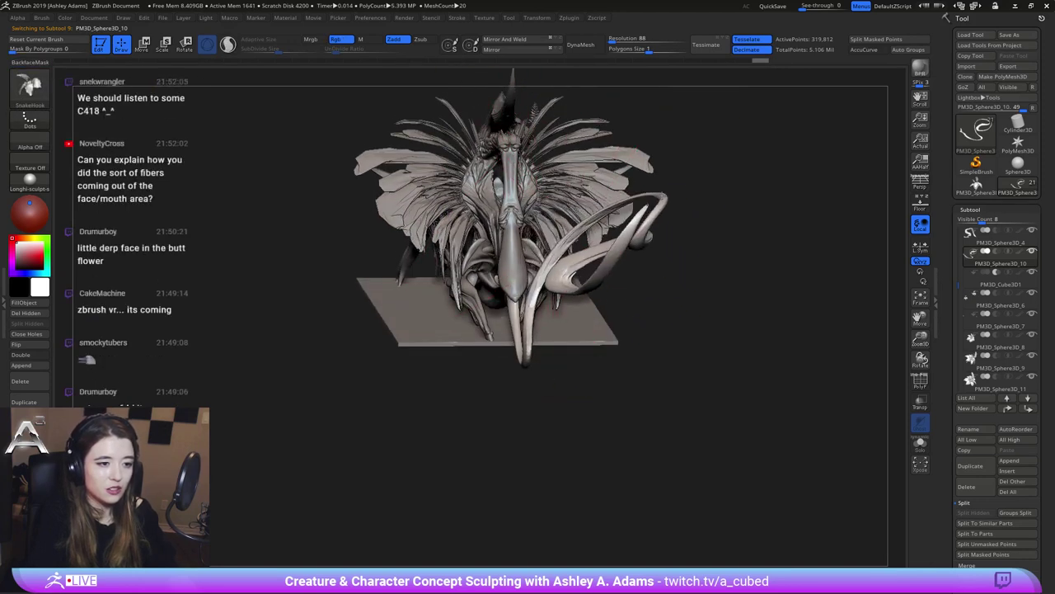
# Pull the tail's lower bend sideways into a wider U-shaped curve with large SnakeHook strokes in the rear view
pyautogui.moveTo(525, 307); pyautogui.dragTo(489, 307)
pyautogui.hotkey('ctrl', 'z')
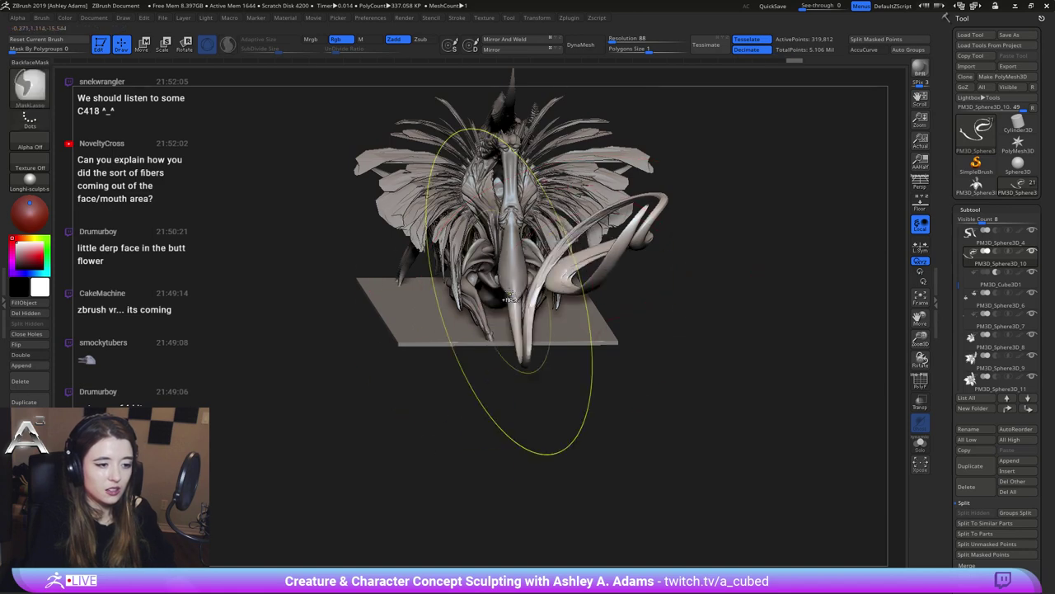
pyautogui.moveTo(508, 293)
pyautogui.mouseDown(button='right')
pyautogui.moveTo(441, 248)
pyautogui.moveTo(529, 290)
pyautogui.moveTo(503, 298)
pyautogui.mouseUp(button='right')
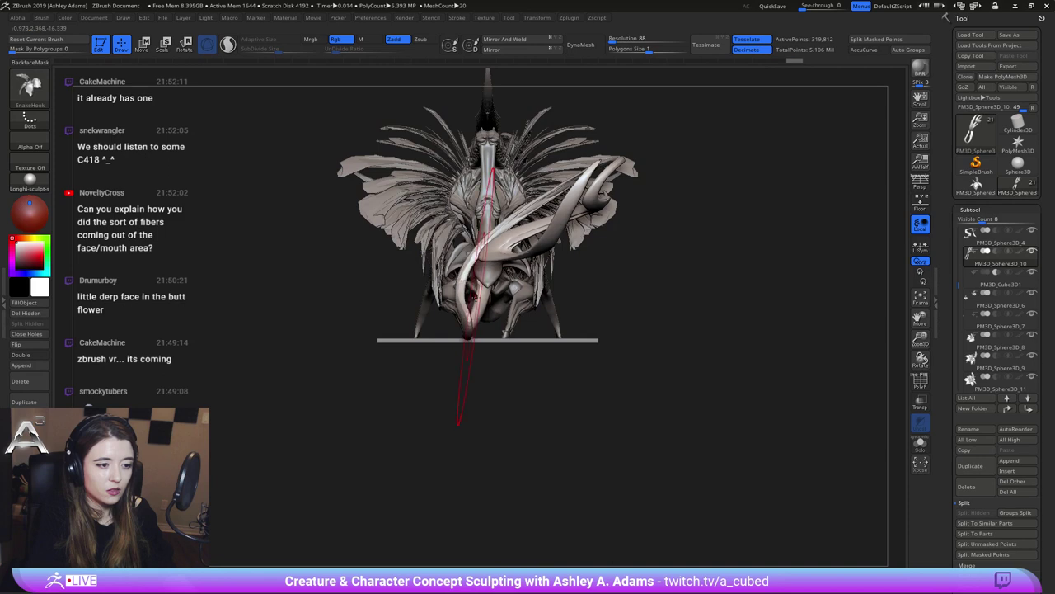
pyautogui.hotkey('ctrl', 'z')
pyautogui.moveTo(513, 295); pyautogui.dragTo(487, 327)
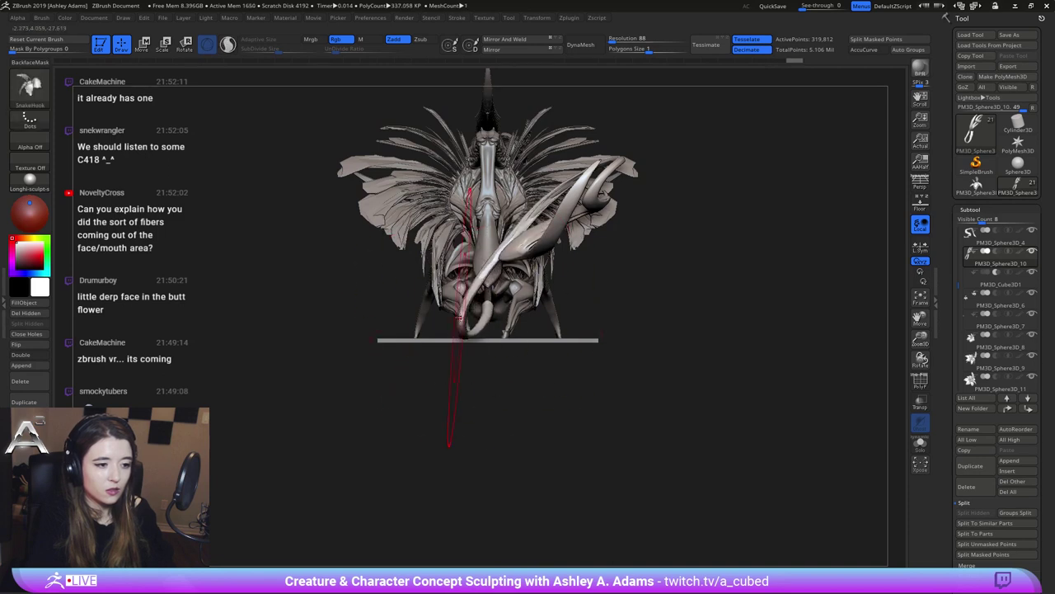
pyautogui.moveTo(455, 328); pyautogui.dragTo(463, 334, button='right')
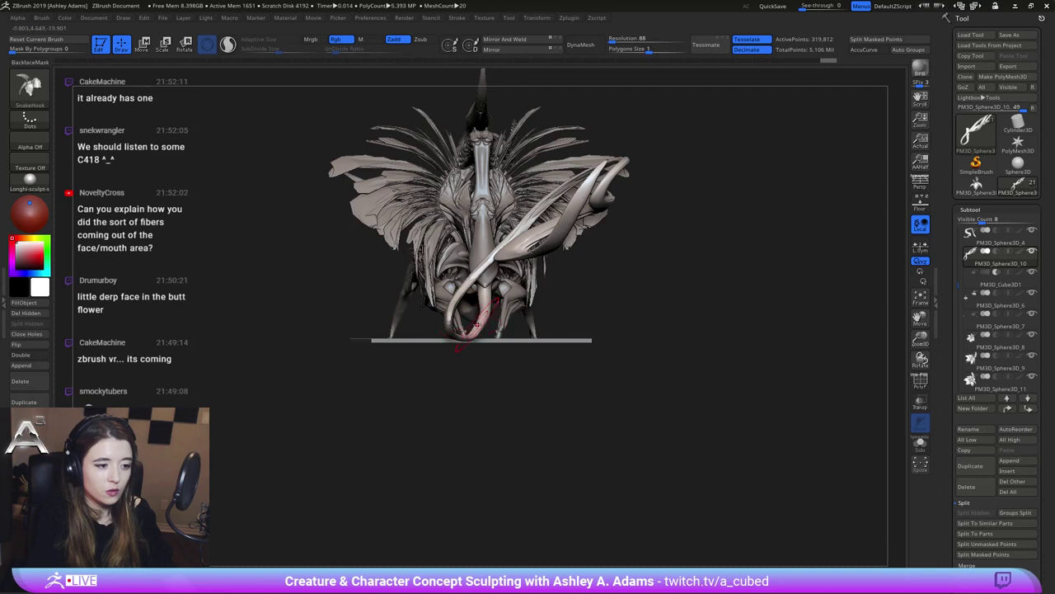
pyautogui.press('shift')
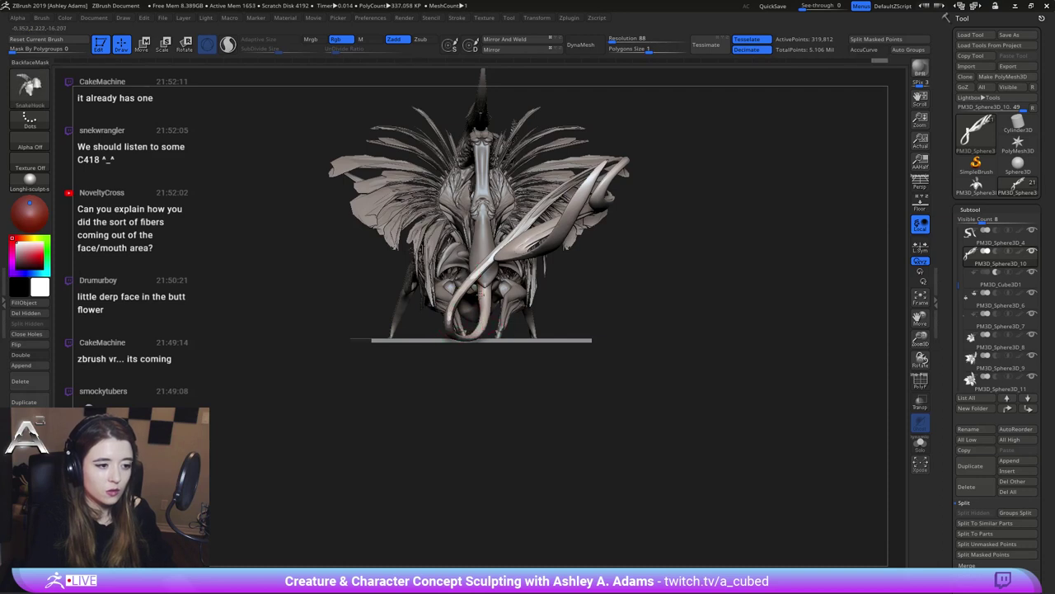
# Adjust the tail's rising diagonal strand and outer loop from behind with resized SnakeHook strokes
pyautogui.moveTo(483, 293); pyautogui.dragTo(486, 290)
pyautogui.press('space')
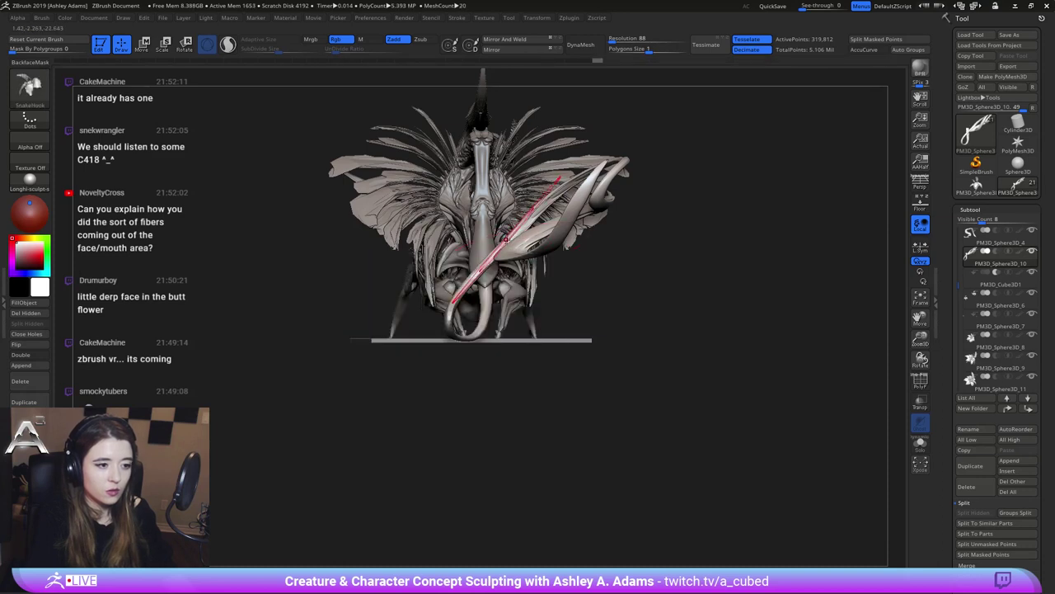
pyautogui.press('space')
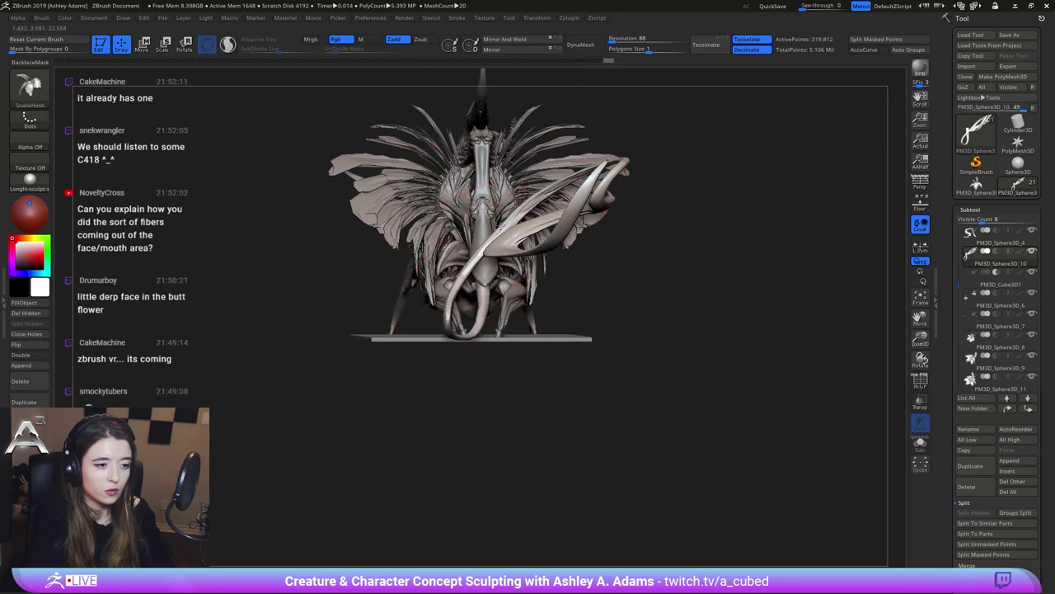
pyautogui.press('space')
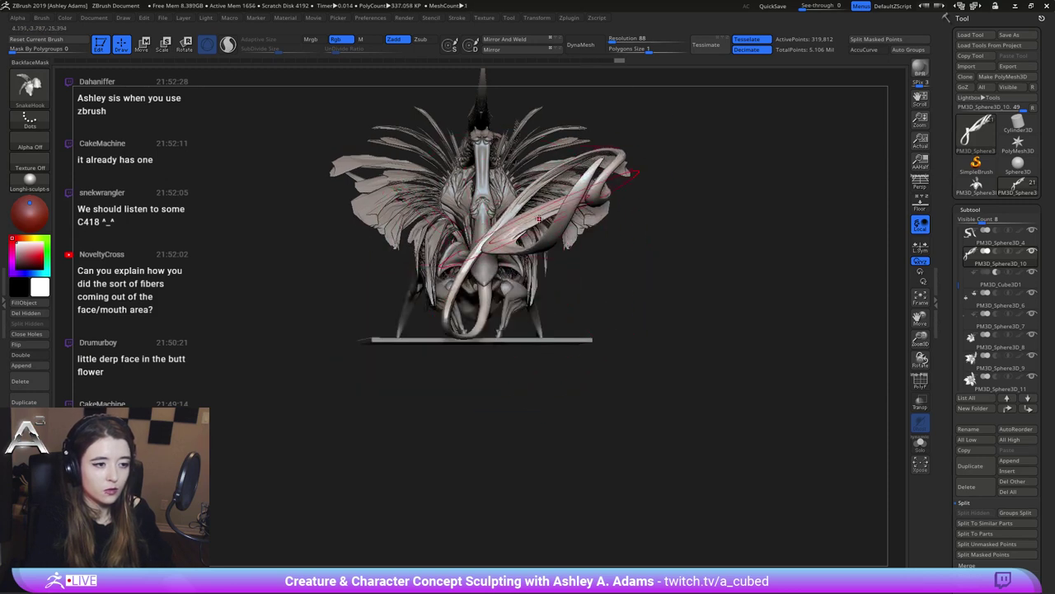
pyautogui.moveTo(557, 231)
pyautogui.mouseDown()
pyautogui.moveTo(648, 186)
pyautogui.moveTo(635, 169)
pyautogui.mouseUp()
pyautogui.press('shift')
# Reduce the SnakeHook brush size and refine the tail's low sweeping curve in the side view
pyautogui.moveTo(652, 107); pyautogui.dragTo(742, 116)
pyautogui.press('space')
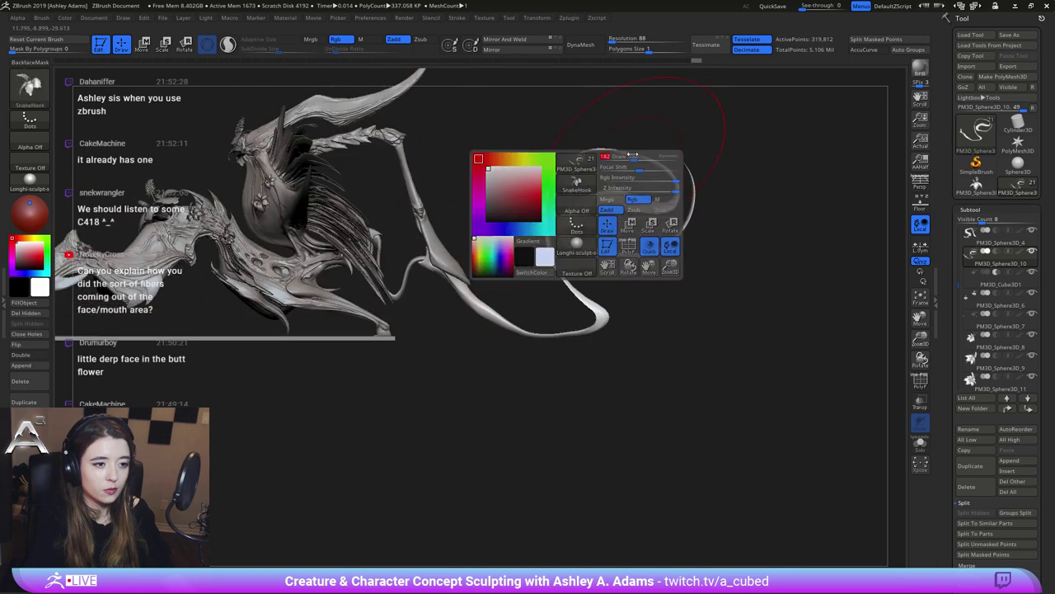
pyautogui.moveTo(639, 155)
pyautogui.mouseDown()
pyautogui.moveTo(643, 145)
pyautogui.moveTo(637, 159)
pyautogui.mouseUp()
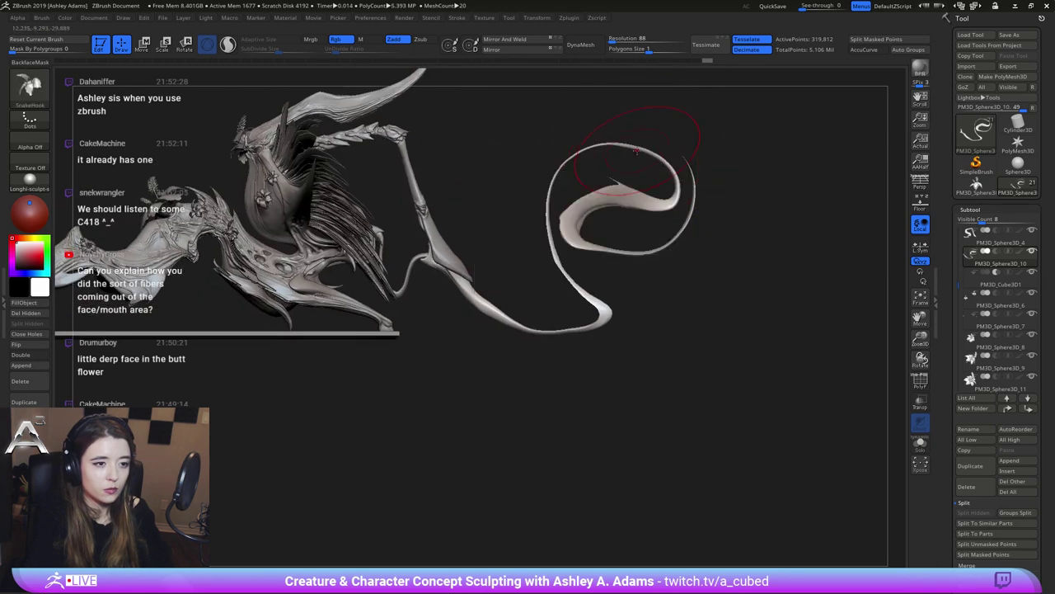
pyautogui.moveTo(569, 284); pyautogui.dragTo(532, 334)
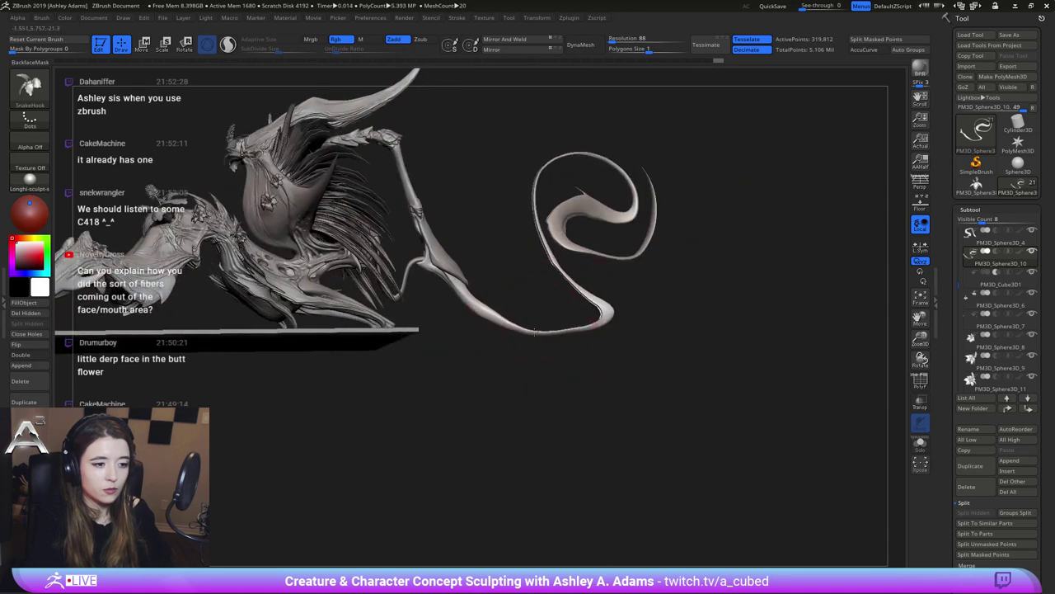
pyautogui.press('space')
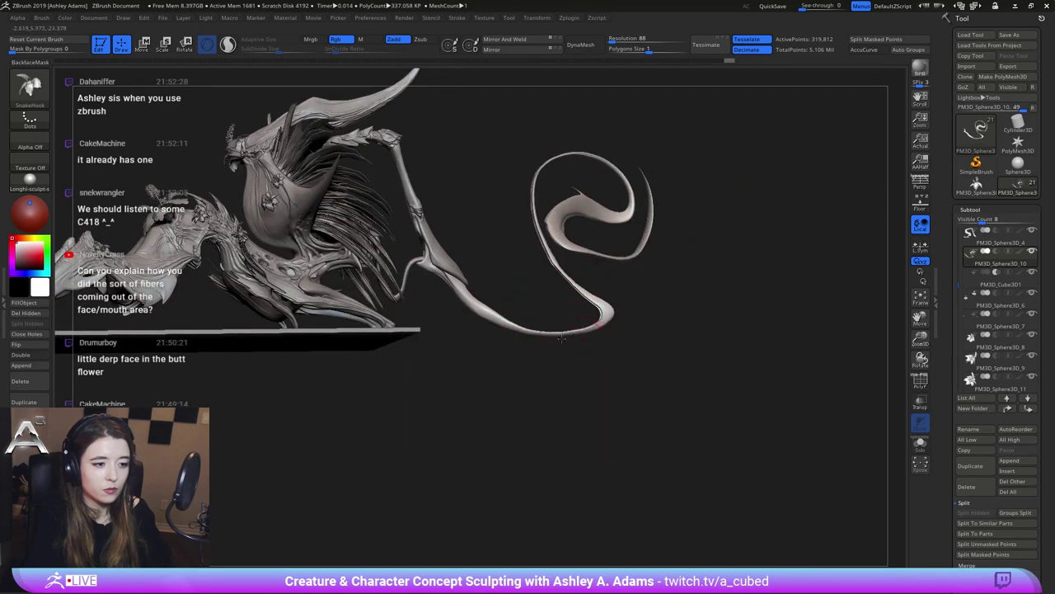
pyautogui.moveTo(562, 338); pyautogui.dragTo(515, 327)
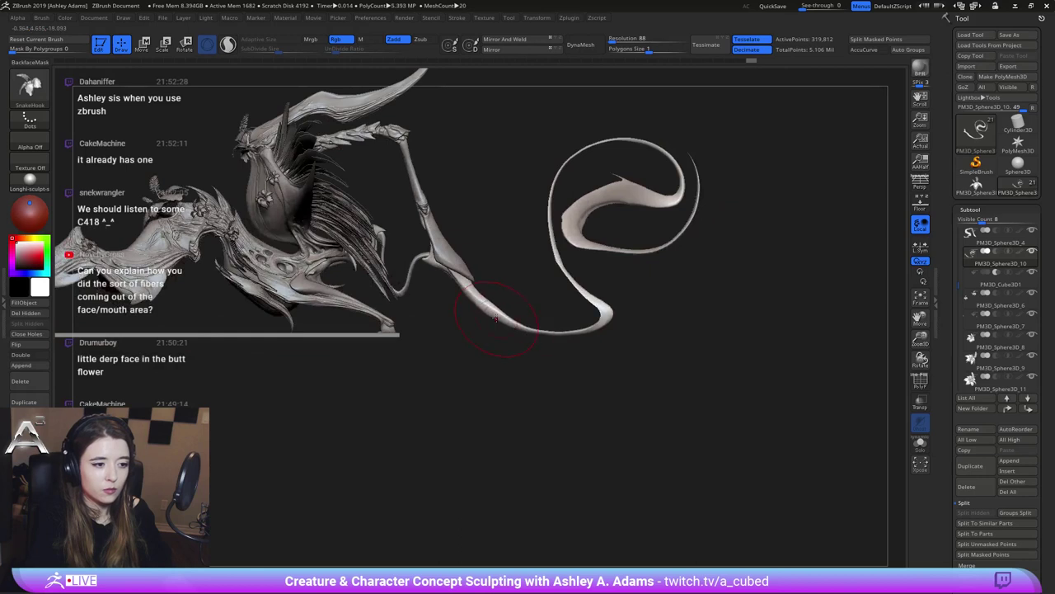
pyautogui.press('shift')
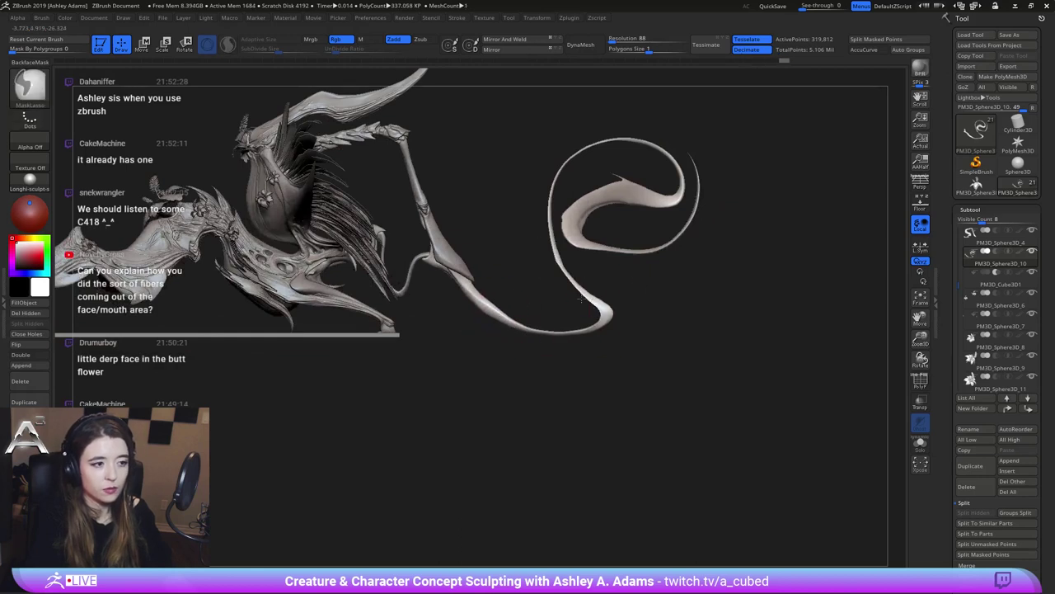
# Lasso-mask the flared curled tip of the tail and invert the mask so only the tip stays editable
pyautogui.moveTo(555, 335)
pyautogui.keyDown('ctrl'); pyautogui.mouseDown(button='right')
pyautogui.moveTo(518, 294)
pyautogui.moveTo(613, 308)
pyautogui.moveTo(726, 301)
pyautogui.mouseUp(button='right'); pyautogui.keyUp('ctrl')
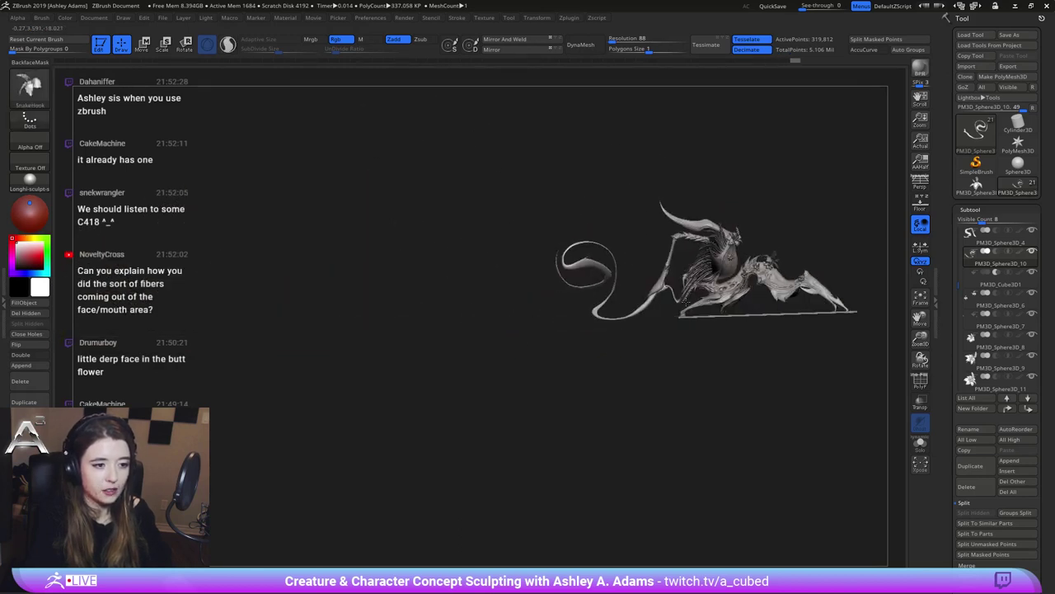
pyautogui.moveTo(588, 265)
pyautogui.mouseDown(button='right')
pyautogui.moveTo(606, 264)
pyautogui.moveTo(578, 385)
pyautogui.mouseUp(button='right')
pyautogui.moveTo(578, 384); pyautogui.dragTo(502, 275)
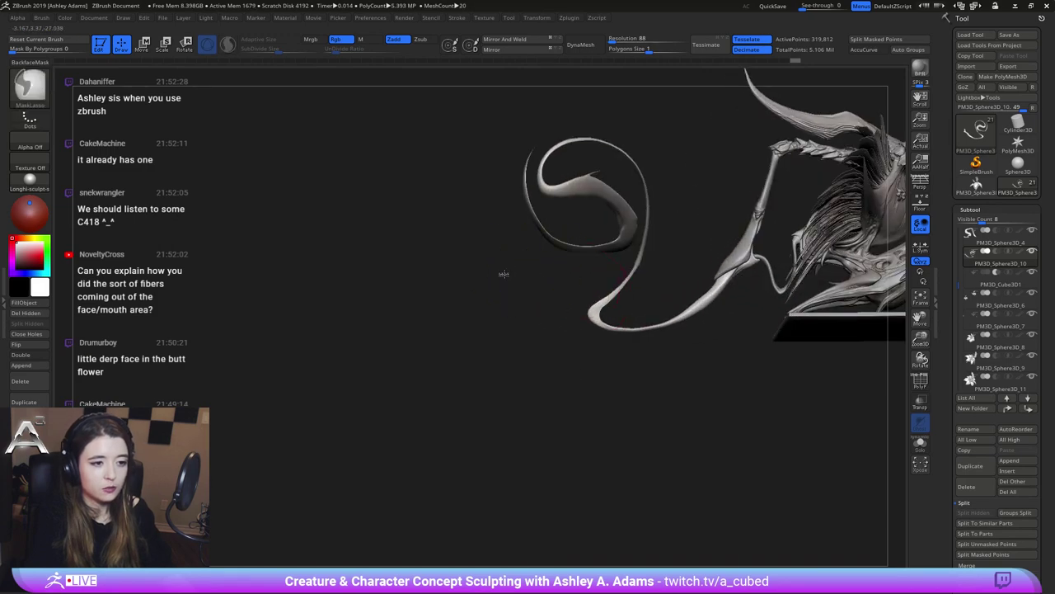
pyautogui.moveTo(580, 205); pyautogui.dragTo(483, 354)
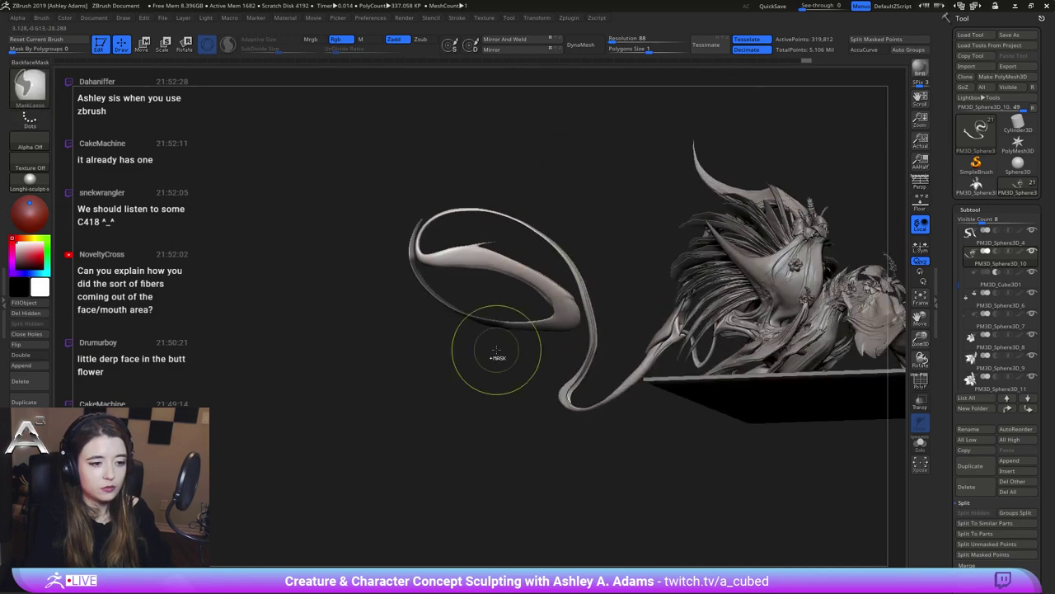
pyautogui.keyDown('ctrl'); pyautogui.moveTo(581, 309); pyautogui.dragTo(480, 237); pyautogui.keyUp('ctrl')
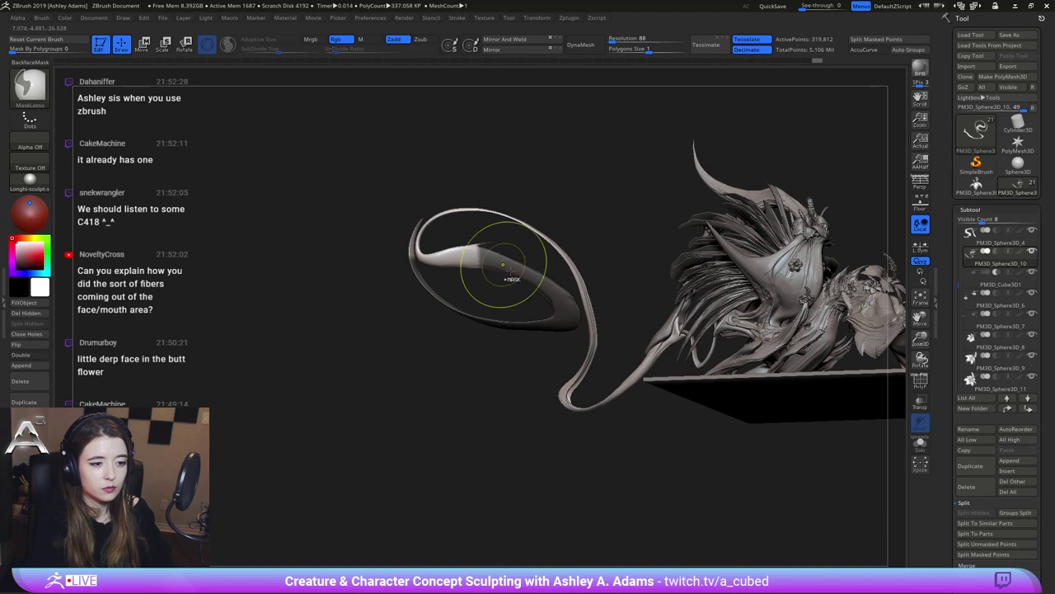
pyautogui.moveTo(559, 346)
pyautogui.keyDown('ctrl'); pyautogui.mouseDown()
pyautogui.moveTo(574, 342)
pyautogui.moveTo(536, 266)
pyautogui.moveTo(462, 233)
pyautogui.moveTo(394, 317)
pyautogui.moveTo(393, 285)
pyautogui.moveTo(428, 302)
pyautogui.mouseUp(); pyautogui.keyUp('ctrl')
pyautogui.moveTo(468, 245)
pyautogui.keyDown('ctrl'); pyautogui.mouseDown()
pyautogui.moveTo(409, 191)
pyautogui.moveTo(405, 212)
pyautogui.mouseUp(); pyautogui.keyUp('ctrl')
pyautogui.moveTo(504, 318)
pyautogui.keyDown('ctrl'); pyautogui.mouseDown(button='right')
pyautogui.moveTo(512, 272)
pyautogui.moveTo(548, 290)
pyautogui.moveTo(538, 282)
pyautogui.moveTo(546, 260)
pyautogui.moveTo(591, 264)
pyautogui.mouseUp(button='right'); pyautogui.keyUp('ctrl')
pyautogui.keyDown('ctrl'); pyautogui.click(530, 361); pyautogui.keyUp('ctrl')
# Switch to Move mode and reposition the gizmo's pivot at the outer end of the unmasked tail loop
pyautogui.press('w')
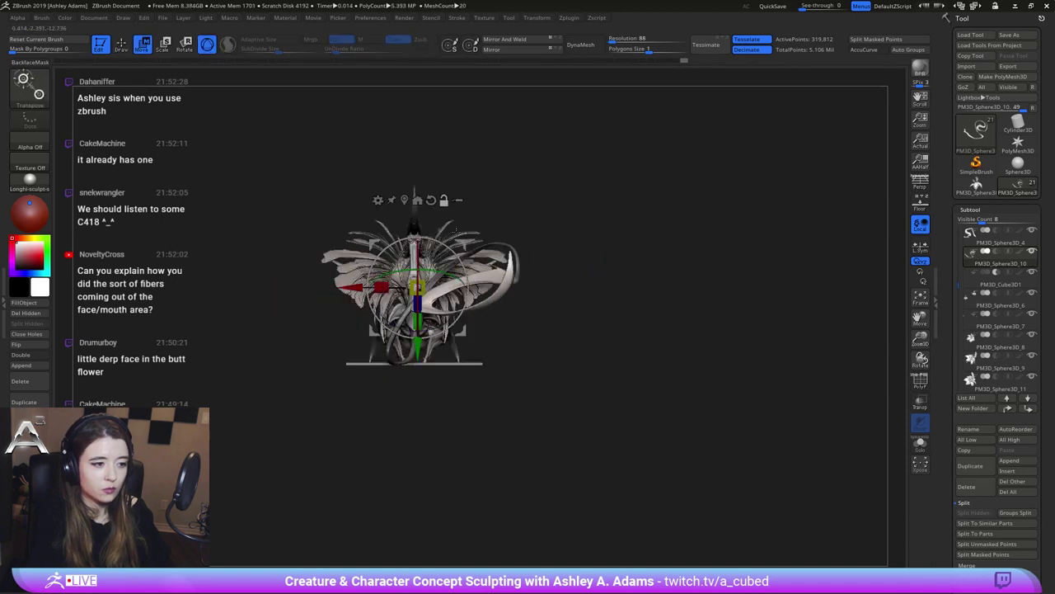
pyautogui.keyDown('alt'); pyautogui.moveTo(463, 242); pyautogui.dragTo(562, 236); pyautogui.keyUp('alt')
pyautogui.keyDown('alt'); pyautogui.click(531, 195); pyautogui.keyUp('alt')
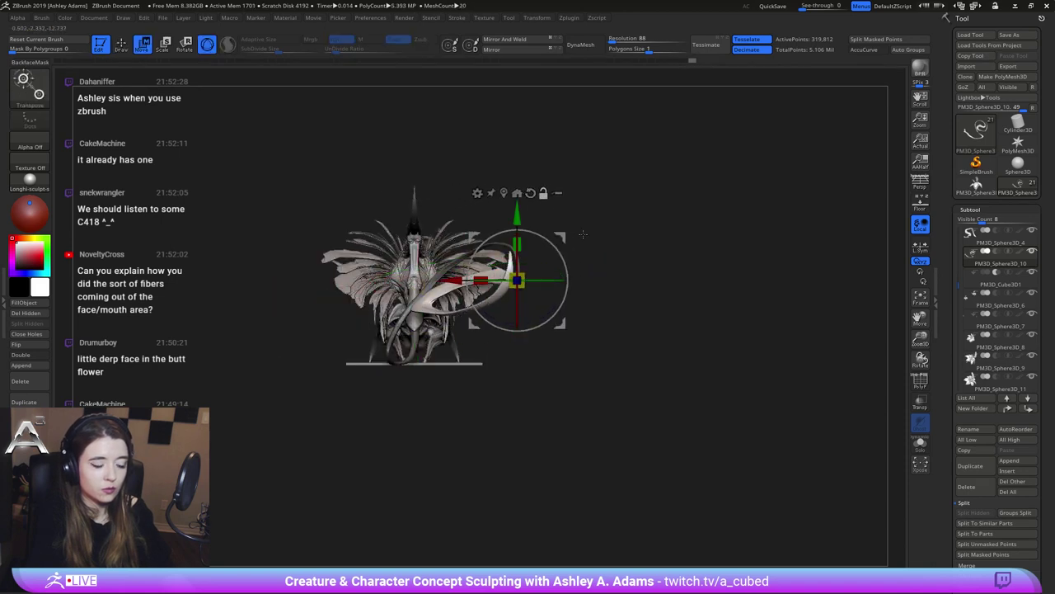
pyautogui.moveTo(604, 247); pyautogui.dragTo(536, 251, button='right')
pyautogui.keyDown('alt'); pyautogui.moveTo(558, 239); pyautogui.dragTo(540, 240); pyautogui.keyUp('alt')
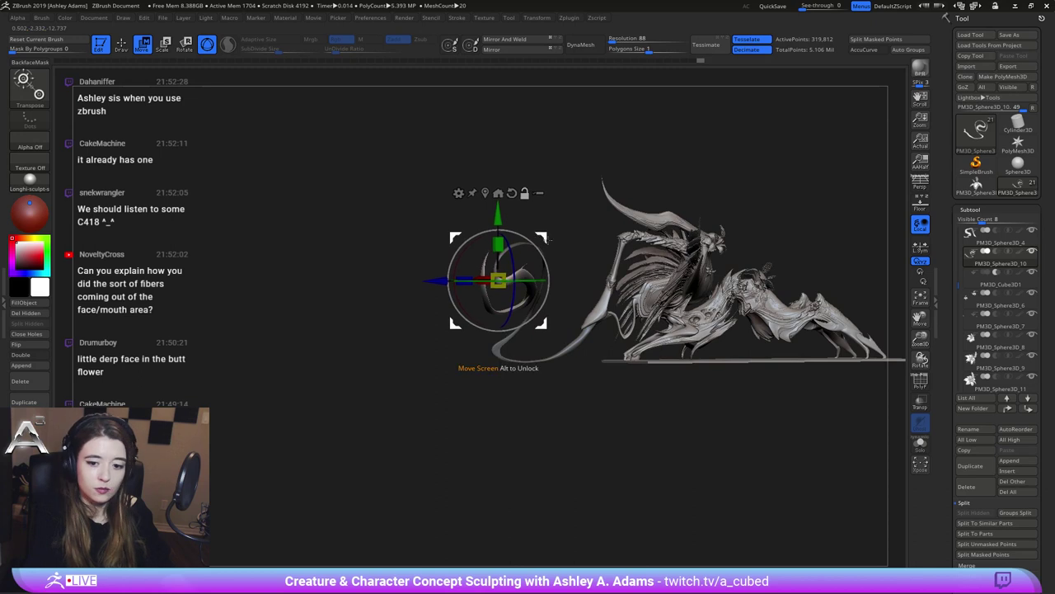
pyautogui.moveTo(540, 248)
pyautogui.mouseDown(button='right')
pyautogui.moveTo(613, 251)
pyautogui.moveTo(616, 331)
pyautogui.mouseUp(button='right')
pyautogui.keyDown('alt'); pyautogui.moveTo(580, 267); pyautogui.dragTo(640, 267, button='right'); pyautogui.keyUp('alt')
pyautogui.keyDown('alt'); pyautogui.moveTo(639, 267); pyautogui.dragTo(658, 276); pyautogui.keyUp('alt')
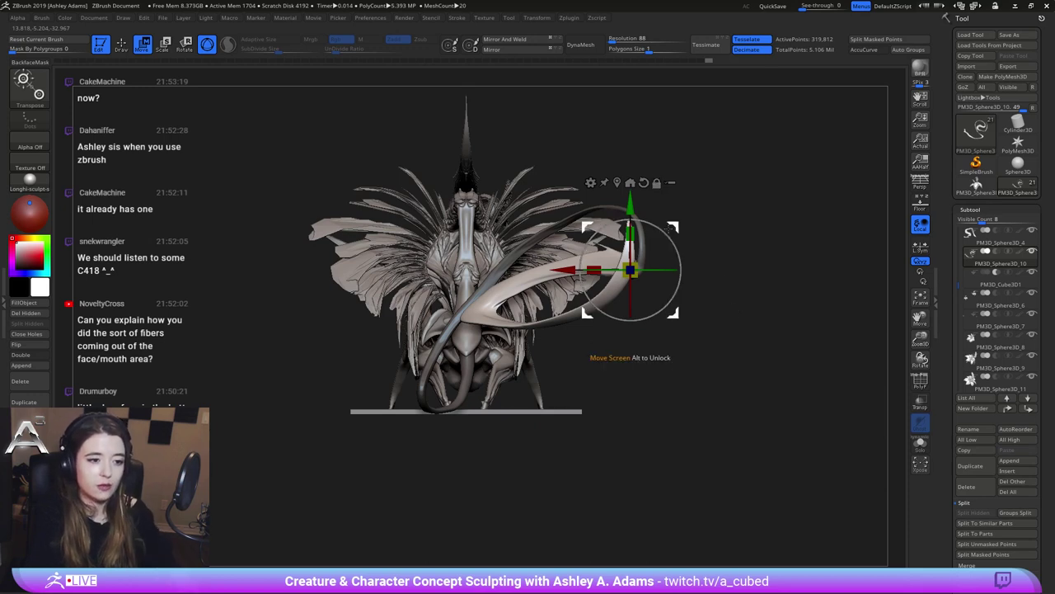
# Rotate the unmasked tail tip upward around its pivot, scale it down slightly, and return to Draw mode
pyautogui.keyDown('alt'); pyautogui.moveTo(674, 228); pyautogui.dragTo(656, 298); pyautogui.keyUp('alt')
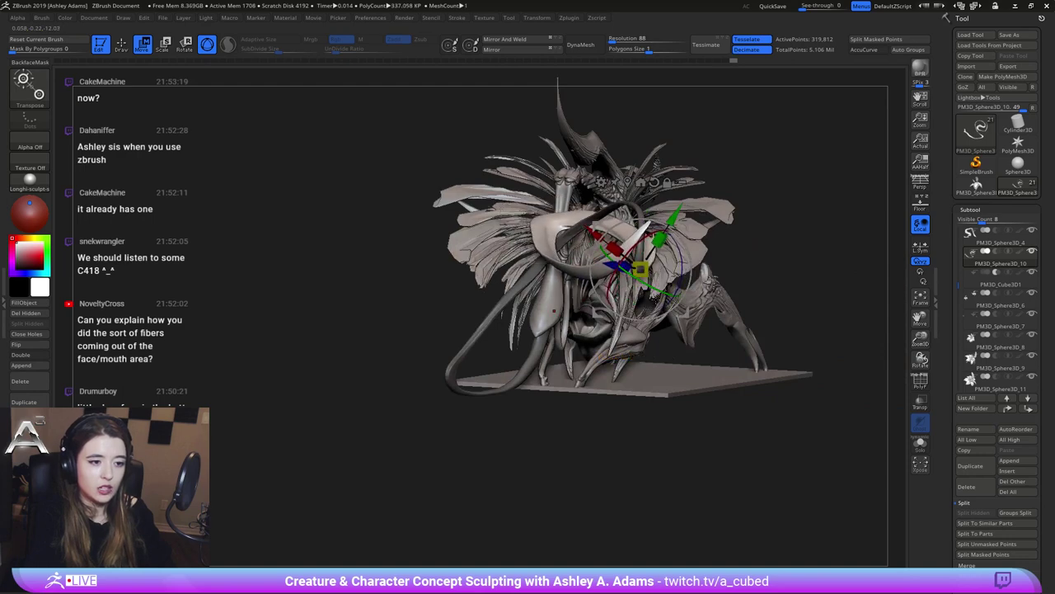
pyautogui.moveTo(688, 265); pyautogui.dragTo(683, 285)
pyautogui.moveTo(681, 285); pyautogui.dragTo(603, 324, button='right')
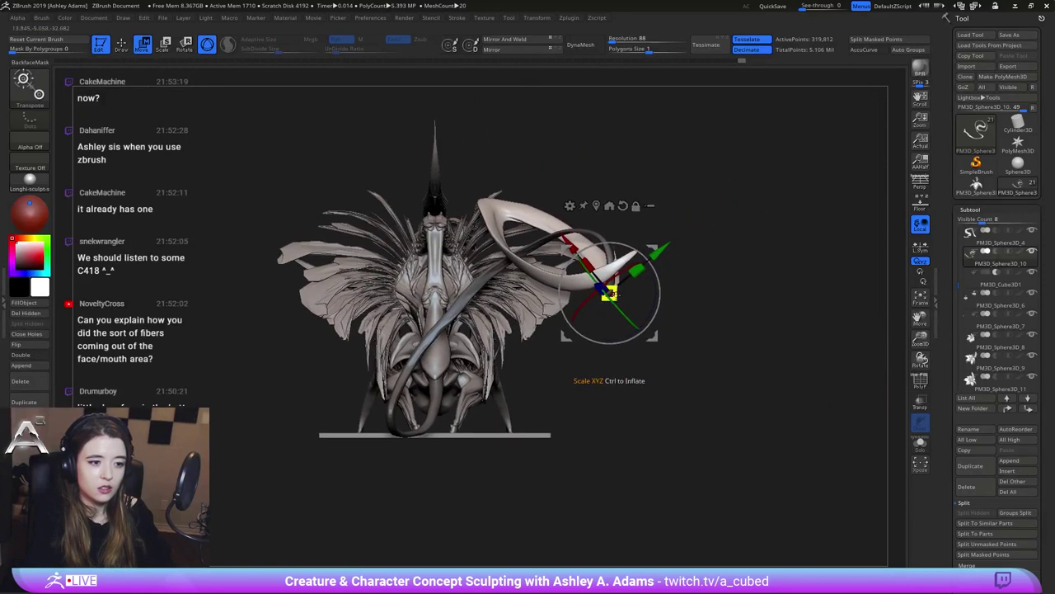
pyautogui.moveTo(611, 294); pyautogui.dragTo(610, 293)
pyautogui.press('q')
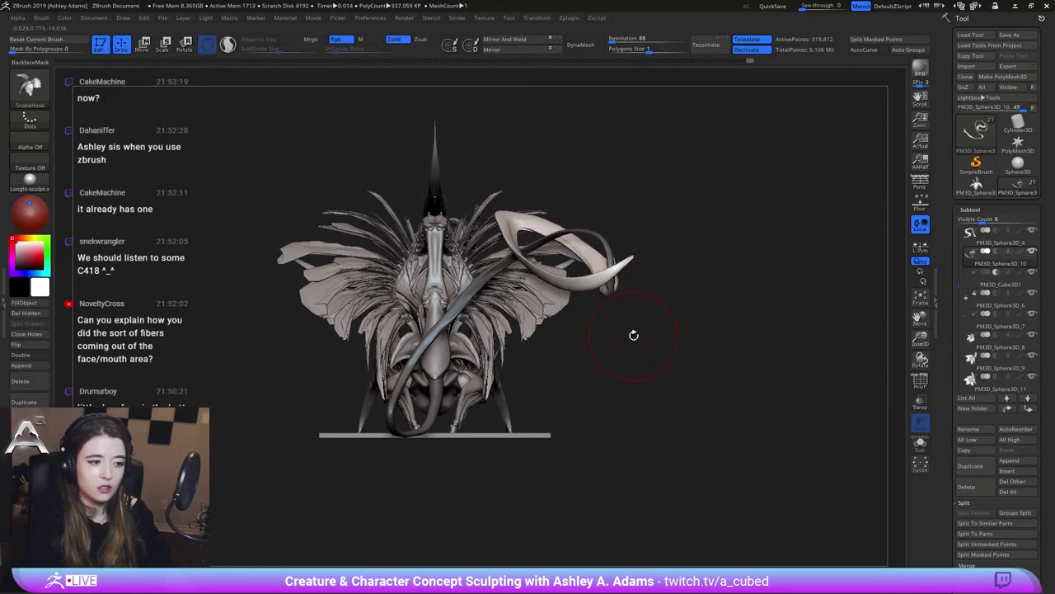
# Reshape the rotated flared tip with large SnakeHook strokes from both sides so it flows with the tail's coil
pyautogui.moveTo(633, 335)
pyautogui.keyDown('ctrl'); pyautogui.mouseDown(button='right')
pyautogui.moveTo(598, 316)
pyautogui.moveTo(652, 317)
pyautogui.mouseUp(button='right'); pyautogui.keyUp('ctrl')
pyautogui.moveTo(652, 318); pyautogui.dragTo(614, 295)
pyautogui.press('space')
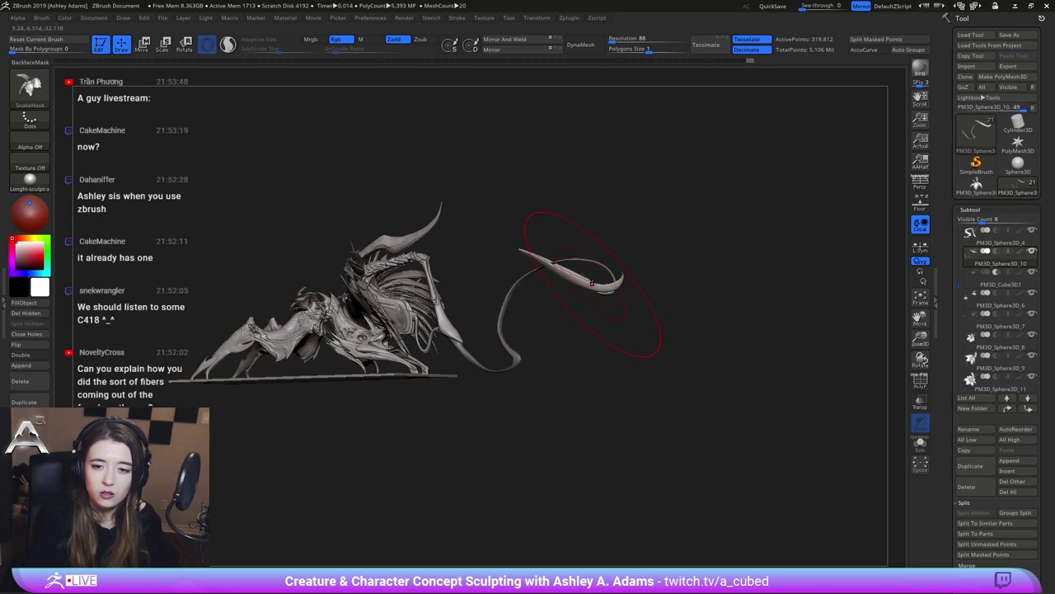
pyautogui.moveTo(575, 272)
pyautogui.keyDown('ctrl'); pyautogui.mouseDown(button='right')
pyautogui.moveTo(531, 277)
pyautogui.moveTo(574, 276)
pyautogui.mouseUp(button='right'); pyautogui.keyUp('ctrl')
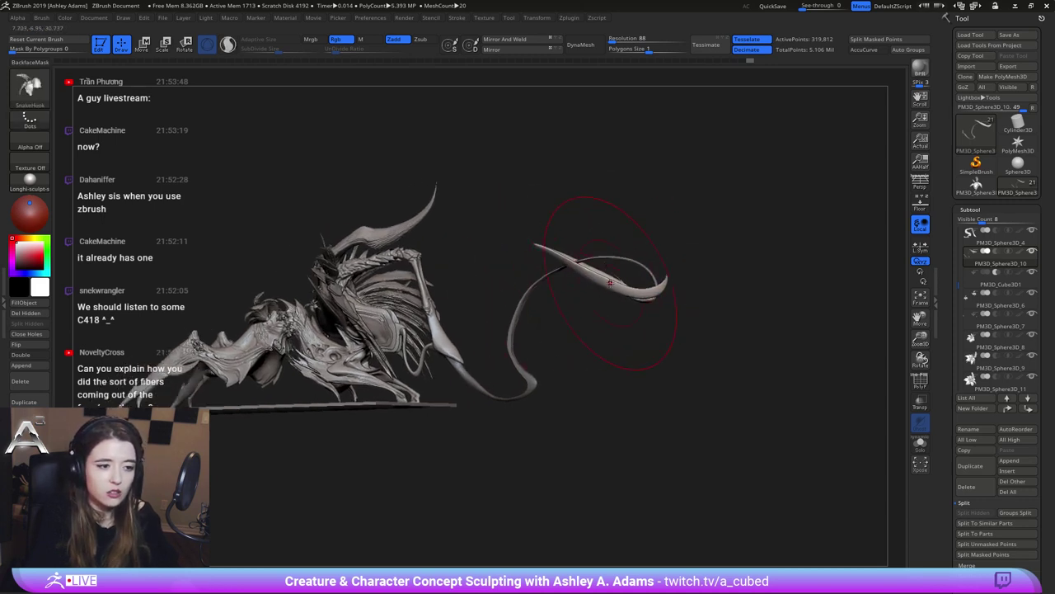
pyautogui.moveTo(608, 272); pyautogui.dragTo(574, 295)
pyautogui.press('space')
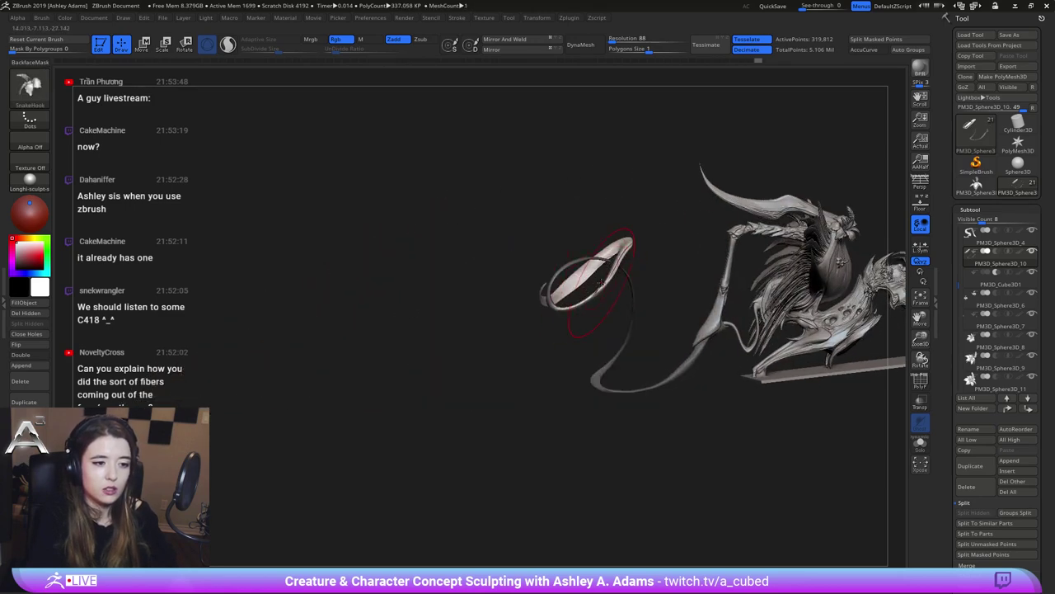
pyautogui.moveTo(635, 262)
pyautogui.mouseDown()
pyautogui.moveTo(588, 300)
pyautogui.moveTo(633, 281)
pyautogui.mouseUp()
pyautogui.moveTo(582, 303)
pyautogui.keyDown('shift'); pyautogui.mouseDown()
pyautogui.moveTo(620, 282)
pyautogui.moveTo(672, 281)
pyautogui.mouseUp(); pyautogui.keyUp('shift')
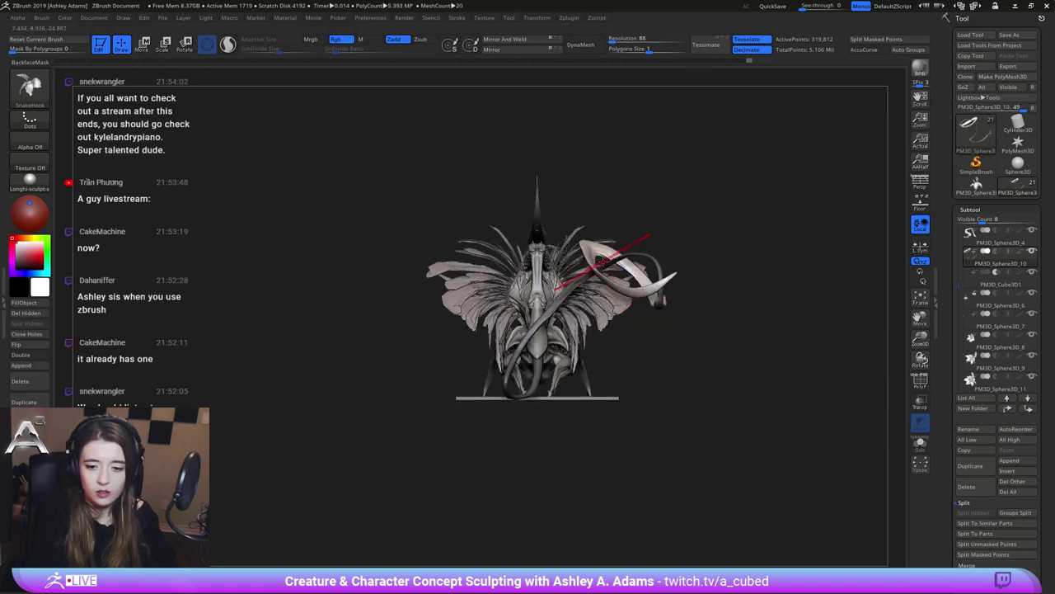
# Refine the tail's flared coil with SnakeHook strokes from the side and rear views and smooth its surface
pyautogui.moveTo(611, 272)
pyautogui.mouseDown(button='right')
pyautogui.moveTo(678, 271)
pyautogui.moveTo(620, 267)
pyautogui.mouseUp(button='right')
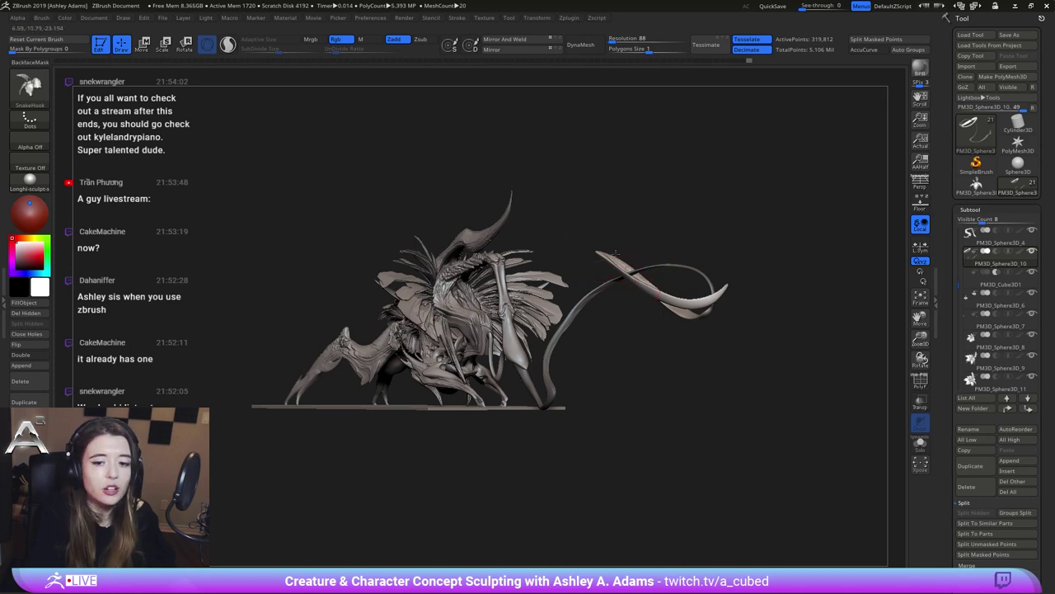
pyautogui.moveTo(616, 253)
pyautogui.mouseDown()
pyautogui.moveTo(631, 250)
pyautogui.moveTo(624, 237)
pyautogui.moveTo(646, 278)
pyautogui.mouseUp()
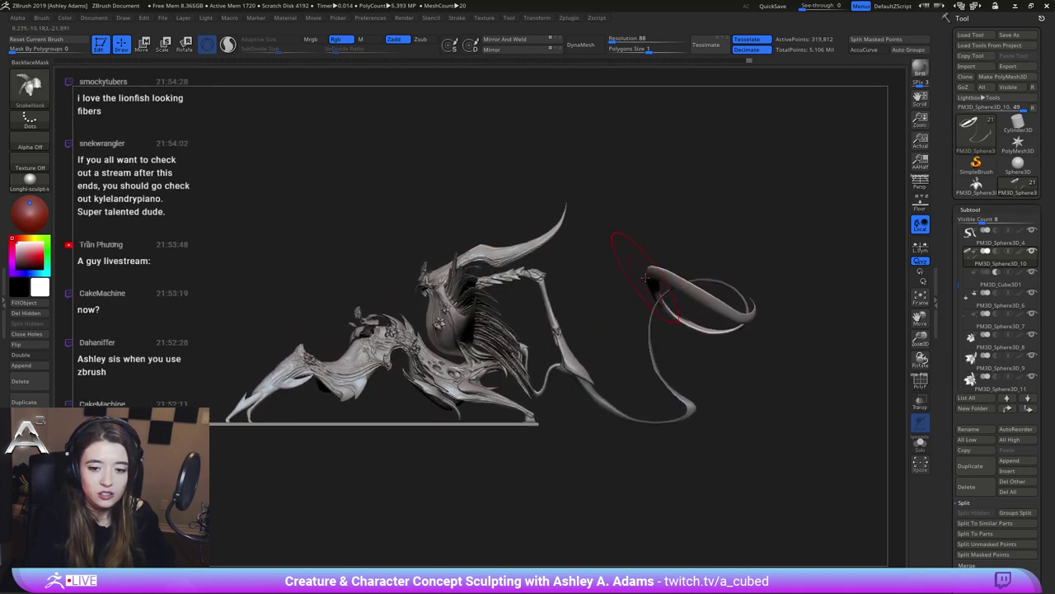
pyautogui.keyDown('alt'); pyautogui.moveTo(695, 283); pyautogui.dragTo(659, 279, button='right'); pyautogui.keyUp('alt')
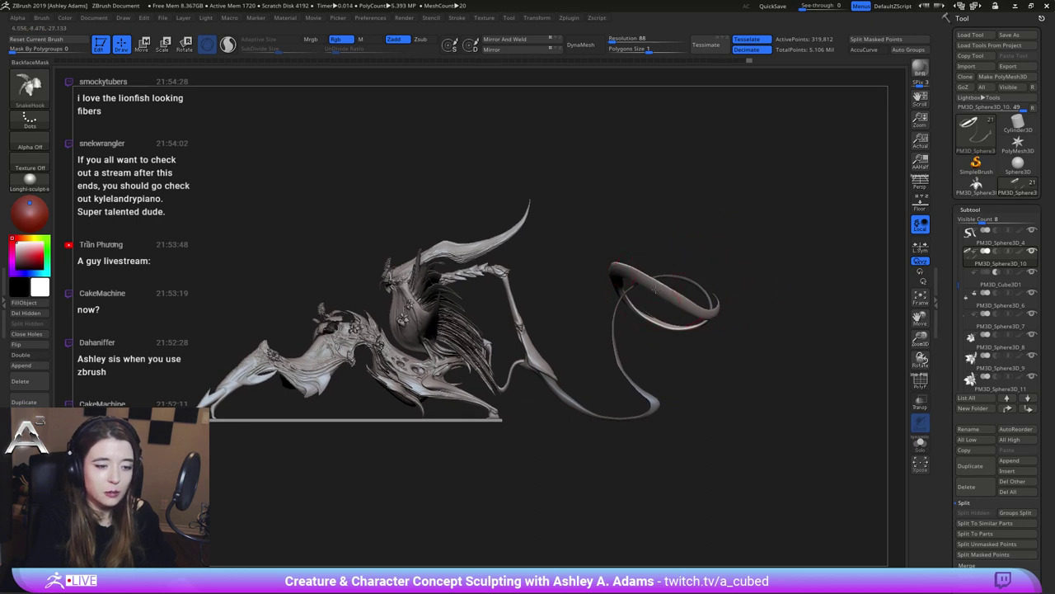
pyautogui.press('space')
pyautogui.press('shift')
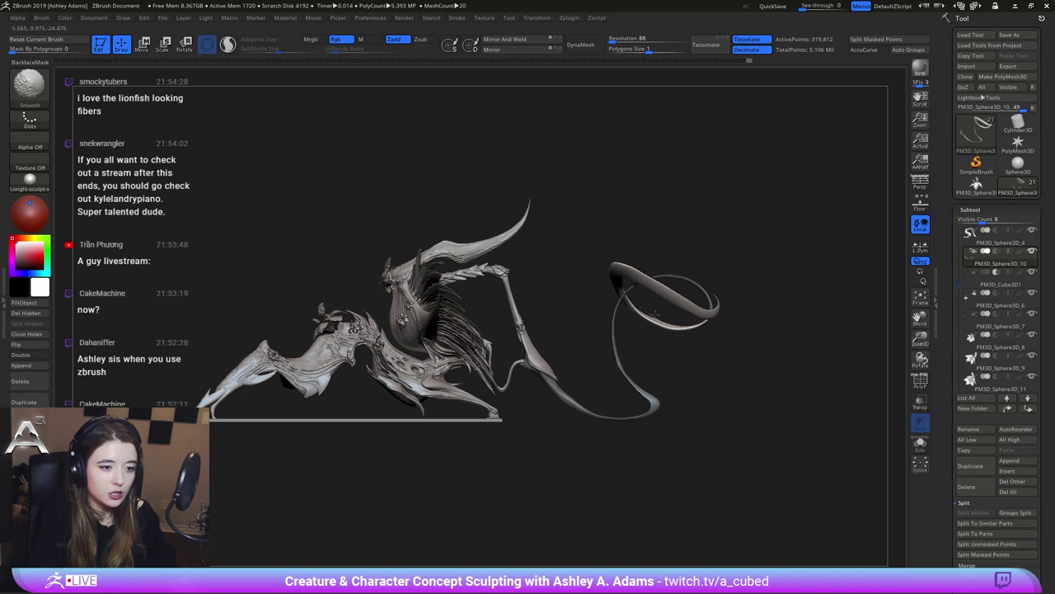
pyautogui.moveTo(734, 276); pyautogui.dragTo(656, 302, button='right')
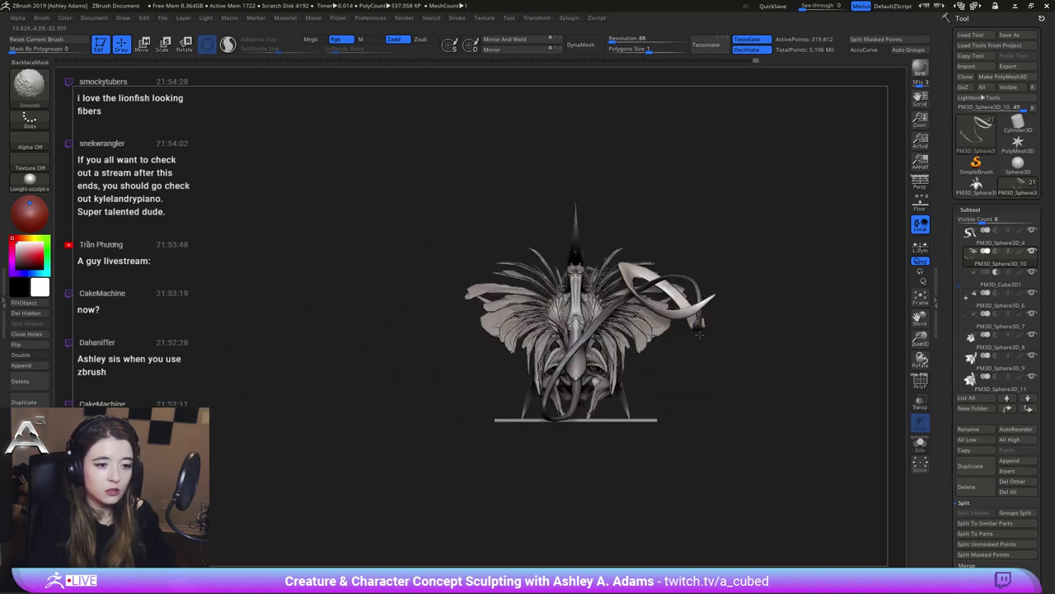
pyautogui.moveTo(716, 288); pyautogui.dragTo(708, 358)
# Set the SnakeHook draw size to 163 and pull the pointed tail loop outward from above into a wider coil
pyautogui.rightClick(604, 325)
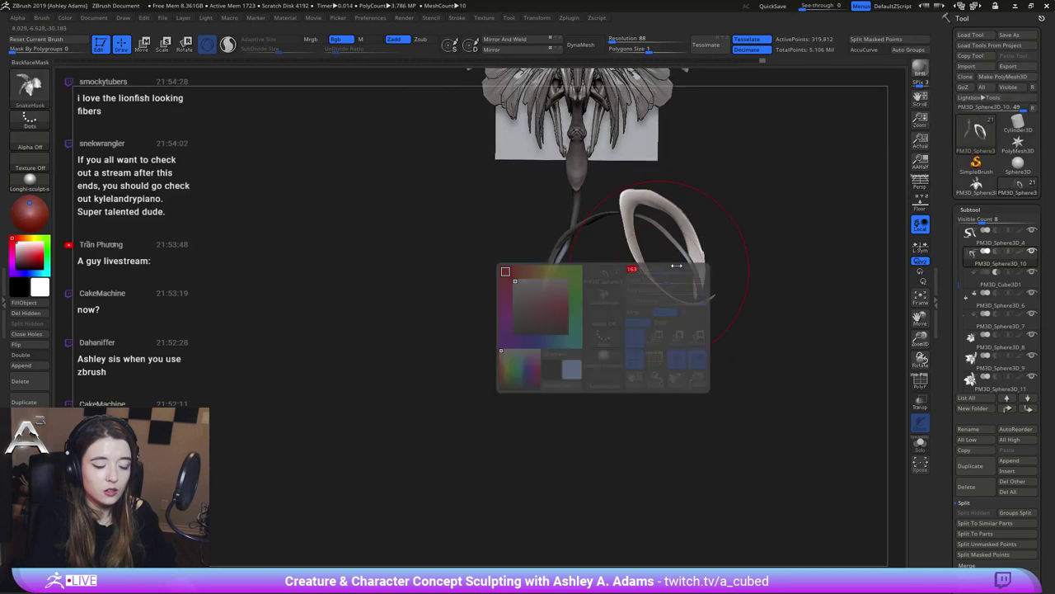
pyautogui.moveTo(651, 355); pyautogui.dragTo(681, 307, button='right')
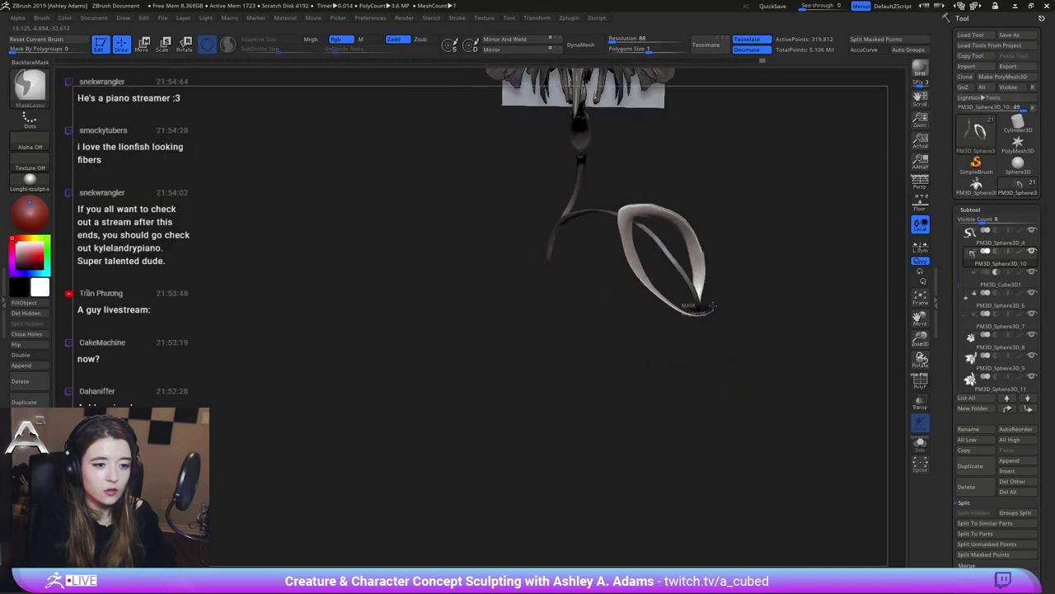
pyautogui.moveTo(695, 307); pyautogui.dragTo(664, 224)
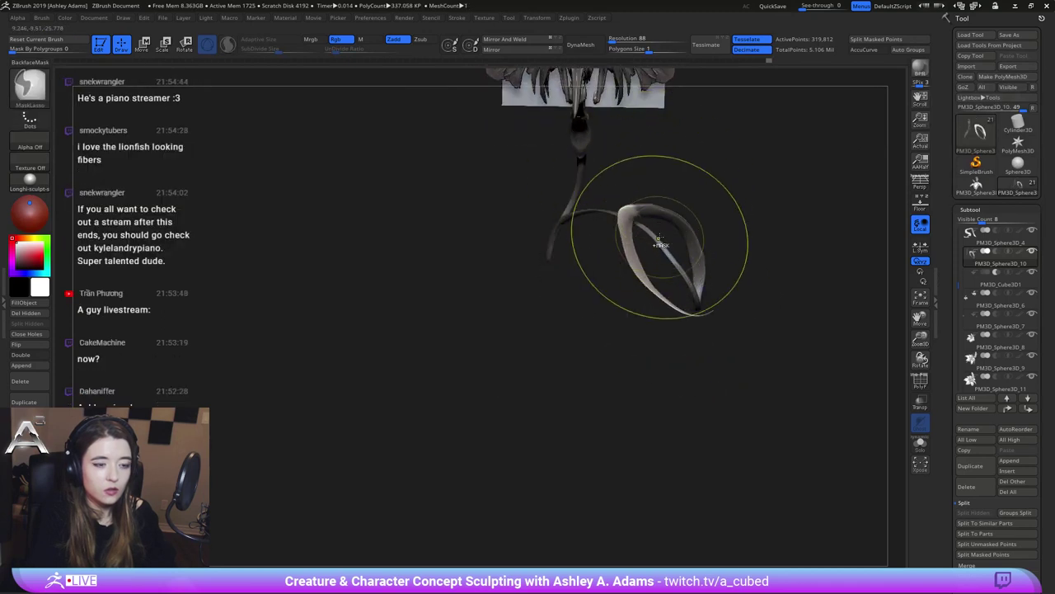
pyautogui.moveTo(659, 239); pyautogui.dragTo(678, 276, button='right')
pyautogui.moveTo(646, 279); pyautogui.dragTo(591, 262)
pyautogui.moveTo(606, 346)
pyautogui.mouseDown(button='right')
pyautogui.moveTo(598, 280)
pyautogui.moveTo(617, 216)
pyautogui.mouseUp(button='right')
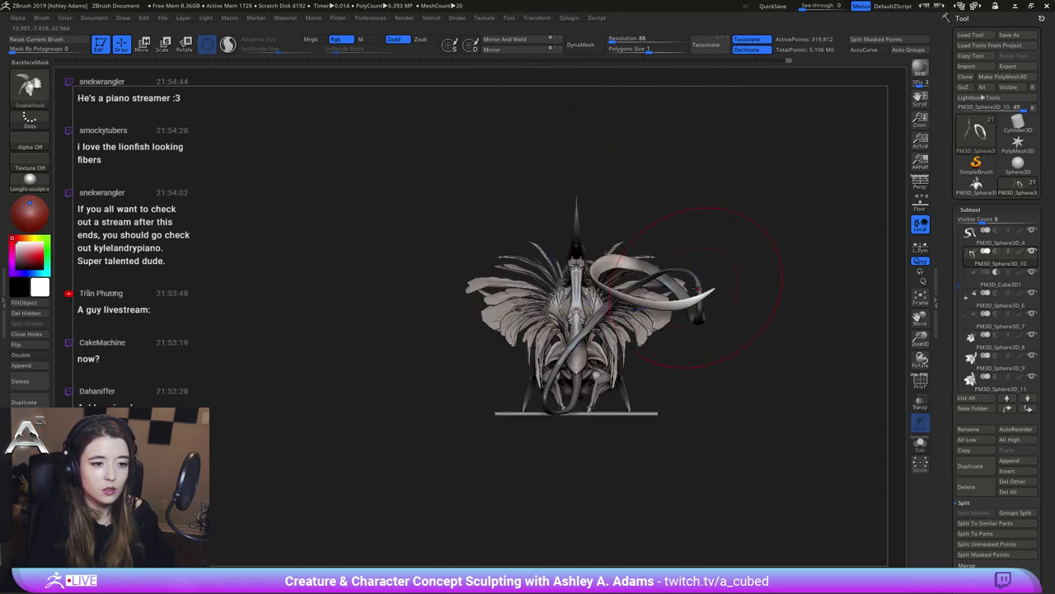
# Draw out the tail's pointed end and curl its thin tip upward, reducing the SnakeHook brush size for the finer shaping
pyautogui.press('space')
pyautogui.moveTo(714, 289)
pyautogui.mouseDown()
pyautogui.moveTo(696, 285)
pyautogui.moveTo(723, 269)
pyautogui.moveTo(731, 284)
pyautogui.moveTo(699, 316)
pyautogui.mouseUp()
pyautogui.moveTo(699, 317); pyautogui.dragTo(790, 310, button='right')
pyautogui.press('space')
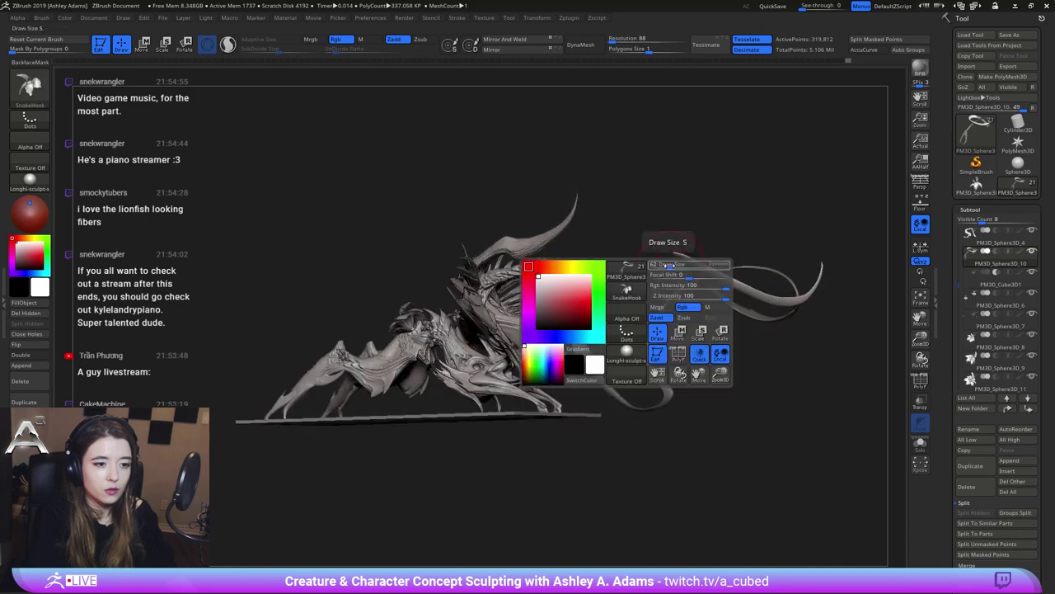
pyautogui.moveTo(699, 264); pyautogui.dragTo(693, 264)
pyautogui.keyDown('shift'); pyautogui.moveTo(782, 266); pyautogui.dragTo(723, 264, button='right'); pyautogui.keyUp('shift')
pyautogui.keyDown('alt'); pyautogui.moveTo(659, 254); pyautogui.dragTo(684, 266, button='right'); pyautogui.keyUp('alt')
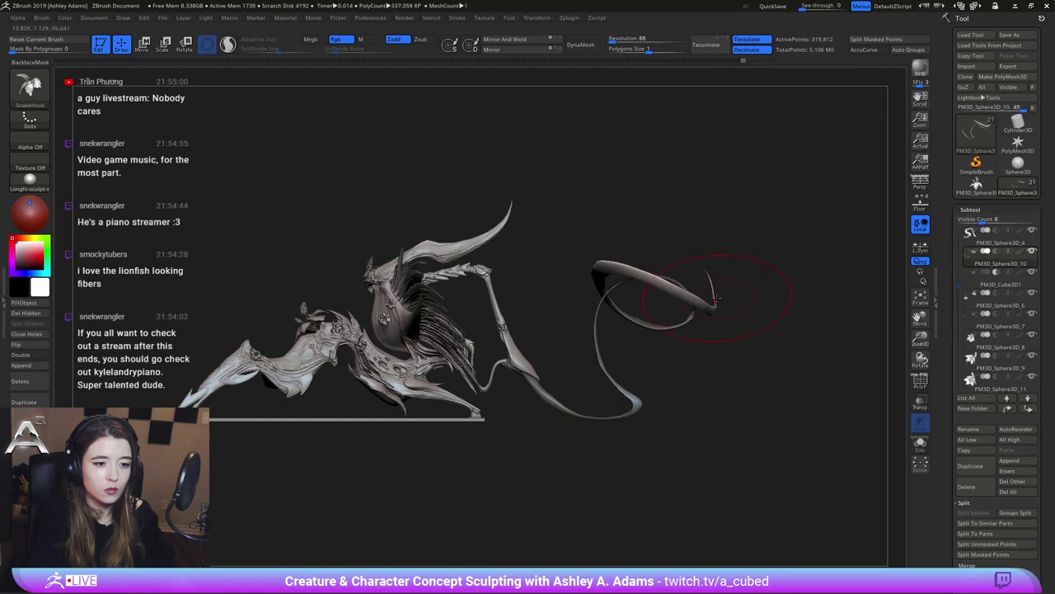
pyautogui.moveTo(641, 236)
pyautogui.mouseDown()
pyautogui.moveTo(693, 233)
pyautogui.moveTo(699, 299)
pyautogui.moveTo(721, 303)
pyautogui.moveTo(695, 344)
pyautogui.mouseUp()
# Bend the thin outer end of the tail into a rounder sweeping arc from above and smooth the curve
pyautogui.moveTo(698, 339); pyautogui.dragTo(705, 341, button='right')
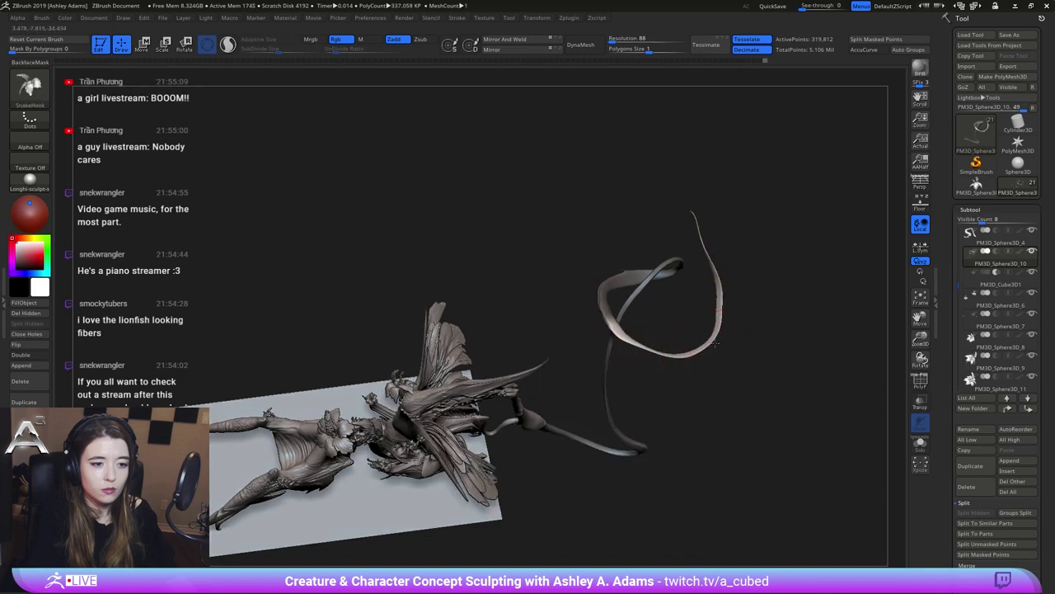
pyautogui.moveTo(707, 243); pyautogui.dragTo(715, 272)
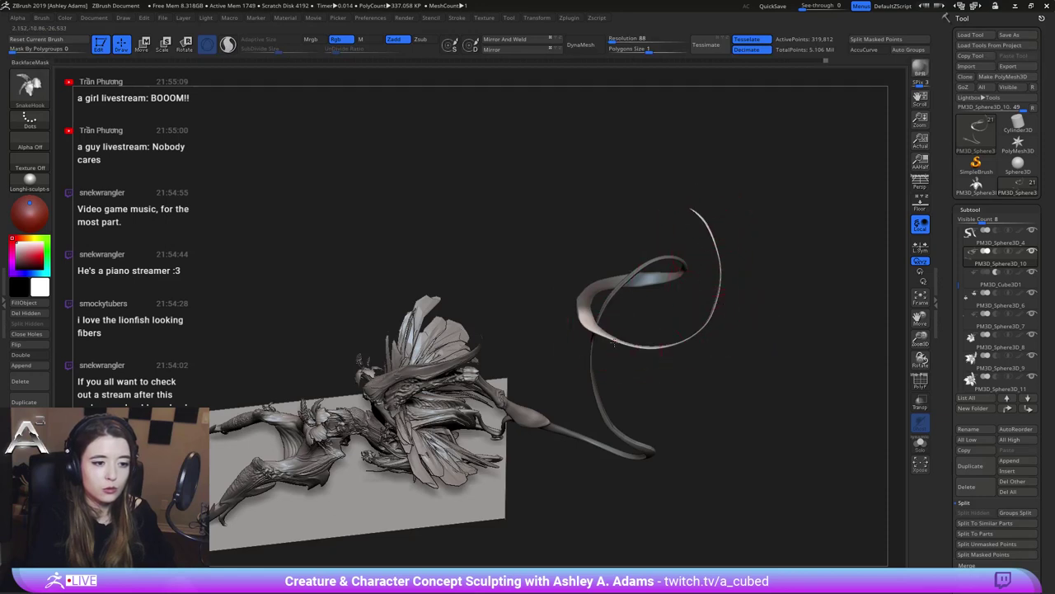
pyautogui.press('shift')
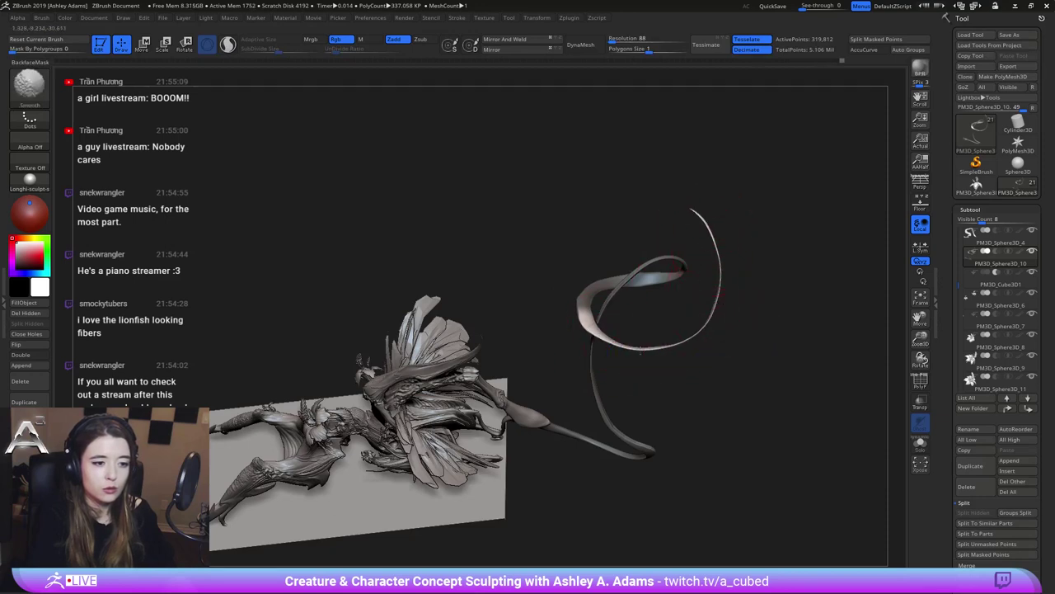
pyautogui.moveTo(733, 306); pyautogui.dragTo(657, 250)
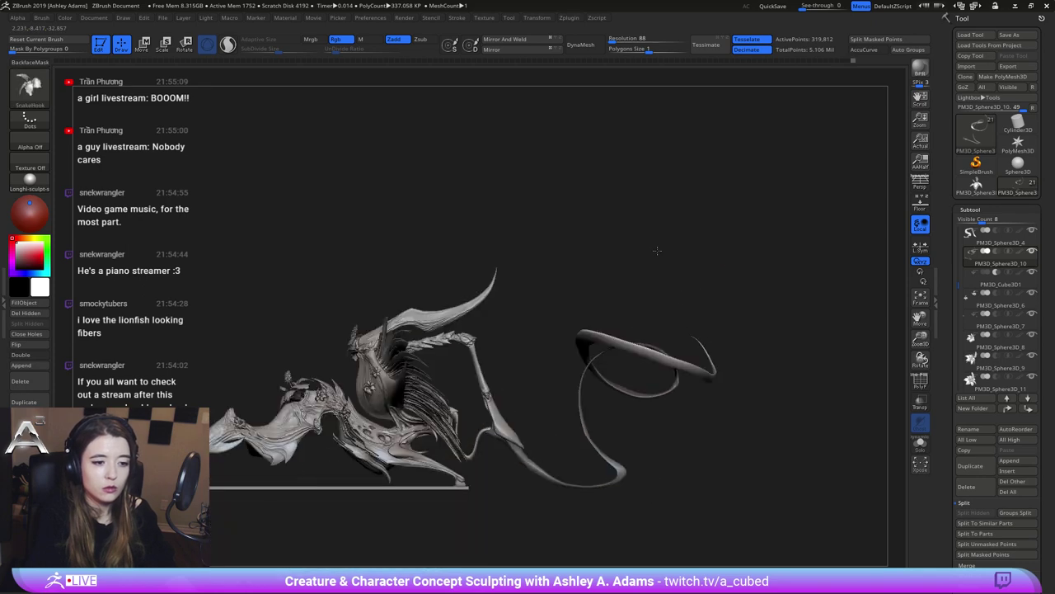
# Examine the silhouette and flow of the curled tail against the body from the side, front and close-up views
pyautogui.keyDown('alt'); pyautogui.moveTo(709, 370); pyautogui.dragTo(695, 330); pyautogui.keyUp('alt')
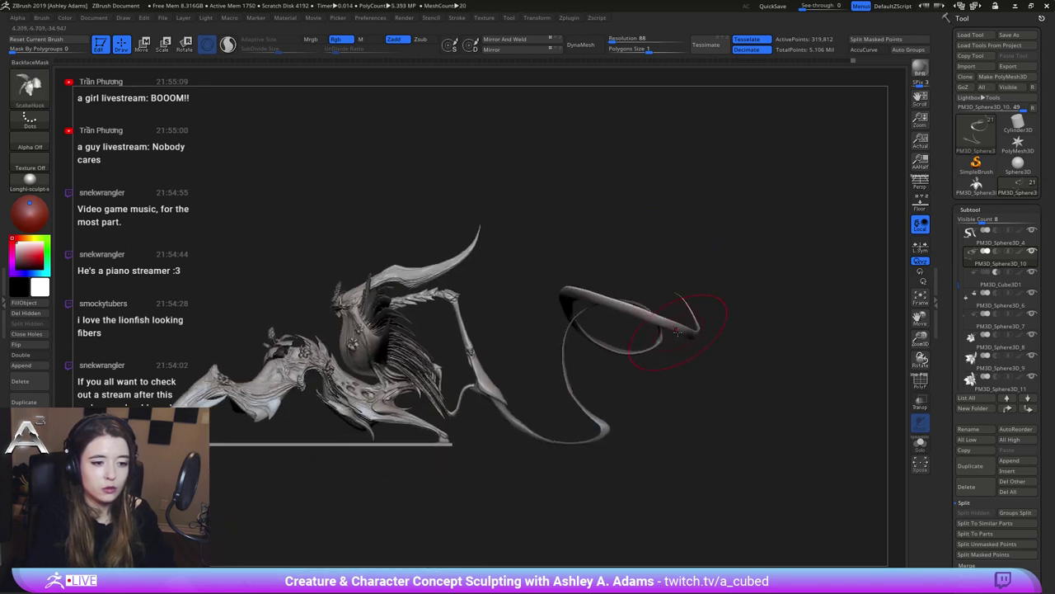
pyautogui.moveTo(700, 339); pyautogui.dragTo(726, 330, button='right')
pyautogui.moveTo(677, 314); pyautogui.dragTo(409, 141)
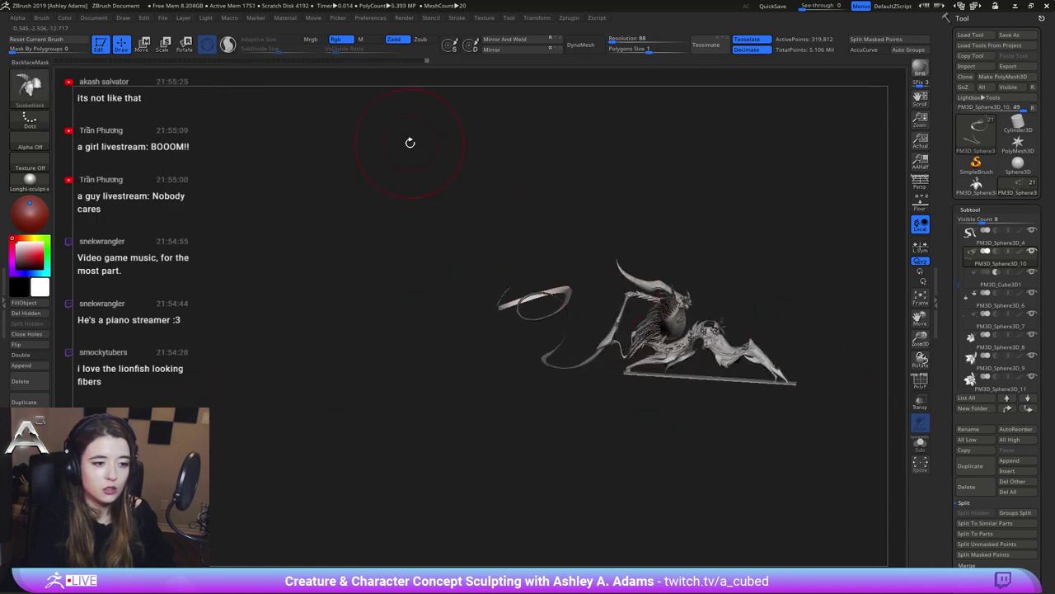
pyautogui.moveTo(589, 266); pyautogui.dragTo(701, 286)
pyautogui.moveTo(701, 286); pyautogui.dragTo(763, 291, button='right')
pyautogui.keyDown('ctrl'); pyautogui.moveTo(579, 252); pyautogui.dragTo(525, 297, button='right'); pyautogui.keyUp('ctrl')
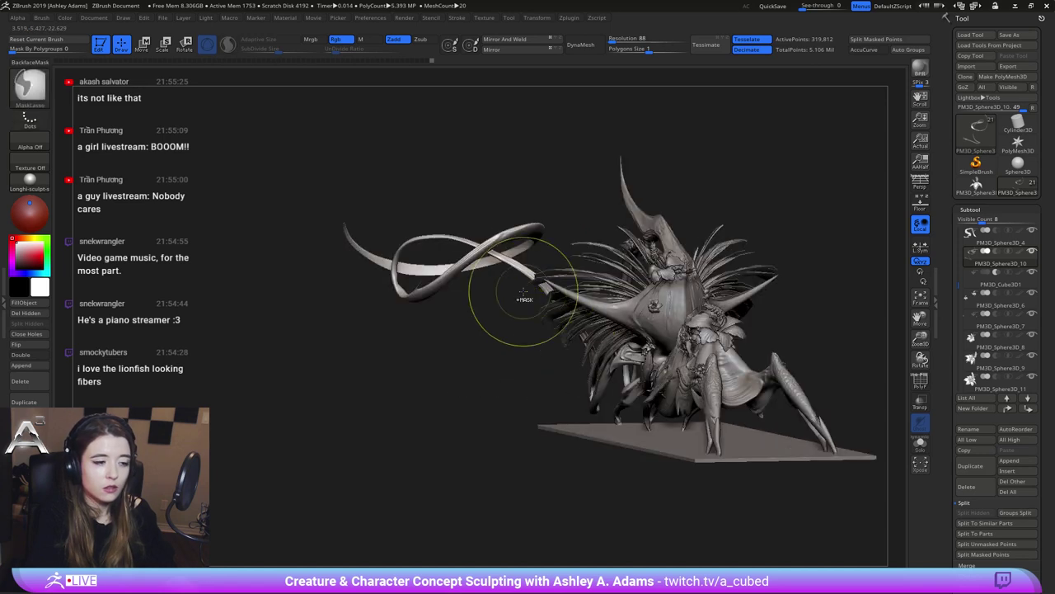
pyautogui.moveTo(453, 340); pyautogui.dragTo(388, 244, button='right')
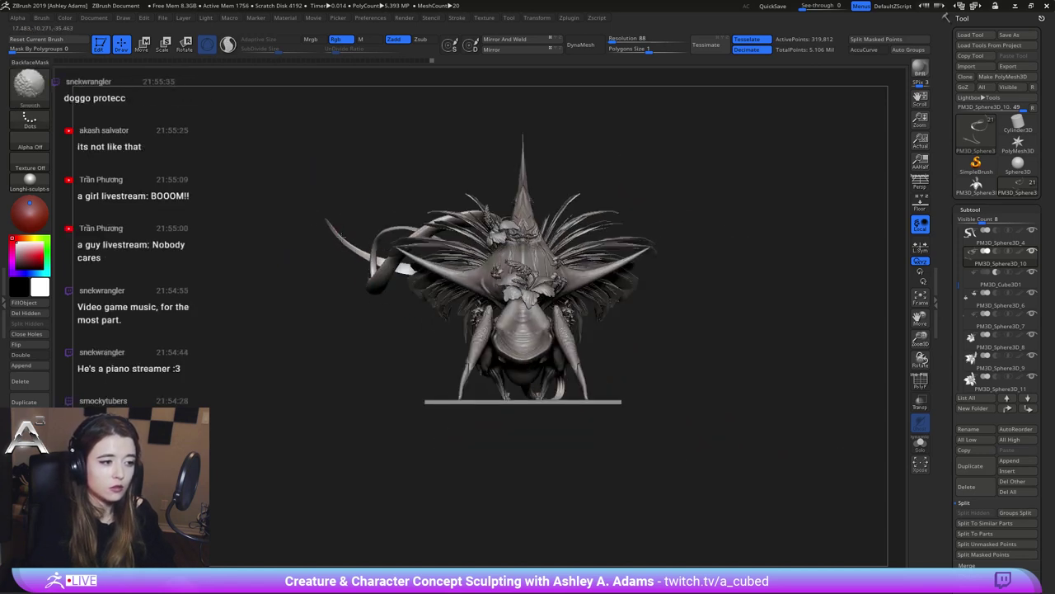
pyautogui.keyDown('ctrl'); pyautogui.moveTo(447, 329); pyautogui.dragTo(428, 298, button='right'); pyautogui.keyUp('ctrl')
pyautogui.moveTo(379, 286); pyautogui.dragTo(649, 341)
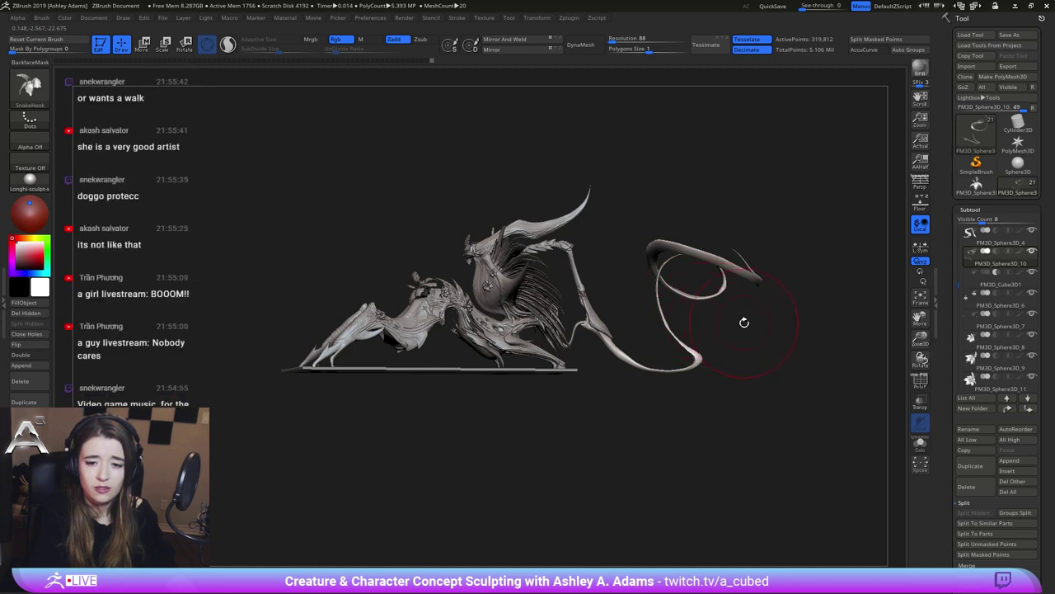
pyautogui.moveTo(717, 320); pyautogui.dragTo(716, 321)
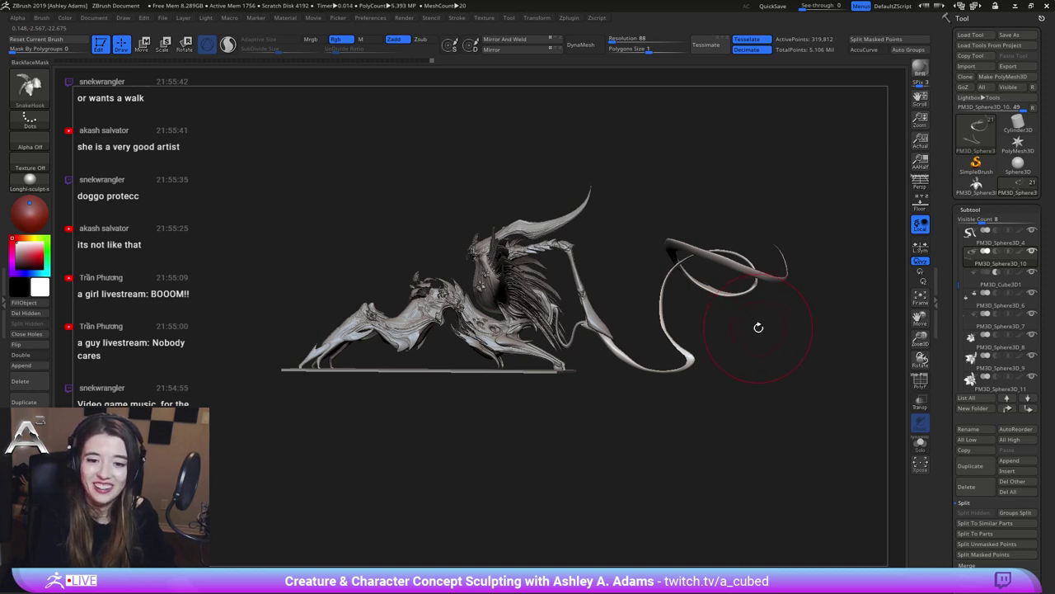
pyautogui.moveTo(741, 325)
pyautogui.mouseDown(button='right')
pyautogui.moveTo(697, 332)
pyautogui.moveTo(652, 306)
pyautogui.moveTo(650, 284)
pyautogui.moveTo(677, 287)
pyautogui.mouseUp(button='right')
pyautogui.moveTo(677, 286); pyautogui.dragTo(537, 253)
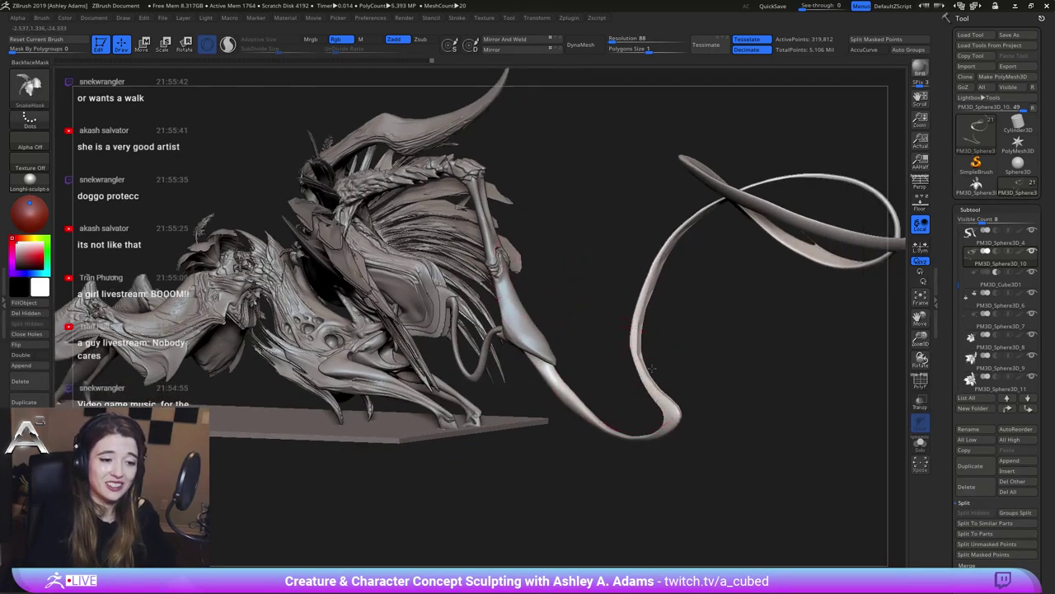
# Smooth the rising section of the tail and thicken its thin stretch with the Inflat brush
pyautogui.moveTo(652, 369); pyautogui.dragTo(633, 363)
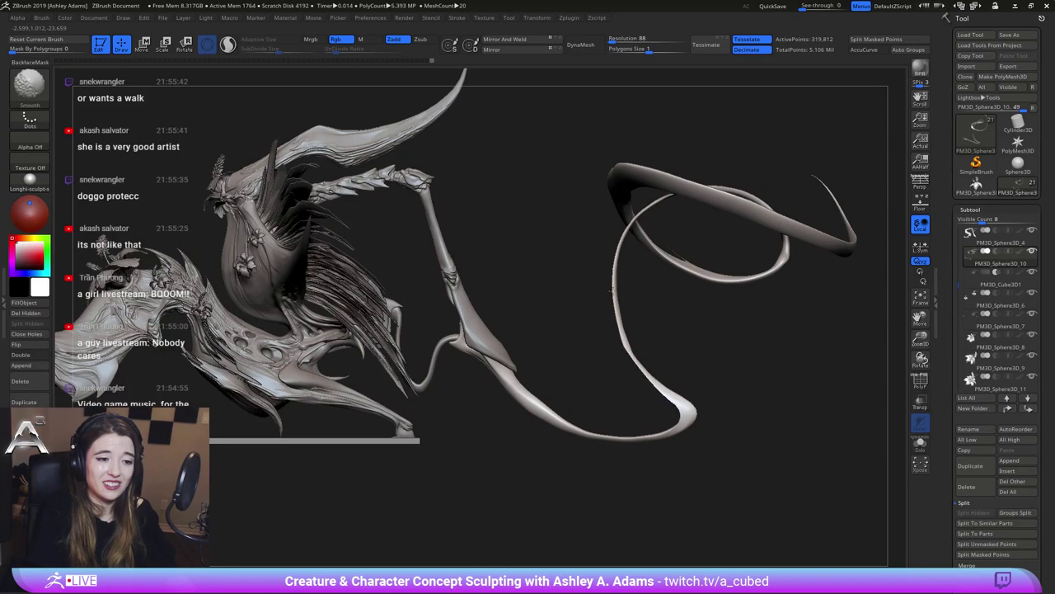
pyautogui.press('b')
pyautogui.press('i')
pyautogui.press('n')
pyautogui.moveTo(635, 296); pyautogui.dragTo(625, 289)
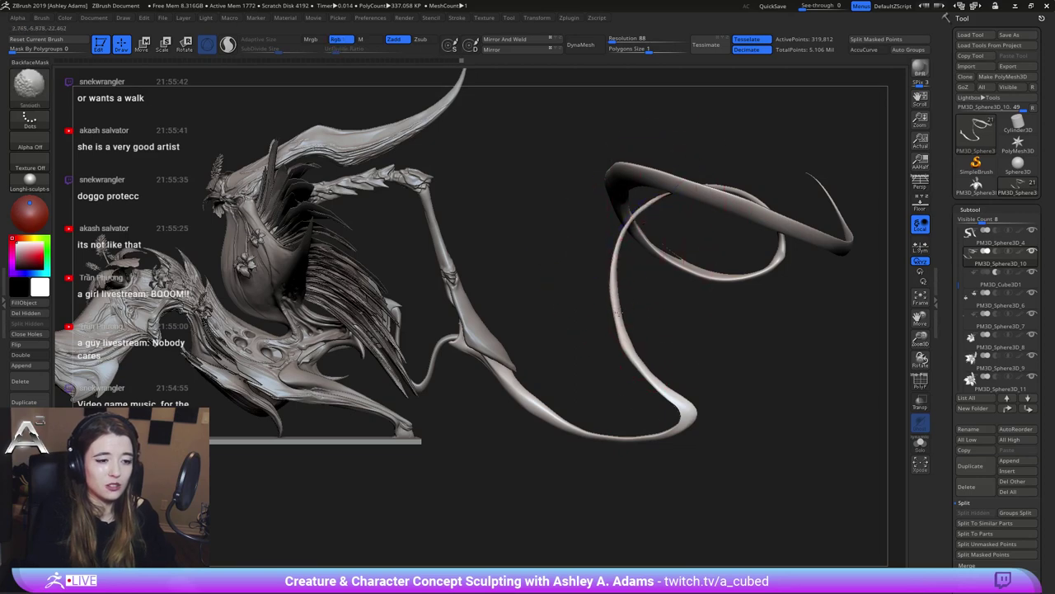
pyautogui.press('space')
pyautogui.press('shift')
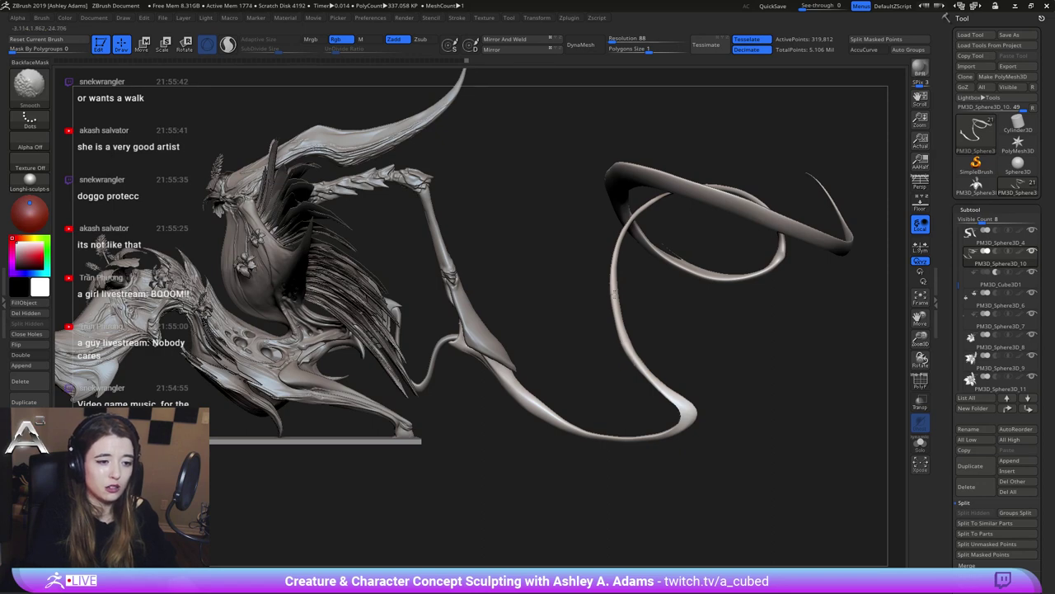
# Inflate the thin inner loop of the tail where it crosses the coil and smooth its thickness
pyautogui.press('space')
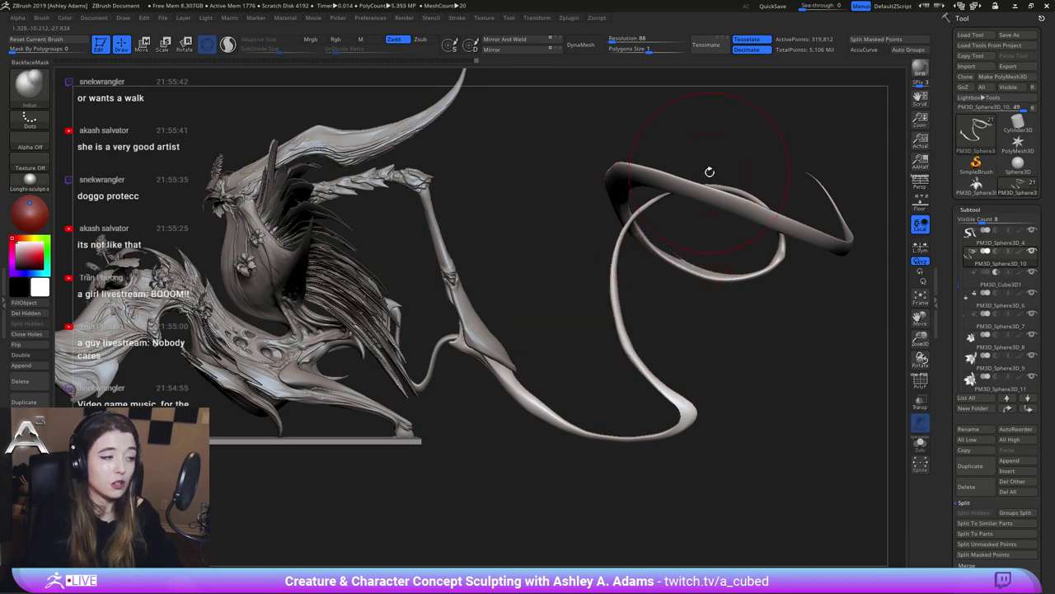
pyautogui.moveTo(710, 172); pyautogui.dragTo(689, 181)
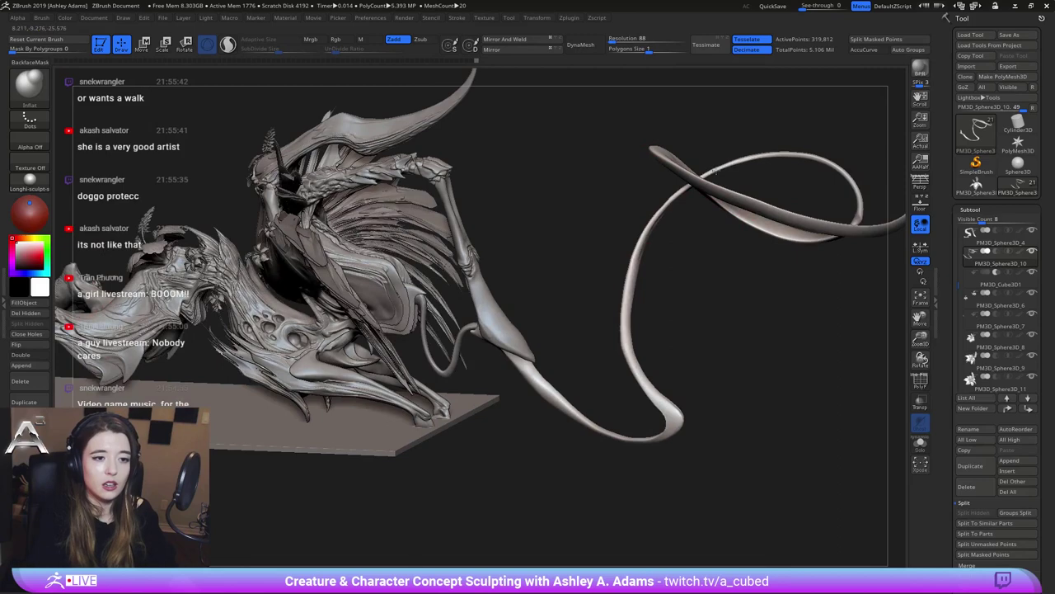
pyautogui.moveTo(854, 171); pyautogui.dragTo(858, 198, button='right')
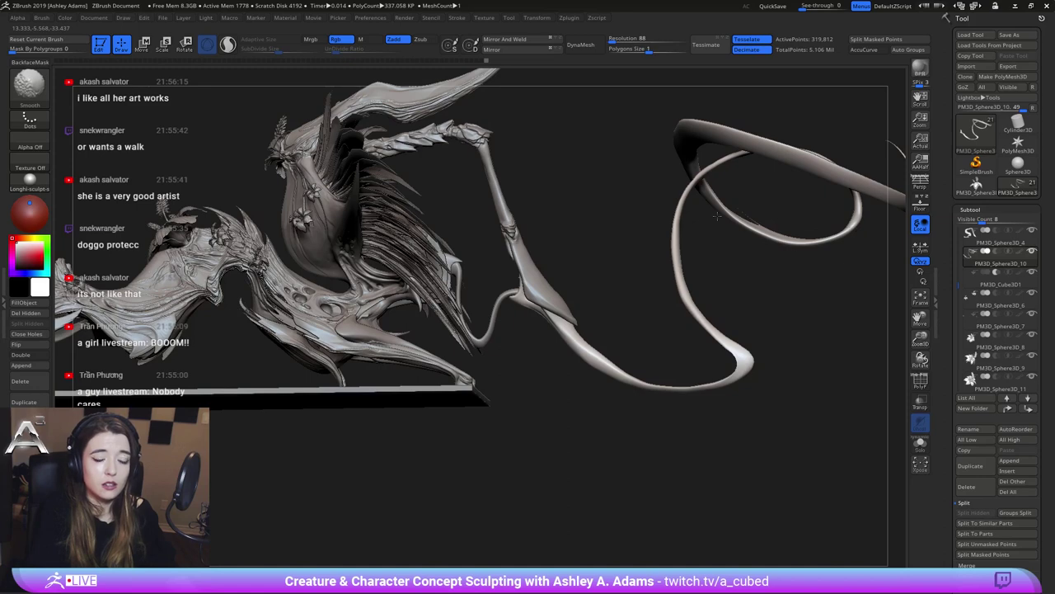
pyautogui.moveTo(742, 240)
pyautogui.mouseDown(button='right')
pyautogui.moveTo(740, 256)
pyautogui.moveTo(687, 263)
pyautogui.mouseUp(button='right')
pyautogui.moveTo(687, 263)
pyautogui.keyDown('alt'); pyautogui.mouseDown(button='right')
pyautogui.moveTo(638, 299)
pyautogui.moveTo(656, 268)
pyautogui.mouseUp(button='right'); pyautogui.keyUp('alt')
# Switch back to SnakeHook, nudge the tail's rising section into a more flowing curve, and smooth it
pyautogui.press('space')
pyautogui.click(640, 298)
pyautogui.press('b')
pyautogui.press('s')
pyautogui.press('h')
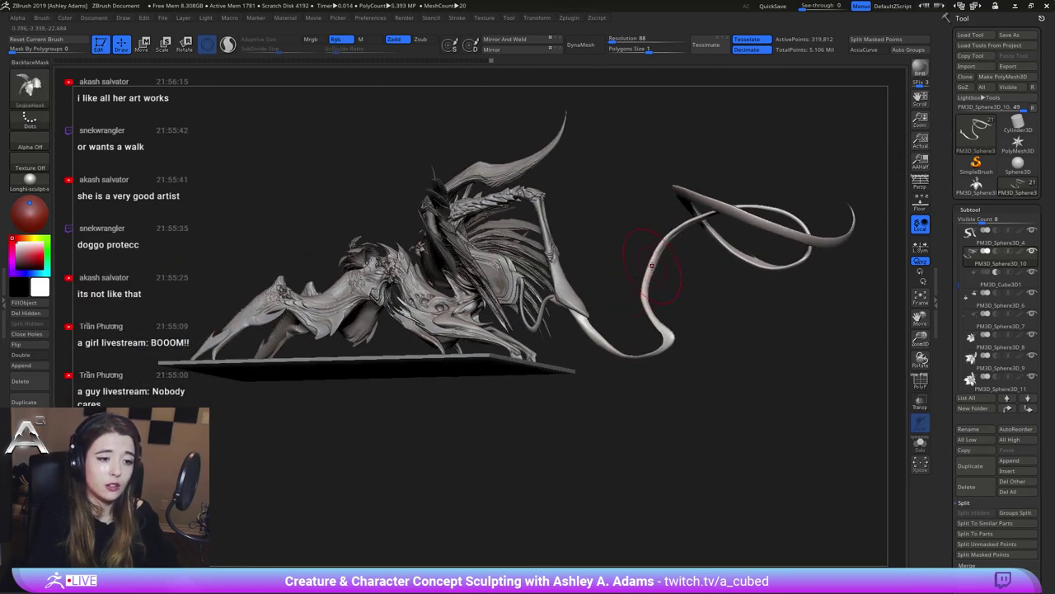
pyautogui.moveTo(653, 264); pyautogui.dragTo(648, 274)
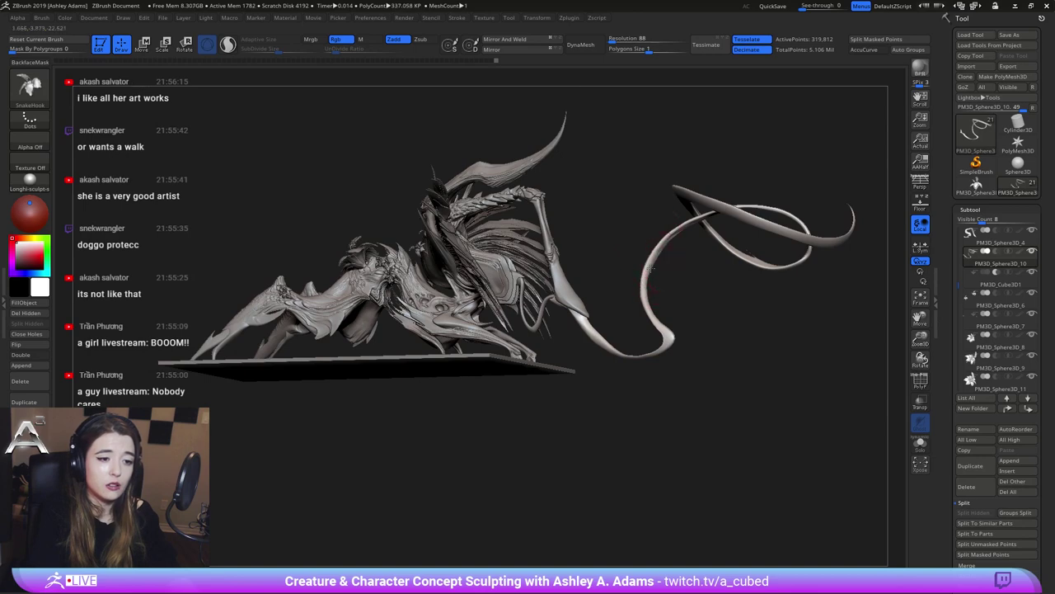
pyautogui.moveTo(660, 252); pyautogui.dragTo(652, 268, button='right')
pyautogui.press('shift')
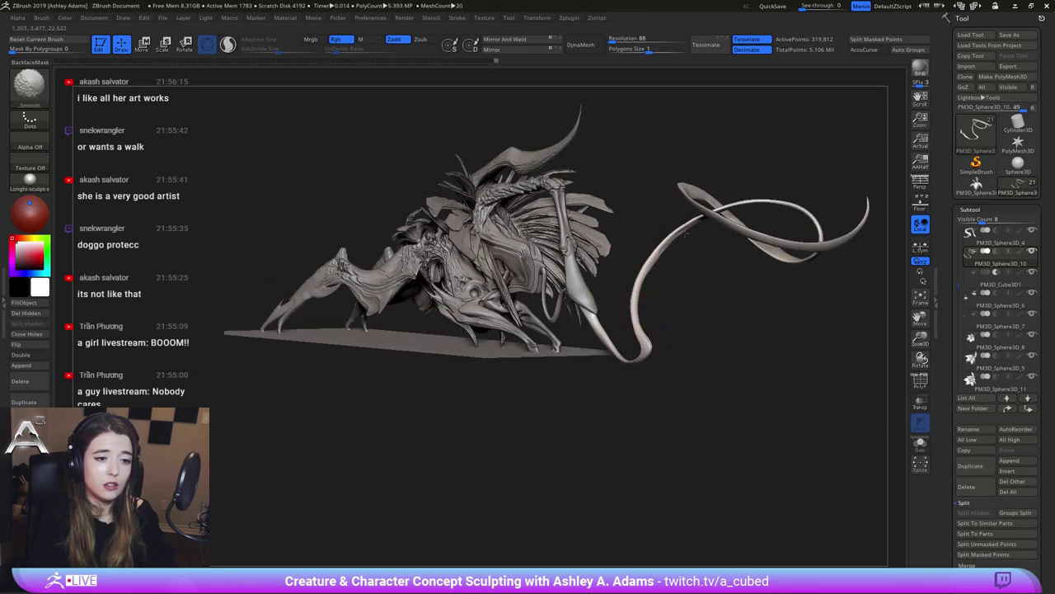
# Thicken the lower tail between the leg-like base and the ground bend with Inflat and smooth the transition
pyautogui.keyDown('shift'); pyautogui.moveTo(705, 224); pyautogui.dragTo(757, 303, button='right'); pyautogui.keyUp('shift')
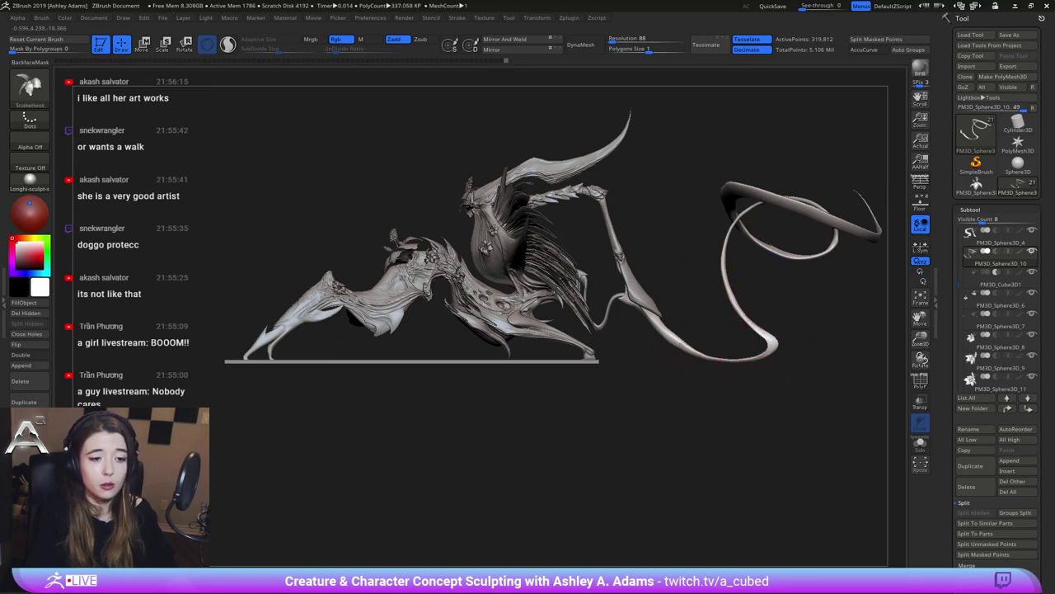
pyautogui.scroll(3, 677, 330)
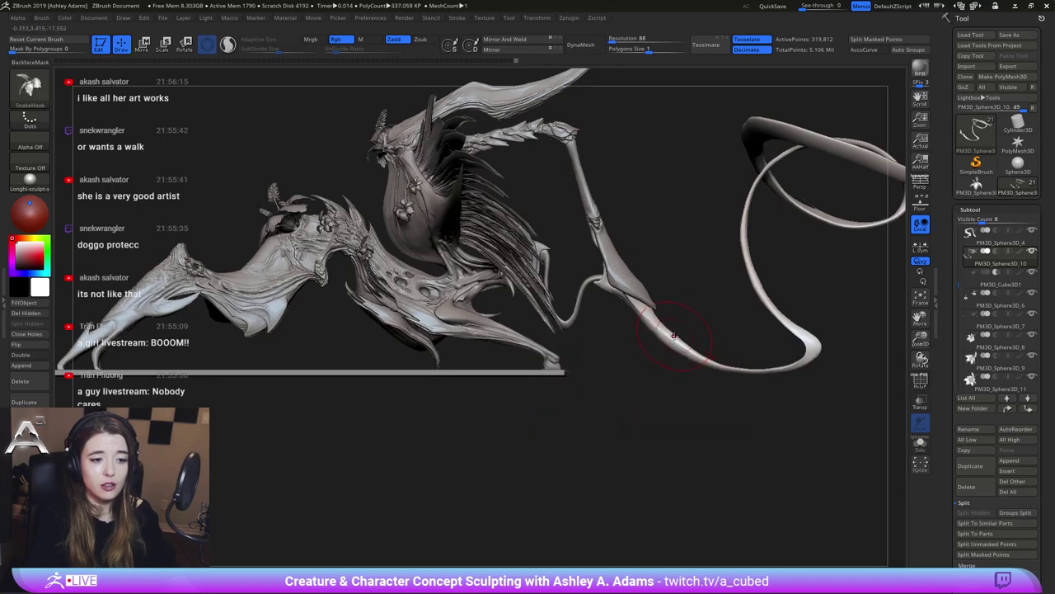
pyautogui.press('shift')
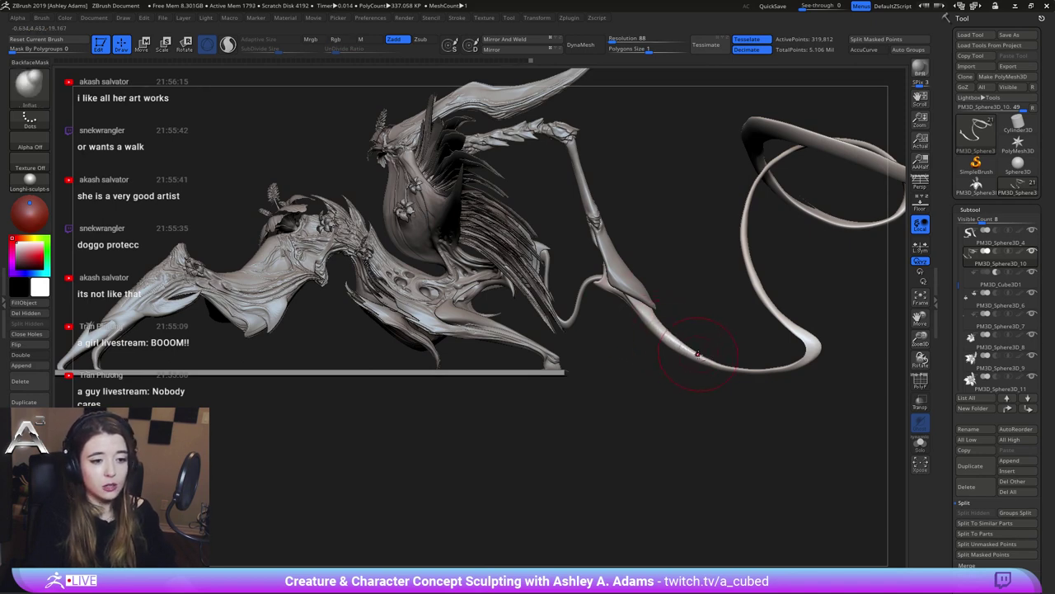
pyautogui.press('shift')
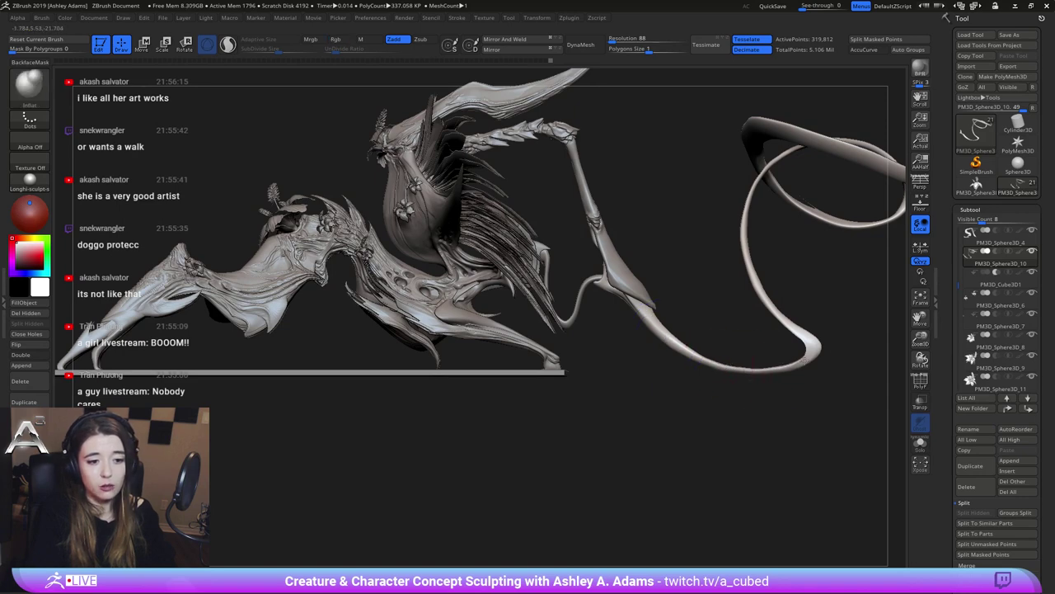
# Smooth the tail's ground bend, then switch to SnakeHook and pull the bend sideways into a wider loop
pyautogui.press('shift')
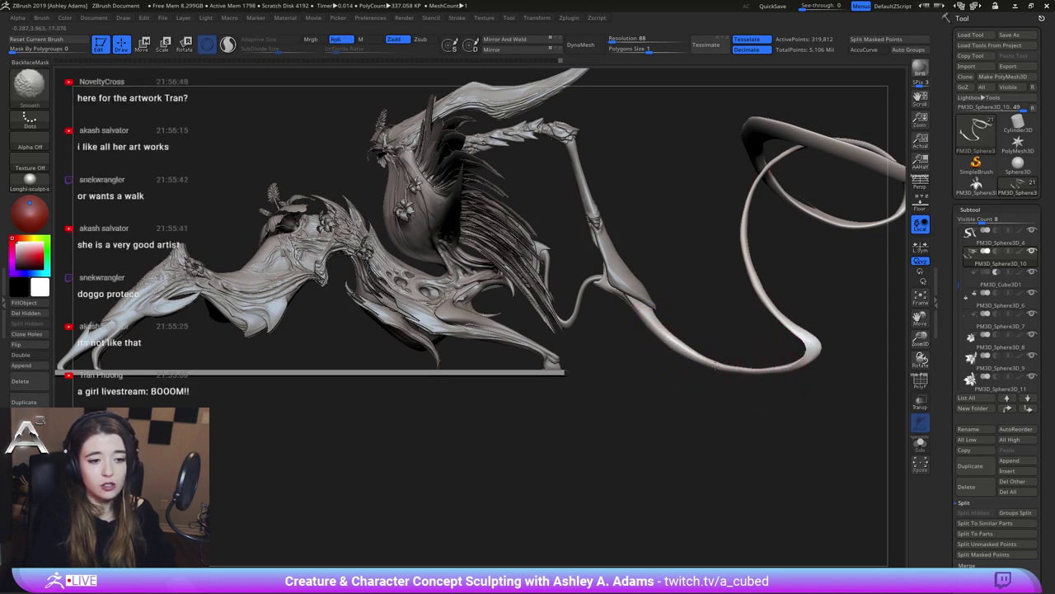
pyautogui.moveTo(698, 324)
pyautogui.keyDown('alt'); pyautogui.mouseDown()
pyautogui.moveTo(688, 302)
pyautogui.moveTo(537, 243)
pyautogui.moveTo(478, 252)
pyautogui.mouseUp(); pyautogui.keyUp('alt')
pyautogui.rightClick(606, 316)
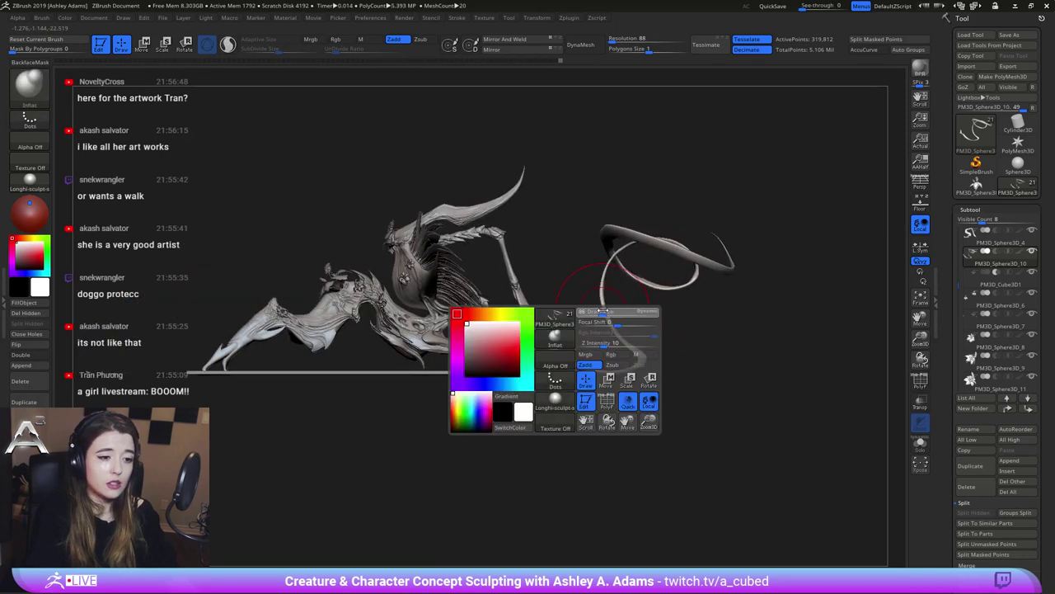
pyautogui.moveTo(608, 316)
pyautogui.mouseDown(button='right')
pyautogui.moveTo(639, 337)
pyautogui.moveTo(644, 374)
pyautogui.moveTo(649, 319)
pyautogui.moveTo(681, 304)
pyautogui.moveTo(643, 350)
pyautogui.mouseUp(button='right')
pyautogui.press('2')
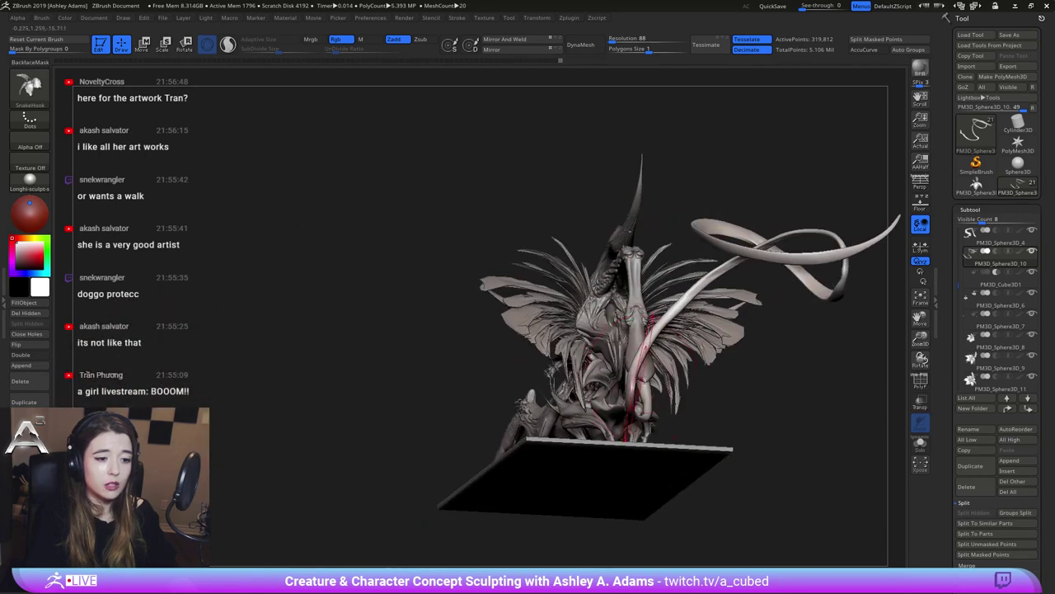
pyautogui.rightClick(639, 398)
pyautogui.moveTo(638, 398)
pyautogui.keyDown('alt'); pyautogui.mouseDown(button='right')
pyautogui.moveTo(608, 322)
pyautogui.moveTo(610, 340)
pyautogui.mouseUp(button='right'); pyautogui.keyUp('alt')
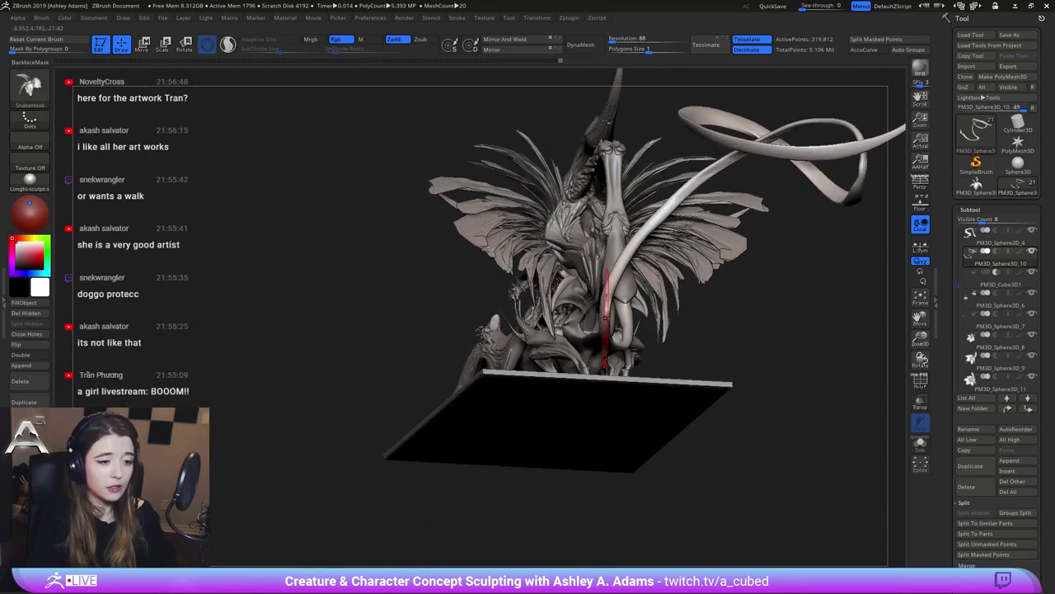
pyautogui.moveTo(608, 318); pyautogui.dragTo(601, 318)
pyautogui.press('shift')
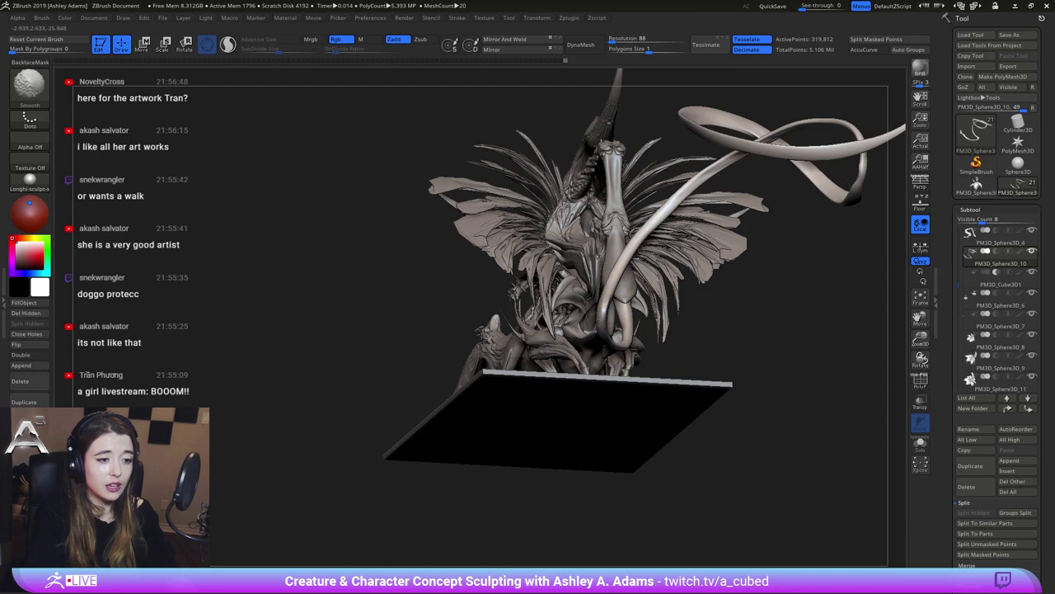
# Nudge and smooth the tail's rising section between the ground bend and the upper coil
pyautogui.moveTo(657, 292); pyautogui.dragTo(622, 303, button='right')
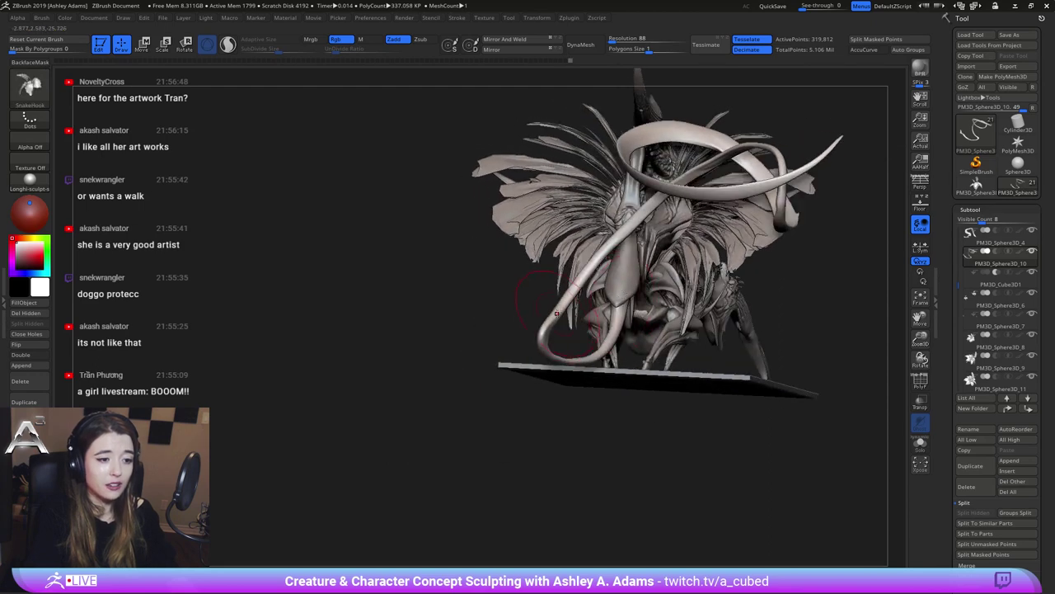
pyautogui.keyDown('shift'); pyautogui.moveTo(611, 238); pyautogui.dragTo(604, 250); pyautogui.keyUp('shift')
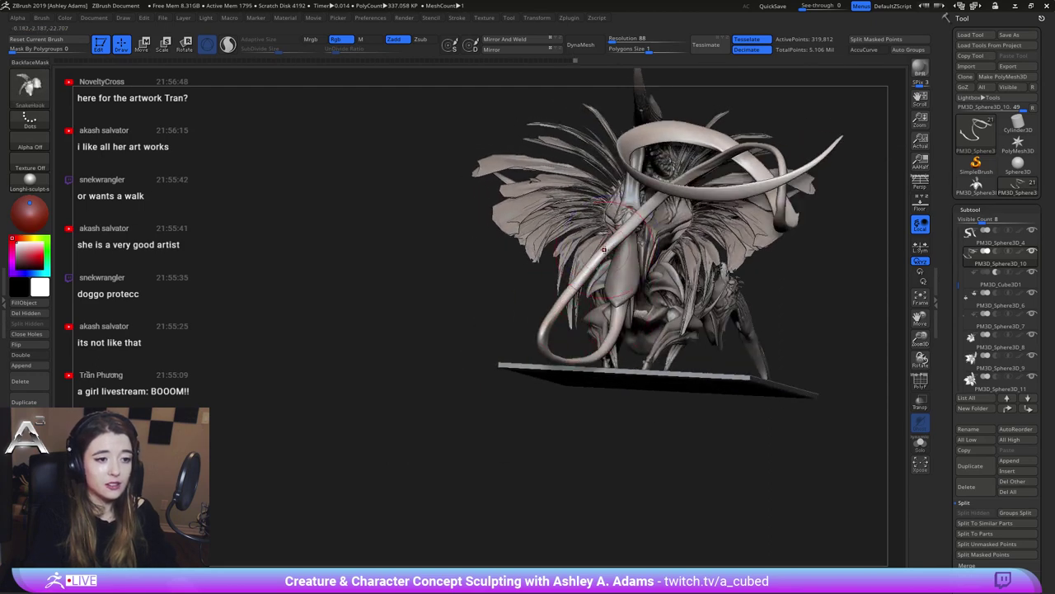
pyautogui.press('shift')
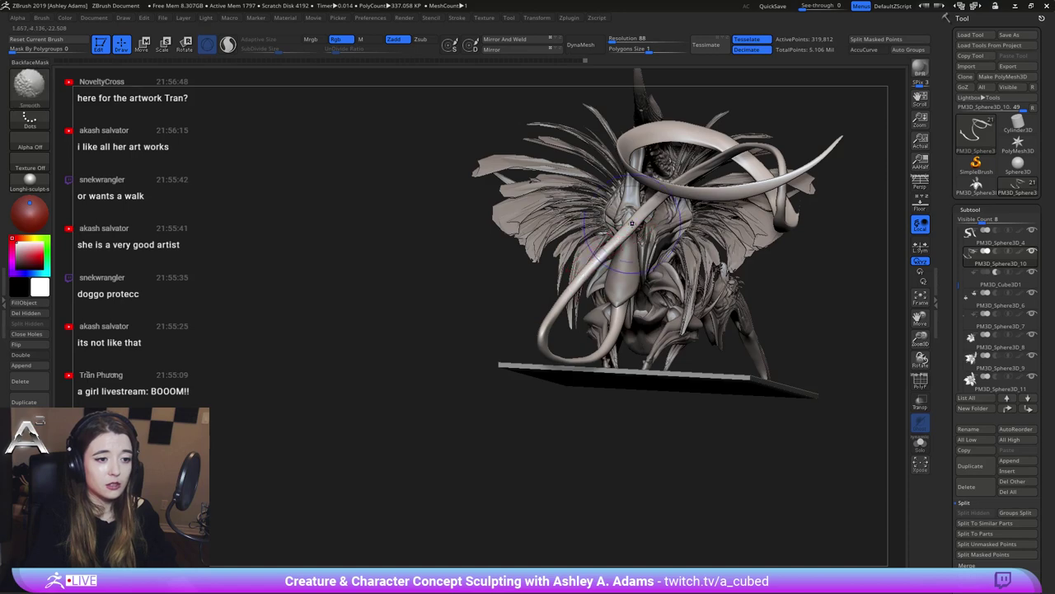
pyautogui.moveTo(578, 282)
pyautogui.keyDown('shift'); pyautogui.mouseDown()
pyautogui.moveTo(558, 306)
pyautogui.moveTo(372, 317)
pyautogui.mouseUp(); pyautogui.keyUp('shift')
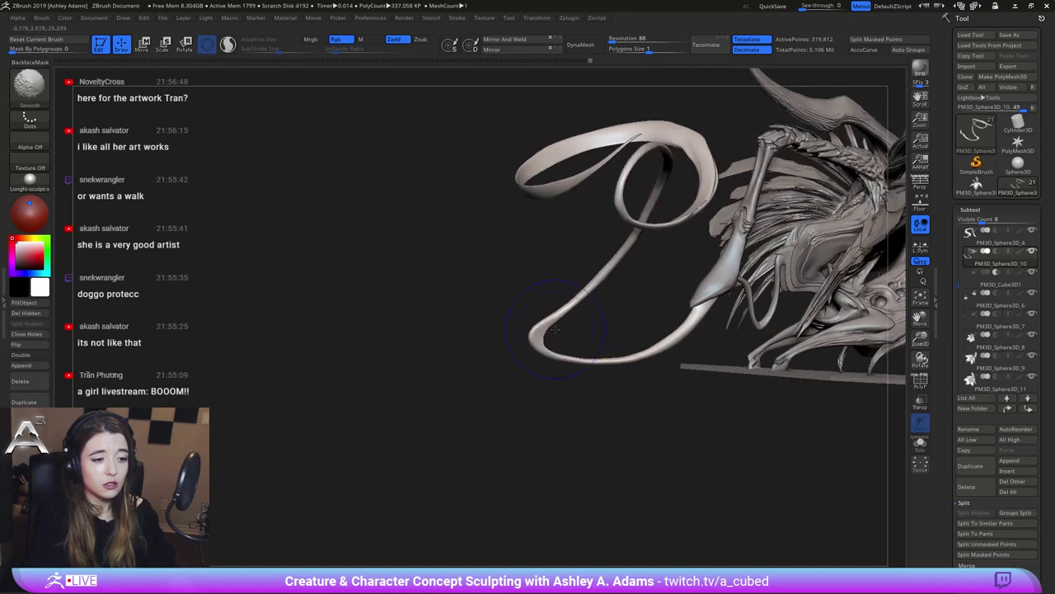
# Refine the flow of the tail's upper coil toward the tip and smooth its flattened outer loop
pyautogui.moveTo(607, 325)
pyautogui.keyDown('ctrl'); pyautogui.mouseDown(button='right')
pyautogui.moveTo(615, 276)
pyautogui.moveTo(580, 275)
pyautogui.mouseUp(button='right'); pyautogui.keyUp('ctrl')
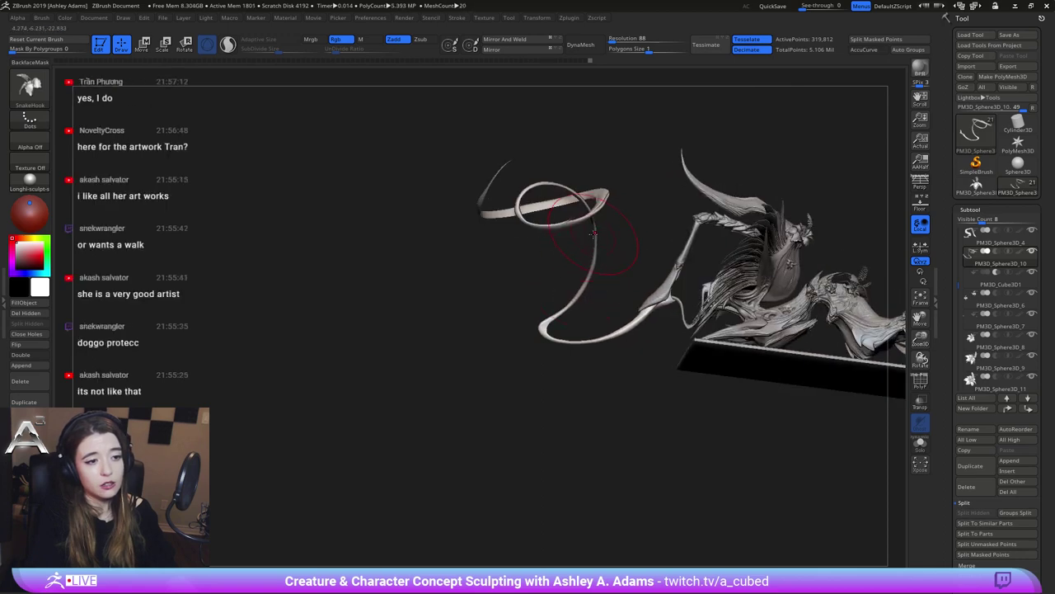
pyautogui.moveTo(597, 233)
pyautogui.mouseDown(button='right')
pyautogui.moveTo(740, 204)
pyautogui.moveTo(682, 185)
pyautogui.moveTo(756, 179)
pyautogui.moveTo(724, 204)
pyautogui.moveTo(752, 220)
pyautogui.moveTo(727, 219)
pyautogui.moveTo(737, 212)
pyautogui.mouseUp(button='right')
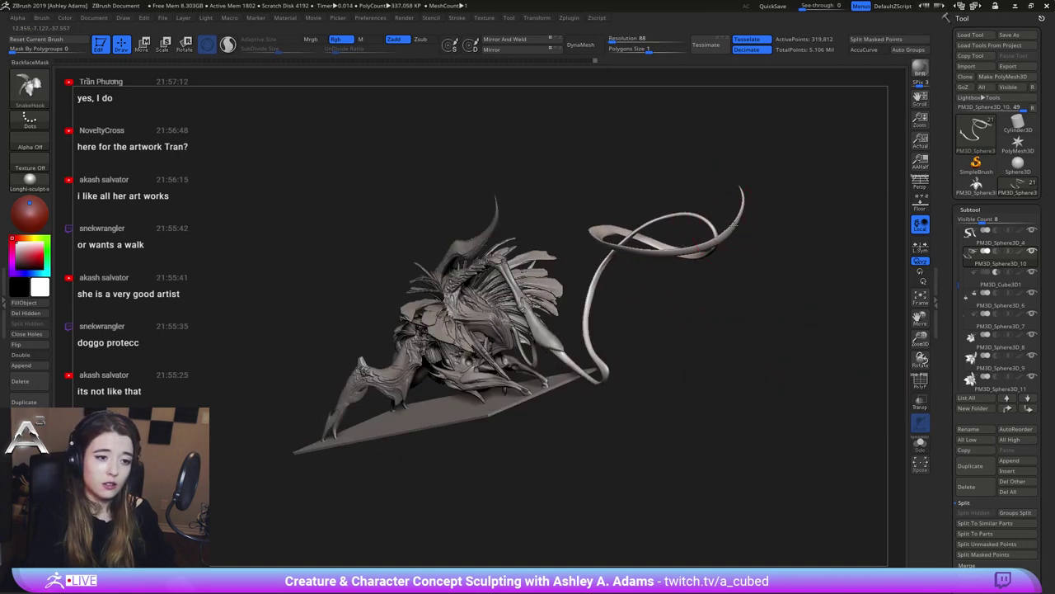
pyautogui.press('shift')
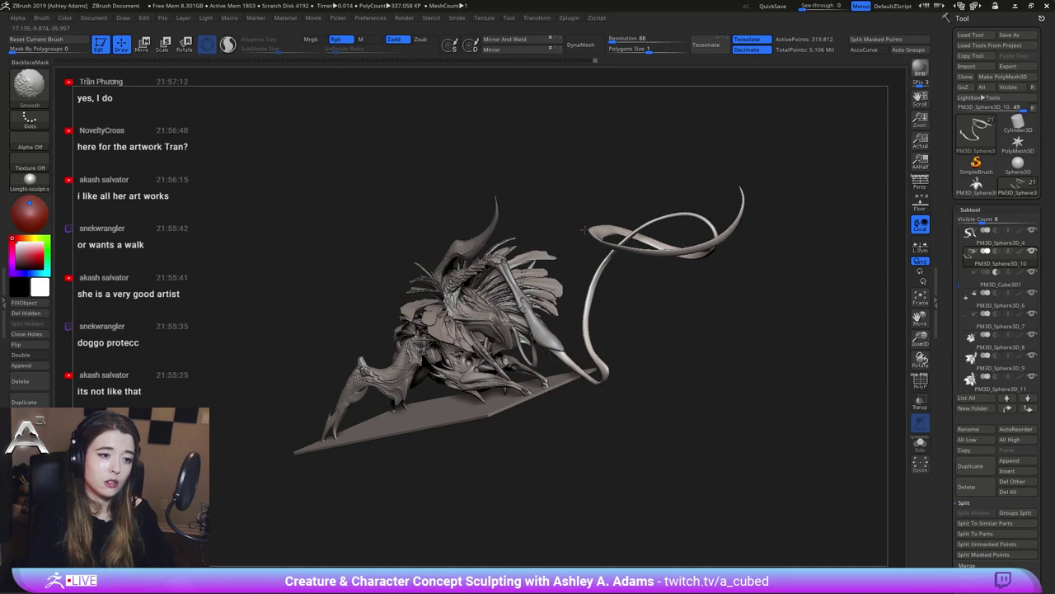
pyautogui.moveTo(621, 220); pyautogui.dragTo(630, 233, button='right')
pyautogui.keyDown('shift'); pyautogui.moveTo(630, 233); pyautogui.dragTo(608, 231); pyautogui.keyUp('shift')
pyautogui.moveTo(608, 231); pyautogui.dragTo(616, 213, button='right')
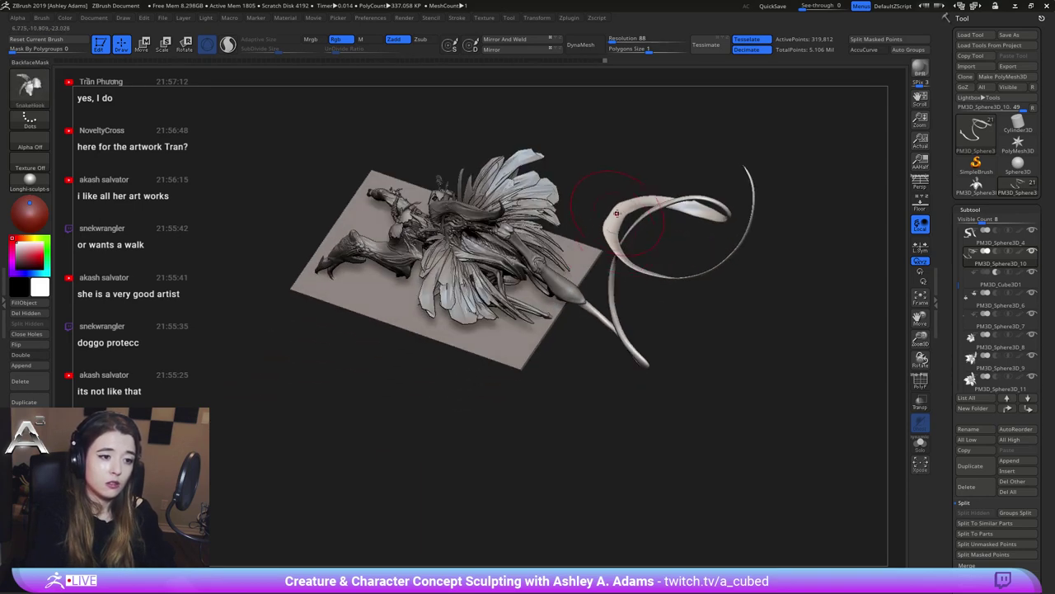
# Reduce the brush size and reshape the broad outer curve of the coil with SnakeHook, smoothing its edge
pyautogui.press('space')
pyautogui.moveTo(616, 213); pyautogui.dragTo(610, 213)
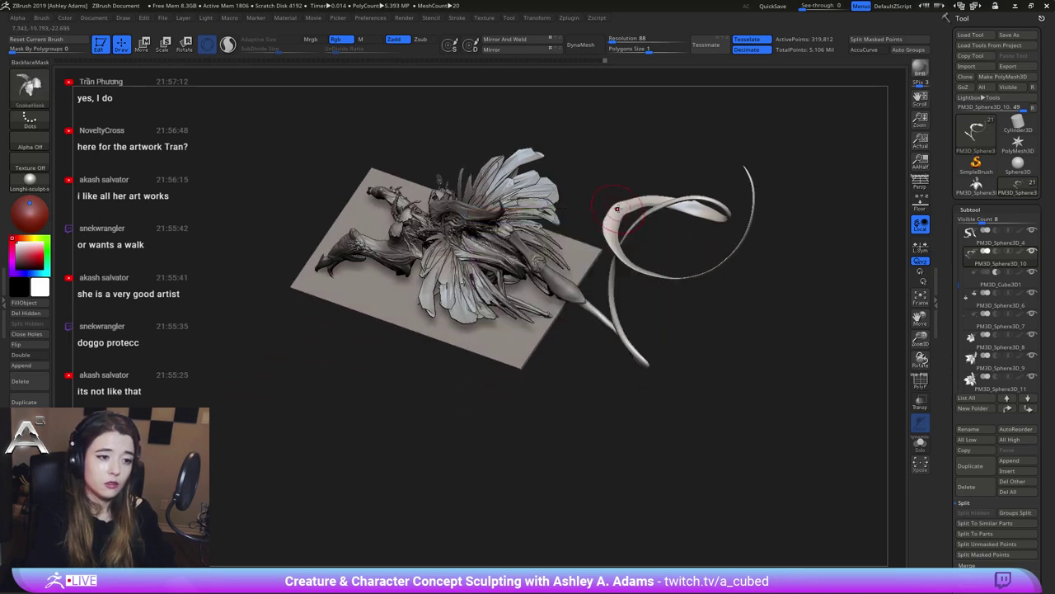
pyautogui.press('shift')
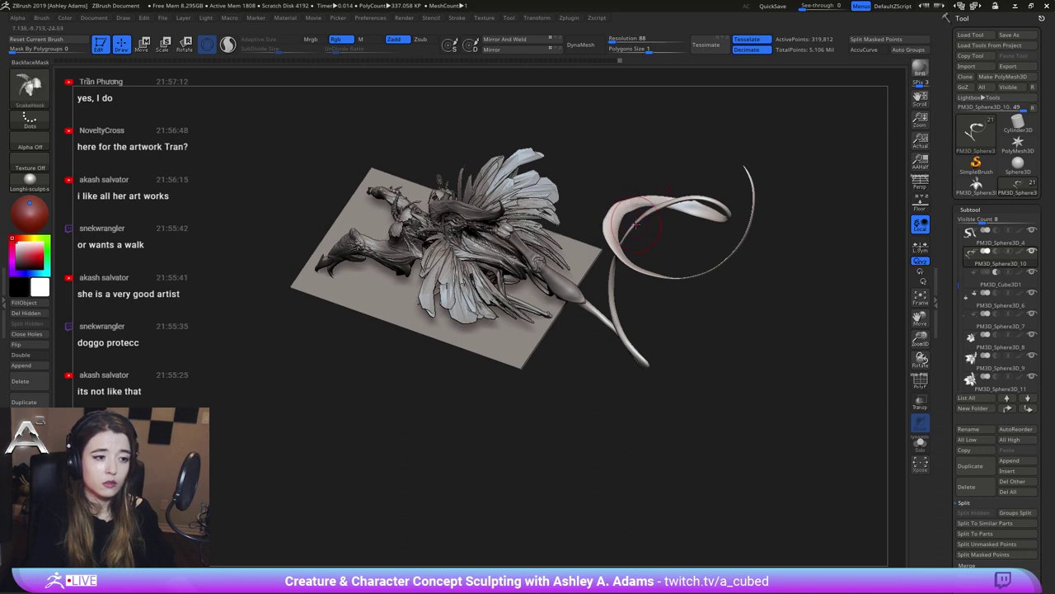
pyautogui.moveTo(646, 198)
pyautogui.keyDown('shift'); pyautogui.mouseDown(button='right')
pyautogui.moveTo(651, 260)
pyautogui.moveTo(624, 274)
pyautogui.mouseUp(button='right'); pyautogui.keyUp('shift')
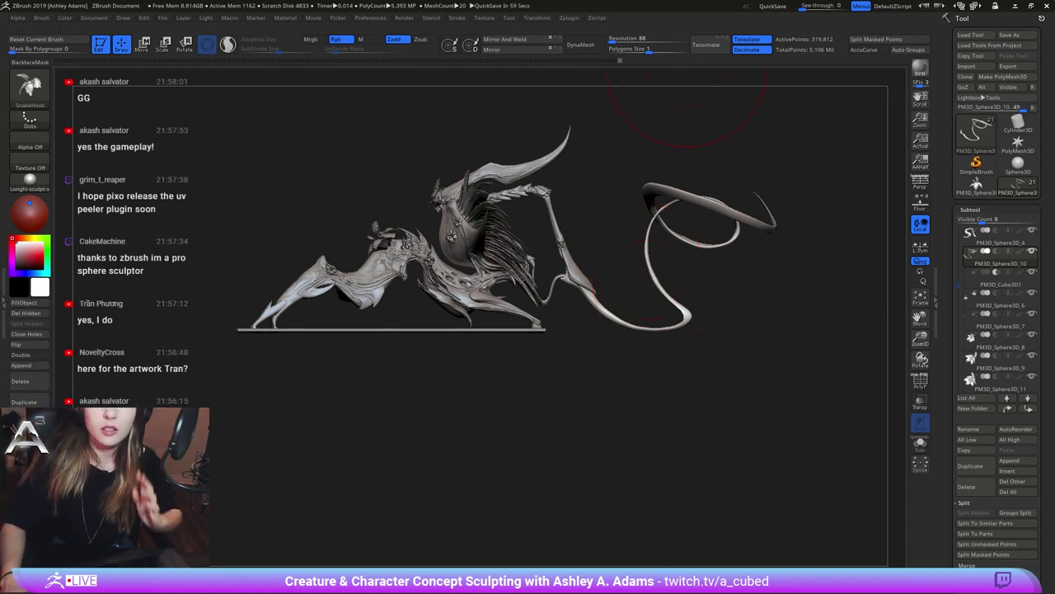
# Examine the creature's silhouette, head, body flowers and tail from several angles to judge the overall flow
pyautogui.moveTo(449, 280); pyautogui.dragTo(507, 274)
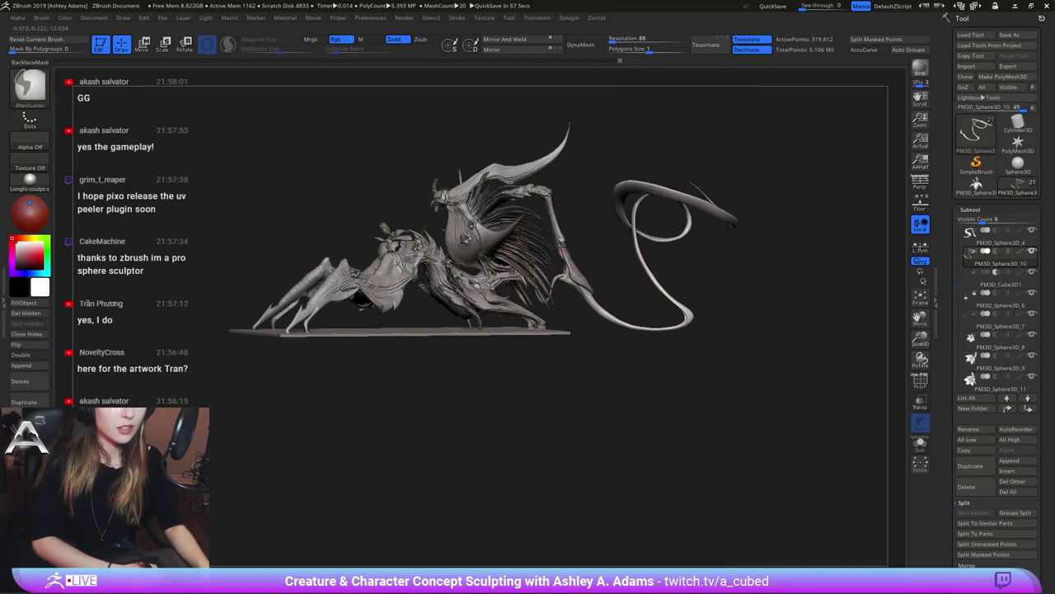
pyautogui.keyDown('ctrl'); pyautogui.moveTo(507, 273); pyautogui.dragTo(536, 347, button='right'); pyautogui.keyUp('ctrl')
pyautogui.moveTo(565, 312); pyautogui.dragTo(580, 314, button='right')
pyautogui.keyDown('alt'); pyautogui.moveTo(330, 116); pyautogui.dragTo(544, 268, button='right'); pyautogui.keyUp('alt')
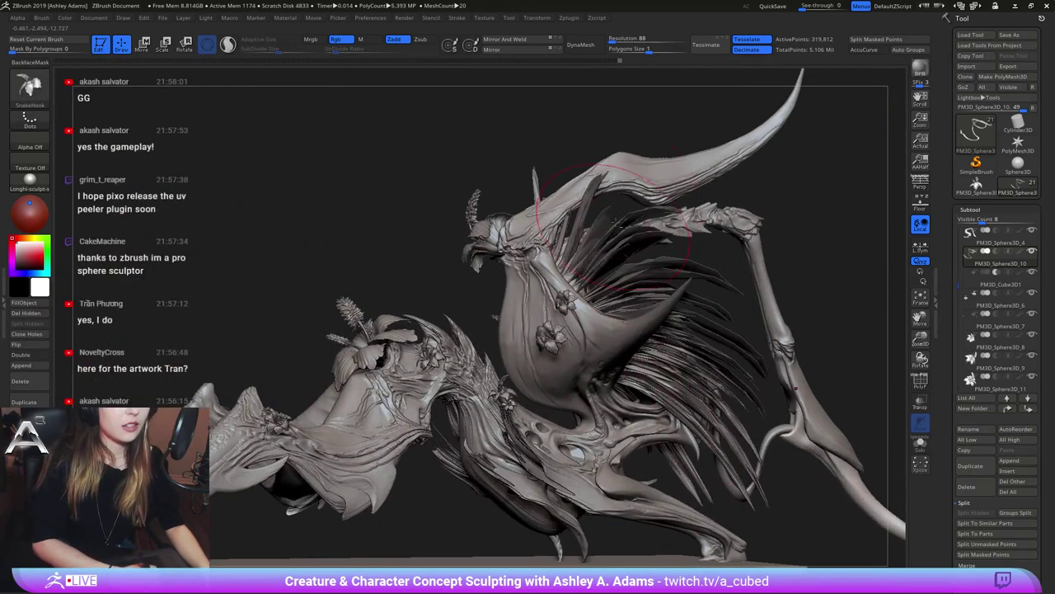
pyautogui.keyDown('alt'); pyautogui.click(477, 241); pyautogui.keyUp('alt')
pyautogui.moveTo(477, 241)
pyautogui.mouseDown(button='right')
pyautogui.moveTo(520, 301)
pyautogui.moveTo(532, 270)
pyautogui.moveTo(539, 317)
pyautogui.moveTo(527, 285)
pyautogui.moveTo(472, 285)
pyautogui.moveTo(462, 268)
pyautogui.mouseUp(button='right')
pyautogui.keyDown('alt'); pyautogui.moveTo(462, 268); pyautogui.dragTo(478, 216, button='right'); pyautogui.keyUp('alt')
pyautogui.keyDown('alt'); pyautogui.click(579, 254); pyautogui.keyUp('alt')
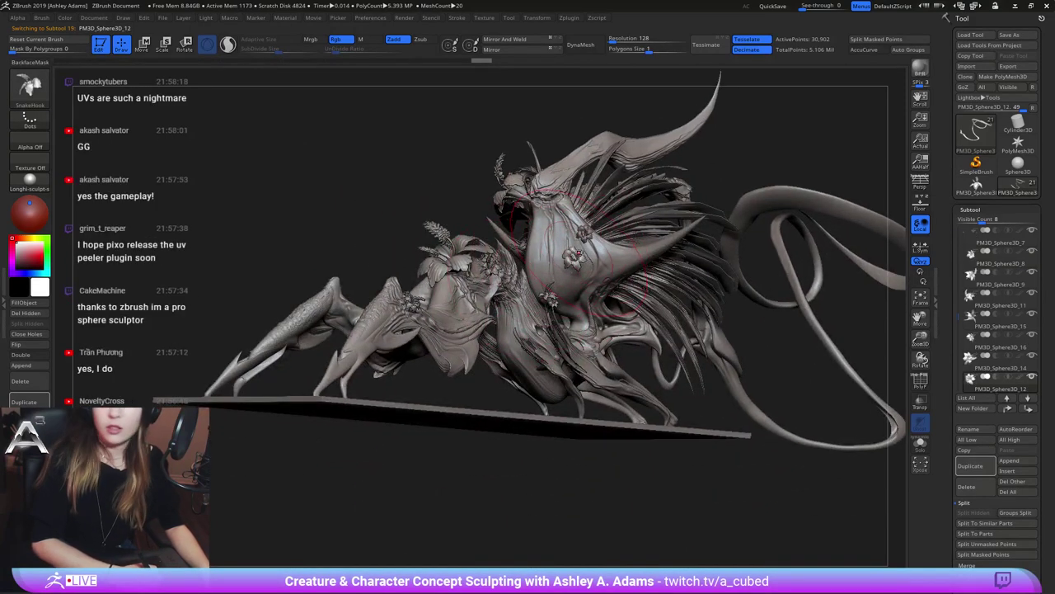
pyautogui.moveTo(738, 231); pyautogui.dragTo(608, 279, button='right')
pyautogui.moveTo(606, 280)
pyautogui.mouseDown()
pyautogui.moveTo(697, 302)
pyautogui.moveTo(560, 297)
pyautogui.mouseUp()
# Select the thin S-shaped tendril joining the body to the tail base, thicken it with Inflat and smooth it
pyautogui.keyDown('alt'); pyautogui.click(528, 268); pyautogui.keyUp('alt')
pyautogui.moveTo(495, 289)
pyautogui.mouseDown(button='right')
pyautogui.moveTo(526, 306)
pyautogui.moveTo(530, 328)
pyautogui.mouseUp(button='right')
pyautogui.press('b')
pyautogui.press('i')
pyautogui.press('n')
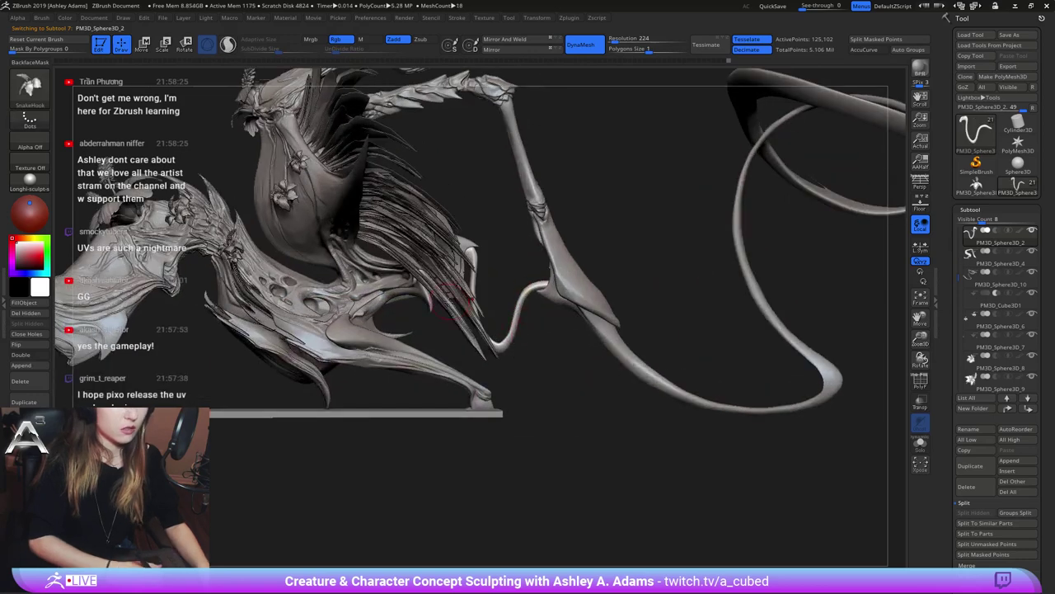
pyautogui.press('space')
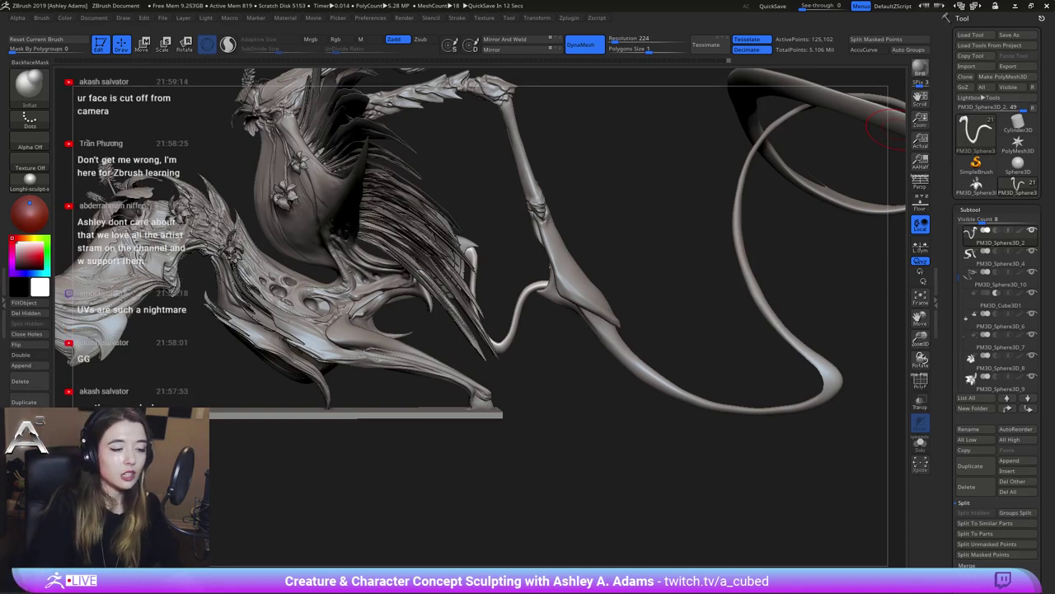
pyautogui.press('space')
pyautogui.moveTo(564, 274)
pyautogui.mouseDown(button='right')
pyautogui.moveTo(542, 294)
pyautogui.moveTo(584, 306)
pyautogui.mouseUp(button='right')
pyautogui.press('shift')
pyautogui.rightClick(561, 299)
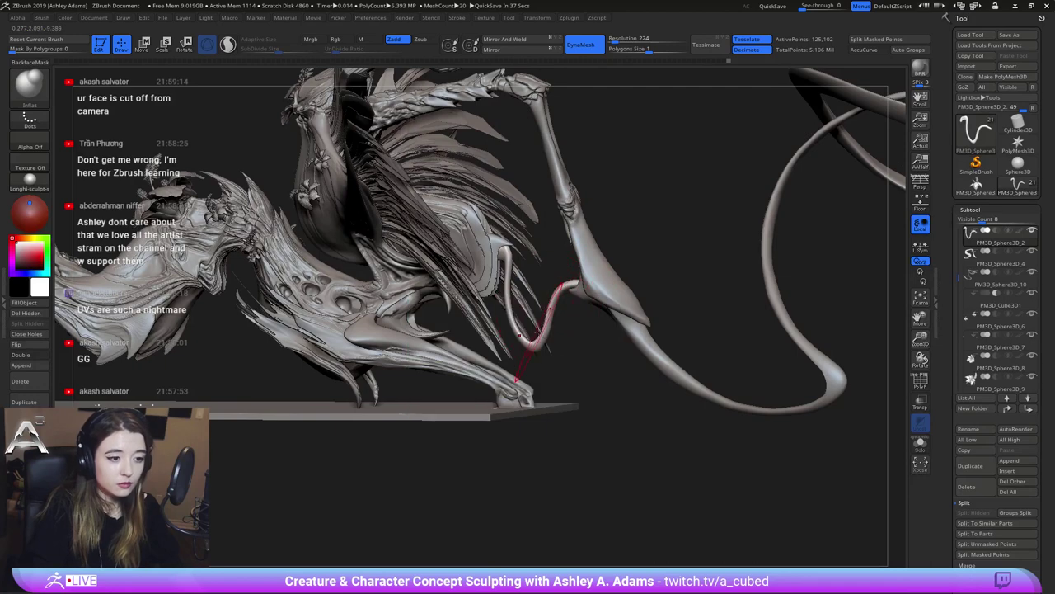
pyautogui.press('shift')
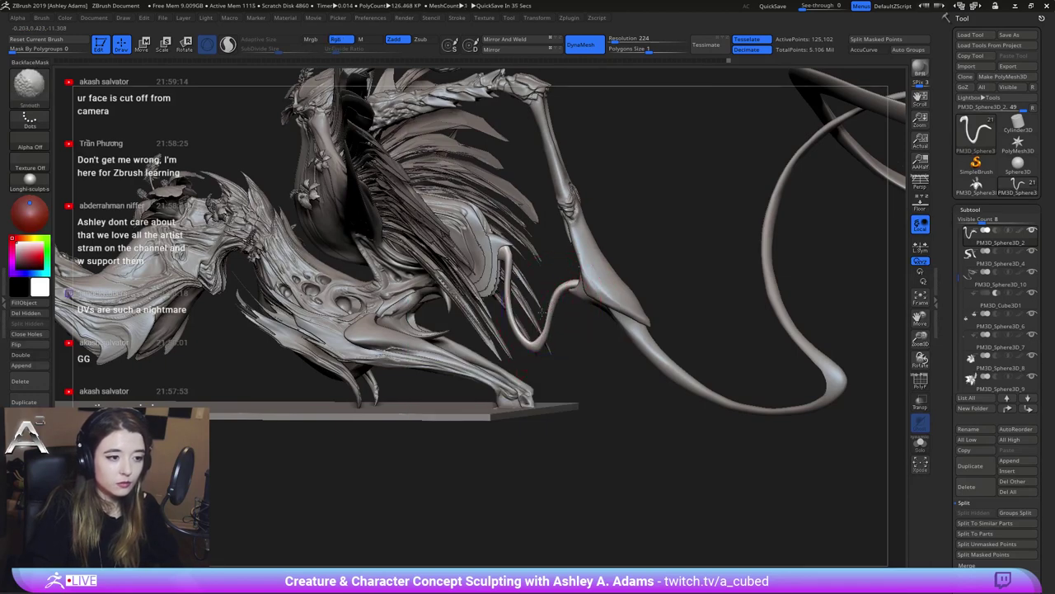
# Switch to SnakeHook and adjust the tendril's ends where it meets the body and the tail base
pyautogui.rightClick(493, 257)
pyautogui.press('b')
pyautogui.press('s')
pyautogui.press('h')
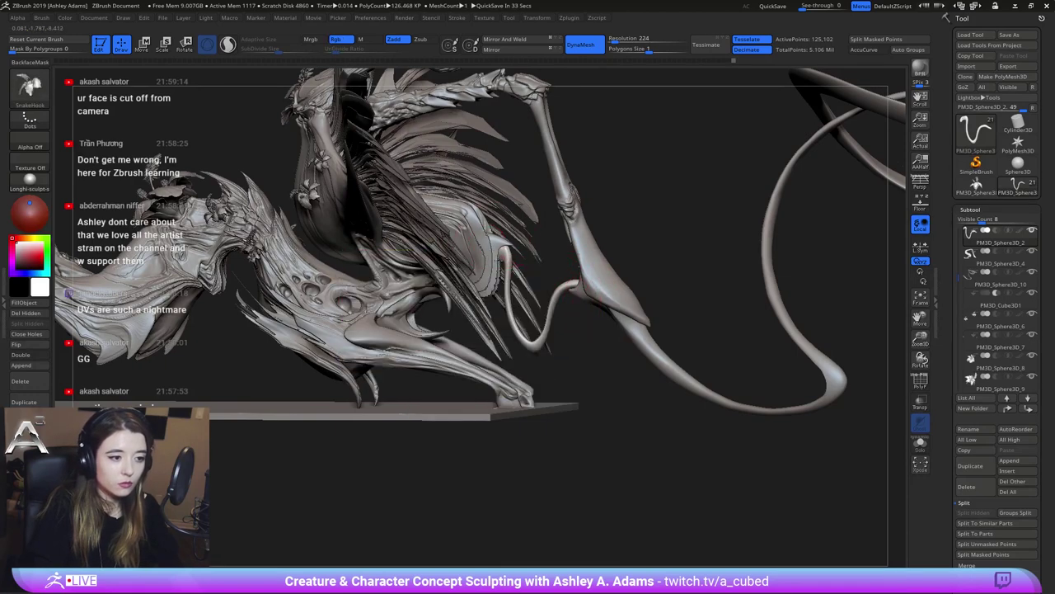
pyautogui.moveTo(498, 256); pyautogui.dragTo(581, 284, button='right')
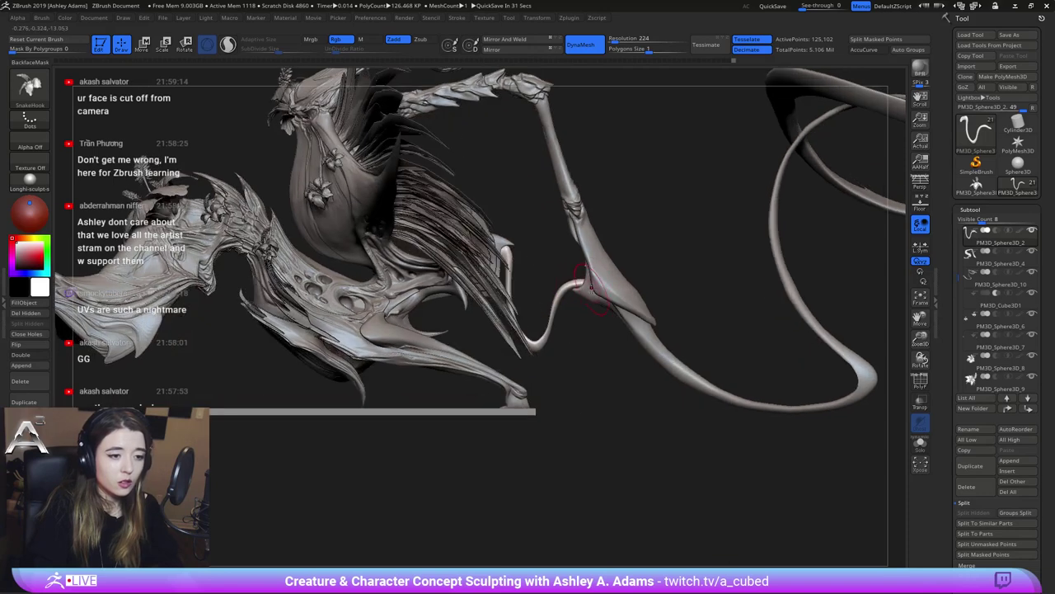
# Duplicate the thin tendril and move the copy down by about 0.5 units
pyautogui.click(964, 472)
pyautogui.press('w')
pyautogui.moveTo(488, 192)
pyautogui.mouseDown()
pyautogui.moveTo(488, 161)
pyautogui.moveTo(488, 182)
pyautogui.mouseUp()
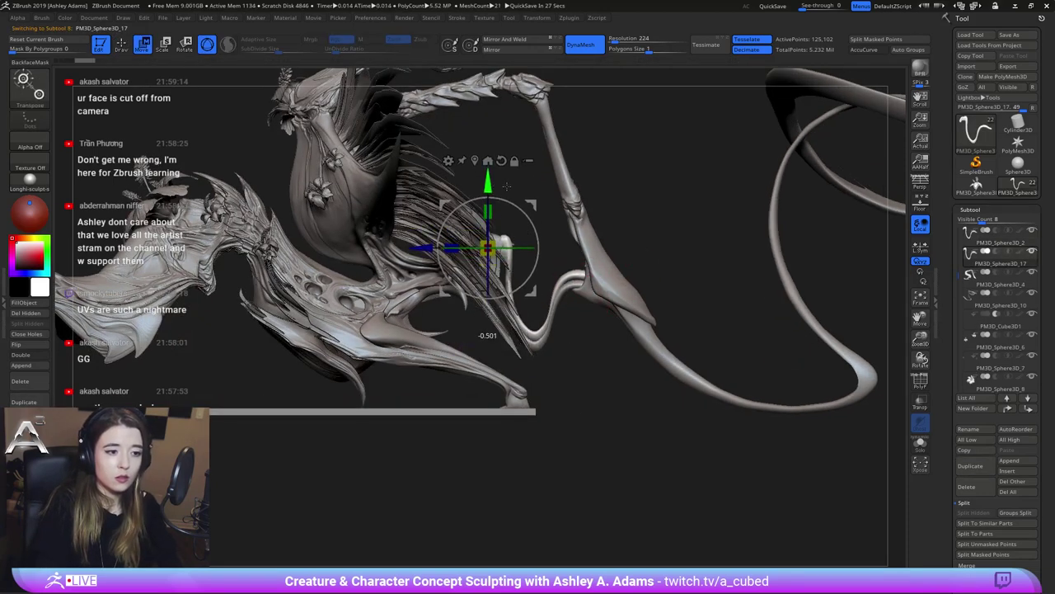
# Enlarge the SnakeHook brush and pull the duplicate tendril's two ends into place at the tail base and body
pyautogui.press('q')
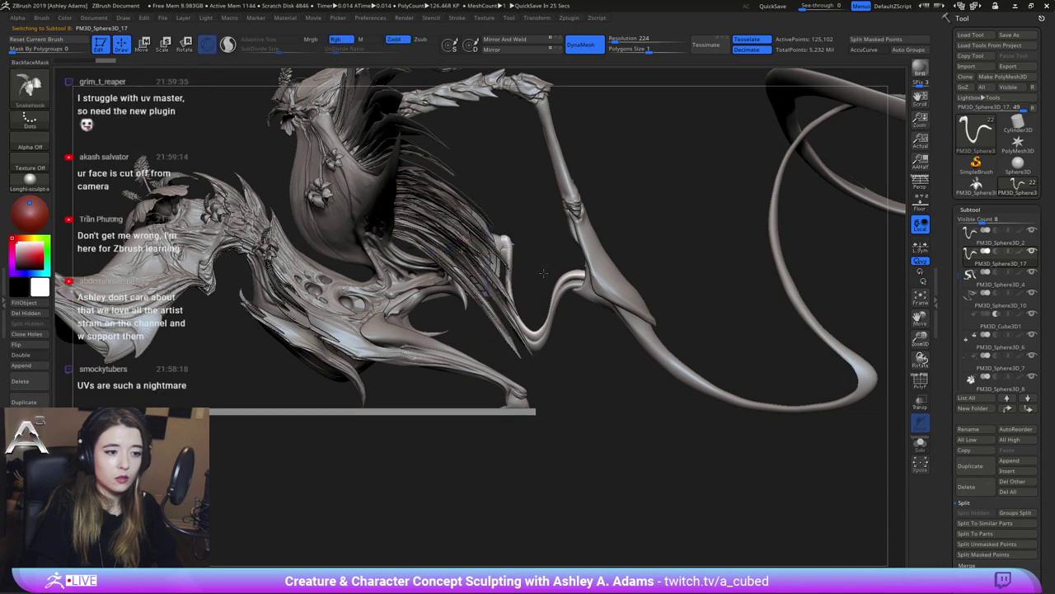
pyautogui.press('space')
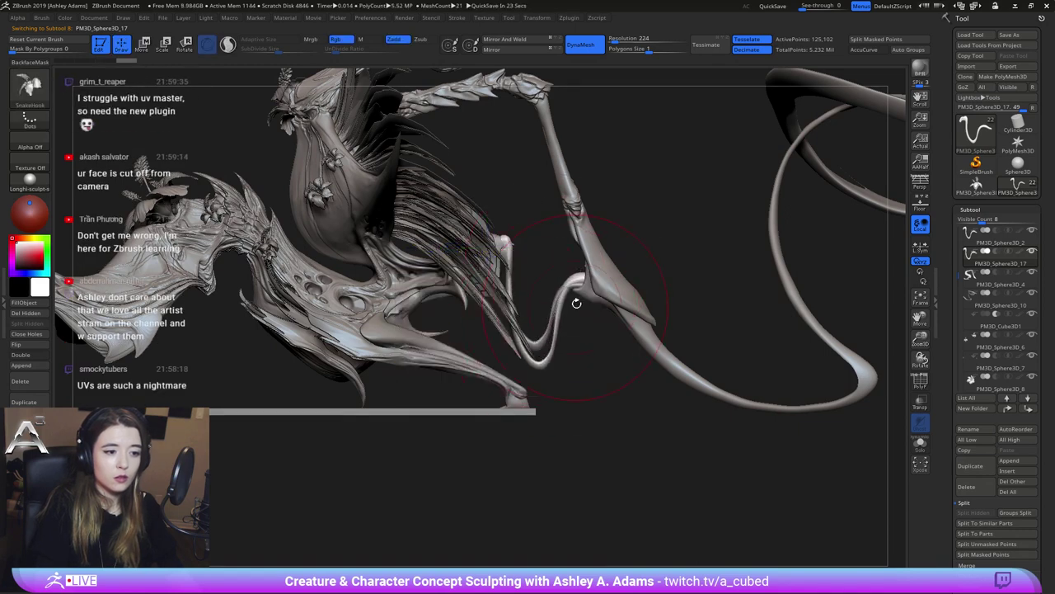
pyautogui.moveTo(576, 276); pyautogui.dragTo(584, 278)
pyautogui.moveTo(659, 268); pyautogui.dragTo(550, 292)
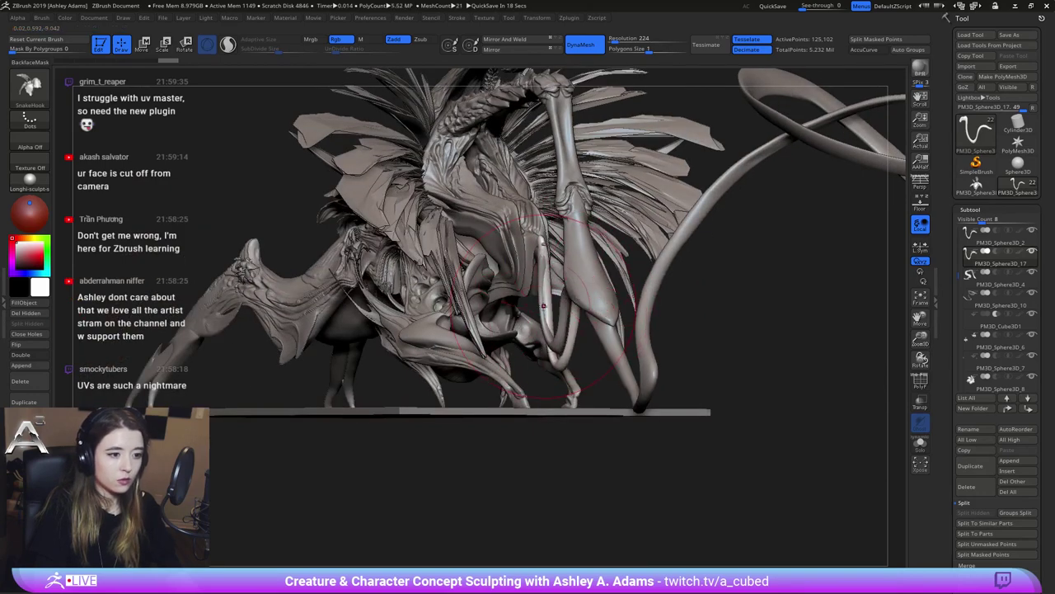
pyautogui.moveTo(515, 359); pyautogui.dragTo(489, 364, button='right')
pyautogui.rightClick(488, 363)
pyautogui.moveTo(701, 284)
pyautogui.mouseDown(button='right')
pyautogui.moveTo(495, 283)
pyautogui.moveTo(562, 244)
pyautogui.mouseUp(button='right')
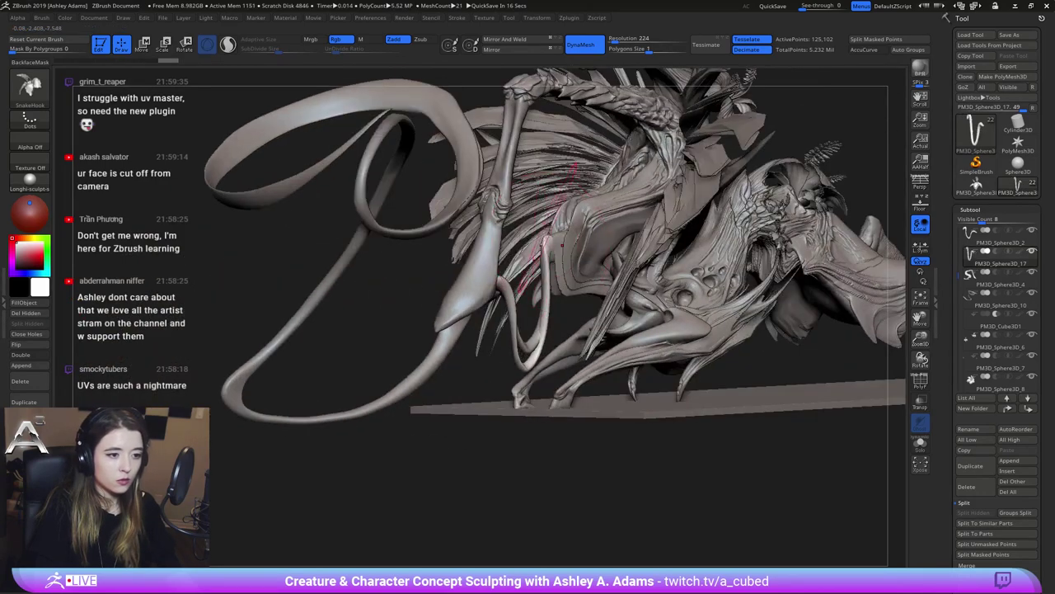
pyautogui.moveTo(548, 244); pyautogui.dragTo(544, 249)
pyautogui.moveTo(577, 272); pyautogui.dragTo(503, 272, button='right')
pyautogui.moveTo(558, 259); pyautogui.dragTo(551, 250)
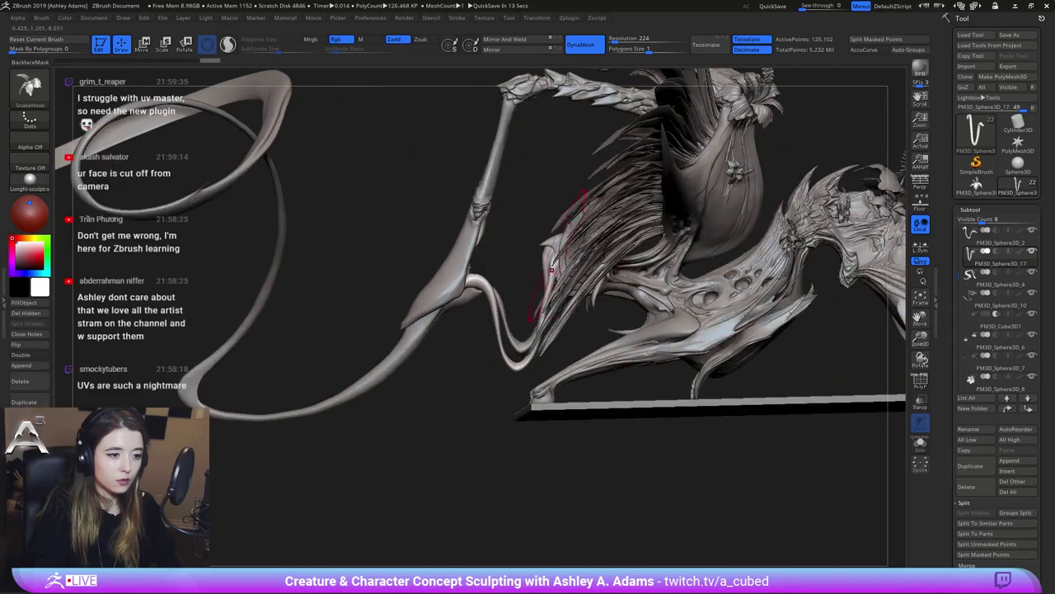
# Pull the duplicate tendril's hanging curve and upper end away from the original with SnakeHook, varying the spacing between them
pyautogui.moveTo(519, 262); pyautogui.dragTo(577, 260, button='right')
pyautogui.moveTo(487, 271); pyautogui.dragTo(561, 273, button='right')
pyautogui.moveTo(544, 284); pyautogui.dragTo(538, 277)
pyautogui.moveTo(538, 277)
pyautogui.mouseDown(button='right')
pyautogui.moveTo(551, 284)
pyautogui.moveTo(495, 287)
pyautogui.mouseUp(button='right')
pyautogui.moveTo(514, 326); pyautogui.dragTo(505, 334)
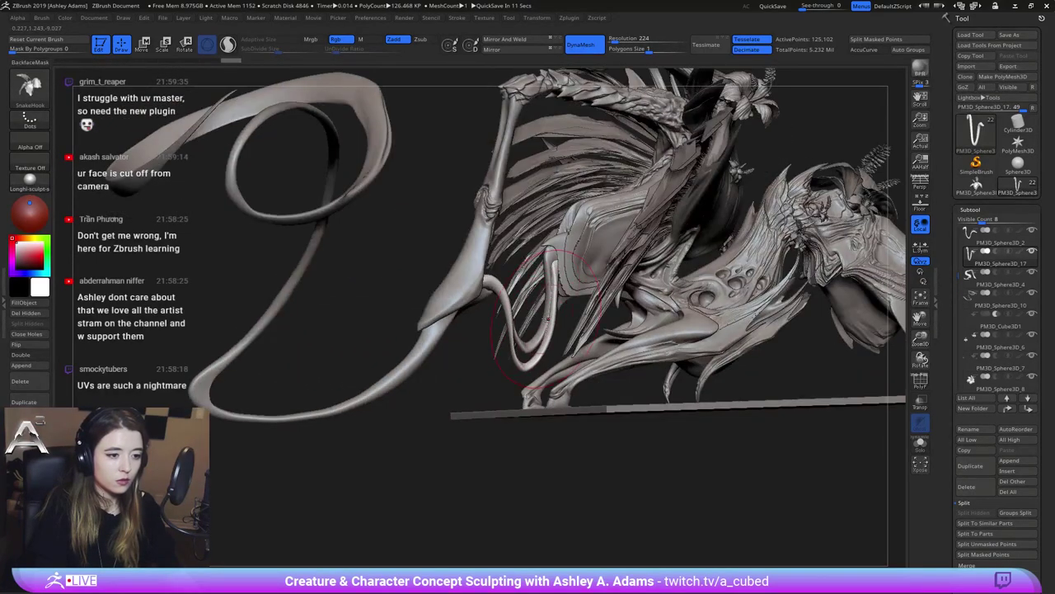
pyautogui.moveTo(577, 310)
pyautogui.mouseDown(button='right')
pyautogui.moveTo(538, 313)
pyautogui.moveTo(559, 305)
pyautogui.mouseUp(button='right')
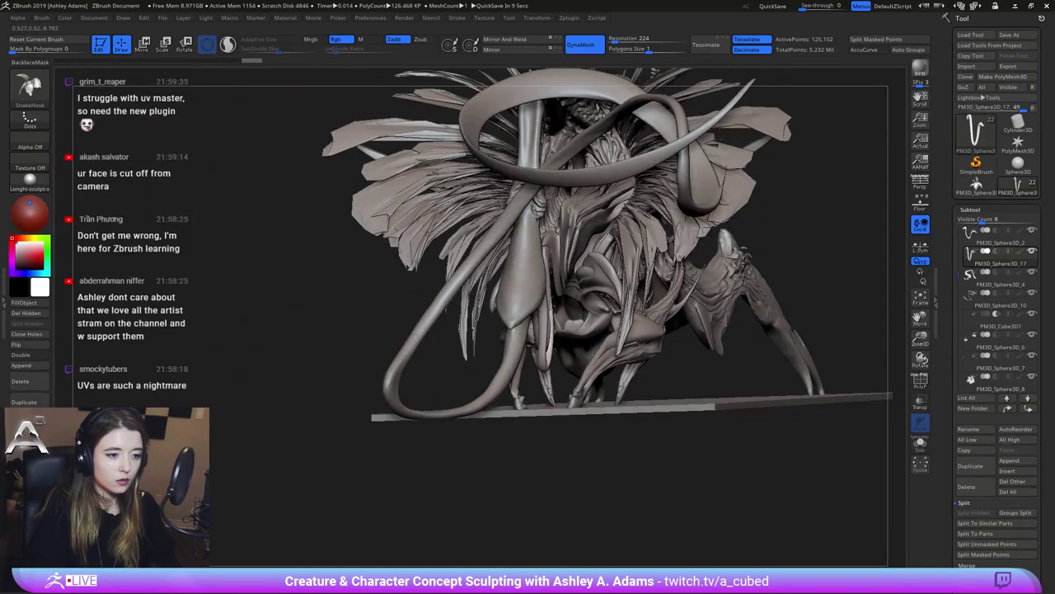
pyautogui.moveTo(552, 270); pyautogui.dragTo(550, 261)
pyautogui.moveTo(528, 321)
pyautogui.mouseDown(button='right')
pyautogui.moveTo(581, 333)
pyautogui.moveTo(571, 337)
pyautogui.mouseUp(button='right')
# Switch between the two thin tendrils and touch up their hanging curves between the tail base and body with SnakeHook and smoothing
pyautogui.keyDown('alt'); pyautogui.click(552, 347); pyautogui.keyUp('alt')
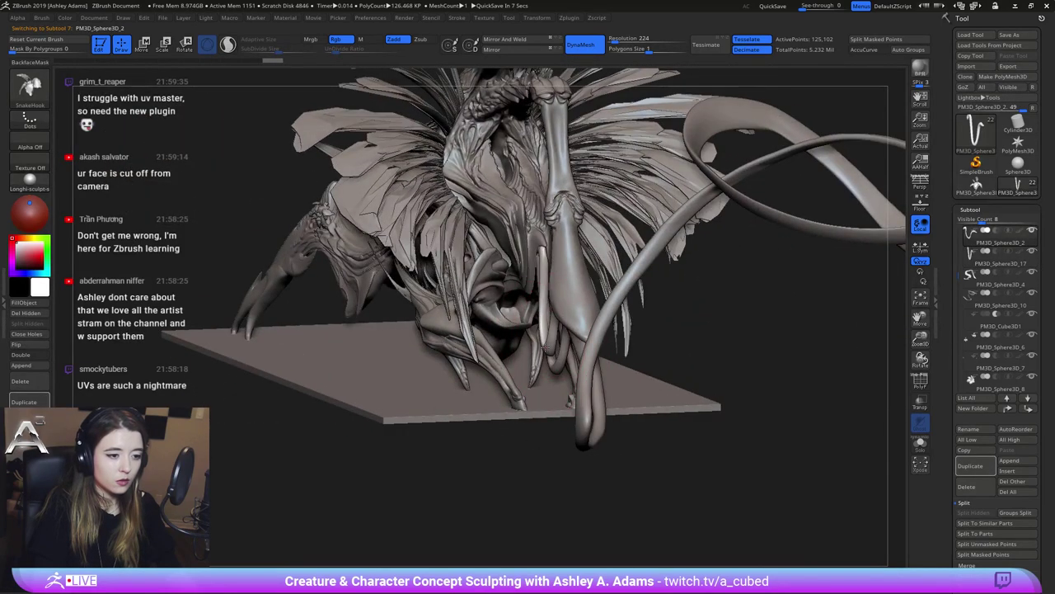
pyautogui.moveTo(485, 367); pyautogui.dragTo(494, 370, button='right')
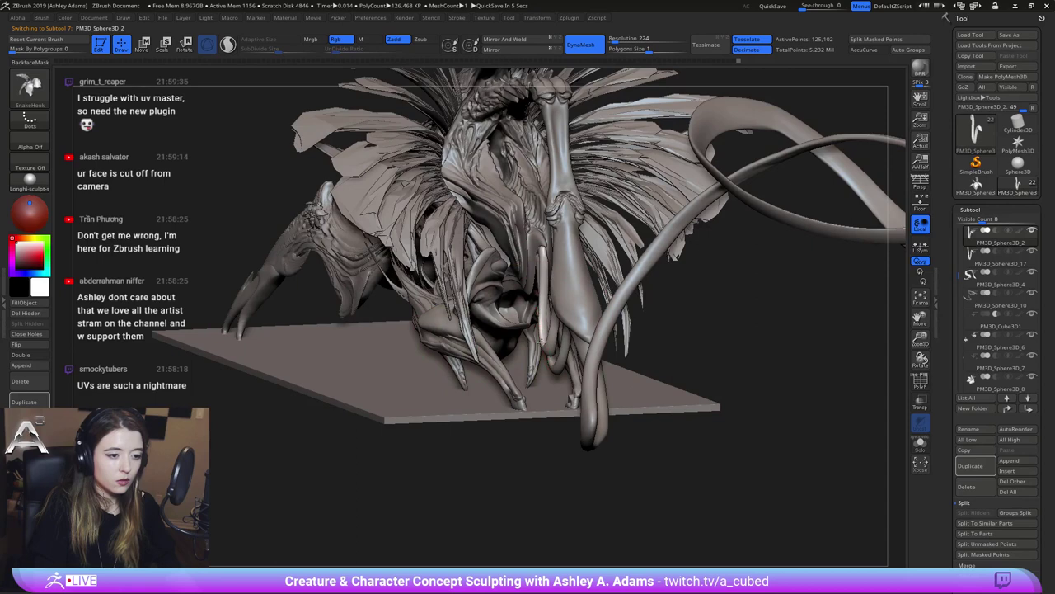
pyautogui.moveTo(541, 310); pyautogui.dragTo(572, 307, button='right')
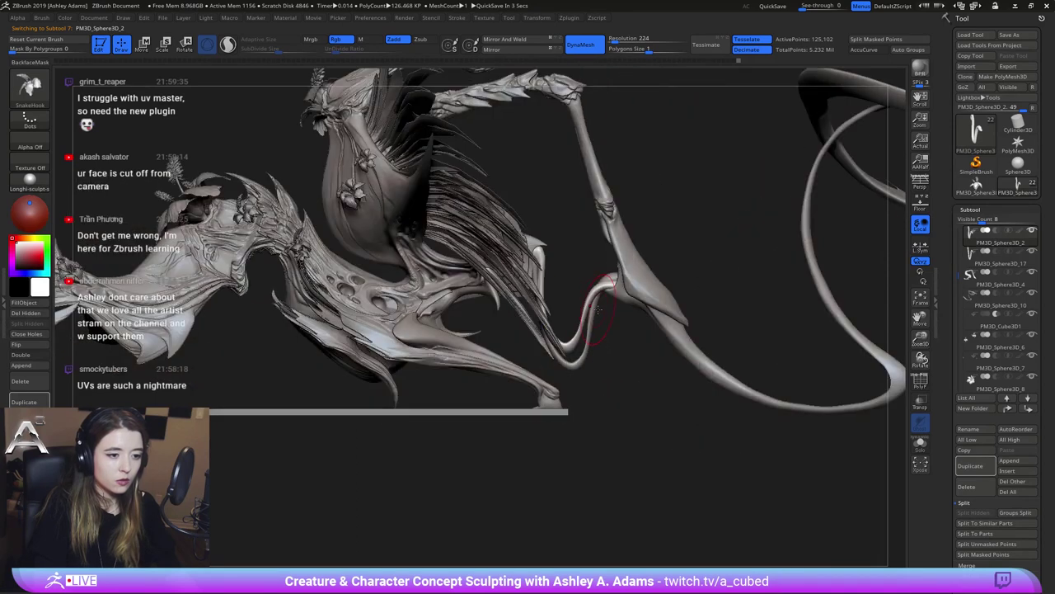
pyautogui.keyDown('alt'); pyautogui.click(557, 361); pyautogui.keyUp('alt')
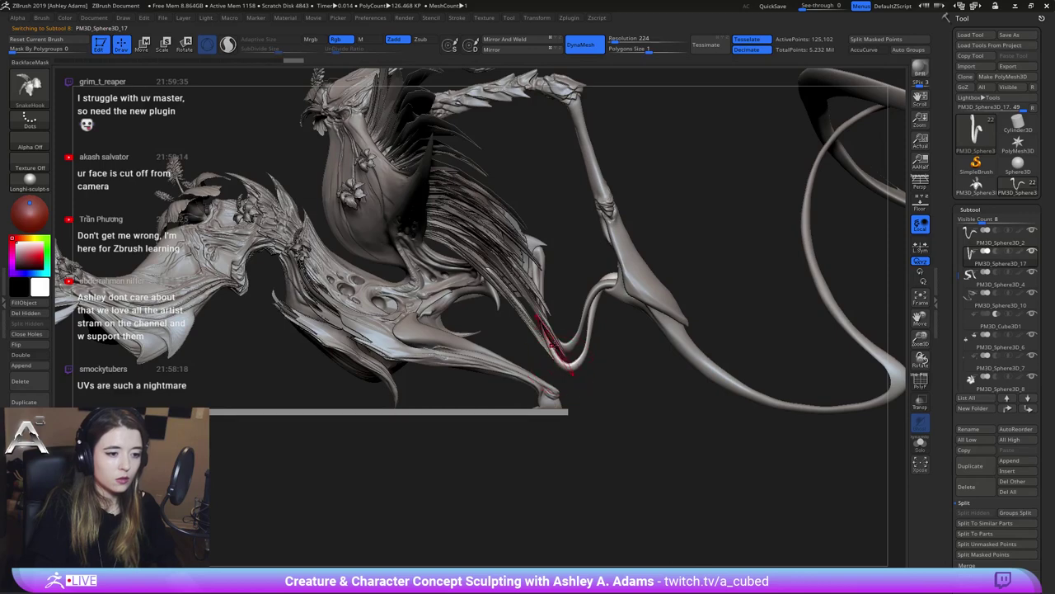
pyautogui.press('shift')
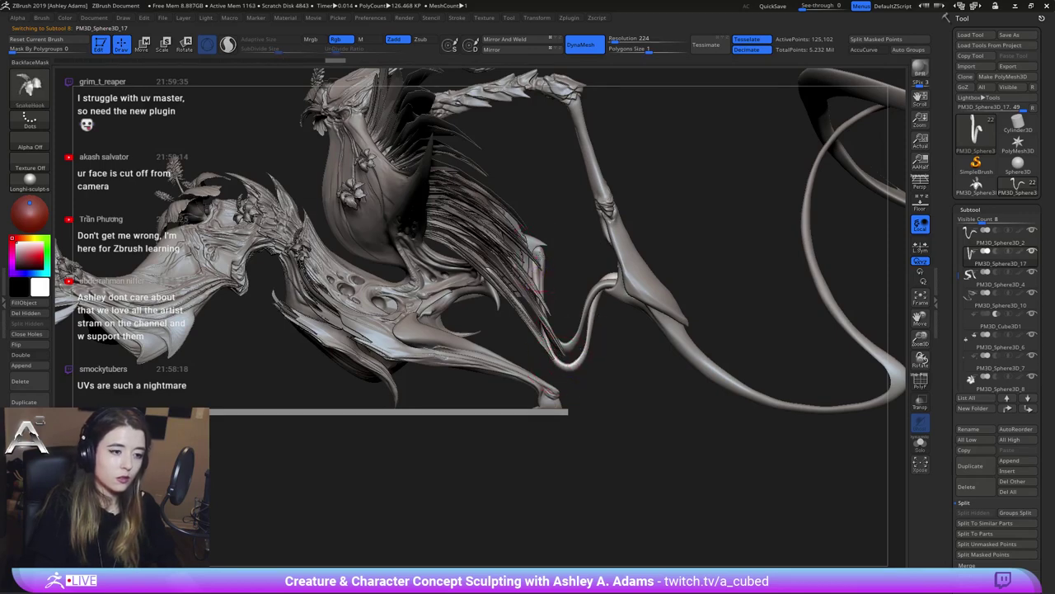
pyautogui.keyDown('alt'); pyautogui.click(541, 292); pyautogui.keyUp('alt')
pyautogui.keyDown('ctrl'); pyautogui.moveTo(564, 288); pyautogui.dragTo(491, 228, button='right'); pyautogui.keyUp('ctrl')
pyautogui.rightClick(574, 288)
pyautogui.moveTo(577, 282); pyautogui.dragTo(663, 342, button='right')
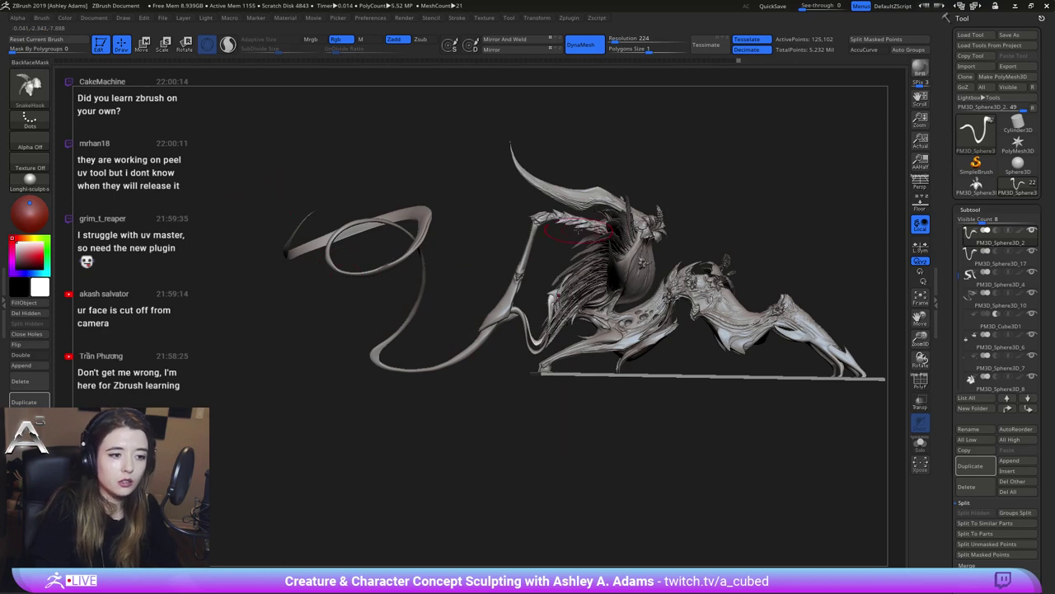
pyautogui.keyDown('alt'); pyautogui.moveTo(743, 272); pyautogui.dragTo(678, 279, button='right'); pyautogui.keyUp('alt')
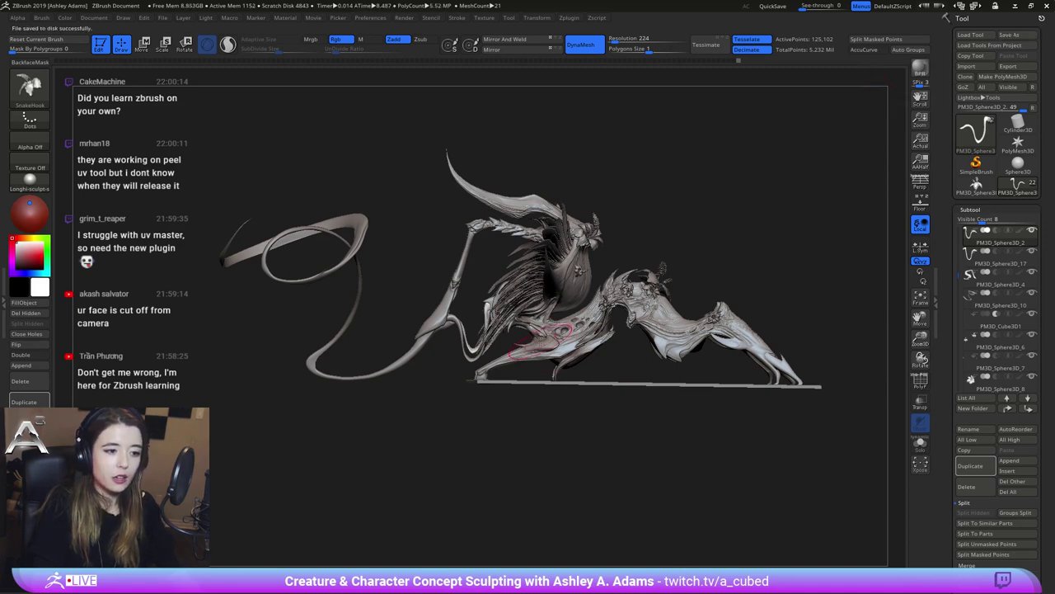
pyautogui.moveTo(678, 469)
pyautogui.mouseDown()
pyautogui.moveTo(699, 458)
pyautogui.moveTo(703, 432)
pyautogui.moveTo(687, 438)
pyautogui.mouseUp()
pyautogui.moveTo(596, 358)
pyautogui.keyDown('alt'); pyautogui.mouseDown(button='right')
pyautogui.moveTo(799, 402)
pyautogui.moveTo(721, 401)
pyautogui.moveTo(715, 411)
pyautogui.moveTo(728, 357)
pyautogui.moveTo(698, 378)
pyautogui.moveTo(708, 451)
pyautogui.moveTo(592, 413)
pyautogui.moveTo(595, 359)
pyautogui.moveTo(551, 371)
pyautogui.moveTo(498, 213)
pyautogui.moveTo(506, 221)
pyautogui.moveTo(508, 183)
pyautogui.moveTo(515, 361)
pyautogui.mouseUp(button='right'); pyautogui.keyUp('alt')
pyautogui.hotkey('shift', 's')
pyautogui.hotkey('ctrl', 'n')
# Hide the flat ground plane beneath the creature and make the body subtool active
pyautogui.moveTo(960, 273); pyautogui.dragTo(936, 228)
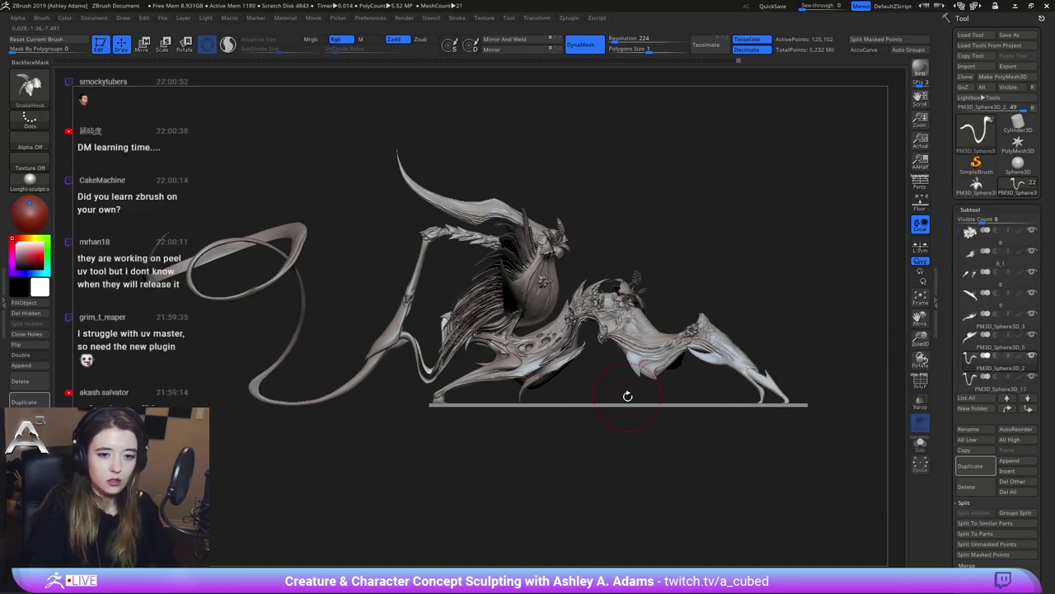
pyautogui.keyDown('alt'); pyautogui.click(699, 407); pyautogui.keyUp('alt')
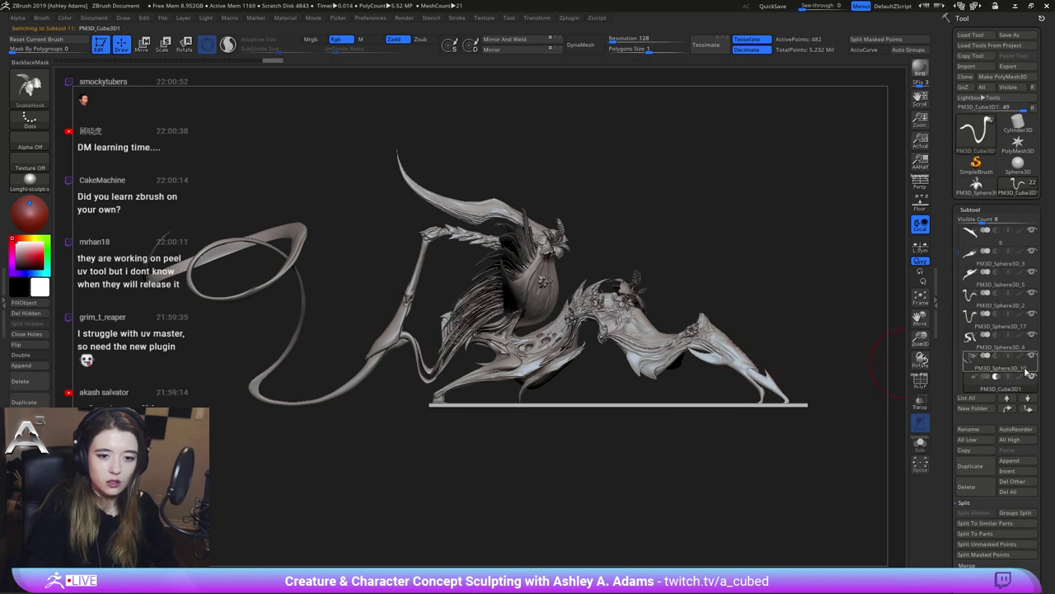
pyautogui.keyDown('alt'); pyautogui.click(546, 337); pyautogui.keyUp('alt')
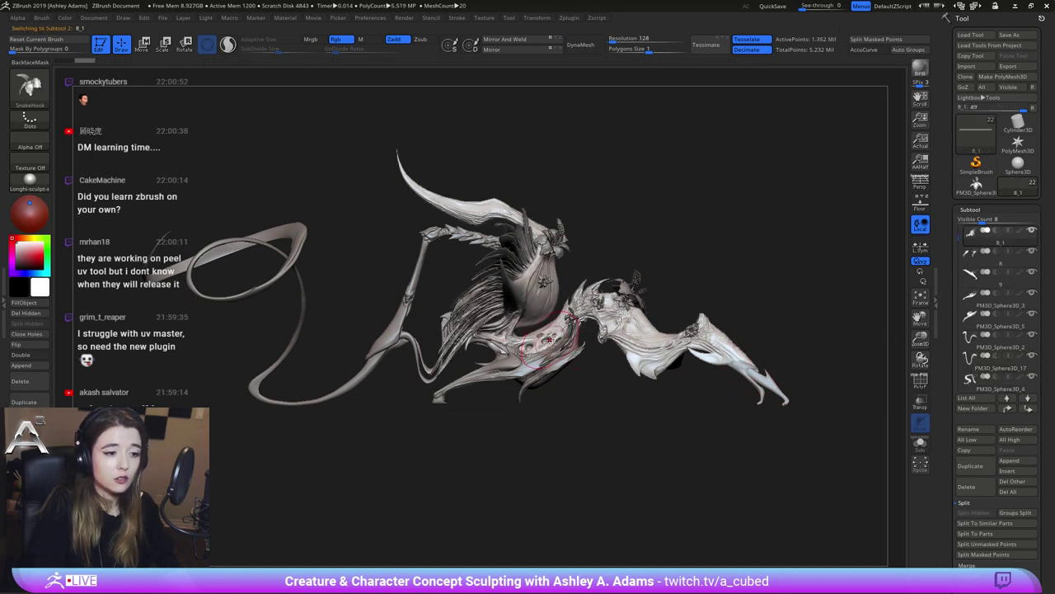
# Place the full side view in the lower part of the canvas and stamp a snapshot of it there
pyautogui.moveTo(606, 247)
pyautogui.keyDown('alt'); pyautogui.mouseDown()
pyautogui.moveTo(643, 263)
pyautogui.moveTo(661, 359)
pyautogui.moveTo(691, 389)
pyautogui.mouseUp(); pyautogui.keyUp('alt')
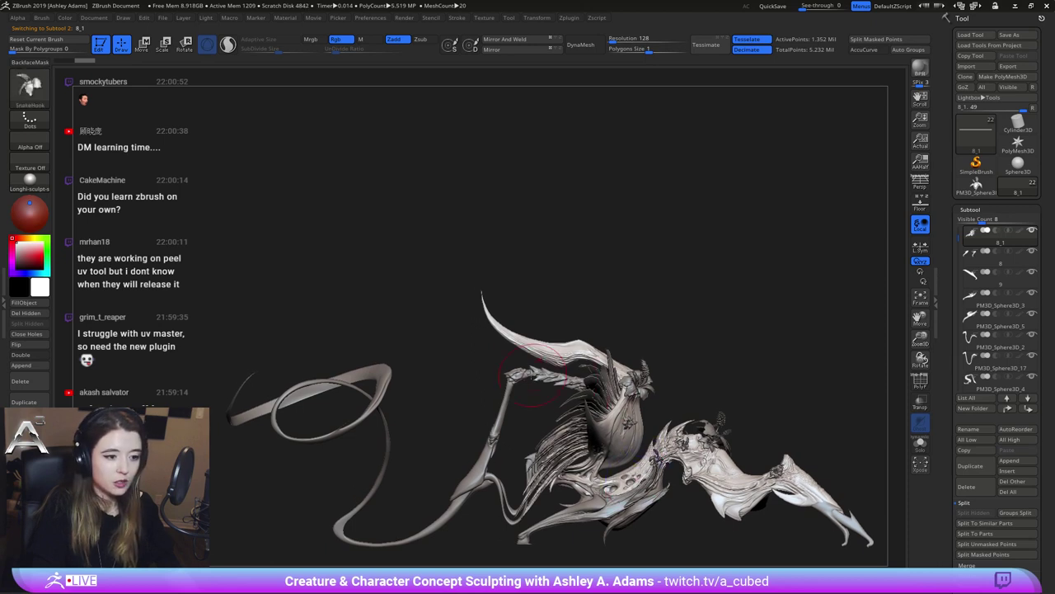
pyautogui.keyDown('alt'); pyautogui.click(384, 379); pyautogui.keyUp('alt')
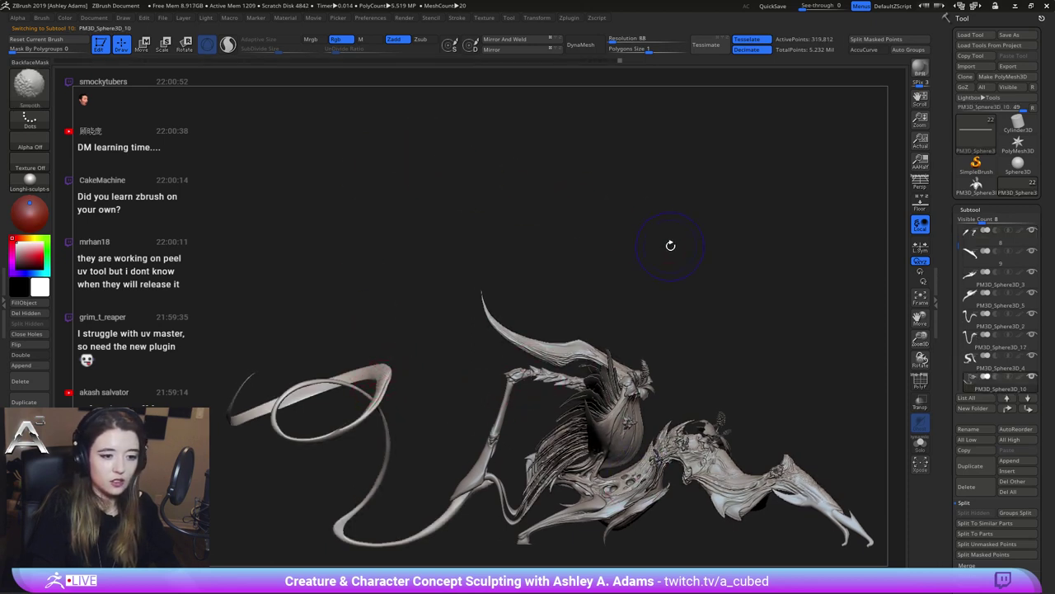
pyautogui.hotkey('shift', 's')
# Compose a front view and a three-quarter view of the creature side by side above the side-view snapshot
pyautogui.keyDown('alt'); pyautogui.moveTo(666, 249); pyautogui.dragTo(741, 88); pyautogui.keyUp('alt')
pyautogui.keyDown('alt'); pyautogui.moveTo(770, 253); pyautogui.dragTo(526, 279); pyautogui.keyUp('alt')
pyautogui.moveTo(524, 286); pyautogui.dragTo(415, 250, button='right')
pyautogui.moveTo(458, 287); pyautogui.dragTo(381, 245)
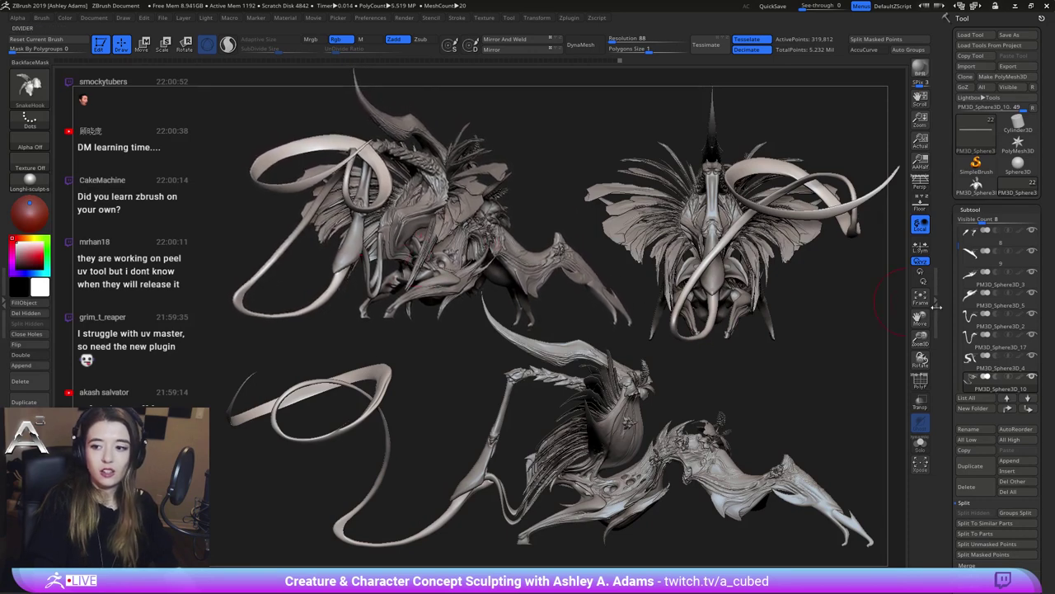